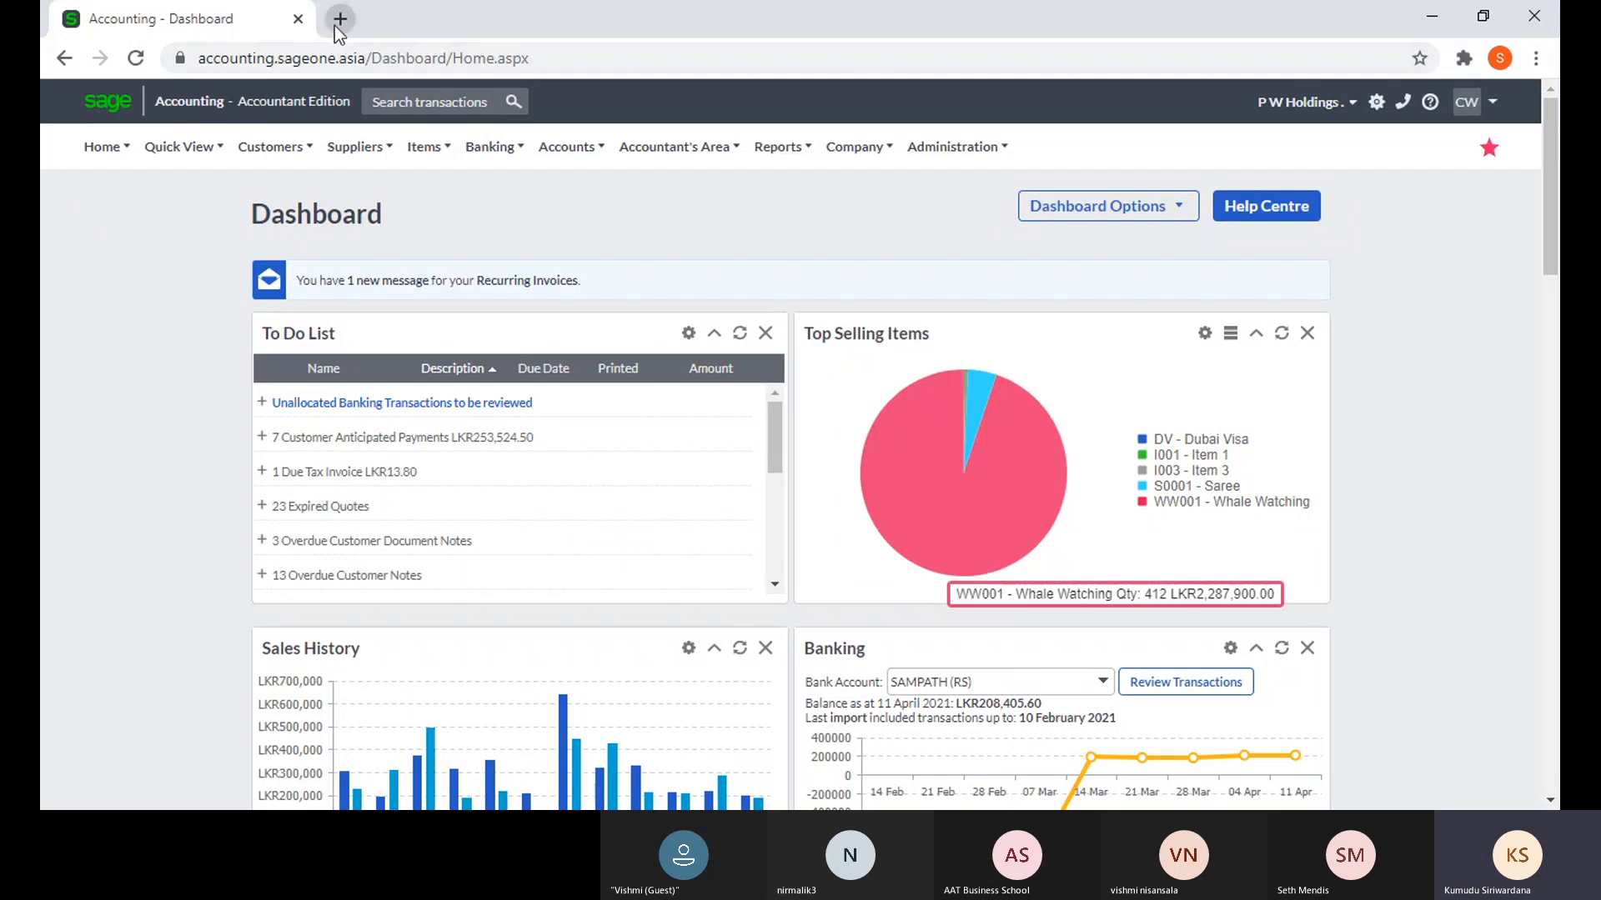
# - Load pwholdings.lk, the P W Holdings homepage, in a second Chrome tab
pyautogui.click(340, 18)
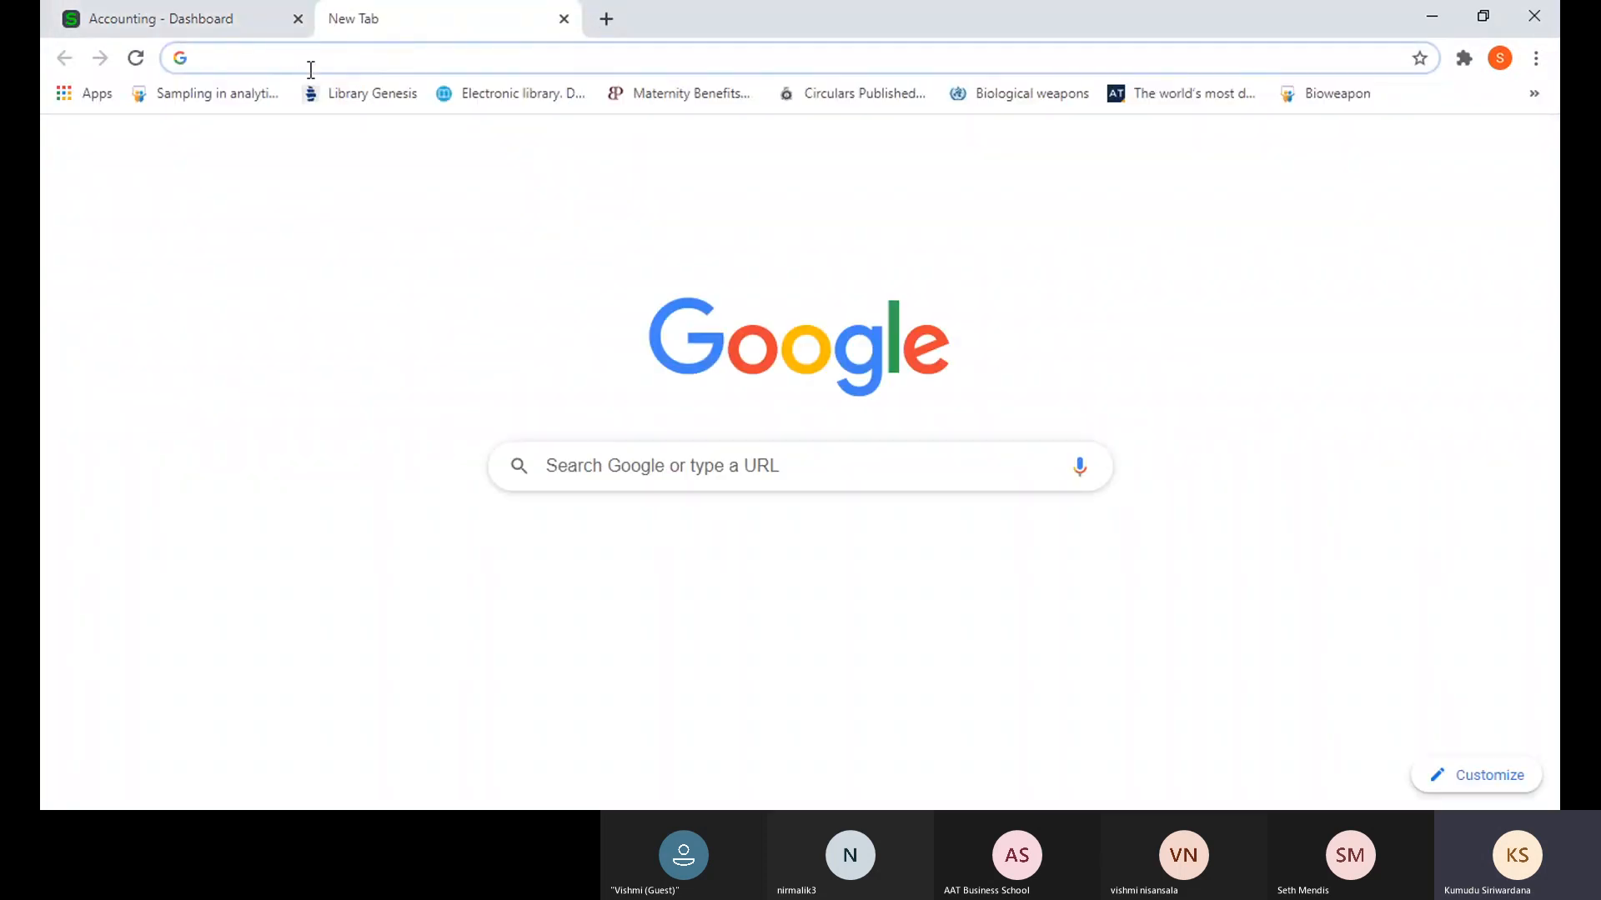
pyautogui.write('pwholdings.lk')
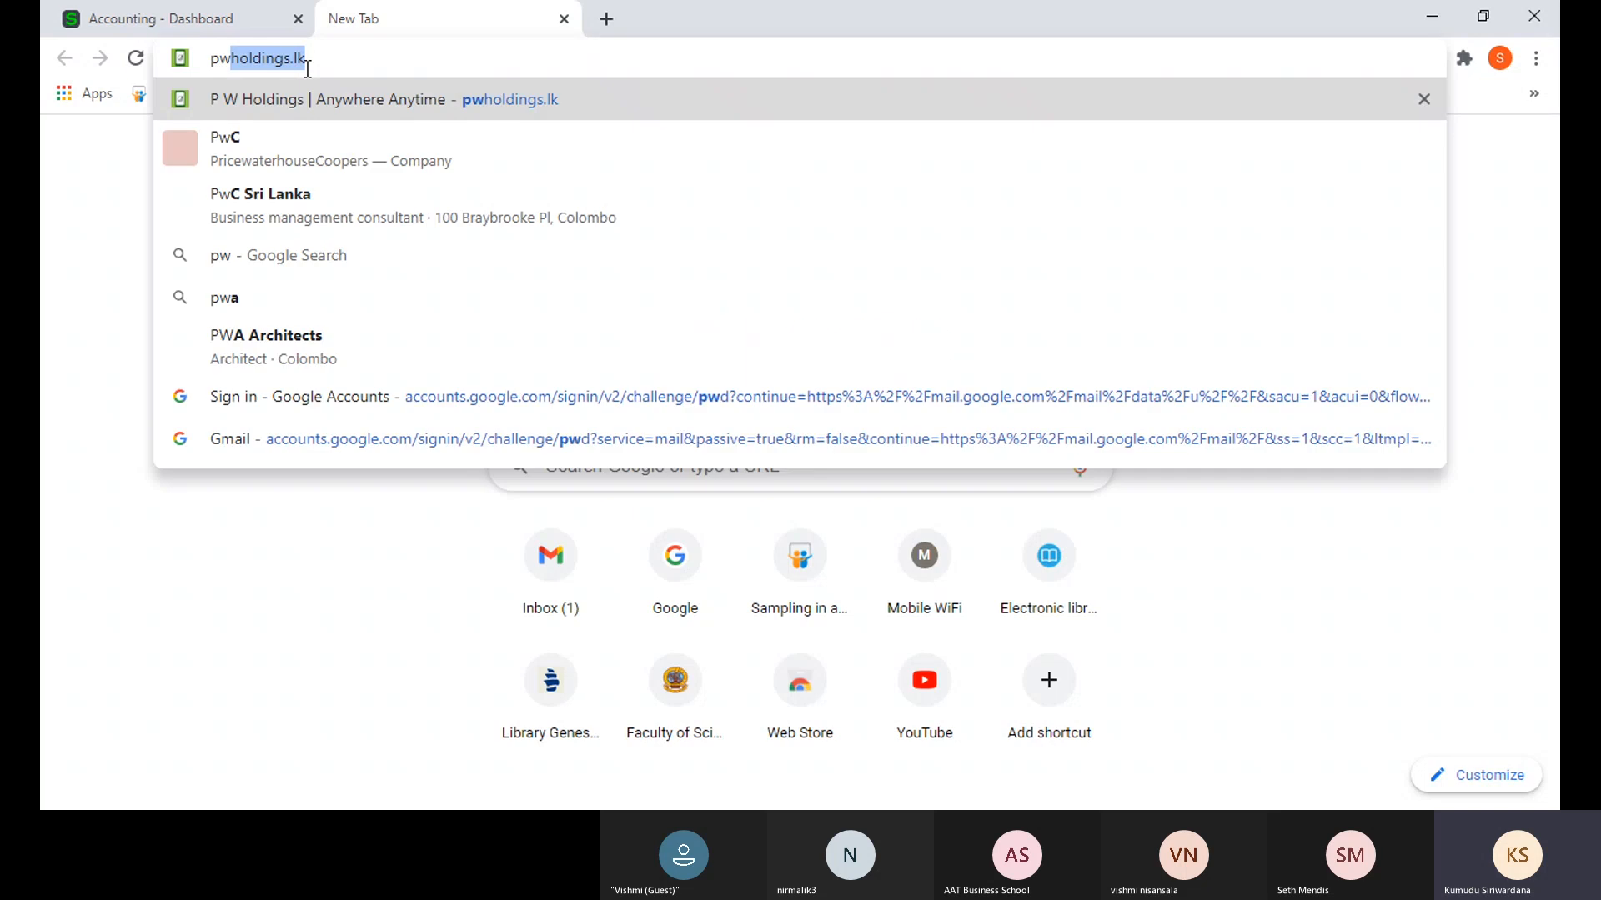
pyautogui.press('Return')
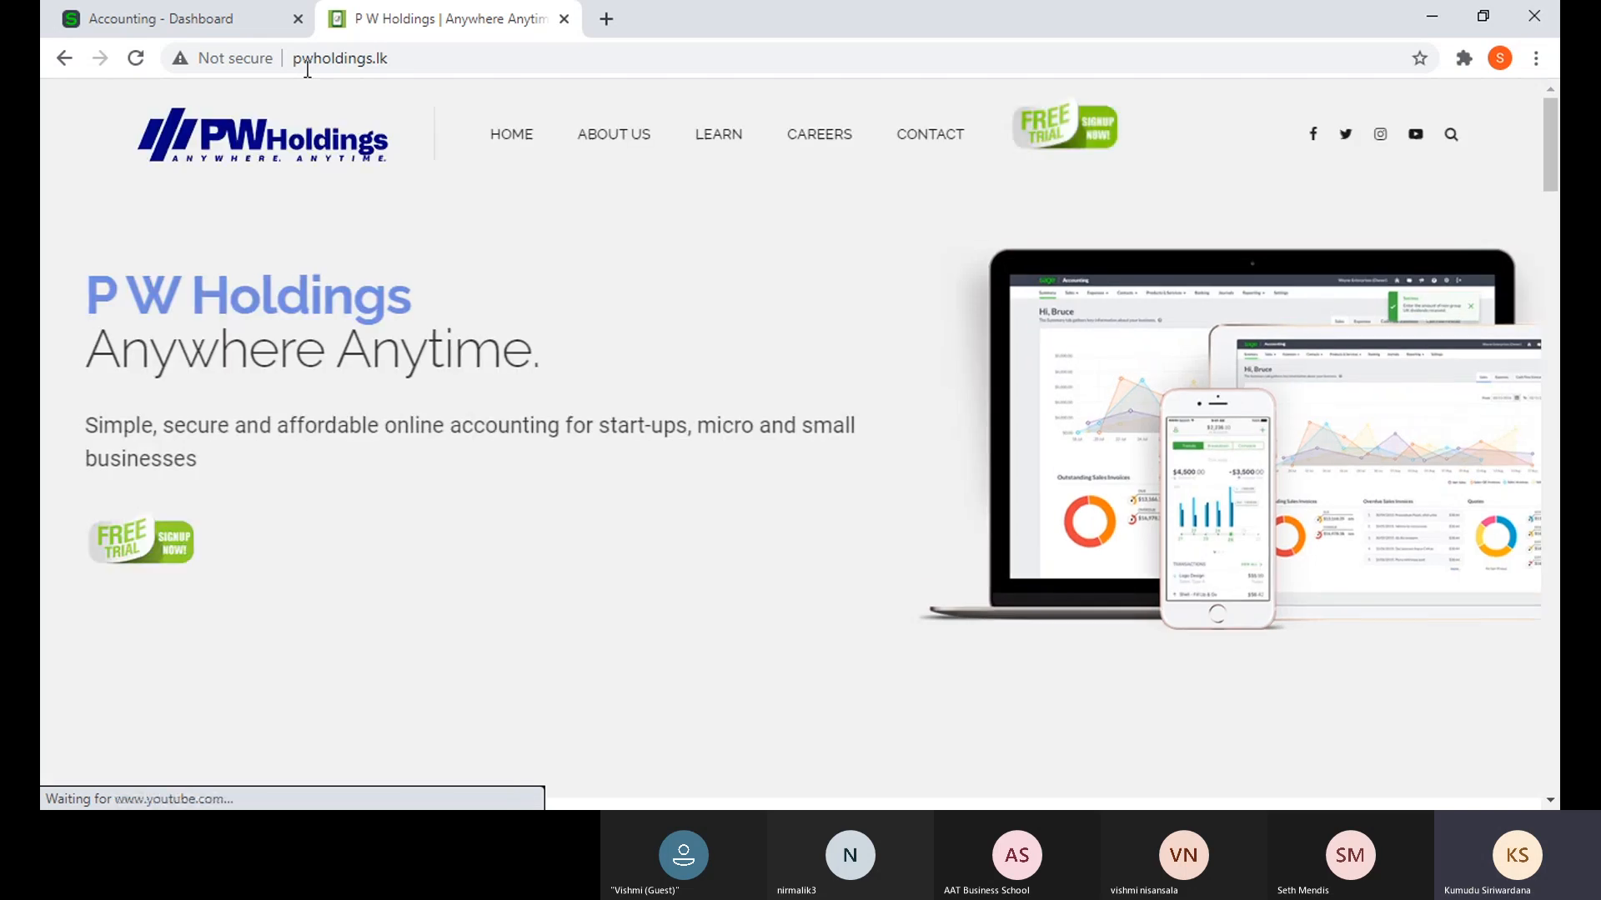
# - Open the Sage free-trial sign-up form, scroll through it, and close the P W Holdings tab
pyautogui.click(1053, 125)
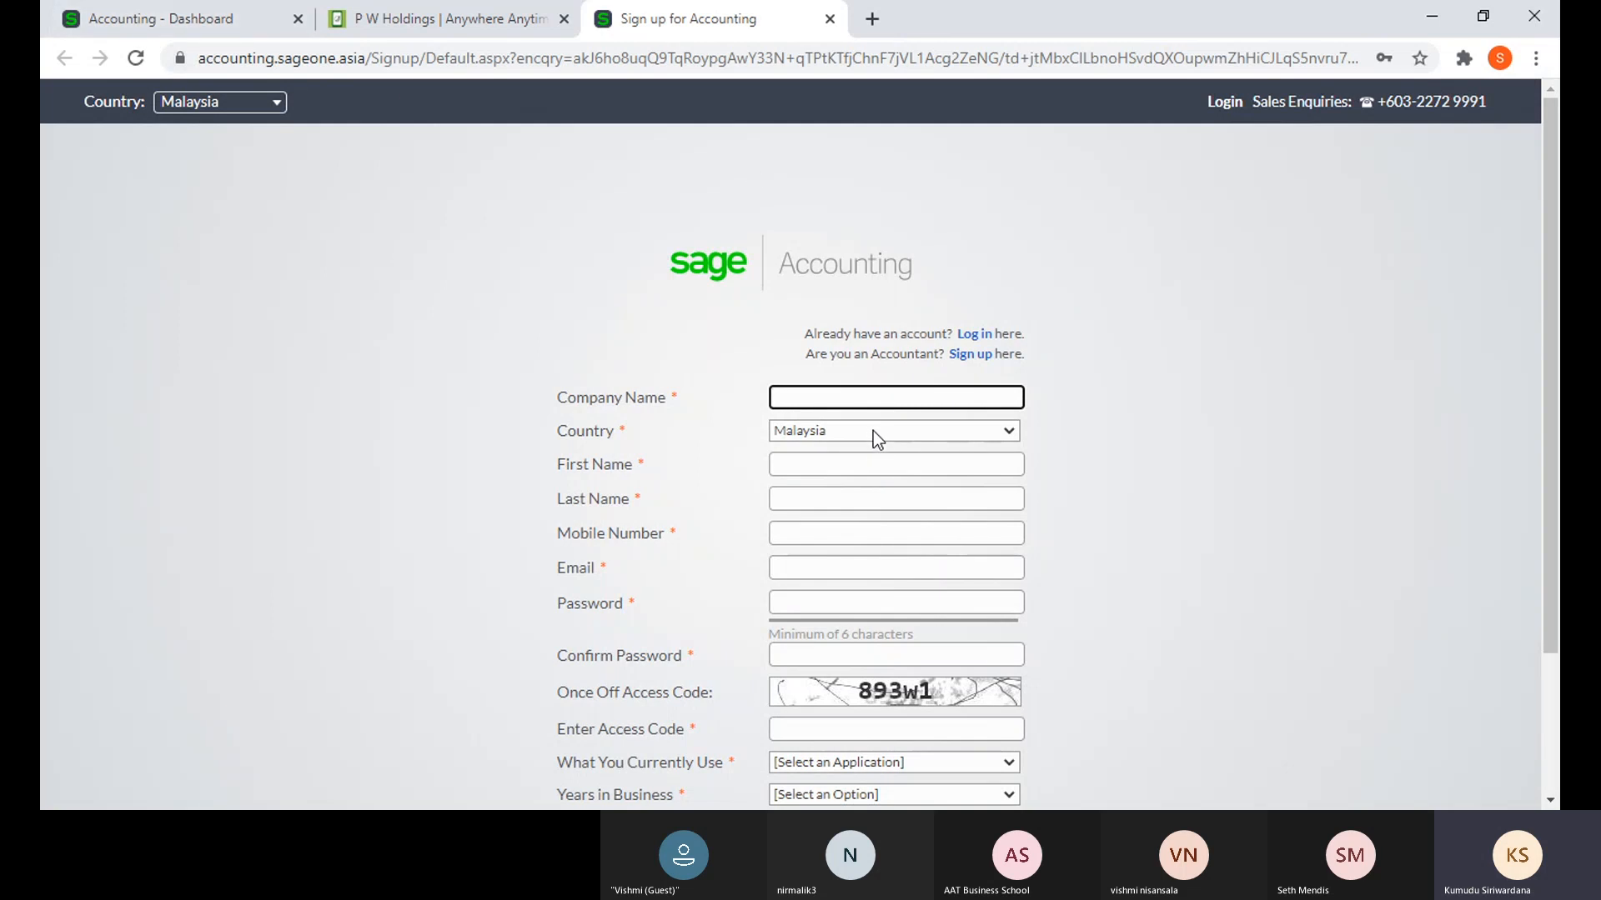
pyautogui.scroll(-2, 873, 432)
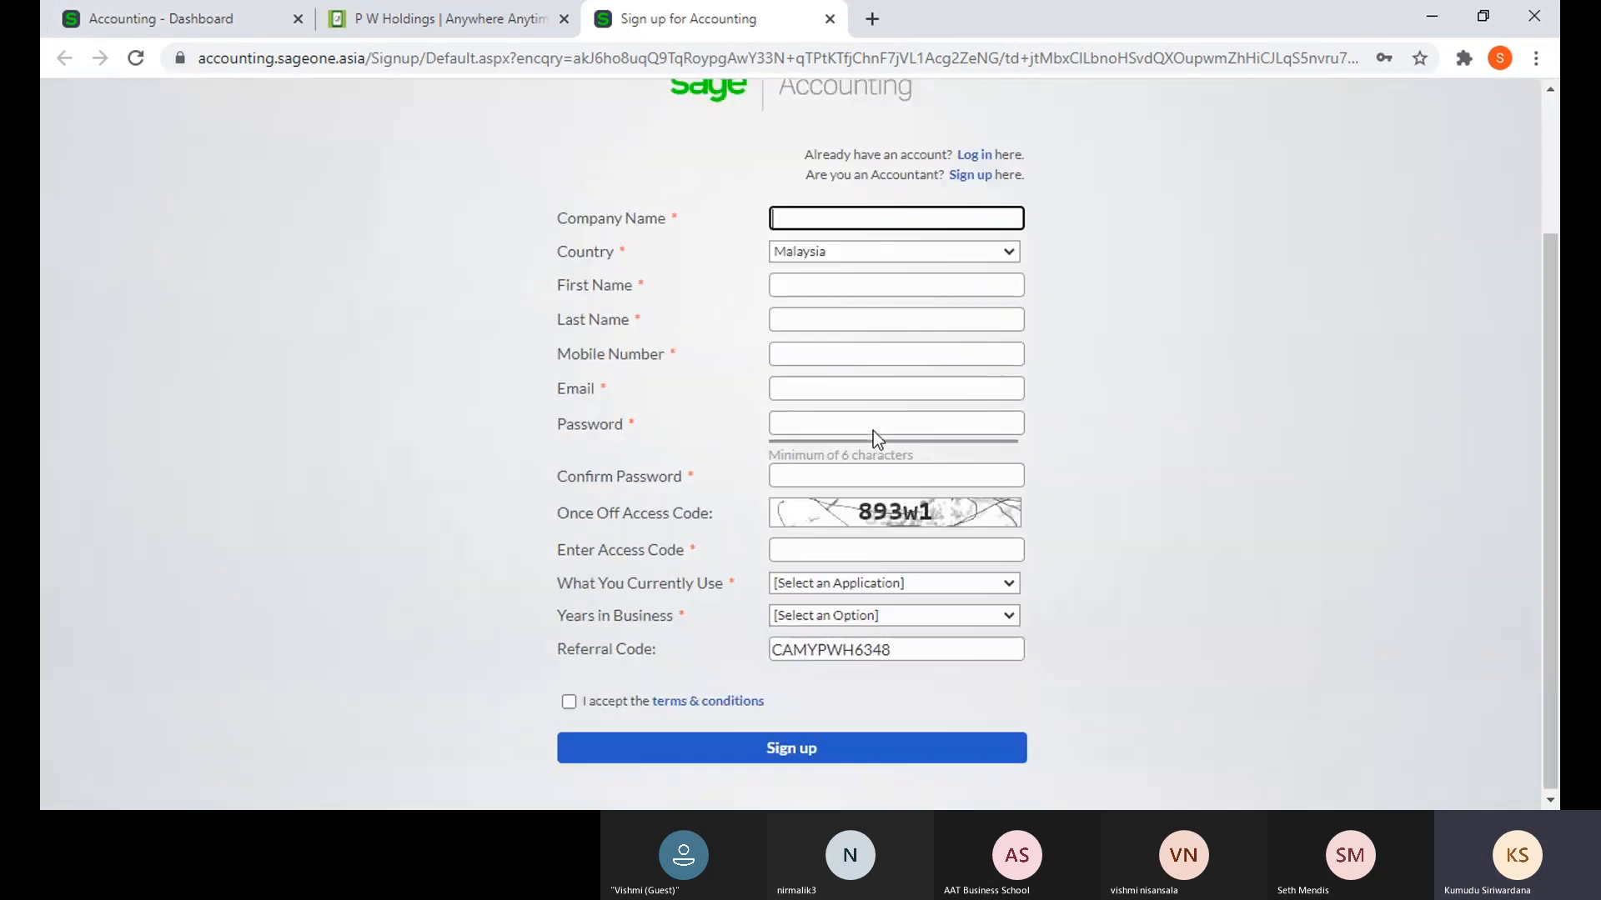
pyautogui.scroll(-1, 872, 432)
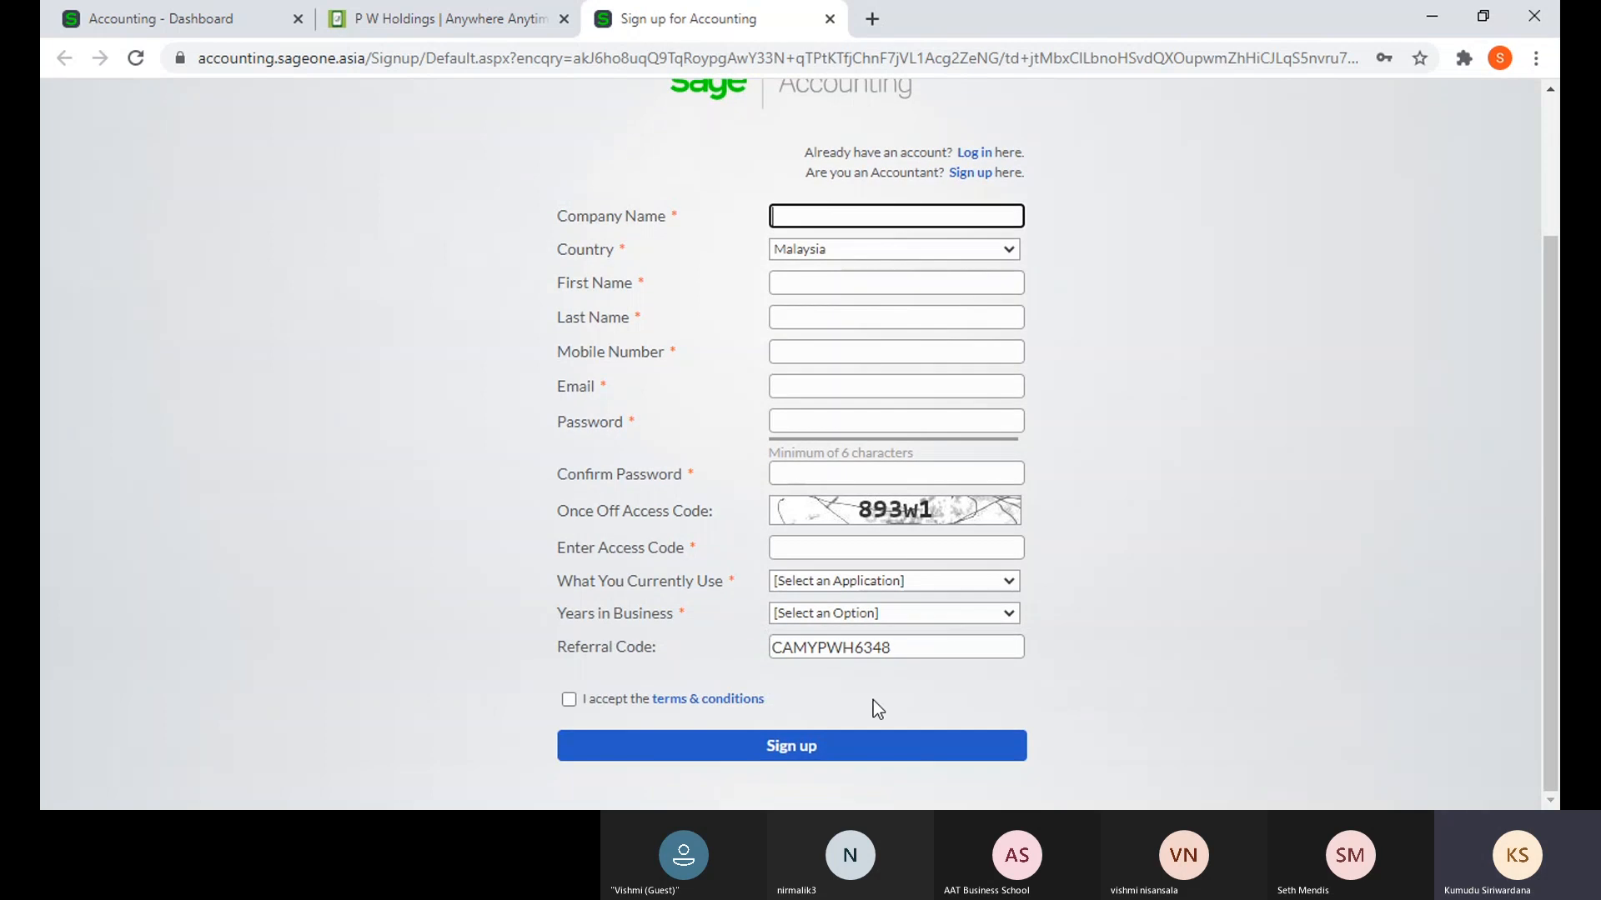
pyautogui.click(565, 21)
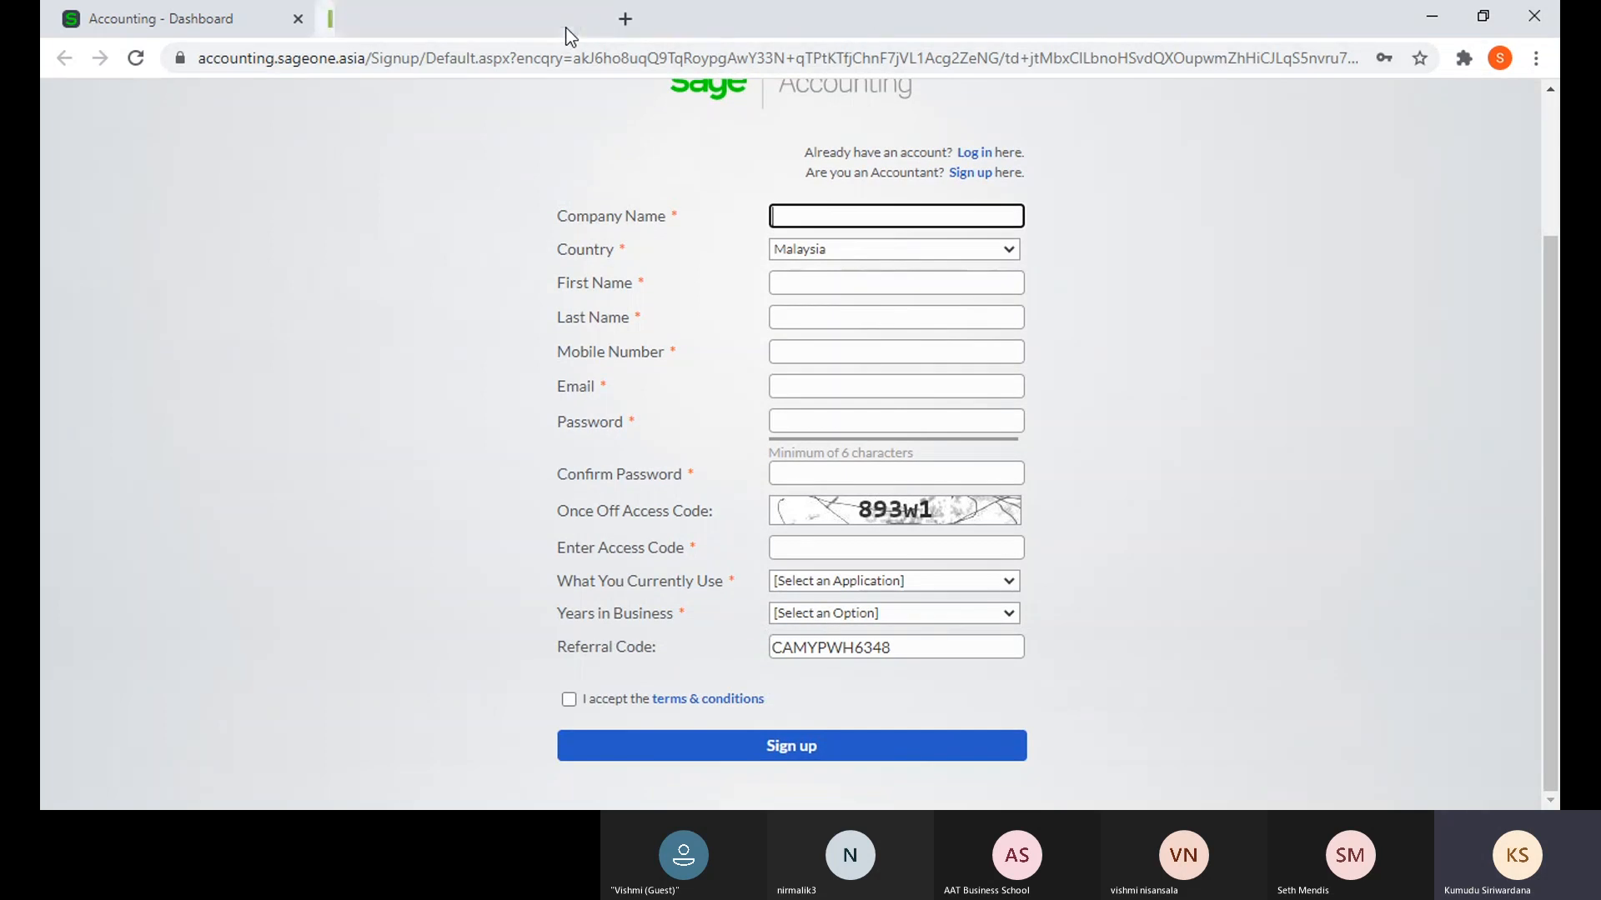
# - Close the sign-up page and open Company Settings from the Company menu
pyautogui.click(565, 20)
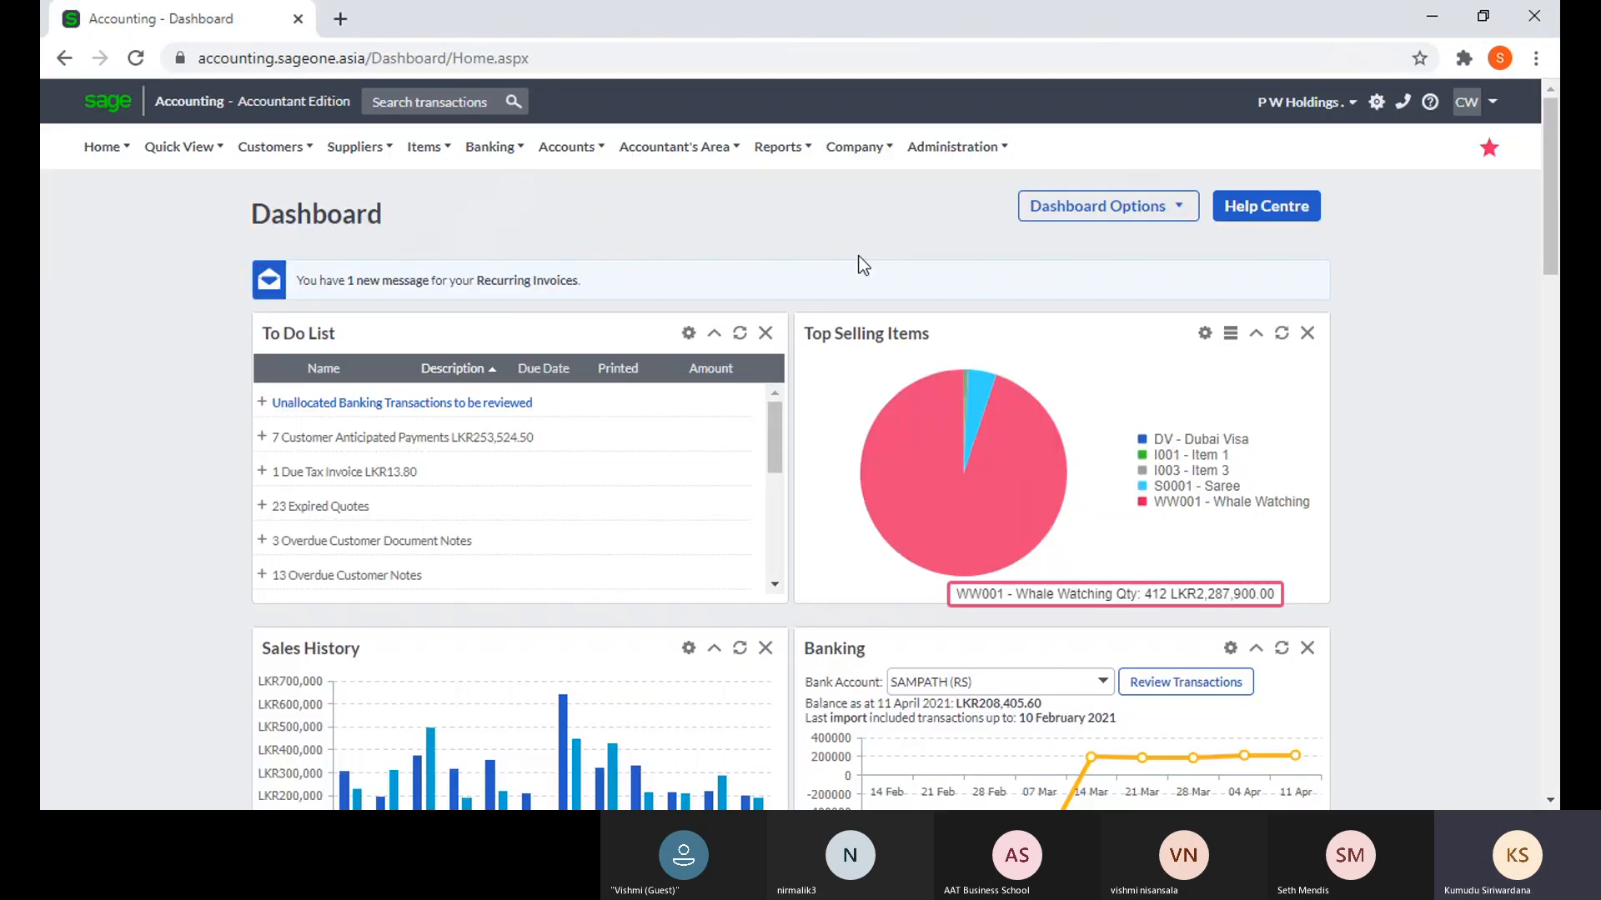
pyautogui.moveTo(842, 150)
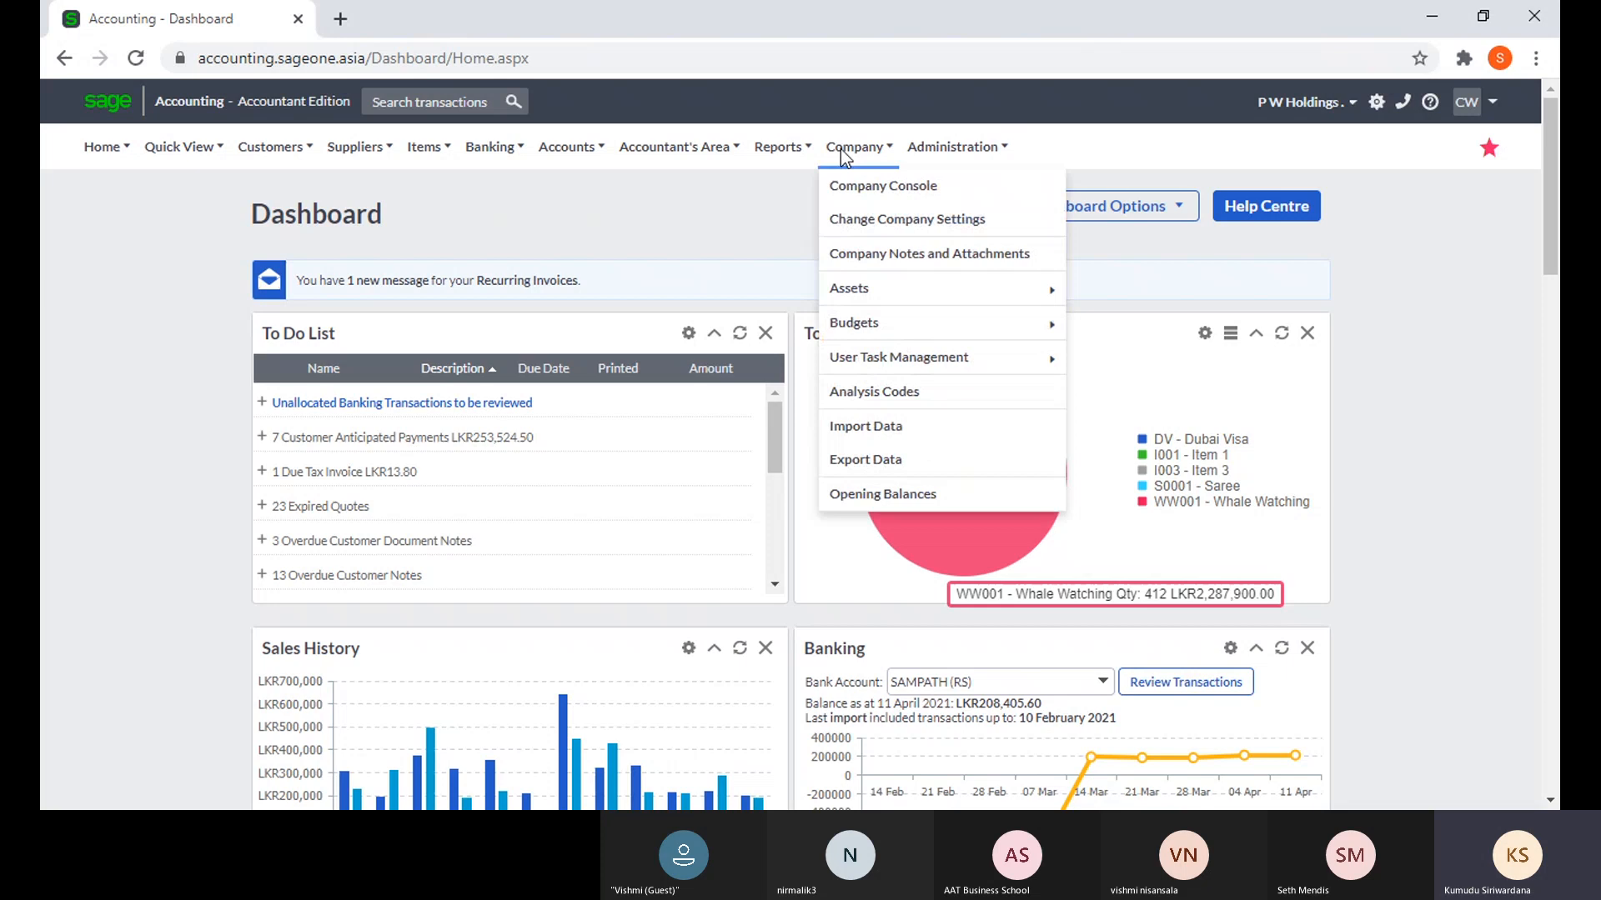
pyautogui.click(865, 236)
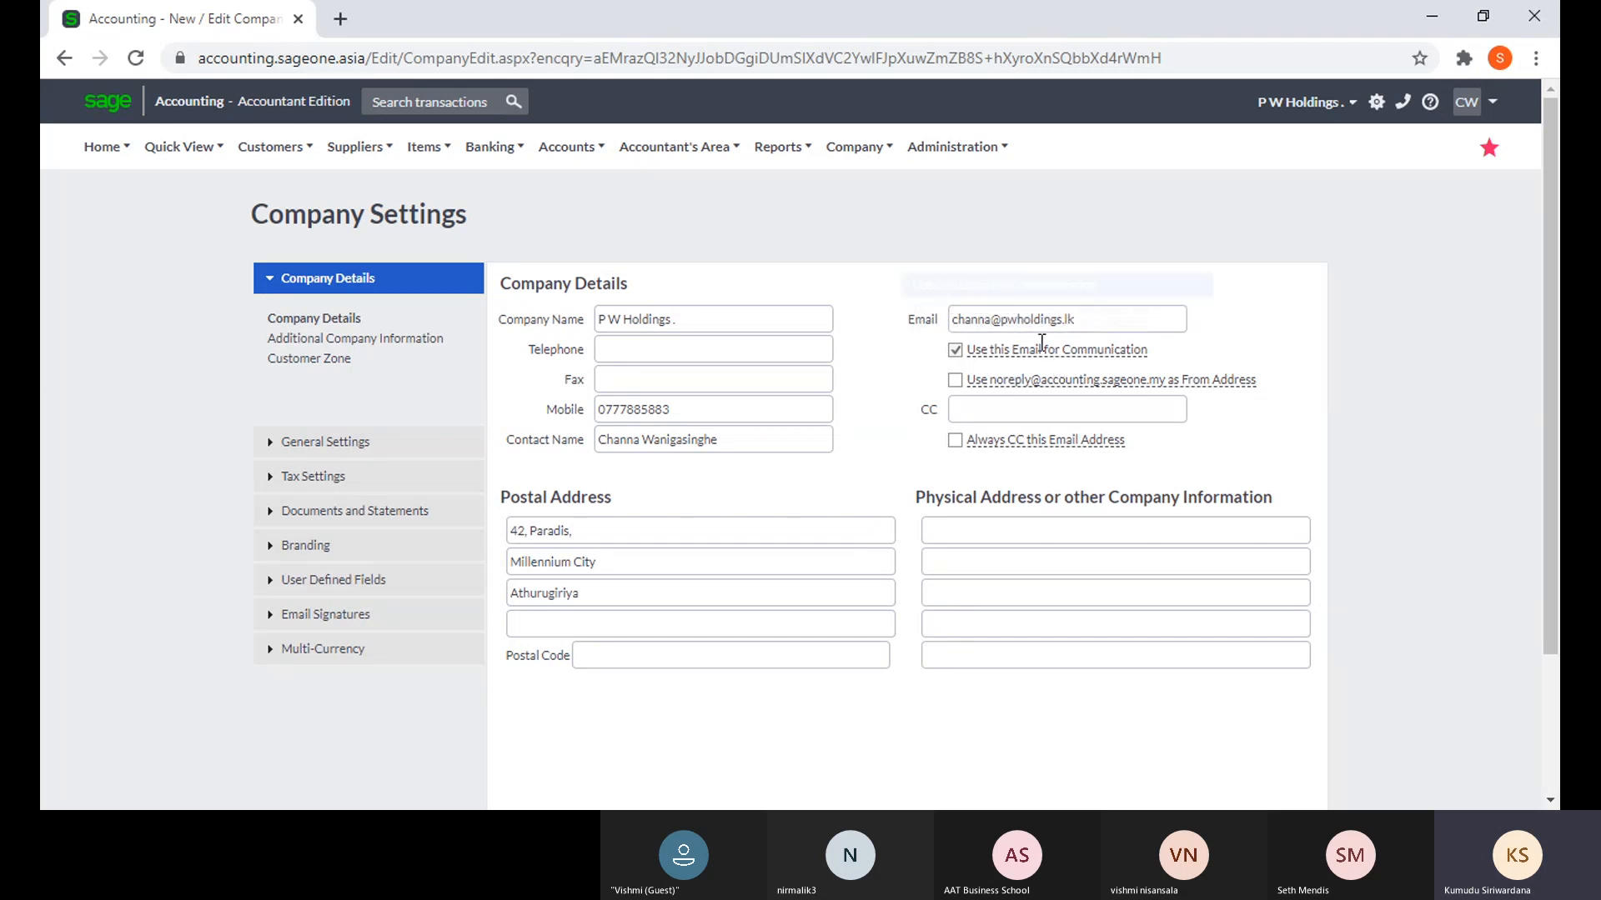
# - Review the company email in Company Details, then show the Additional Company Information fields
pyautogui.moveTo(1042, 342)
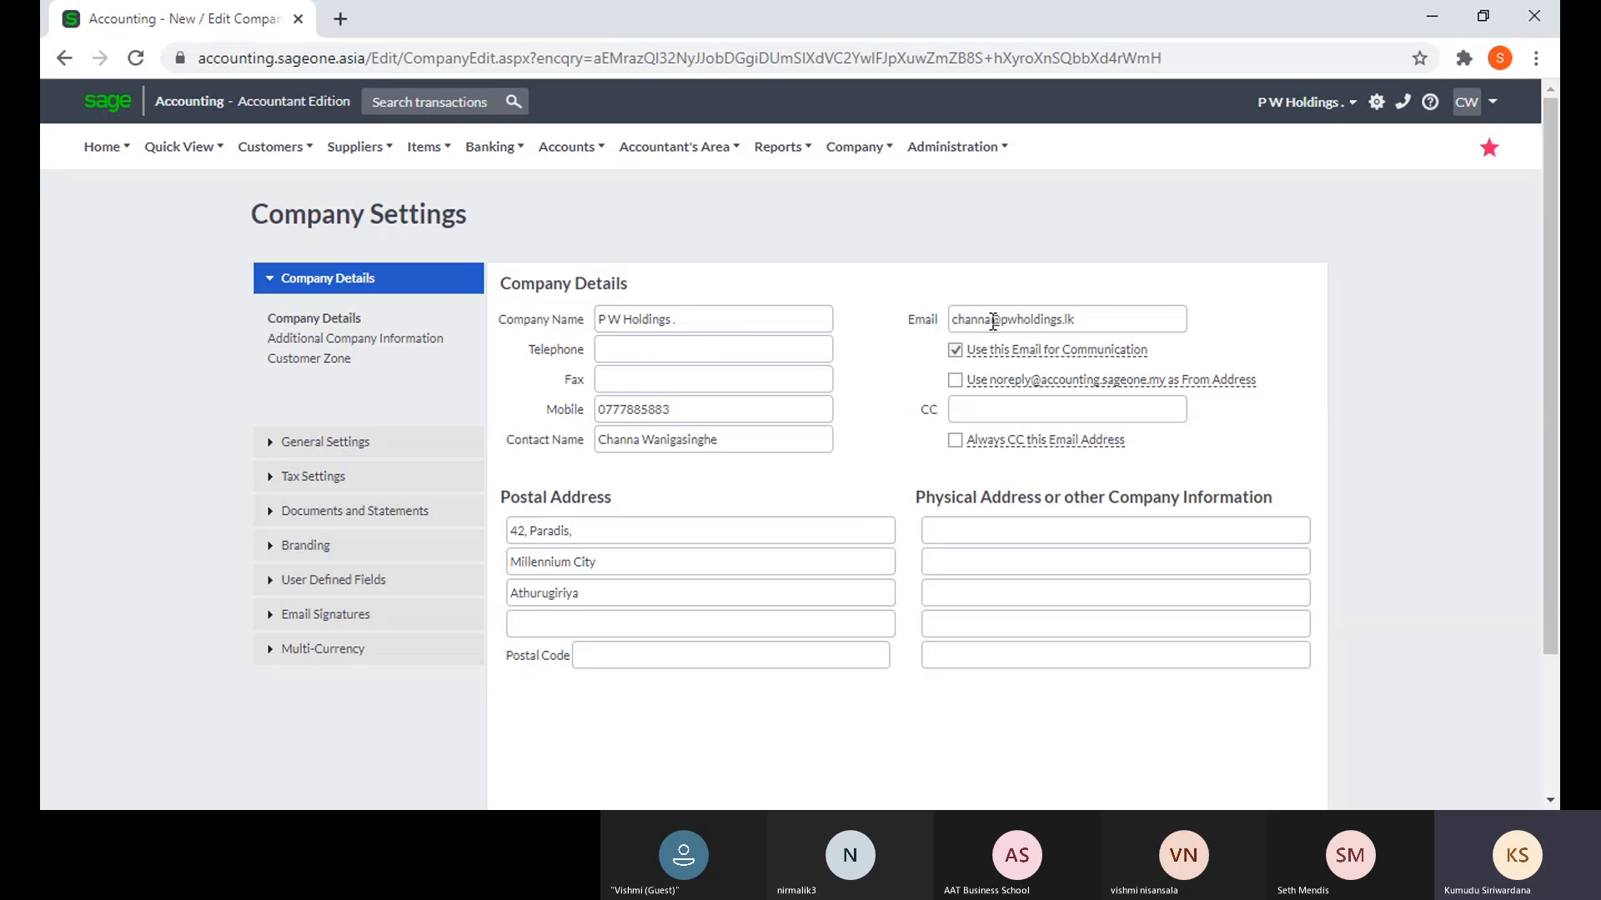
pyautogui.click(954, 350)
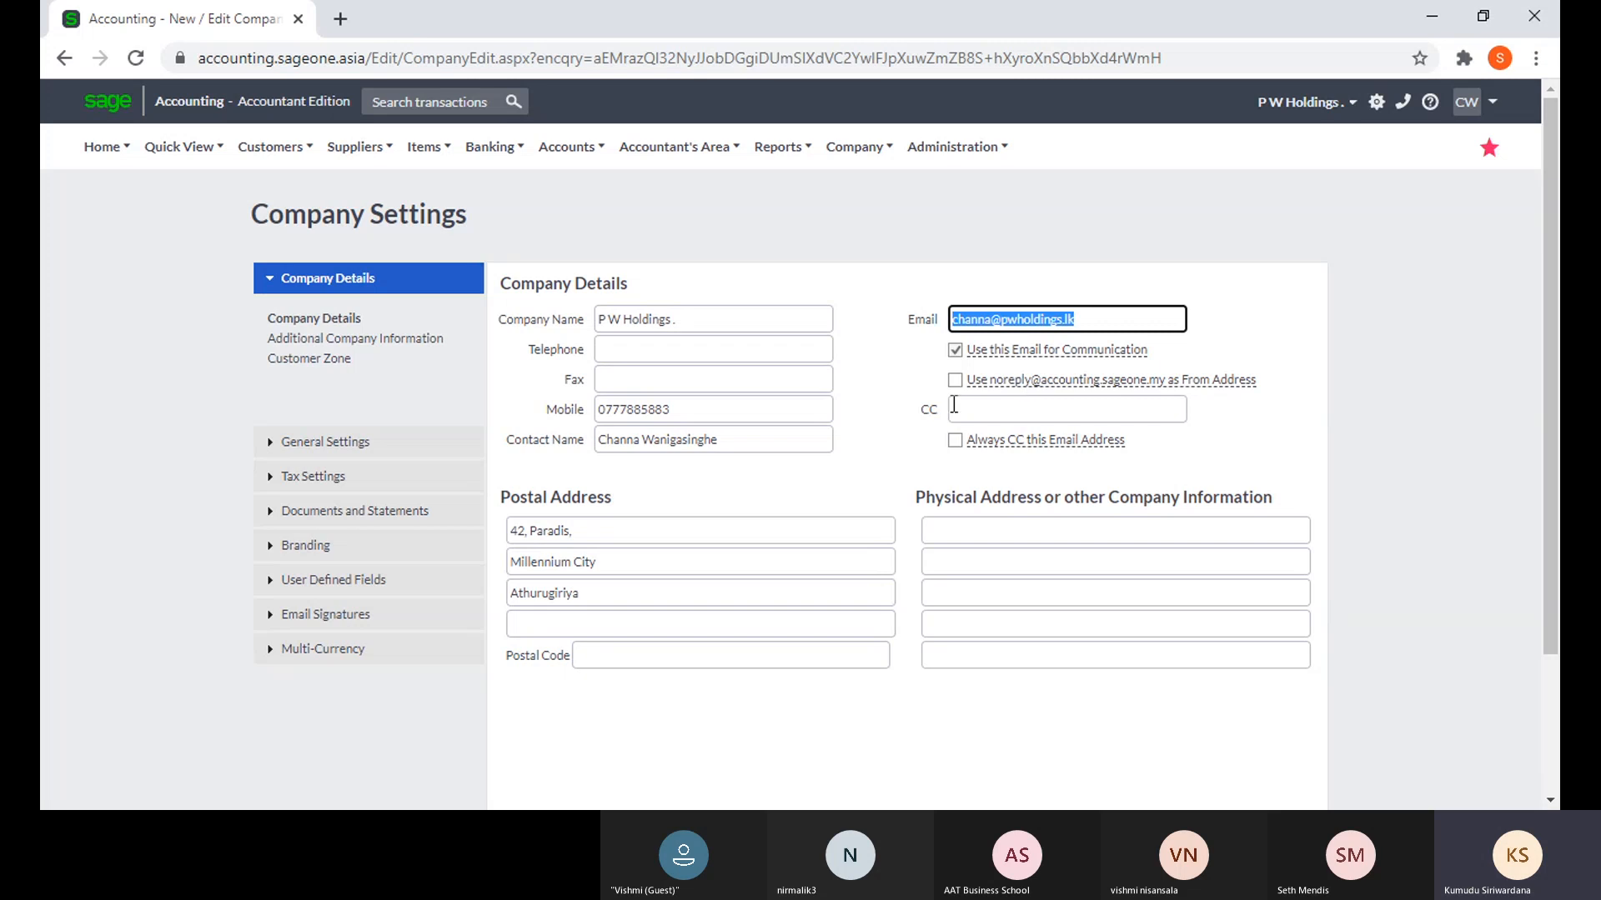
pyautogui.click(388, 340)
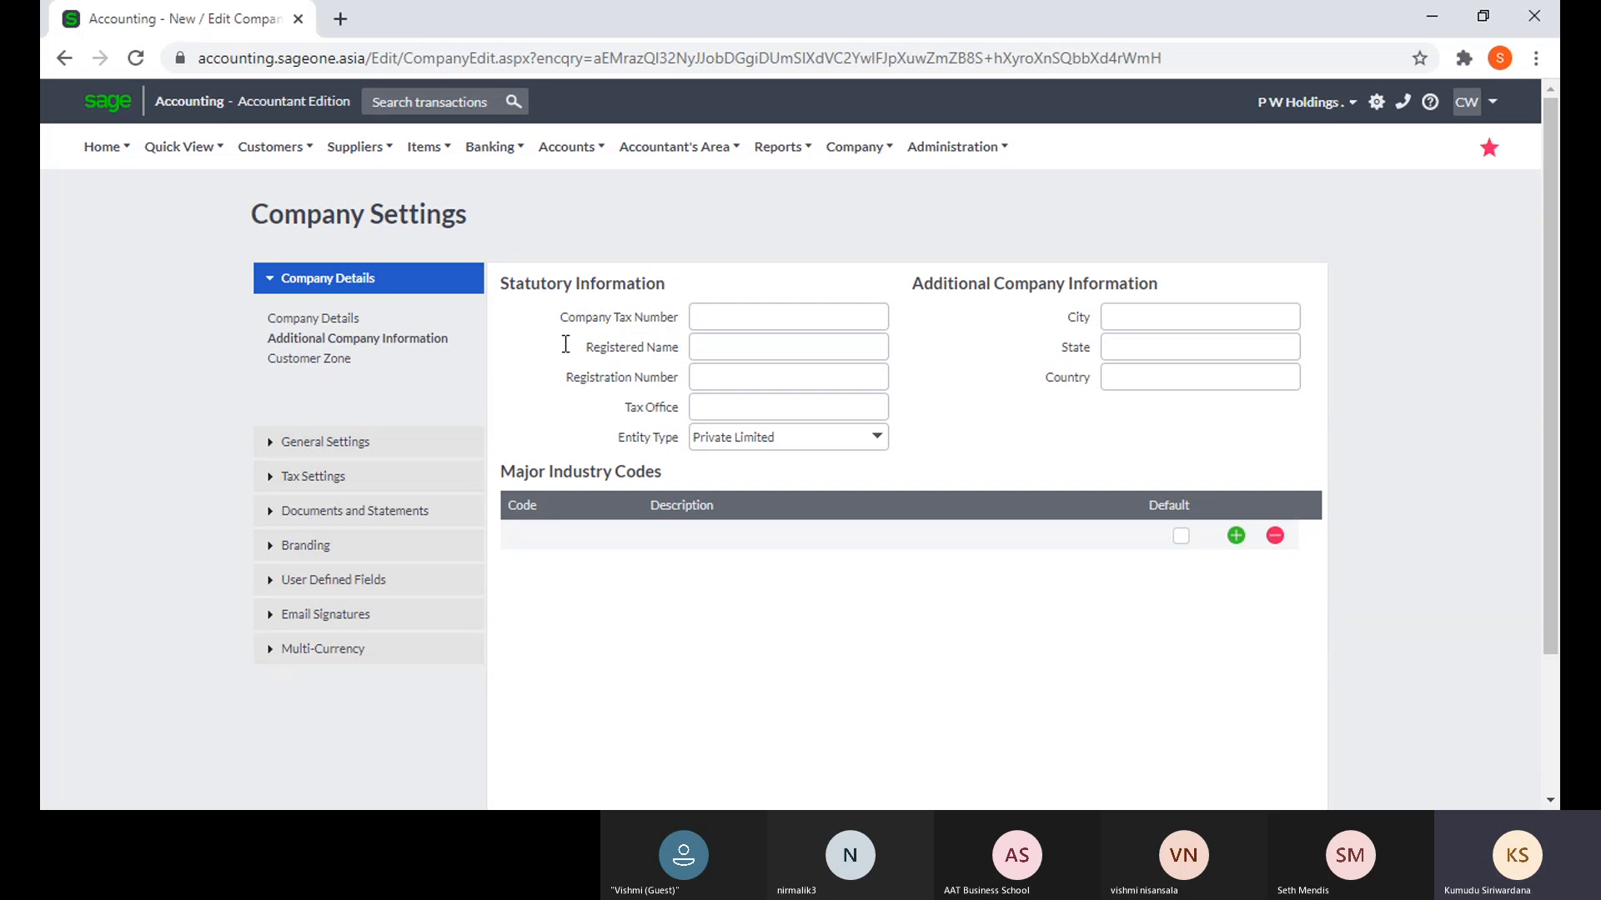
# - Show the Customer Zone settings and expand the General Settings group below them
pyautogui.click(328, 365)
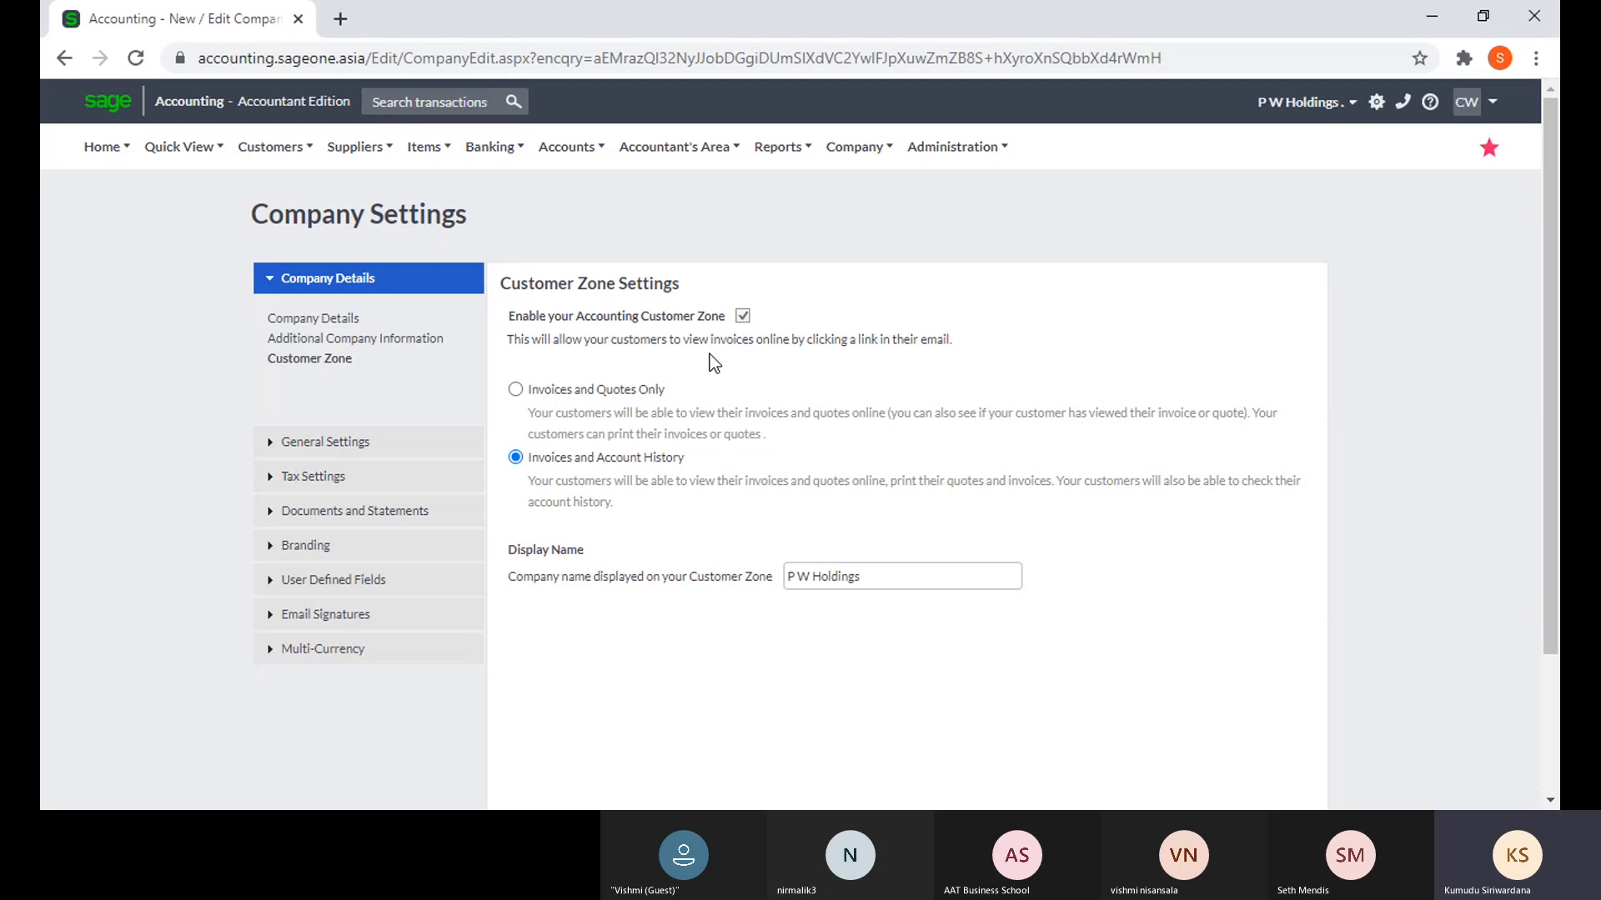
pyautogui.click(322, 441)
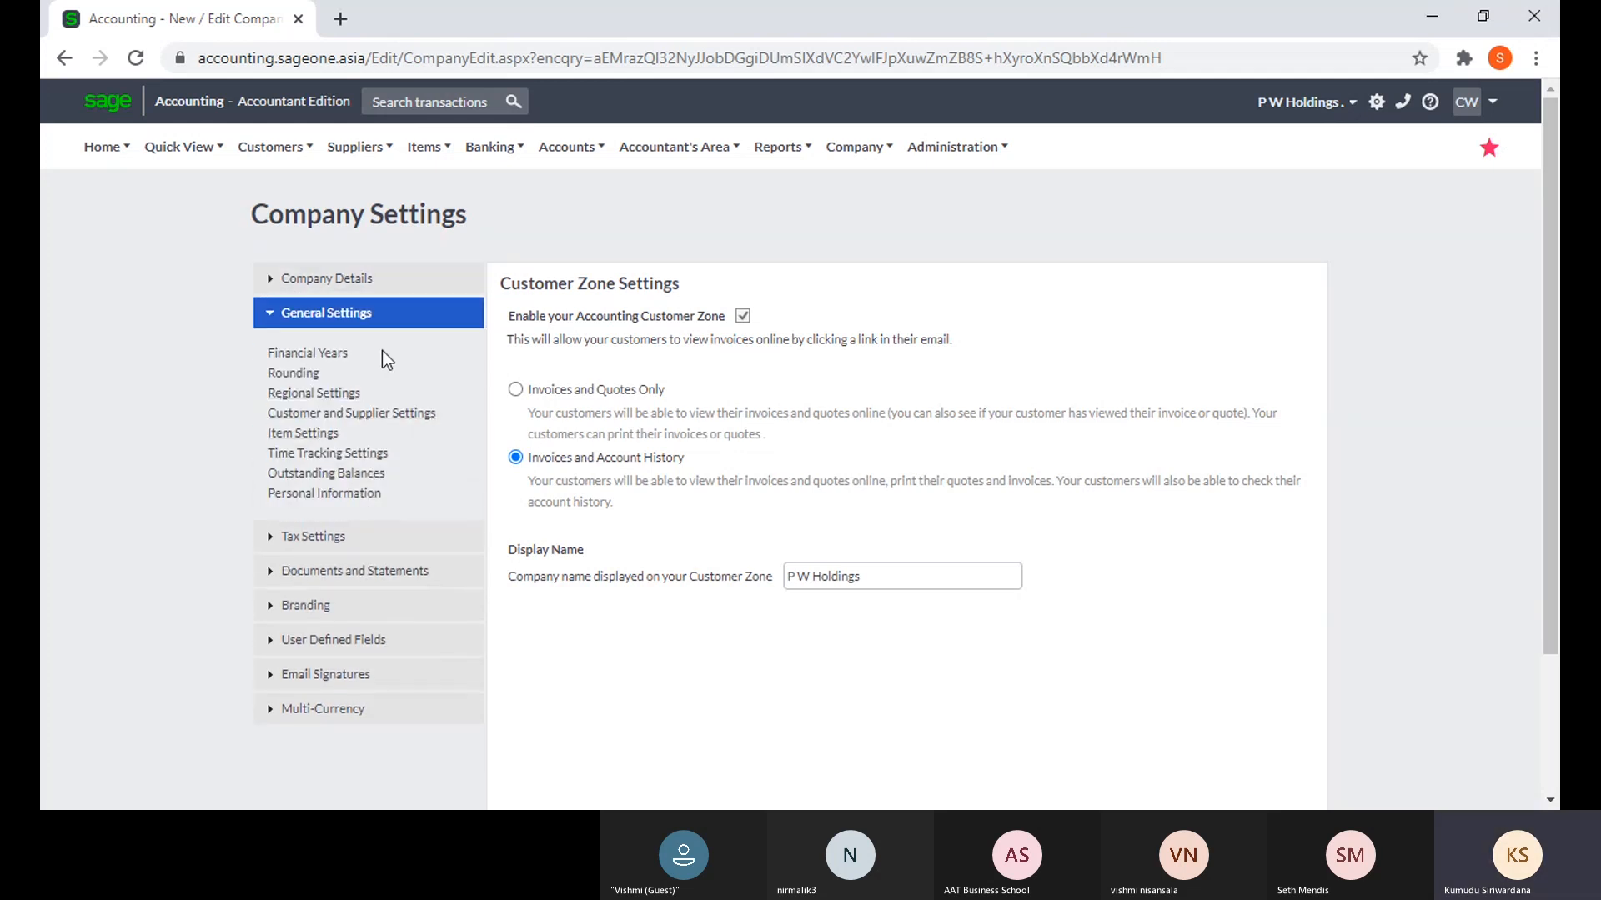
# - Review the Financial Years table, leaving the current 01/04/2020–31/03/2021 year's dates unchanged
pyautogui.click(337, 365)
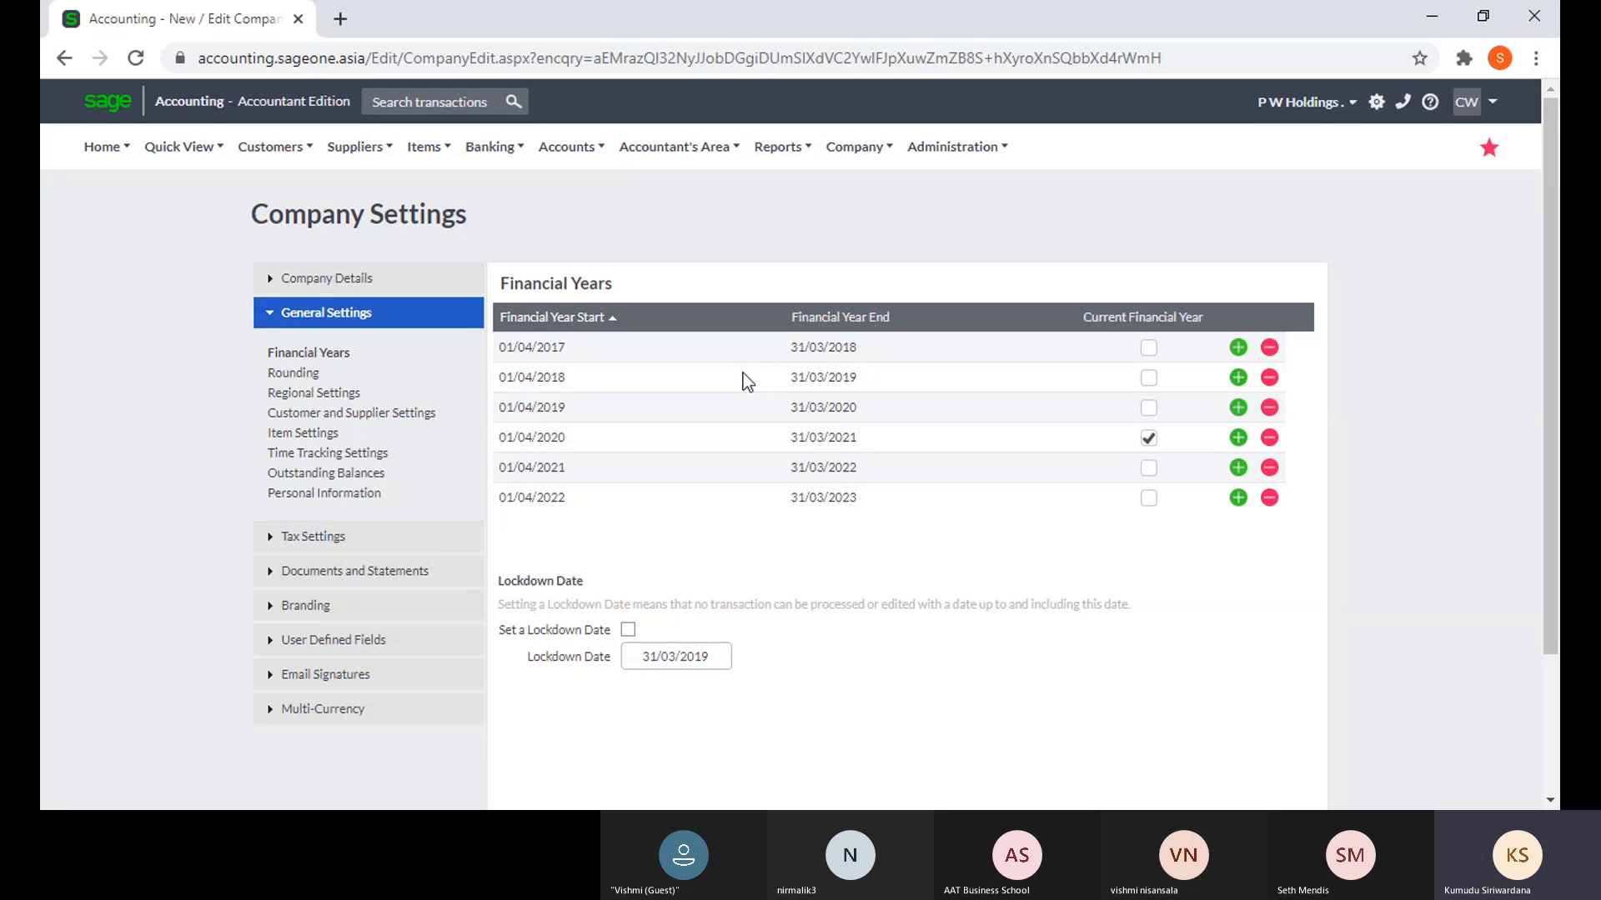
pyautogui.click(578, 350)
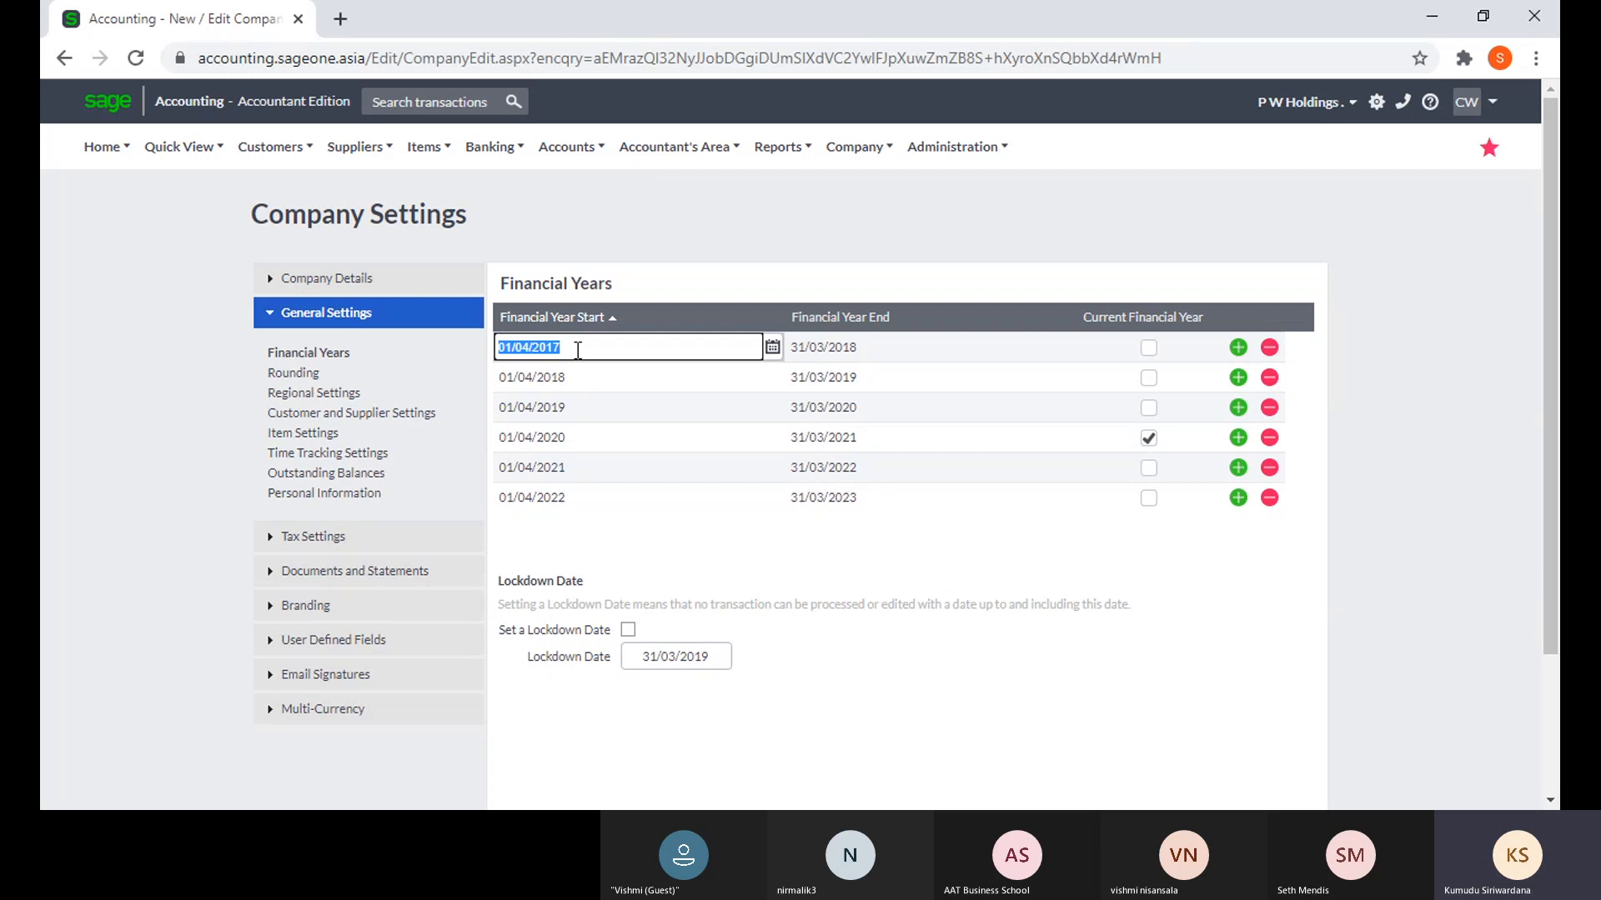
pyautogui.click(851, 354)
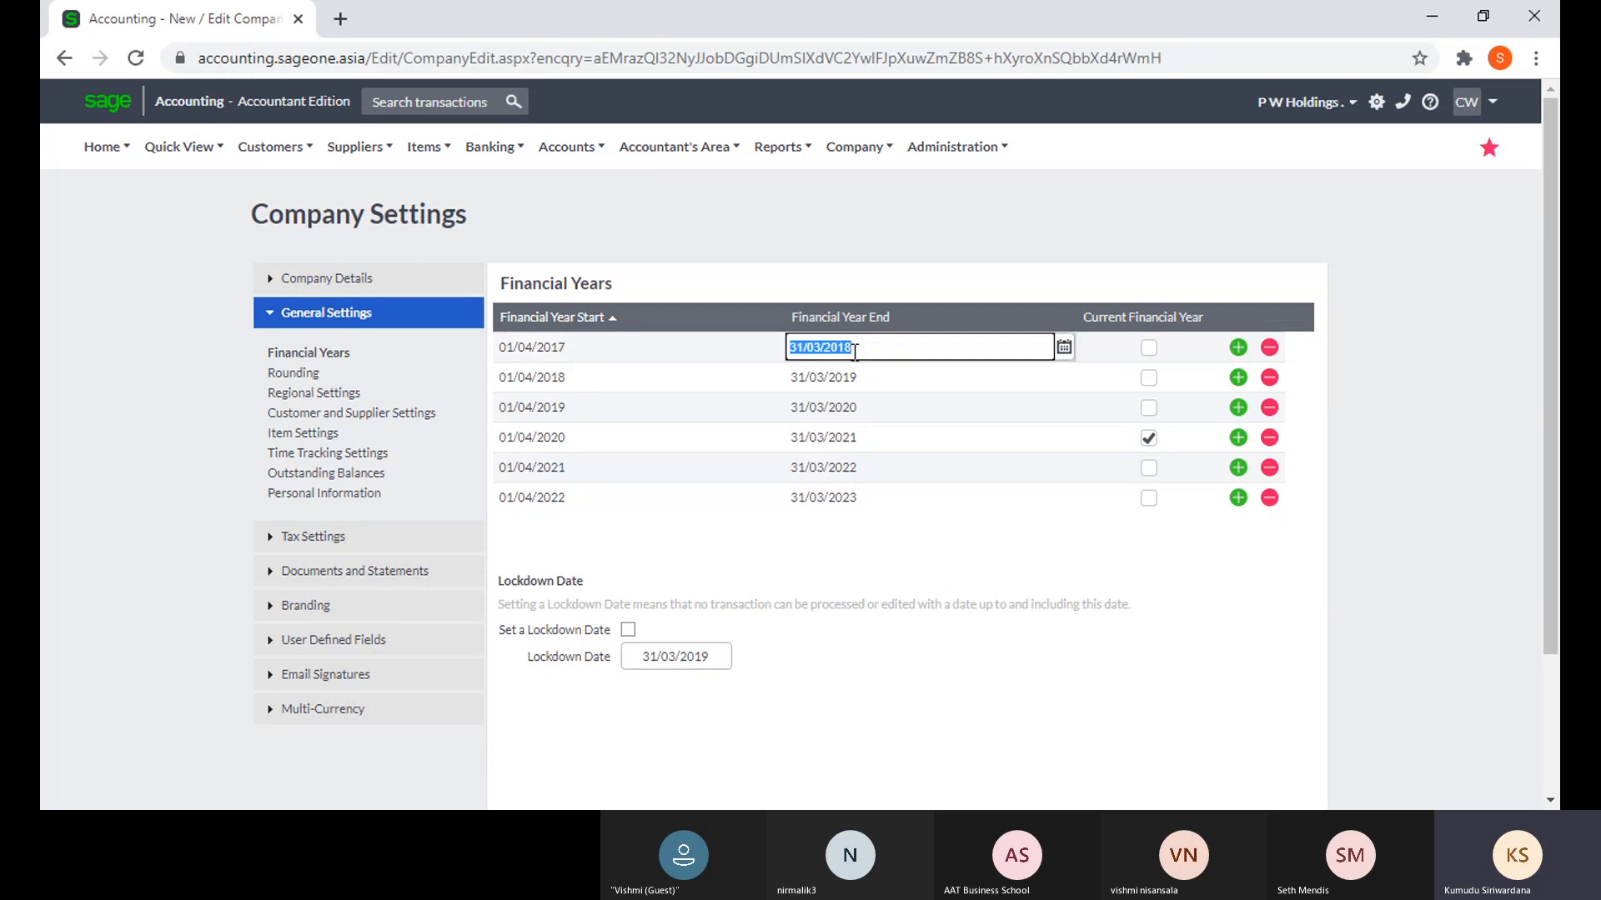
pyautogui.click(1318, 465)
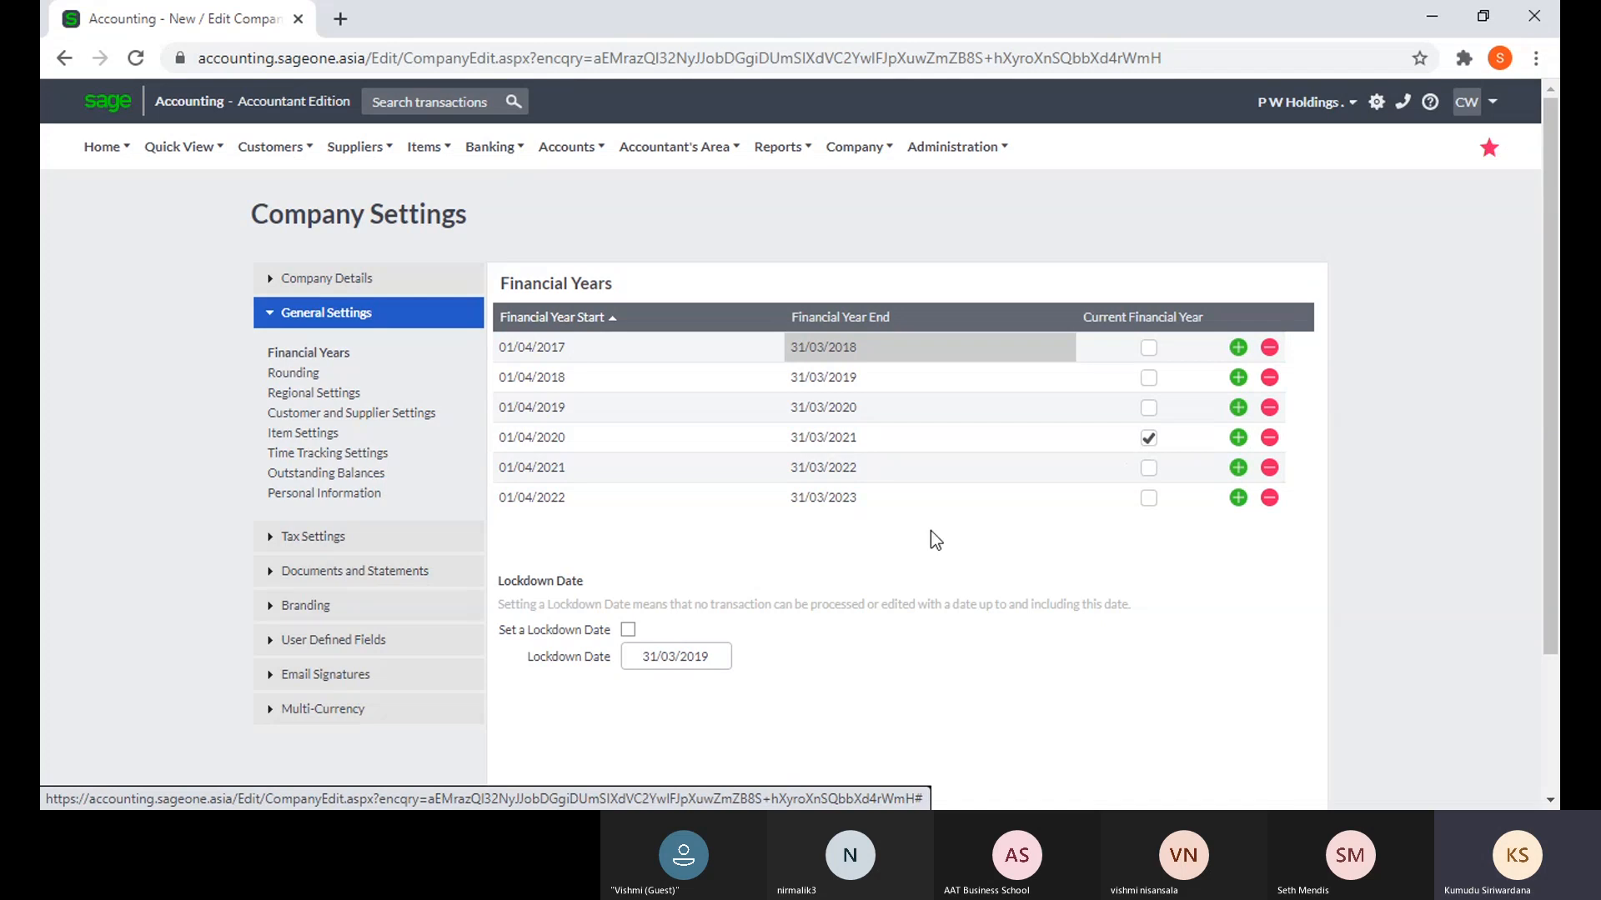
pyautogui.scroll(-2, 907, 527)
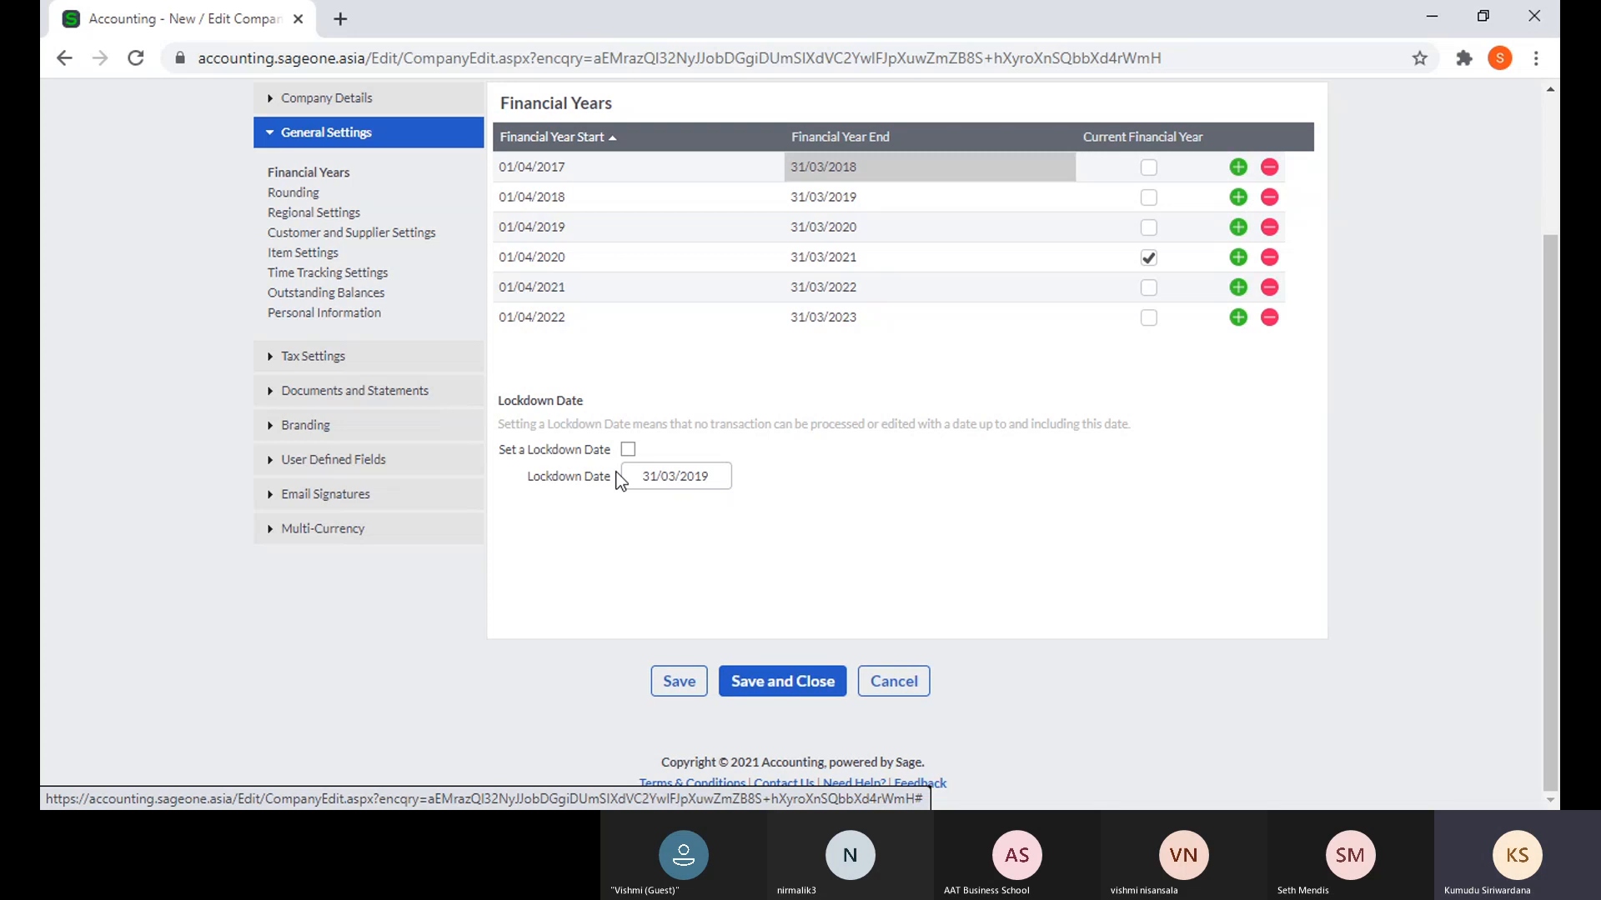
# - Step through the Rounding and Regional Settings, ending on Customer and Supplier Settings
pyautogui.click(291, 193)
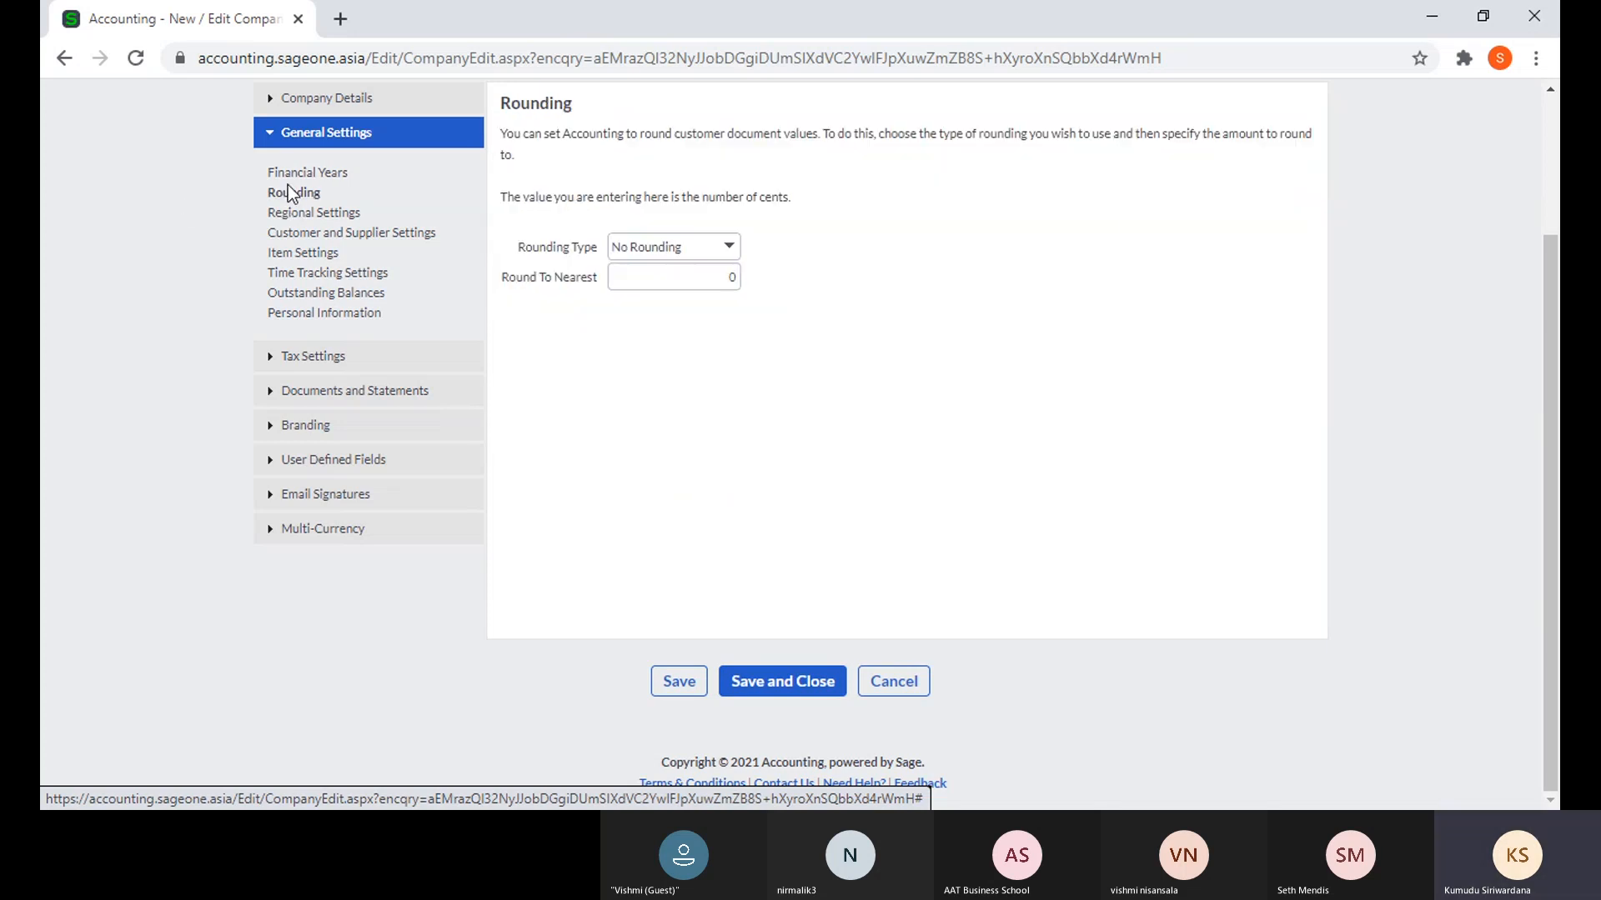
pyautogui.click(292, 212)
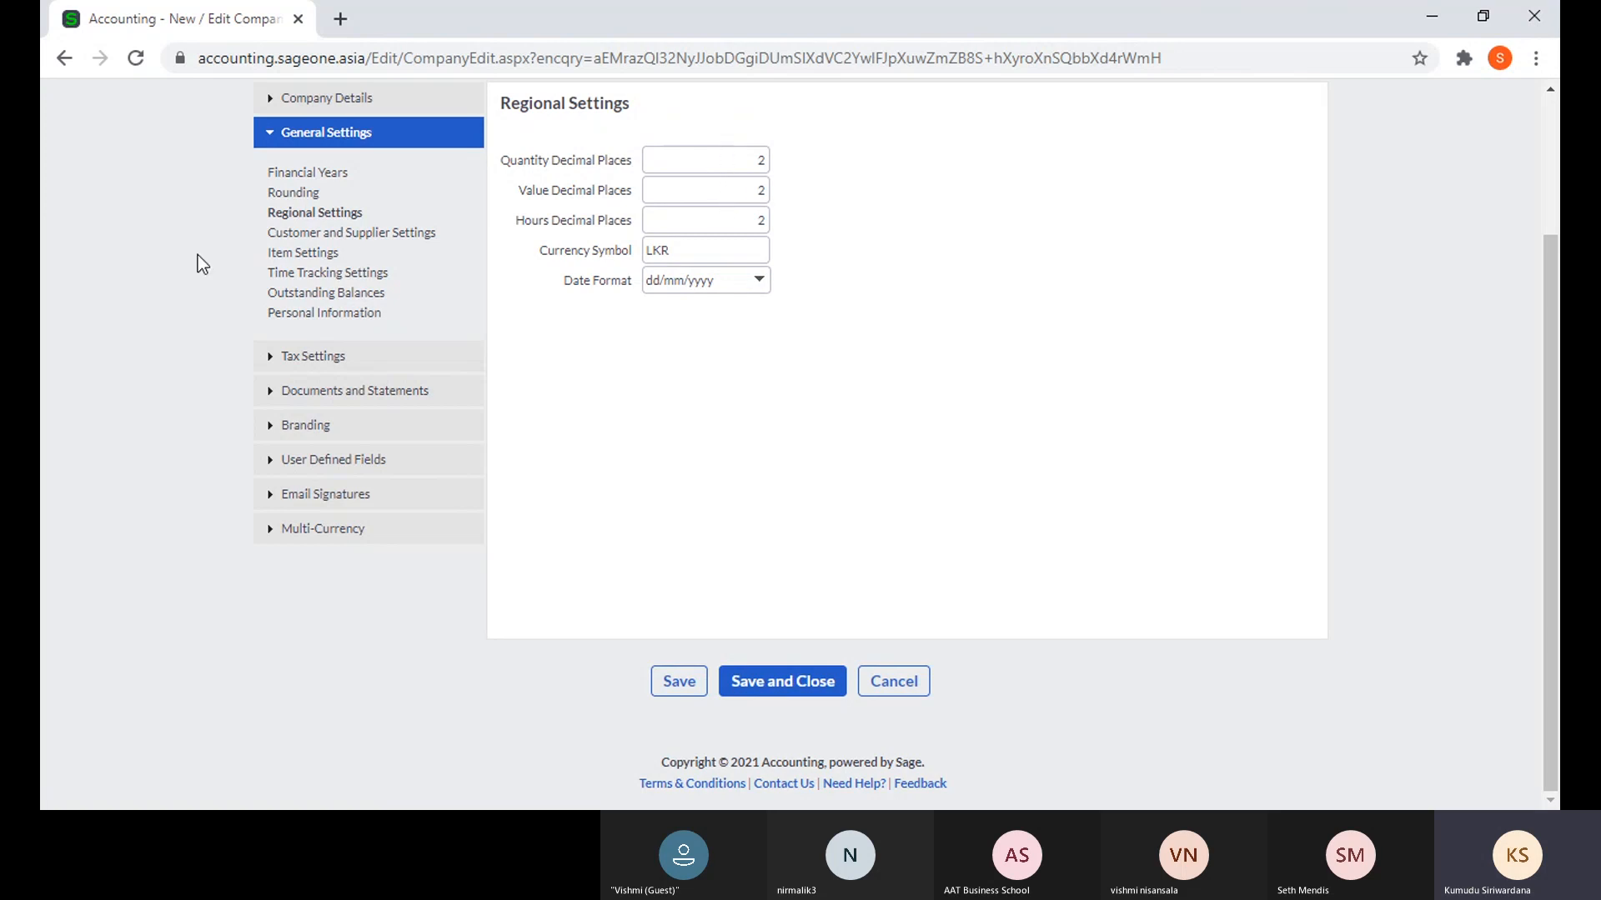
pyautogui.click(369, 235)
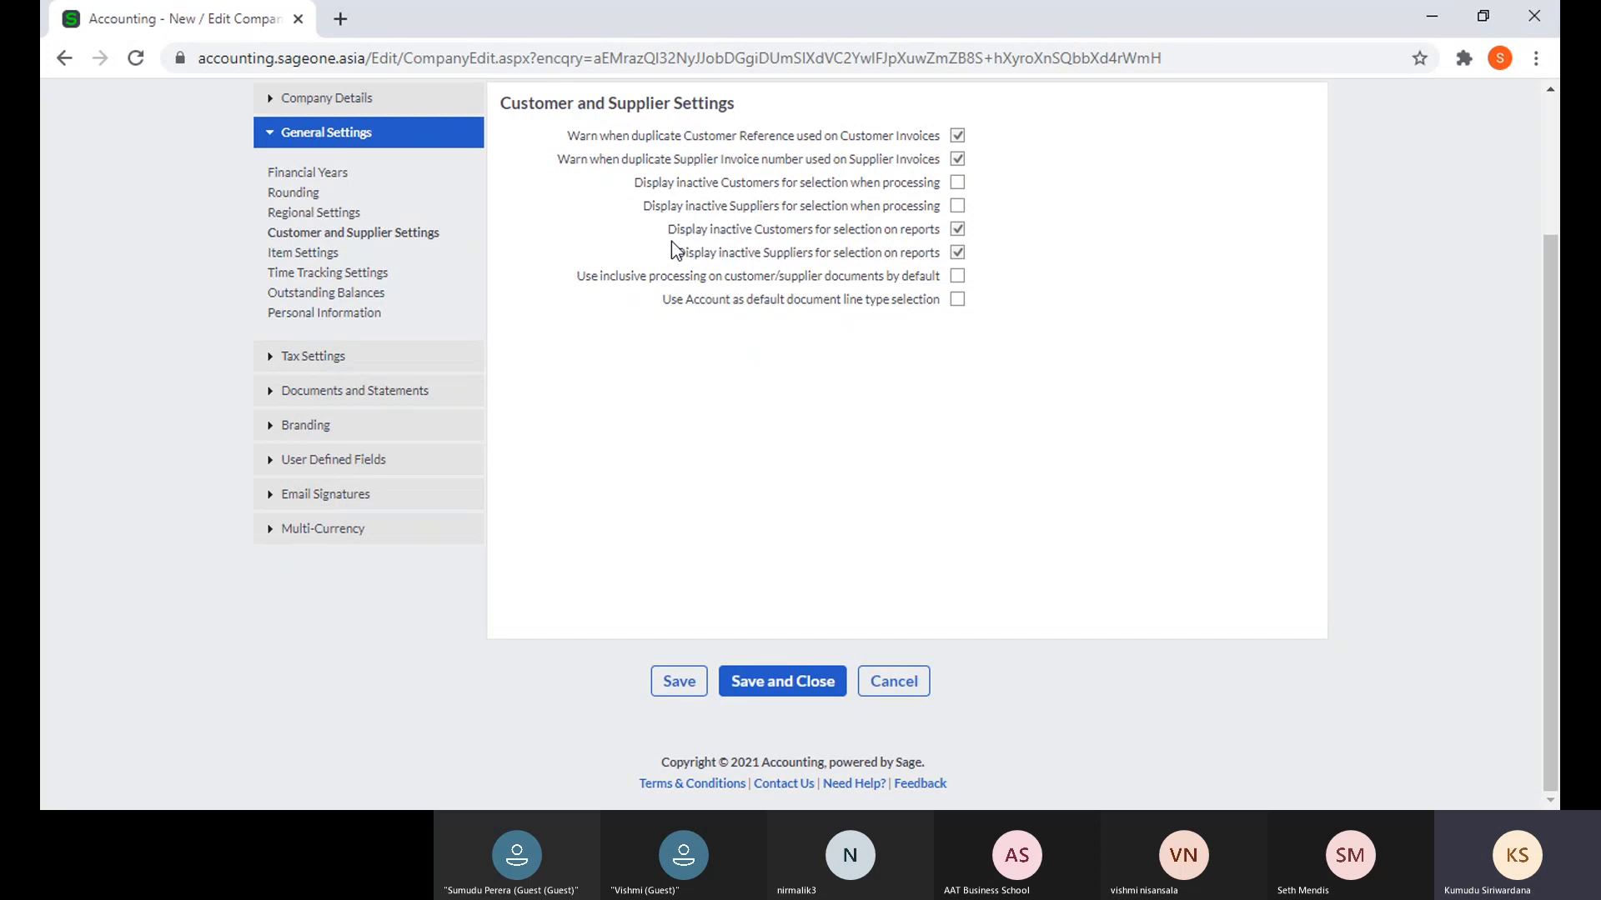
# - Show the Item Settings with their five price lists
pyautogui.click(305, 258)
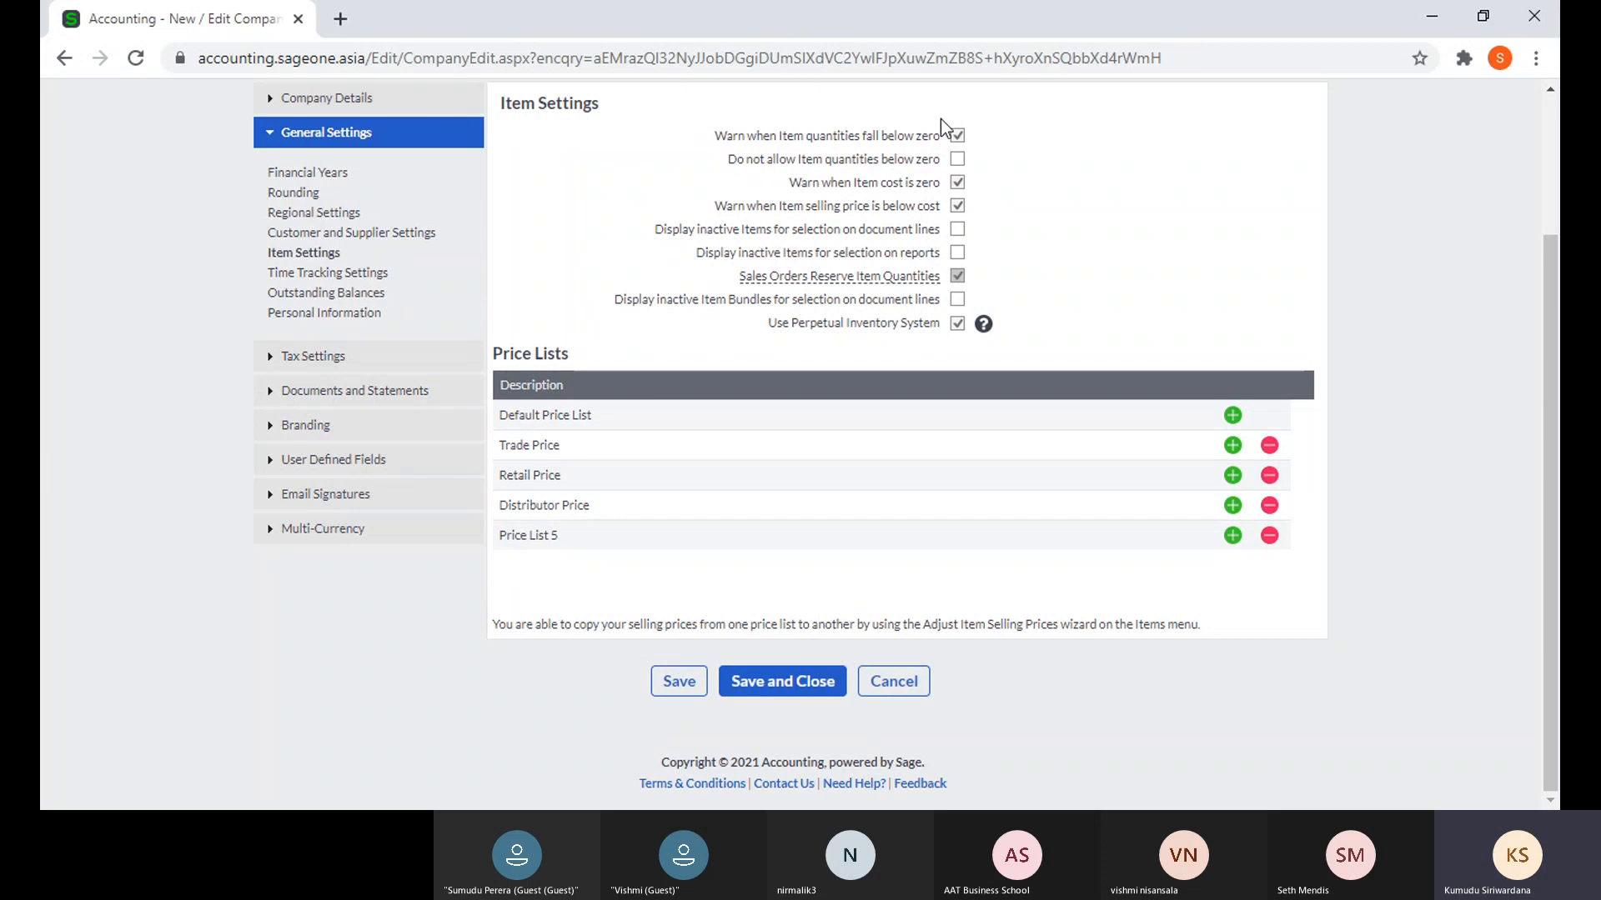
# - Block item quantities below zero, declining each warning when the Warn option is tried
pyautogui.click(957, 159)
pyautogui.click(958, 157)
pyautogui.click(957, 137)
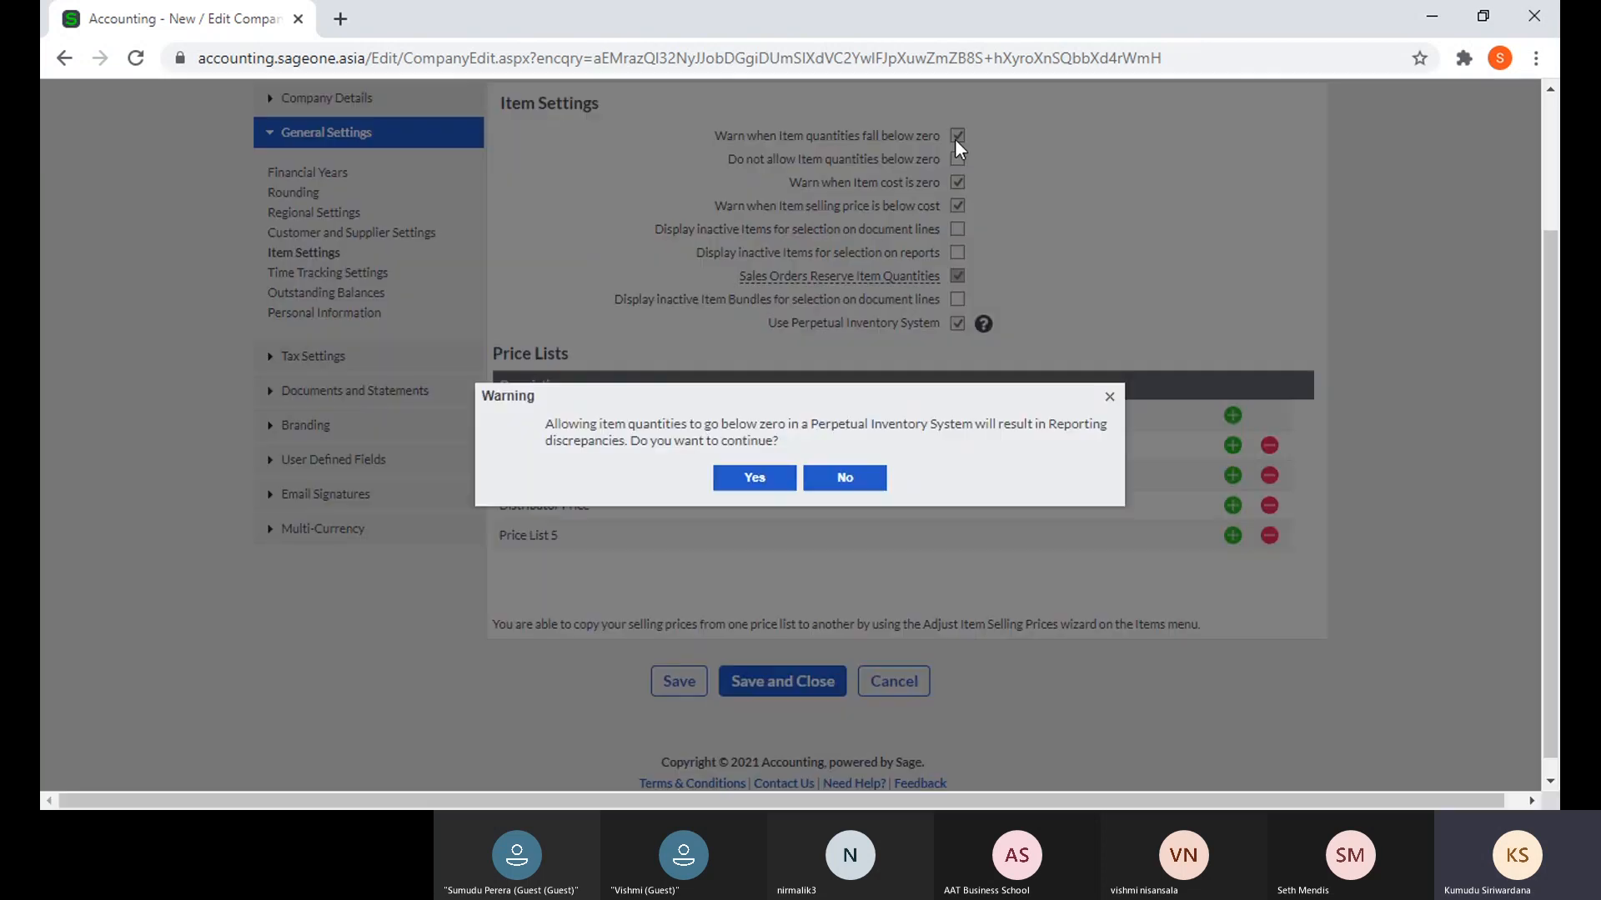
pyautogui.click(842, 478)
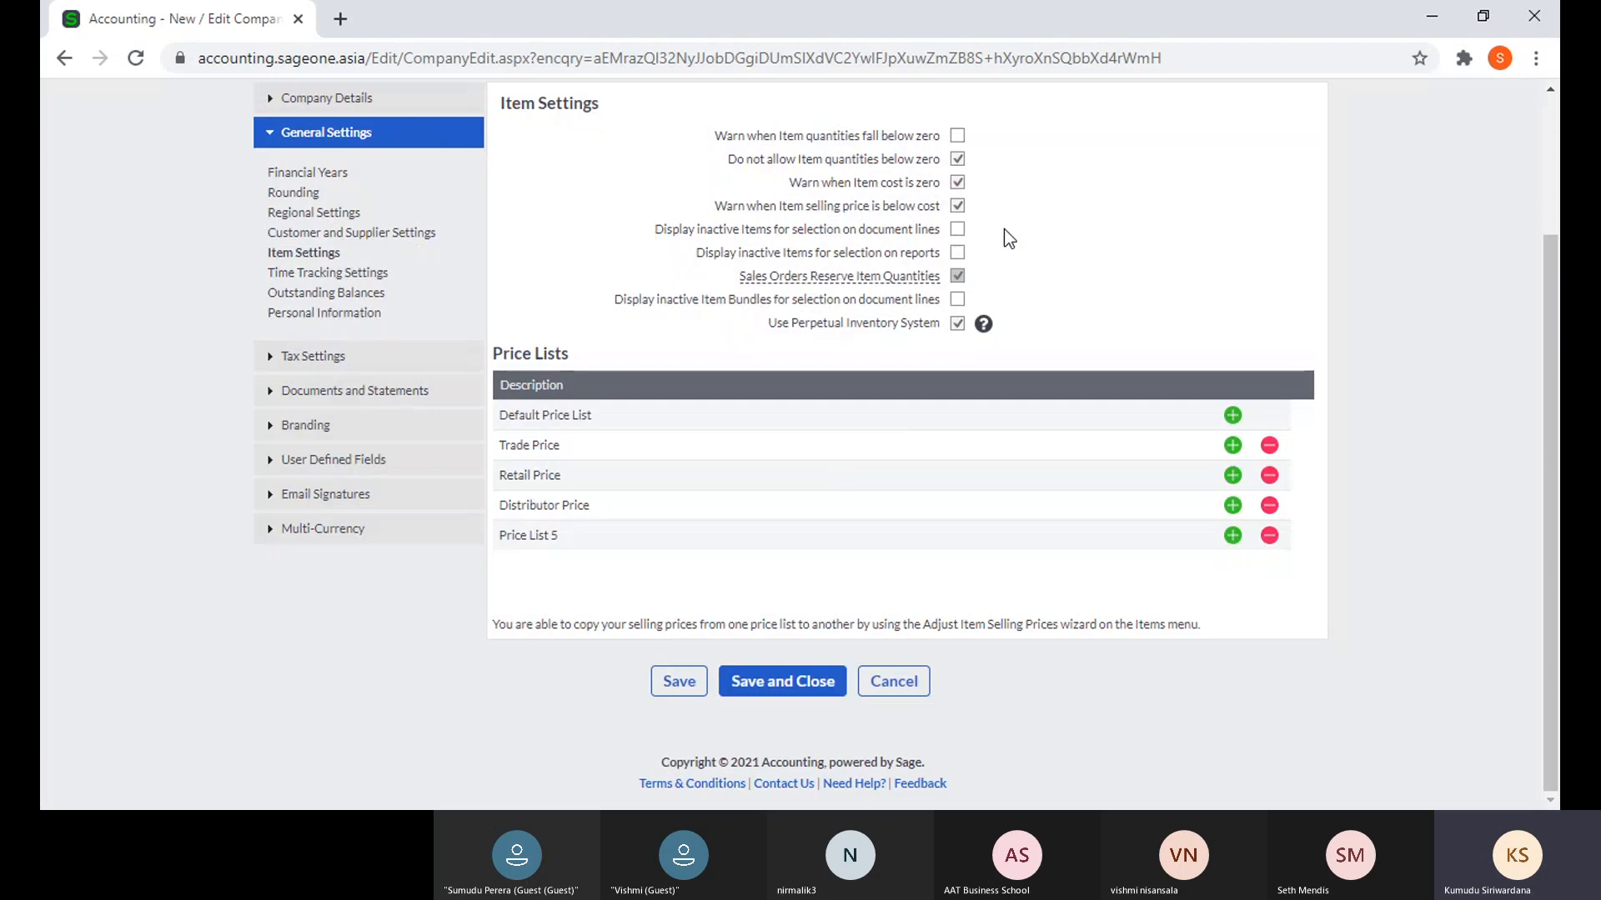
pyautogui.click(964, 140)
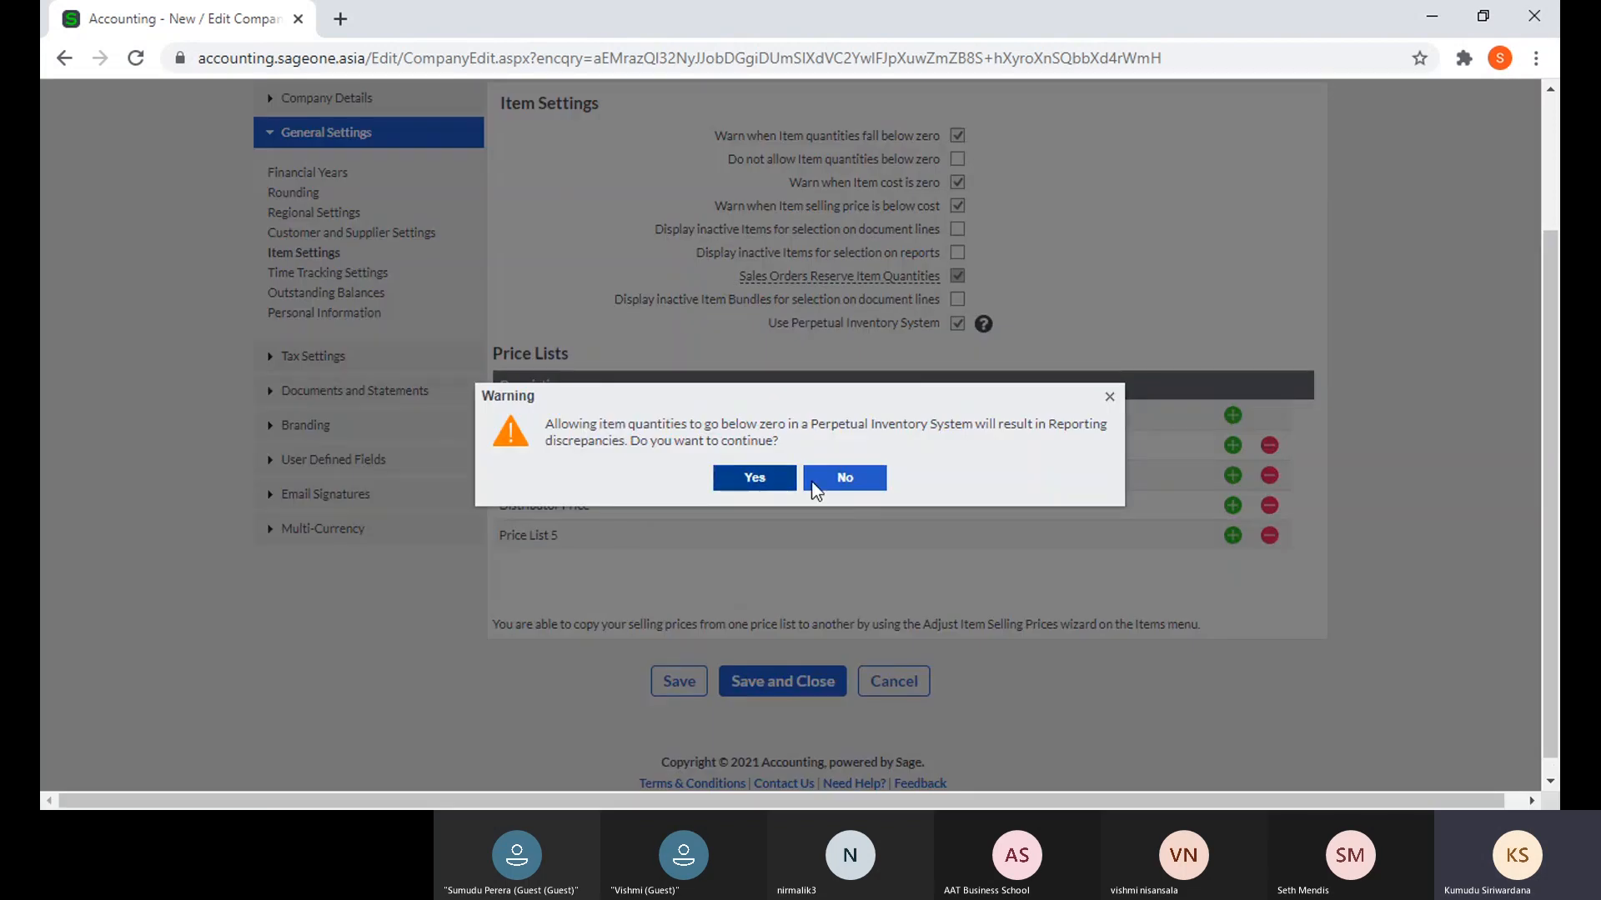
pyautogui.click(838, 482)
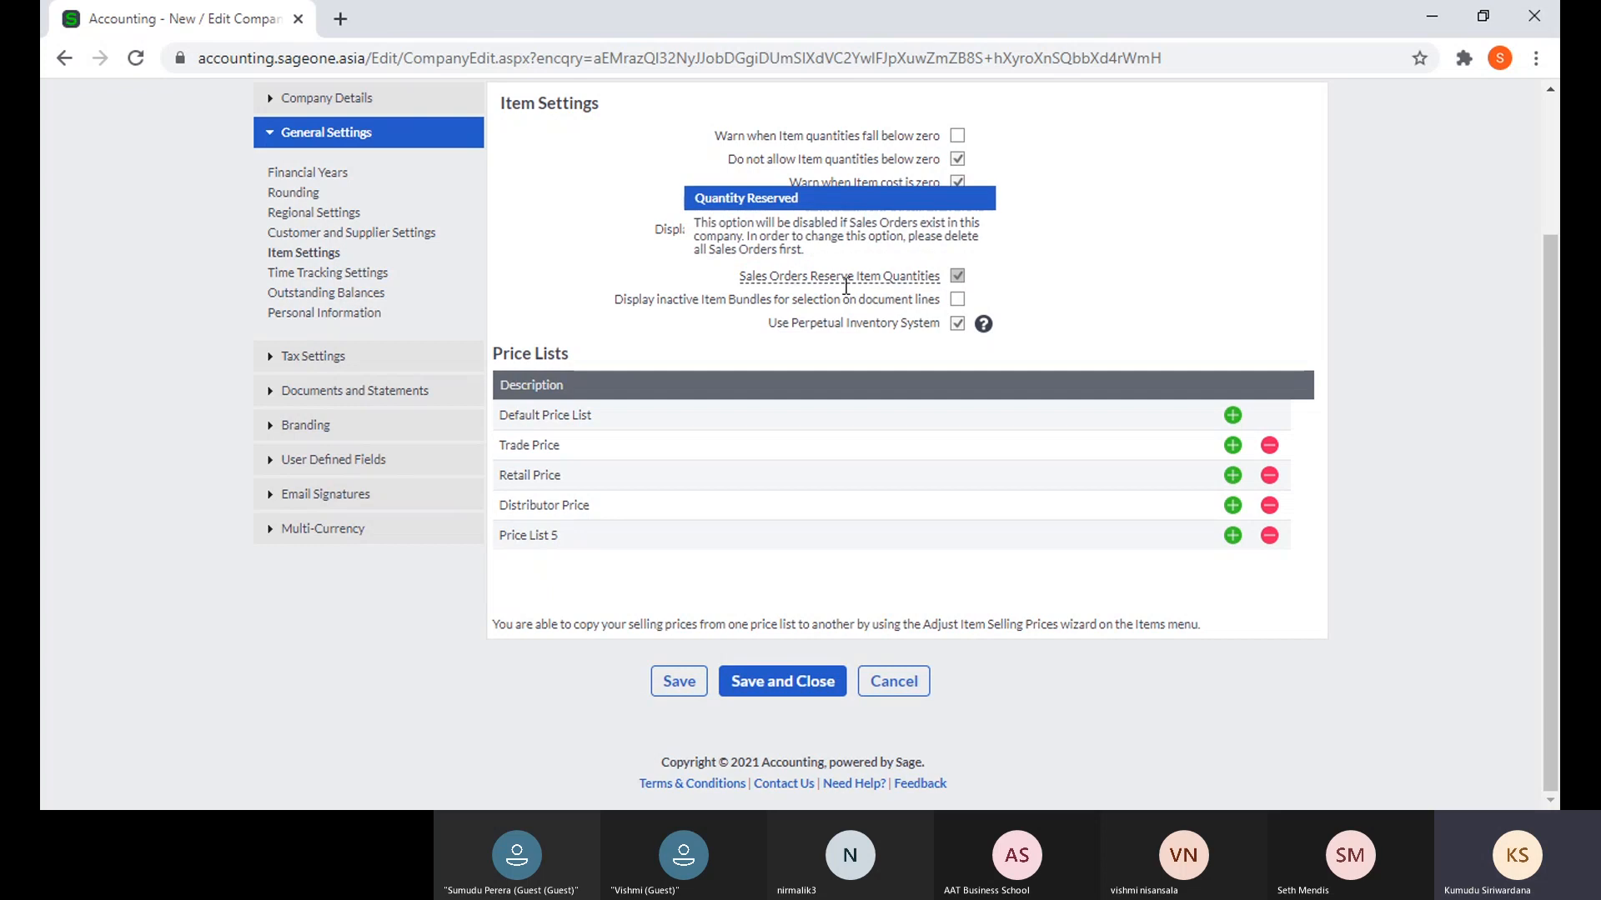
pyautogui.moveTo(839, 283)
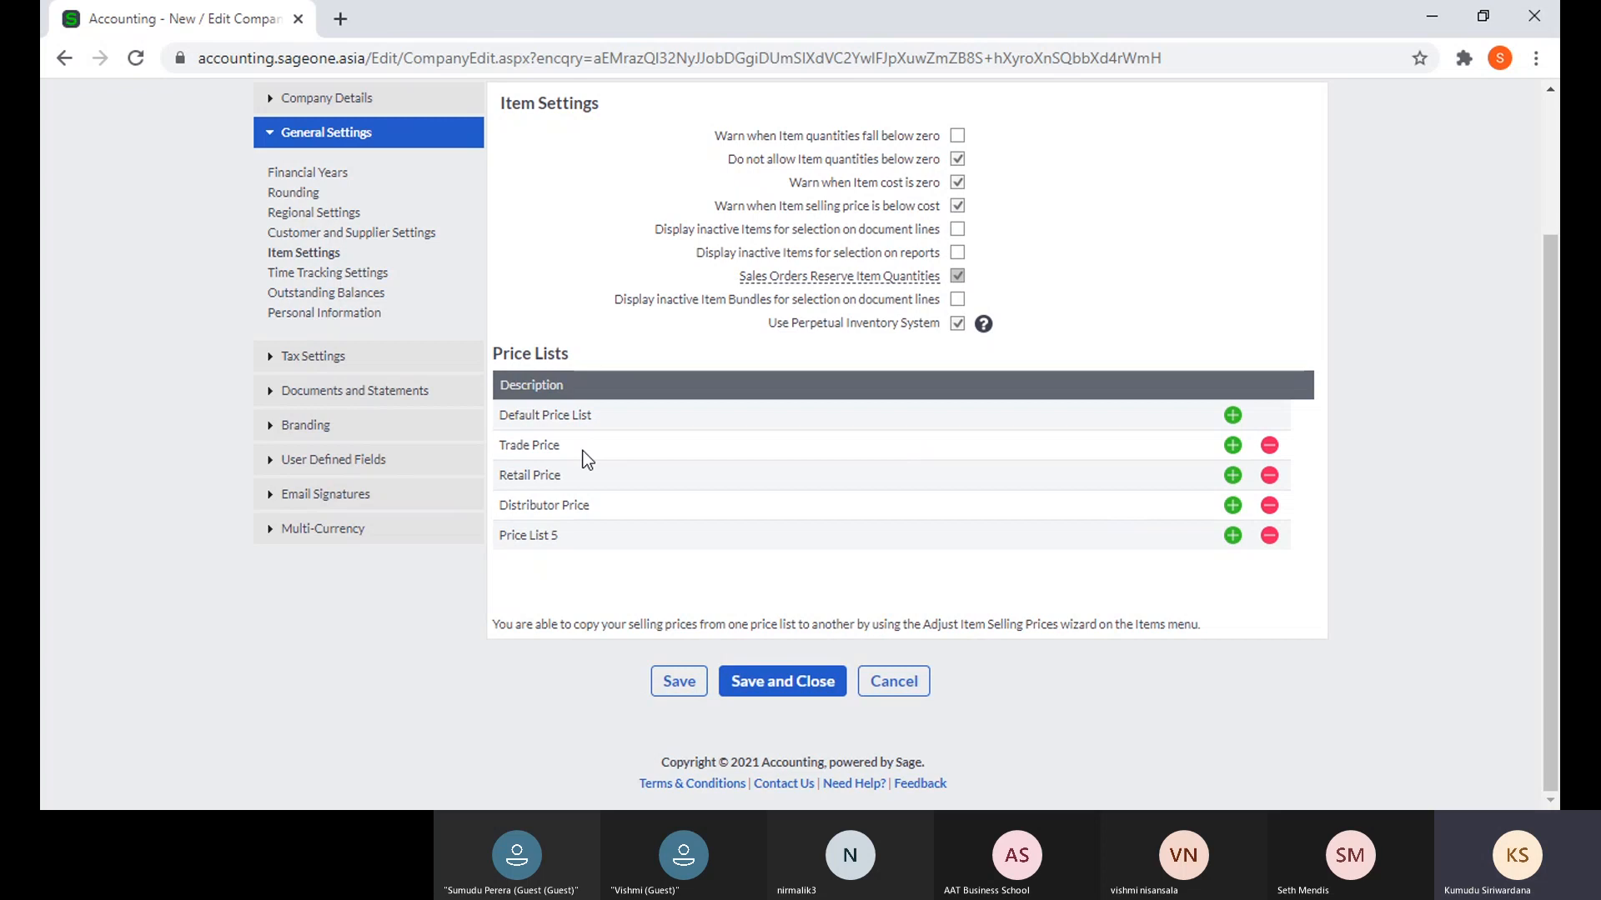
# - Open Outstanding Balances, leaving monthly ageing unticked and ageing based on Due Date
pyautogui.click(333, 275)
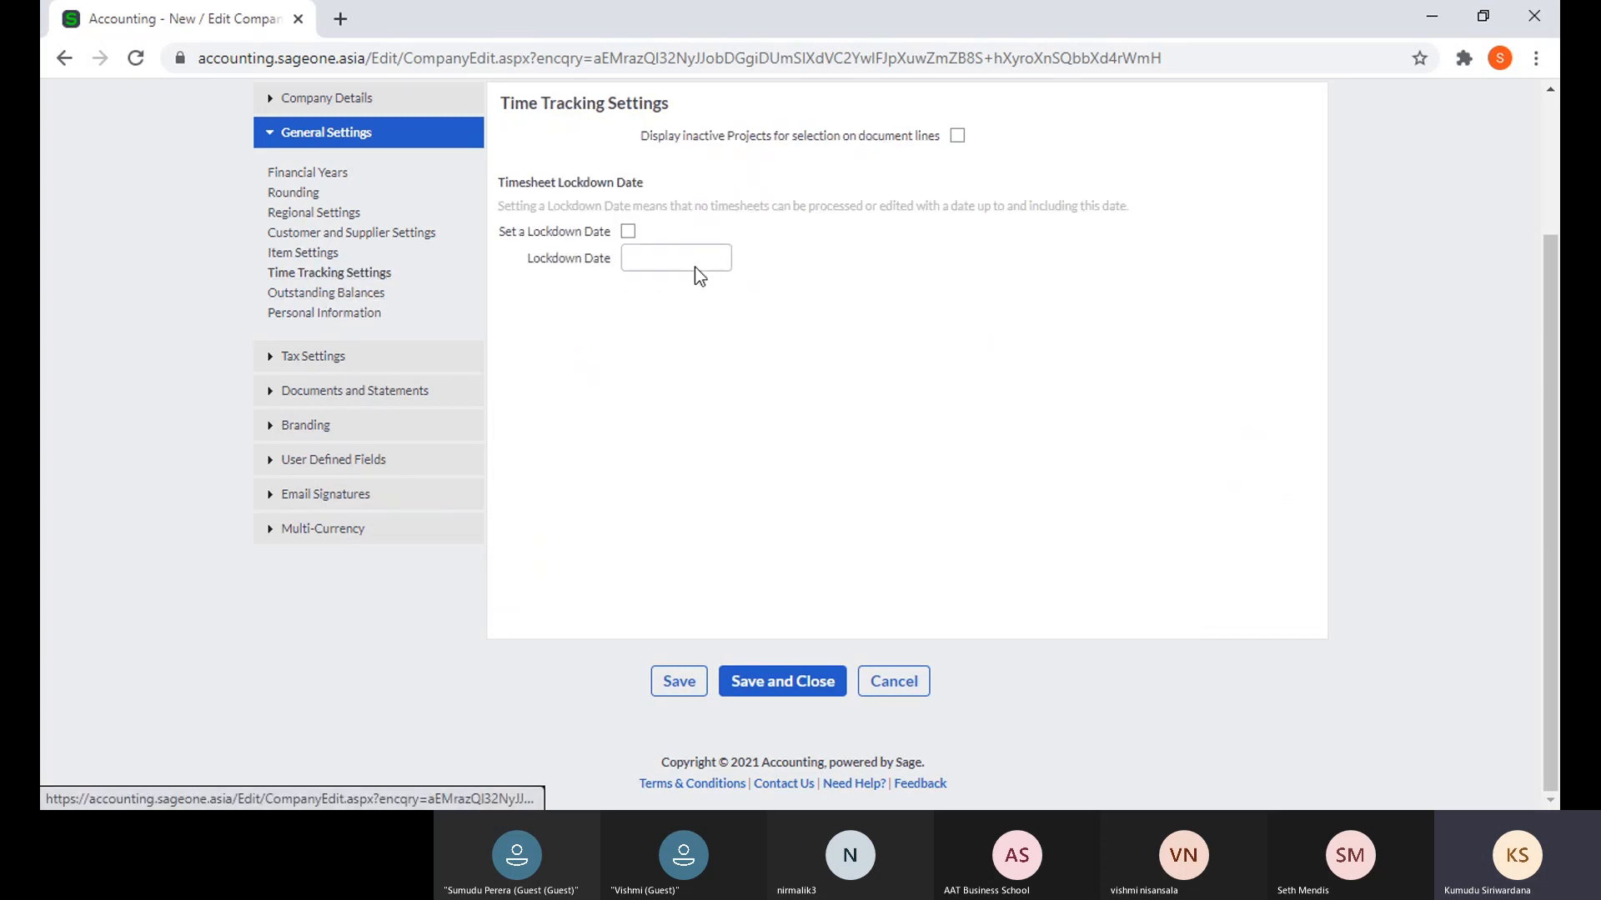
pyautogui.click(354, 295)
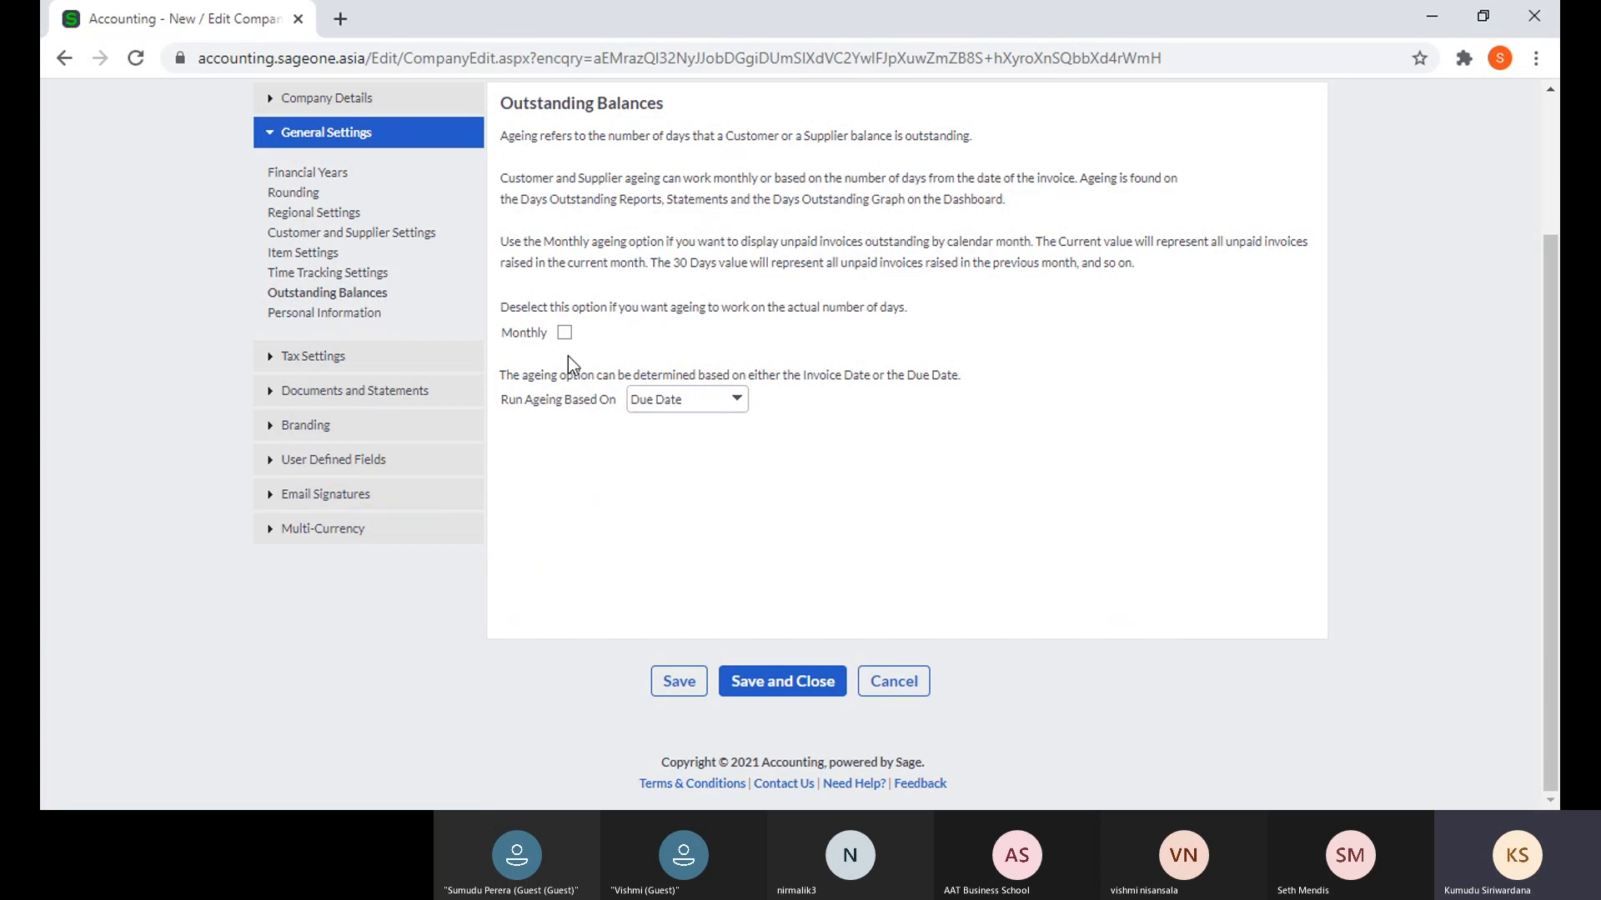
pyautogui.click(564, 333)
pyautogui.click(734, 401)
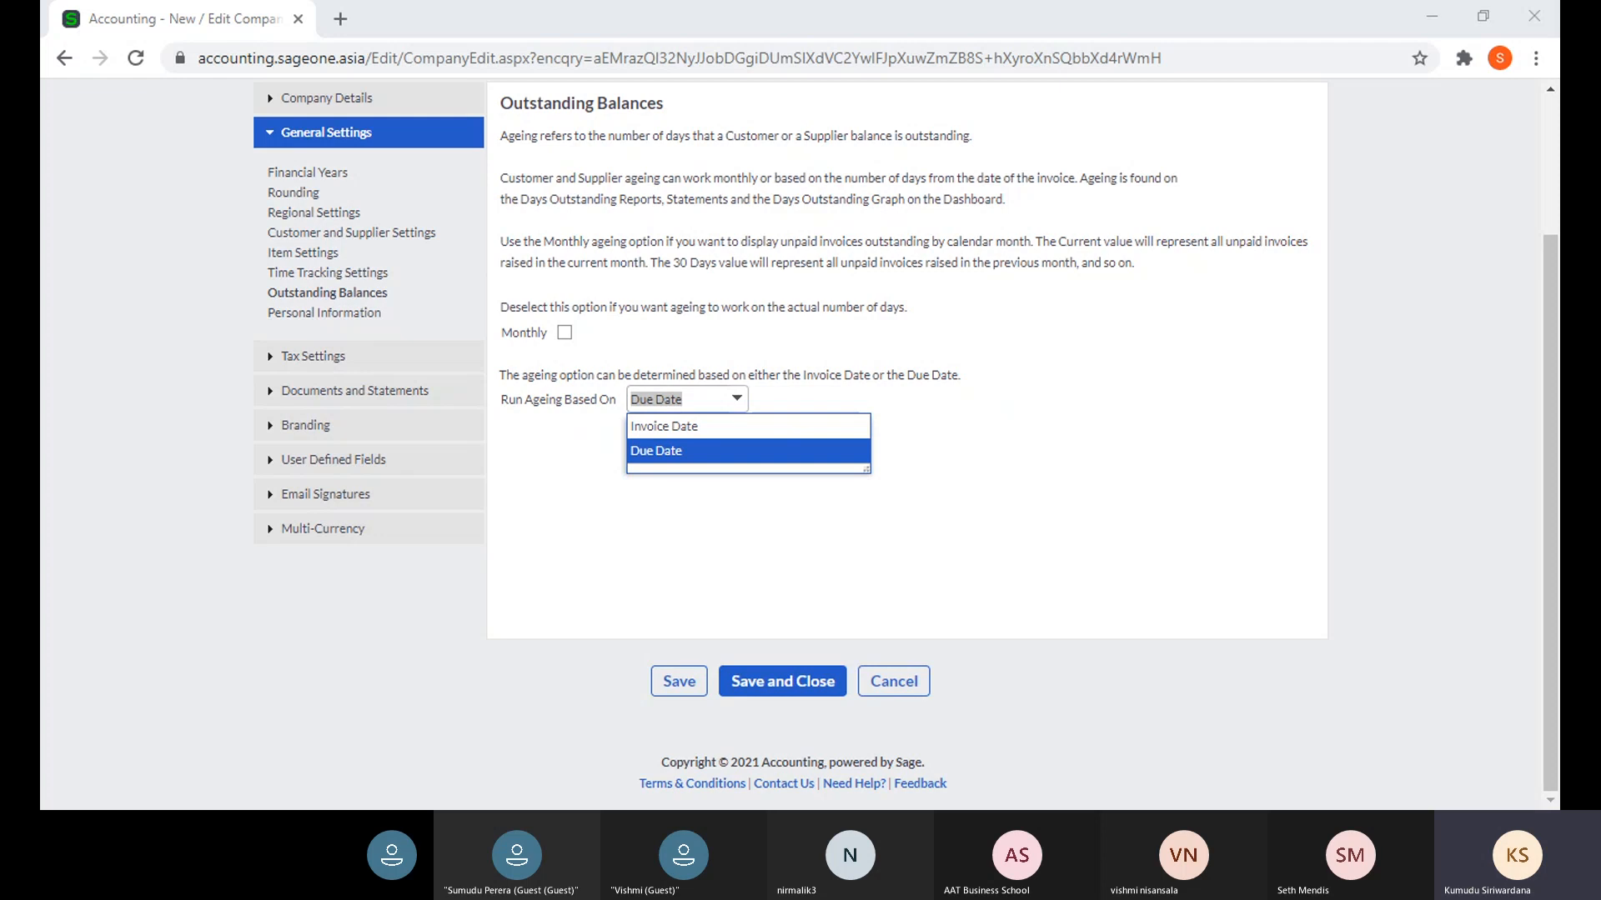
pyautogui.hotkey('alt', 'Tab')
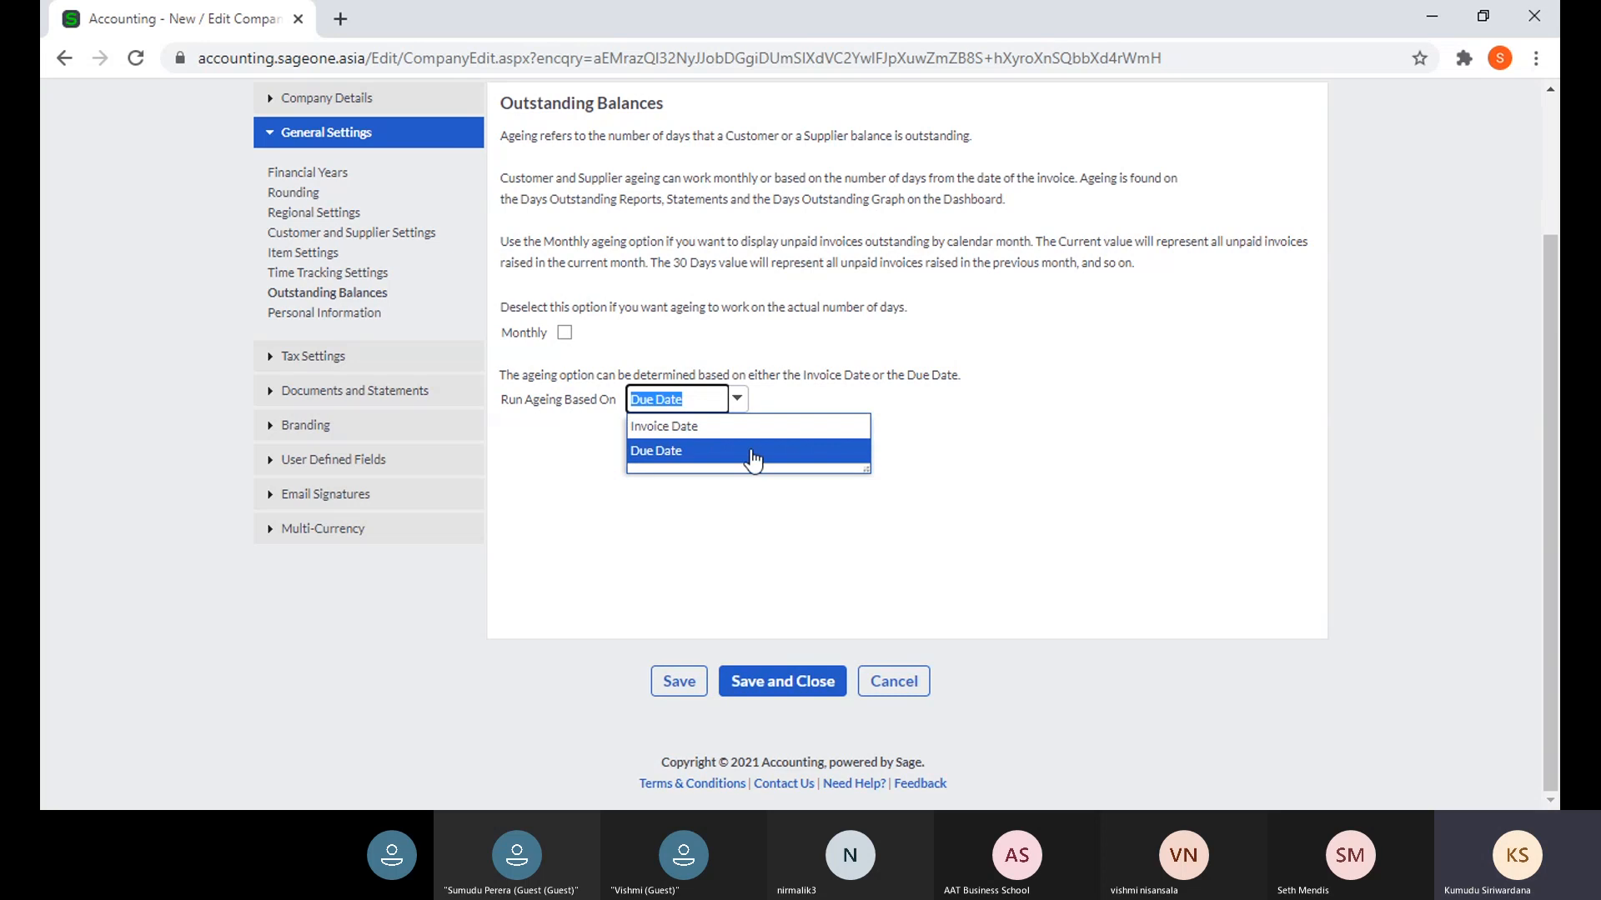
pyautogui.click(995, 456)
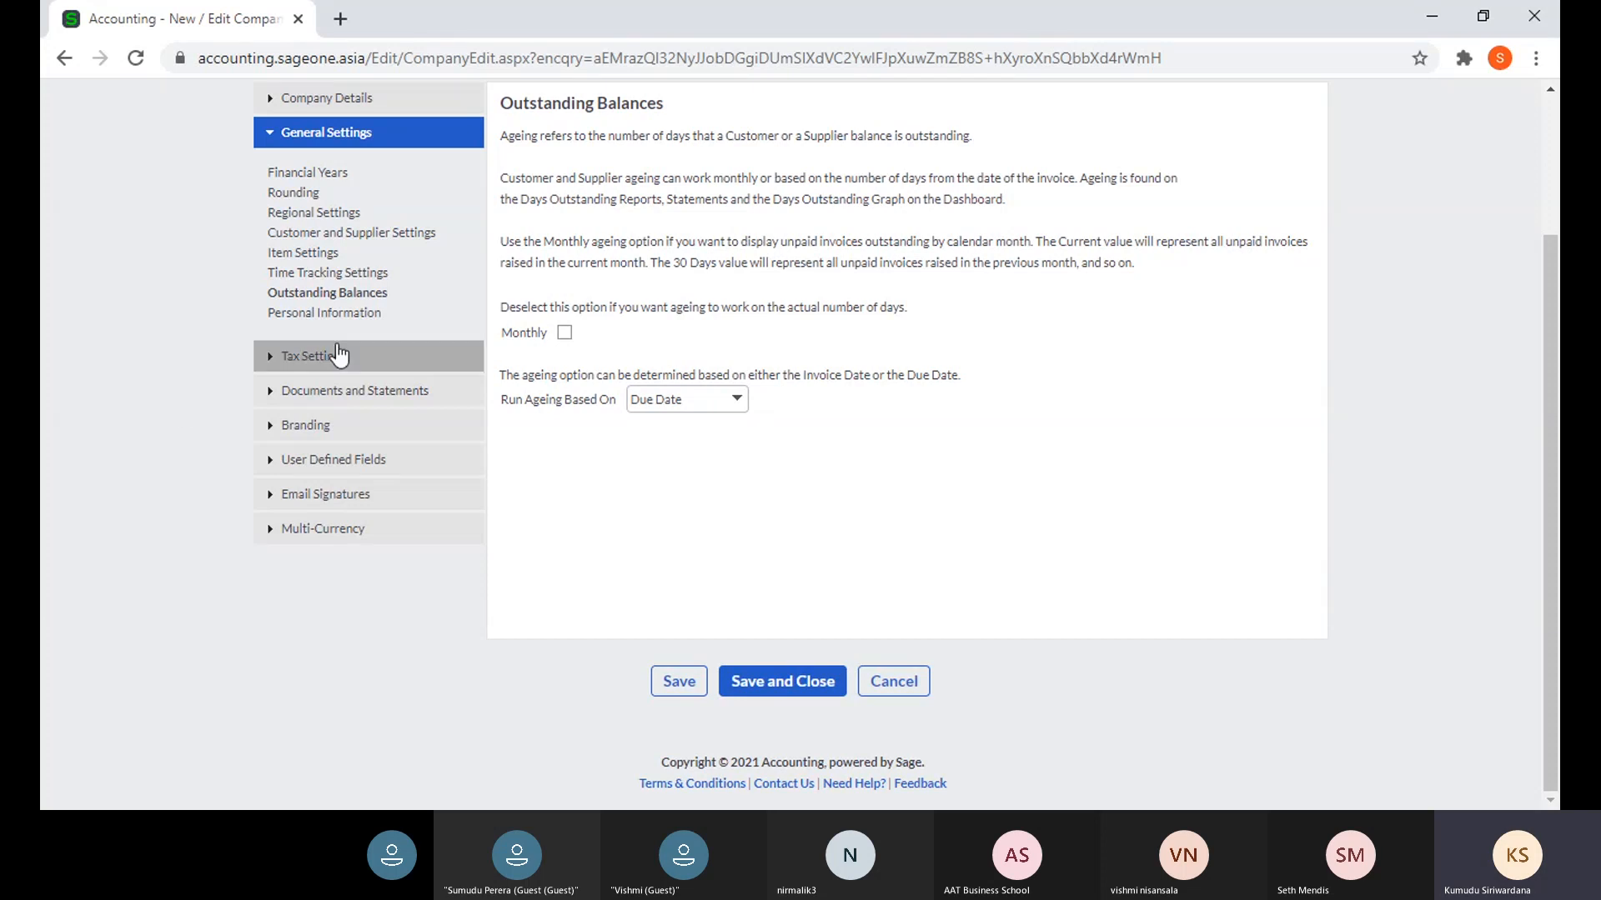
# - Open the Personal Information settings and keep the retention period at 5 years
pyautogui.click(334, 313)
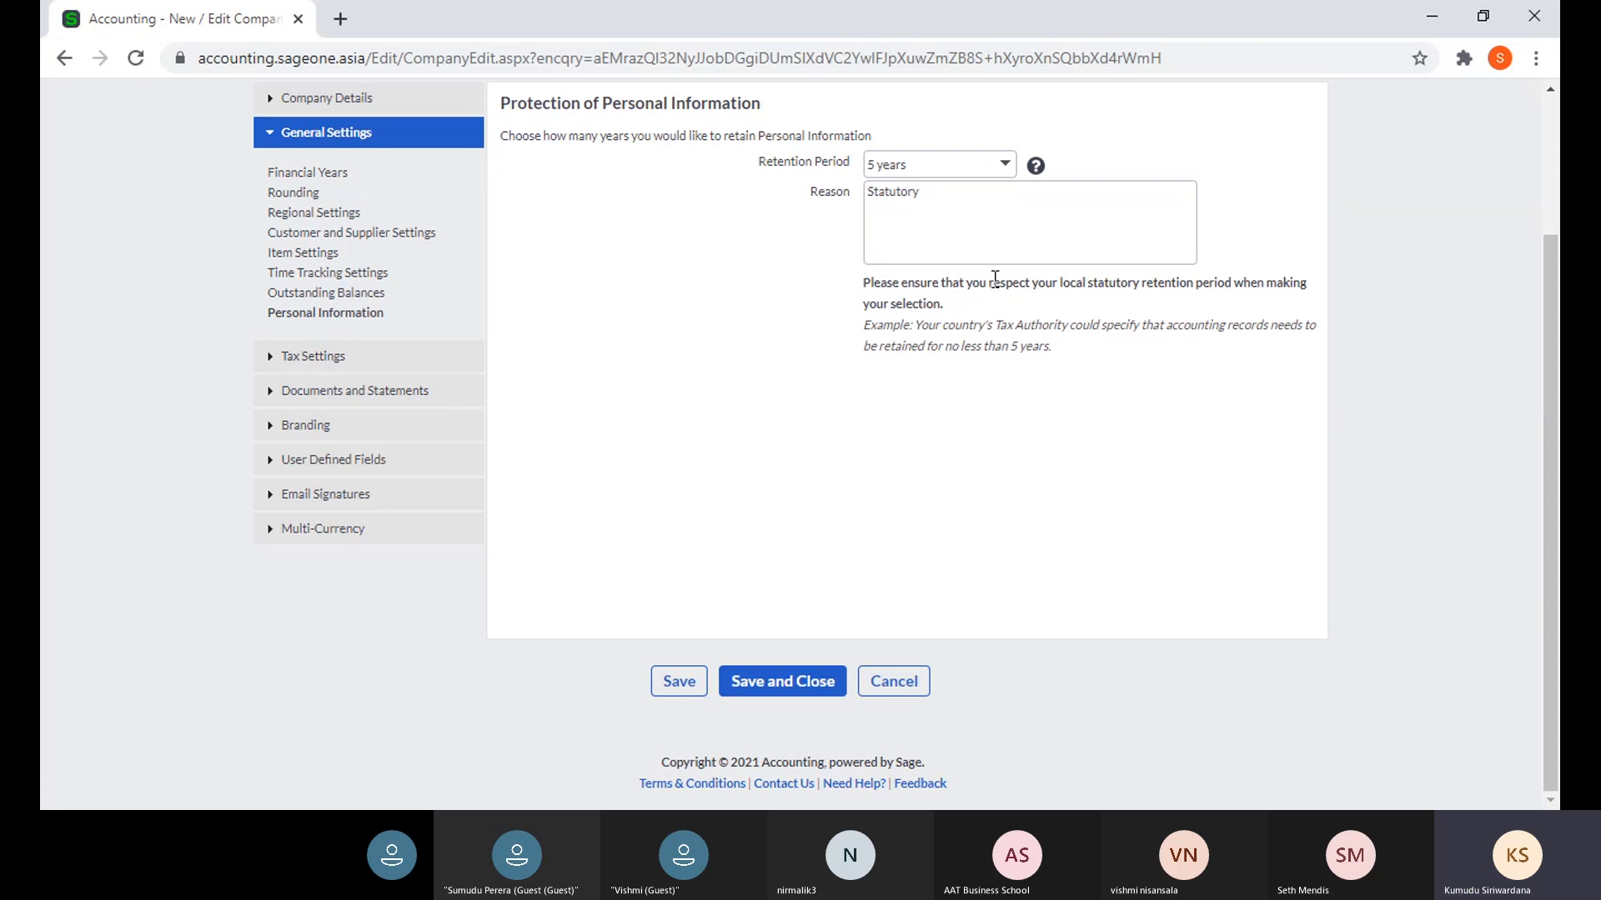
pyautogui.click(1011, 169)
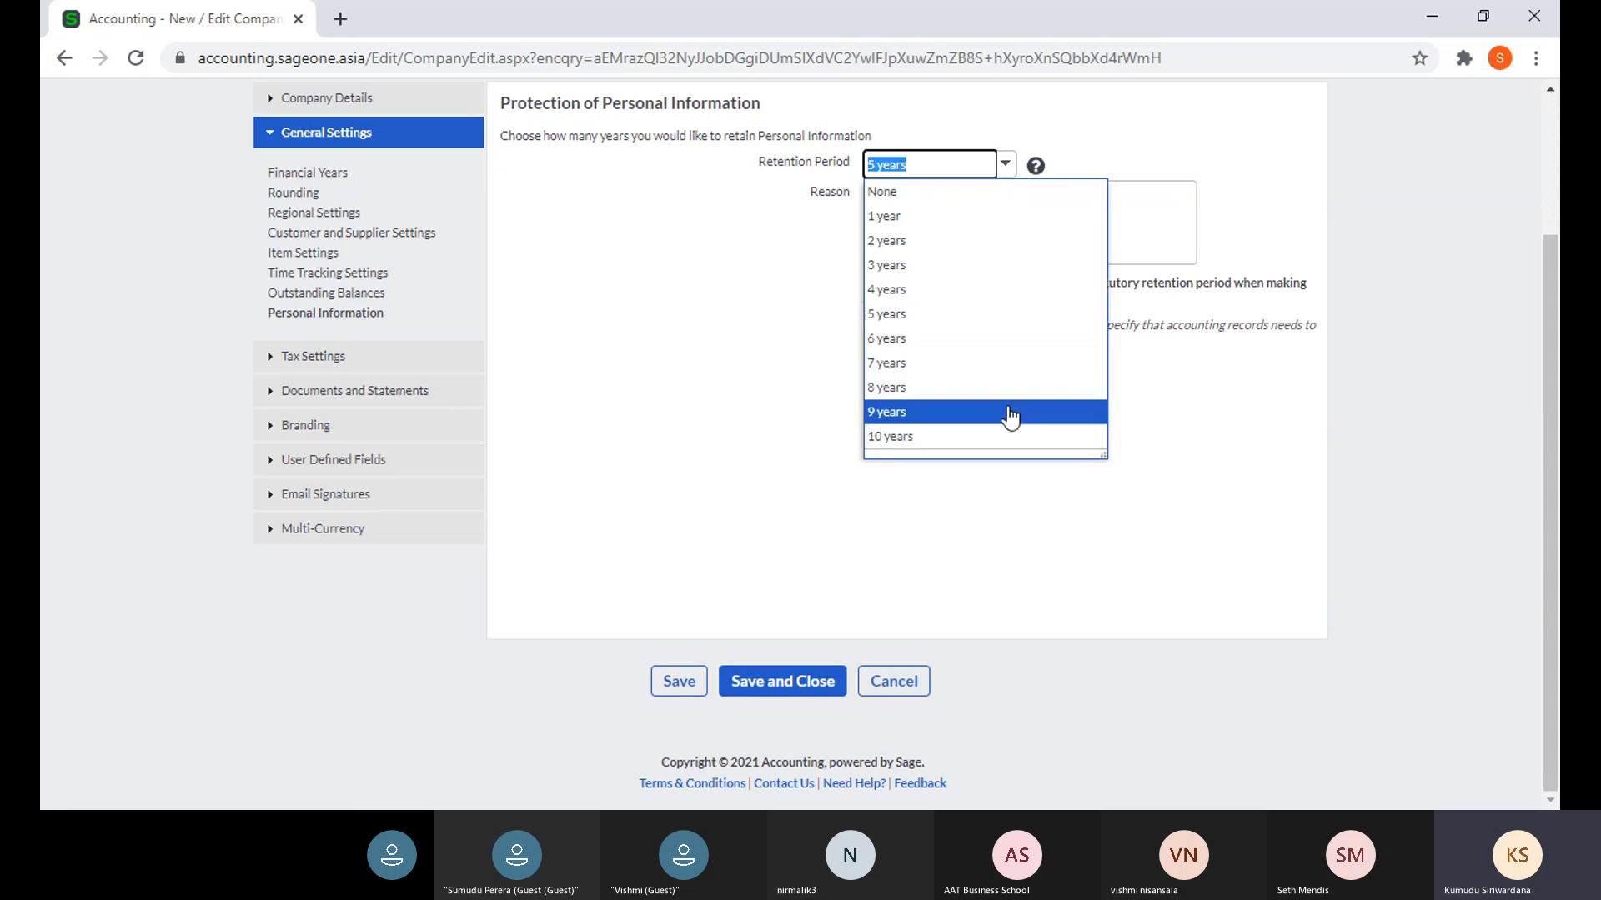
pyautogui.click(562, 172)
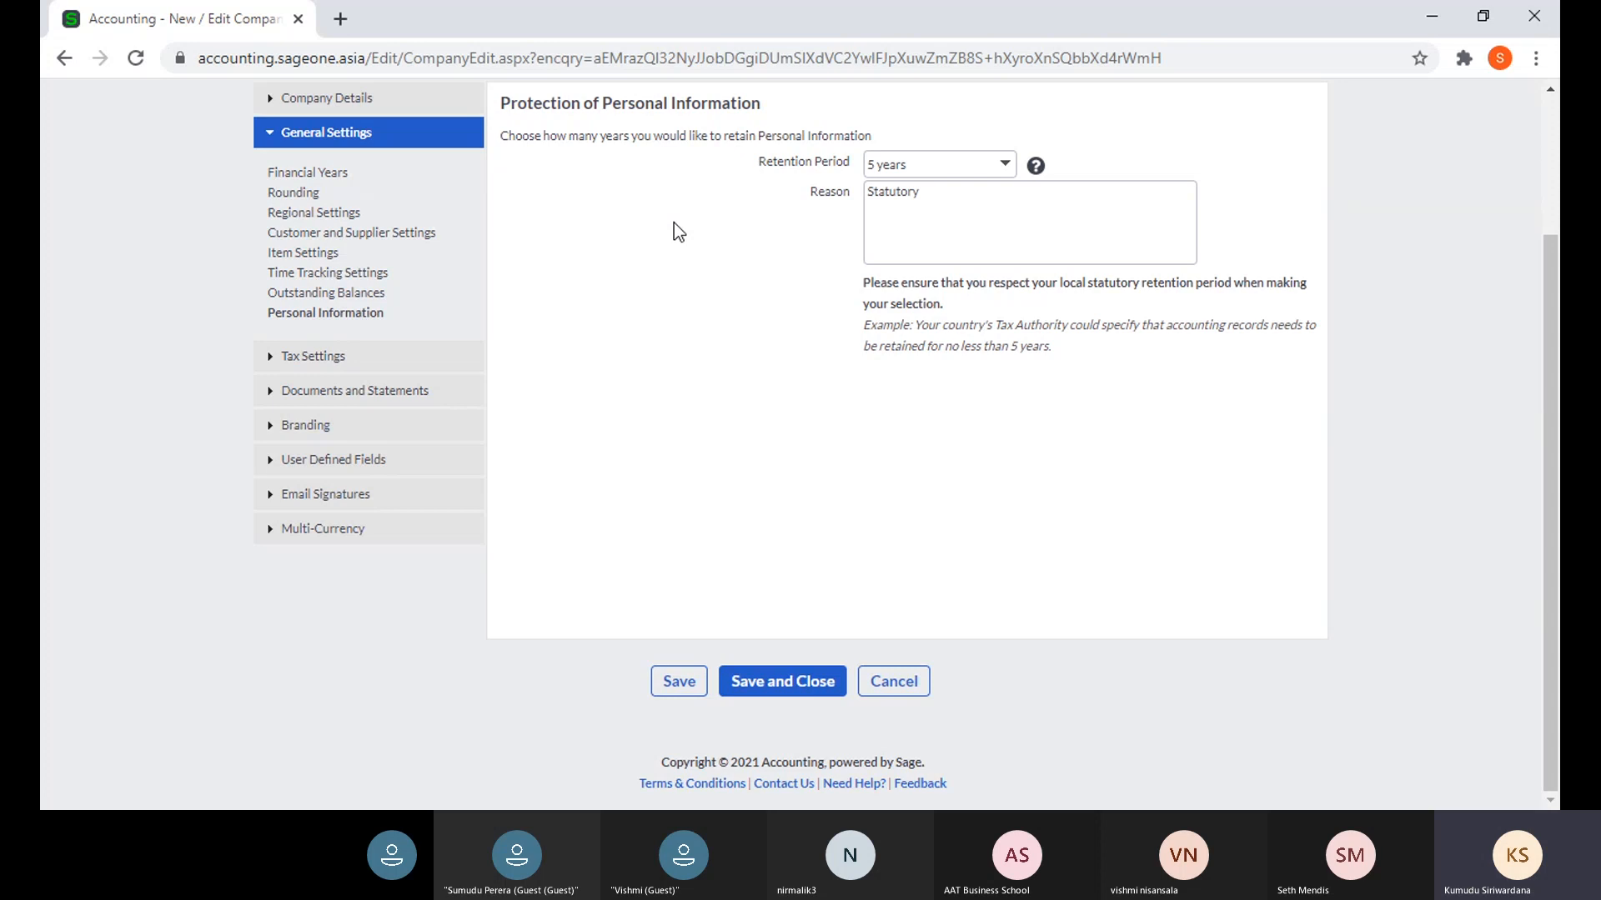
pyautogui.click(1012, 172)
pyautogui.click(1083, 154)
# - In Tax Settings, try No Tax, then revert the tax system to Invoice Based (GST) and accept the warning
pyautogui.click(314, 357)
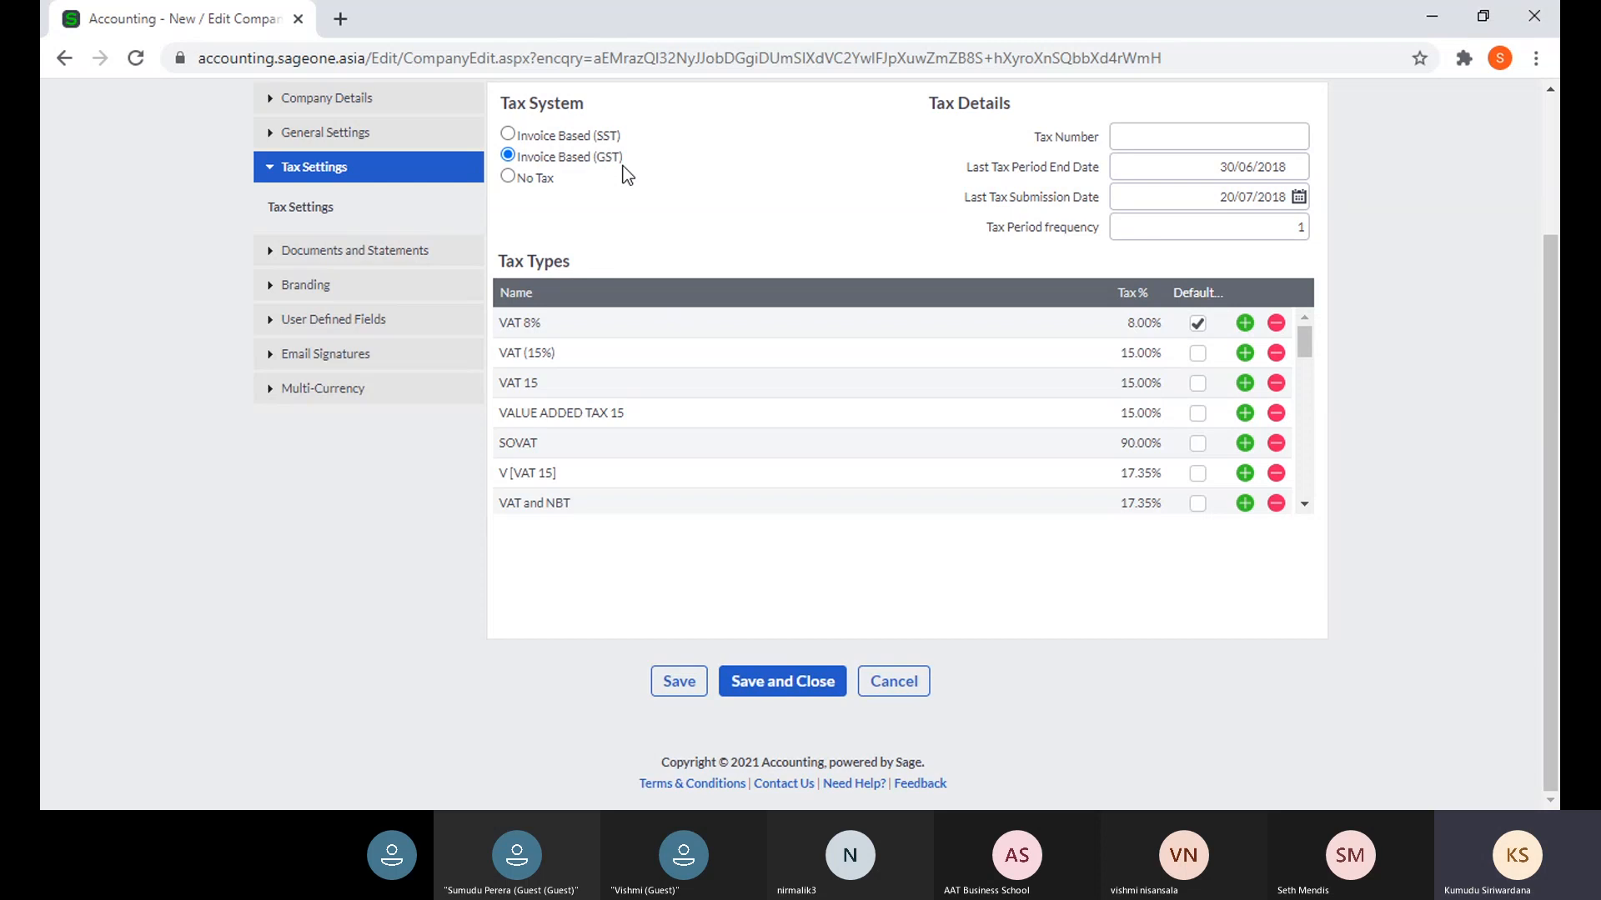
pyautogui.click(509, 177)
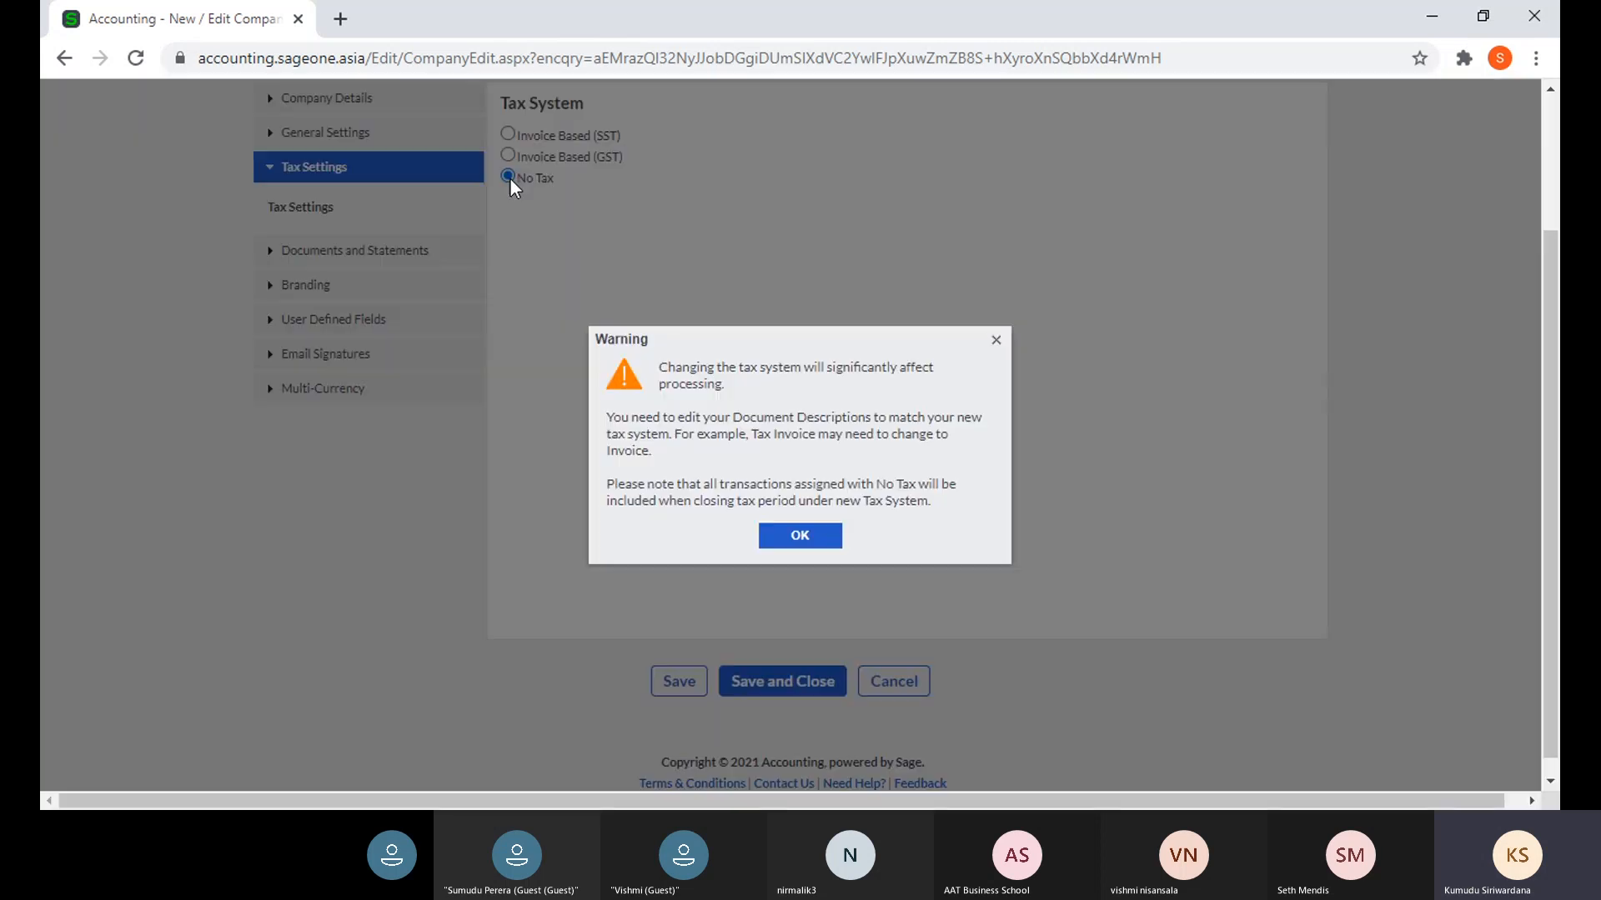
pyautogui.click(997, 342)
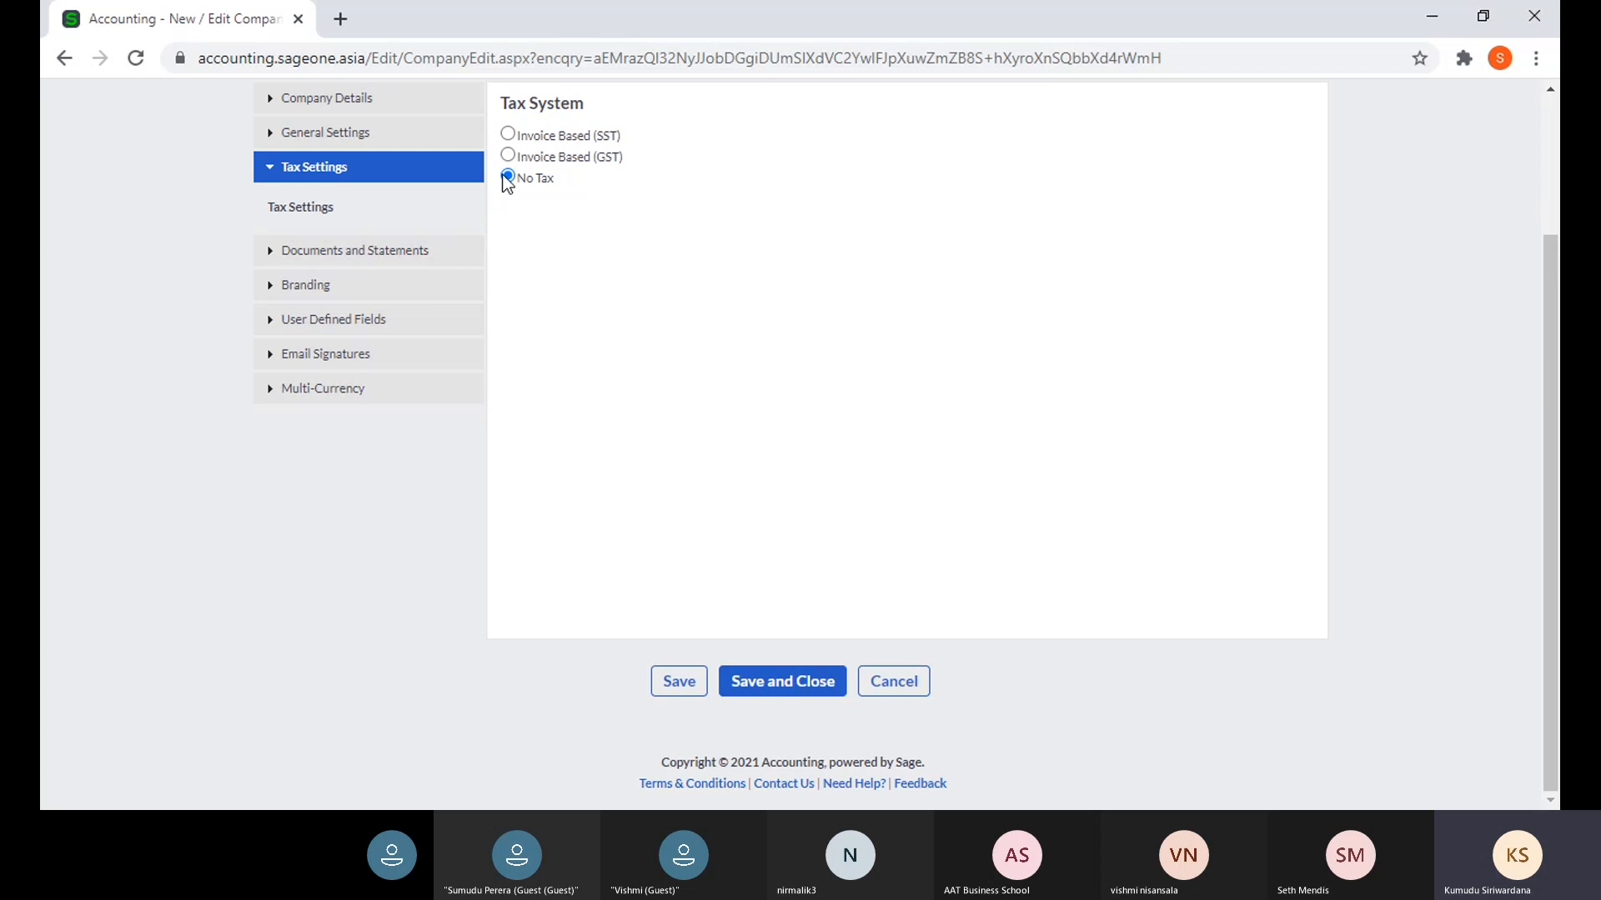
pyautogui.click(508, 154)
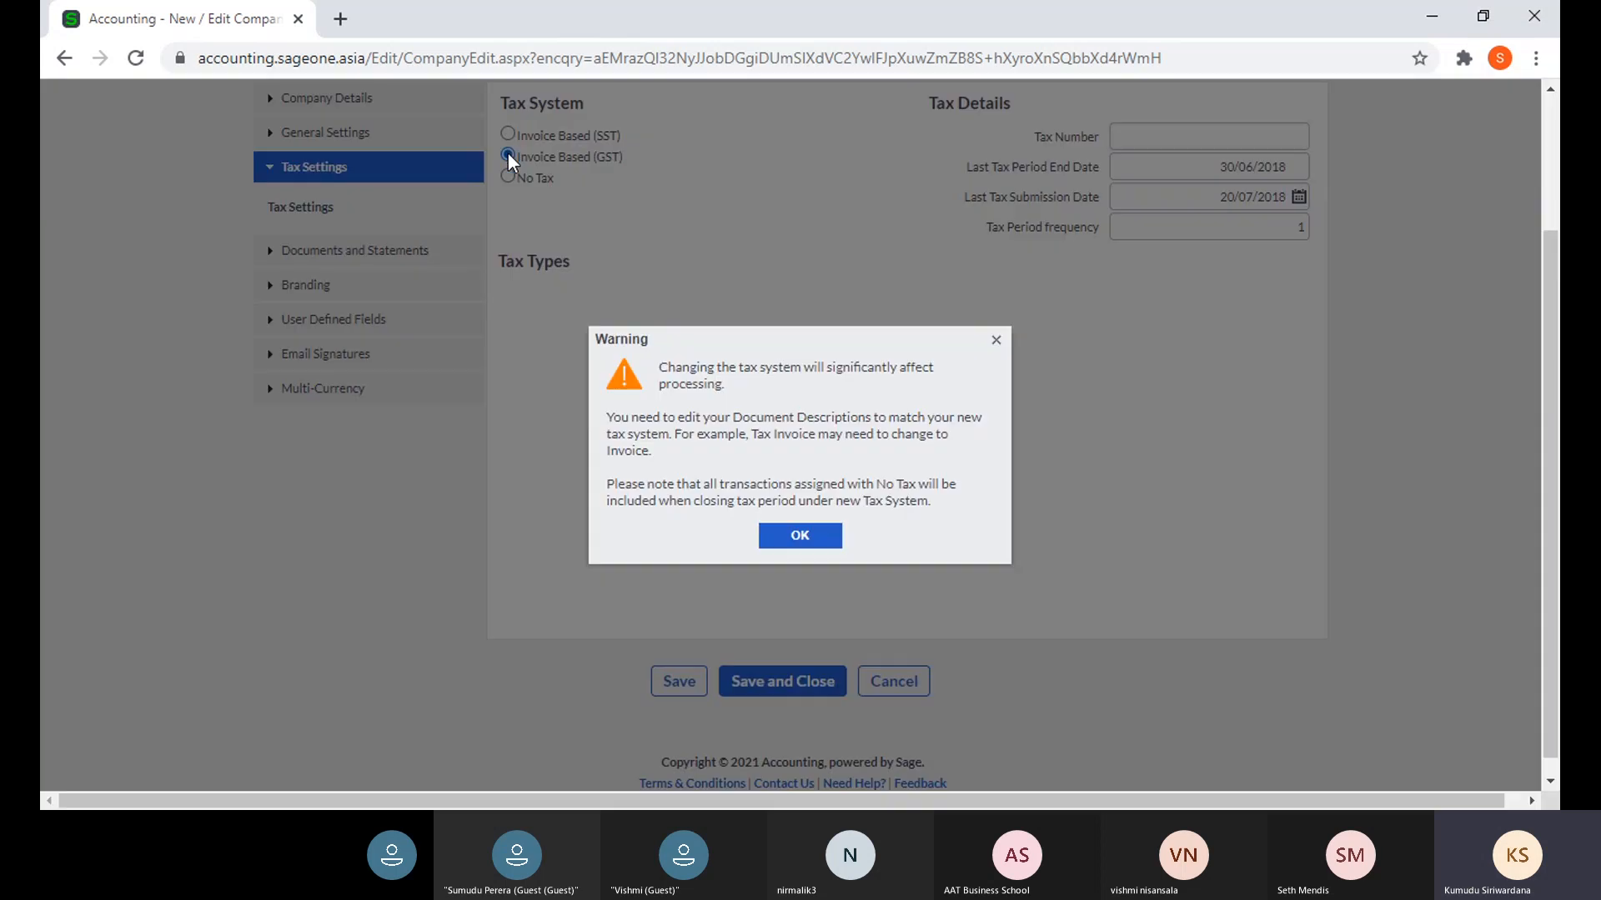
pyautogui.click(813, 537)
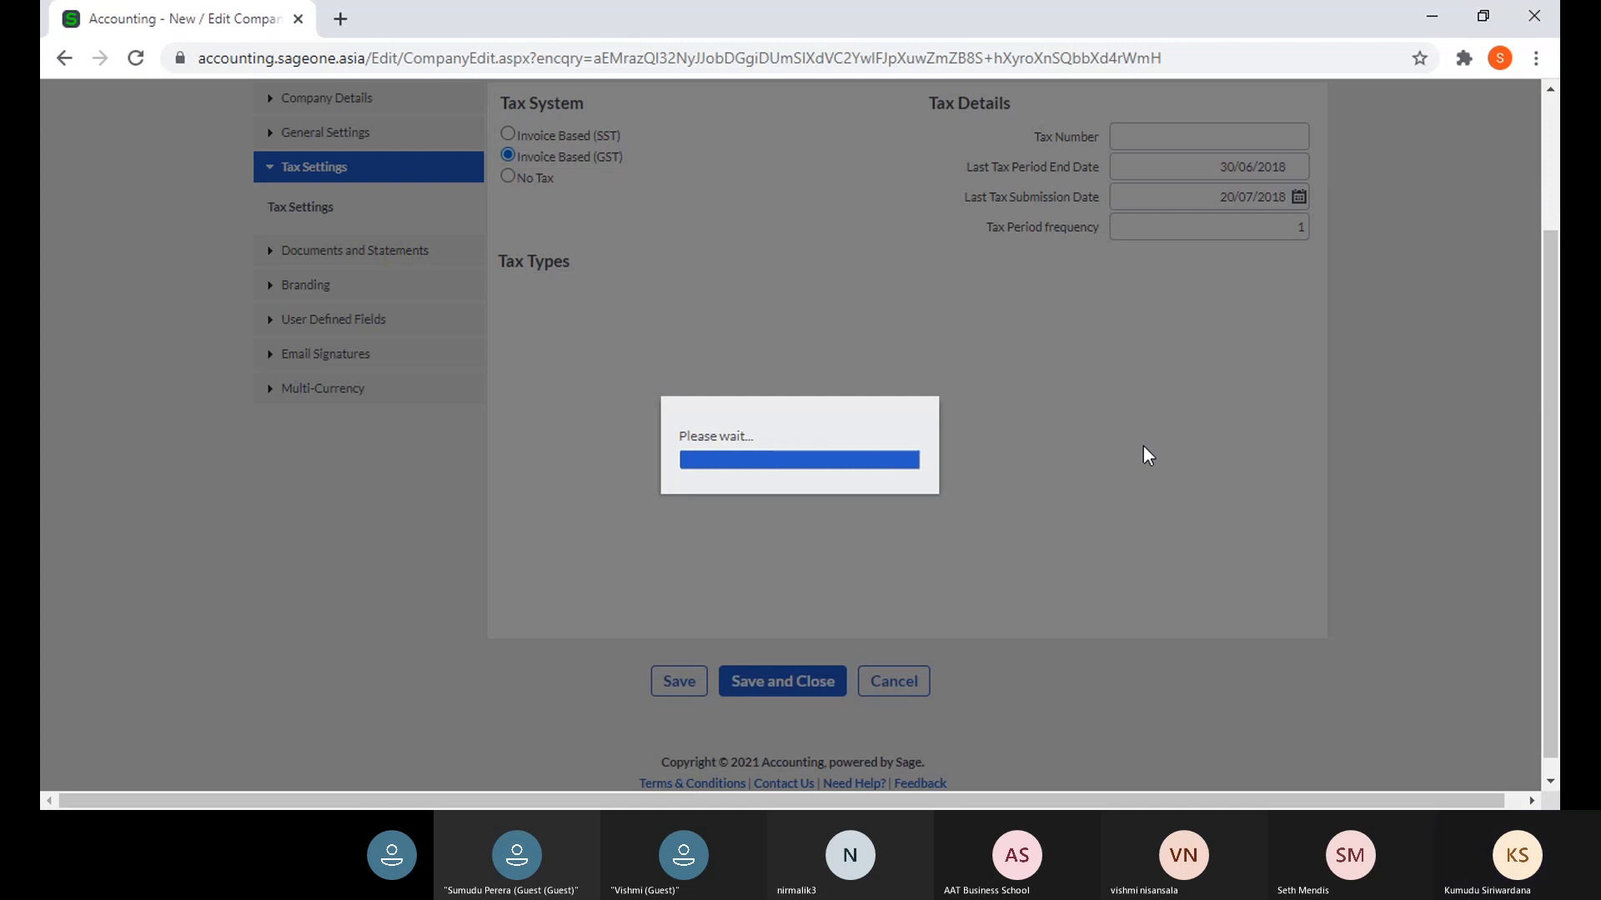
# - Reload the stuck Company Settings page and open a new blank browser tab
pyautogui.scroll(1, 1028, 433)
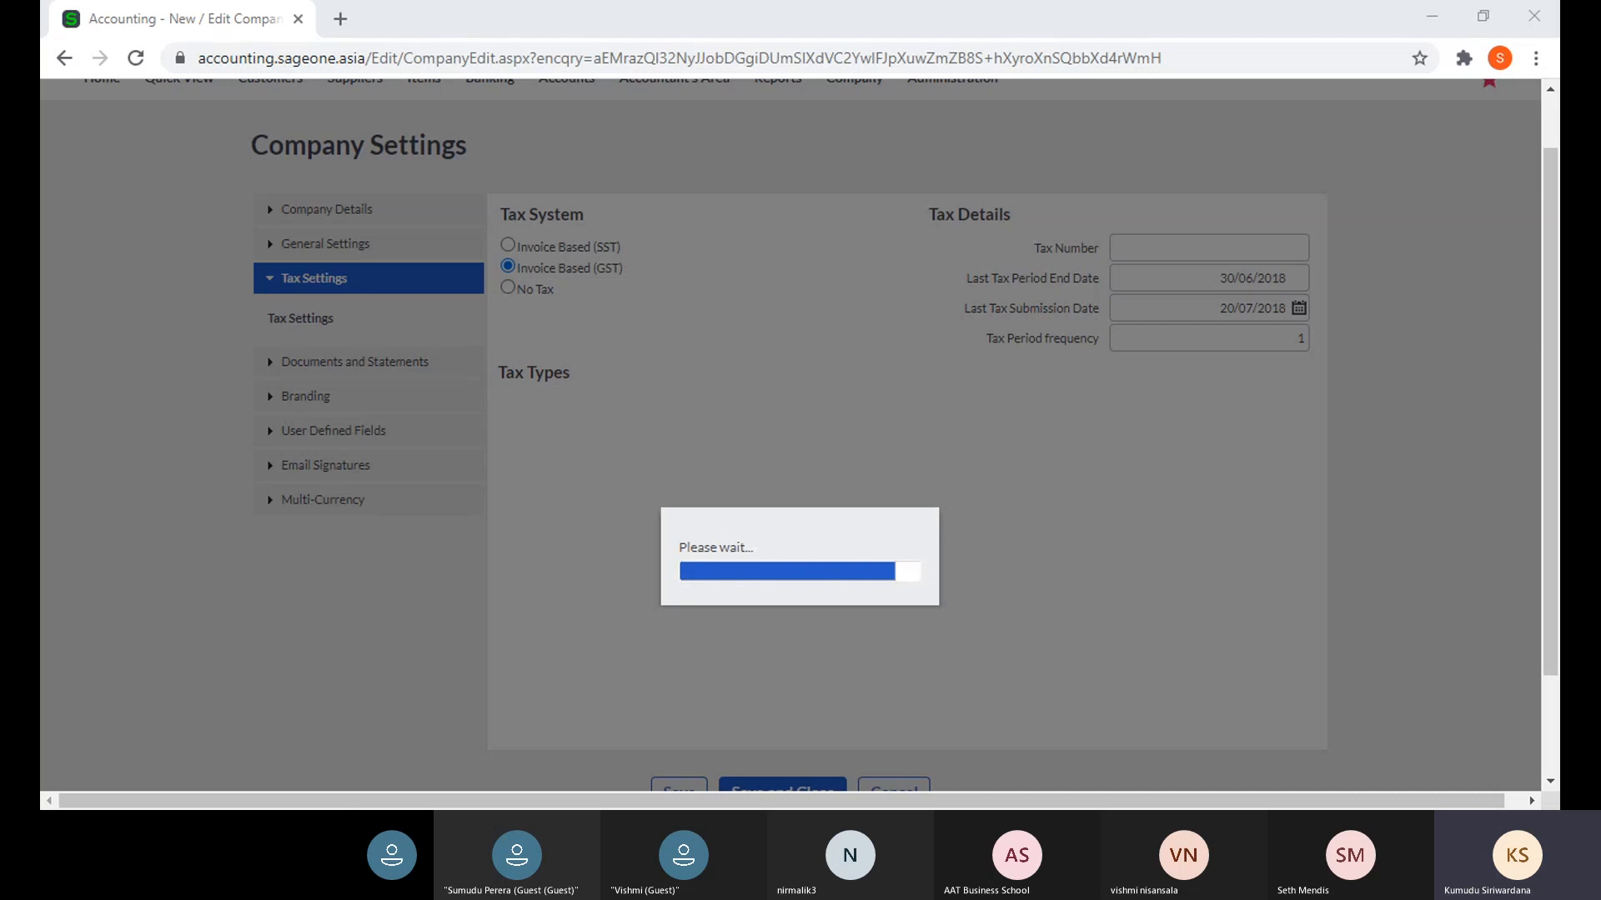
pyautogui.click(133, 60)
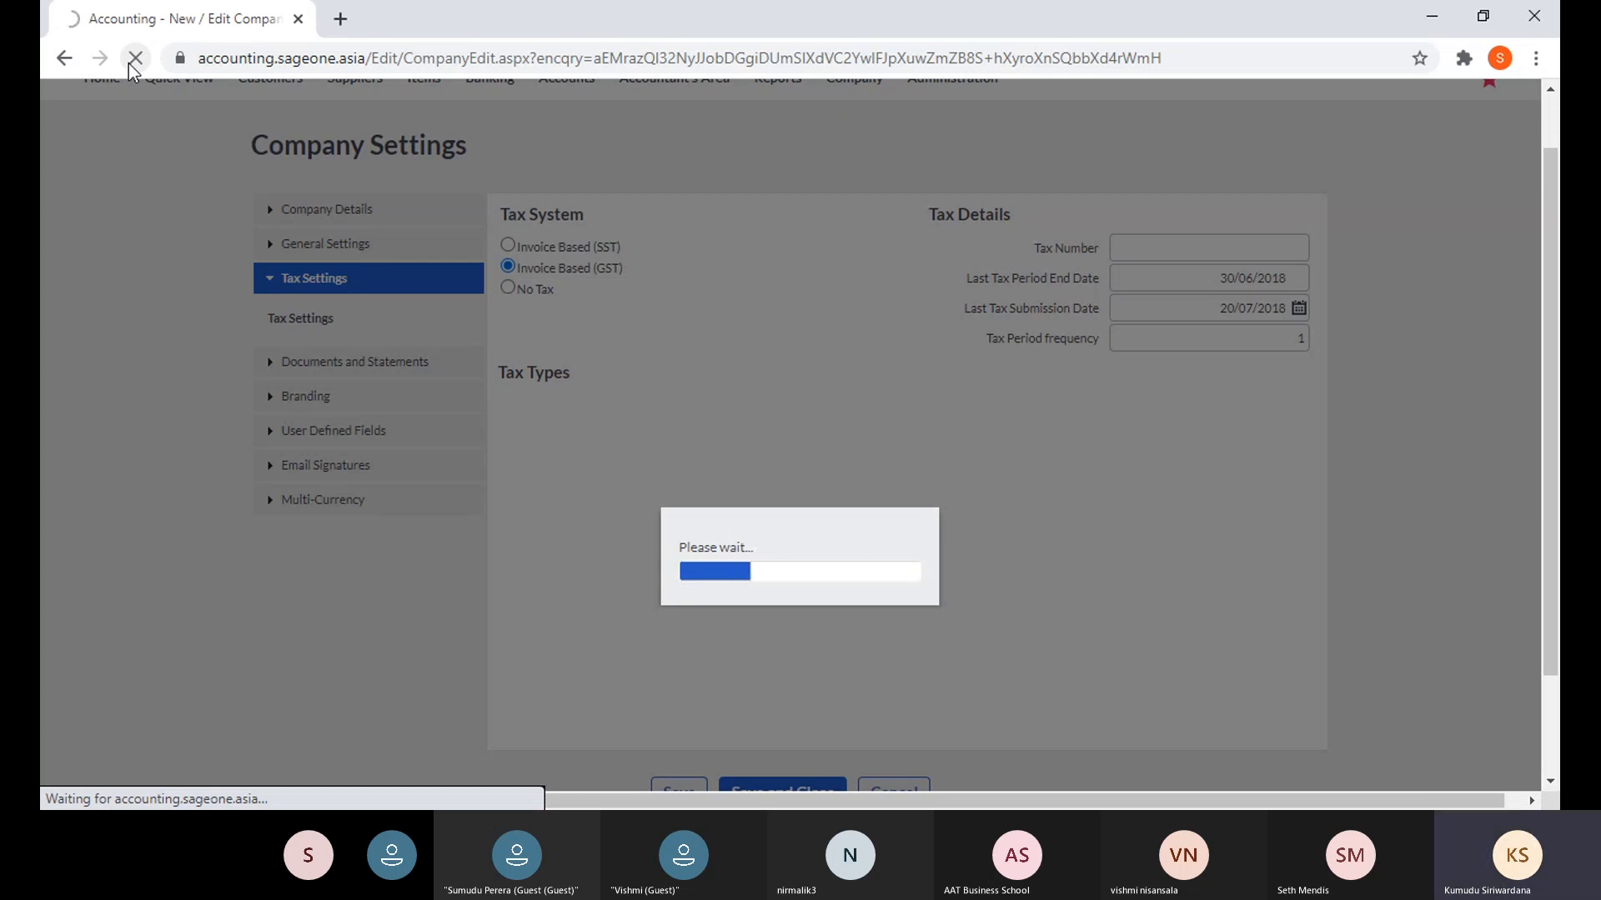
pyautogui.click(341, 19)
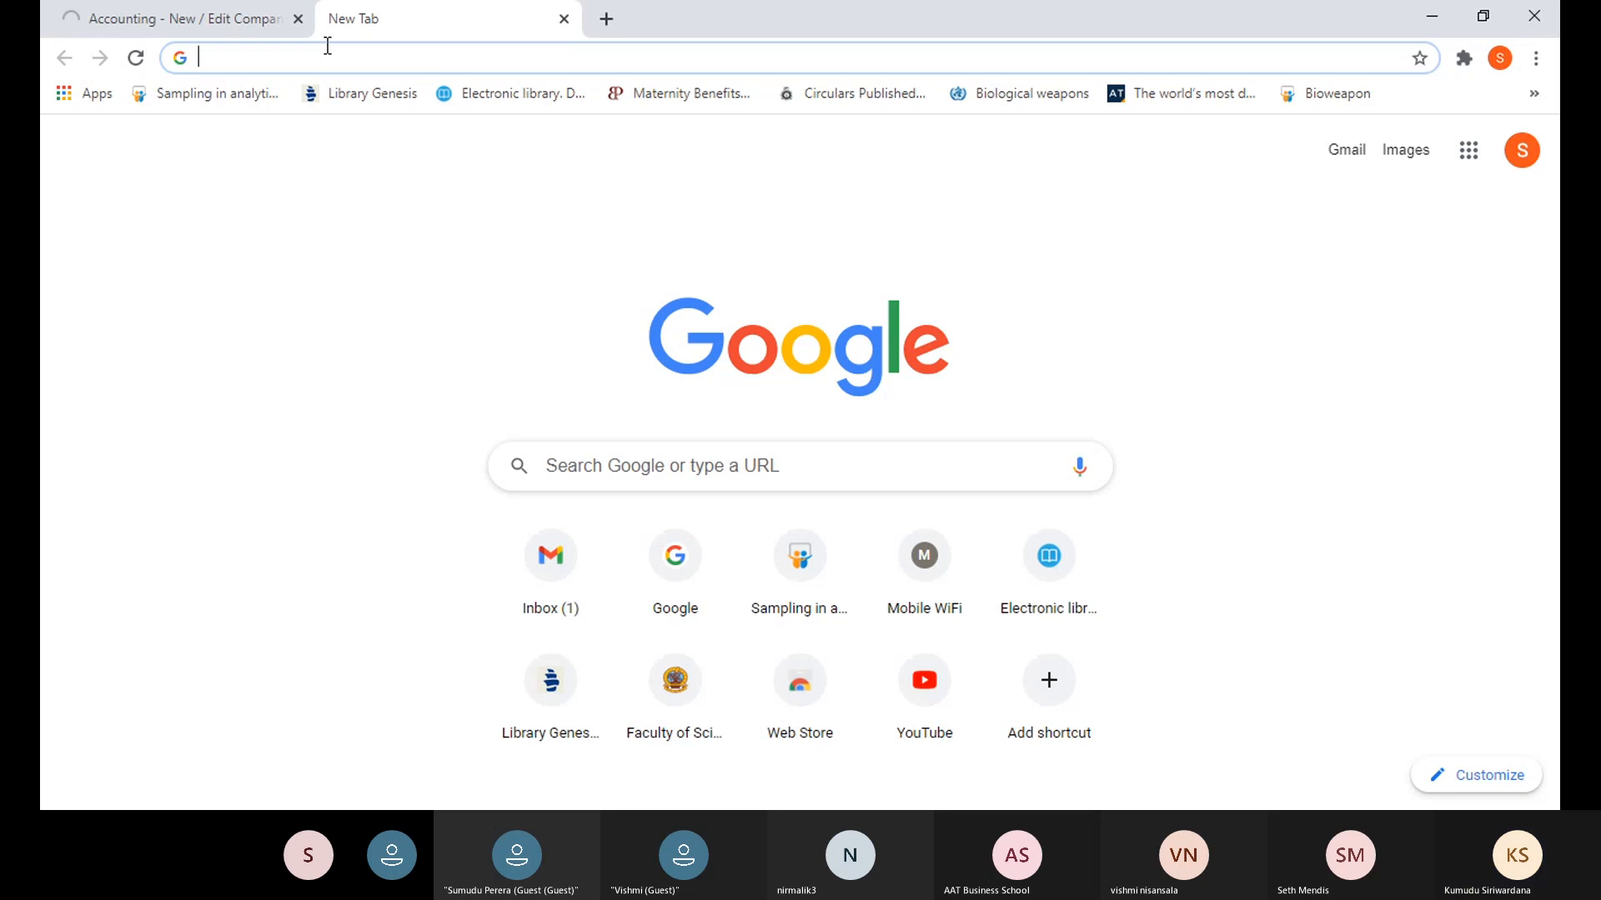
# - Load the suggested accounting site in the new tab and close the stuck Accounting tab
pyautogui.write('accounting.sageone.asia')
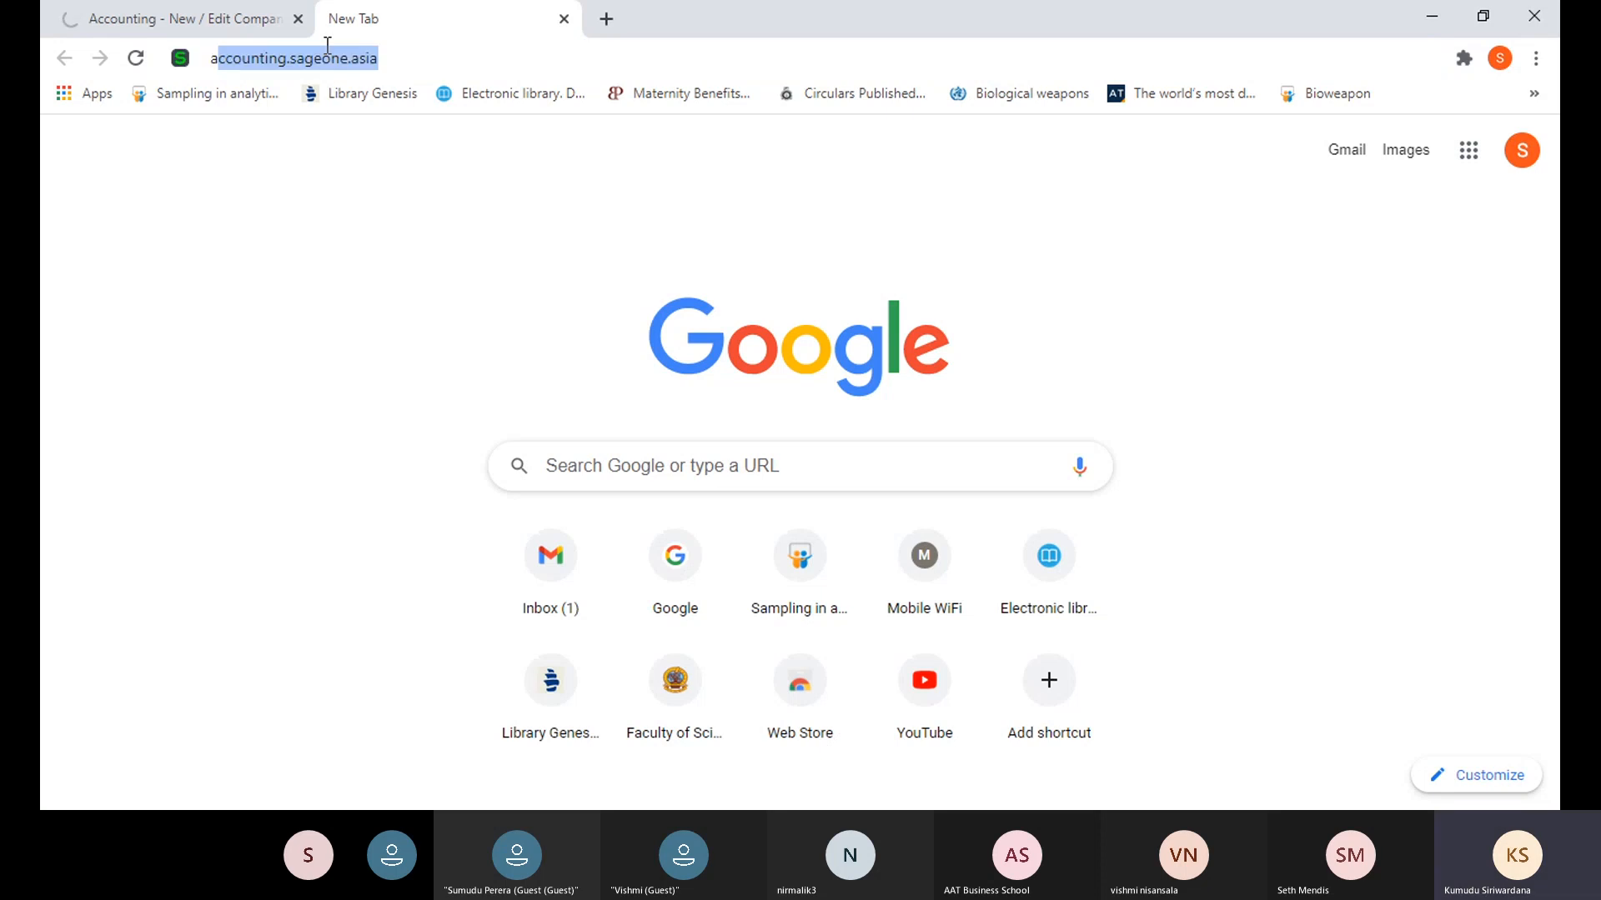
pyautogui.press('Return')
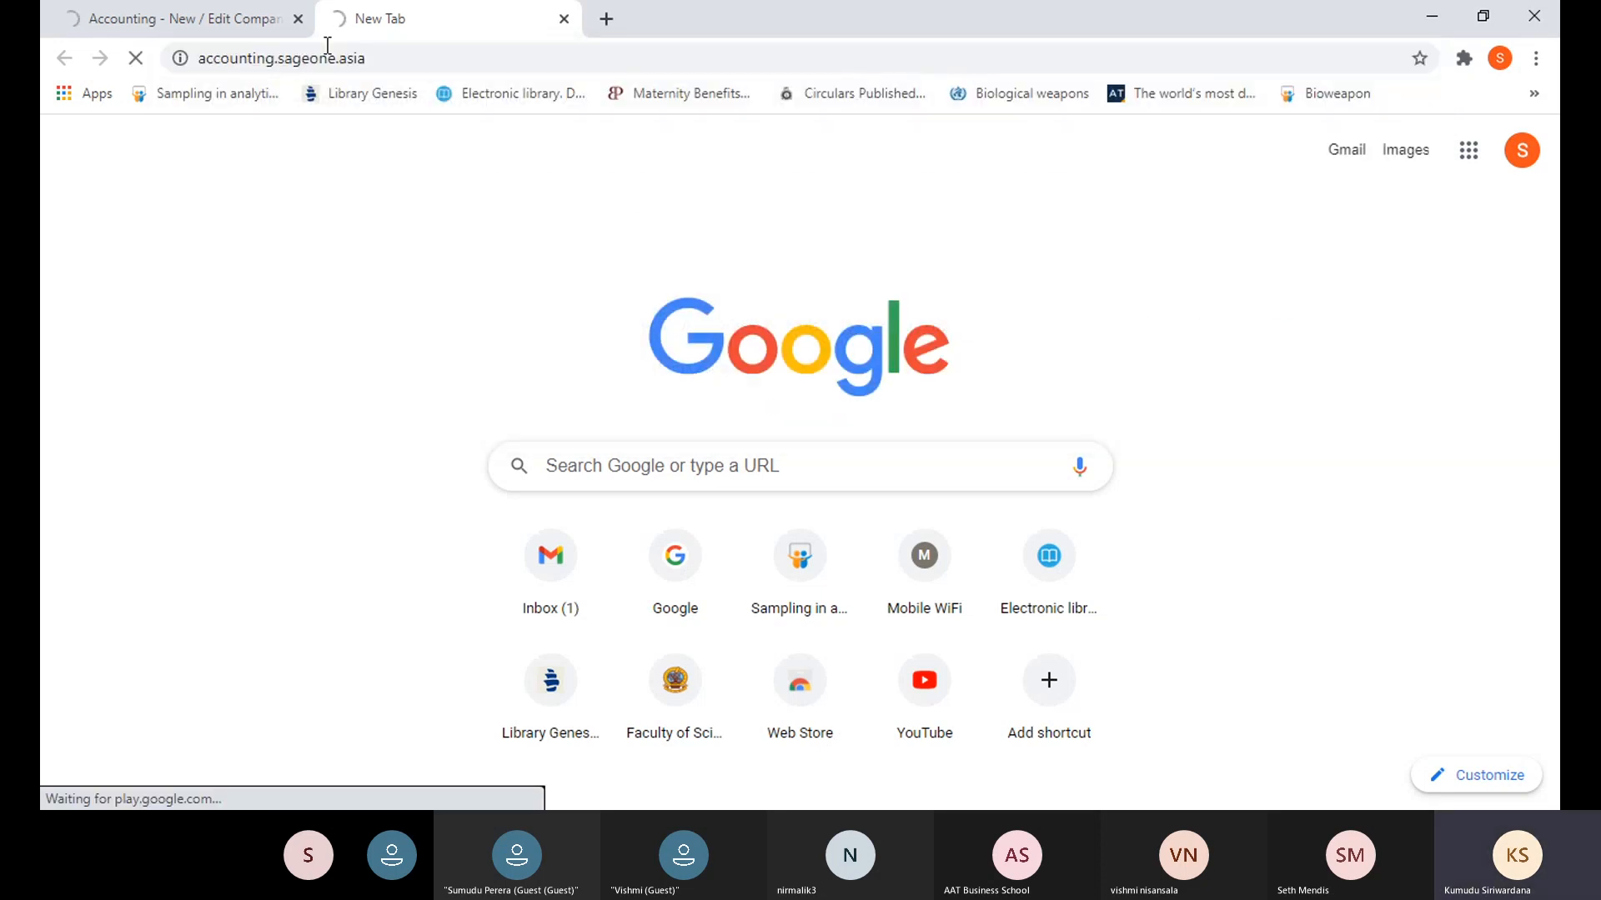
pyautogui.click(228, 20)
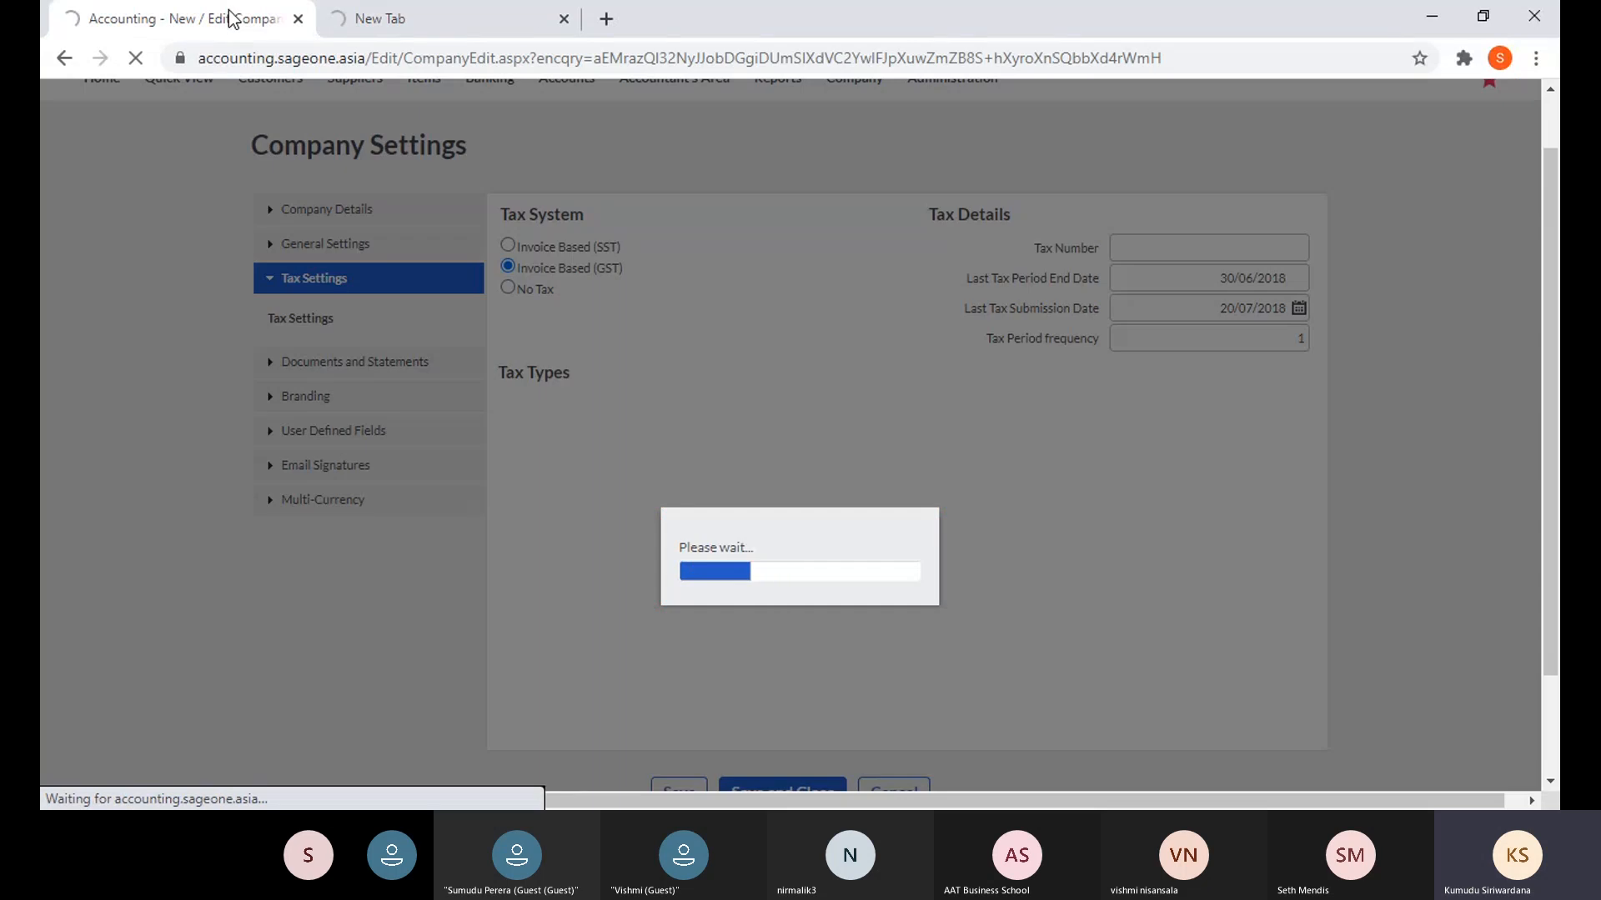
pyautogui.click(298, 19)
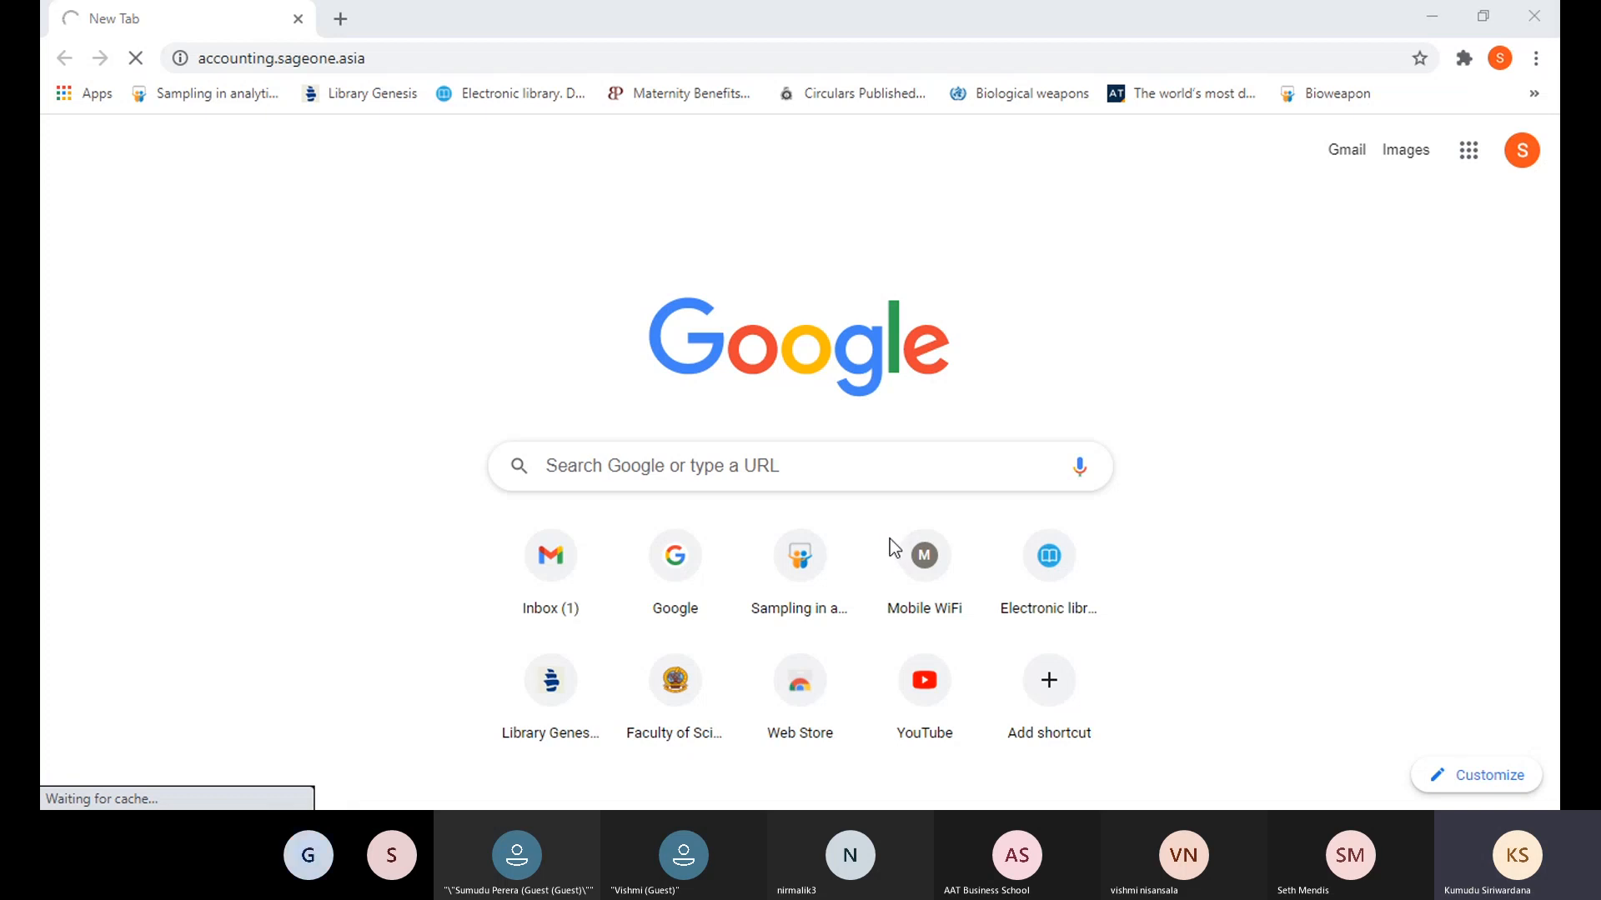
# - Reselect and resubmit the accounting.sageone.asia address in the new tab
pyautogui.hotkey('alt', 'Tab')
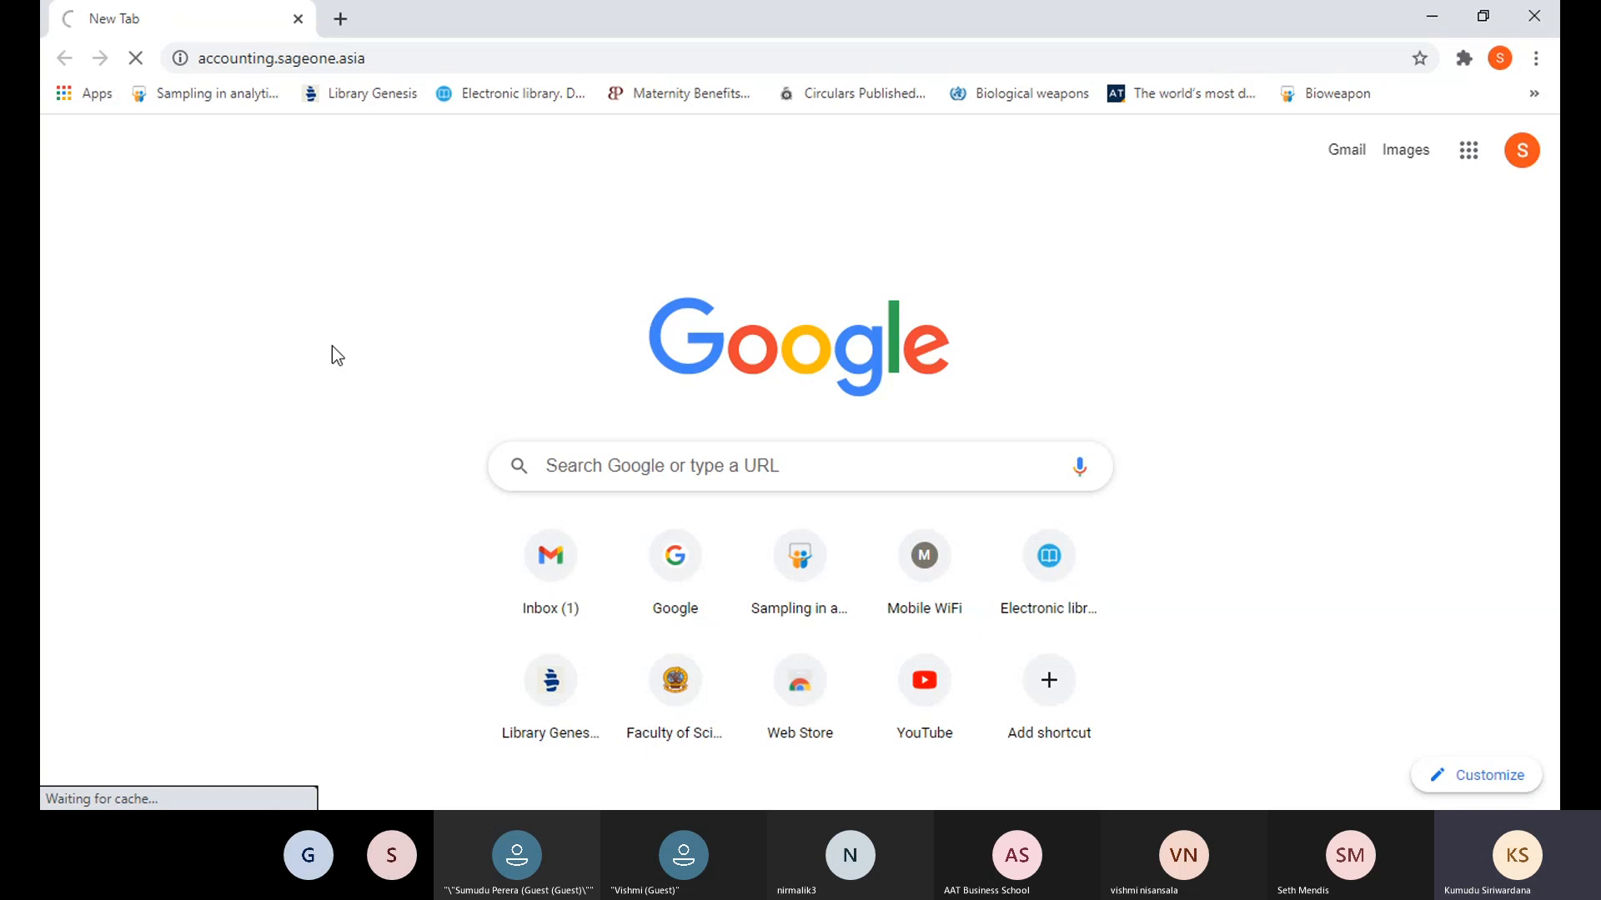
pyautogui.click(398, 57)
pyautogui.press('Return')
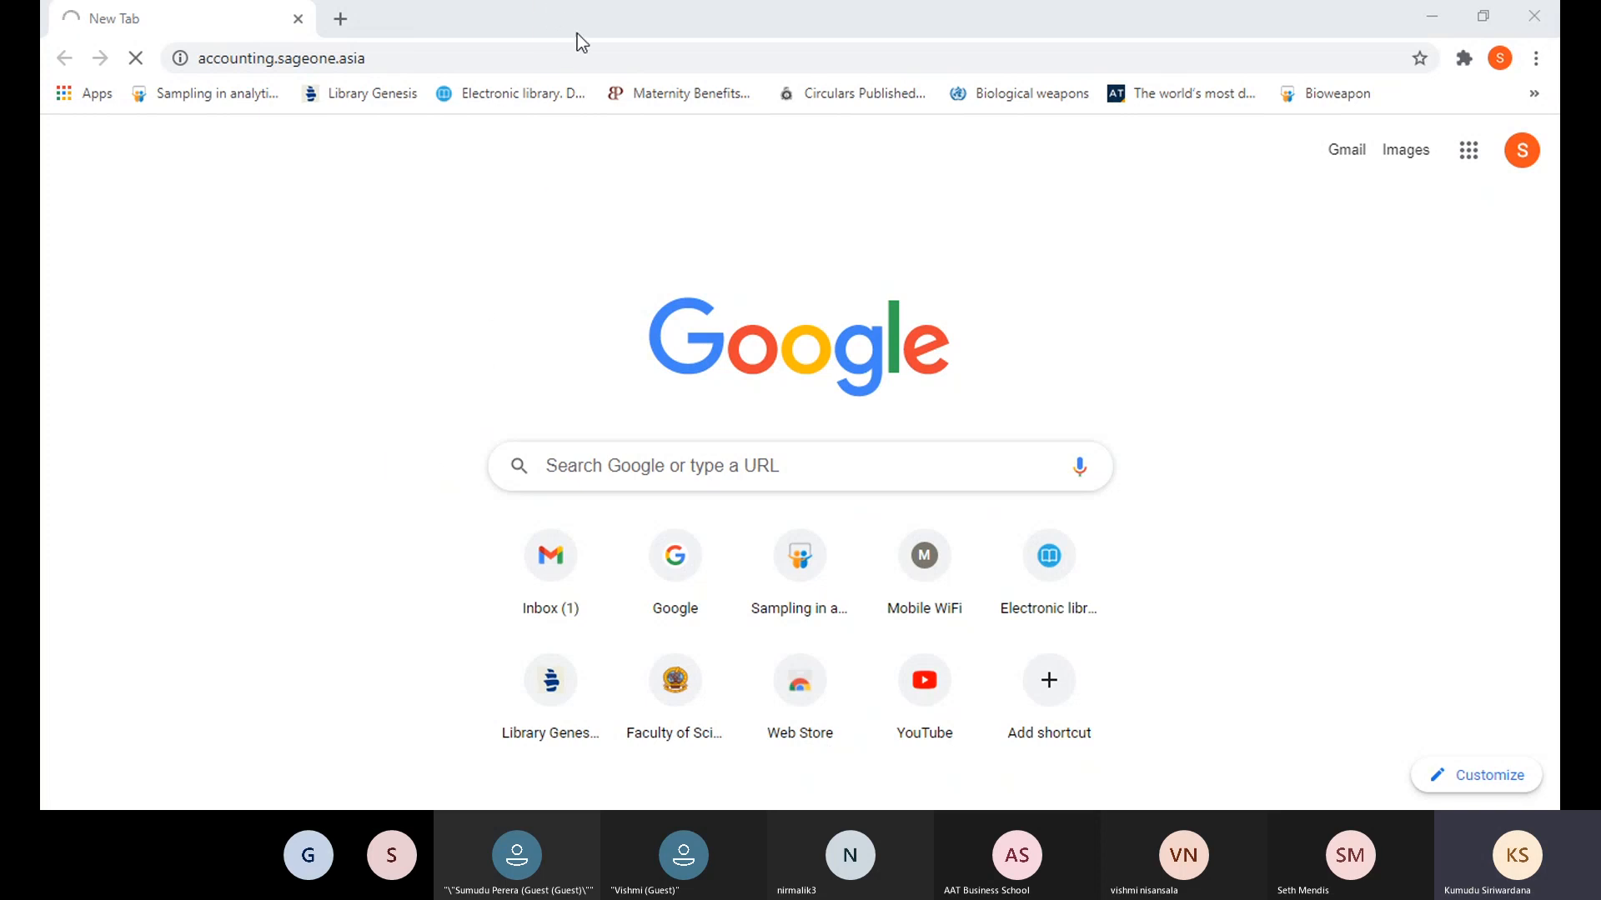
pyautogui.click(438, 57)
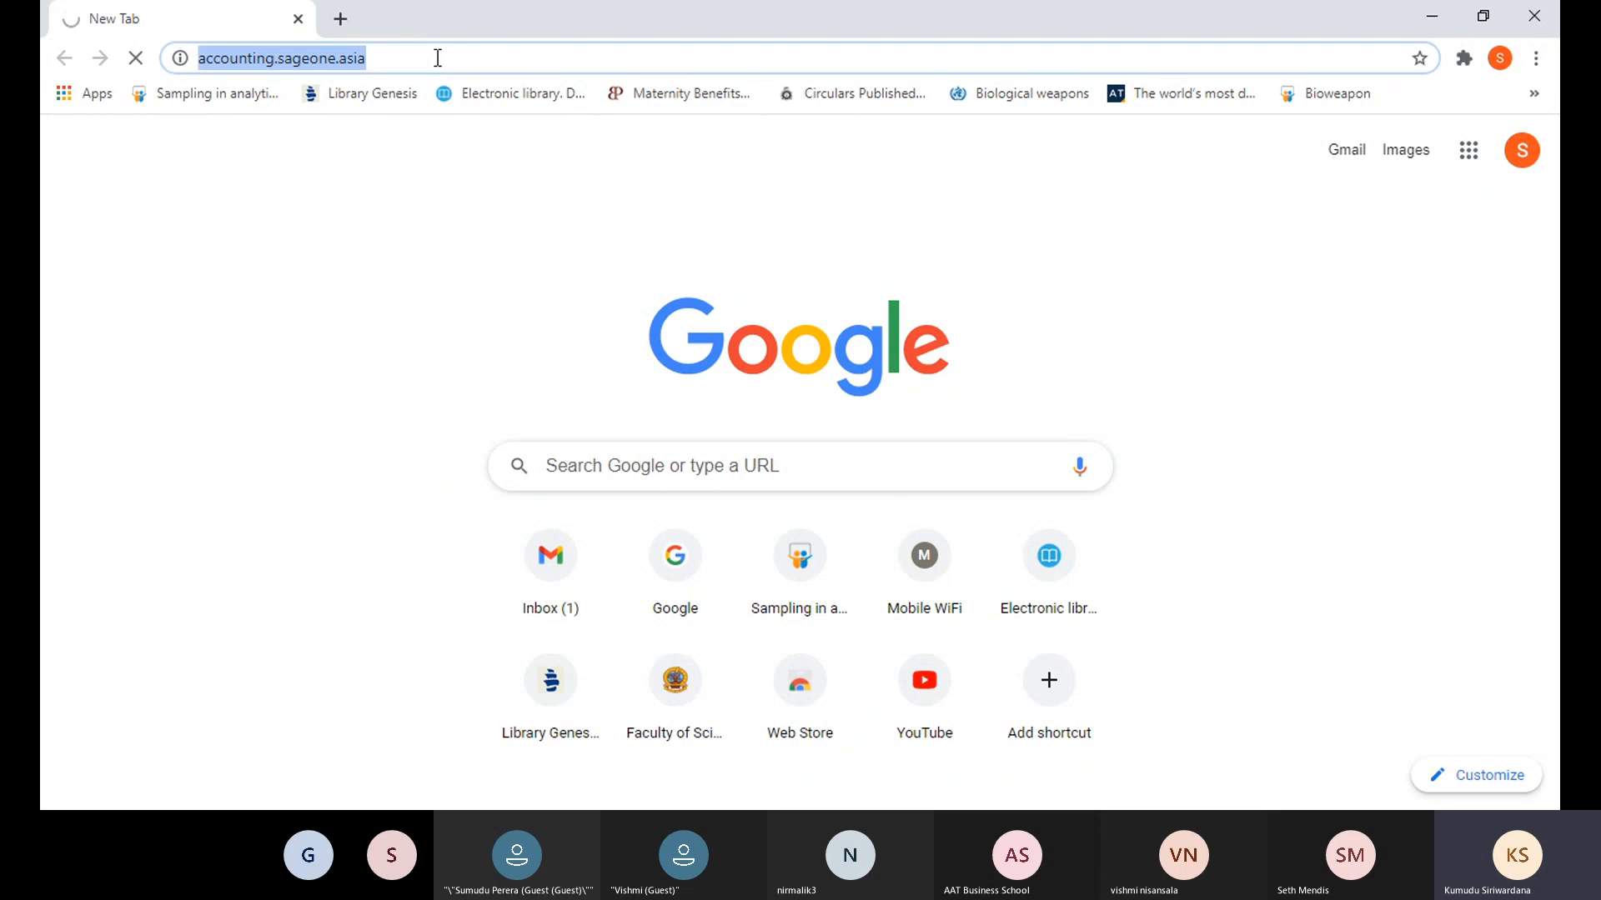
# - Resubmit the site address so Company Settings reloads with Invoice Based (GST) and VAT 8% default
pyautogui.press('Return')
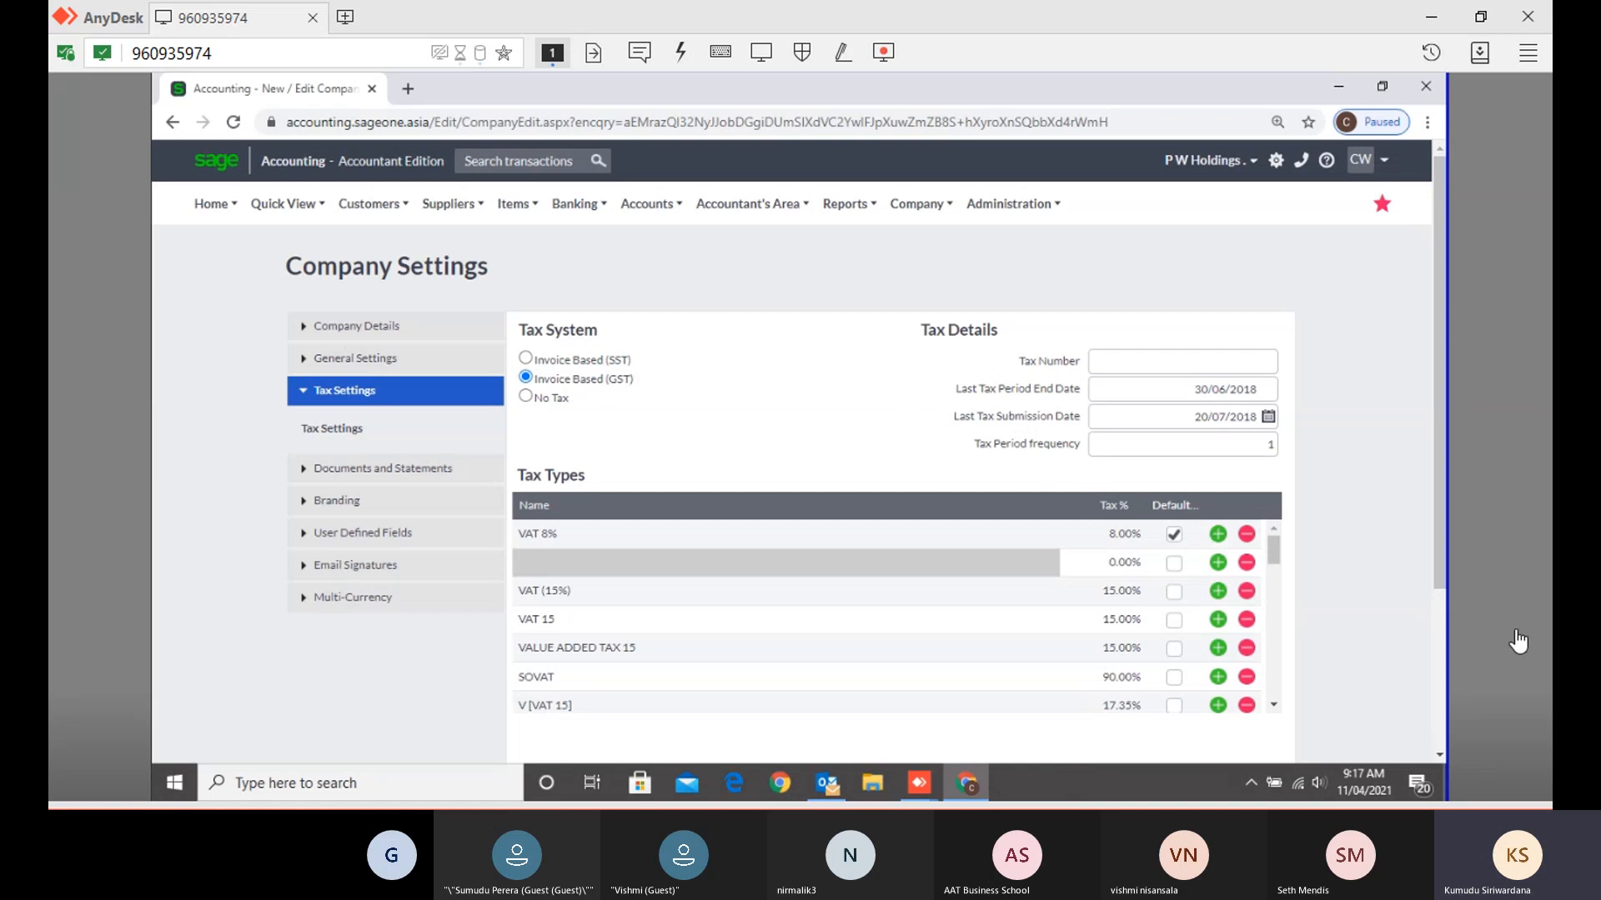
# - Add a blank tax type row below VAT 8% and begin editing its 0.00 Tax %
pyautogui.click(1217, 535)
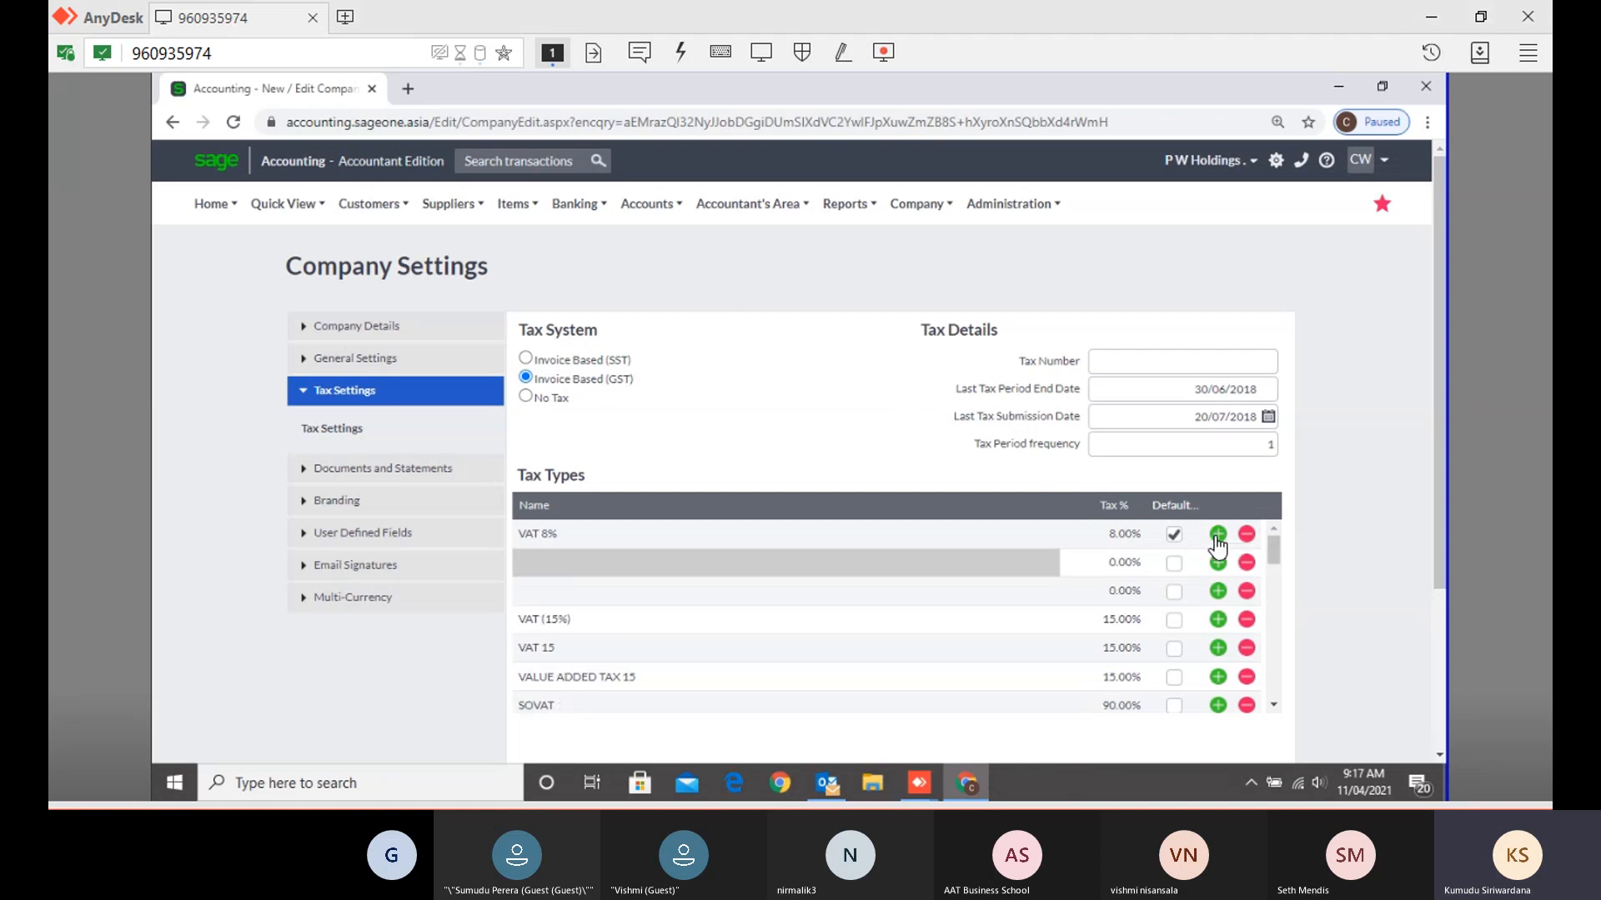
pyautogui.click(626, 569)
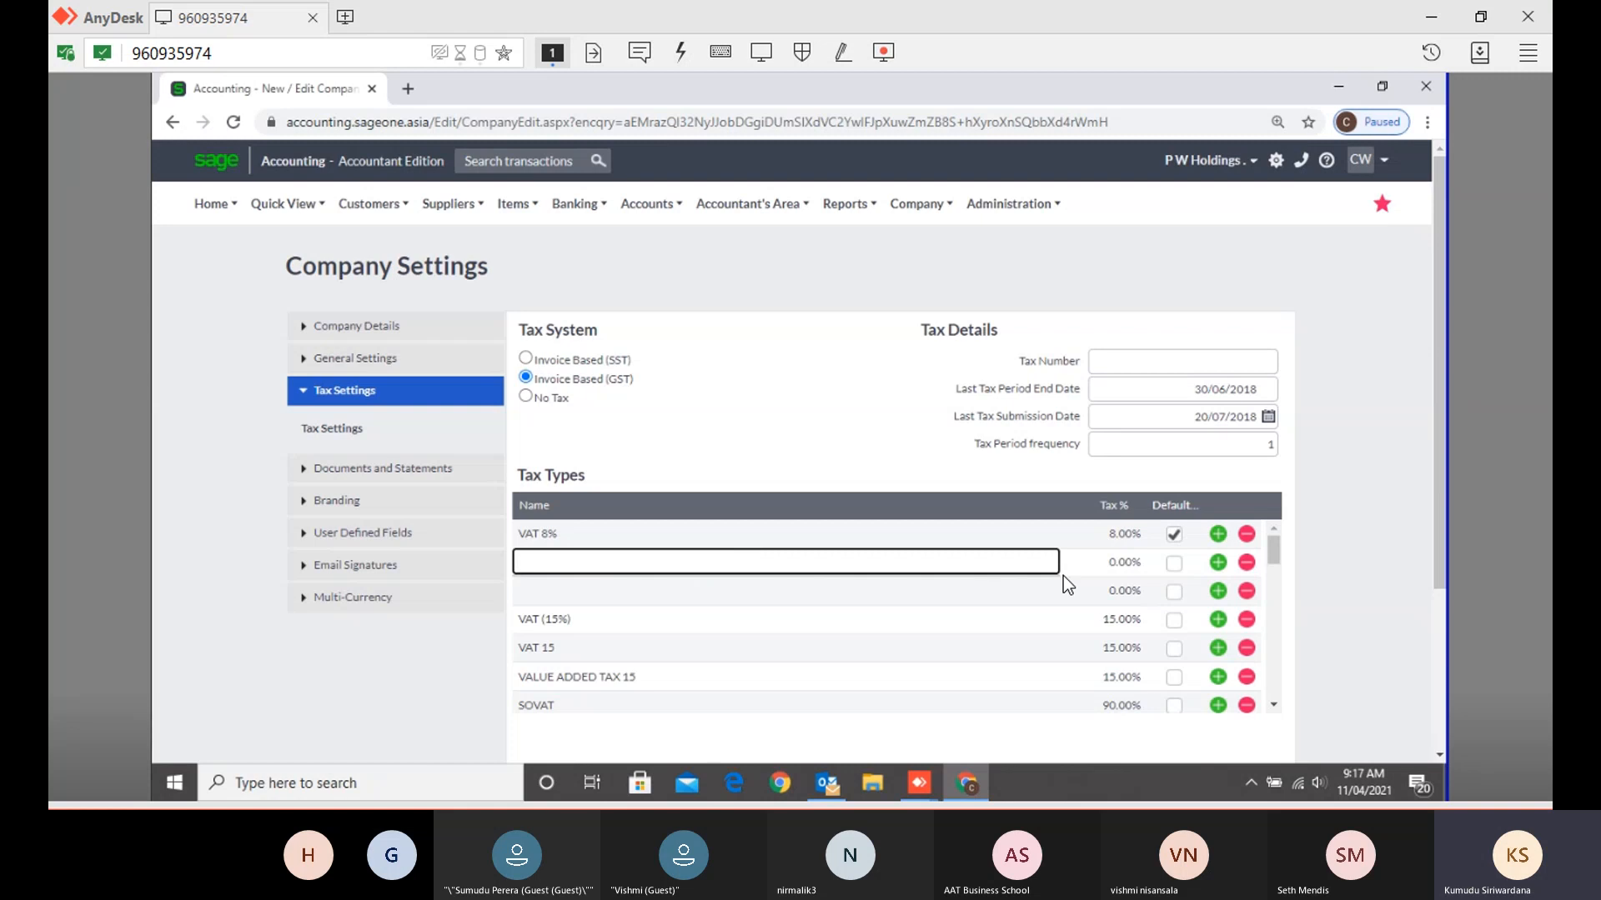
pyautogui.click(1122, 563)
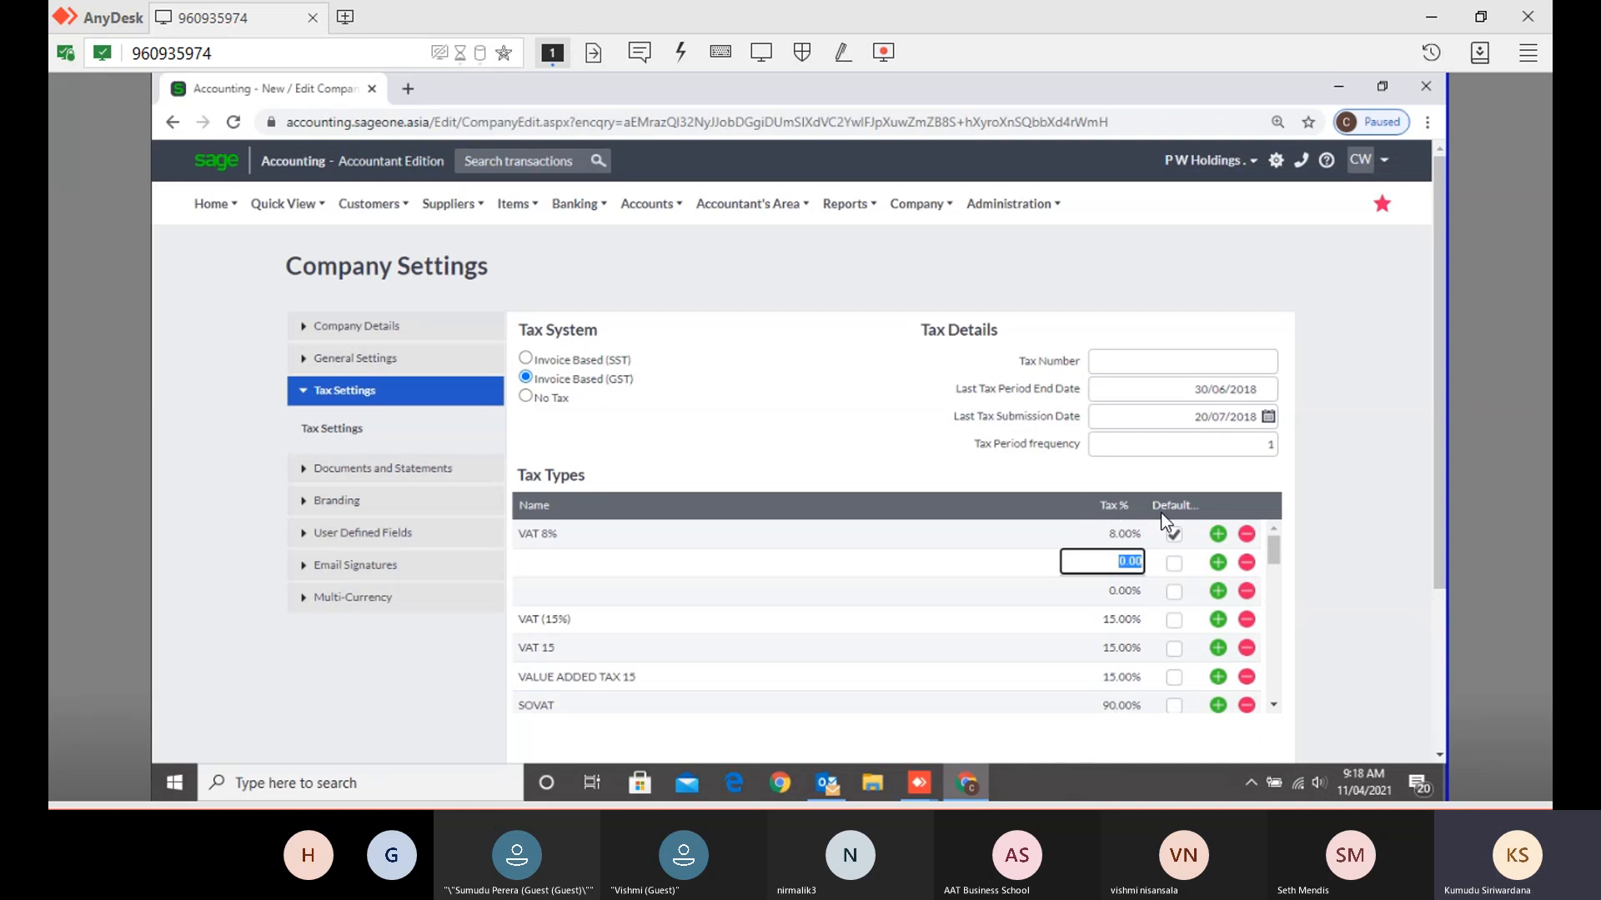
# - Narrow the Tax Types Name column so every Tax % value shows in full
pyautogui.moveTo(1144, 507); pyautogui.dragTo(1047, 508)
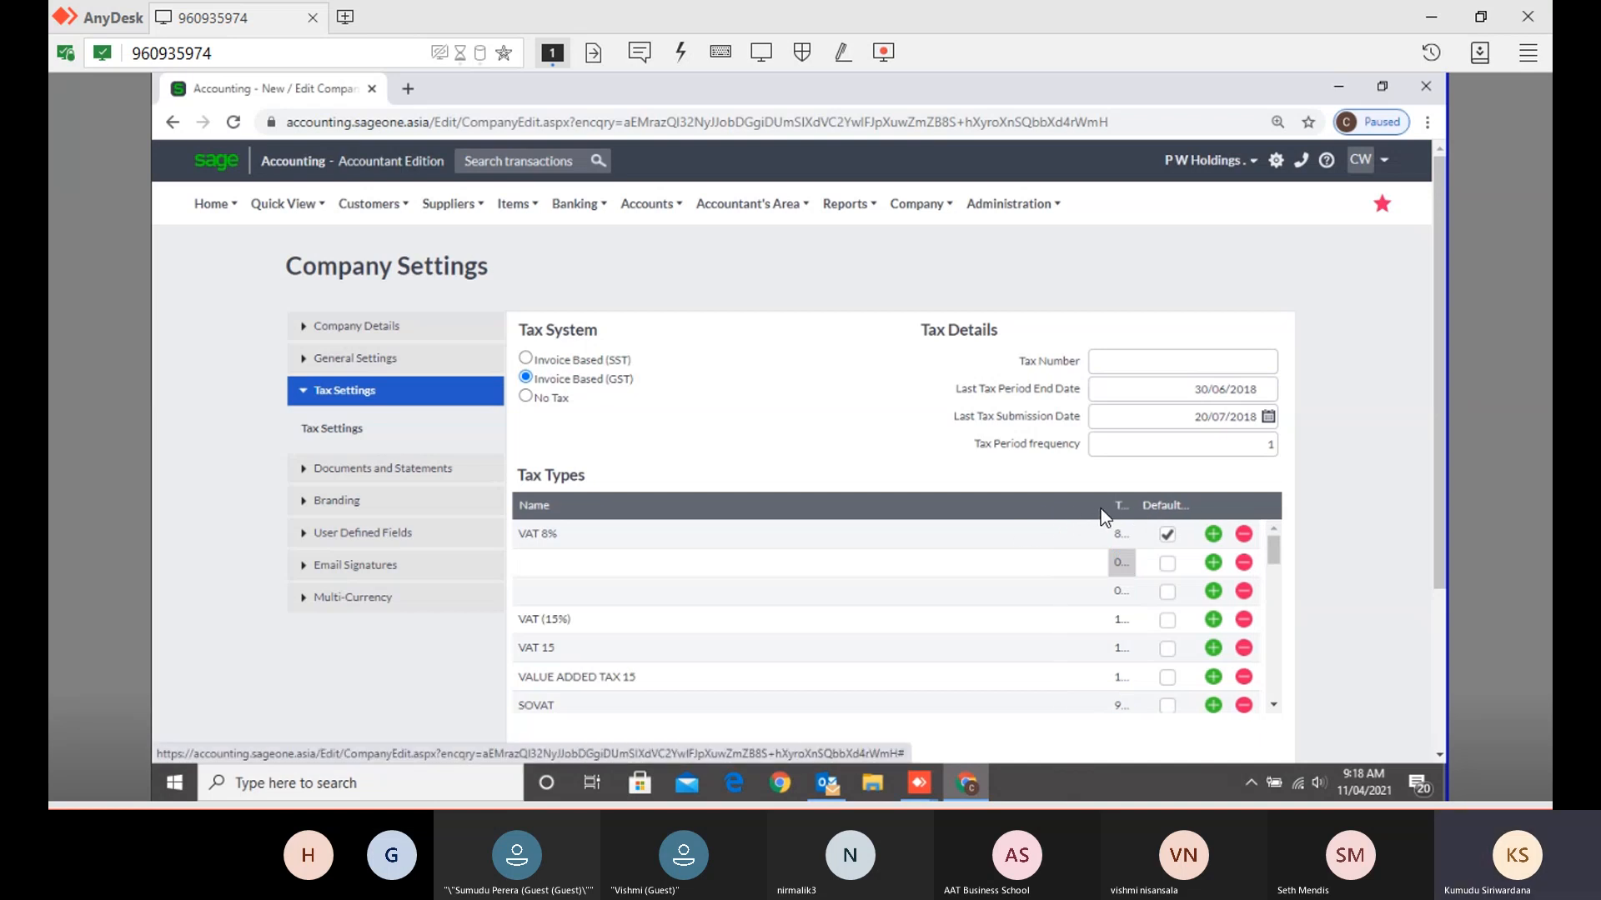
pyautogui.moveTo(1109, 506); pyautogui.dragTo(911, 510)
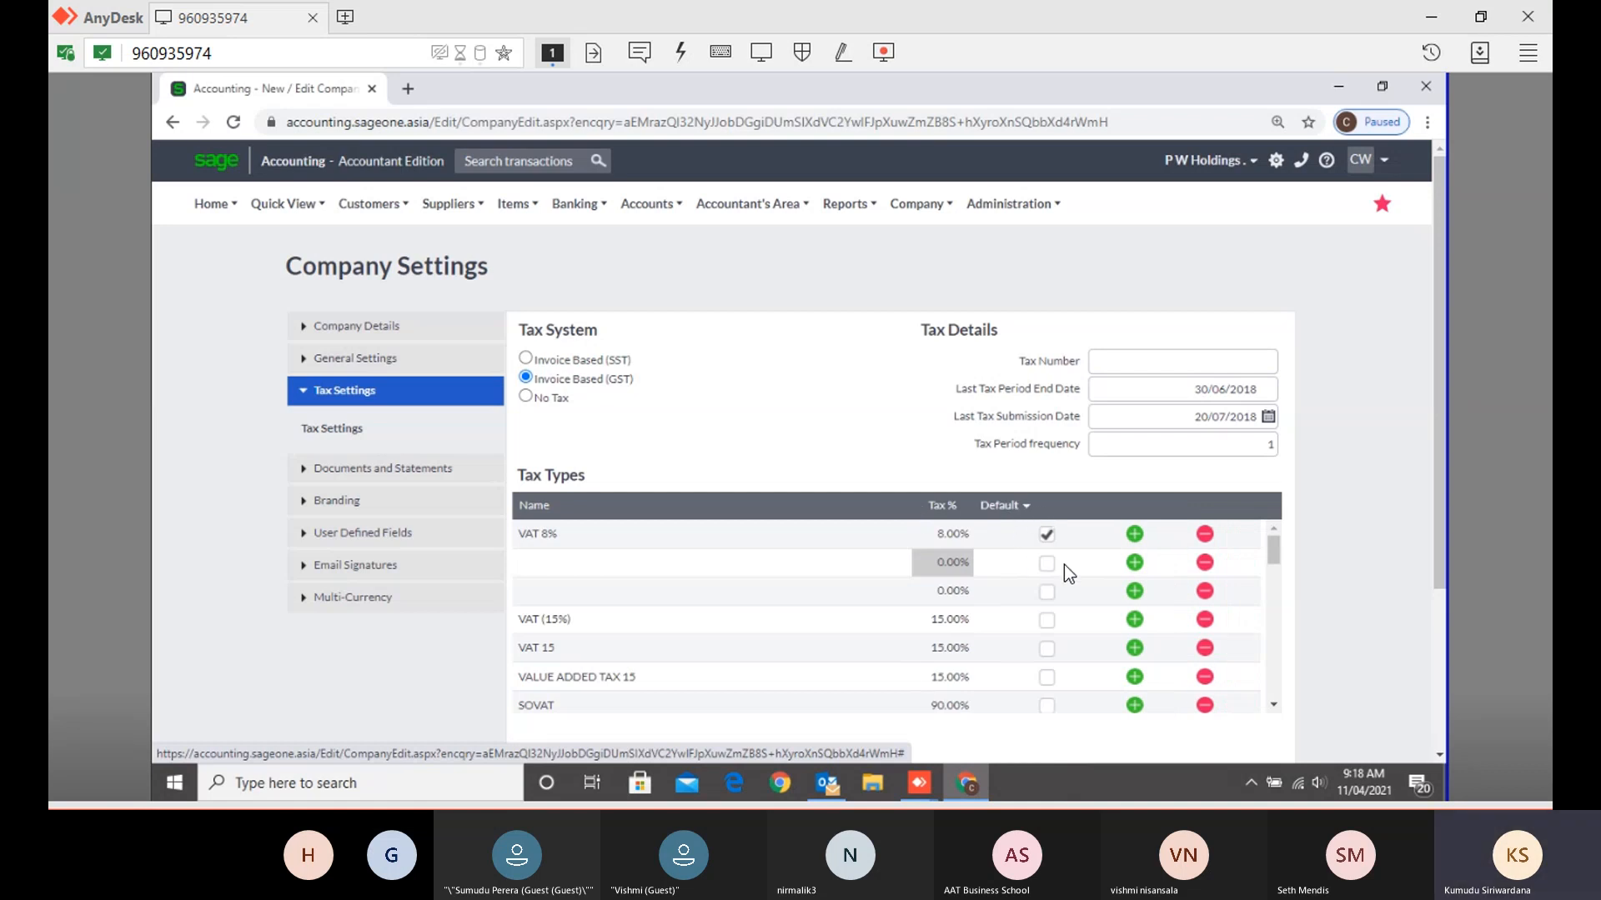
pyautogui.click(406, 468)
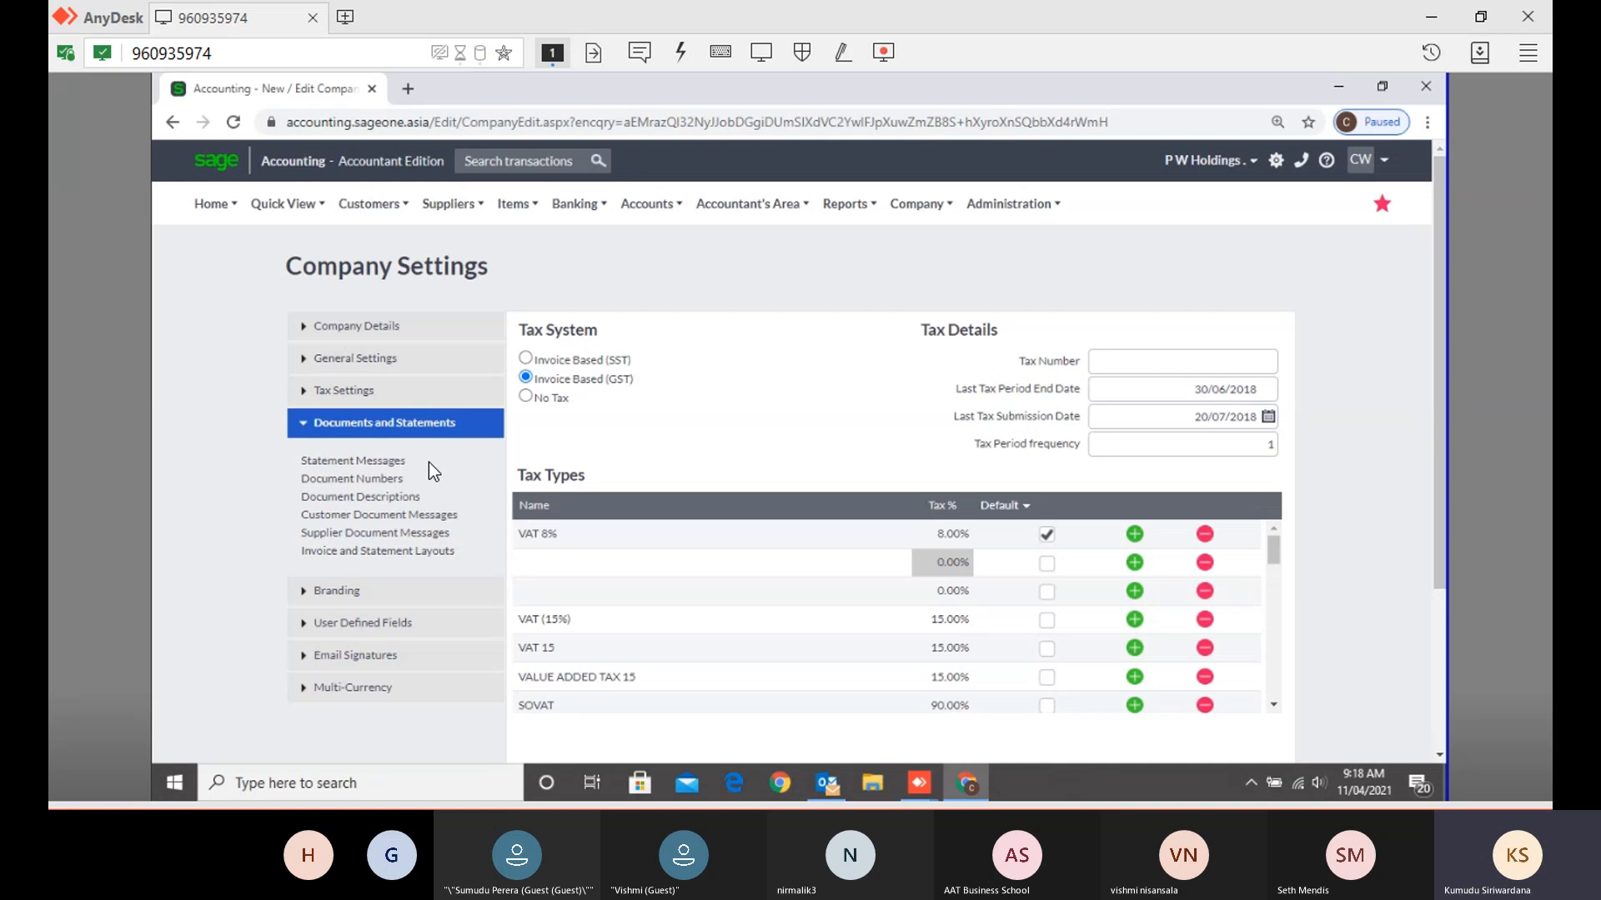
# - Show the Statement Messages settings for Current, 30, 60, 90 and 120+ days
pyautogui.click(381, 463)
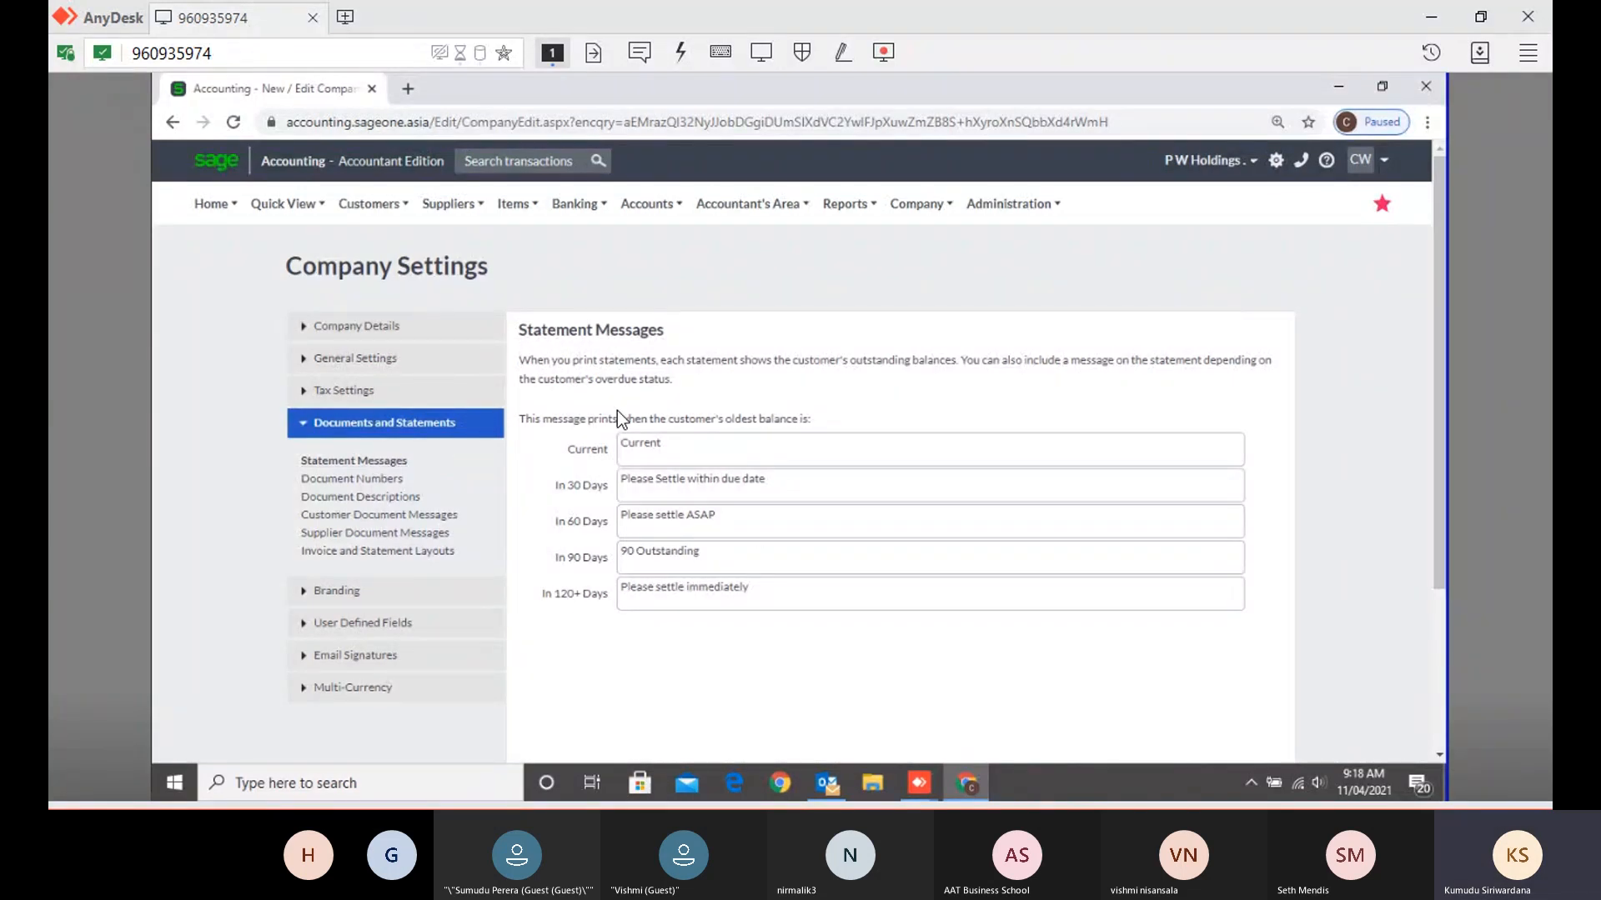
# - Duplicate the Accounting tab and switch to the copy showing Company Details
pyautogui.rightClick(252, 88)
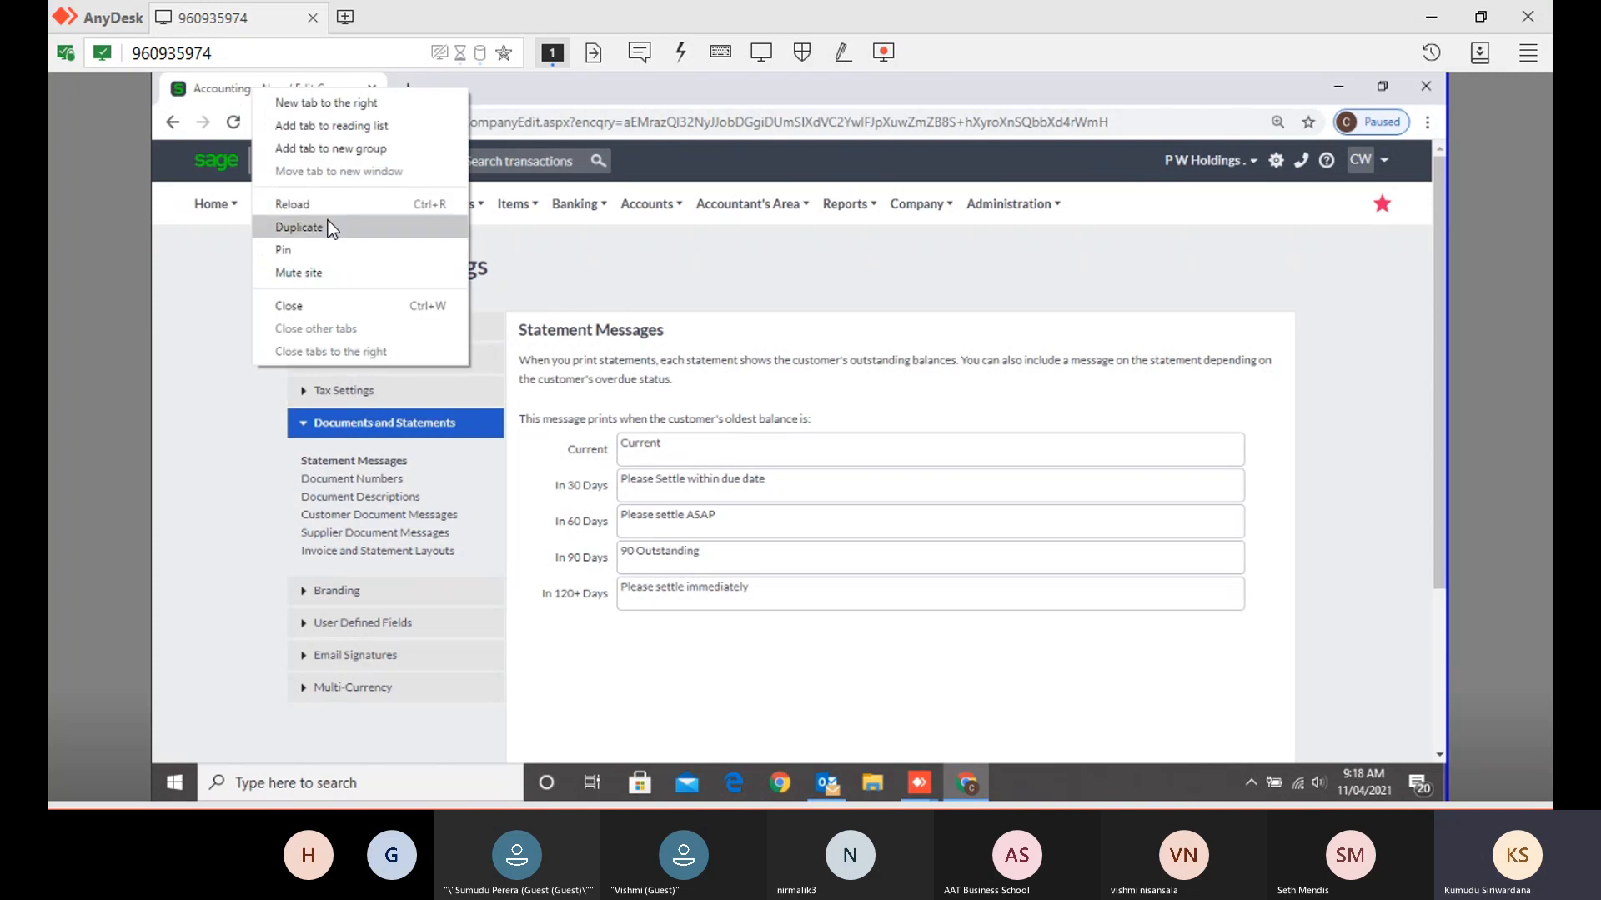
pyautogui.click(326, 226)
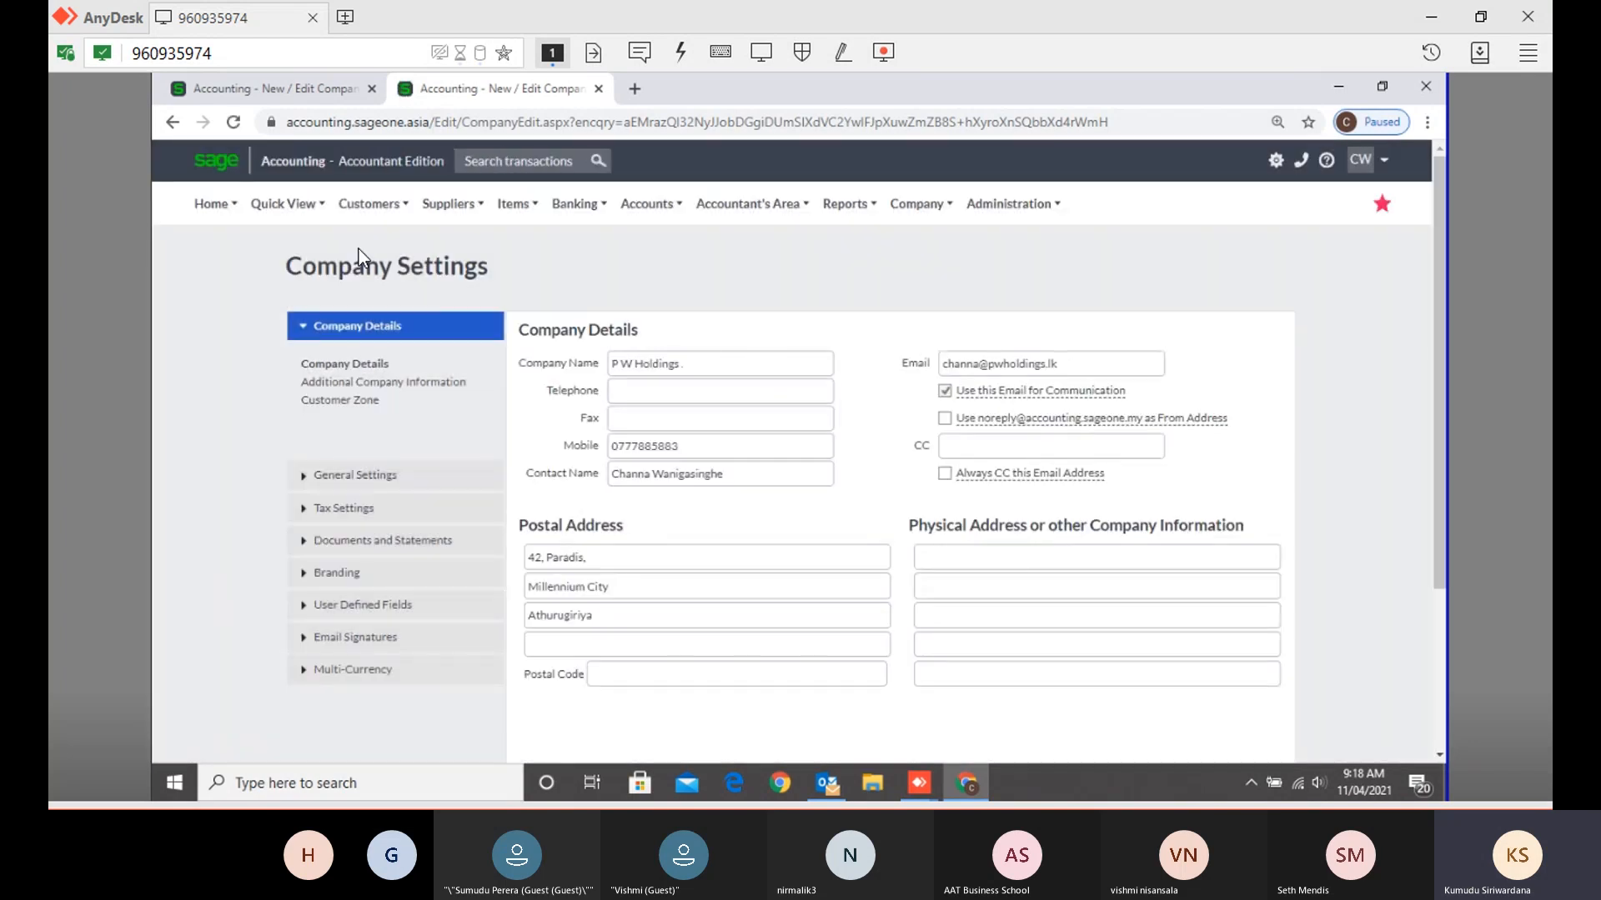
pyautogui.click(315, 97)
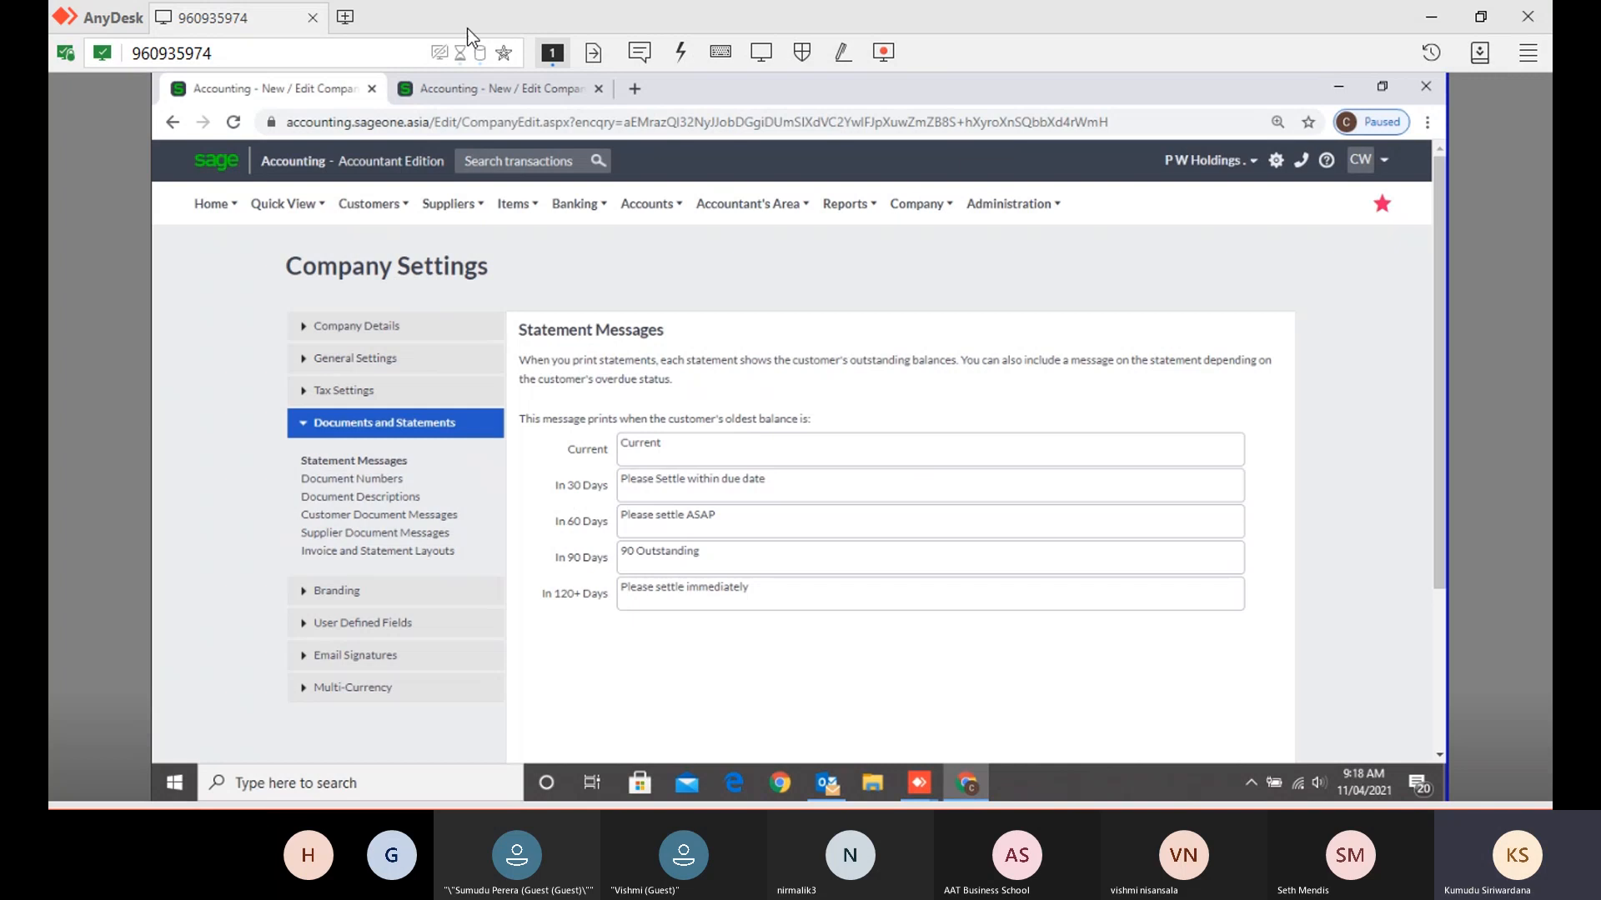
pyautogui.click(461, 95)
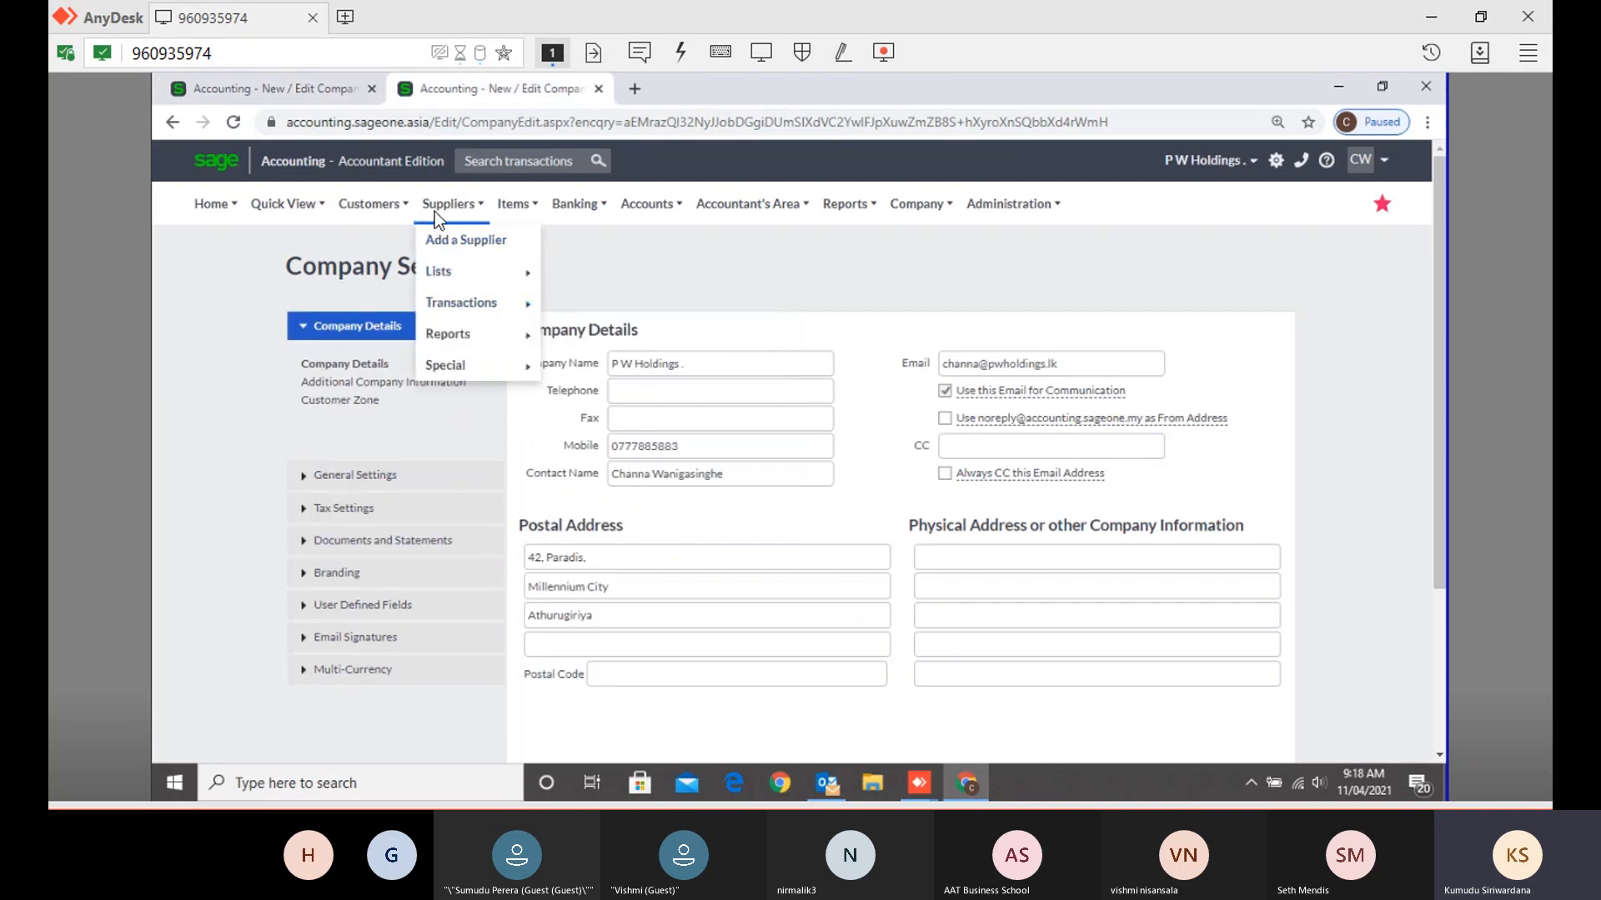
# - Open the Customer Statement report from the Customers reports list
pyautogui.moveTo(387, 300)
pyautogui.moveTo(392, 343)
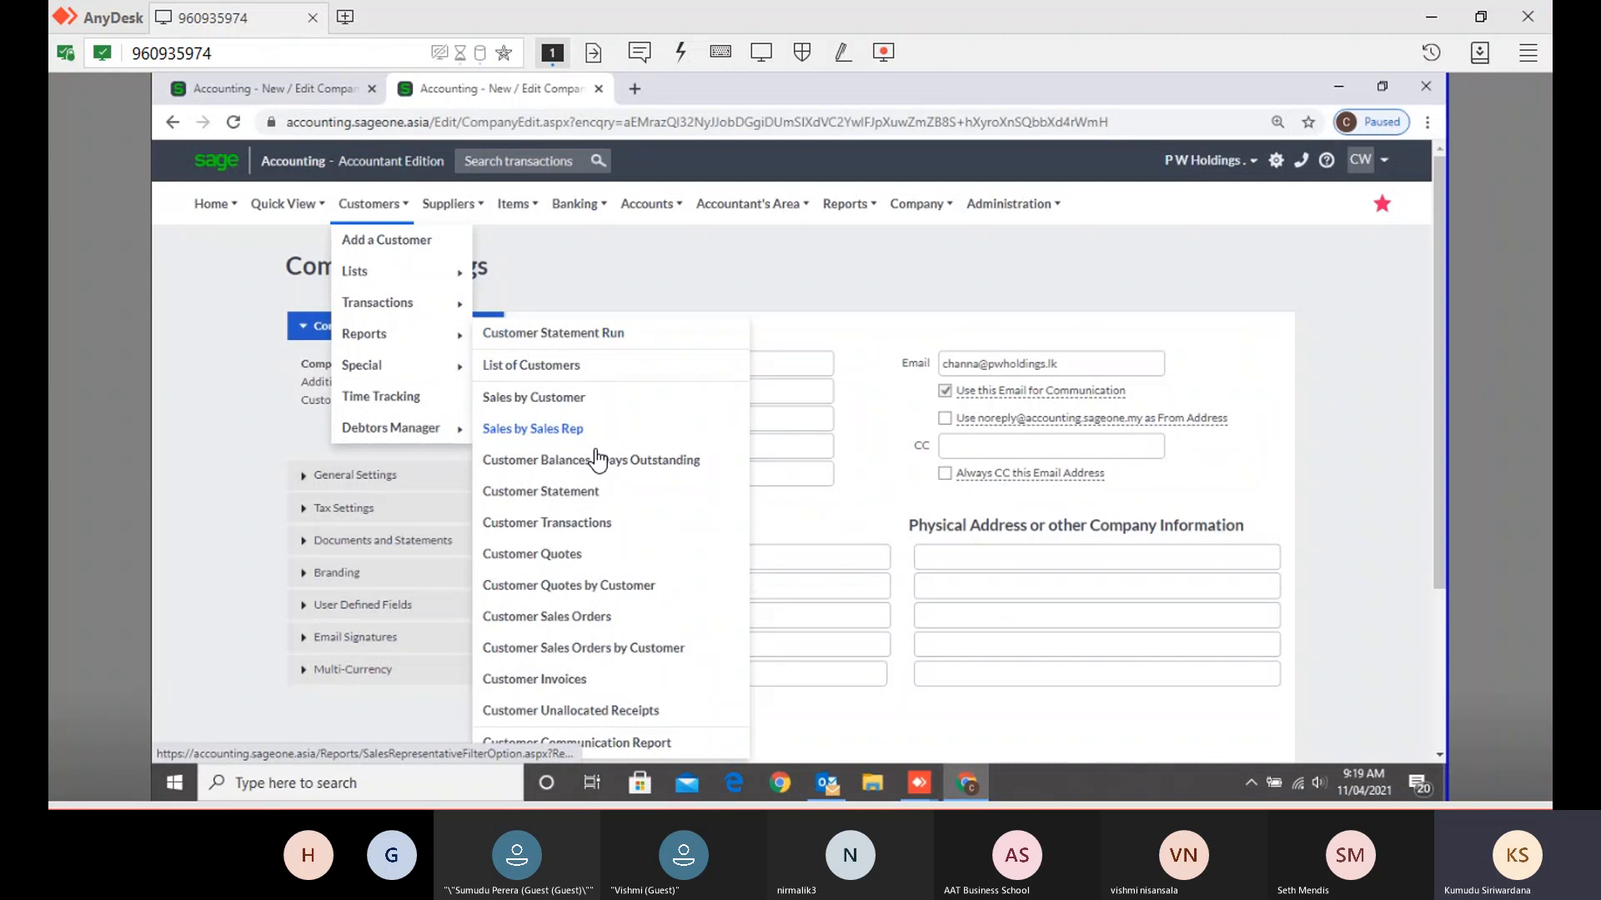
pyautogui.click(570, 492)
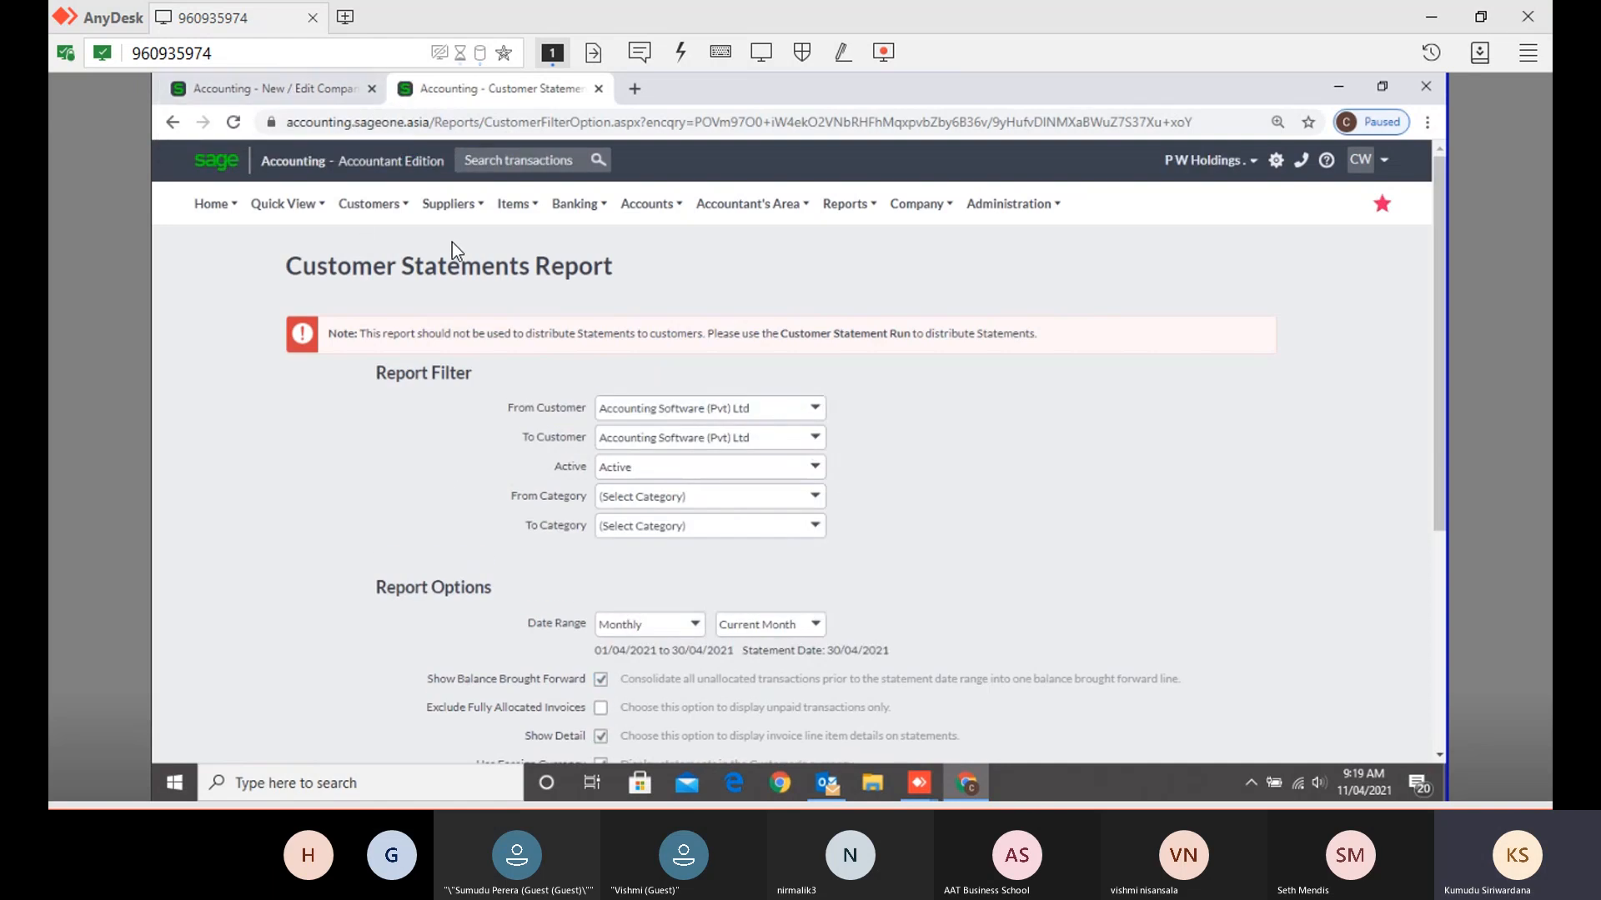
pyautogui.click(368, 203)
pyautogui.moveTo(397, 360)
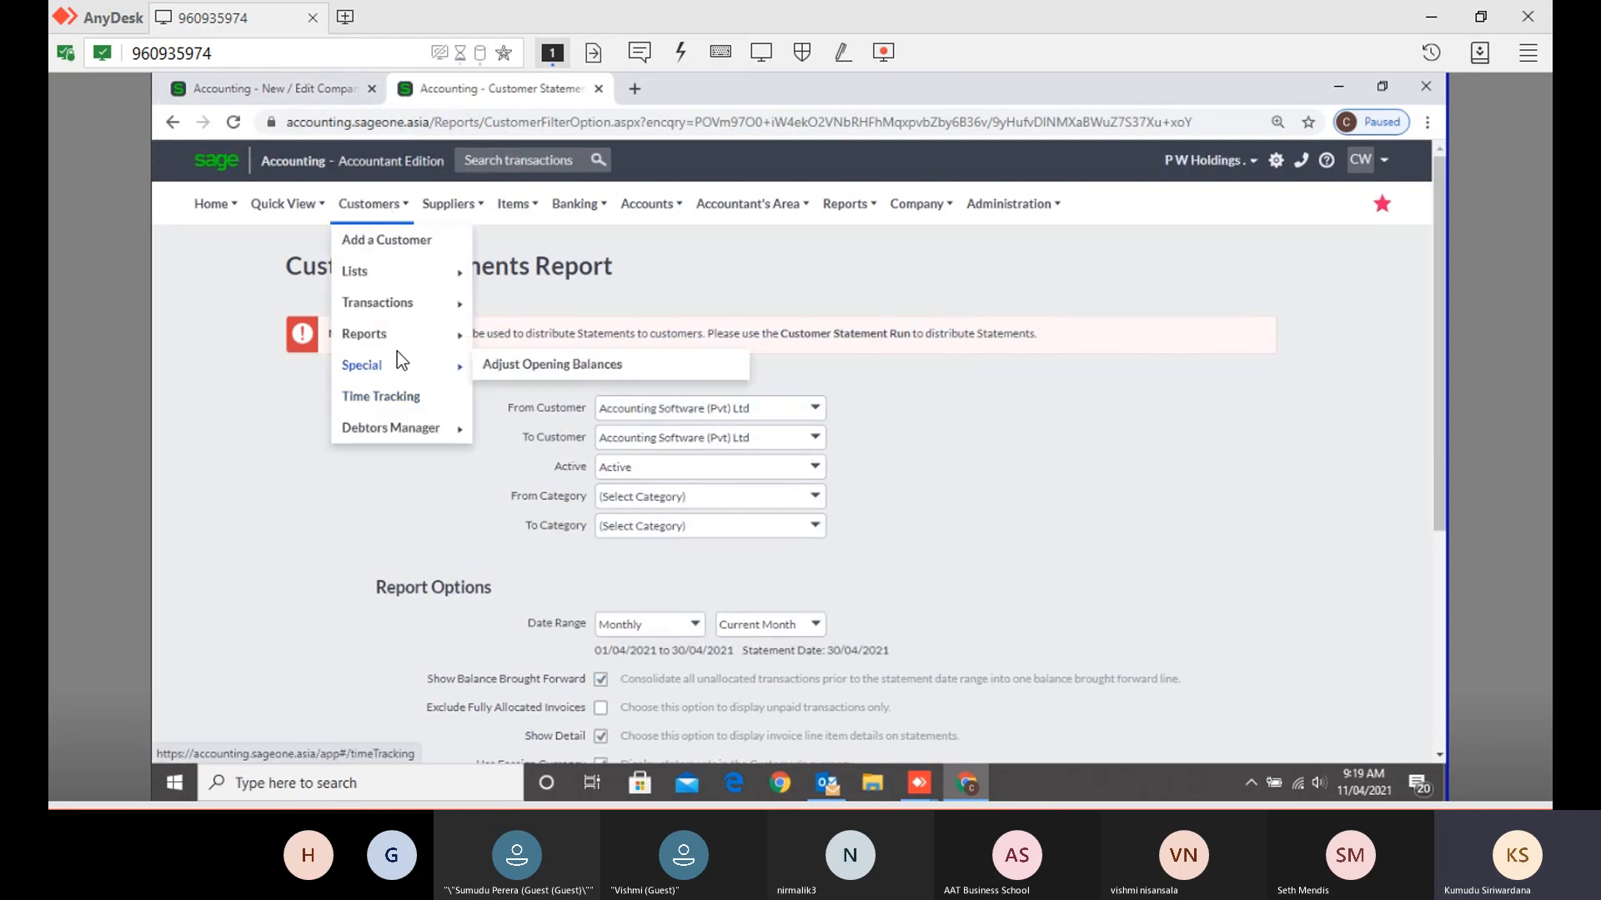
pyautogui.moveTo(428, 336)
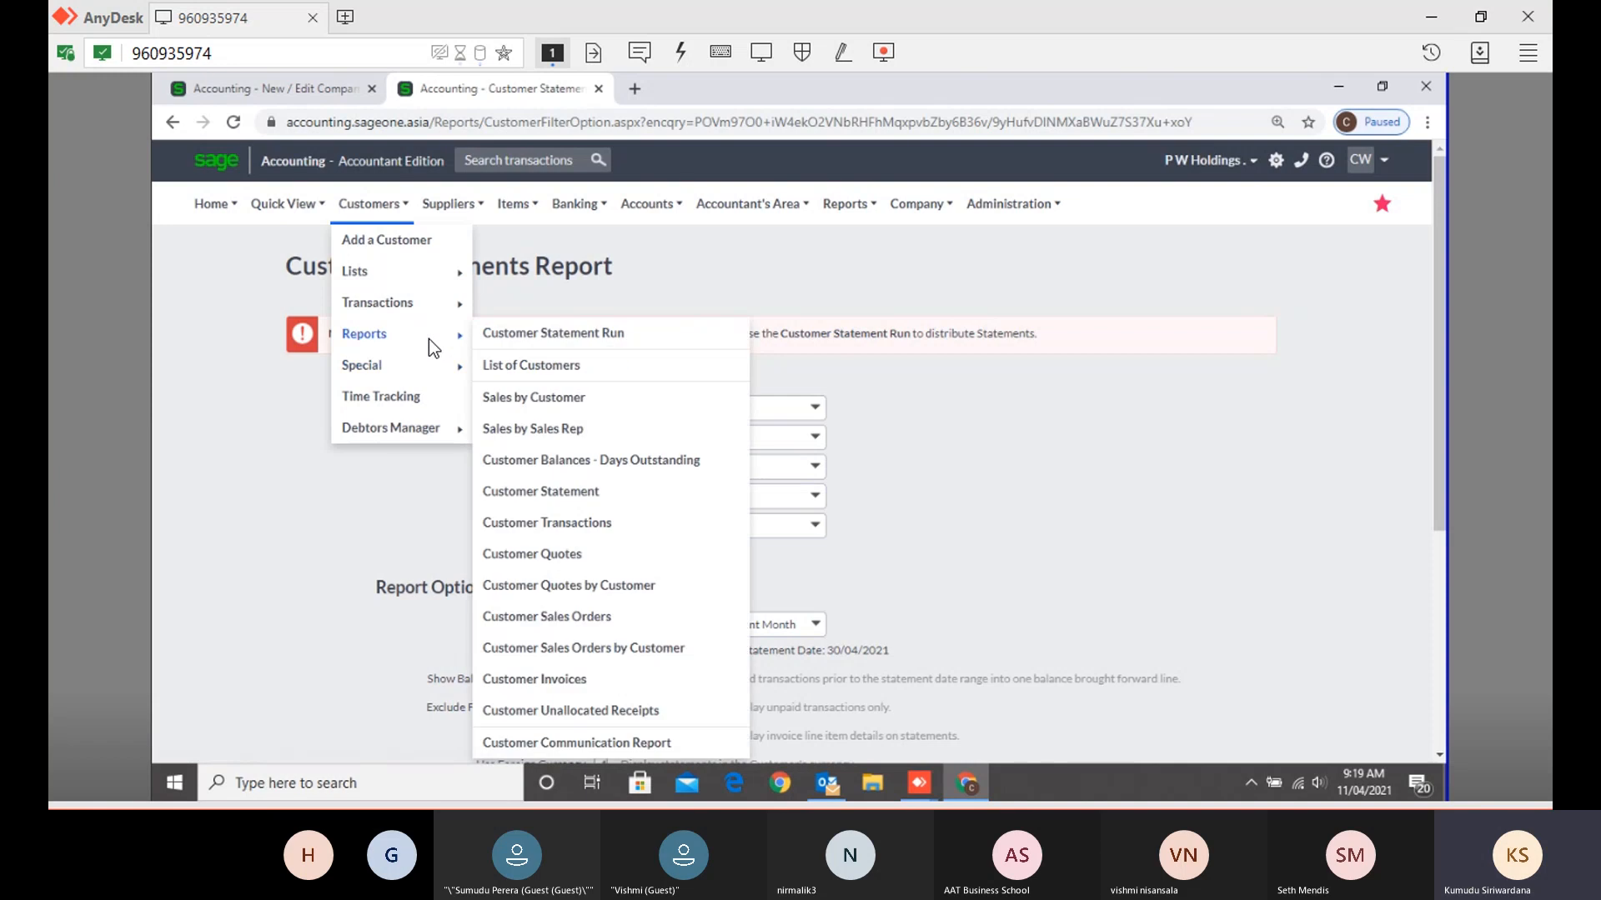
pyautogui.click(564, 494)
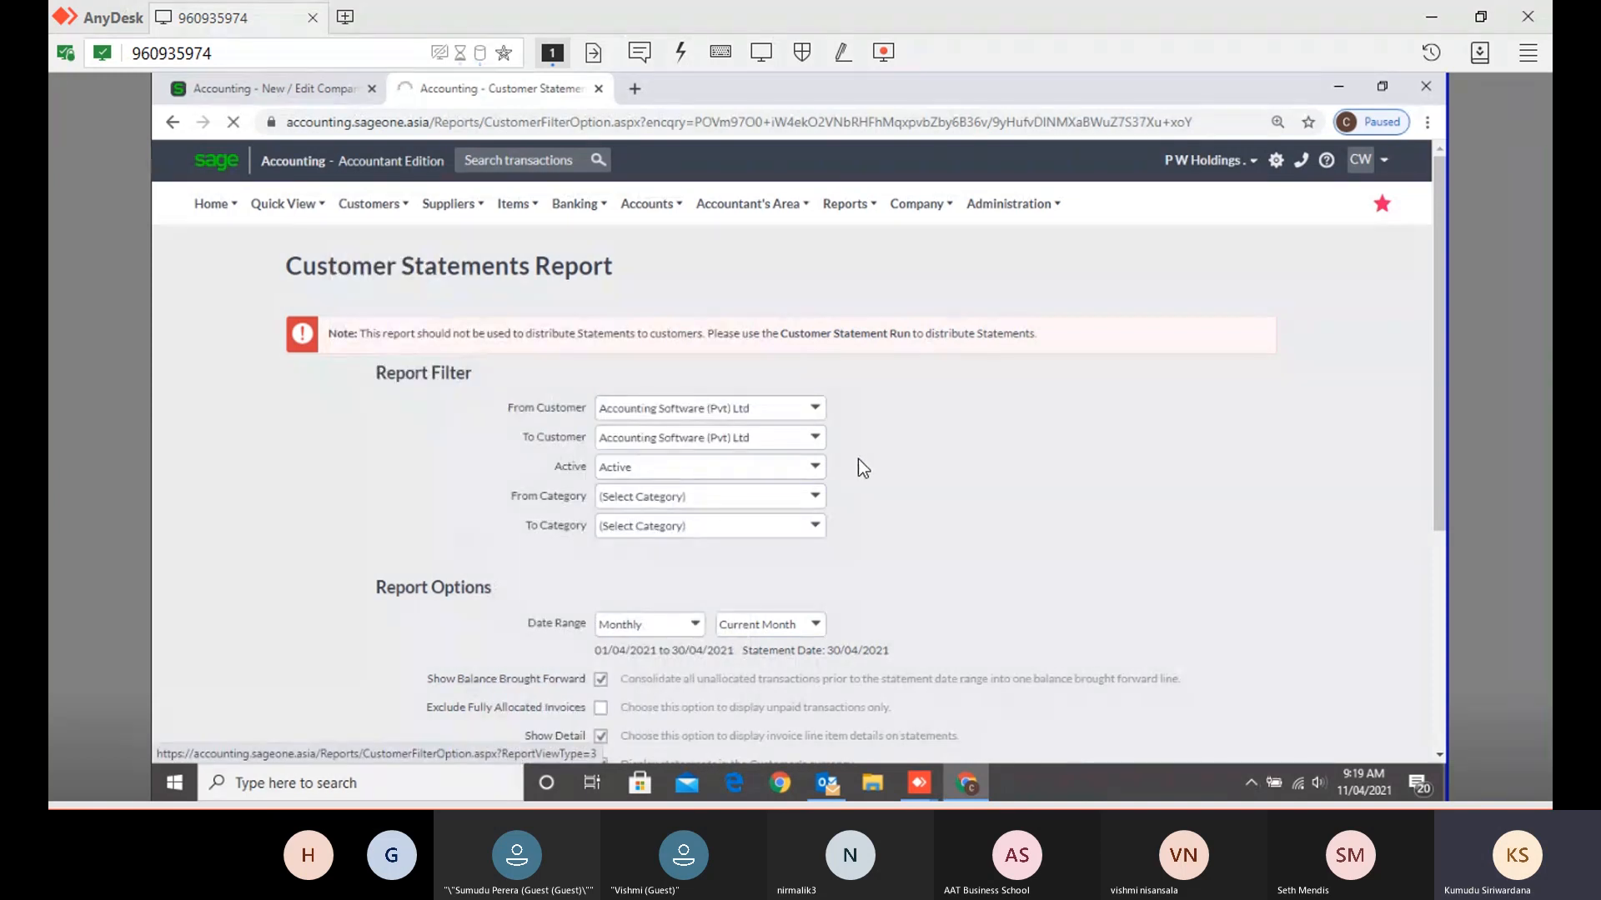
pyautogui.scroll(-3, 858, 459)
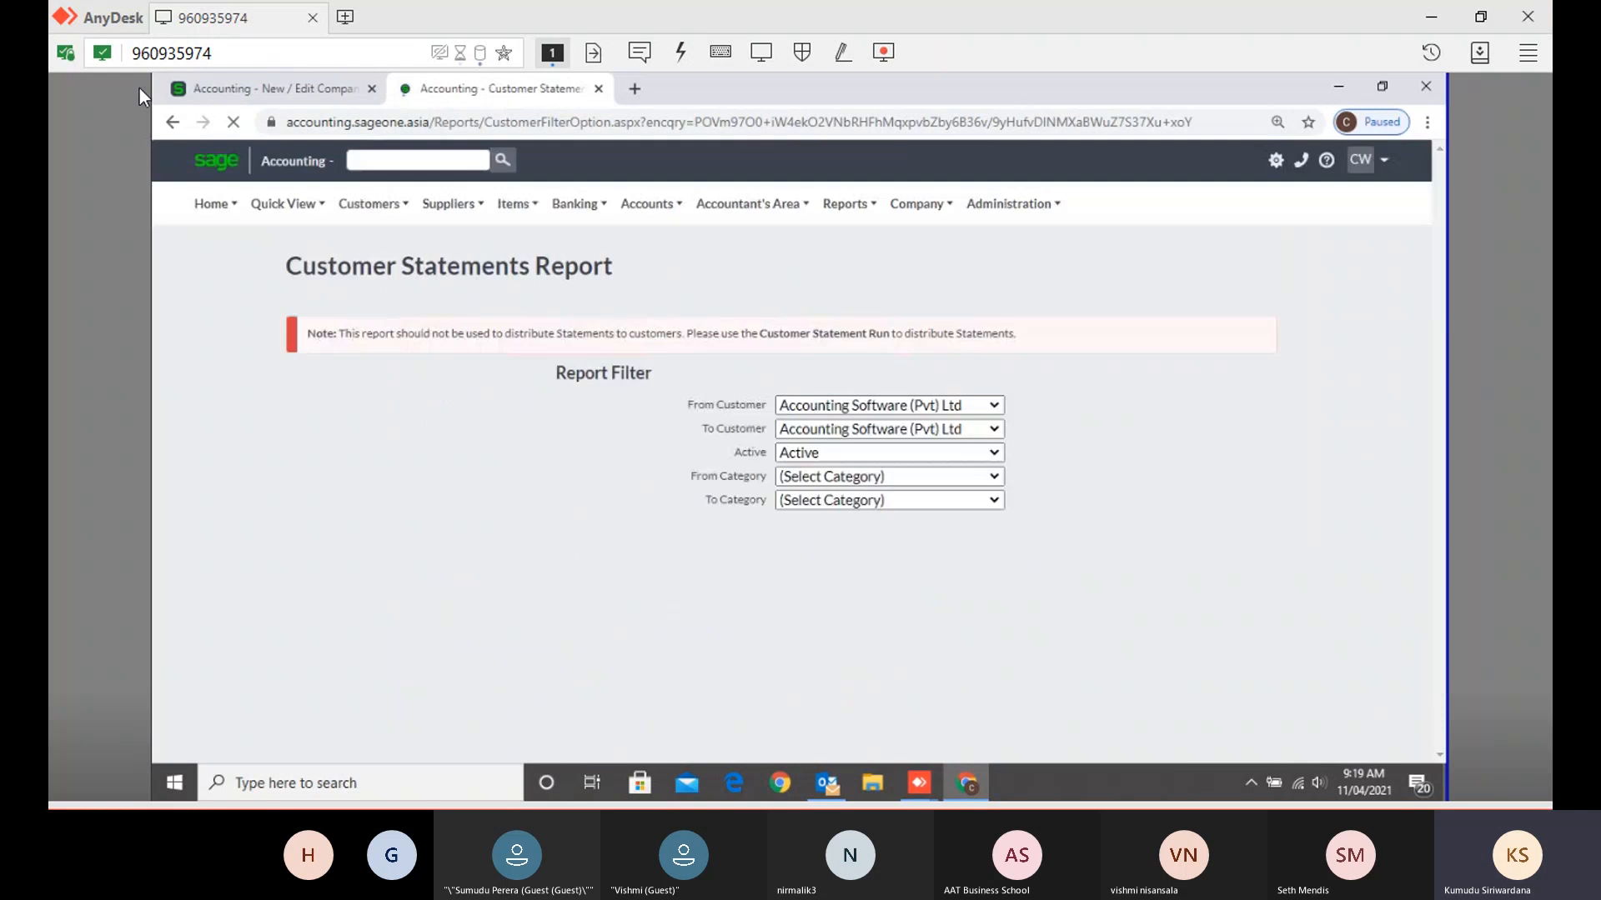
# - Run the Customer Statement report for the current month, producing a statement dated 30/04/2021
pyautogui.click(267, 88)
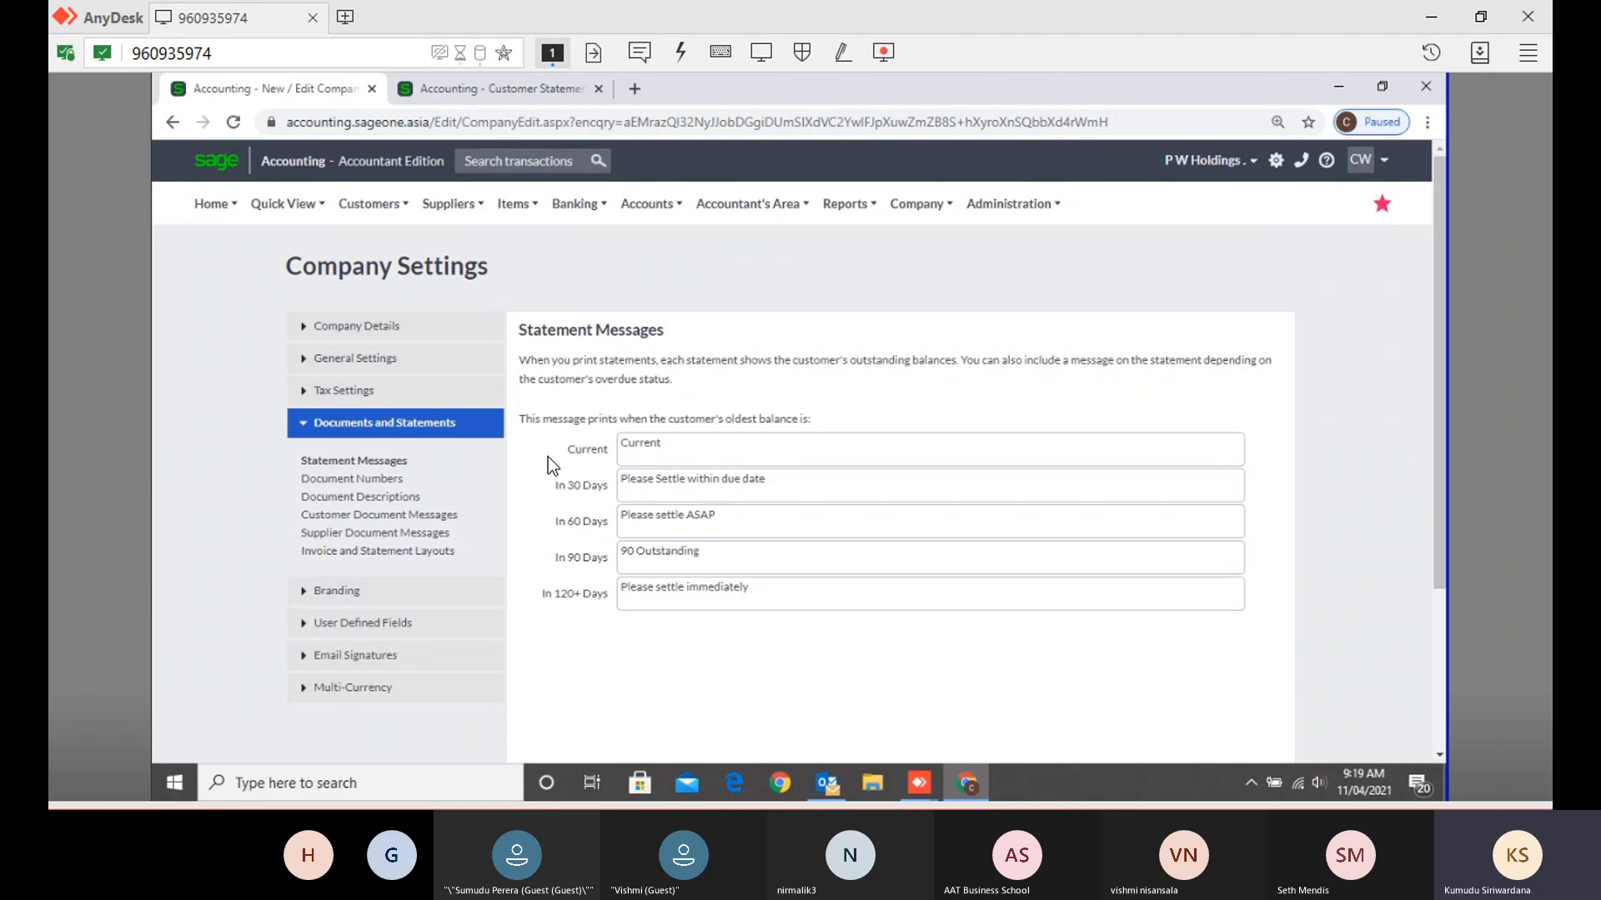
pyautogui.click(448, 83)
pyautogui.scroll(-1, 821, 538)
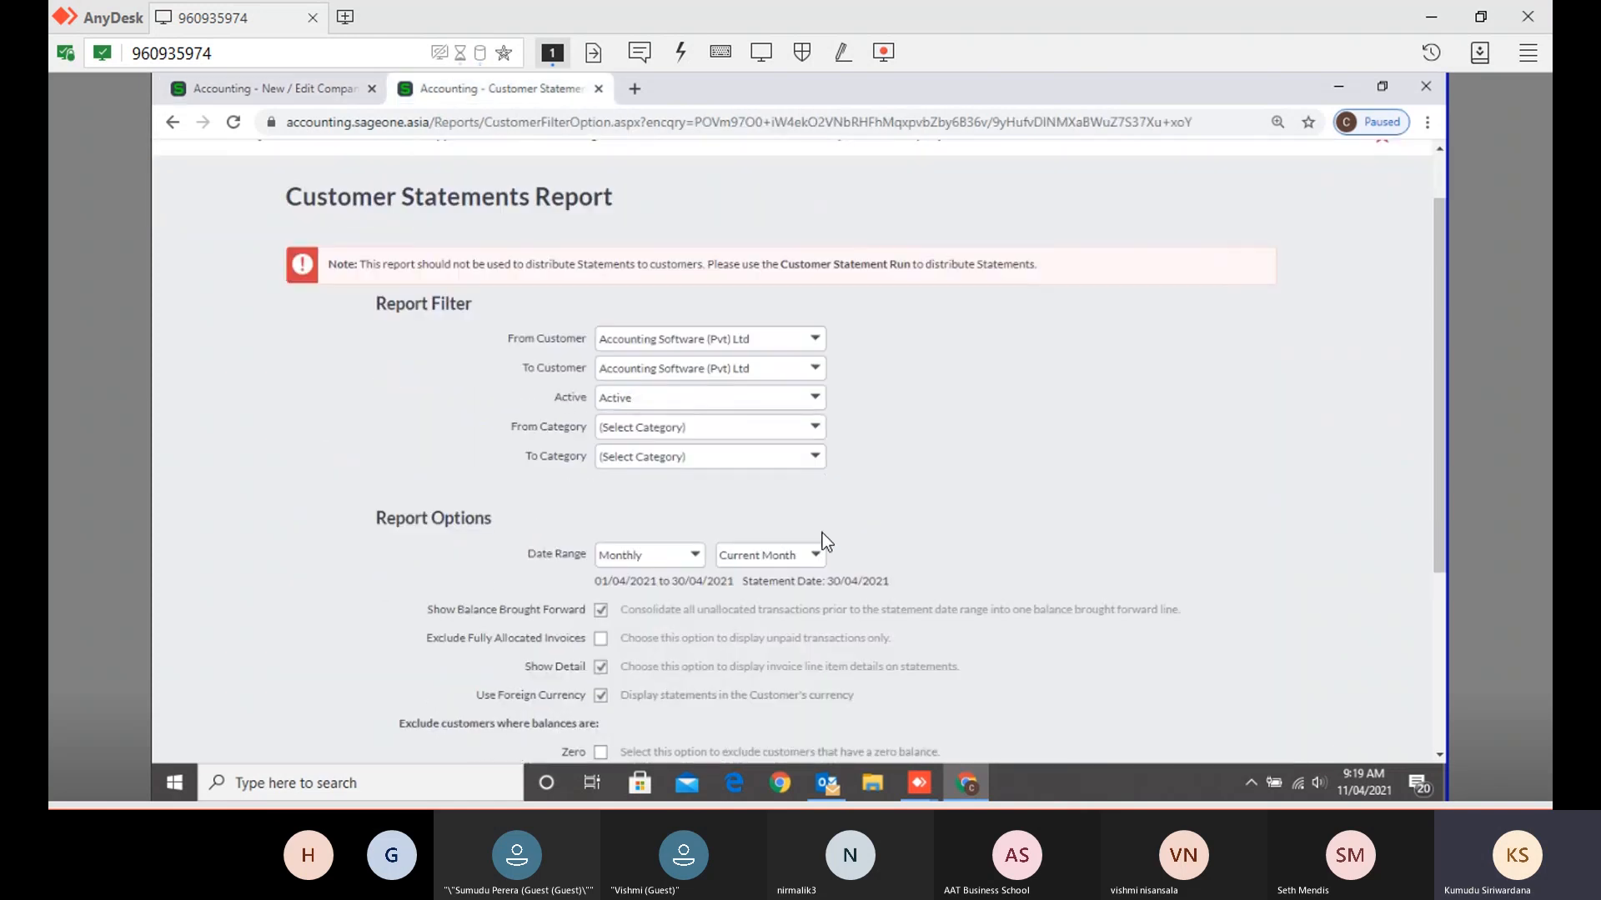
pyautogui.scroll(-4, 820, 537)
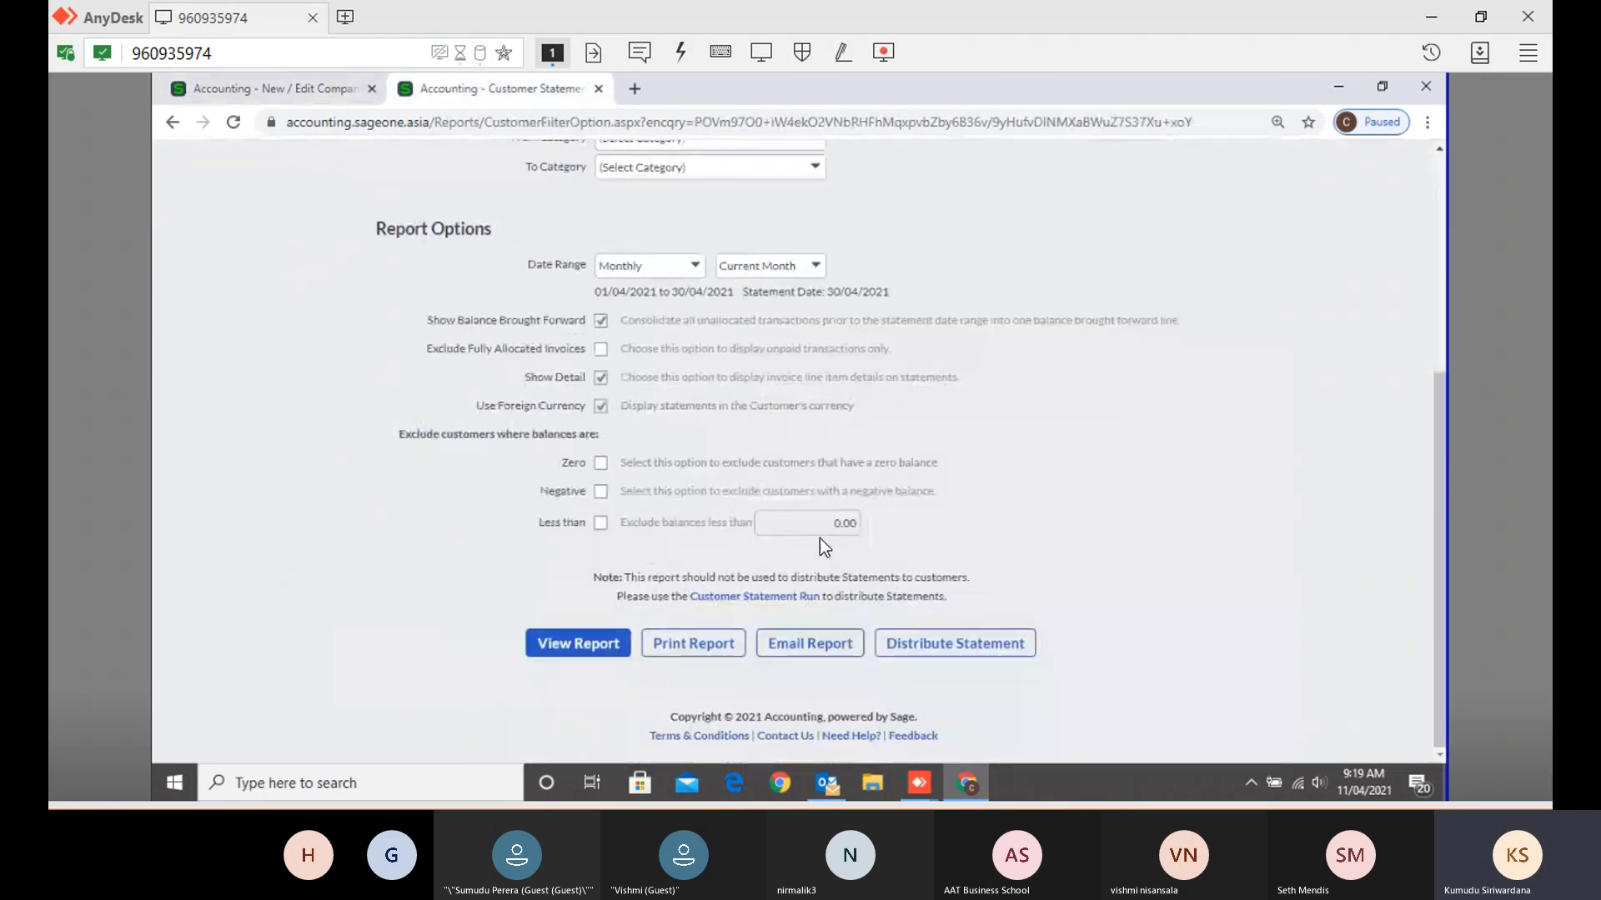
pyautogui.click(594, 655)
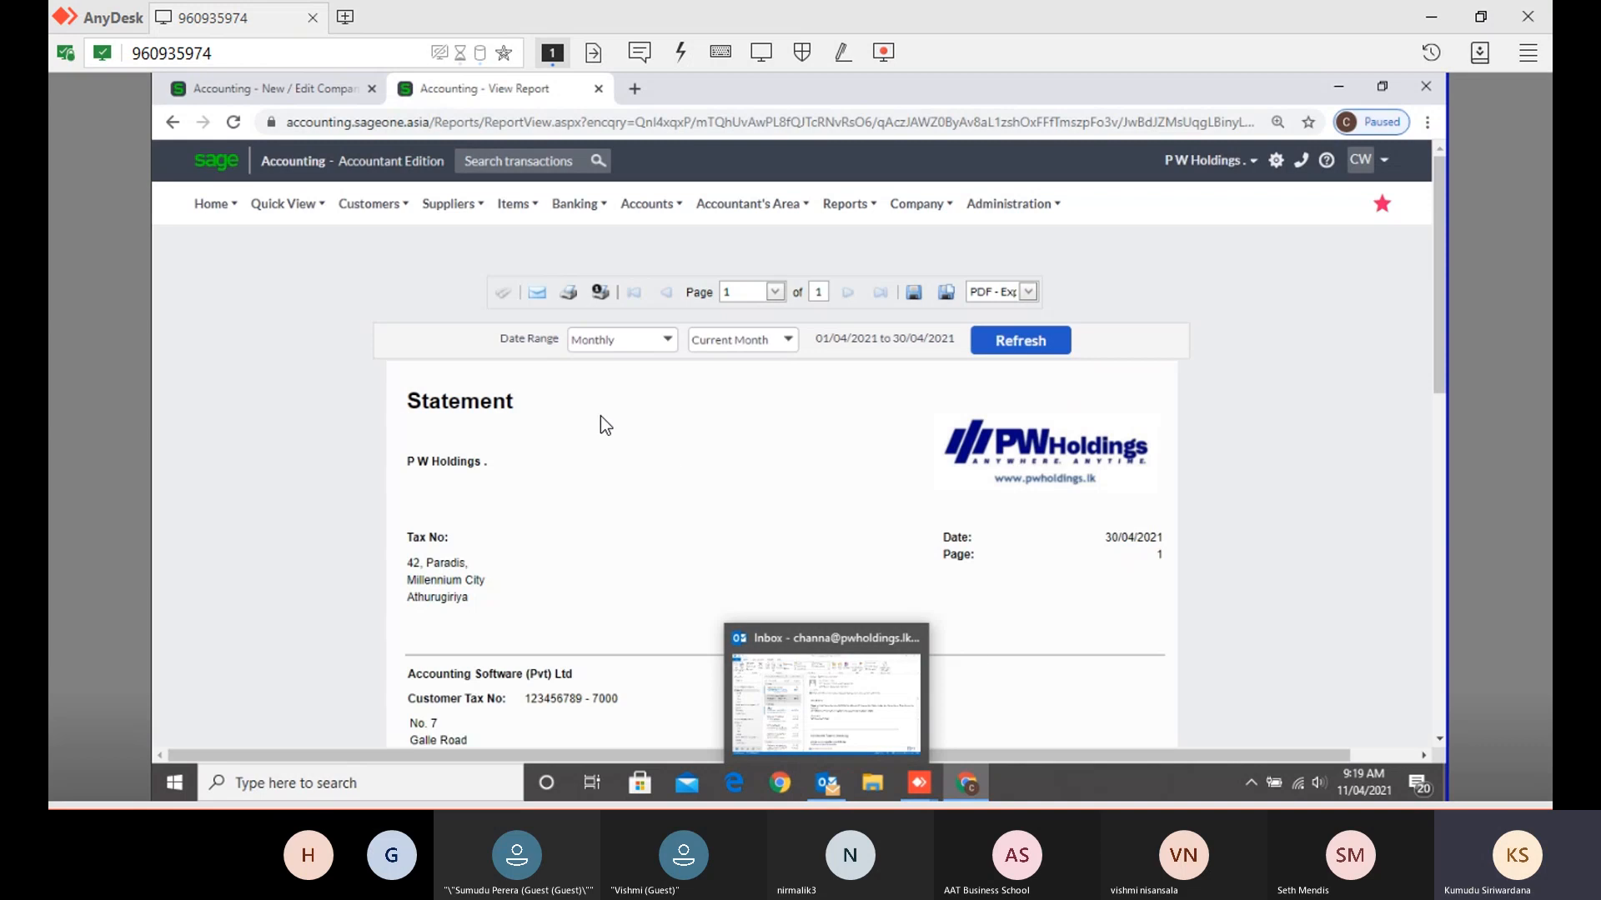
# - Scroll the statement to its aging summary, then return to the Statement Messages tab
pyautogui.scroll(-10, 559, 408)
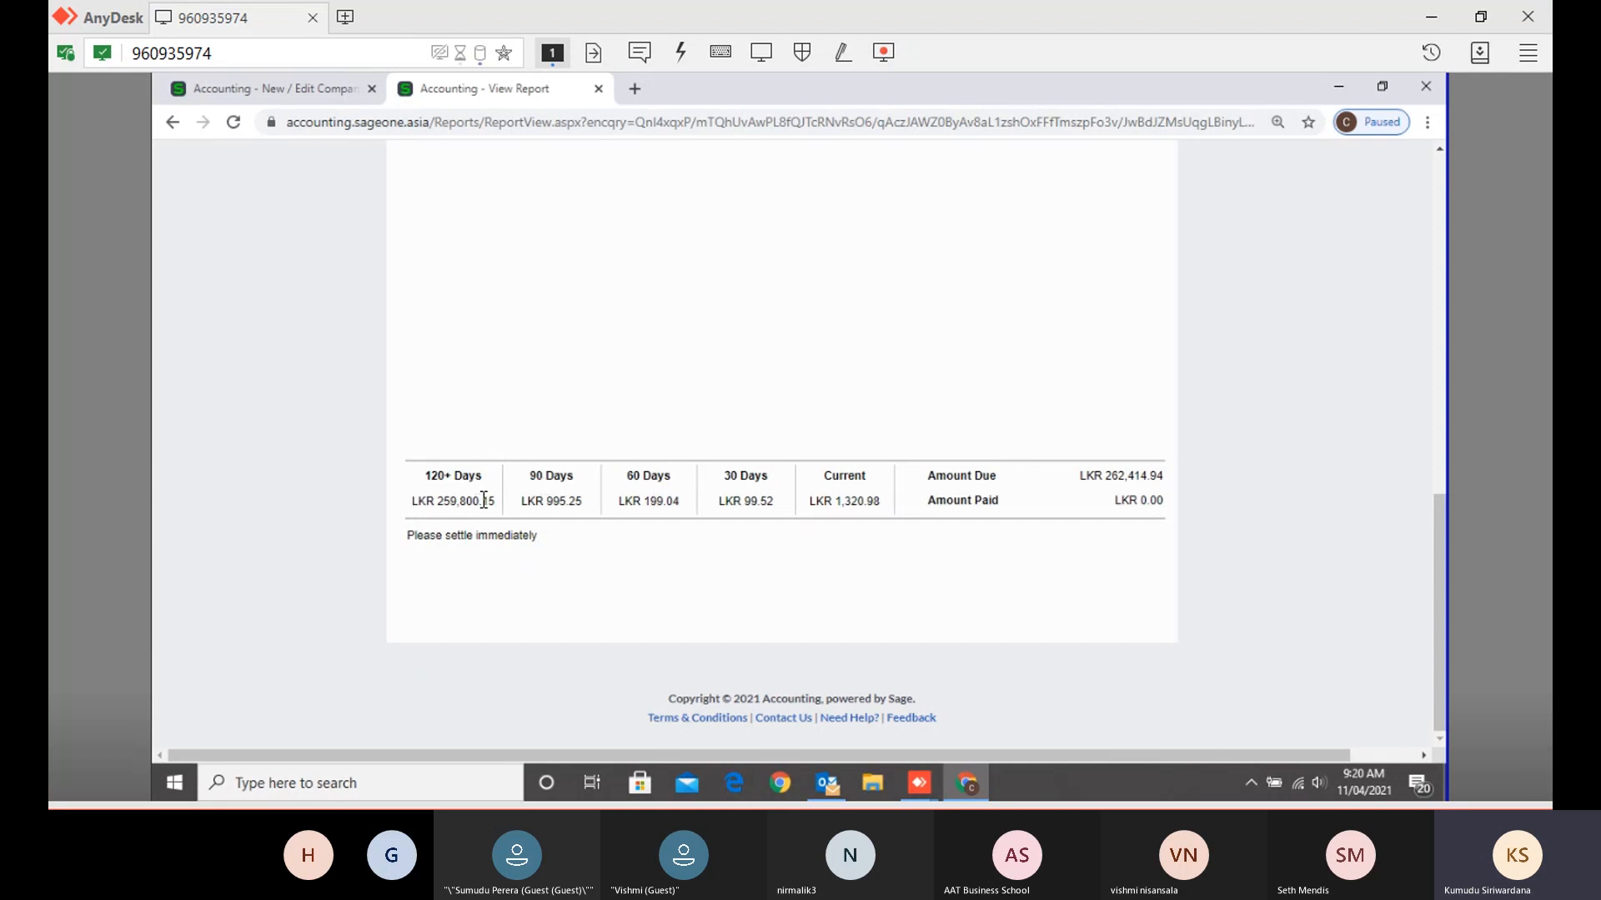
pyautogui.click(282, 86)
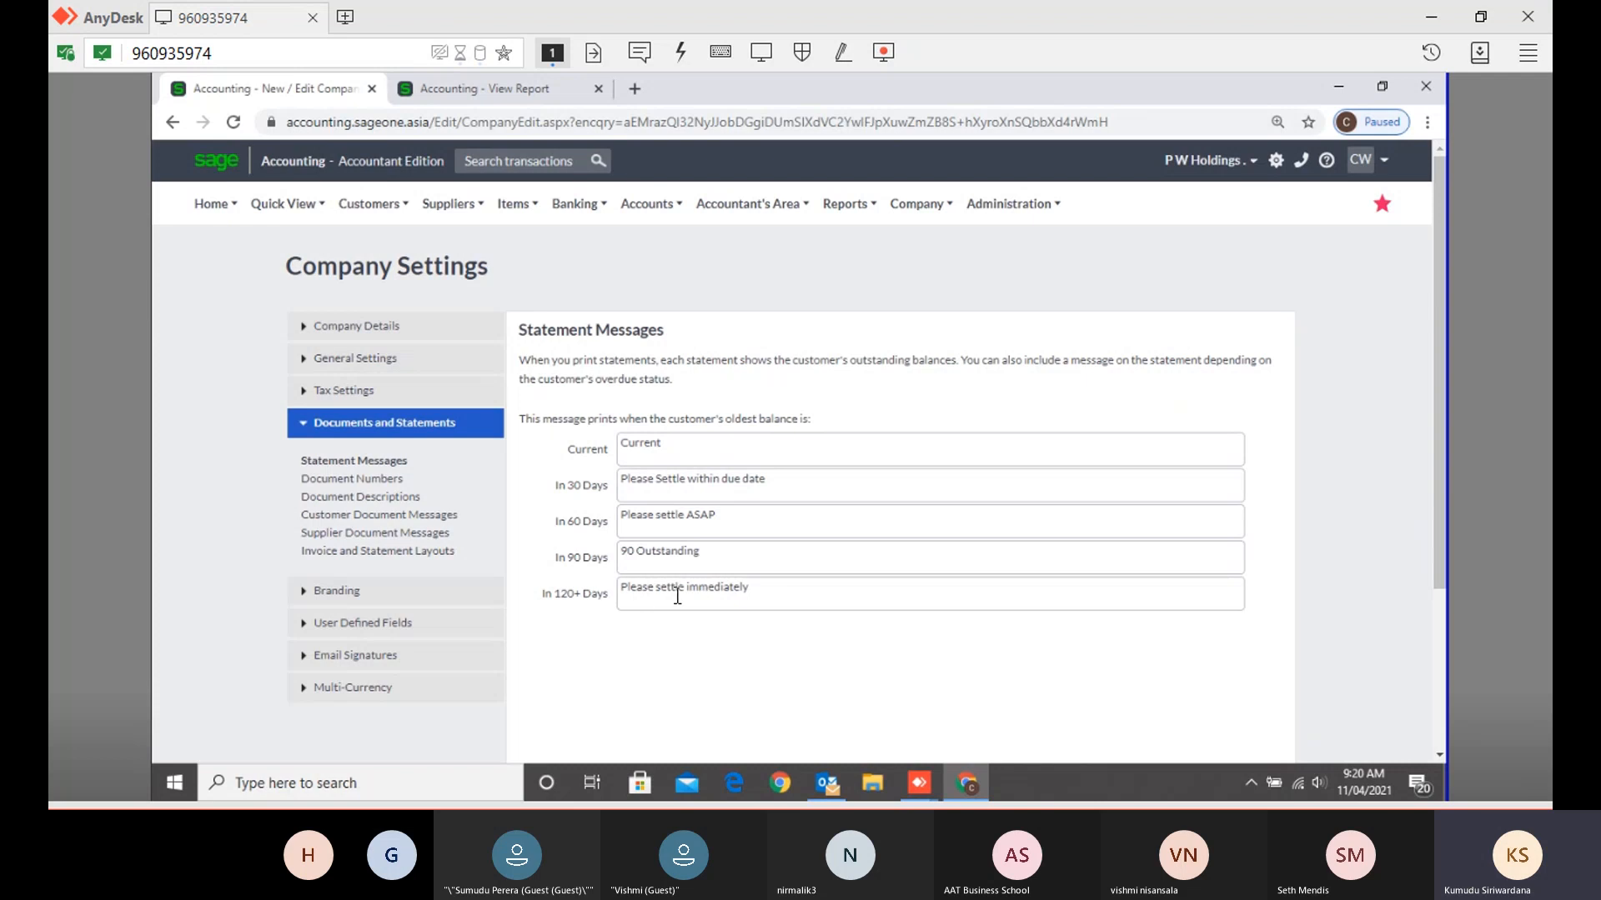
# - Select the 120+ Days, '90 Outstanding' and 'Please settle ASAP' statement messages
pyautogui.tripleClick(782, 588)
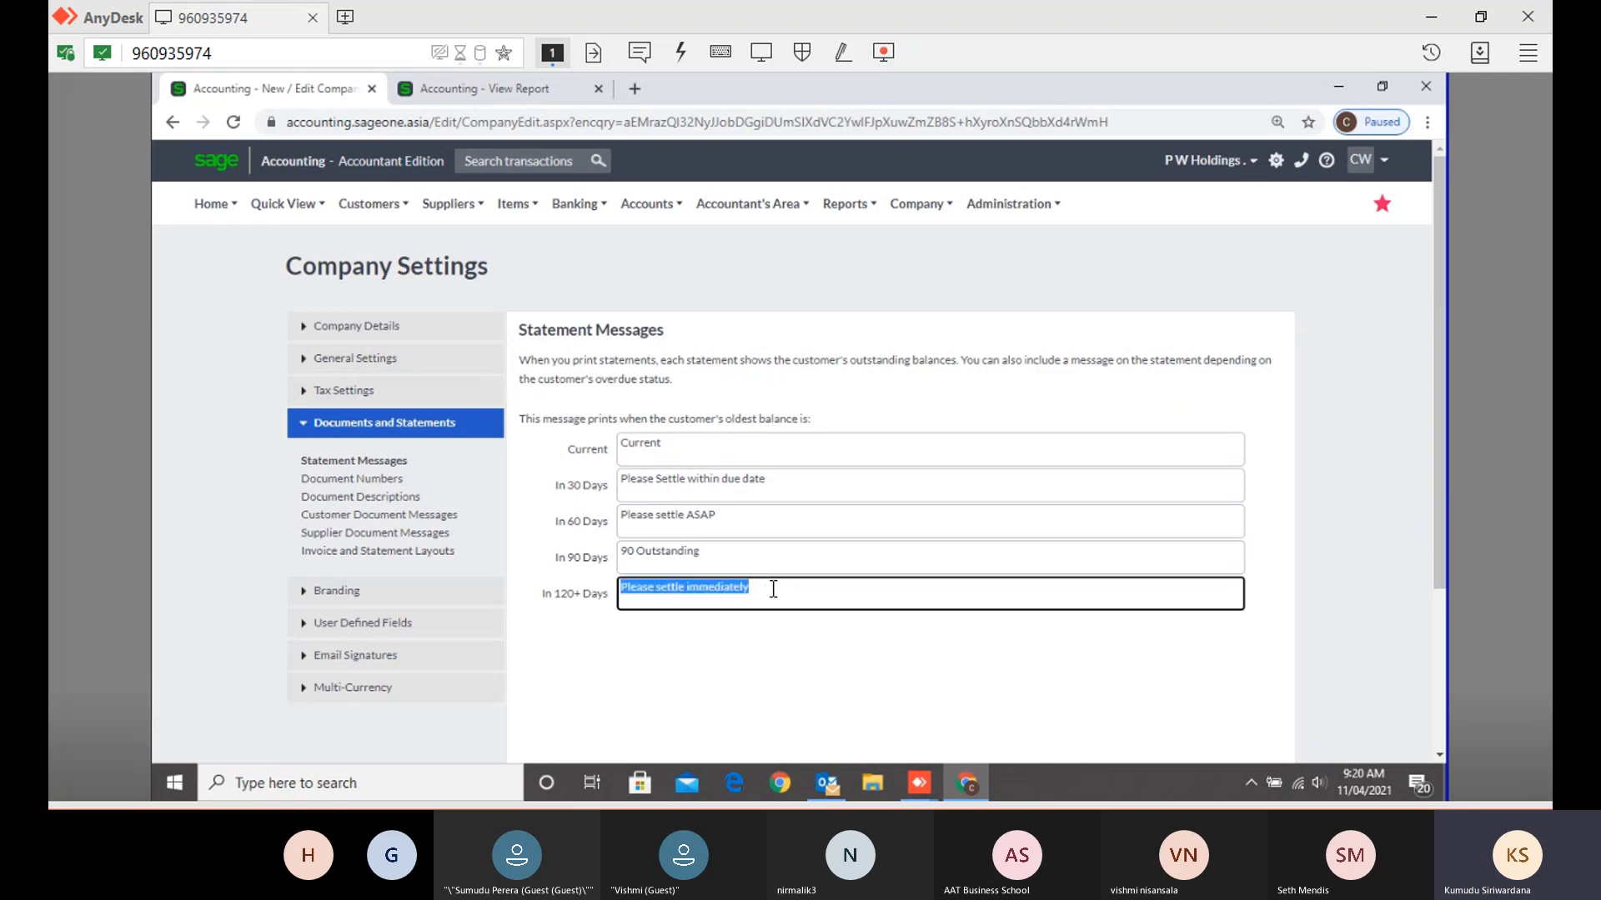
pyautogui.tripleClick(712, 553)
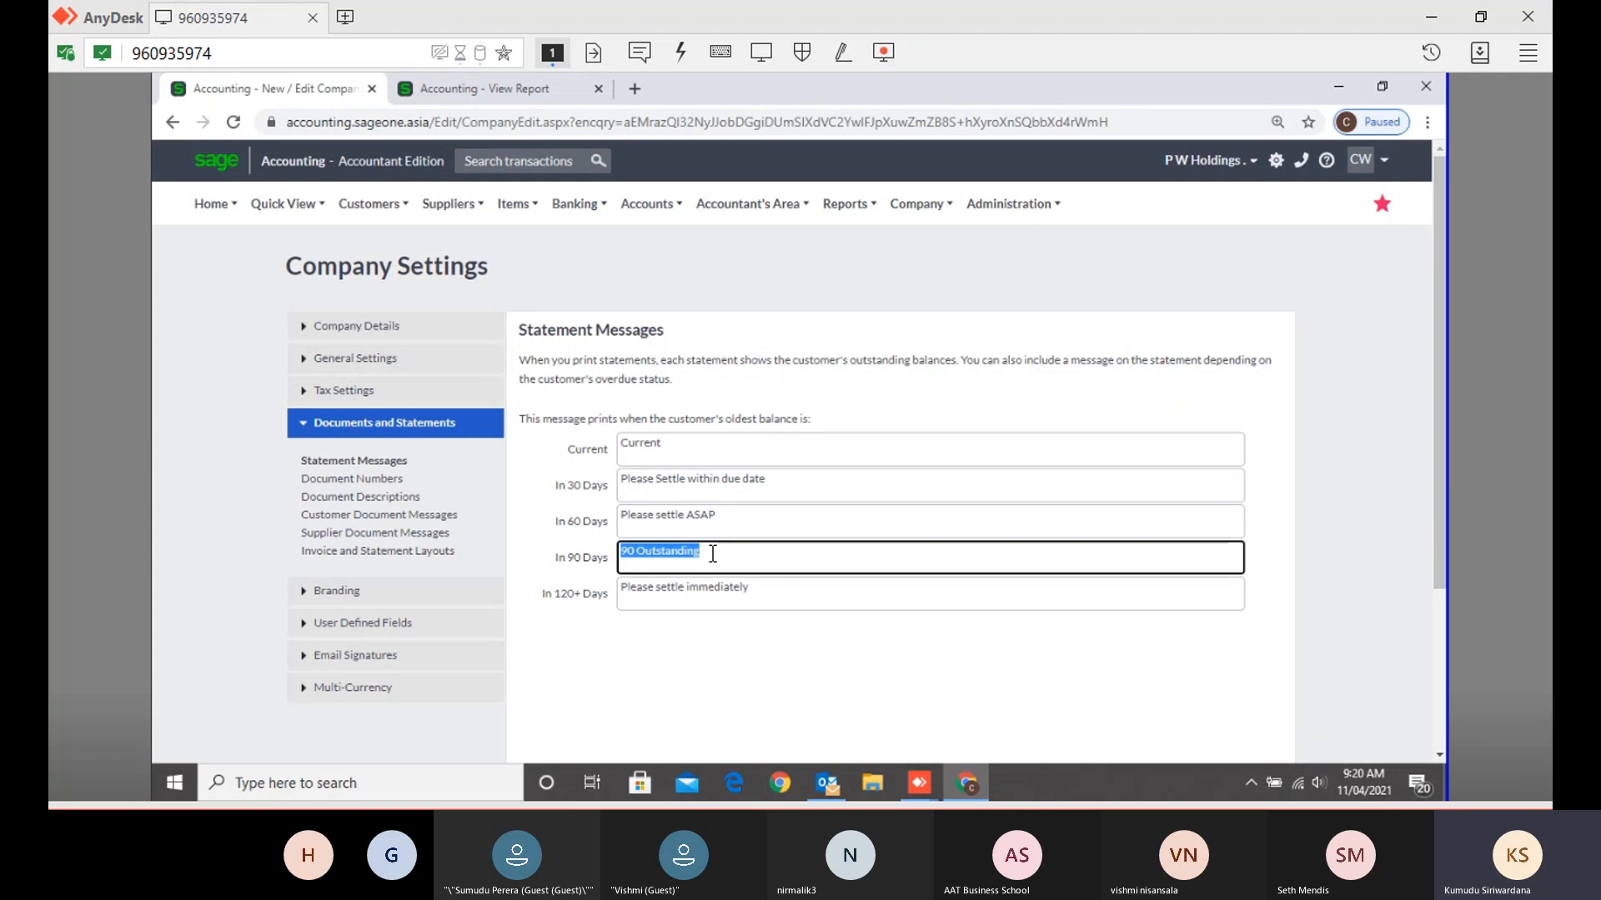
pyautogui.tripleClick(726, 521)
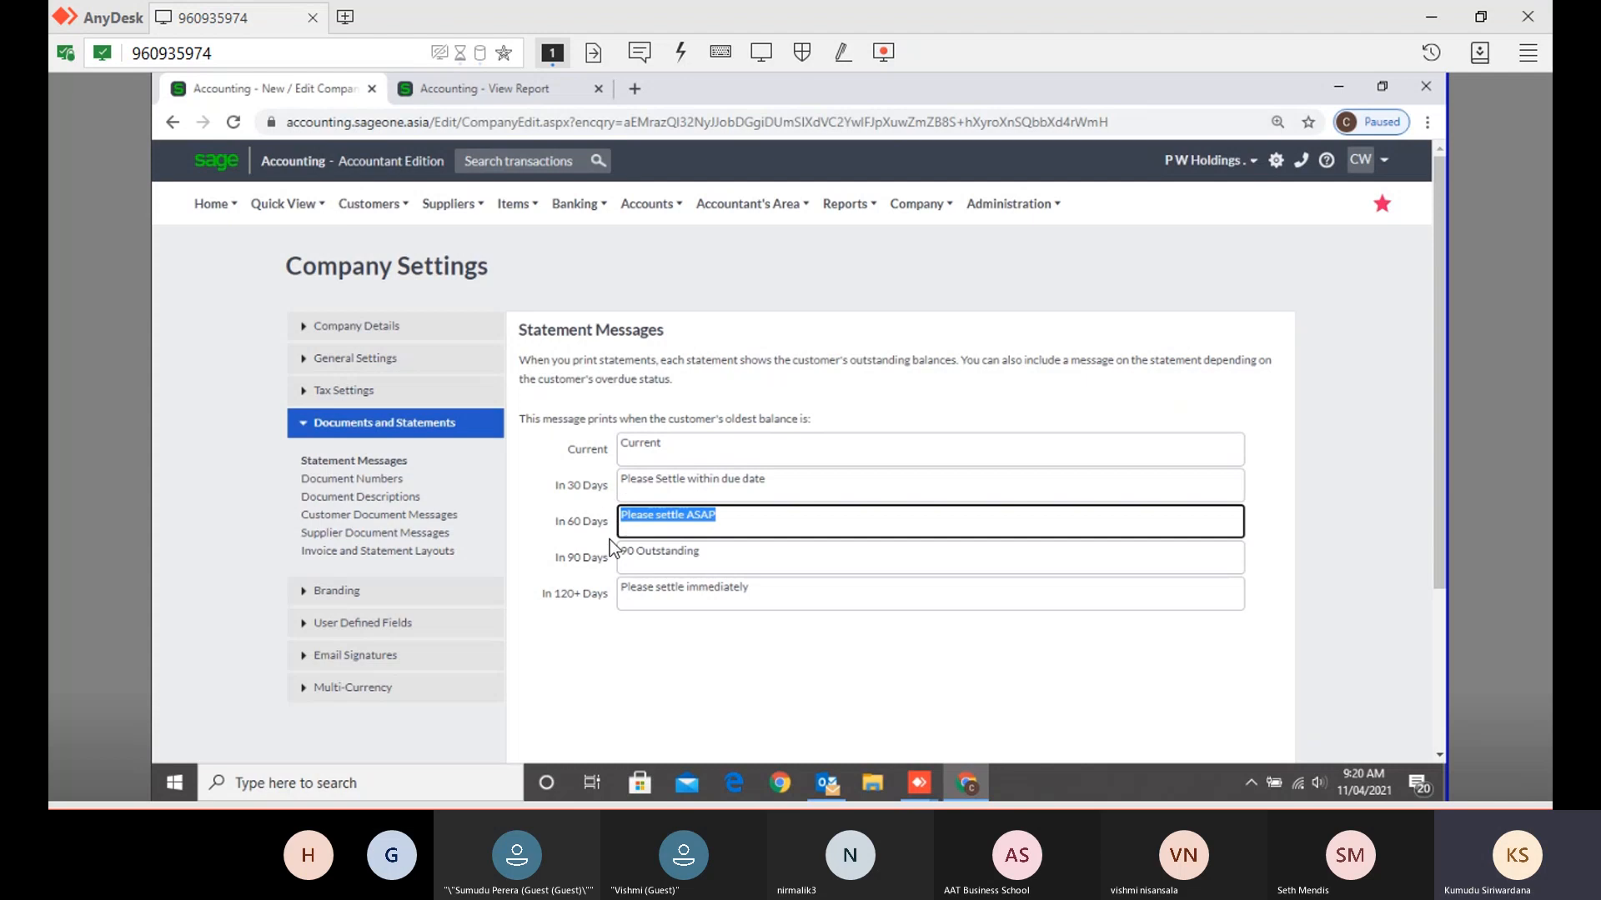
pyautogui.tripleClick(759, 594)
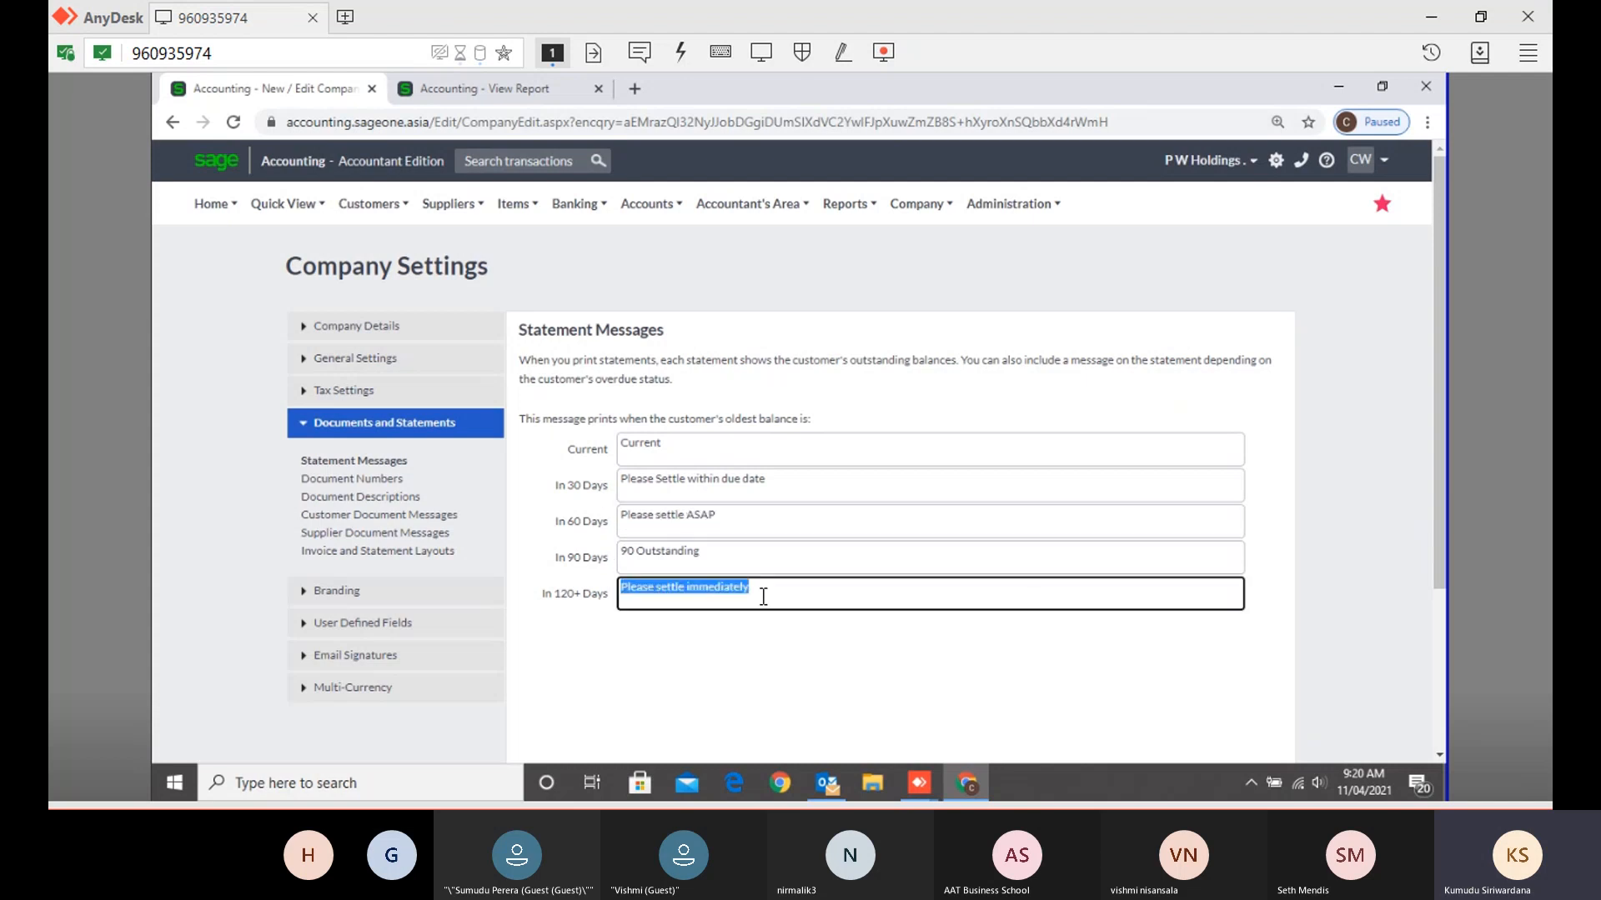
# - Compare the 120+, 90 and 60 Days messages against the printed statement report
pyautogui.click(512, 92)
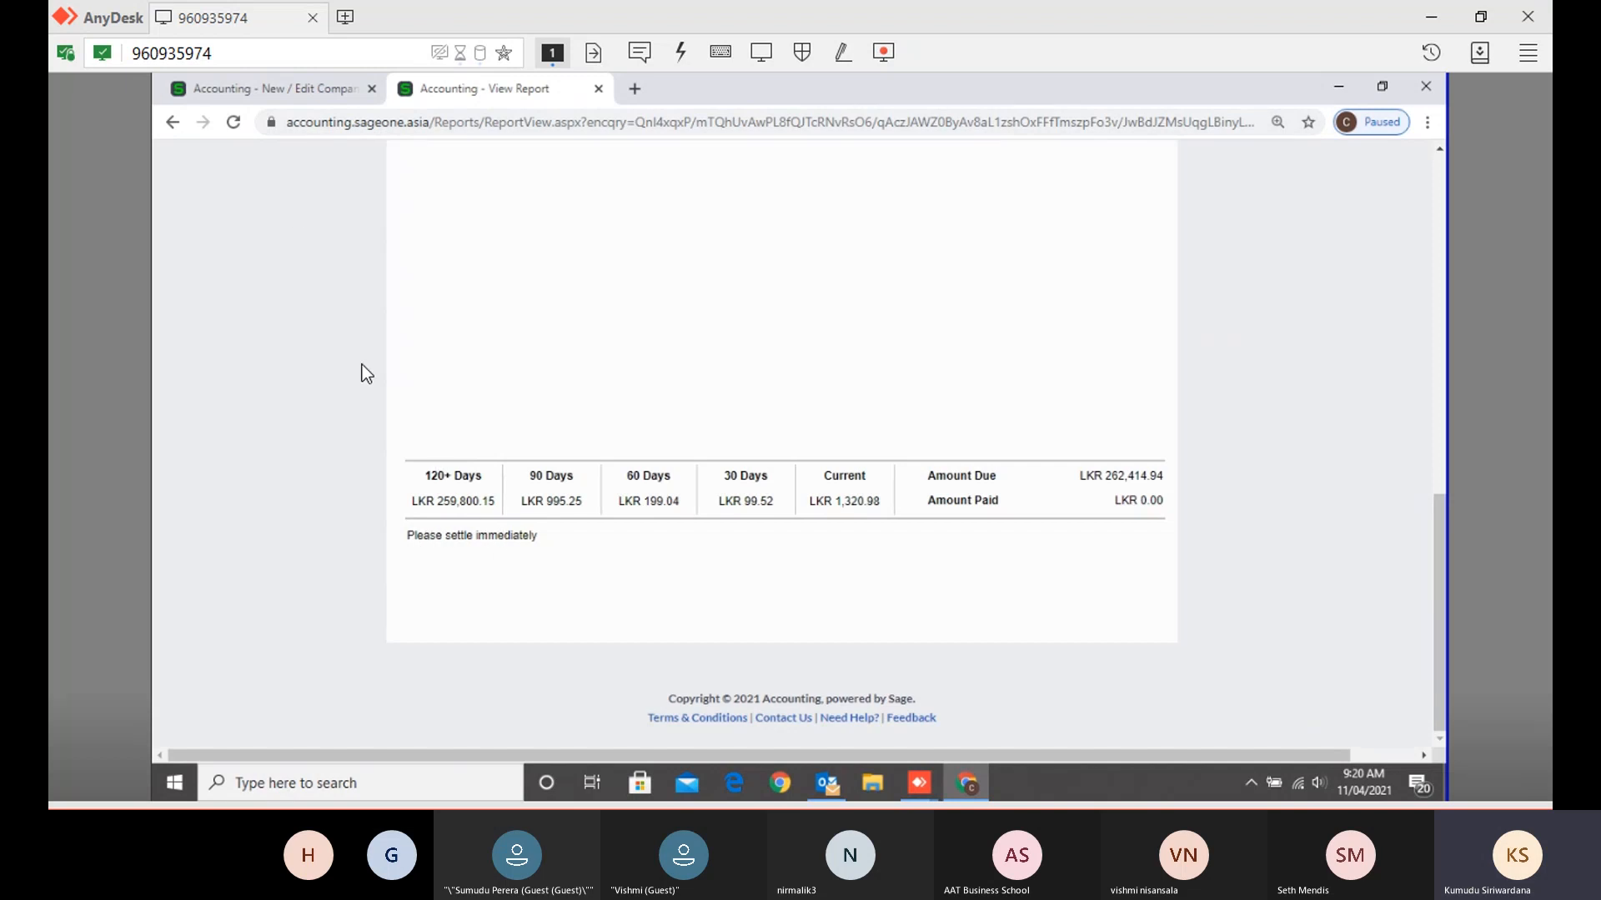
pyautogui.click(303, 96)
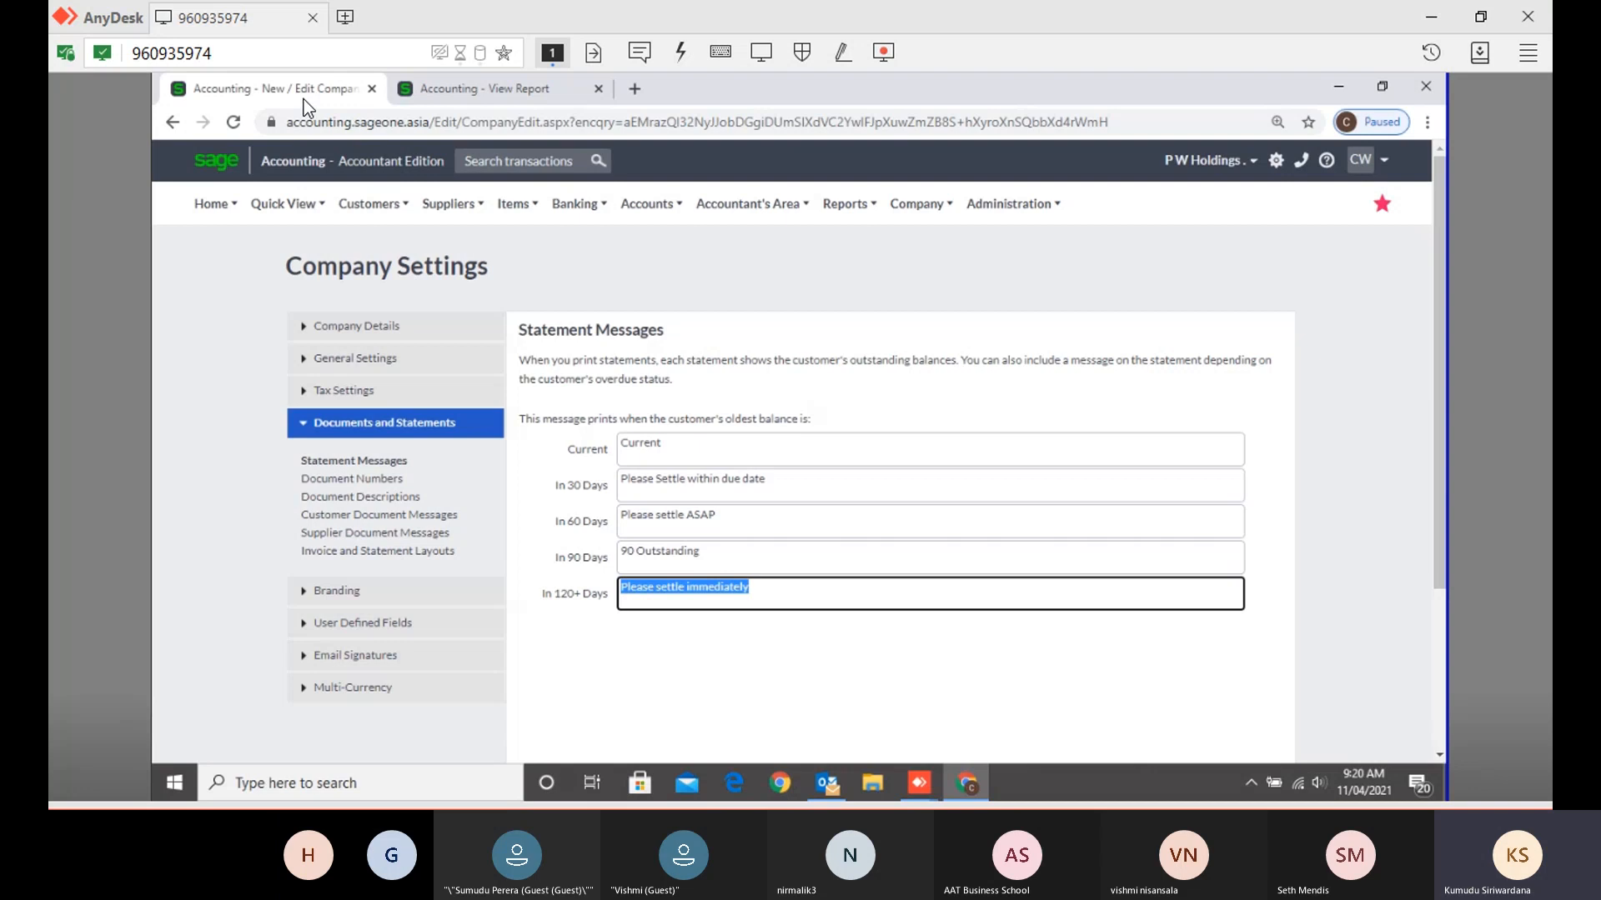
pyautogui.click(789, 594)
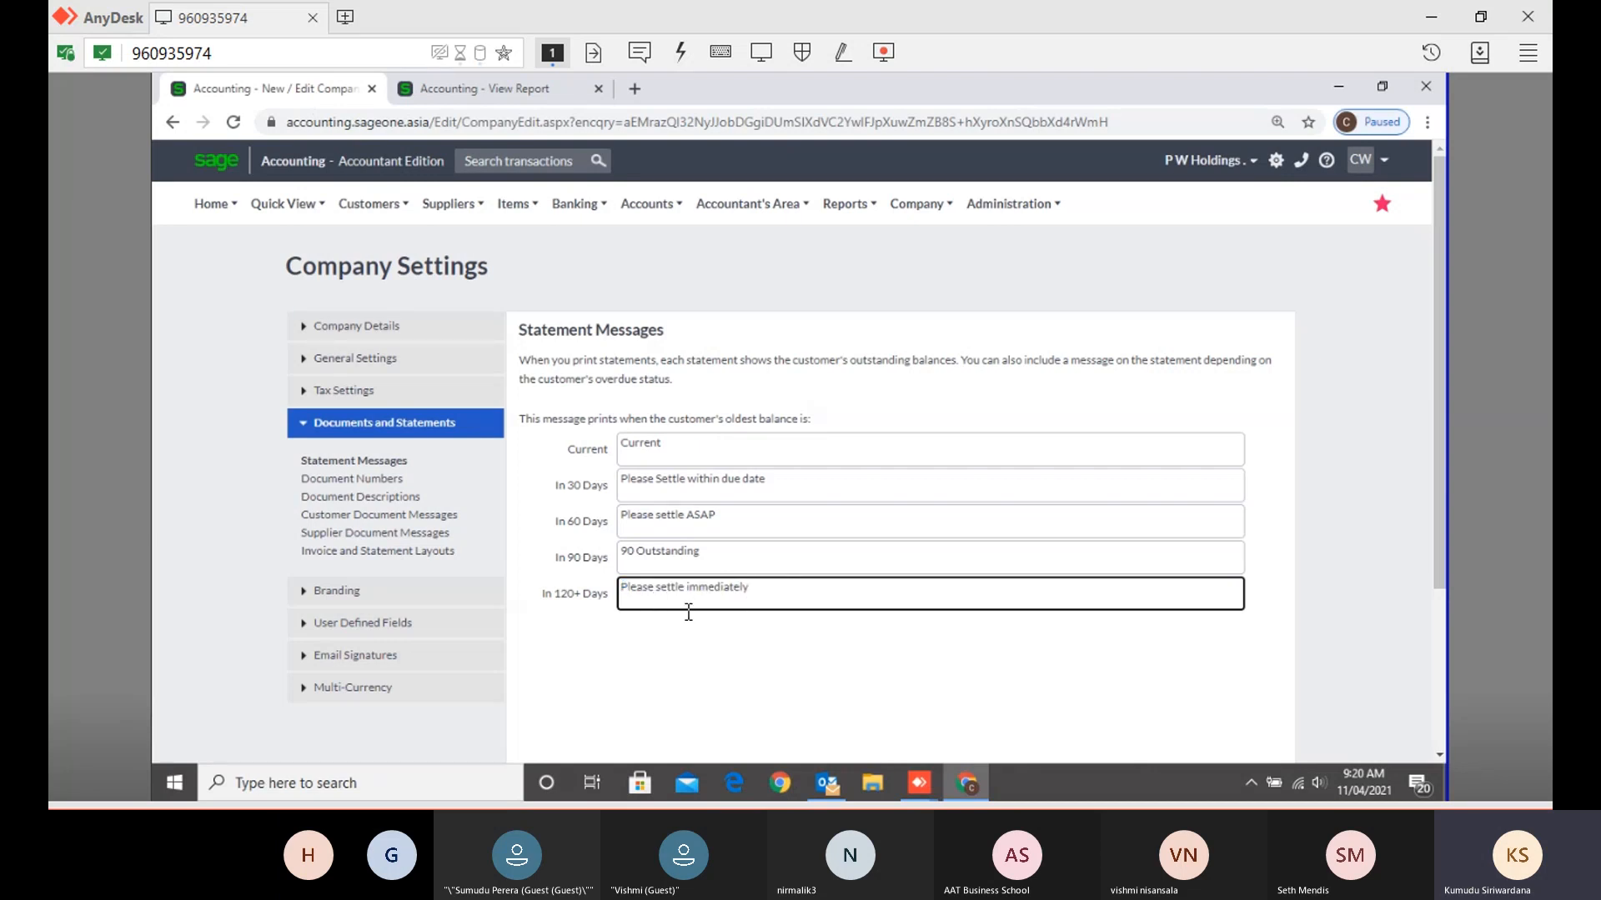
pyautogui.click(570, 600)
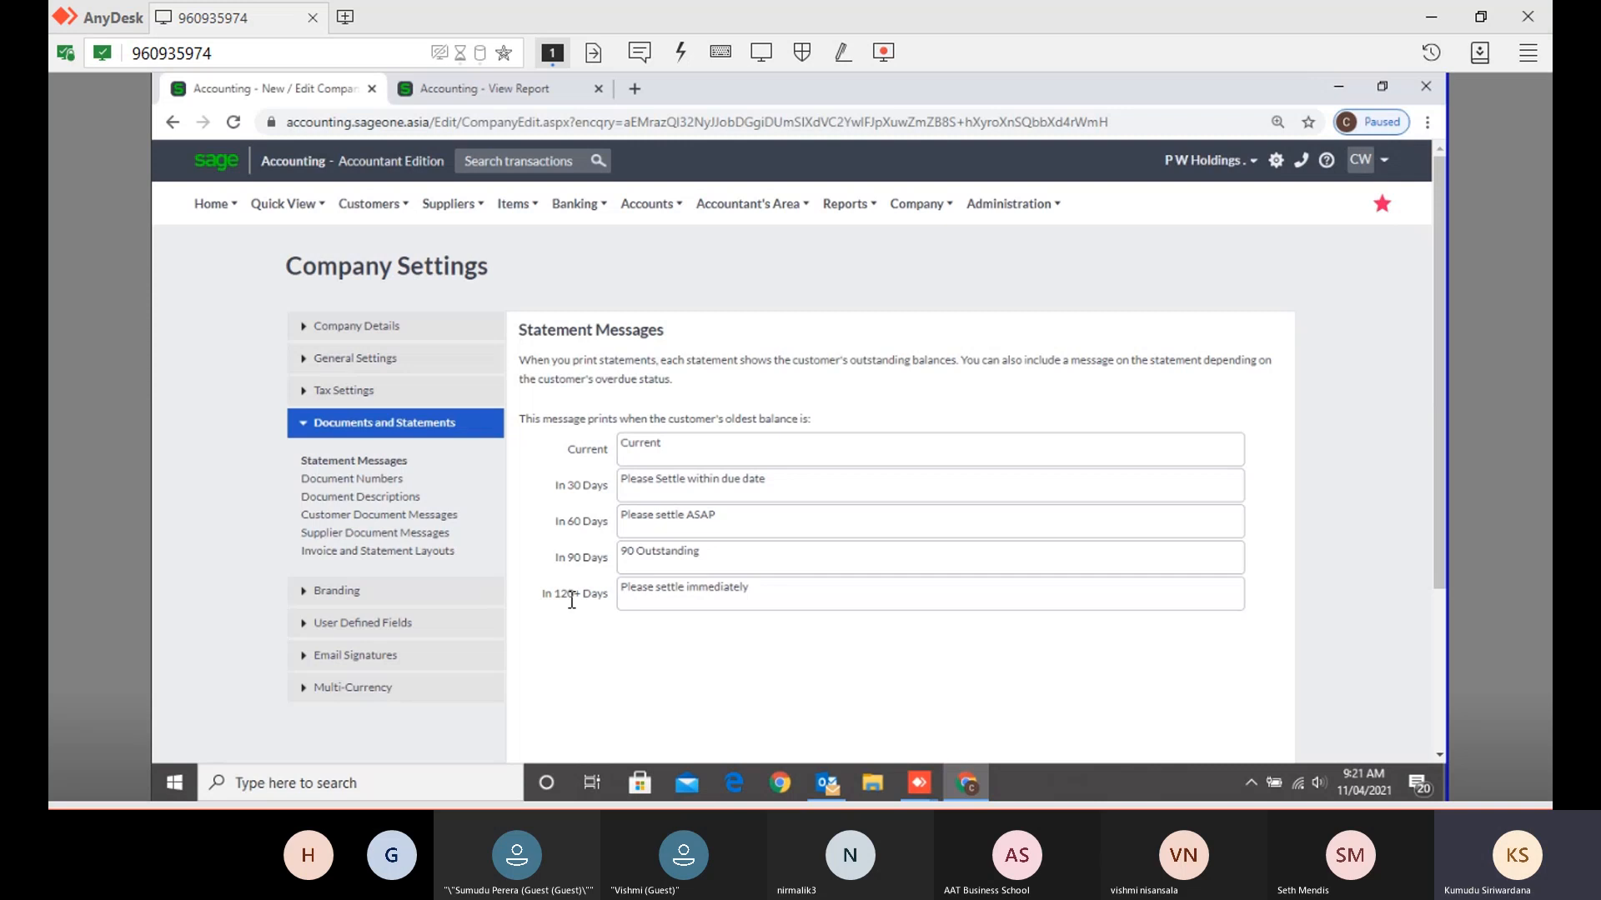
pyautogui.click(447, 86)
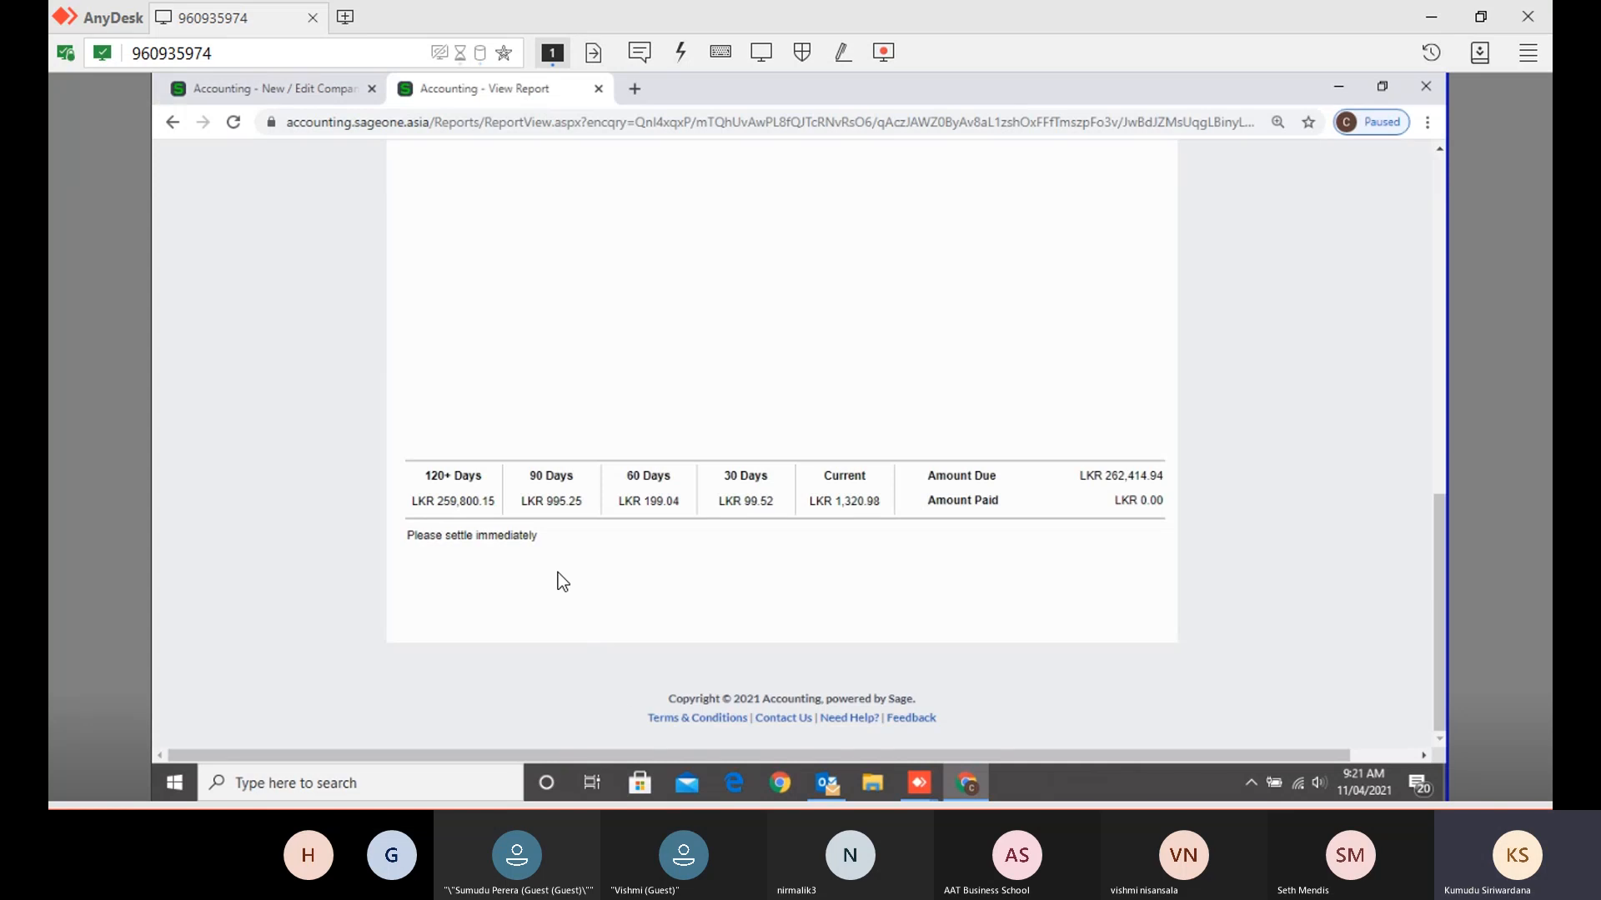
pyautogui.click(322, 98)
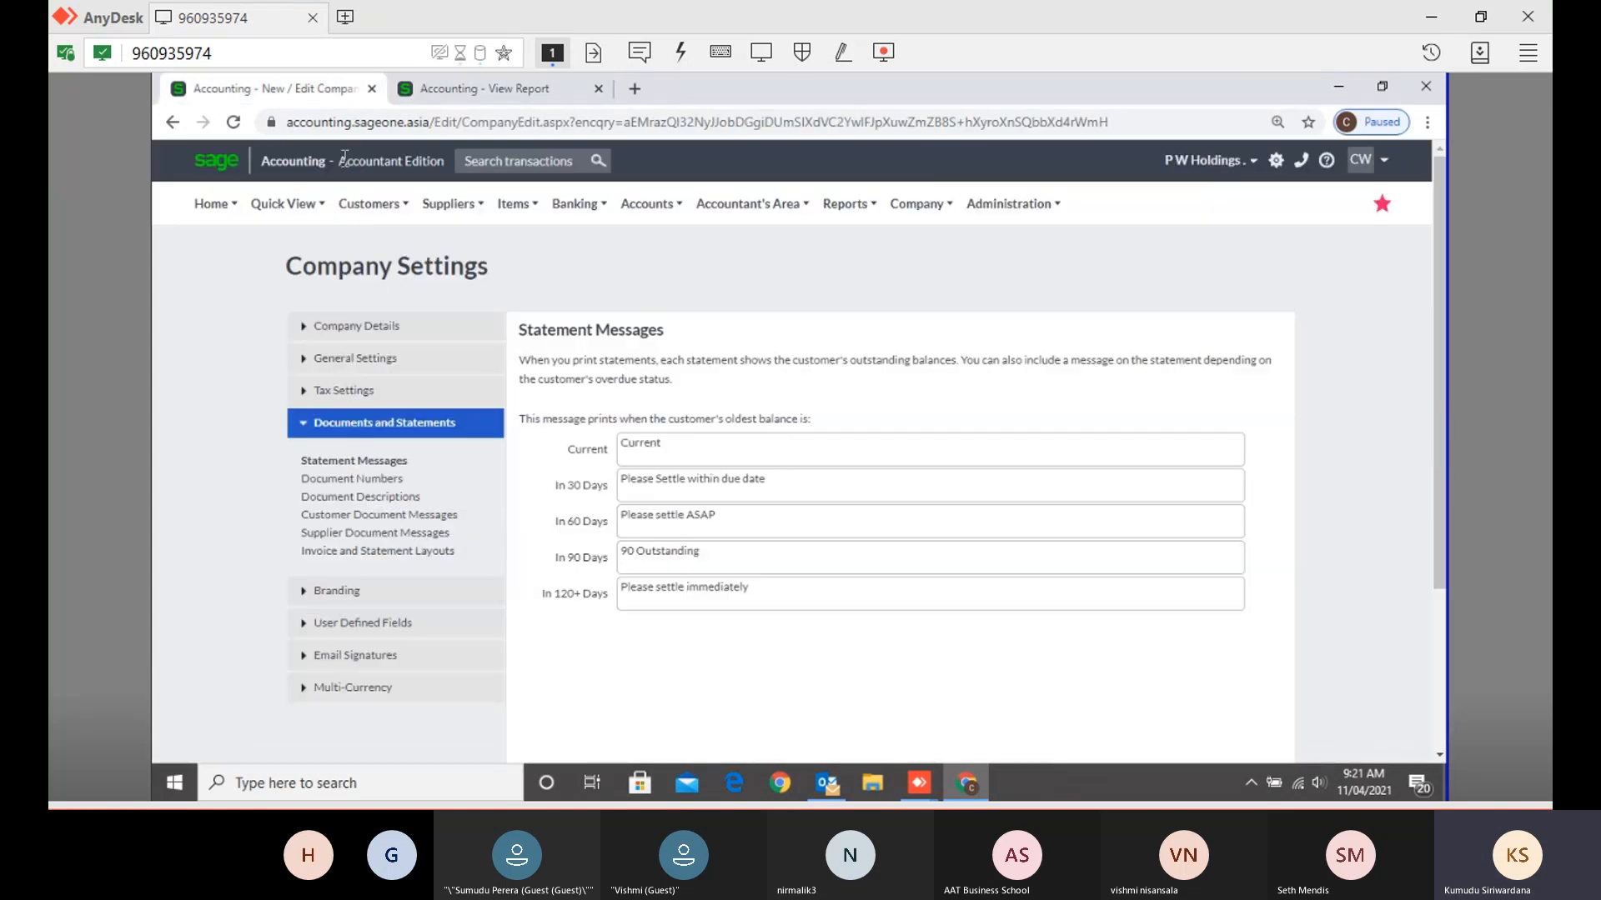
pyautogui.moveTo(621, 551); pyautogui.dragTo(725, 554)
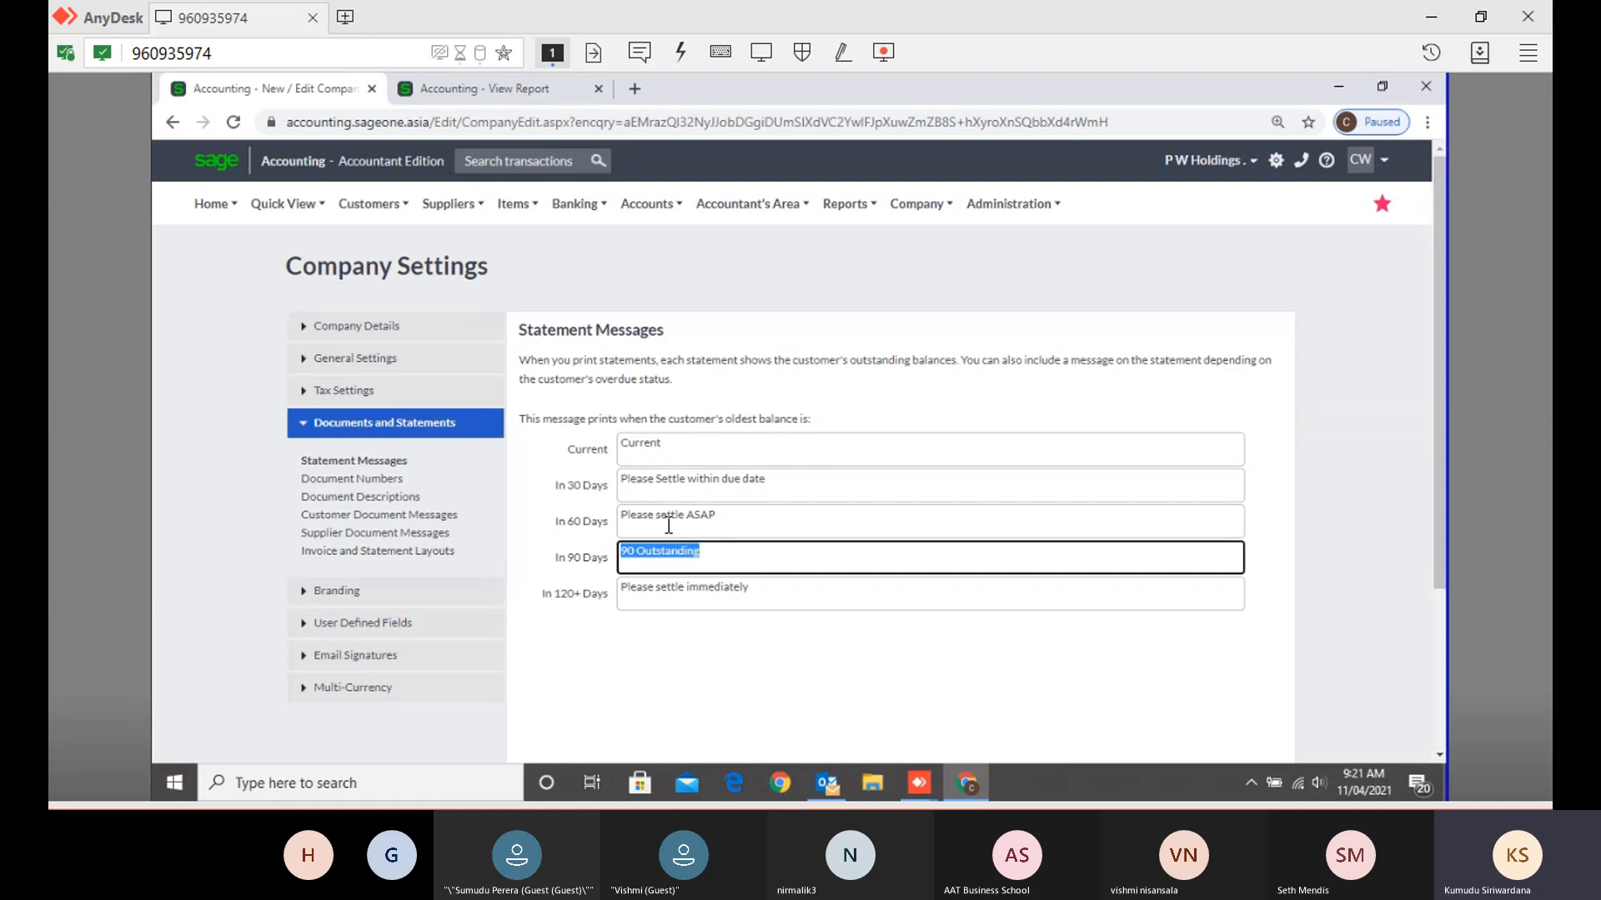
pyautogui.click(472, 93)
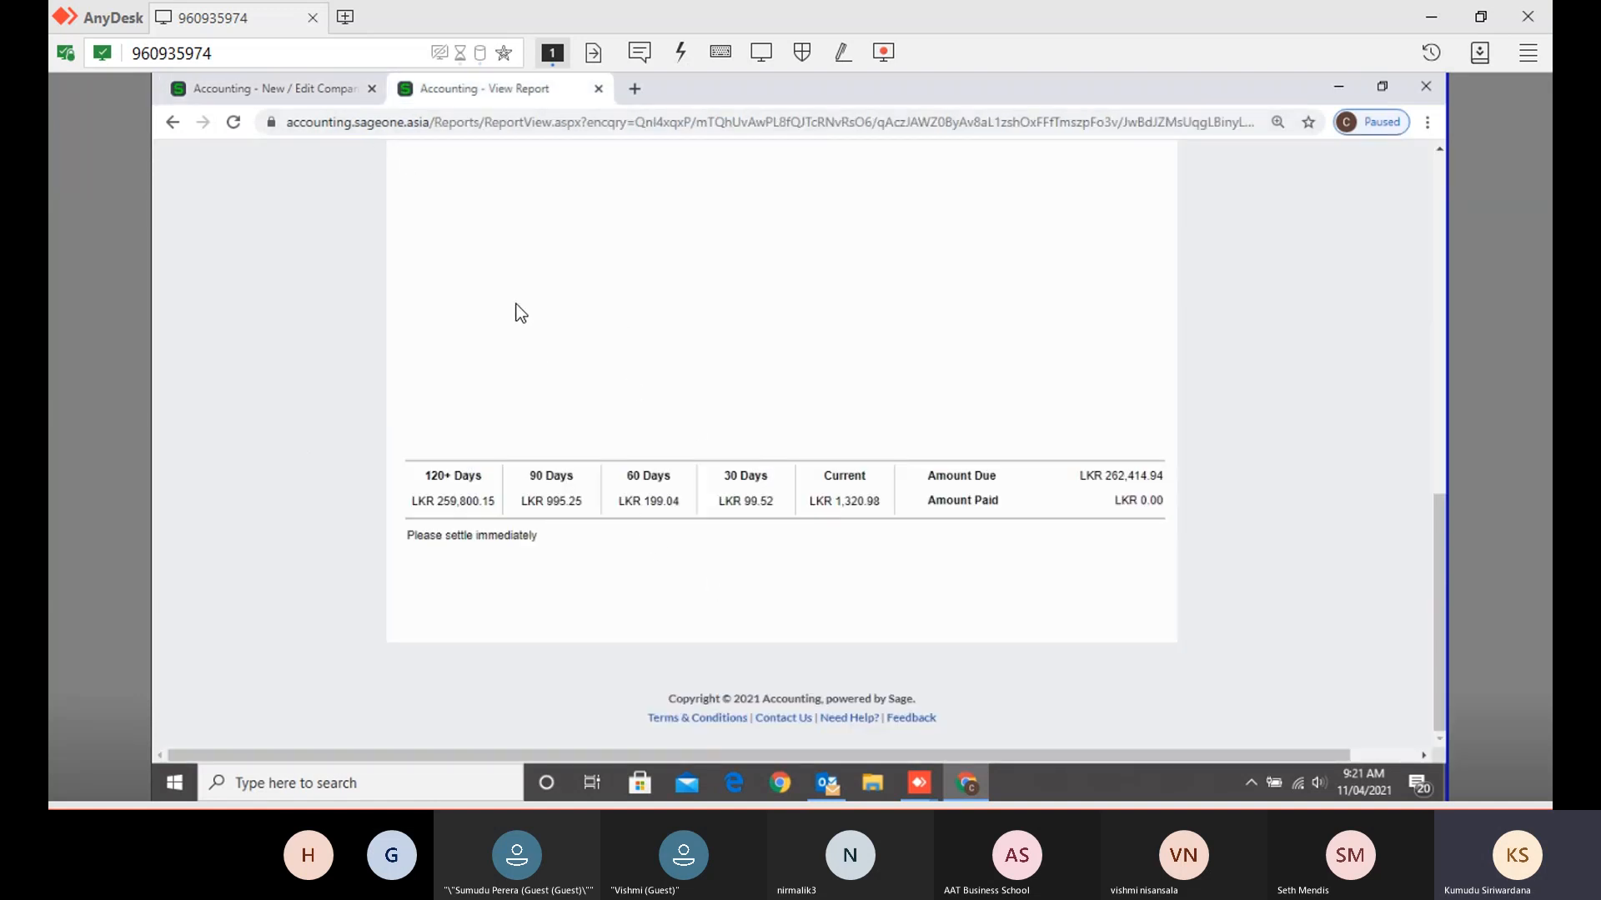
pyautogui.click(292, 88)
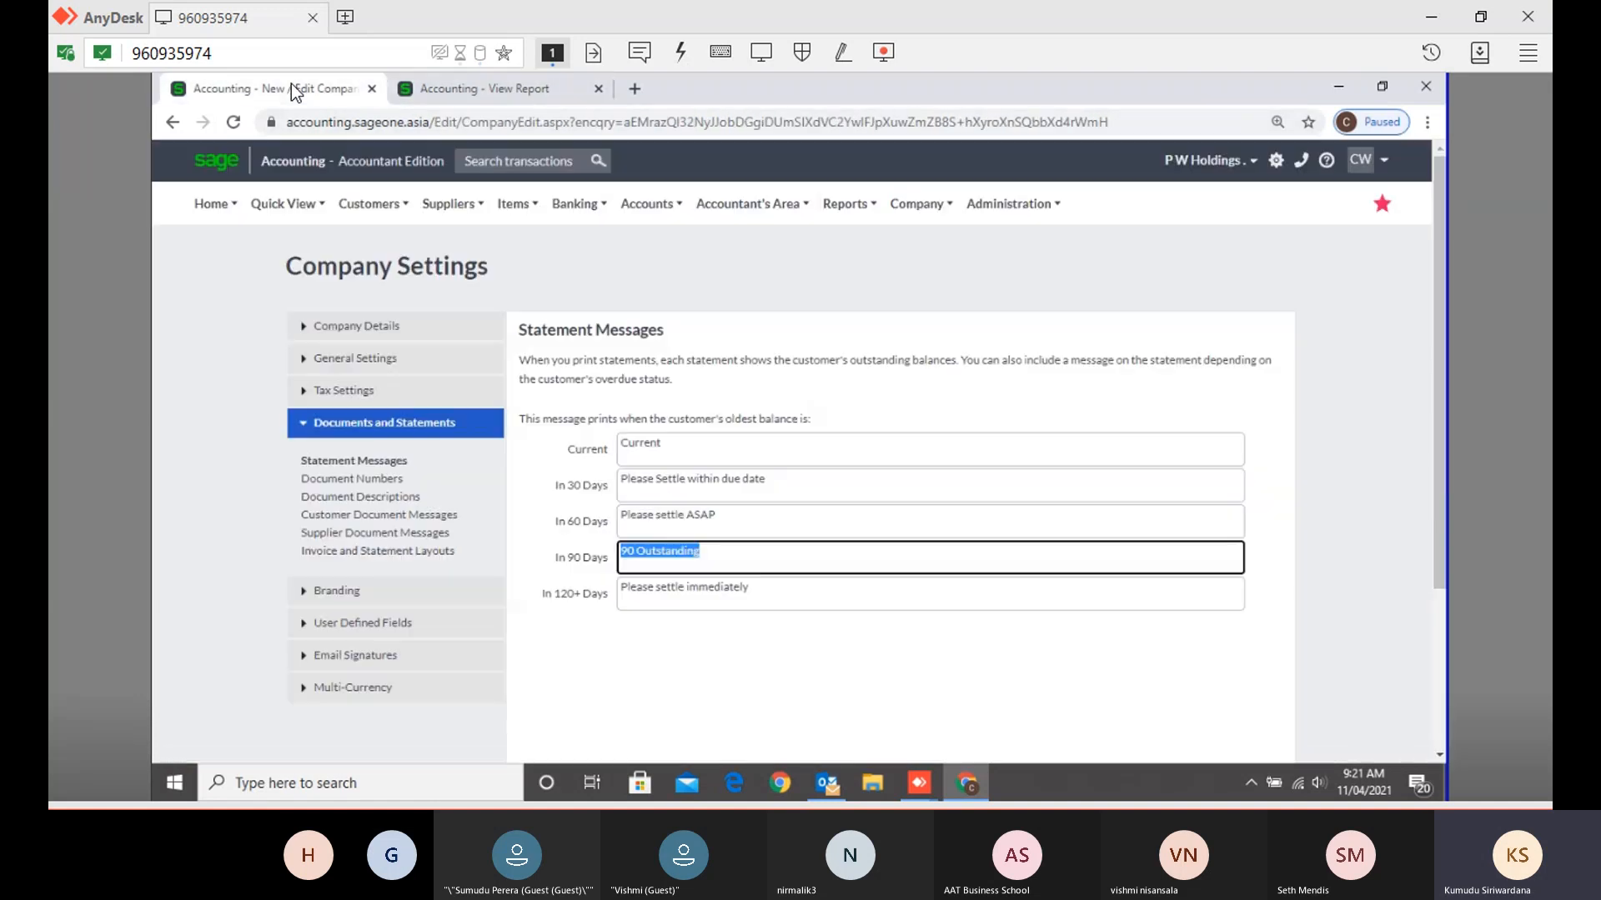
pyautogui.click(747, 522)
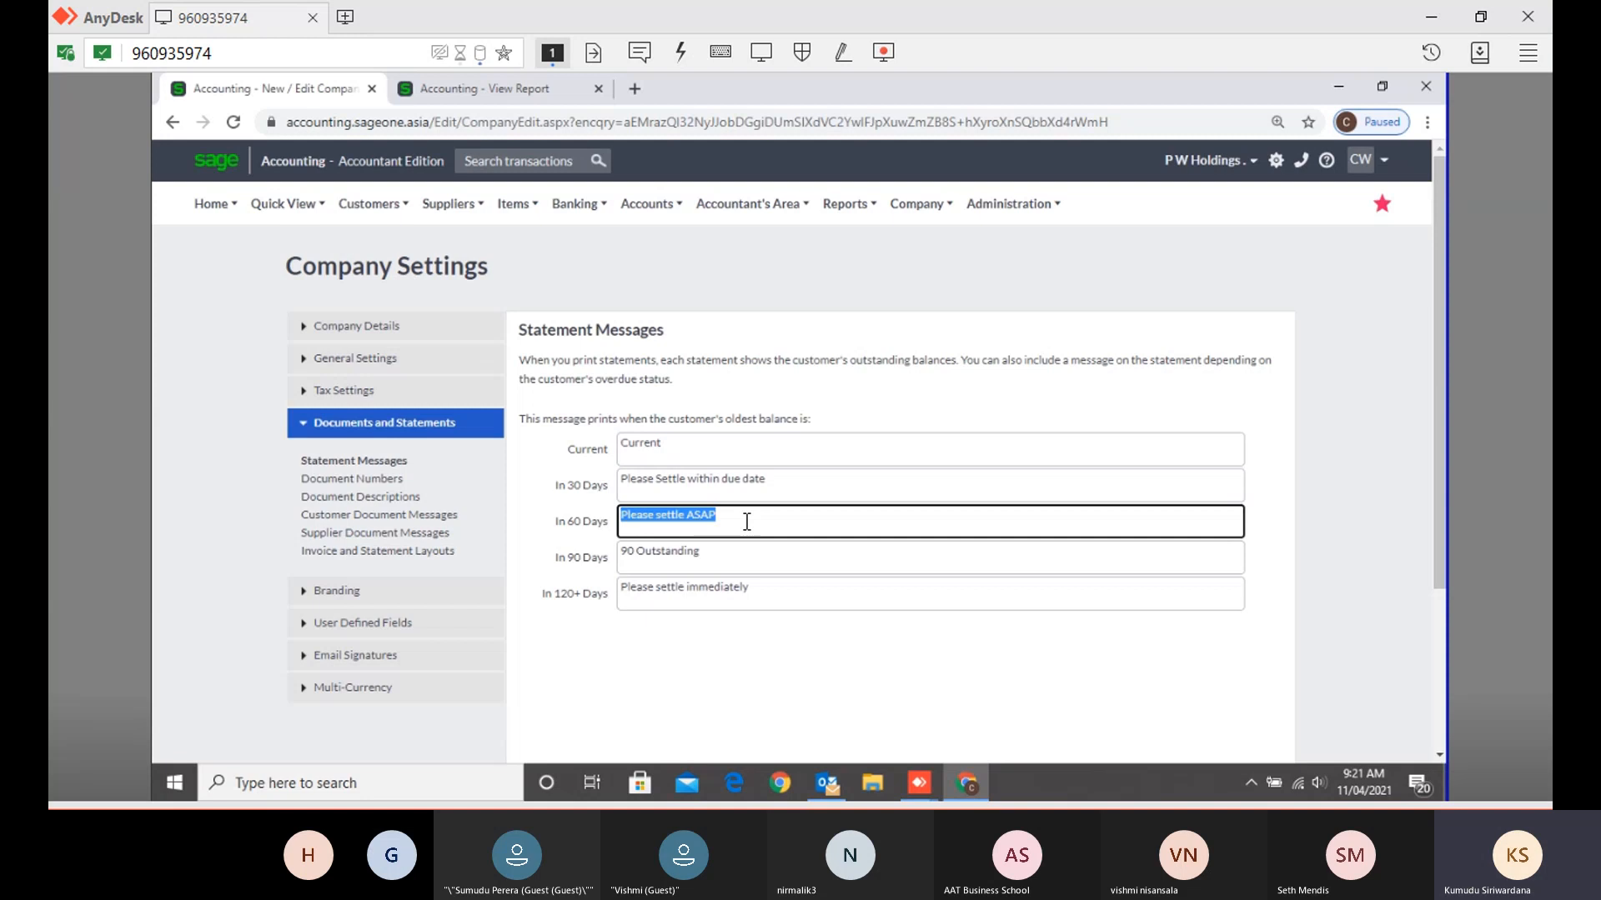
# - Step through the In 30, 60, 90 and 120+ Days messages, then open Document Numbers
pyautogui.click(828, 480)
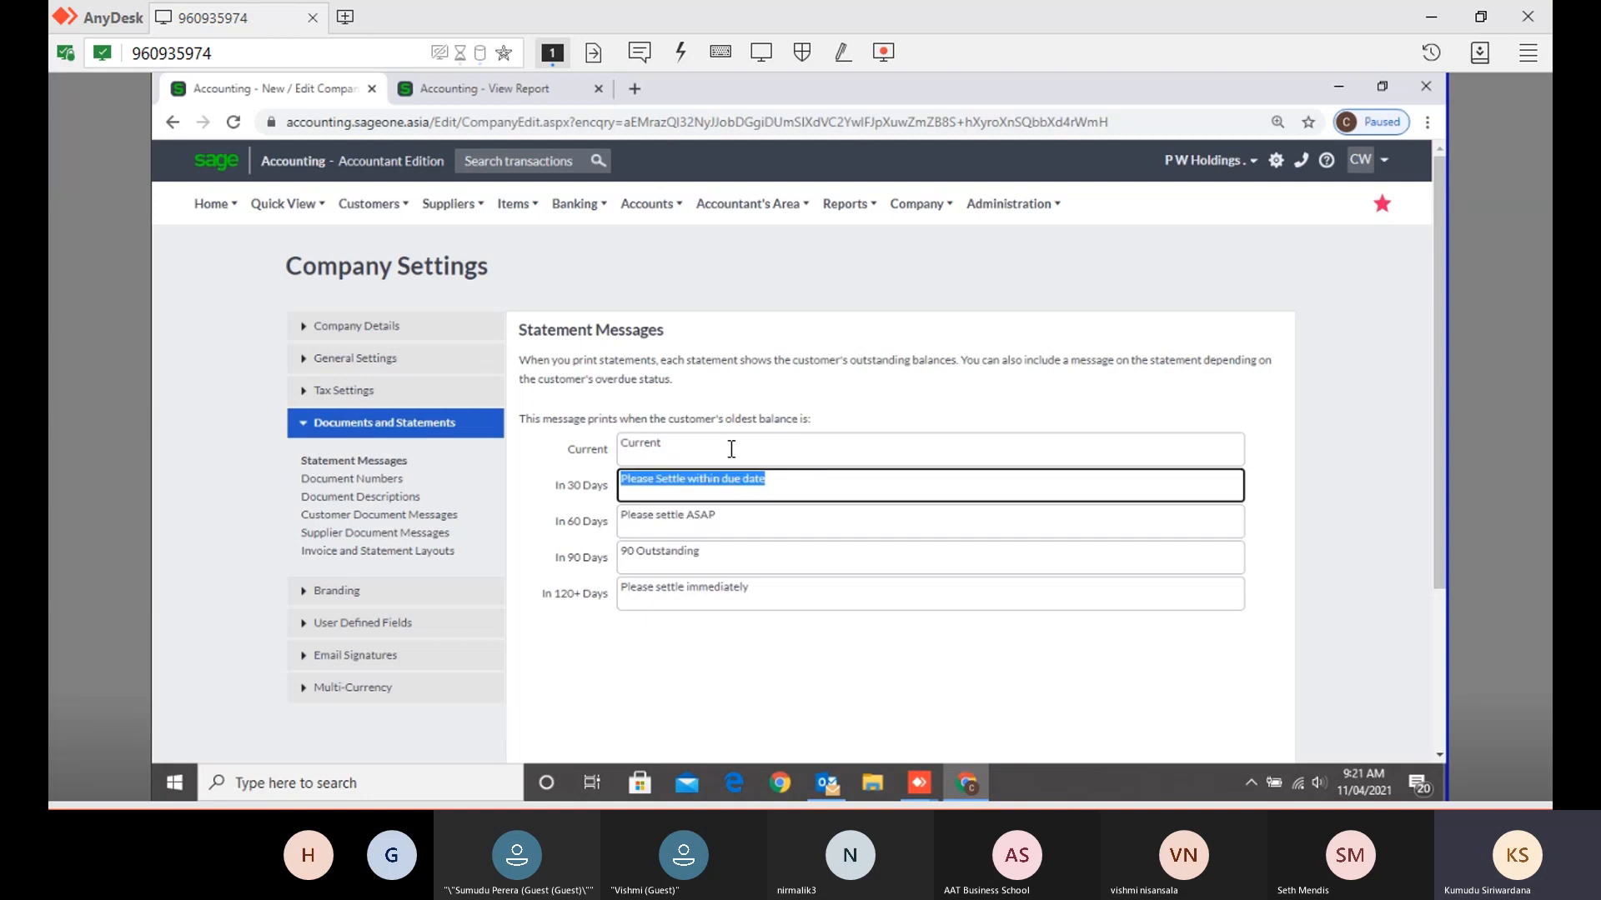
pyautogui.click(787, 528)
pyautogui.click(785, 558)
pyautogui.click(790, 594)
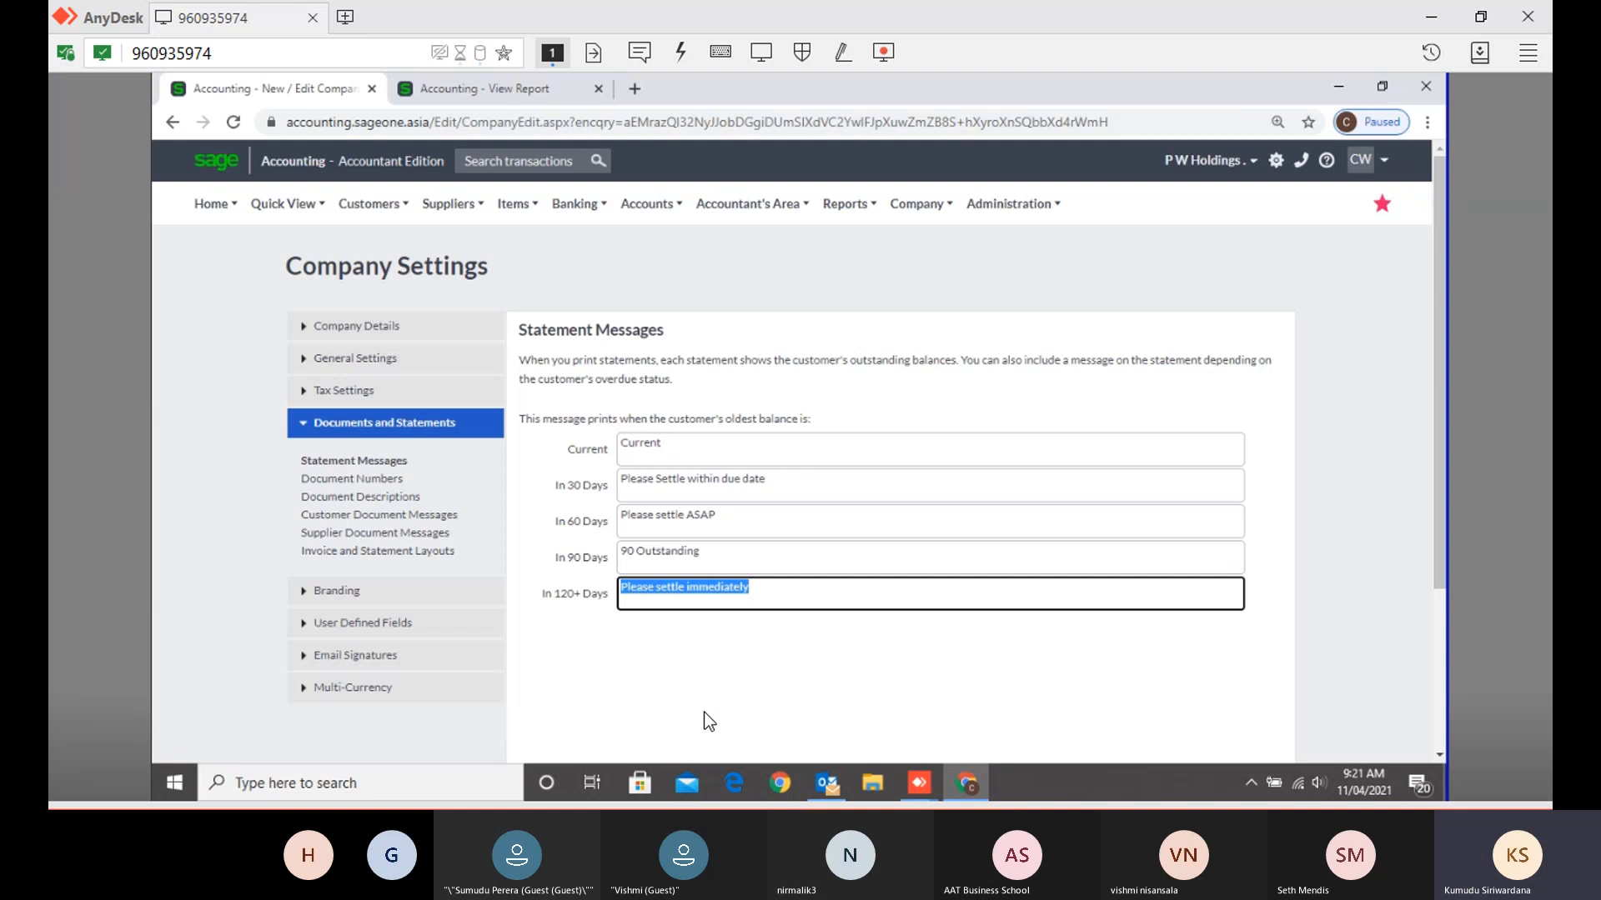
pyautogui.click(343, 489)
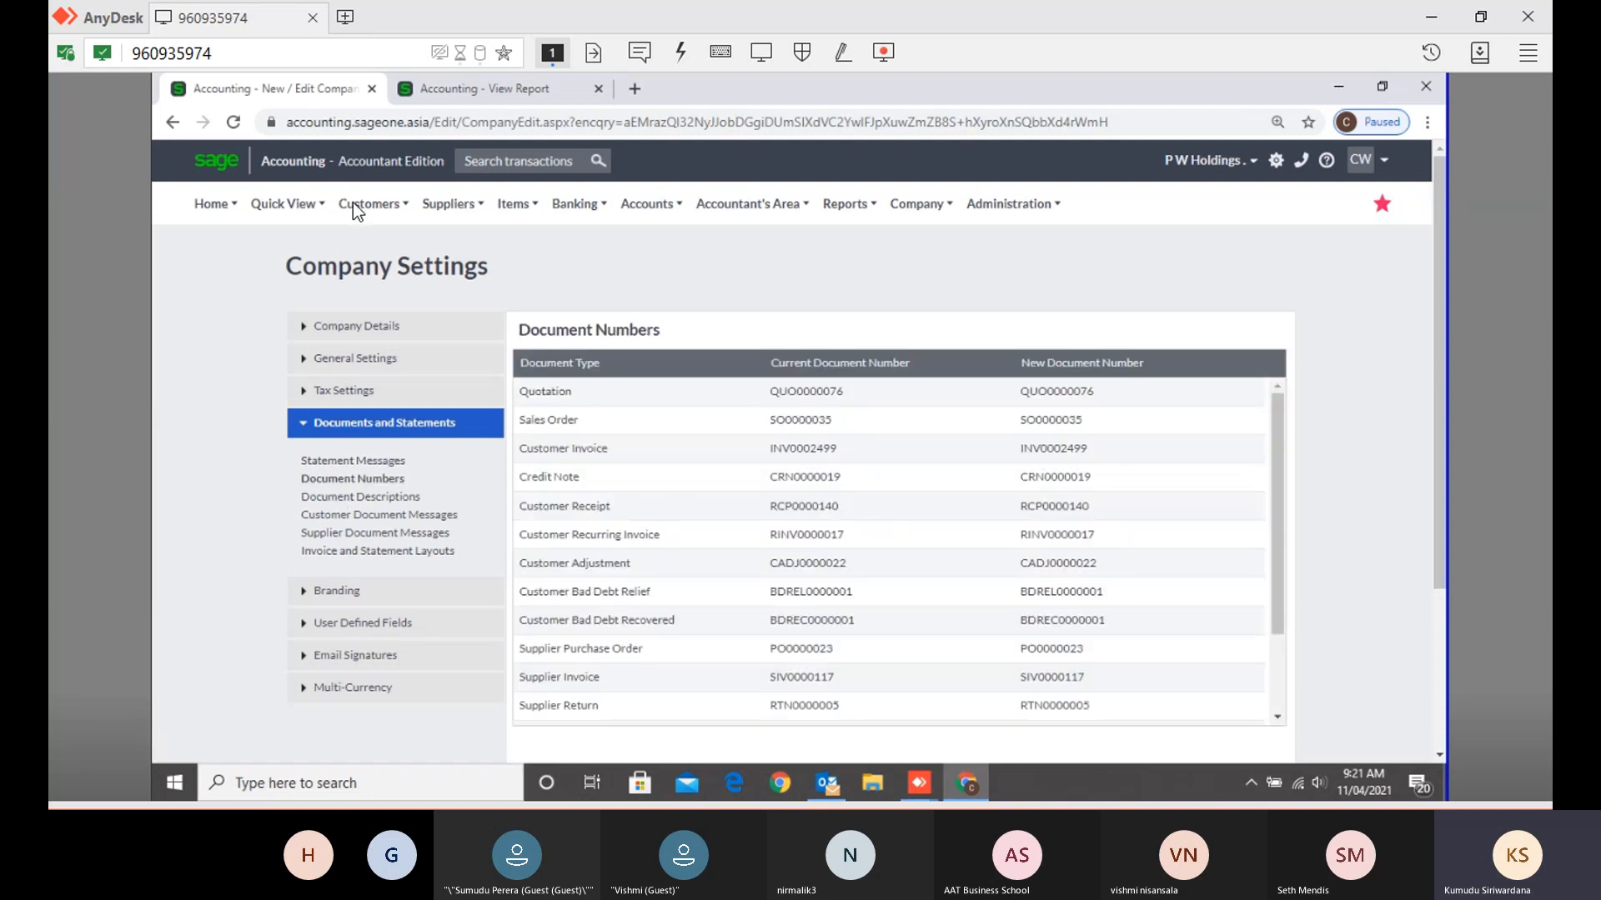
# - Return to the 30/04/2021 customer statement report and browse the Customers > Transactions menu
pyautogui.click(420, 94)
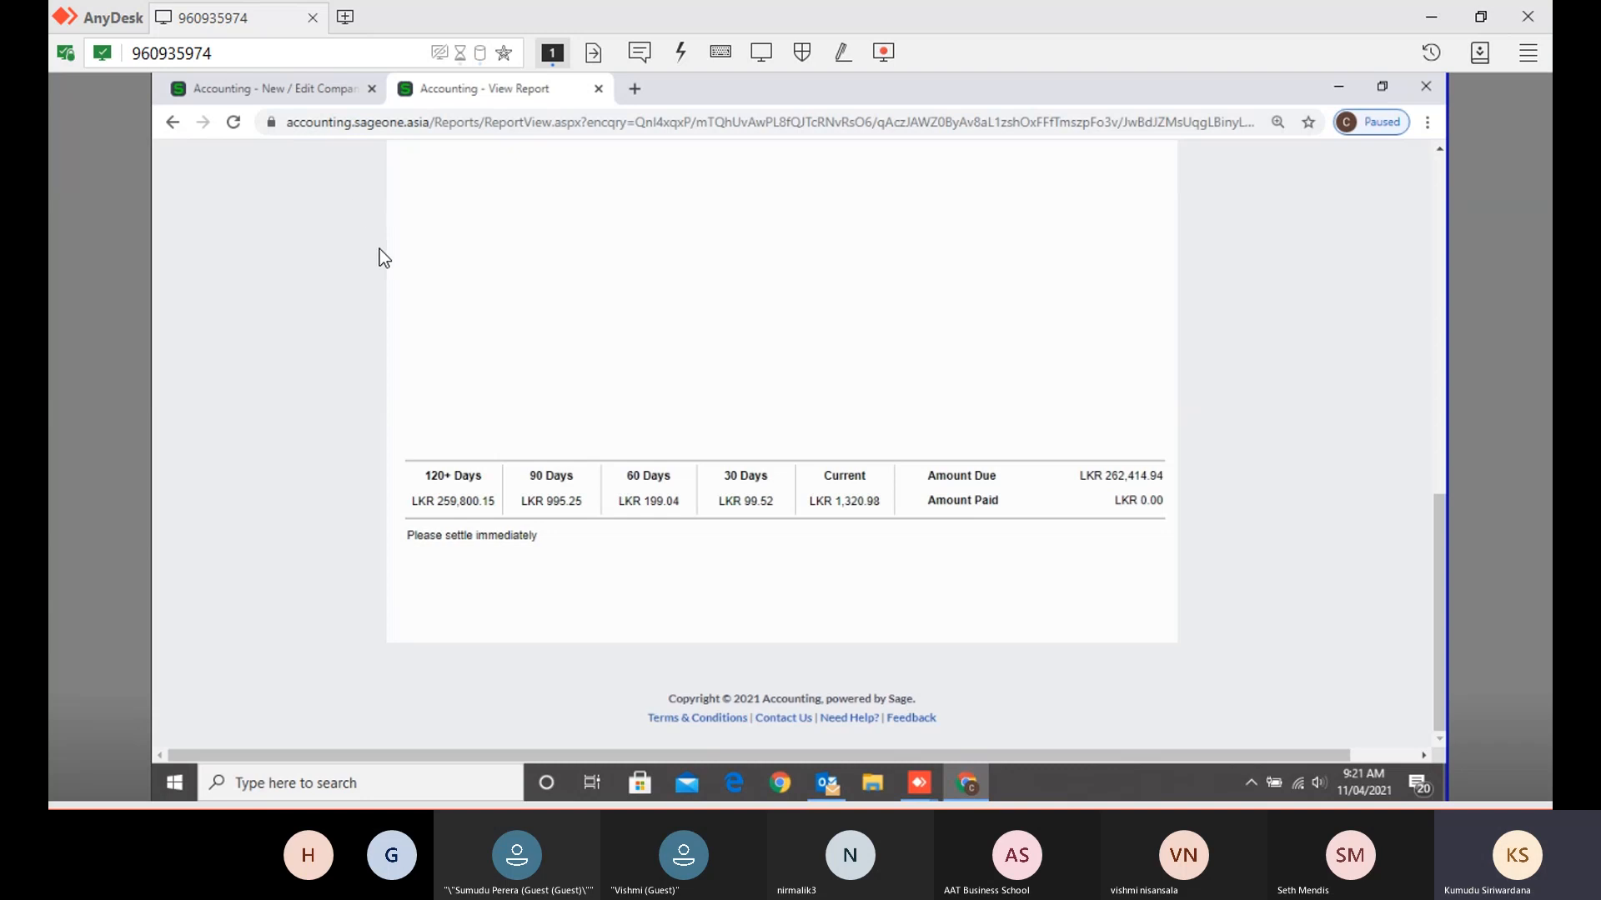
pyautogui.scroll(10, 378, 249)
pyautogui.click(373, 208)
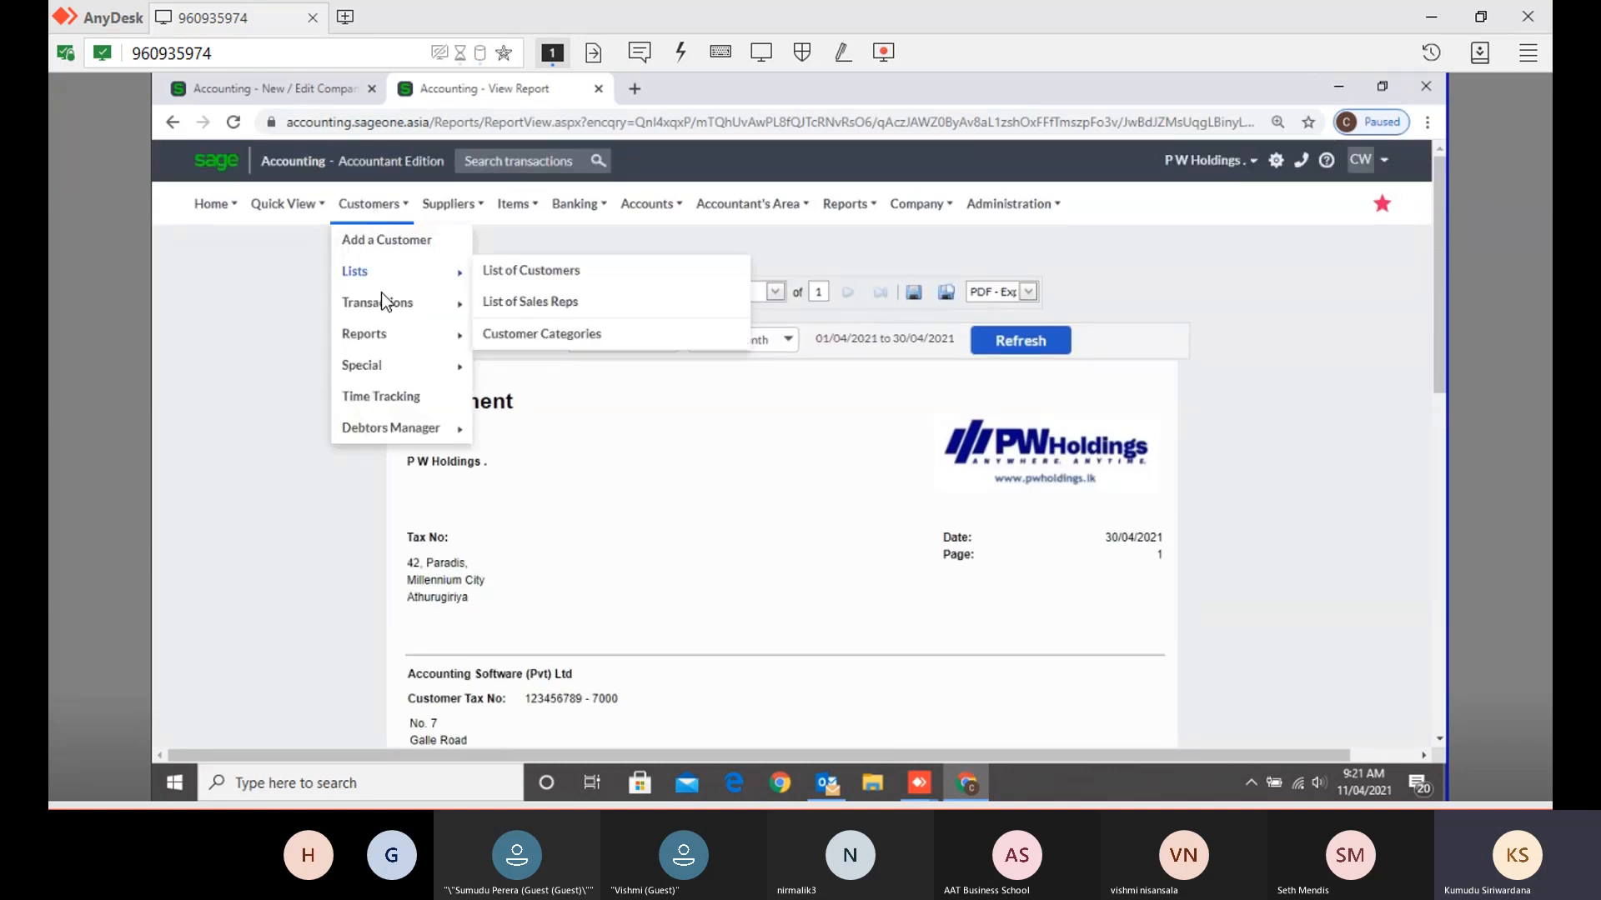
pyautogui.moveTo(386, 306)
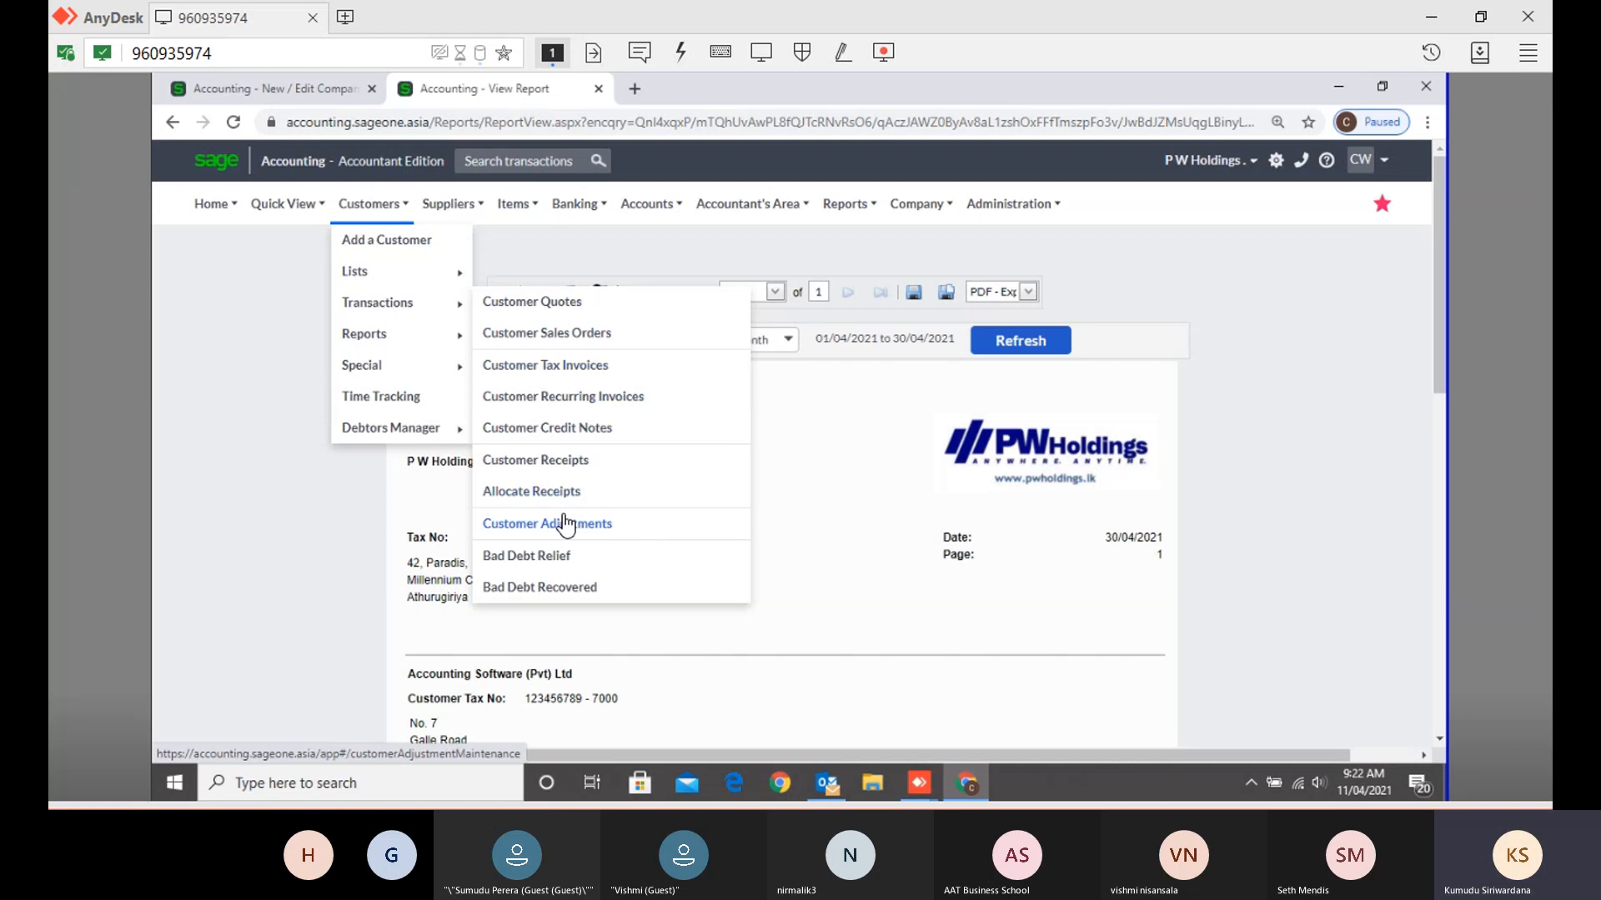
pyautogui.moveTo(441, 208)
pyautogui.moveTo(448, 271)
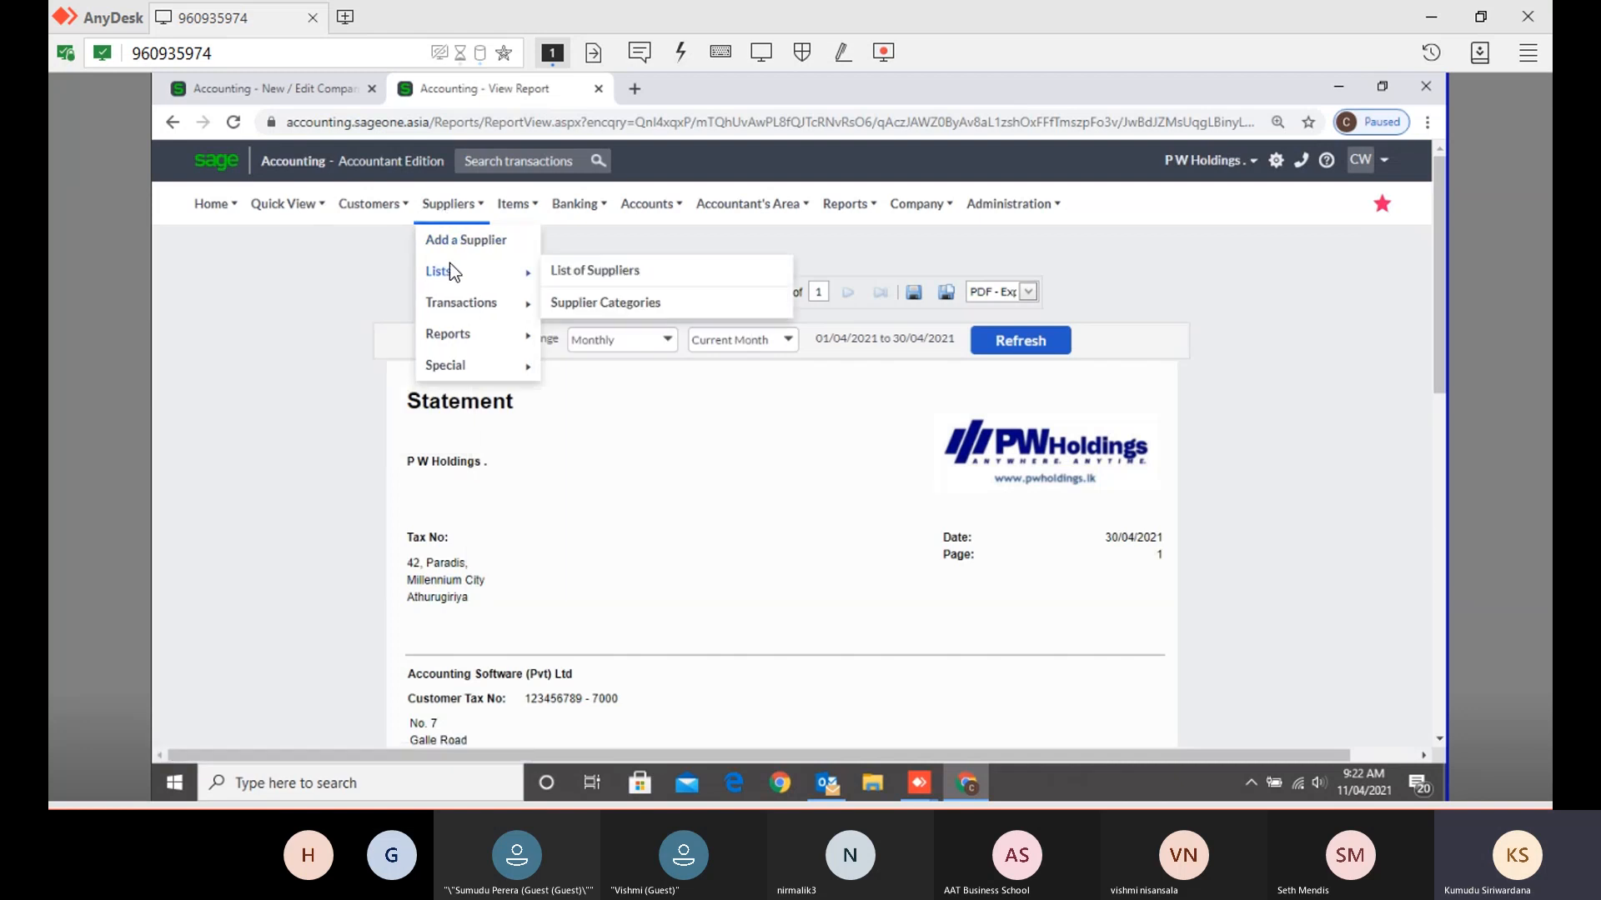
pyautogui.moveTo(463, 305)
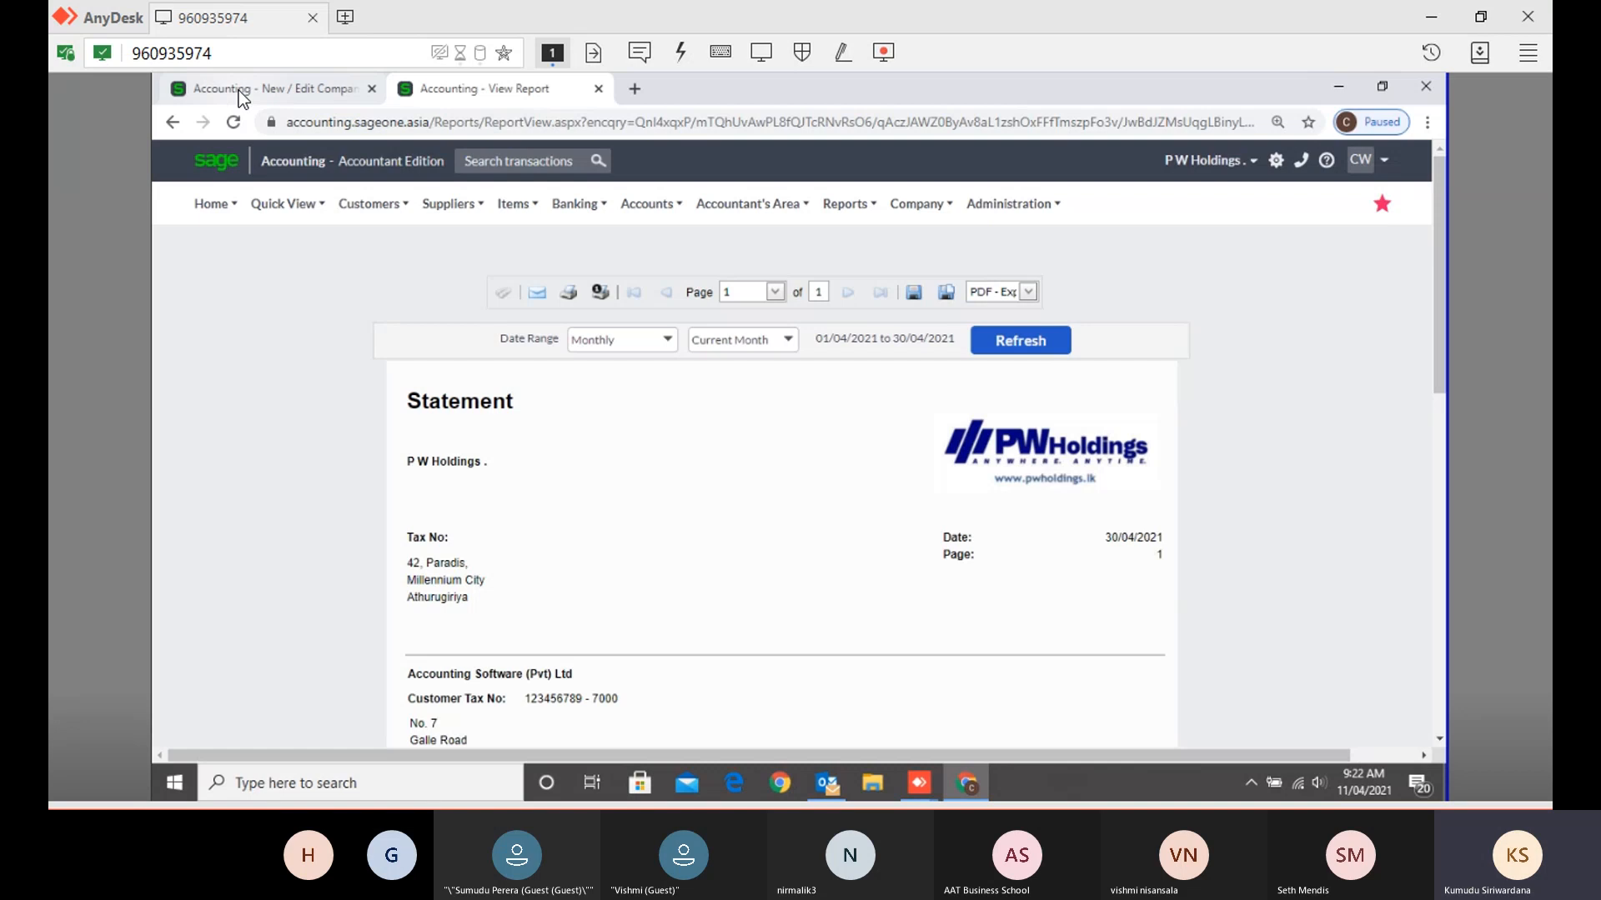
pyautogui.moveTo(389, 204)
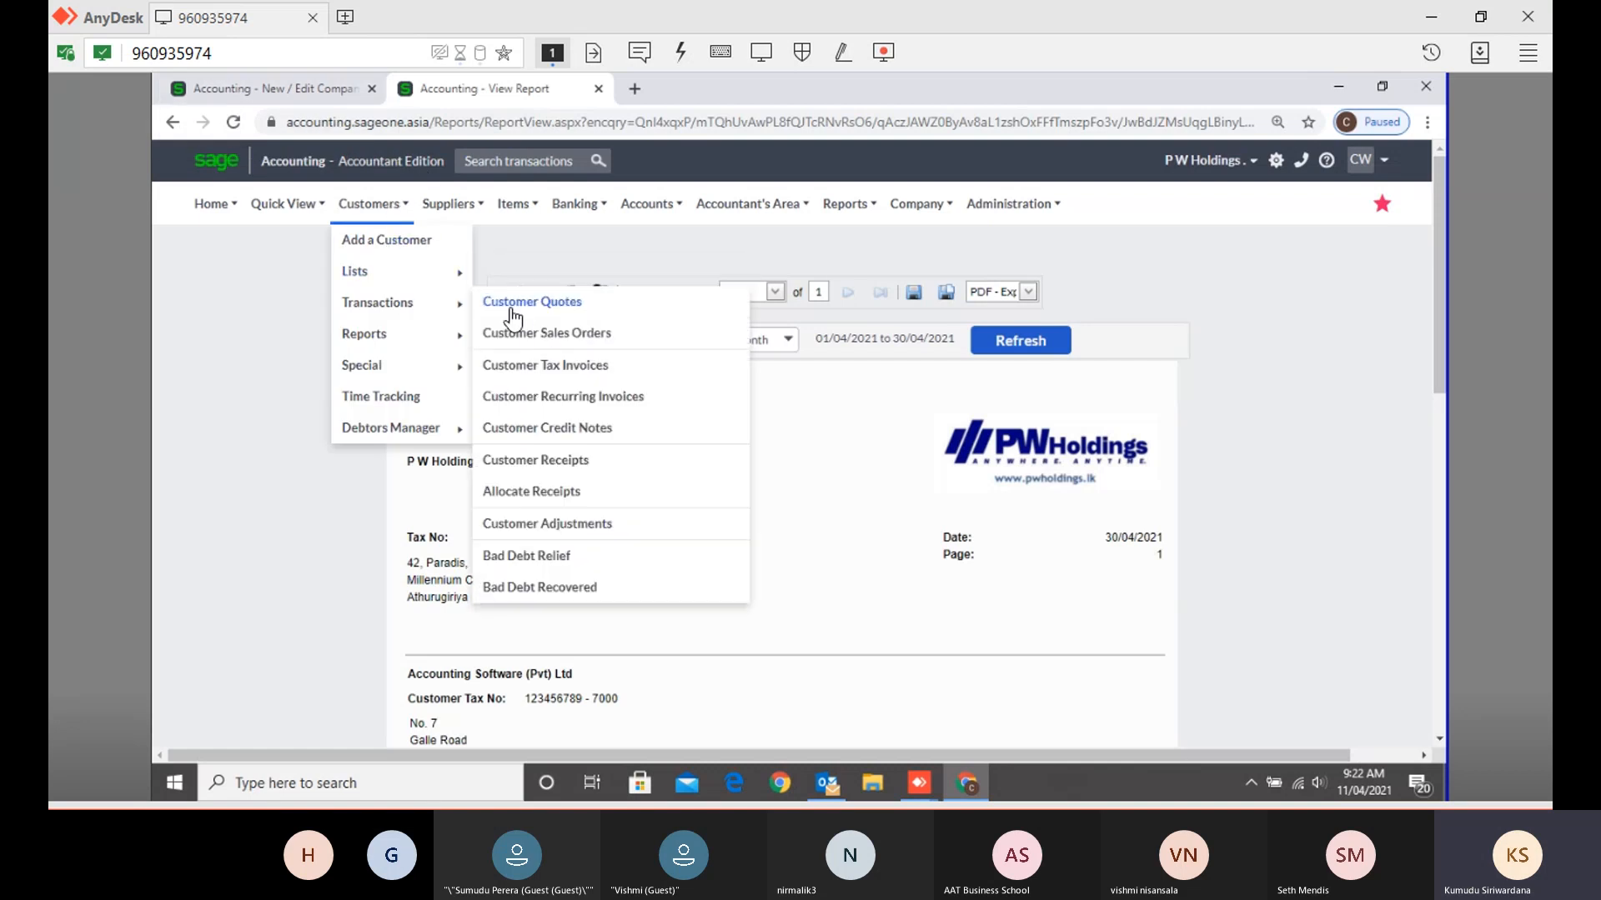
# - Check quote numbers in the Customer Quotes list, then return to Document Numbers
pyautogui.click(523, 316)
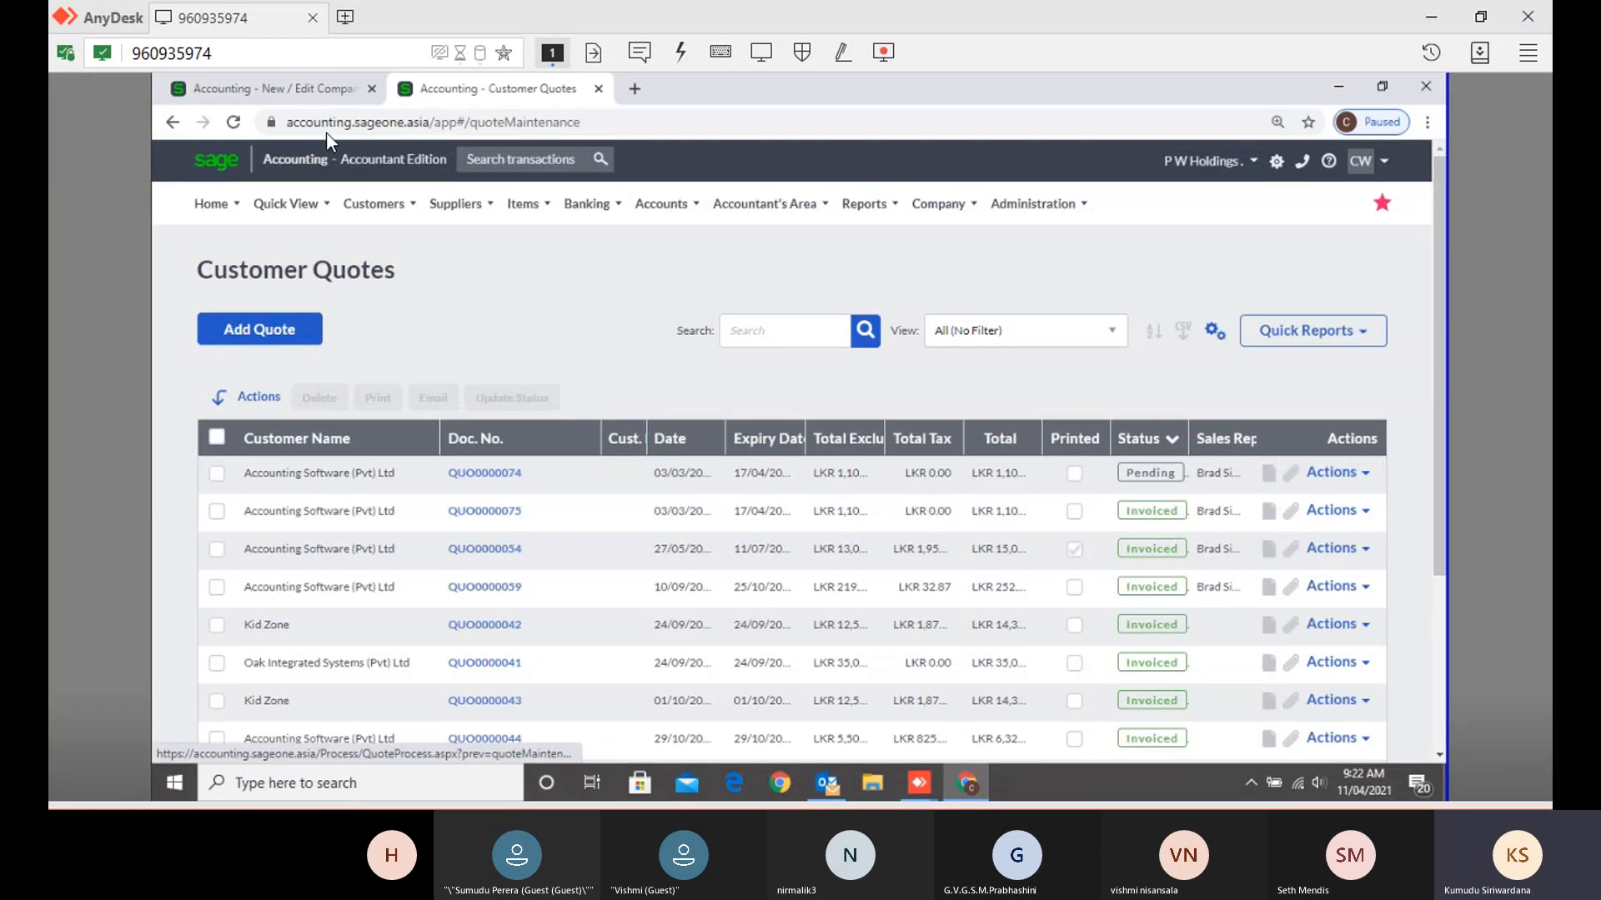
pyautogui.click(297, 93)
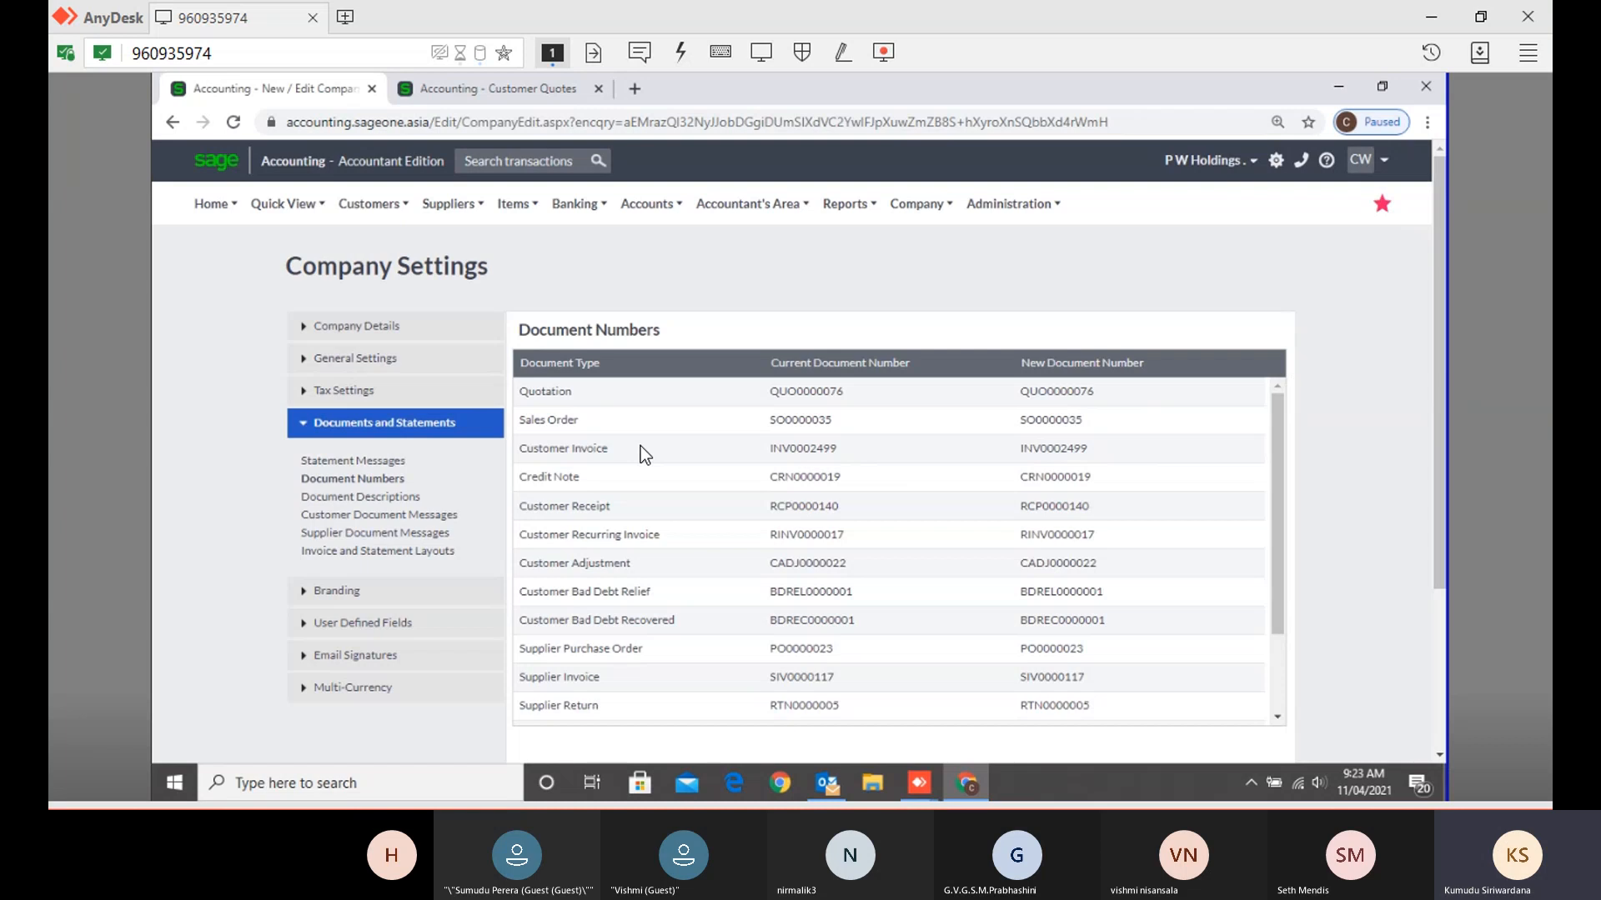
pyautogui.scroll(-3, 640, 447)
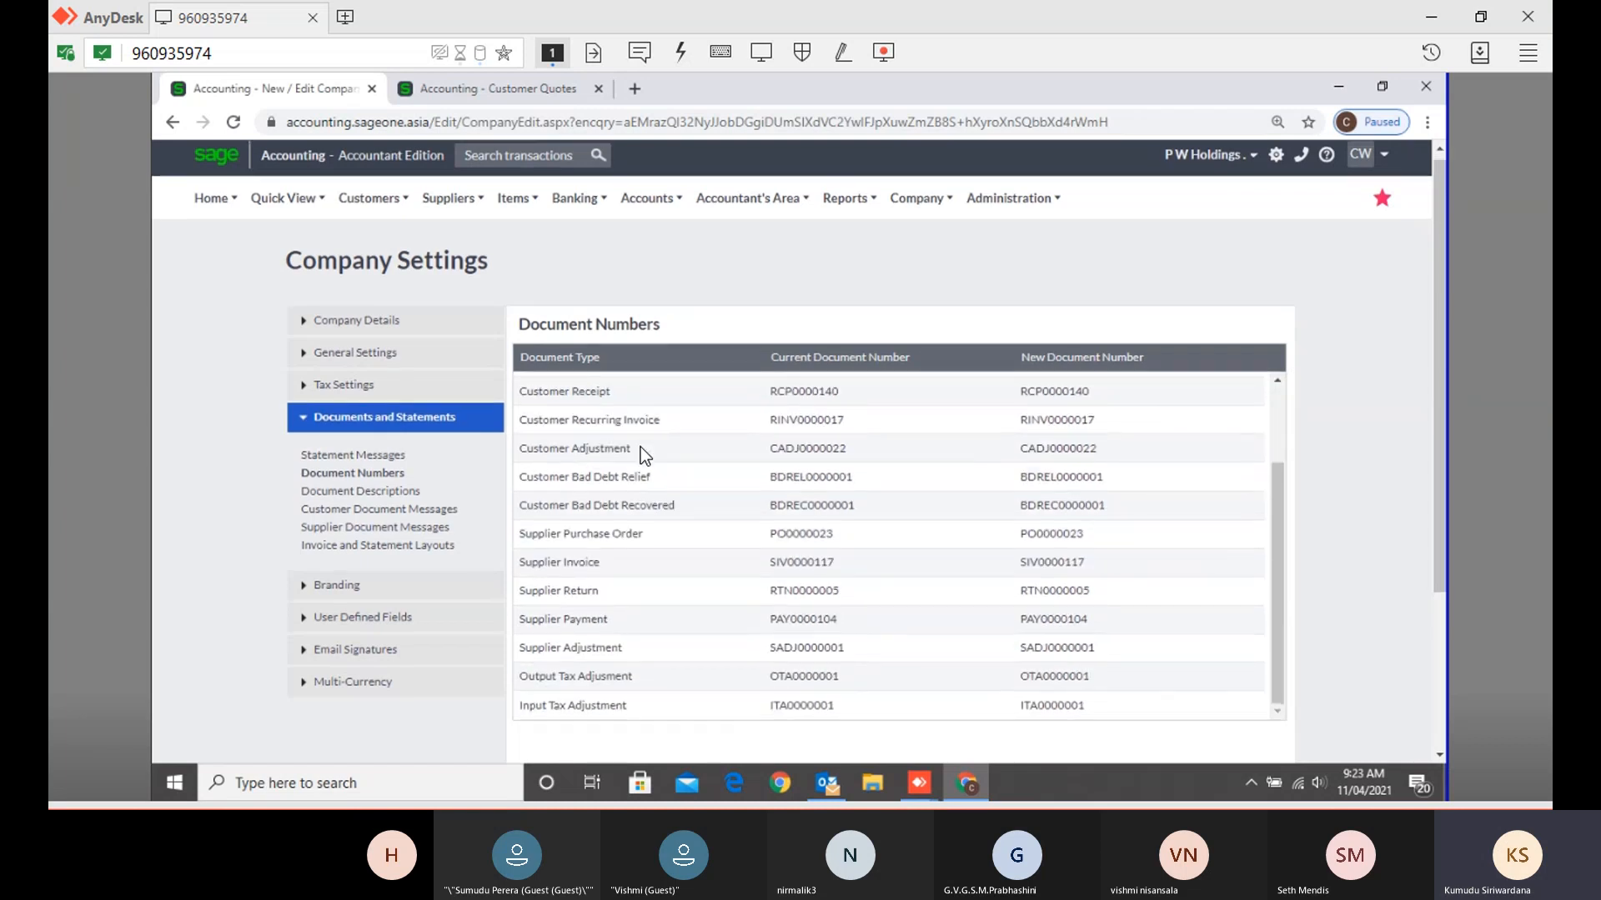
pyautogui.scroll(-3, 640, 446)
pyautogui.scroll(4, 641, 429)
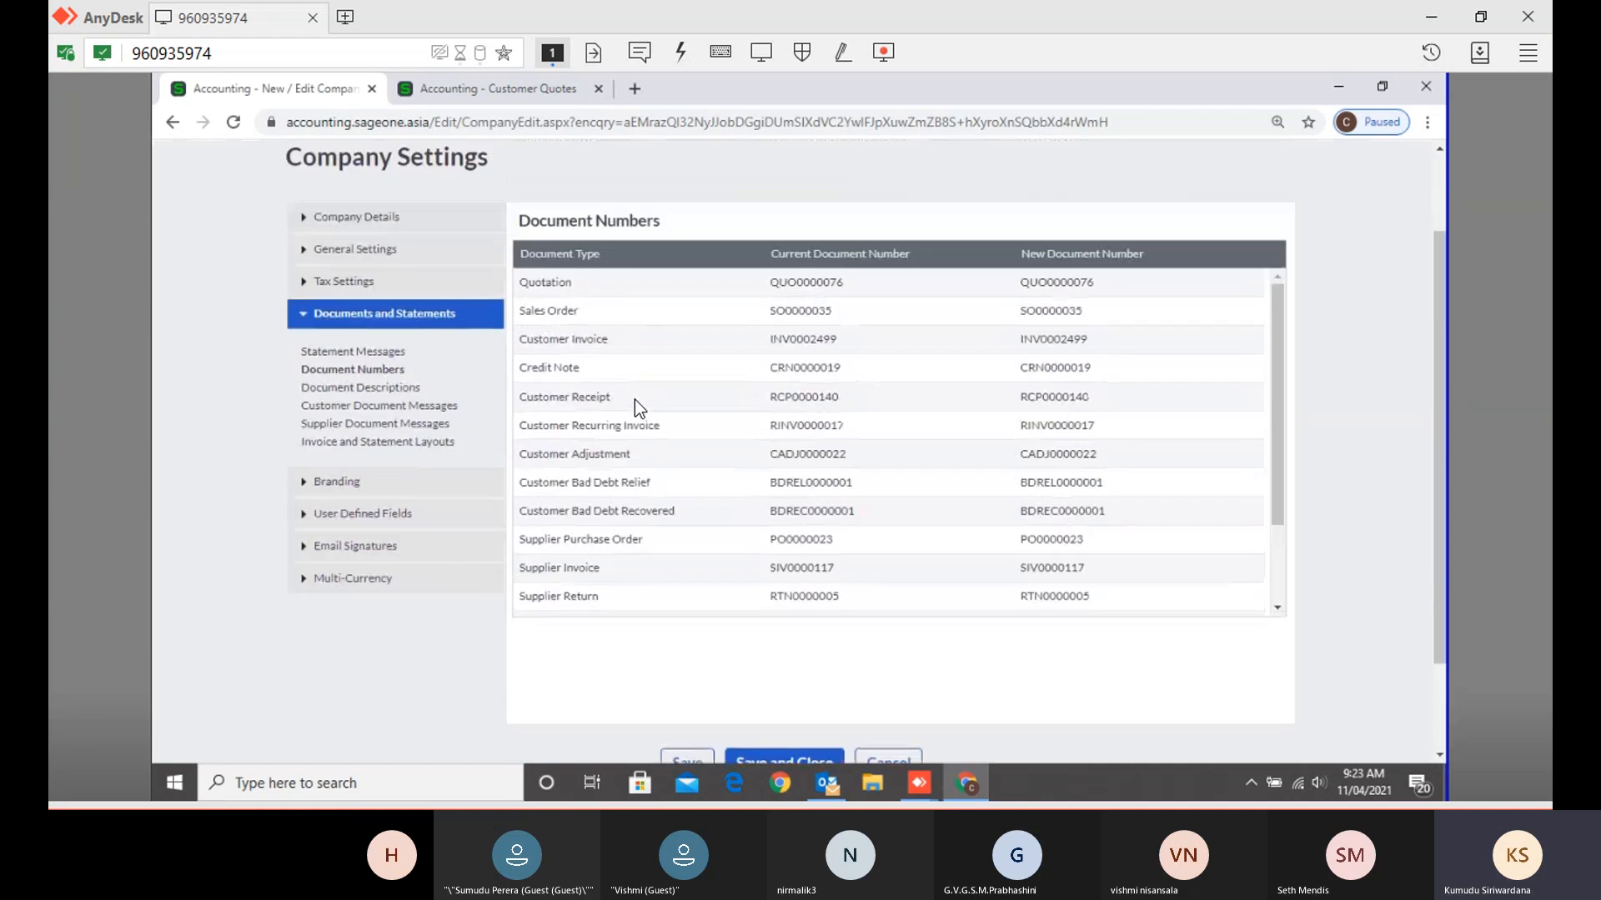
pyautogui.scroll(1, 630, 416)
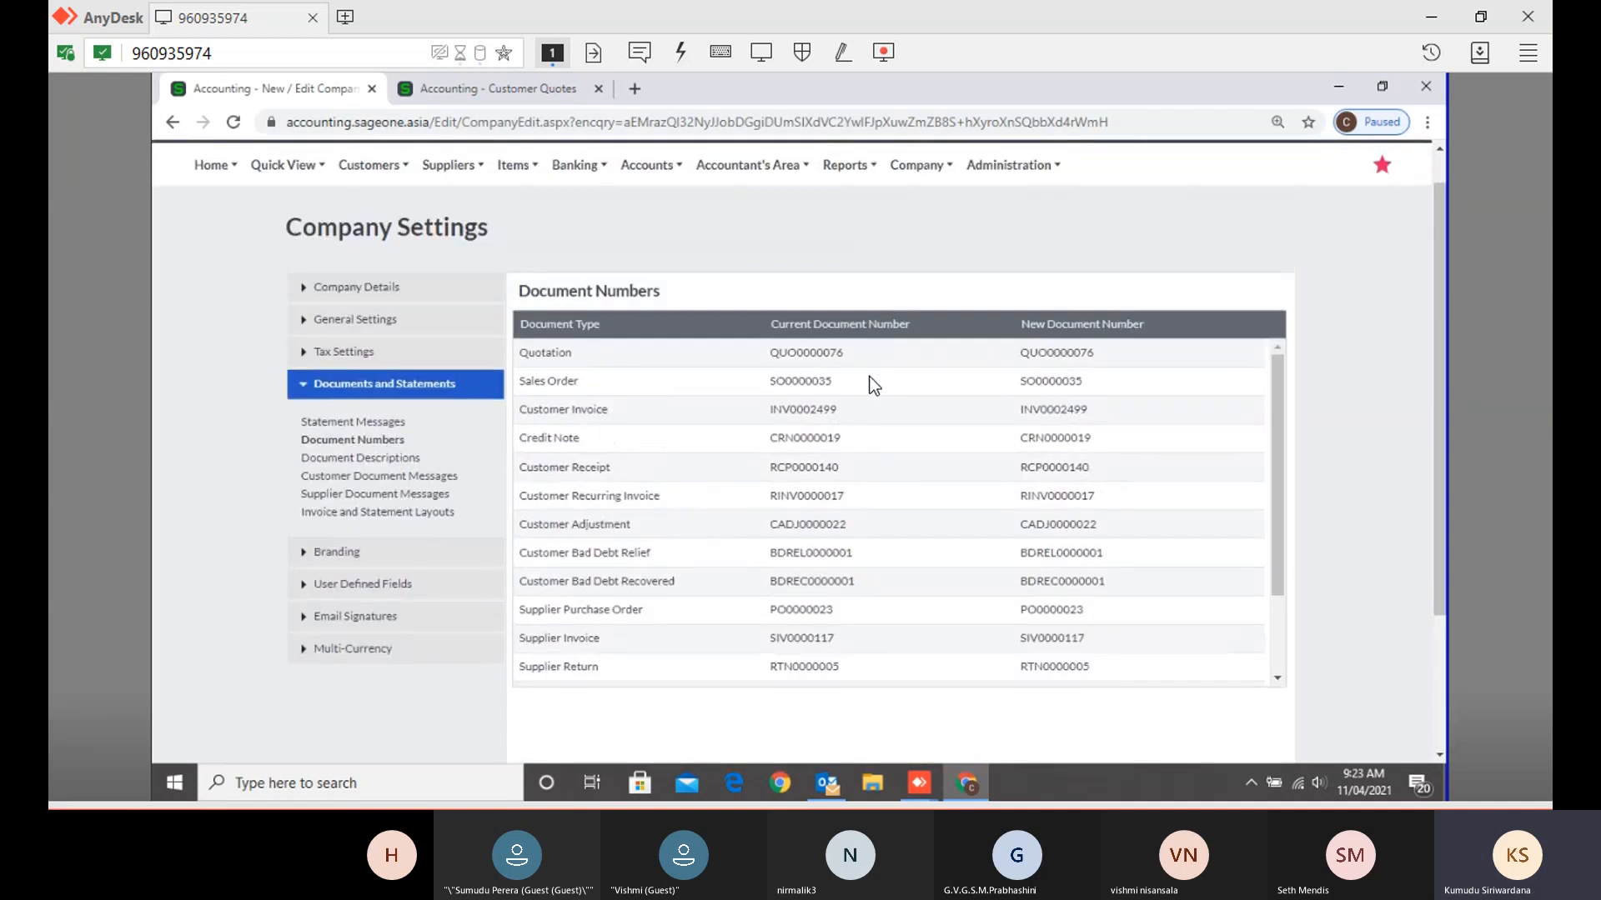
# - Enter Q001 as the Quotation's new document number in place of QUO0000076
pyautogui.click(1119, 365)
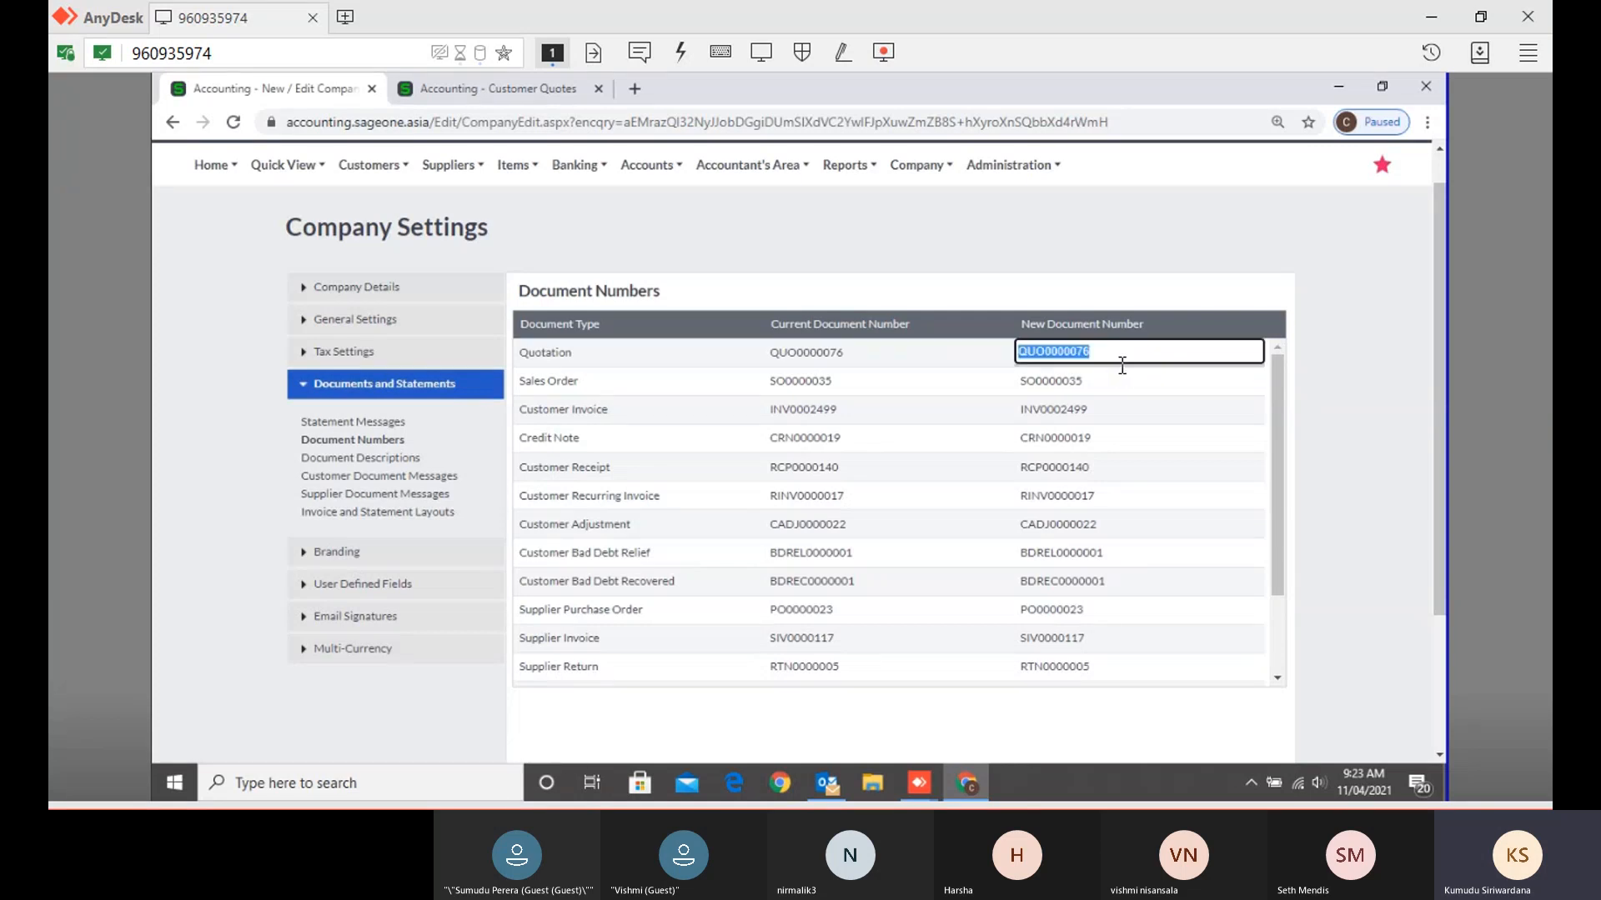
pyautogui.write('Q001')
pyautogui.moveTo(1052, 354); pyautogui.dragTo(992, 362)
pyautogui.click(994, 275)
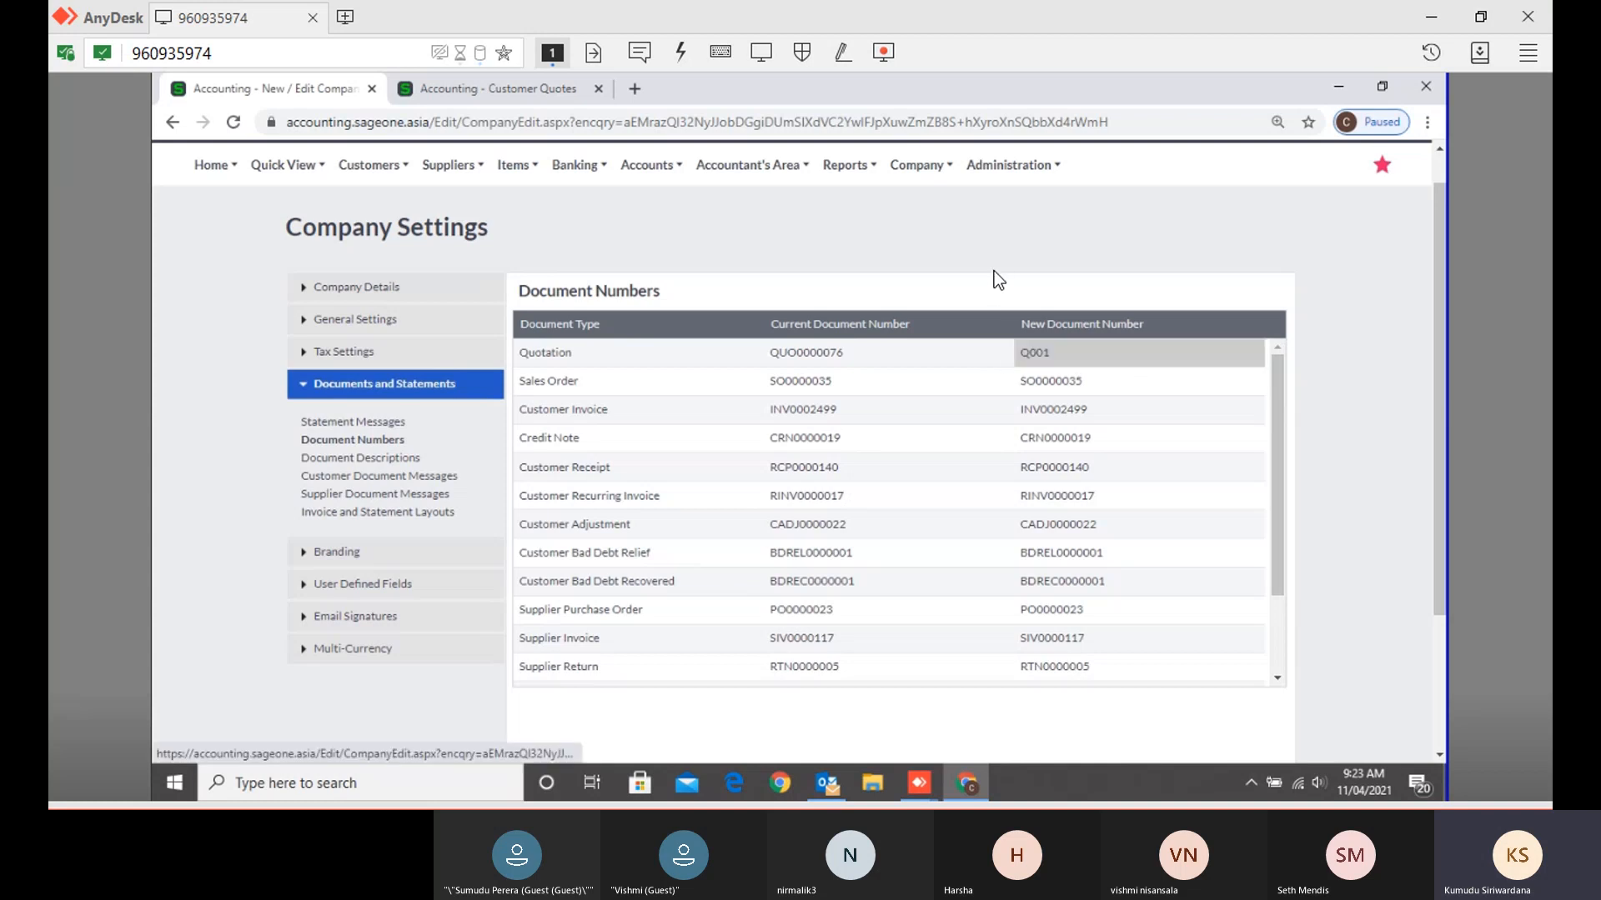
pyautogui.click(1118, 408)
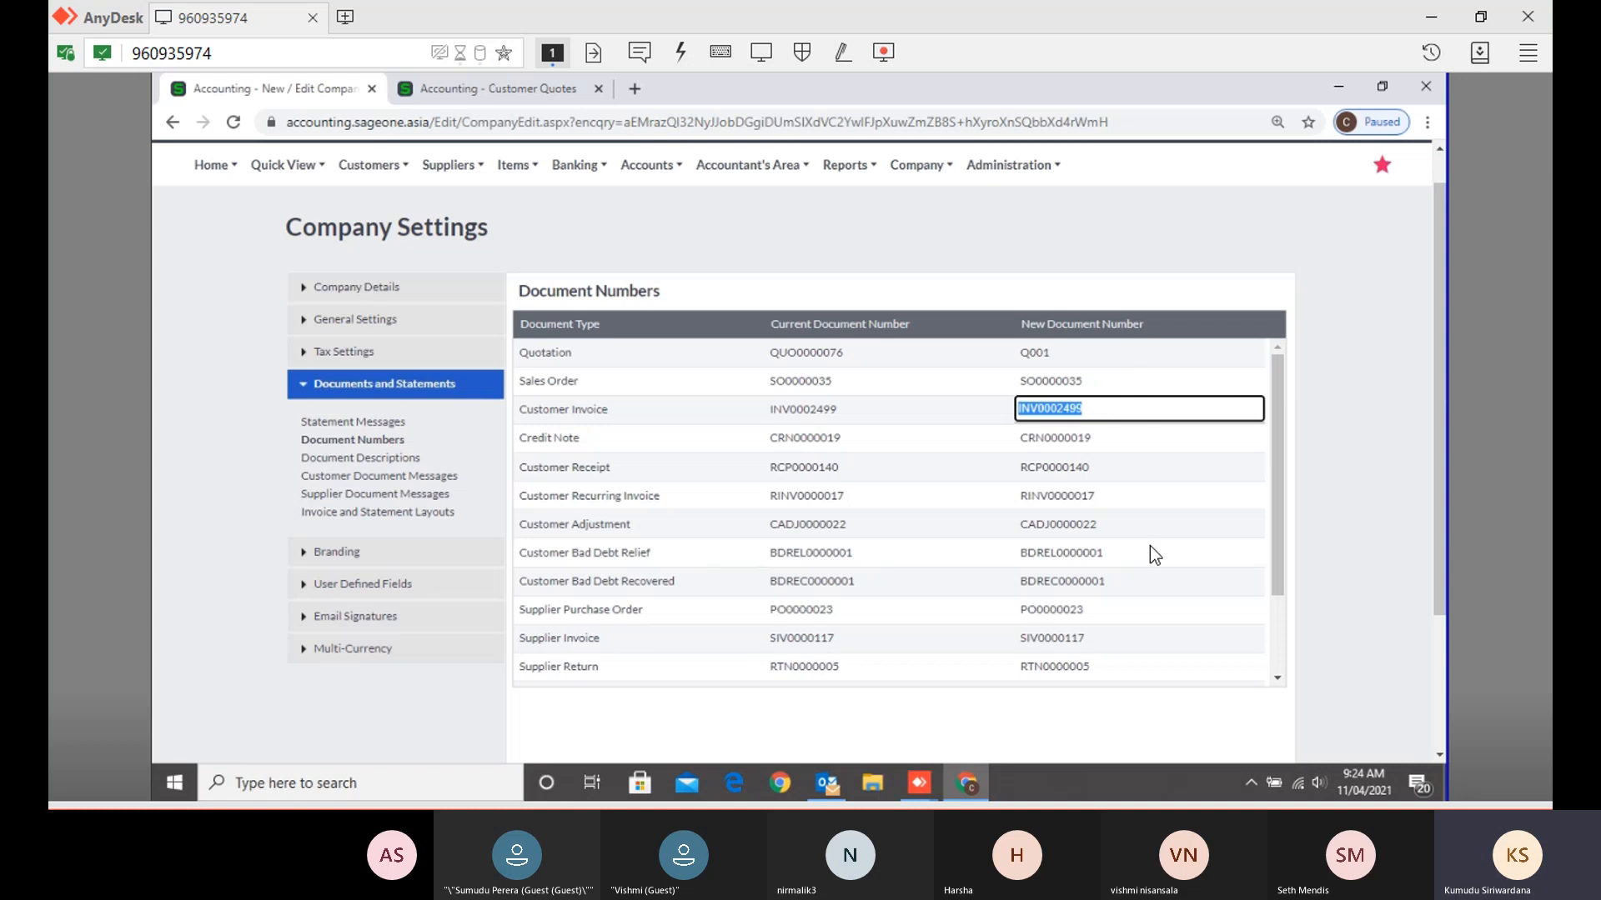
# - Overwrite the Quotation's new document number Q001 with Q101
pyautogui.click(1088, 353)
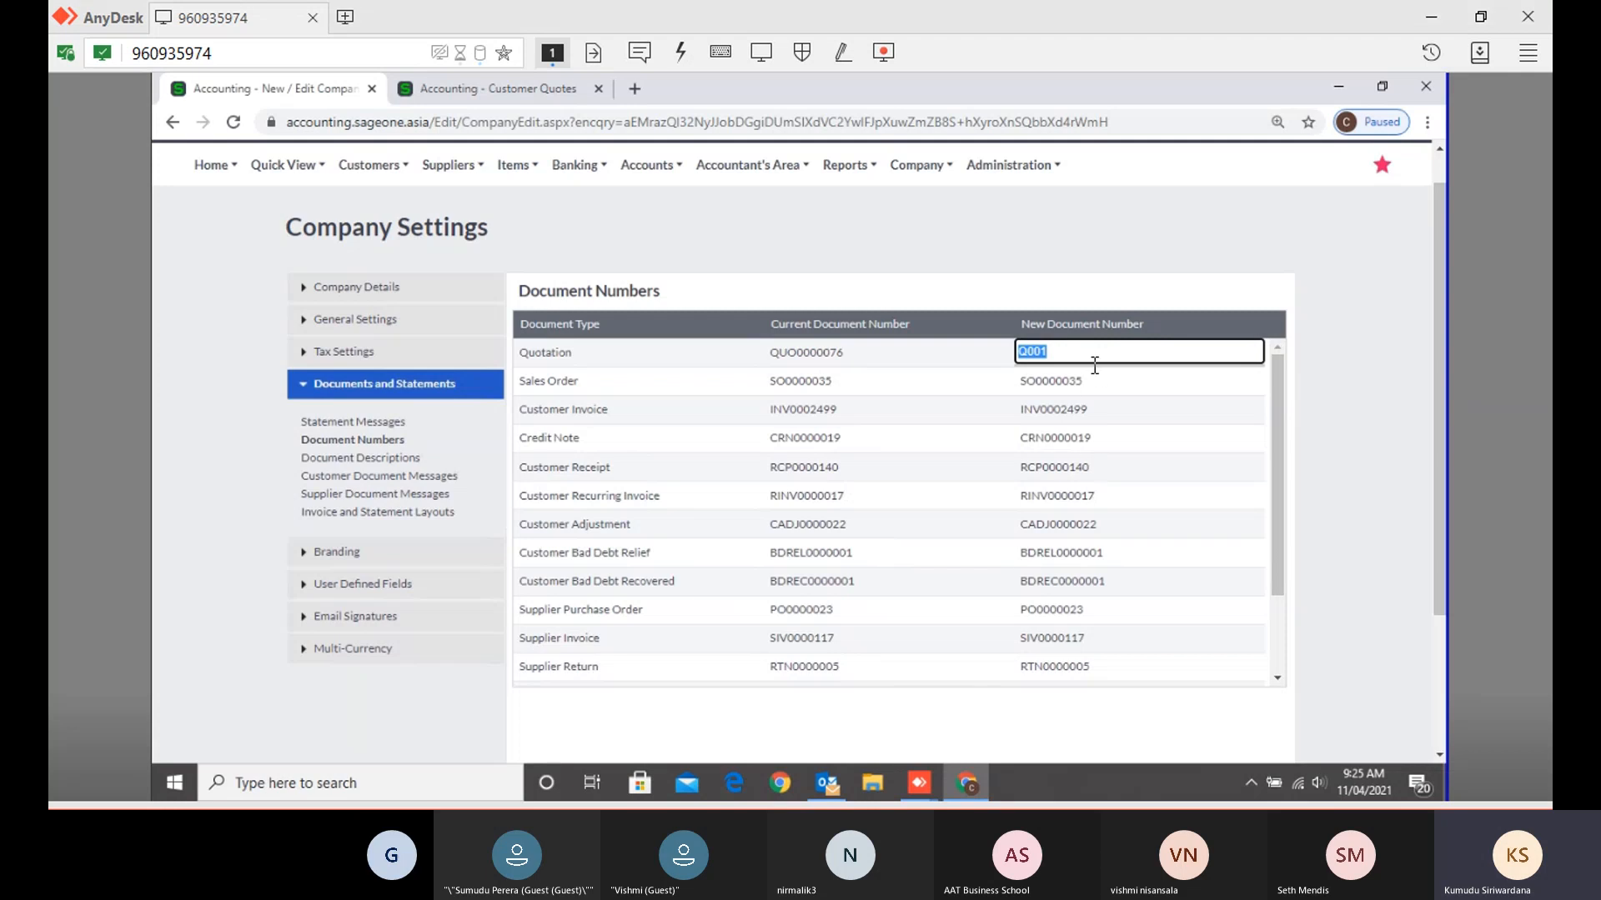
pyautogui.write('Q101')
pyautogui.click(1327, 453)
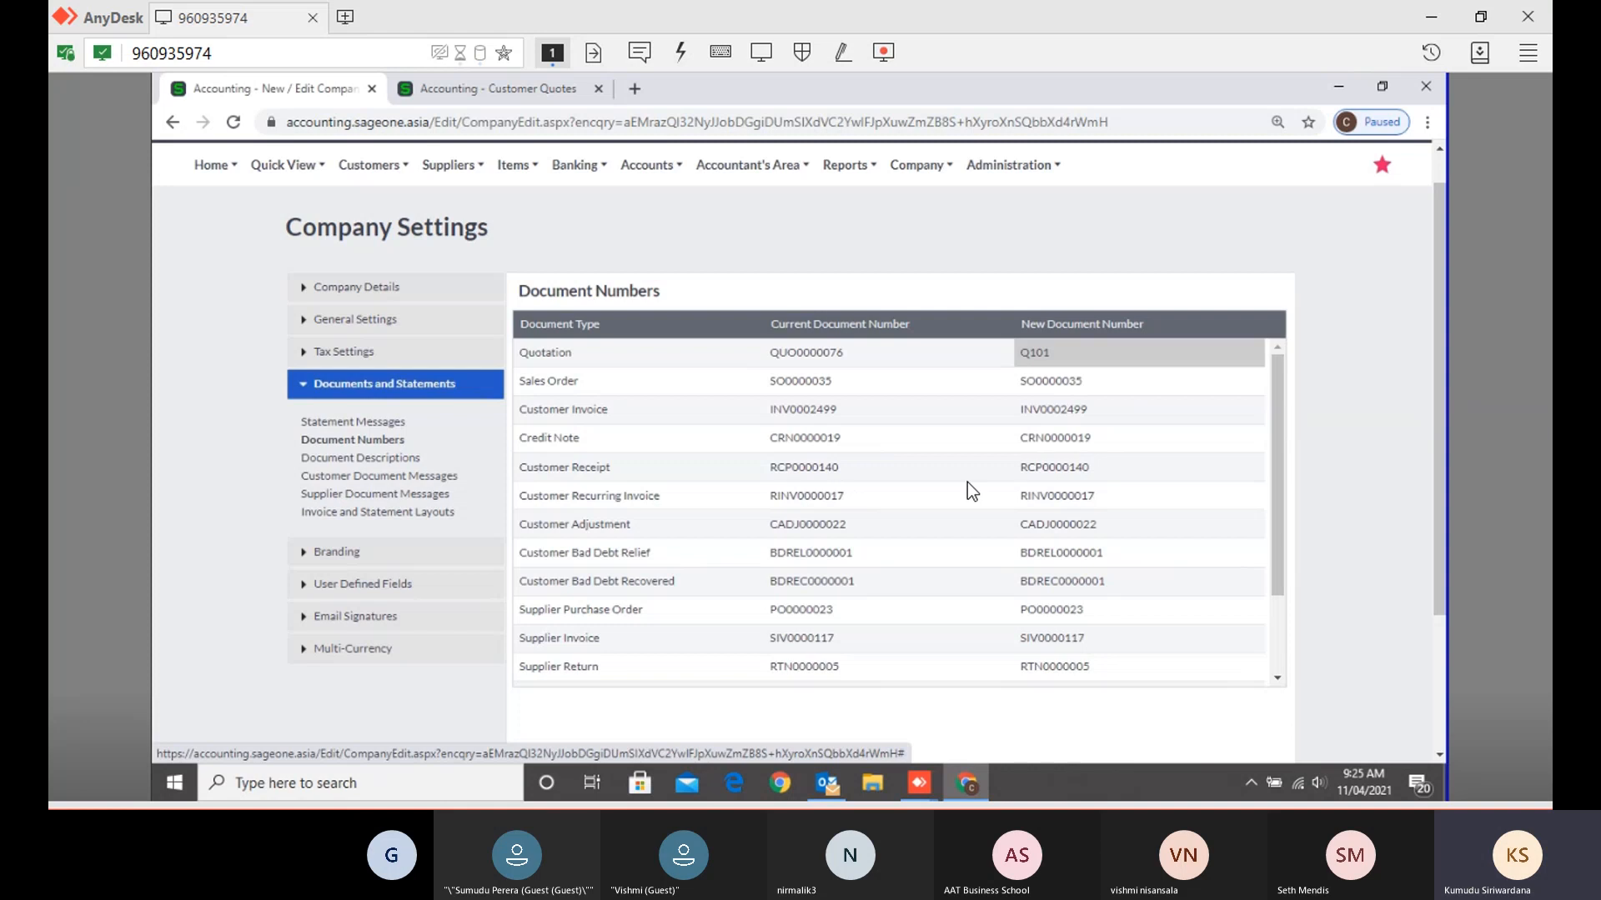
pyautogui.scroll(-5, 968, 493)
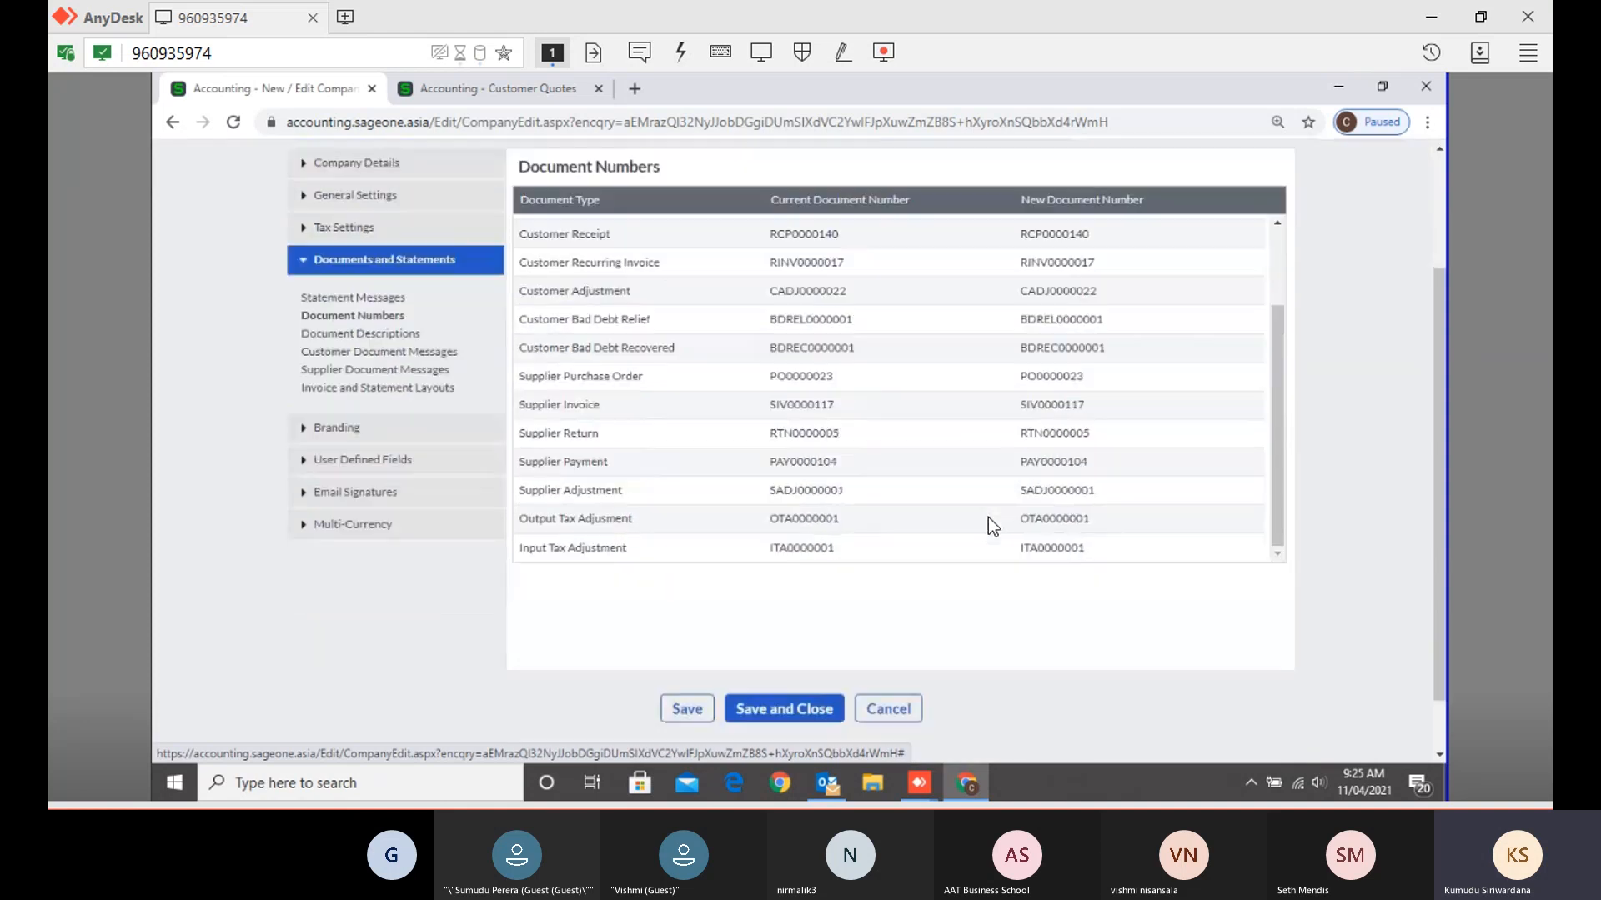
pyautogui.scroll(-1, 987, 517)
pyautogui.scroll(4, 988, 516)
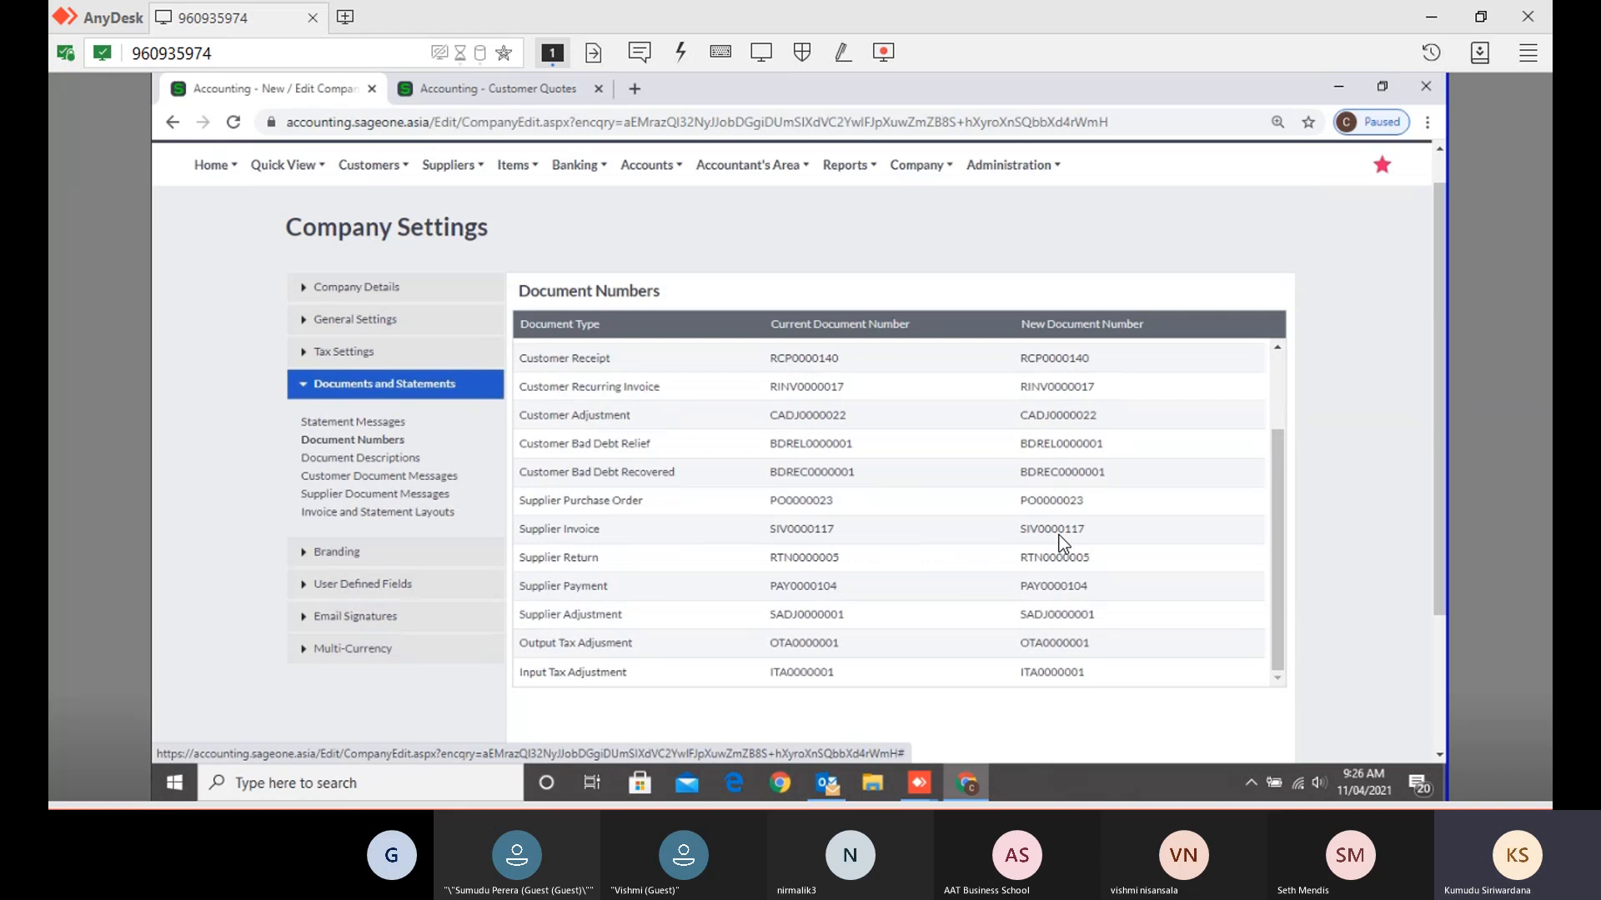
pyautogui.click(1067, 502)
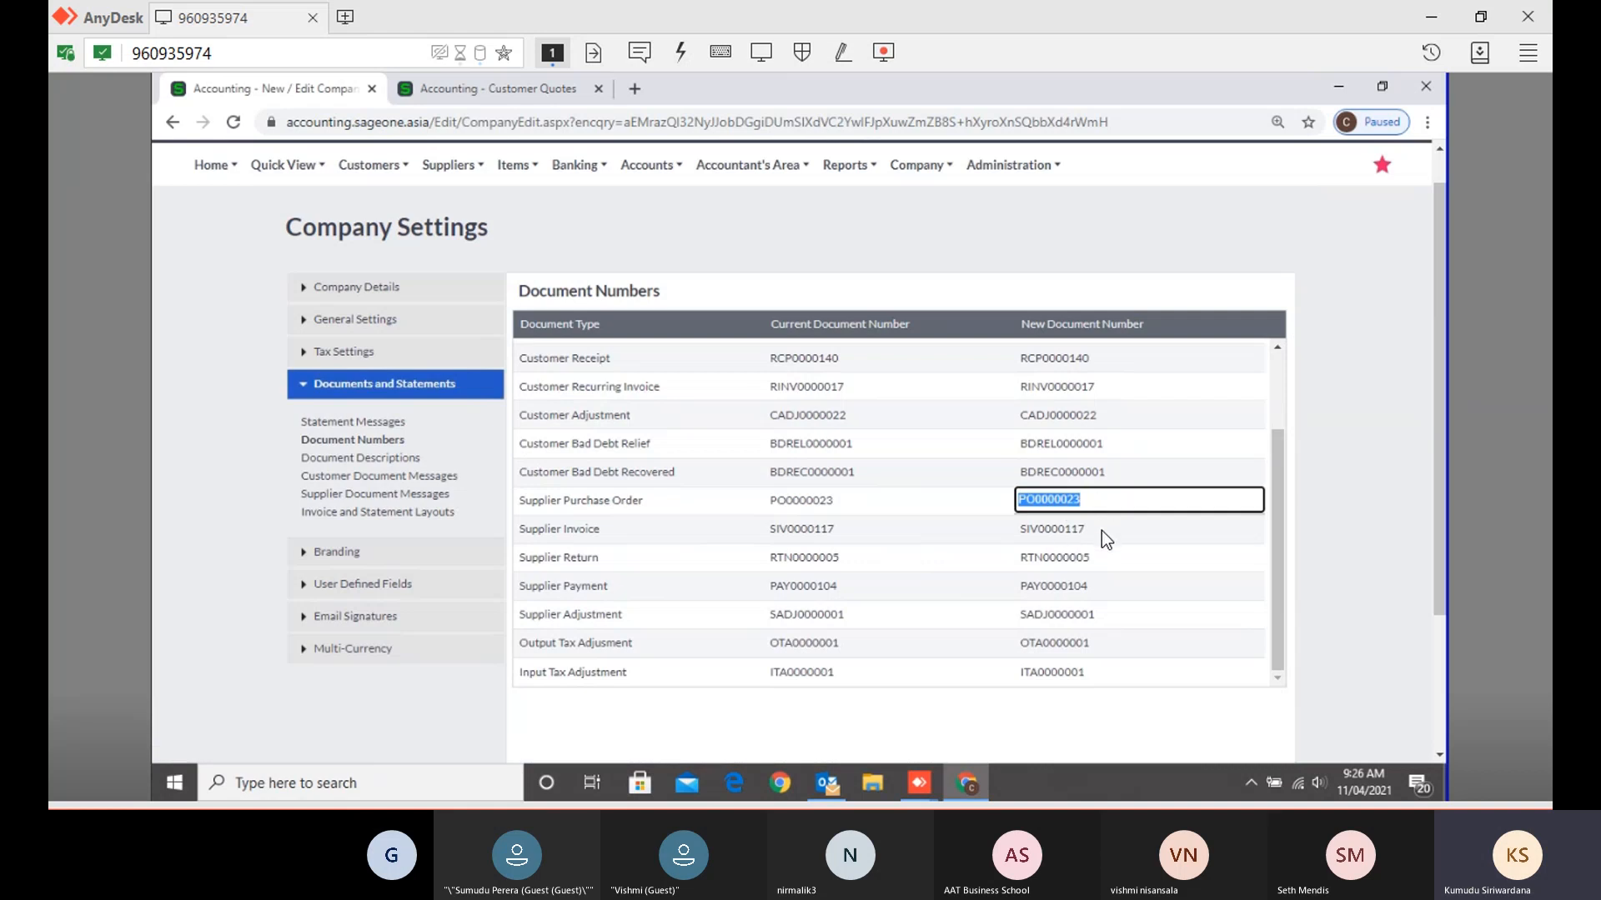
pyautogui.scroll(-3, 1102, 536)
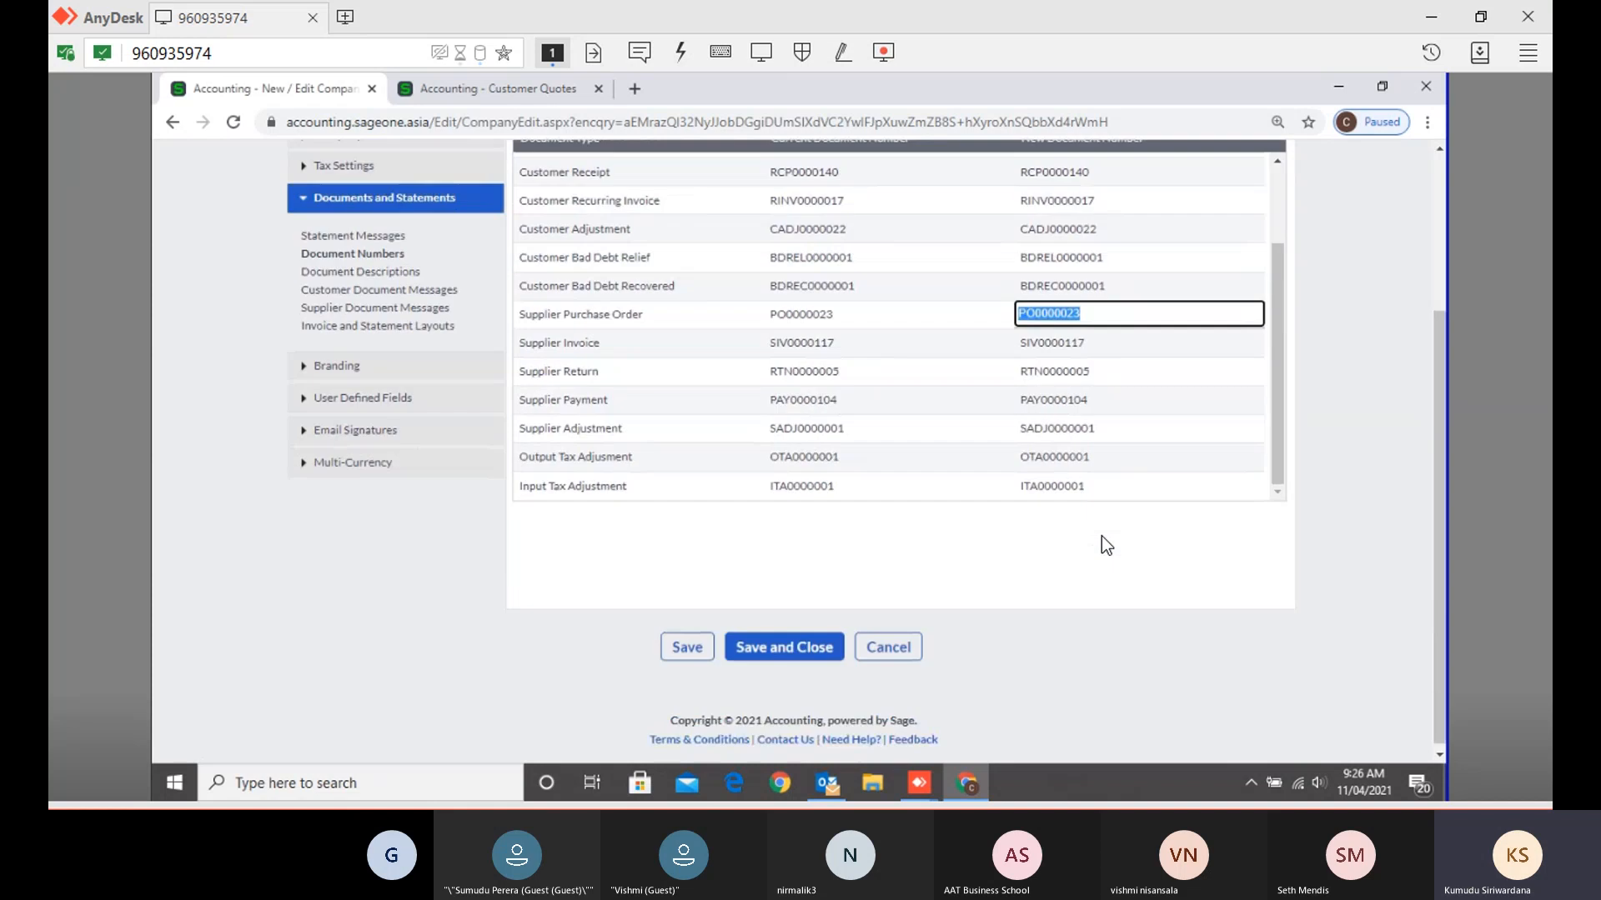
pyautogui.scroll(3, 1102, 536)
pyautogui.scroll(1, 1101, 537)
pyautogui.click(405, 463)
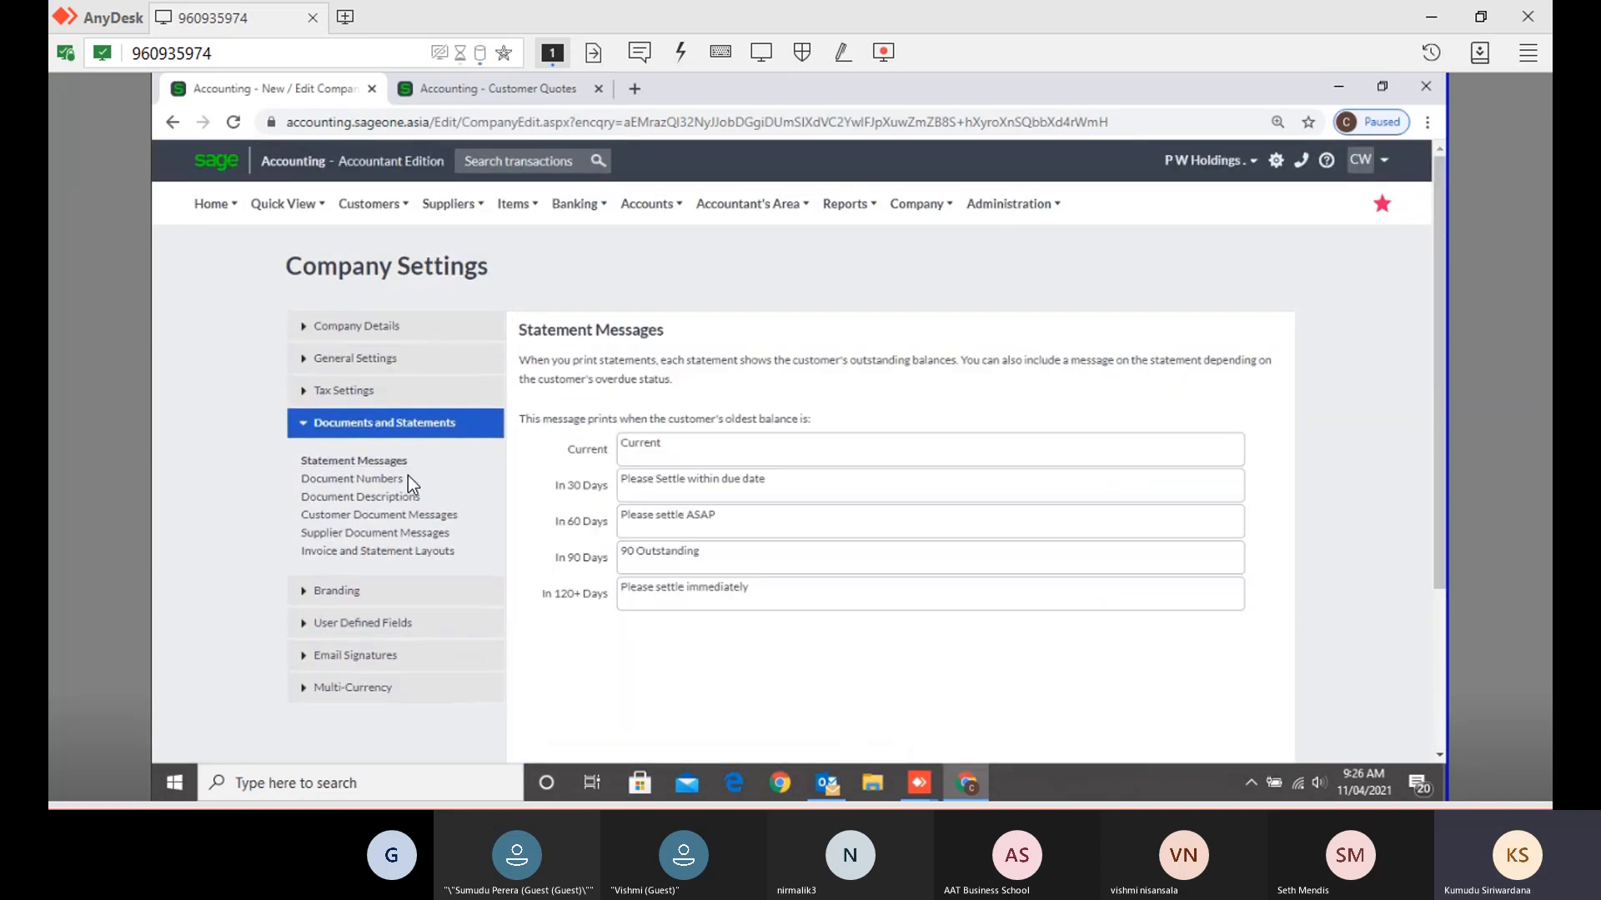
pyautogui.click(400, 481)
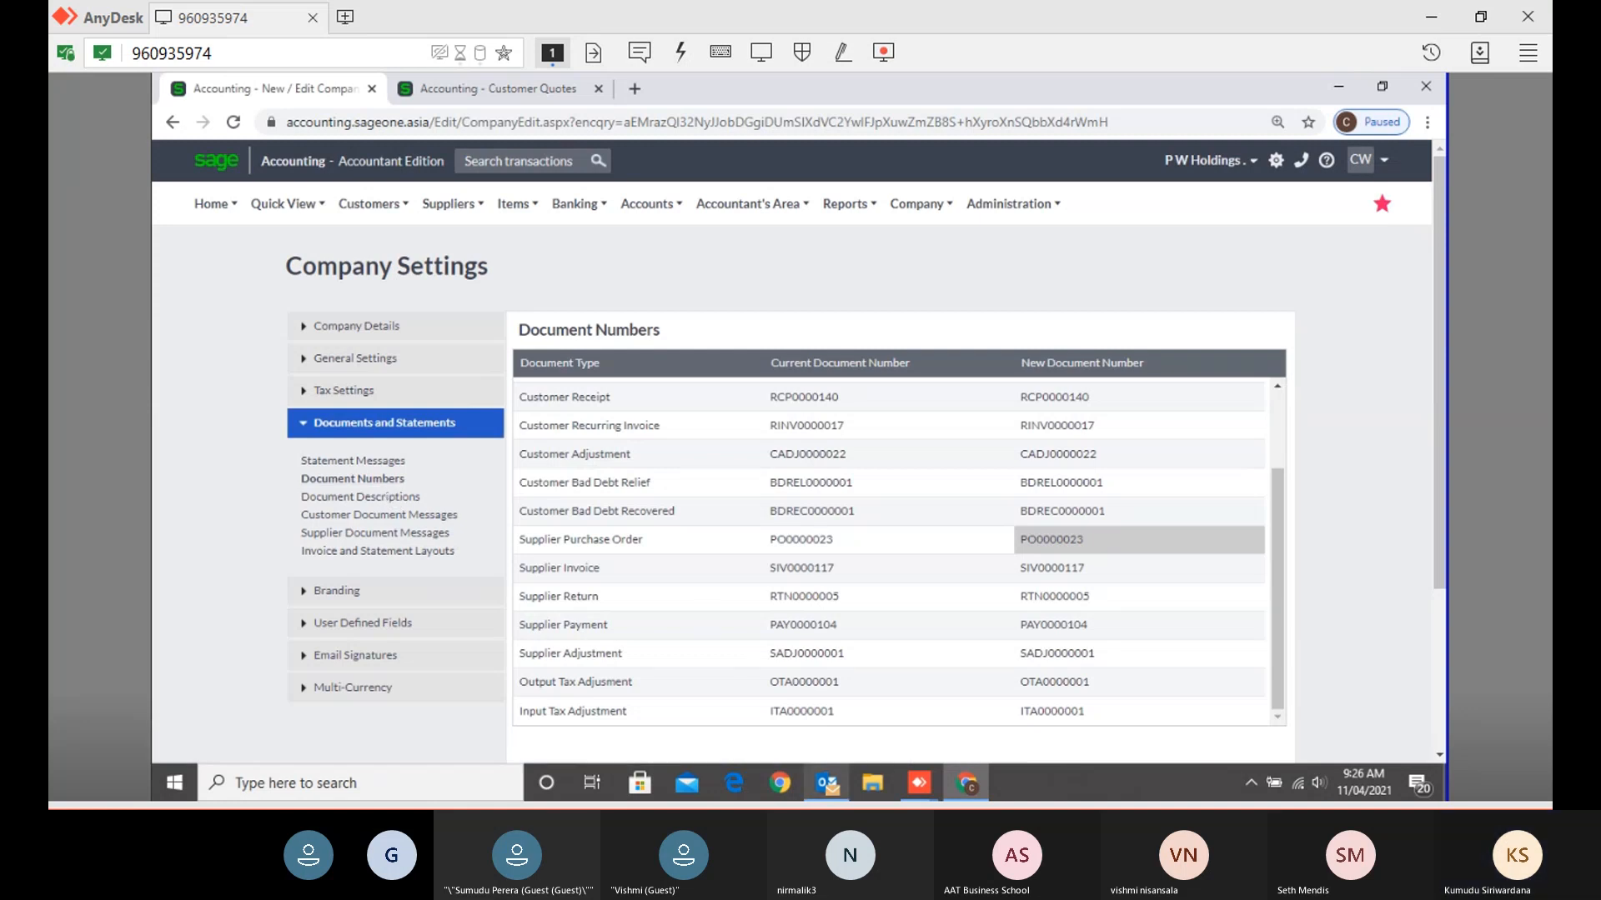
# - Show the Statement Messages settings, from 'Current' to 'Please settle immediately' at 120+ days
pyautogui.moveTo(827, 783)
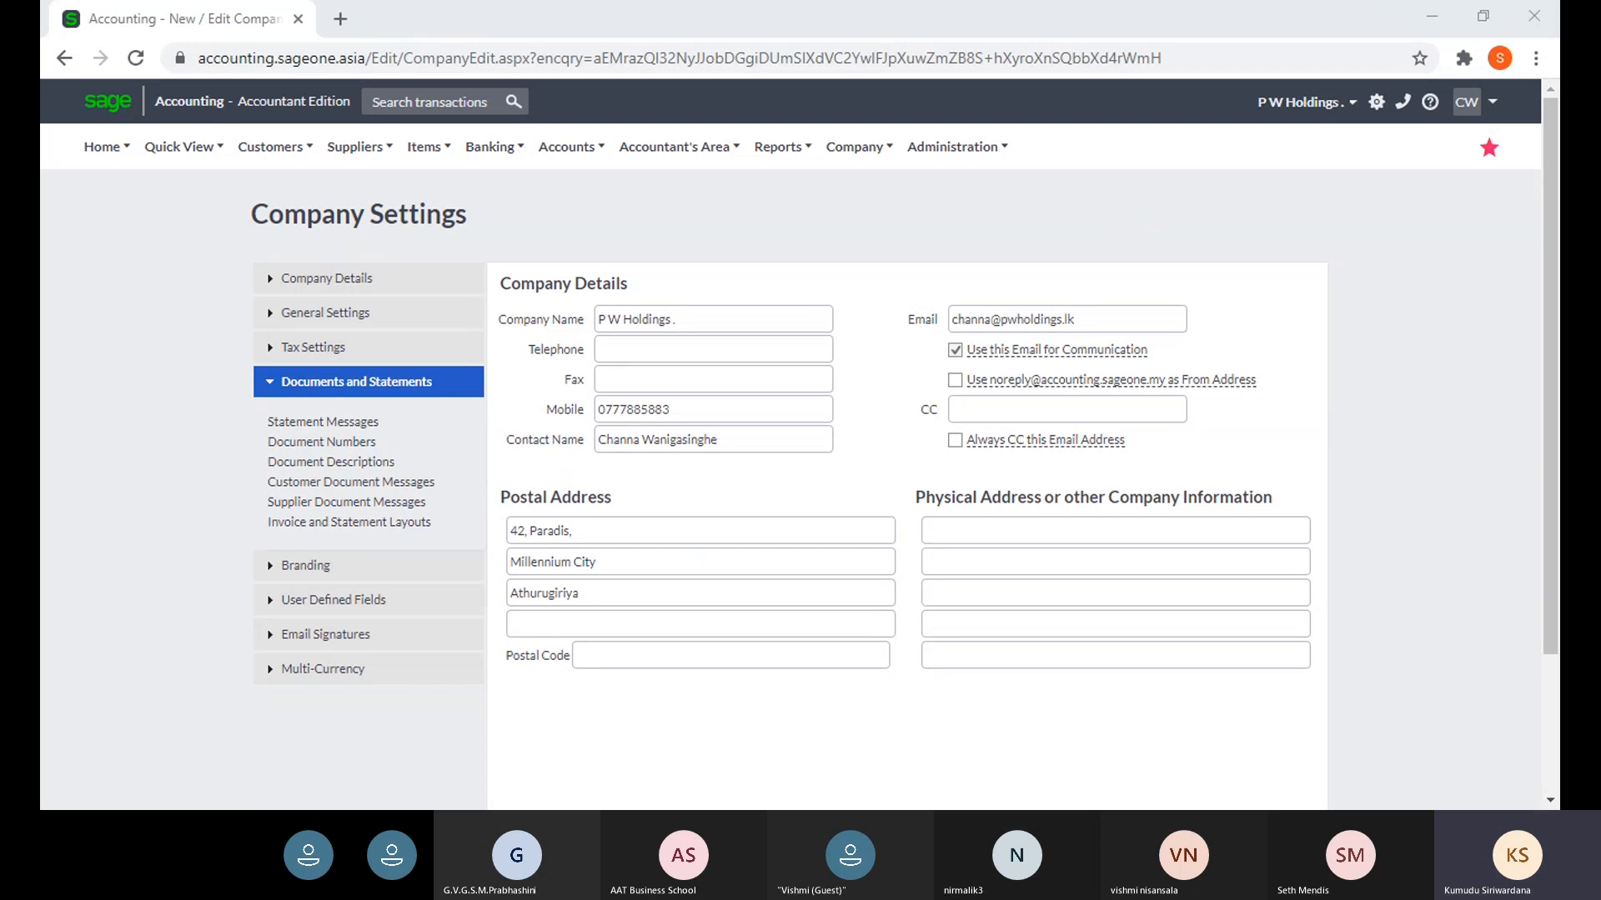
pyautogui.click(881, 806)
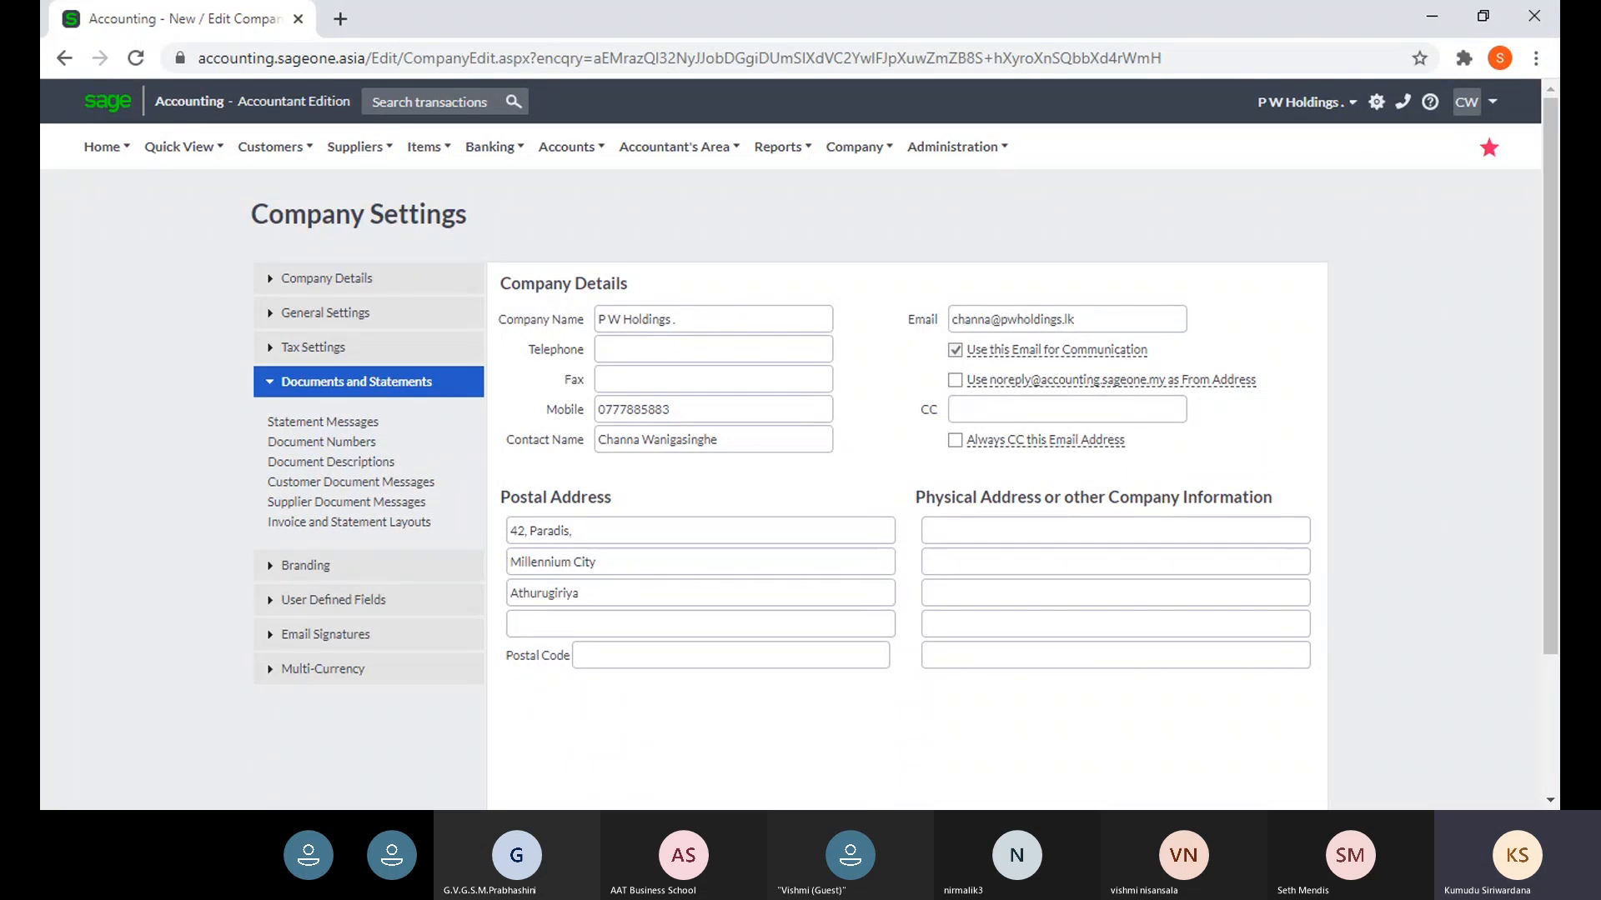
pyautogui.click(313, 427)
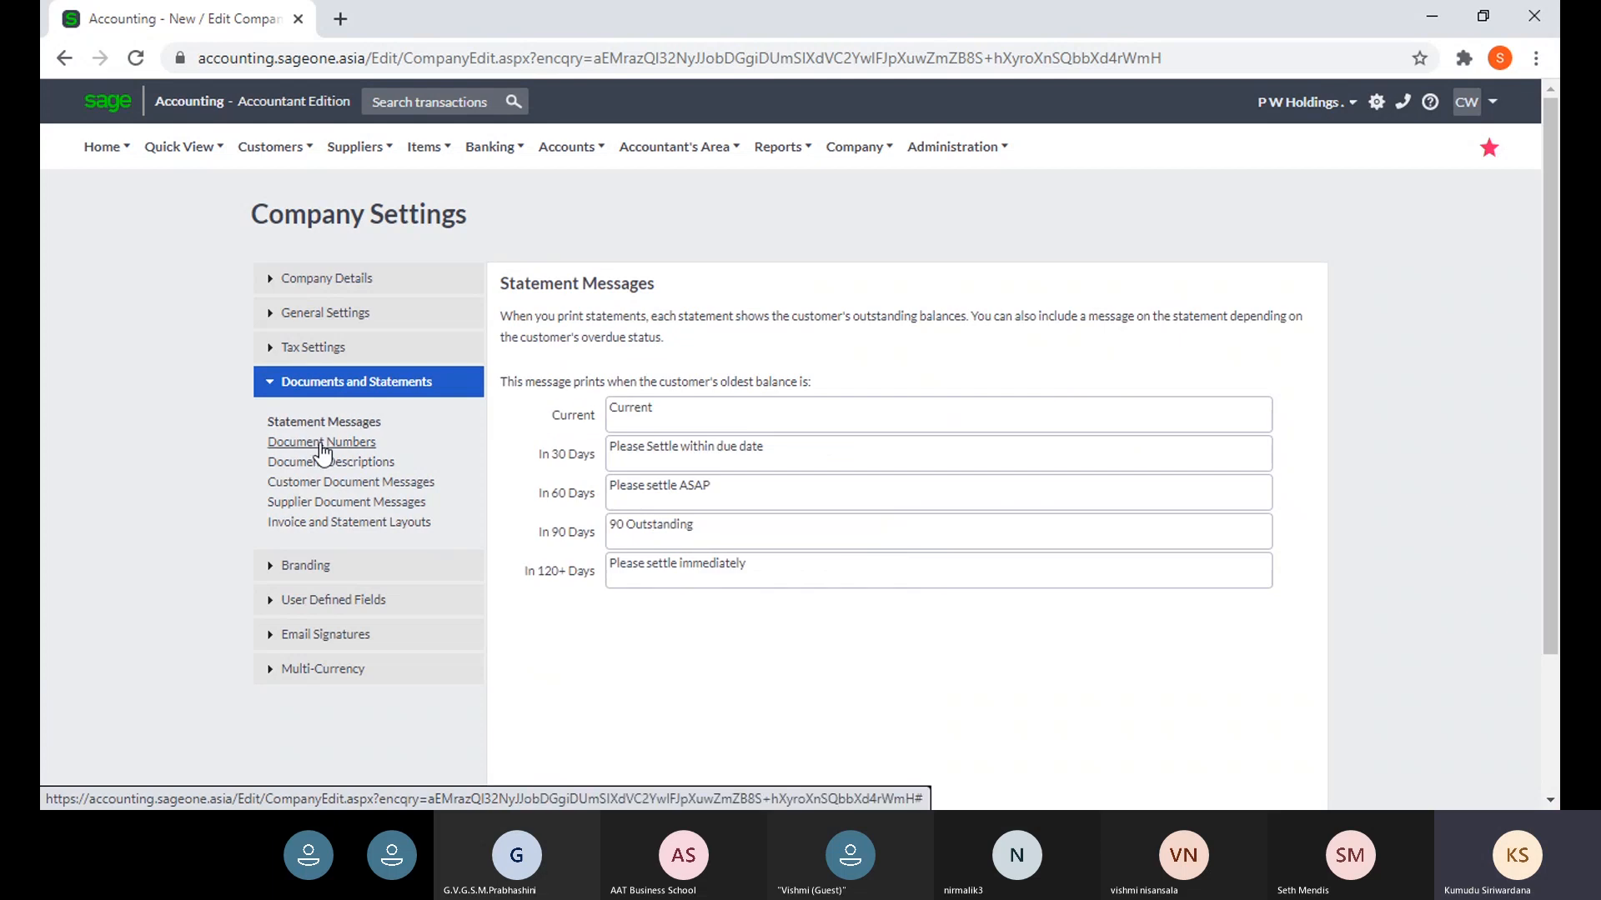
# - Show the Document Numbers table, where the Quotation's new number reads QUO0000076
pyautogui.click(323, 442)
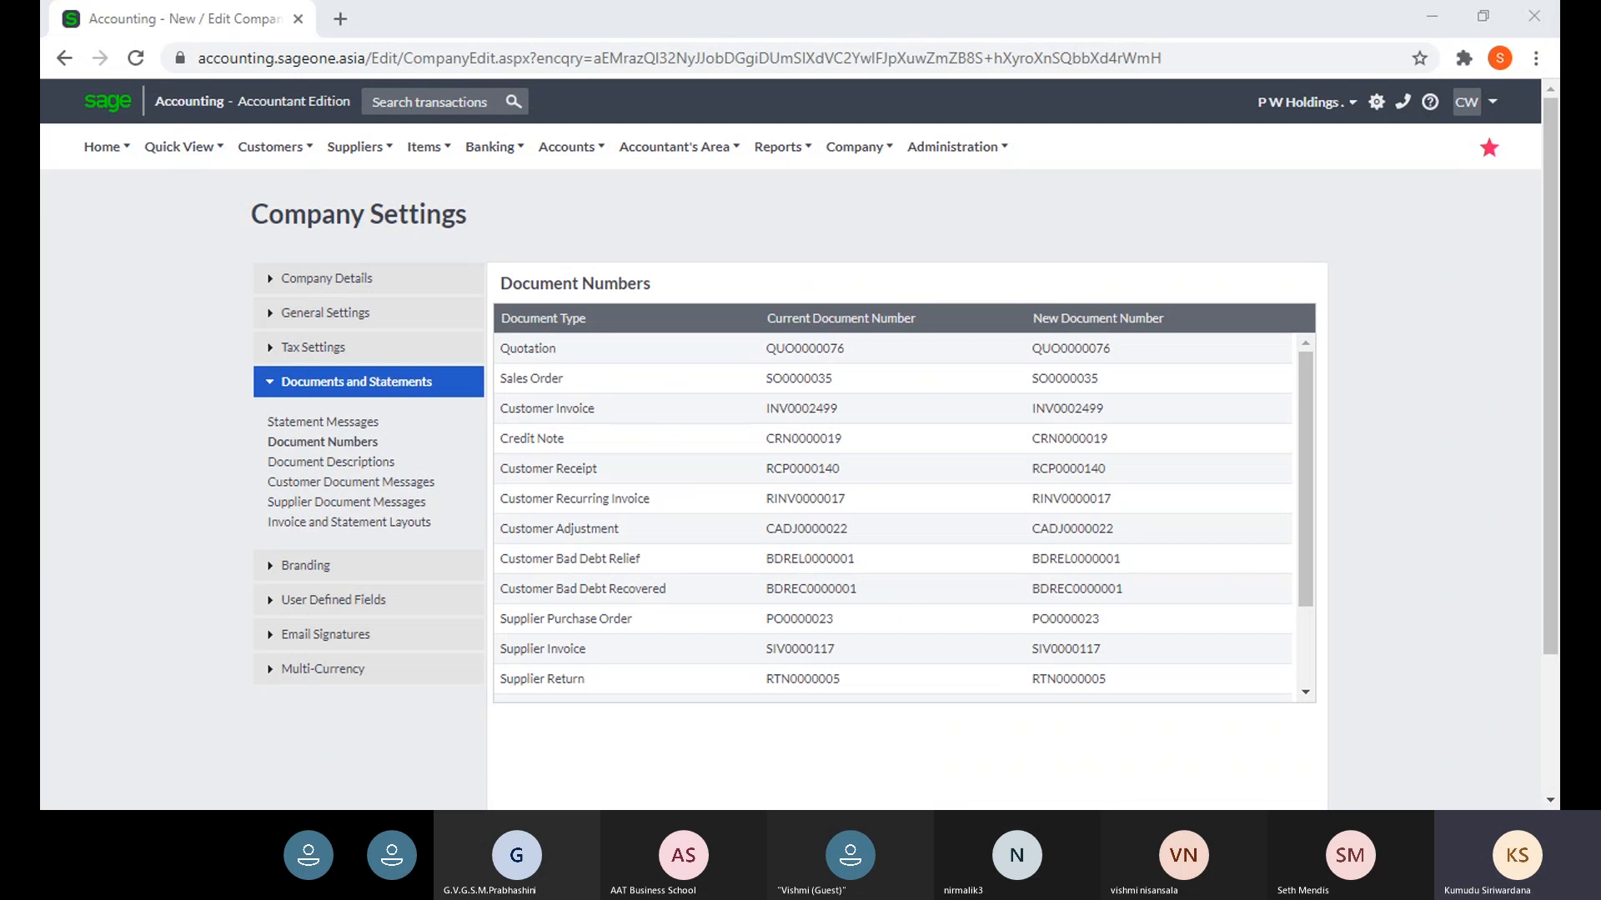
pyautogui.click(834, 718)
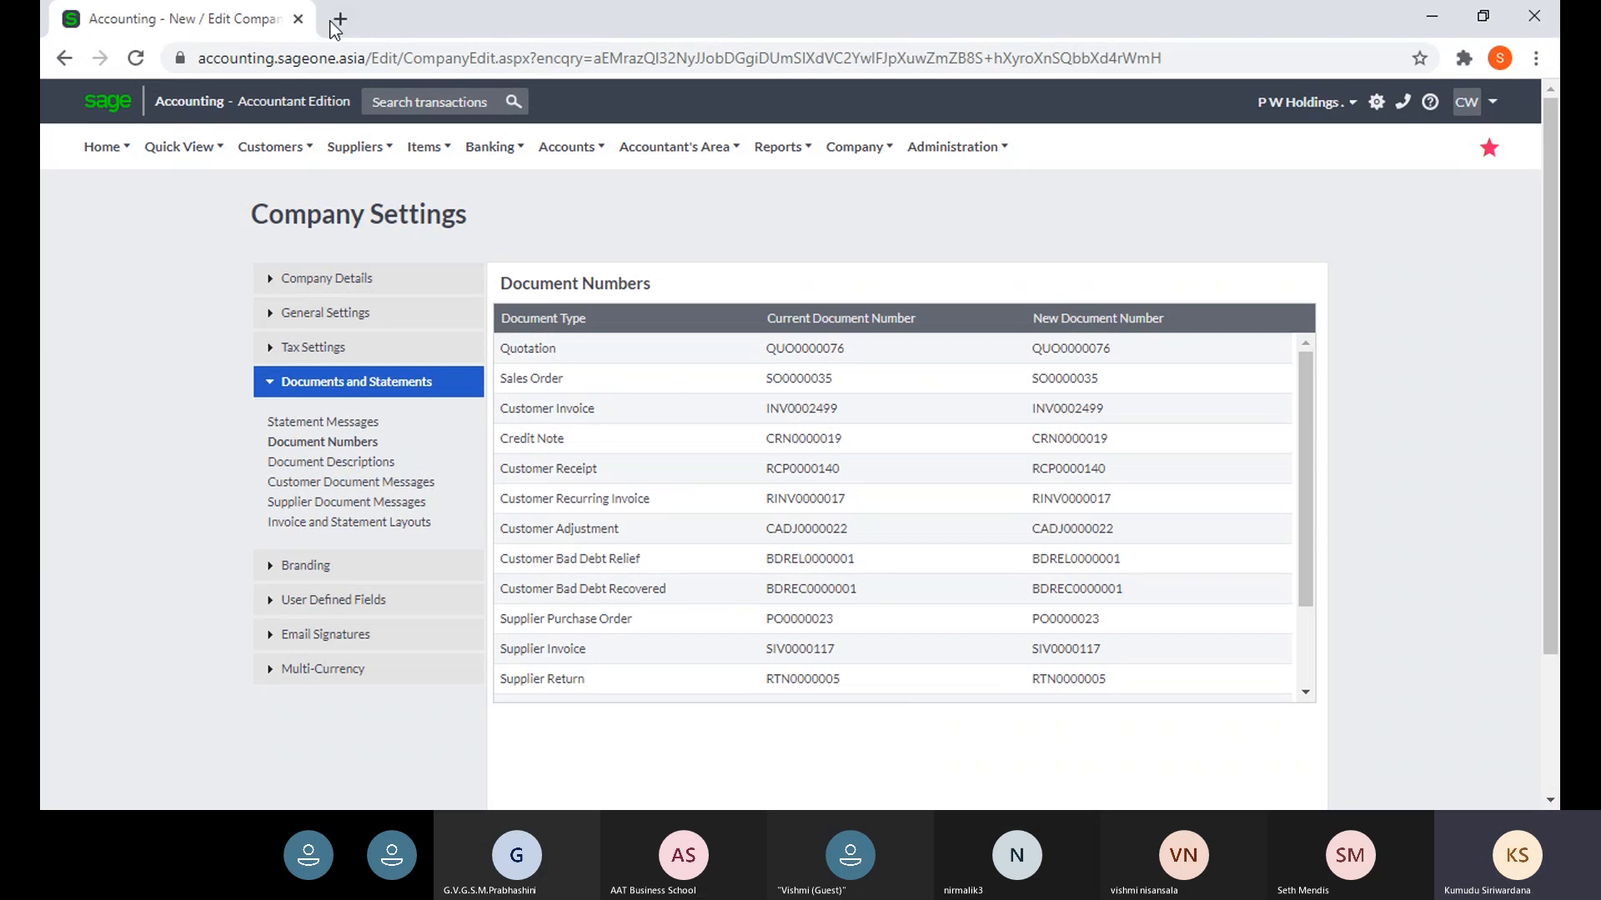
# - Duplicate the Company Settings browser tab and go back to the original tab
pyautogui.rightClick(215, 15)
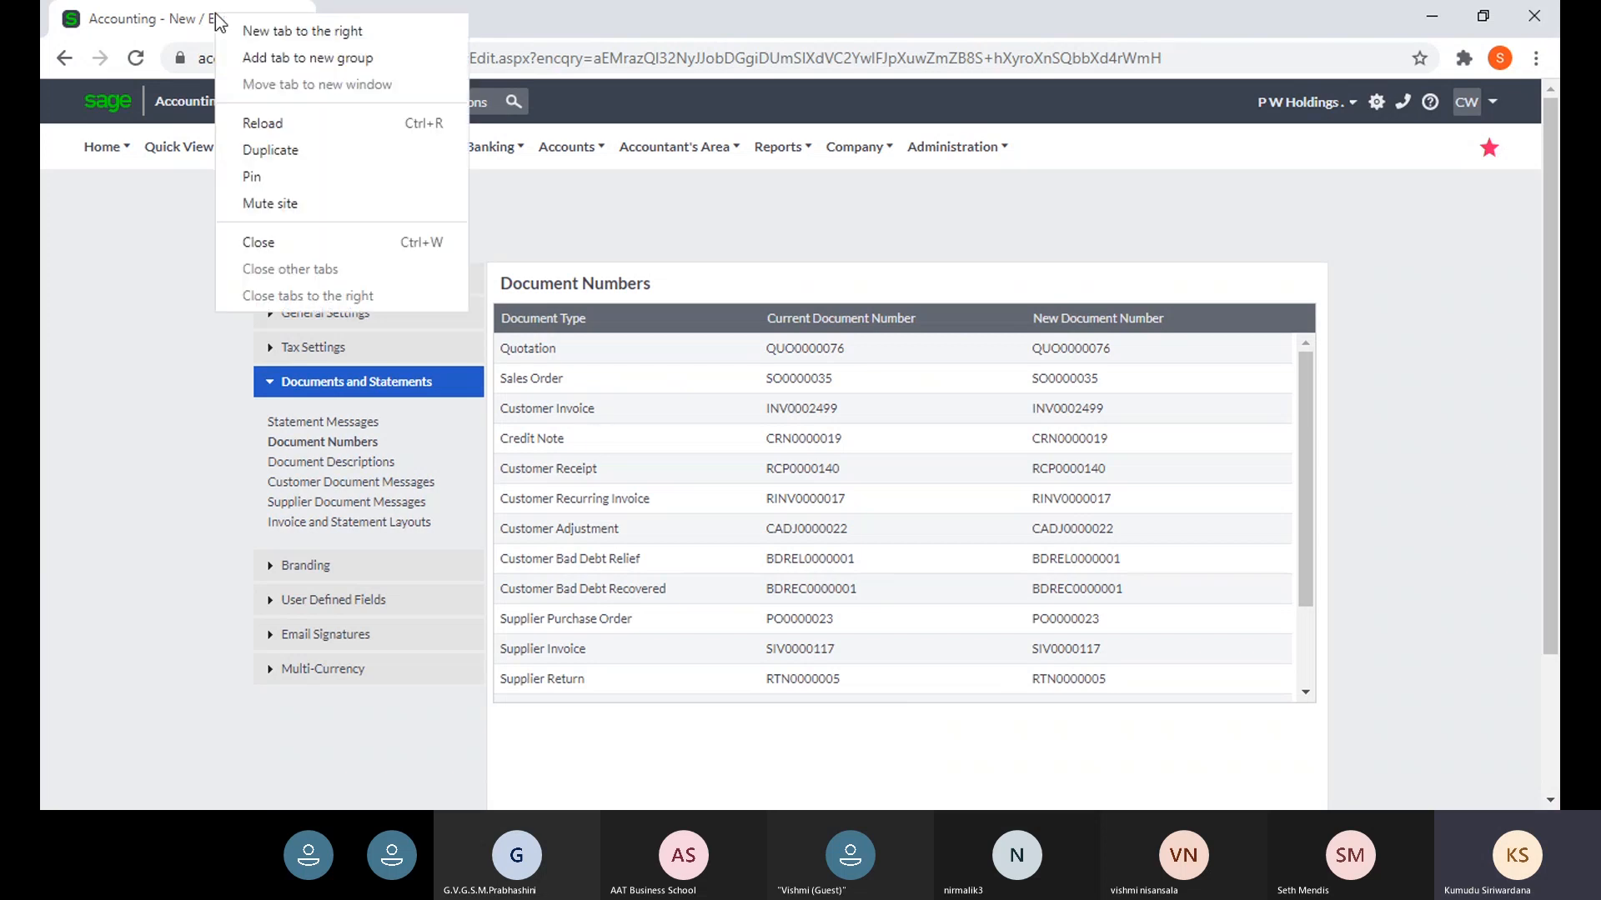
pyautogui.click(288, 151)
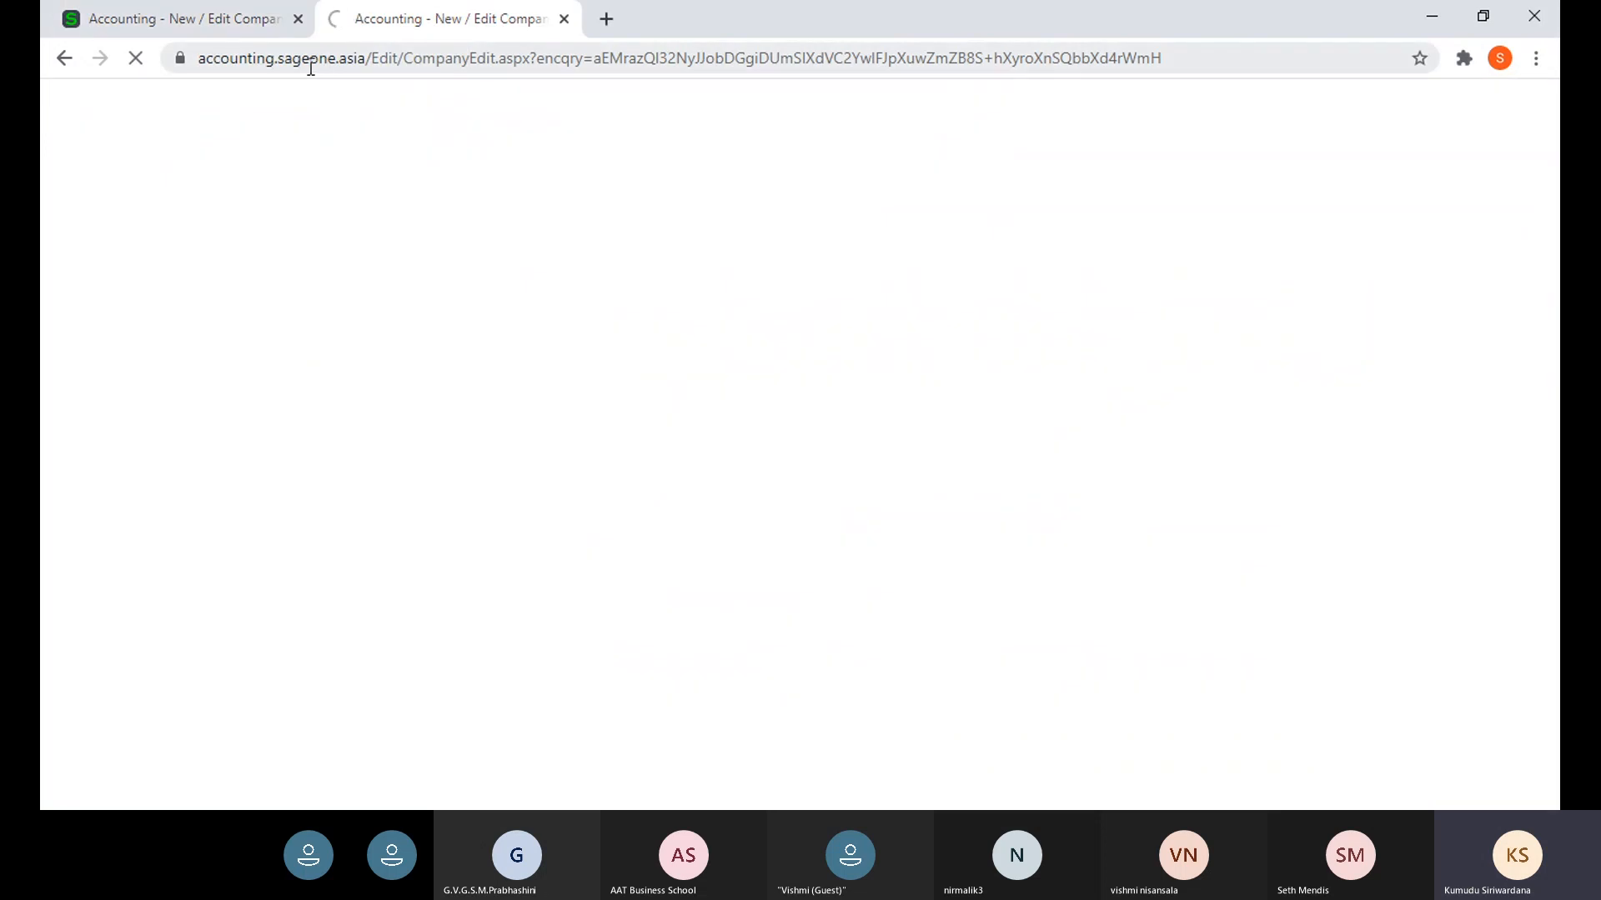
pyautogui.click(221, 23)
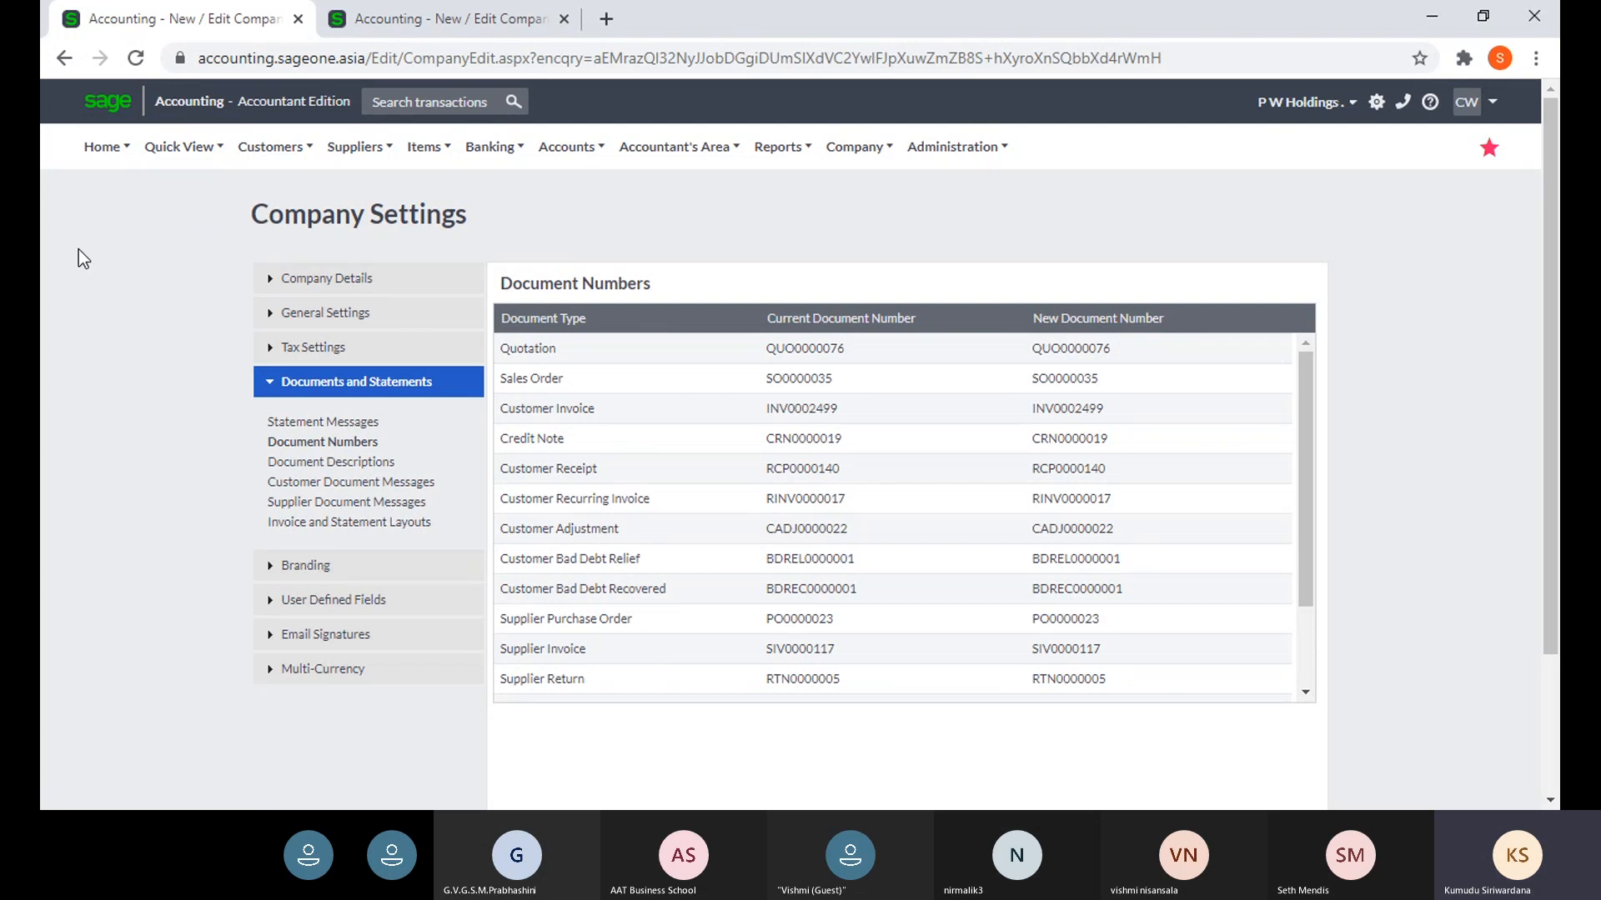
# - In the duplicate tab, open the latest pending quote from Customer Quotes, then return to the first tab
pyautogui.click(421, 29)
pyautogui.moveTo(269, 148)
pyautogui.moveTo(317, 252)
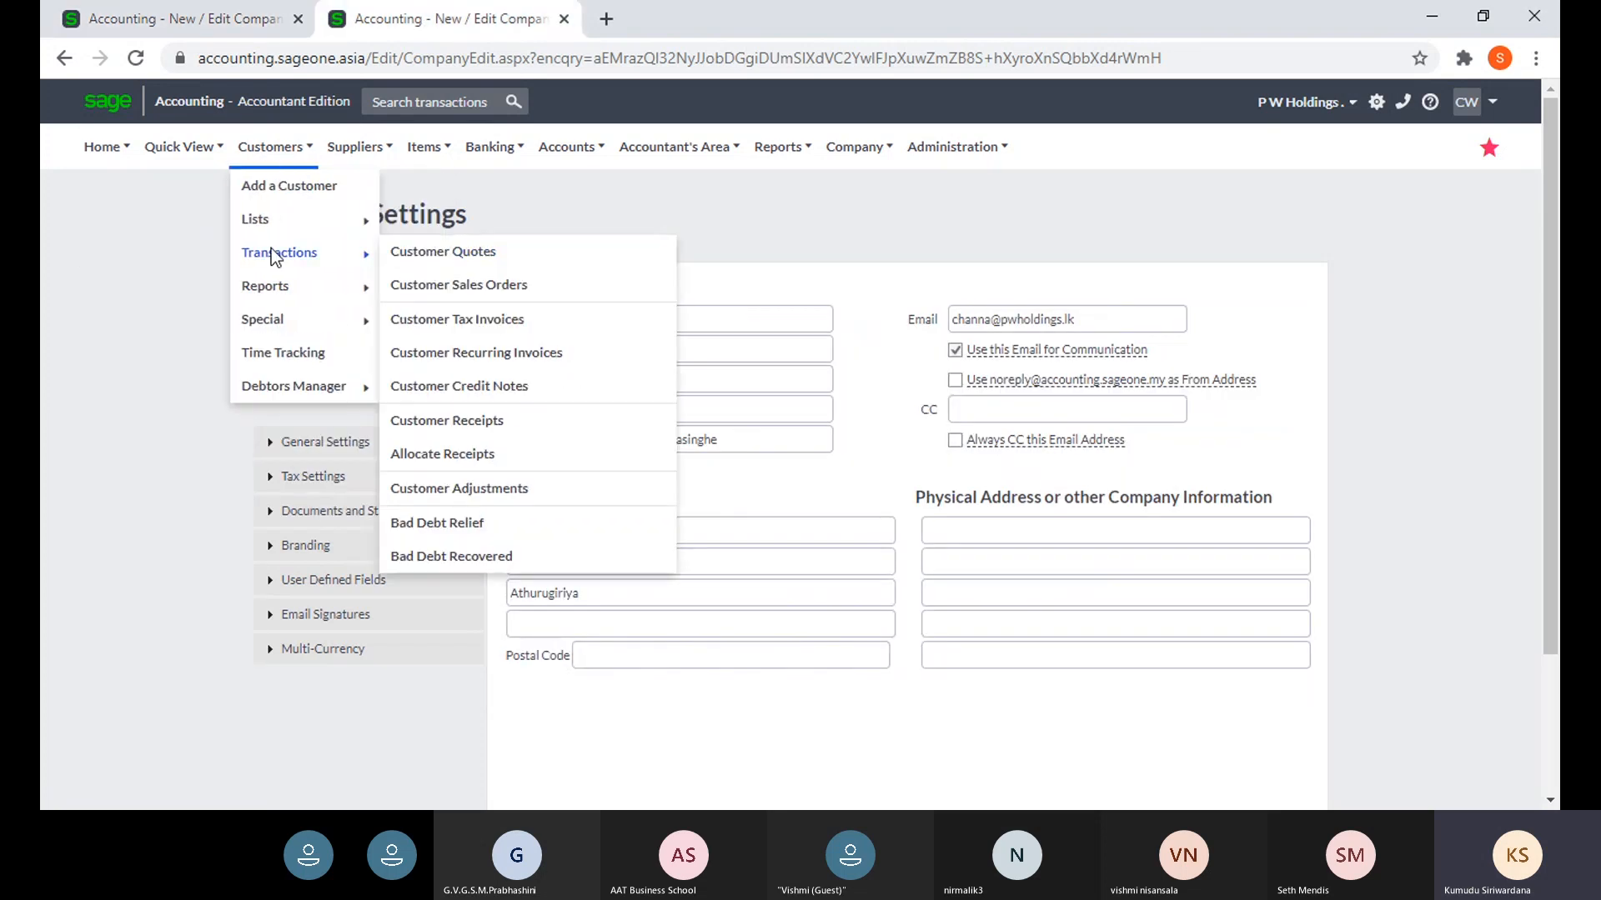
pyautogui.click(406, 255)
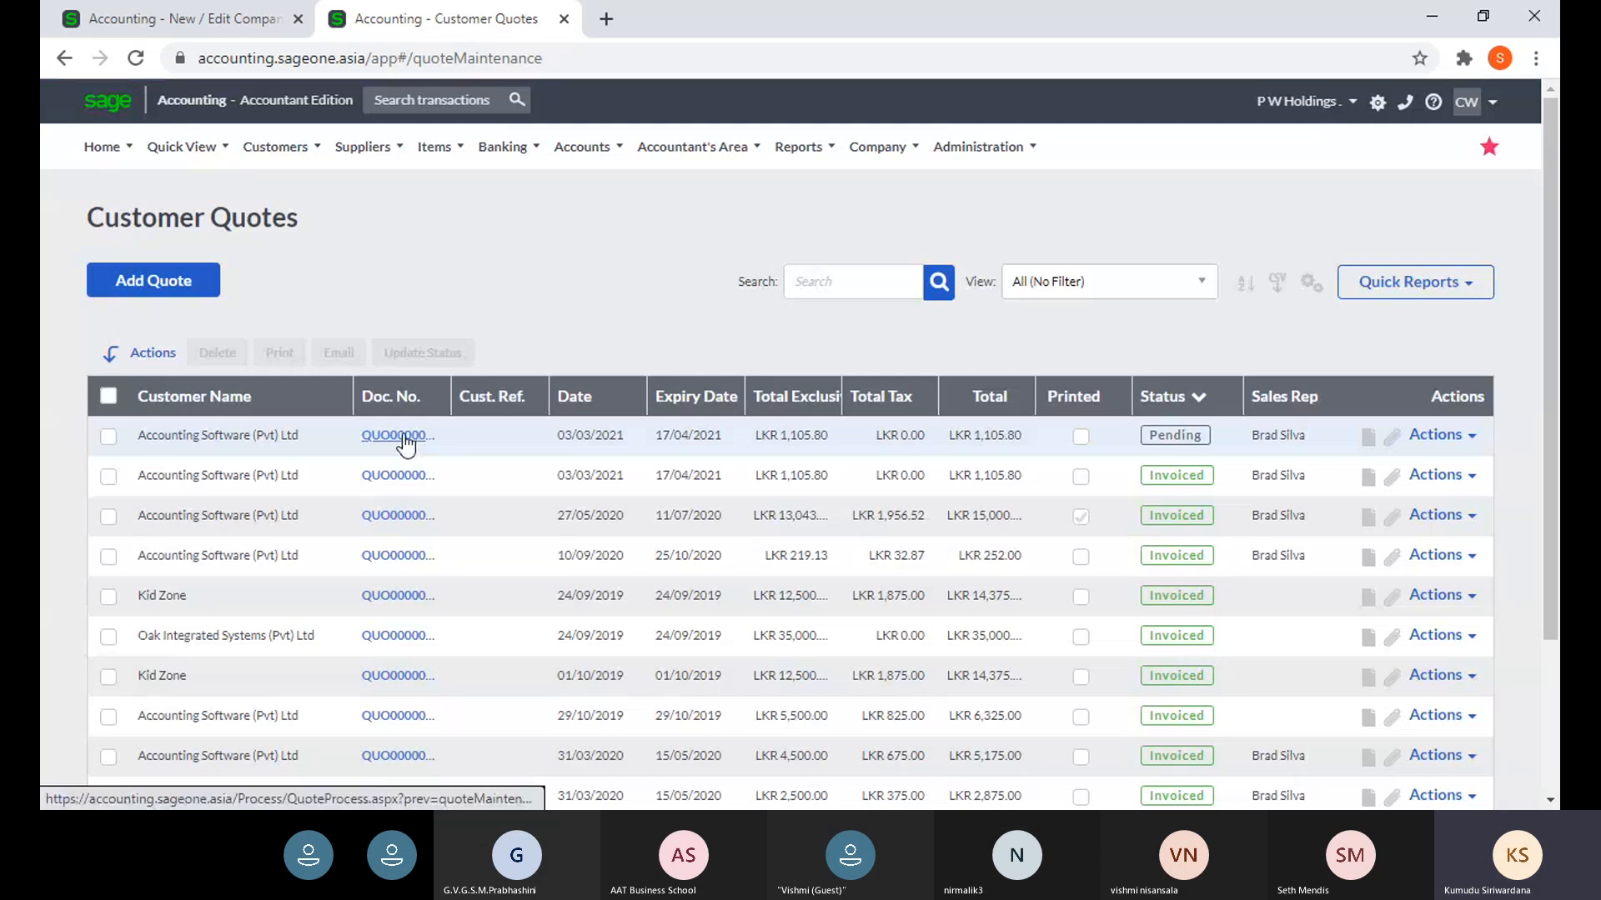
pyautogui.click(399, 435)
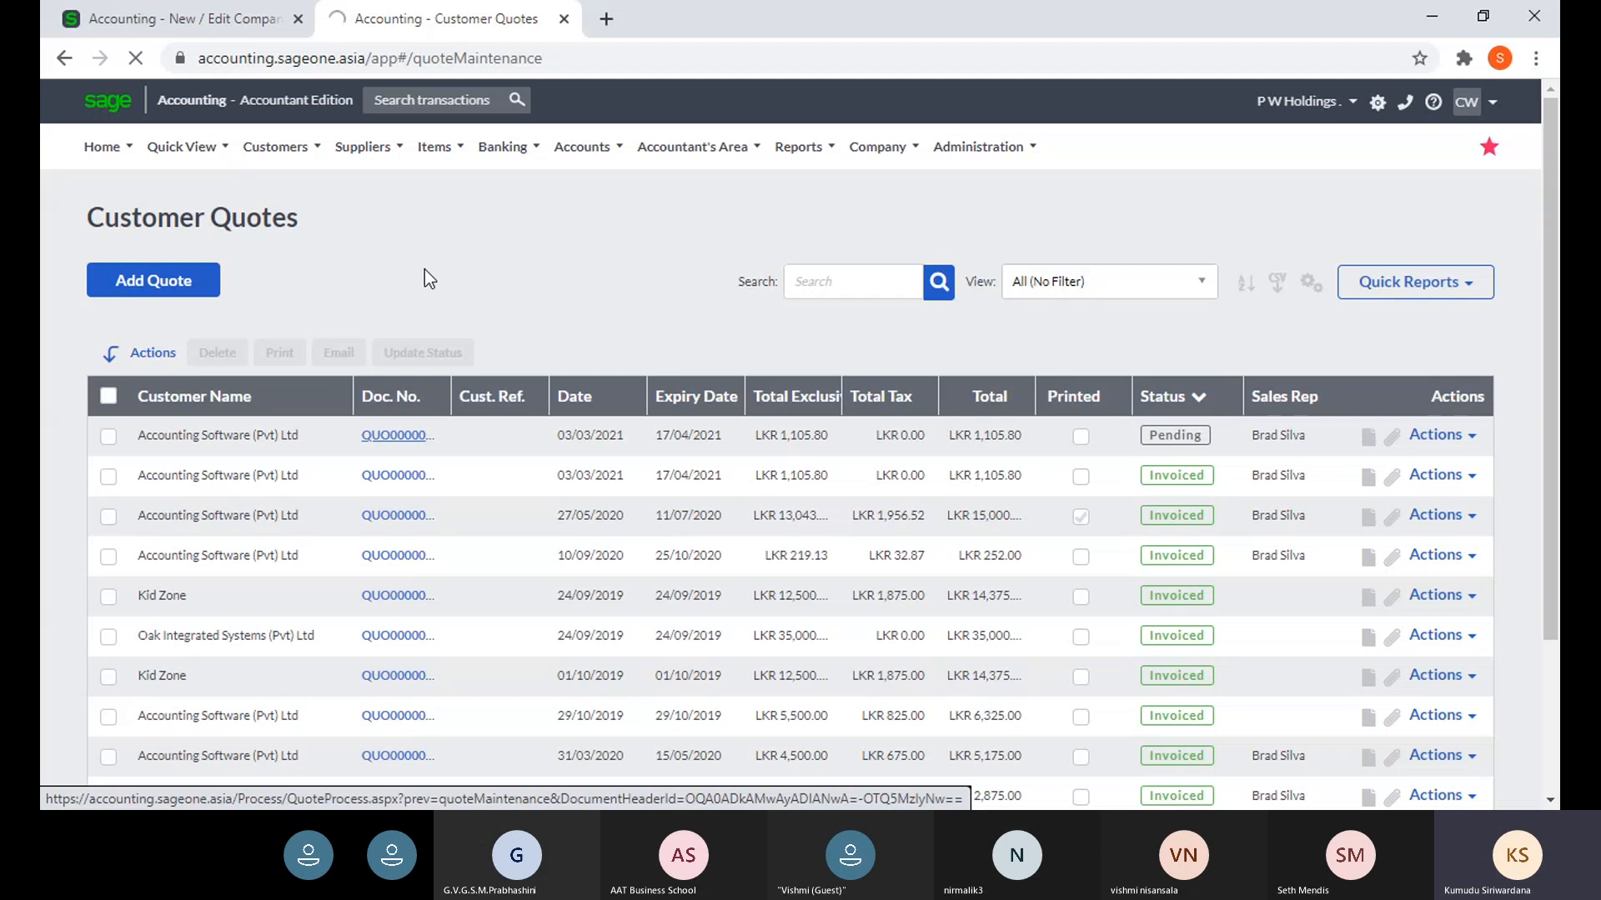
pyautogui.click(222, 32)
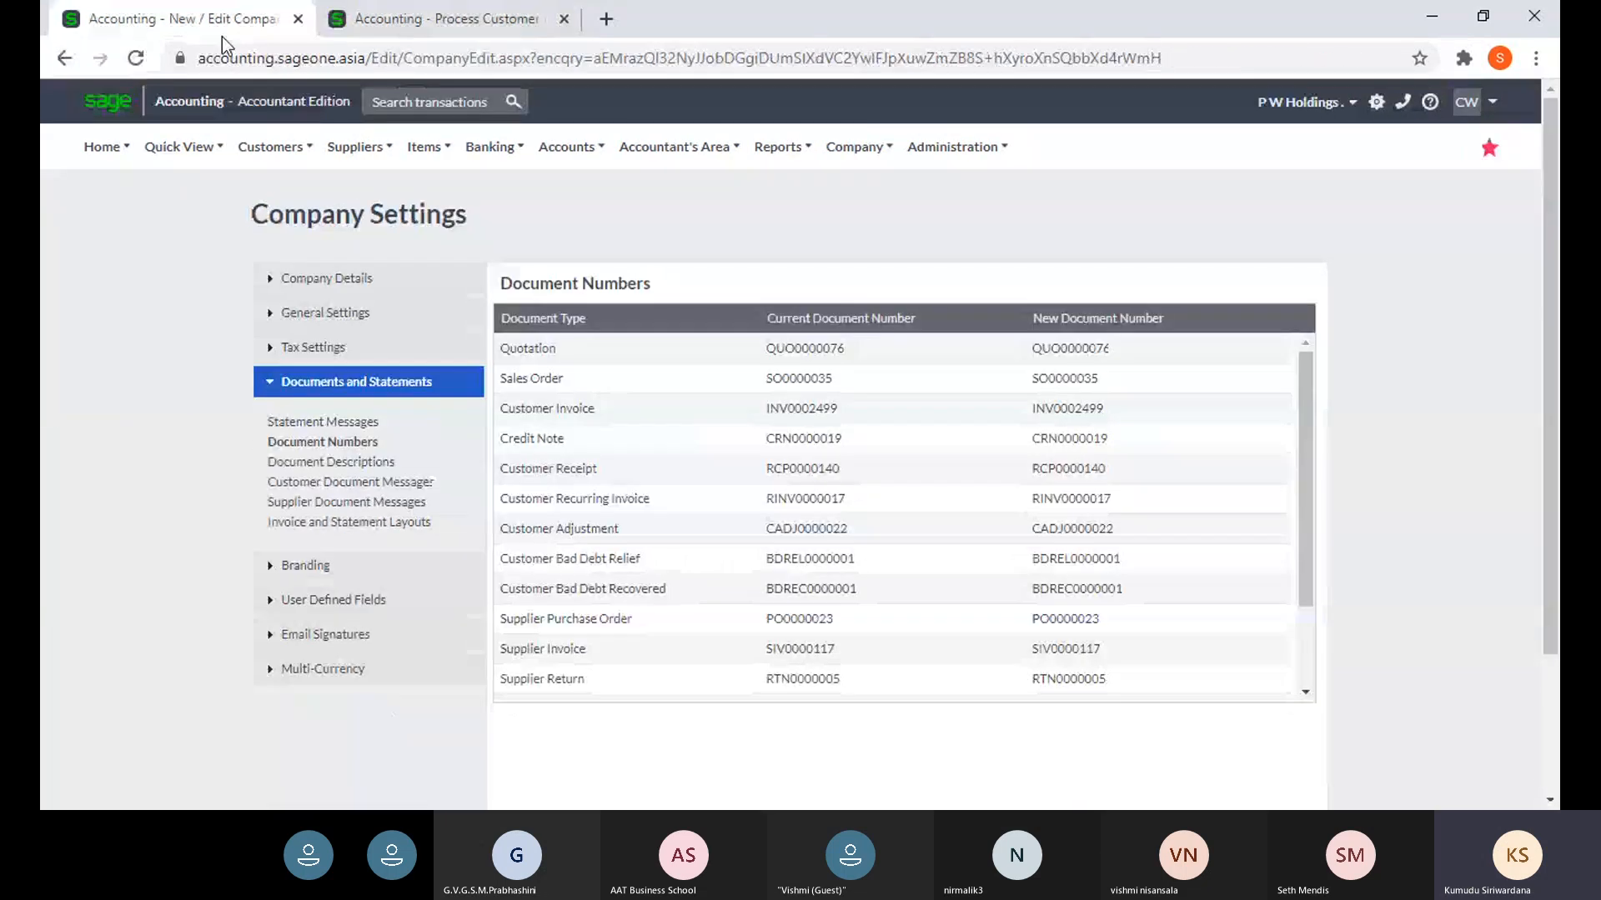
# - Show the print preview of quotation QUO0000074 in the second tab, then return to Company Settings
pyautogui.click(362, 28)
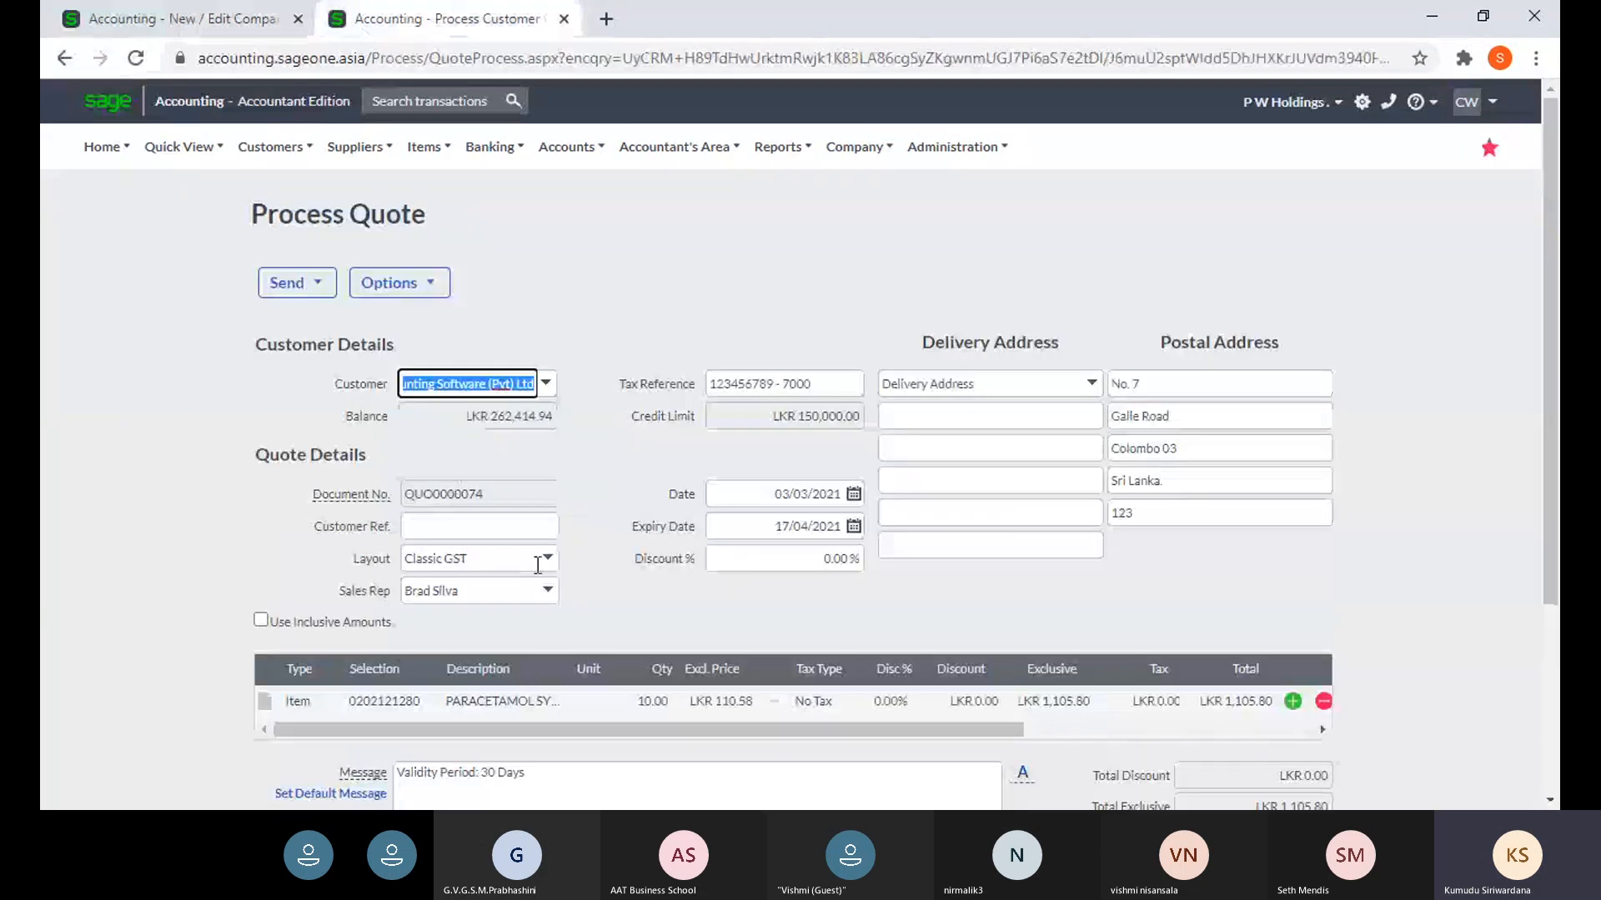
pyautogui.scroll(-3, 512, 558)
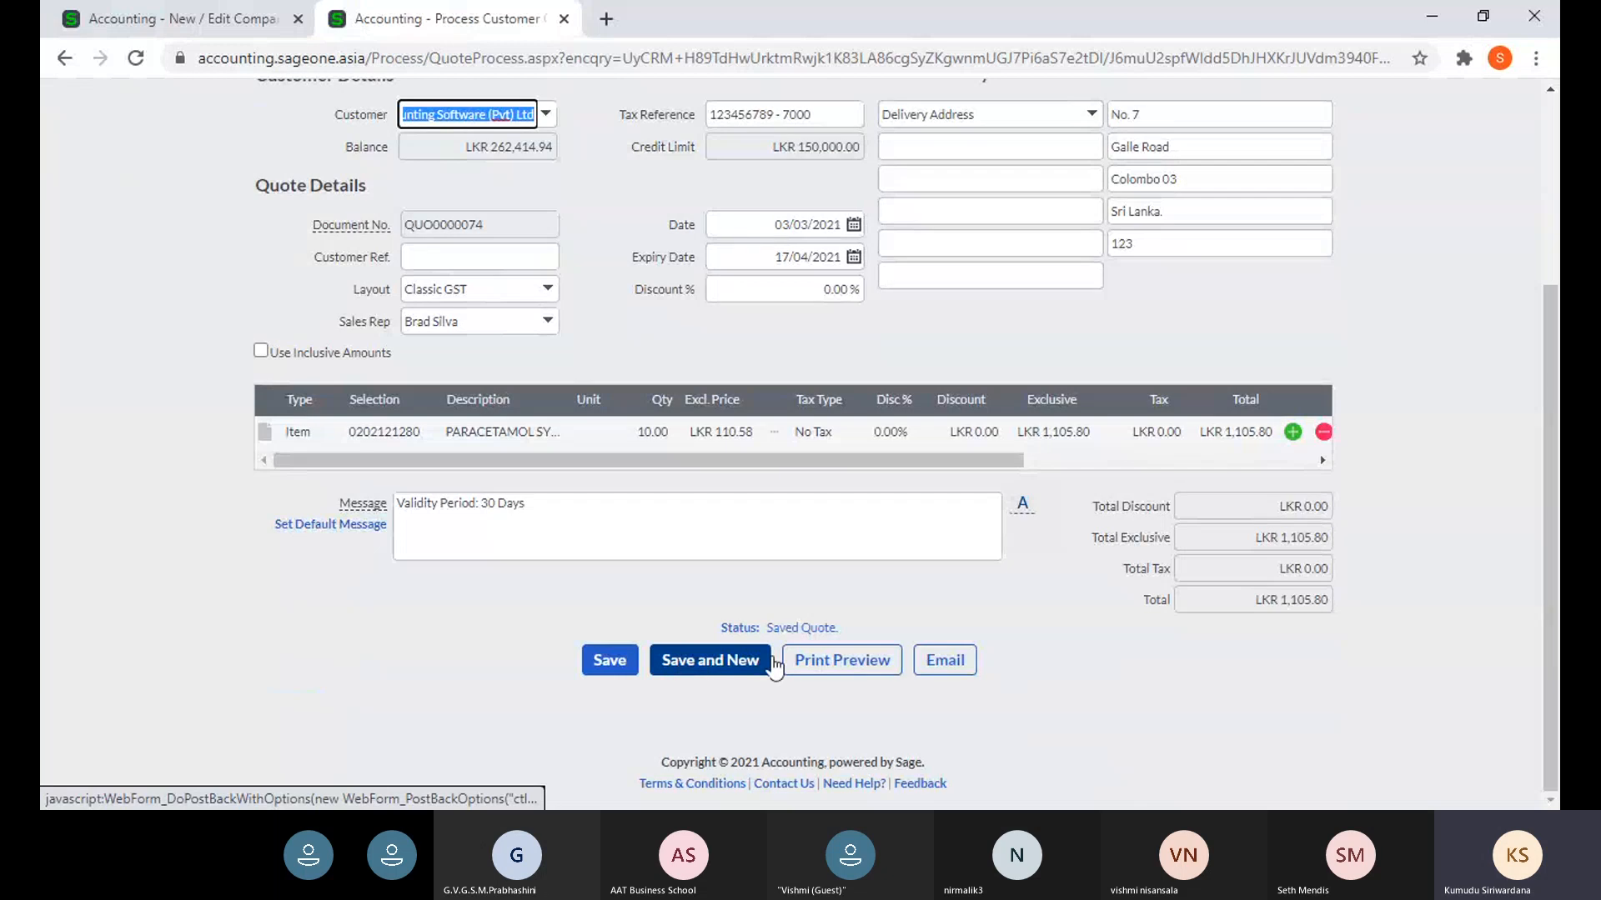
pyautogui.click(806, 665)
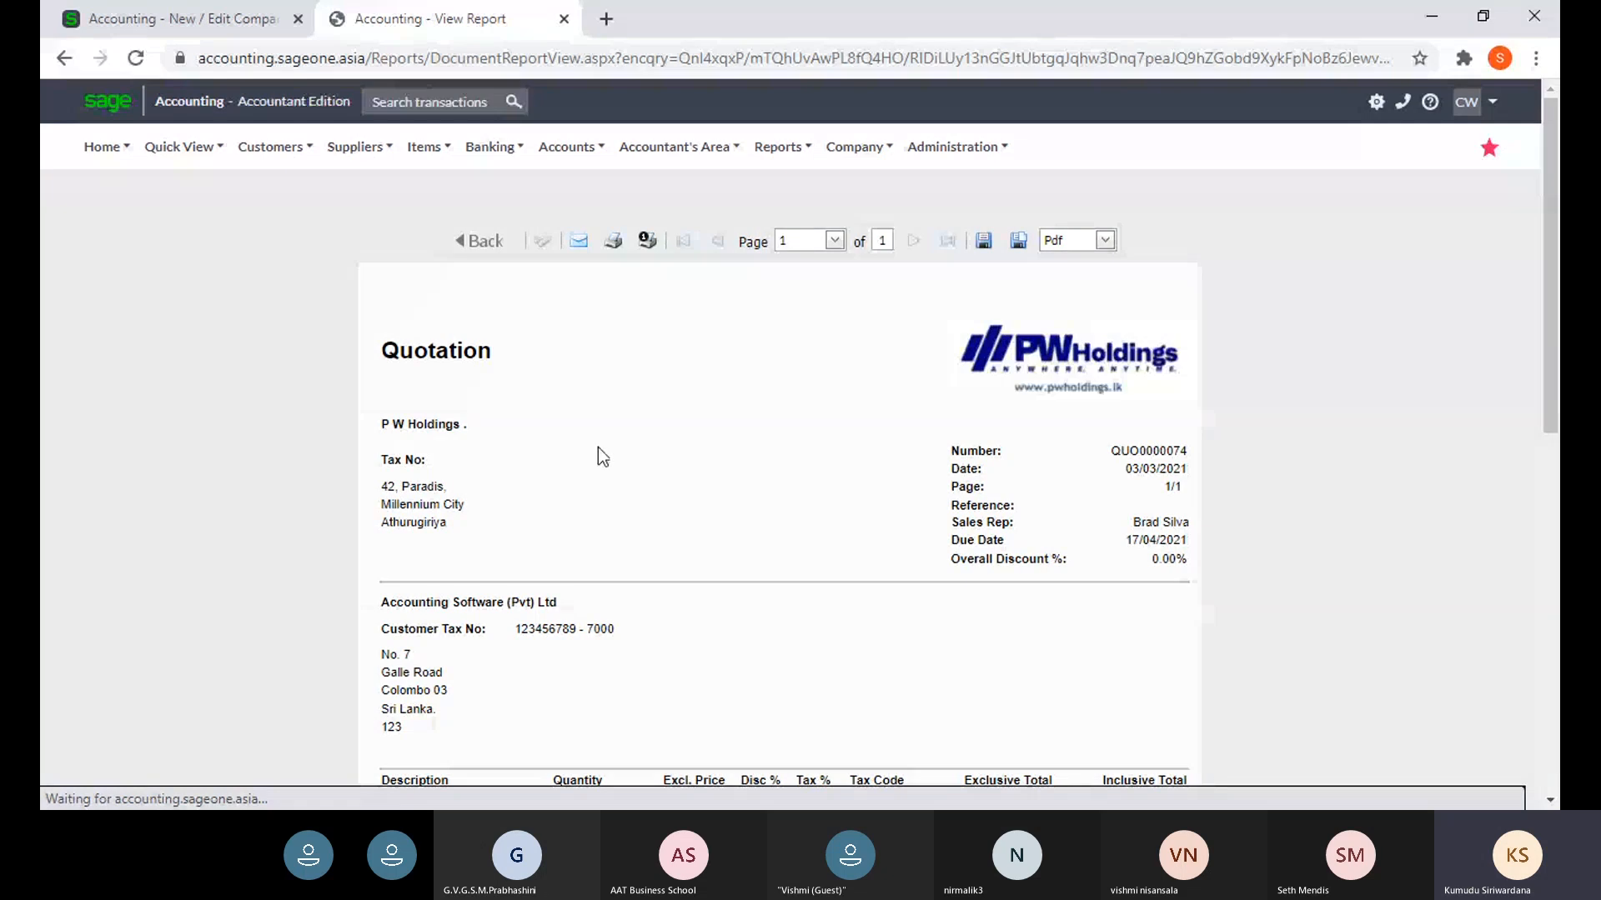
pyautogui.click(125, 13)
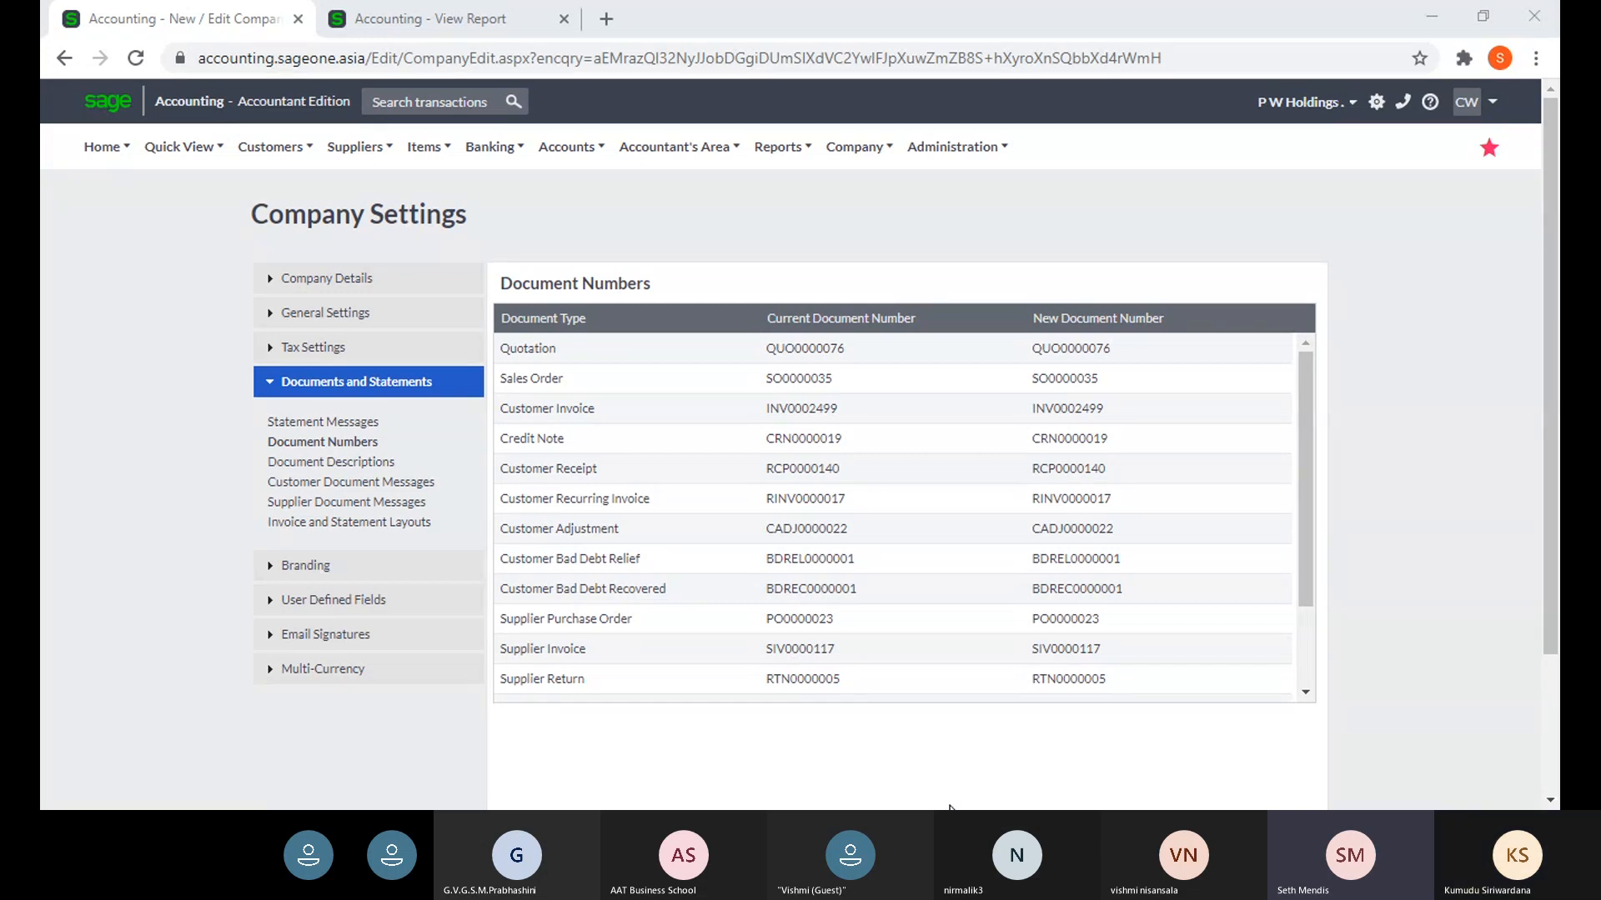
# - Show Statement Messages, listing overdue messages from 'Current' to 'Please settle immediately' at 120+ days
pyautogui.click(336, 434)
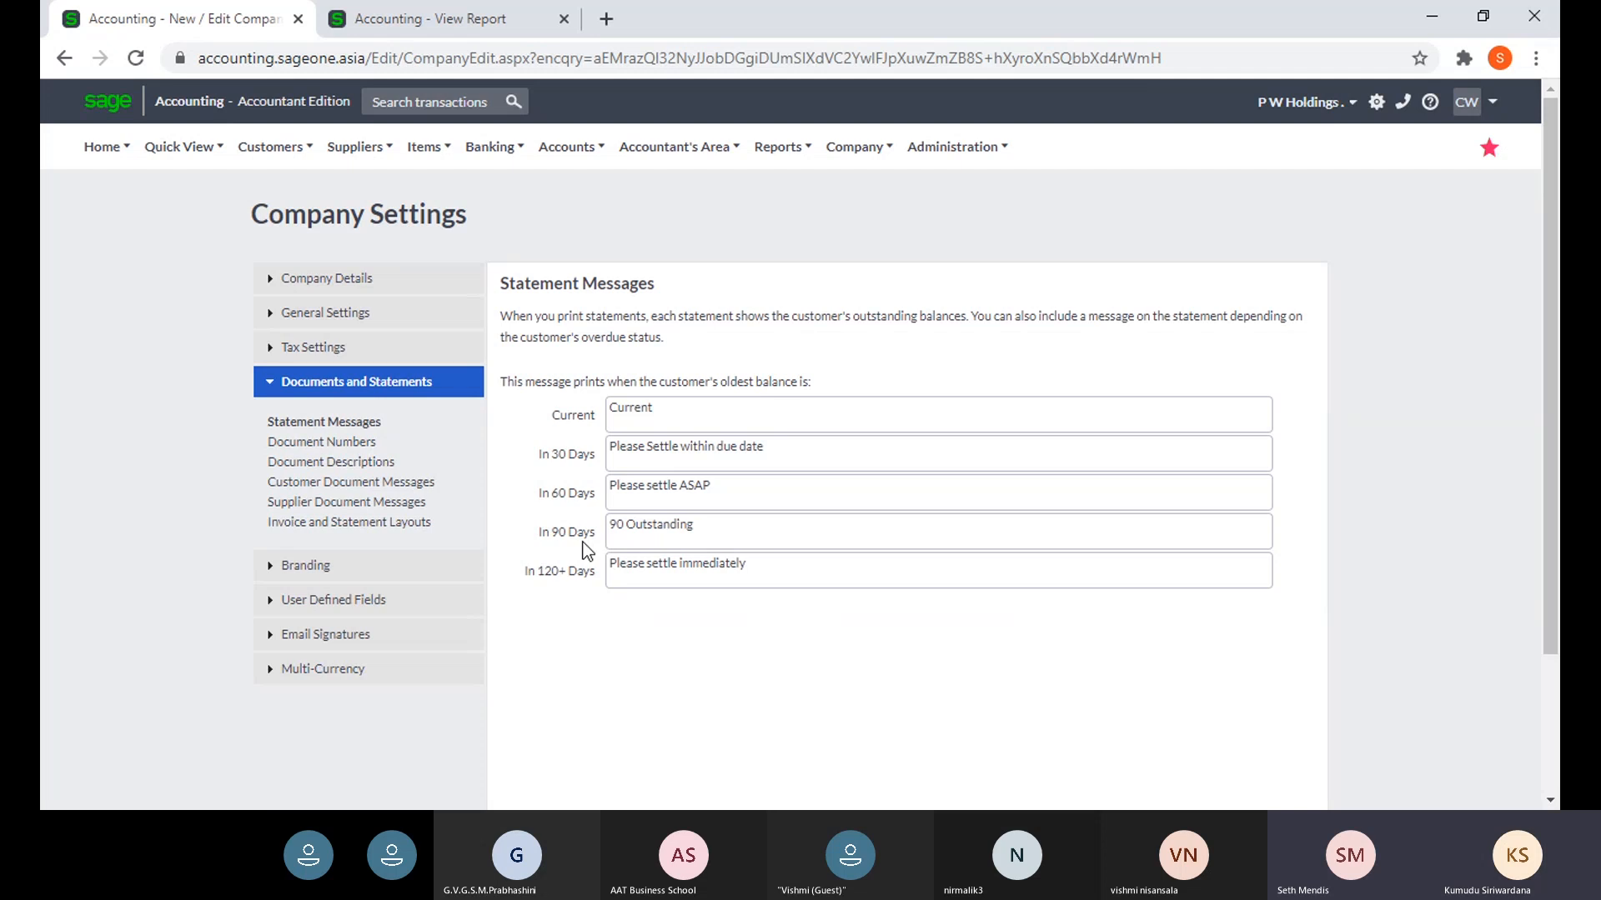
pyautogui.moveTo(425, 155)
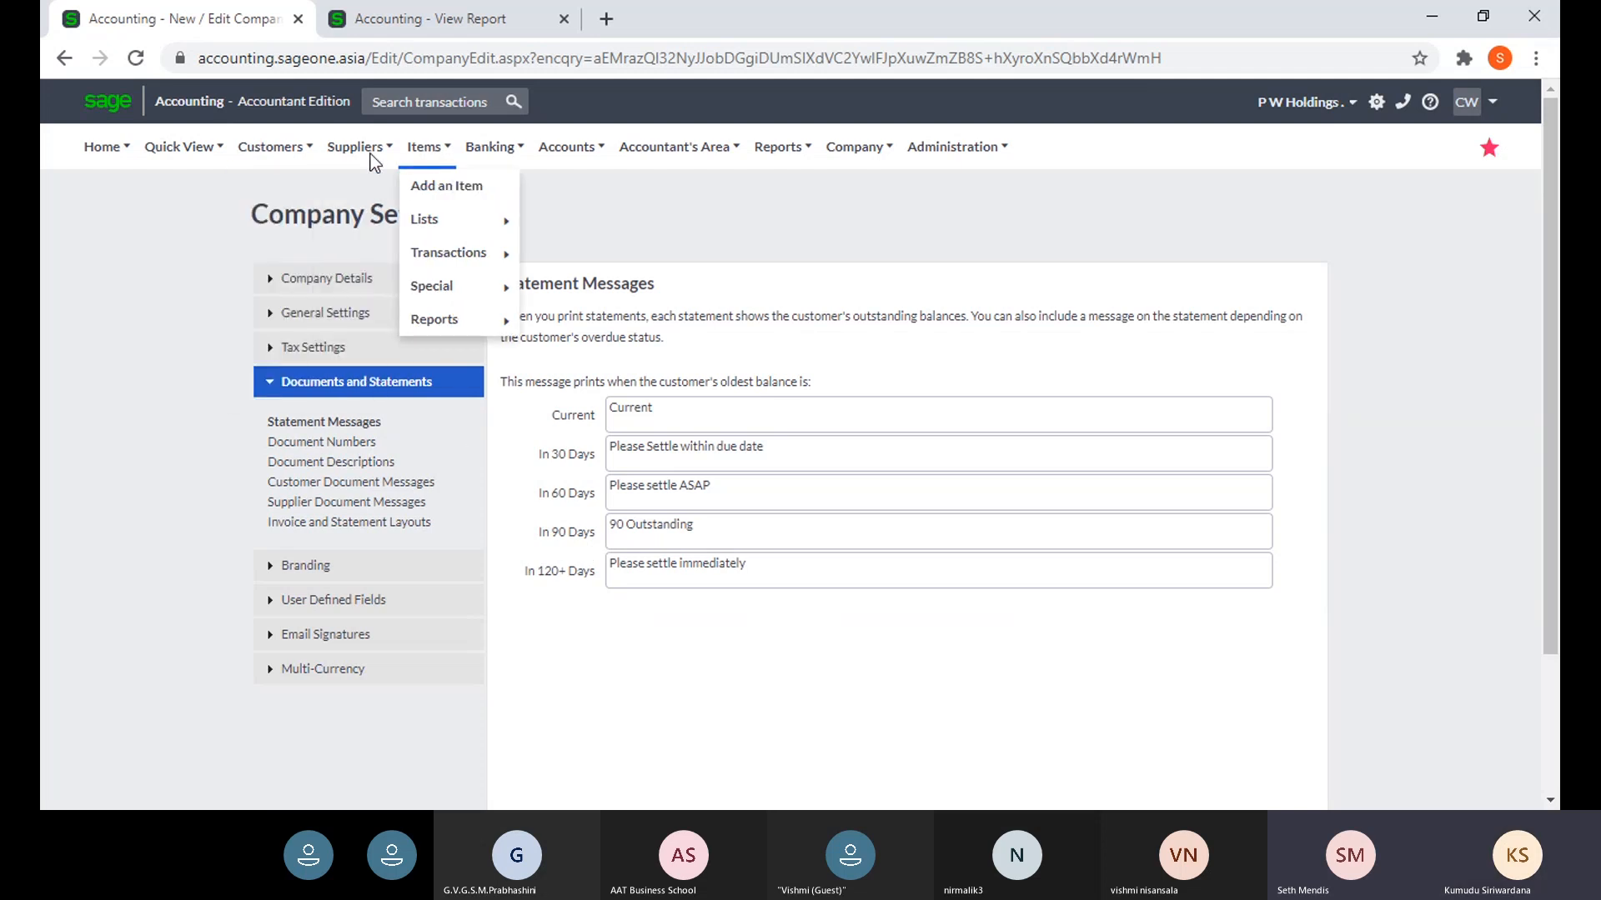
pyautogui.moveTo(284, 155)
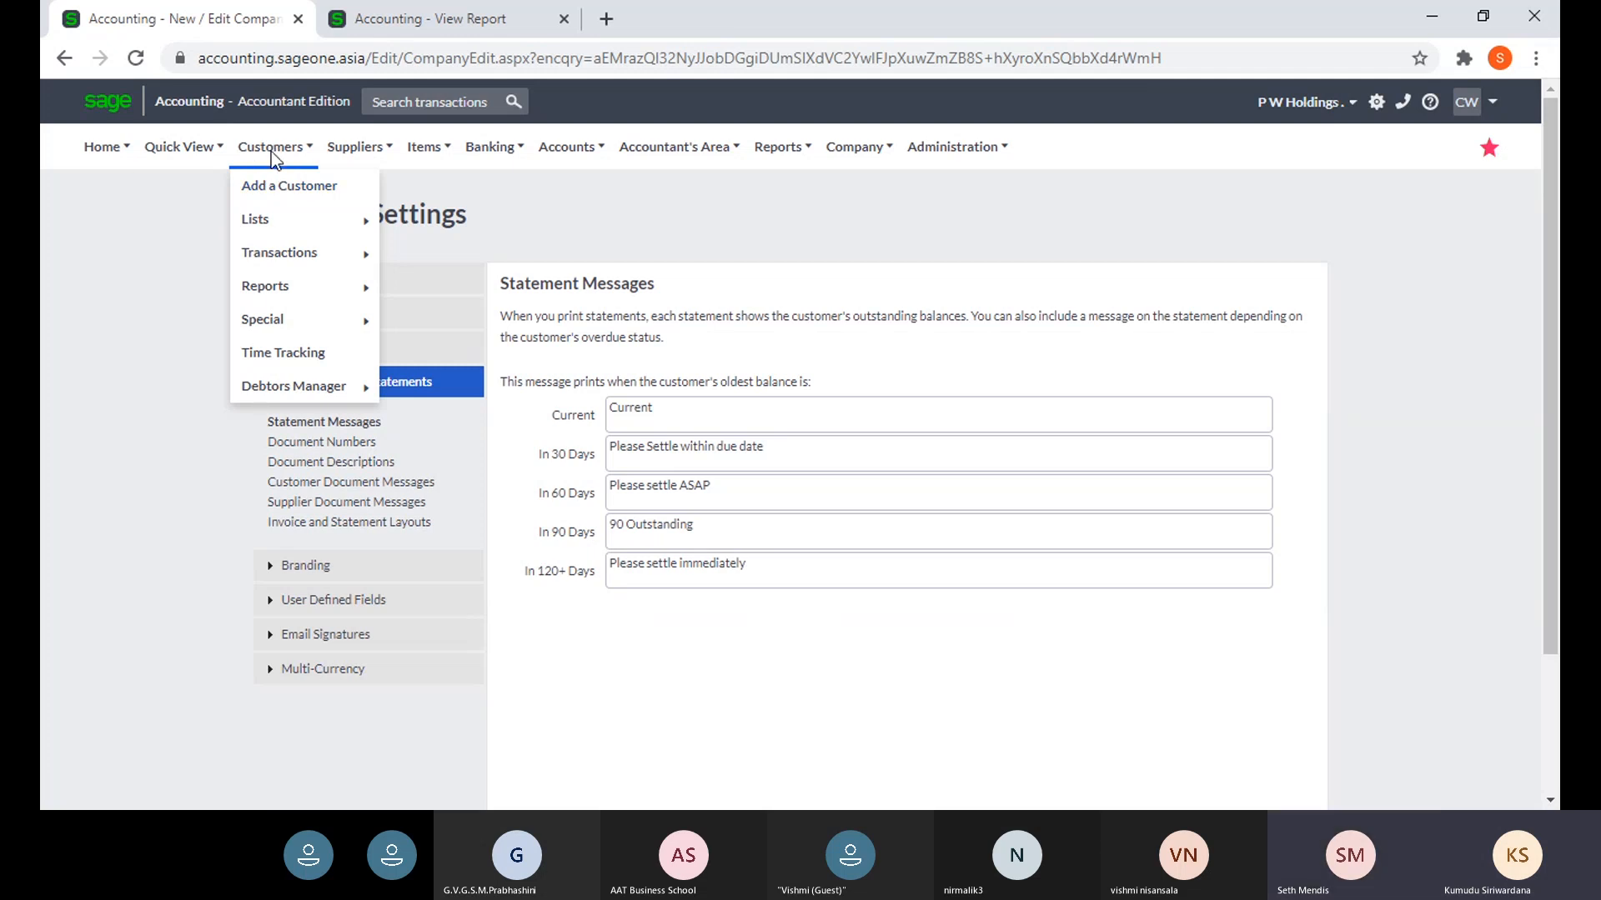
pyautogui.click(291, 200)
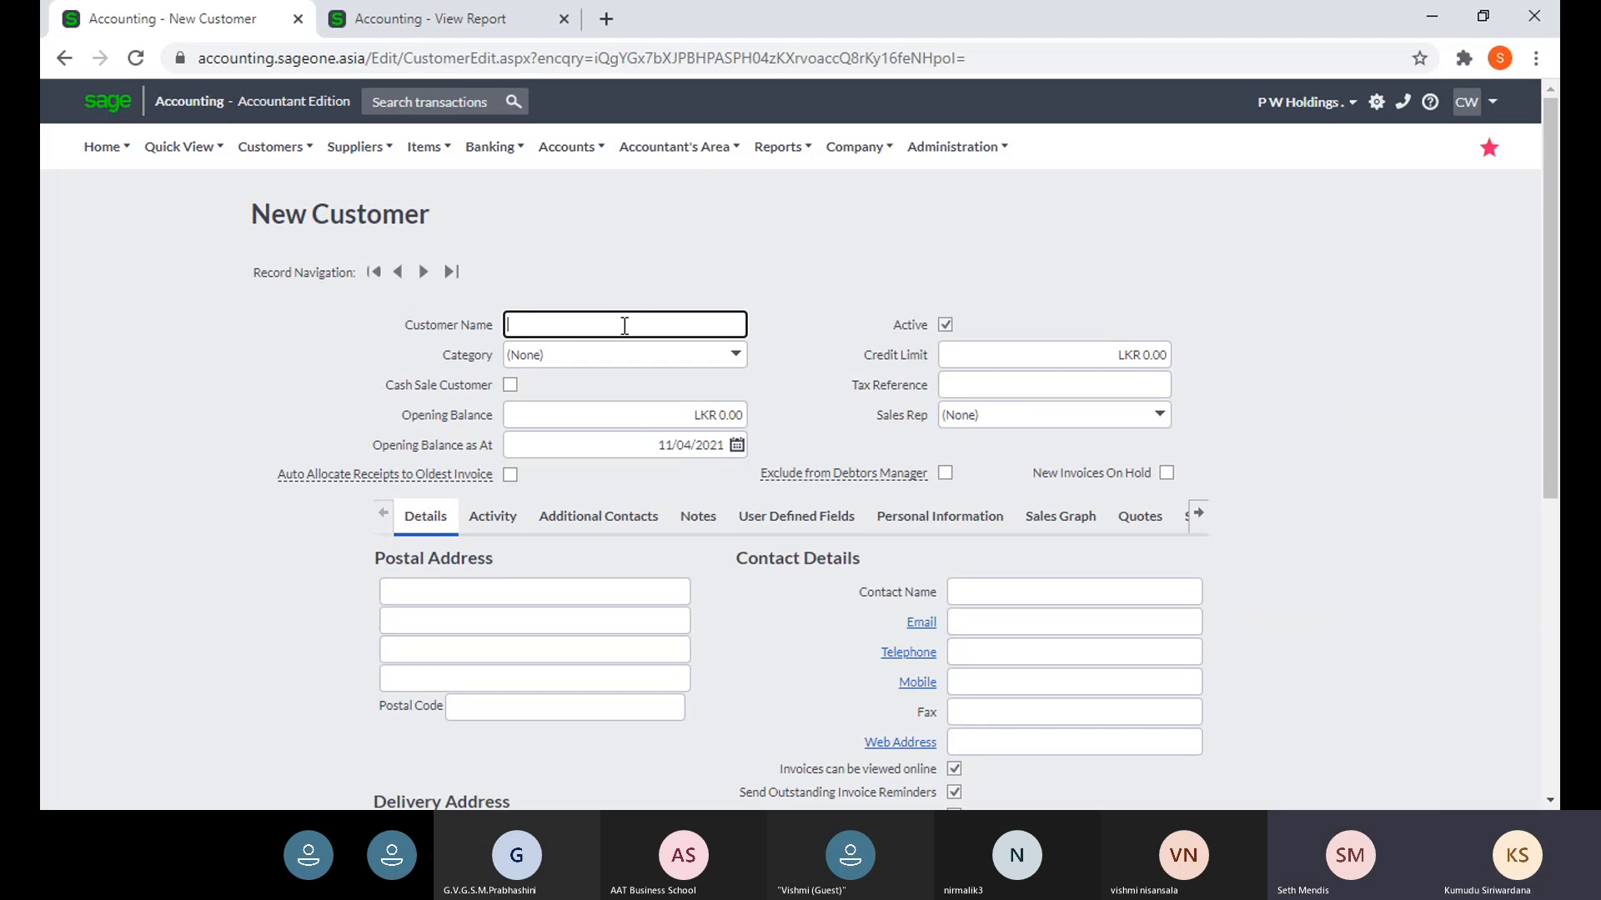
pyautogui.scroll(-1, 624, 325)
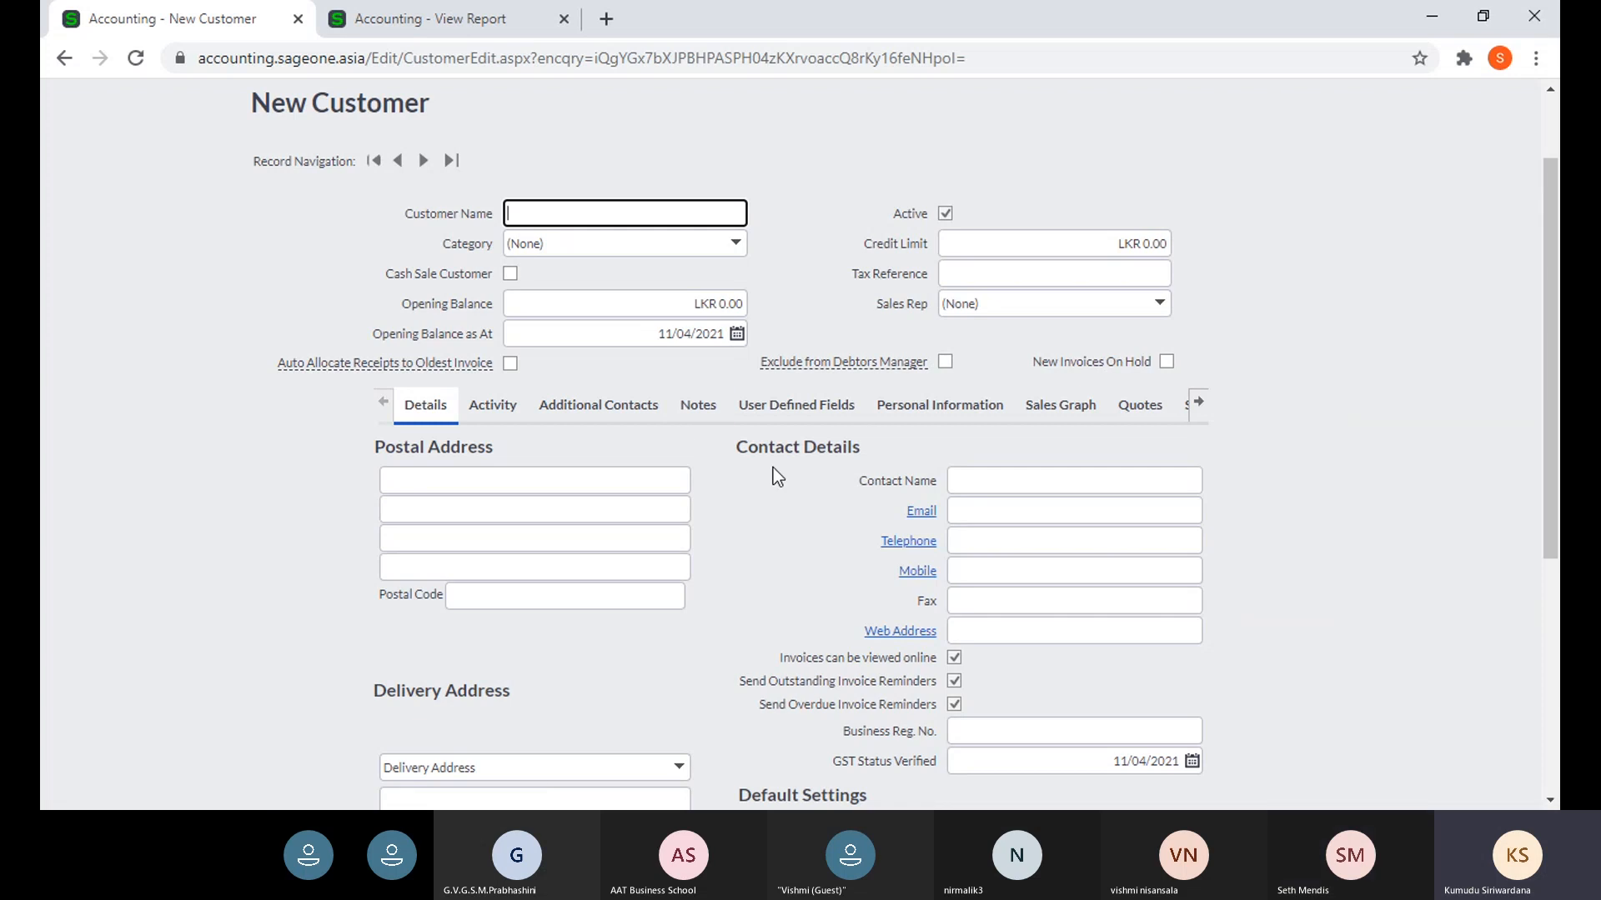
pyautogui.scroll(-1, 830, 493)
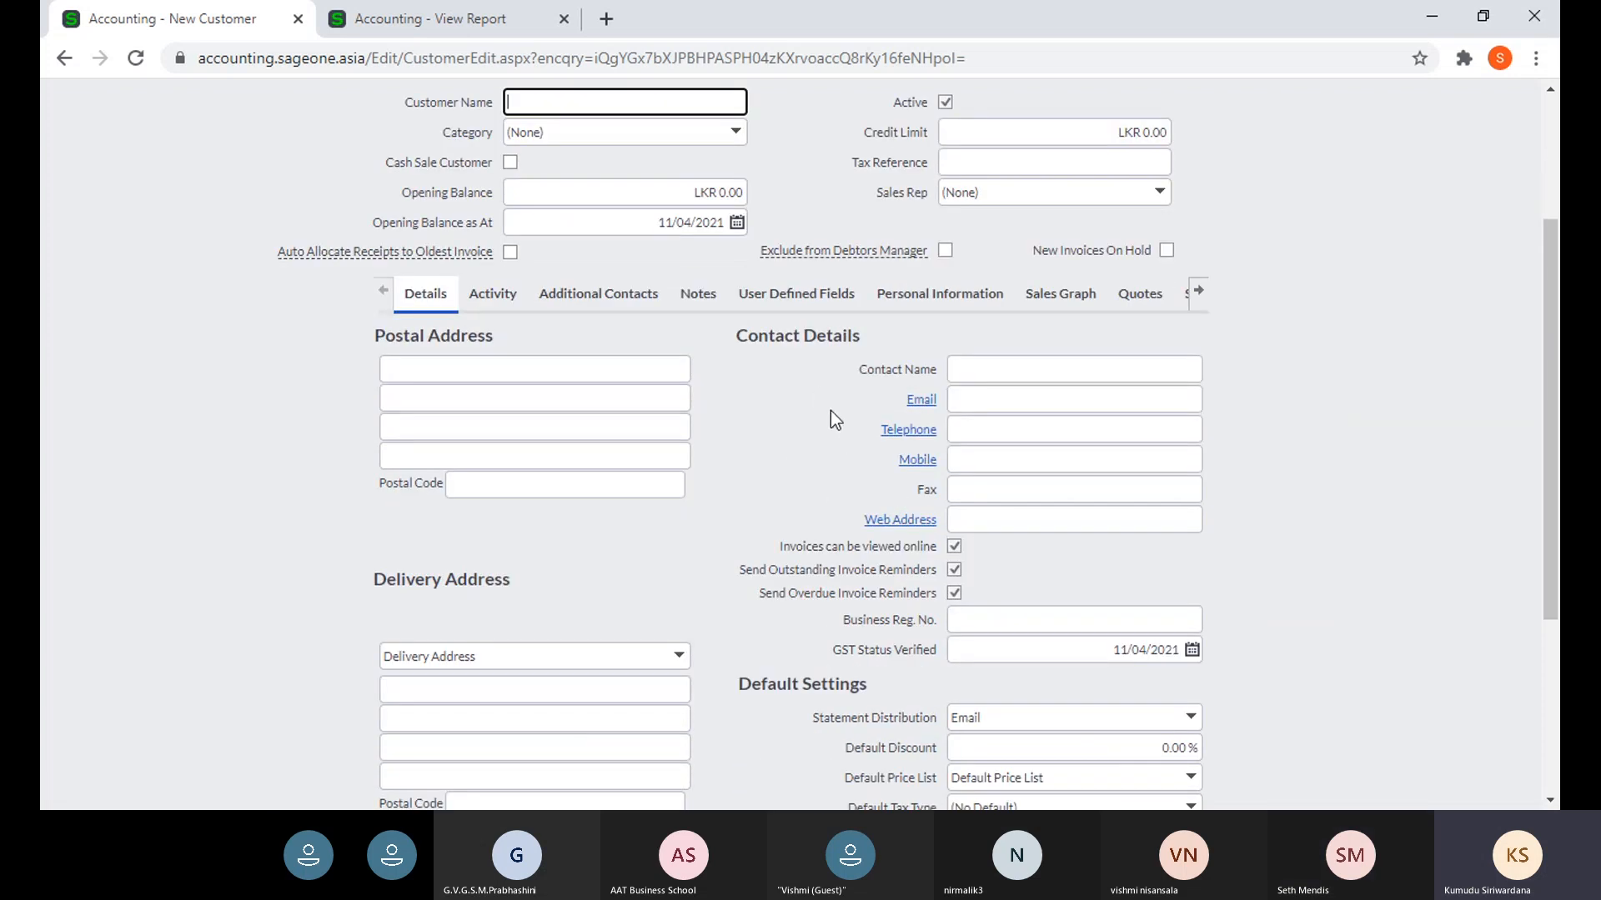
pyautogui.scroll(1, 827, 407)
pyautogui.scroll(-3, 829, 407)
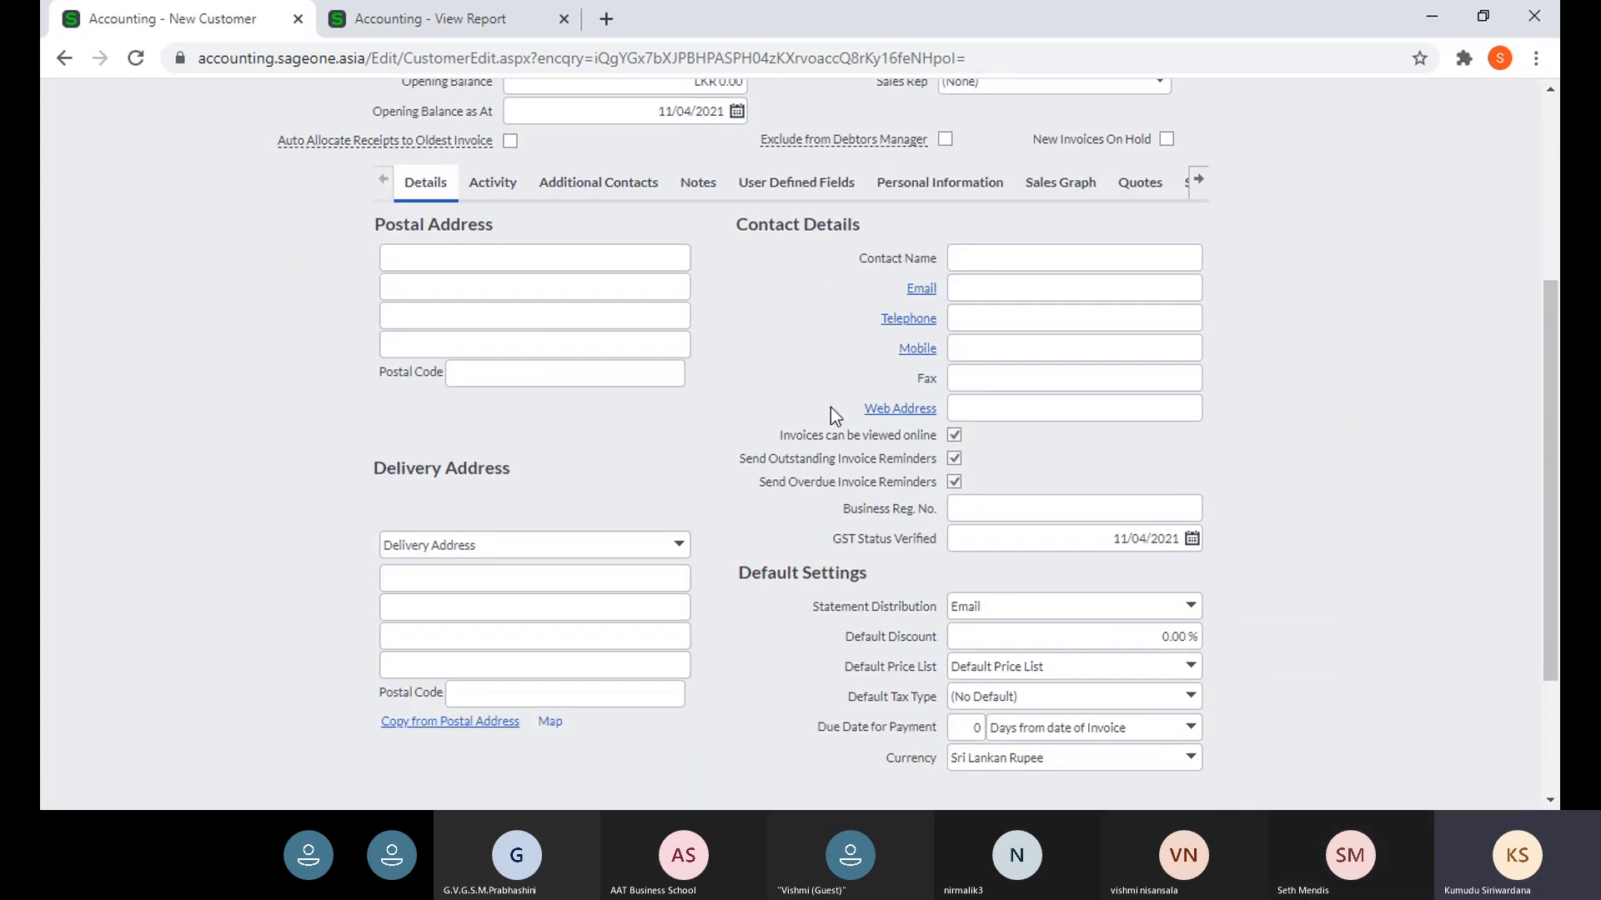
pyautogui.scroll(4, 640, 325)
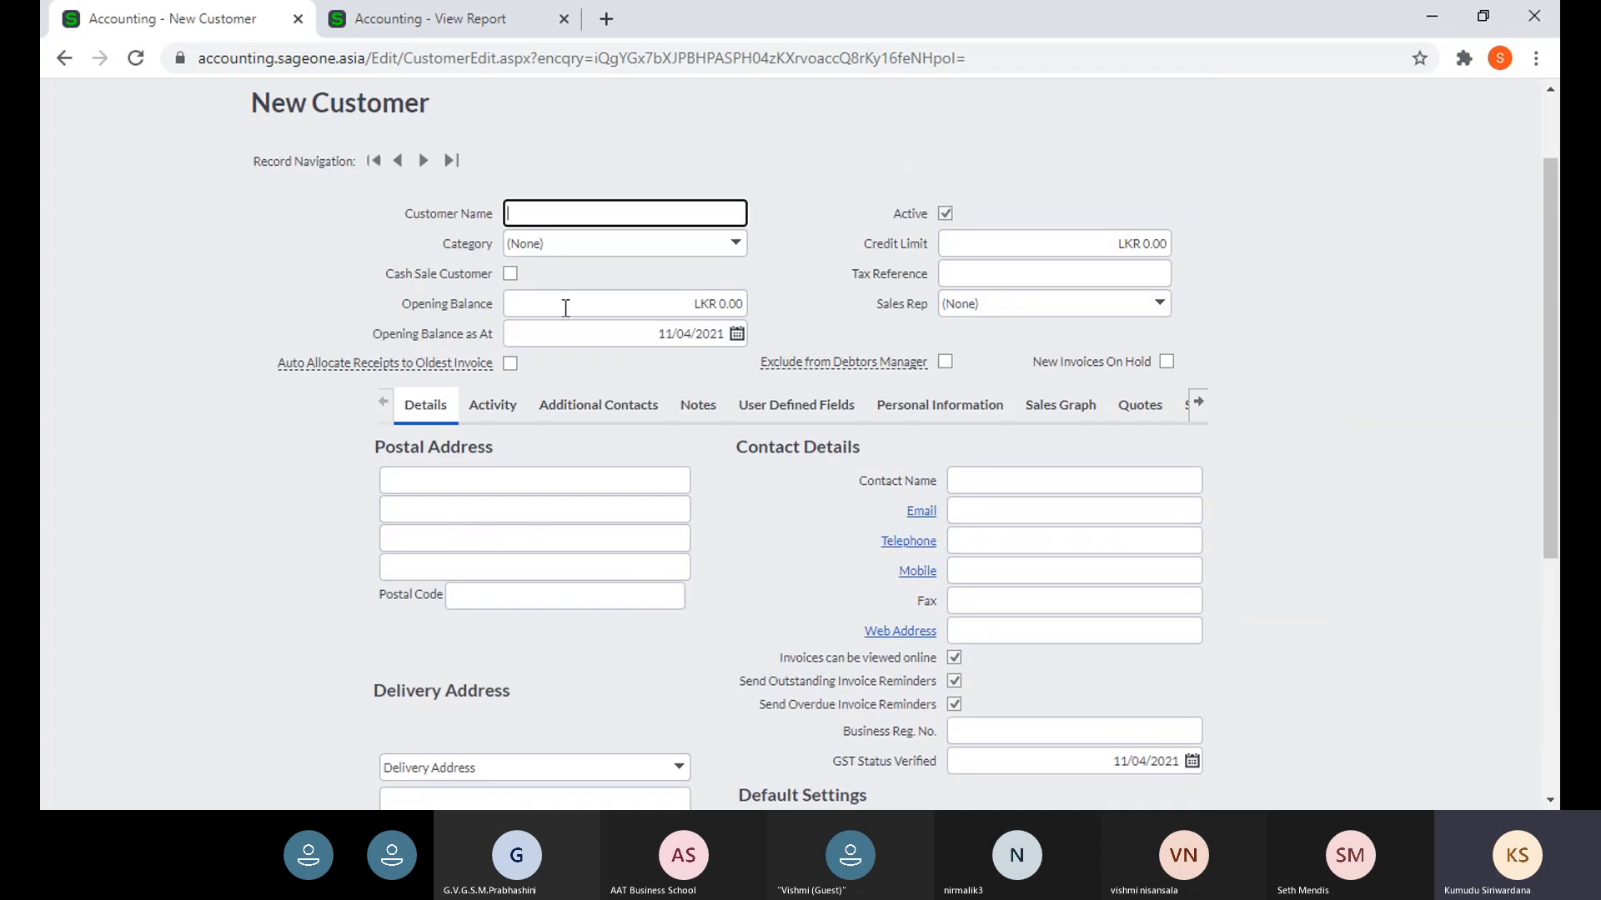
pyautogui.click(737, 253)
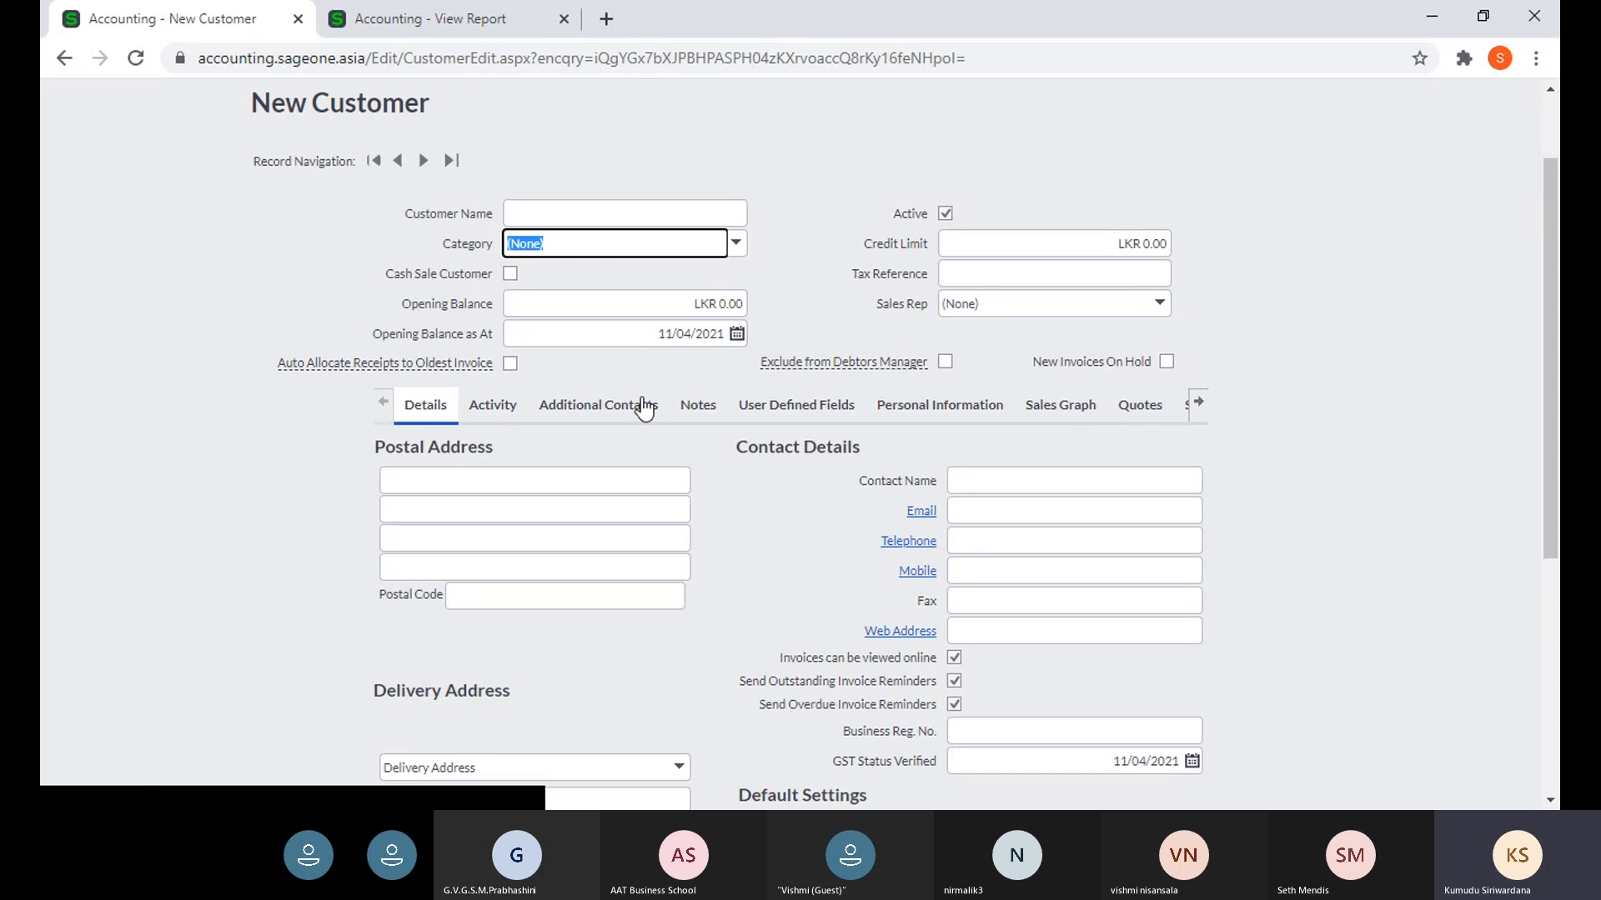
pyautogui.scroll(-1, 659, 471)
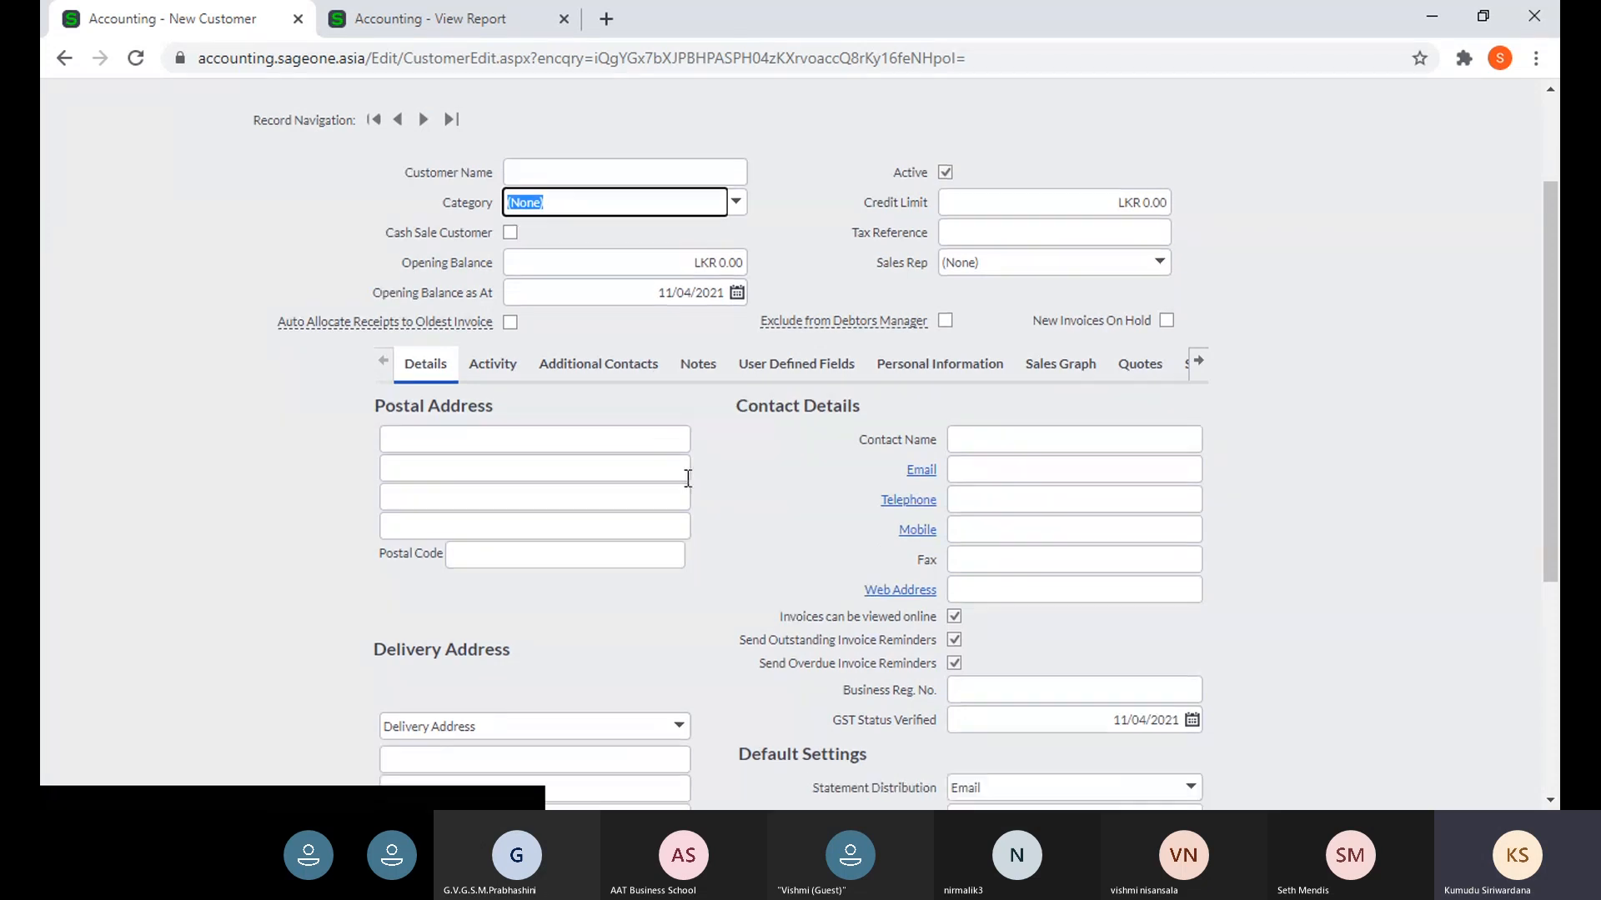
pyautogui.scroll(-1, 545, 370)
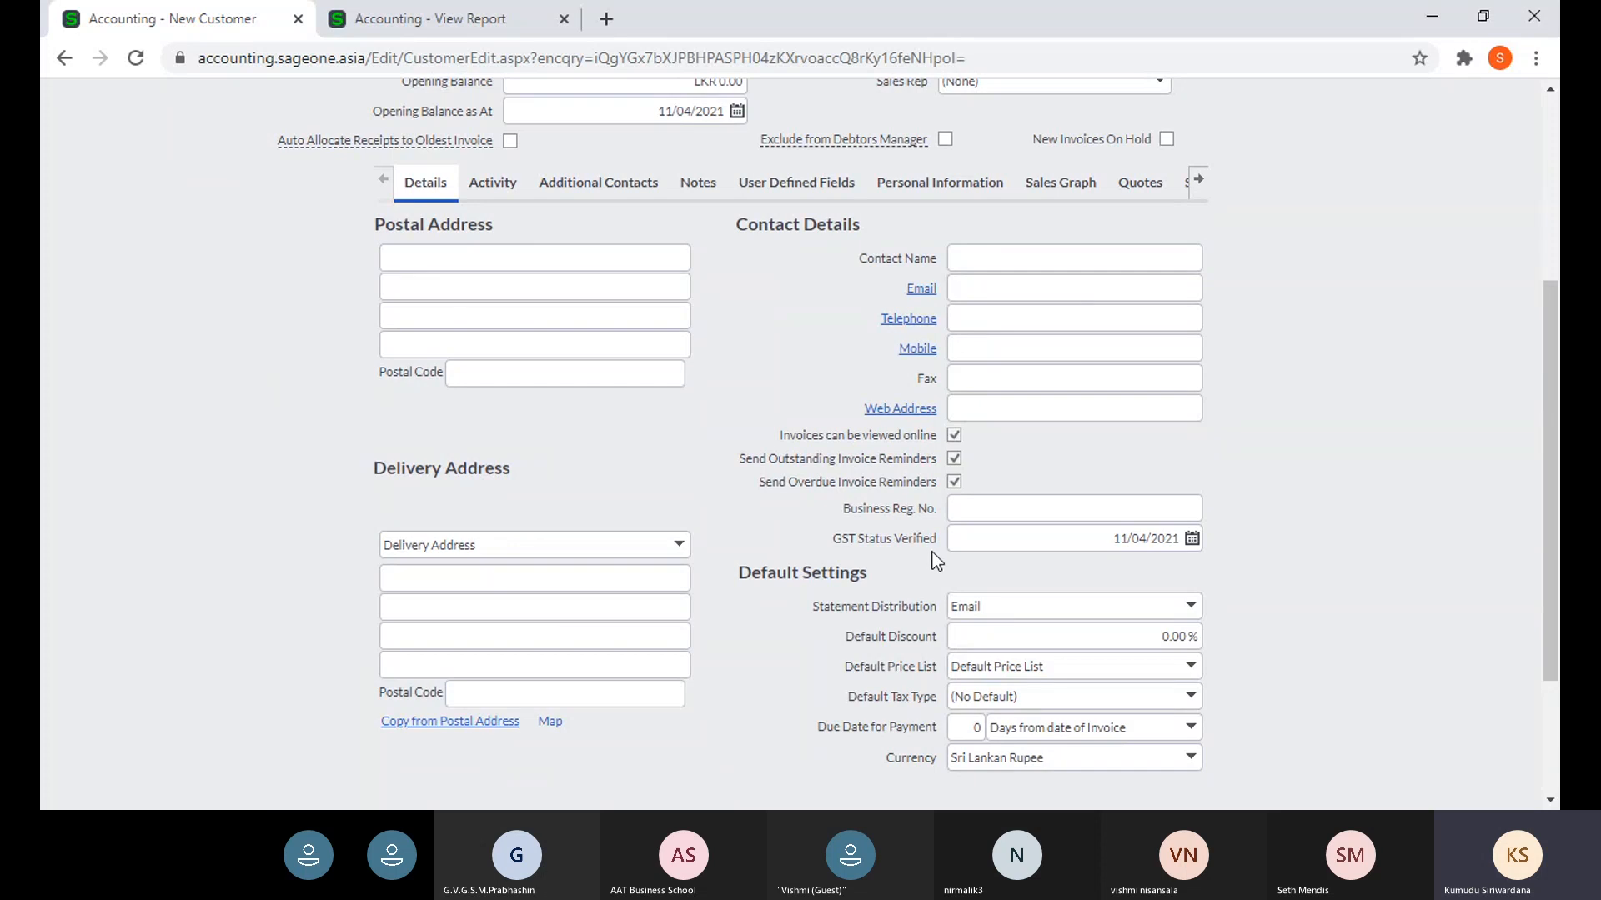
pyautogui.scroll(1, 778, 350)
pyautogui.scroll(2, 779, 356)
pyautogui.click(629, 216)
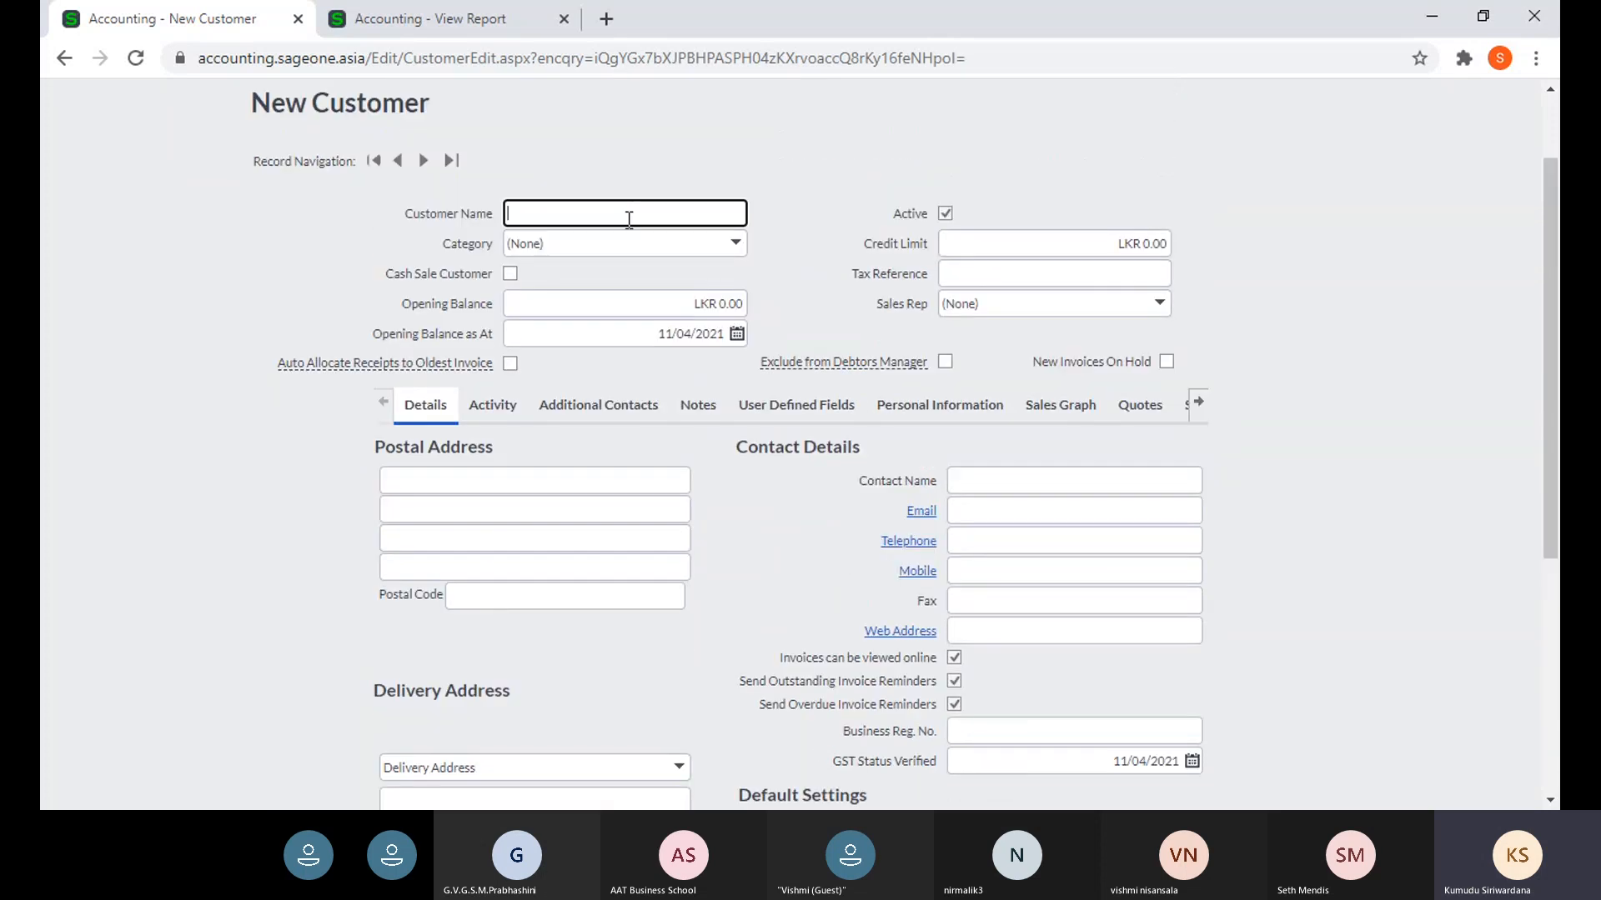
pyautogui.scroll(-1, 890, 392)
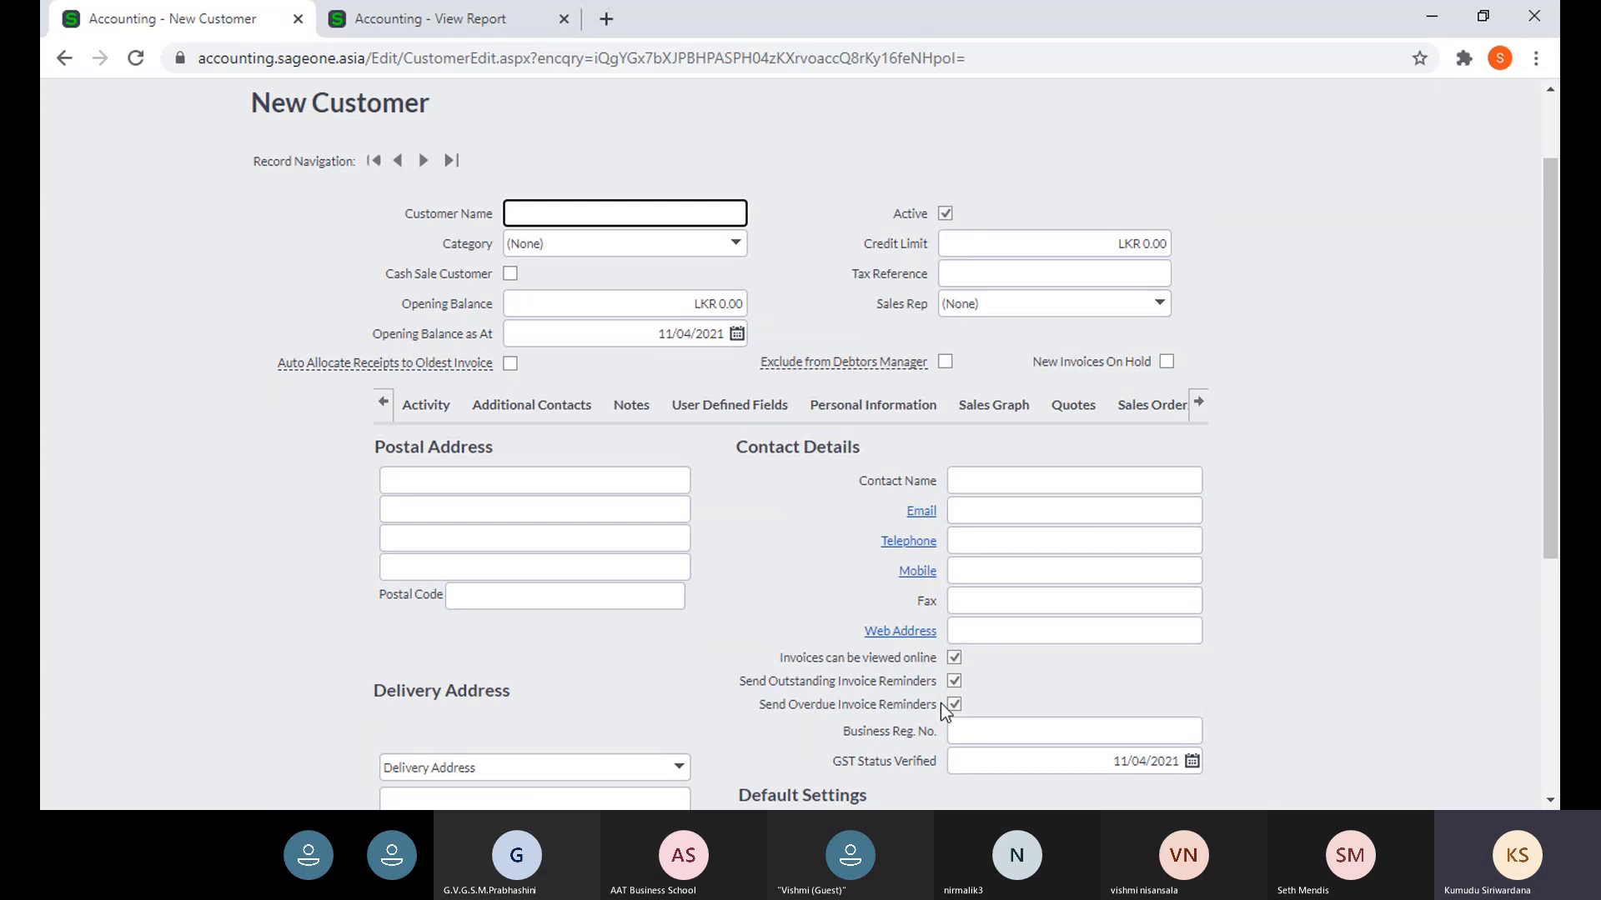
pyautogui.scroll(-2, 941, 703)
pyautogui.scroll(-3, 1042, 692)
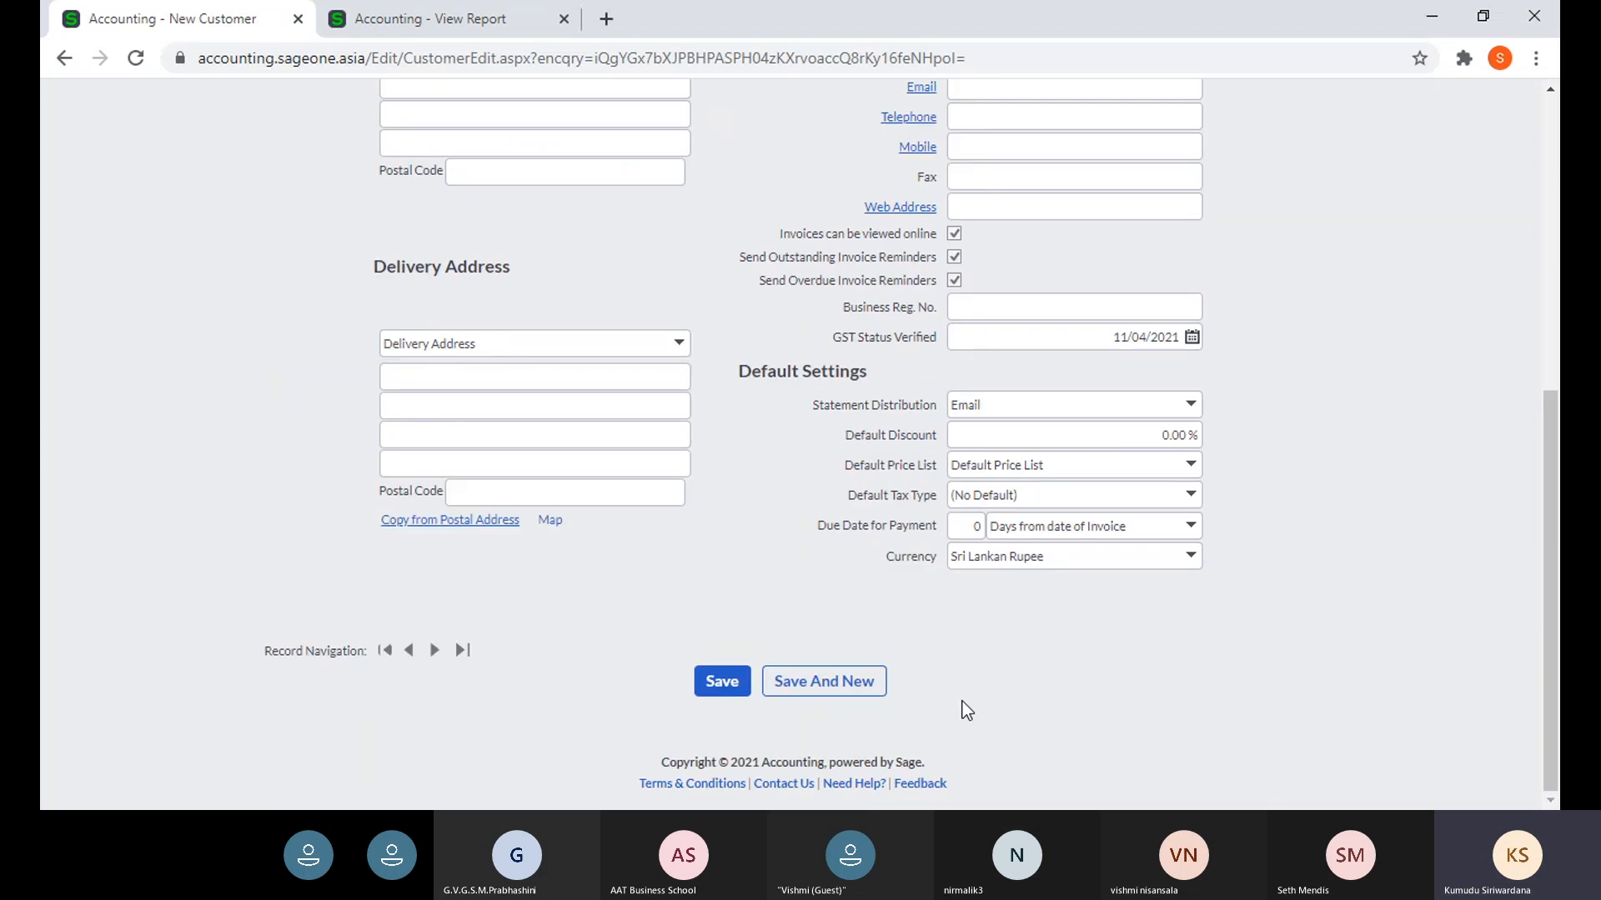
pyautogui.scroll(1, 965, 711)
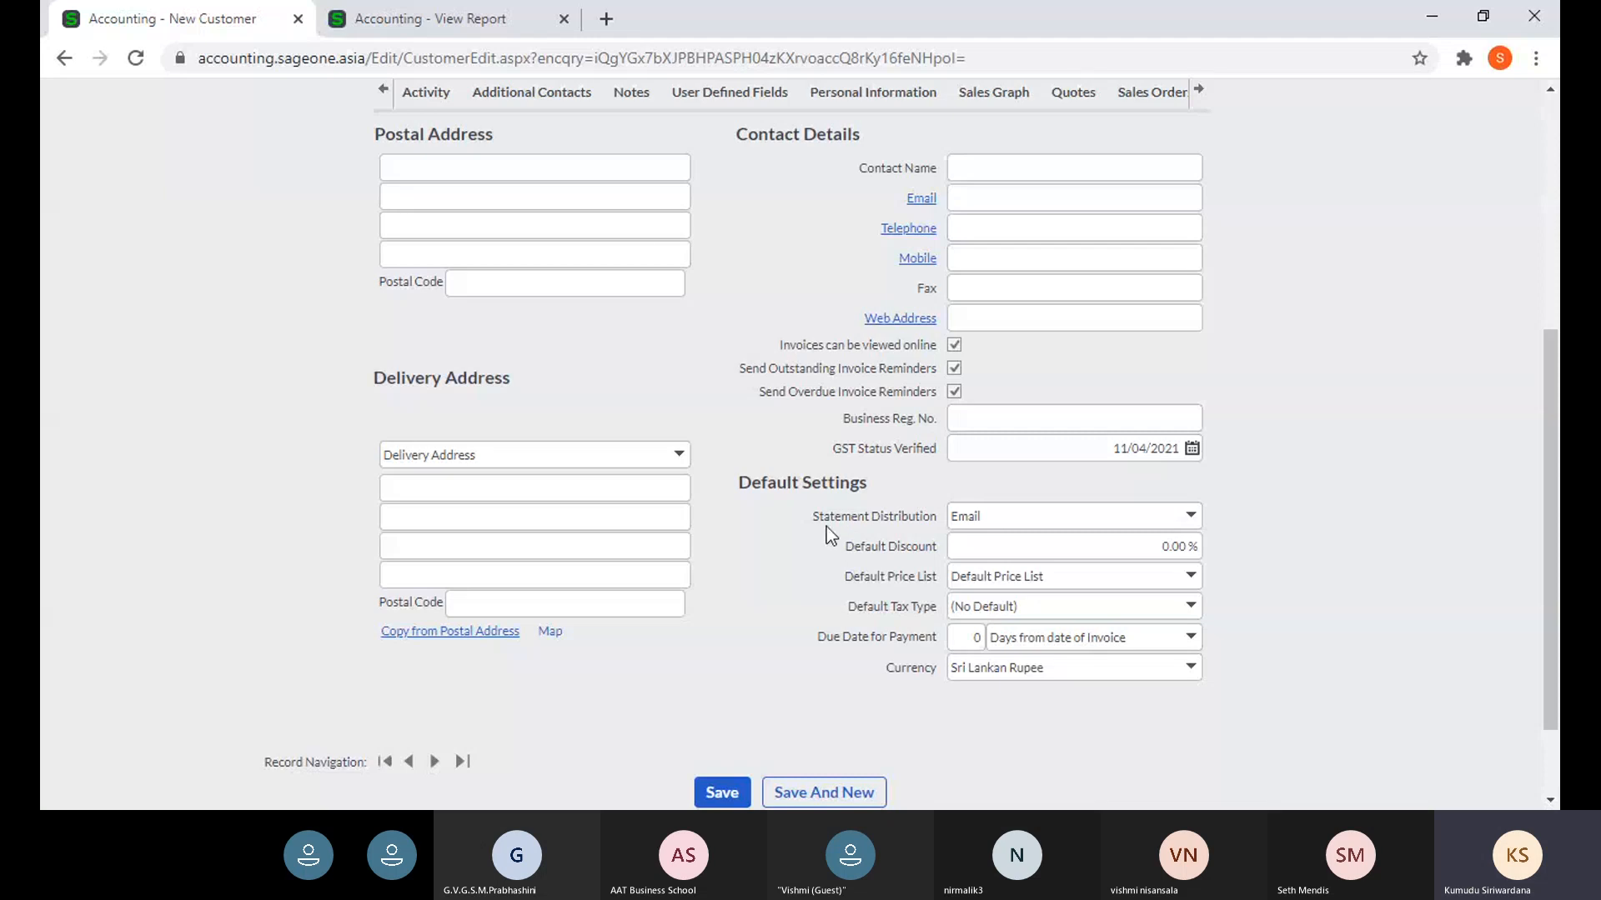
pyautogui.scroll(4, 809, 529)
pyautogui.scroll(-2, 788, 538)
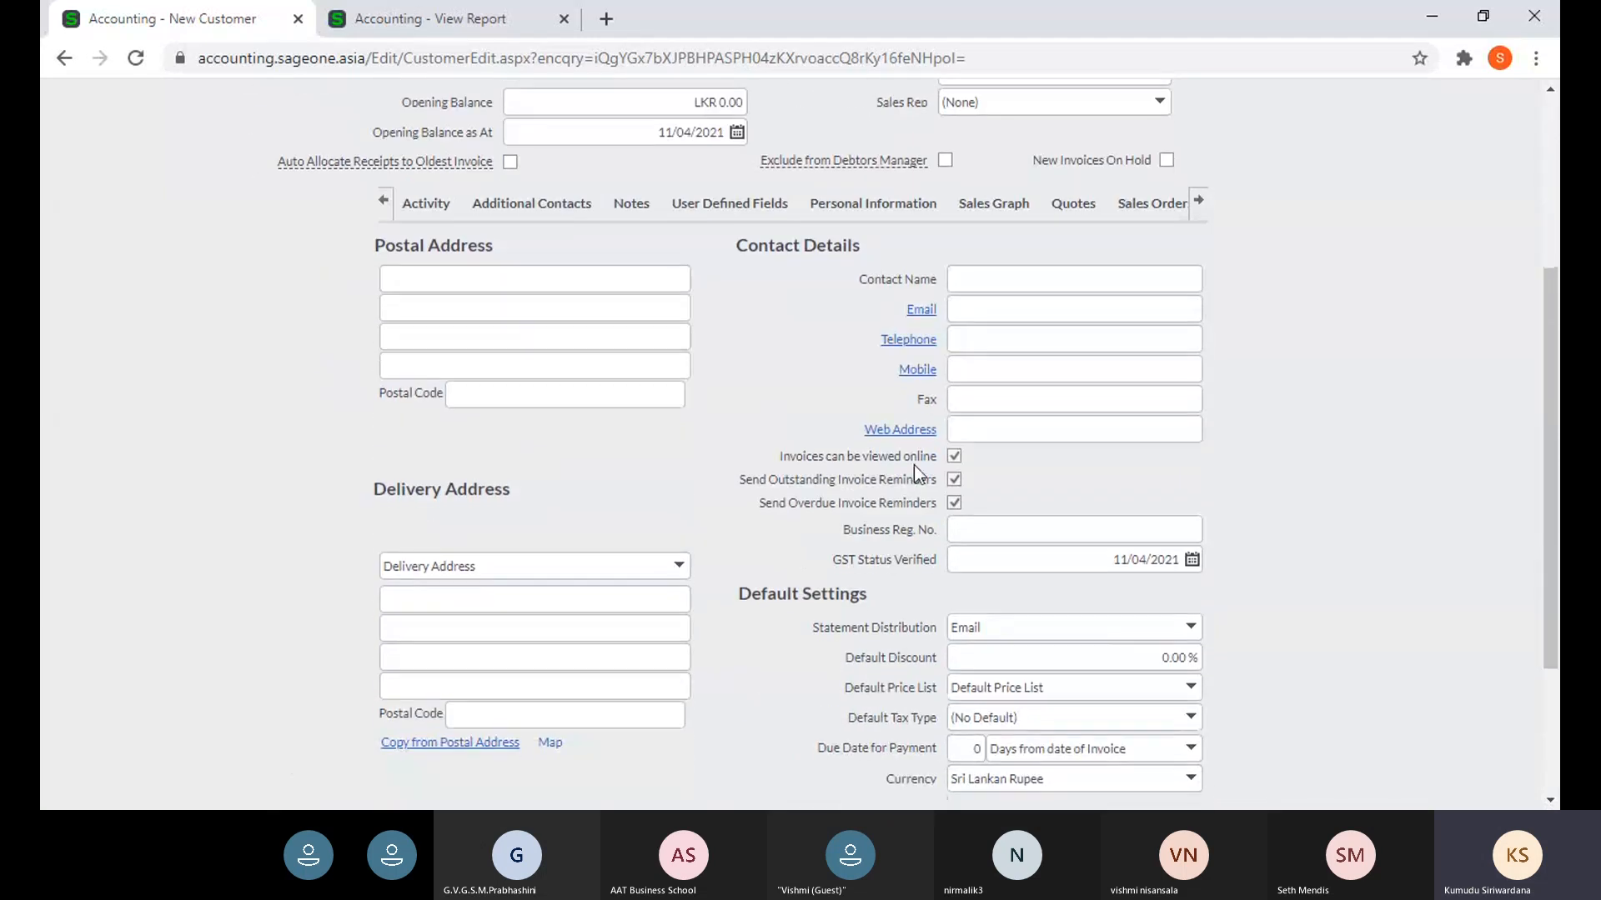
pyautogui.click(1142, 310)
pyautogui.scroll(-1, 1210, 412)
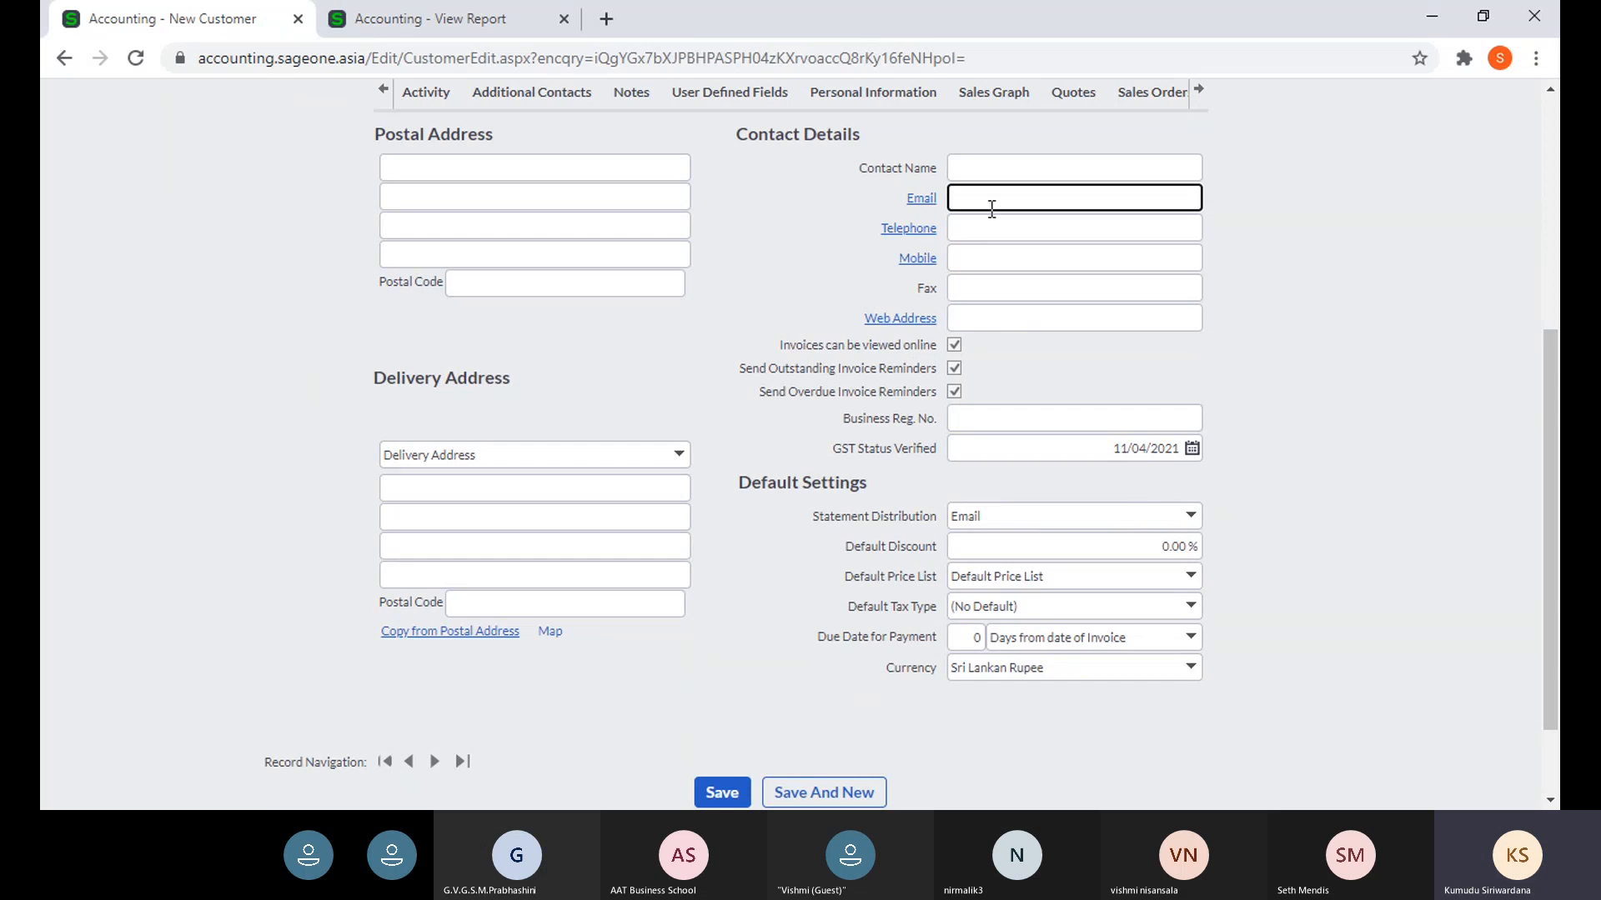
pyautogui.click(1191, 530)
pyautogui.click(1190, 531)
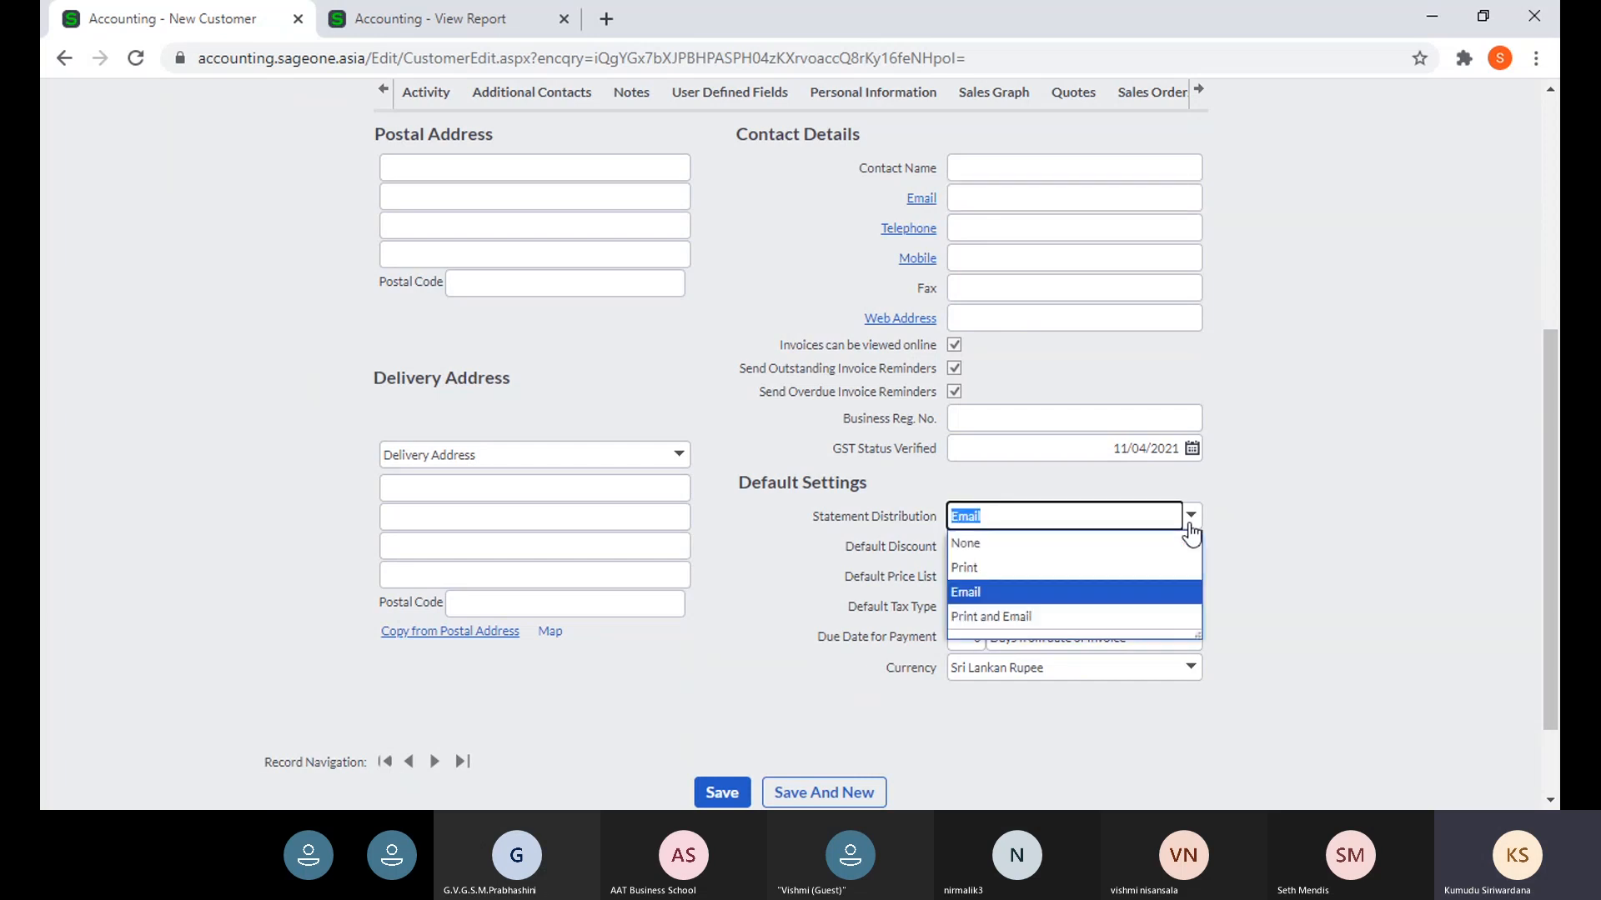
pyautogui.click(1068, 564)
pyautogui.click(1312, 543)
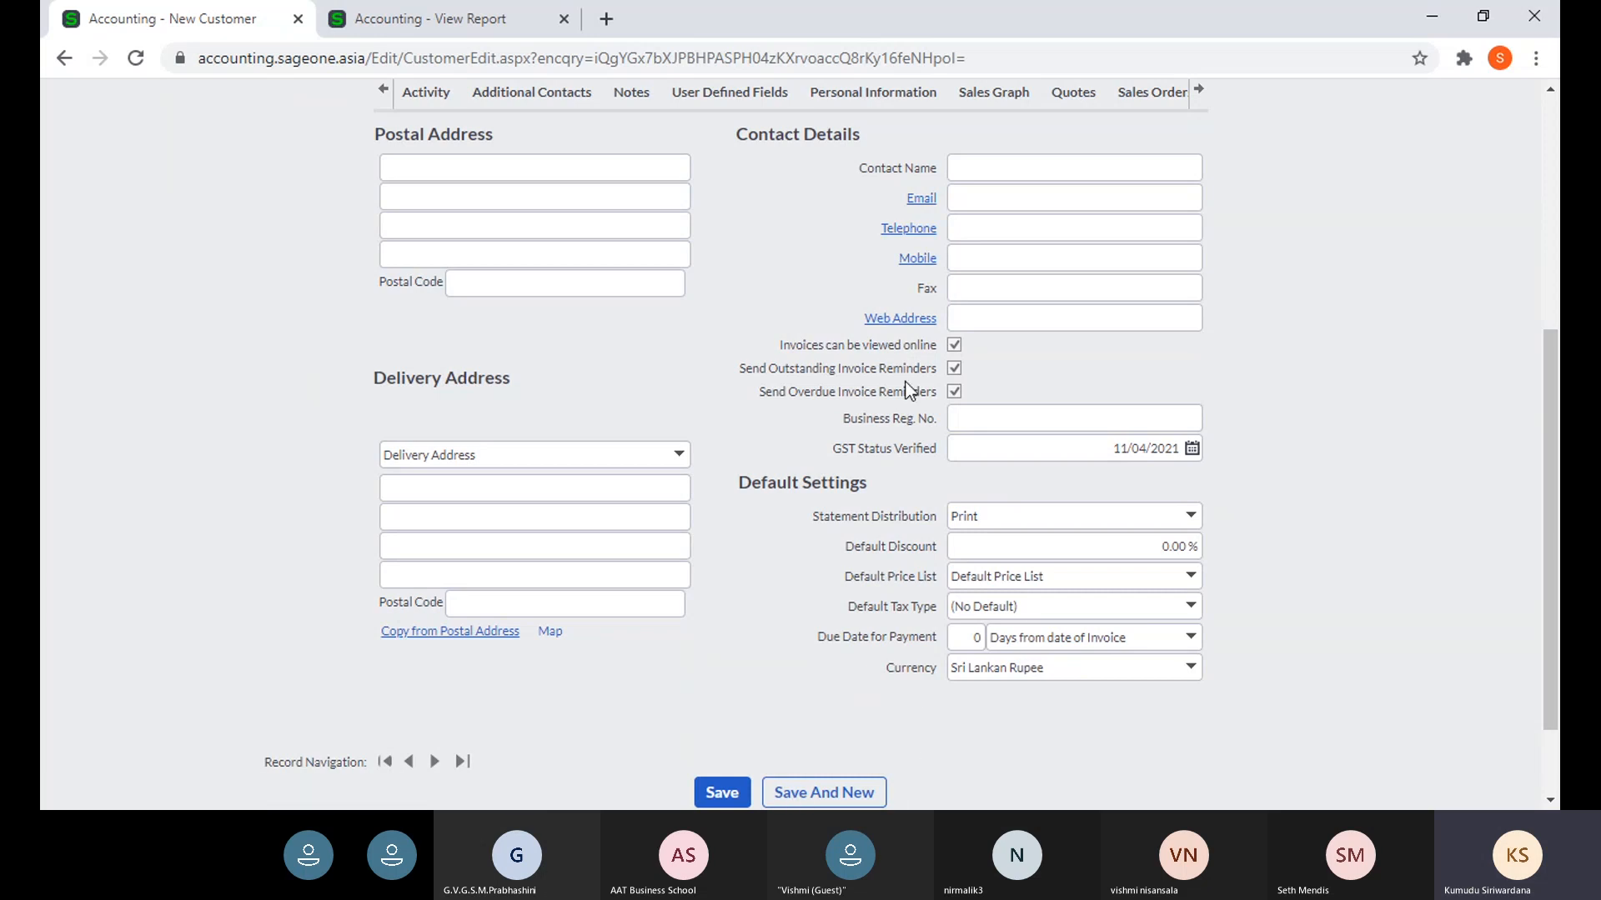
pyautogui.click(1019, 193)
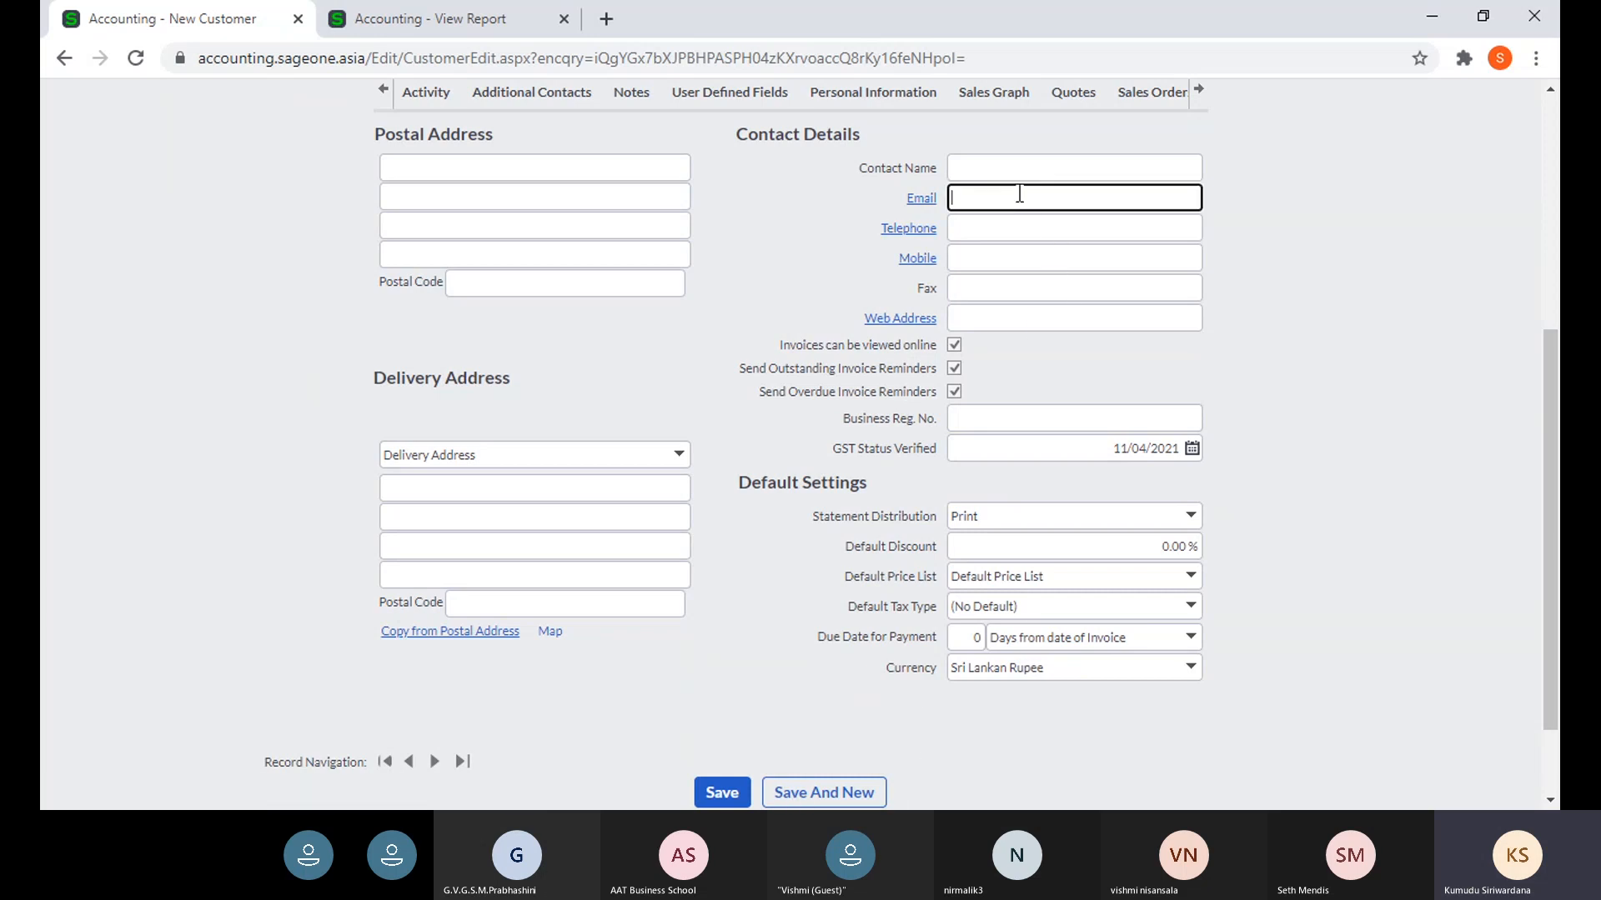
pyautogui.click(1299, 449)
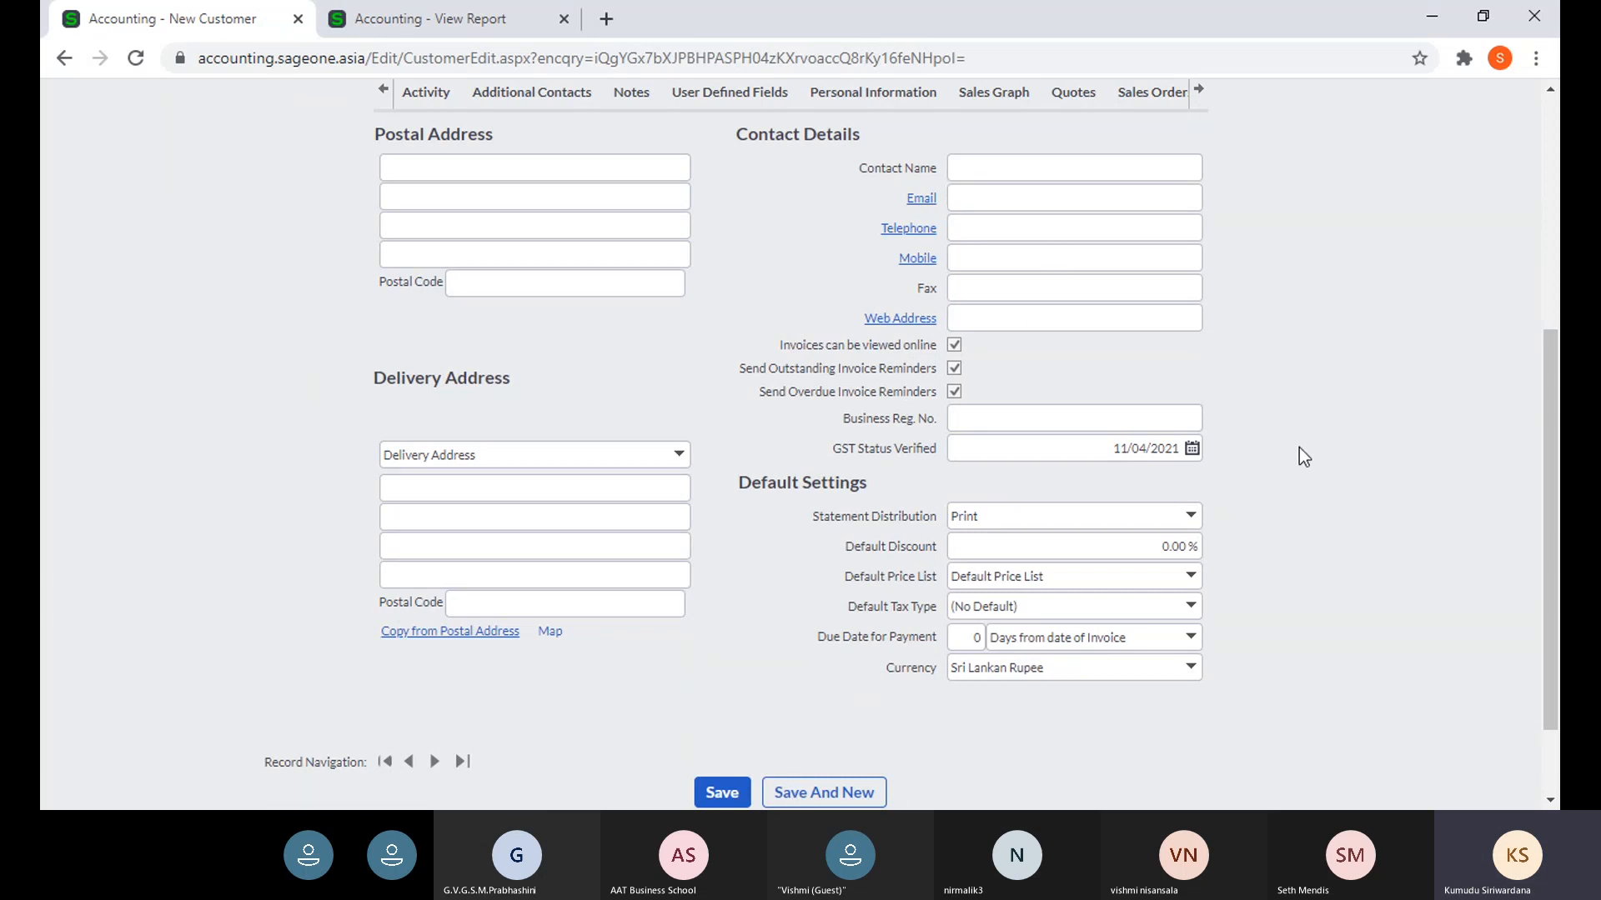
pyautogui.click(1190, 525)
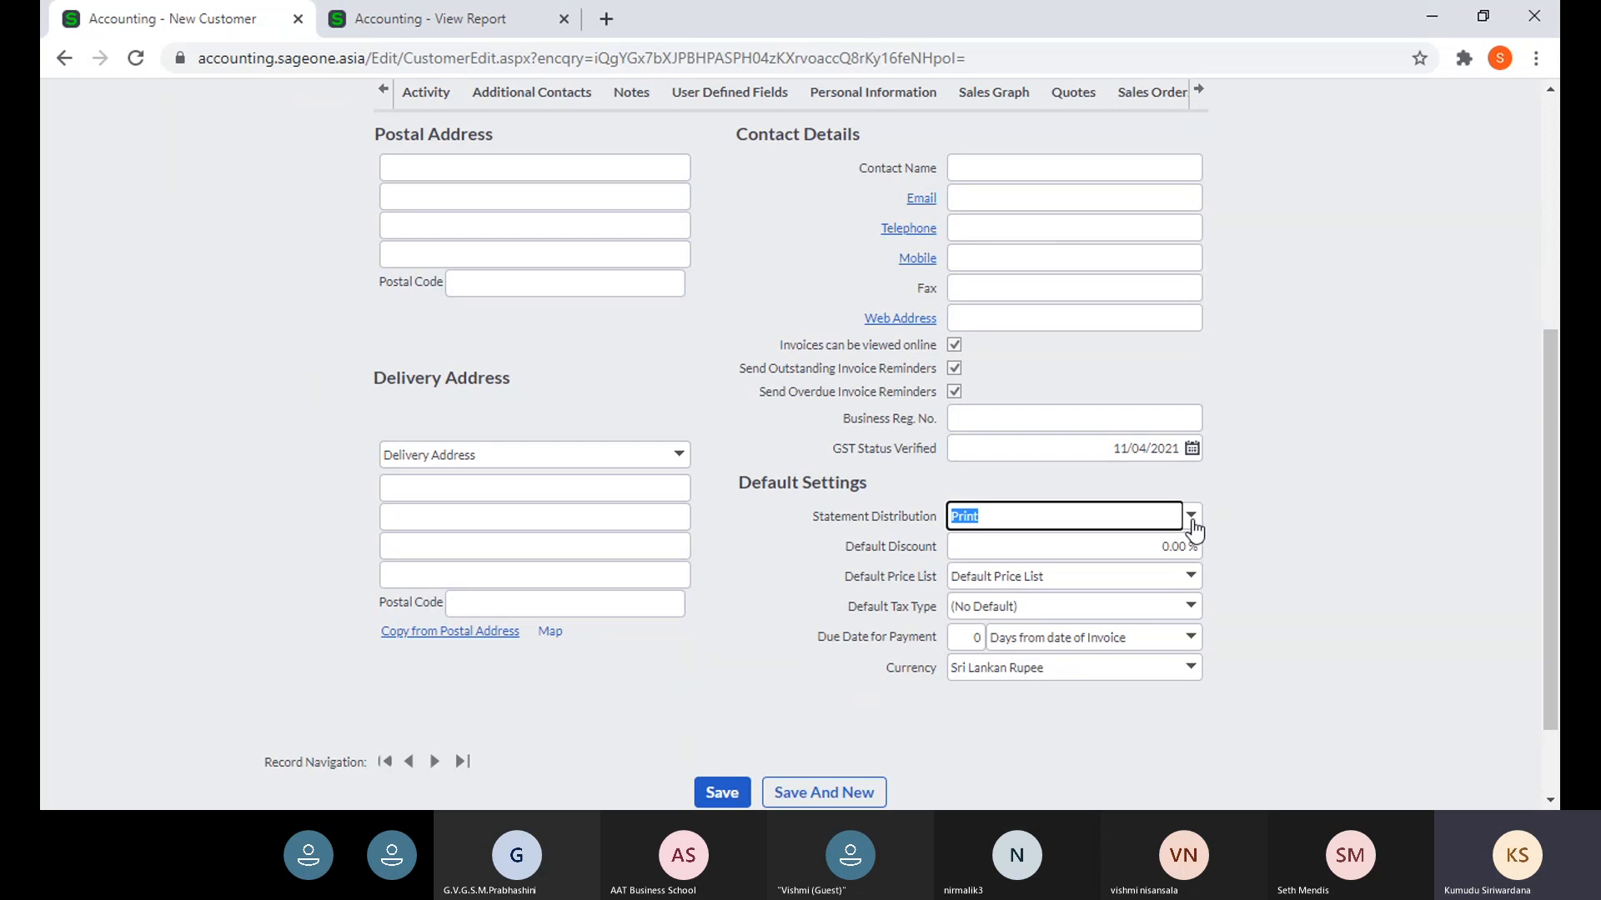
pyautogui.click(1191, 517)
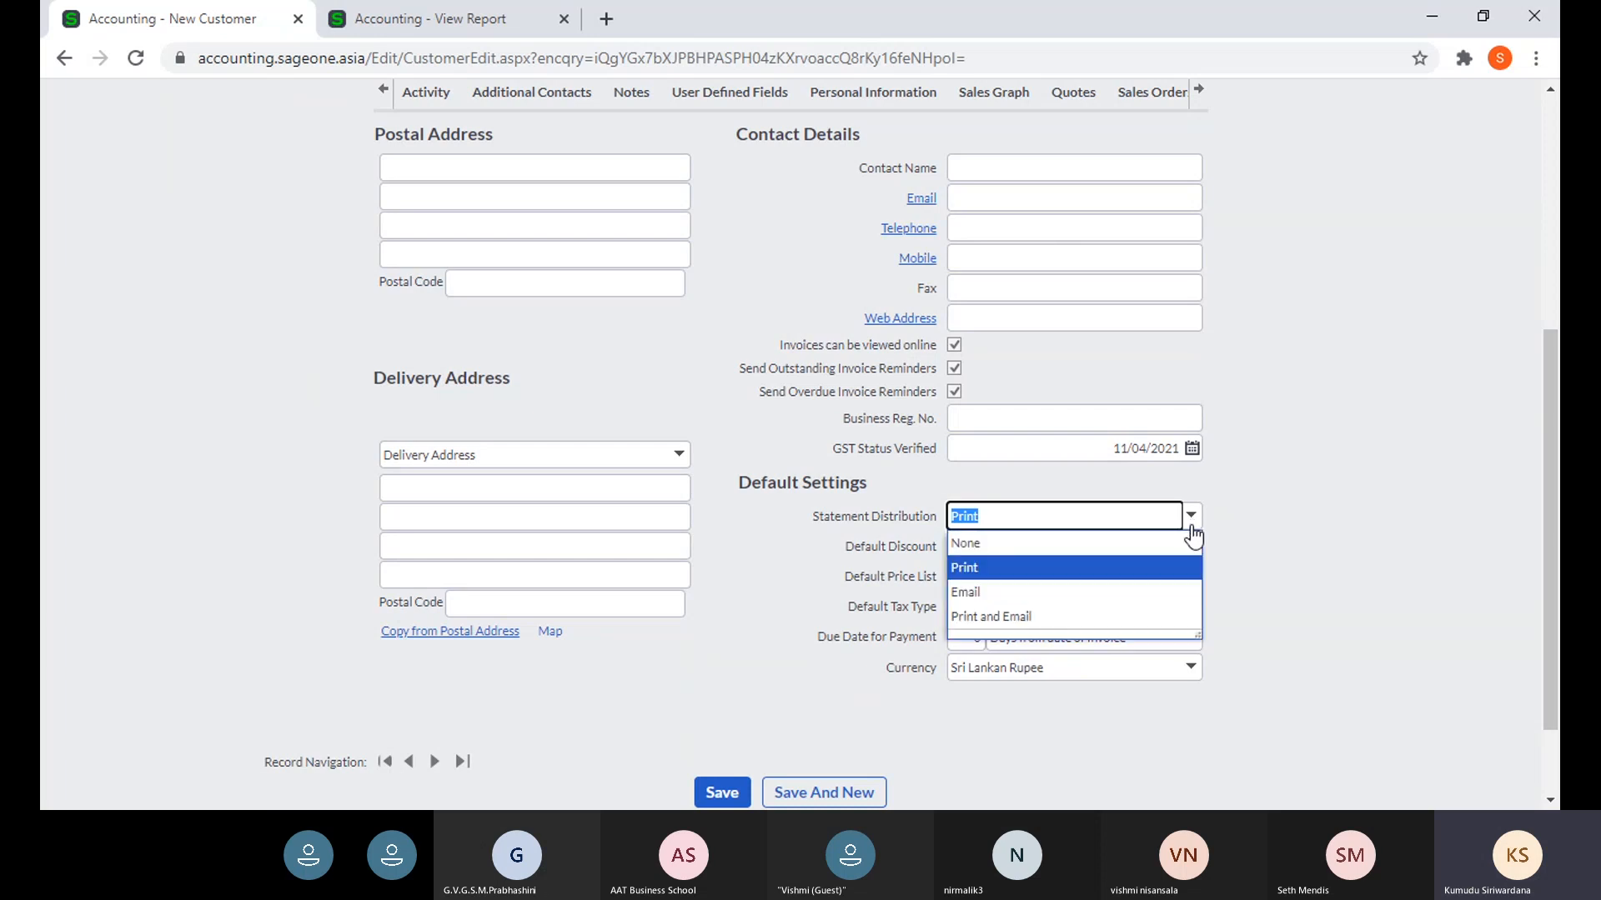
pyautogui.click(1357, 528)
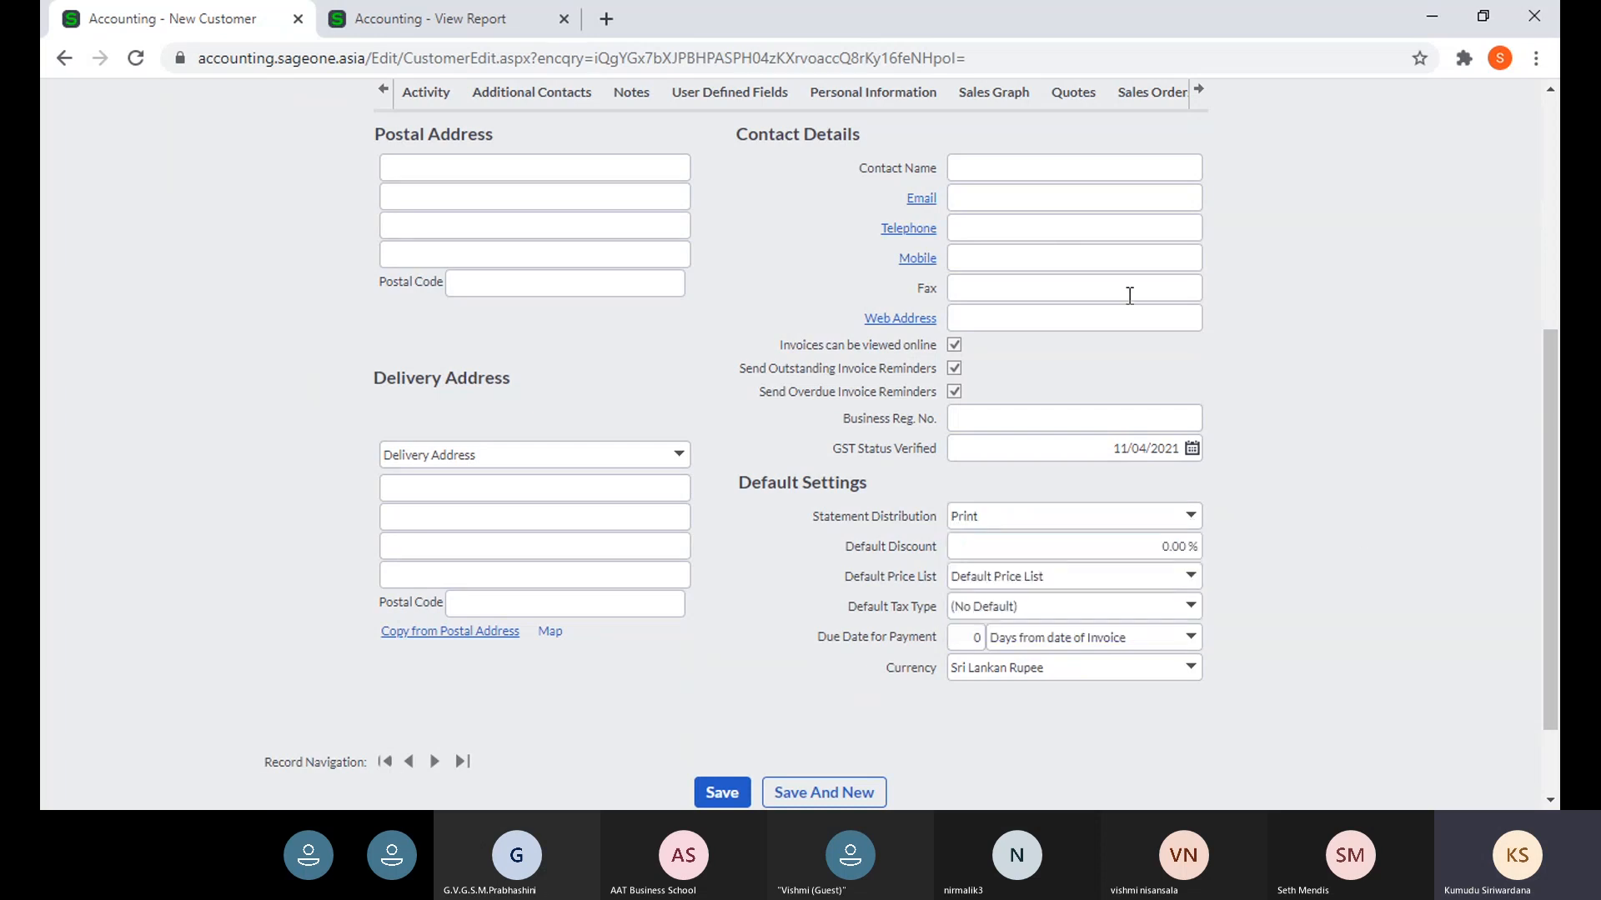
pyautogui.click(1015, 205)
pyautogui.click(1273, 500)
pyautogui.click(1190, 520)
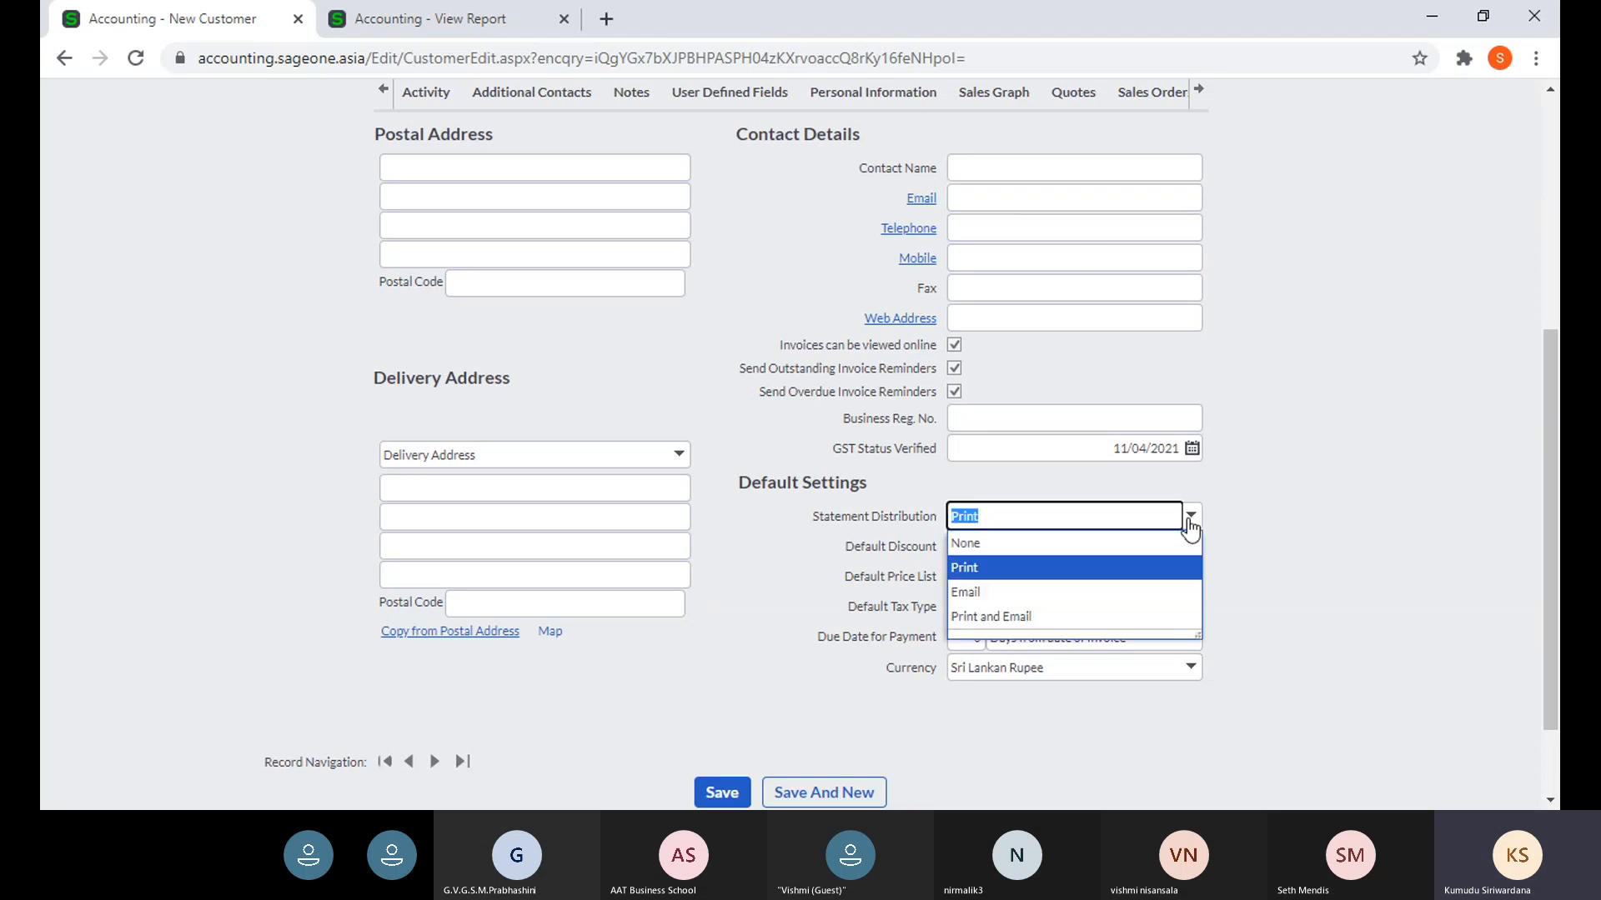
pyautogui.click(1183, 567)
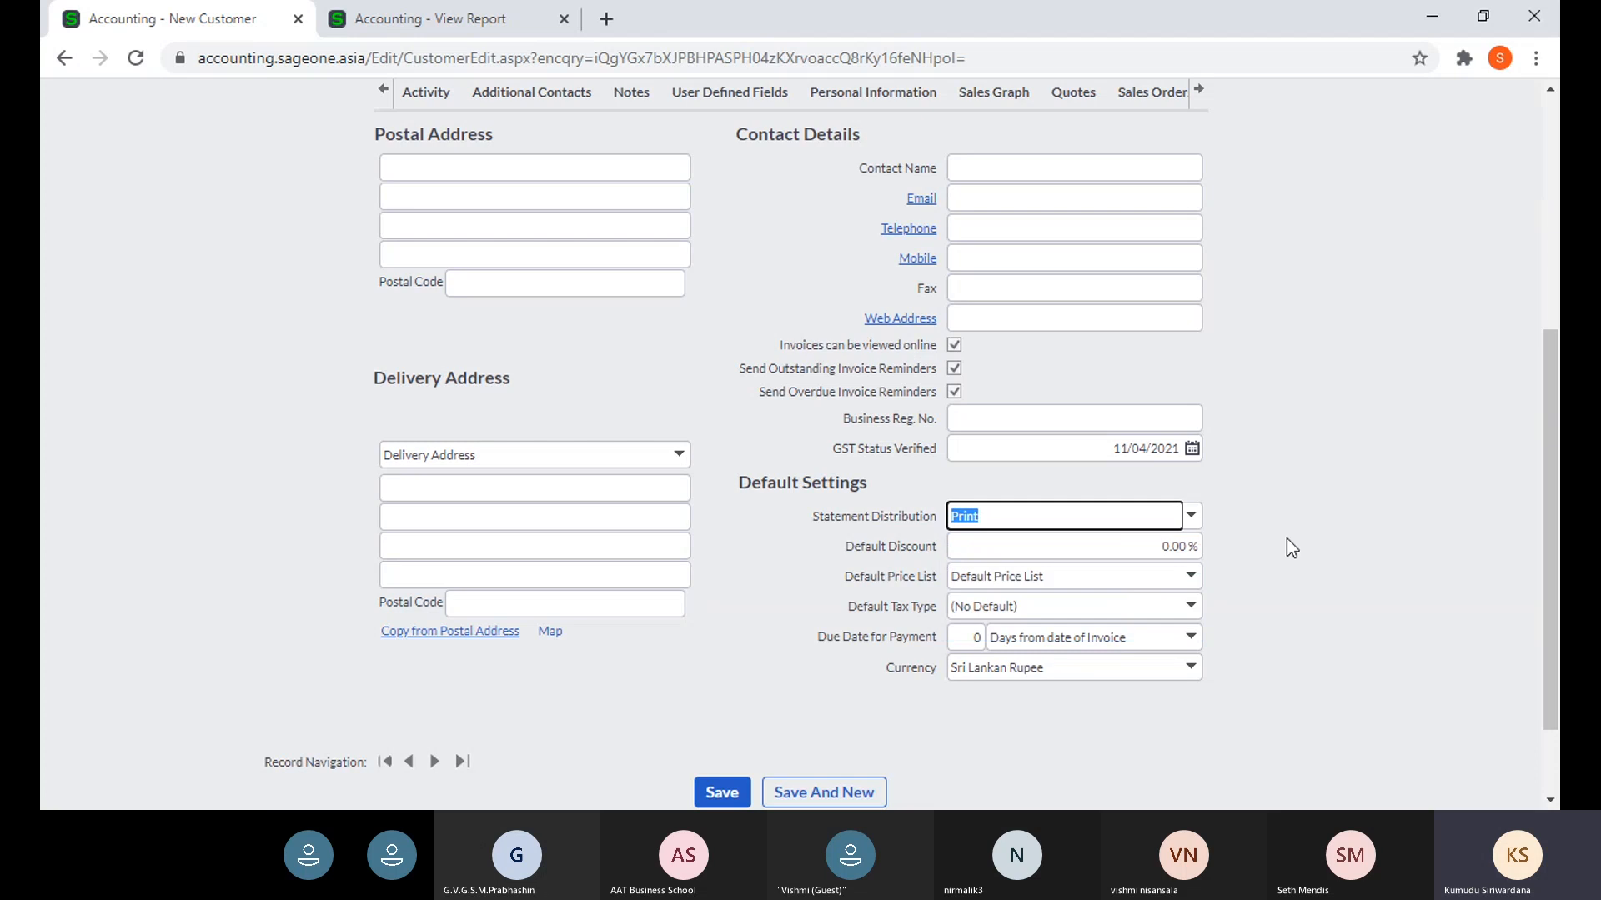
pyautogui.click(715, 797)
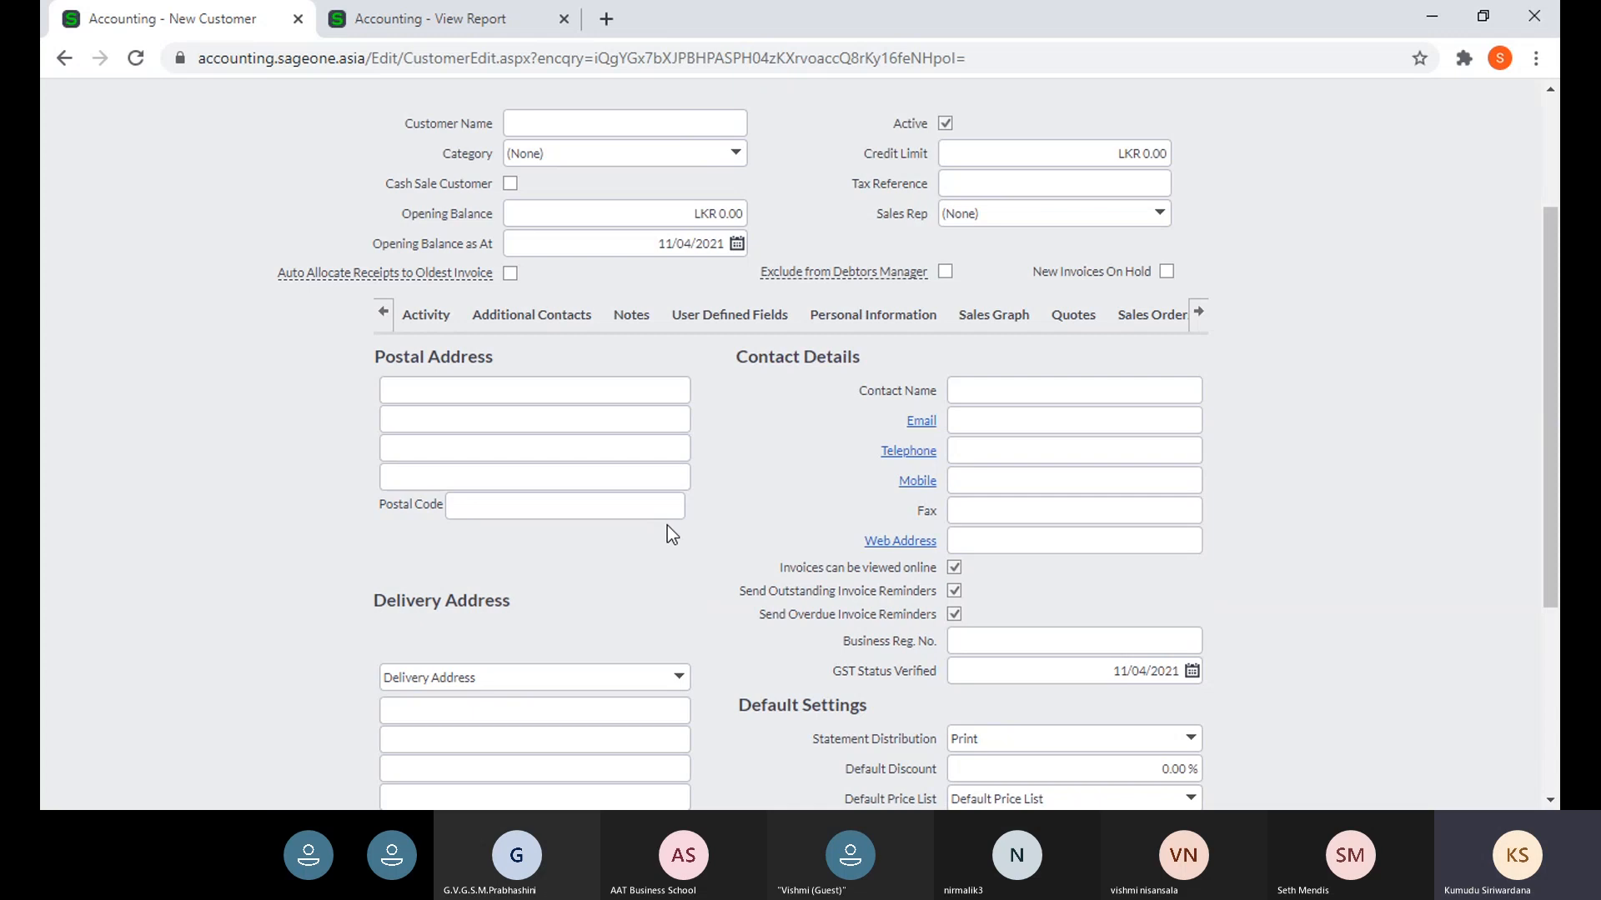
pyautogui.scroll(-4, 667, 525)
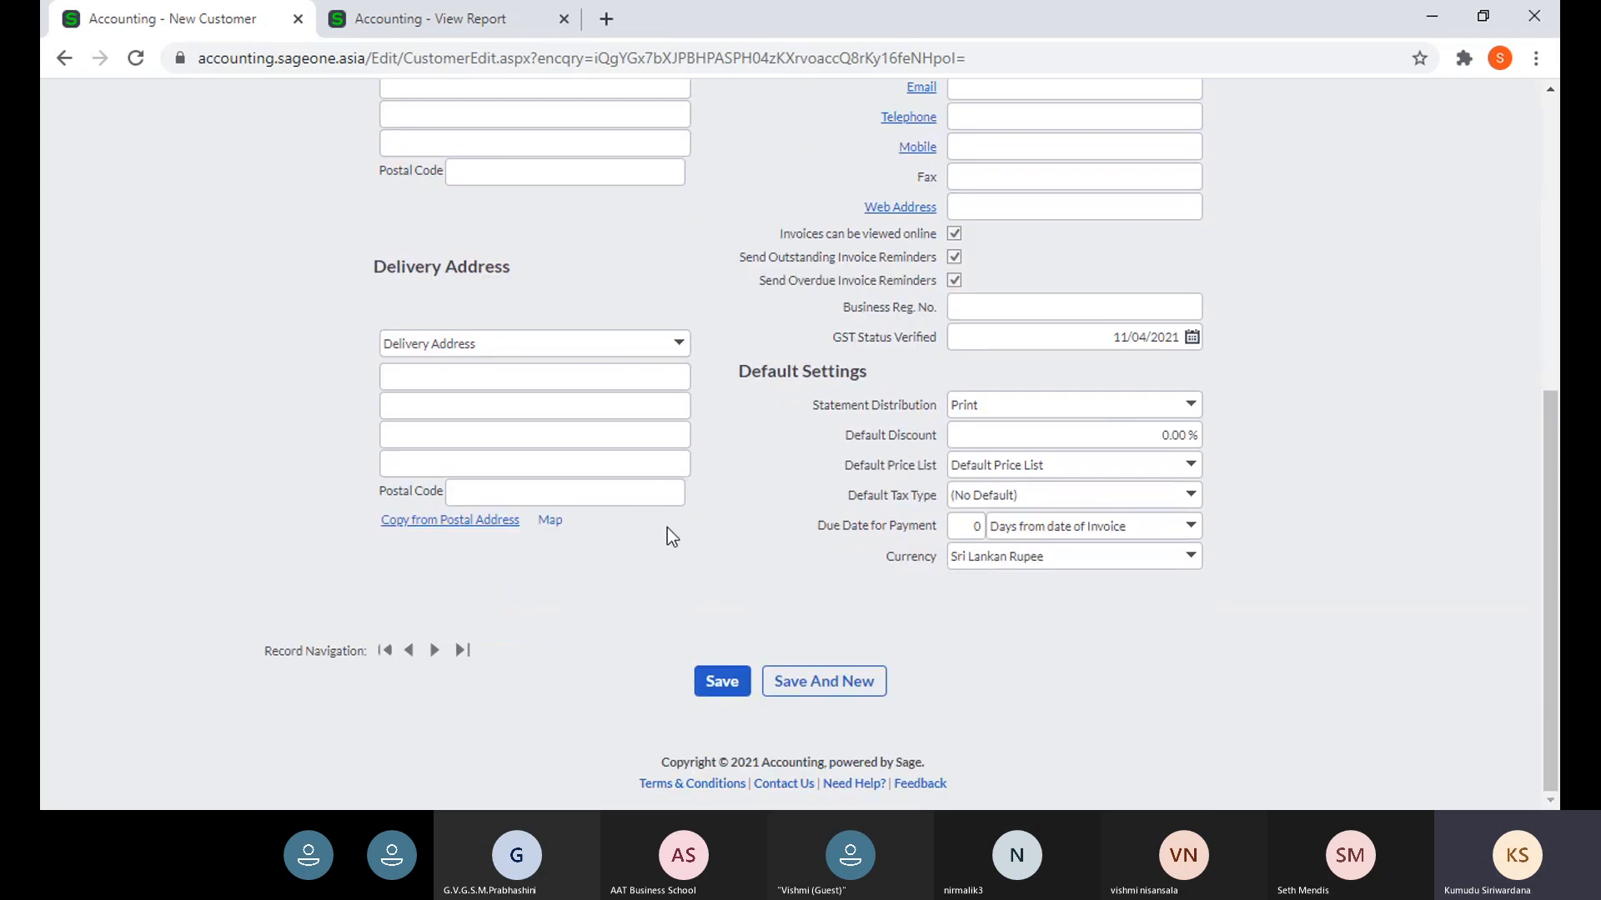
pyautogui.scroll(5, 667, 527)
pyautogui.click(546, 230)
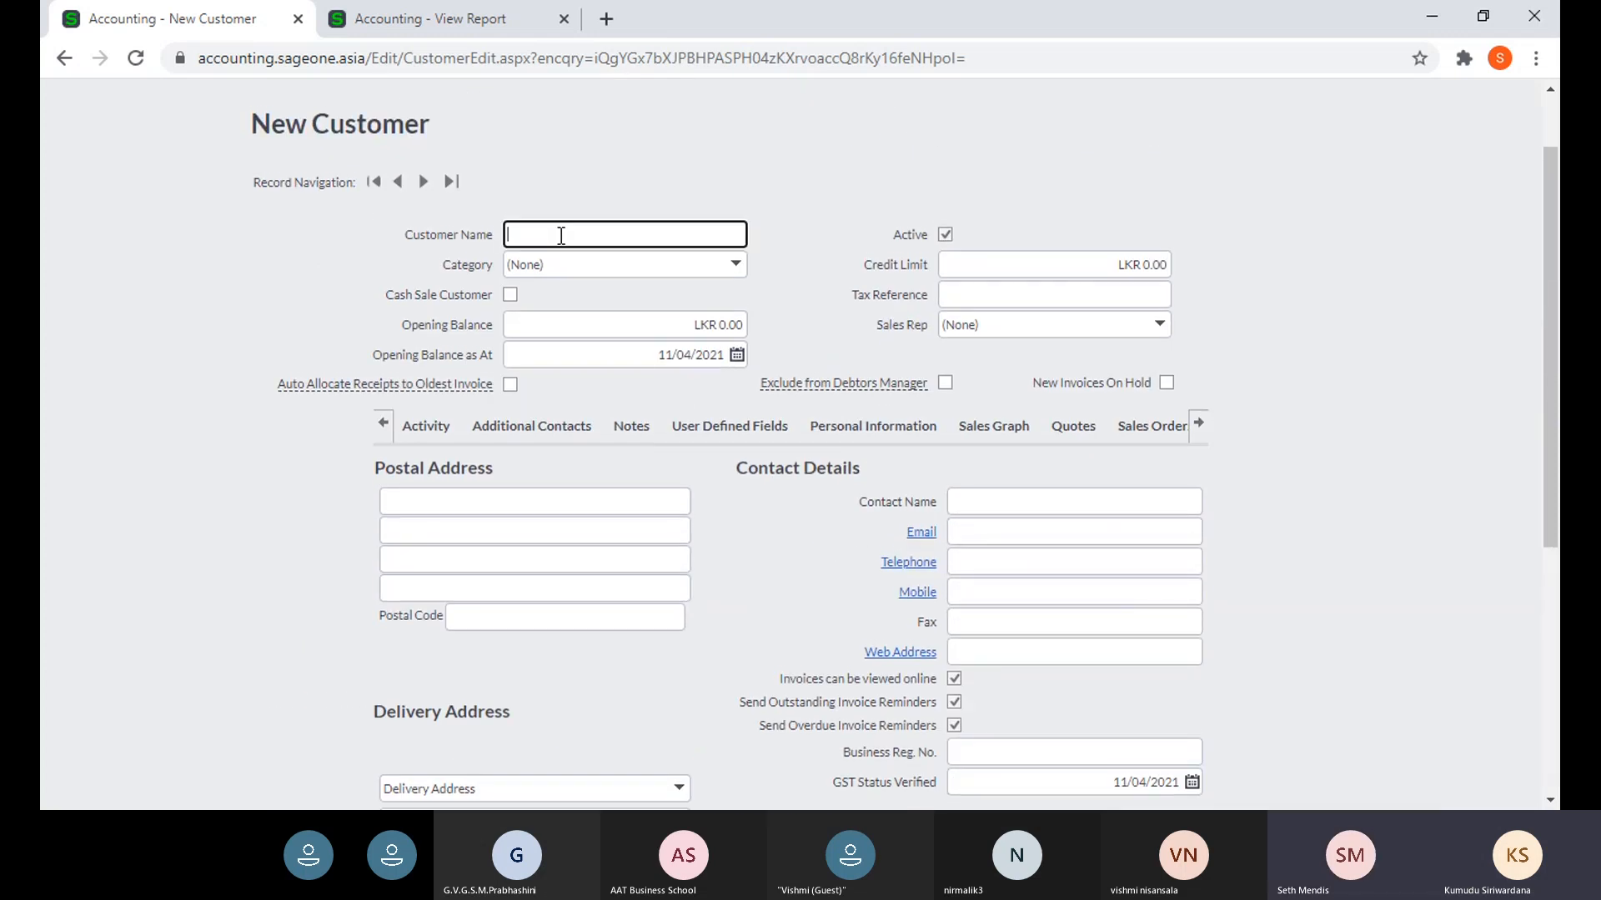
pyautogui.scroll(-1, 806, 462)
pyautogui.scroll(-3, 805, 462)
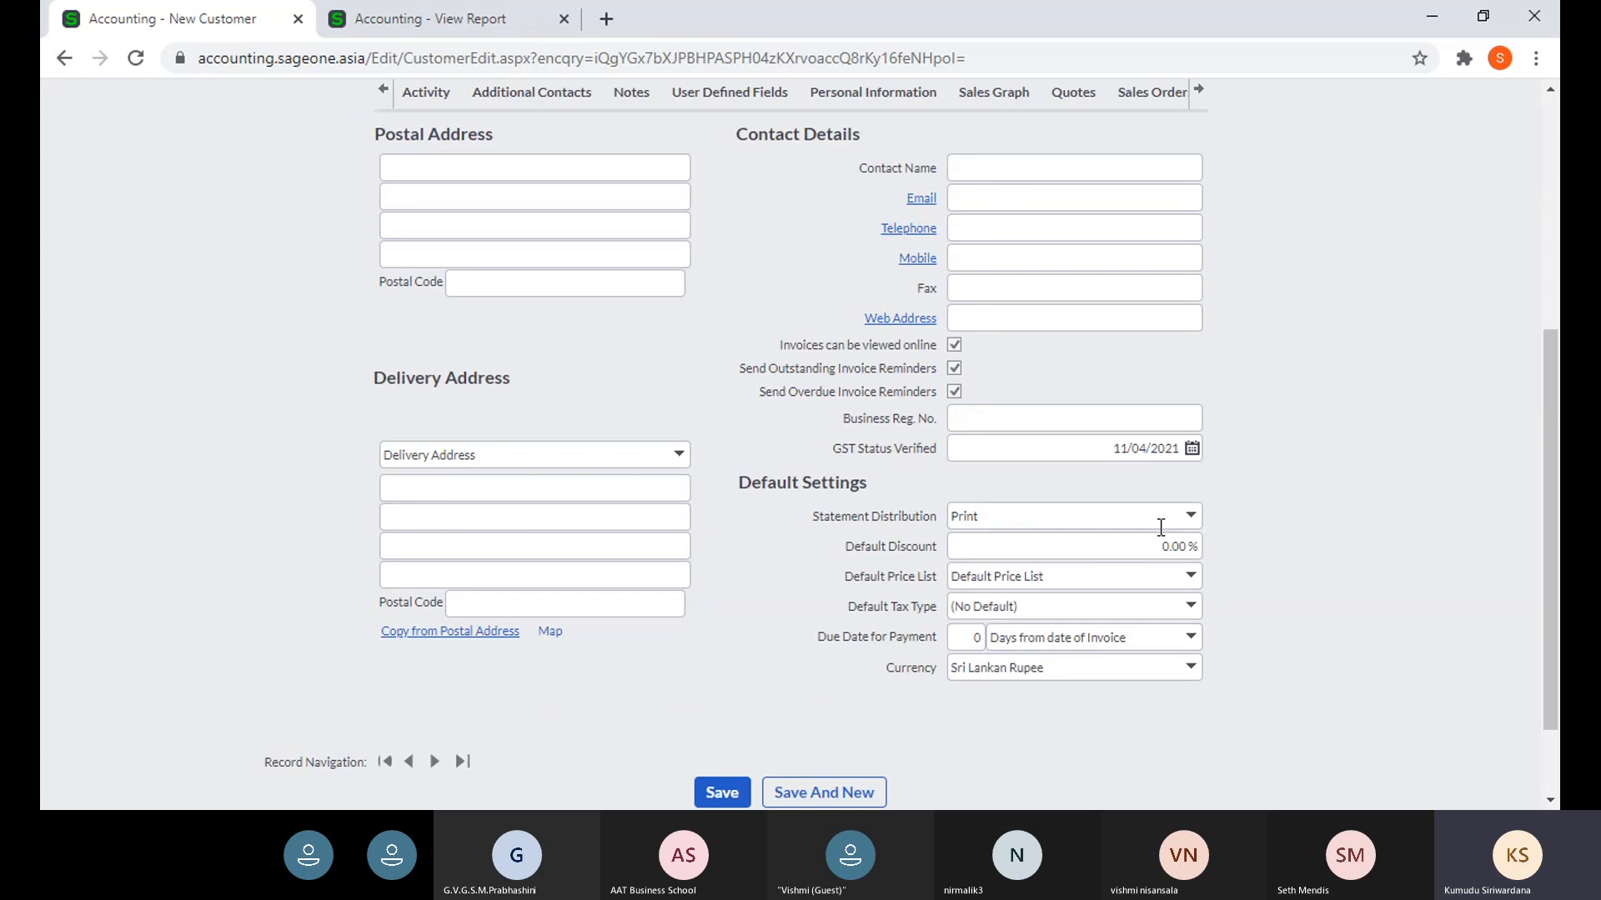
pyautogui.click(1190, 517)
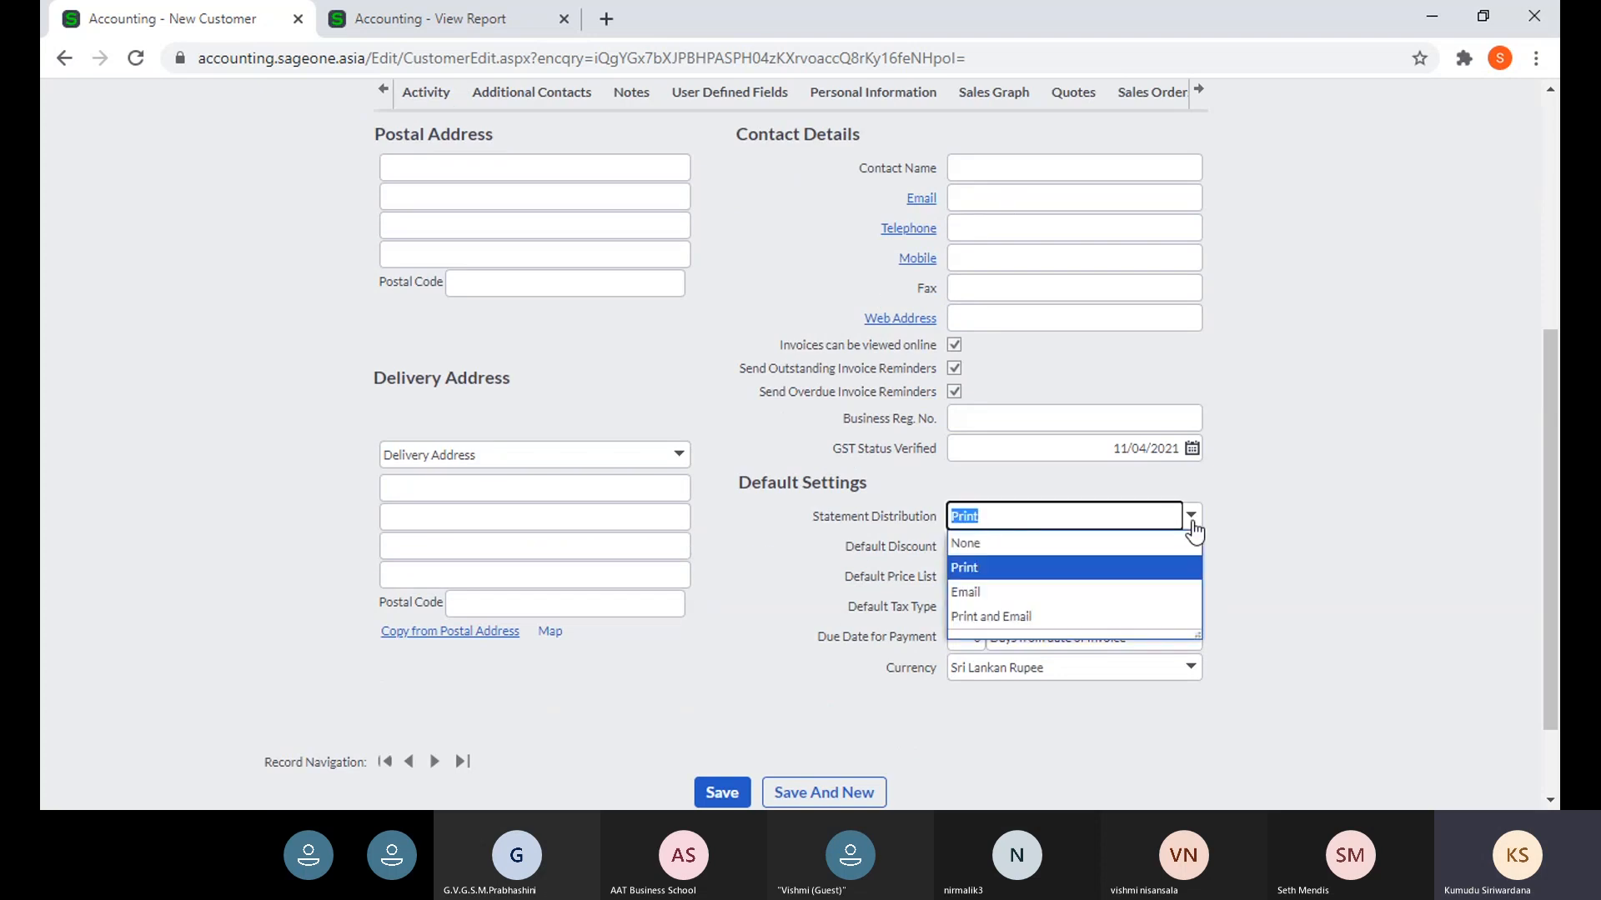
pyautogui.click(1223, 527)
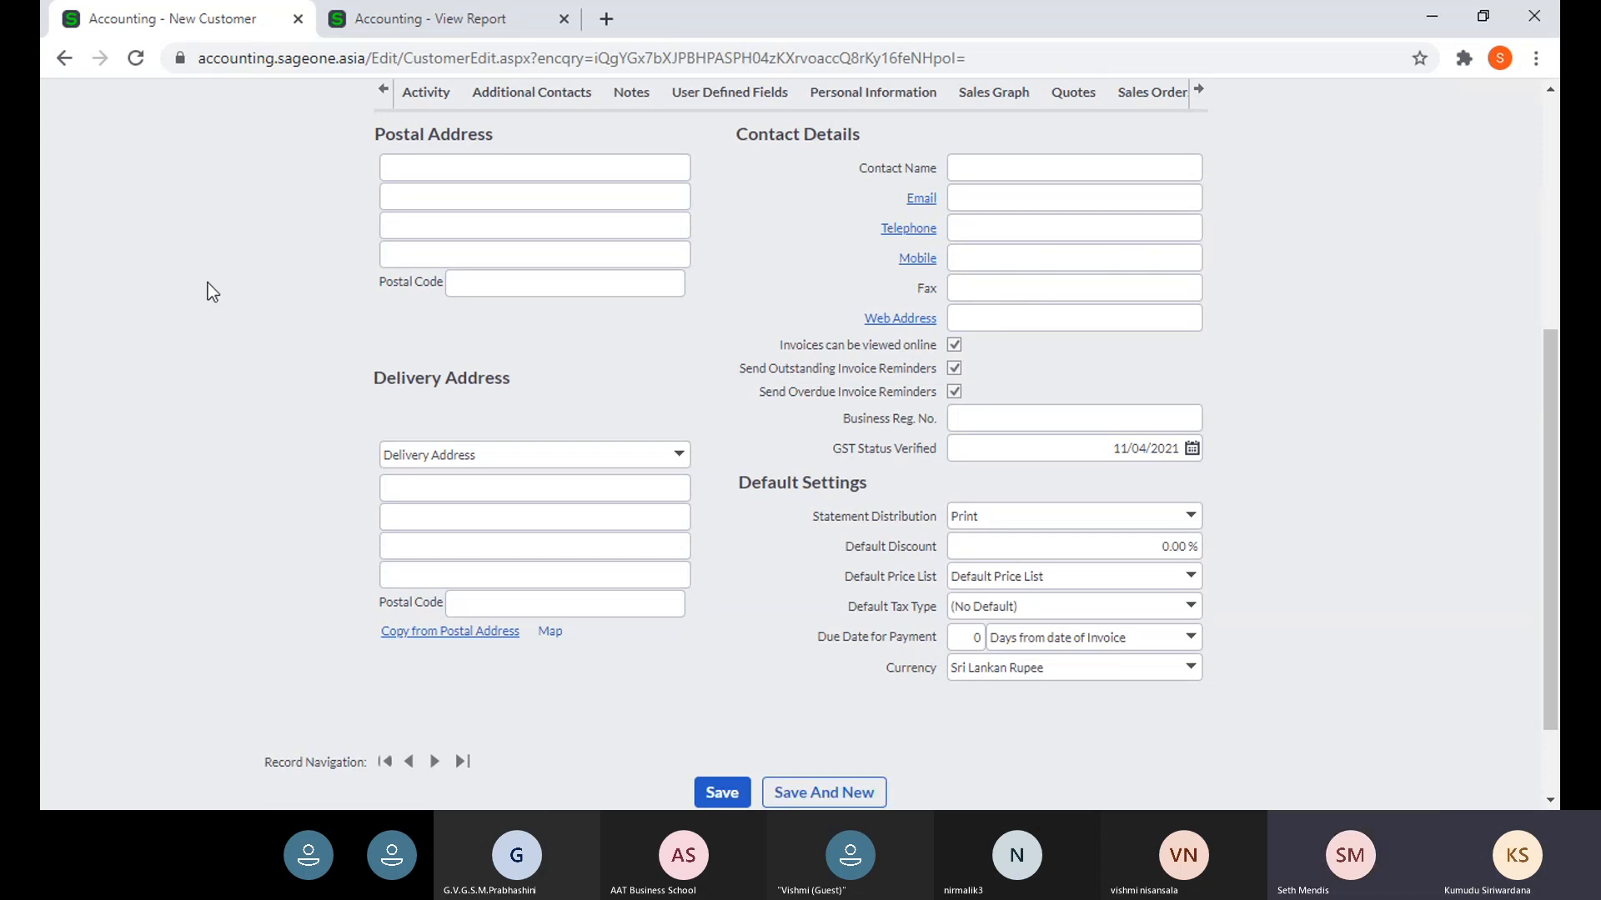
pyautogui.scroll(5, 207, 283)
# - Review Document Descriptions under Documents and Statements in Company Settings, then return to the quotation preview
pyautogui.moveTo(843, 154)
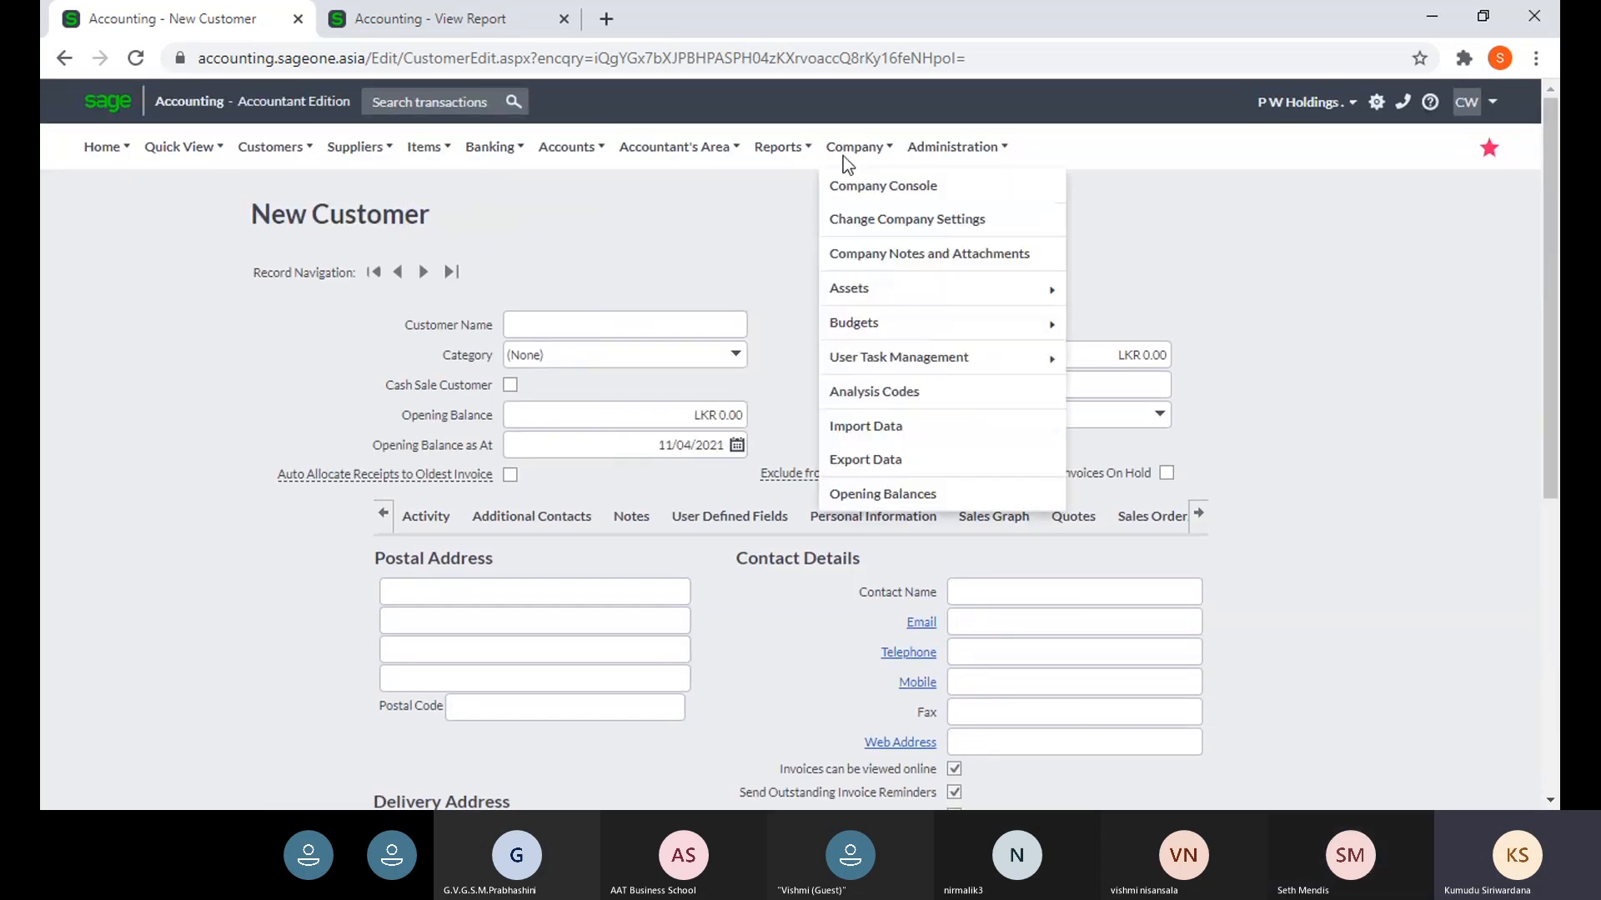
pyautogui.moveTo(847, 302)
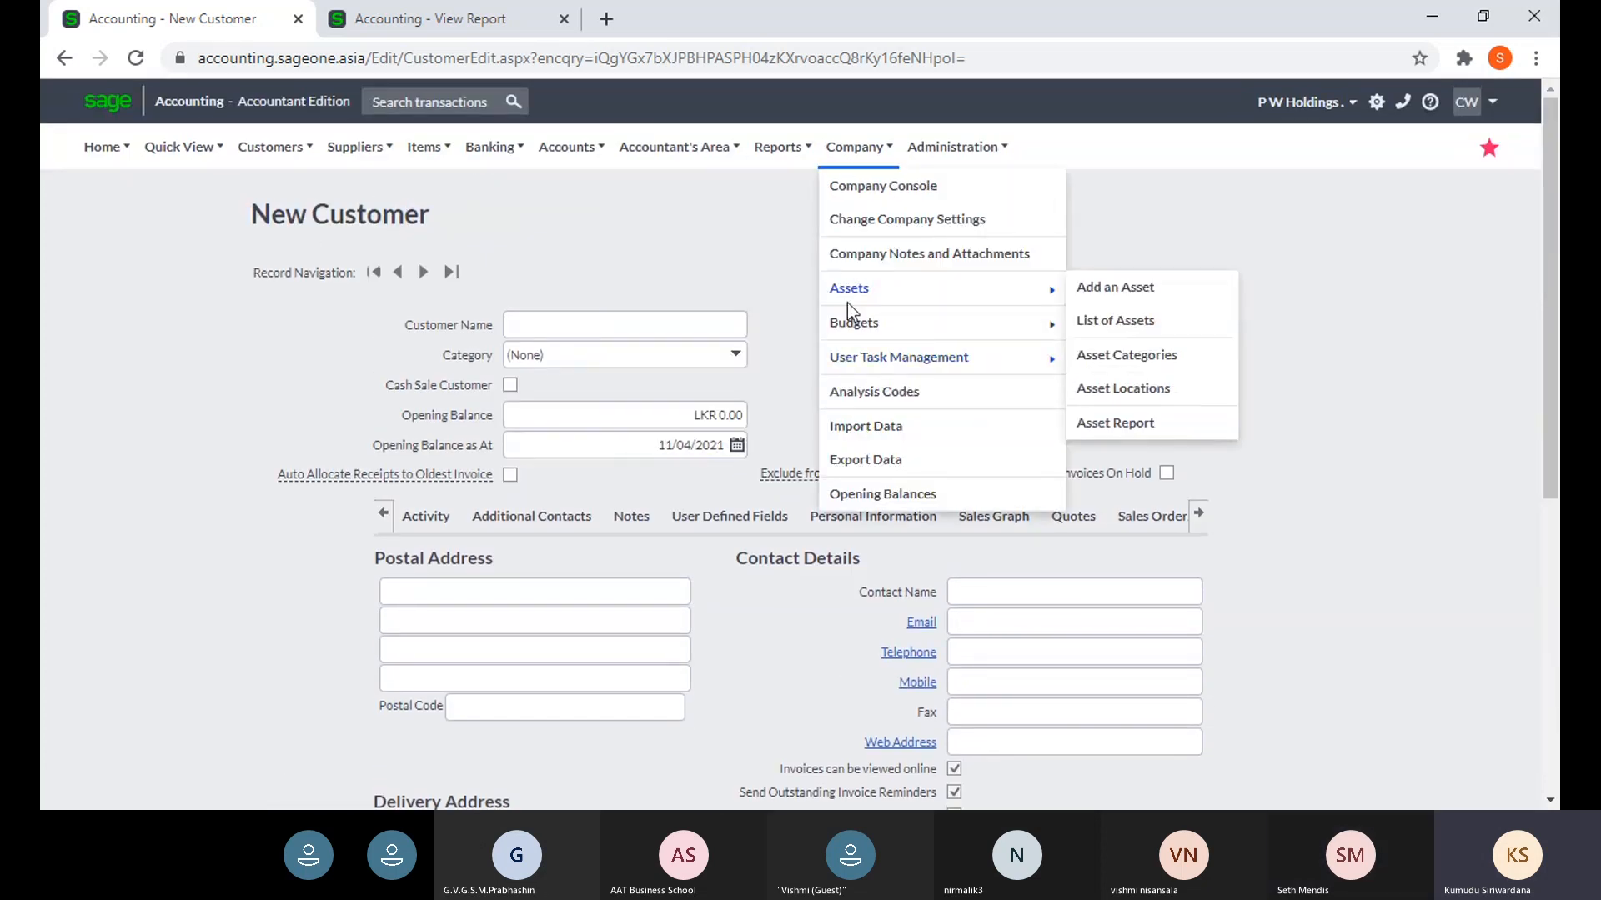
pyautogui.click(858, 226)
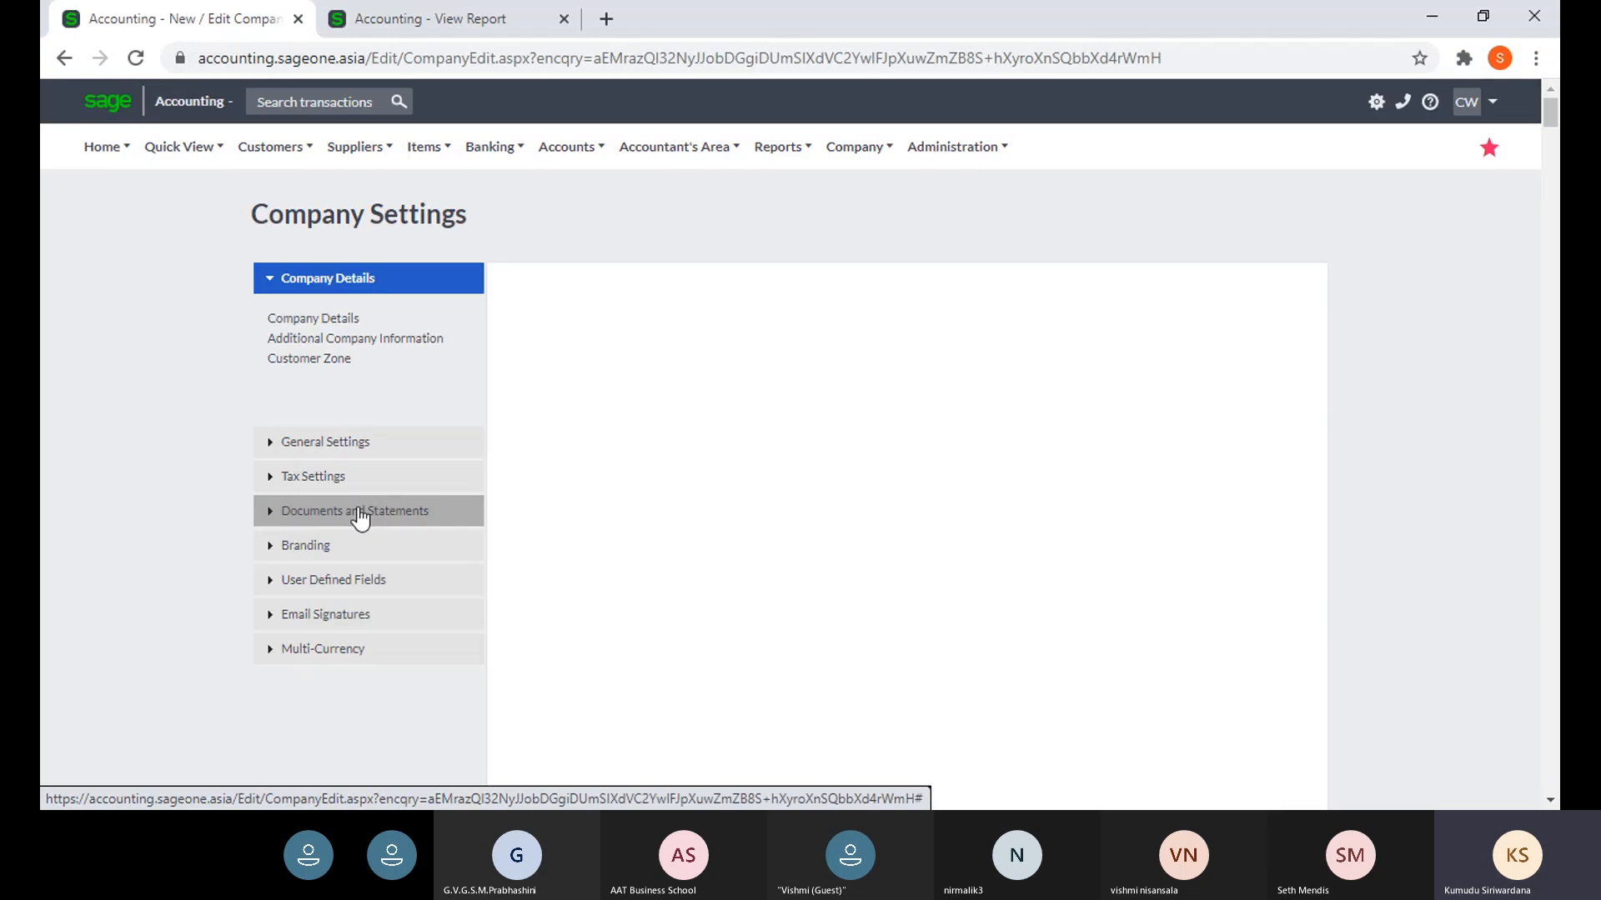
pyautogui.click(357, 512)
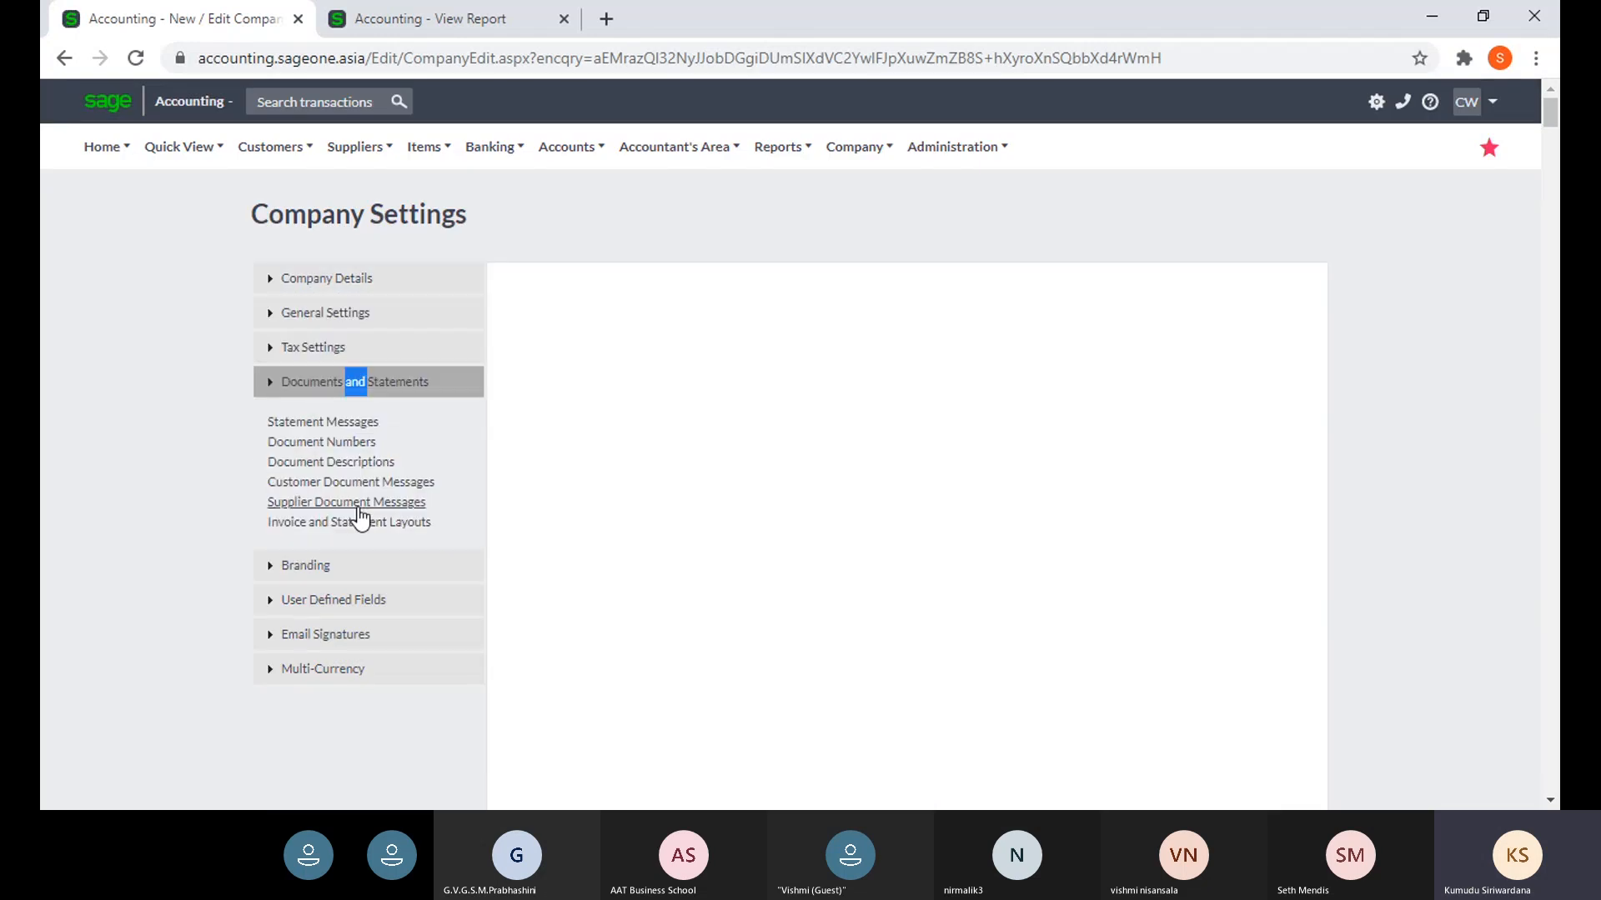
pyautogui.click(346, 384)
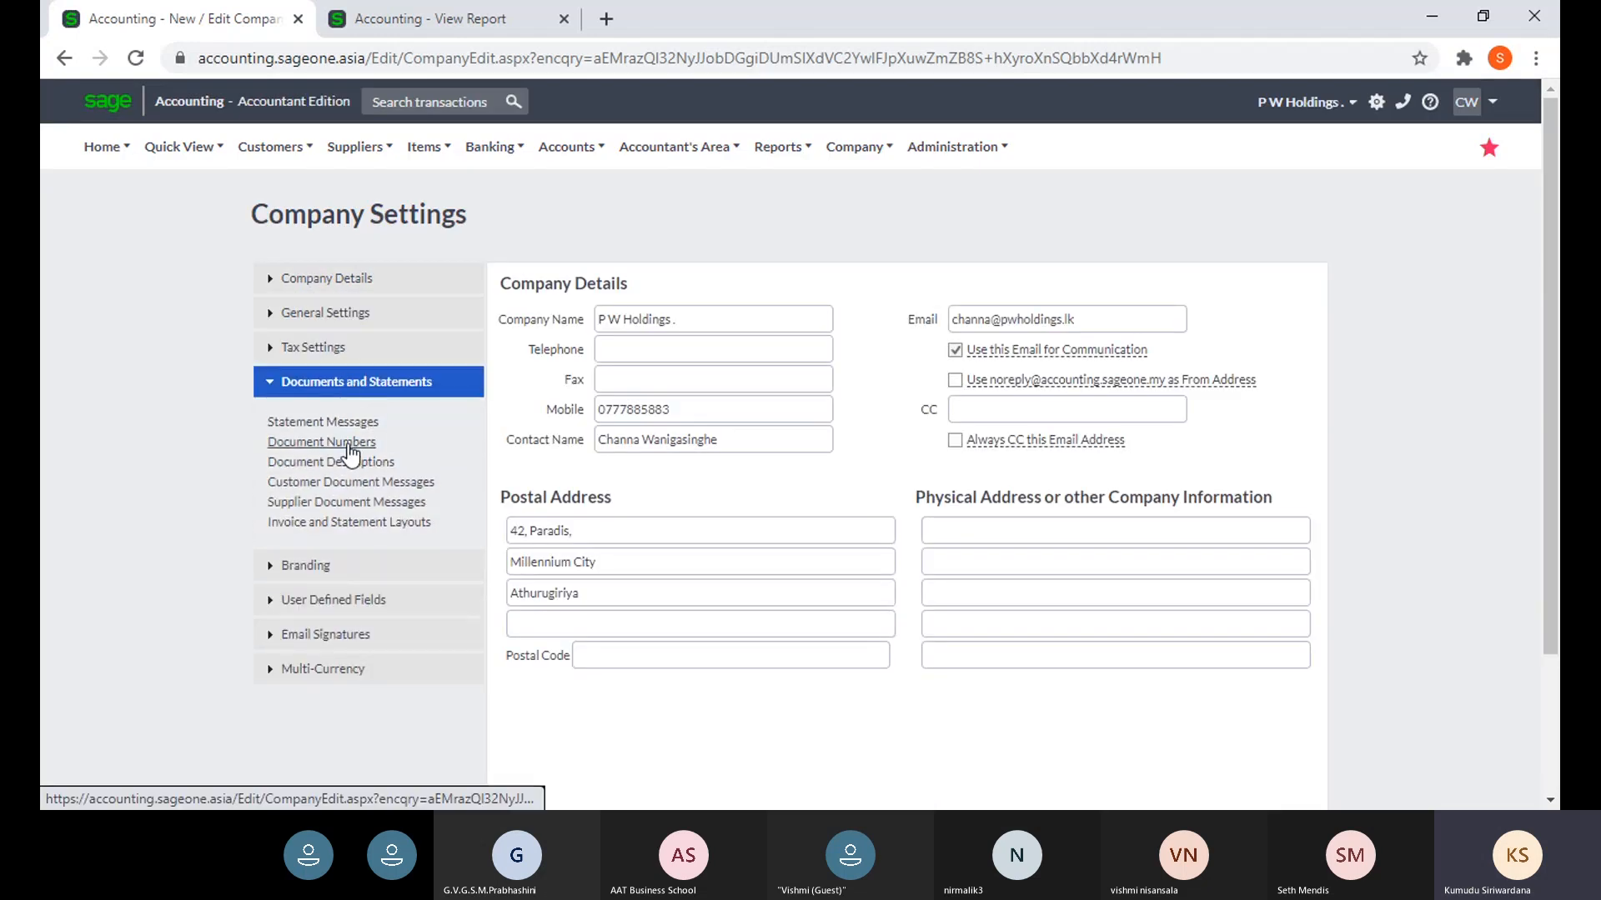
pyautogui.click(348, 446)
pyautogui.click(350, 462)
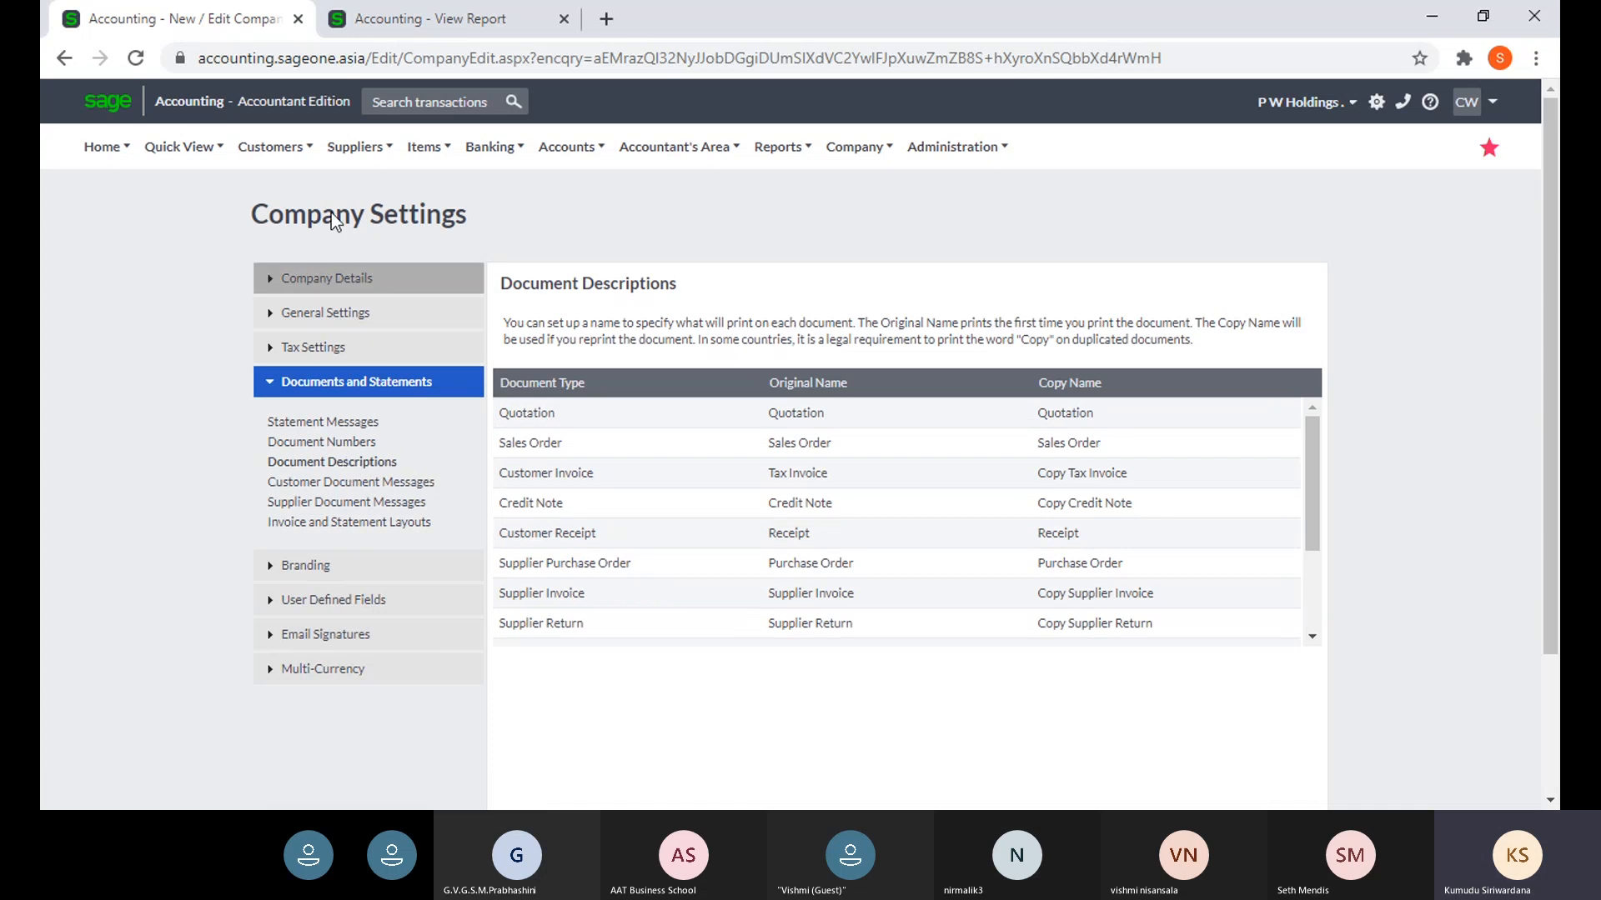
pyautogui.click(376, 34)
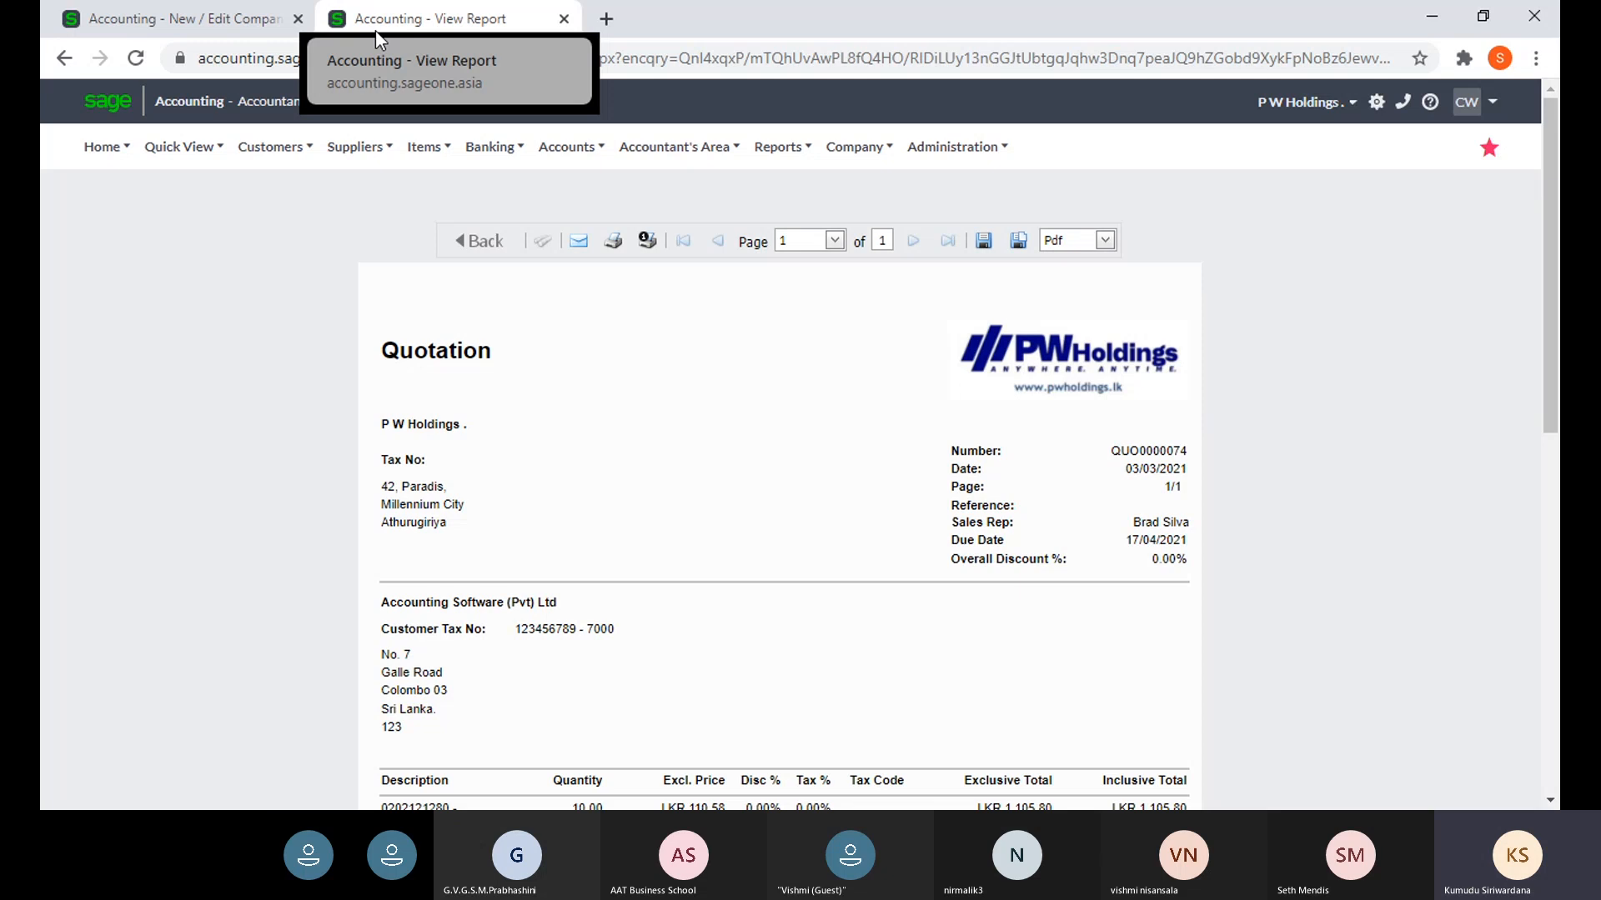
# - Go back to Process Quote and regenerate the quotation's print preview
pyautogui.click(460, 241)
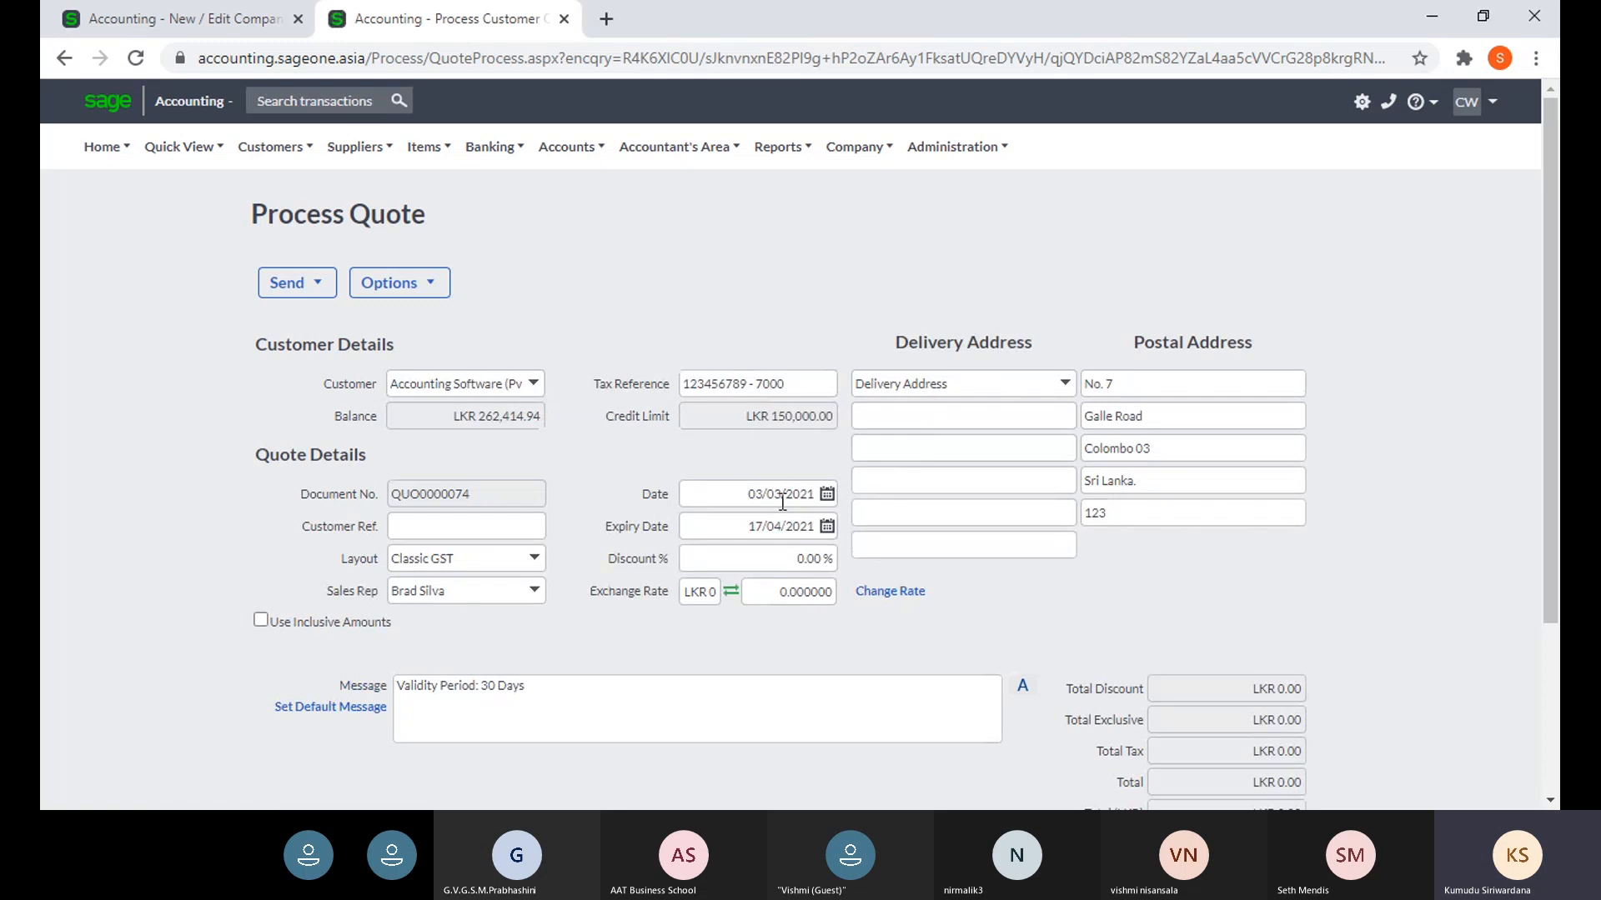
pyautogui.scroll(-3, 781, 509)
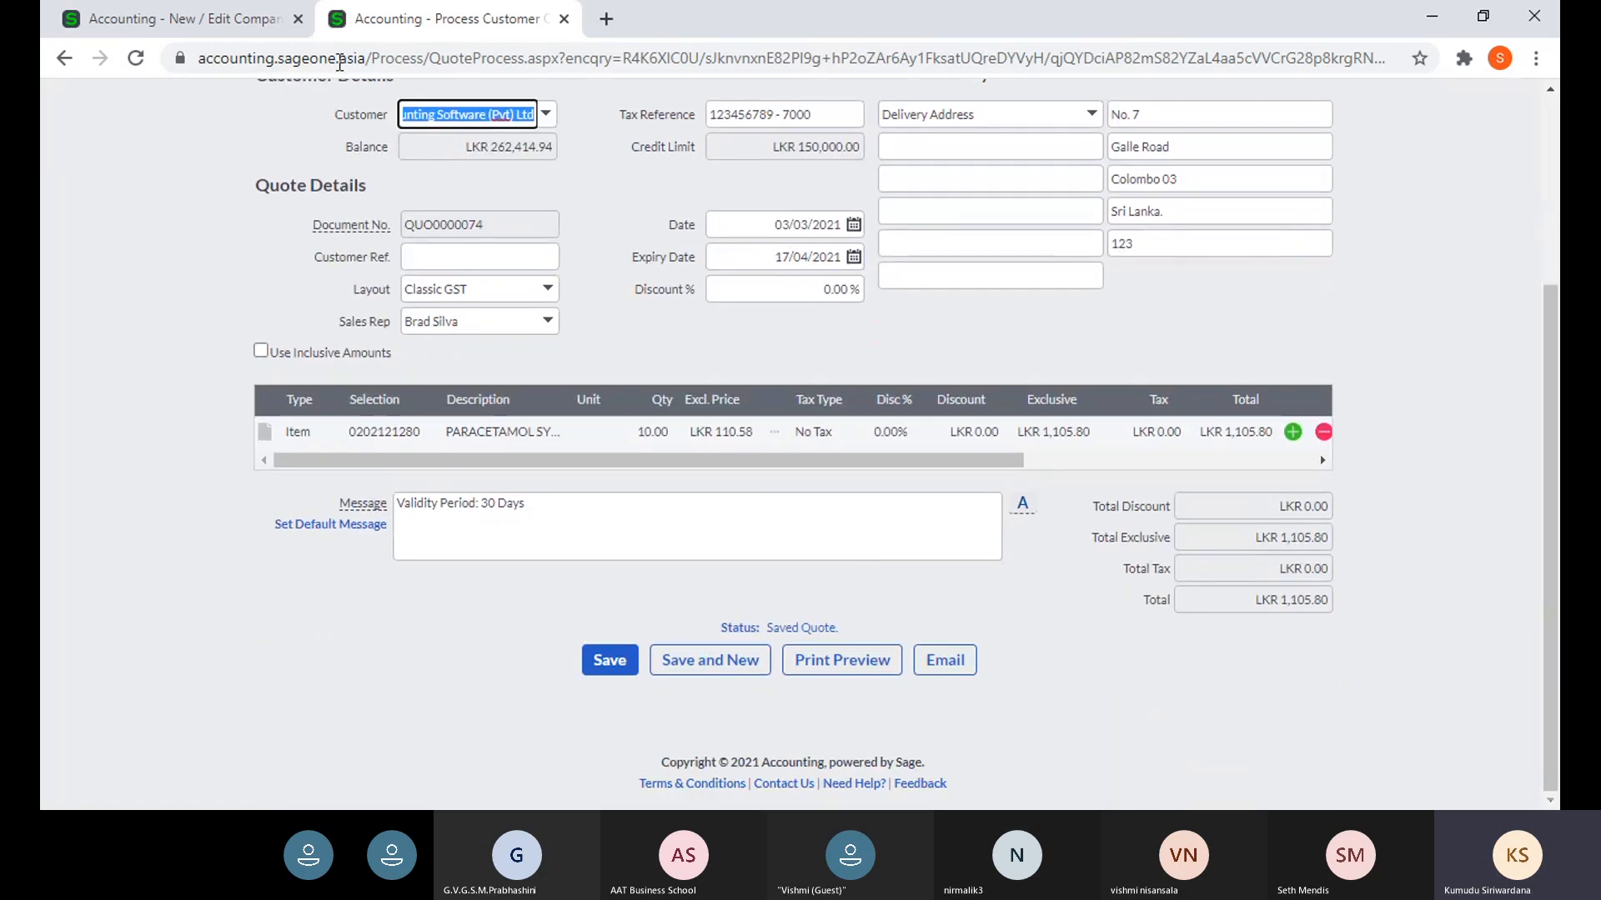
pyautogui.click(207, 27)
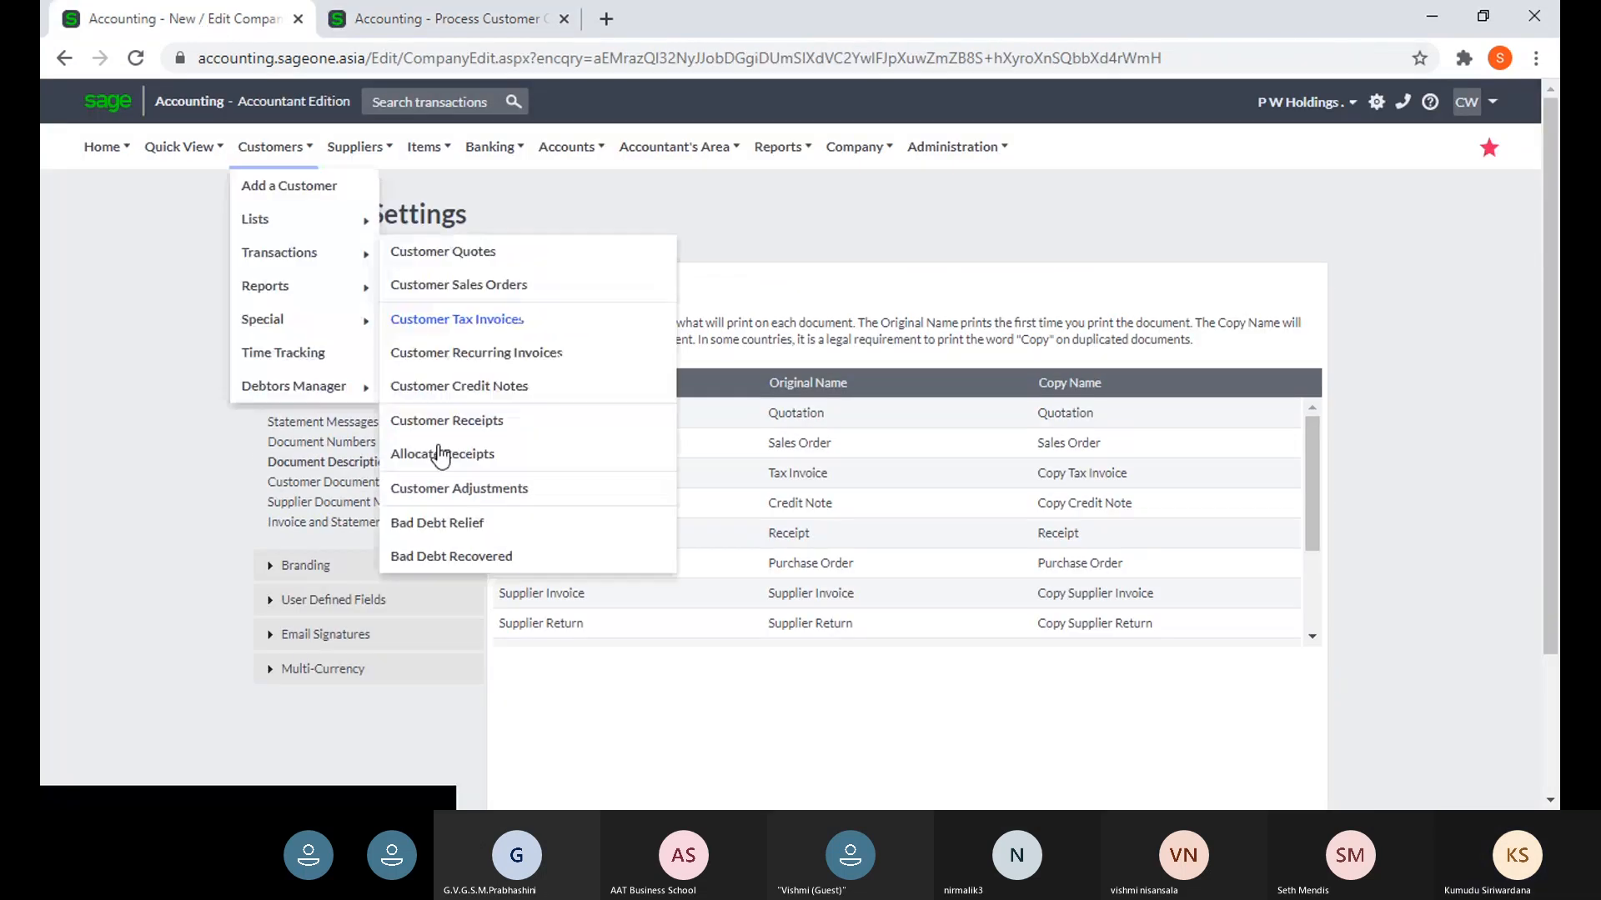
pyautogui.click(427, 24)
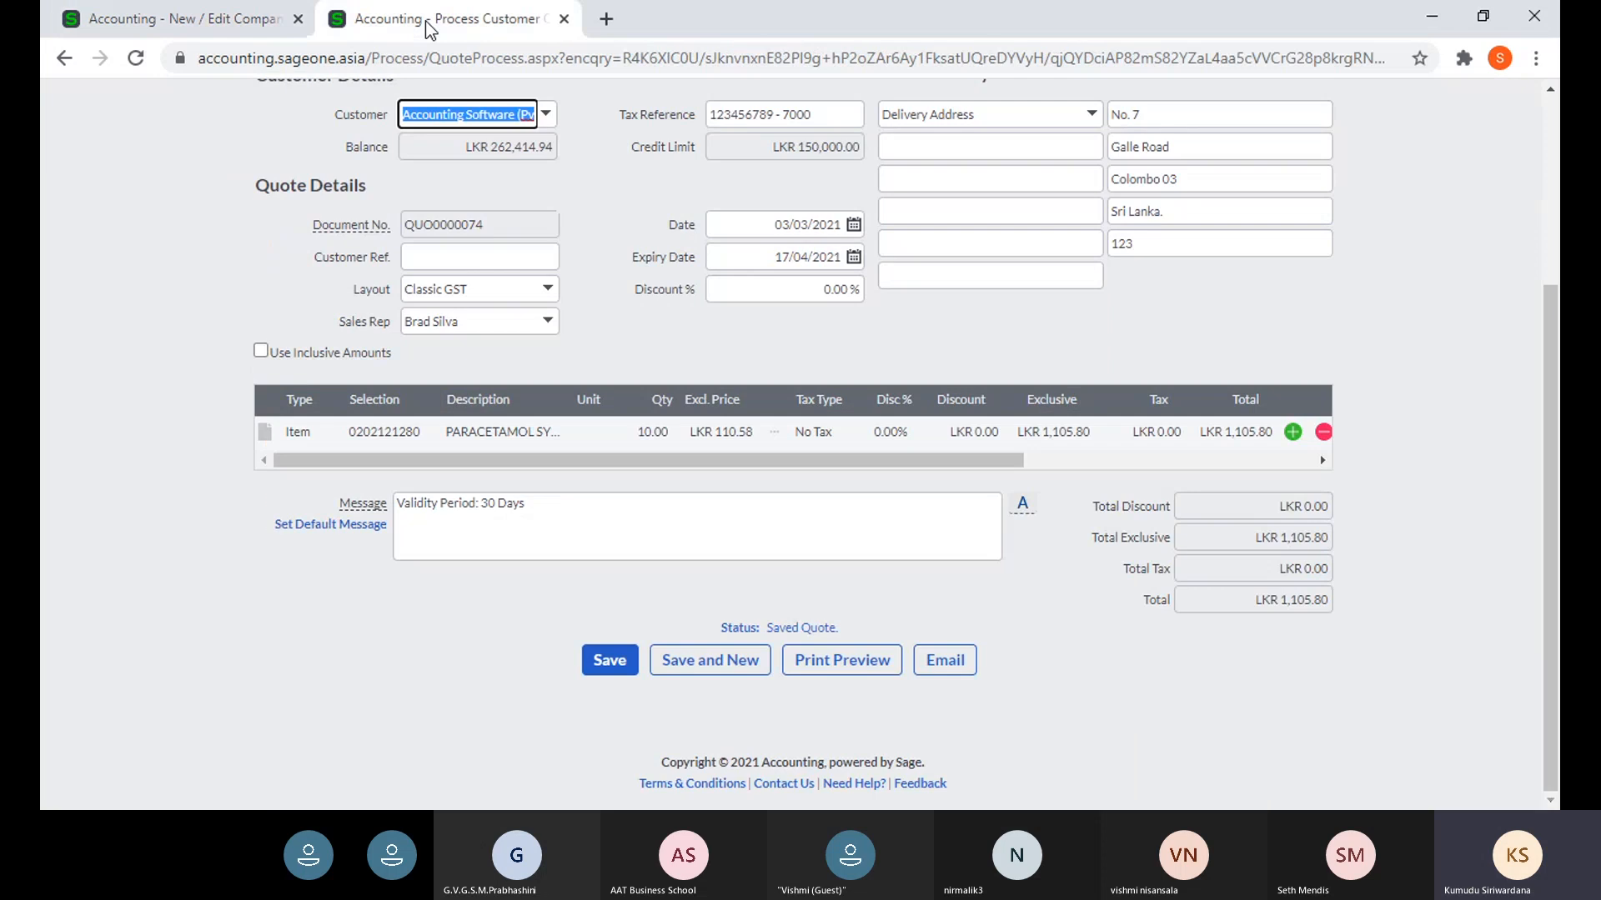
pyautogui.click(845, 660)
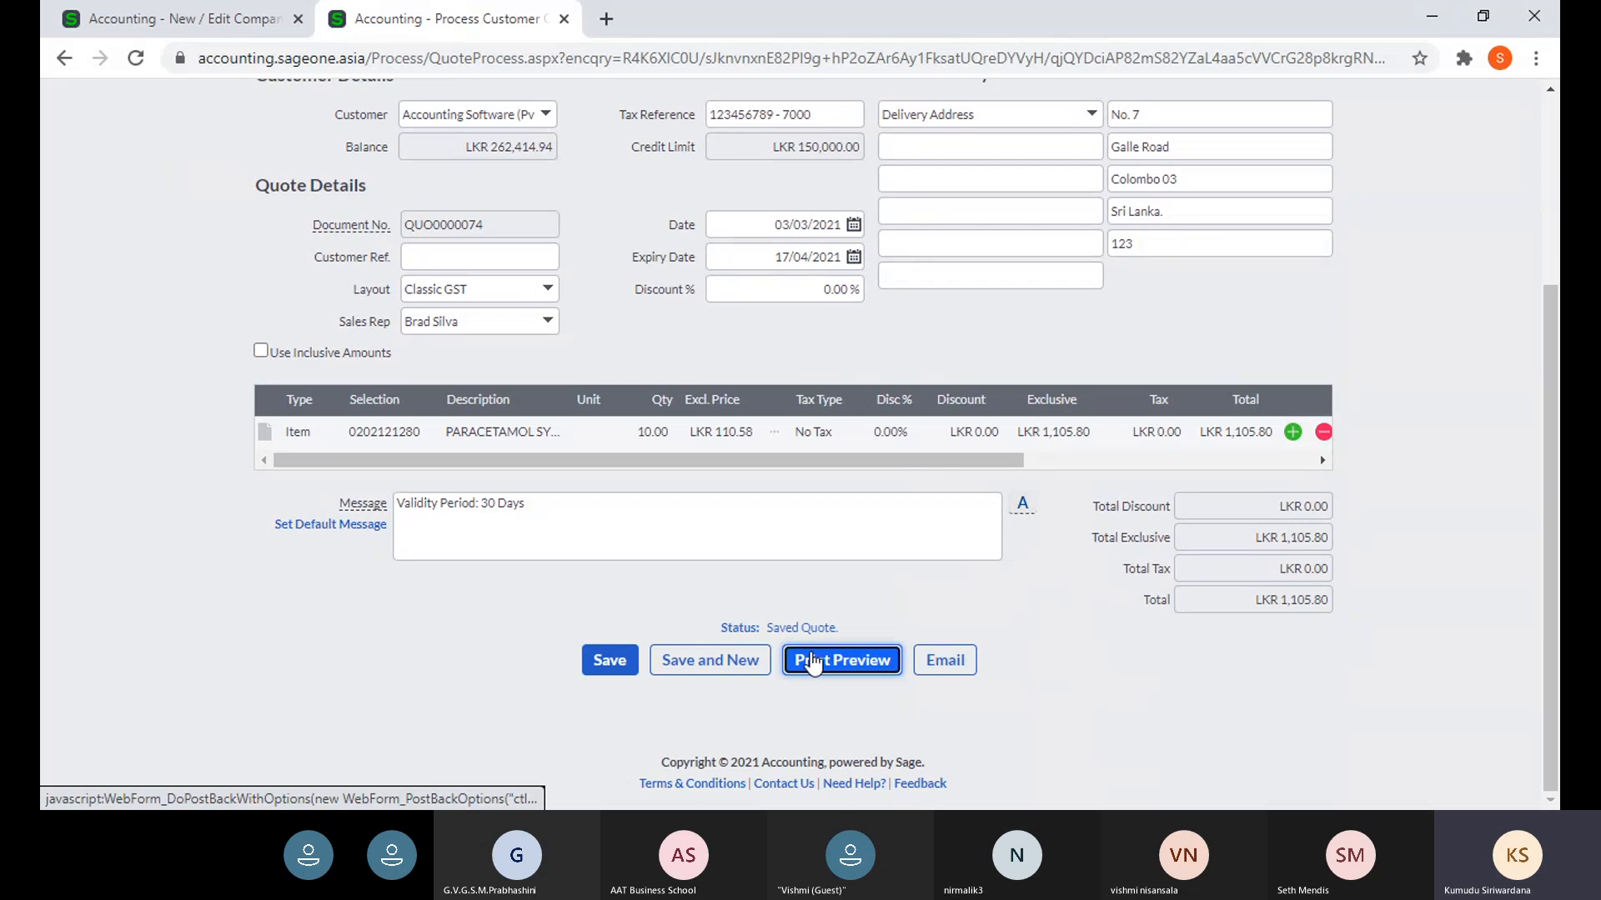
pyautogui.click(810, 658)
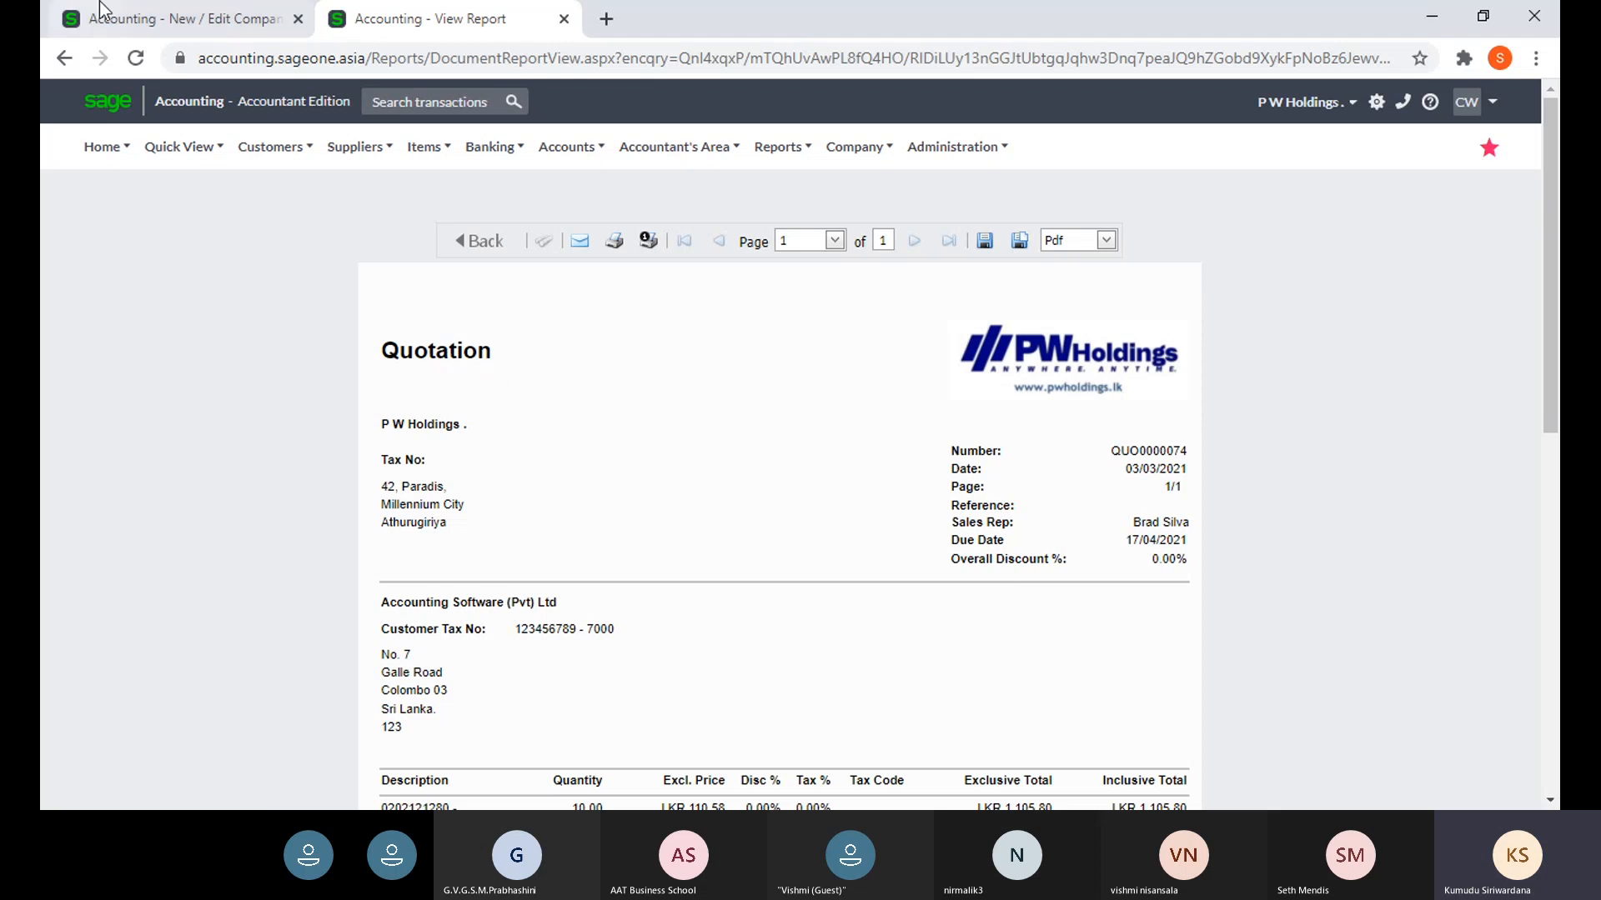
# - Compare the preview's heading with the Quotation description 'Quotation' for originals and copies
pyautogui.click(163, 20)
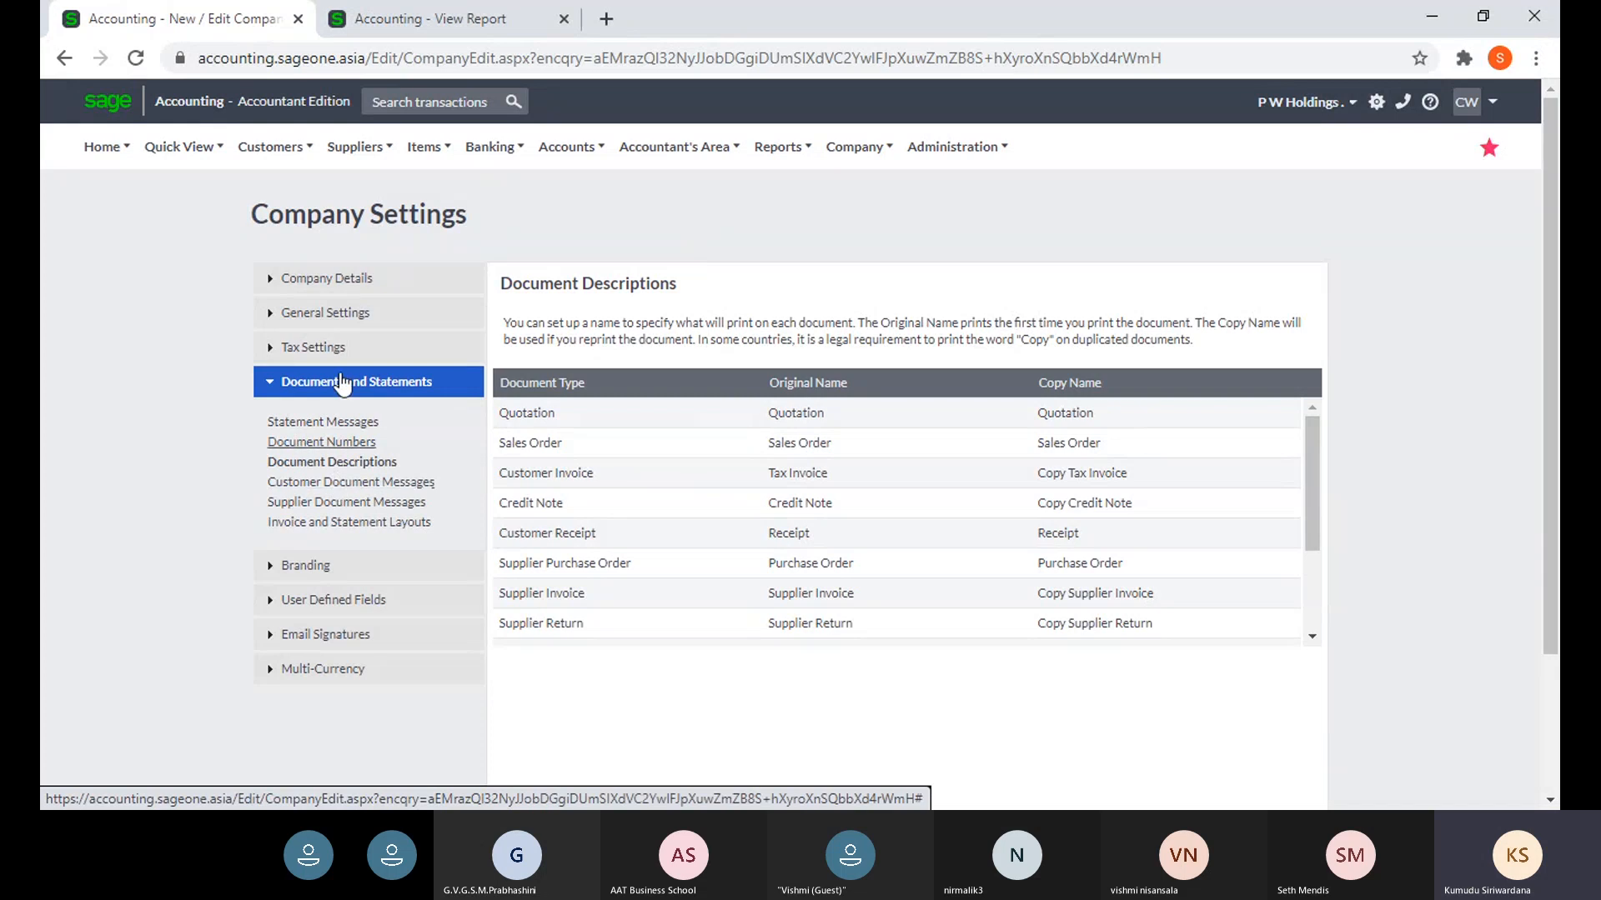
pyautogui.click(408, 21)
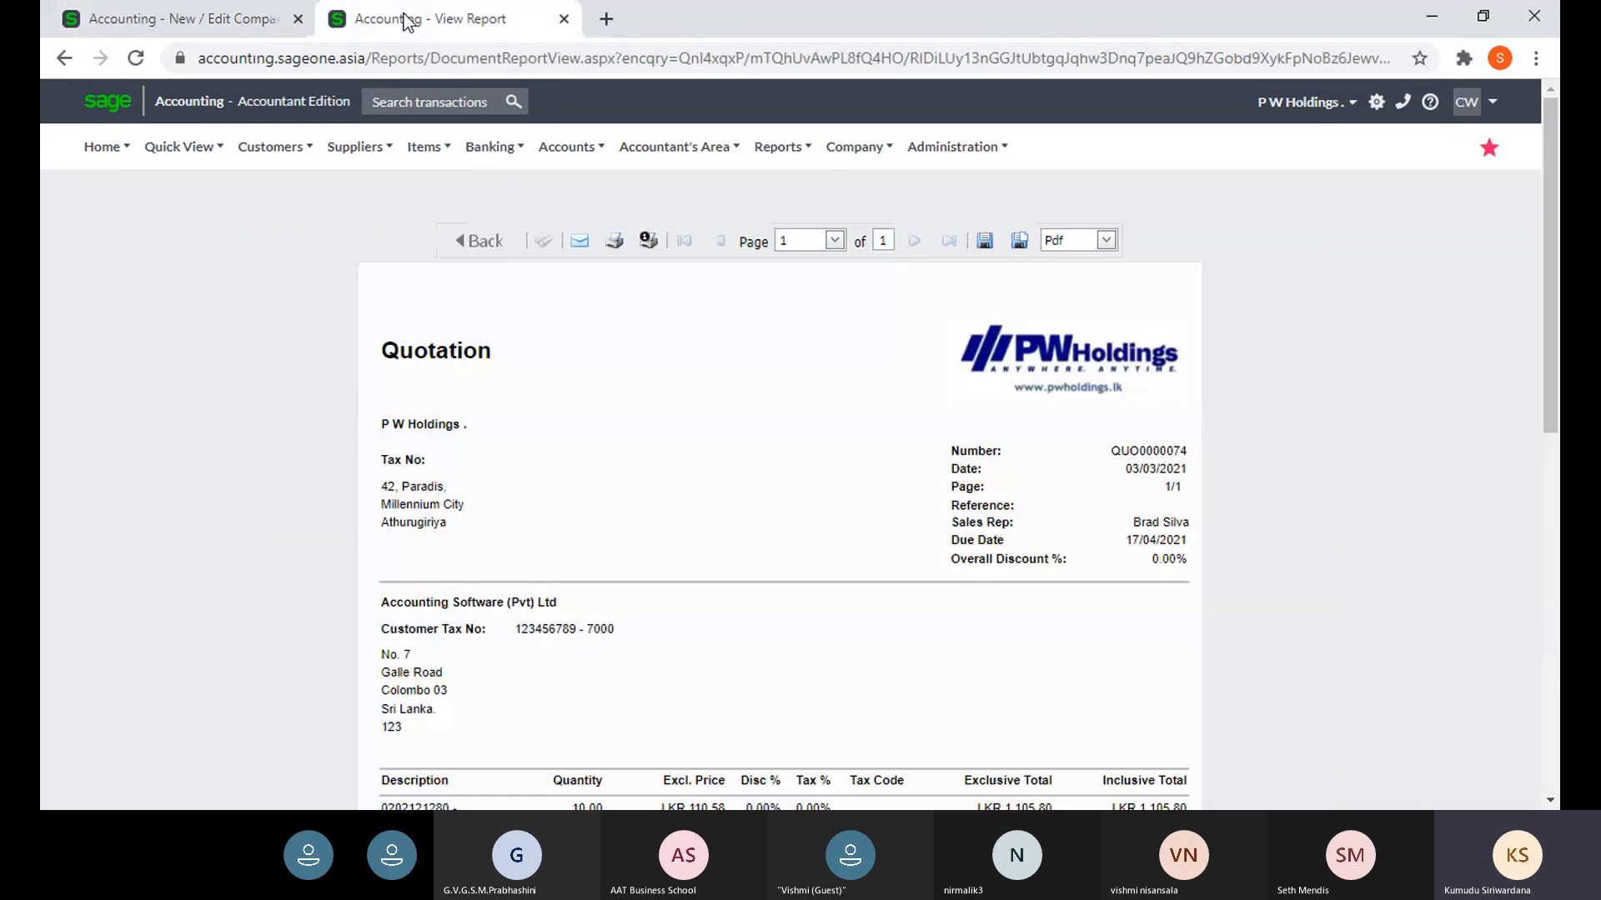
pyautogui.click(184, 18)
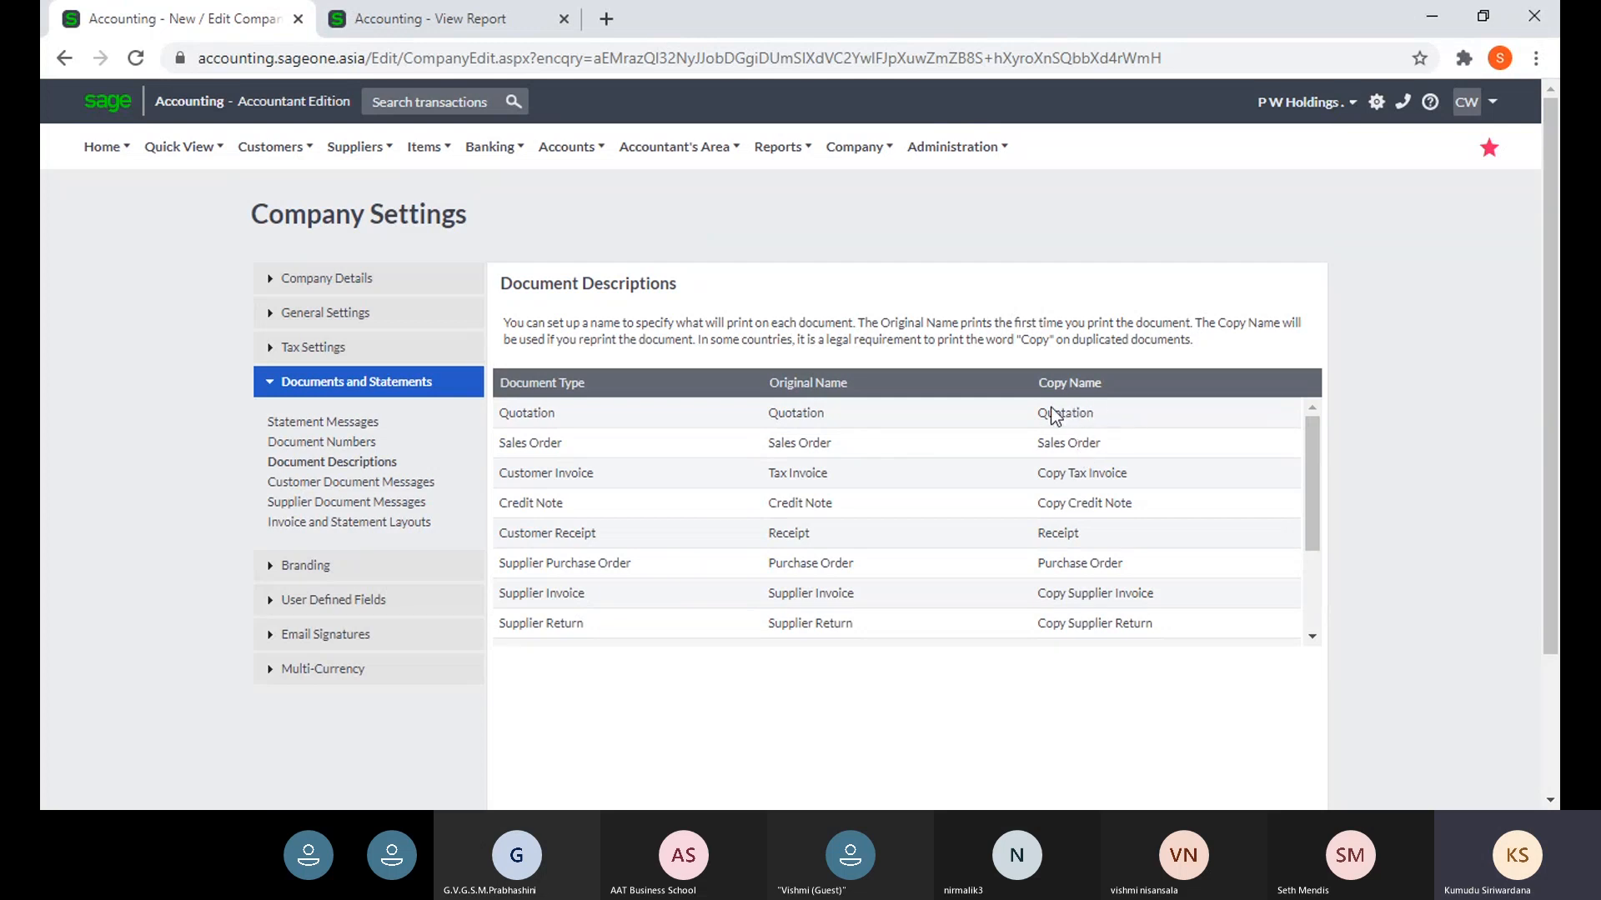
# - From the View Report tab, open the Customer Tax Invoices list under Customers > Transactions
pyautogui.click(429, 19)
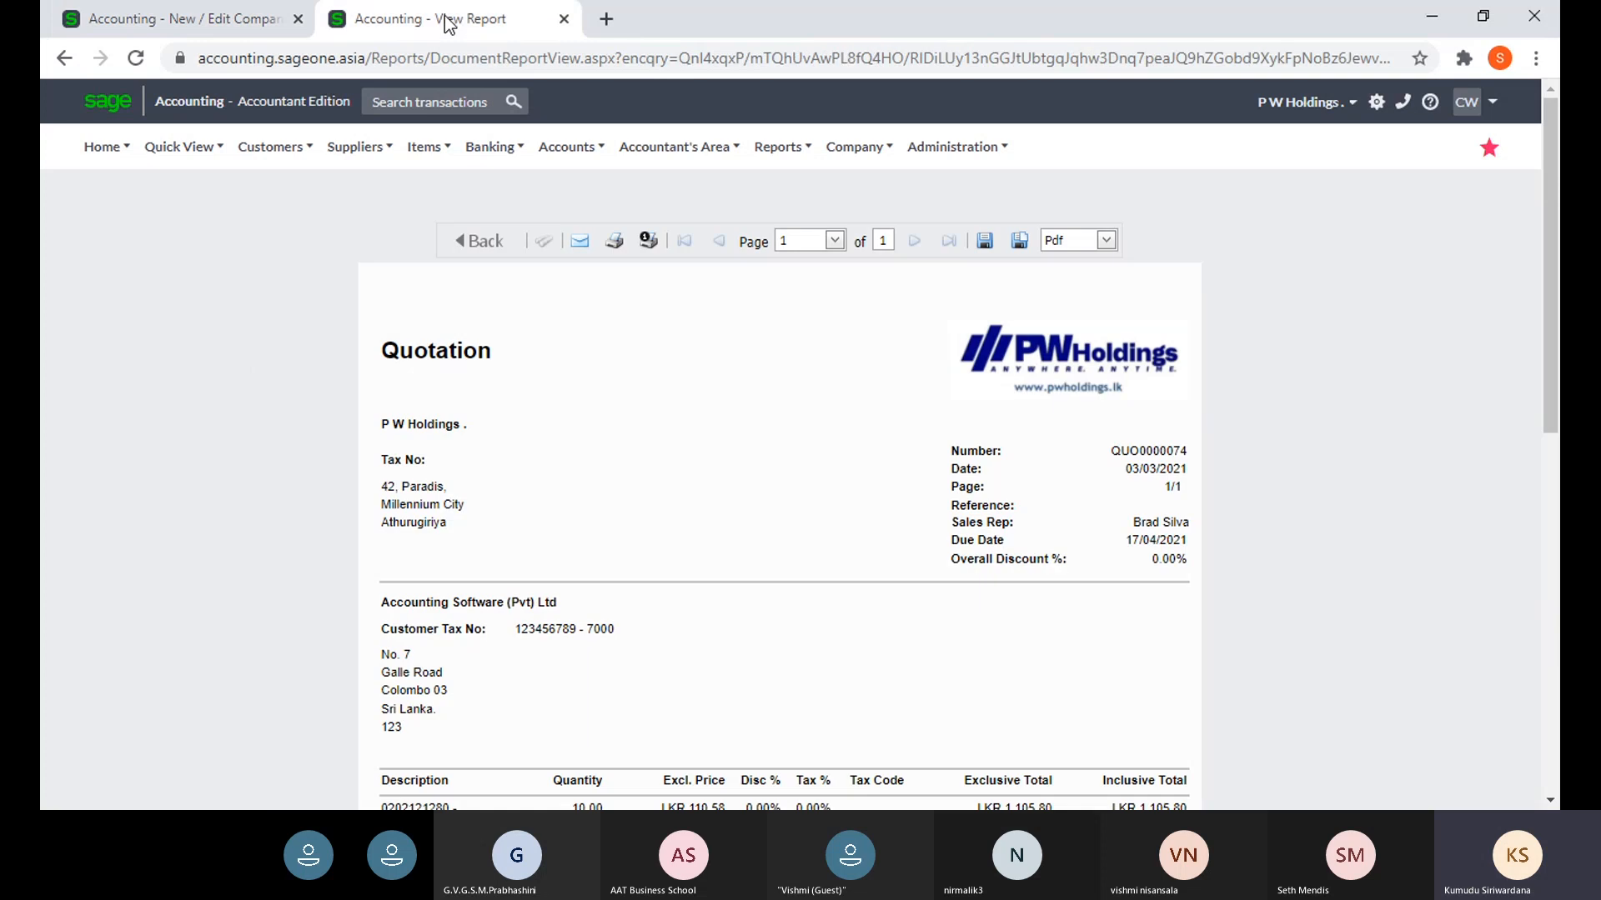
pyautogui.moveTo(271, 148)
pyautogui.moveTo(350, 253)
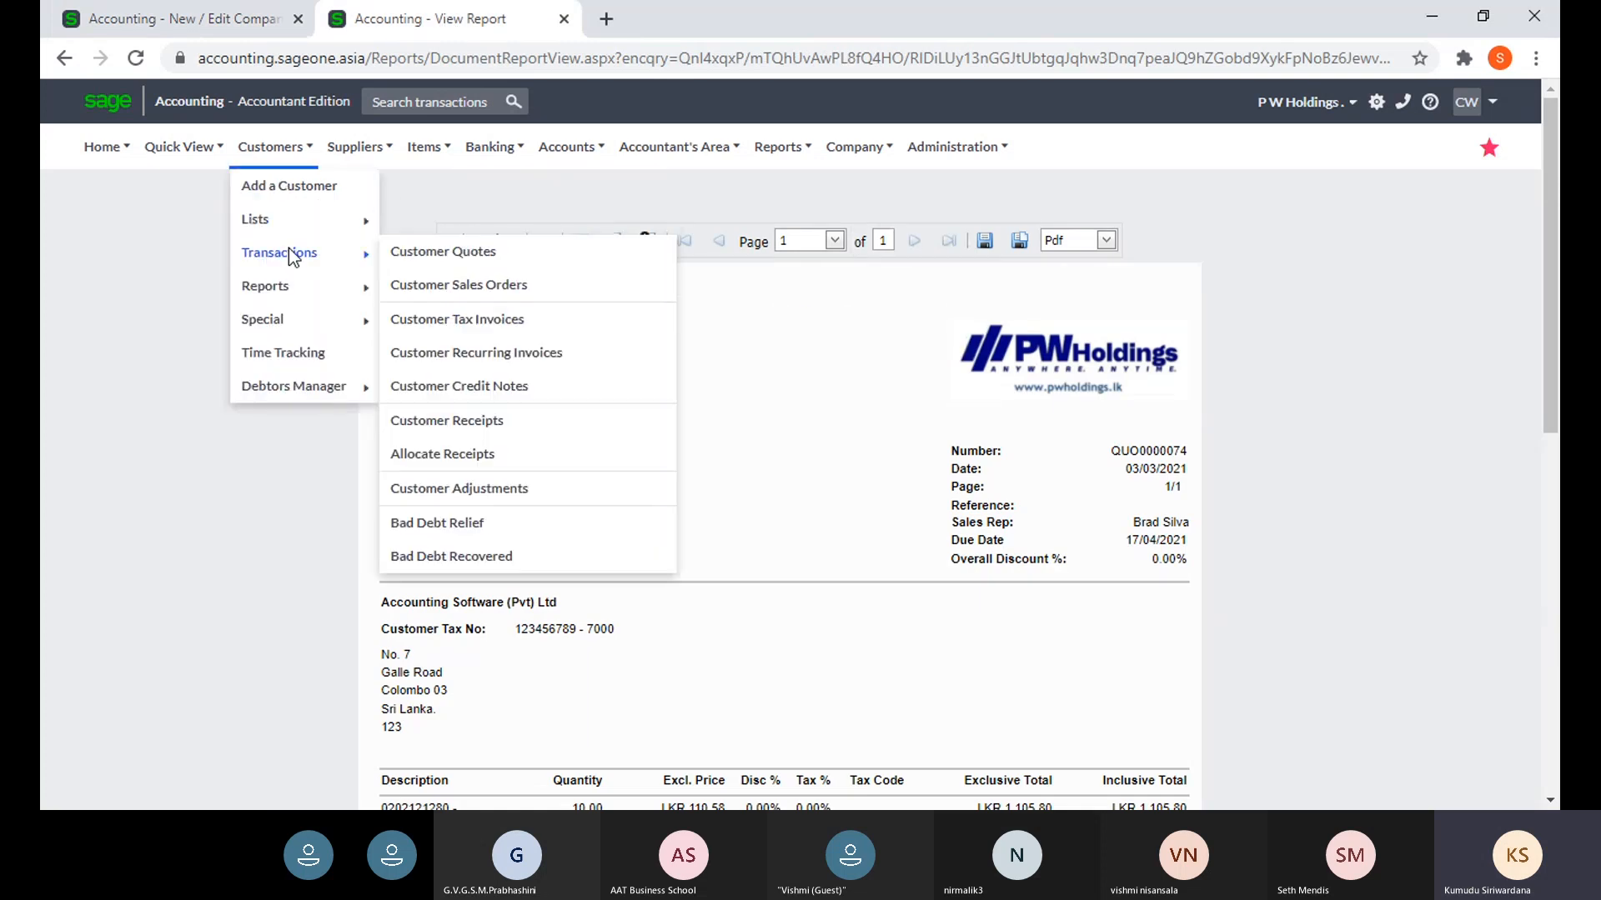
pyautogui.click(443, 318)
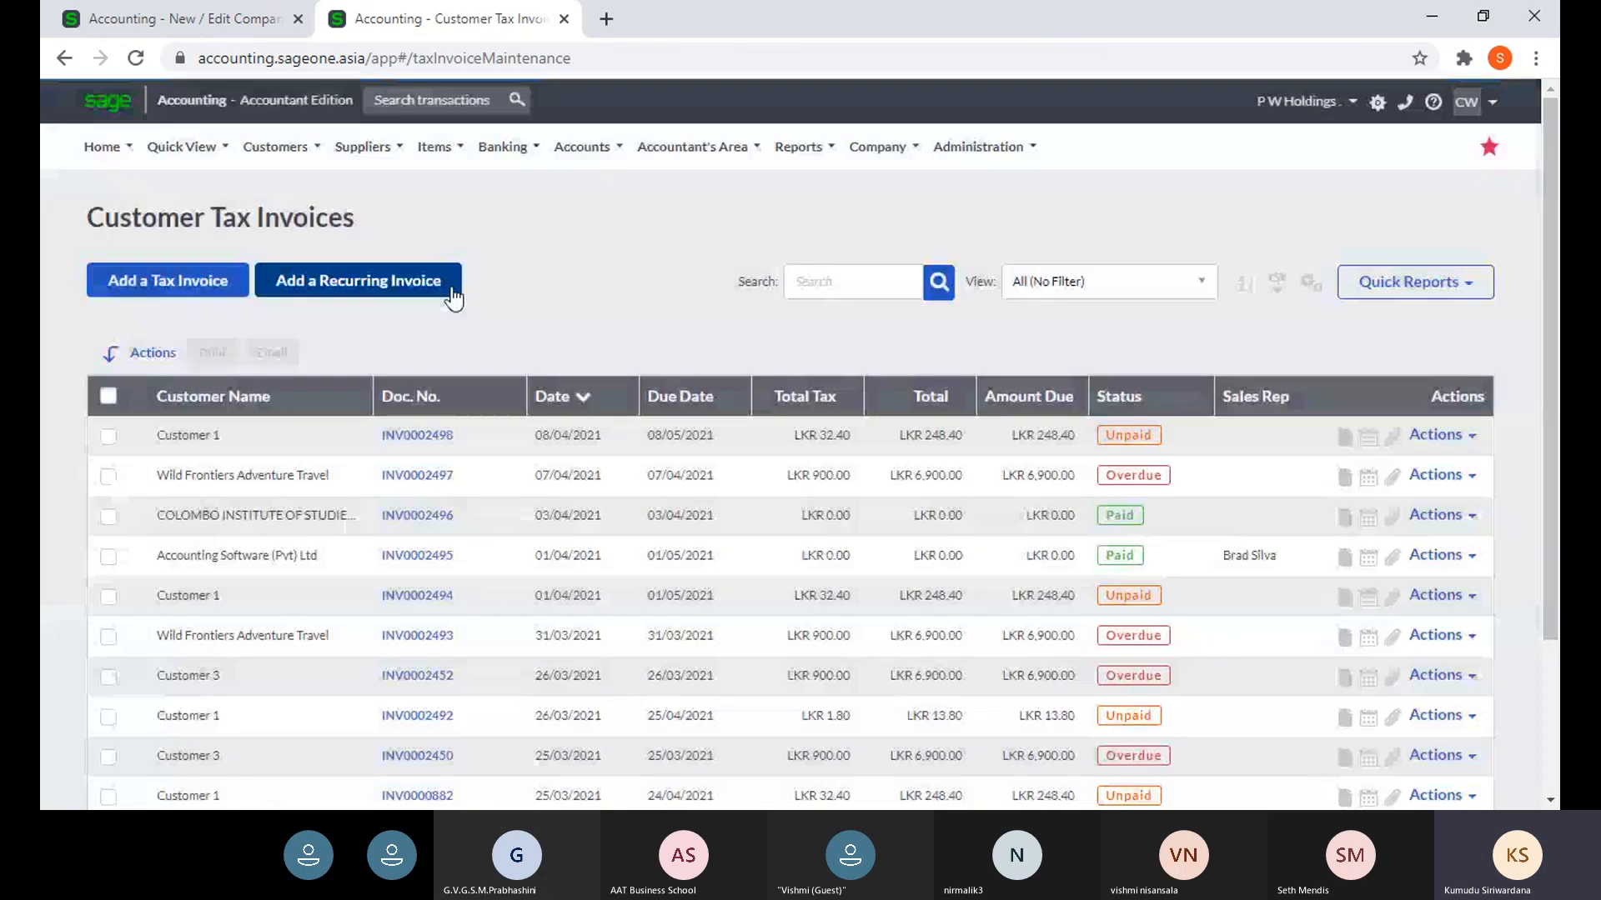
# - Open Customer 1's latest invoice and confirm editing the already printed document
pyautogui.click(394, 443)
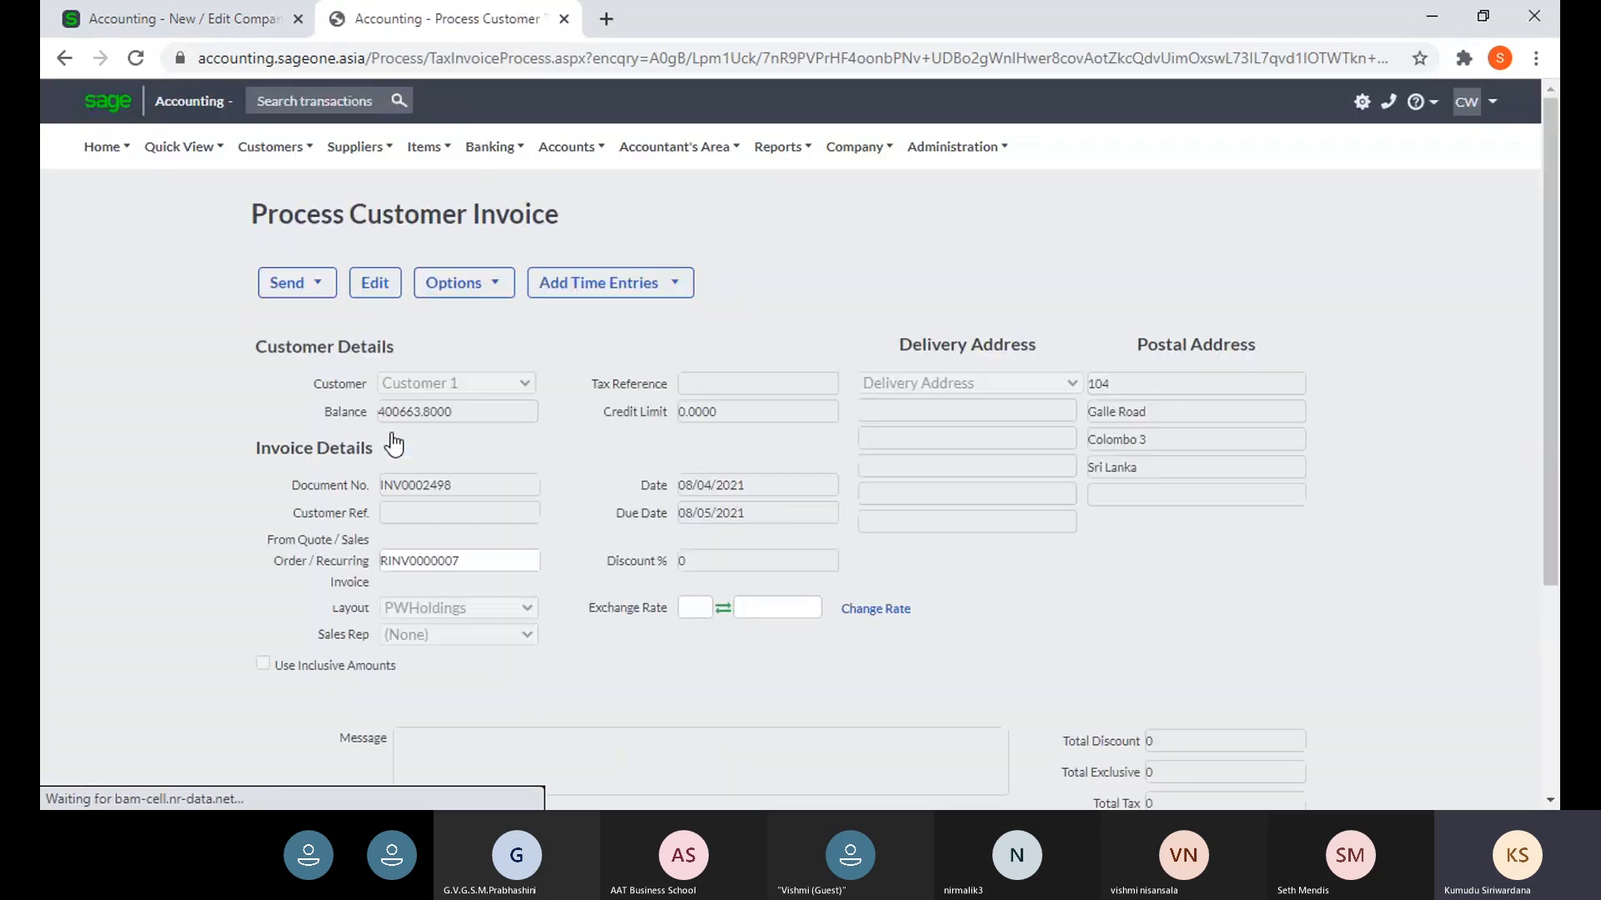
pyautogui.click(375, 284)
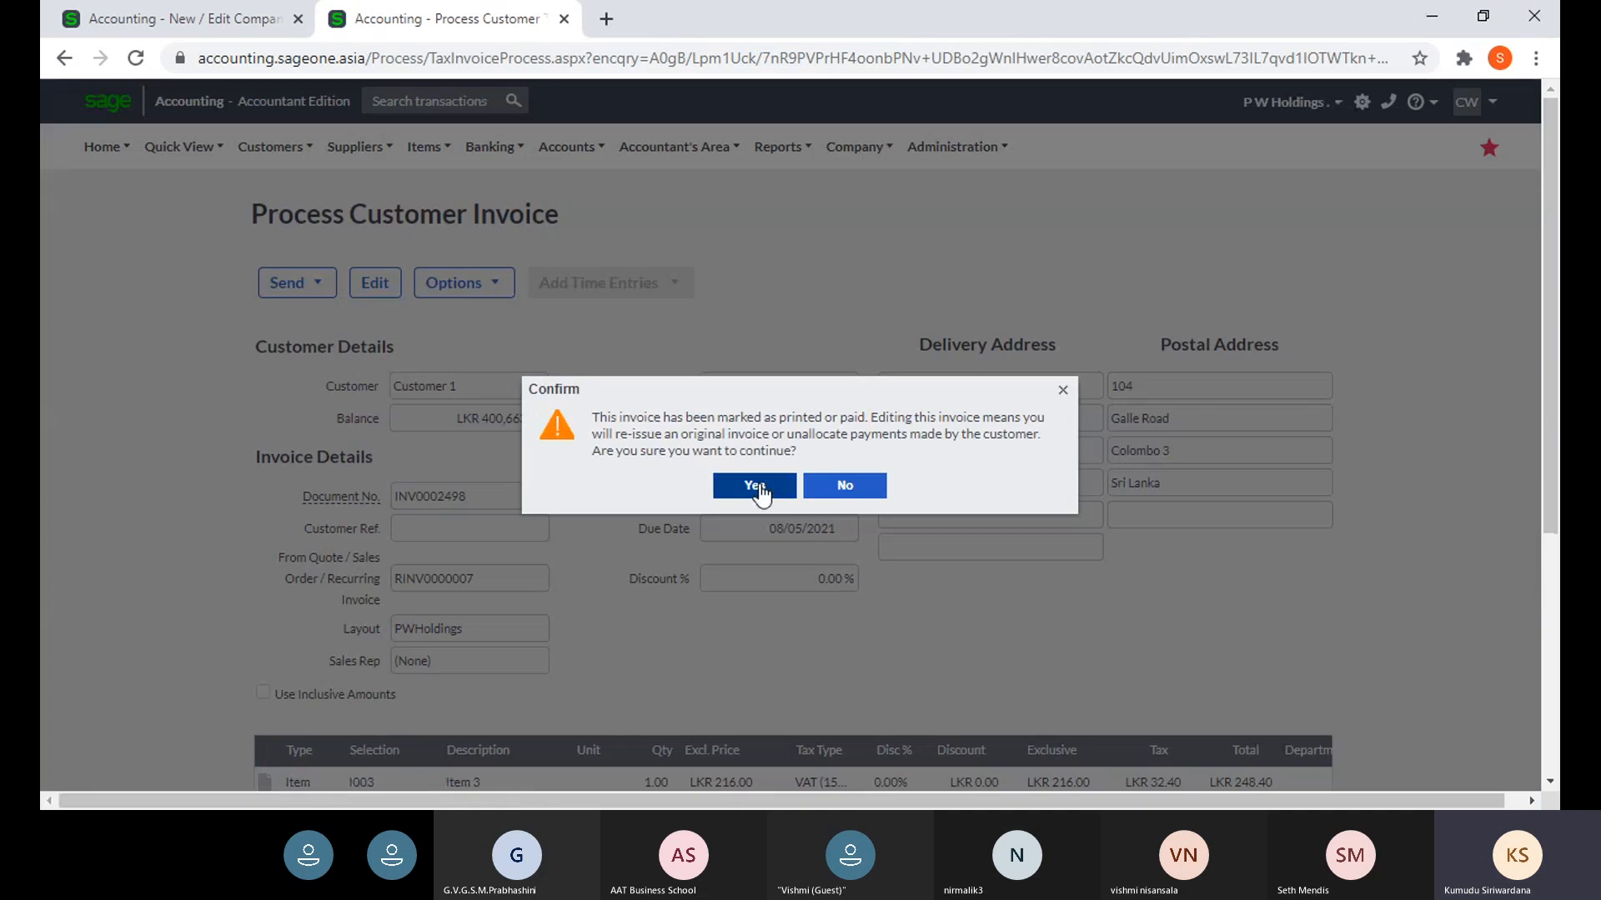
pyautogui.click(754, 486)
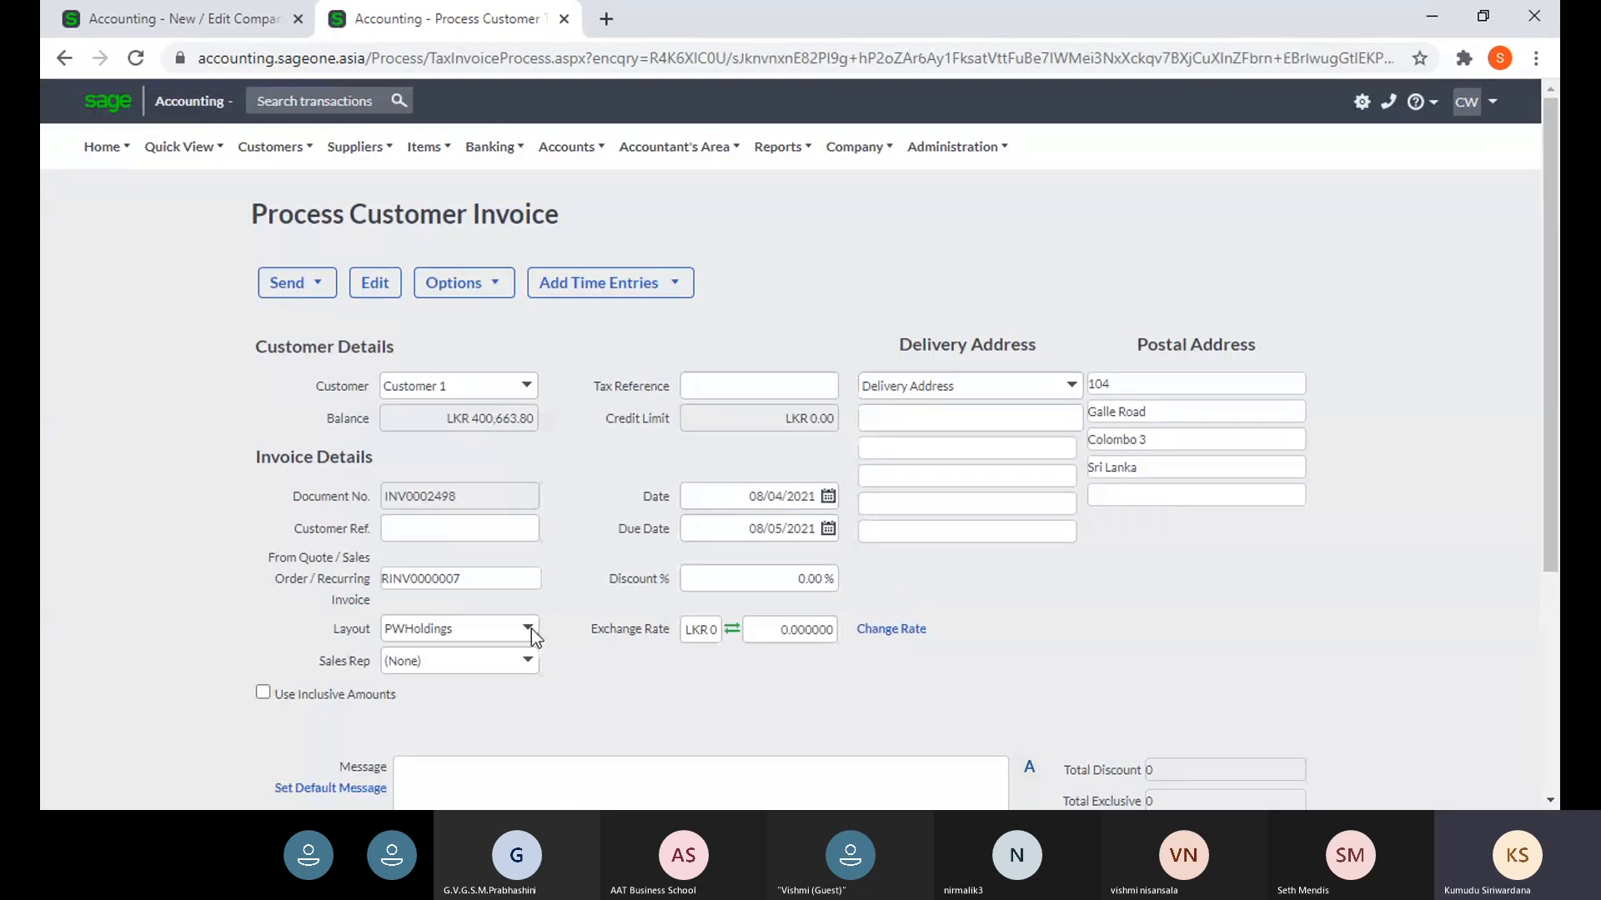
# - Set the invoice layout to Default (Modern) and show its print preview
pyautogui.click(529, 630)
pyautogui.scroll(-5, 508, 288)
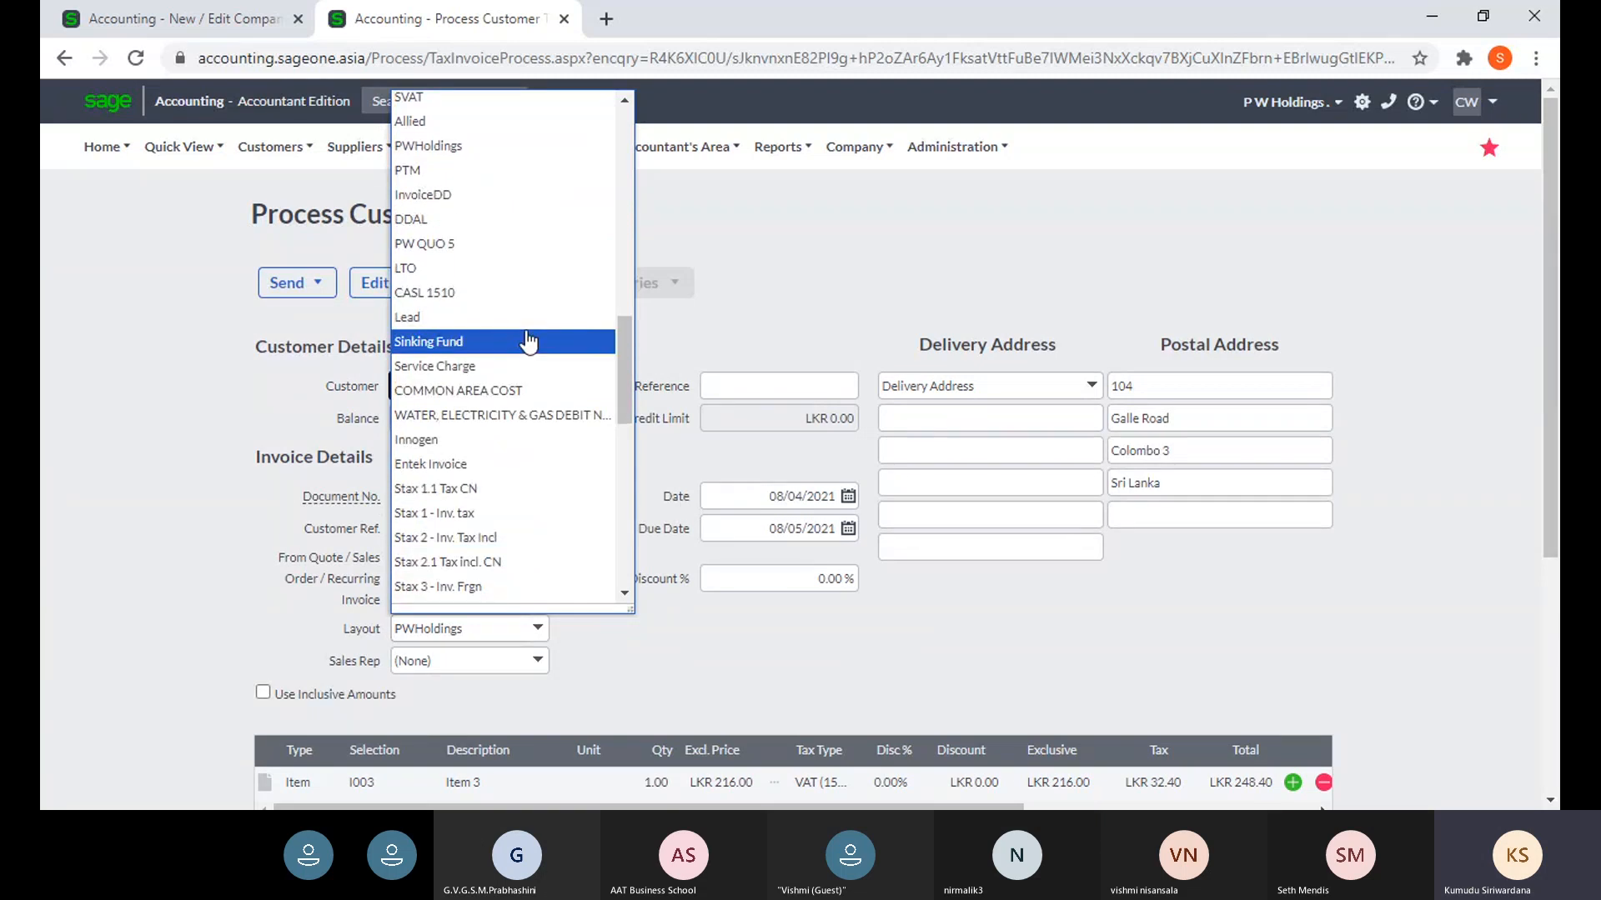
pyautogui.scroll(-10, 574, 480)
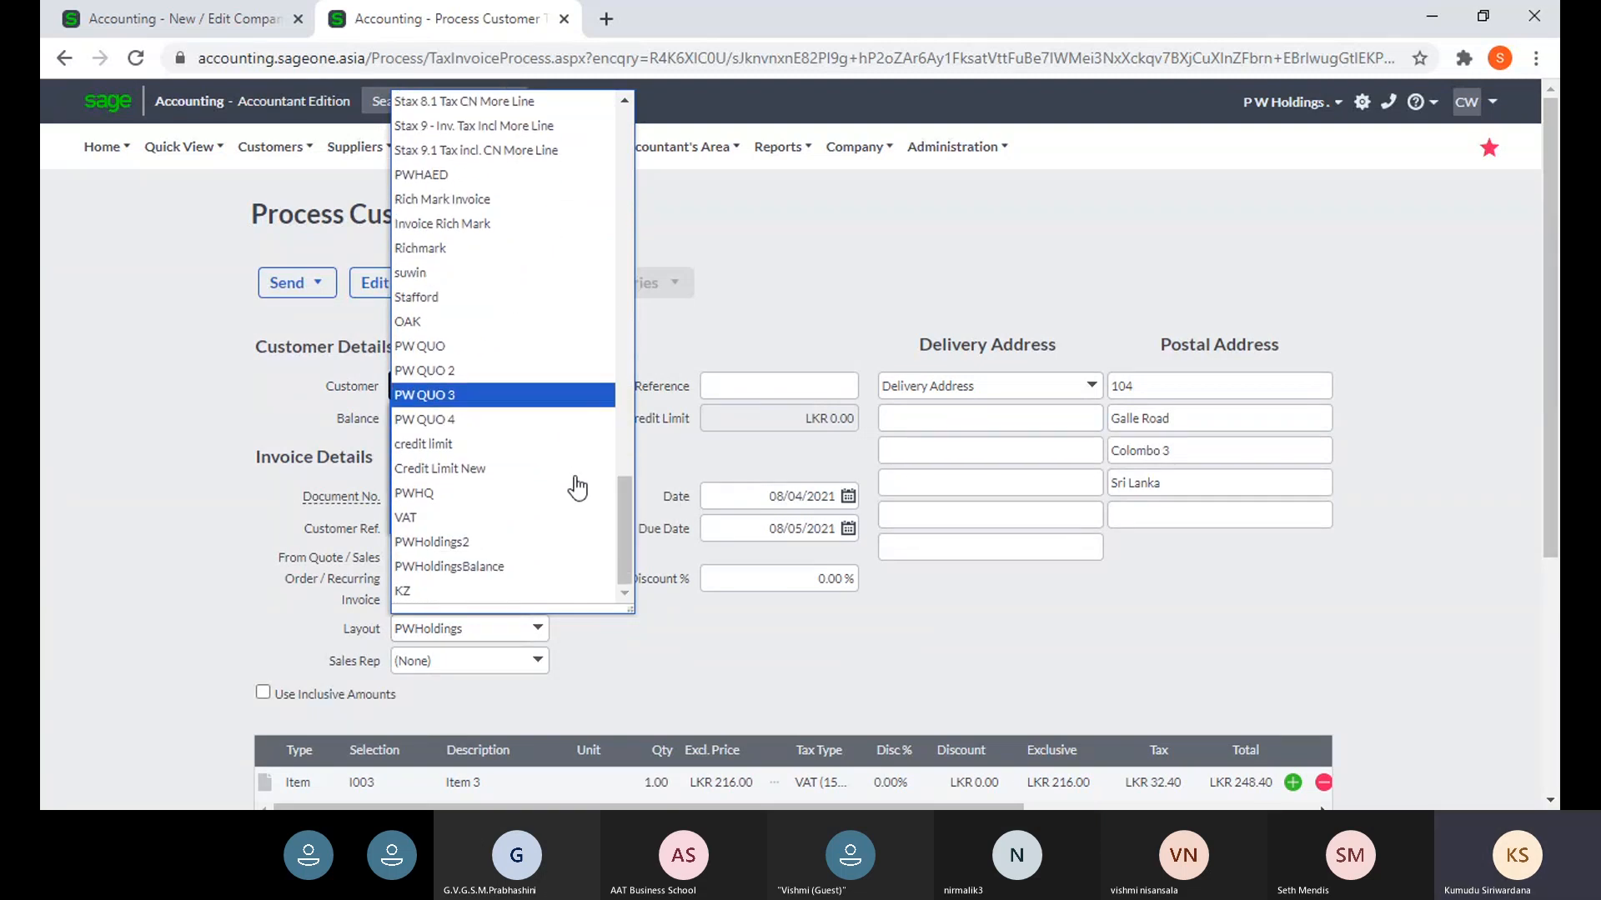
pyautogui.scroll(12, 572, 492)
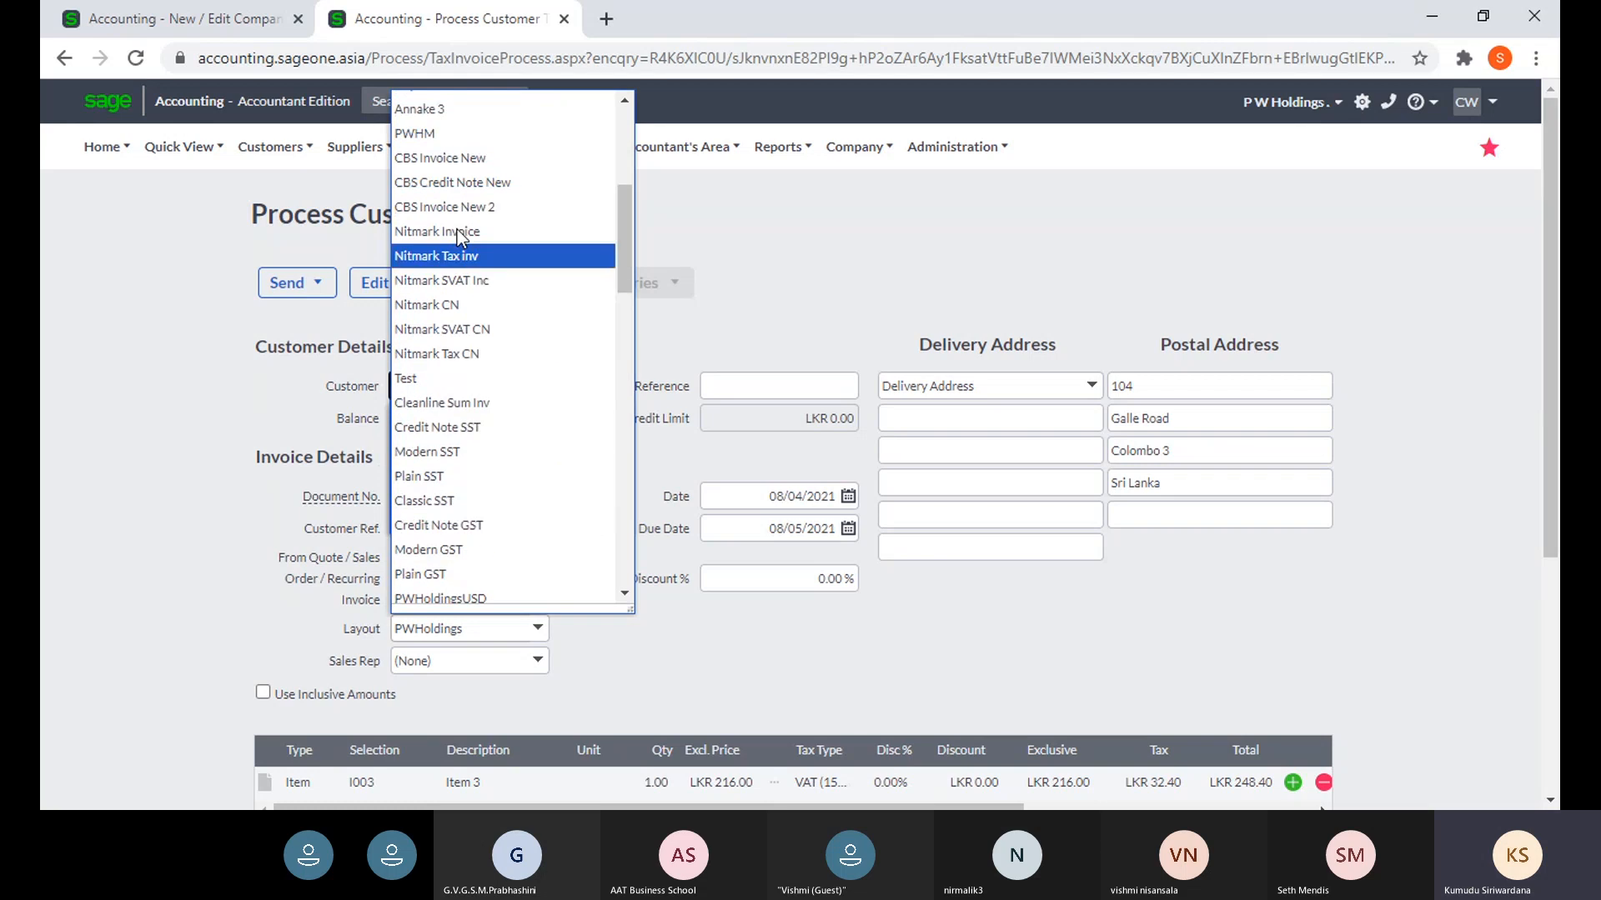
pyautogui.scroll(5, 500, 209)
pyautogui.click(516, 109)
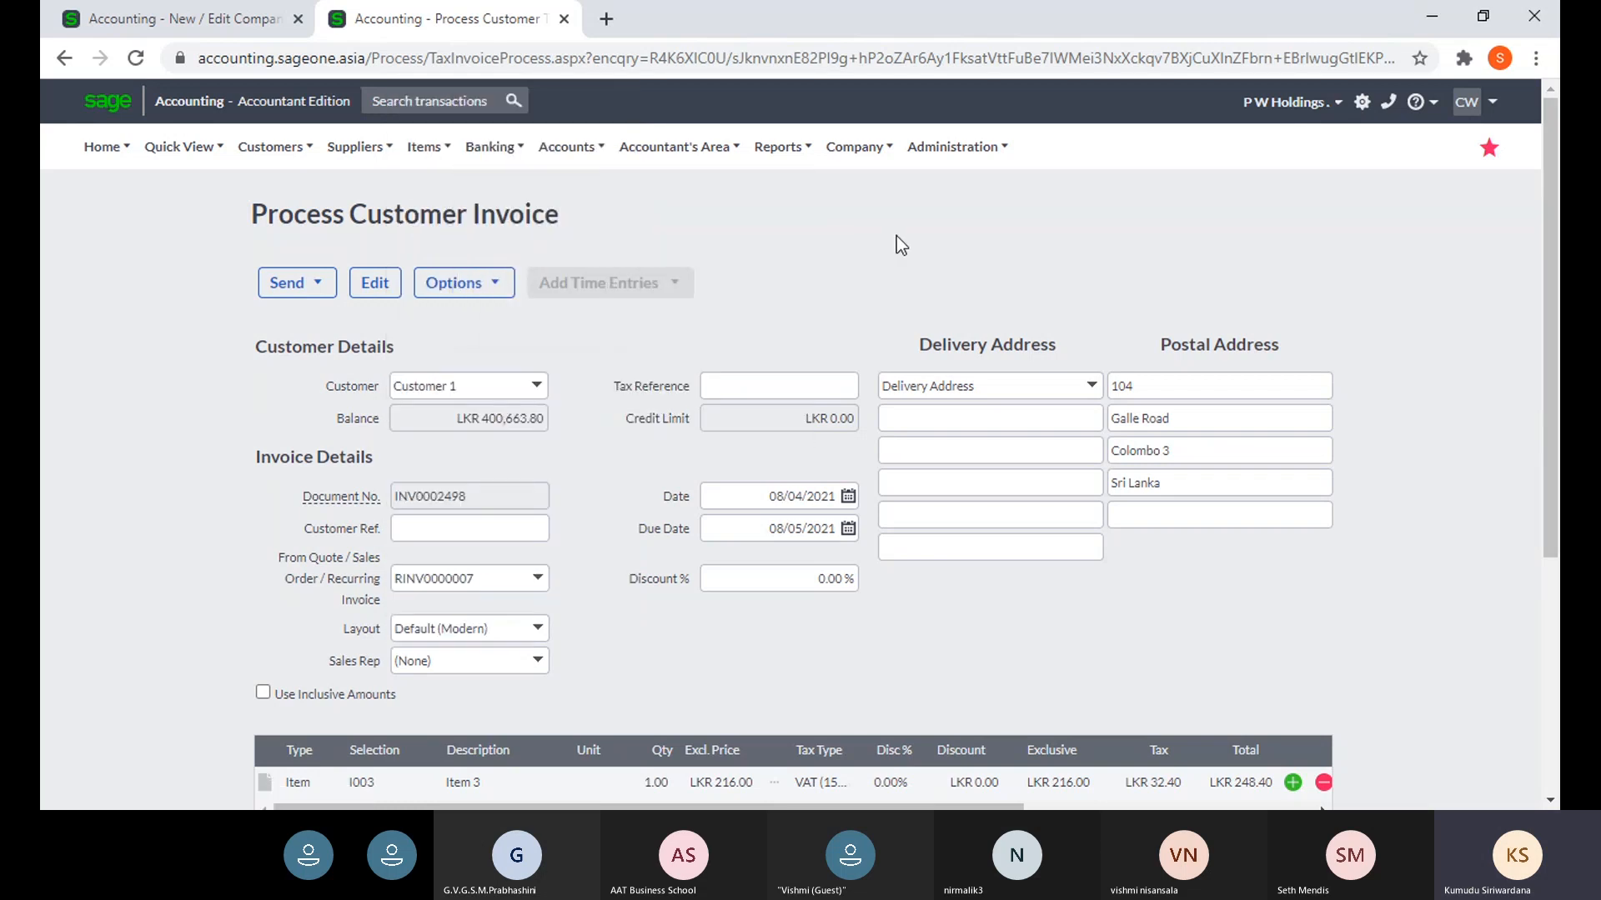
pyautogui.scroll(-5, 663, 501)
pyautogui.click(774, 639)
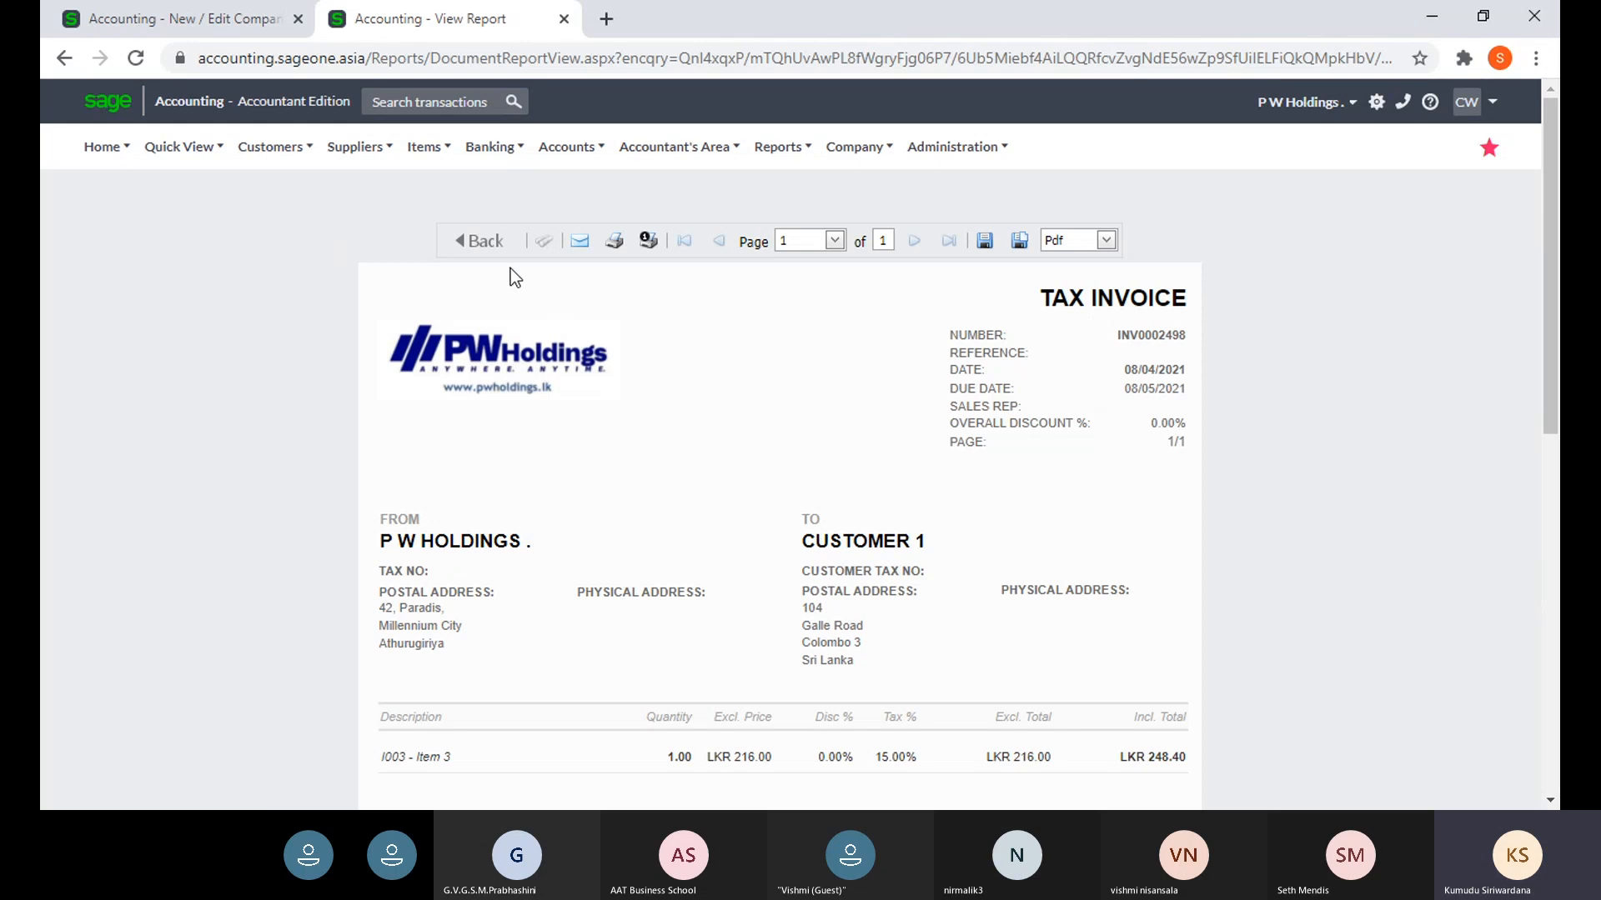
# - Print the previewed tax invoice and dismiss the save printout window
pyautogui.click(613, 242)
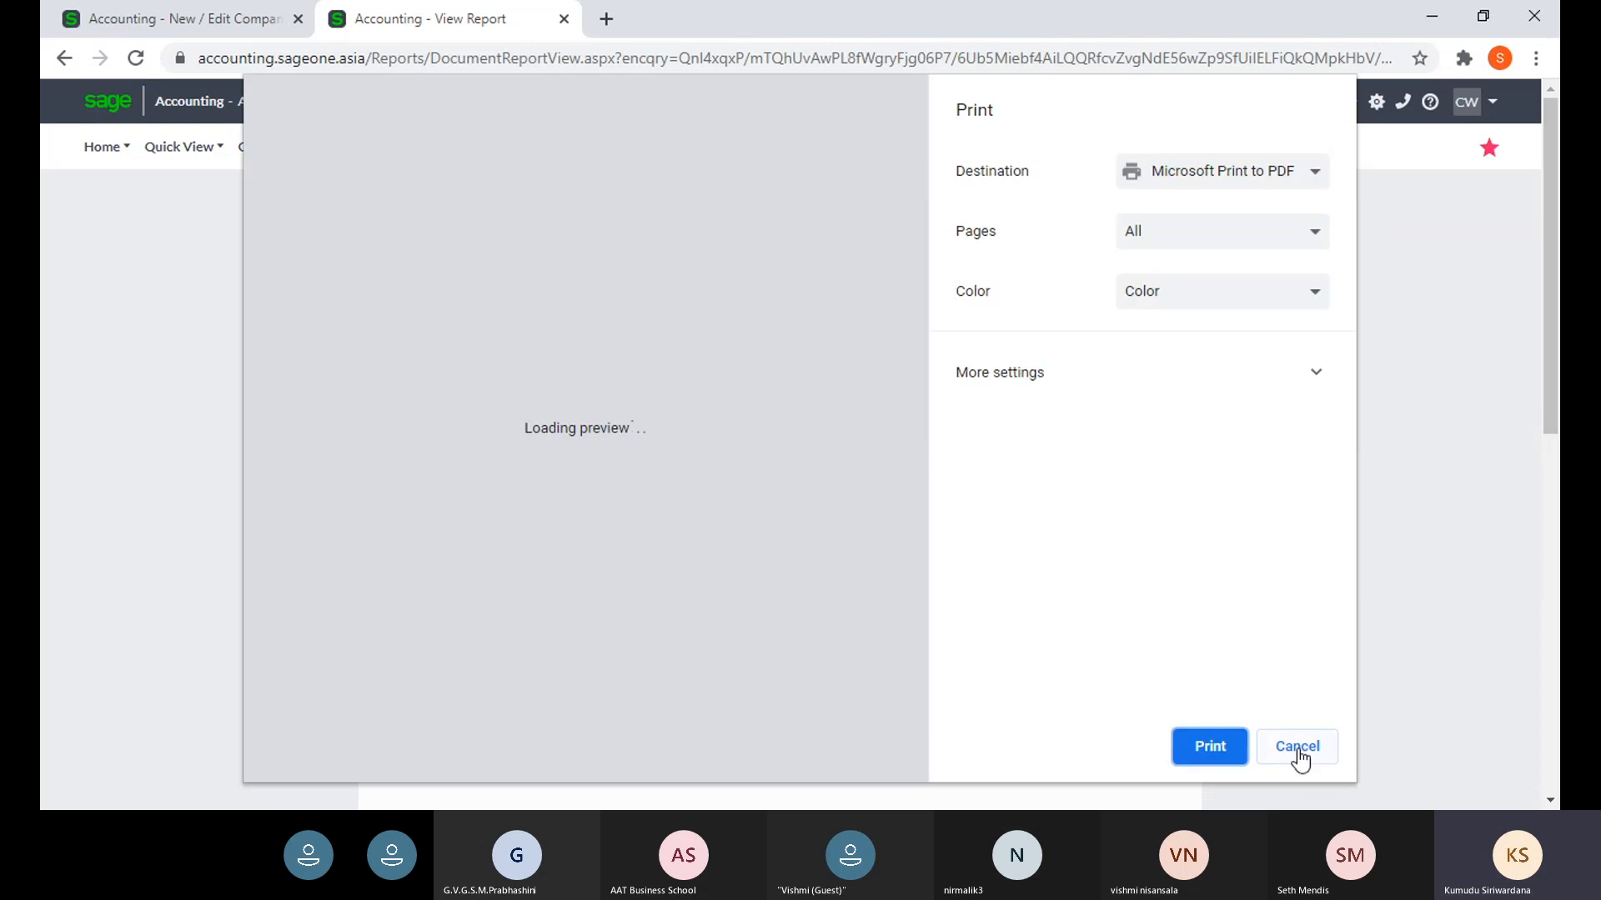
pyautogui.click(1217, 757)
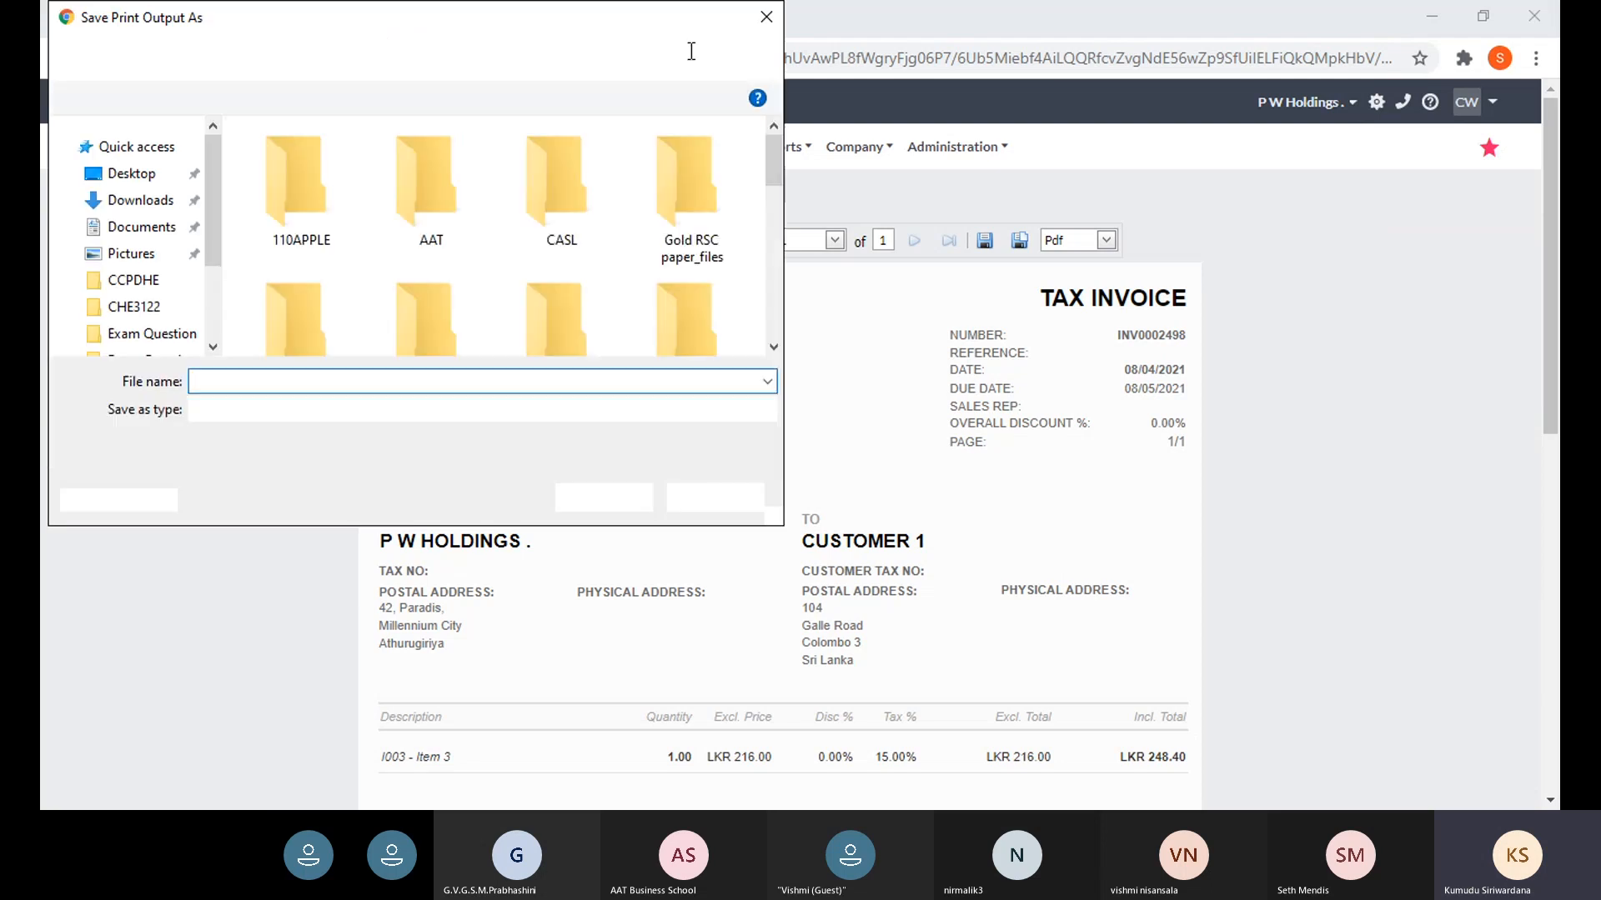
pyautogui.click(775, 29)
# - Return to the Customer Tax Invoices list via Customers > Transactions
pyautogui.click(270, 146)
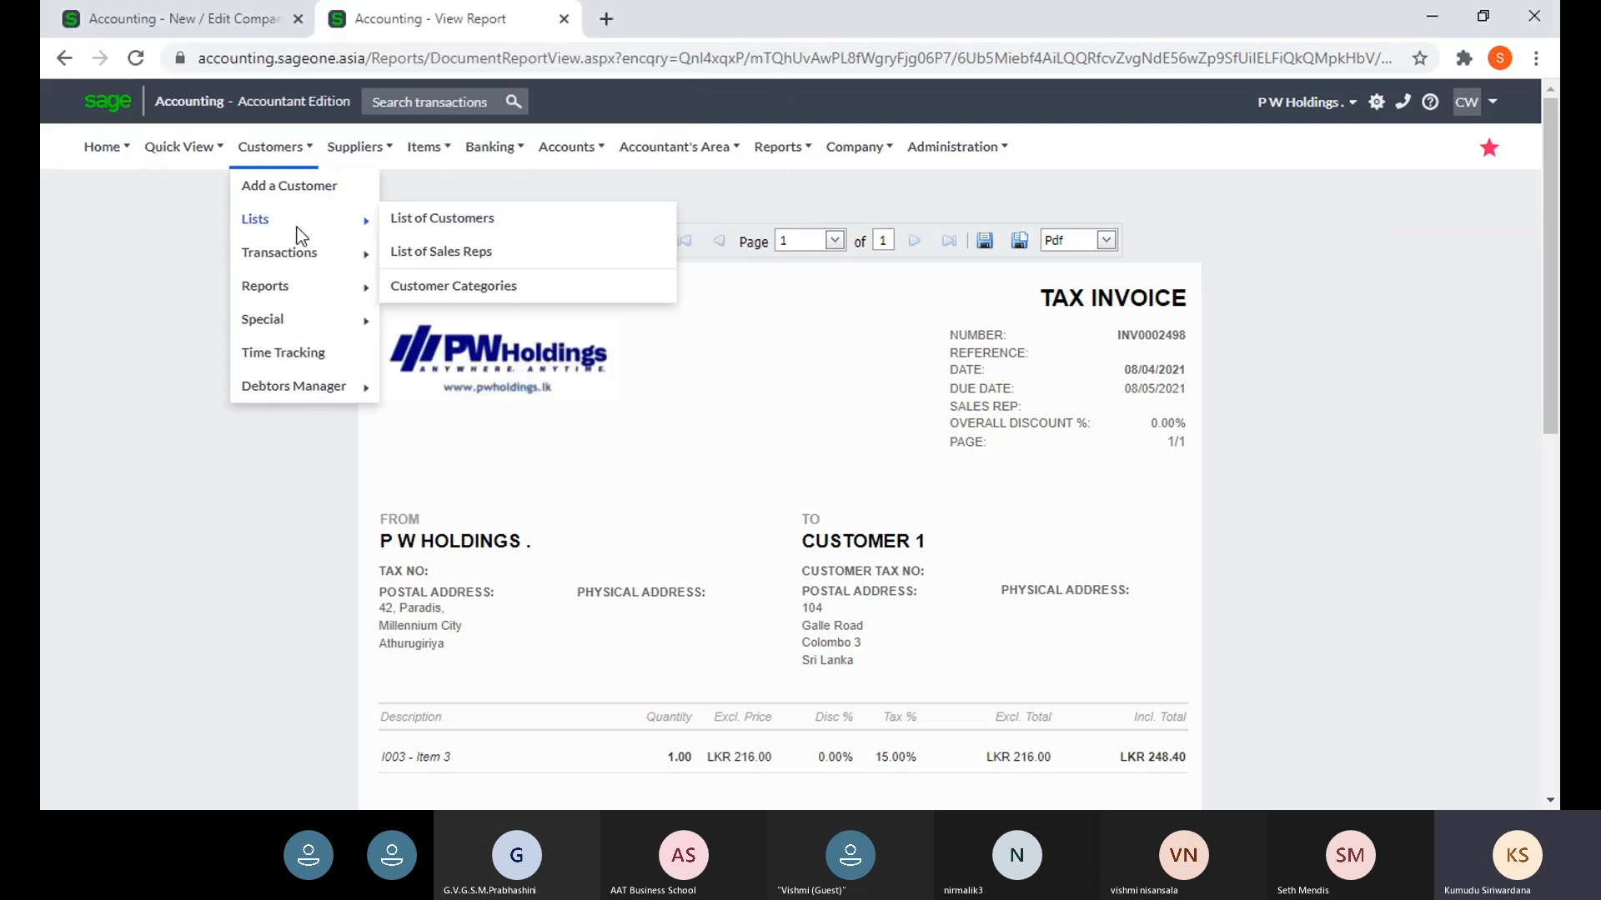
pyautogui.moveTo(311, 257)
pyautogui.click(468, 322)
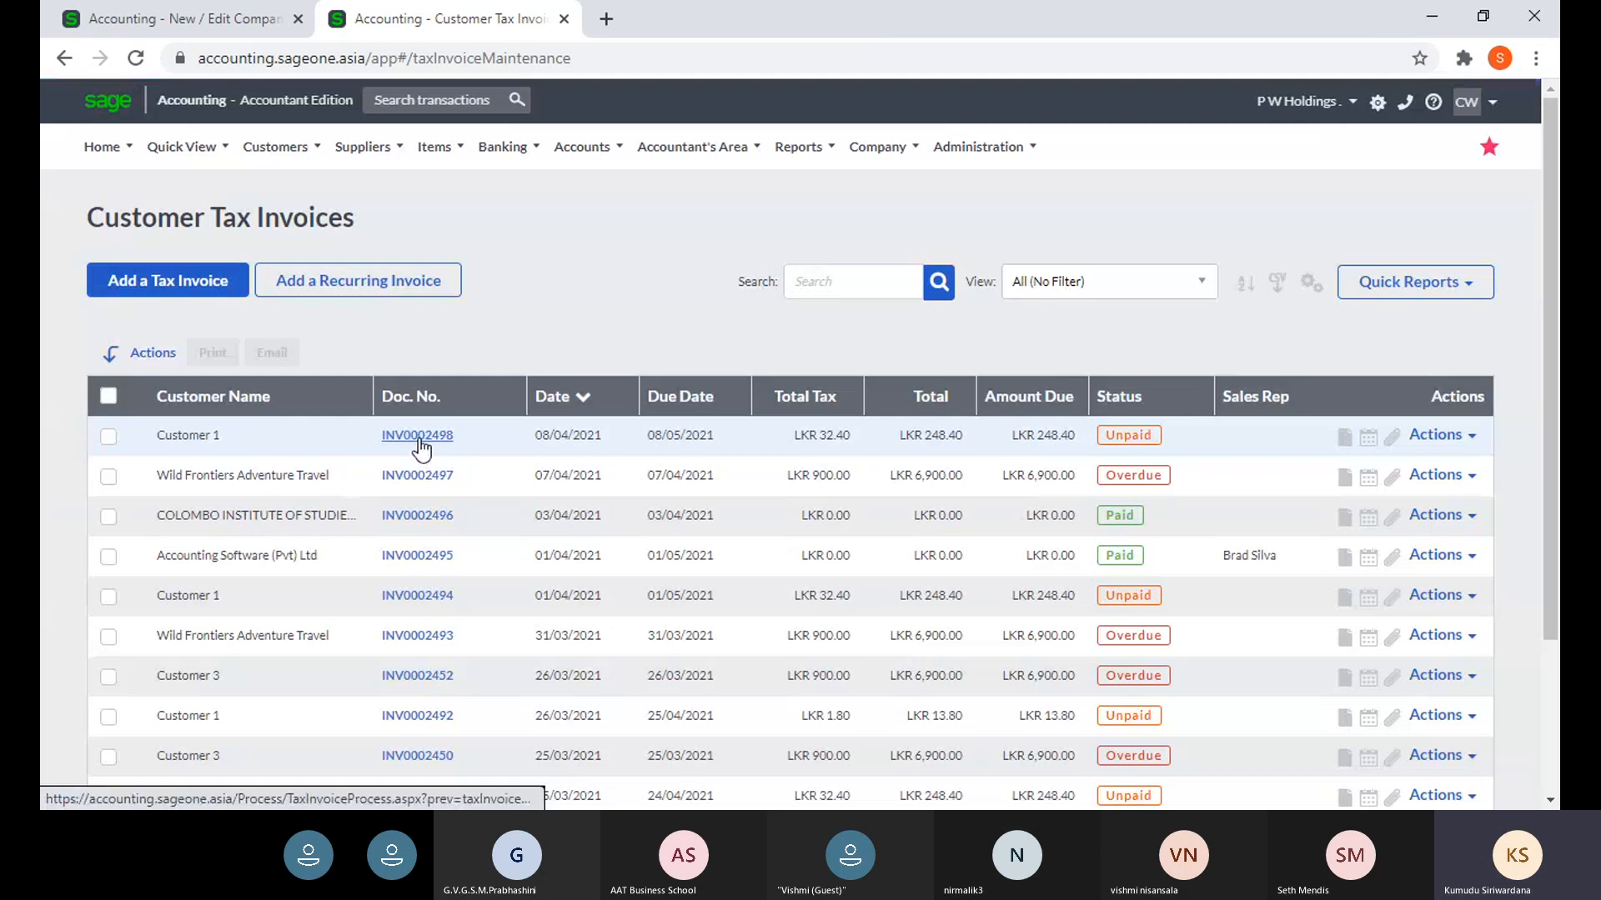
# - Reopen Customer 1's invoice, preview it as COPY TAX INVOICE, then return to Document Descriptions
pyautogui.click(419, 440)
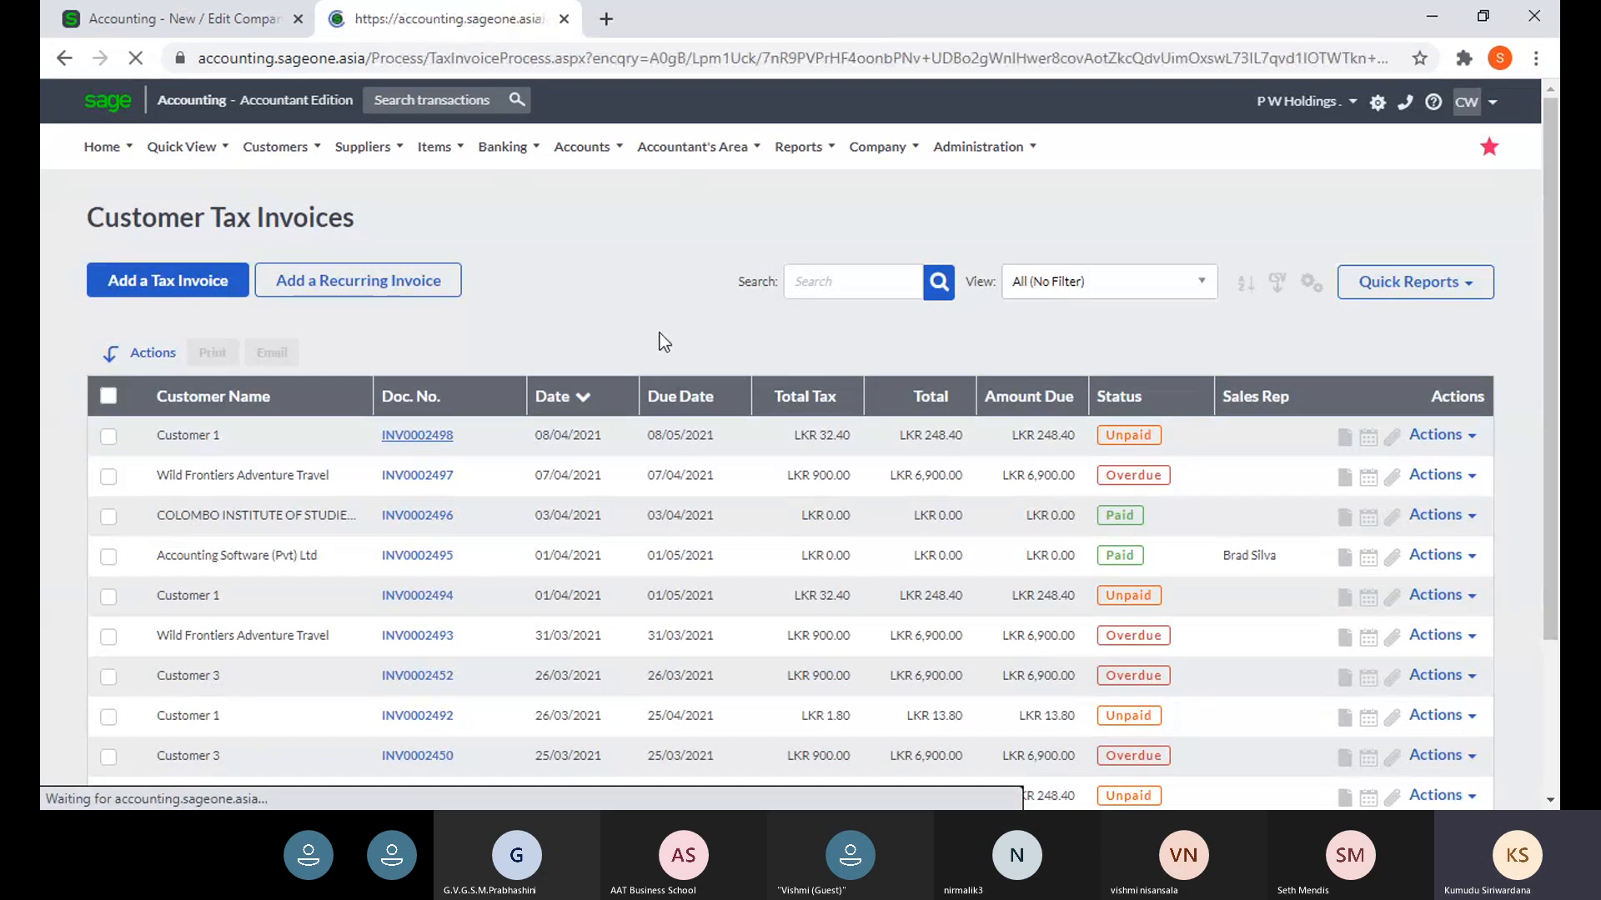
pyautogui.scroll(-4, 975, 459)
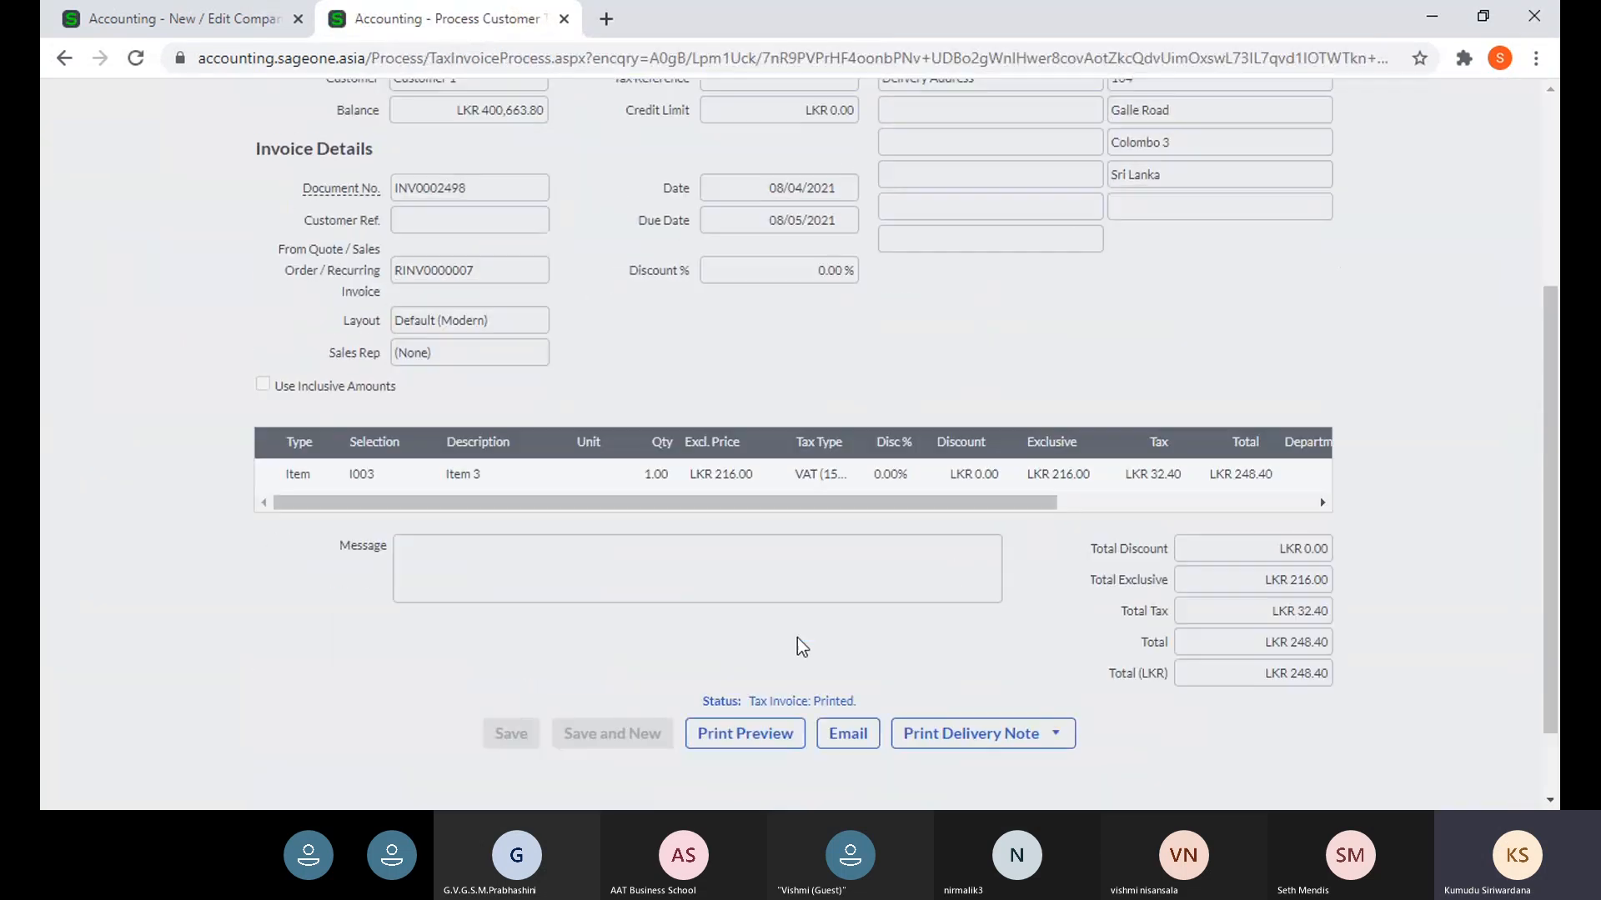
pyautogui.click(787, 703)
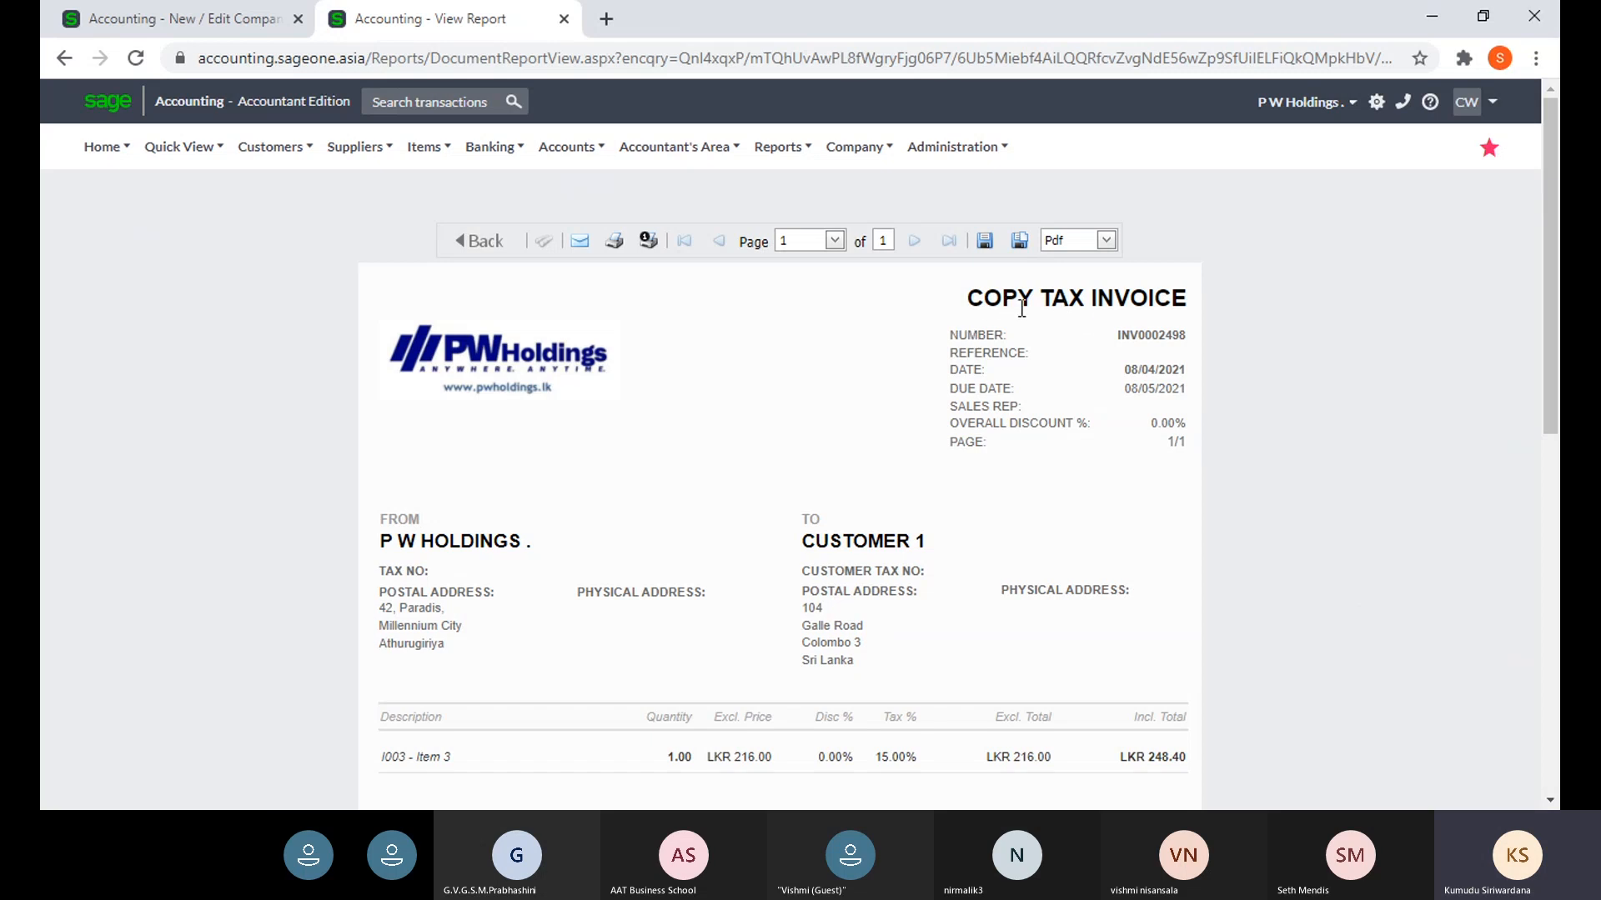
pyautogui.click(190, 26)
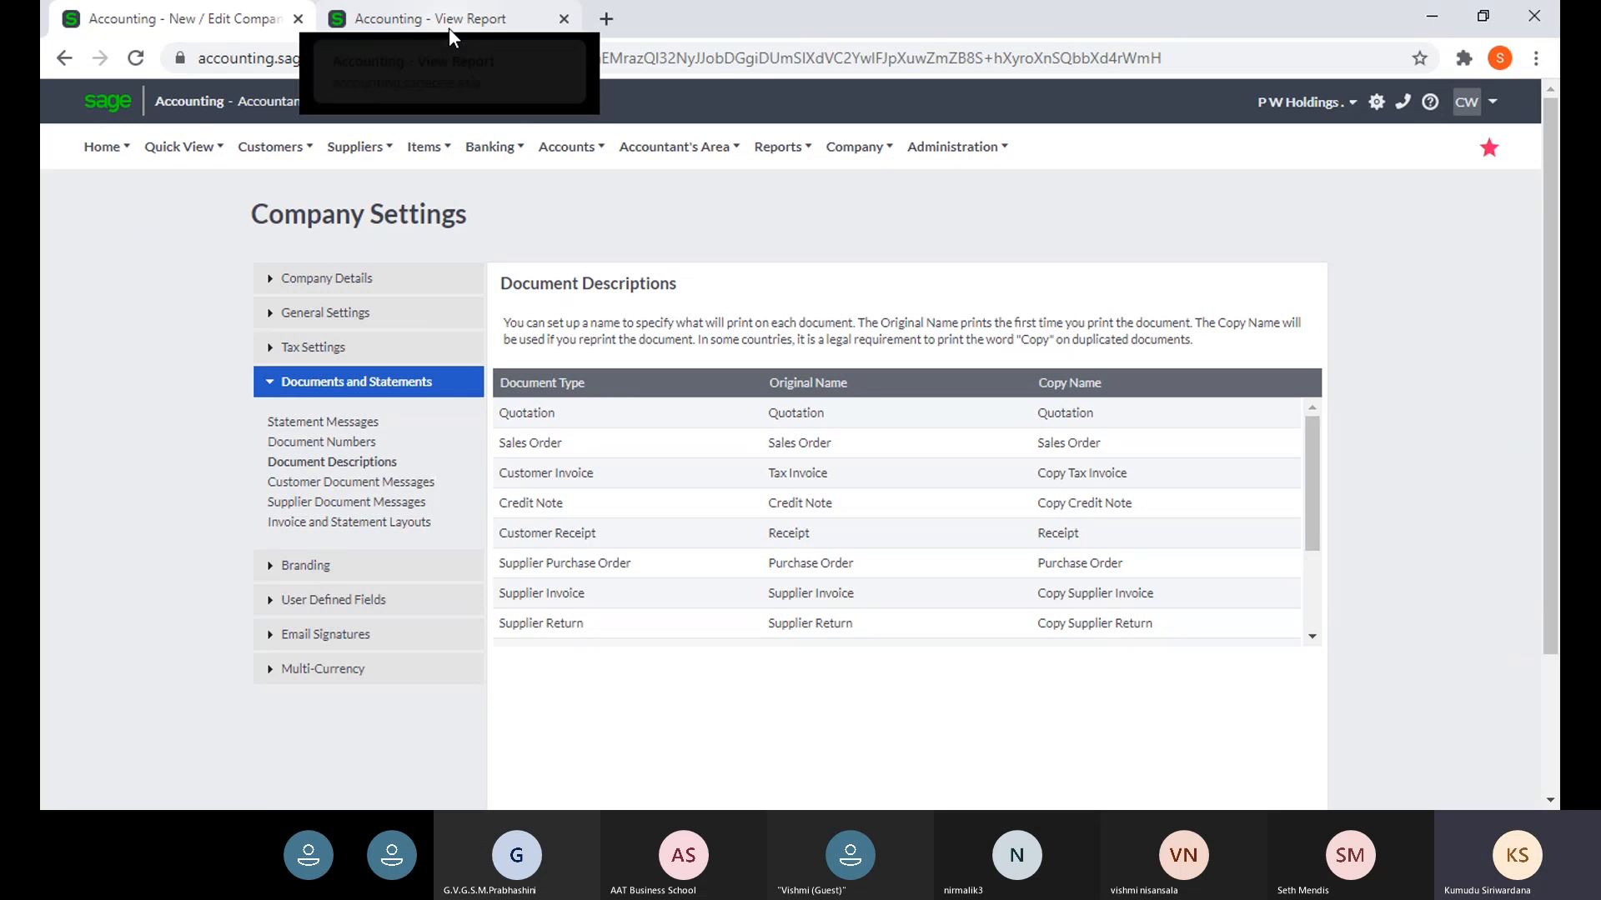
# - Delete 'Copy ' from the Customer Invoice copy name so it reads Tax Invoice
pyautogui.click(843, 412)
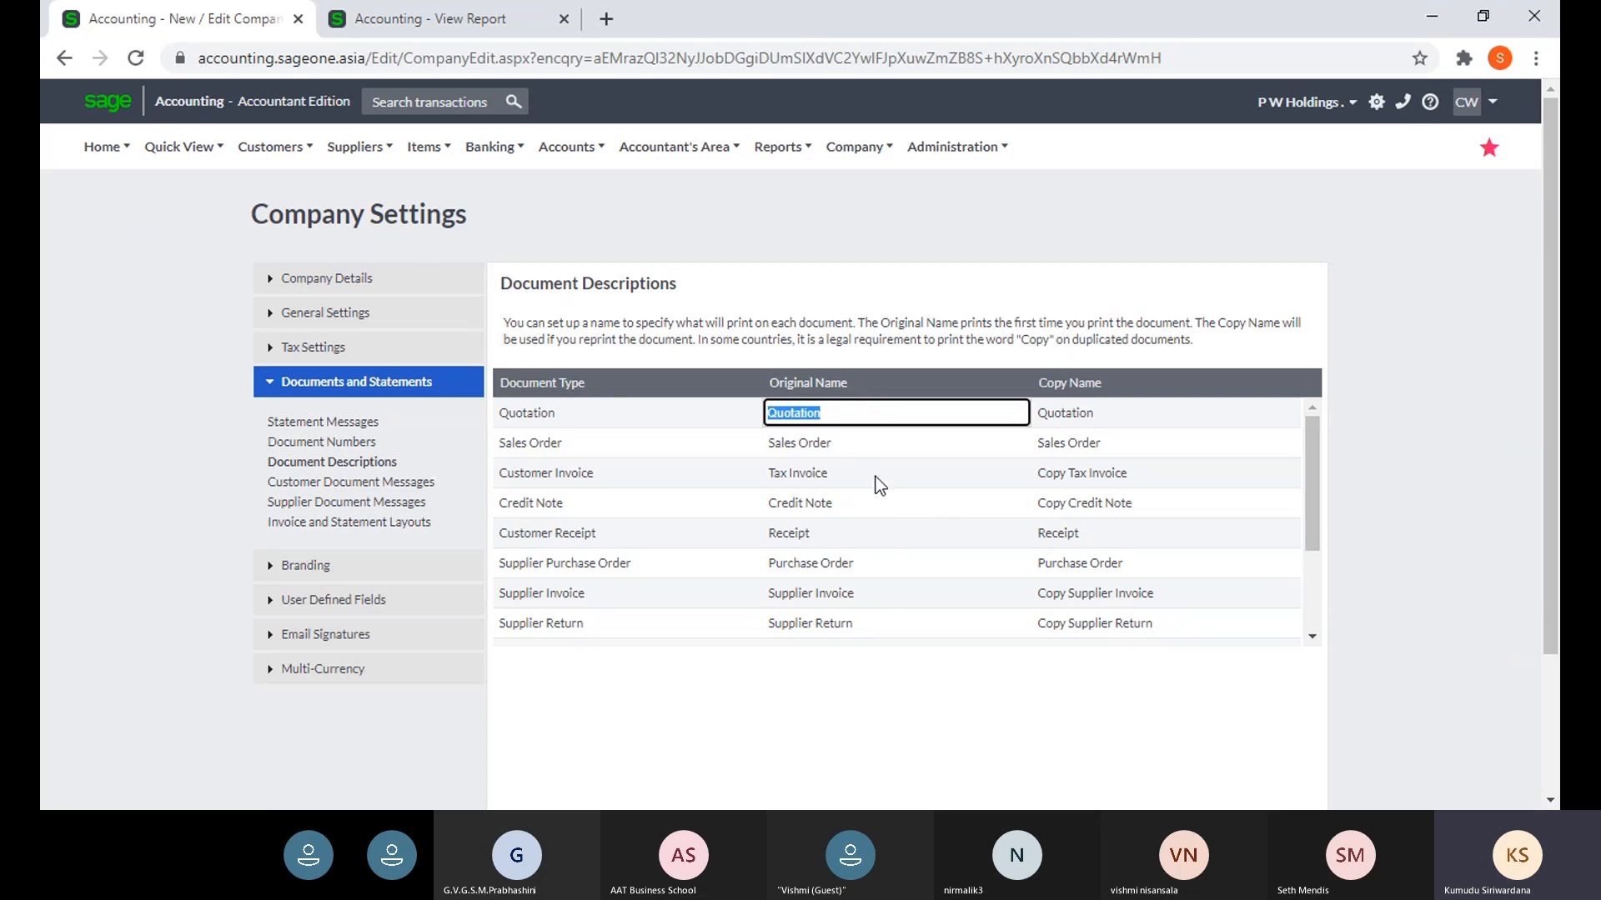
pyautogui.click(1077, 414)
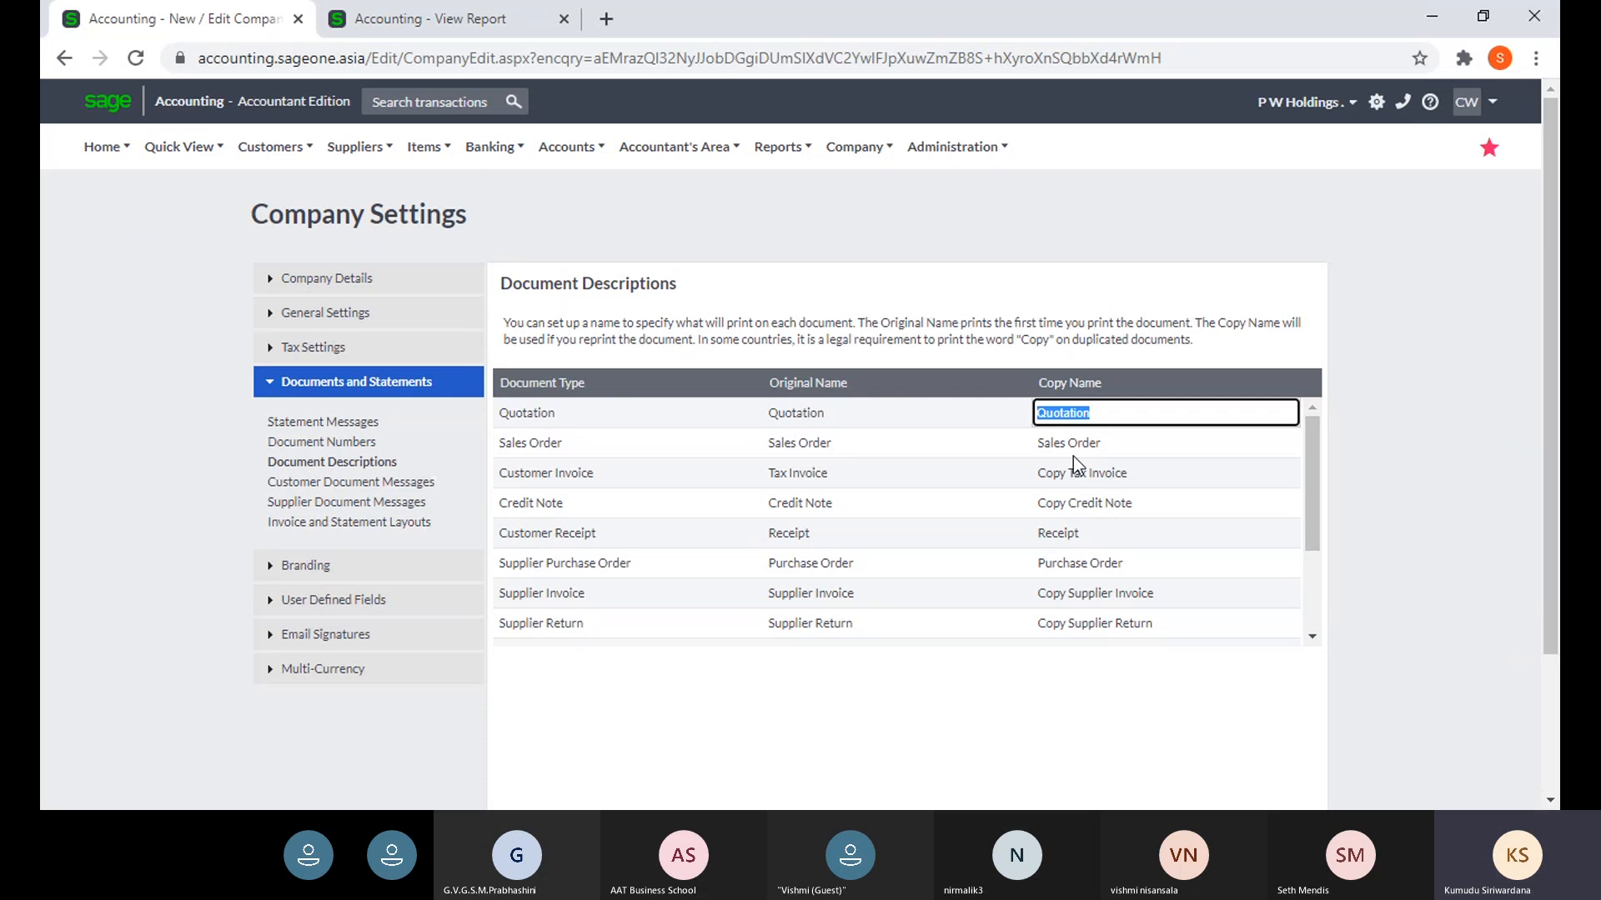
pyautogui.click(1070, 479)
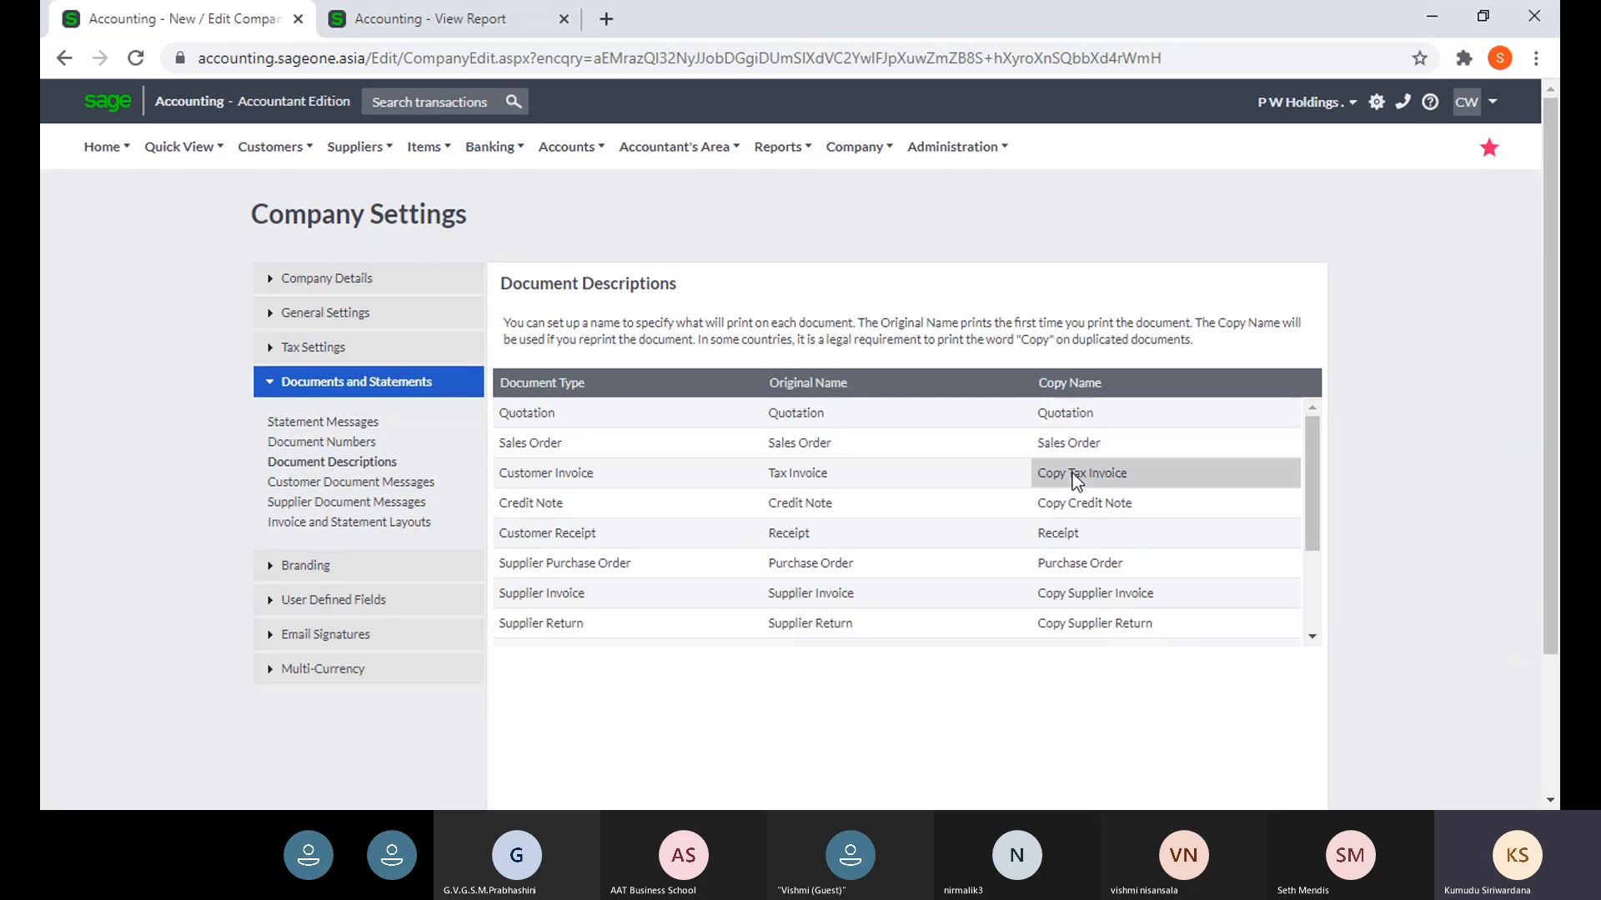
pyautogui.click(1068, 477)
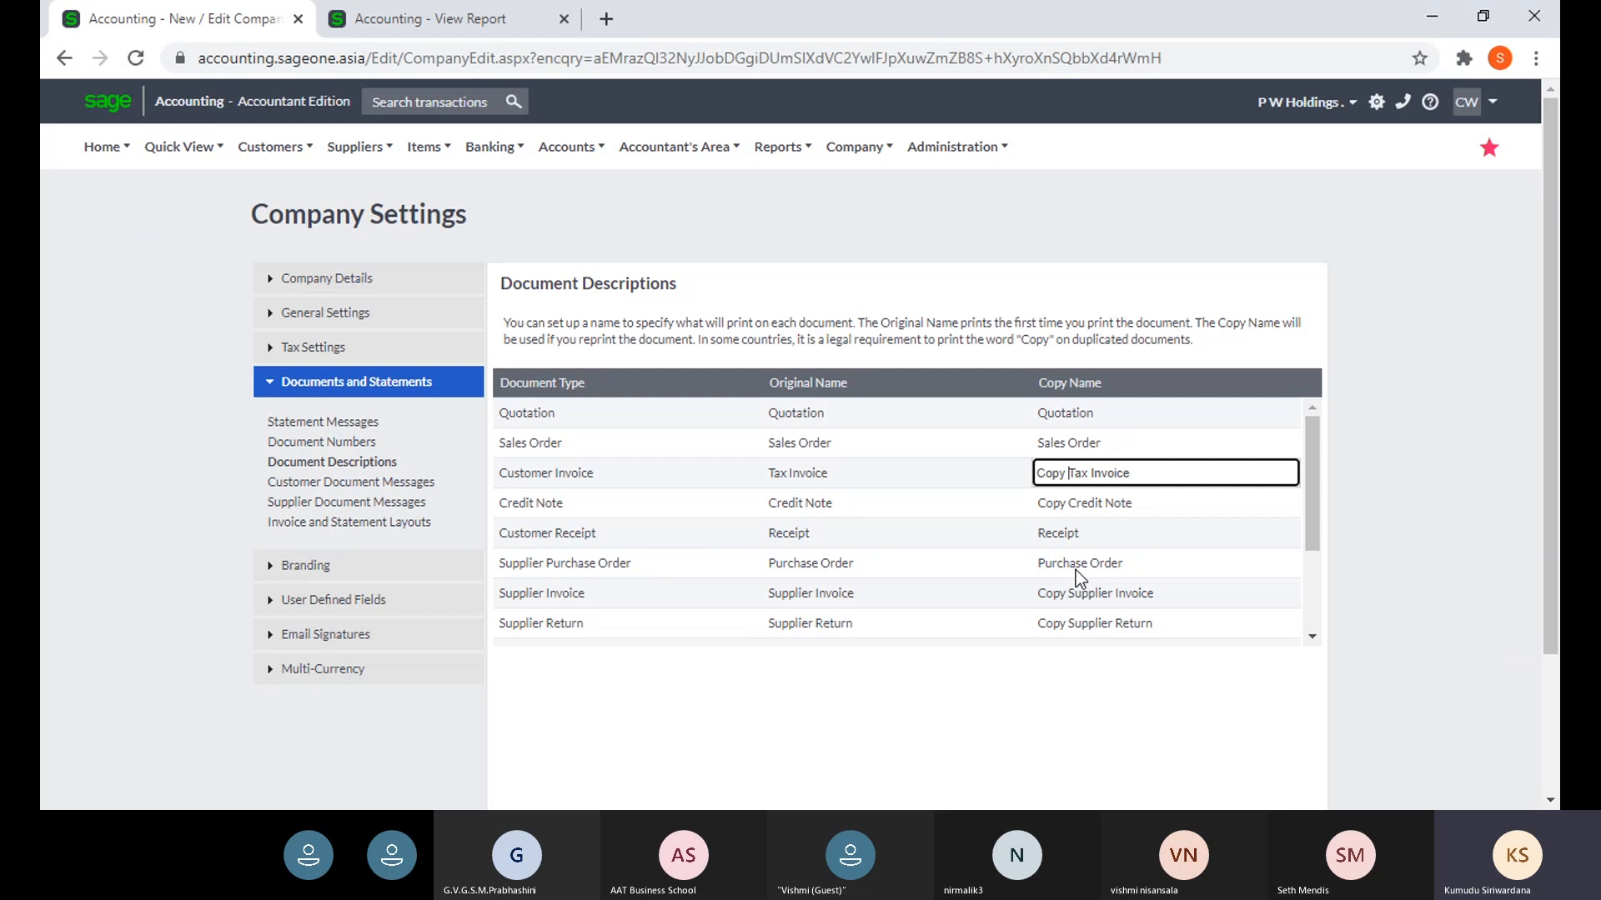
pyautogui.press('BackSpace')
pyautogui.press('BackSpace')
pyautogui.press('BackSpace')
pyautogui.press('BackSpace')
pyautogui.press('BackSpace')
pyautogui.click(1434, 620)
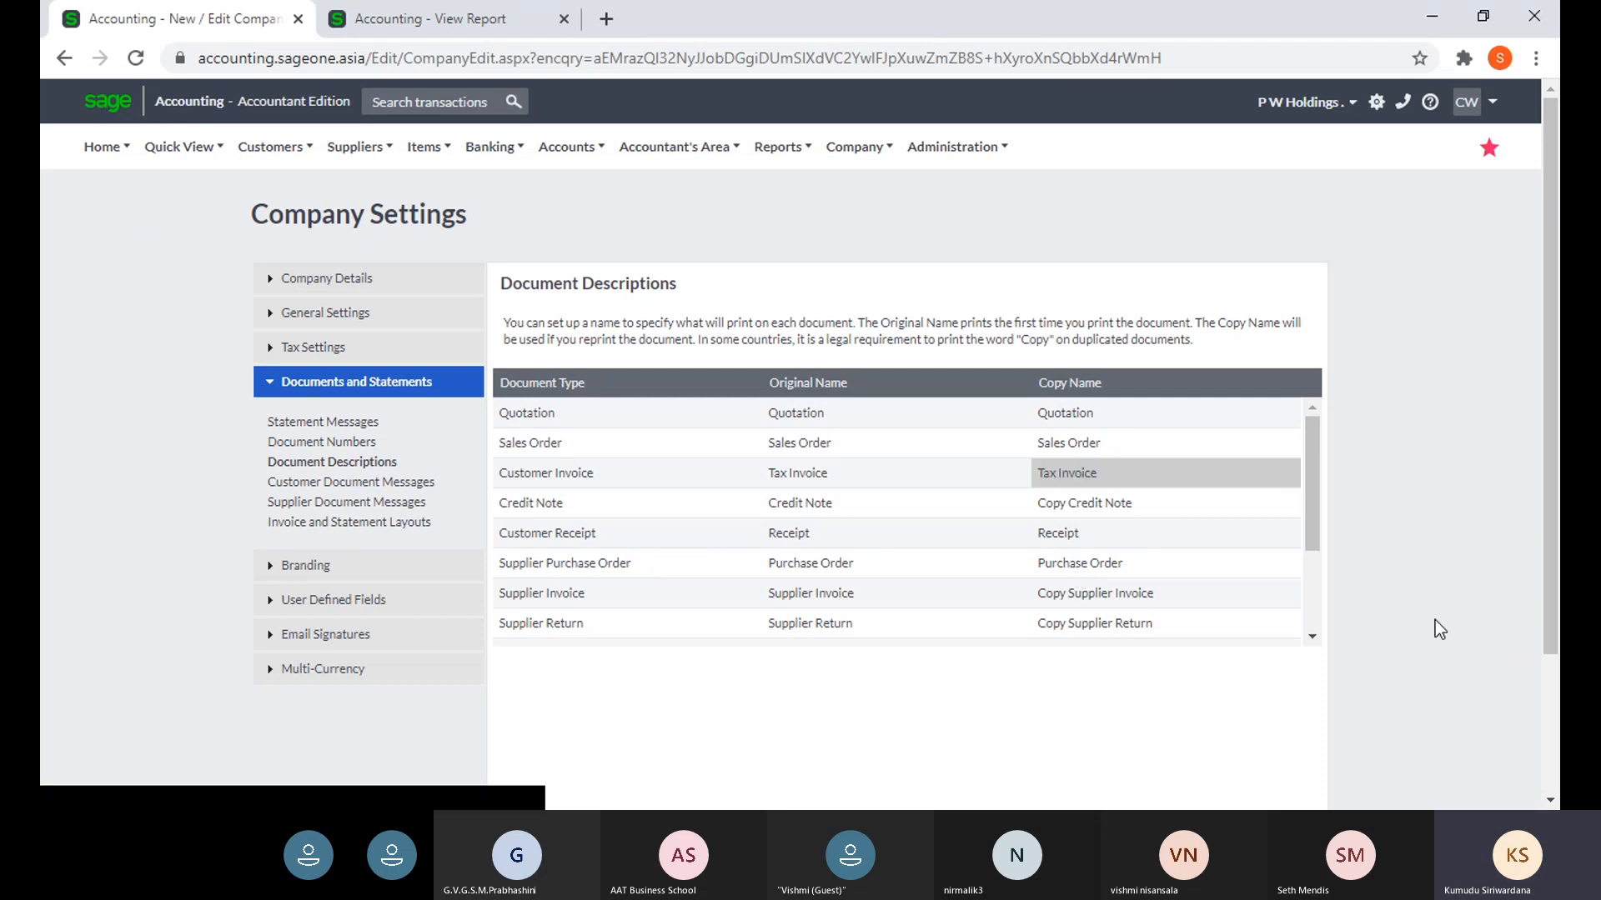
pyautogui.scroll(-2, 1339, 642)
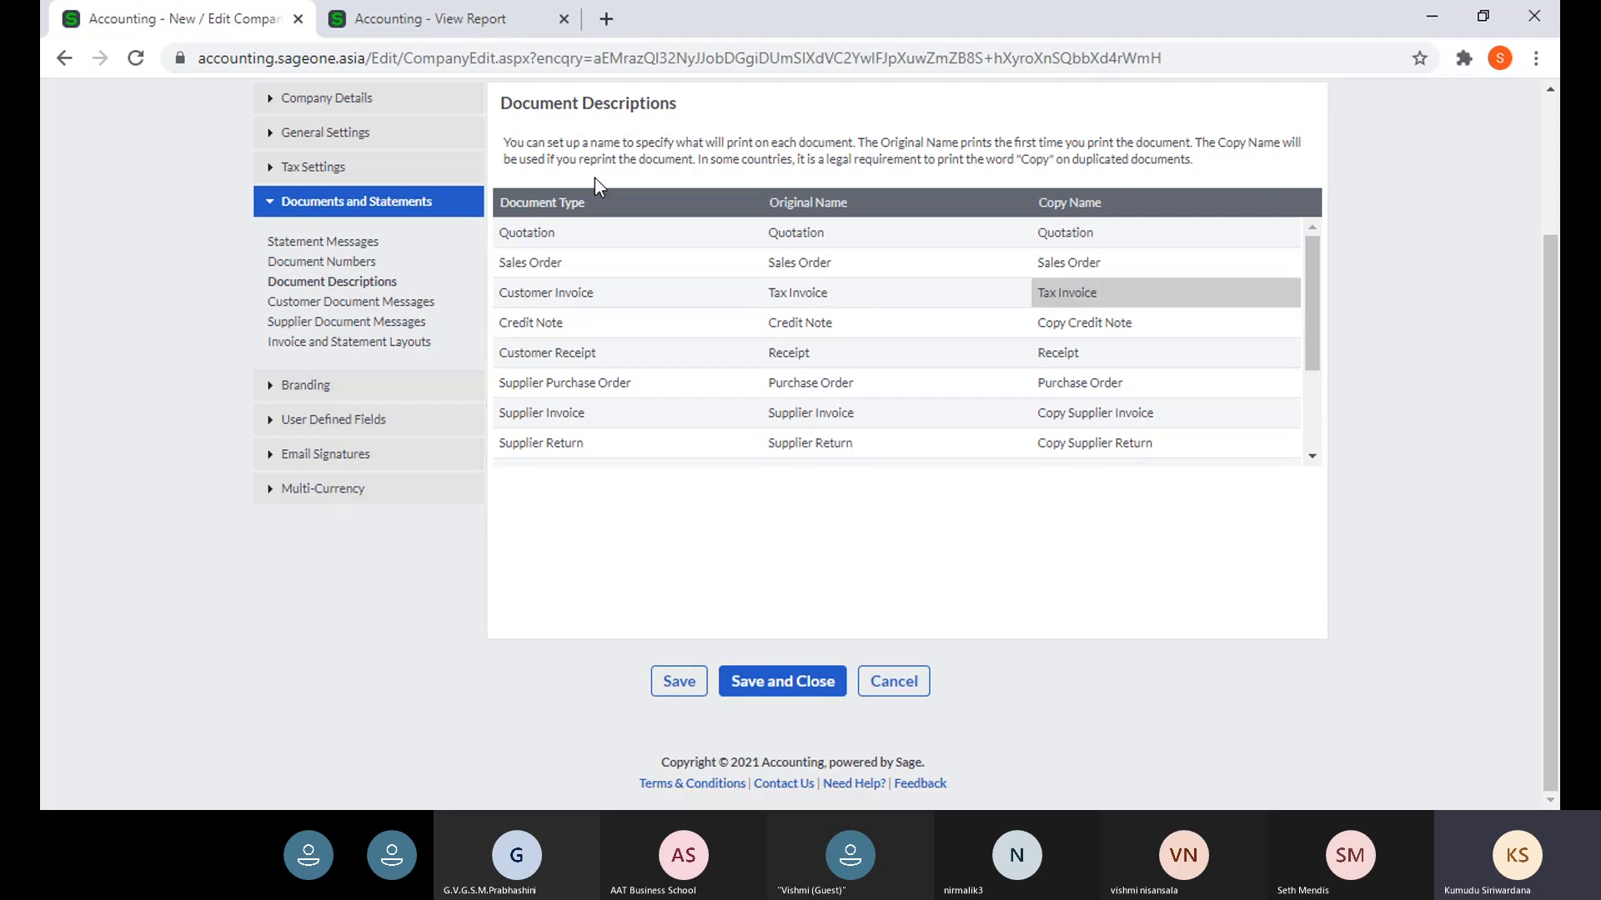
# - Compare the Copy Tax Invoice report with the settings, then open Customer Document Messages
pyautogui.click(425, 25)
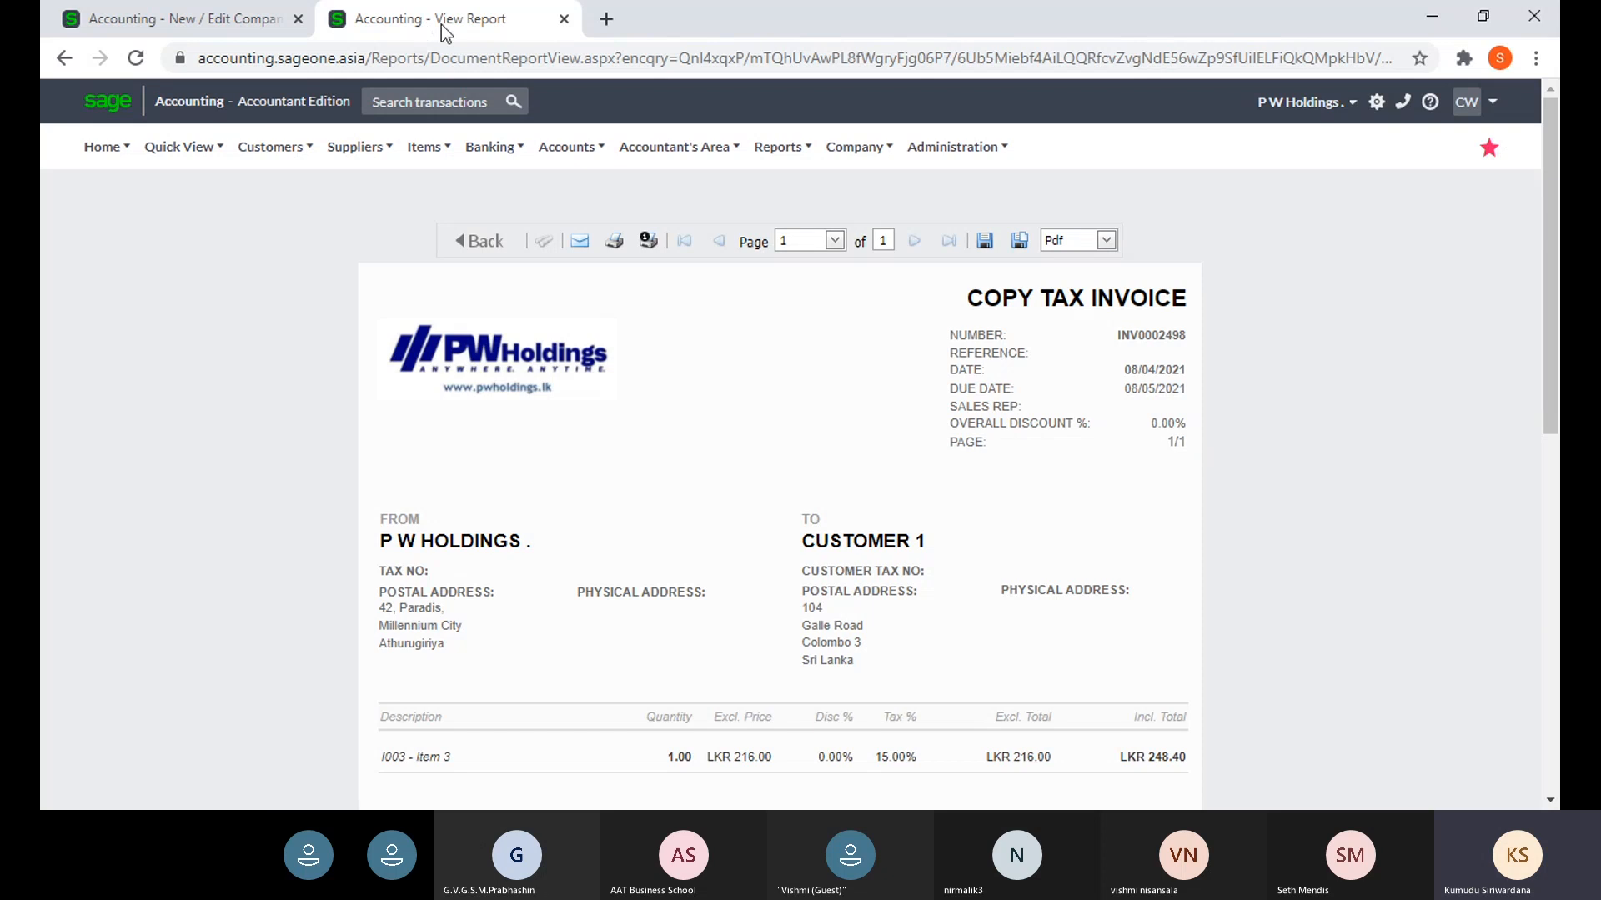
pyautogui.click(177, 28)
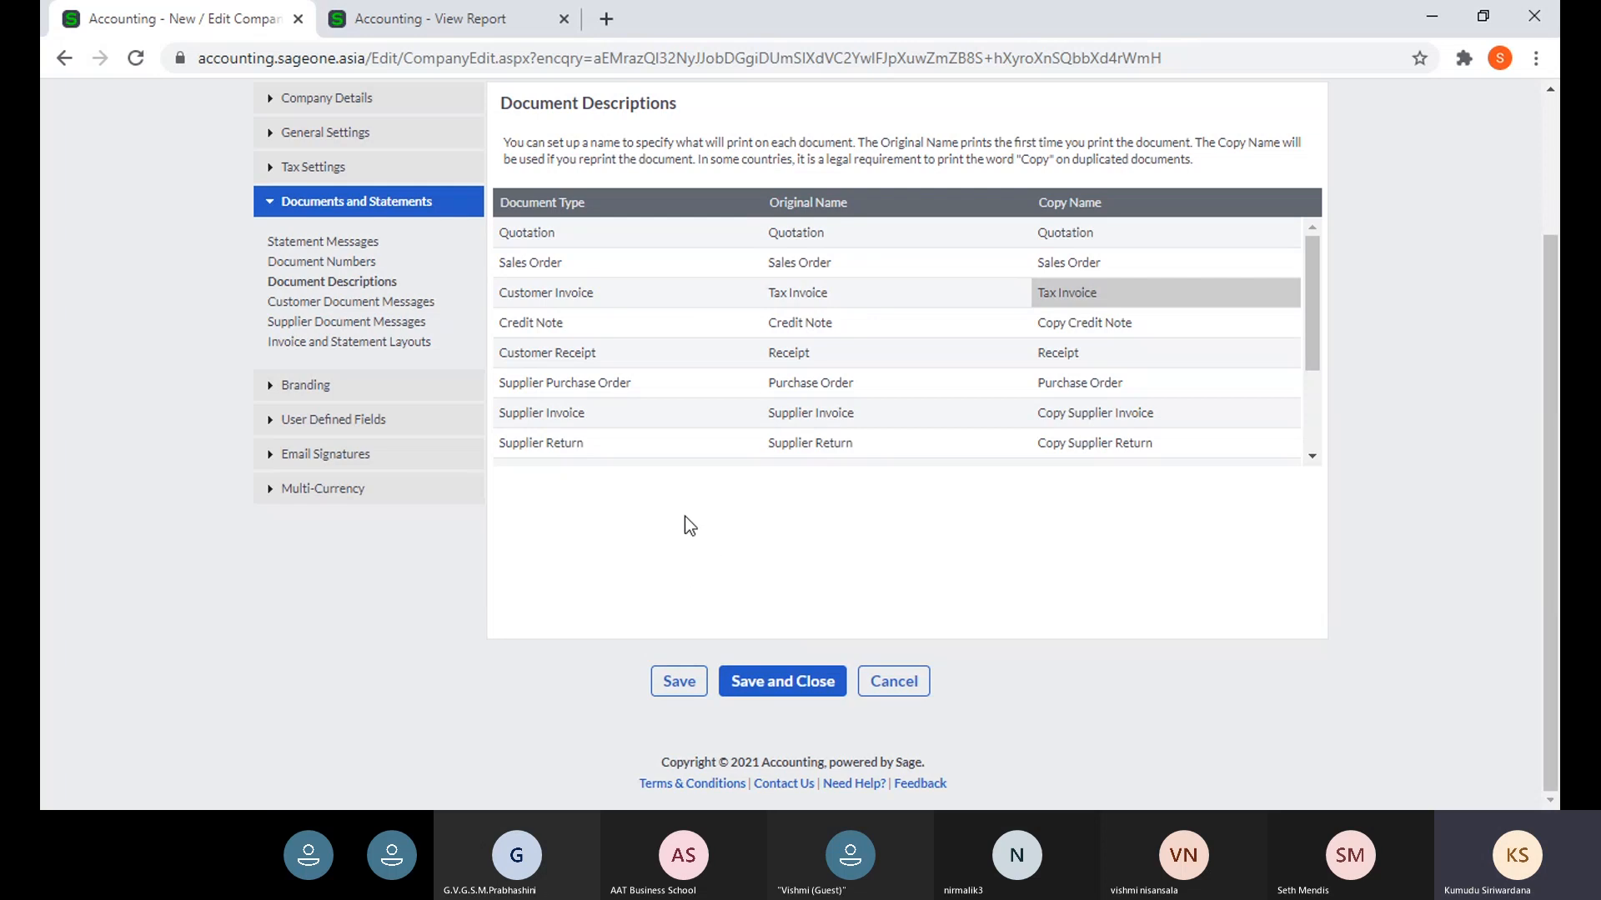
pyautogui.click(430, 20)
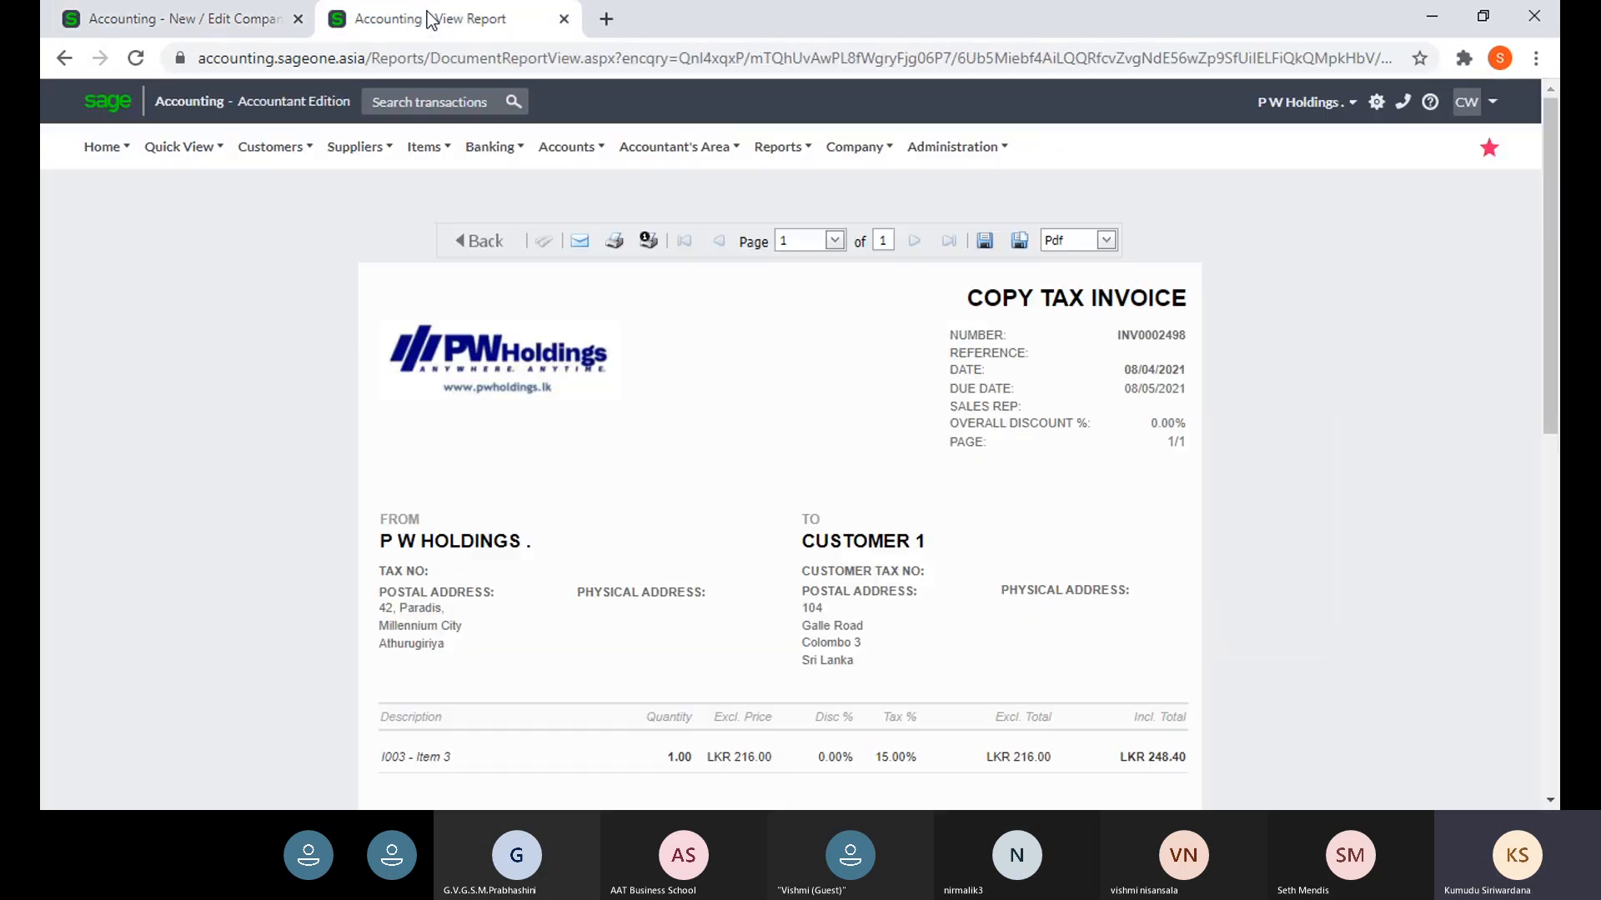
pyautogui.click(175, 18)
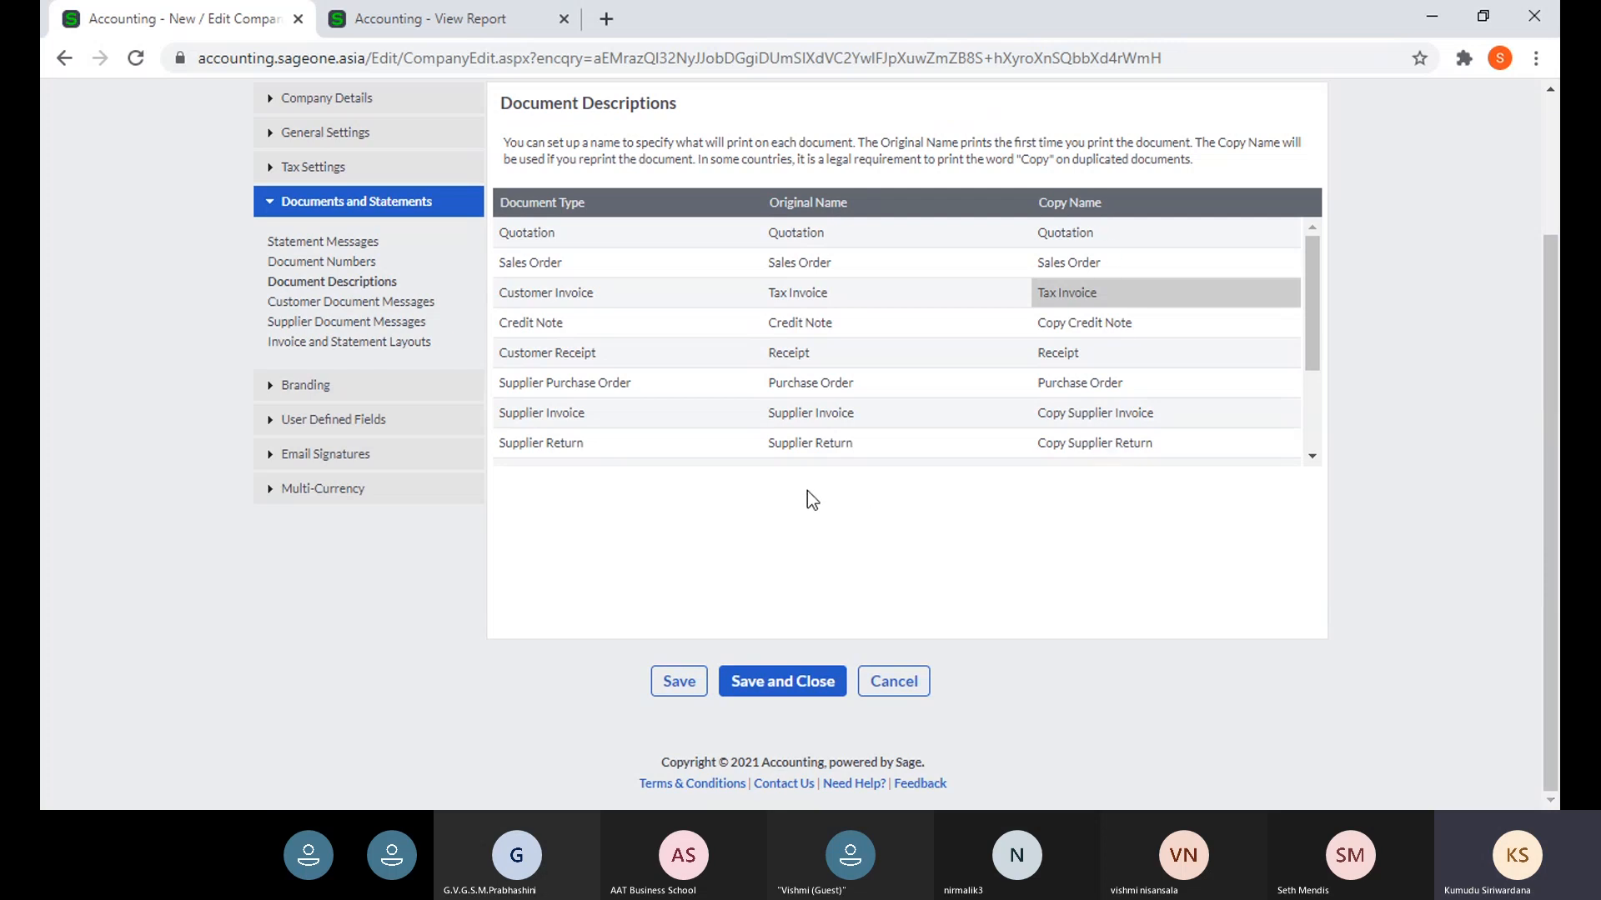
pyautogui.click(283, 308)
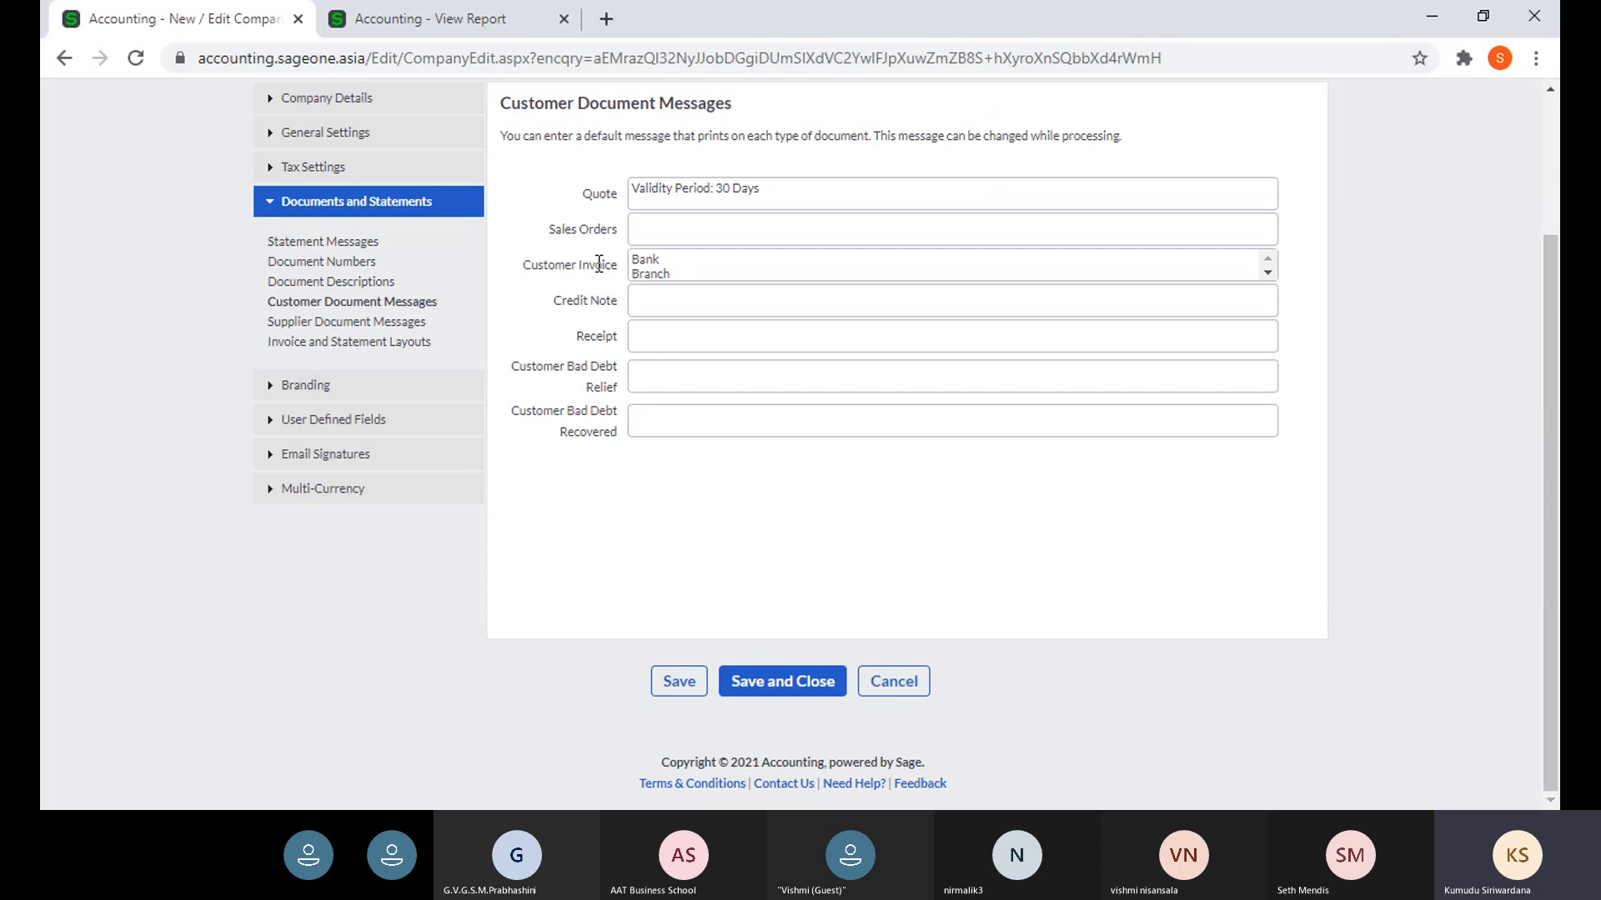
# - Compare the tax invoice report against the Customer Document Messages settings
pyautogui.click(416, 18)
pyautogui.moveTo(442, 296)
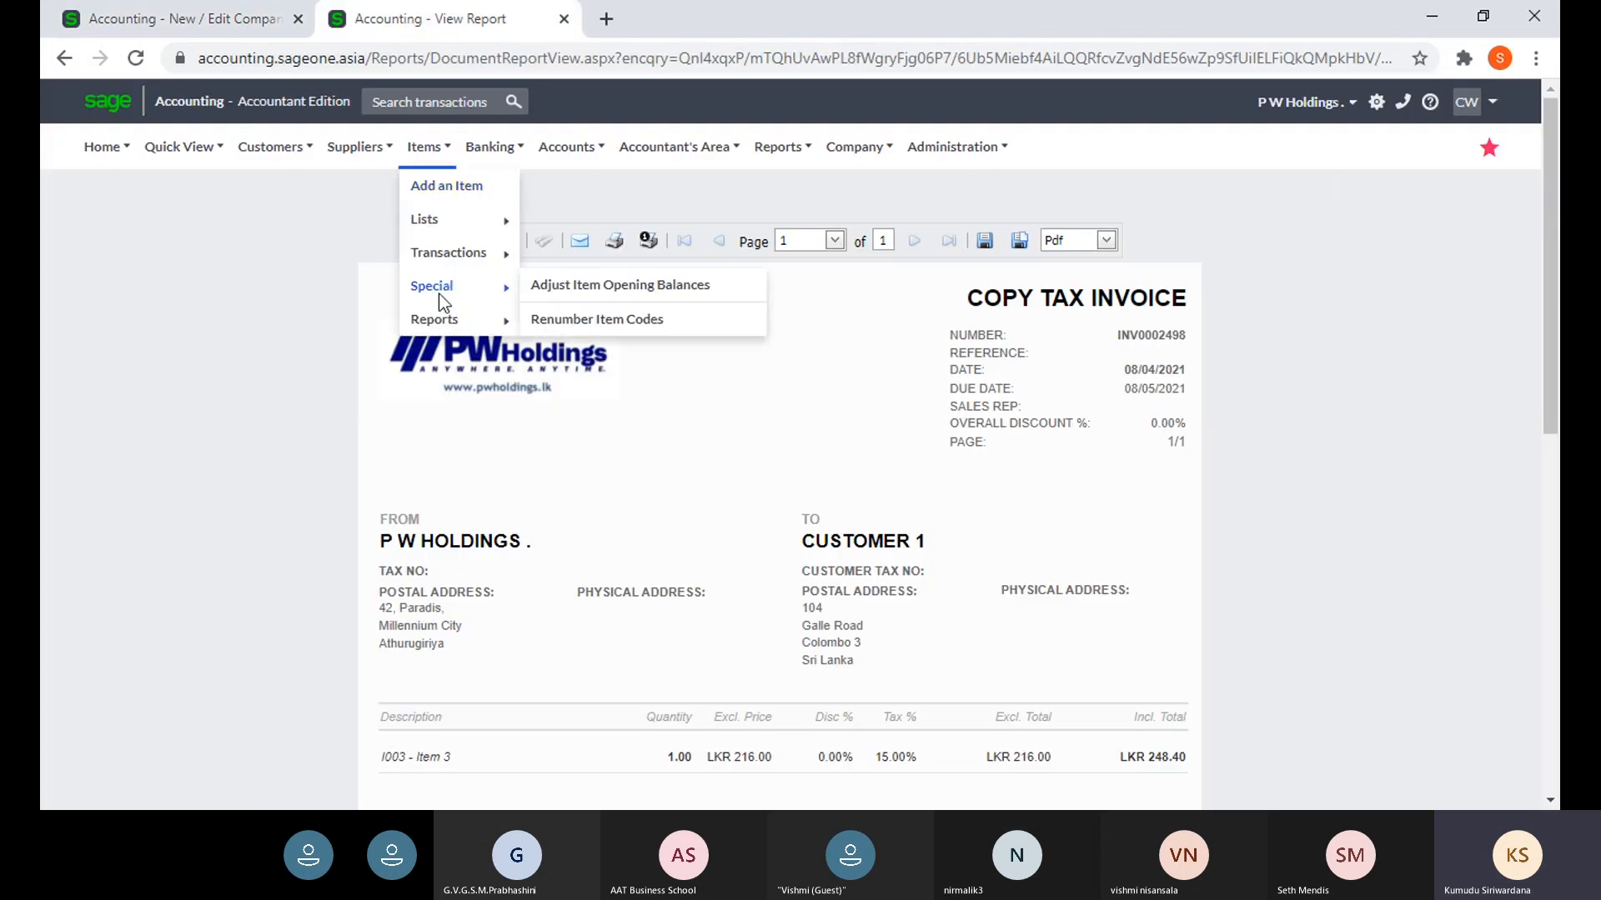
pyautogui.click(184, 19)
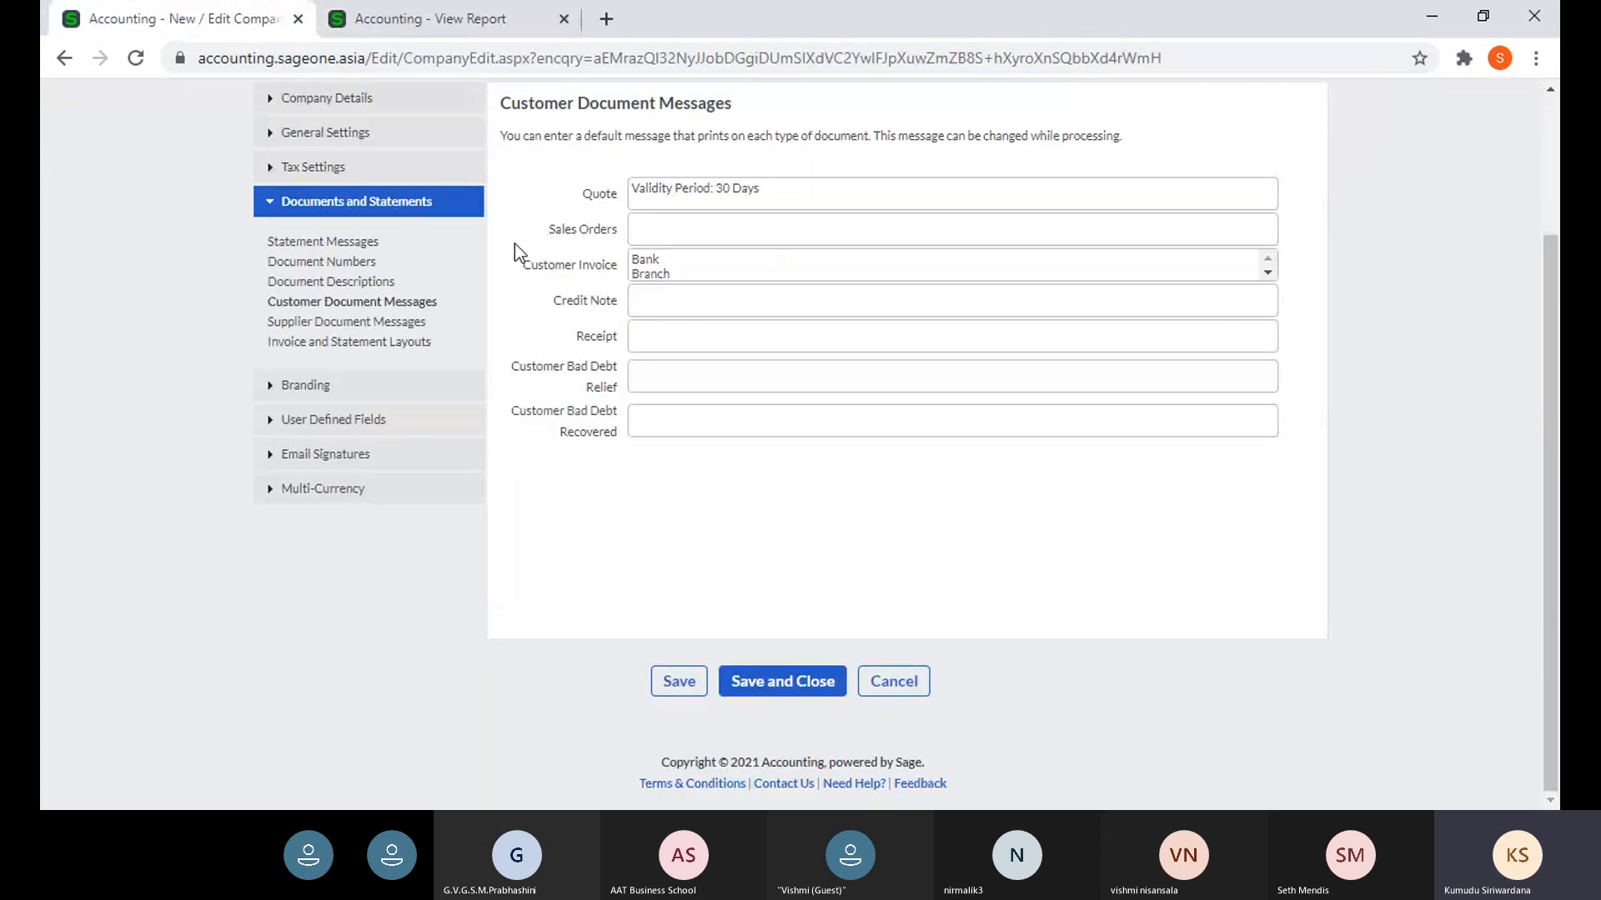
pyautogui.click(488, 24)
pyautogui.scroll(-8, 625, 572)
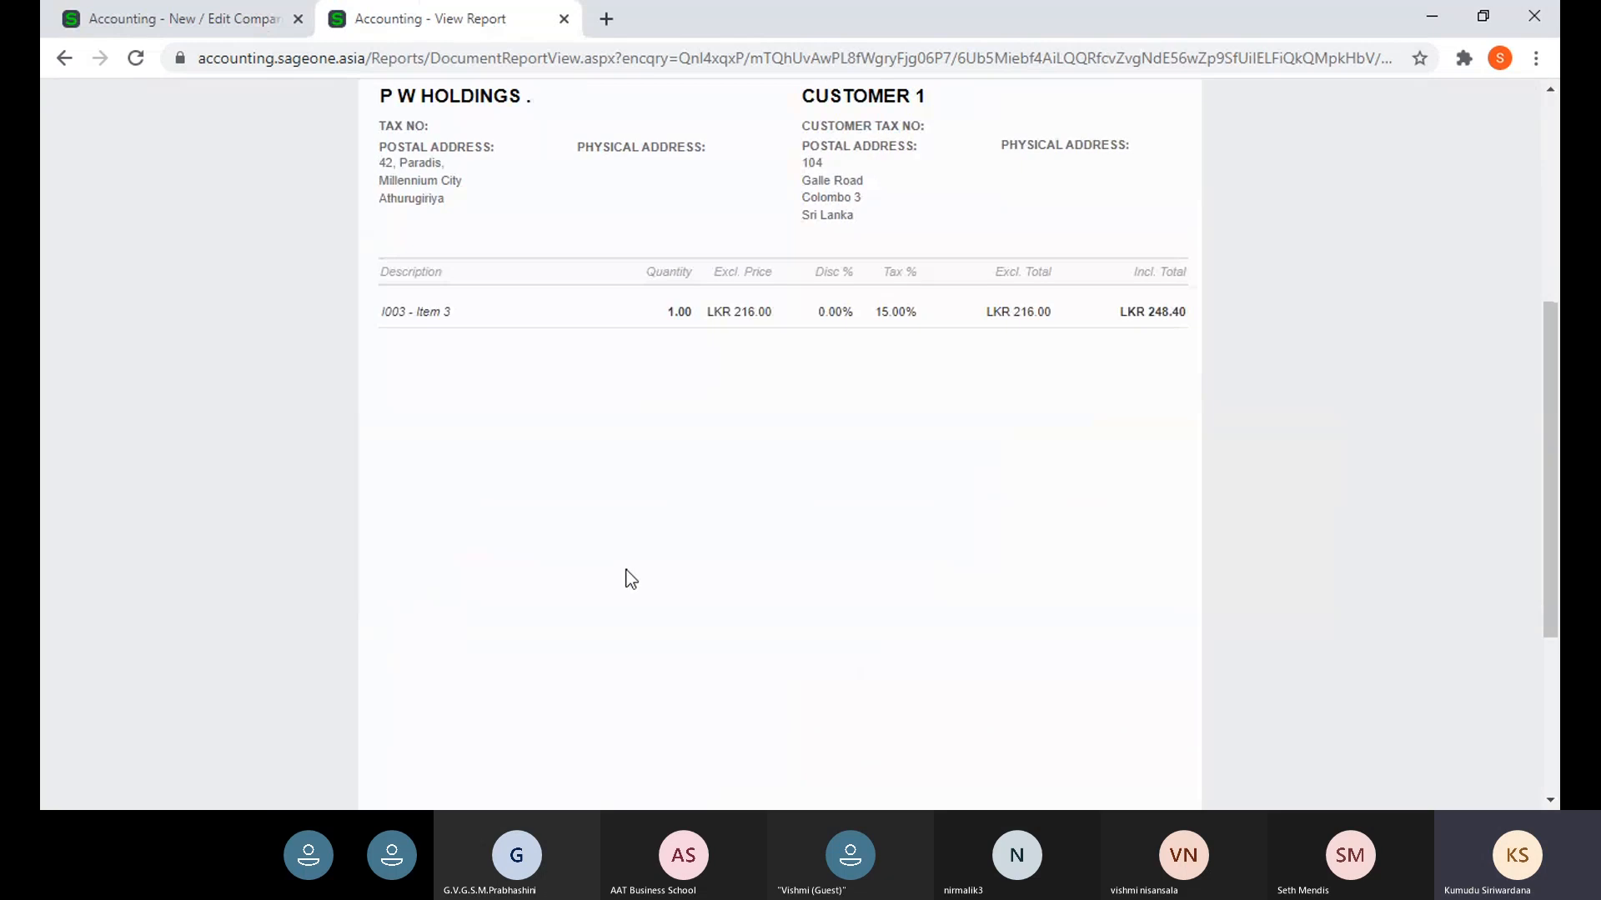
pyautogui.scroll(8, 625, 572)
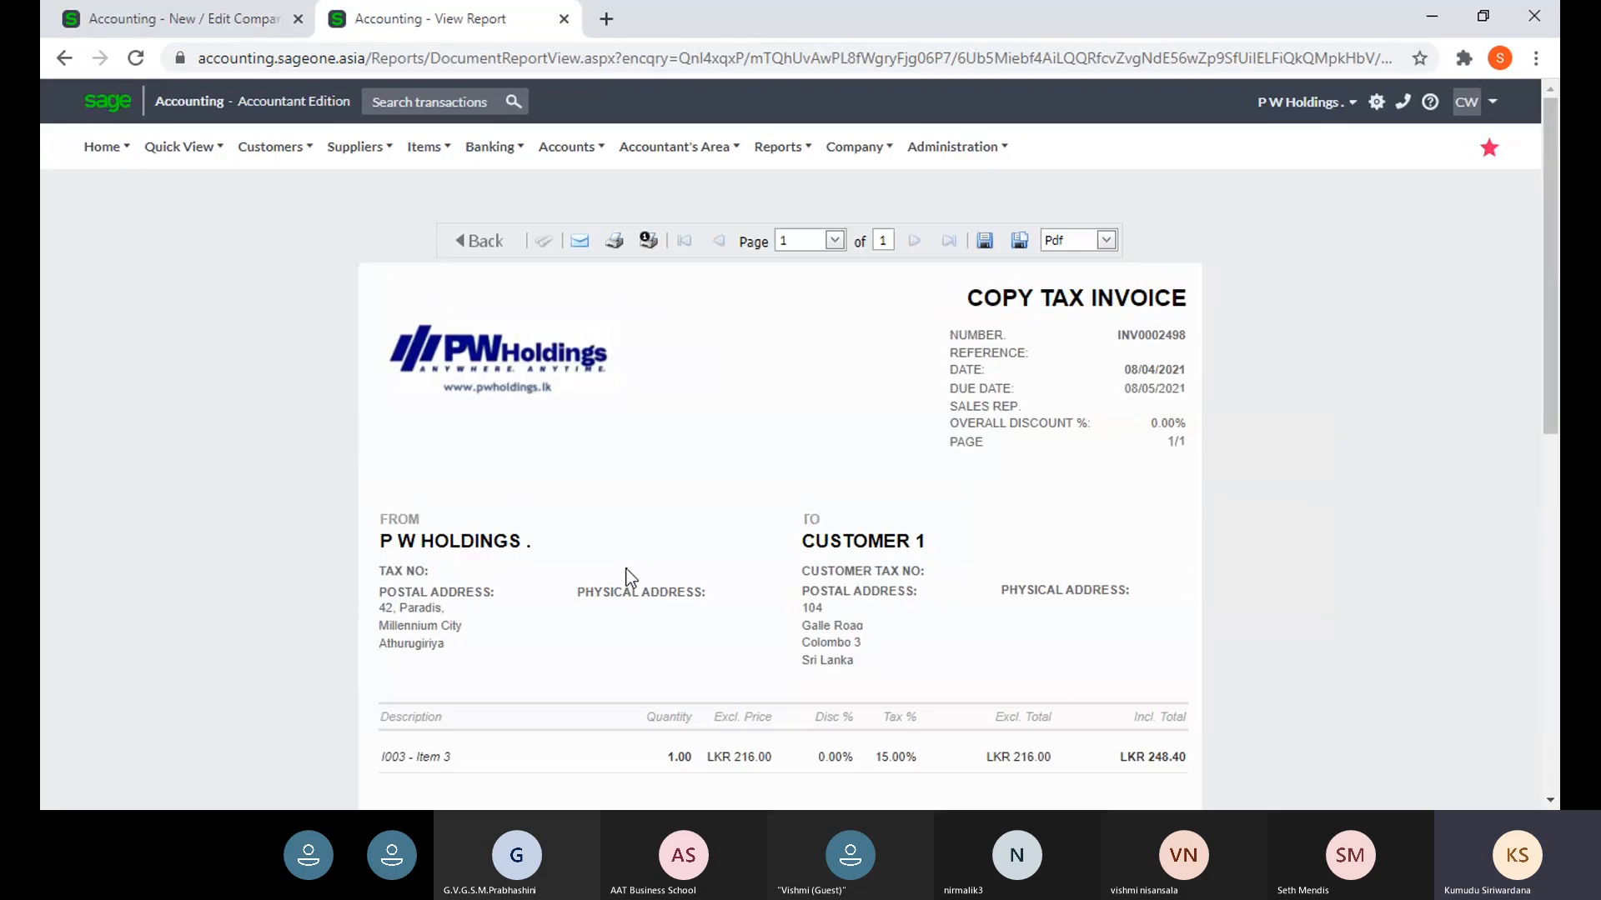
# - Start a new quote from Customers > Transactions > Customer Quotes
pyautogui.moveTo(315, 147)
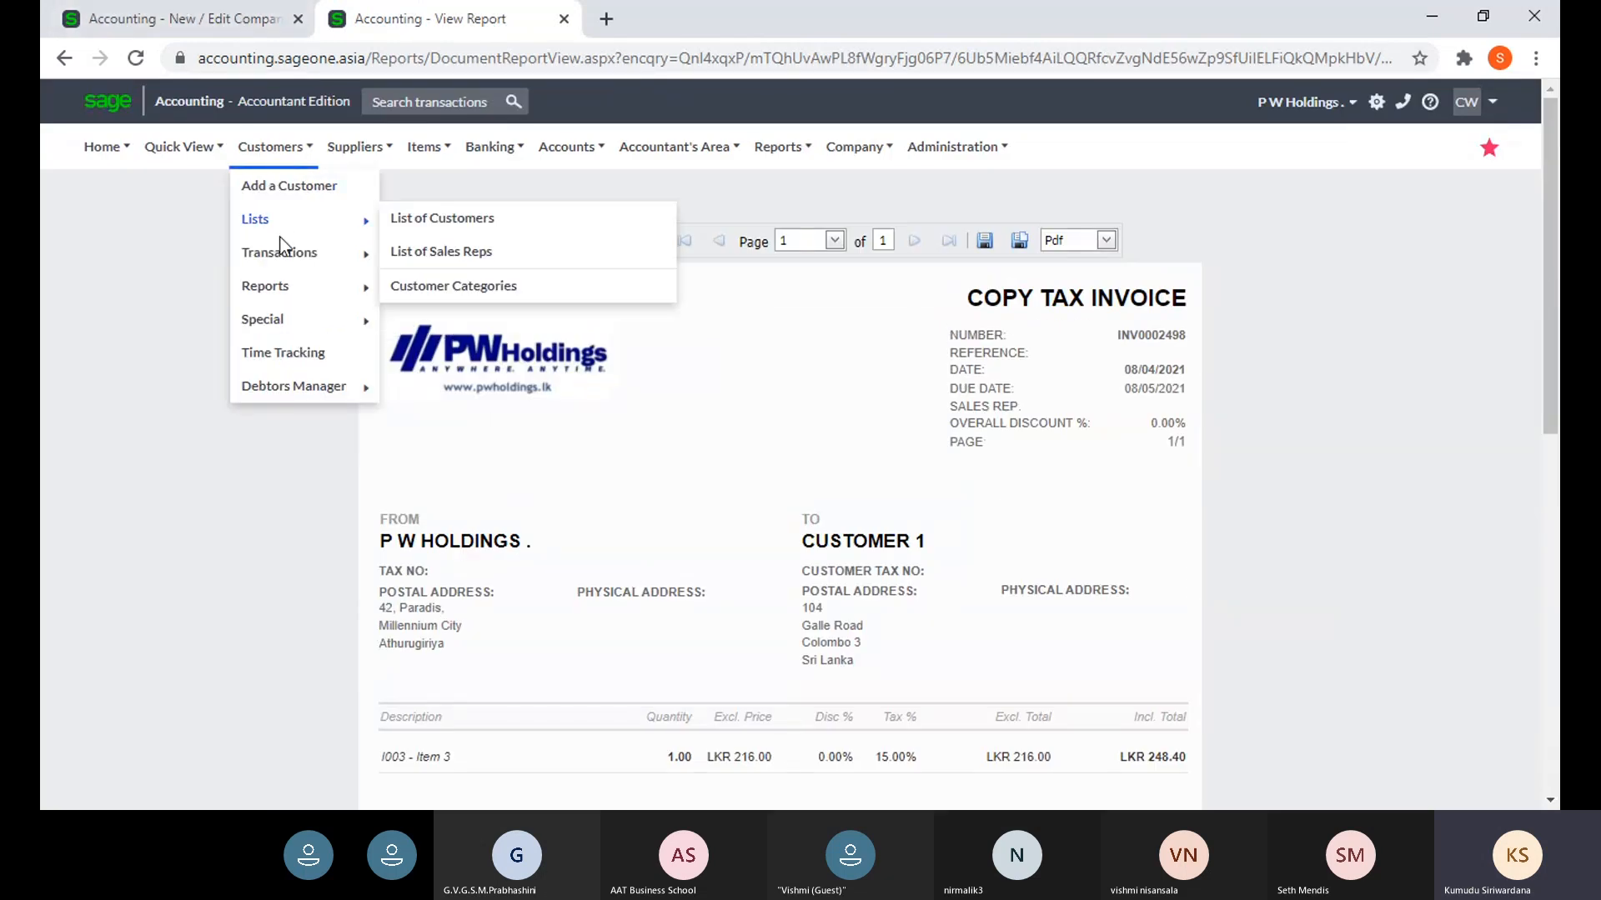
pyautogui.moveTo(283, 252)
pyautogui.click(455, 253)
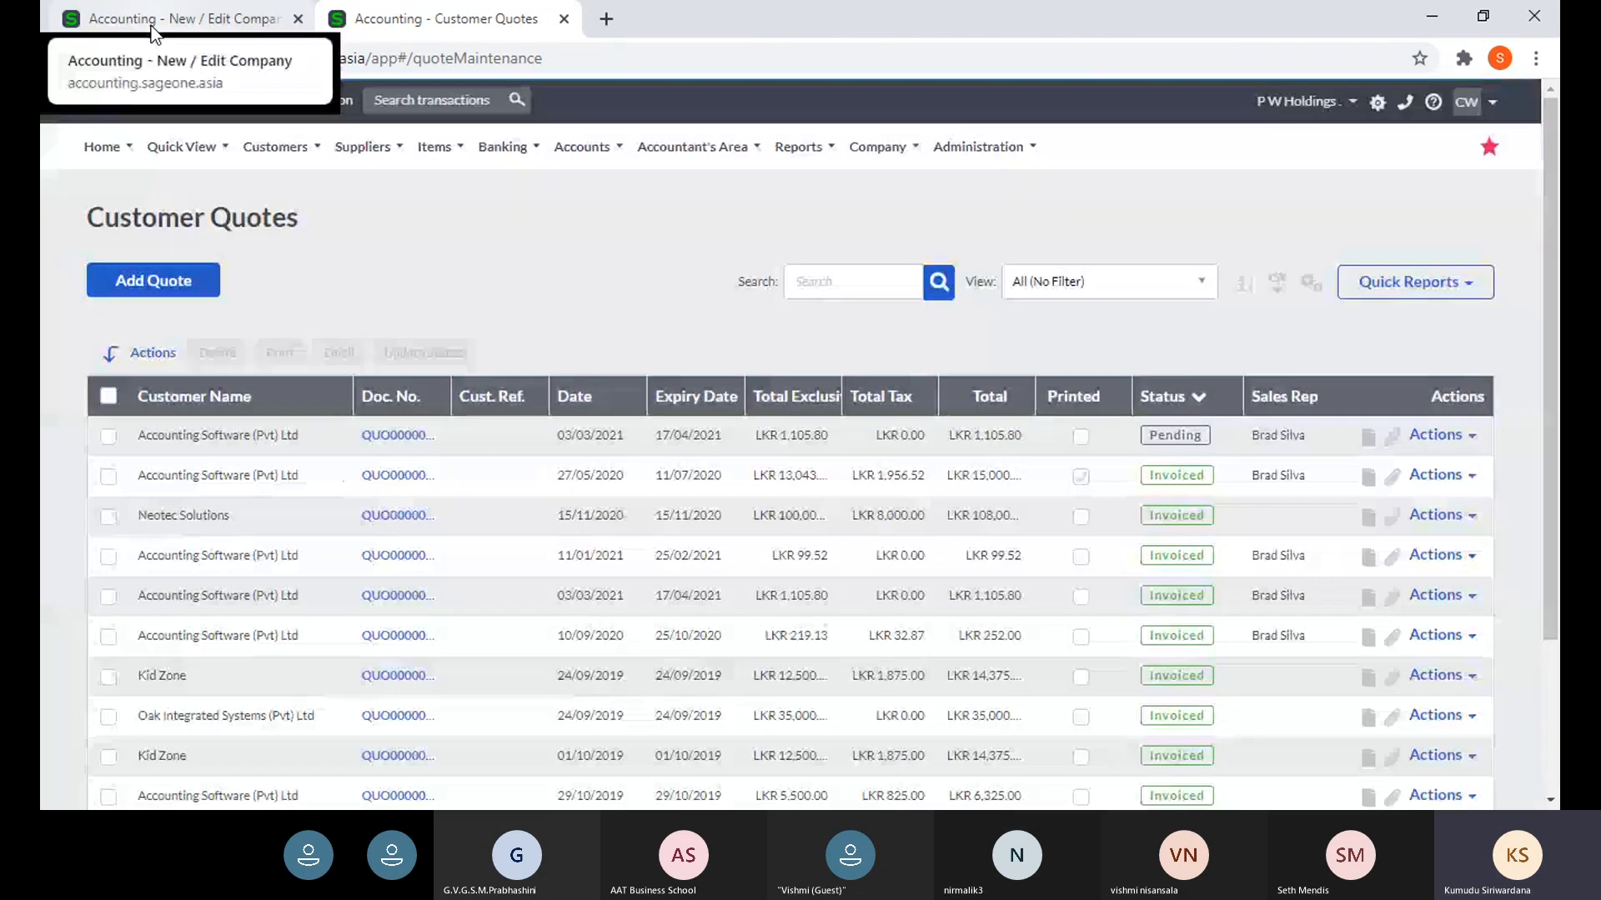
pyautogui.click(123, 288)
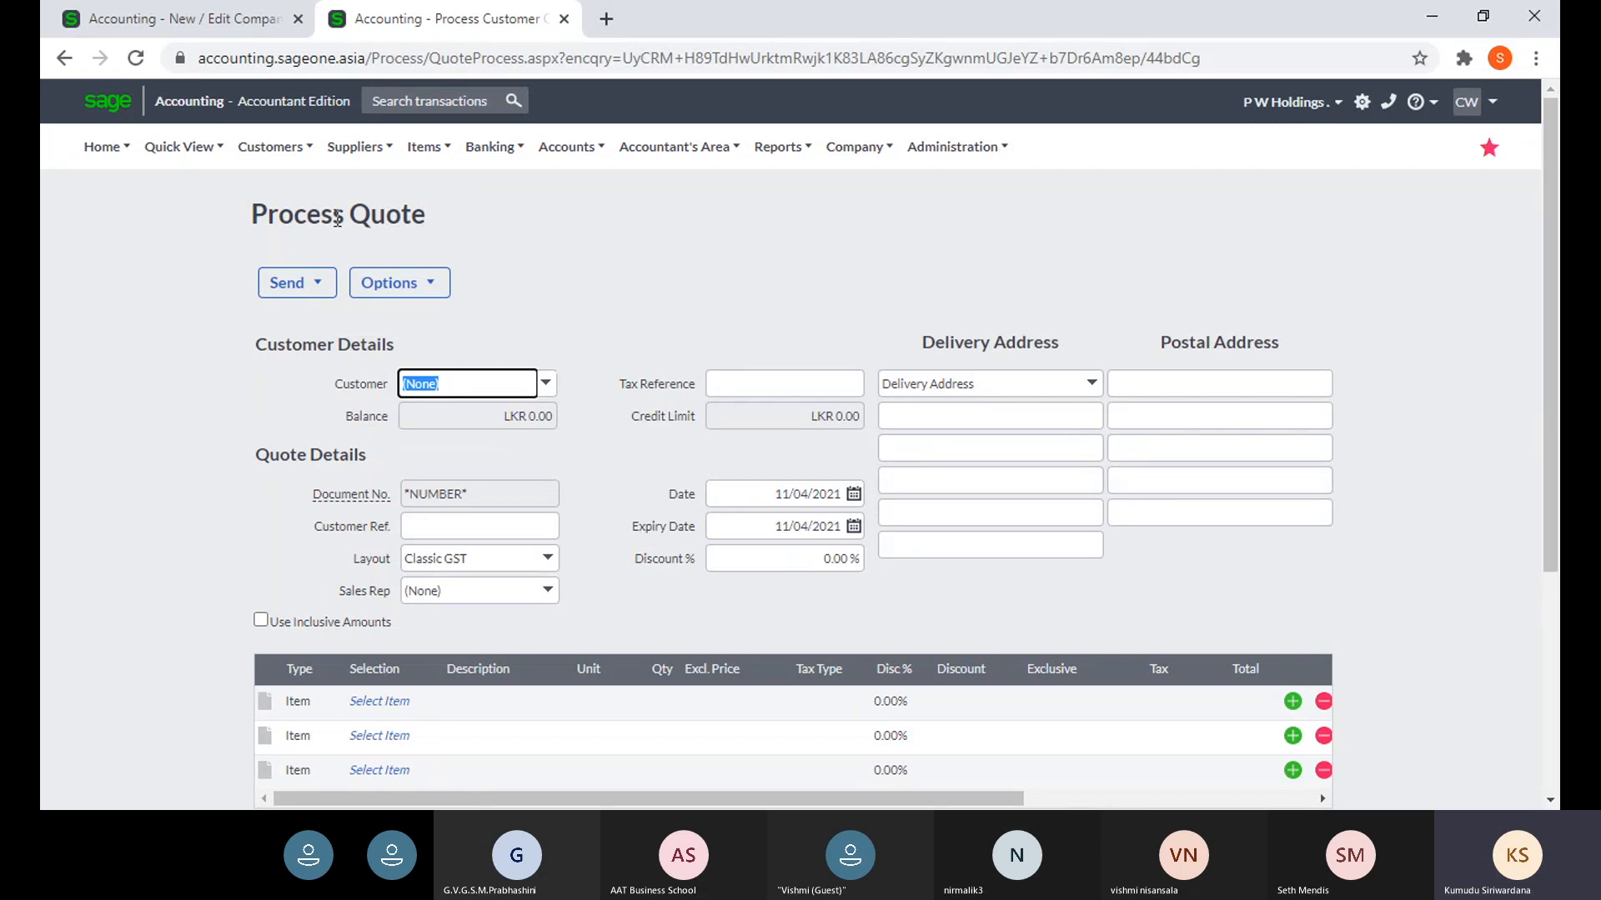
# - Check the new quote's Message holds the default Validity Period: 30 Days text
pyautogui.click(185, 18)
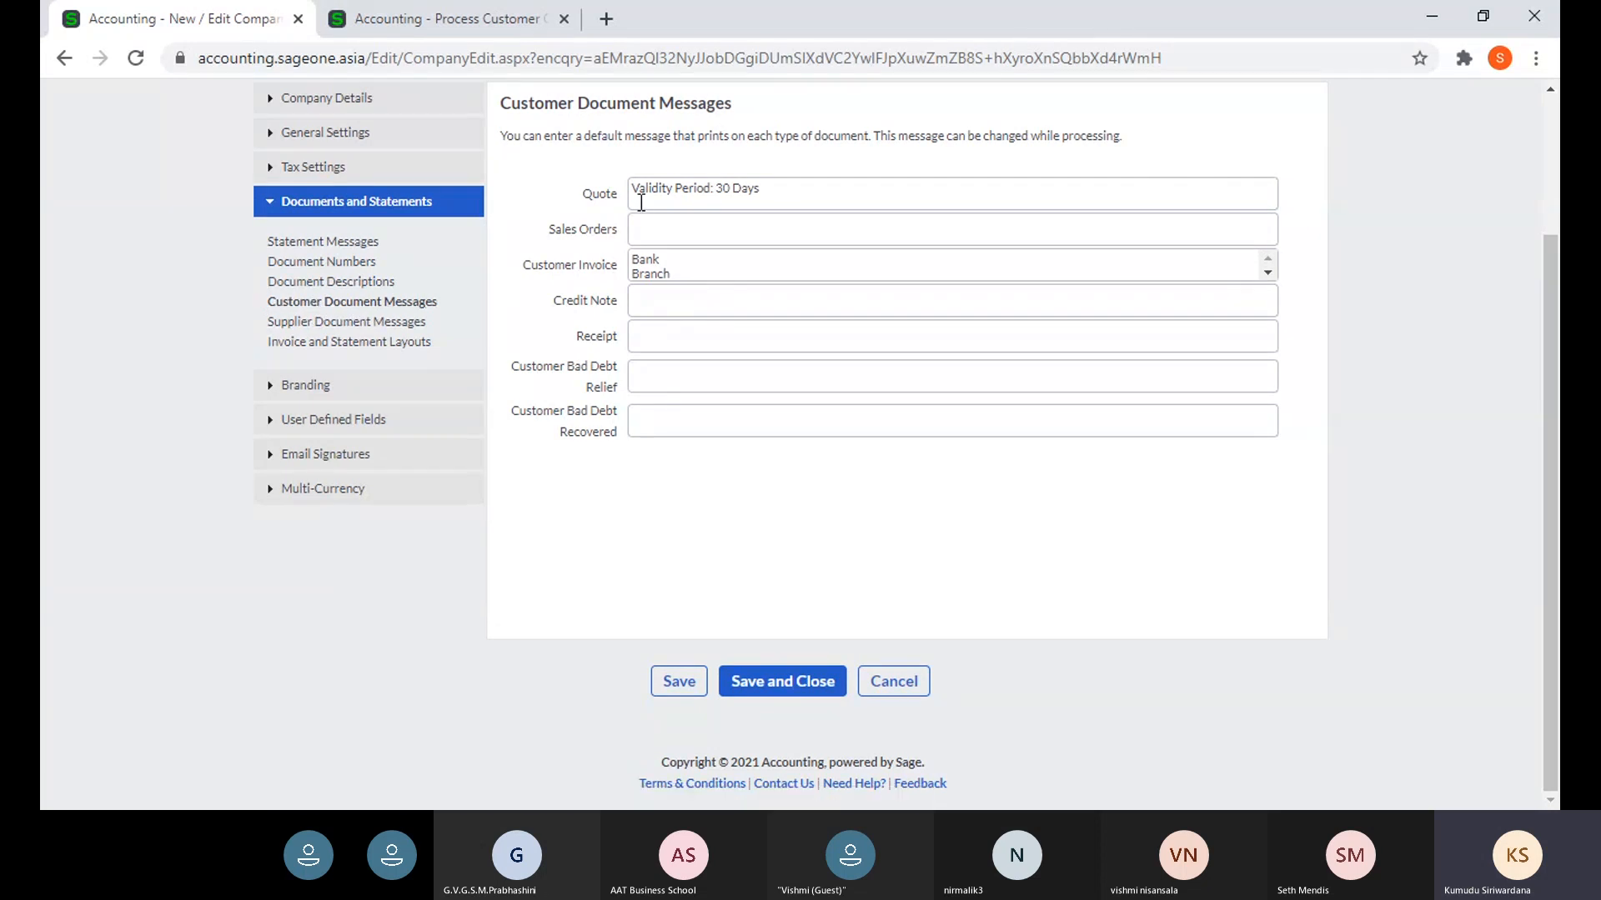
pyautogui.click(447, 20)
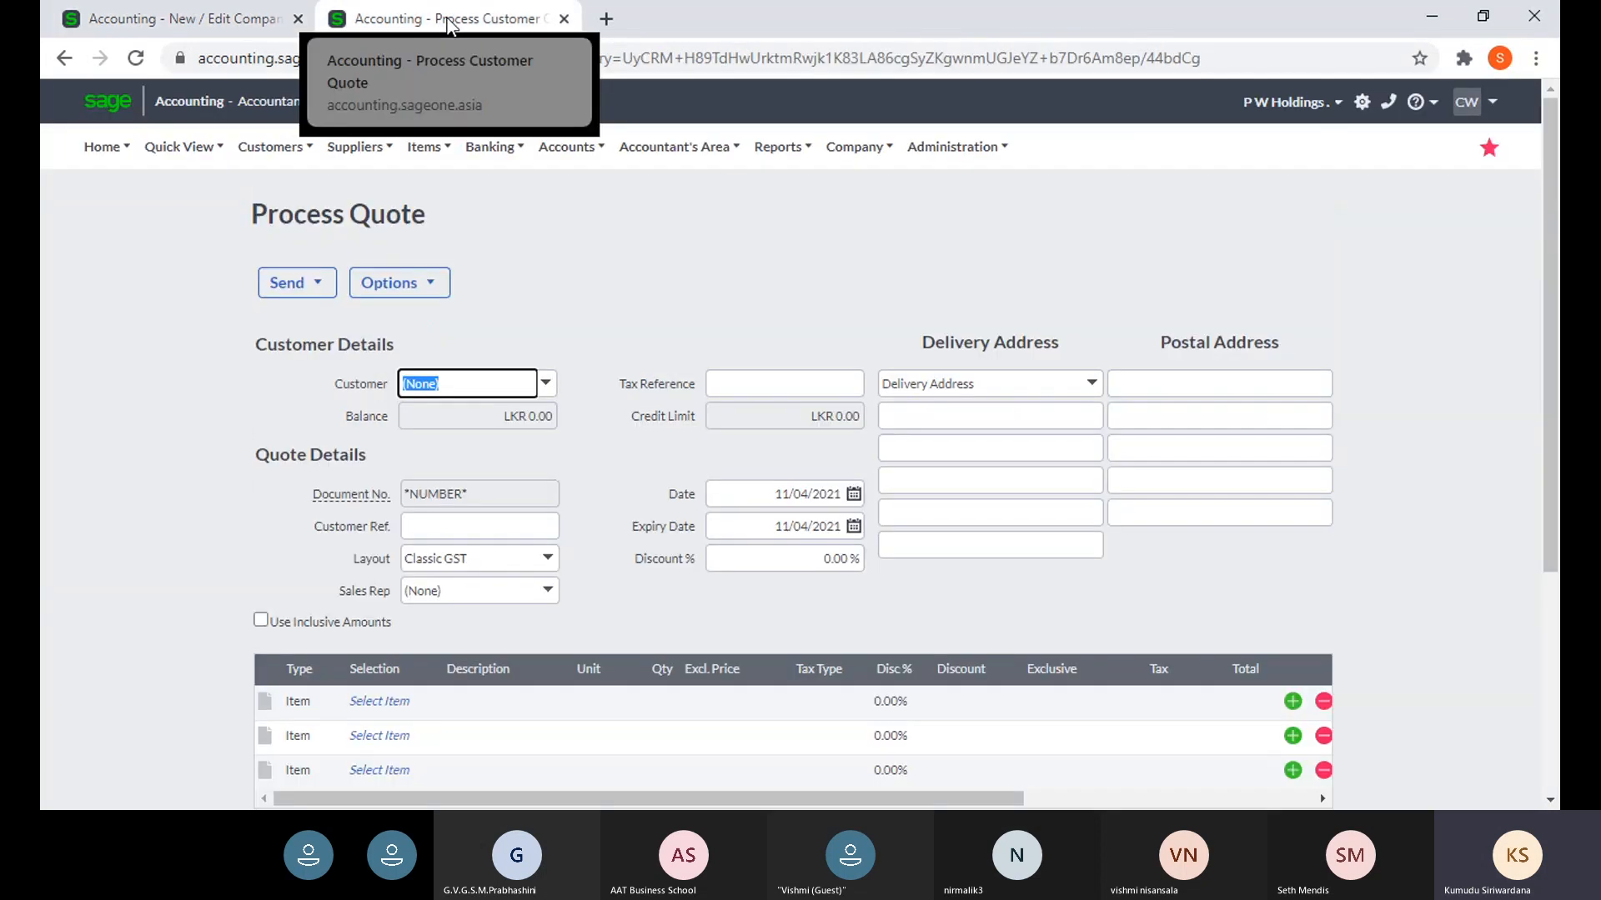
pyautogui.scroll(-4, 617, 391)
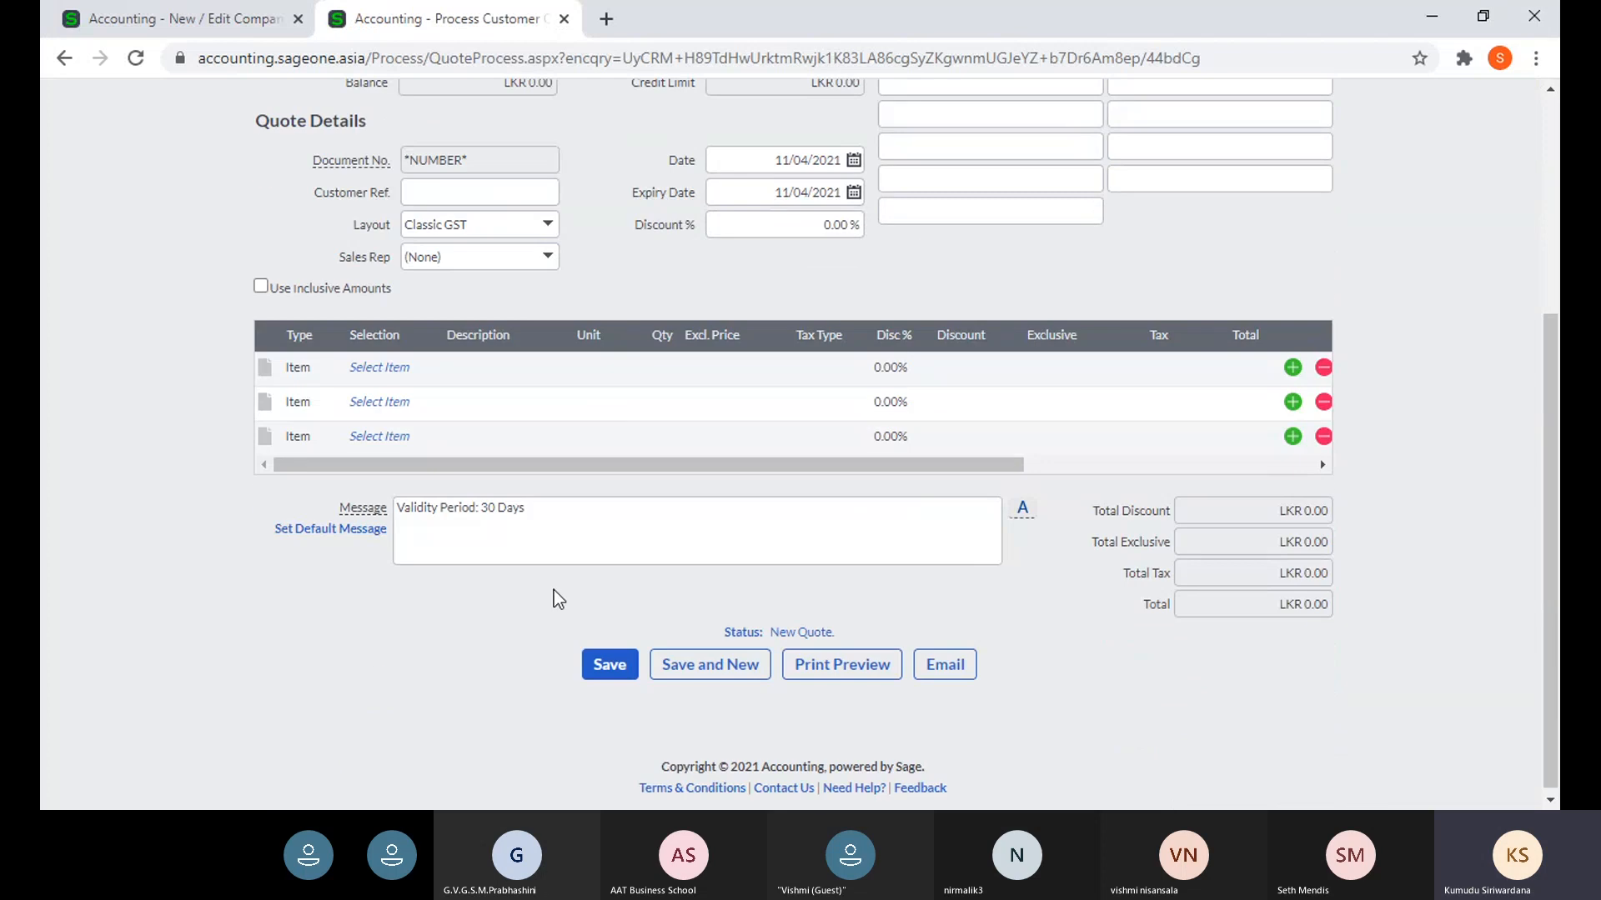
pyautogui.click(251, 18)
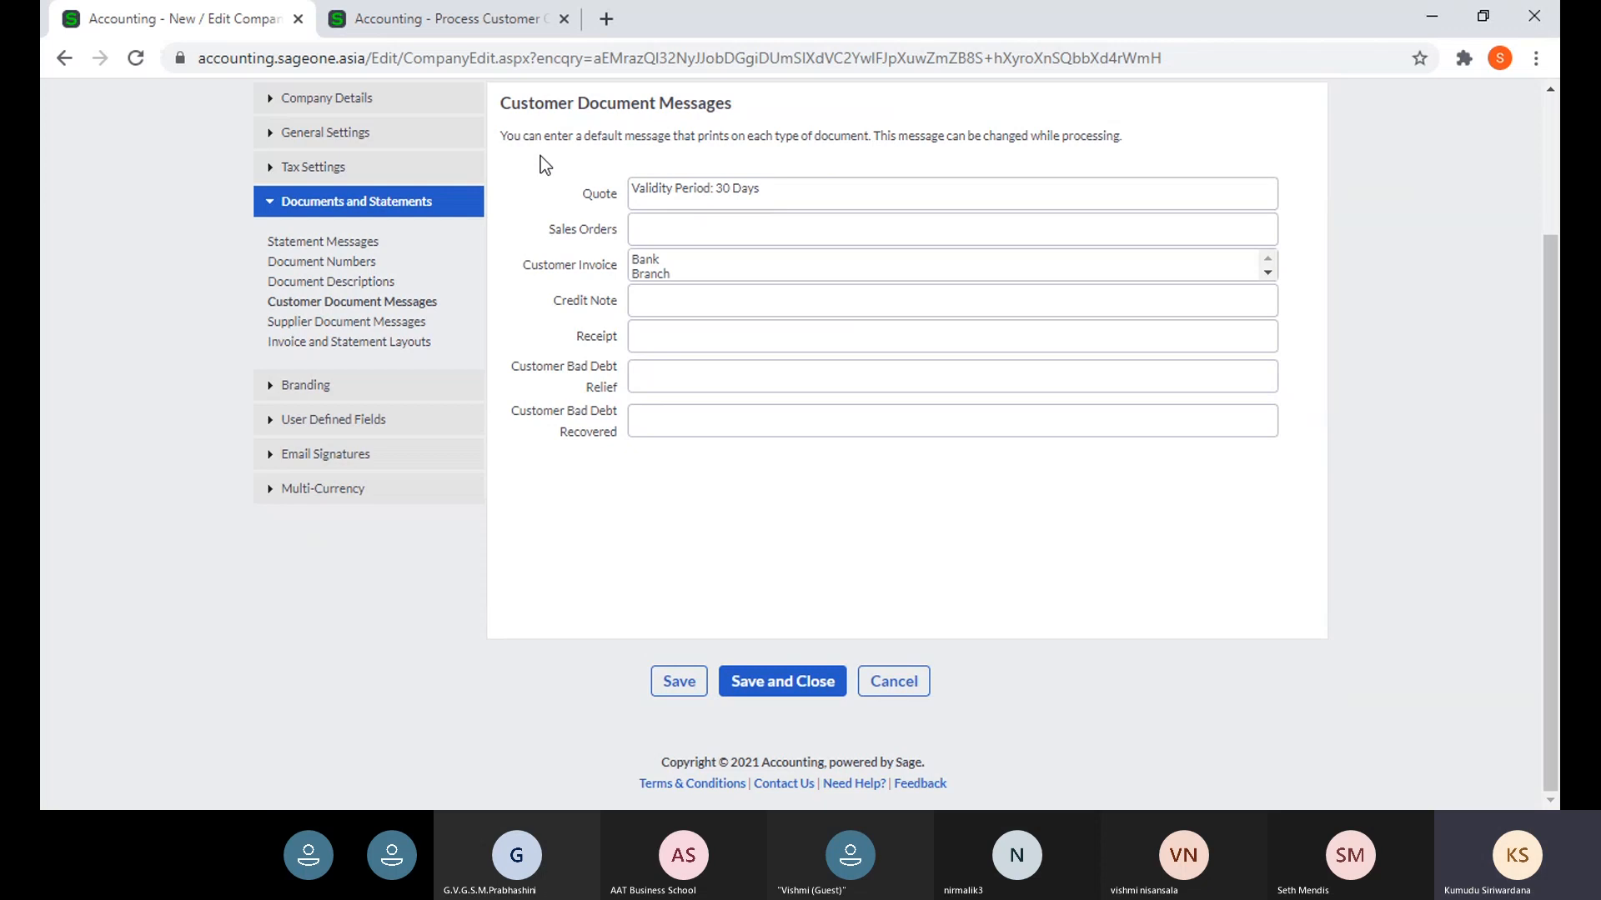
pyautogui.click(403, 25)
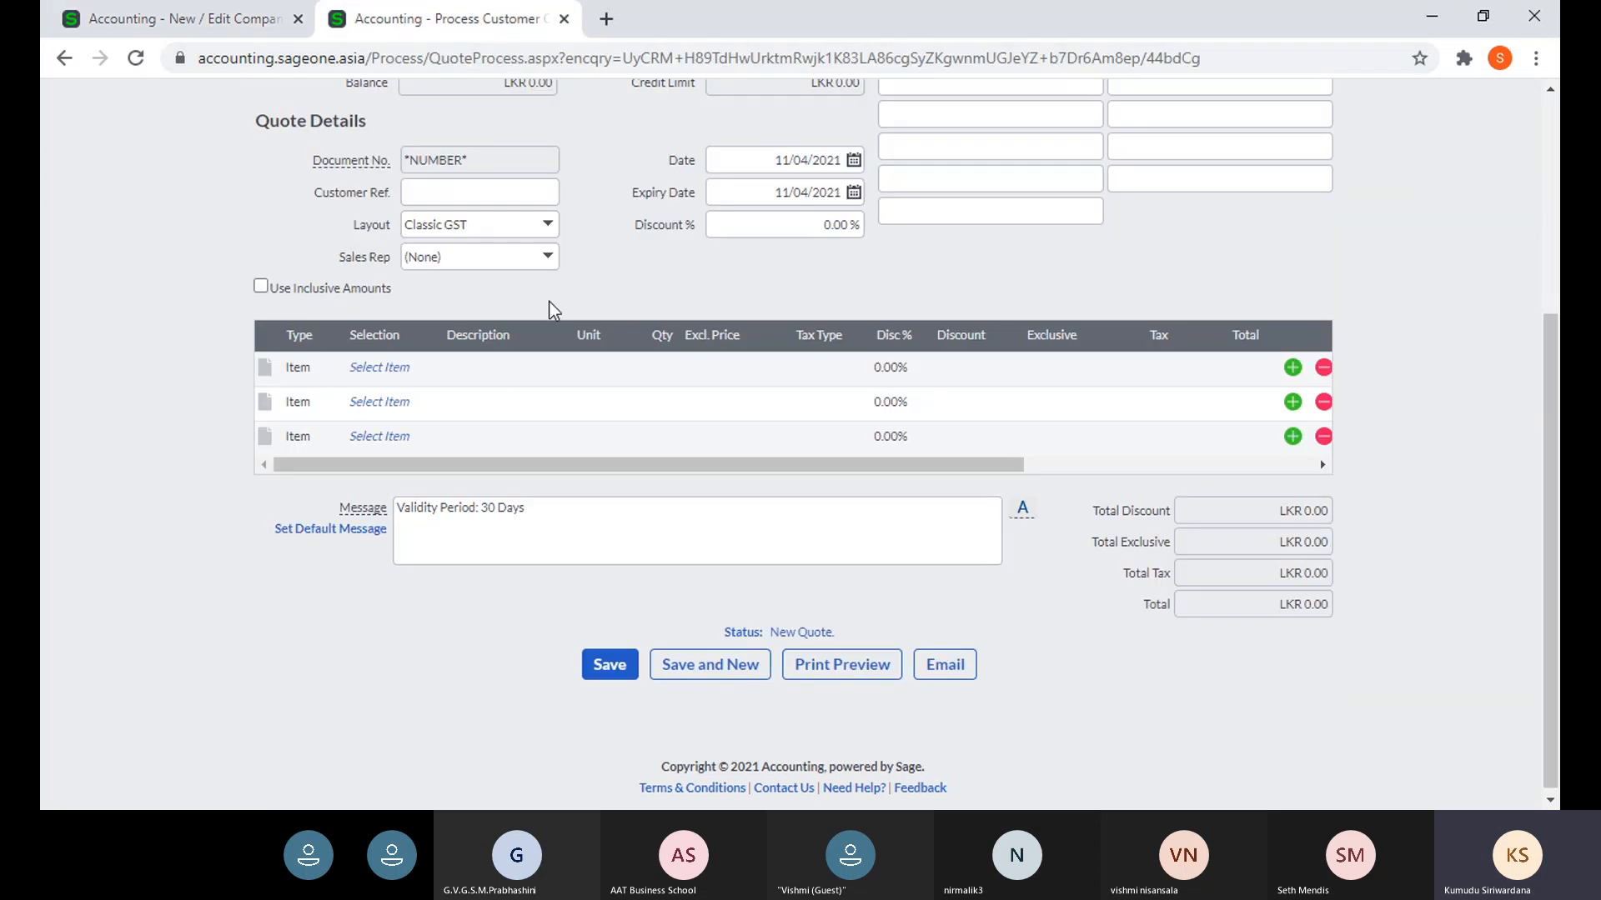
pyautogui.scroll(2, 550, 308)
pyautogui.scroll(-2, 549, 325)
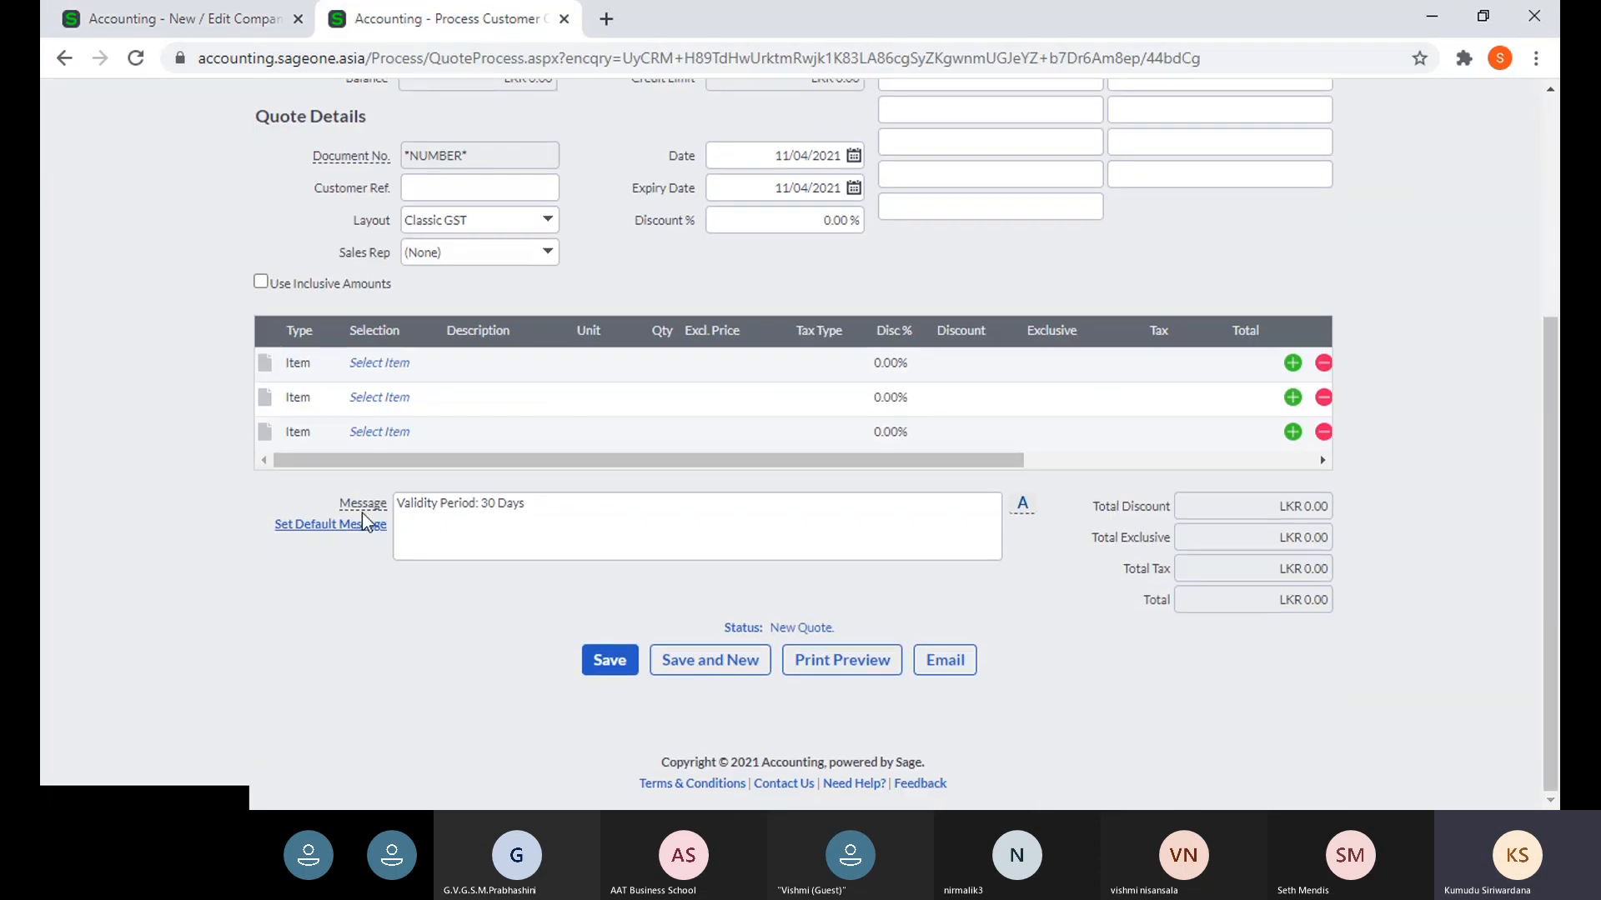
pyautogui.tripleClick(538, 515)
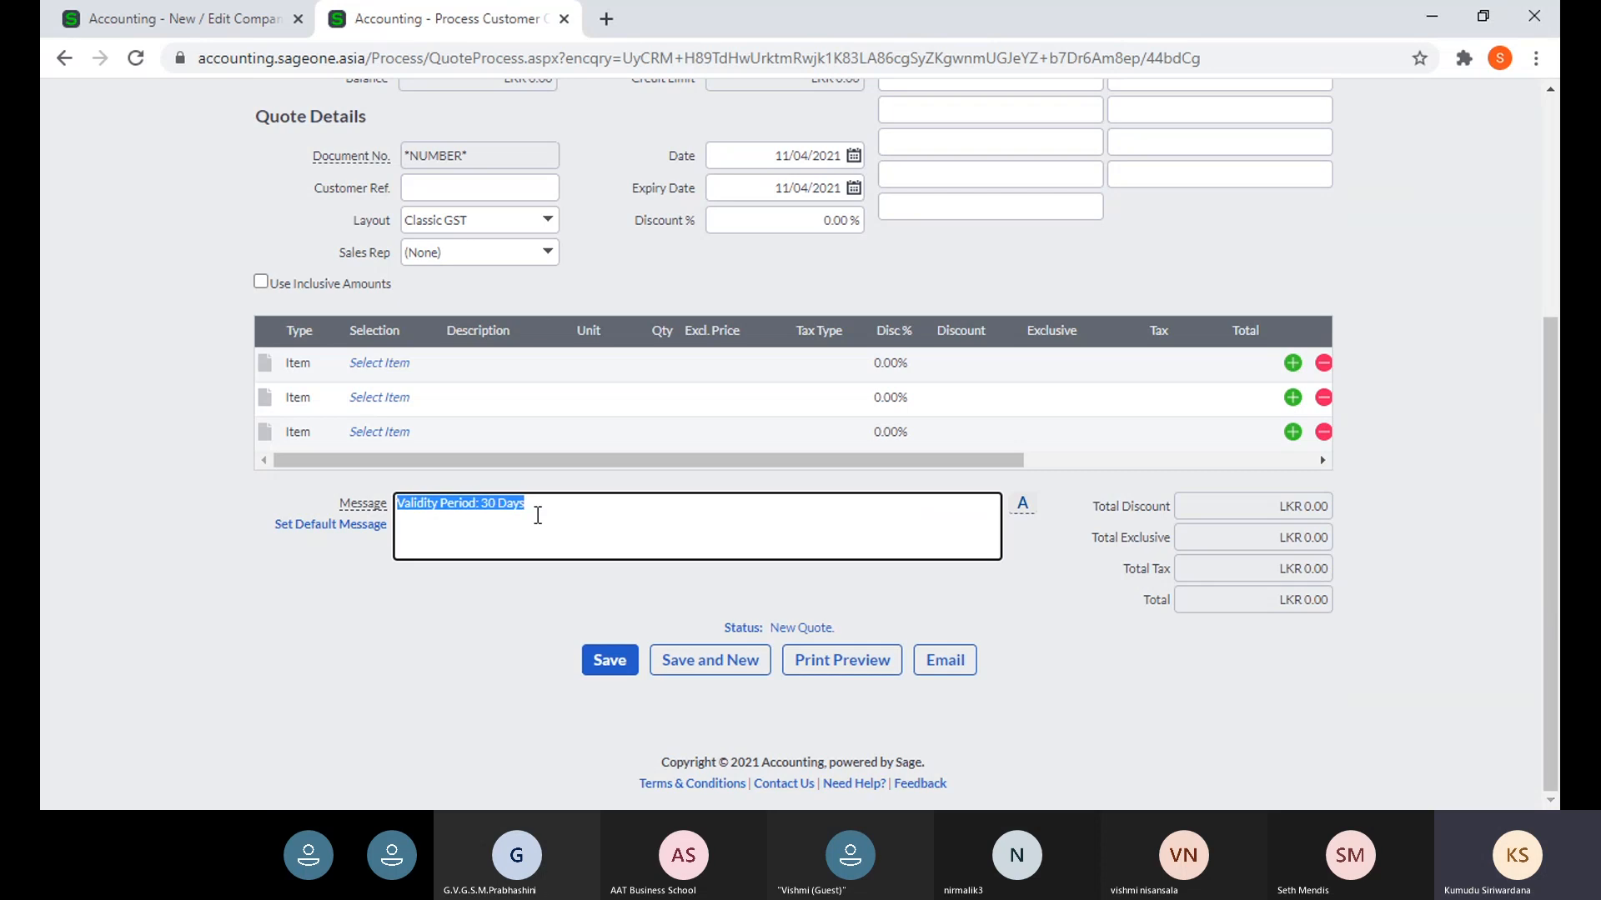
# - Add 'Sampath' after 'Bank :' in the Customer Invoice message and save the company settings
pyautogui.click(162, 25)
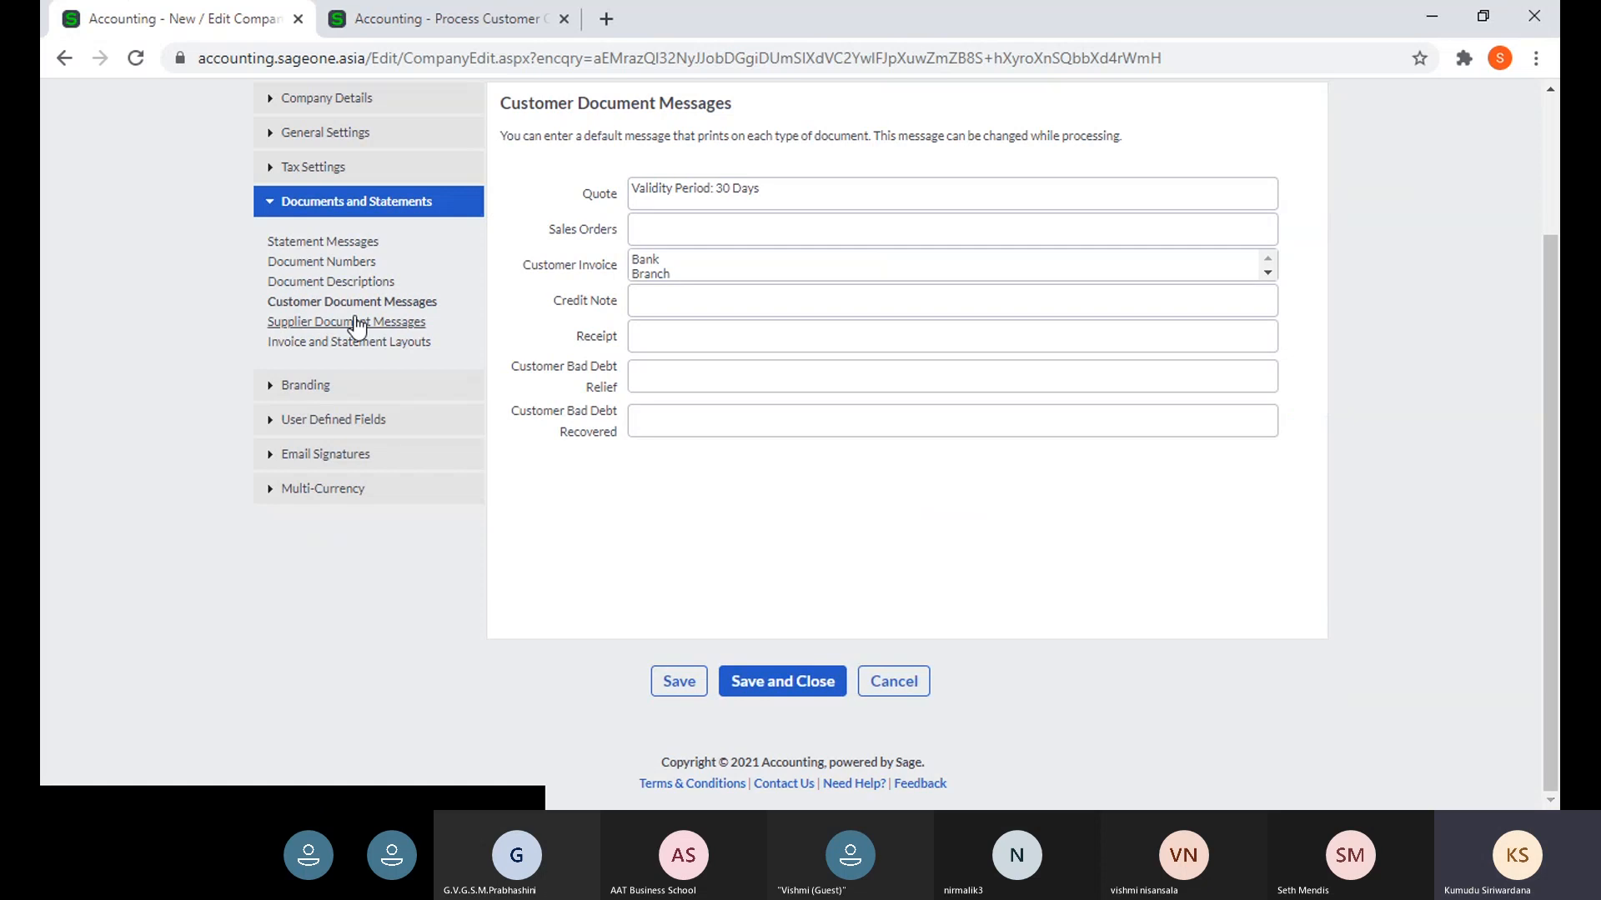
pyautogui.click(739, 256)
pyautogui.hotkey('ctrl', 'a')
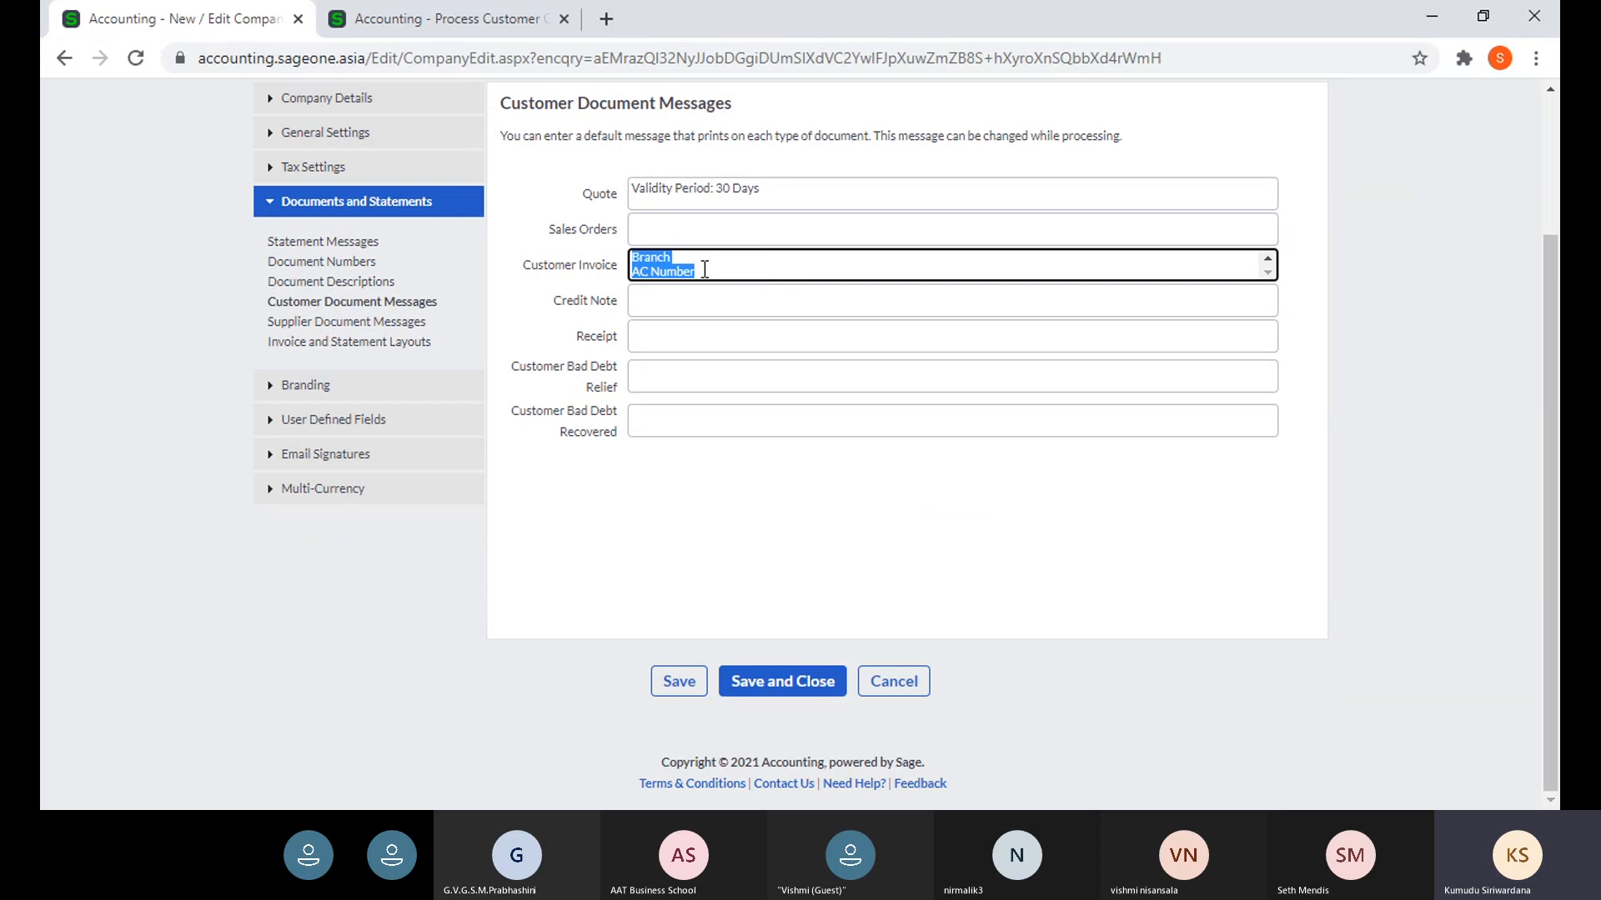
pyautogui.click(685, 259)
pyautogui.write('Sampath')
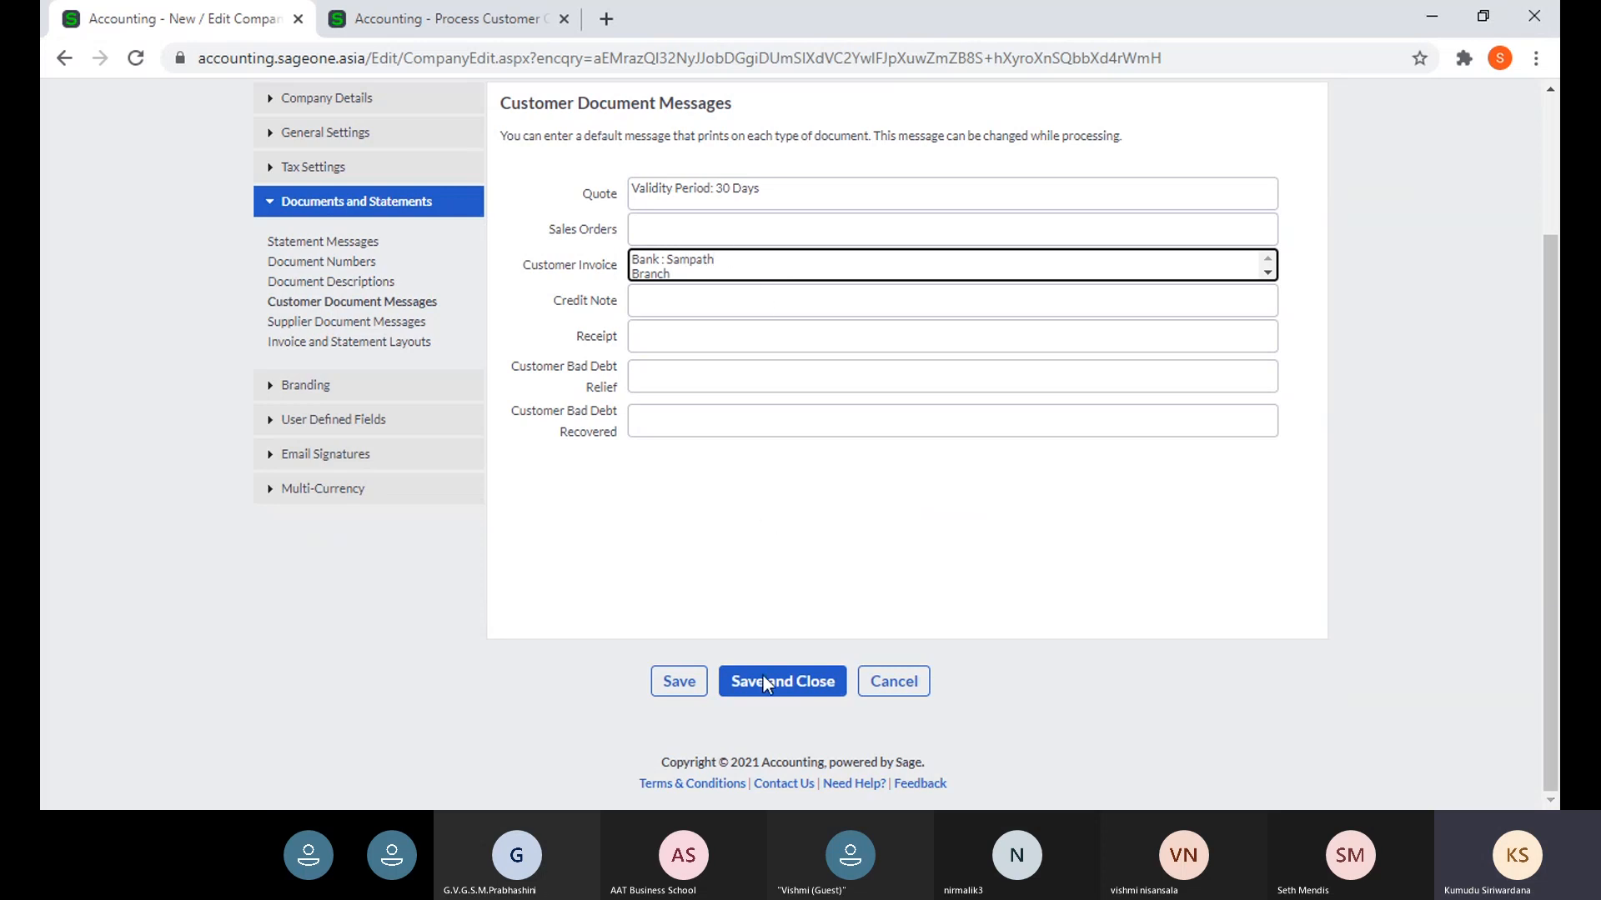
pyautogui.click(697, 682)
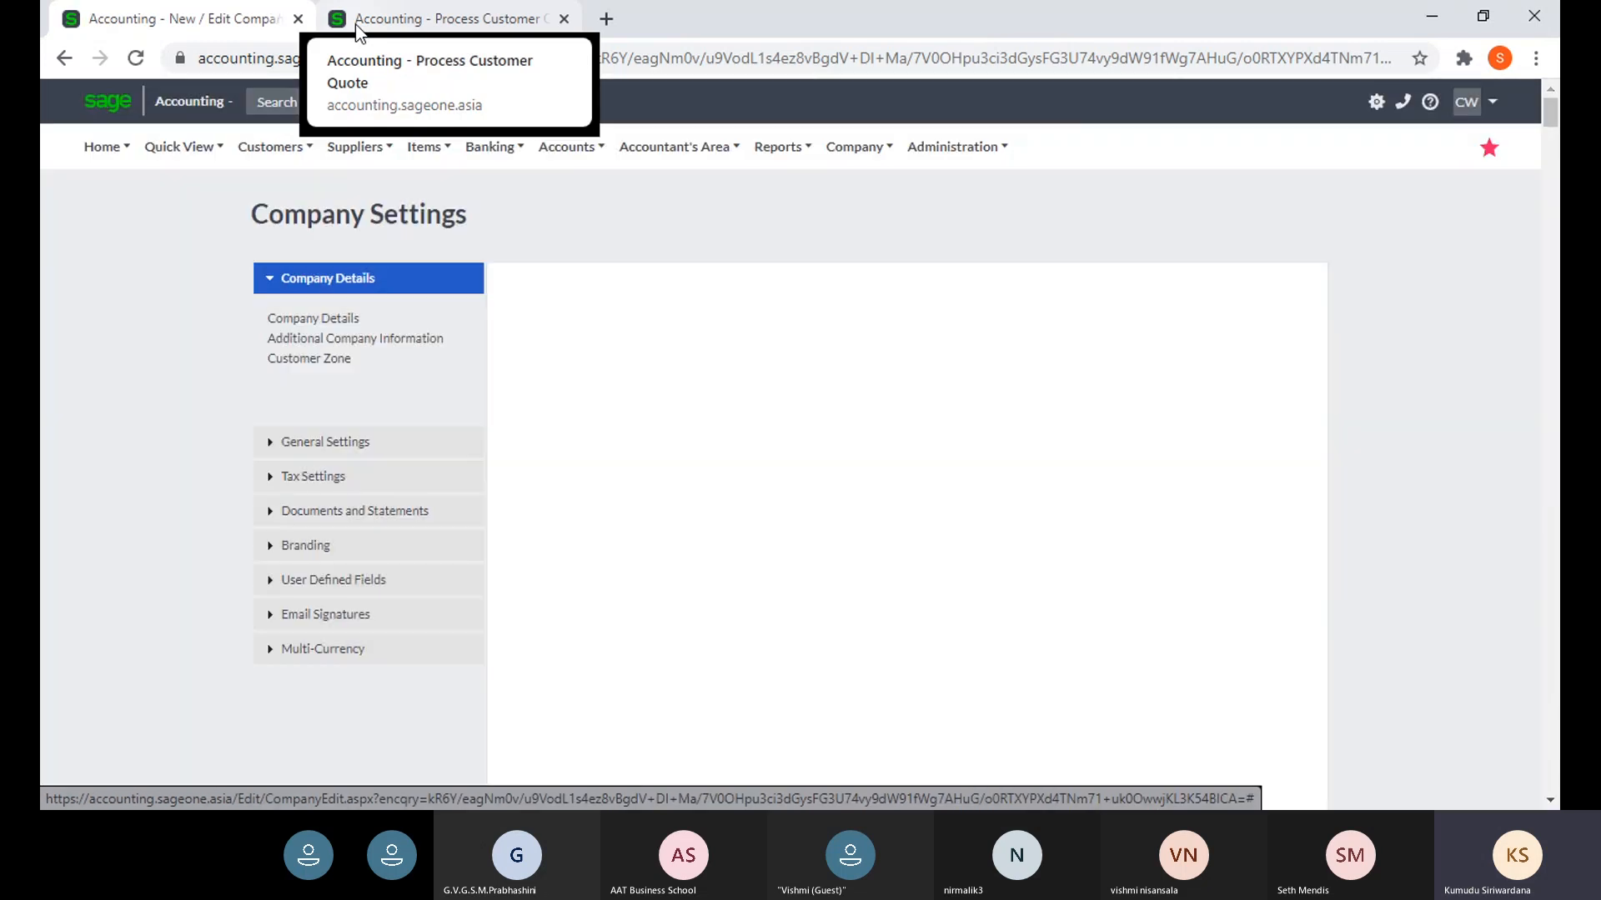
# - Start a new tax invoice from Customers > Transactions > Customer Tax Invoices
pyautogui.click(357, 25)
pyautogui.scroll(5, 300, 167)
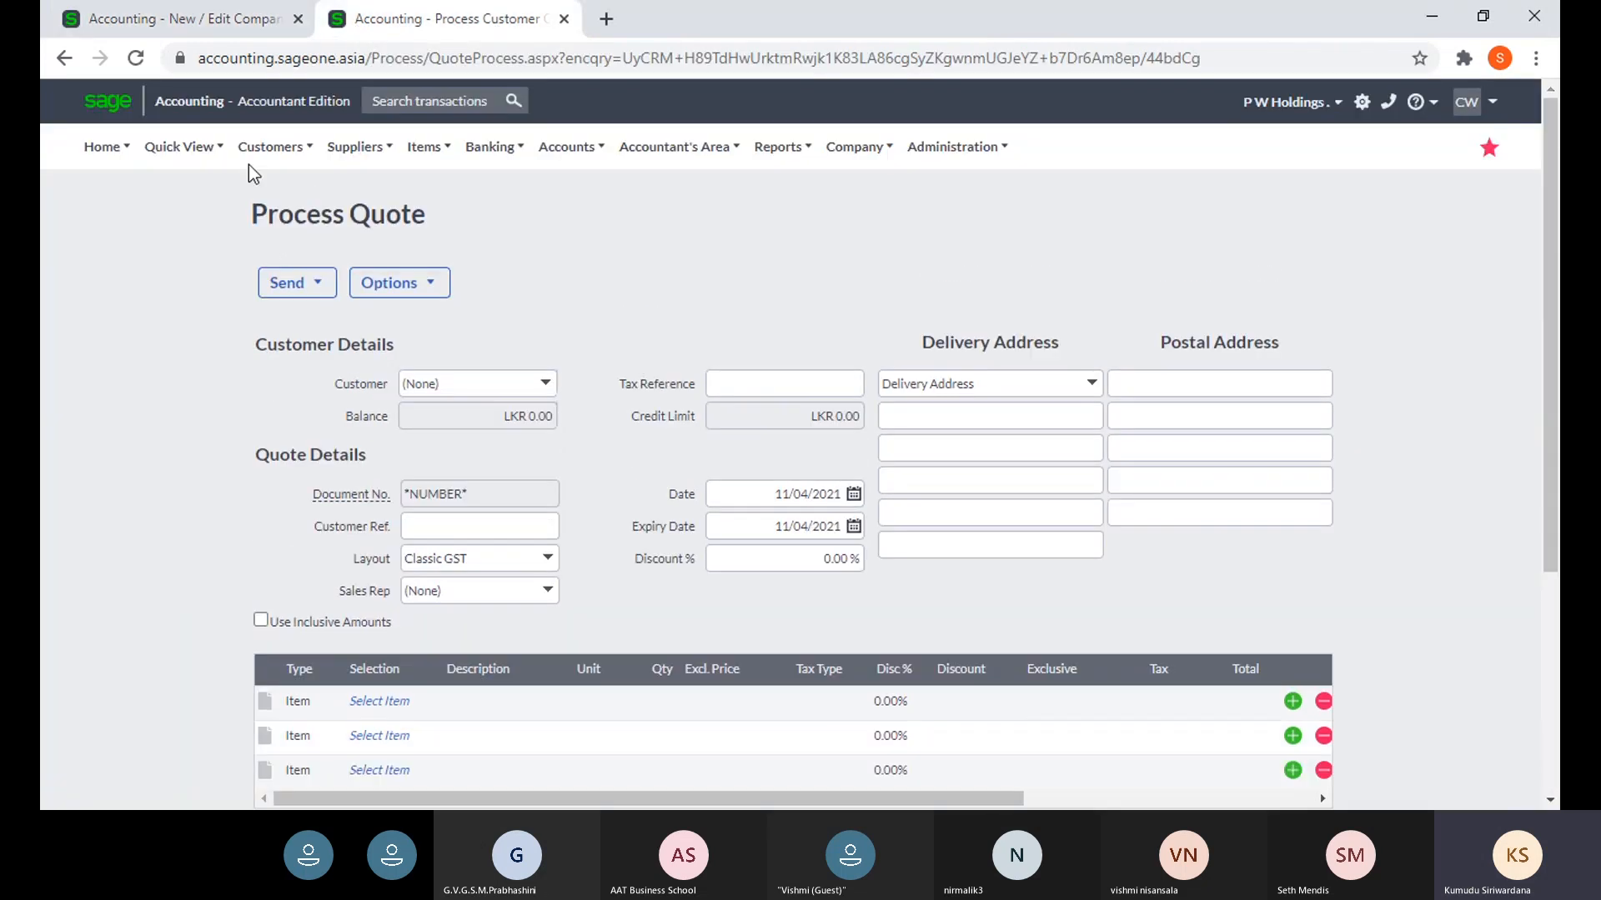
pyautogui.click(268, 146)
pyautogui.moveTo(273, 266)
pyautogui.click(465, 325)
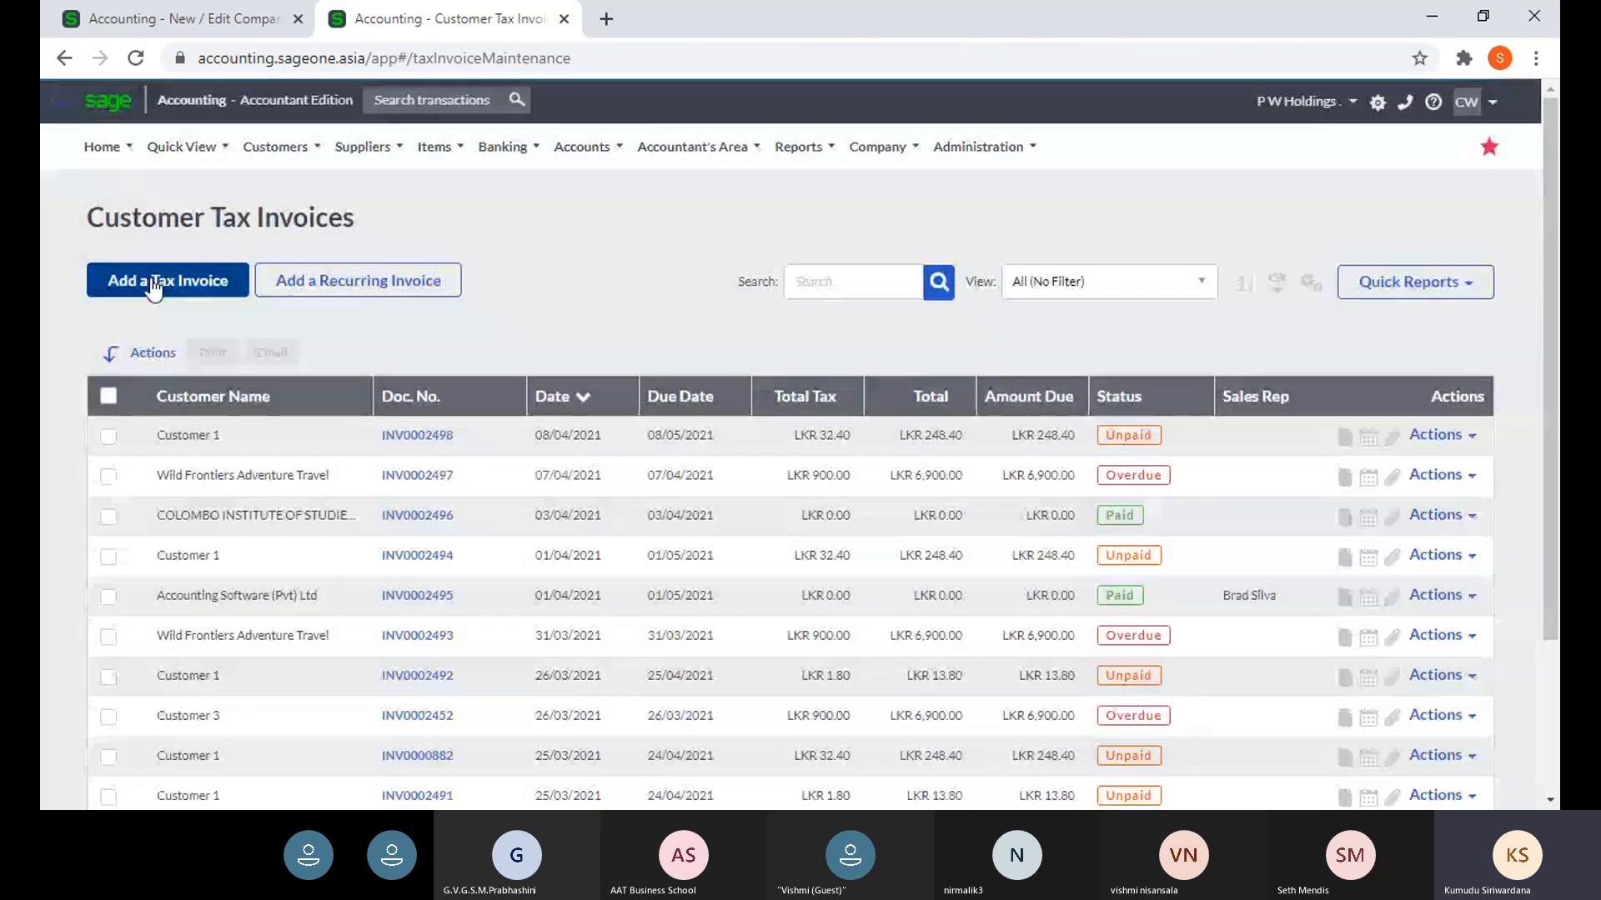
pyautogui.click(153, 283)
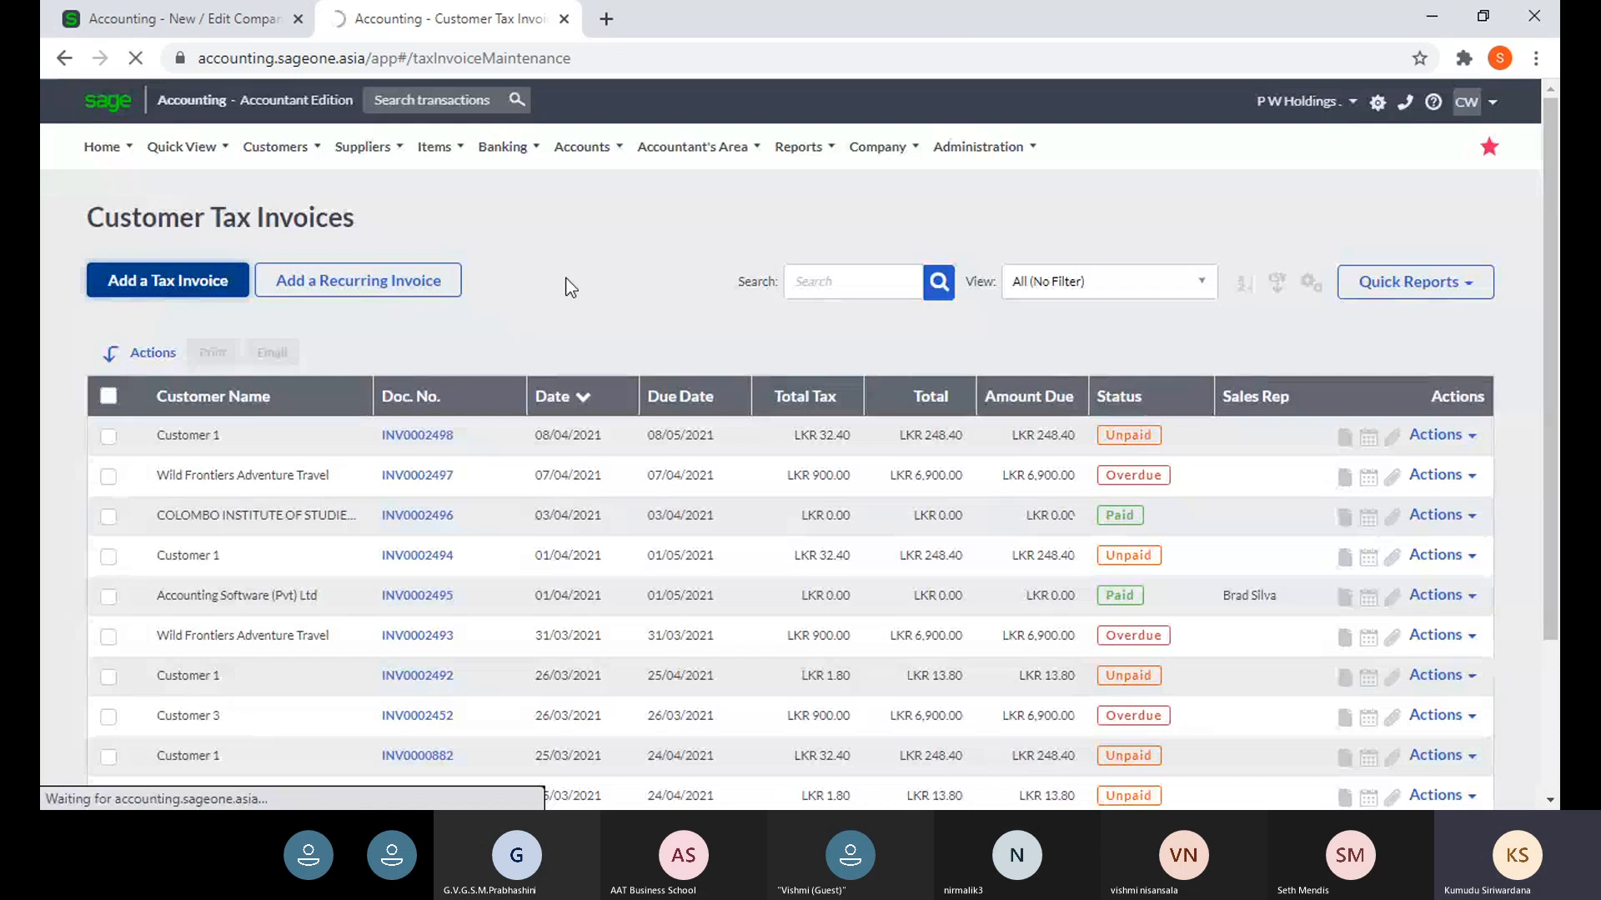
# - Verify the invoice message shows Bank : Sampath, Branch and AC Number, then return to Company Settings
pyautogui.scroll(-2, 550, 375)
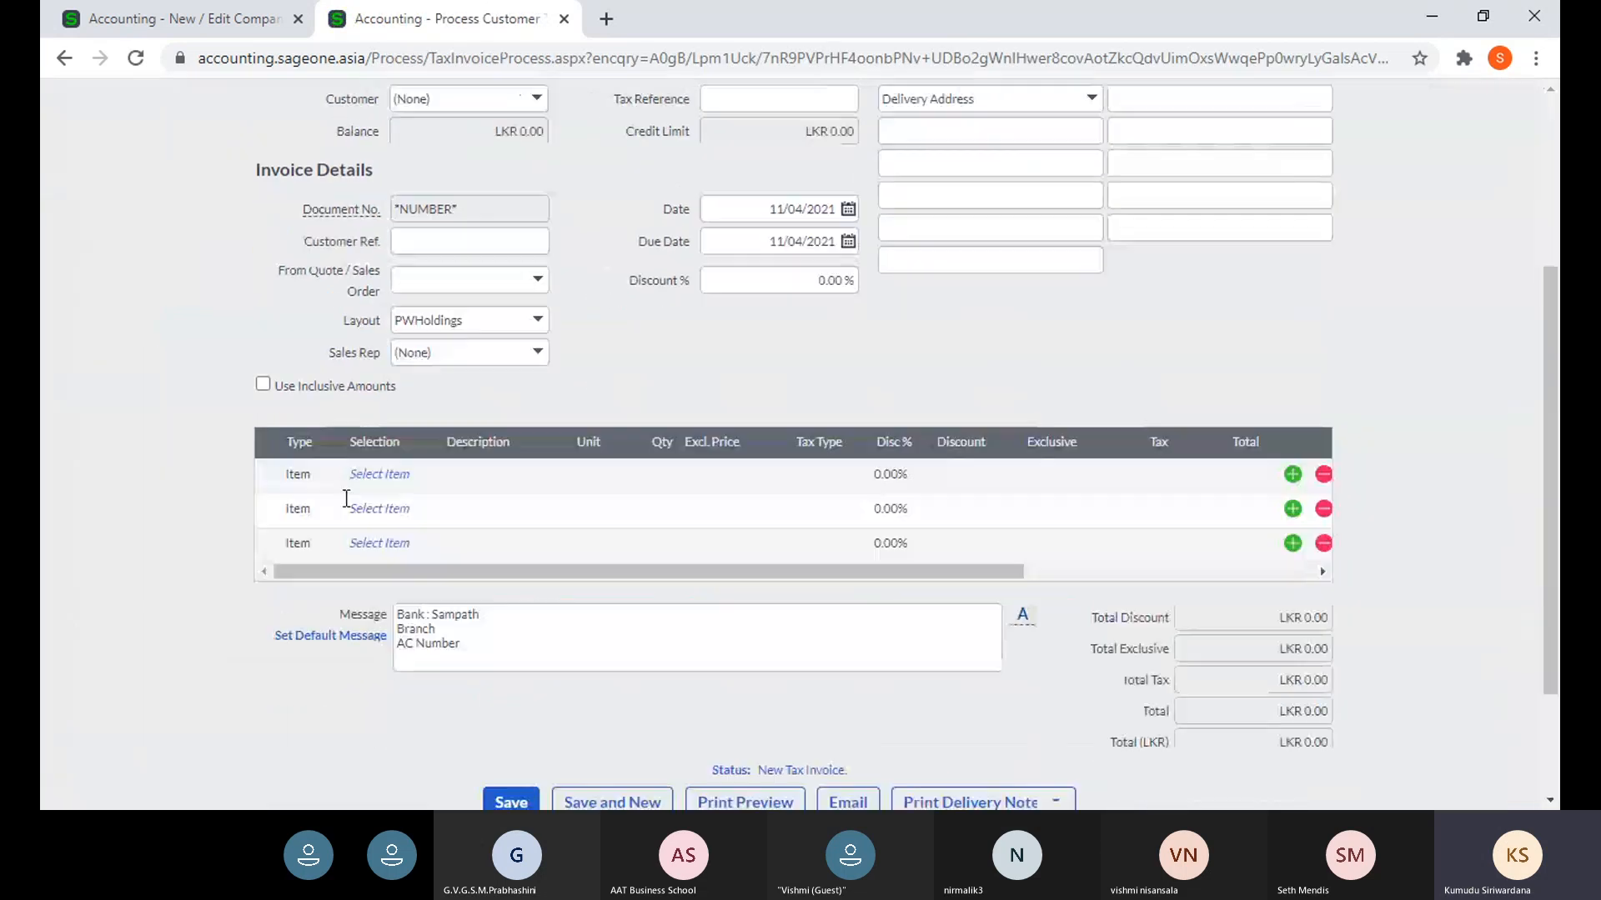
pyautogui.scroll(-2, 509, 525)
pyautogui.click(493, 502)
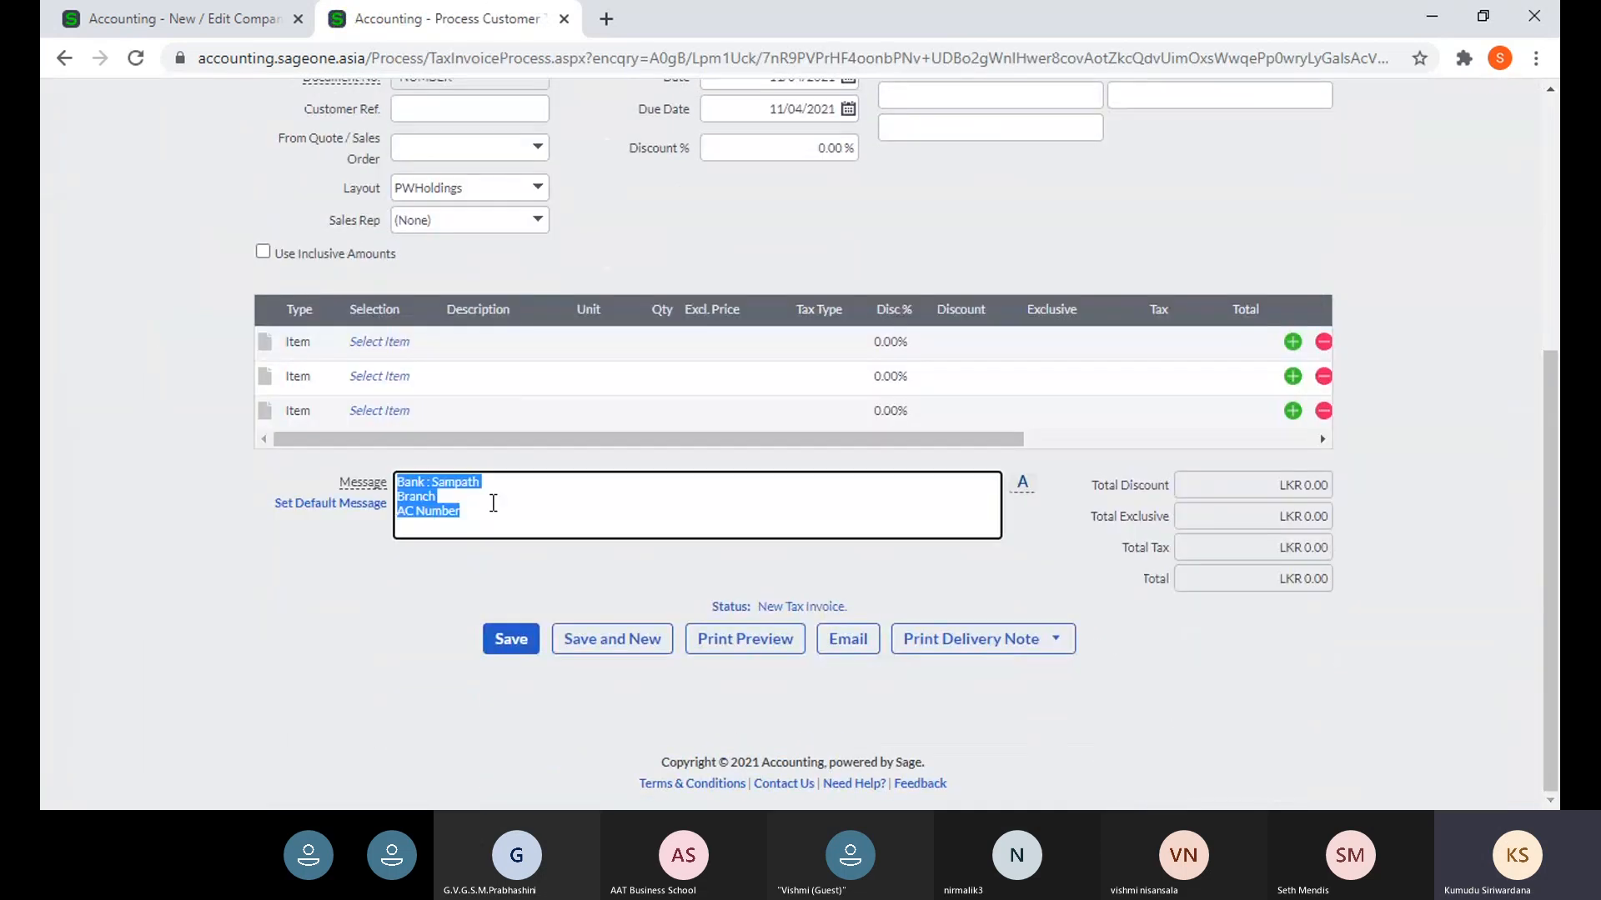
pyautogui.click(522, 503)
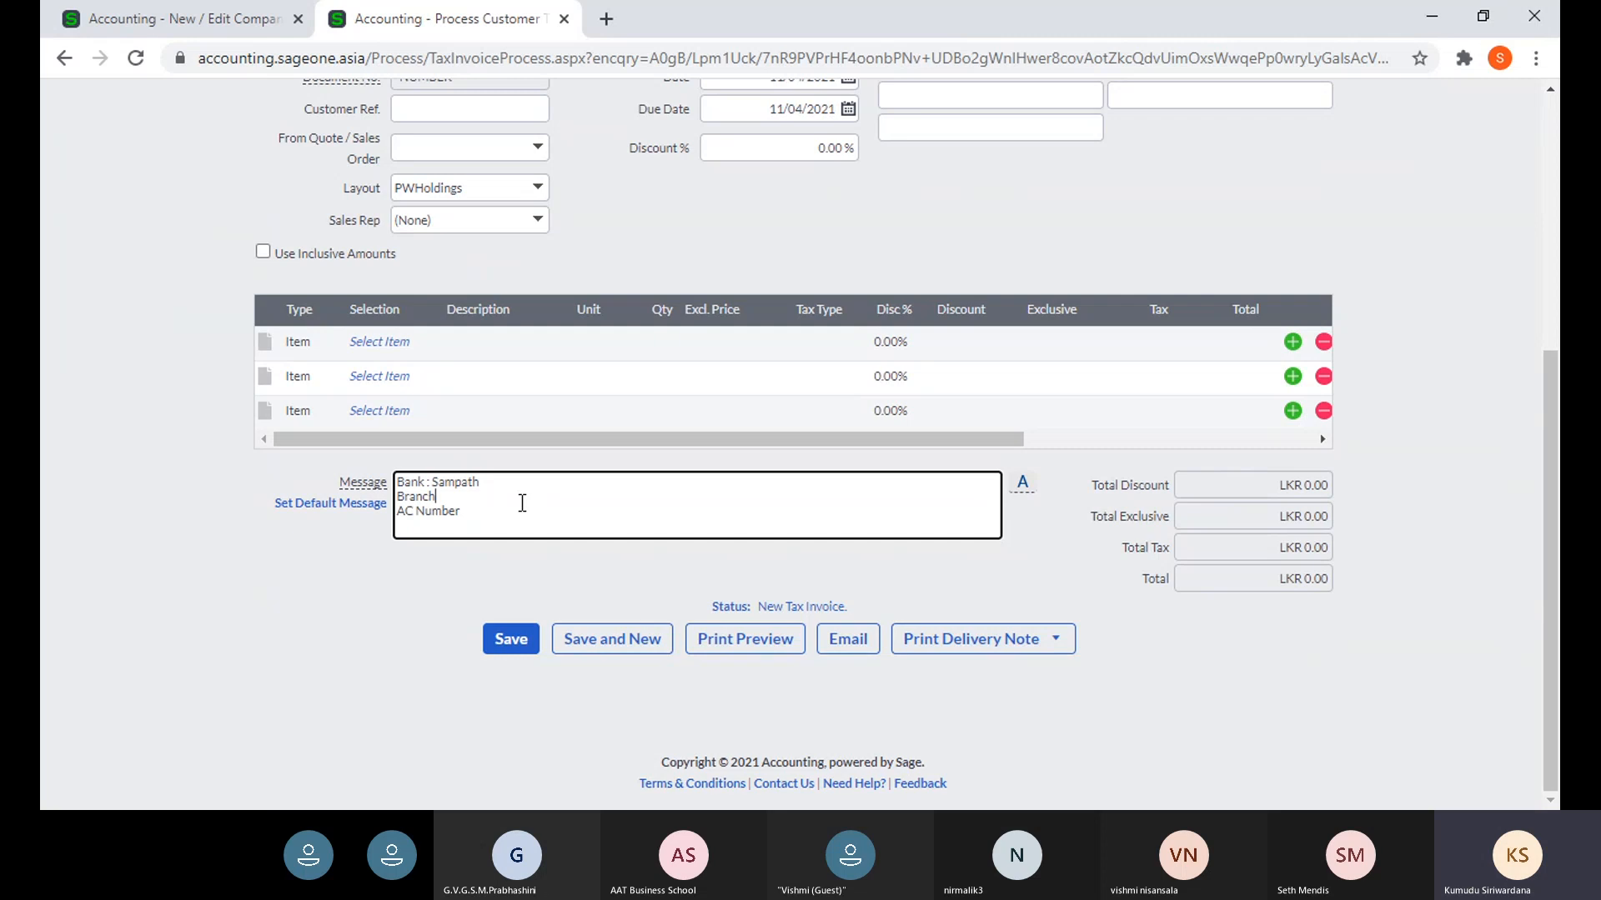
pyautogui.click(144, 32)
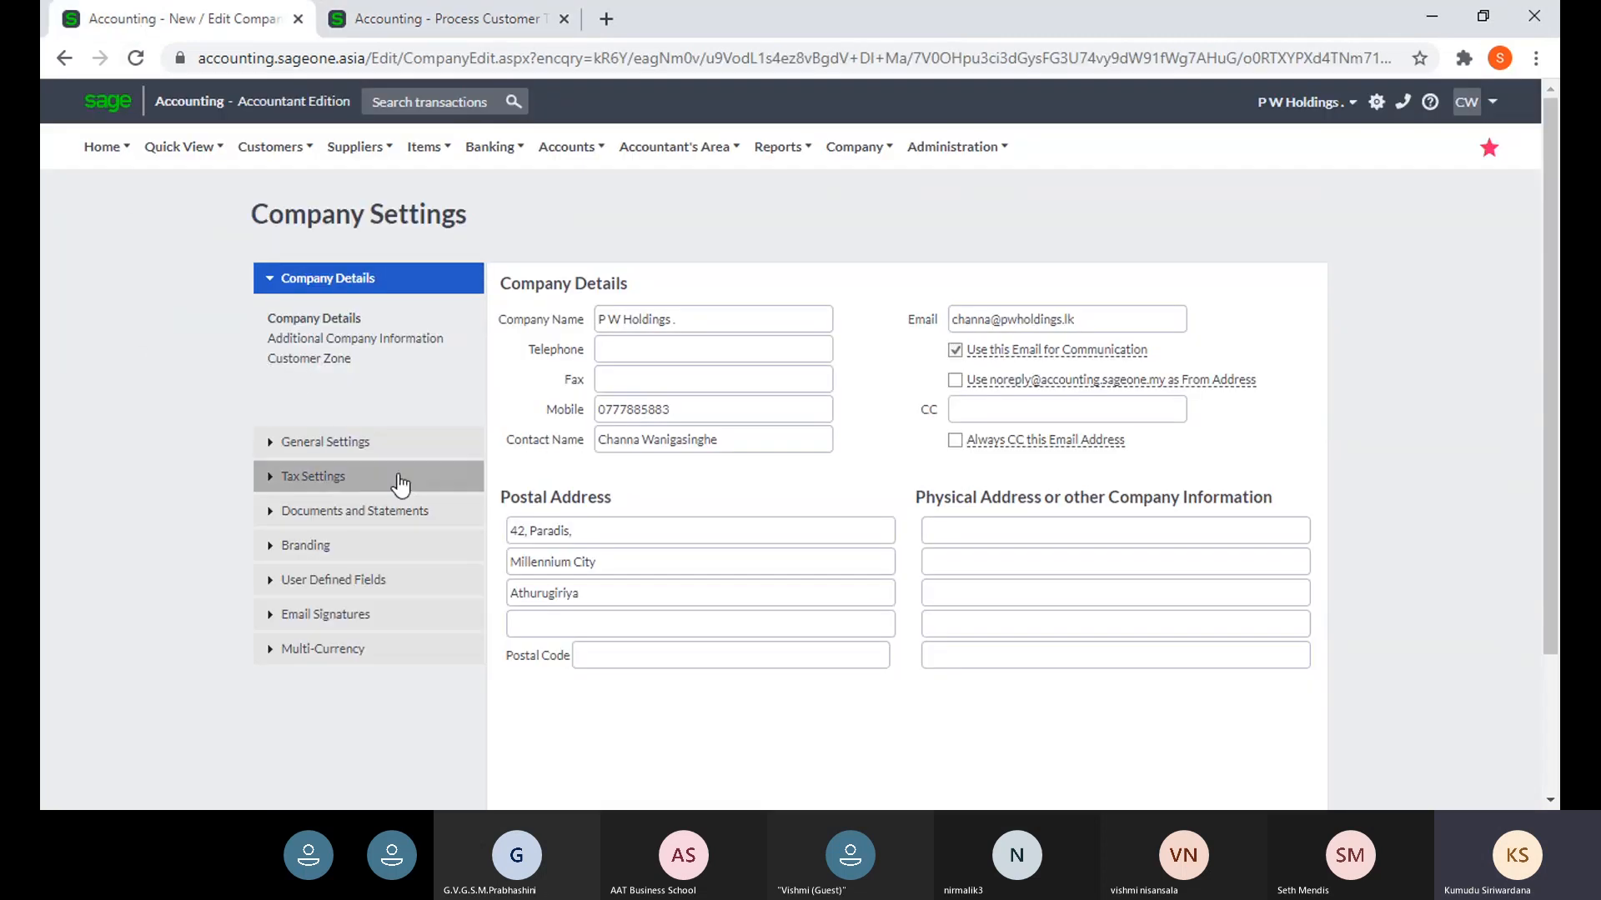
# - Open Customer Document Messages and review the Customer Invoice and empty Credit Note messages
pyautogui.click(354, 511)
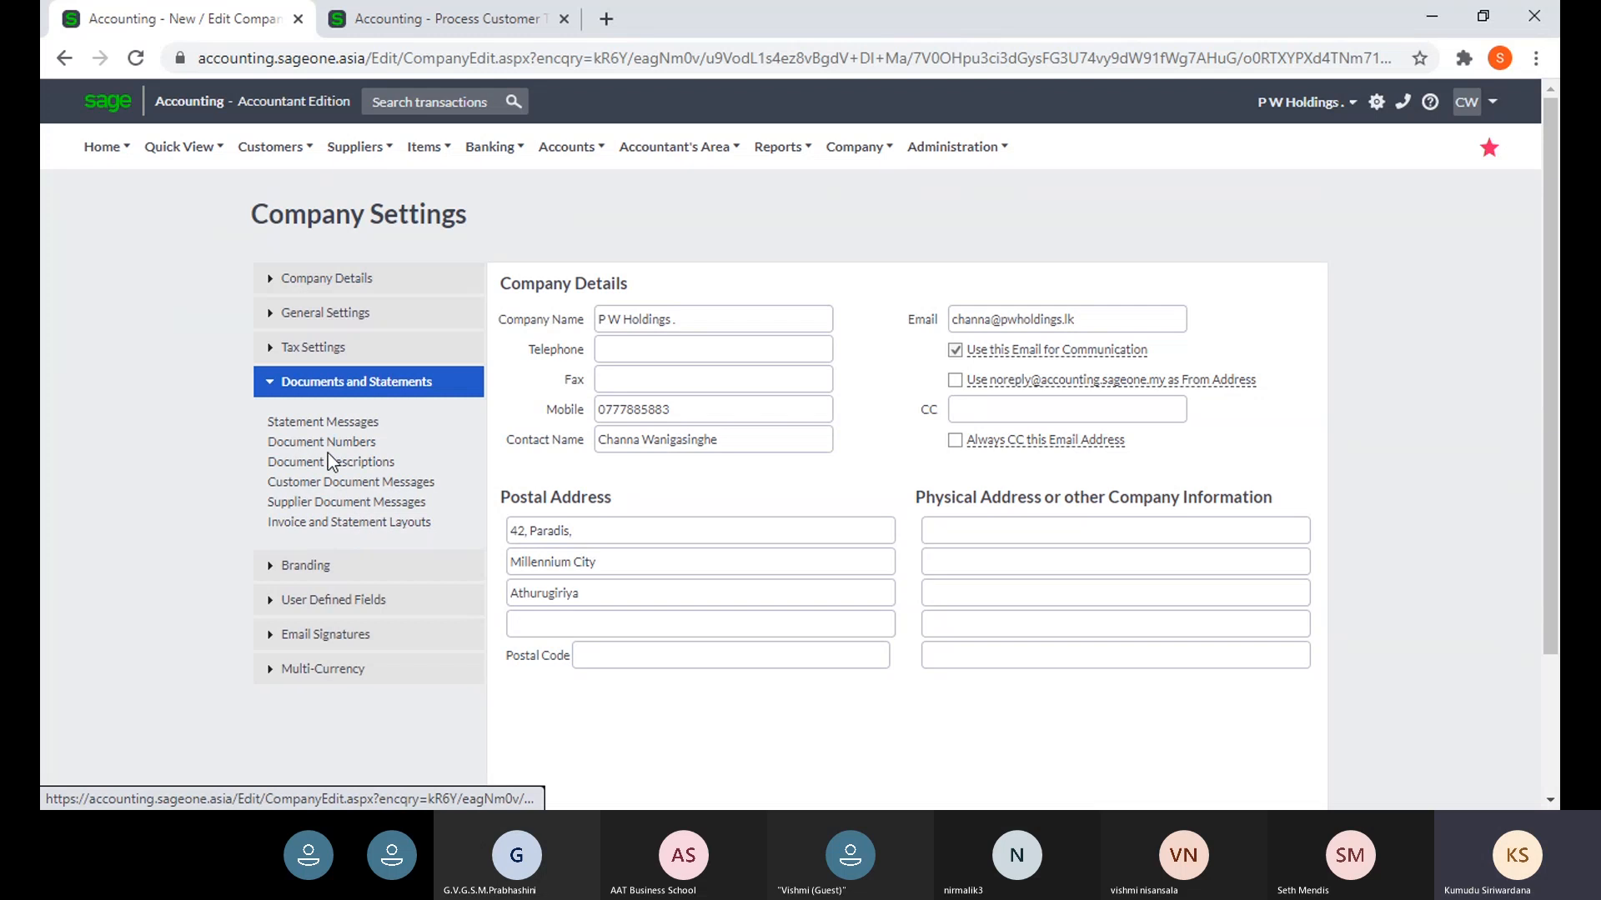
pyautogui.click(356, 490)
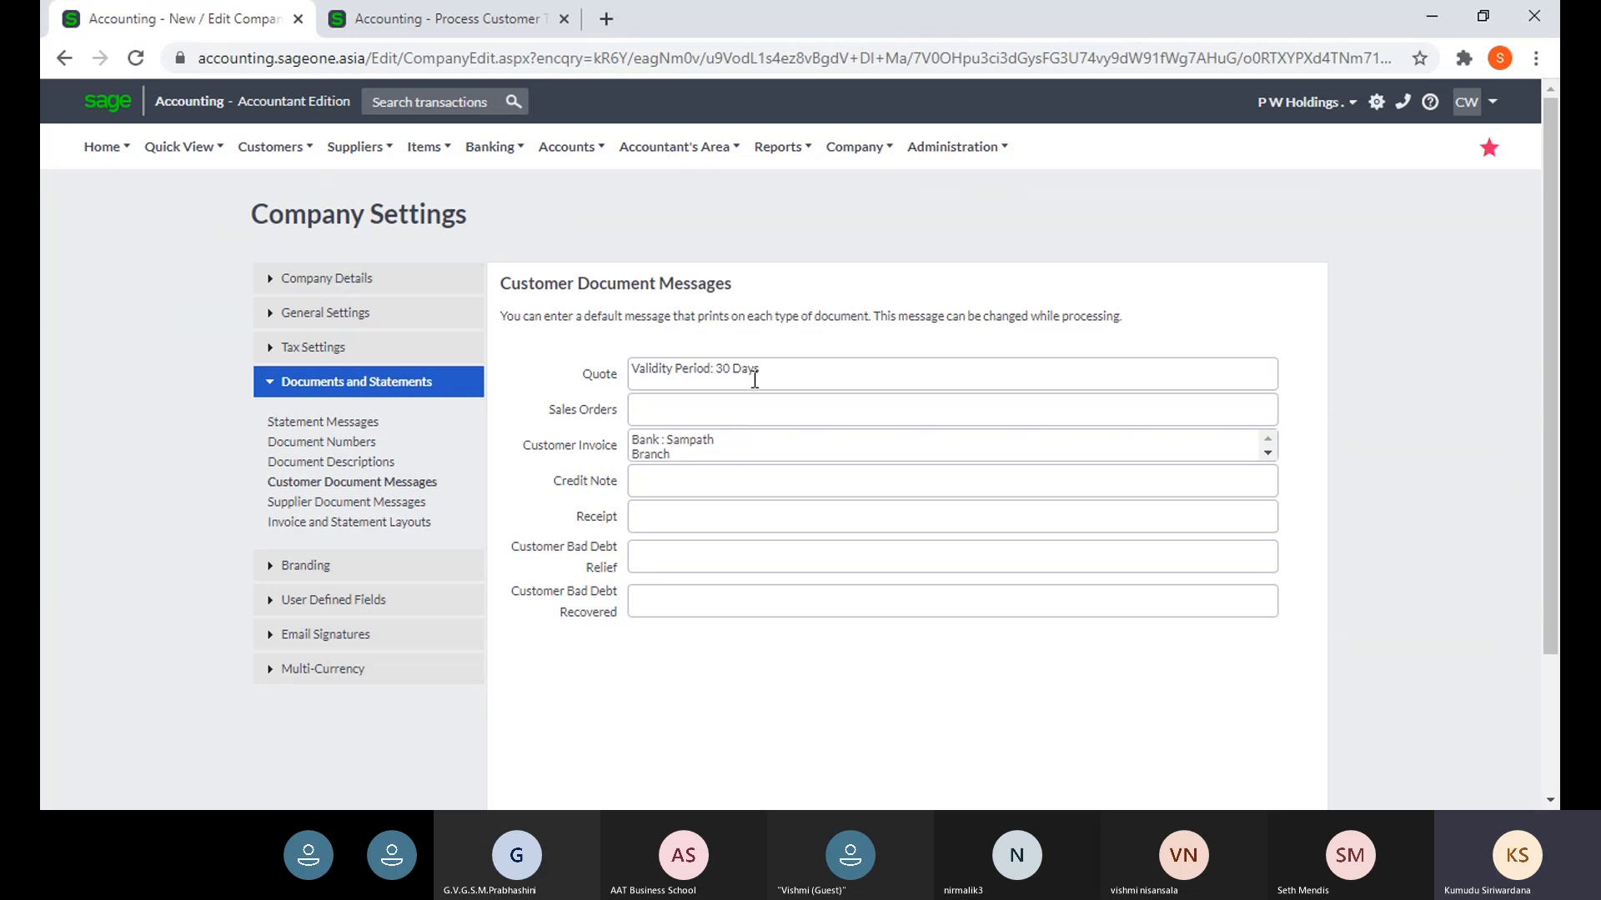
pyautogui.click(753, 445)
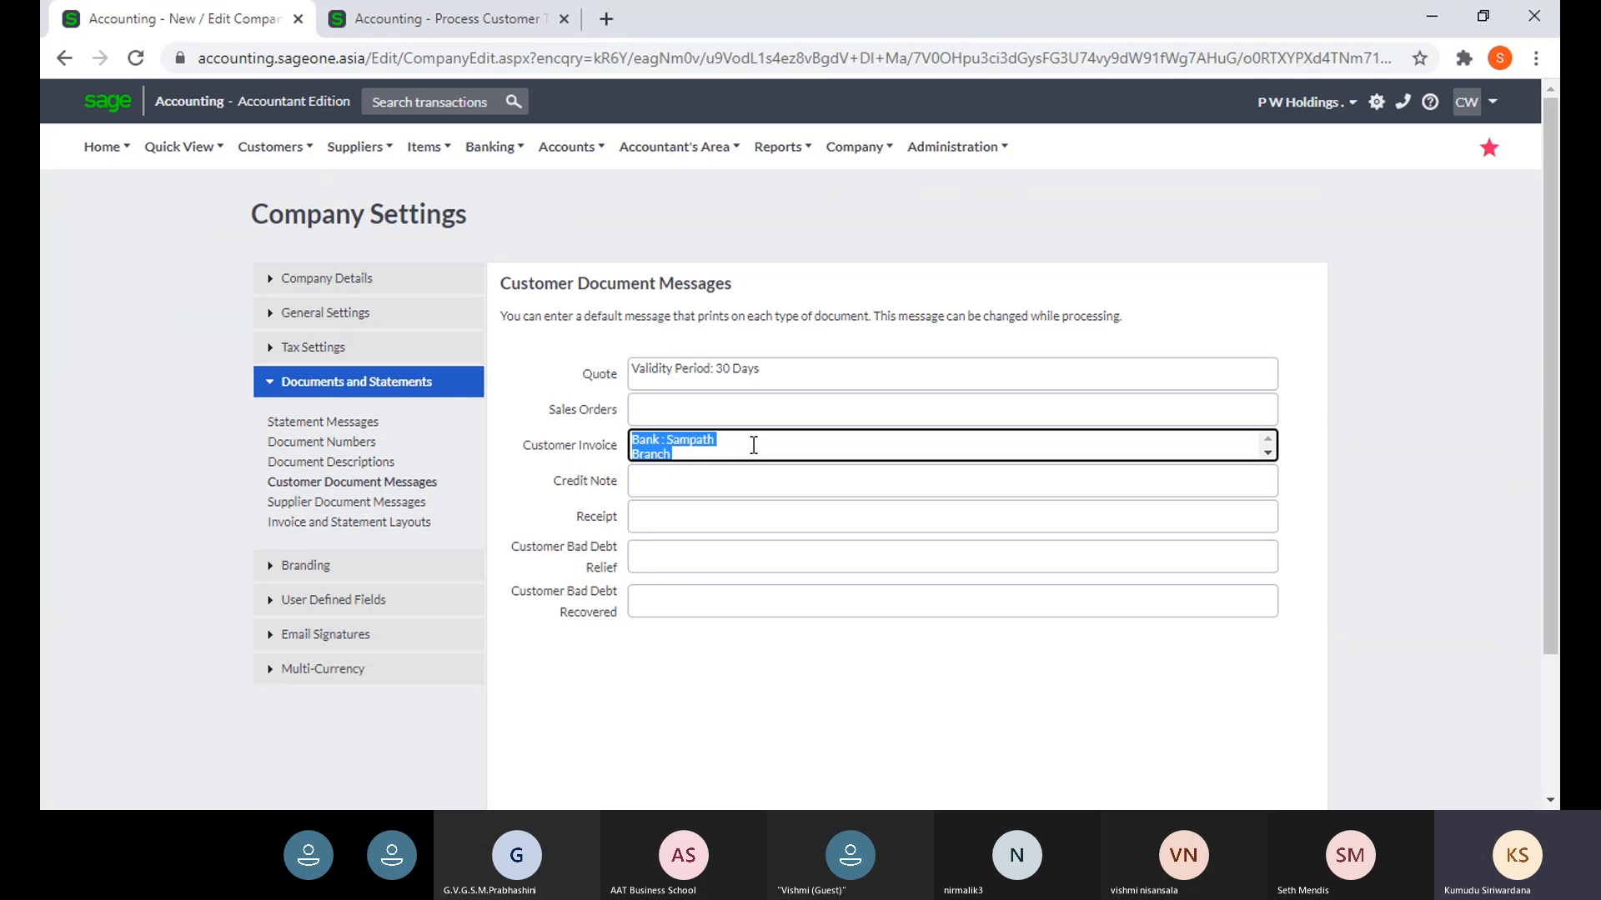
pyautogui.click(670, 480)
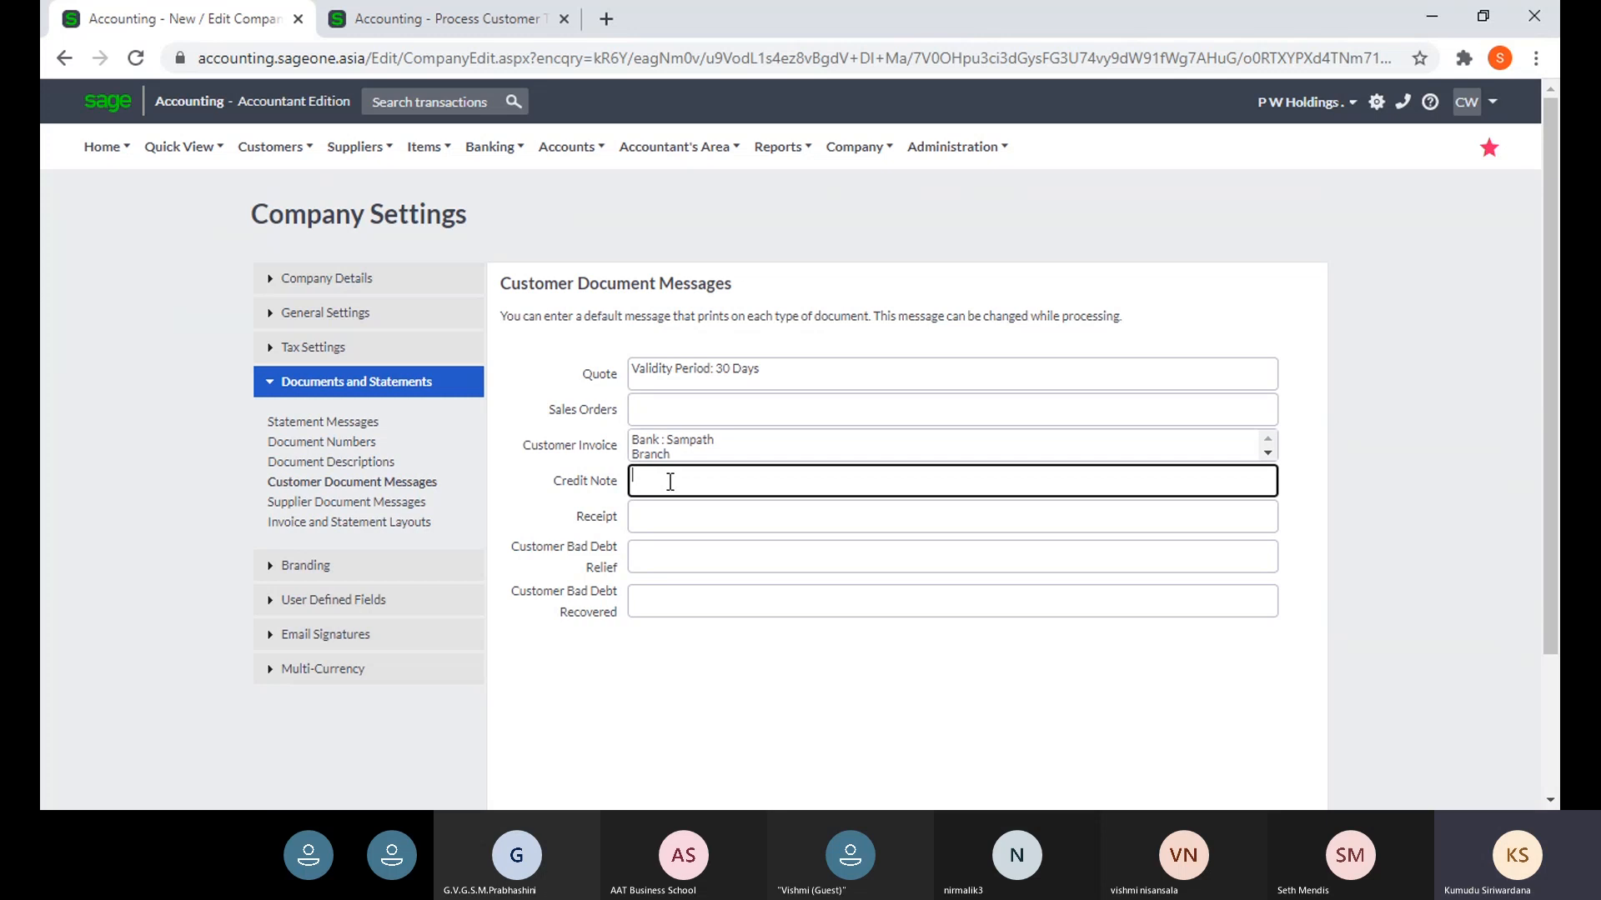
# - Compare with the new tax invoice's message, then return to Company Settings
pyautogui.click(392, 32)
pyautogui.click(488, 492)
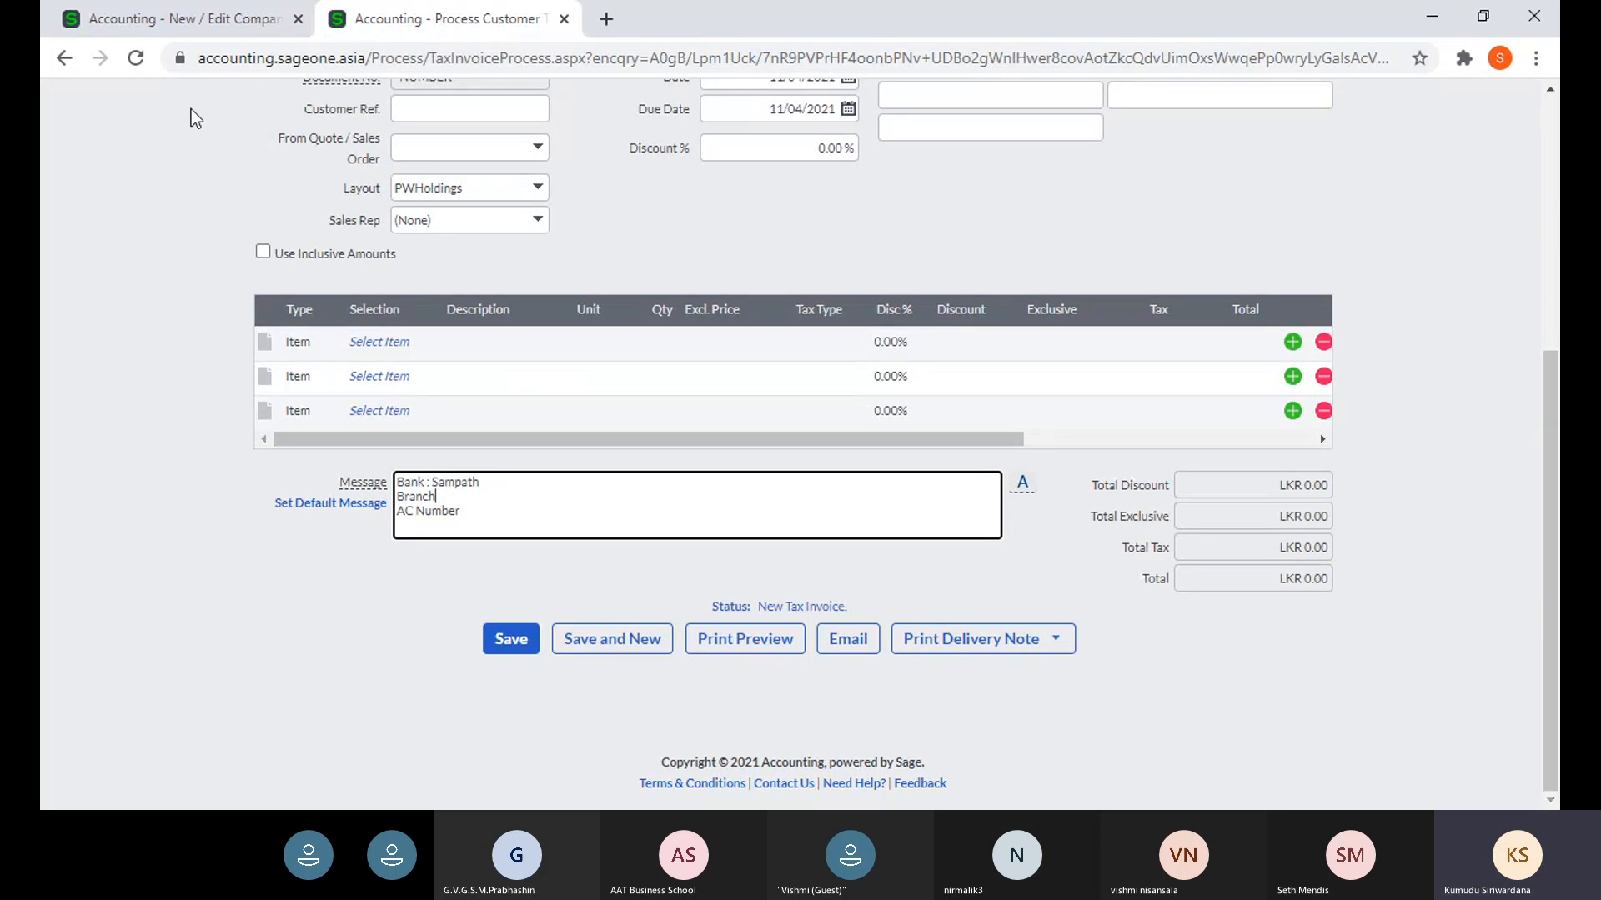
pyautogui.click(211, 25)
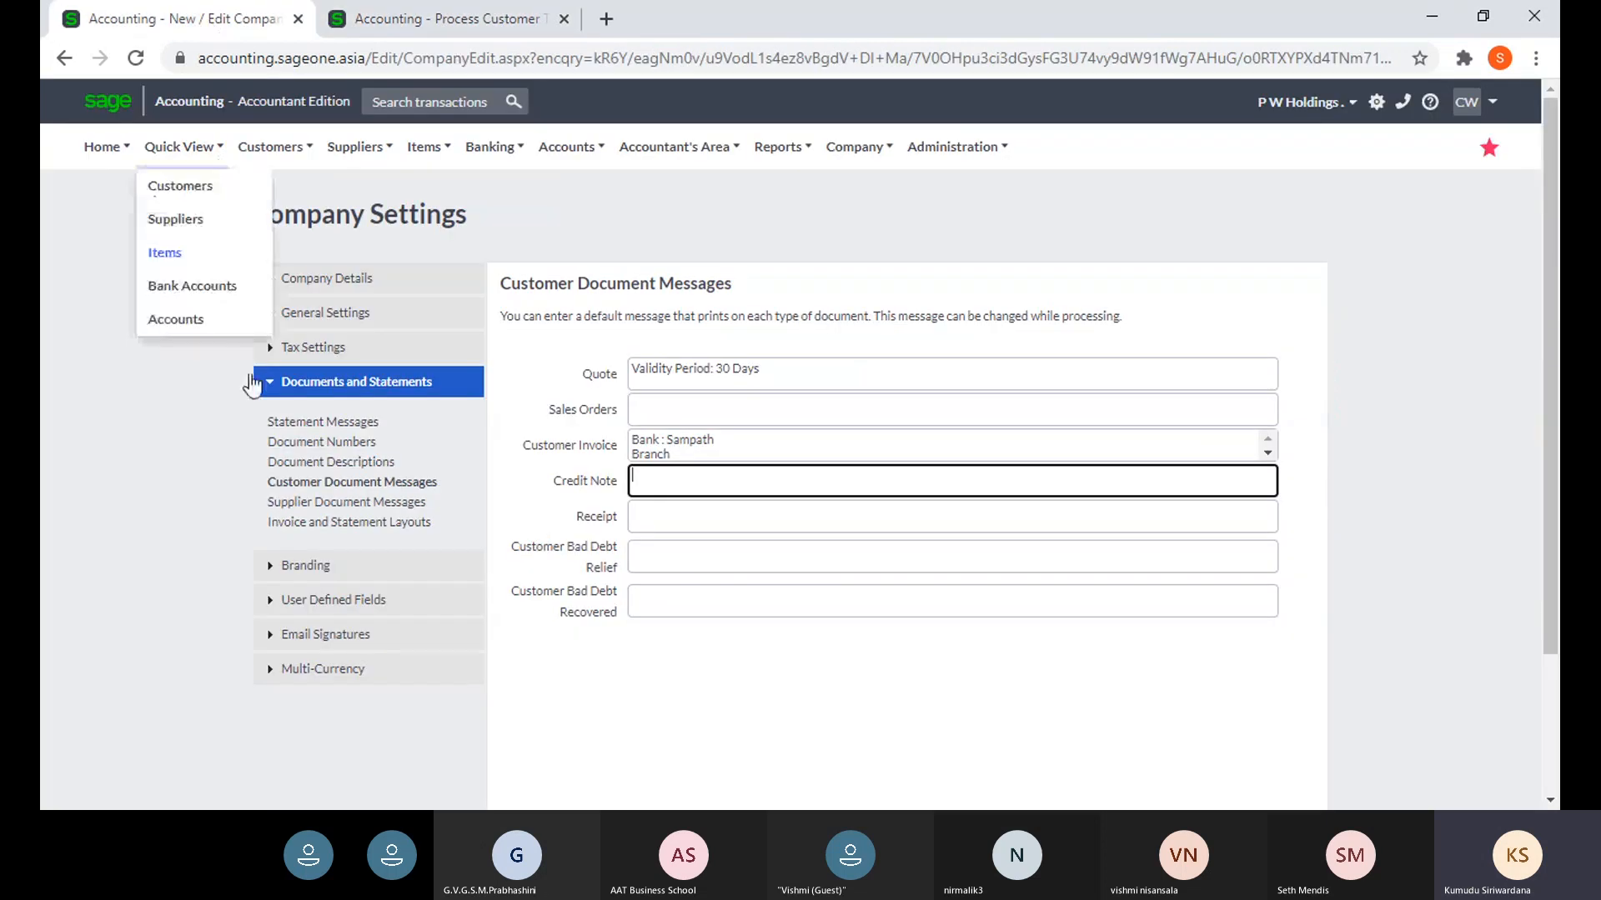
# - Review the default purchase order message, then switch to the tax invoice form showing the Bank: Sampath message
pyautogui.click(313, 503)
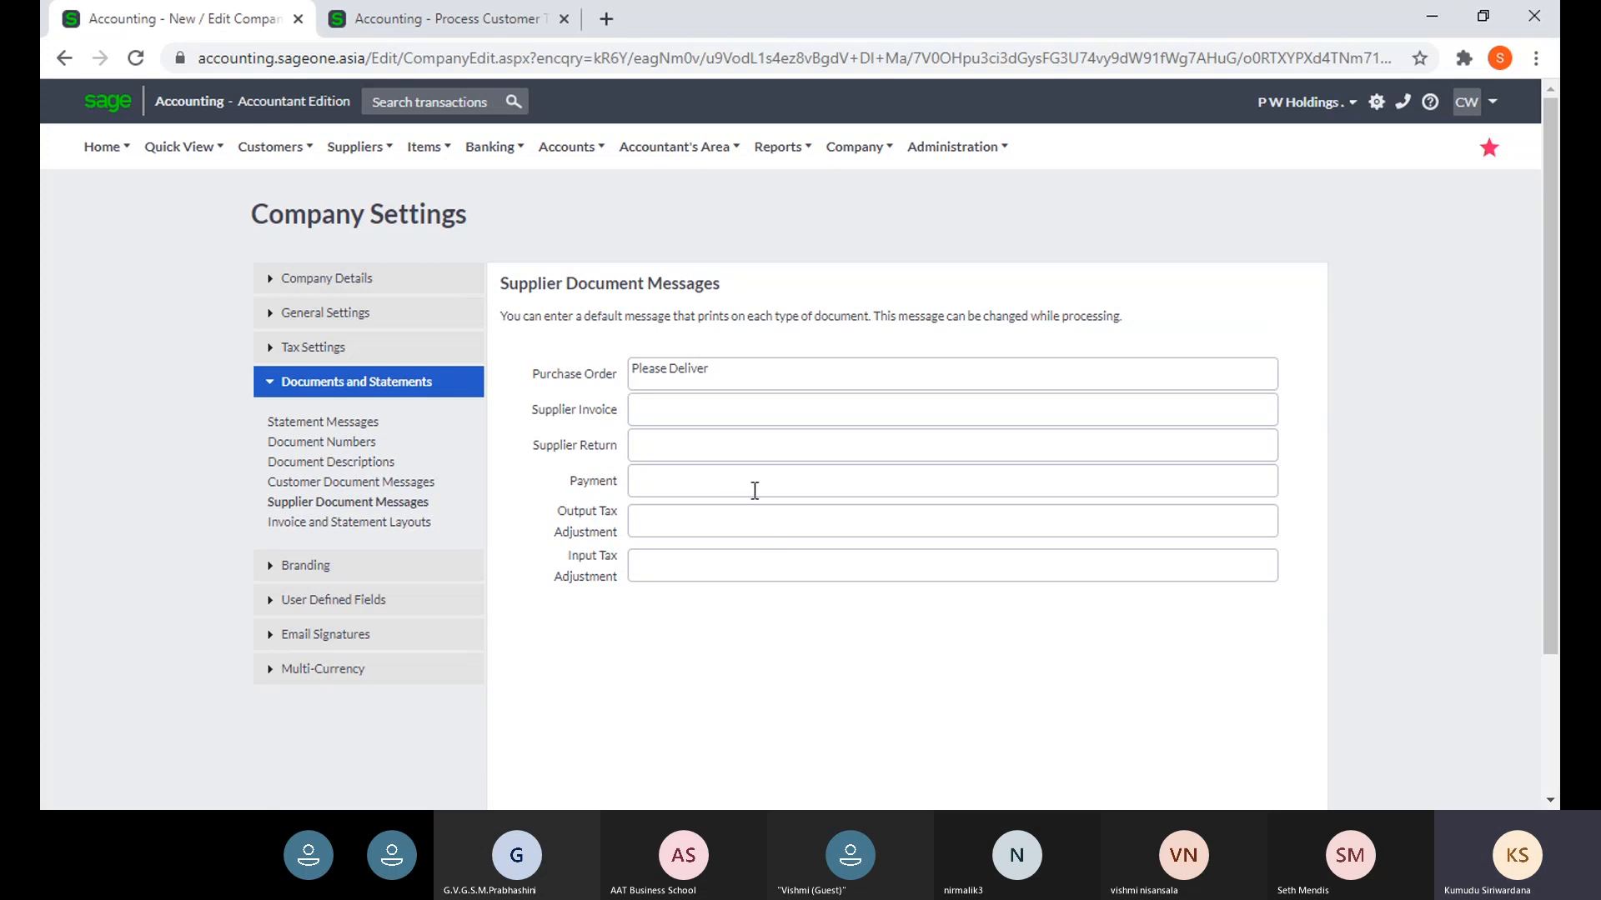
pyautogui.tripleClick(739, 379)
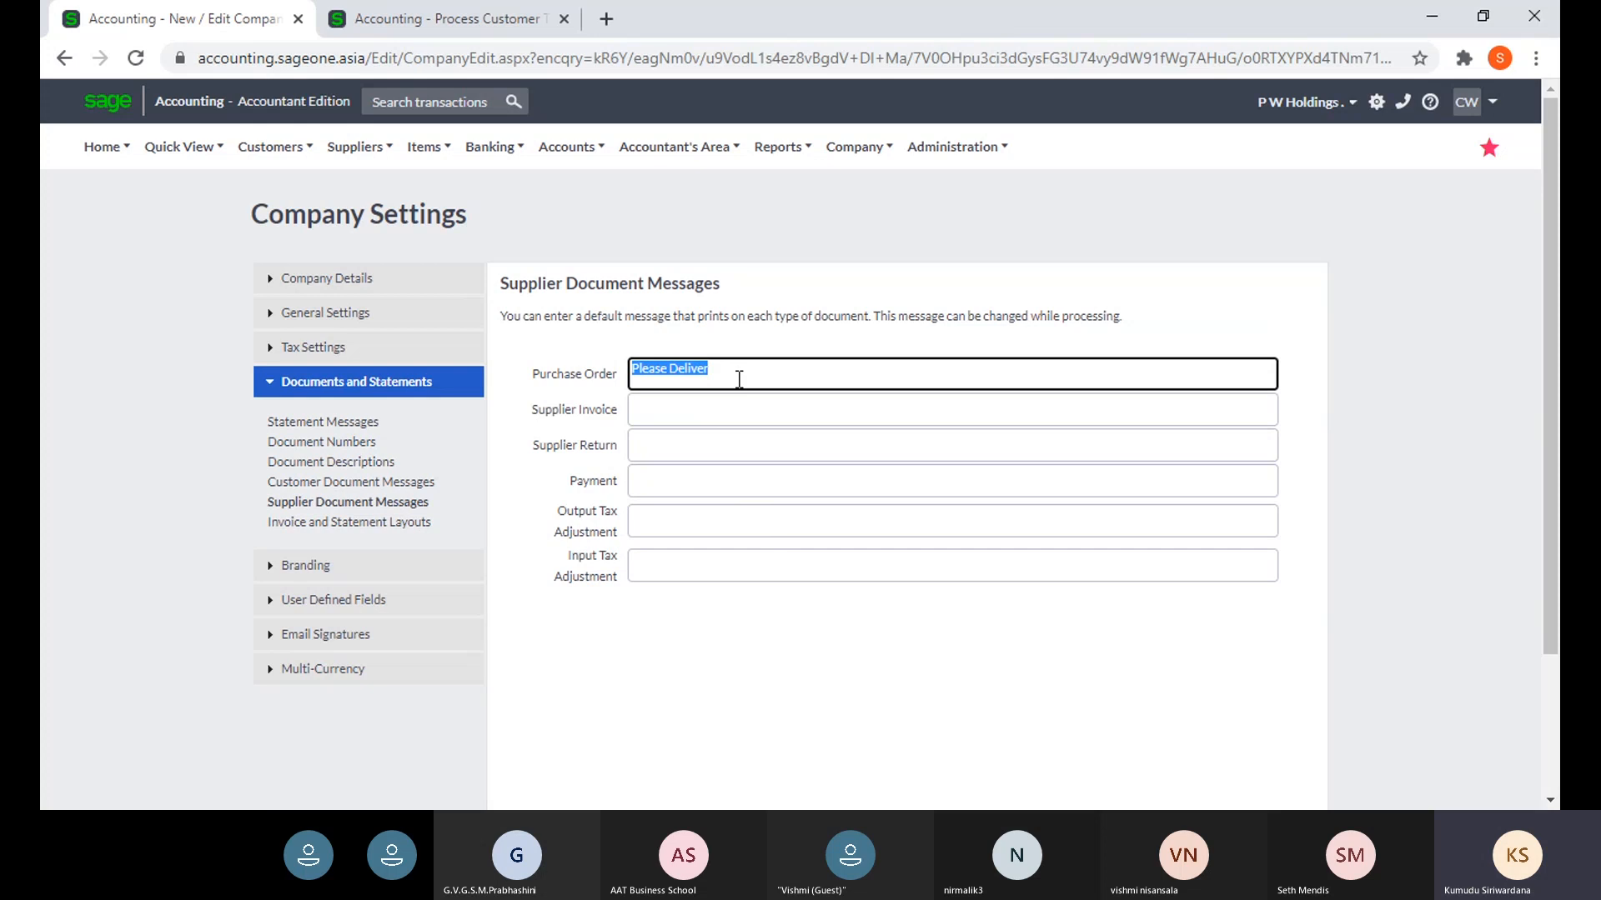
pyautogui.click(739, 380)
pyautogui.click(425, 25)
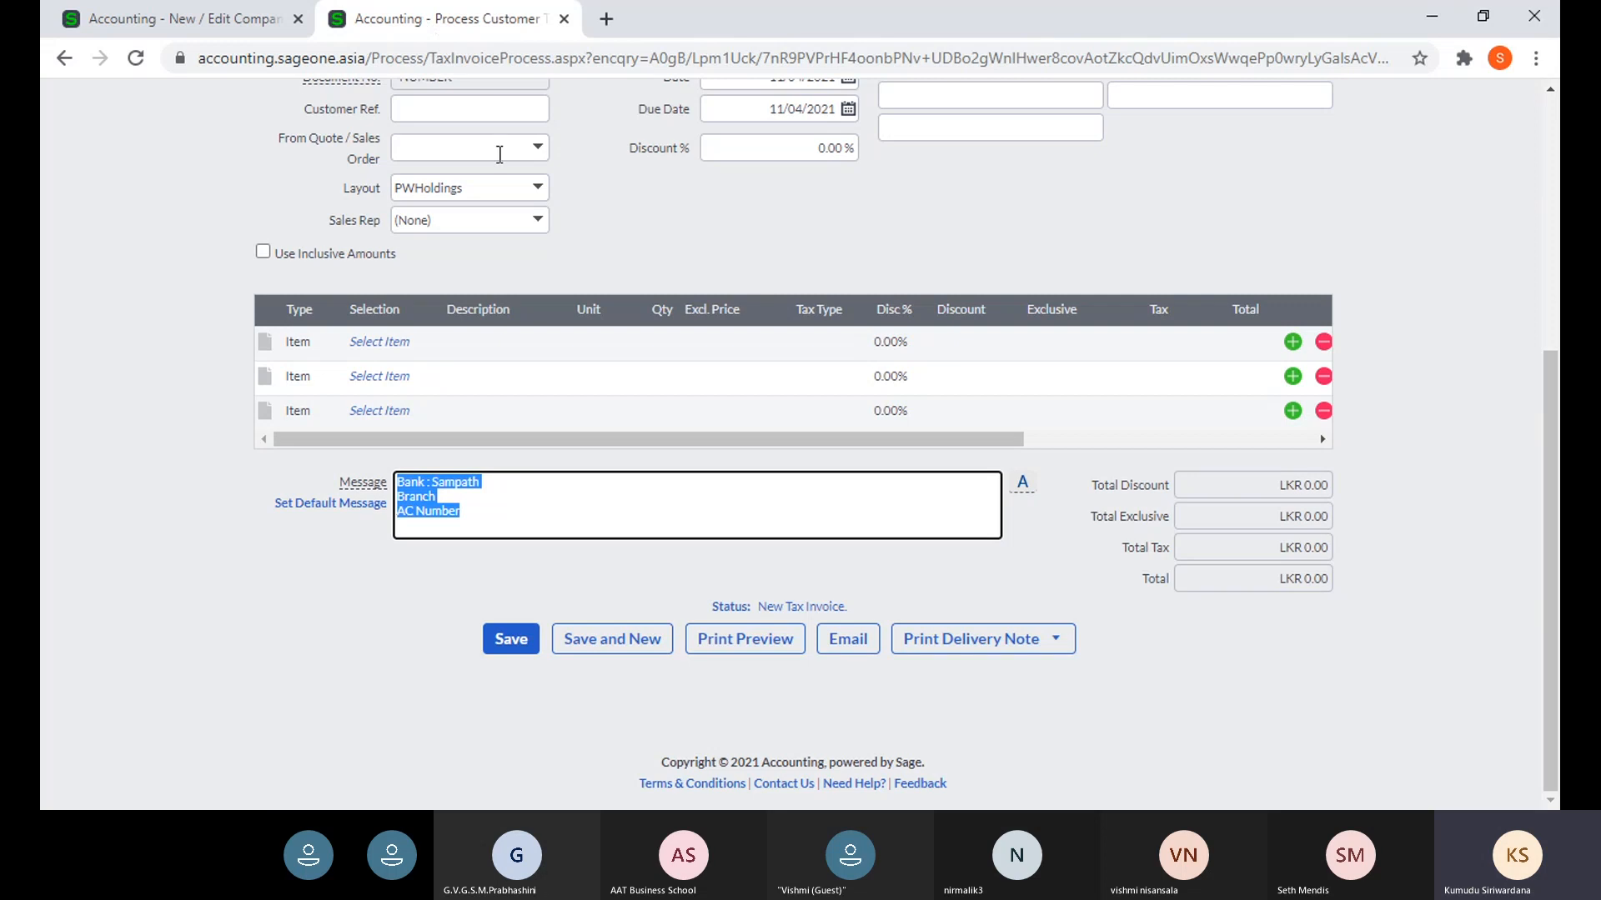
# - Start a new purchase order from Suppliers > Transactions > Supplier Purchase Orders
pyautogui.scroll(3, 295, 212)
pyautogui.scroll(3, 295, 212)
pyautogui.click(359, 147)
pyautogui.moveTo(375, 253)
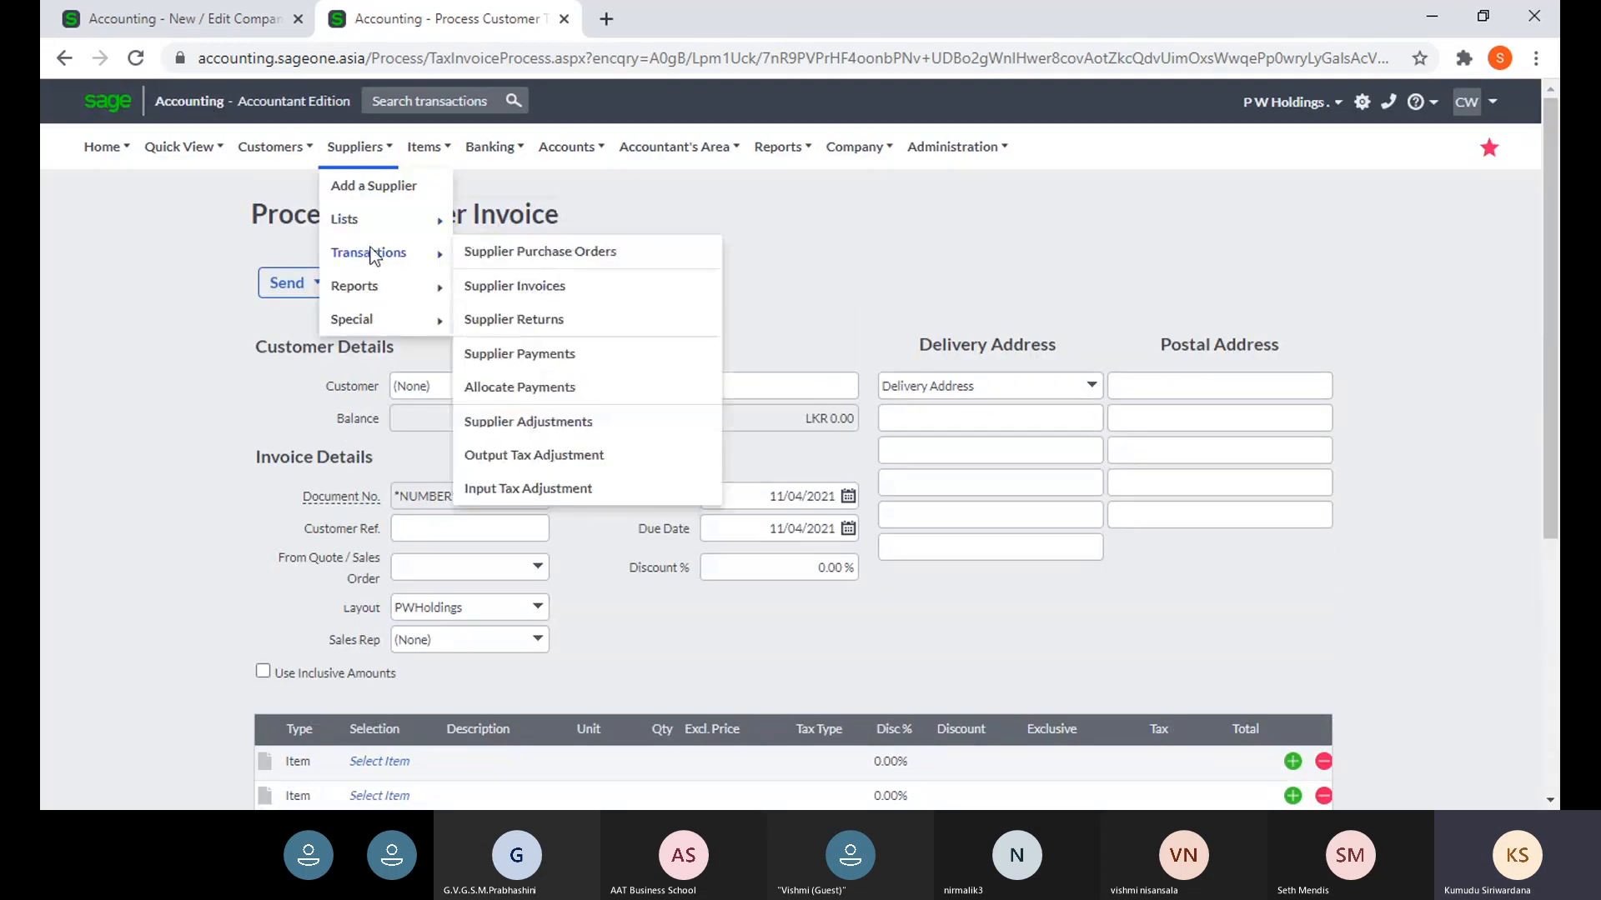
pyautogui.click(561, 262)
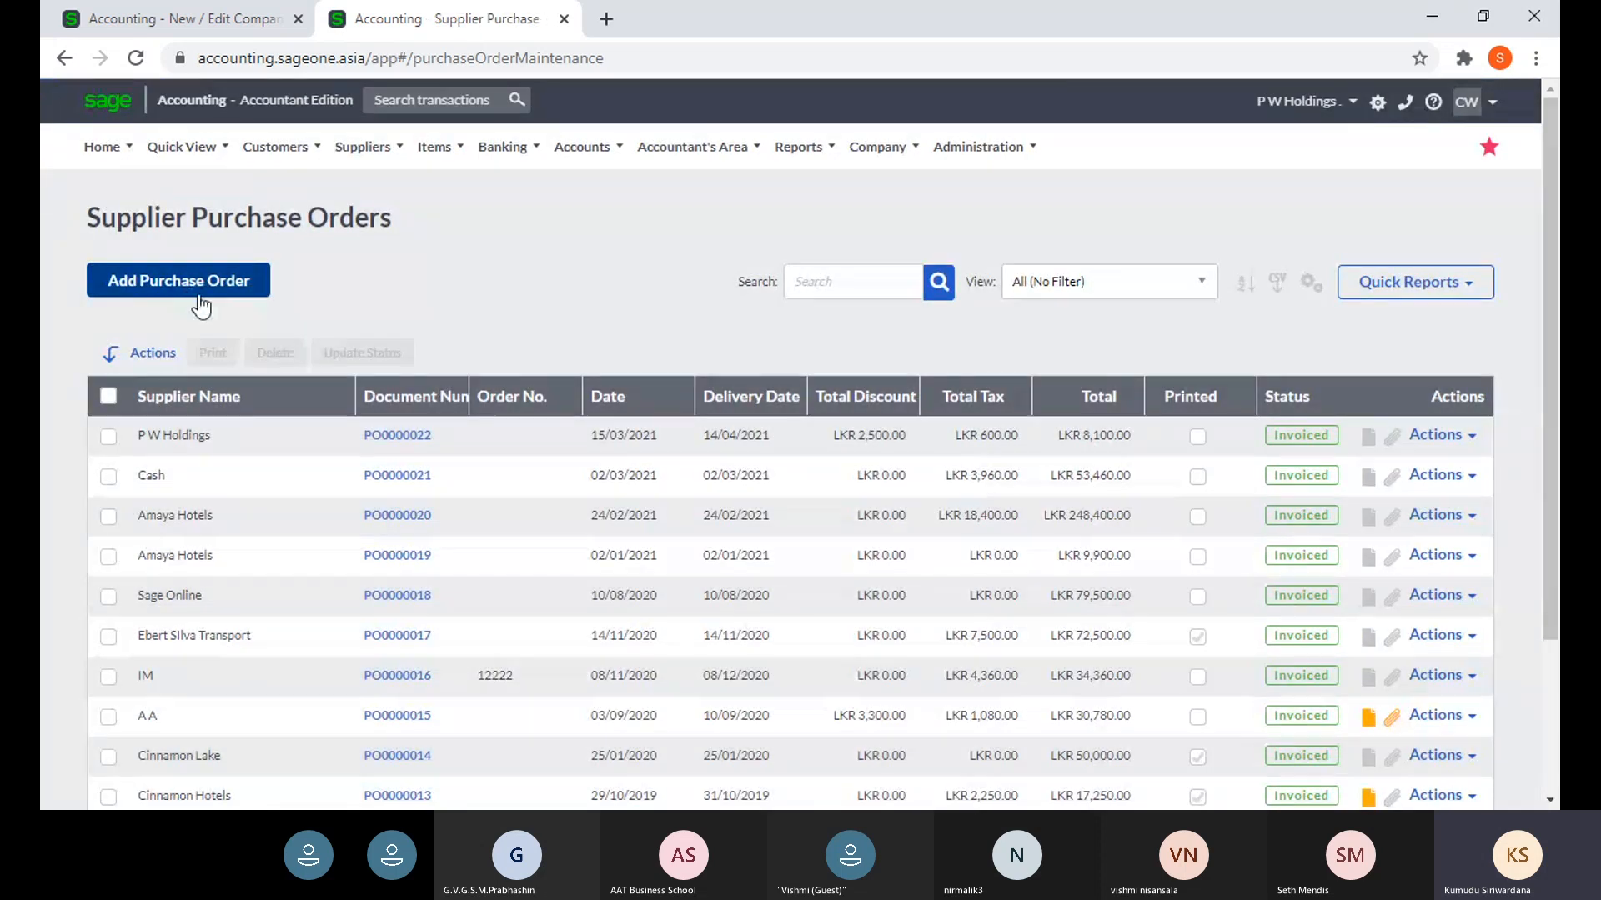
pyautogui.click(236, 294)
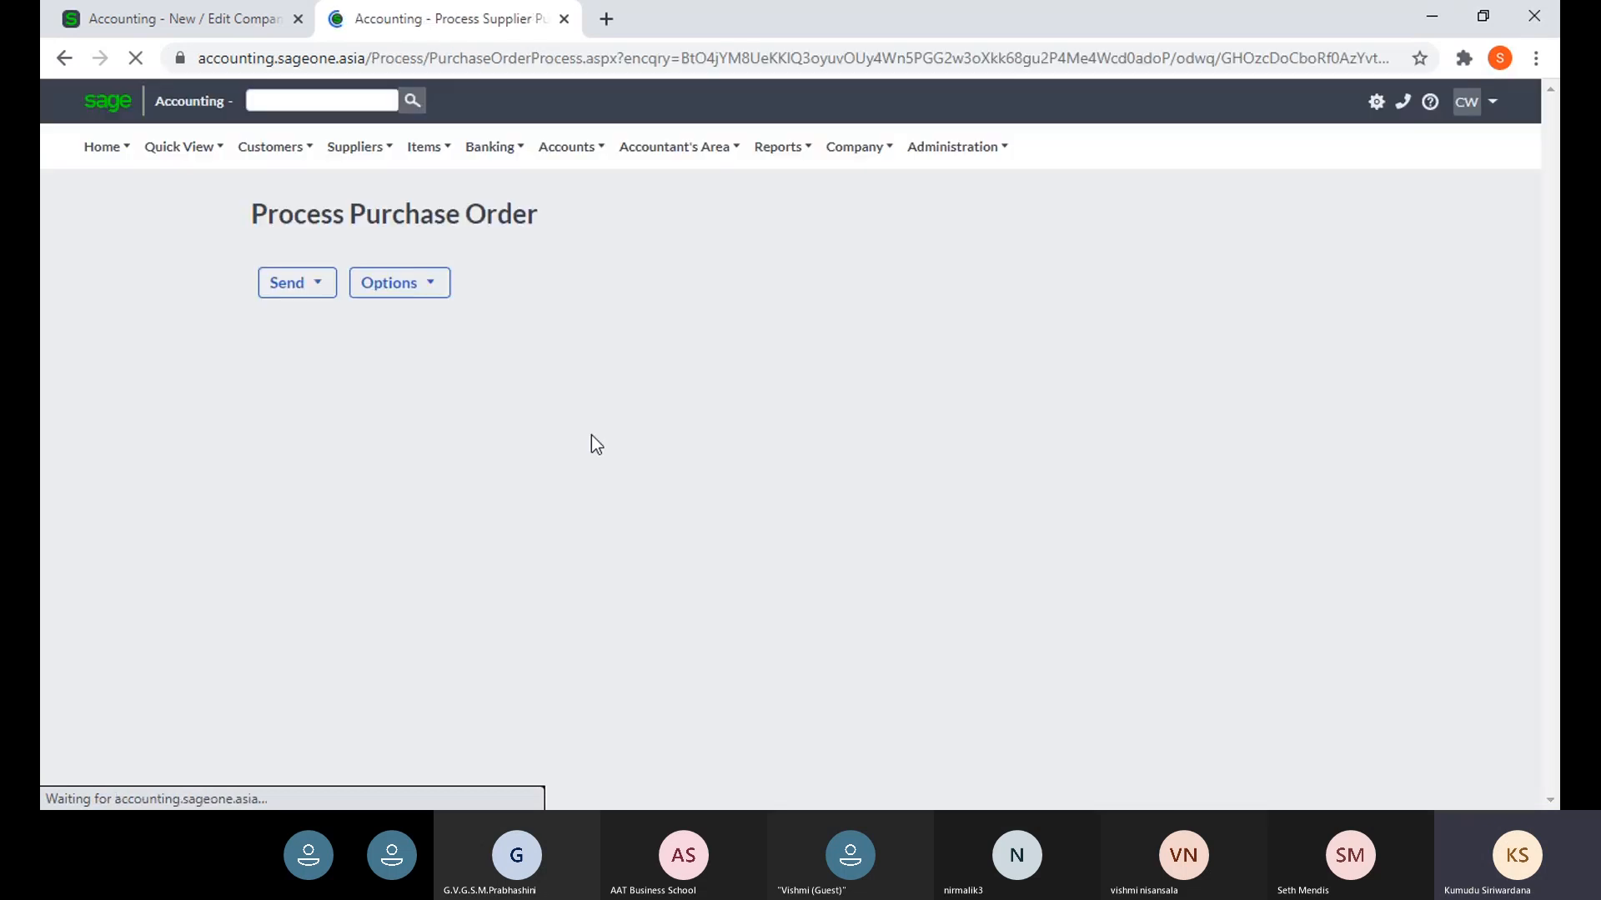
# - Extend the purchase order message to 'Please Deliver,' with 'No.7' on a new line
pyautogui.scroll(-5, 594, 442)
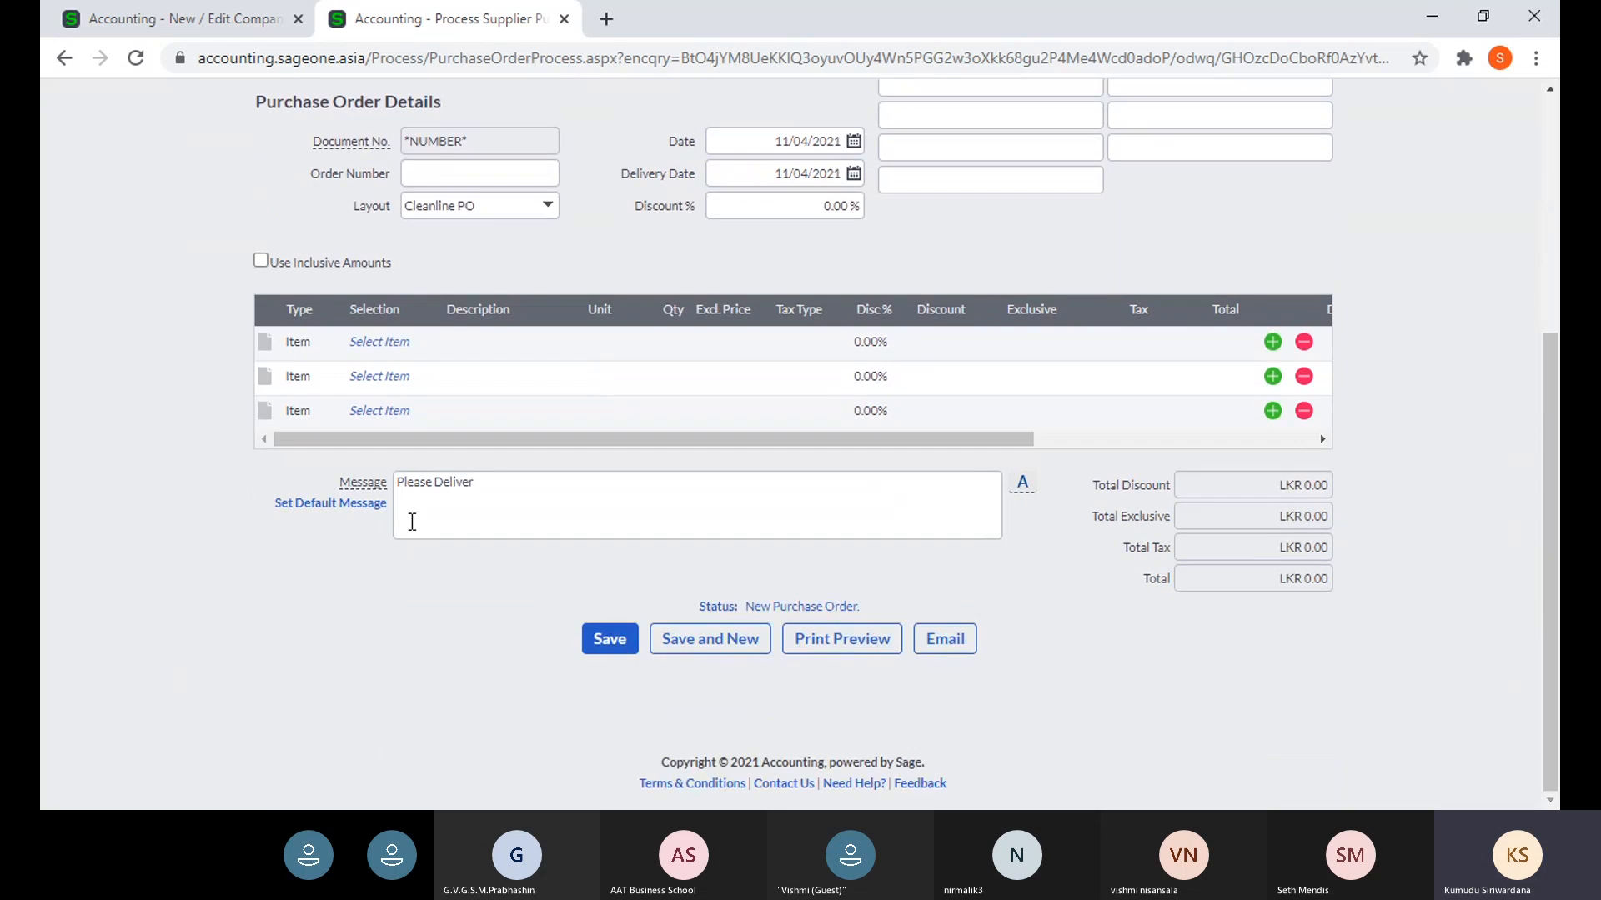
pyautogui.tripleClick(443, 495)
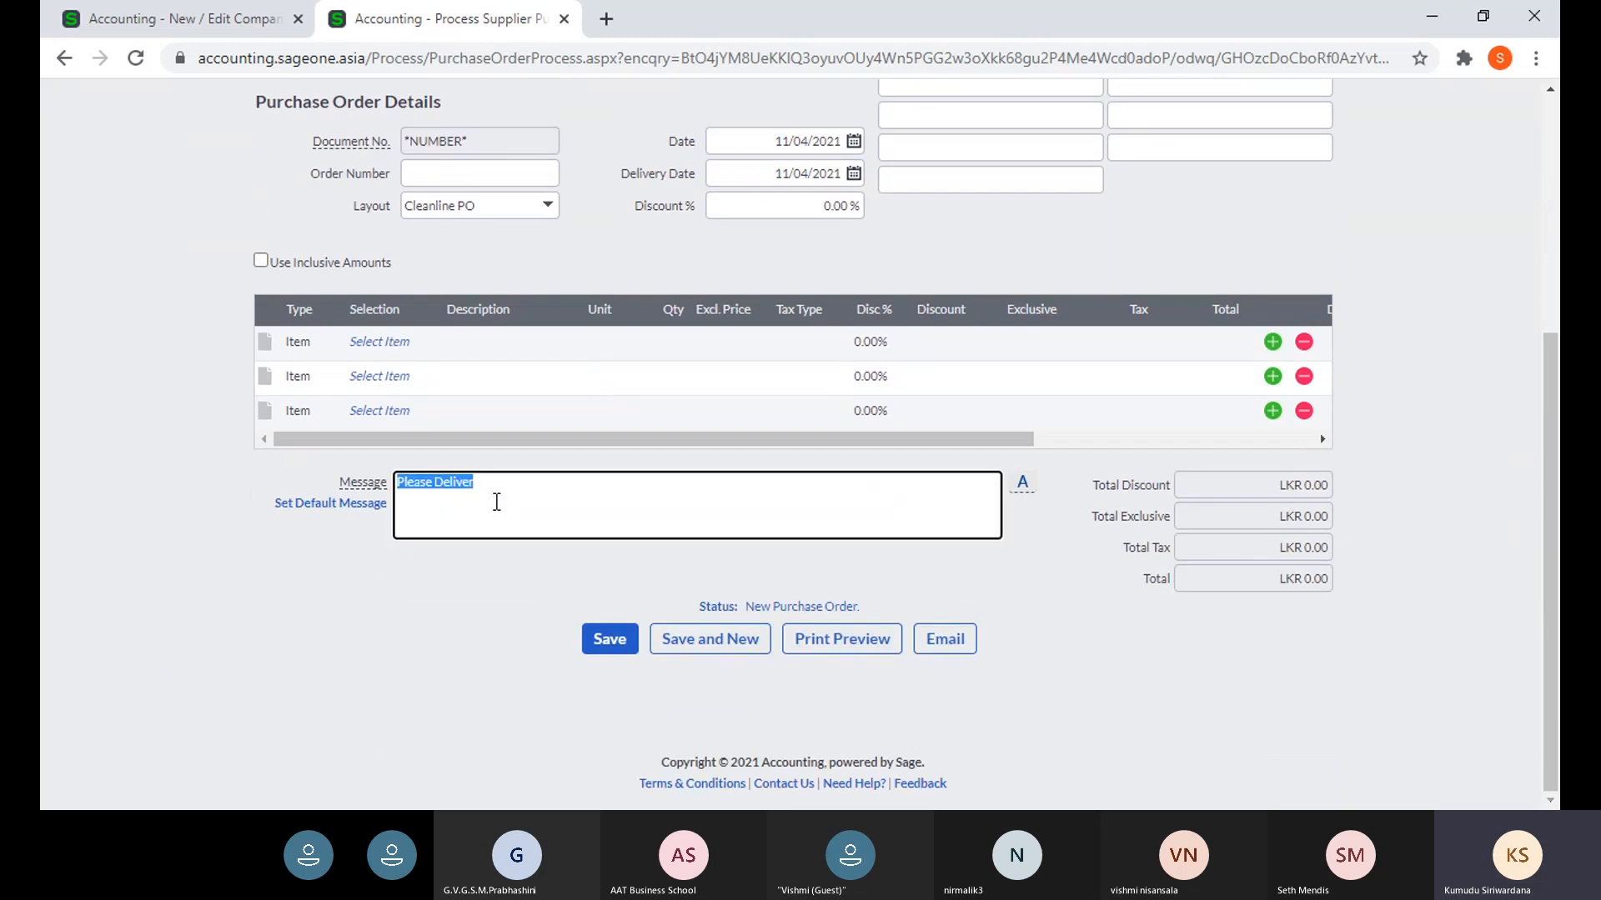
pyautogui.press('Right')
pyautogui.write(',')
pyautogui.press('Return')
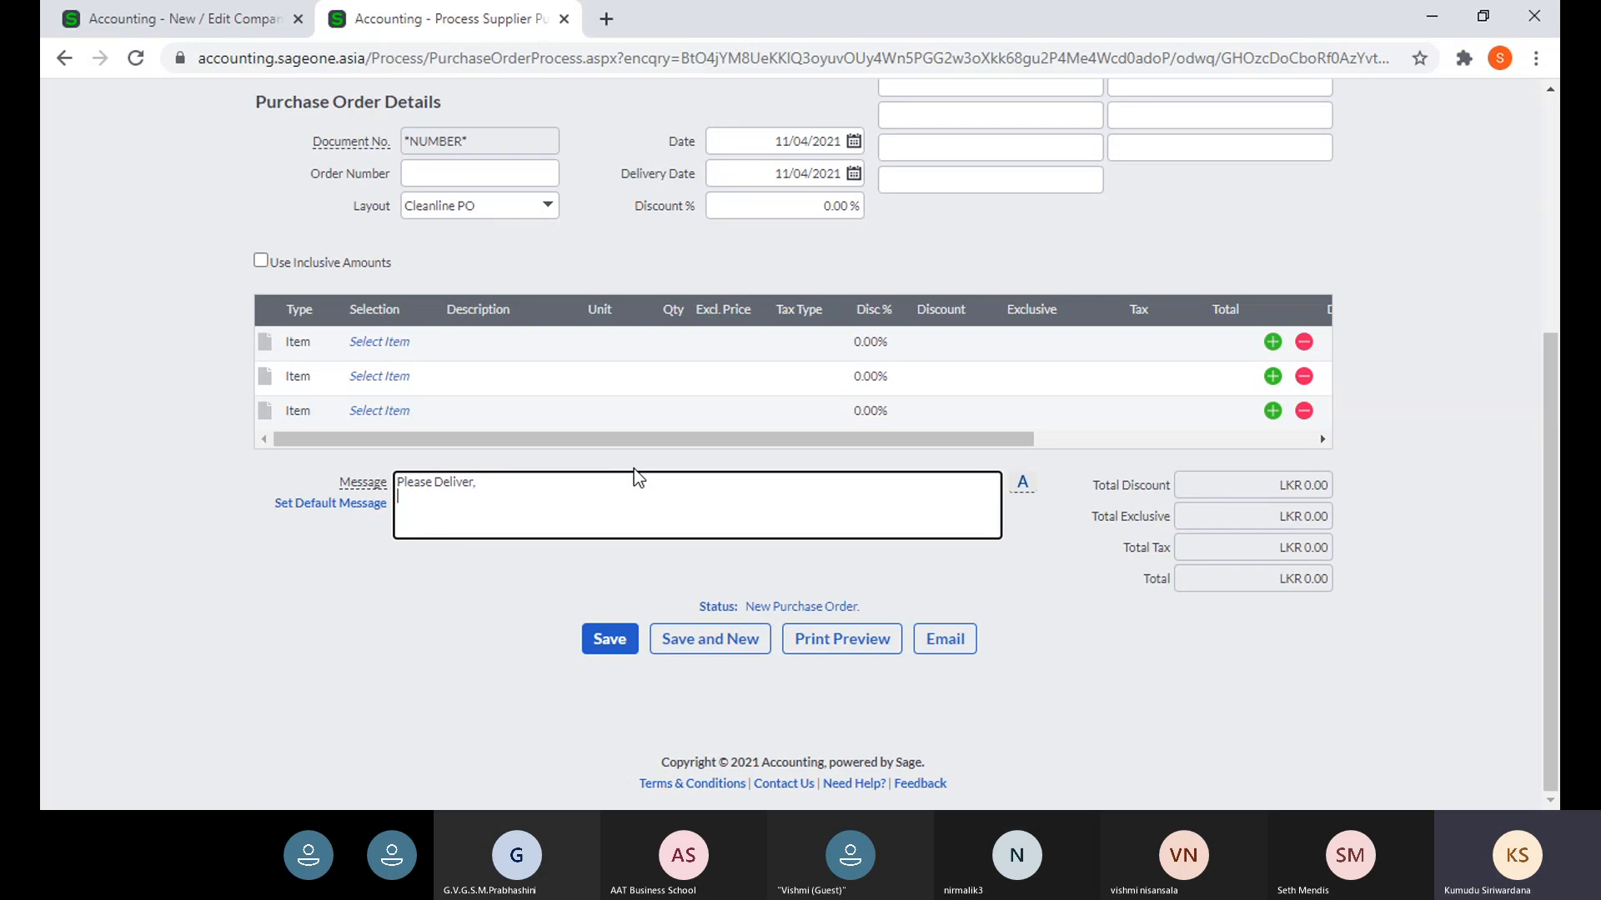
pyautogui.write('No.7')
pyautogui.click(175, 23)
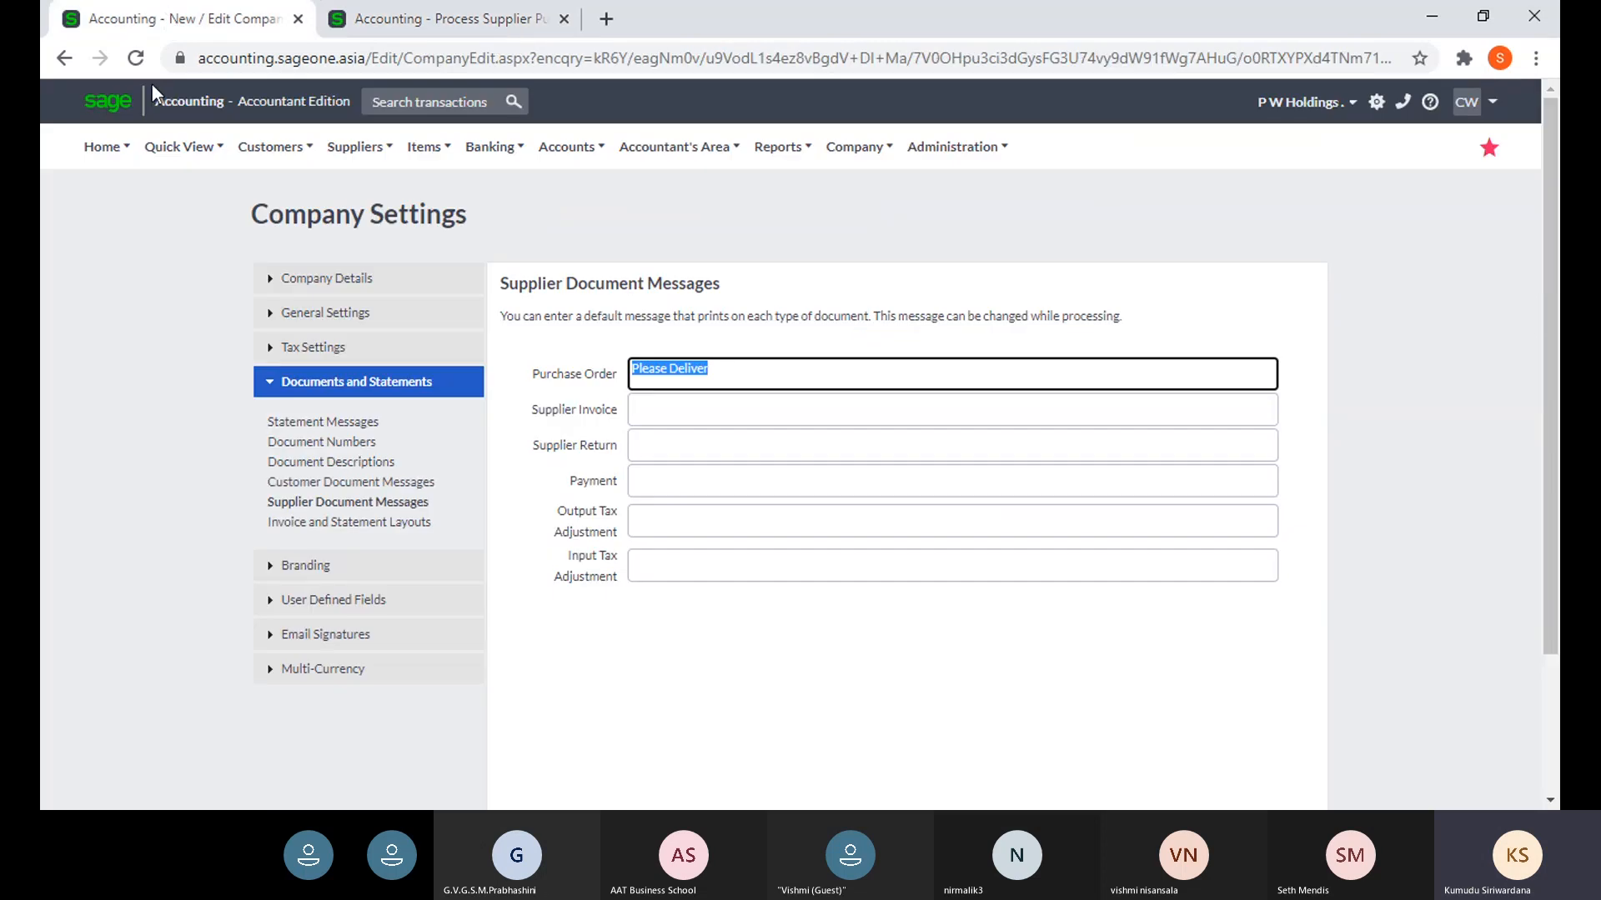
# - Show Invoice and Statement Layouts: Tax Invoice uses PWHoldings and Purchase Order uses Cleanline PO
pyautogui.click(283, 525)
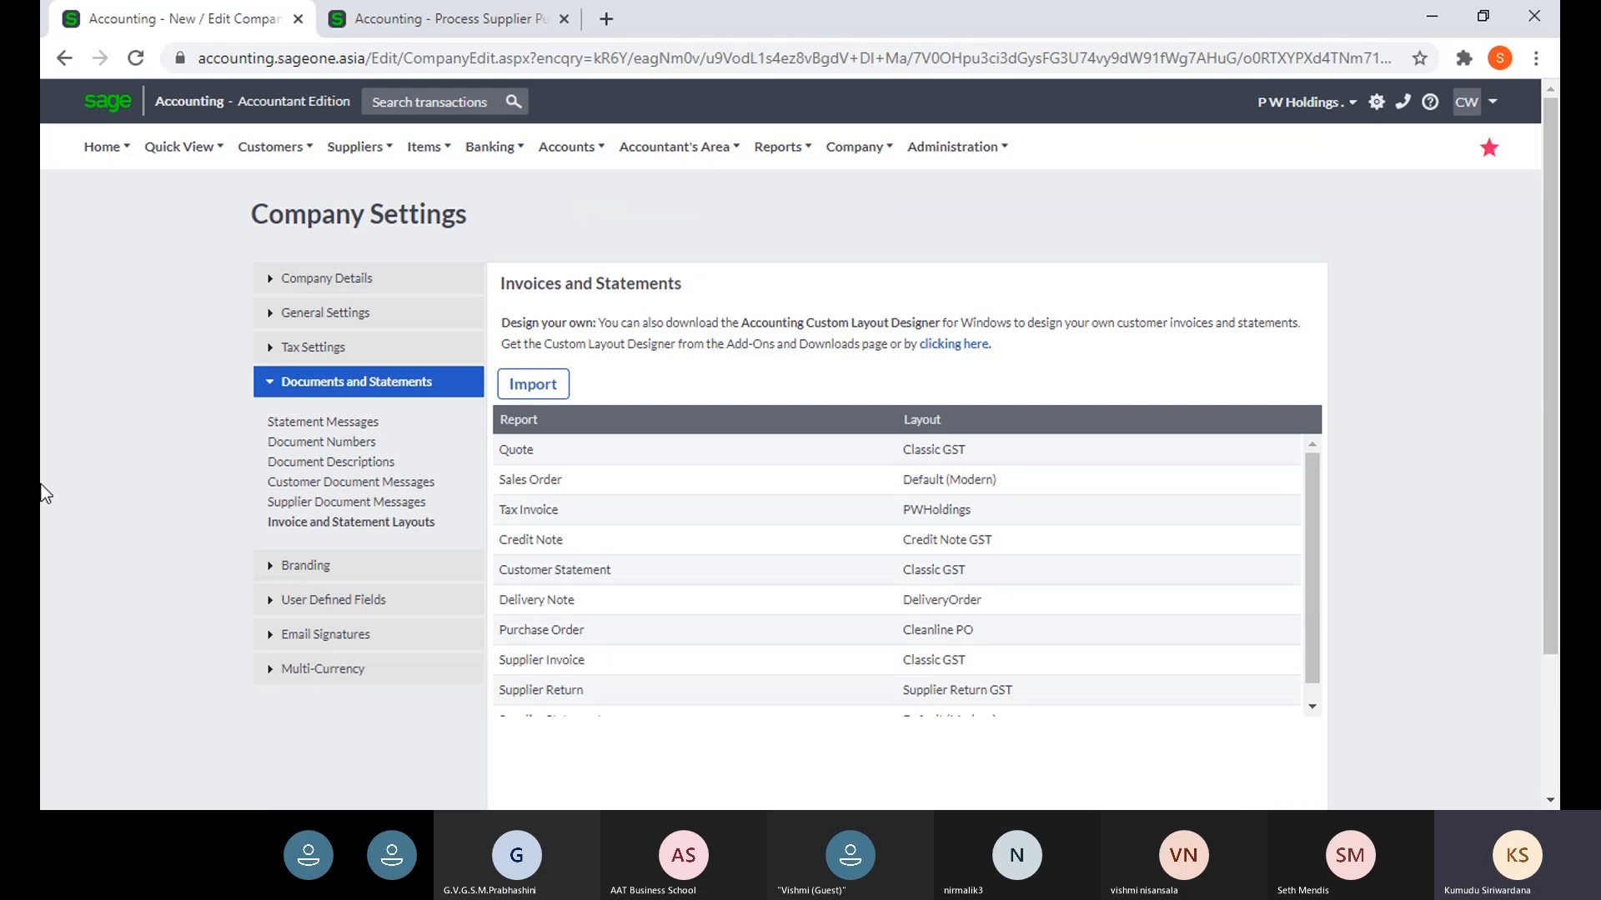
pyautogui.click(372, 23)
pyautogui.scroll(1, 507, 261)
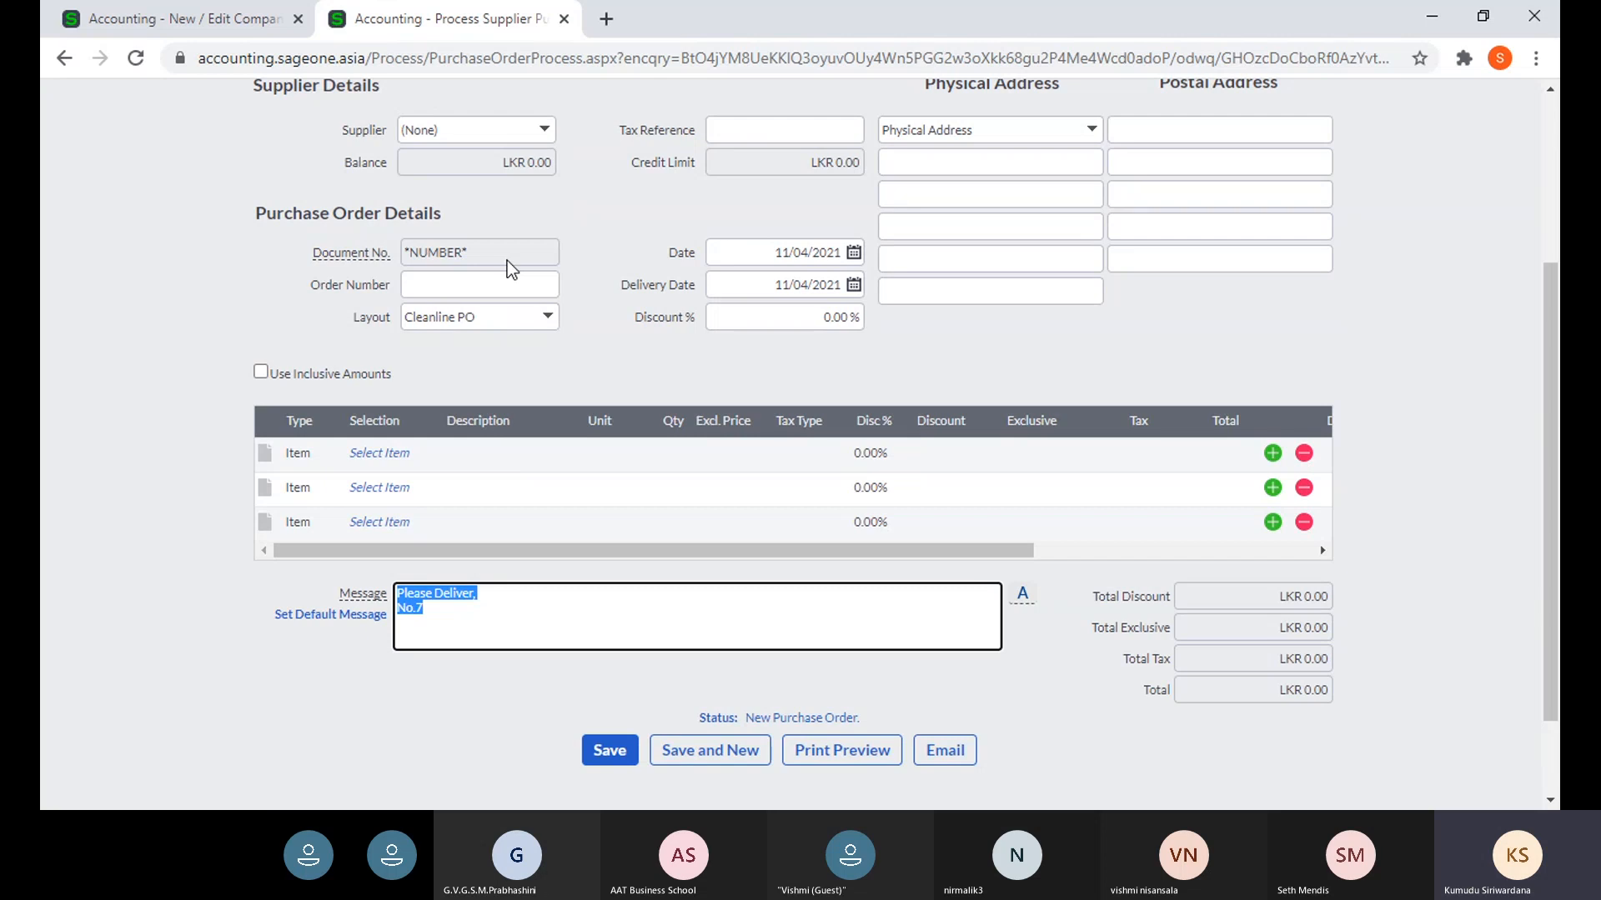
pyautogui.click(211, 17)
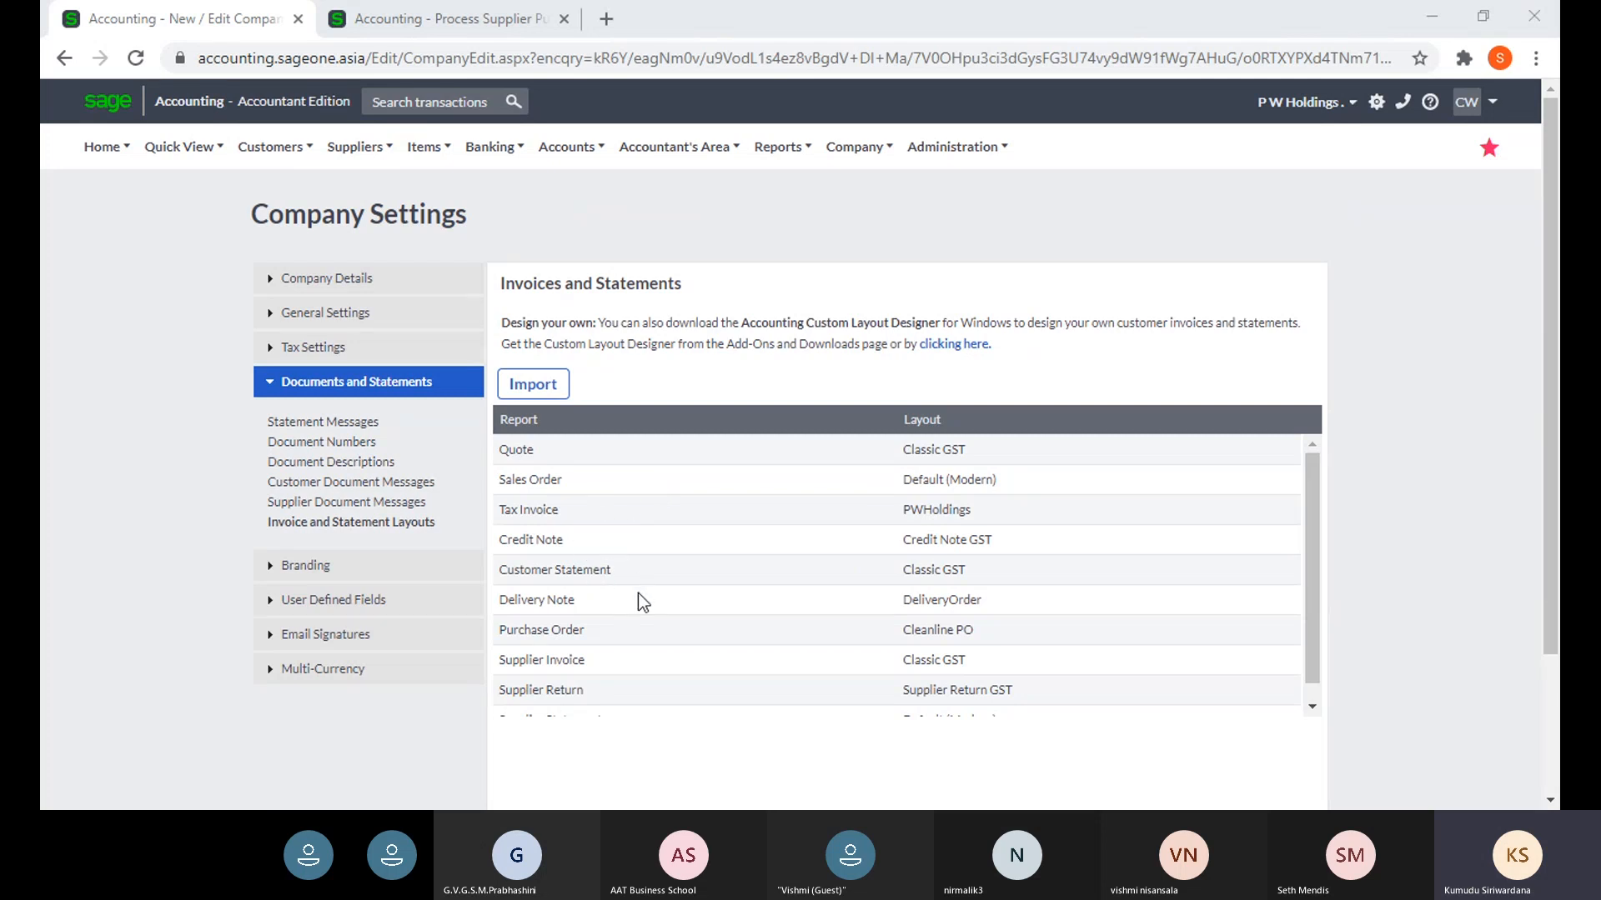
pyautogui.scroll(-1, 632, 593)
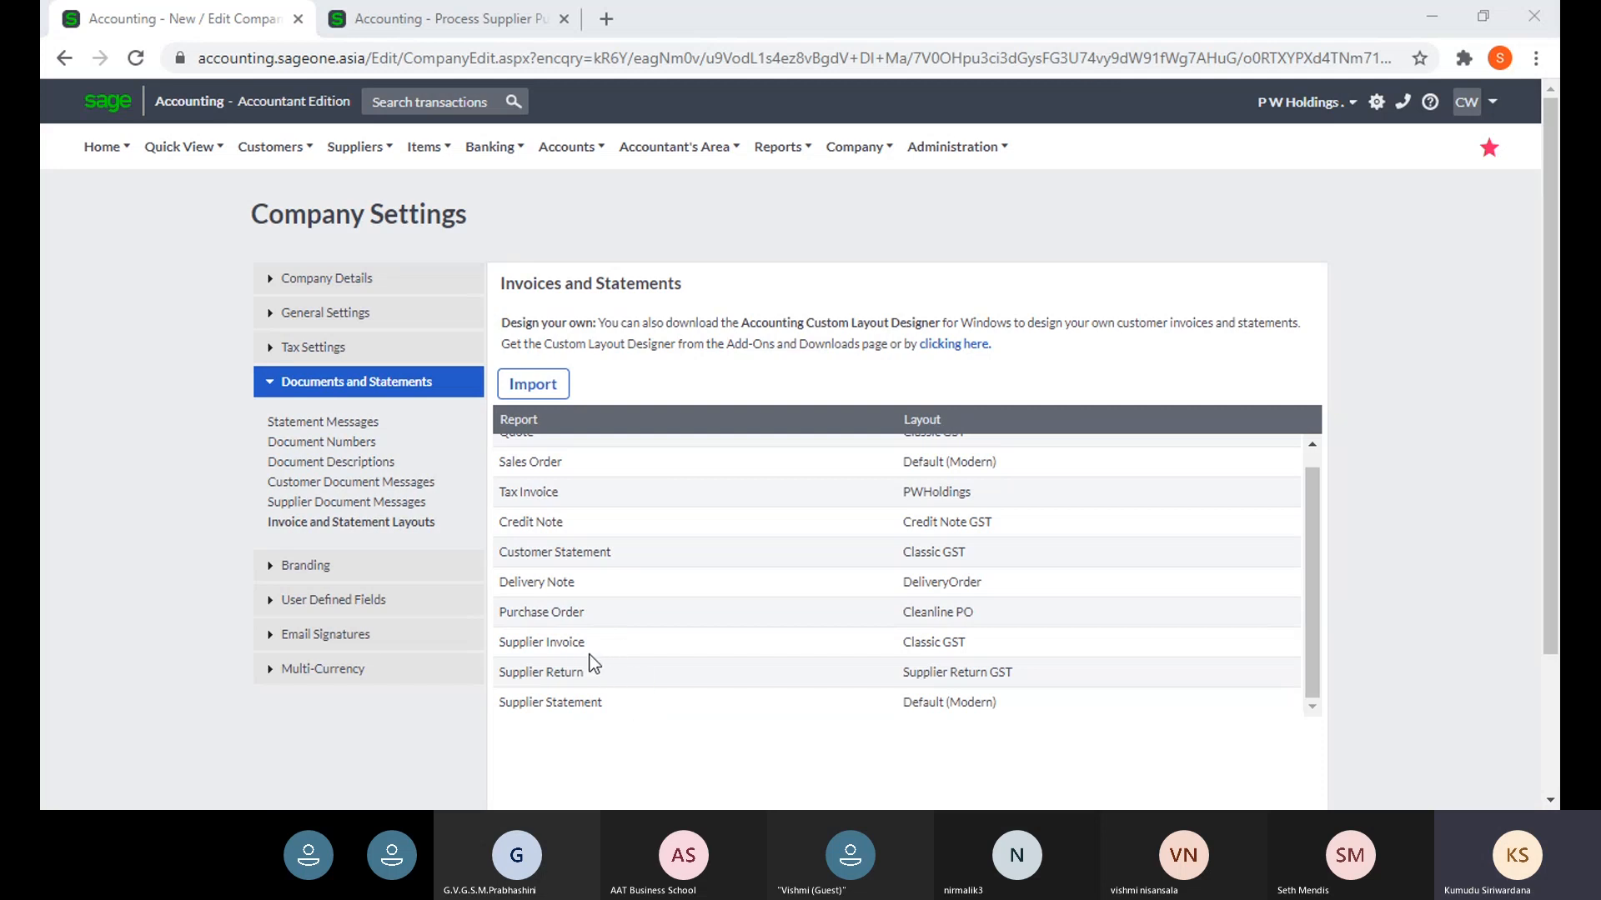
pyautogui.scroll(1, 725, 635)
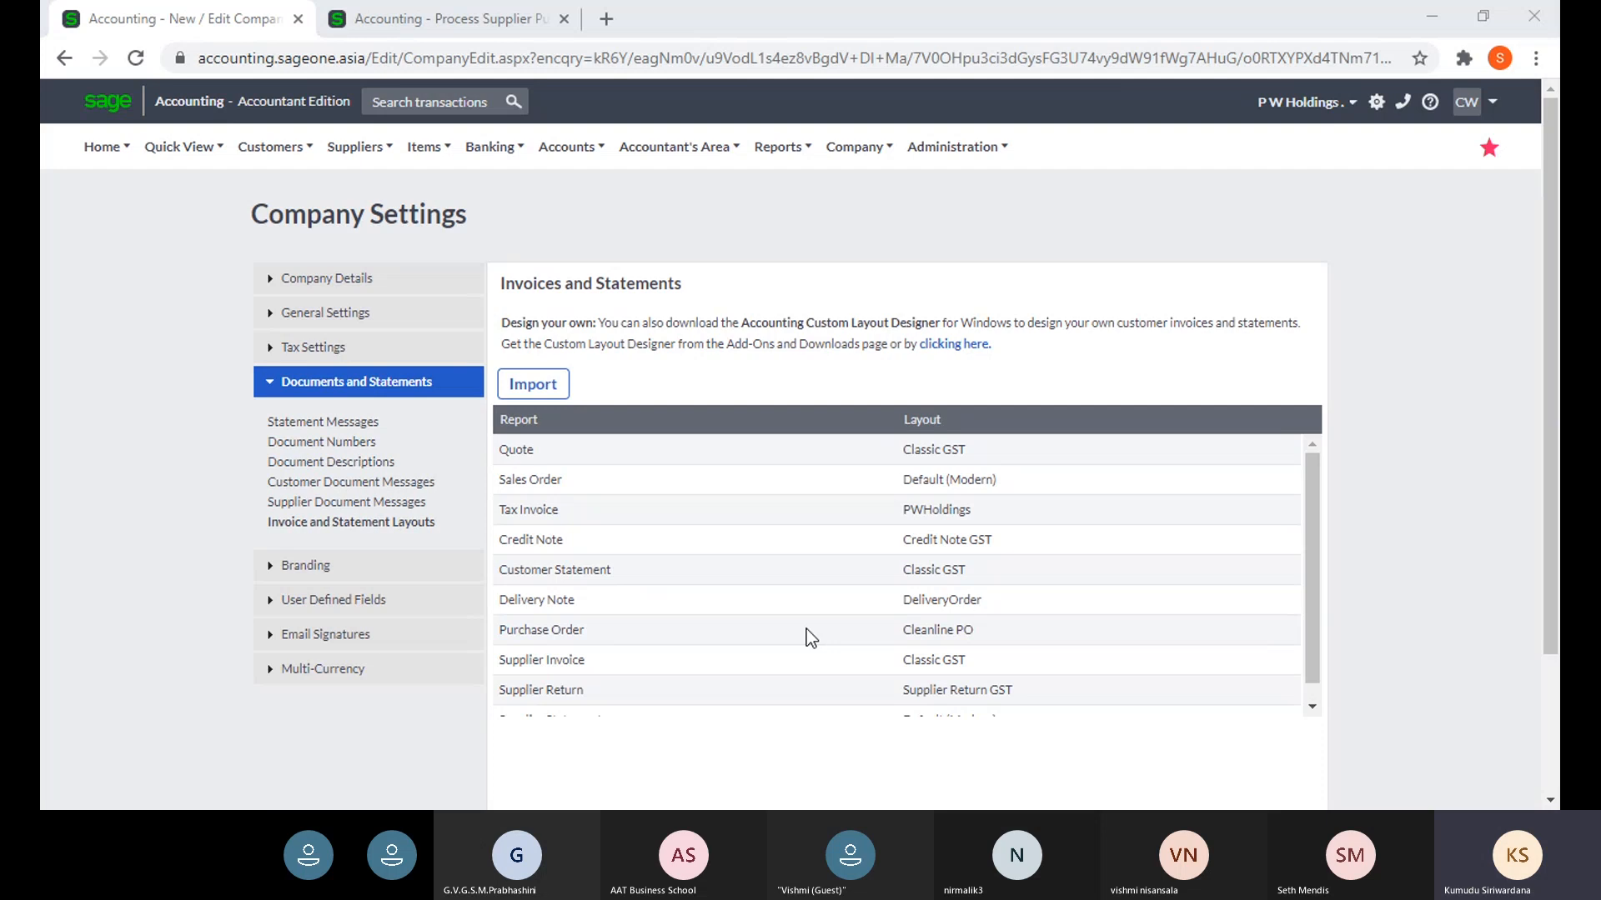
# - Download the Custom Layout Designer from the Desktop Add-Ons and Downloads page, then return to layouts
pyautogui.click(948, 356)
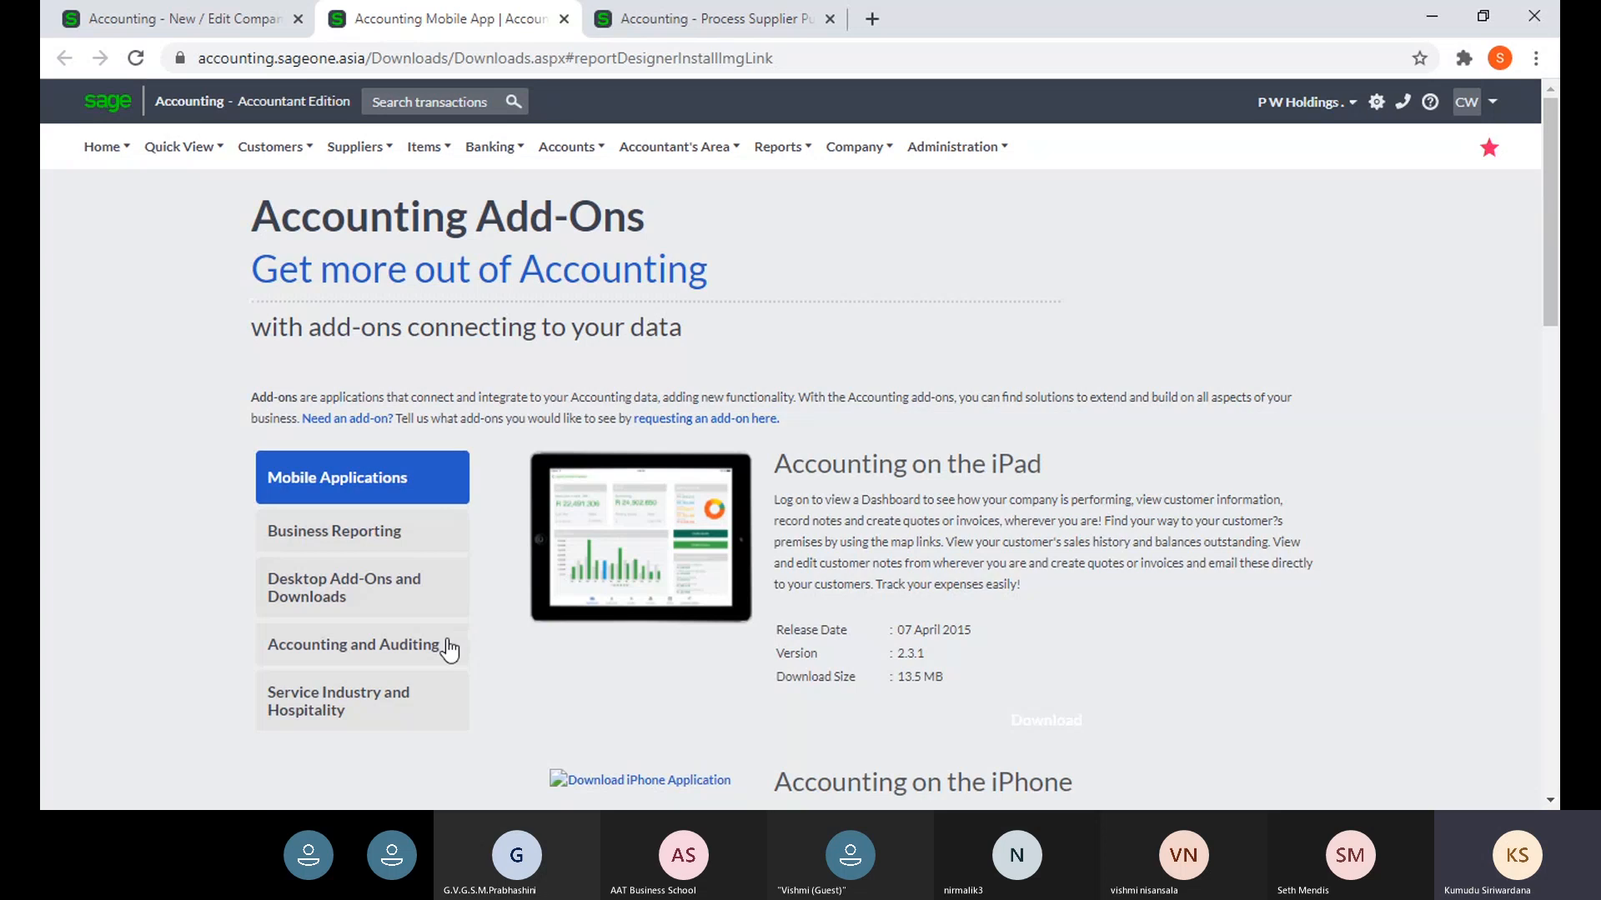
pyautogui.click(371, 616)
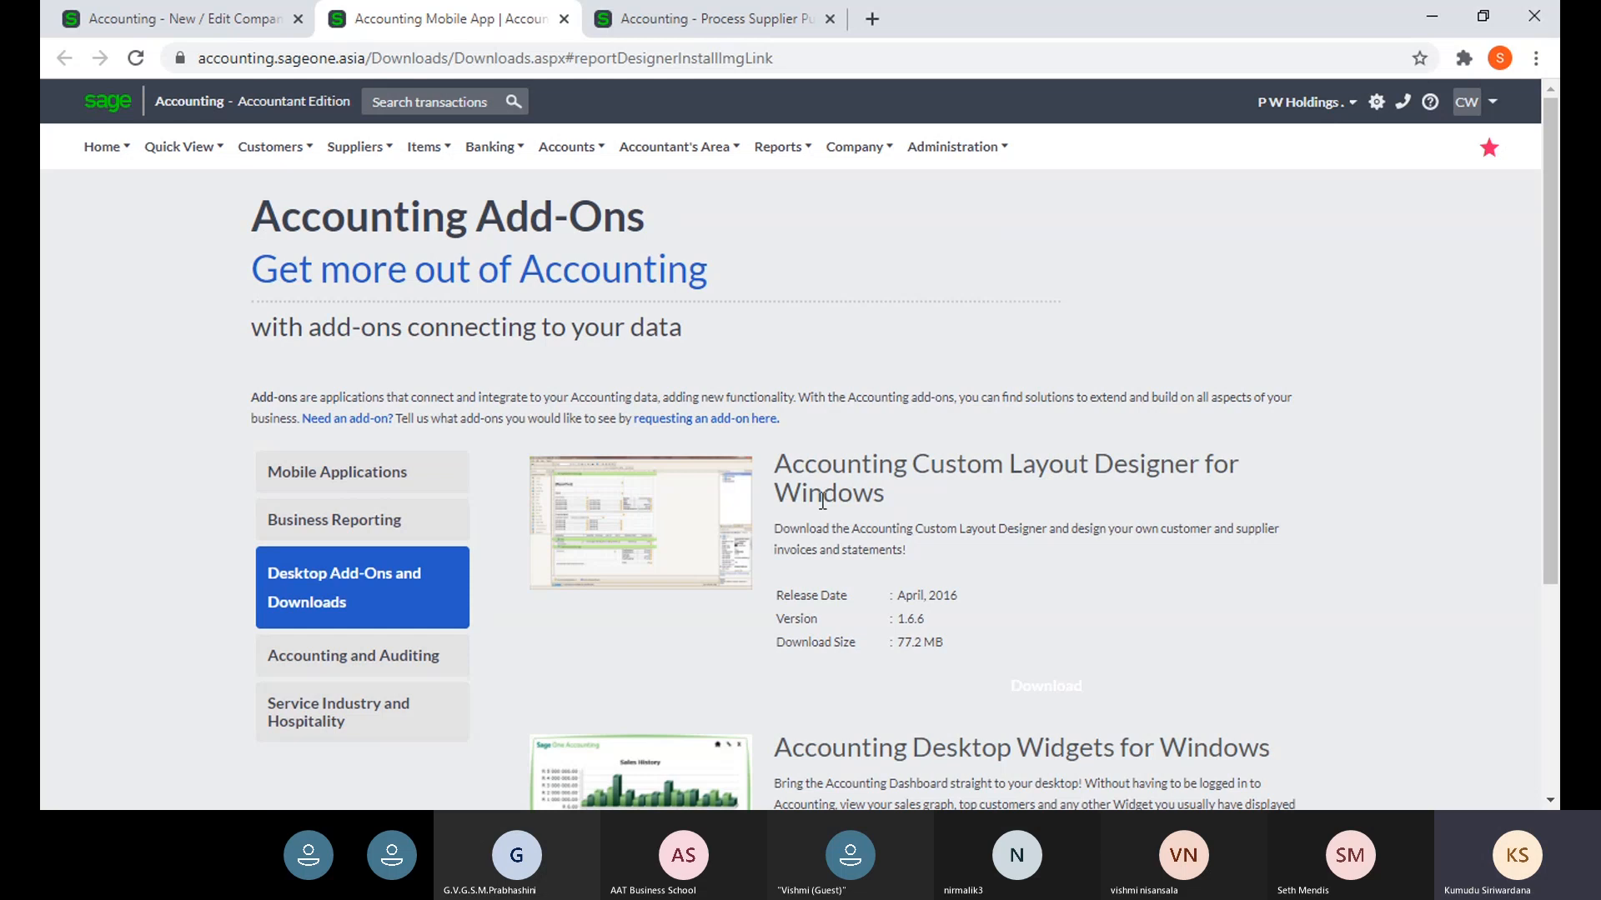
pyautogui.click(675, 514)
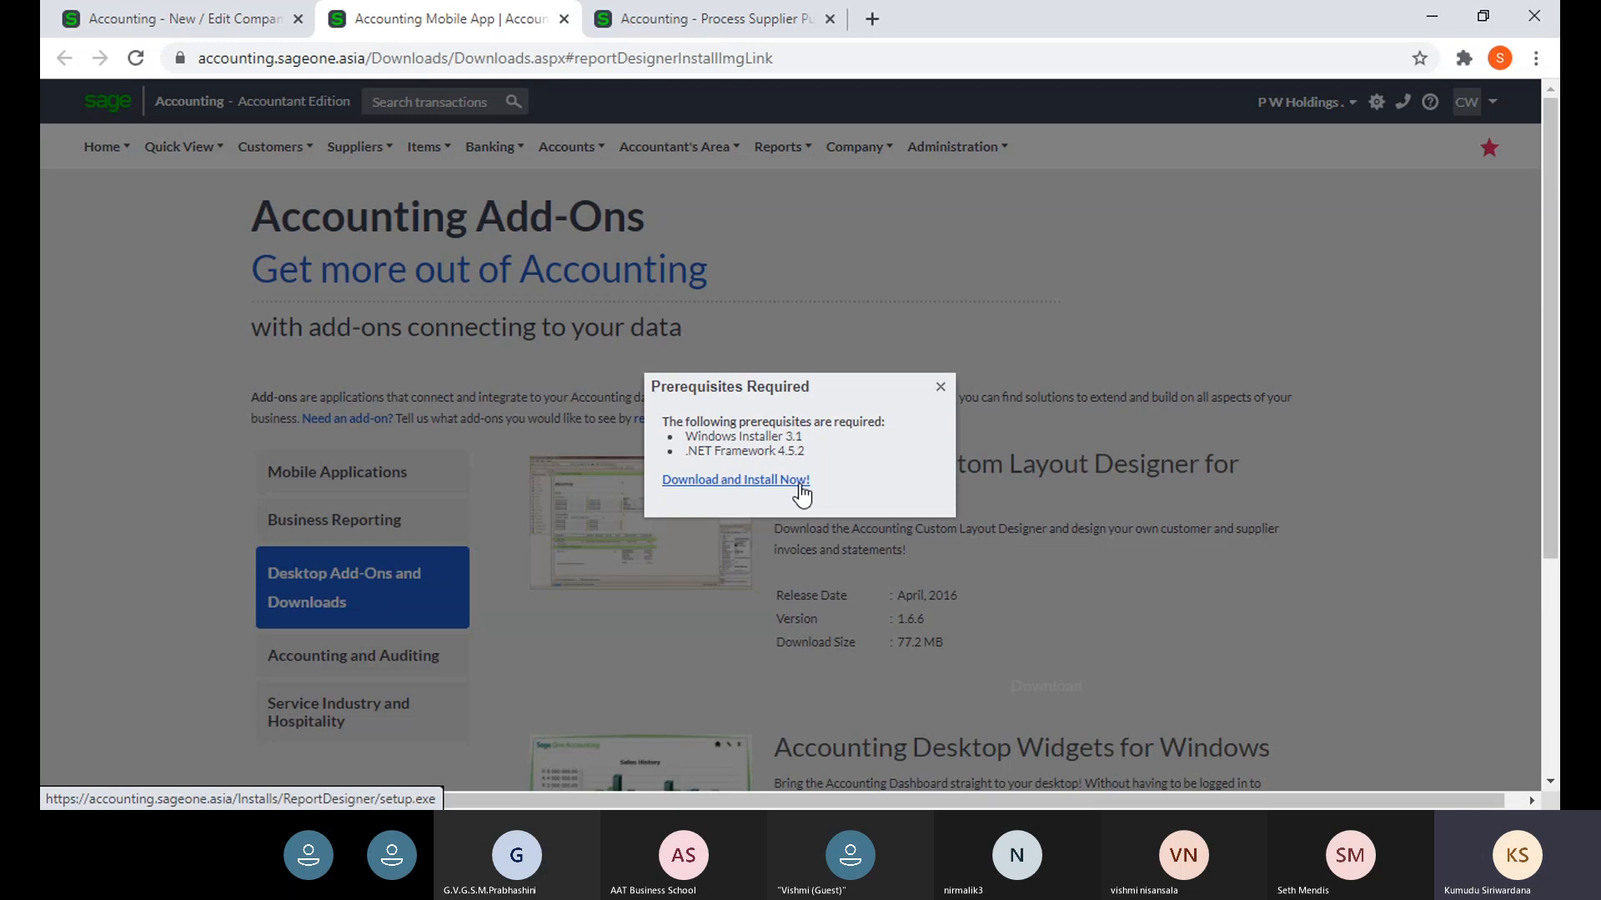
pyautogui.click(125, 25)
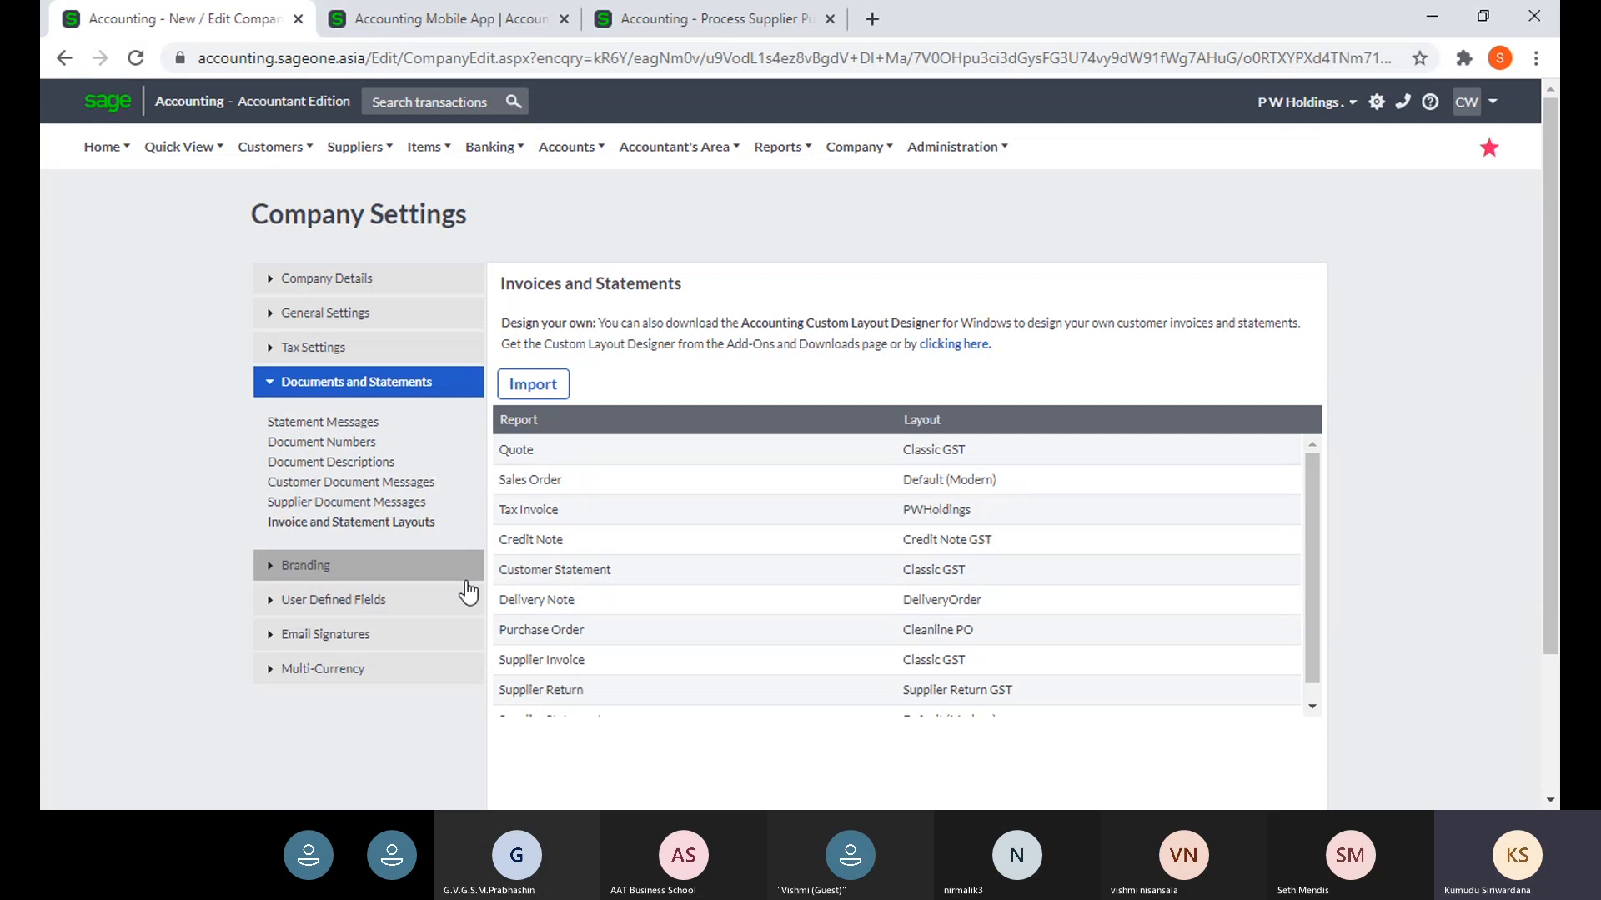
# - Expand Branding, then try previewing the purchase order and dismiss the missing item lines error
pyautogui.click(400, 574)
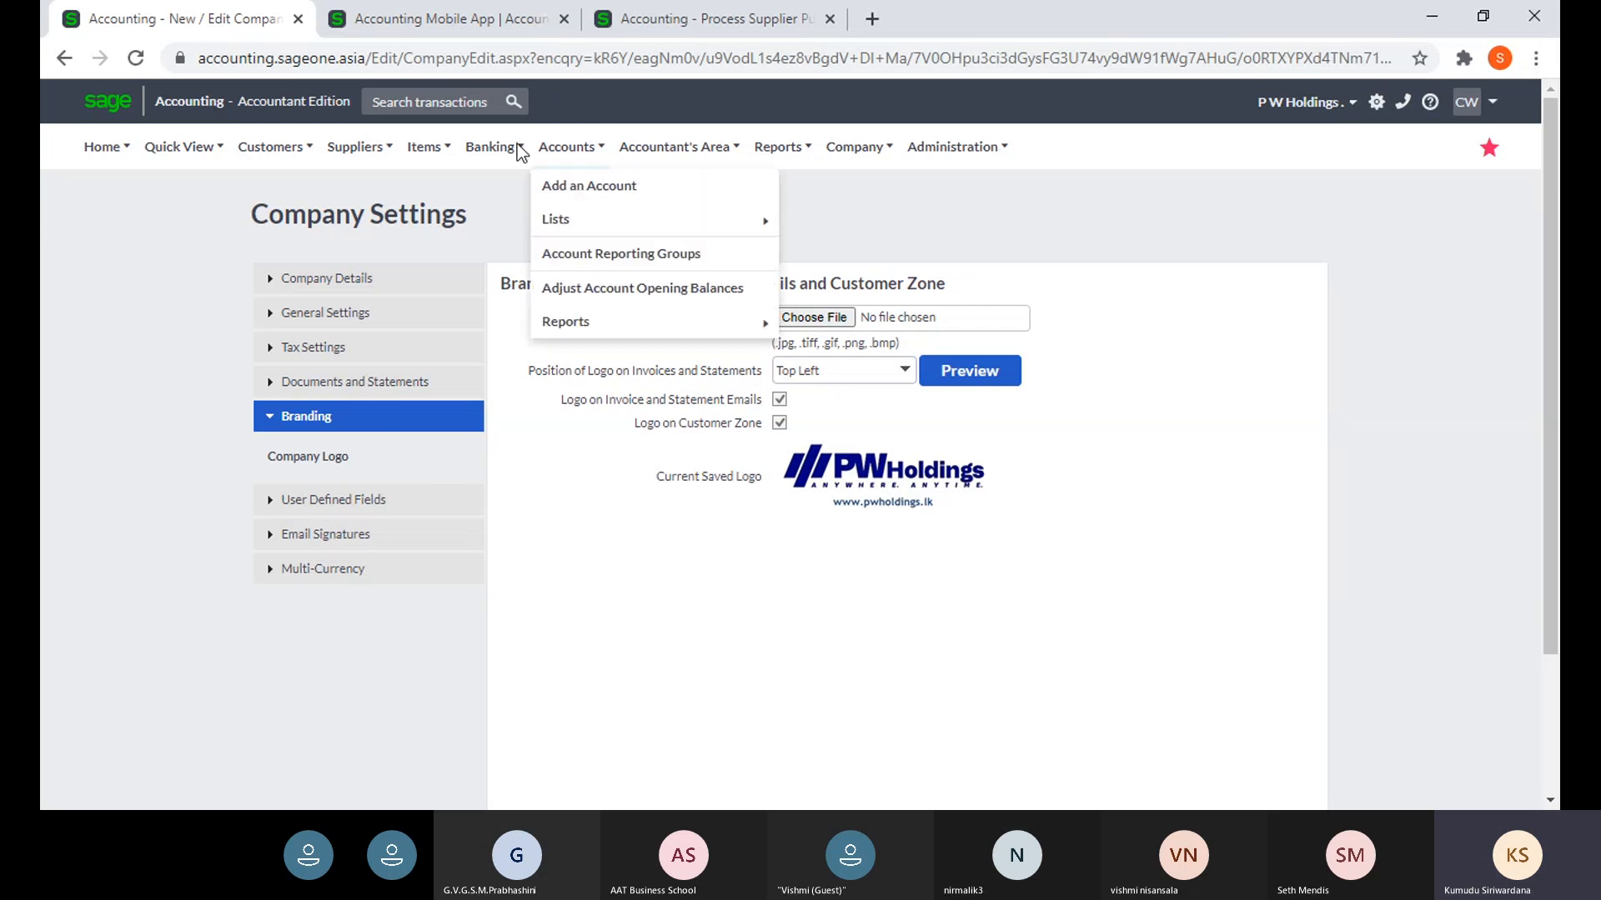
pyautogui.click(703, 25)
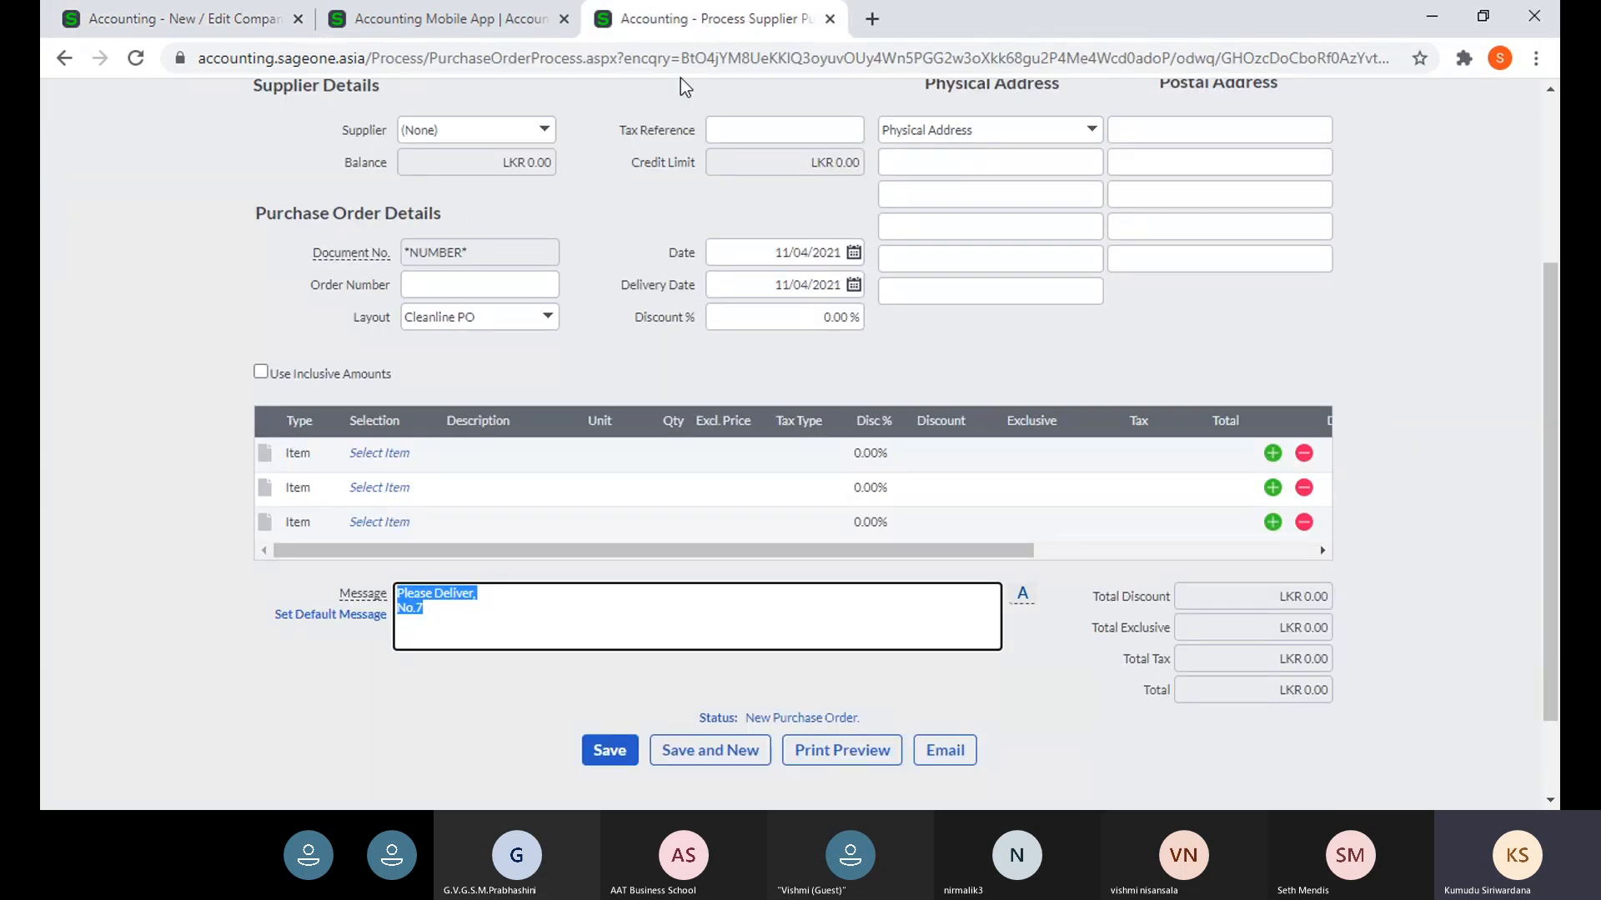
pyautogui.click(819, 764)
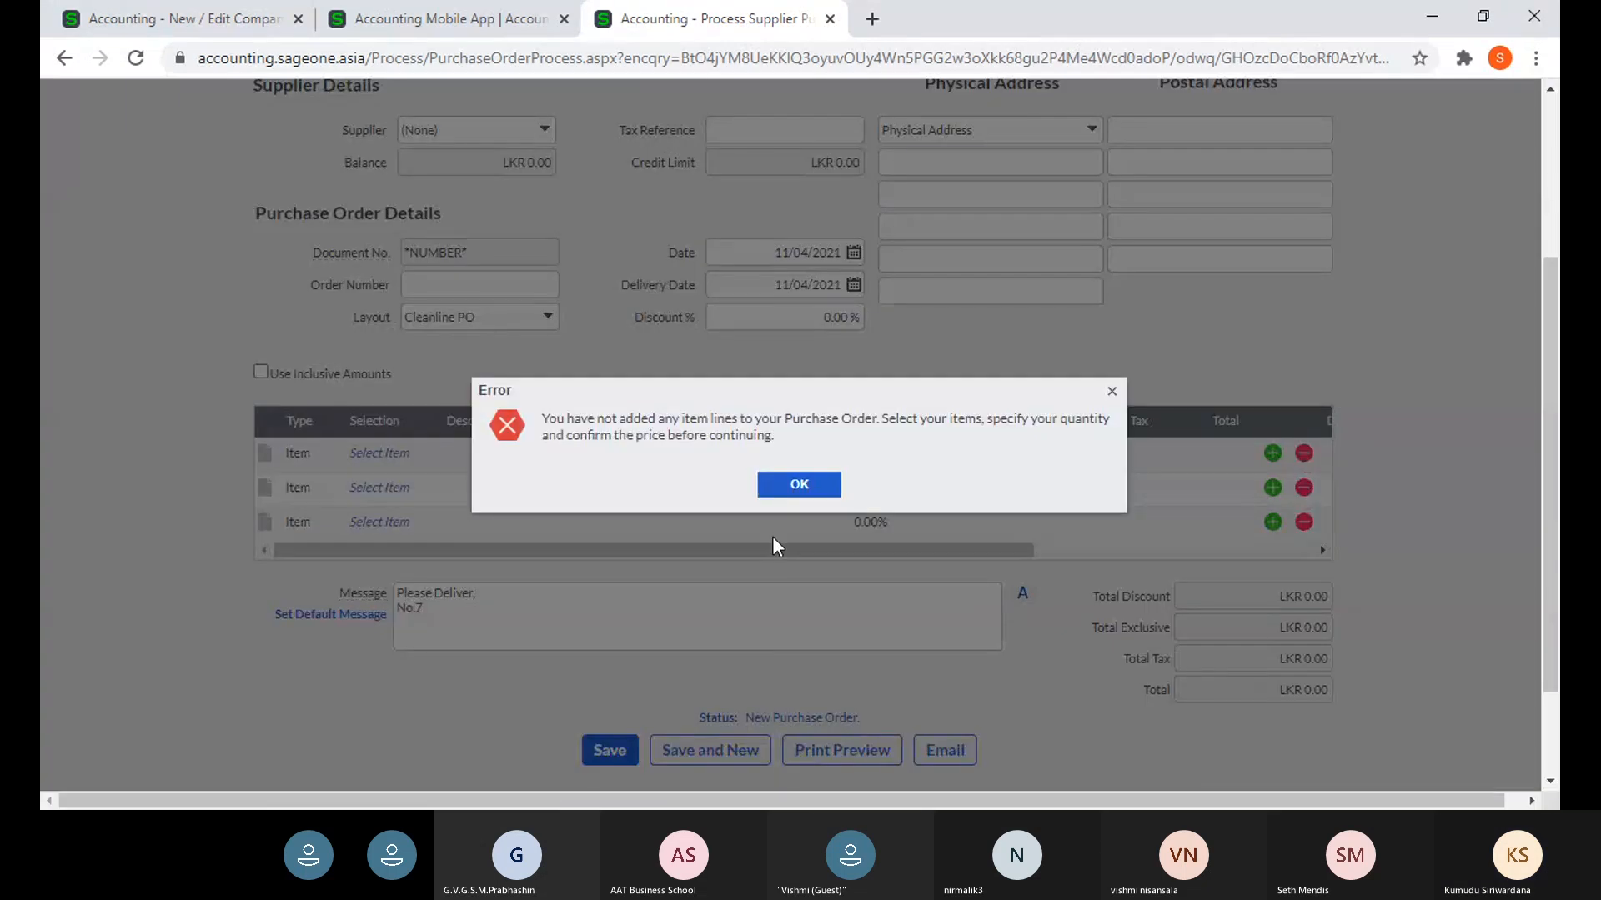
pyautogui.click(787, 488)
pyautogui.scroll(3, 494, 450)
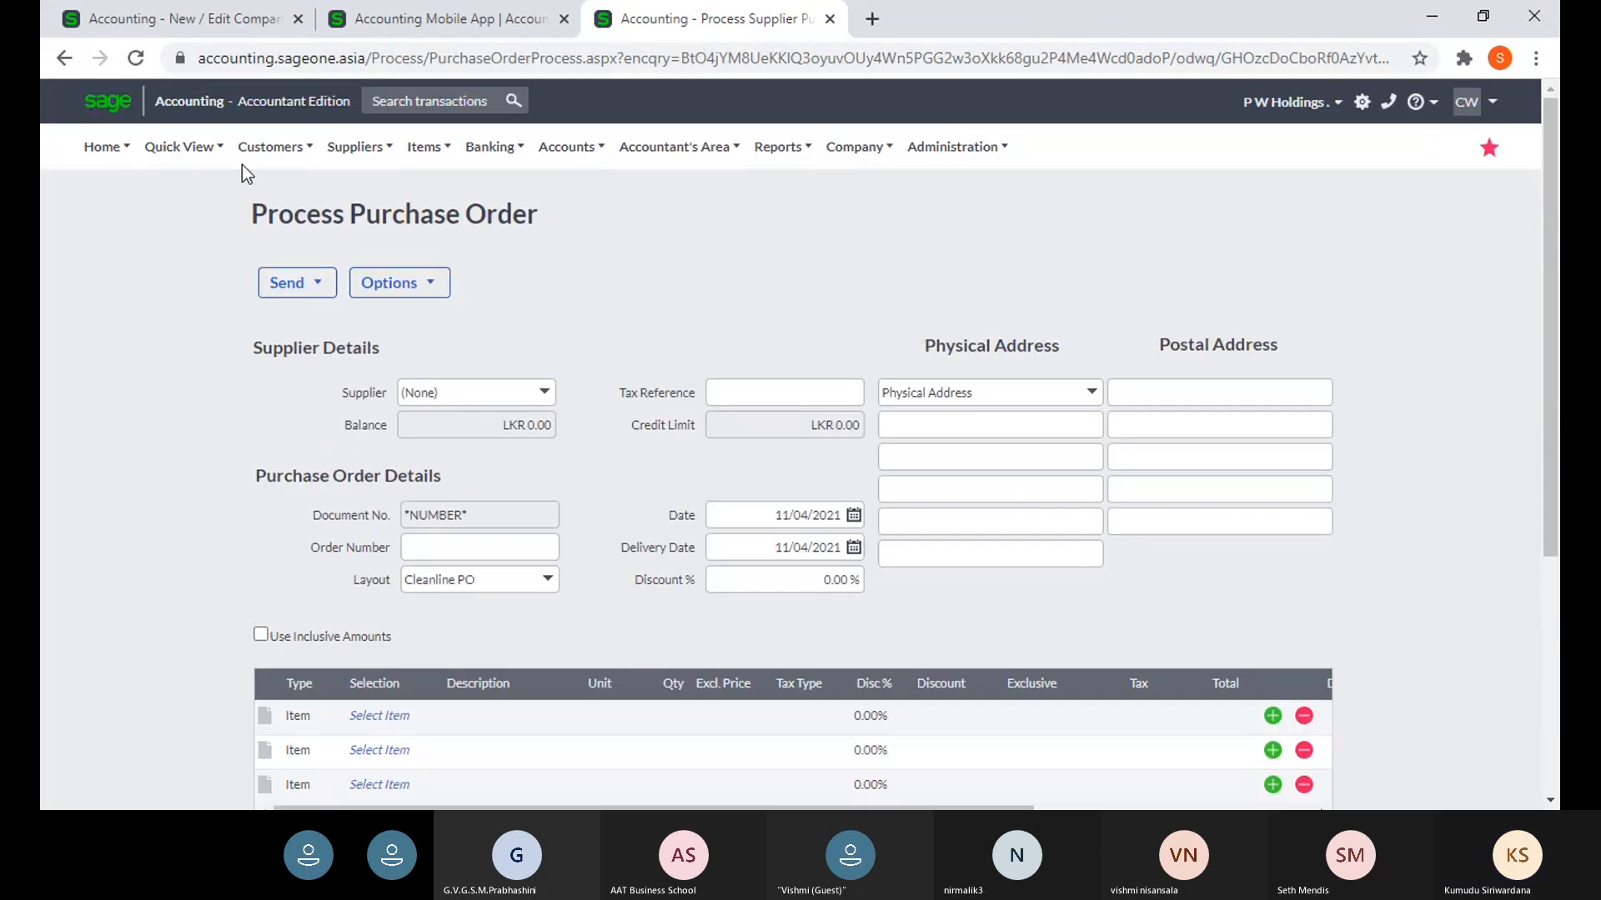
# - Leave the unsaved purchase order for the Customer Tax Invoices list
pyautogui.moveTo(307, 159)
pyautogui.moveTo(358, 253)
pyautogui.click(446, 317)
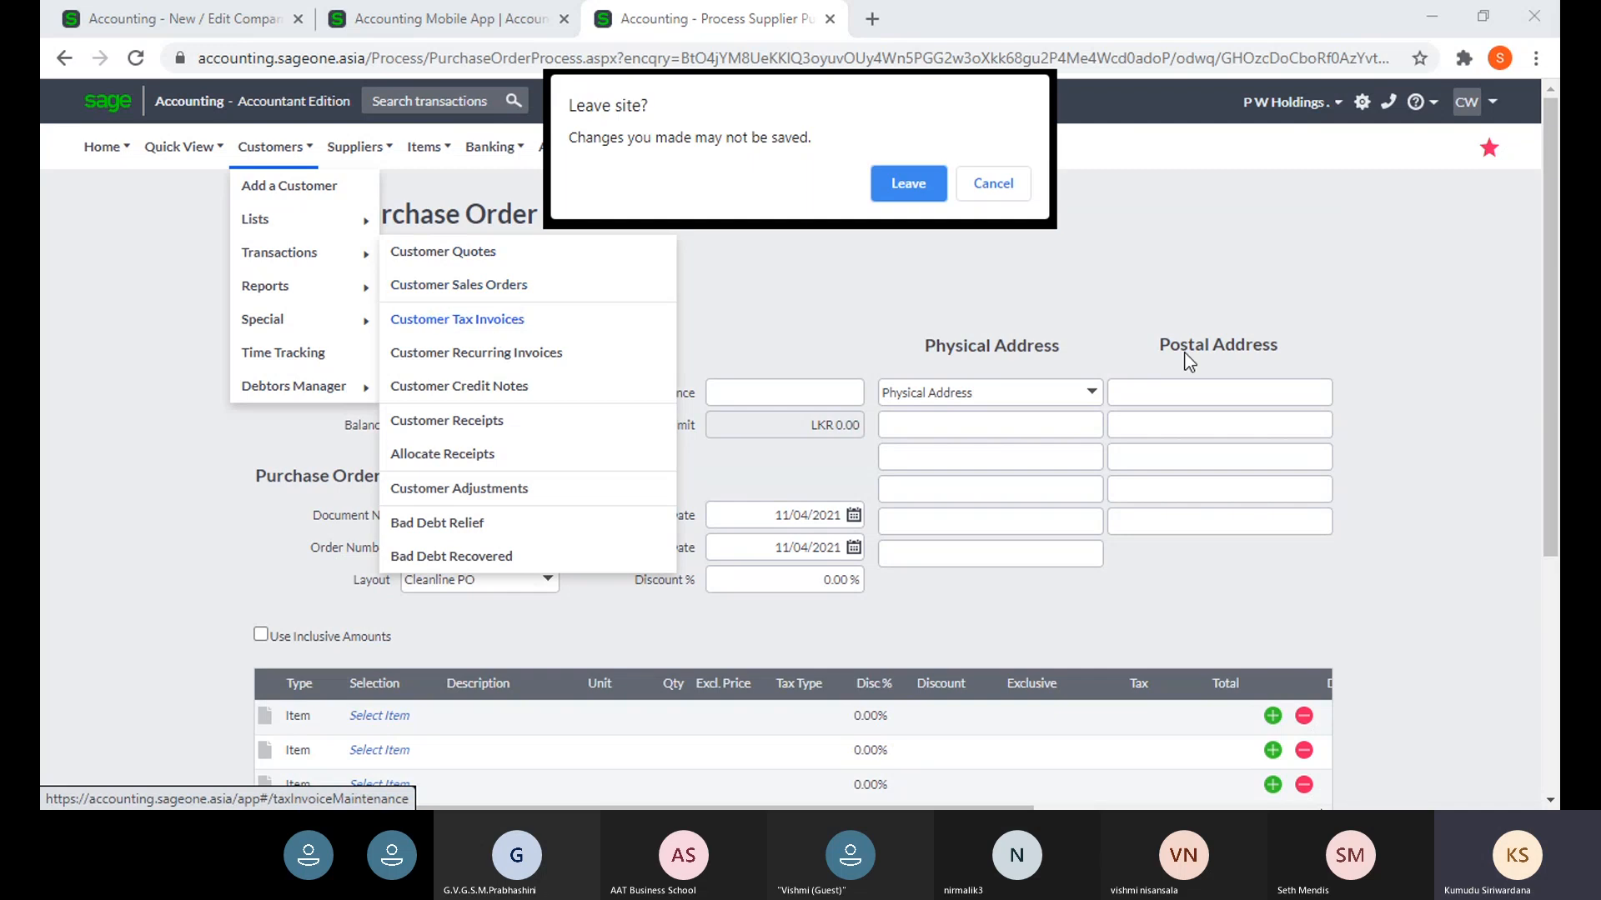
pyautogui.click(908, 183)
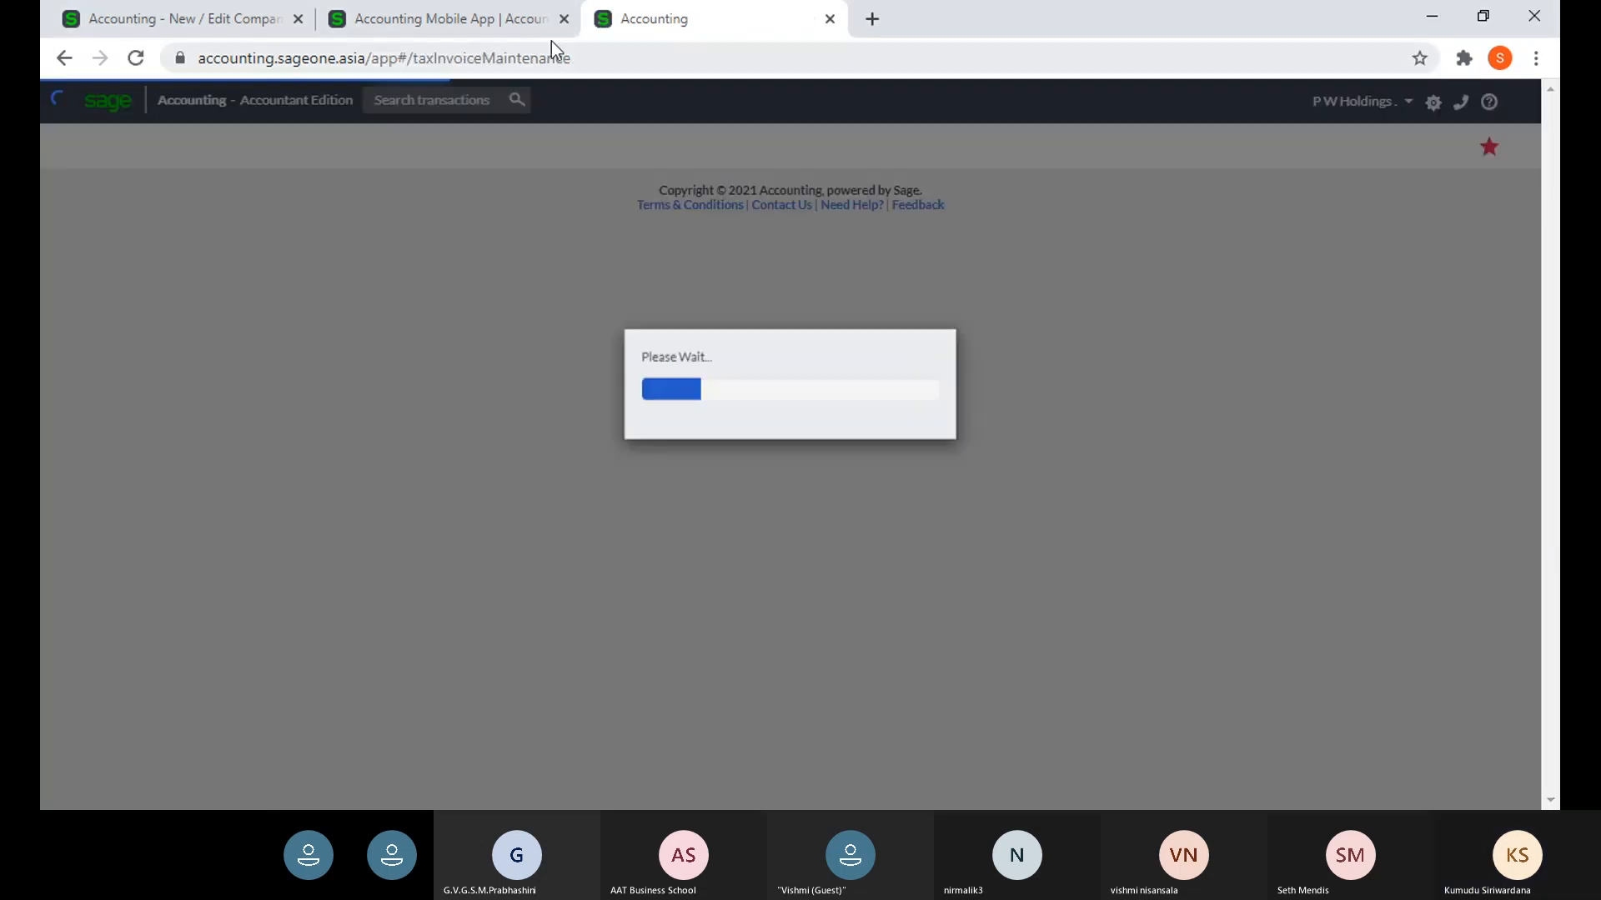
# - Close the add-ons page and preview the latest customer tax invoice, then return to Branding
pyautogui.click(564, 18)
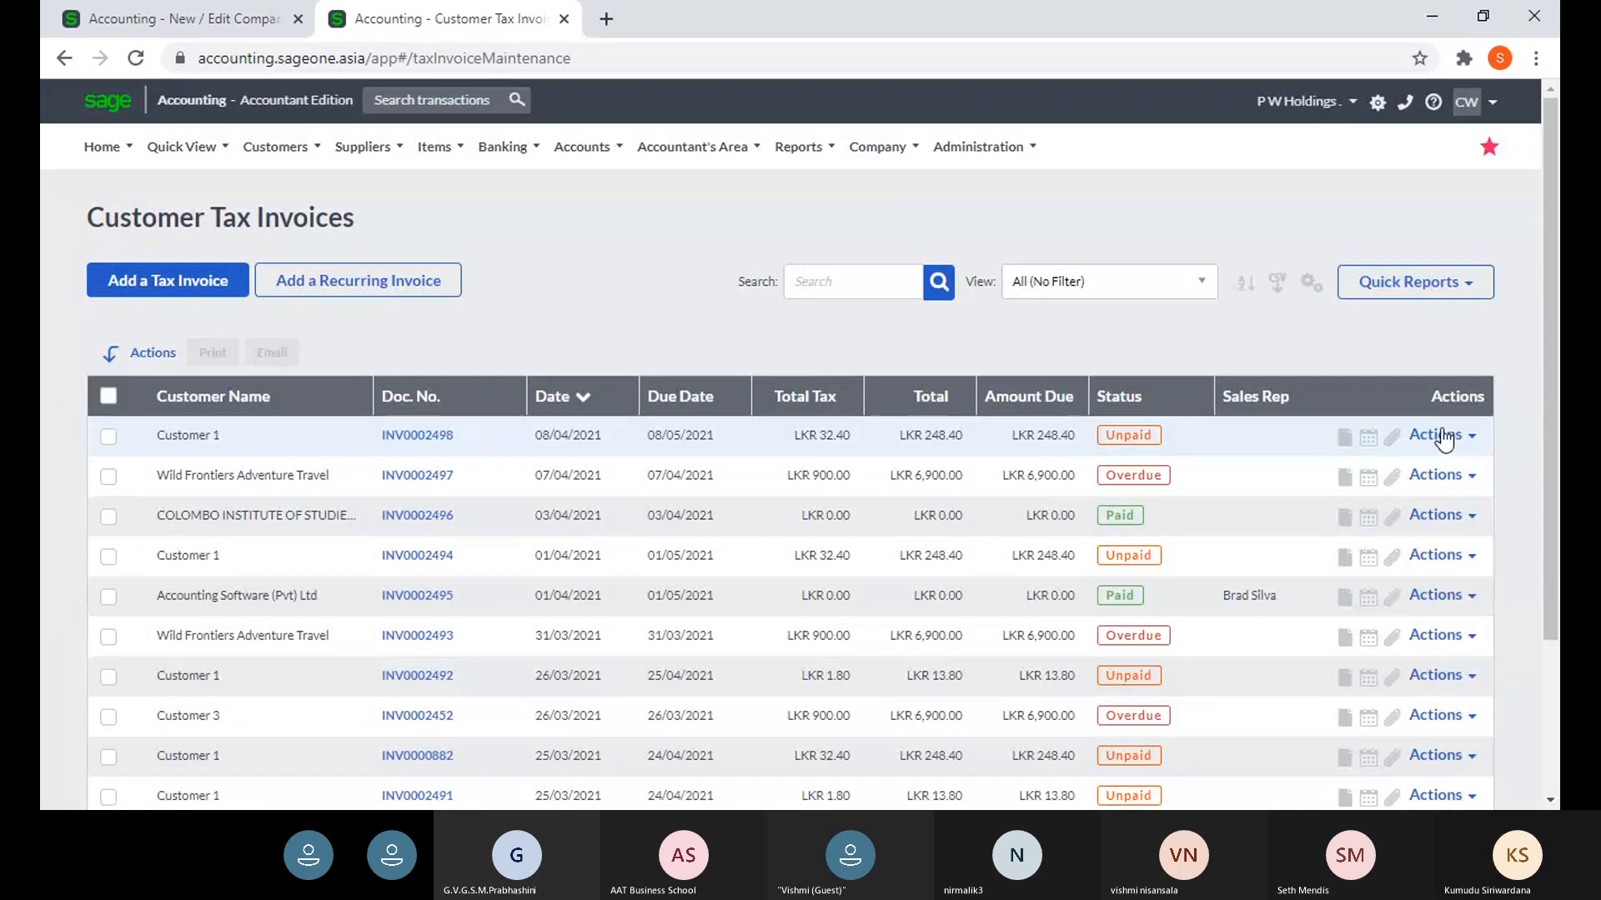
pyautogui.click(1439, 436)
pyautogui.click(1414, 471)
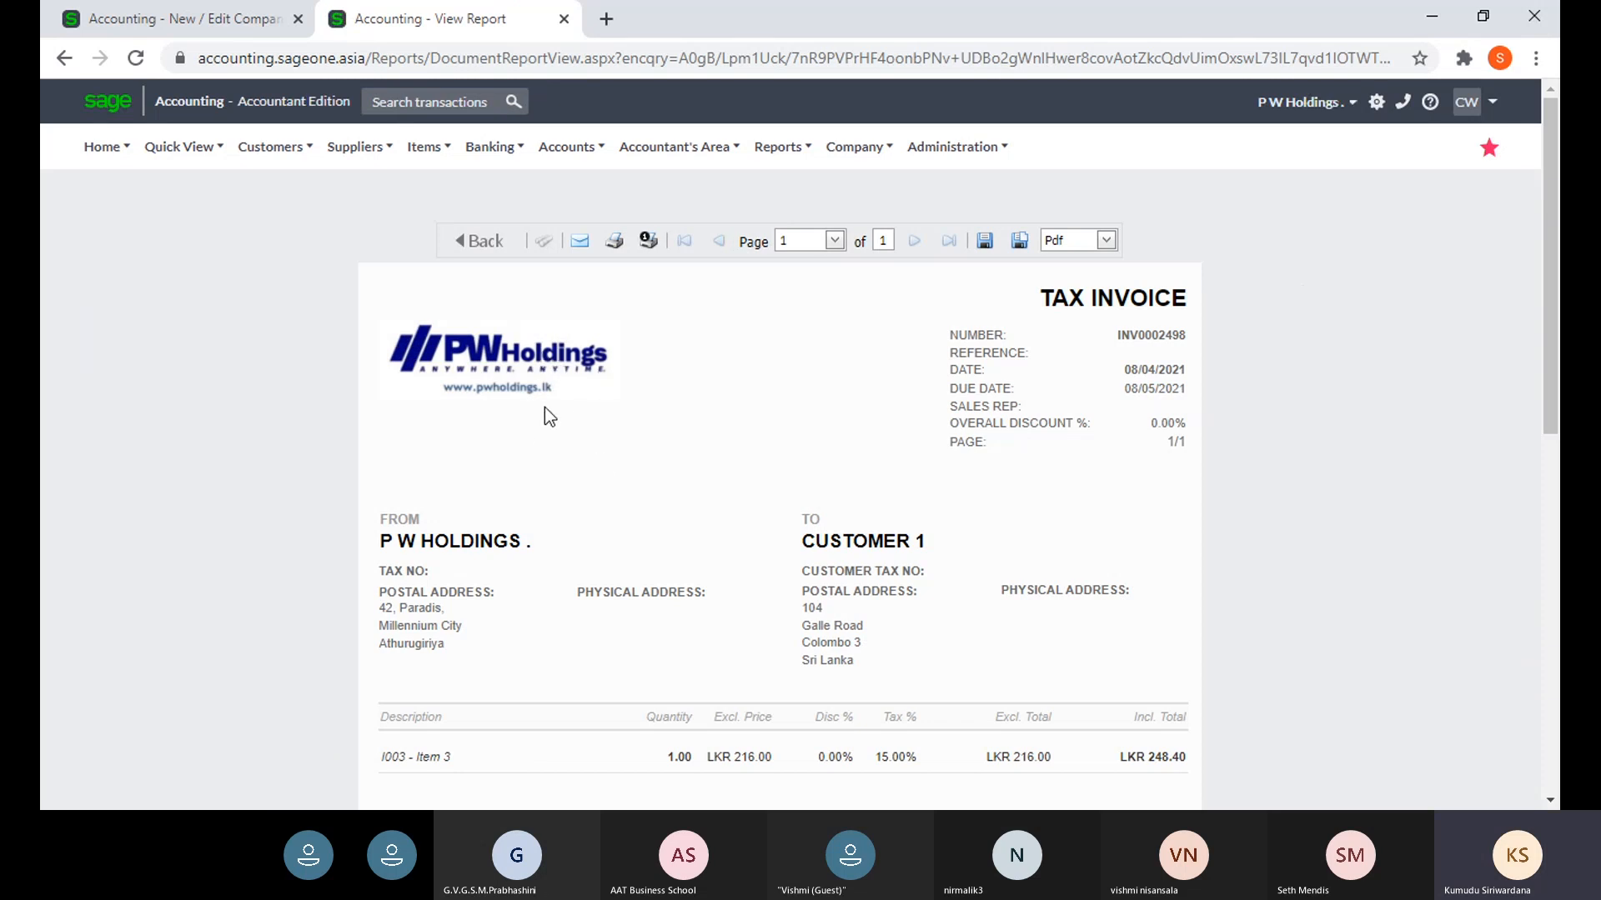
pyautogui.click(168, 22)
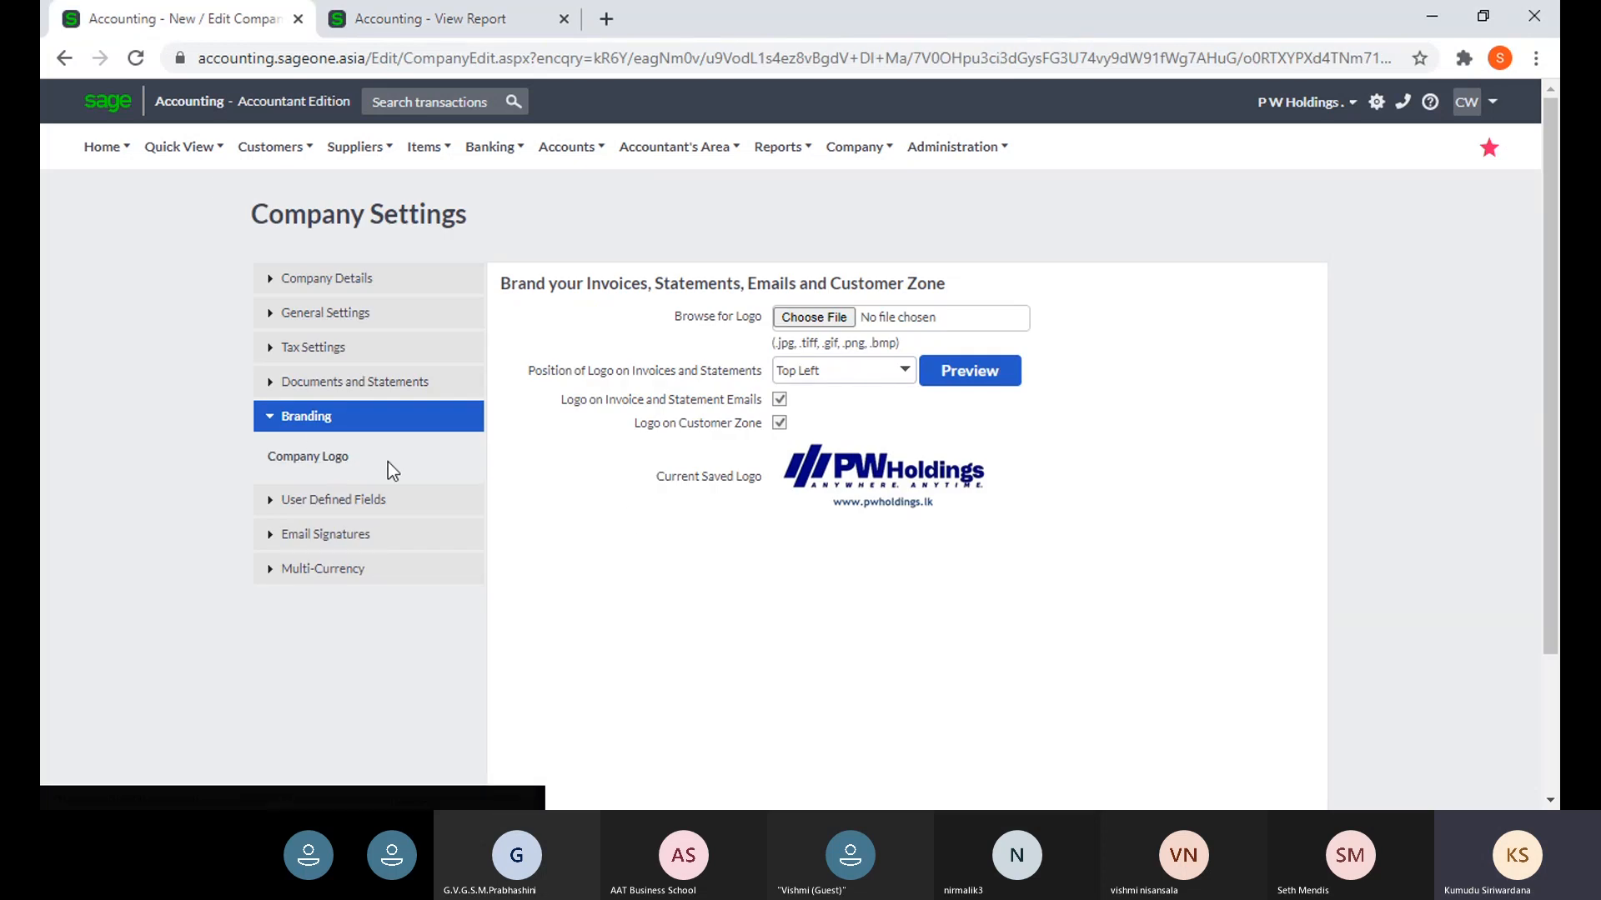
pyautogui.click(807, 321)
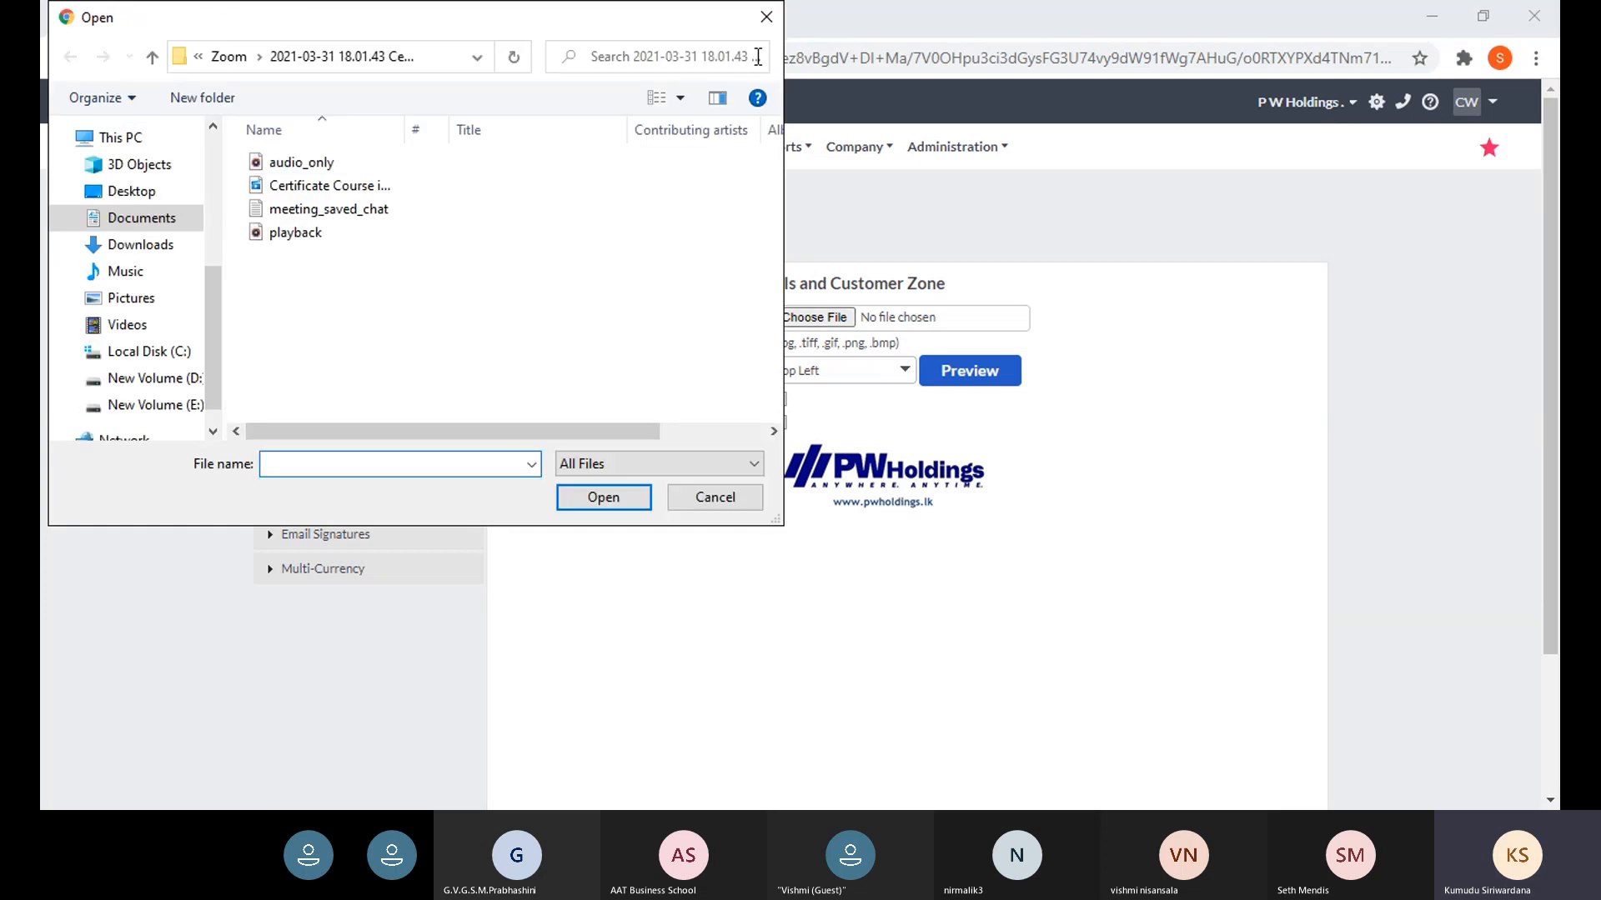
pyautogui.click(767, 16)
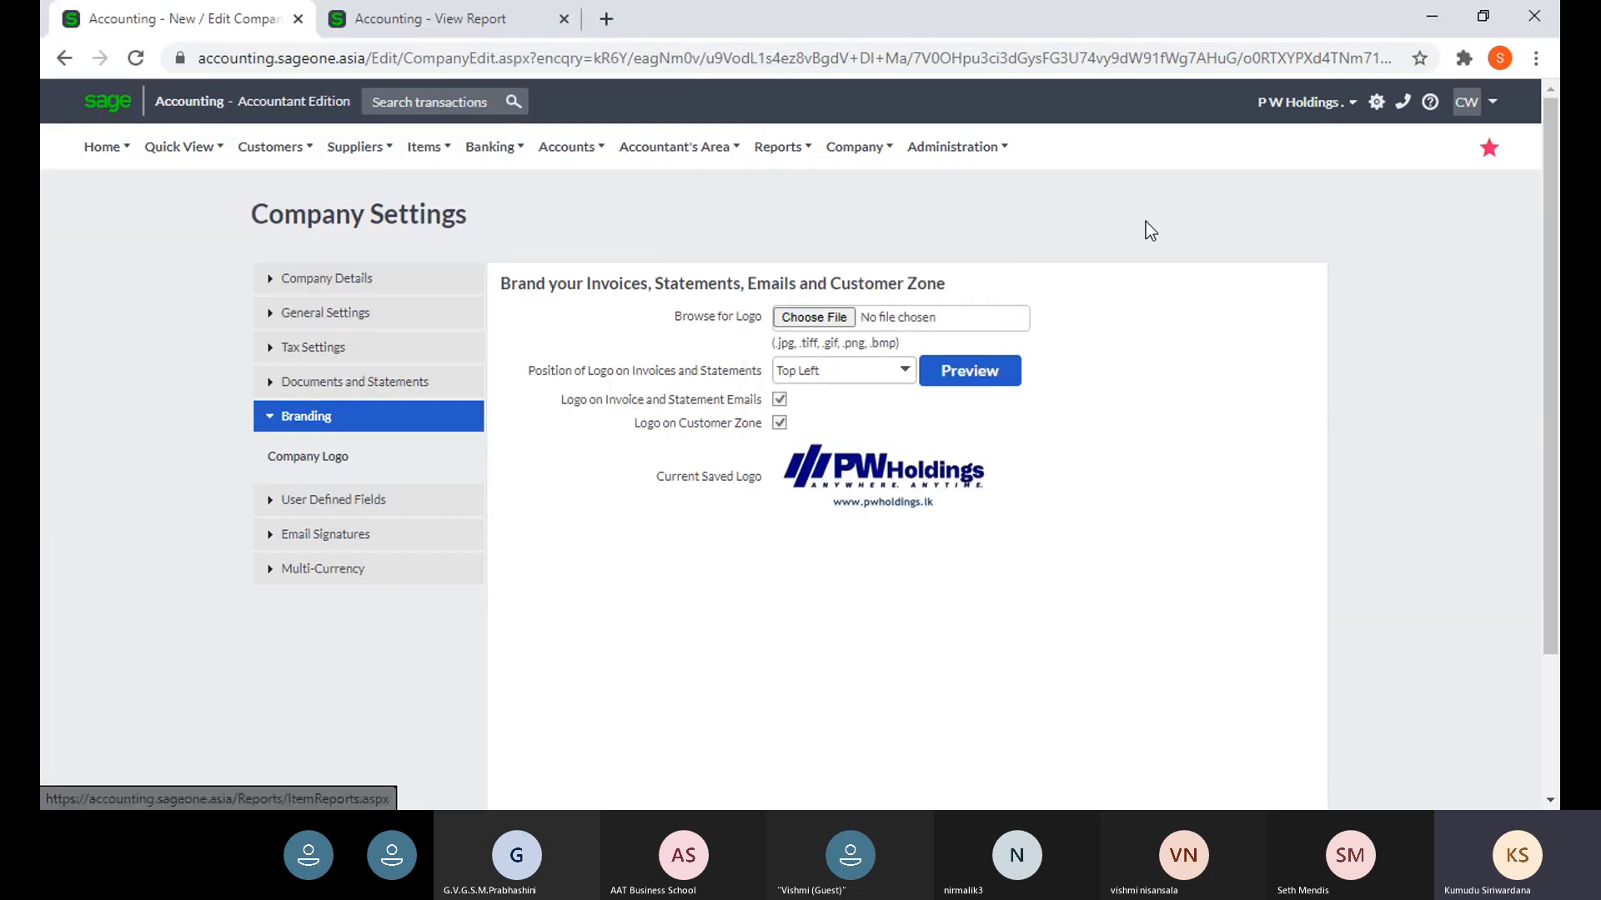
pyautogui.click(904, 372)
pyautogui.click(905, 375)
pyautogui.click(906, 375)
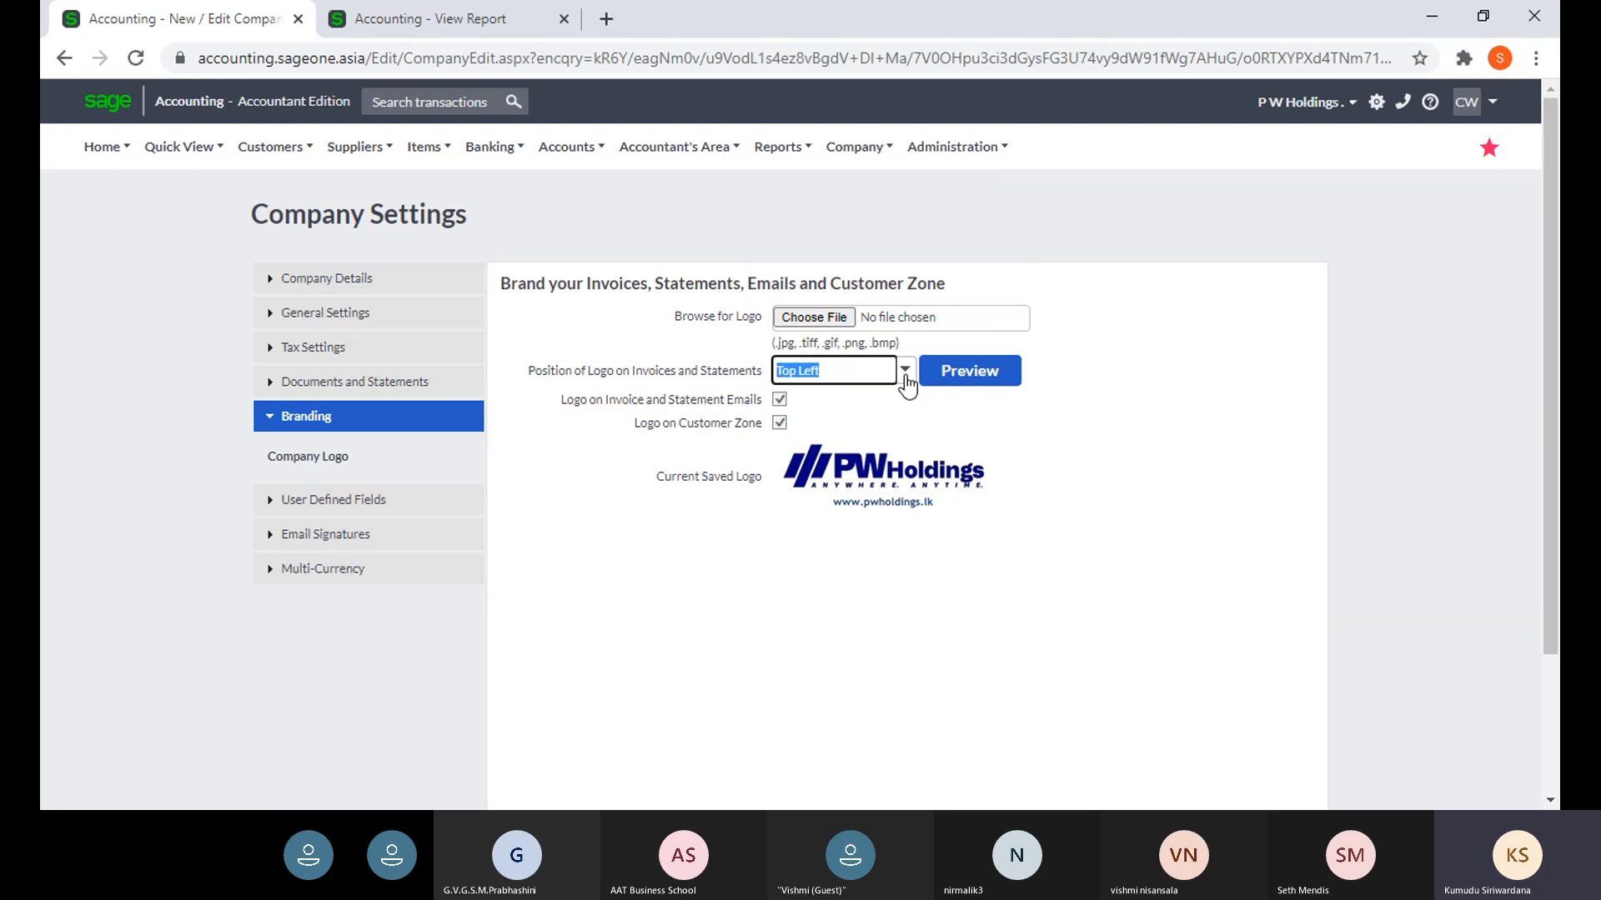
pyautogui.click(906, 375)
pyautogui.click(906, 375)
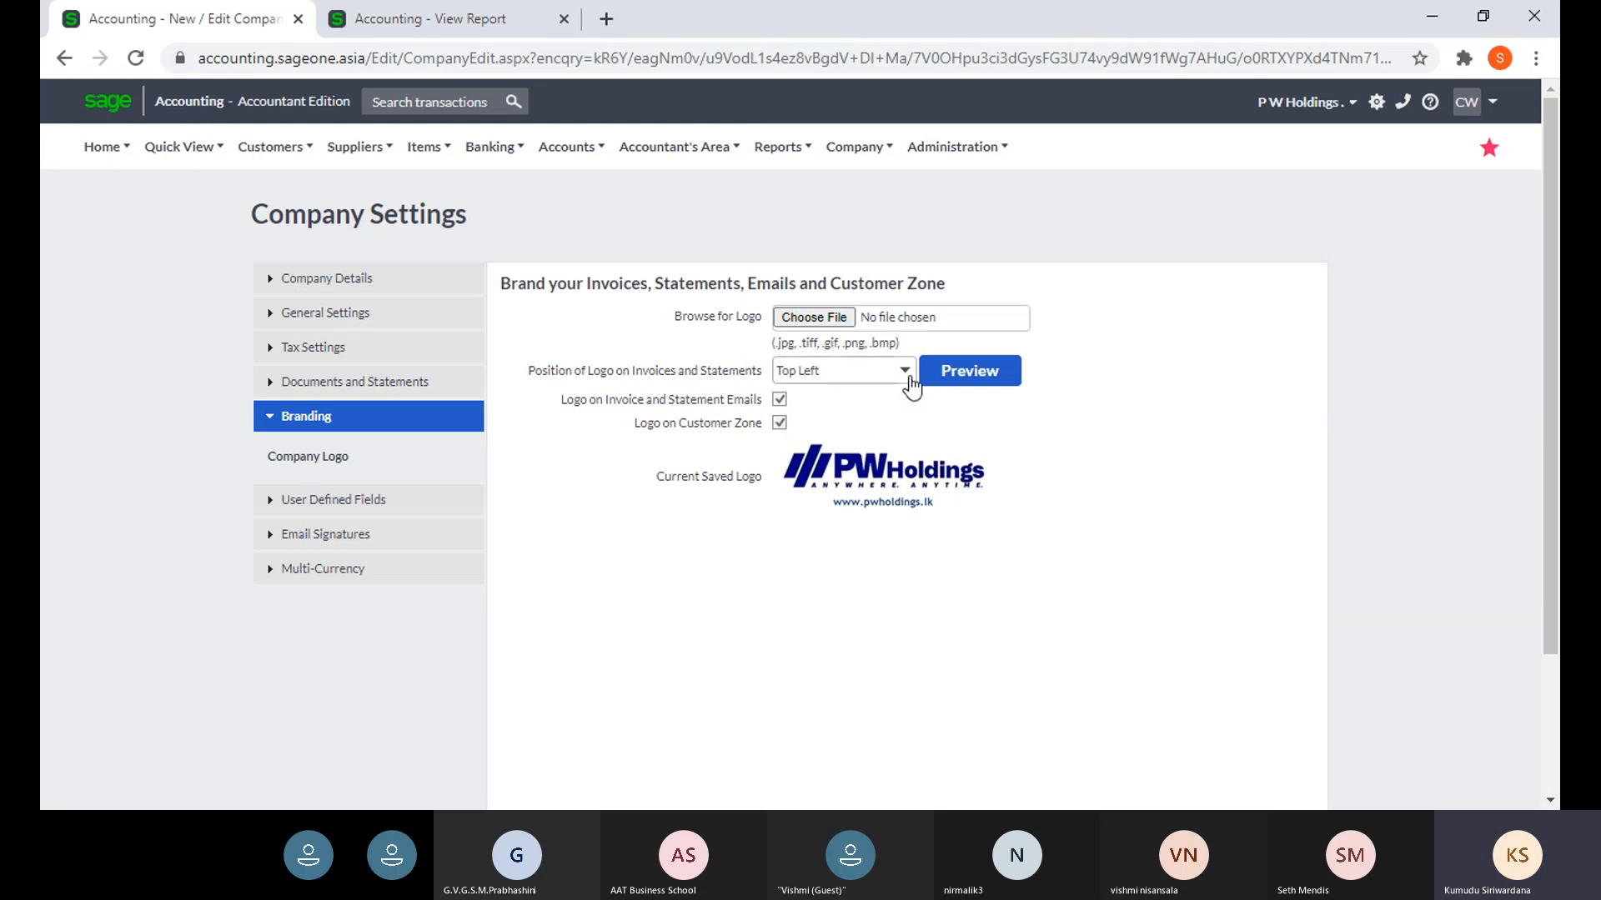
pyautogui.click(904, 377)
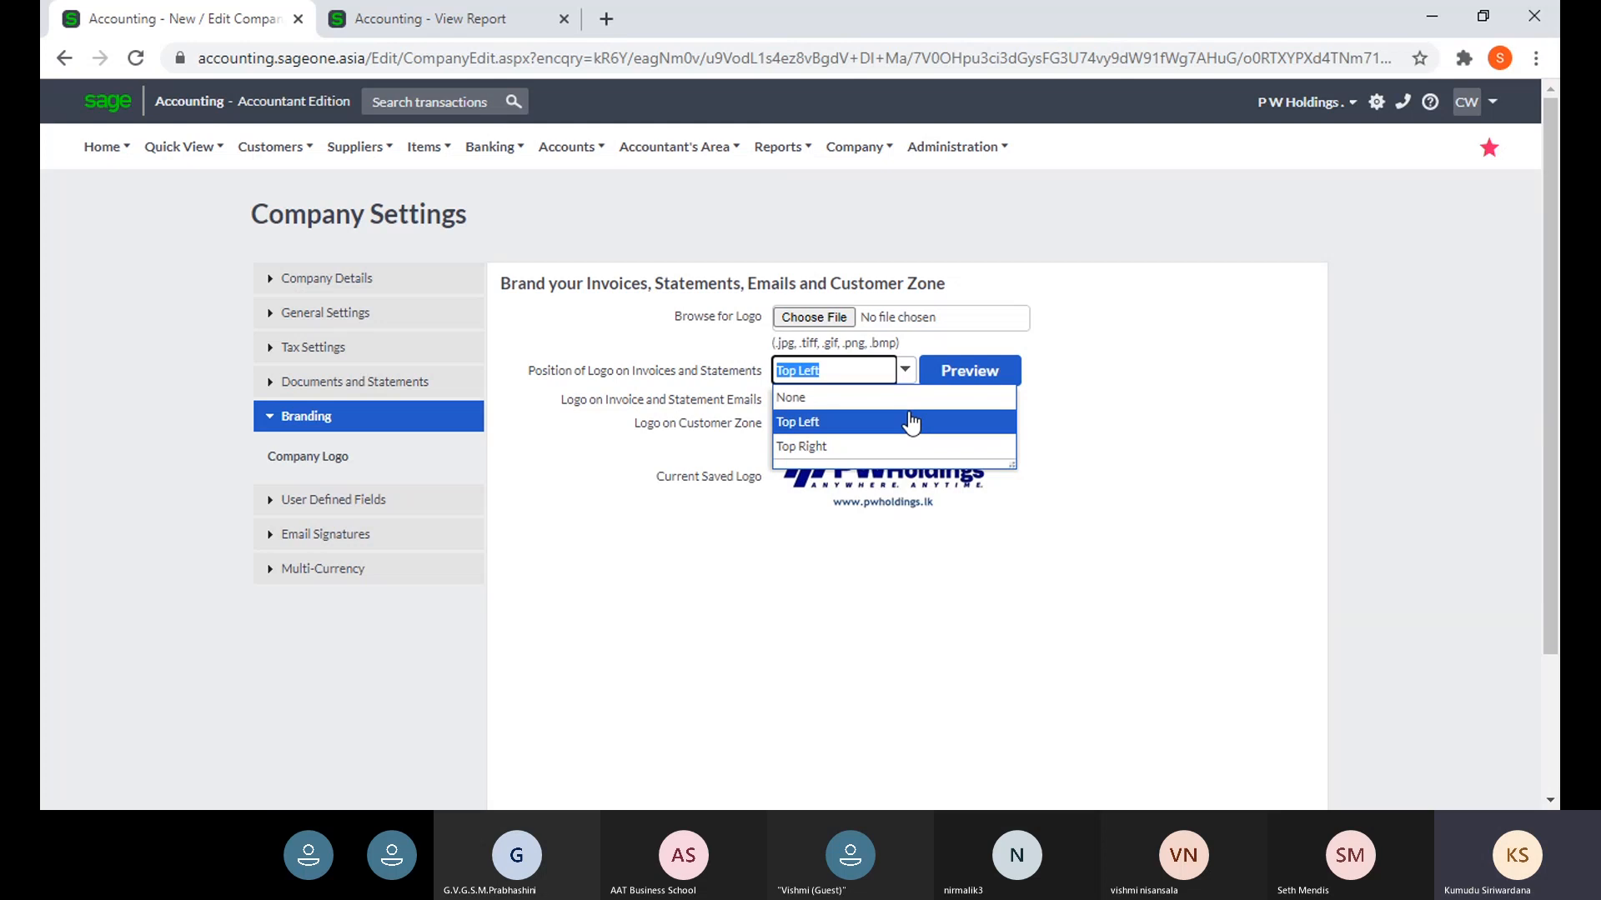
pyautogui.click(1099, 390)
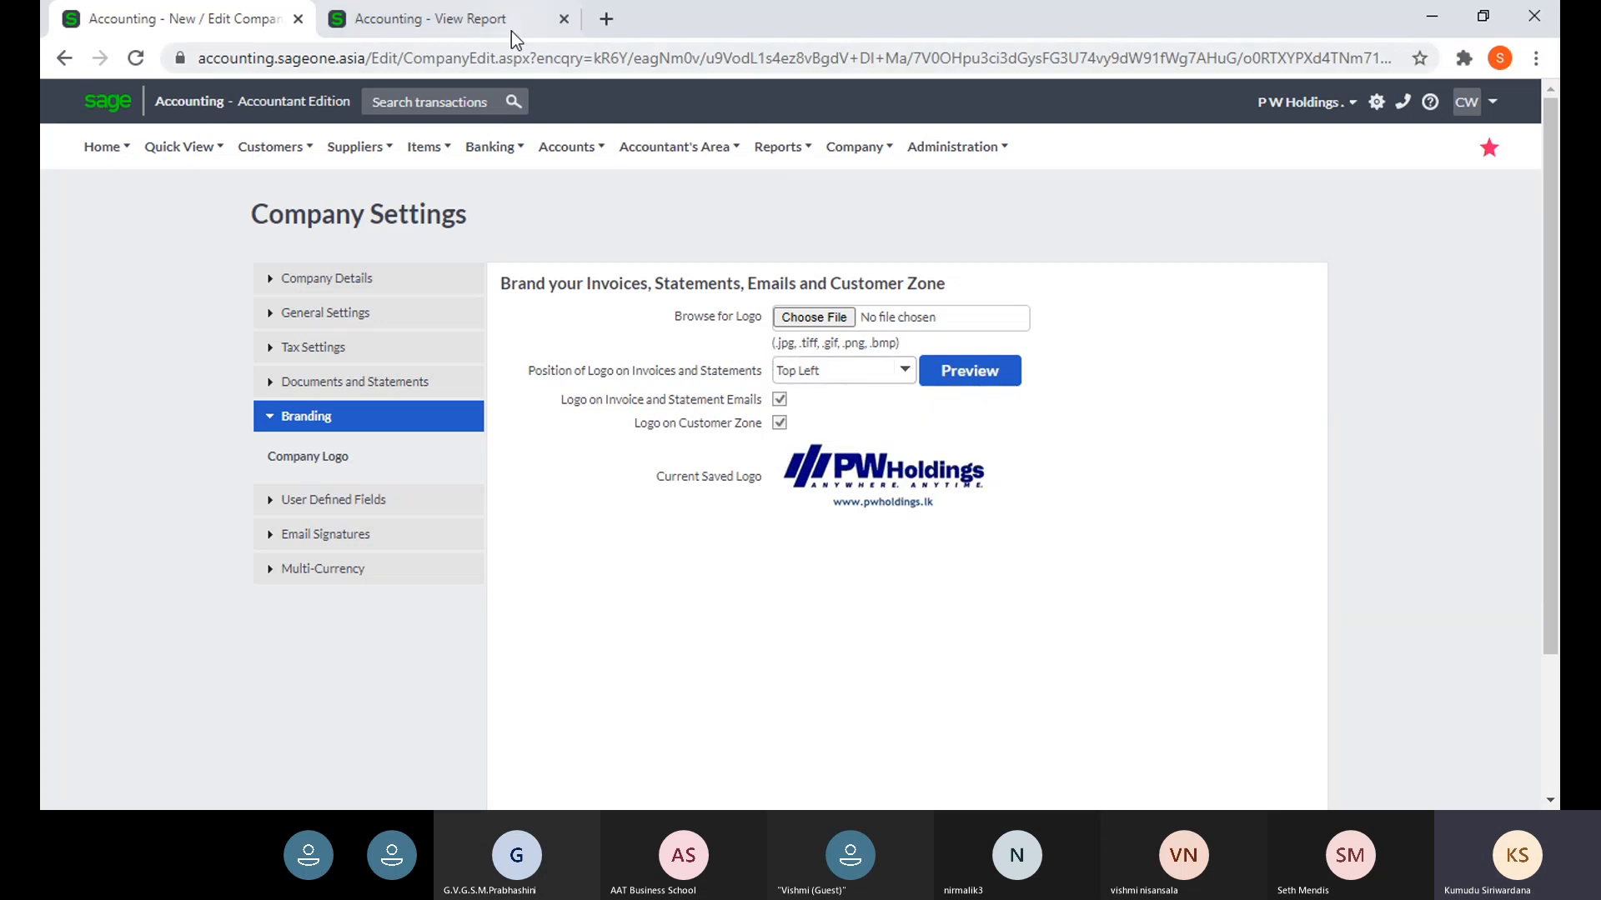
pyautogui.click(437, 20)
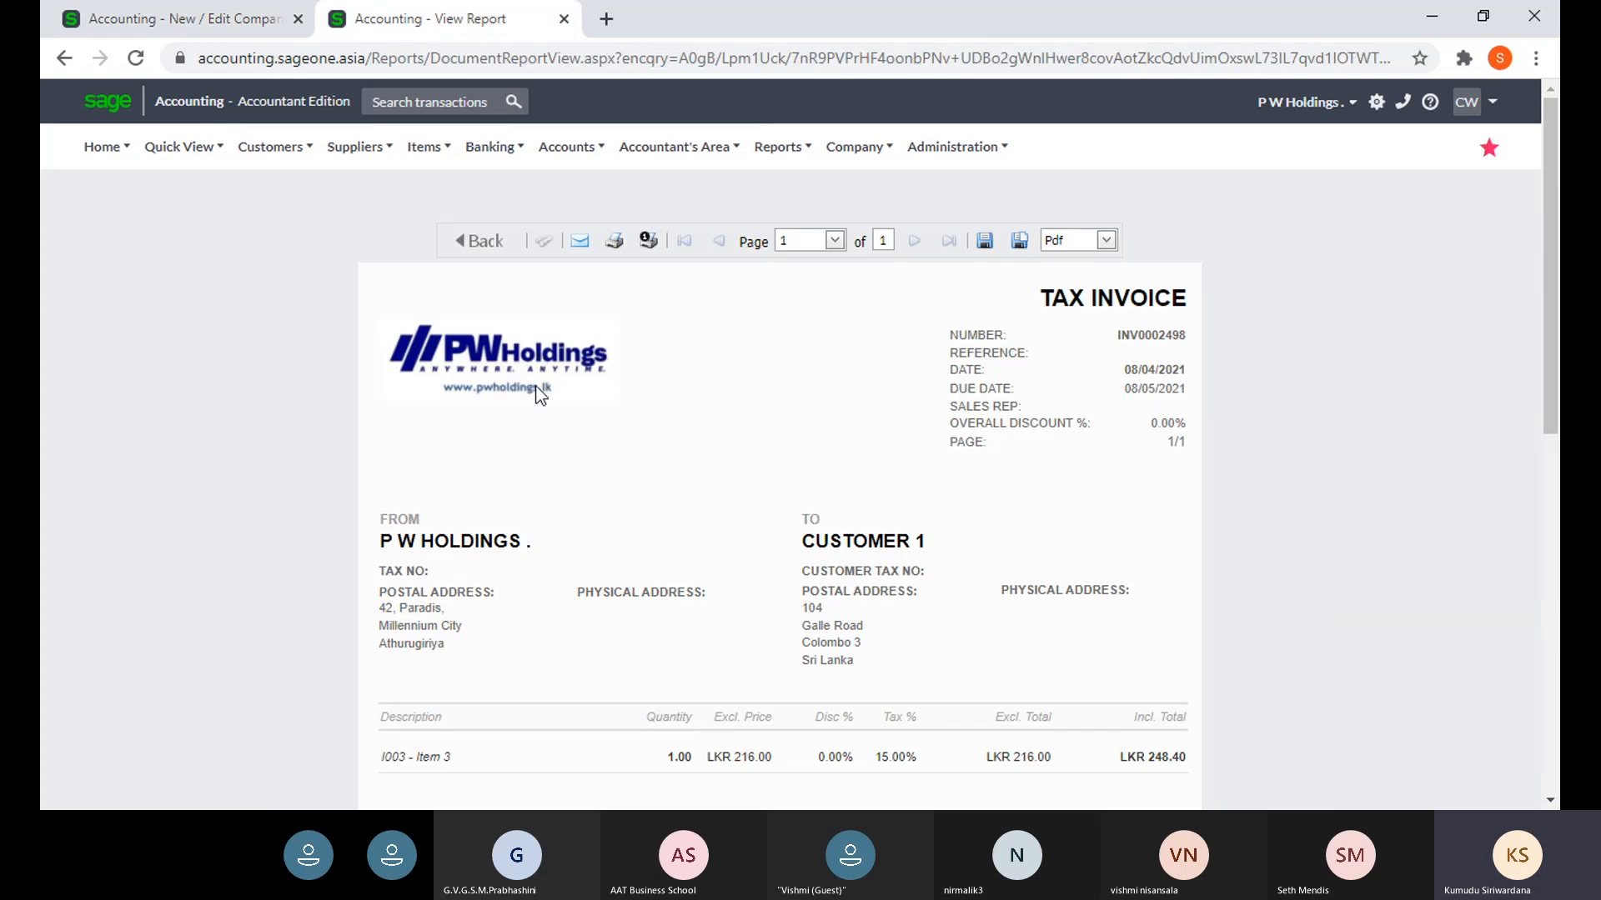
pyautogui.click(159, 17)
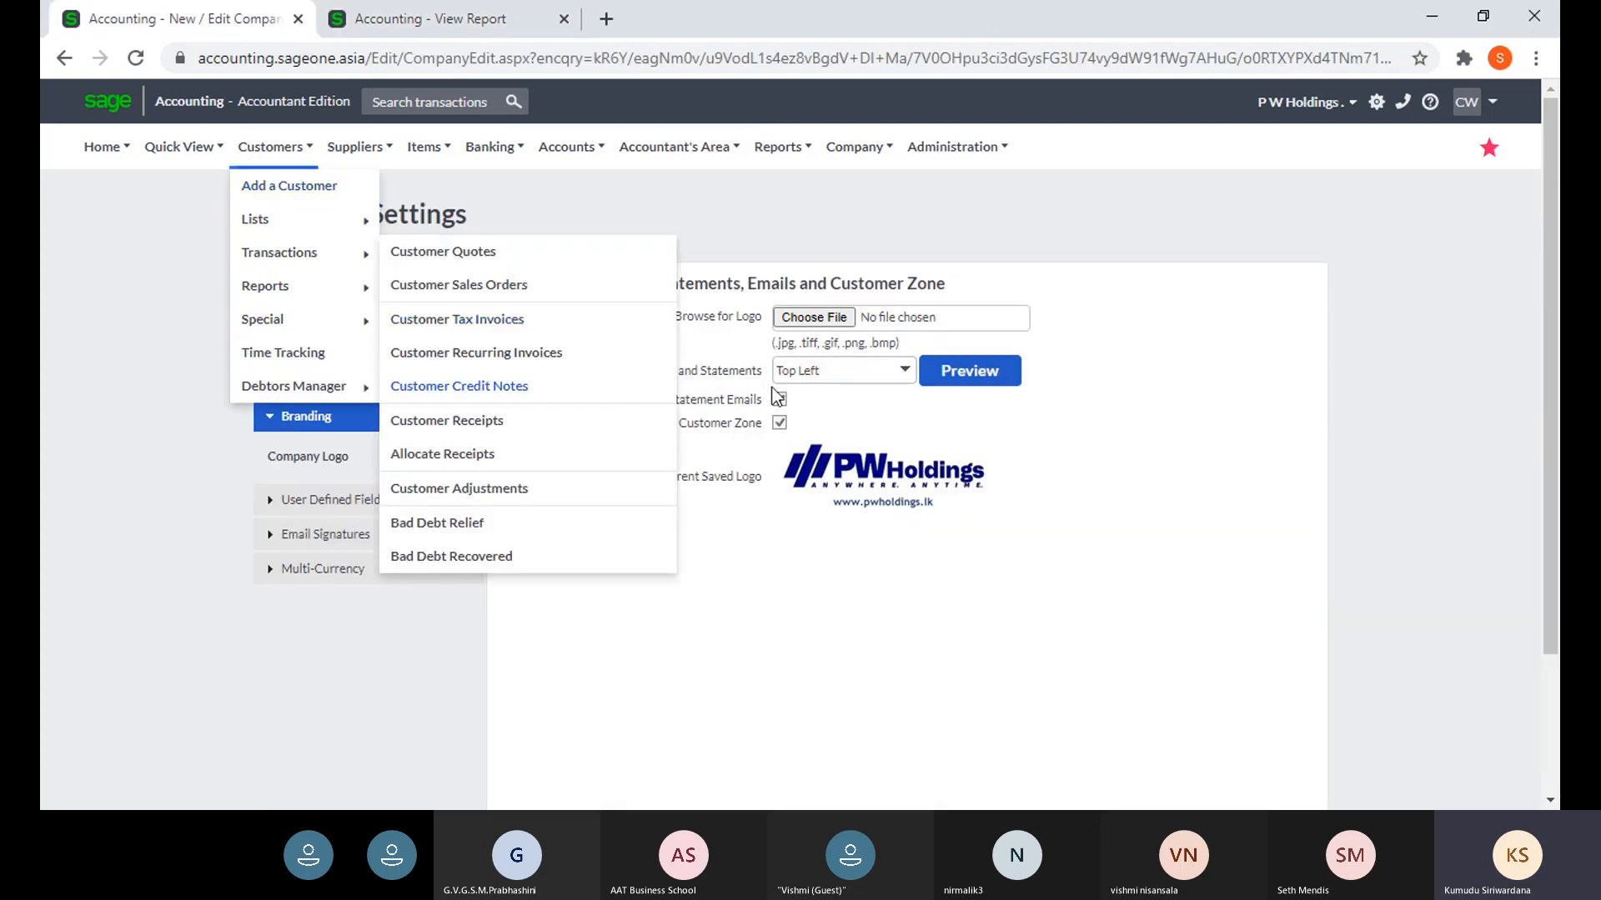
pyautogui.click(422, 22)
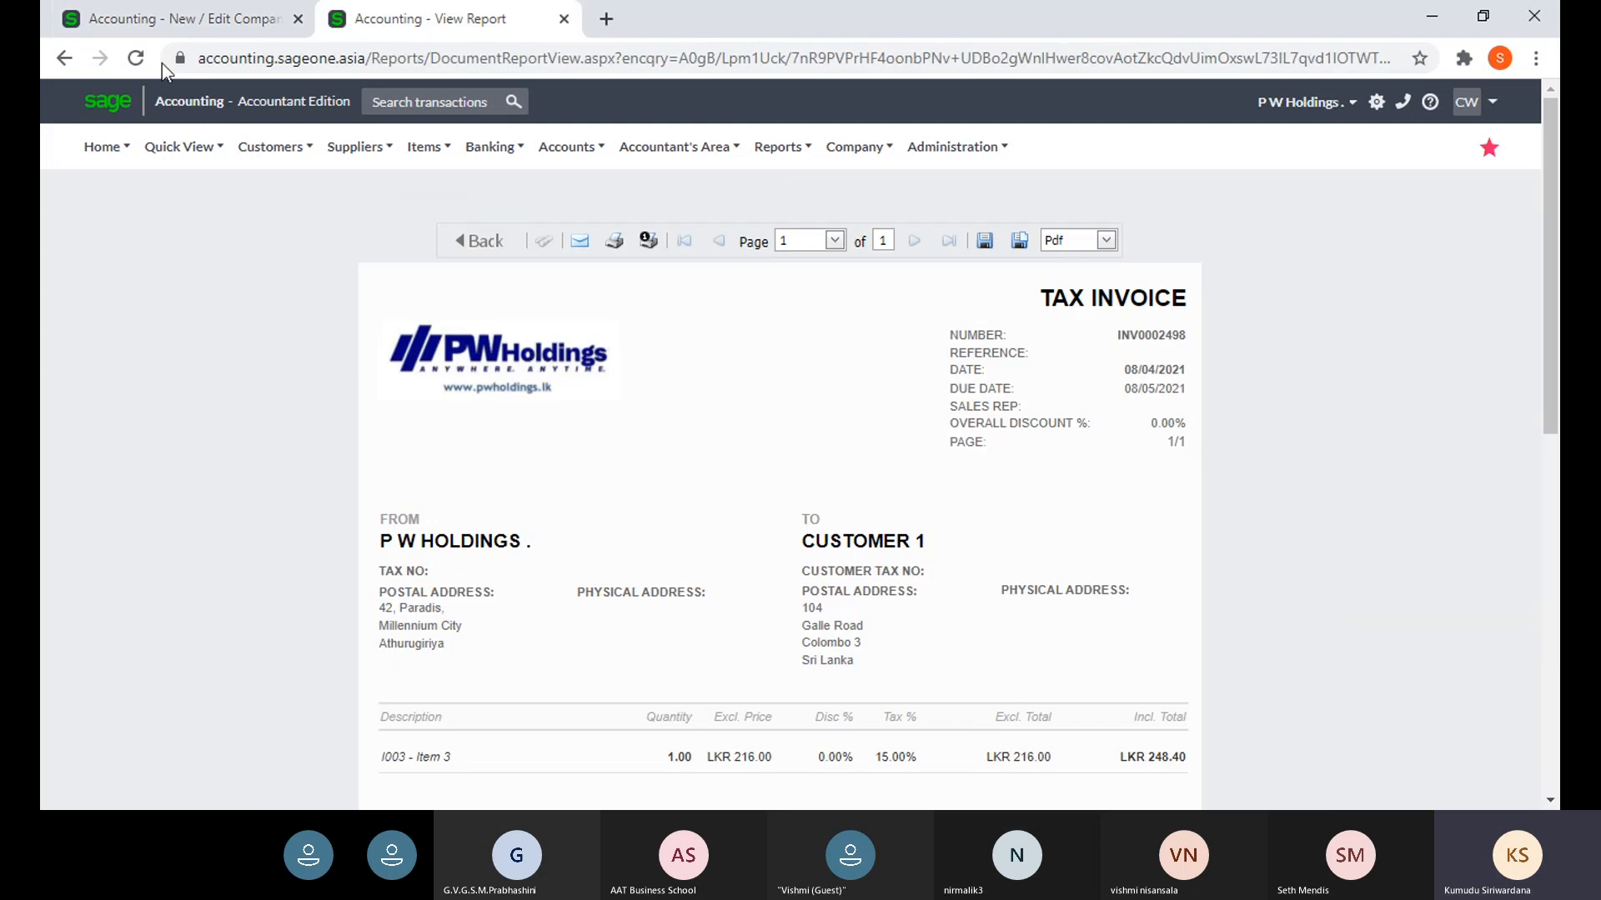
pyautogui.click(169, 32)
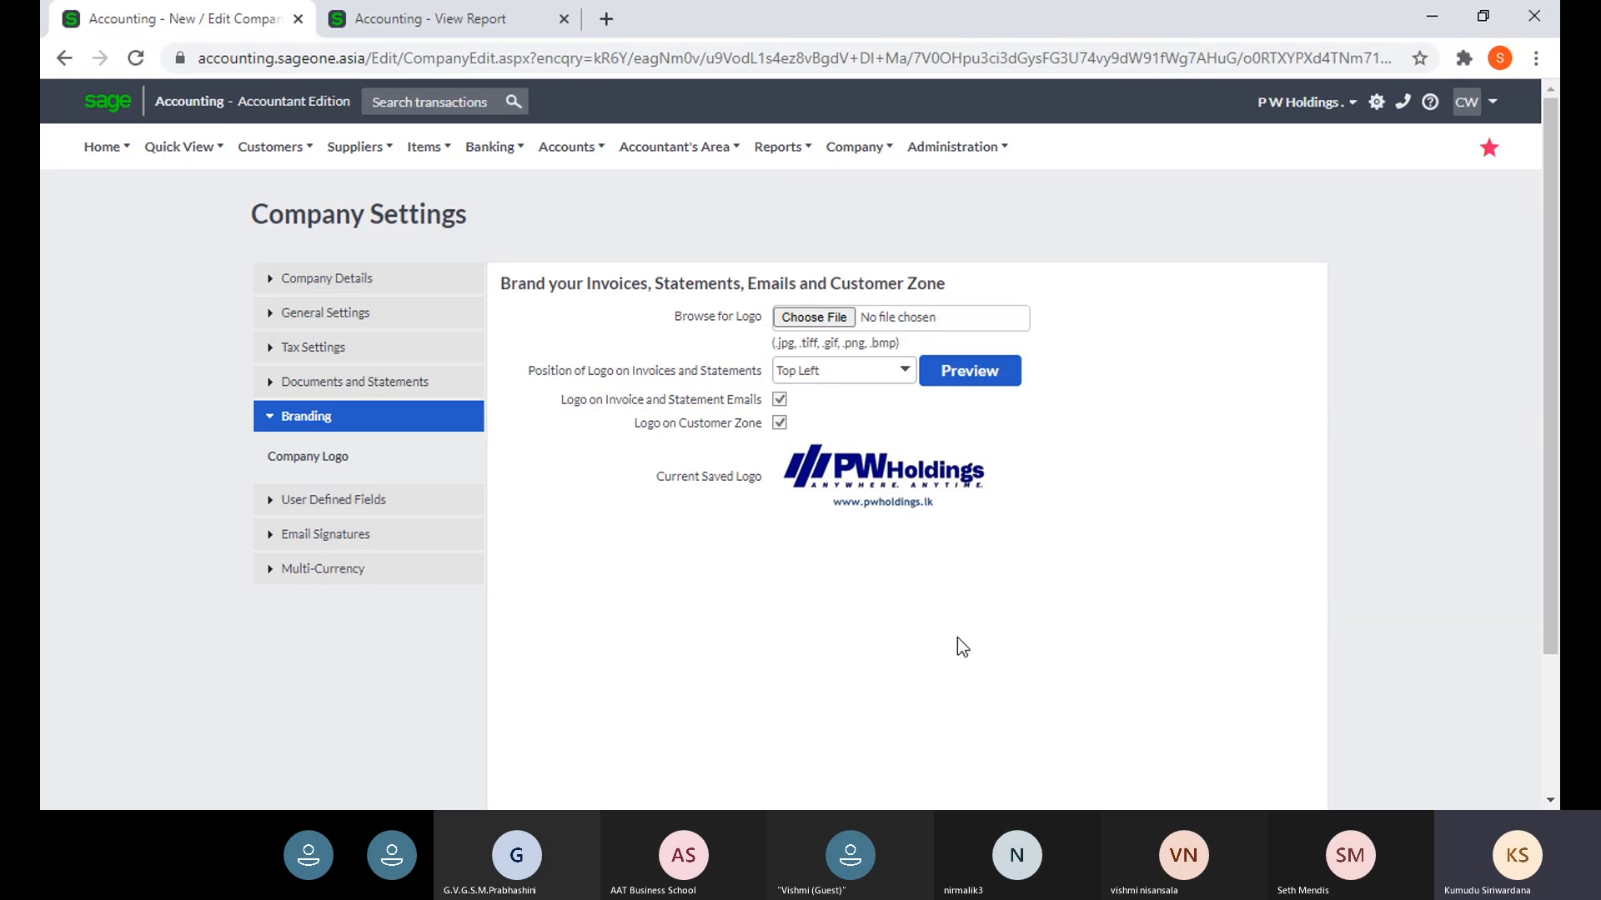
pyautogui.click(945, 382)
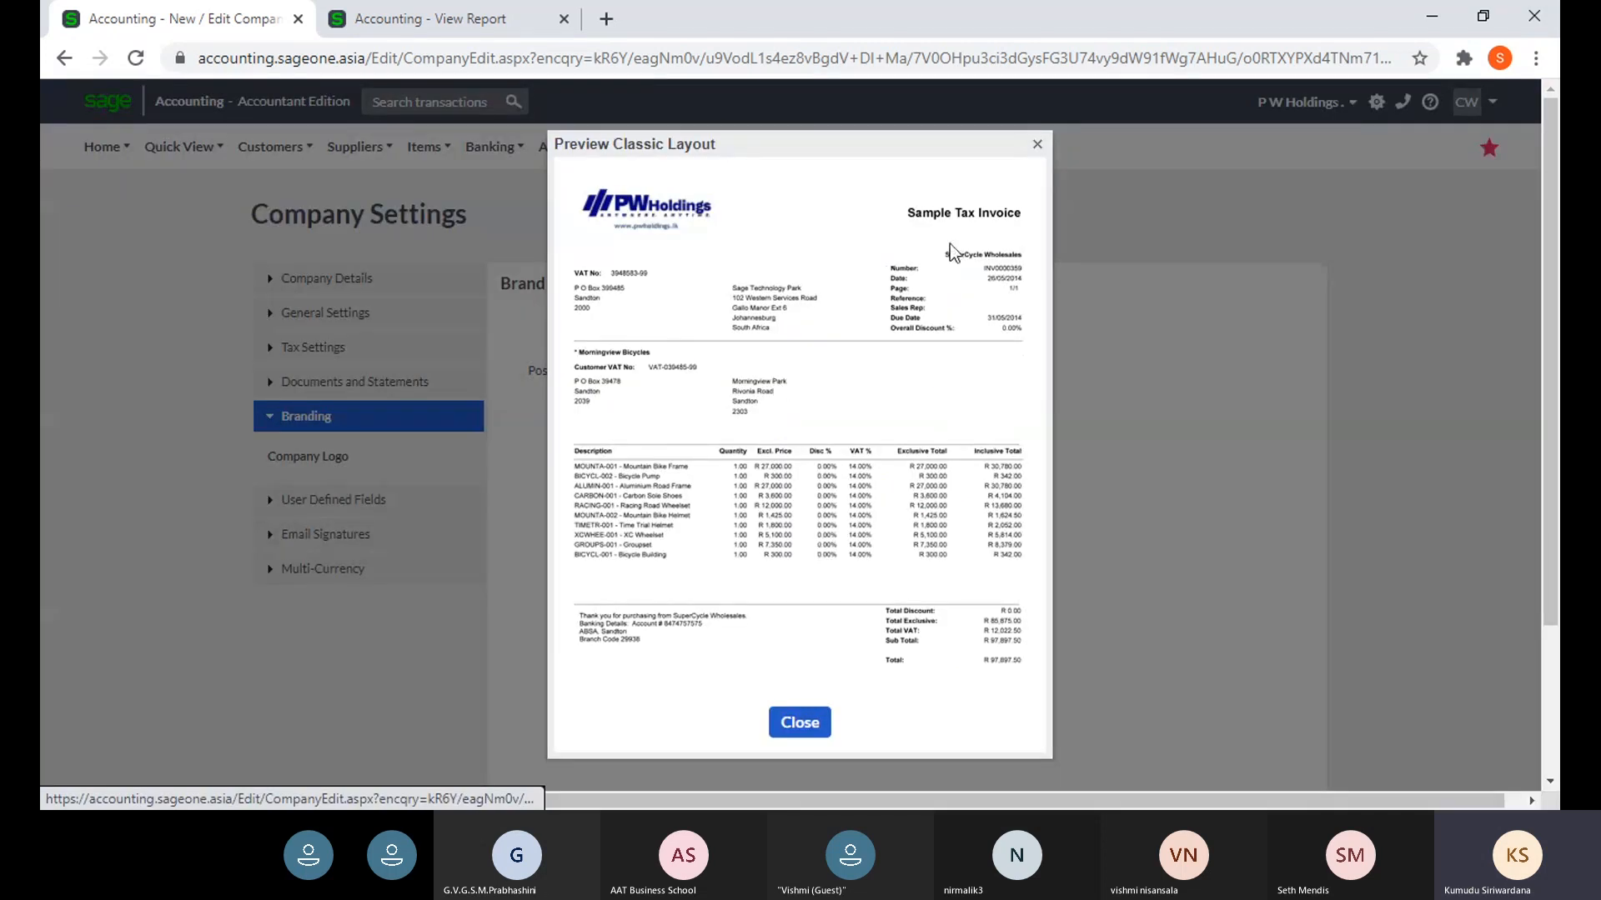
pyautogui.click(1037, 145)
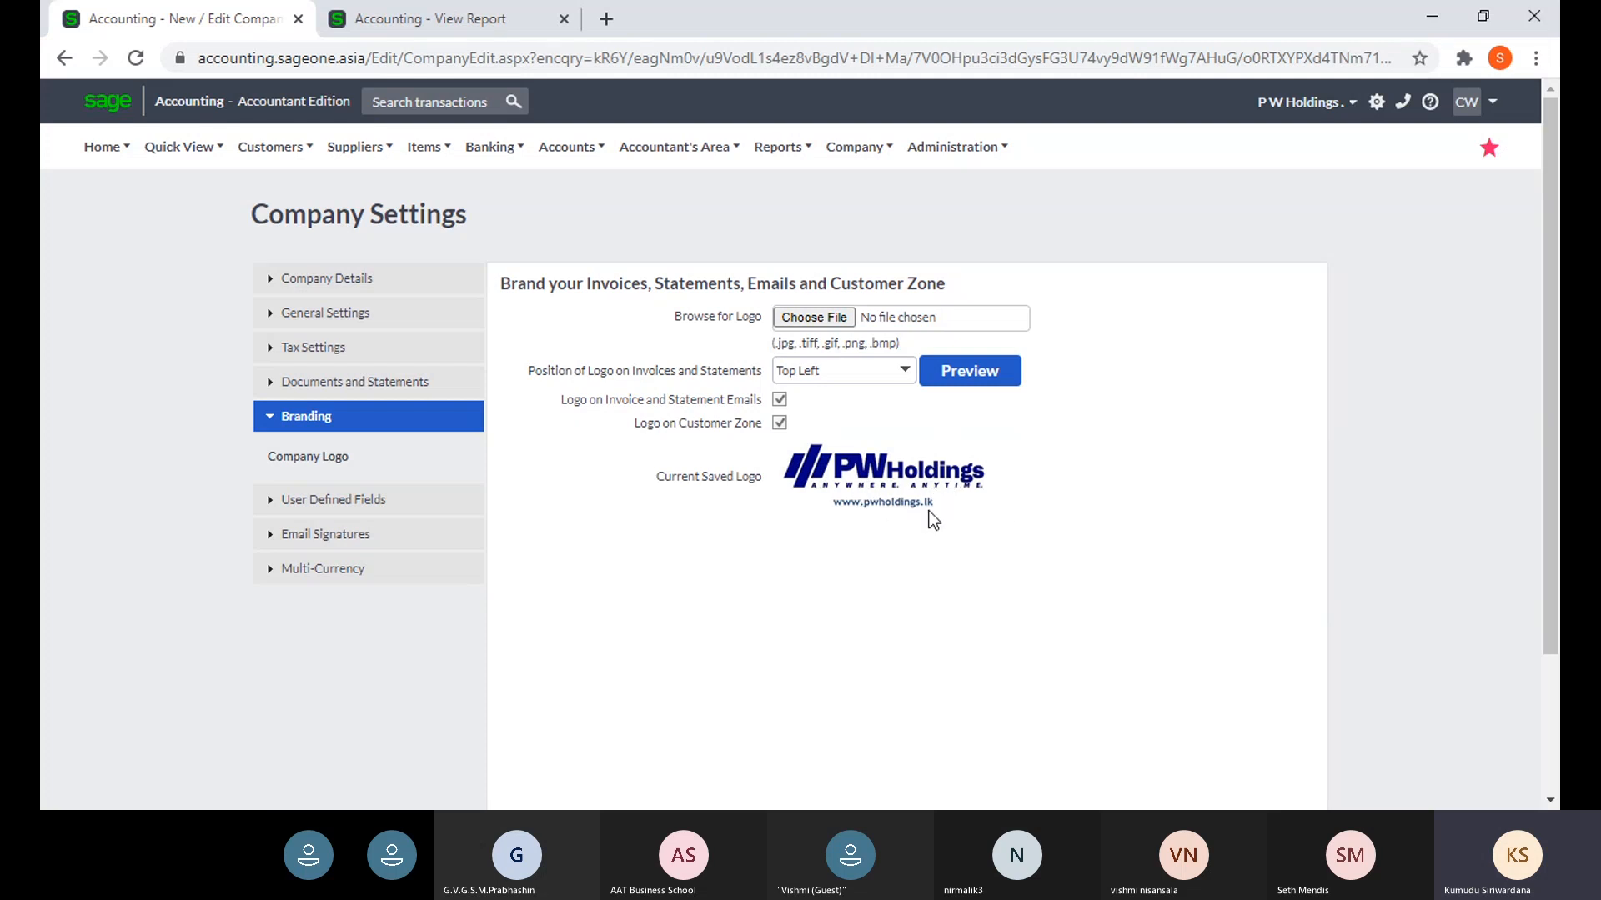
pyautogui.scroll(-2, 922, 501)
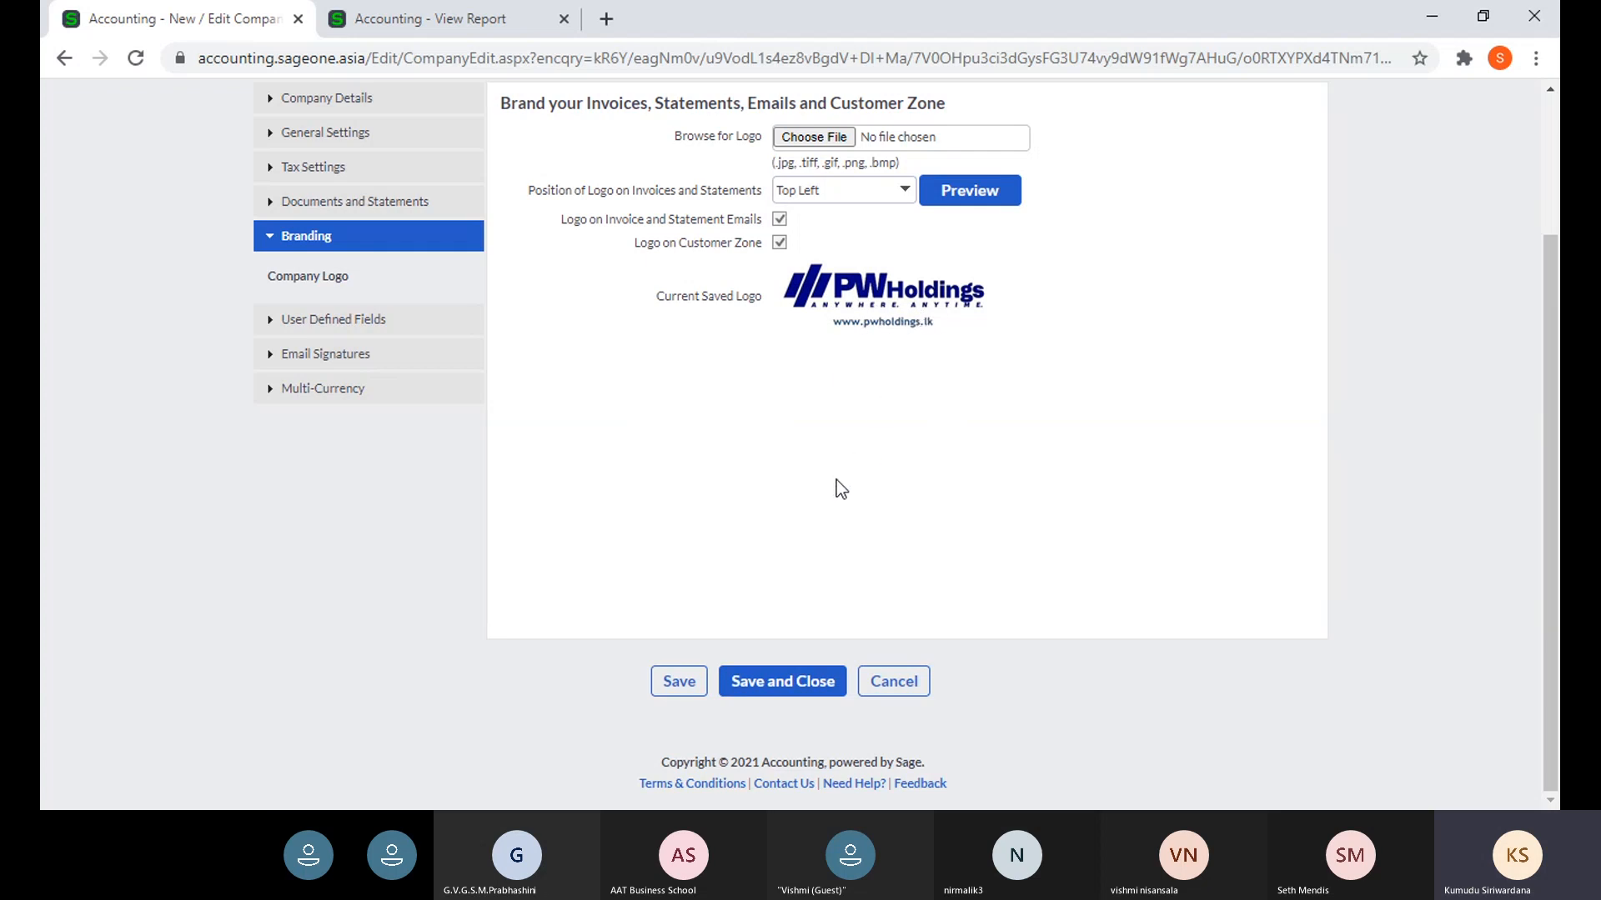
pyautogui.scroll(1, 839, 478)
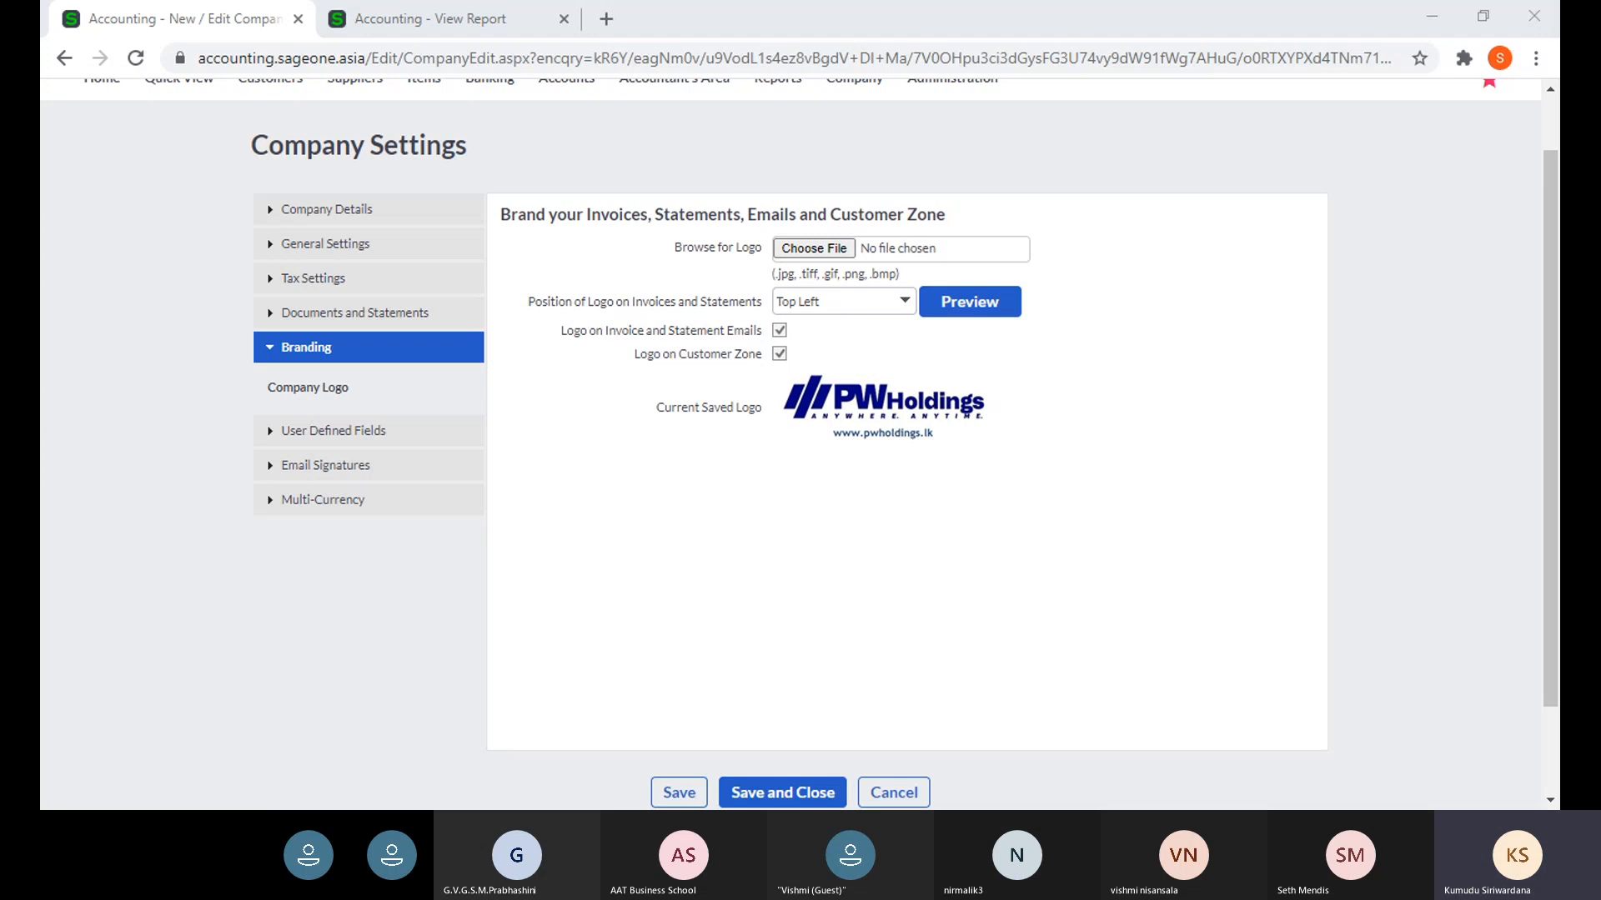
# - Expand User Defined Fields, then open a blank form via Customers > Add a Customer
pyautogui.click(411, 437)
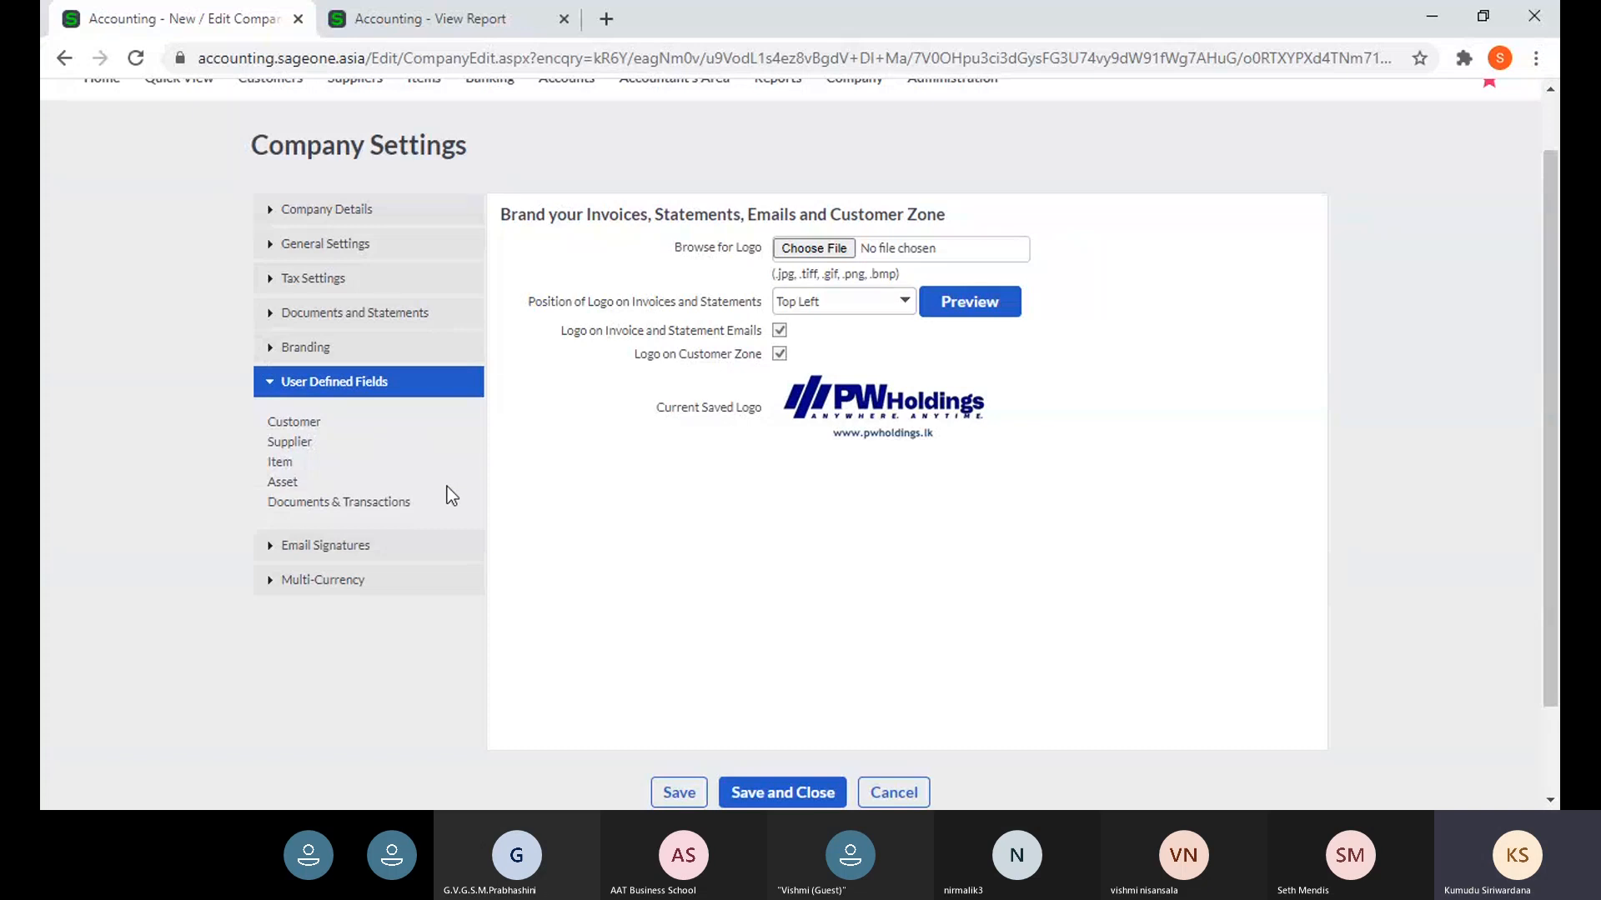
pyautogui.click(402, 21)
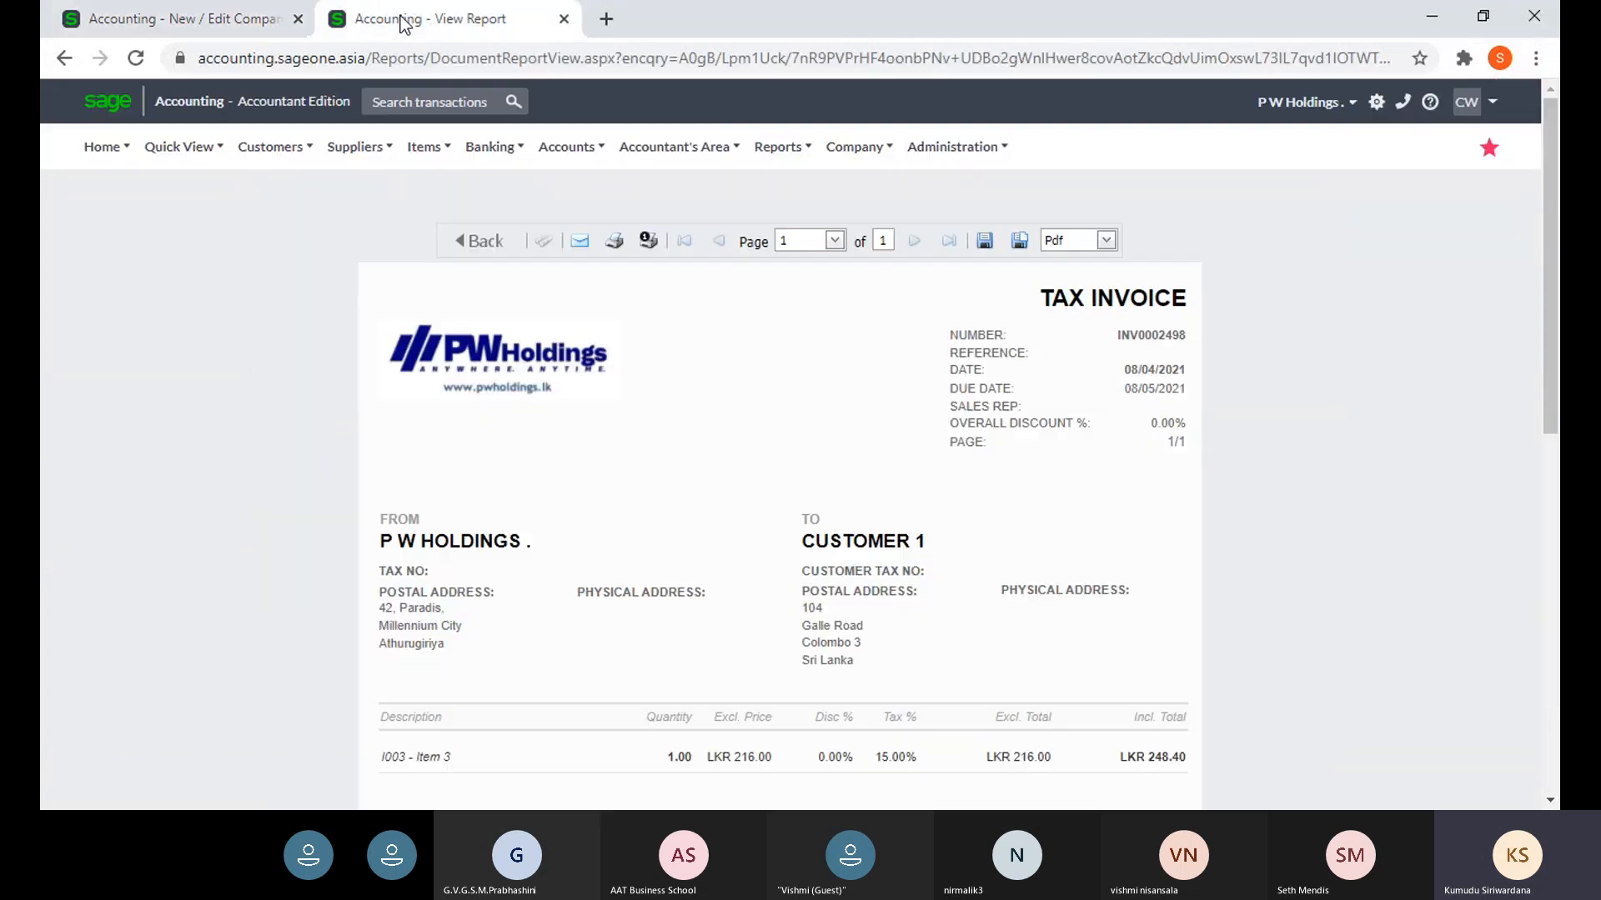
pyautogui.moveTo(264, 153)
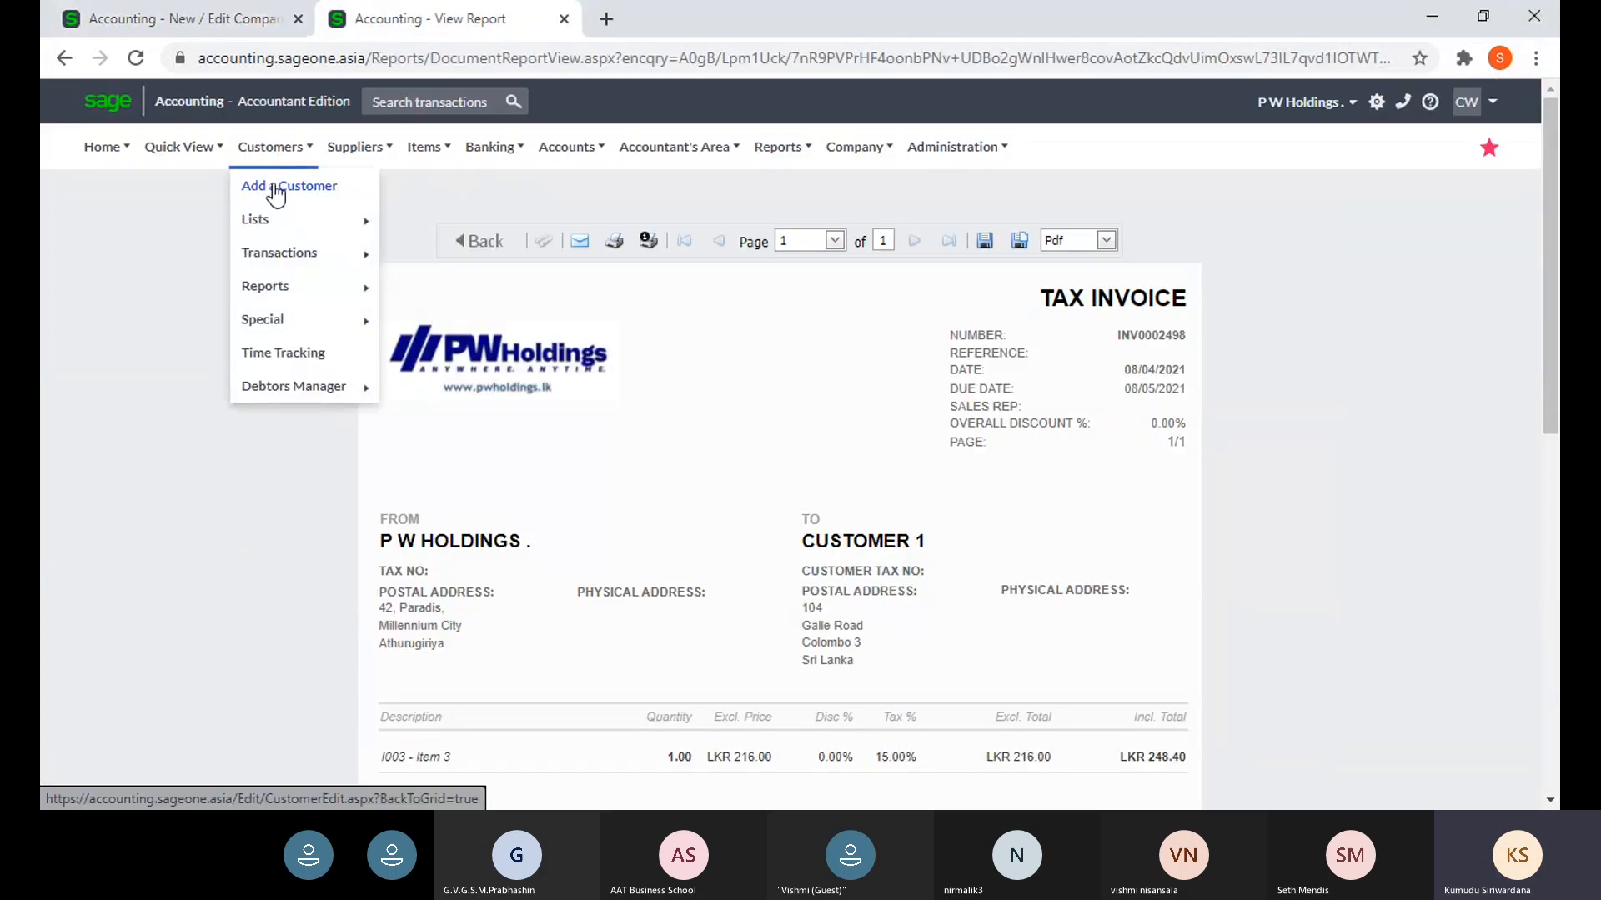
pyautogui.click(275, 188)
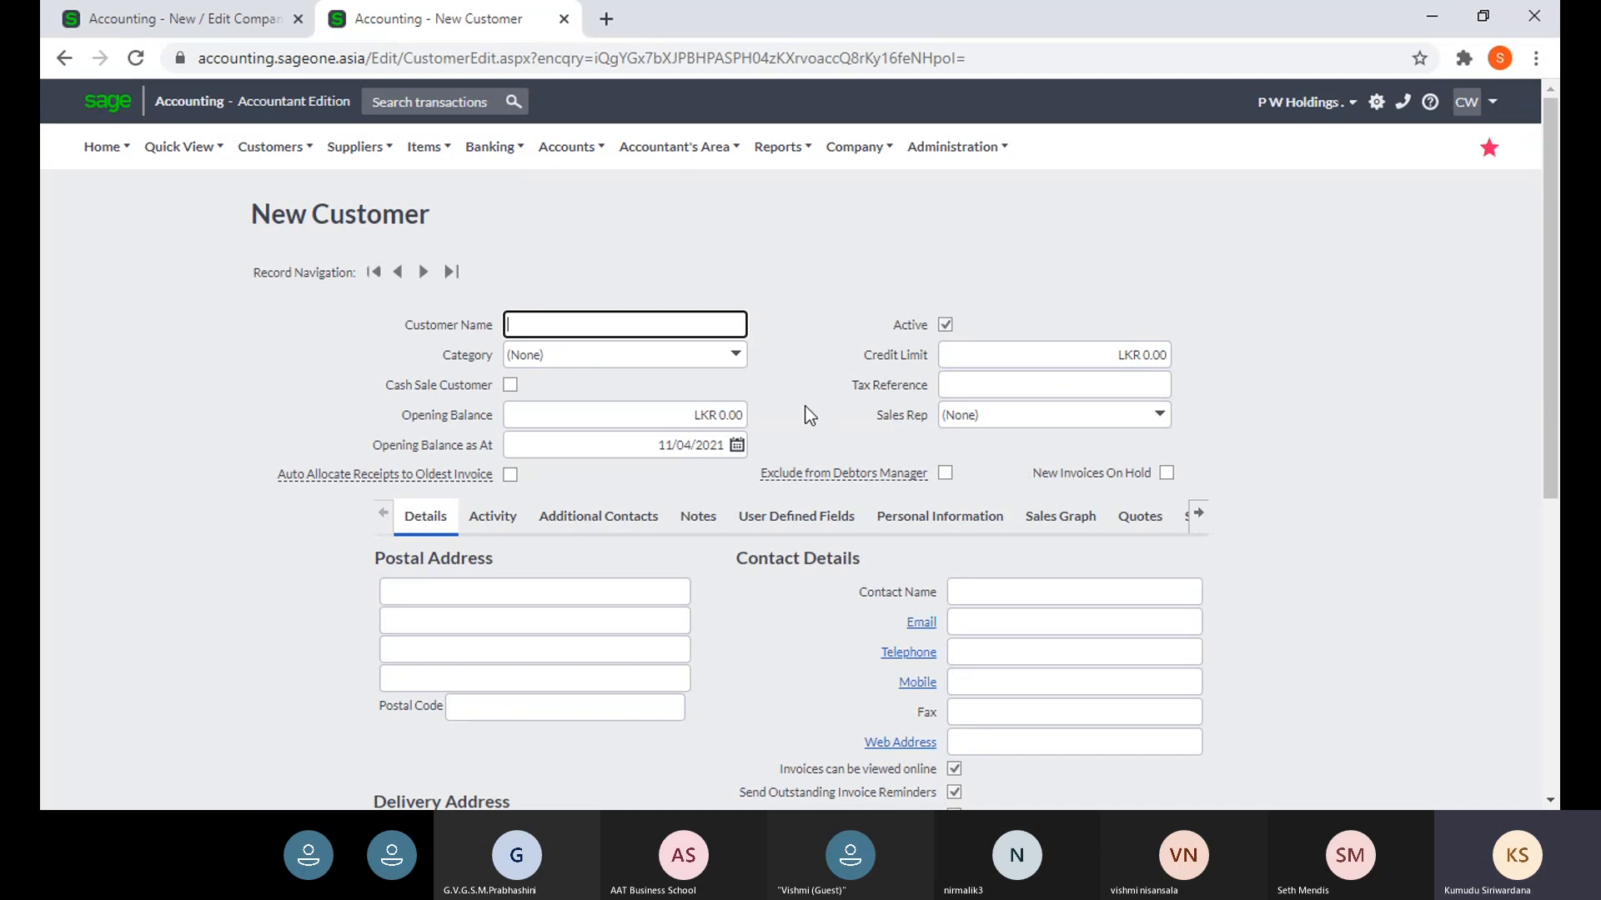
pyautogui.scroll(-1, 821, 414)
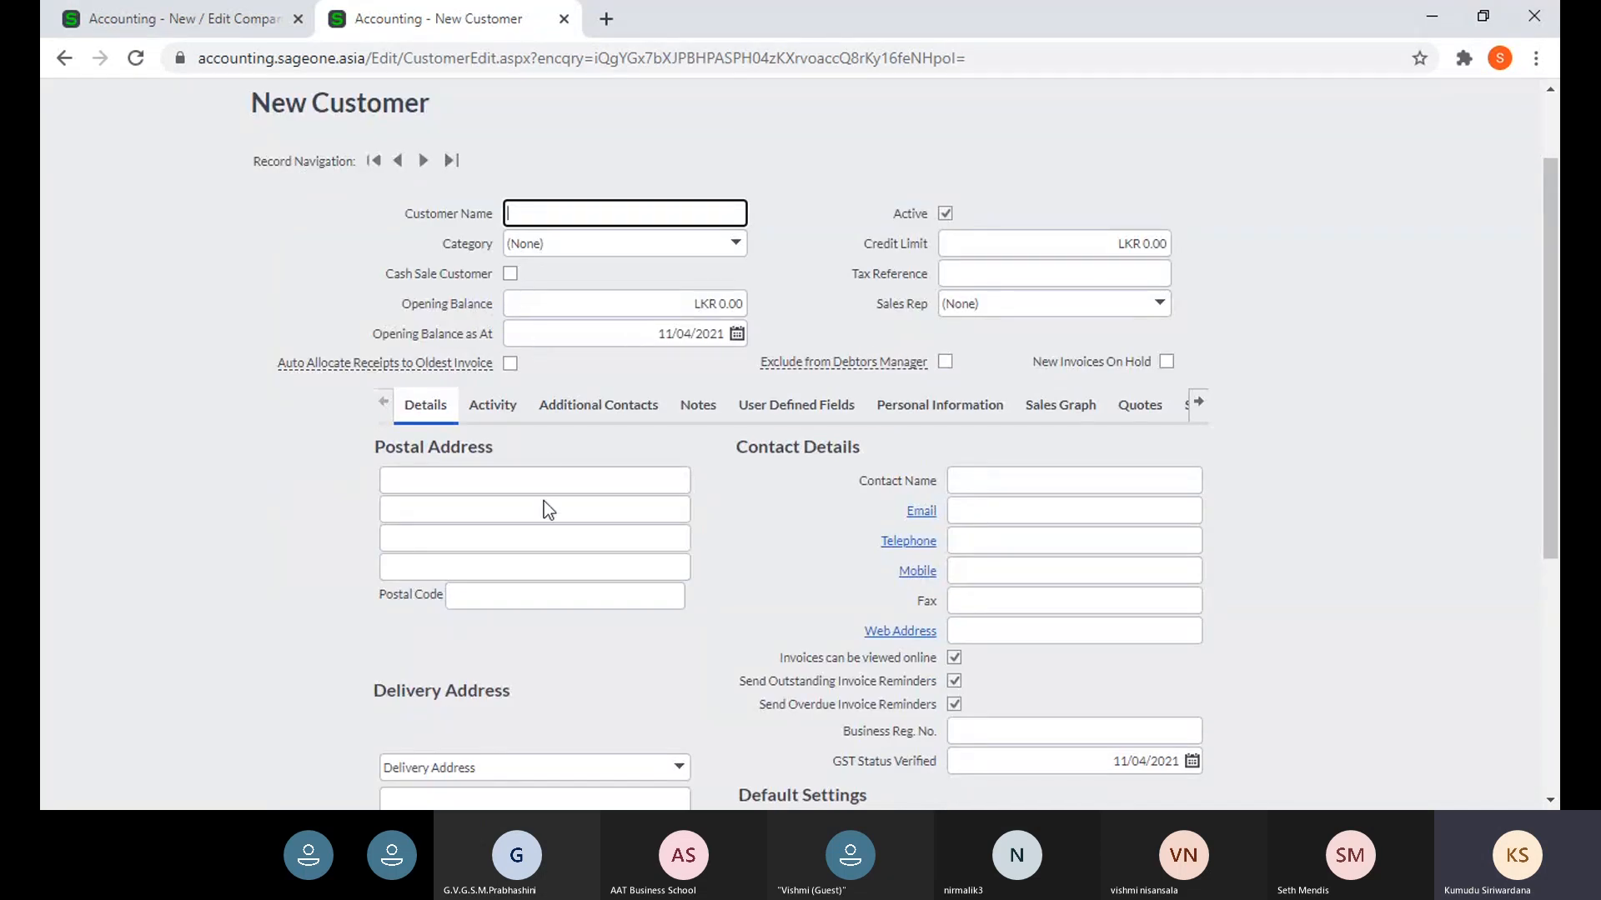
pyautogui.scroll(-2, 436, 525)
pyautogui.scroll(-3, 442, 533)
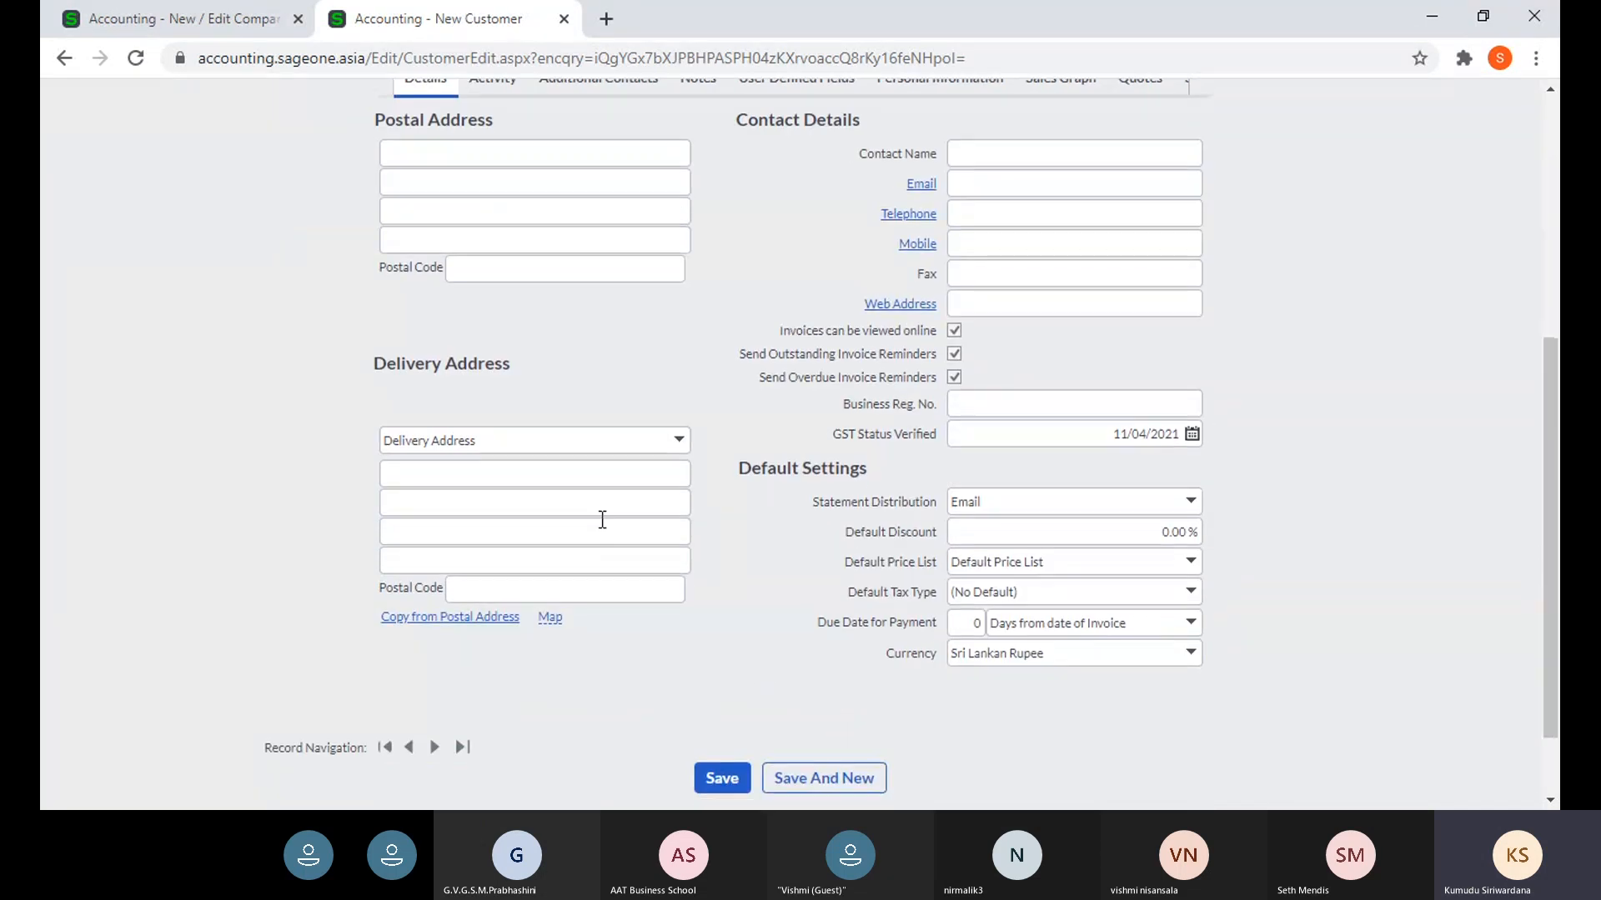
pyautogui.scroll(6, 600, 518)
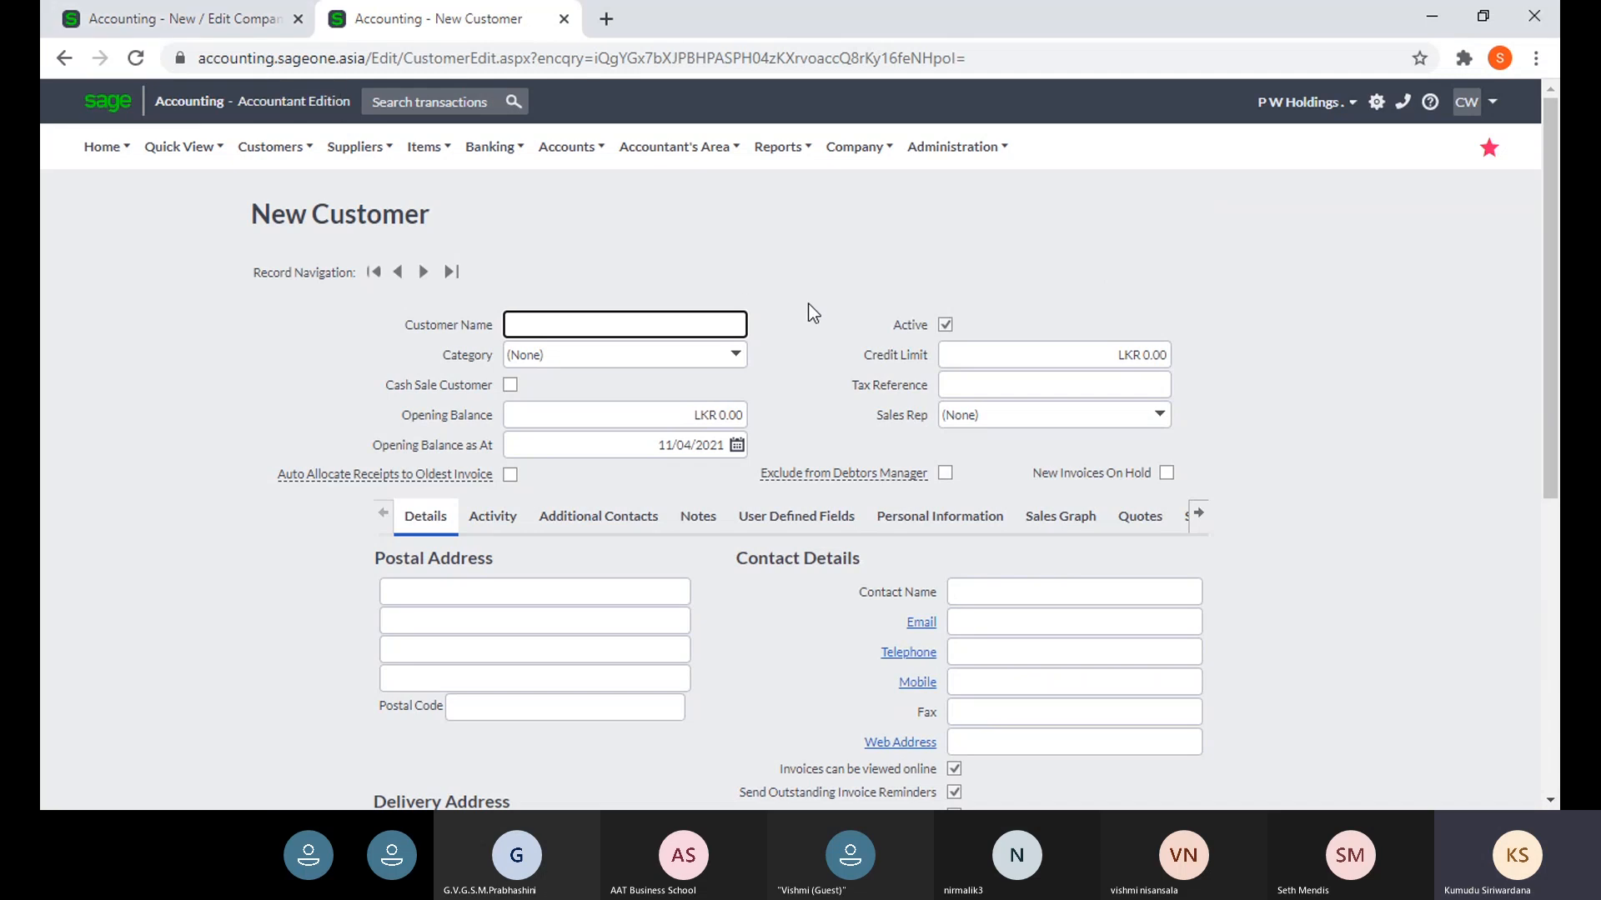
pyautogui.scroll(-3, 800, 479)
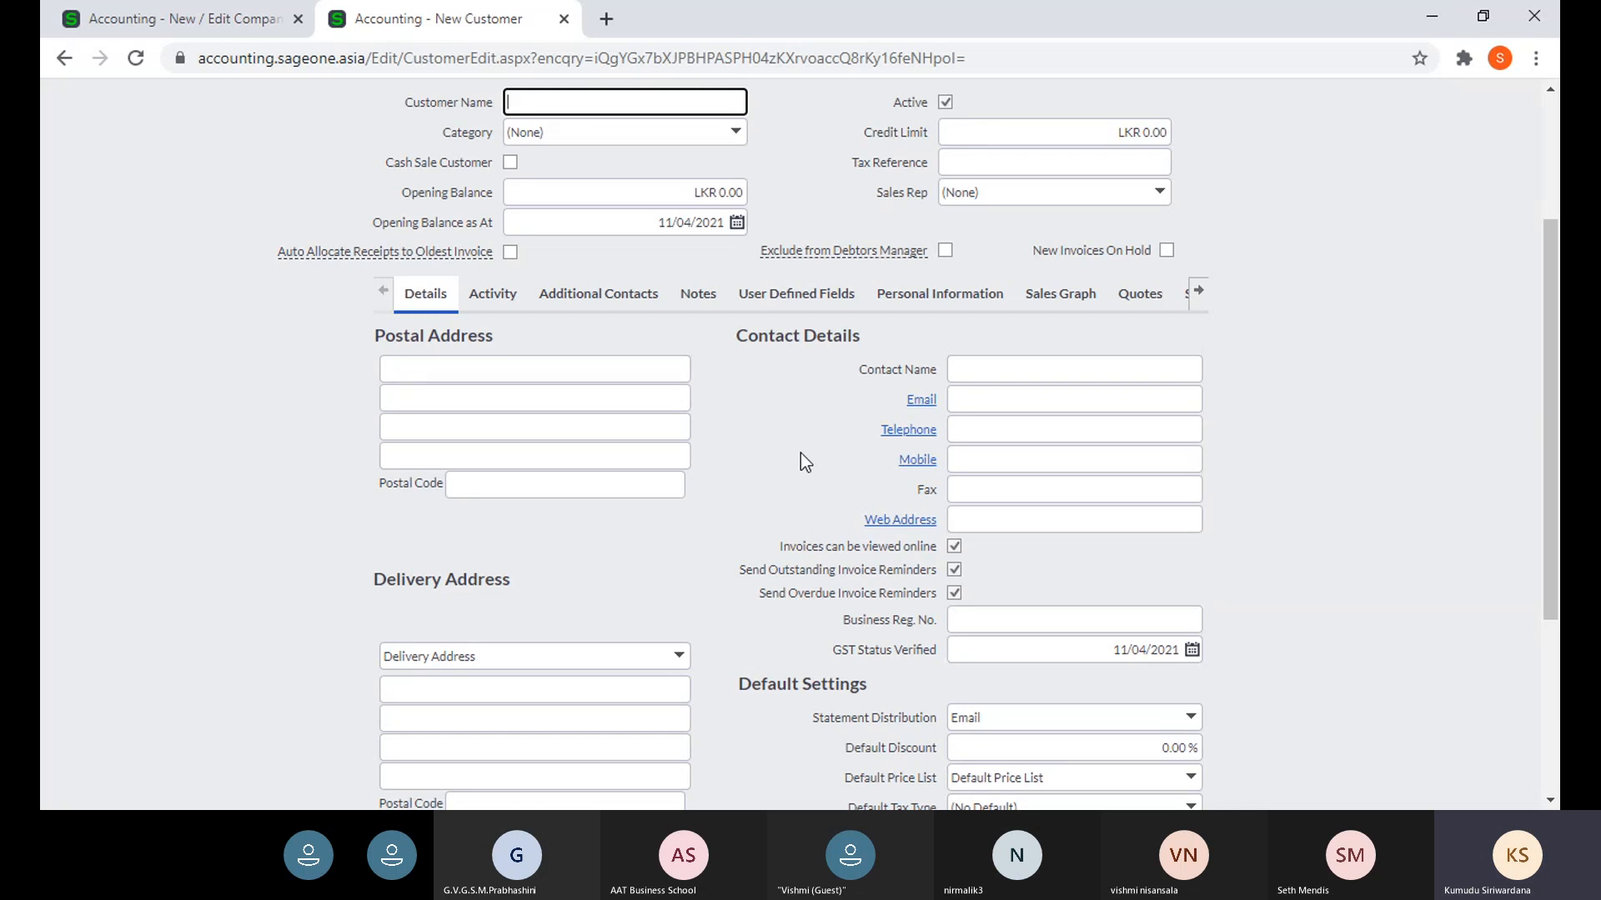
# - Compare the Customer User Defined Field labels with the New Customer form's User Defined Fields tab
pyautogui.click(185, 20)
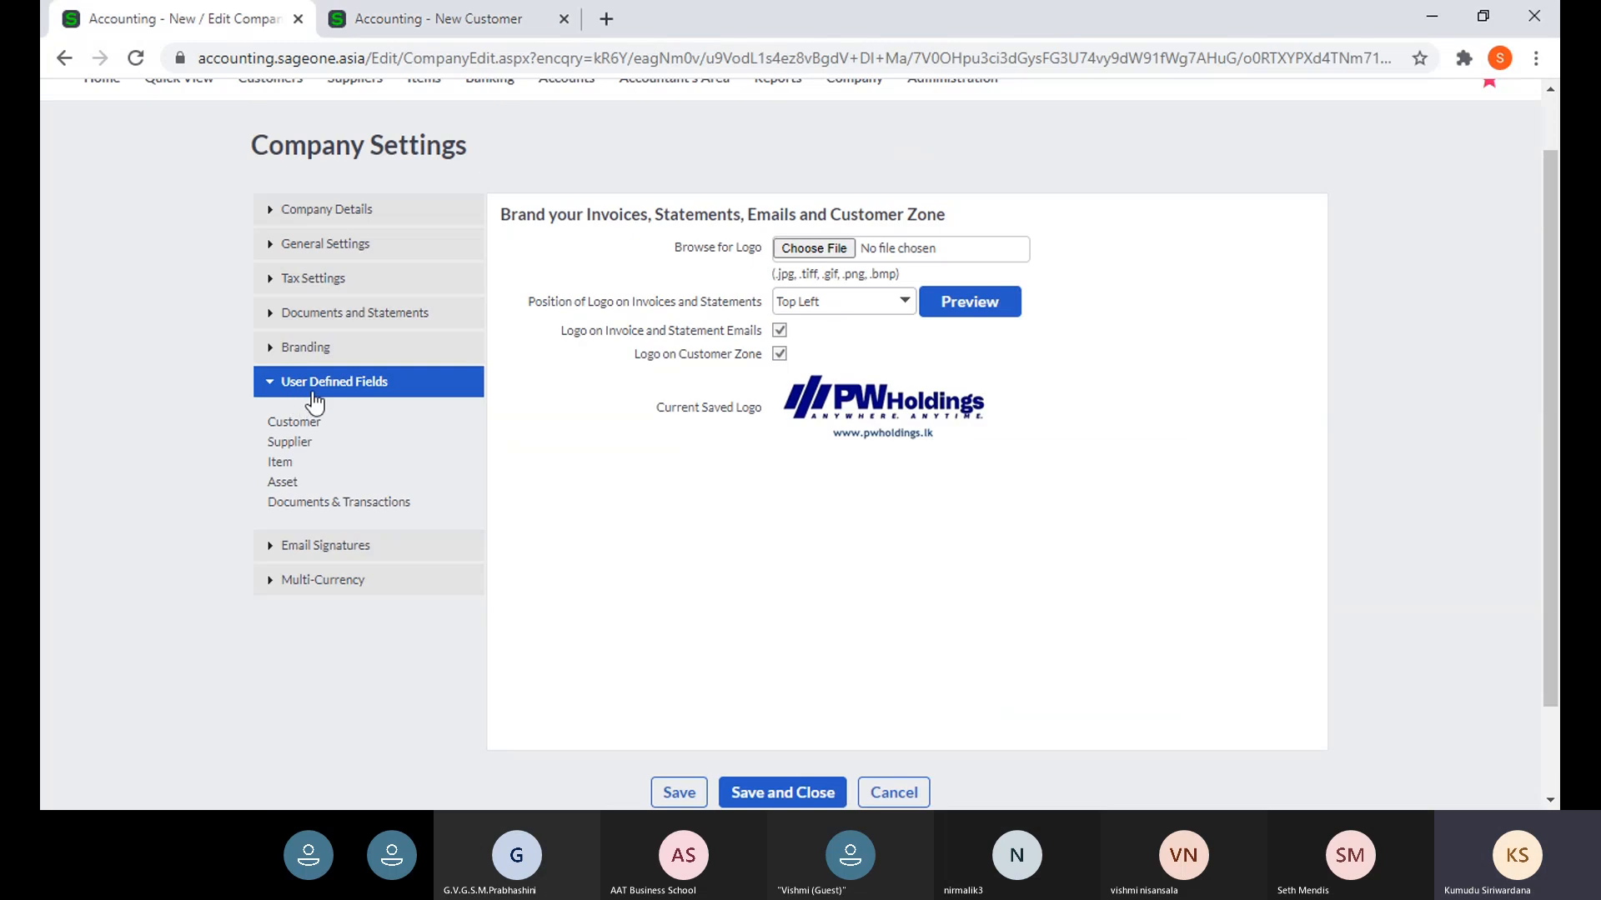
pyautogui.click(320, 421)
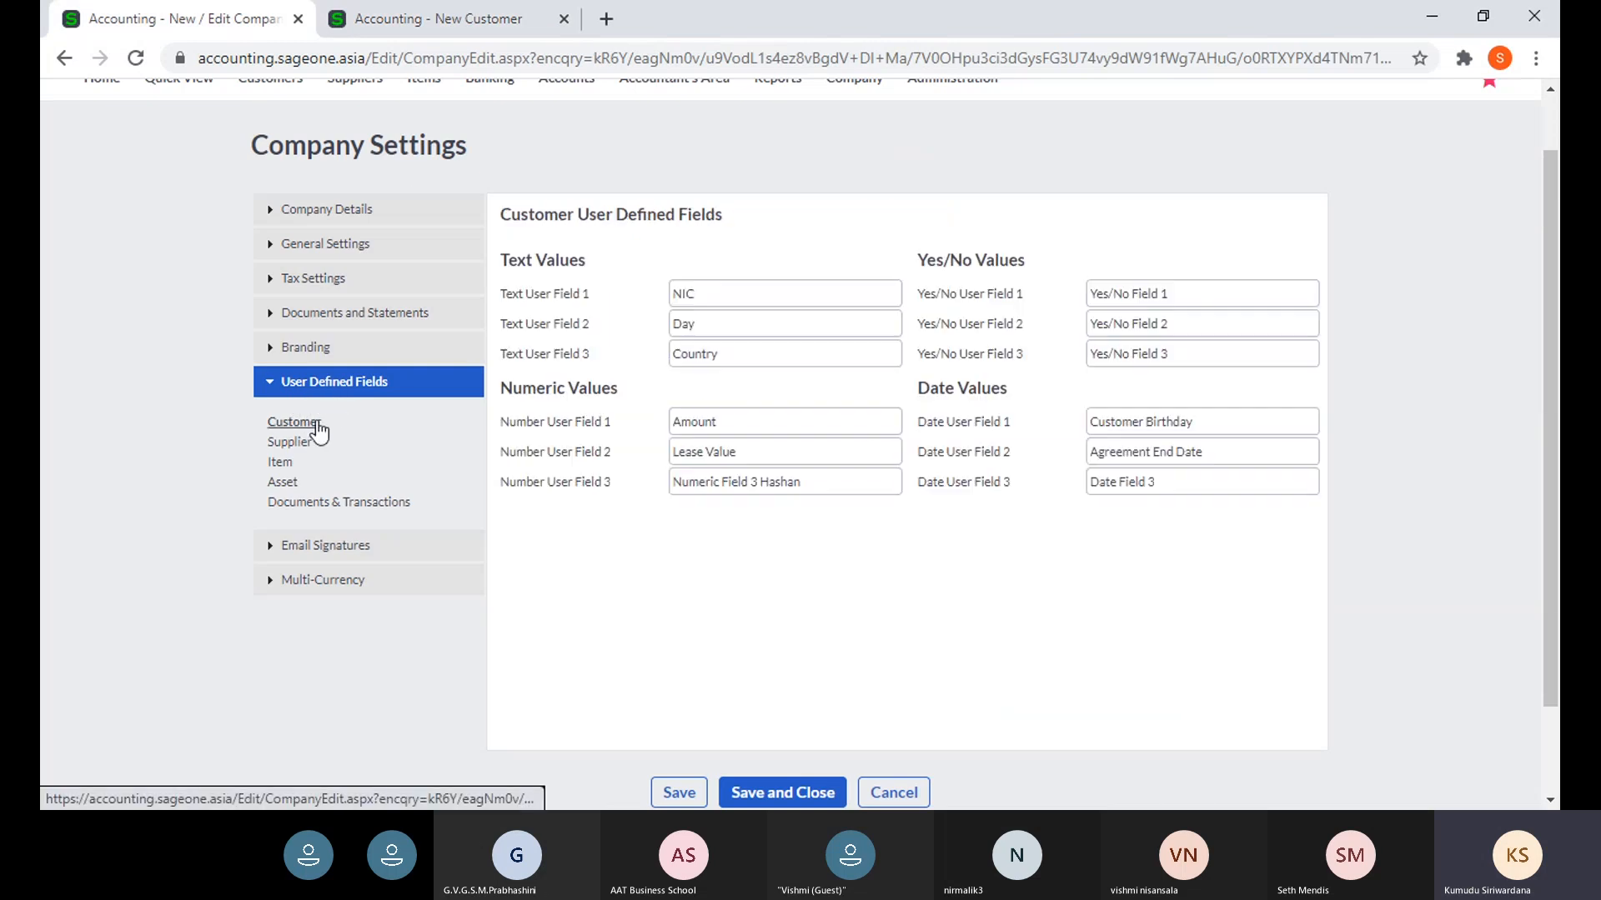
pyautogui.click(413, 18)
pyautogui.click(780, 306)
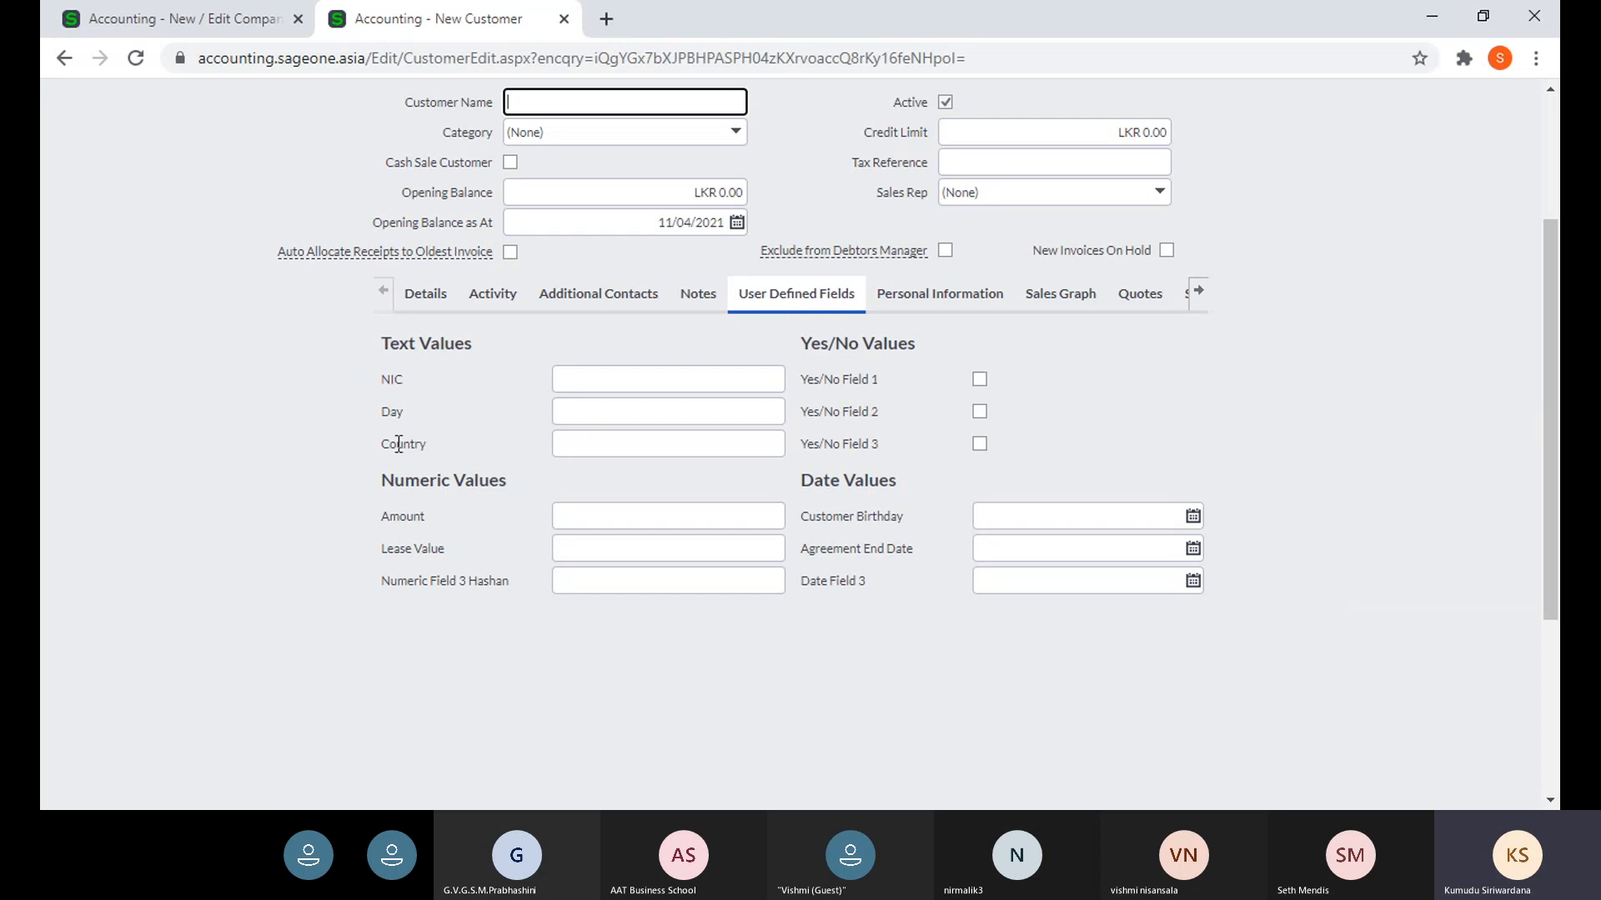
pyautogui.click(213, 20)
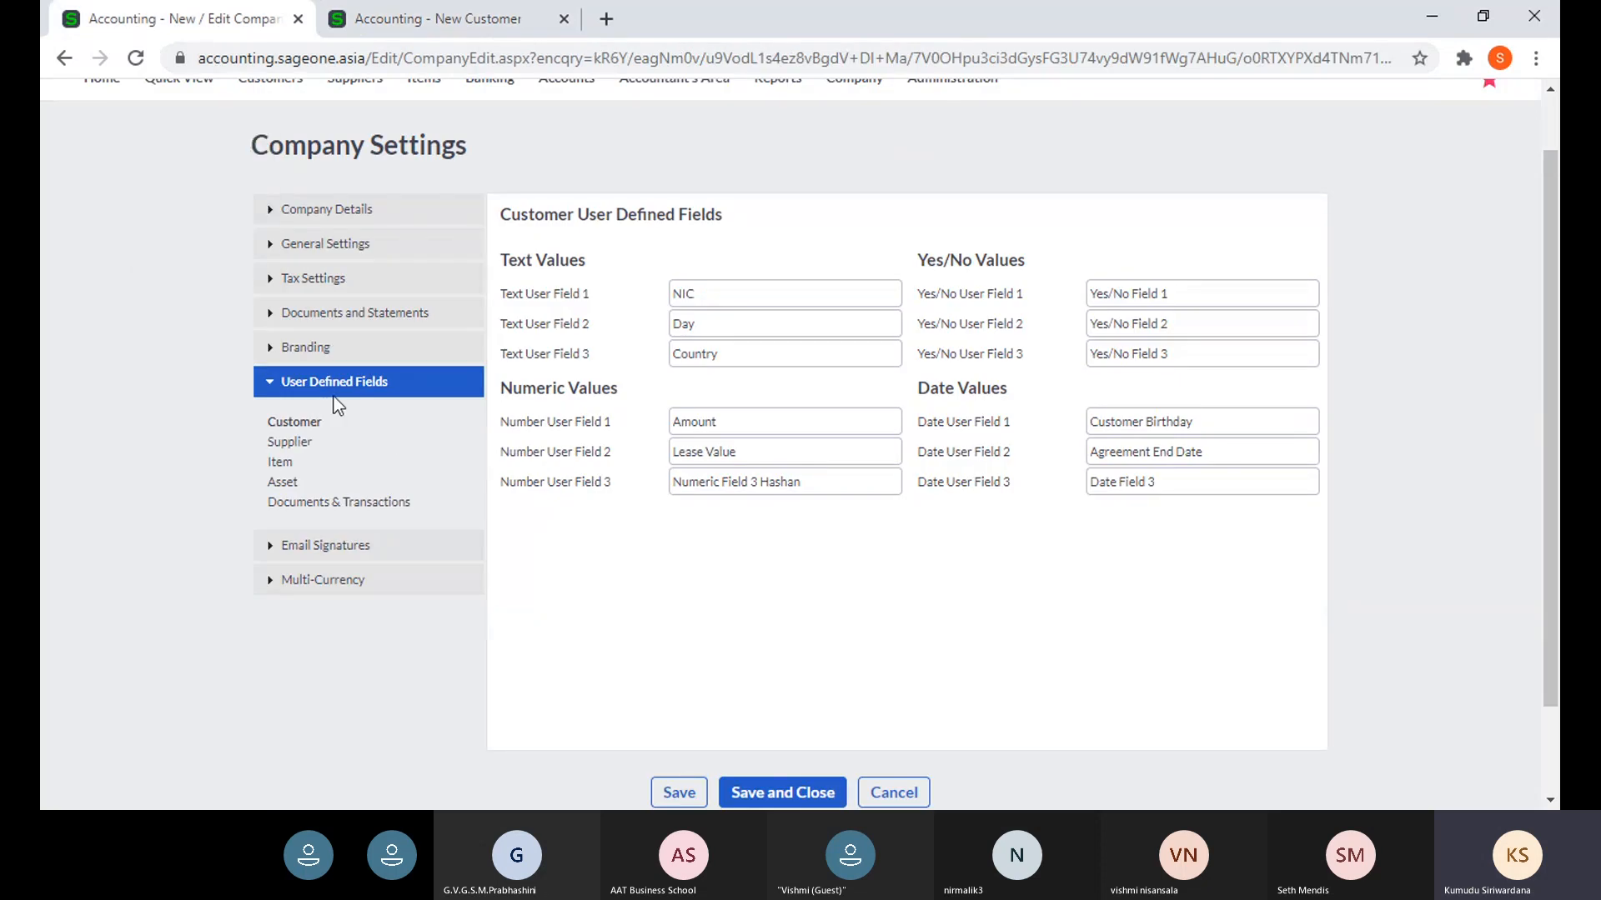
pyautogui.click(402, 20)
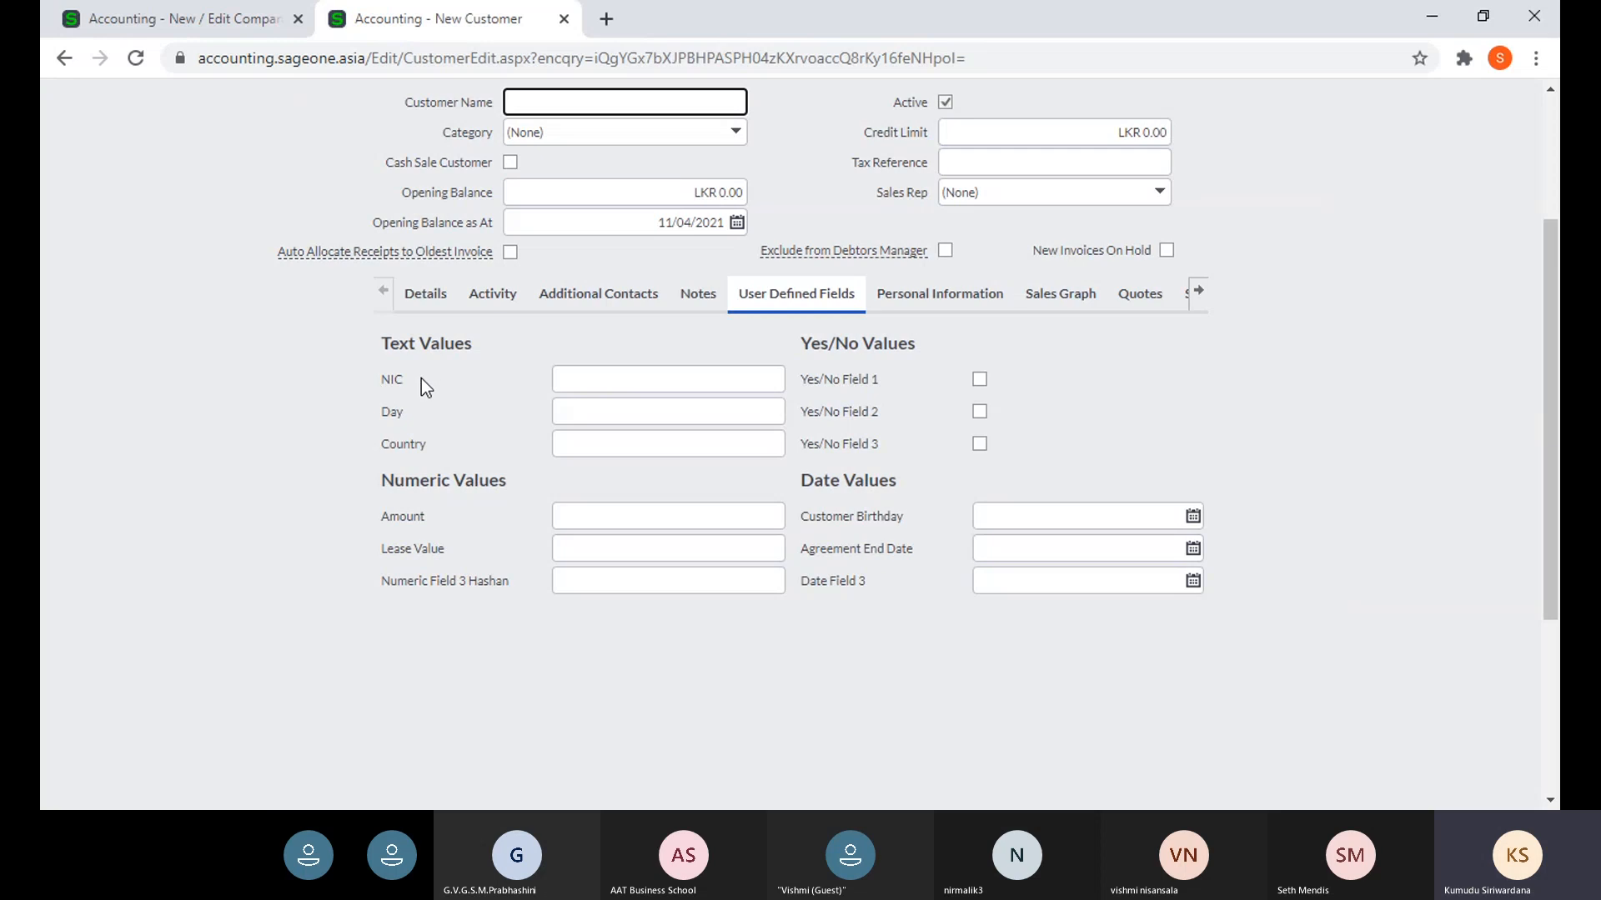
# - Check the NIC, Day, Country, Amount and Customer Birthday fields, then bring the tabs back to Details
pyautogui.scroll(3, 388, 392)
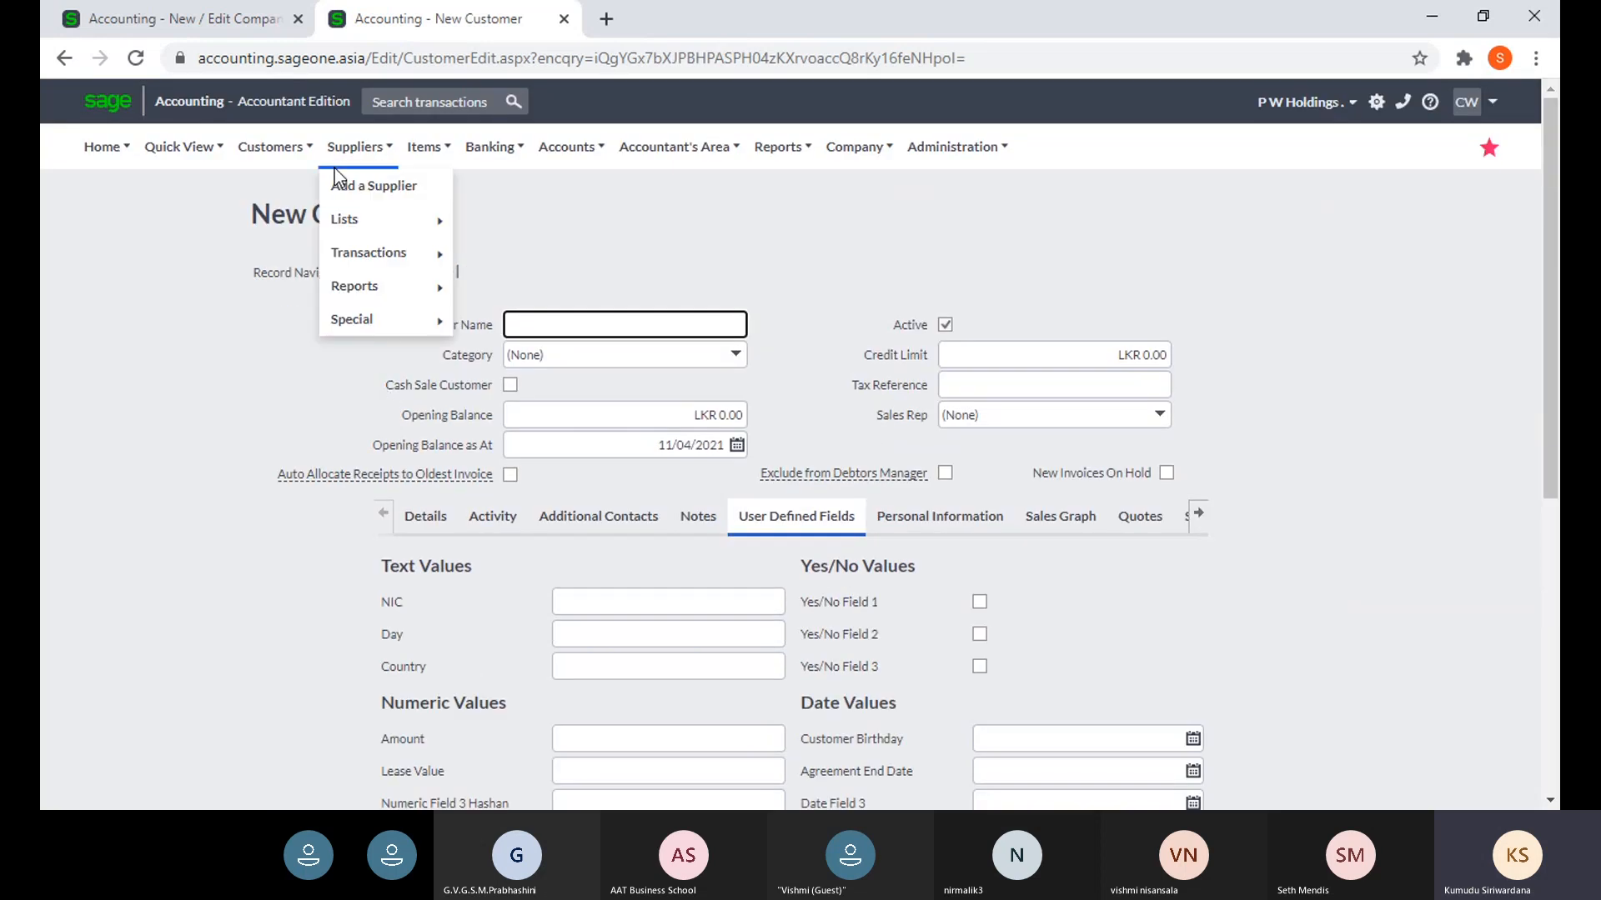
pyautogui.moveTo(264, 167)
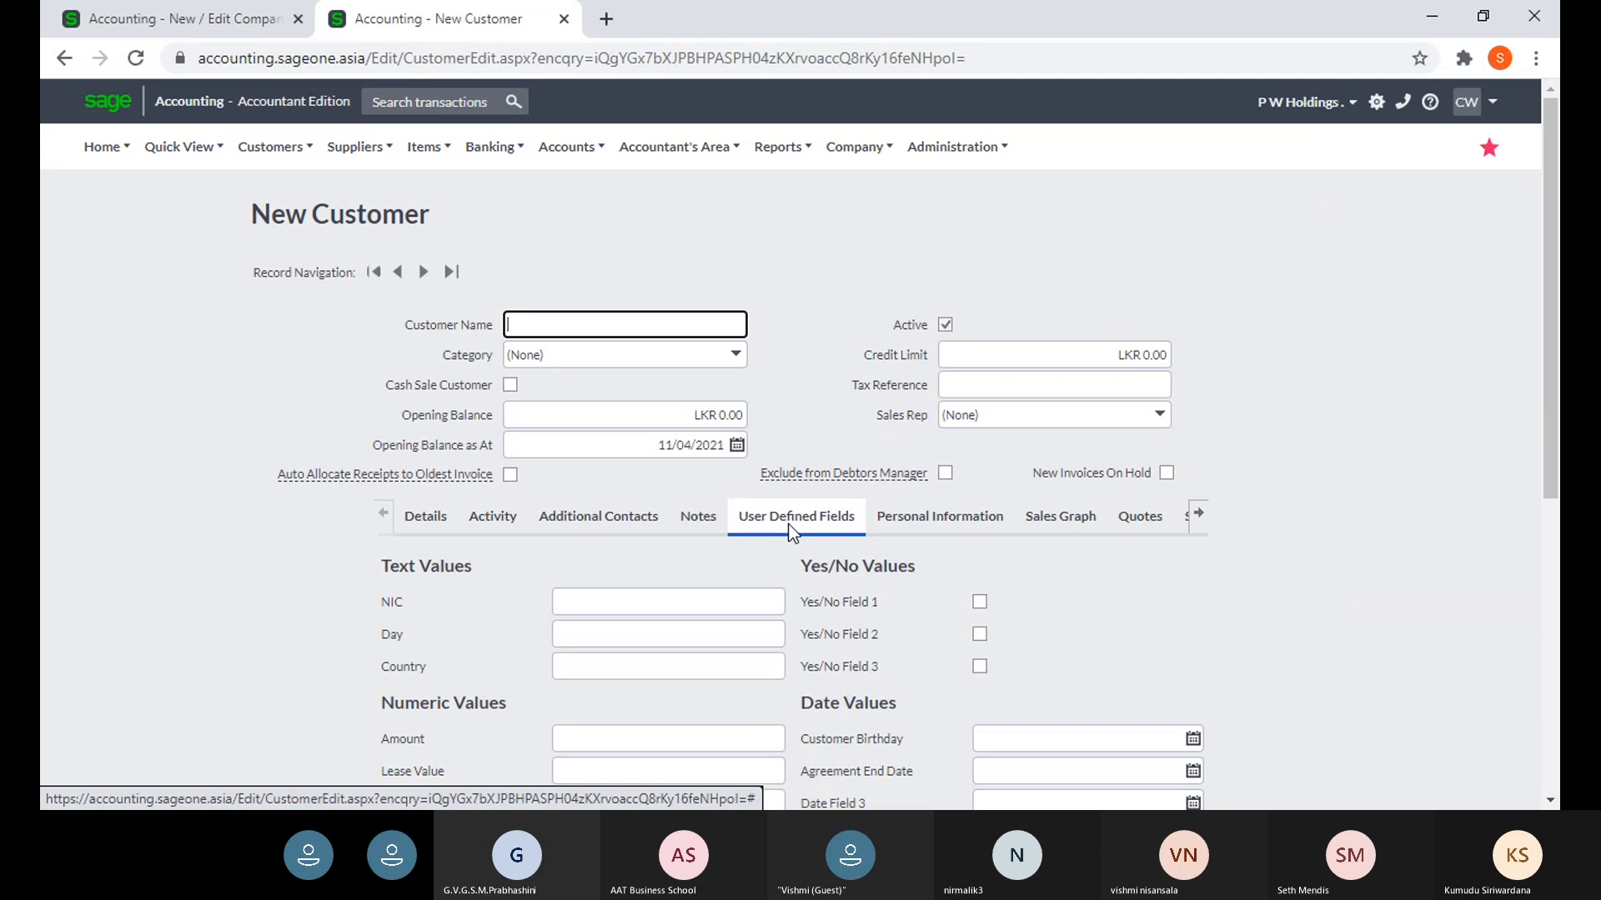
pyautogui.scroll(-3, 791, 531)
pyautogui.scroll(-1, 783, 544)
pyautogui.scroll(-4, 783, 561)
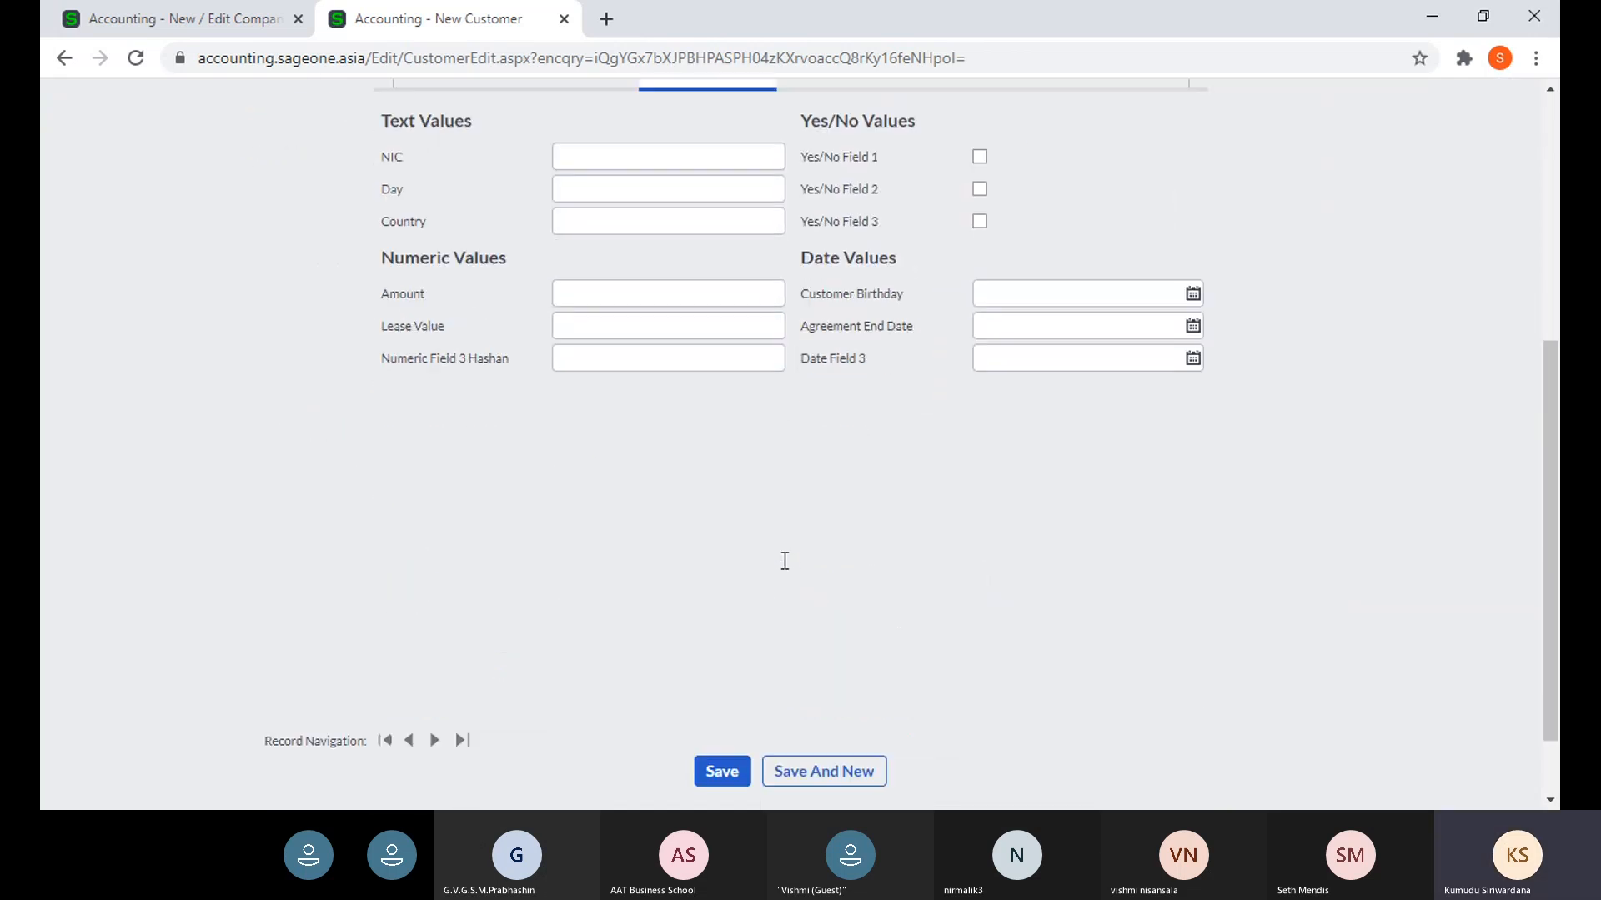
pyautogui.scroll(3, 783, 561)
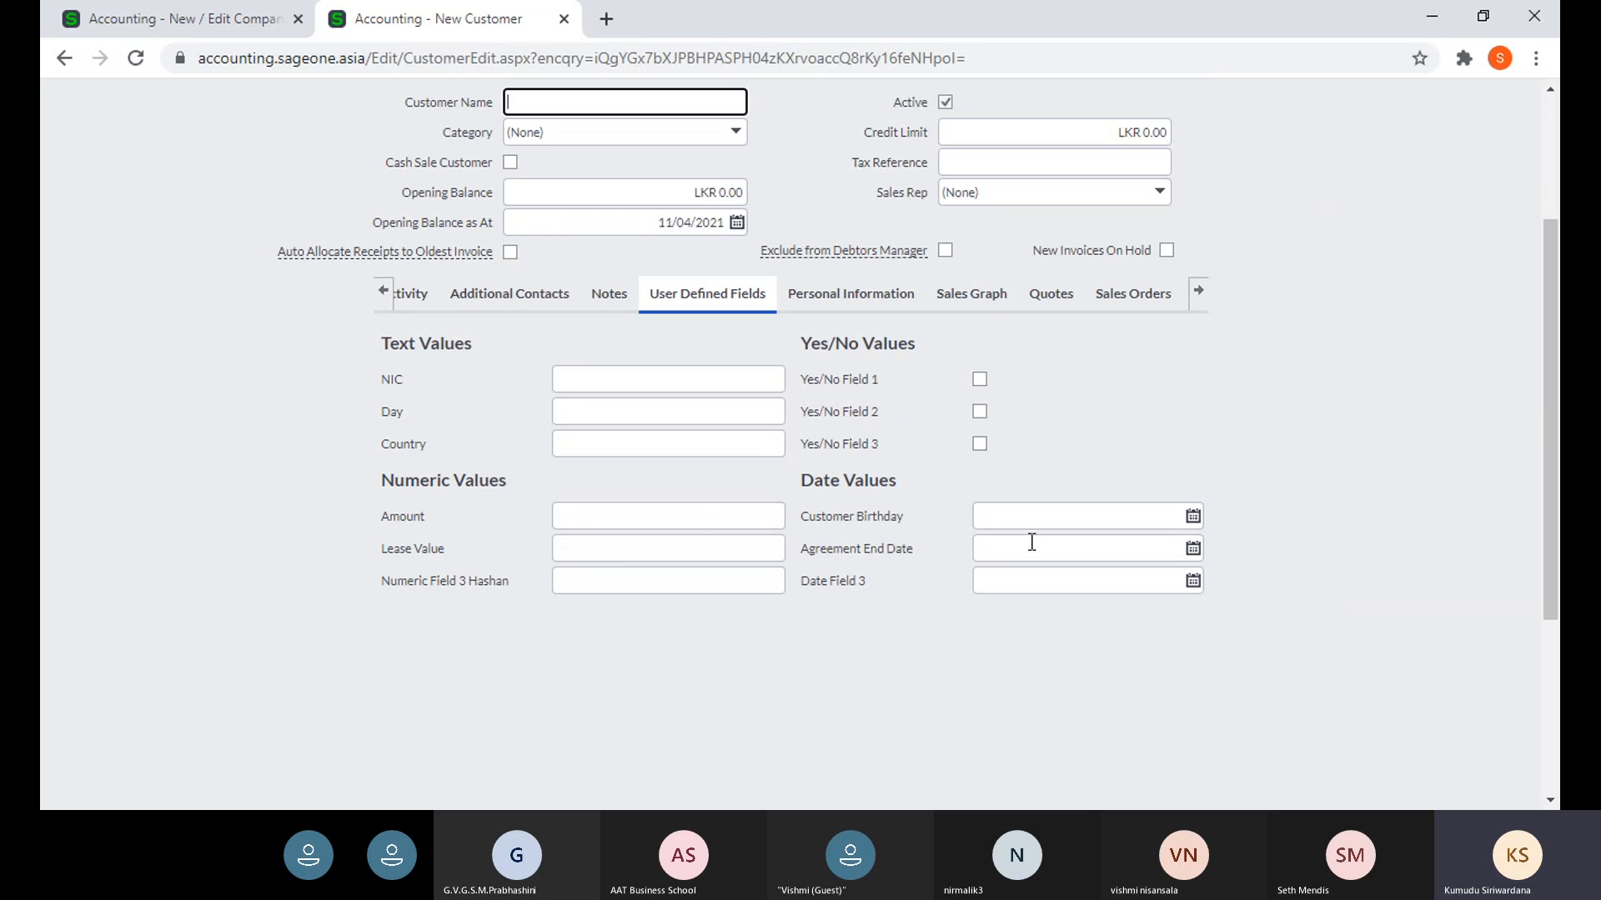
pyautogui.click(163, 17)
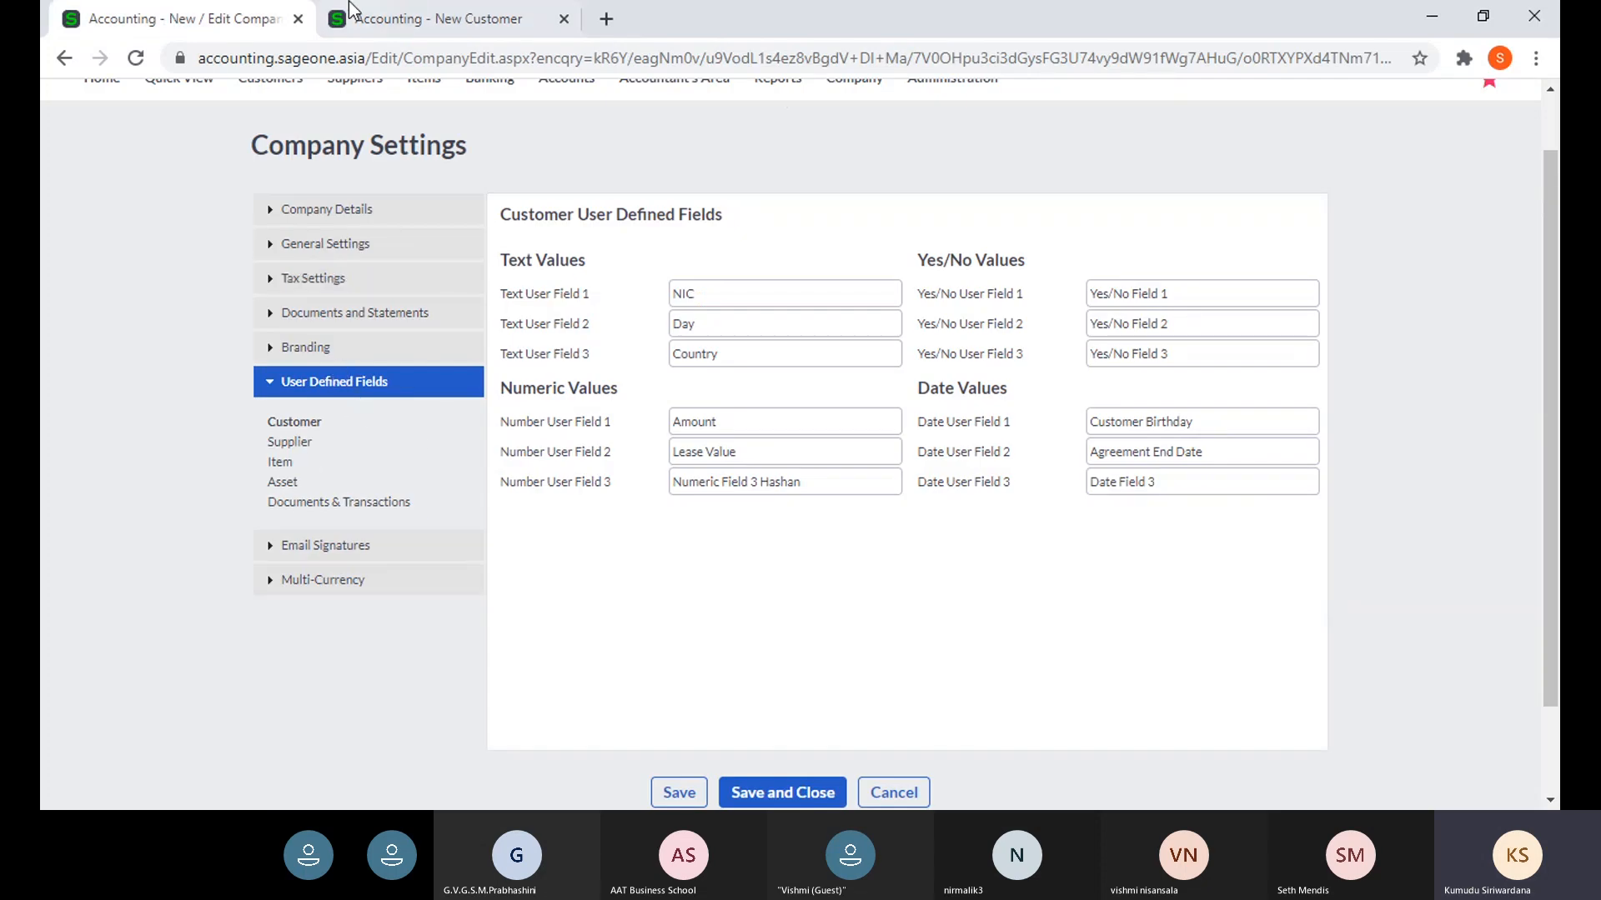
pyautogui.click(379, 18)
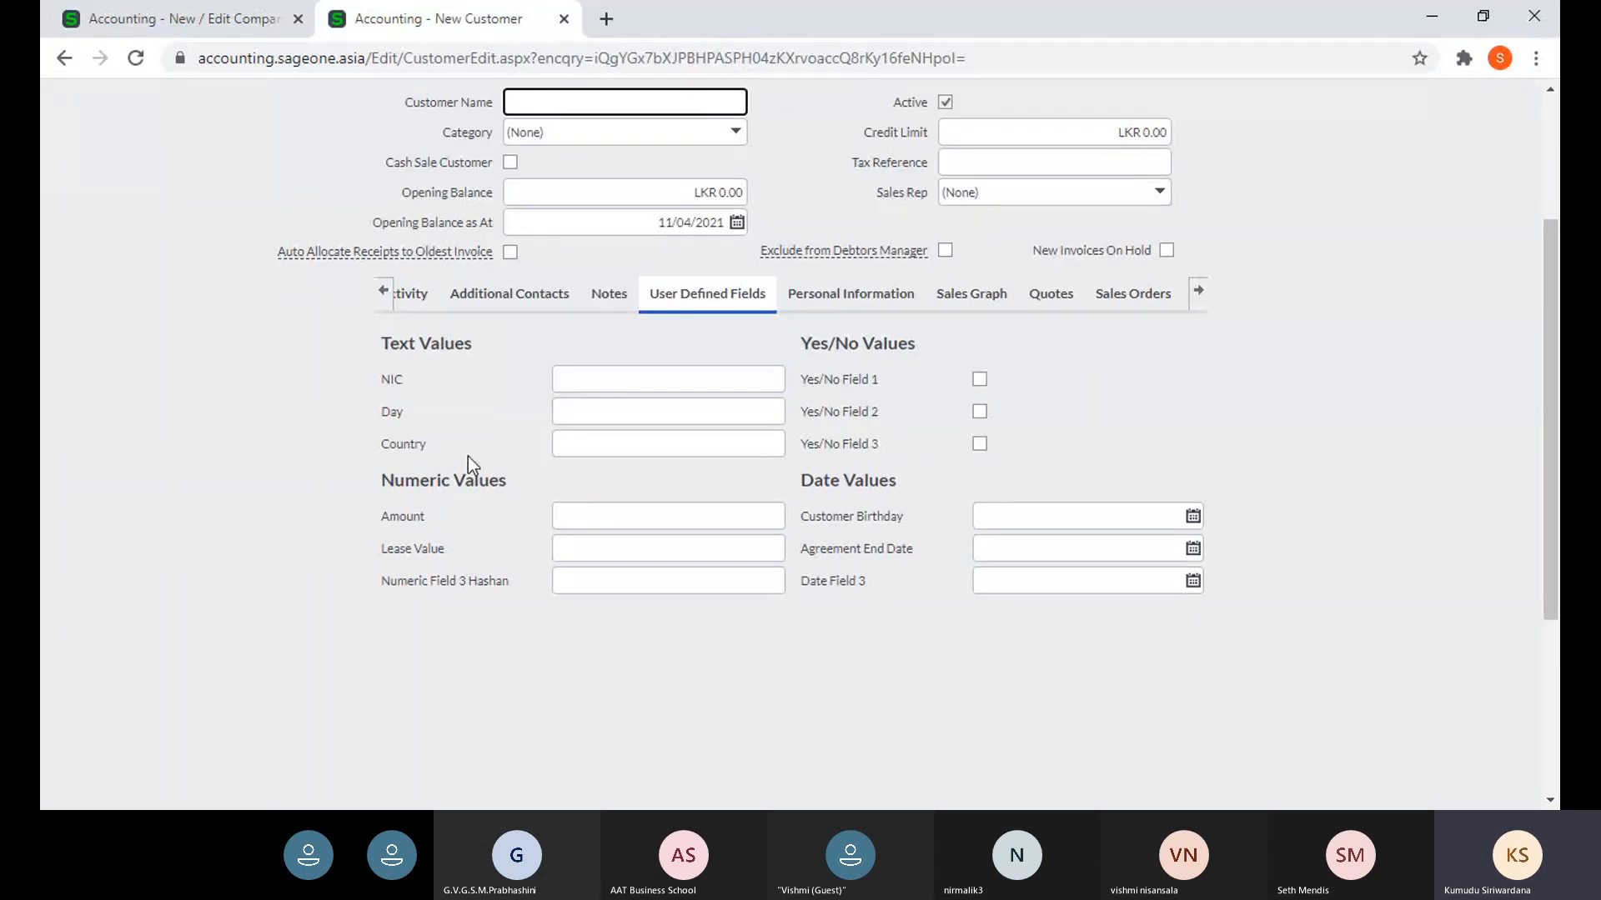
pyautogui.scroll(3, 467, 457)
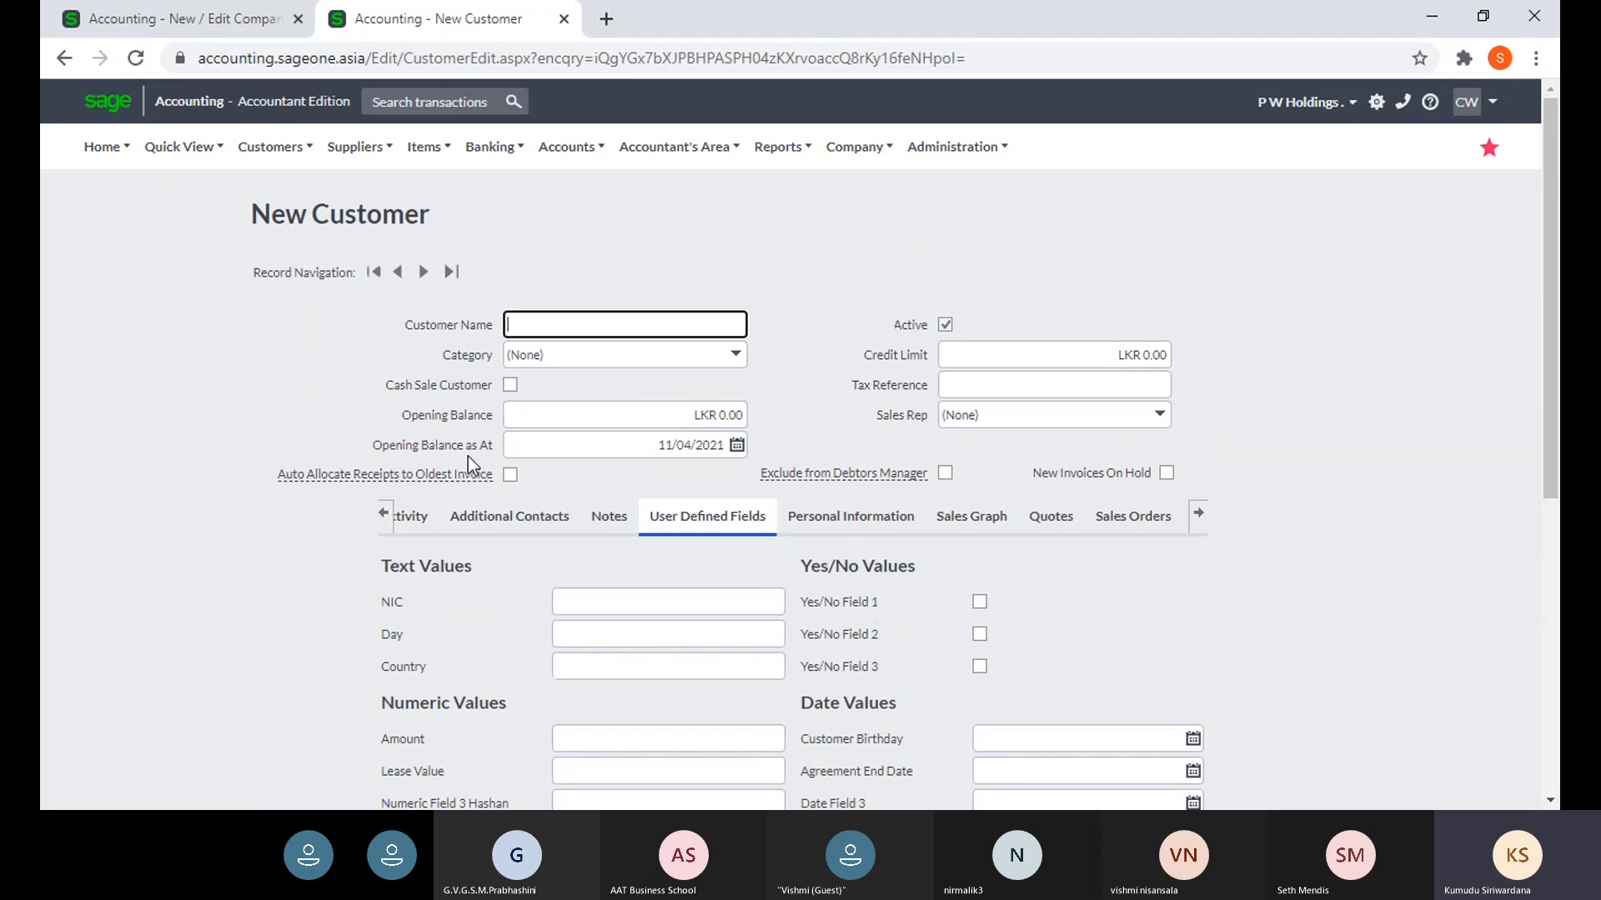
pyautogui.click(383, 514)
pyautogui.click(426, 538)
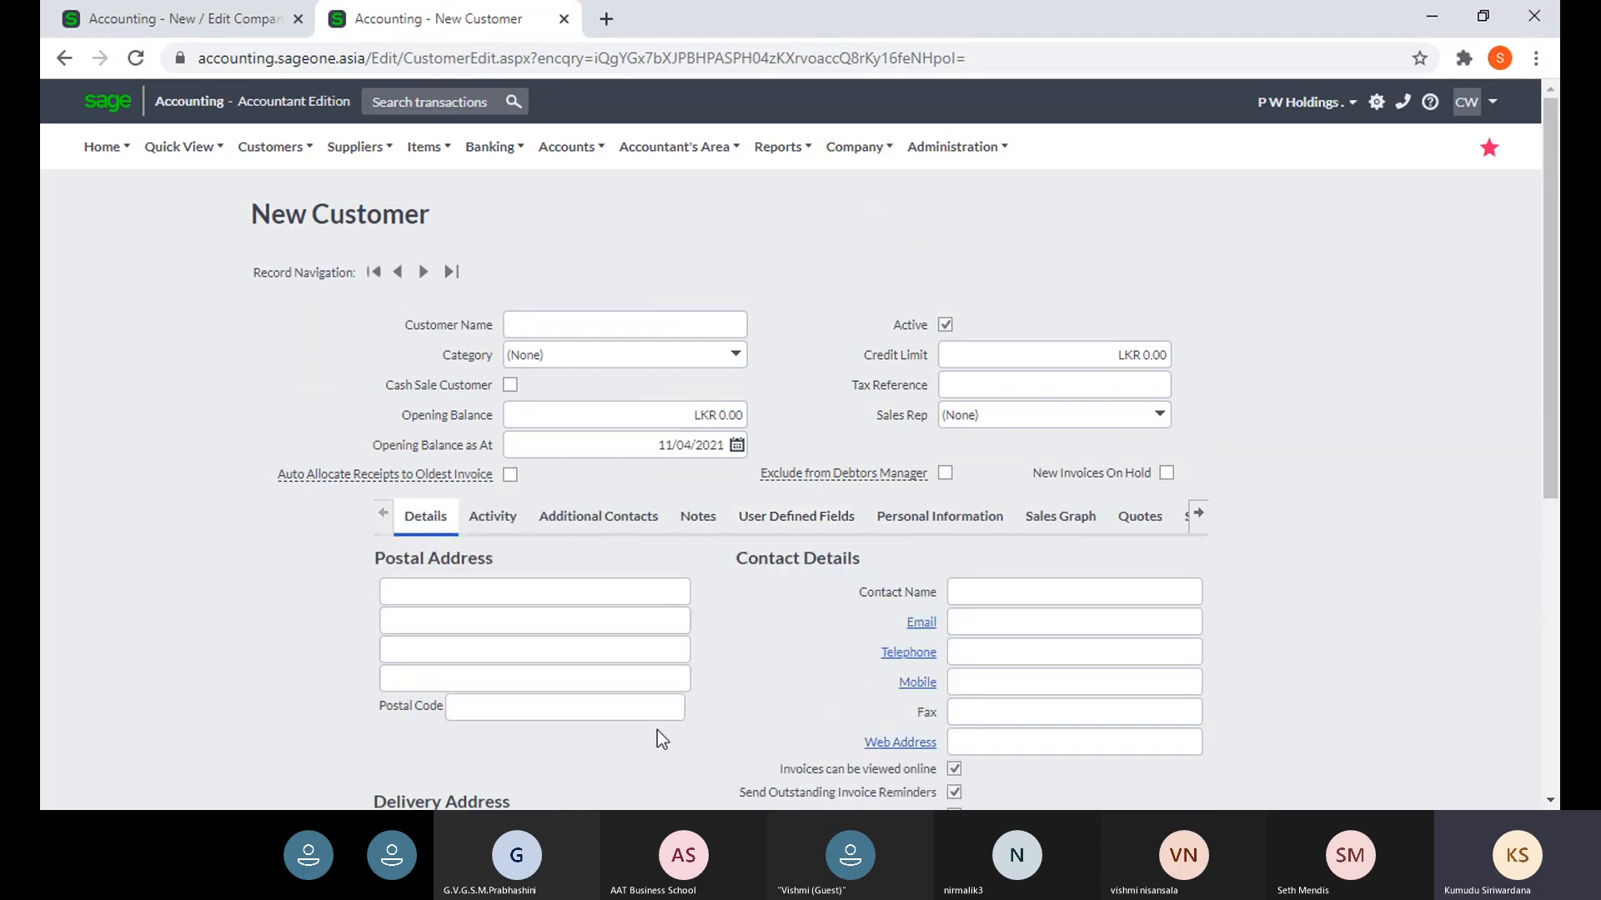
pyautogui.scroll(-2, 670, 667)
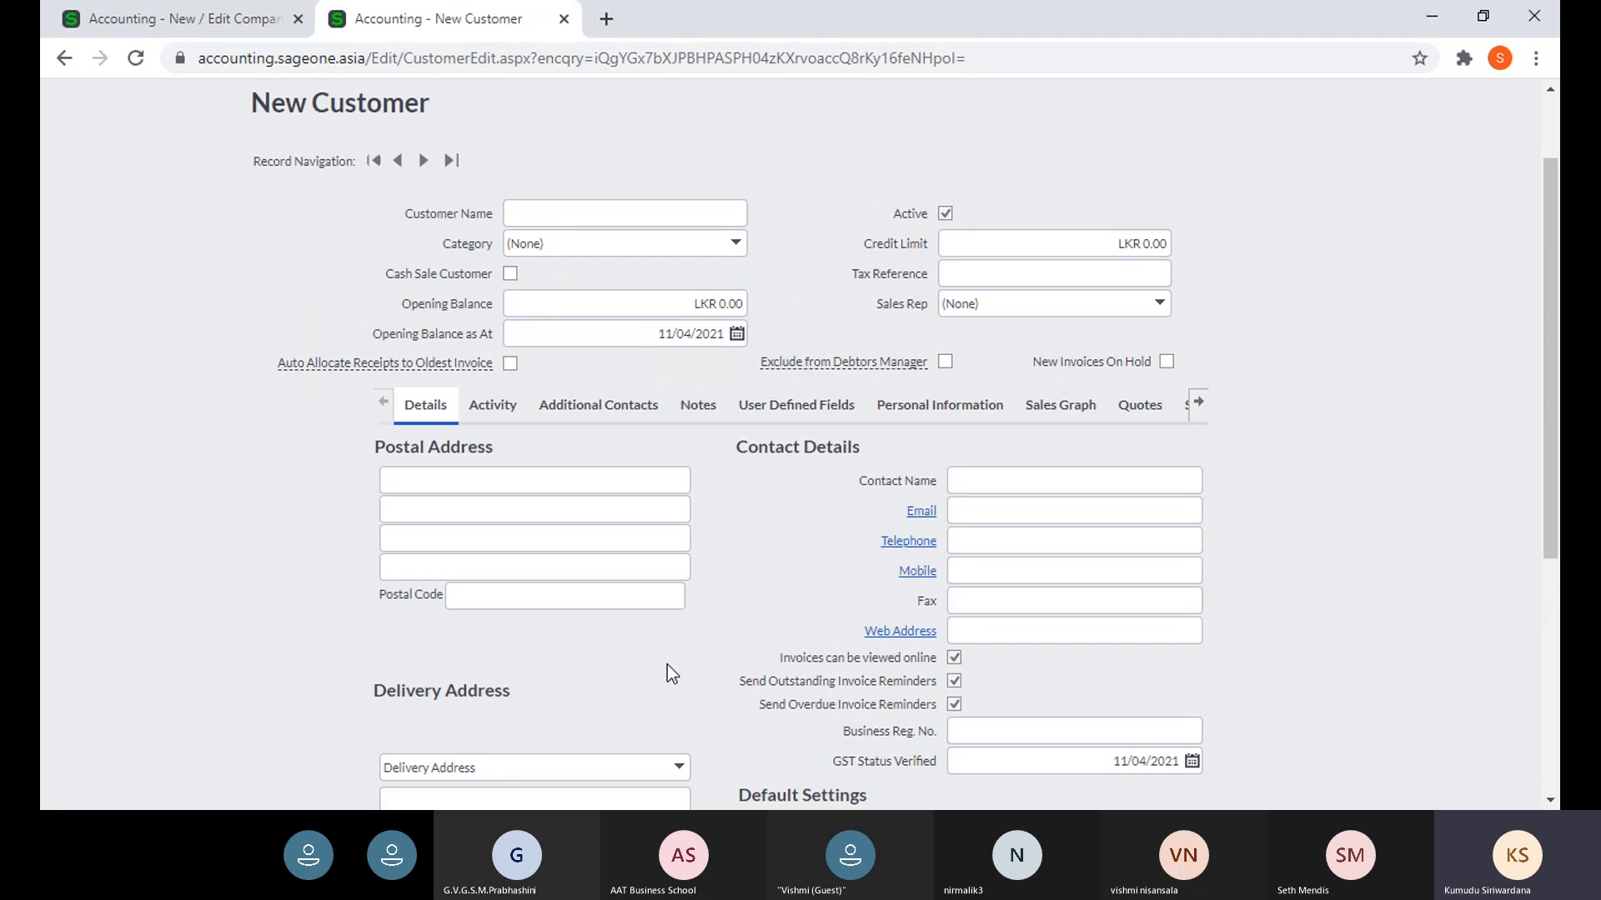
pyautogui.click(792, 406)
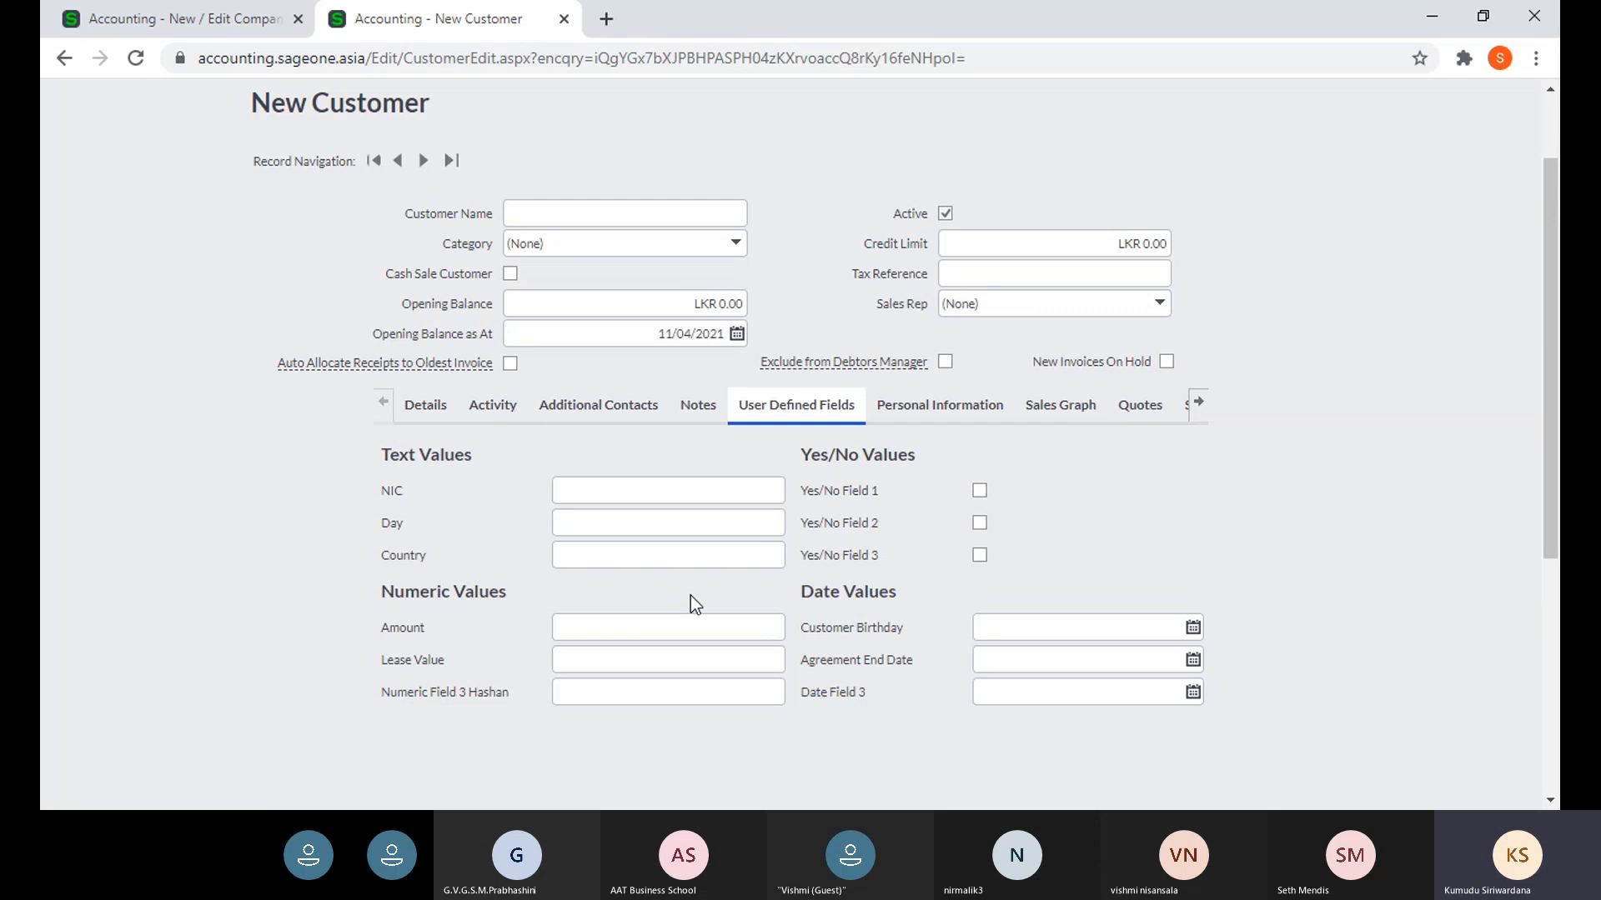
# - Compare the form's Amount and Agreement End Date fields with the NIC and Day labels in Company Settings
pyautogui.click(693, 625)
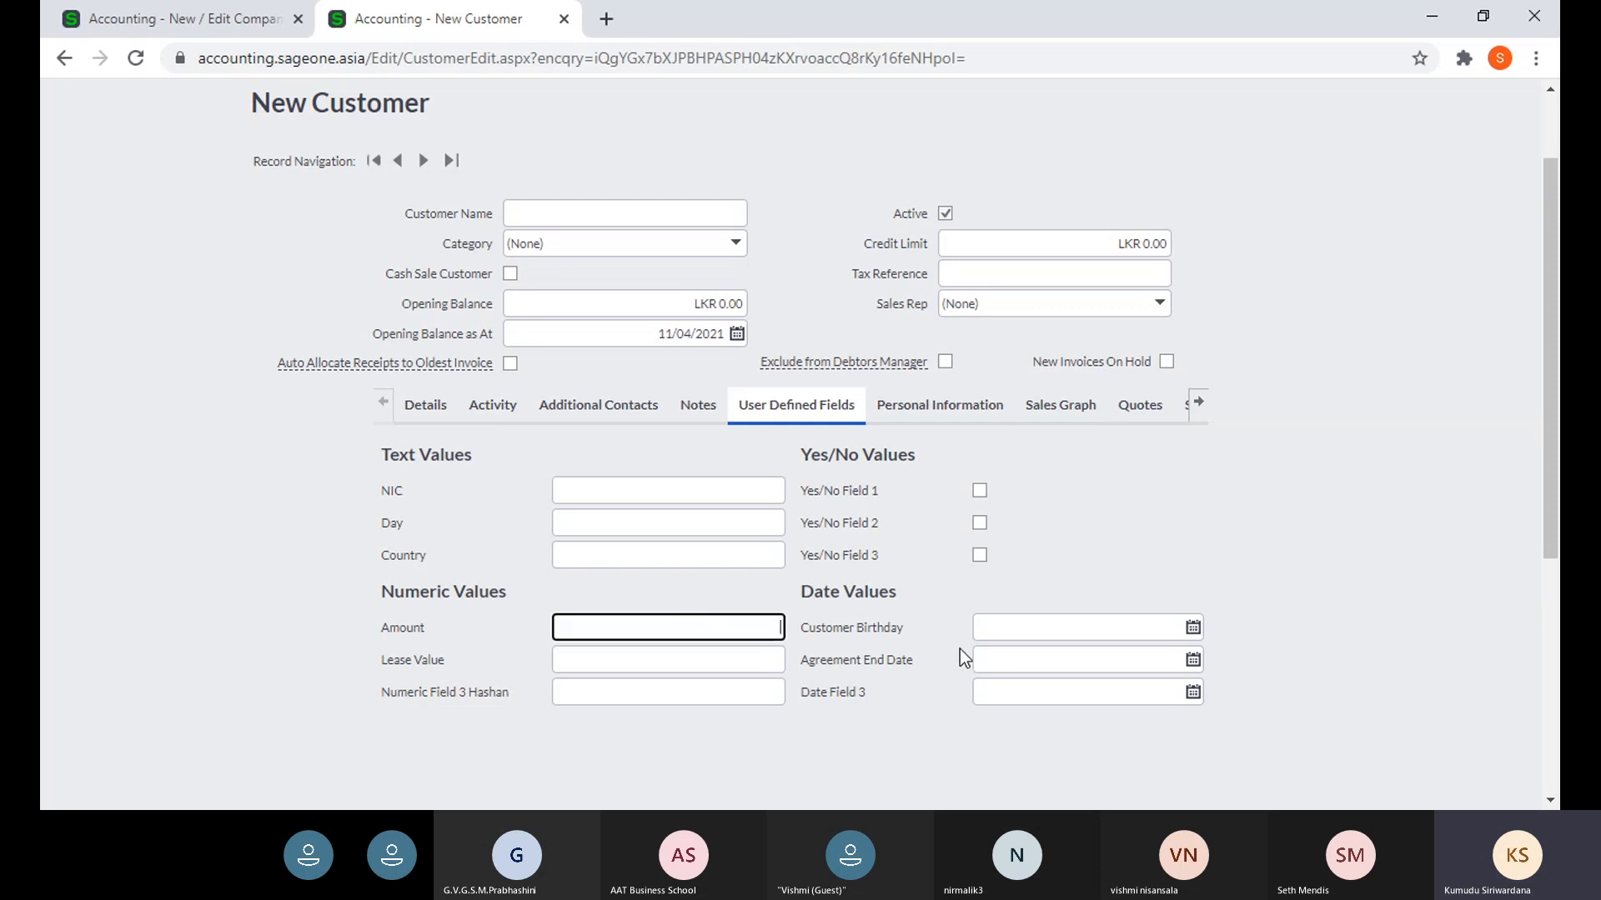
pyautogui.click(1013, 654)
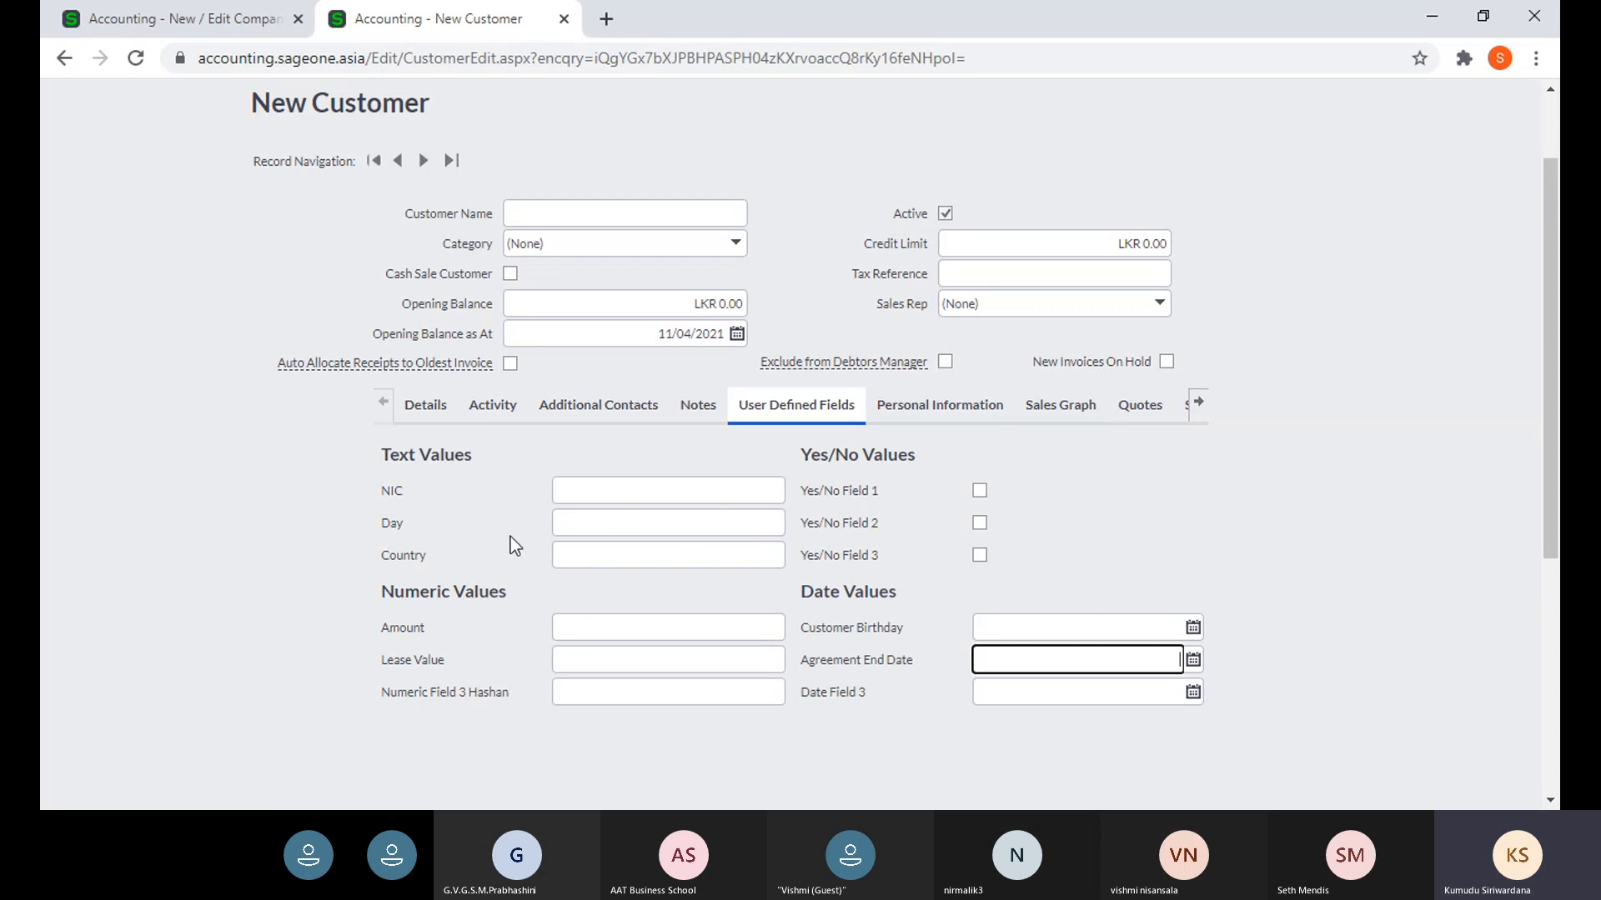
pyautogui.click(162, 25)
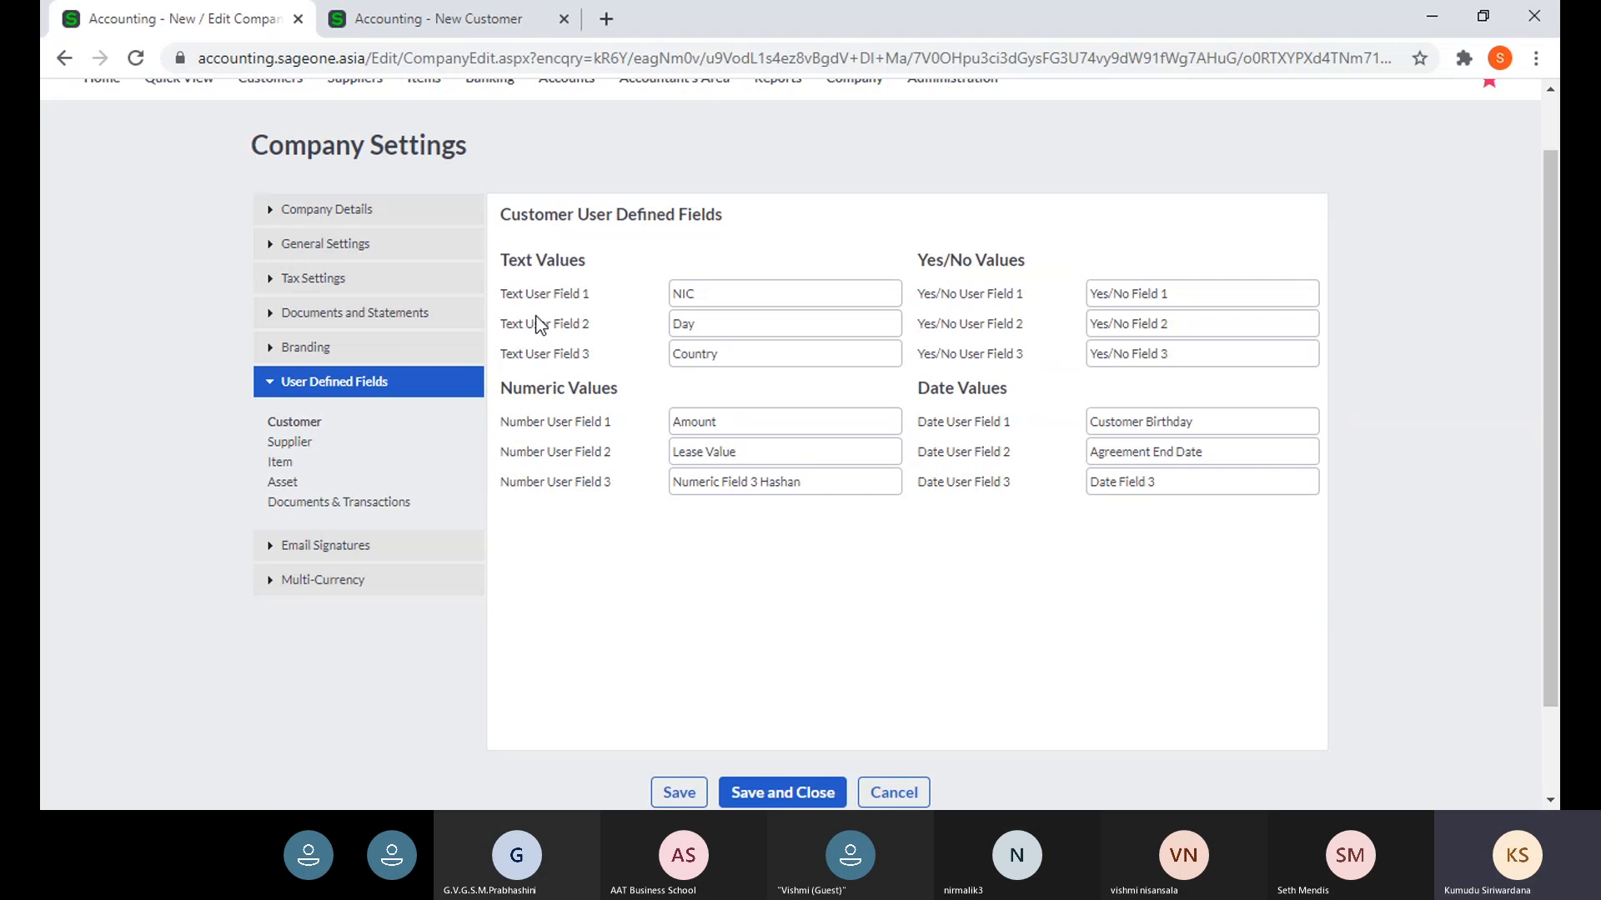
pyautogui.doubleClick(700, 292)
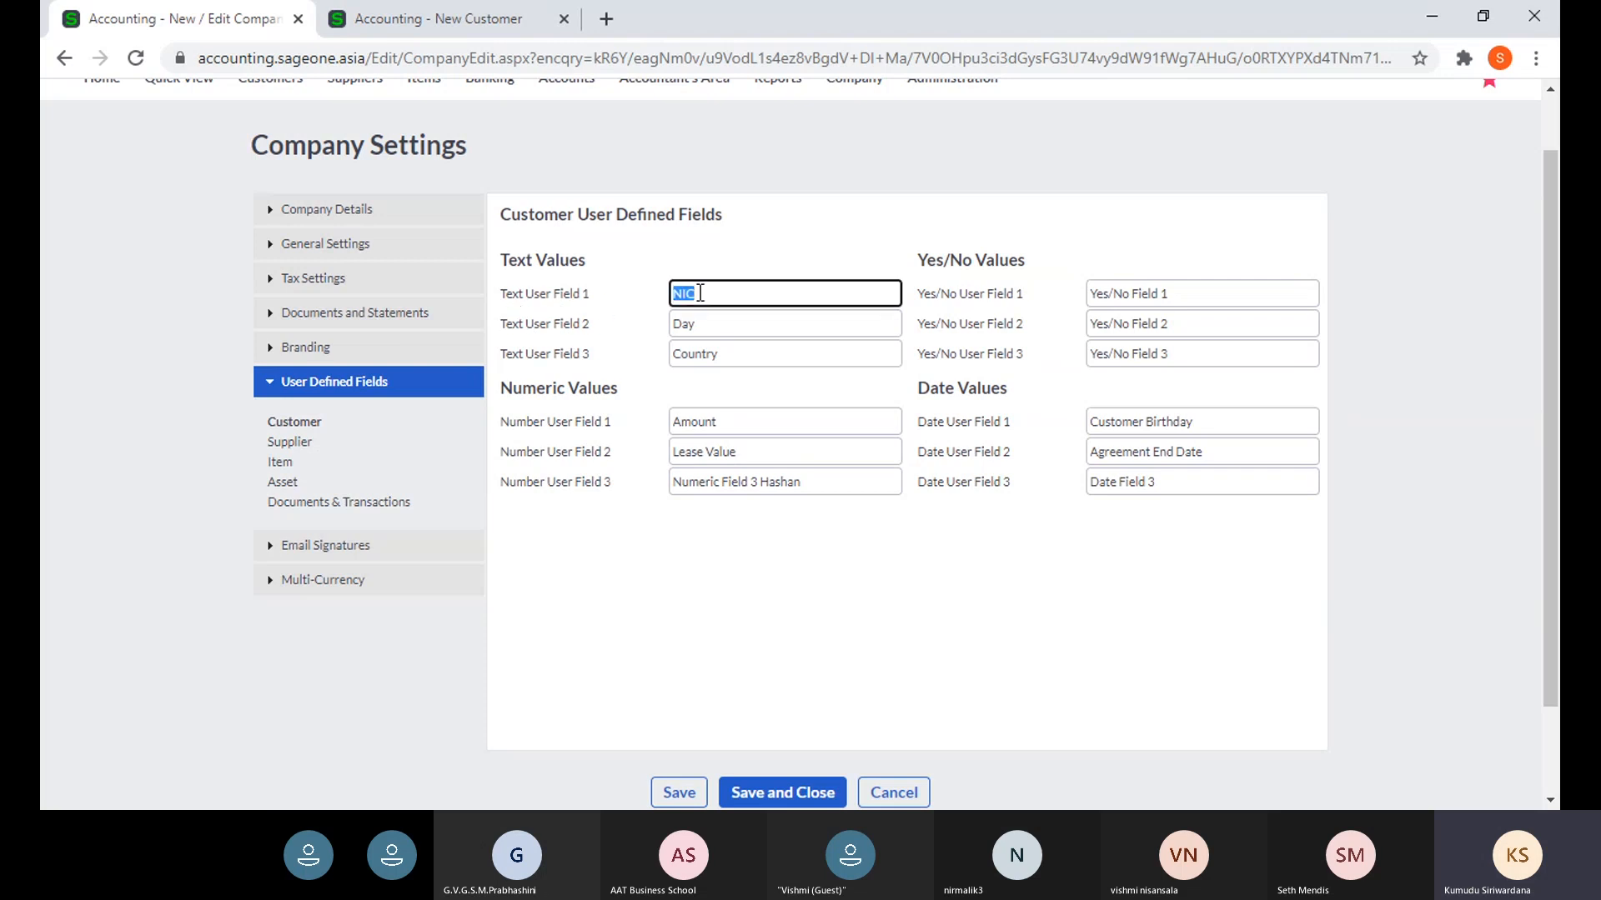
pyautogui.click(446, 22)
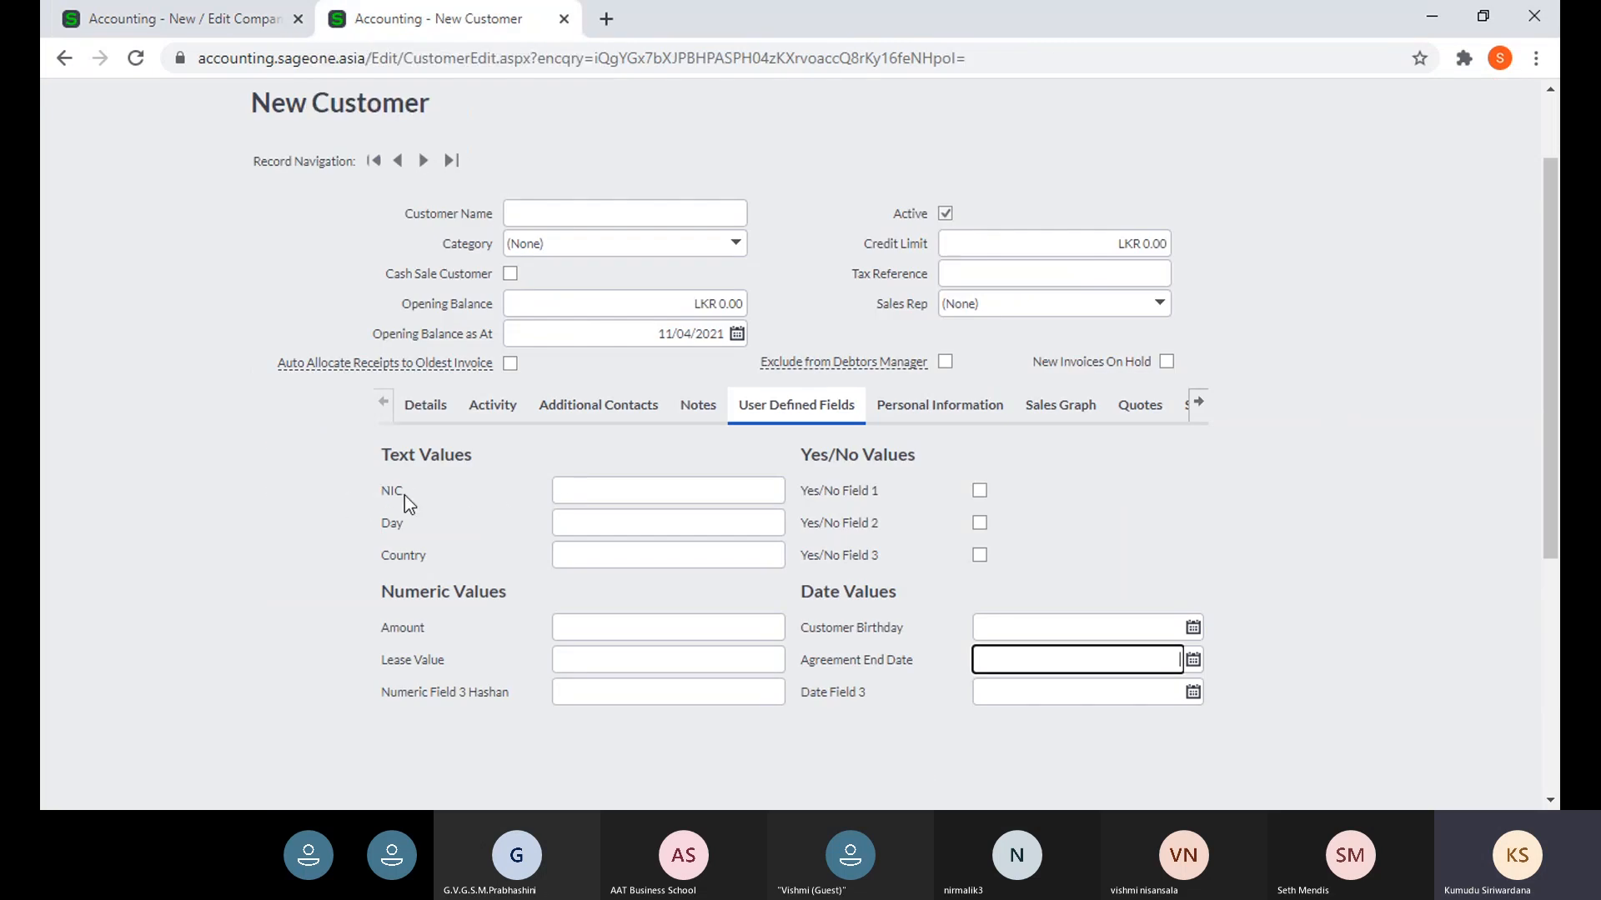
pyautogui.click(134, 7)
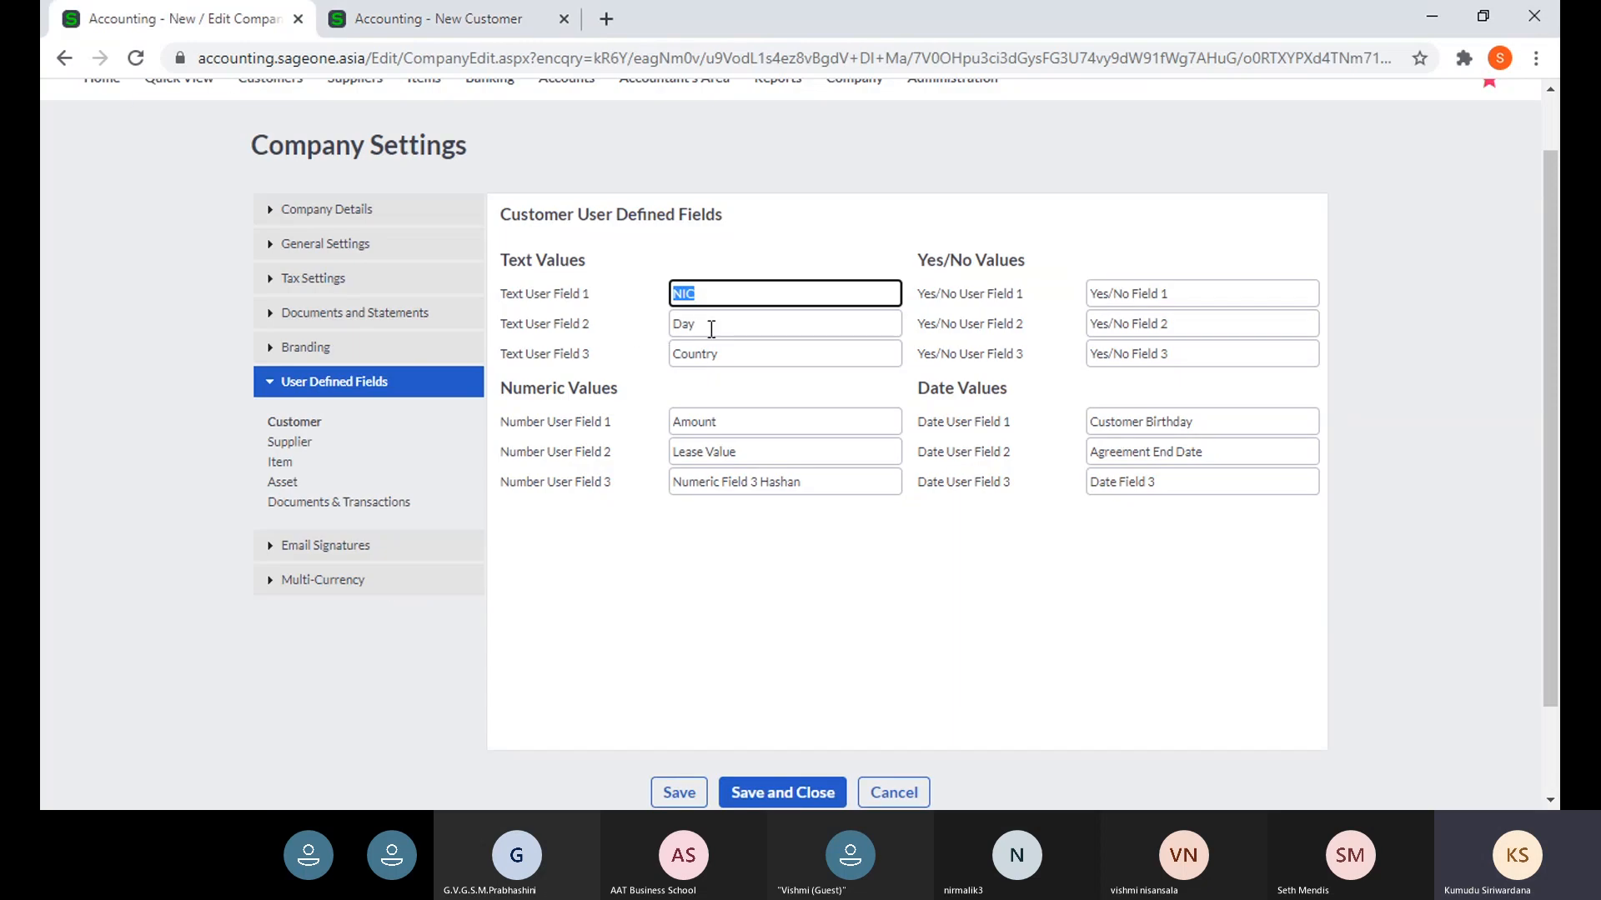
pyautogui.press('Tab')
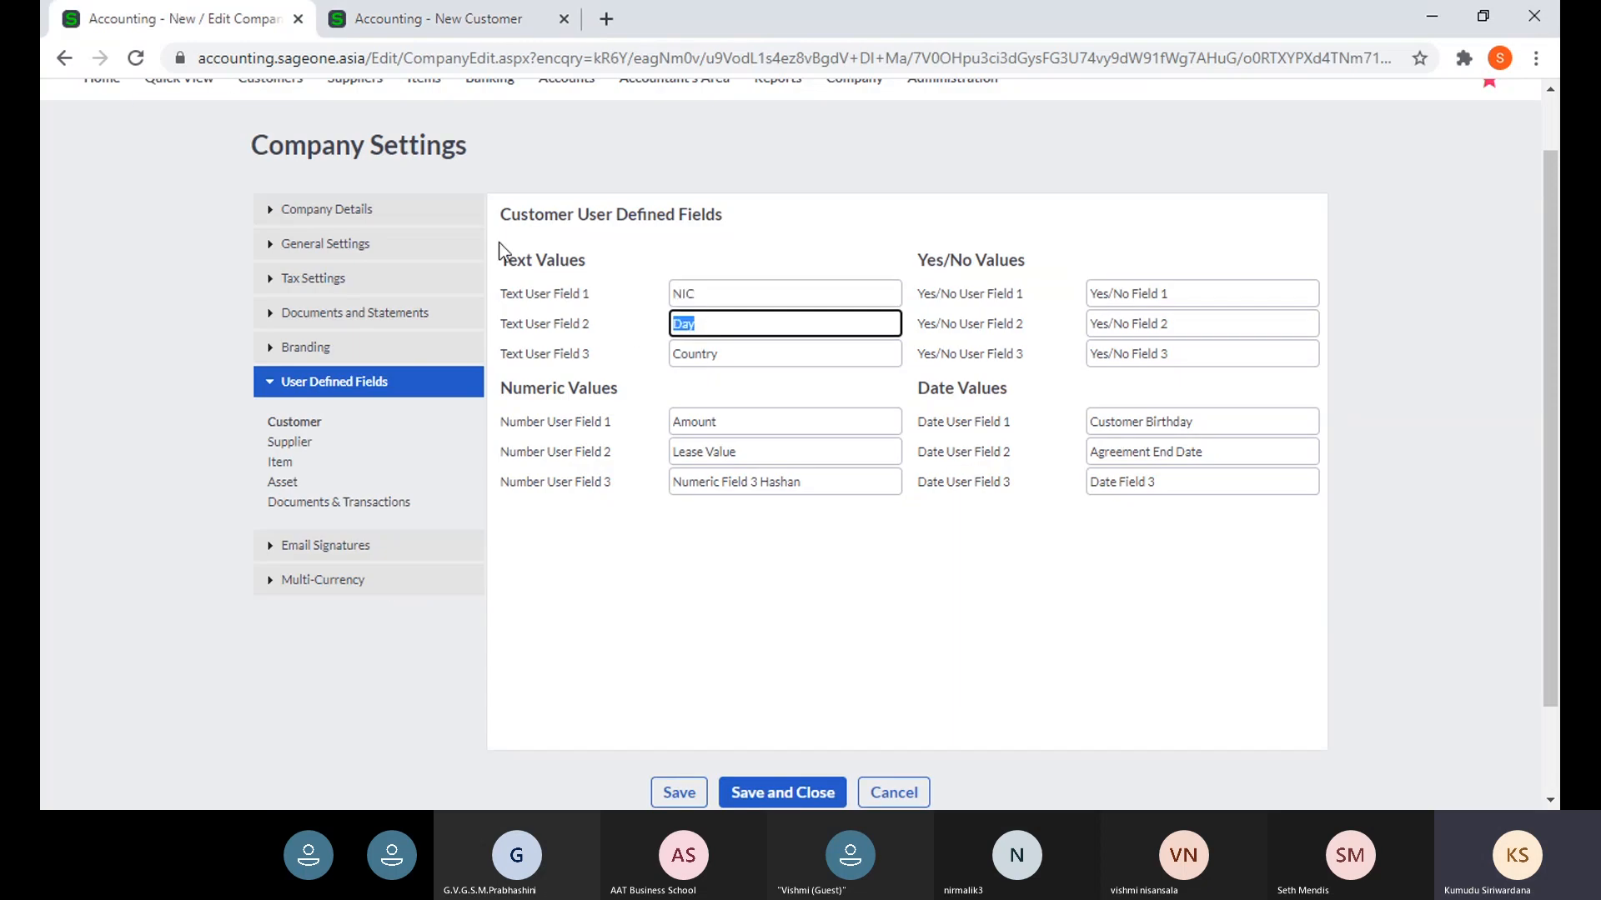
pyautogui.click(379, 25)
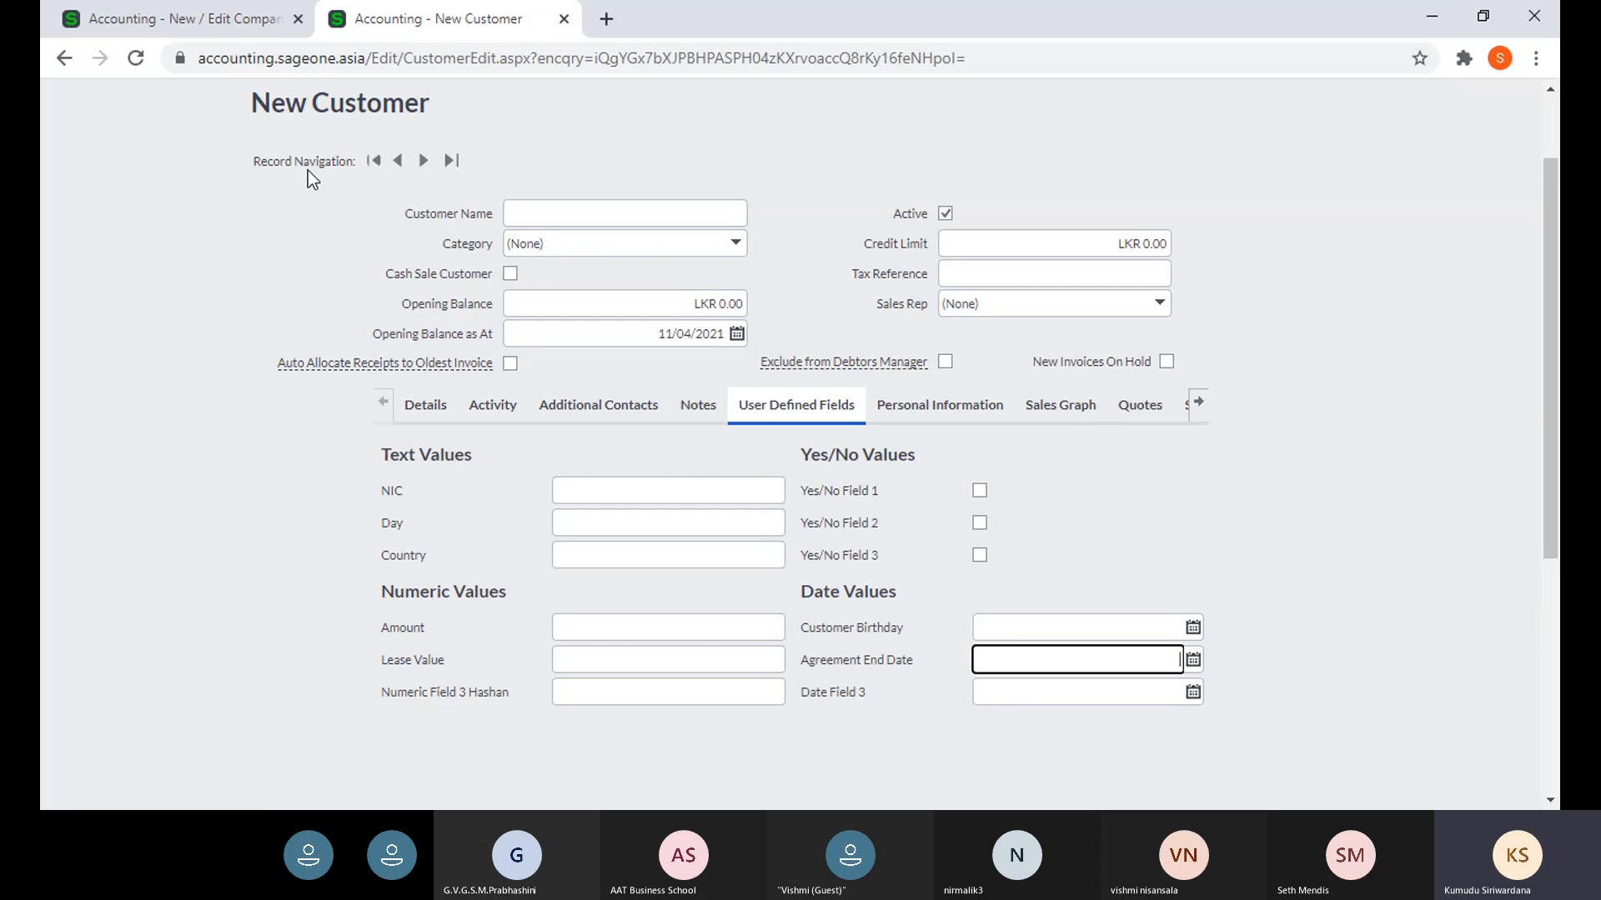
pyautogui.click(206, 17)
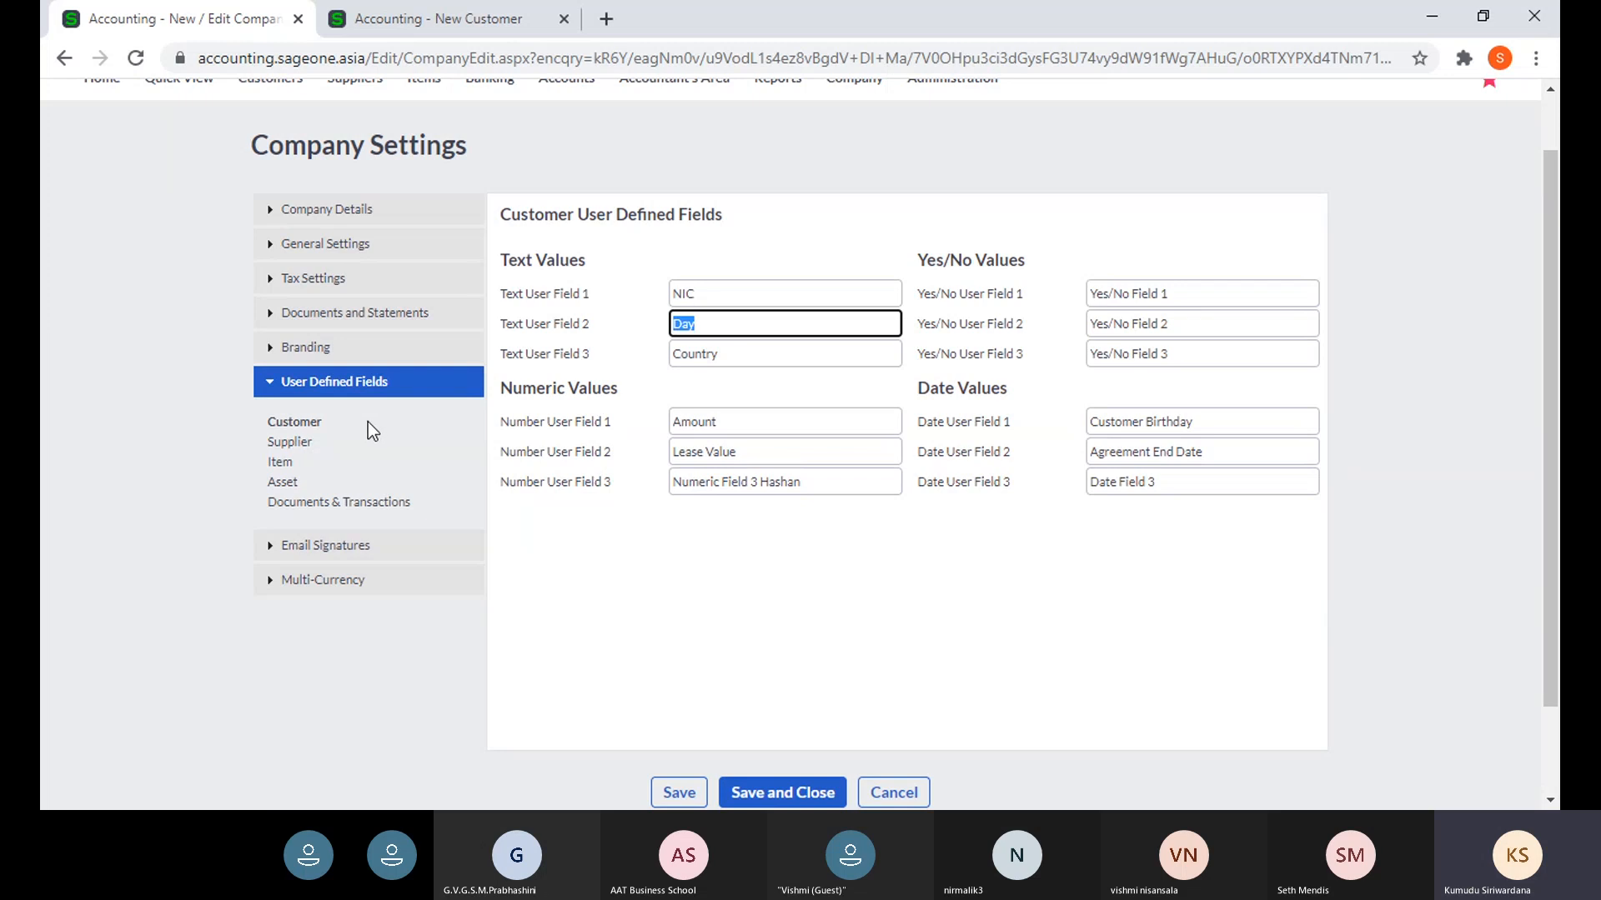
# - Browse the Supplier, Item, Asset and Documents & Transactions field labels, then recheck the New Customer fields
pyautogui.click(289, 444)
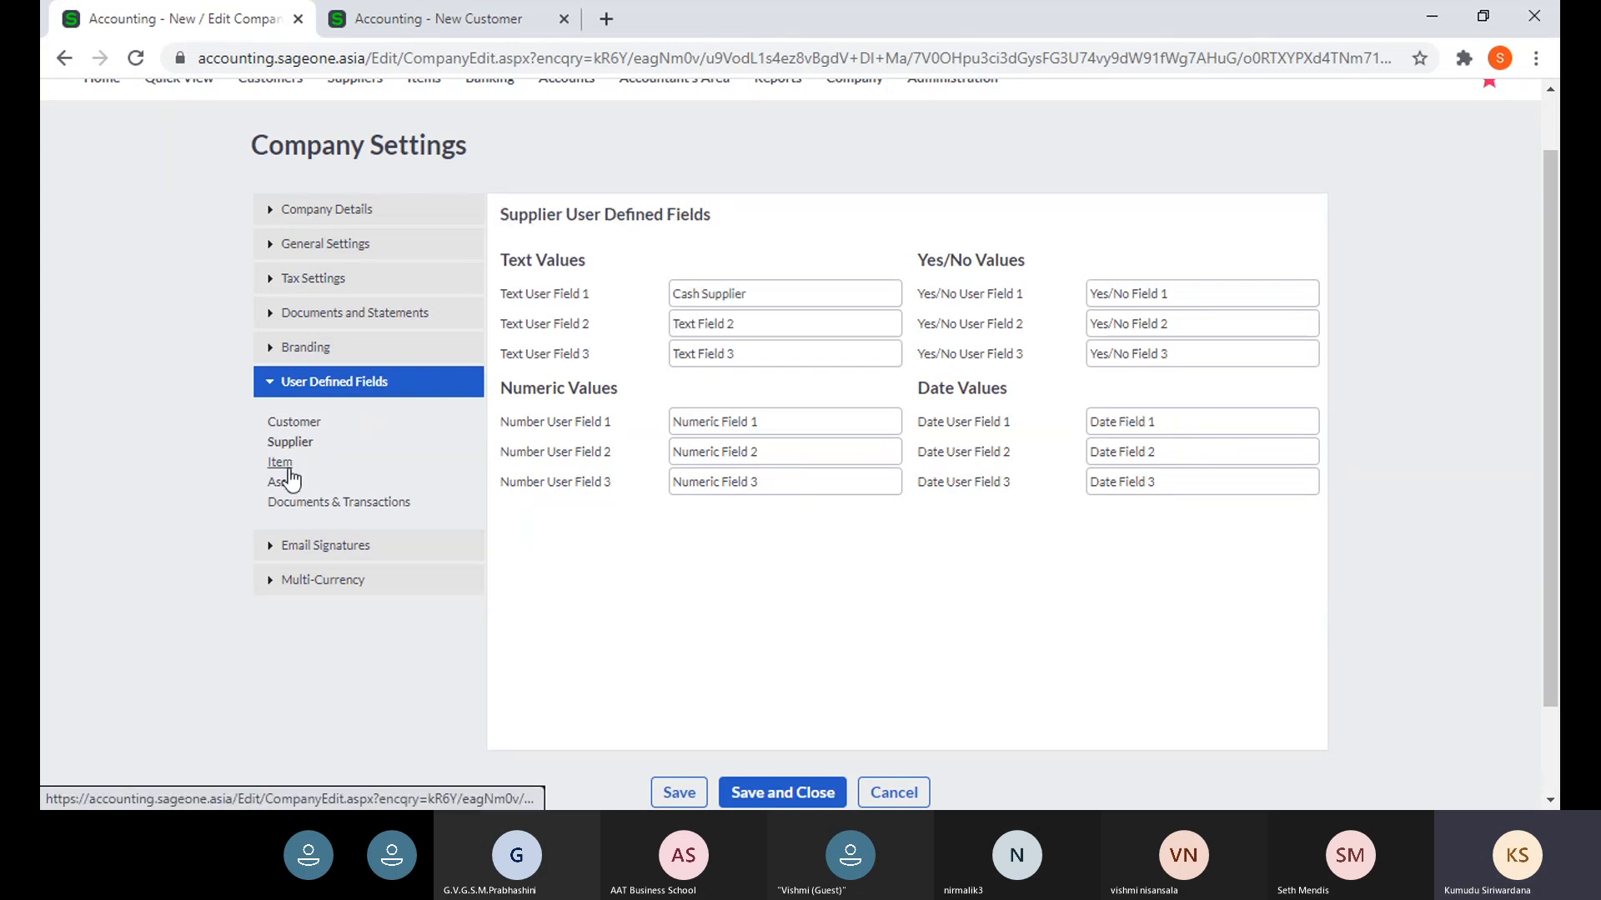
pyautogui.click(288, 468)
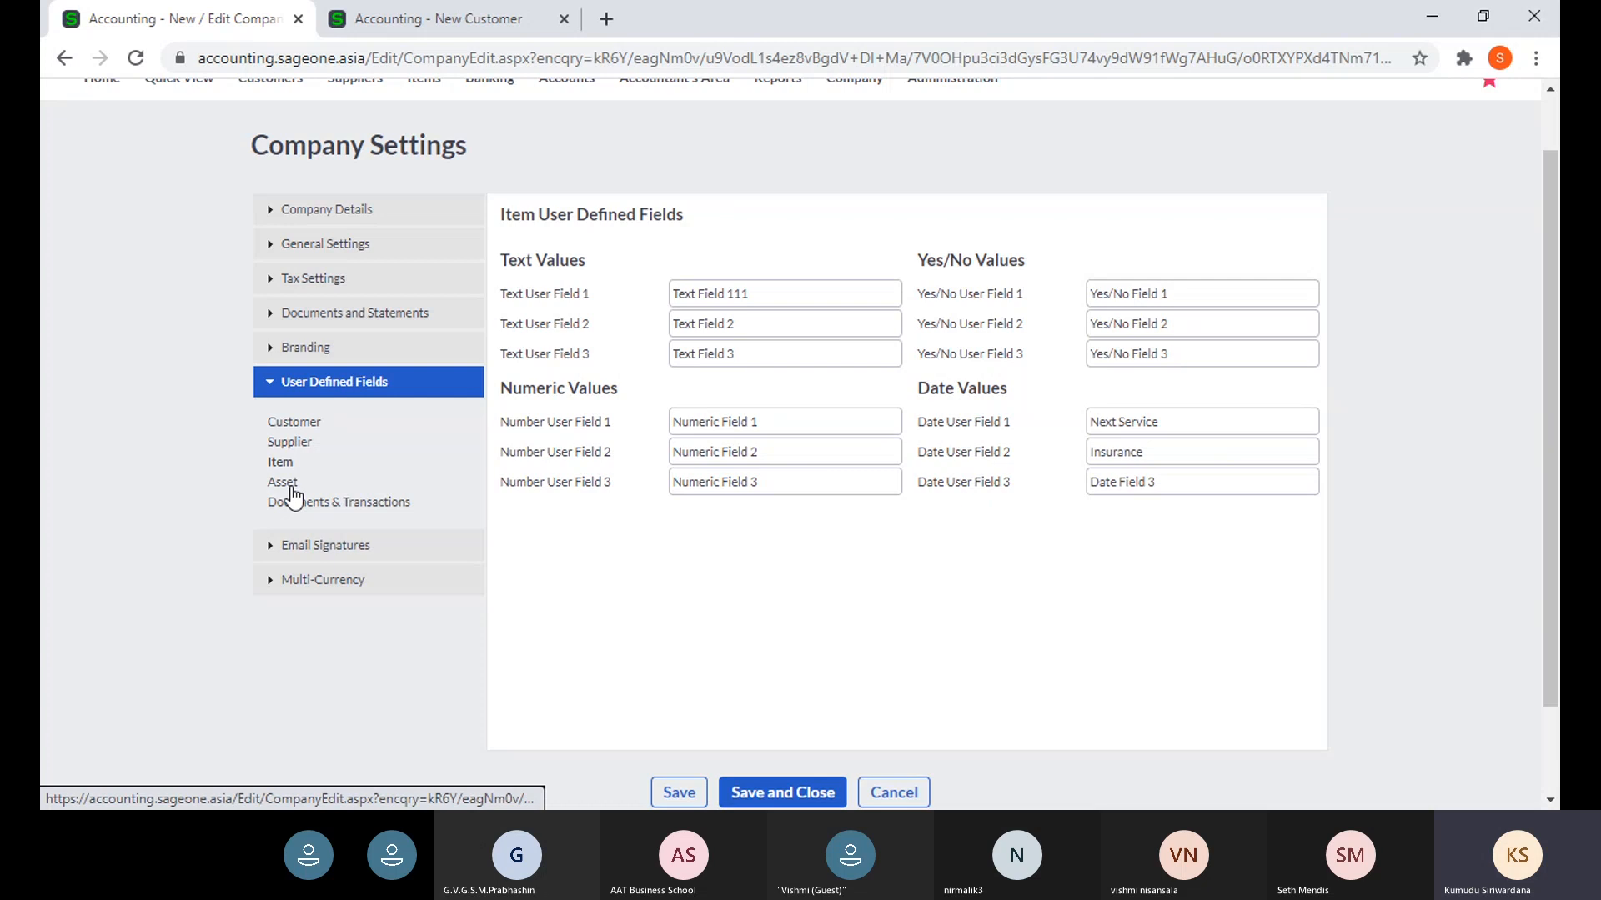
pyautogui.click(291, 487)
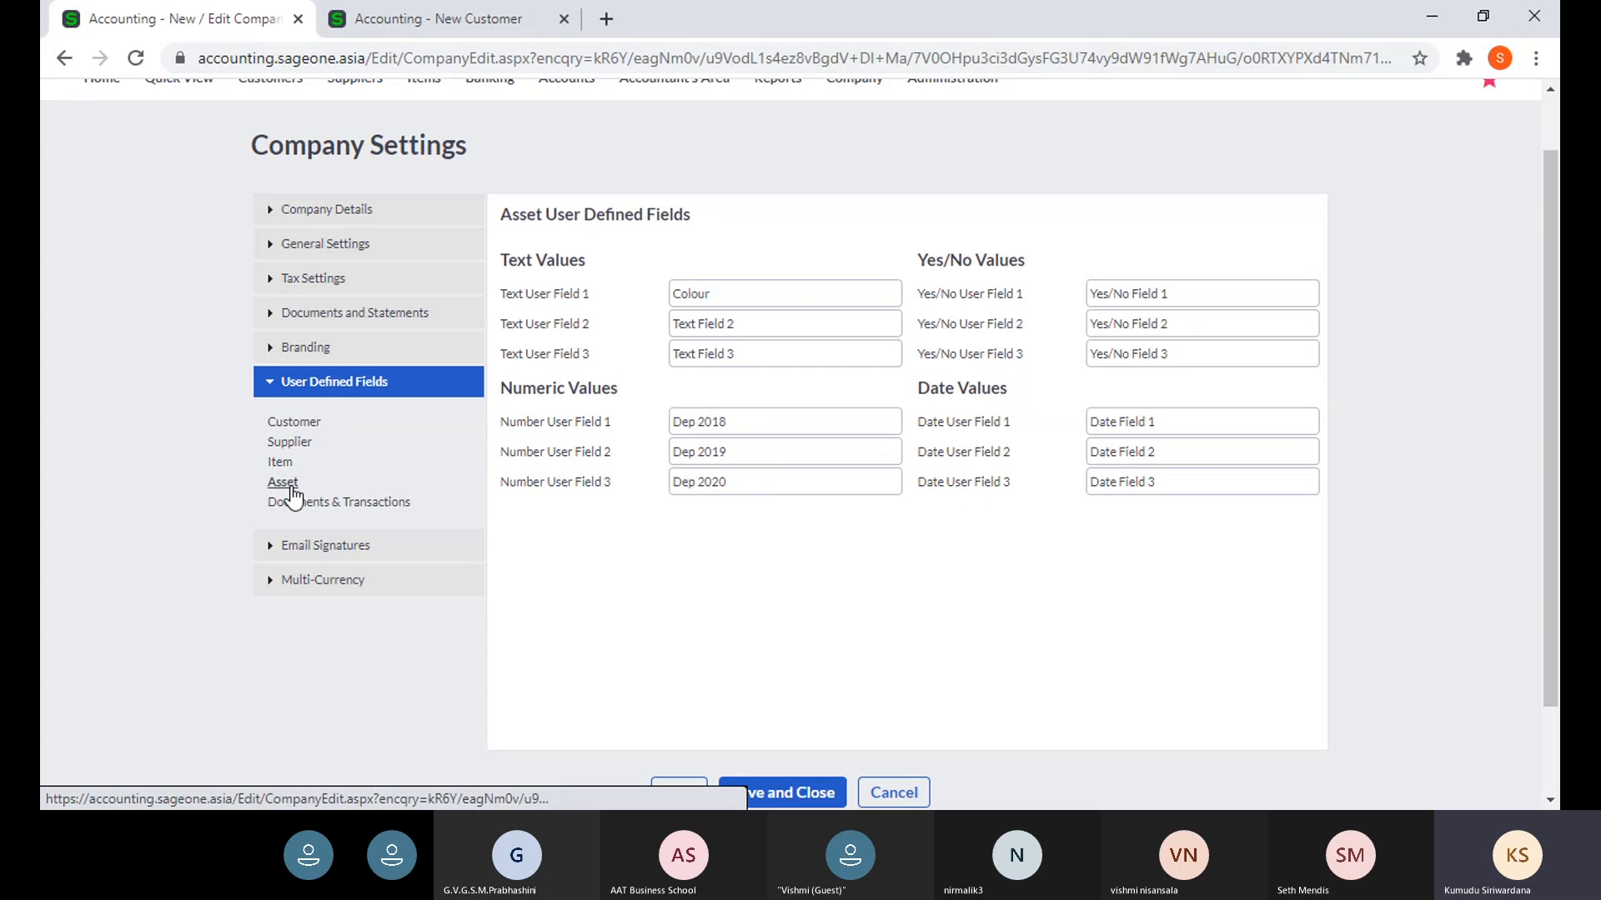
pyautogui.click(348, 510)
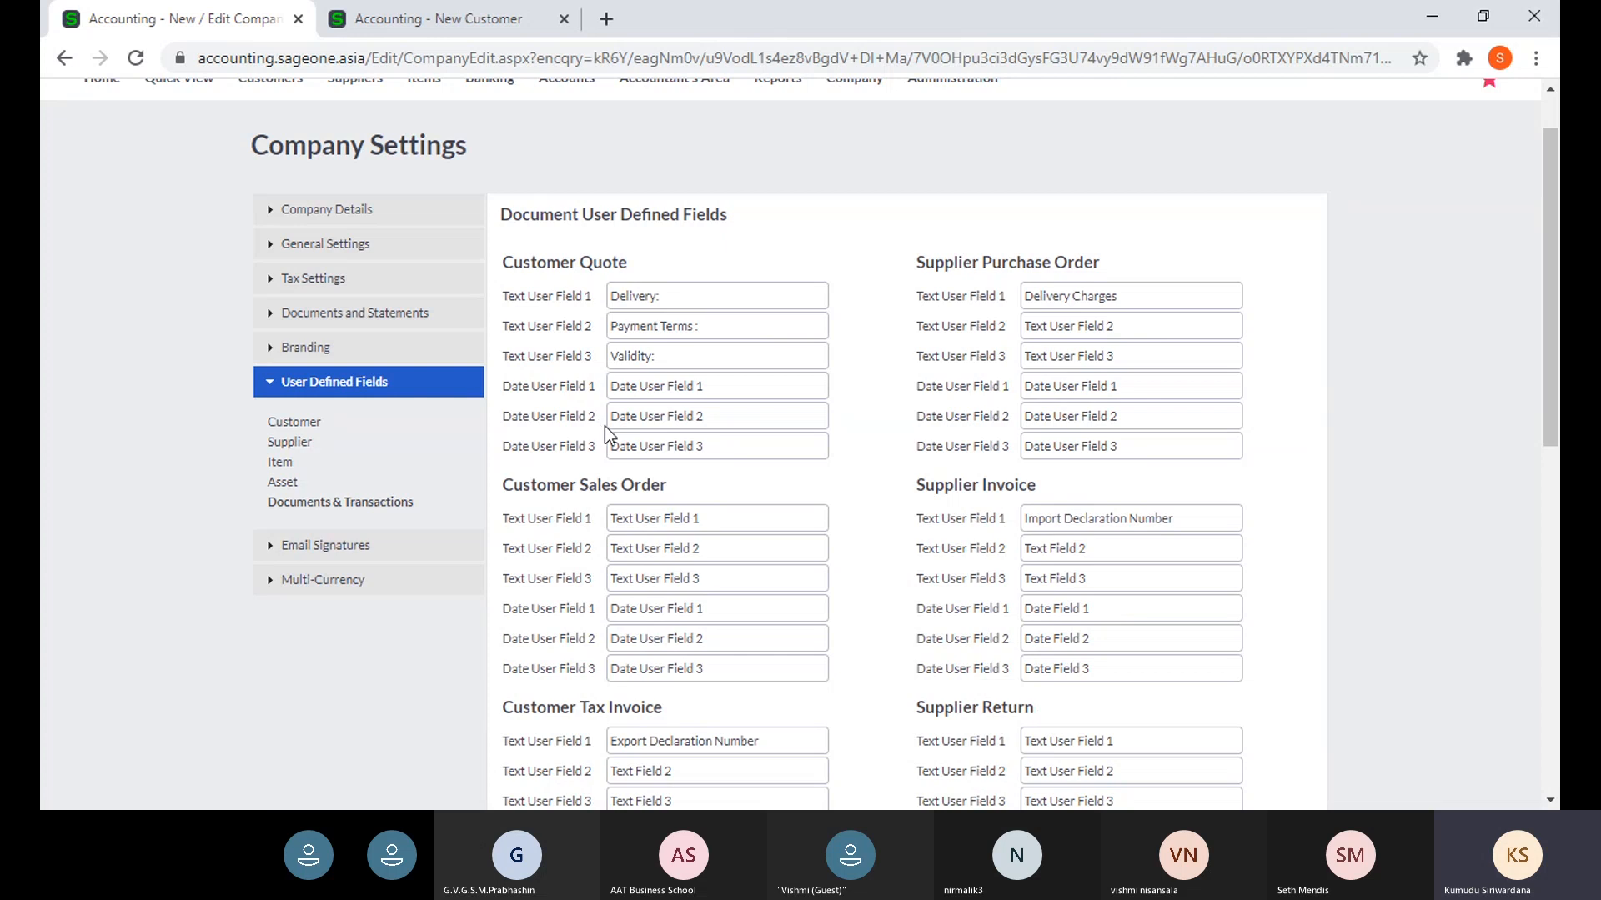
pyautogui.scroll(1, 505, 375)
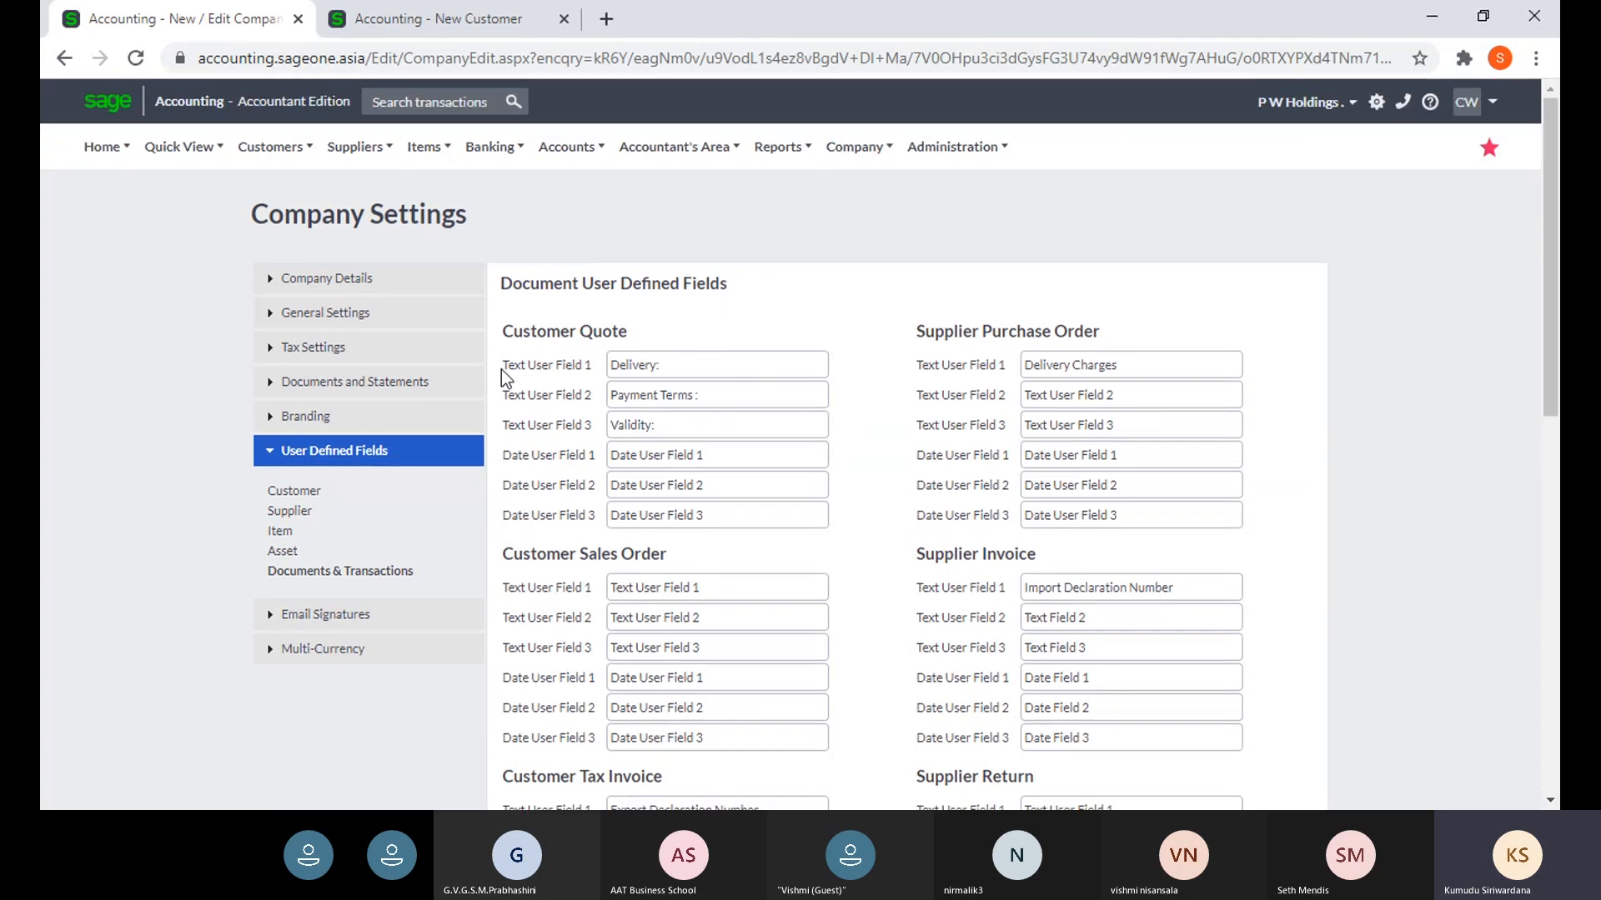
pyautogui.click(379, 20)
pyautogui.scroll(-1, 331, 192)
pyautogui.scroll(1, 346, 216)
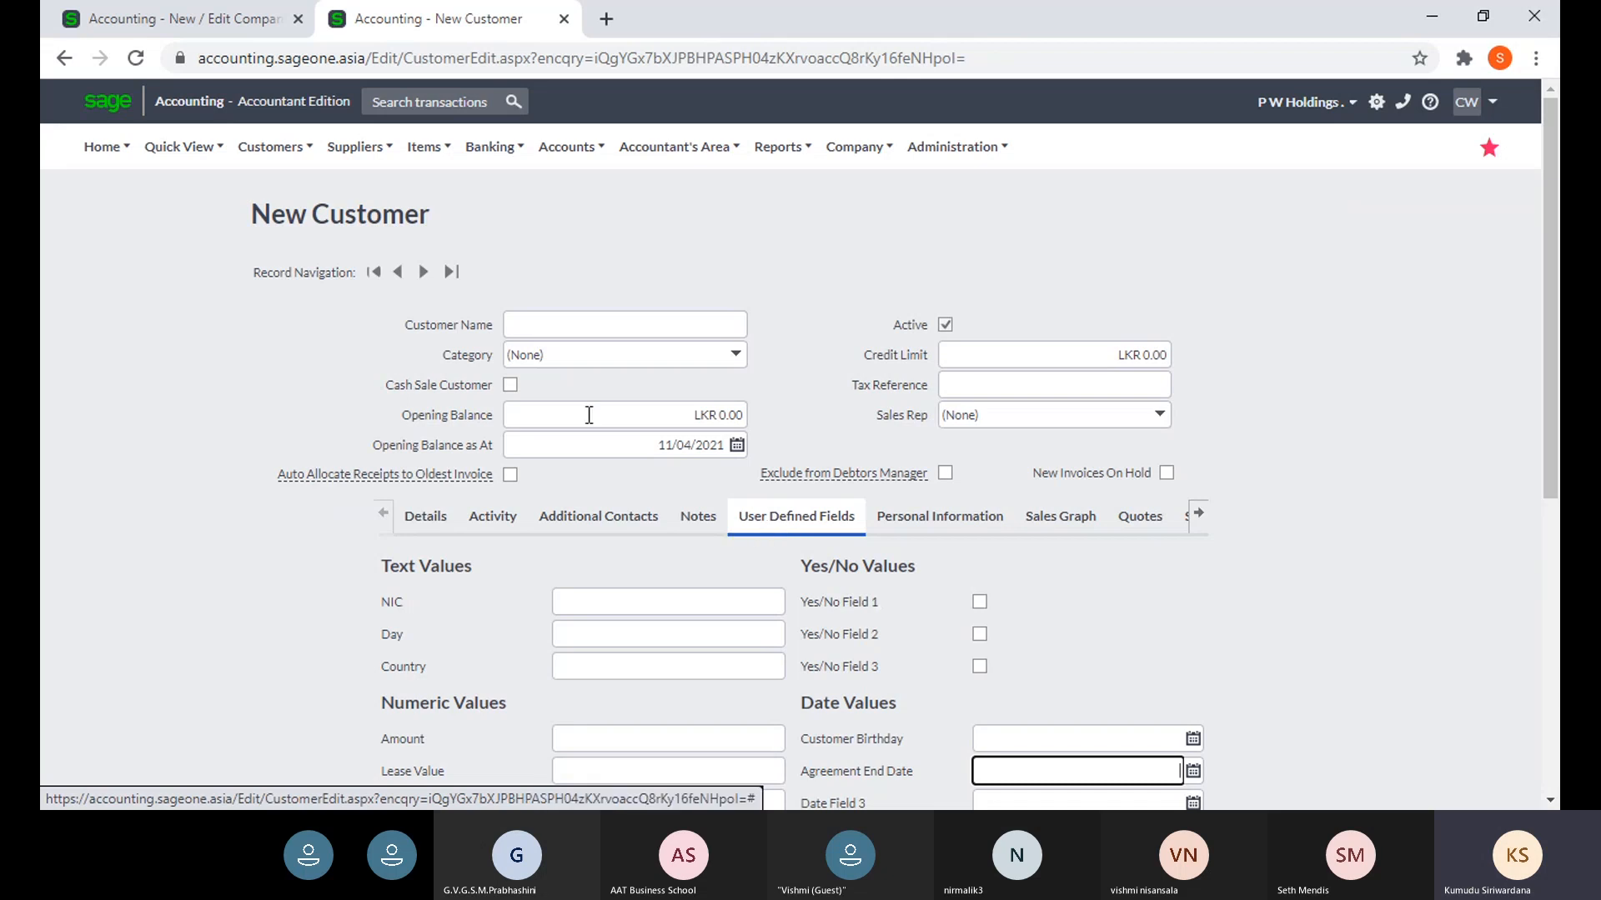
# - Start a new supplier and view its User Defined Fields tab
pyautogui.click(356, 147)
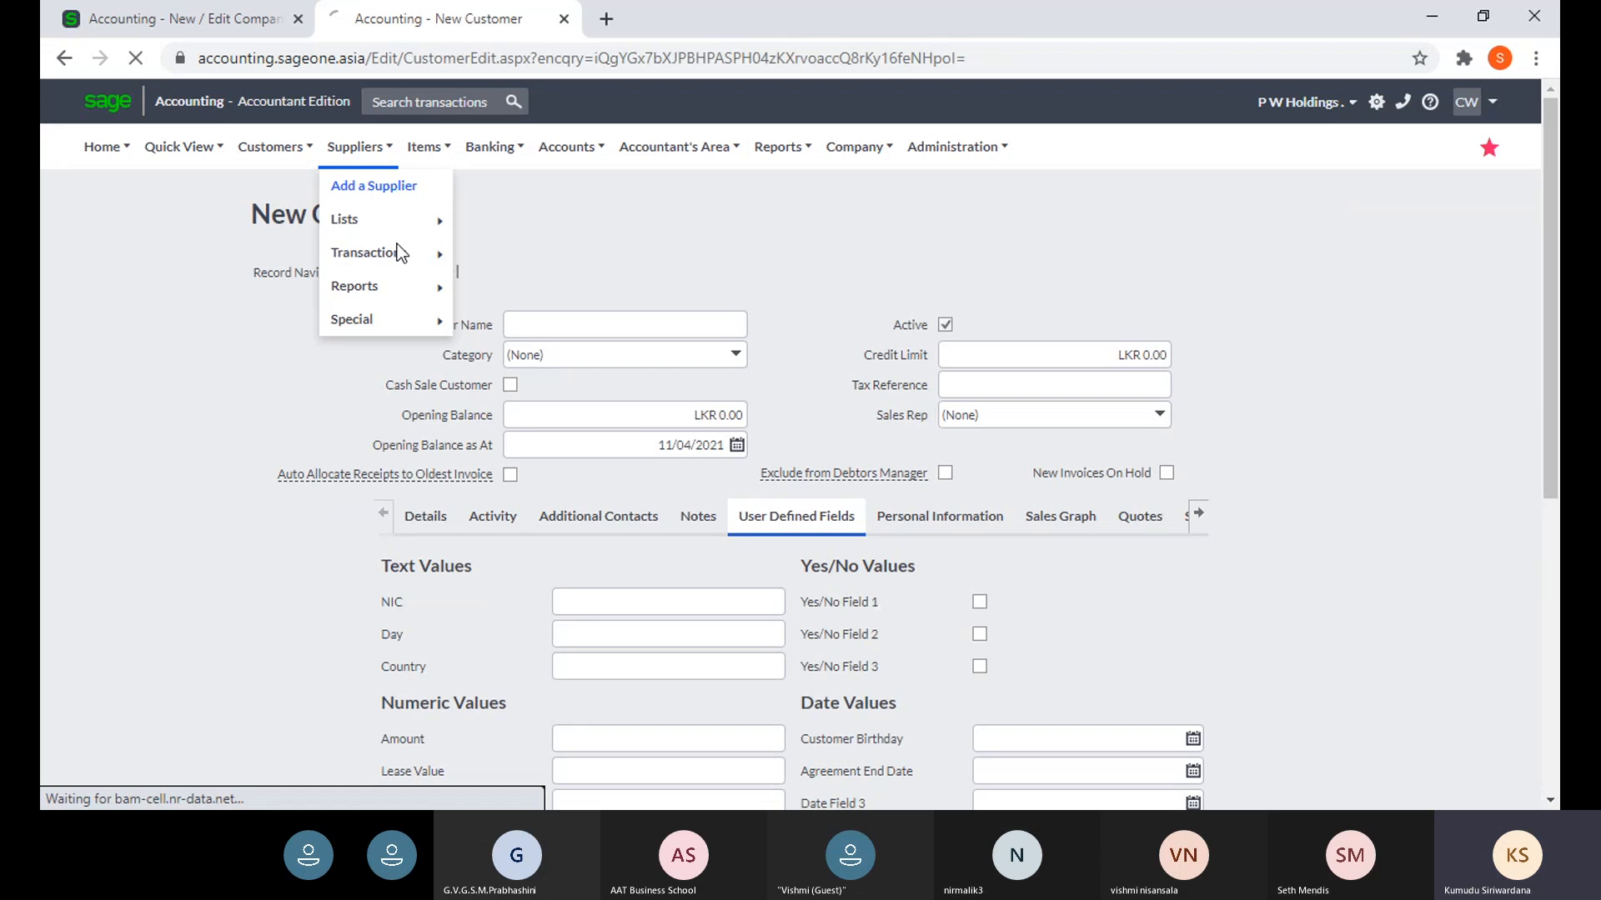
pyautogui.click(356, 146)
pyautogui.click(338, 188)
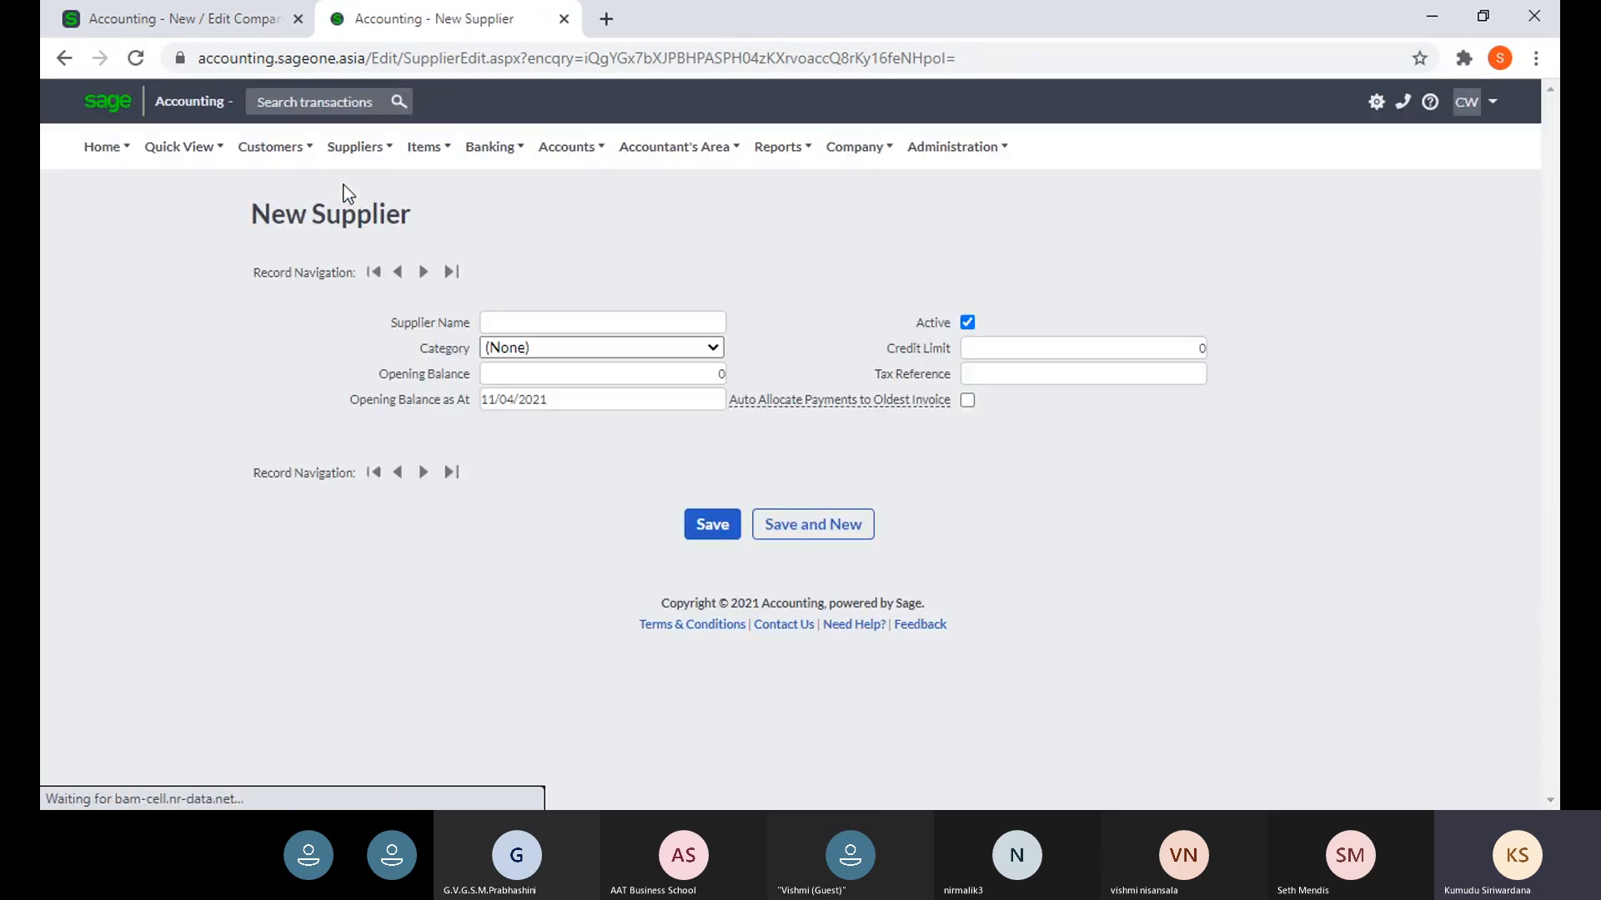
pyautogui.moveTo(346, 153)
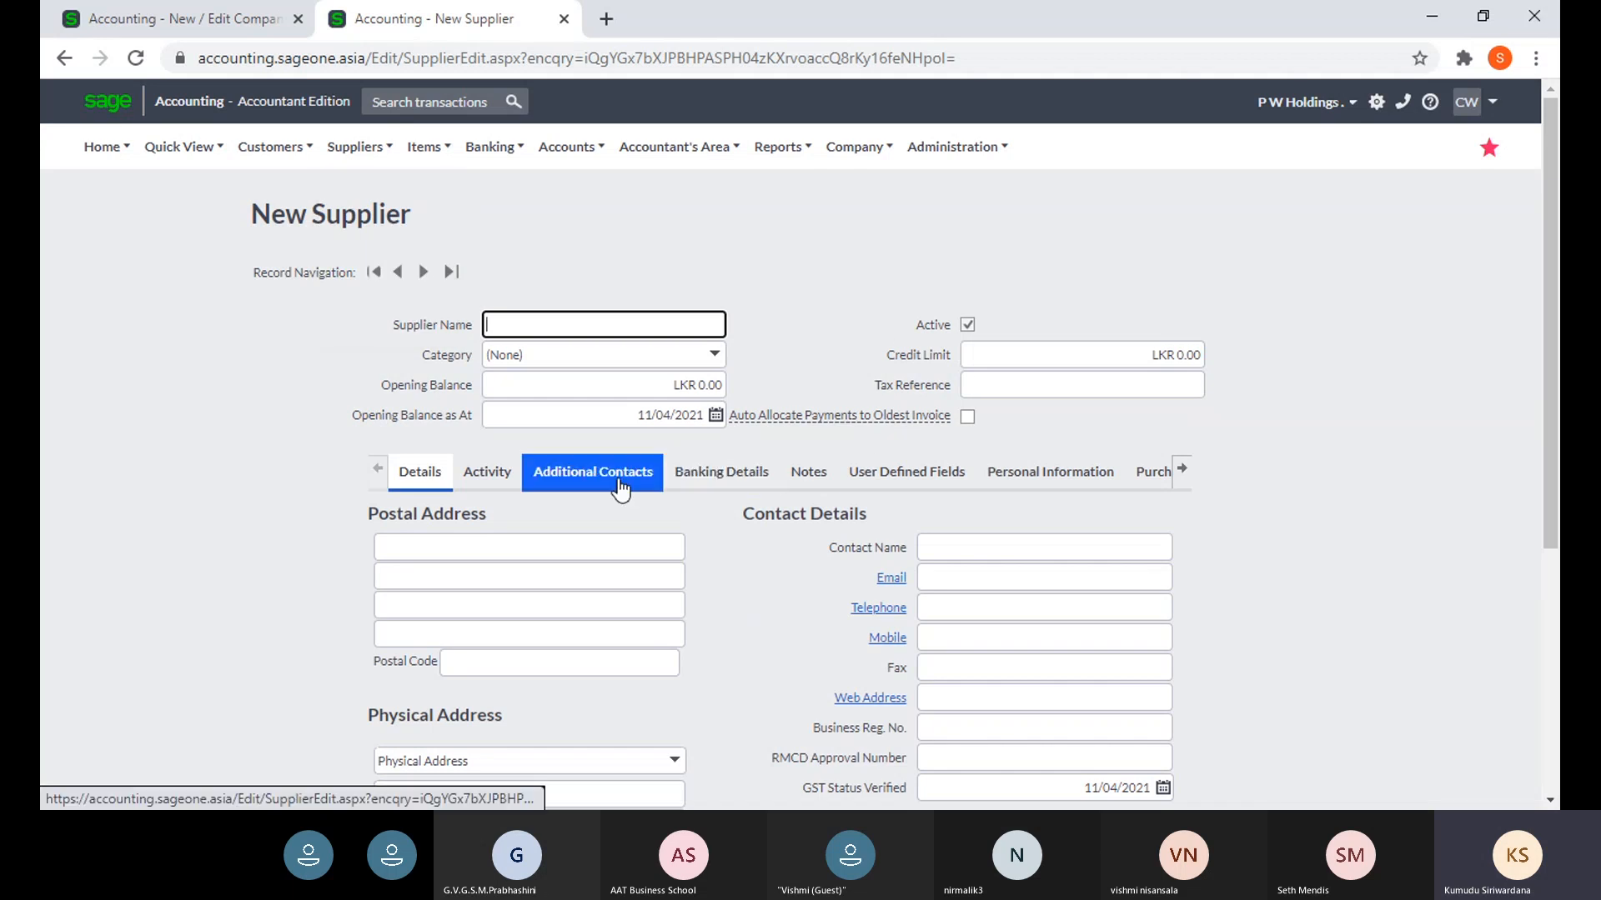
pyautogui.click(860, 479)
pyautogui.scroll(-3, 860, 493)
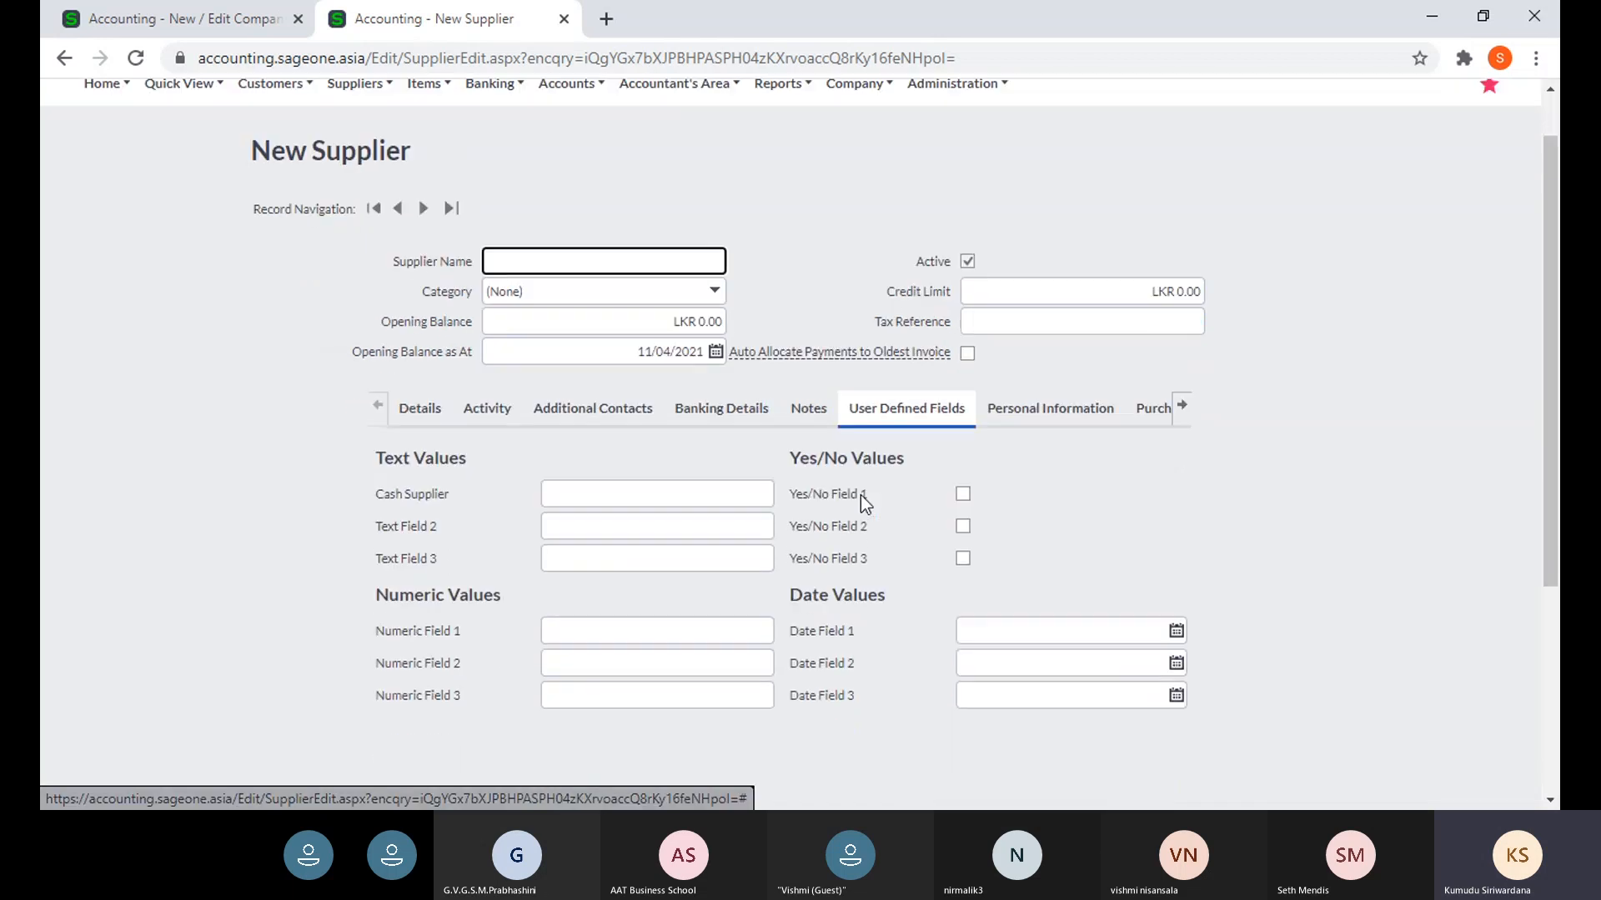
pyautogui.scroll(3, 593, 536)
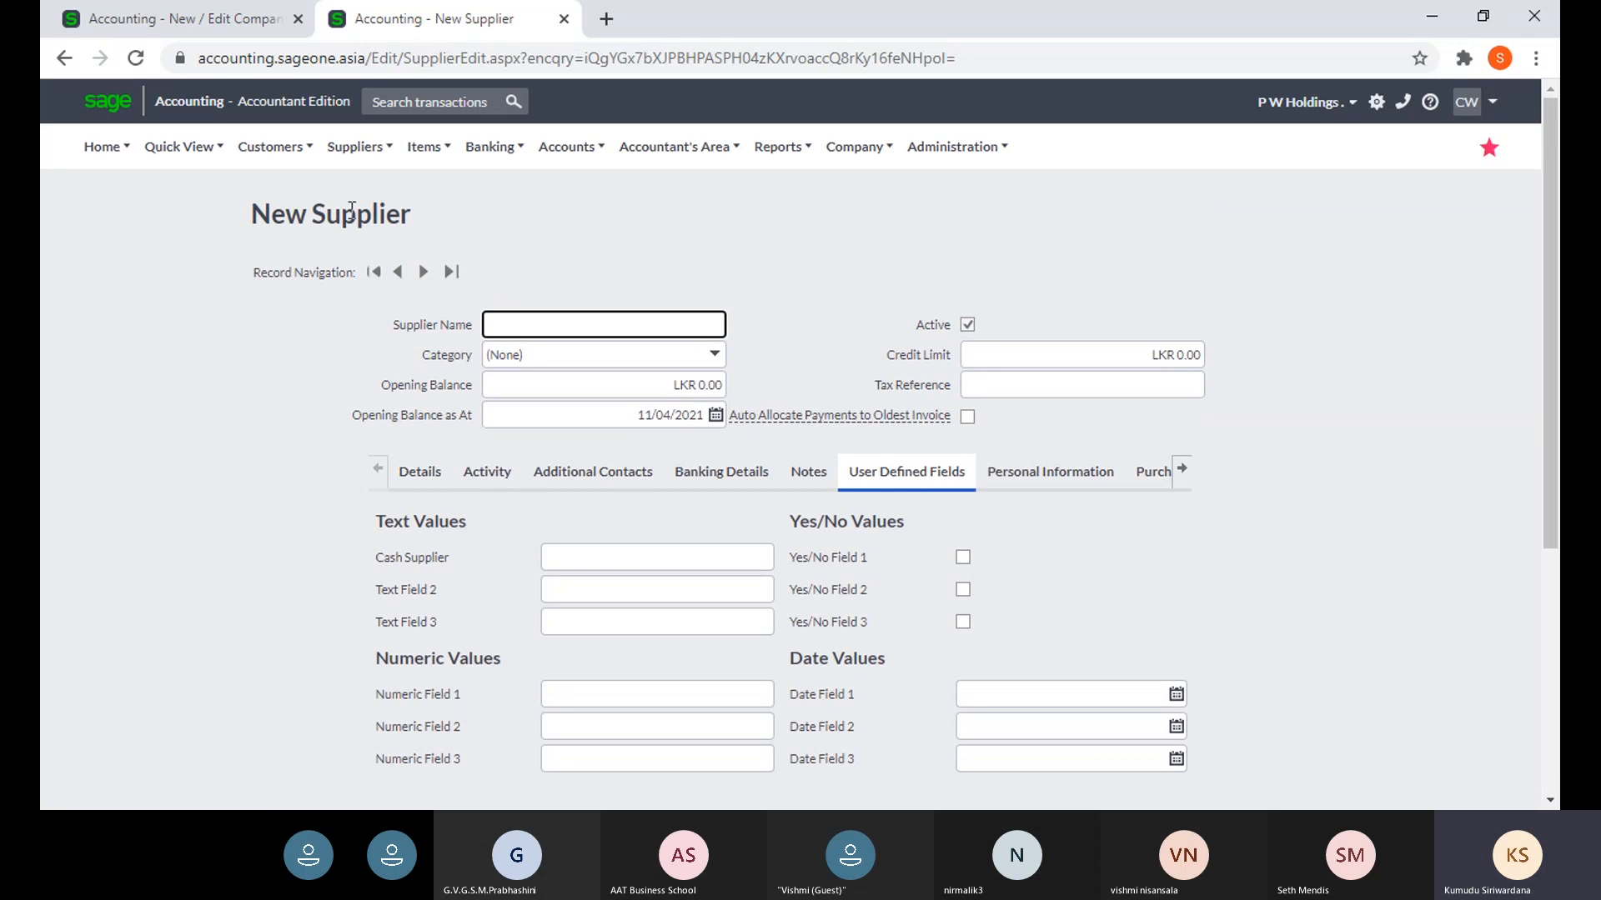
# - Start a new item and view its User Defined Fields tab
pyautogui.moveTo(417, 158)
pyautogui.click(434, 195)
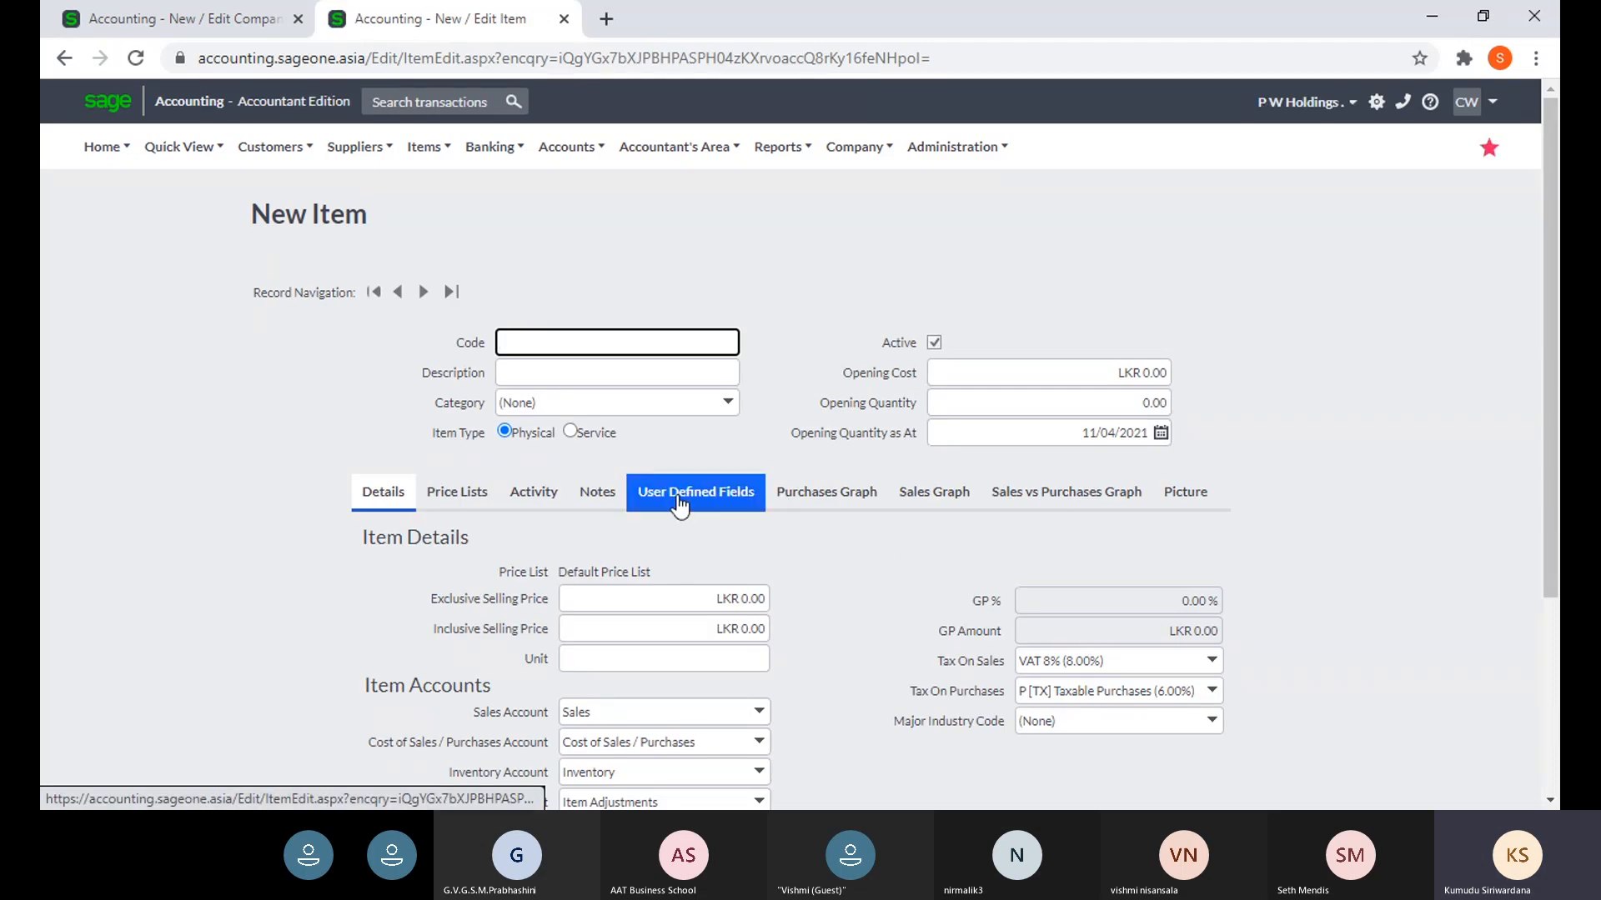
pyautogui.click(679, 499)
pyautogui.scroll(-3, 717, 583)
pyautogui.scroll(3, 733, 601)
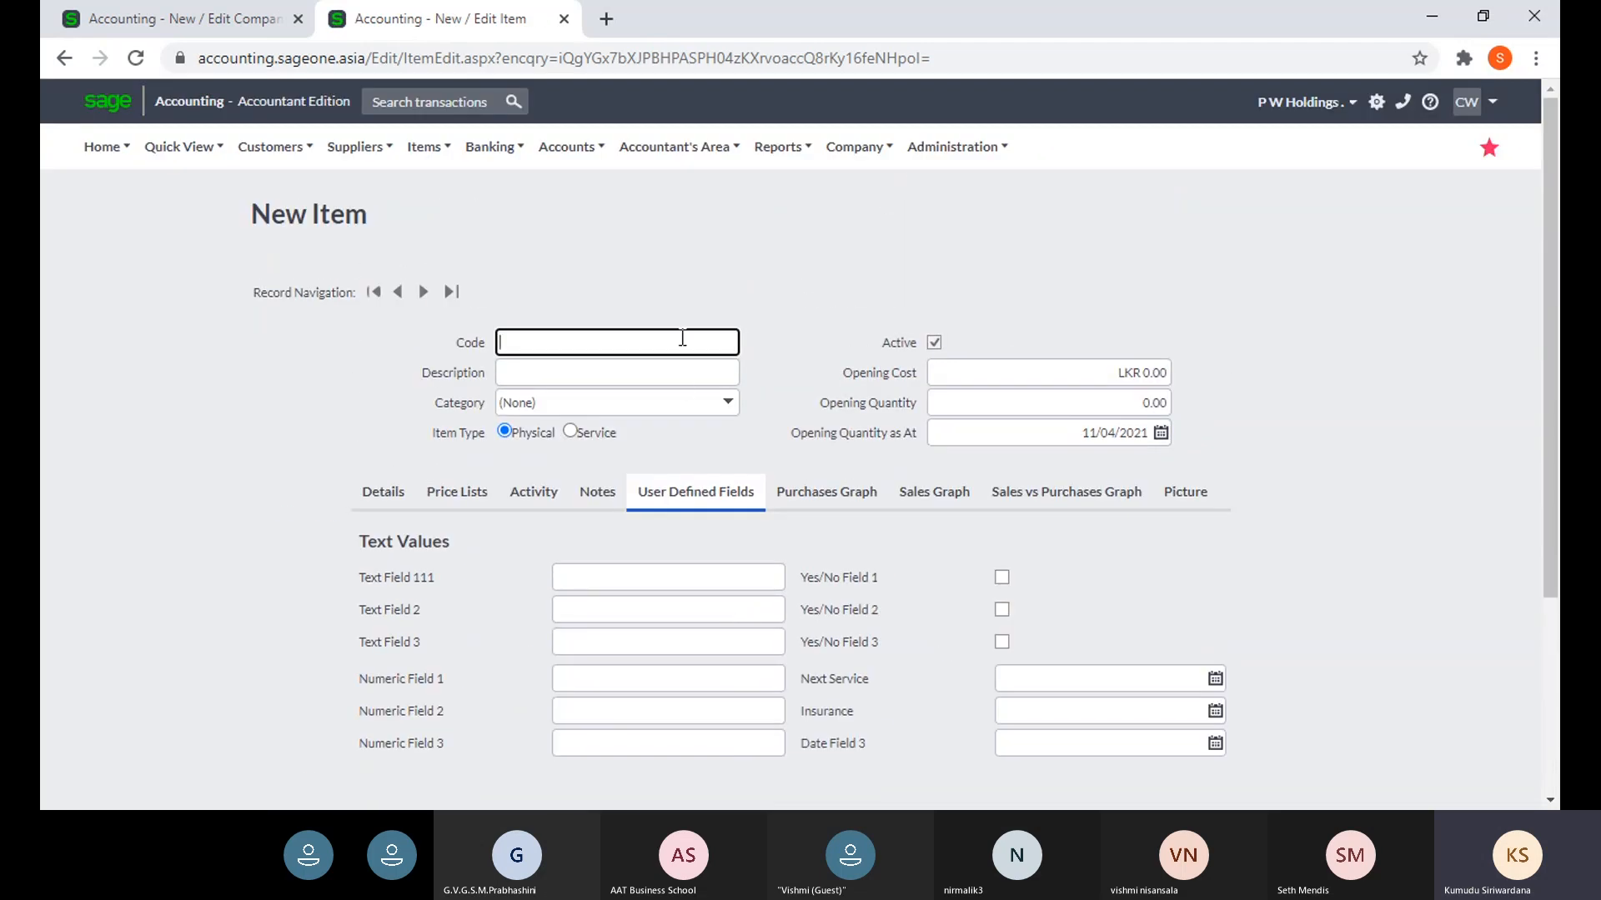
# - Open a new asset form showing the Colour, Dep 2018, Dep 2019 and Dep 2020 fields
pyautogui.click(855, 150)
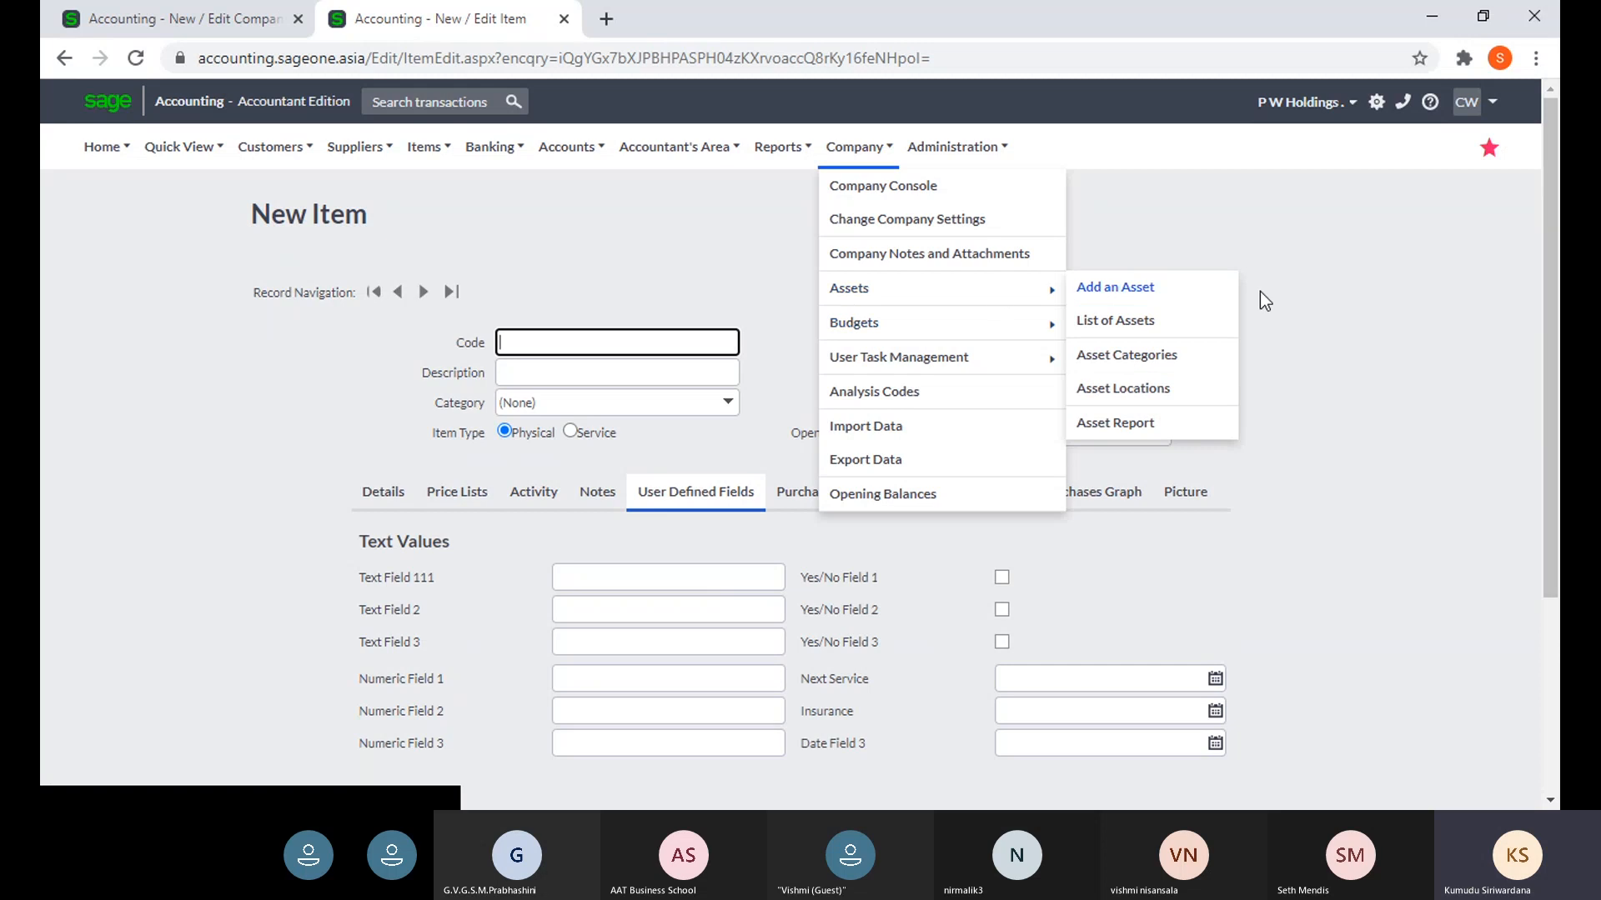
pyautogui.click(806, 148)
pyautogui.click(855, 148)
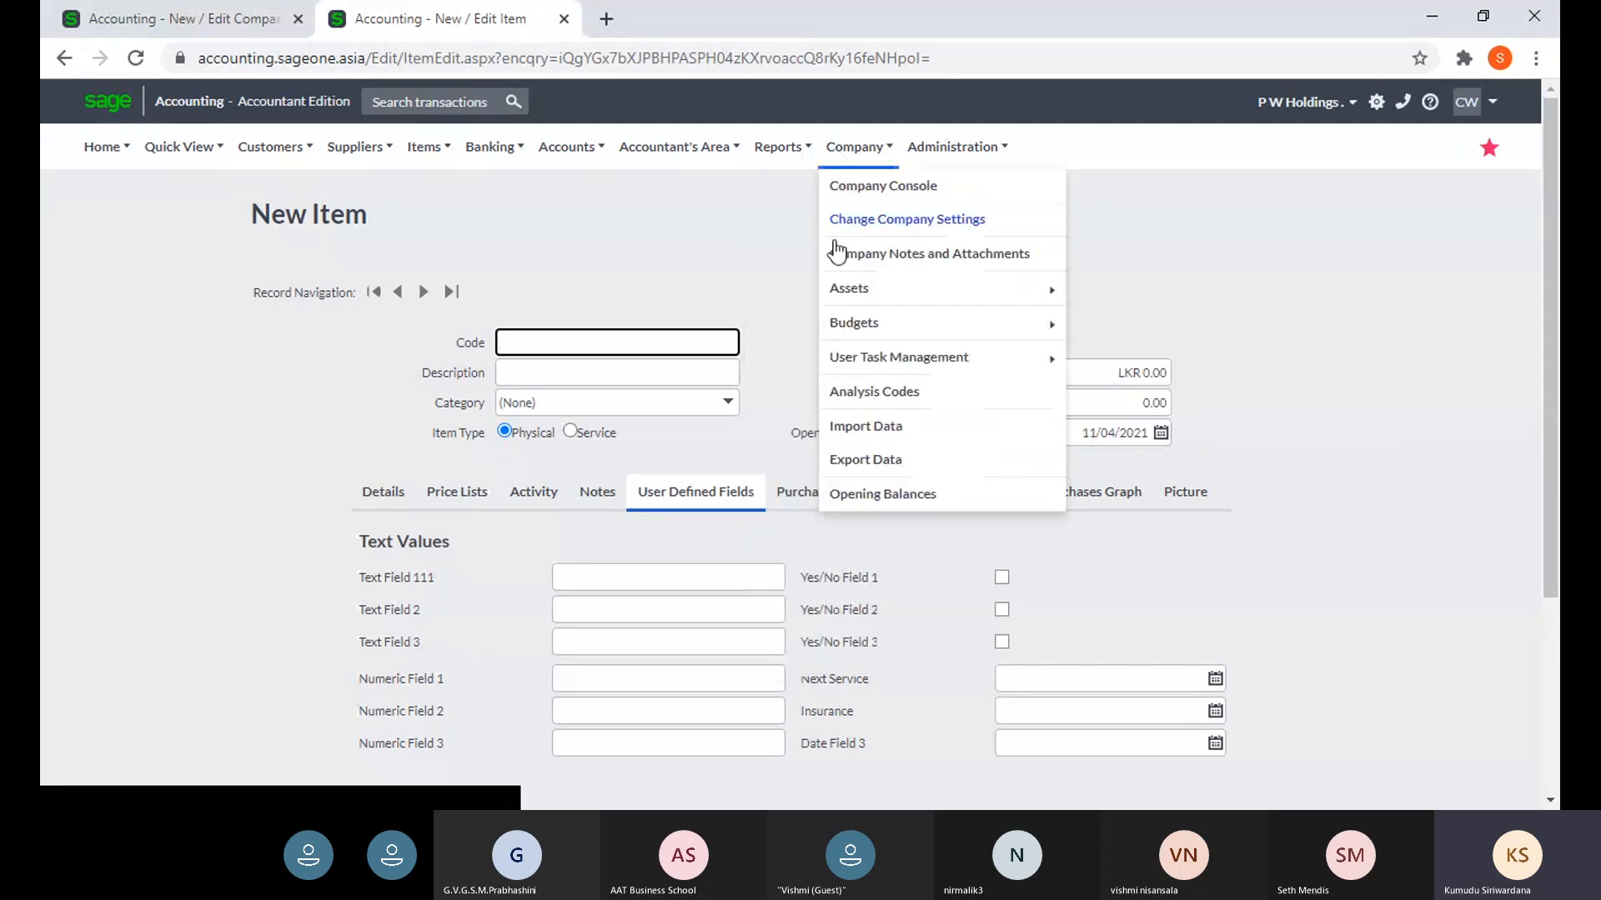
pyautogui.moveTo(858, 287)
pyautogui.click(1097, 293)
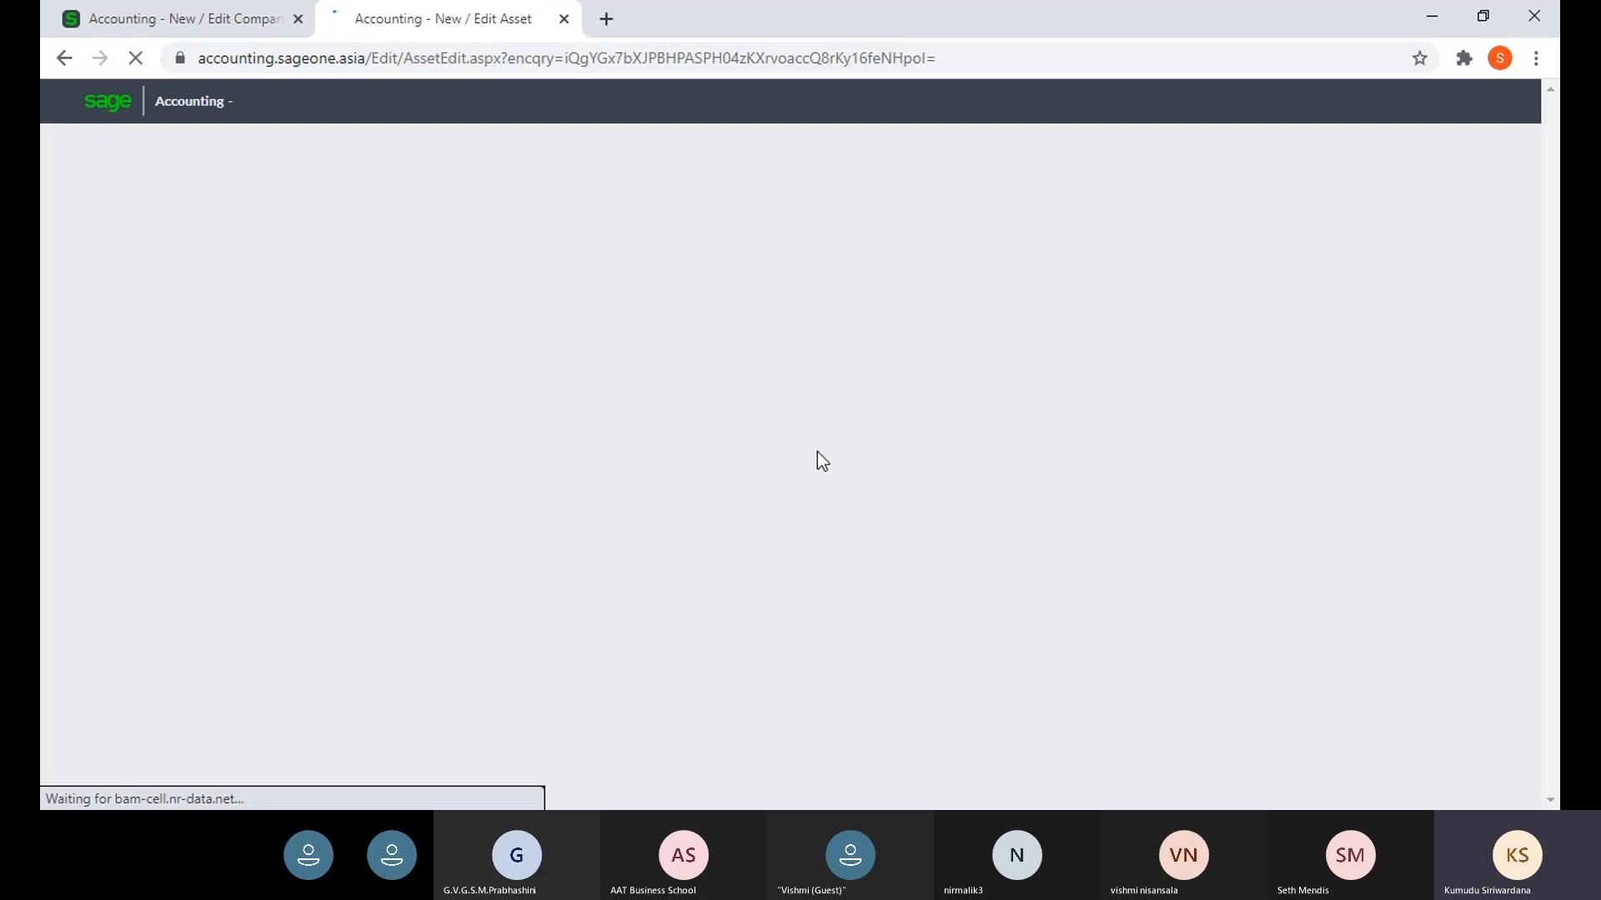
pyautogui.scroll(-3, 487, 718)
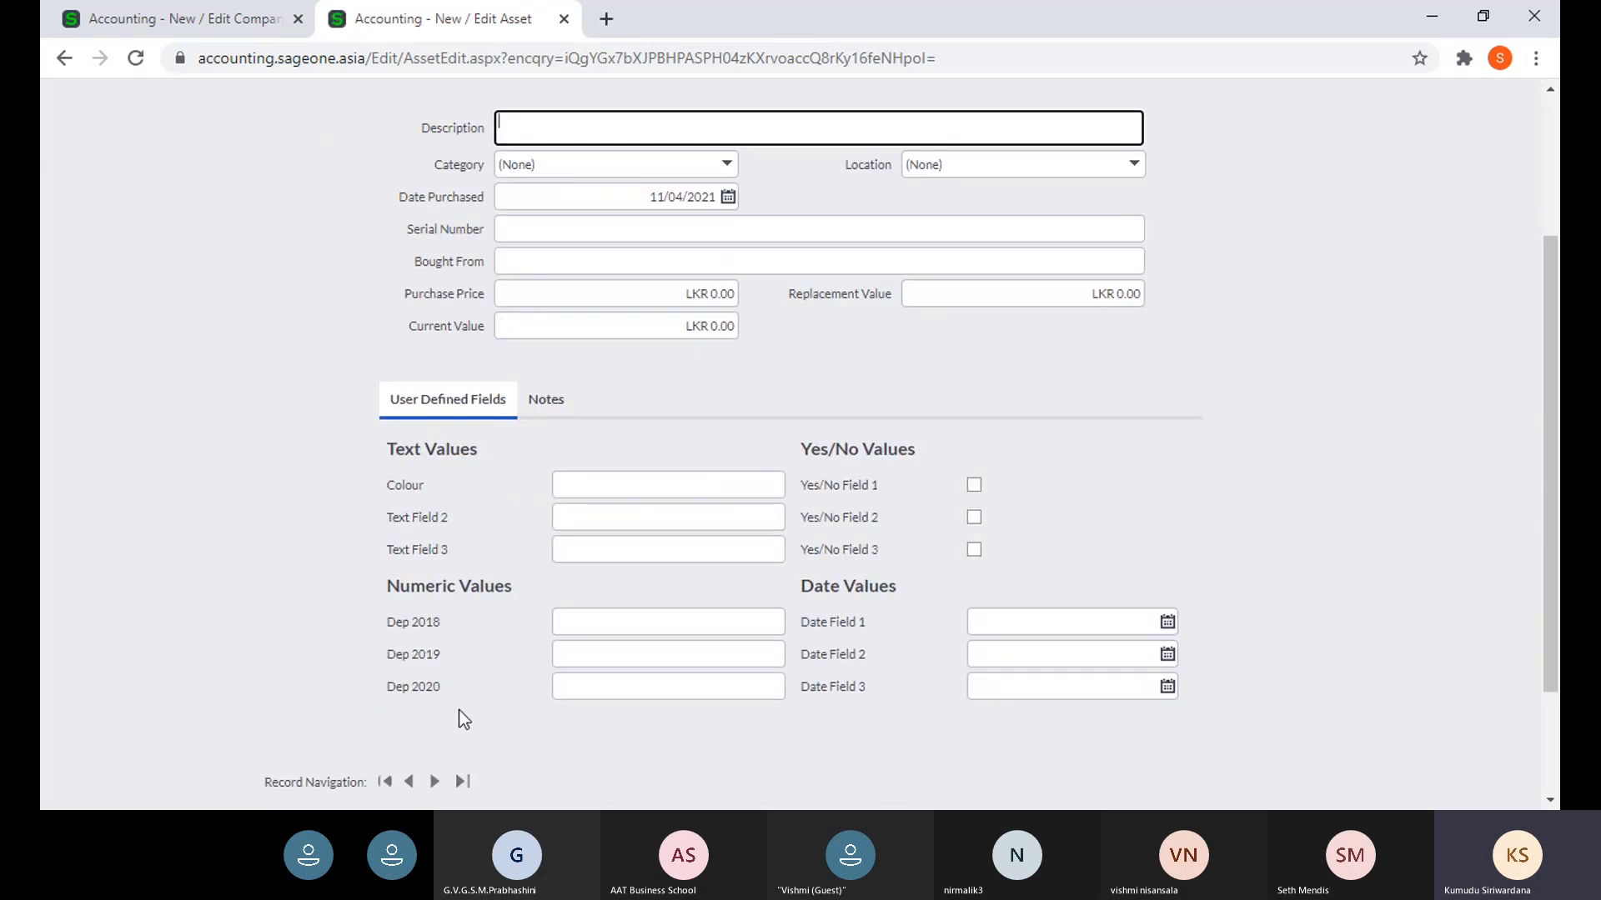
pyautogui.scroll(3, 307, 658)
pyautogui.click(270, 146)
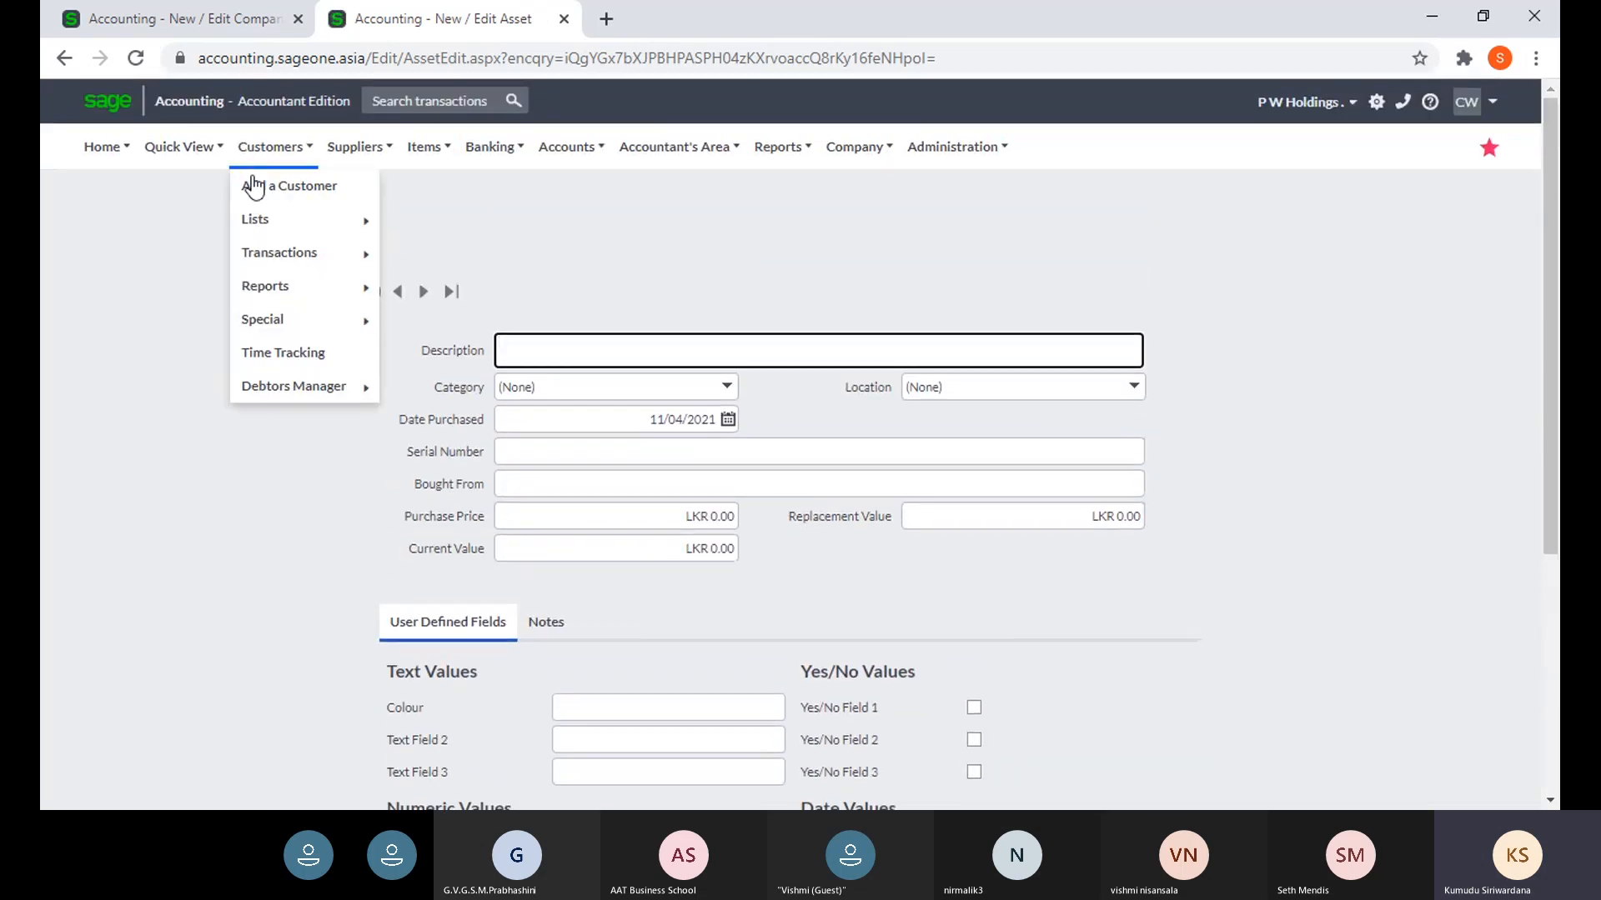
# - Start a new customer quote and view its Delivery, Payment Terms and Validity user-defined fields
pyautogui.moveTo(275, 255)
pyautogui.click(400, 259)
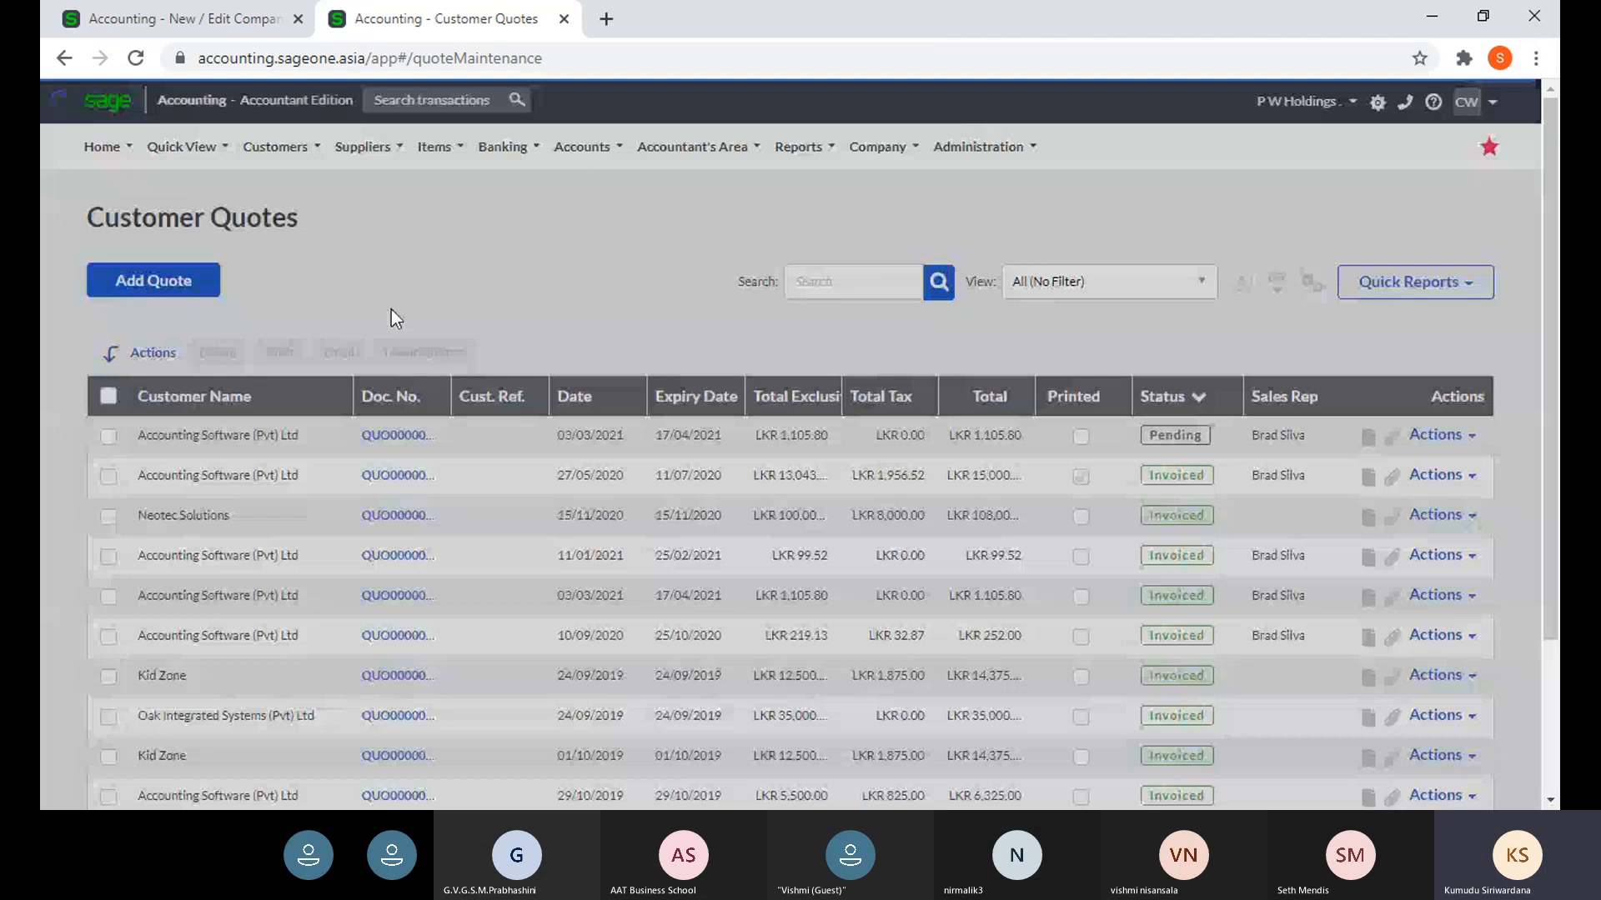
pyautogui.click(167, 287)
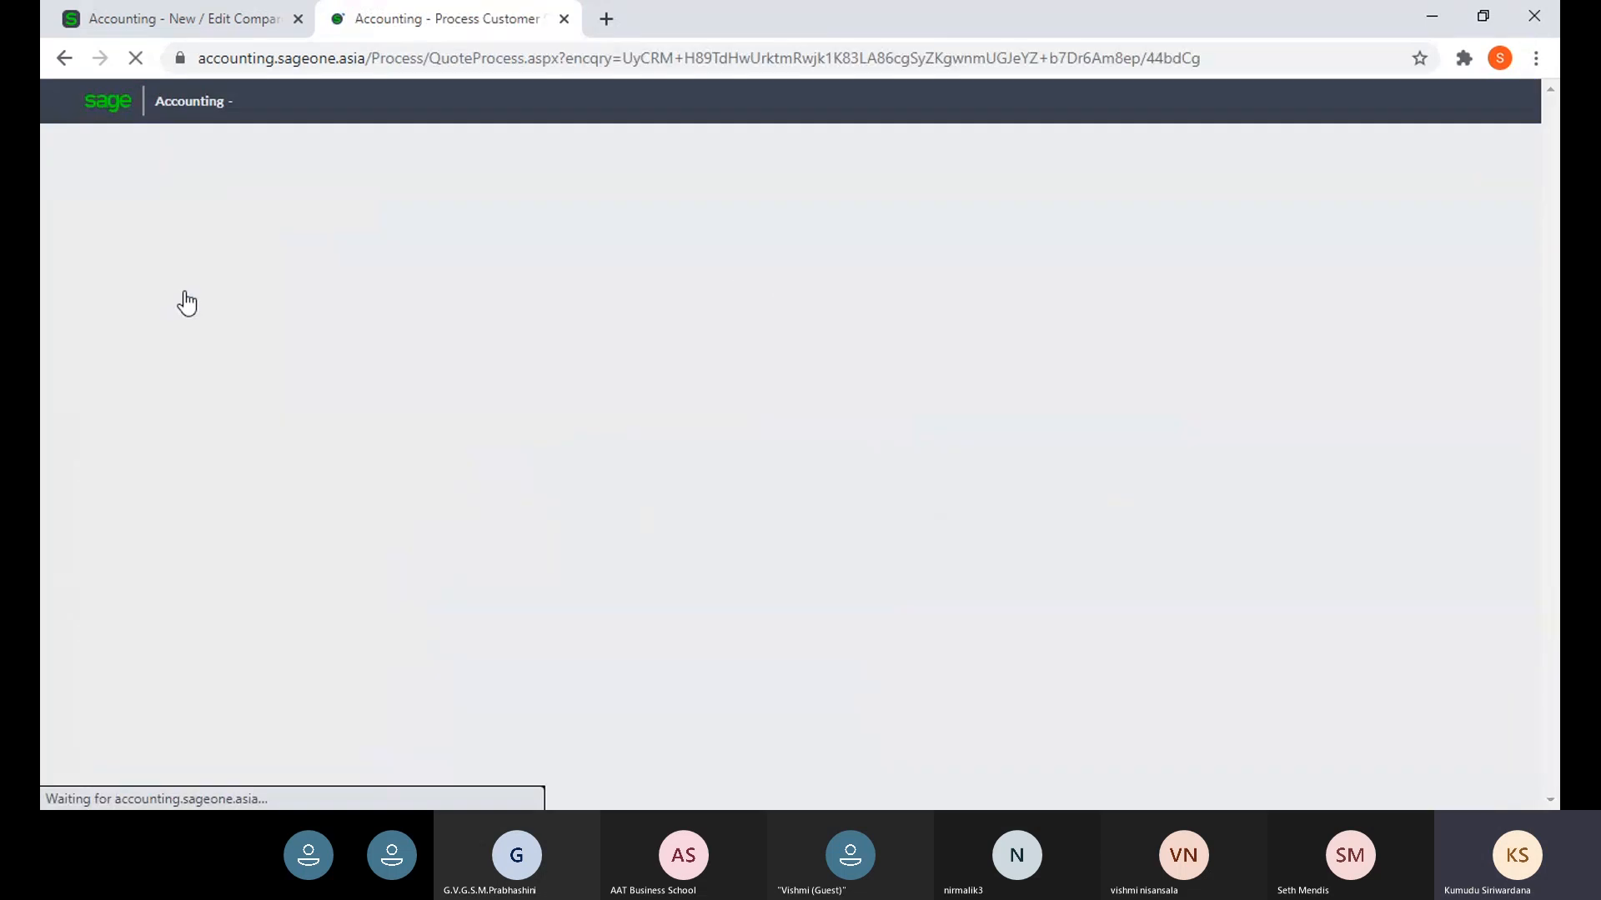
pyautogui.click(421, 283)
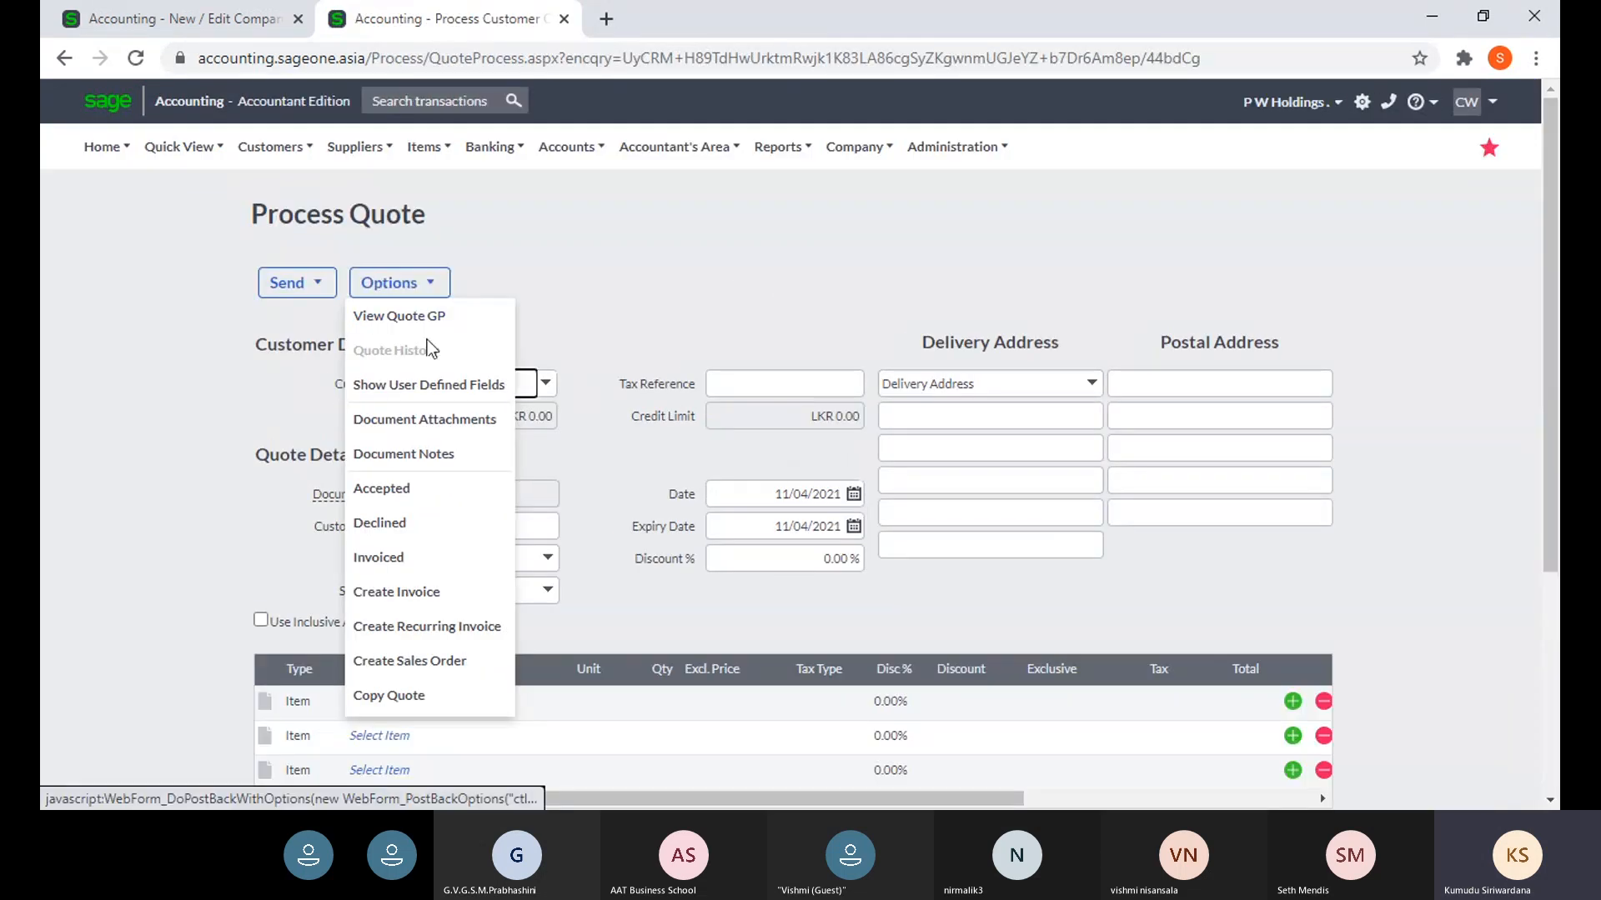
pyautogui.click(432, 384)
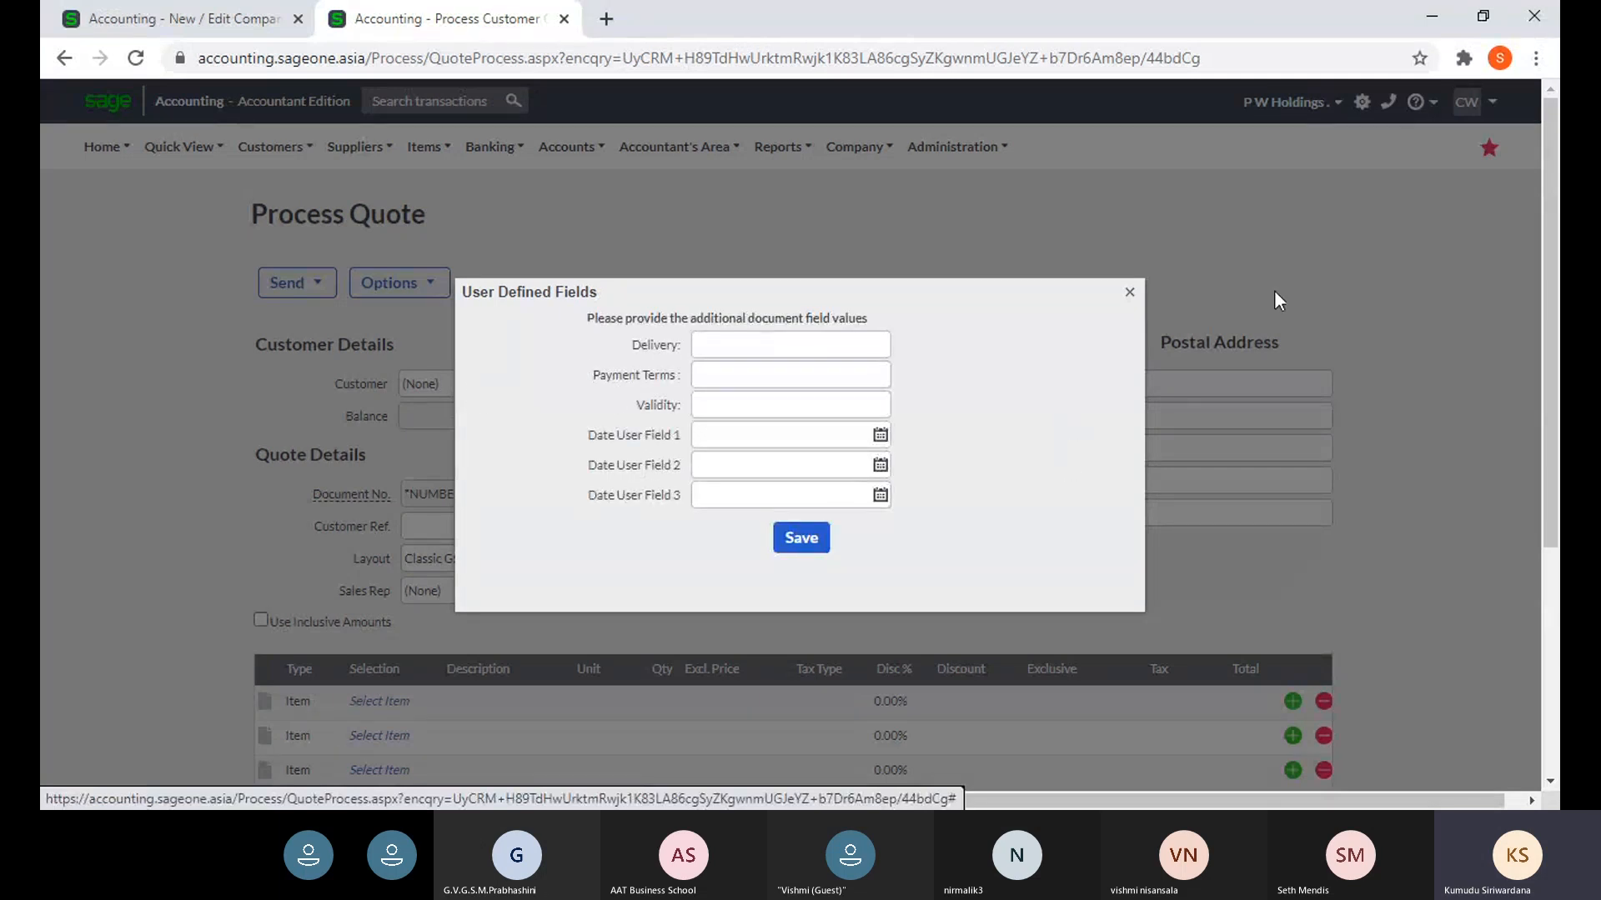
pyautogui.click(1130, 293)
# - Check the Customer user-defined field settings and start a new customer record
pyautogui.click(210, 25)
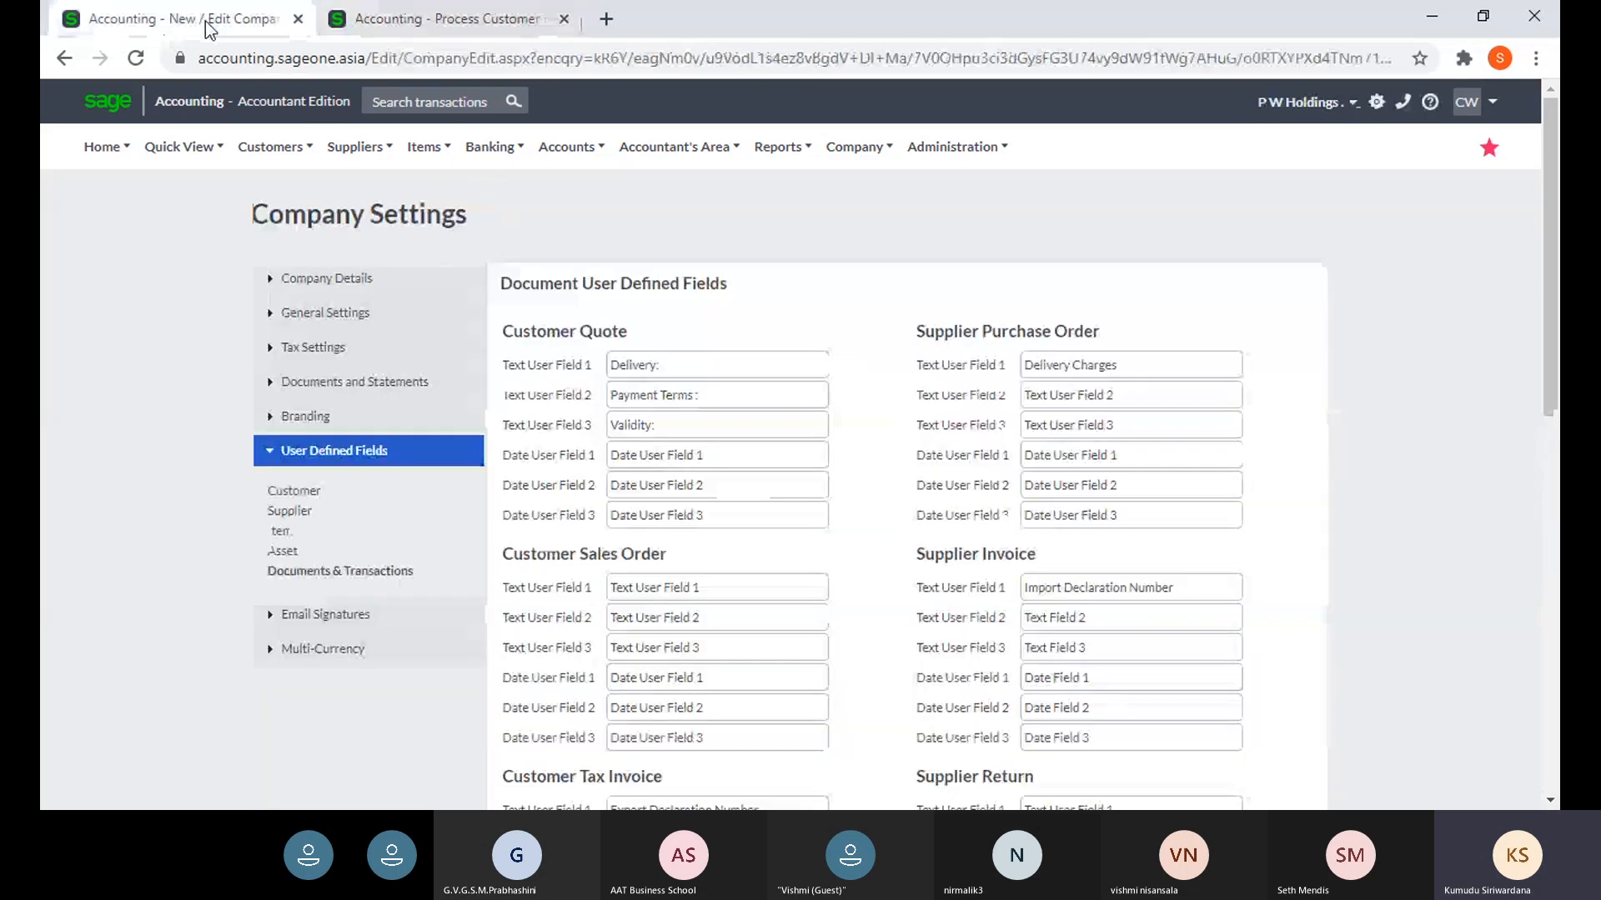
pyautogui.click(288, 492)
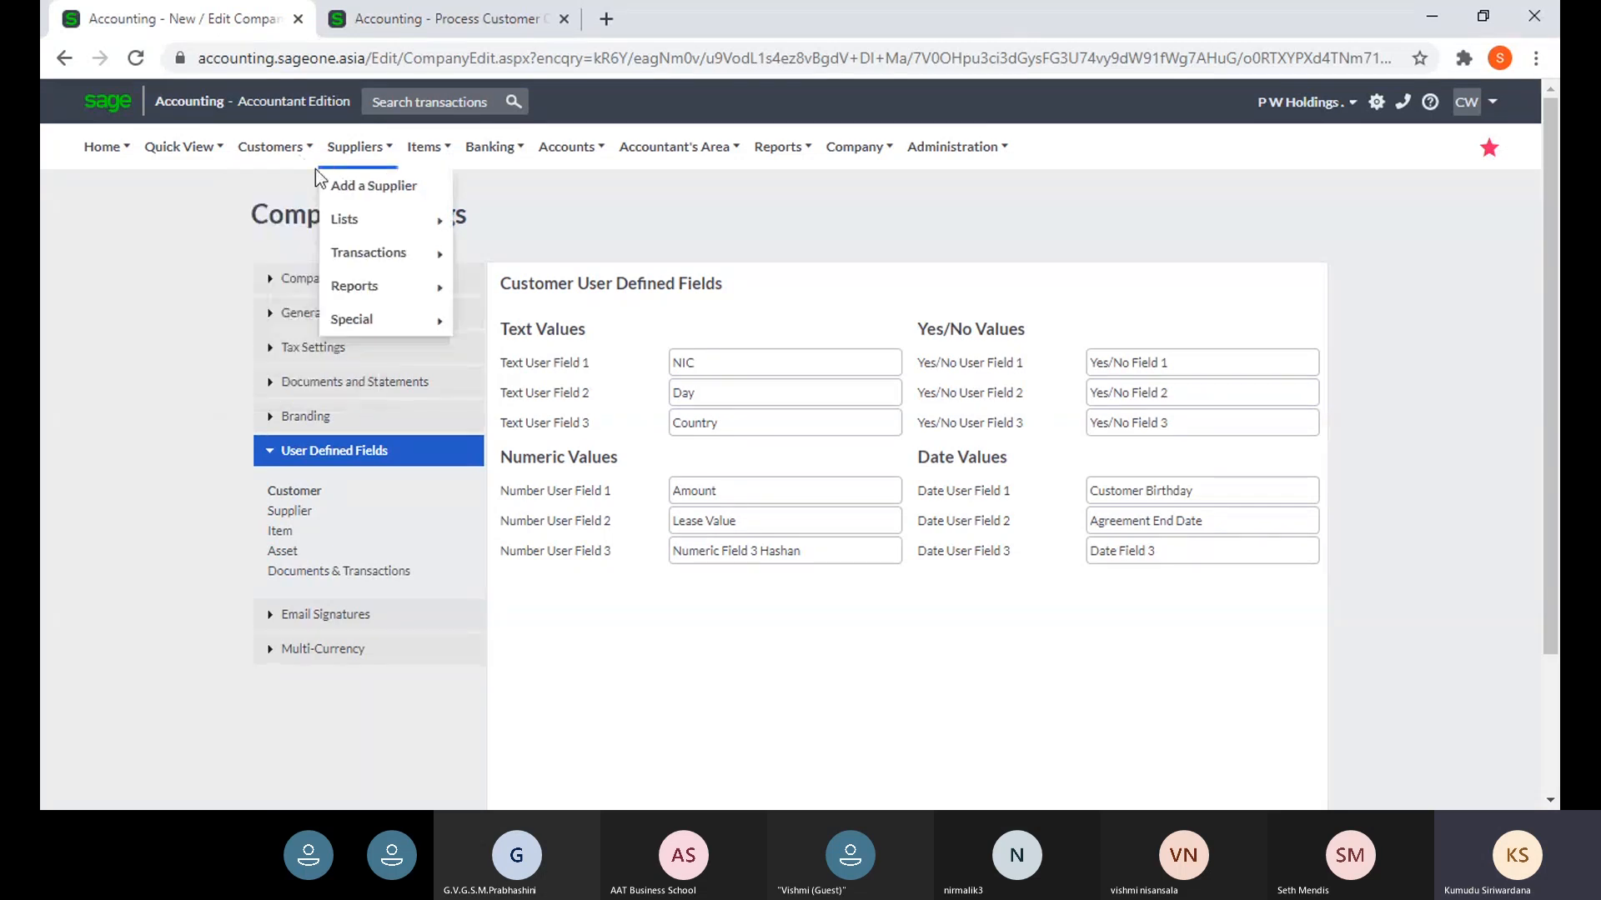
pyautogui.moveTo(254, 158)
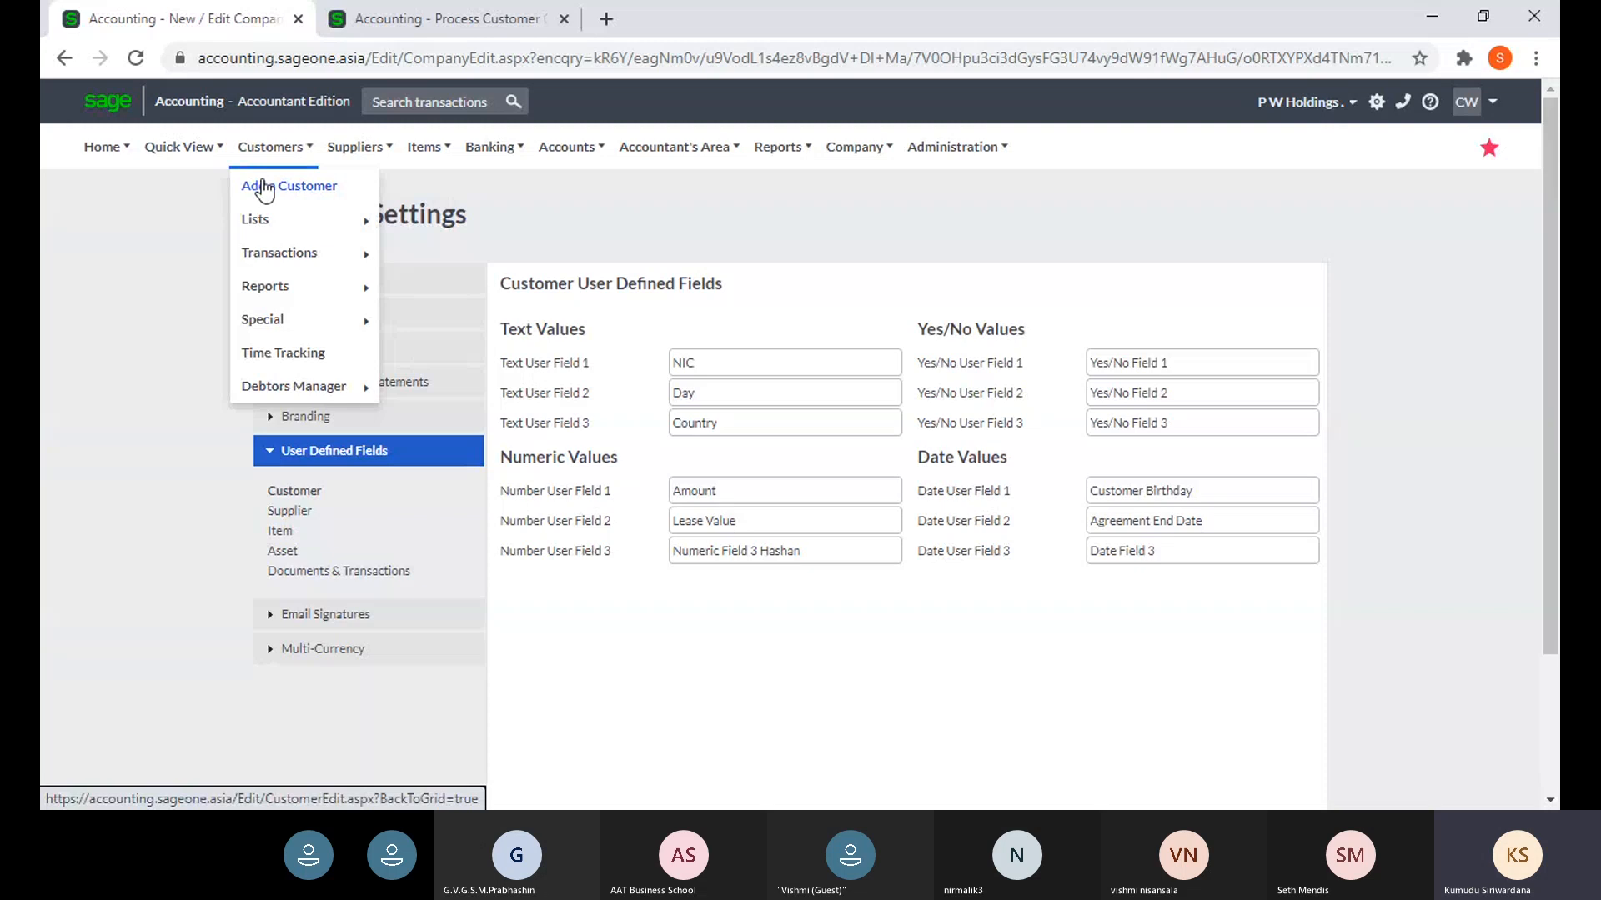
pyautogui.click(265, 190)
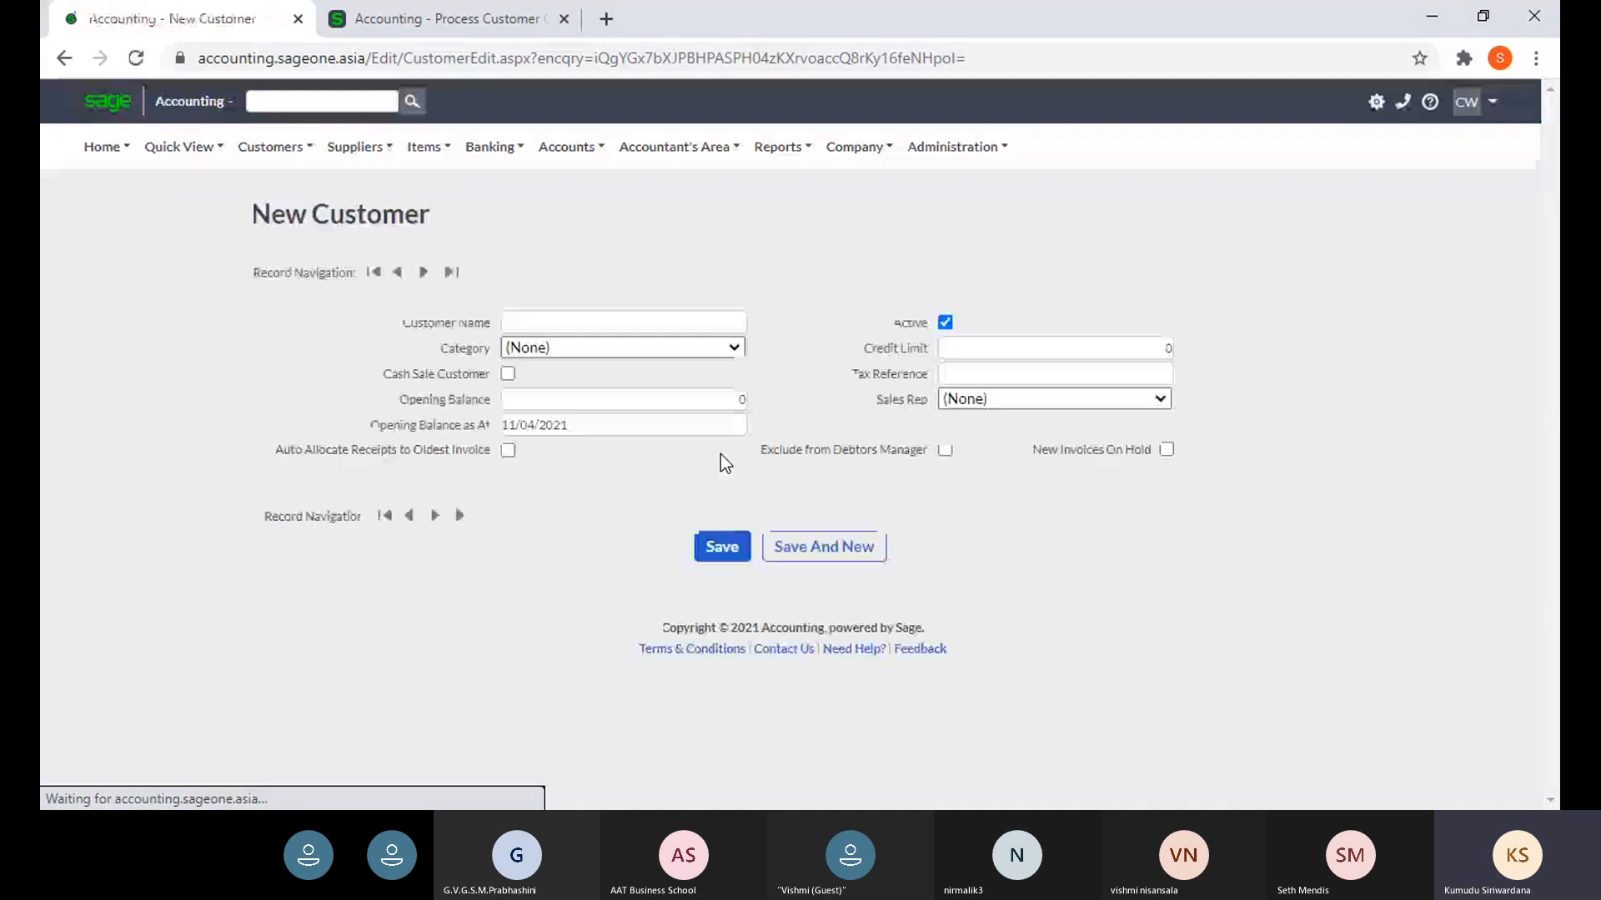
# - Return to Company Settings and reopen the Customer User Defined Fields settings
pyautogui.click(64, 58)
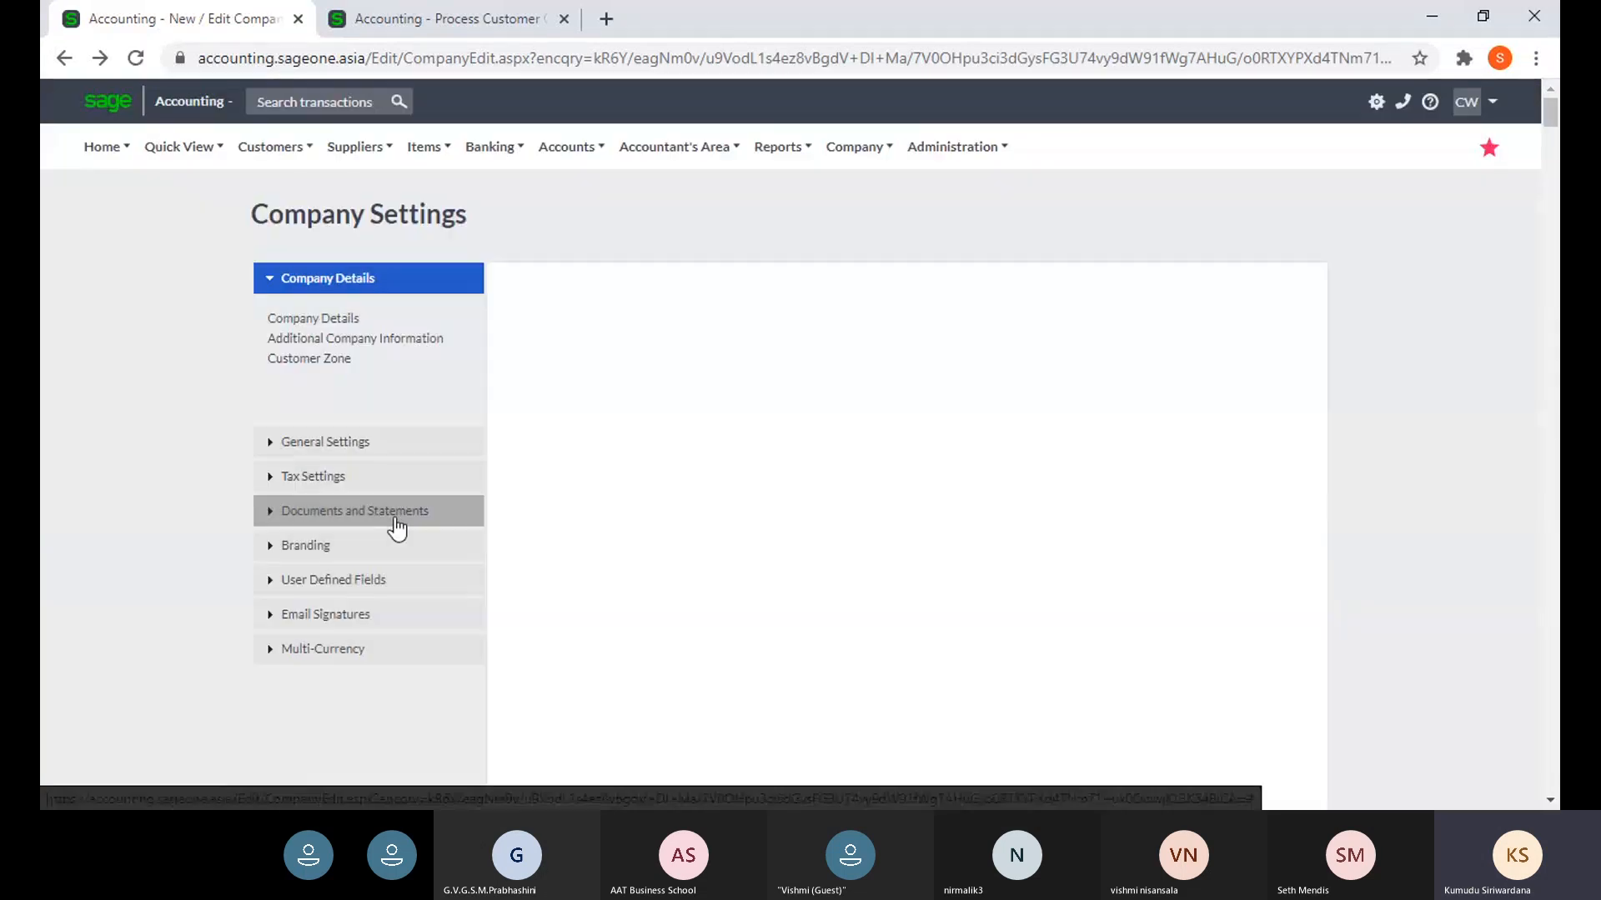
pyautogui.click(395, 518)
pyautogui.click(397, 586)
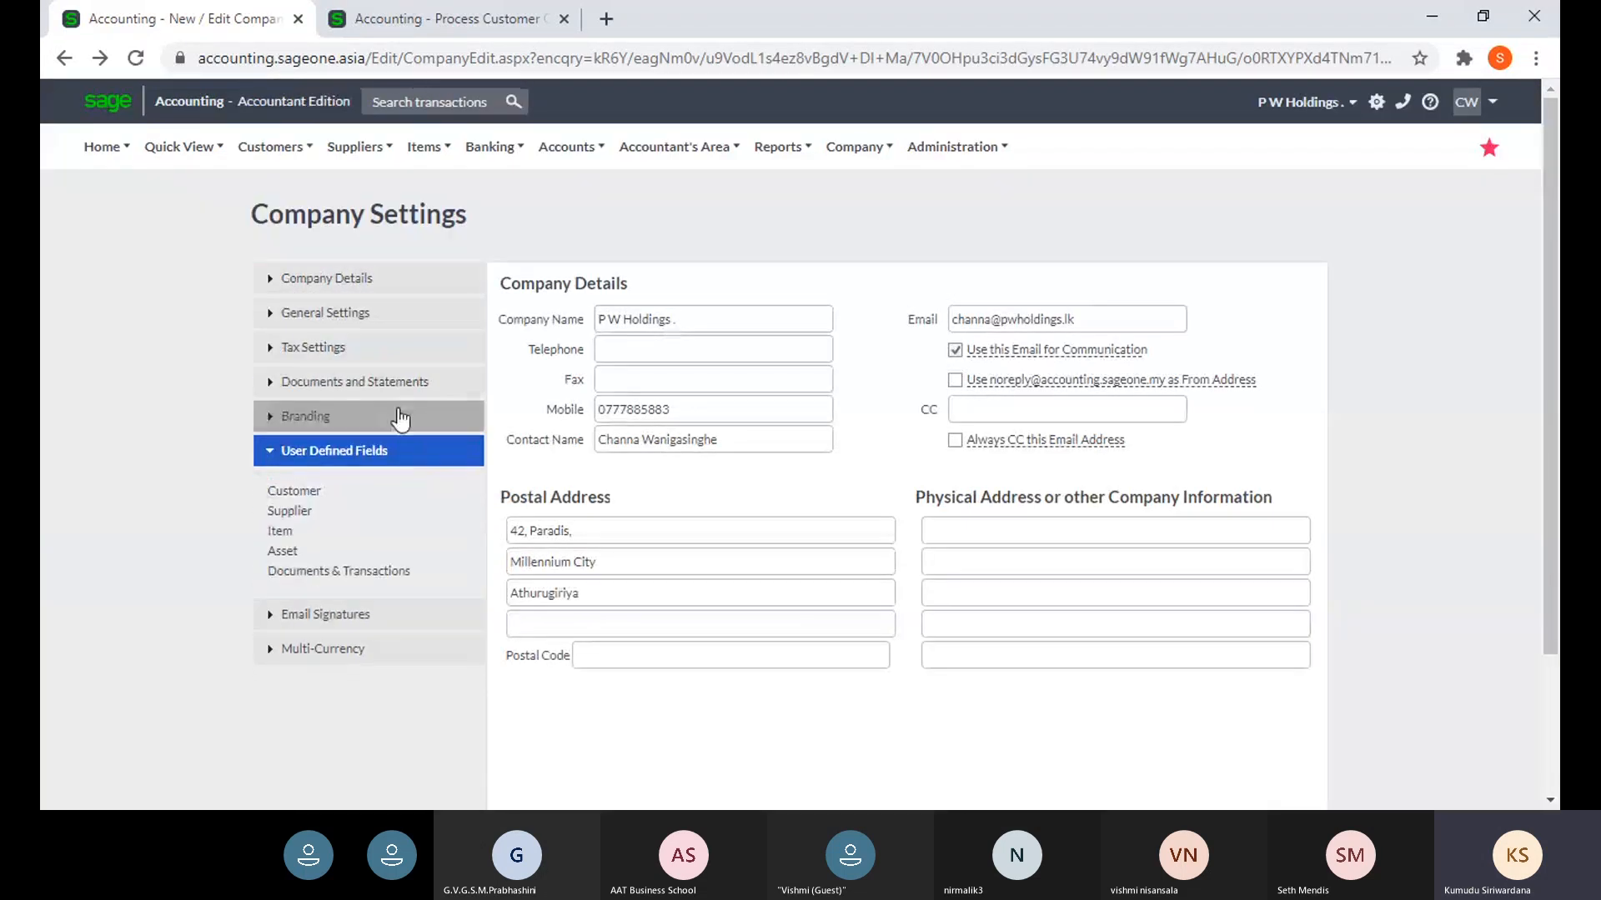
pyautogui.click(296, 494)
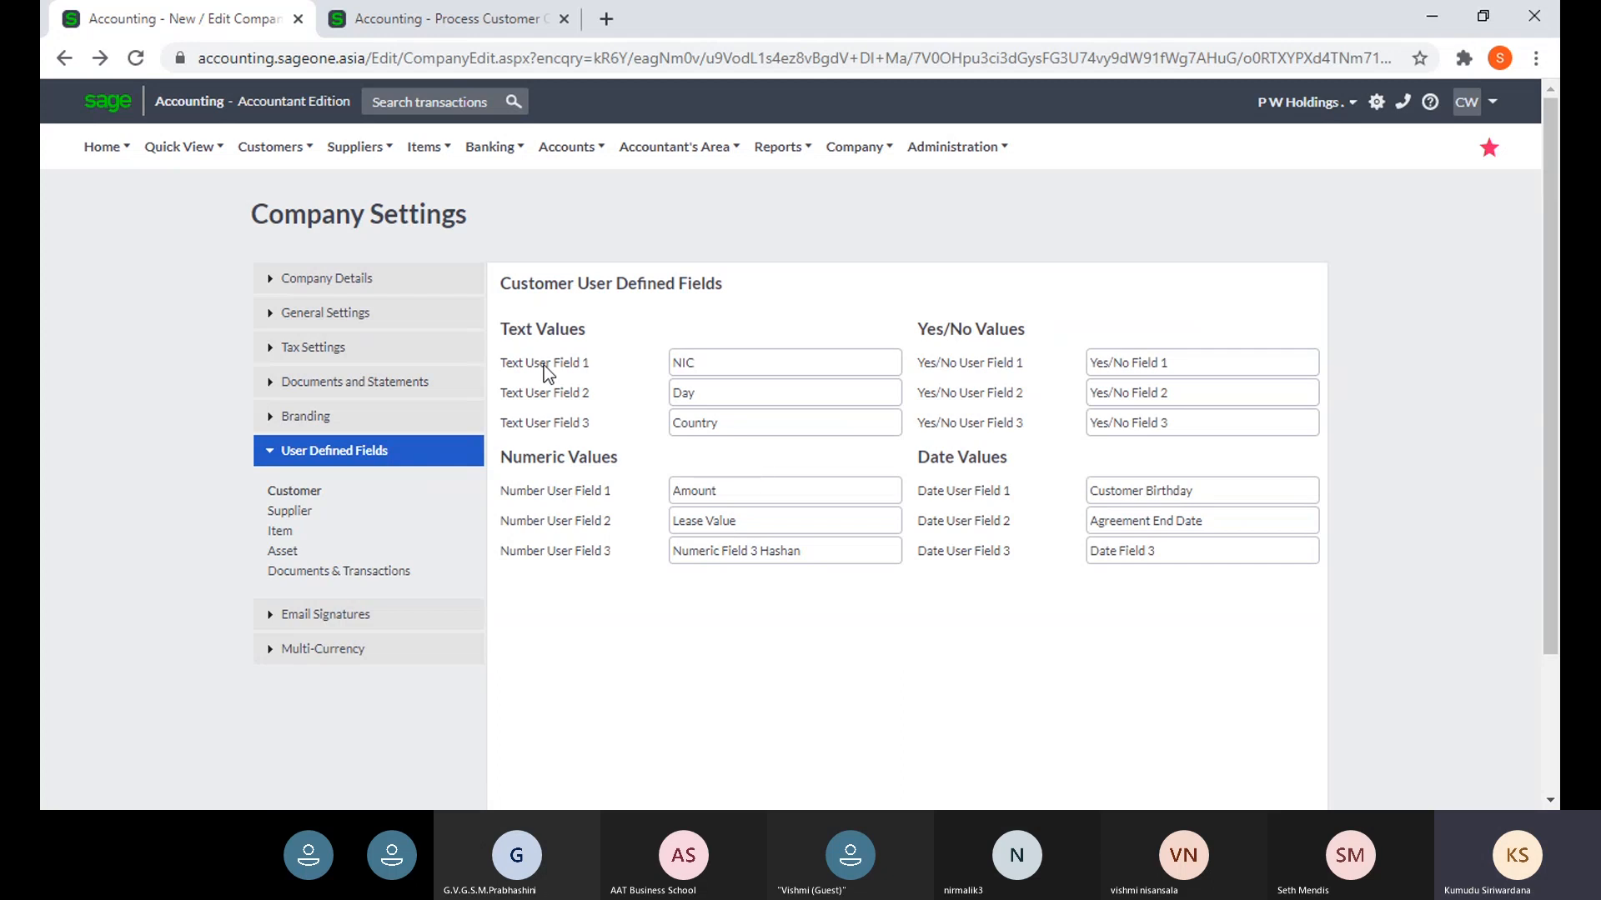
# - Show the new customer's user-defined fields NIC, Day and Country
pyautogui.click(350, 25)
pyautogui.moveTo(270, 150)
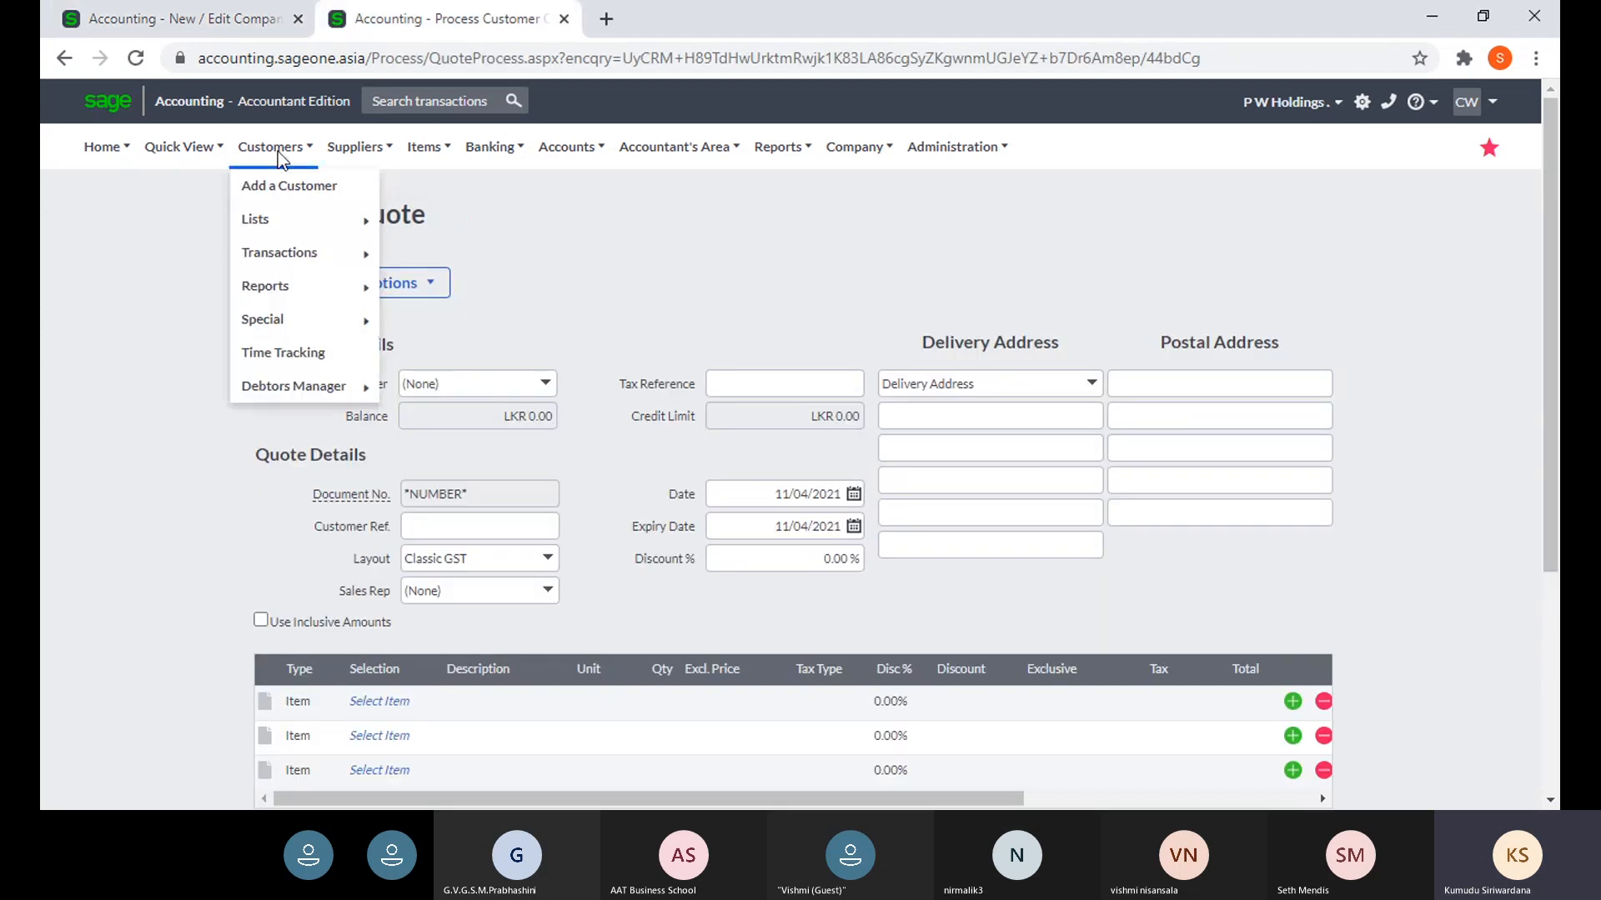
pyautogui.moveTo(350, 219)
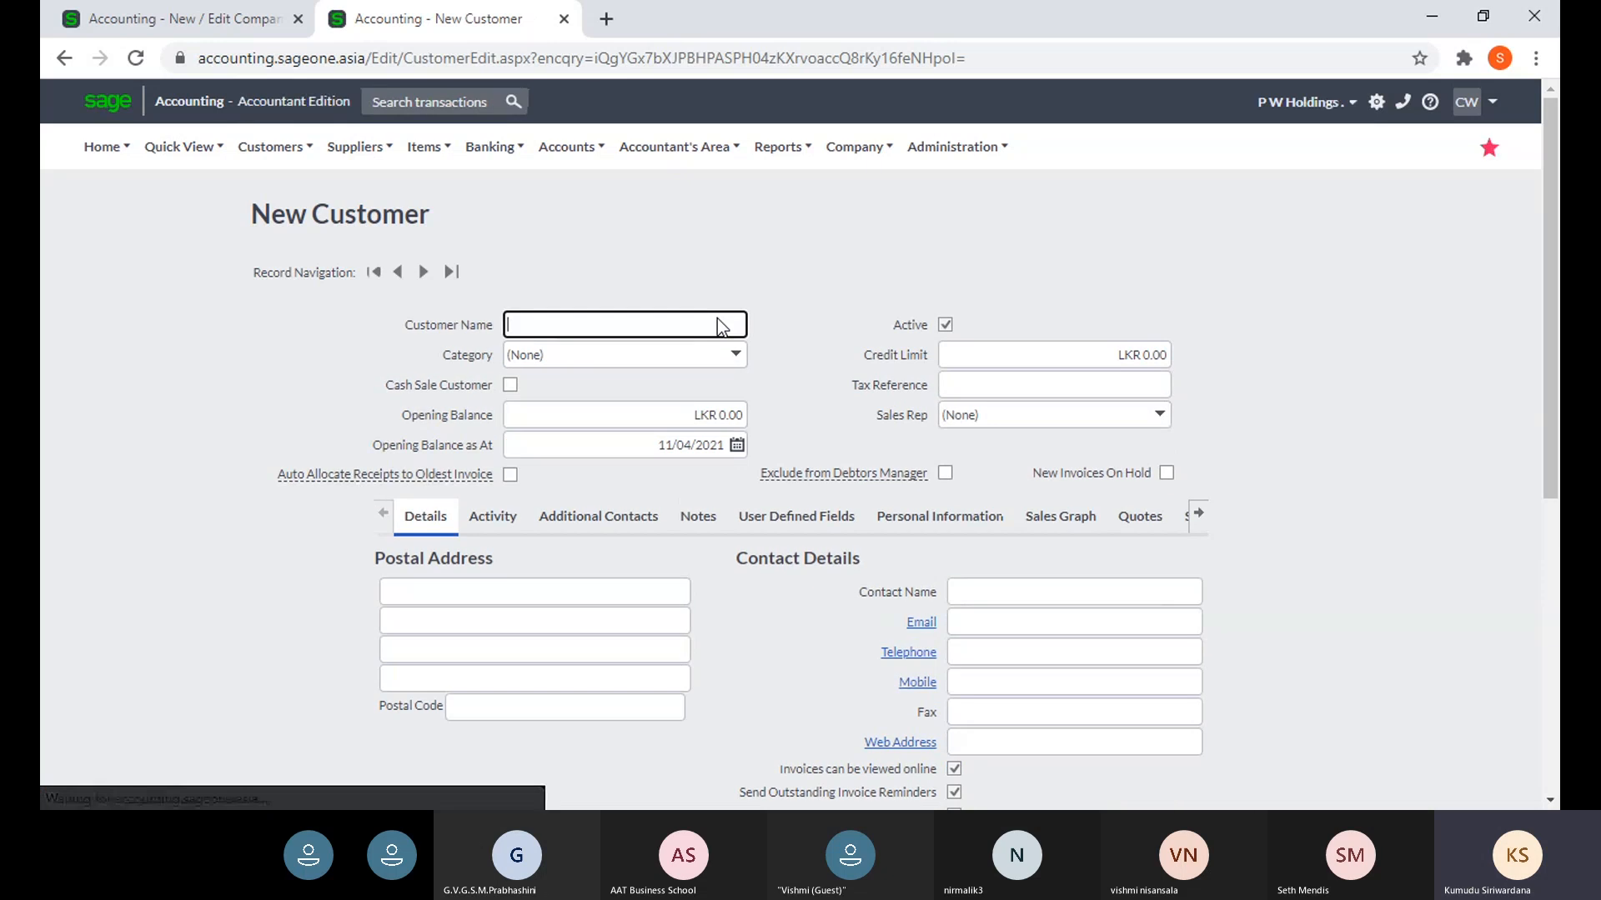
pyautogui.click(772, 518)
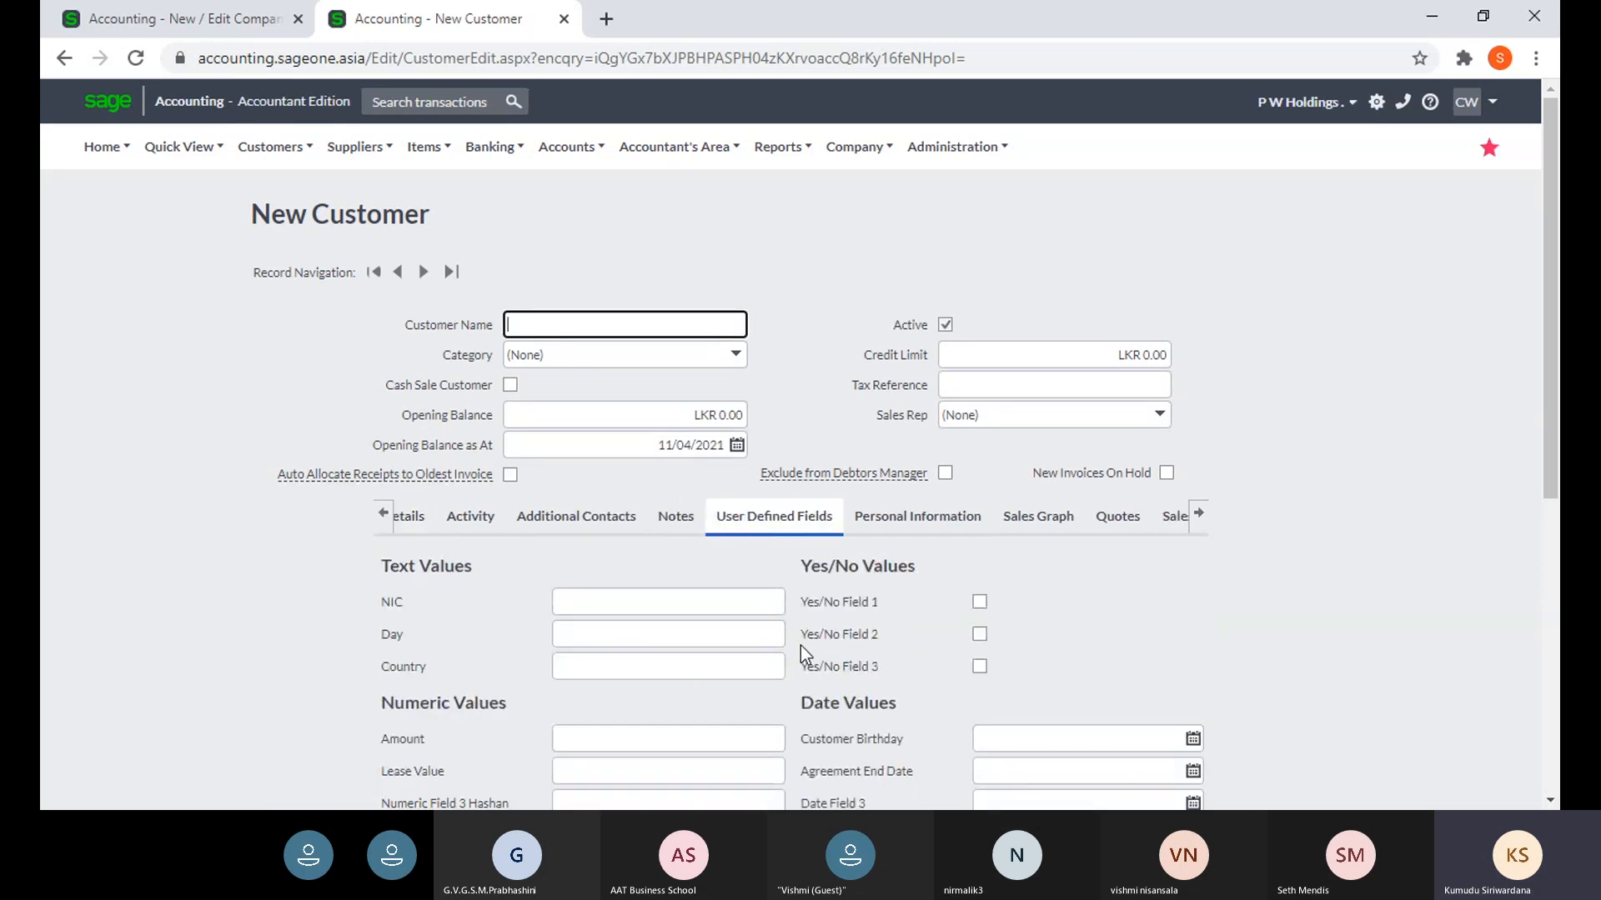
# - Compare the customer form with the Customer User Defined Fields settings, ending on the settings
pyautogui.click(201, 20)
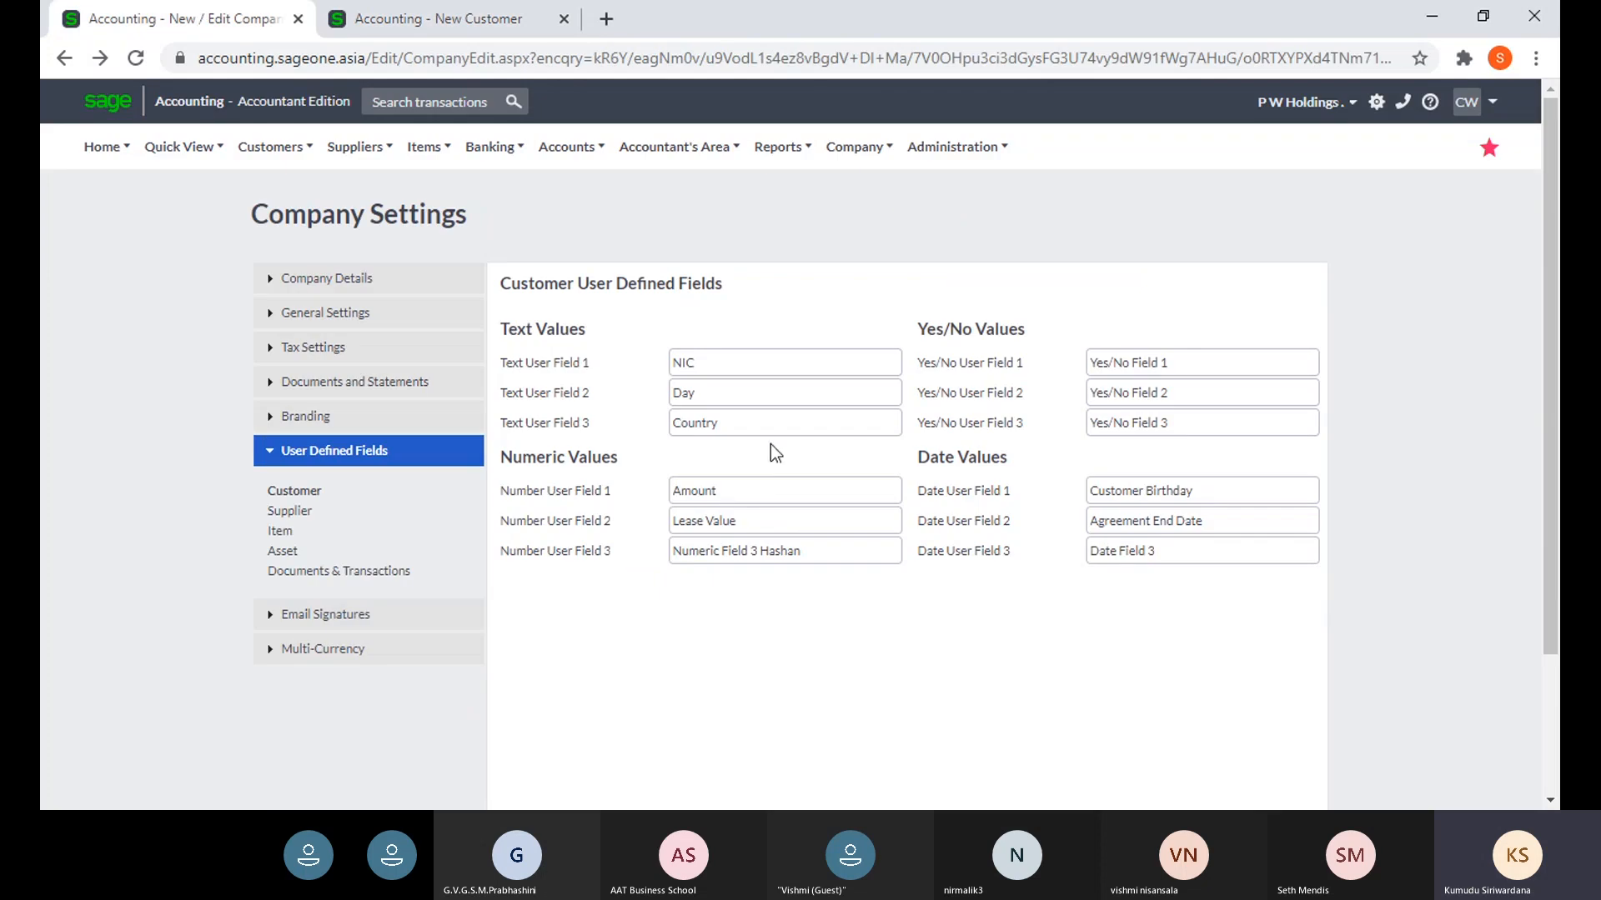
pyautogui.scroll(-2, 770, 443)
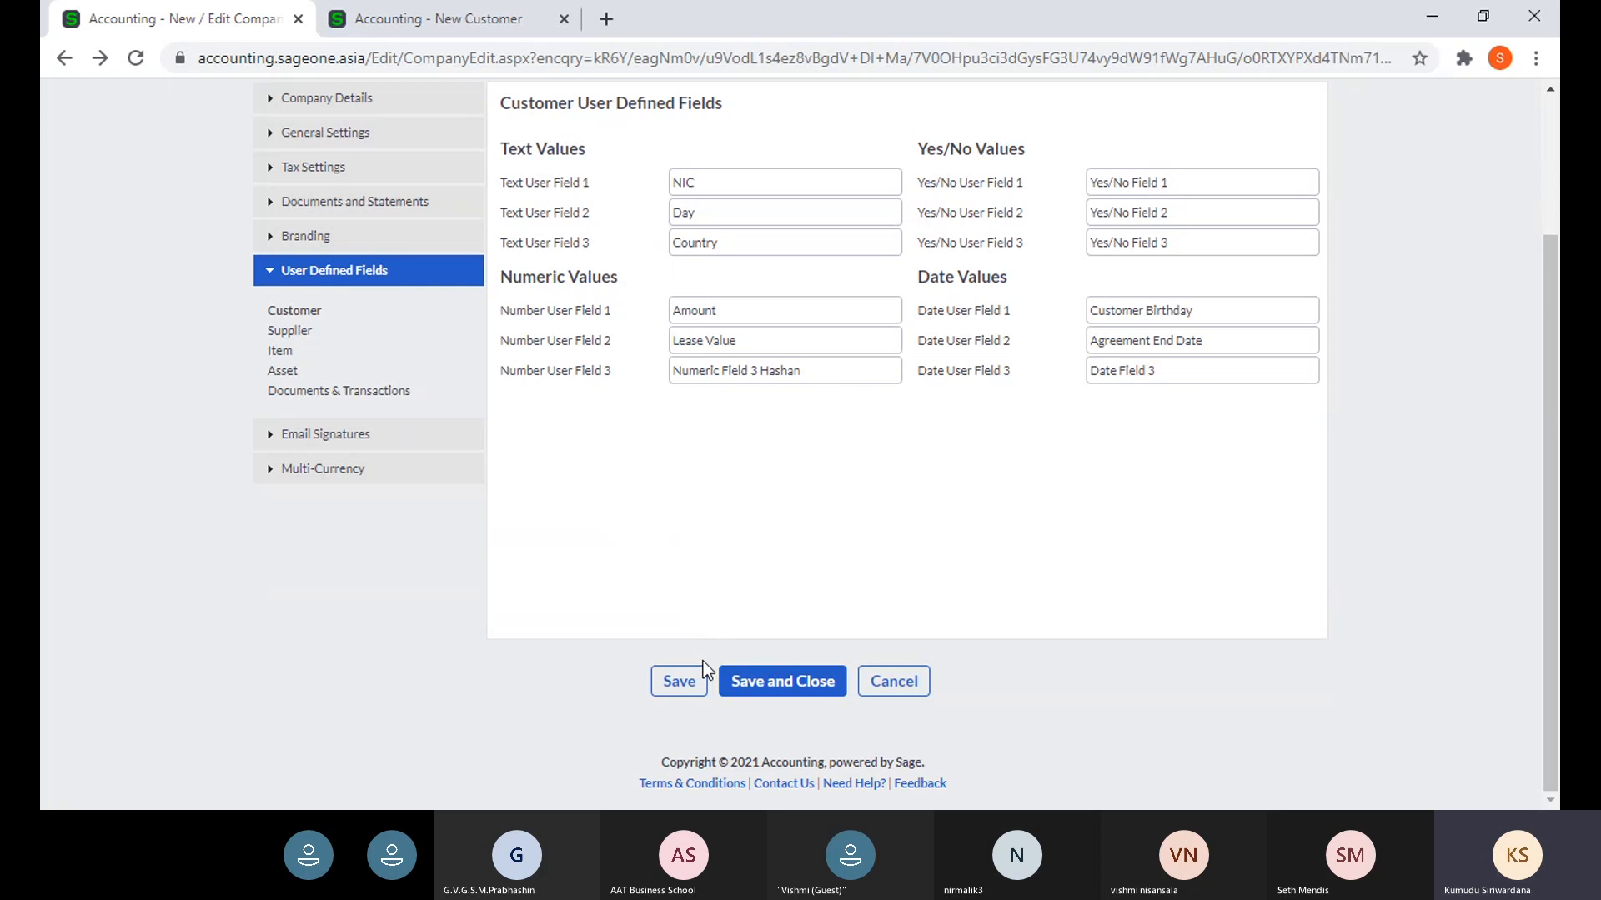
pyautogui.click(413, 20)
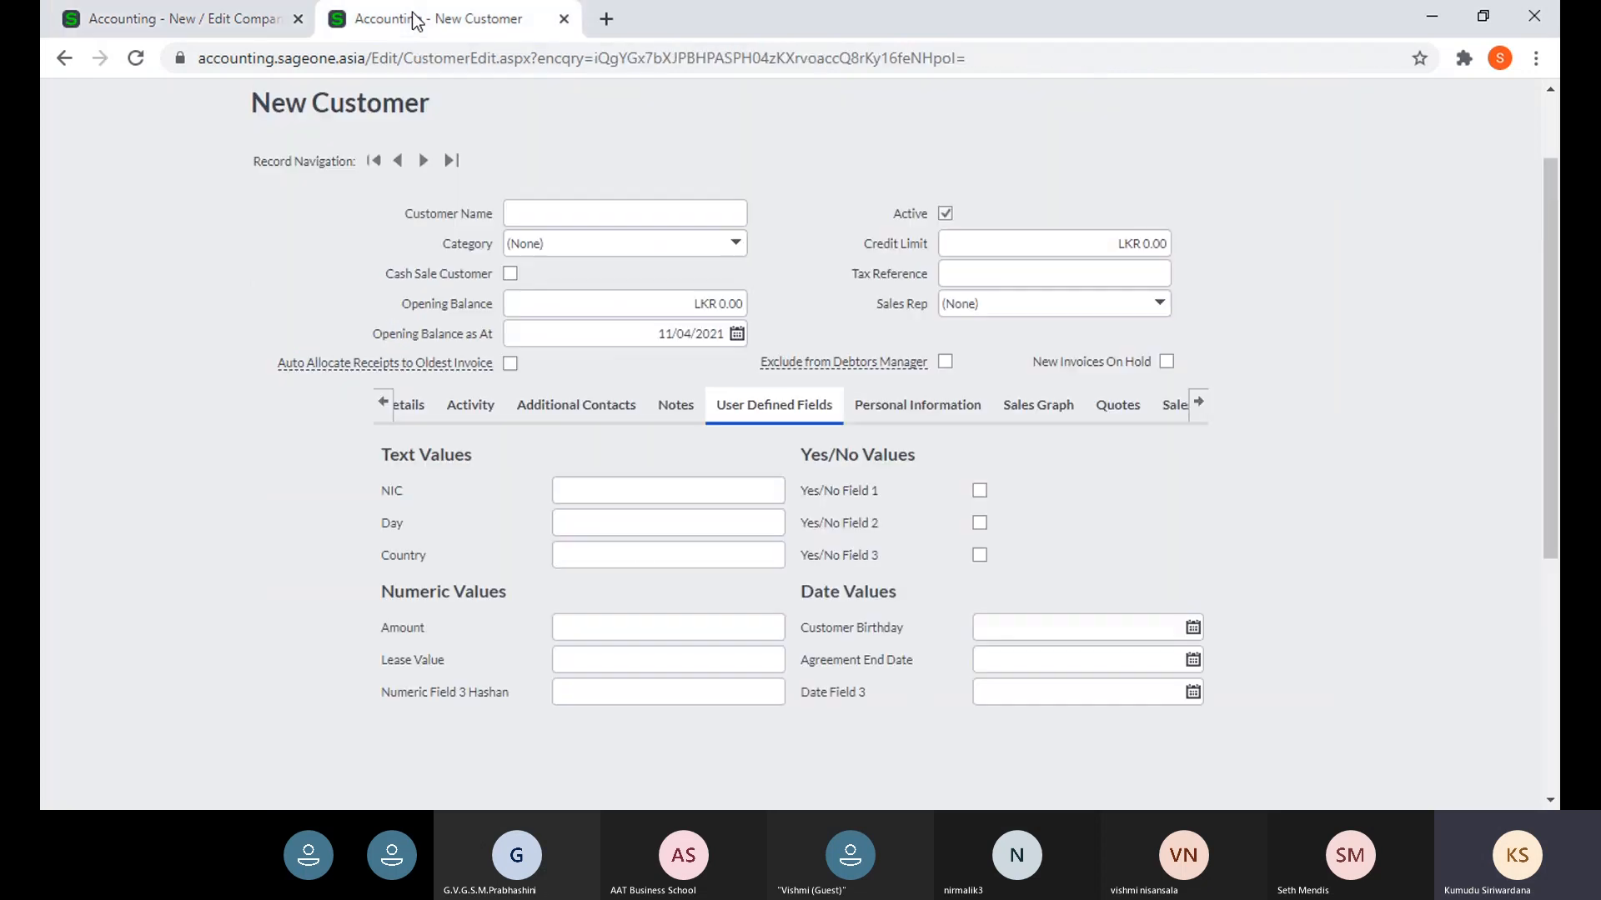
pyautogui.scroll(2, 483, 234)
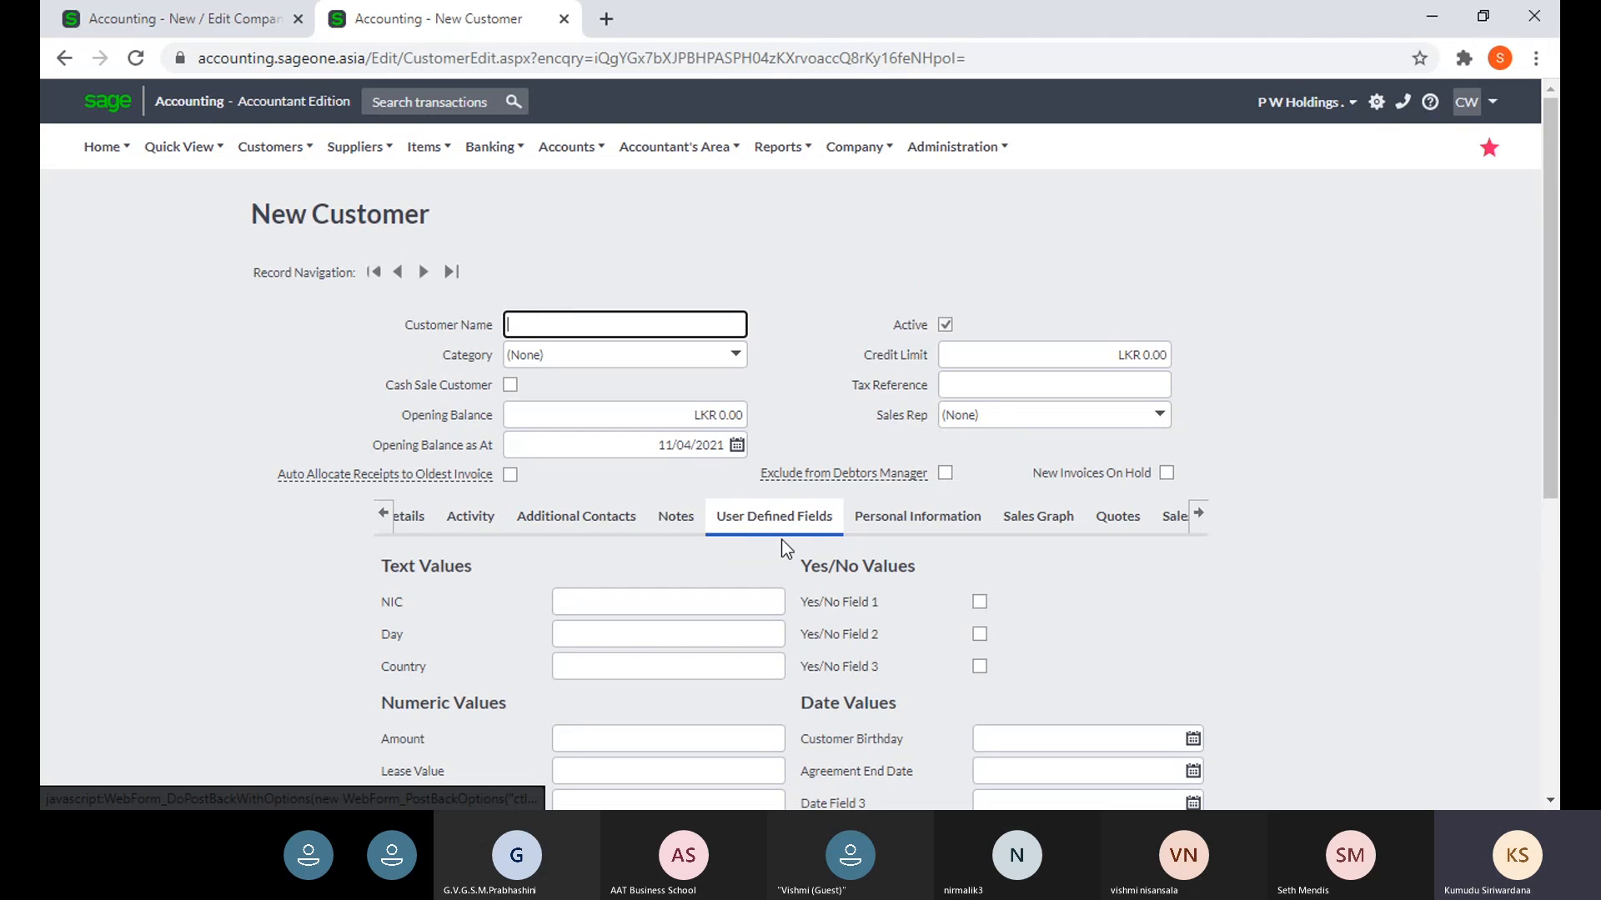
pyautogui.hotkey('ctrl', 'shift', 'Tab')
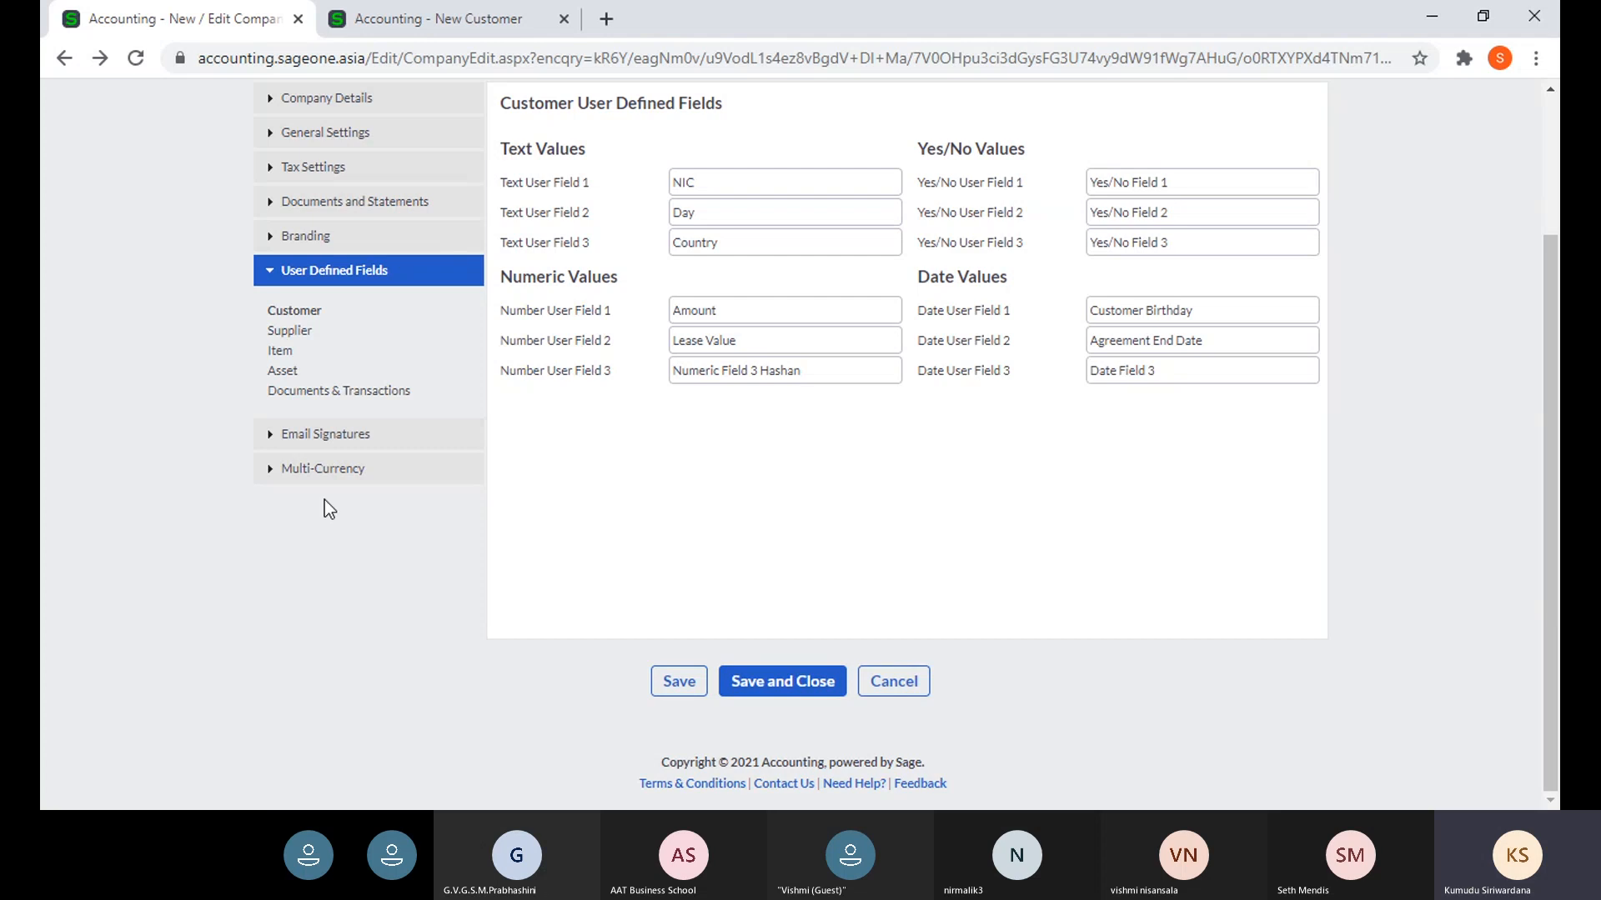
# - Open the Email Signatures settings and the Customer Tax Invoices list in the other tab
pyautogui.click(334, 436)
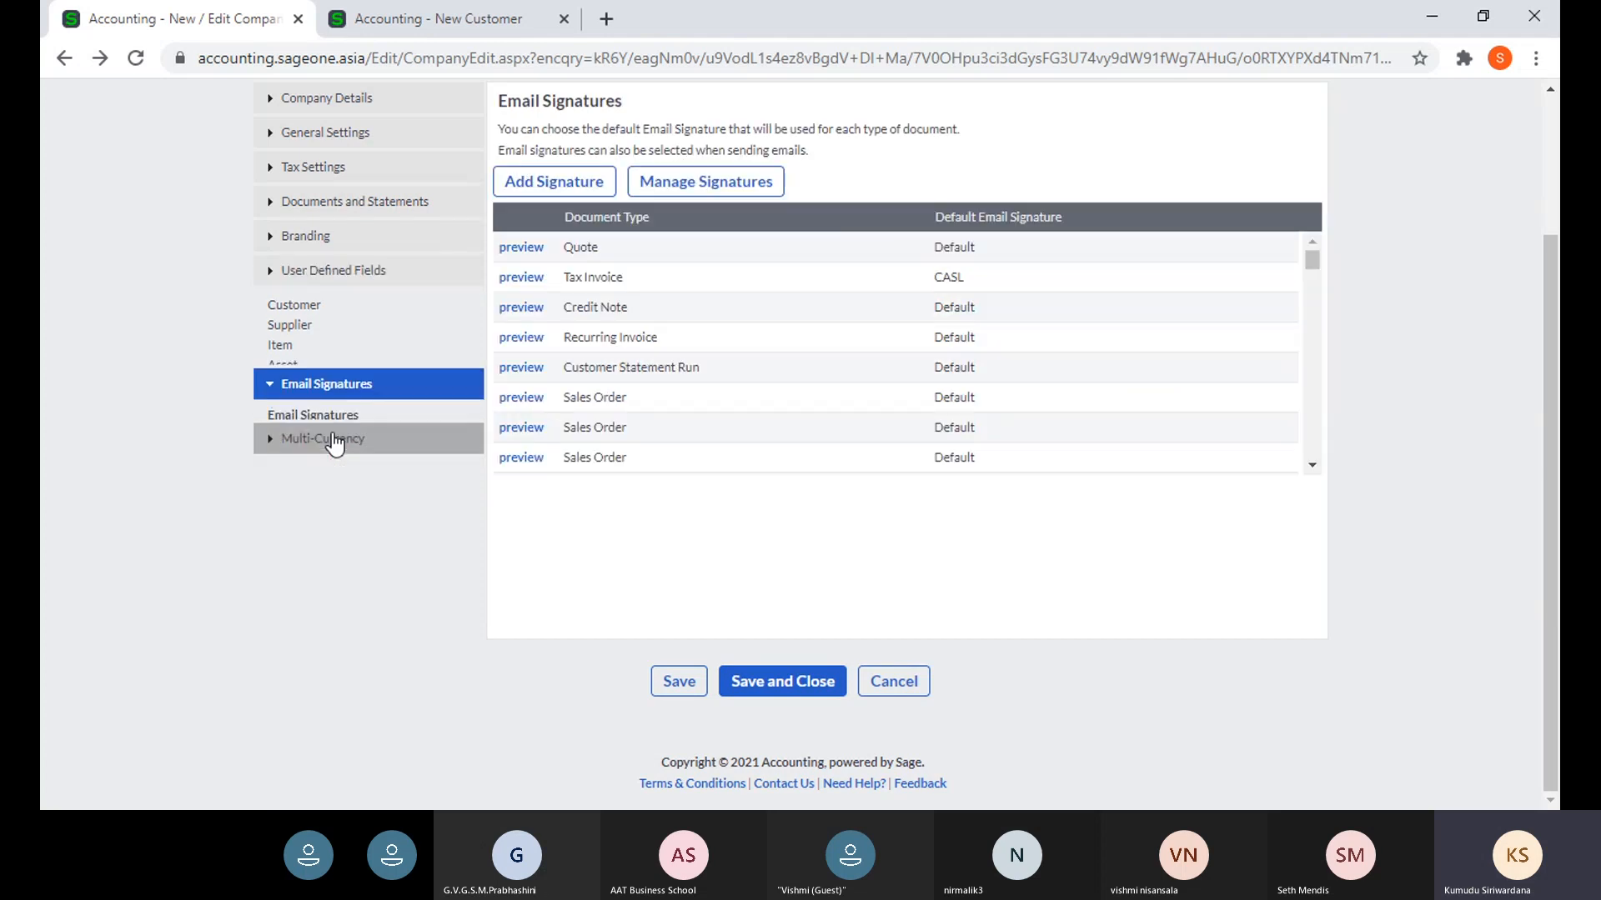
pyautogui.scroll(3, 398, 407)
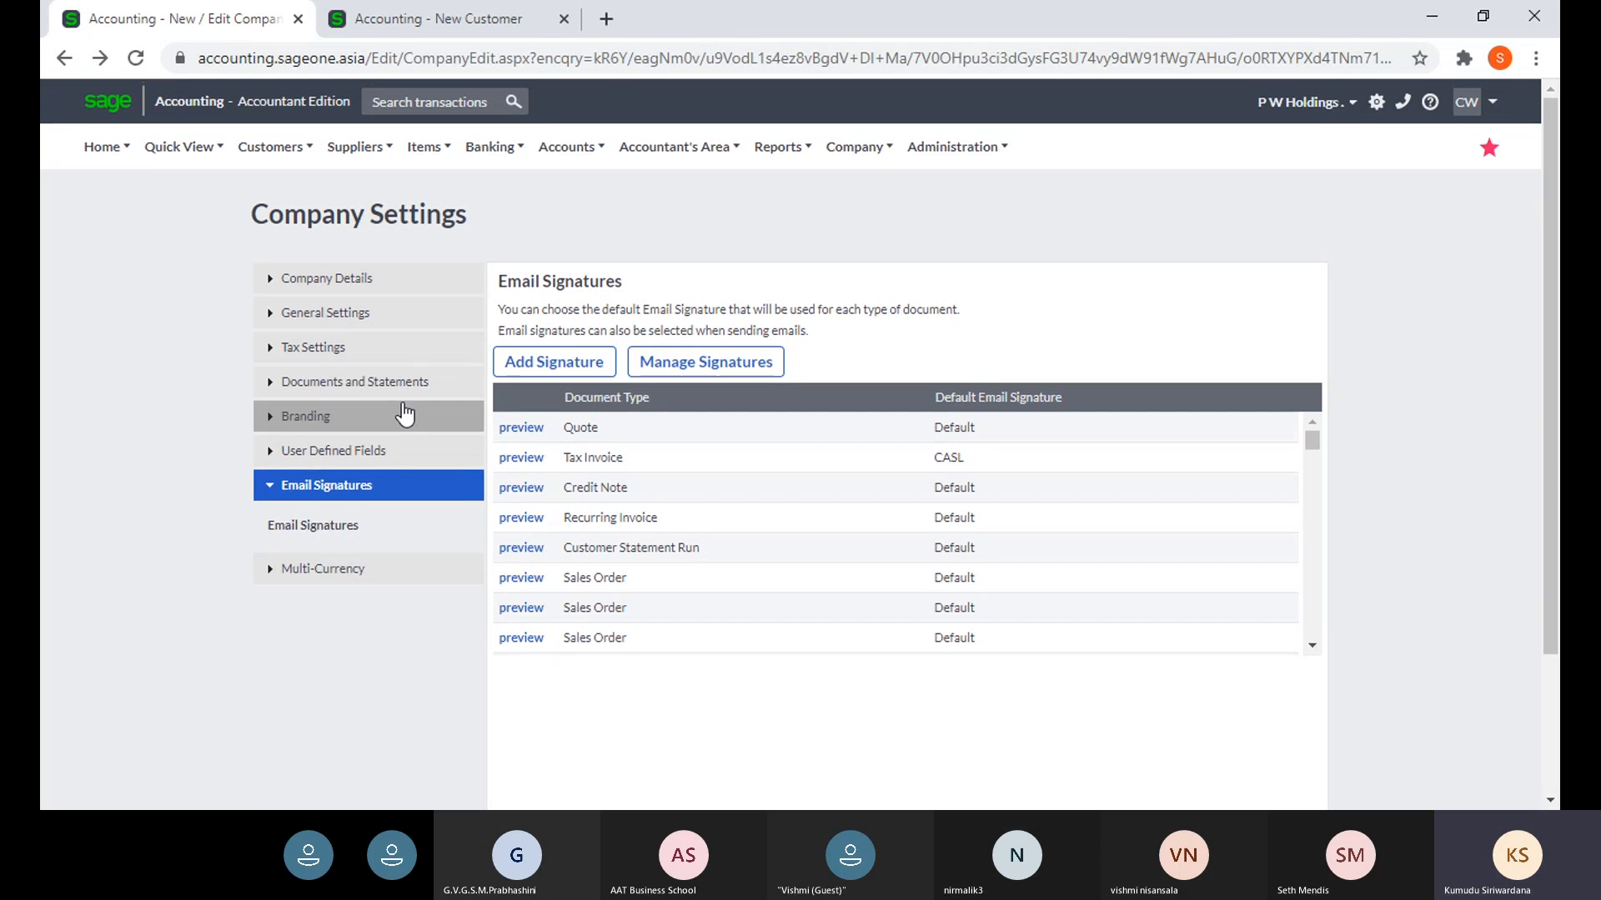
pyautogui.click(453, 27)
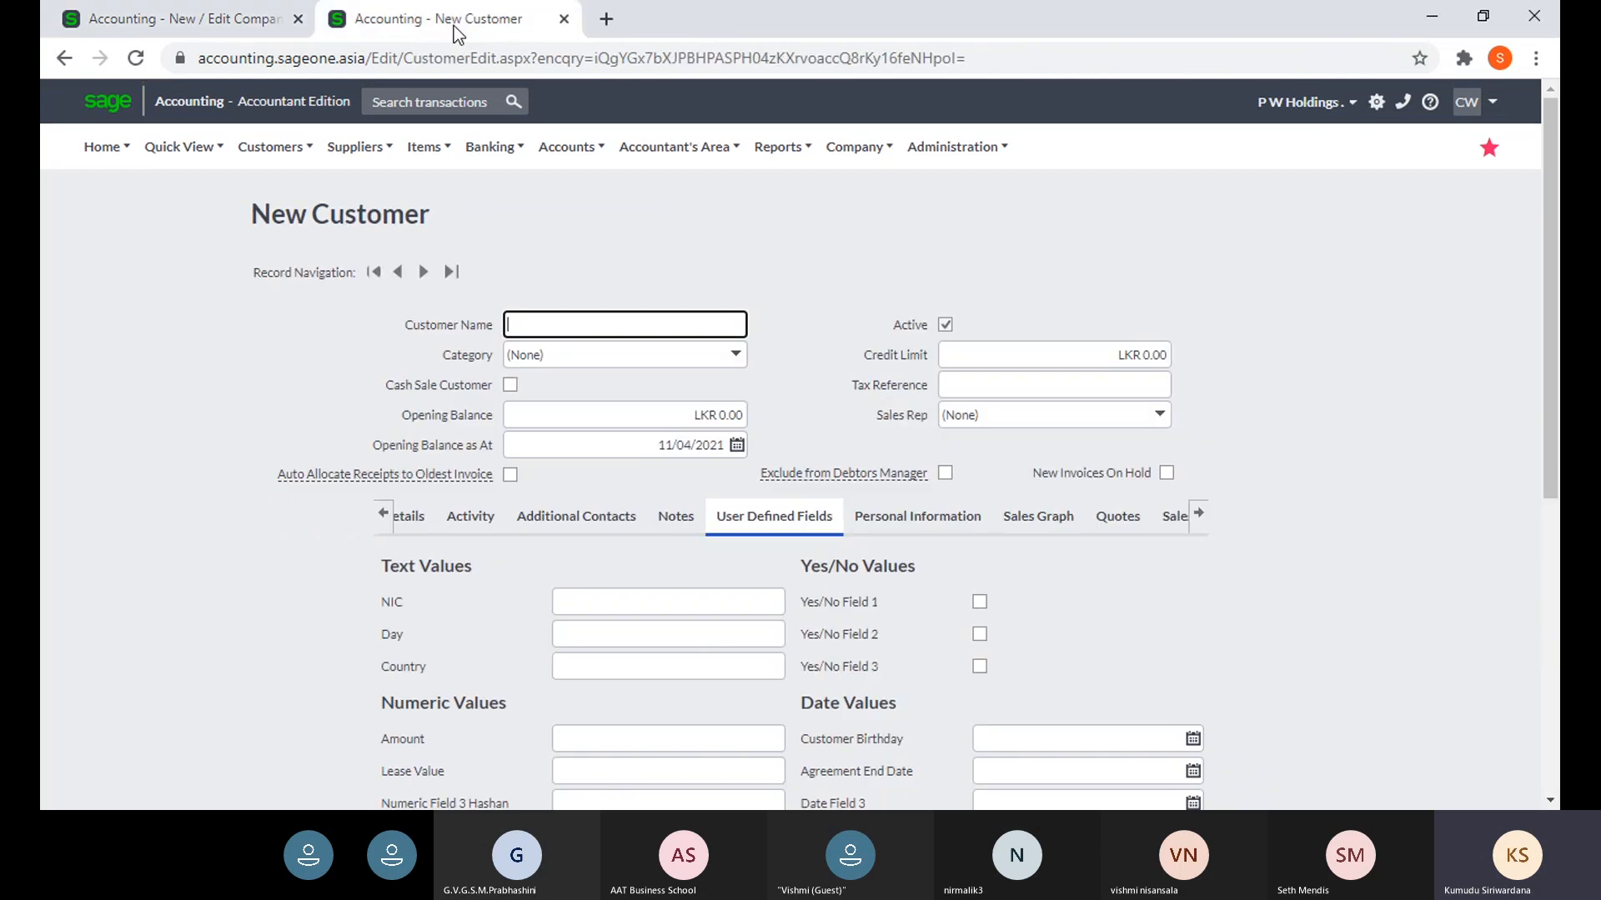
pyautogui.moveTo(251, 150)
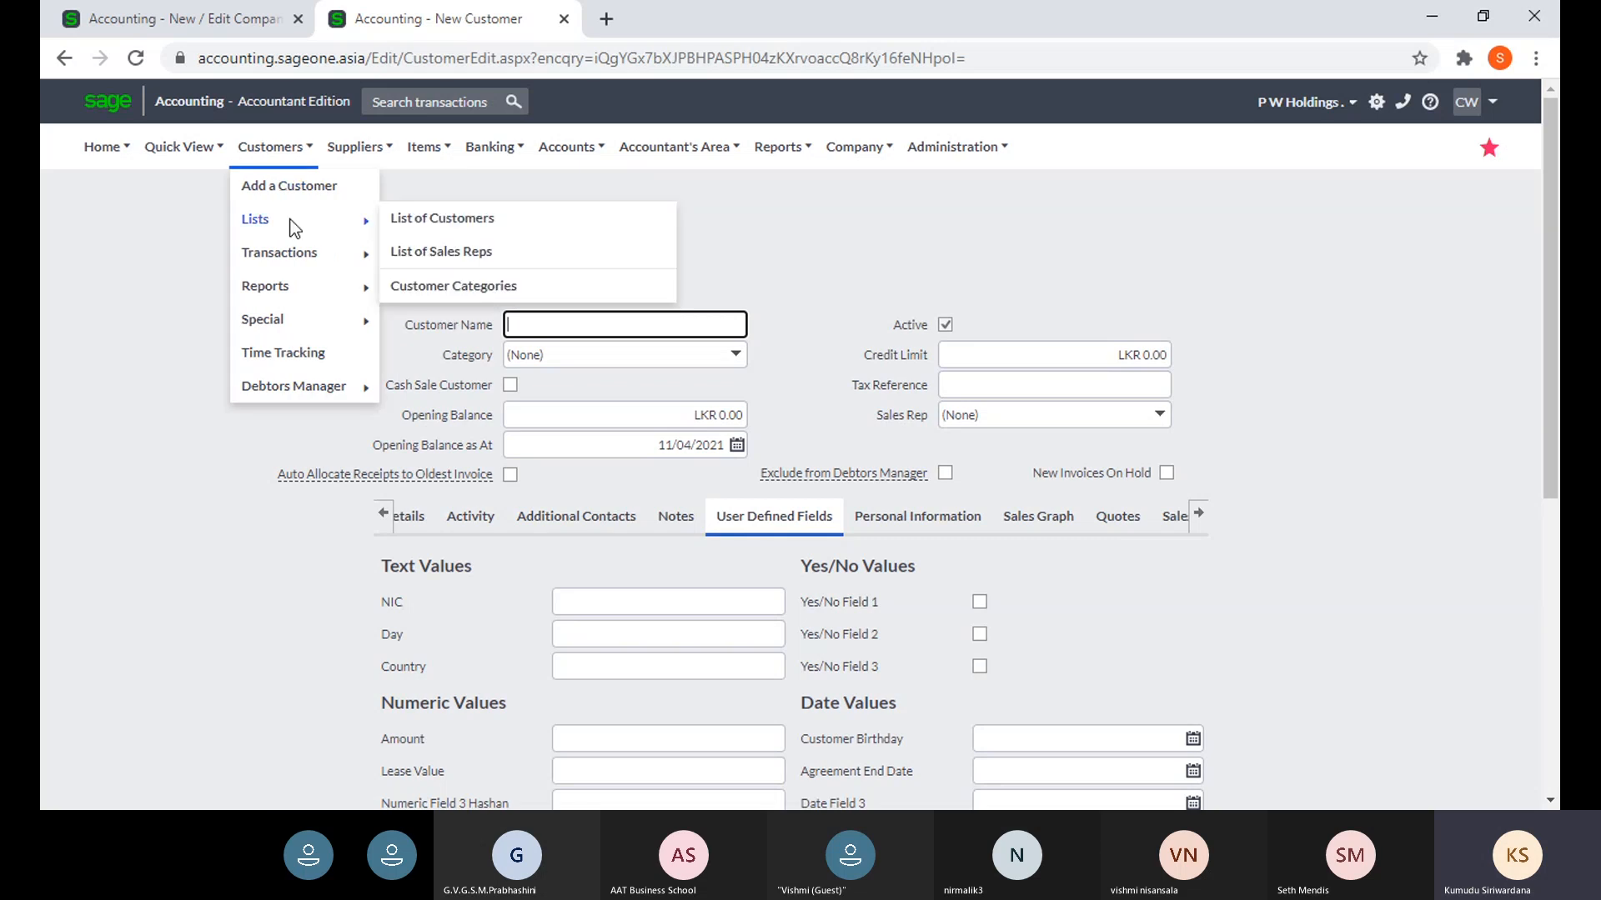
pyautogui.moveTo(294, 263)
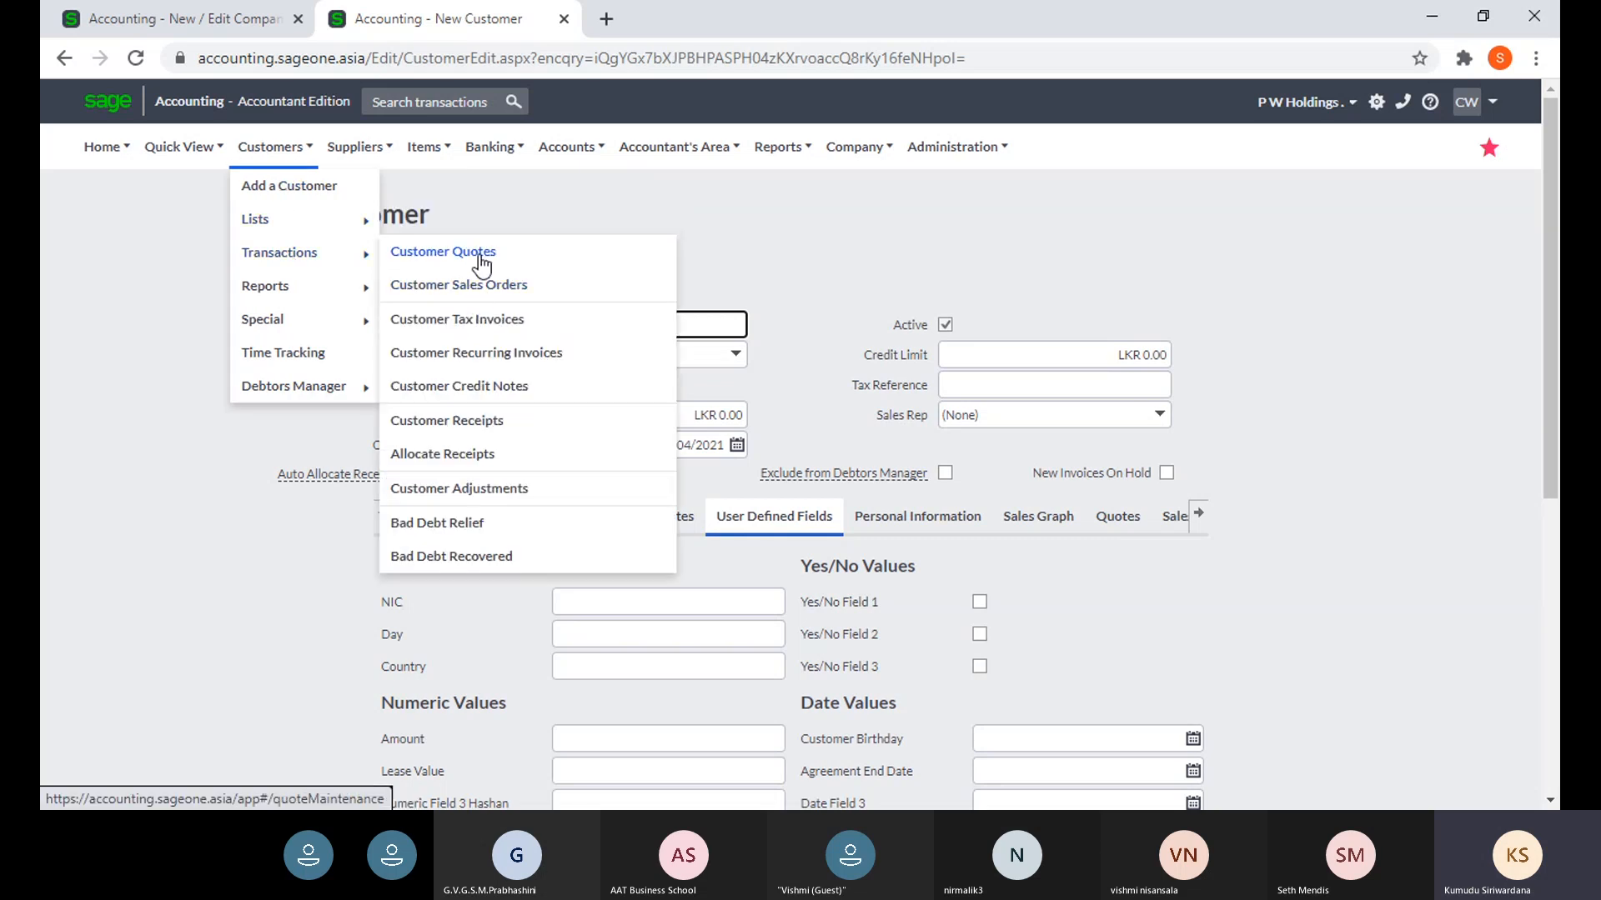
pyautogui.click(480, 319)
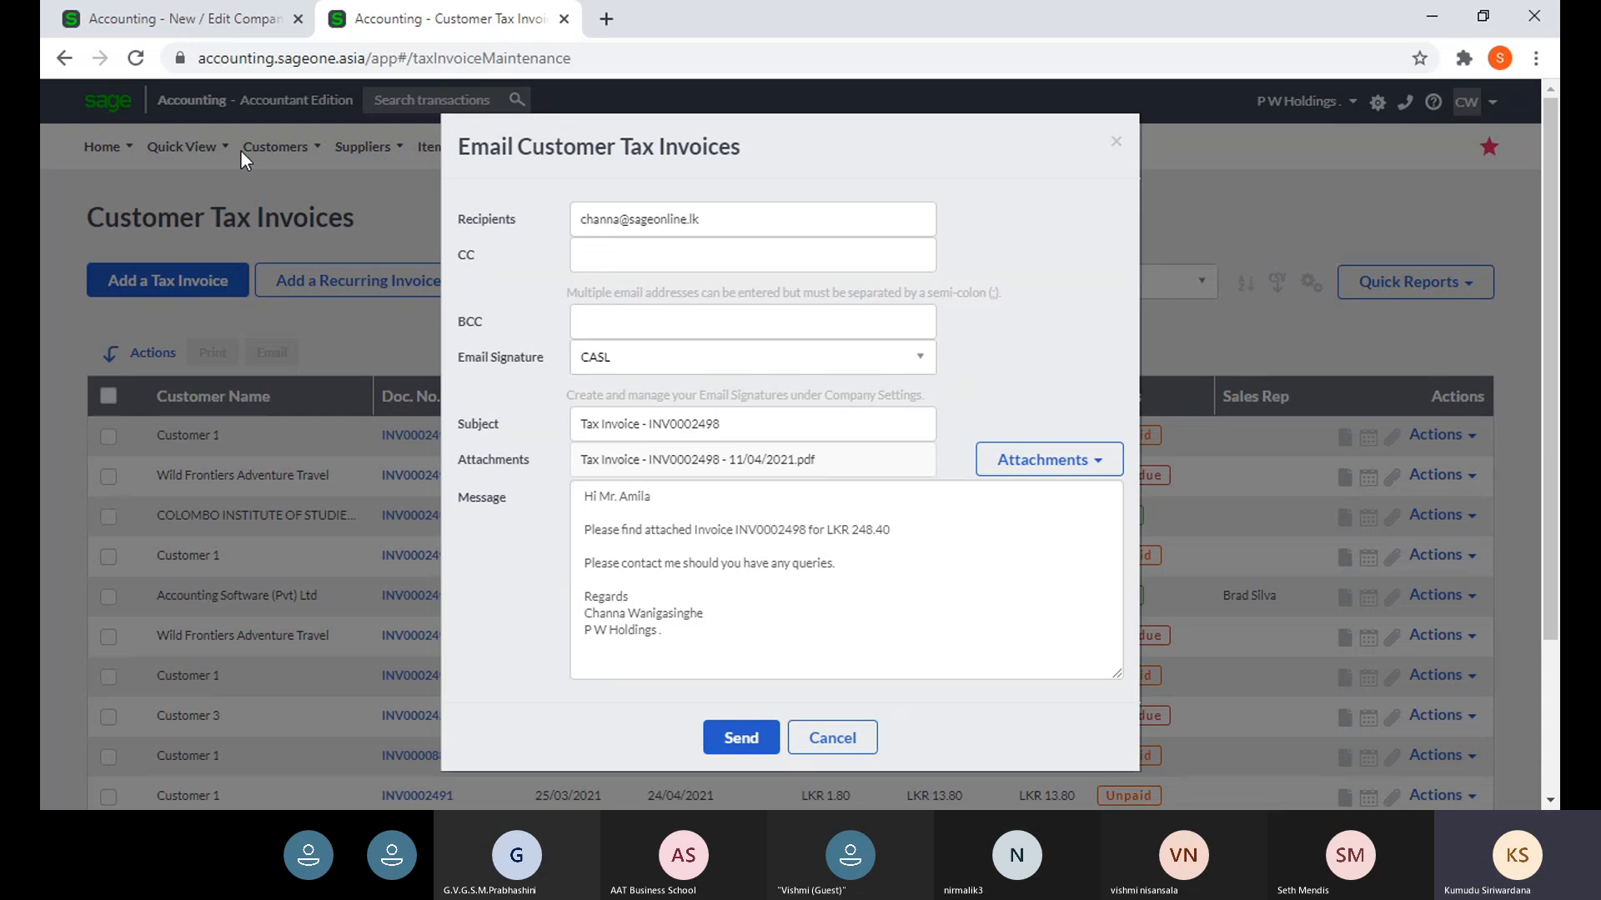
pyautogui.click(165, 25)
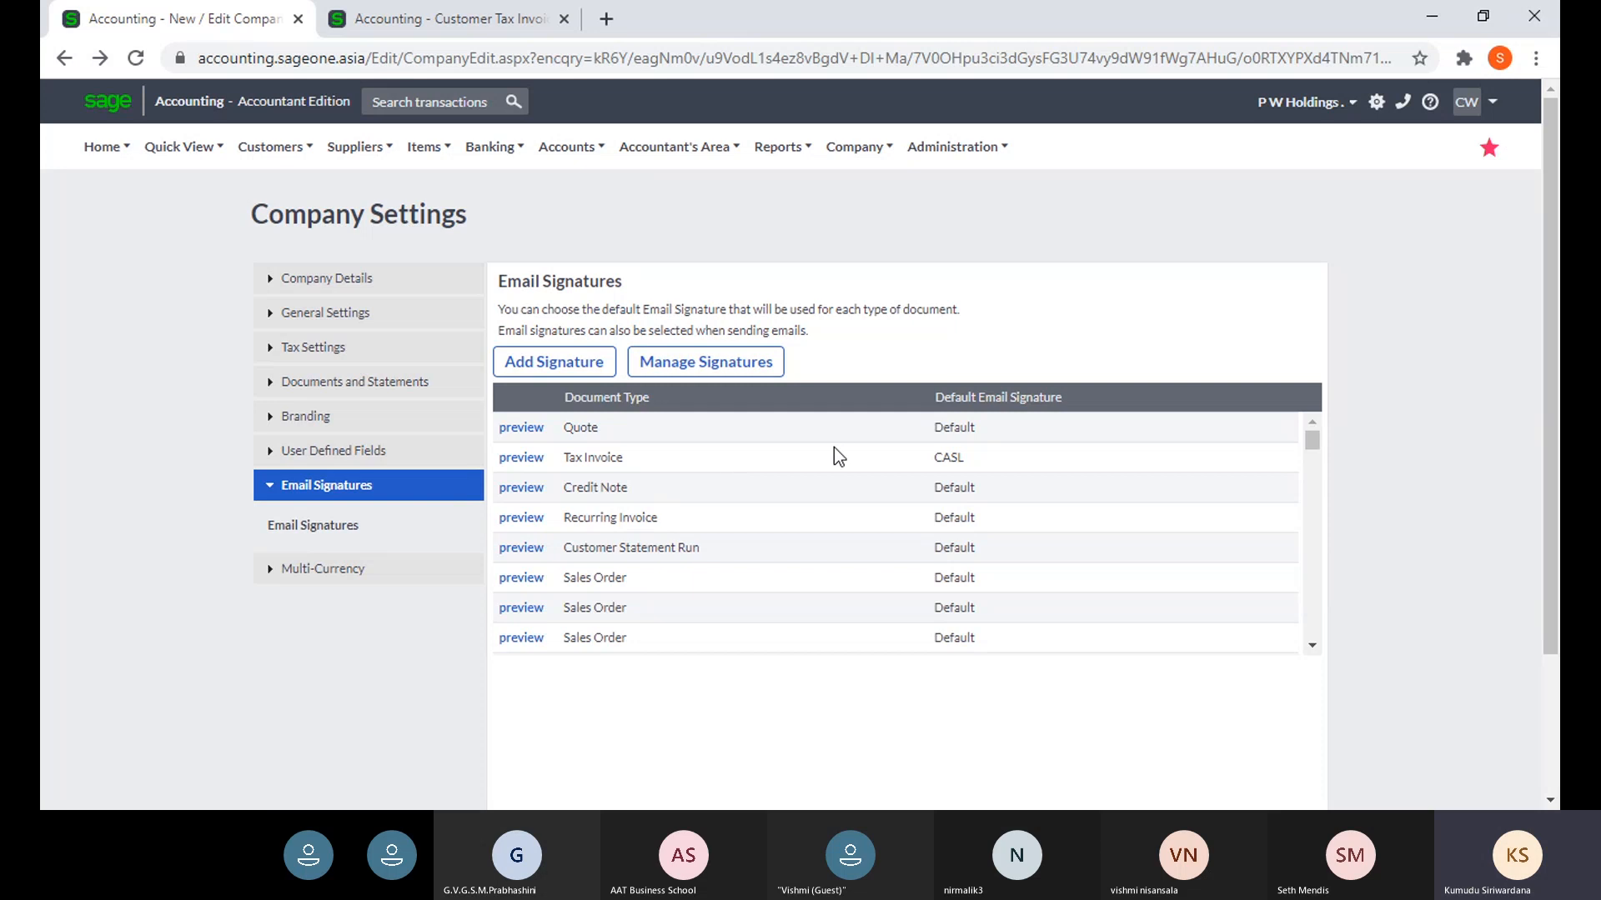
# - Preview the Quote email template and close the preview
pyautogui.click(521, 429)
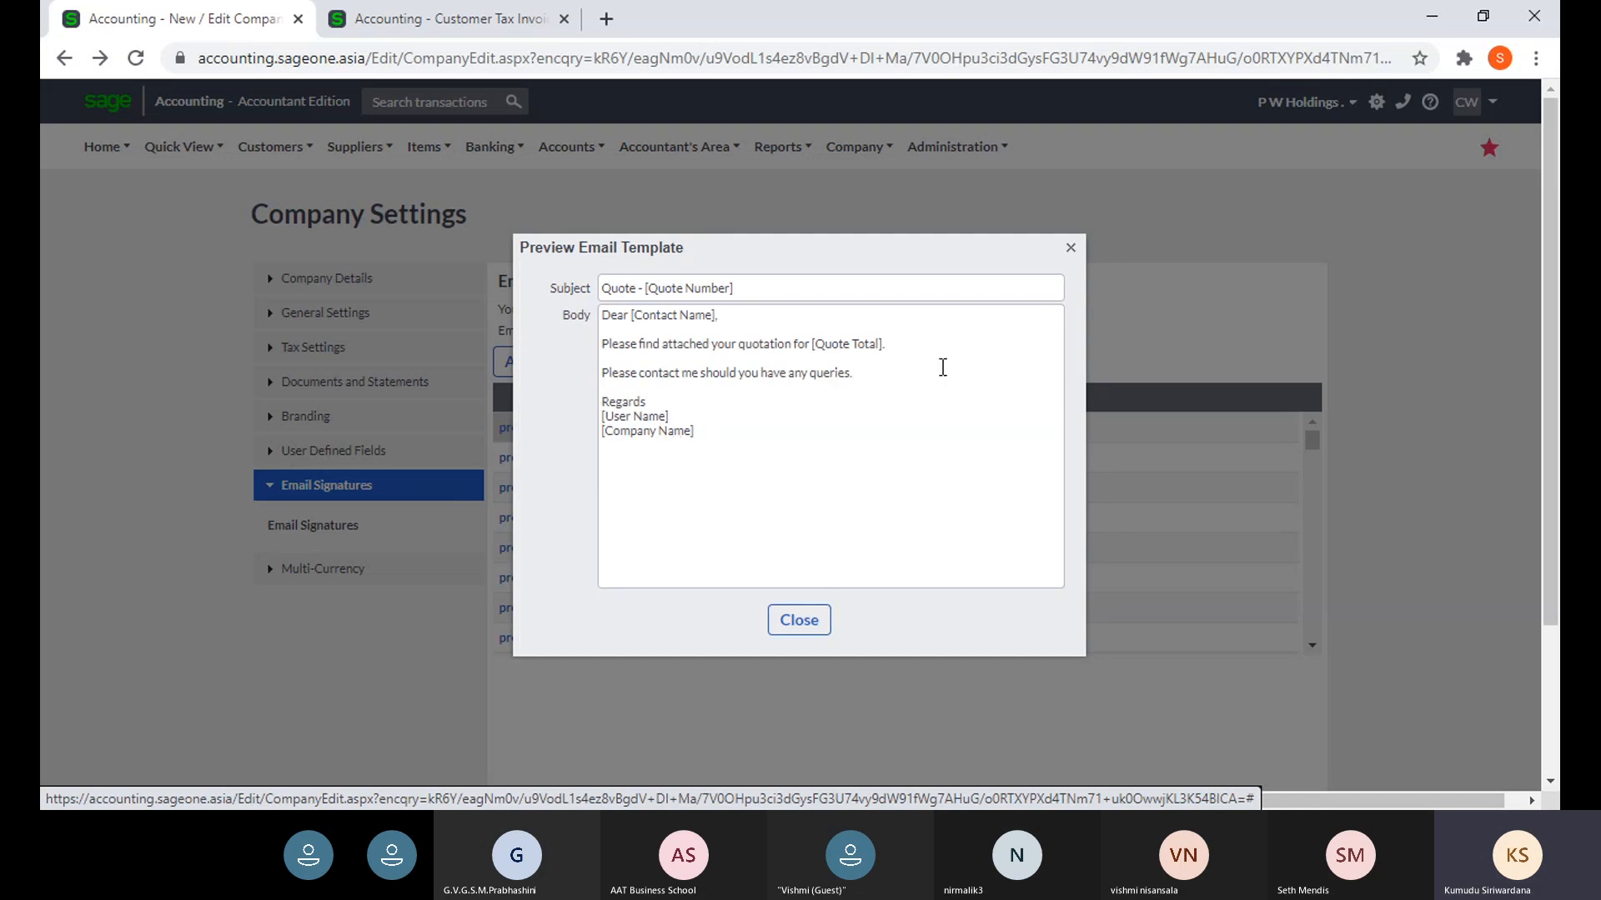
pyautogui.click(1071, 250)
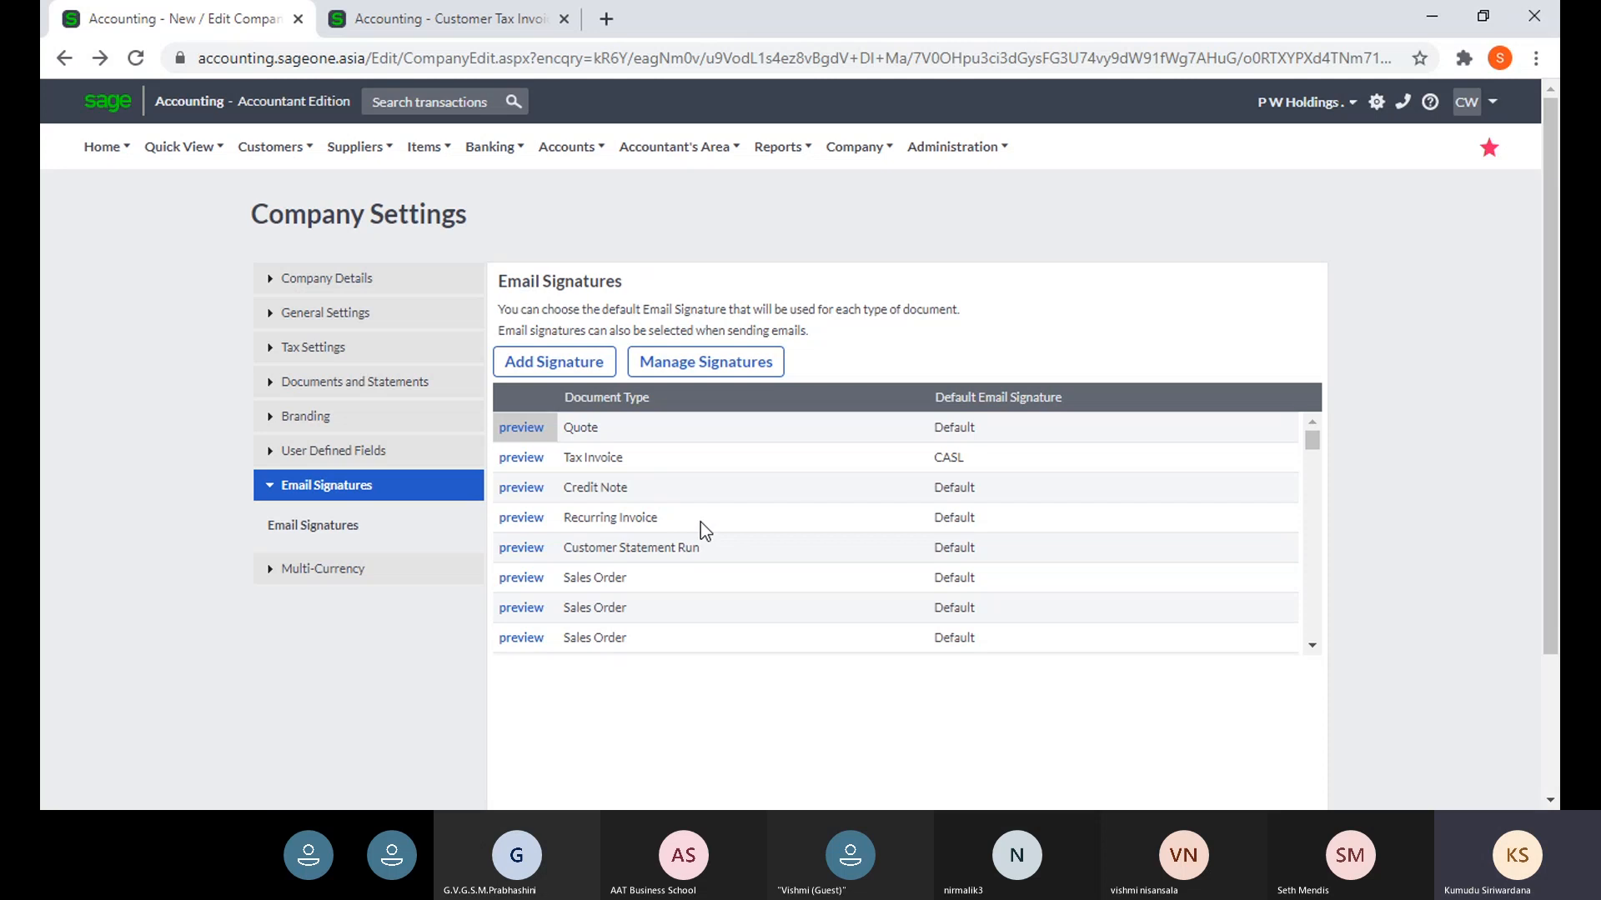
pyautogui.click(581, 373)
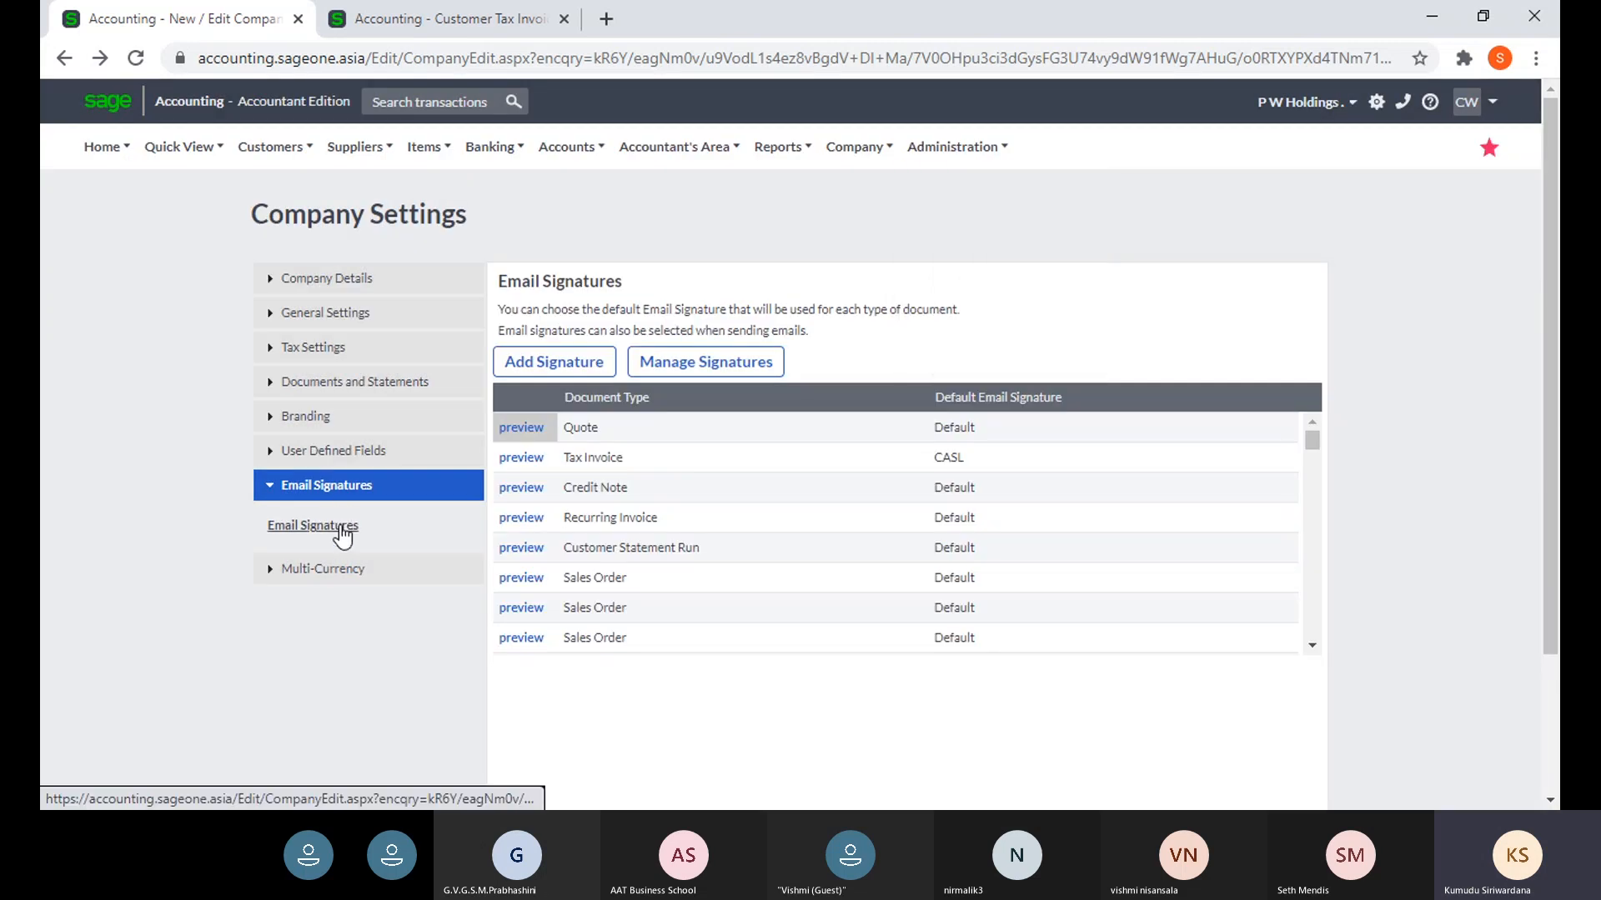
# - Create a new email signature named Q1 of type Quote and mark it as default
pyautogui.click(519, 377)
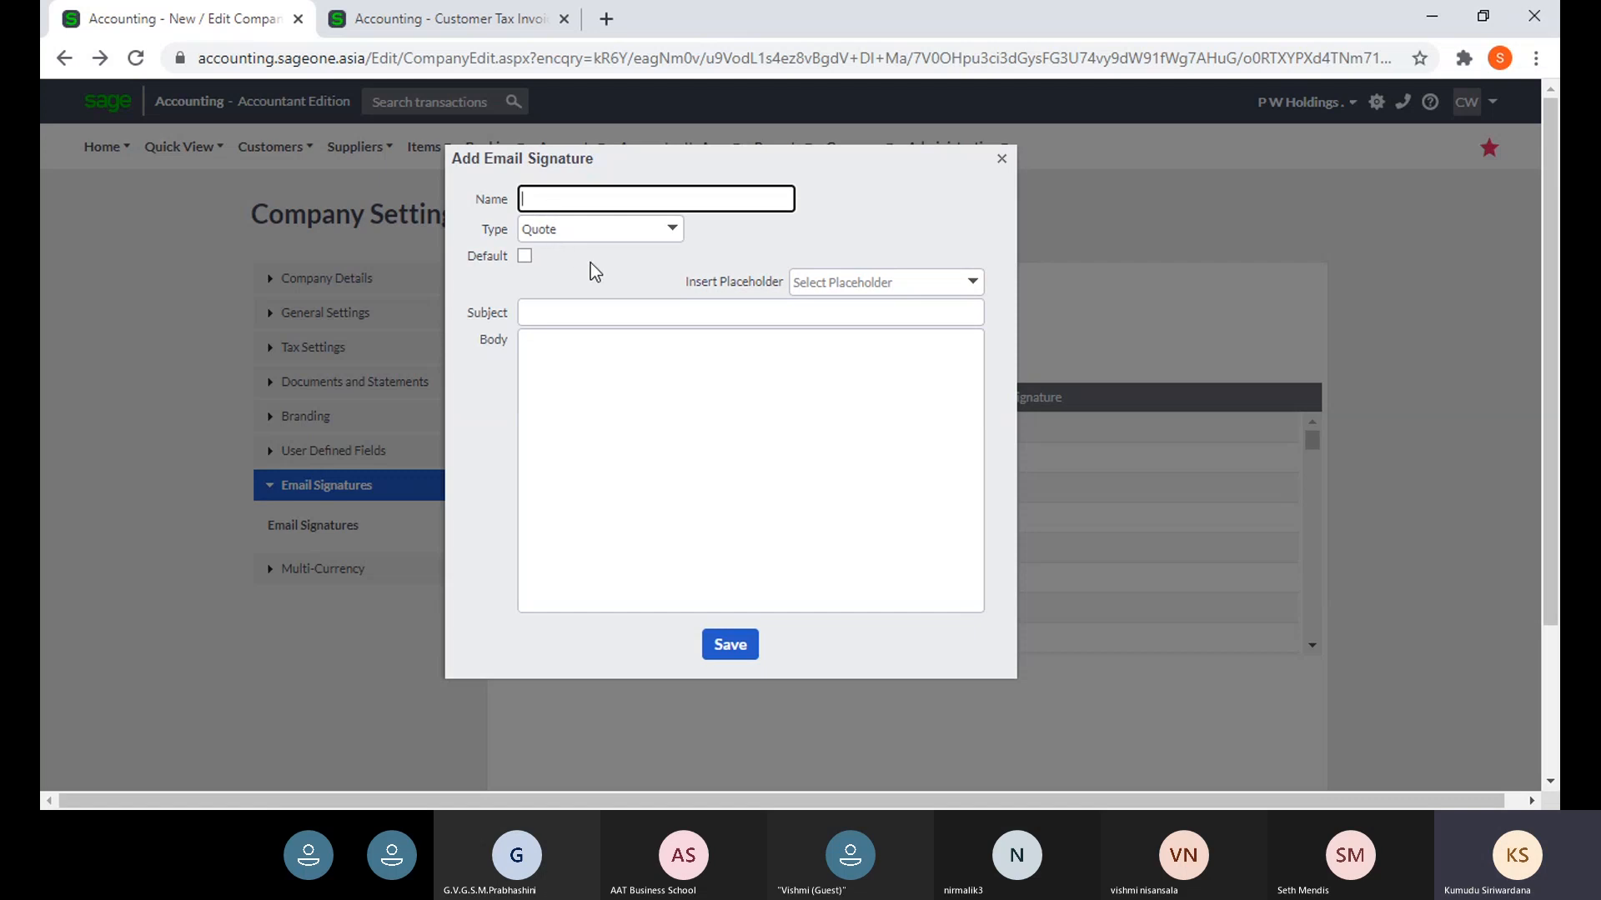
pyautogui.write('Q1')
pyautogui.click(672, 240)
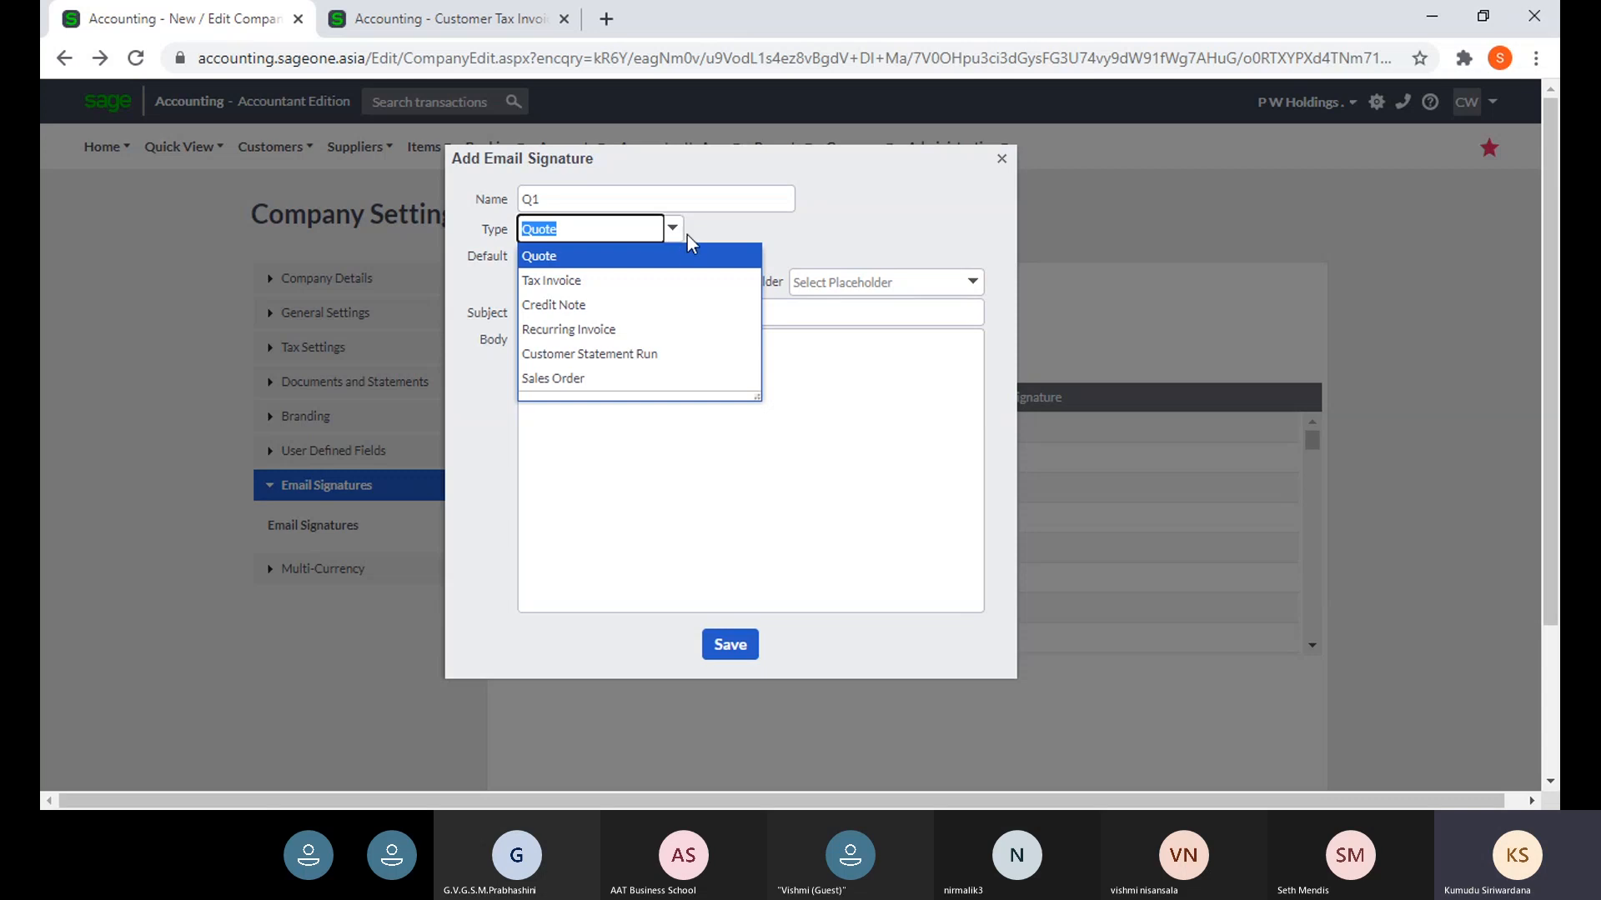
pyautogui.click(687, 235)
pyautogui.click(548, 201)
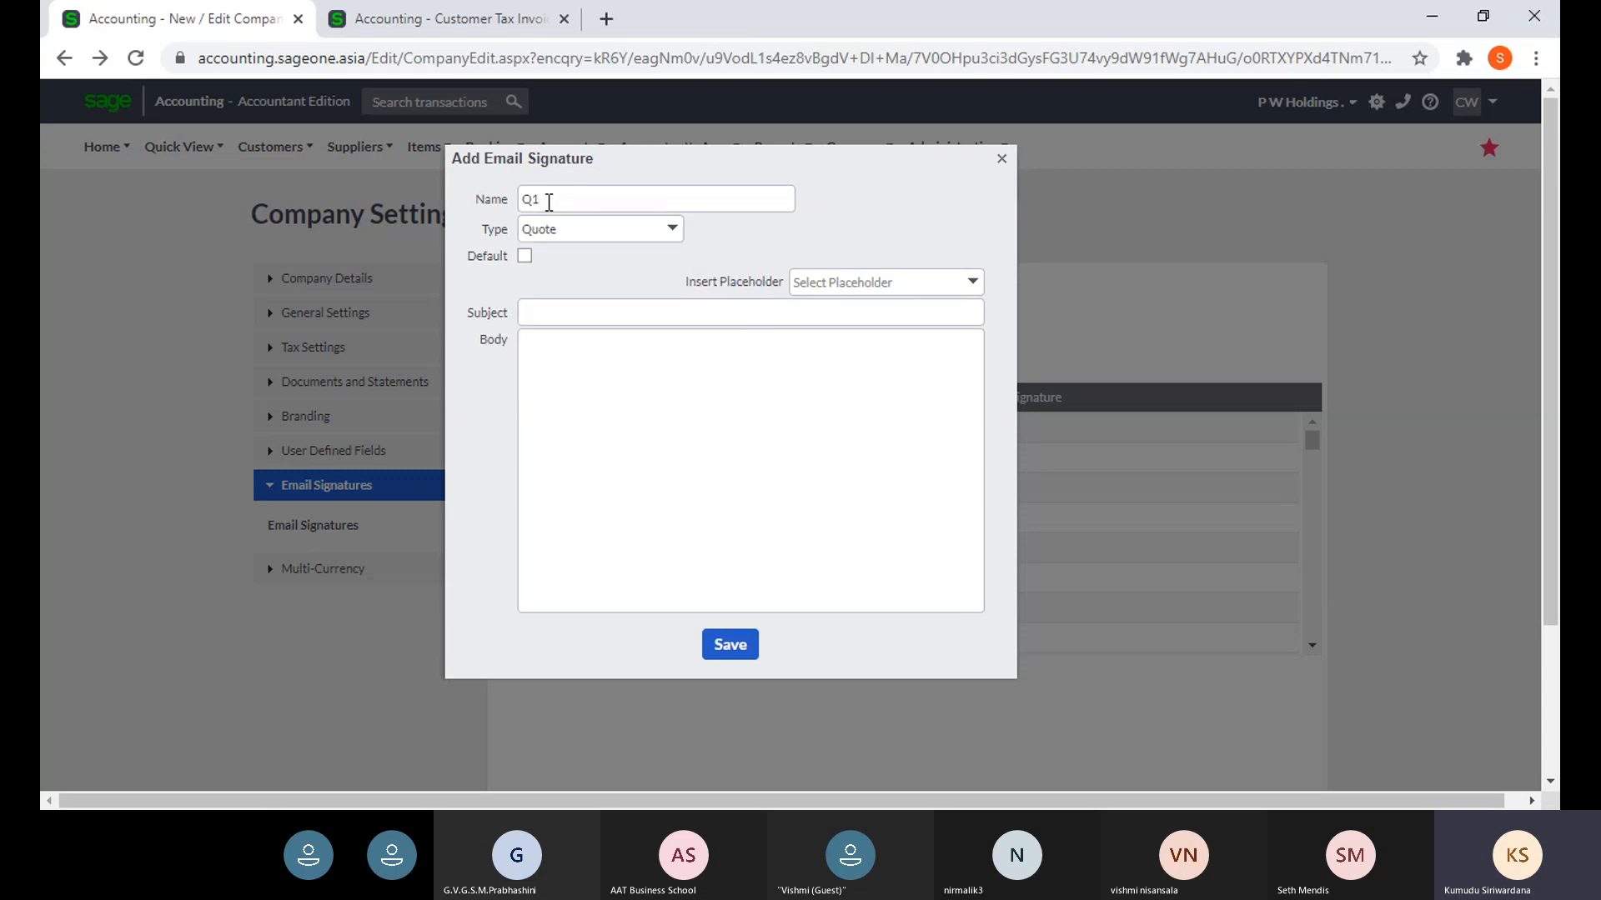
pyautogui.click(671, 230)
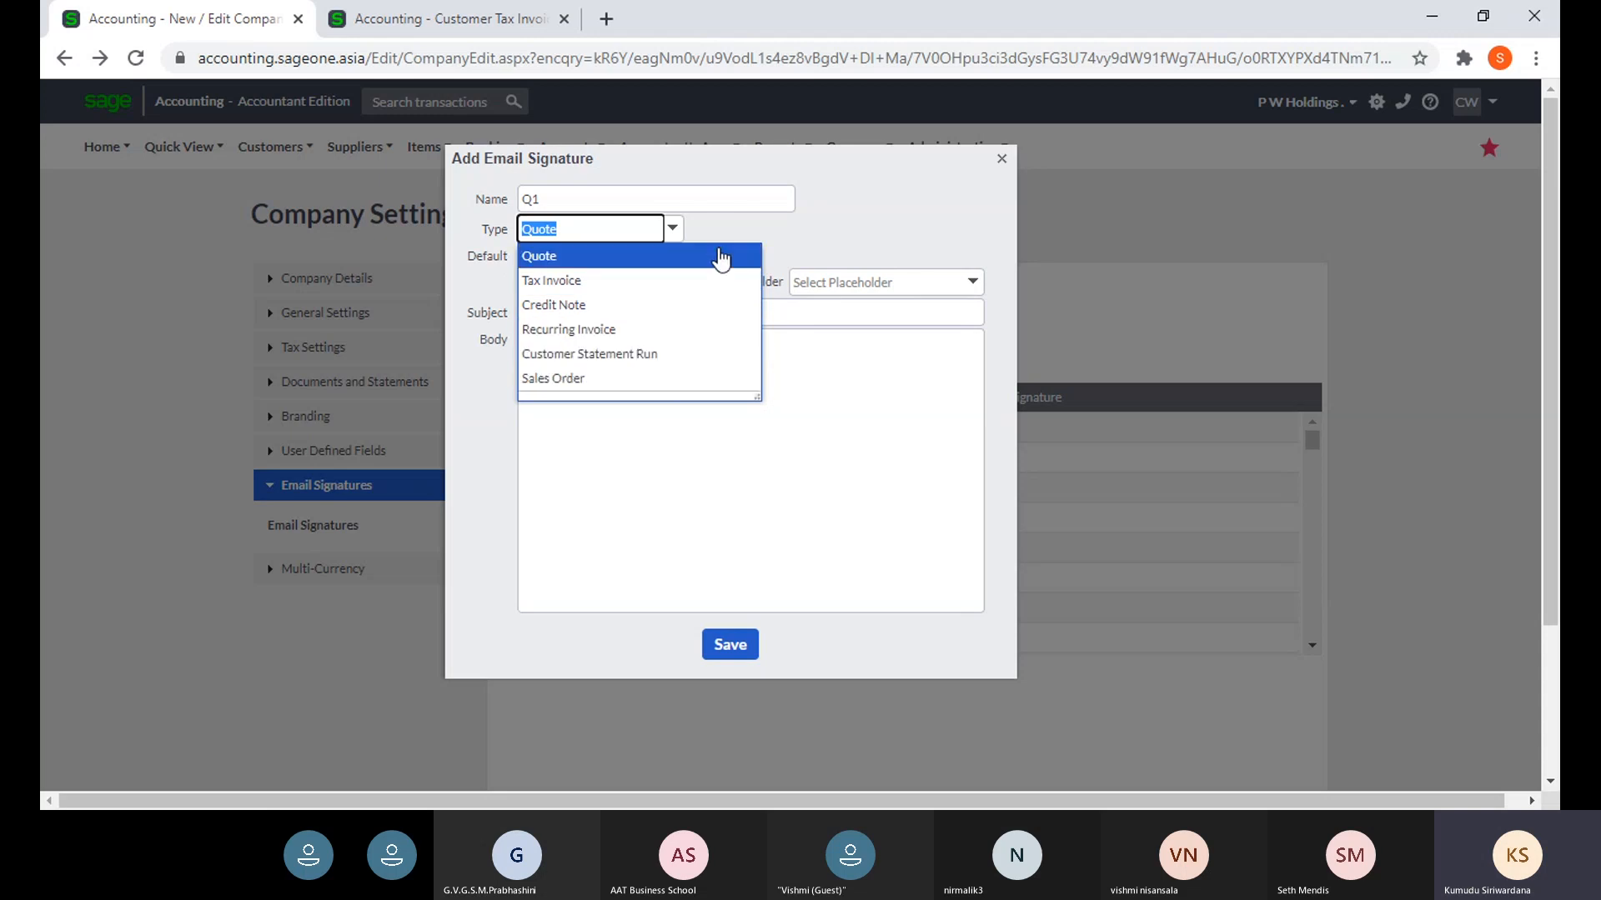
pyautogui.click(785, 231)
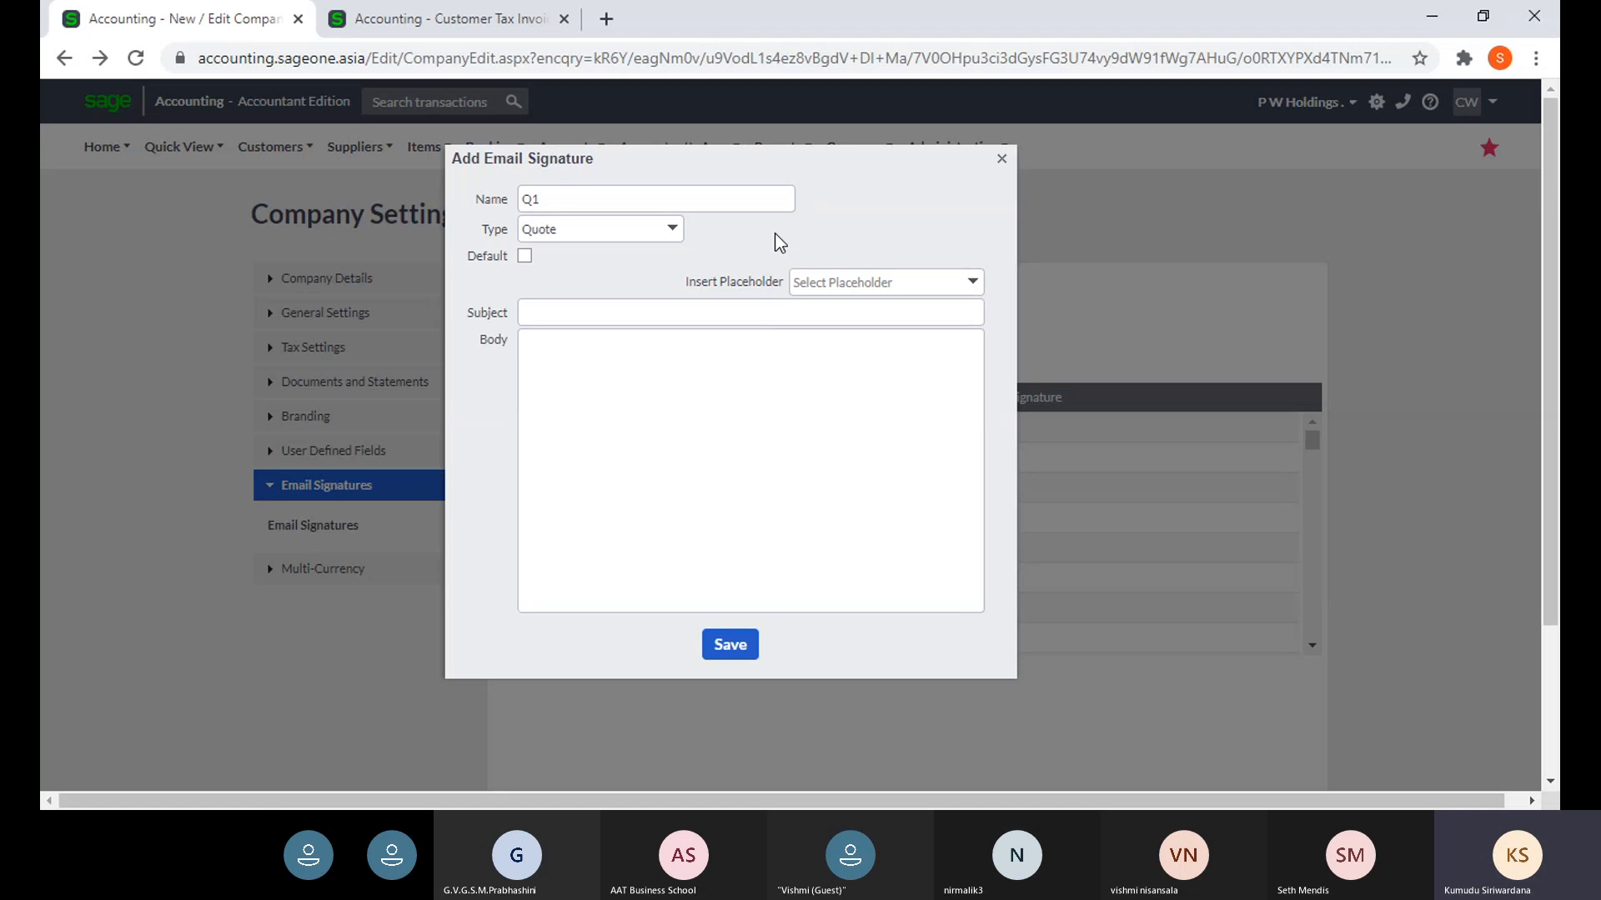
pyautogui.click(669, 236)
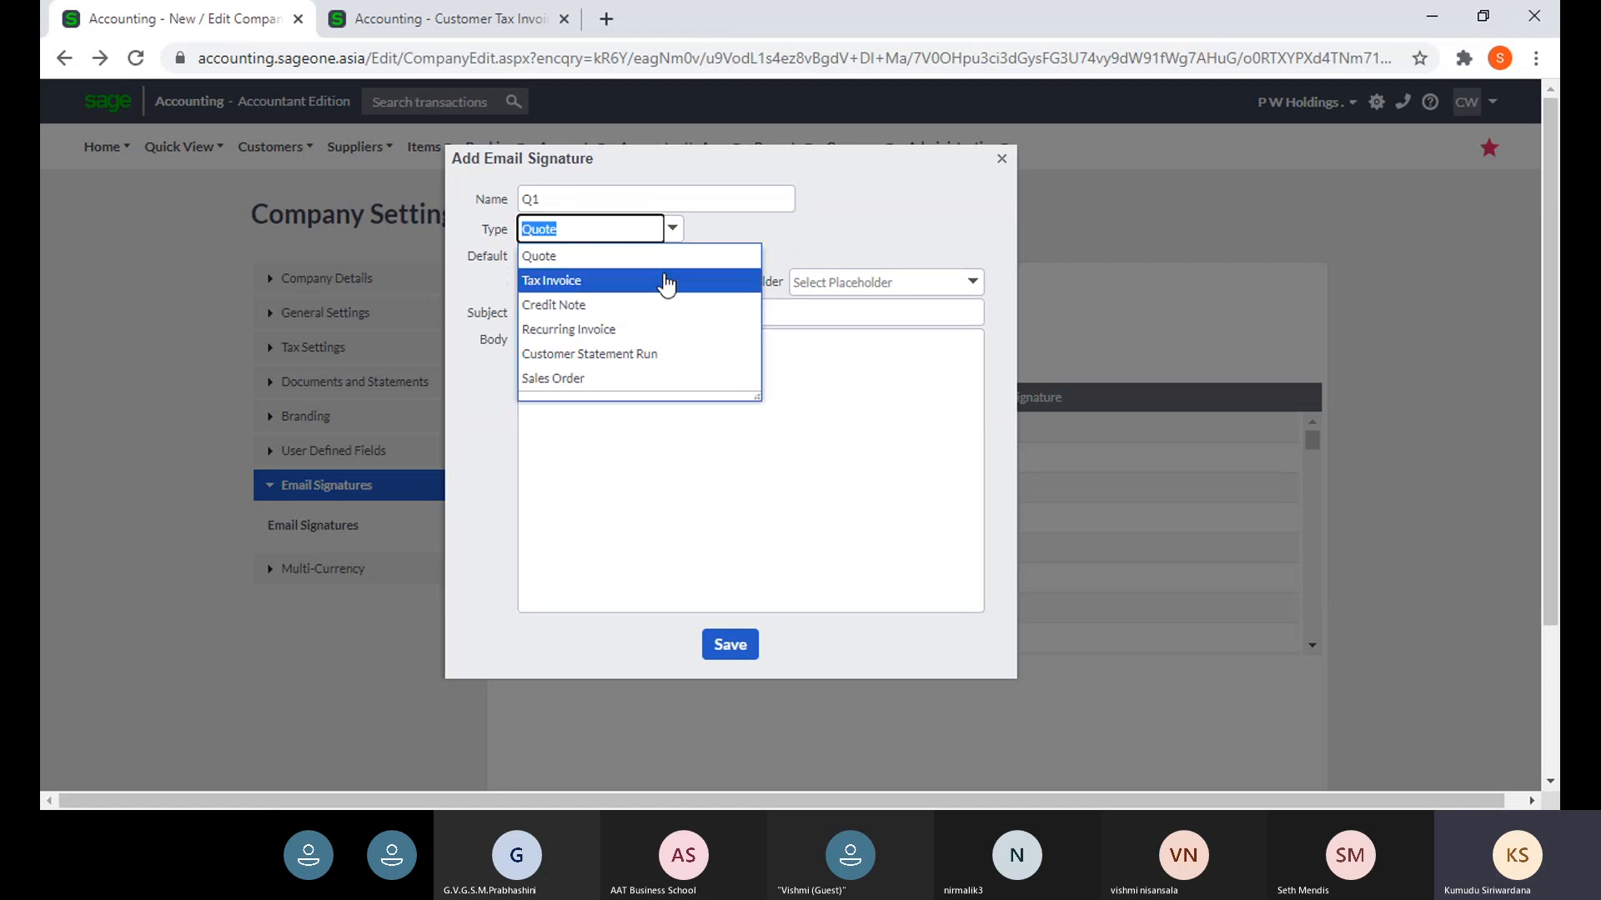
pyautogui.click(661, 264)
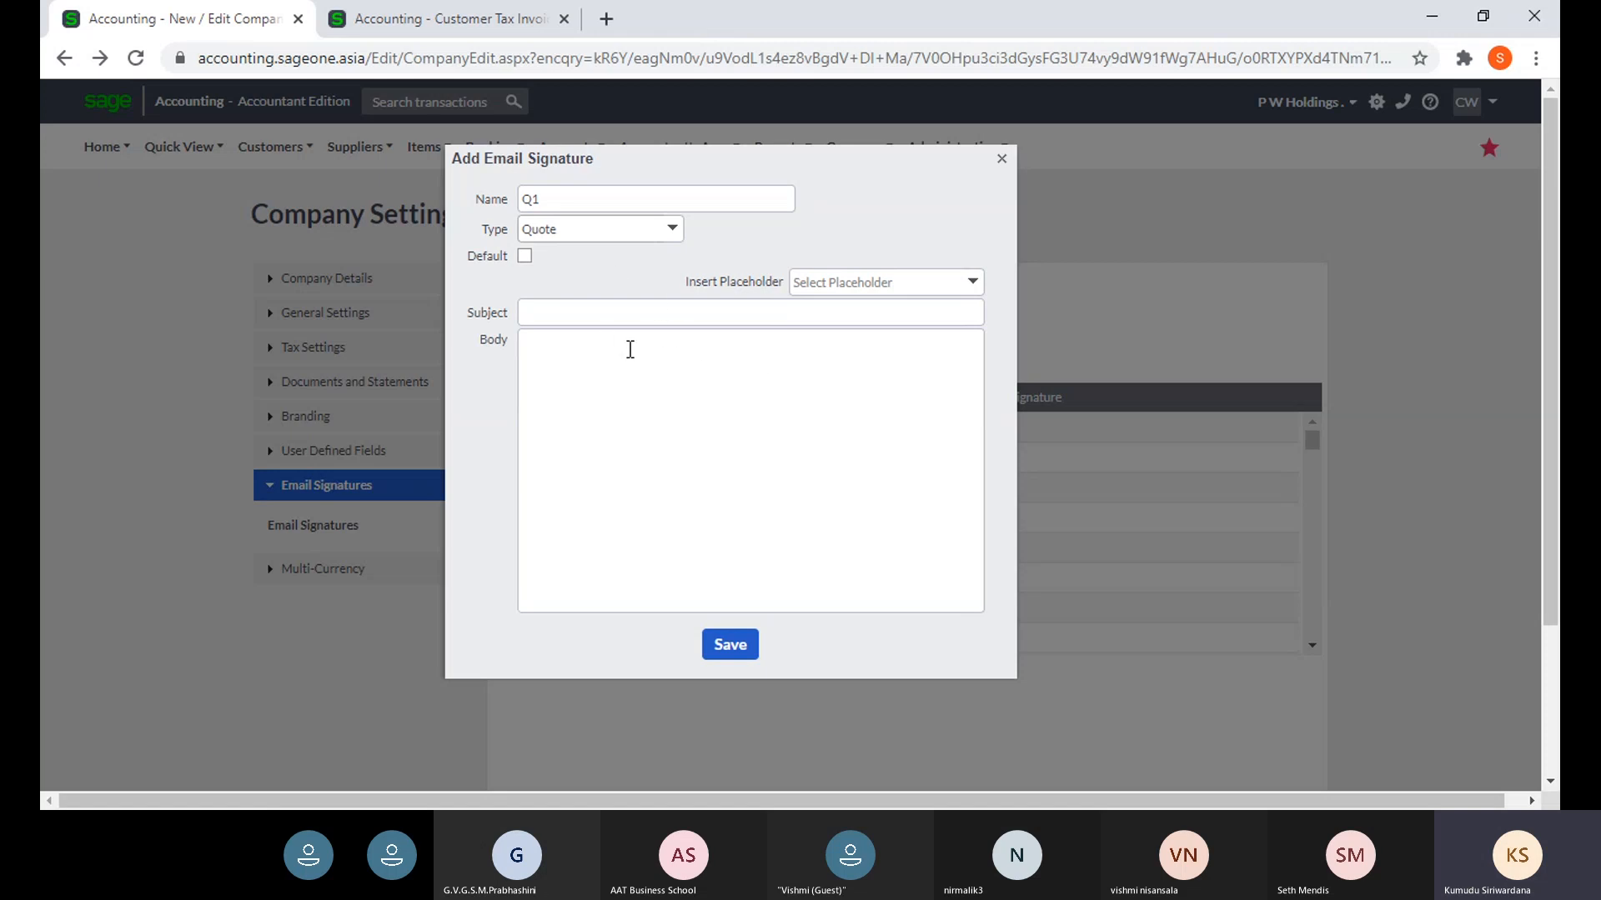
pyautogui.doubleClick(557, 200)
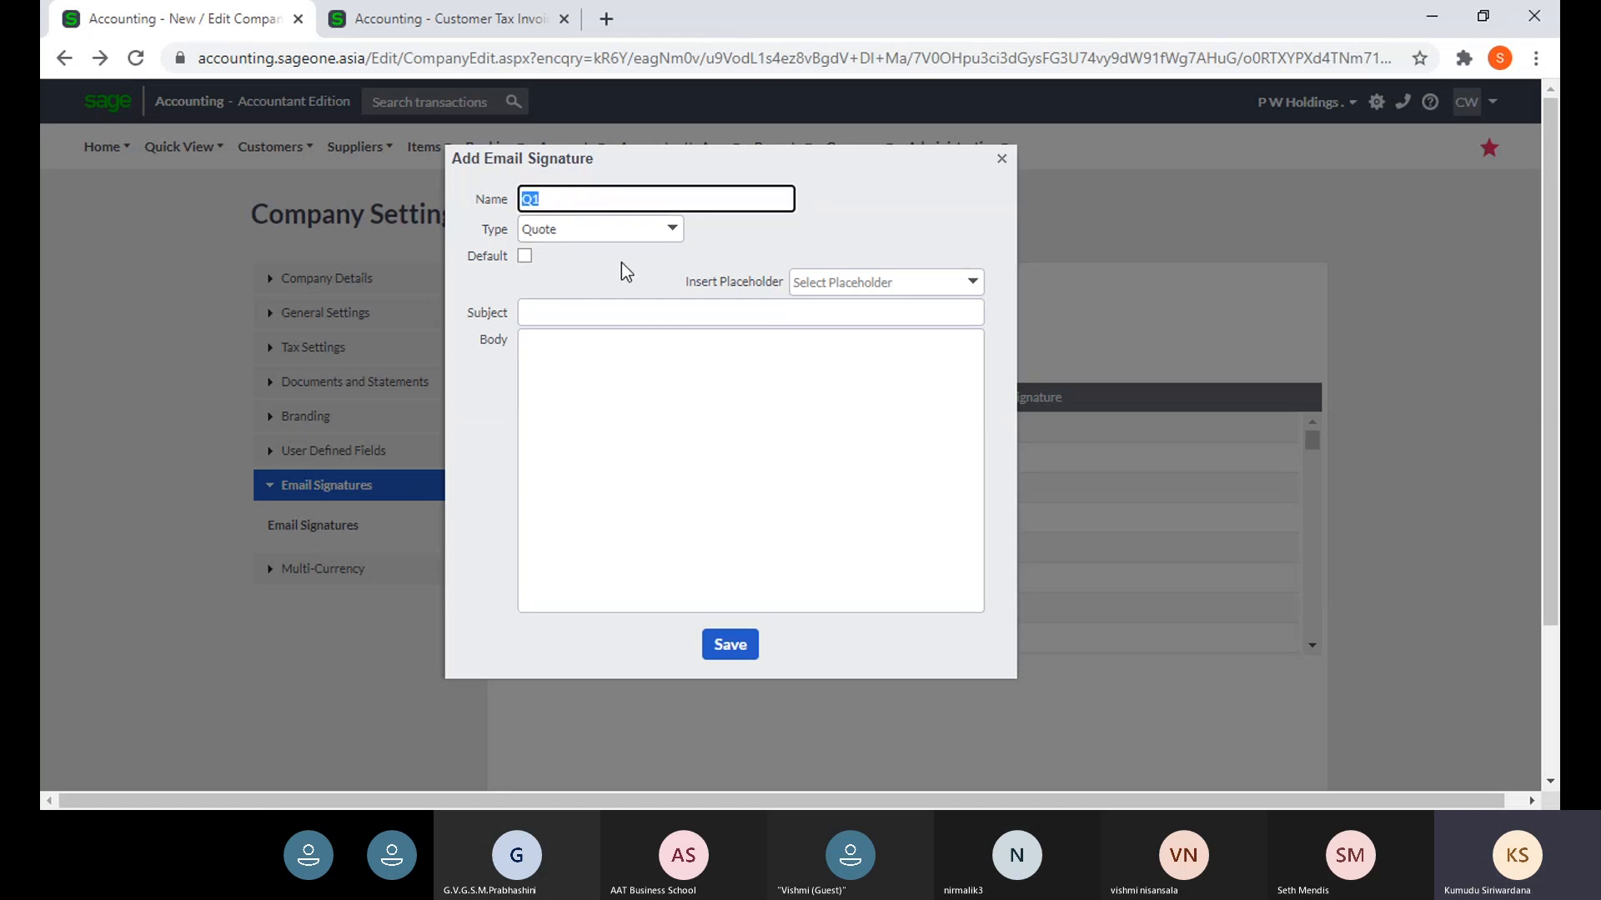
pyautogui.click(524, 256)
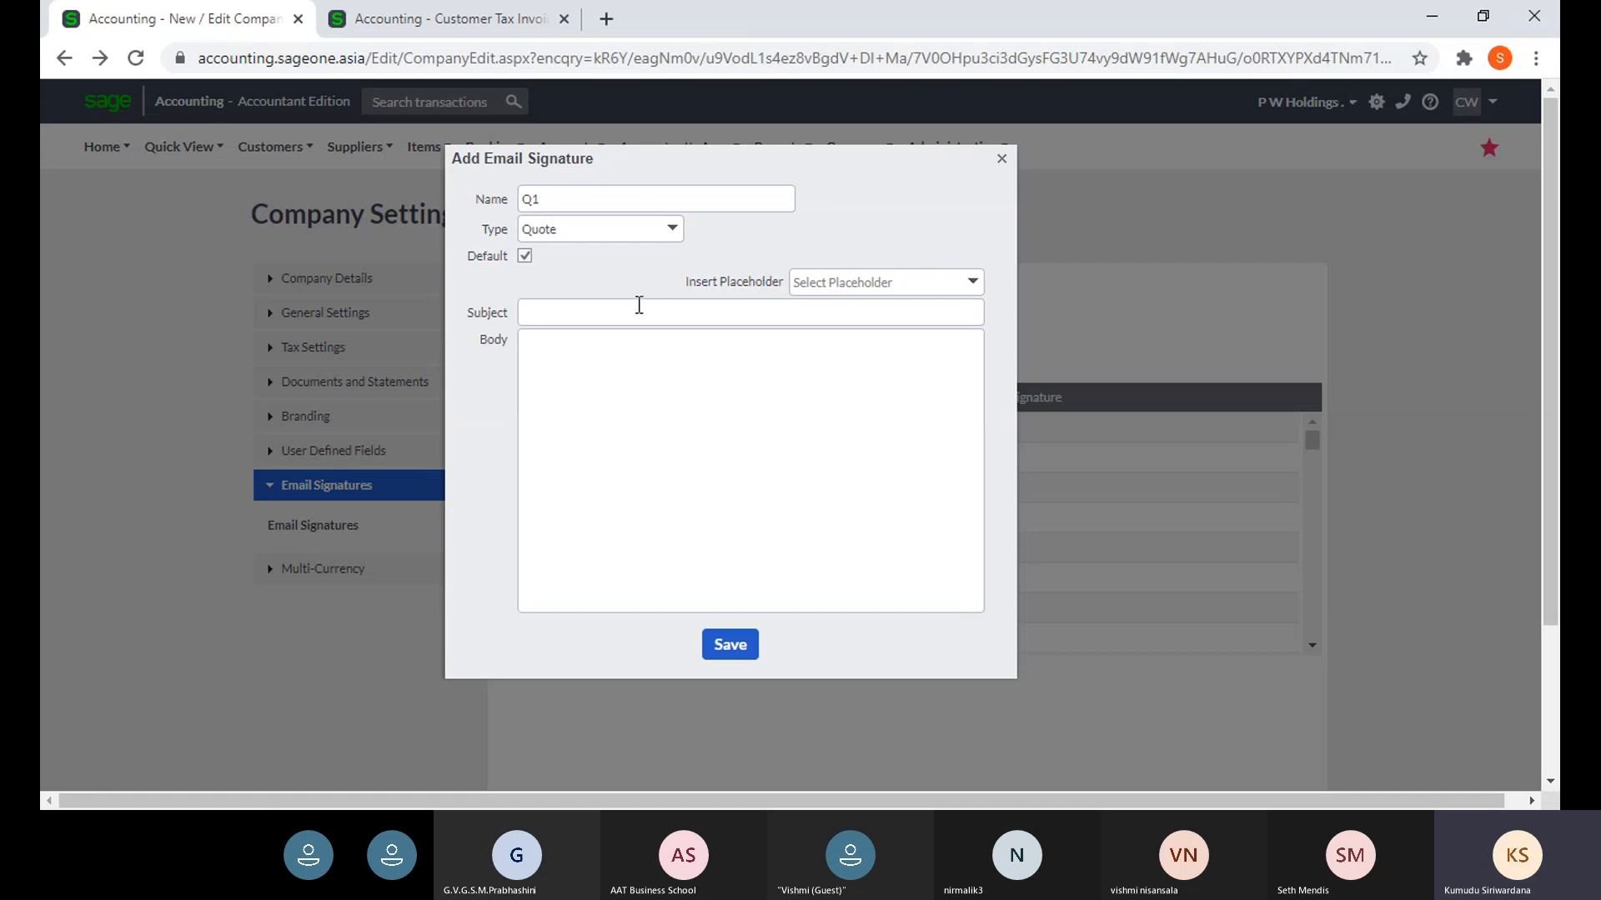
# - Set the signature subject to 'Quotation [Quote Number]' using the placeholder list
pyautogui.click(972, 282)
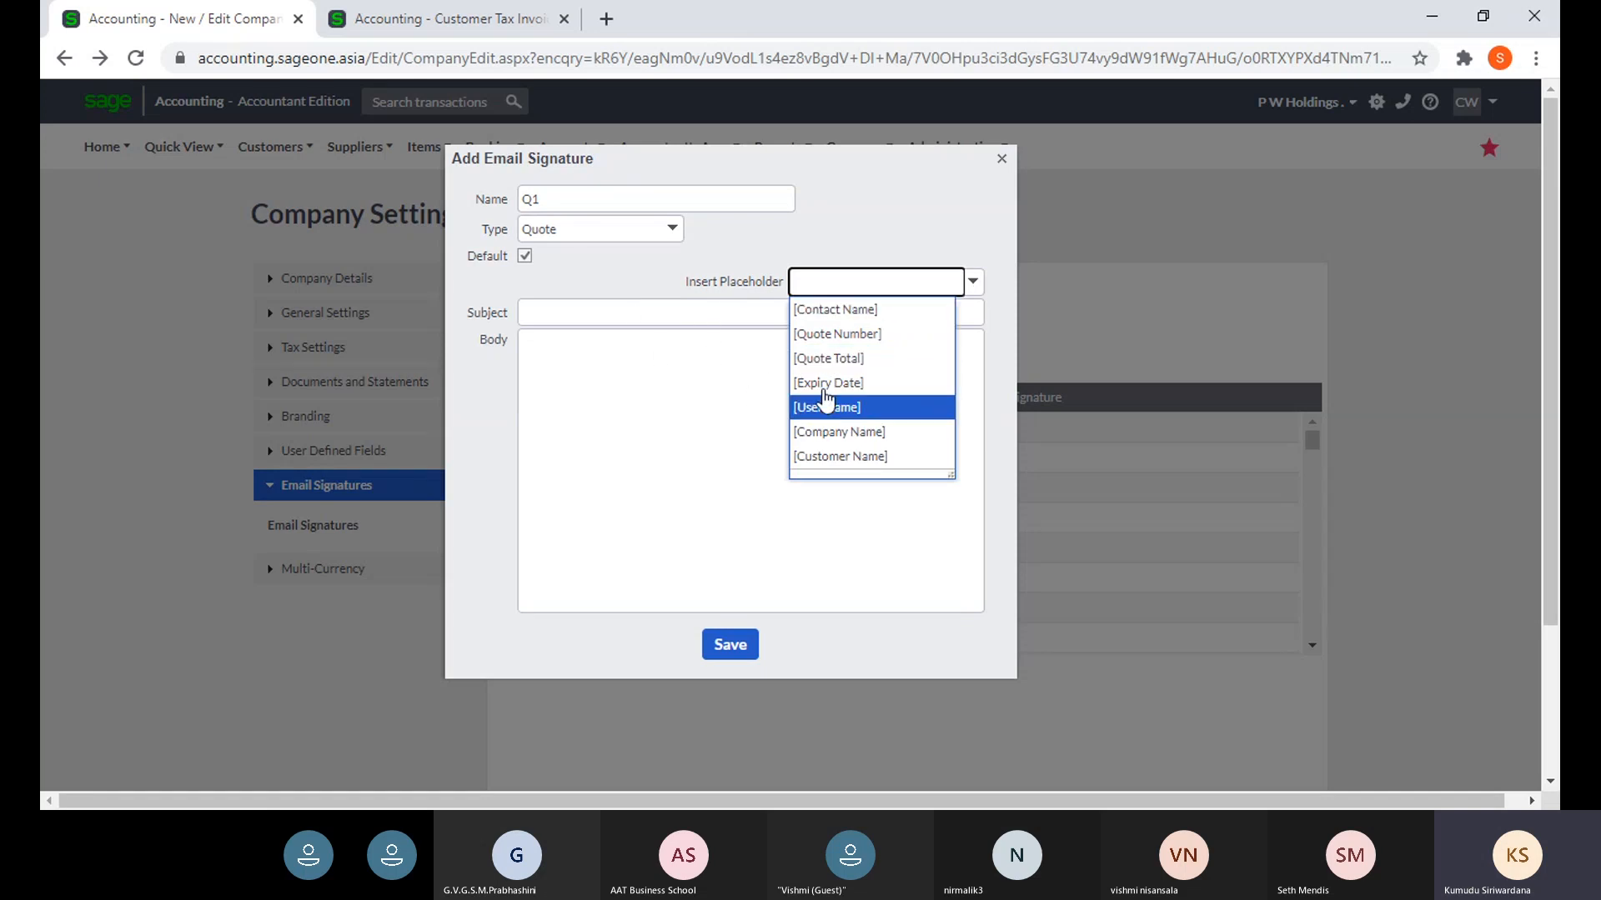
pyautogui.click(844, 315)
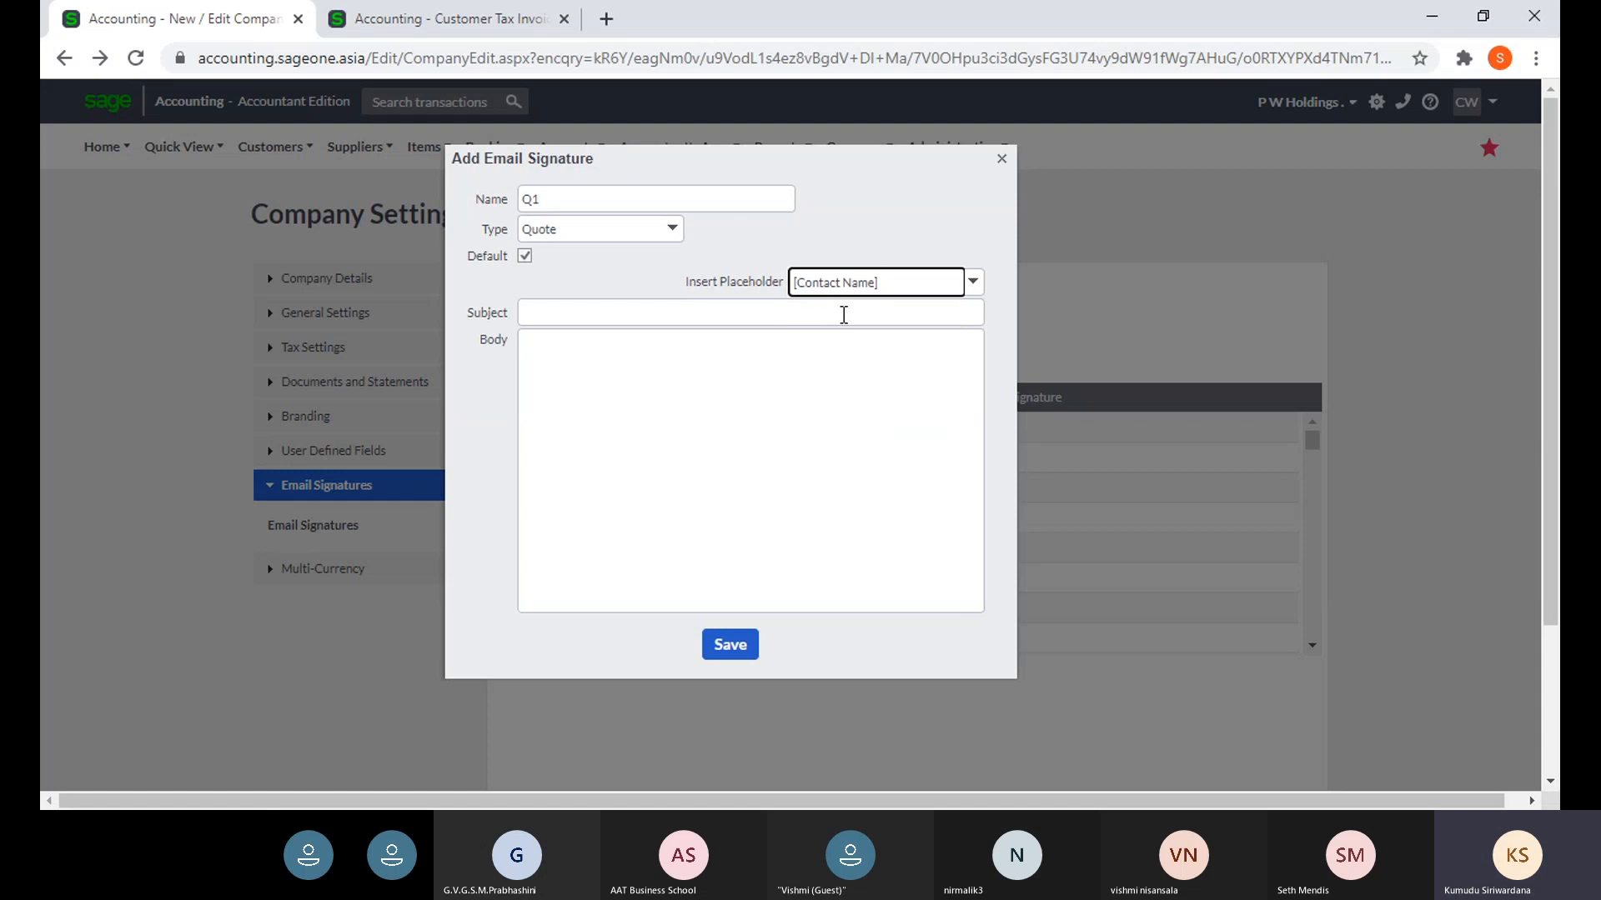
pyautogui.click(549, 313)
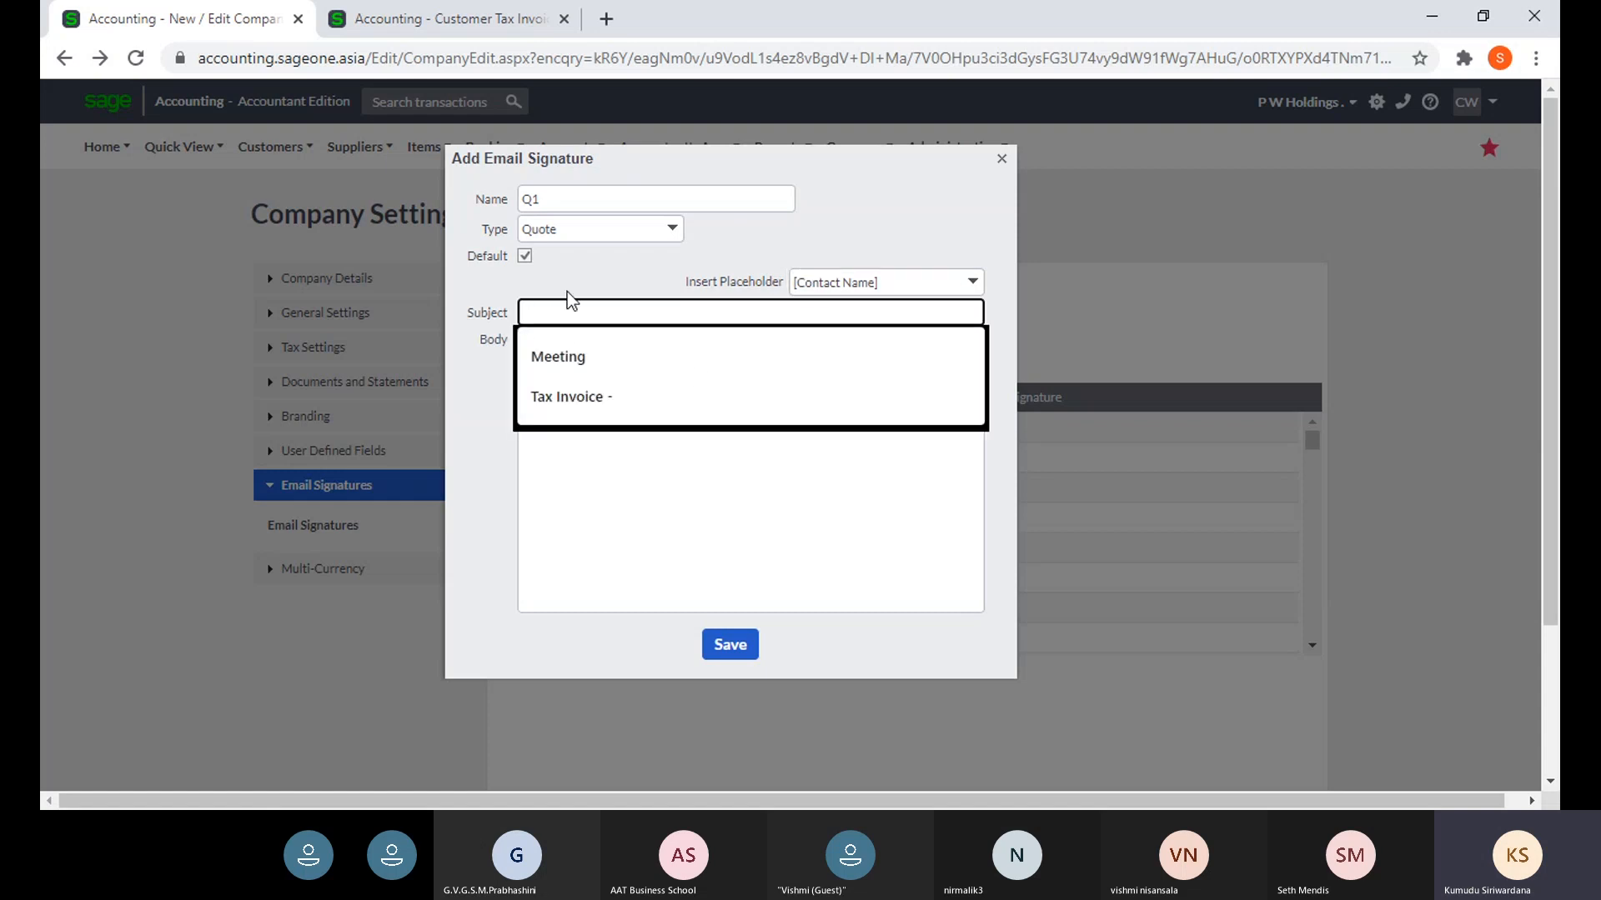
pyautogui.click(567, 290)
pyautogui.click(575, 308)
pyautogui.click(973, 282)
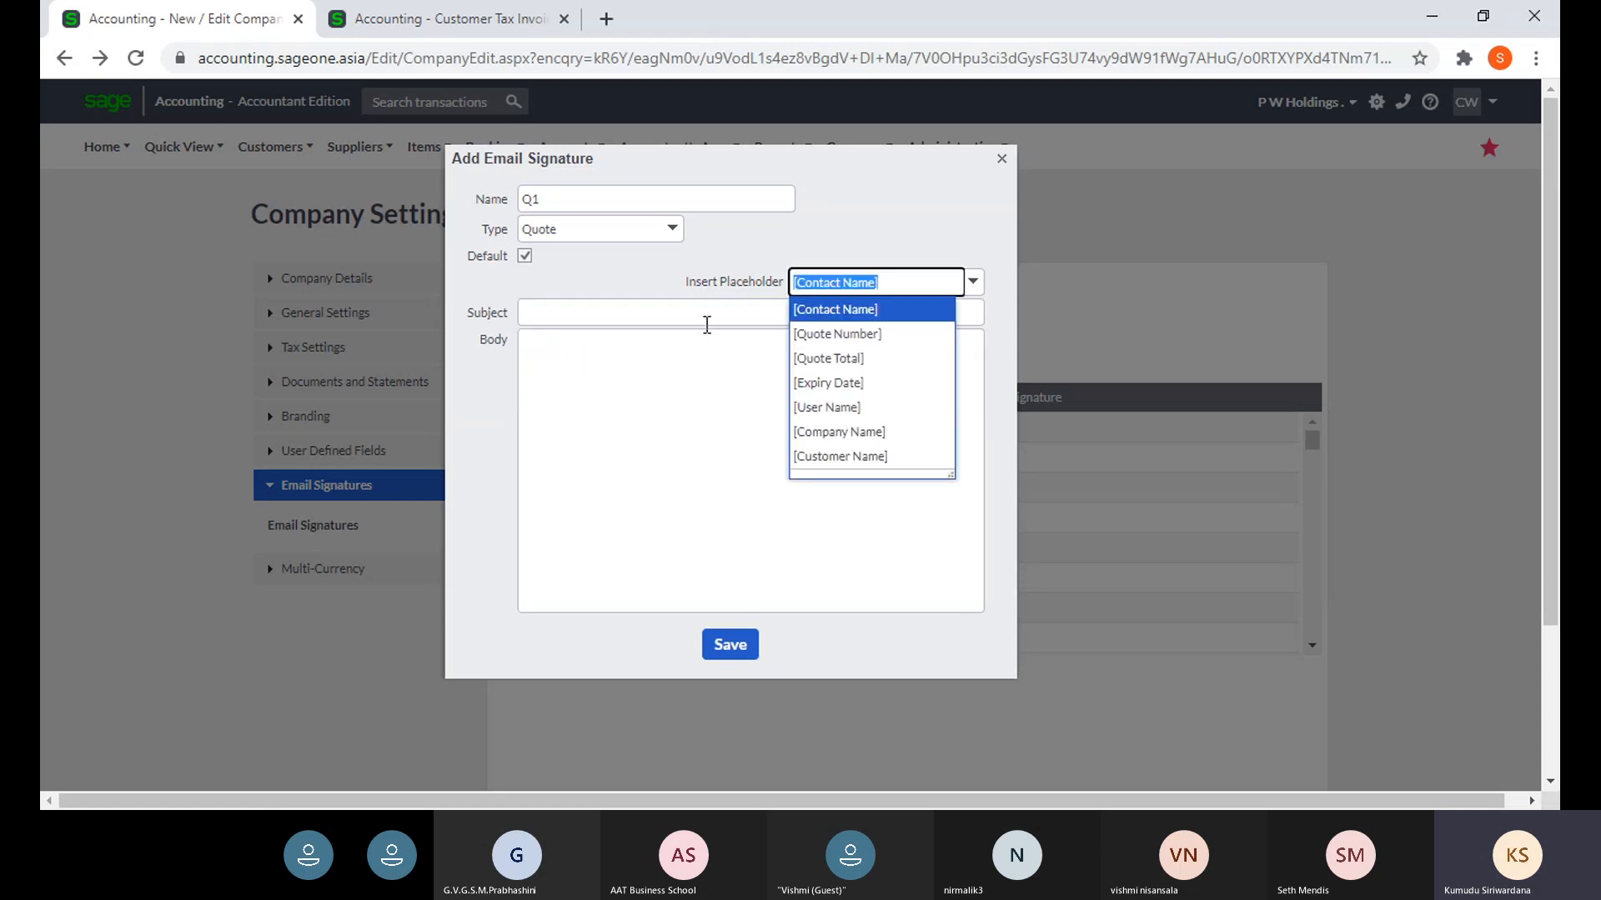
pyautogui.click(678, 322)
pyautogui.click(974, 288)
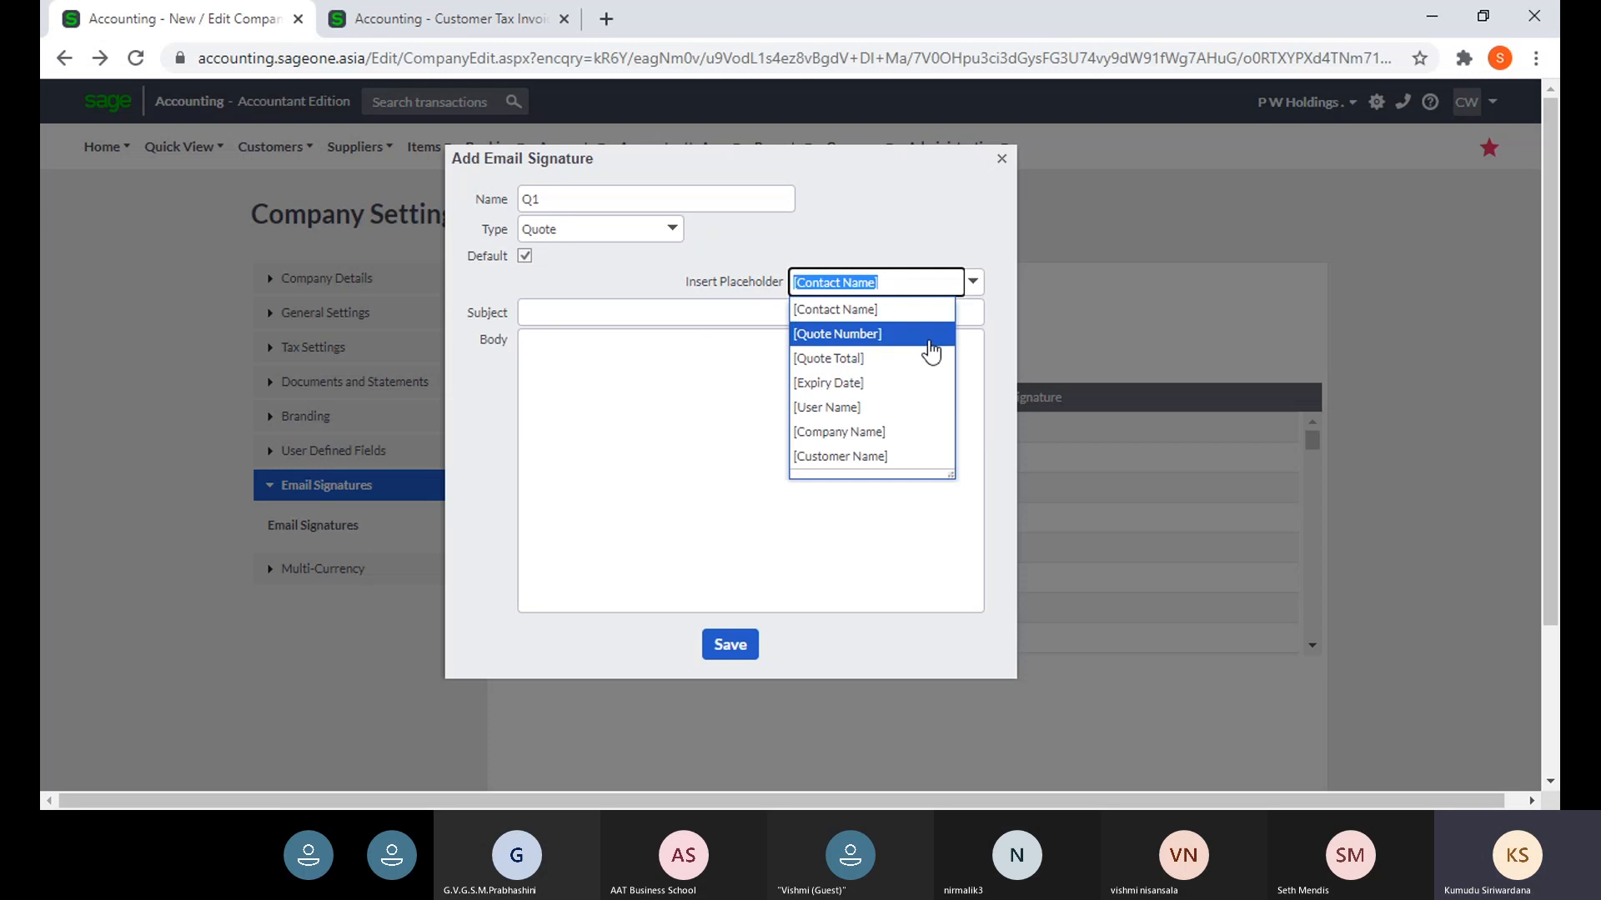
pyautogui.click(917, 341)
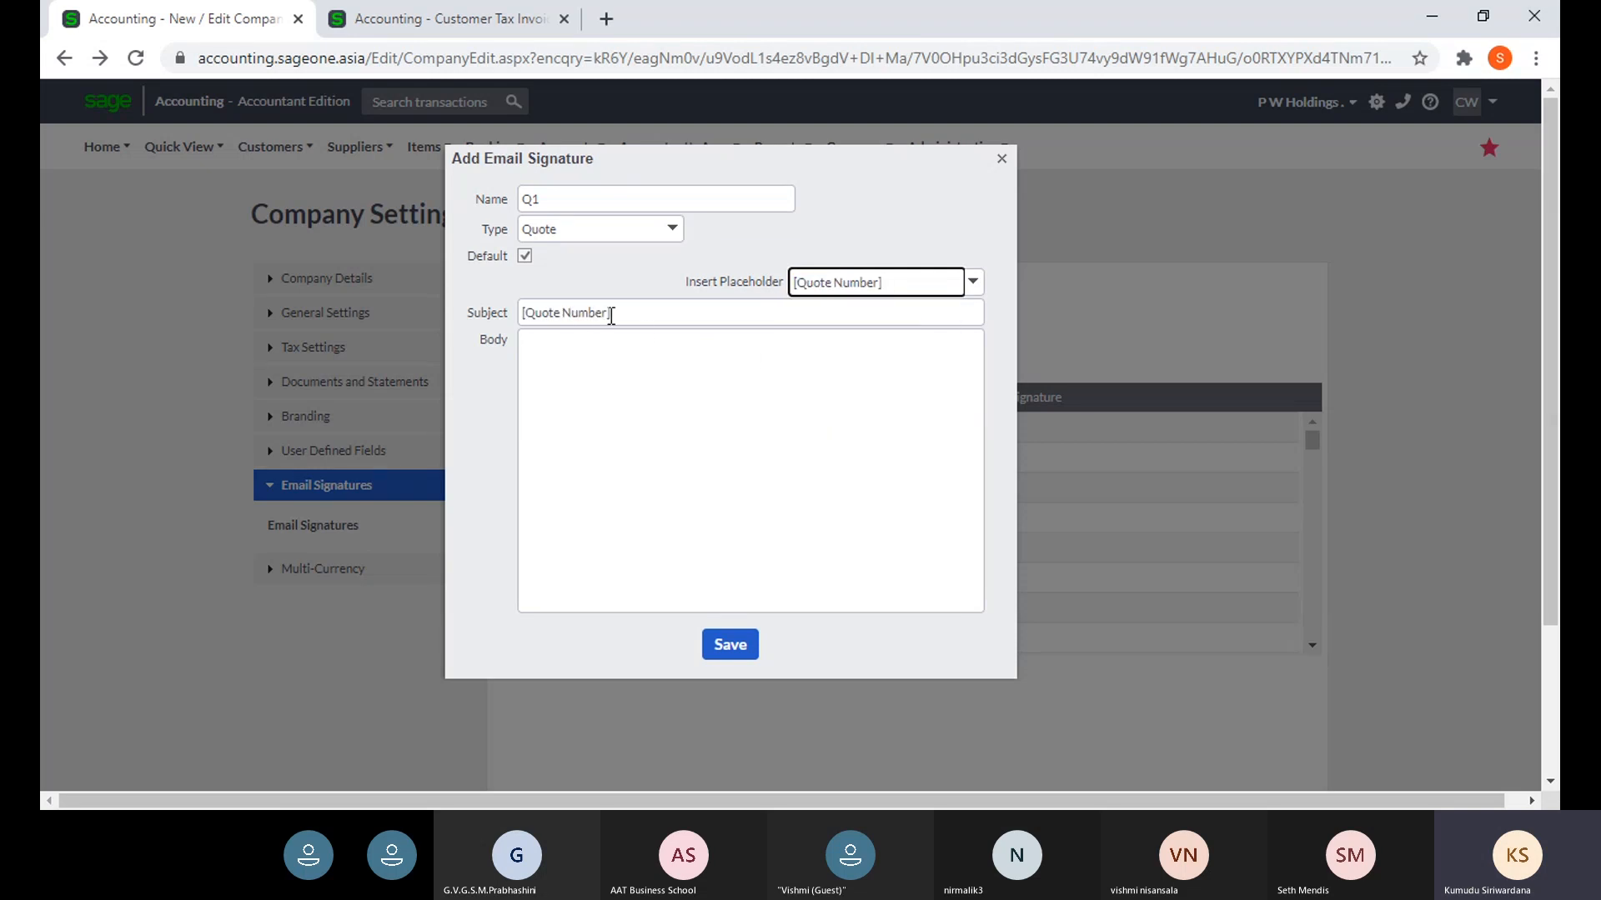
pyautogui.tripleClick(647, 314)
pyautogui.click(647, 315)
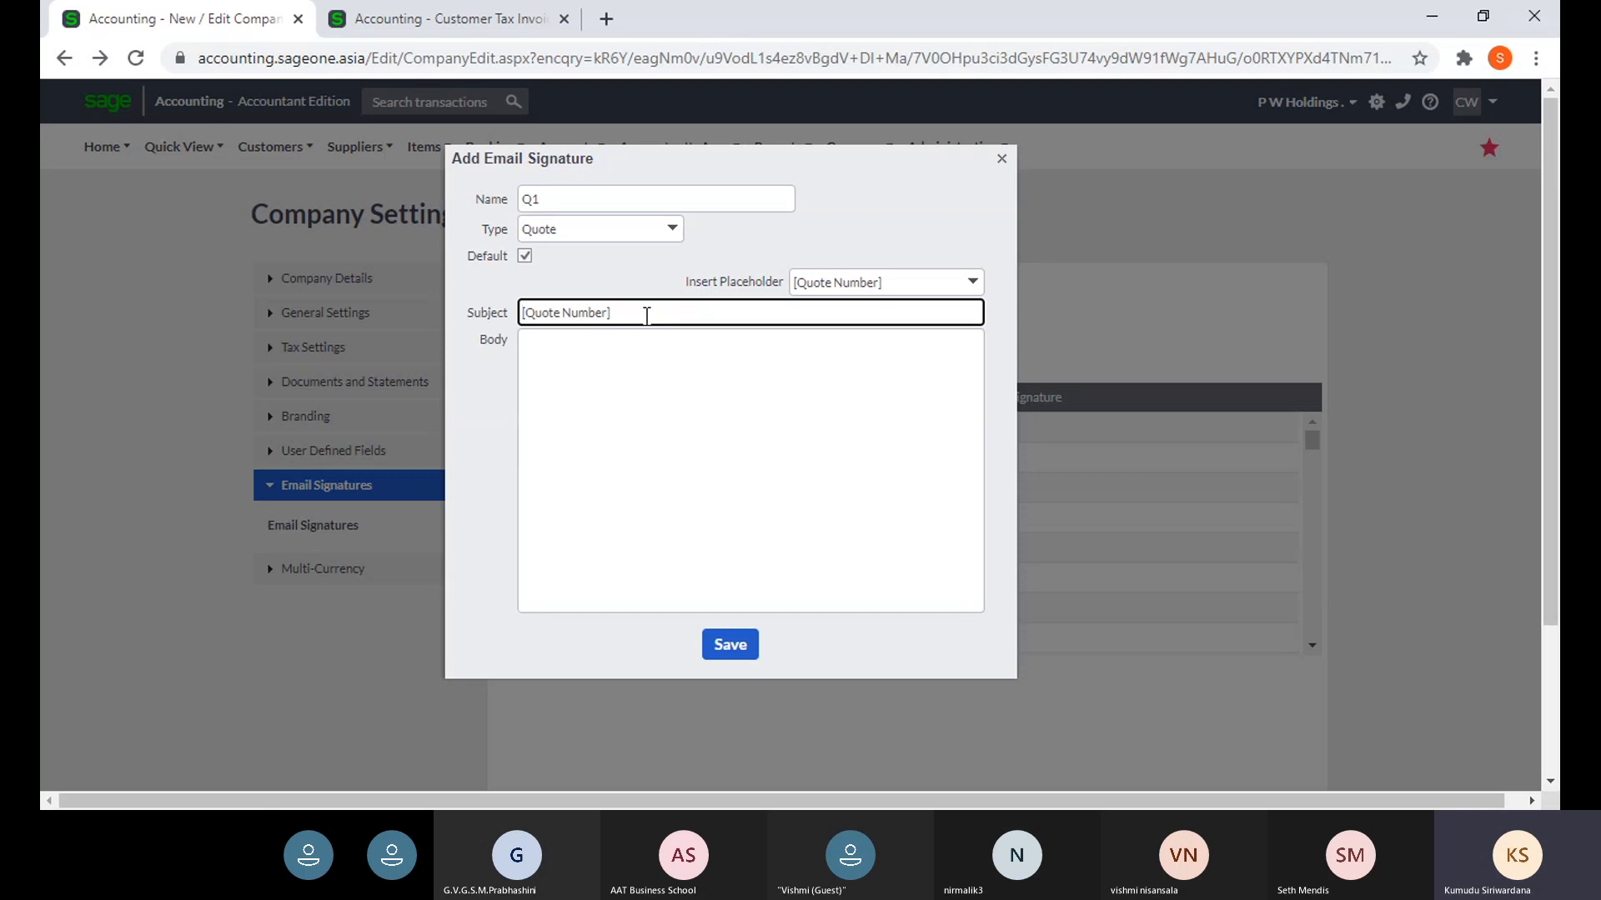
pyautogui.write('Quotation')
# - Compare against the subject of the existing tax invoice email, then return to the Q1 signature
pyautogui.click(438, 18)
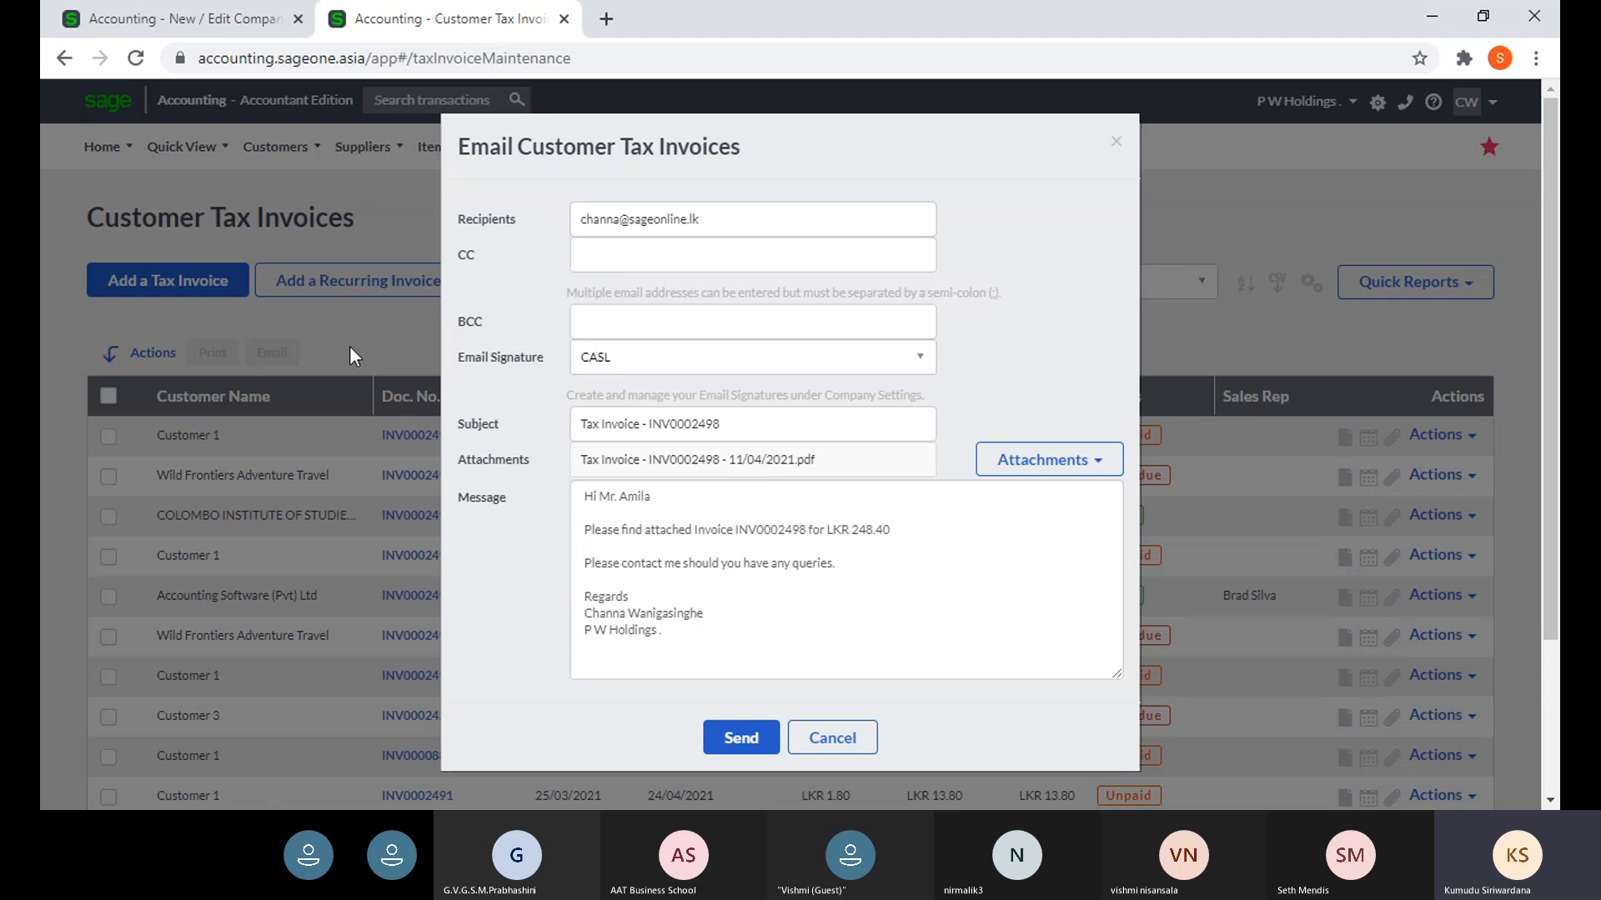
pyautogui.click(169, 21)
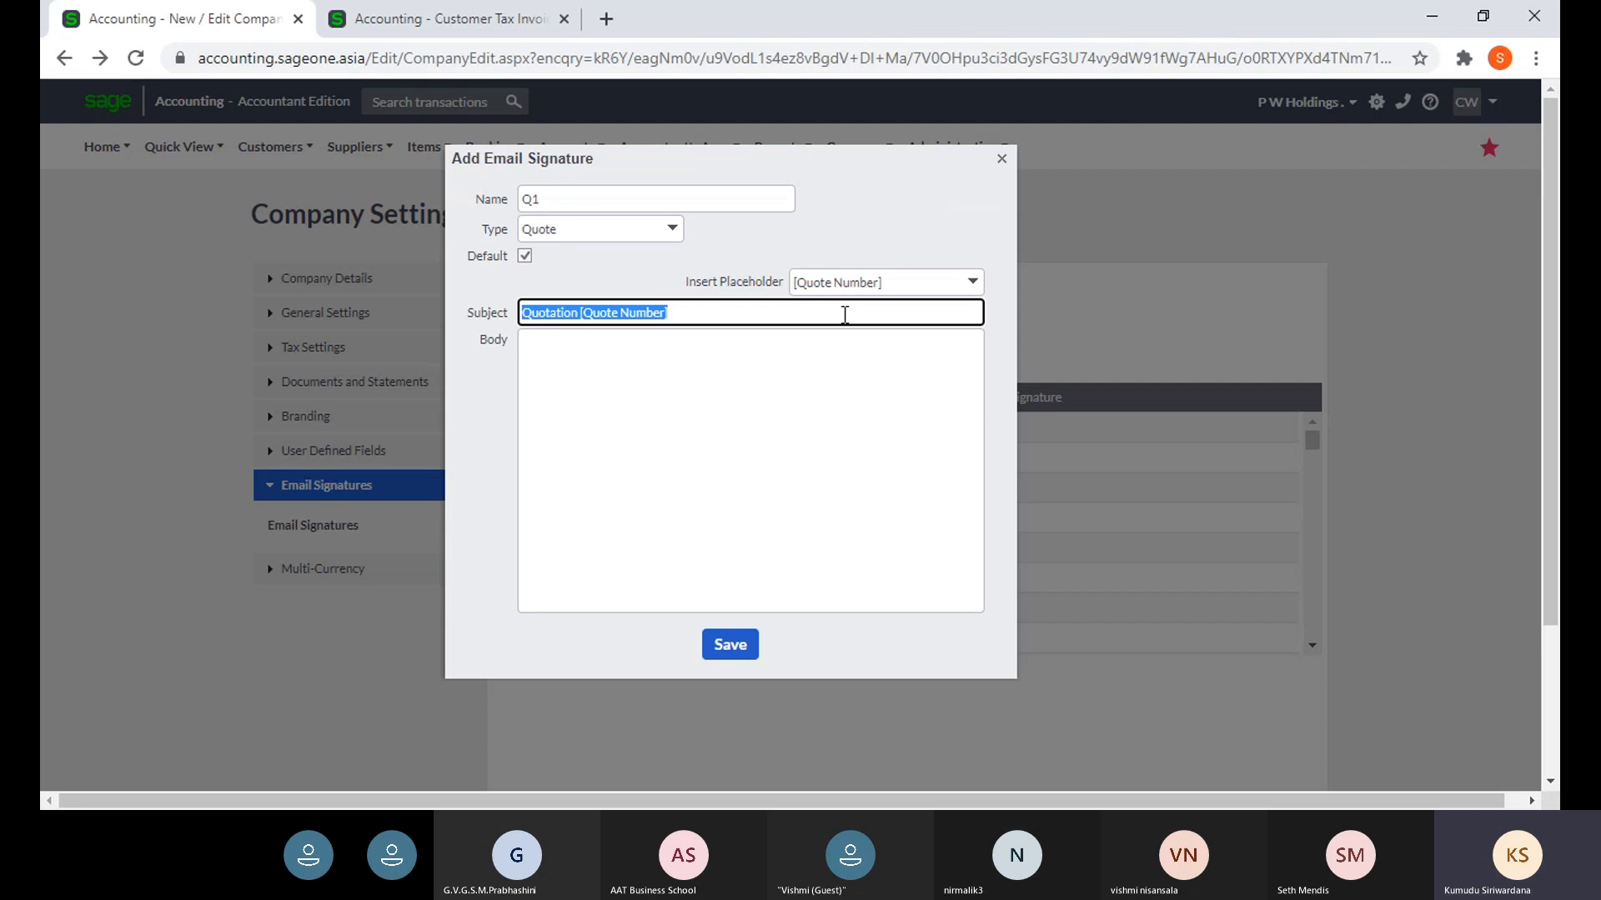
pyautogui.click(891, 285)
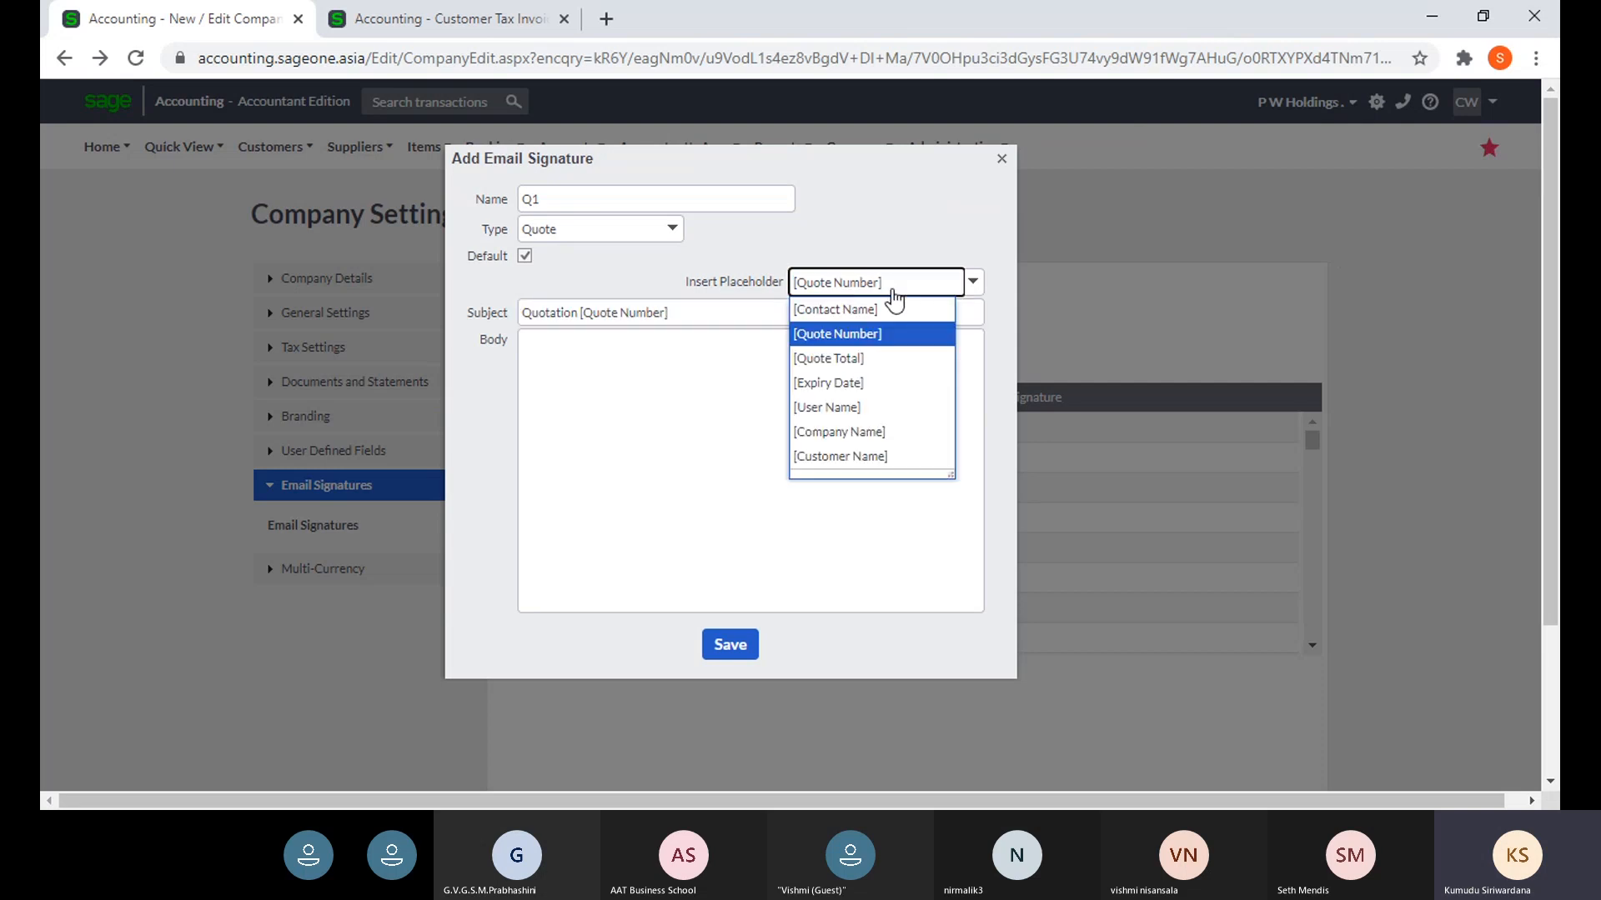
pyautogui.click(675, 234)
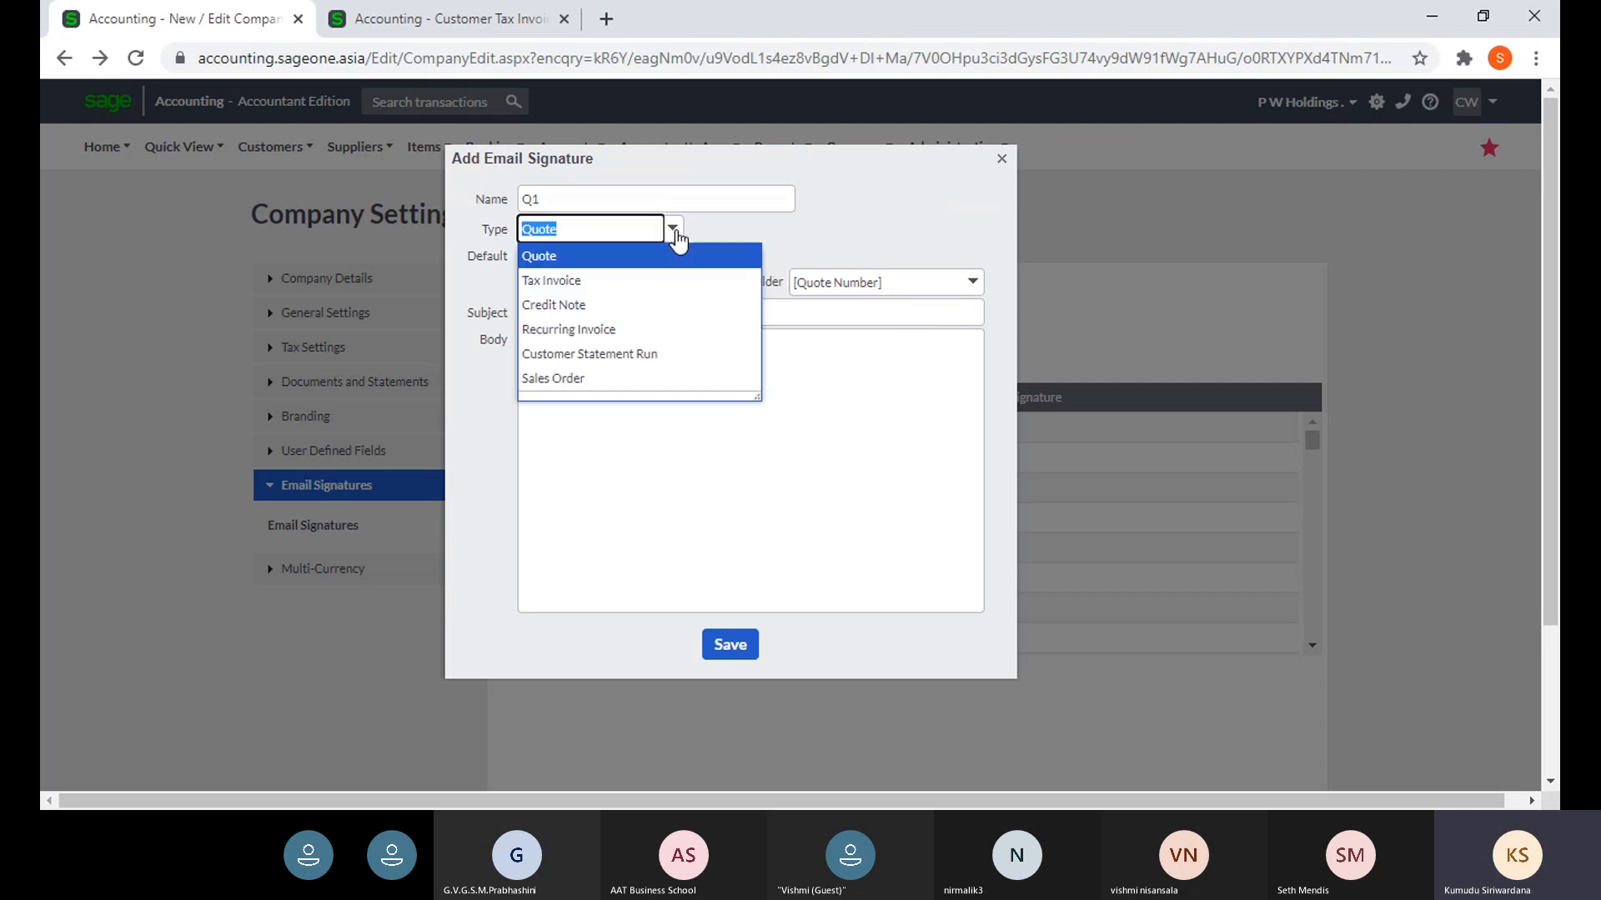
# - Change the signature type to Tax Invoice and enter the subject 'Tax Invoice -'
pyautogui.click(642, 282)
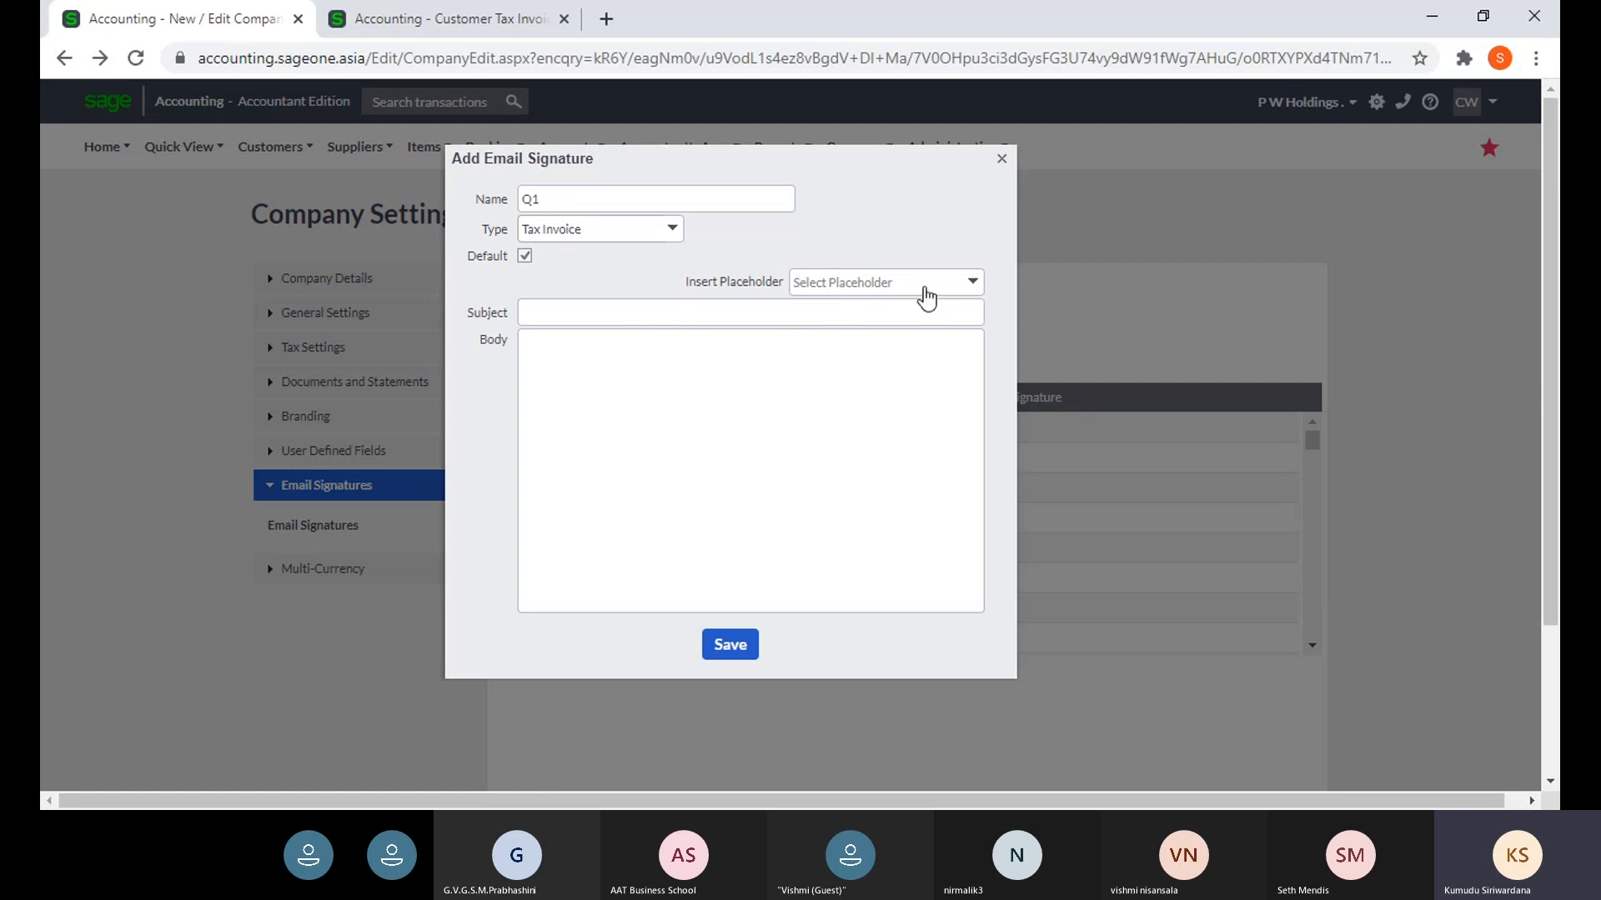
pyautogui.click(965, 289)
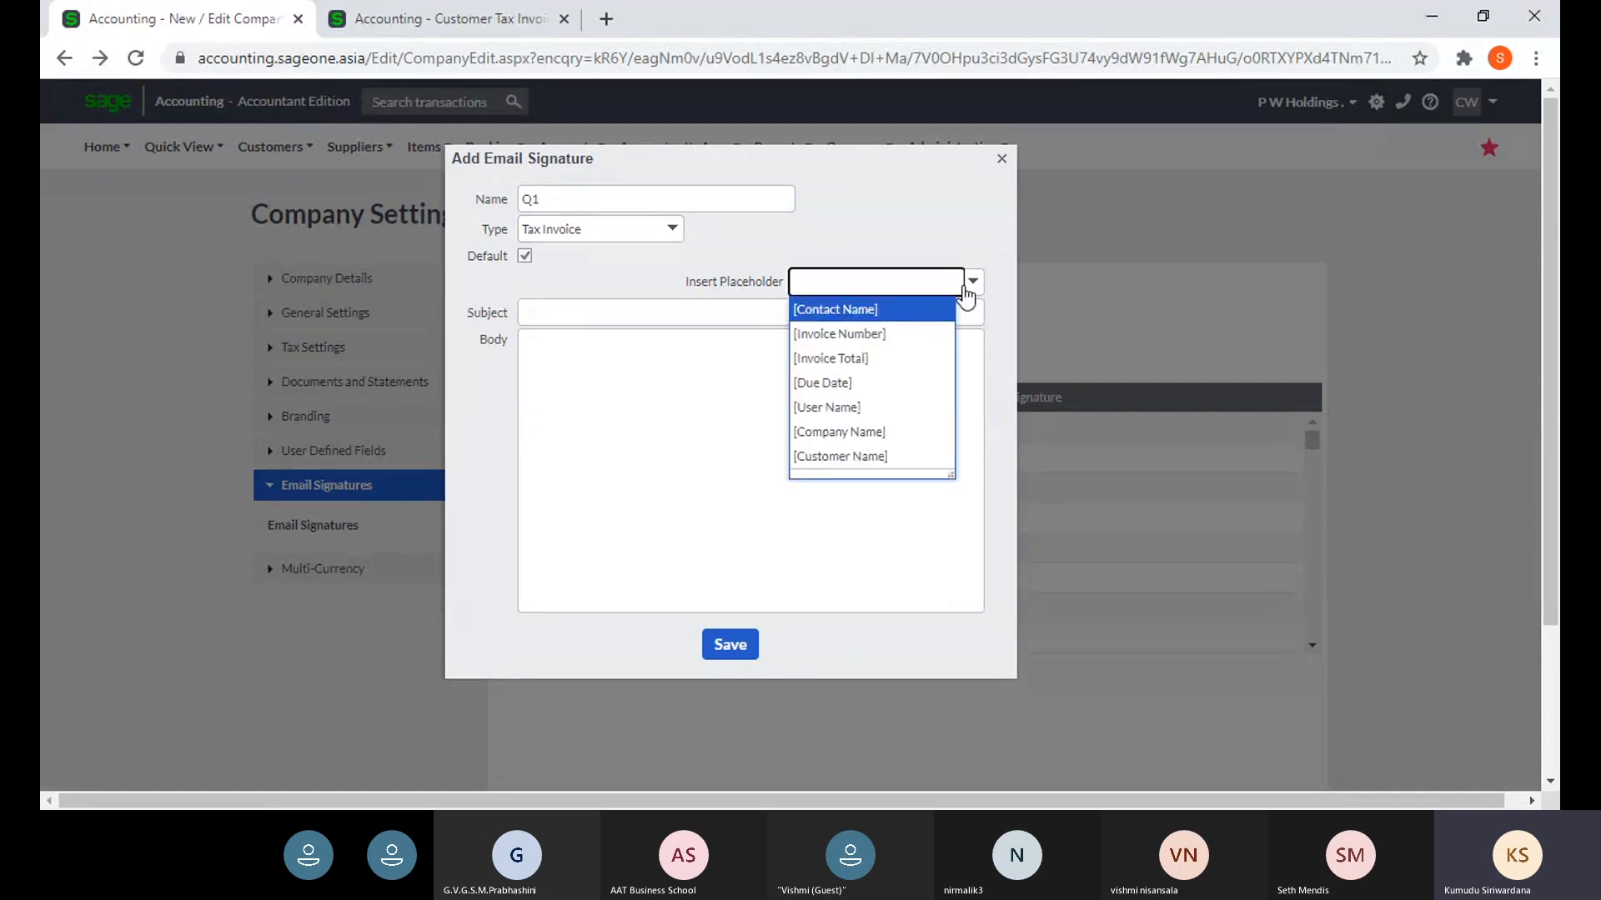
pyautogui.click(701, 339)
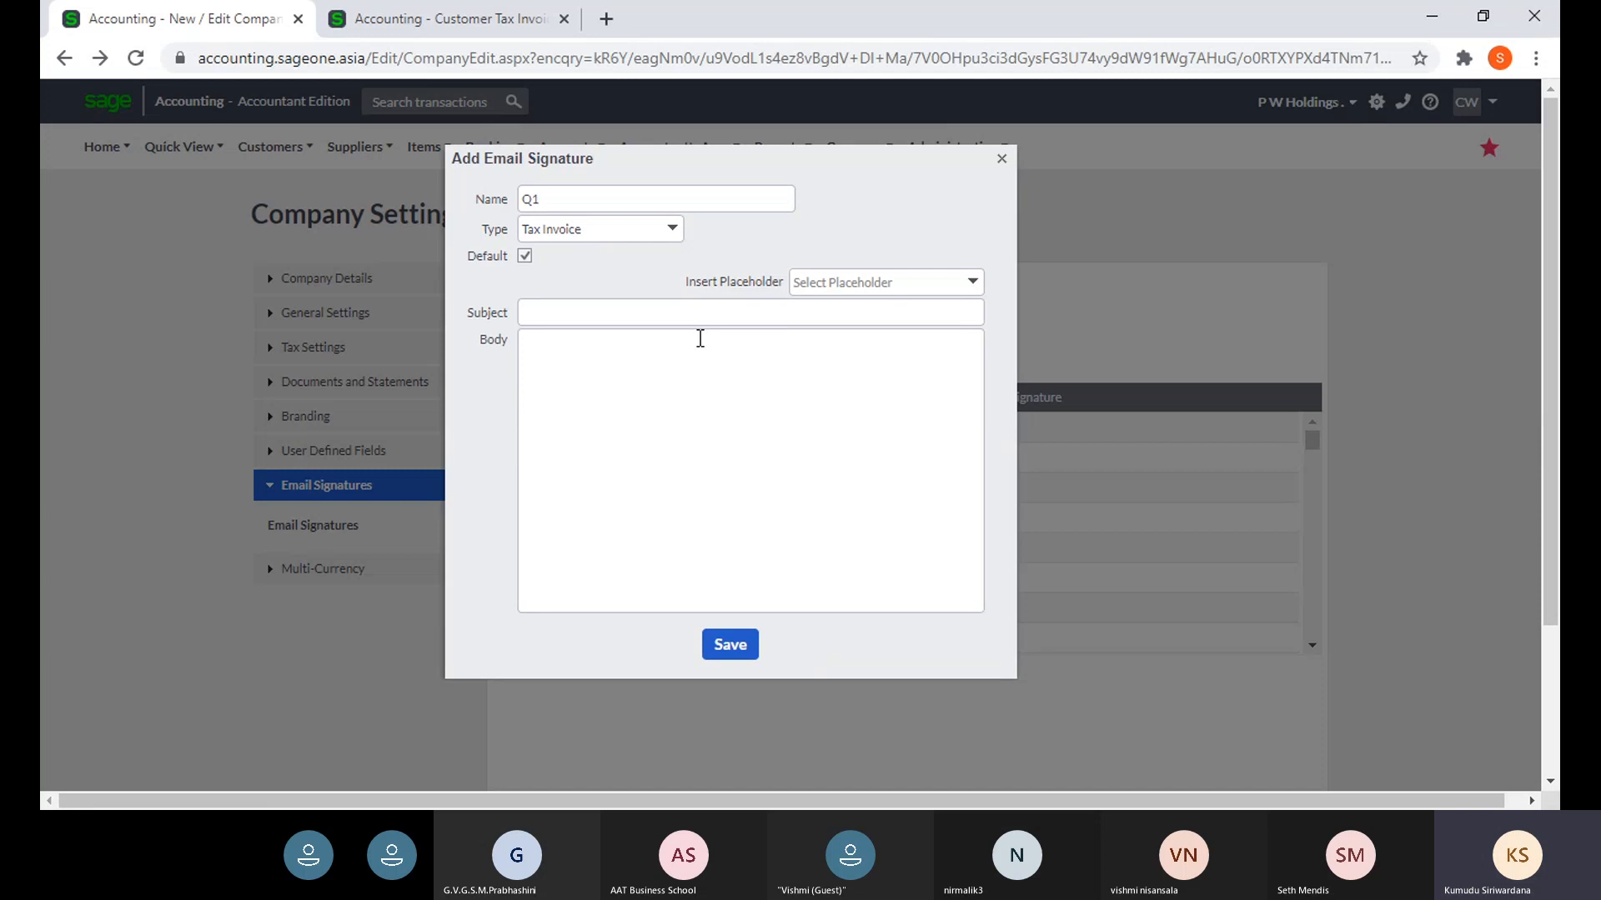
pyautogui.click(599, 311)
pyautogui.write('Tax')
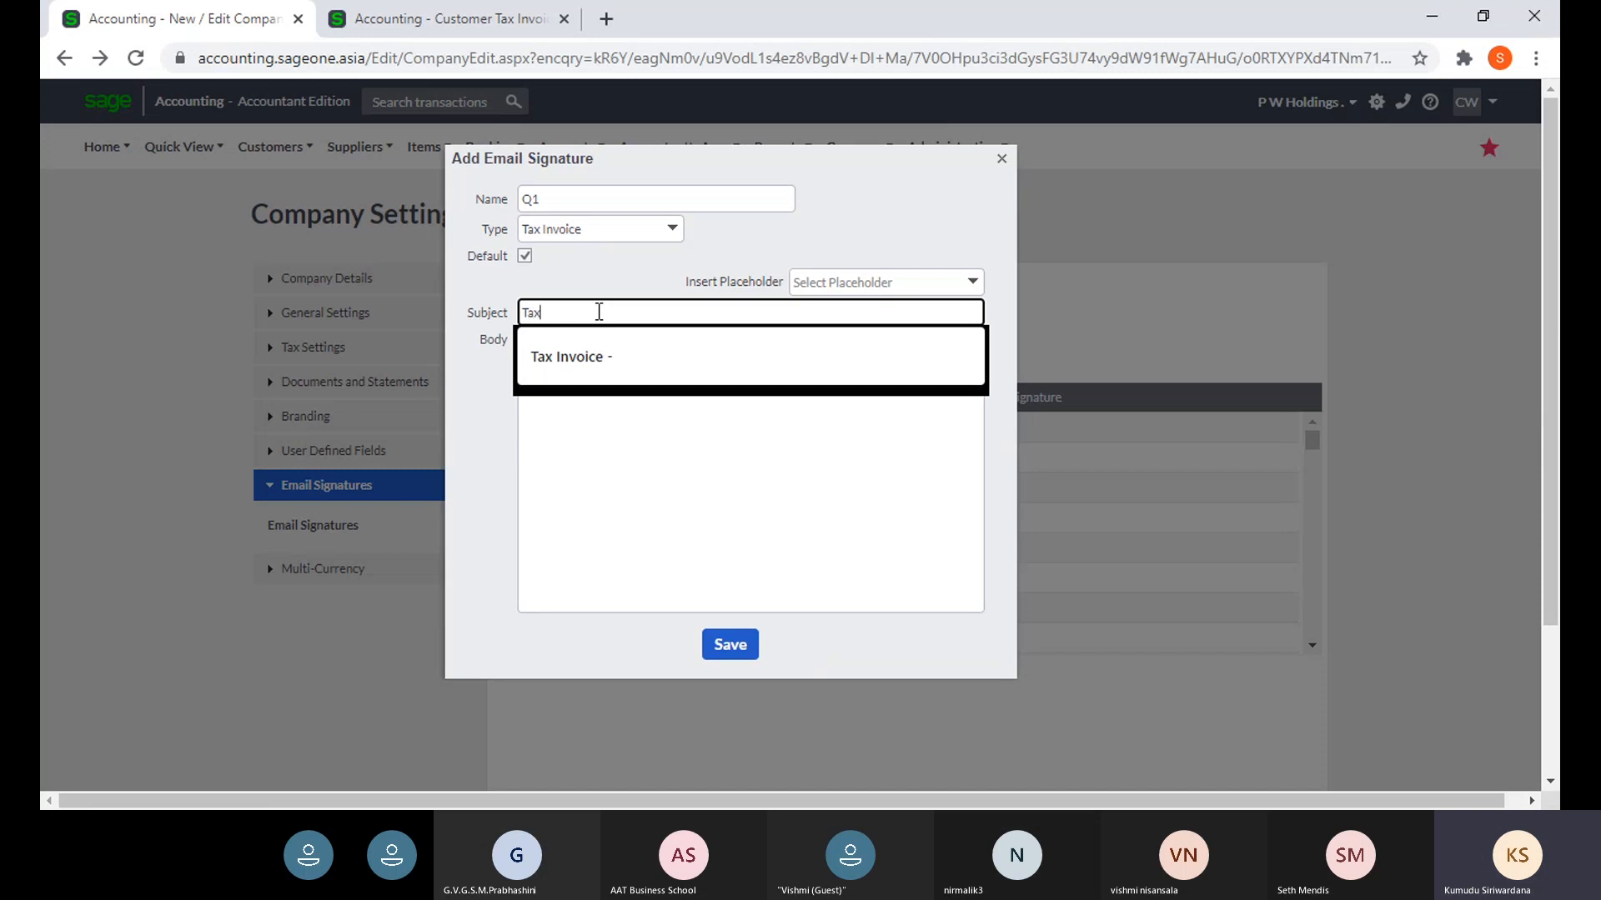
pyautogui.write(' Q')
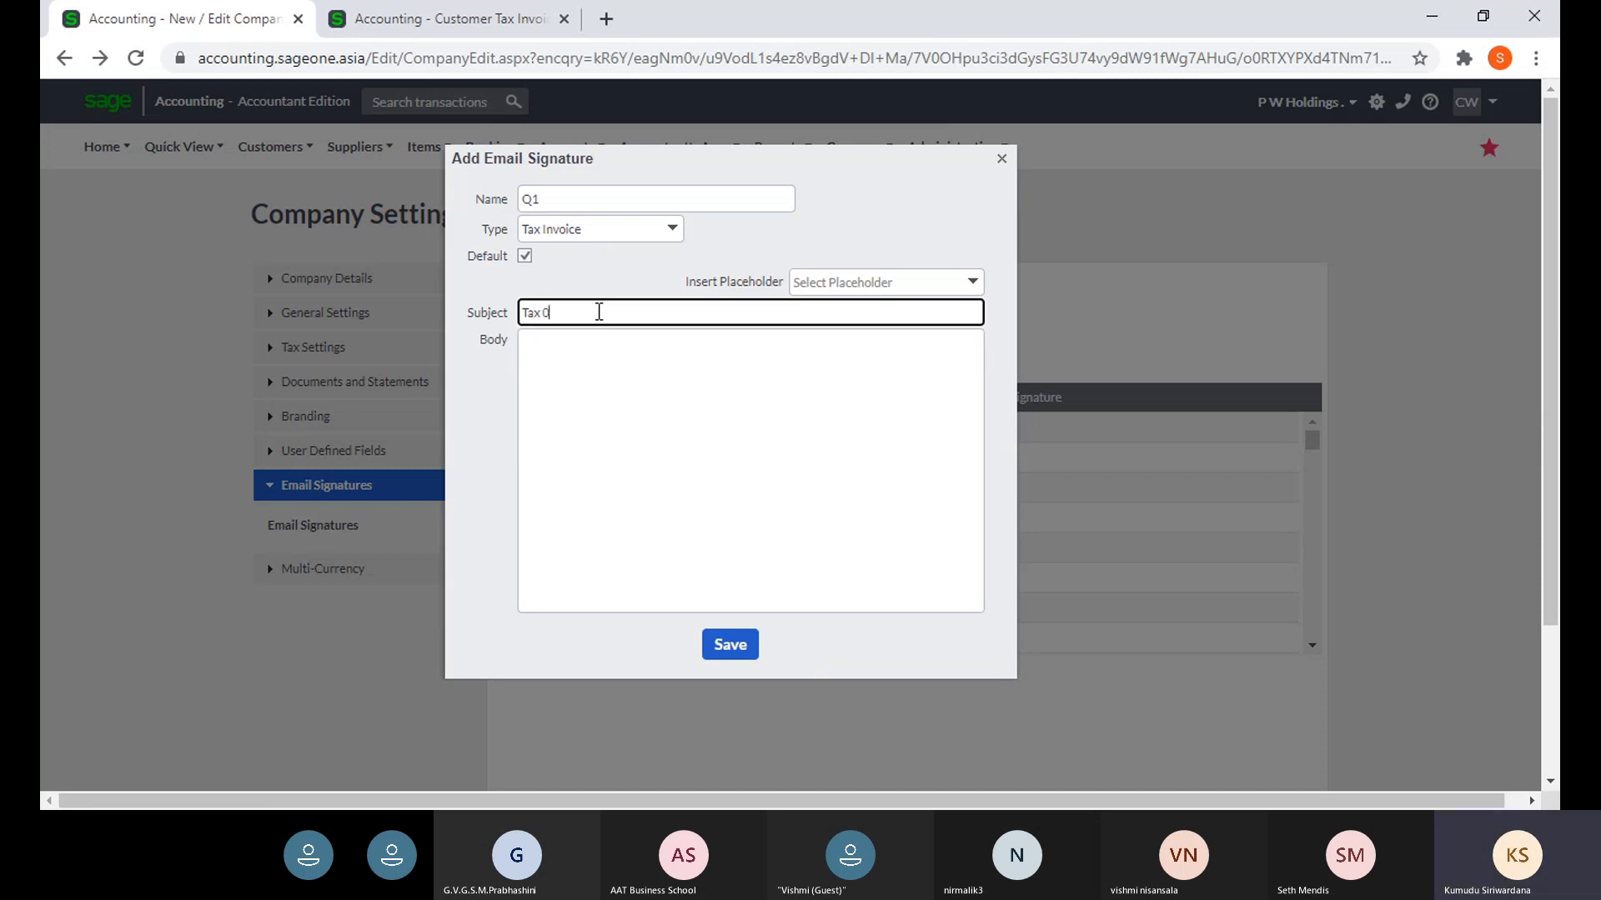
pyautogui.press('BackSpace')
pyautogui.write('I')
pyautogui.press('Down')
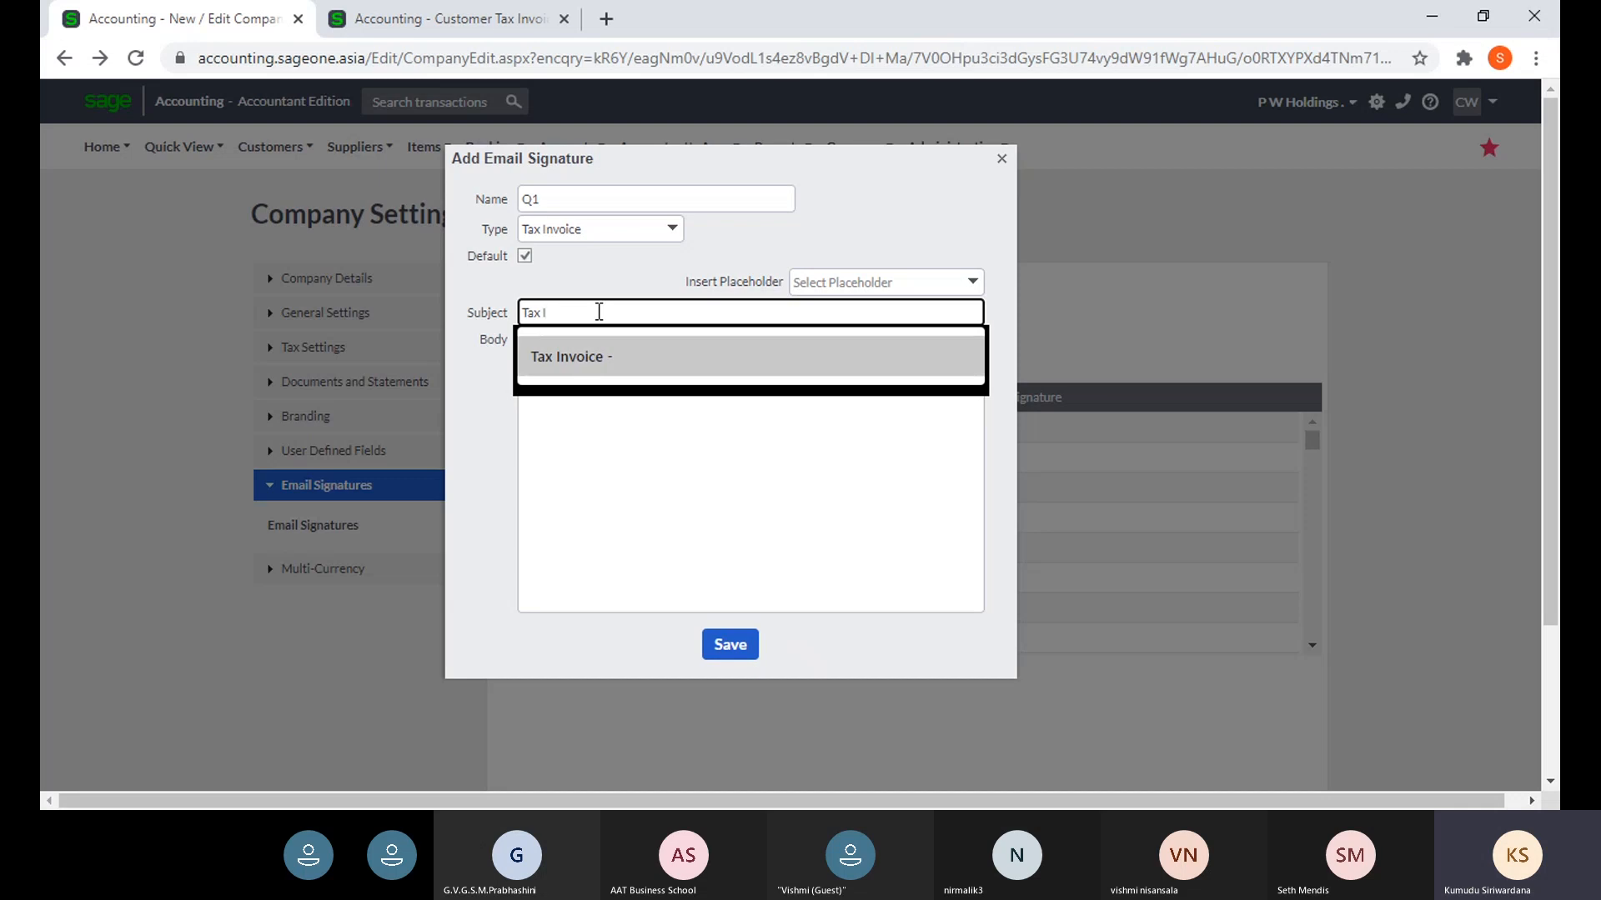
pyautogui.press('Return')
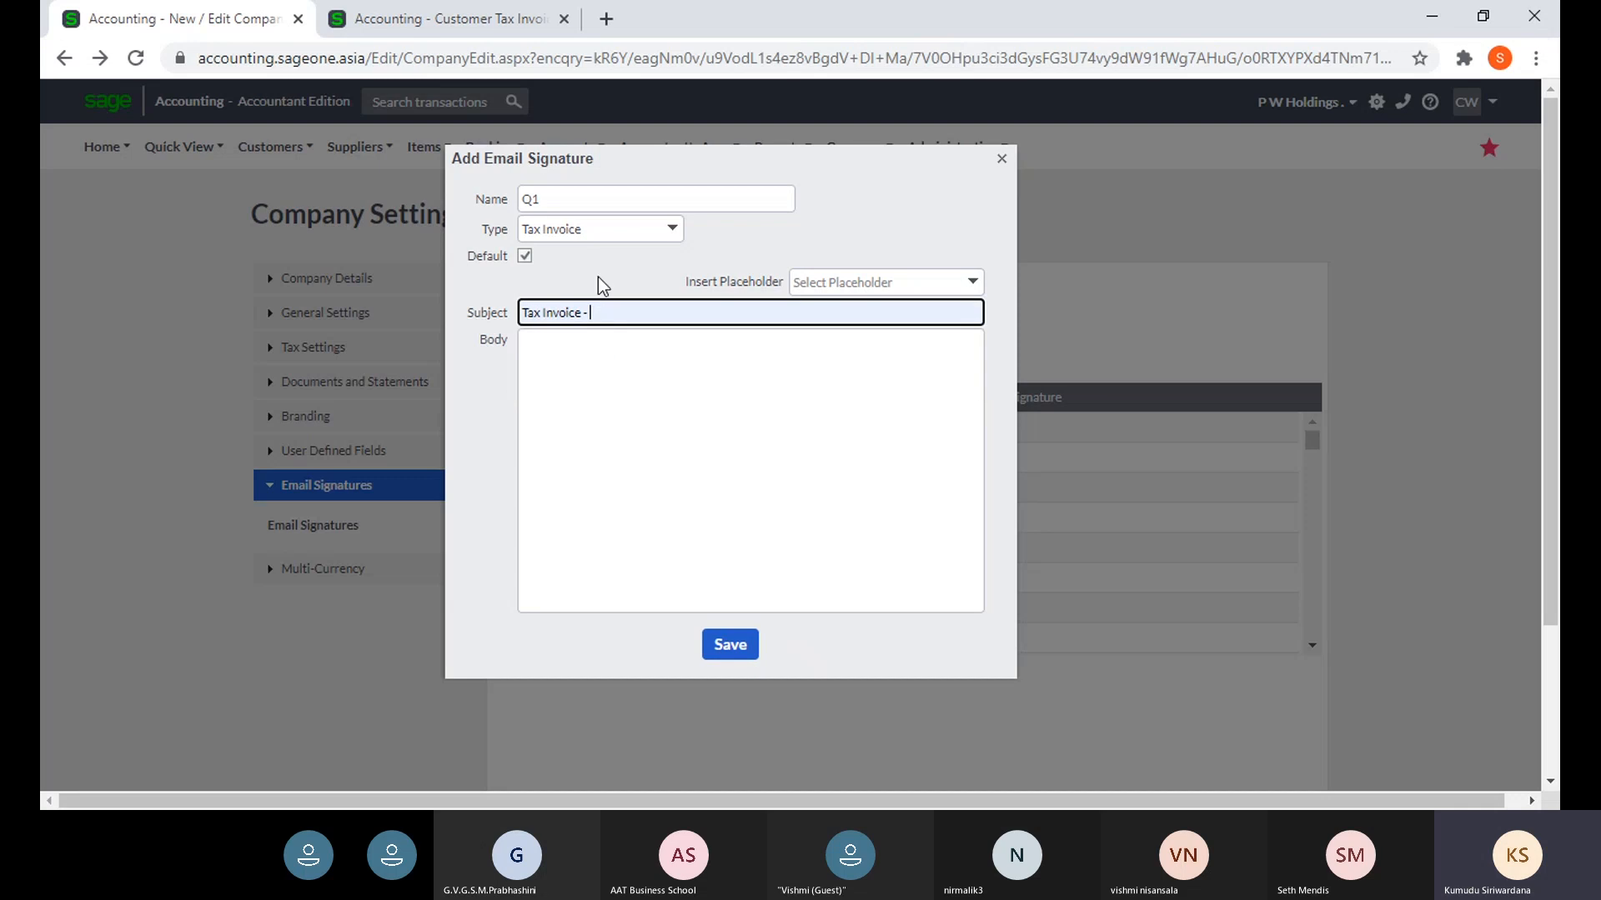
# - Append the [Invoice Number] placeholder to the end of the subject
pyautogui.click(597, 277)
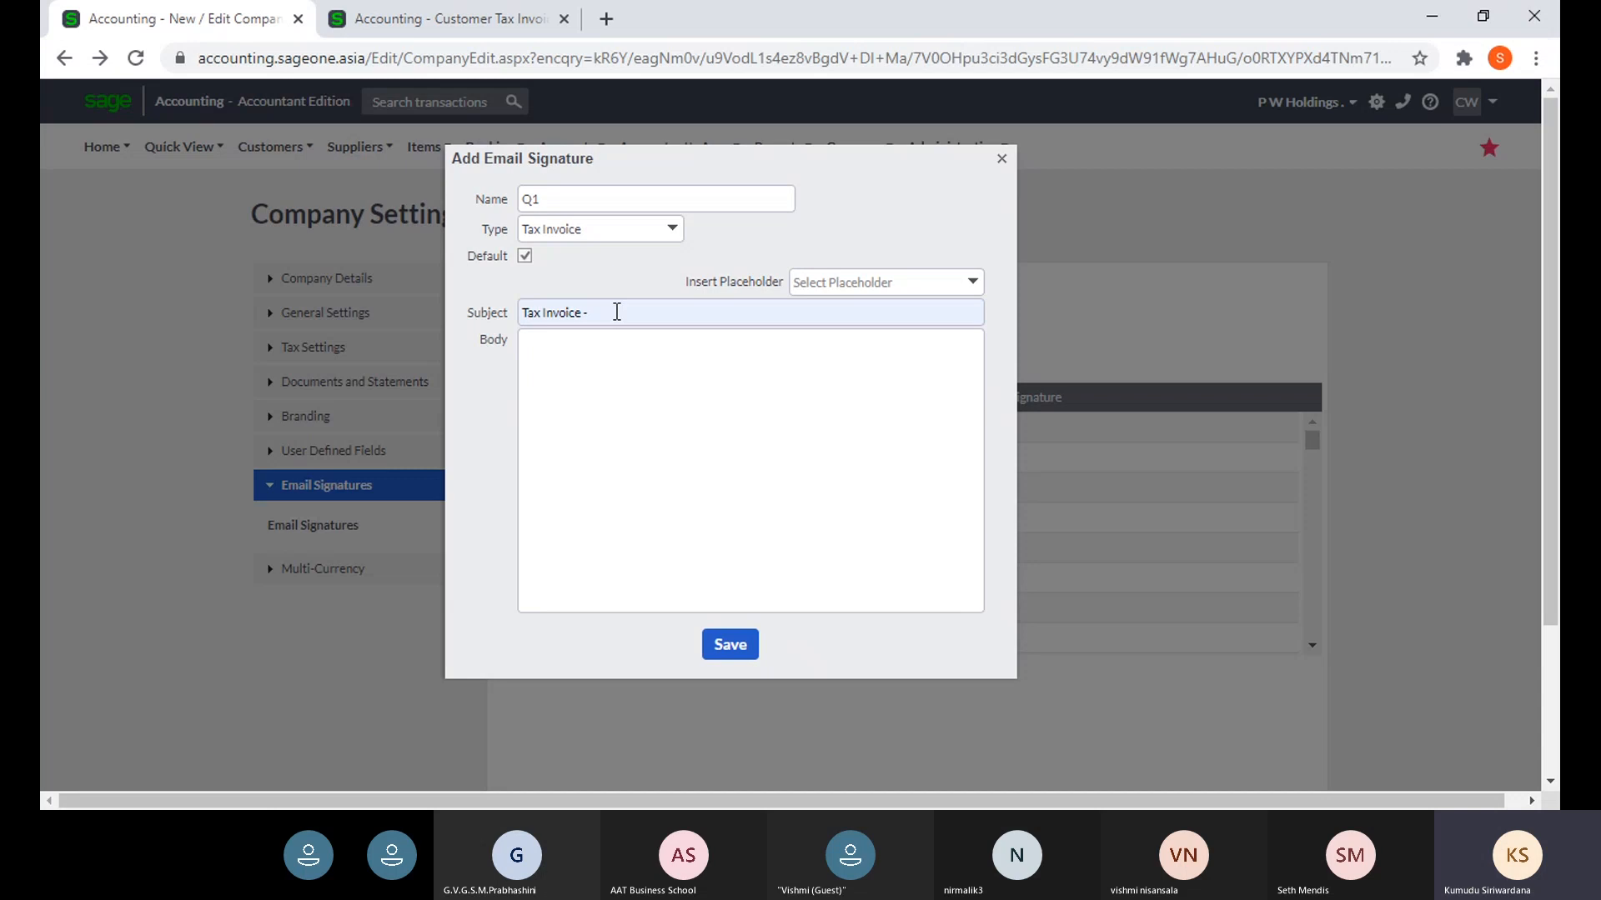
pyautogui.click(617, 312)
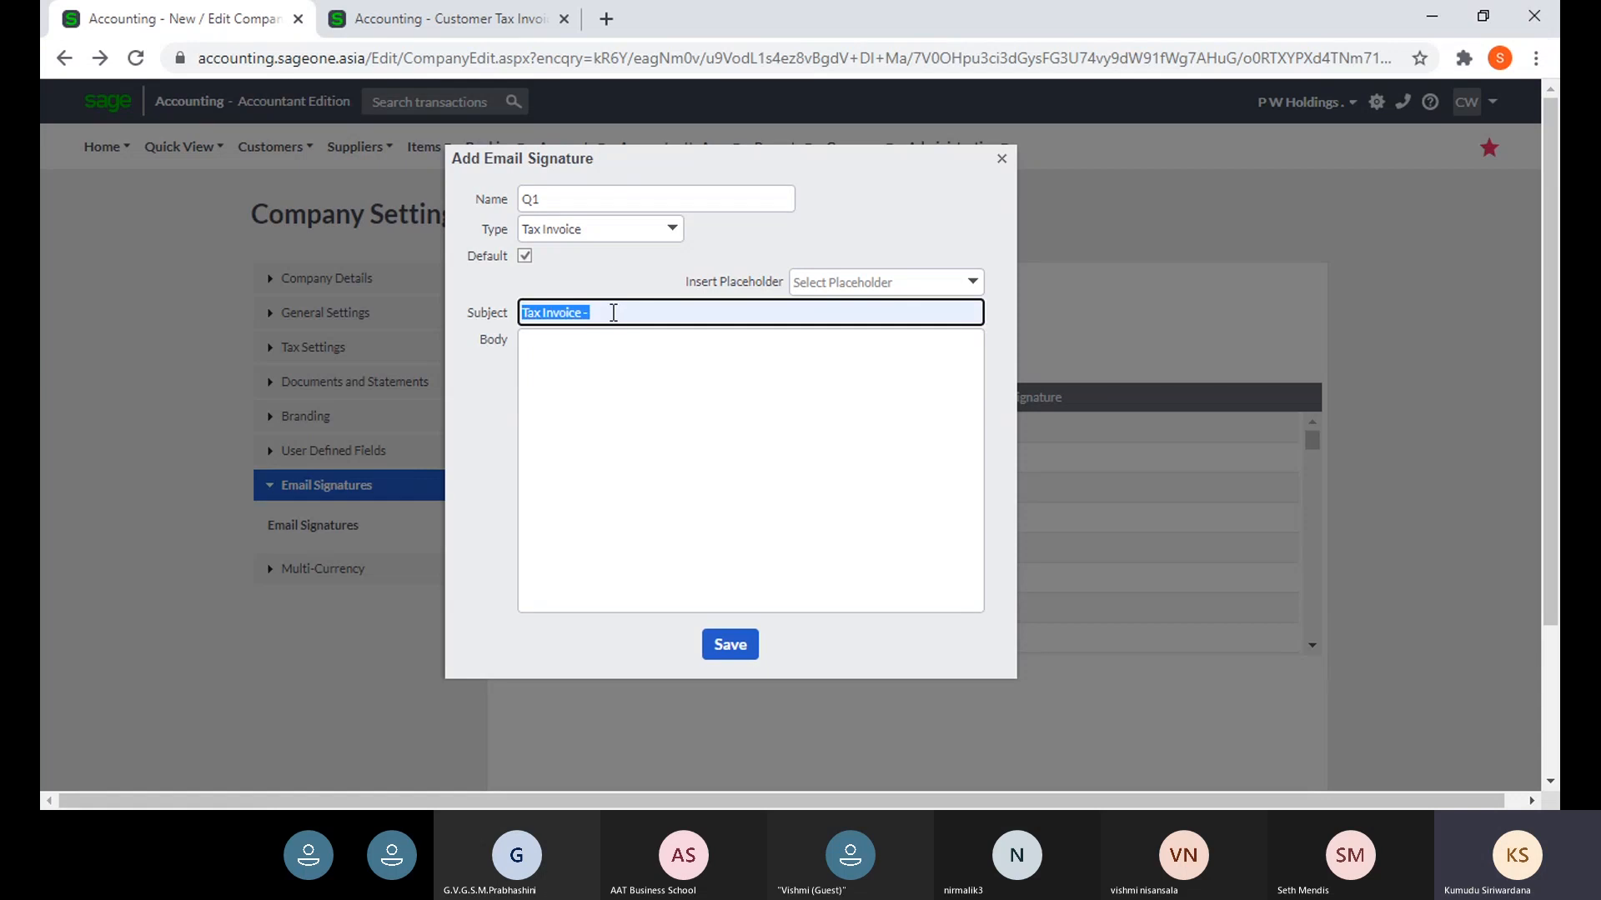
pyautogui.click(617, 312)
pyautogui.click(969, 286)
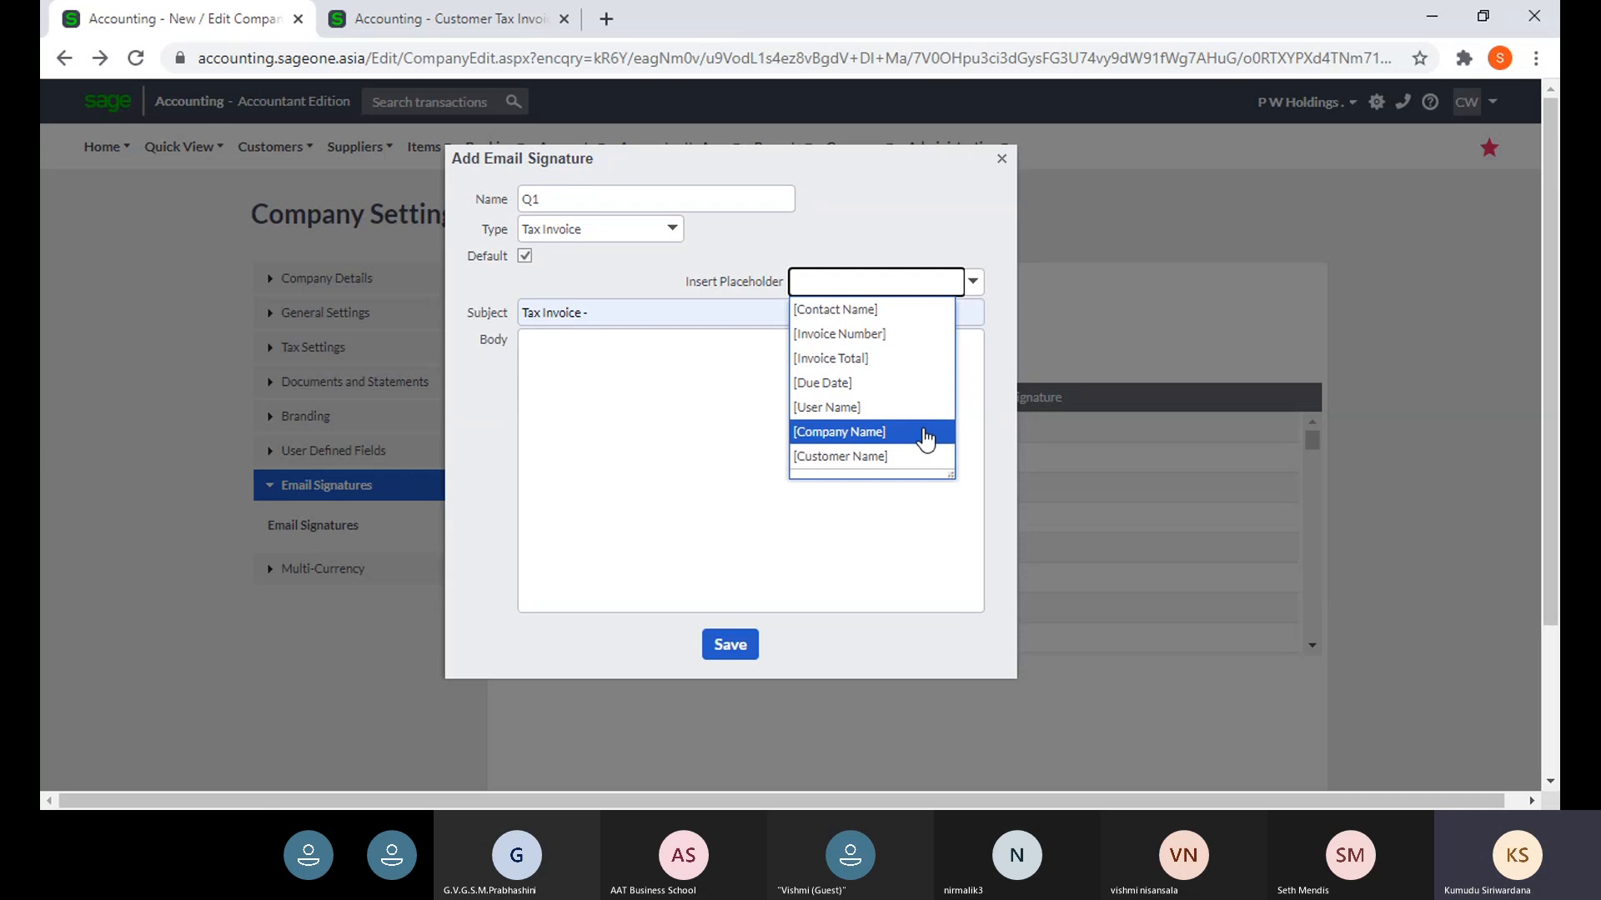
pyautogui.click(915, 335)
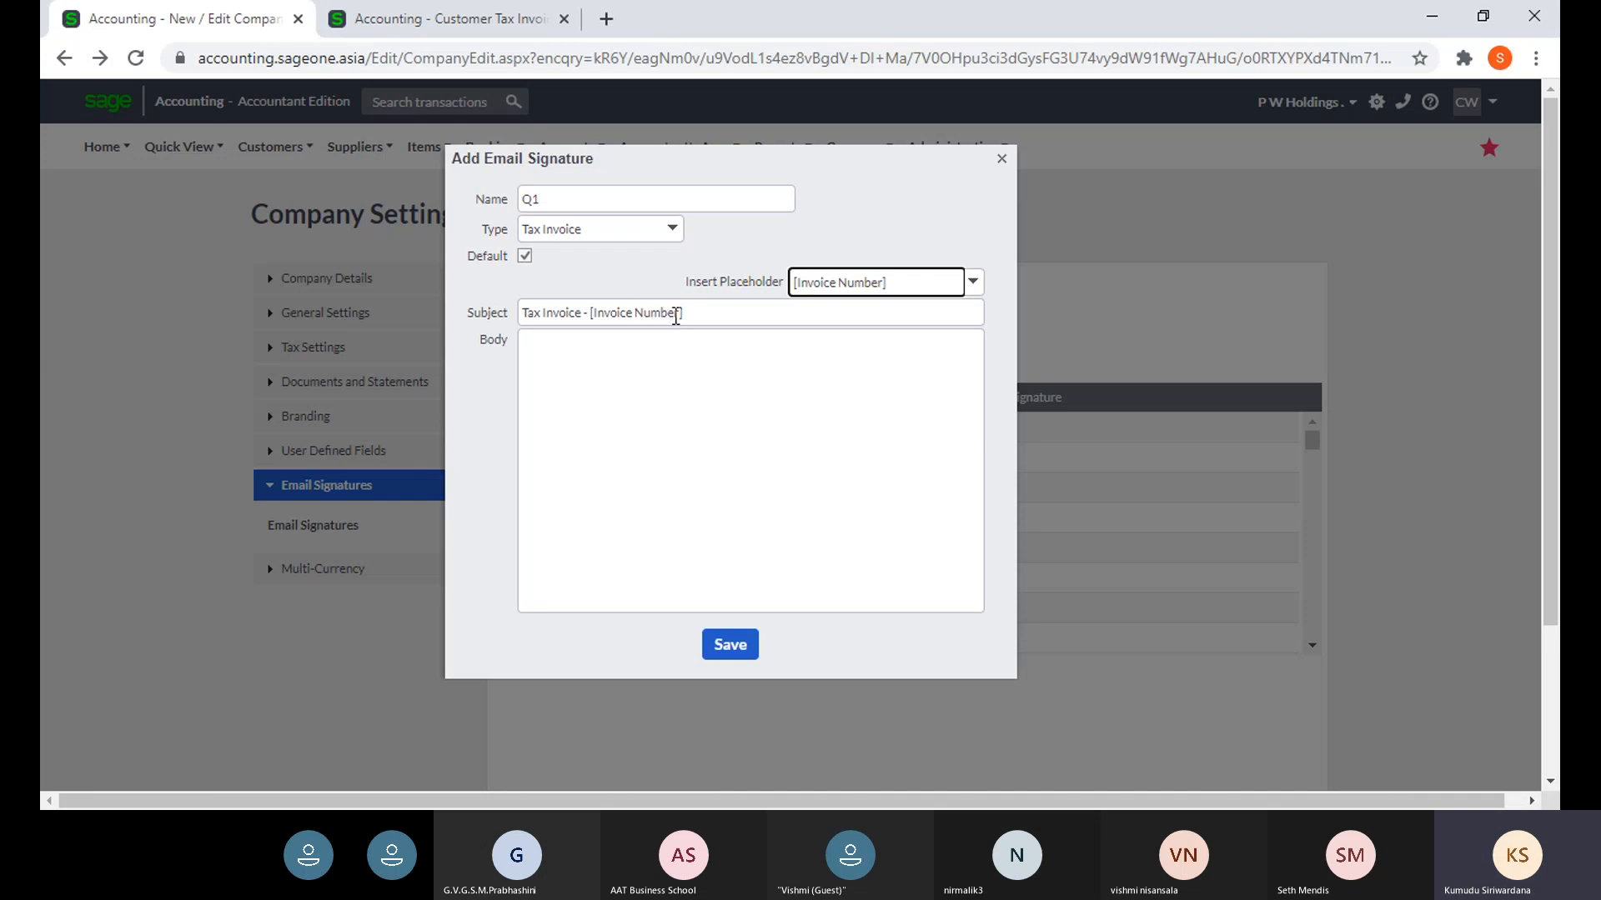
# - Begin the signature body with 'Dear [Contact Name]' and start a new line
pyautogui.click(587, 347)
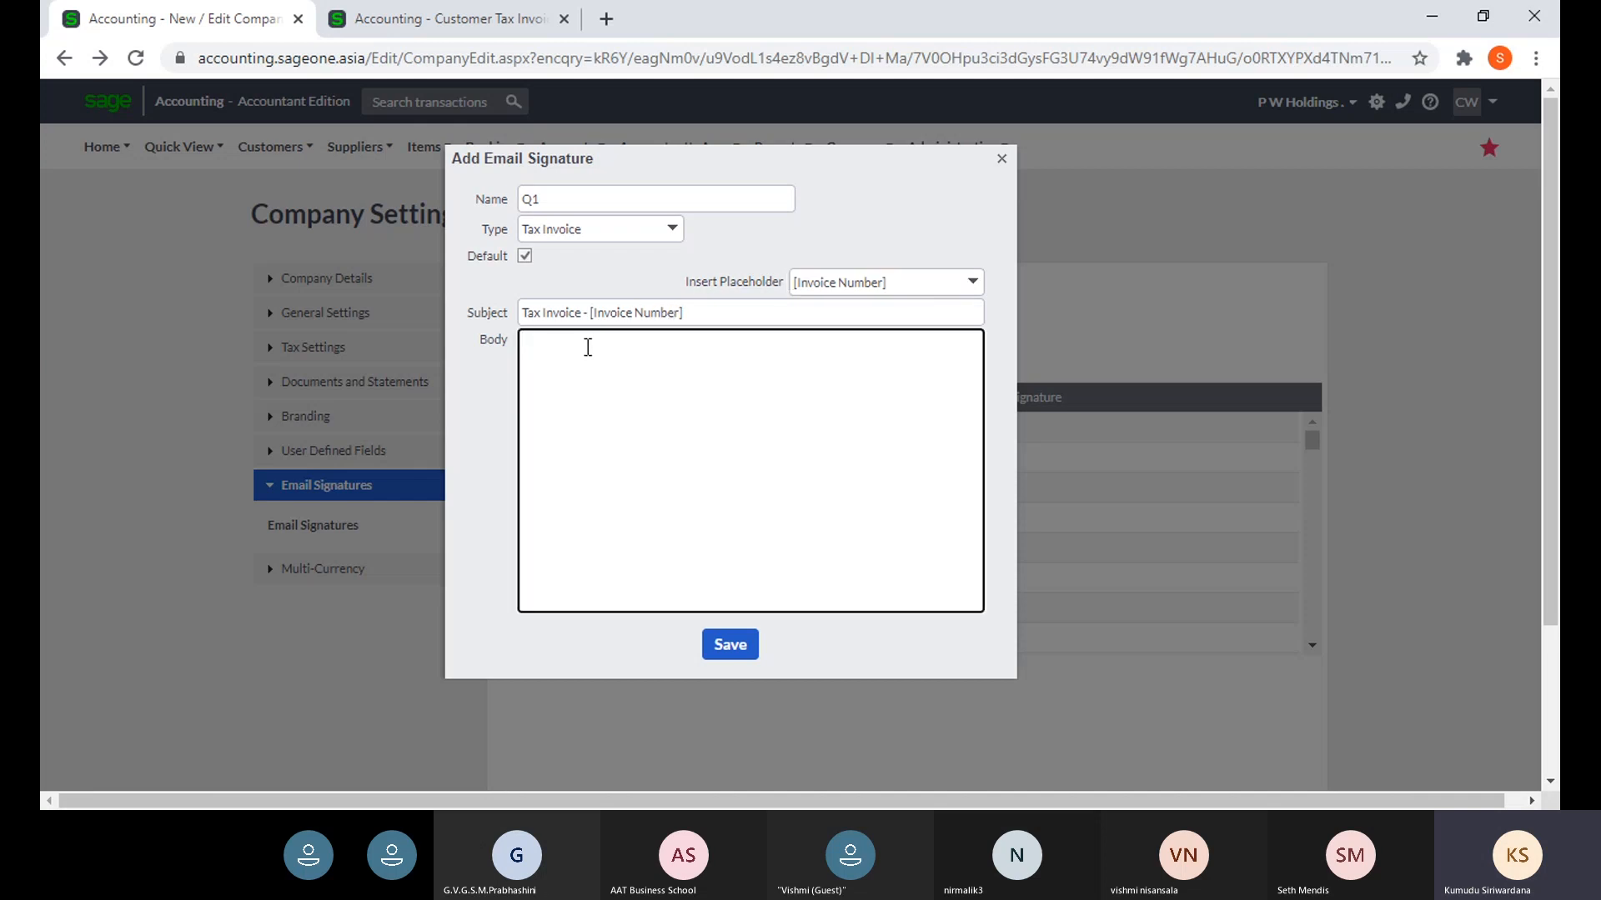
pyautogui.write('Dear')
pyautogui.click(892, 284)
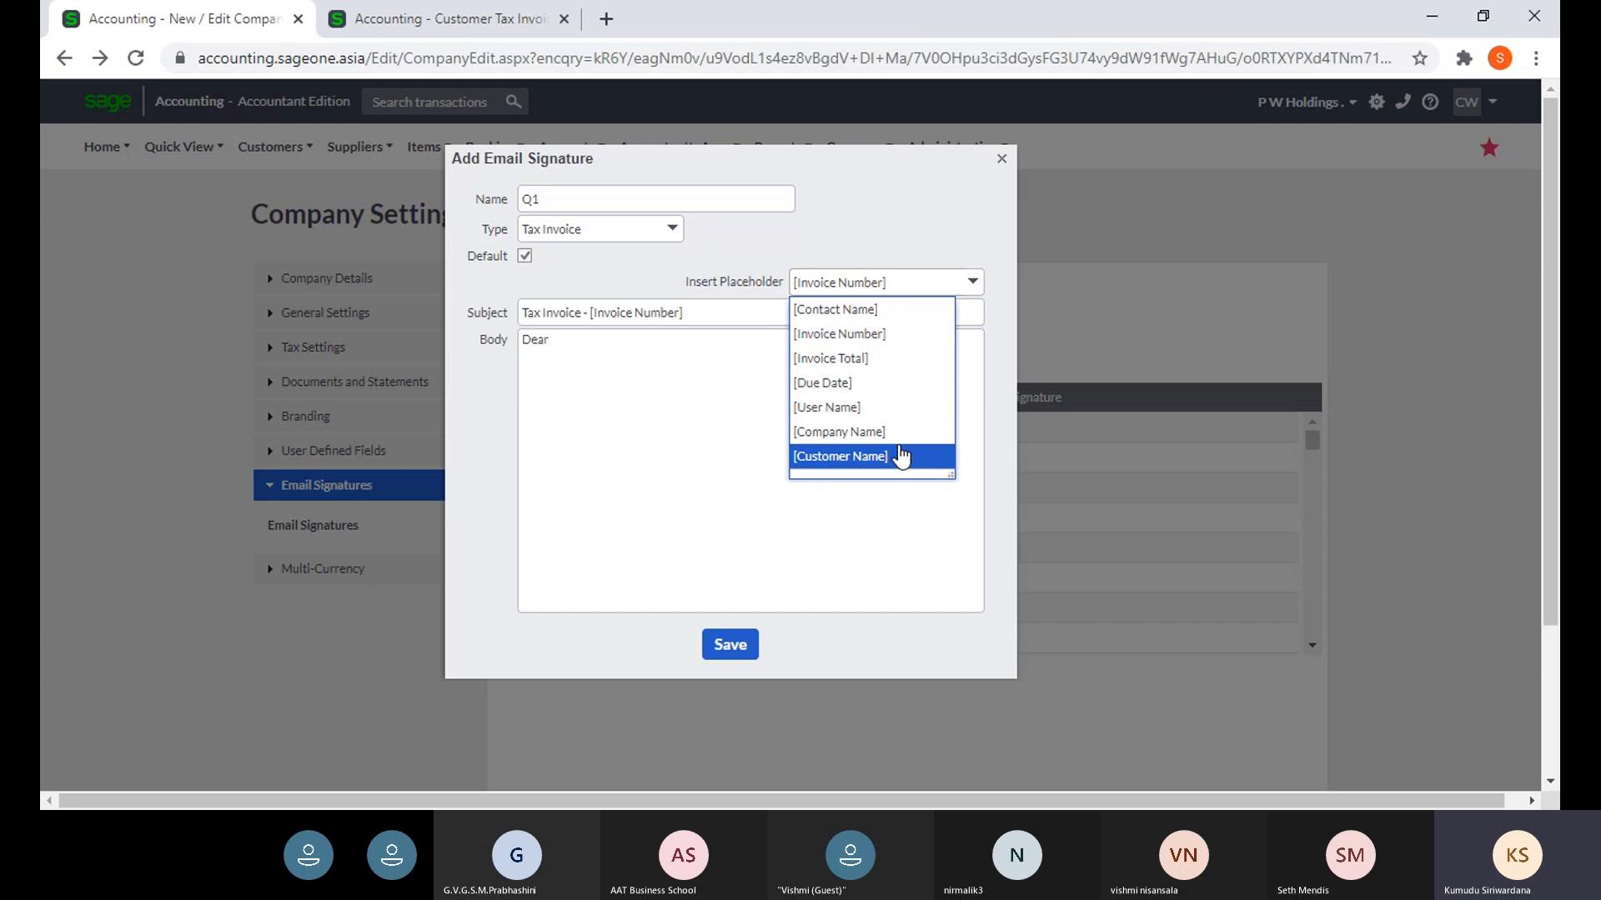
pyautogui.click(889, 310)
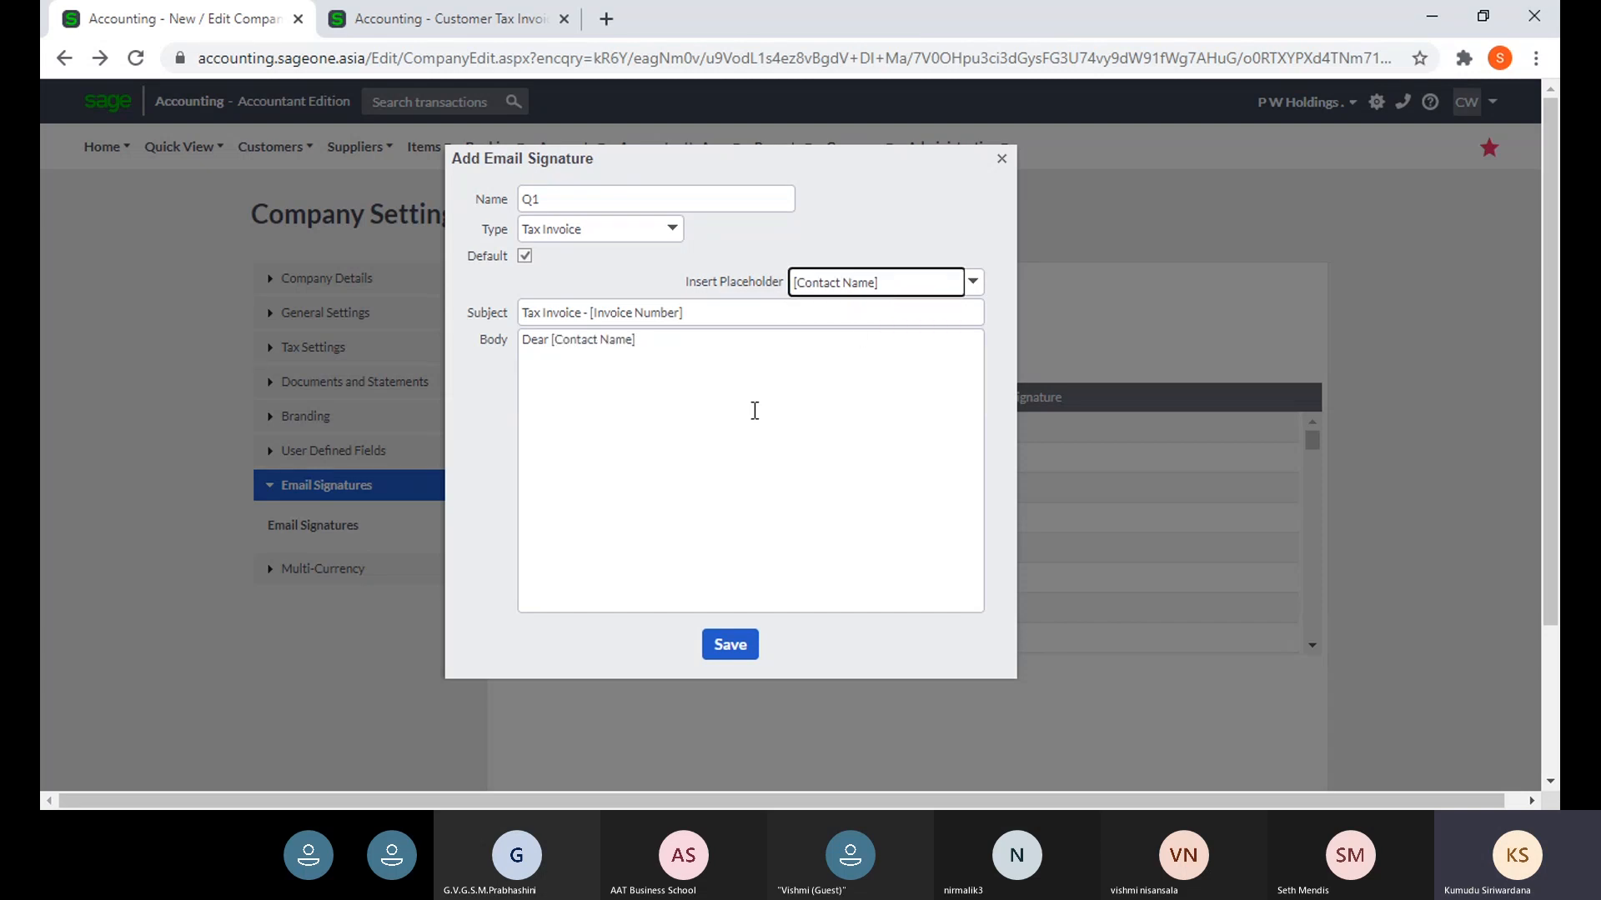
pyautogui.click(705, 346)
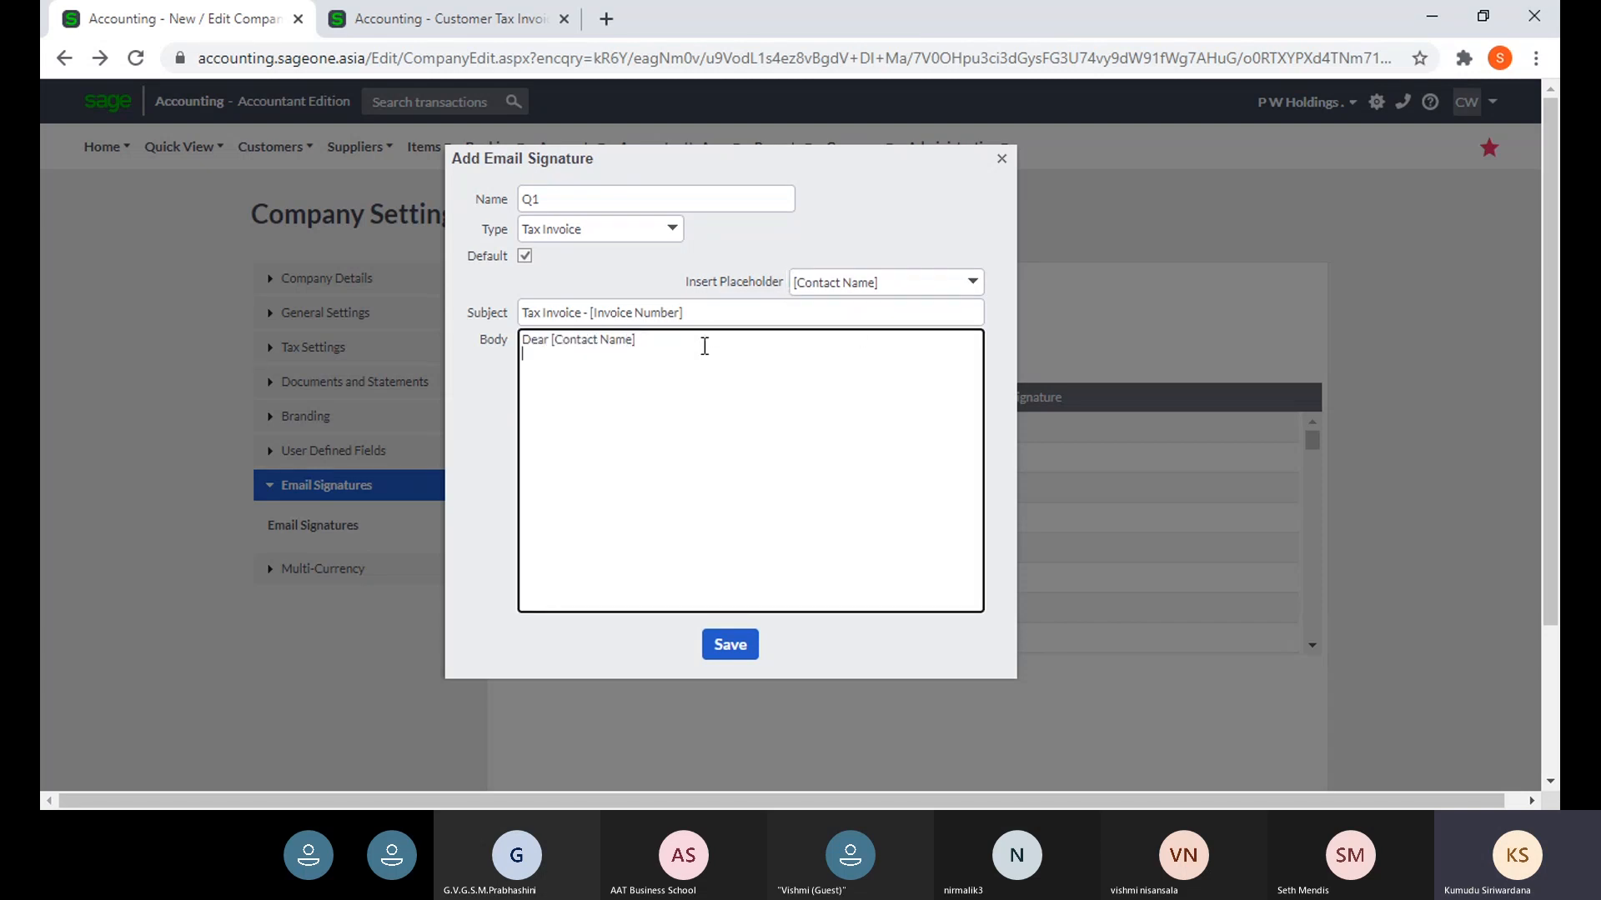
pyautogui.press('Return')
# - Add the [Invoice Total] placeholder on its own line
pyautogui.click(973, 285)
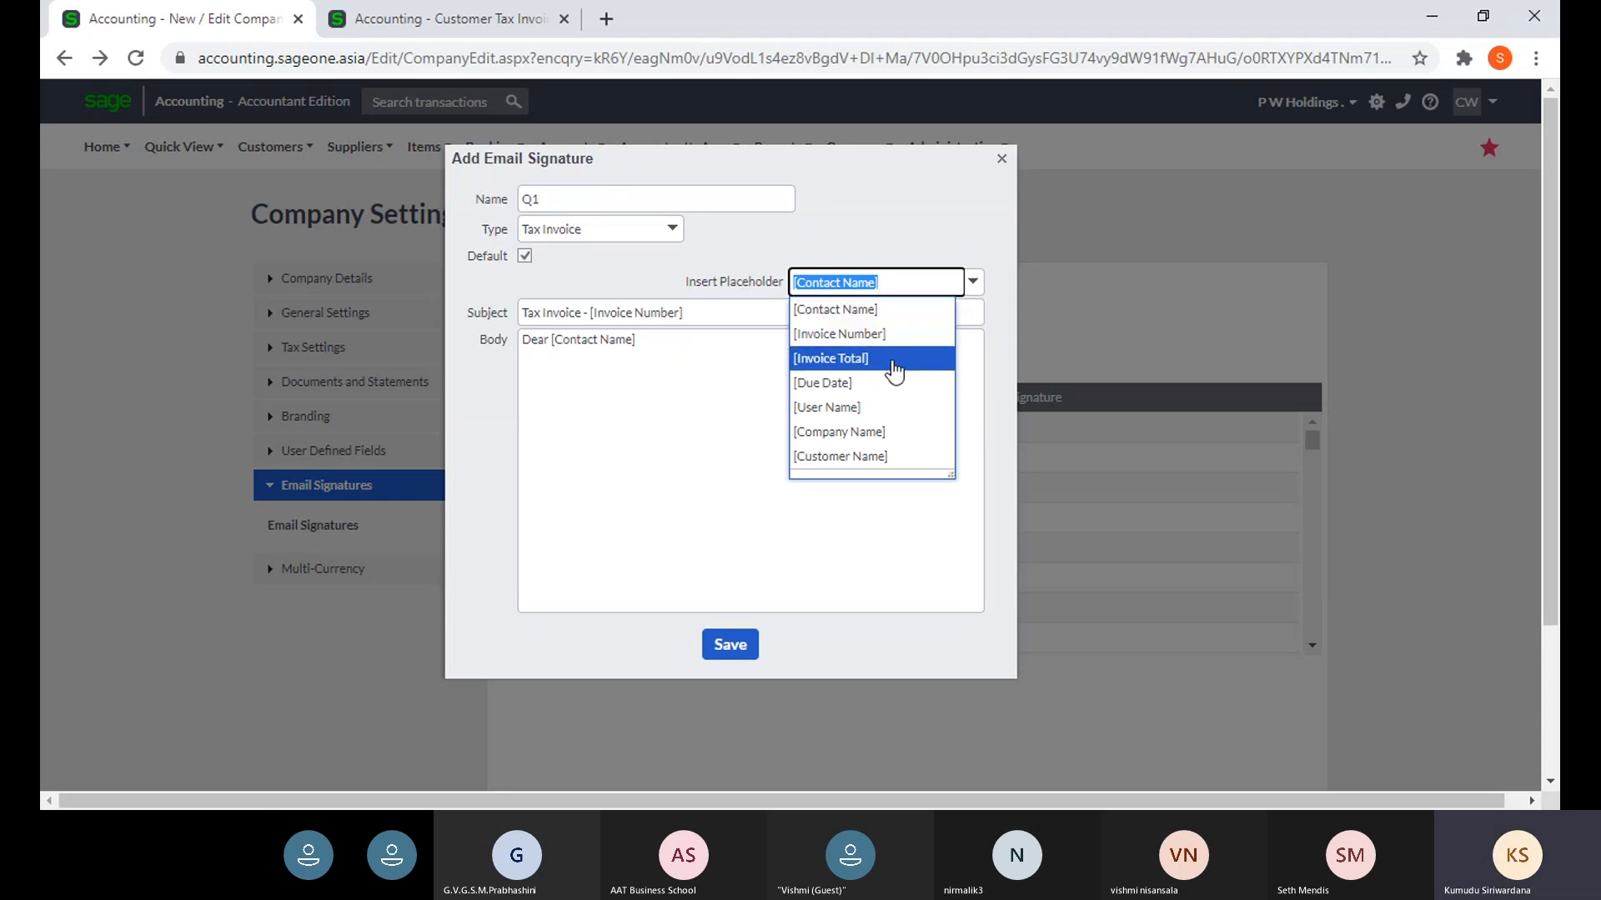
pyautogui.click(834, 358)
pyautogui.click(639, 368)
pyautogui.hotkey('ctrl', 'a')
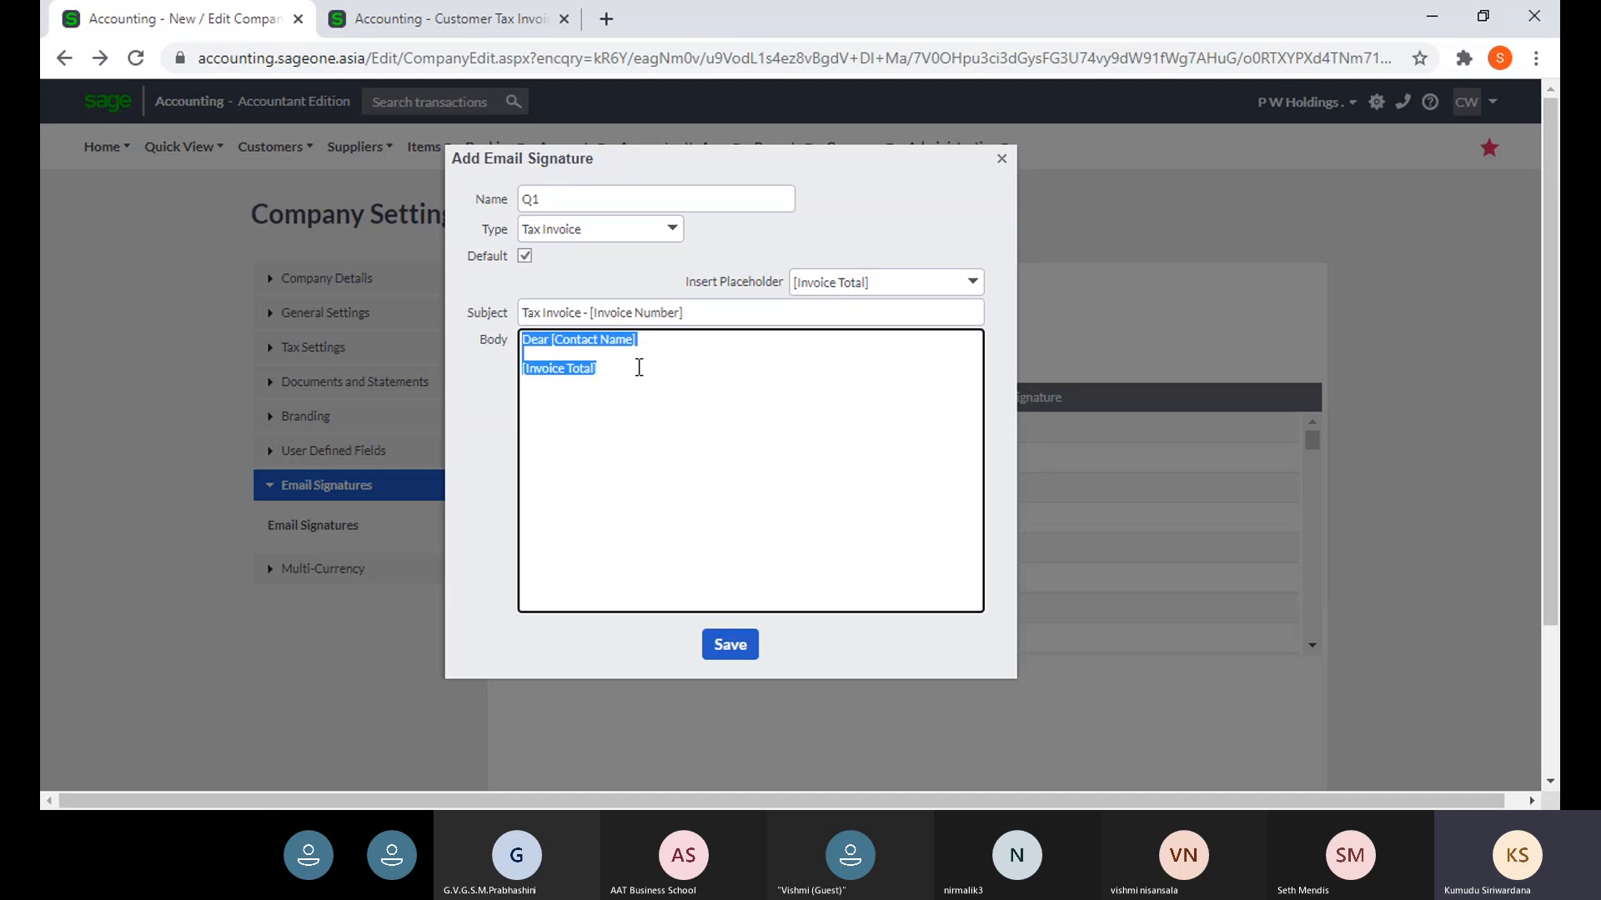
pyautogui.click(639, 368)
pyautogui.press('Return')
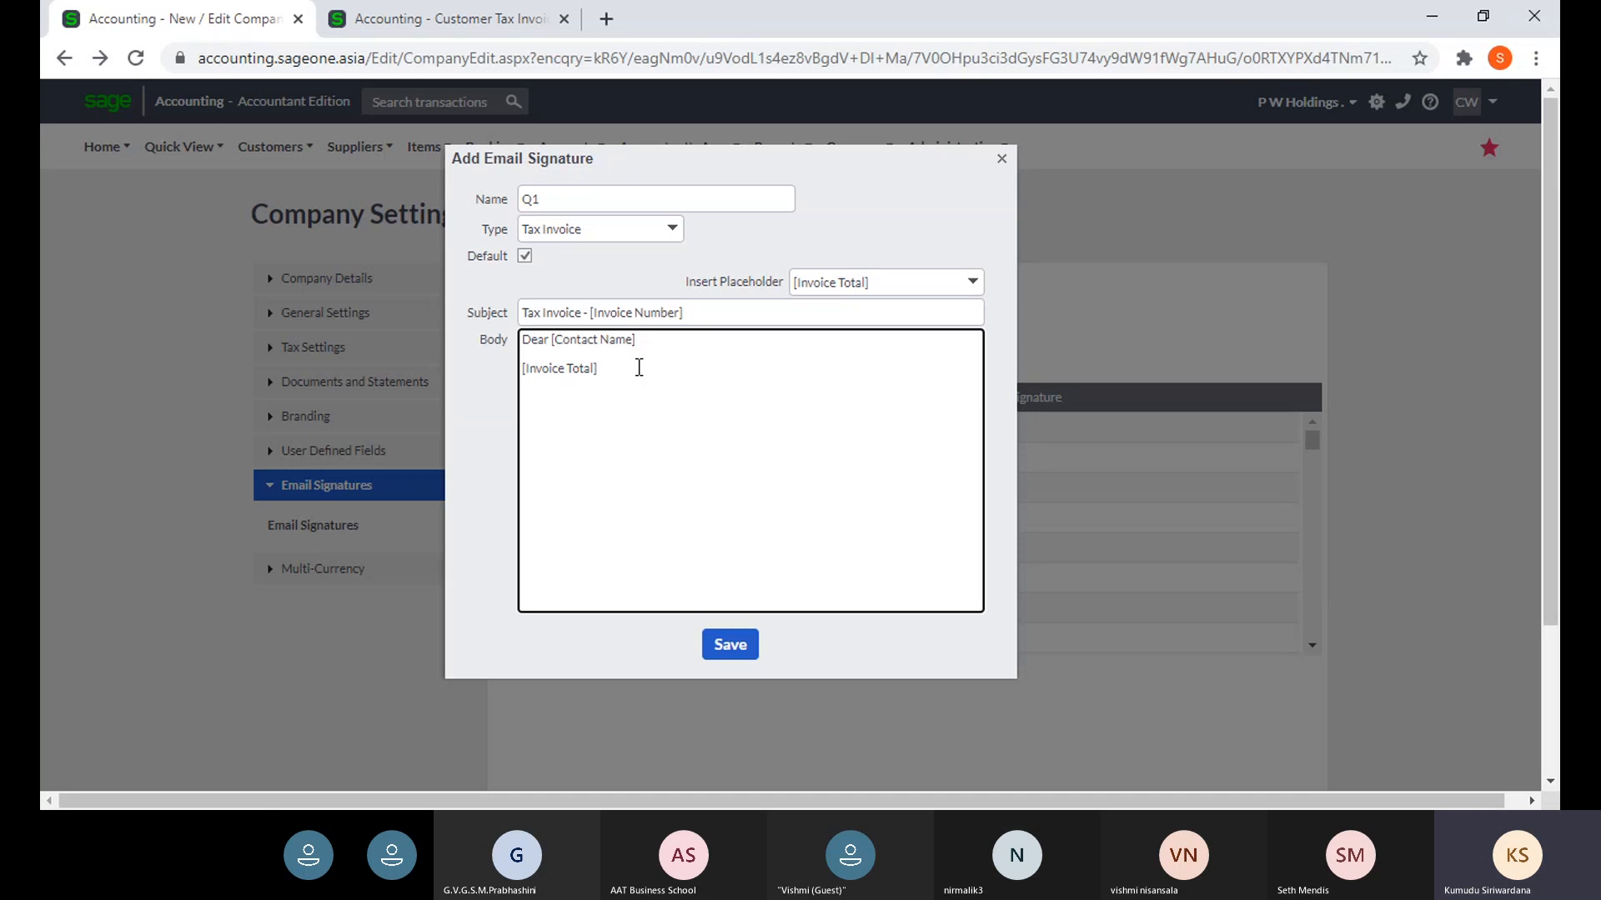
# - Add the [Invoice Number] and [Company Name] placeholders, then save the Q1 signature
pyautogui.click(972, 282)
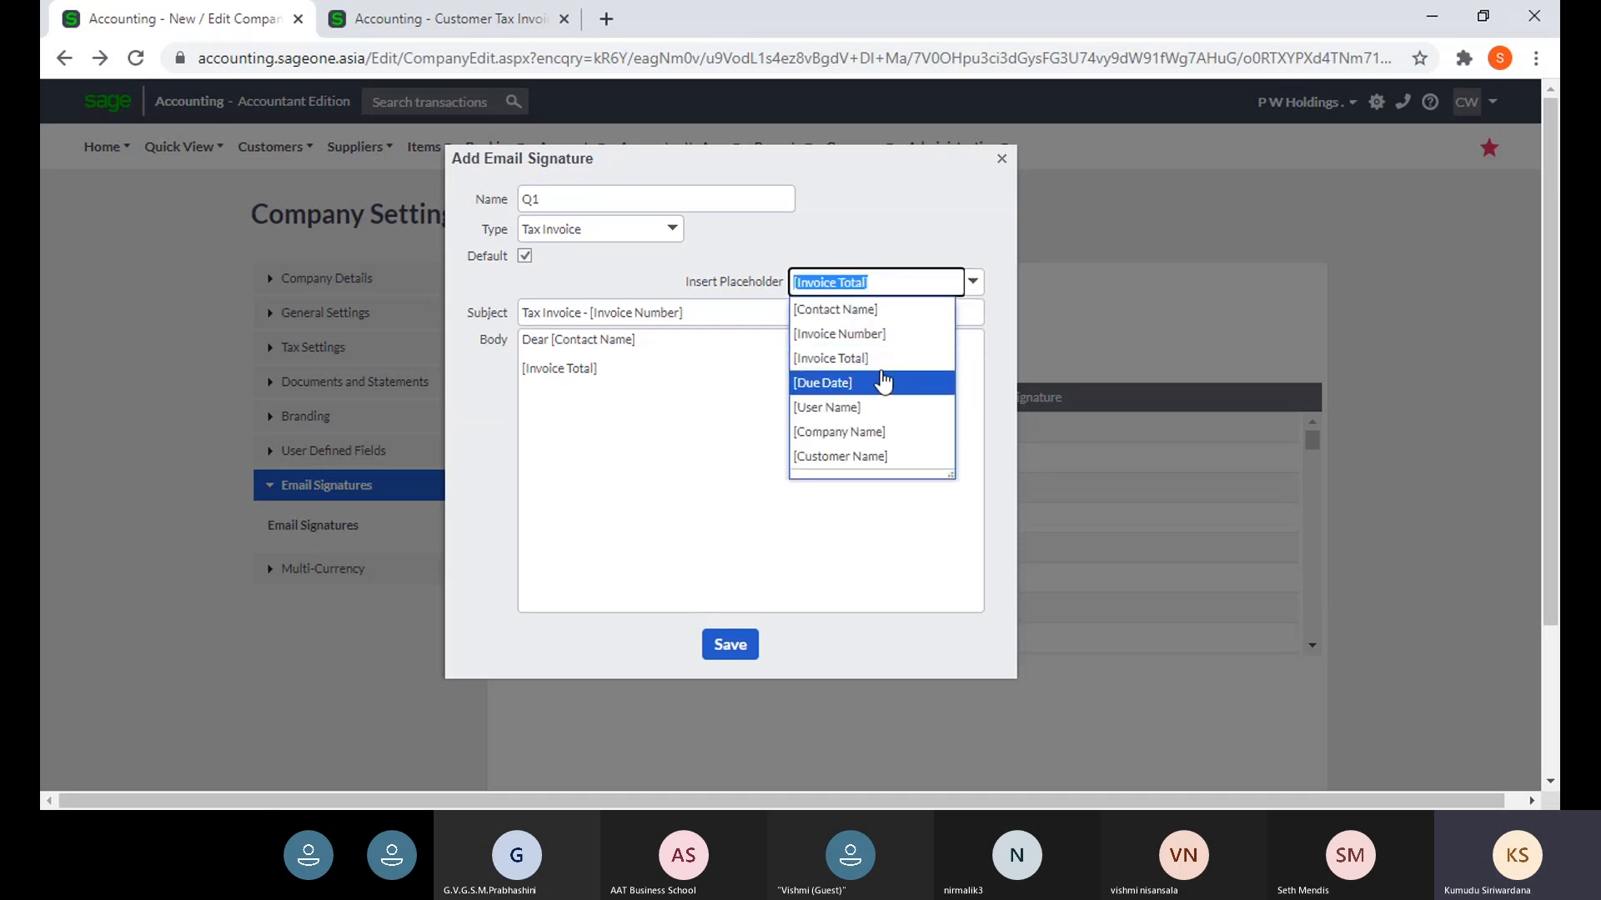
pyautogui.click(880, 337)
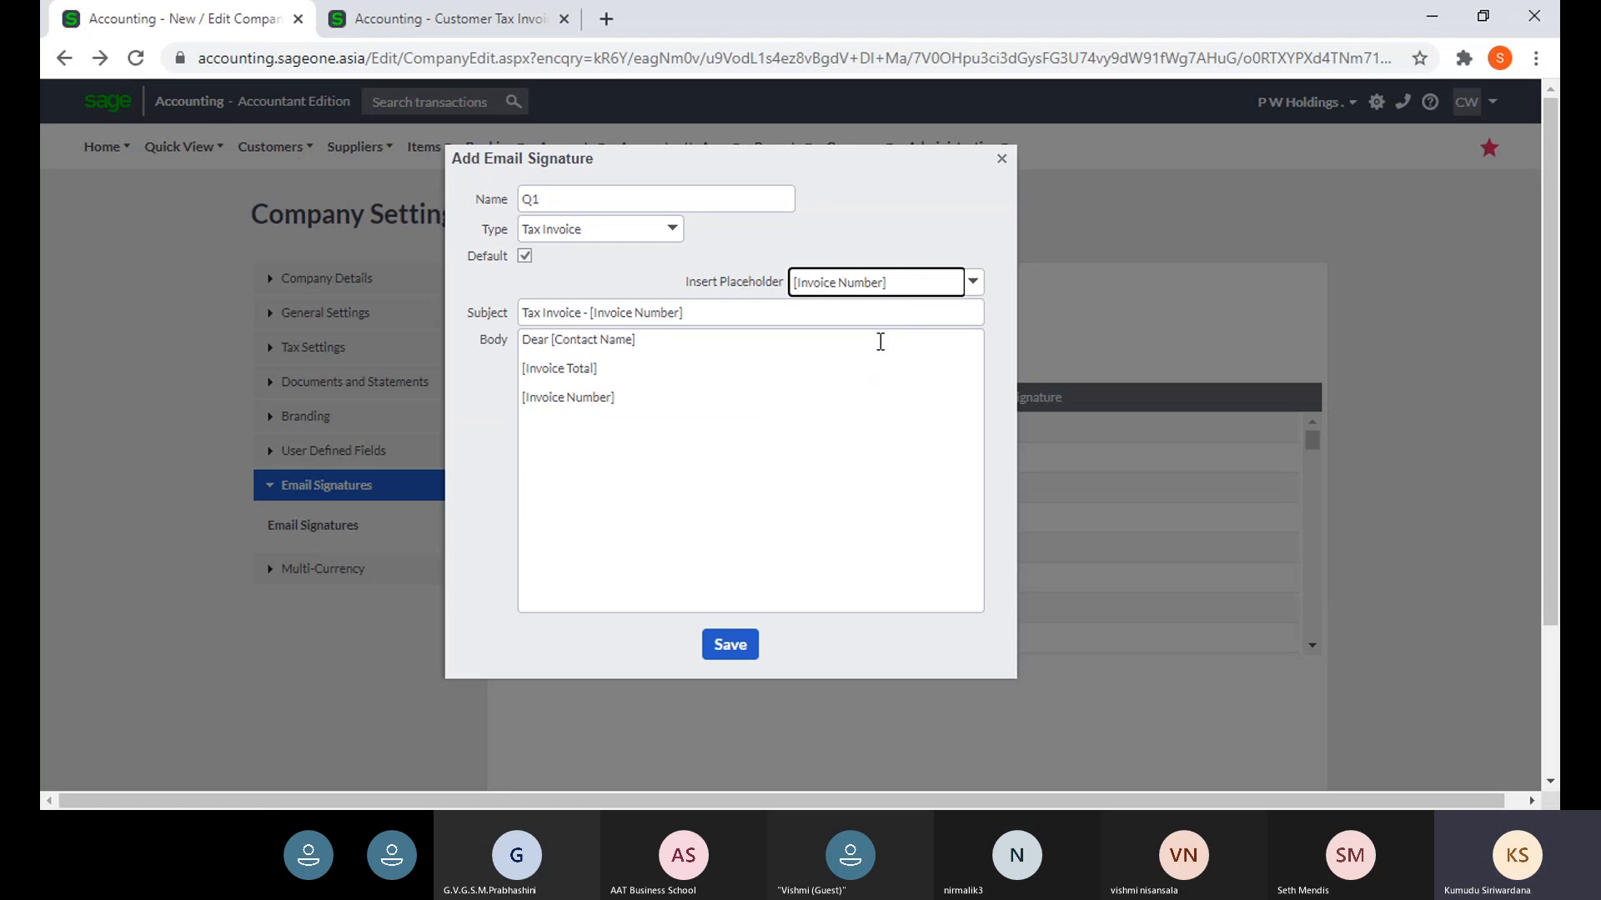
pyautogui.click(648, 395)
pyautogui.hotkey('ctrl', 'a')
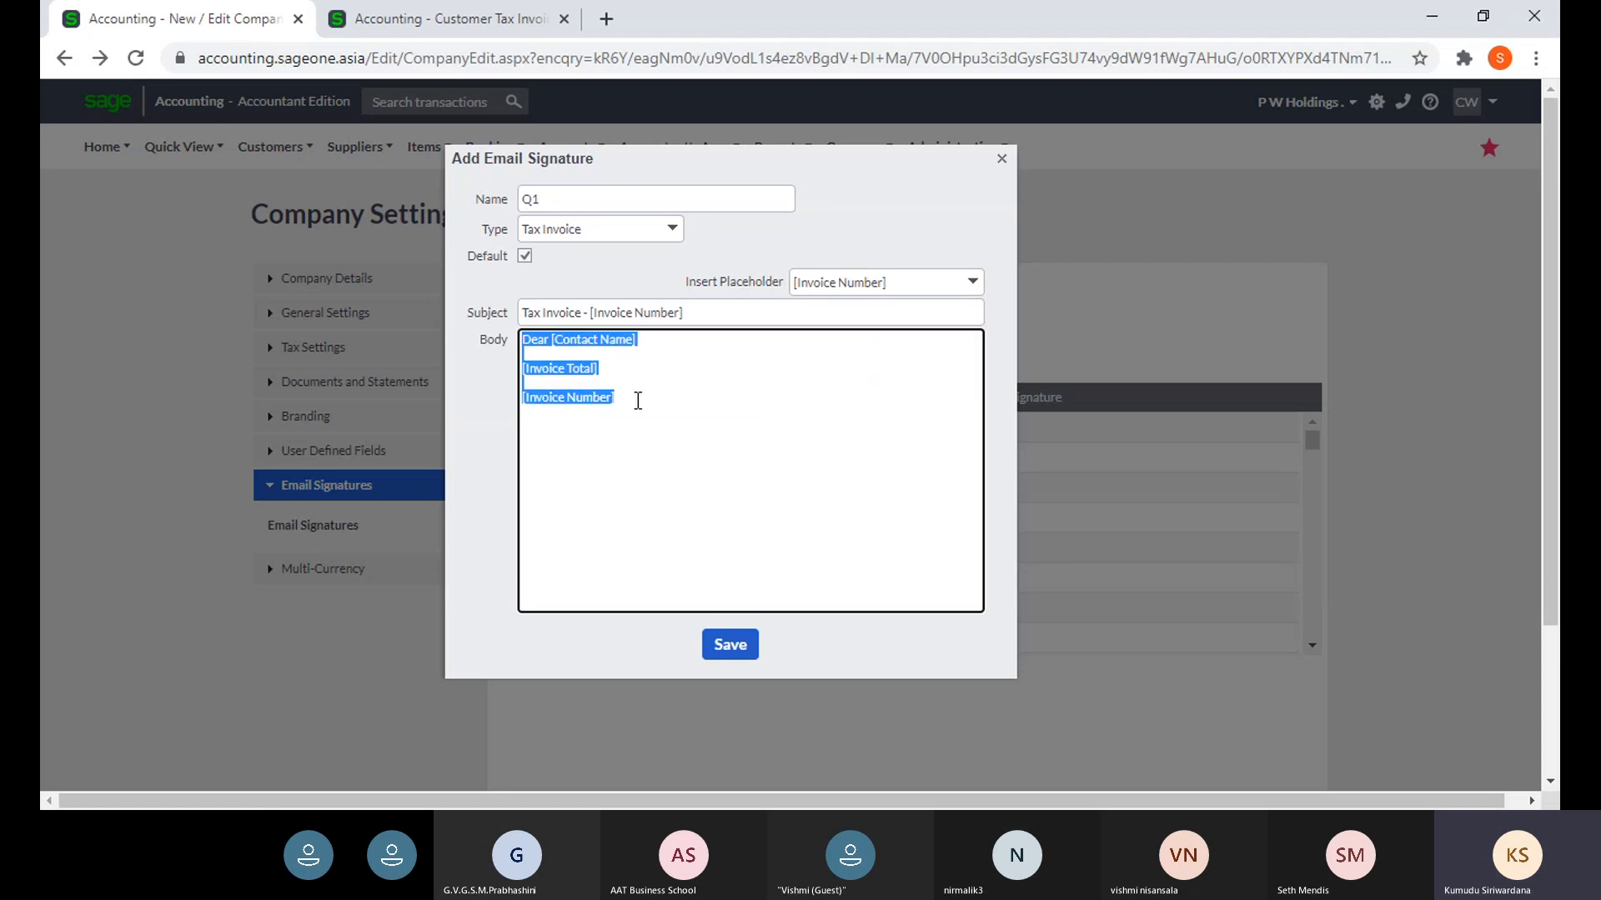
pyautogui.click(638, 400)
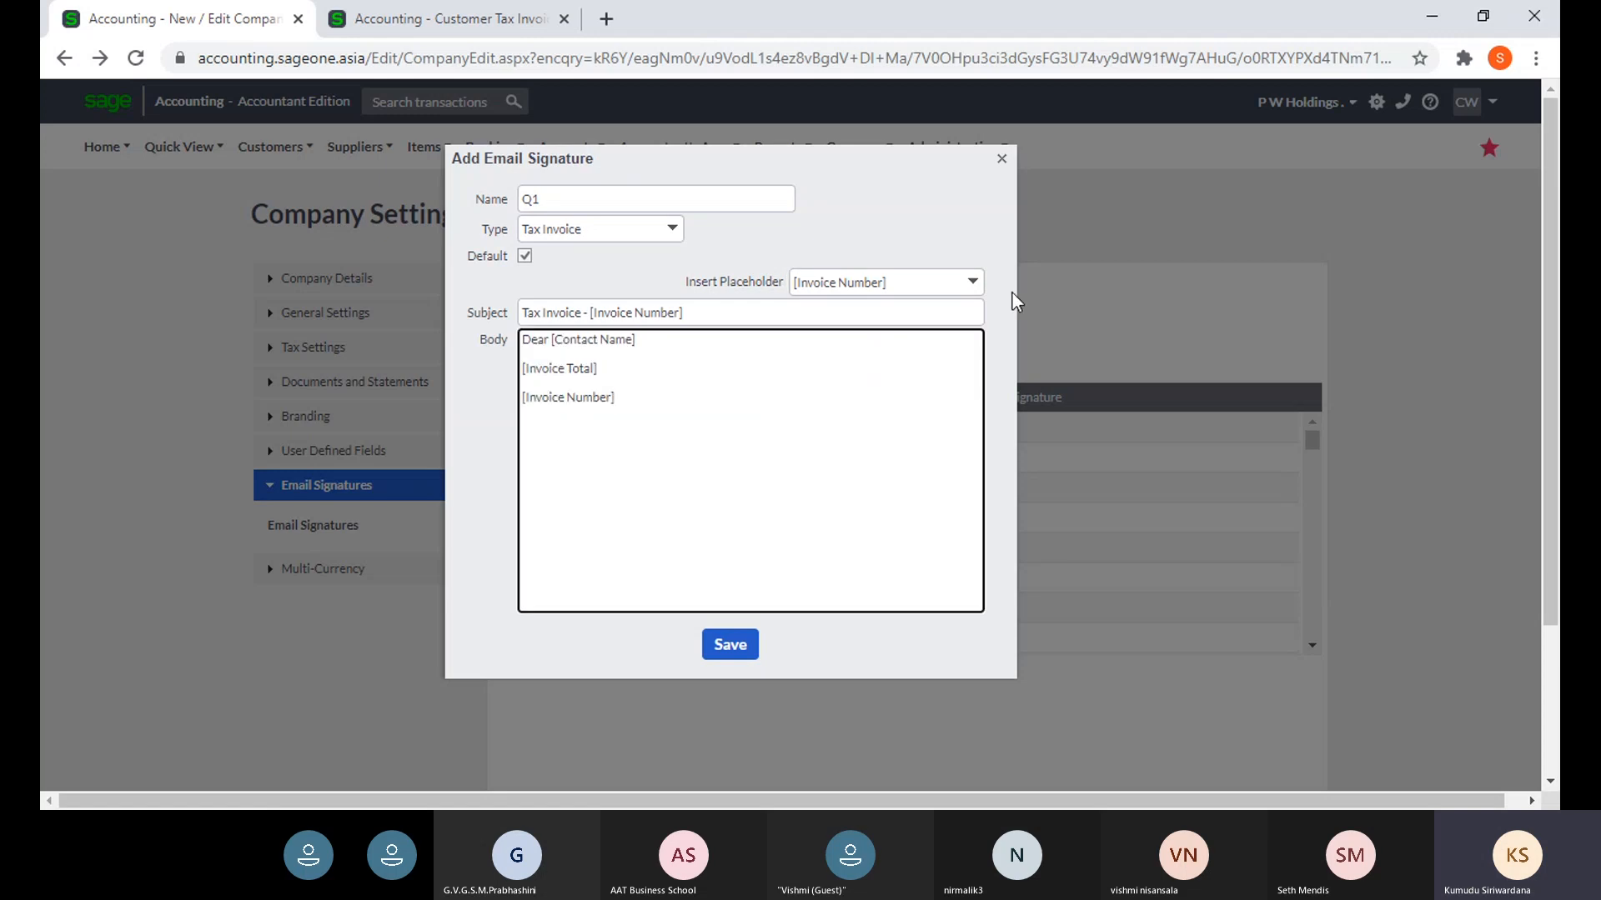
pyautogui.click(974, 284)
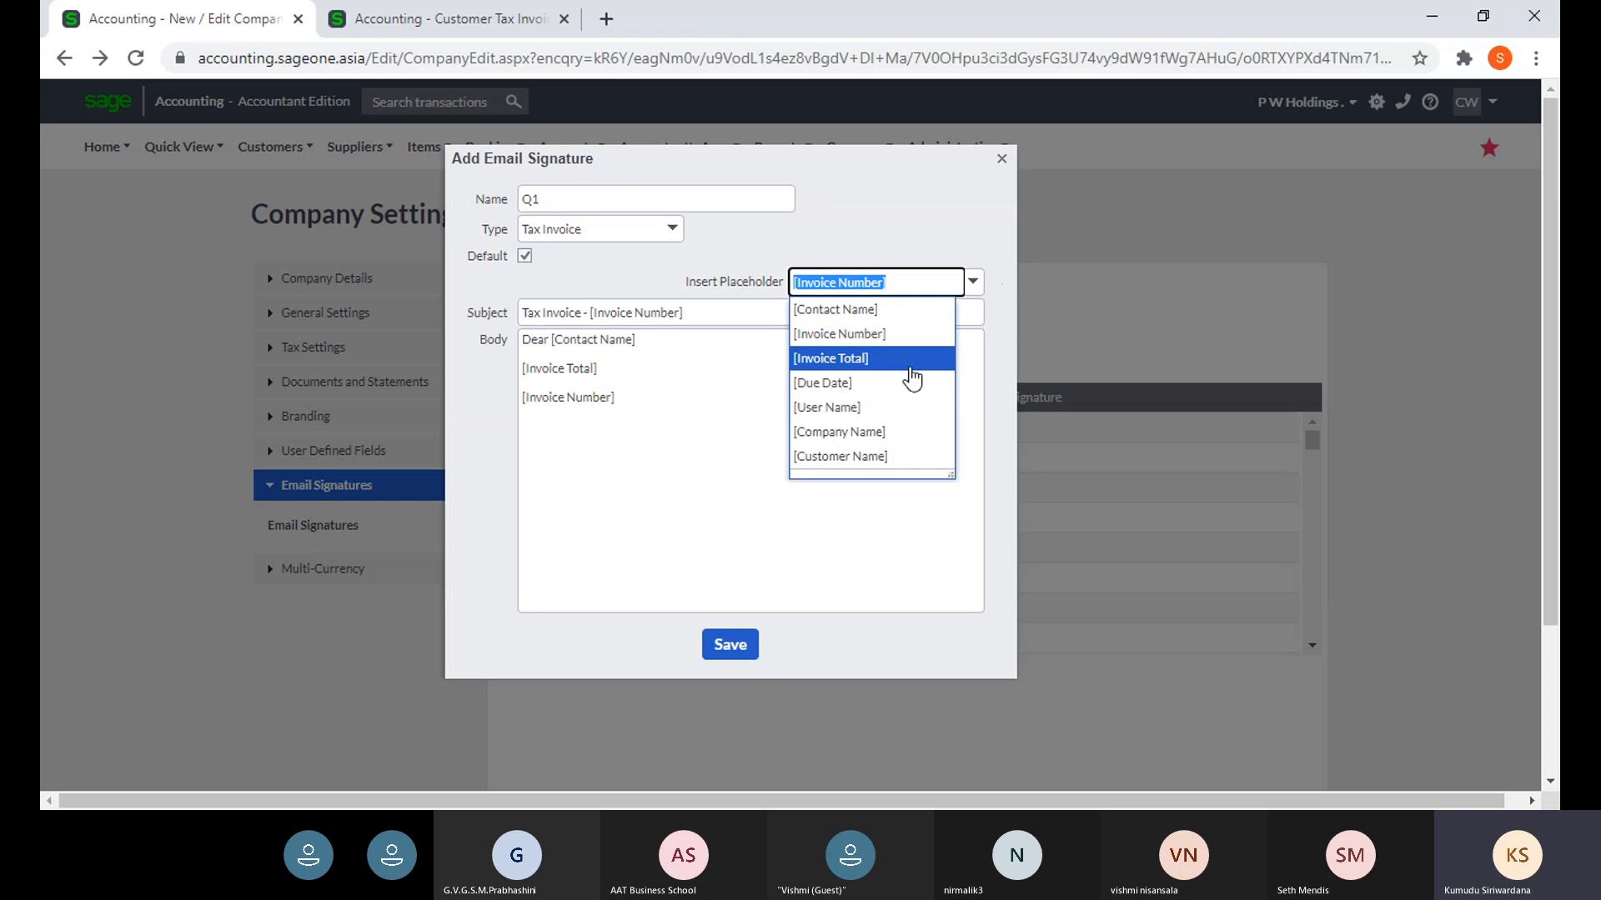
pyautogui.click(894, 432)
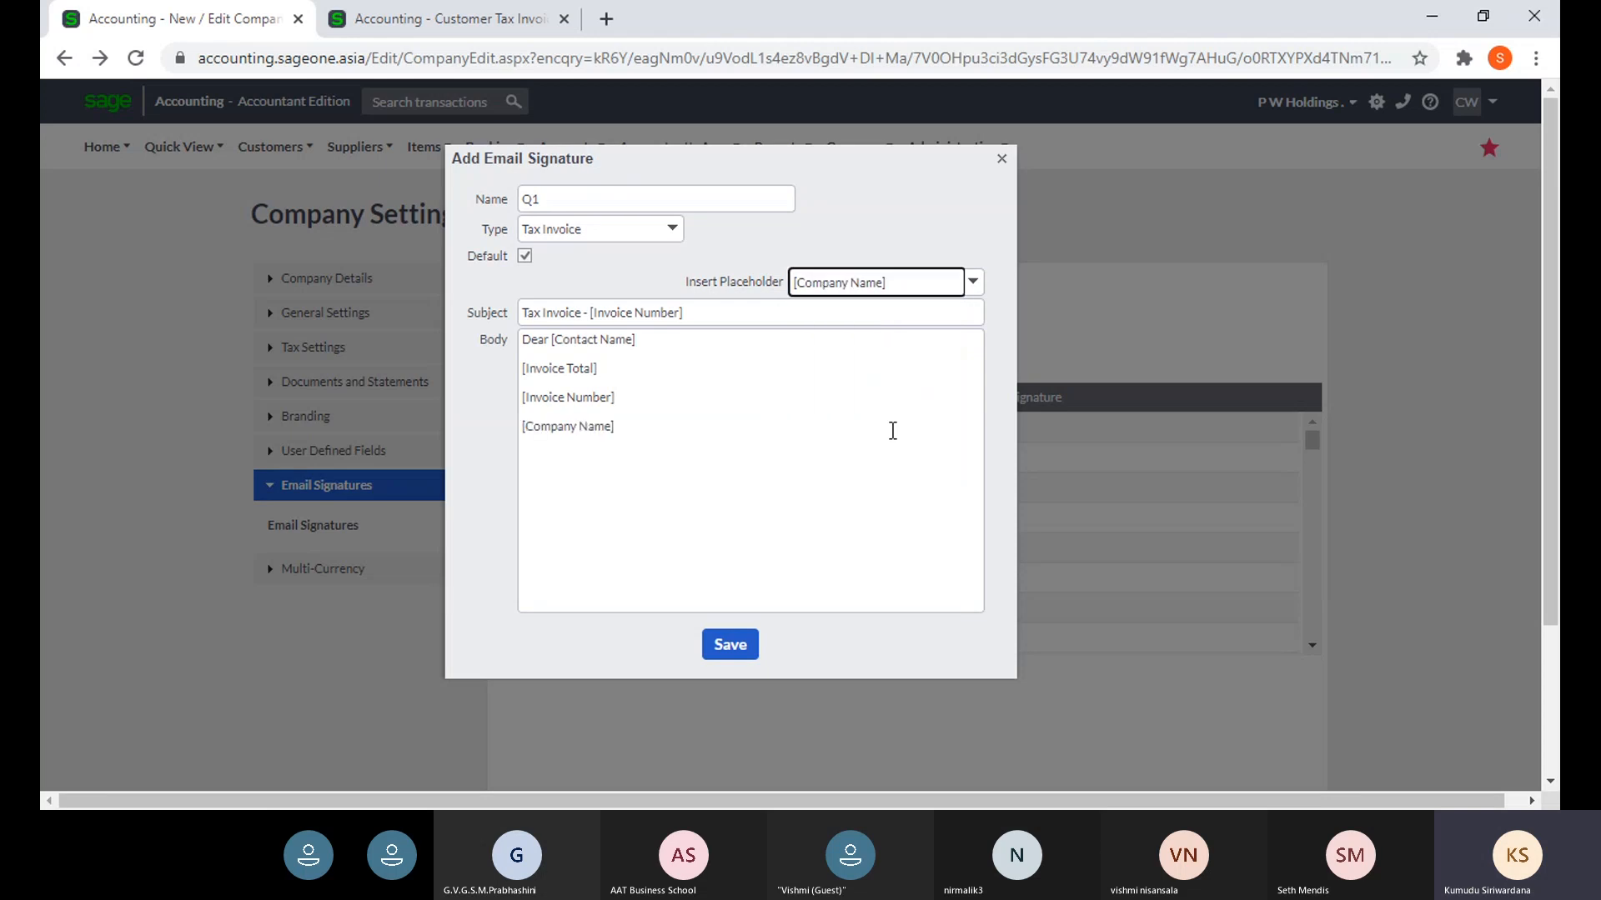
pyautogui.click(730, 645)
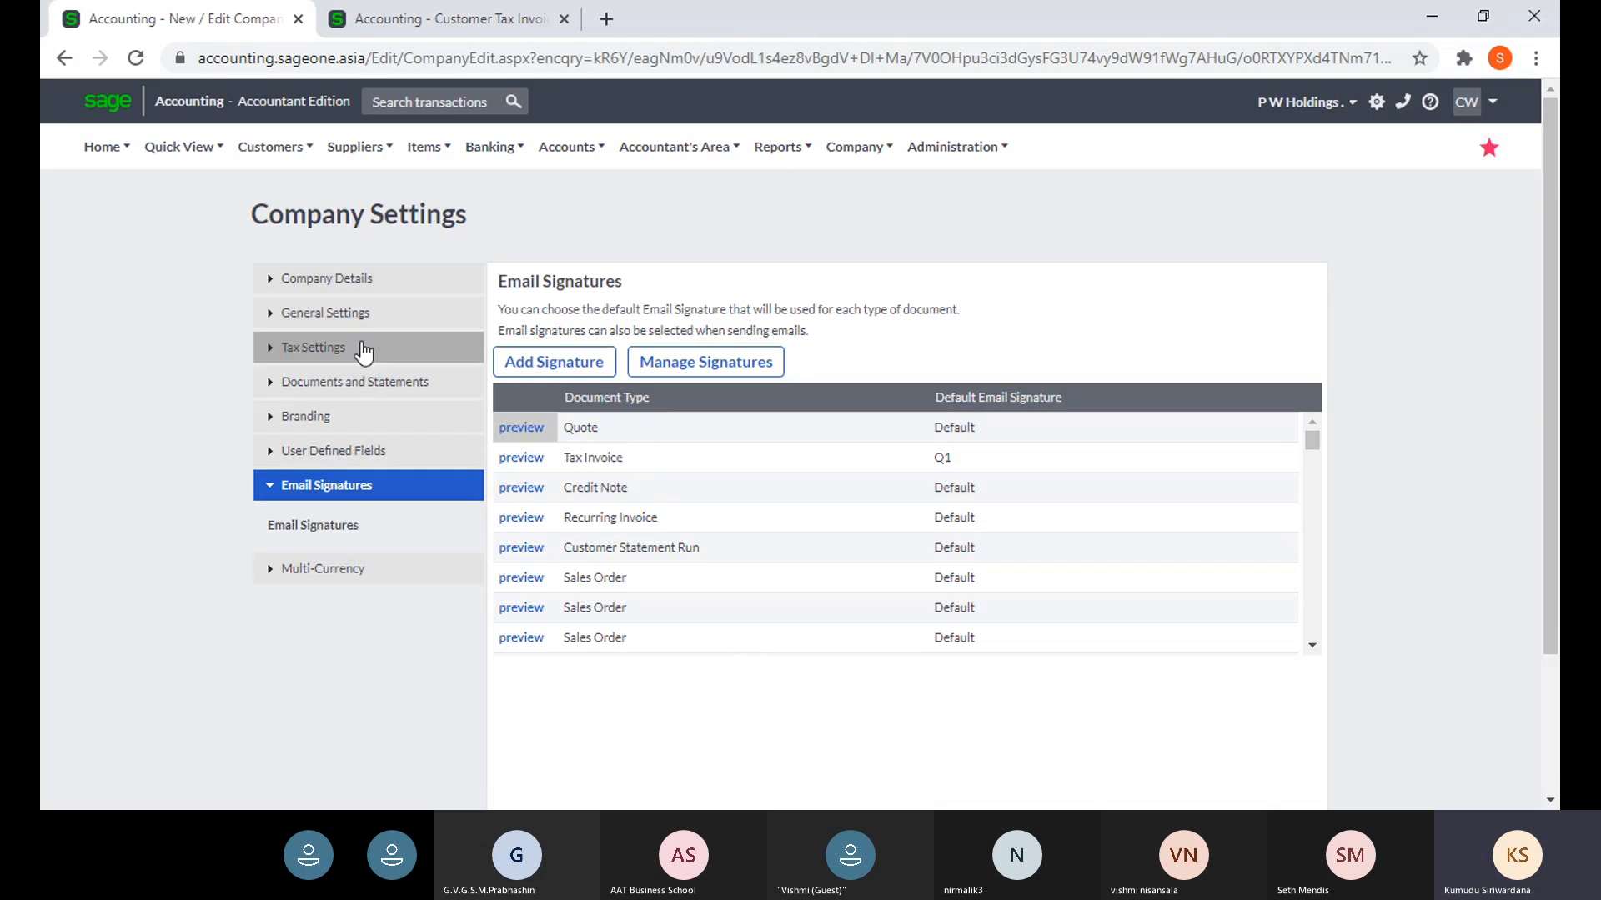
# - Confirm Q1 is the Tax Invoice signature and save the Company Settings page
pyautogui.click(397, 12)
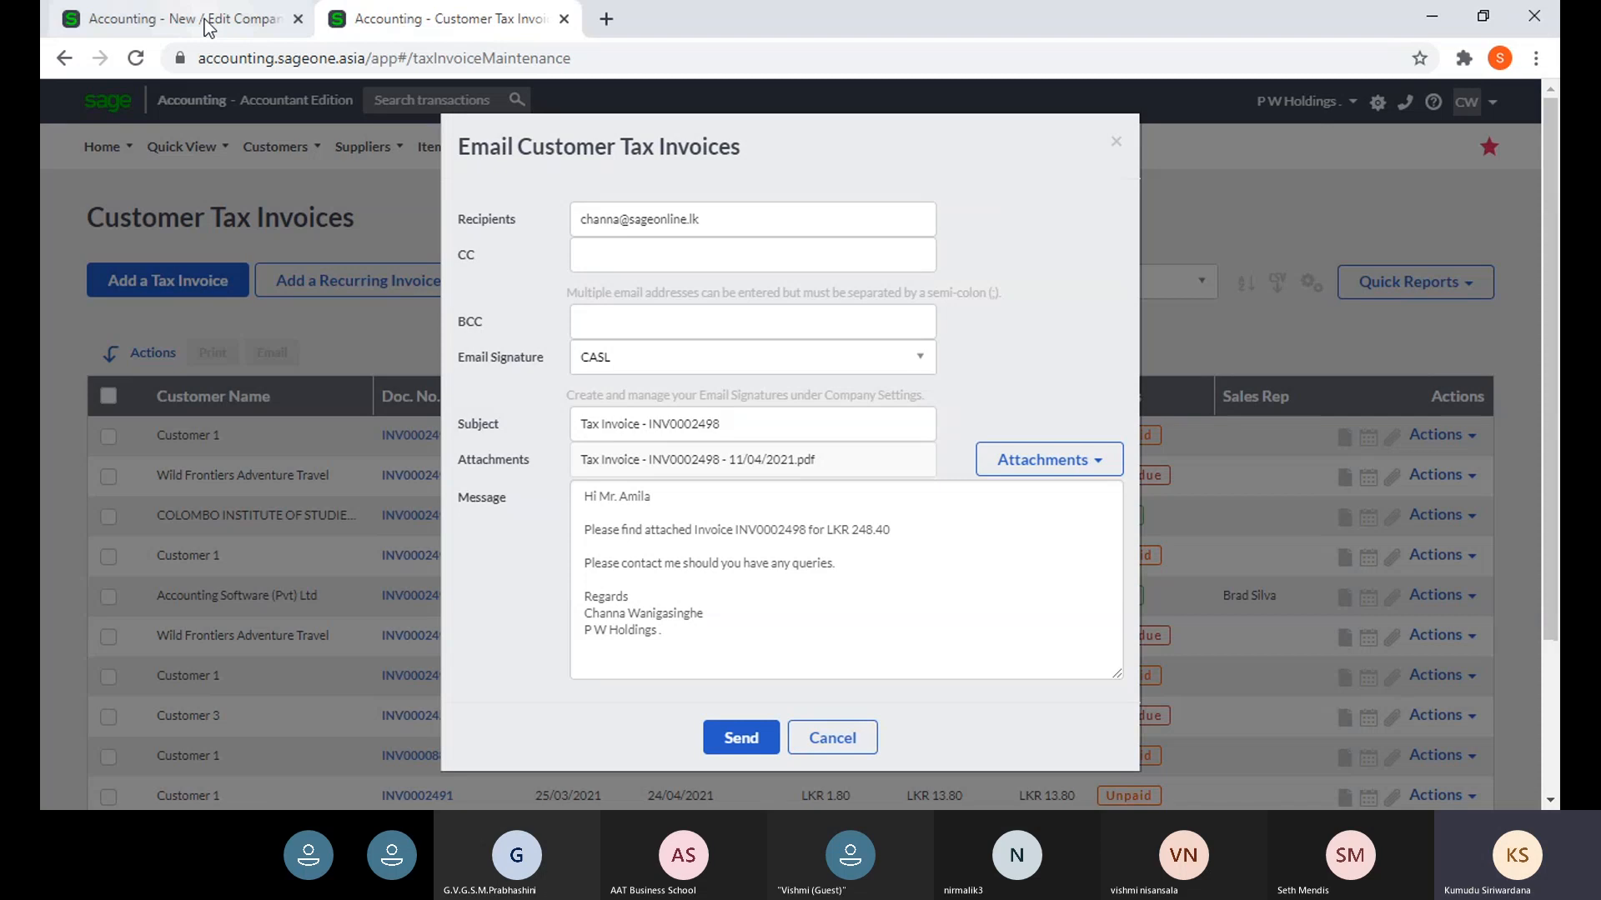
pyautogui.click(250, 16)
pyautogui.scroll(-3, 1100, 634)
pyautogui.scroll(-3, 1042, 680)
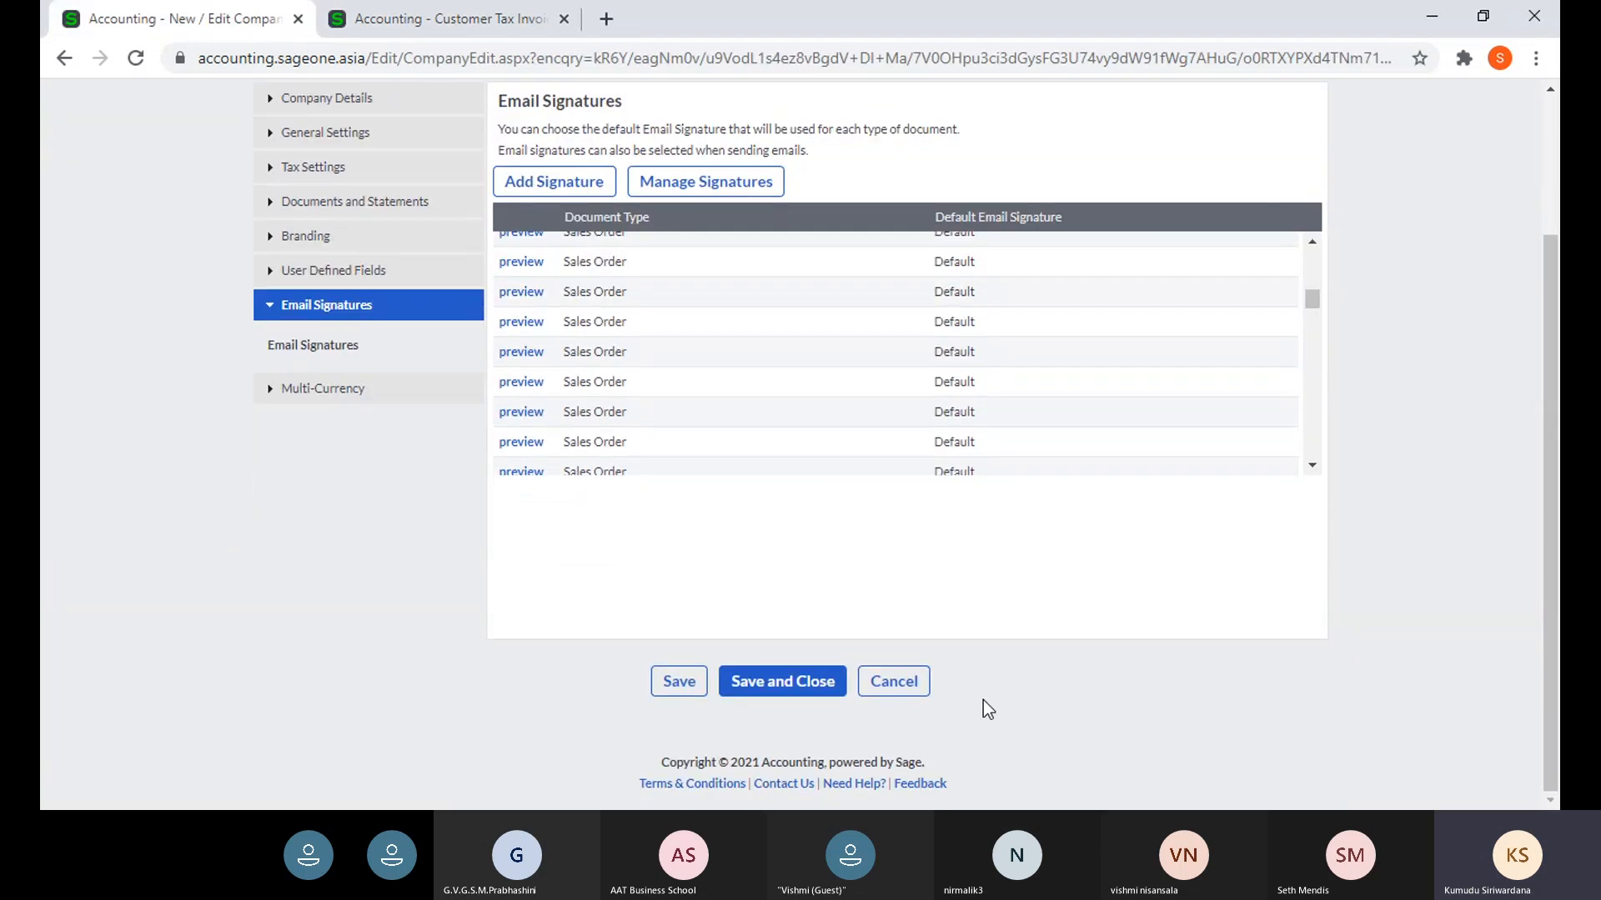
pyautogui.click(668, 689)
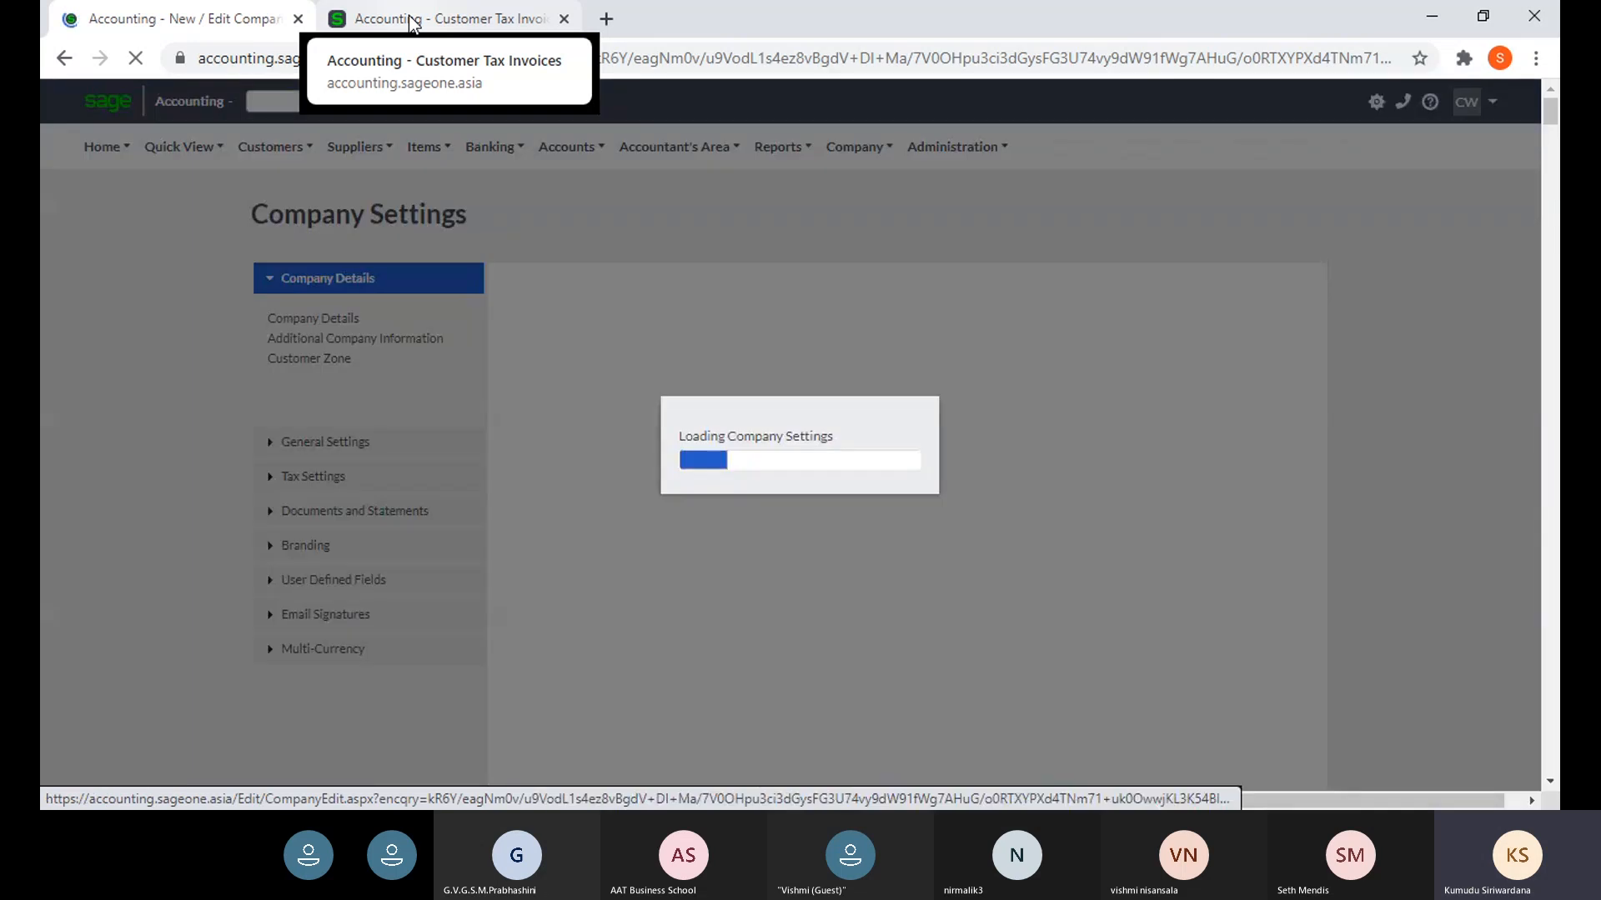
# - Reload the tax invoice list and email INV0002498 to see the Q1 signature filled in
pyautogui.click(411, 24)
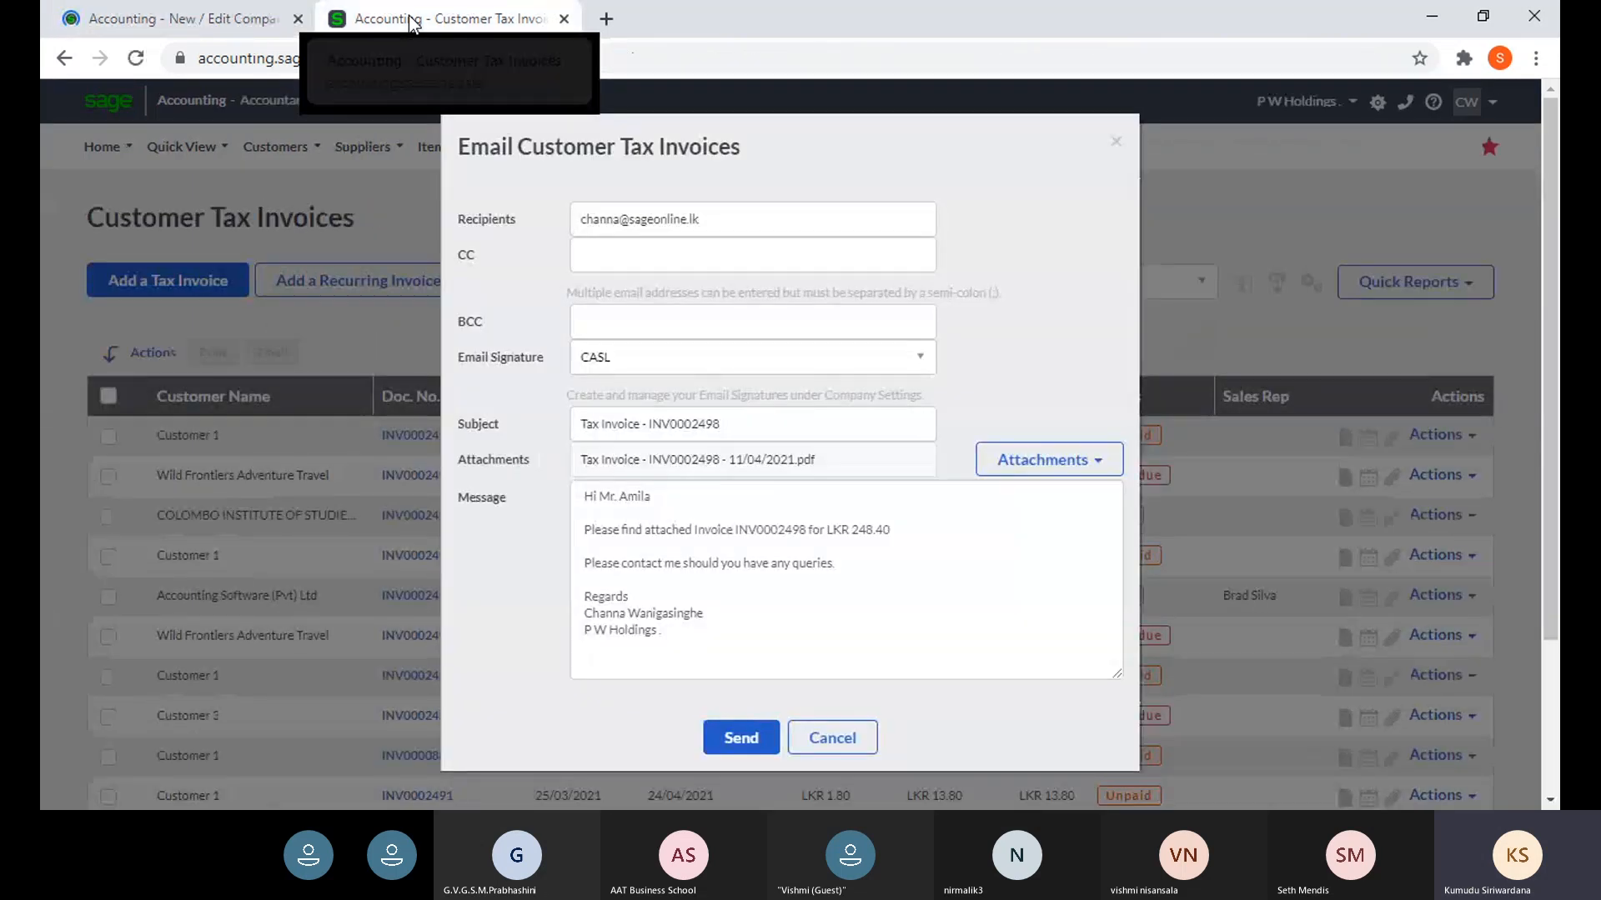
pyautogui.click(1116, 140)
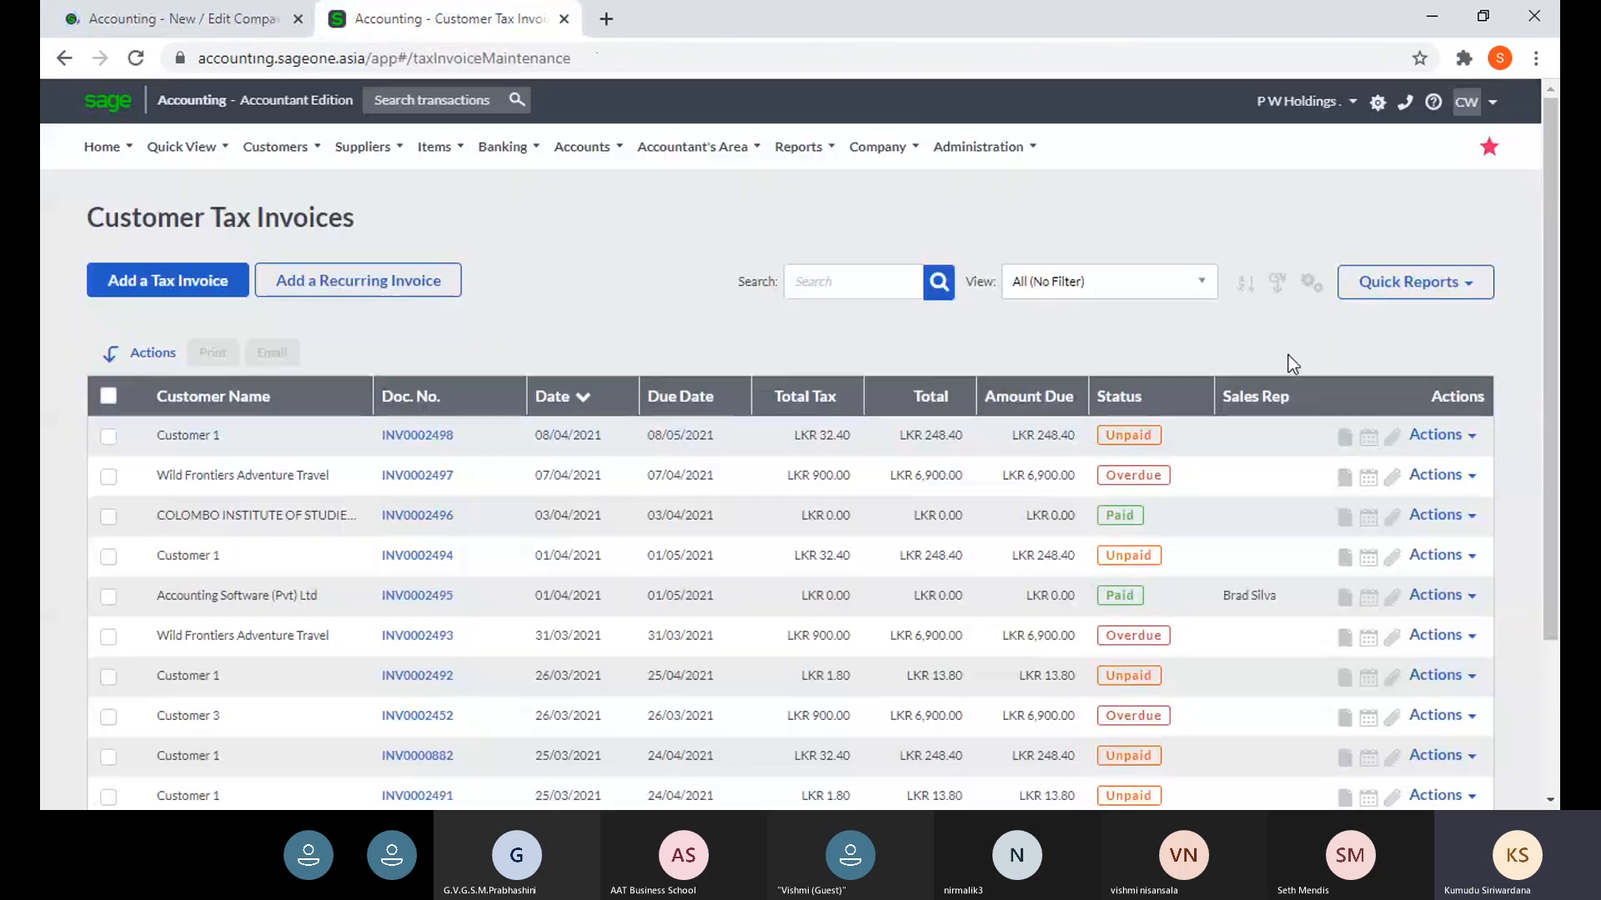
pyautogui.click(136, 63)
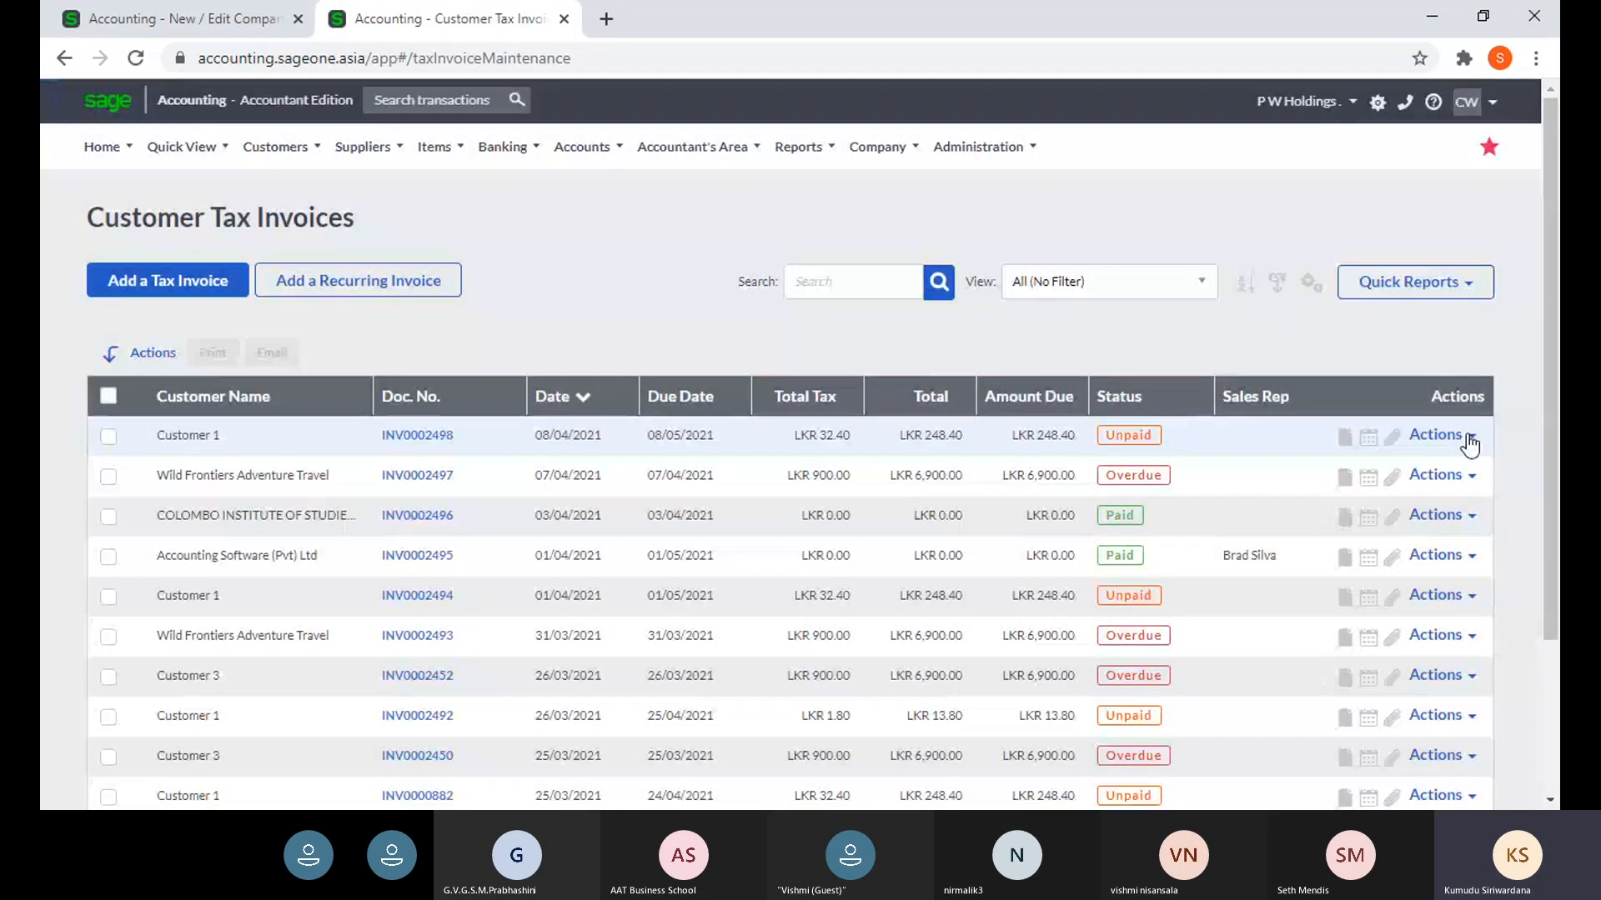
pyautogui.click(1467, 438)
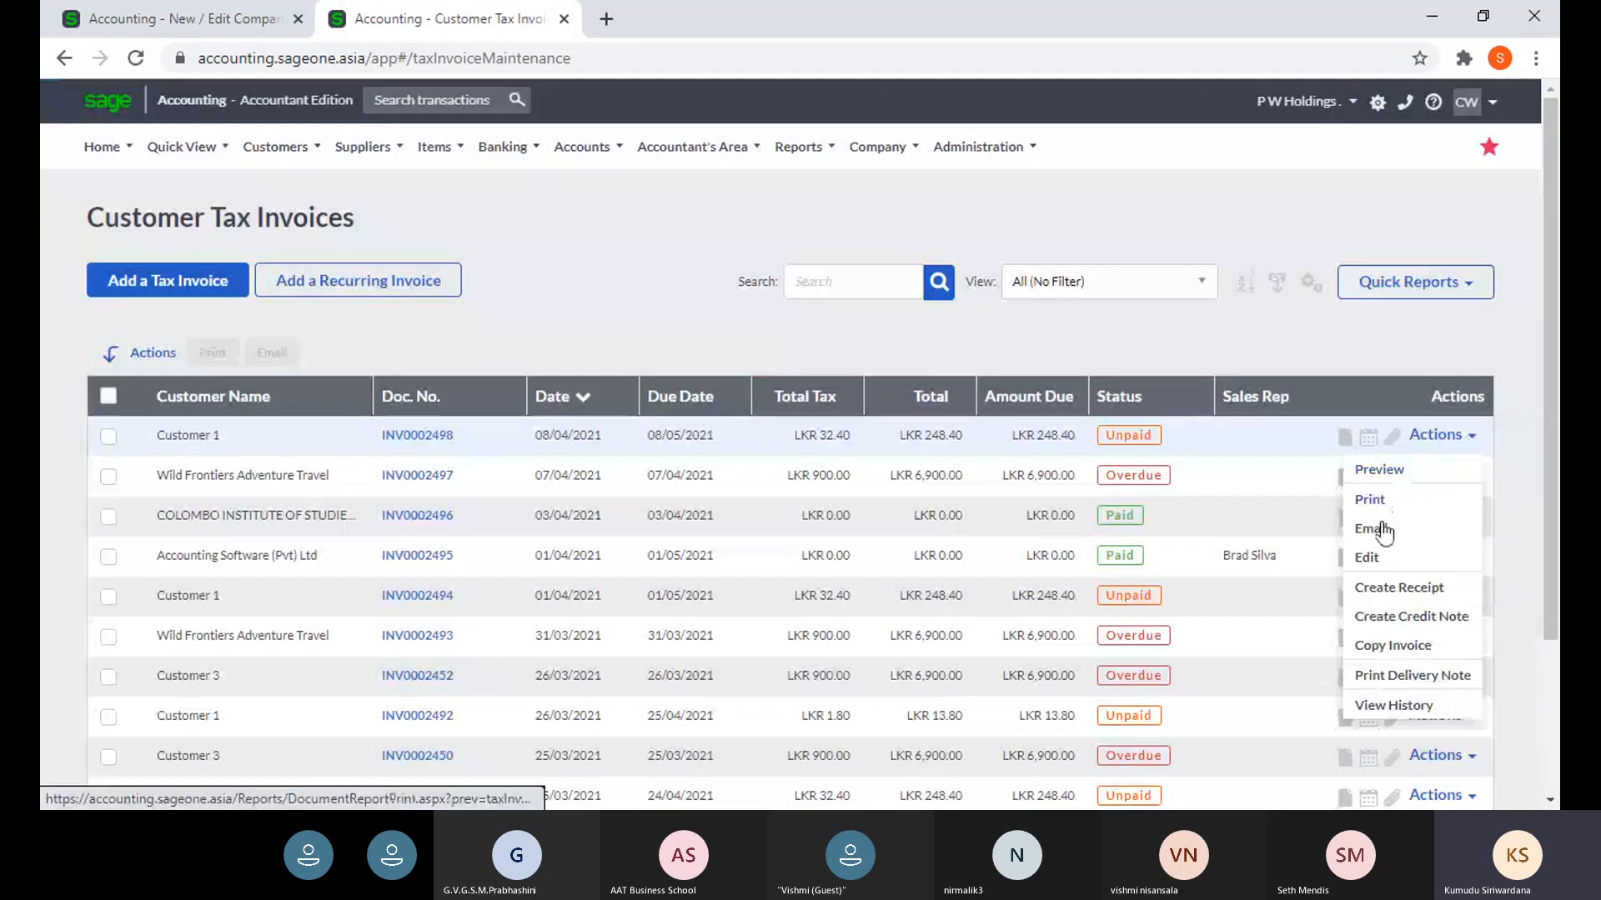
pyautogui.click(1373, 525)
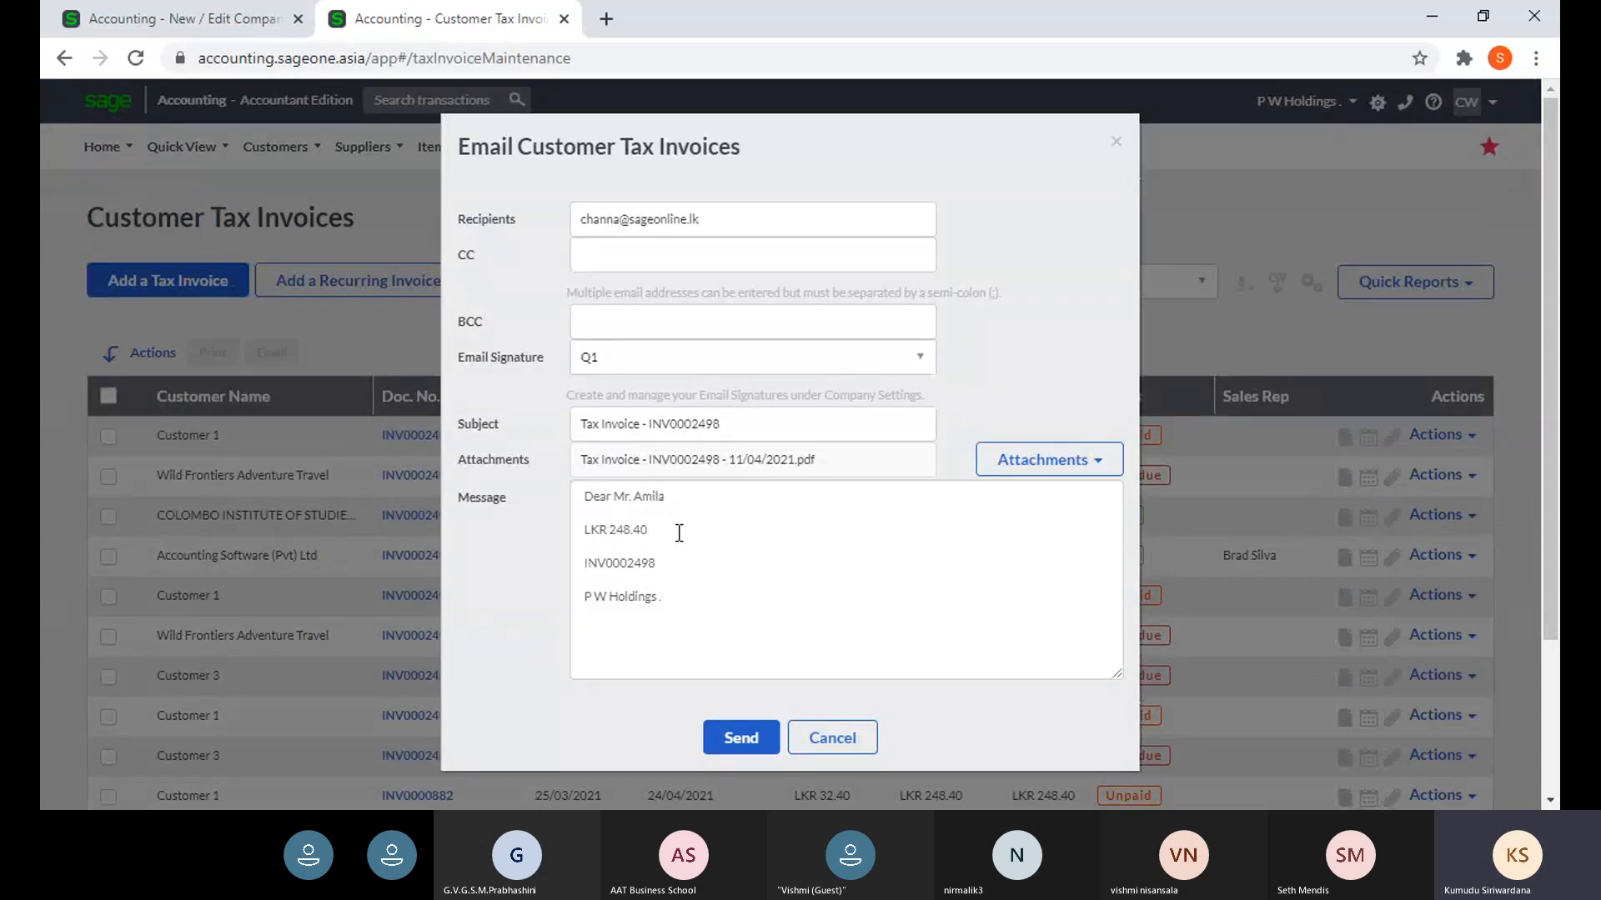
pyautogui.click(164, 27)
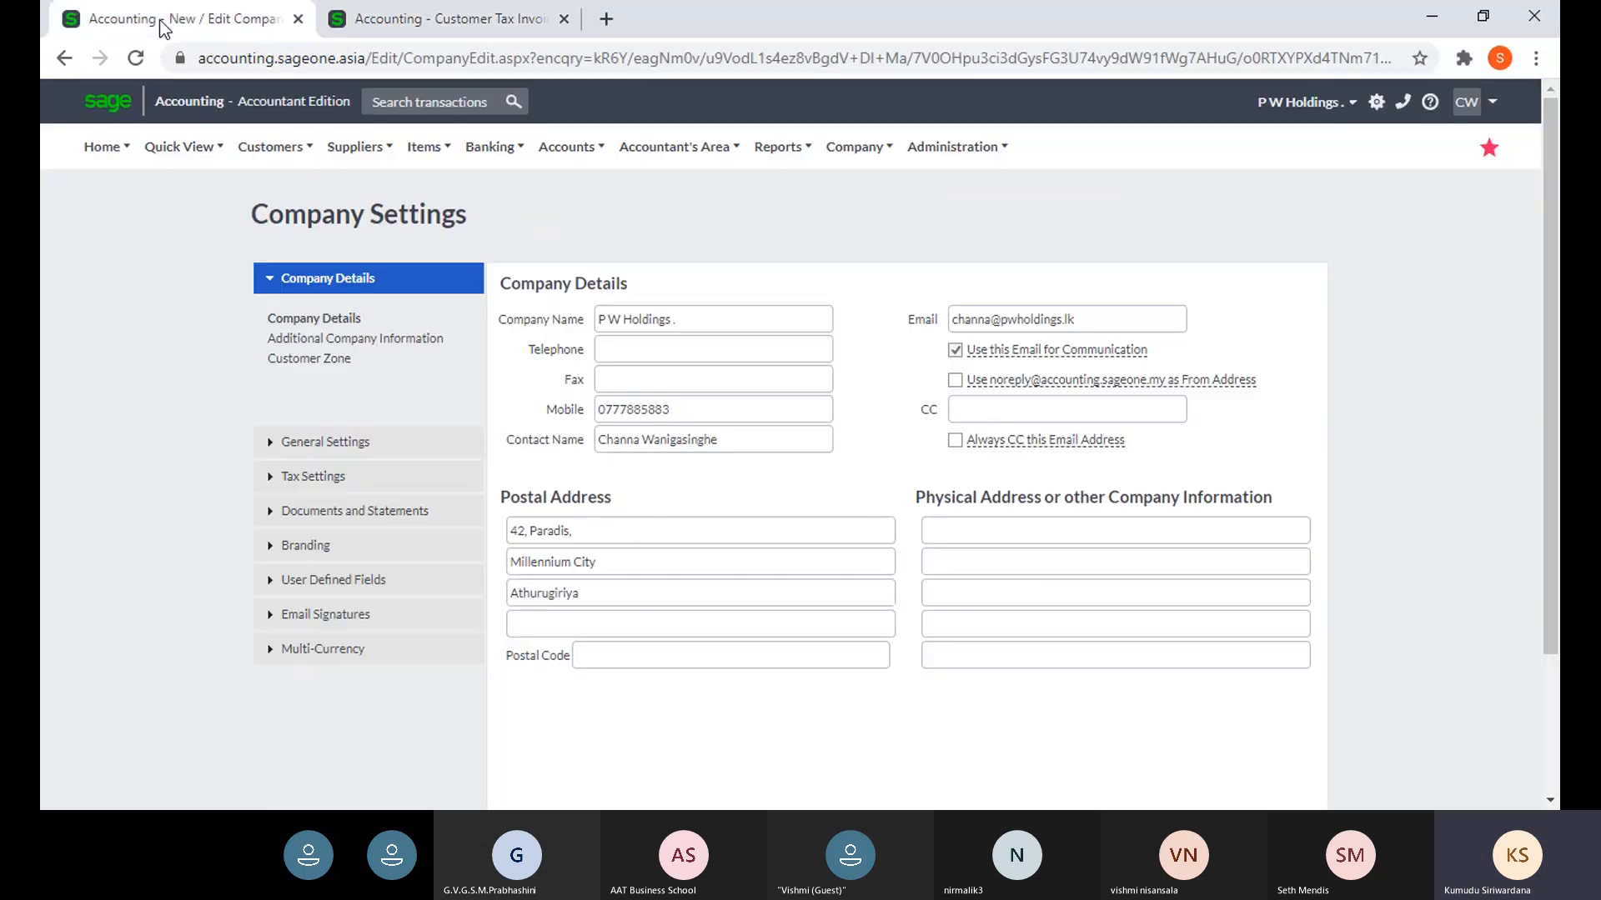
# - Preview the Quote and Tax Invoice email signatures in the Email Signatures settings
pyautogui.click(359, 614)
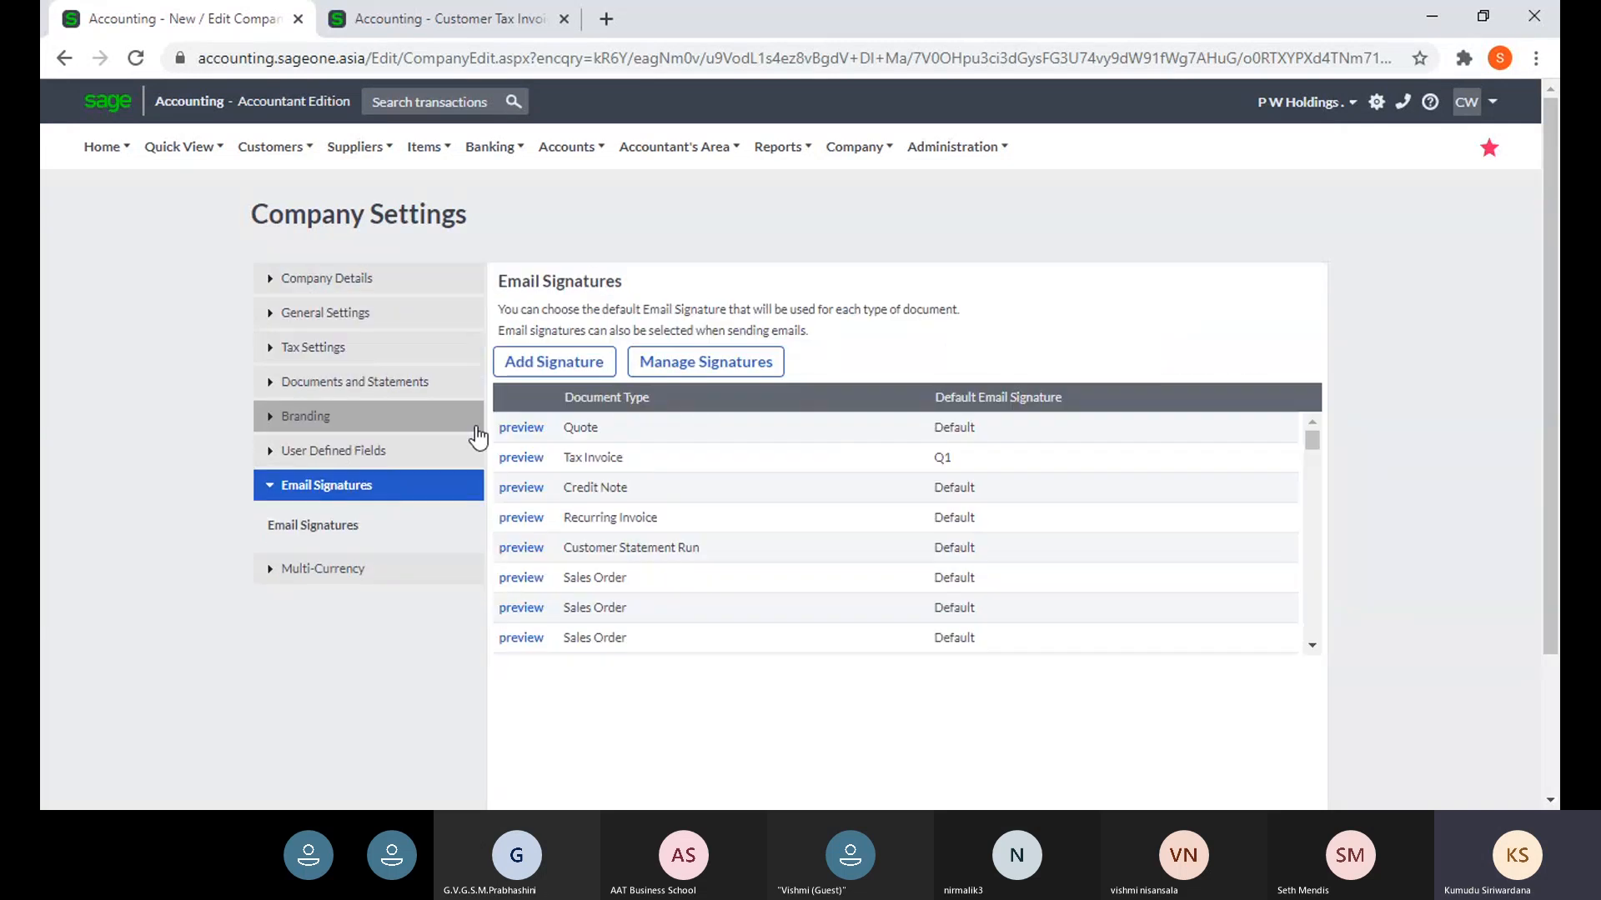
pyautogui.click(518, 440)
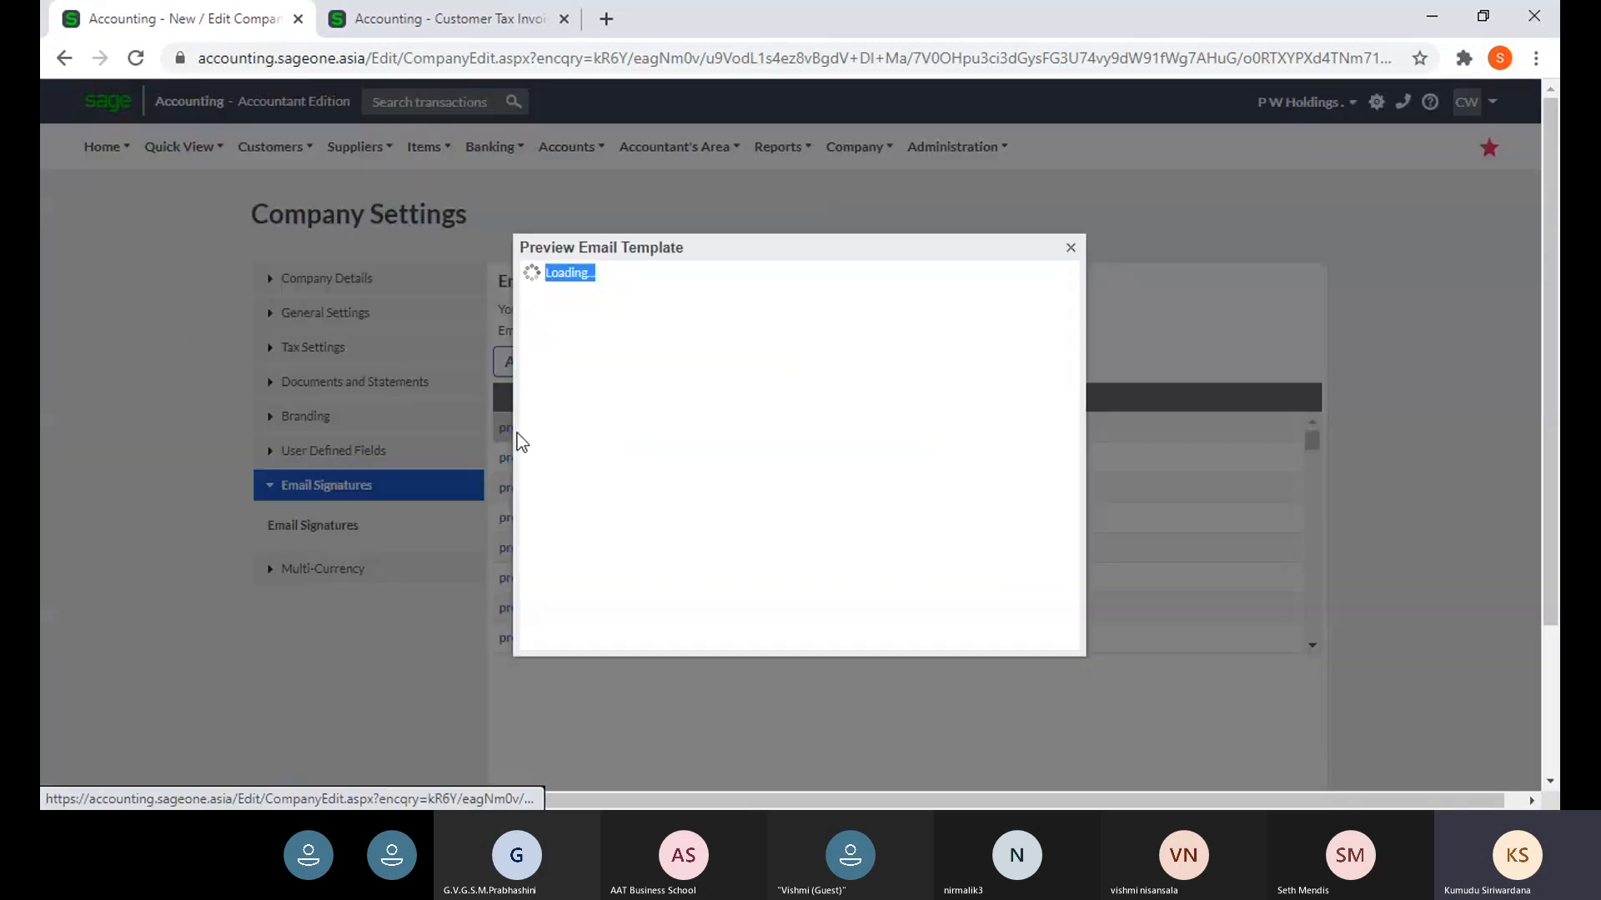
pyautogui.click(1070, 250)
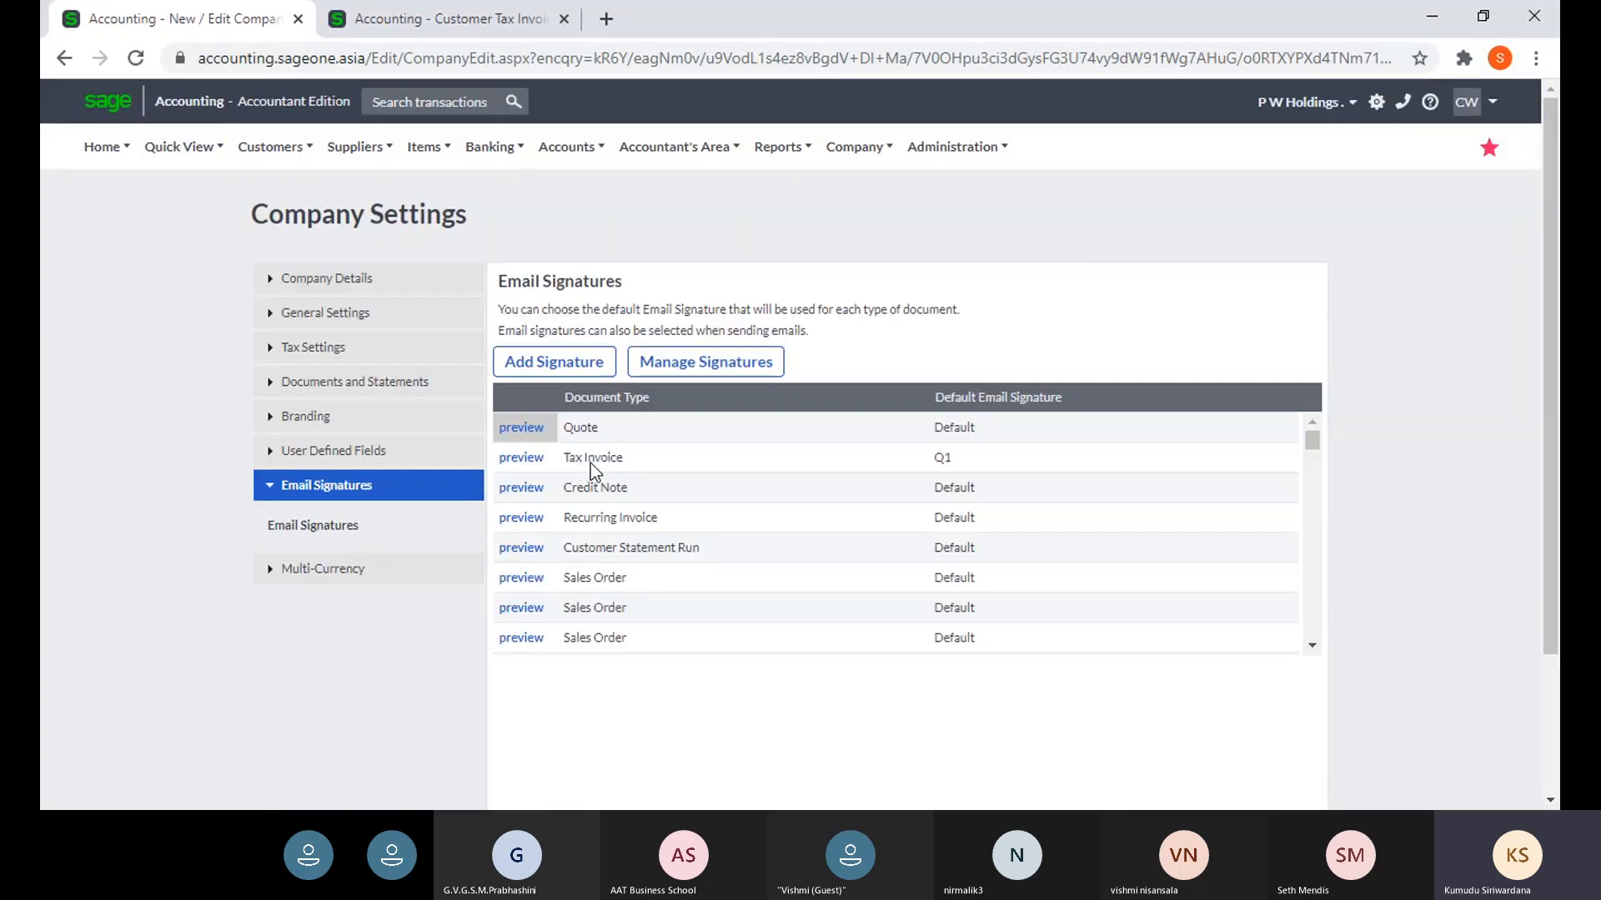
pyautogui.click(521, 459)
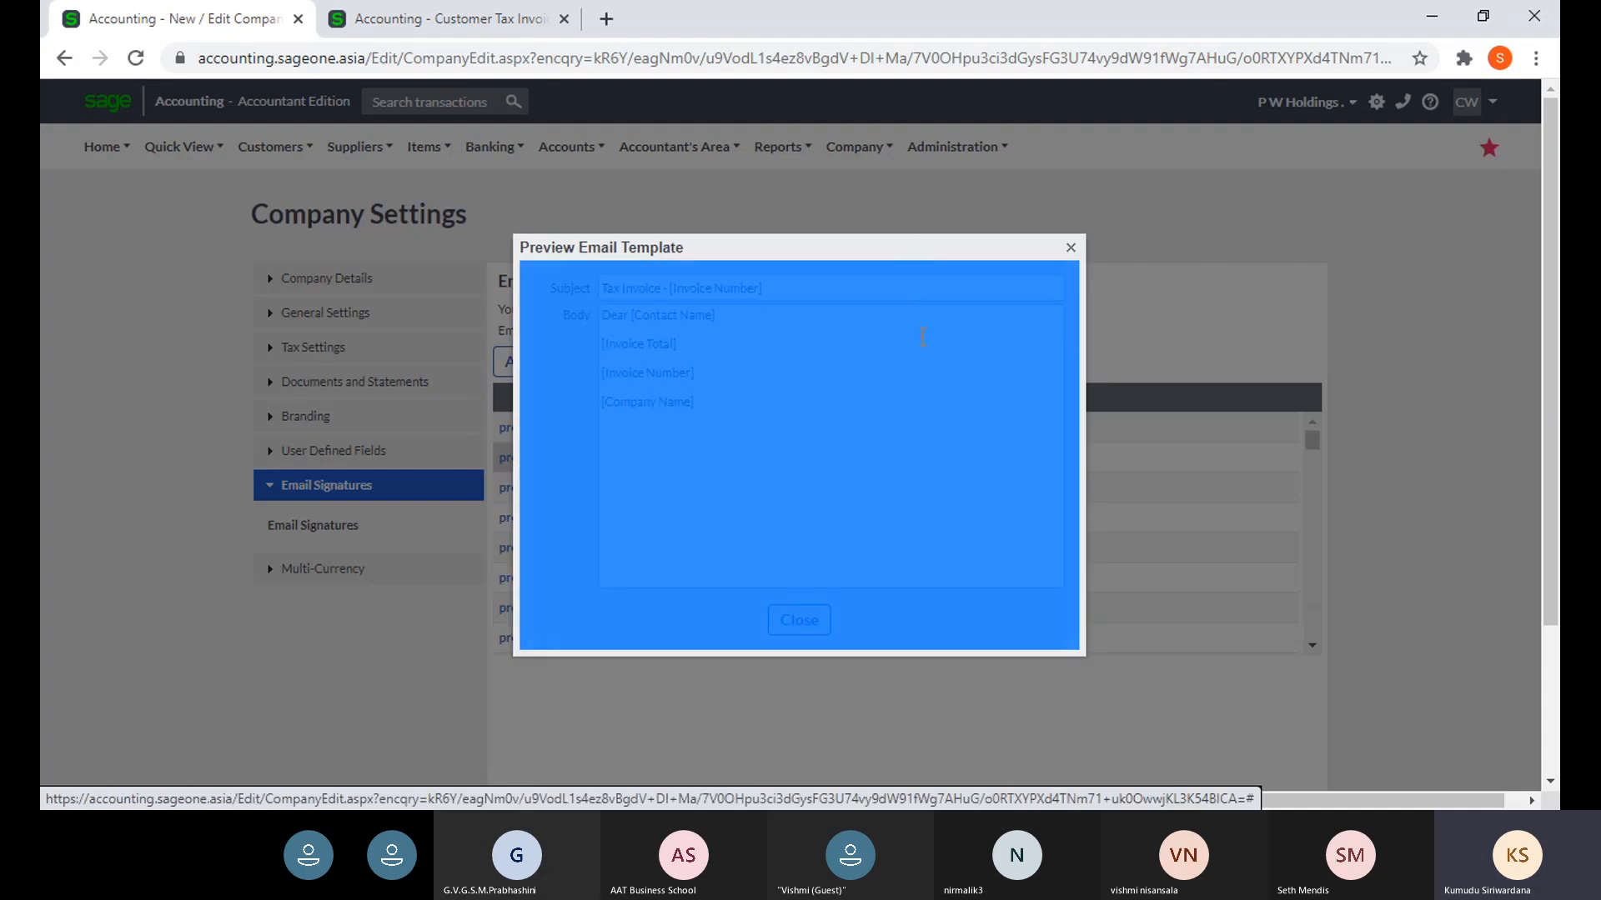
pyautogui.click(902, 394)
pyautogui.click(746, 350)
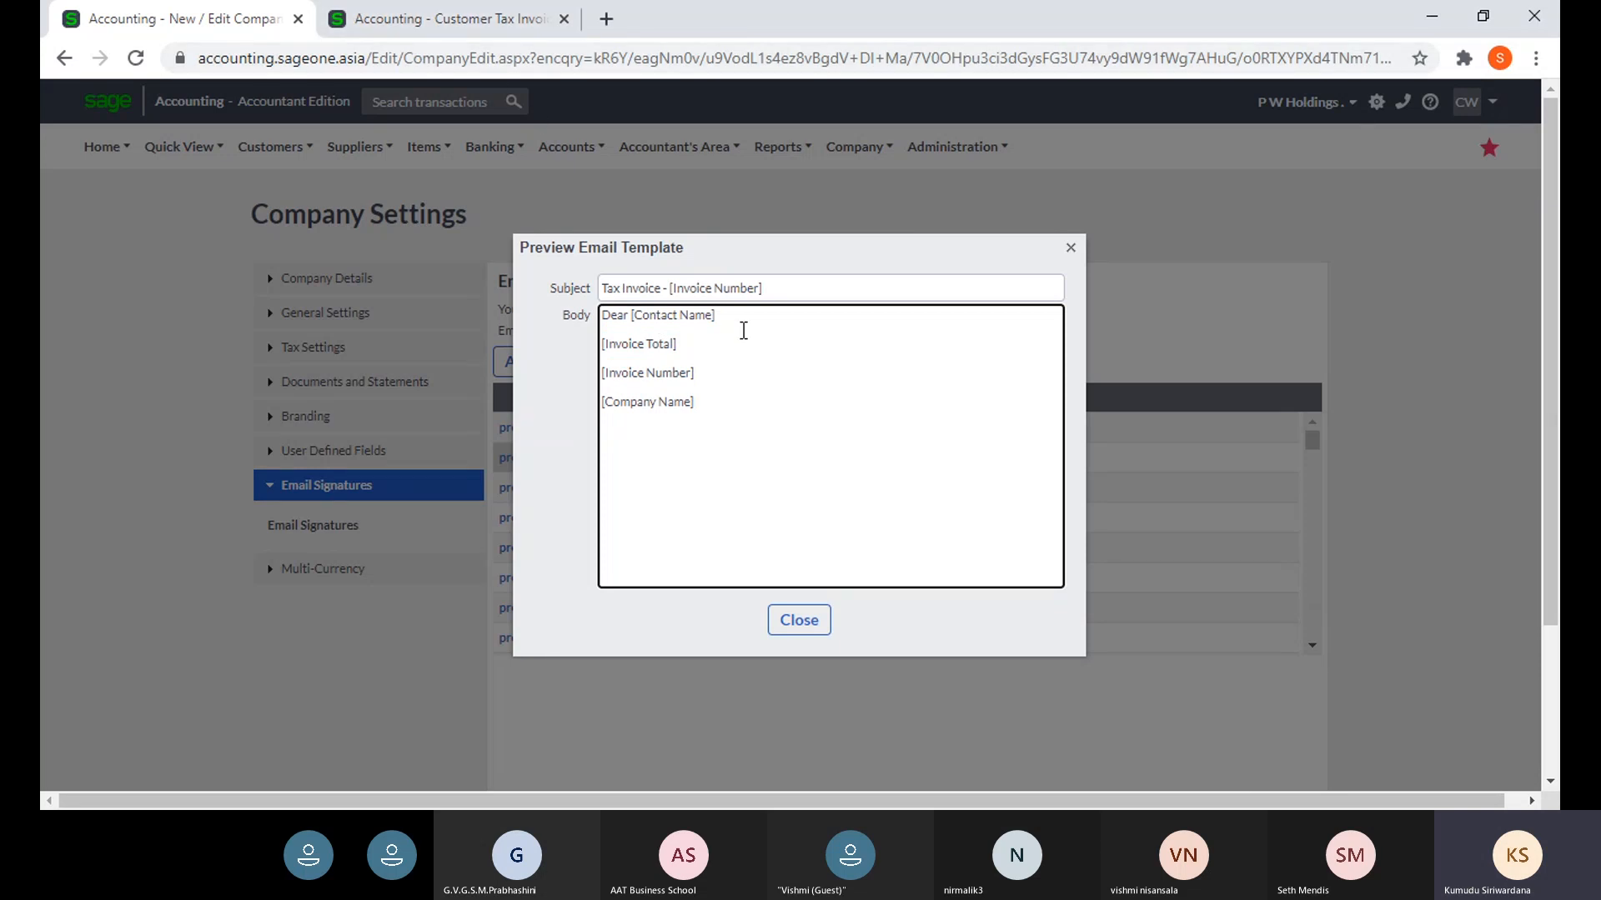
# - Compare the invoice email's total against the Q1 template preview side by side
pyautogui.click(377, 32)
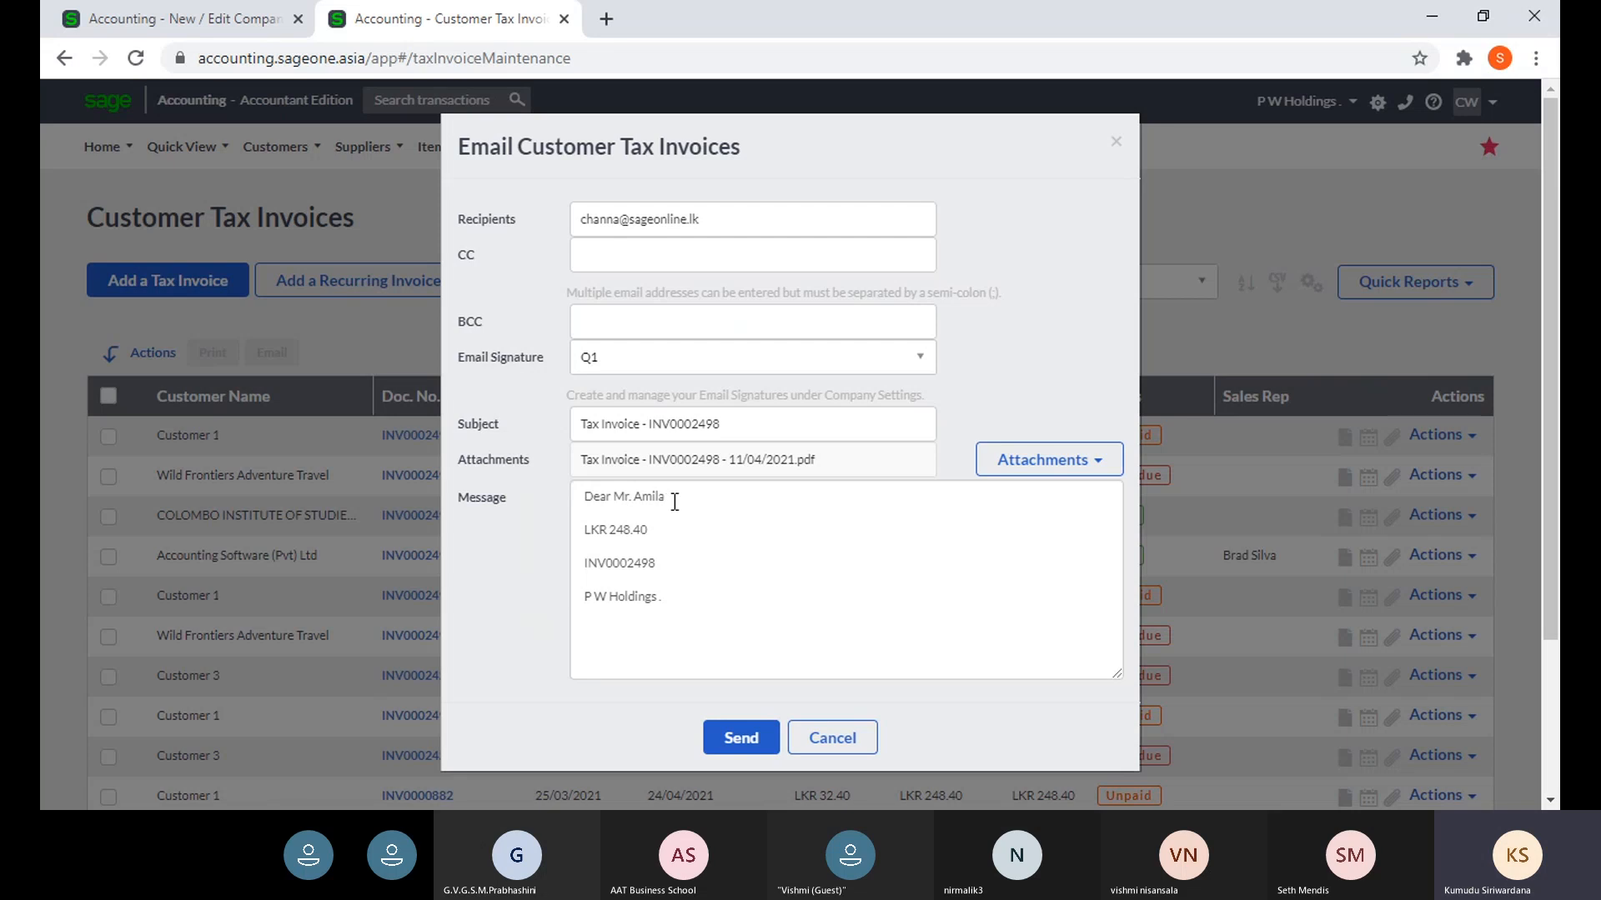
pyautogui.click(250, 22)
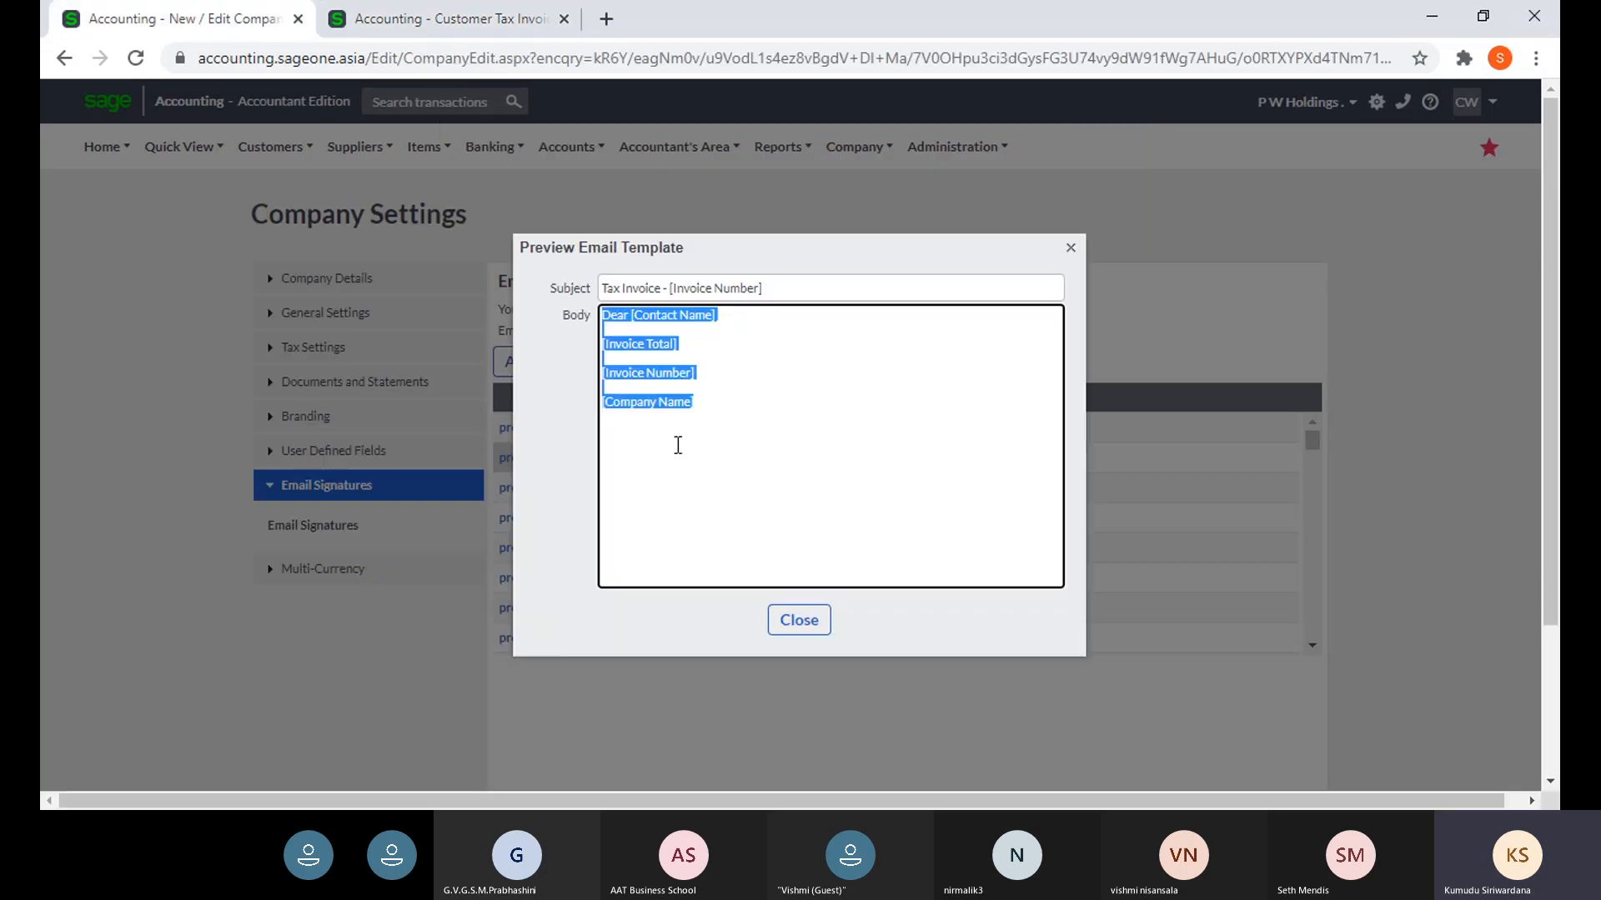
pyautogui.click(704, 347)
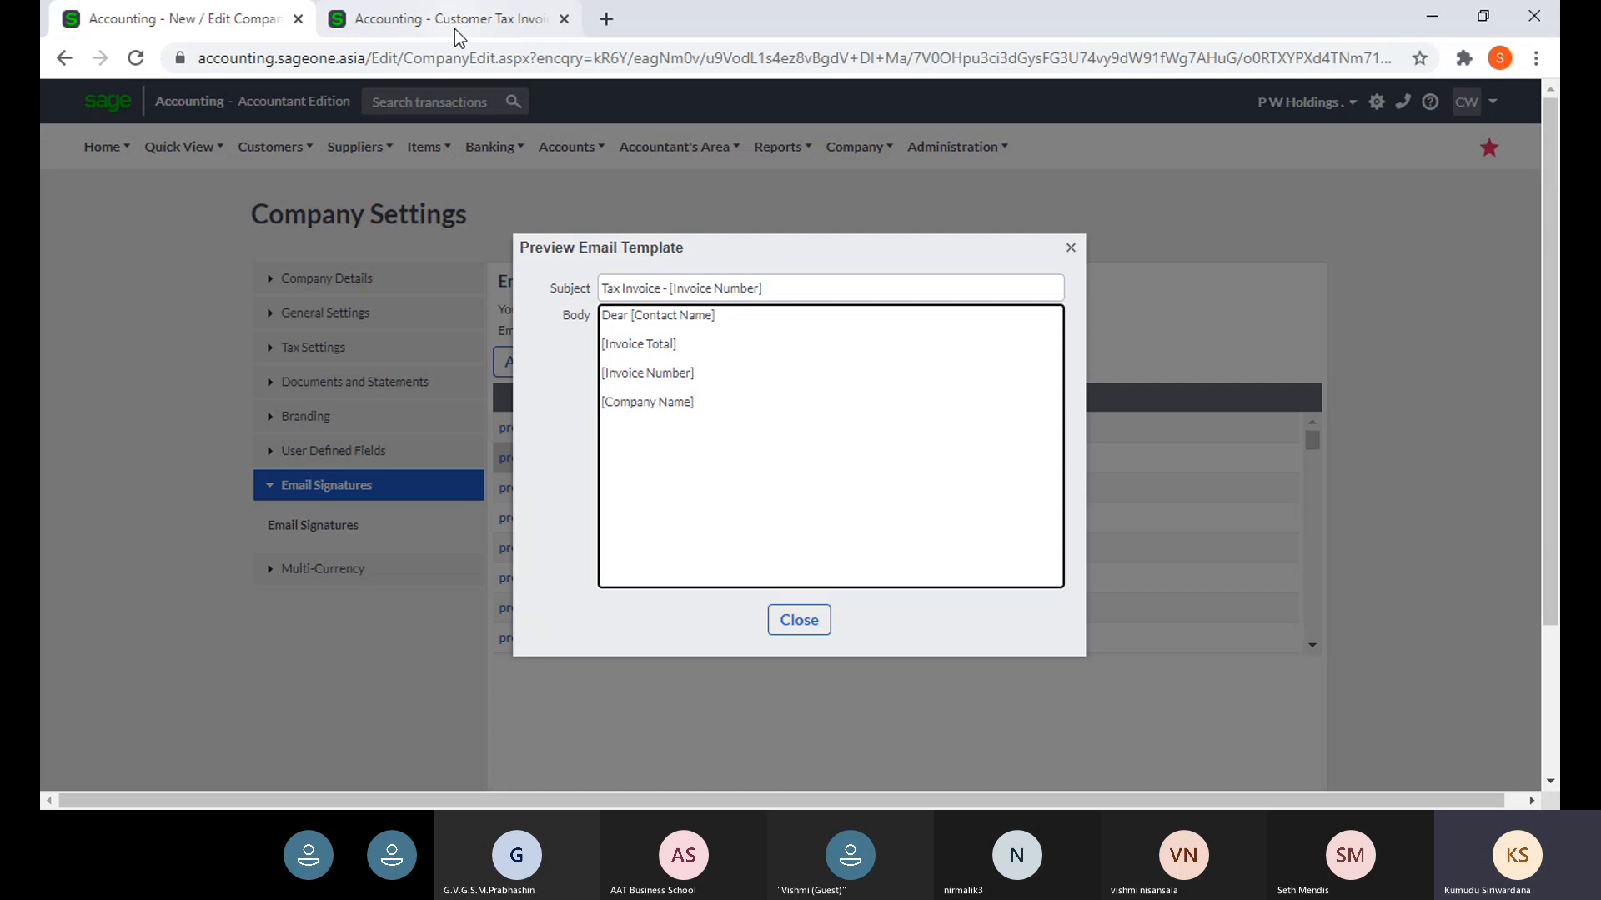
pyautogui.click(453, 29)
pyautogui.moveTo(654, 533); pyautogui.dragTo(544, 547)
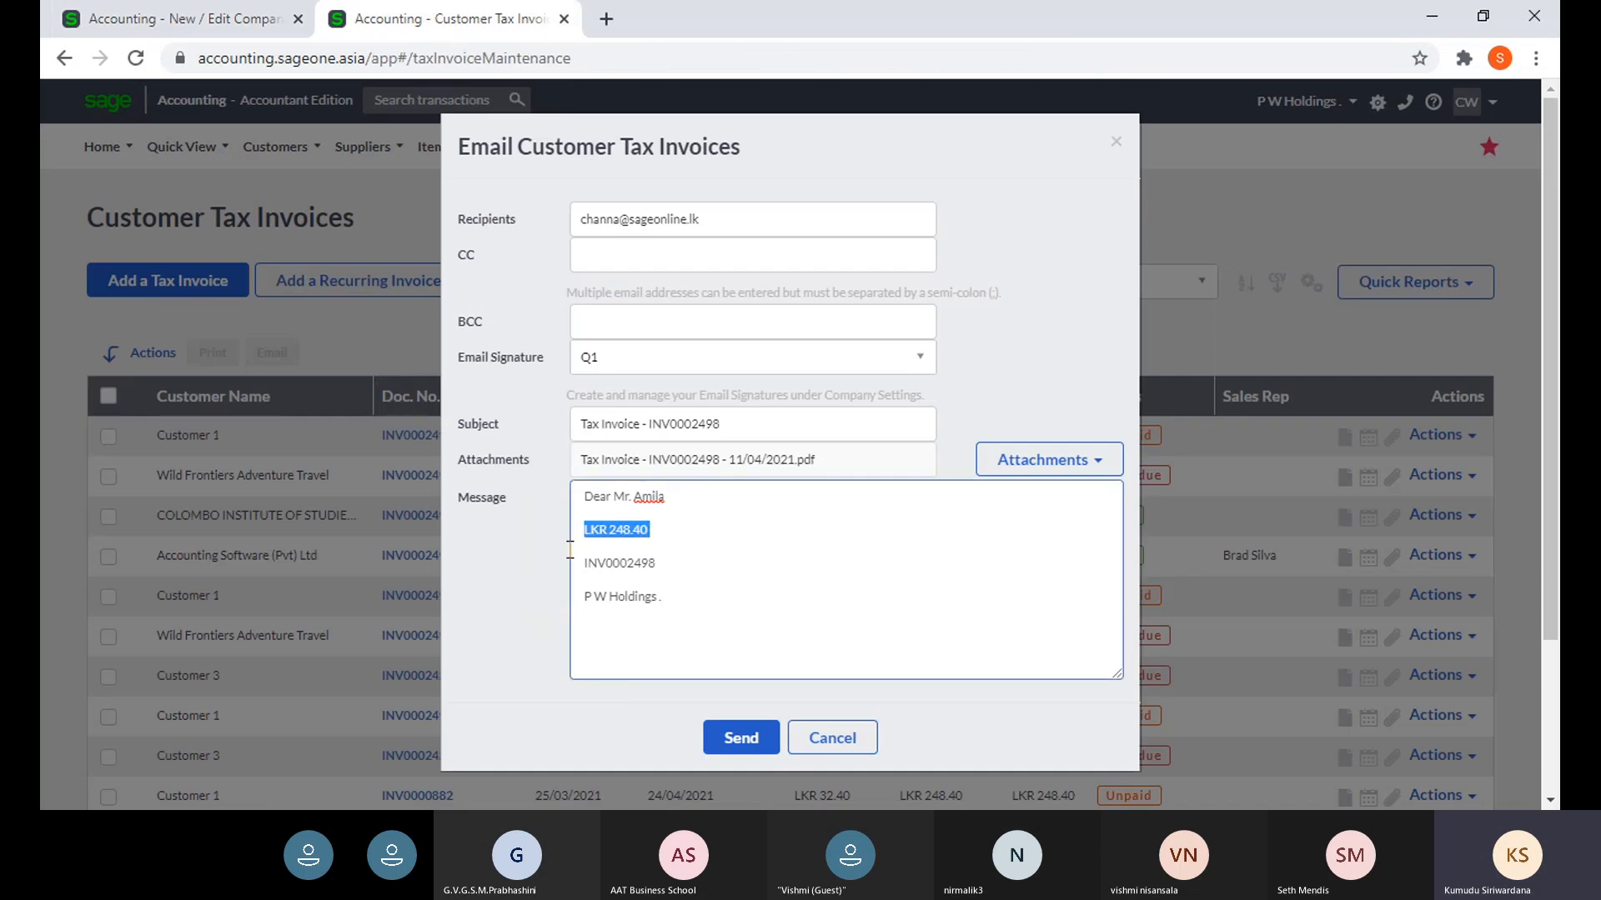
pyautogui.moveTo(725, 143); pyautogui.dragTo(560, 147)
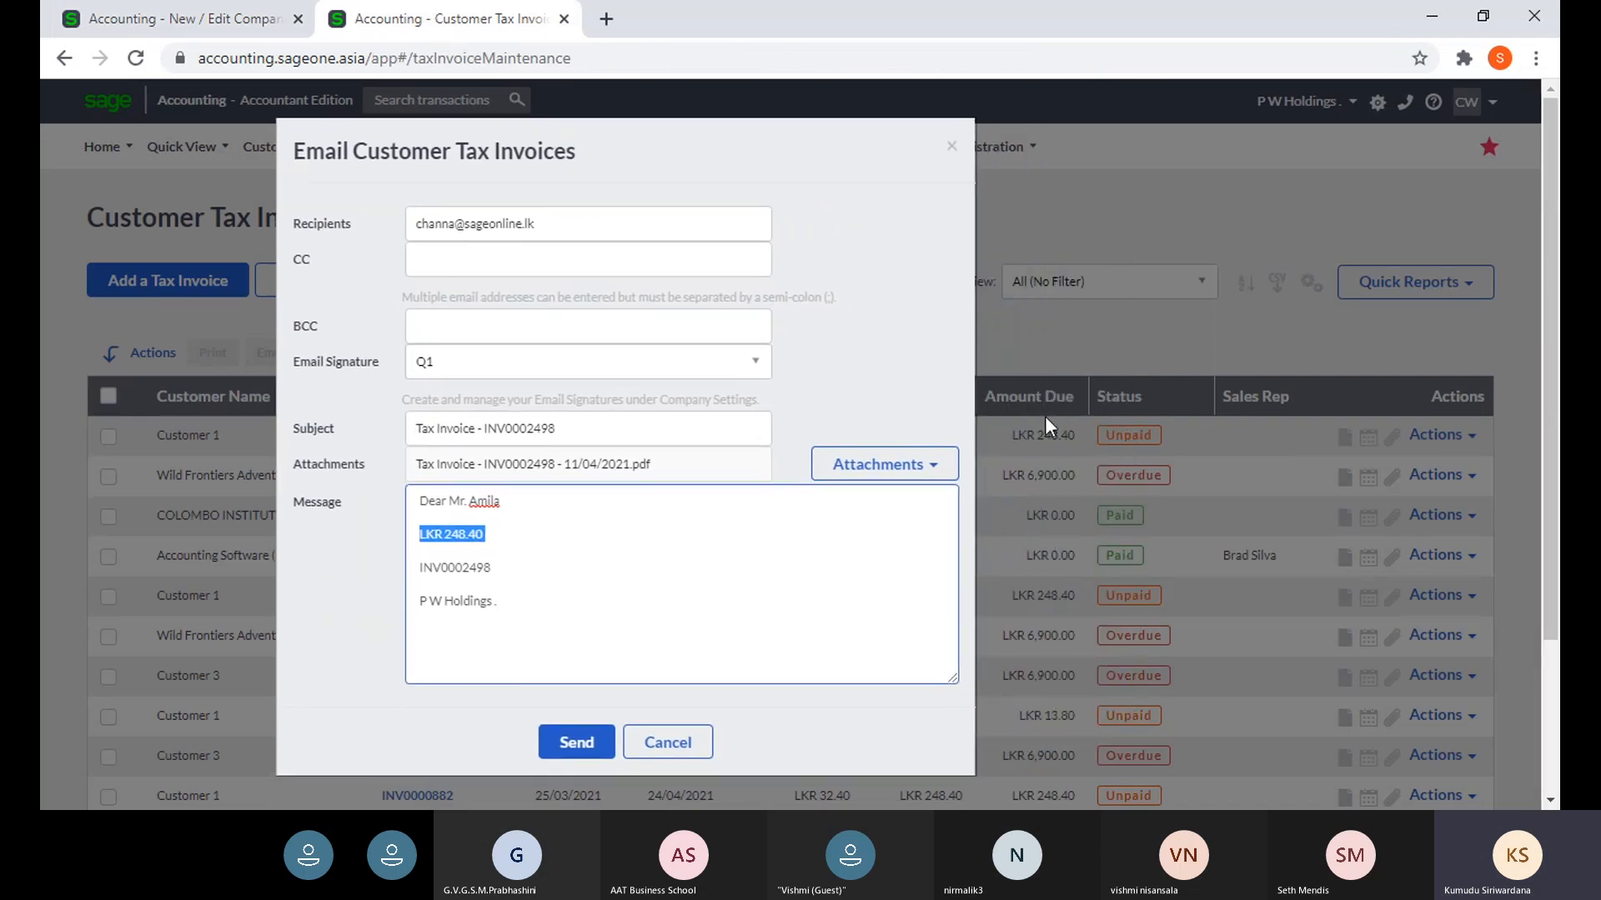
pyautogui.click(199, 20)
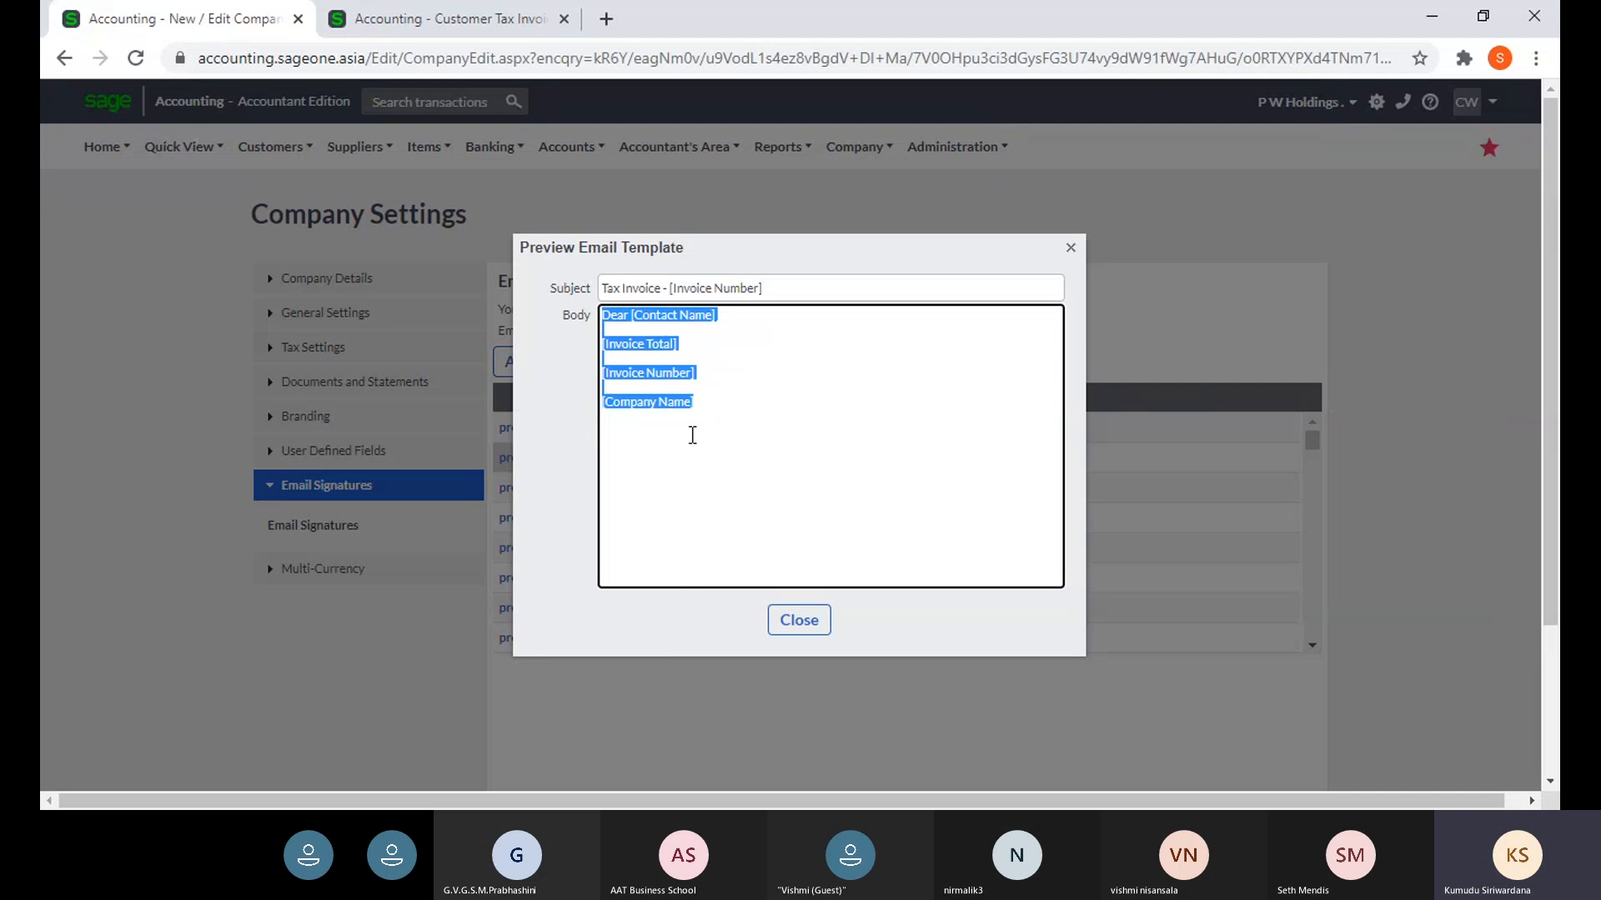
pyautogui.click(425, 20)
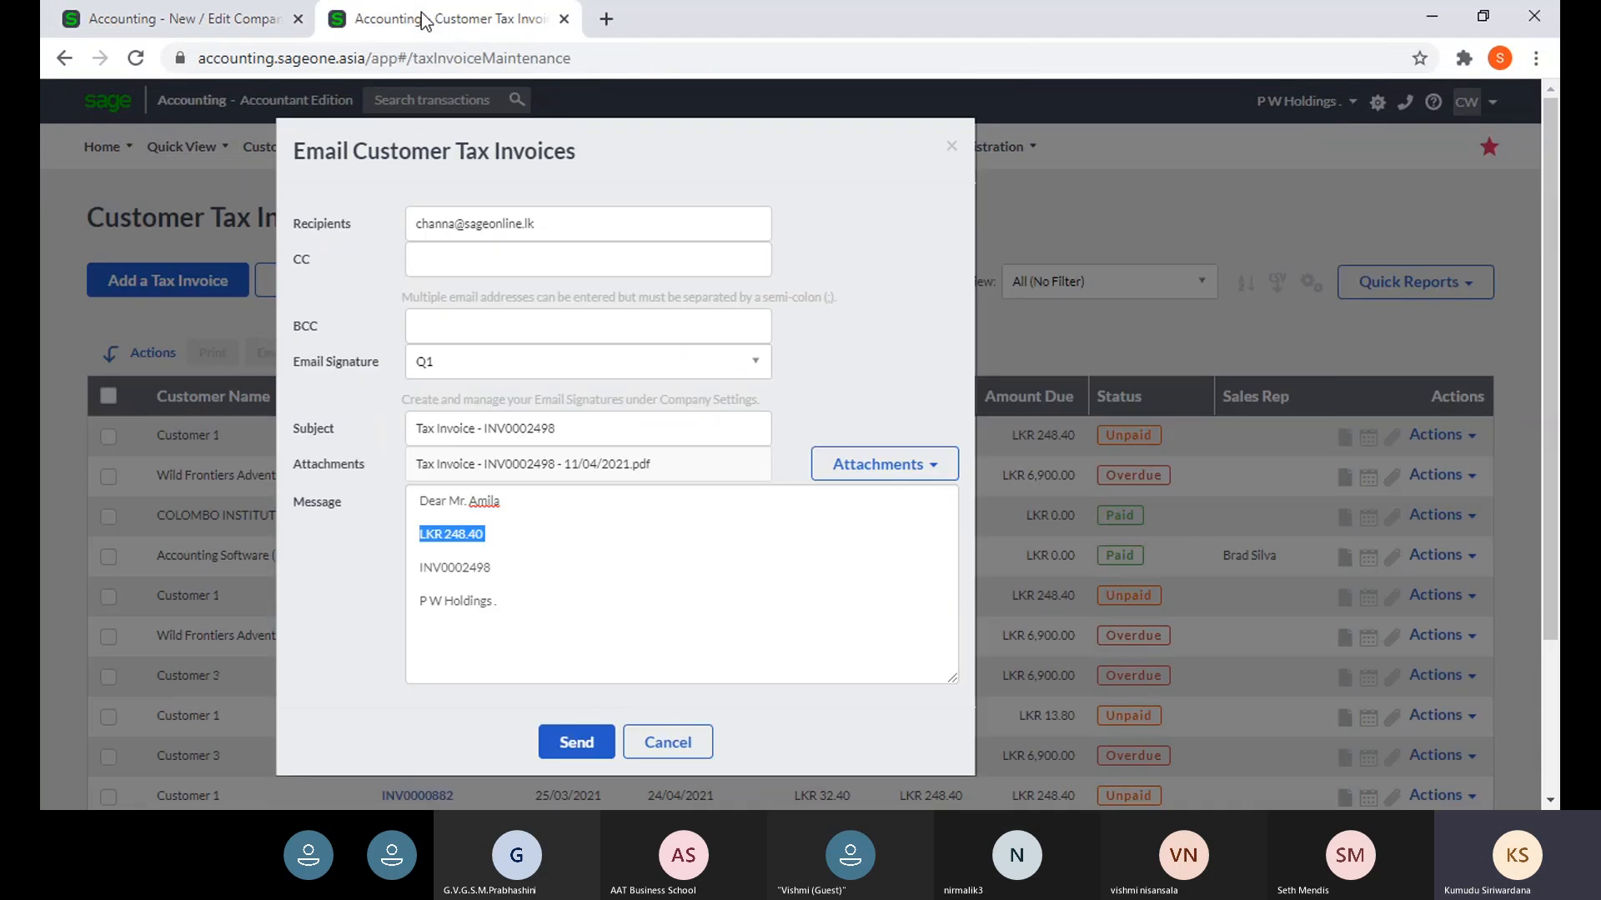
pyautogui.moveTo(739, 168); pyautogui.dragTo(1081, 142)
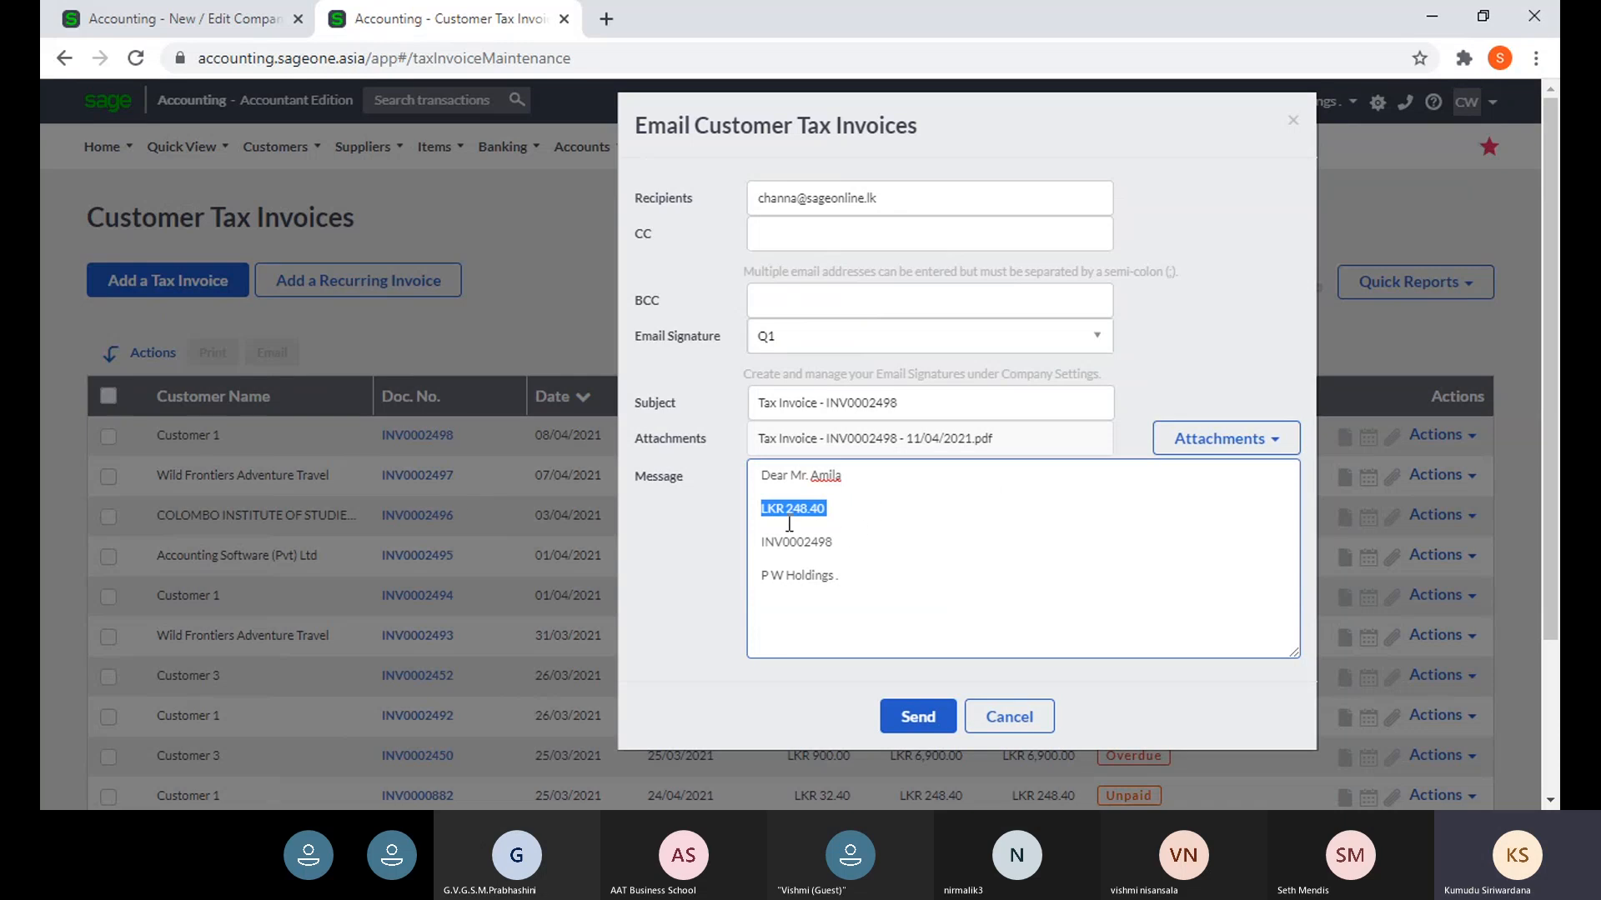
# - Recheck the email against the template once more, then close the preview
pyautogui.click(902, 577)
pyautogui.click(207, 27)
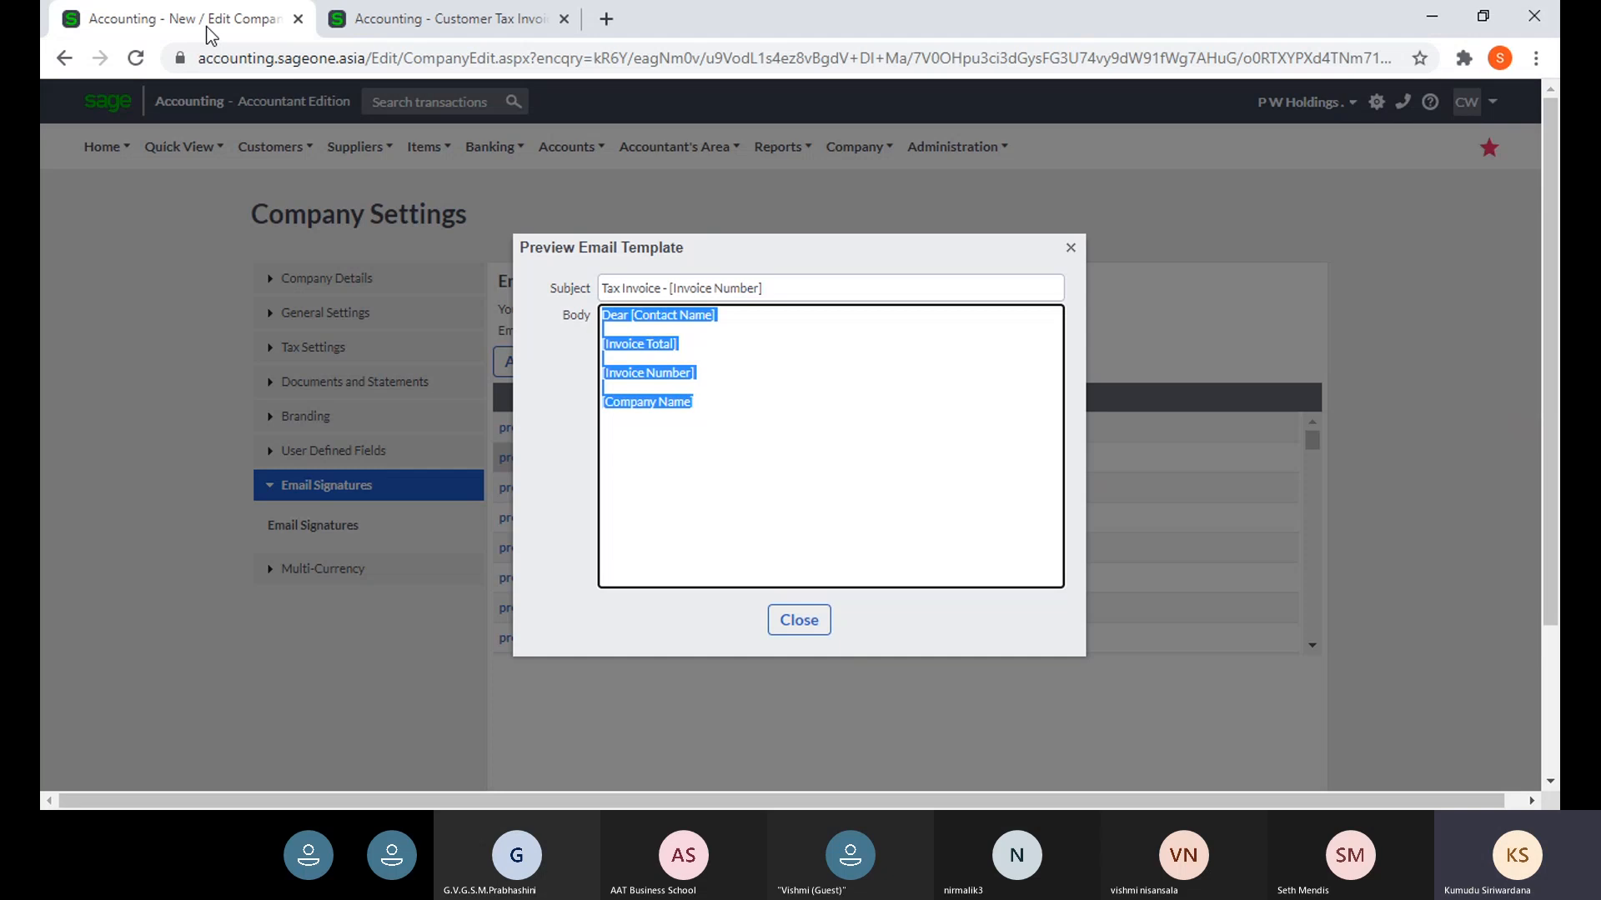
pyautogui.click(705, 403)
pyautogui.click(460, 27)
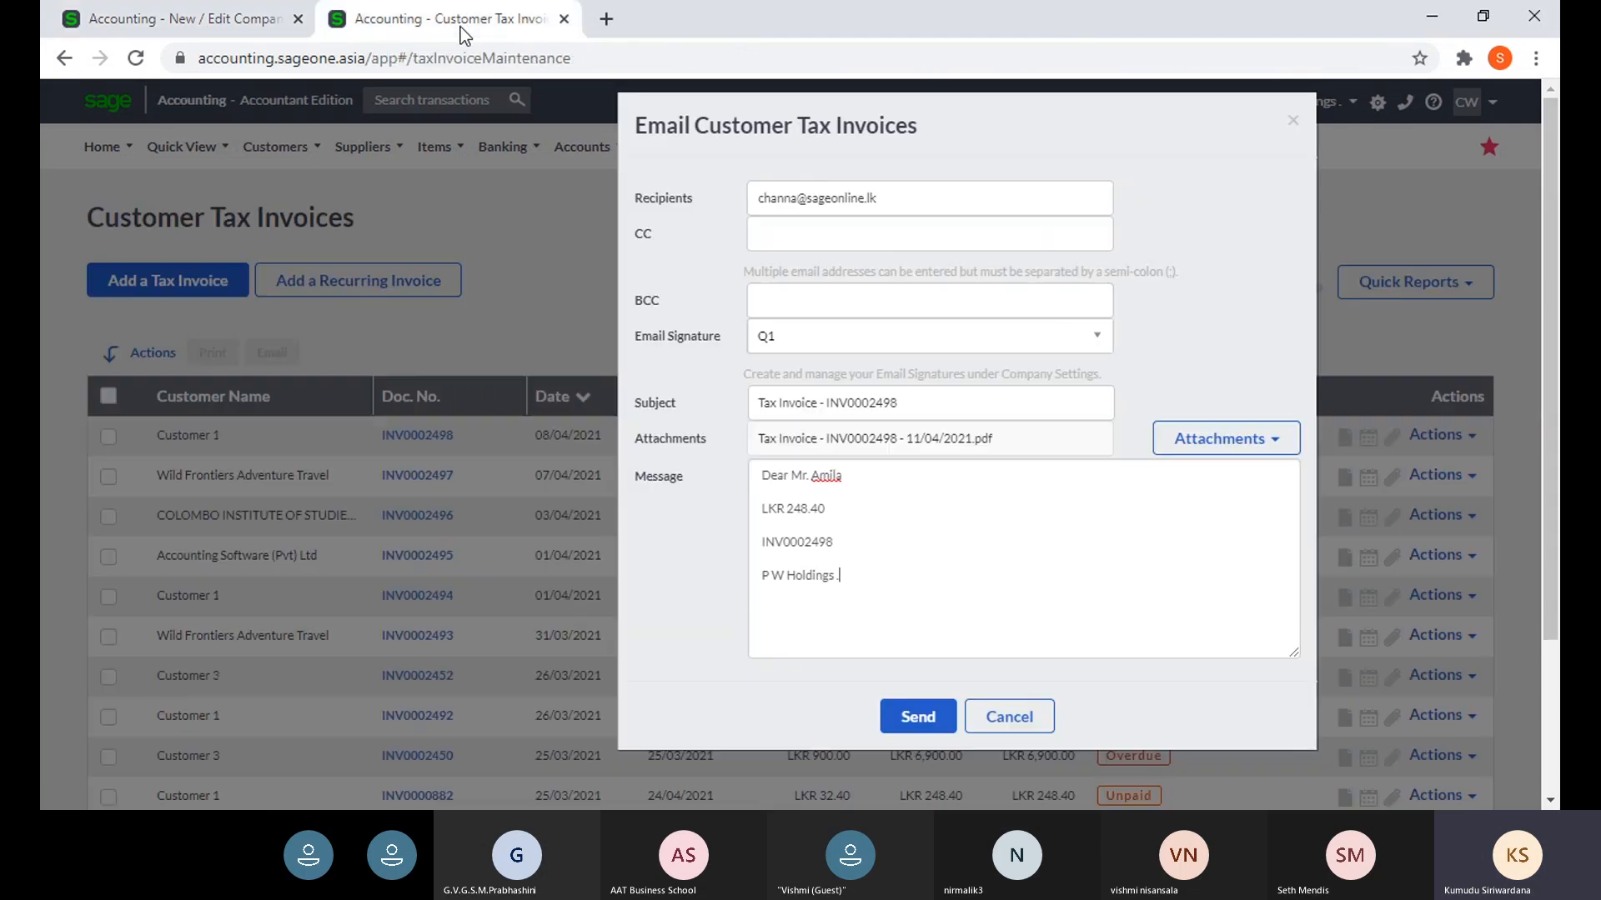
pyautogui.click(187, 27)
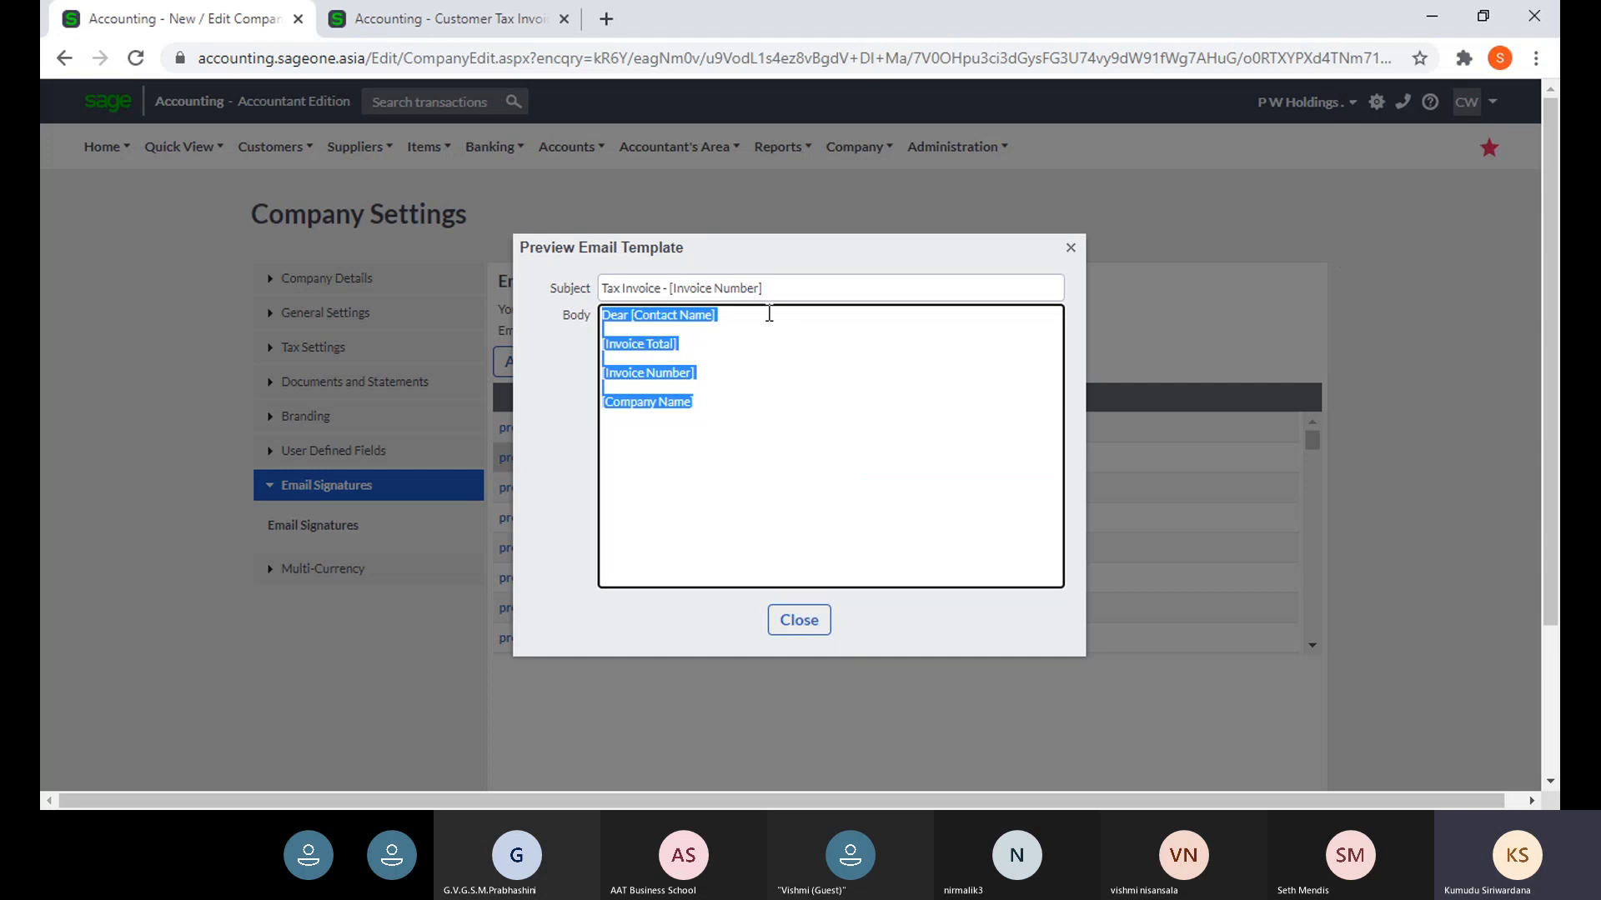
pyautogui.click(1071, 249)
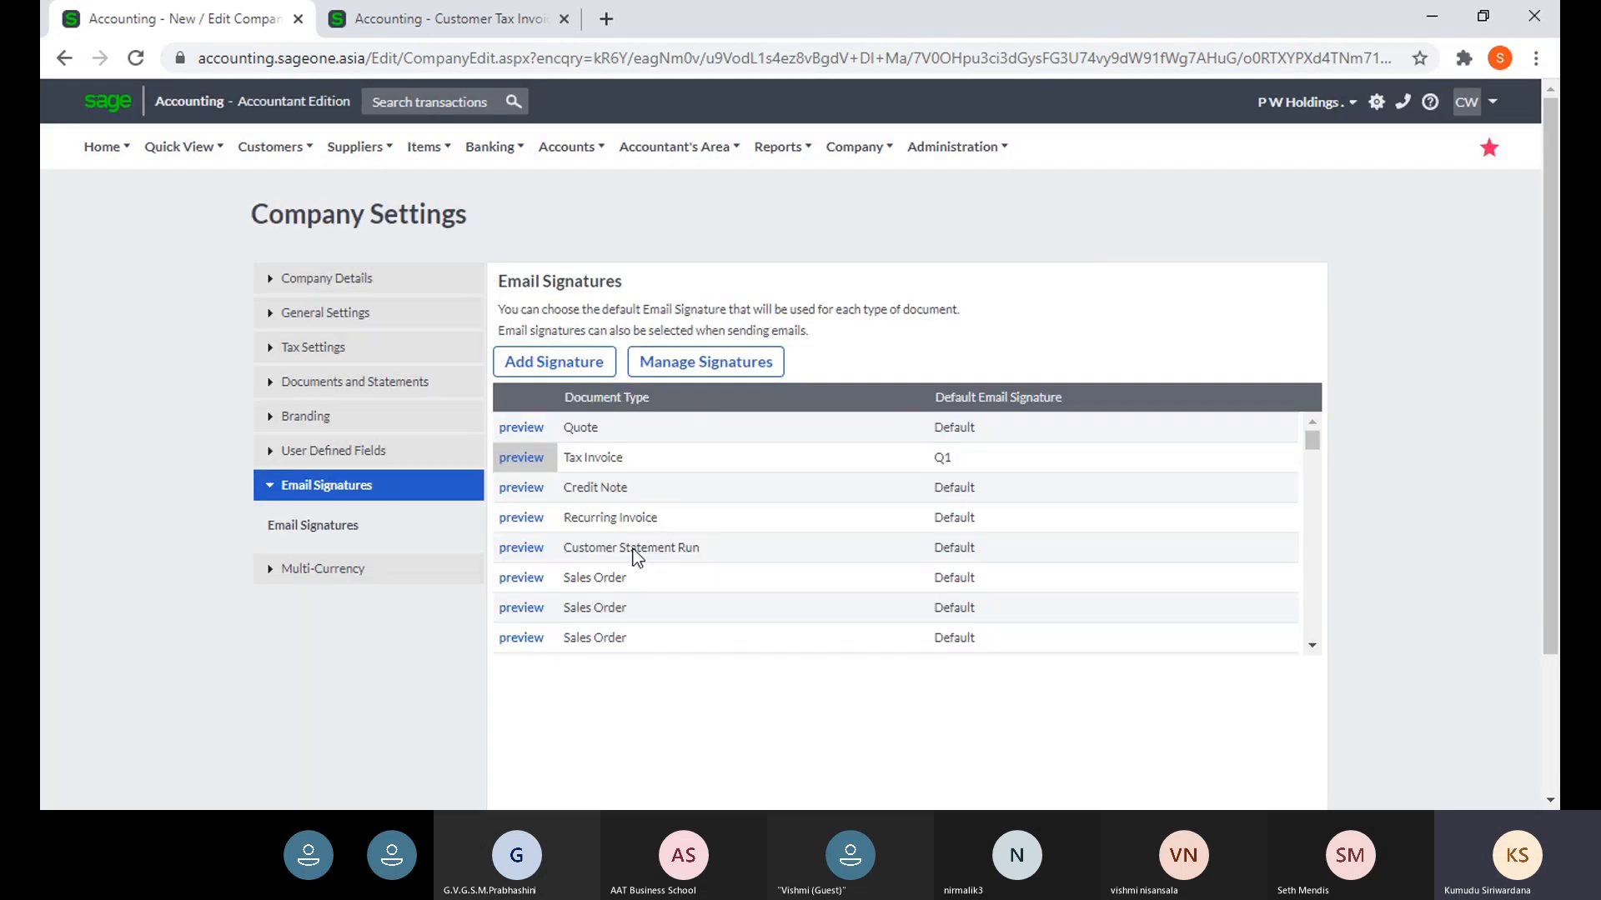
pyautogui.doubleClick(350, 531)
pyautogui.scroll(-5, 689, 572)
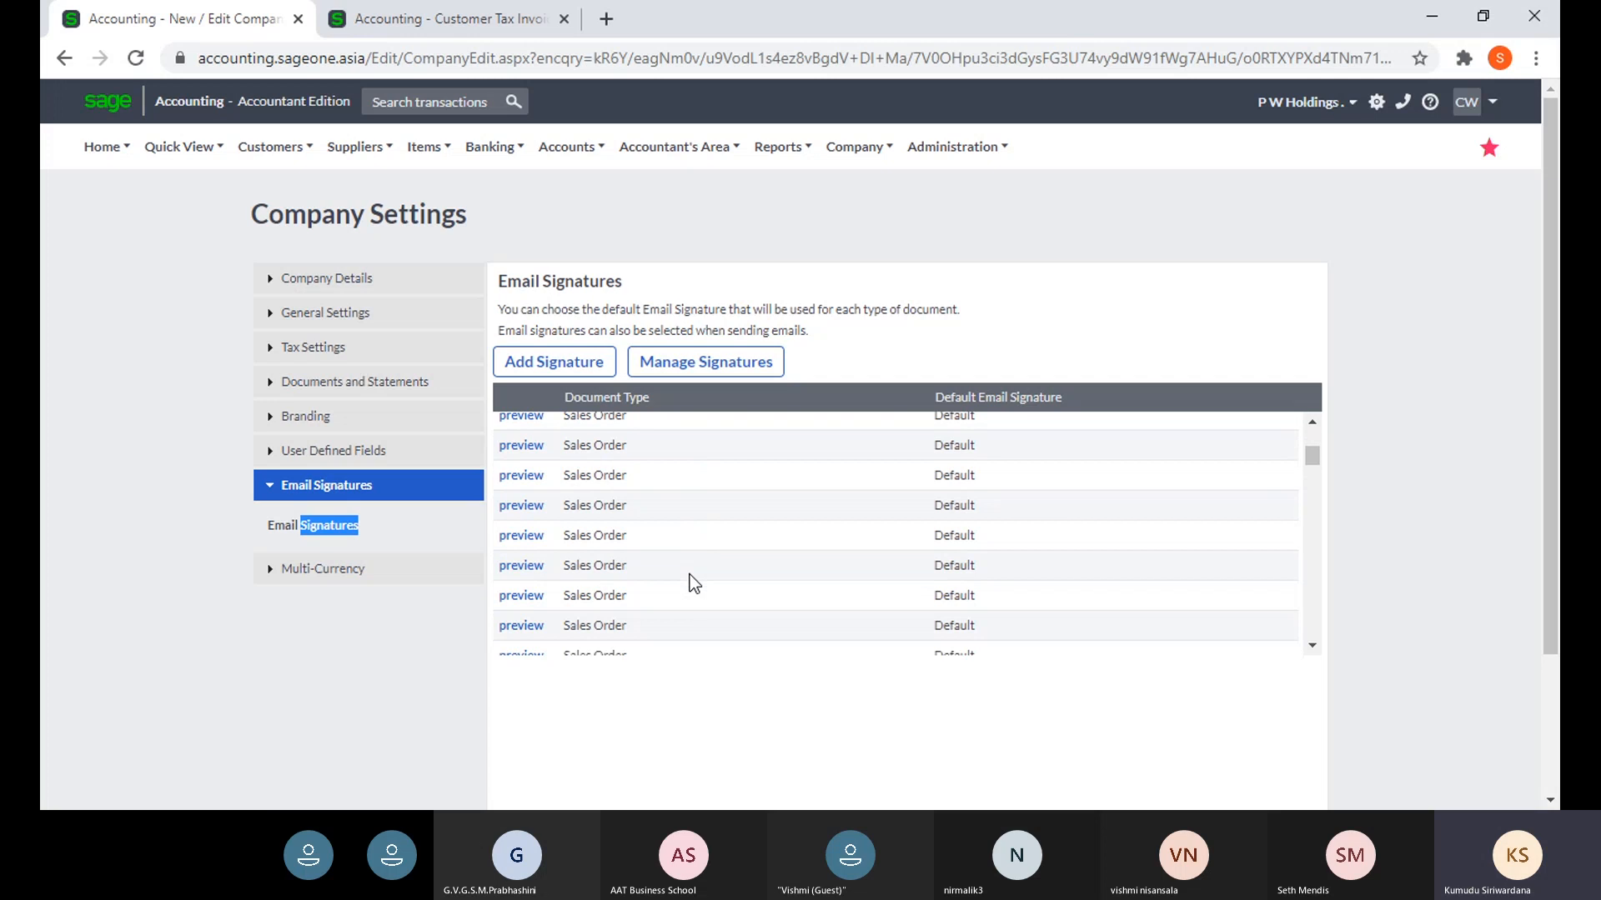
pyautogui.scroll(5, 668, 577)
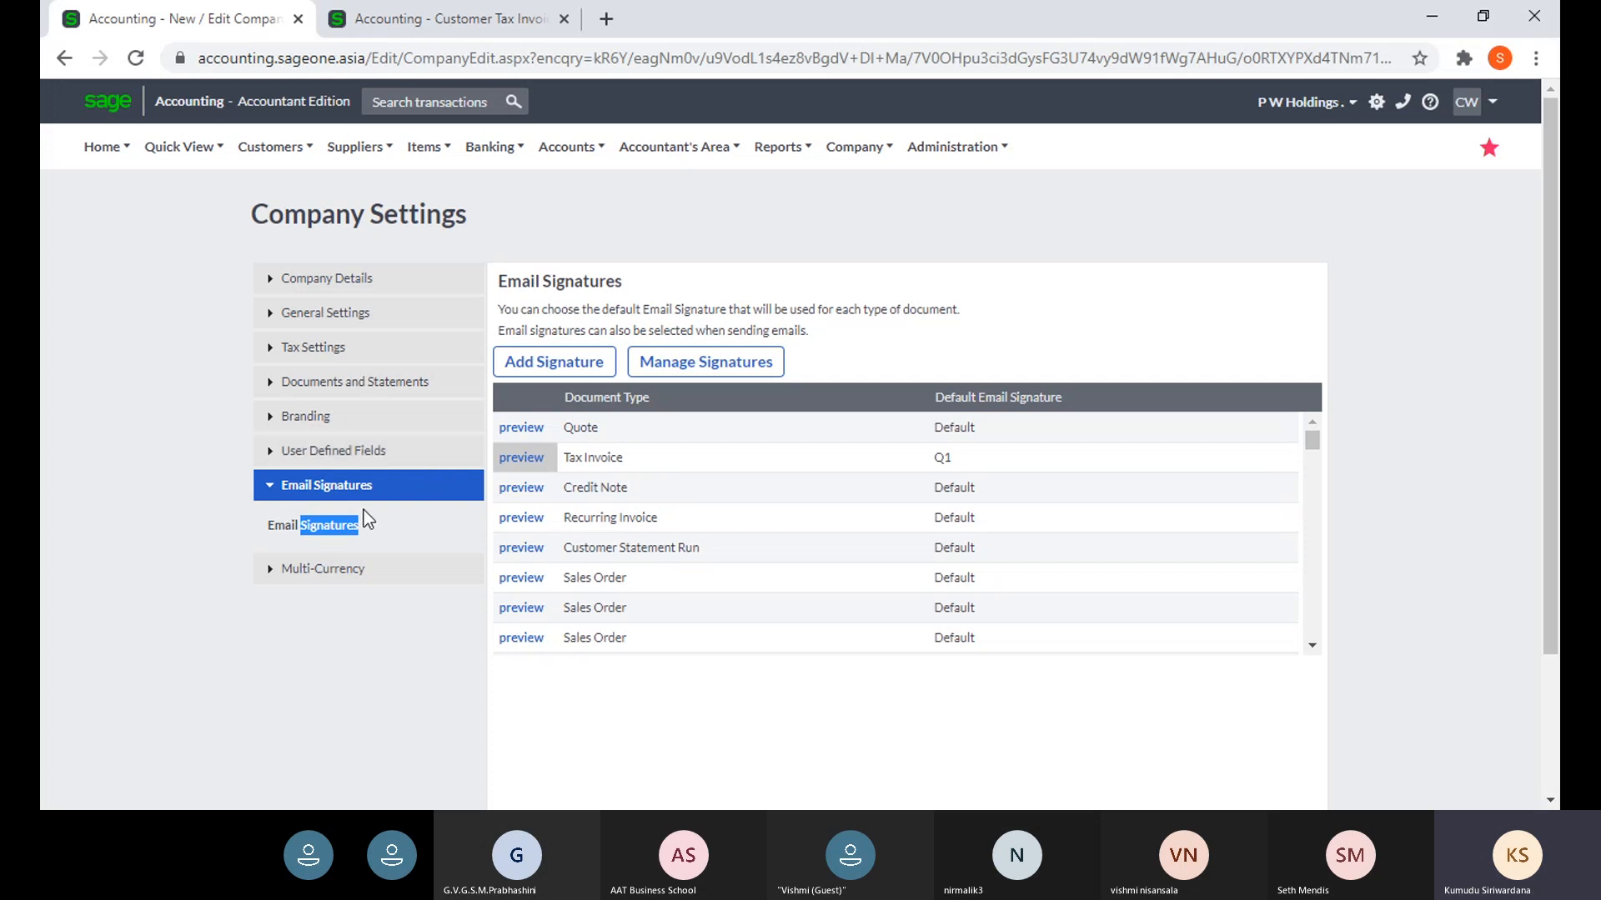
# - Start a new email signature form, which defaults to the Quote type
pyautogui.click(542, 371)
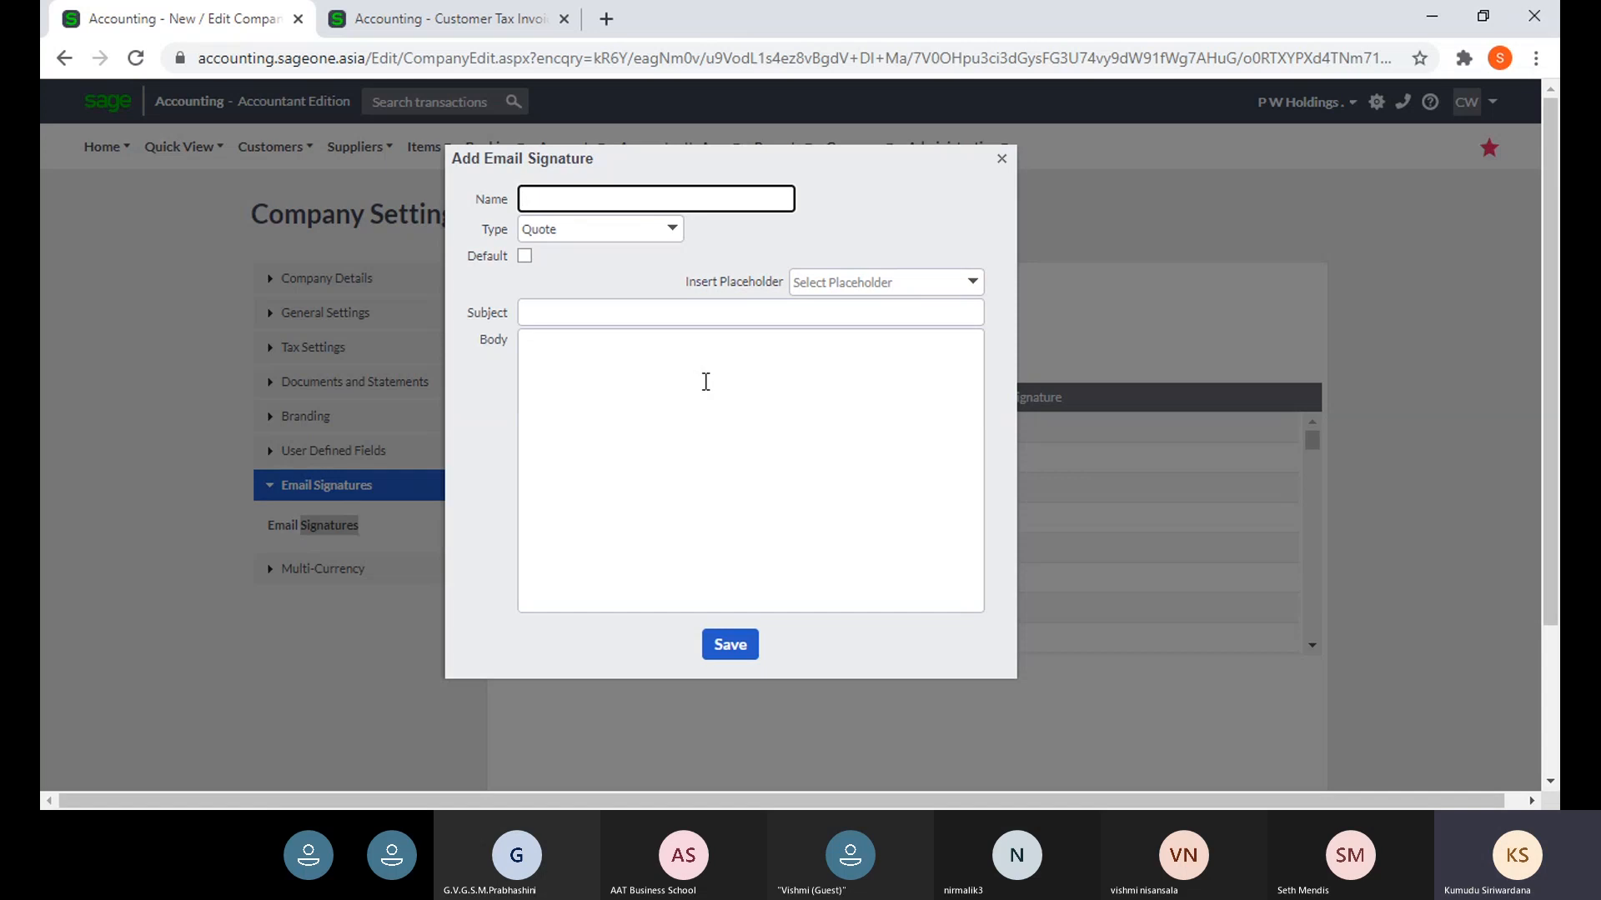
# - Discard the unsaved signature form and briefly preview the Tax Invoice template
pyautogui.click(1002, 160)
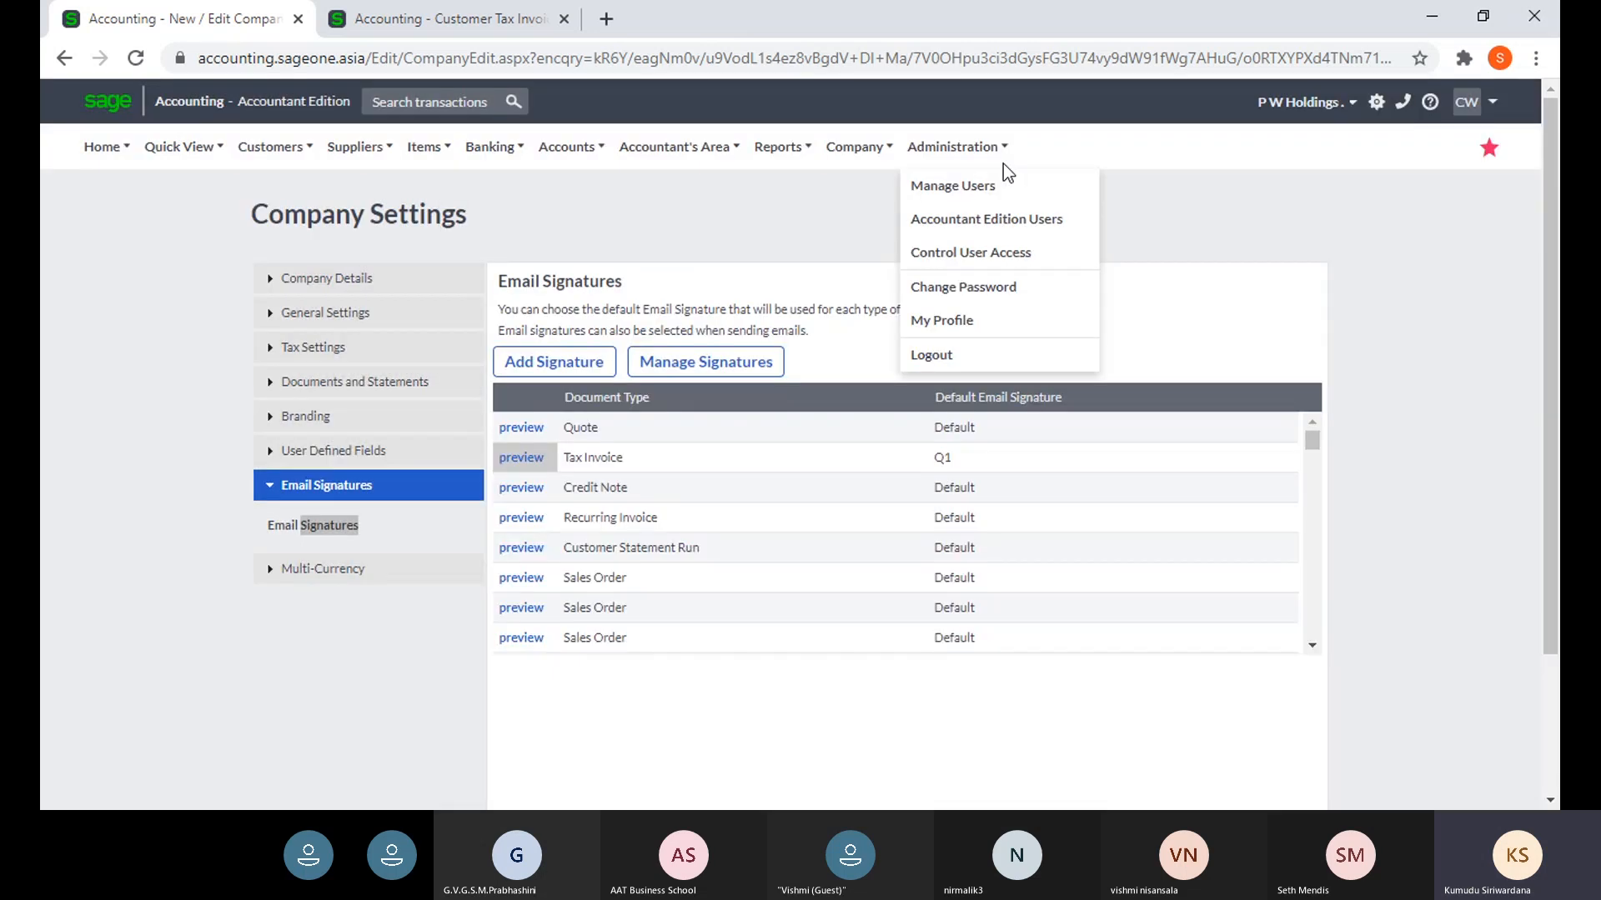
pyautogui.click(521, 459)
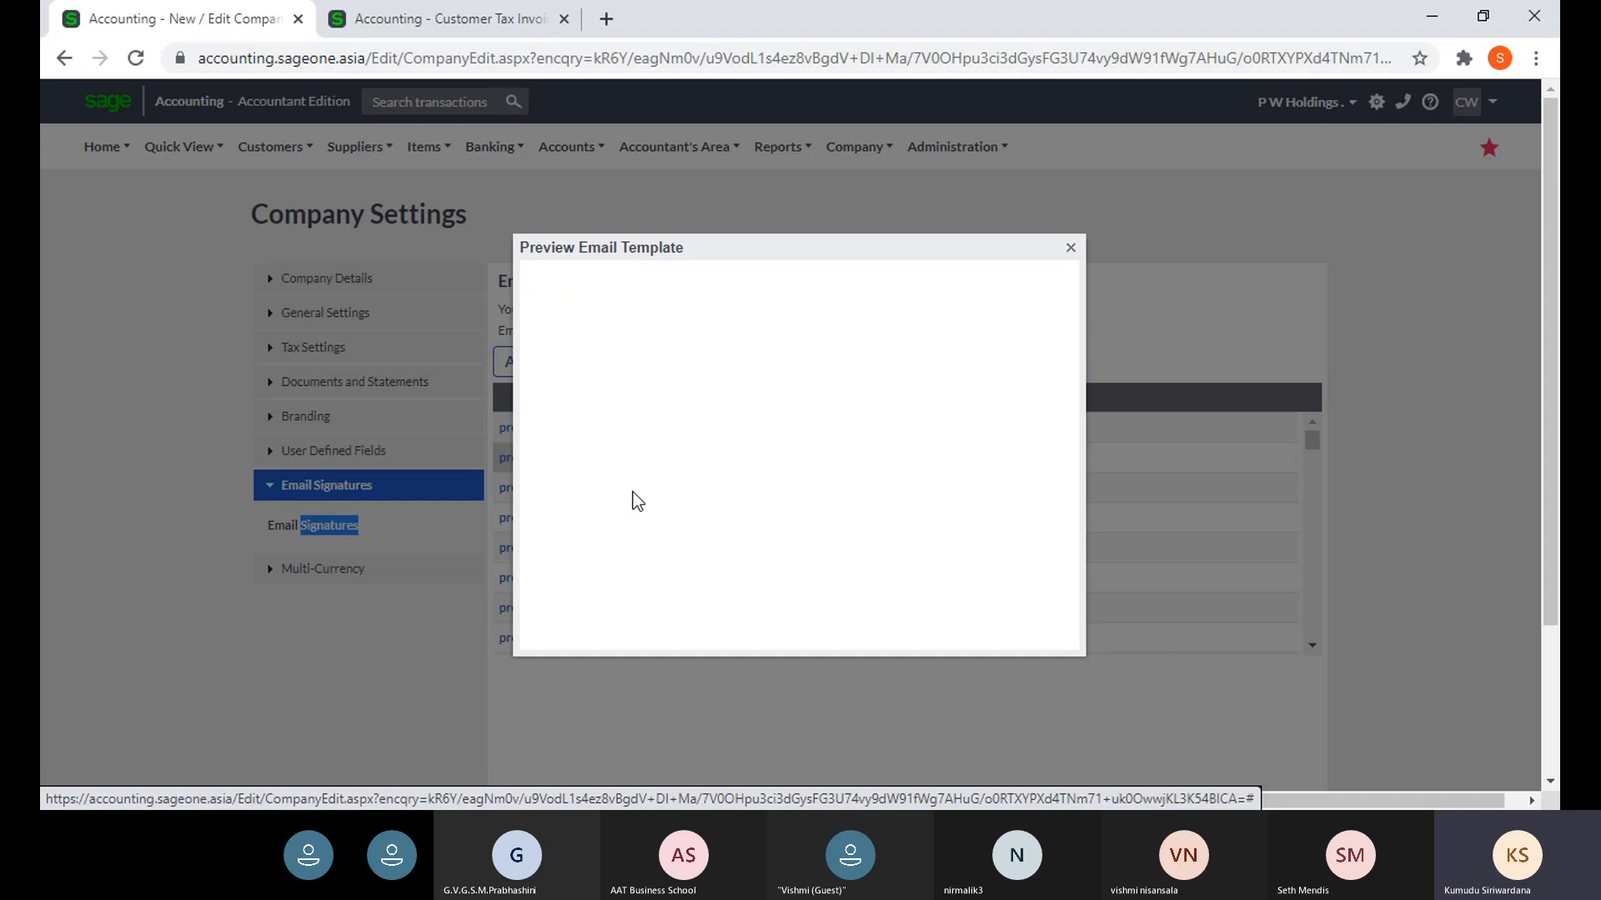
pyautogui.click(1070, 250)
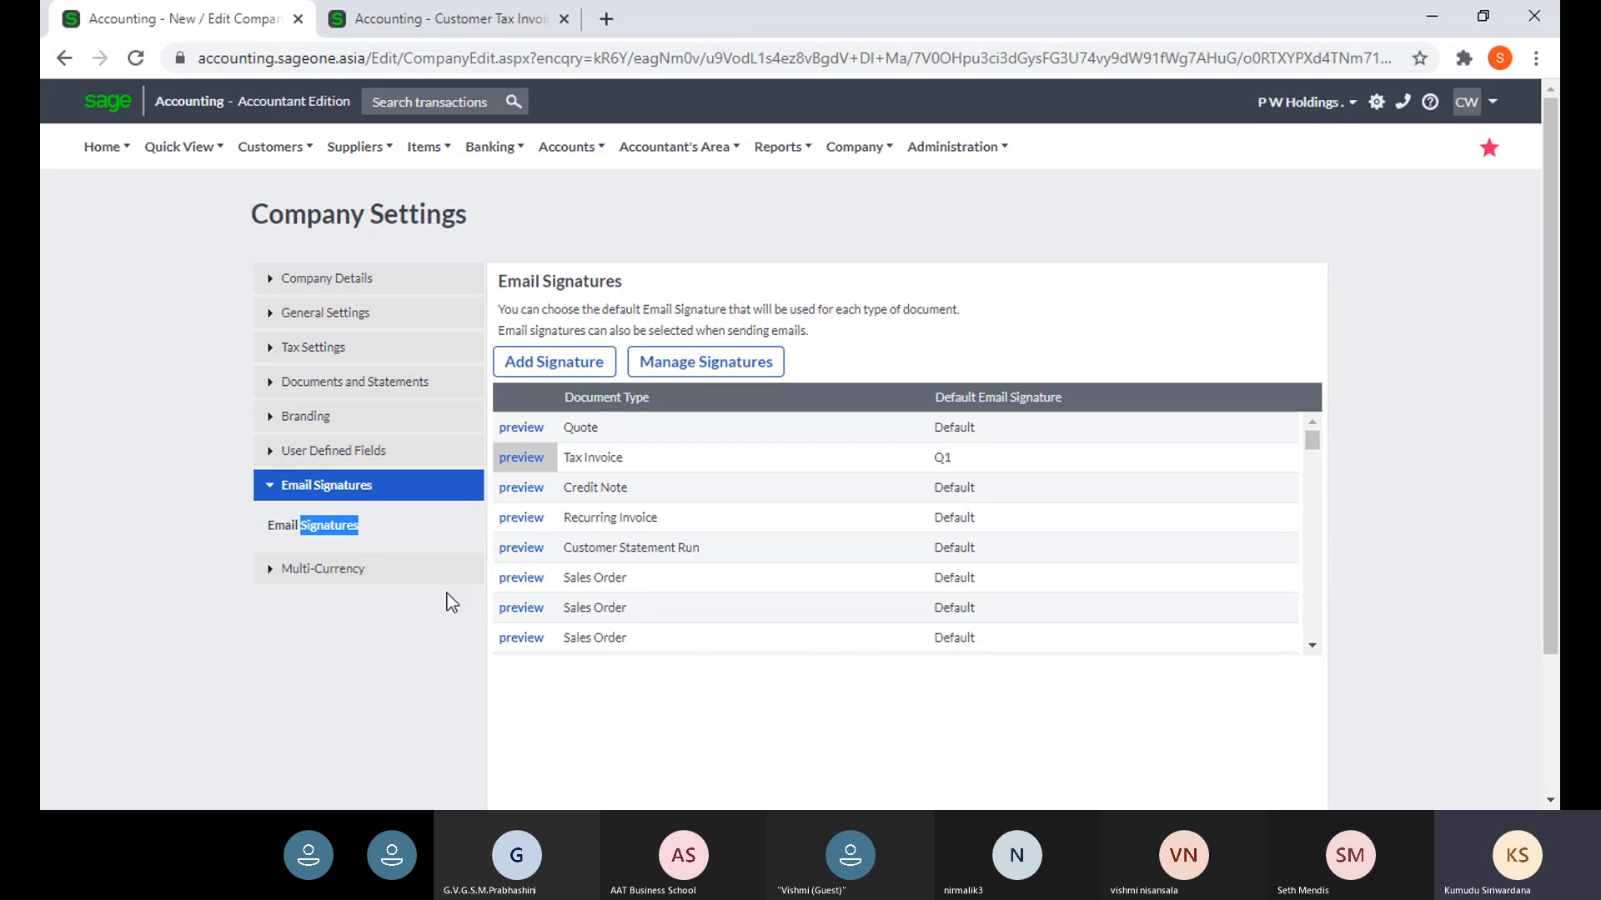
# - Show the Multi-Currency section with LKR home currency and 11/04/2021 exchange rates
pyautogui.click(397, 586)
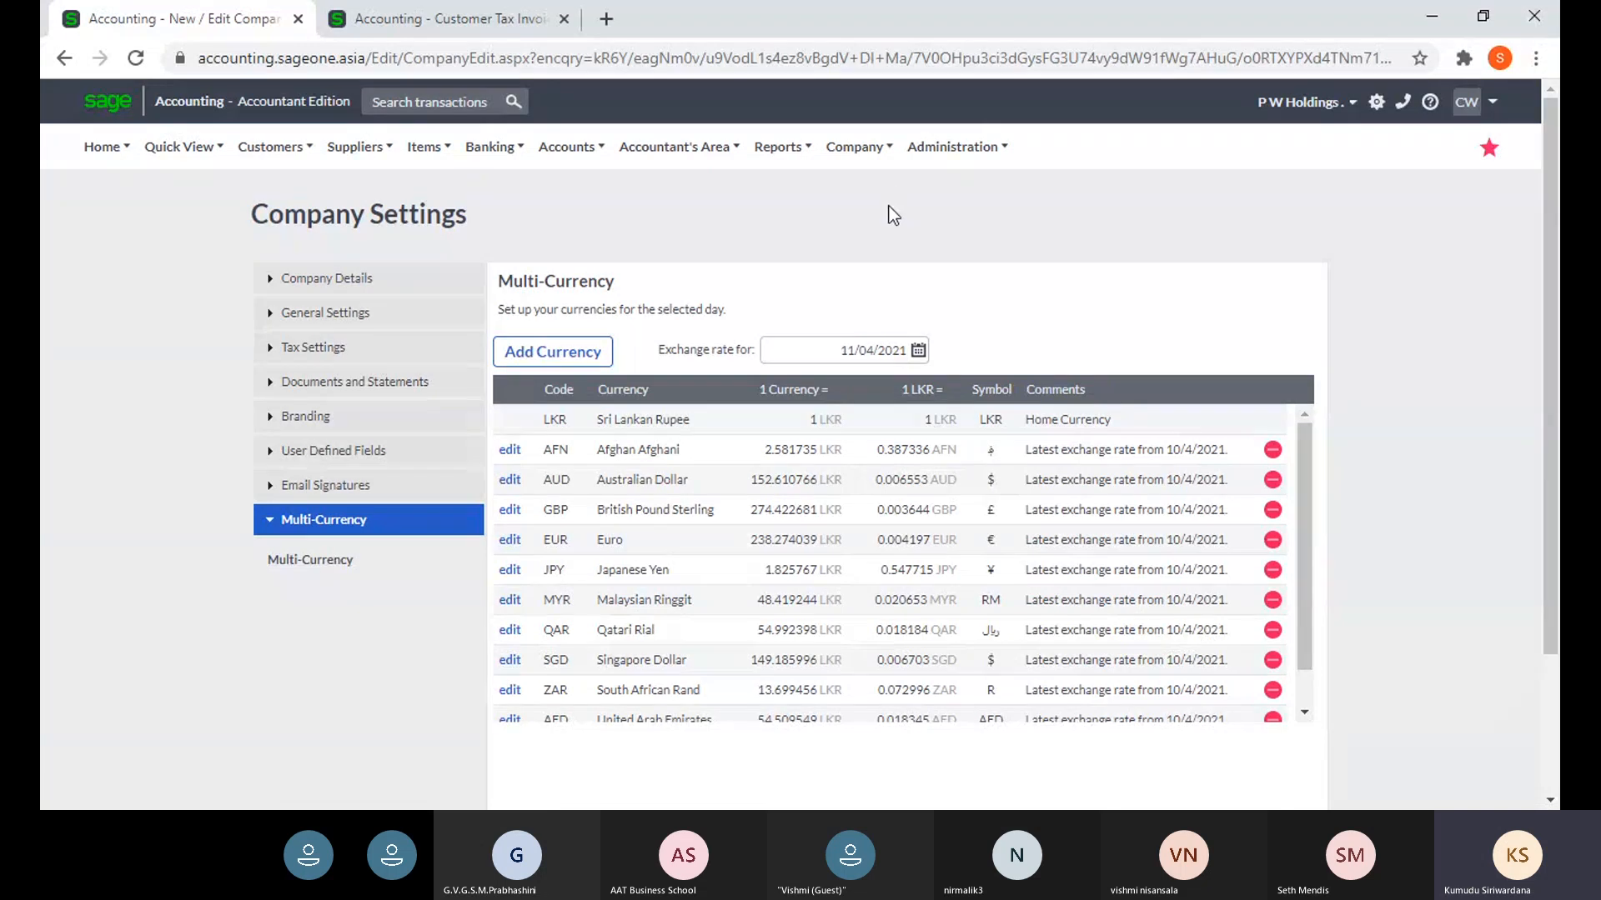
pyautogui.click(948, 150)
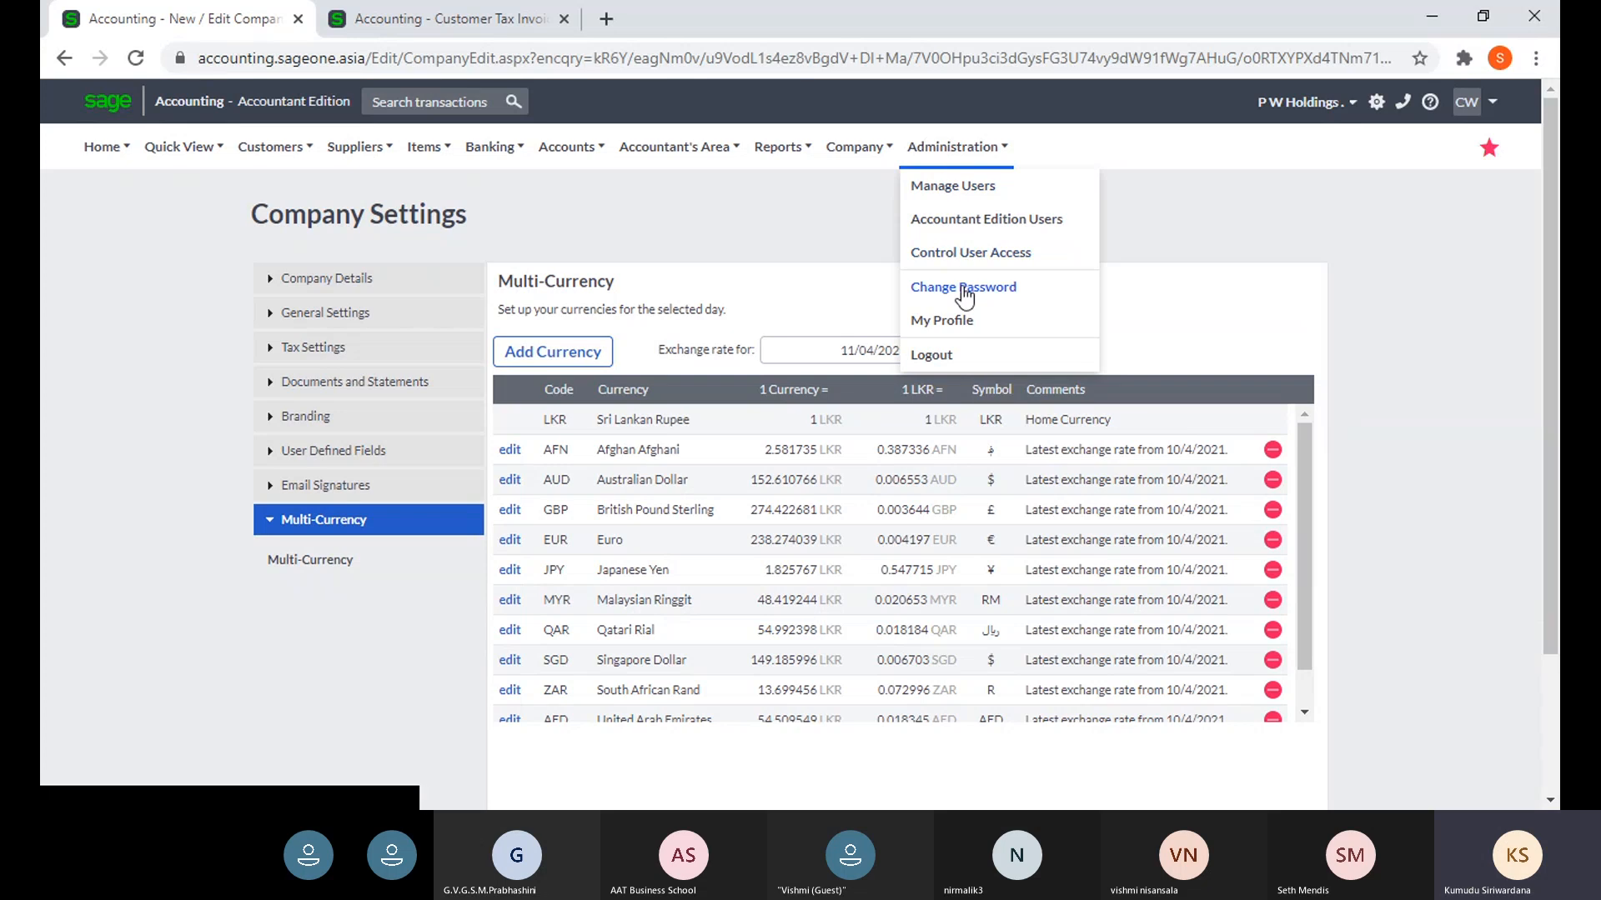
# - Open My Profile, close the invoices tab, and review Multi-Currency licences in the upgrade wizard
pyautogui.click(942, 321)
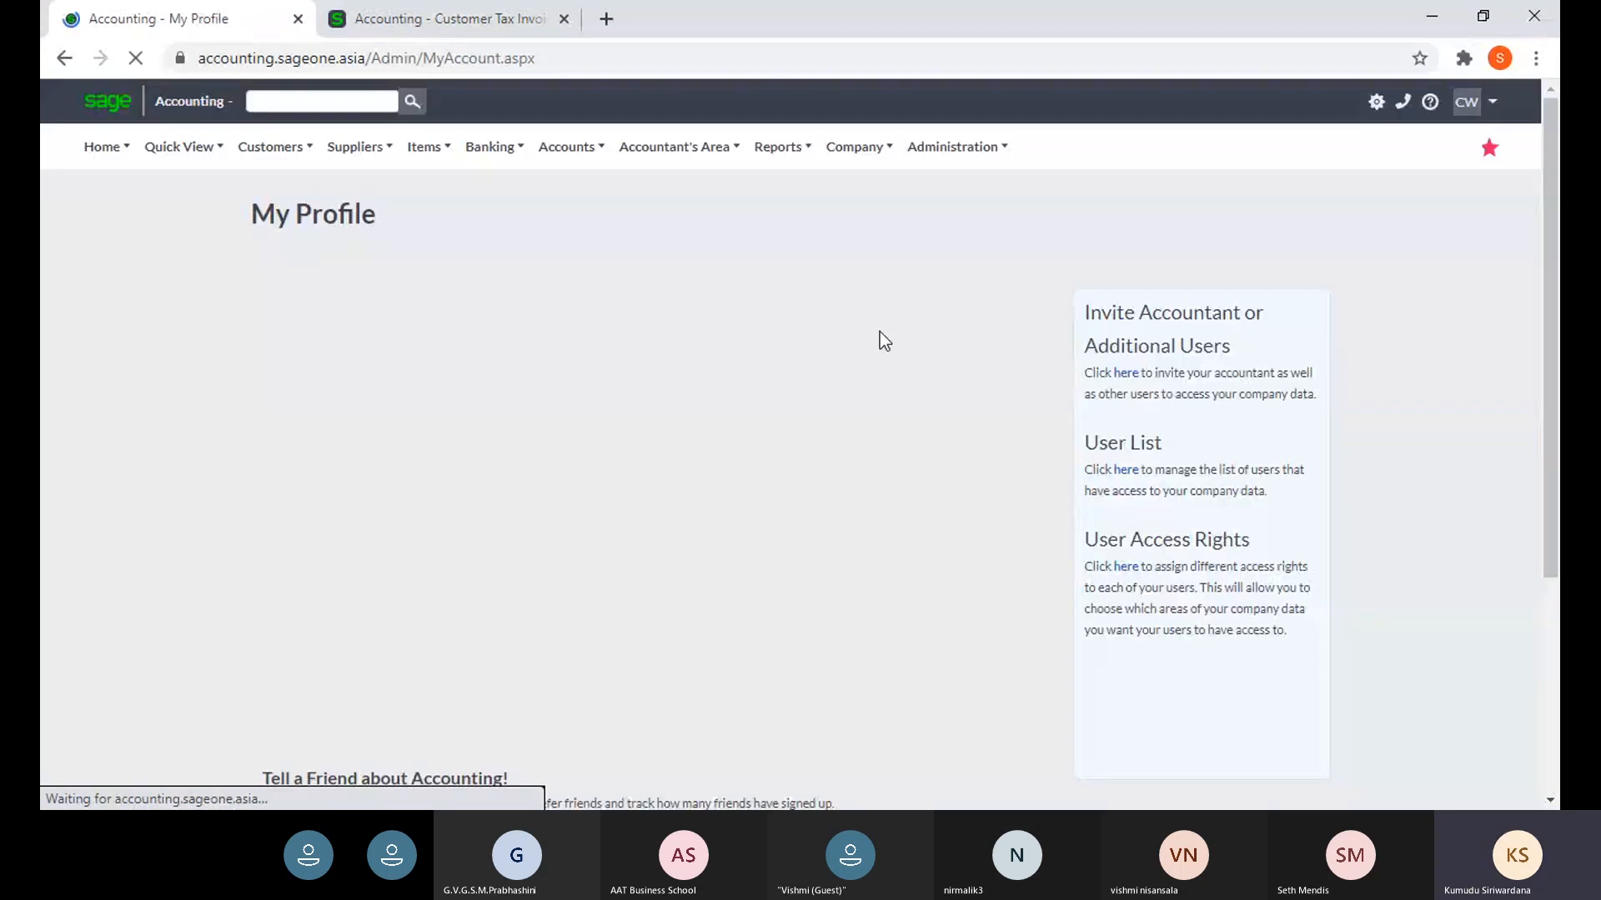
pyautogui.click(564, 18)
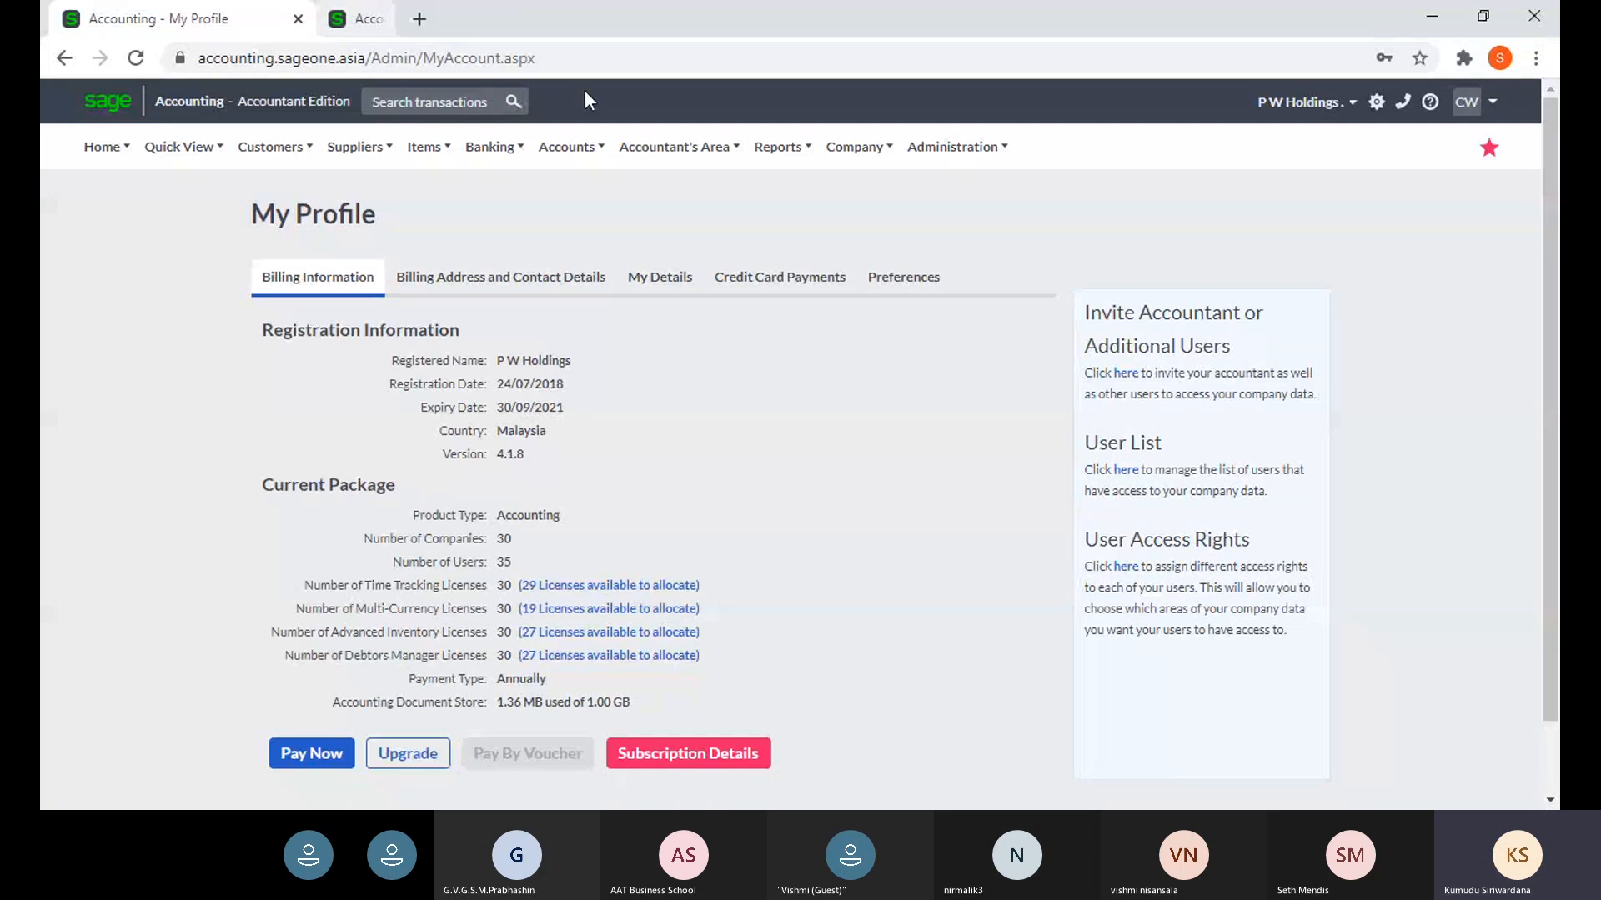
pyautogui.click(408, 753)
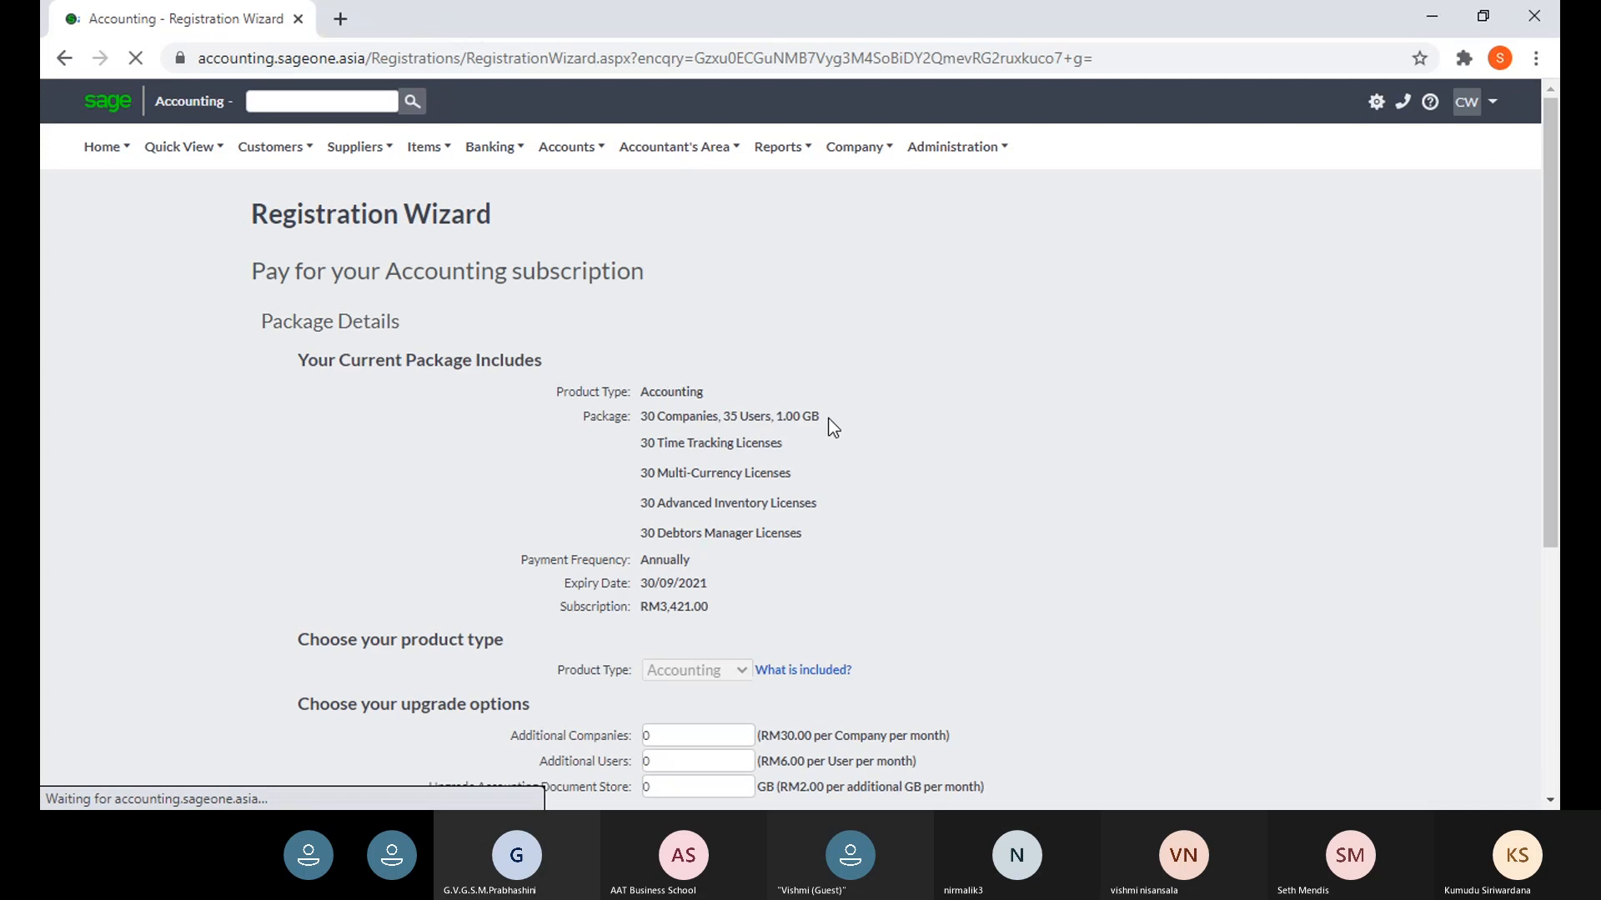
pyautogui.scroll(-4, 815, 509)
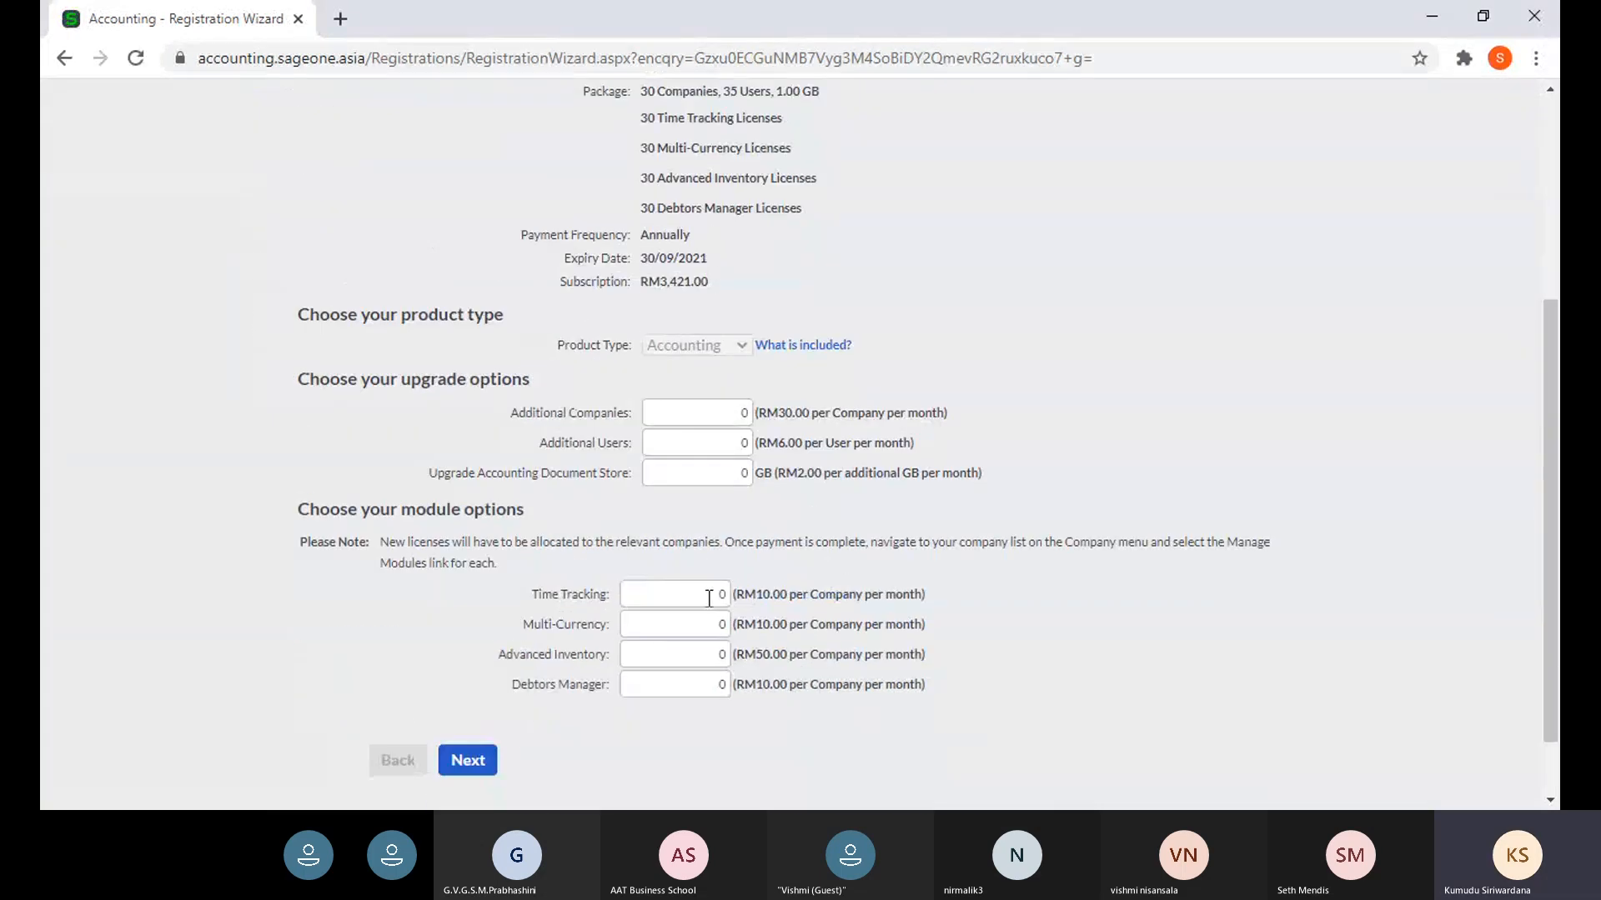
pyautogui.click(710, 625)
pyautogui.scroll(4, 867, 670)
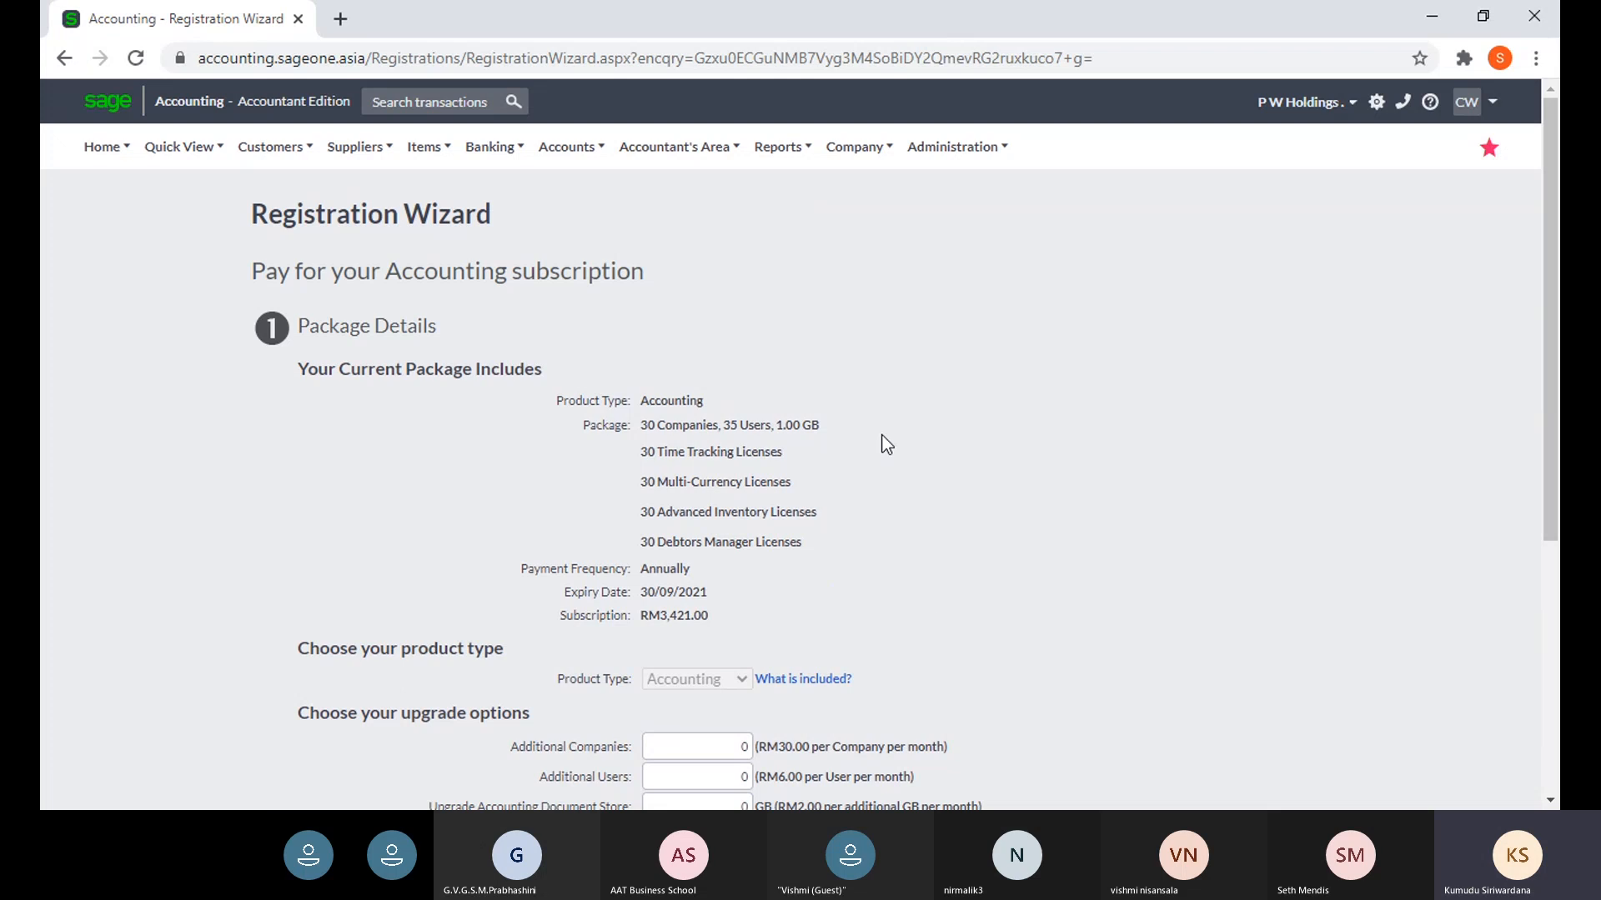
# - Reopen Company Settings on the Multi-Currency page for P W Holdings
pyautogui.click(847, 157)
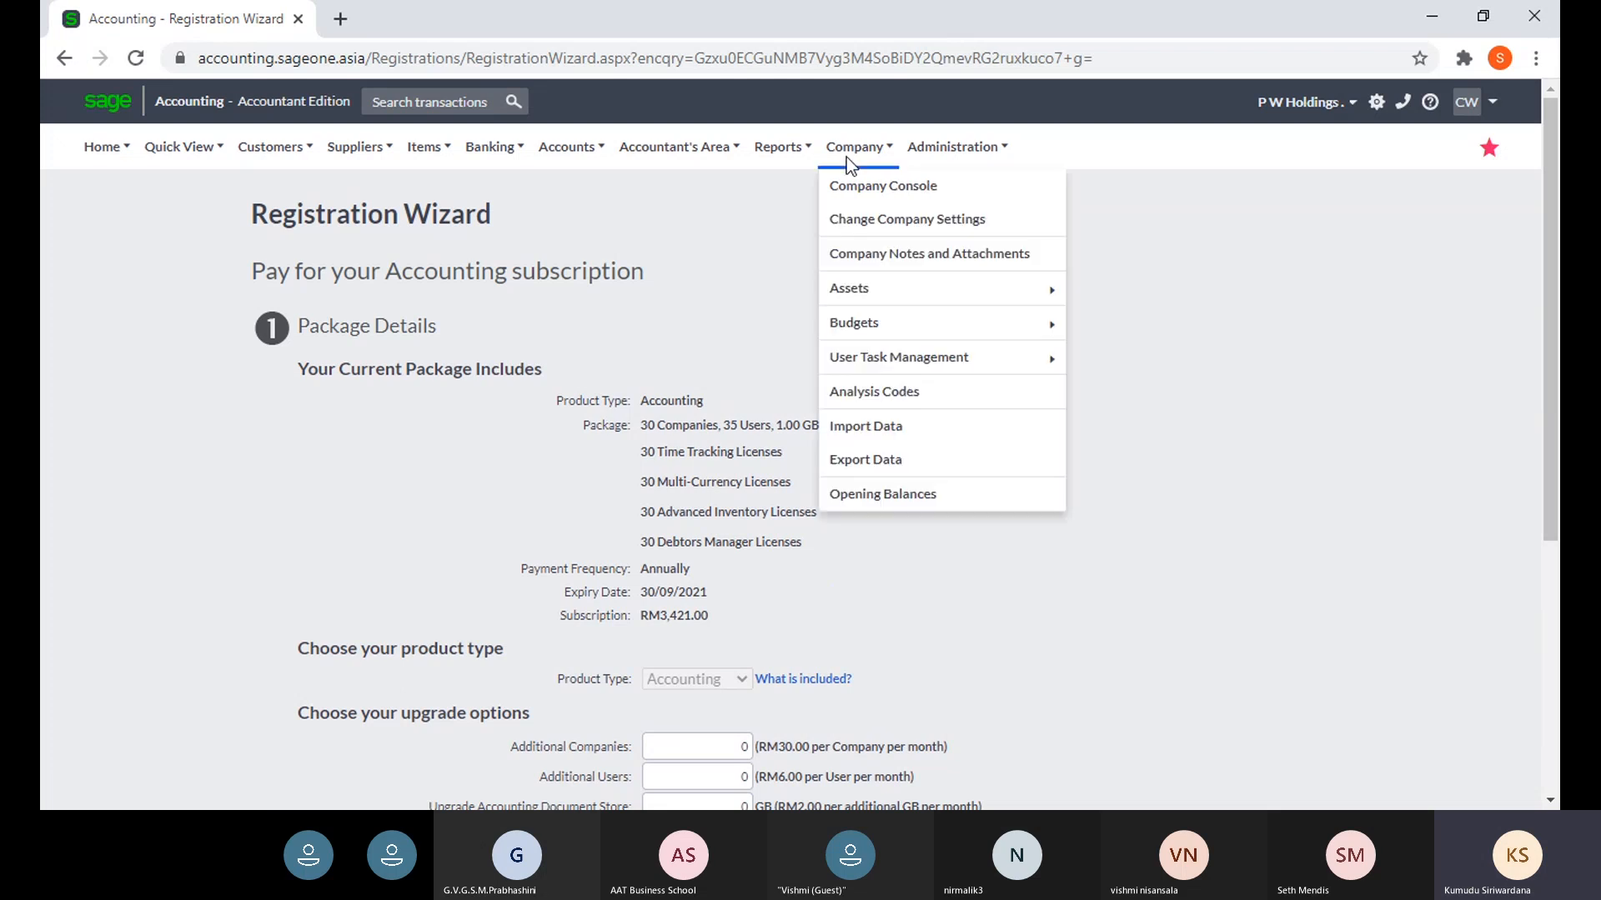
pyautogui.click(847, 233)
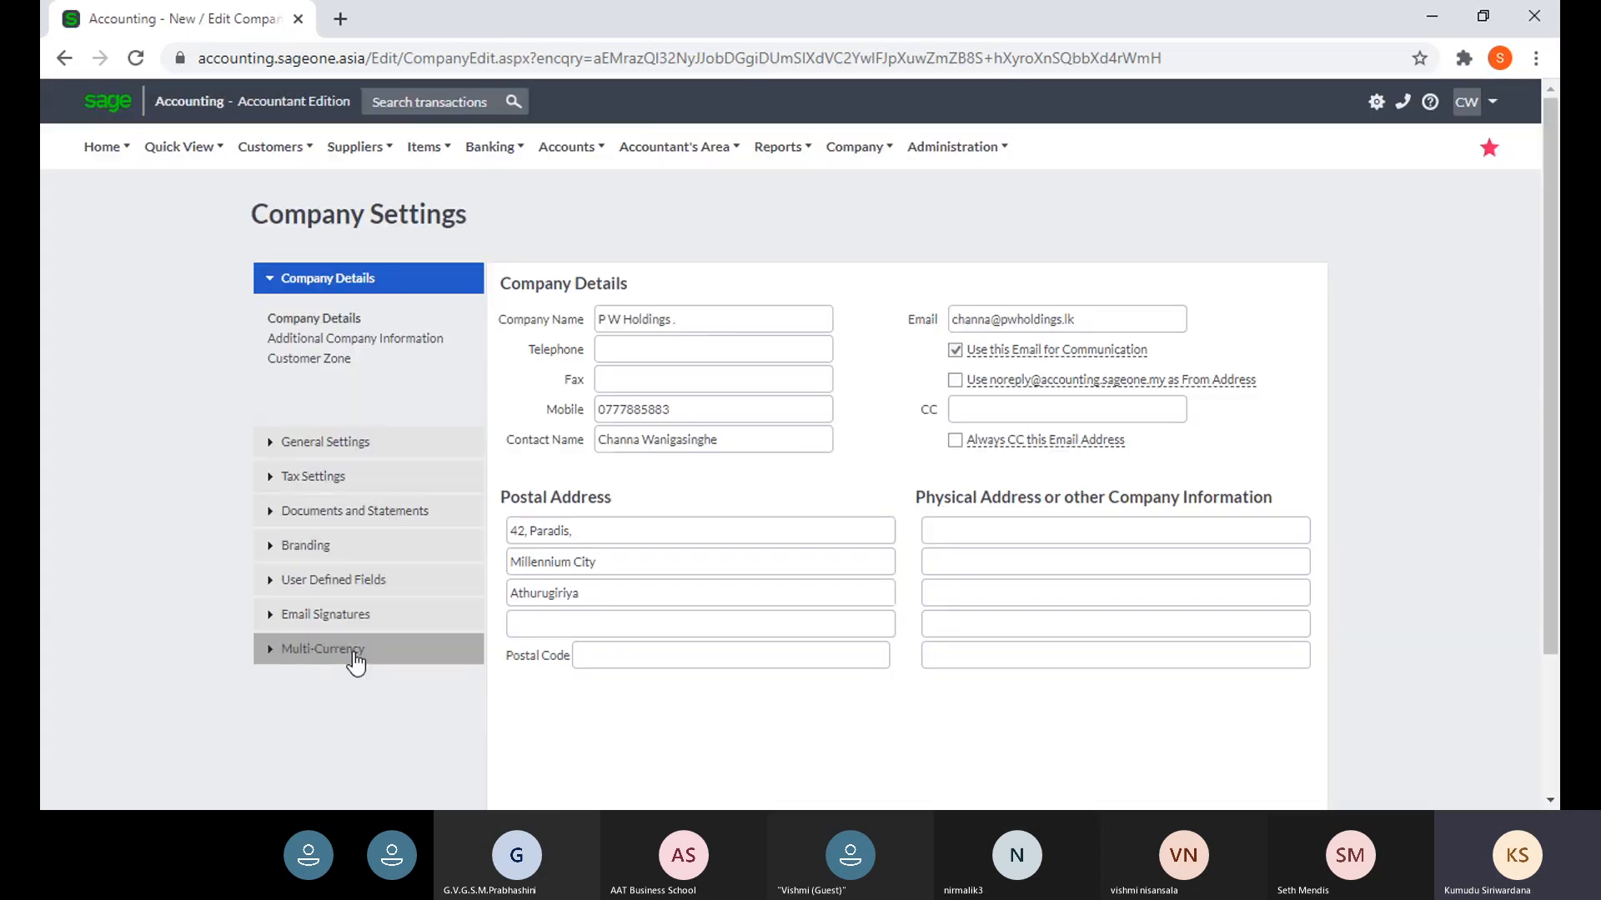
pyautogui.click(354, 656)
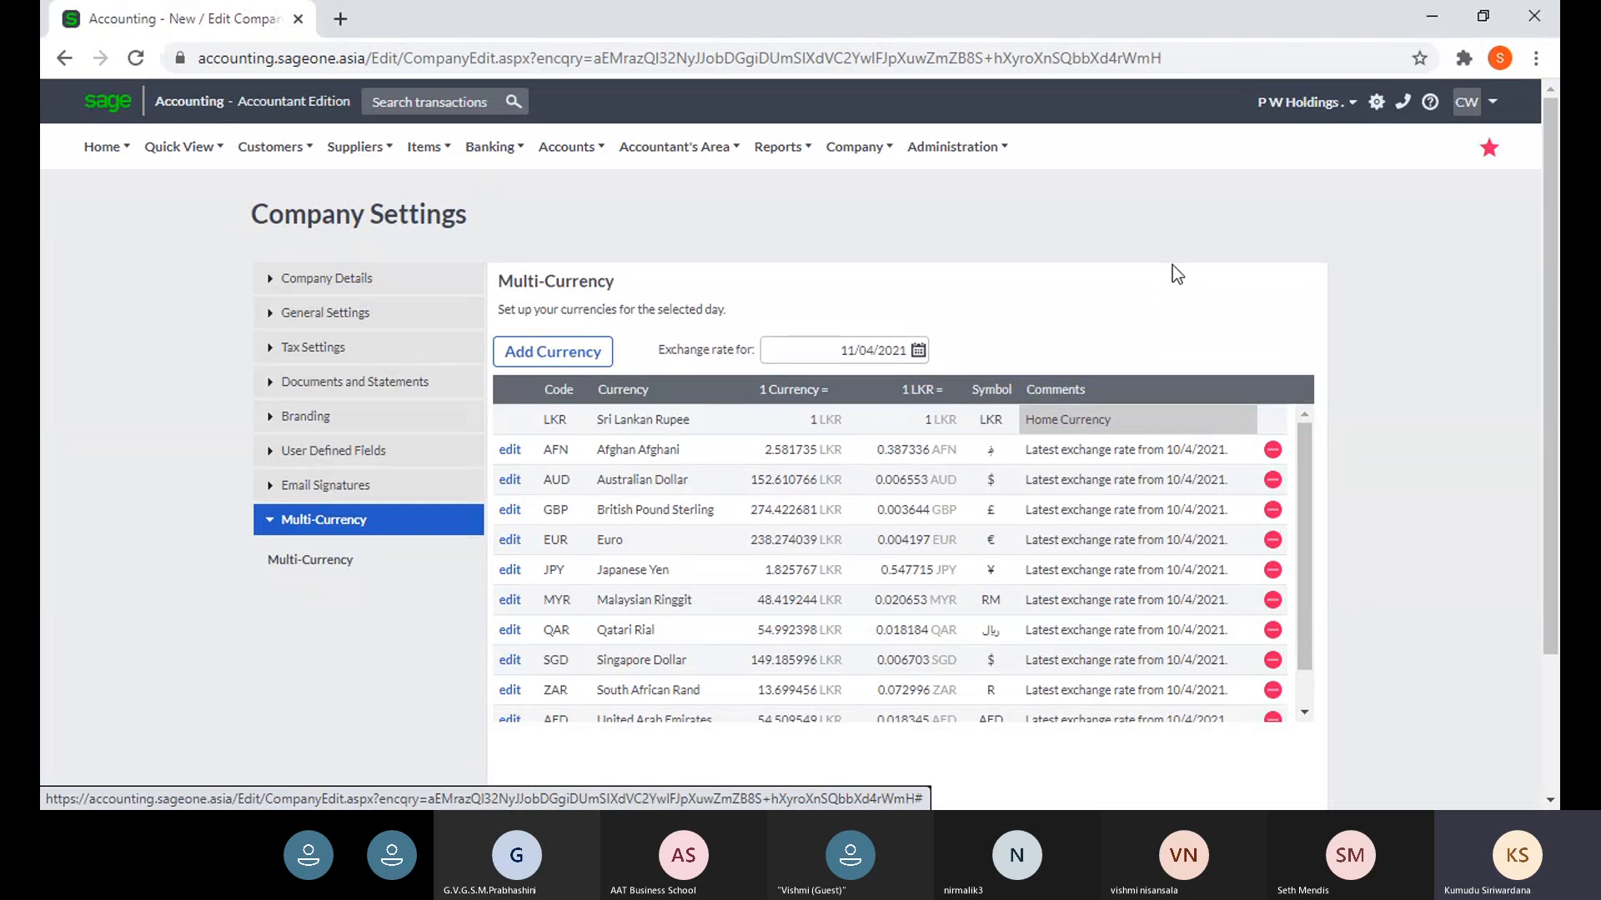
pyautogui.click(1307, 111)
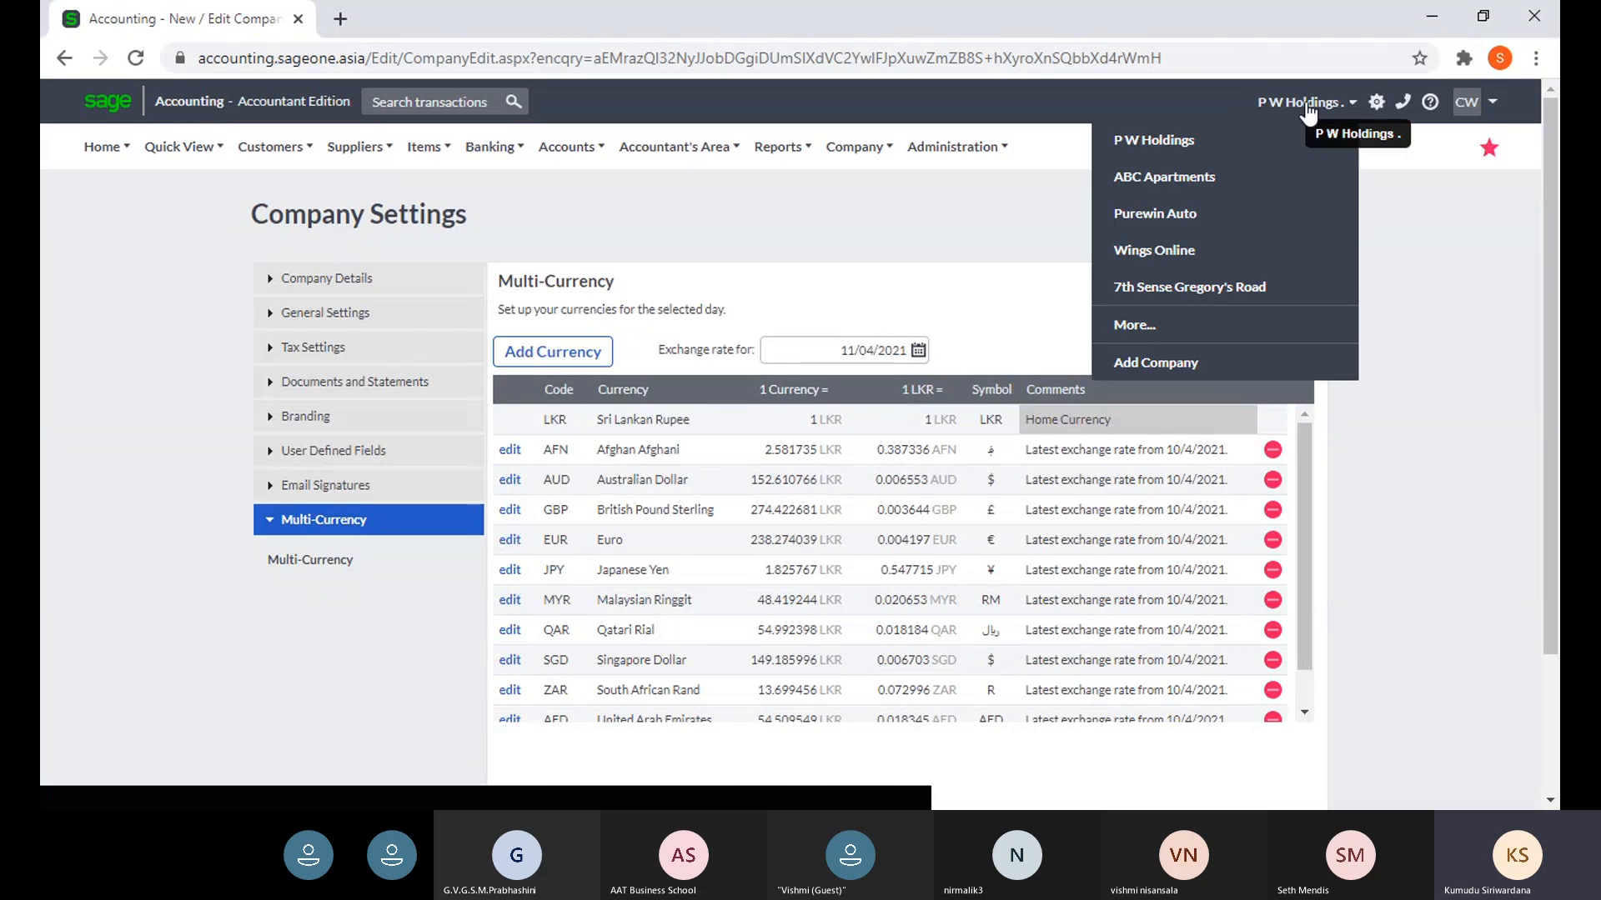
# - Switch to ABC Apartments, accept the 2021–2022 financial year, and view its currency rates
pyautogui.click(1189, 182)
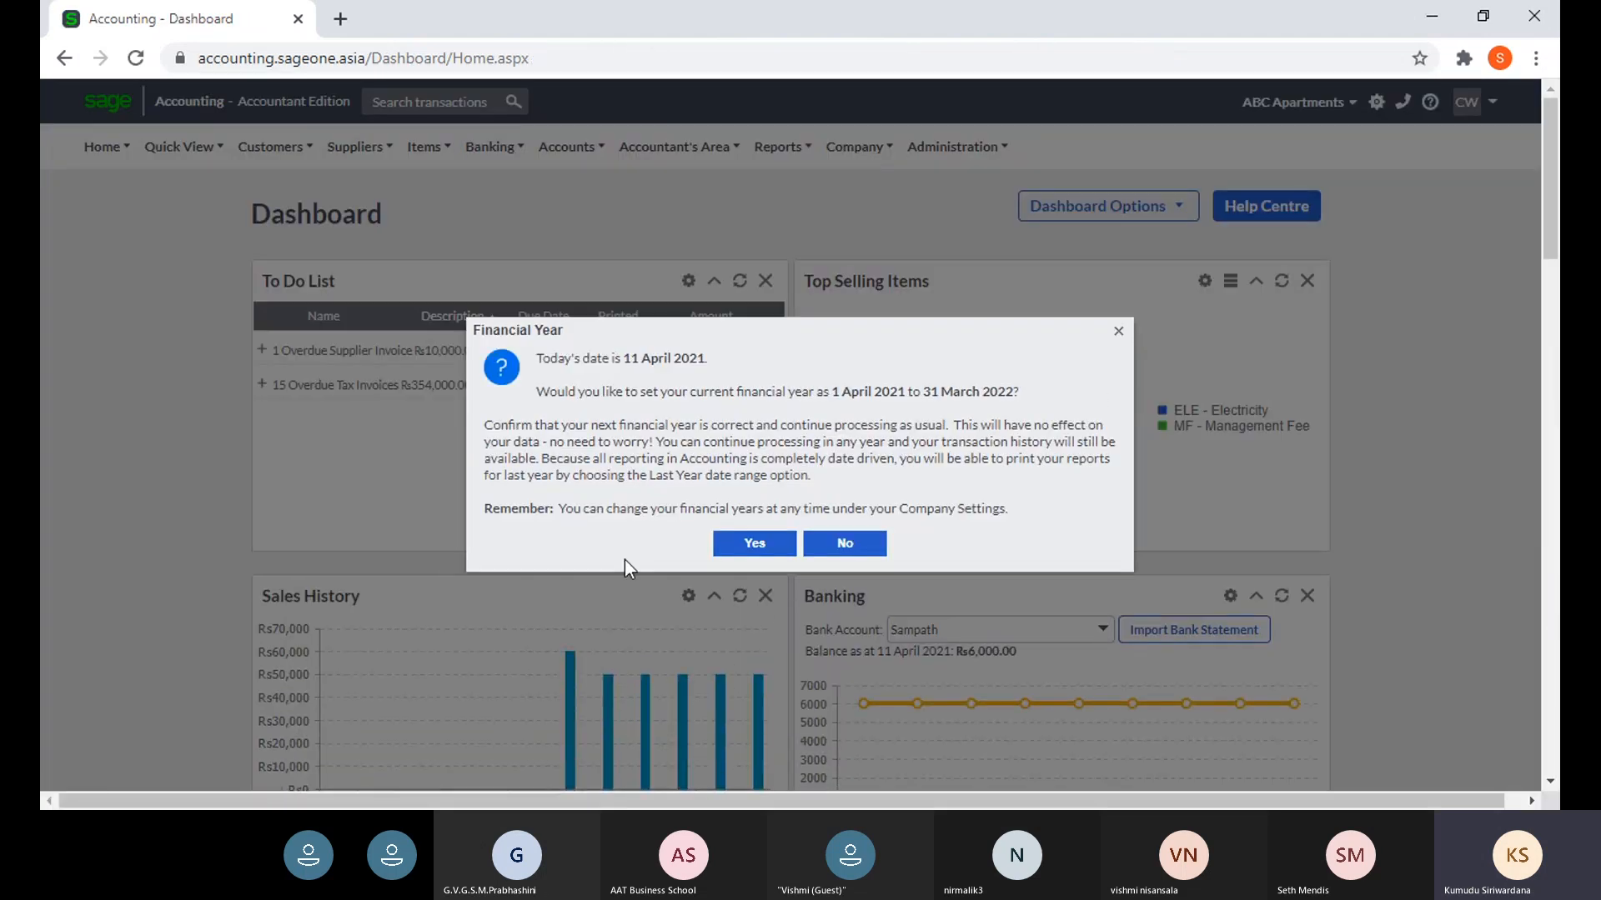
pyautogui.click(753, 545)
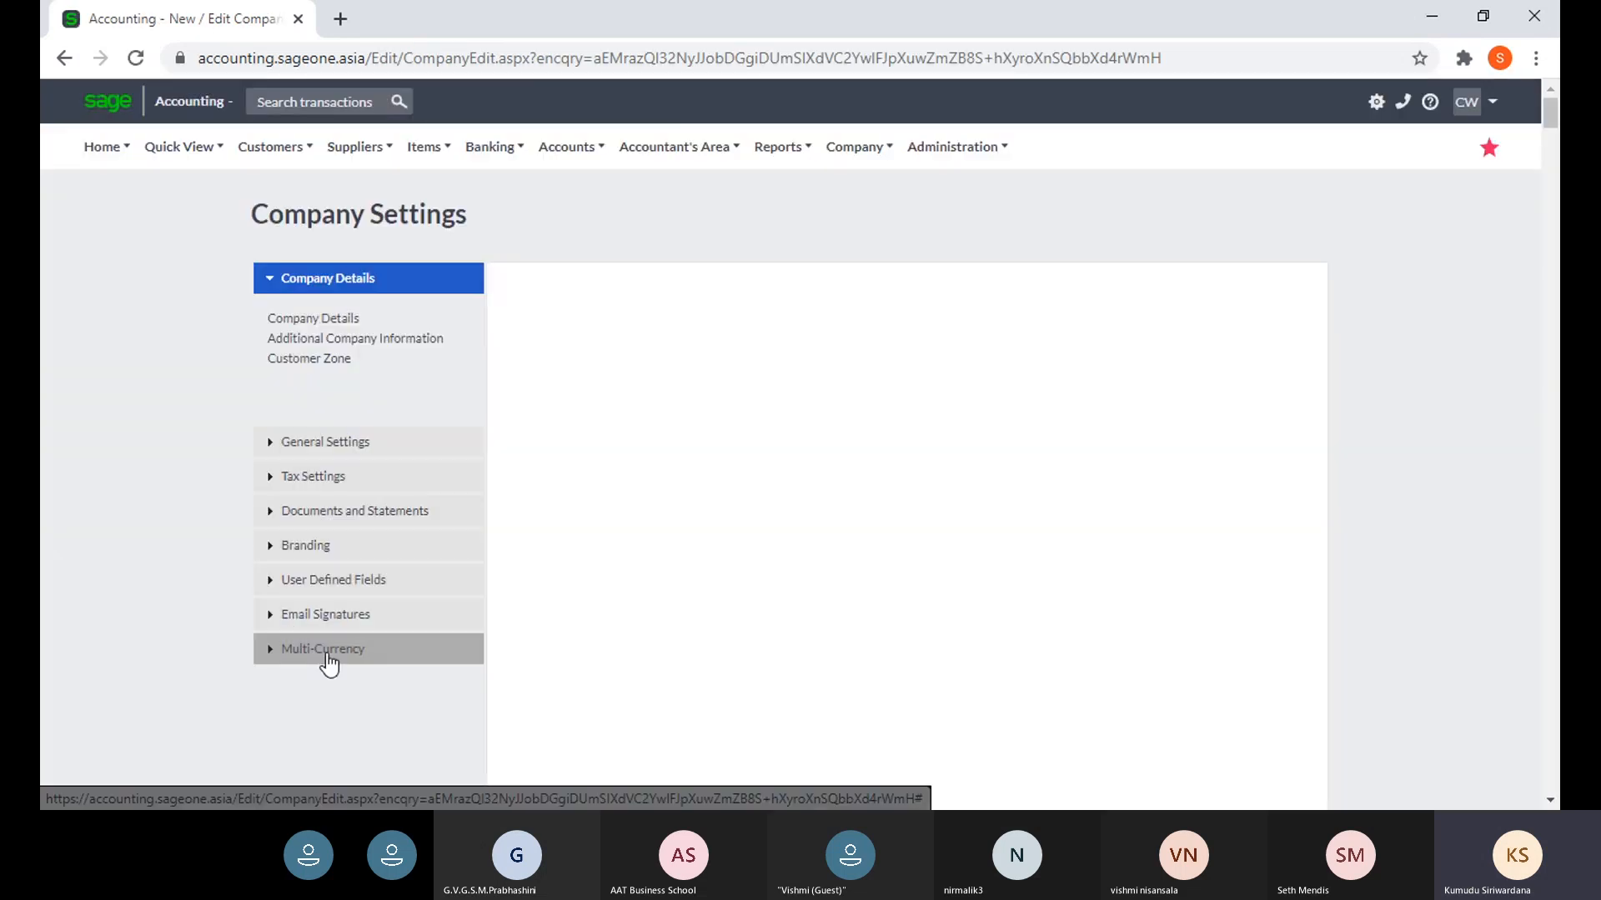
pyautogui.doubleClick(326, 650)
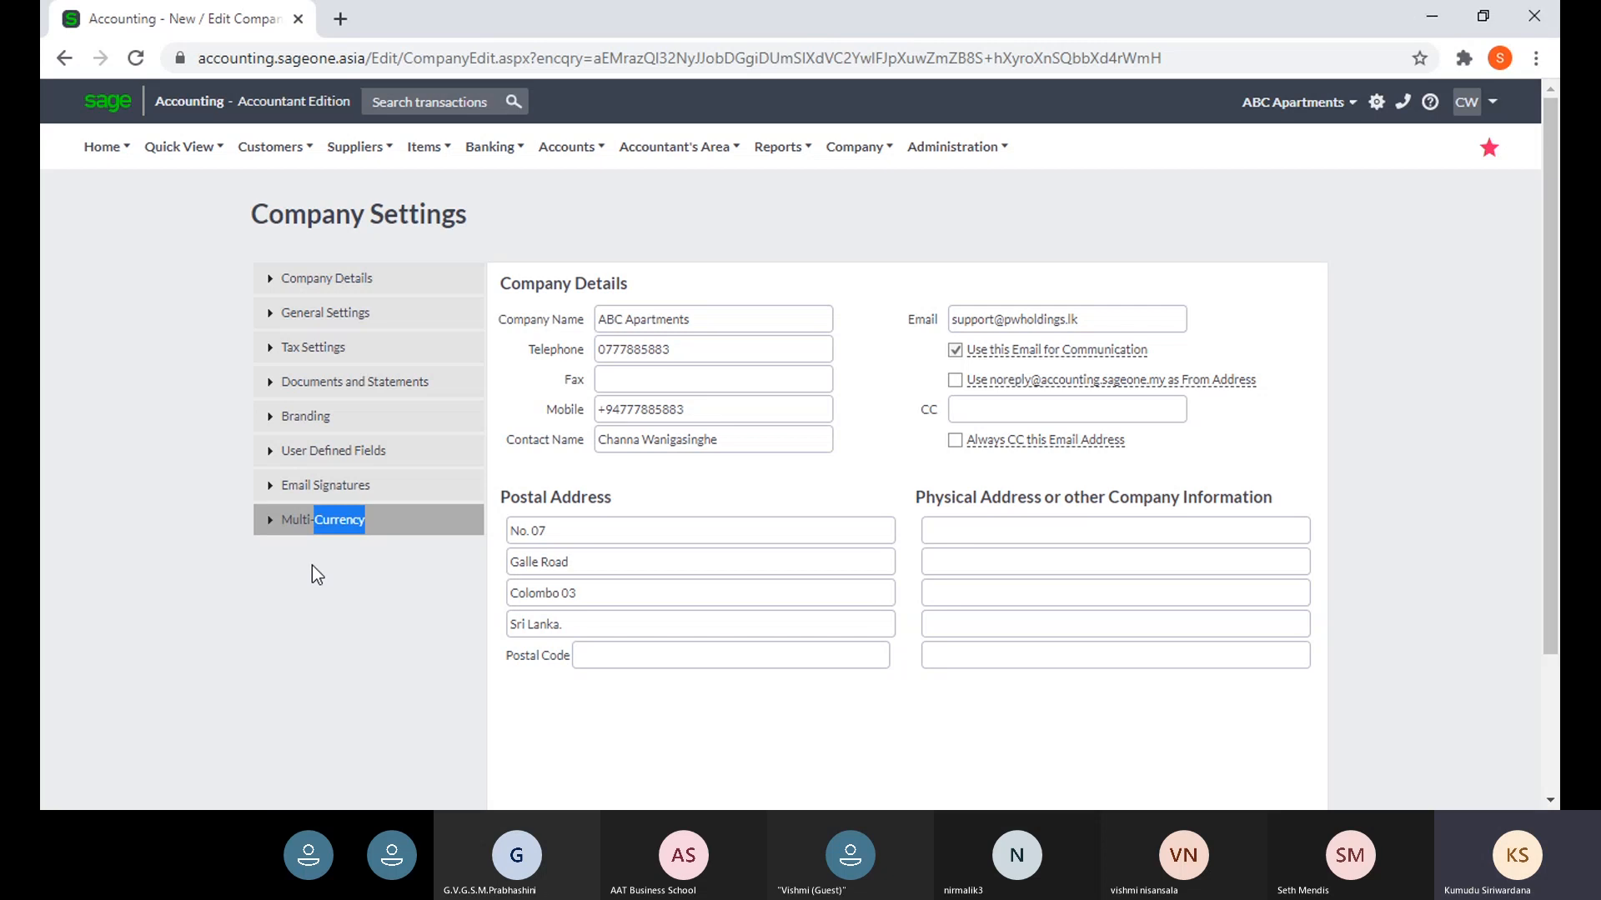
pyautogui.click(288, 527)
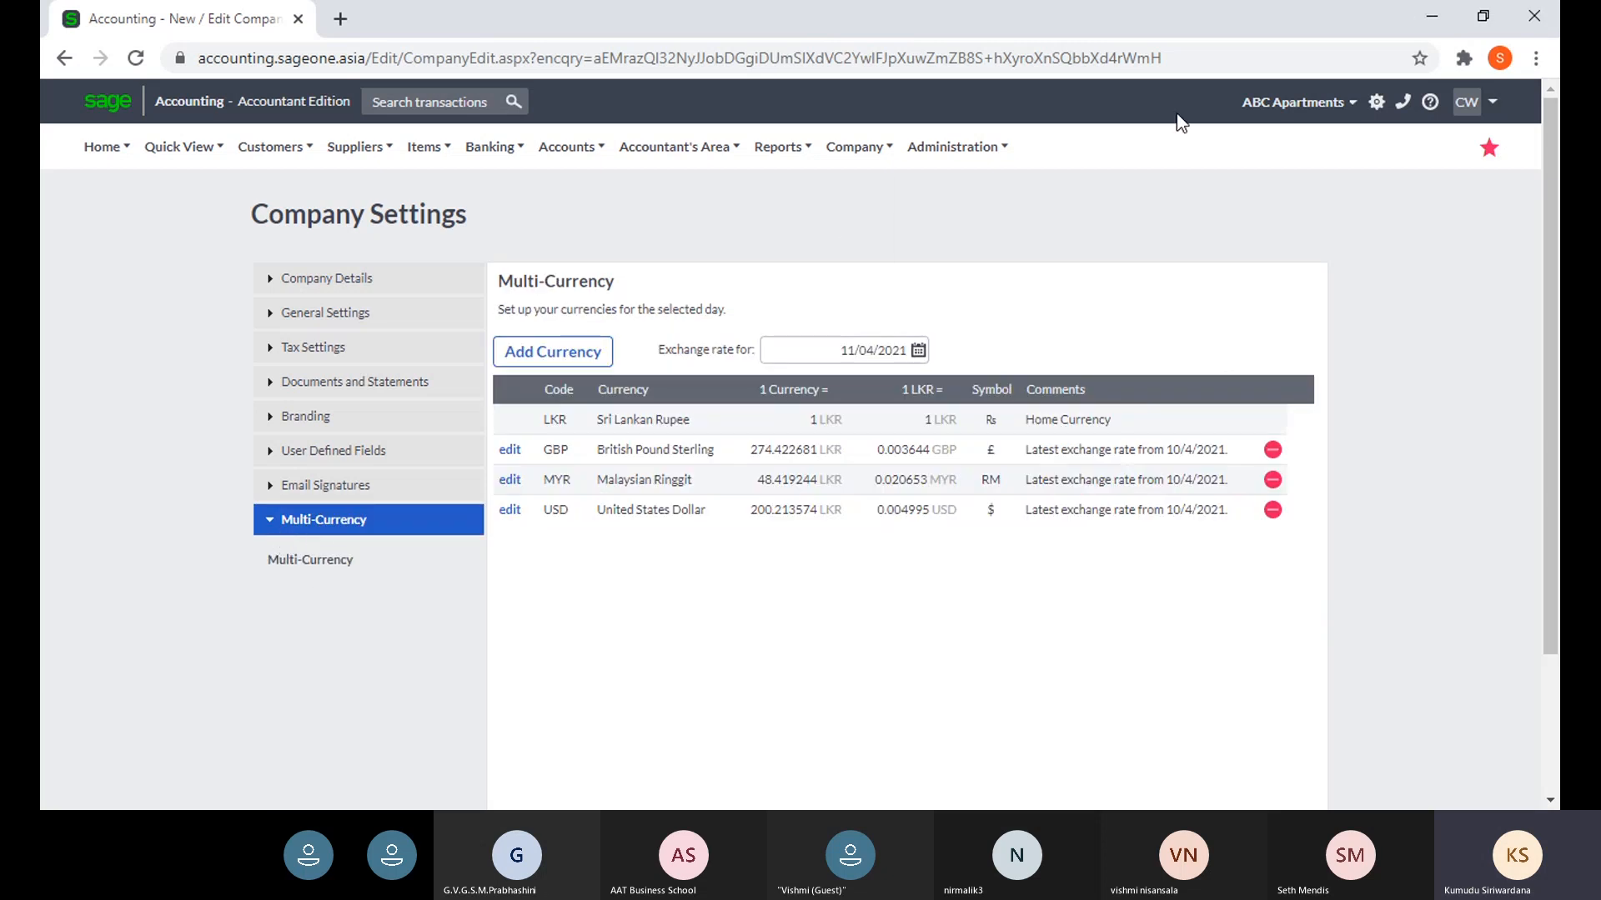
# - Switch to the 7th Sense Gregory's Road company and accept its financial year
pyautogui.click(1326, 103)
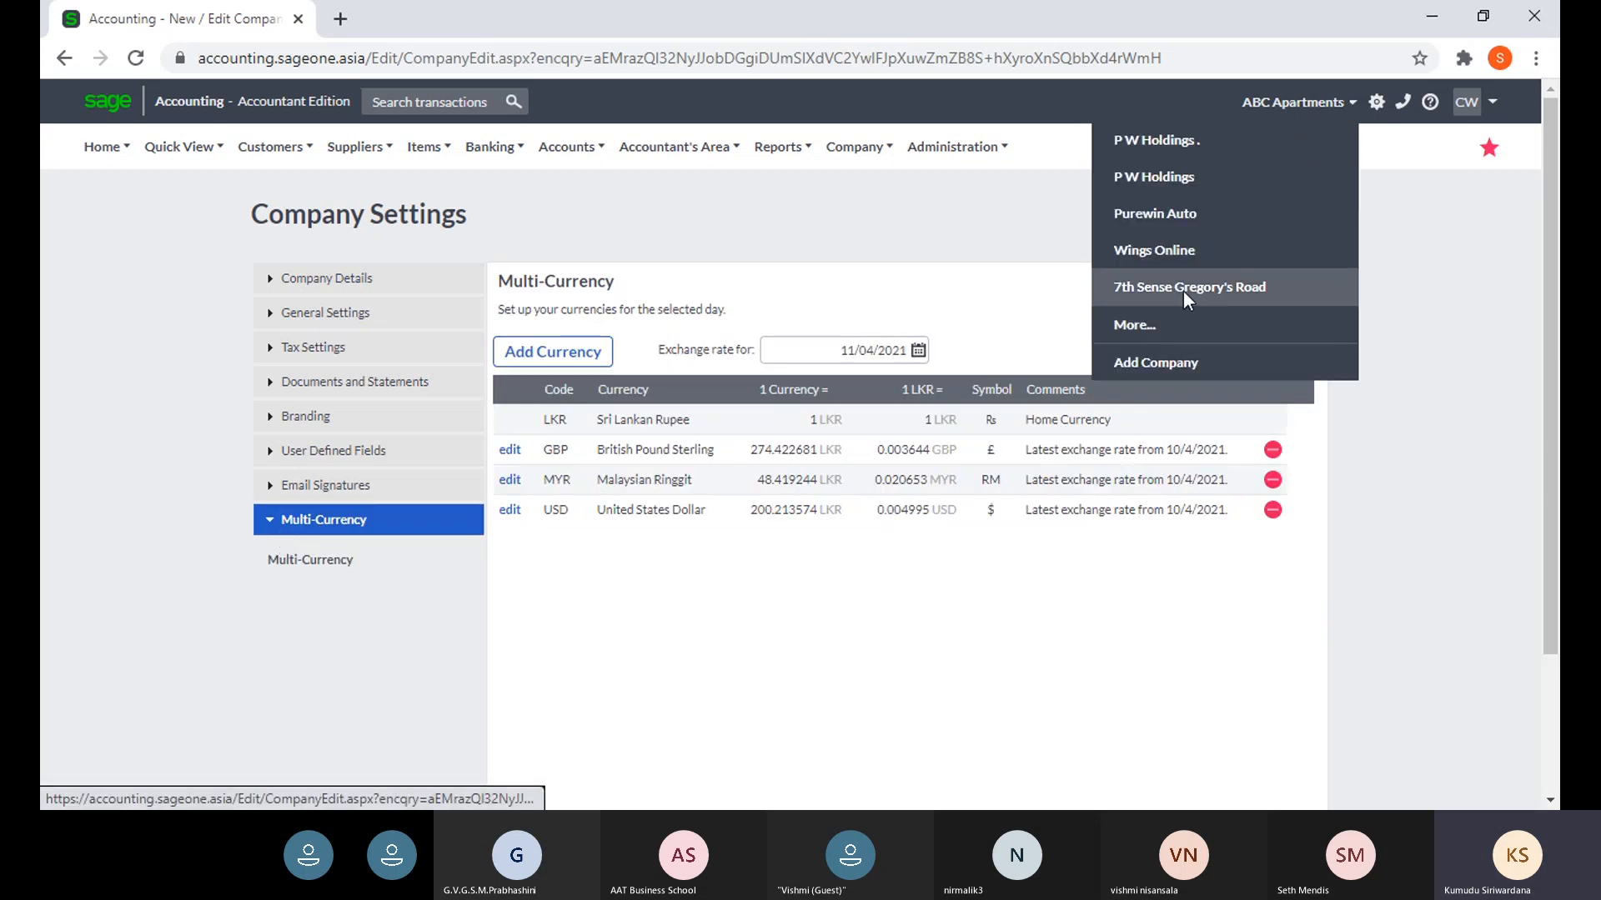
pyautogui.click(1184, 292)
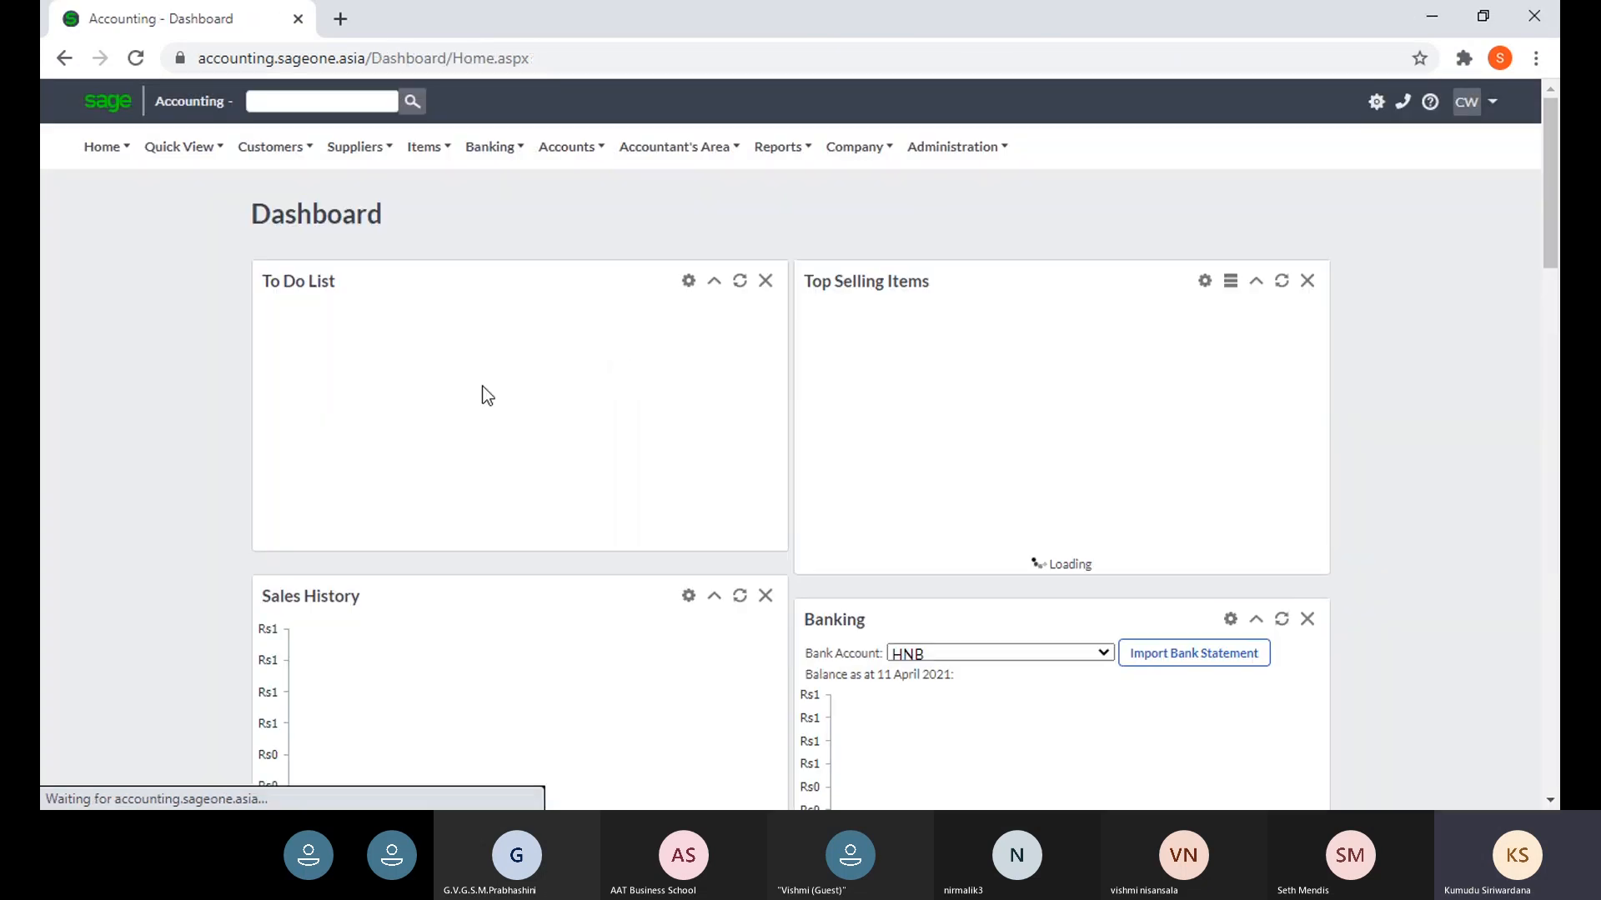
pyautogui.click(746, 543)
# - Open Change Company Settings for 7th Sense Gregory's Road and show its Multi-Currency section
pyautogui.click(858, 147)
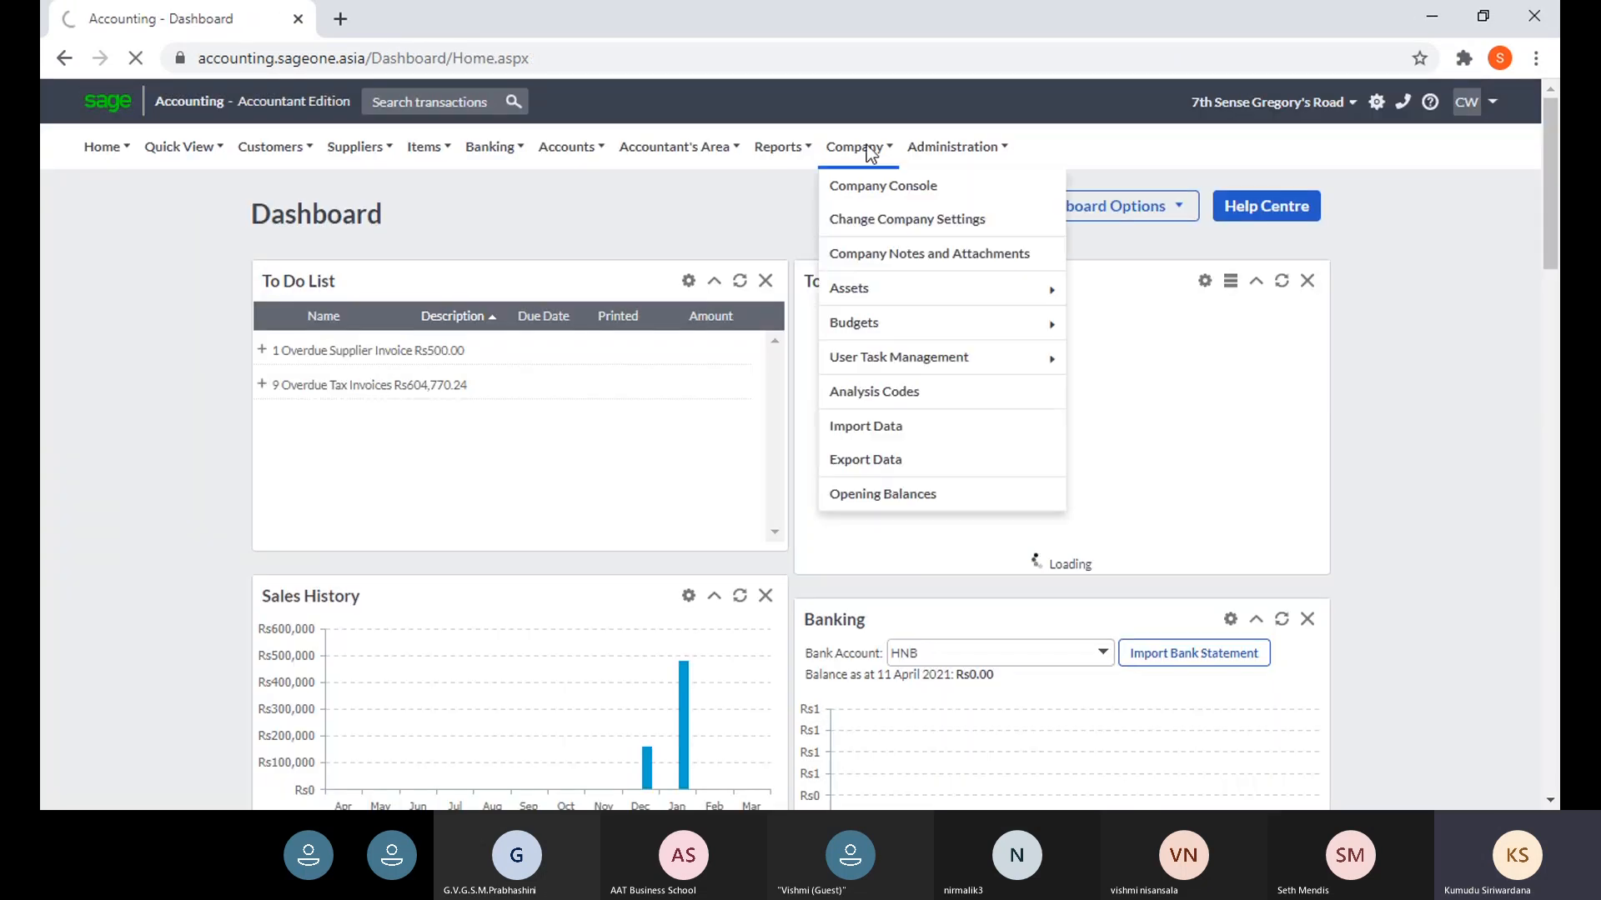
pyautogui.click(875, 219)
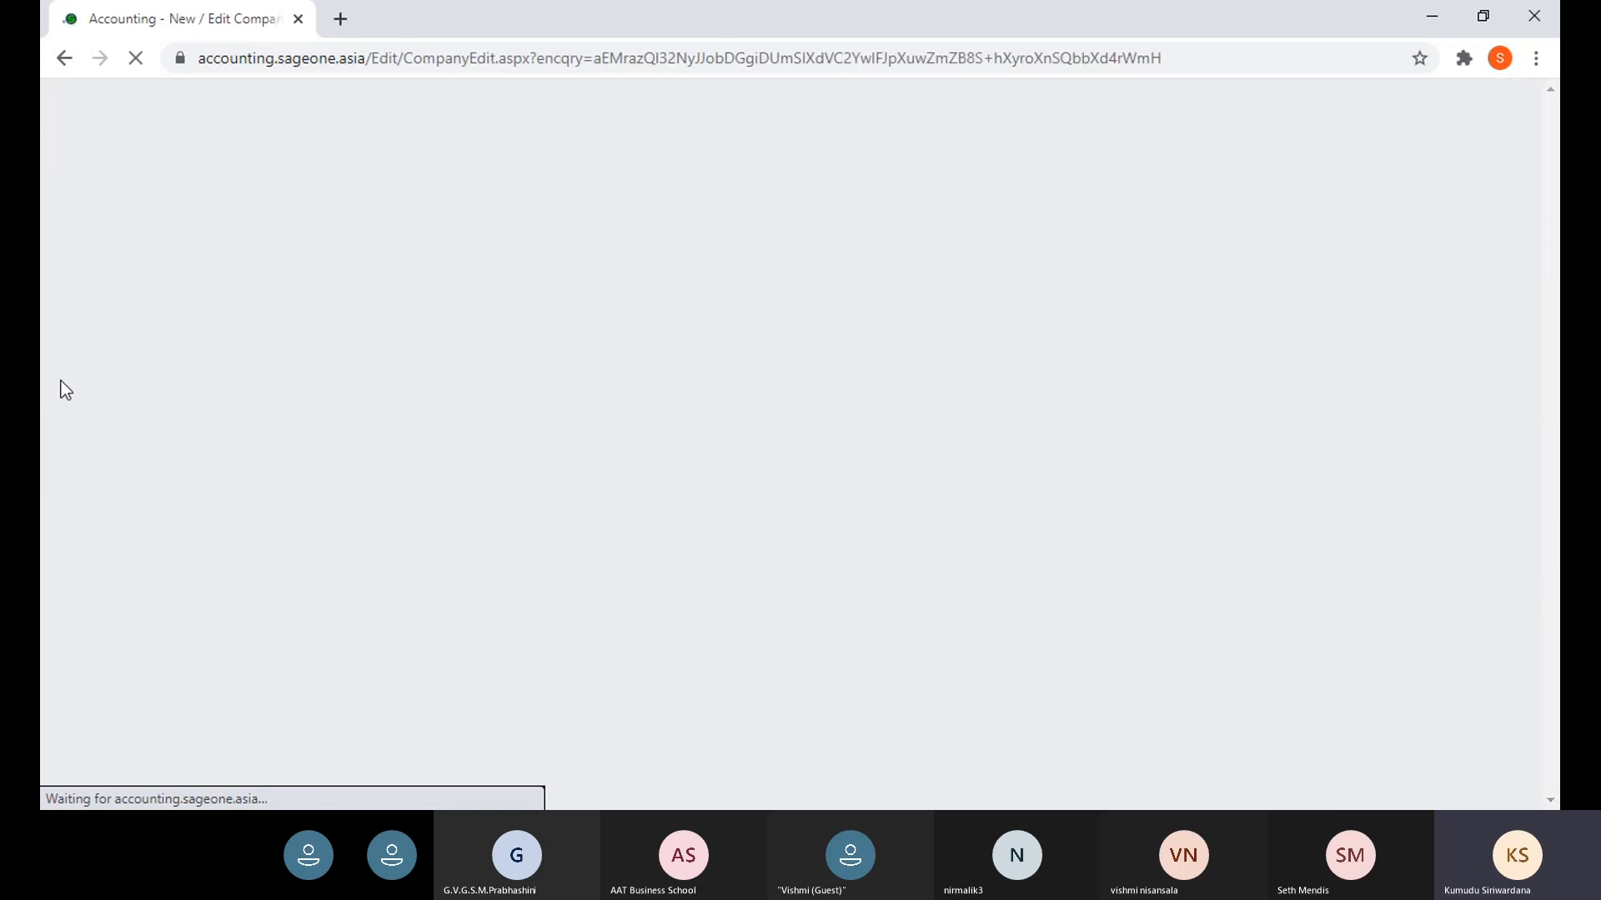
pyautogui.scroll(-5, 317, 238)
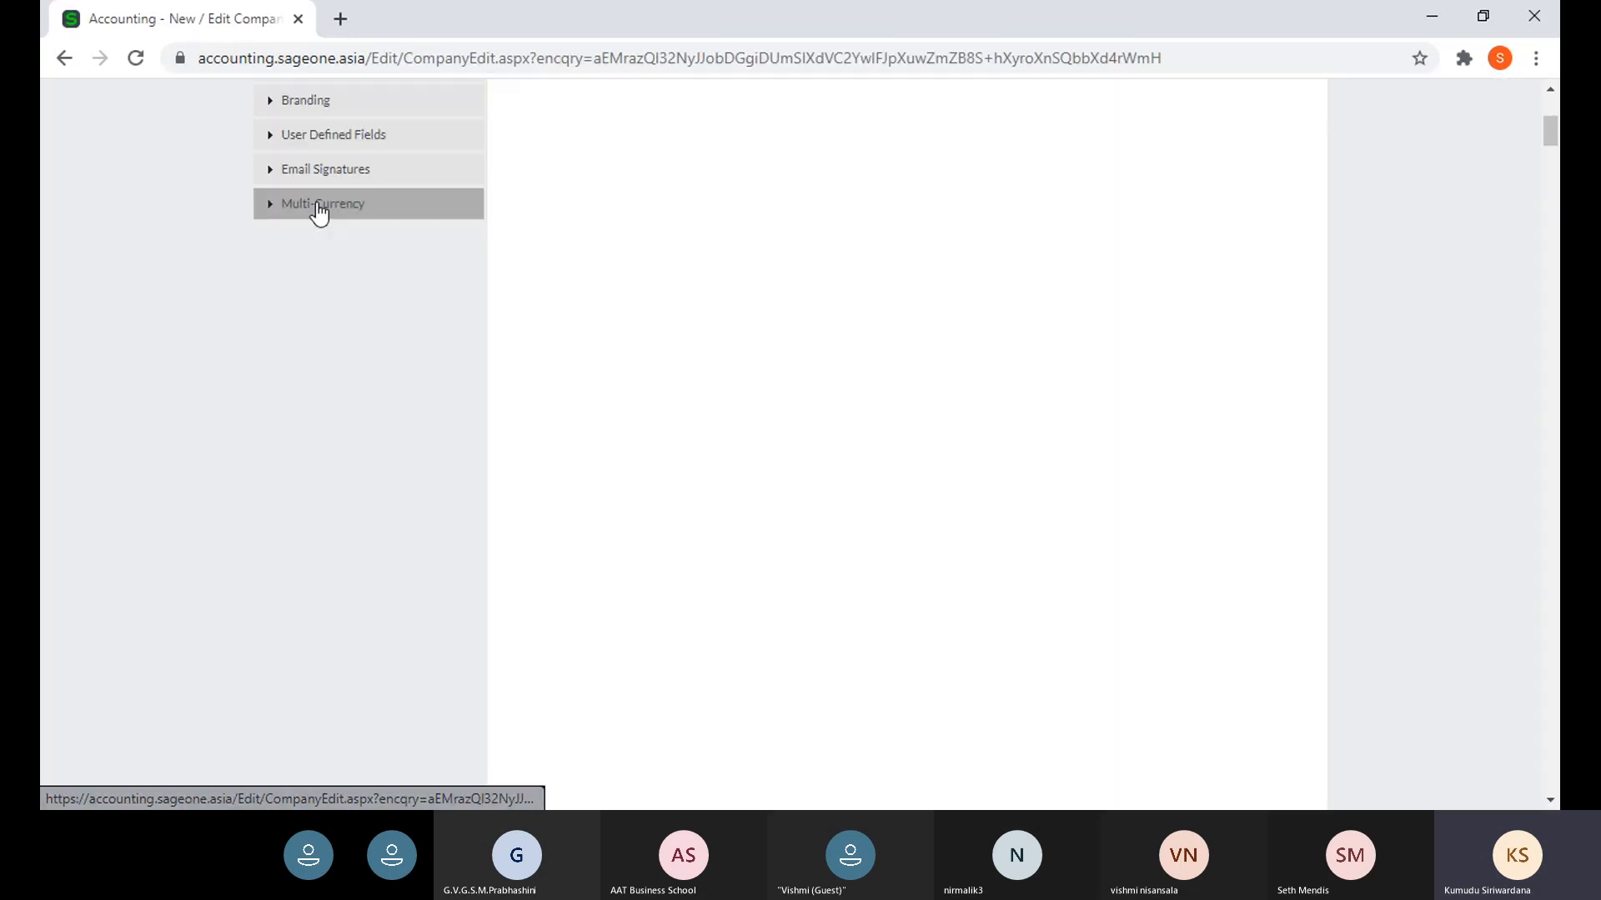
pyautogui.doubleClick(319, 479)
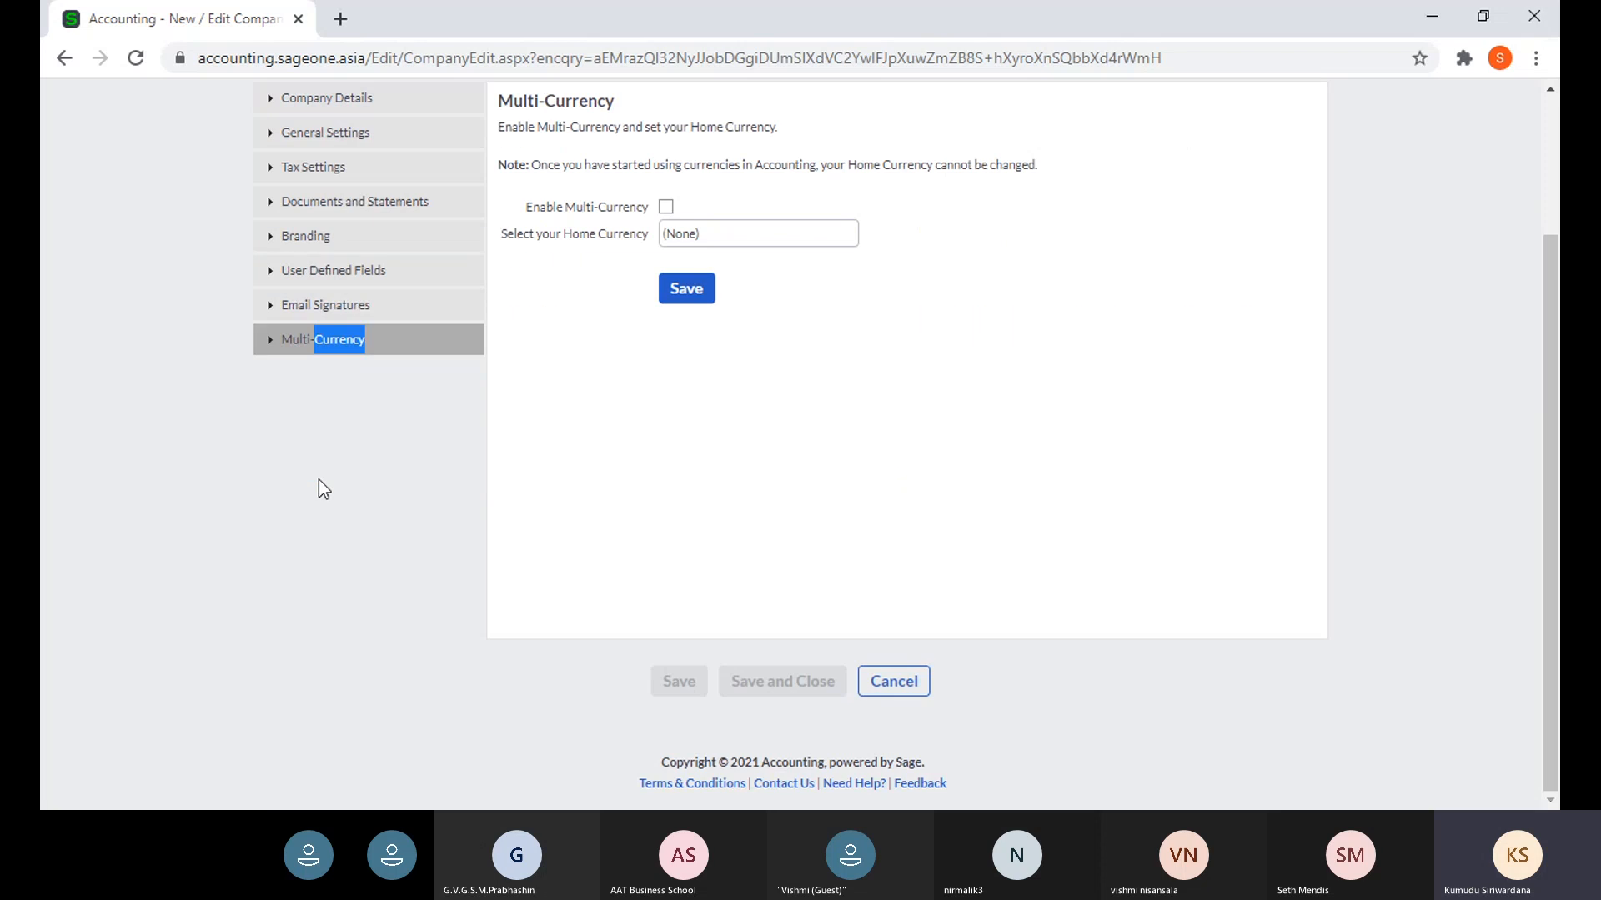
pyautogui.scroll(1, 697, 427)
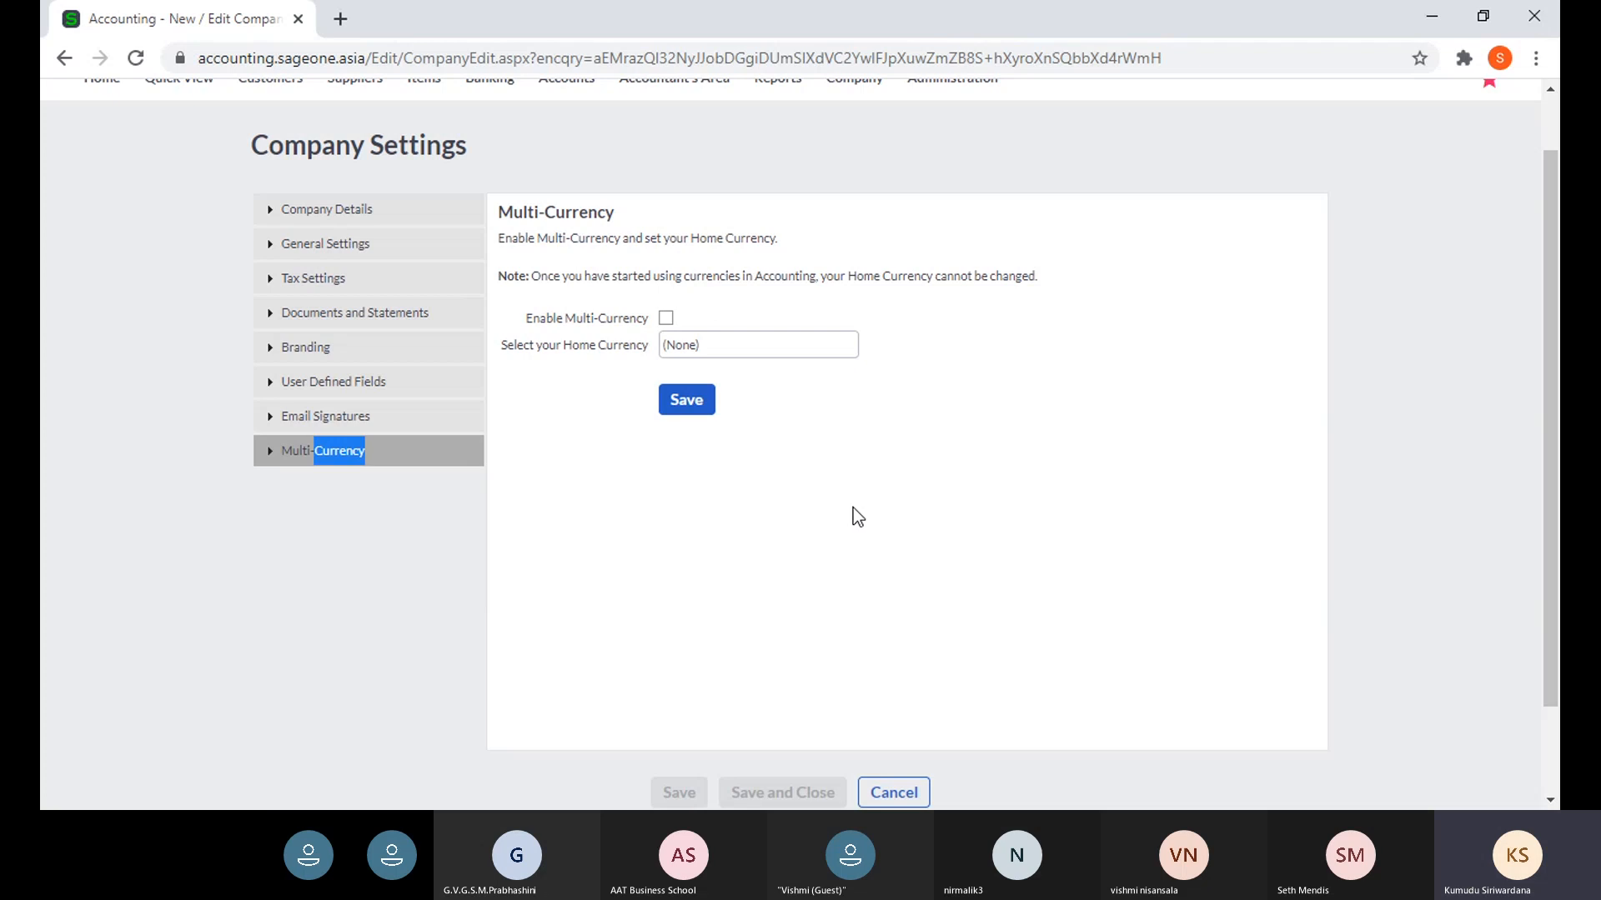
pyautogui.scroll(1, 853, 507)
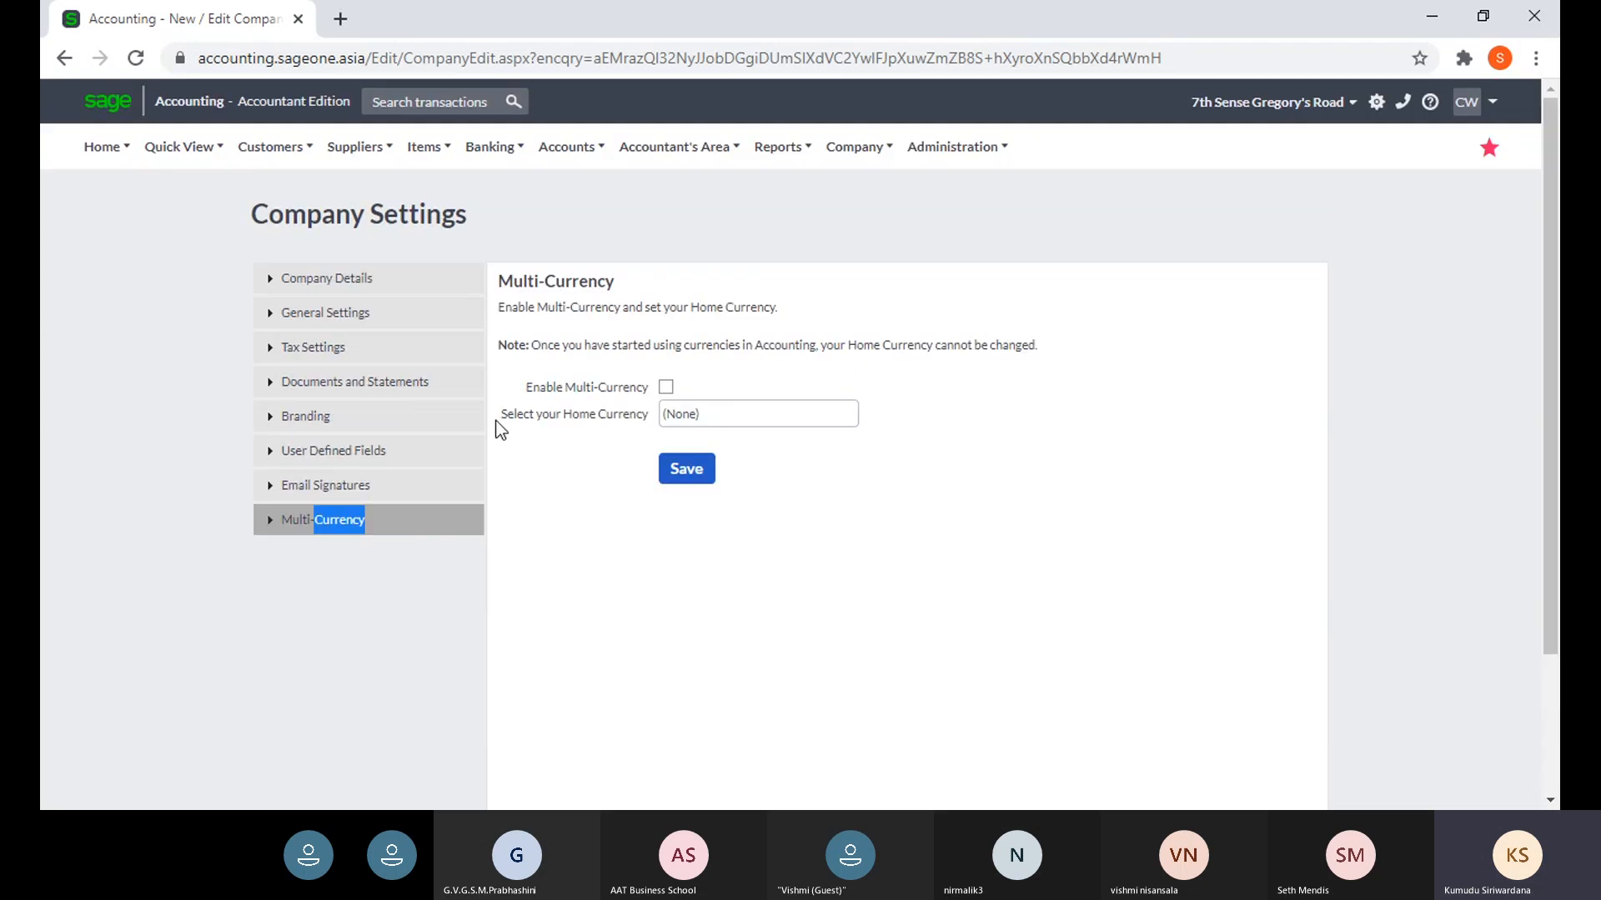
# - Tick Enable Multi-Currency and pick Sri Lankan Rupee as the home currency
pyautogui.click(666, 387)
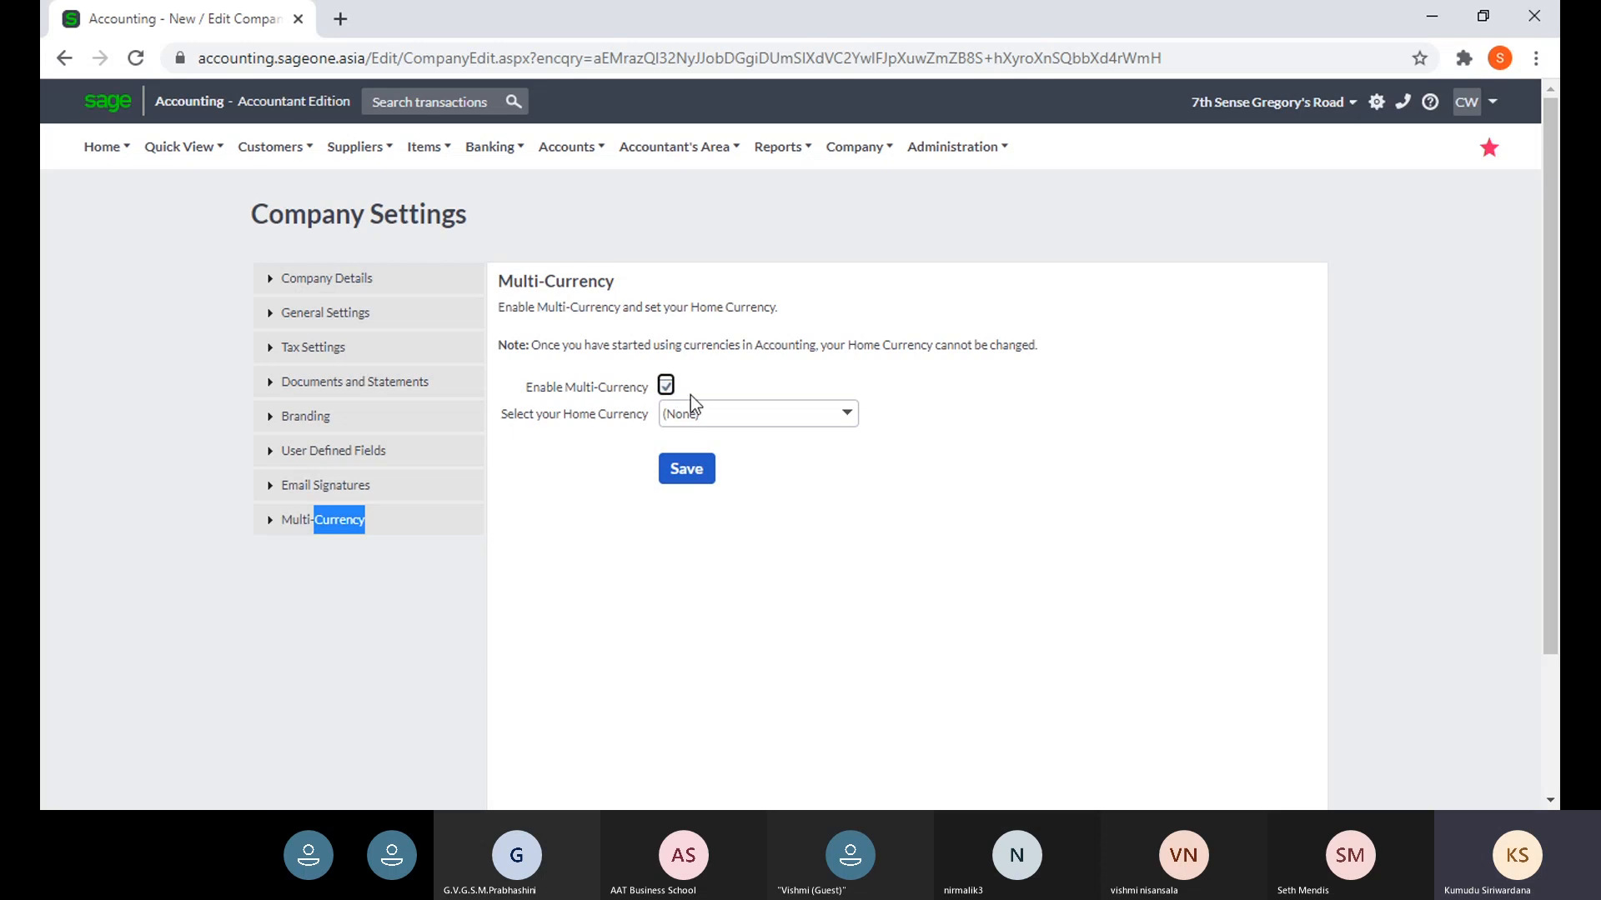
pyautogui.click(845, 425)
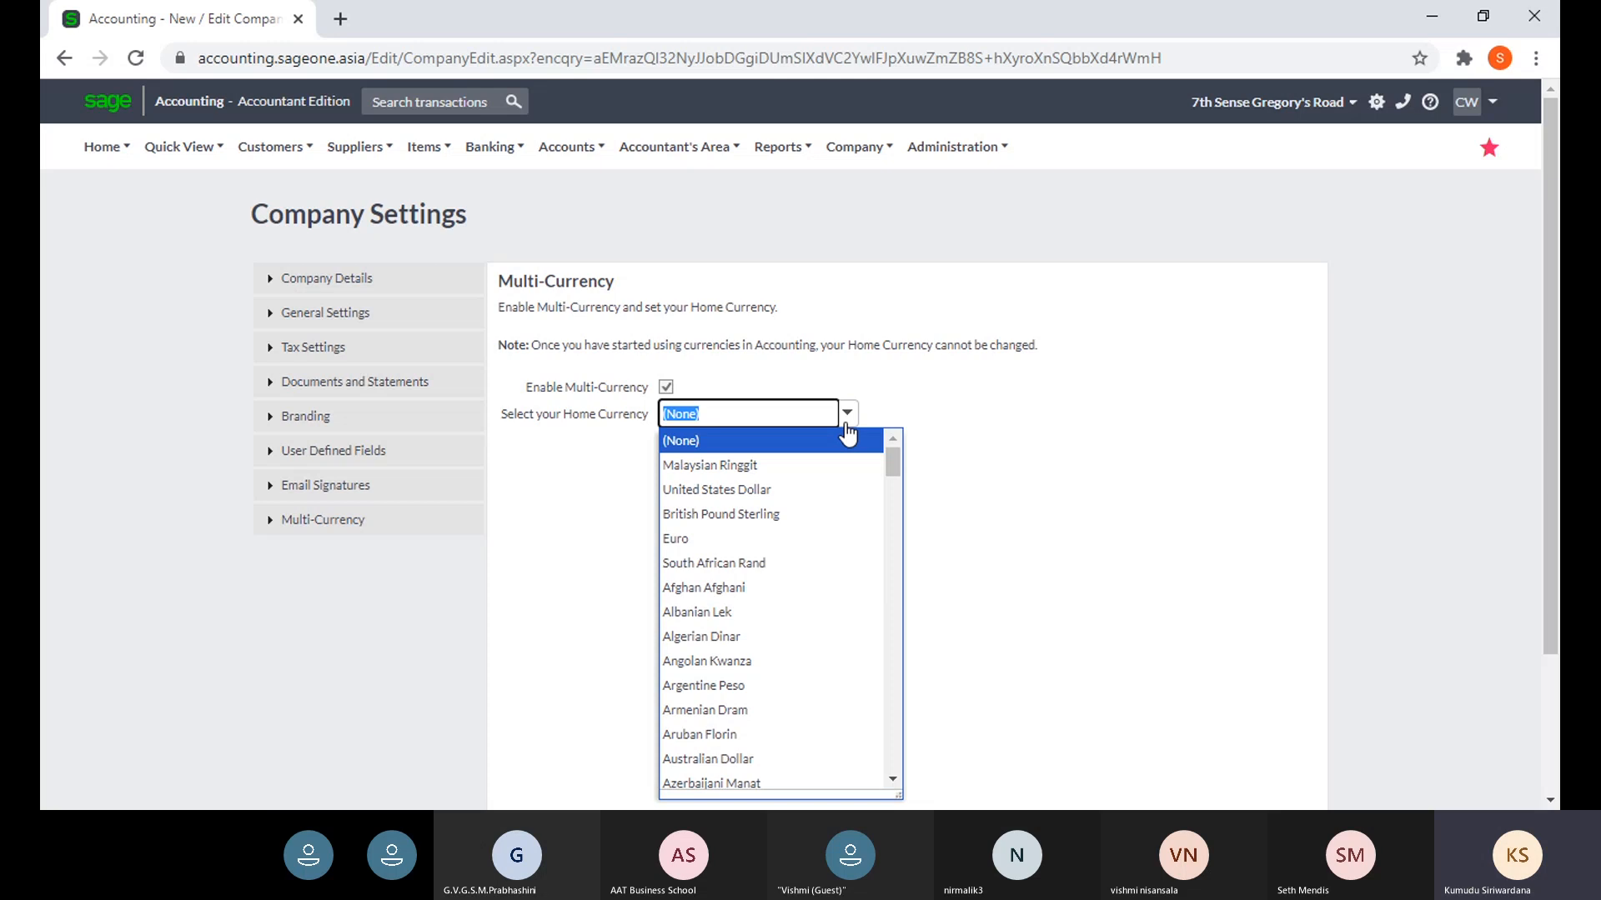
pyautogui.write('S')
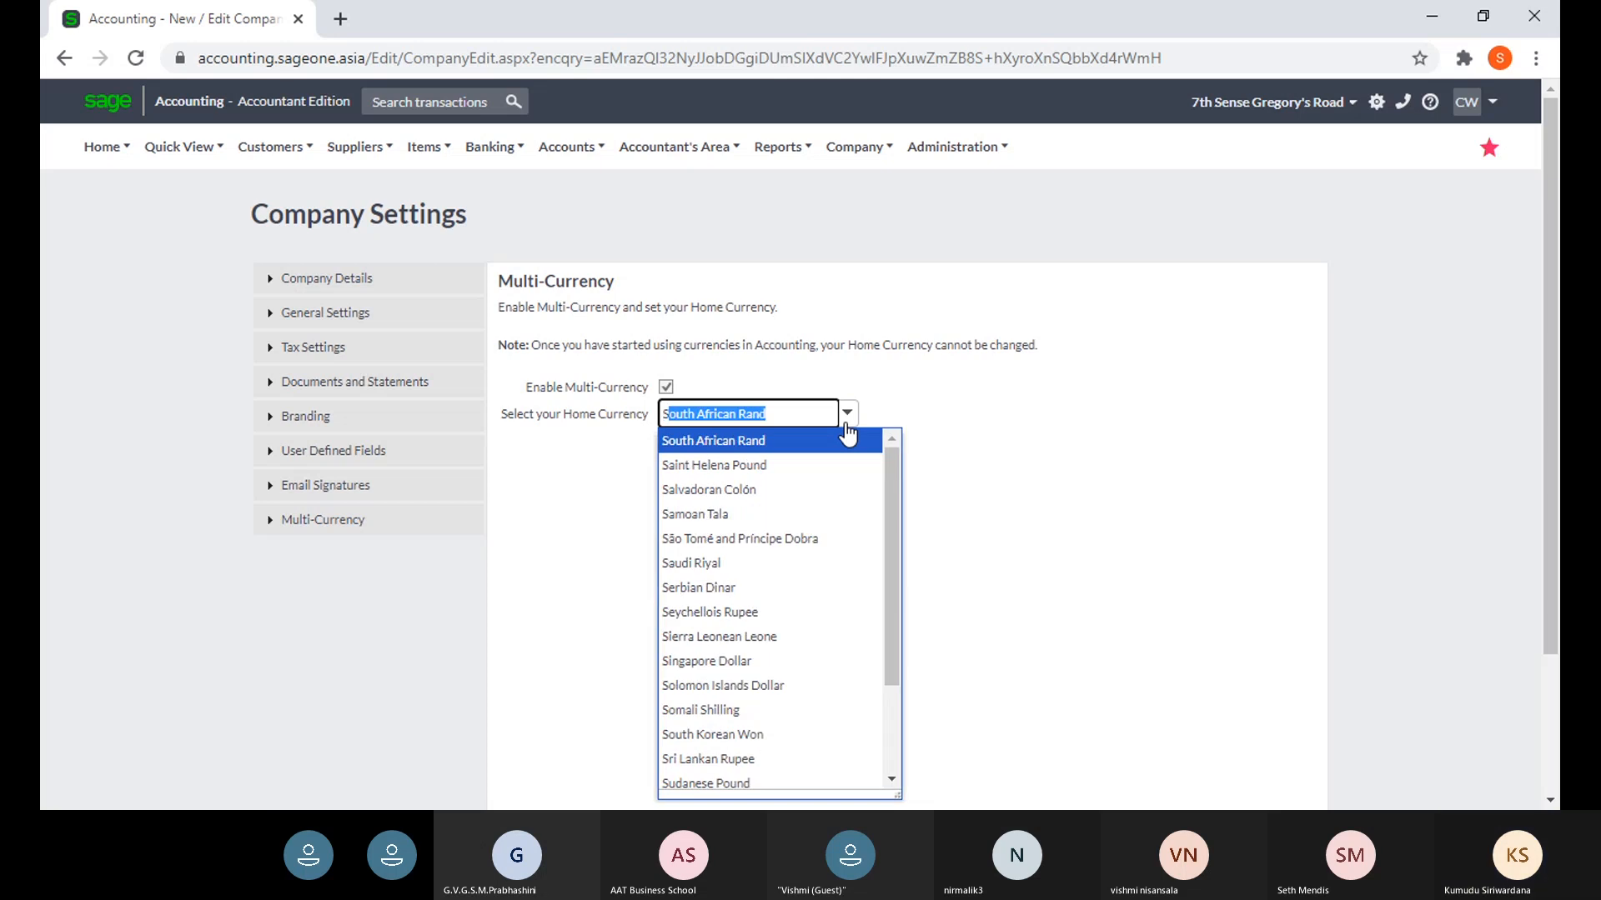
pyautogui.write('ri Lankan Rupee')
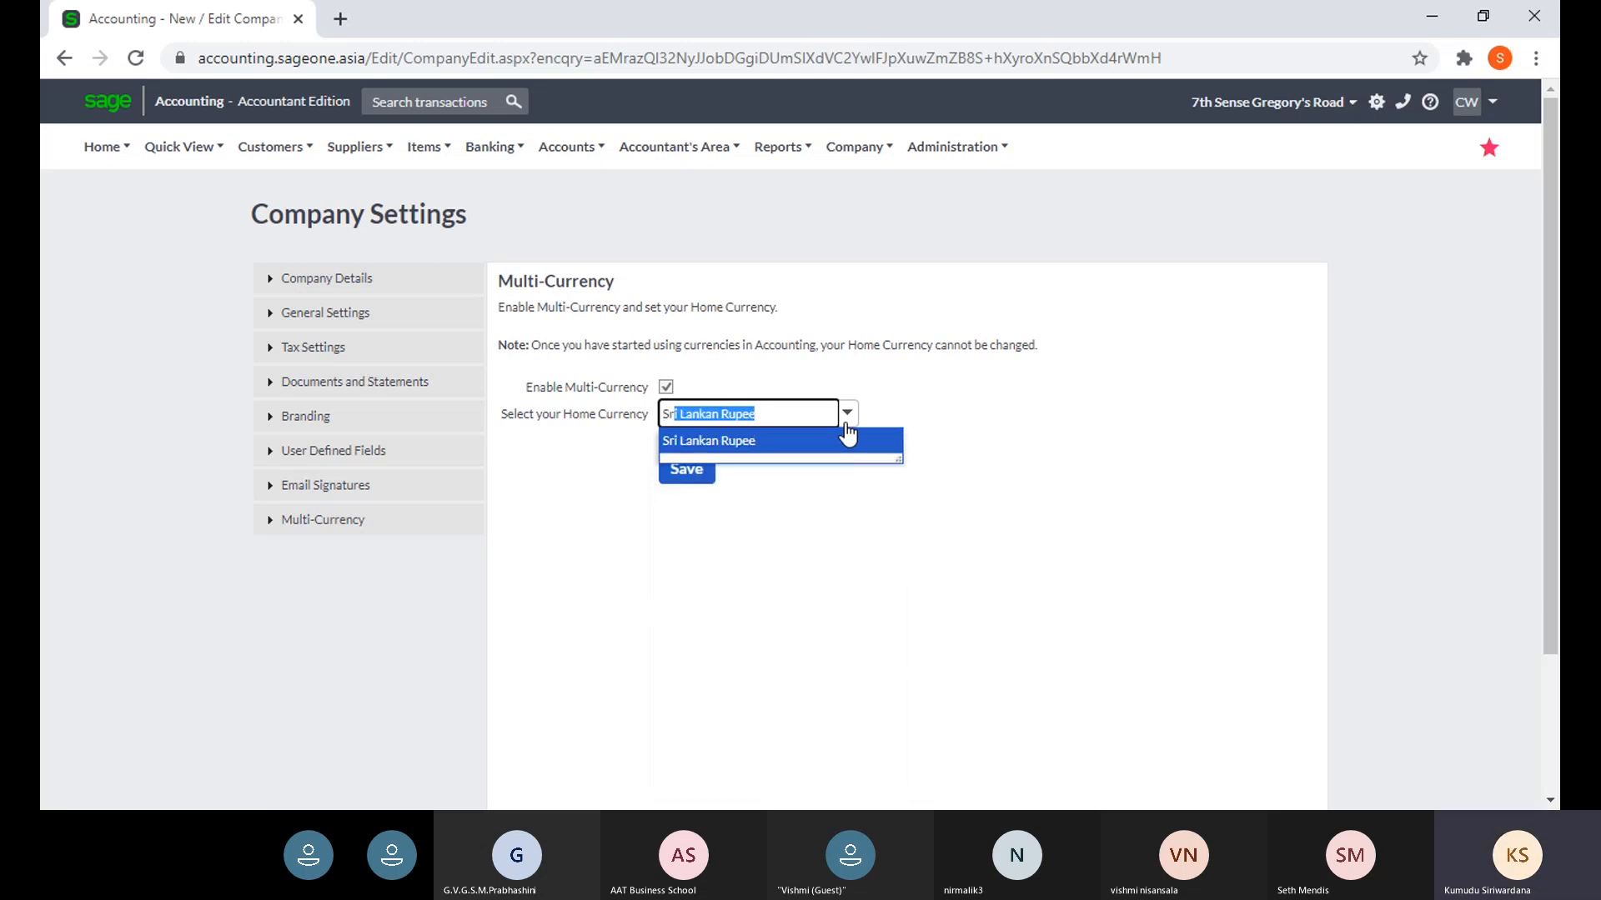
pyautogui.click(904, 443)
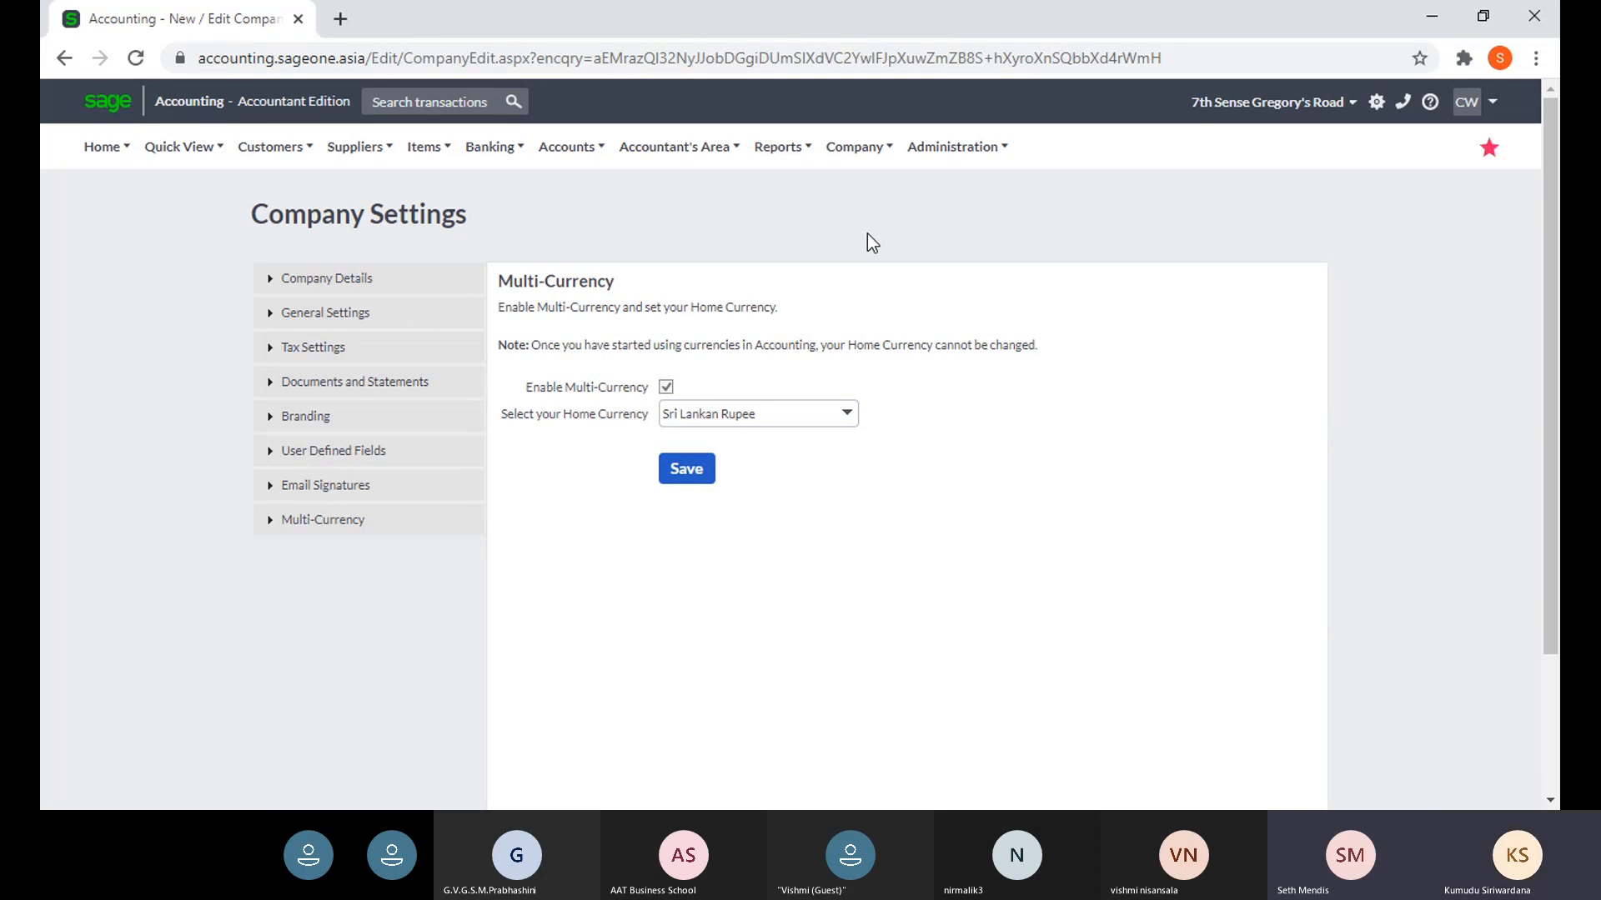
# - Check the licence counts on My Profile's billing information, then launch the subscription Upgrade
pyautogui.moveTo(941, 152)
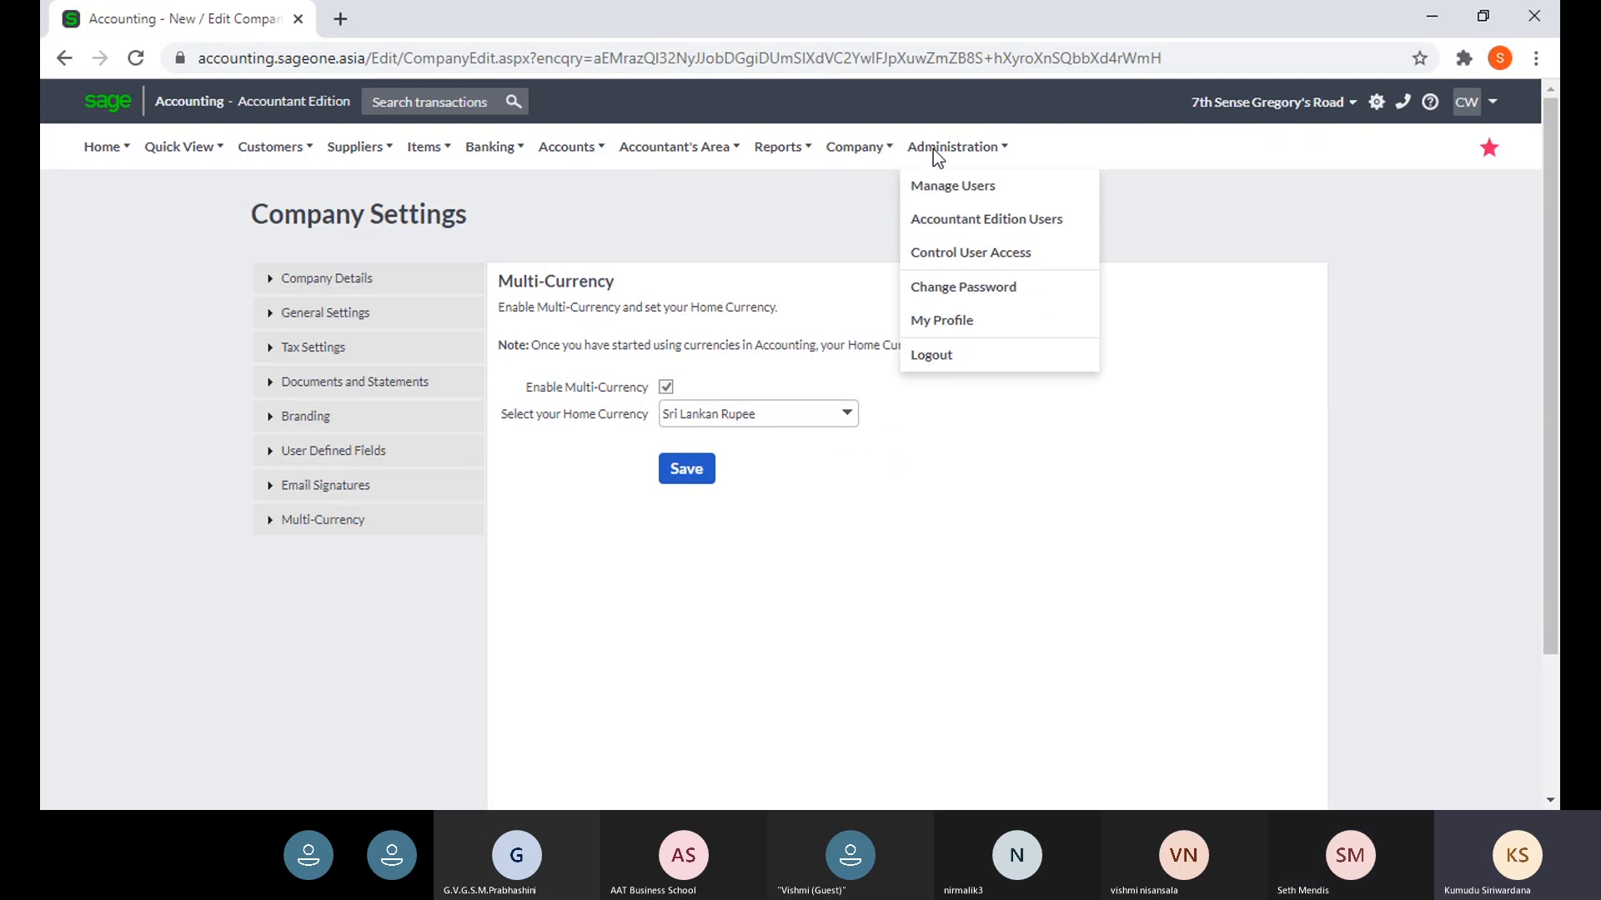
pyautogui.click(944, 332)
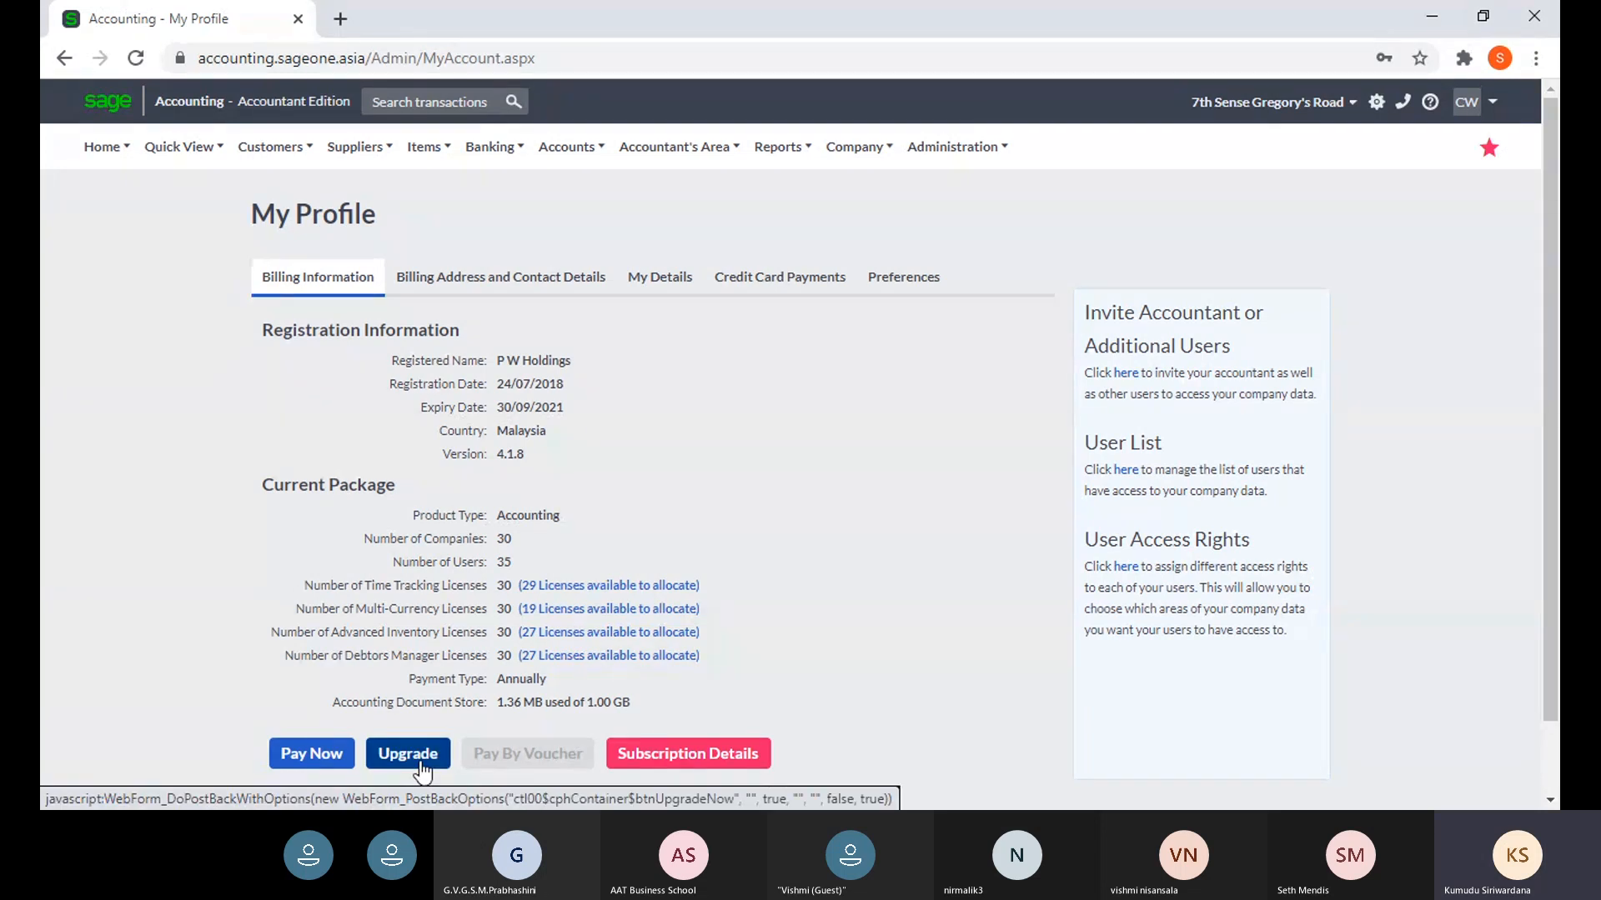
pyautogui.click(419, 763)
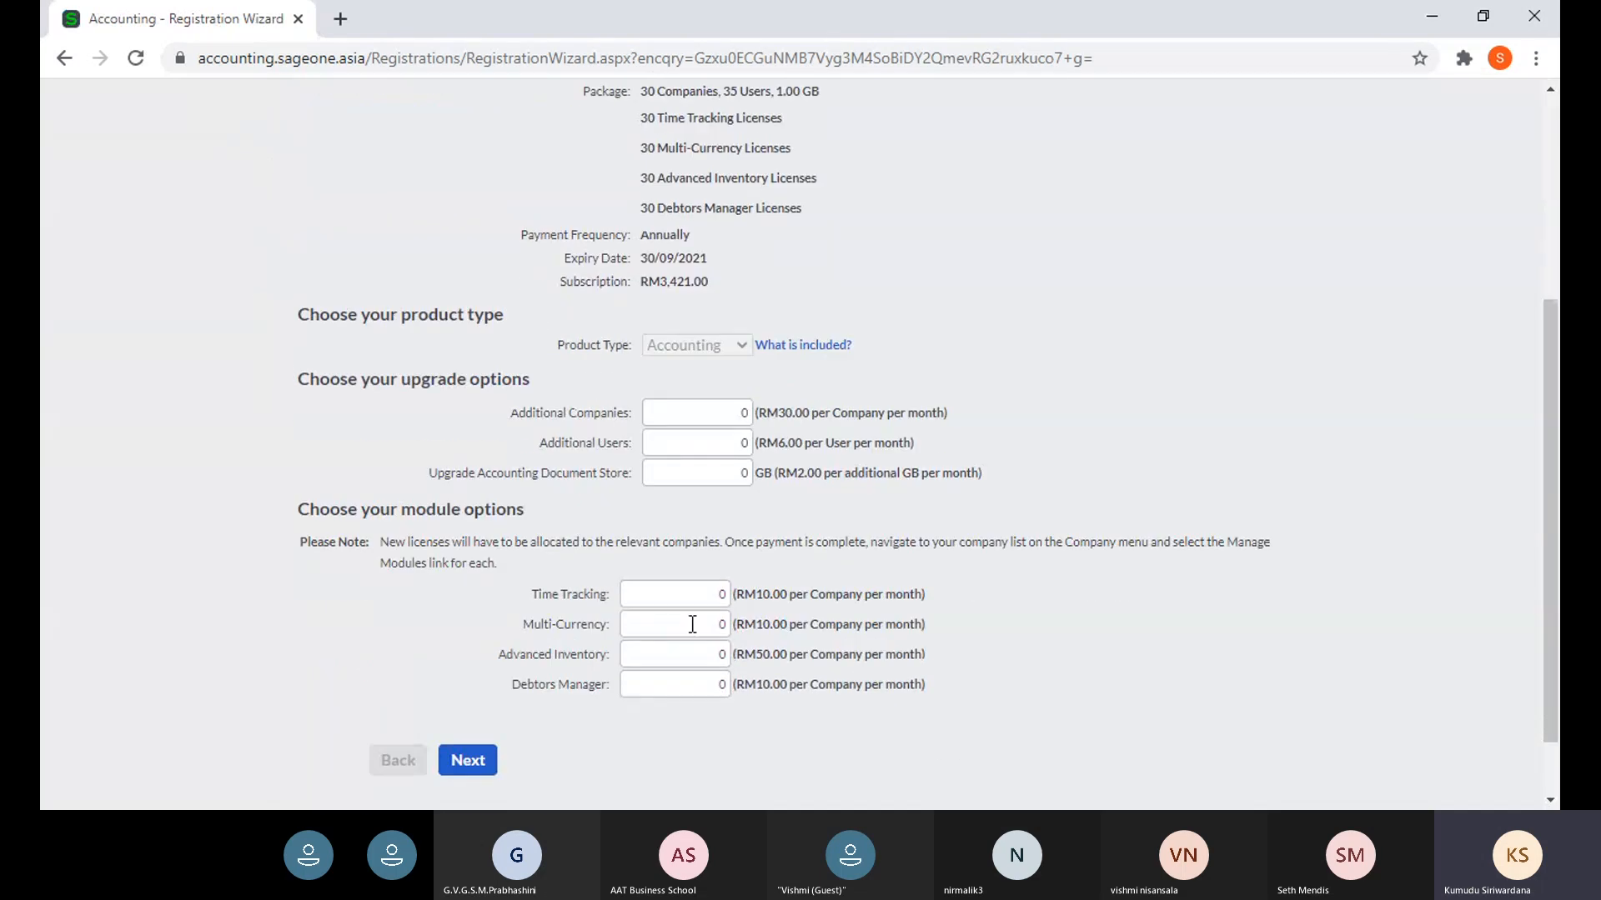
# - Add 1 Multi-Currency licence and review Subscription Details showing RM50.89 due now
pyautogui.click(690, 623)
pyautogui.write('1')
pyautogui.click(477, 769)
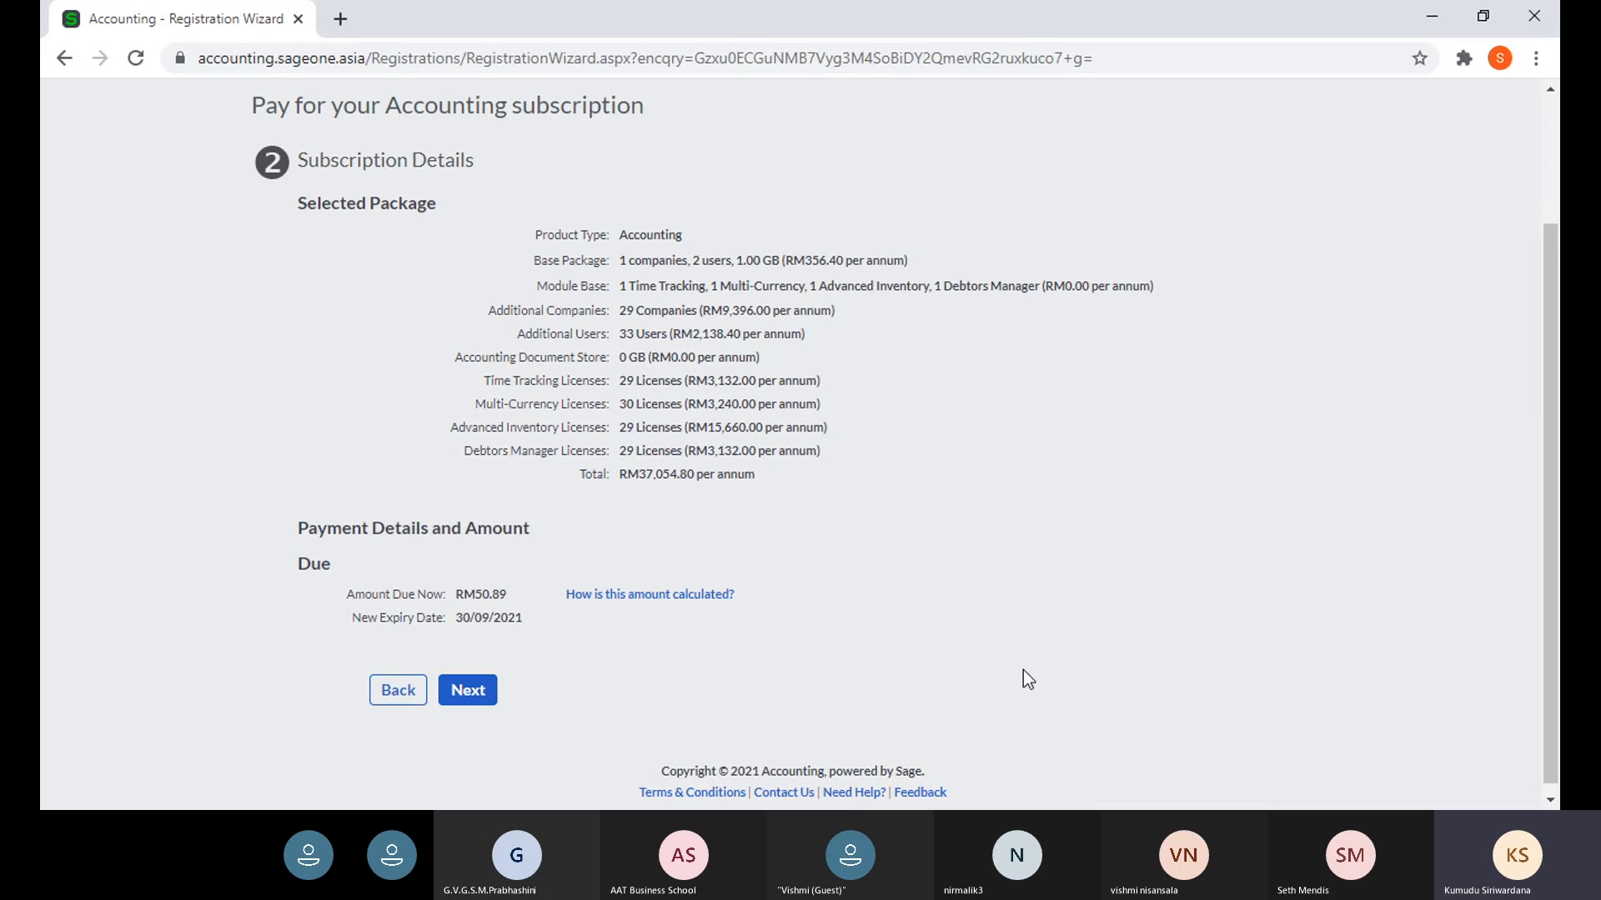
pyautogui.scroll(2, 1023, 679)
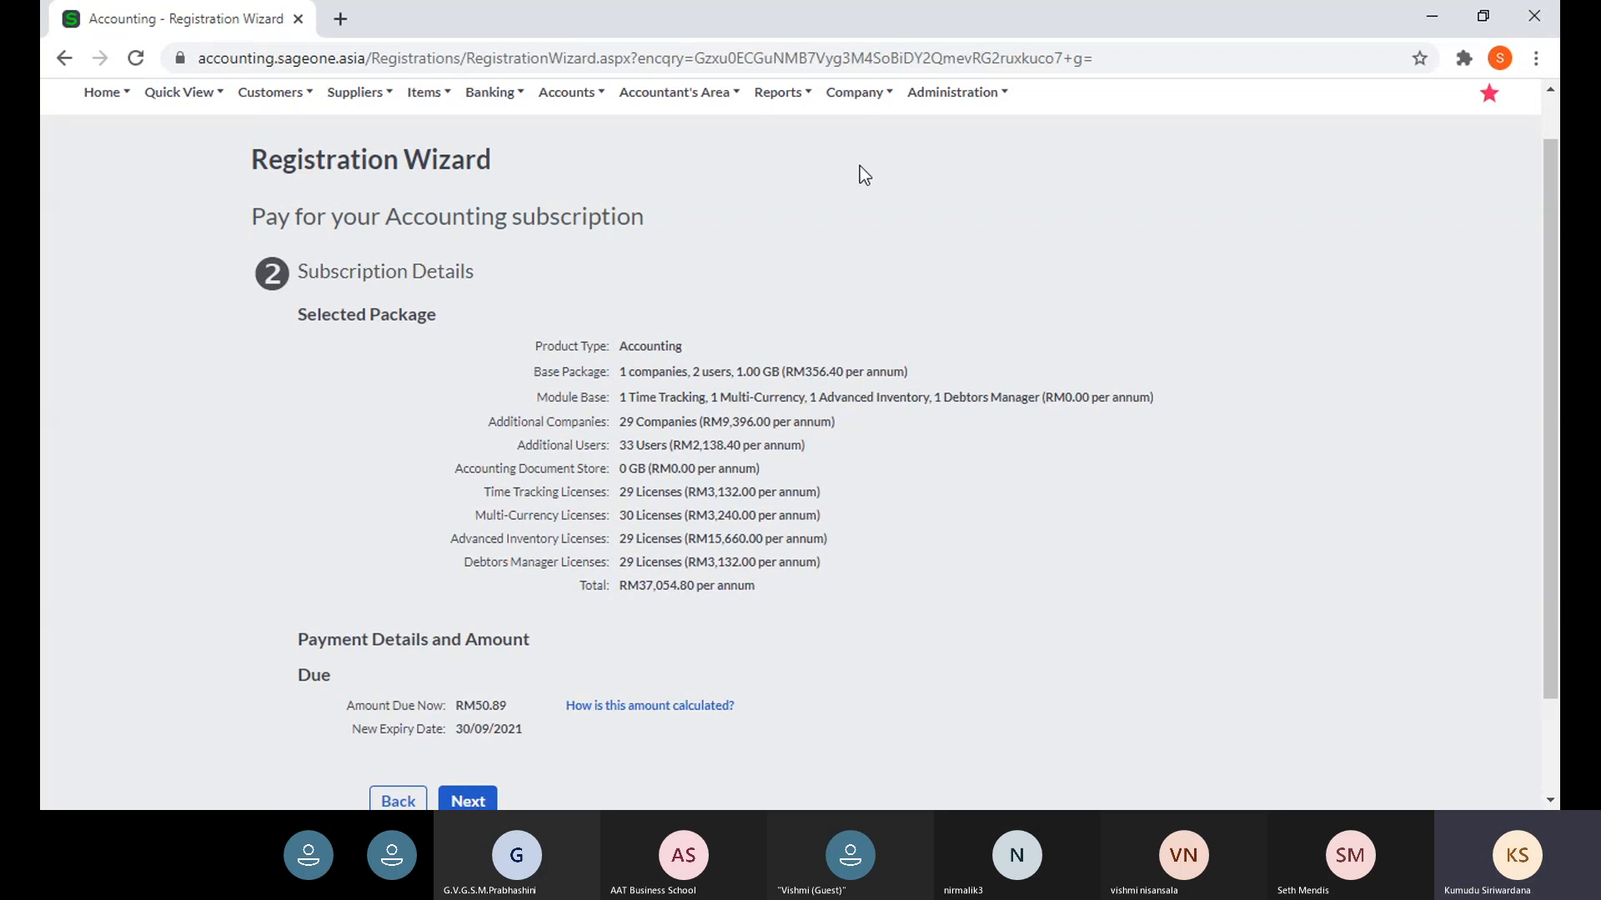
pyautogui.scroll(1, 858, 166)
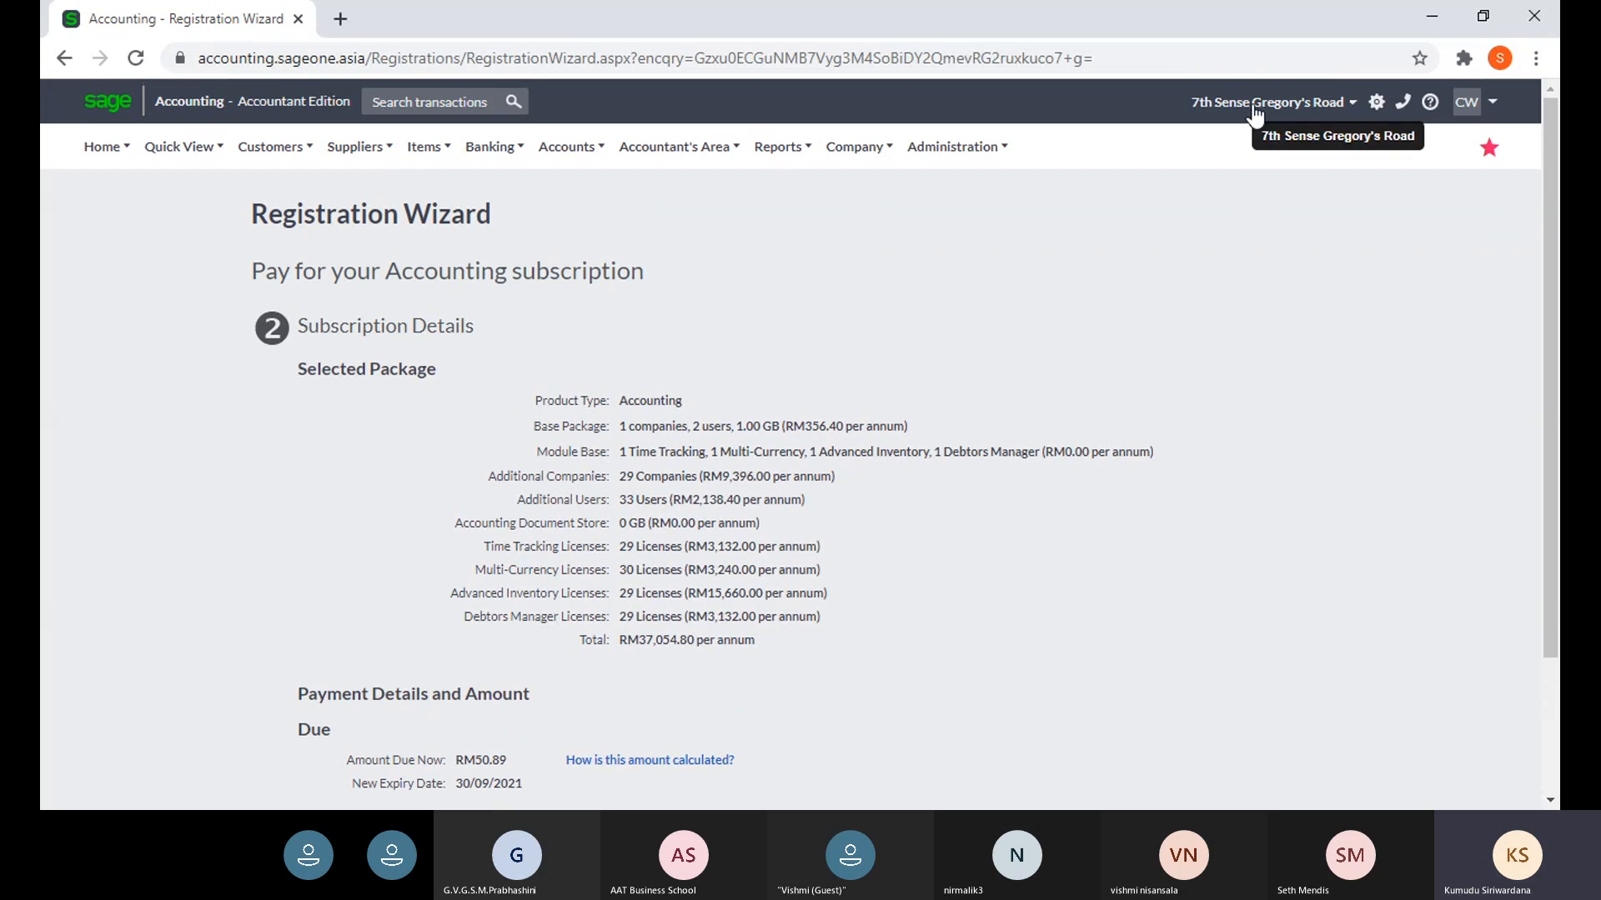
pyautogui.moveTo(855, 150)
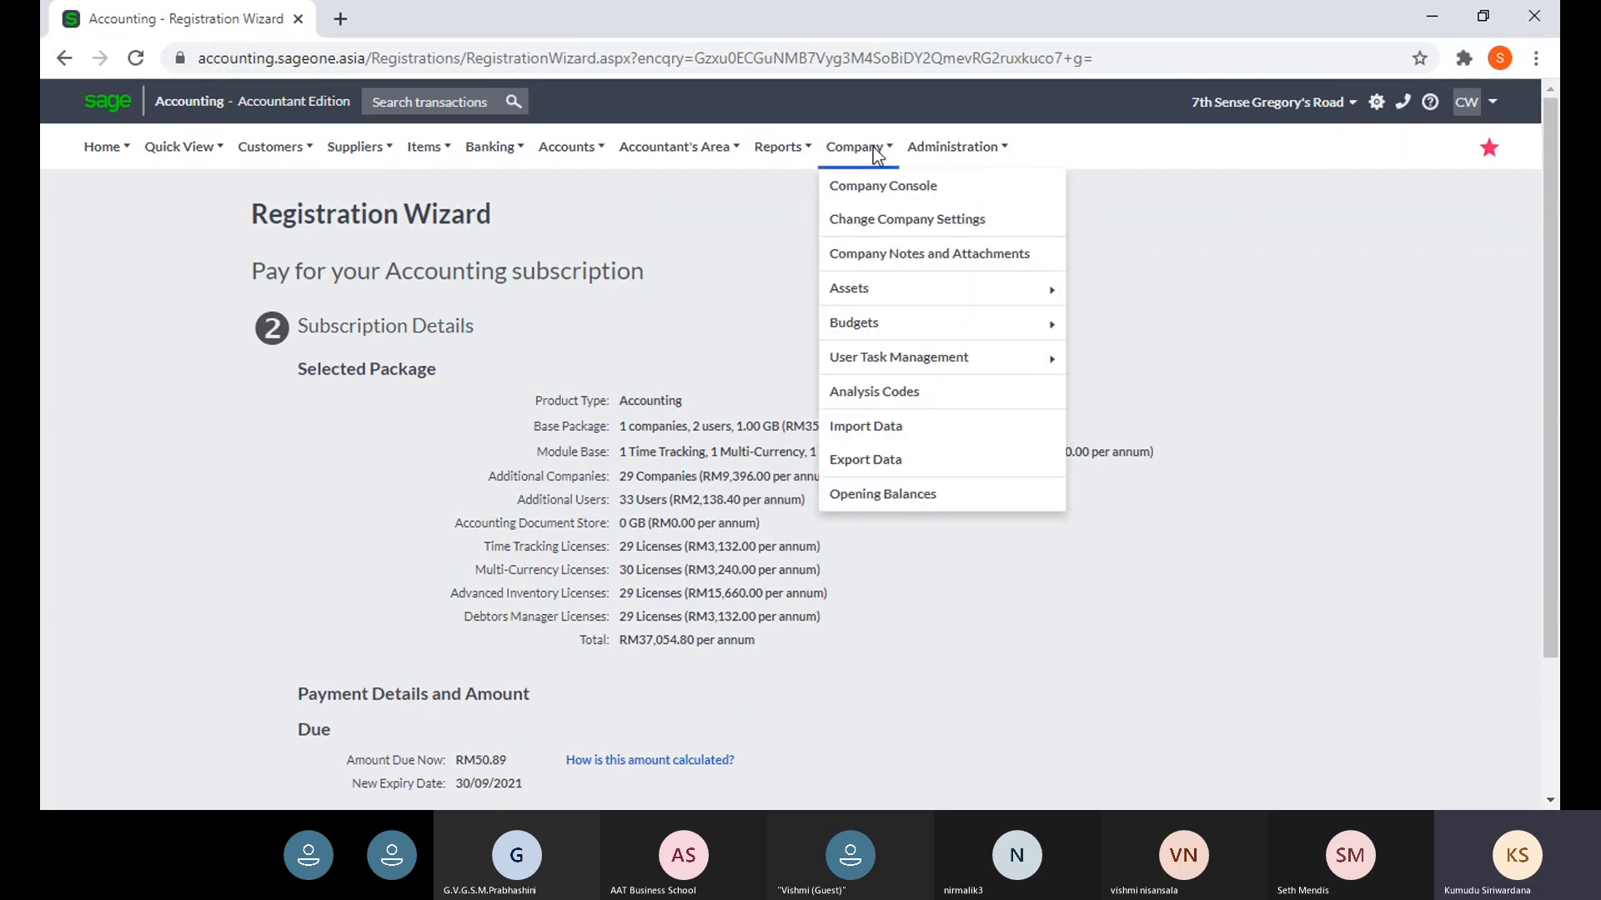
pyautogui.click(875, 186)
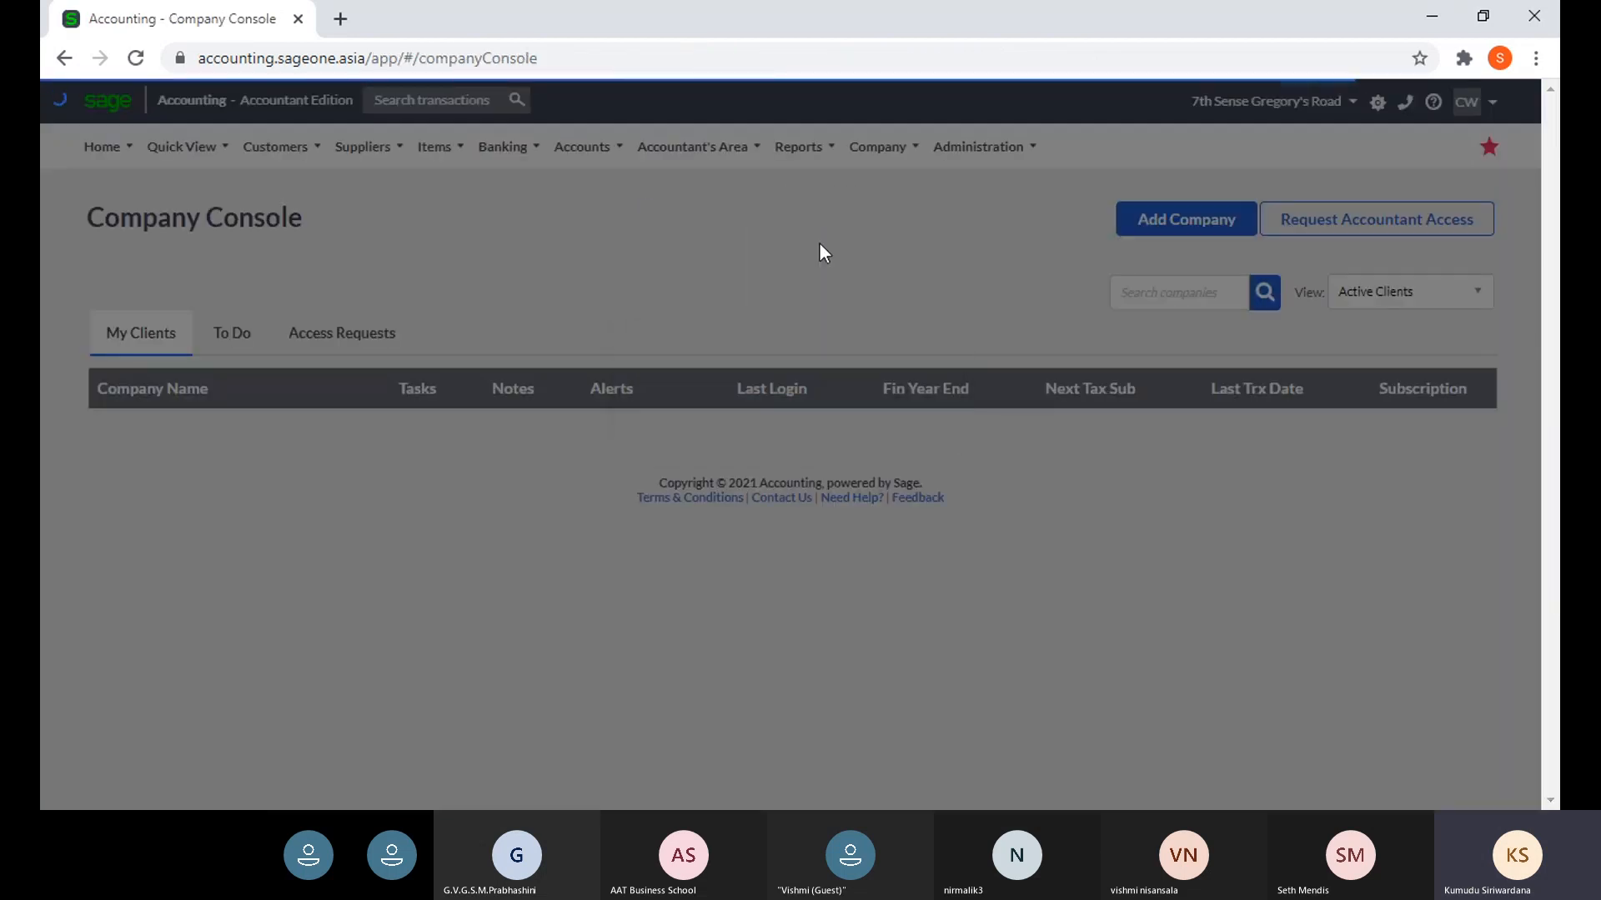
pyautogui.hotkey('ctrl', 'f')
pyautogui.write('7')
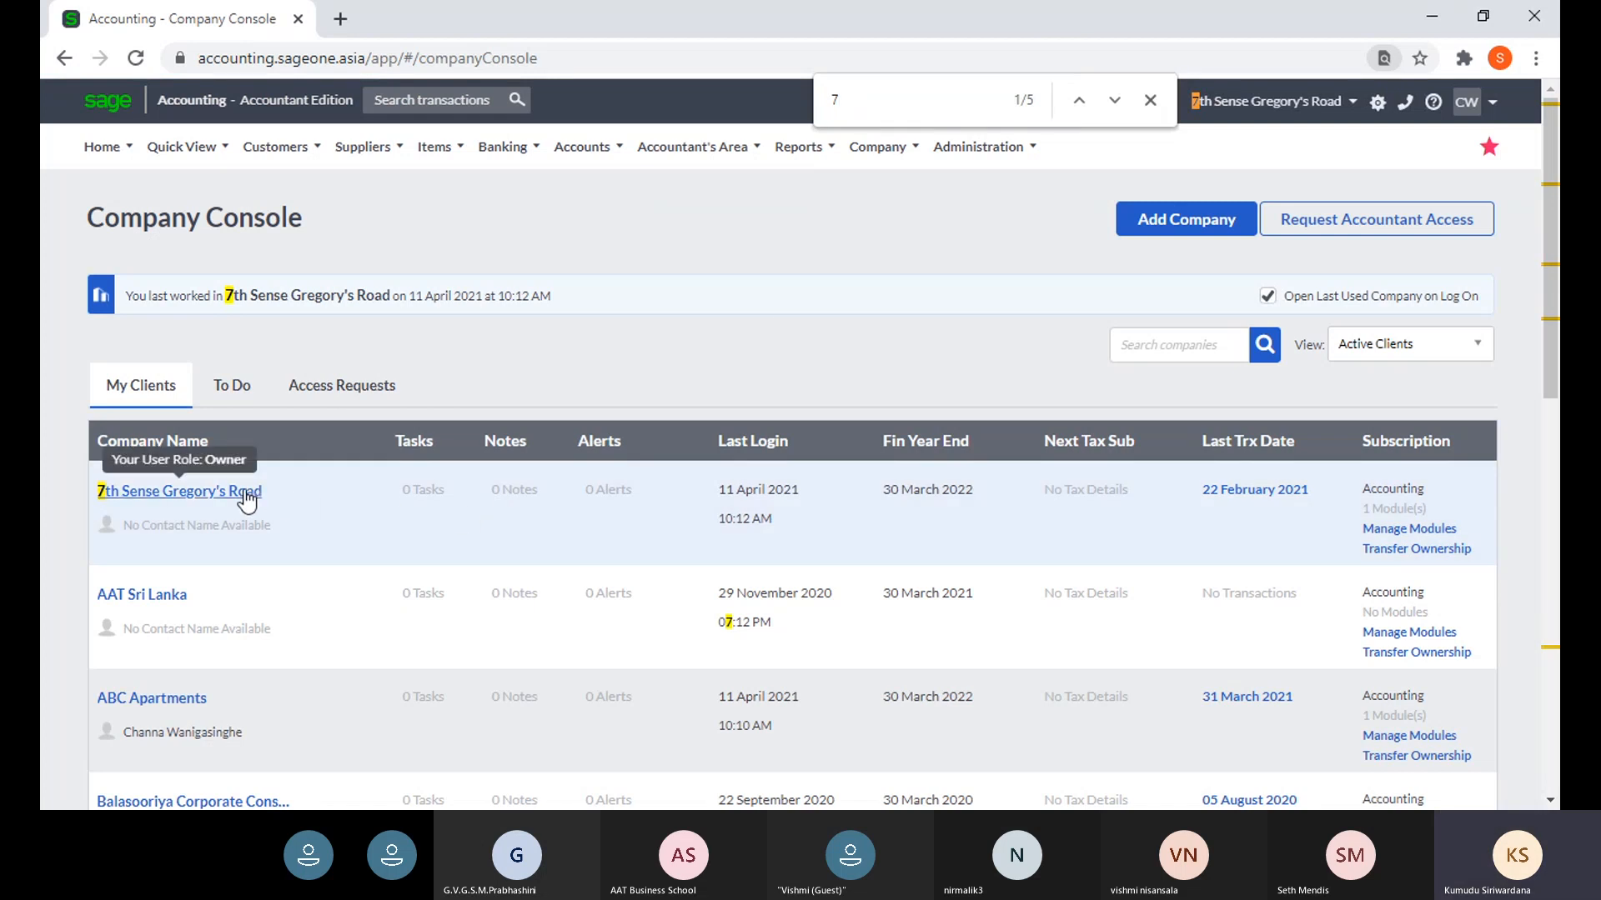
pyautogui.click(1430, 530)
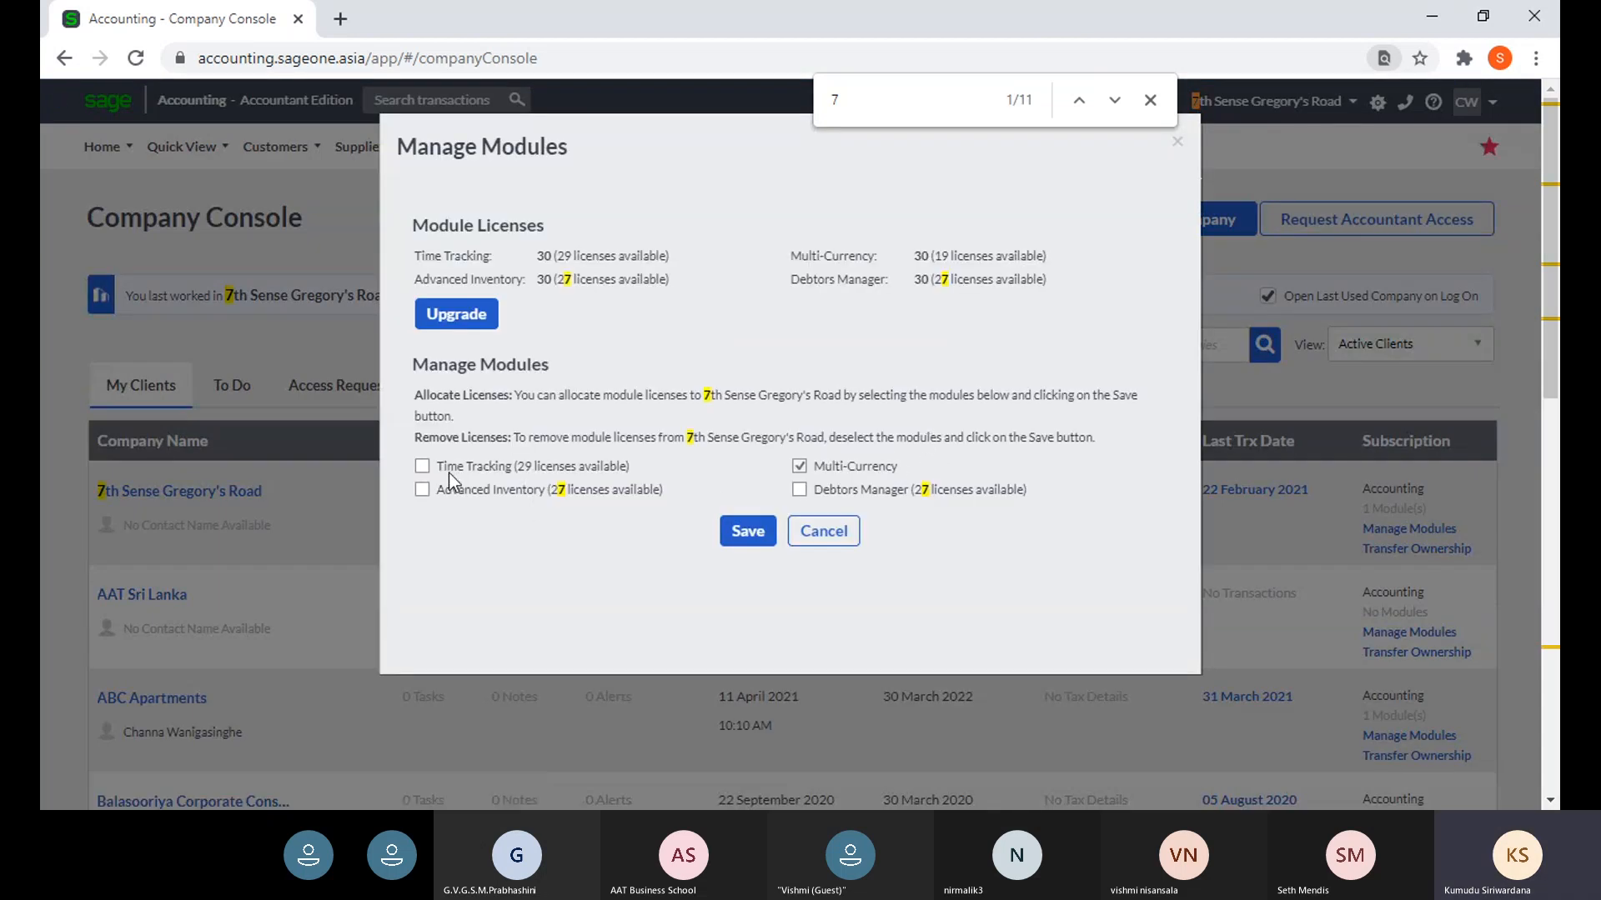
pyautogui.click(798, 490)
pyautogui.click(422, 491)
pyautogui.click(422, 466)
pyautogui.click(1177, 143)
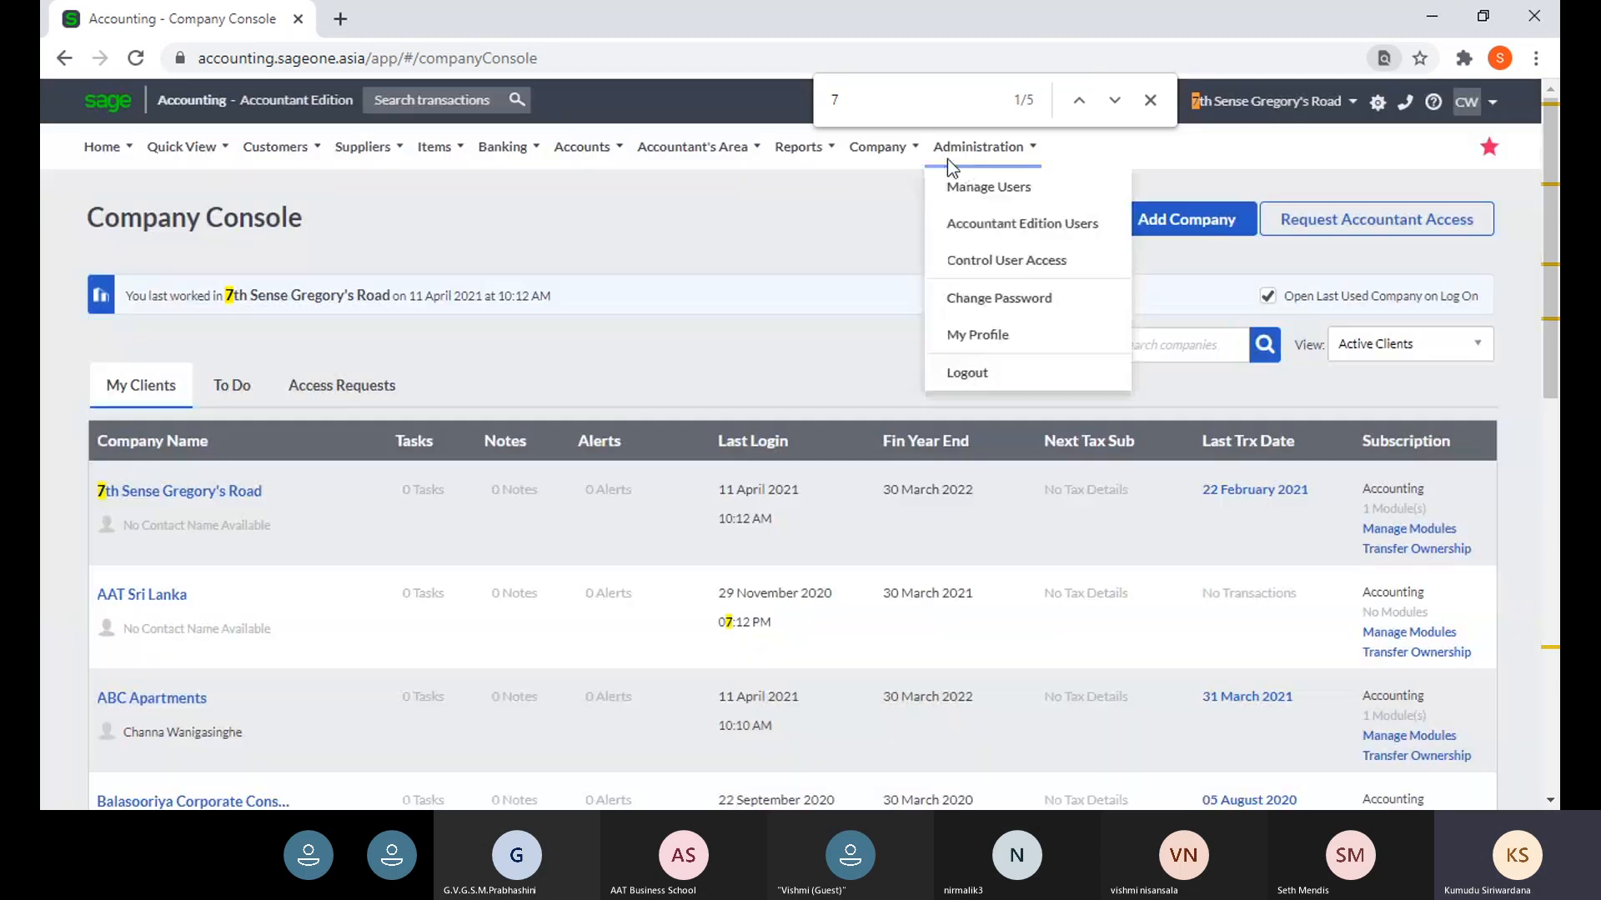
pyautogui.moveTo(911, 155)
pyautogui.click(918, 188)
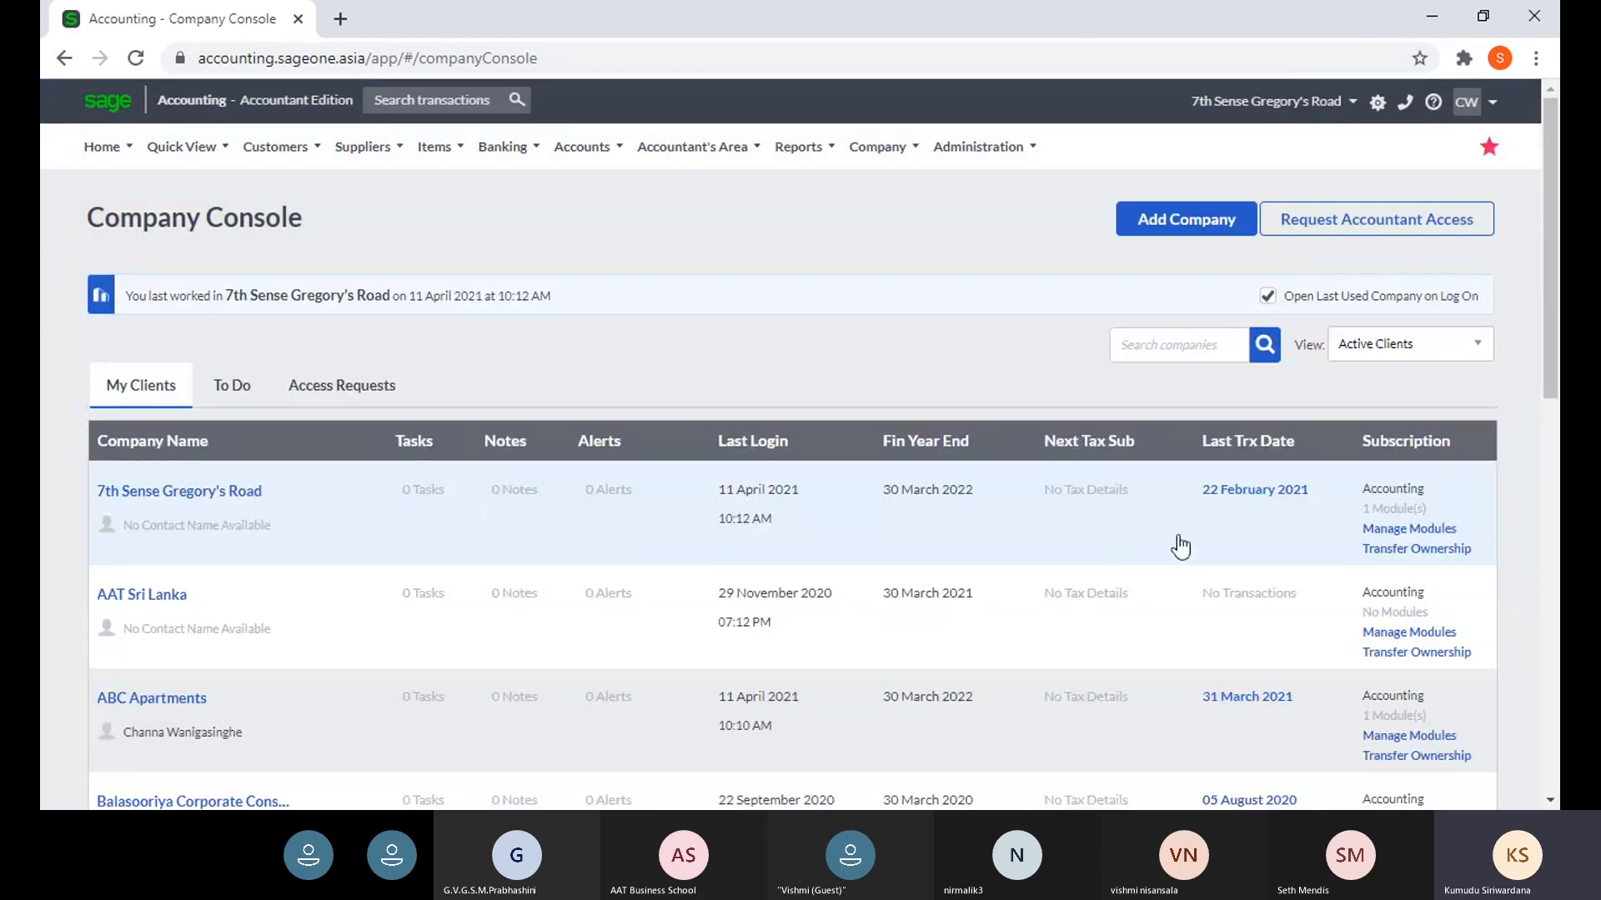
# - Tick Time Tracking and Debtors Manager in Manage Modules, cancel, then open the company's Dashboard
pyautogui.click(1388, 531)
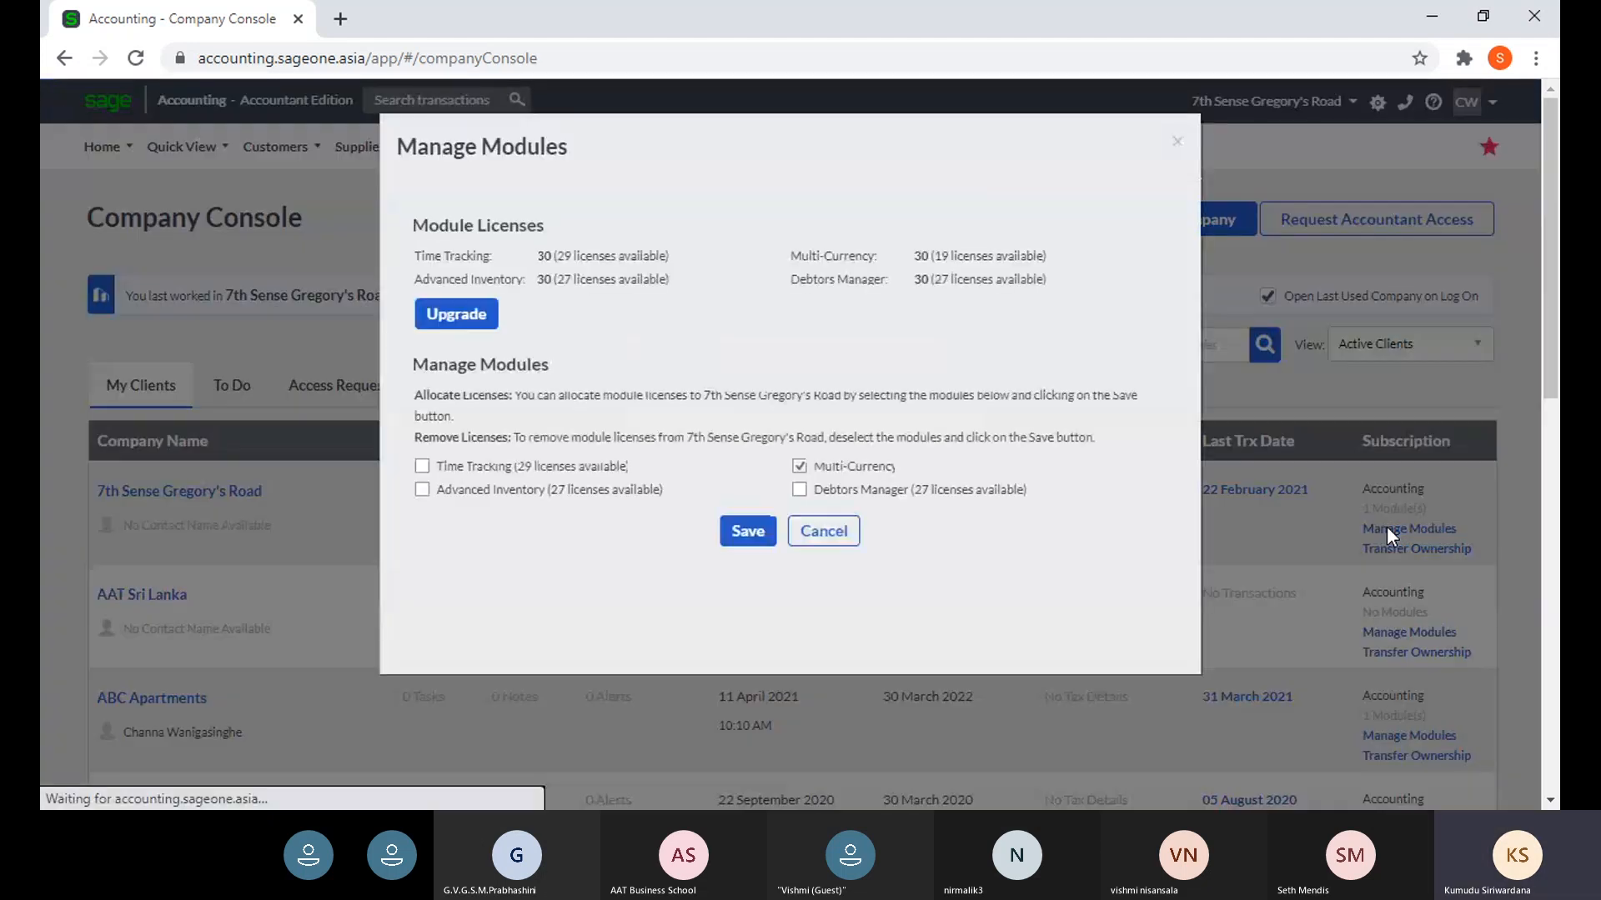
pyautogui.click(422, 466)
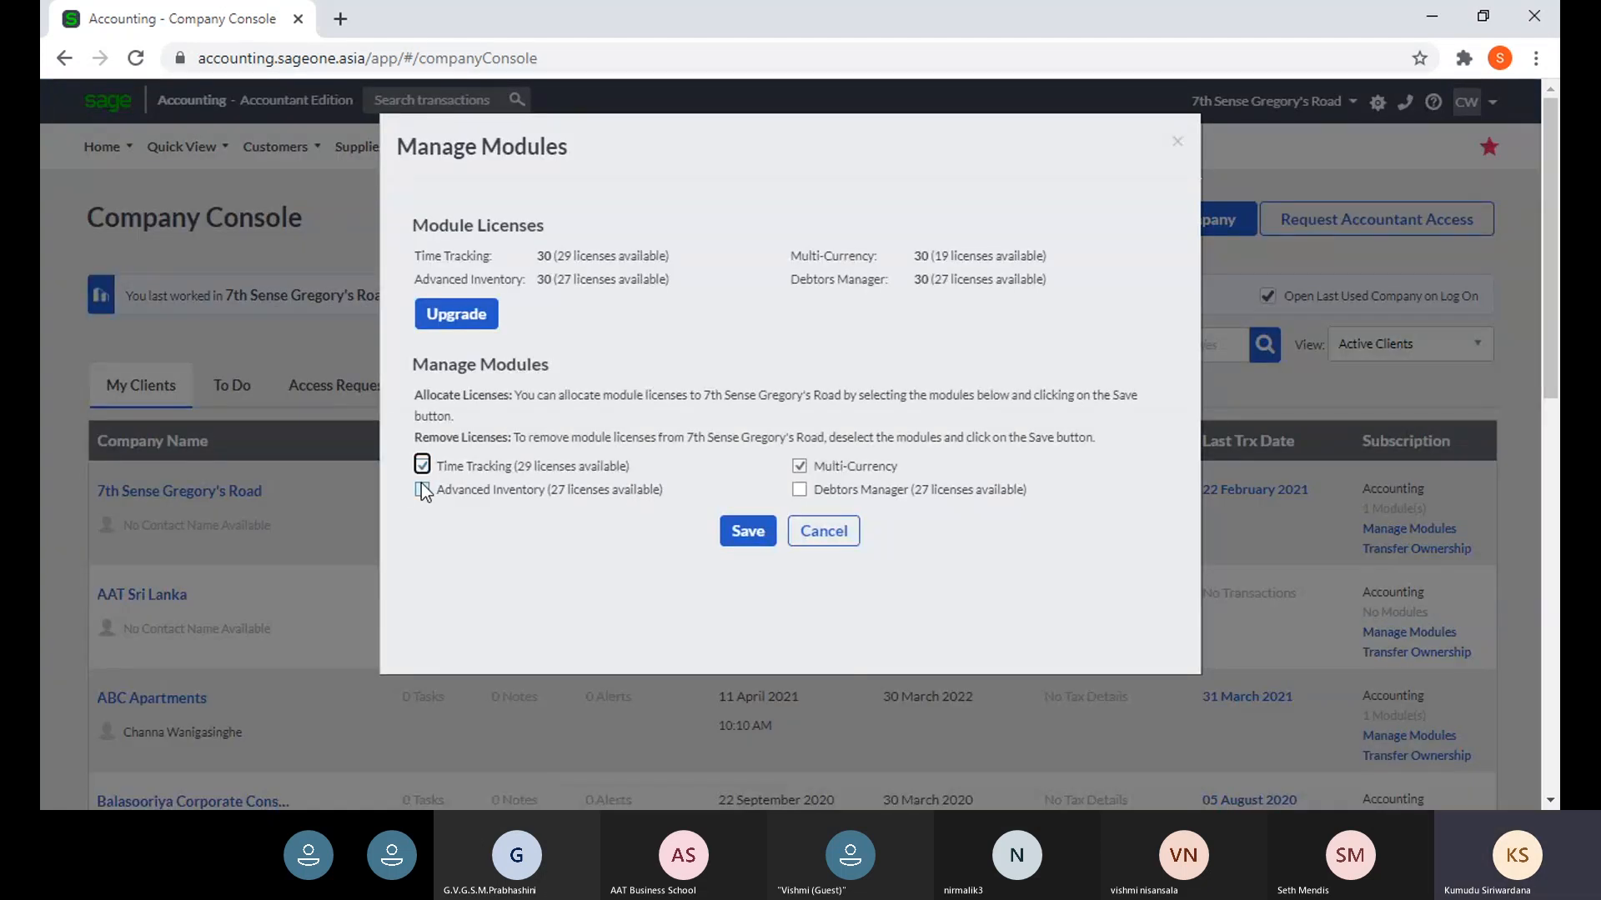
pyautogui.click(799, 489)
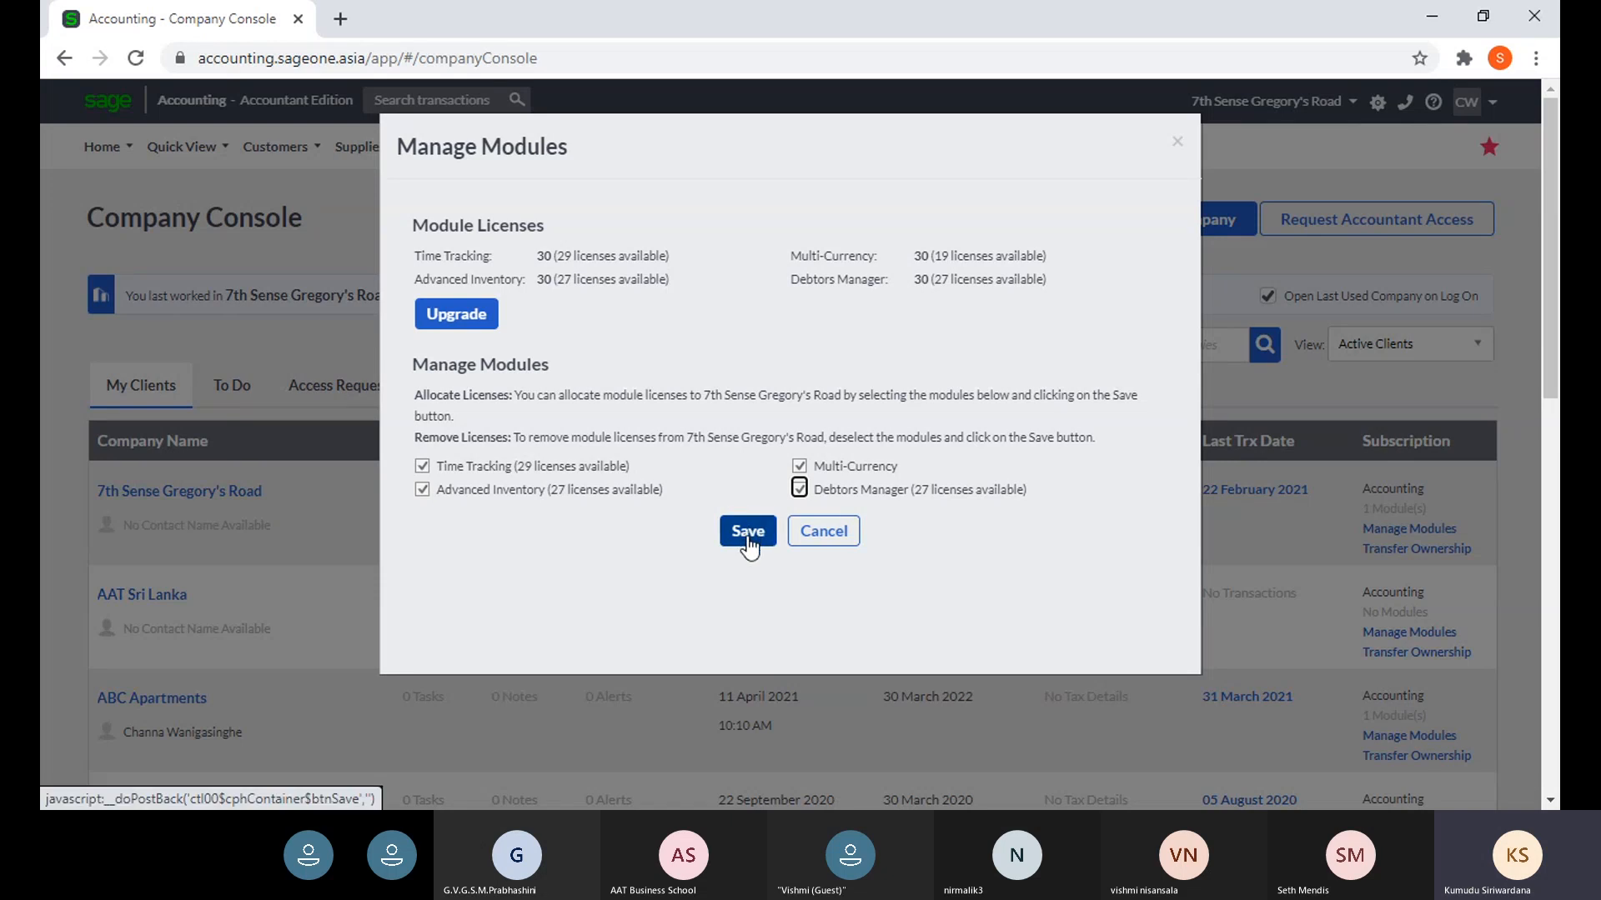
pyautogui.click(821, 535)
pyautogui.click(159, 512)
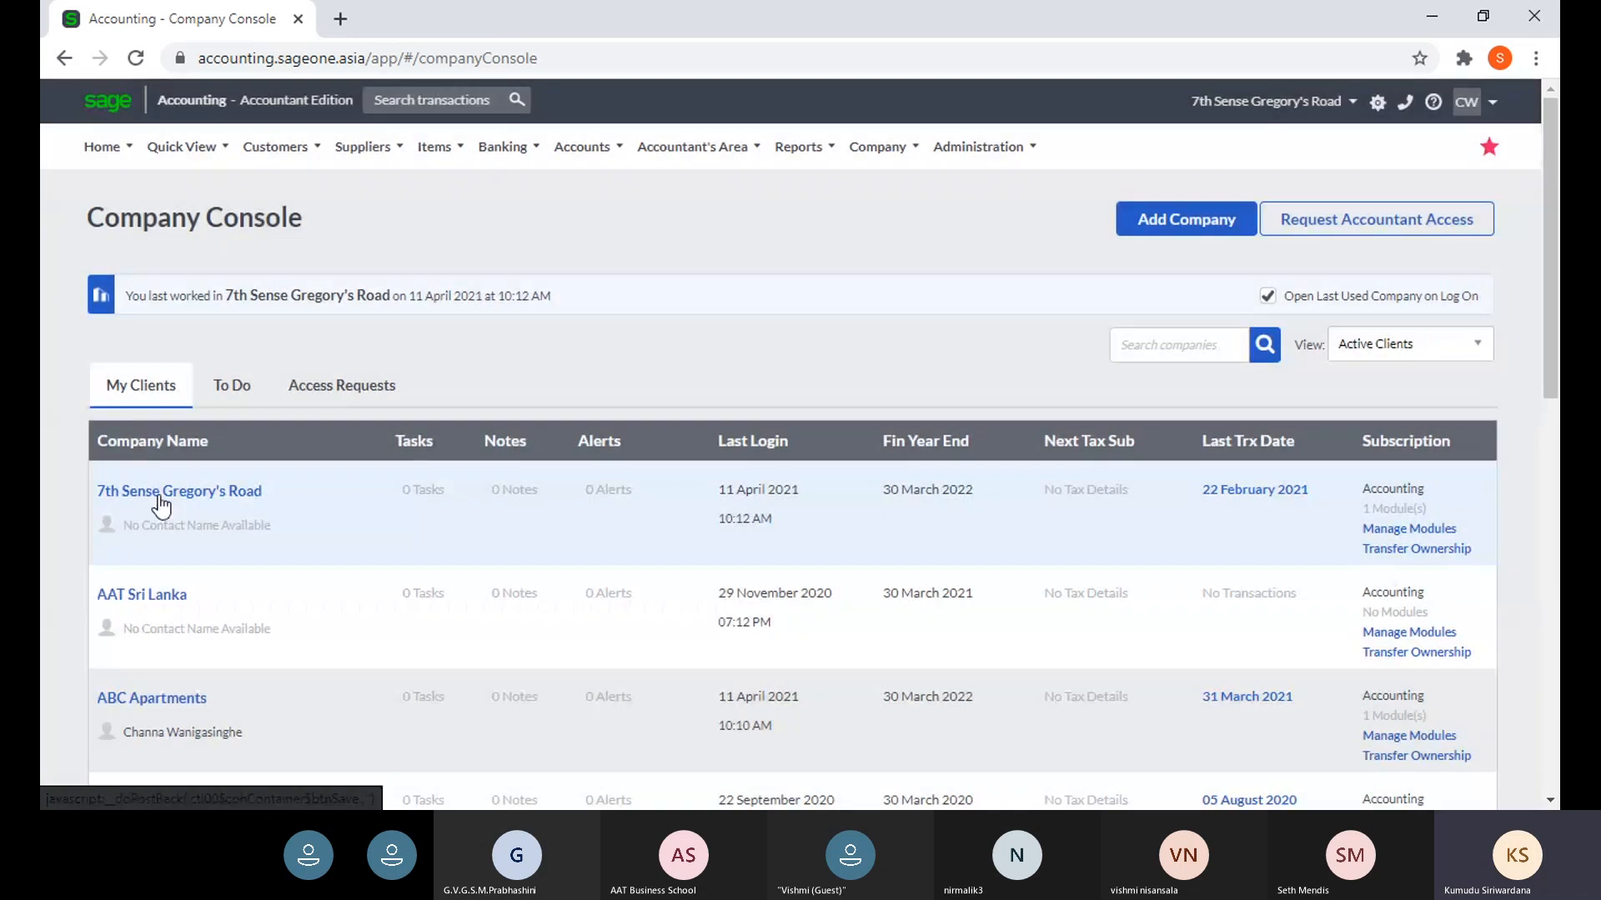
pyautogui.click(173, 497)
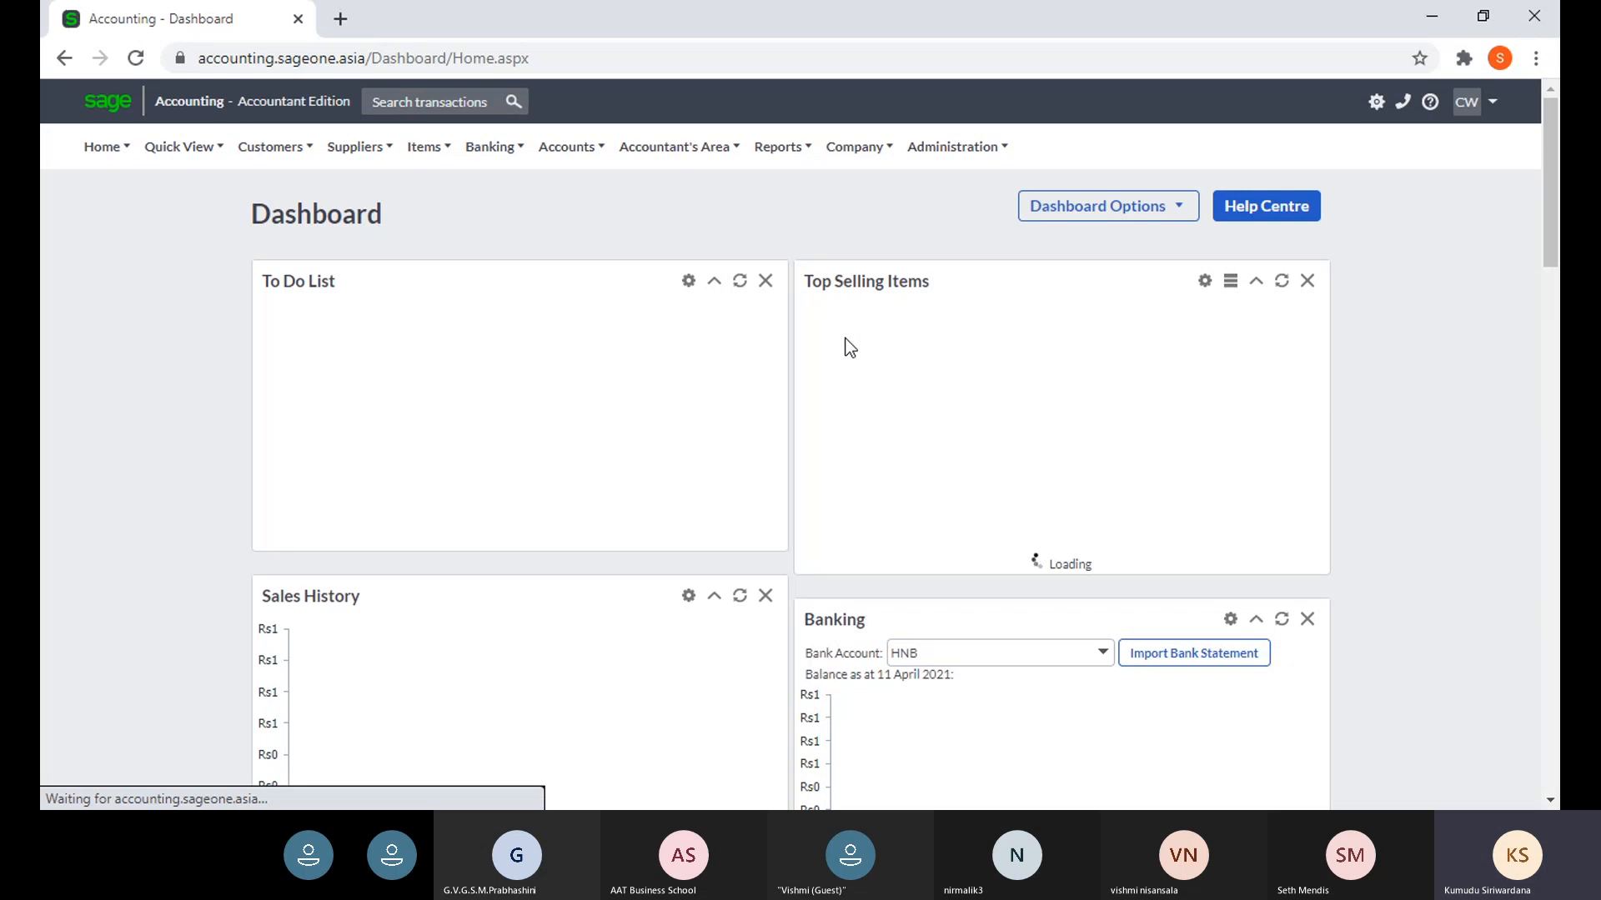
# - Go to Change Company Settings and show the Multi-Currency section
pyautogui.moveTo(926, 156)
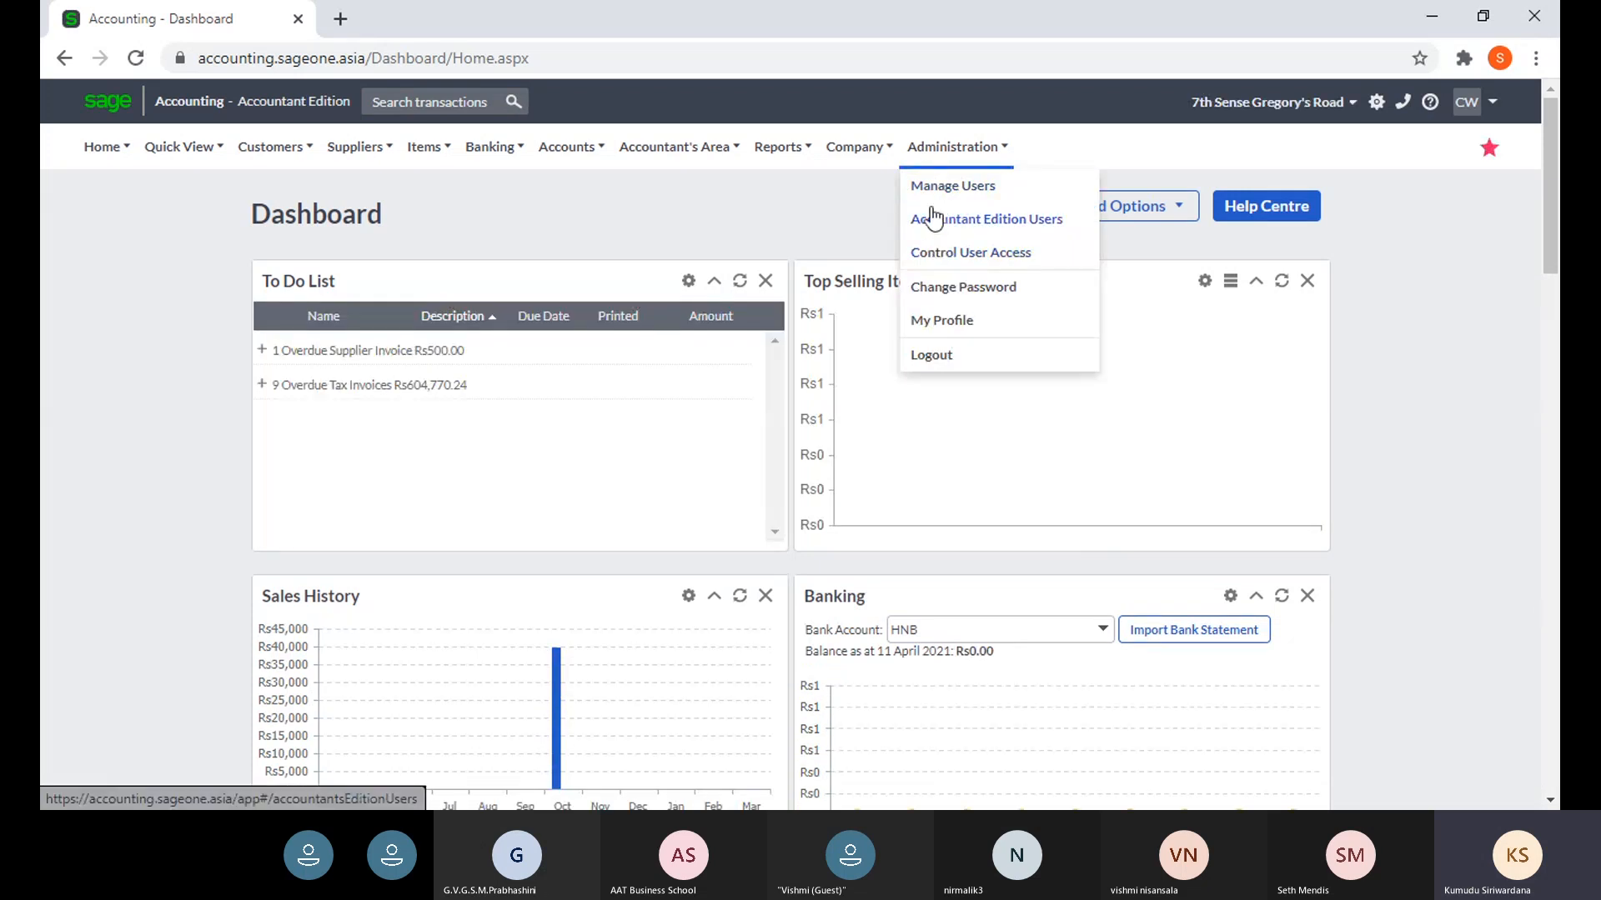
pyautogui.moveTo(835, 148)
pyautogui.click(857, 222)
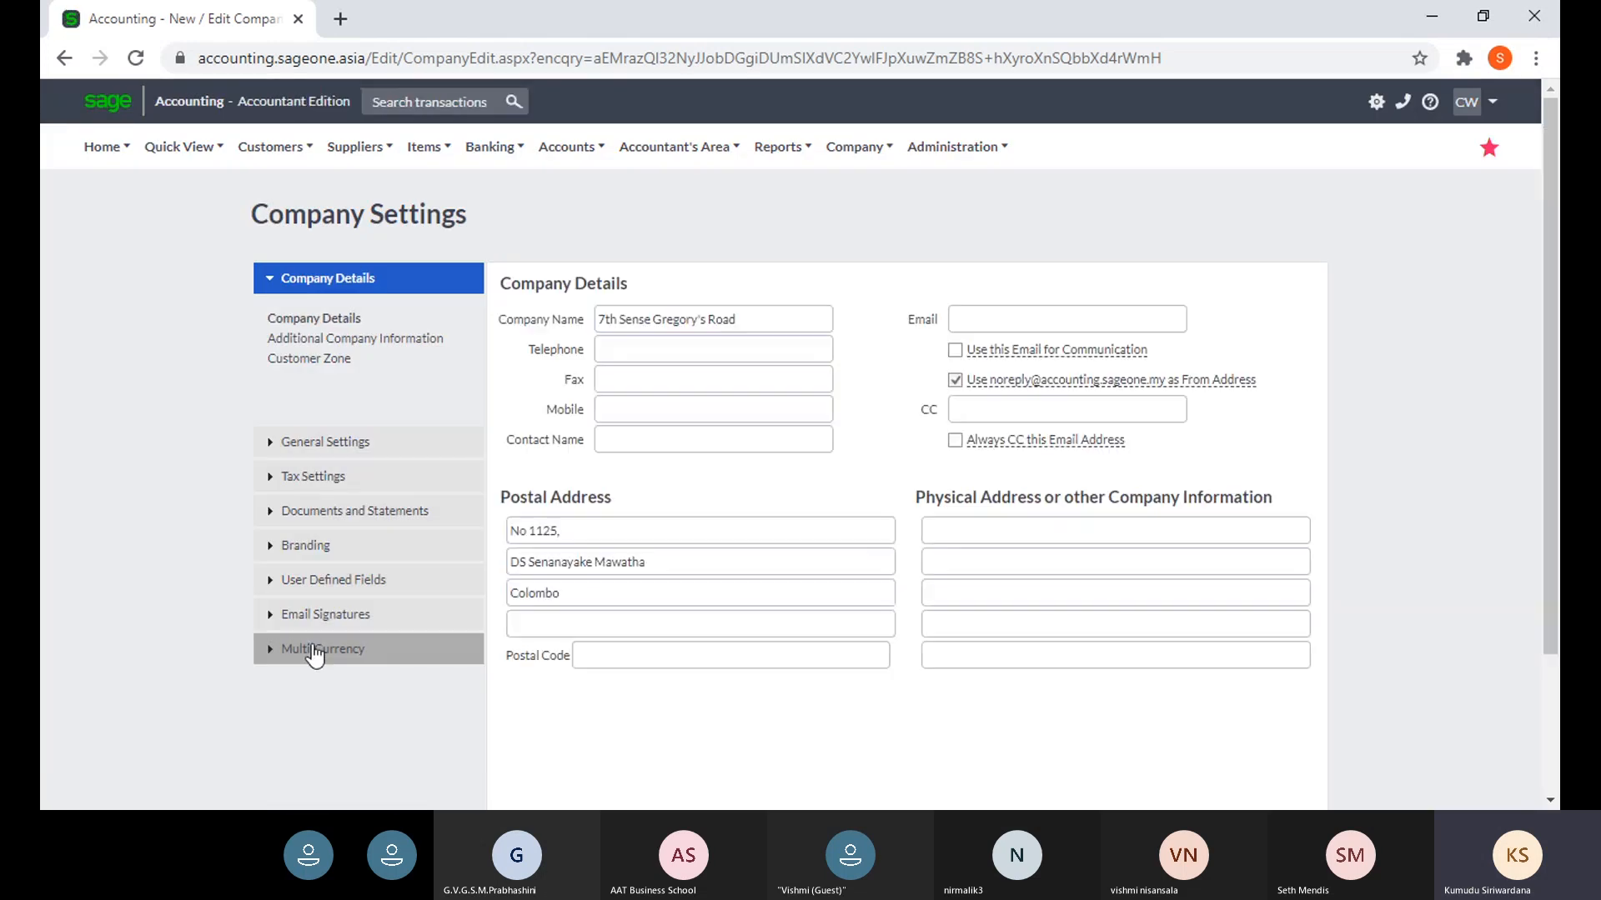
pyautogui.click(314, 648)
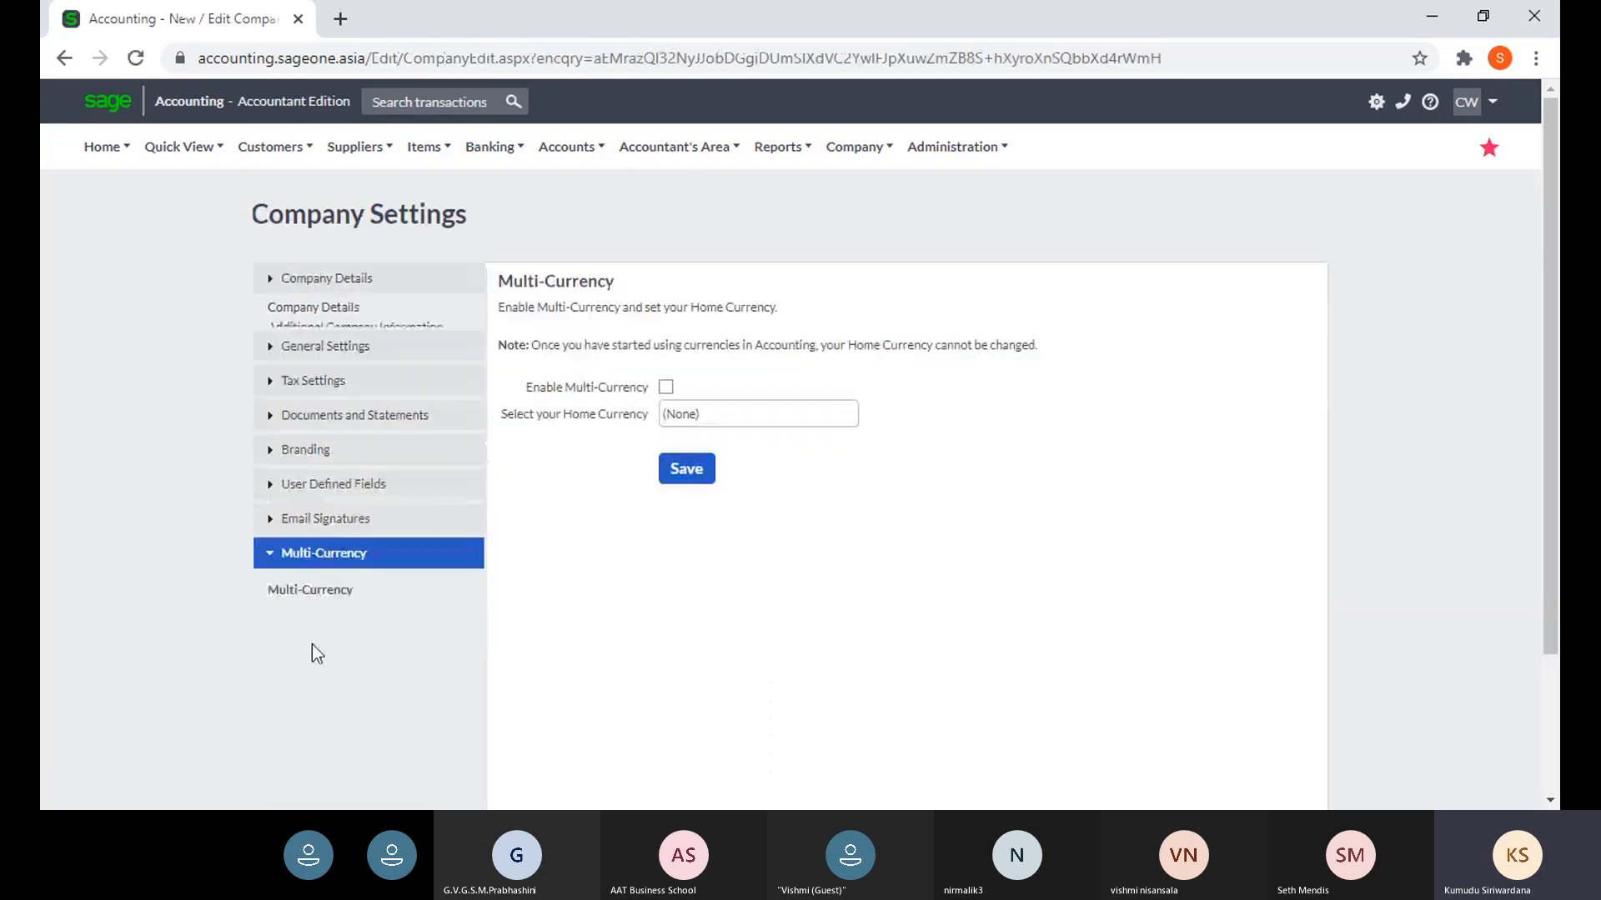
# - Enable Multi-Currency with Sri Lankan Rupee as home currency and save the settings
pyautogui.click(665, 387)
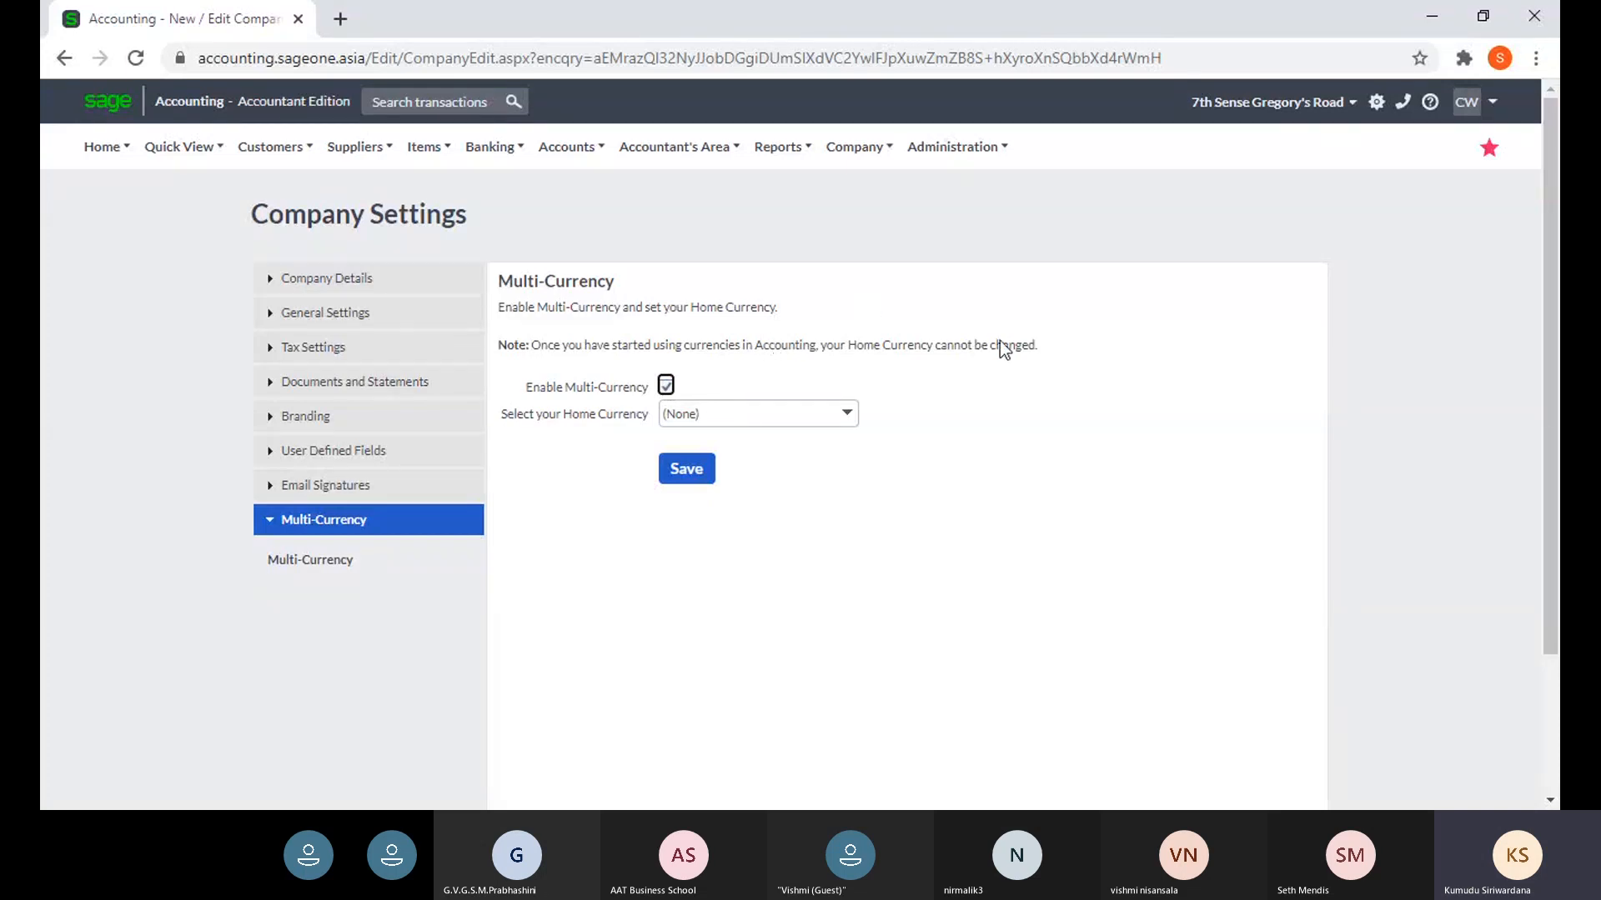
pyautogui.click(838, 421)
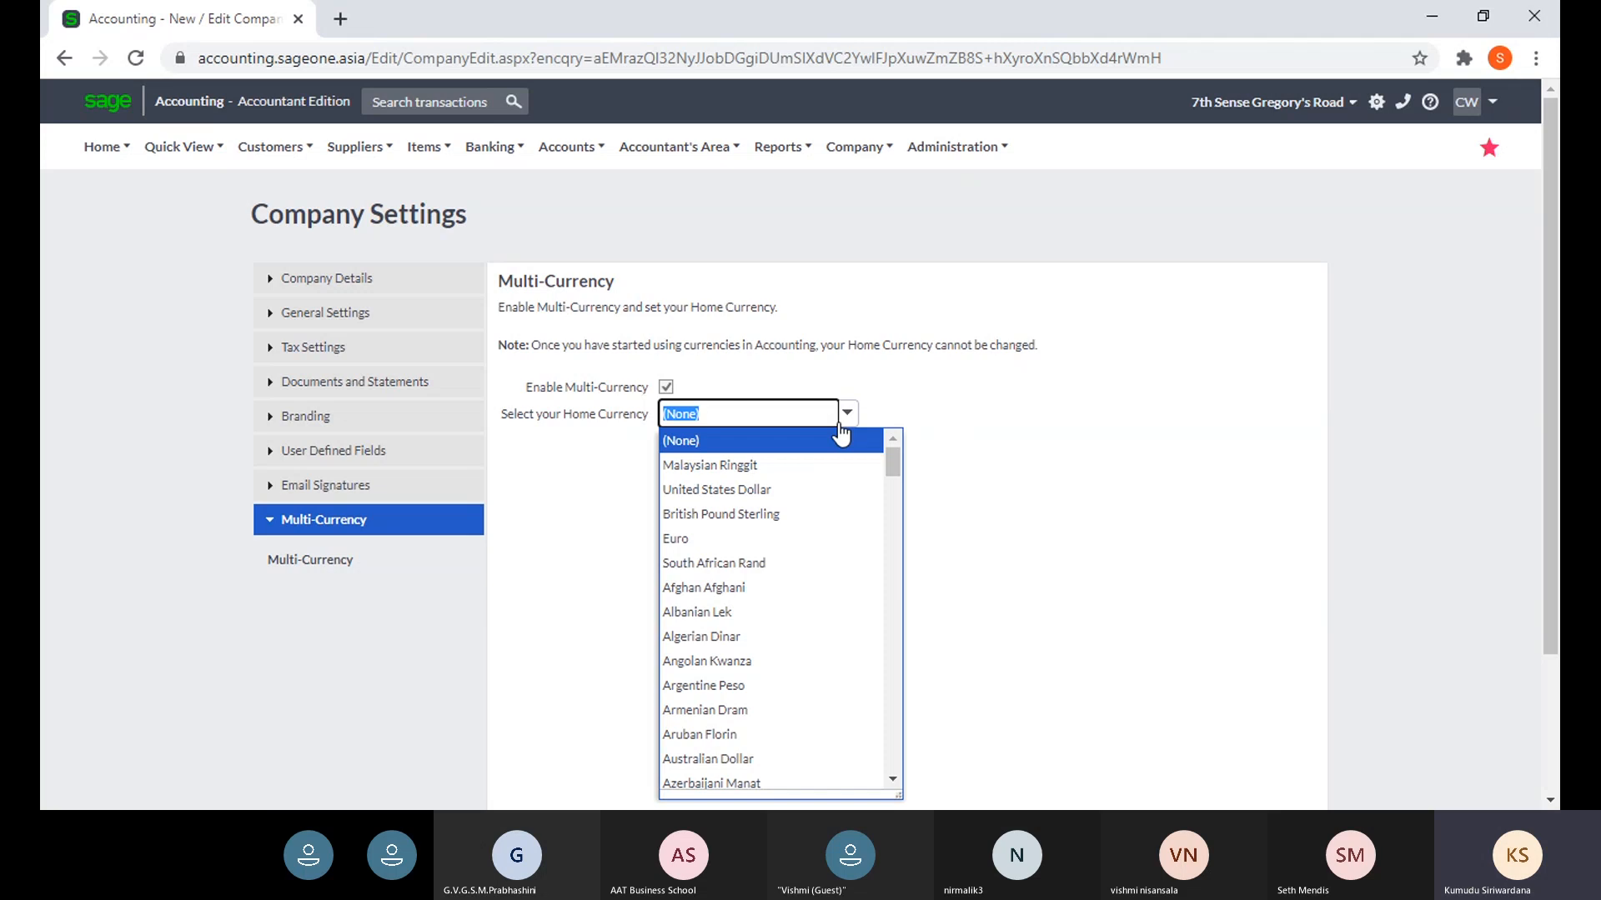
pyautogui.write('sr')
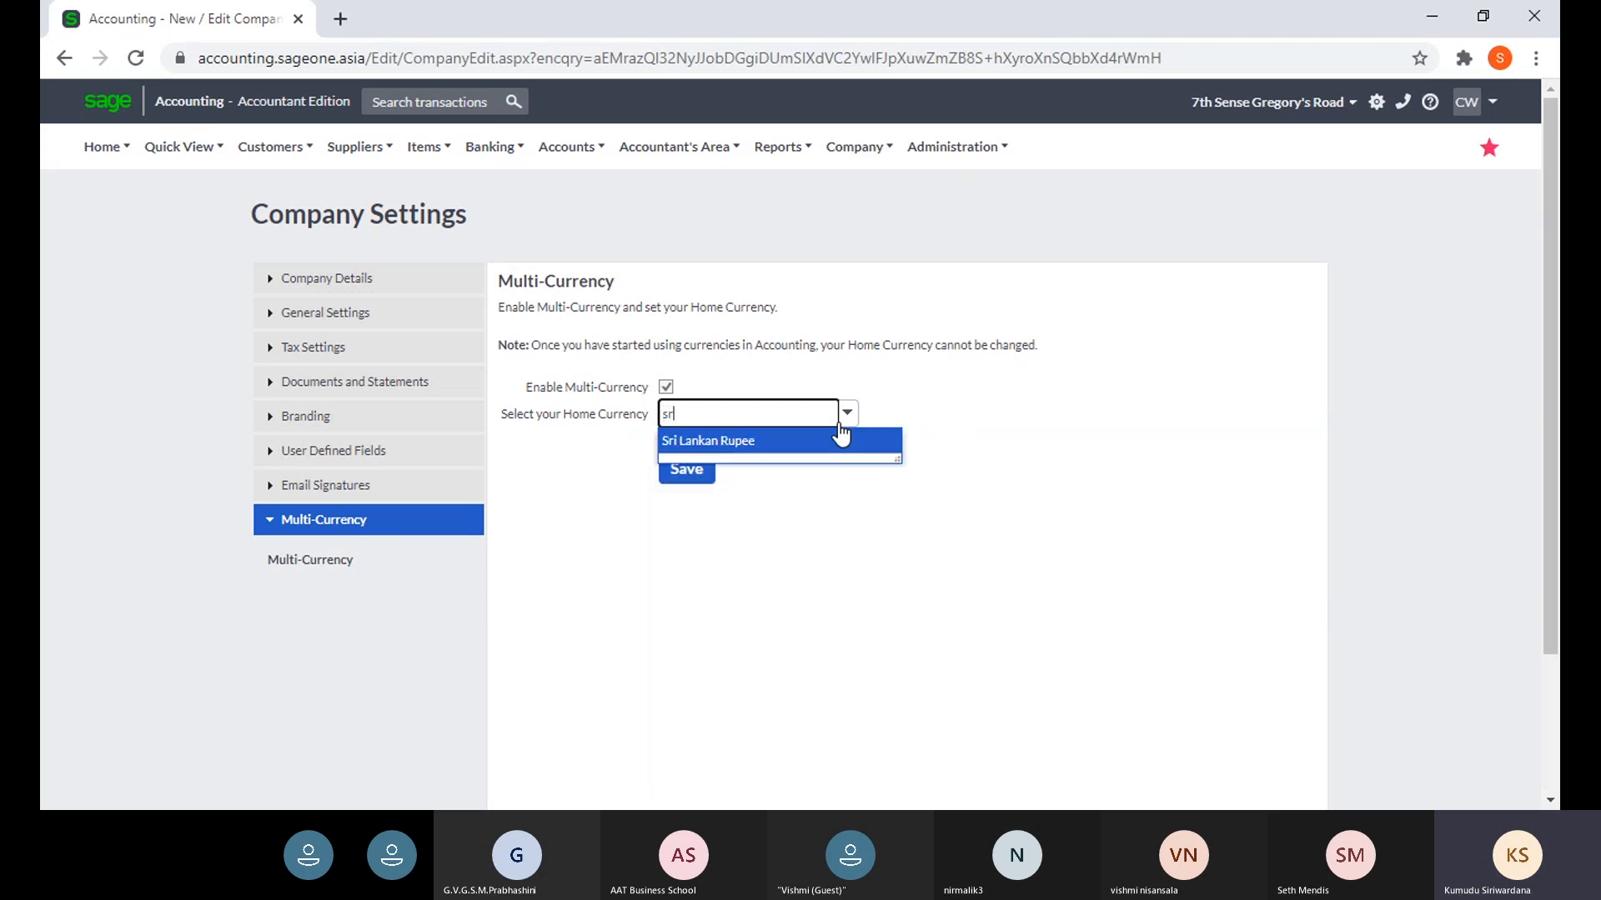
pyautogui.press('Return')
pyautogui.click(844, 557)
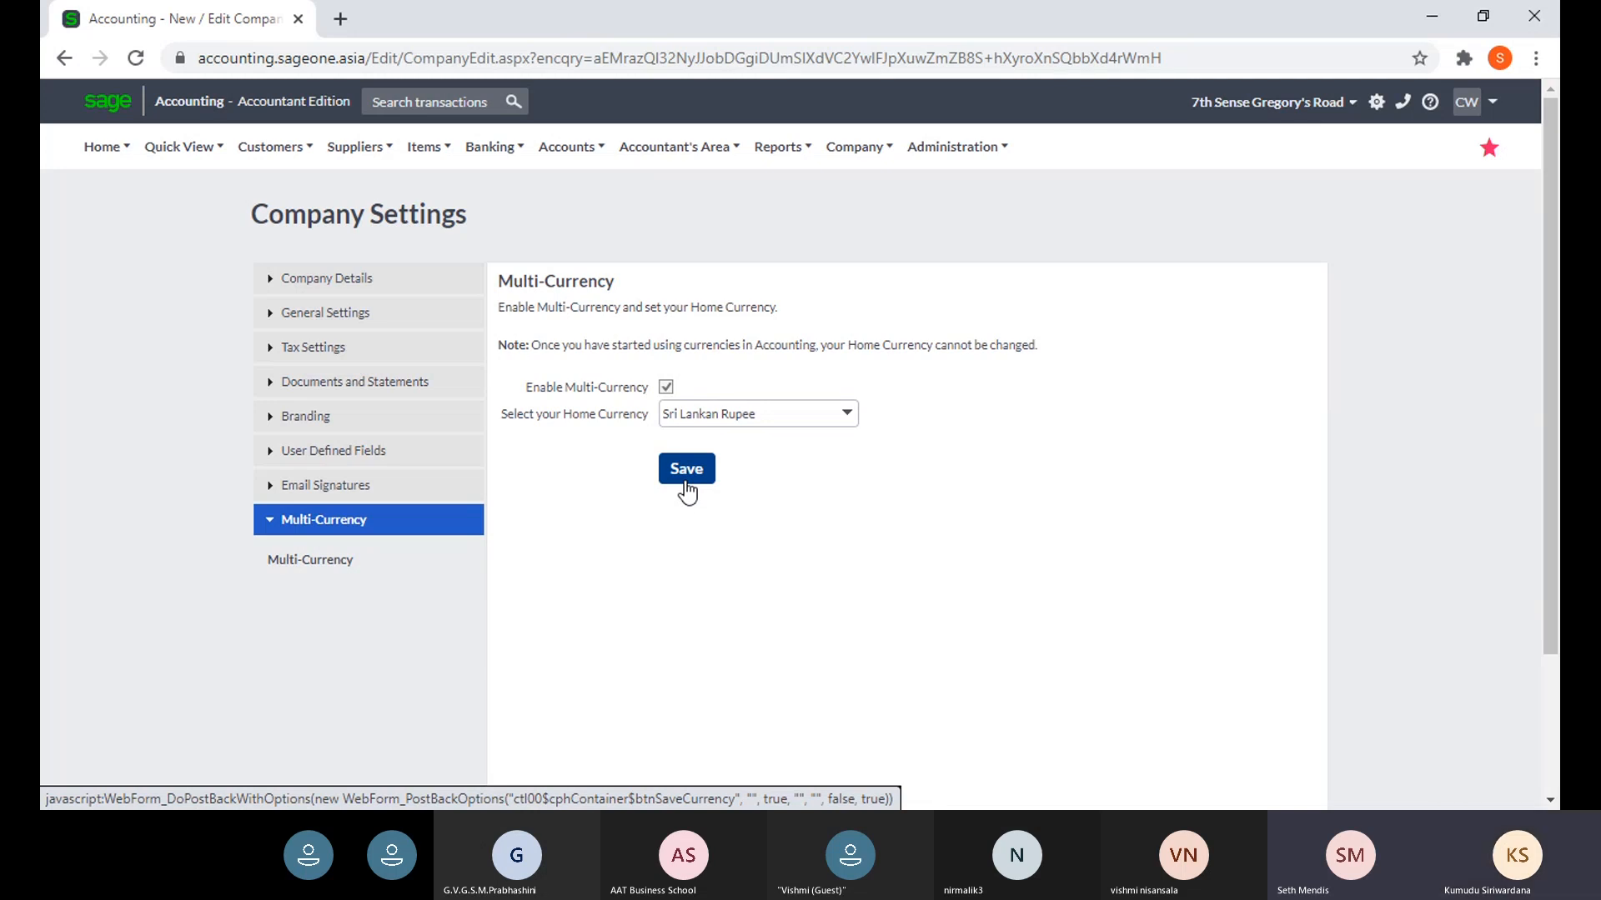
pyautogui.click(686, 469)
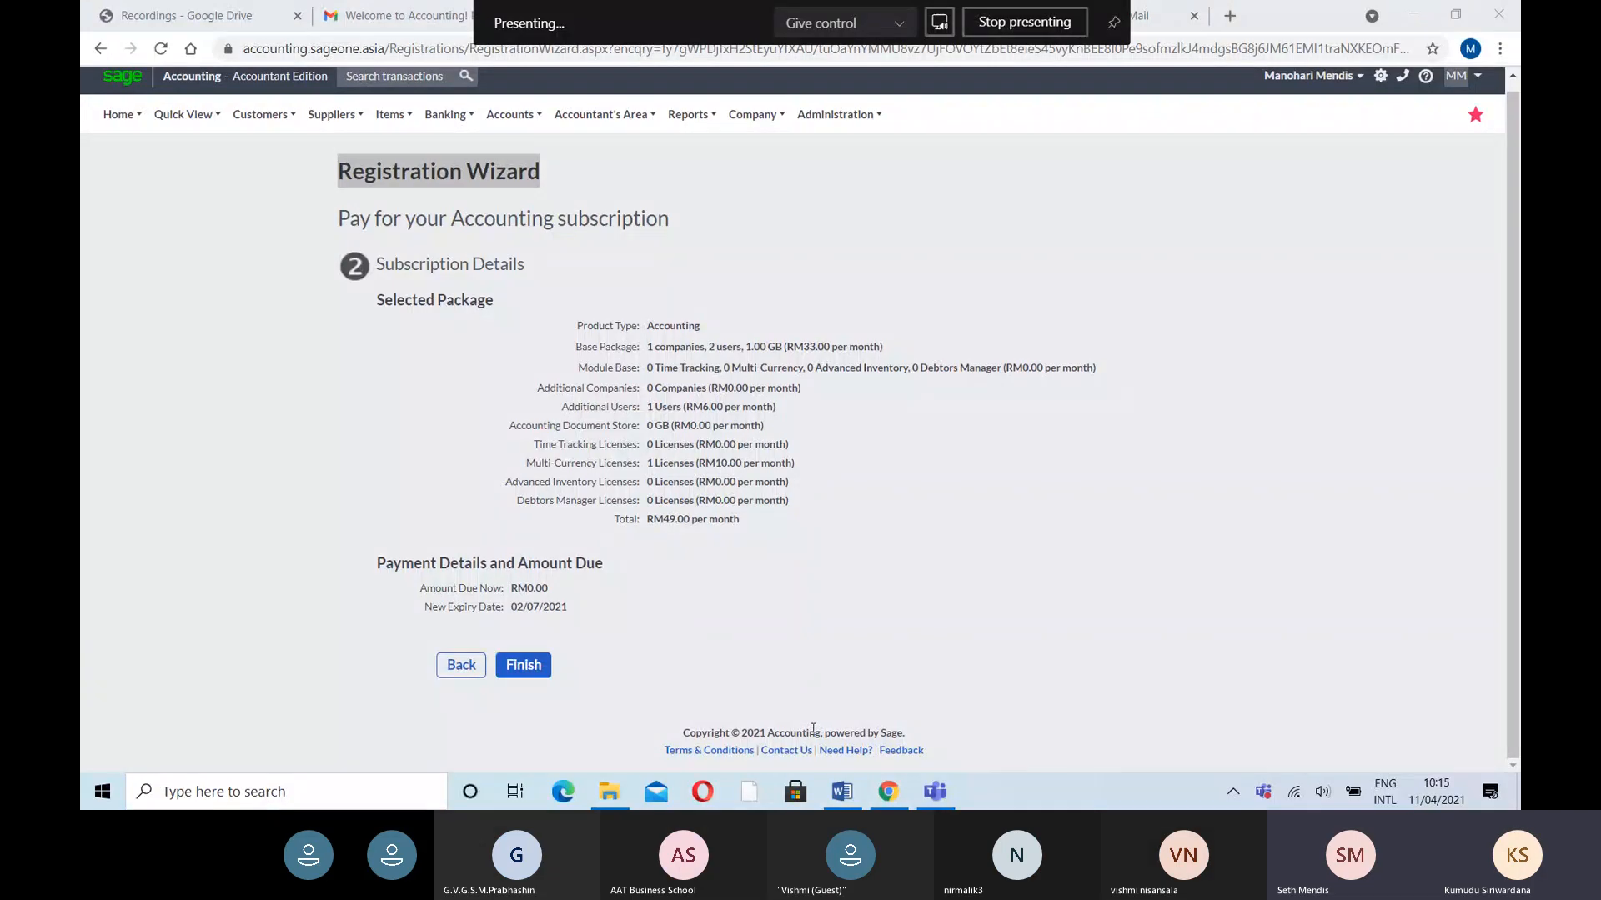
# - Return to the Registration Wizard and finish it, landing on My Profile's billing page
pyautogui.moveTo(943, 802)
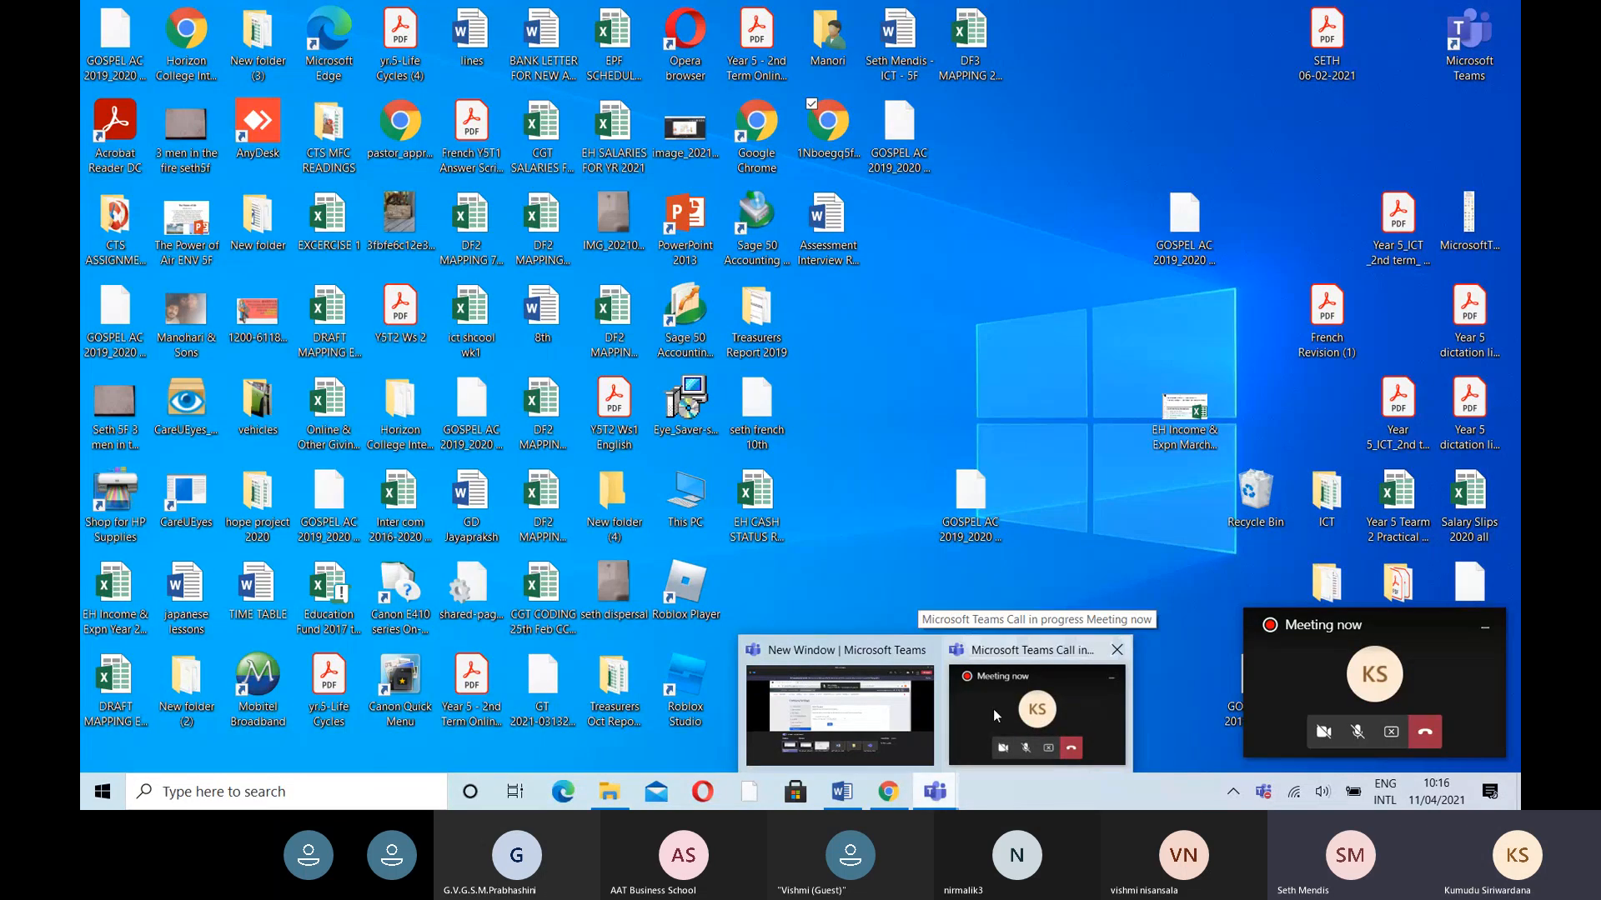
pyautogui.click(993, 709)
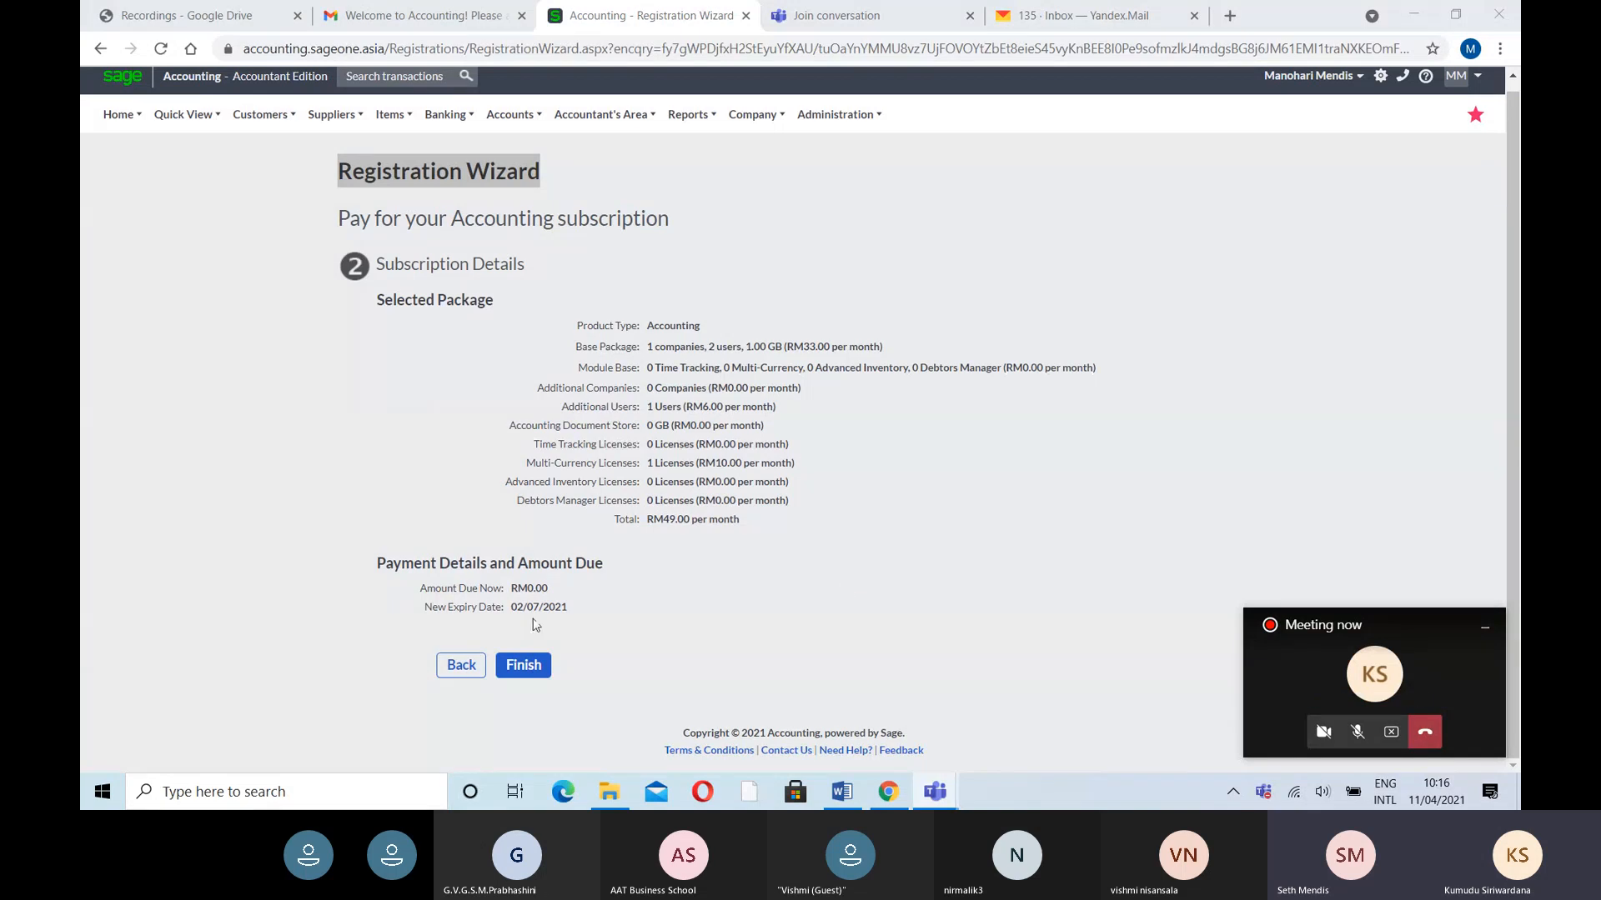
pyautogui.click(525, 665)
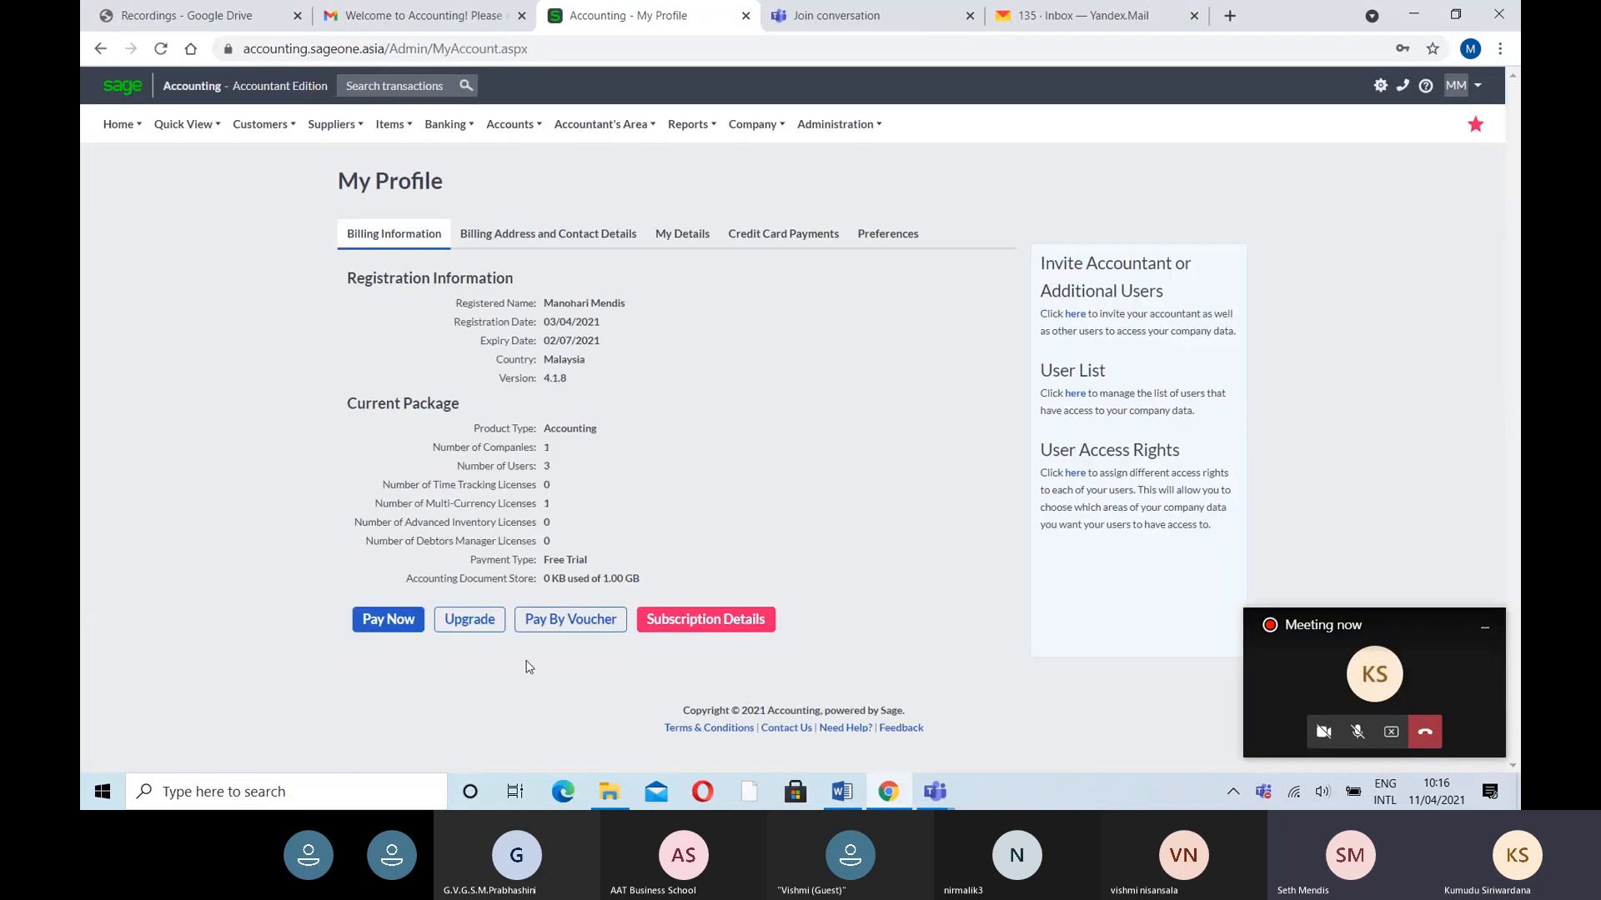
# - Start the subscription upgrade and look through the module options
pyautogui.click(475, 624)
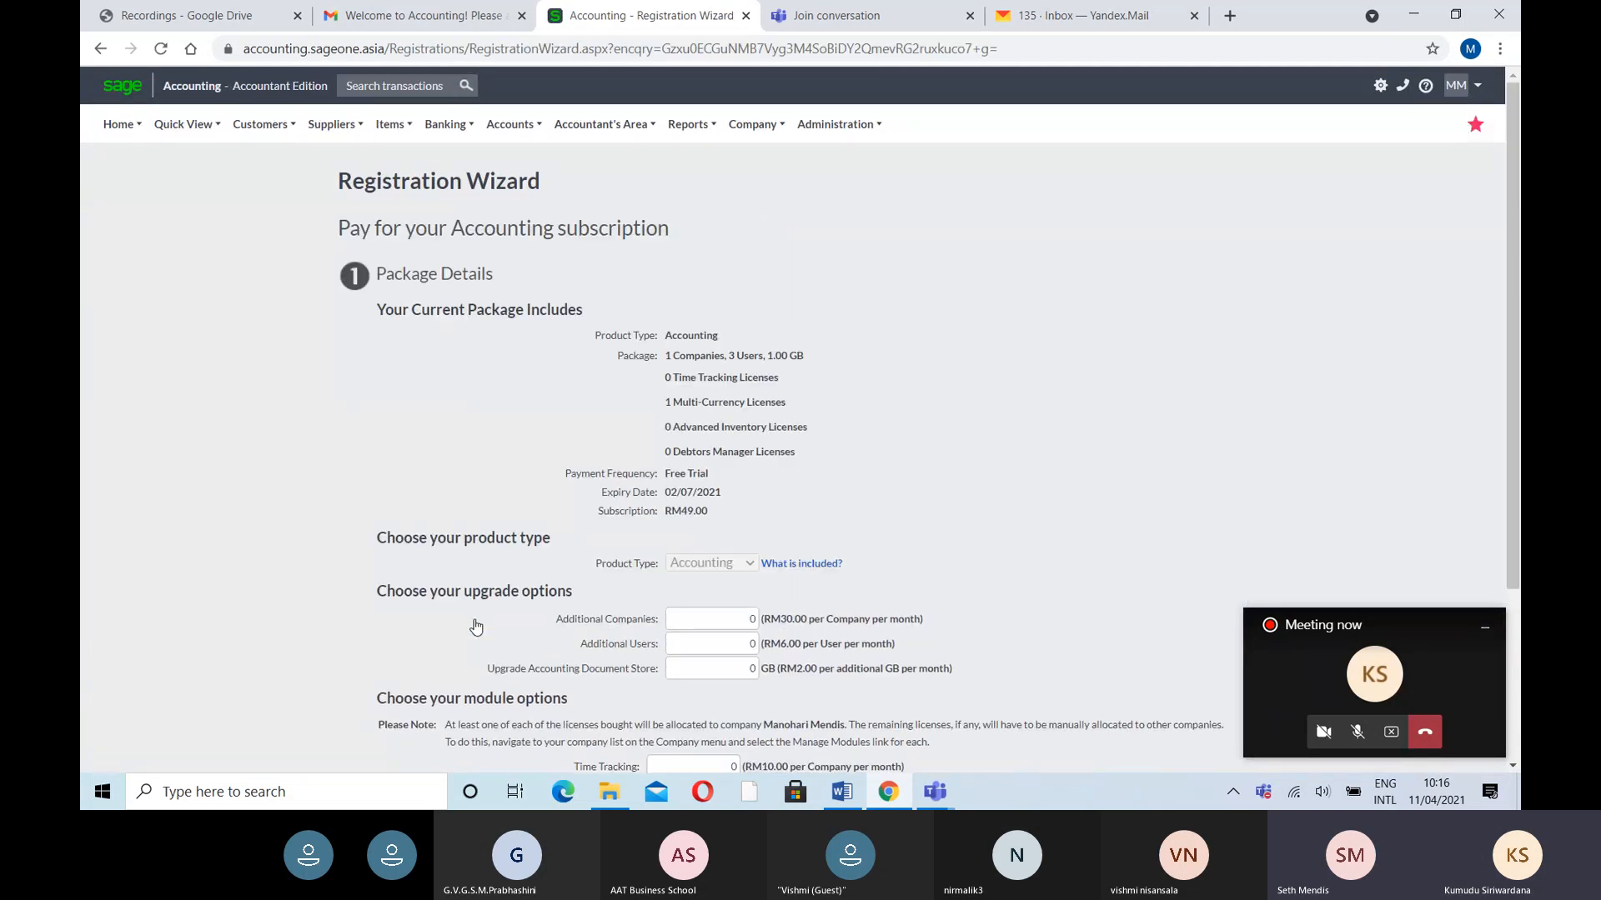
pyautogui.scroll(-3, 696, 617)
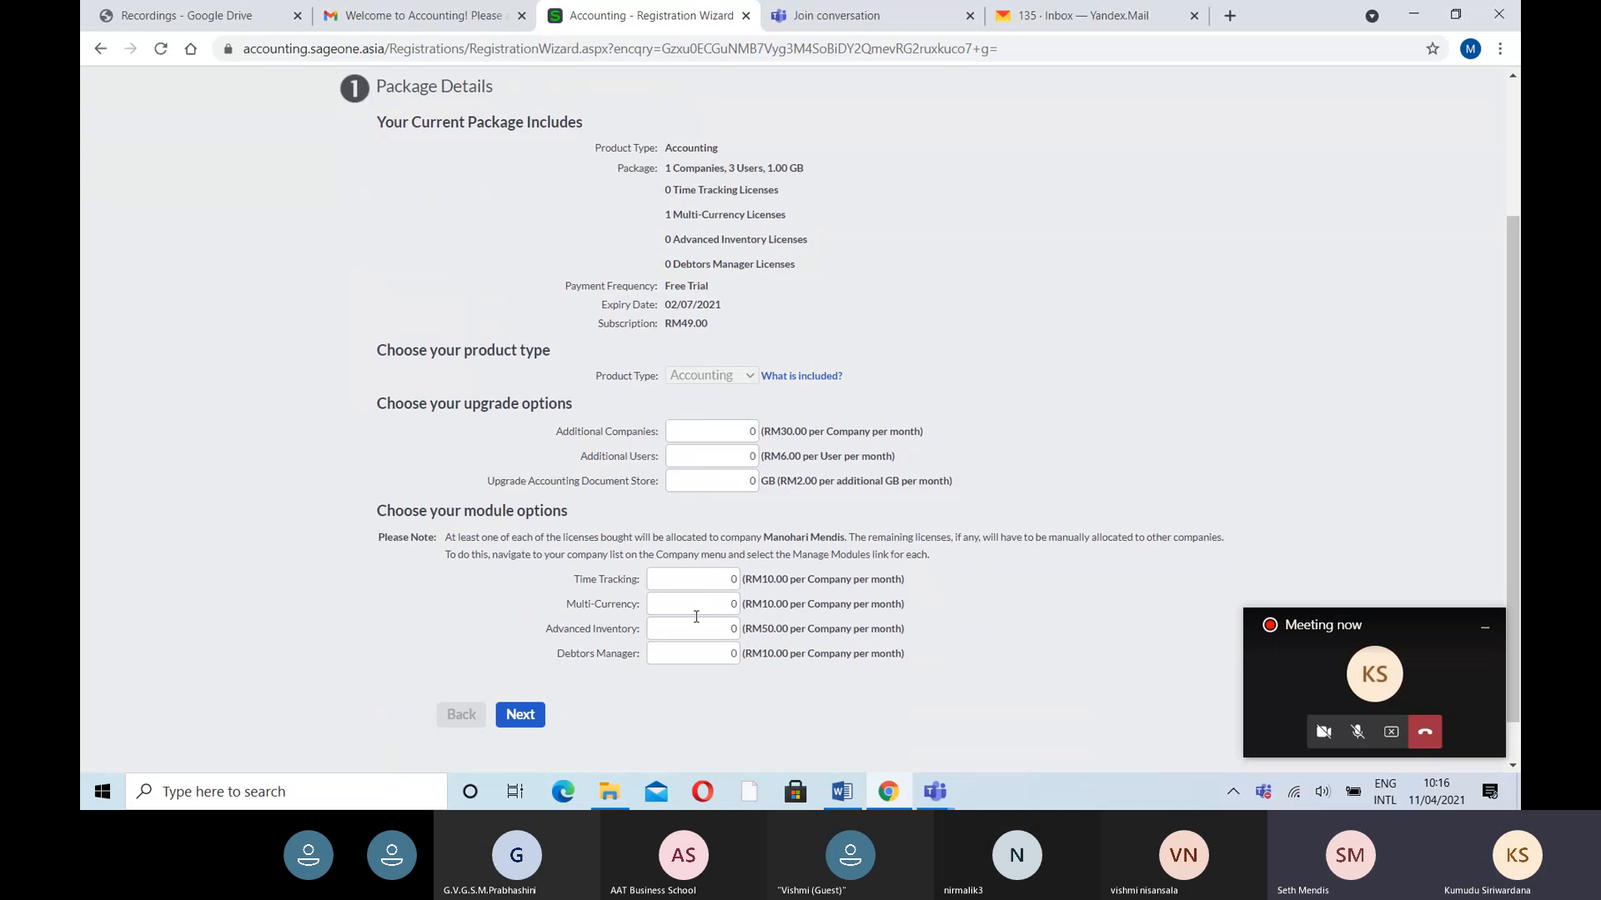
pyautogui.scroll(3, 696, 617)
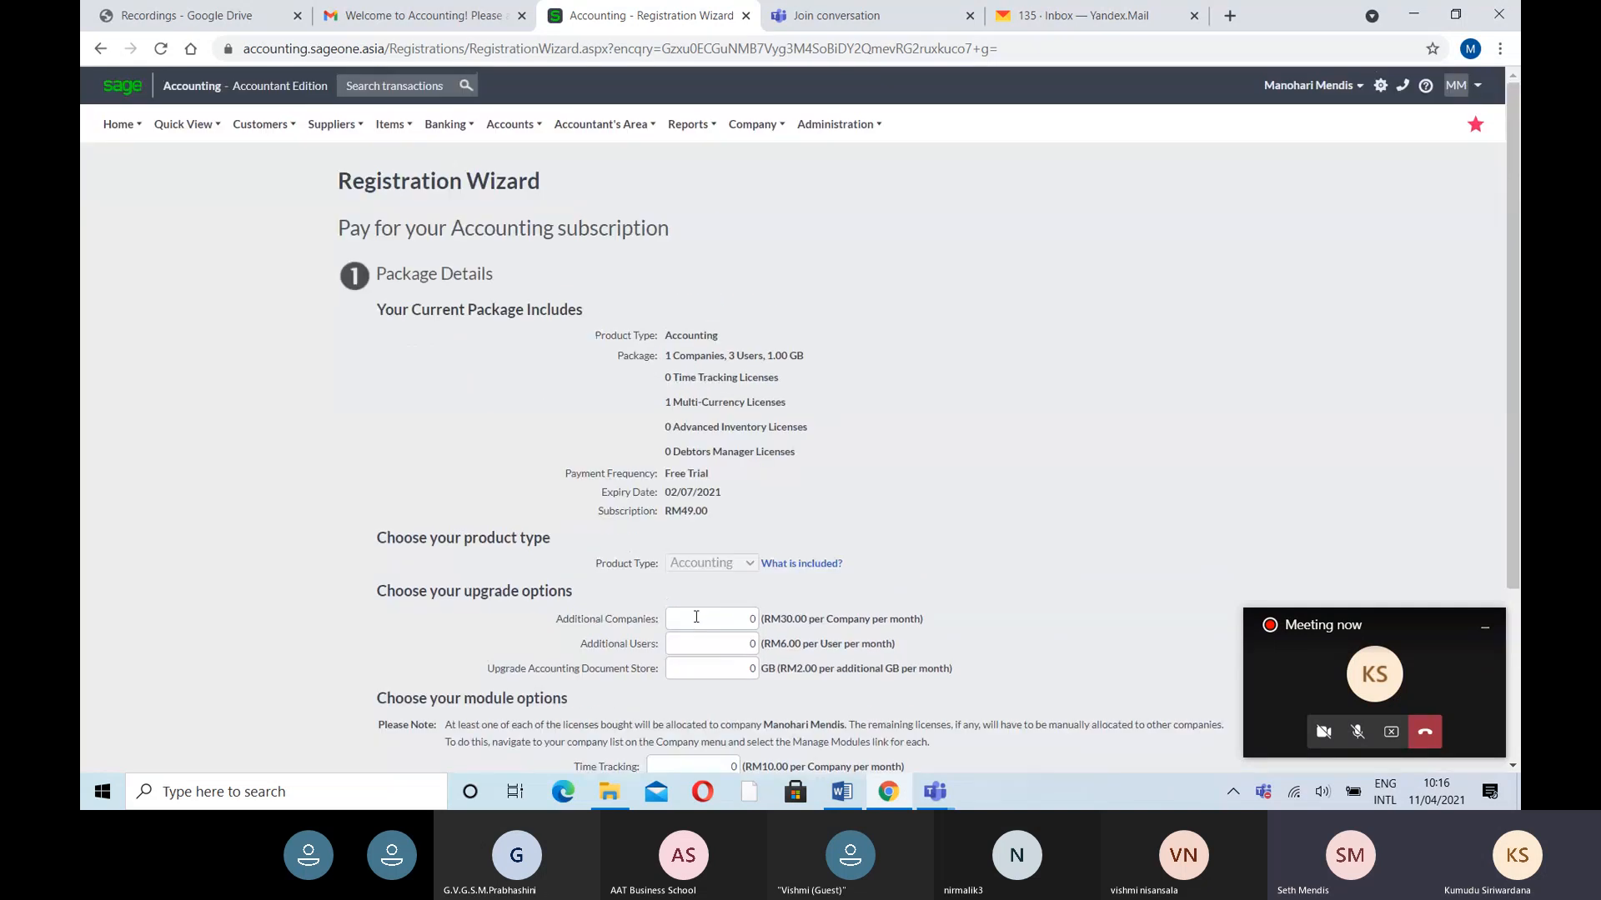
pyautogui.scroll(-1, 696, 616)
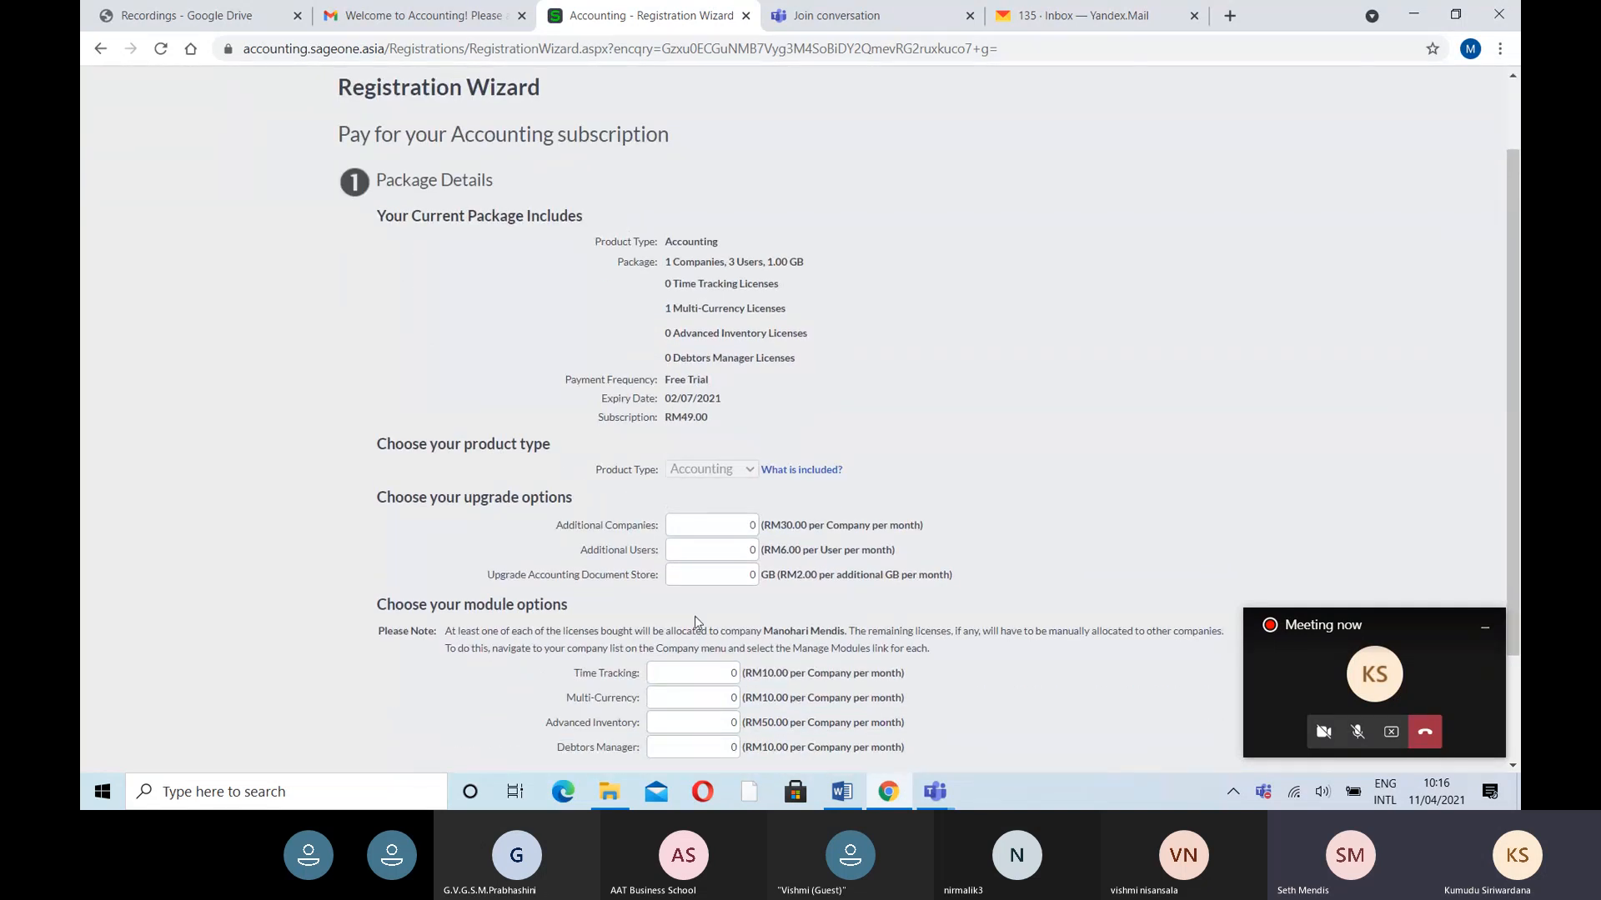
pyautogui.scroll(-2, 696, 621)
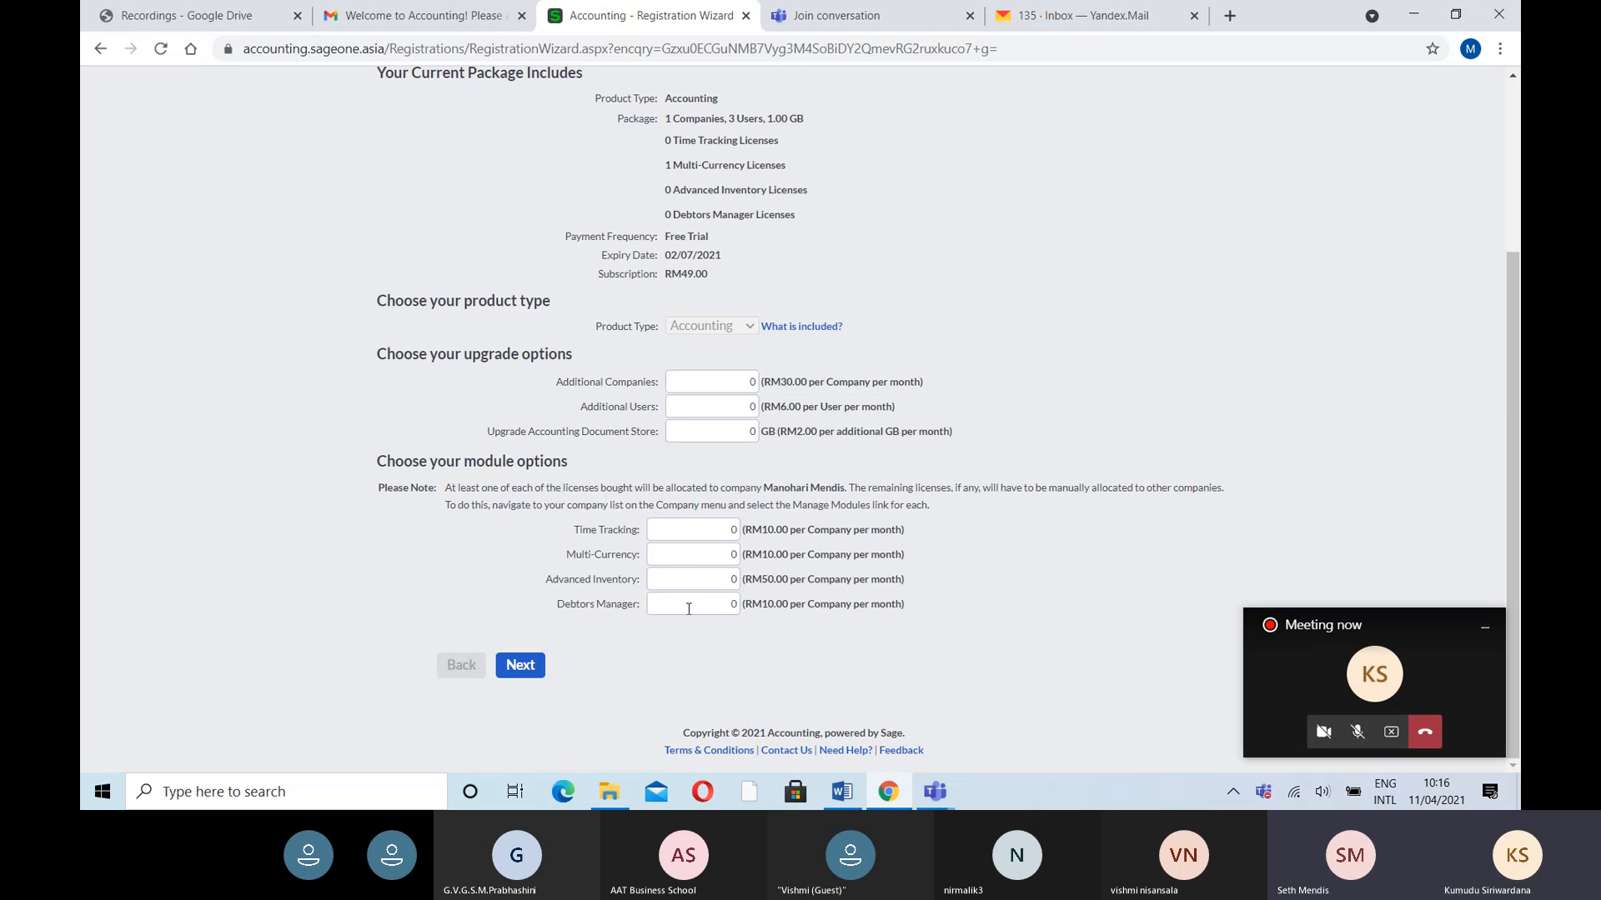
# - Add 1 Time Tracking and 1 Multi-Currency licence, then complete the upgrade
pyautogui.click(722, 535)
pyautogui.write('1')
pyautogui.click(722, 557)
pyautogui.write('1')
pyautogui.click(520, 668)
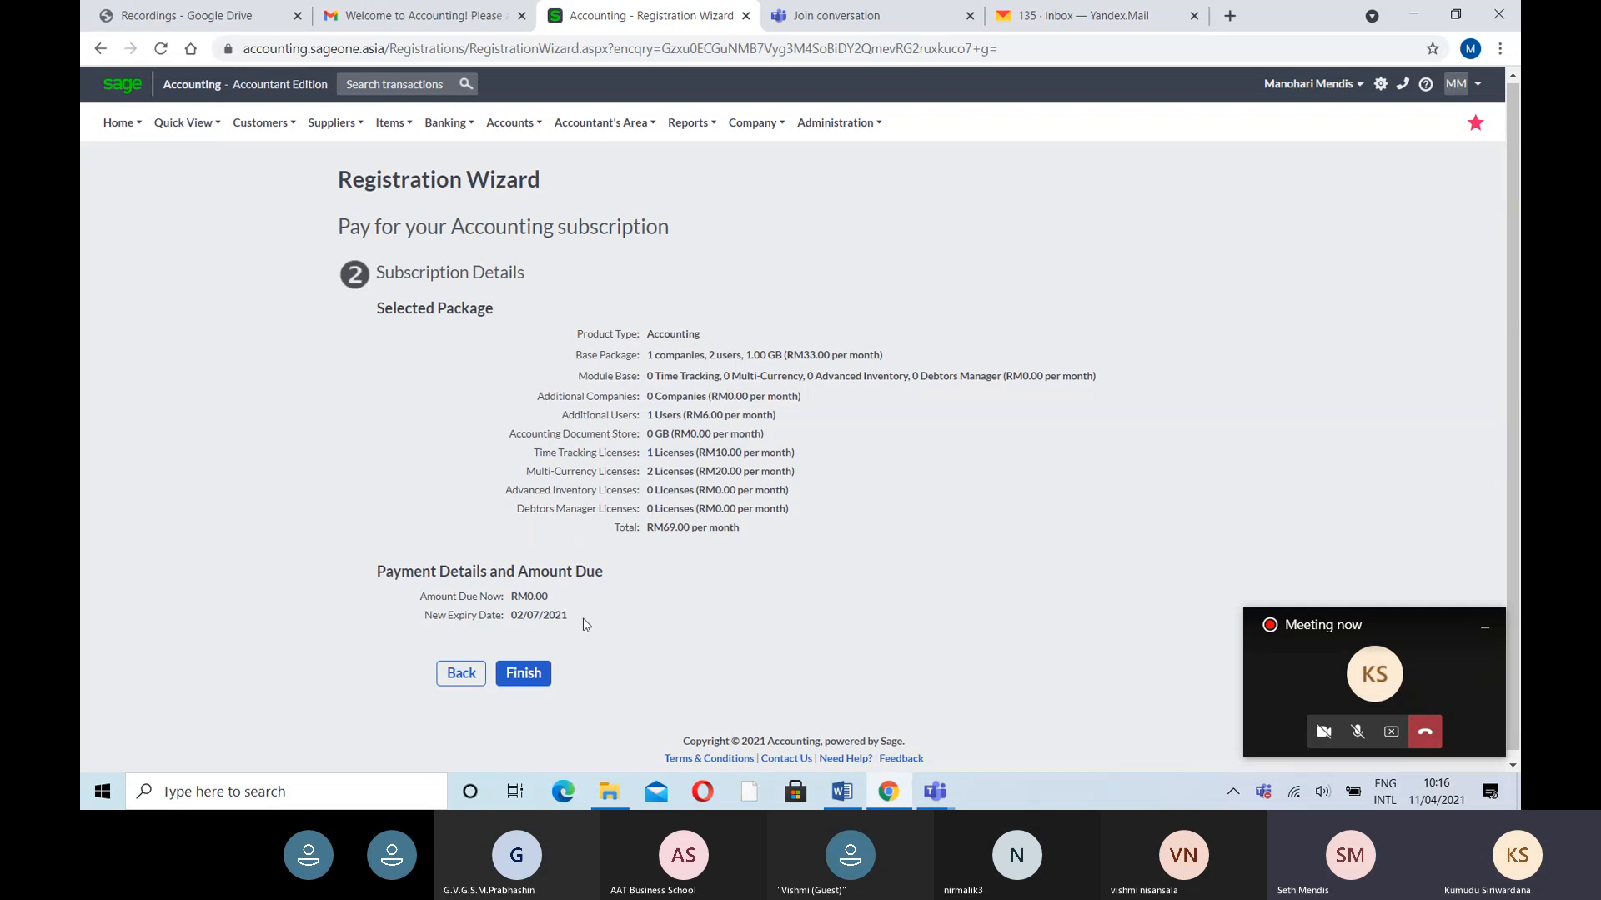
pyautogui.click(532, 672)
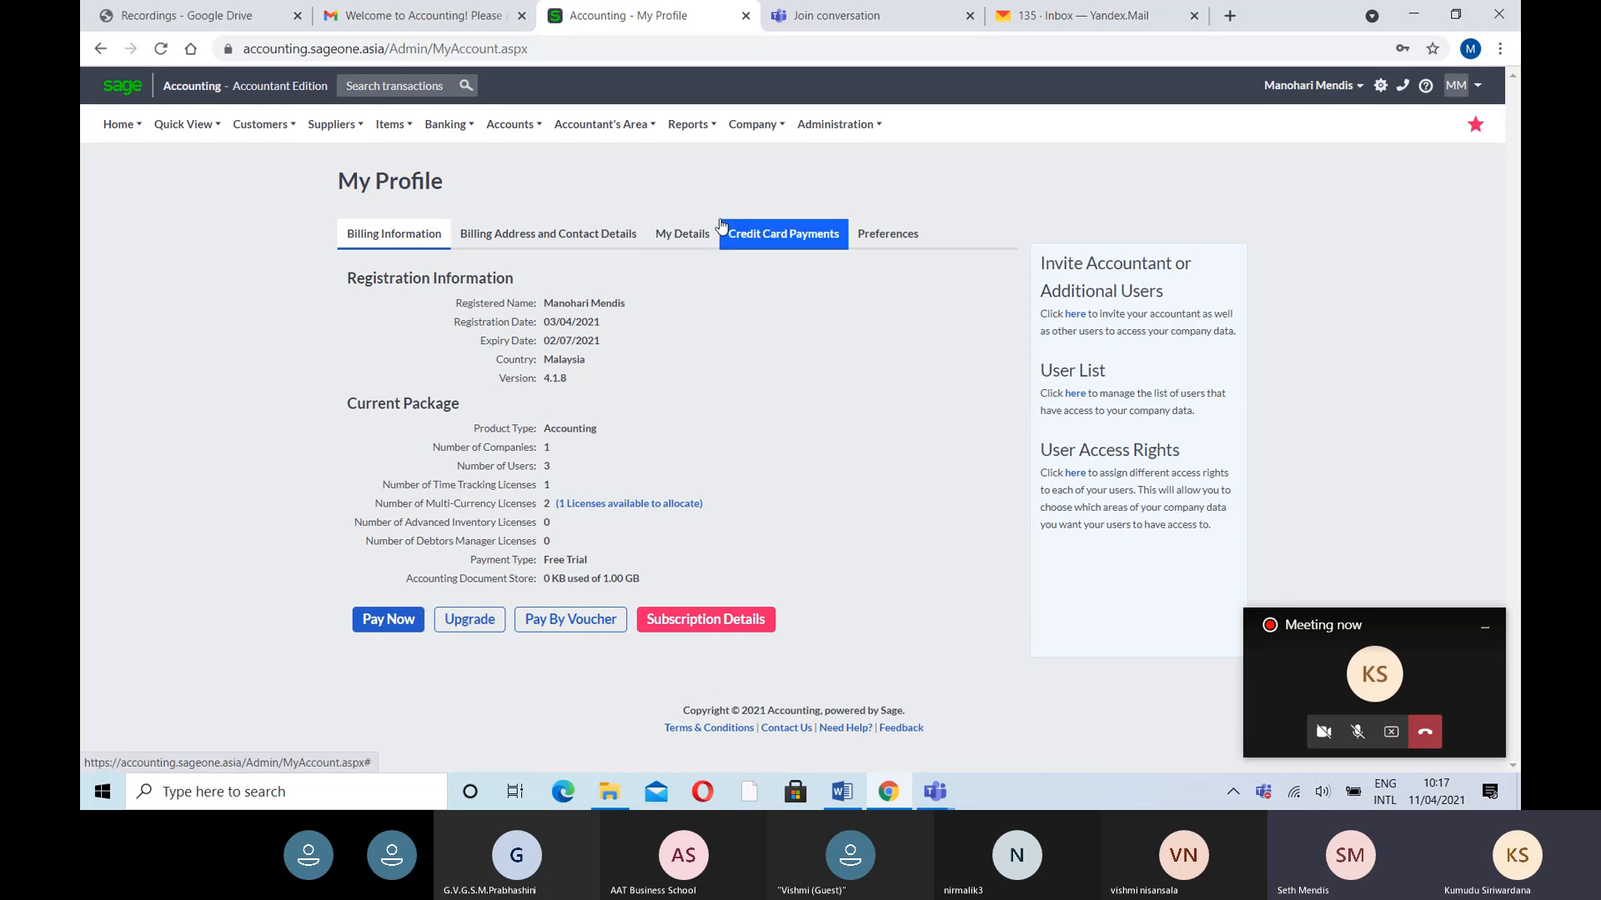
# - Open the Company Console from the Company menu to view the client company's 2 modules
pyautogui.click(757, 129)
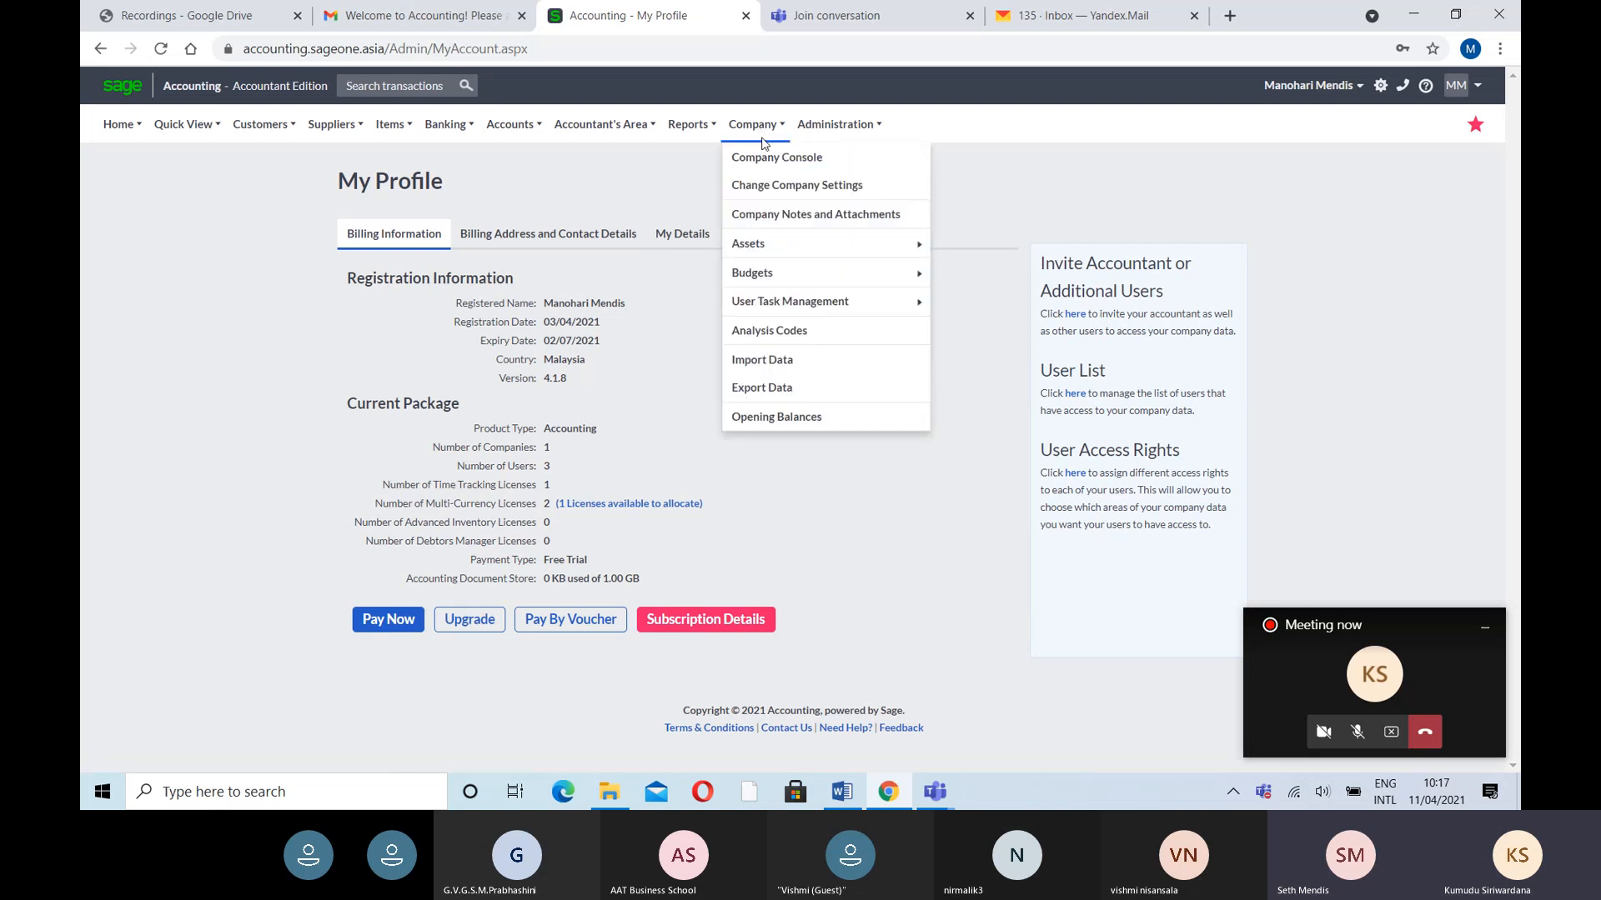
pyautogui.click(767, 165)
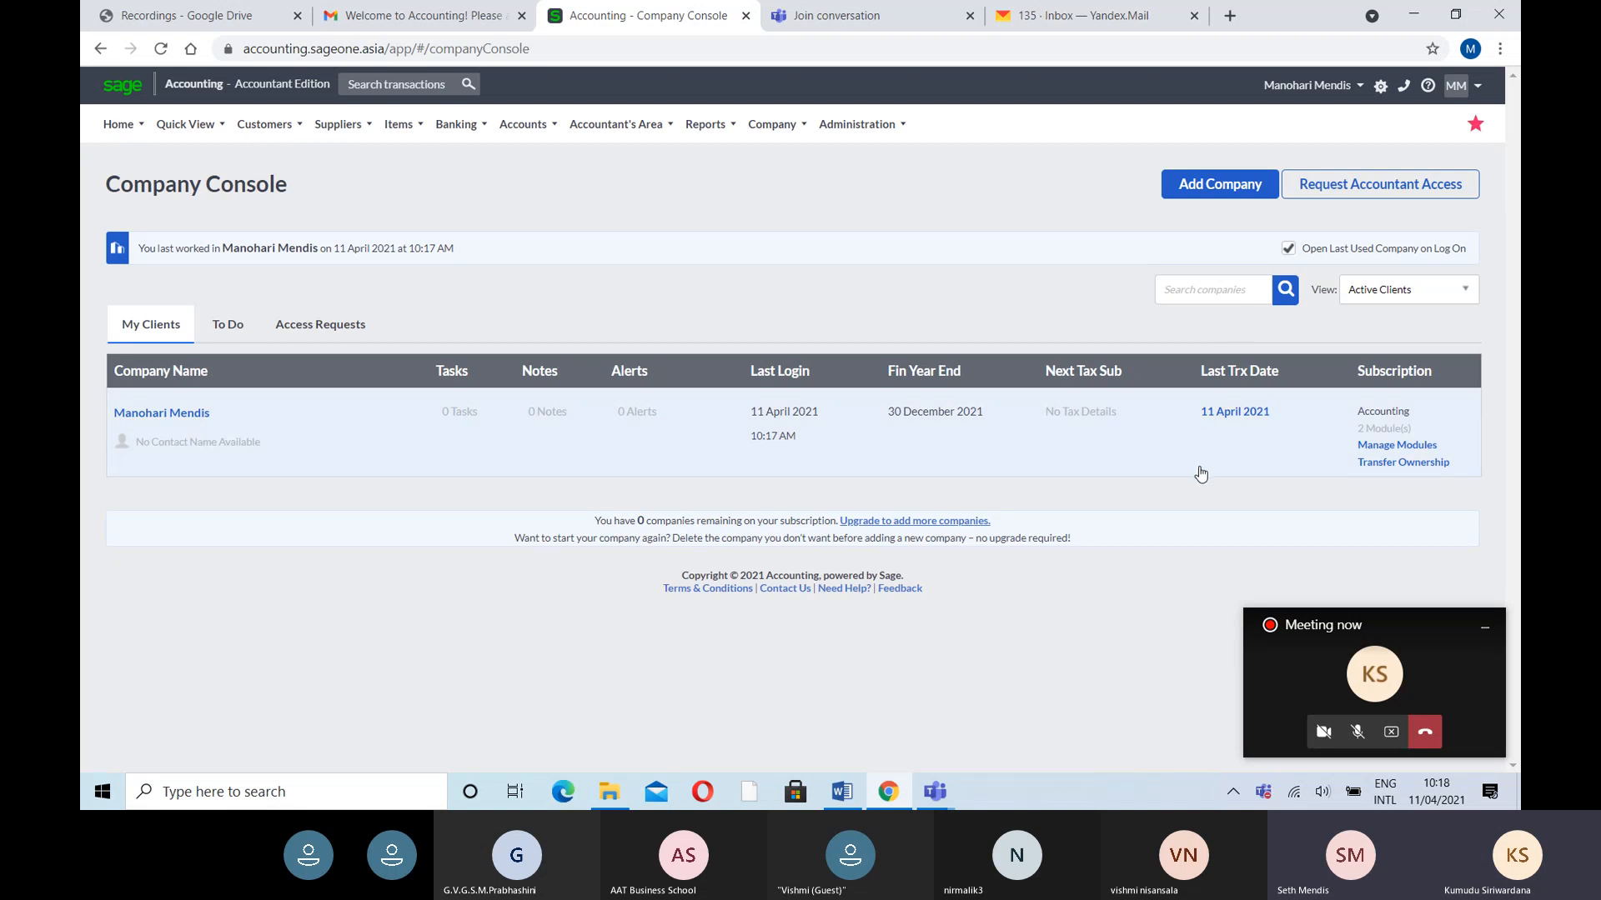
pyautogui.moveTo(652, 130)
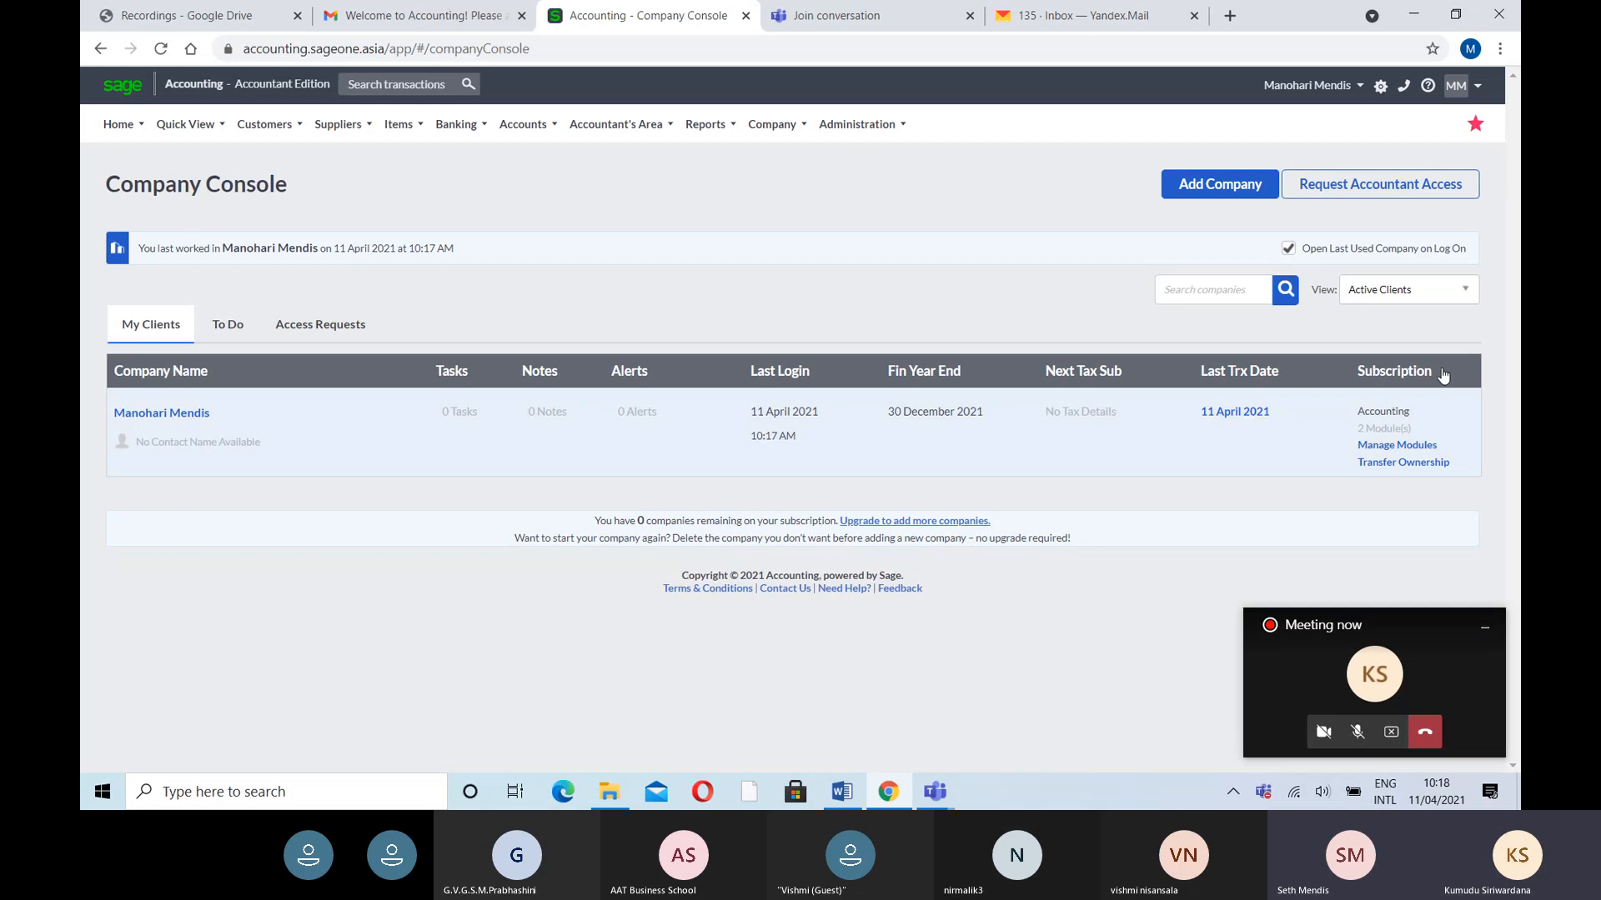
# - Save the company's module allocation with Time Tracking and Multi-Currency ticked
pyautogui.click(1396, 445)
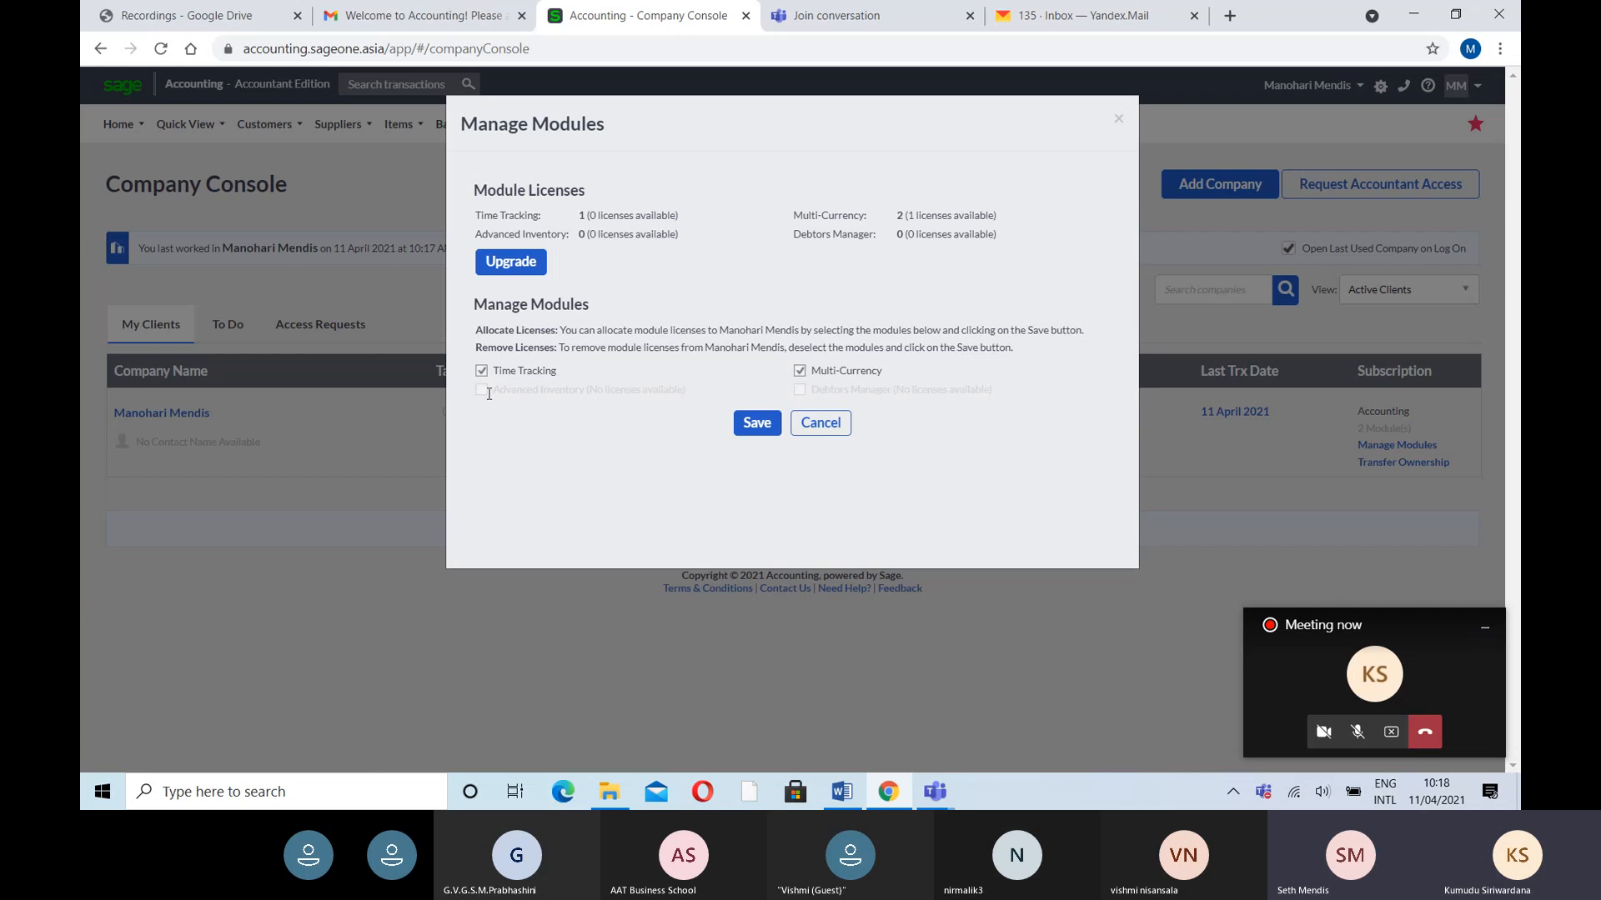
pyautogui.click(758, 425)
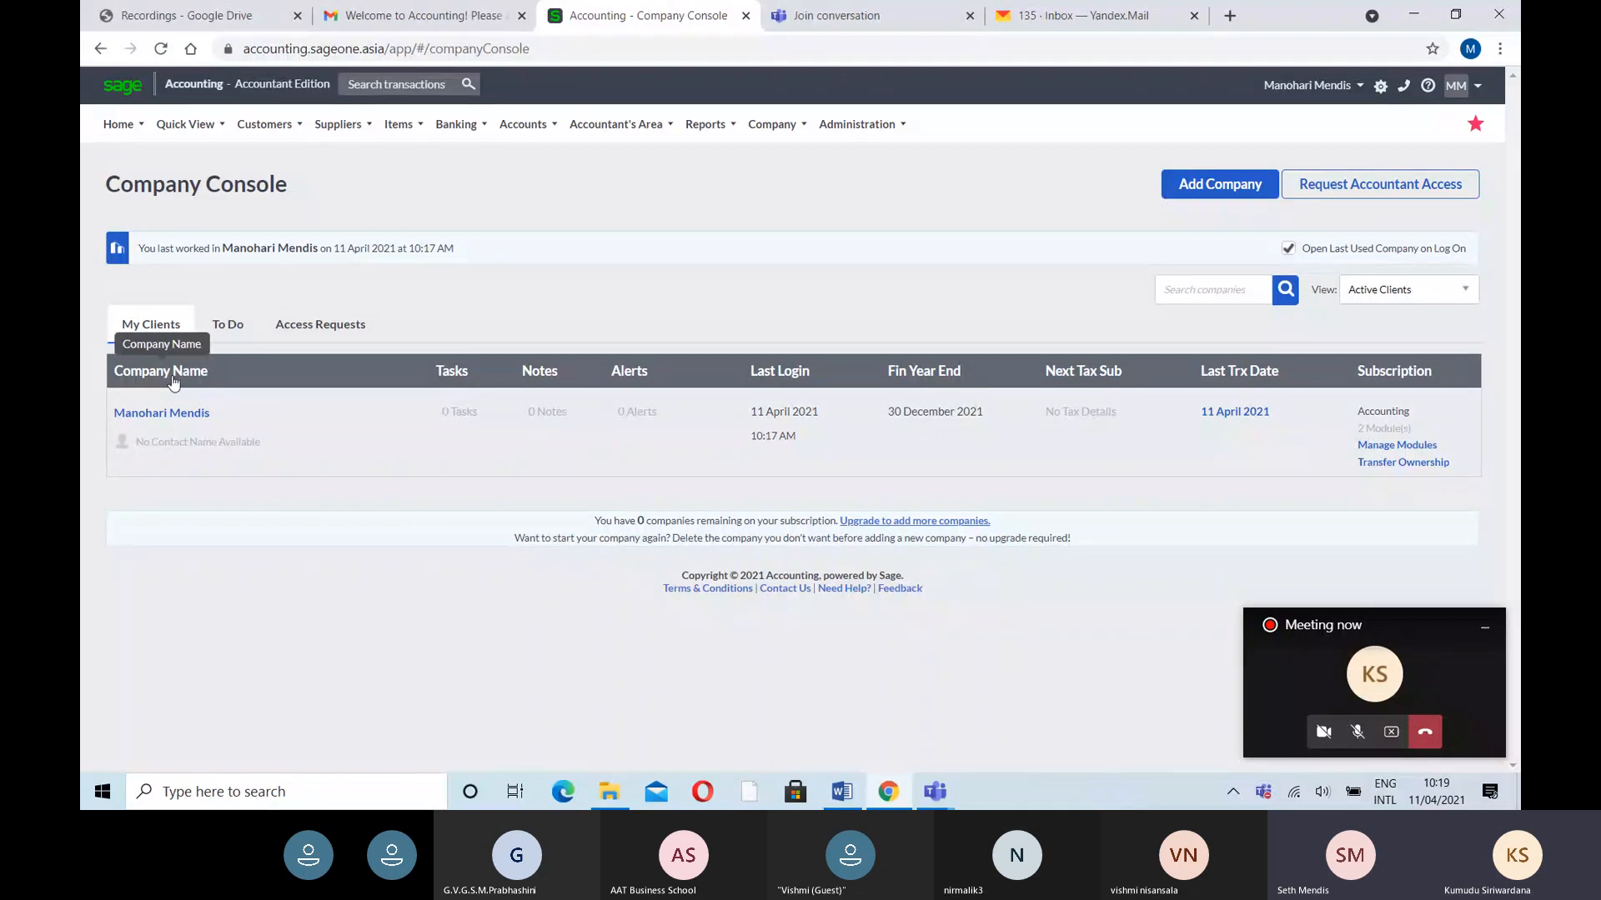
# - In Company Settings, tick Enable Multi-Currency and save with no home currency, triggering 'Home Currency is Required'
pyautogui.moveTo(776, 114)
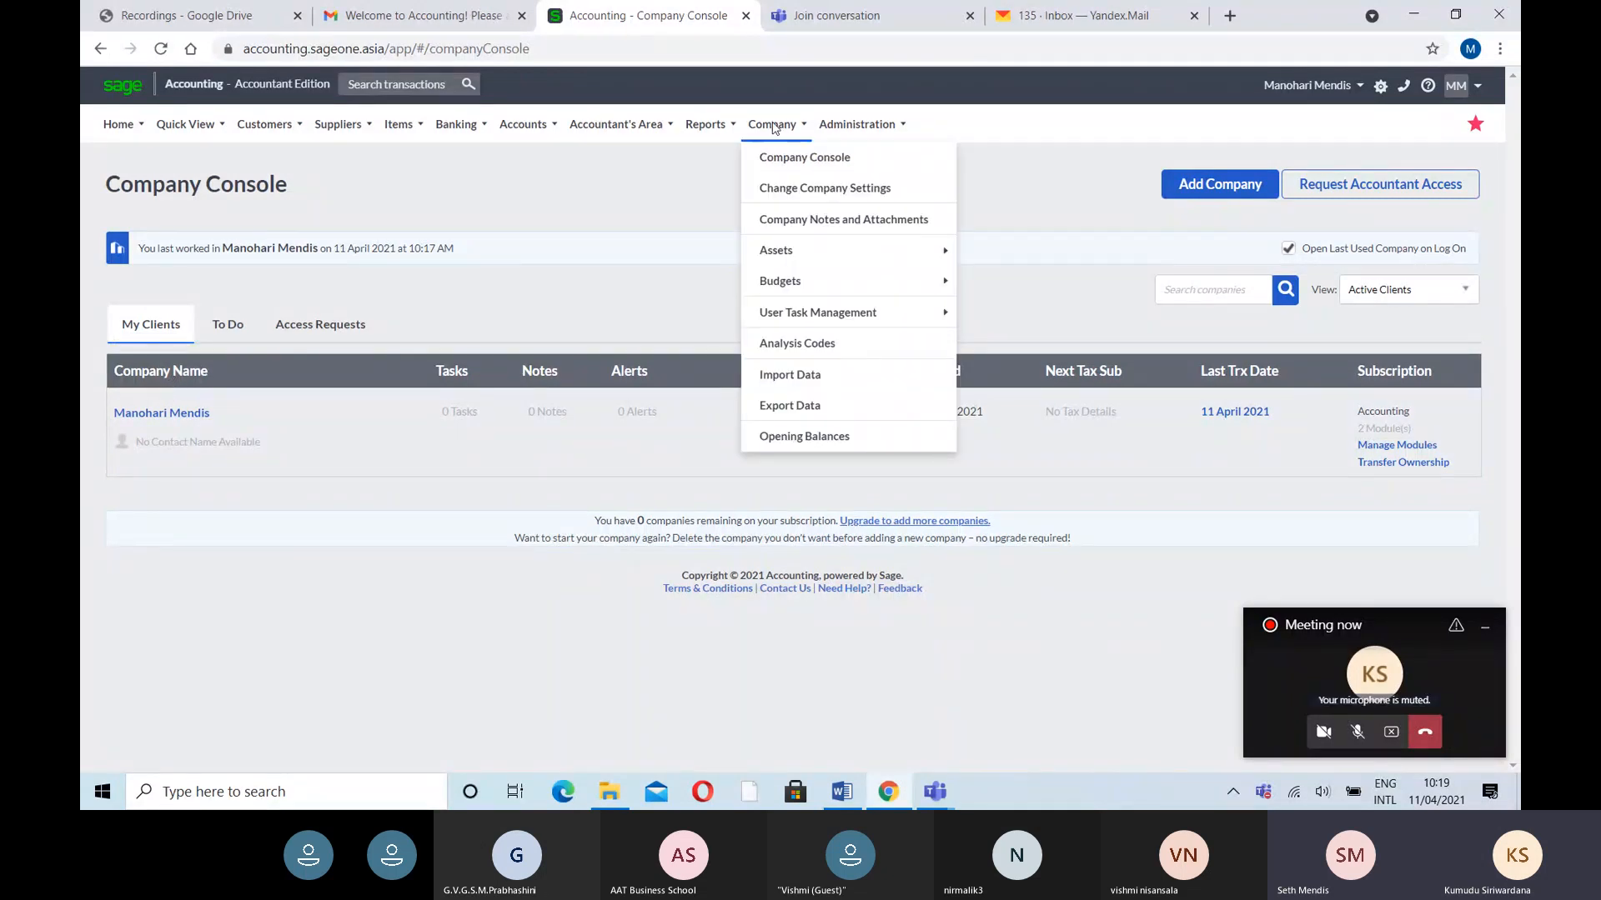
pyautogui.moveTo(823, 127)
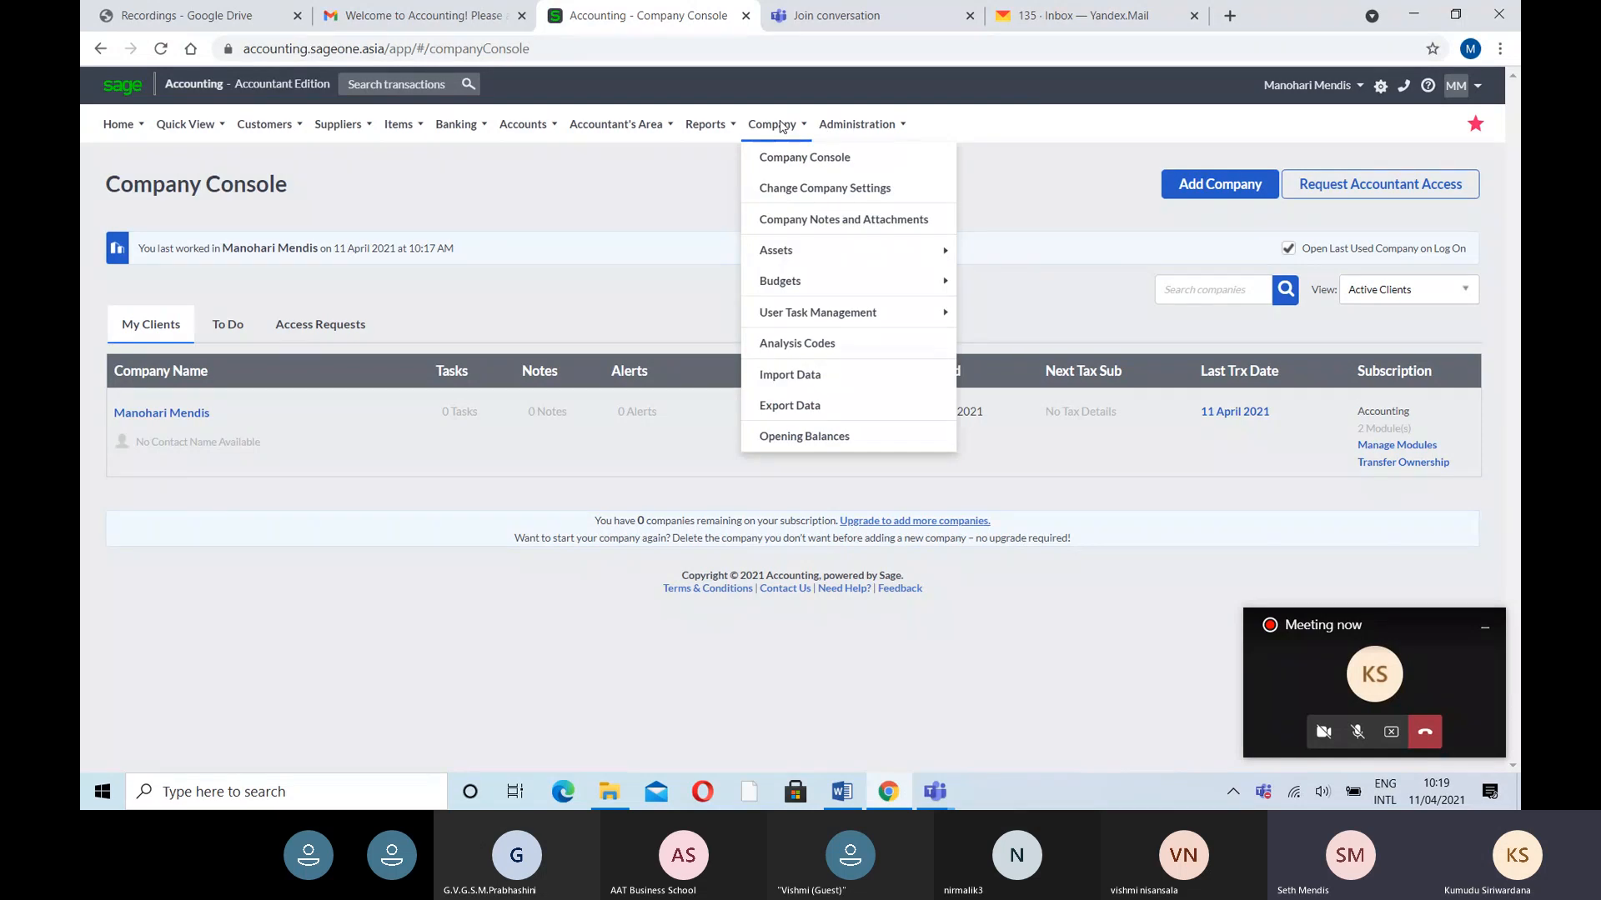
pyautogui.click(793, 191)
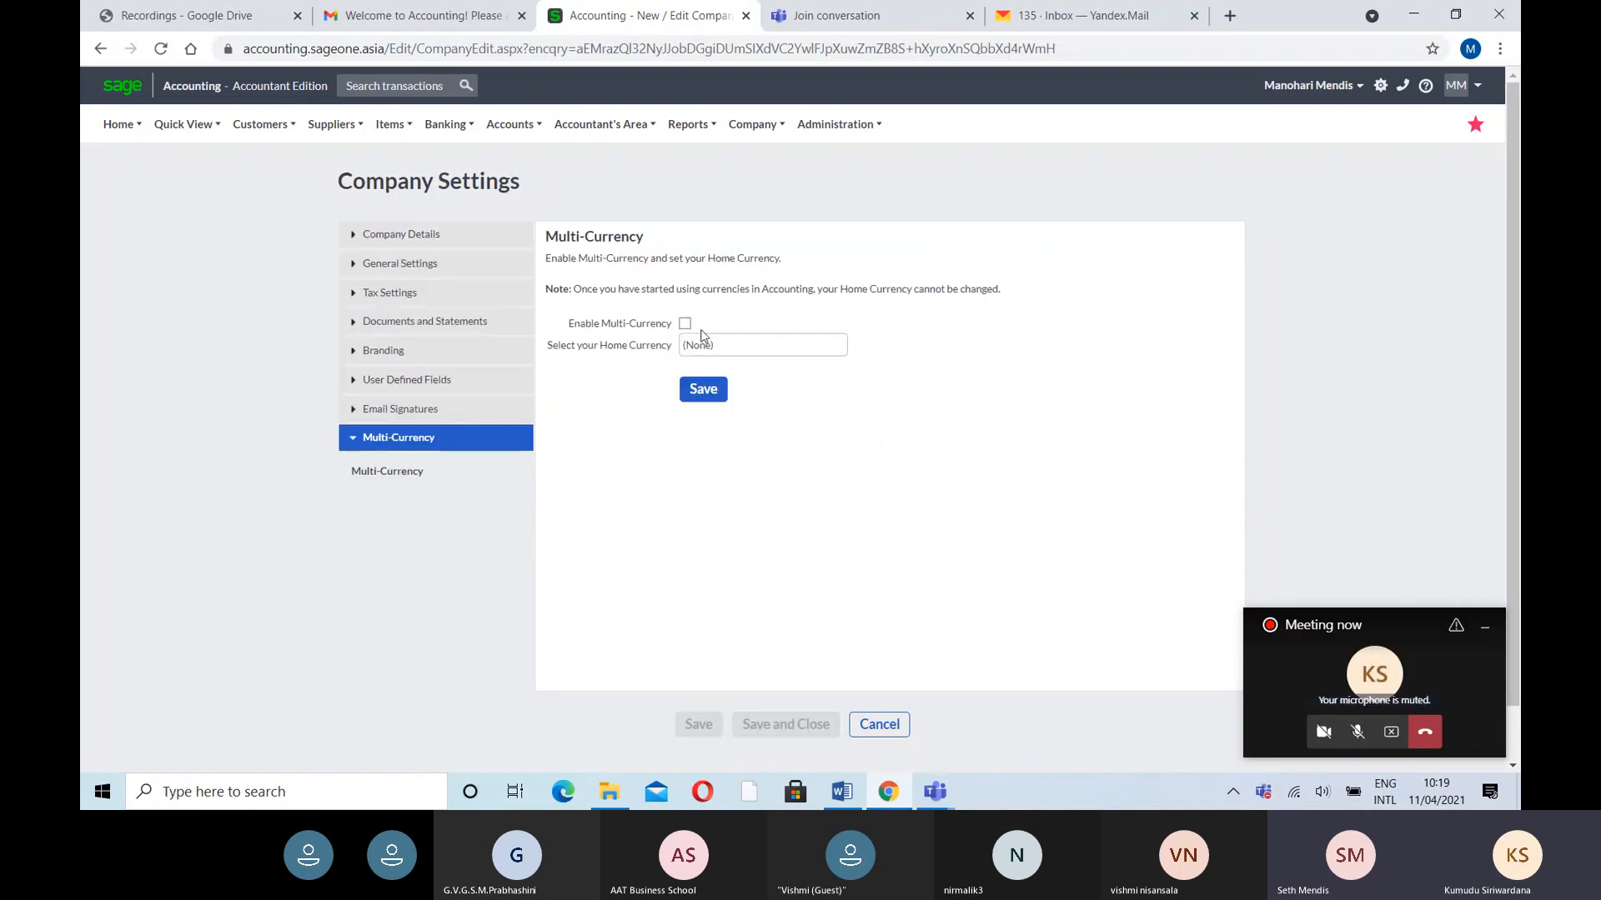
pyautogui.click(685, 324)
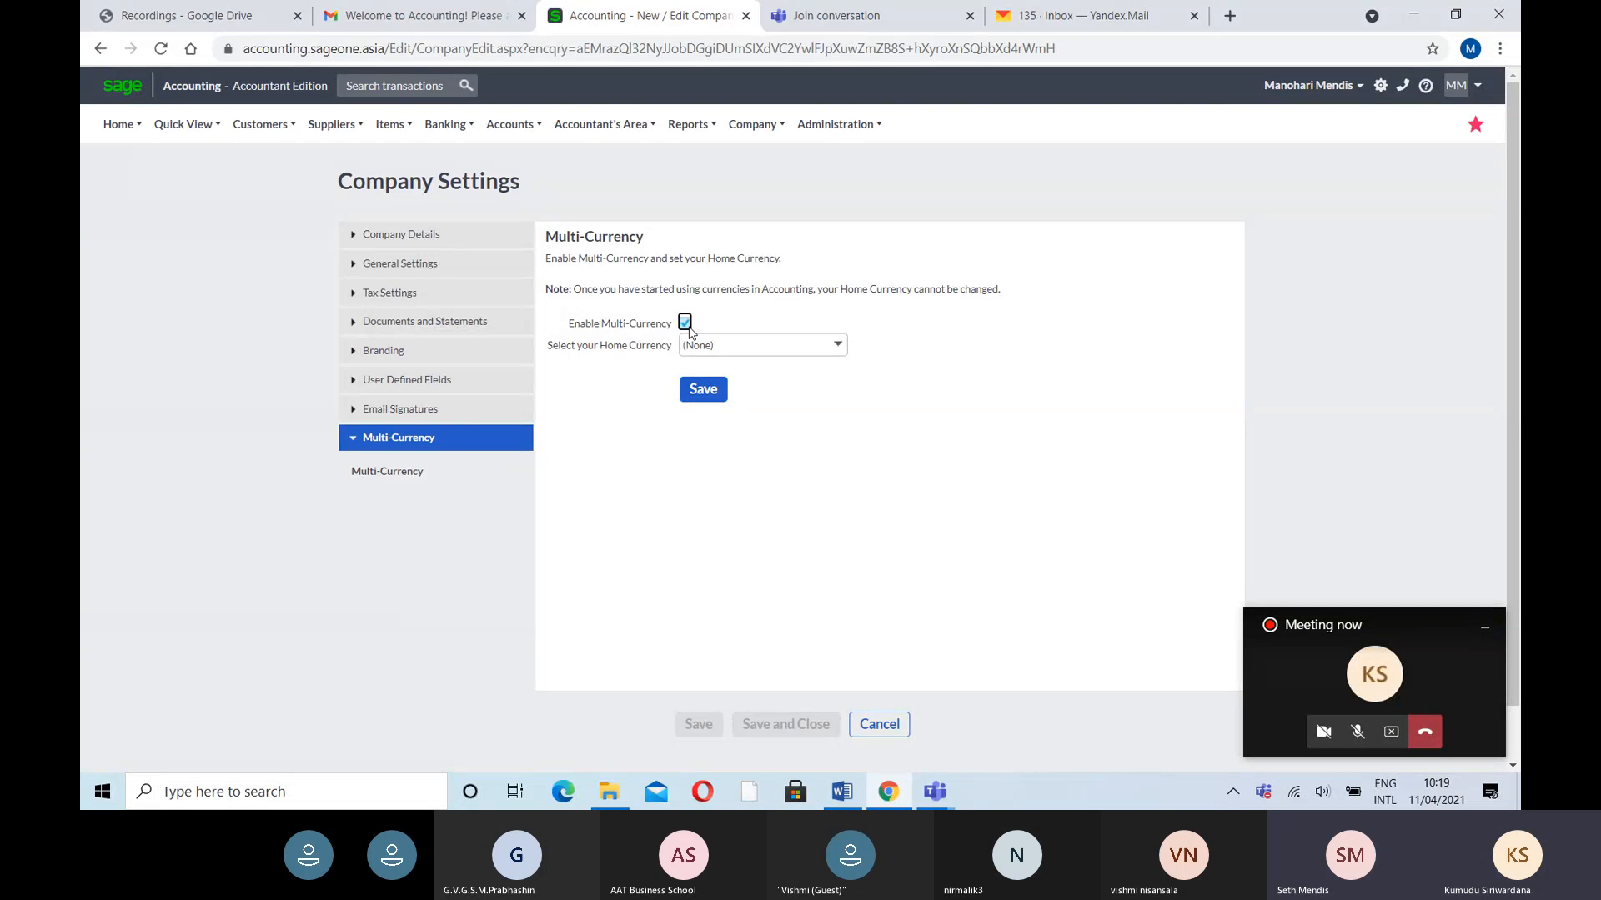
pyautogui.click(837, 344)
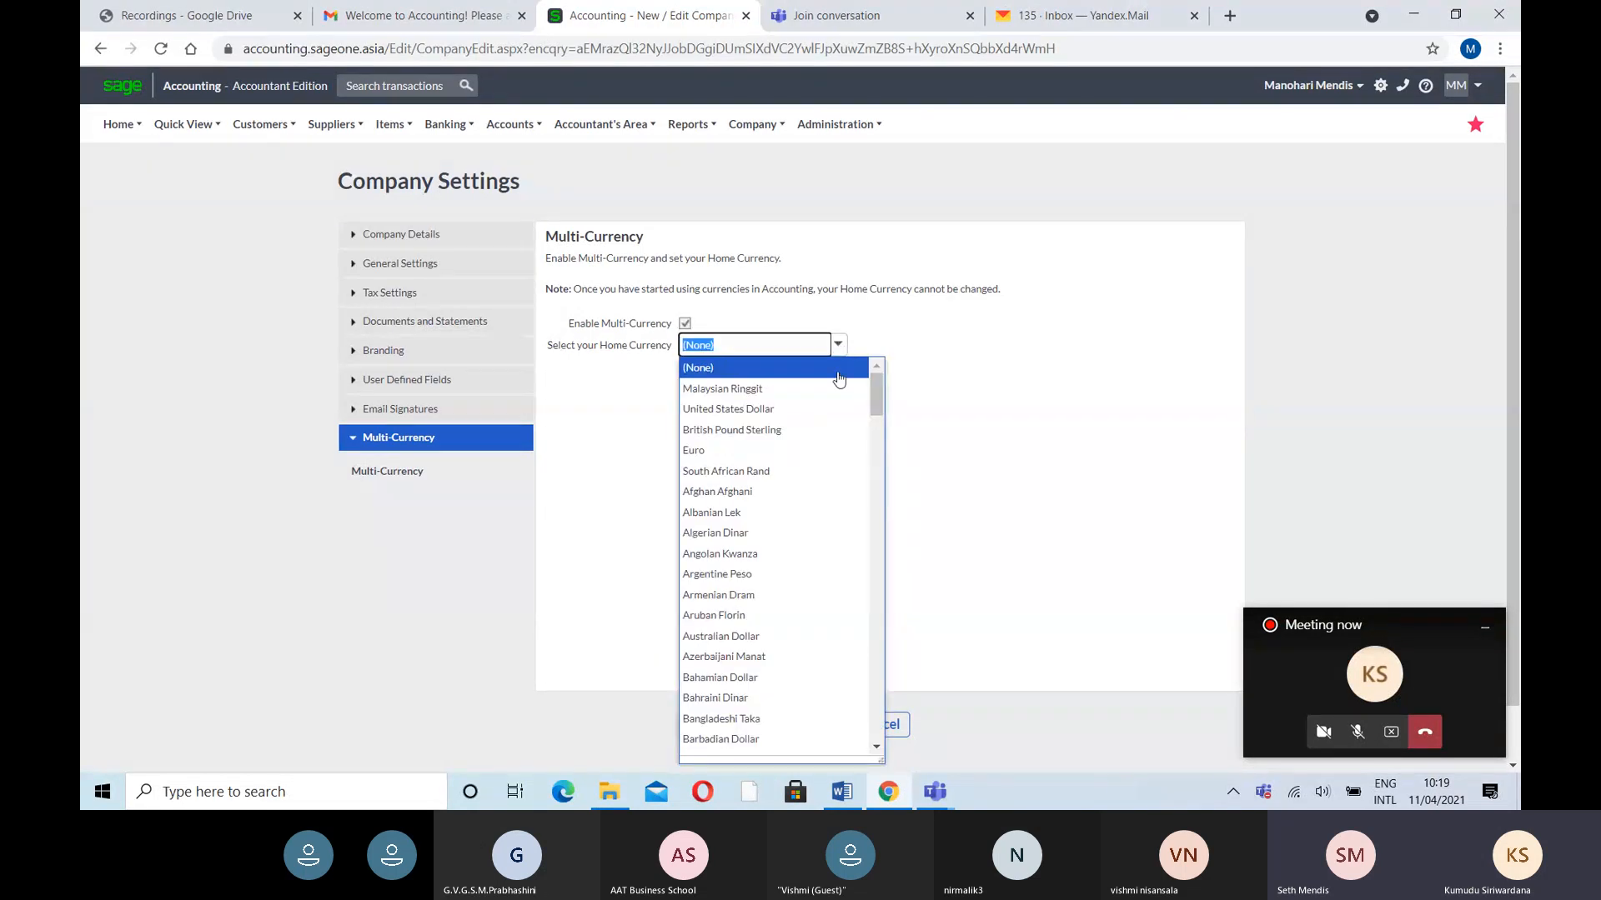
pyautogui.write('s')
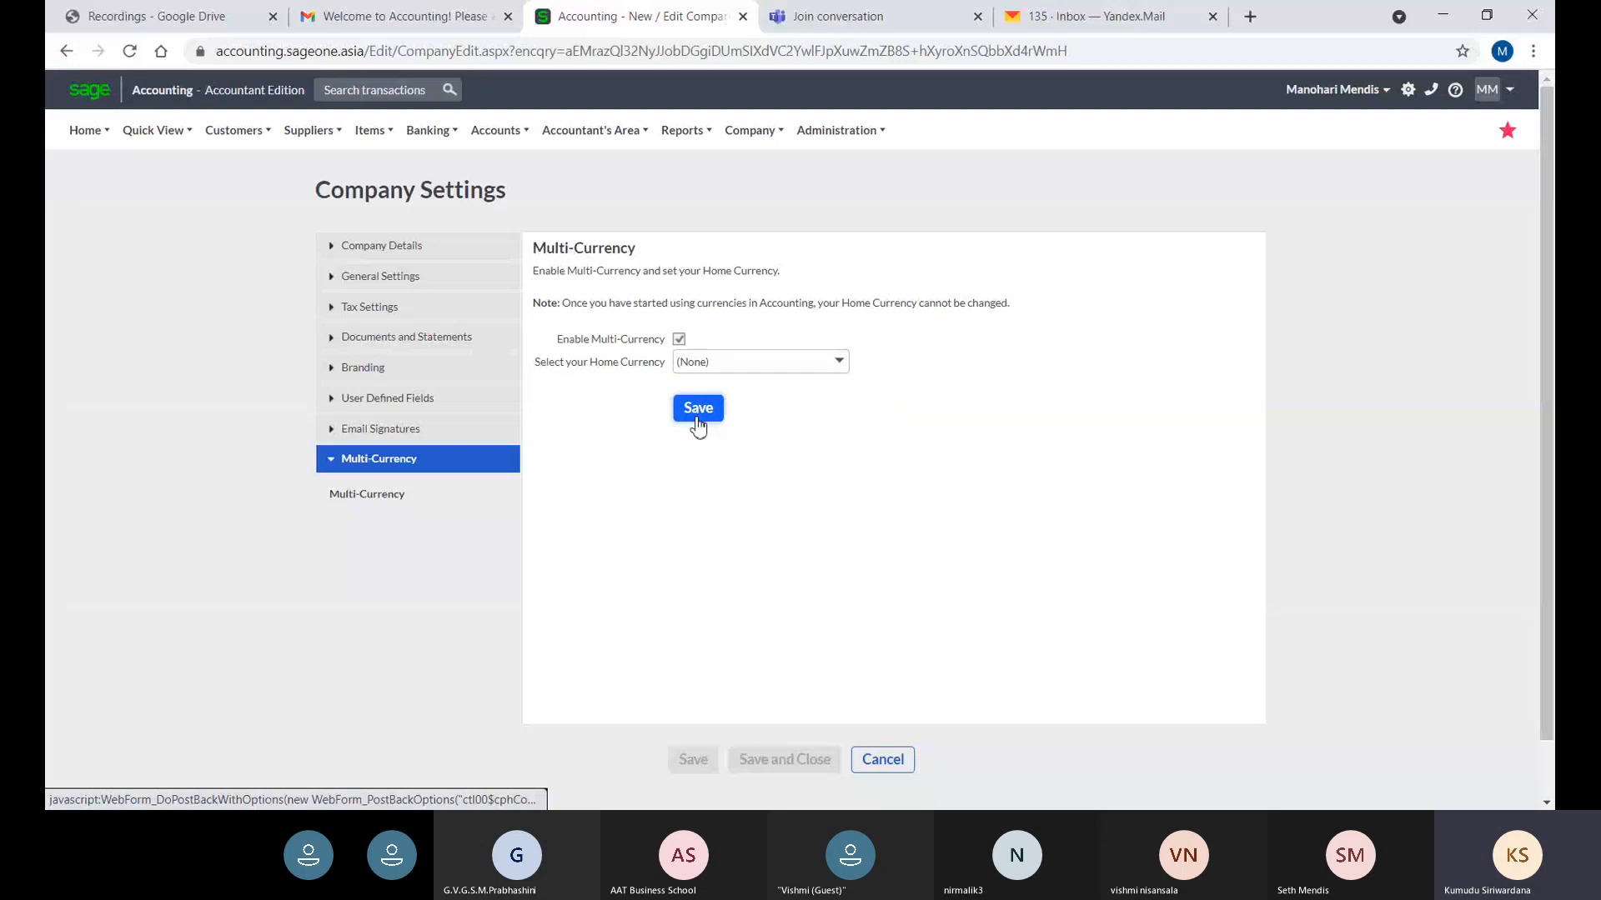
pyautogui.click(697, 408)
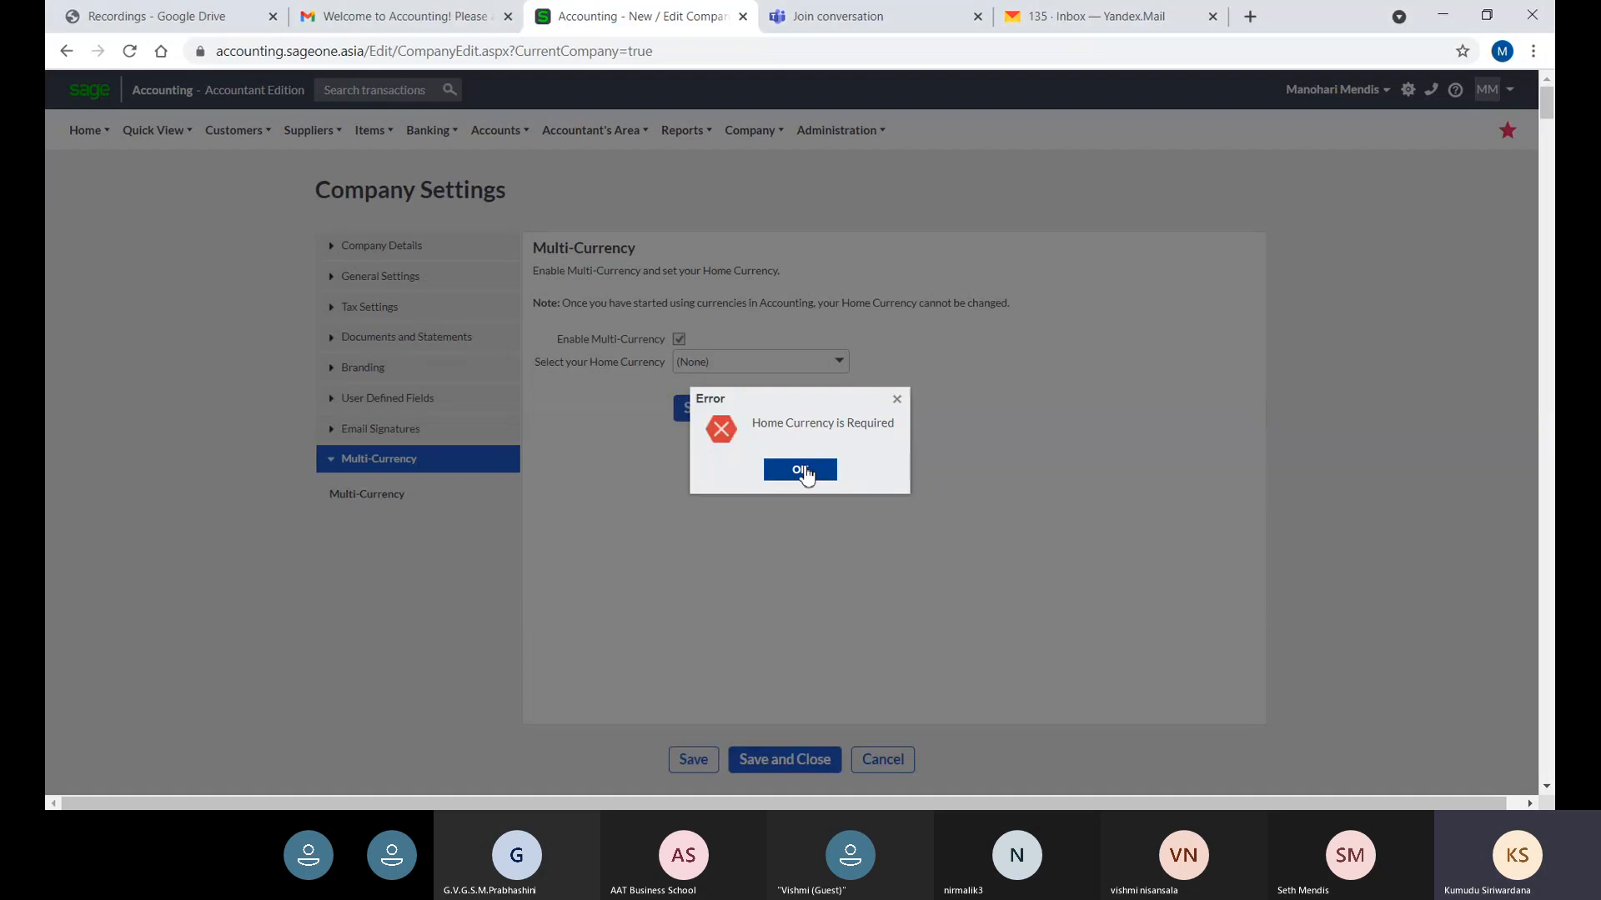
# - Dismiss the error, select Sri Lankan Rupee as the home currency, and save
pyautogui.click(800, 471)
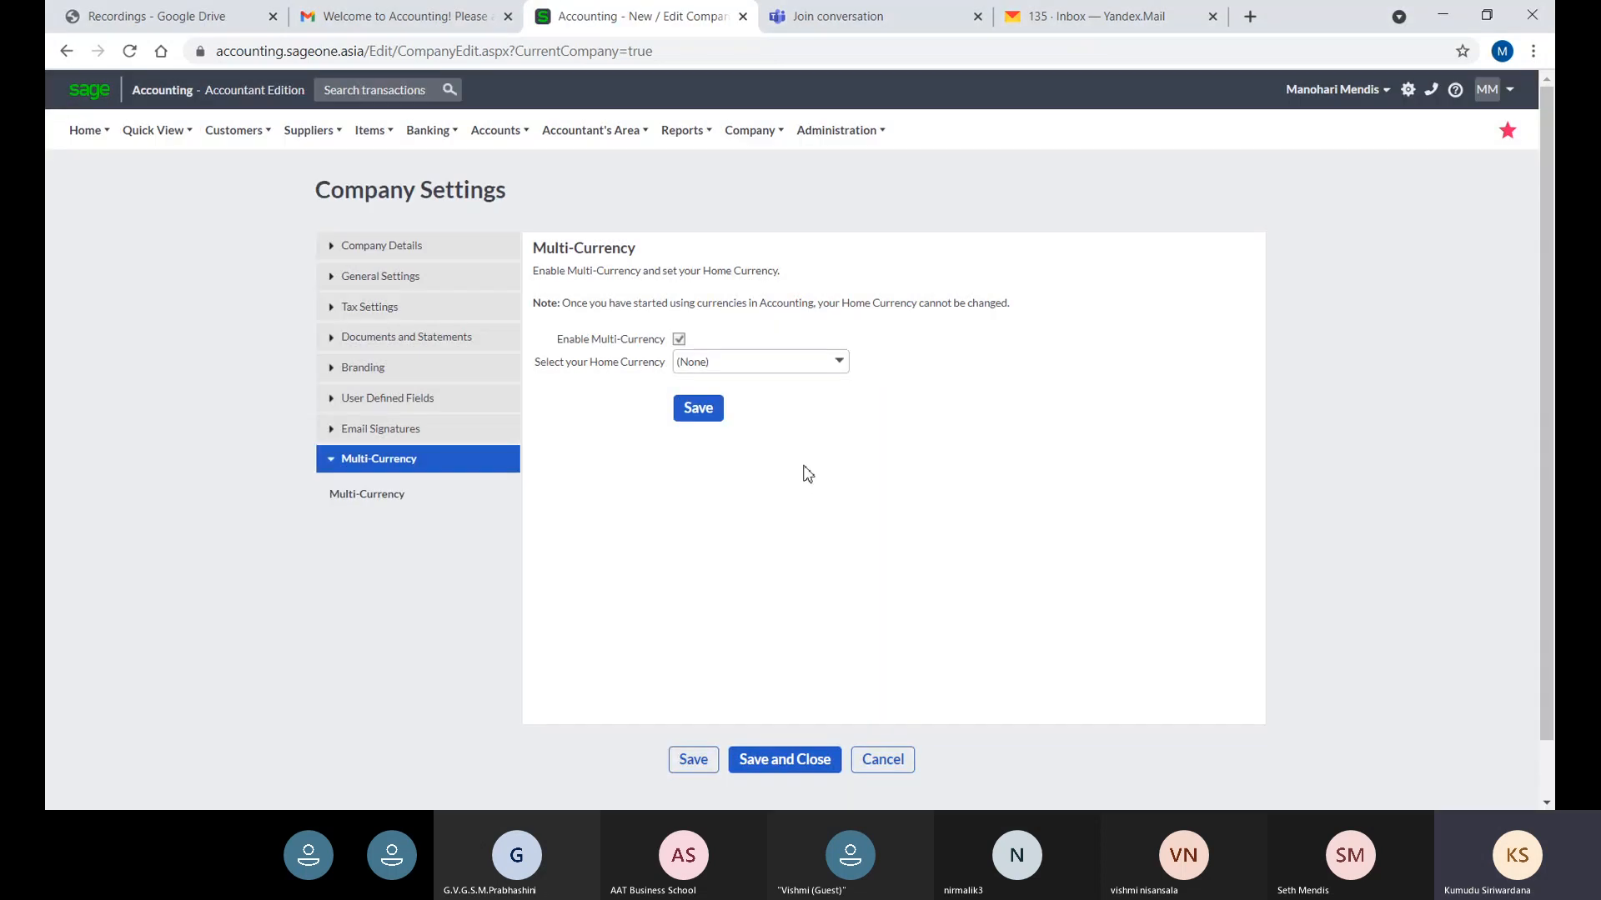
pyautogui.click(844, 367)
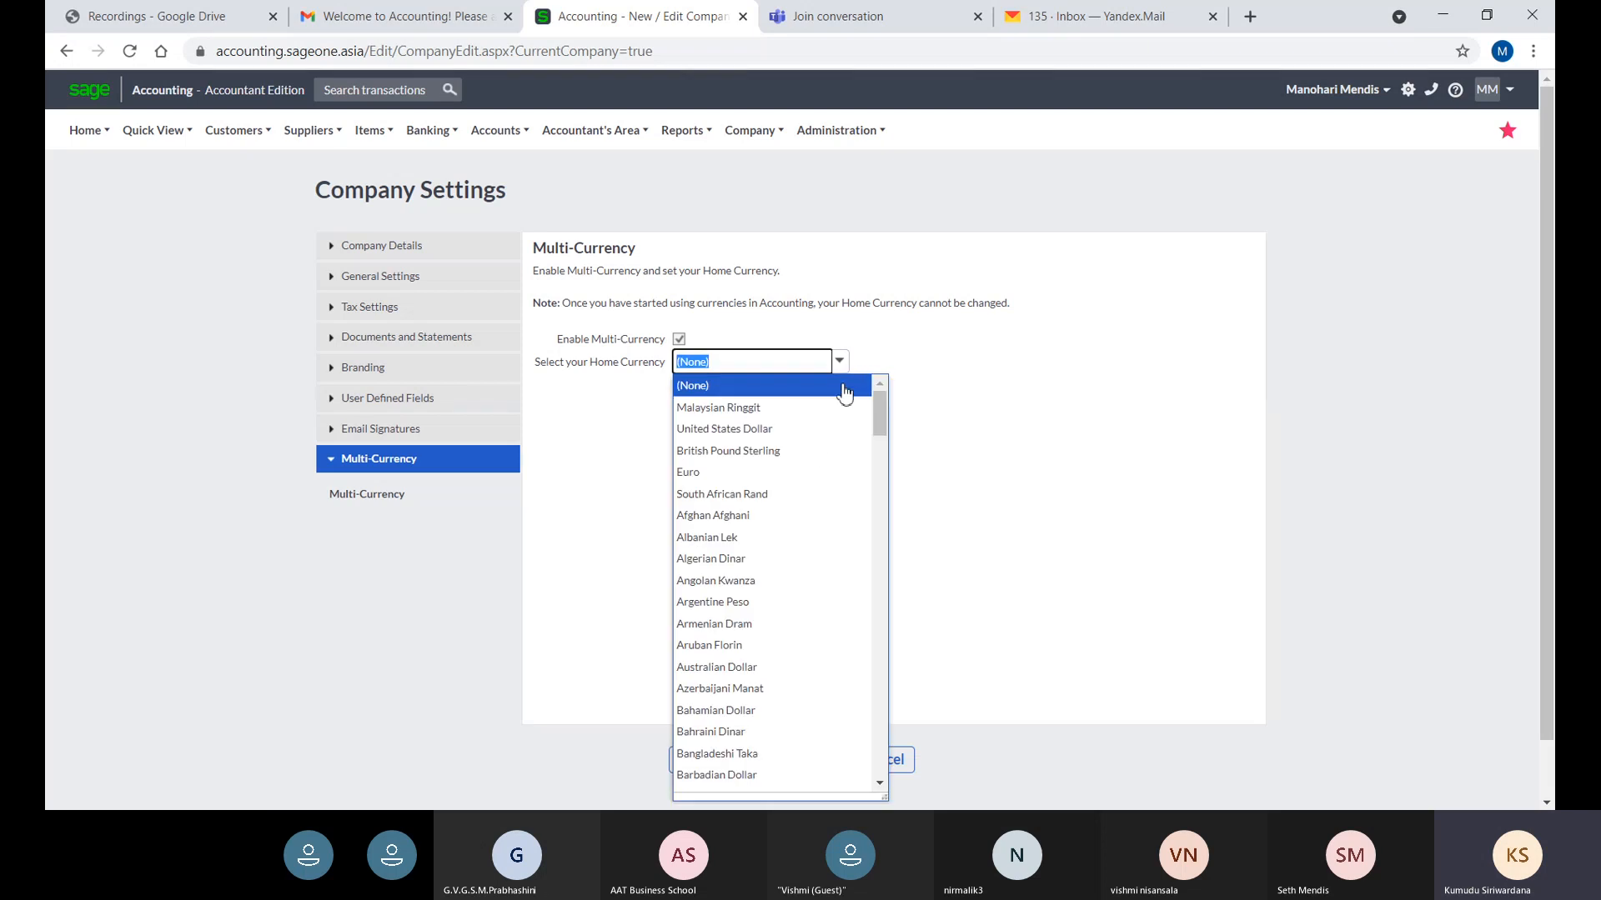
pyautogui.write('Sri Lankan Rupee')
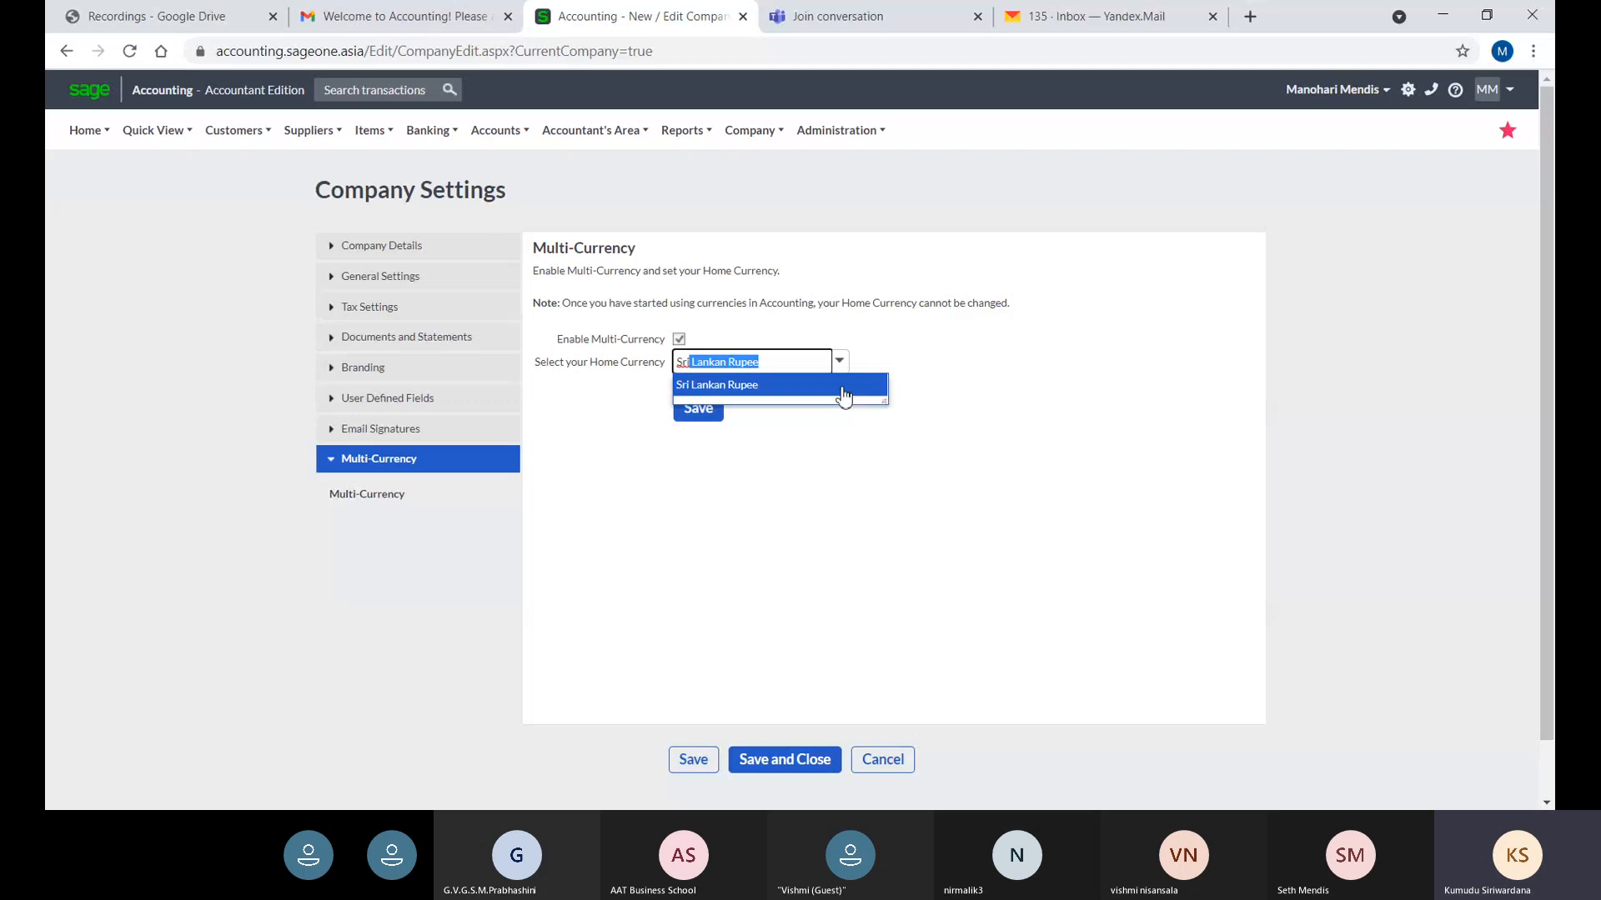
pyautogui.click(842, 389)
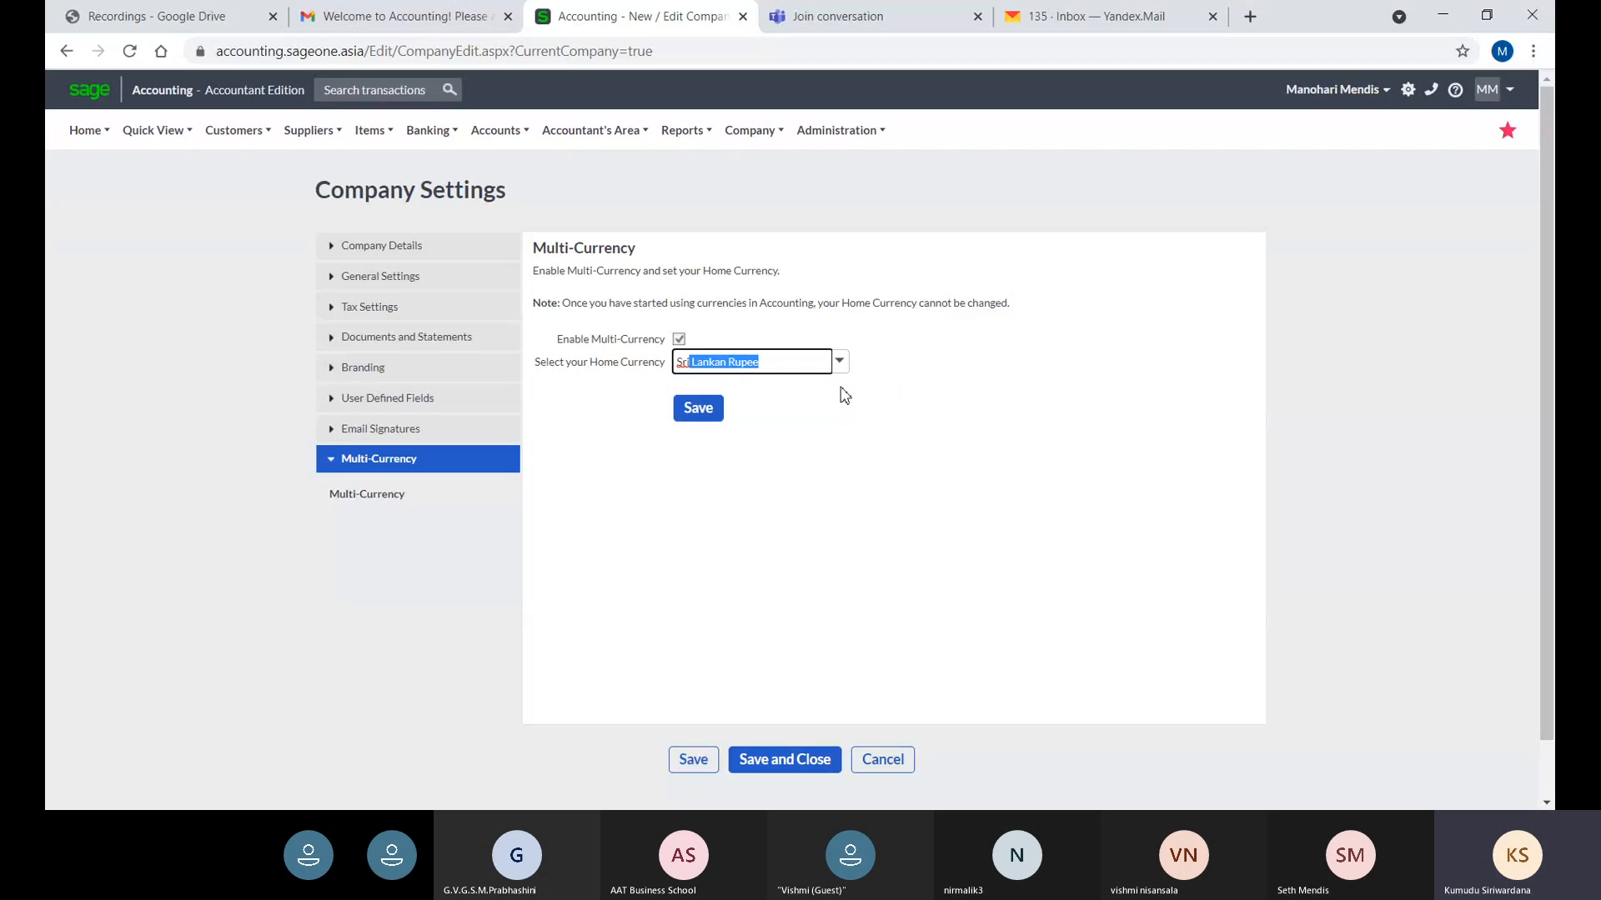
pyautogui.click(706, 415)
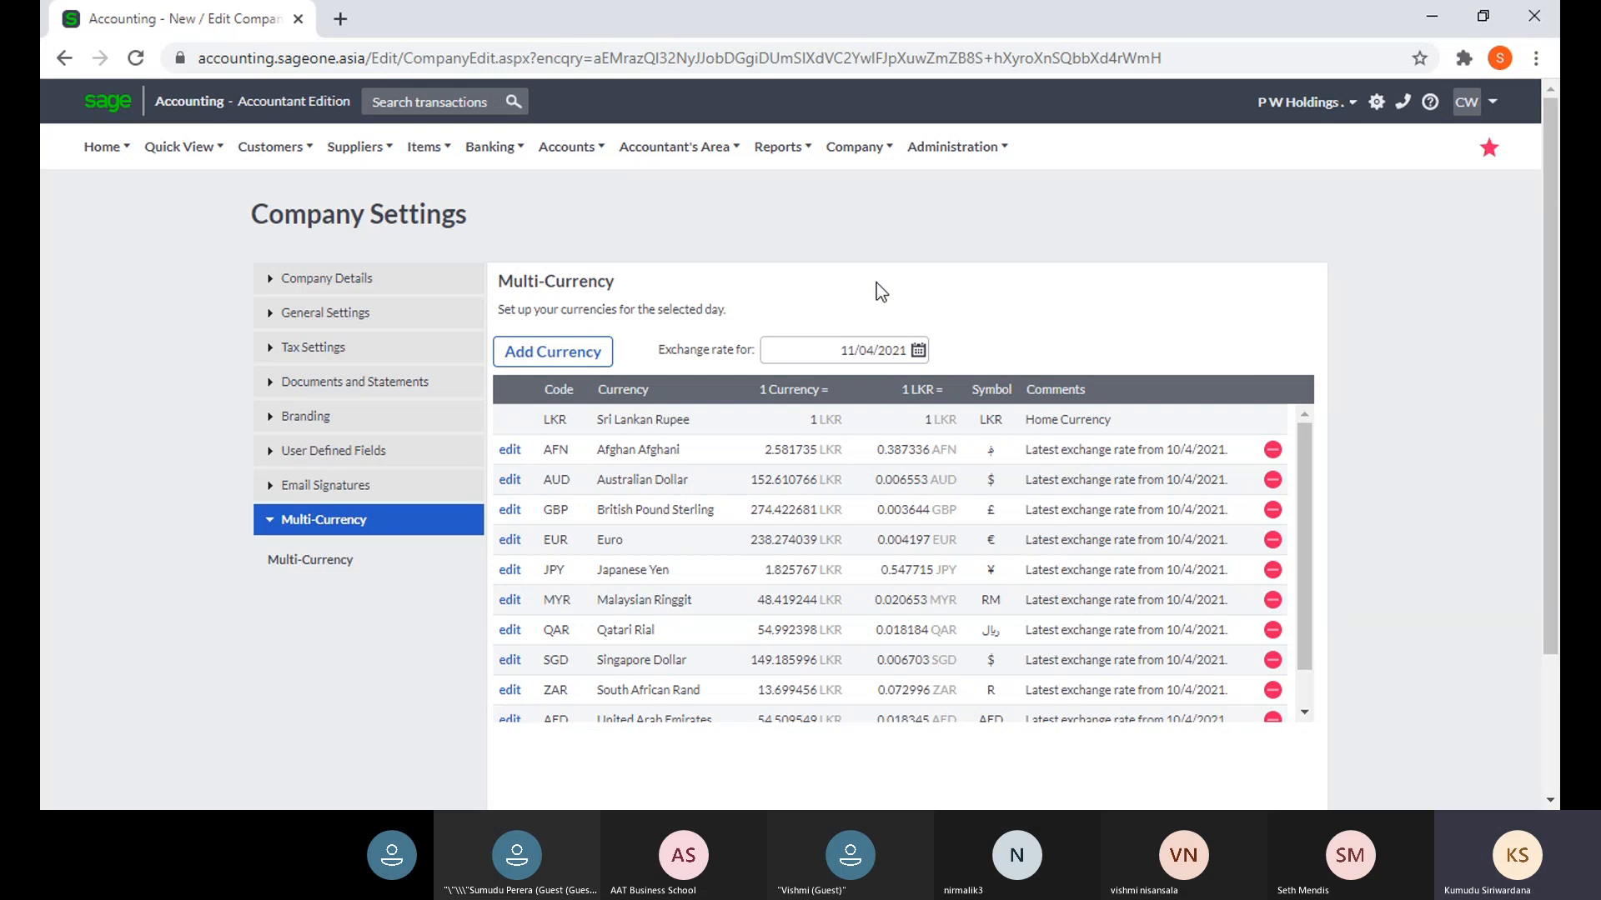
# - Add Canadian Dollar through the Add Currency form's Select Currency list
pyautogui.click(594, 360)
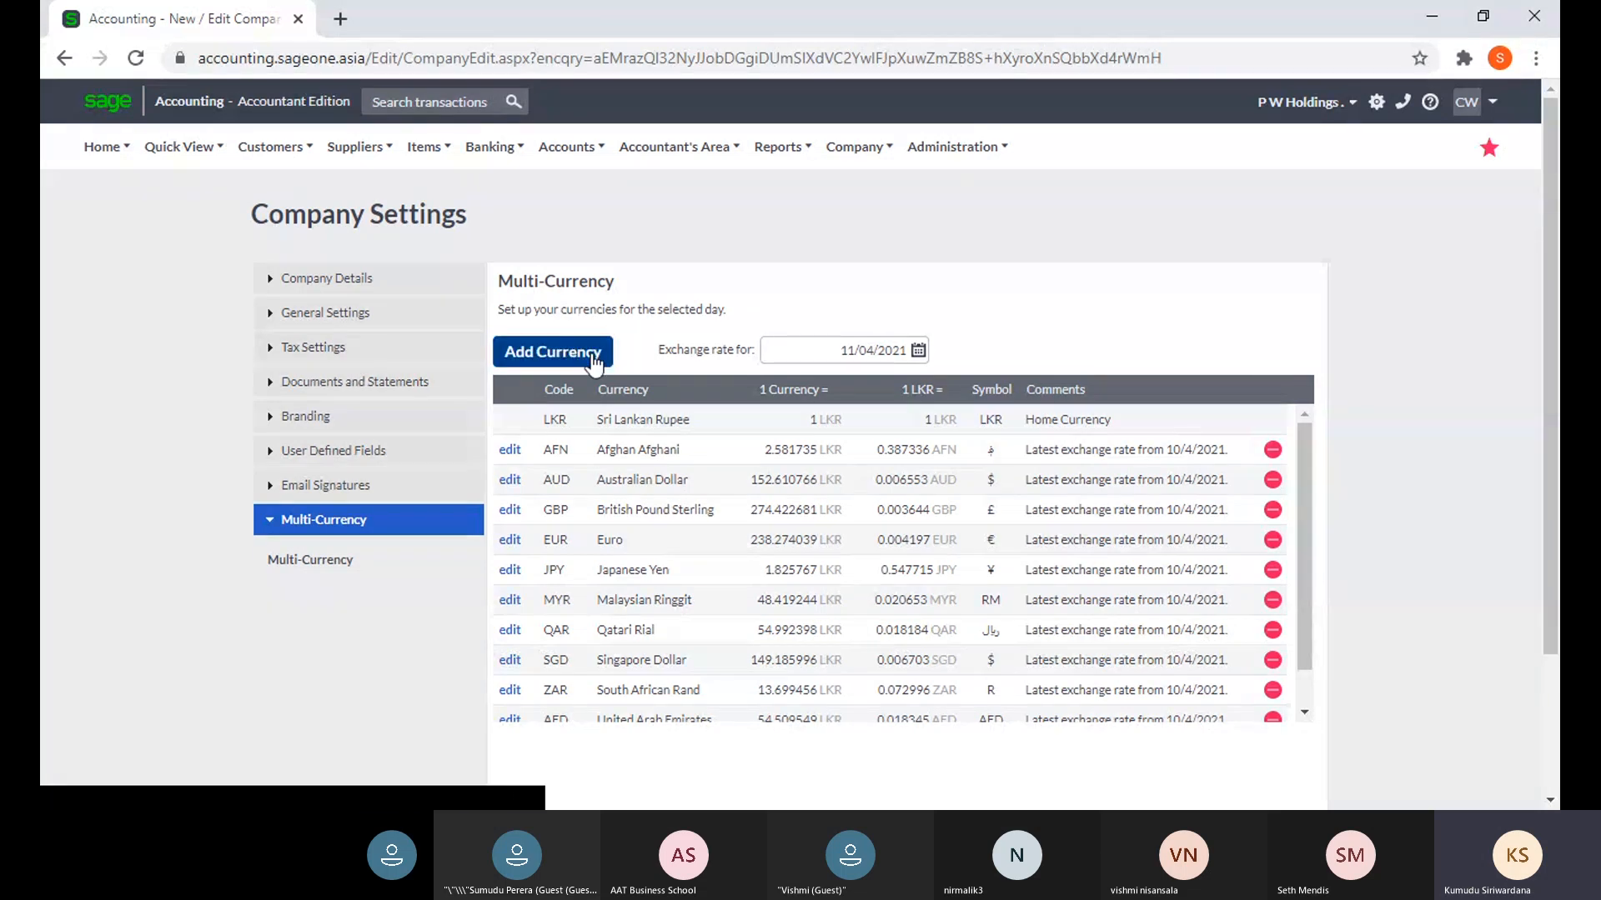
pyautogui.click(593, 359)
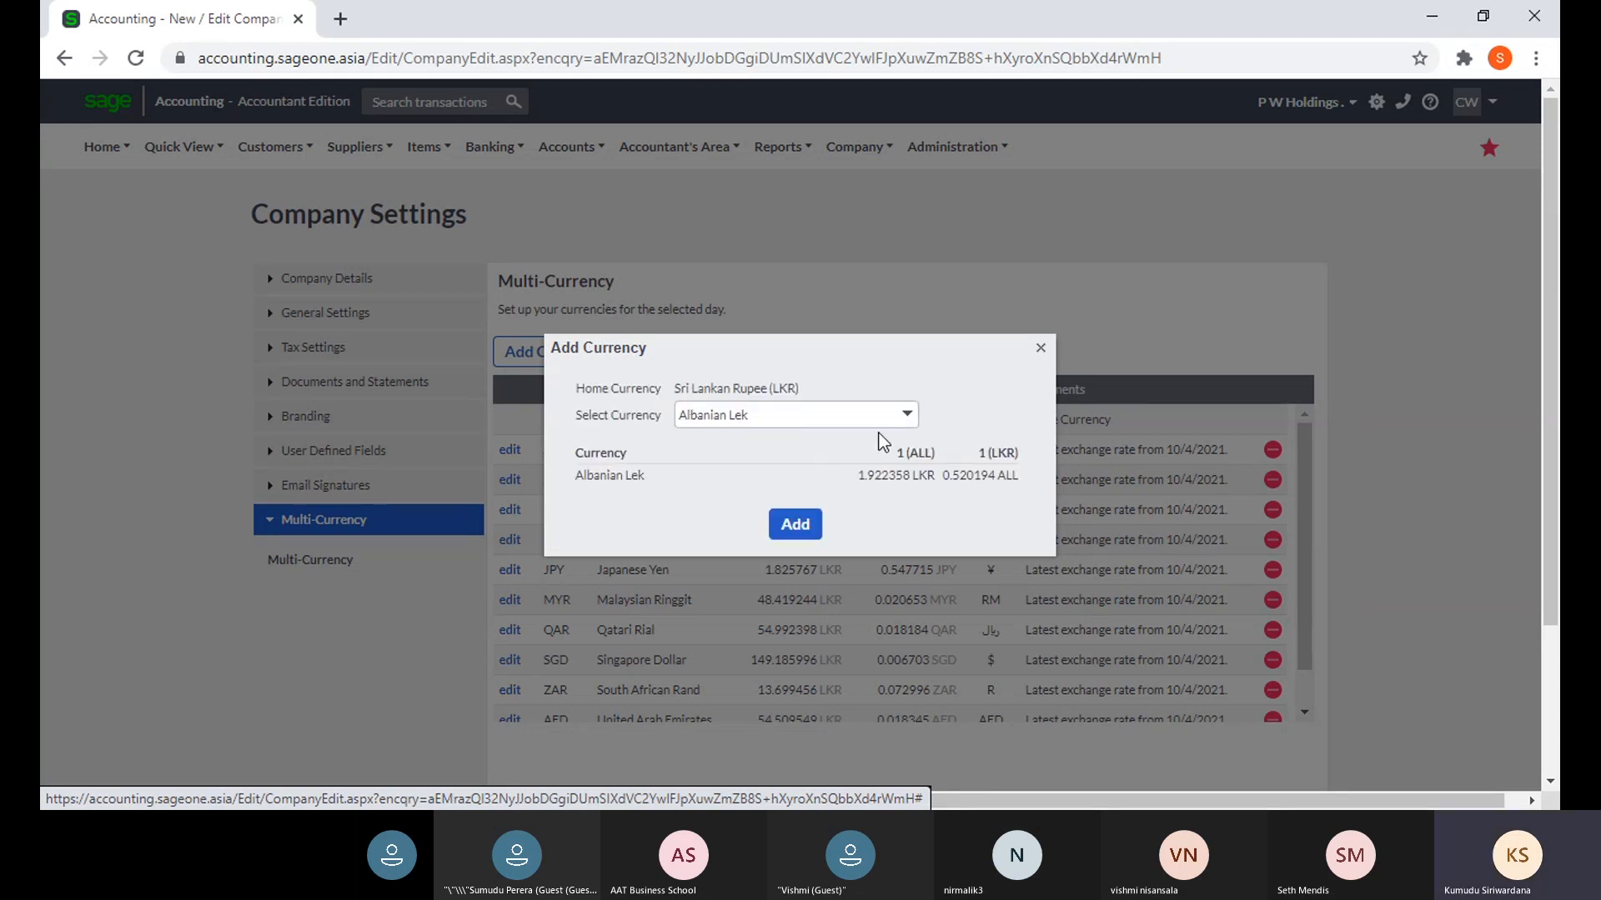
pyautogui.click(909, 417)
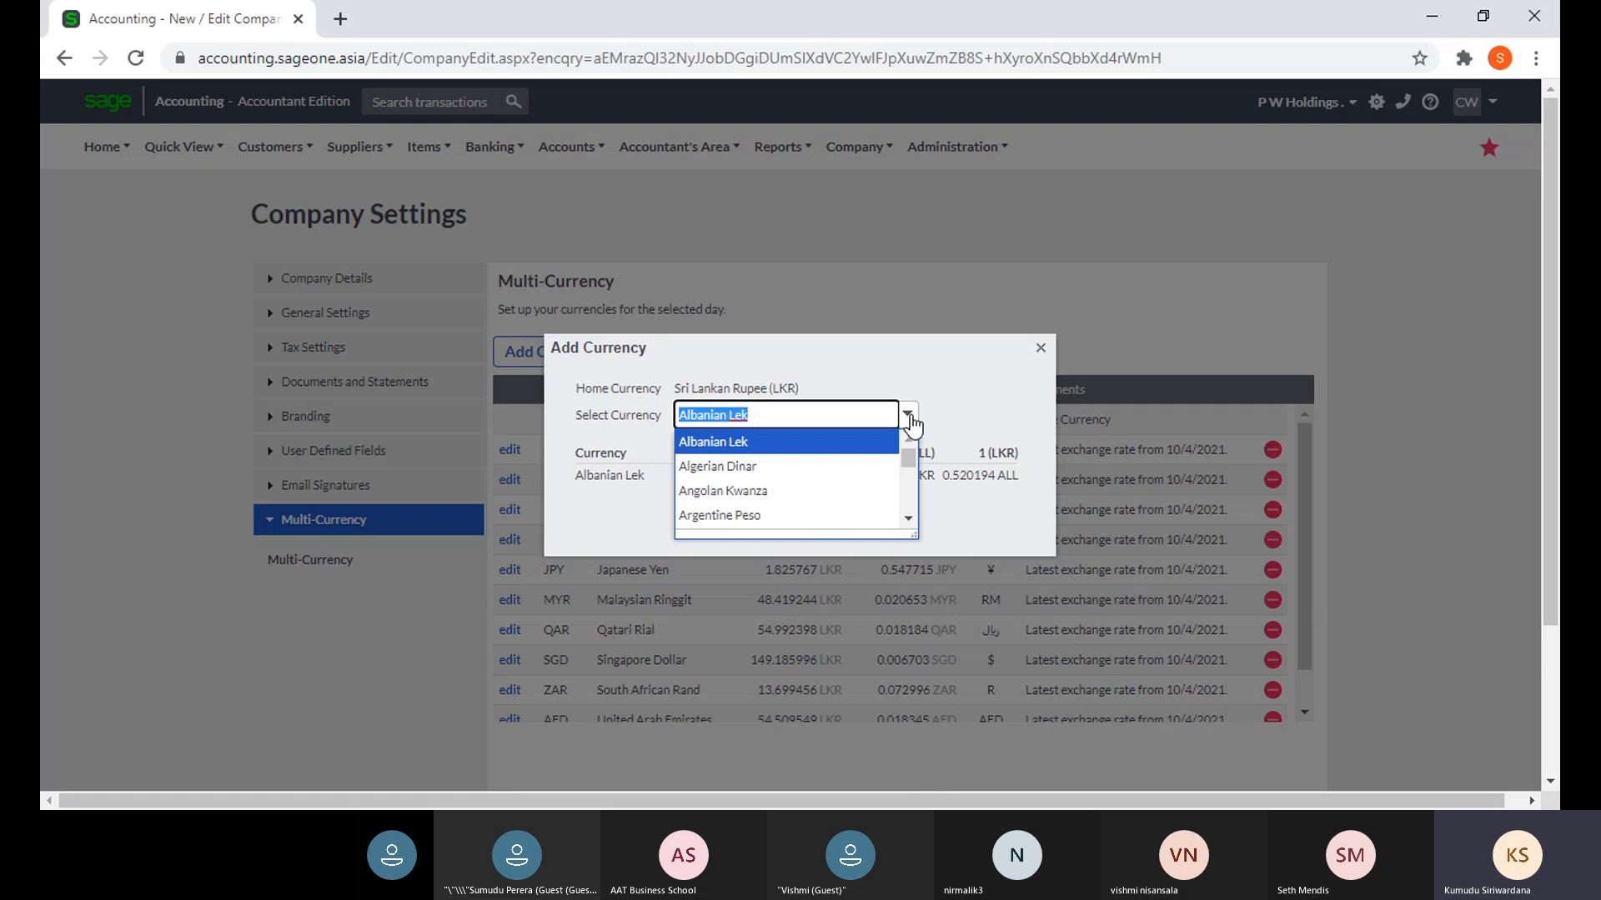
pyautogui.scroll(-1, 821, 471)
pyautogui.scroll(-1, 821, 481)
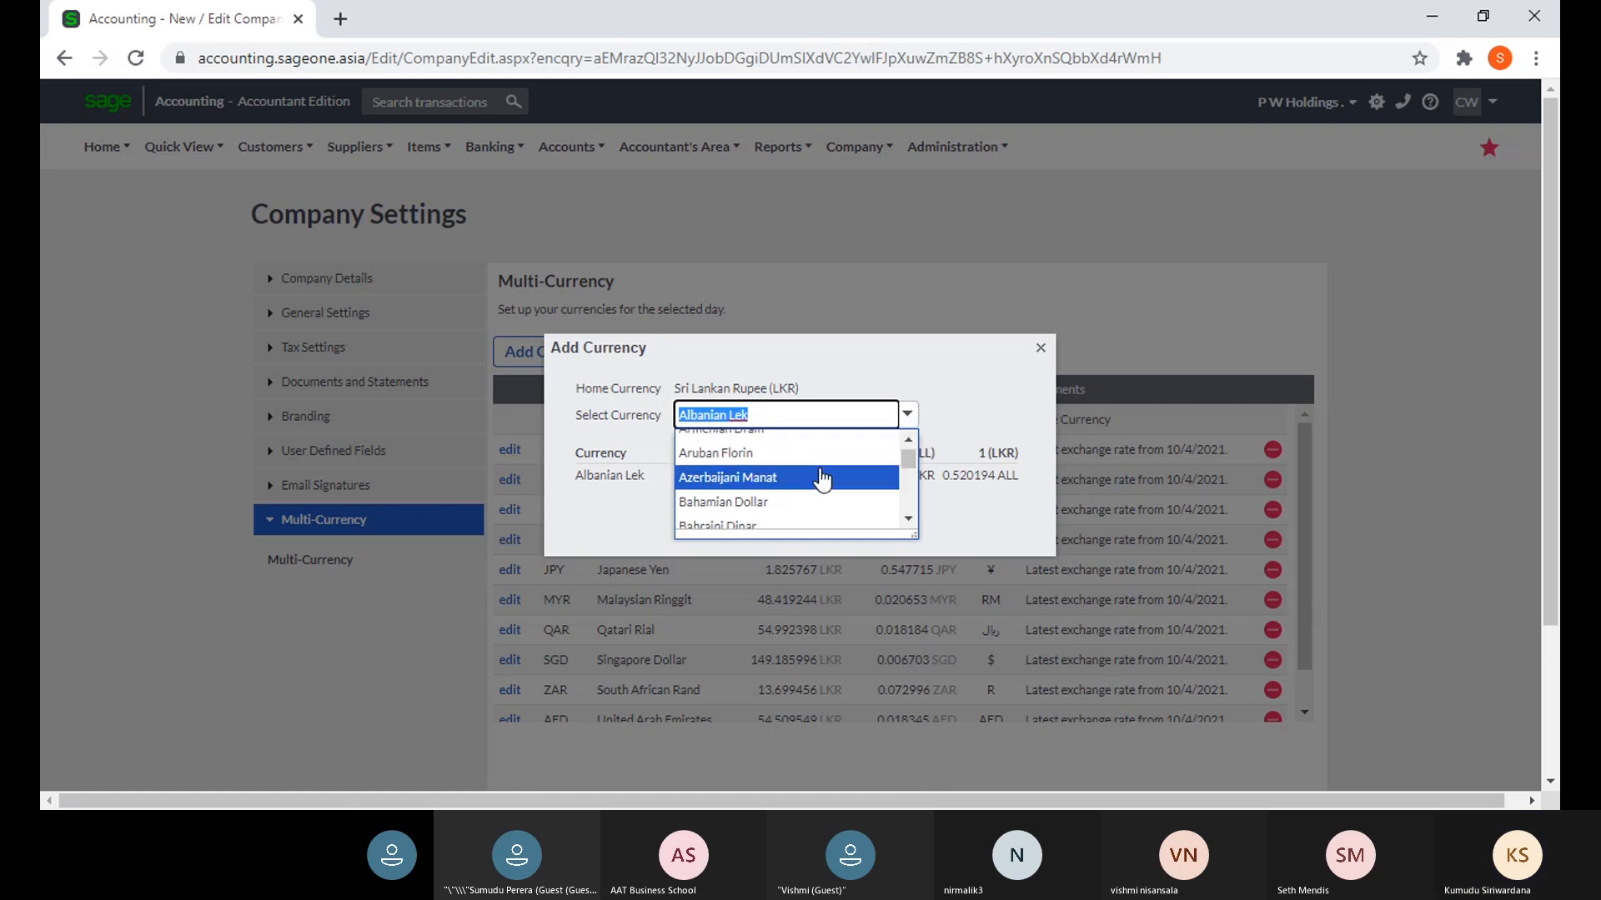
pyautogui.scroll(-3, 821, 481)
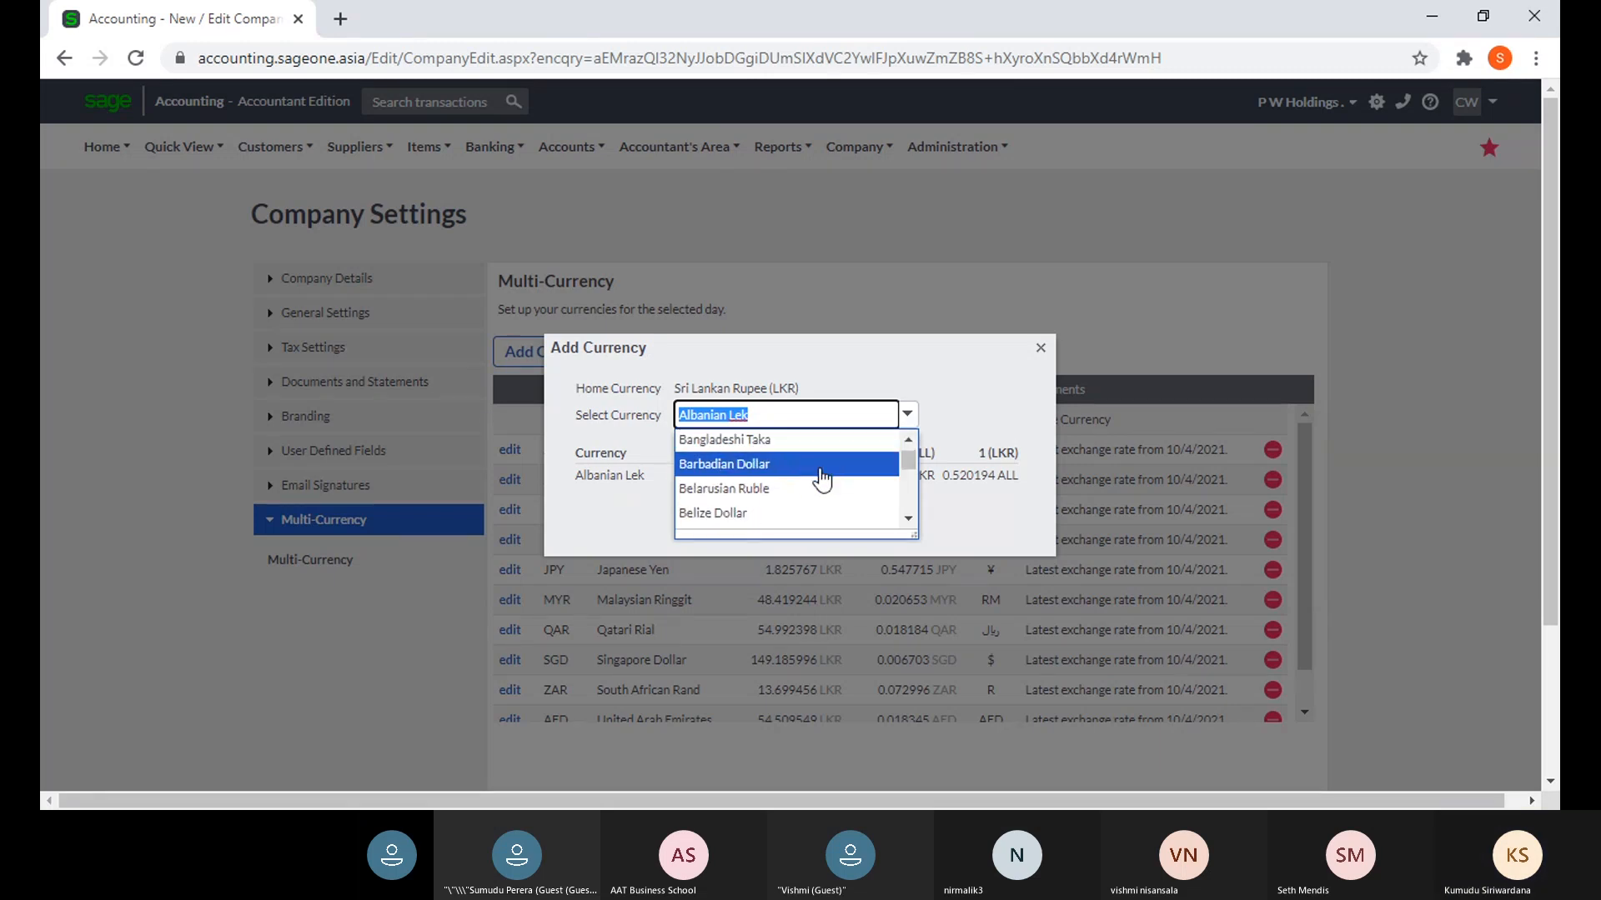
pyautogui.scroll(-3, 821, 481)
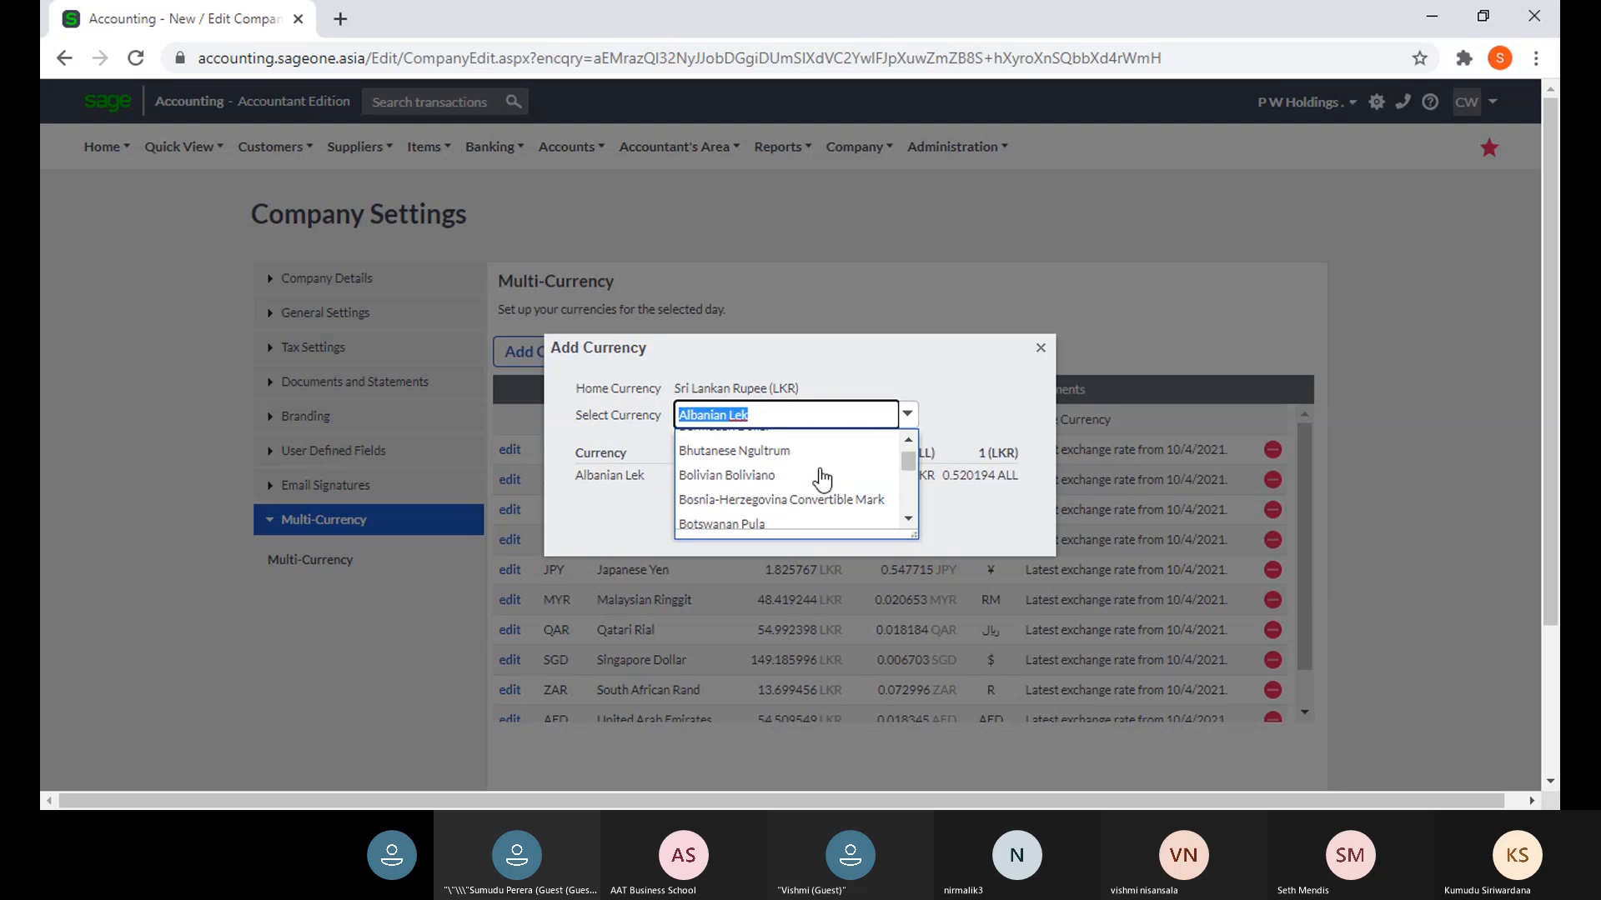
pyautogui.scroll(-3, 821, 481)
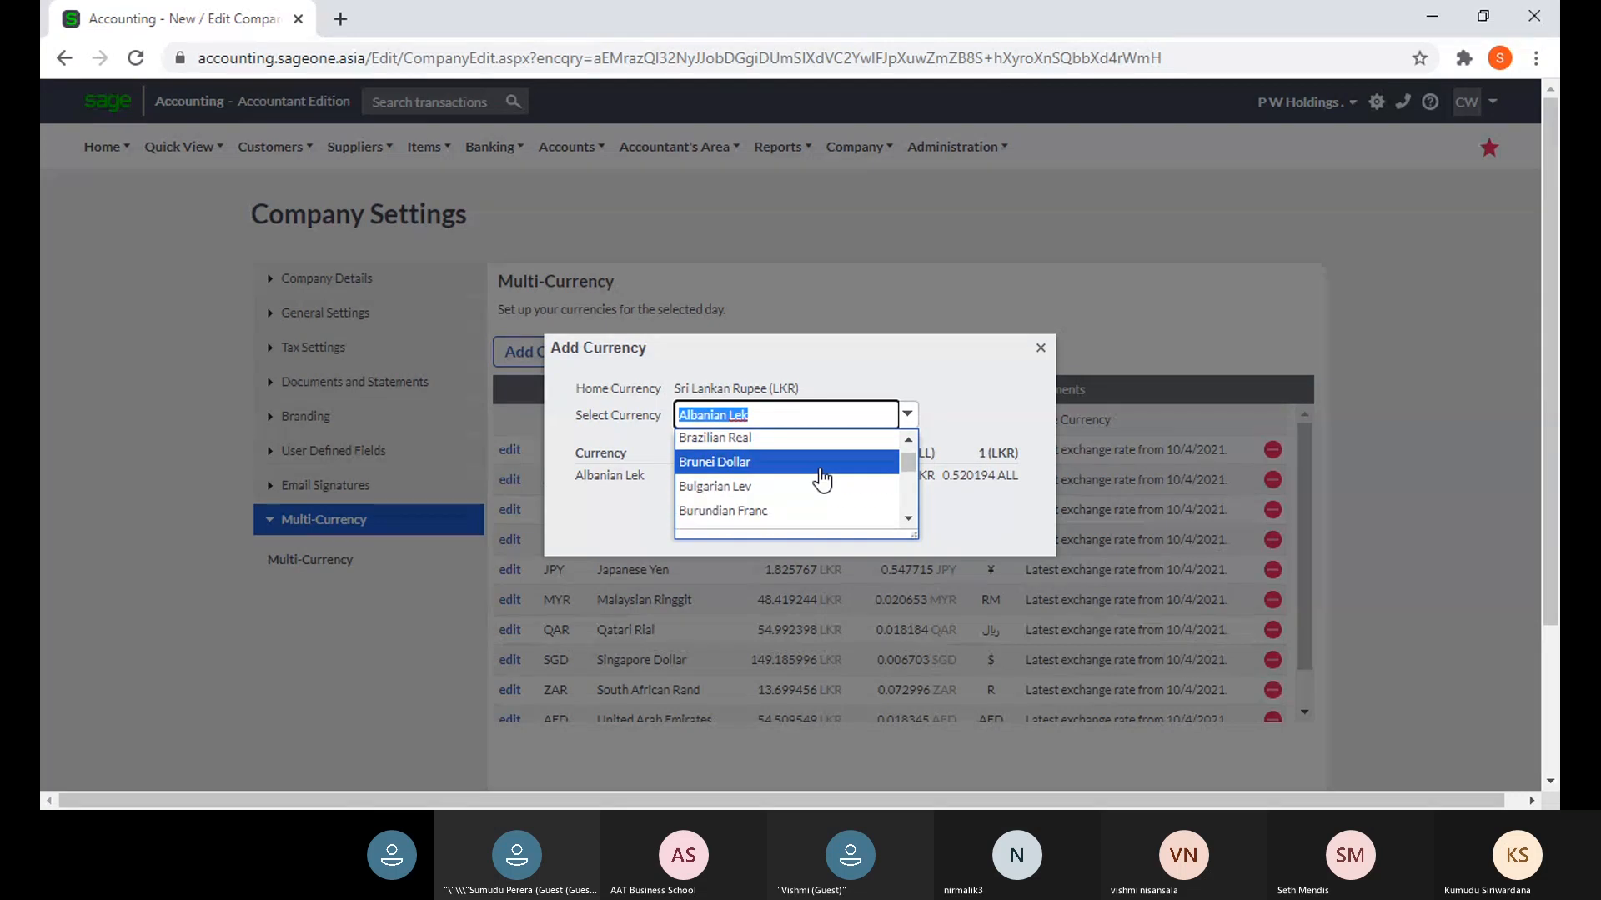
pyautogui.scroll(-3, 821, 481)
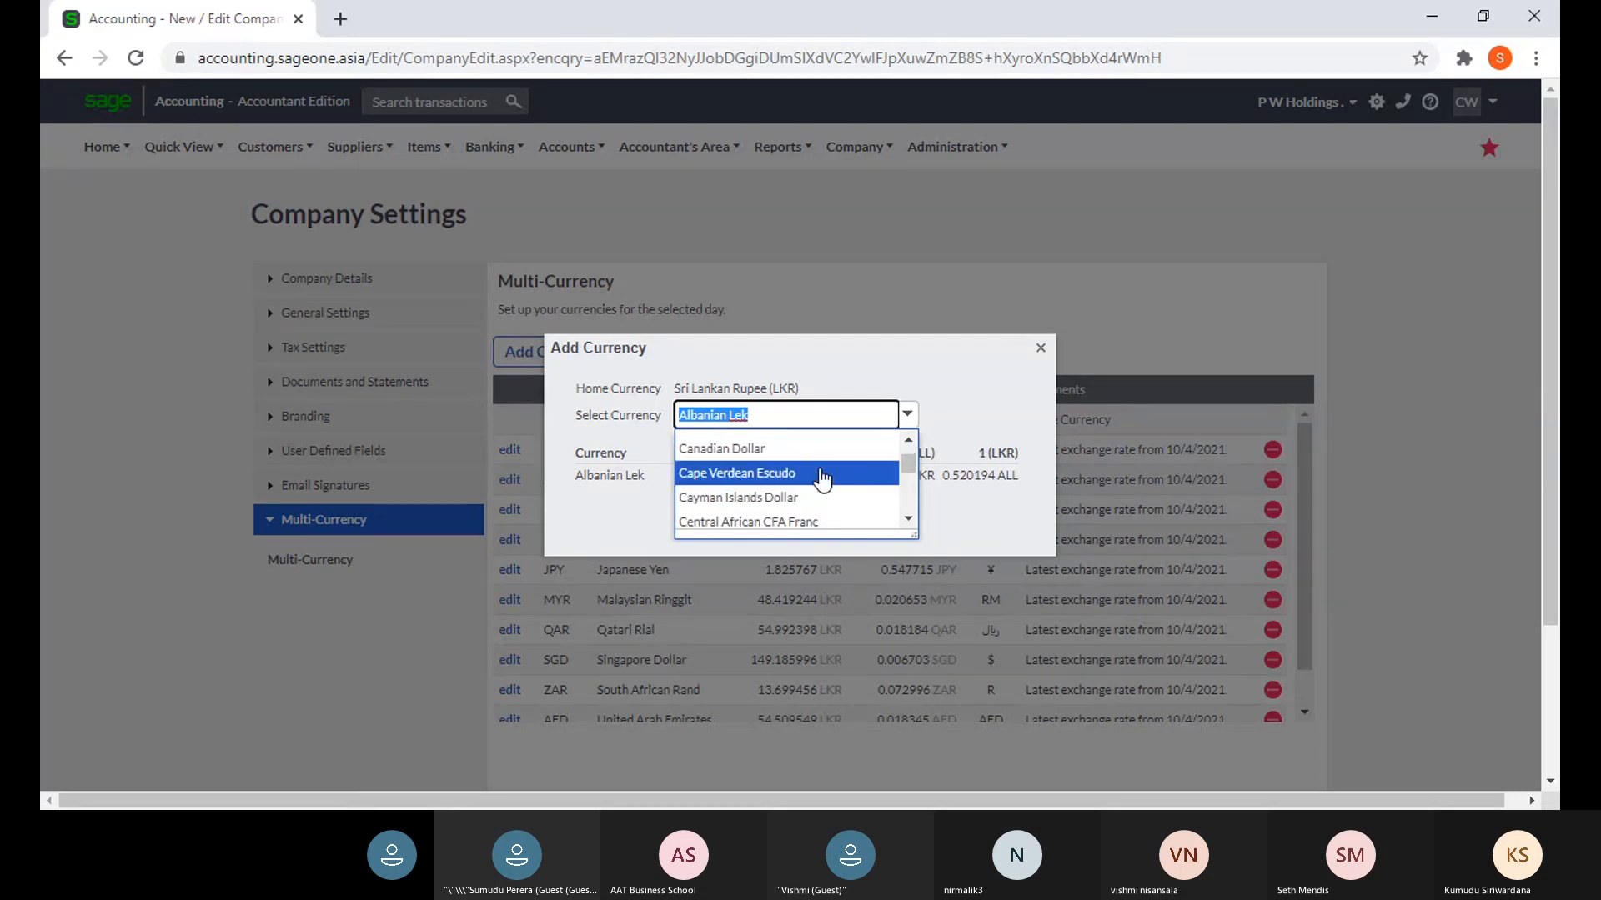
pyautogui.scroll(-3, 822, 481)
pyautogui.scroll(3, 816, 477)
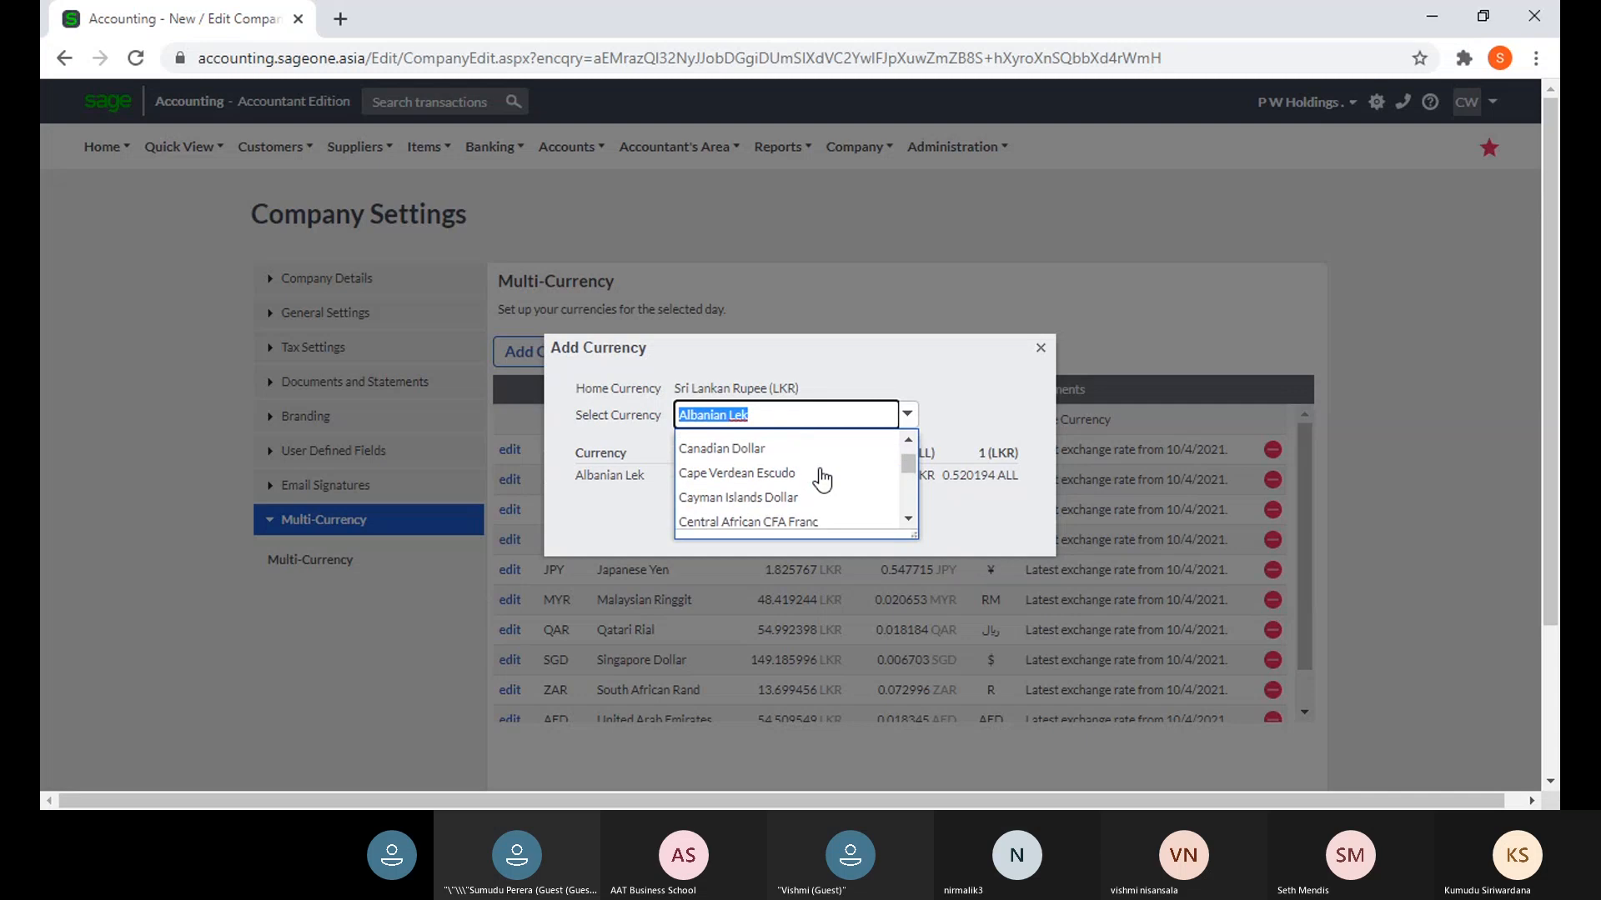
pyautogui.click(807, 453)
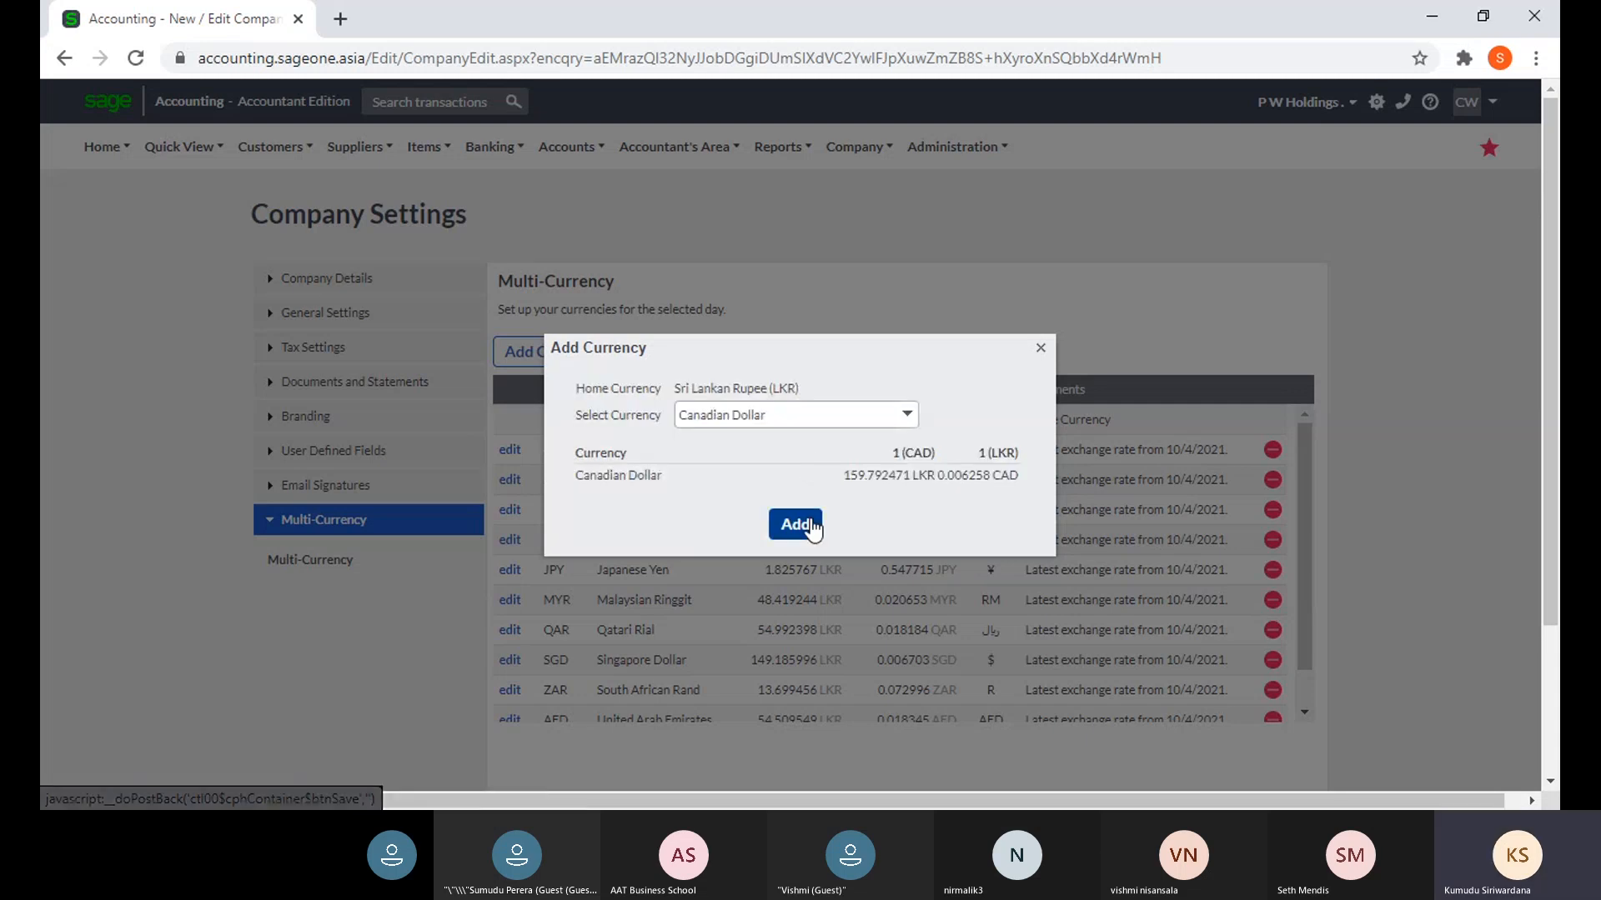
pyautogui.click(805, 526)
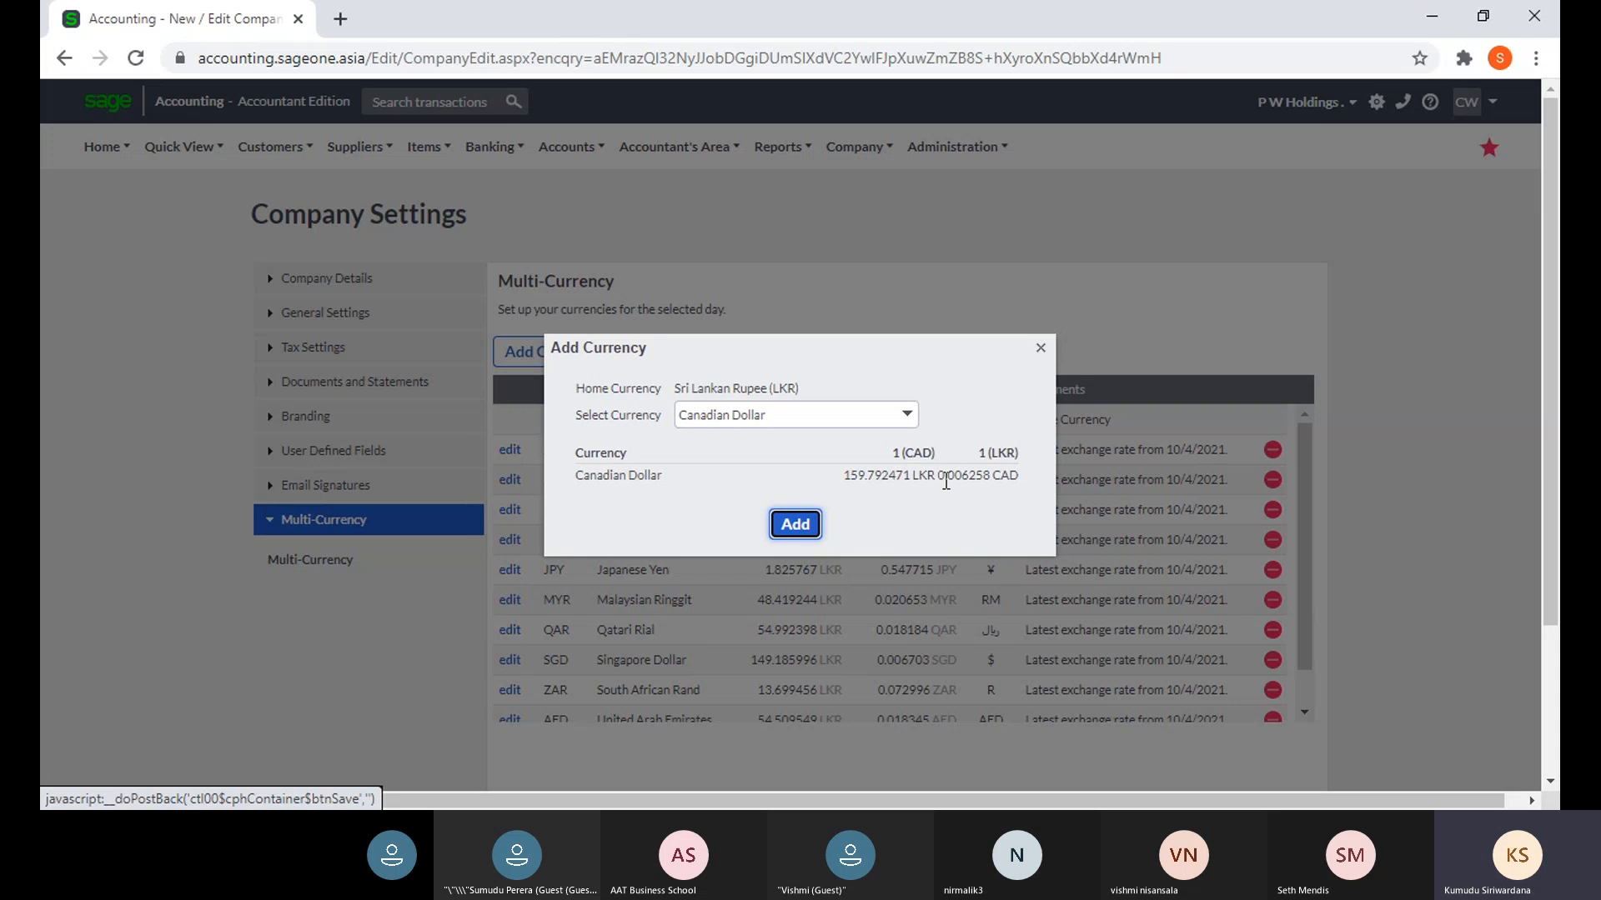
pyautogui.click(814, 530)
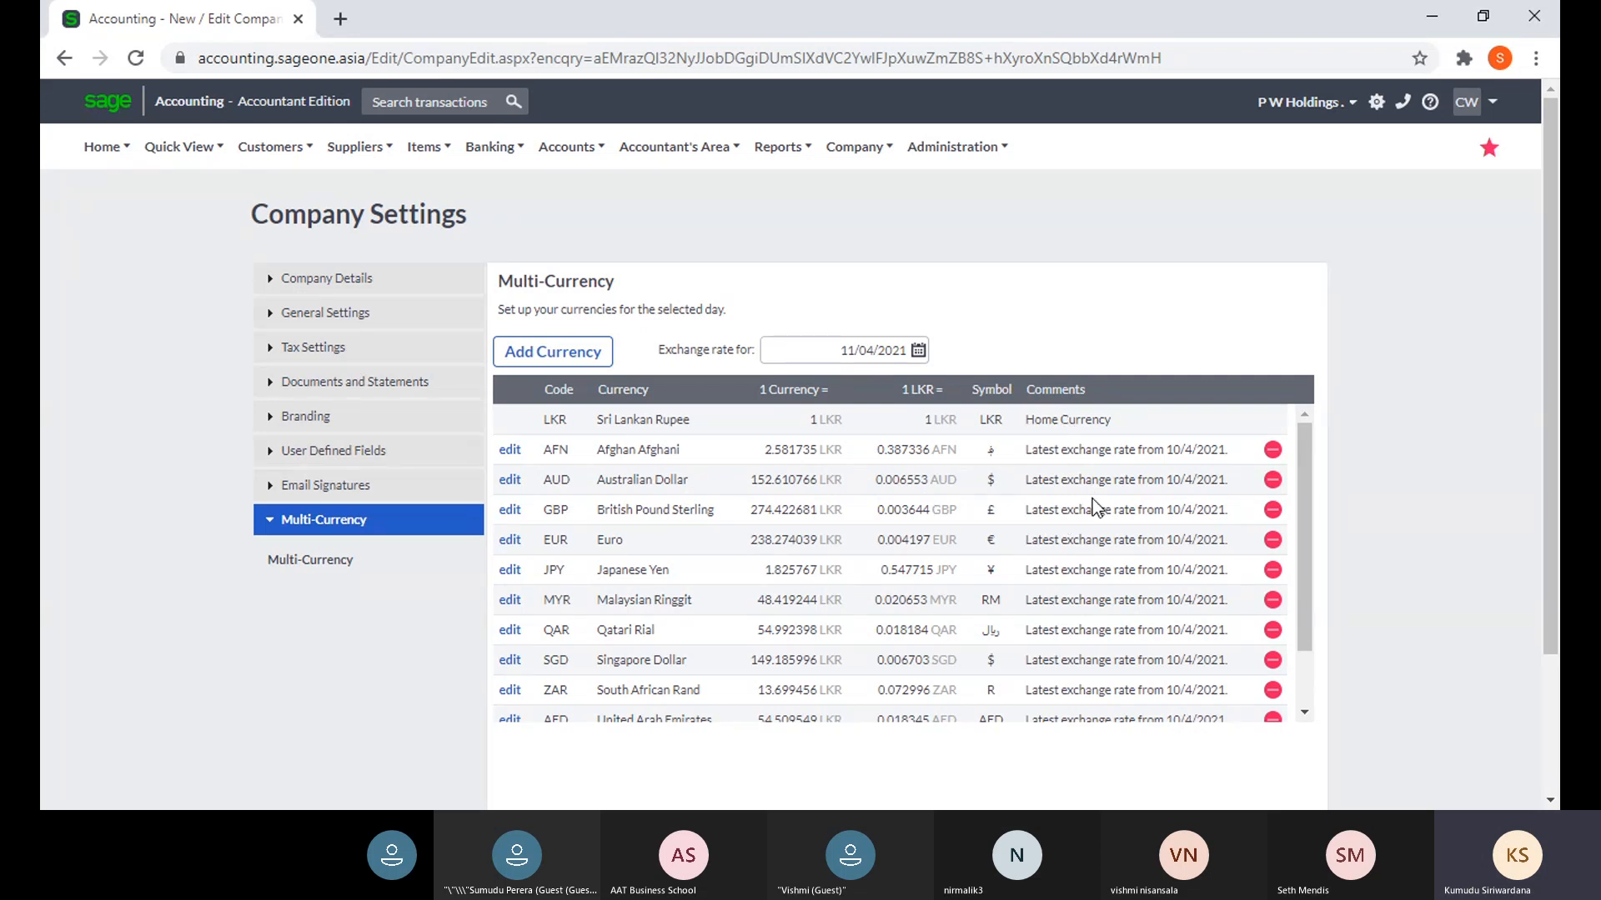
# - Save the Company Settings page with the LKR-based currency list
pyautogui.scroll(-2, 1524, 464)
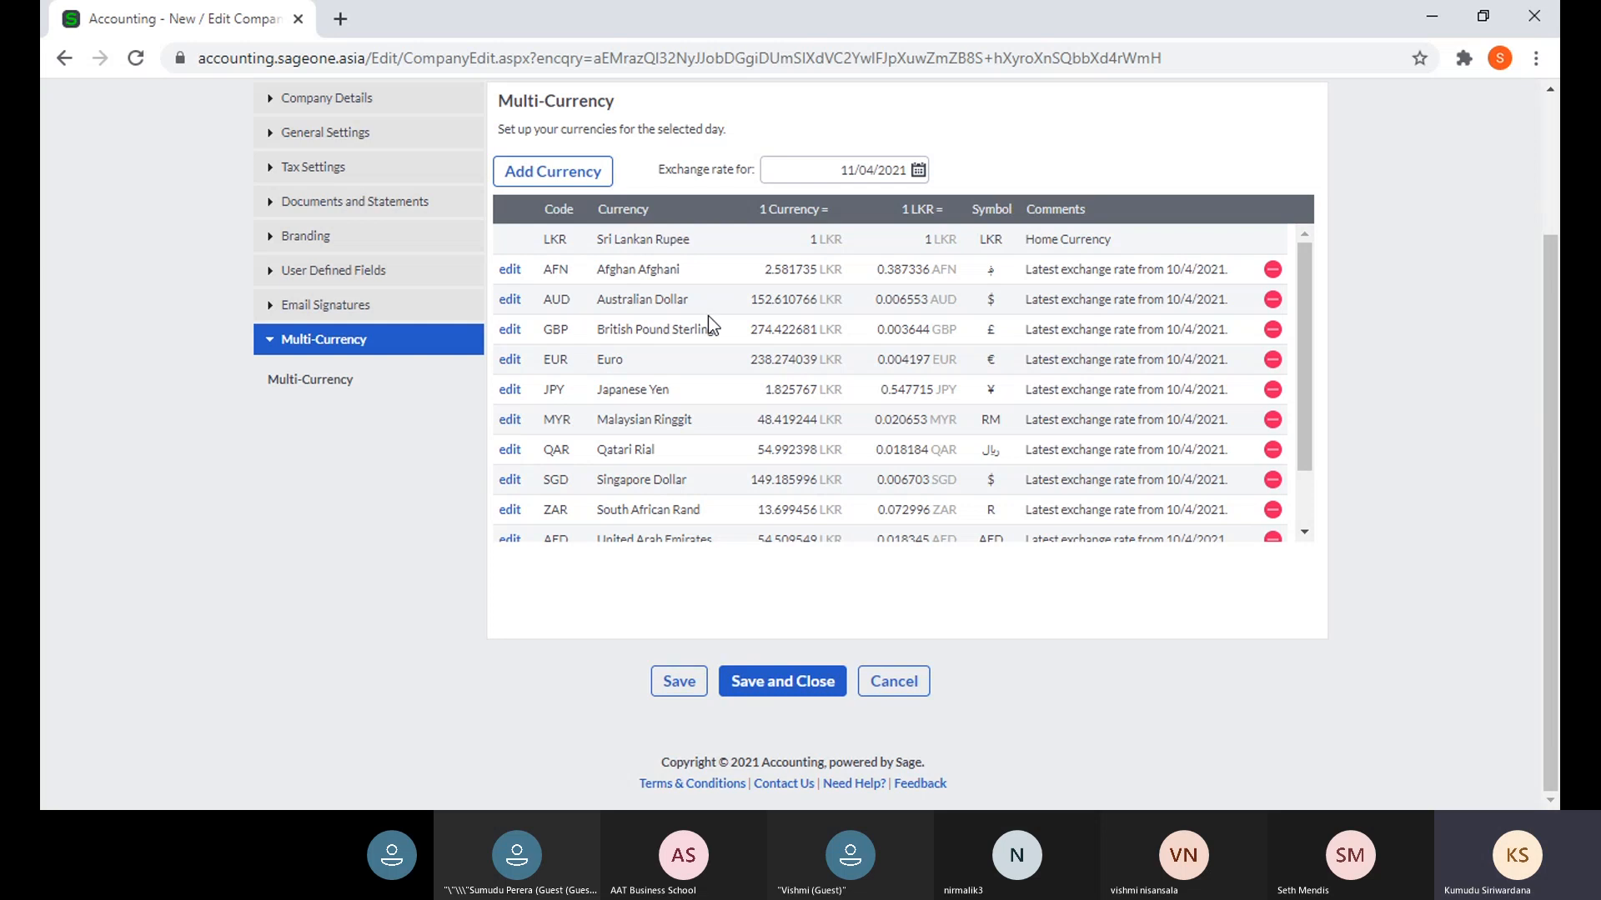
pyautogui.click(697, 688)
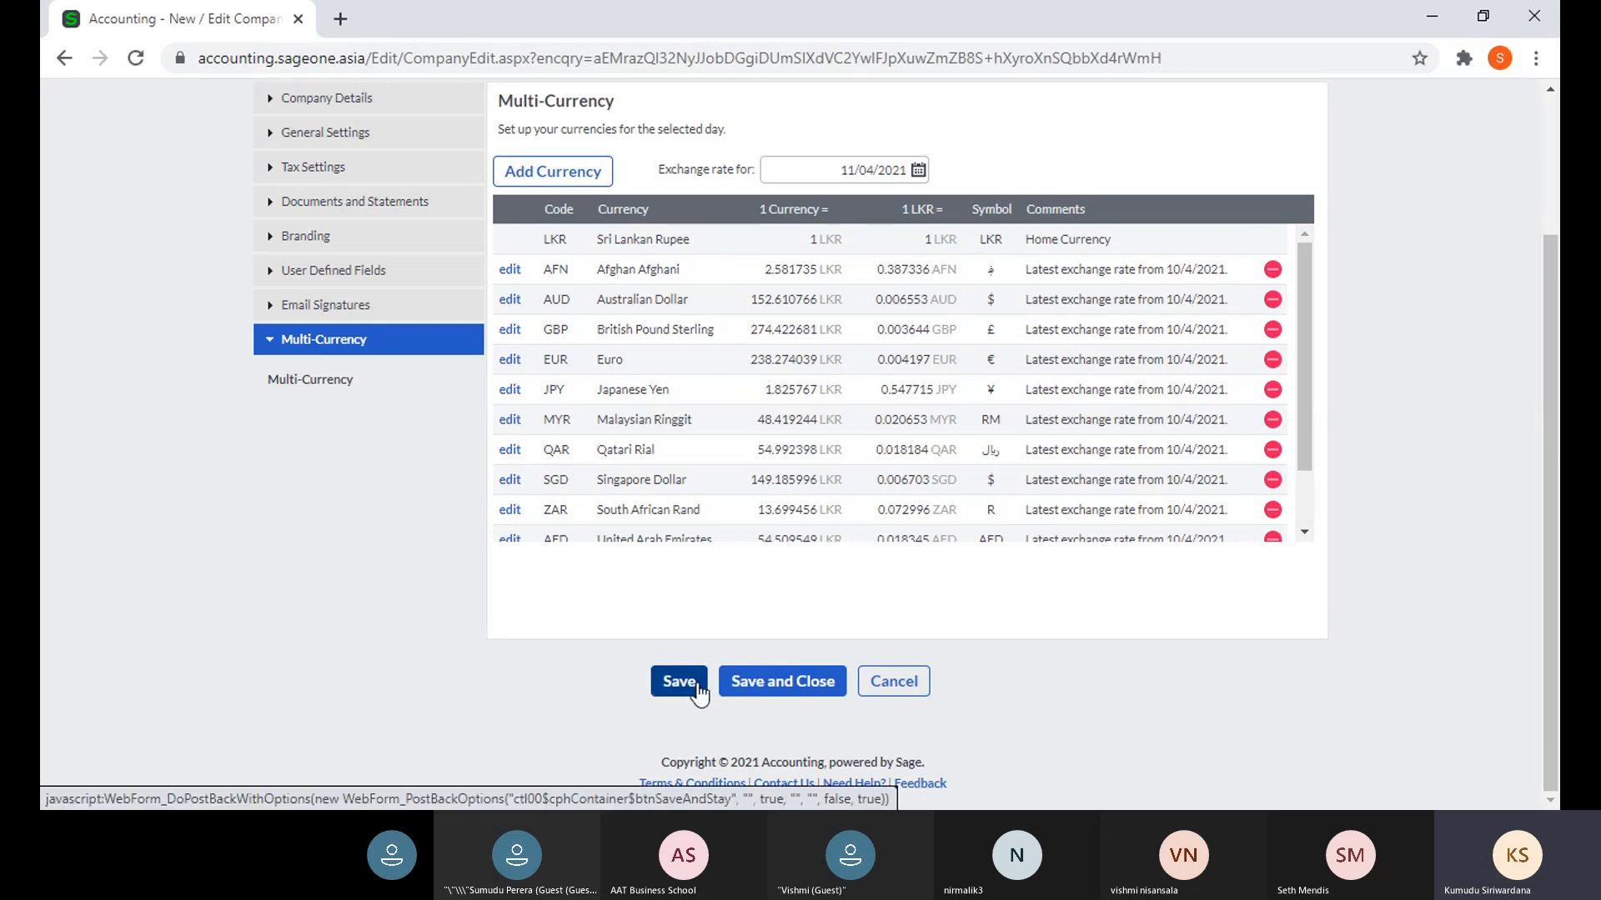
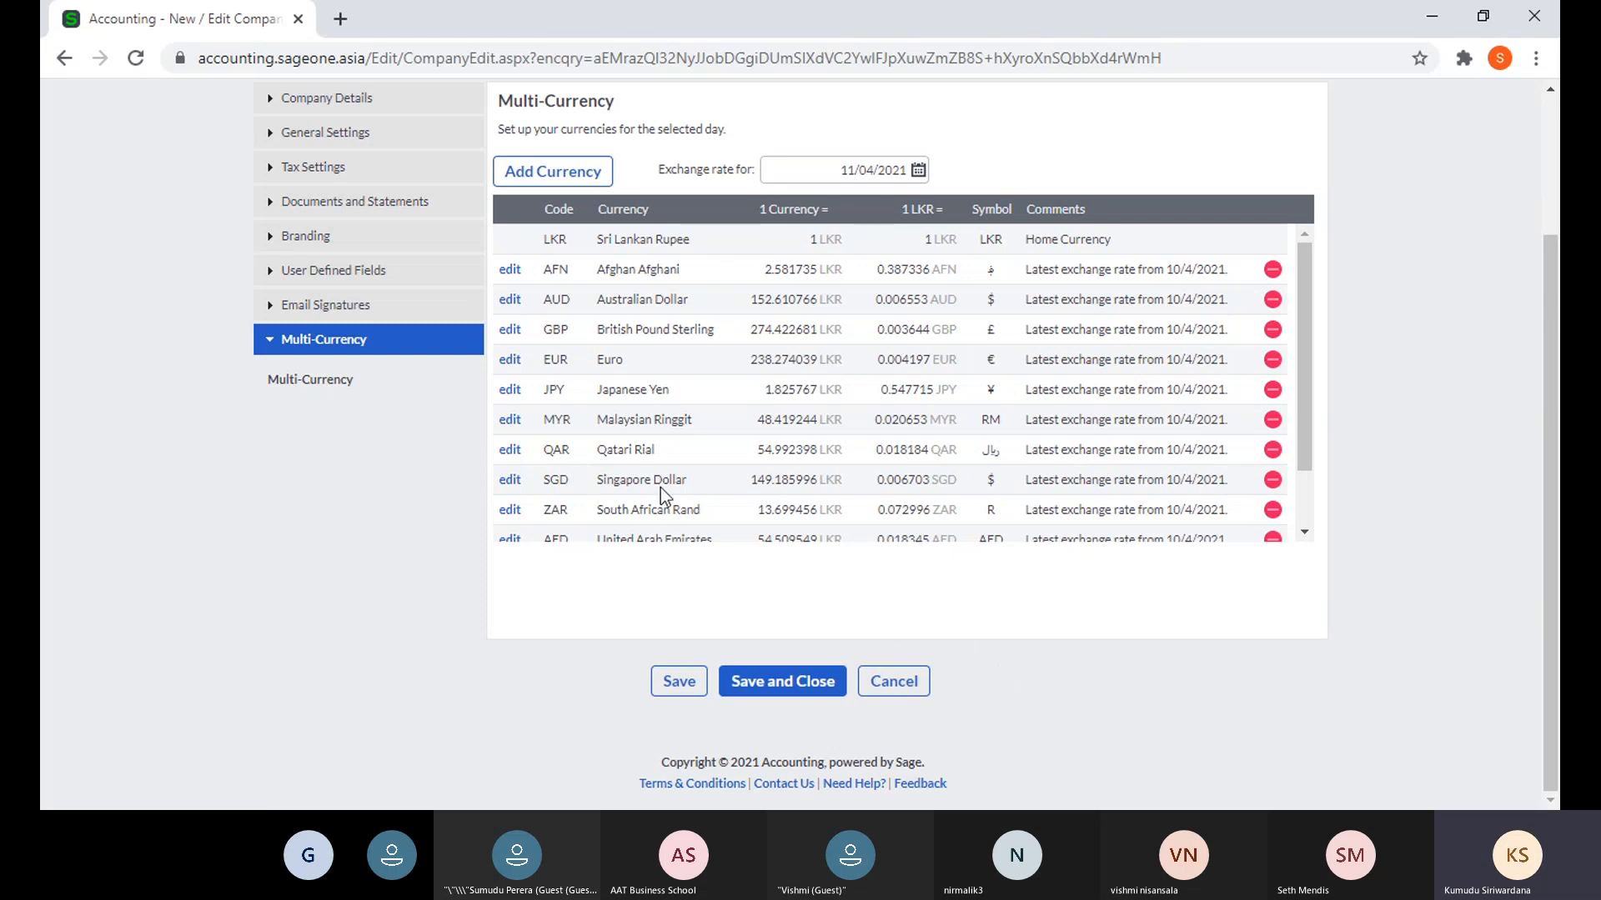
# - Give the Australian Dollar a custom exchange rate of 155 LKR starting 11/04/2021
pyautogui.scroll(-2, 661, 488)
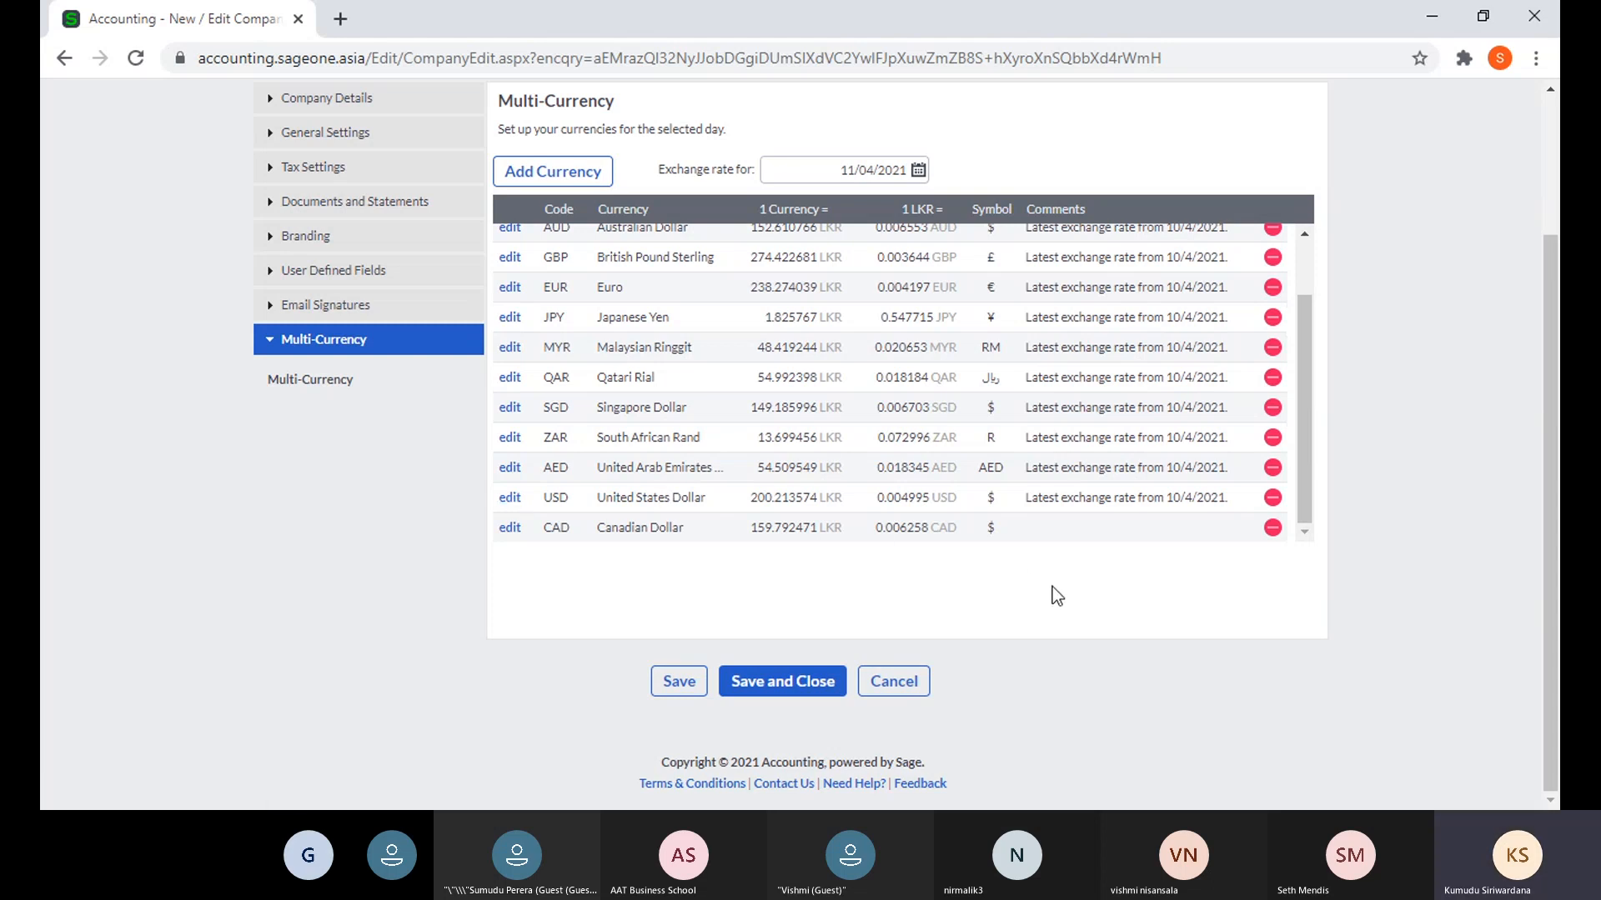
pyautogui.scroll(2, 1052, 591)
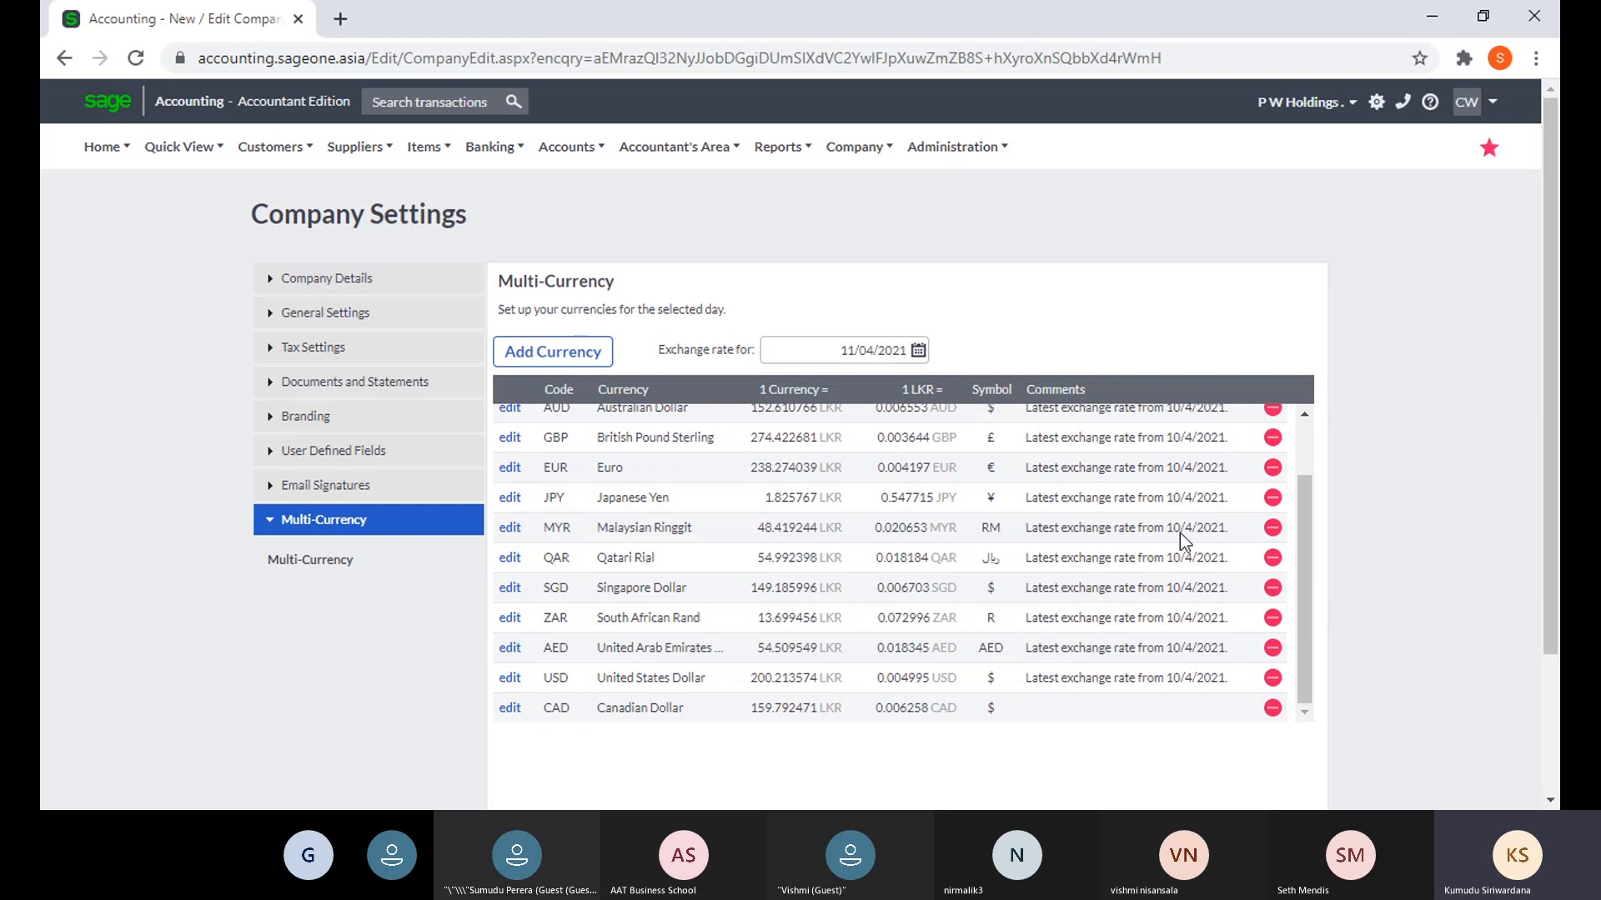
pyautogui.scroll(1, 1176, 532)
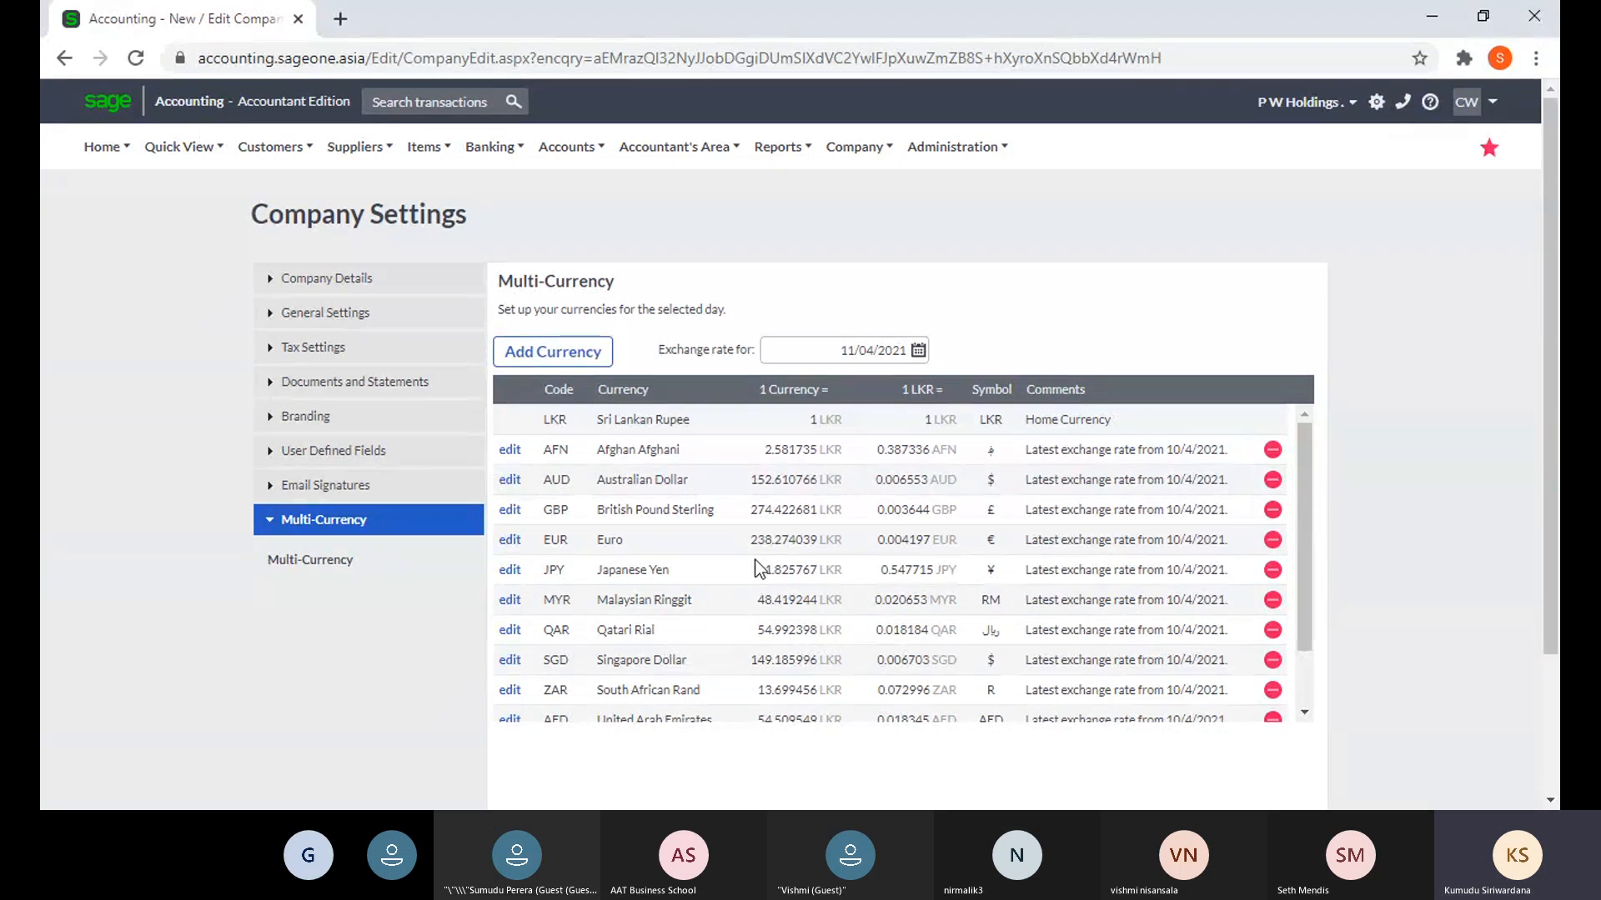
pyautogui.click(509, 484)
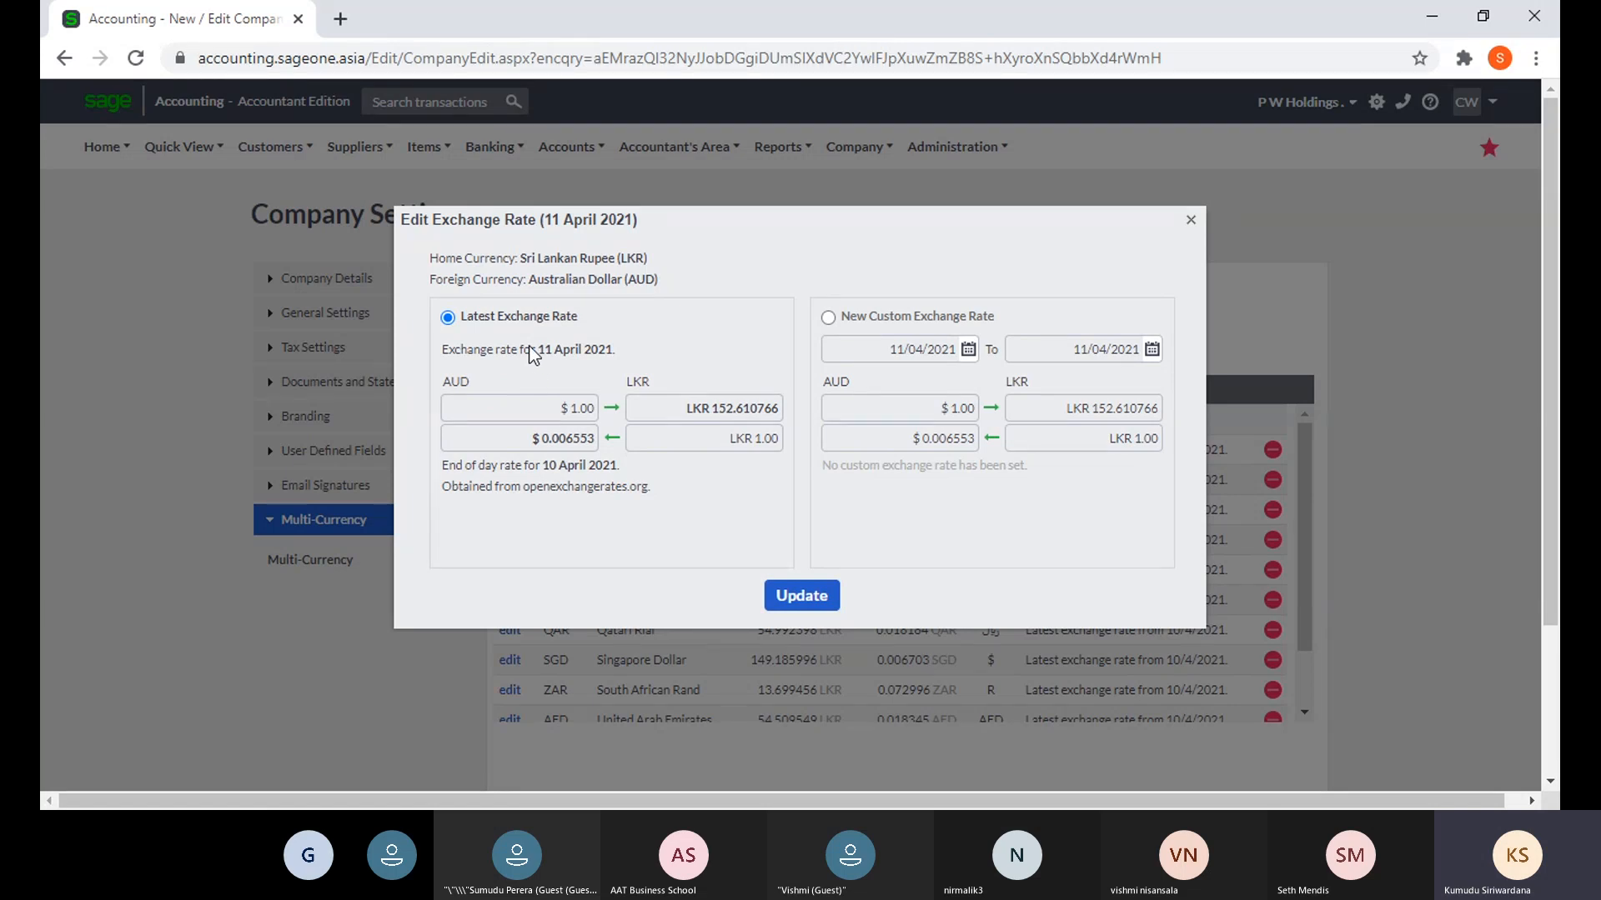
pyautogui.click(827, 316)
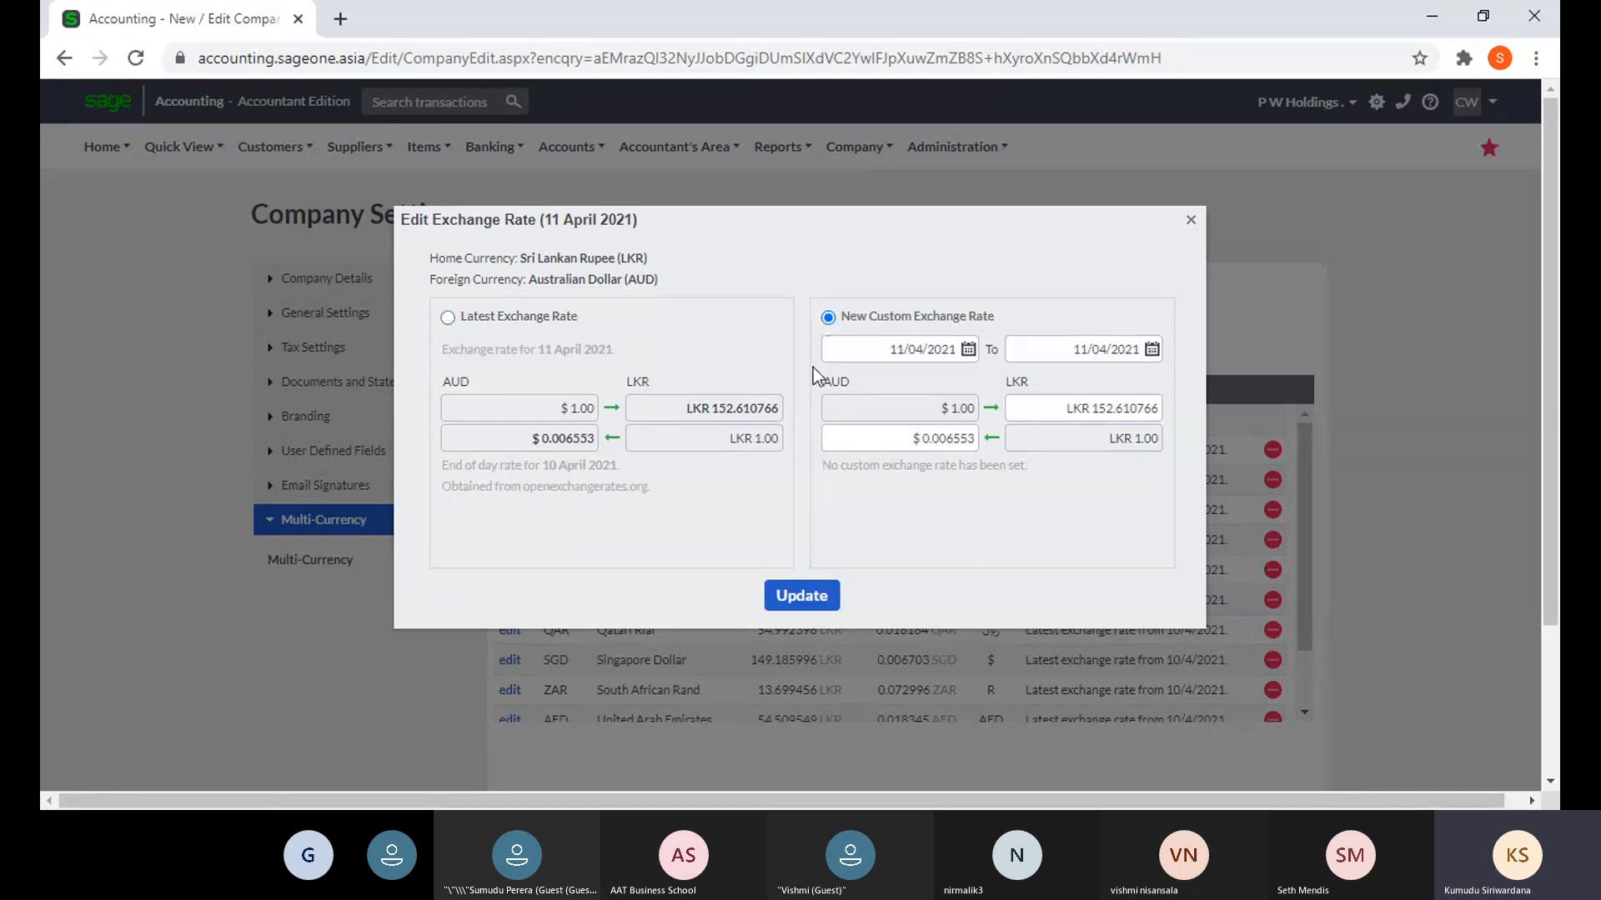
pyautogui.click(970, 350)
pyautogui.click(1028, 287)
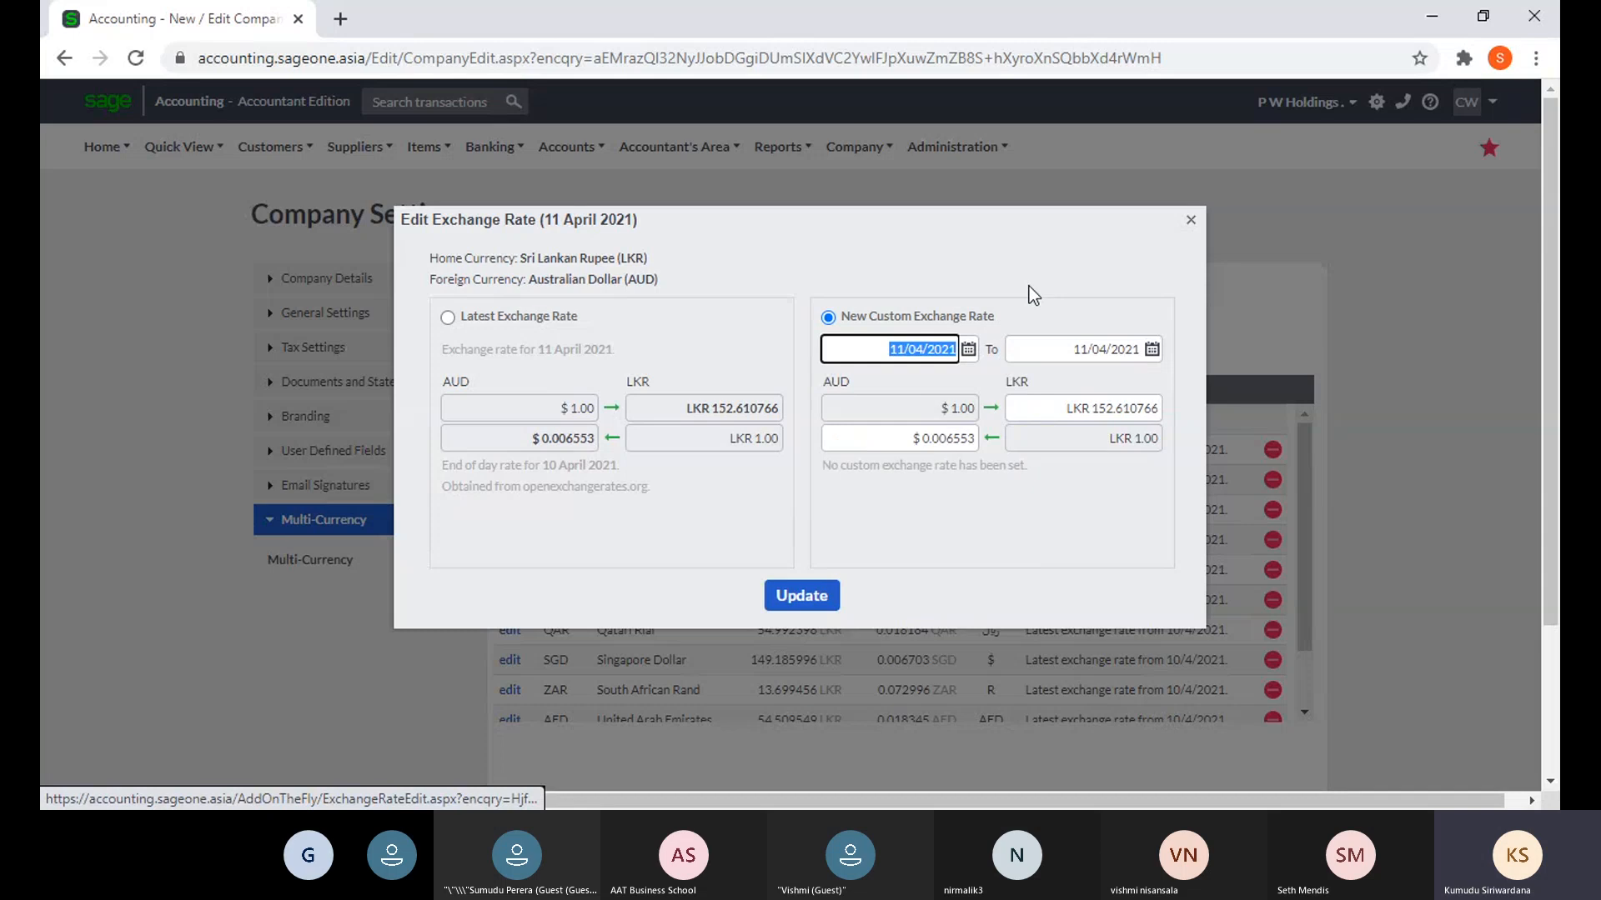
pyautogui.click(1035, 405)
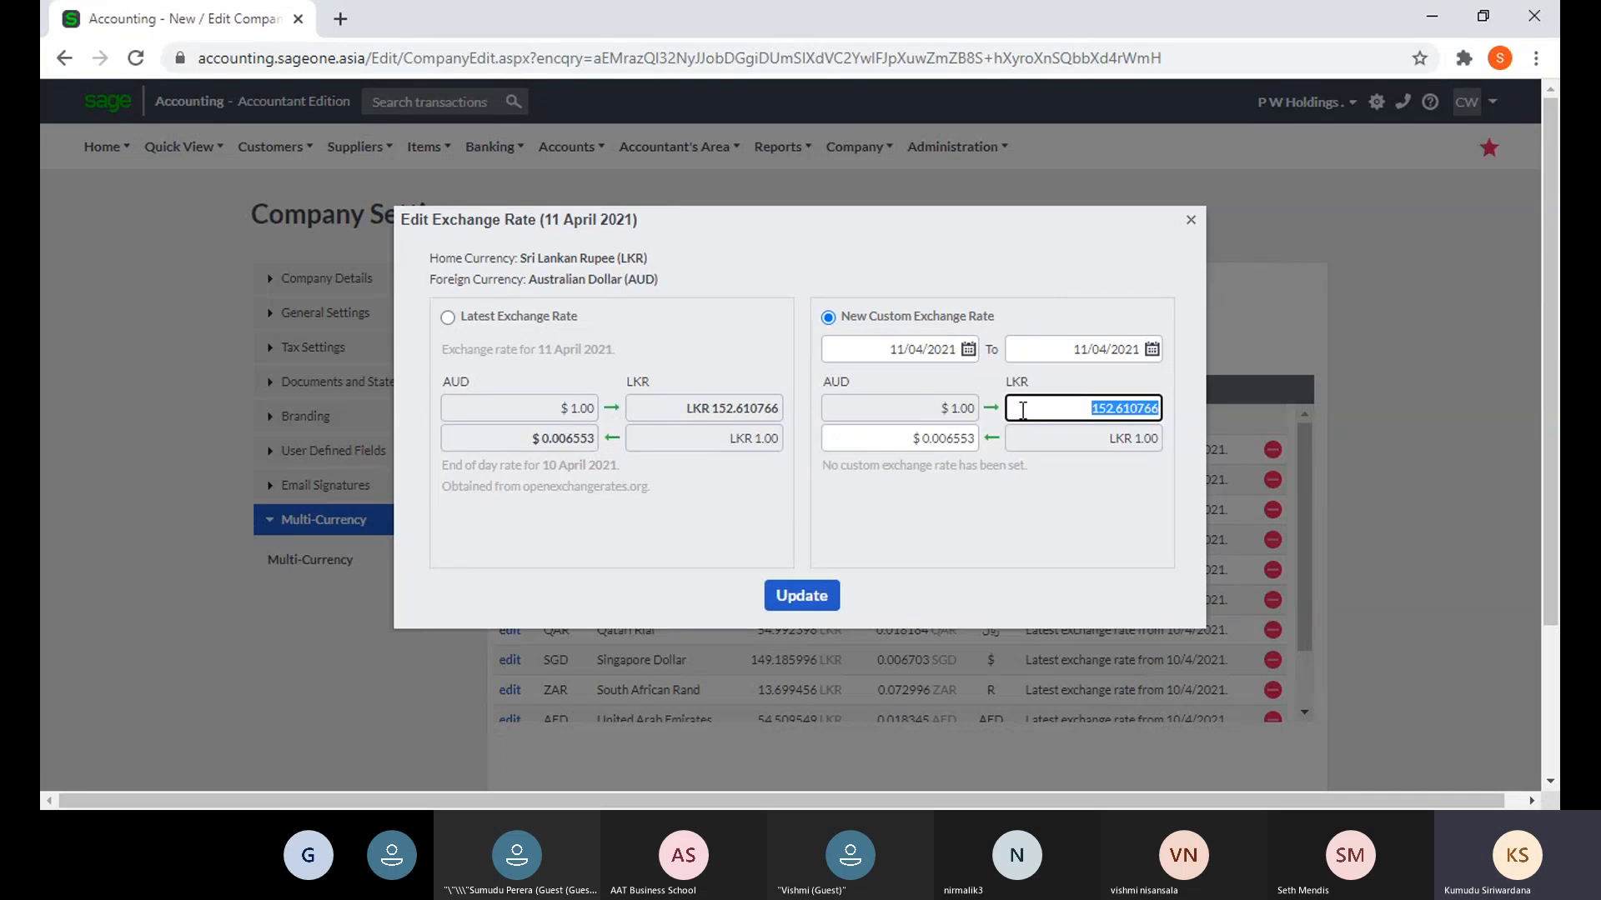
pyautogui.write('155')
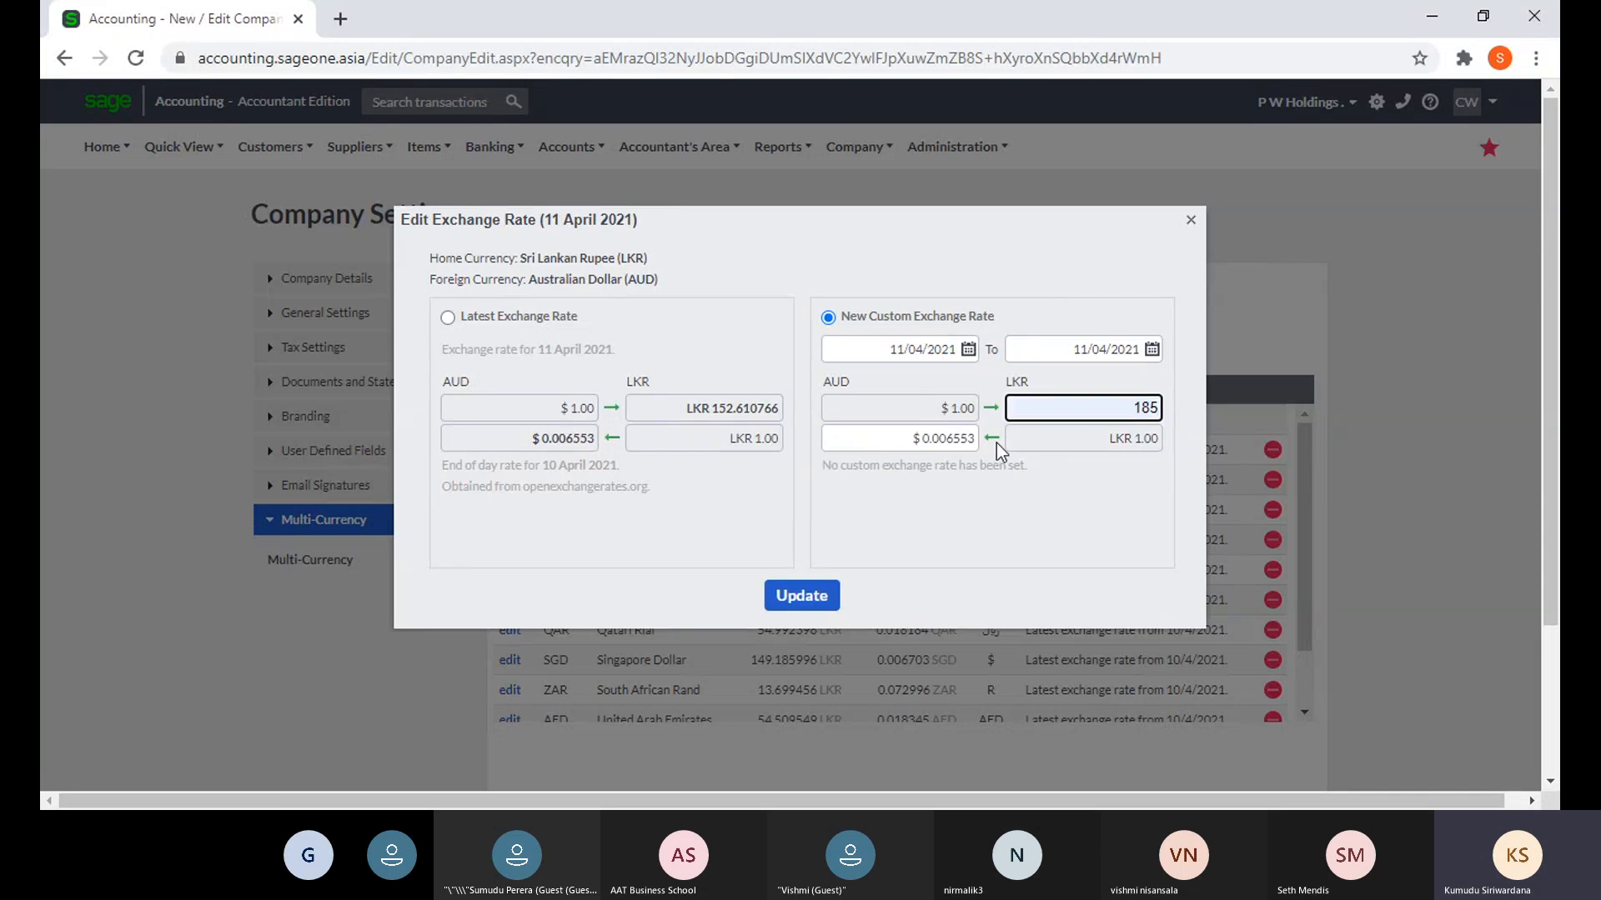
pyautogui.click(1087, 565)
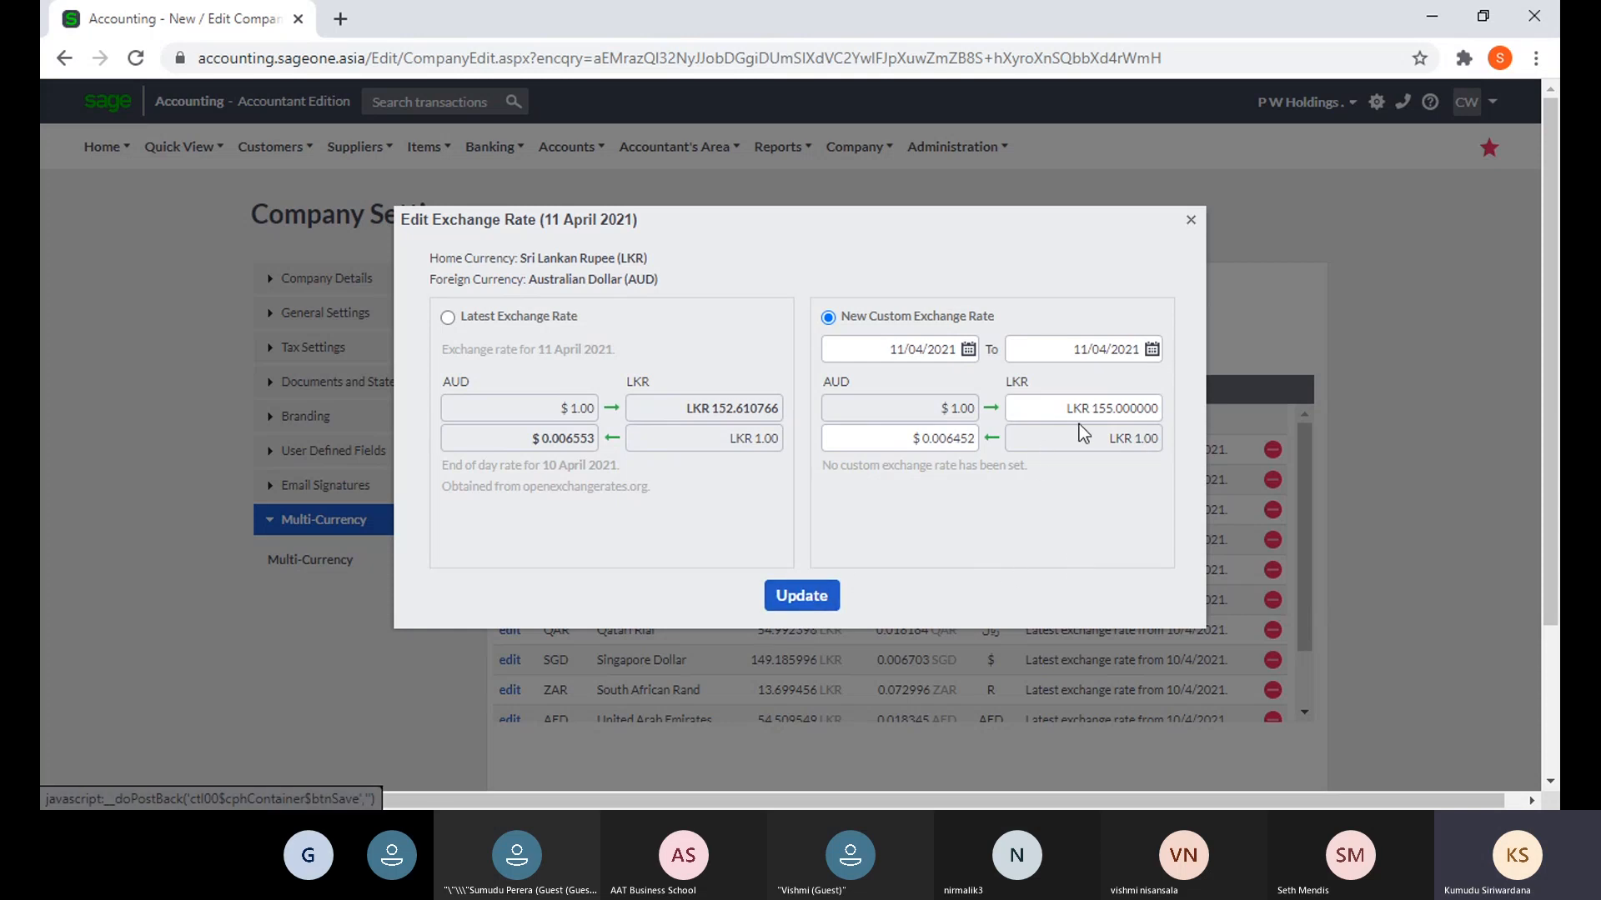
pyautogui.click(802, 597)
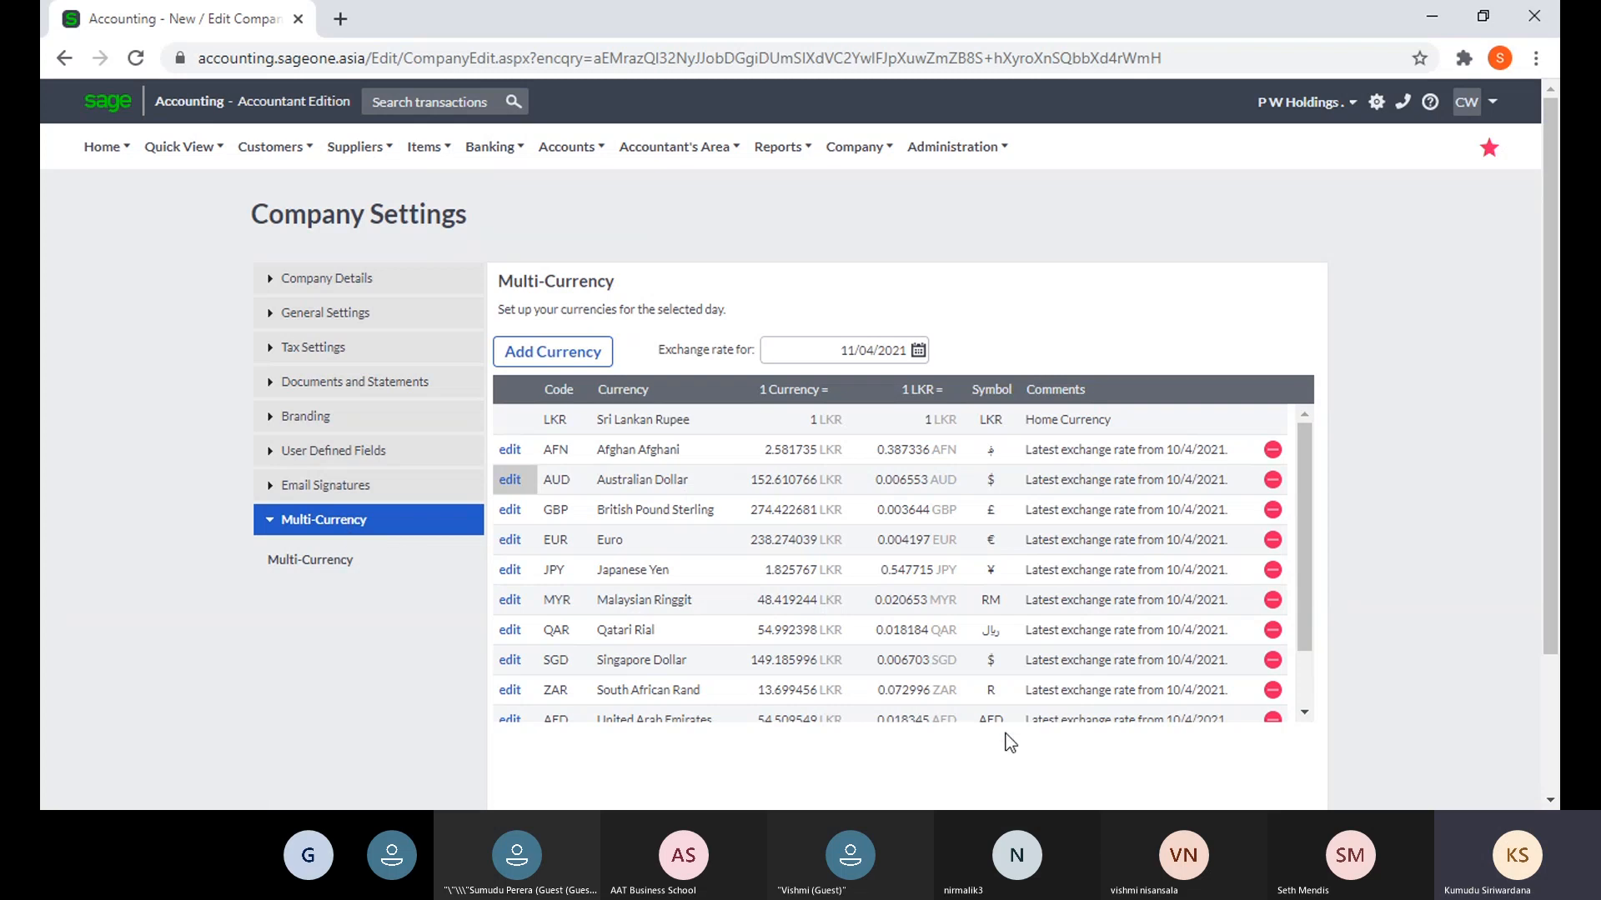
# - Save Company Settings with the custom 155 LKR AUD rate, then expand Multi-Currency settings
pyautogui.scroll(-3, 1006, 734)
pyautogui.click(680, 683)
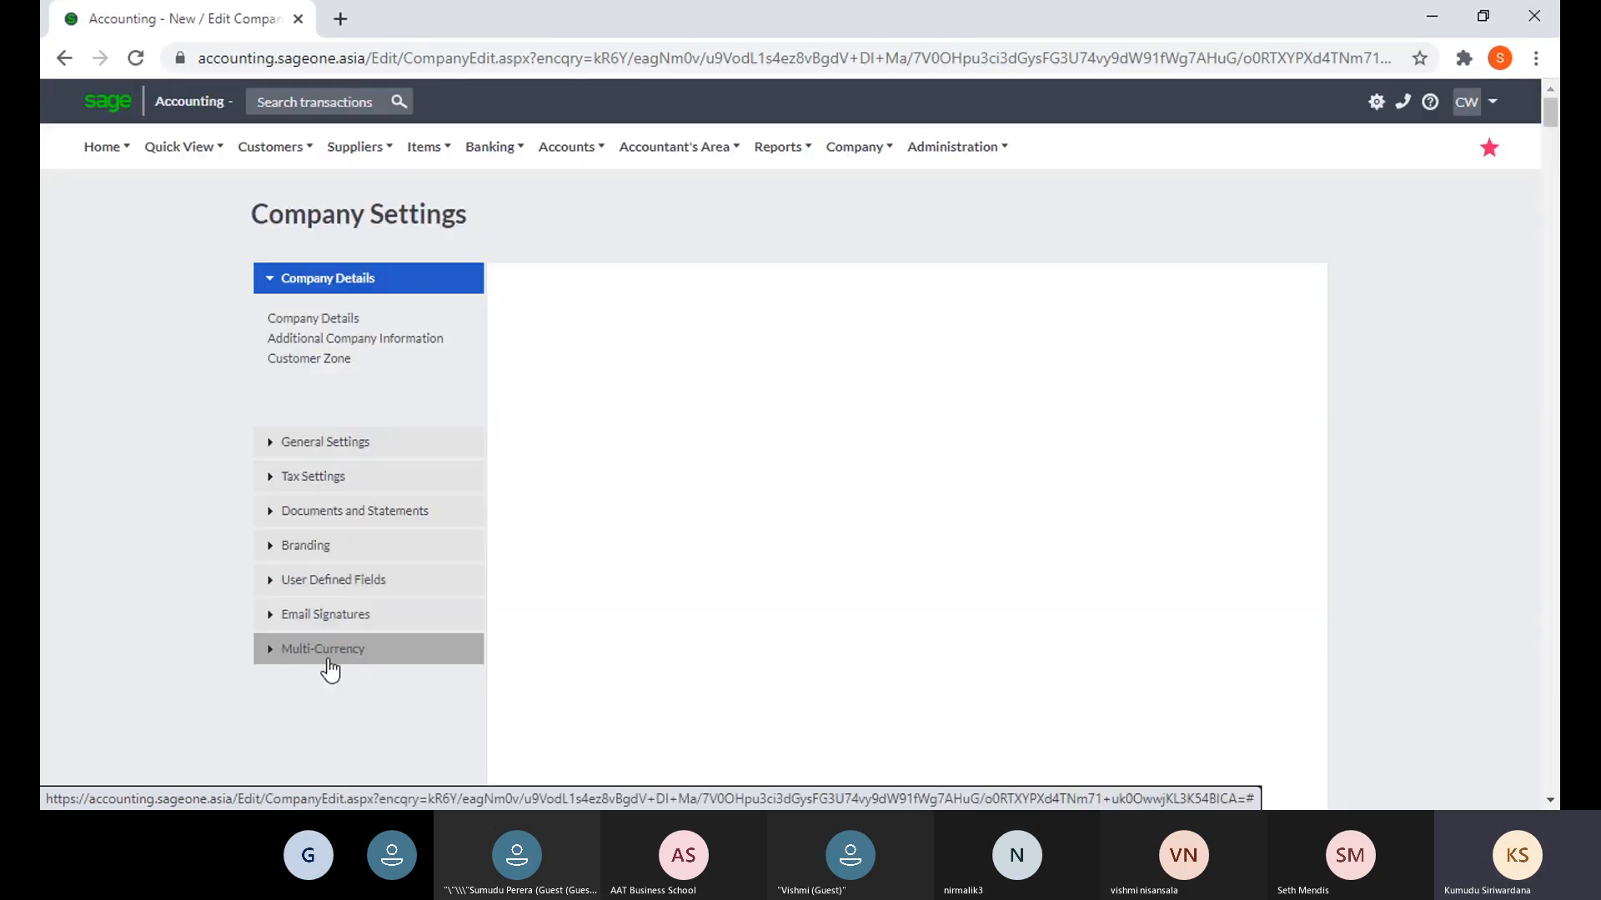
pyautogui.click(327, 655)
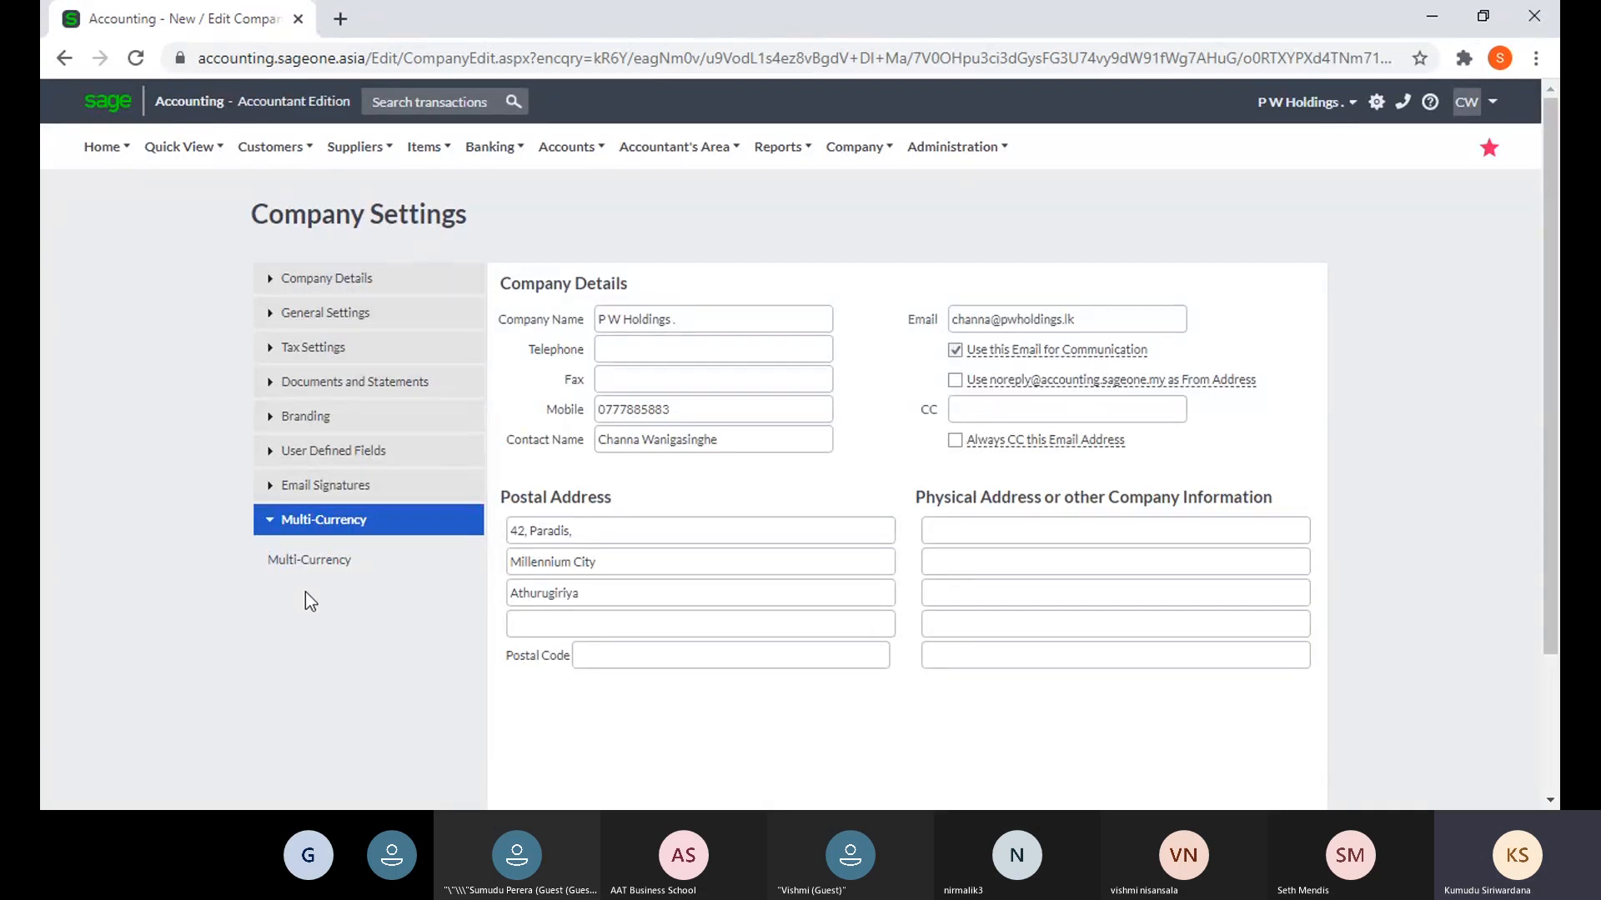
# - Reopen the Multi-Currency table showing AUD at 155 LKR as a custom rate
pyautogui.click(306, 567)
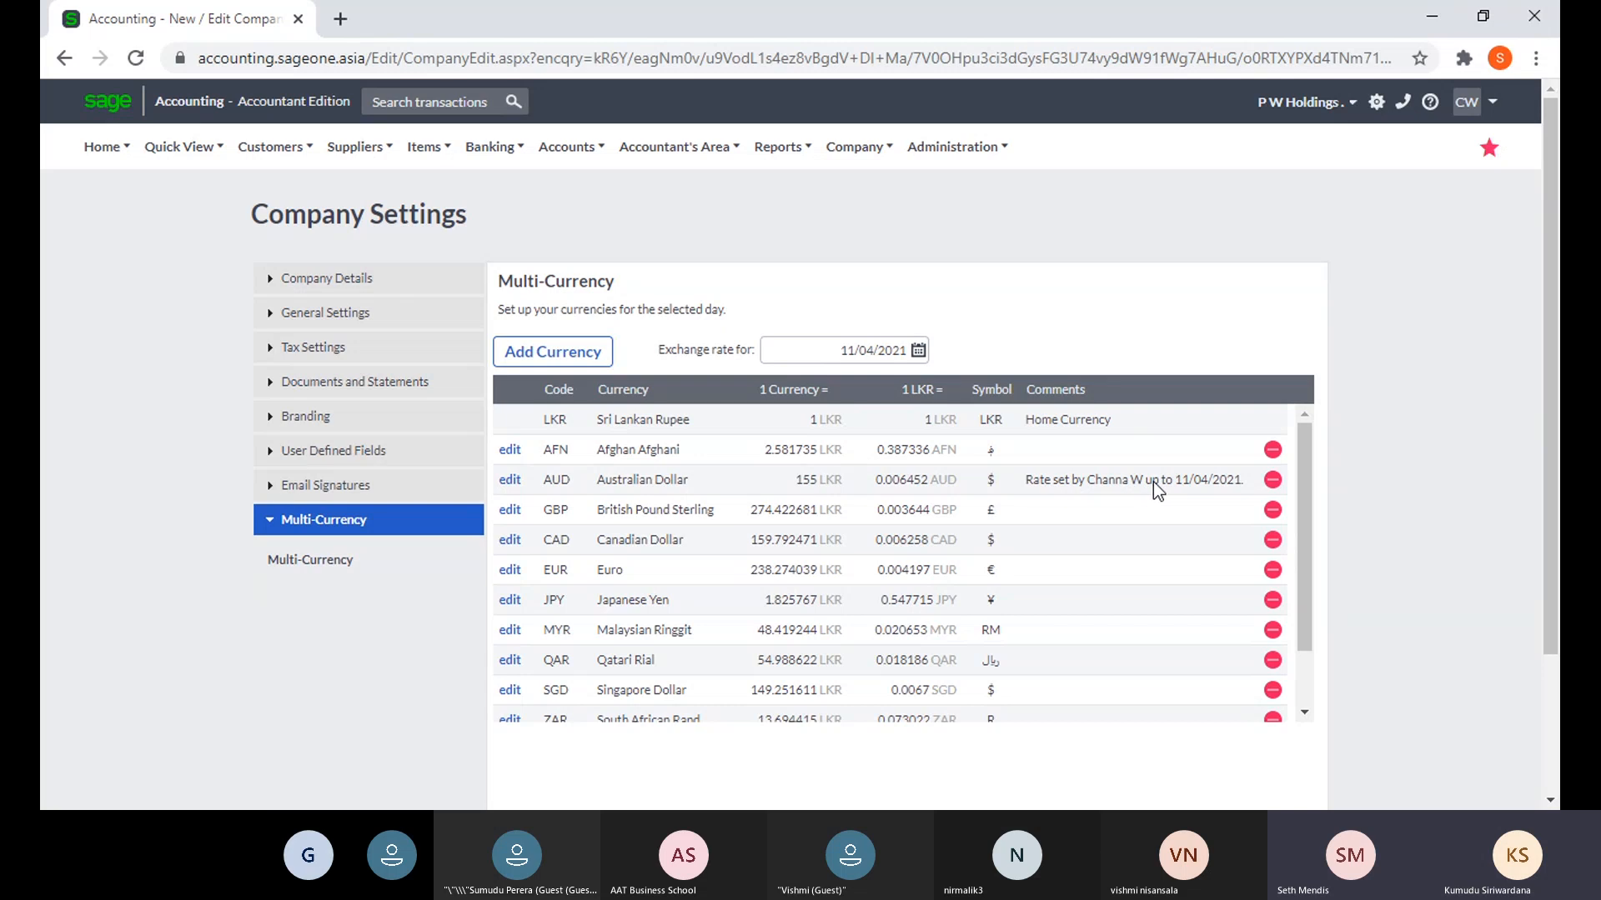
# - Change the exchange rate date to 01/01/2021, showing AUD at 143.441487 LKR
pyautogui.click(919, 353)
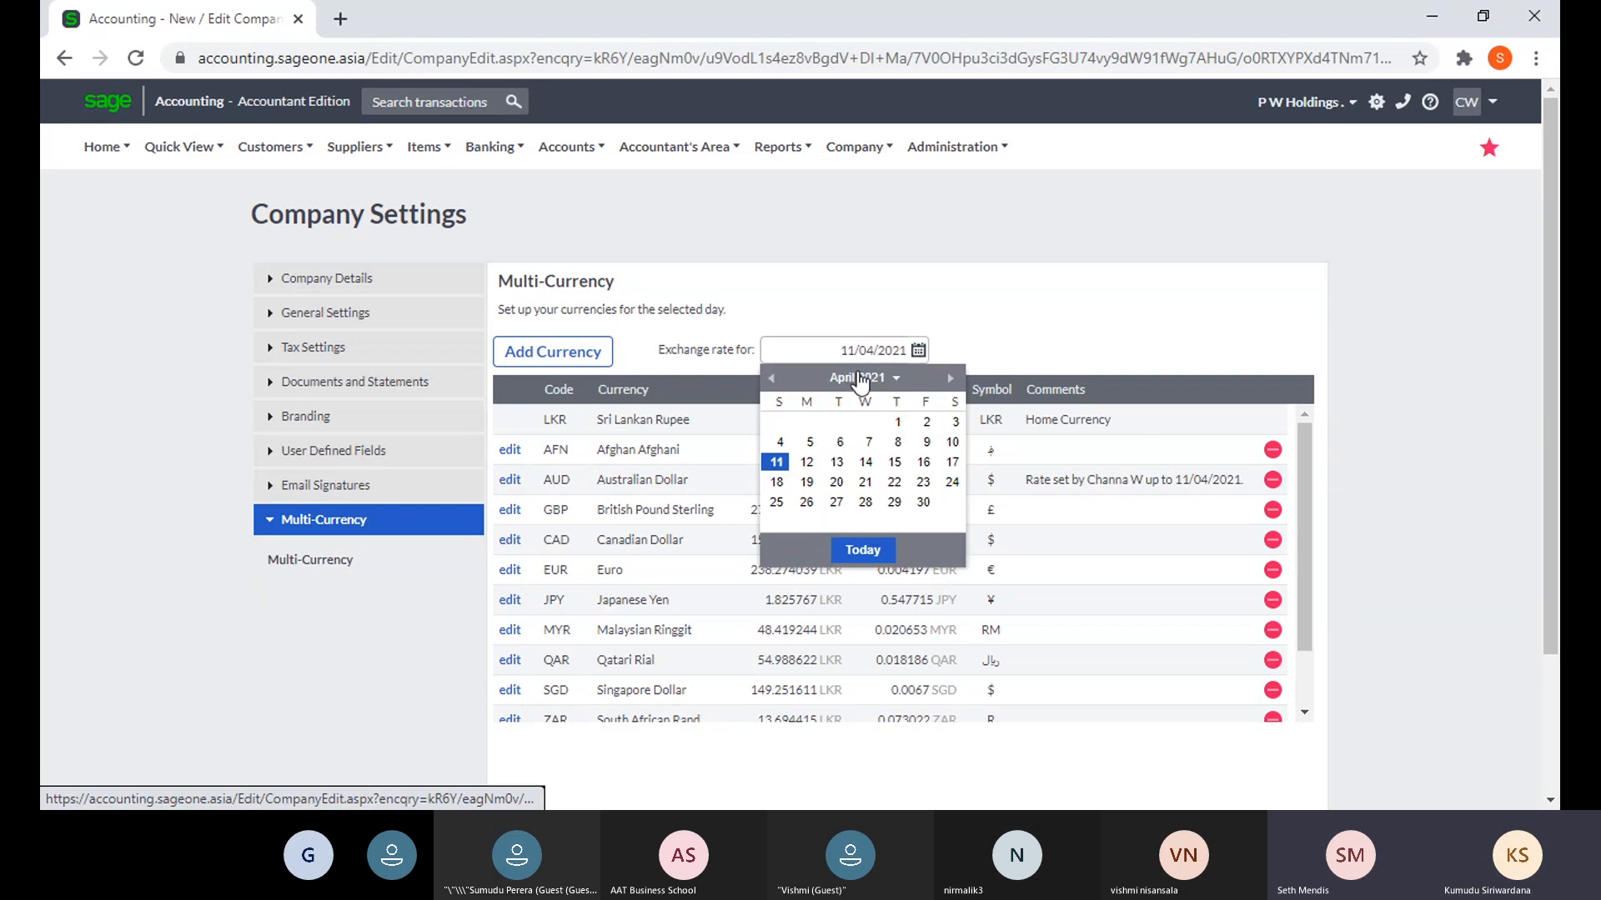
pyautogui.click(772, 379)
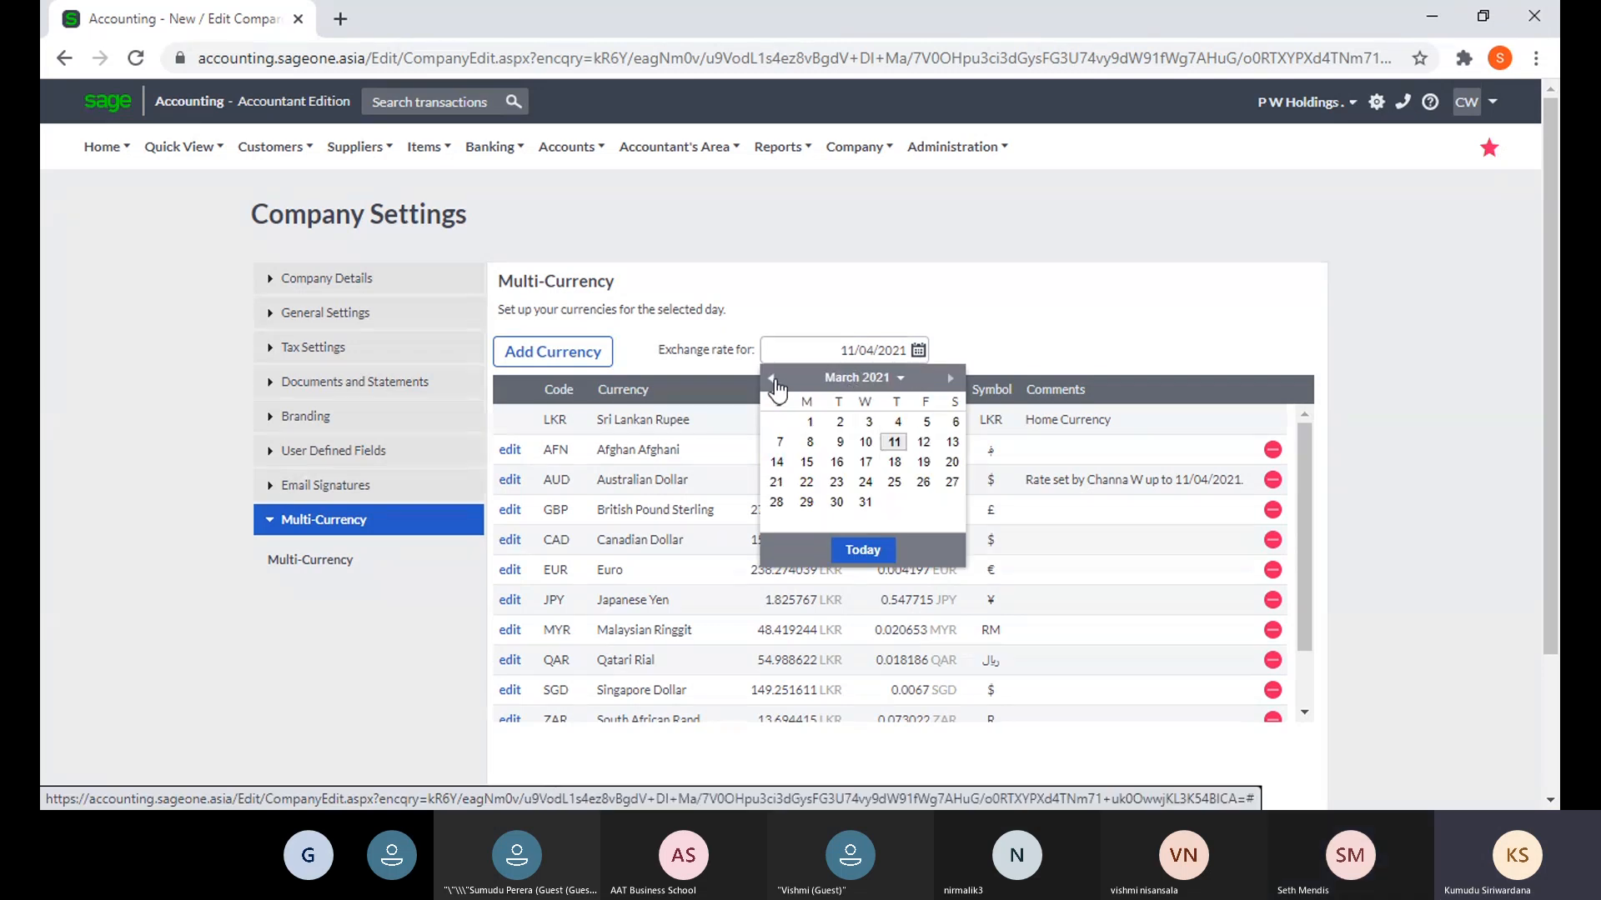
pyautogui.click(772, 380)
pyautogui.click(772, 379)
pyautogui.click(772, 380)
pyautogui.click(951, 379)
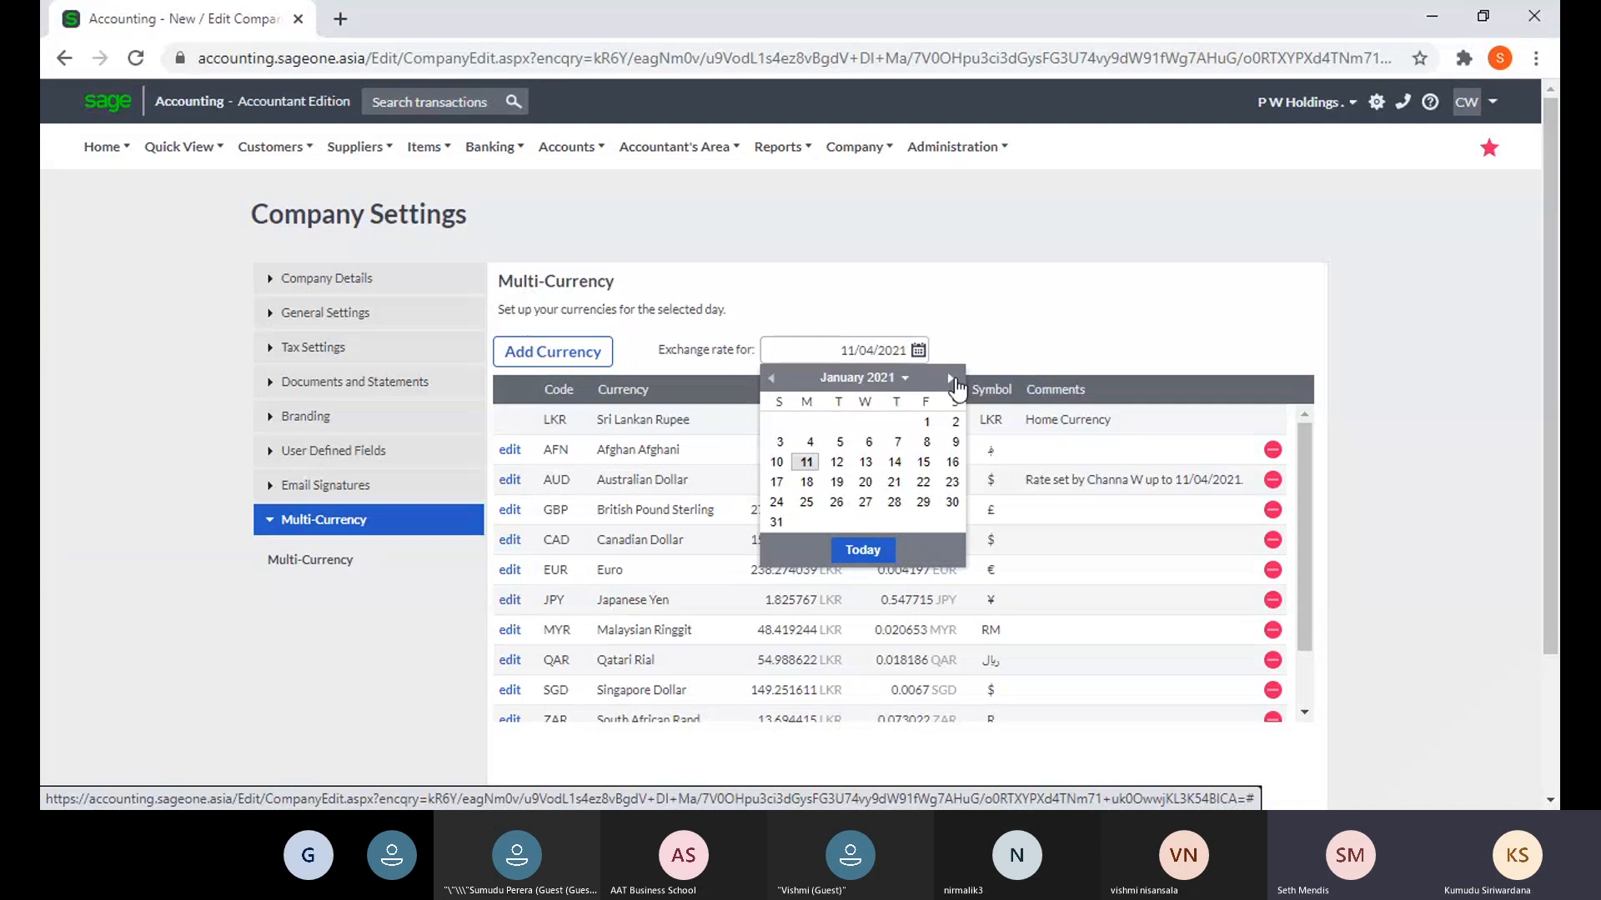
pyautogui.click(926, 421)
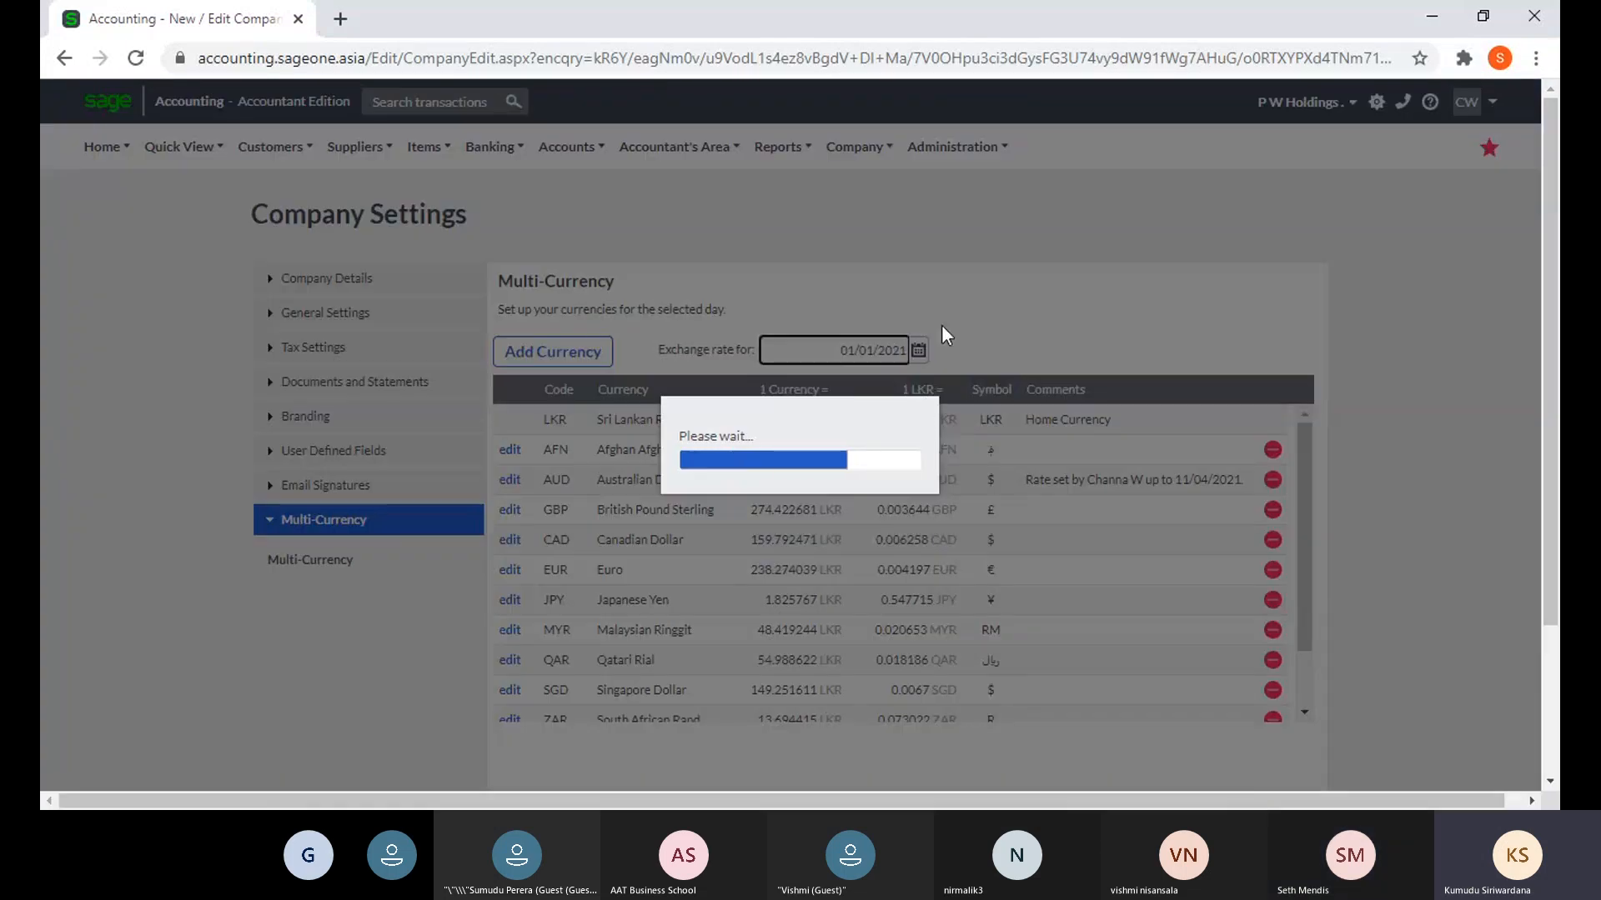
pyautogui.scroll(-2, 969, 458)
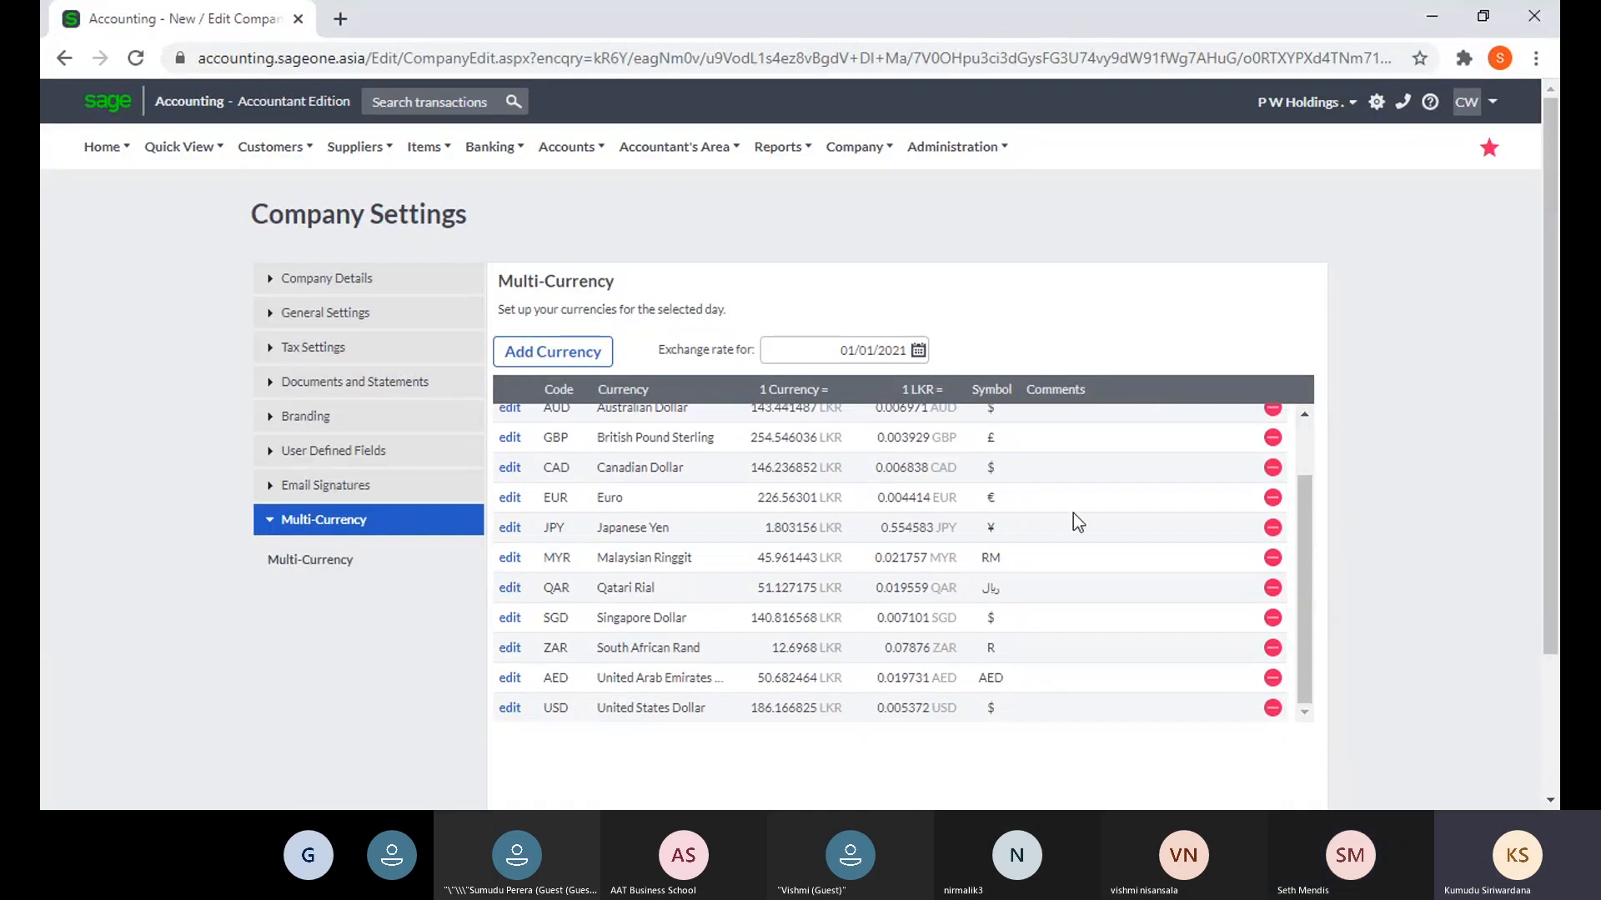
pyautogui.scroll(2, 1197, 542)
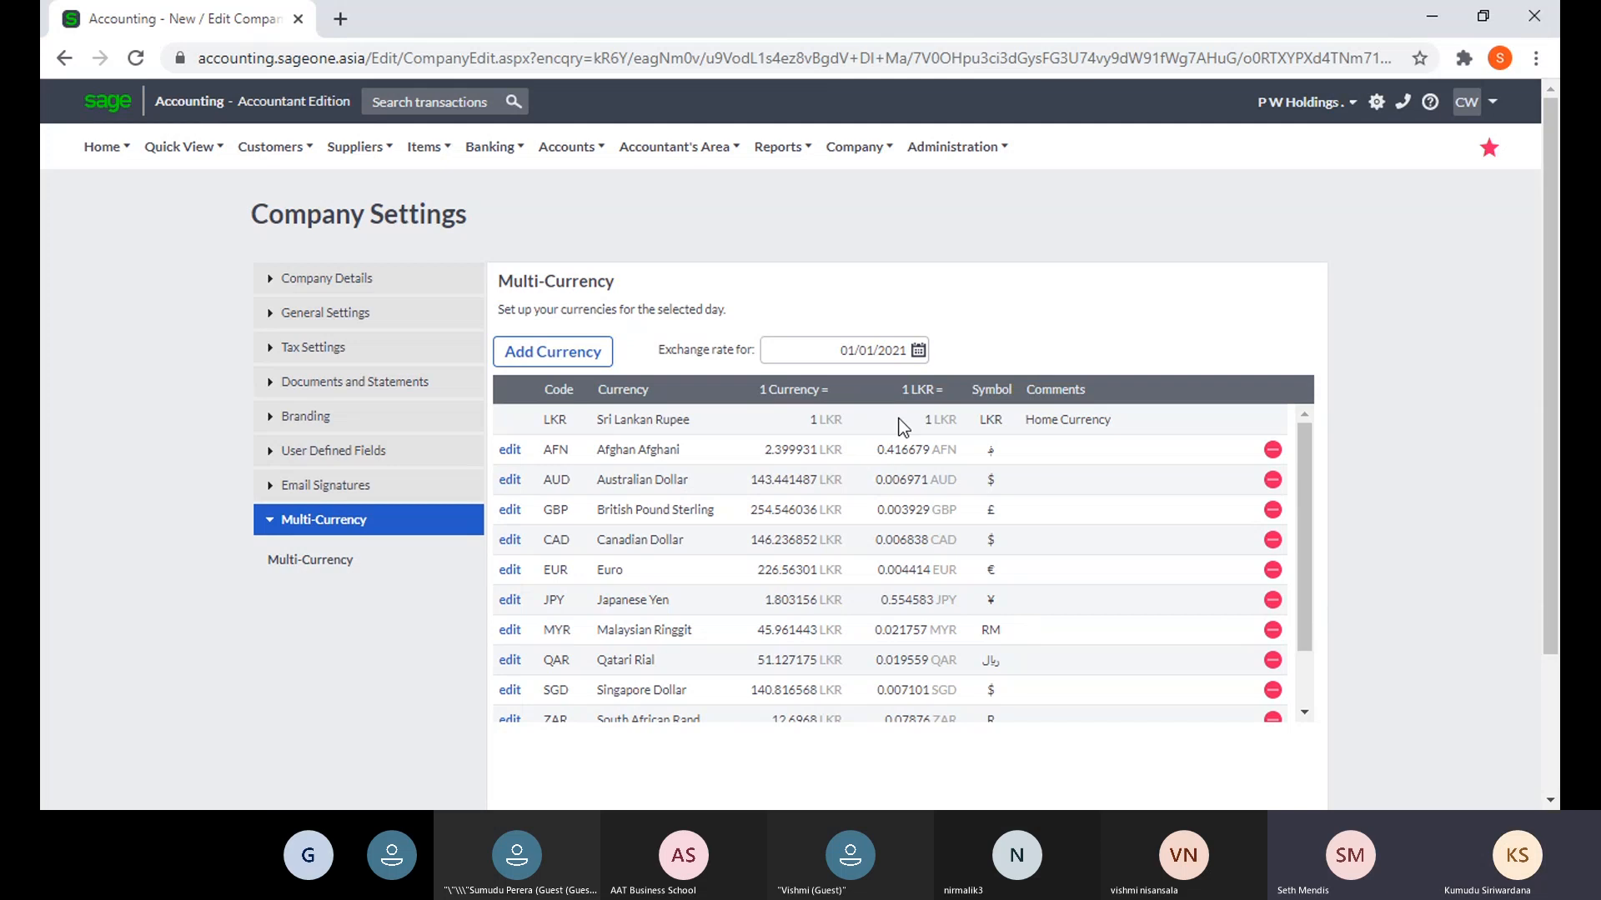
pyautogui.click(918, 351)
pyautogui.click(949, 377)
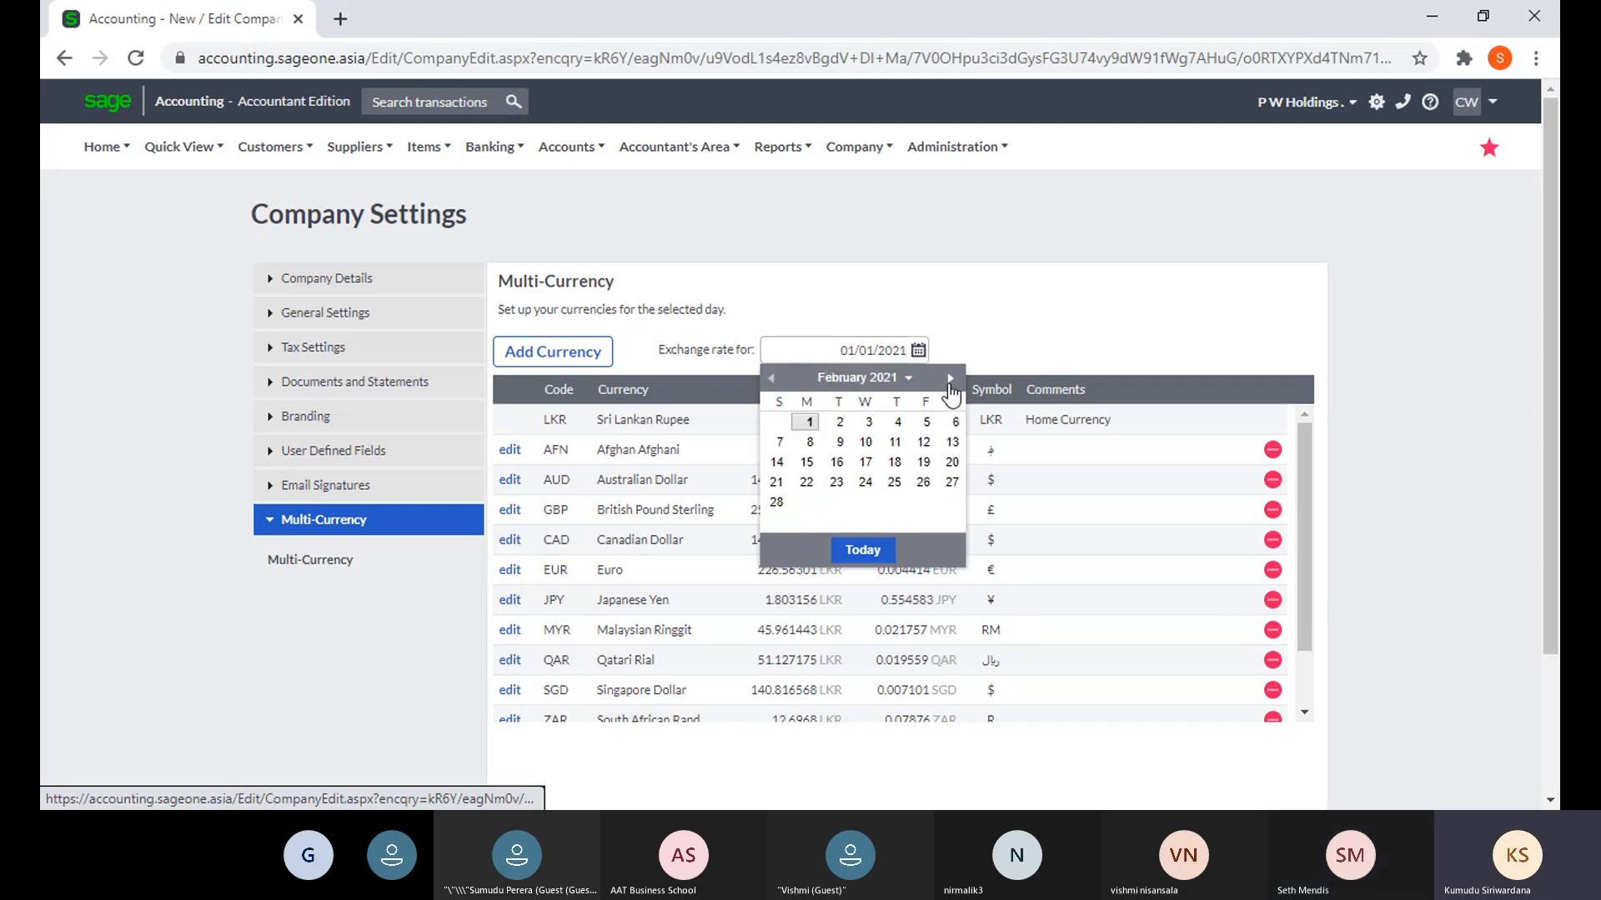
pyautogui.press('Escape')
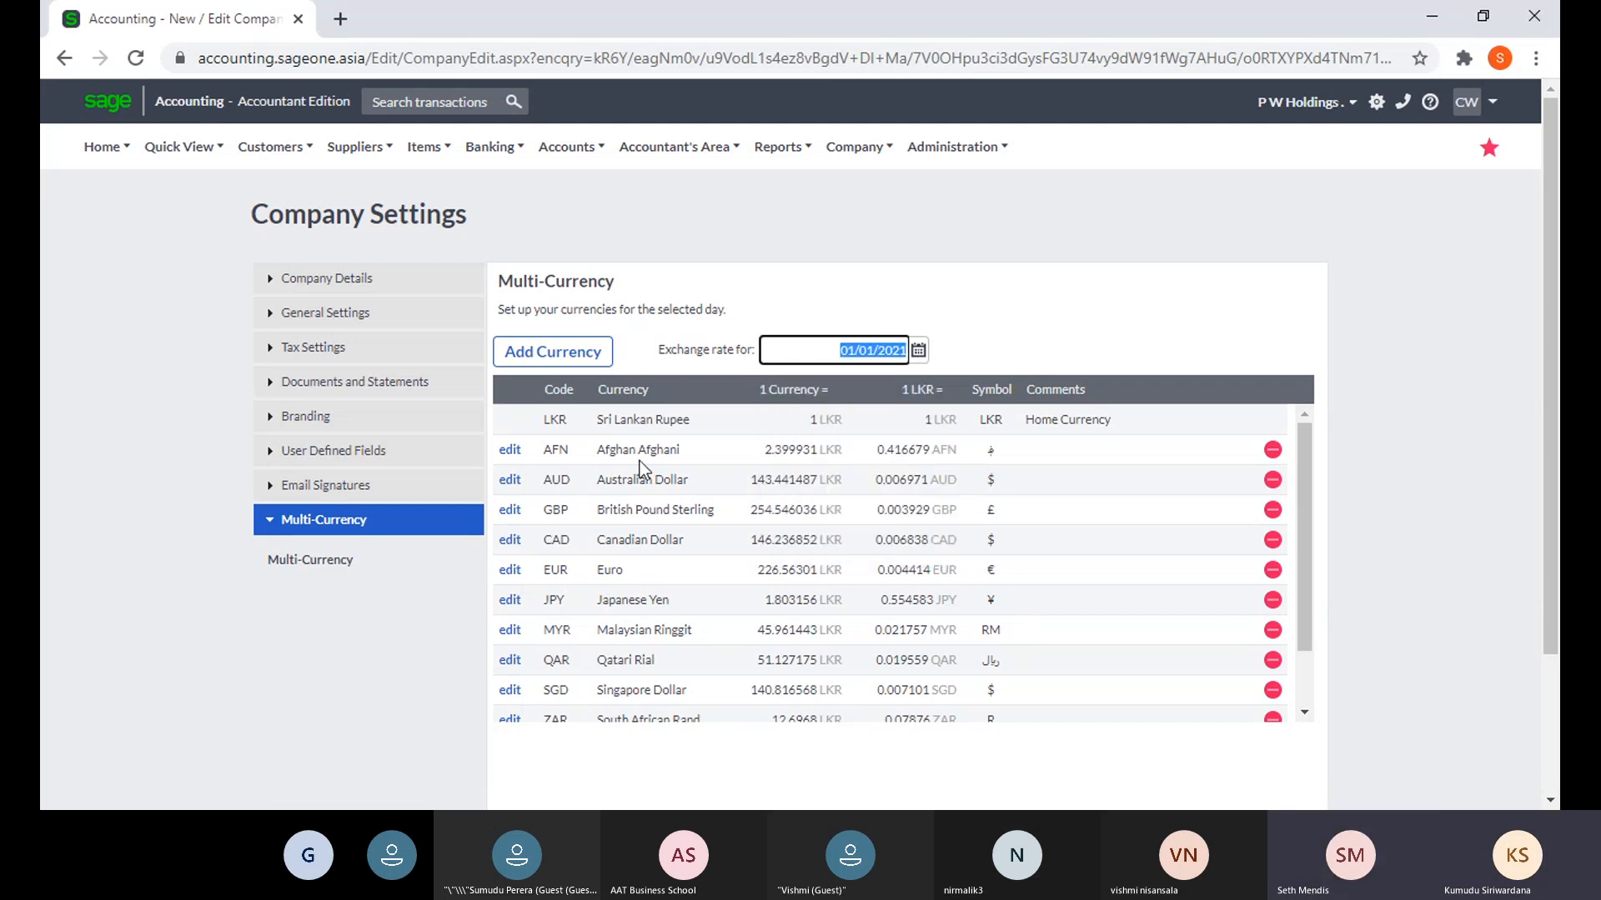
pyautogui.click(505, 452)
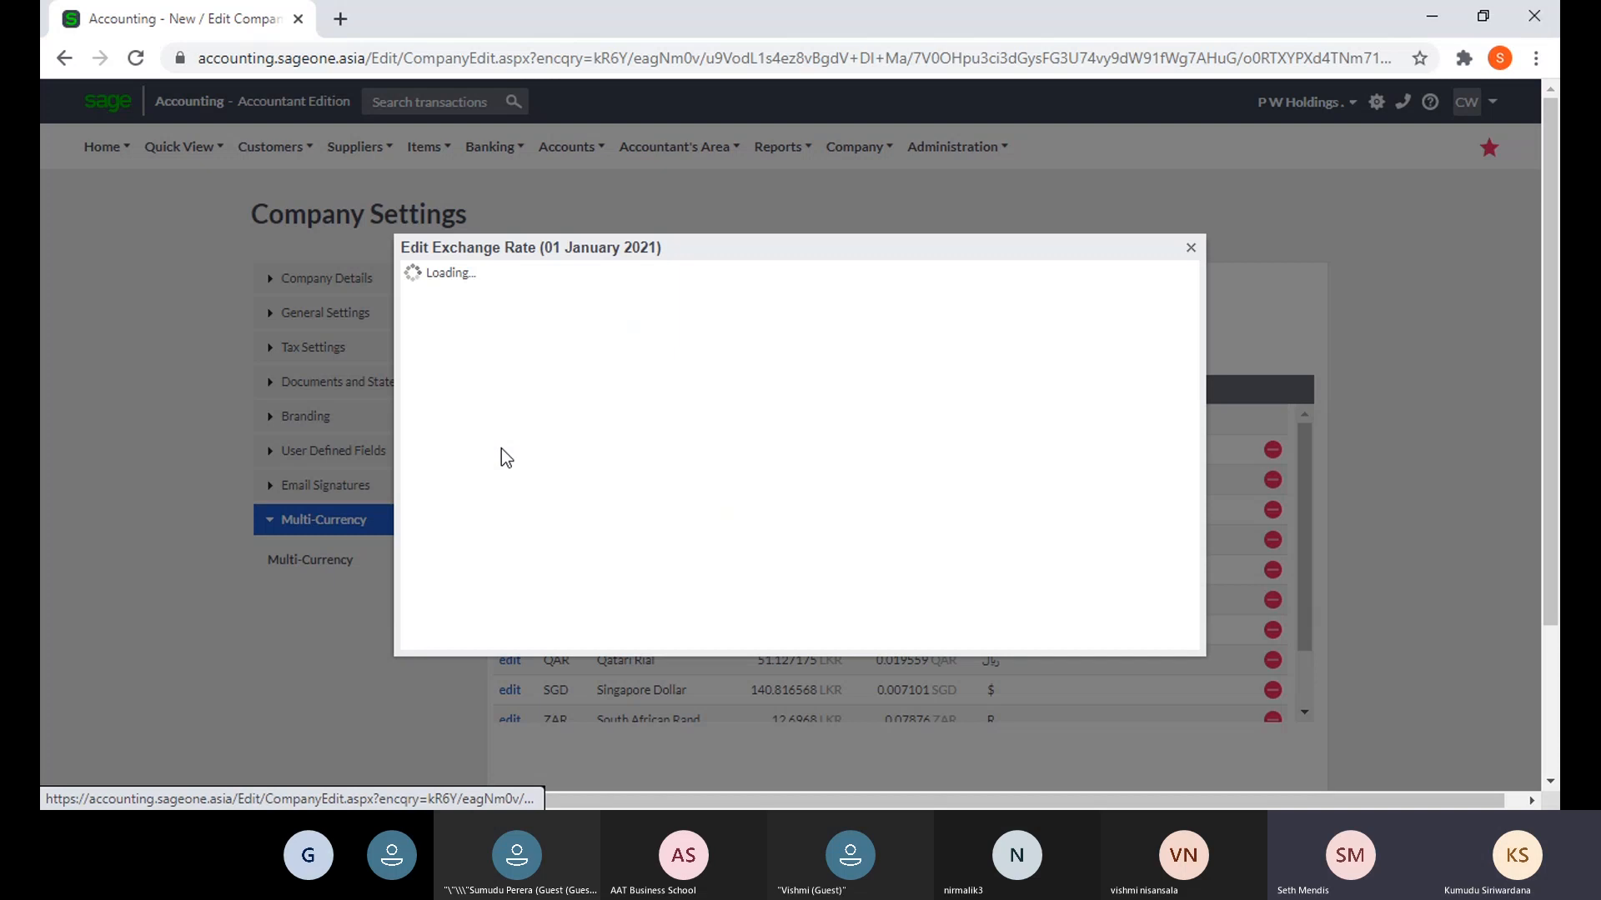
pyautogui.click(1191, 248)
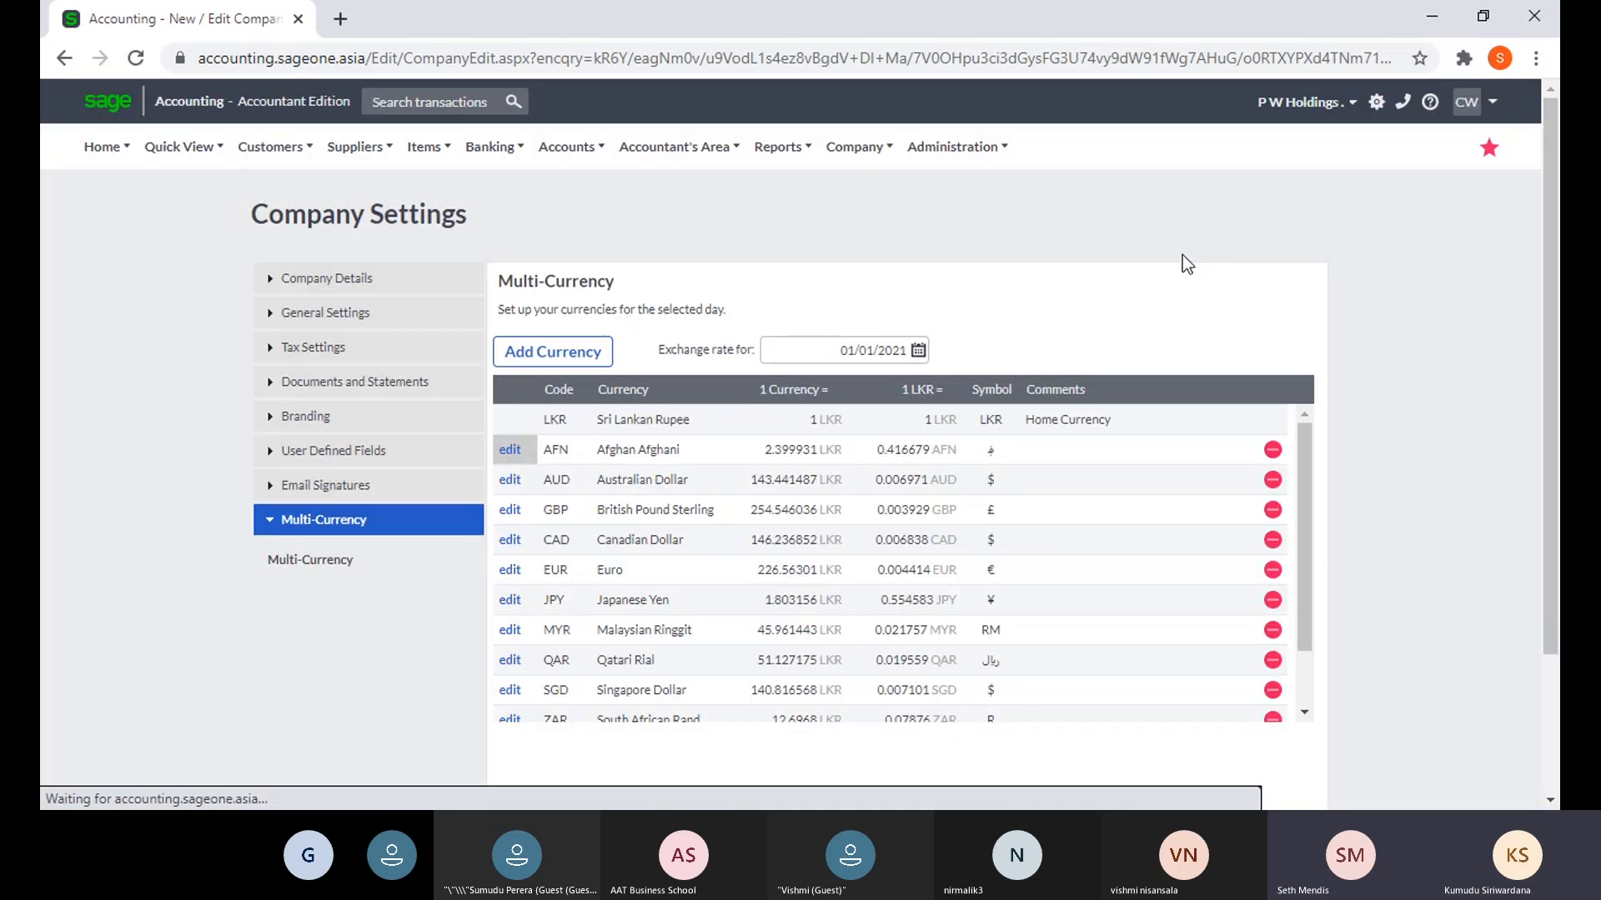
pyautogui.click(527, 358)
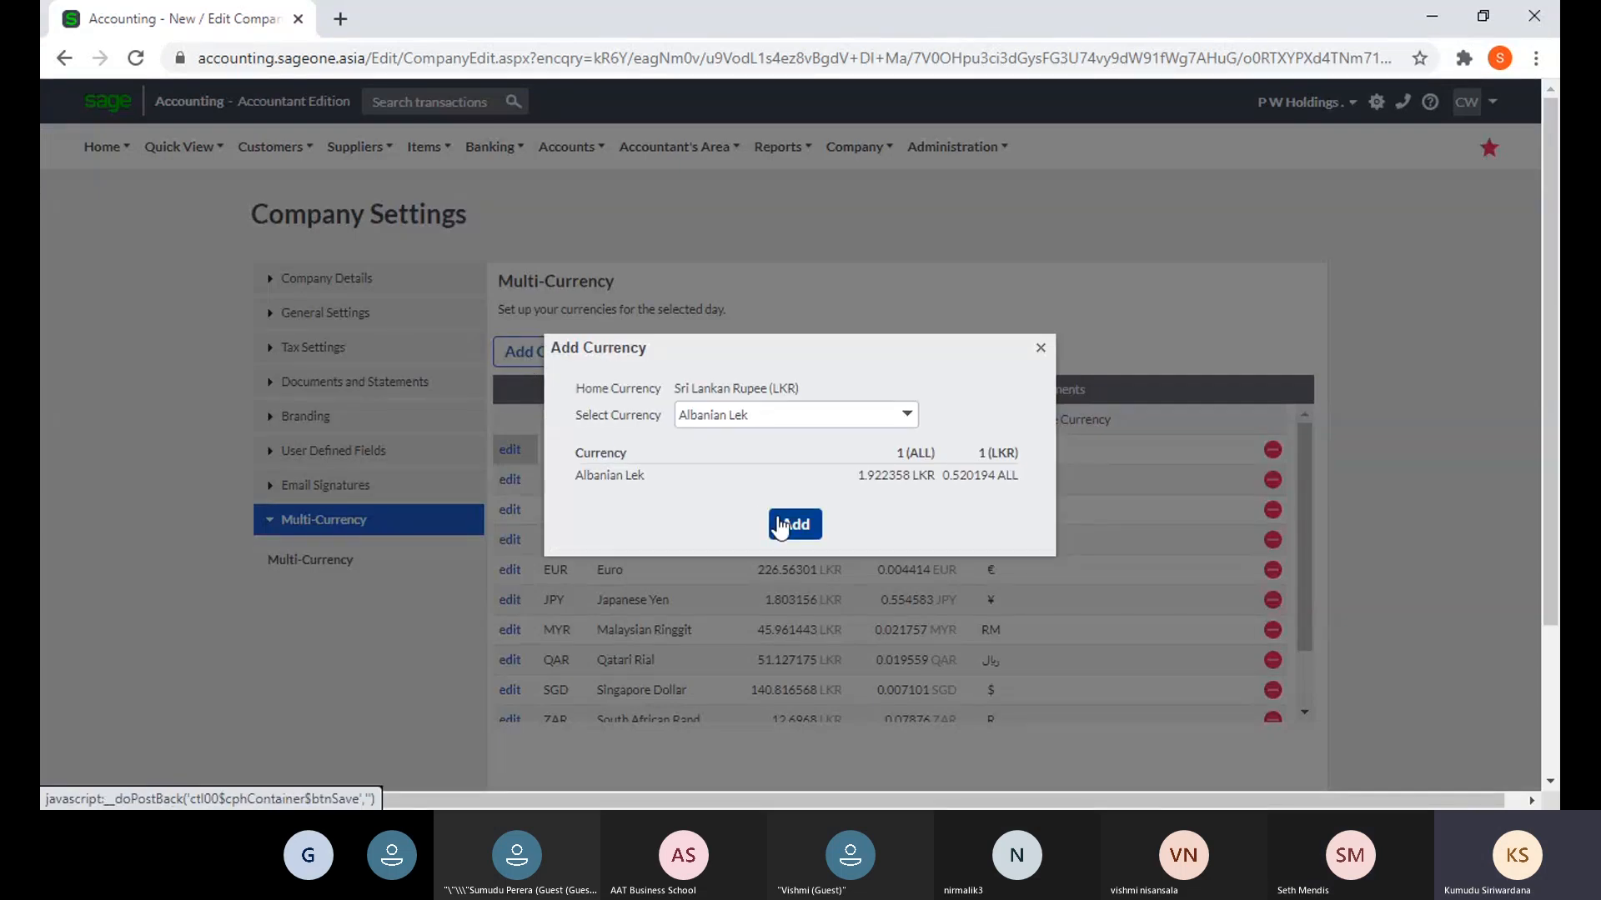
pyautogui.click(781, 526)
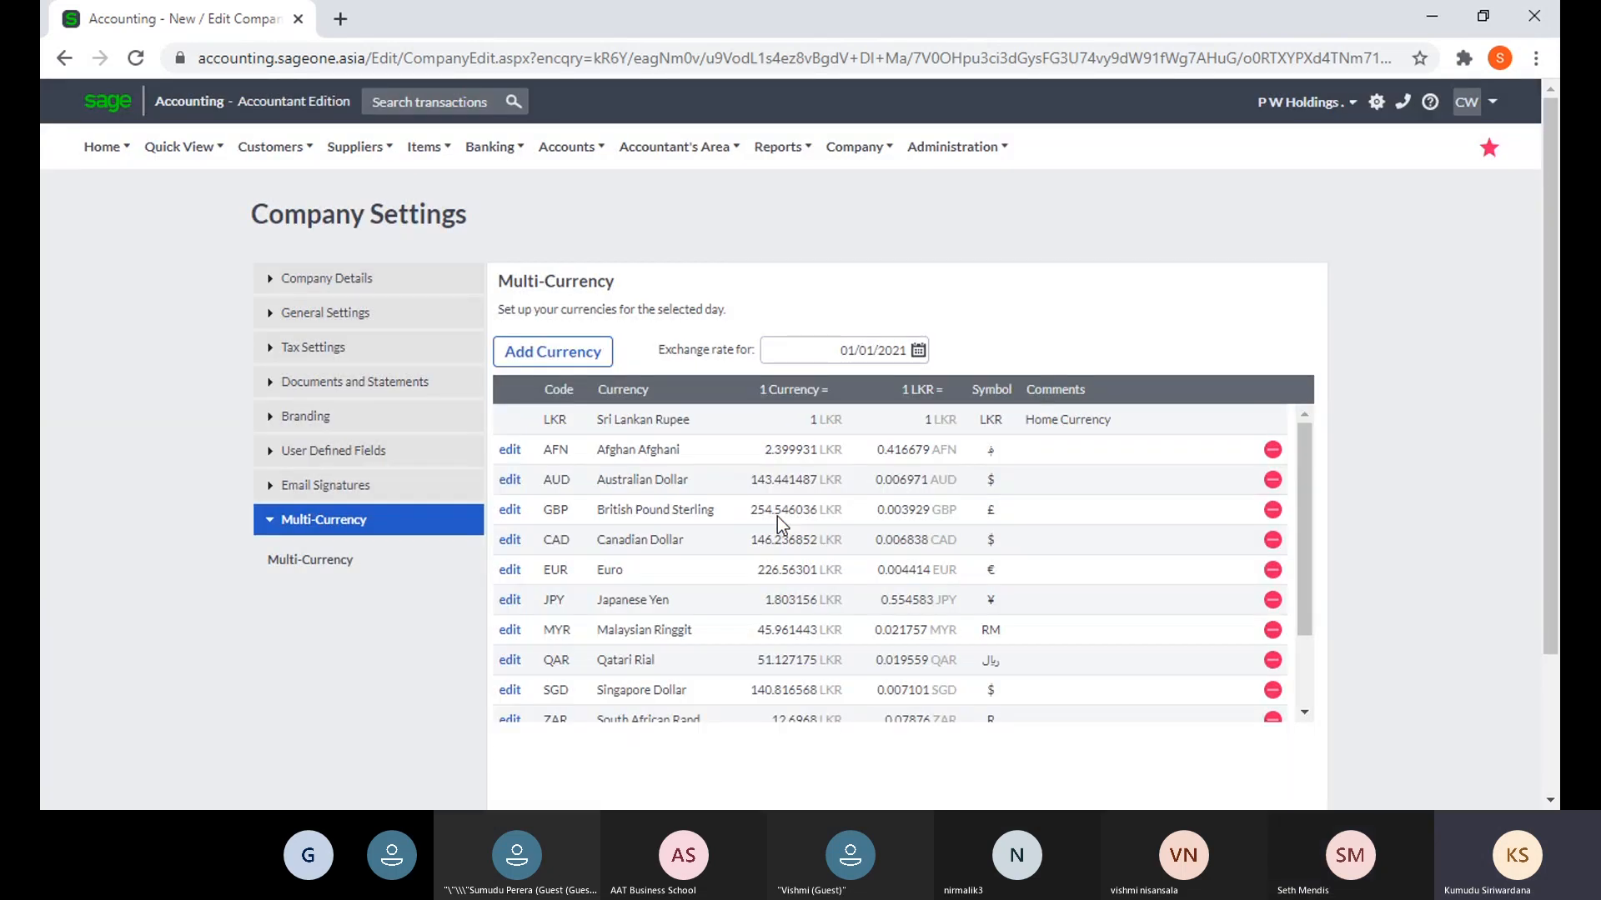
# - Give the Afghan Afghani a custom exchange rate of 2400 LKR for 01/01/2021
pyautogui.click(510, 449)
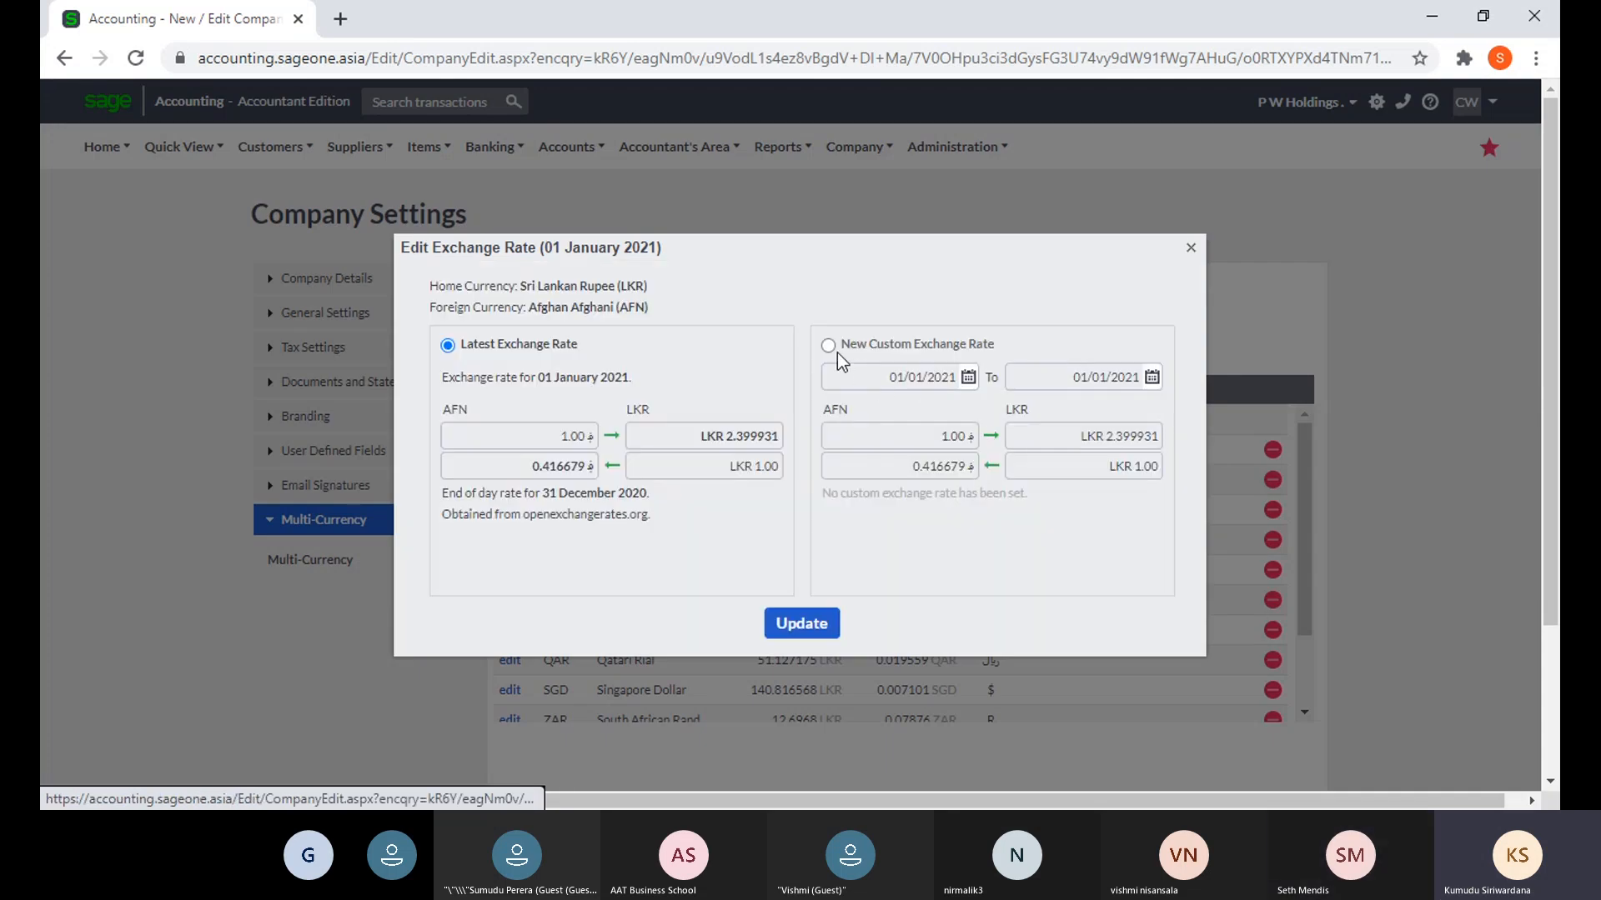
pyautogui.click(833, 349)
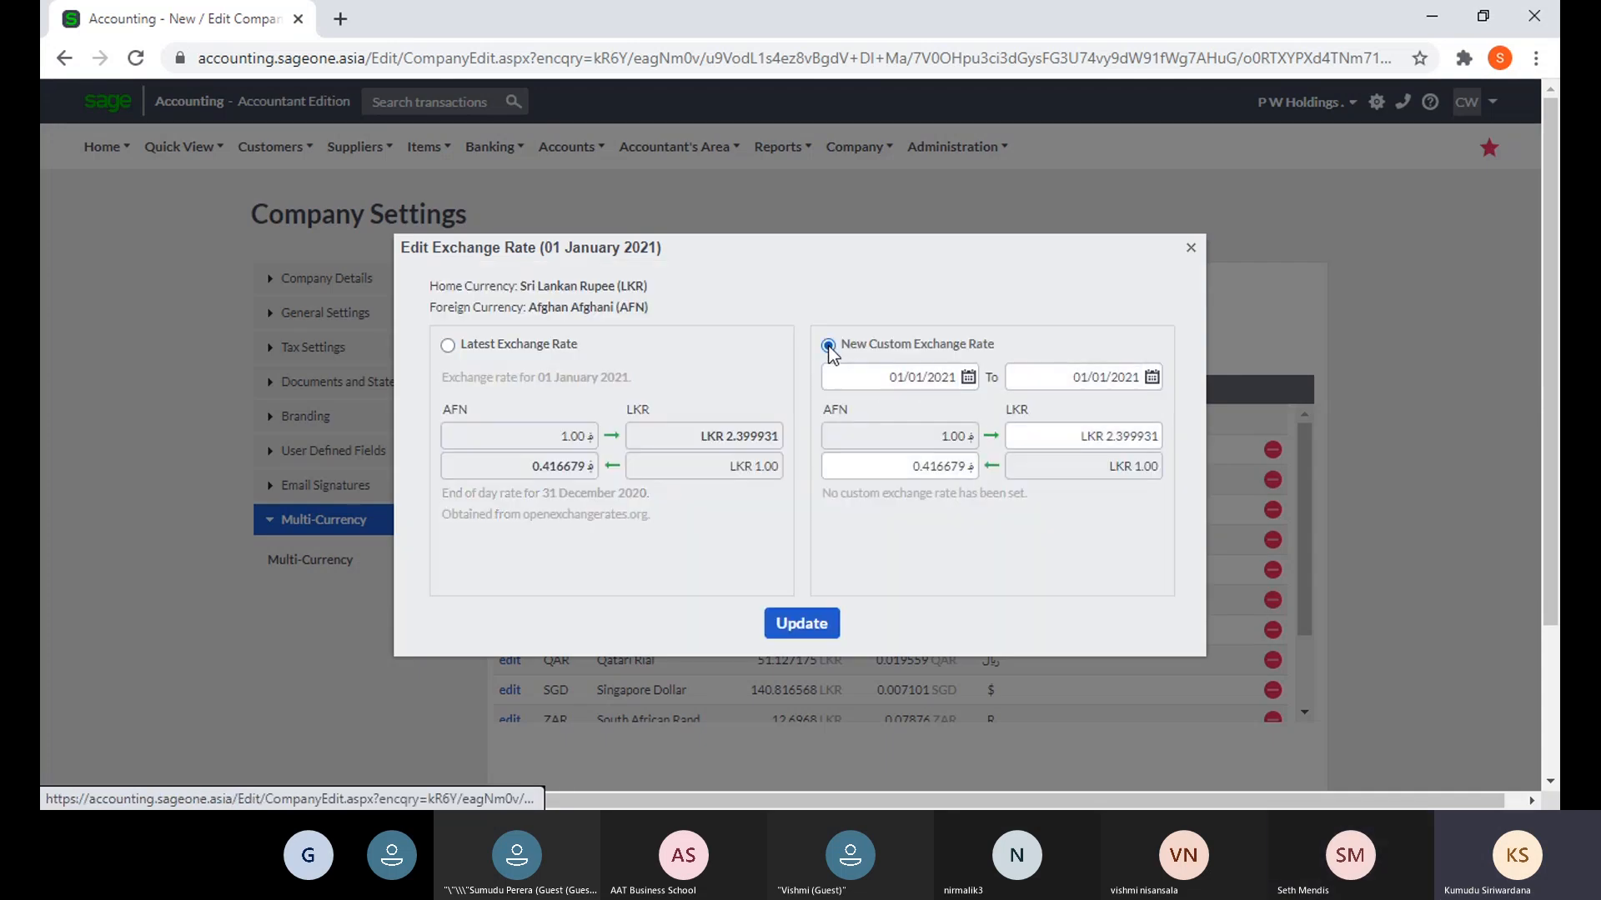
pyautogui.click(1067, 439)
pyautogui.doubleClick(1065, 441)
pyautogui.click(1234, 437)
pyautogui.doubleClick(1156, 437)
pyautogui.press('BackSpace')
pyautogui.write('2400')
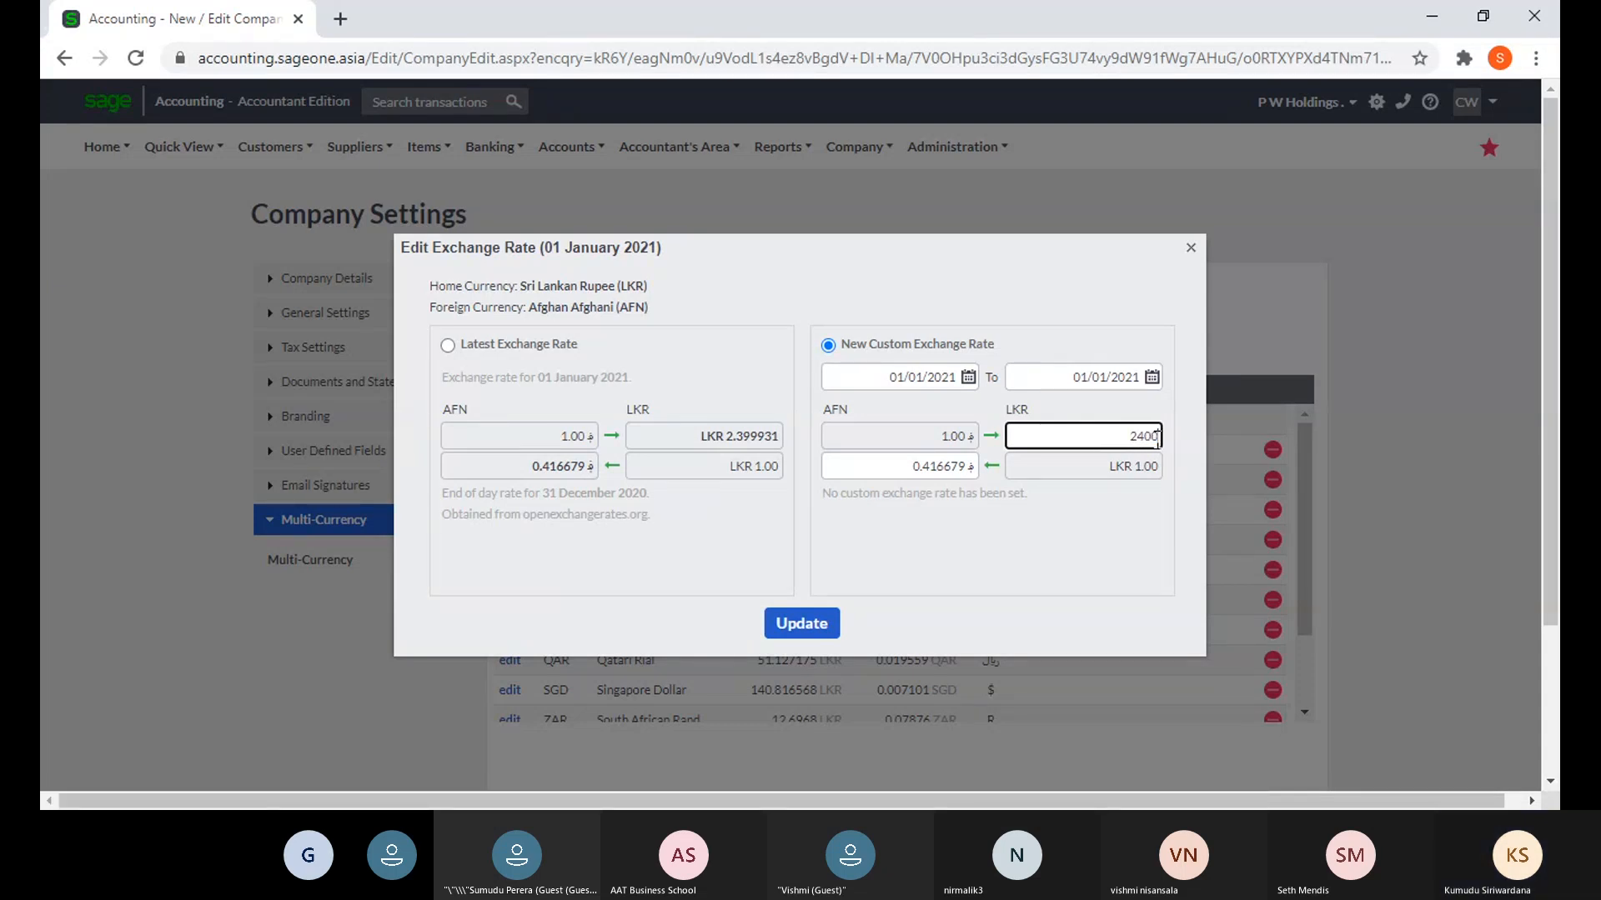
pyautogui.click(1089, 582)
pyautogui.click(812, 623)
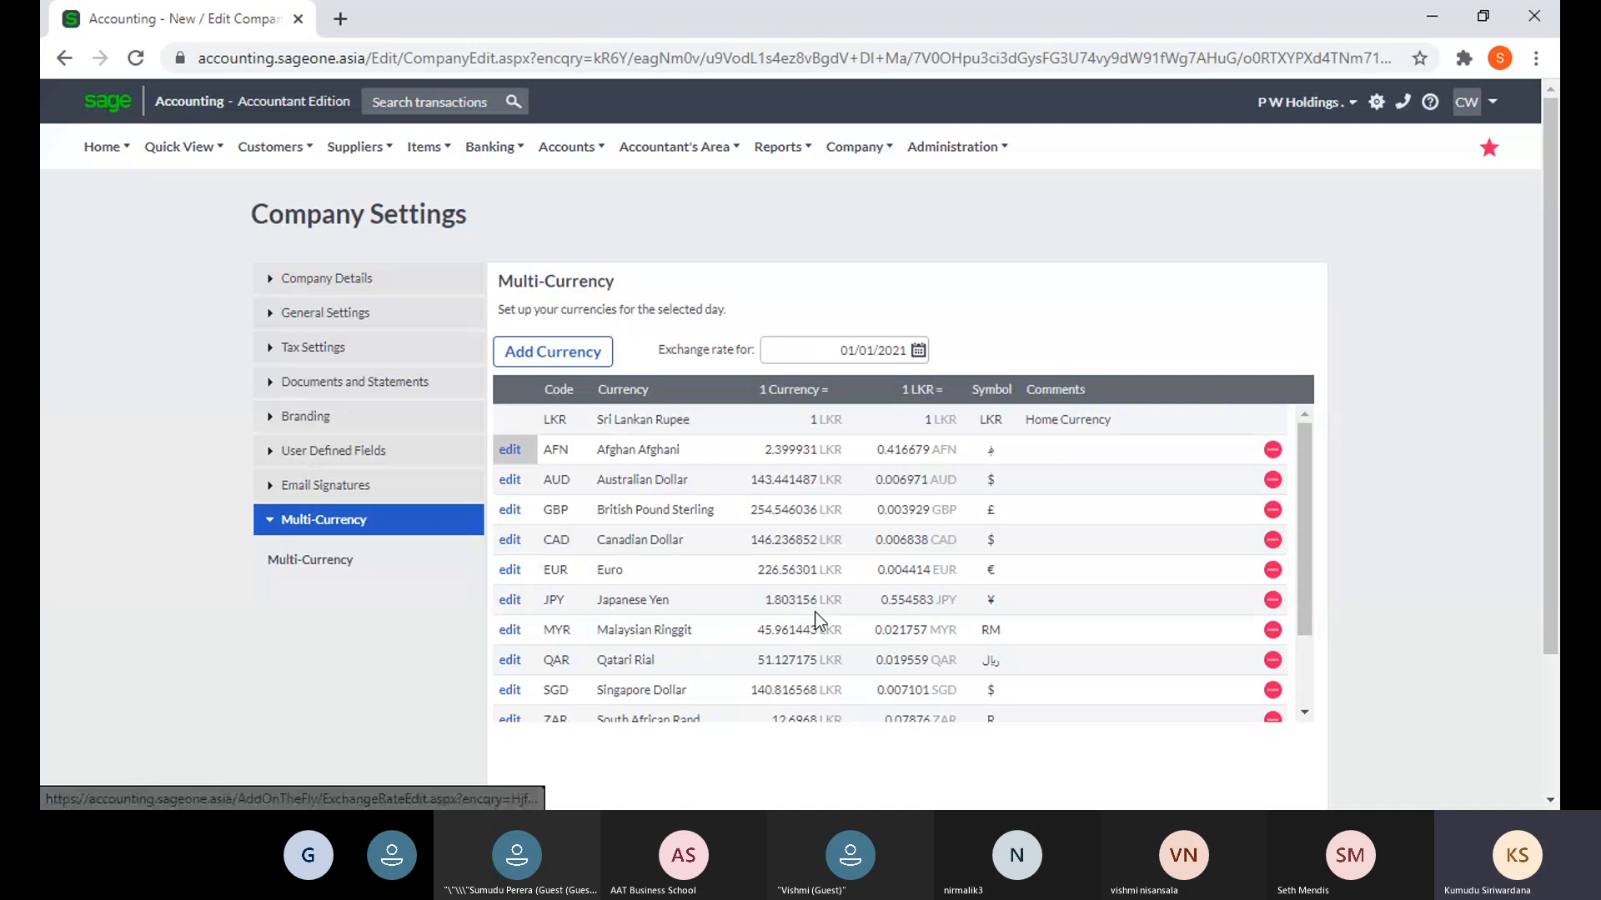
# - Keep the rate date at 01/01/2021 and save the Company Settings with the AFN rate
pyautogui.click(918, 350)
pyautogui.click(959, 325)
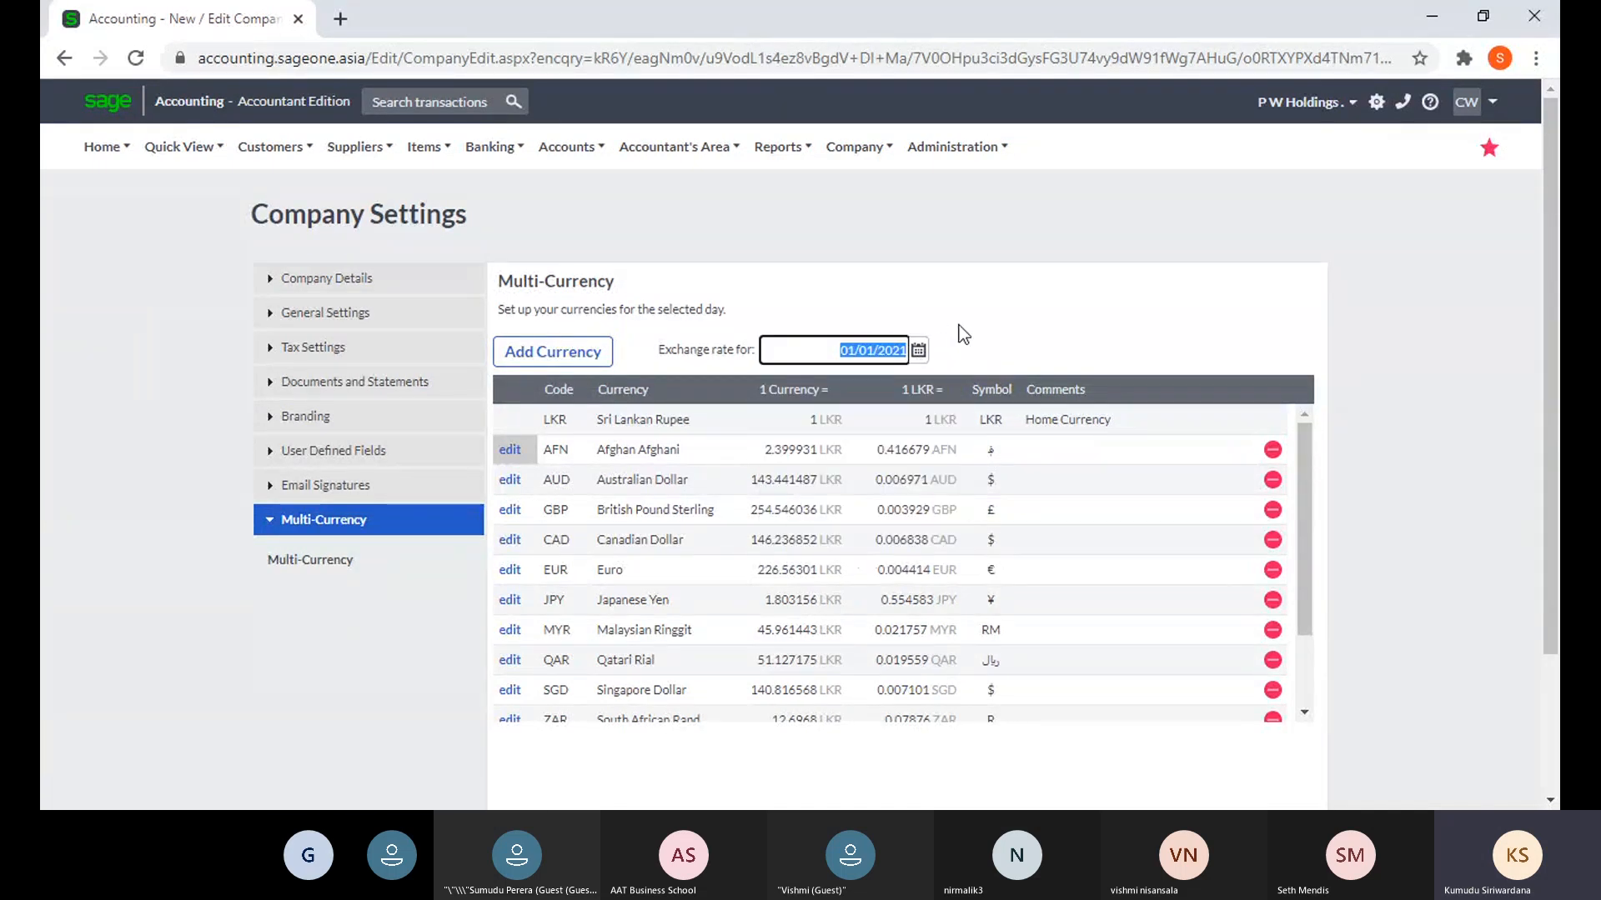
pyautogui.scroll(-3, 824, 525)
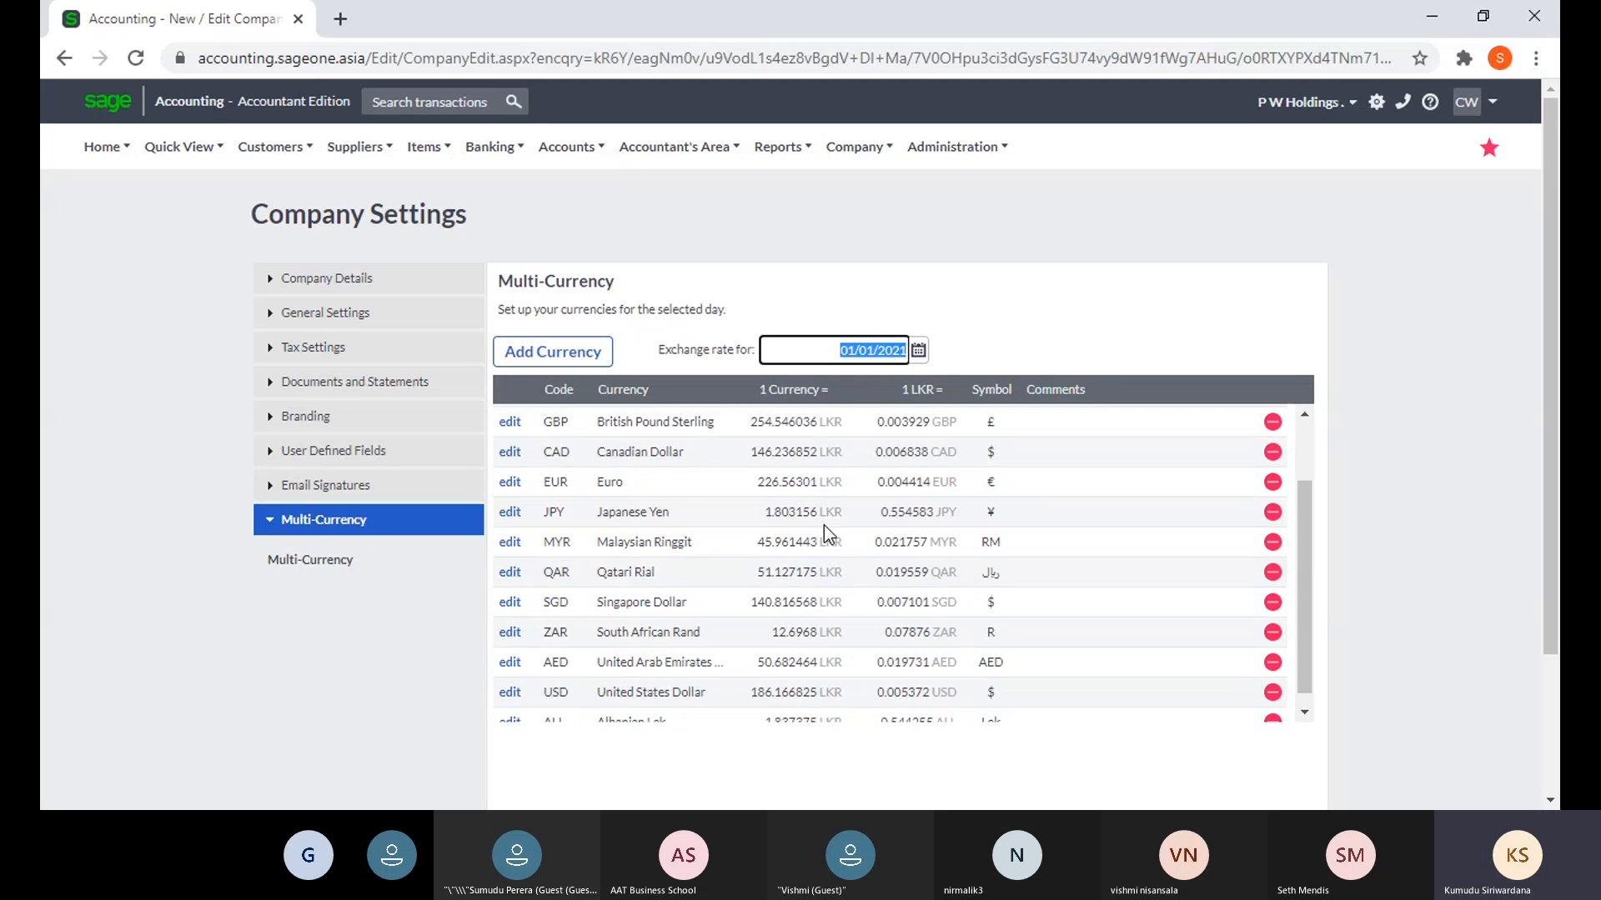
pyautogui.scroll(-2, 716, 731)
pyautogui.click(683, 683)
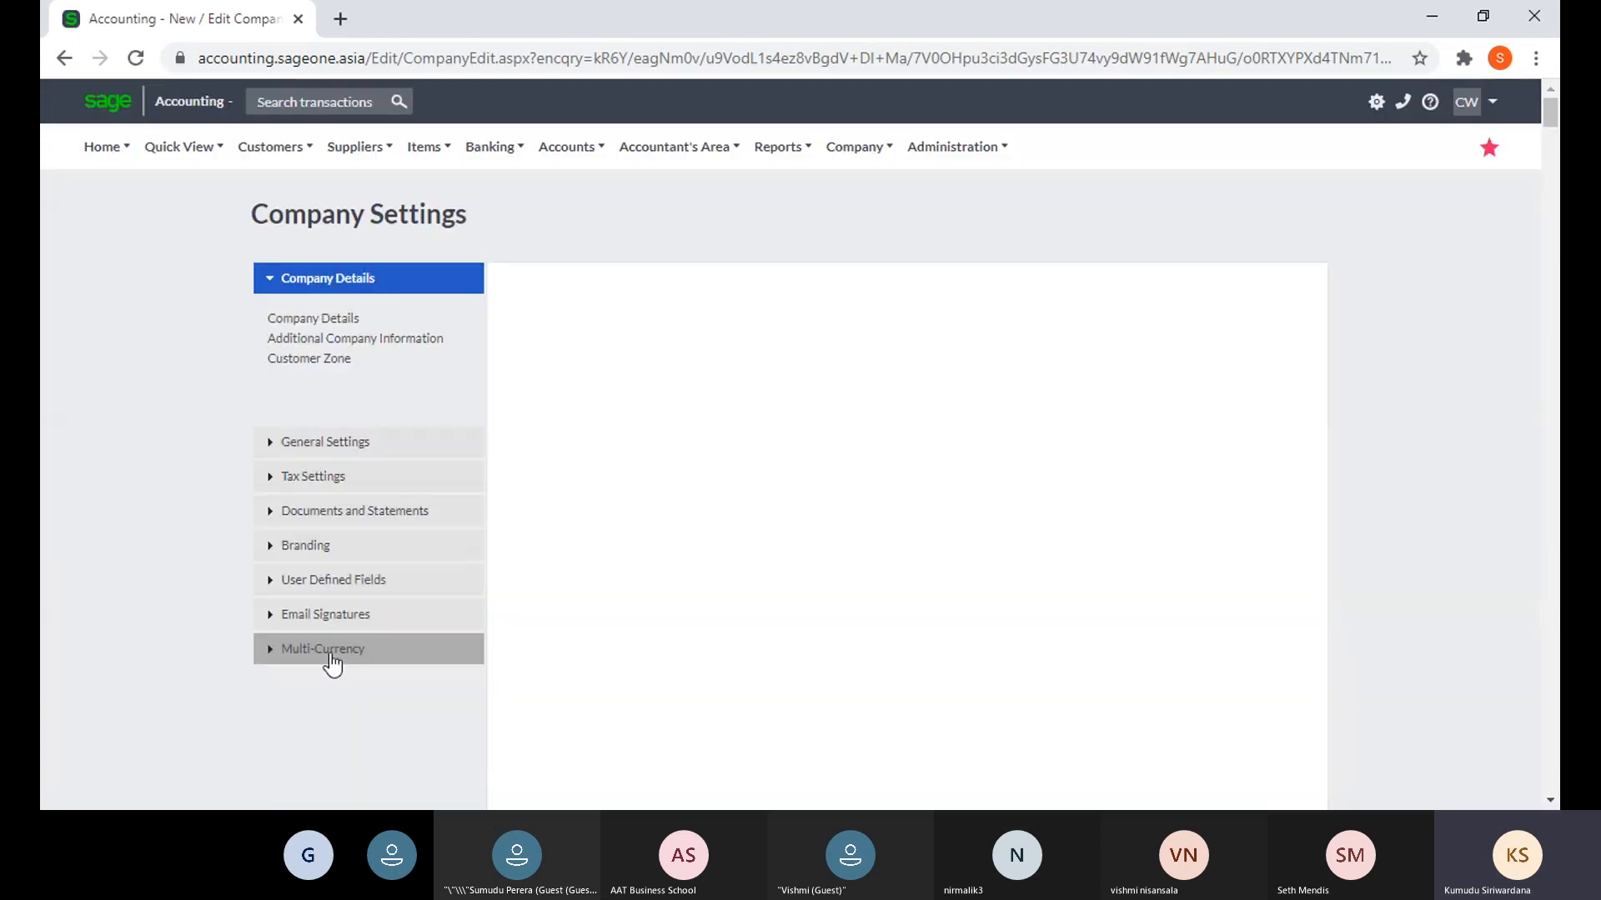
# - Show the Multi-Currency exchange rates for 1 January 2021
pyautogui.click(332, 650)
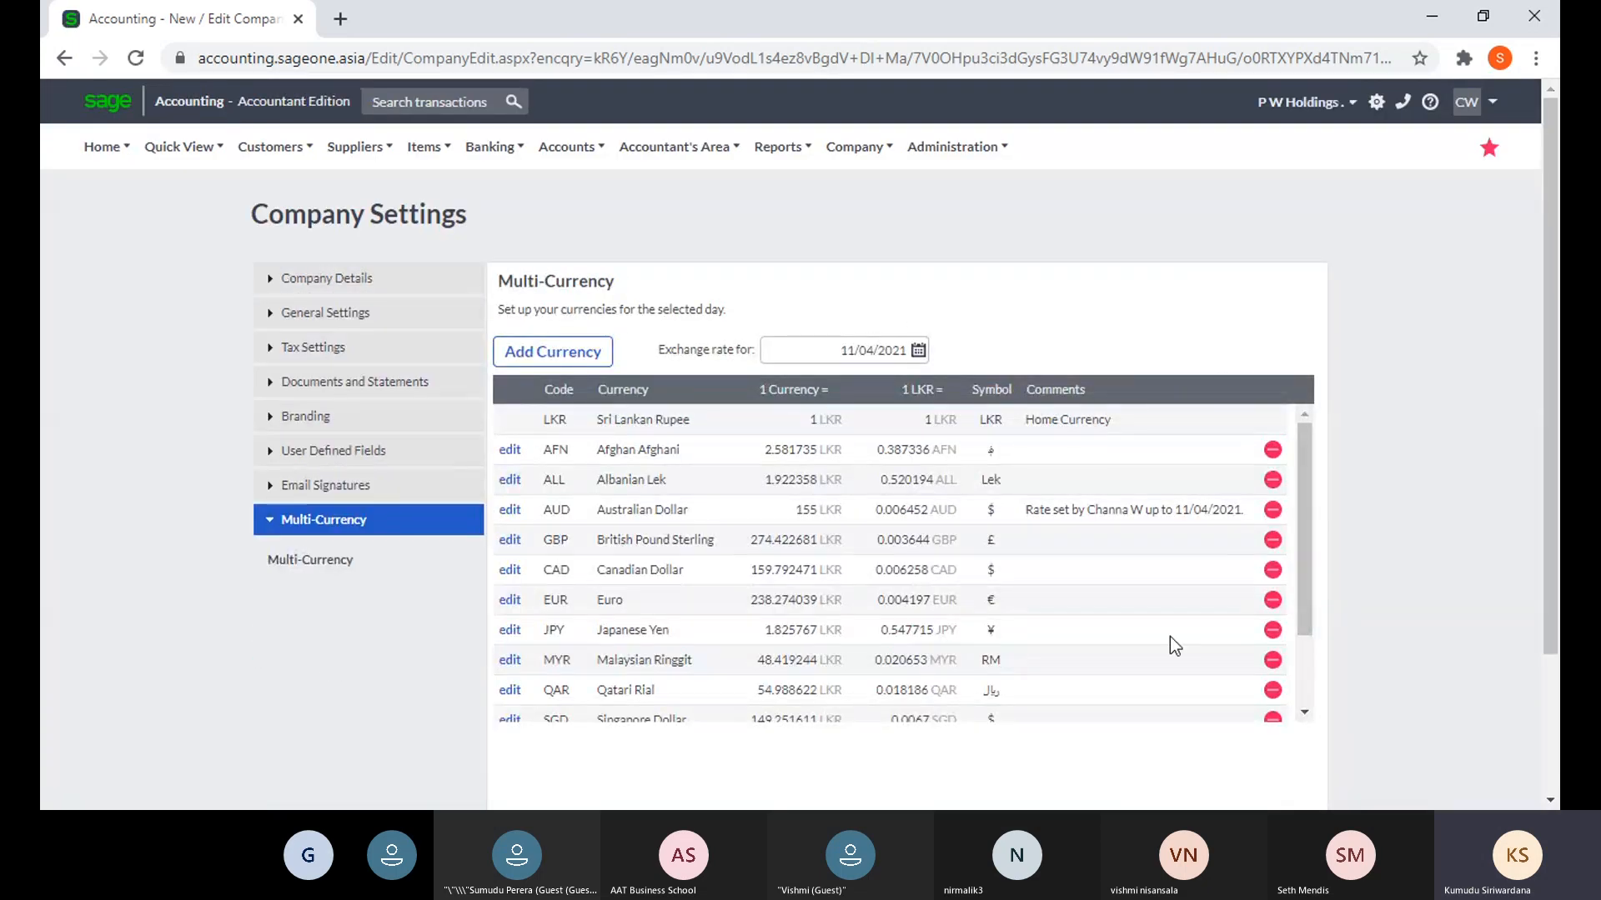
pyautogui.click(918, 350)
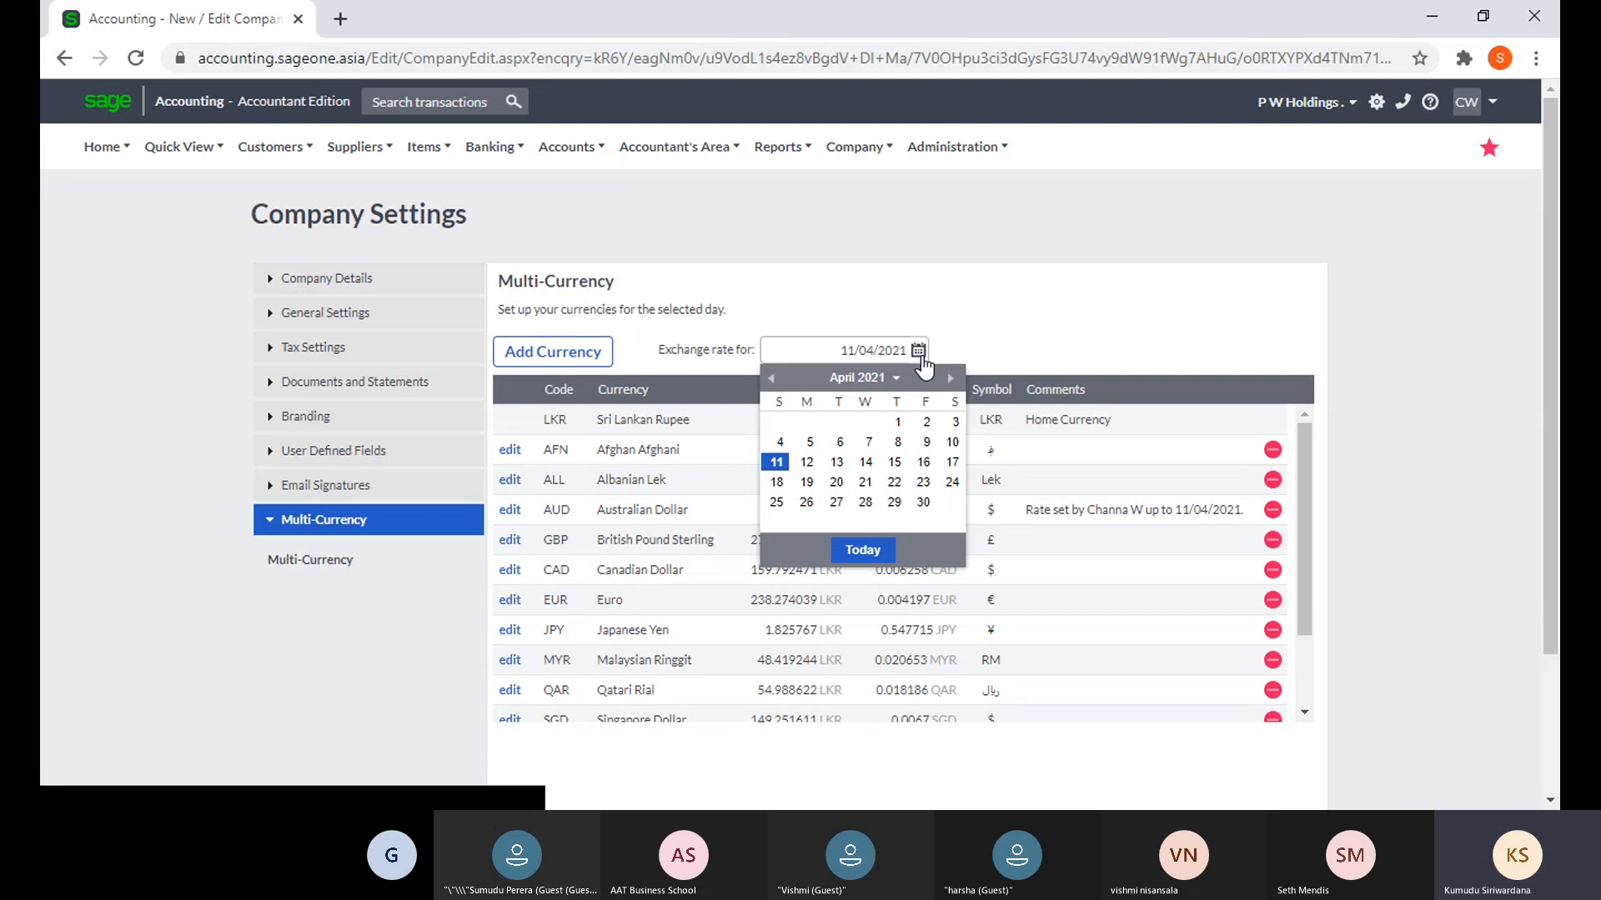
pyautogui.click(877, 373)
pyautogui.click(786, 379)
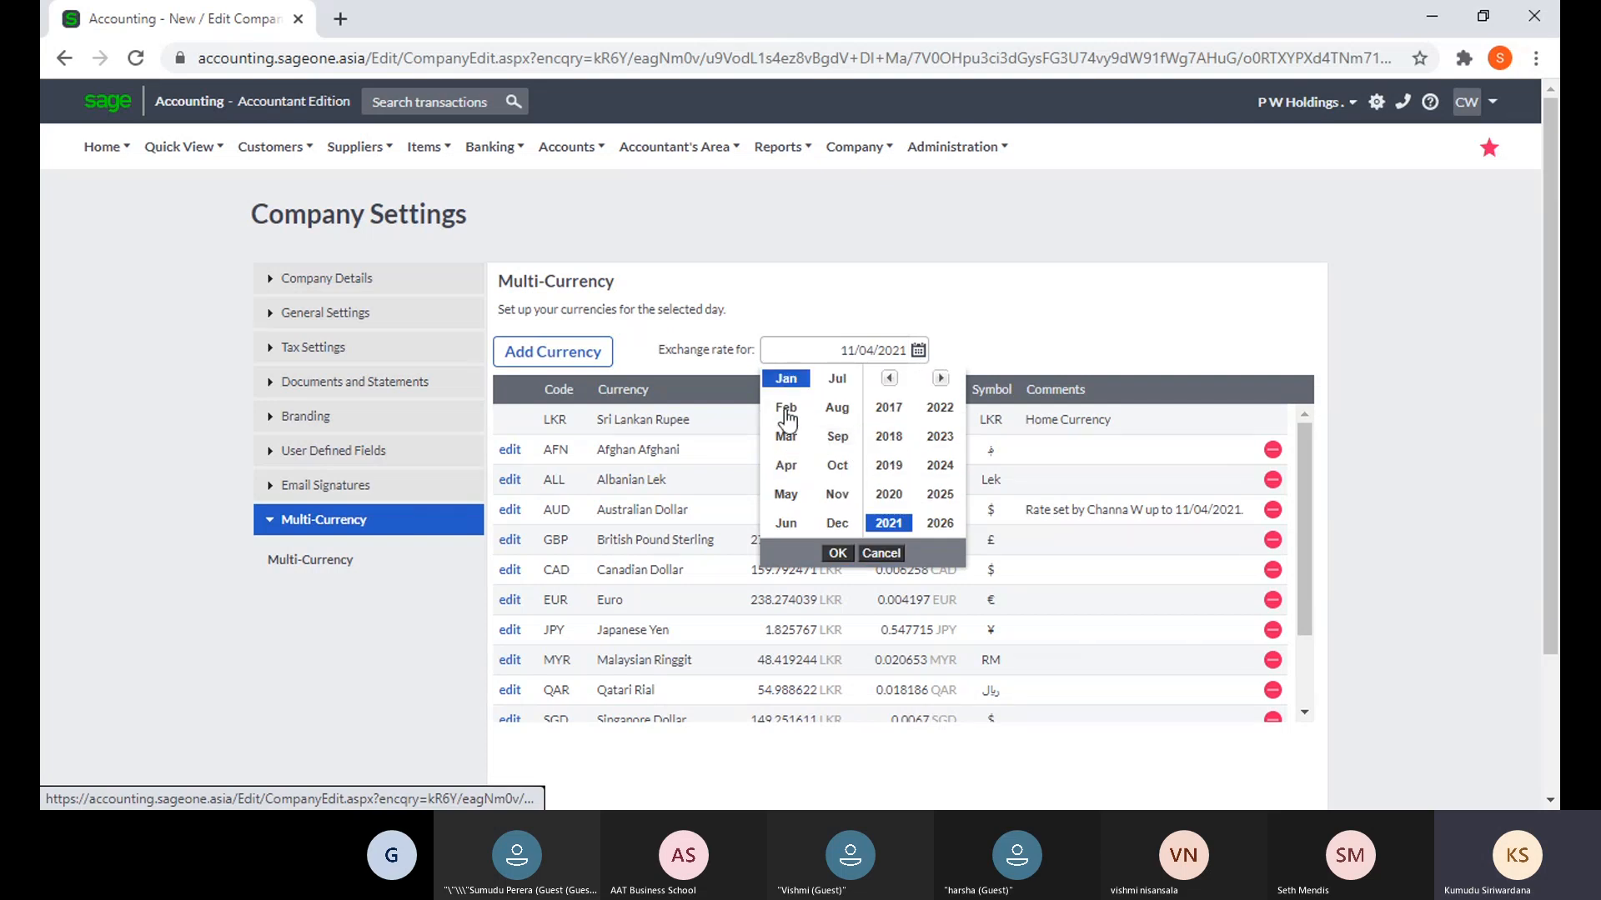
pyautogui.click(837, 555)
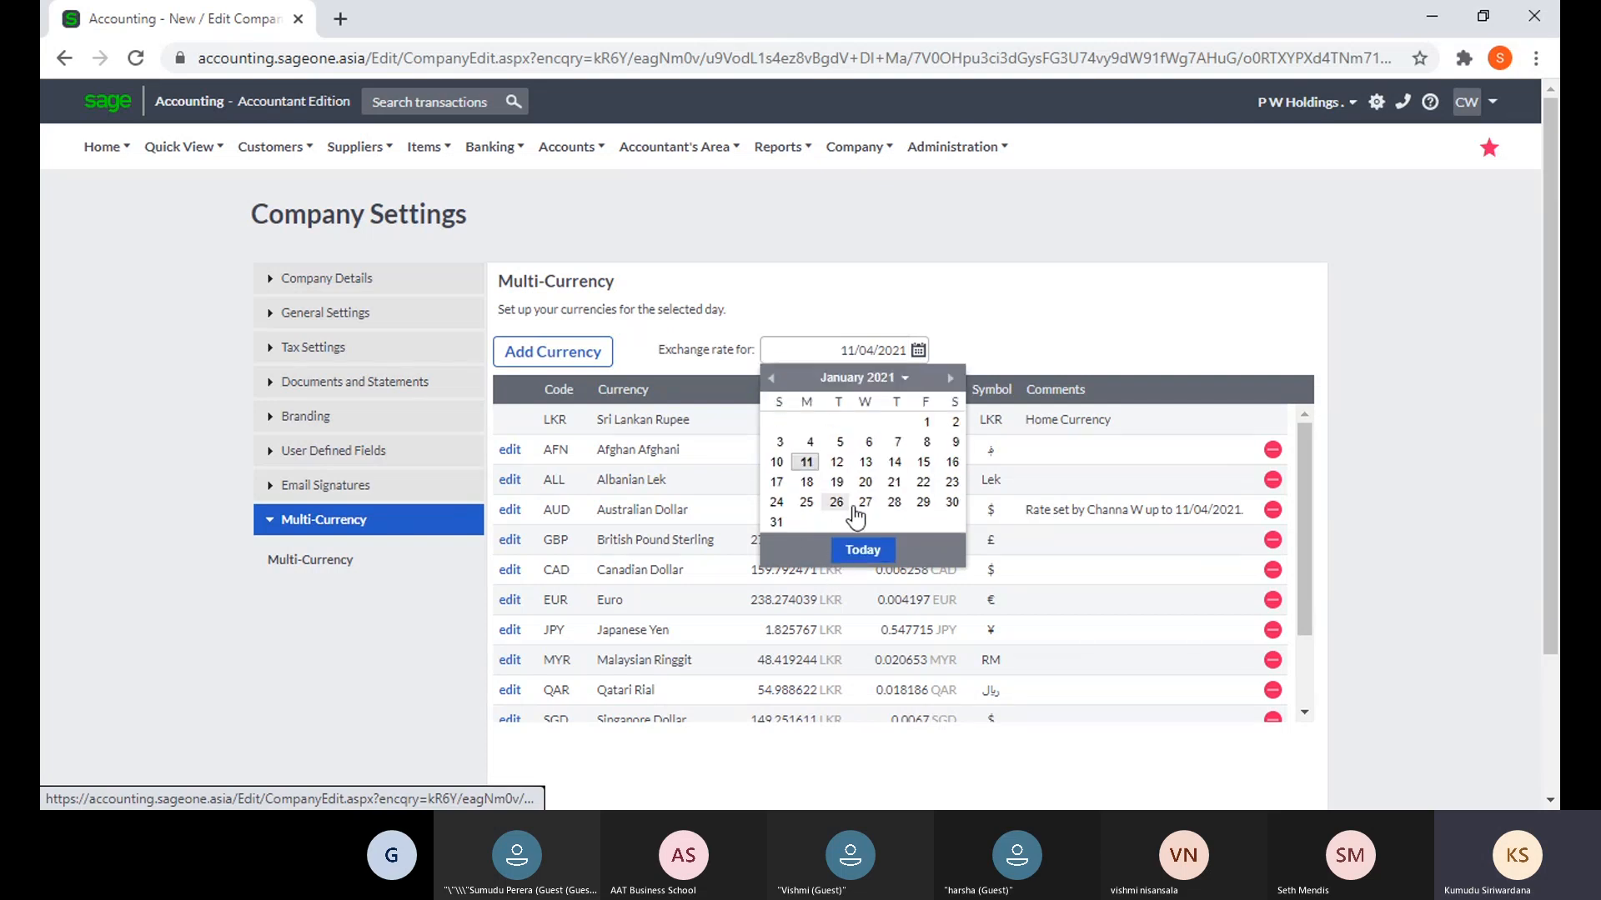
pyautogui.click(928, 423)
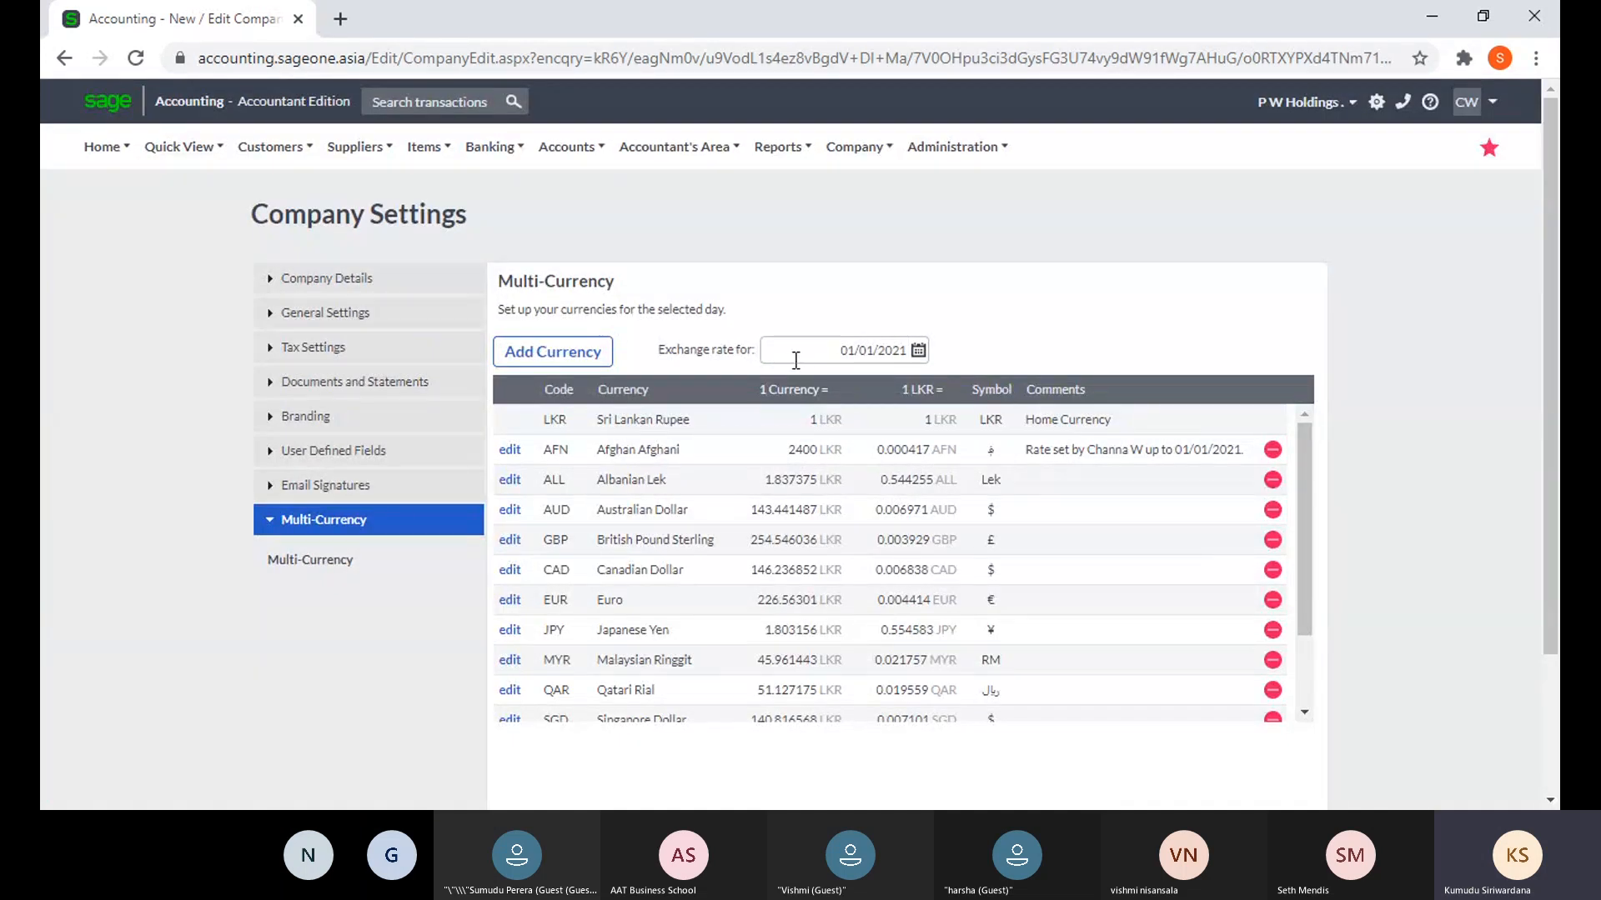
# - Review the refreshed currency table showing Afghan Afghani at 2400 LKR, then switch windows
pyautogui.scroll(-2, 947, 525)
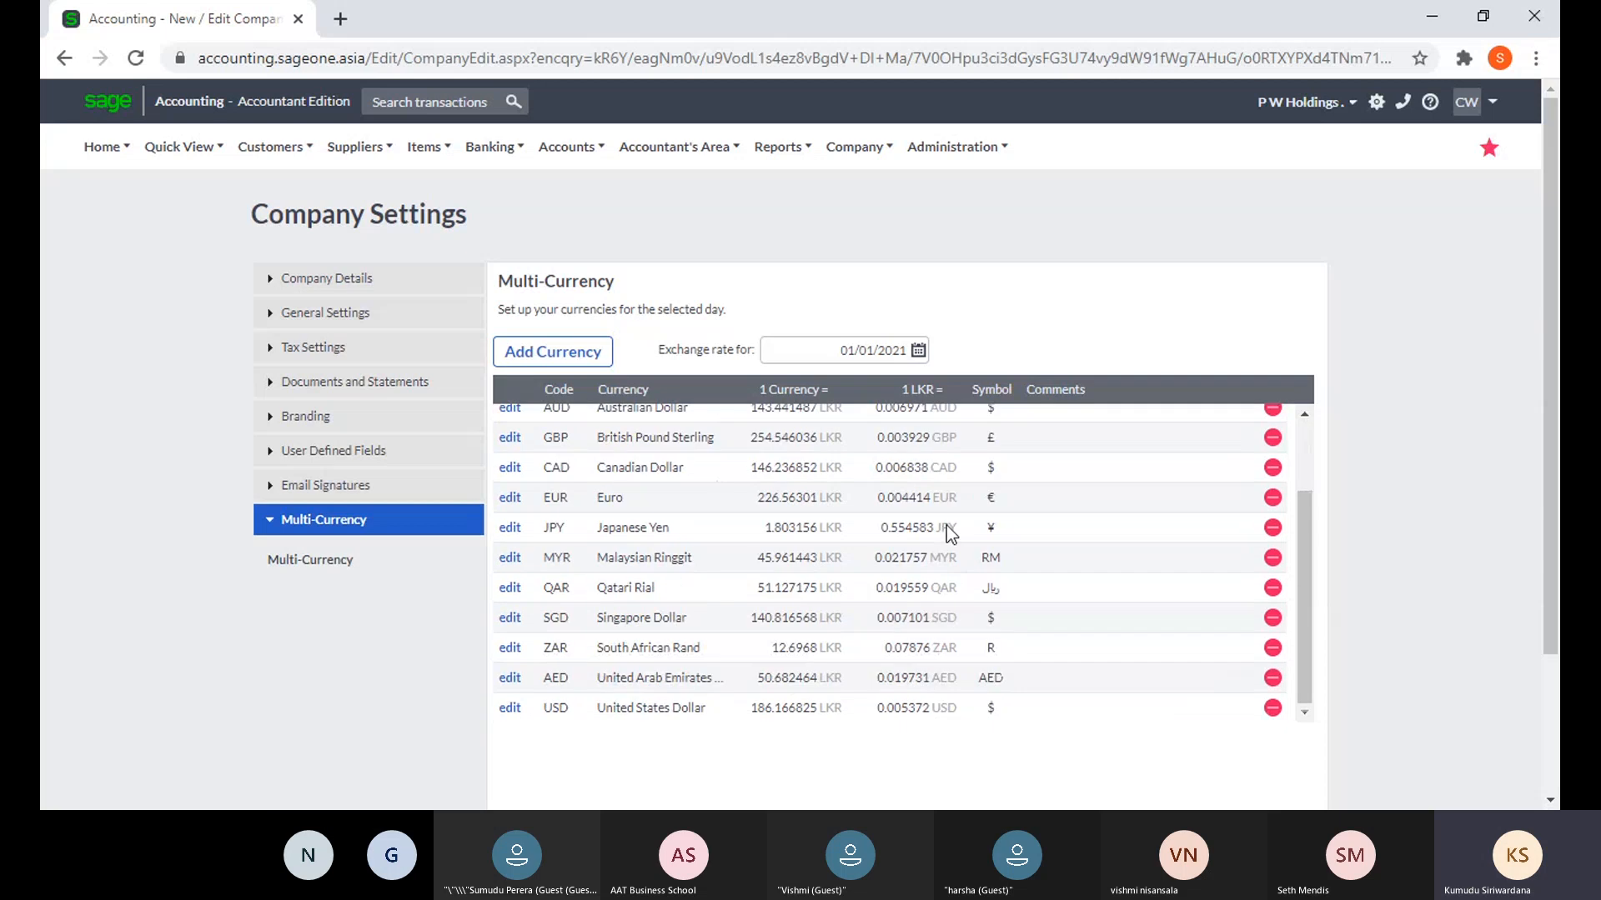
pyautogui.scroll(-2, 1302, 622)
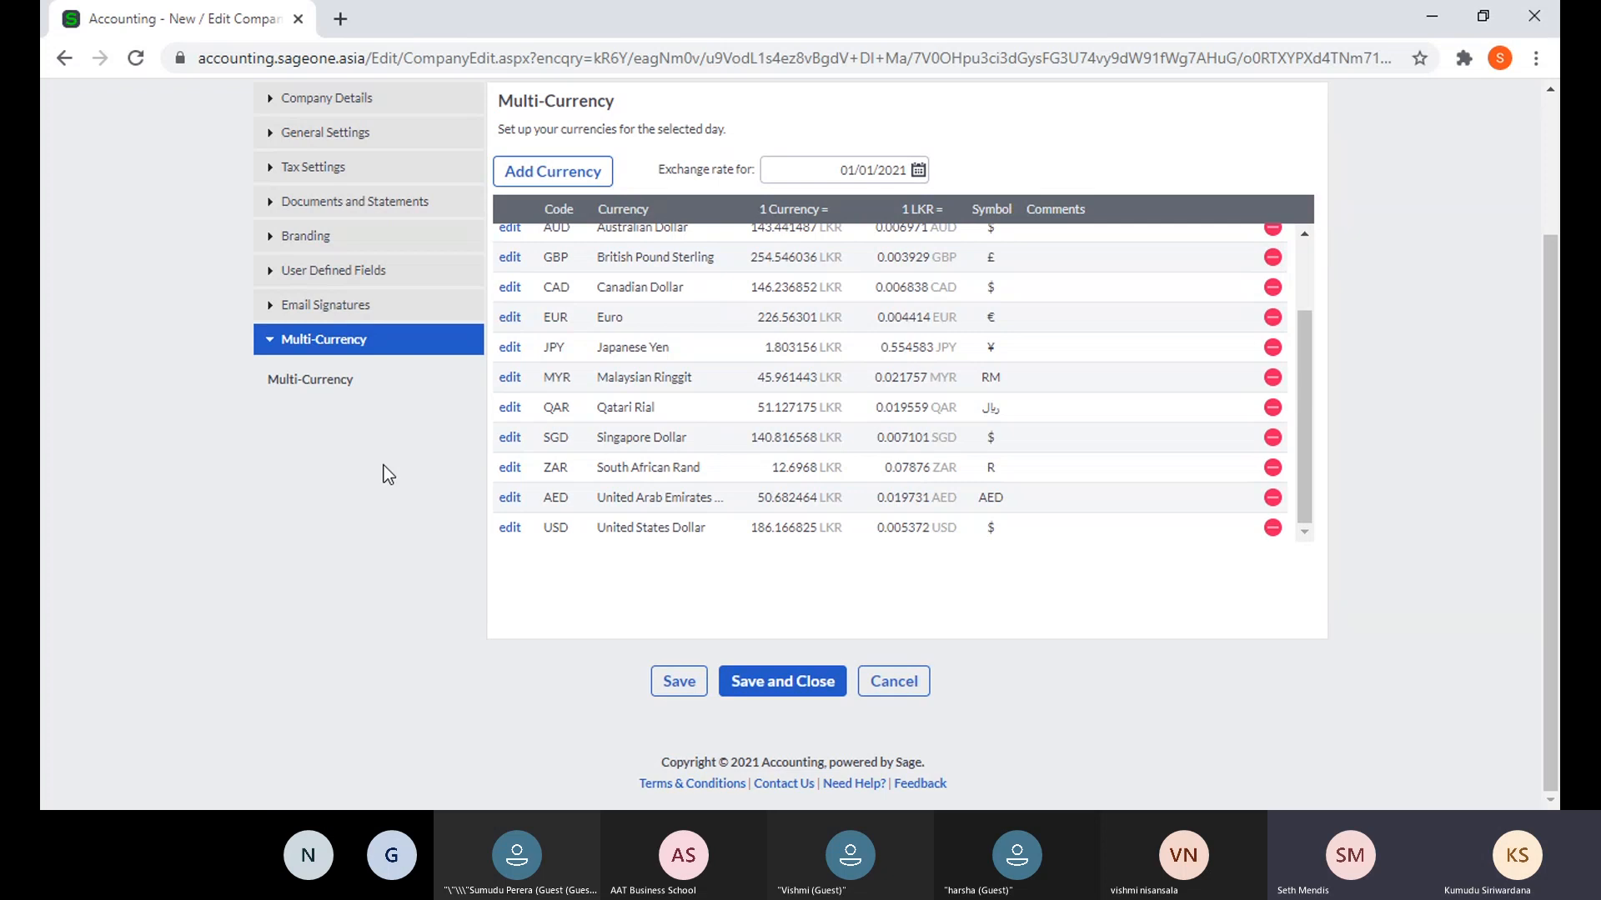
pyautogui.scroll(1, 392, 500)
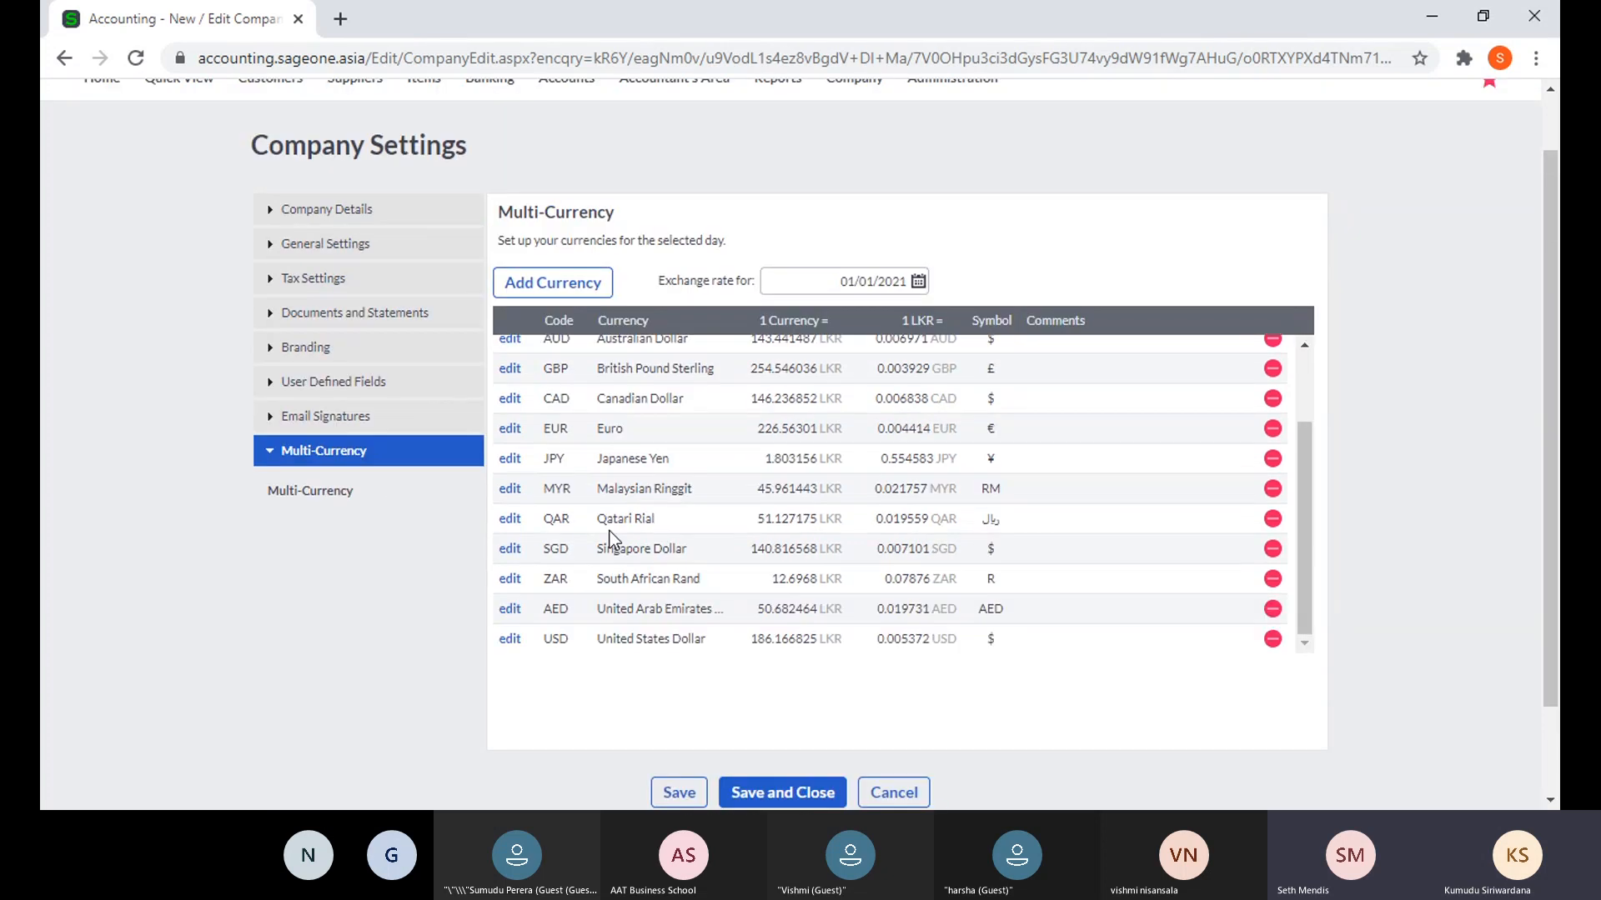
pyautogui.scroll(2, 970, 608)
pyautogui.scroll(1, 970, 607)
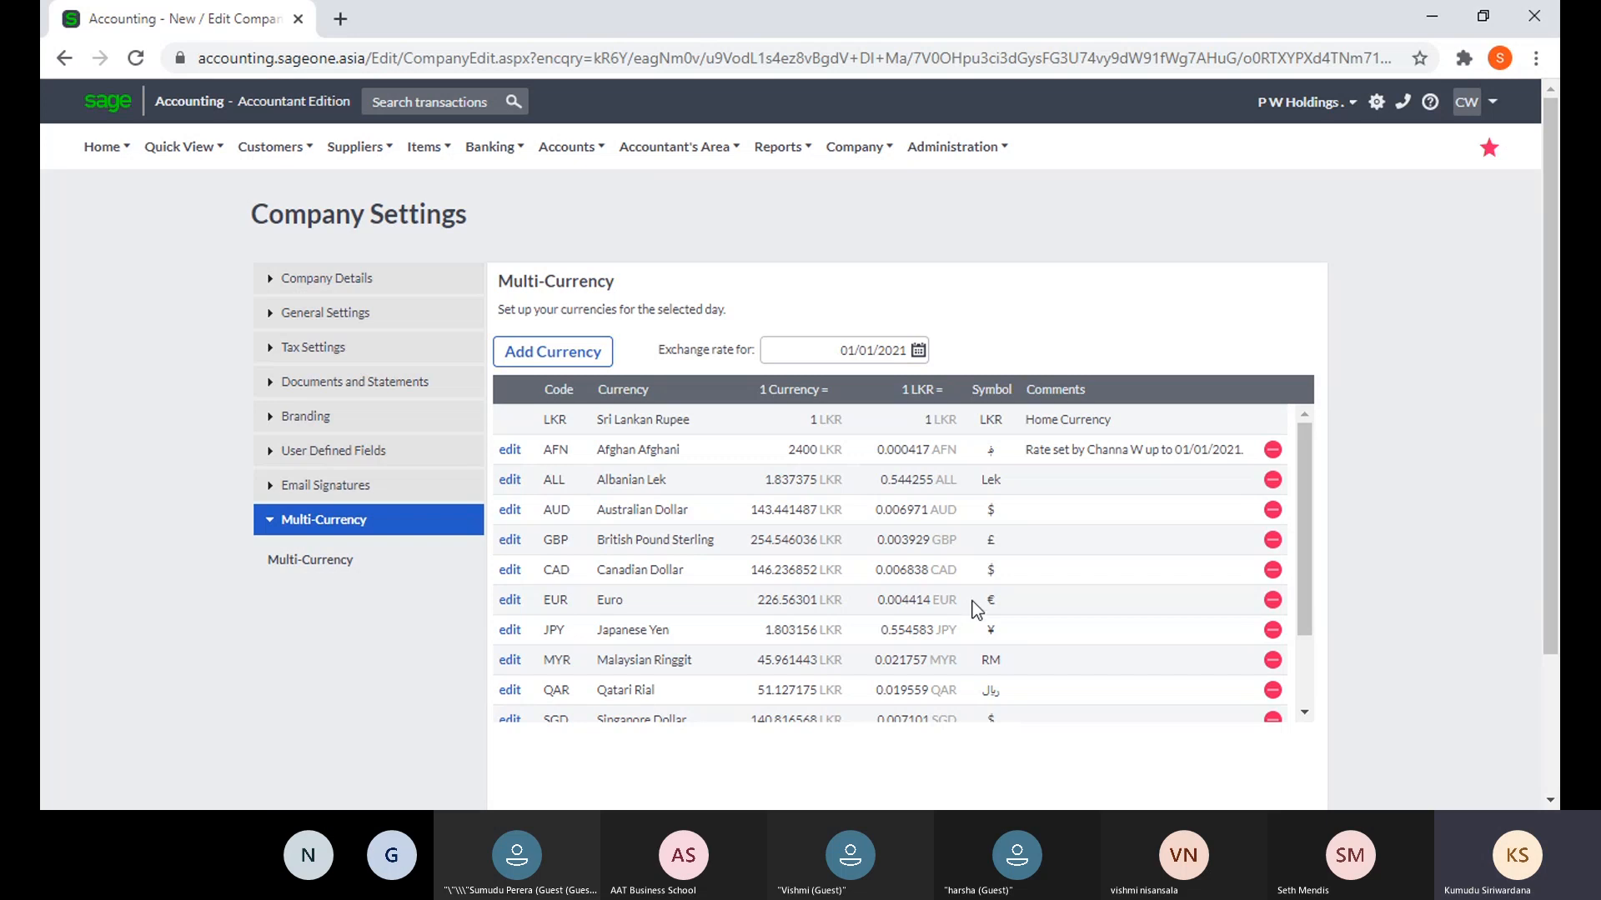
pyautogui.click(658, 809)
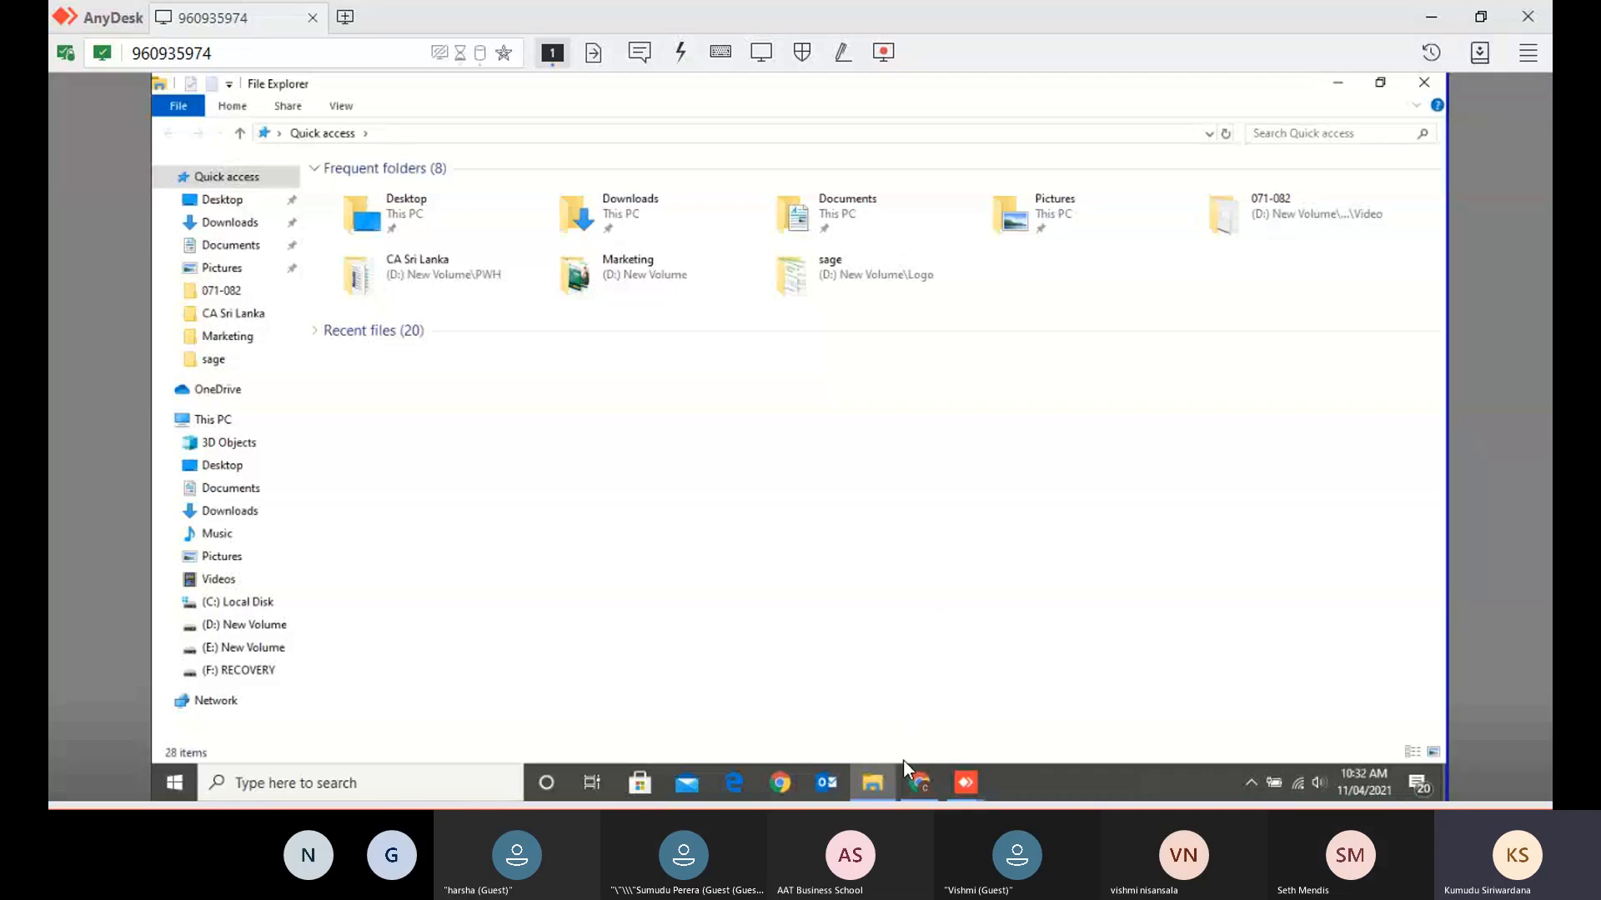
# - Open the remote Downloads folder, sort it by Name, and type 'setup' to jump to that file
pyautogui.click(232, 224)
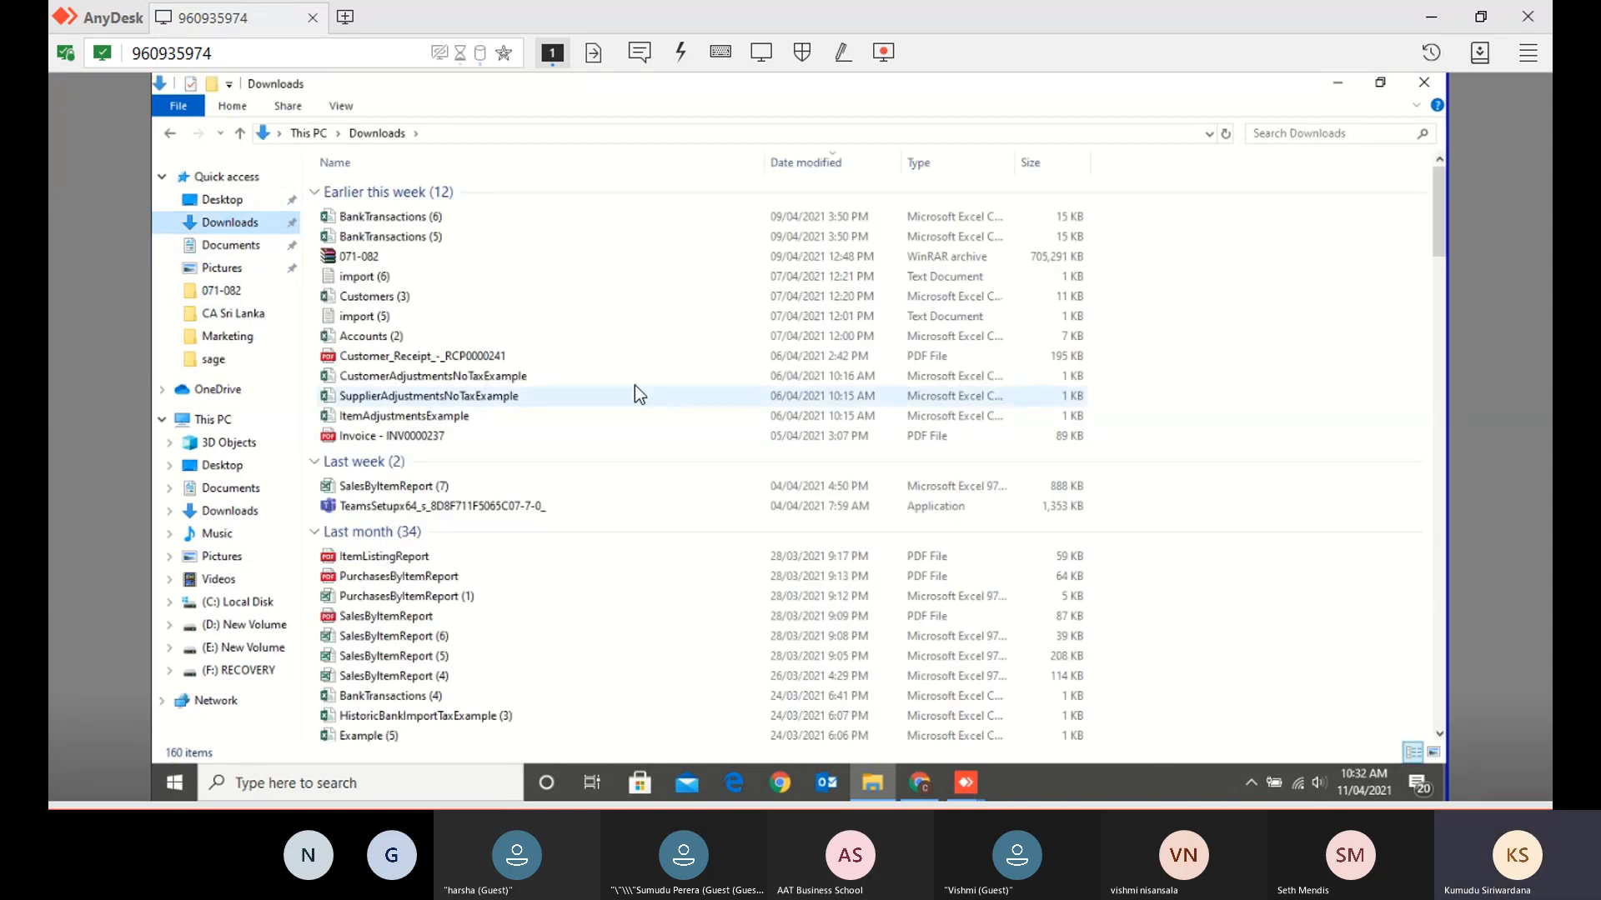
pyautogui.scroll(-4, 623, 372)
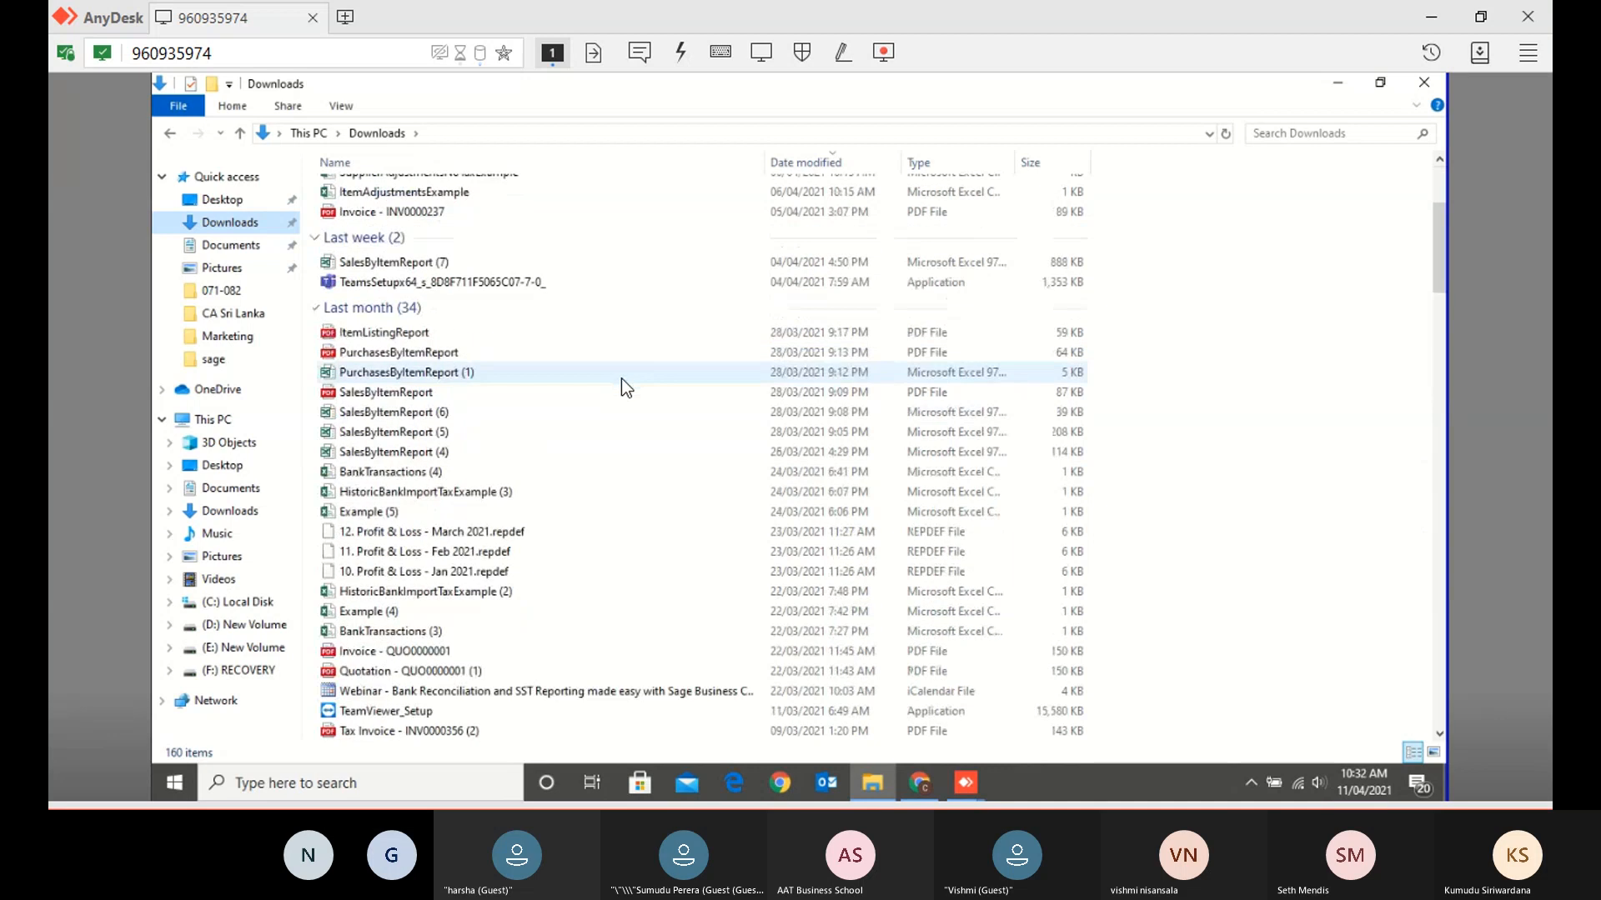
pyautogui.scroll(-15, 622, 379)
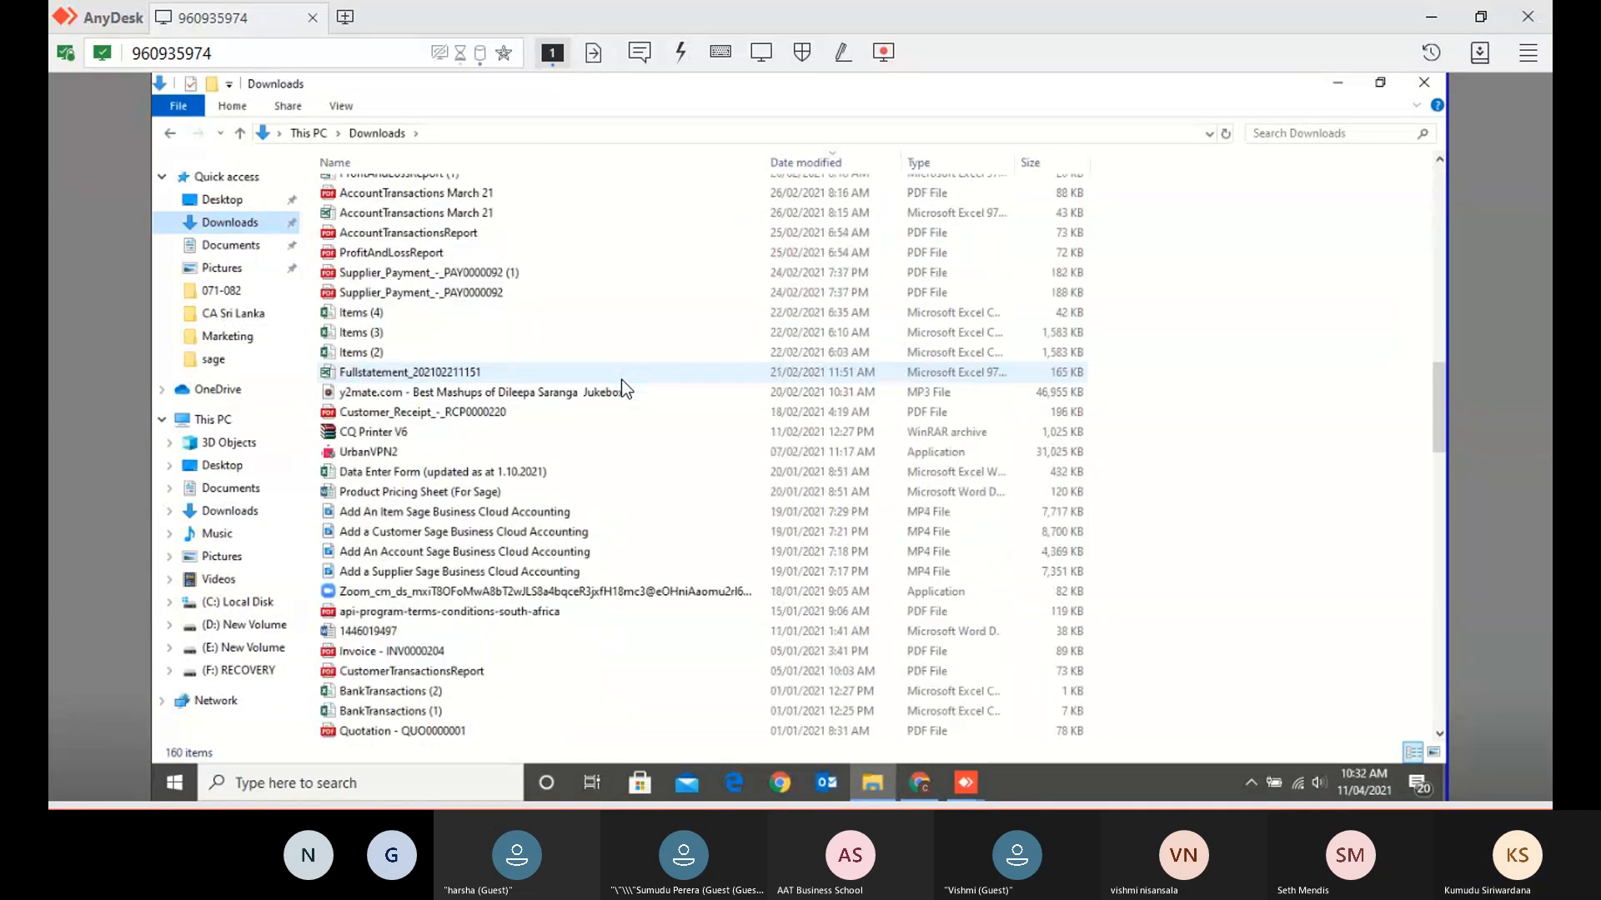
pyautogui.scroll(-9, 622, 380)
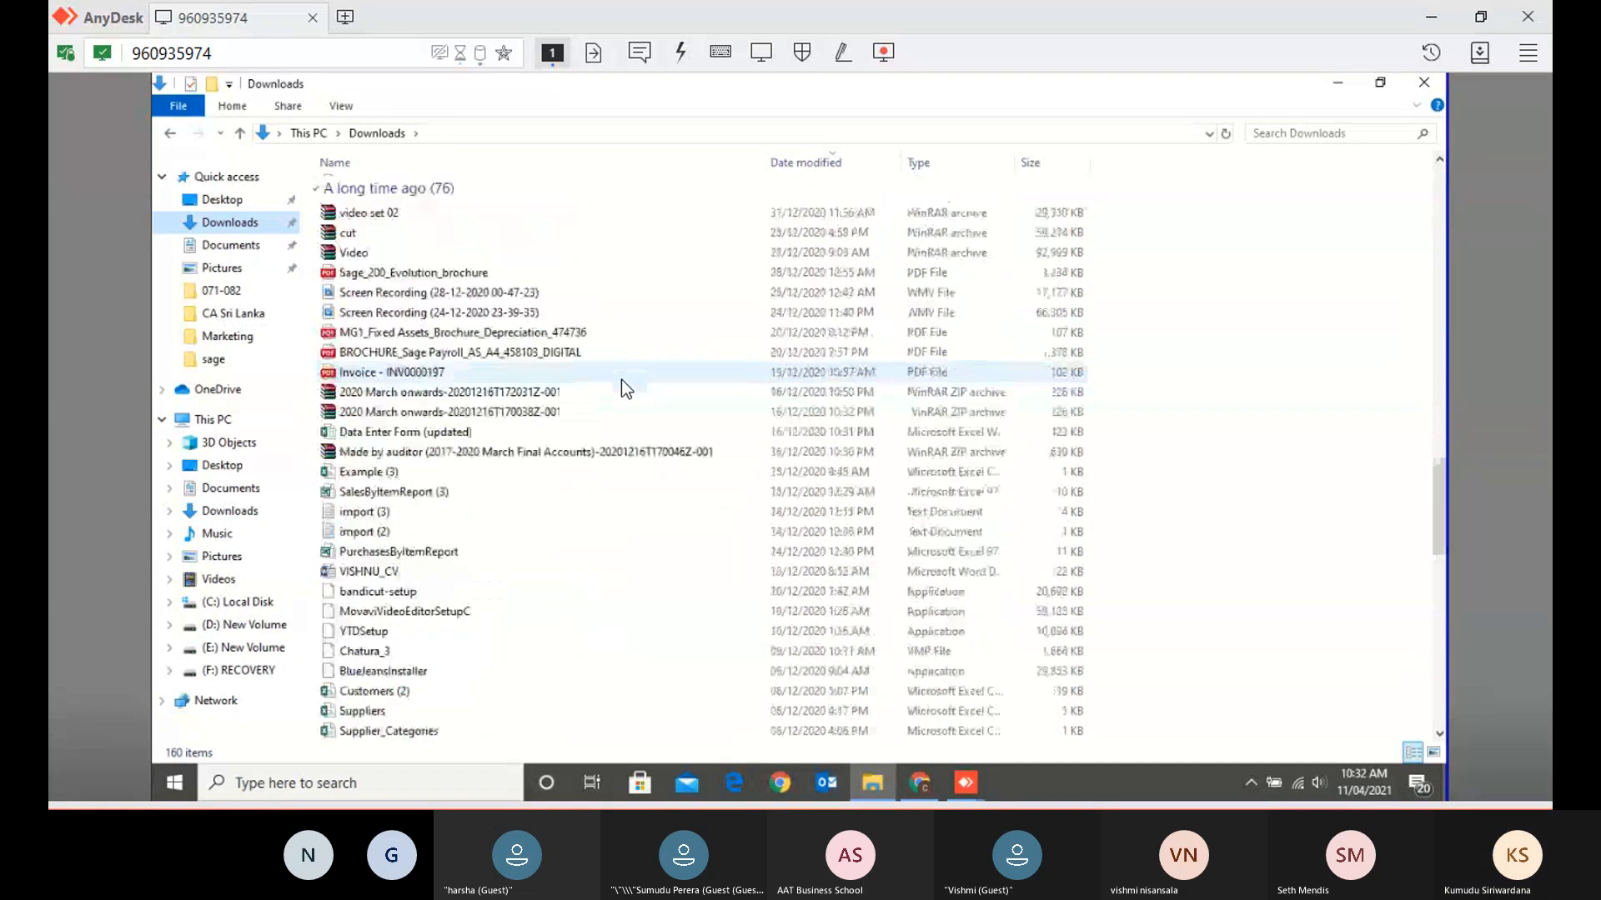
pyautogui.scroll(-7, 622, 378)
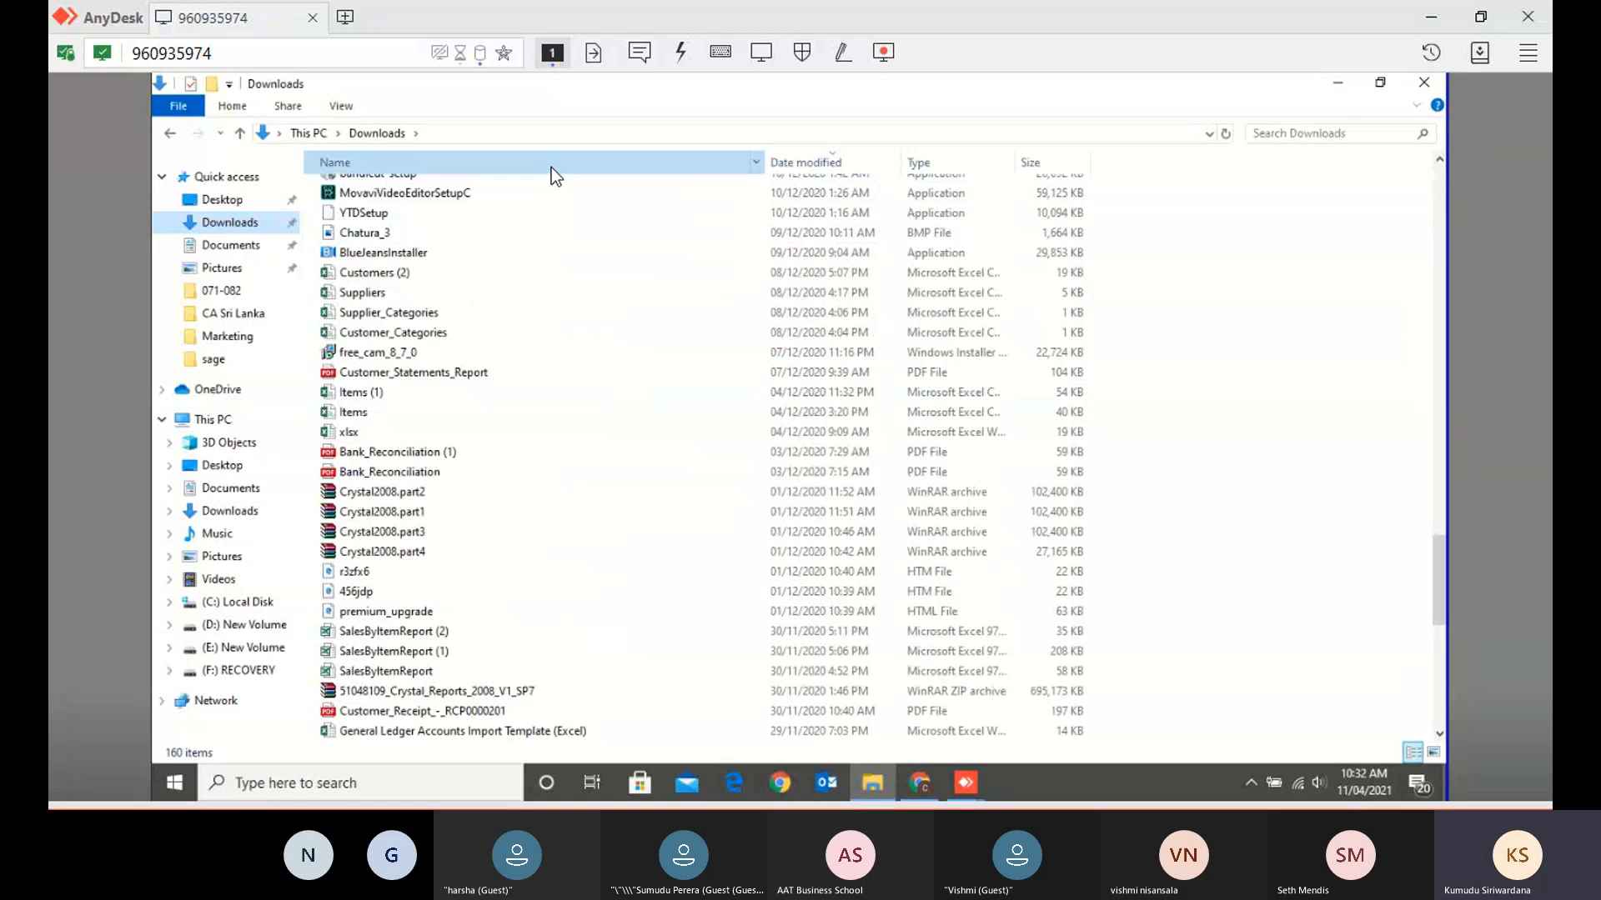
pyautogui.click(552, 168)
pyautogui.click(567, 278)
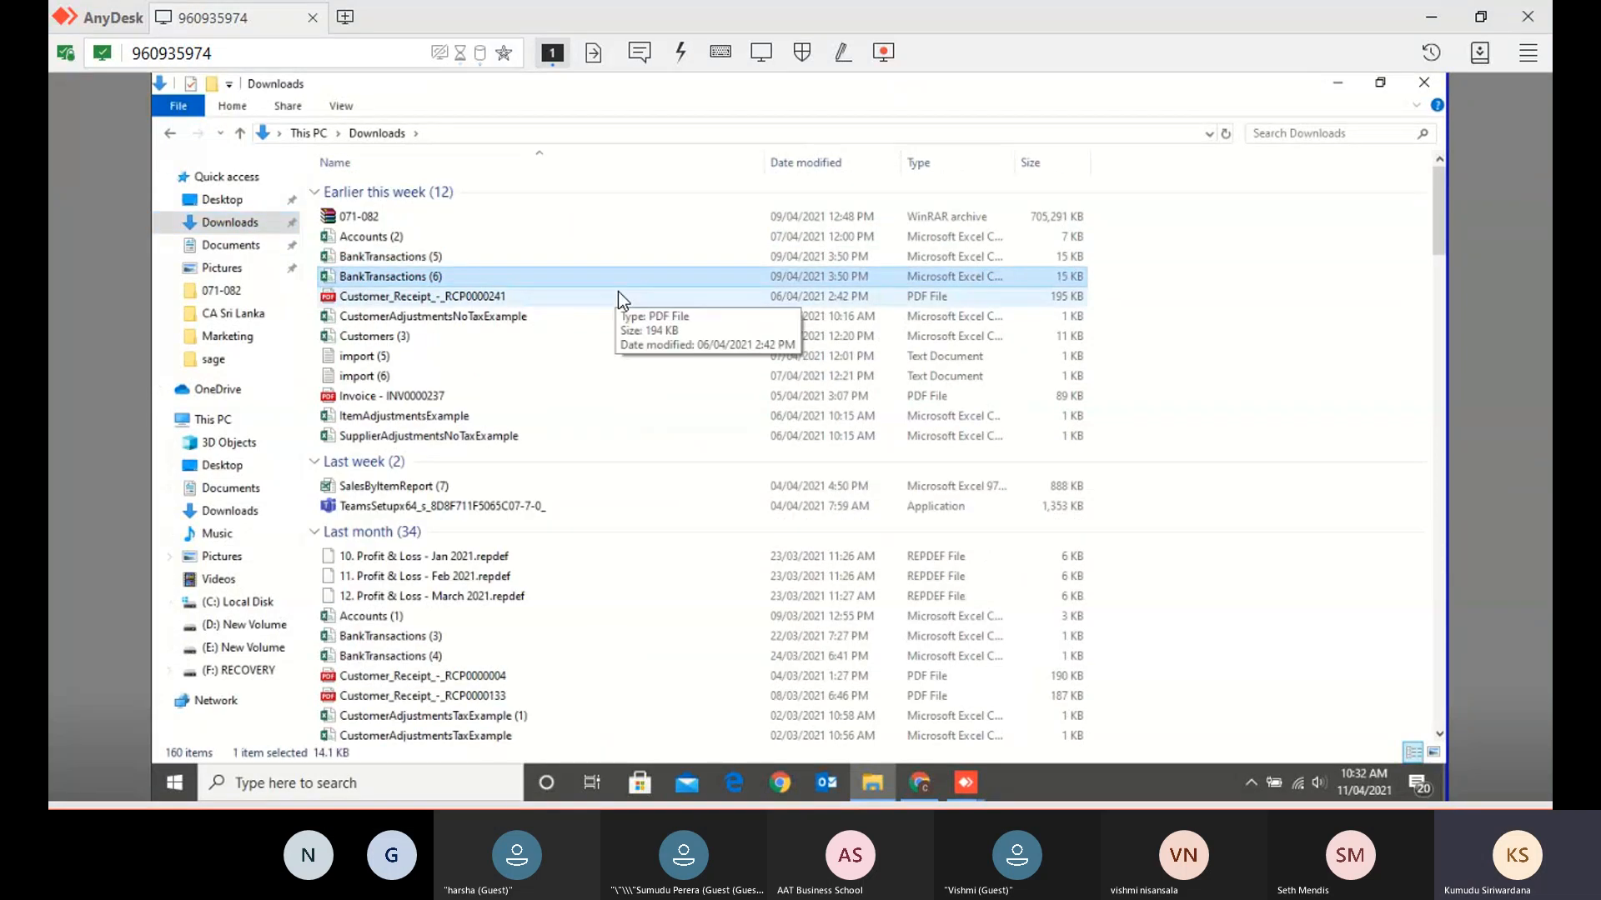
pyautogui.write('setup')
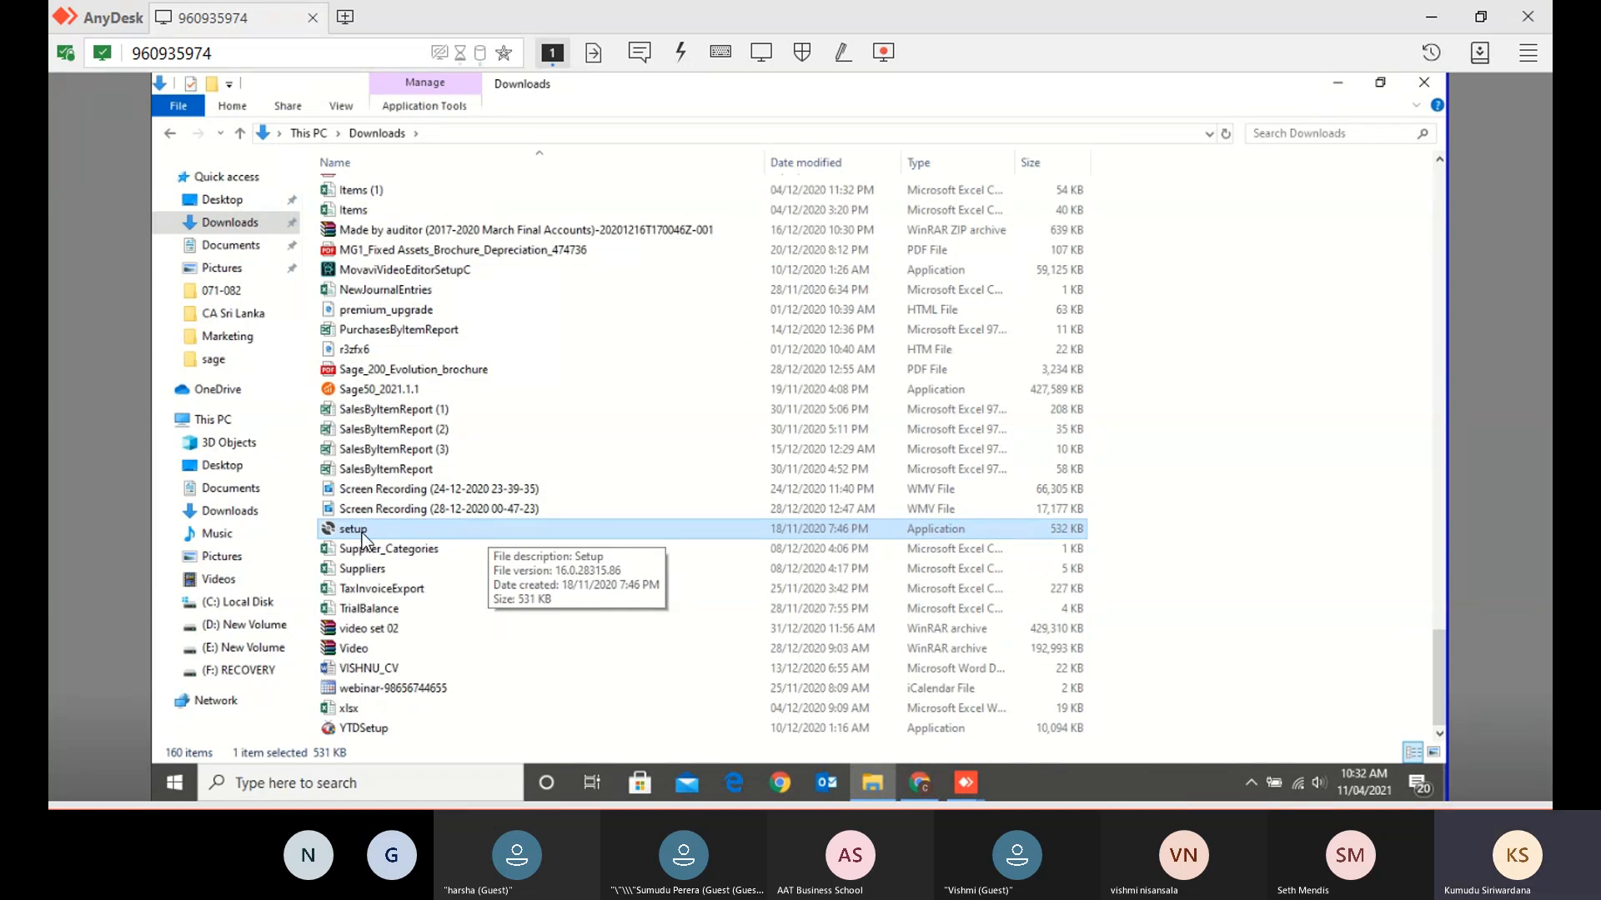
# - Launch the remote setup file and bring up its context menu with Run as administrator
pyautogui.doubleClick(413, 526)
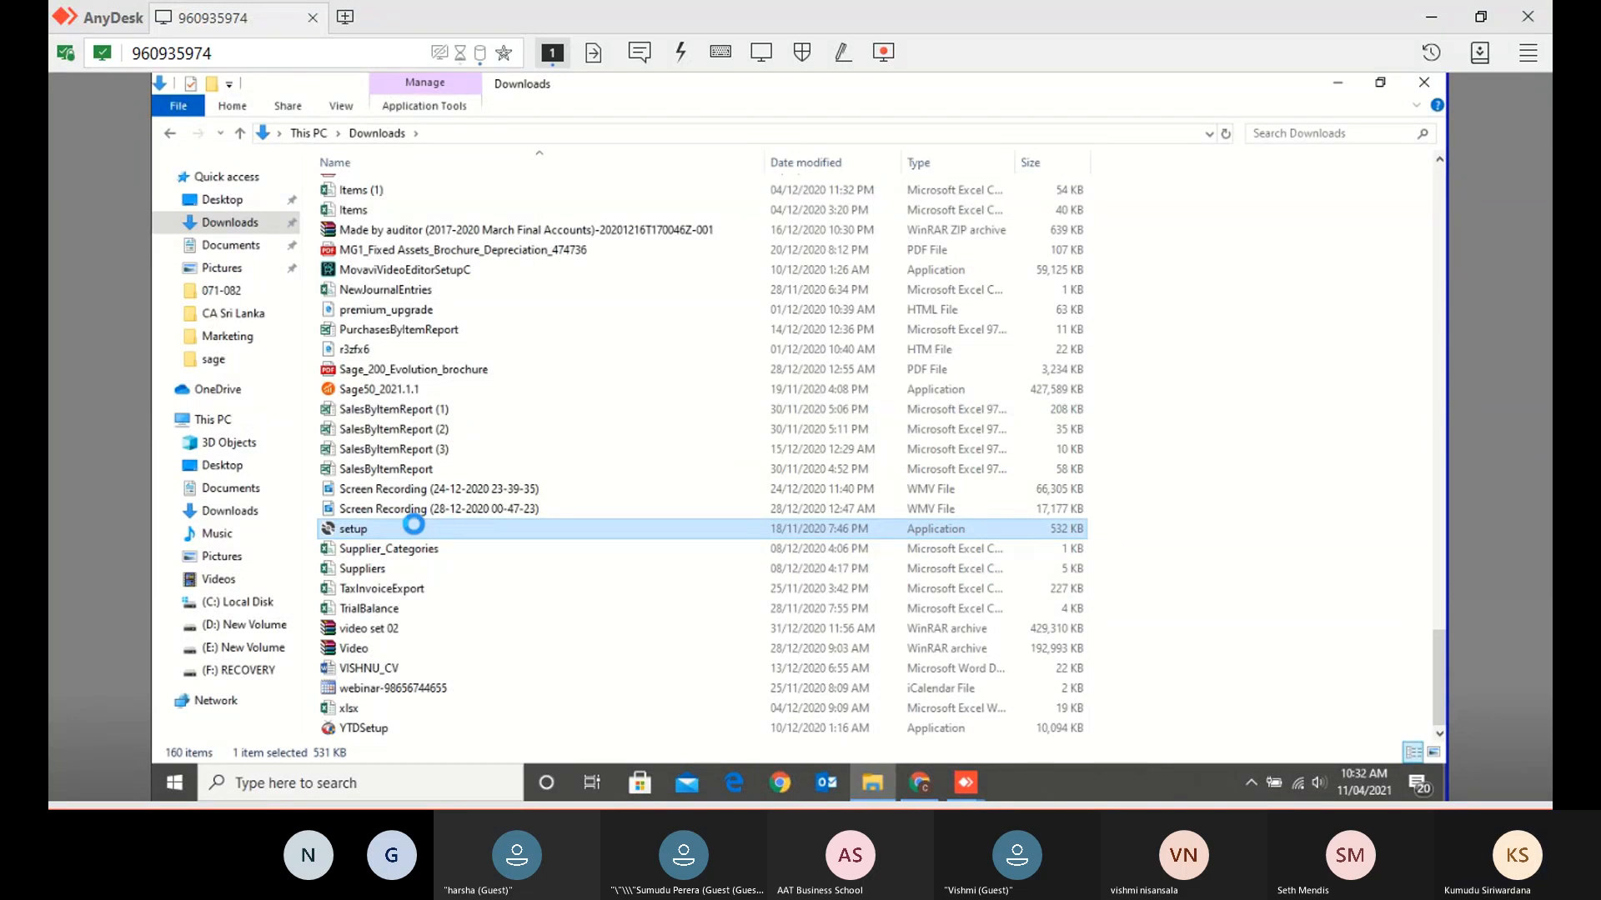
pyautogui.rightClick(414, 525)
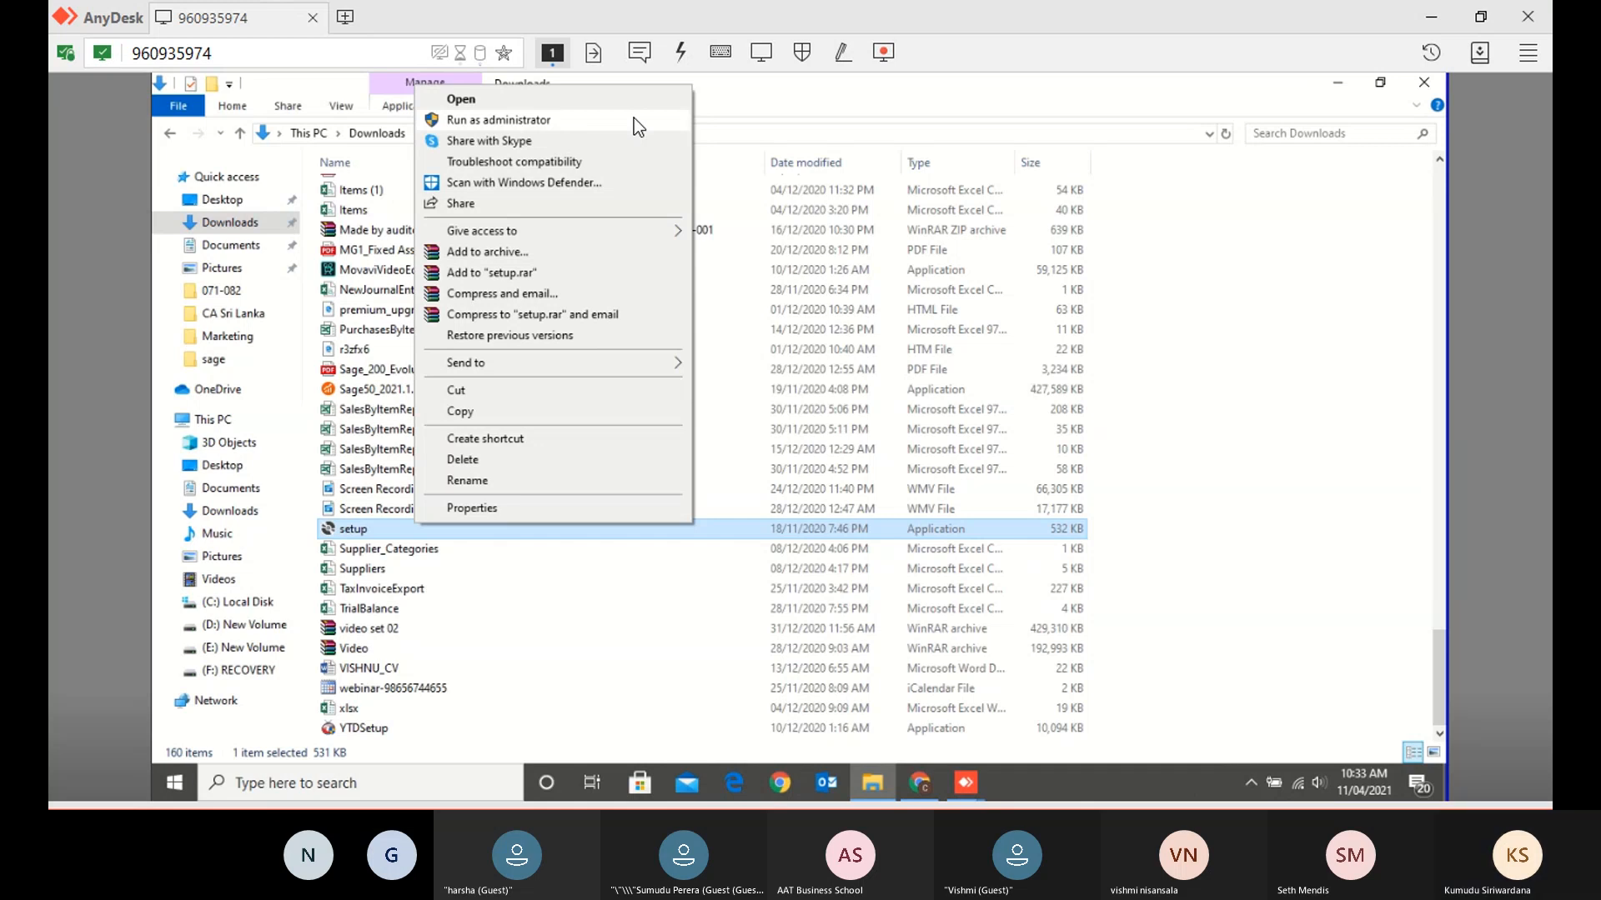
pyautogui.moveTo(938, 799)
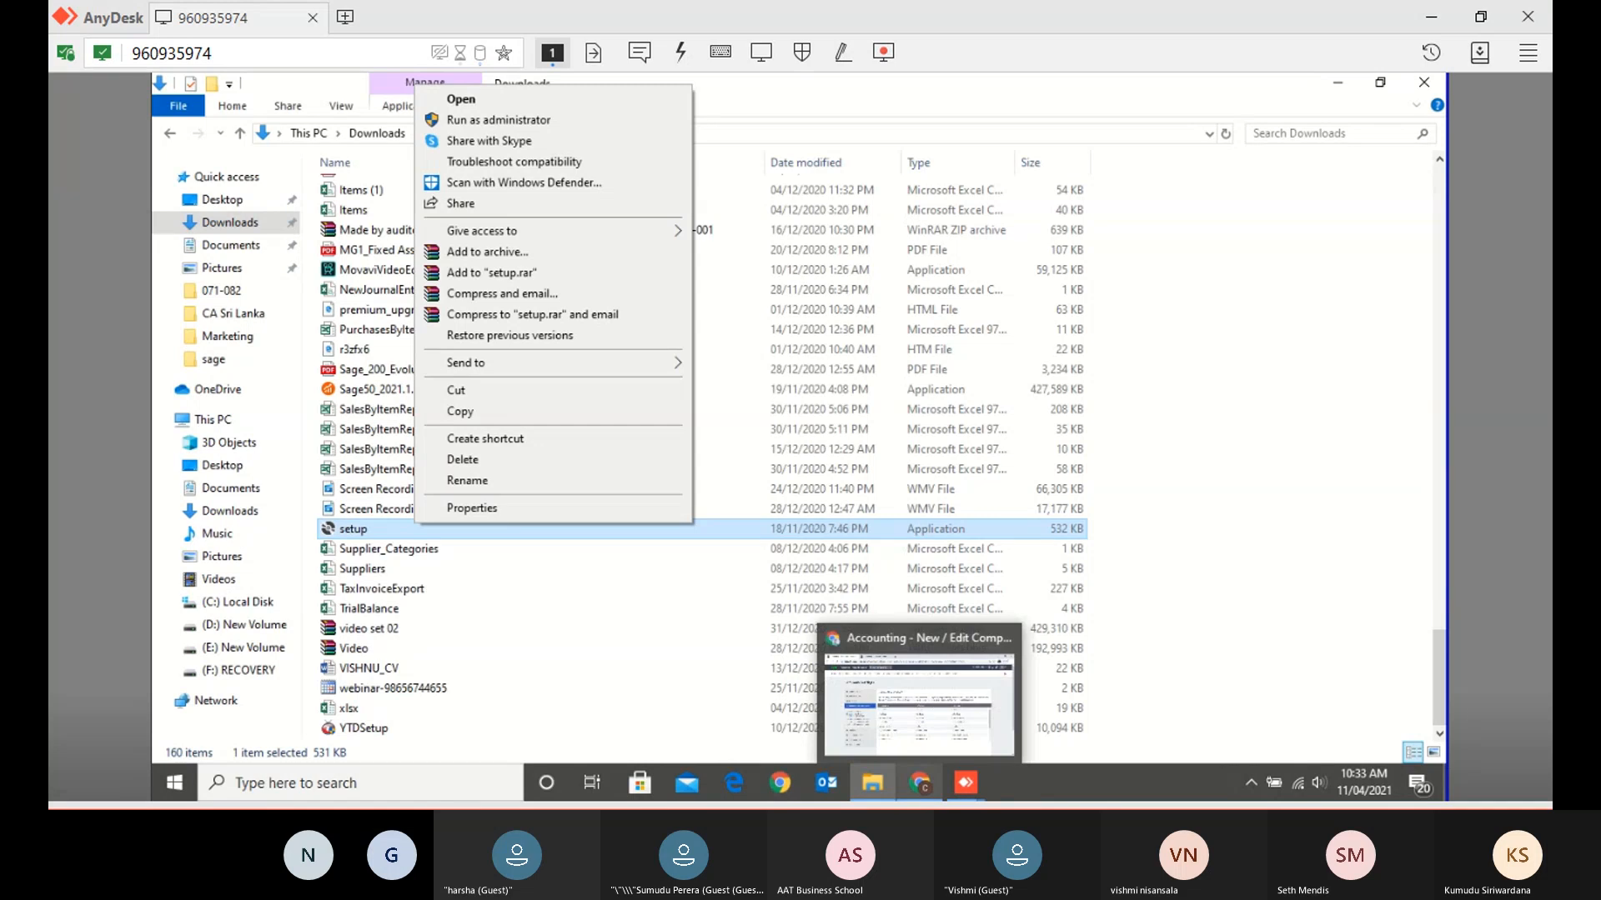
pyautogui.moveTo(950, 767)
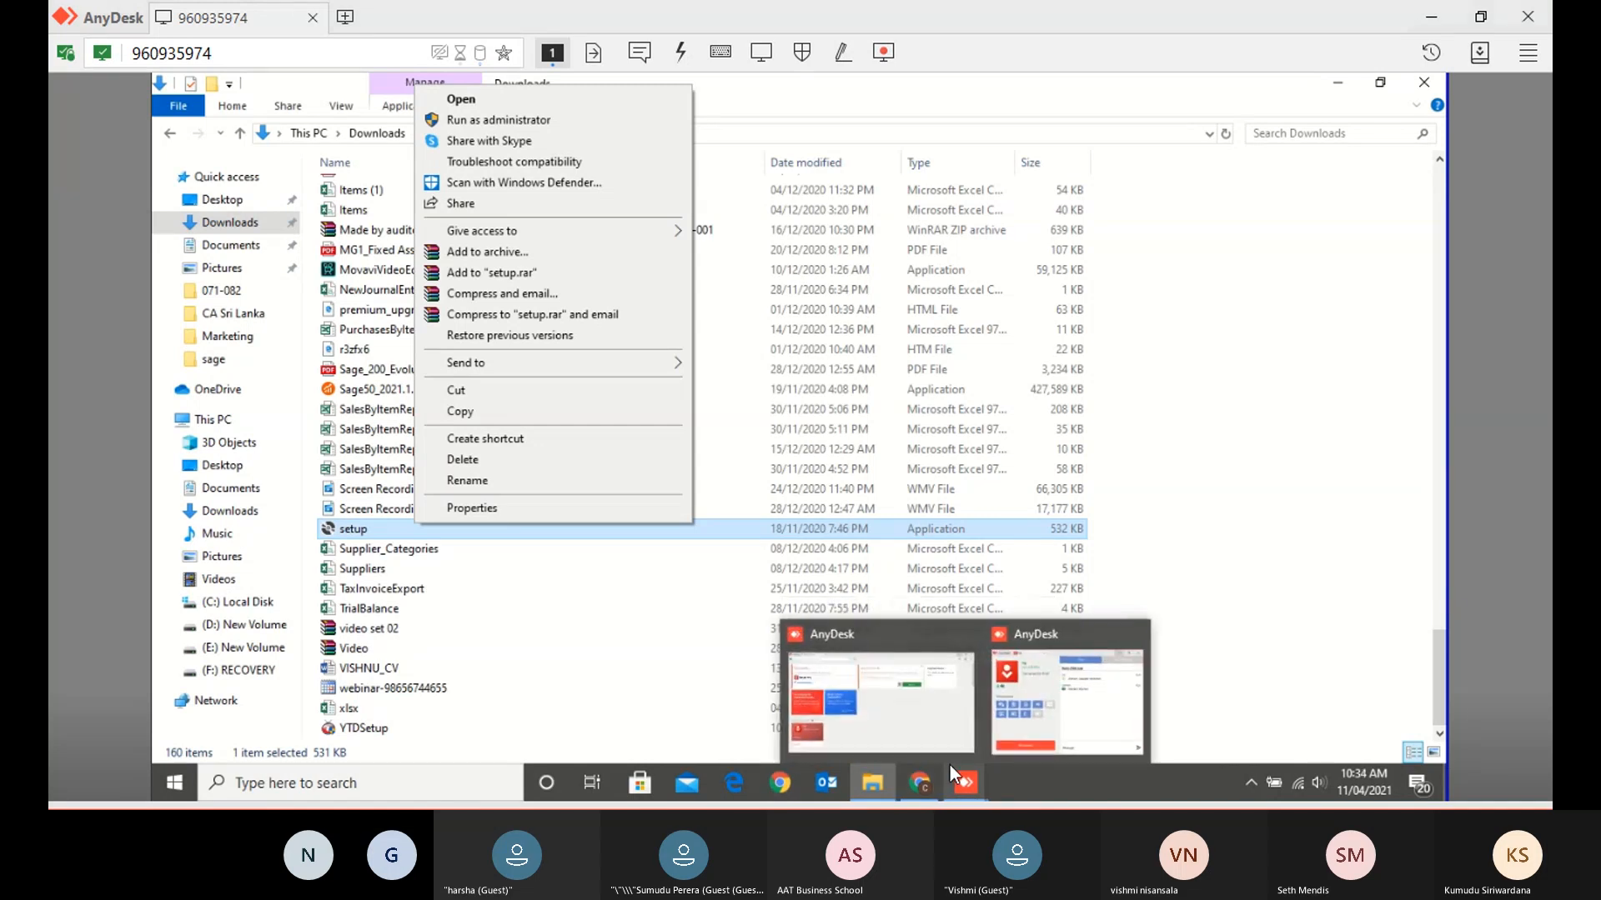
pyautogui.moveTo(877, 777)
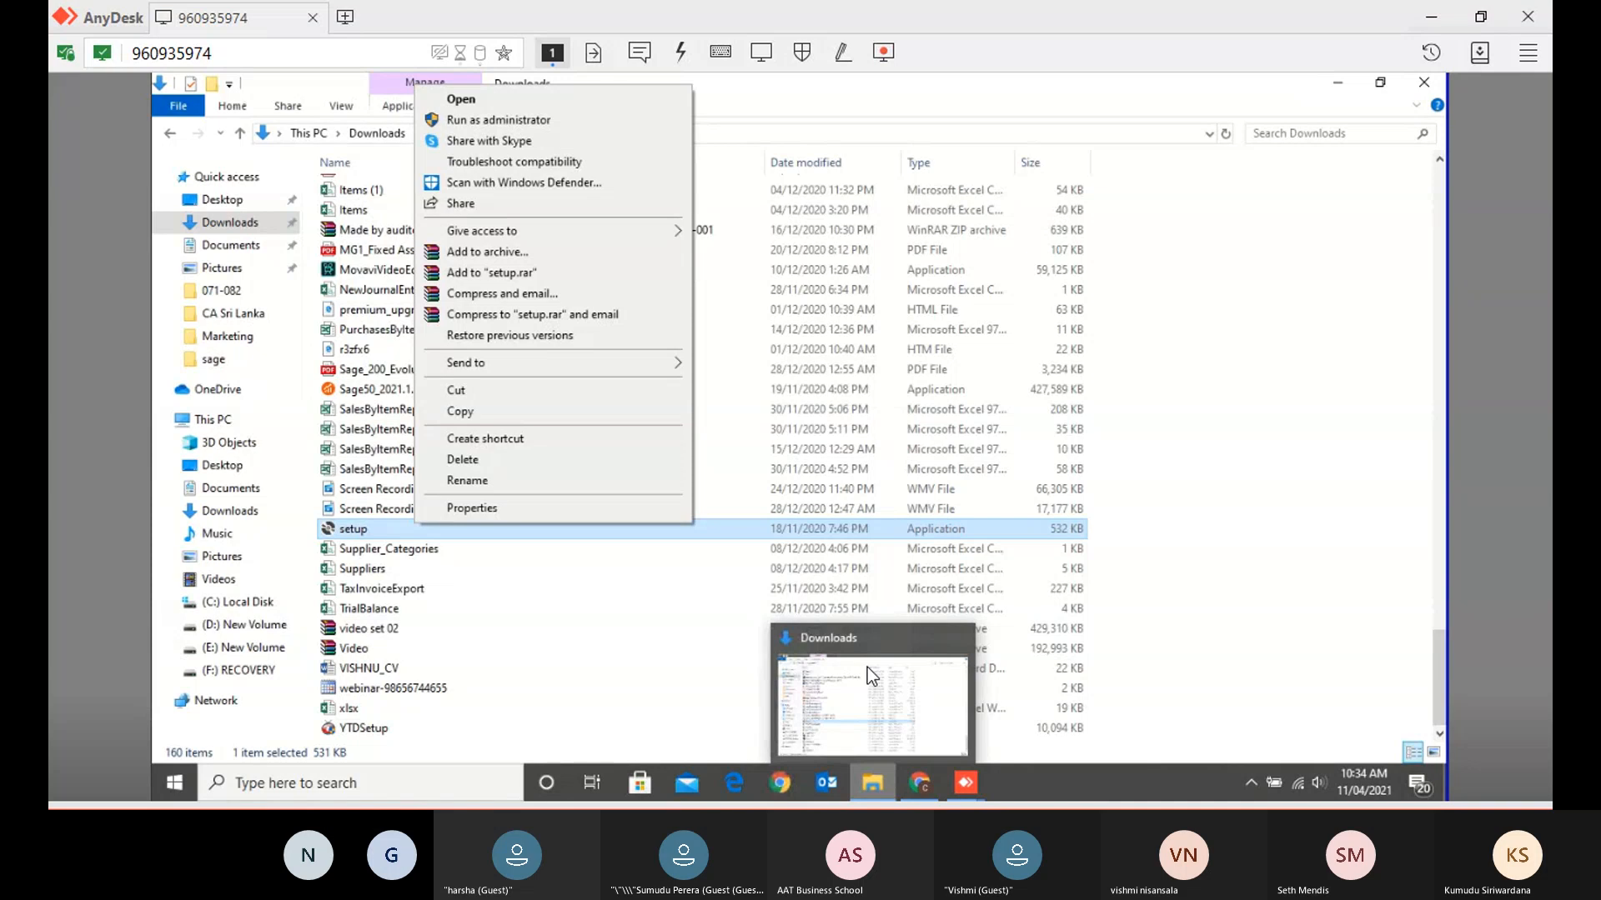
pyautogui.moveTo(864, 678)
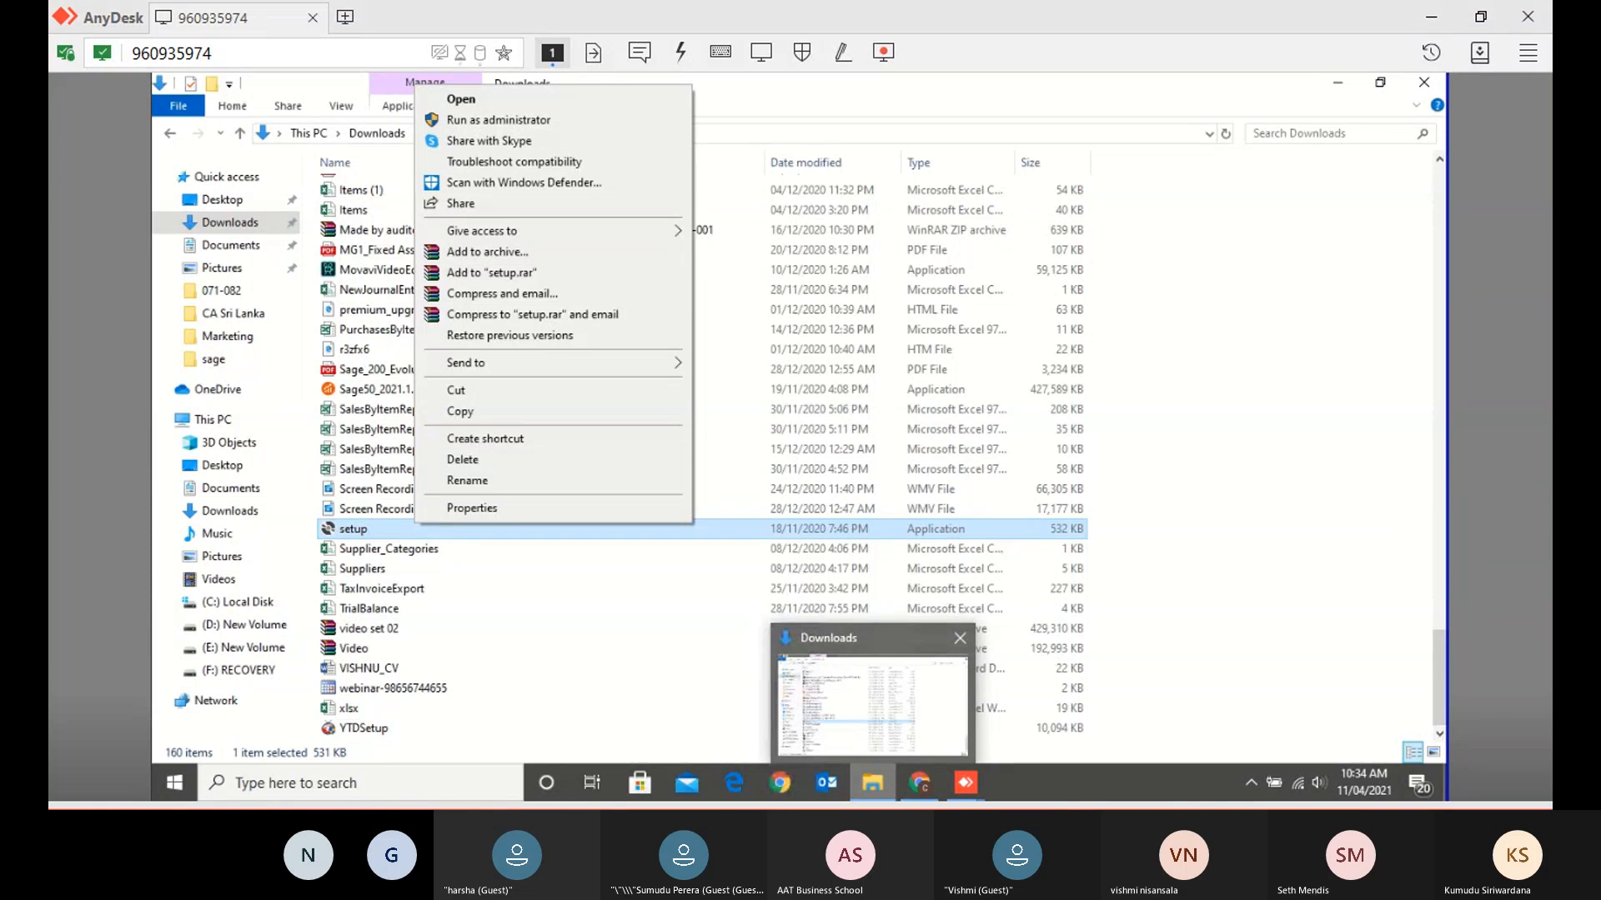
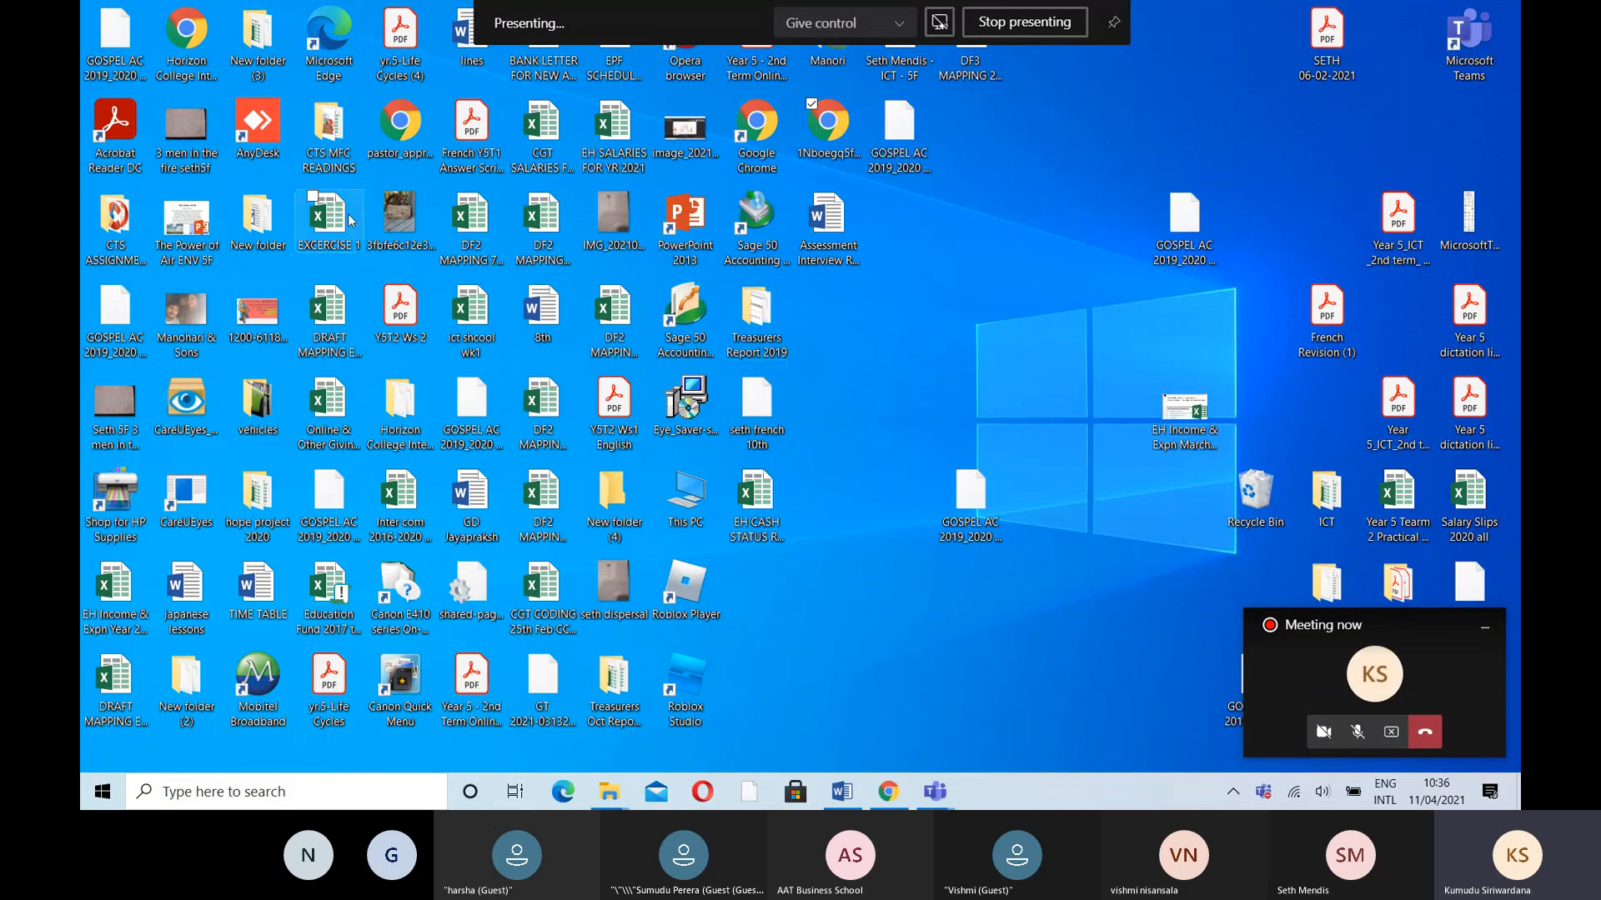
# - Open the vehicles folder, browse the Downloads list, then show This PC's folders and drives
pyautogui.click(271, 413)
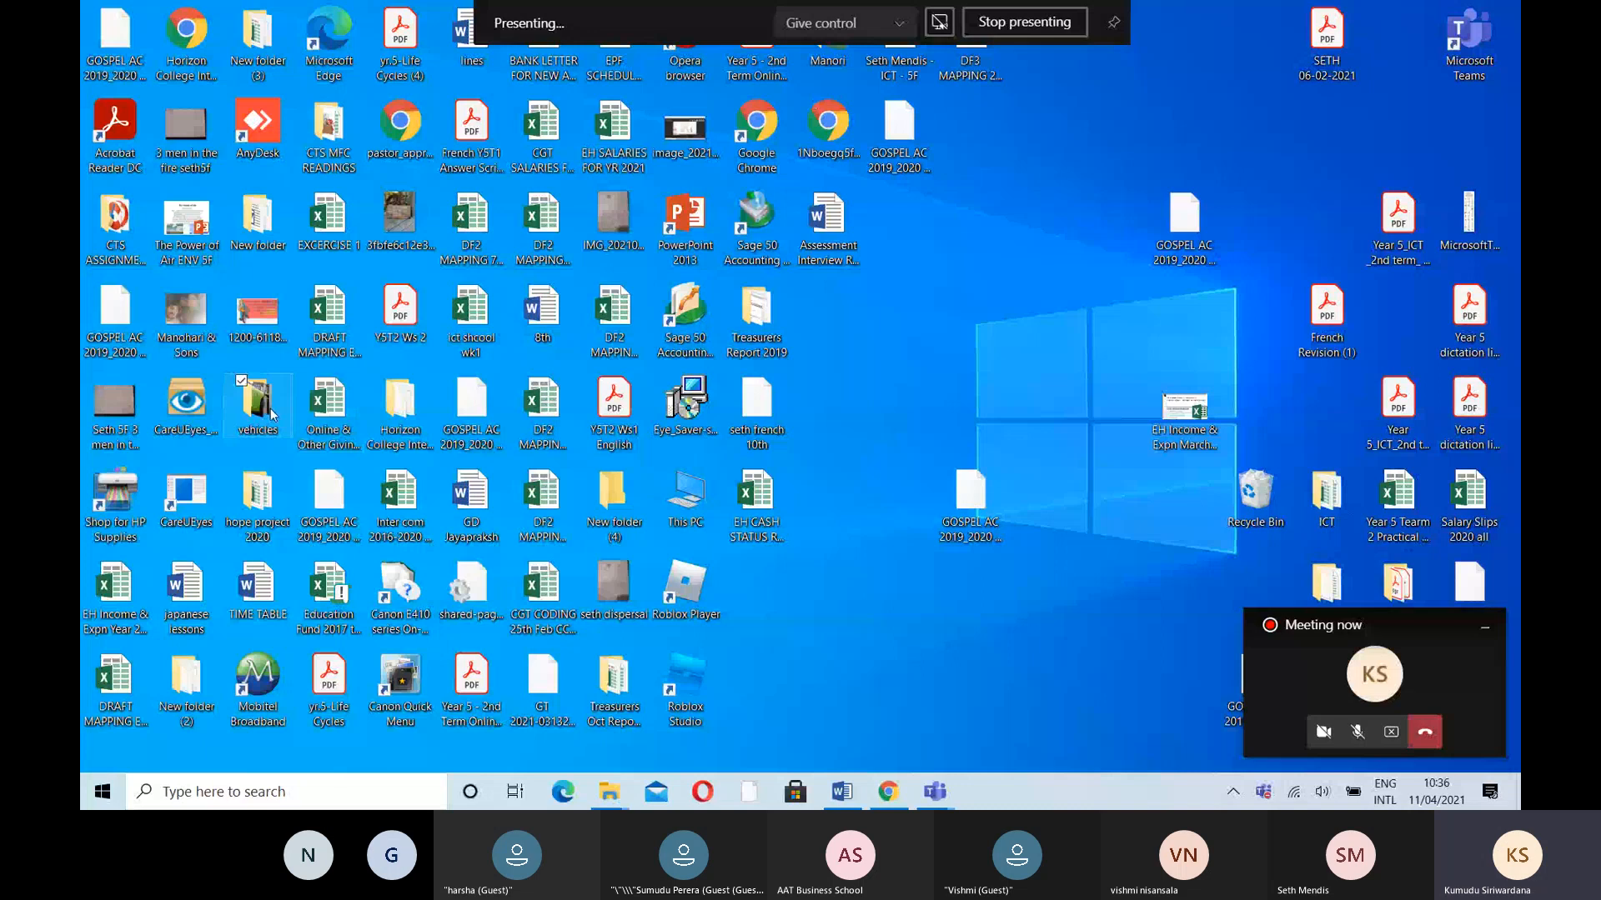
pyautogui.doubleClick(272, 413)
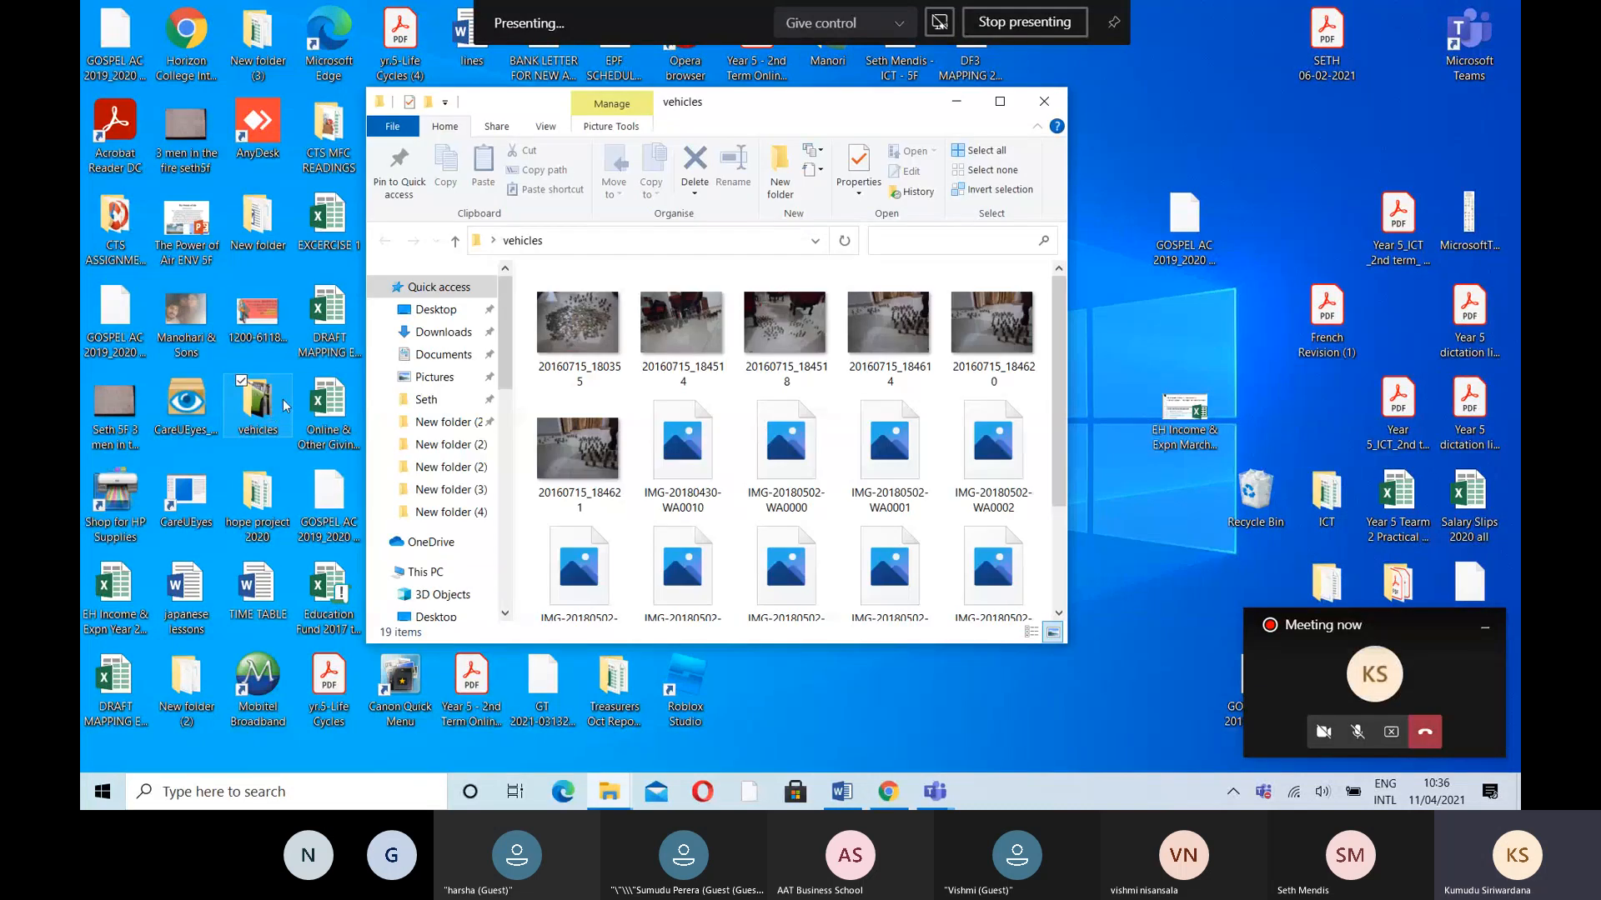
pyautogui.click(456, 344)
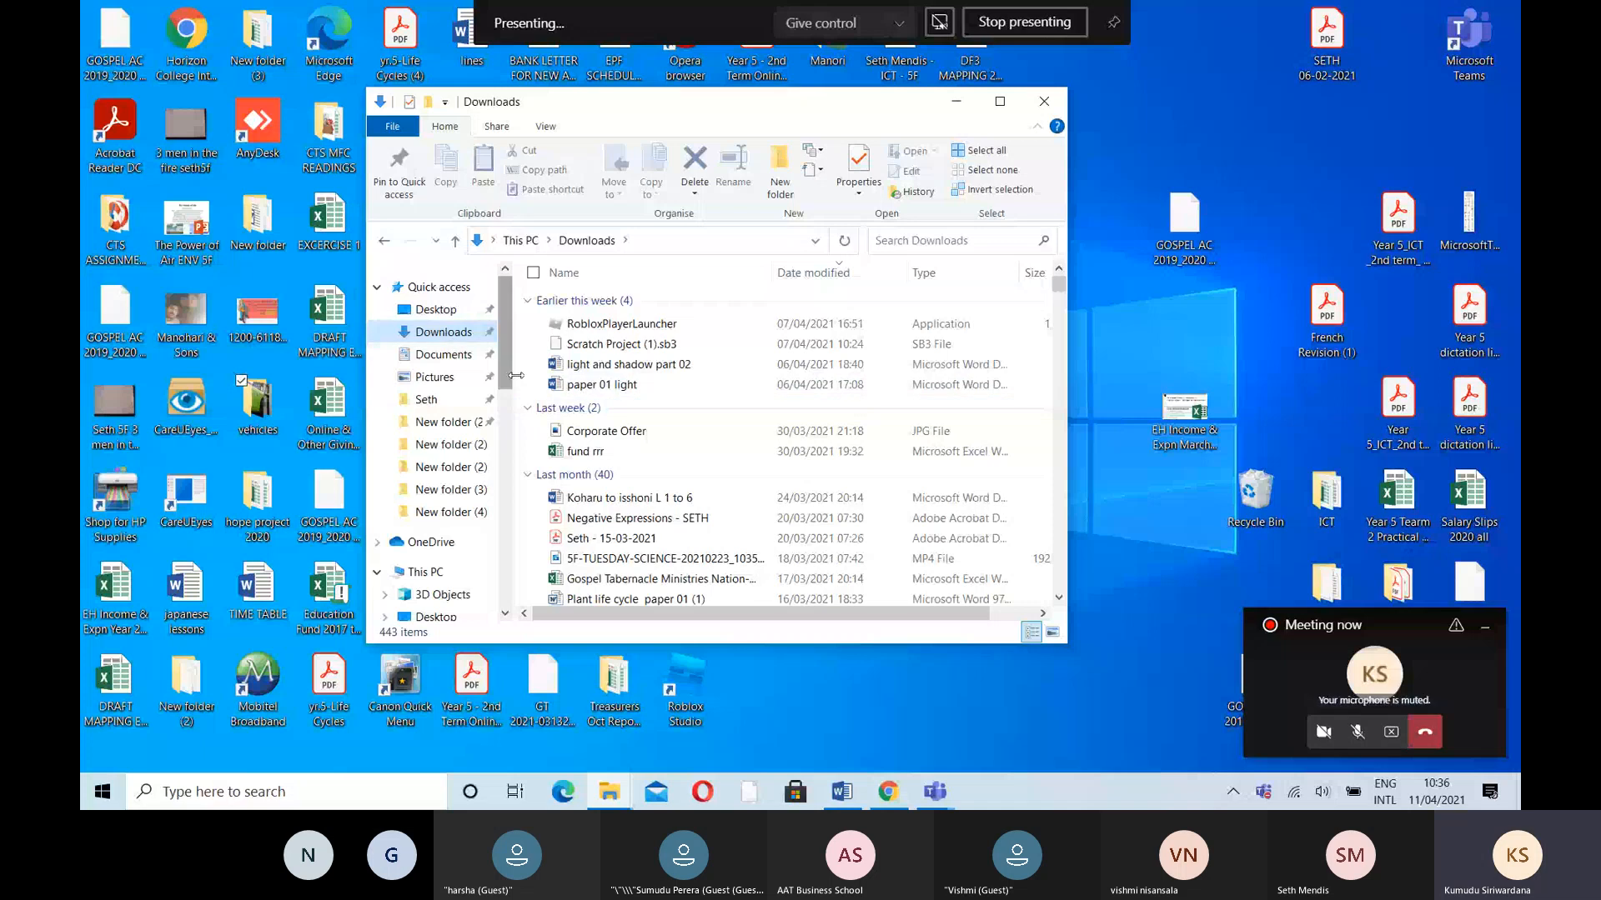
pyautogui.scroll(-1, 516, 375)
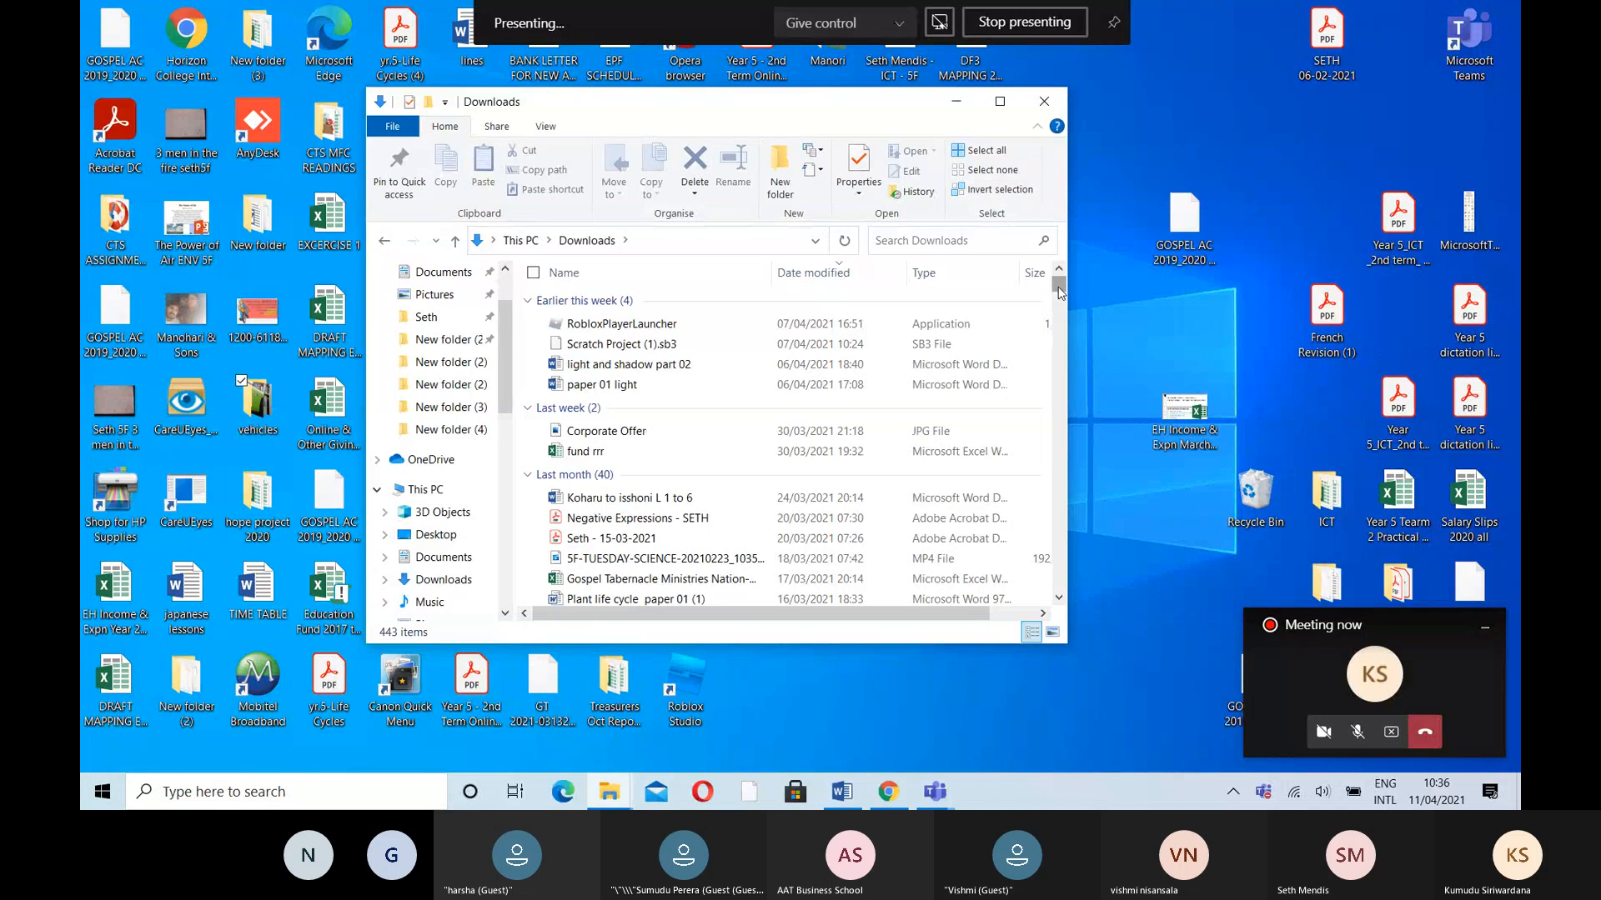
pyautogui.moveTo(1060, 292); pyautogui.dragTo(1061, 319)
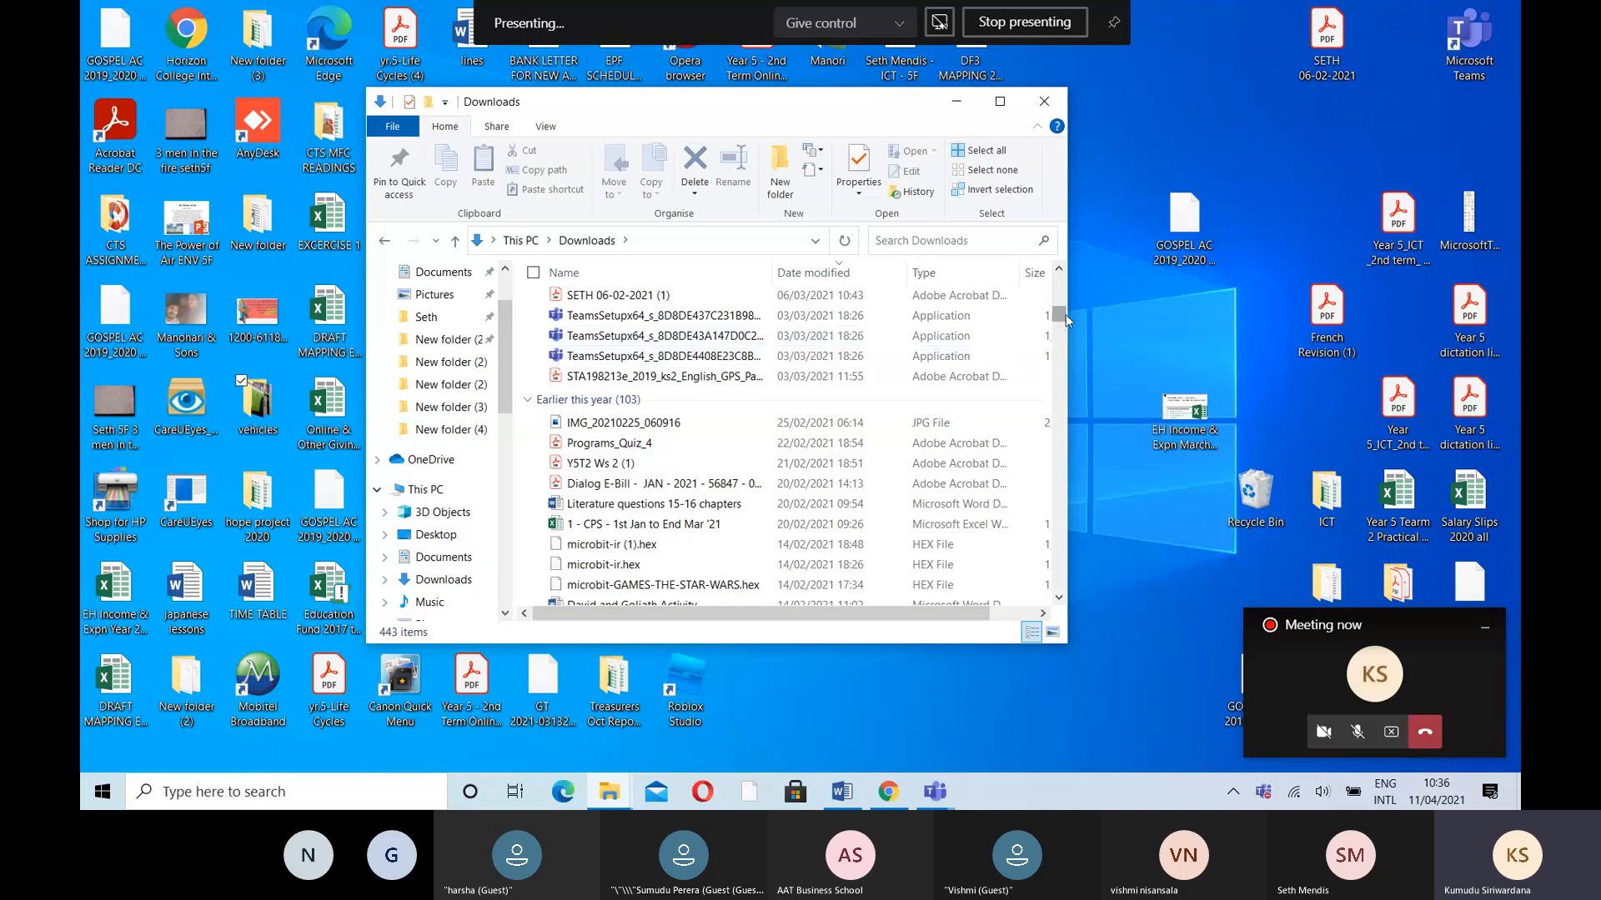
pyautogui.moveTo(1064, 318); pyautogui.dragTo(1072, 407)
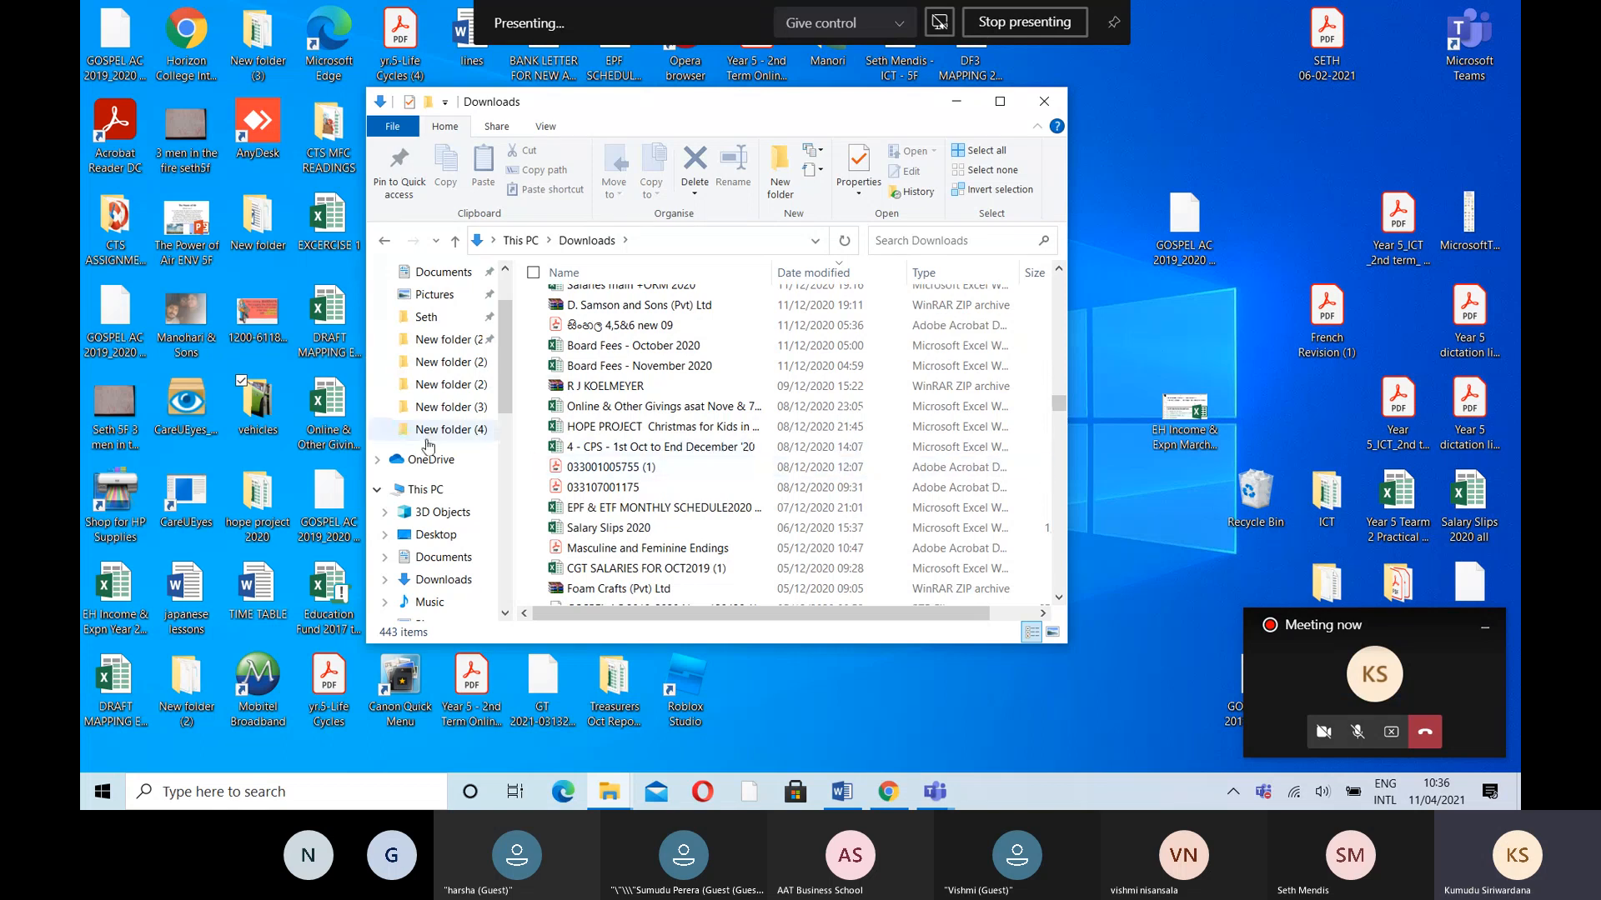
pyautogui.click(427, 490)
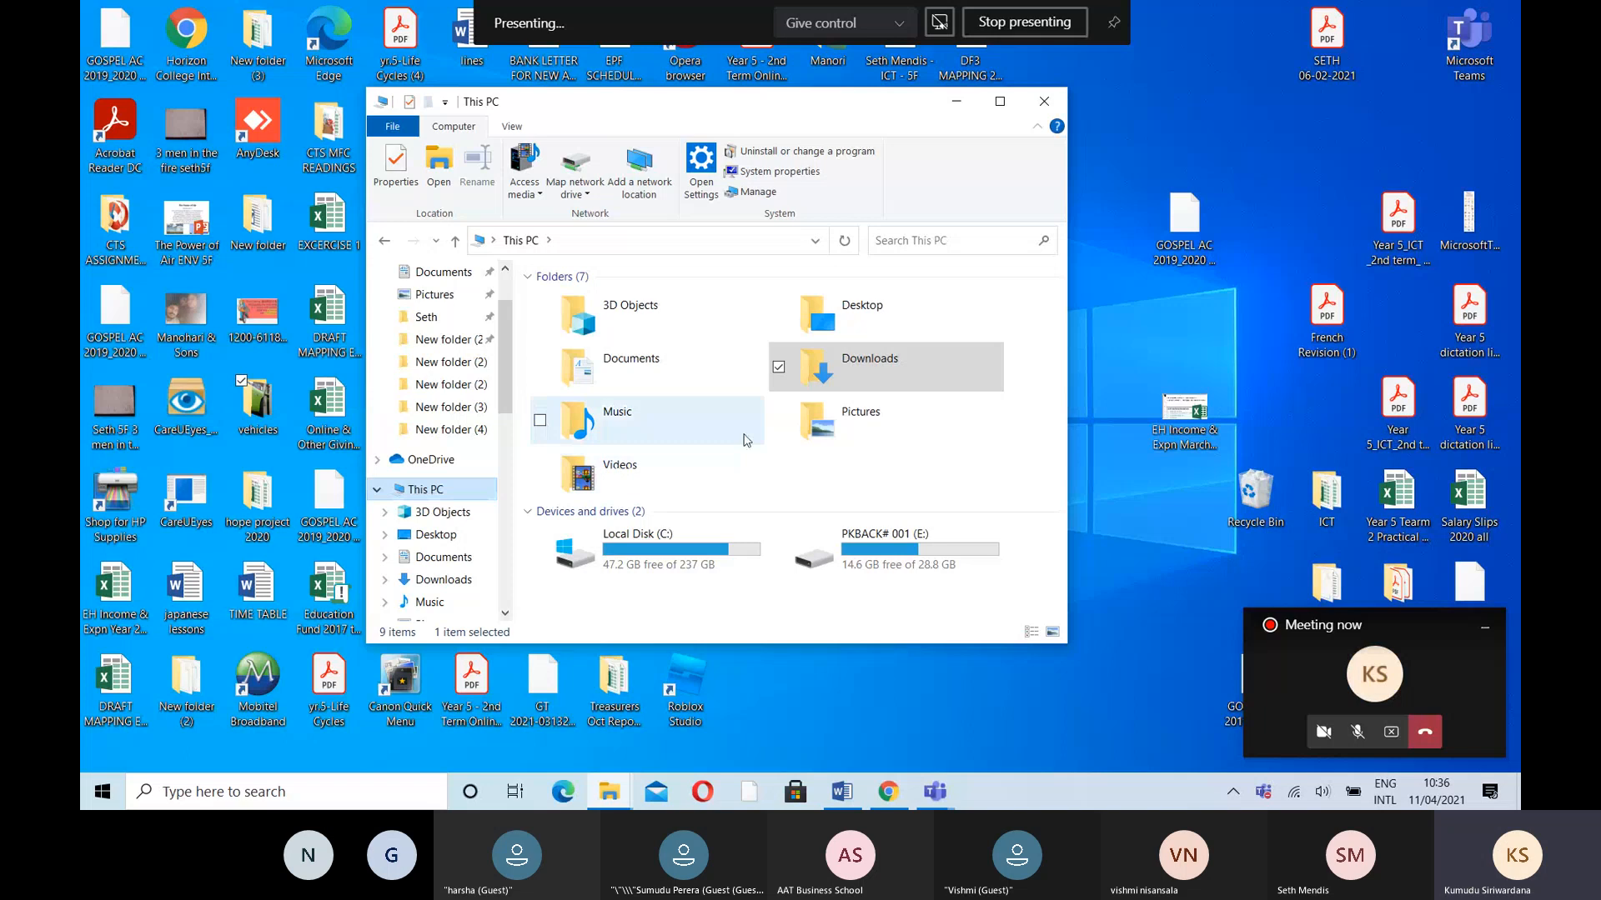
# - Go back to Downloads and scroll the file list down to the March 2021 files
pyautogui.click(451, 581)
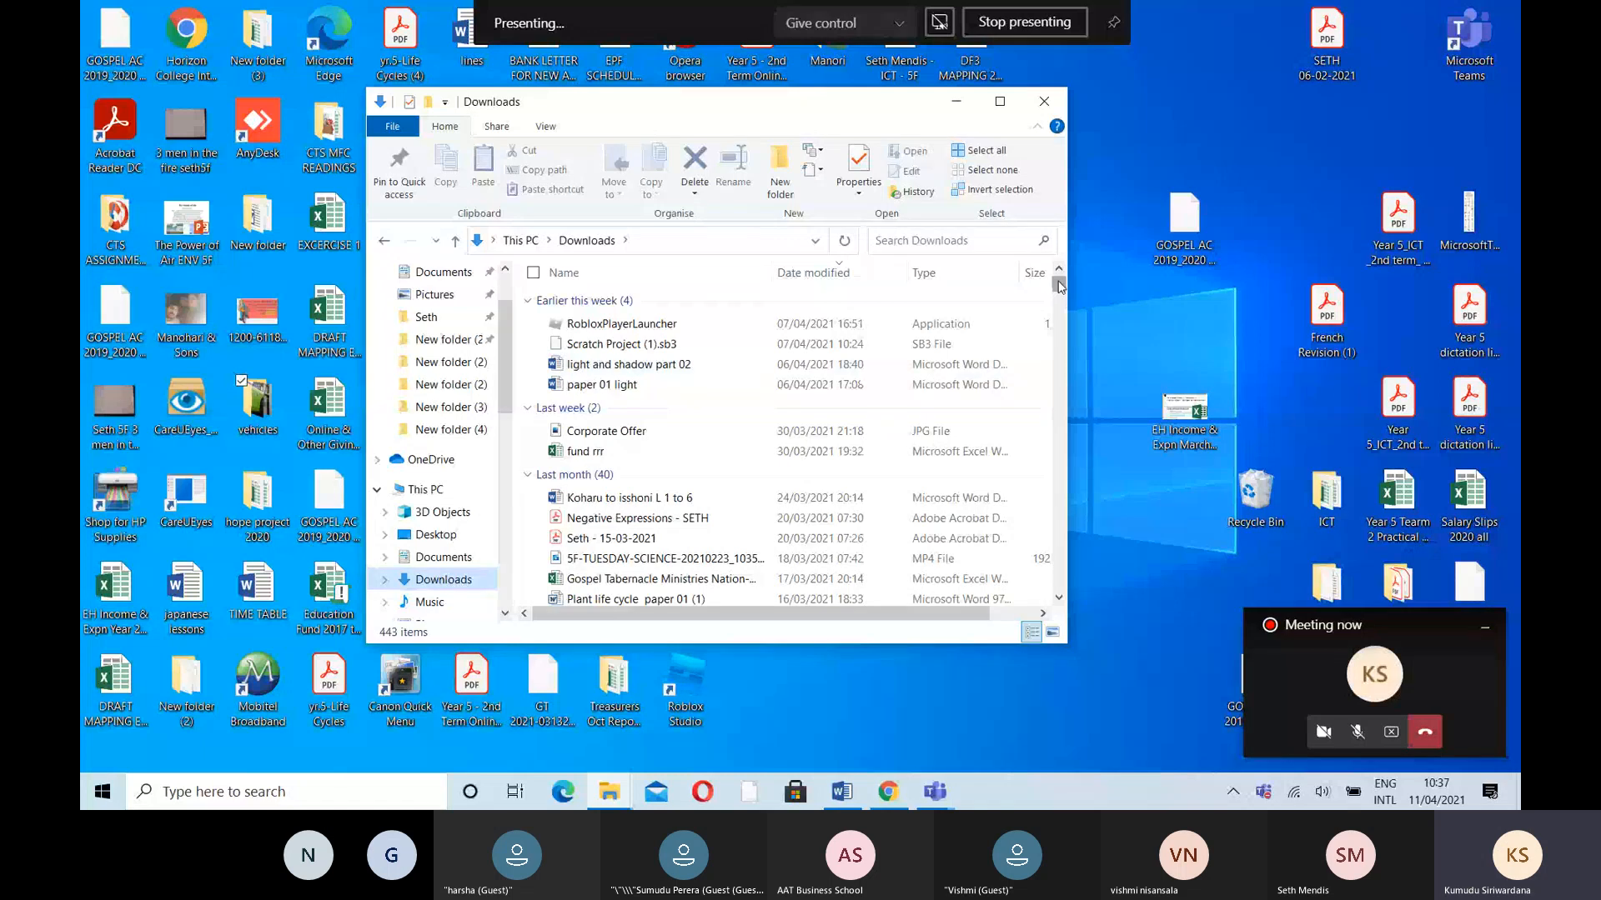
pyautogui.moveTo(1058, 284); pyautogui.dragTo(1059, 307)
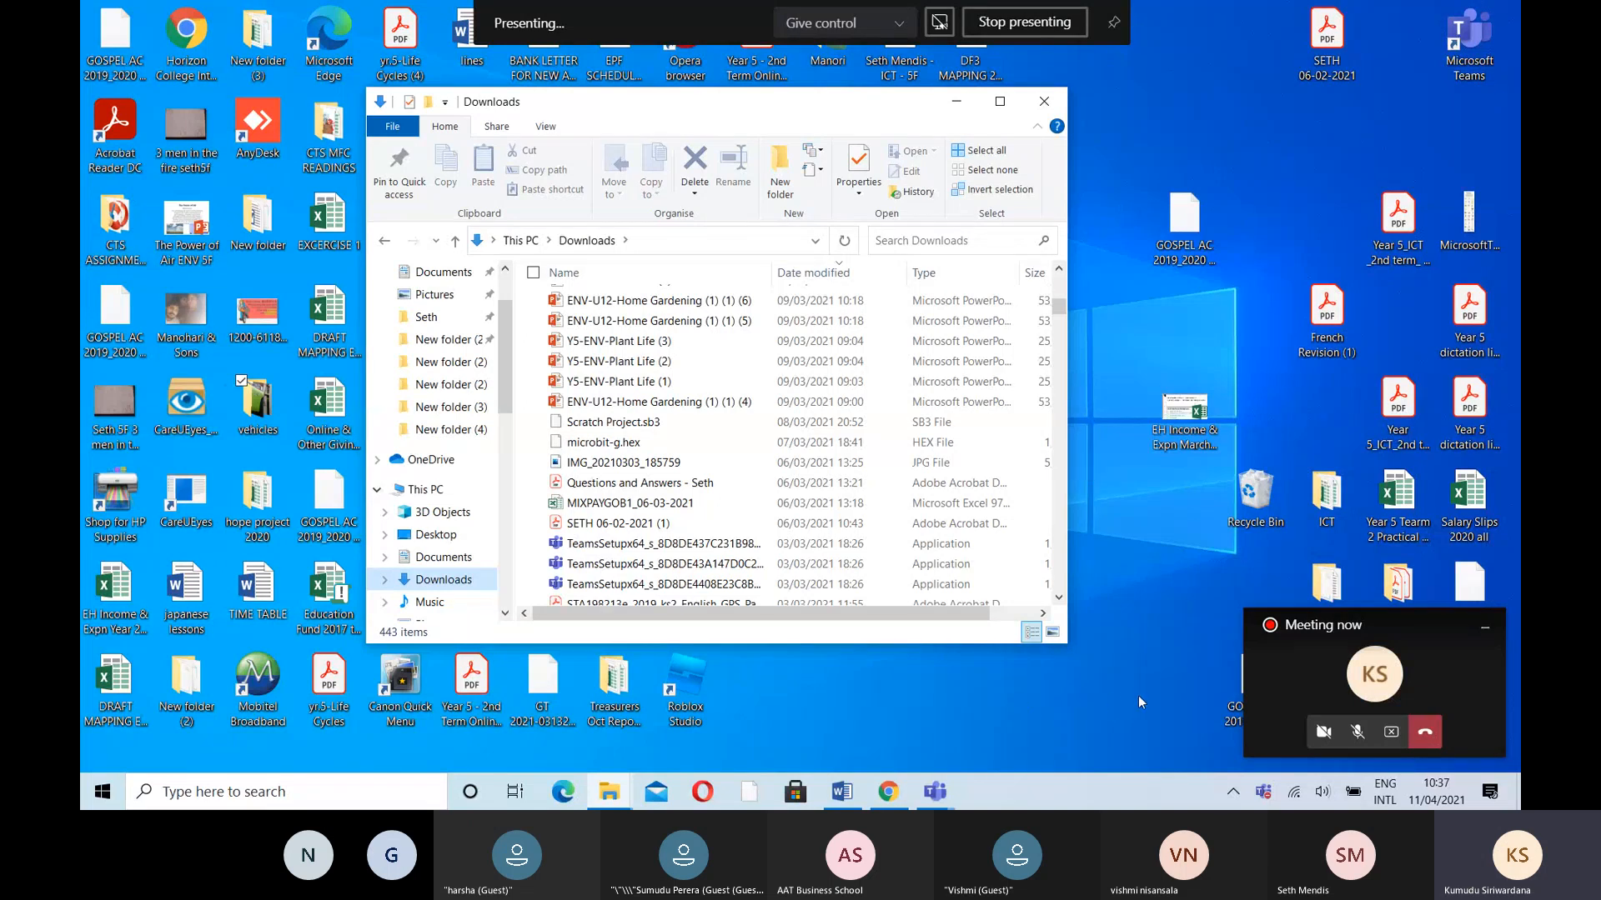
# - Bring up the full Teams meeting window, mute the microphone, and stop presenting
pyautogui.click(1443, 661)
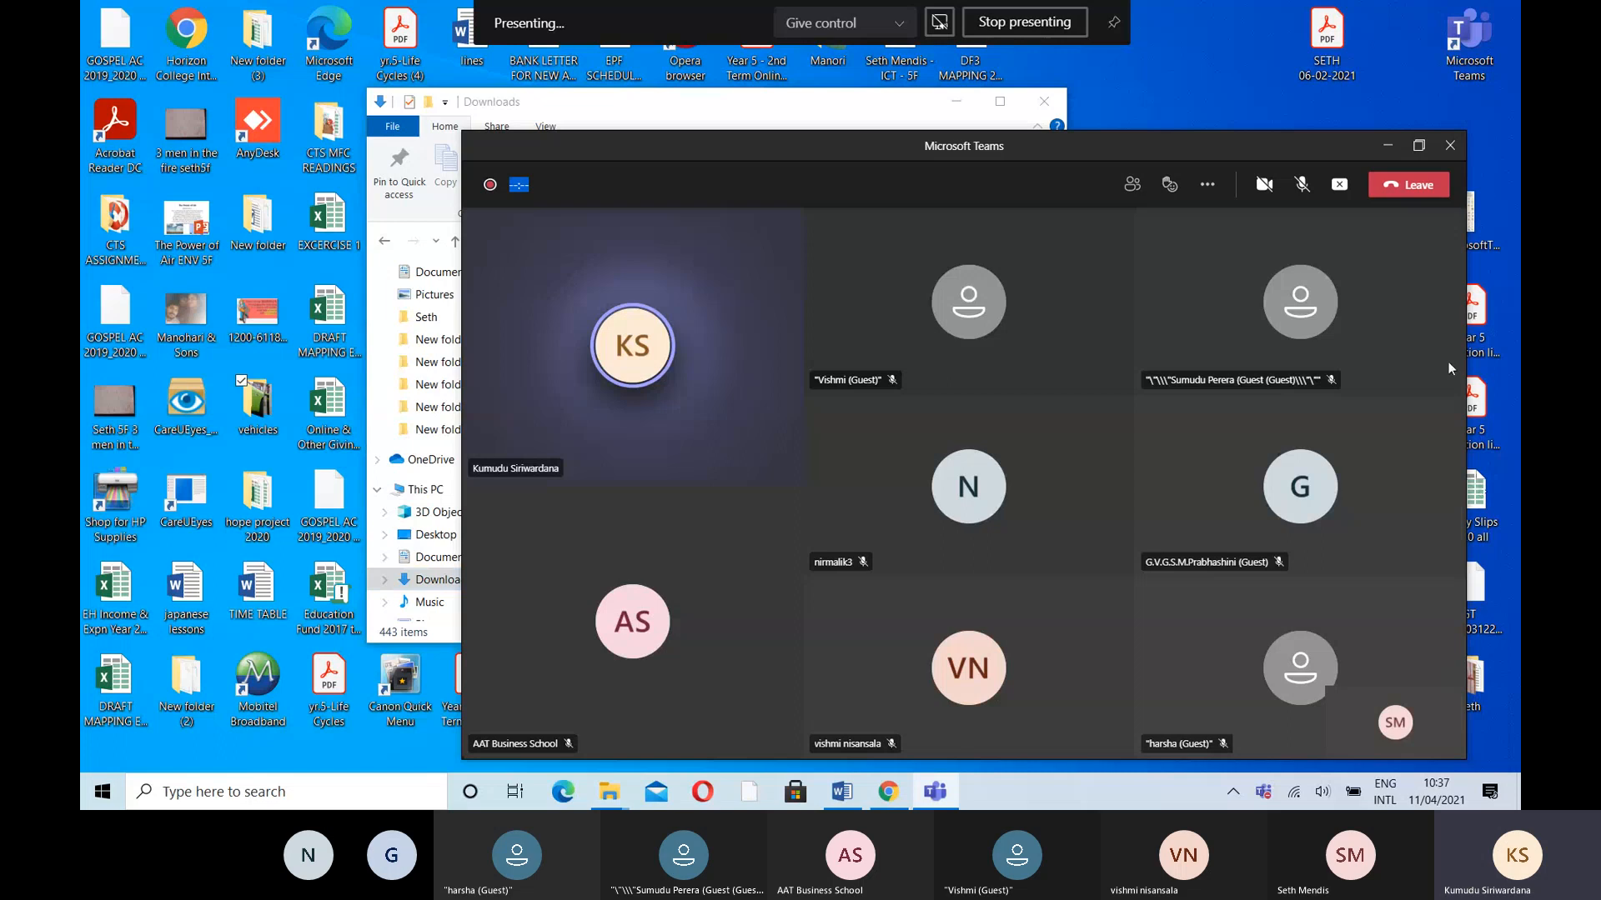
pyautogui.click(1305, 191)
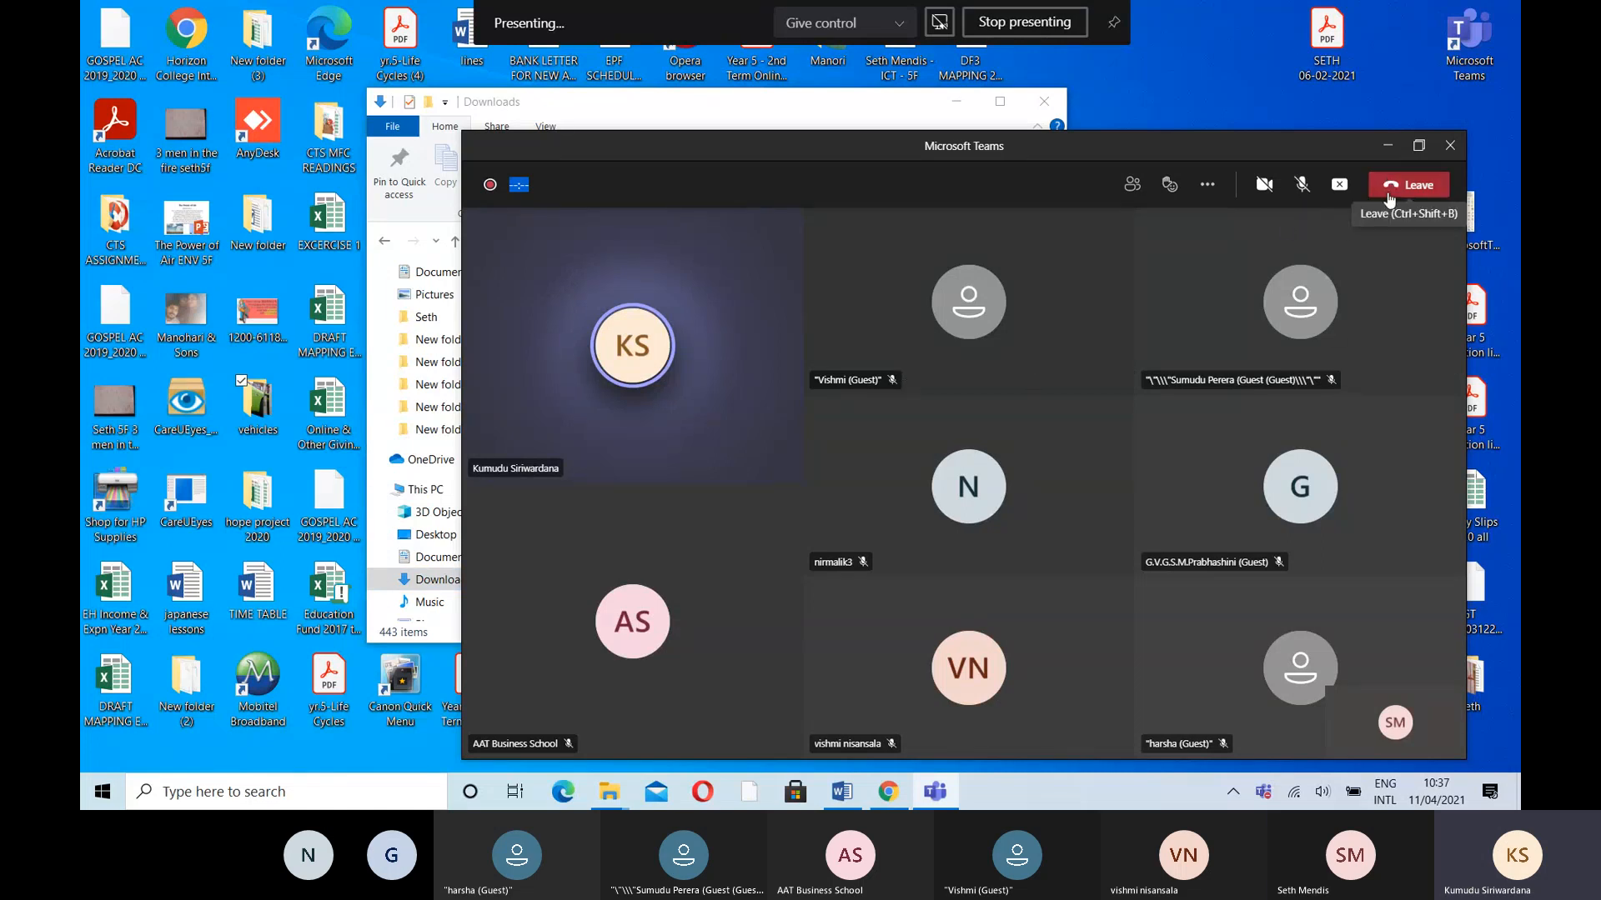
pyautogui.click(1344, 187)
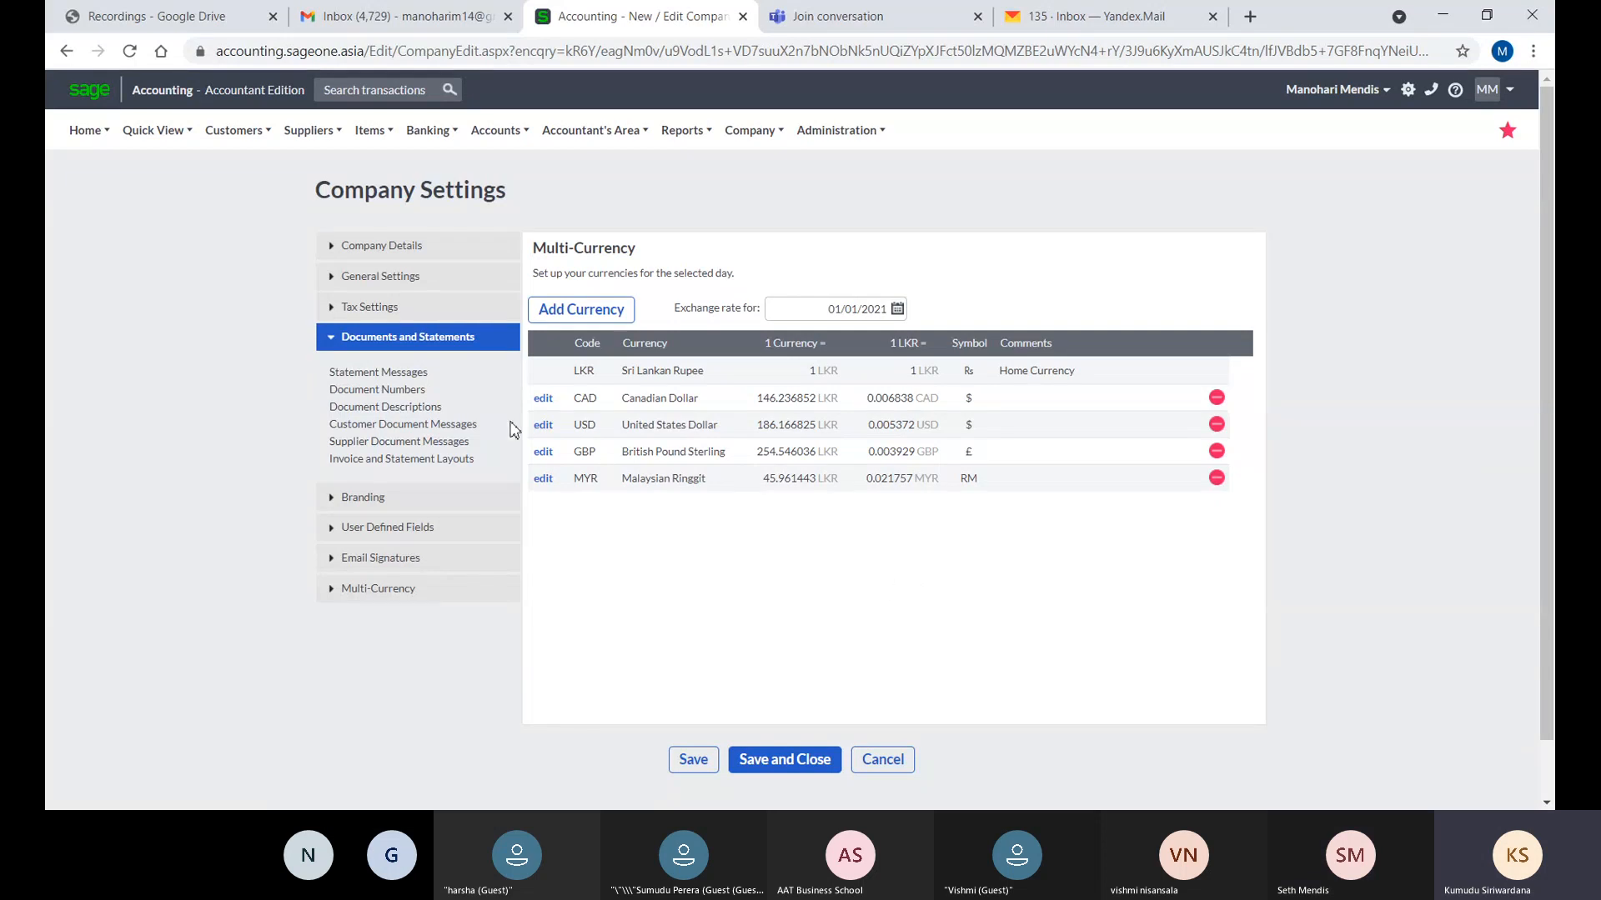
# - View the Multi-Currency list with LKR home currency and CAD, USD, GBP, MYR rates
pyautogui.moveTo(87, 149)
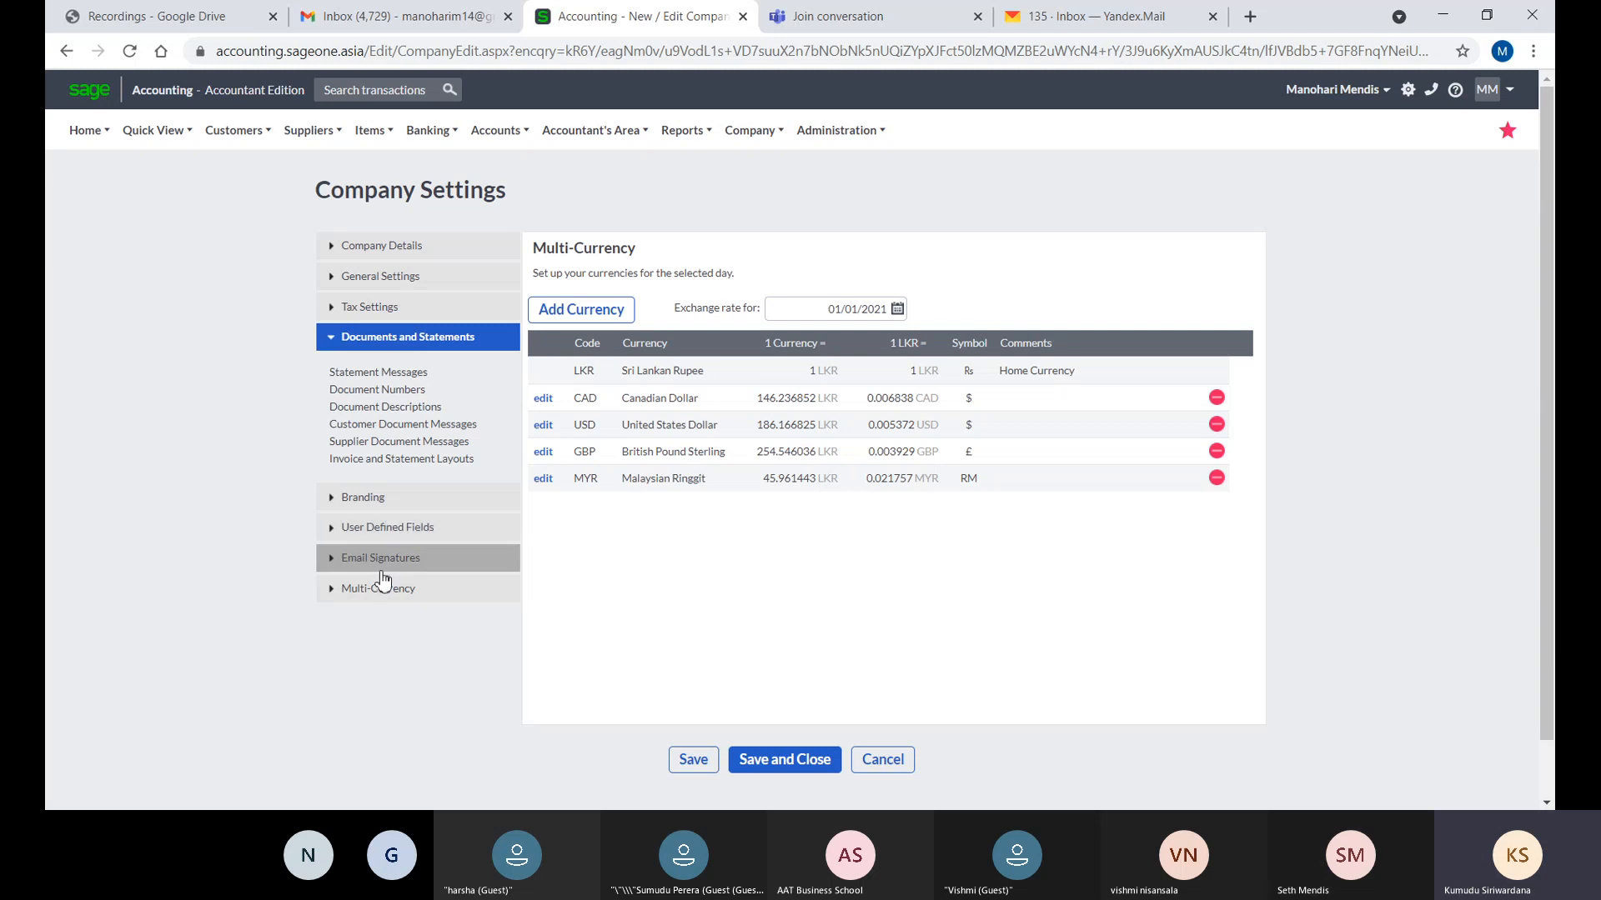
# - Open Invoice and Statement Layouts under Documents and Statements to see the Default (Modern) layouts
pyautogui.click(158, 133)
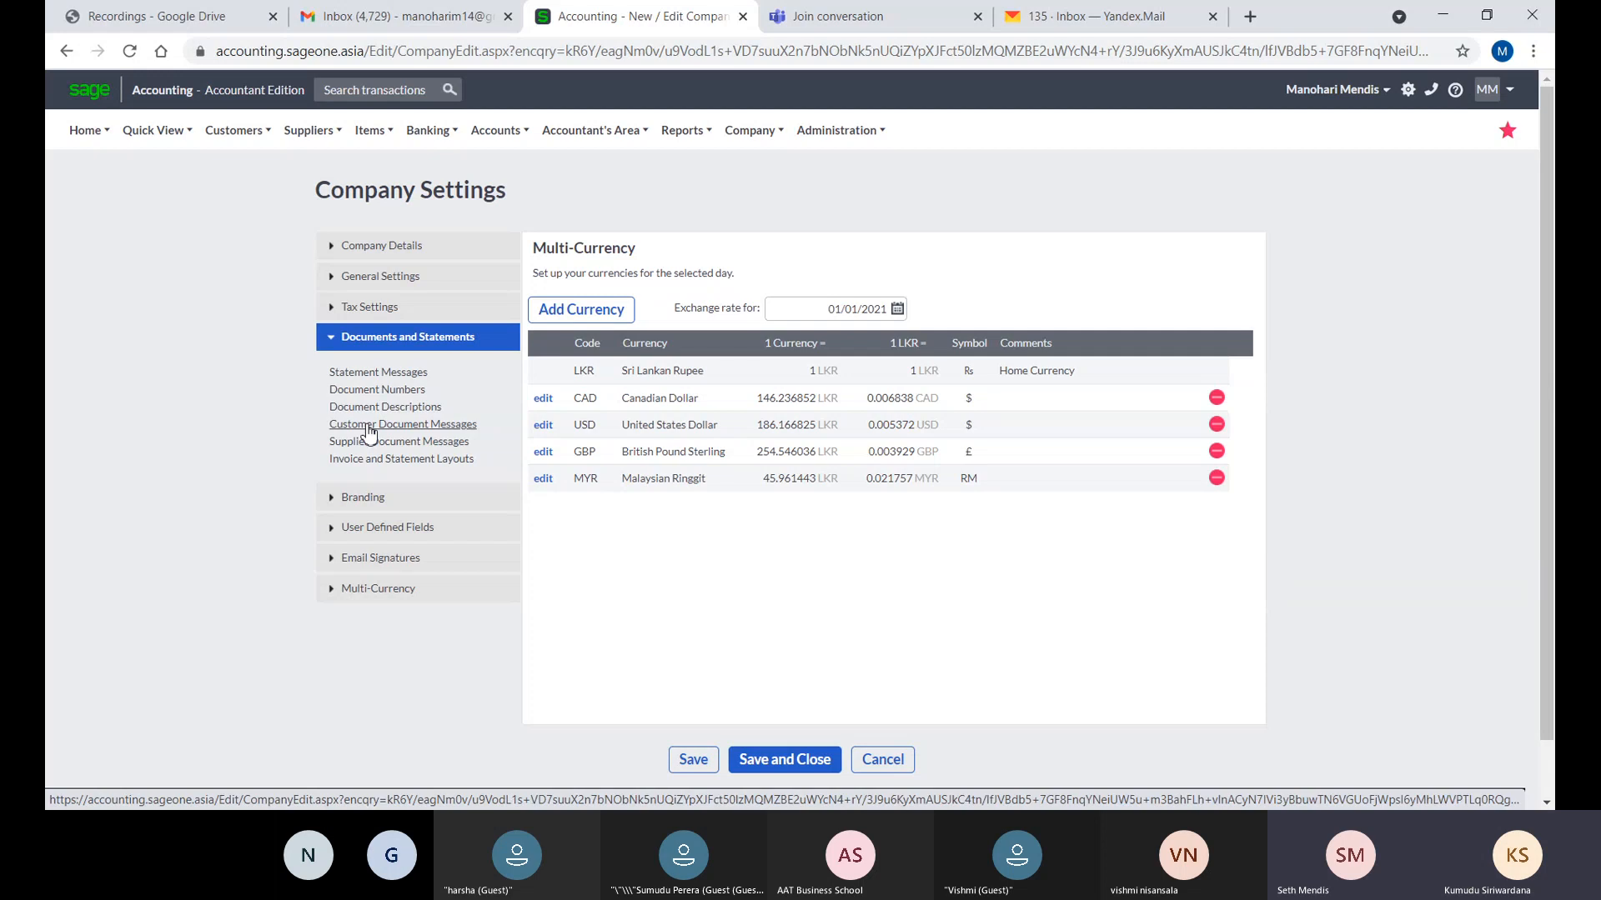
pyautogui.click(372, 461)
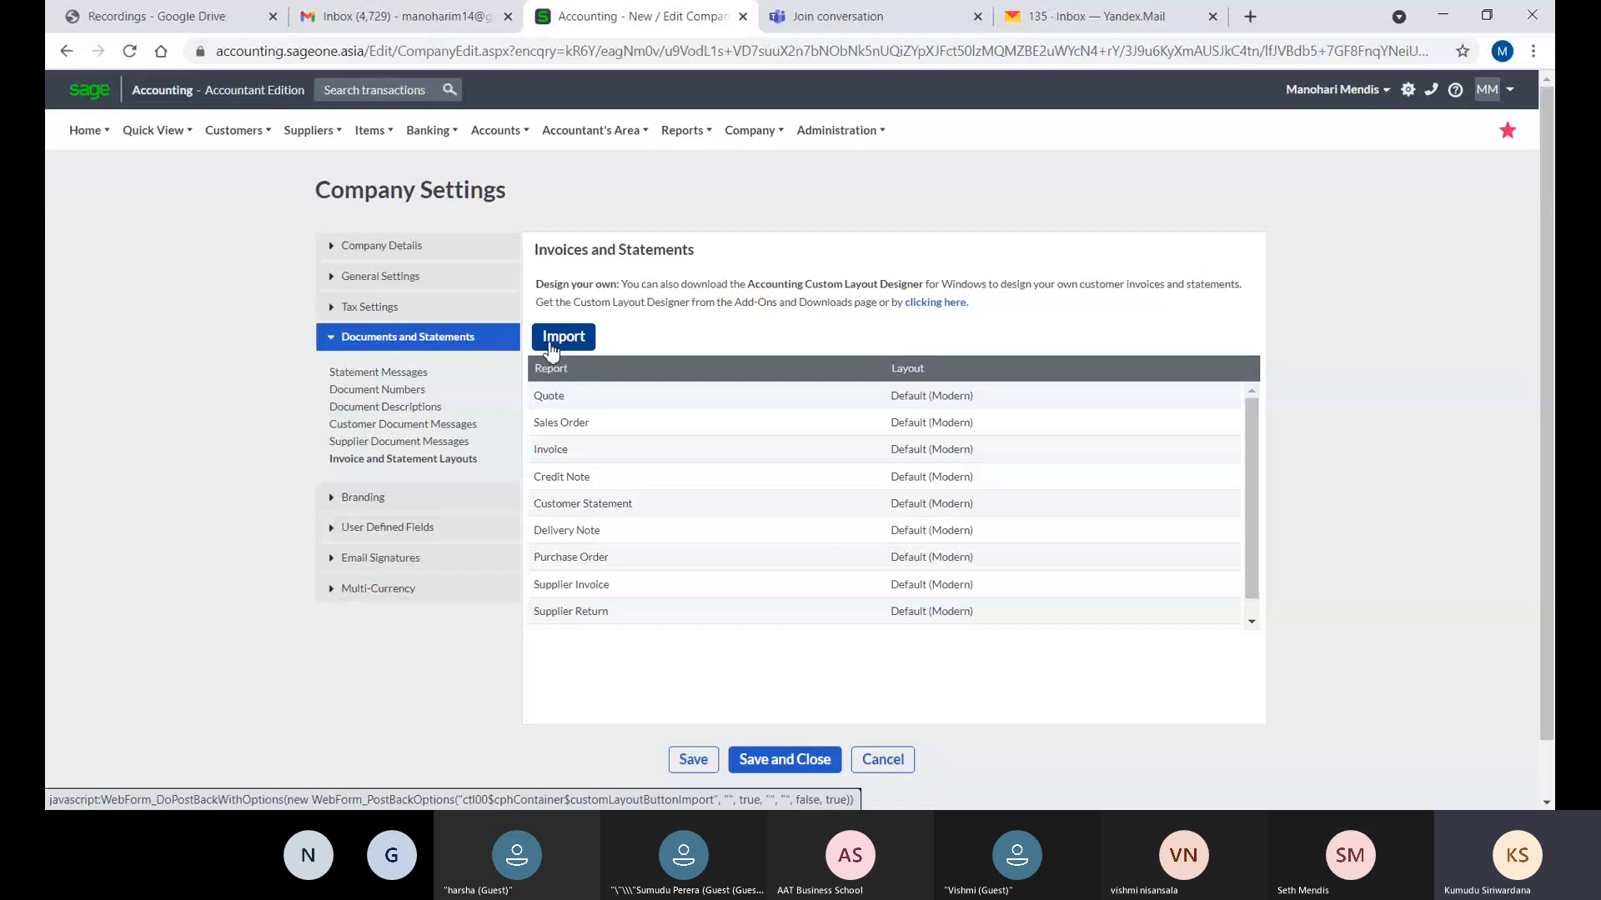
# - Go to Desktop Add-Ons and Downloads and start the Accounting Custom Layout Designer download
pyautogui.click(934, 305)
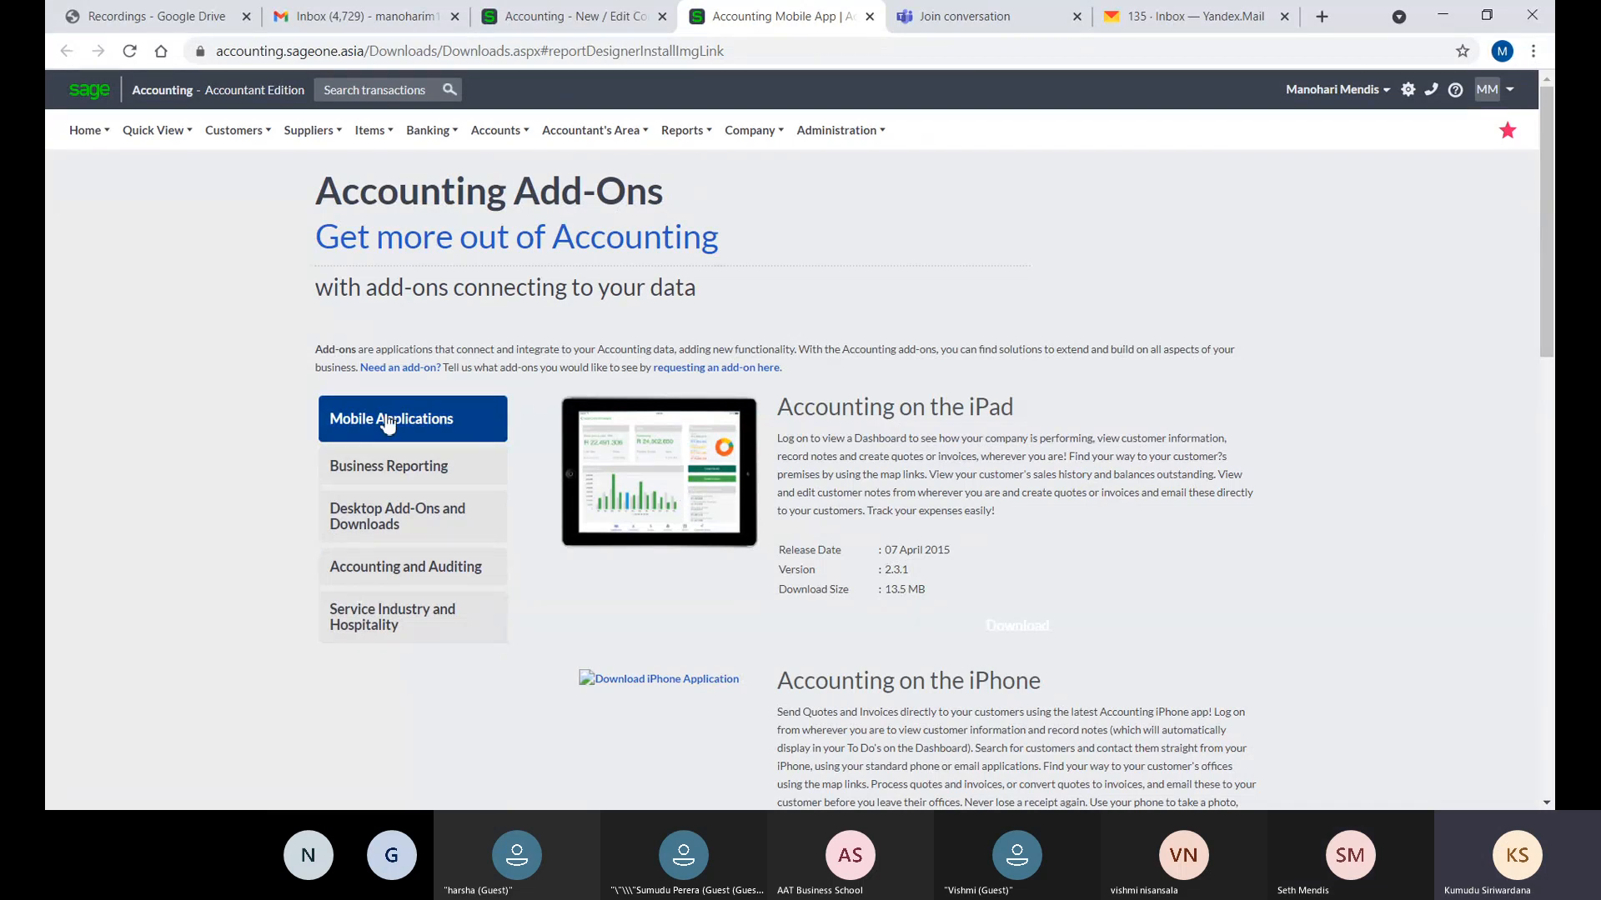
pyautogui.click(385, 515)
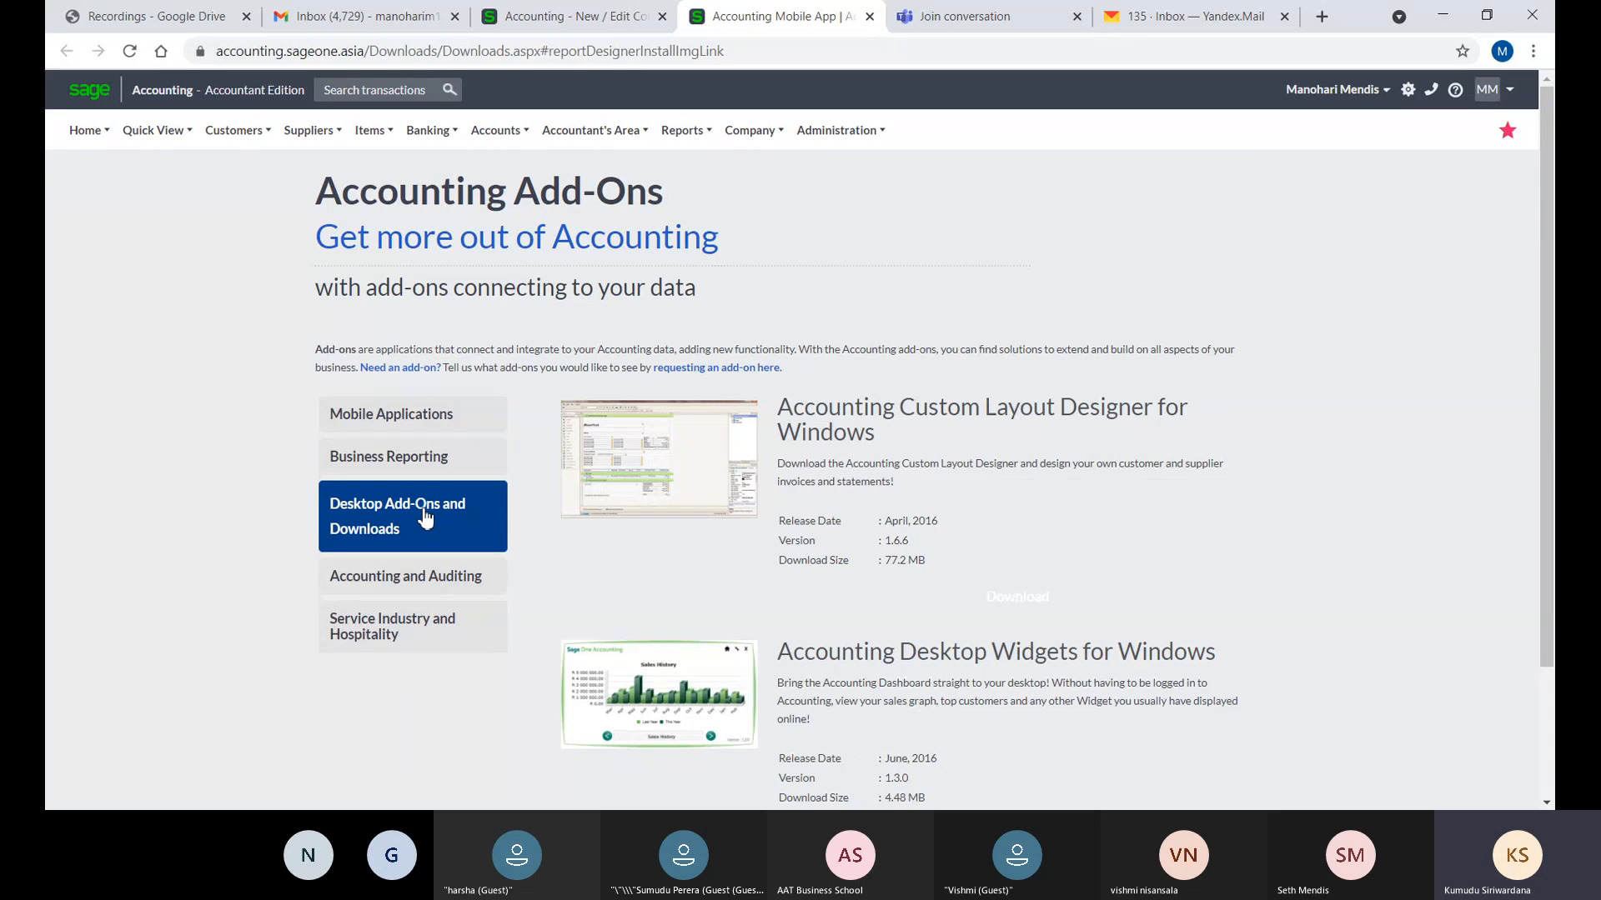
pyautogui.click(630, 481)
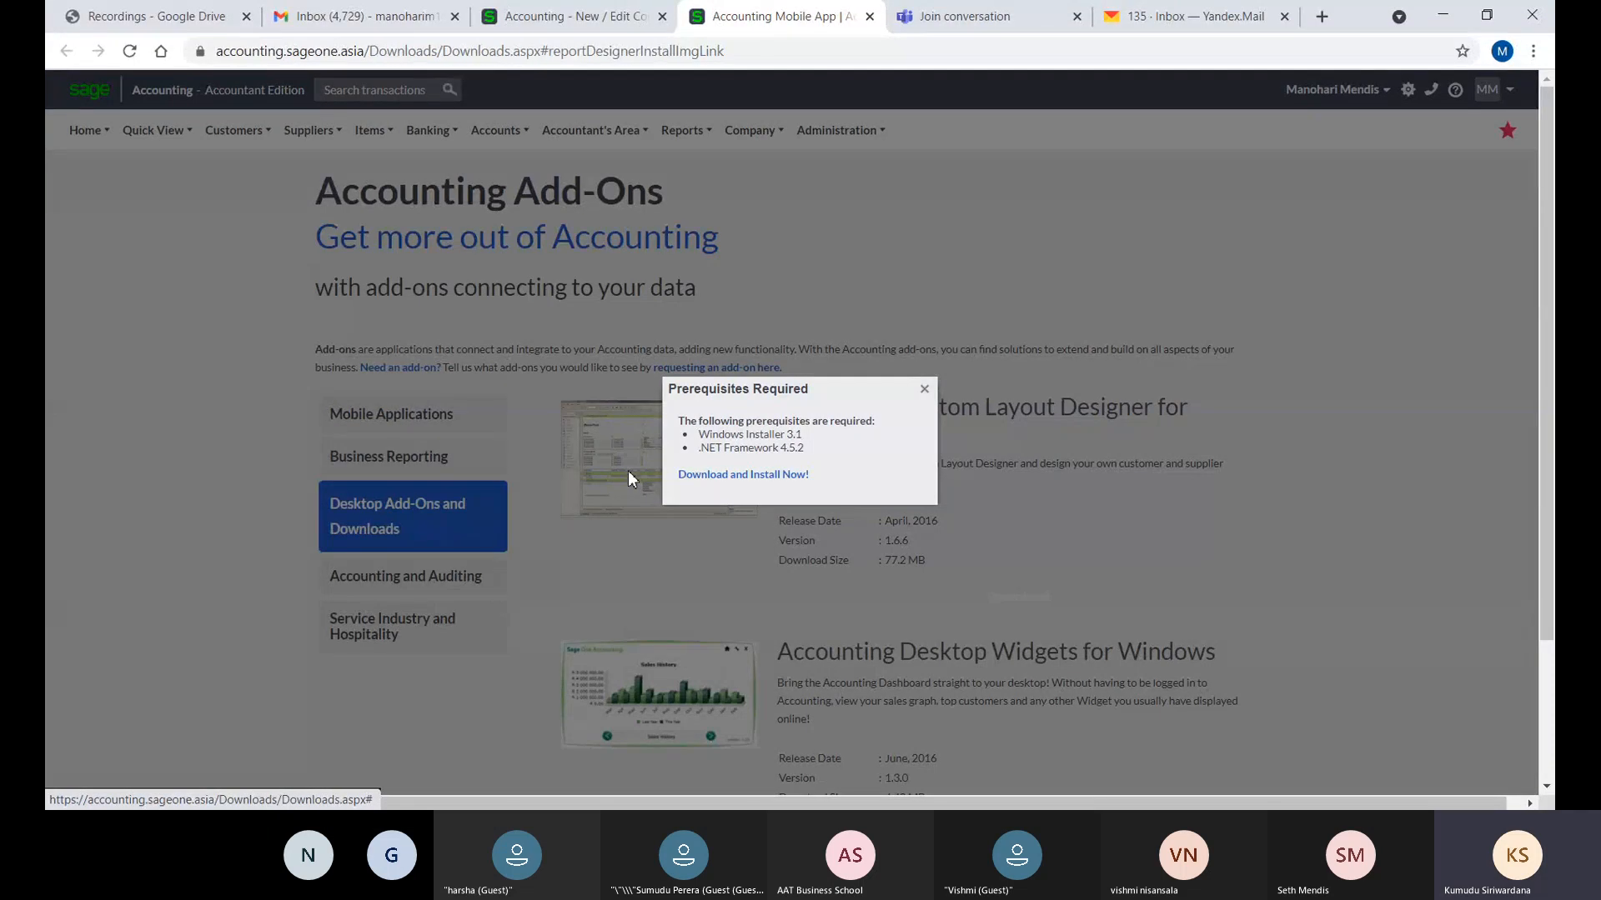
pyautogui.click(744, 475)
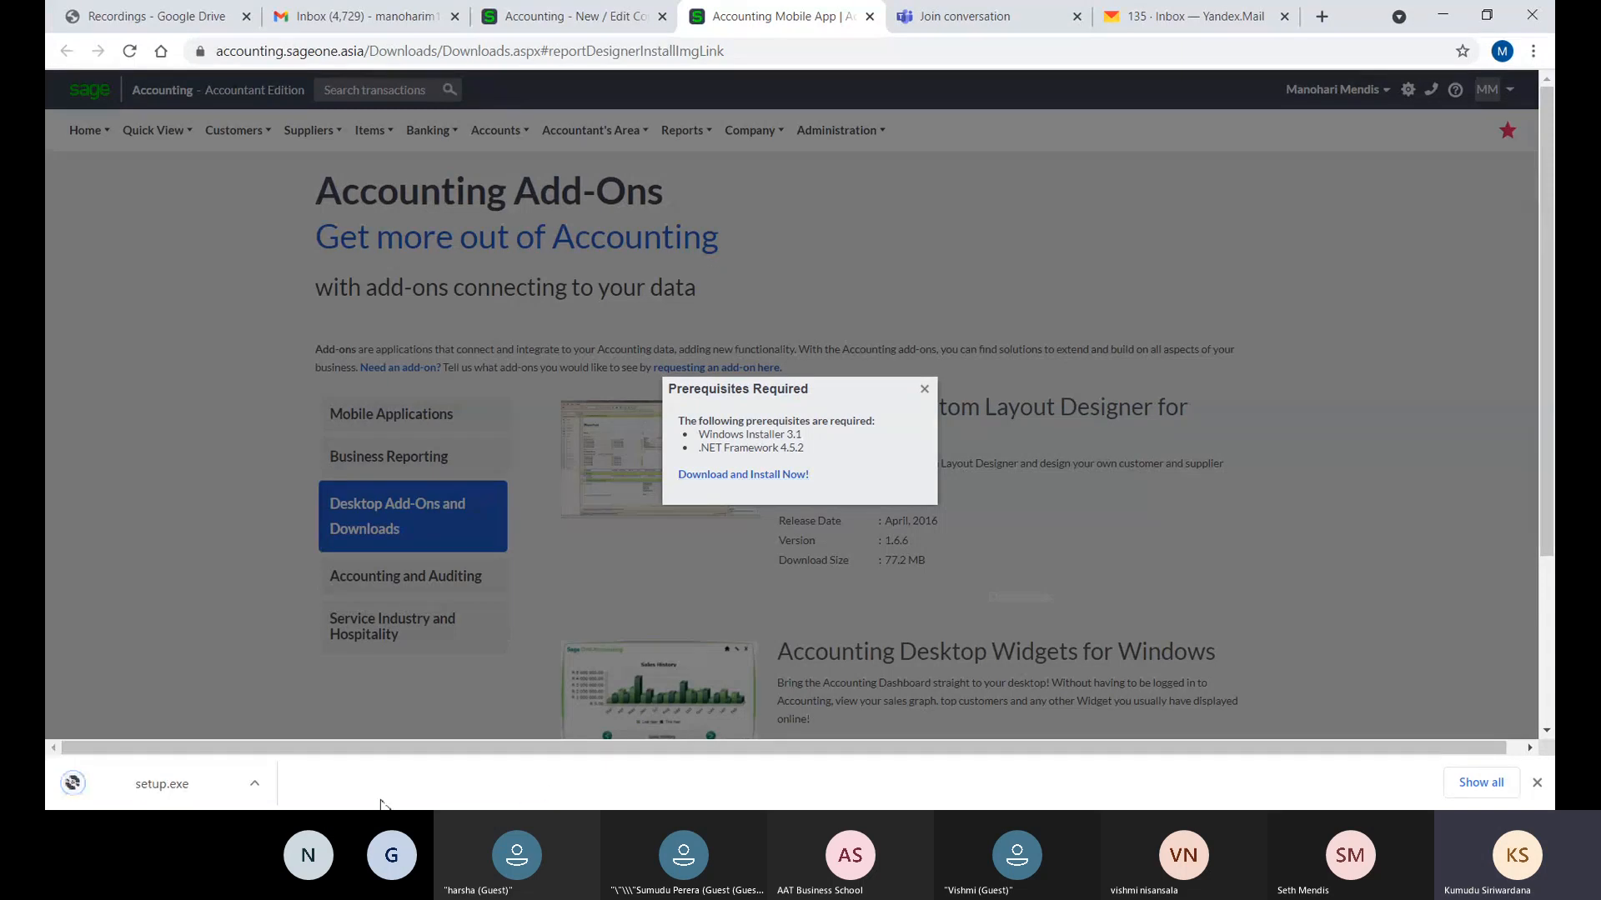
pyautogui.click(195, 792)
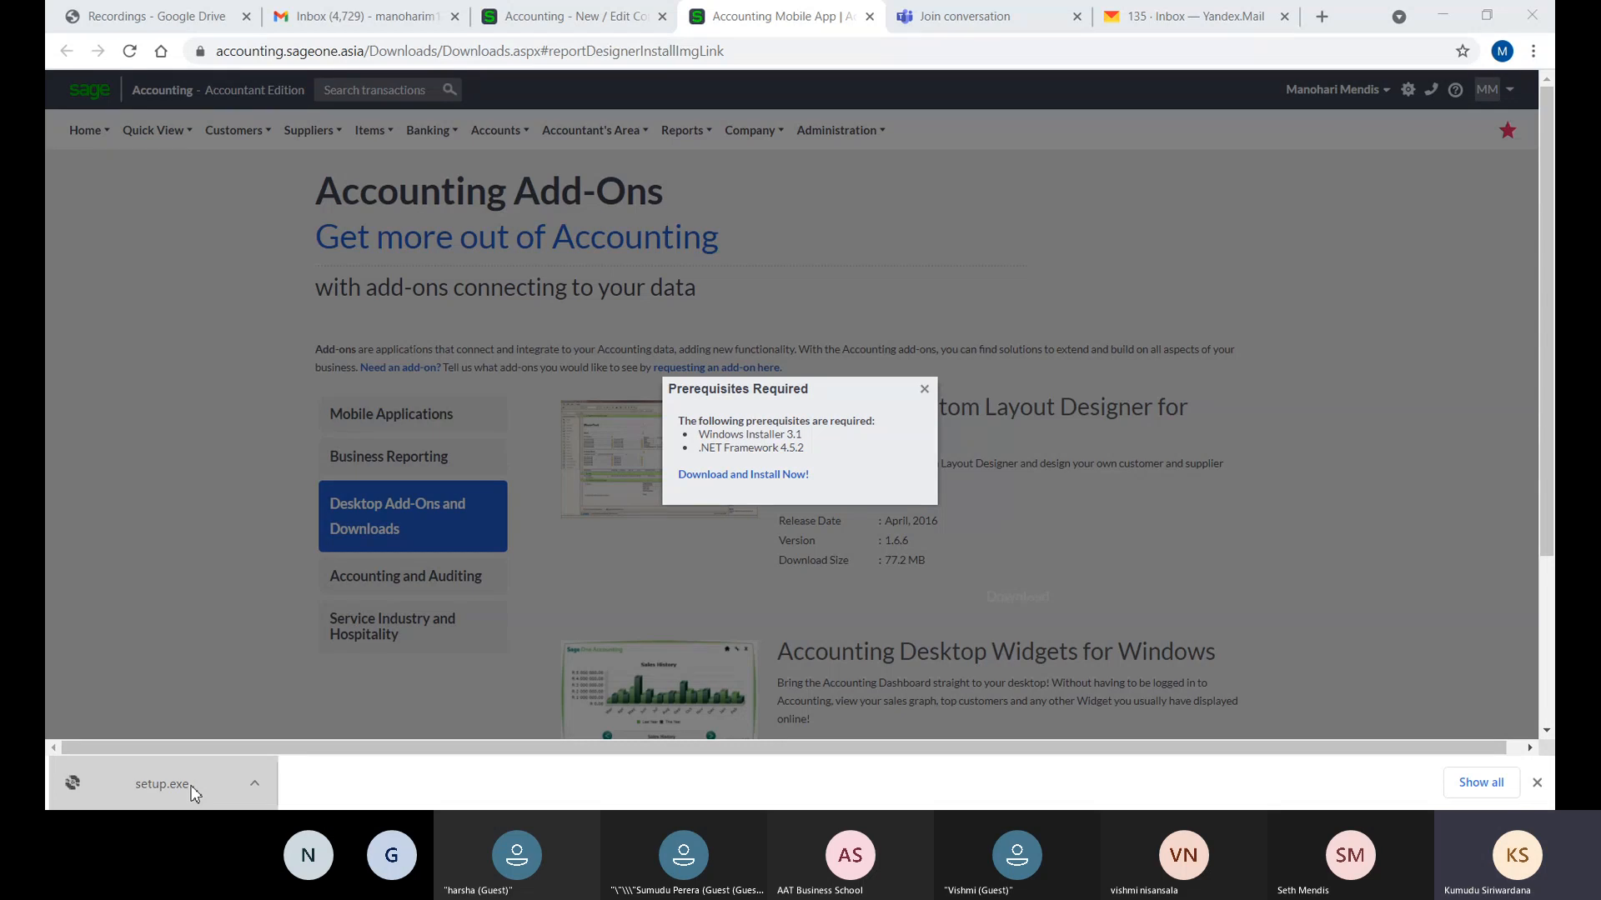
pyautogui.click(194, 793)
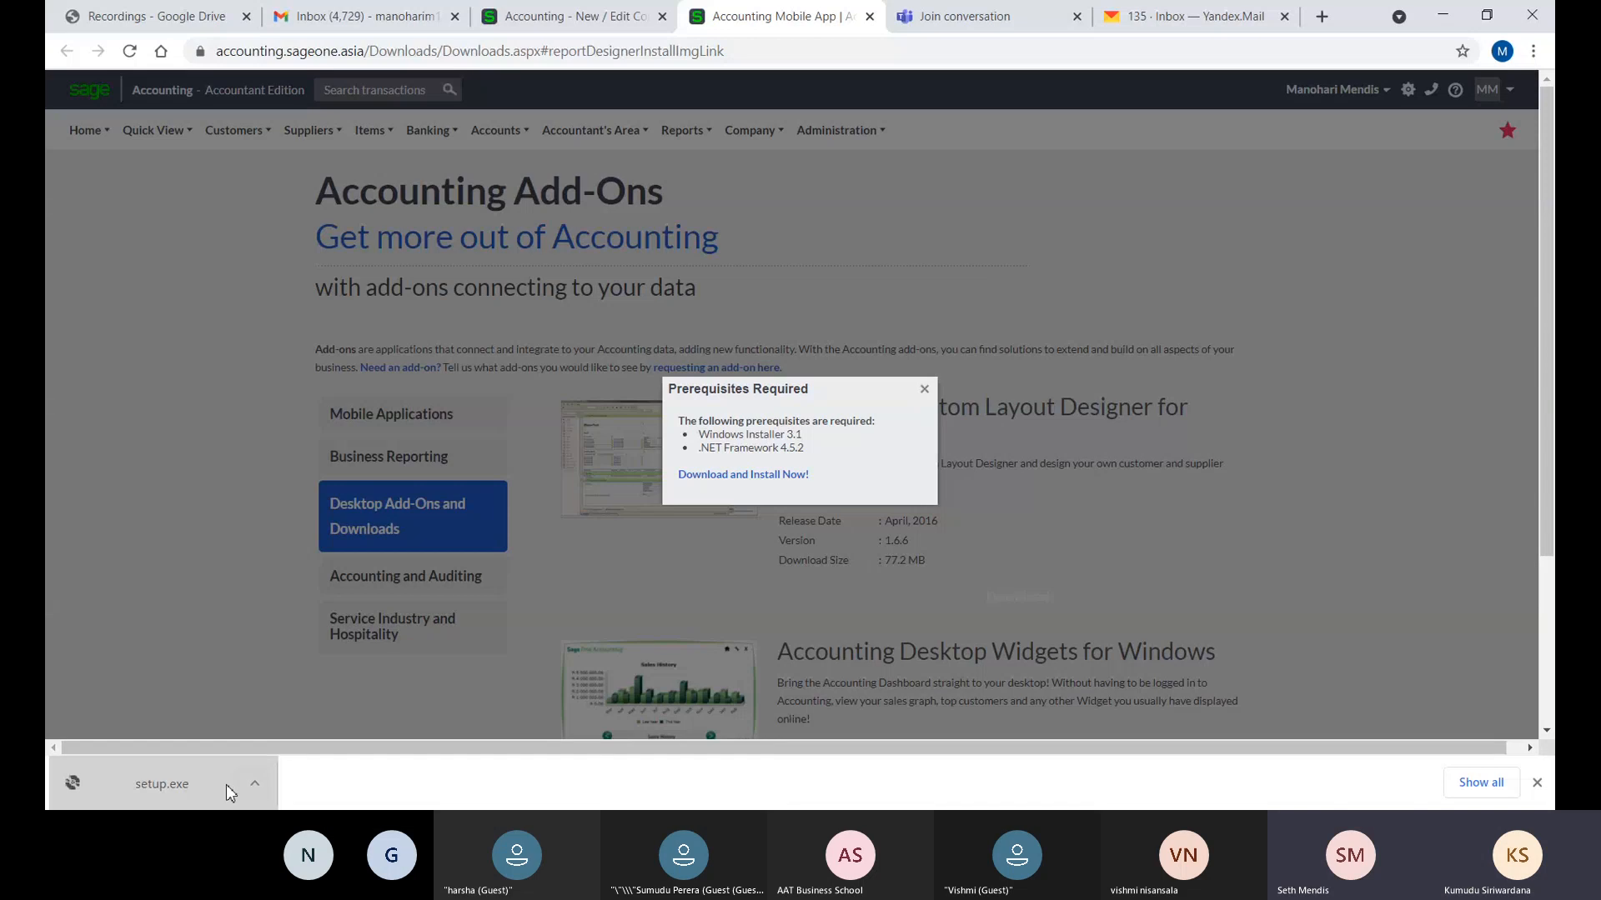
pyautogui.click(174, 790)
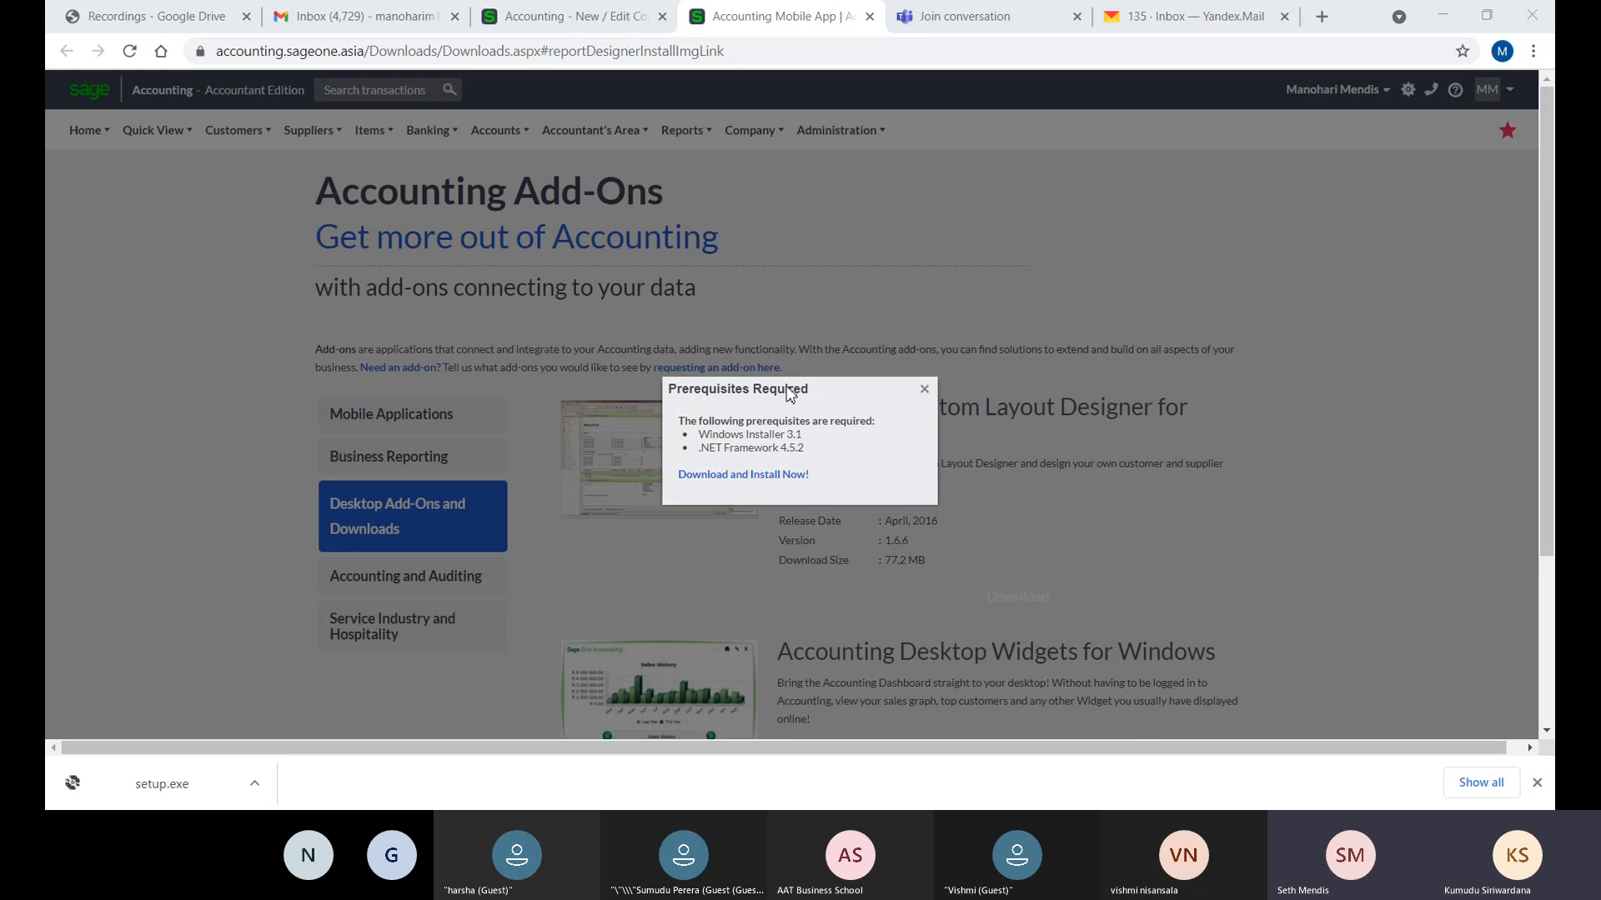
pyautogui.rightClick(124, 785)
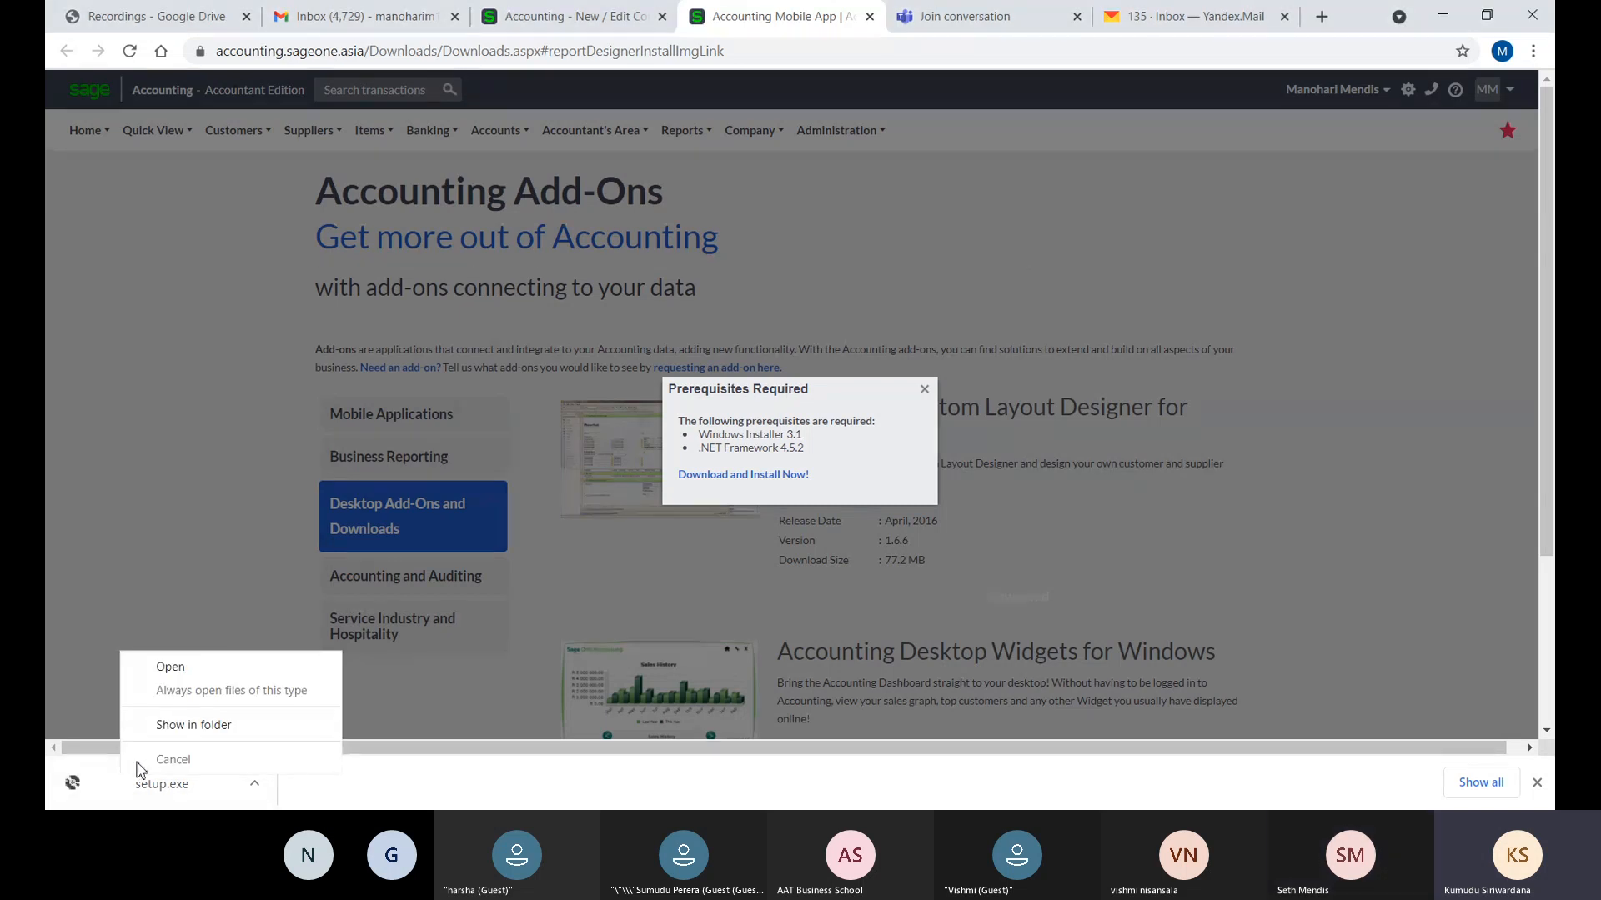
pyautogui.click(164, 759)
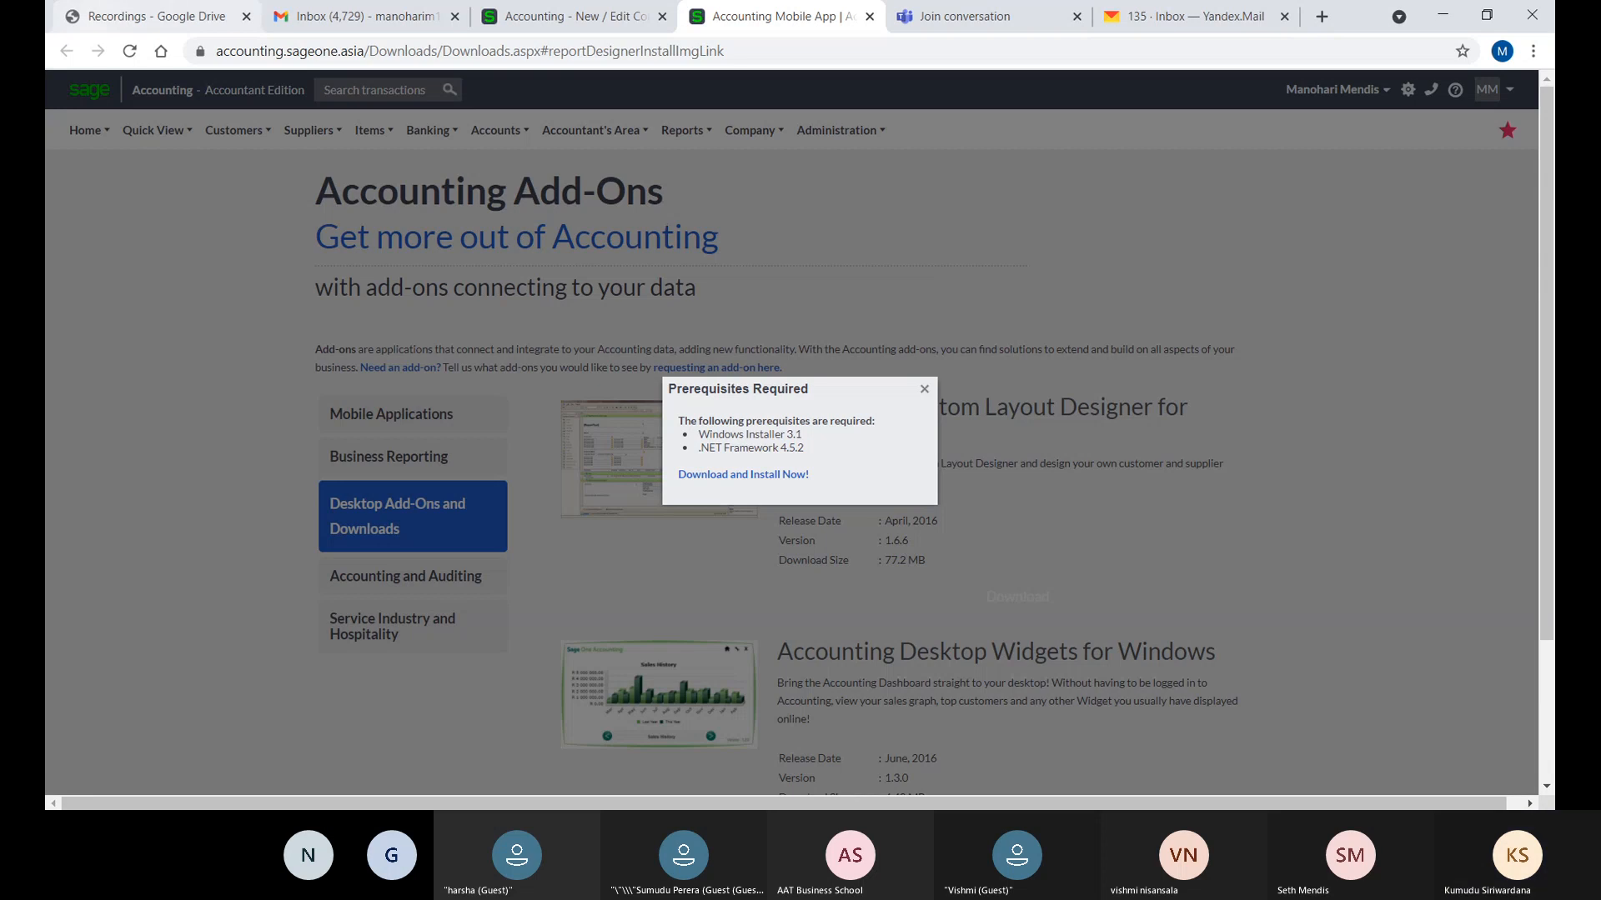
pyautogui.rightClick(252, 671)
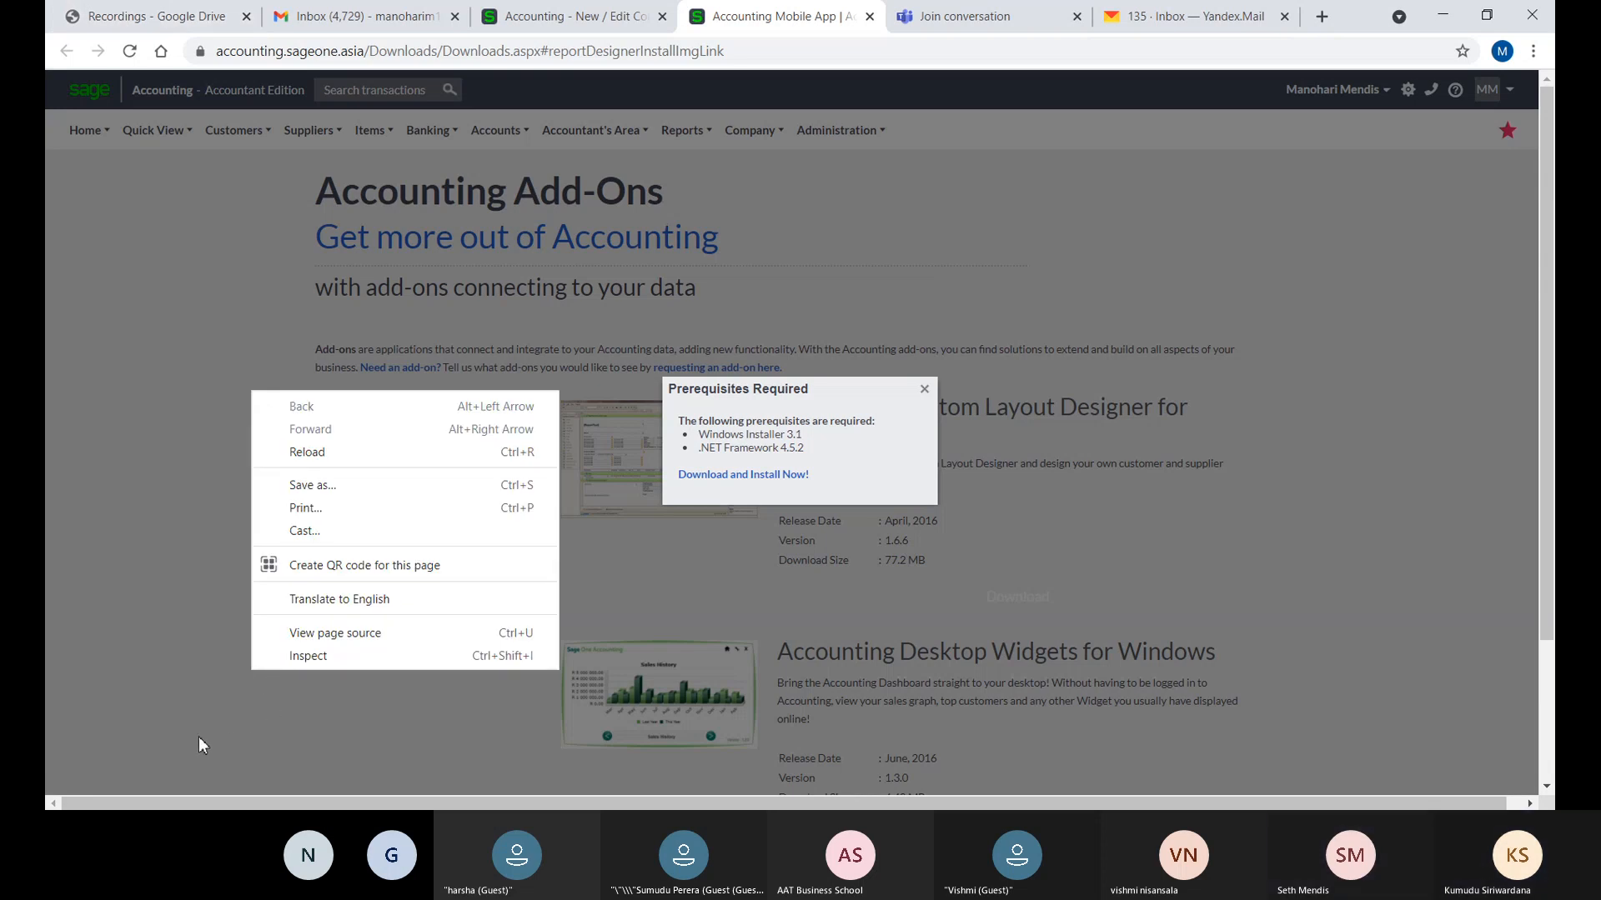
pyautogui.click(154, 750)
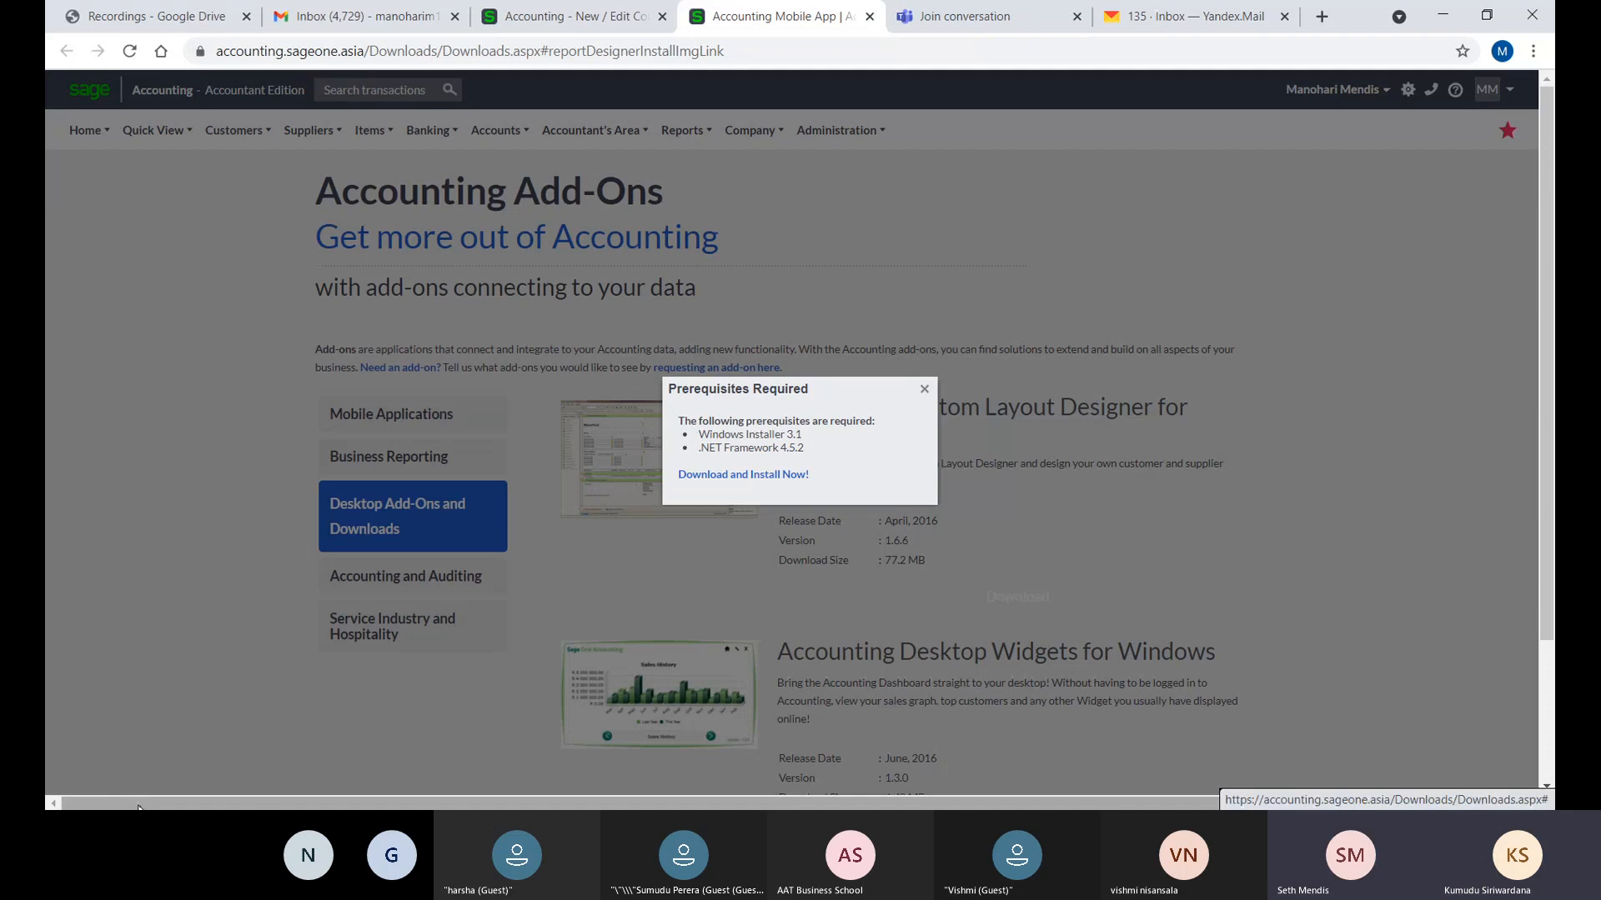
pyautogui.scroll(-2, 168, 748)
pyautogui.scroll(2, 168, 748)
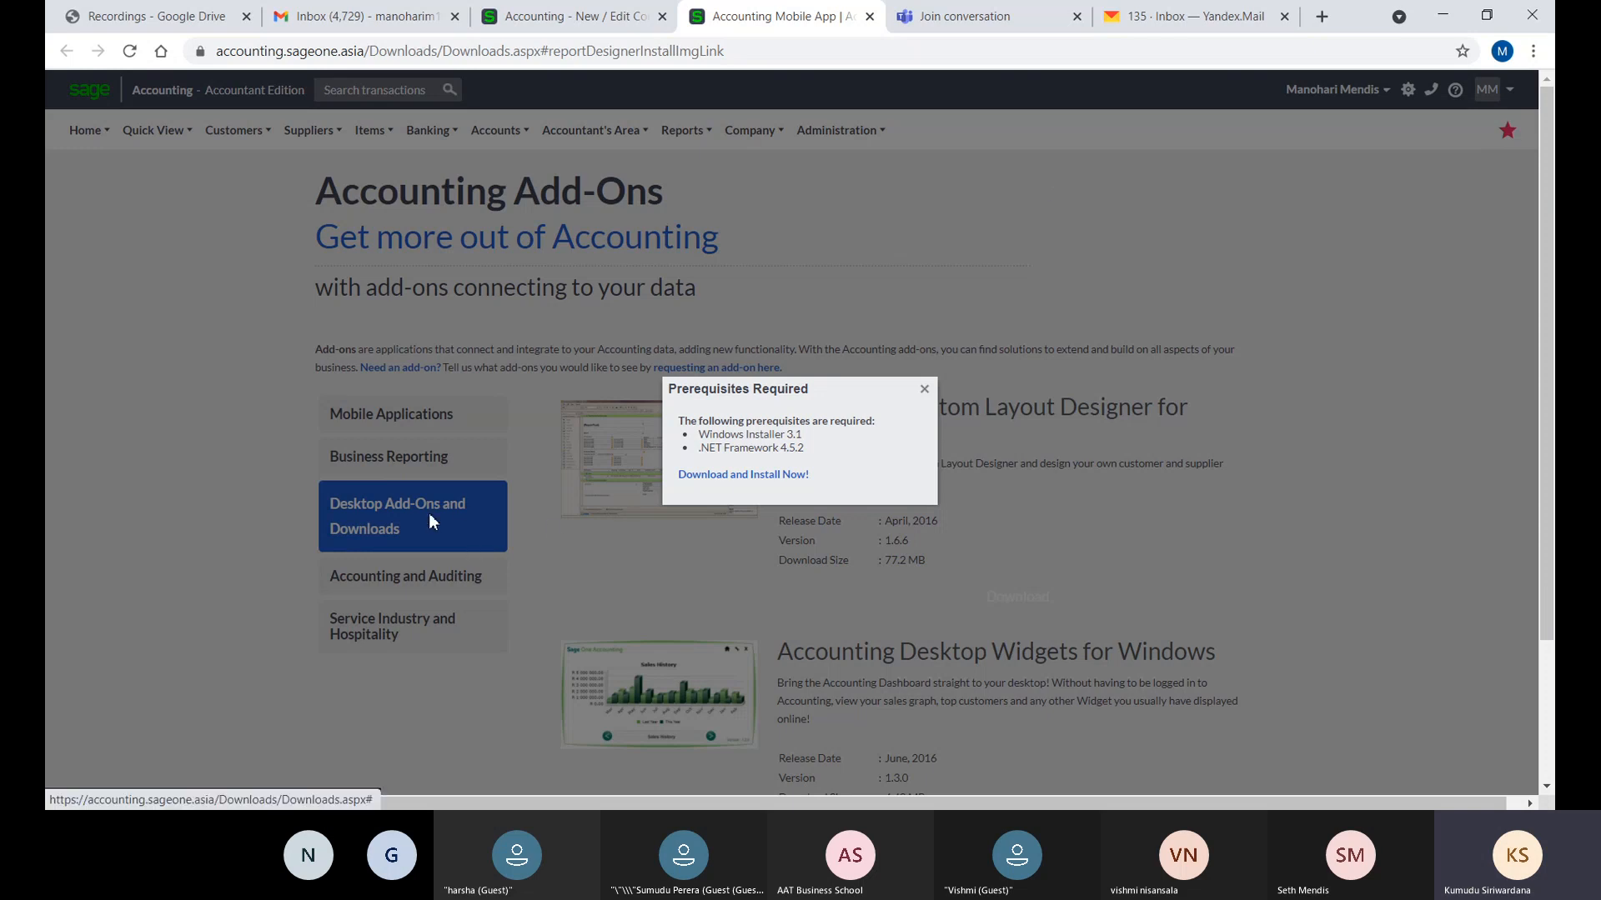
# - Download the prerequisites installer setup (1).exe and show it in its folder
pyautogui.click(742, 481)
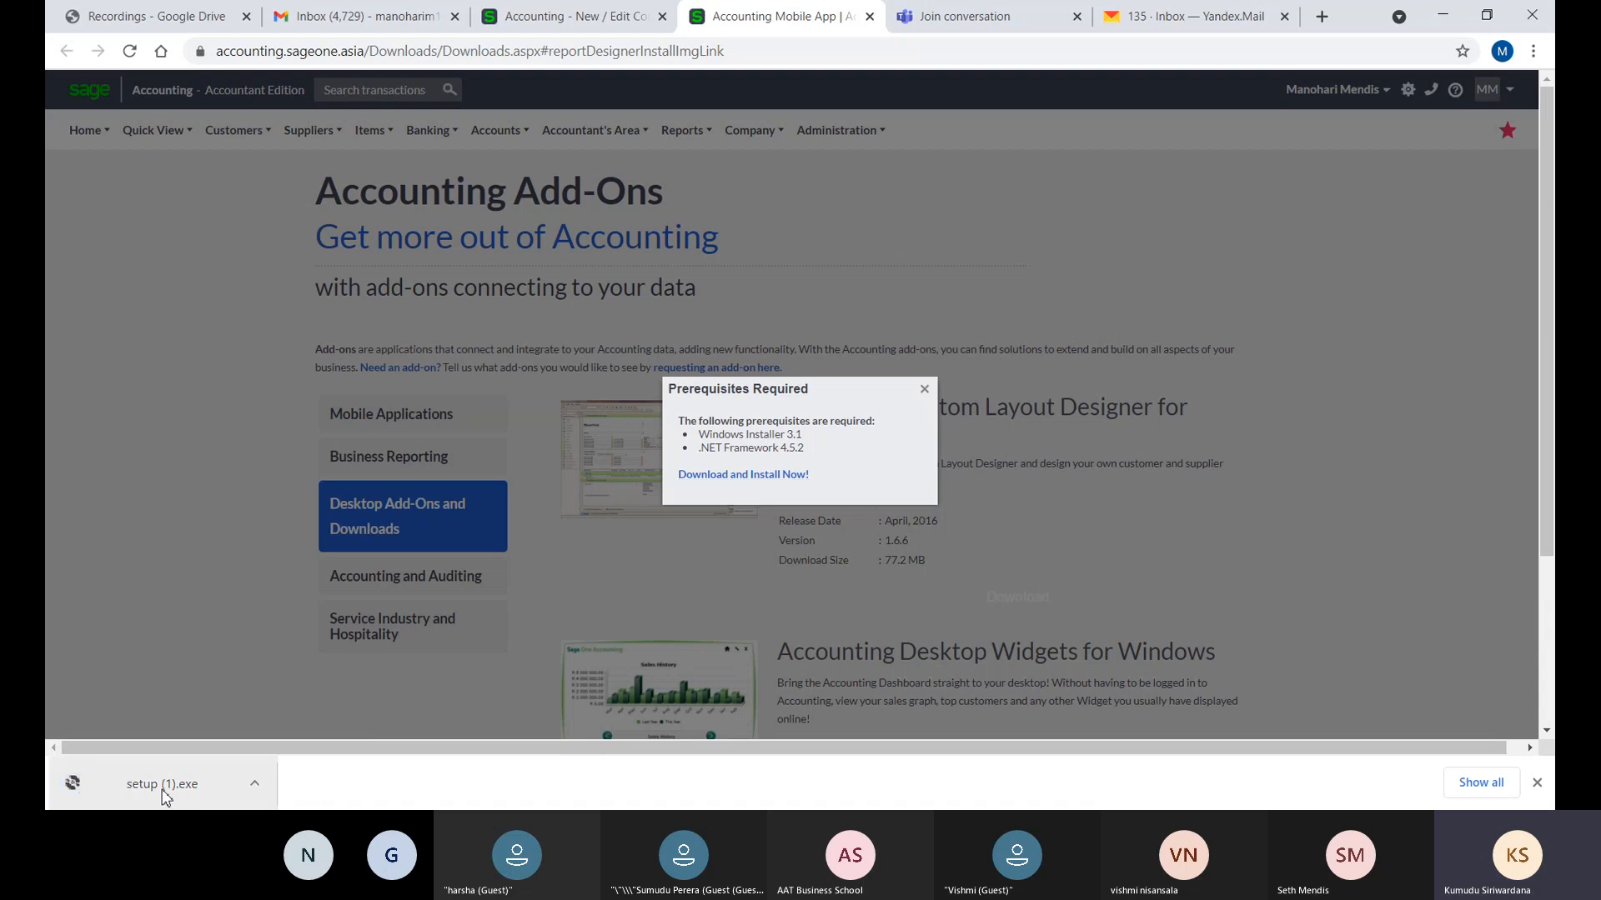
pyautogui.rightClick(164, 790)
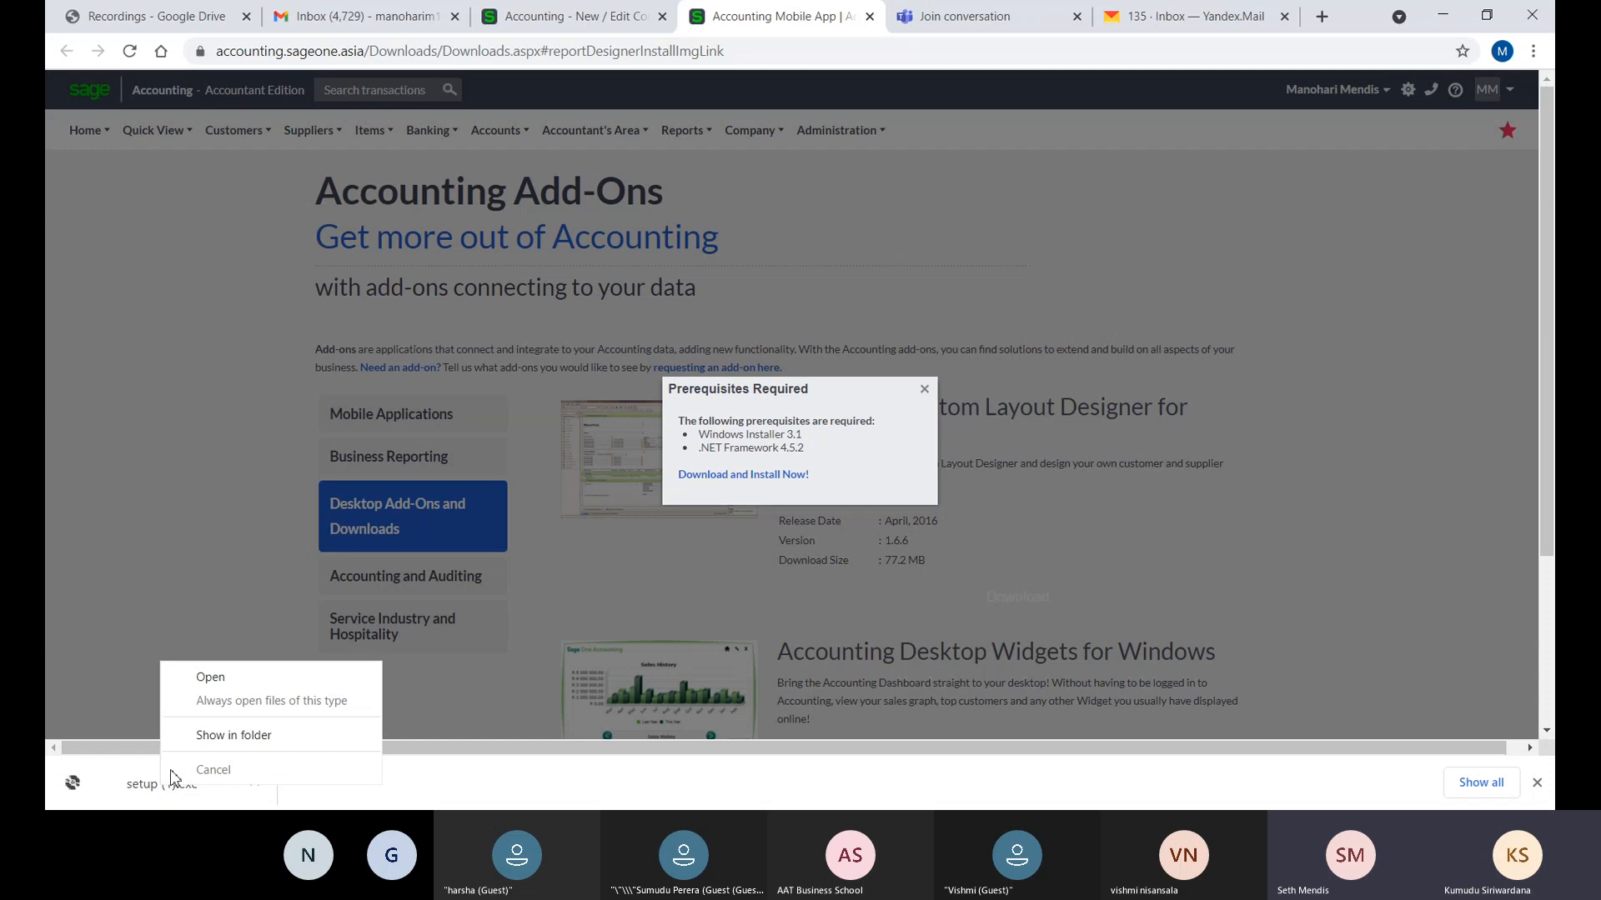
pyautogui.click(200, 736)
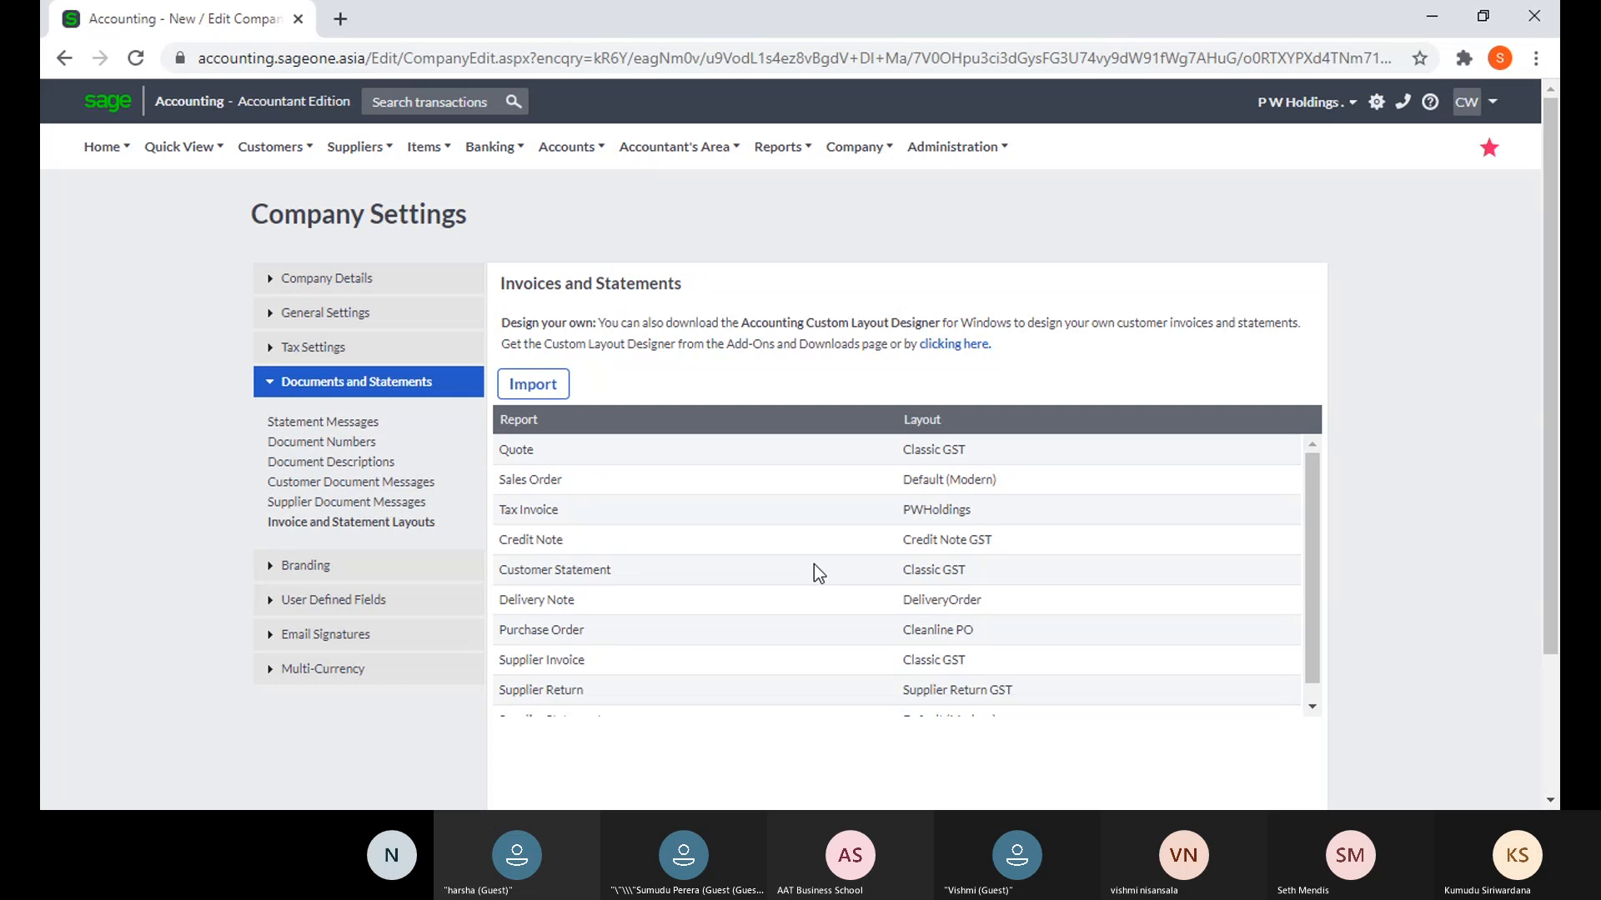
# - Begin renaming the Accounting Custom Layout Designer desktop shortcut, then keep its original name
pyautogui.click(1370, 779)
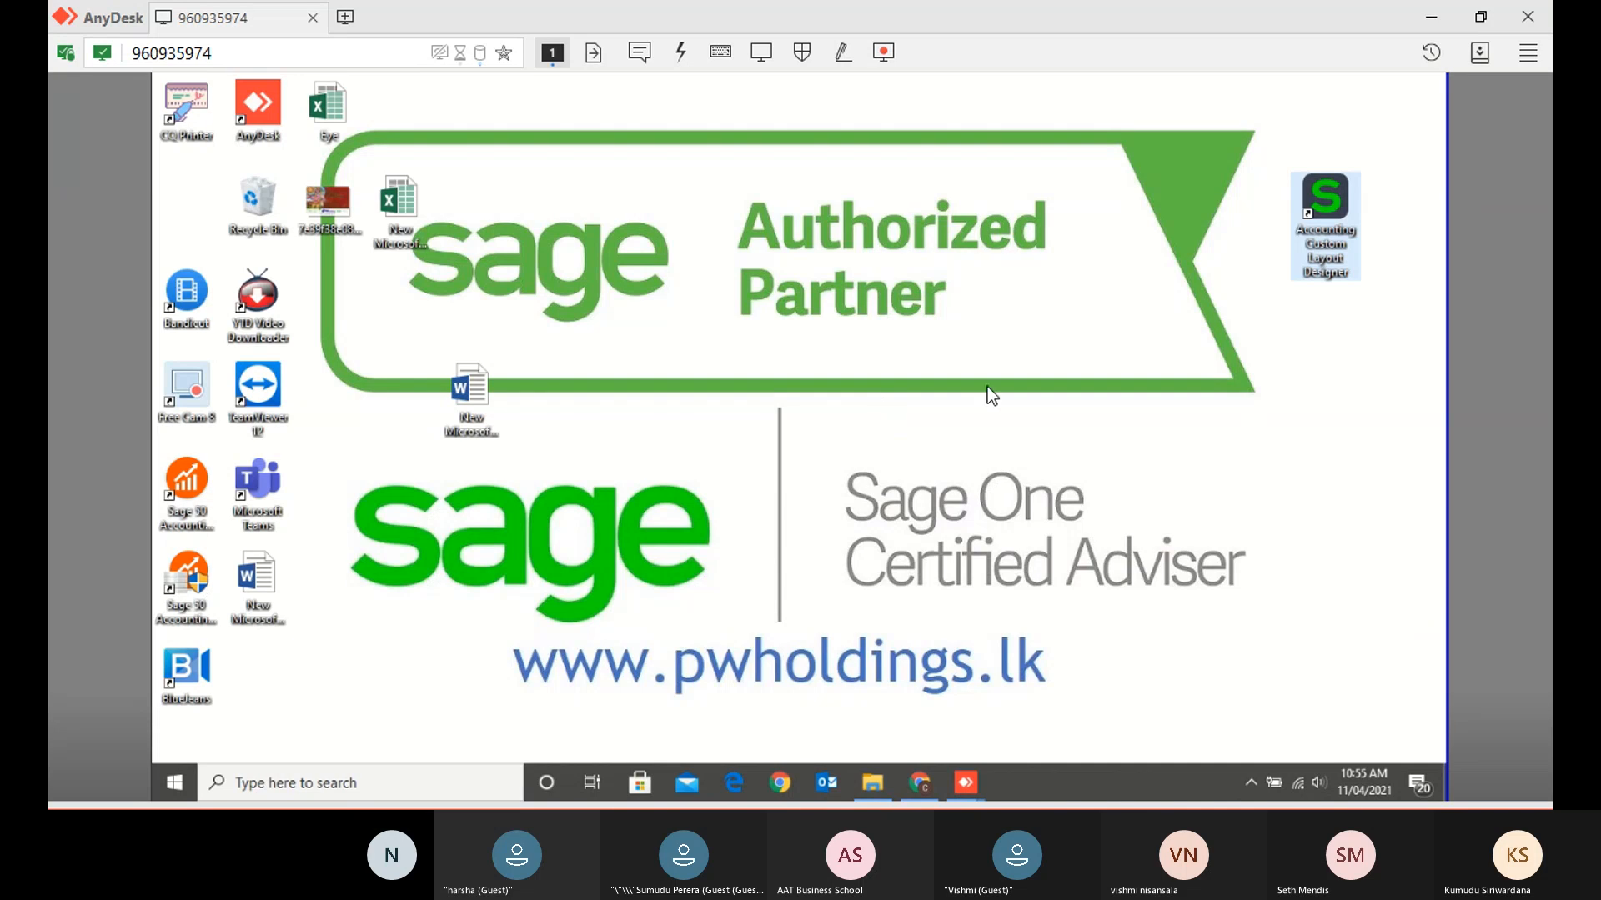
pyautogui.press('F2')
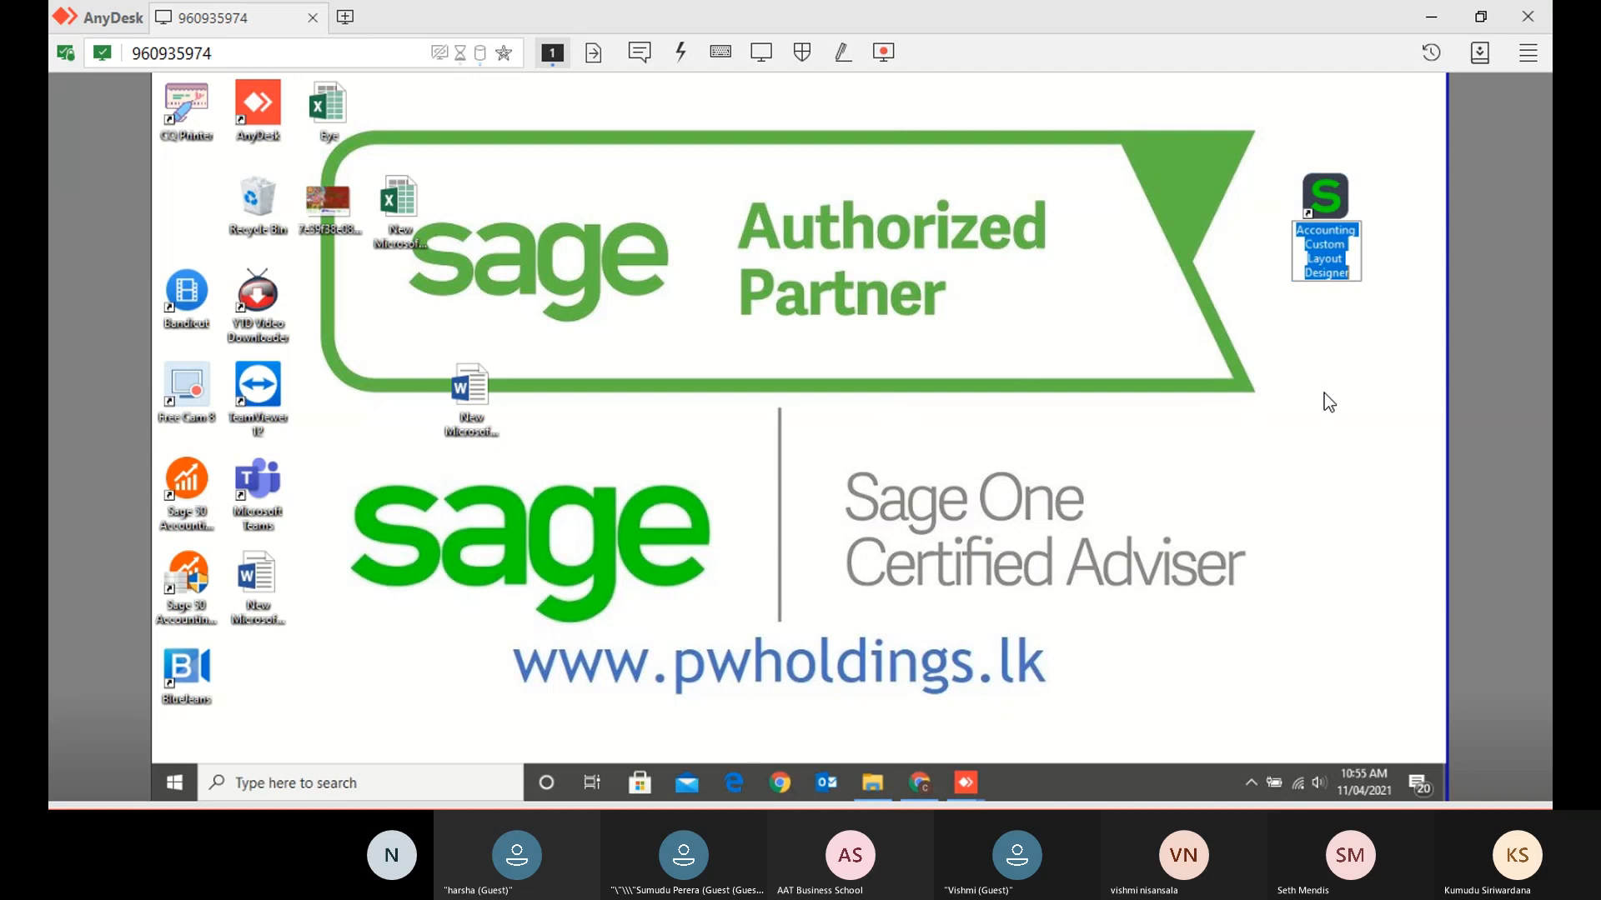
pyautogui.click(1383, 211)
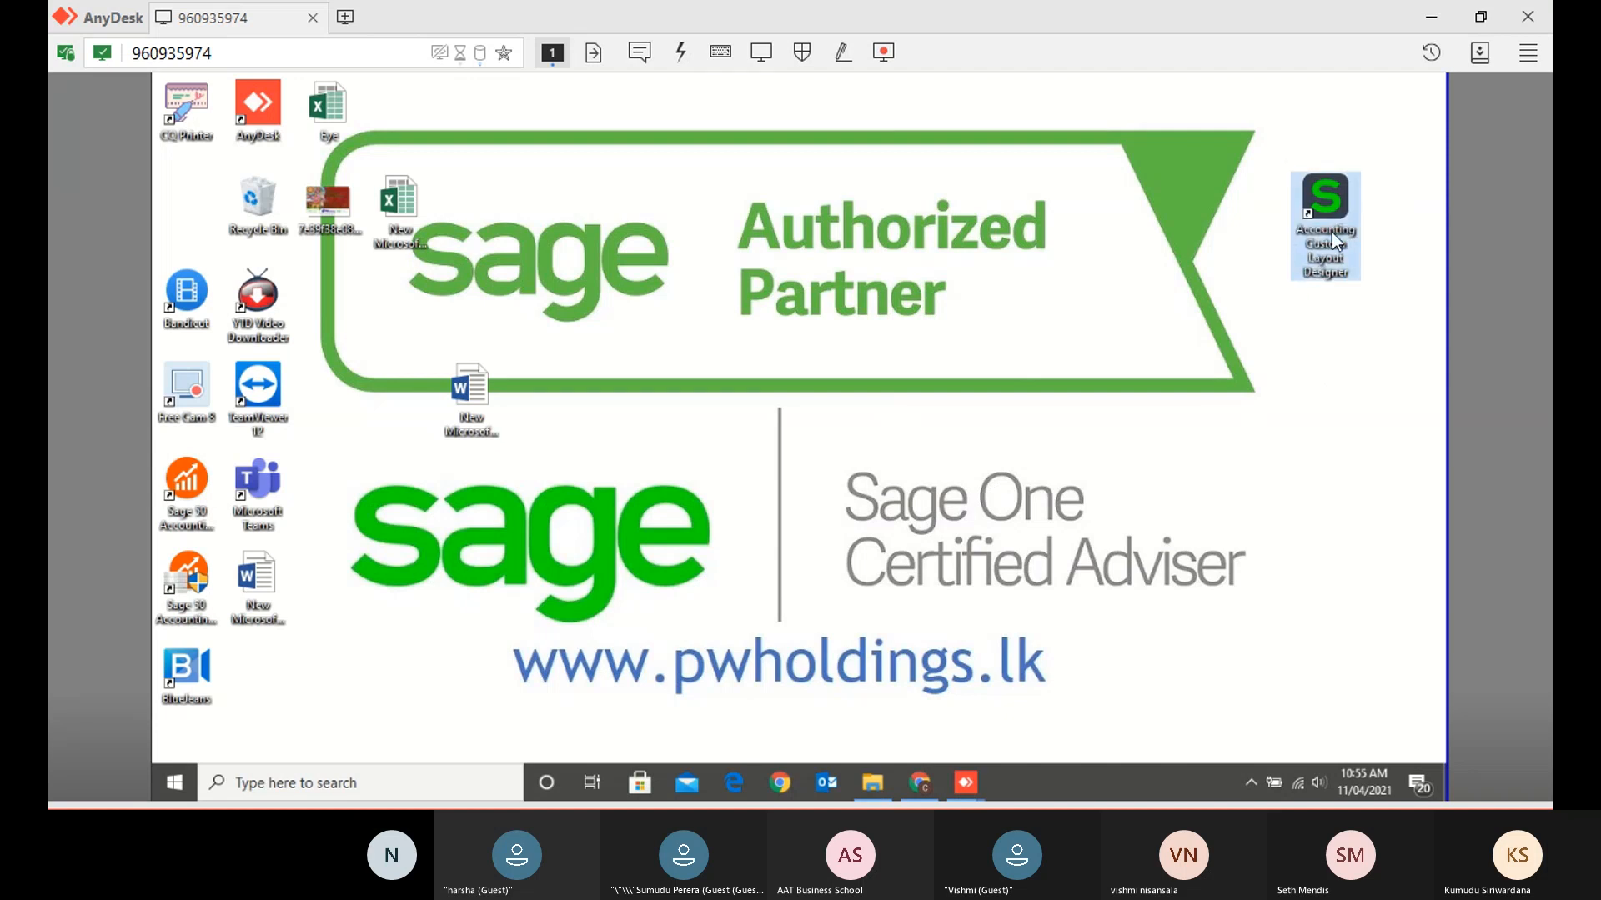
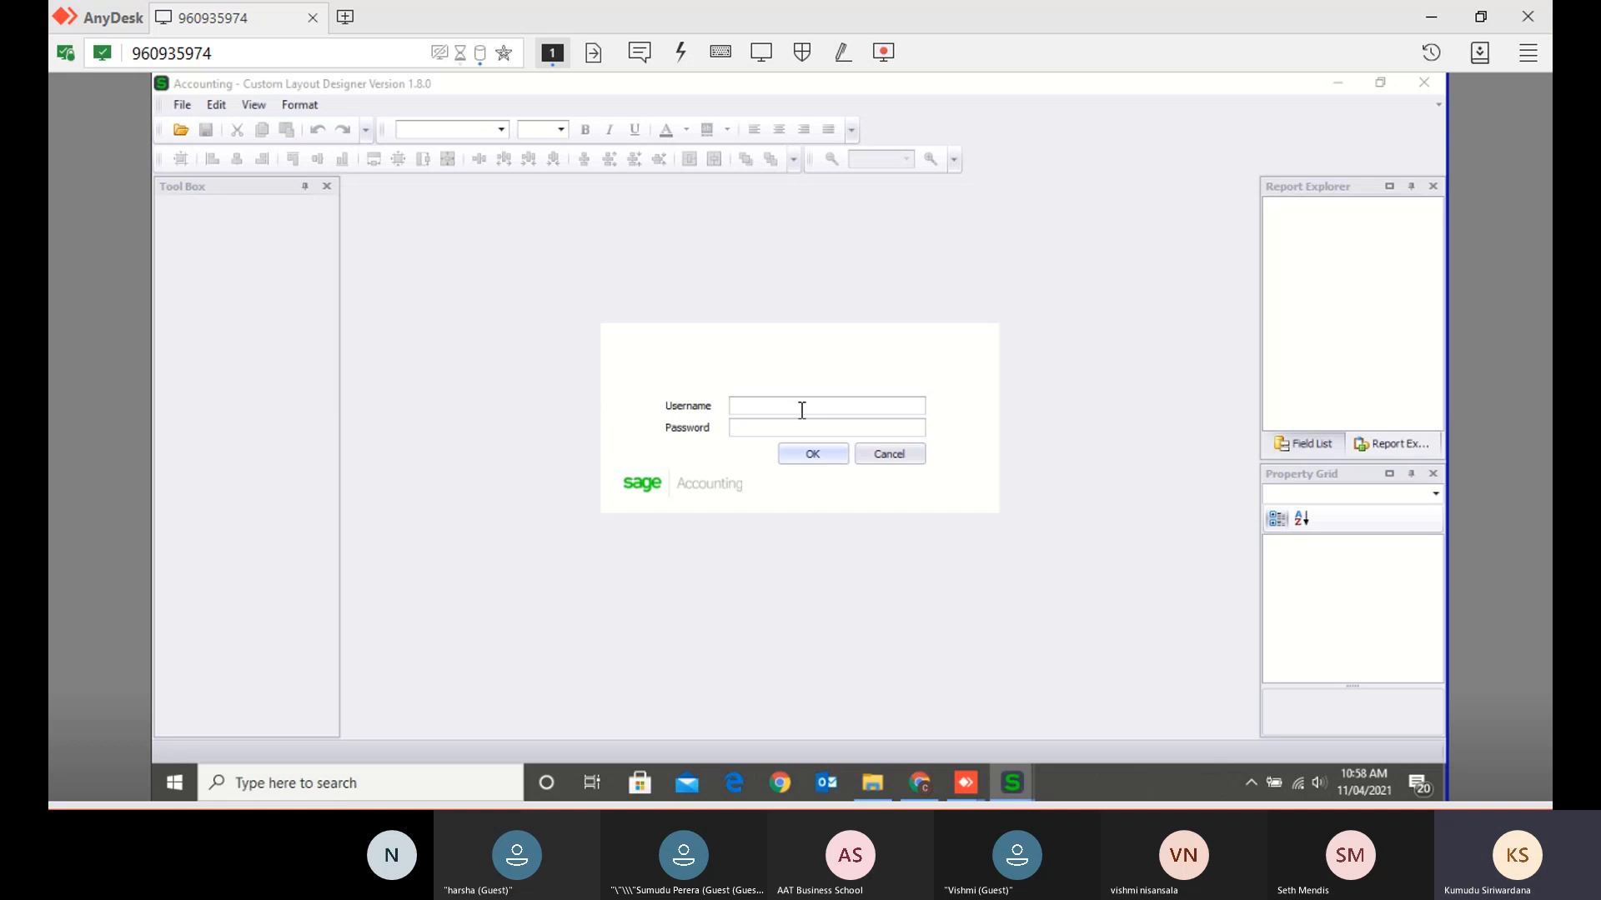
# - Mute the audio and log in to the Layout Designer with the company e-mail and password, fixing a username typo
pyautogui.press('XF86AudioMute')
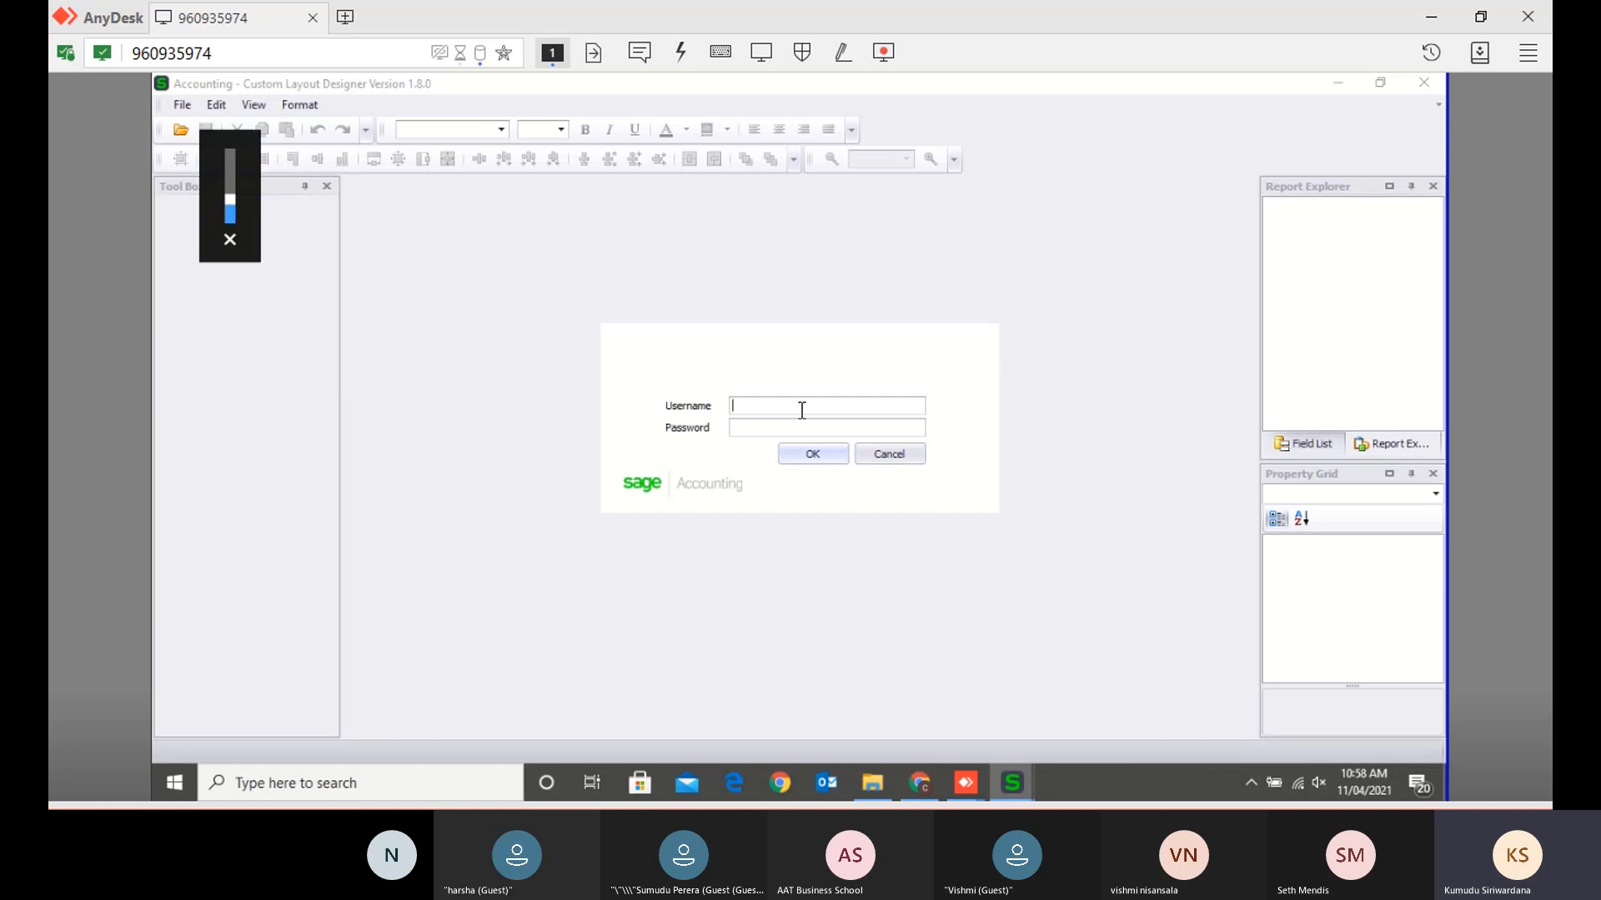
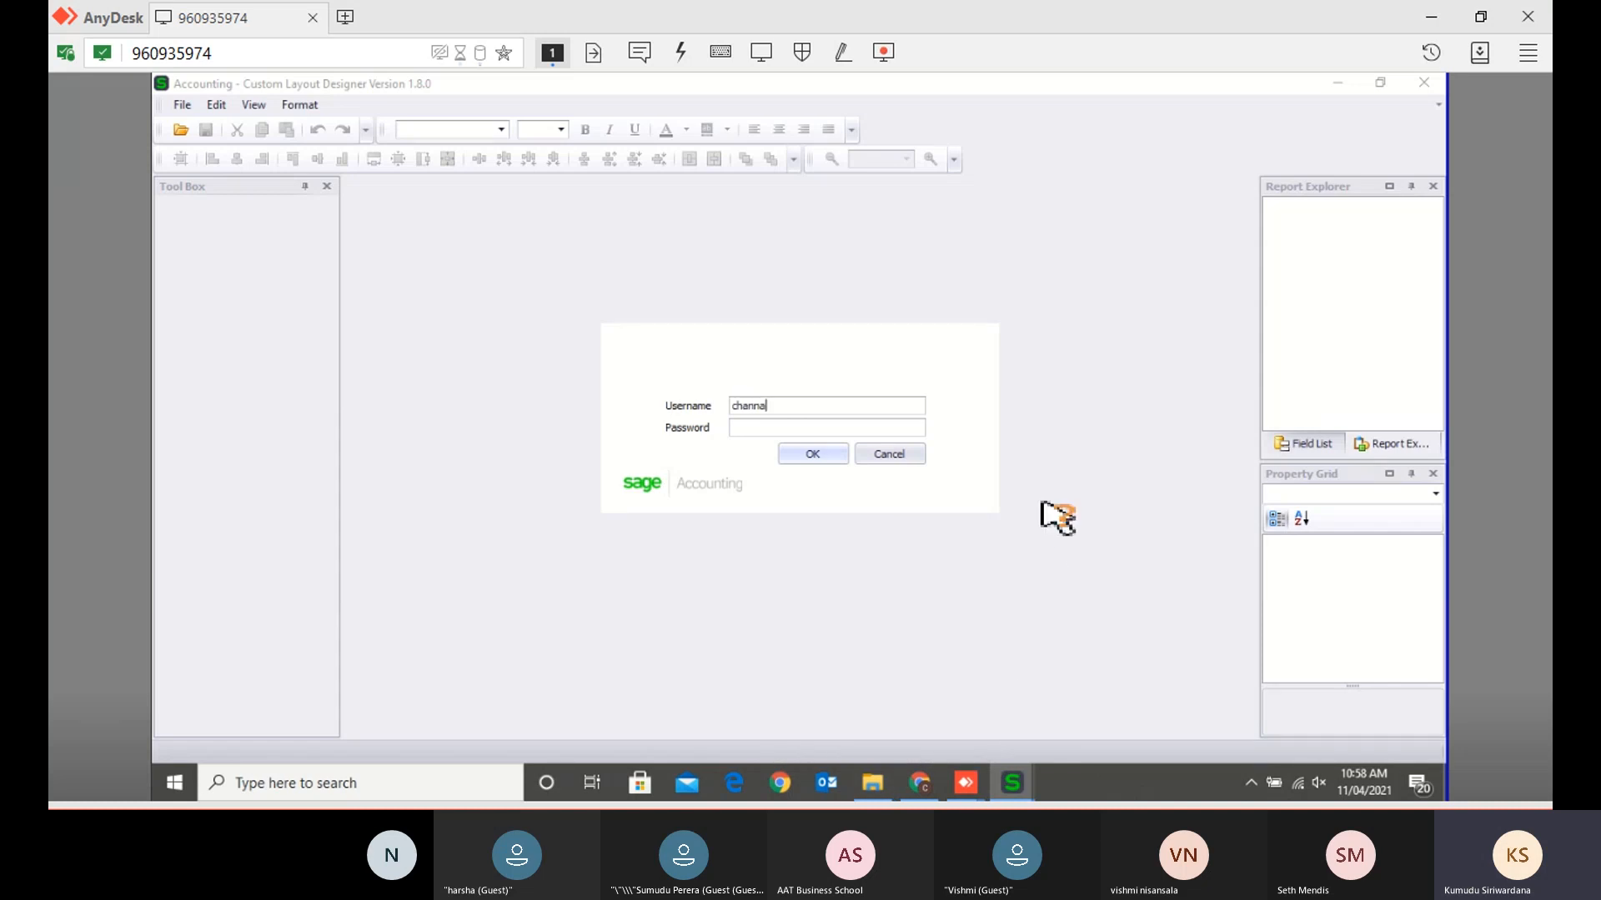
pyautogui.click(799, 455)
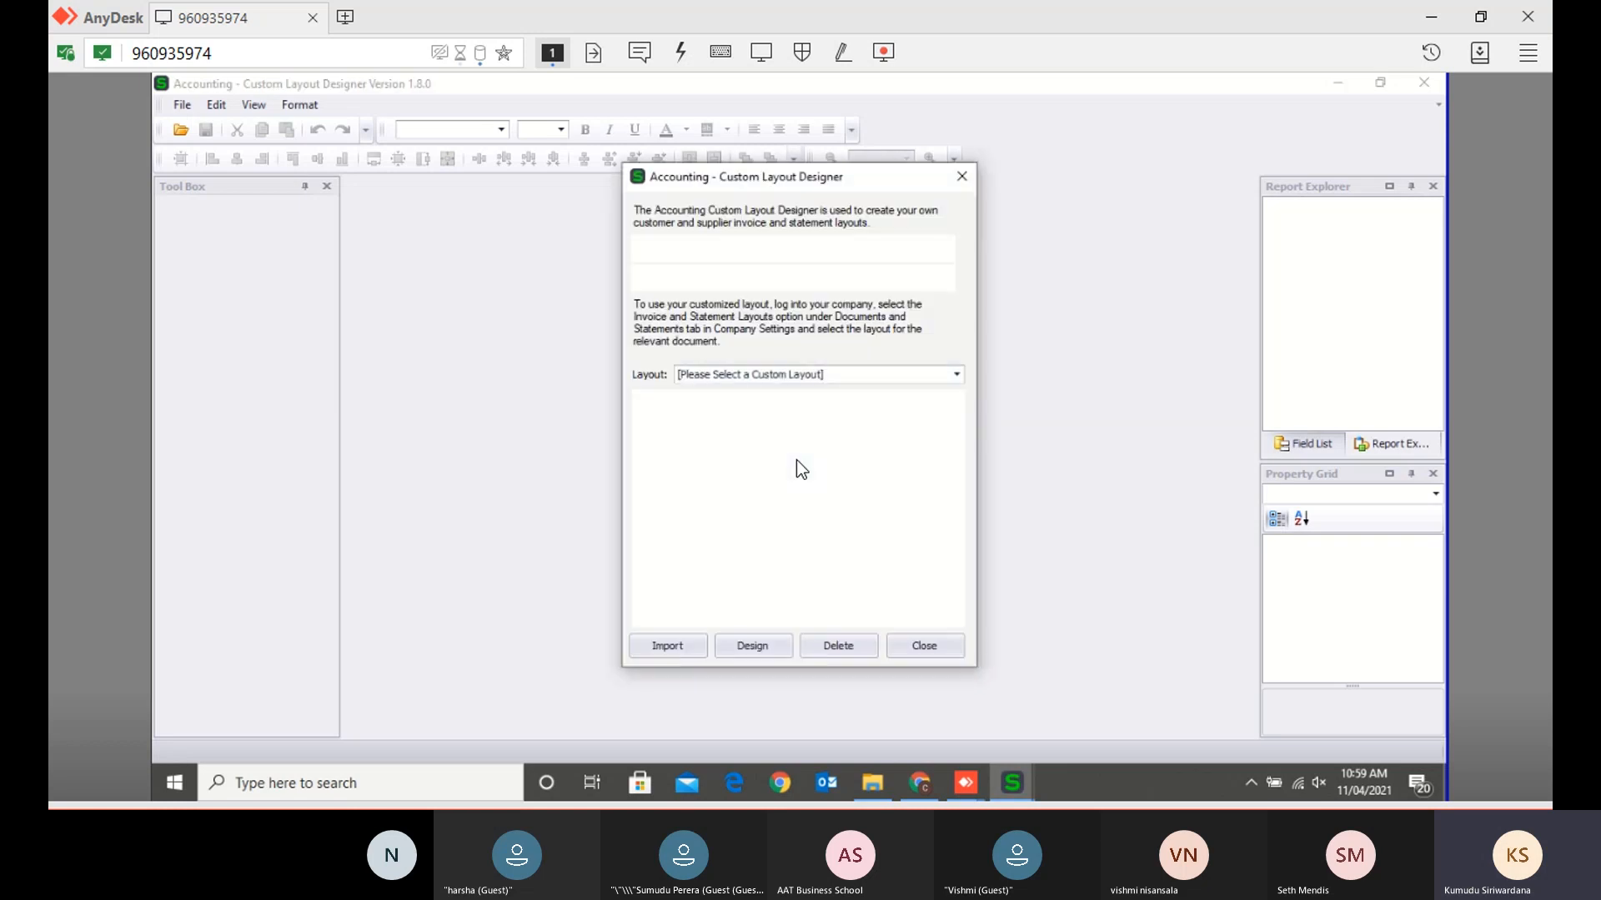
# - Pick the Quotes / Sales Orders / Tax Invoices / Credit Notes layout type and open Default (Modern) in the designer
pyautogui.click(792, 374)
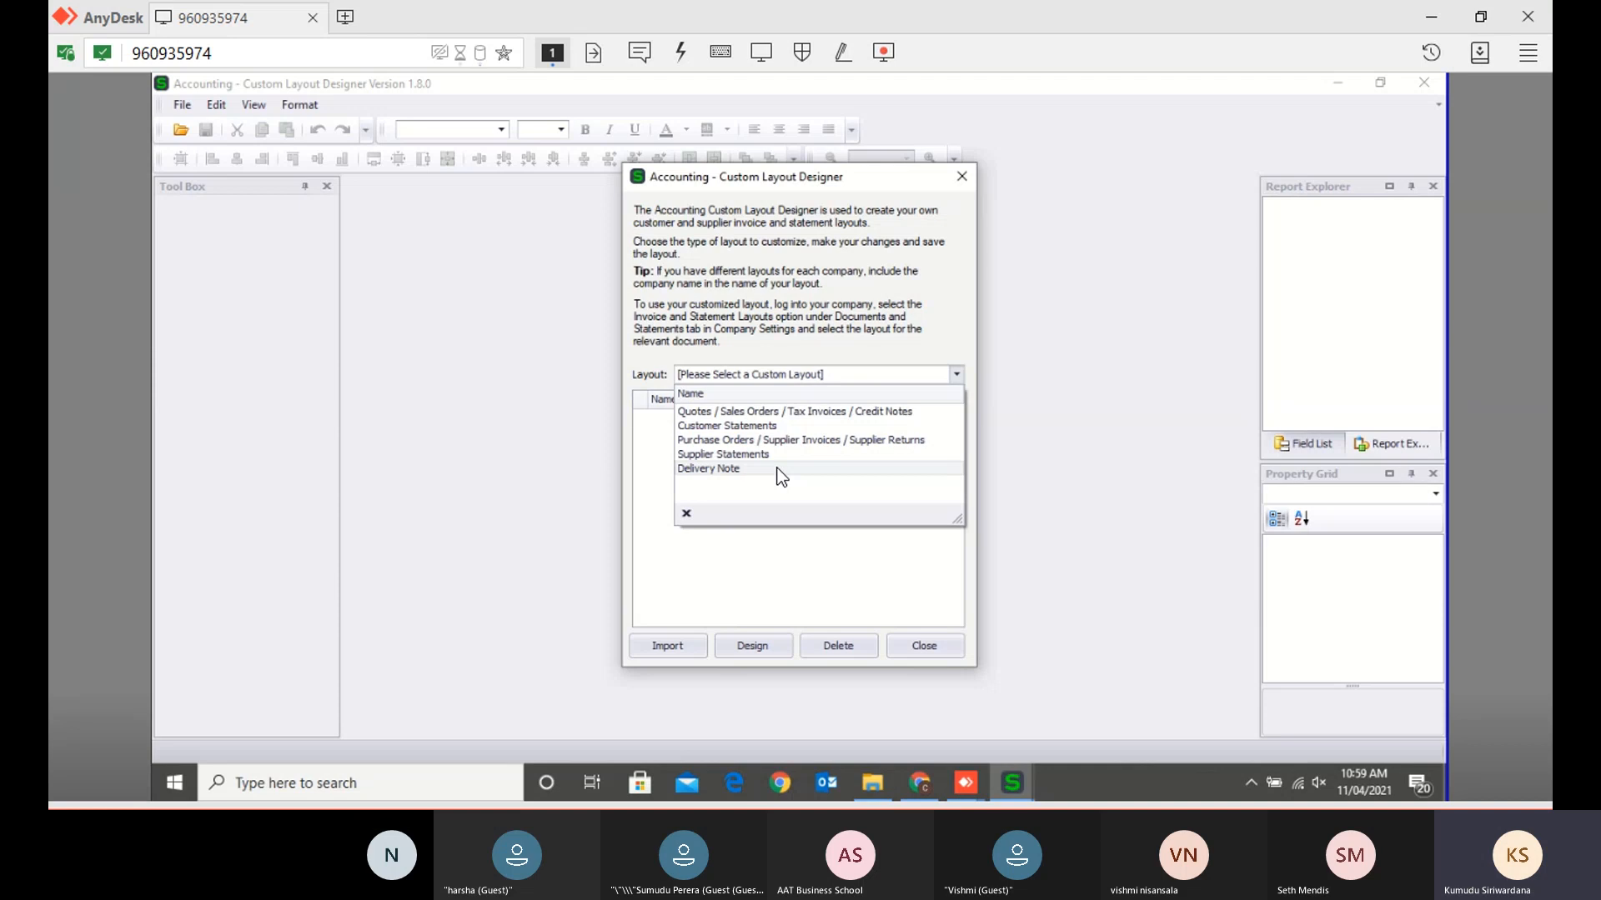
pyautogui.click(788, 413)
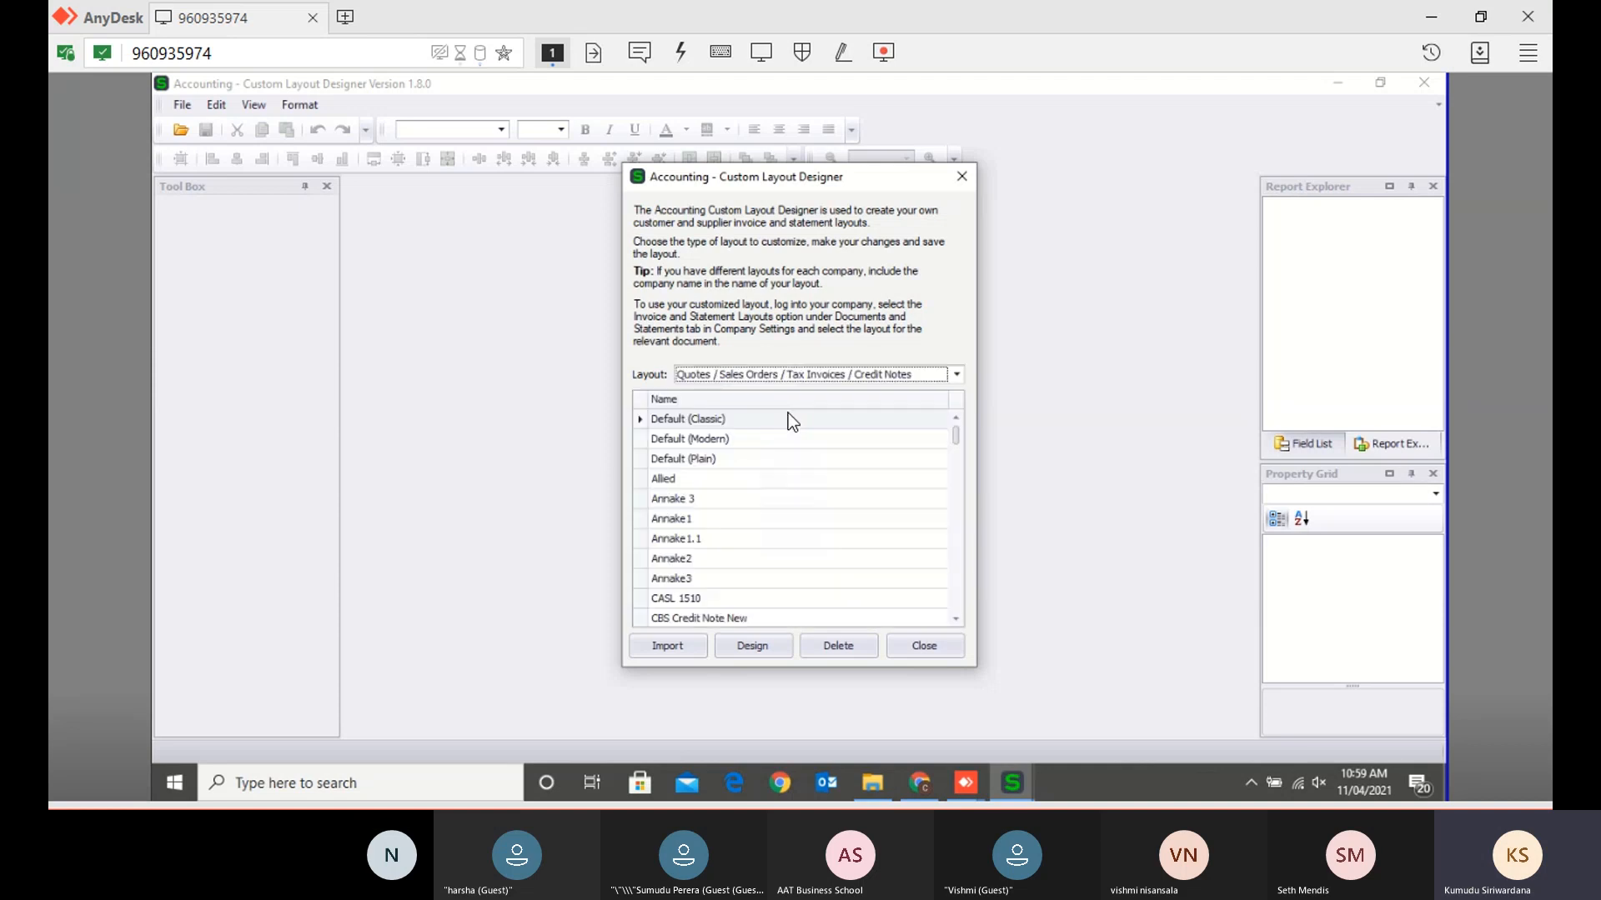
pyautogui.click(726, 421)
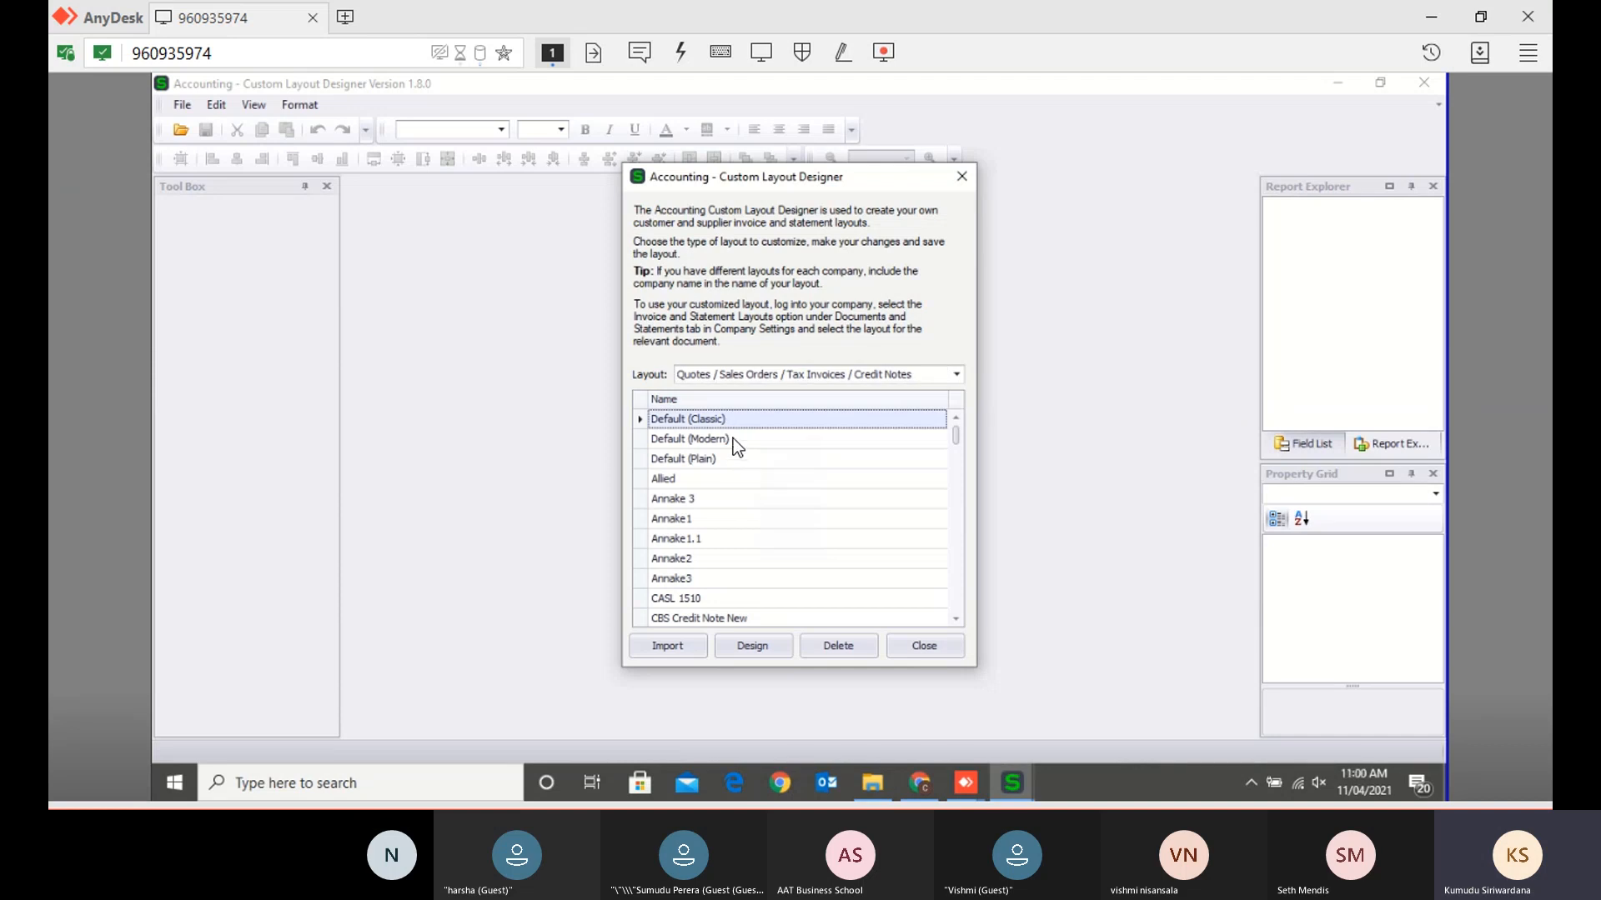
pyautogui.click(733, 441)
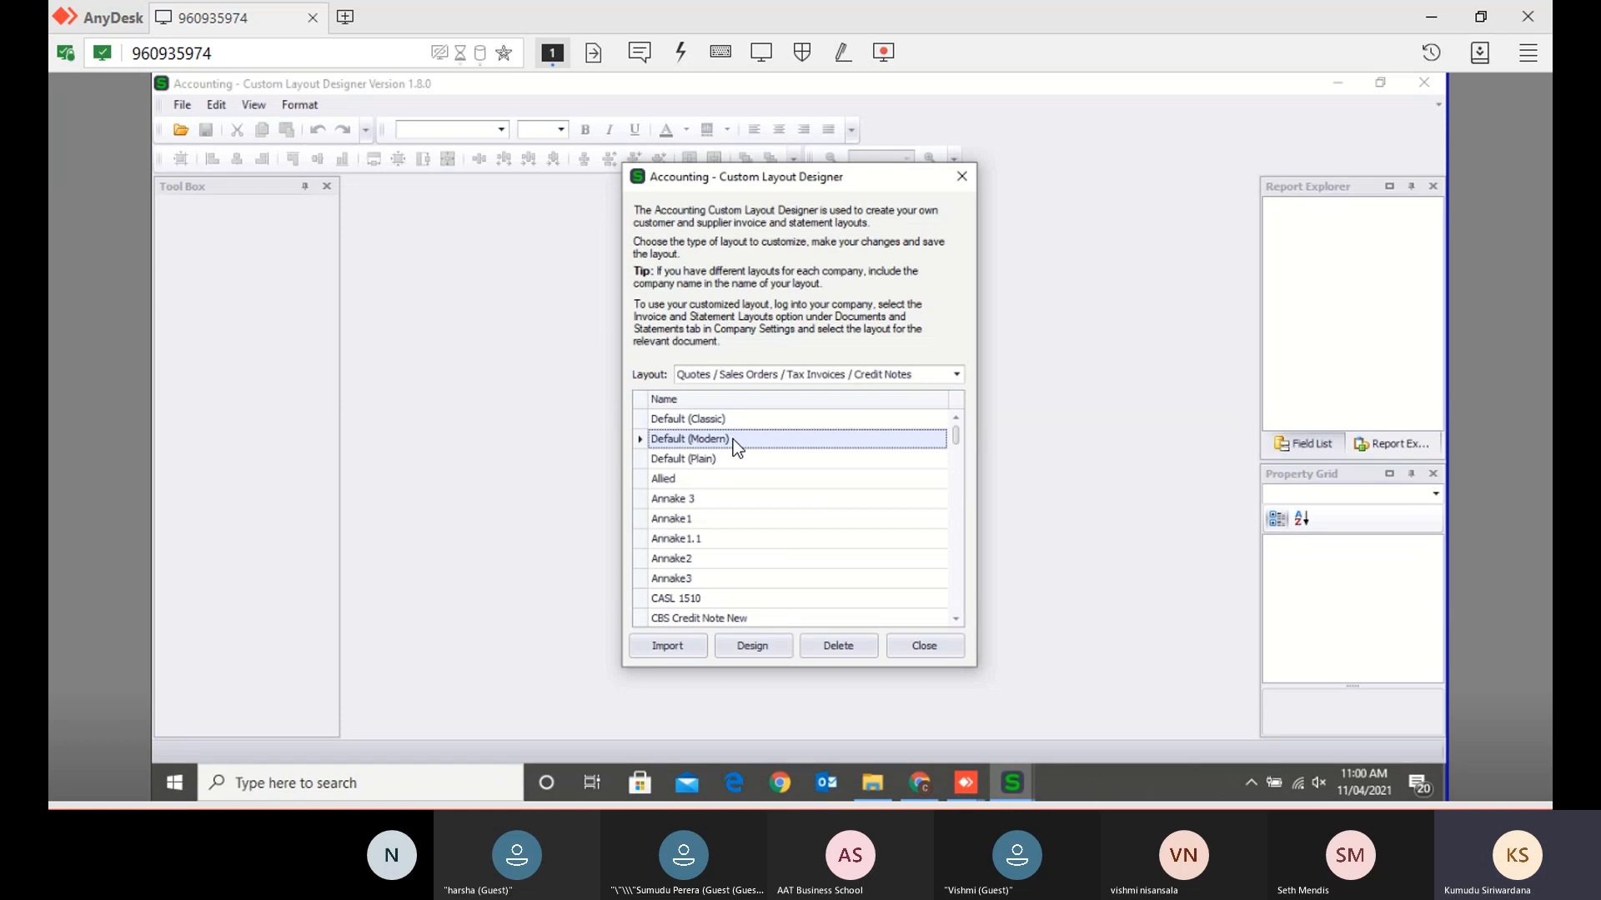
pyautogui.click(762, 652)
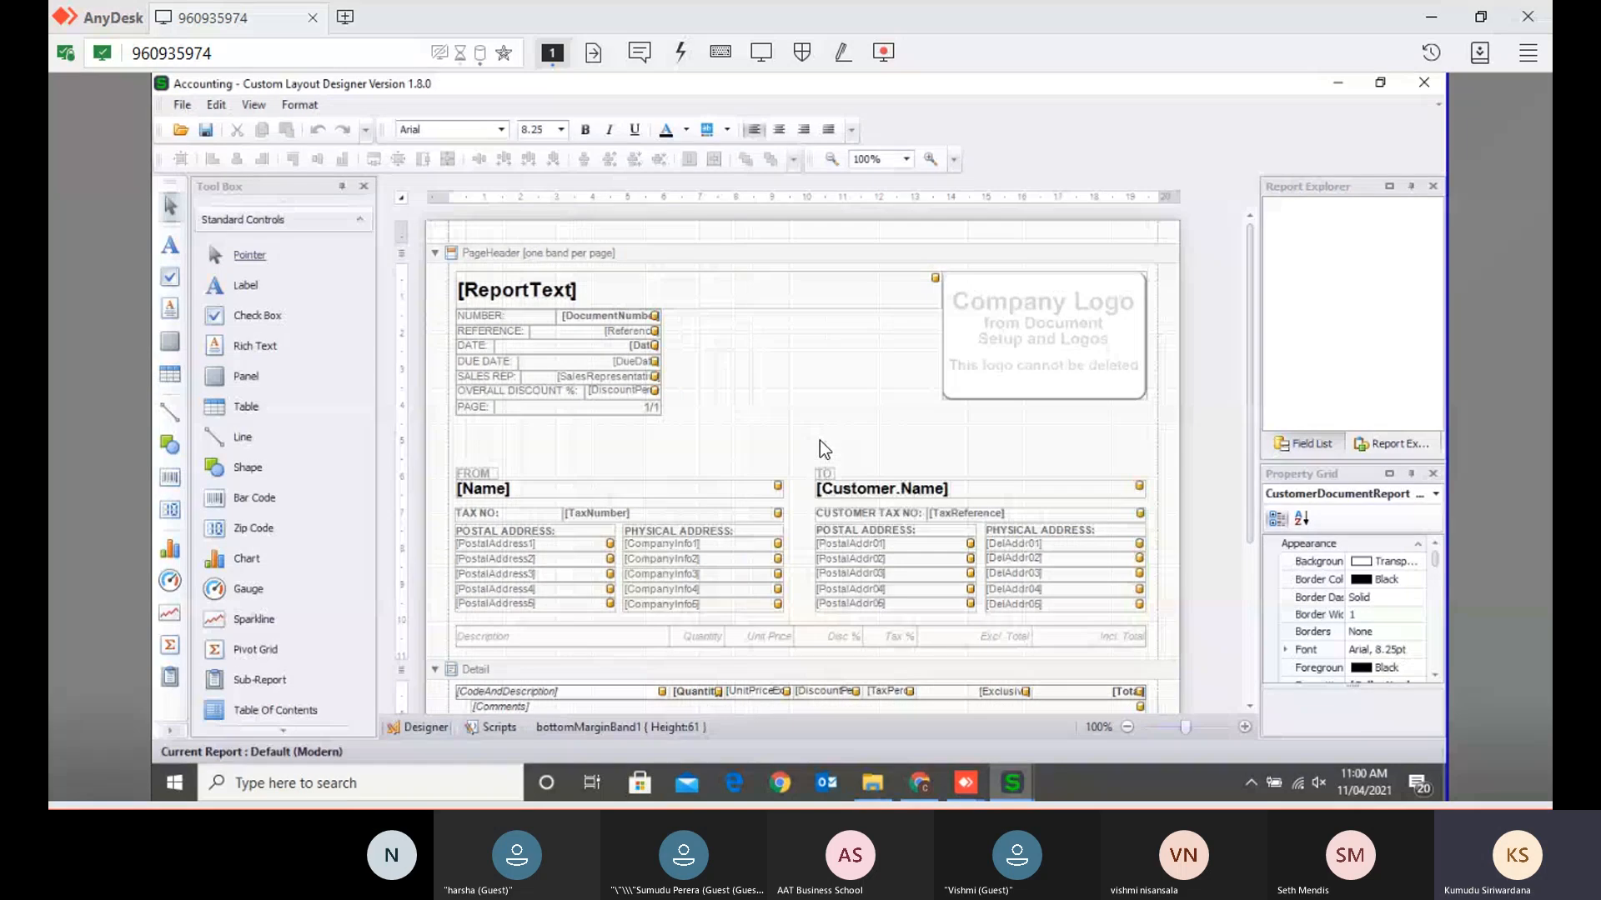
# - Use File > Save As to store the layout under the name 'AAT Invoice'
pyautogui.click(744, 343)
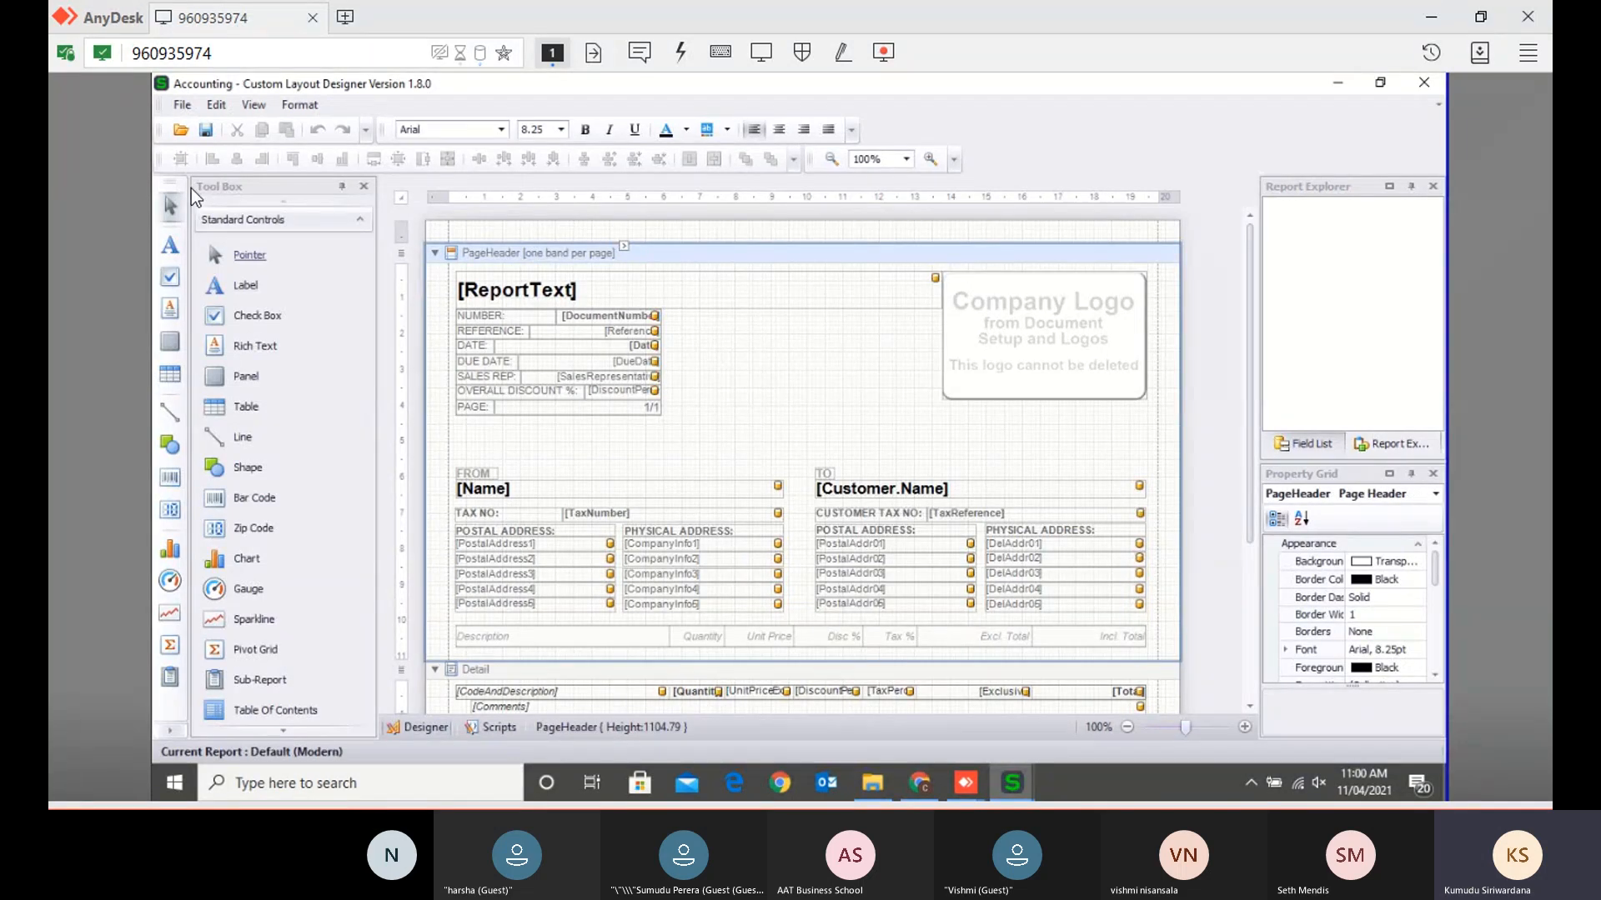
pyautogui.click(180, 110)
pyautogui.click(755, 394)
pyautogui.click(182, 105)
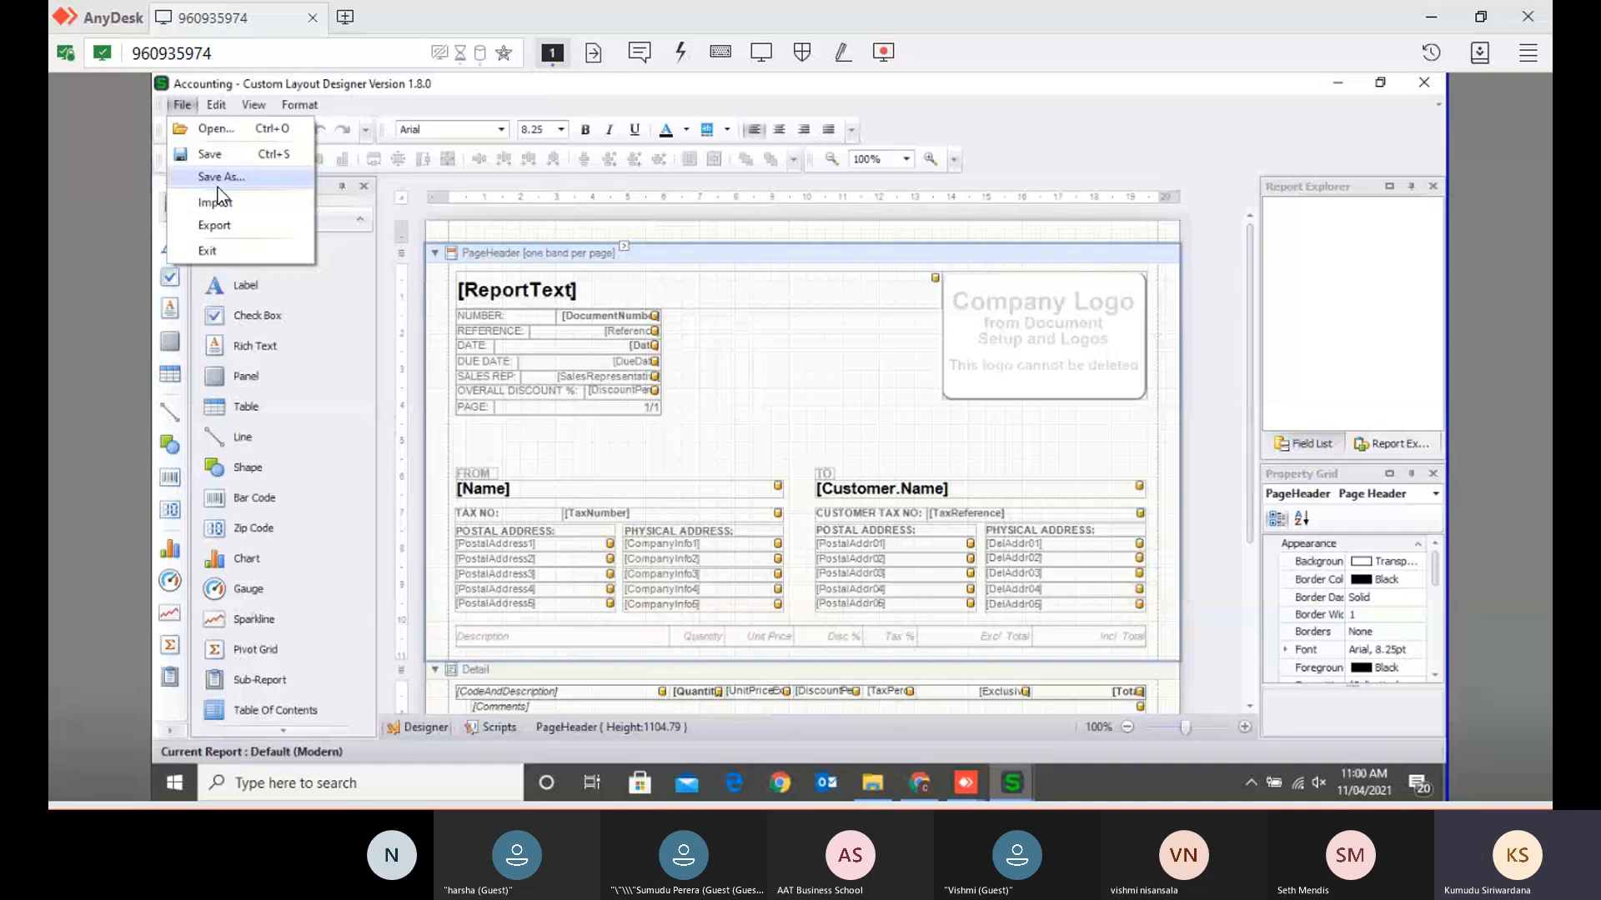
pyautogui.click(218, 182)
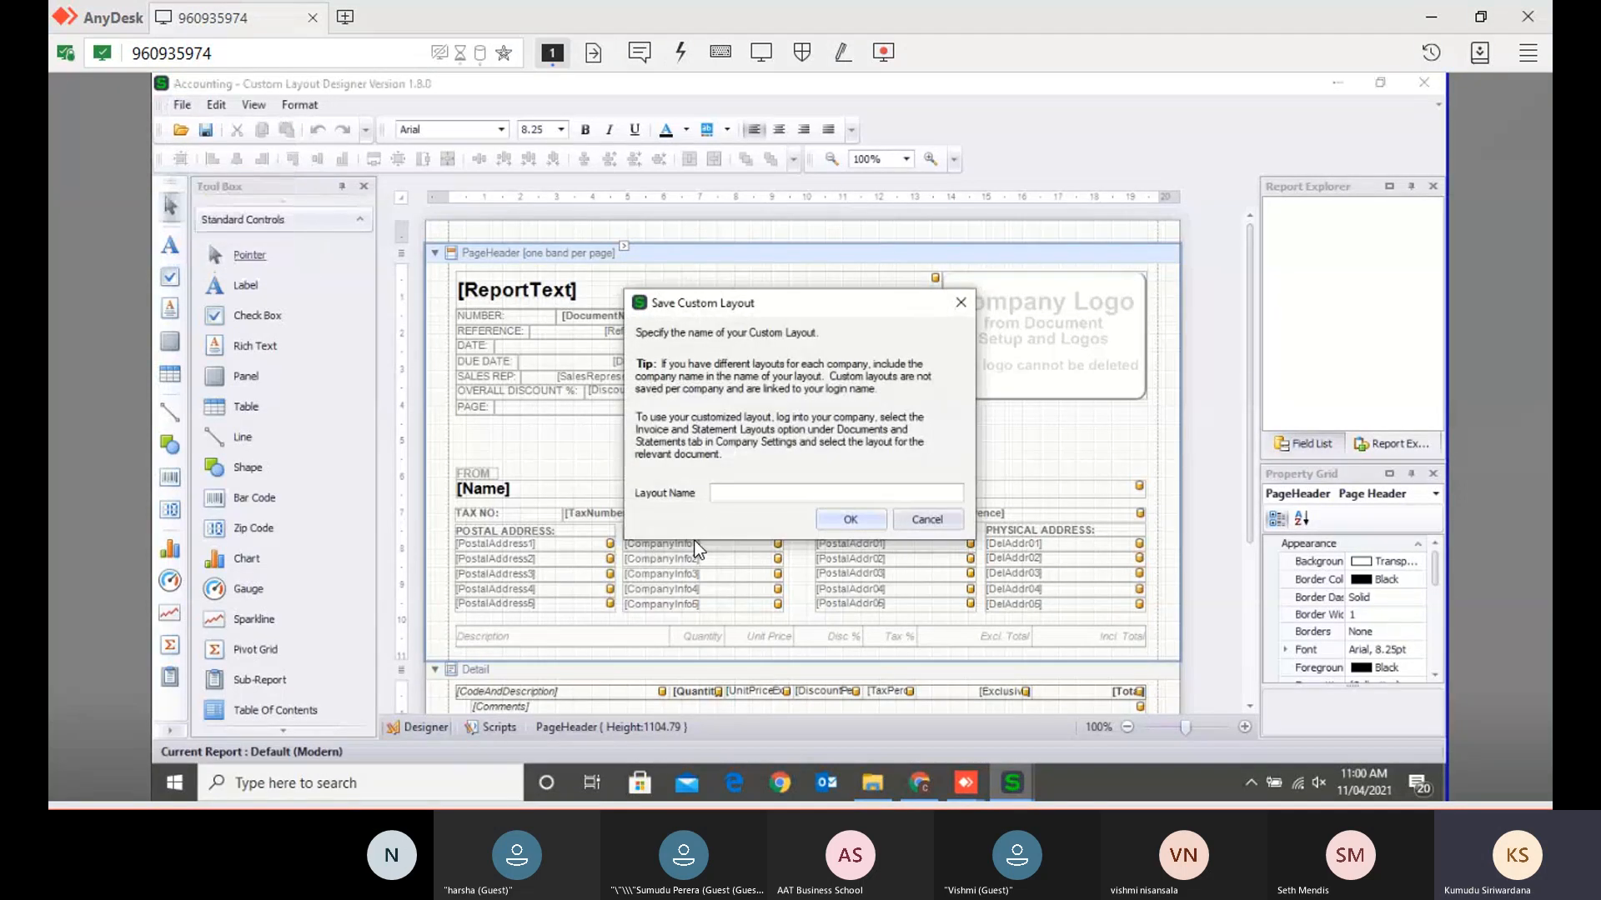
pyautogui.write('AAT Invoice')
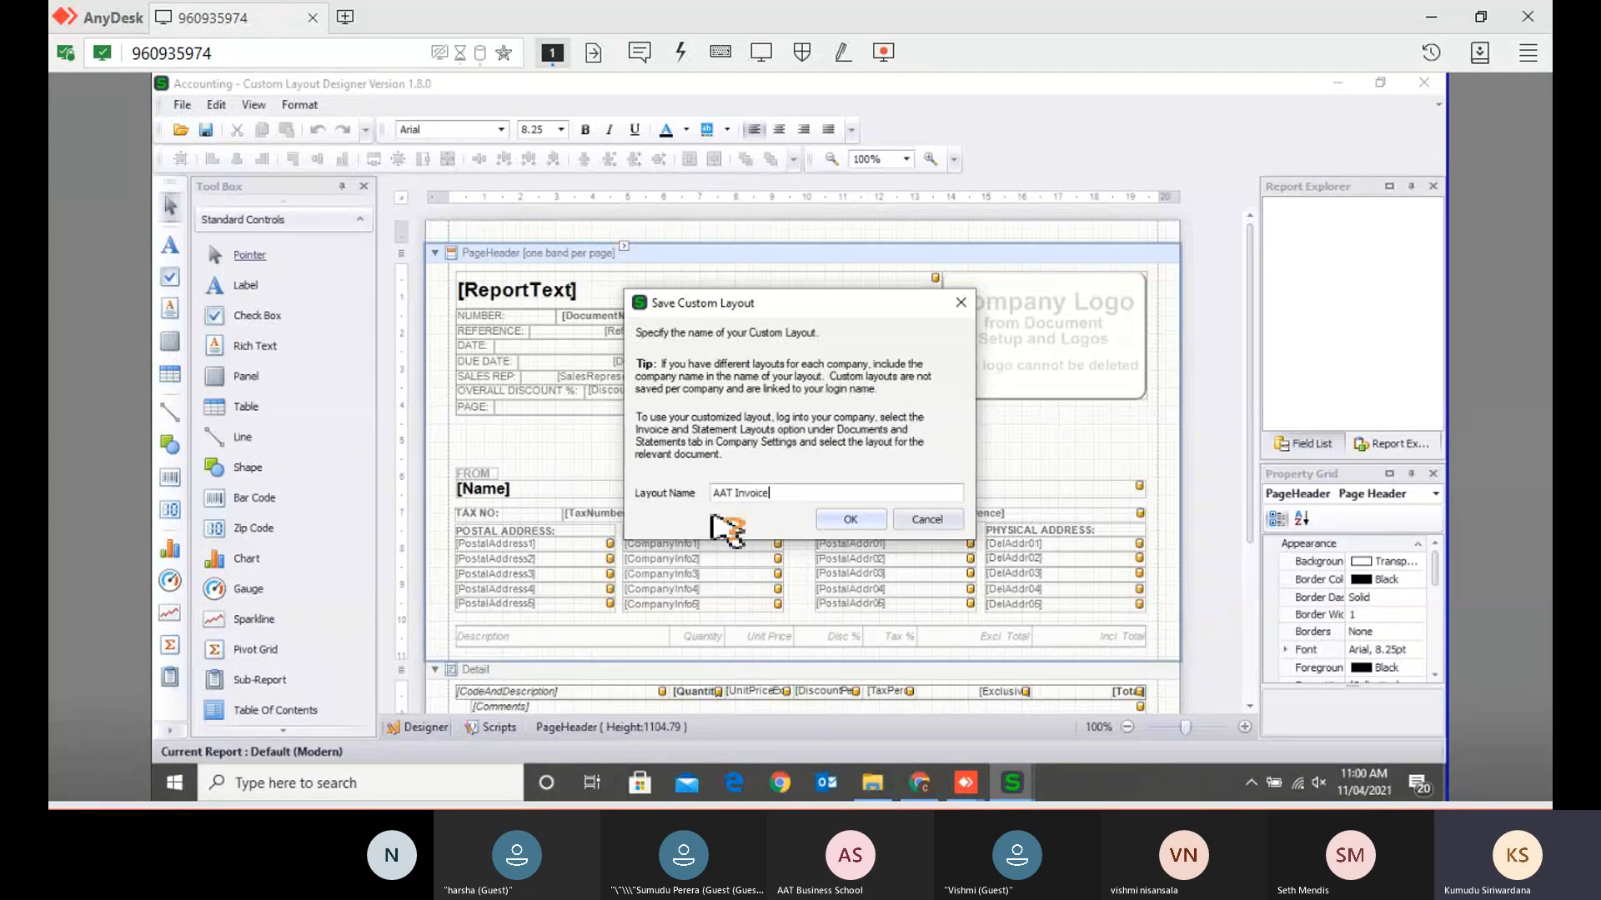
pyautogui.click(859, 526)
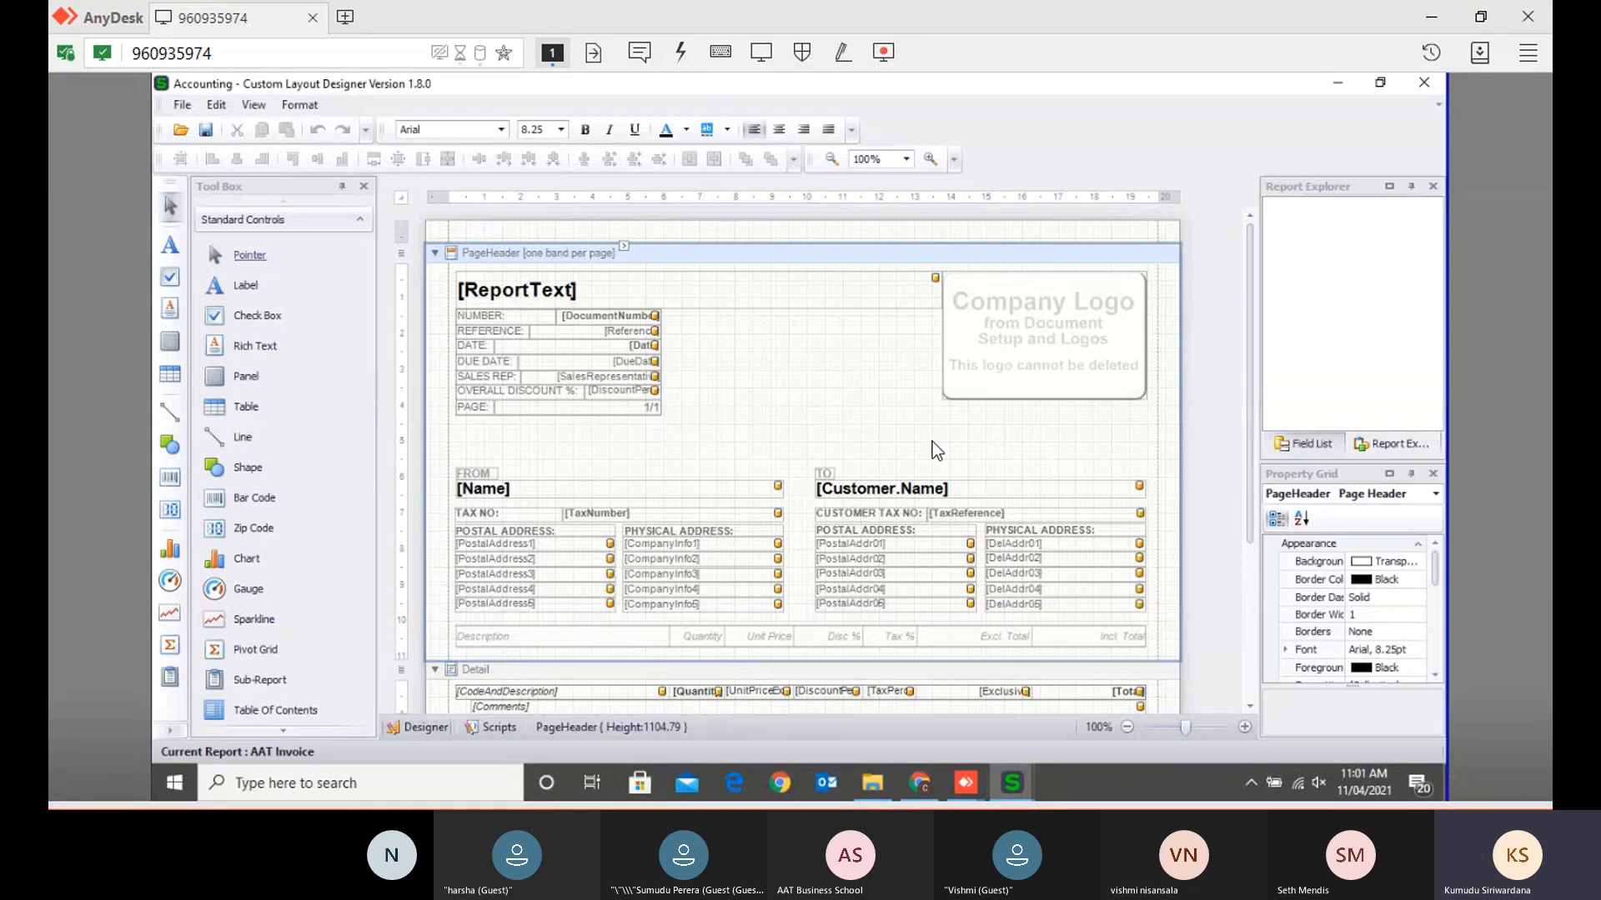
# - Add the CompanyInfo2 field and a label reading 'AAT Invoice' to the page header
pyautogui.click(1306, 450)
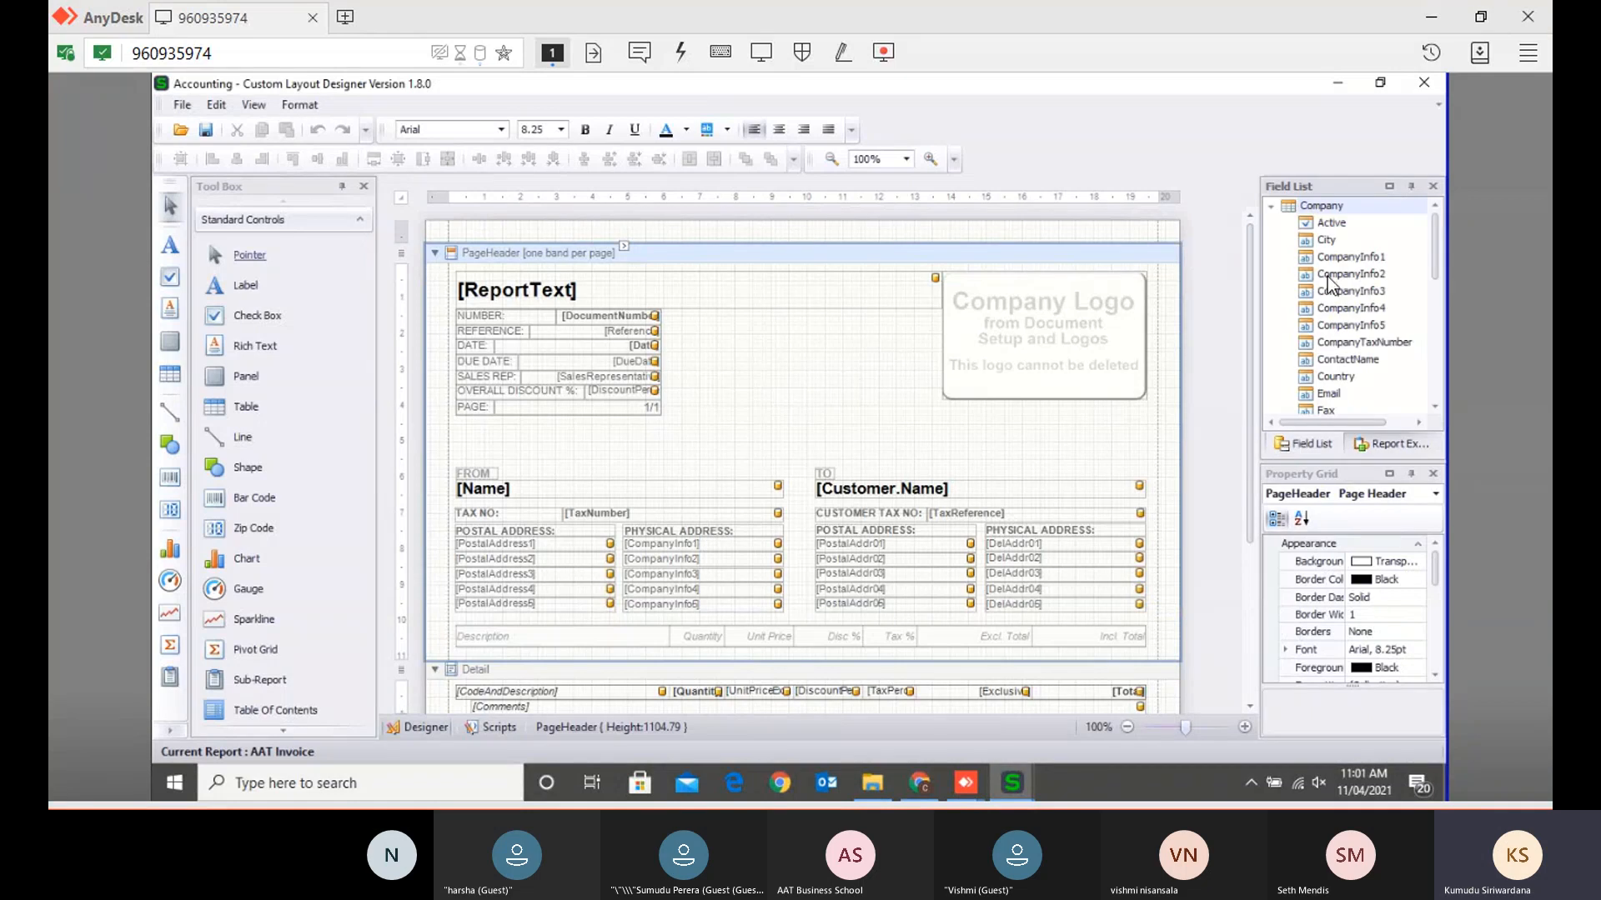
pyautogui.moveTo(1334, 275); pyautogui.dragTo(812, 397)
pyautogui.moveTo(238, 286); pyautogui.dragTo(842, 425)
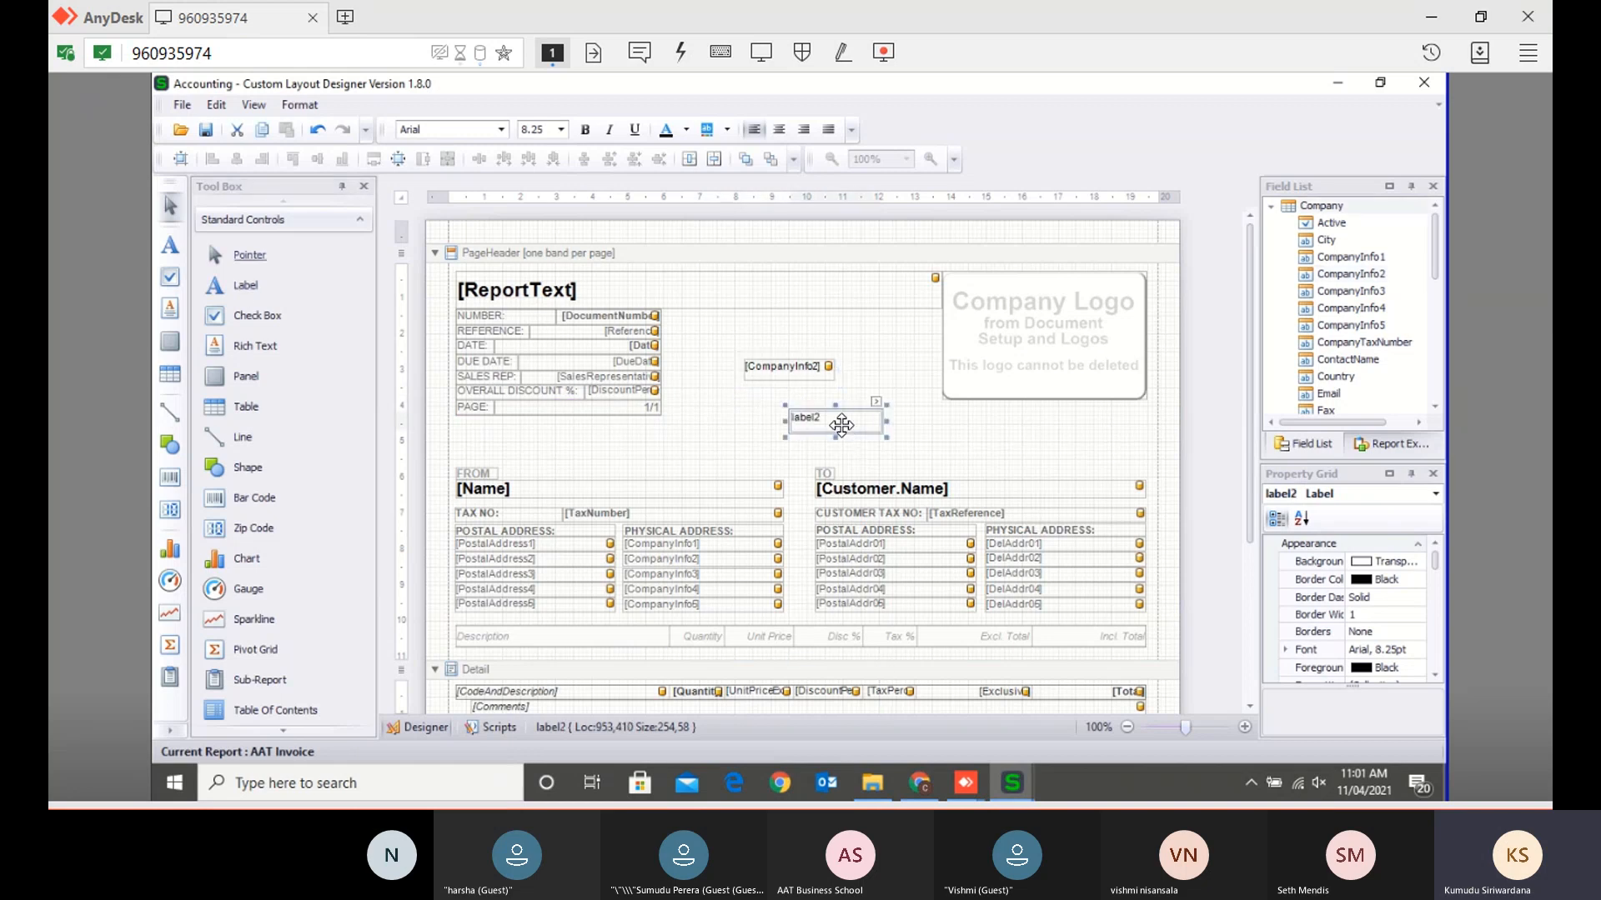
pyautogui.doubleClick(842, 426)
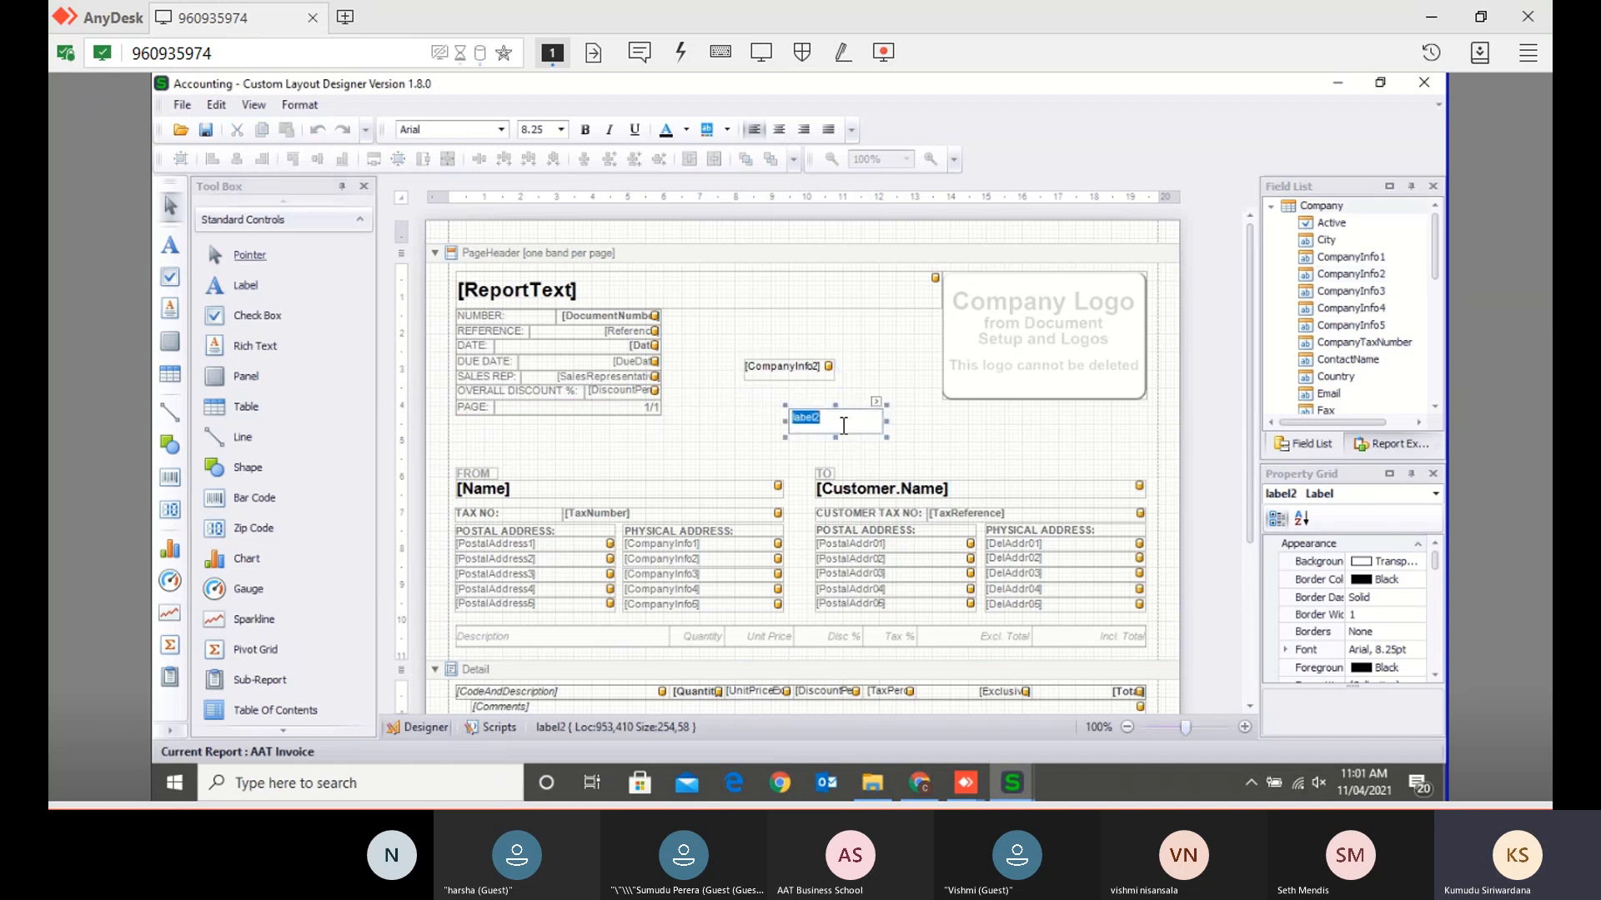
pyautogui.write('AAT Invoice')
pyautogui.click(981, 429)
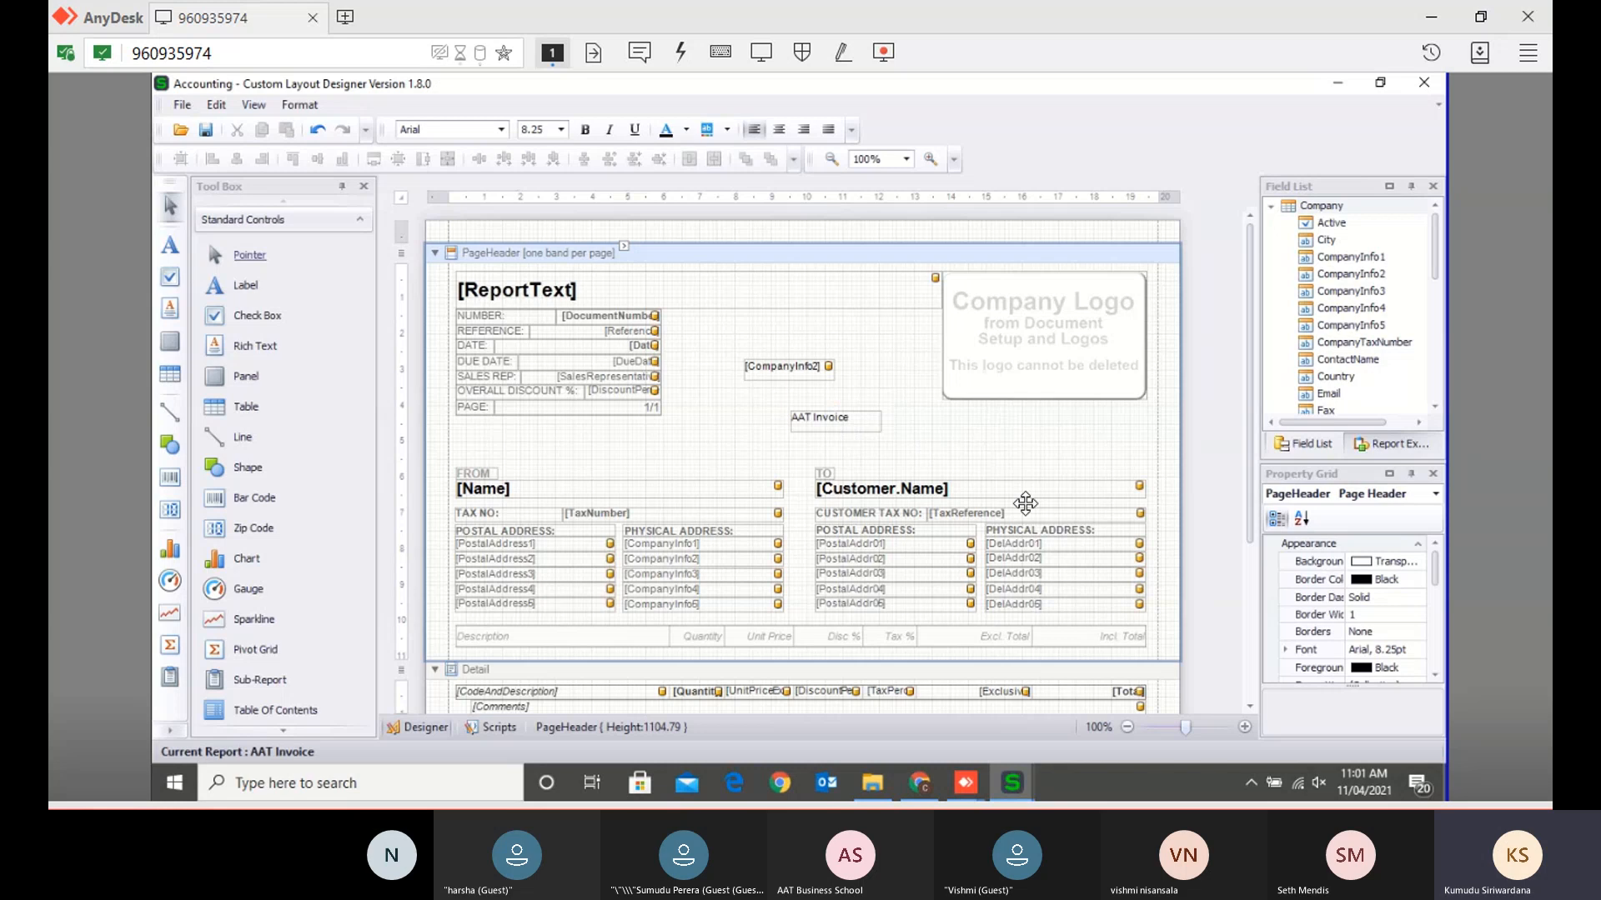
# - Set the AAT Invoice label's font to Arial Bold 12
pyautogui.click(846, 419)
pyautogui.click(1408, 654)
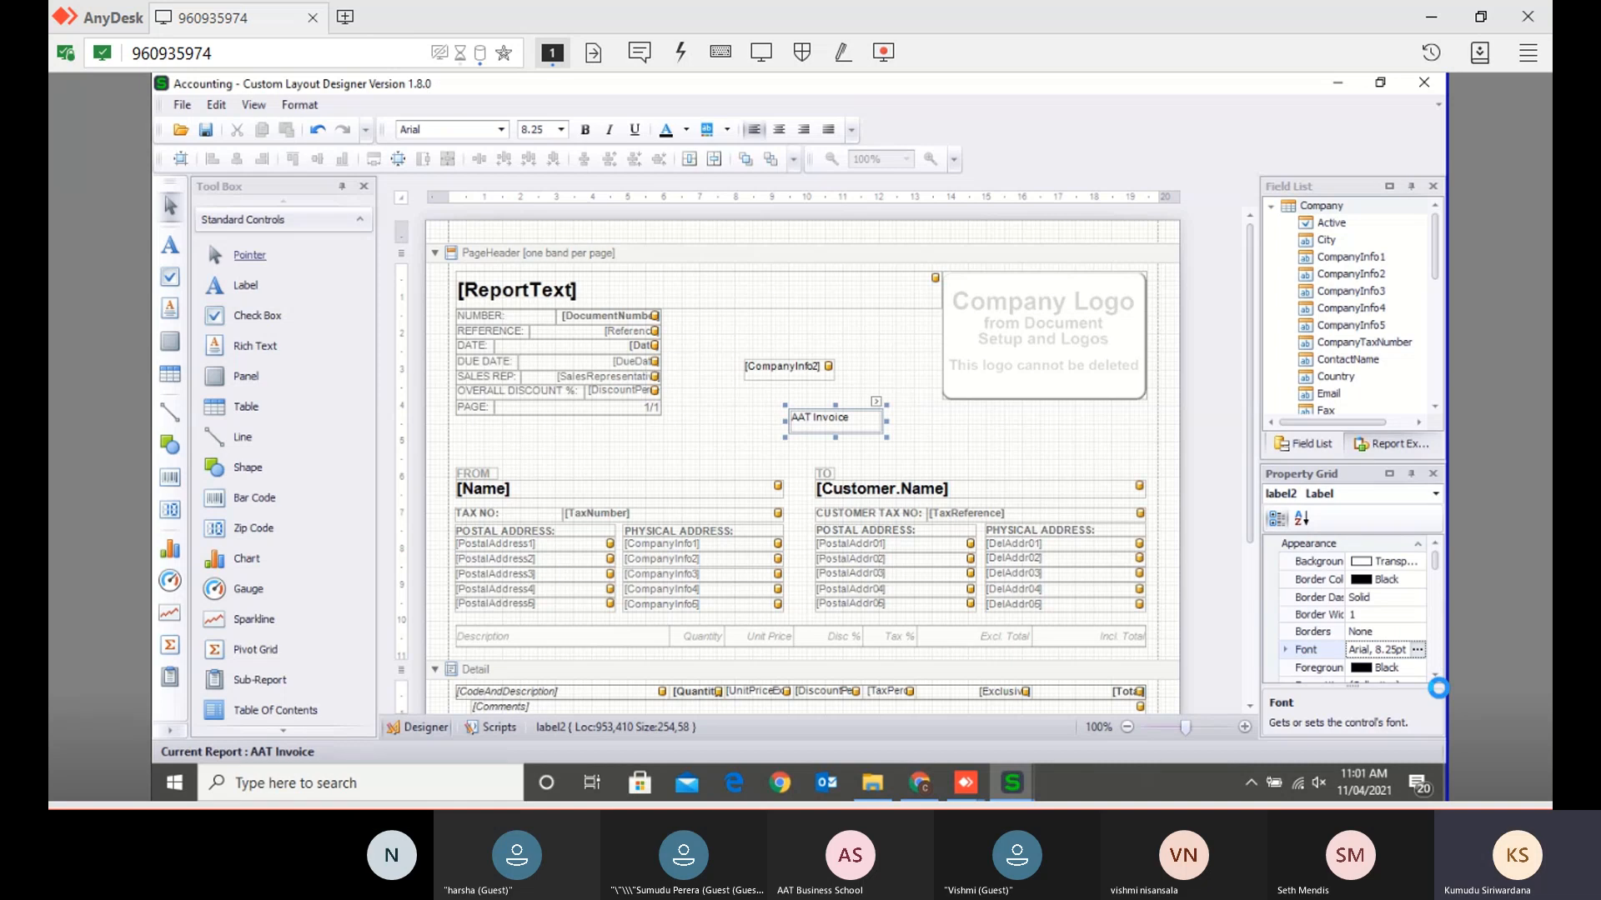
pyautogui.moveTo(965, 783)
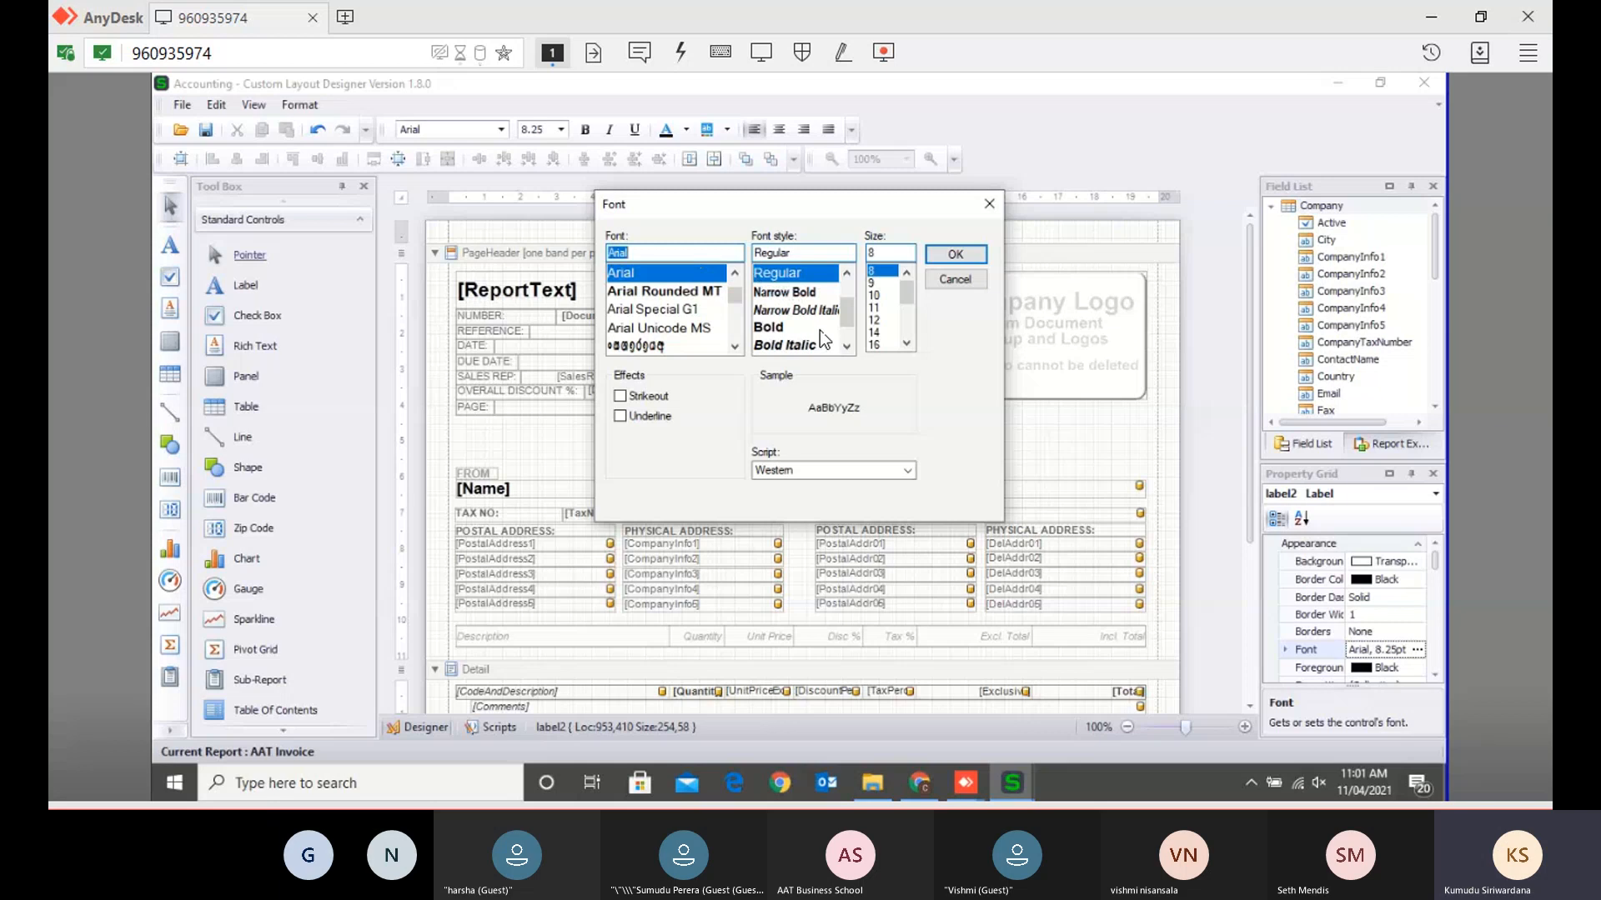
pyautogui.click(789, 327)
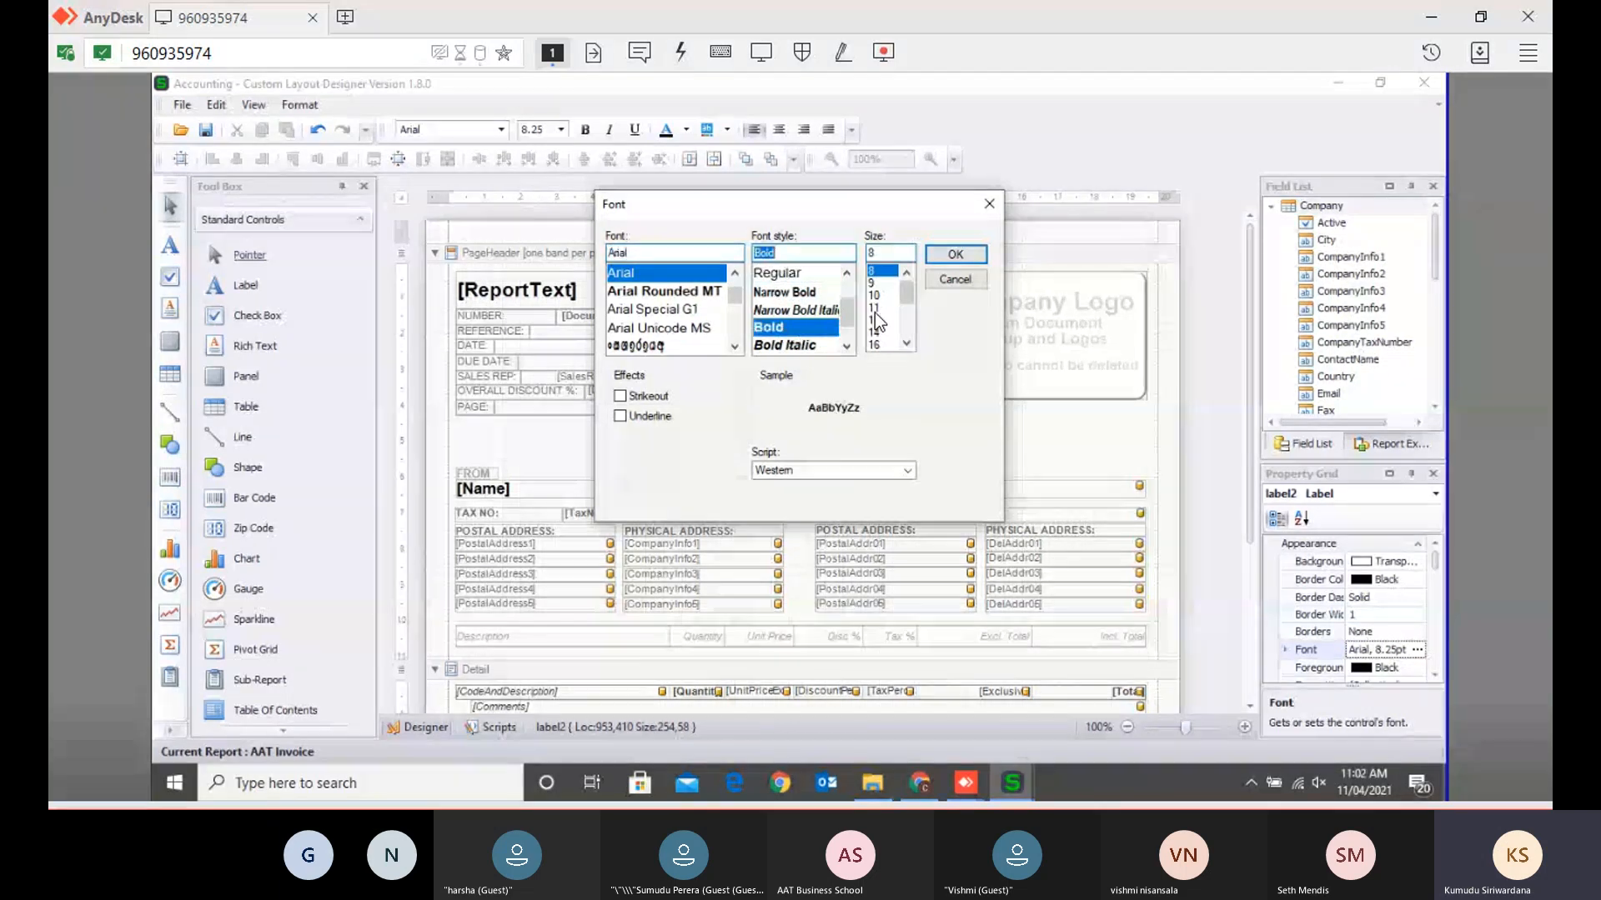
pyautogui.click(874, 320)
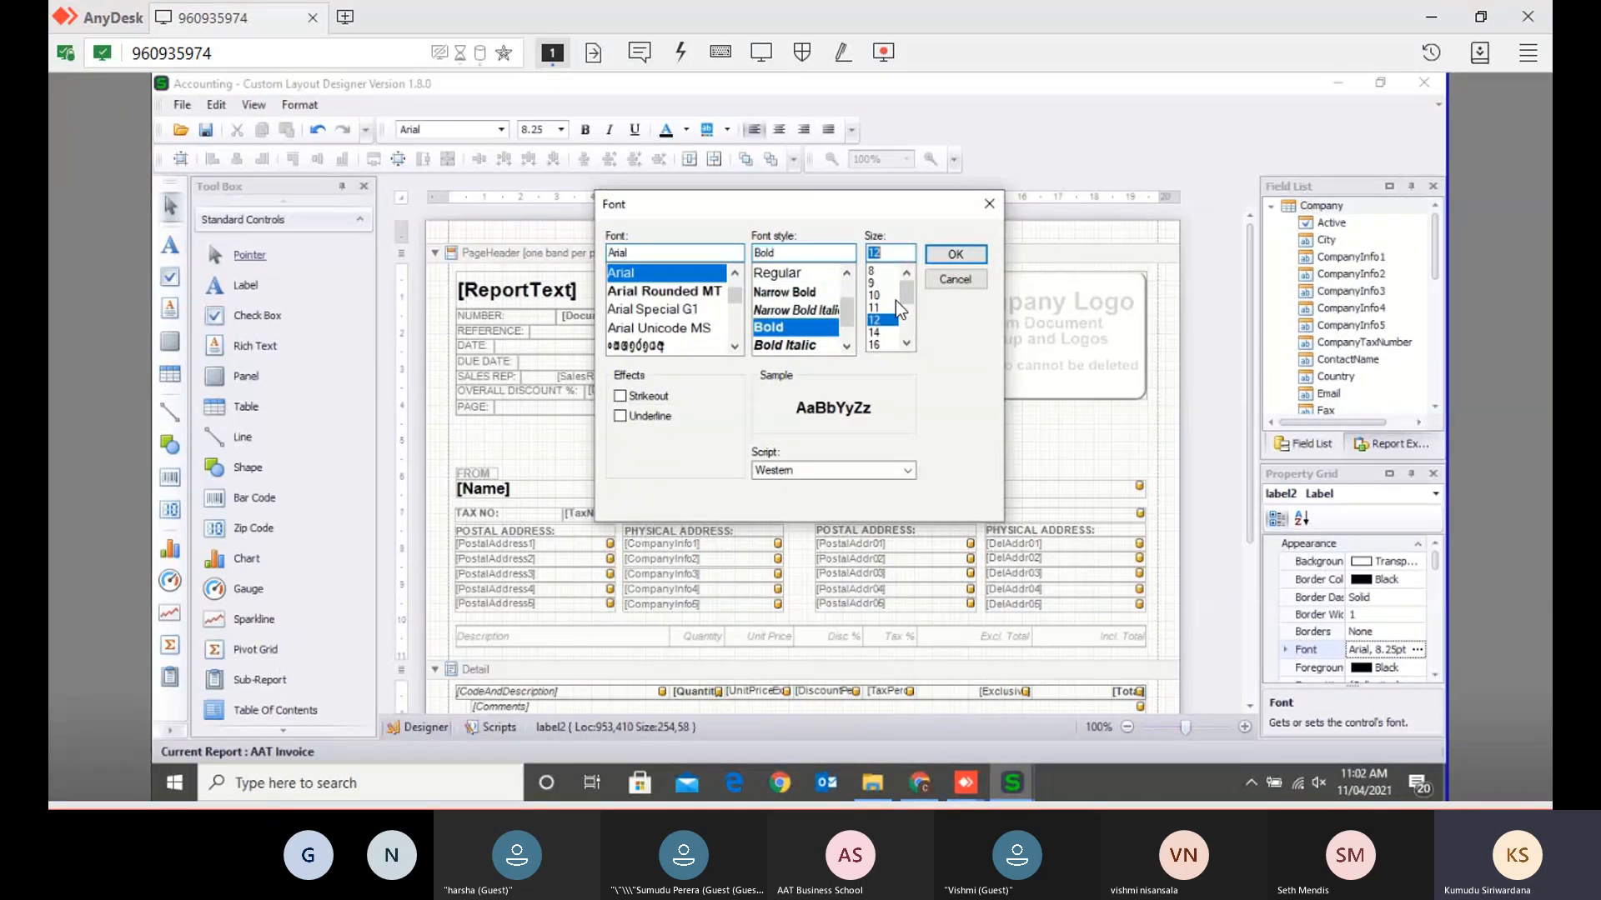
pyautogui.click(938, 254)
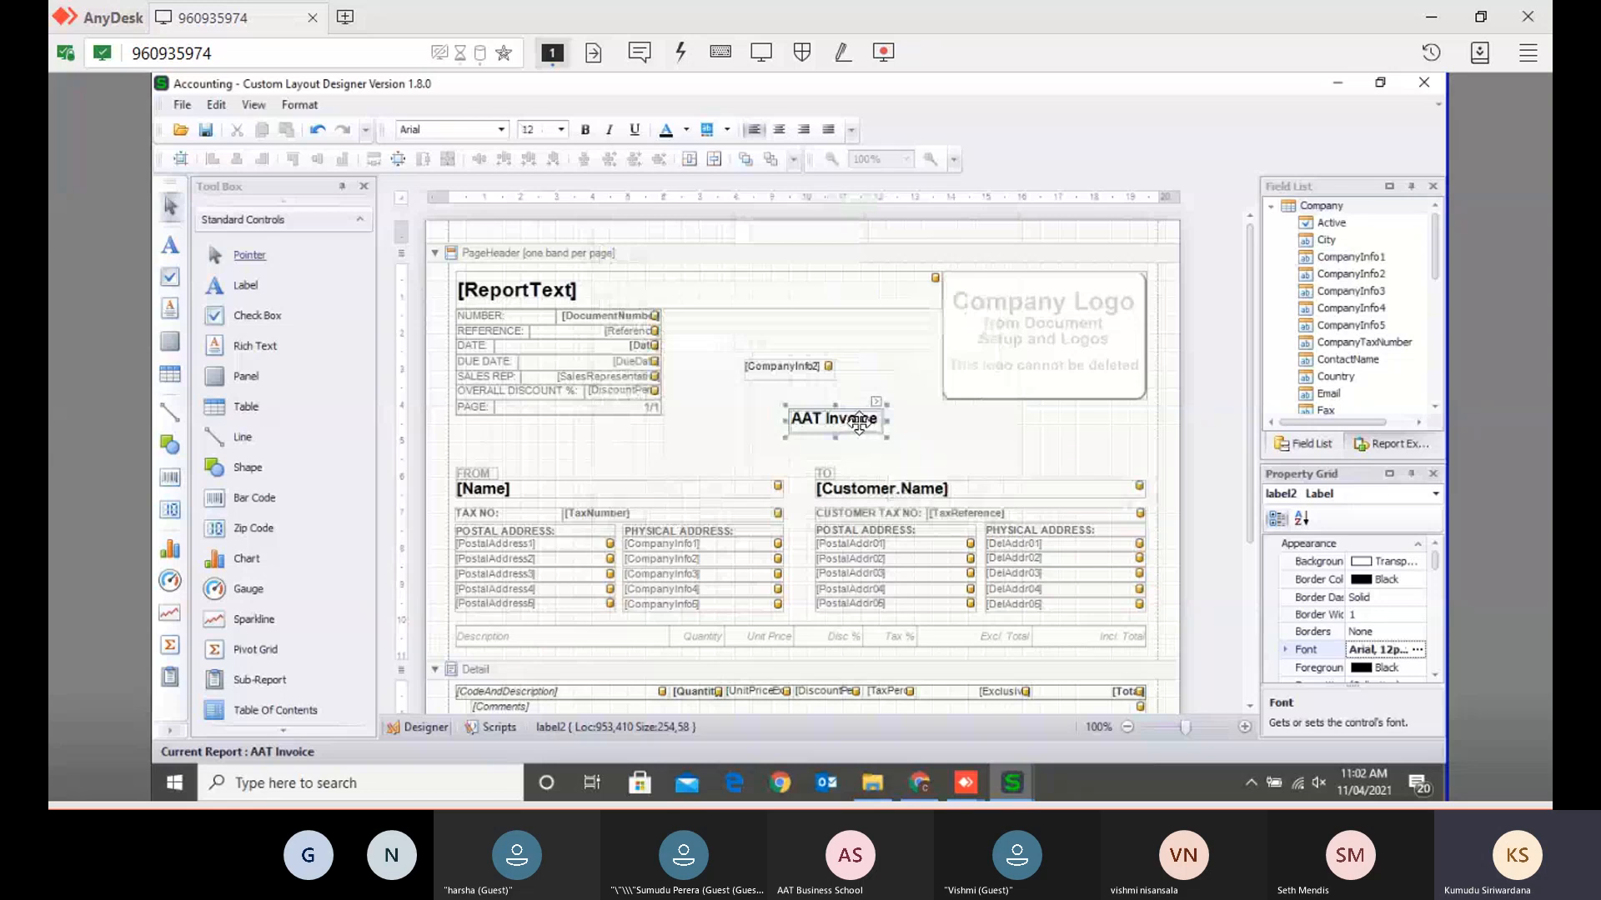
# - Enlarge the AAT Invoice label and move it beneath the company logo
pyautogui.moveTo(887, 439); pyautogui.dragTo(985, 447)
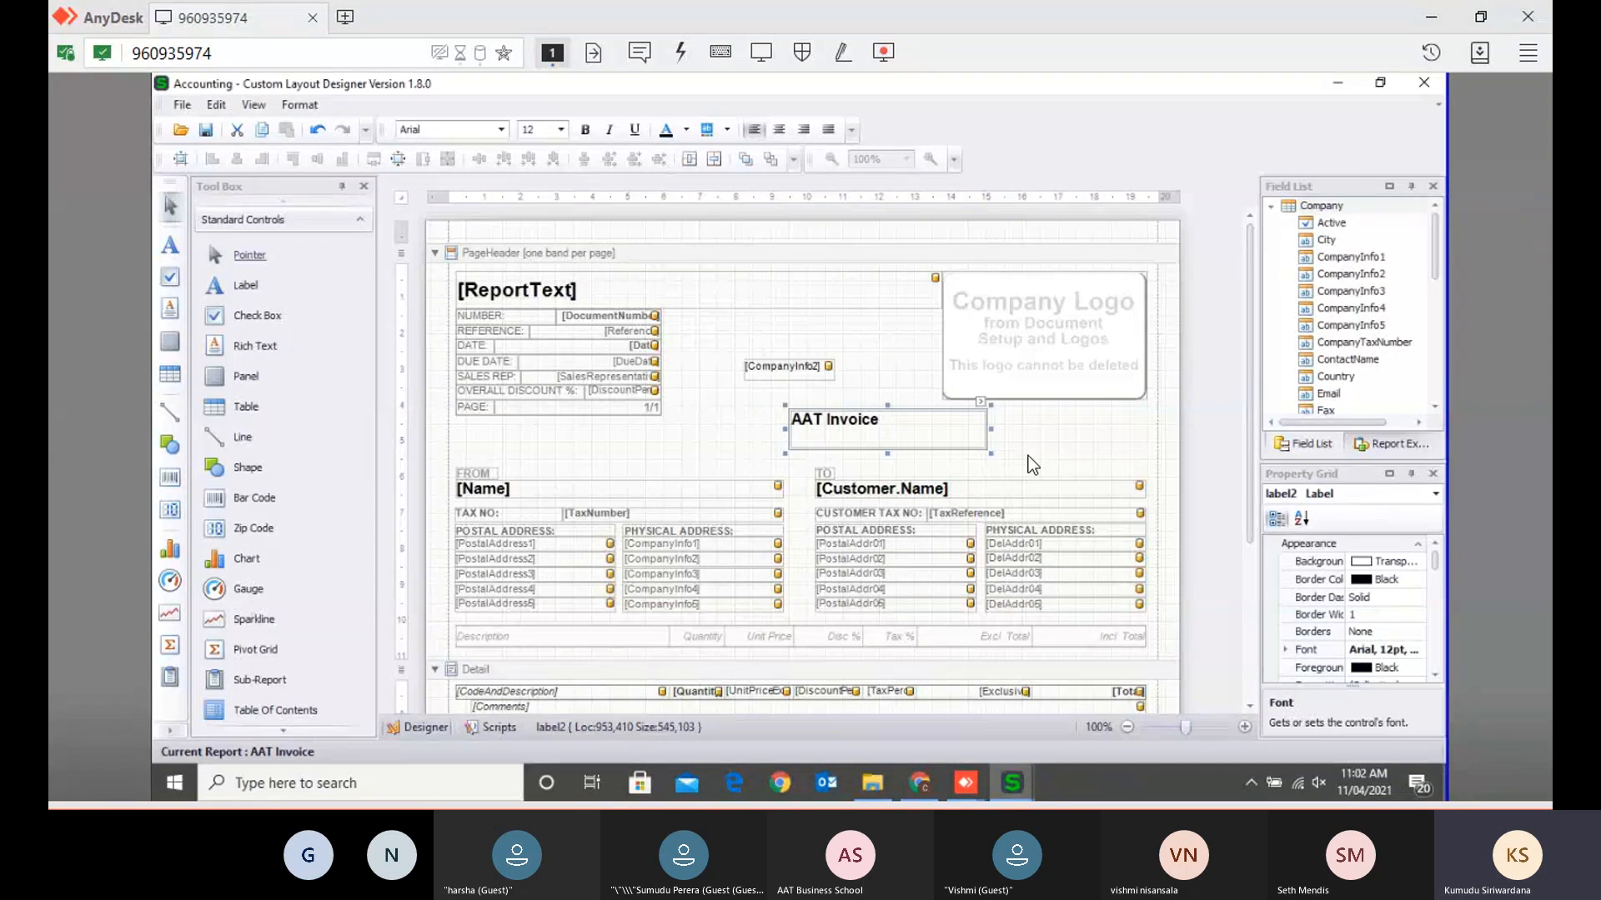
pyautogui.click(1058, 456)
pyautogui.moveTo(871, 438); pyautogui.dragTo(1030, 434)
pyautogui.click(822, 445)
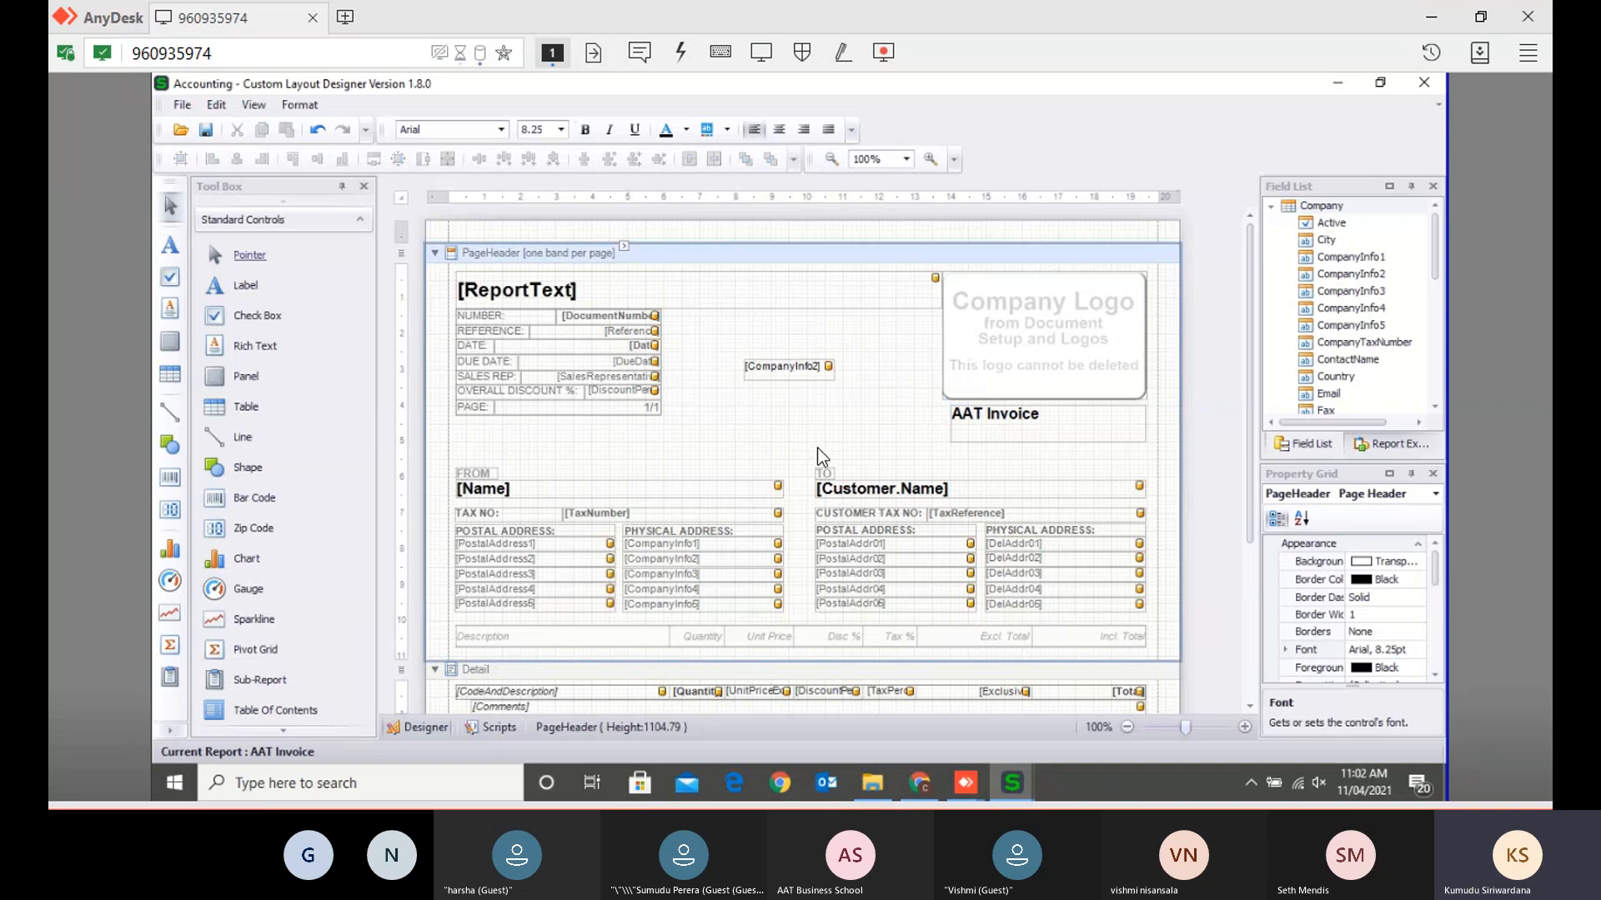
# - Place CompanyInfo3 and an empty label on the header, then view the web Invoice and Statement Layouts settings
pyautogui.scroll(-3, 818, 463)
pyautogui.scroll(-1, 807, 498)
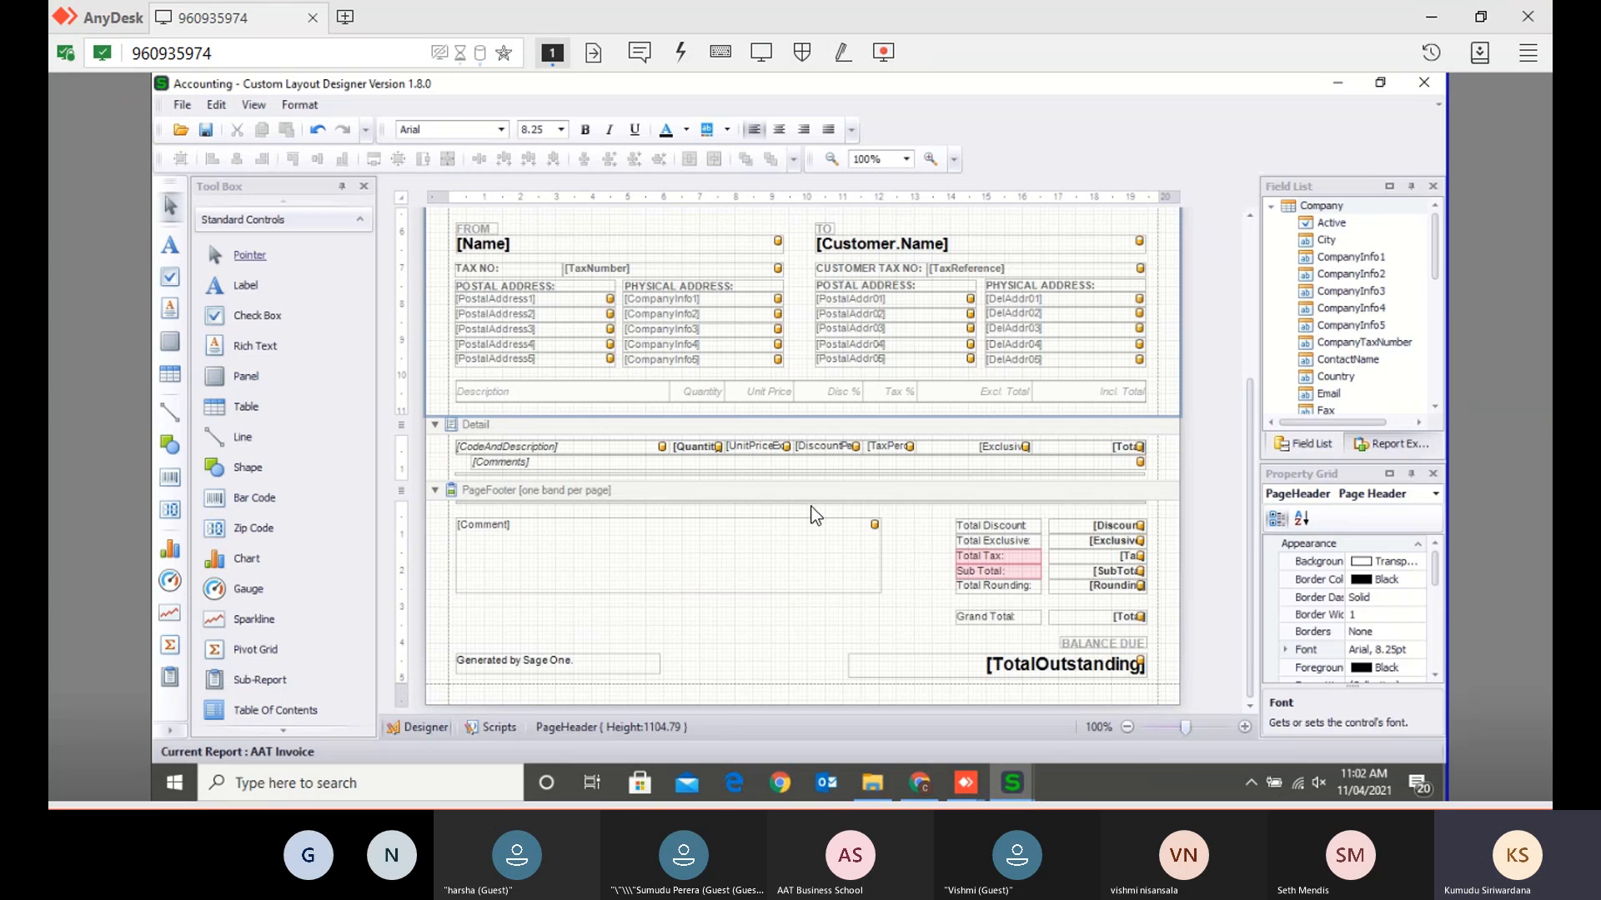
pyautogui.scroll(1, 884, 639)
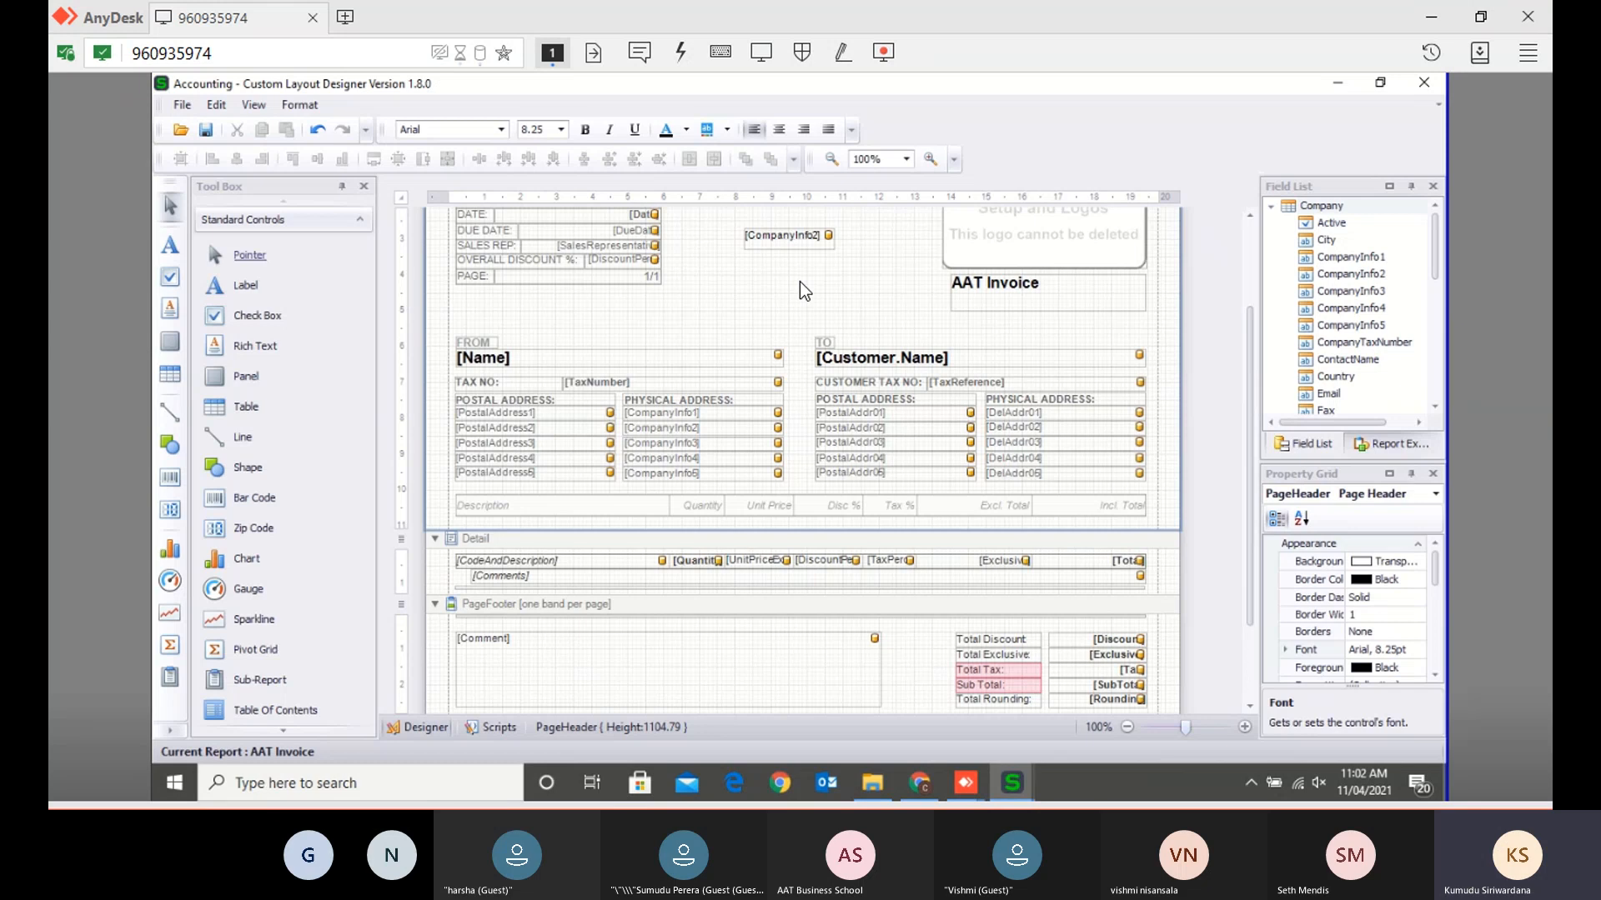
pyautogui.moveTo(1328, 291); pyautogui.dragTo(834, 301)
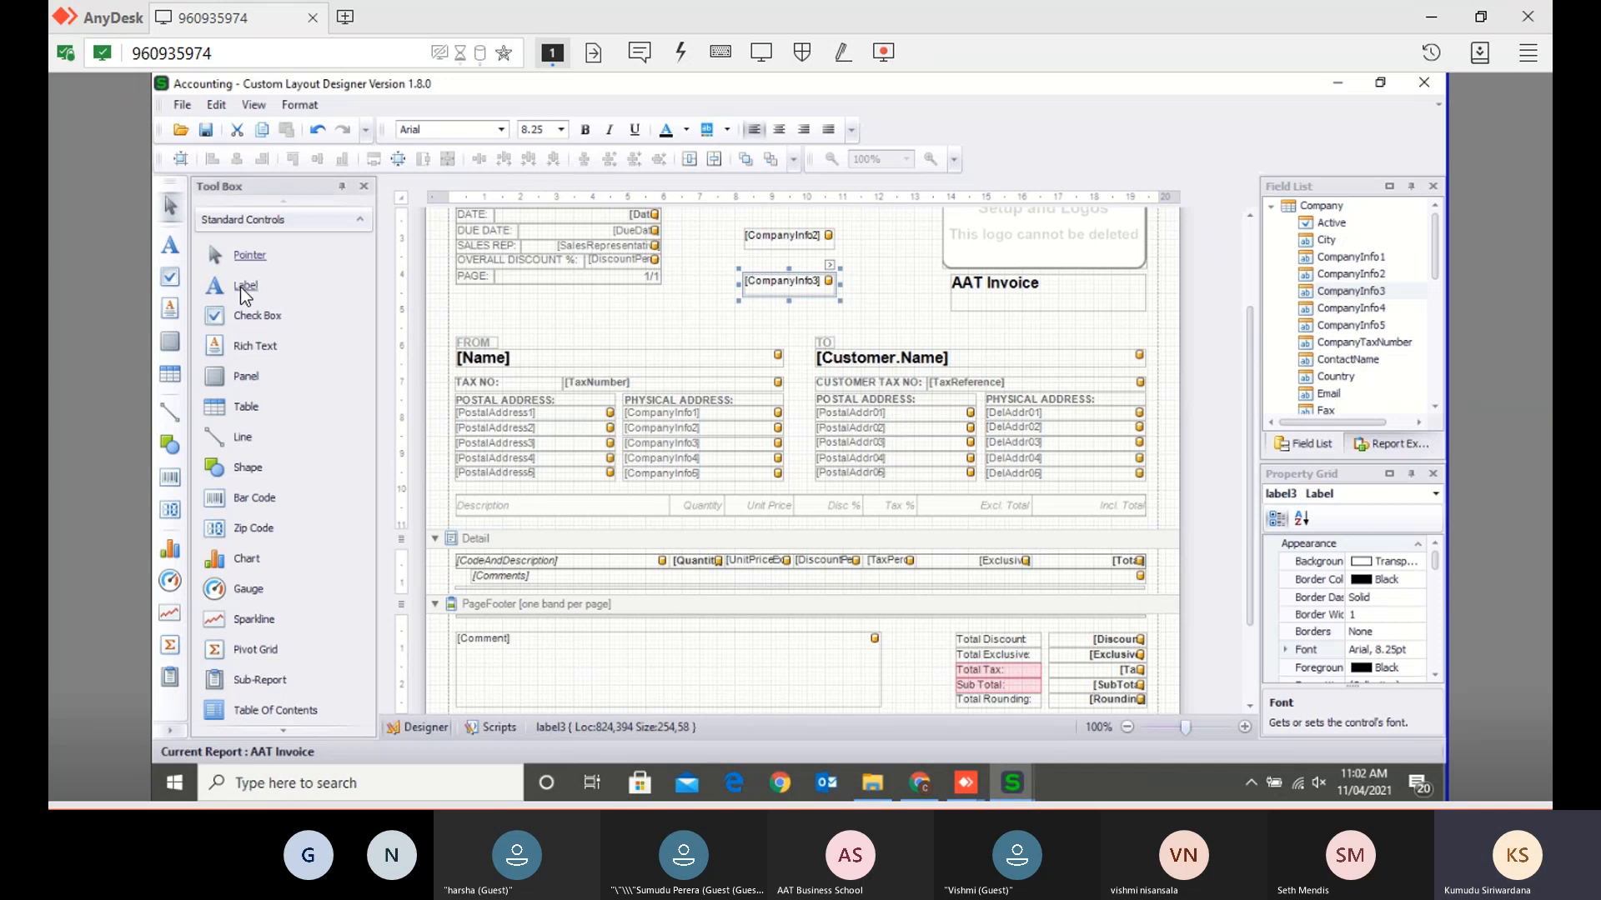
pyautogui.moveTo(240, 286); pyautogui.dragTo(574, 329)
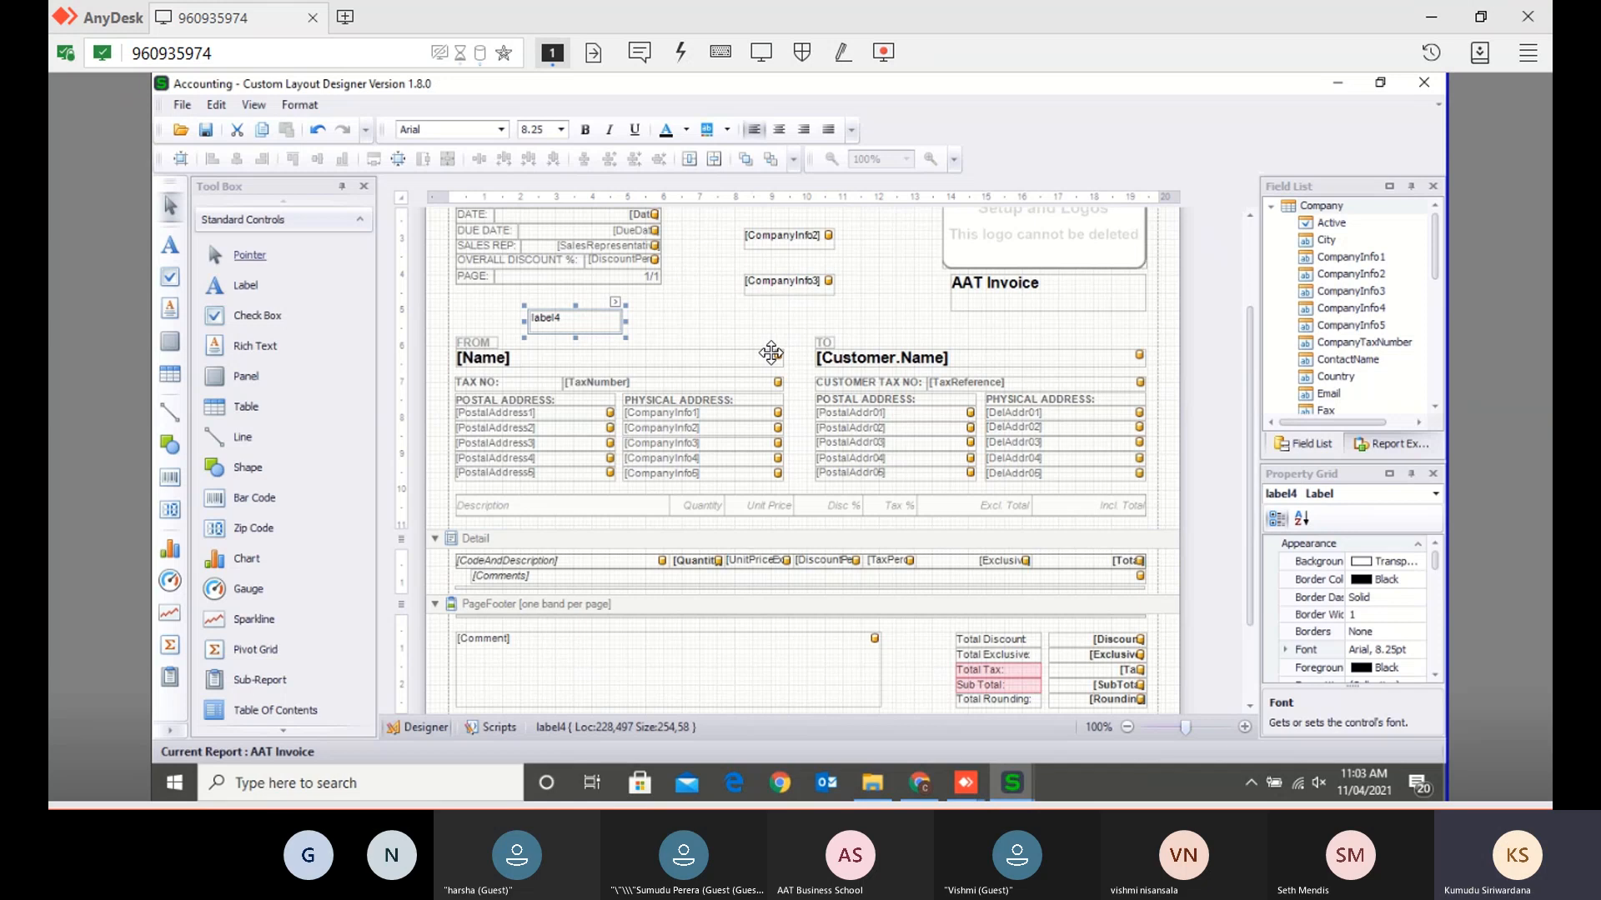
pyautogui.moveTo(872, 782)
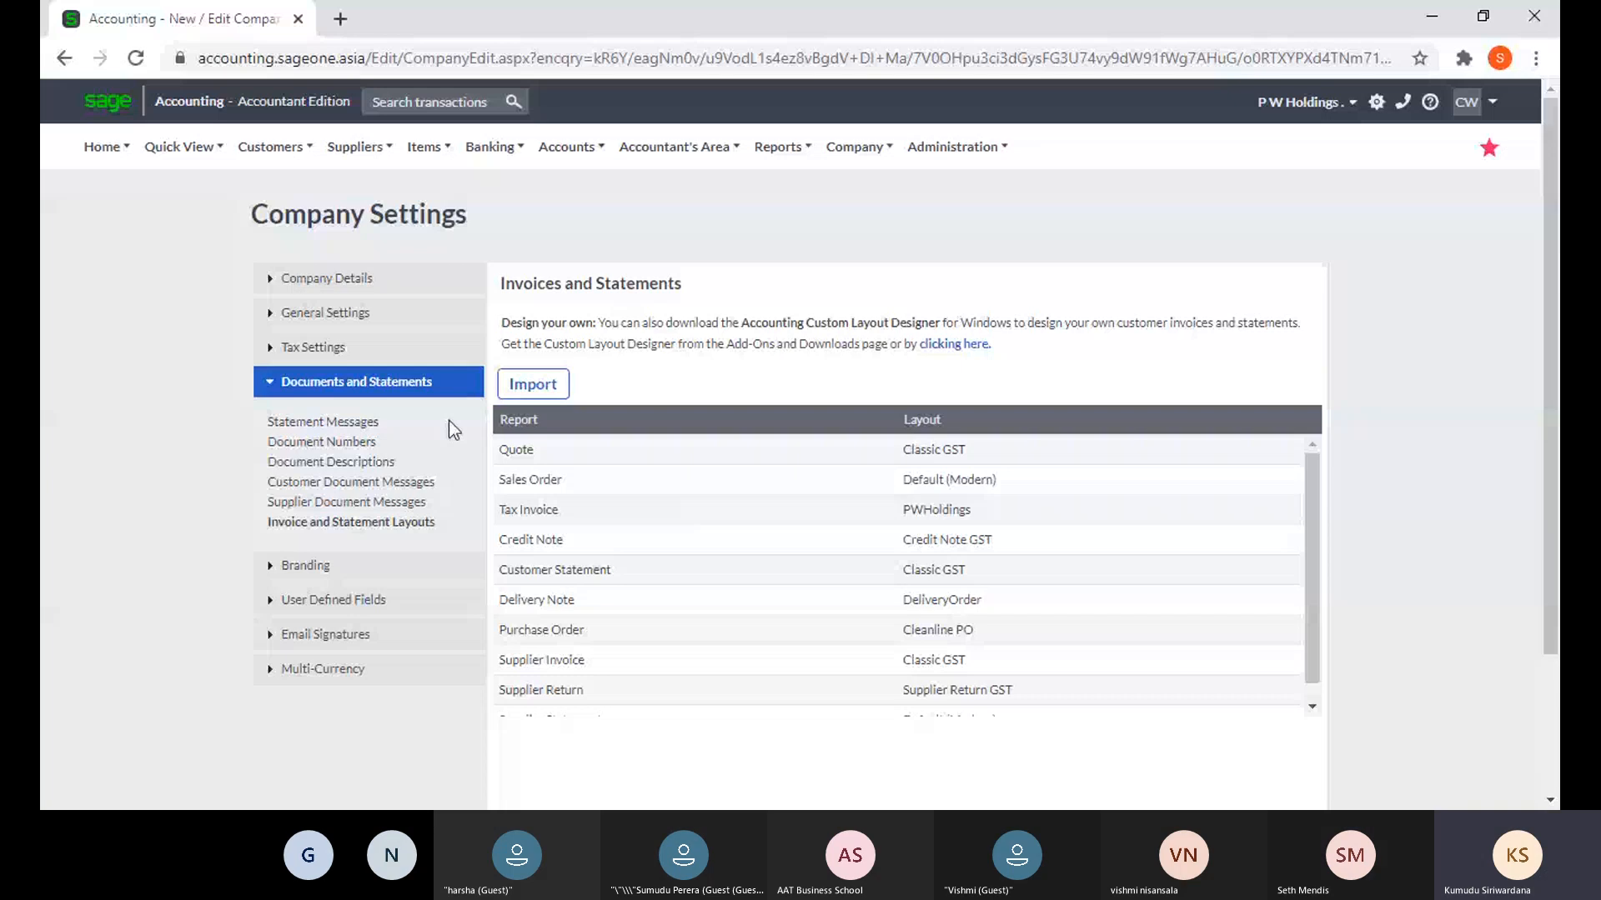
# - Expand the company details and general settings sections, then bring up the Customers menu
pyautogui.click(358, 281)
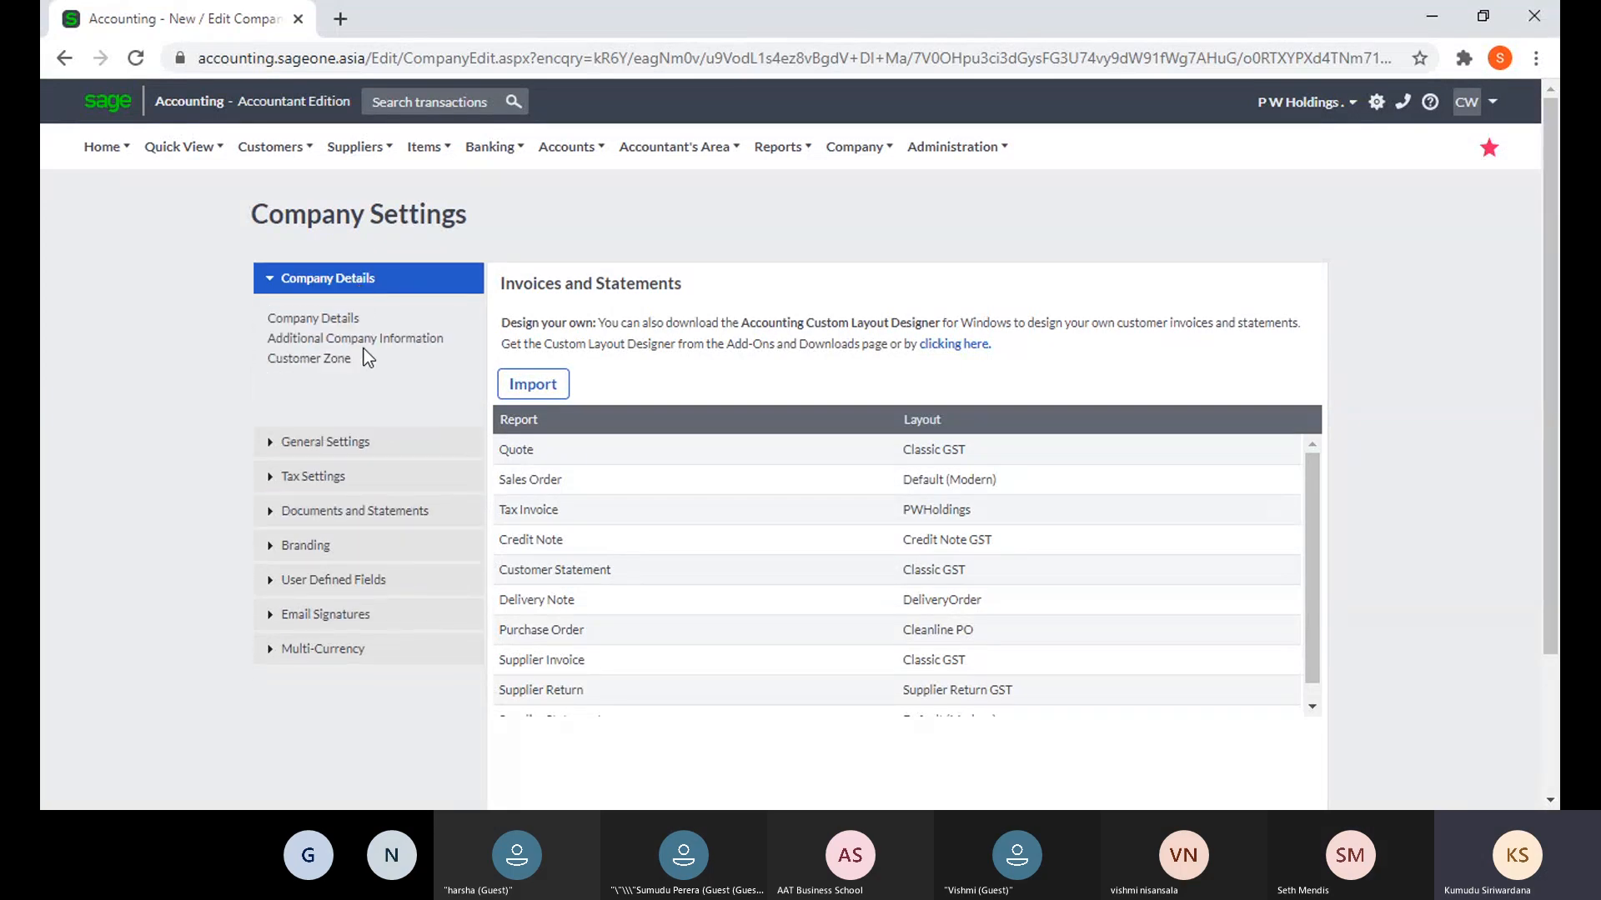
pyautogui.click(314, 451)
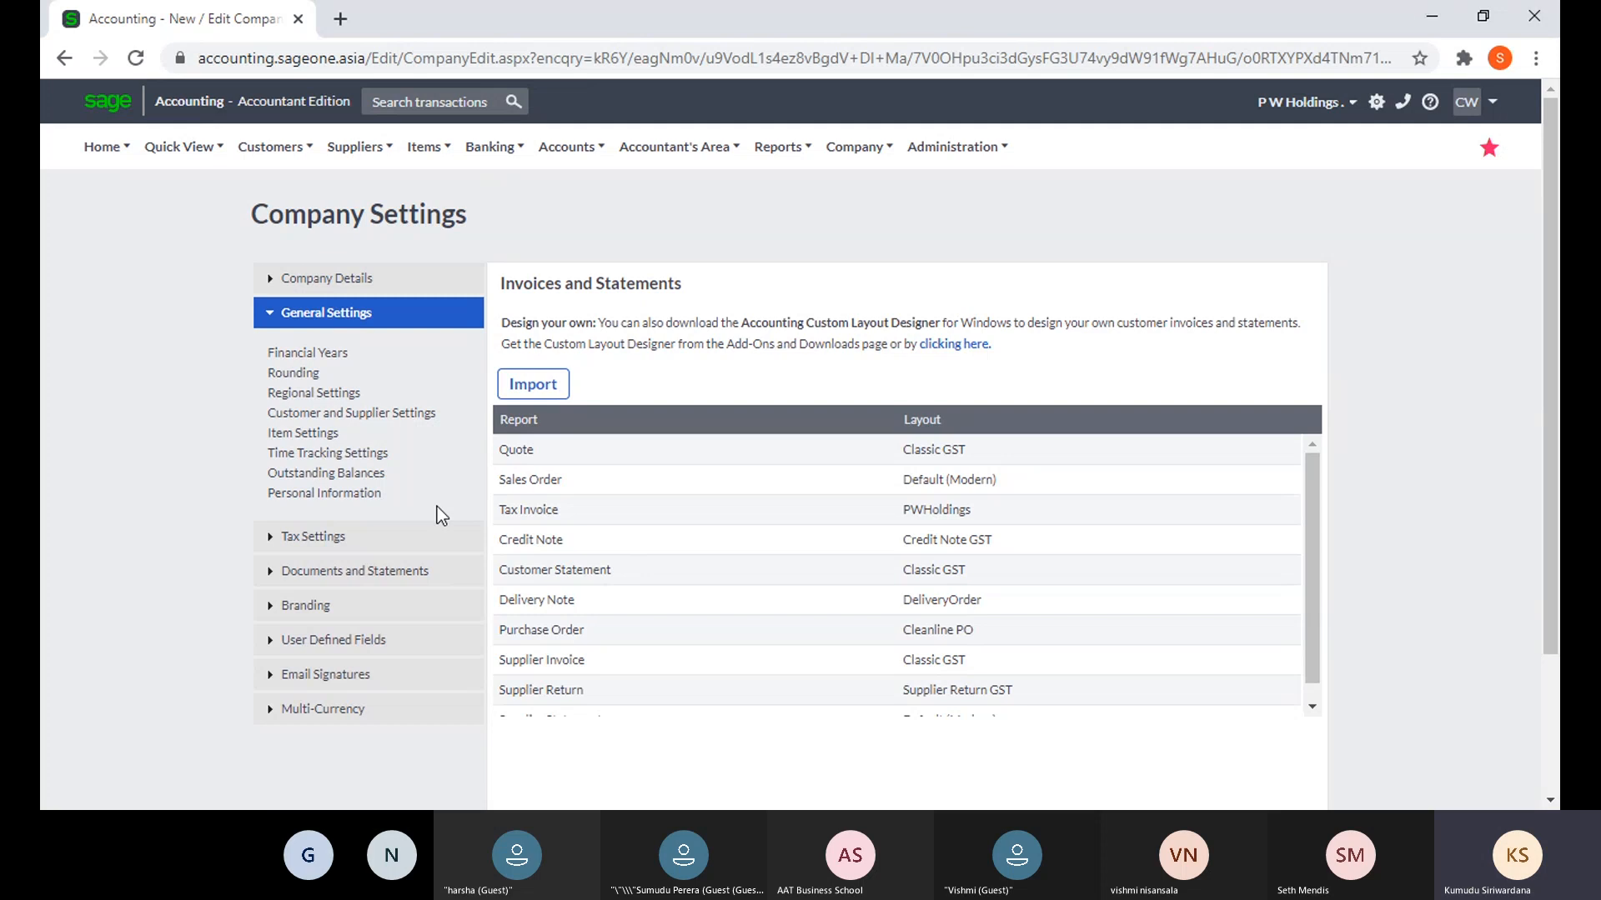
pyautogui.click(285, 147)
# - Look through the other top navigation menus, then choose Customers > Add a Customer
pyautogui.moveTo(271, 165)
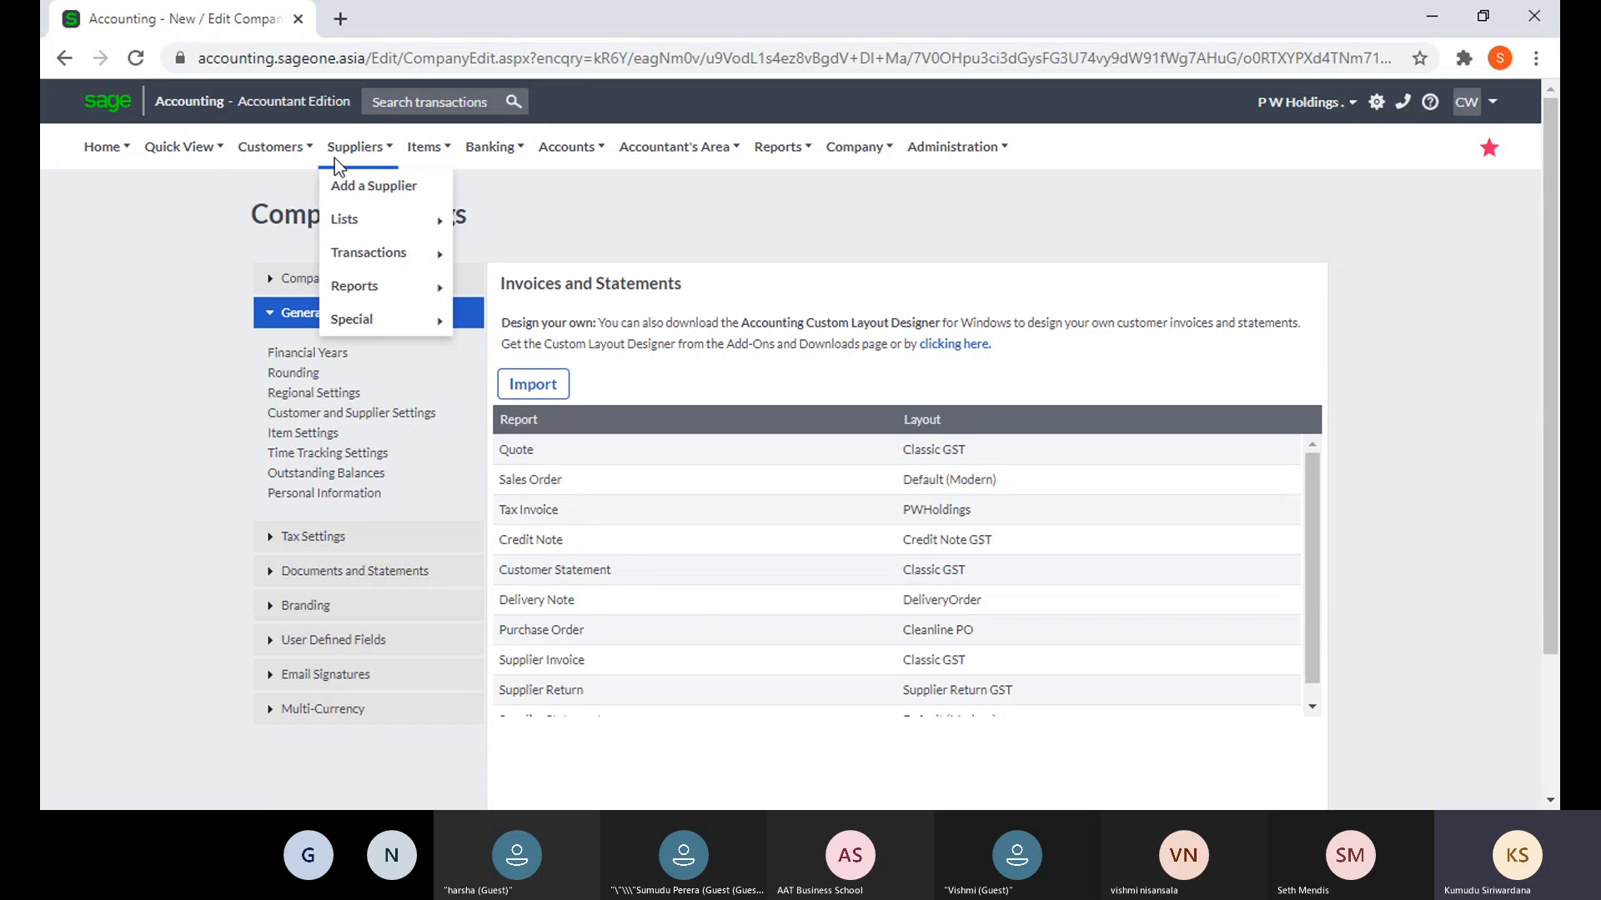
pyautogui.moveTo(504, 156)
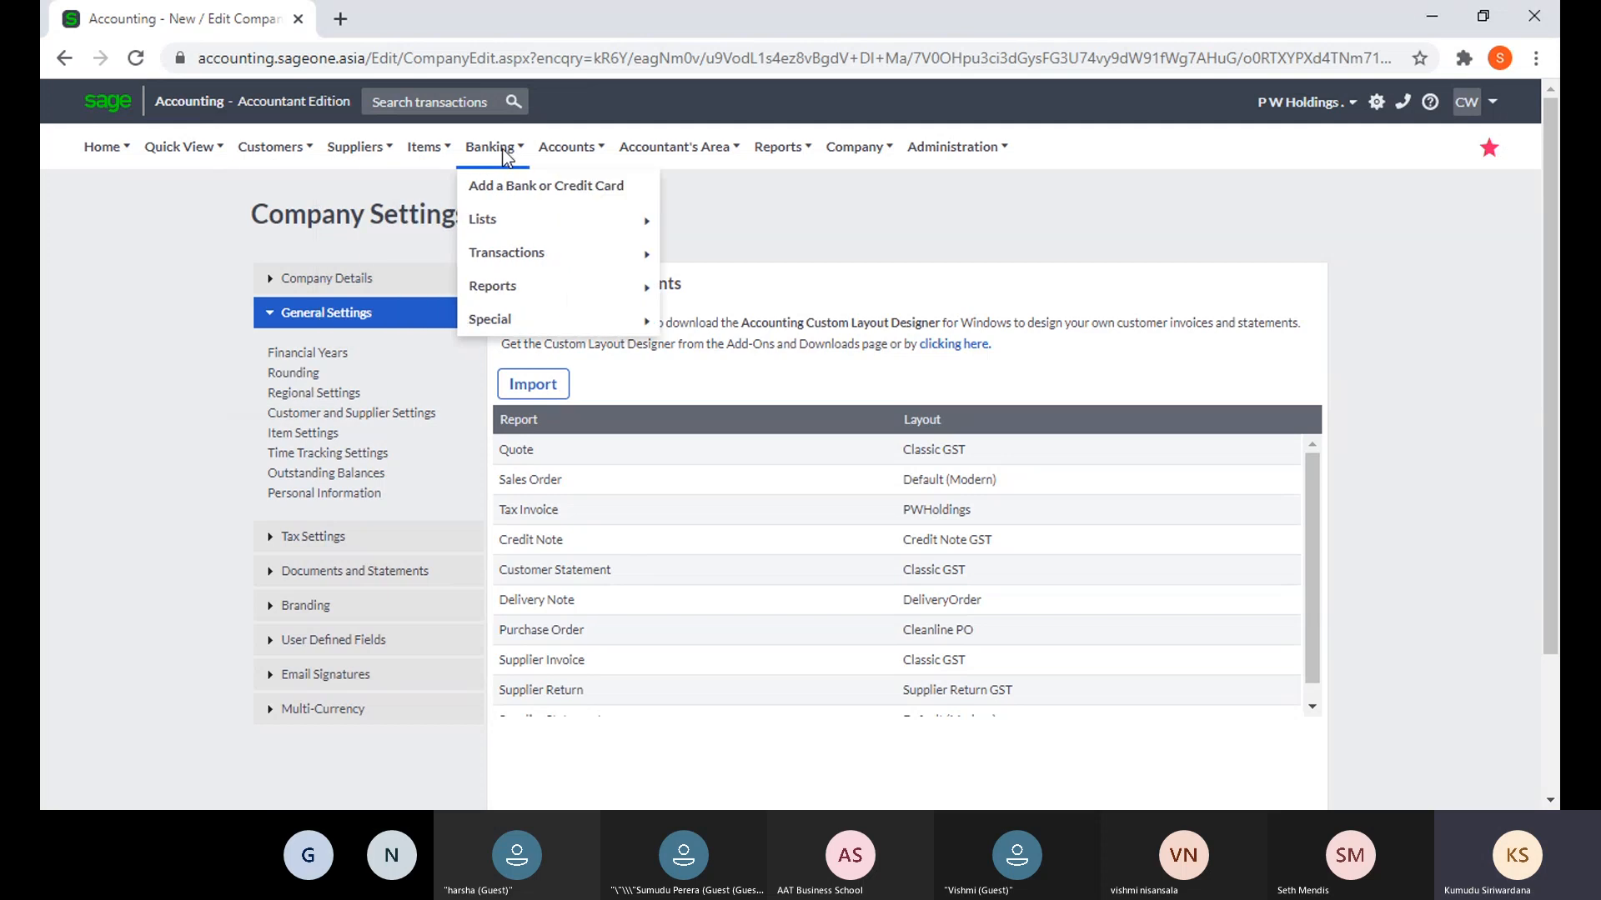
pyautogui.moveTo(565, 161)
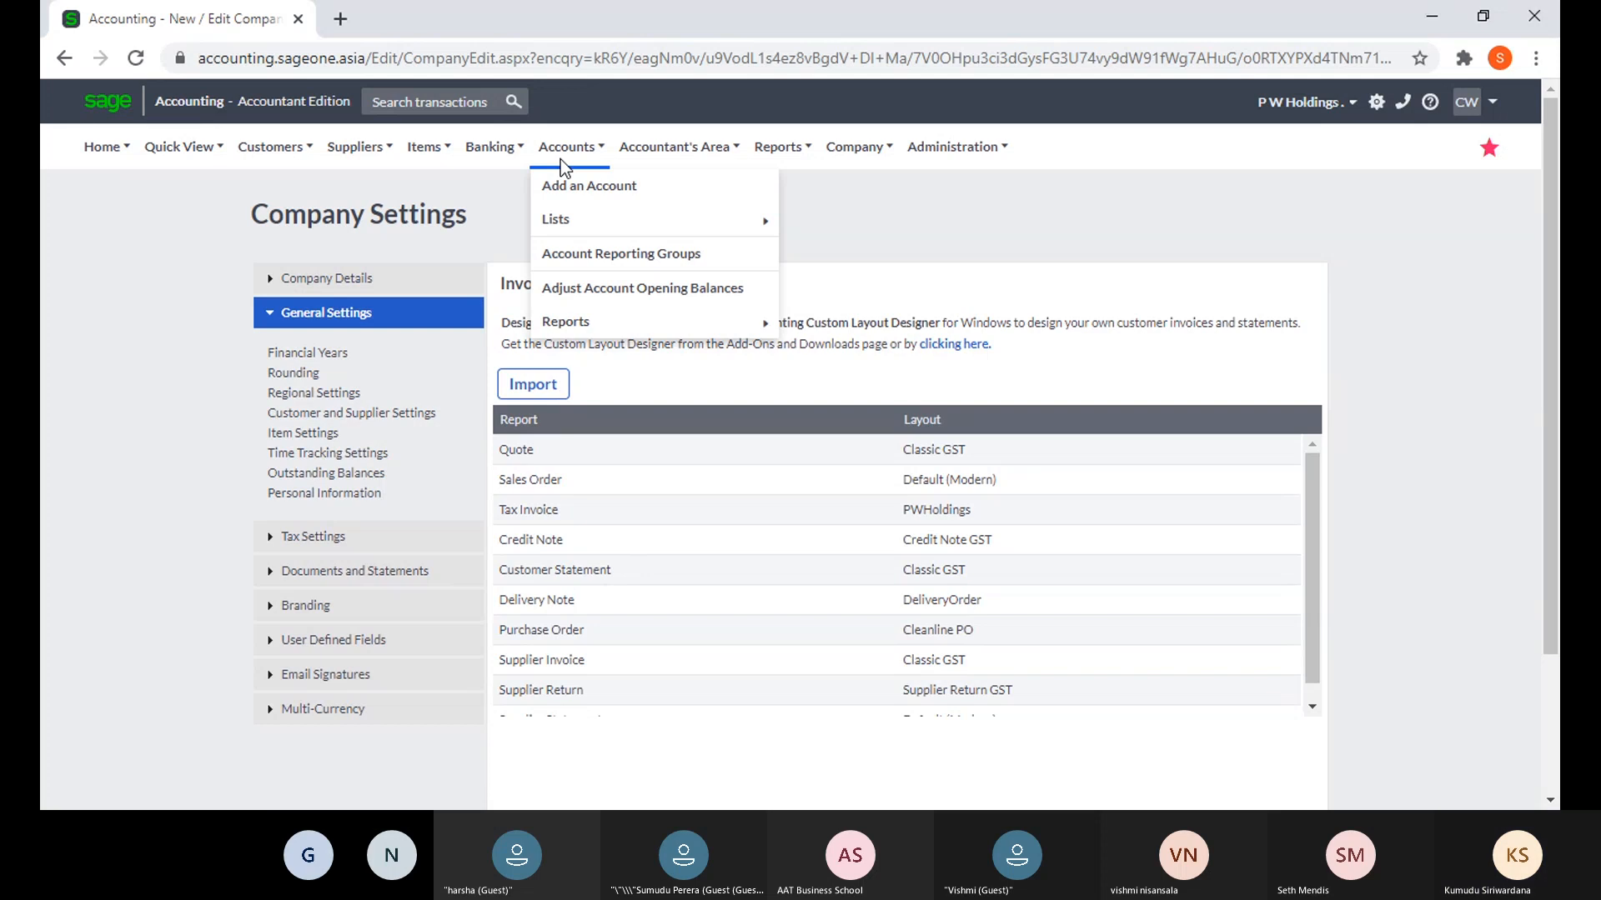
pyautogui.moveTo(697, 139)
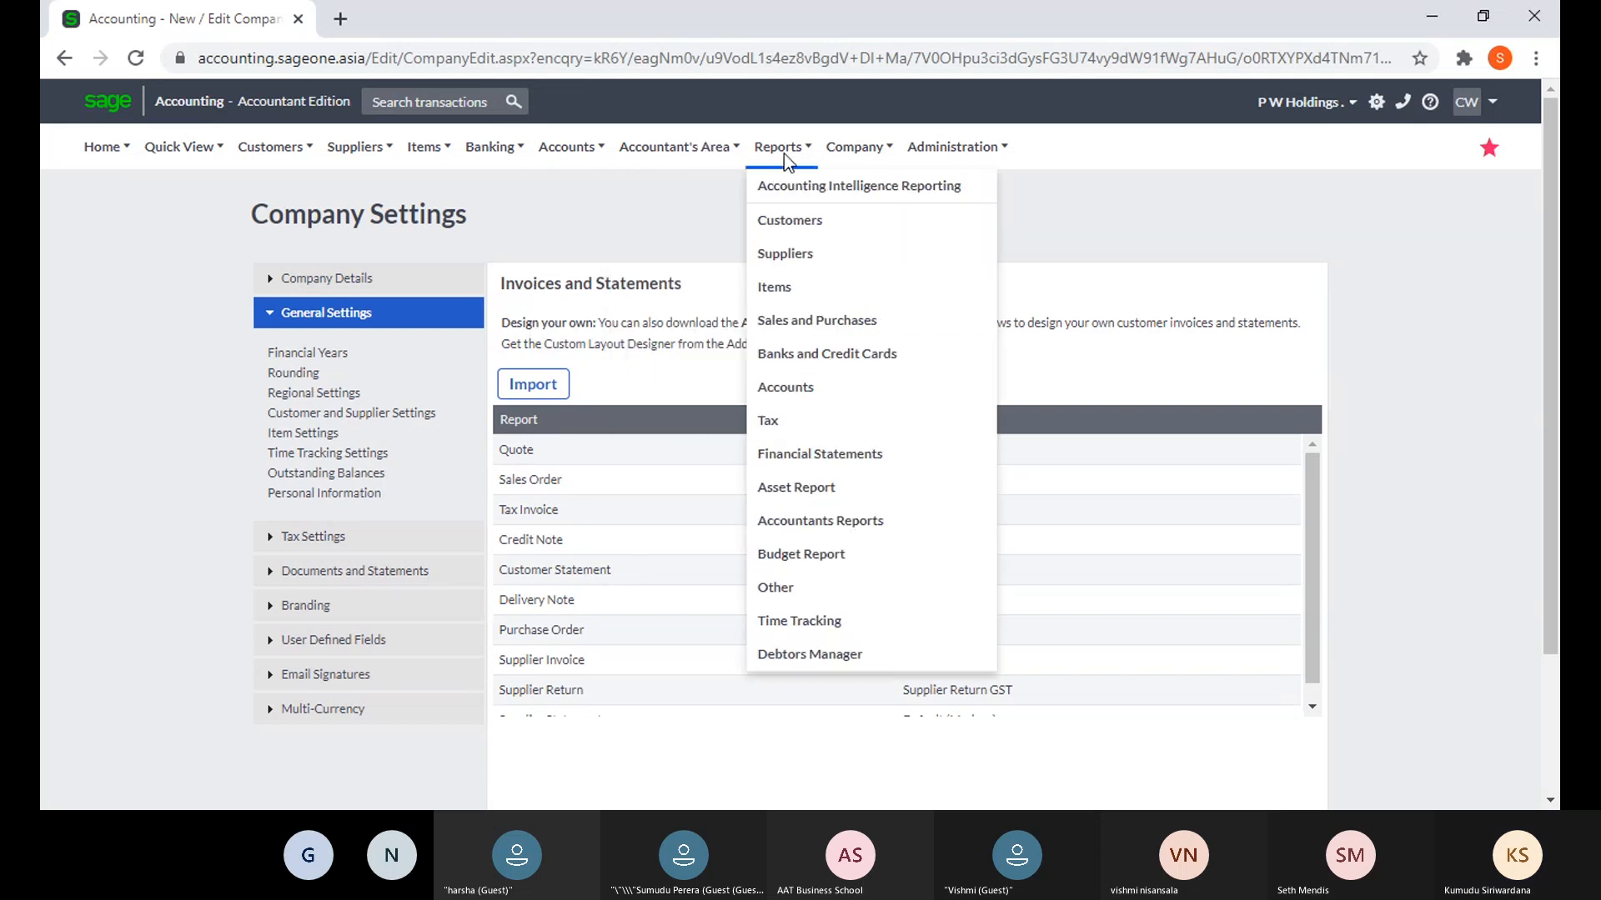
pyautogui.moveTo(877, 148)
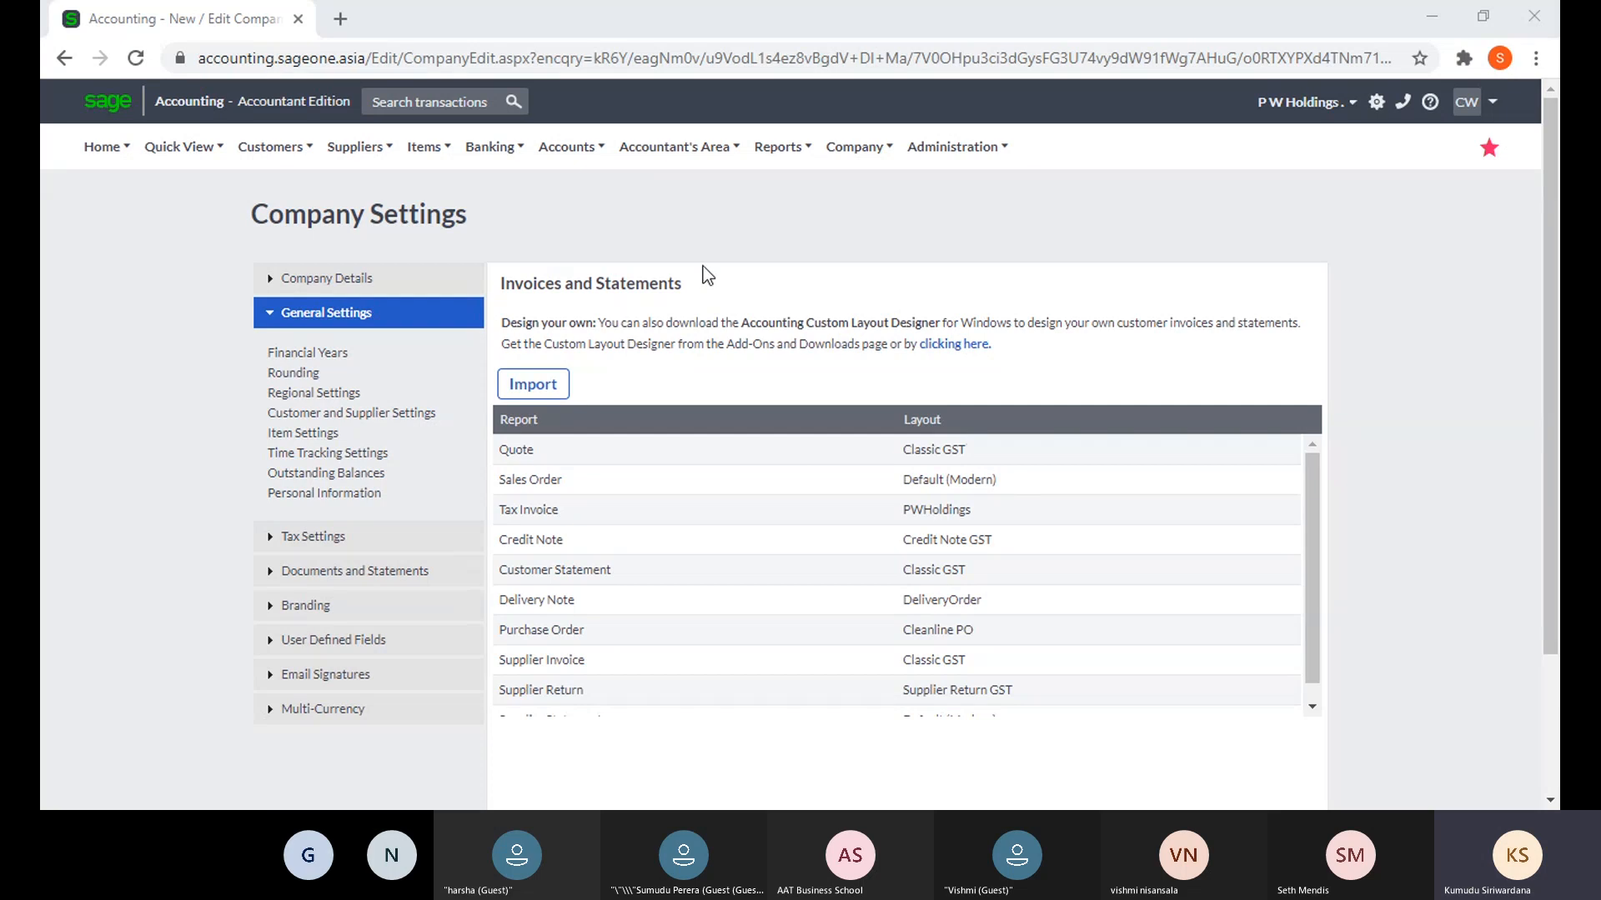
pyautogui.moveTo(664, 162)
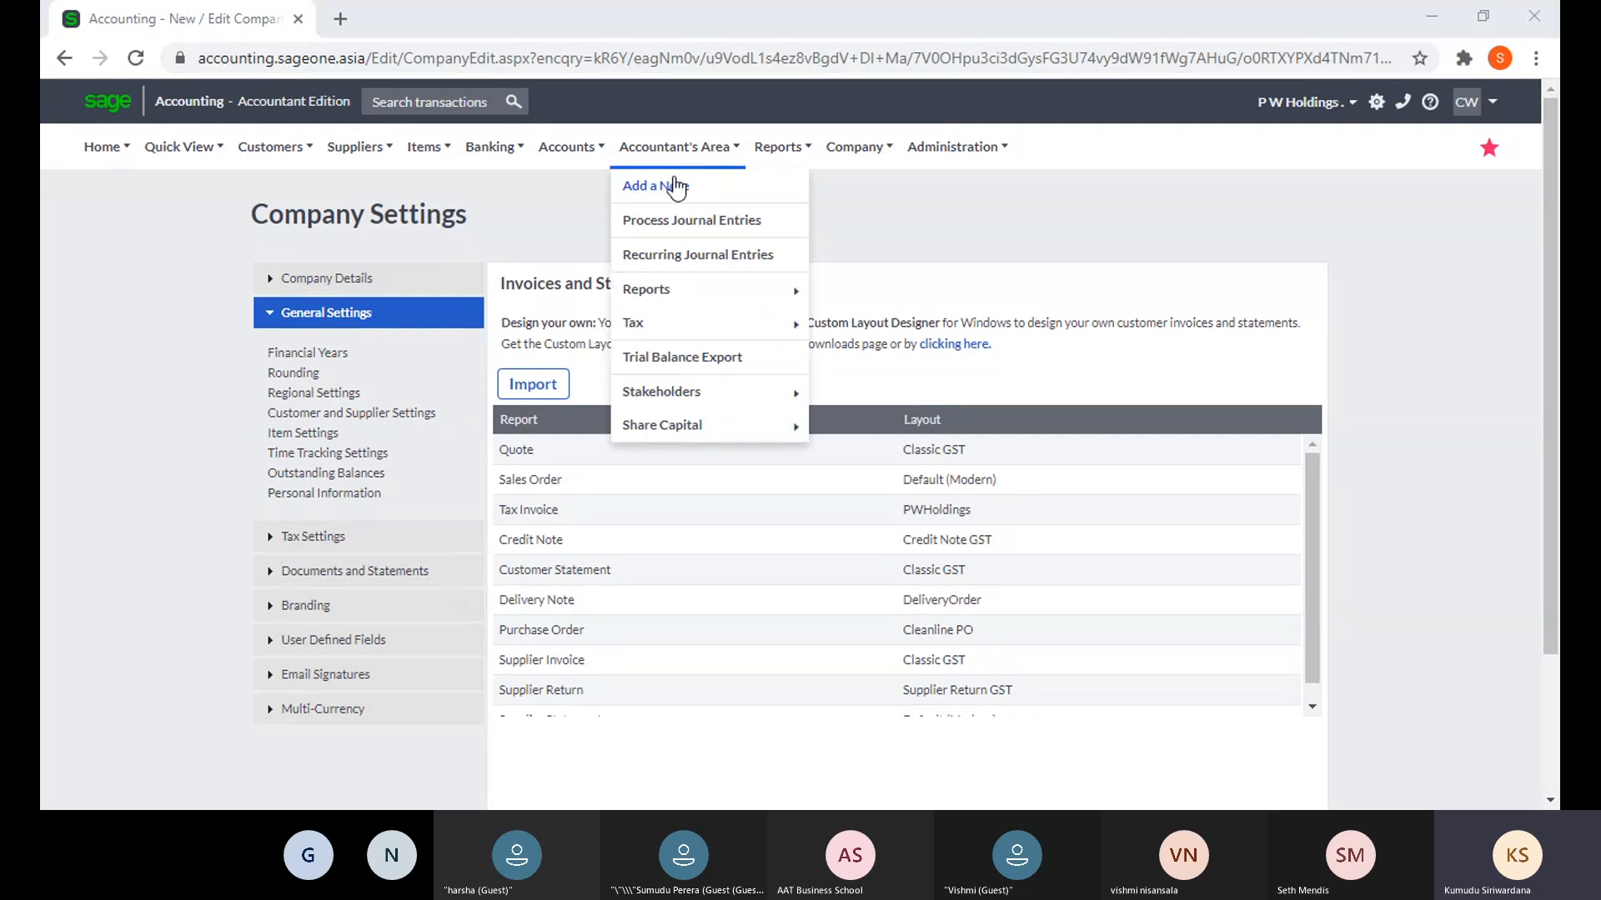
pyautogui.moveTo(765, 161)
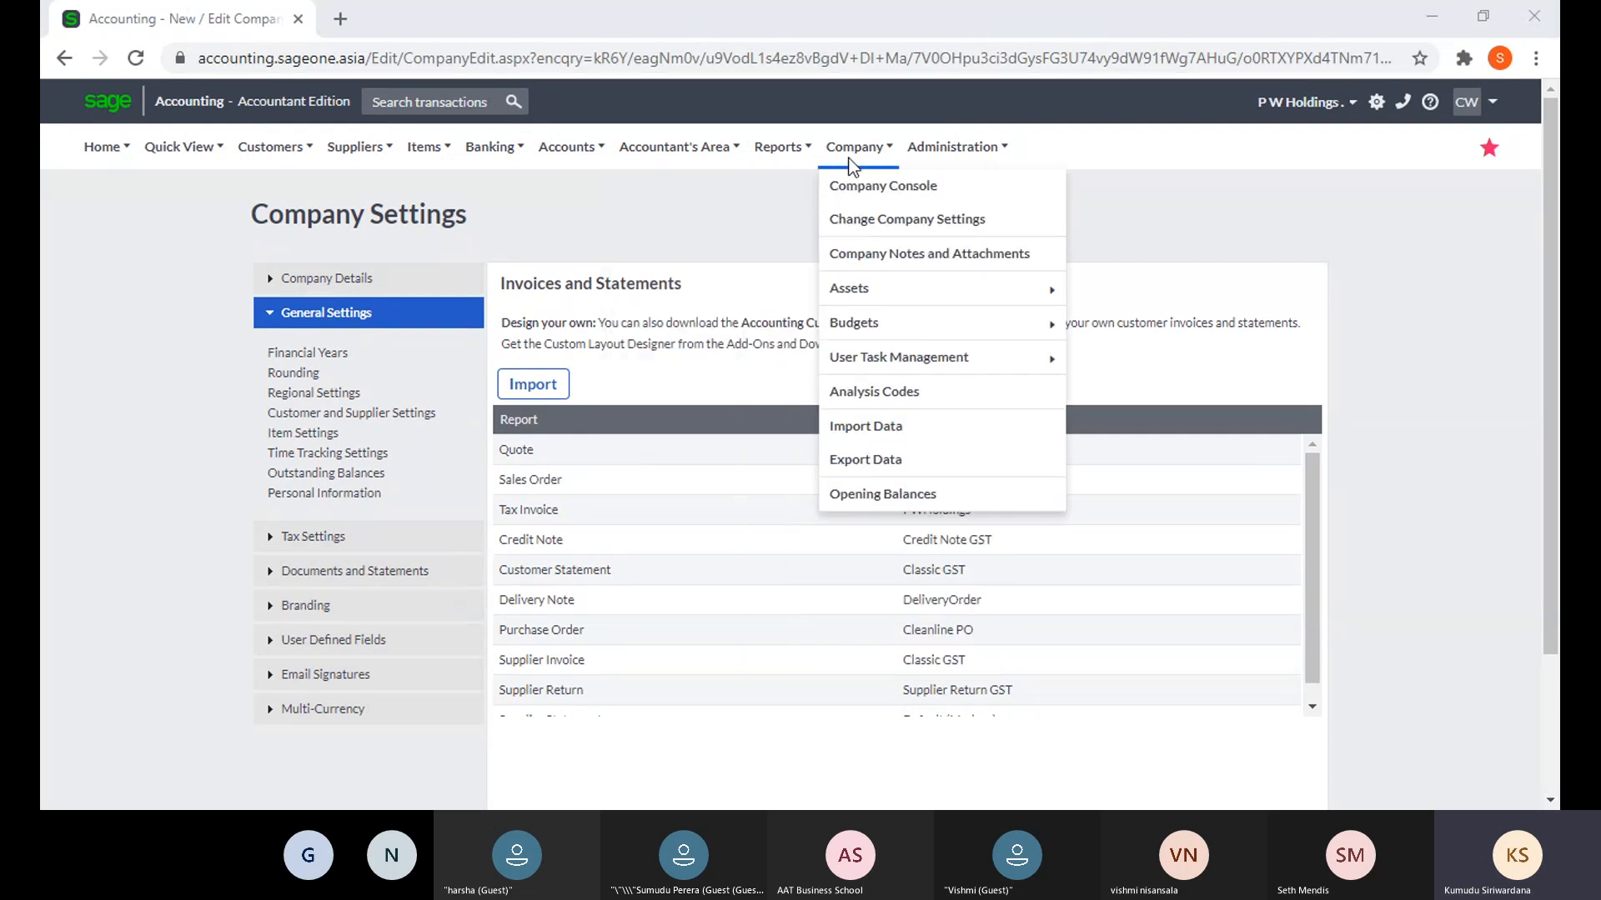
pyautogui.moveTo(861, 288)
pyautogui.moveTo(864, 327)
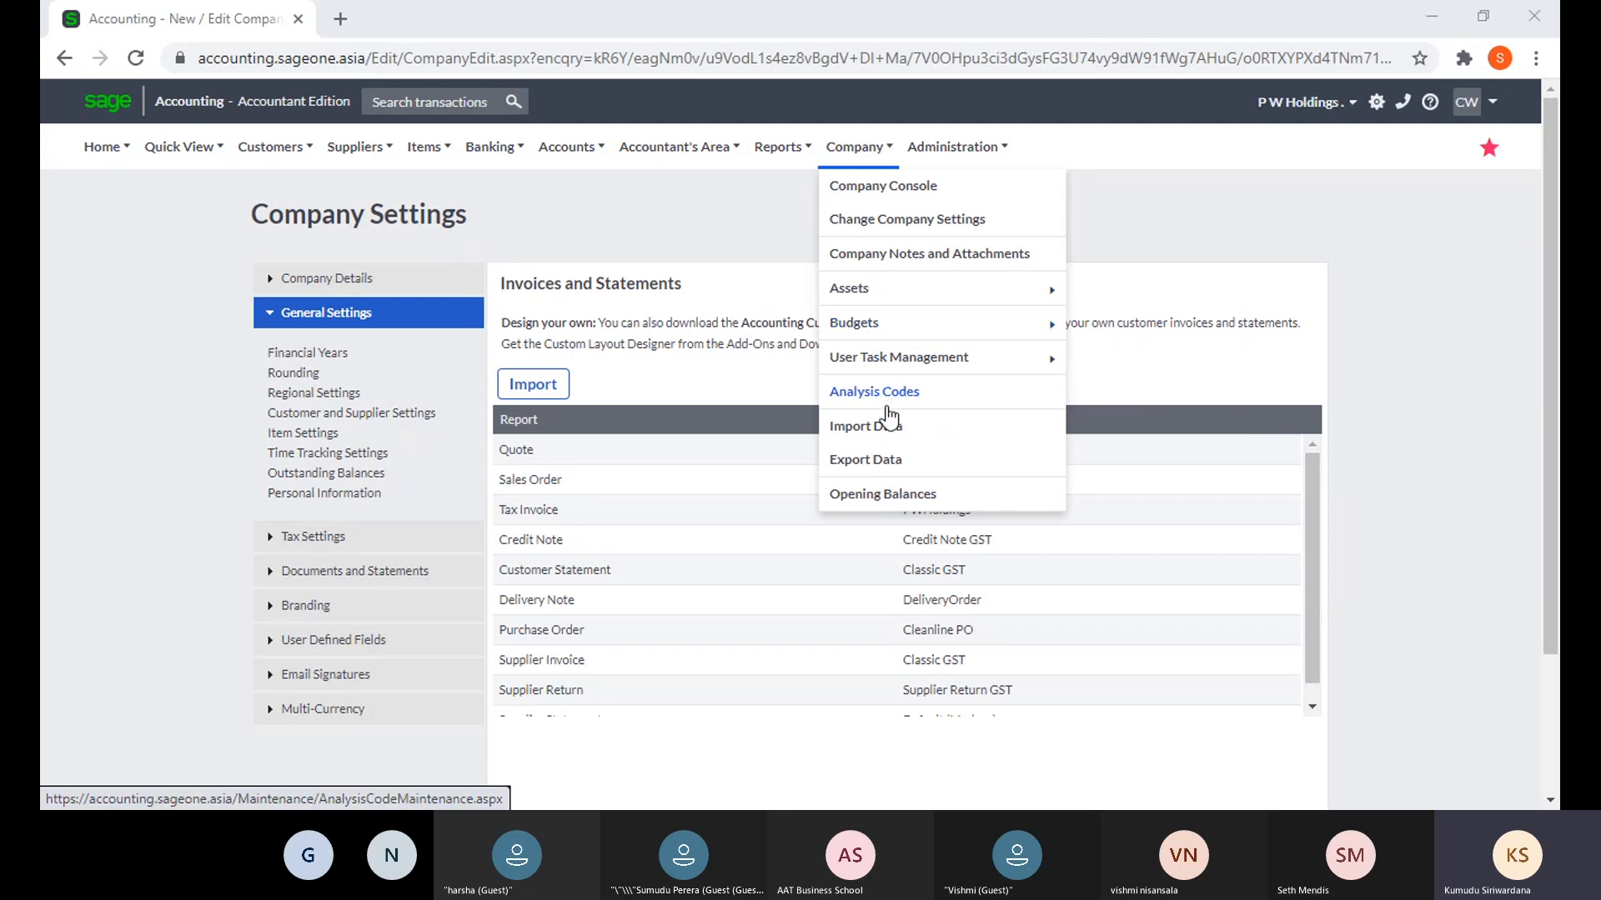
pyautogui.moveTo(937, 141)
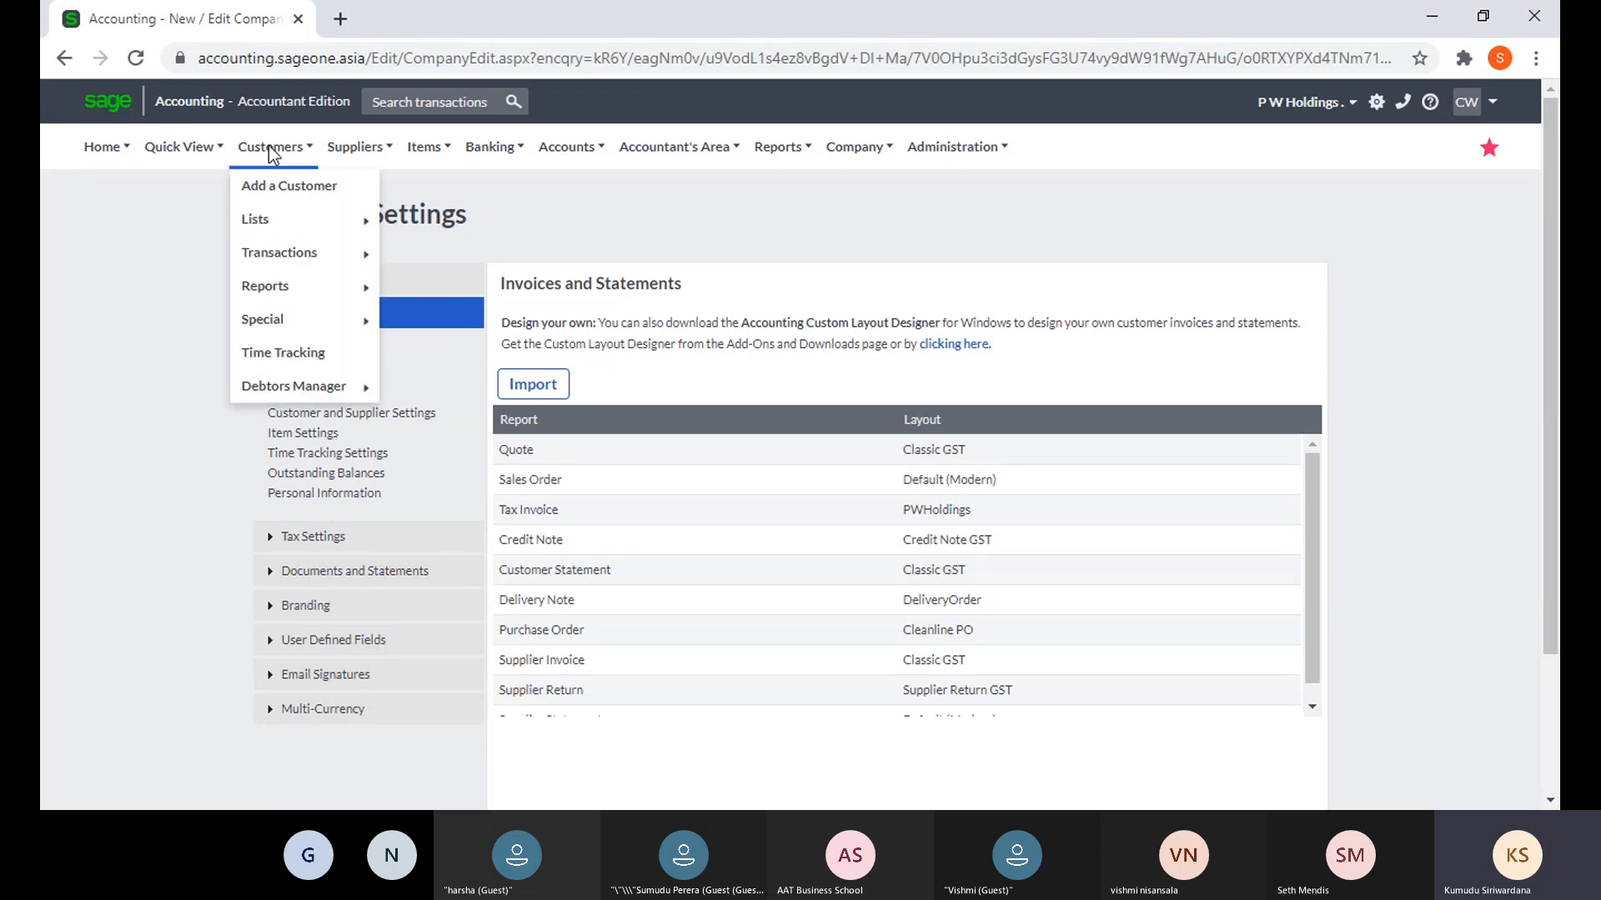
pyautogui.click(323, 198)
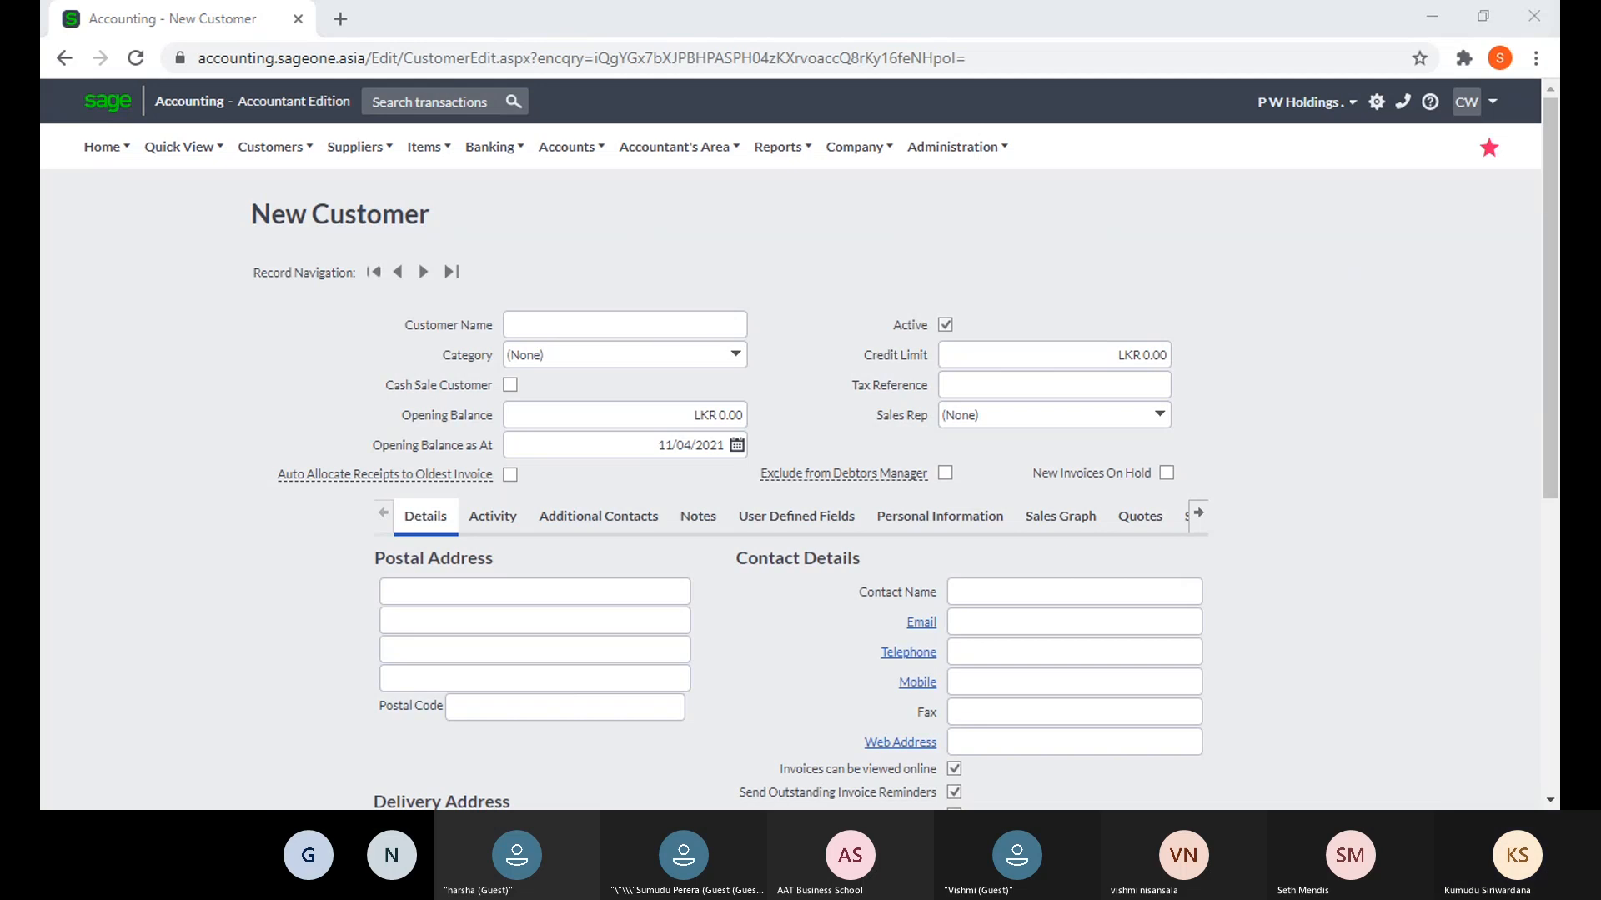
# - Enter 'ABC' as the new customer's name
pyautogui.click(927, 790)
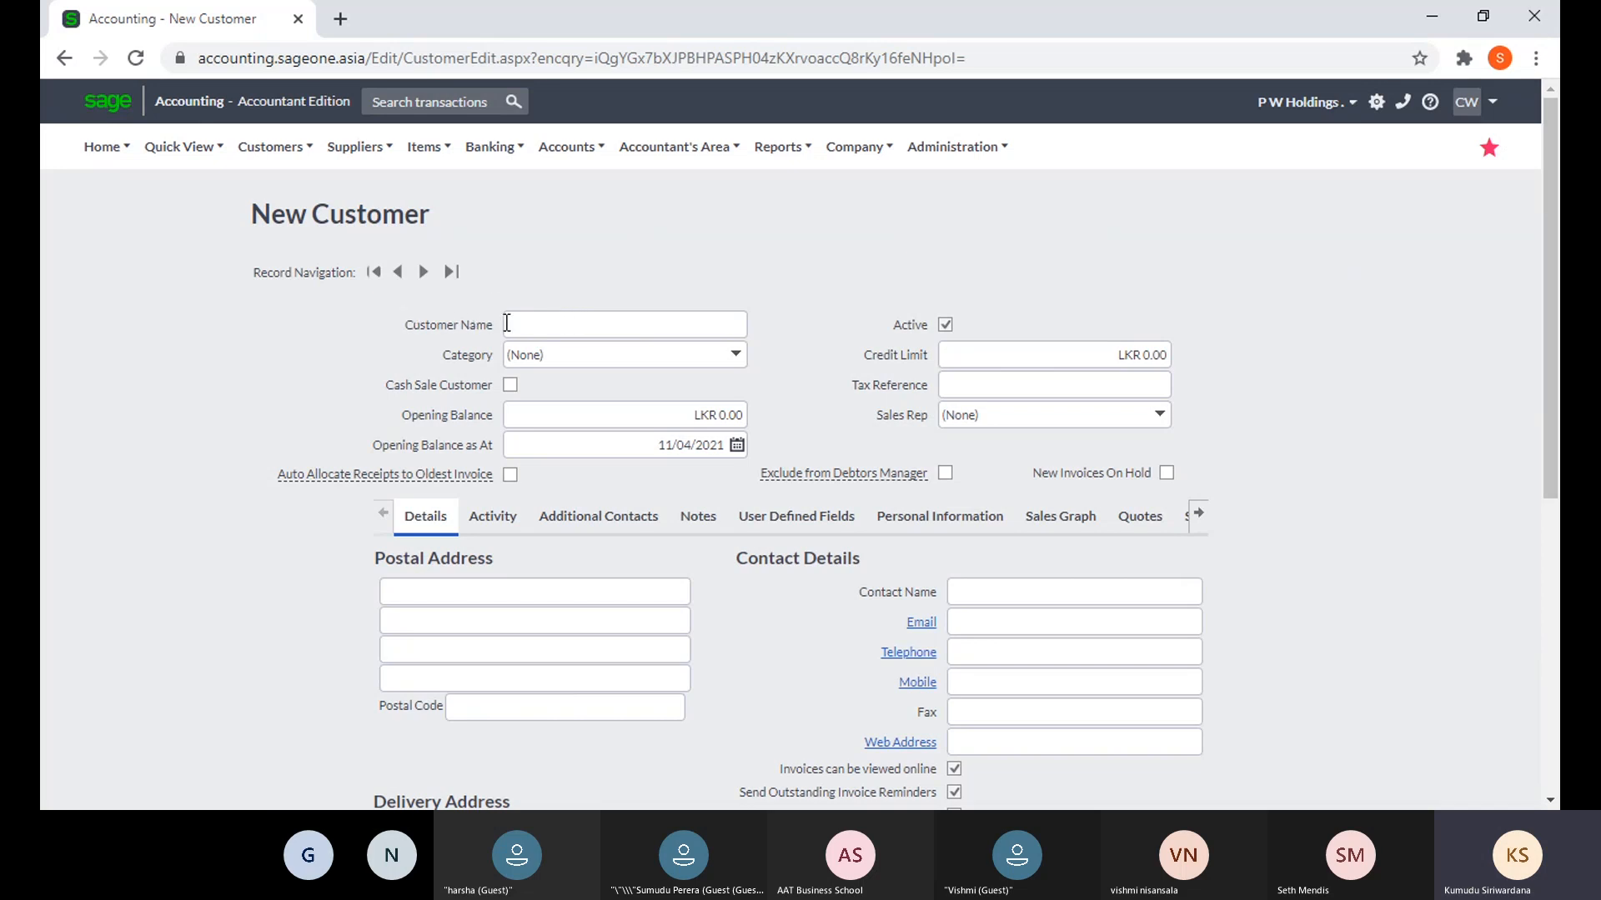
pyautogui.click(543, 322)
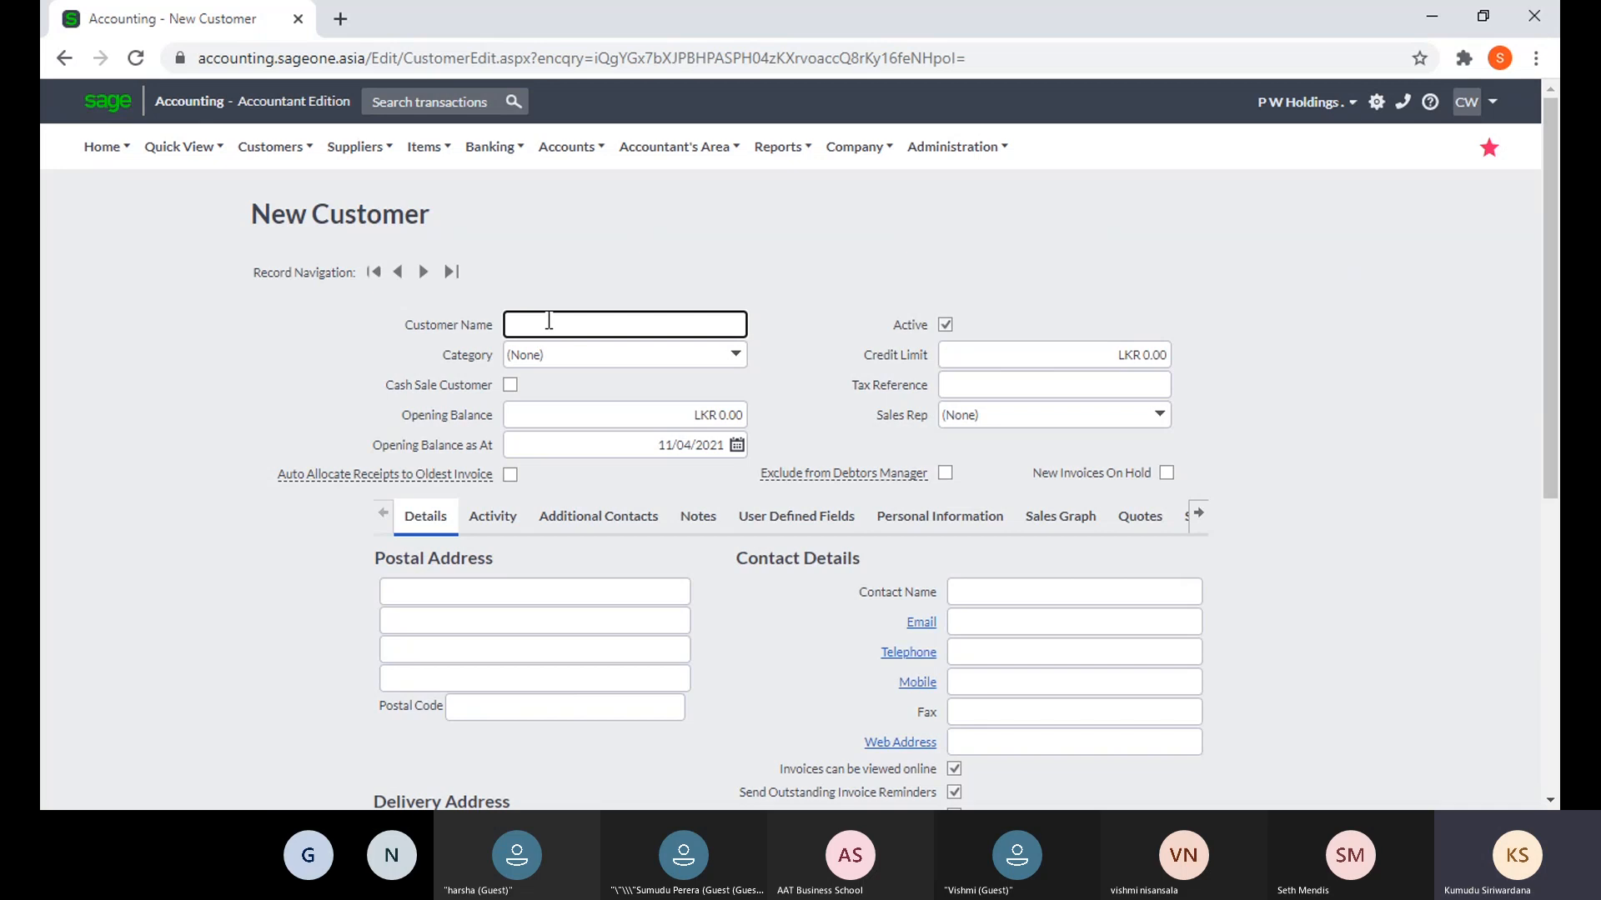
pyautogui.click(557, 294)
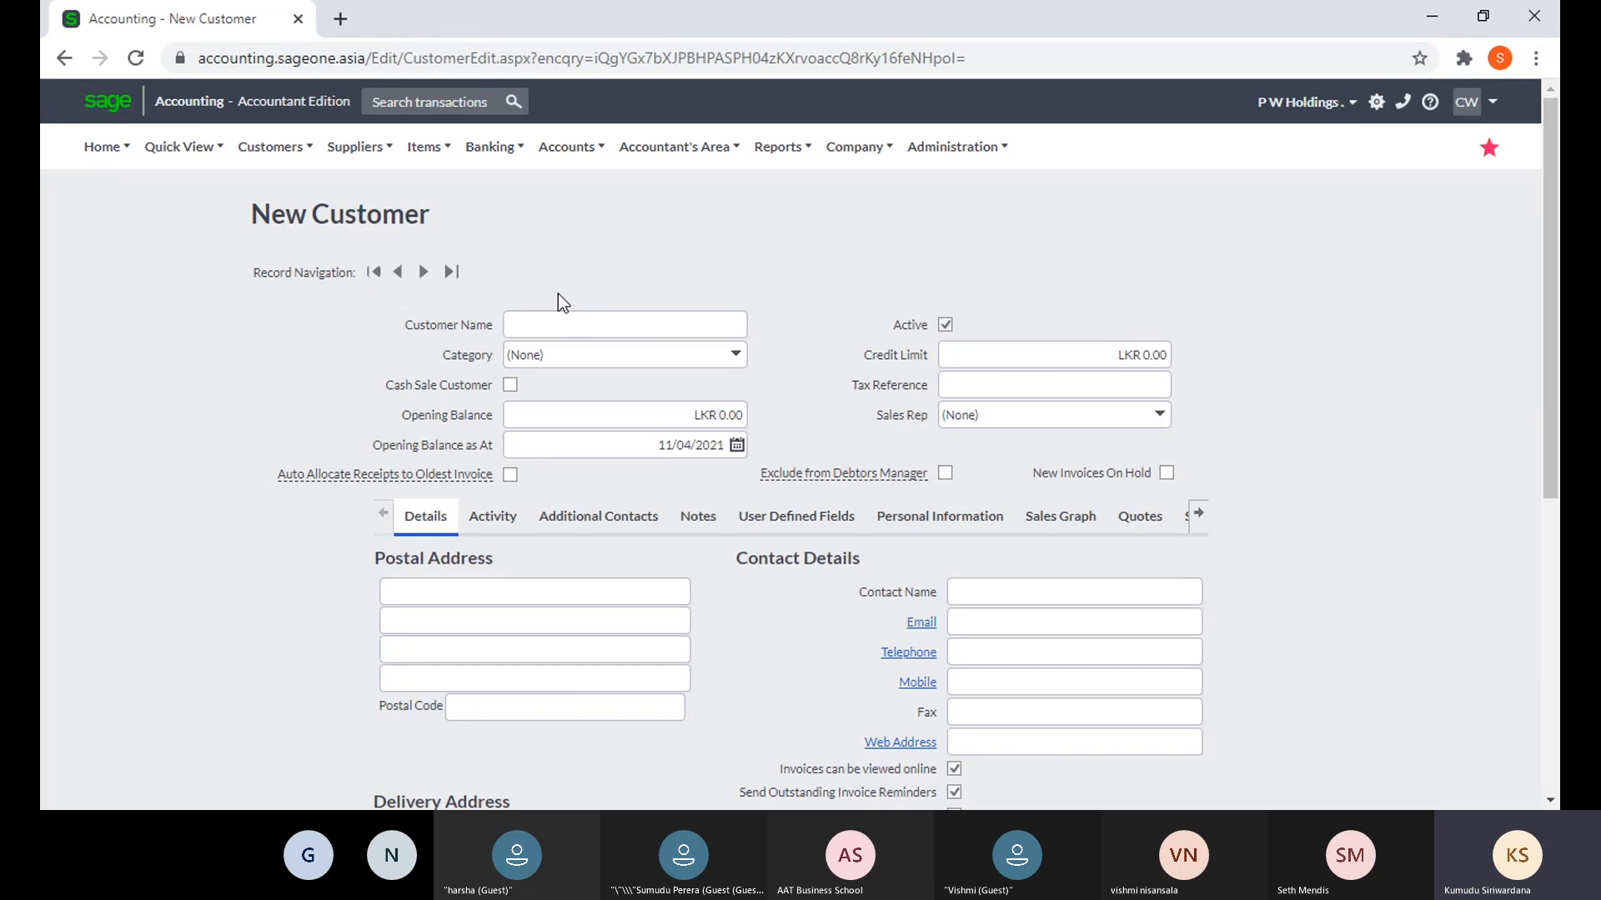
pyautogui.click(602, 328)
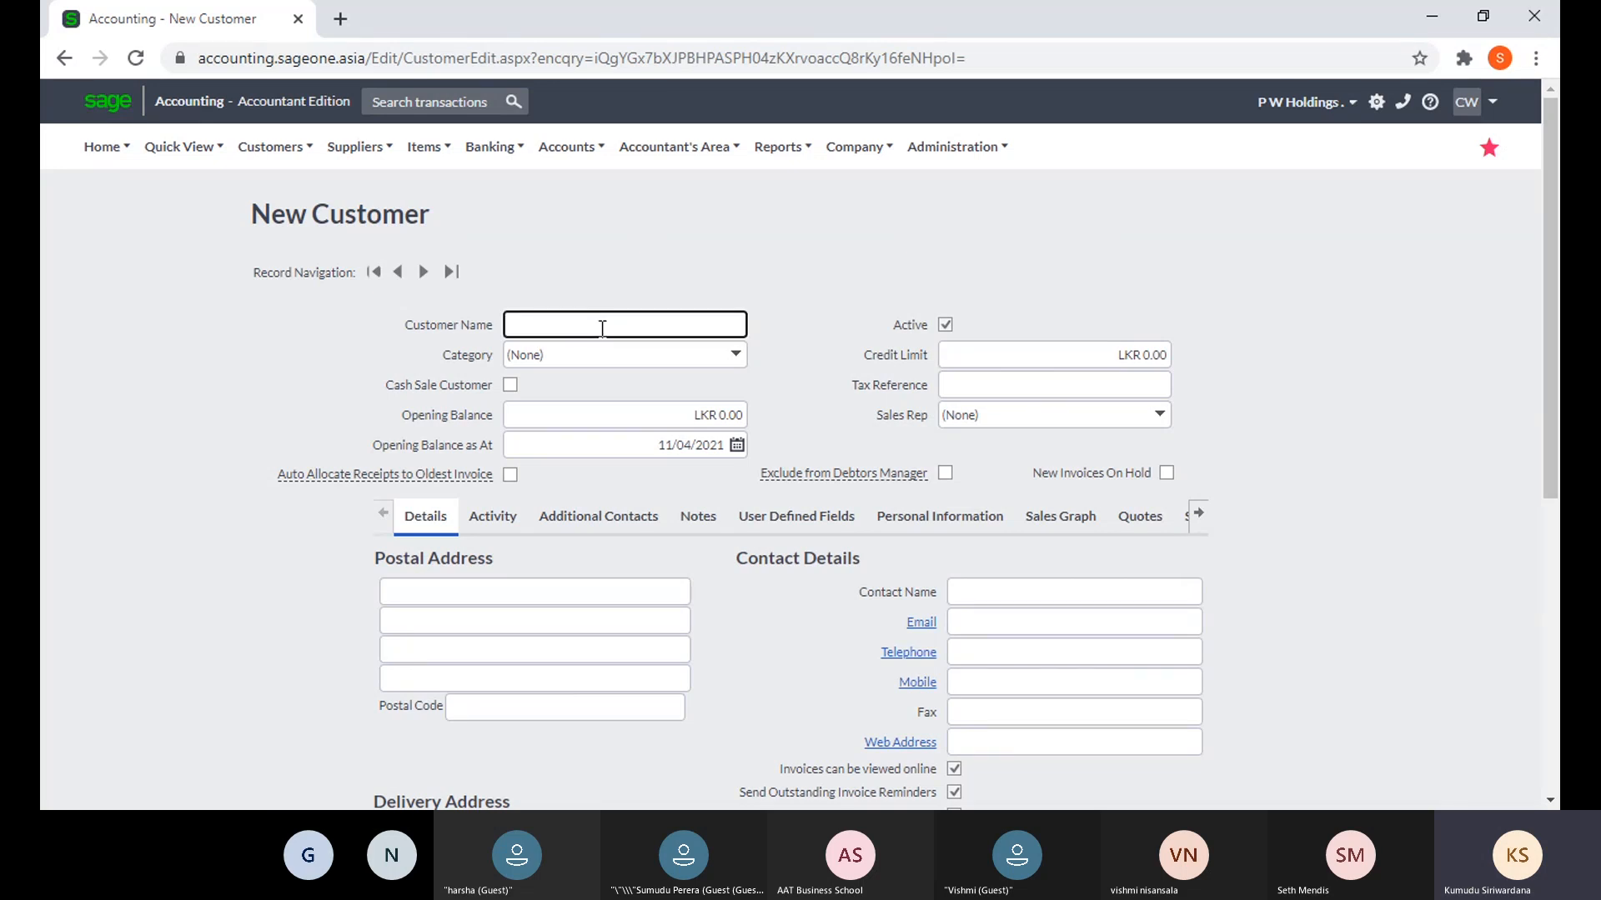
pyautogui.write('ABC')
pyautogui.click(609, 291)
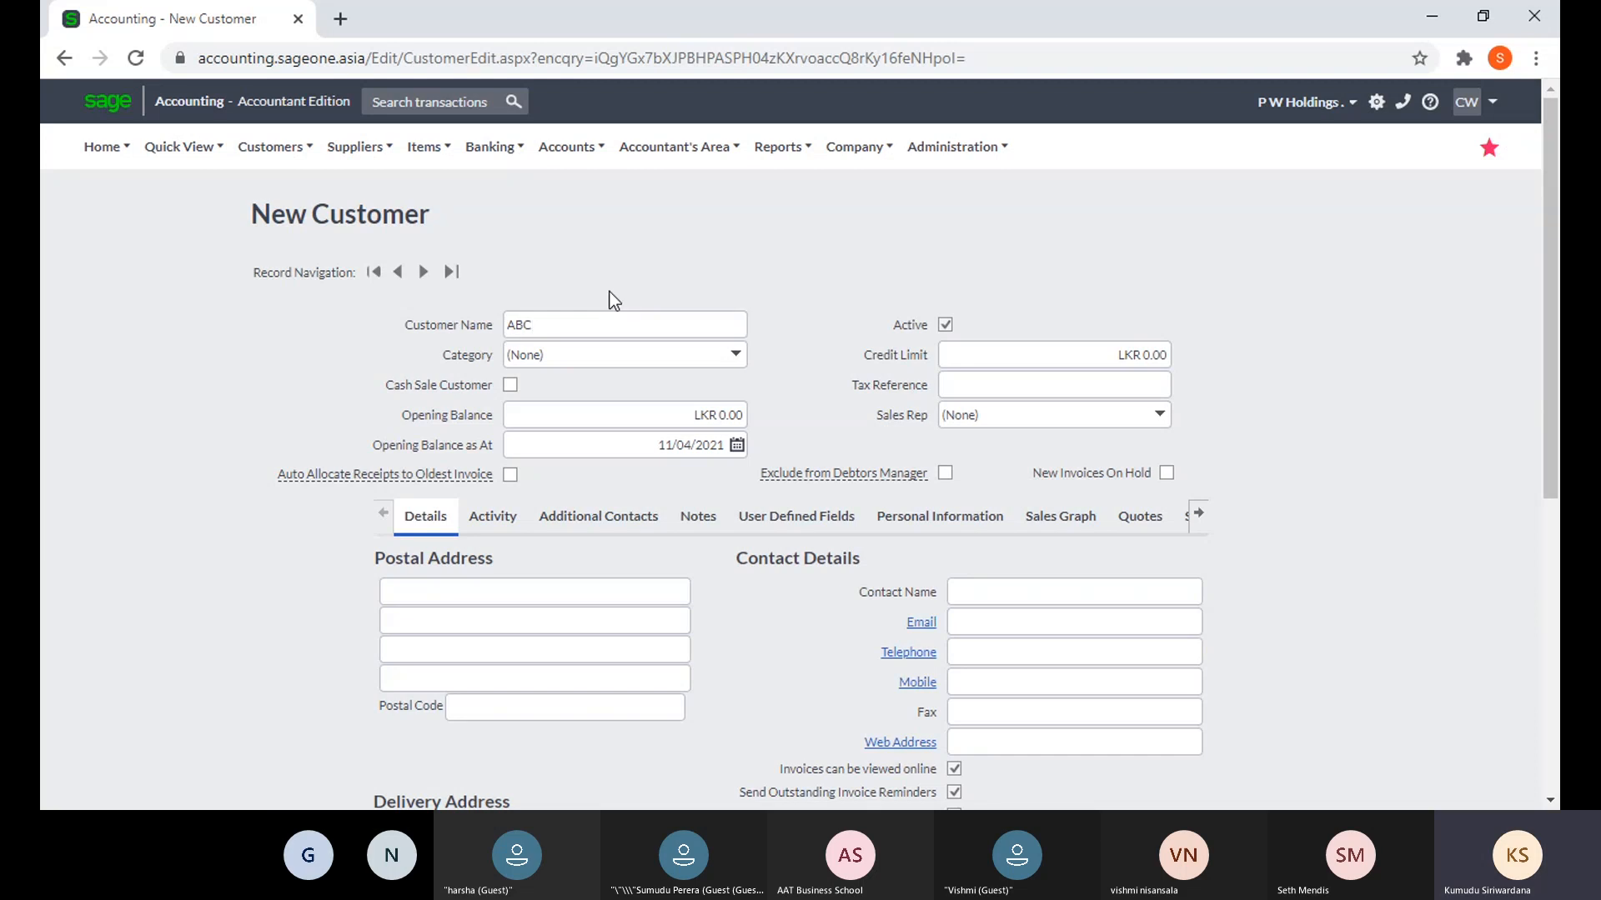
# - Review the Category list twice, leave it at (None), and browse the Customers menu
pyautogui.click(738, 363)
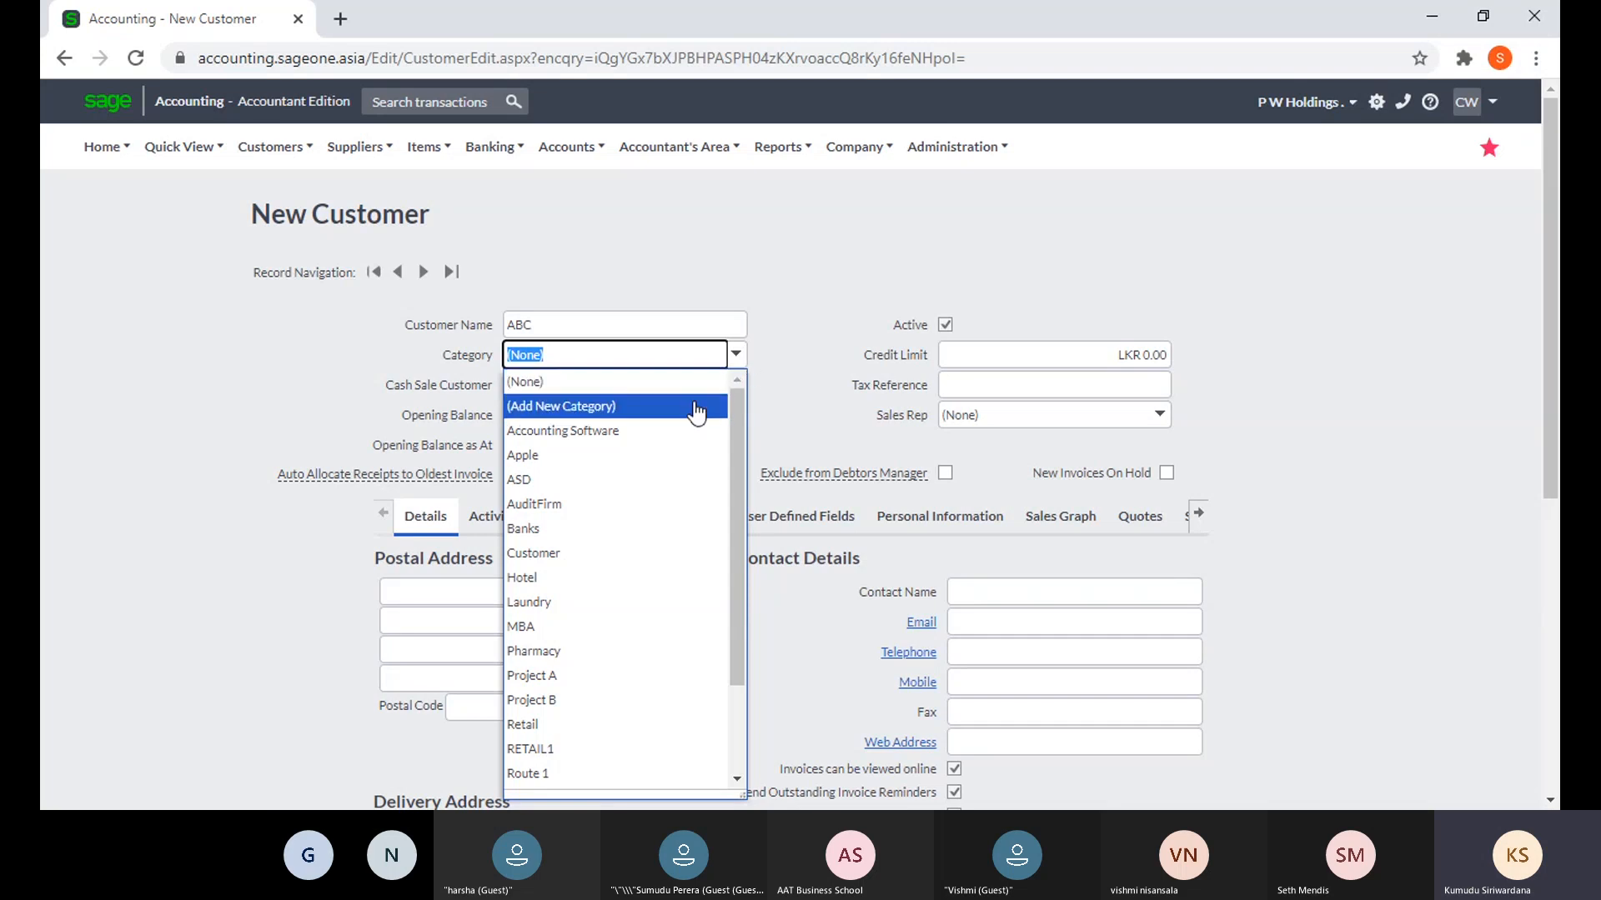
pyautogui.click(813, 362)
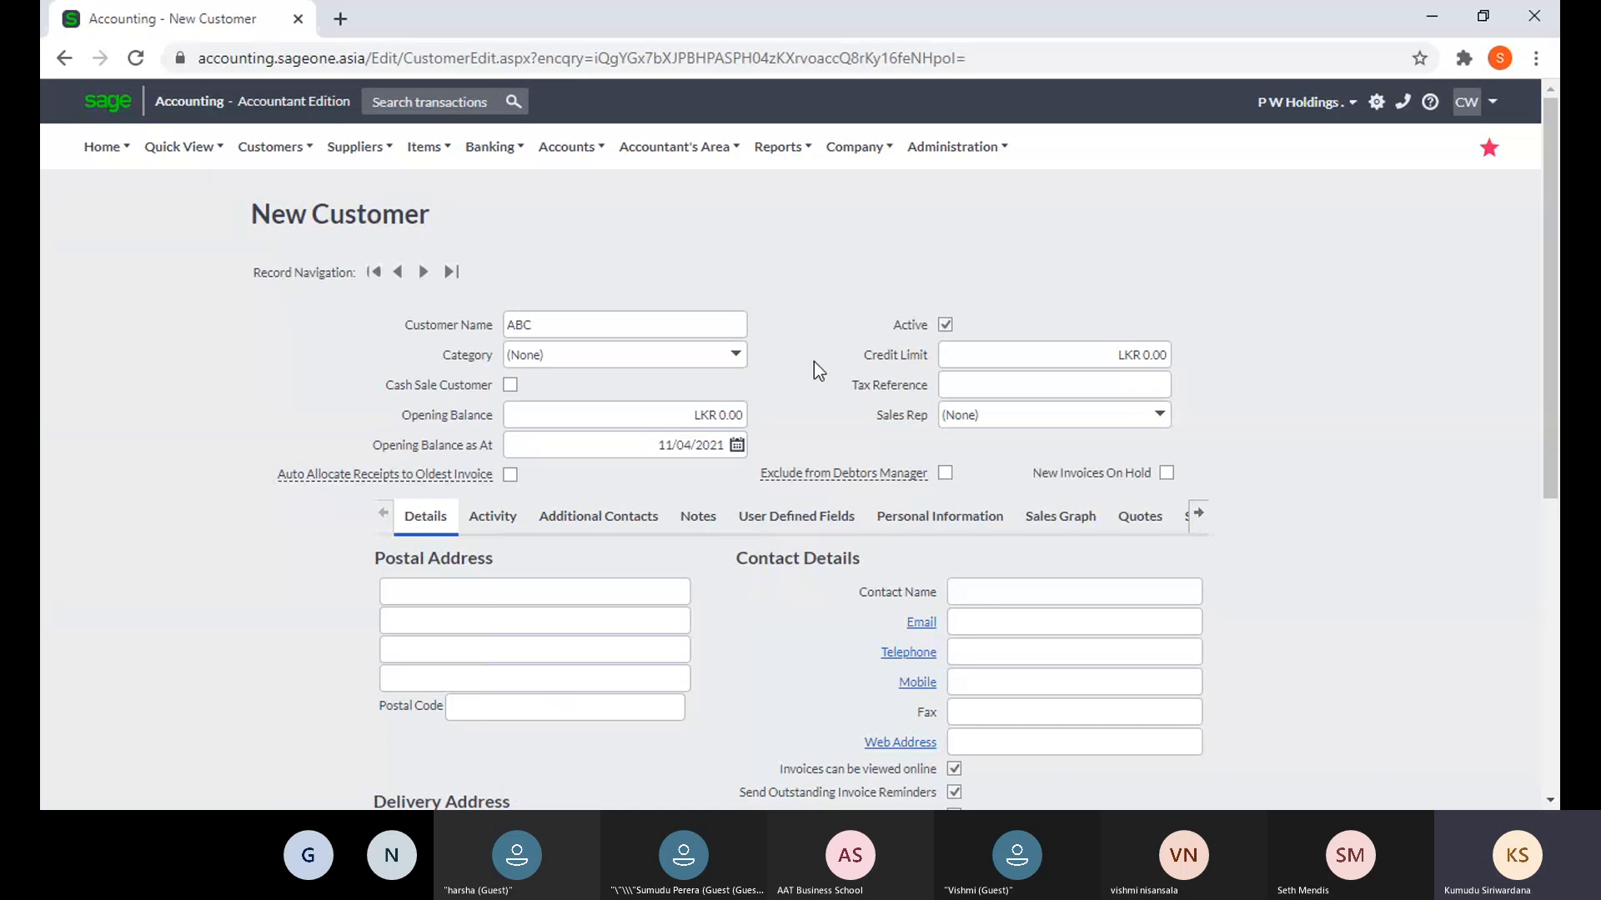
pyautogui.click(737, 359)
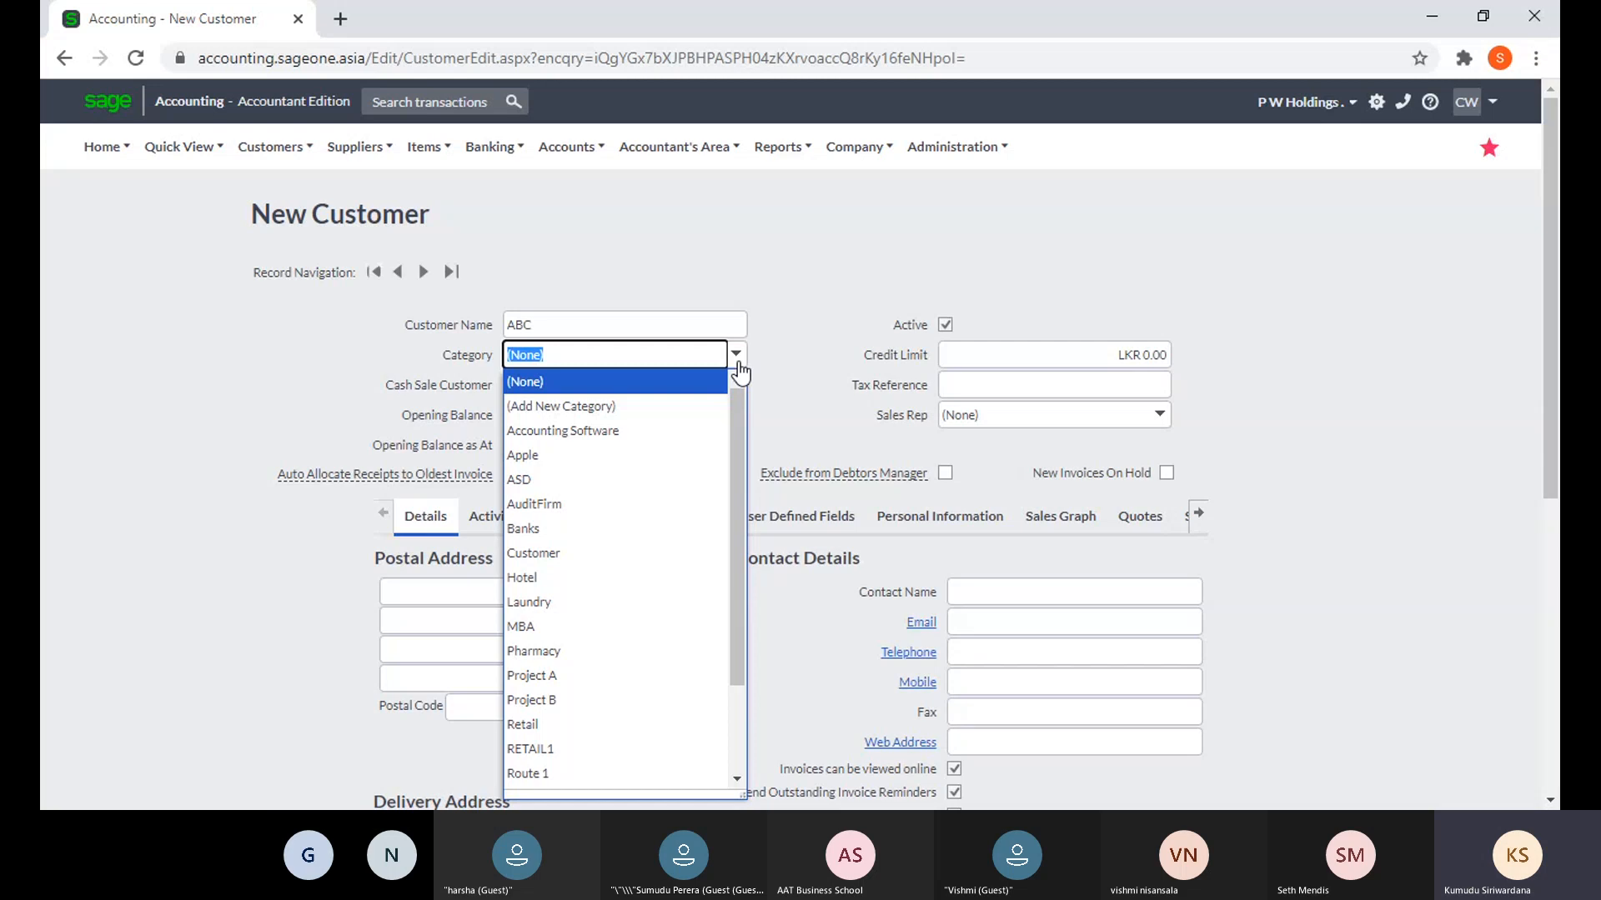
pyautogui.click(792, 336)
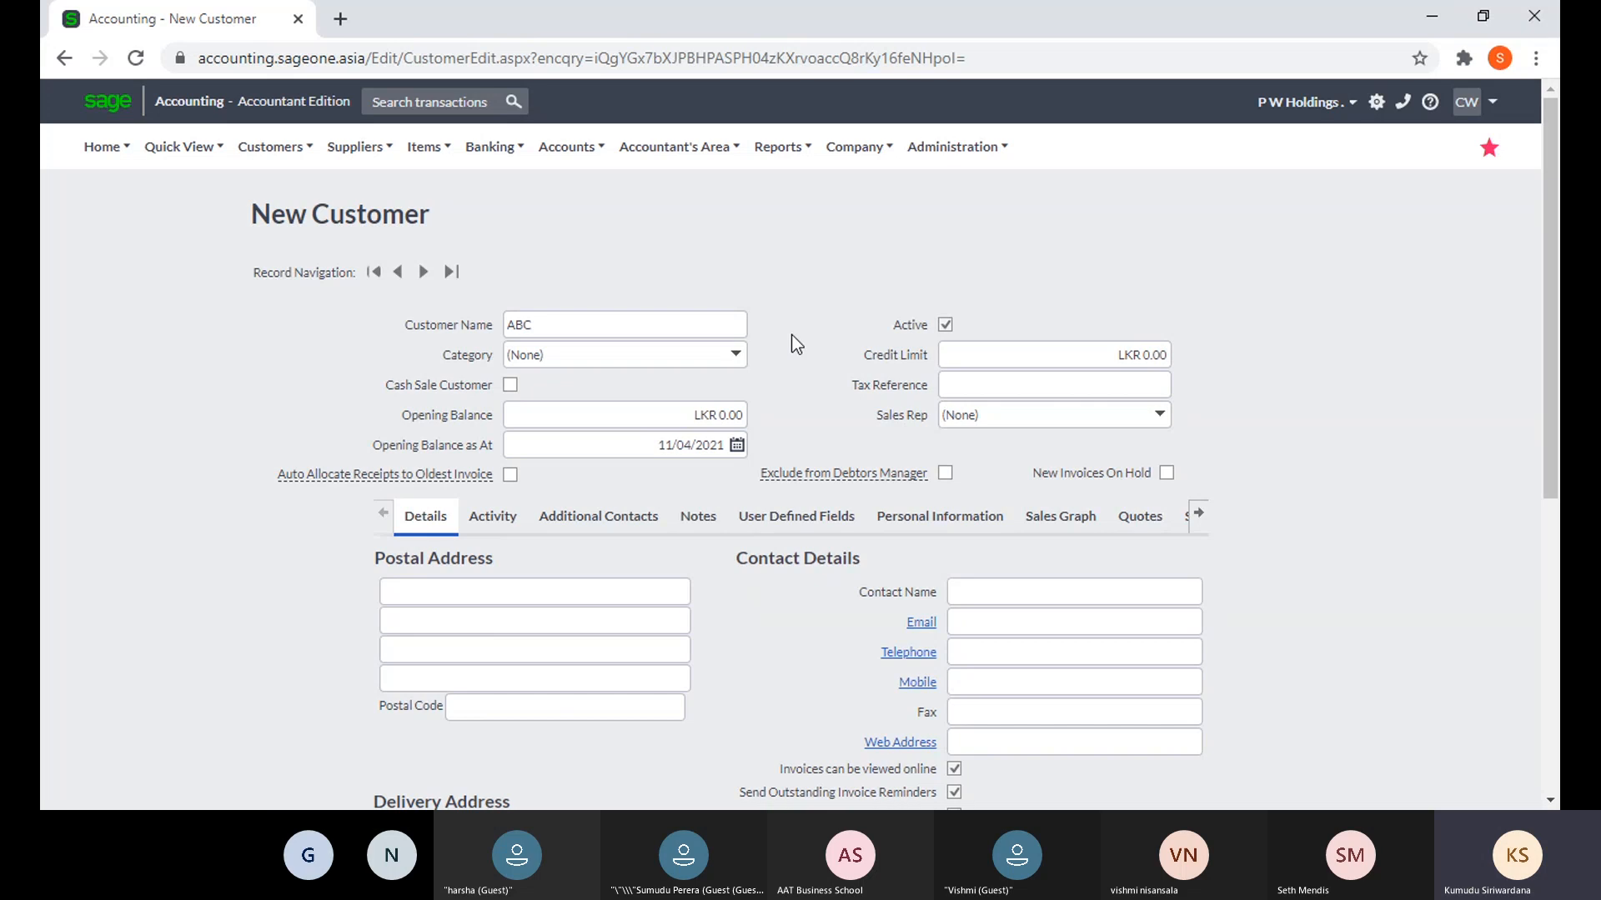
pyautogui.click(275, 147)
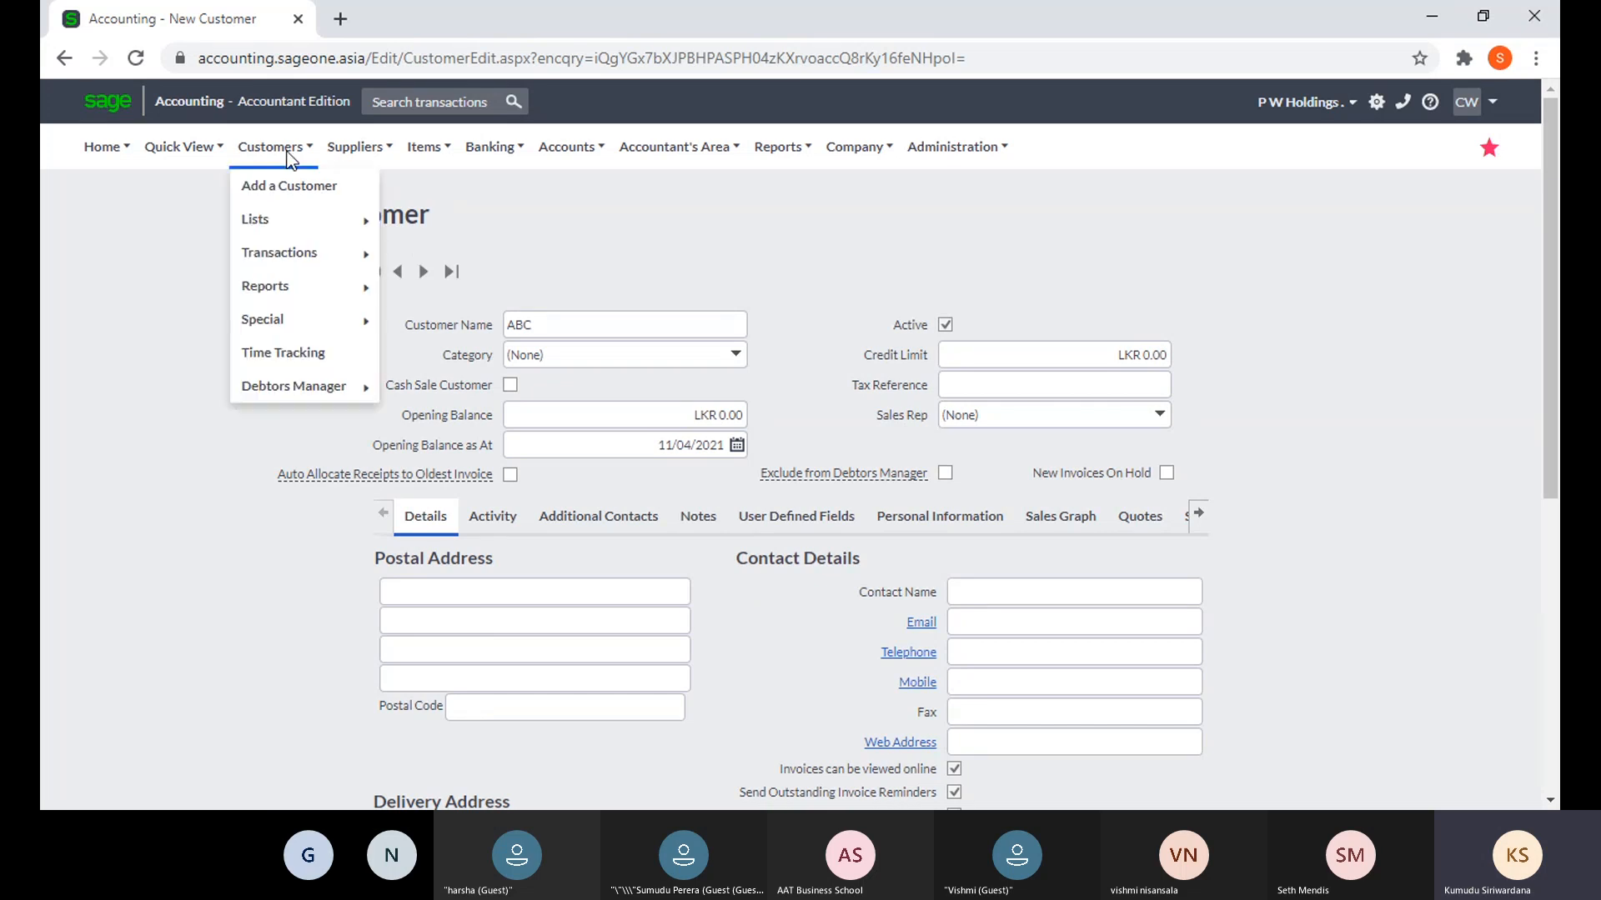
pyautogui.moveTo(347, 237)
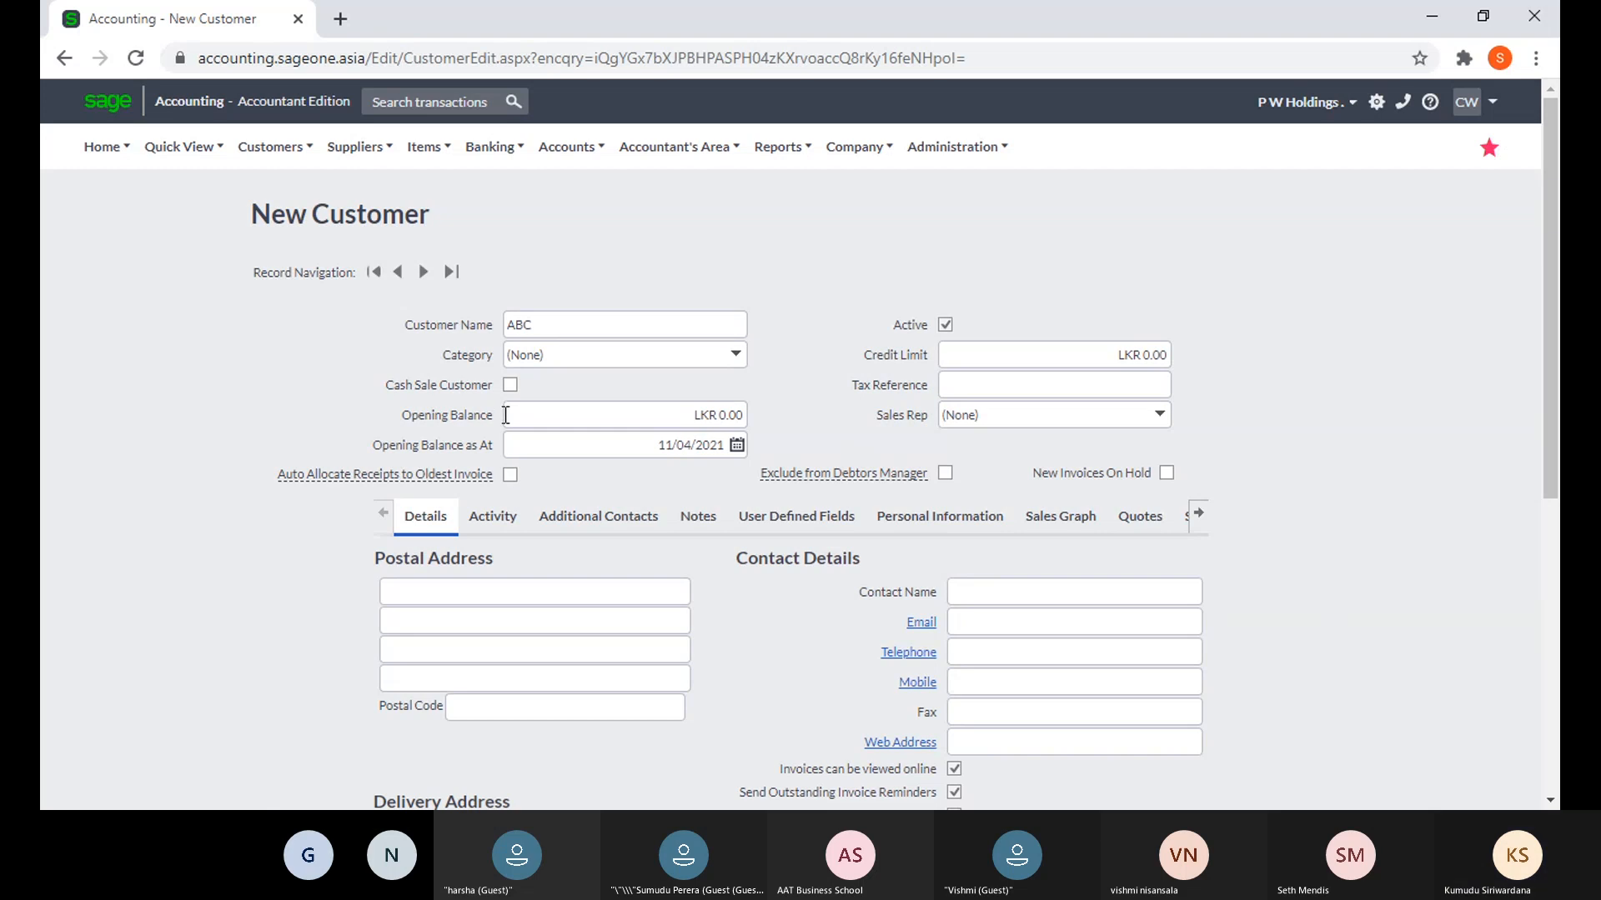
# - Toggle Cash Sale Customer on and off, finally leaving ABC unticked as a non-cash-sale customer
pyautogui.click(509, 382)
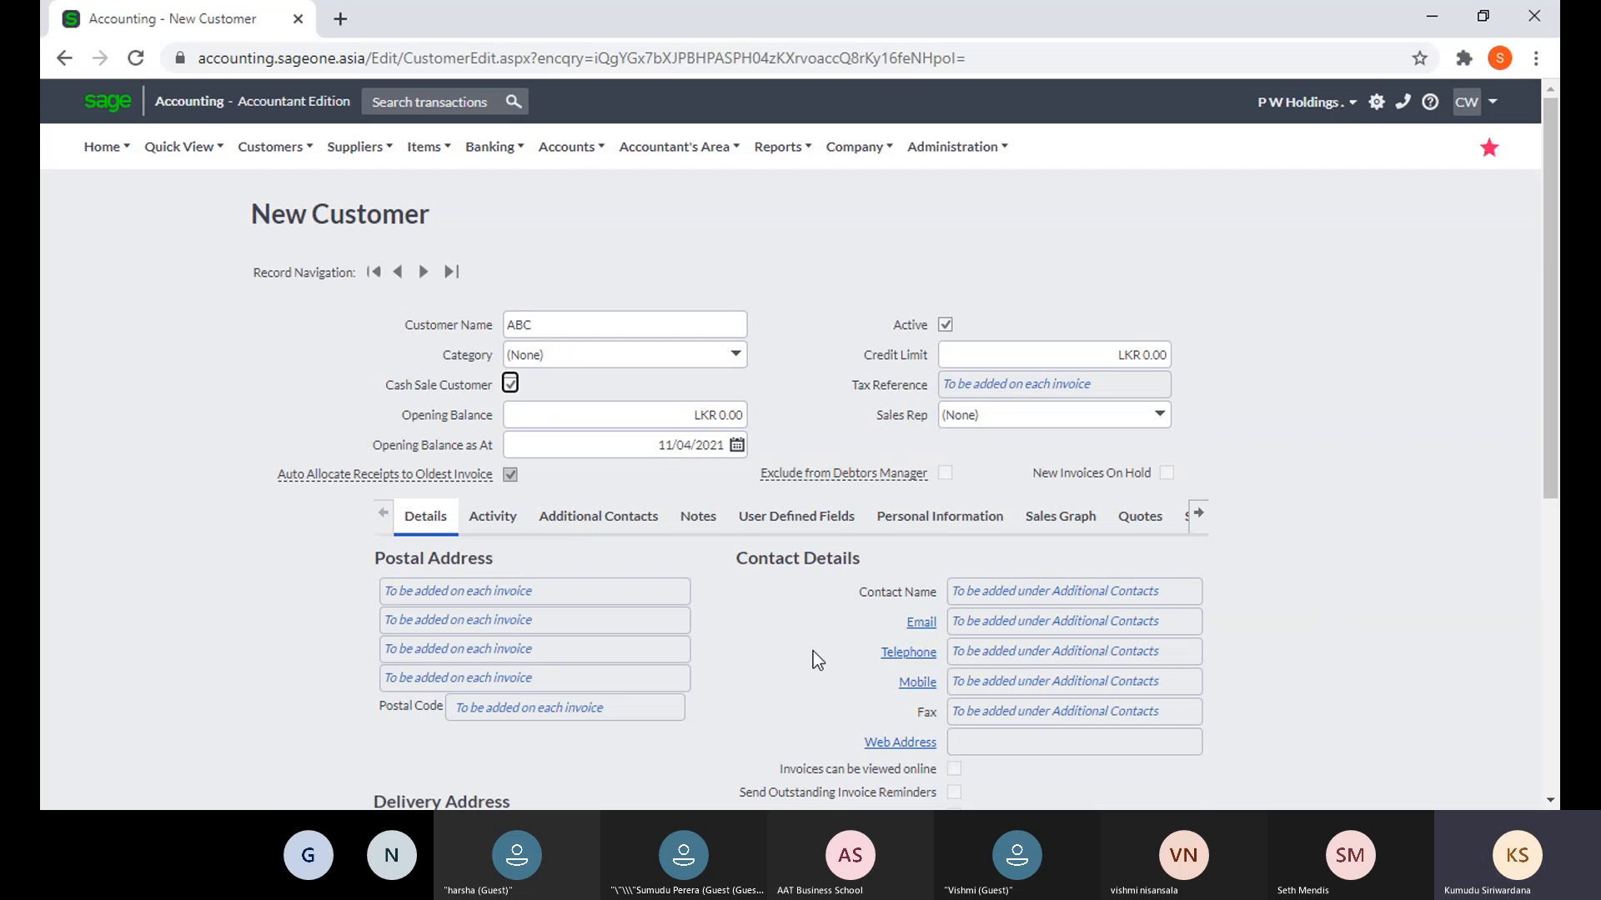
pyautogui.click(509, 384)
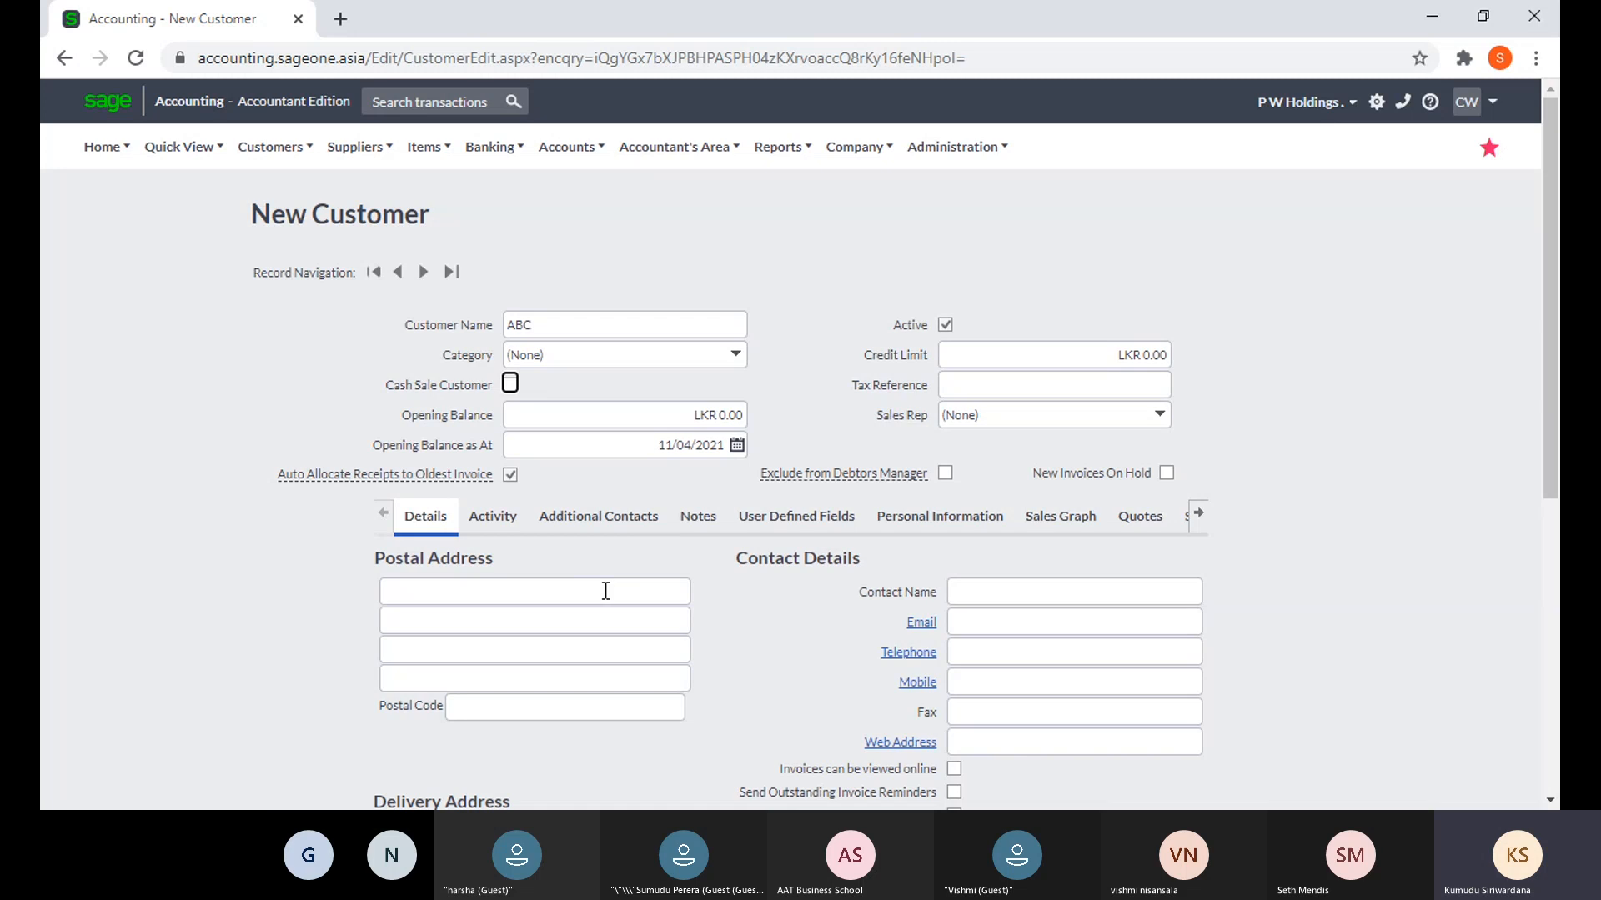
pyautogui.scroll(-1, 1036, 618)
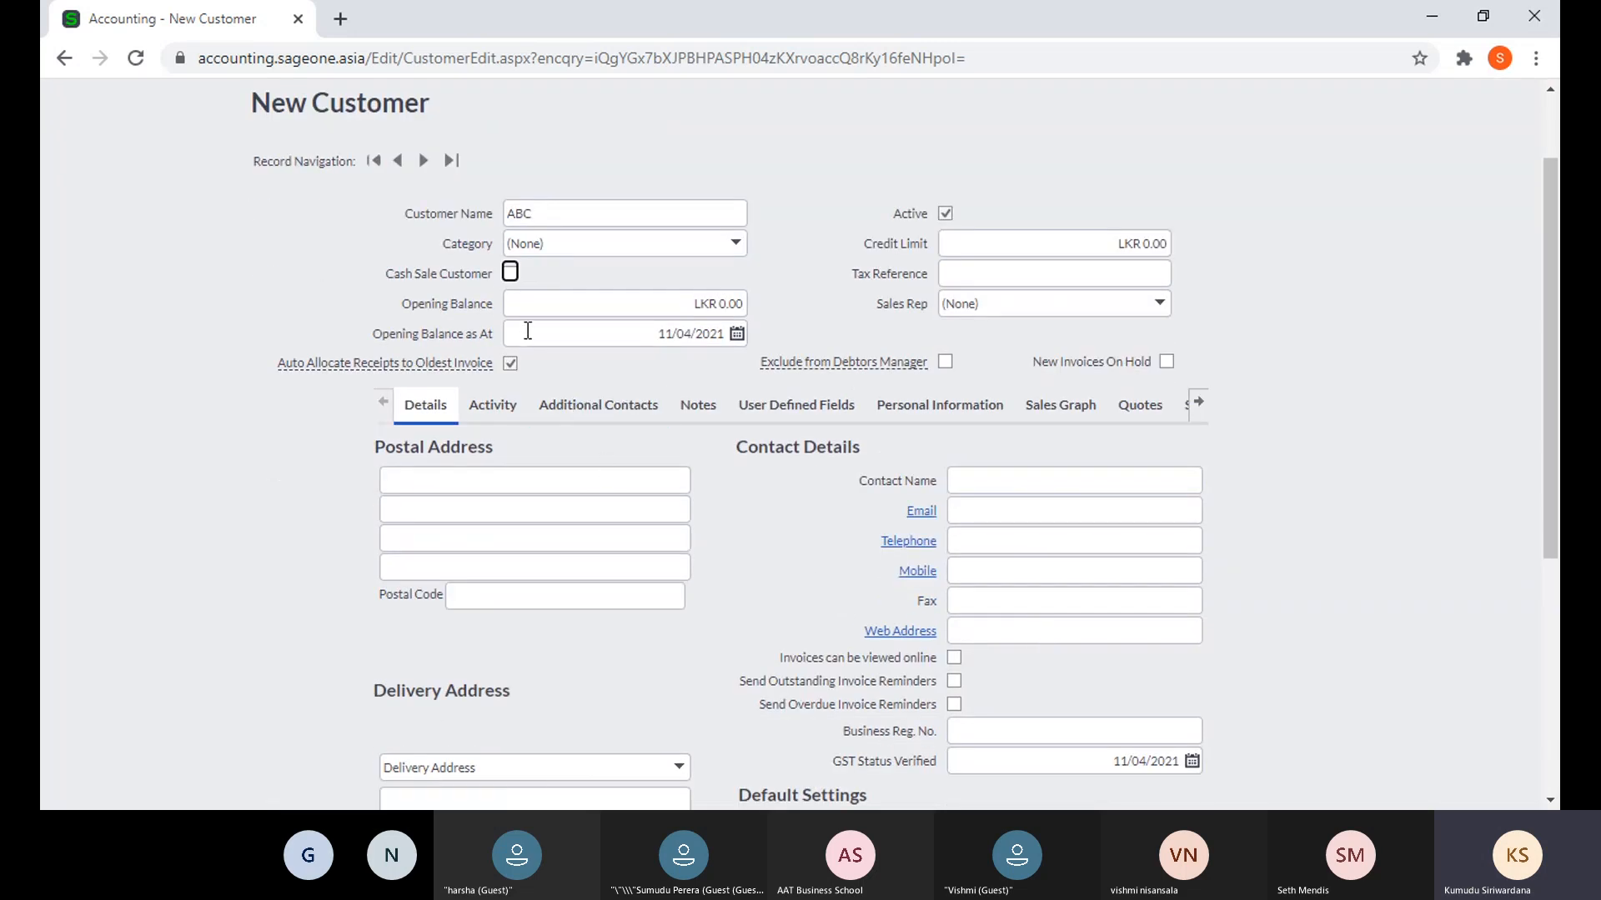
pyautogui.click(509, 274)
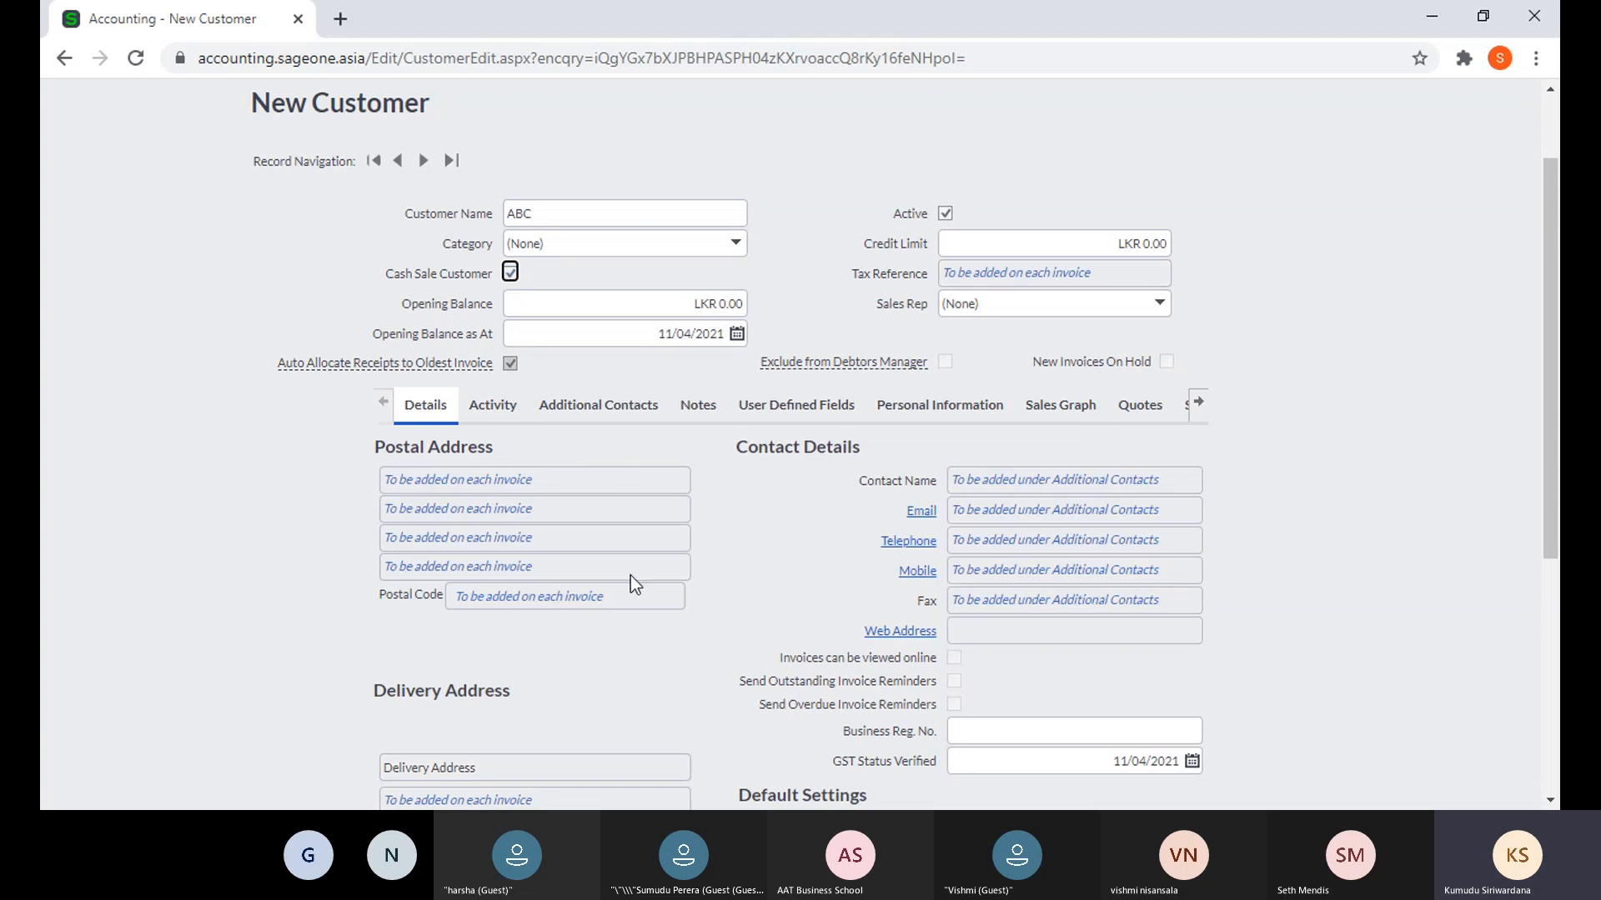
pyautogui.scroll(-3, 625, 677)
pyautogui.scroll(3, 623, 668)
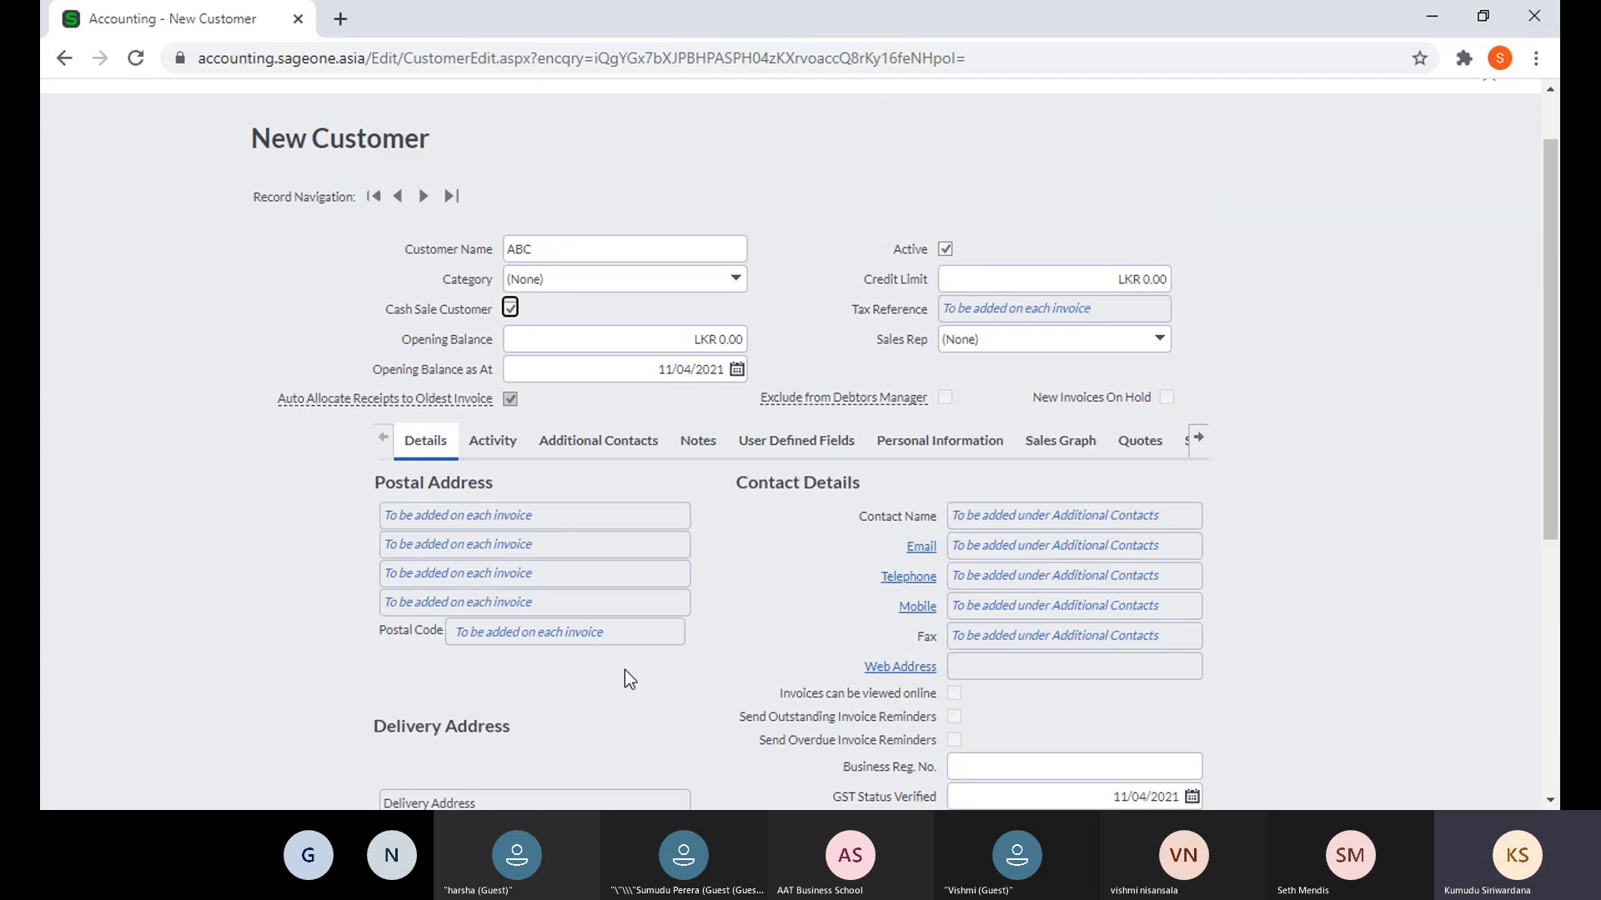
pyautogui.scroll(1, 625, 671)
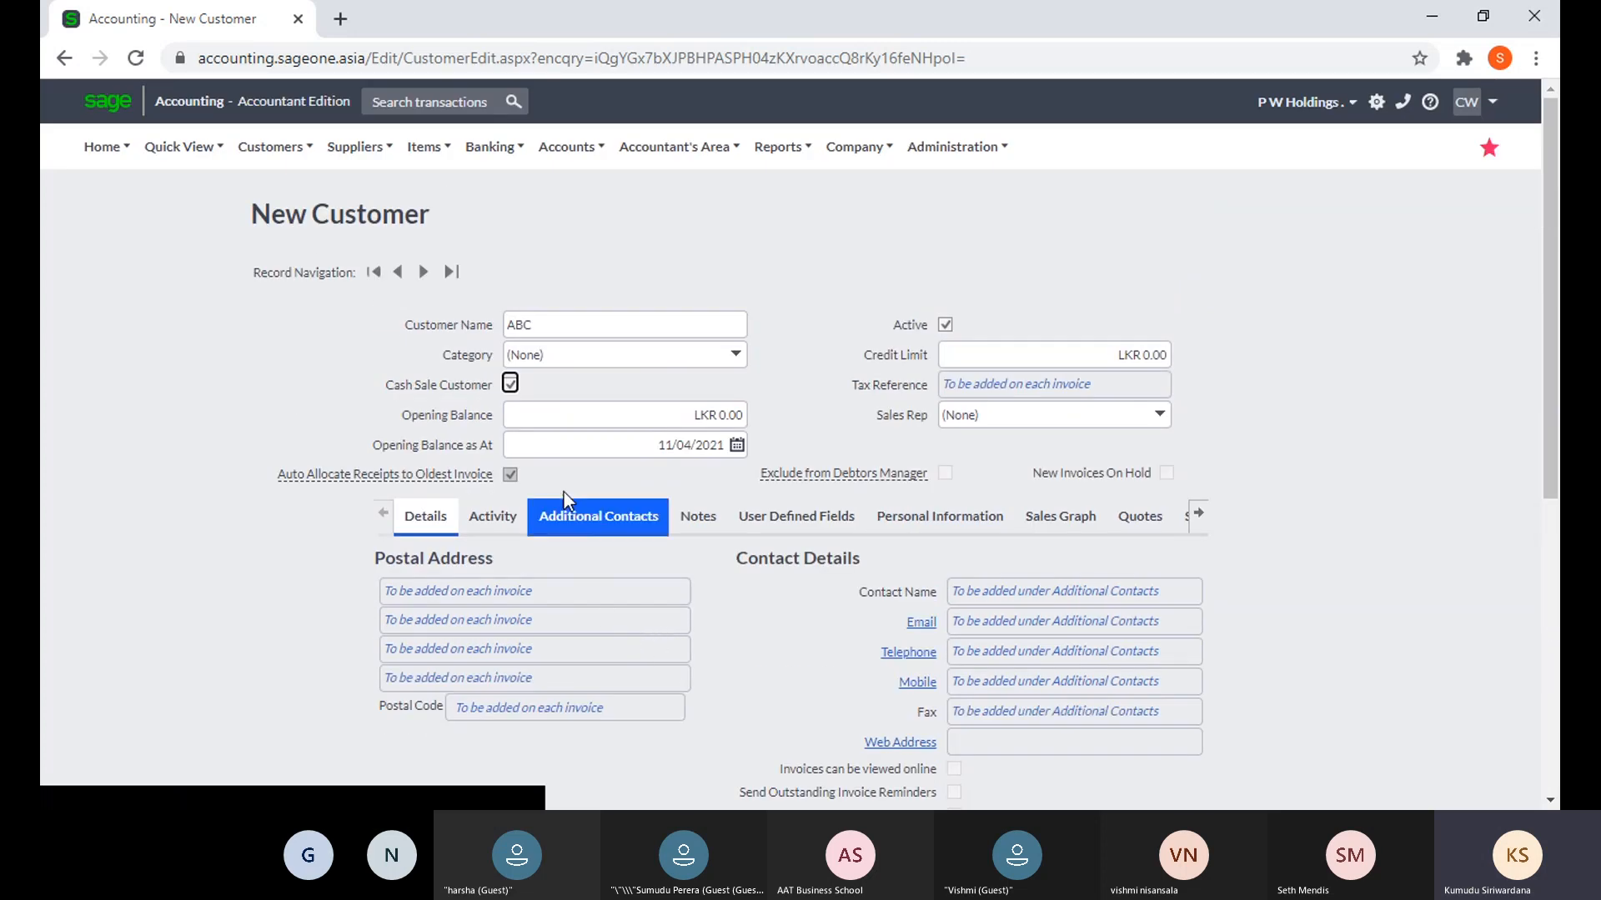
pyautogui.click(510, 384)
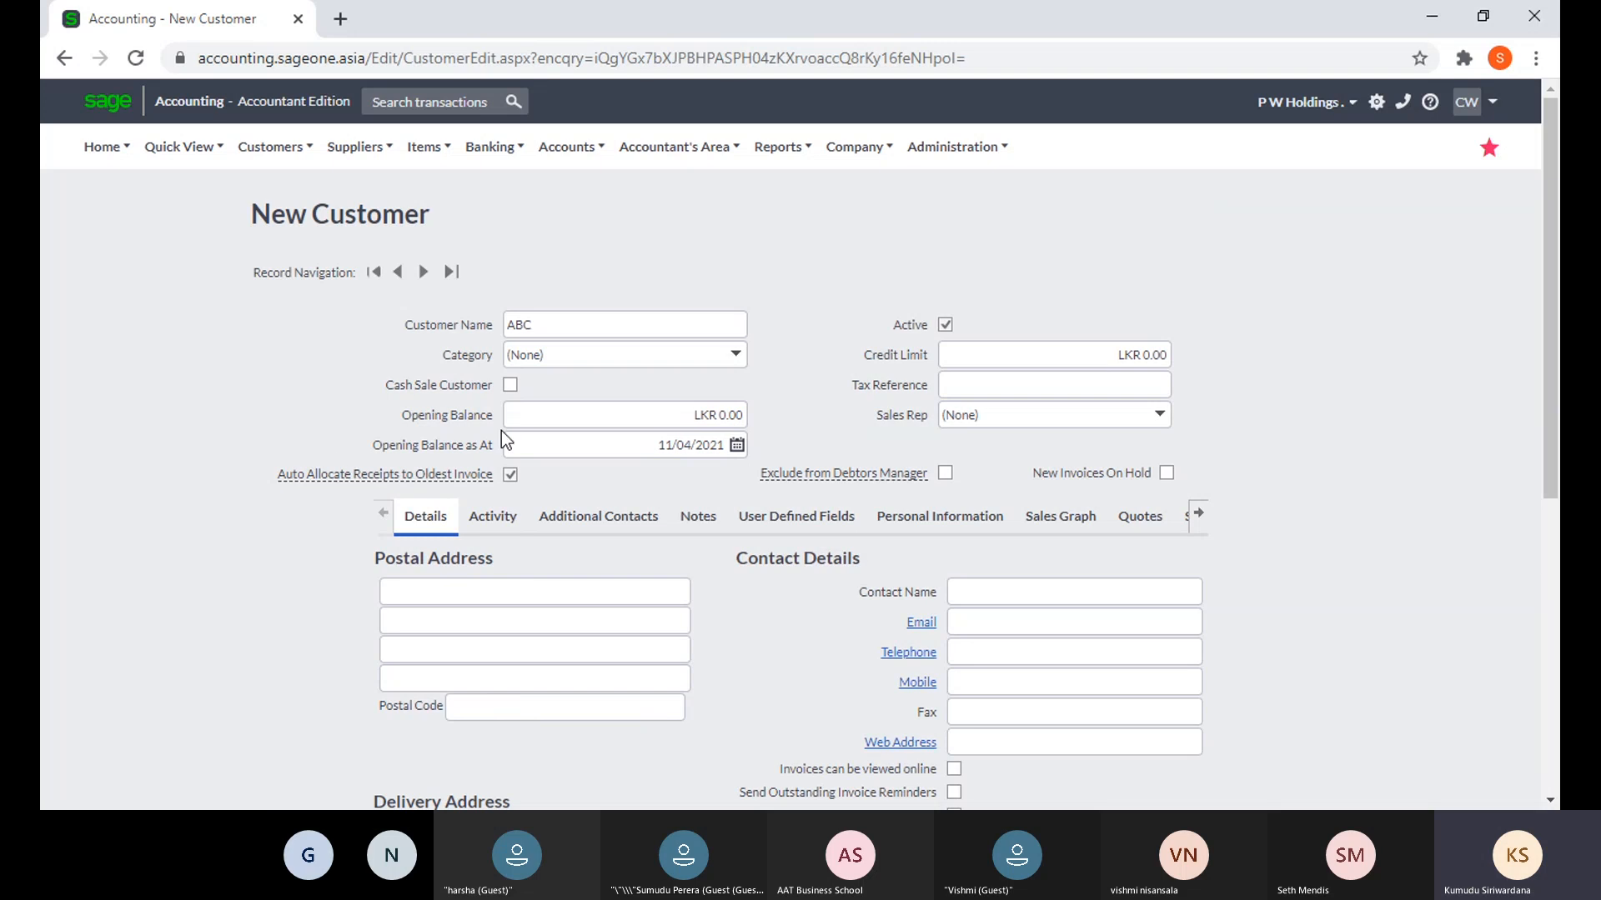
# - Set ABC's opening balance to LKR 5,000.00
pyautogui.click(524, 425)
pyautogui.click(808, 412)
pyautogui.click(687, 419)
pyautogui.write('5000')
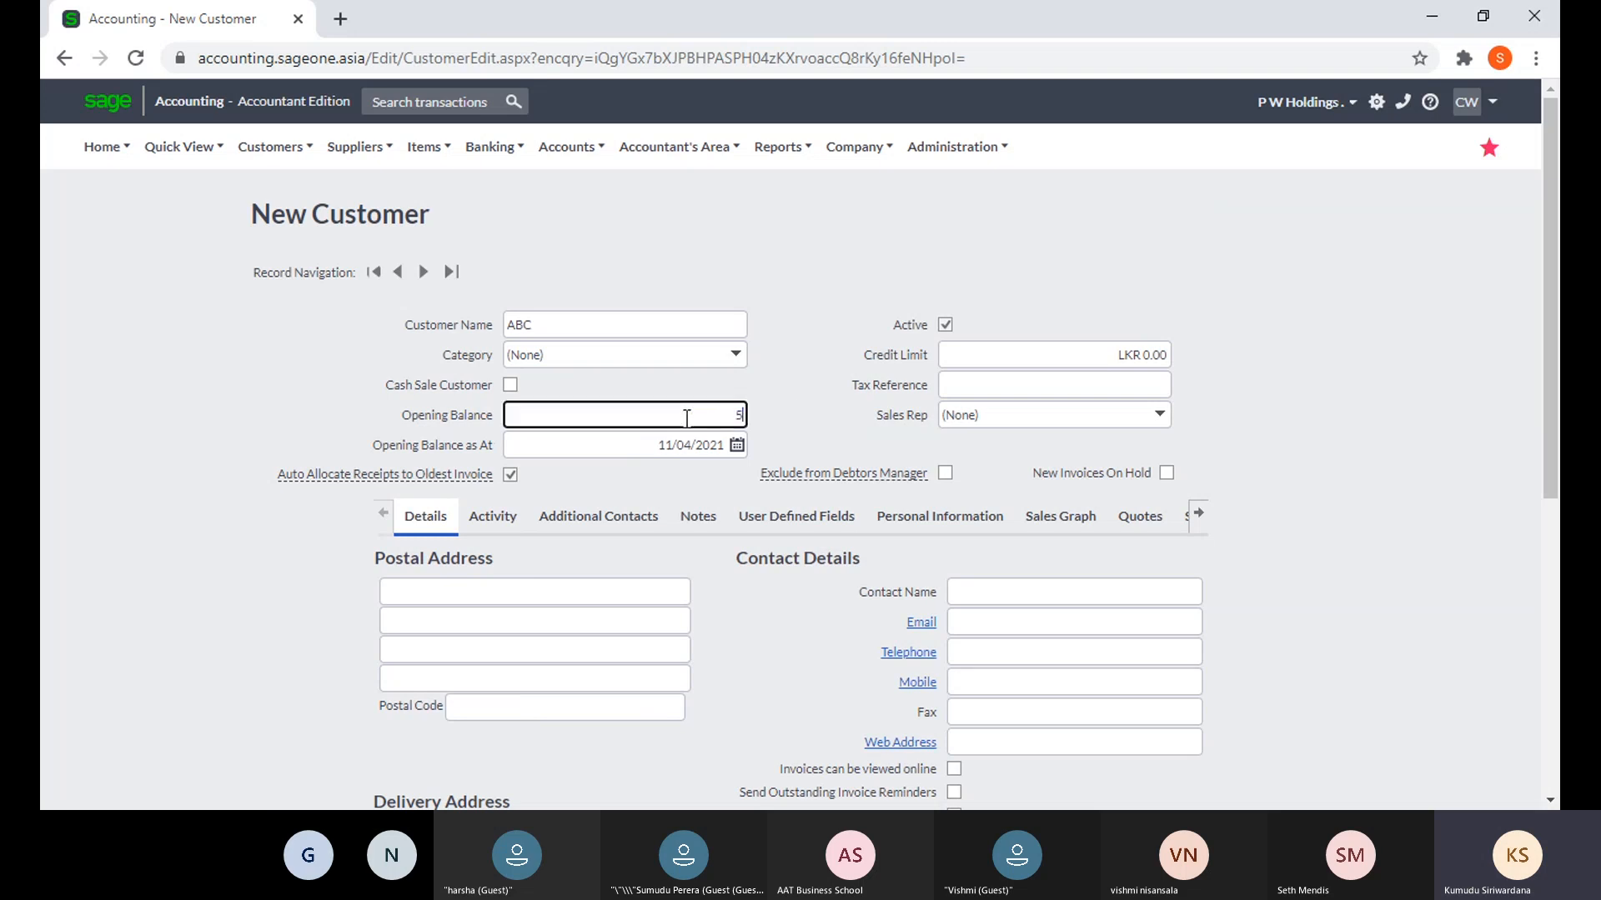
pyautogui.click(866, 407)
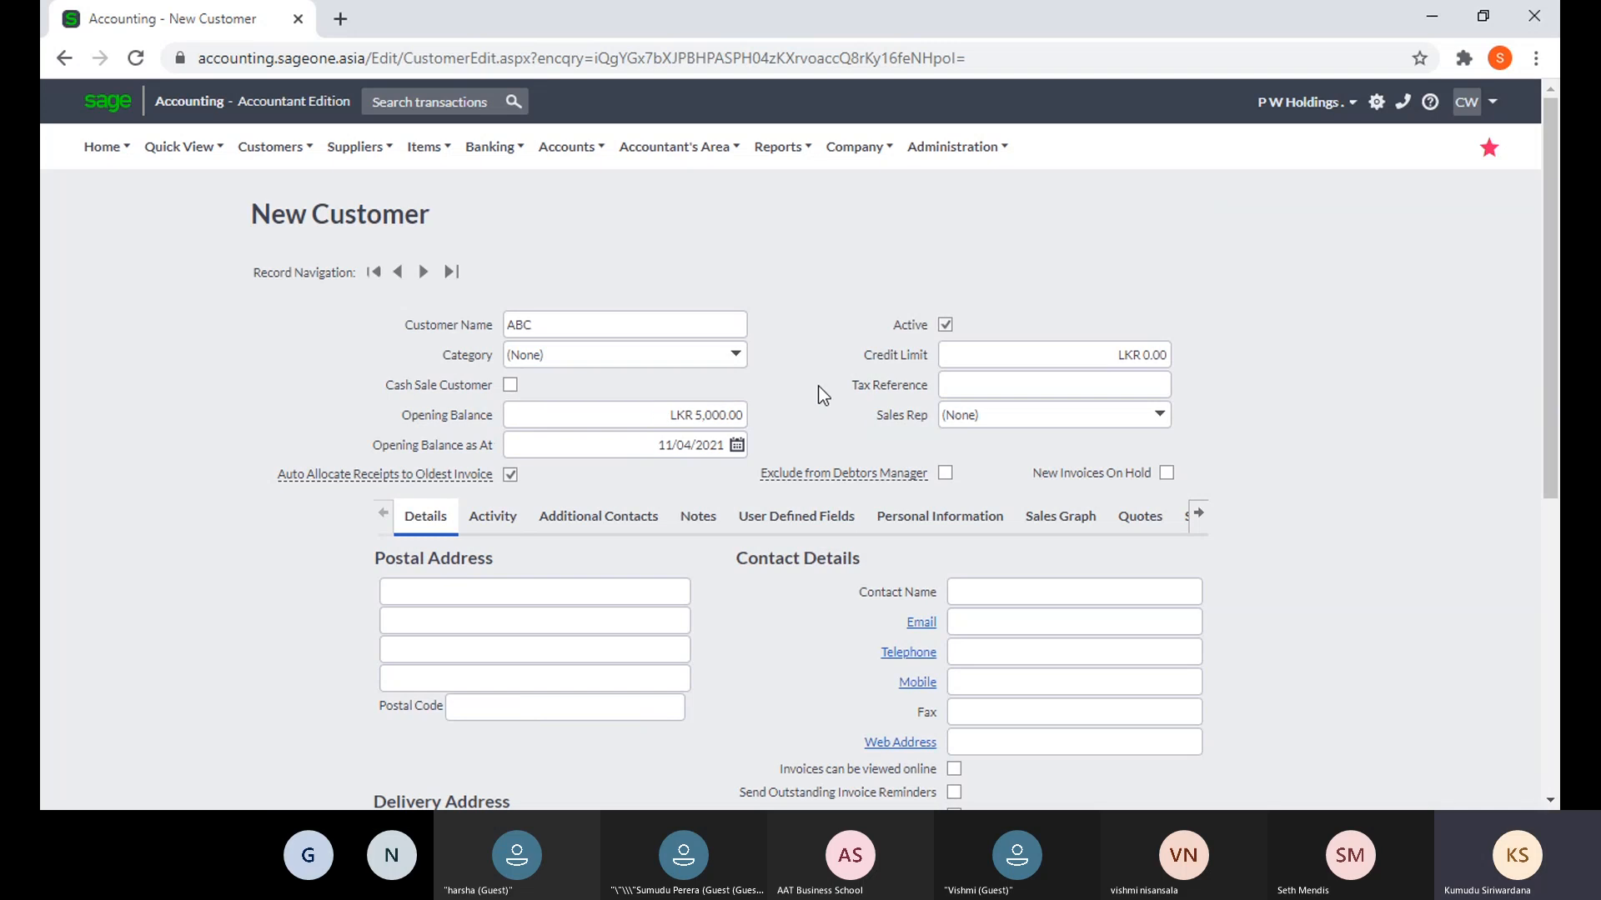
# - Pick 31/03/2021 as the opening balance date from the calendar
pyautogui.click(737, 447)
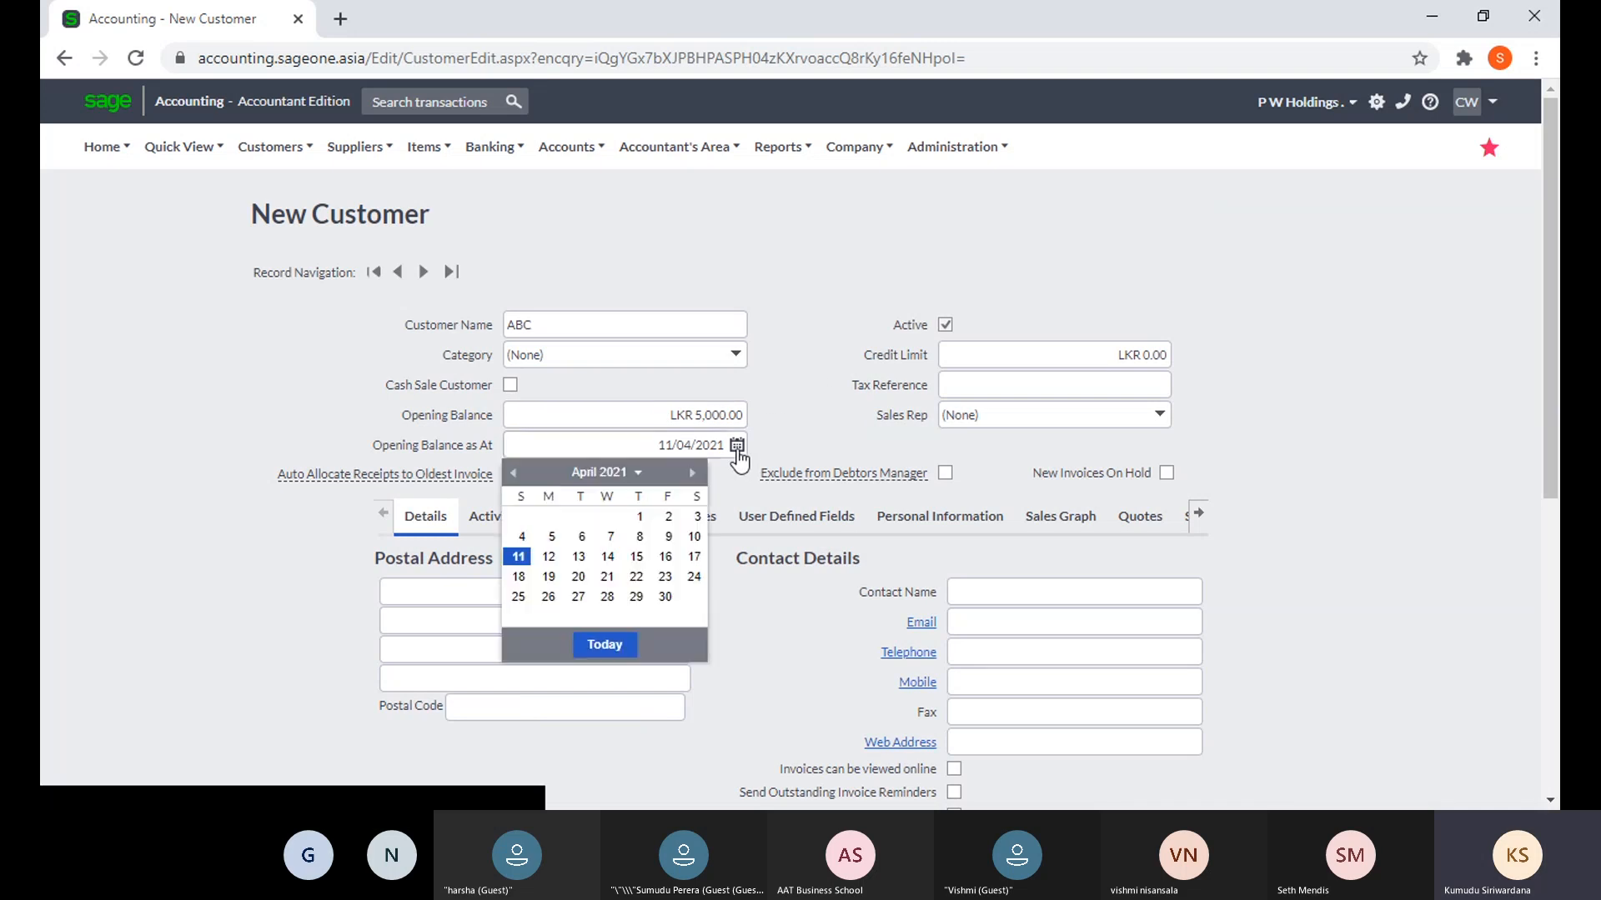
pyautogui.click(516, 475)
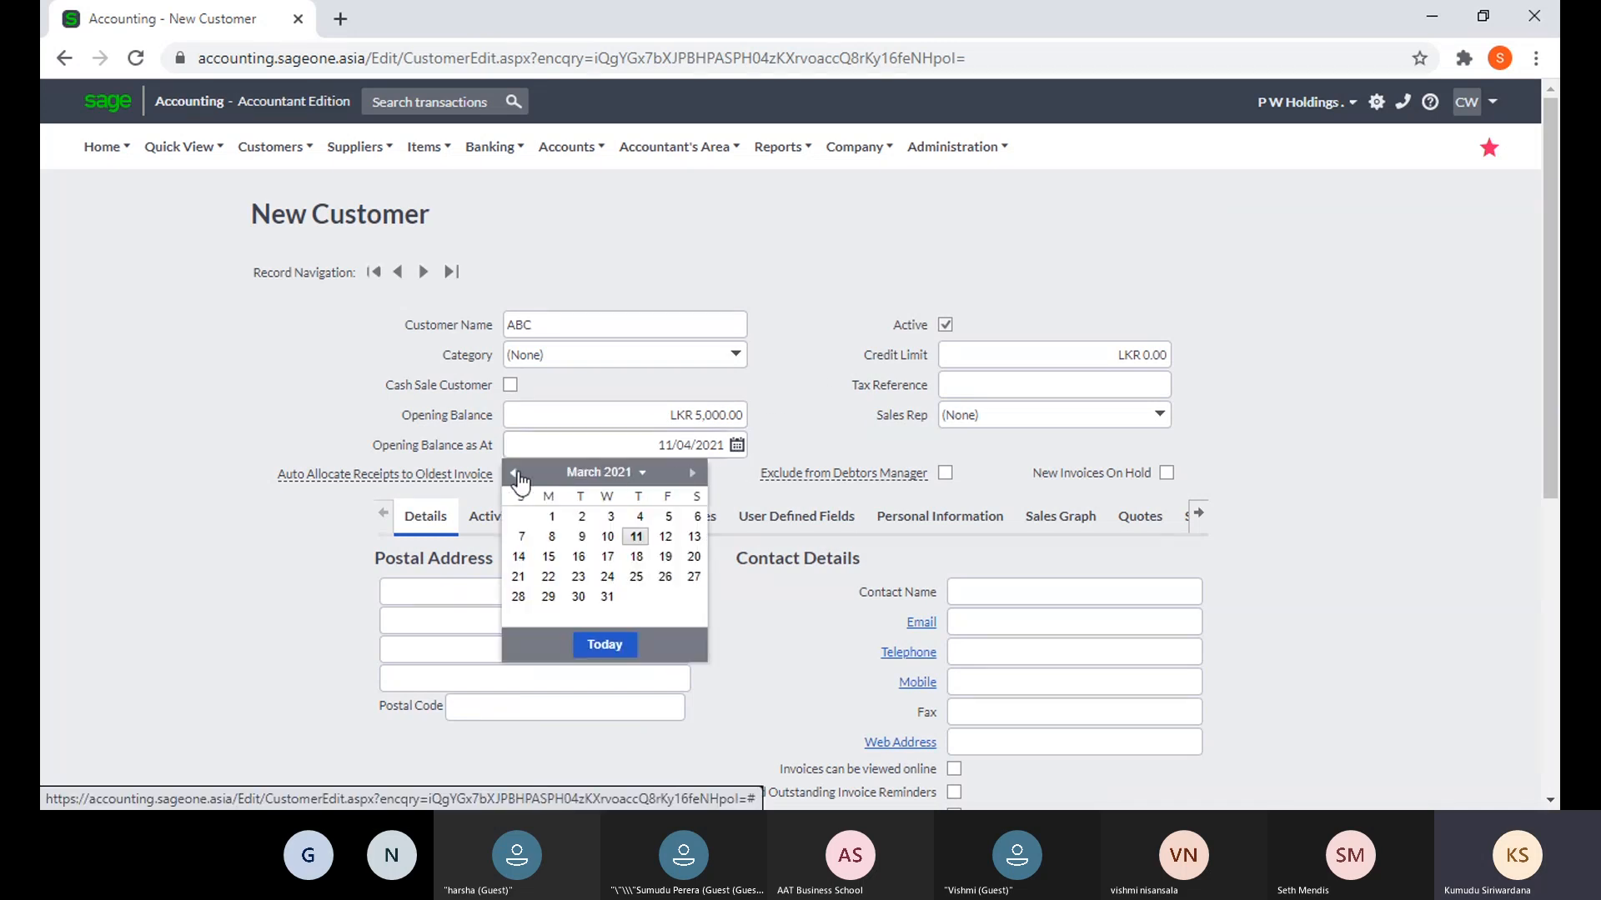
pyautogui.click(607, 597)
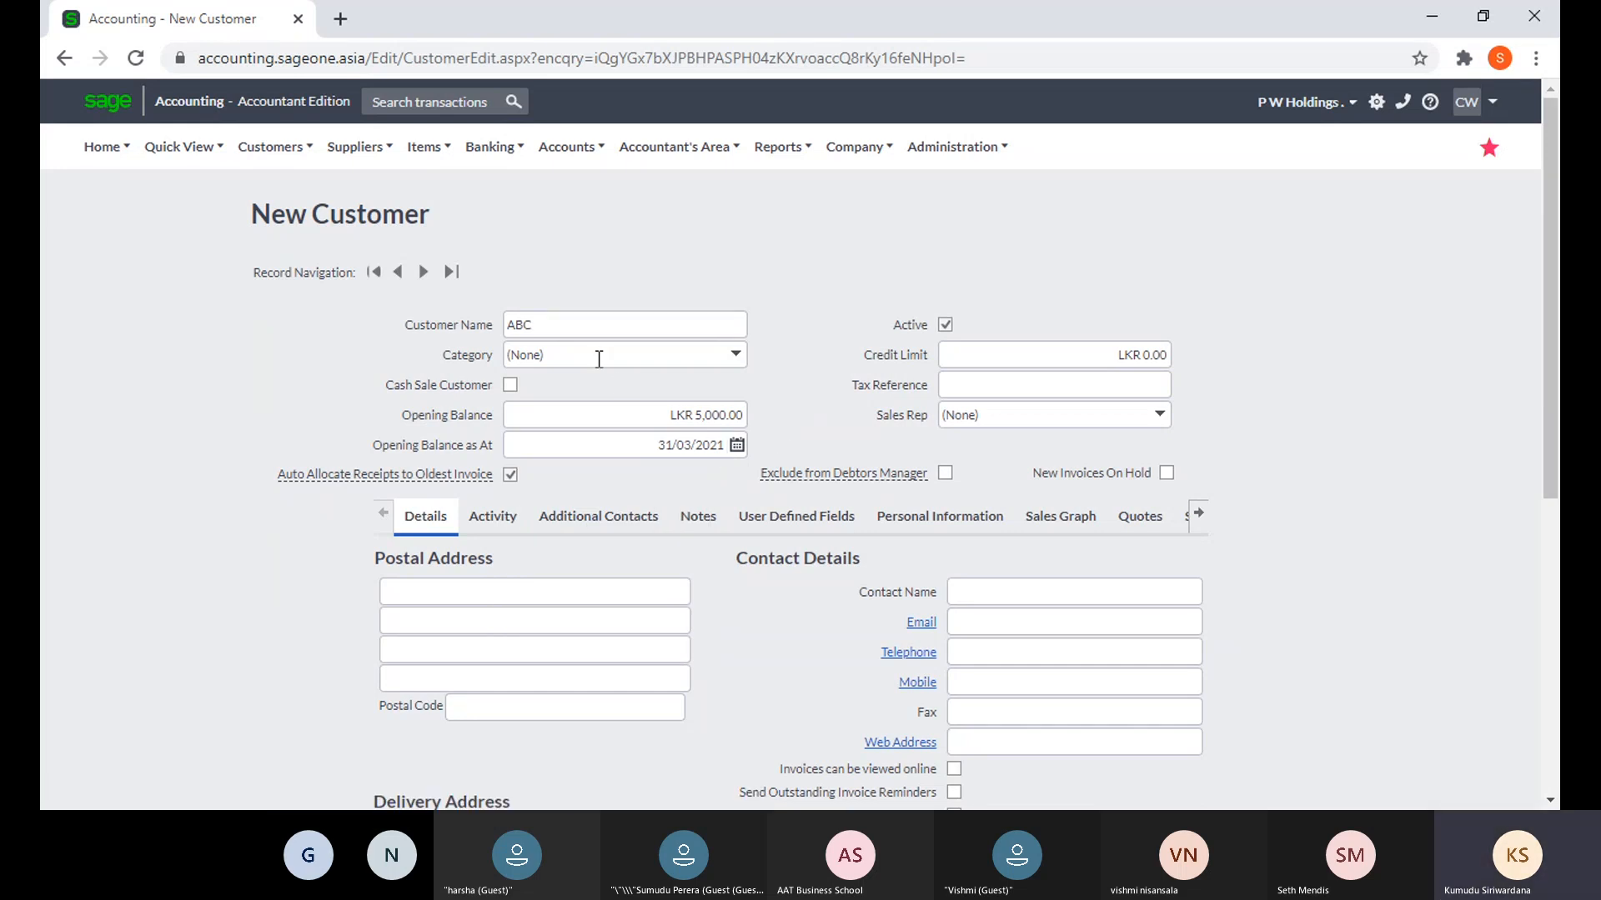
pyautogui.moveTo(410, 475)
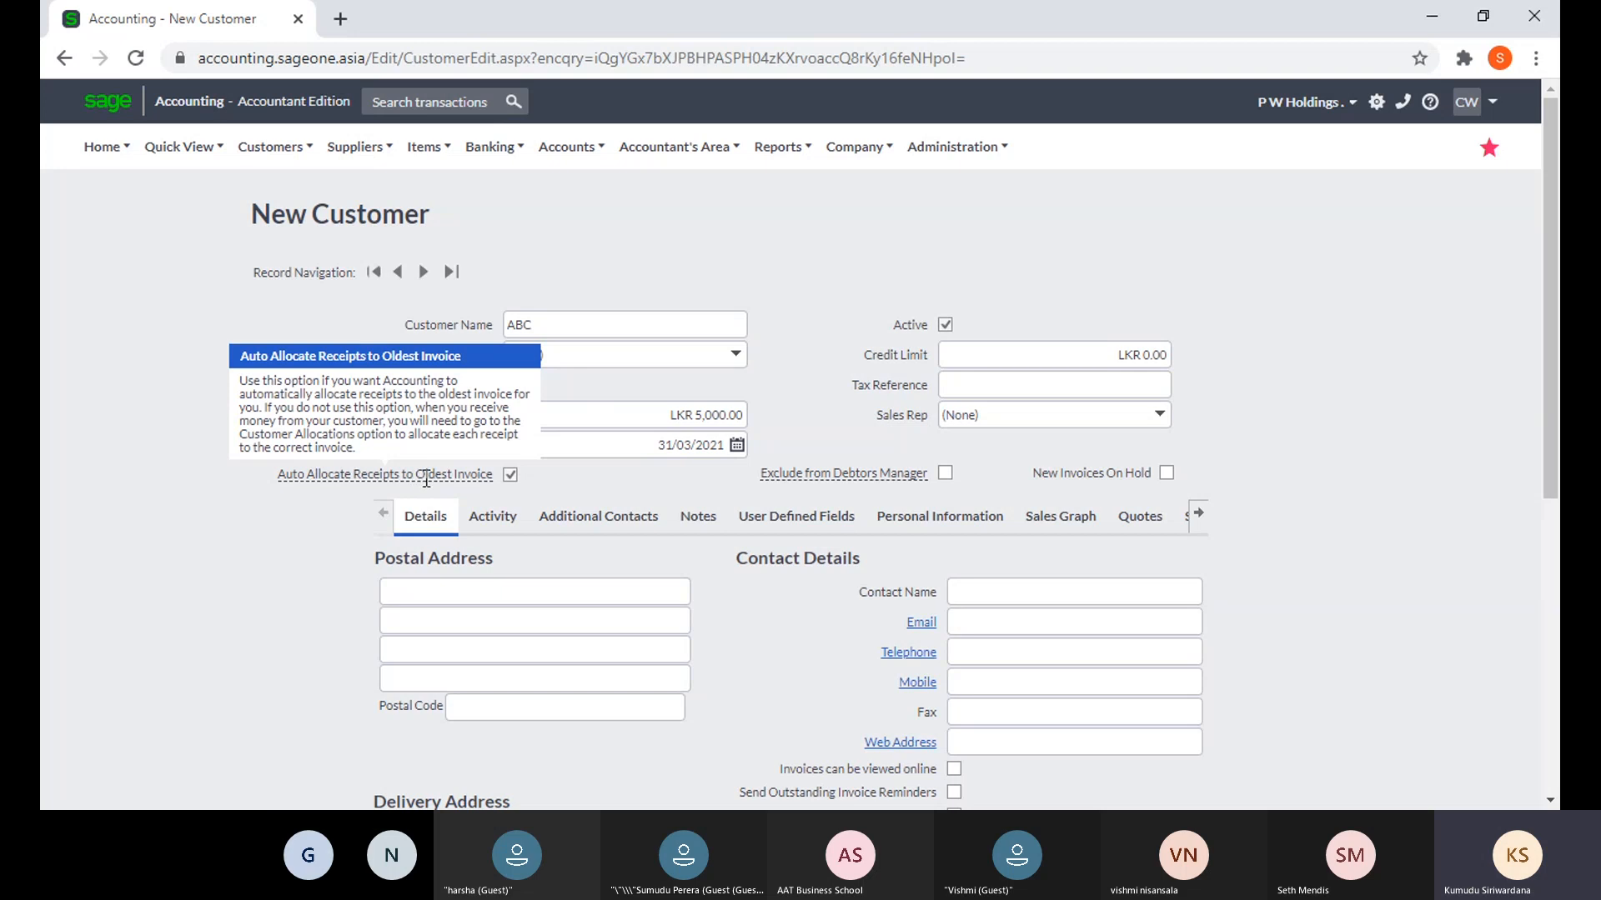
# - Duplicate the New Customer browser tab, glance at the original, then switch to the copy
pyautogui.rightClick(171, 21)
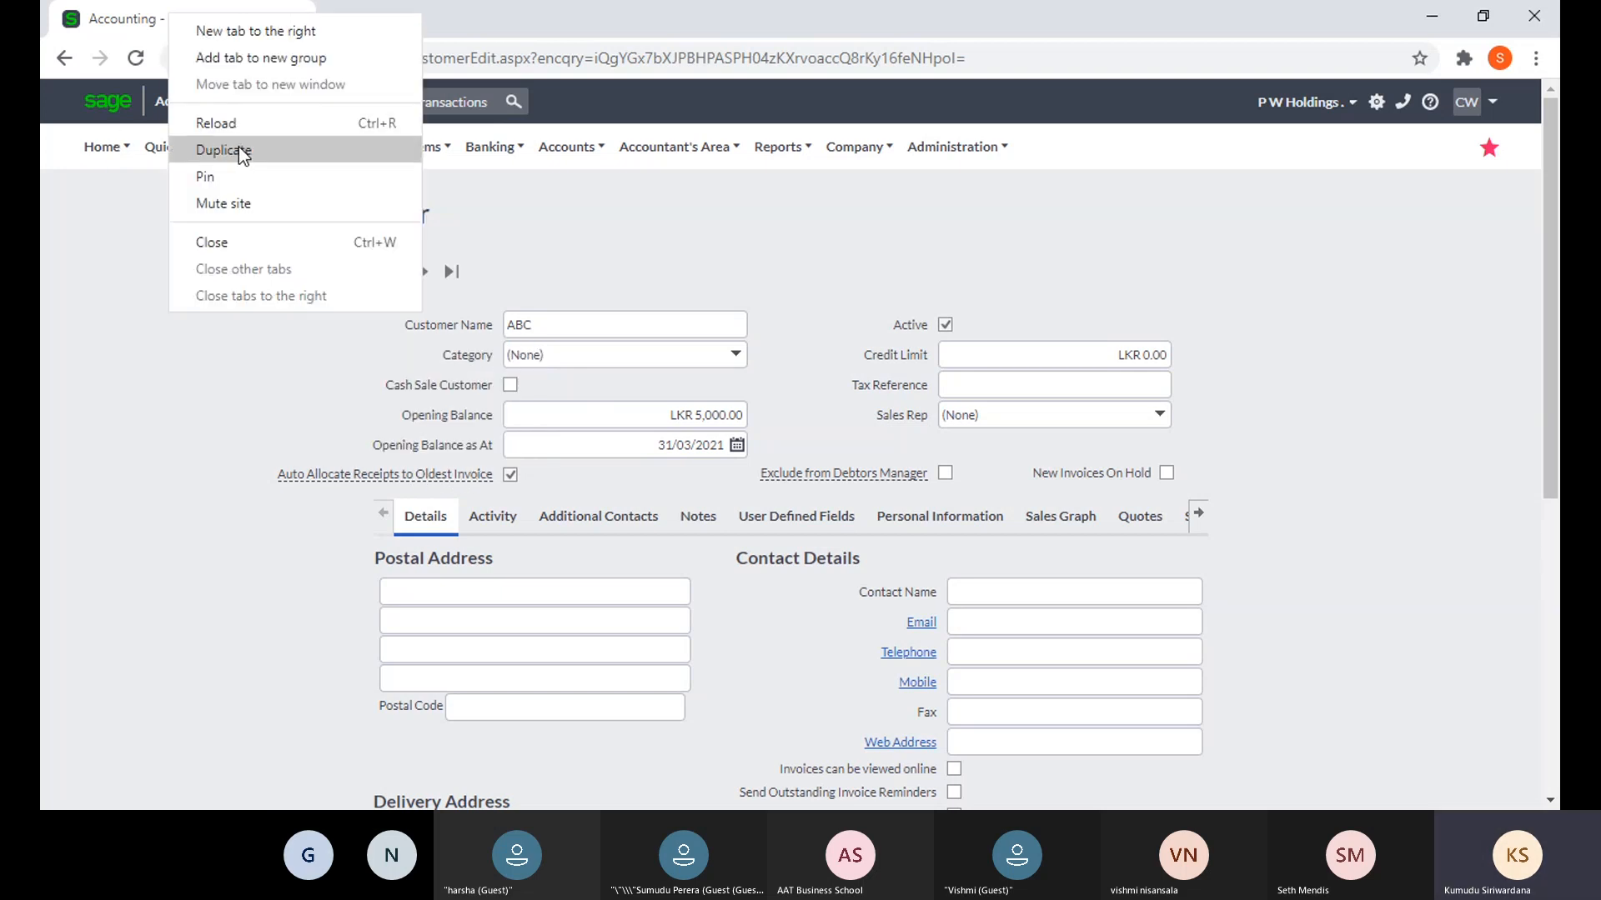
pyautogui.click(1184, 764)
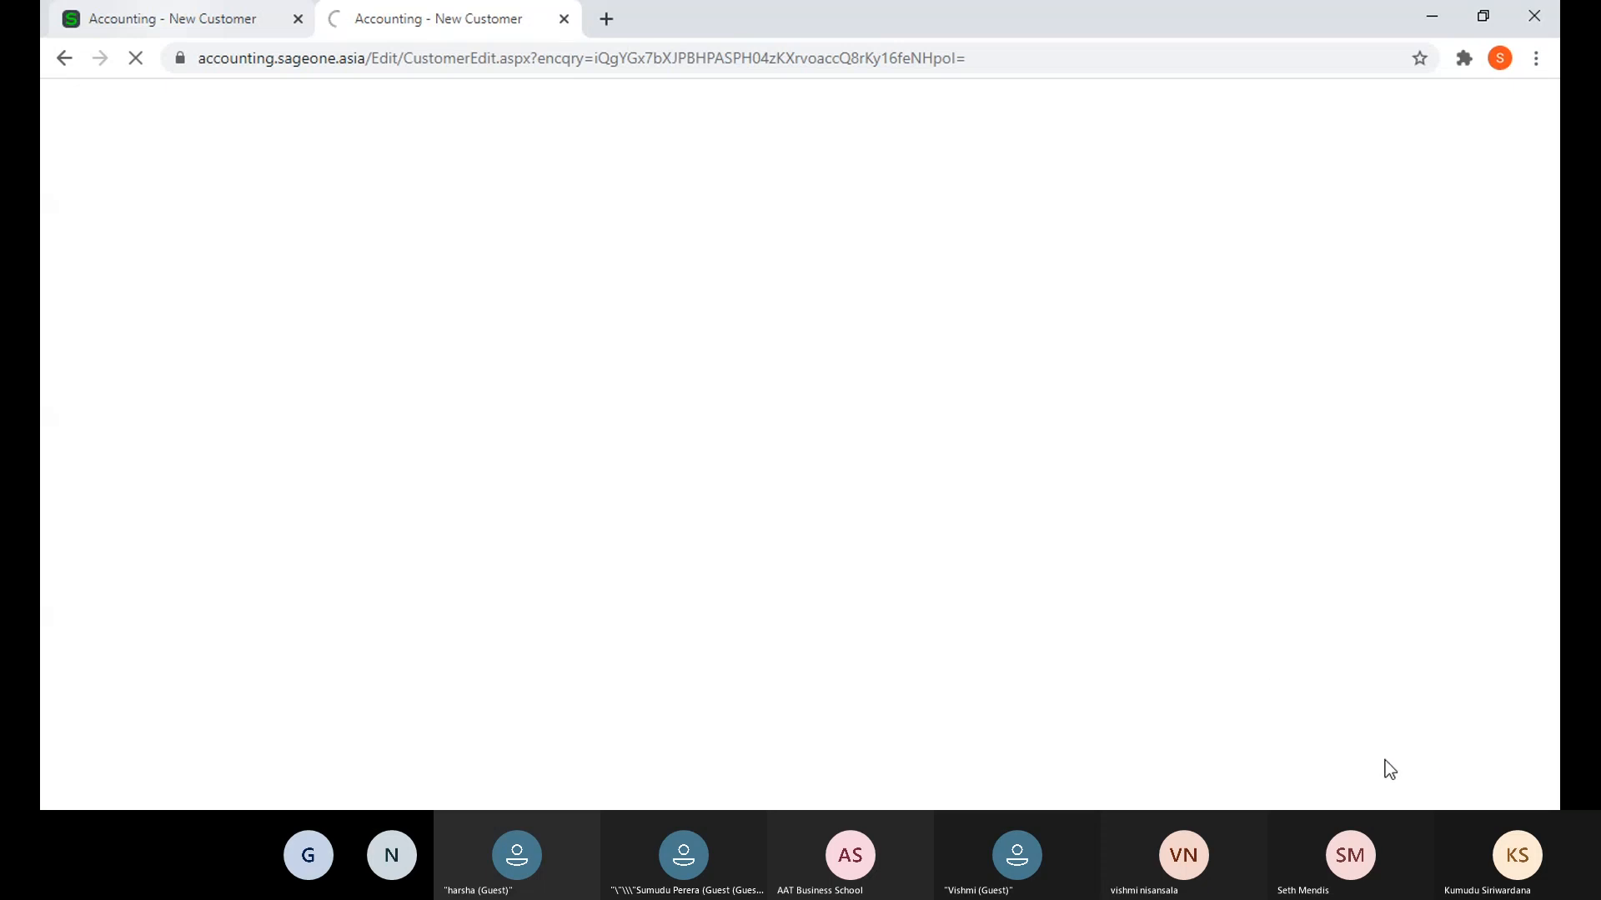
pyautogui.click(197, 25)
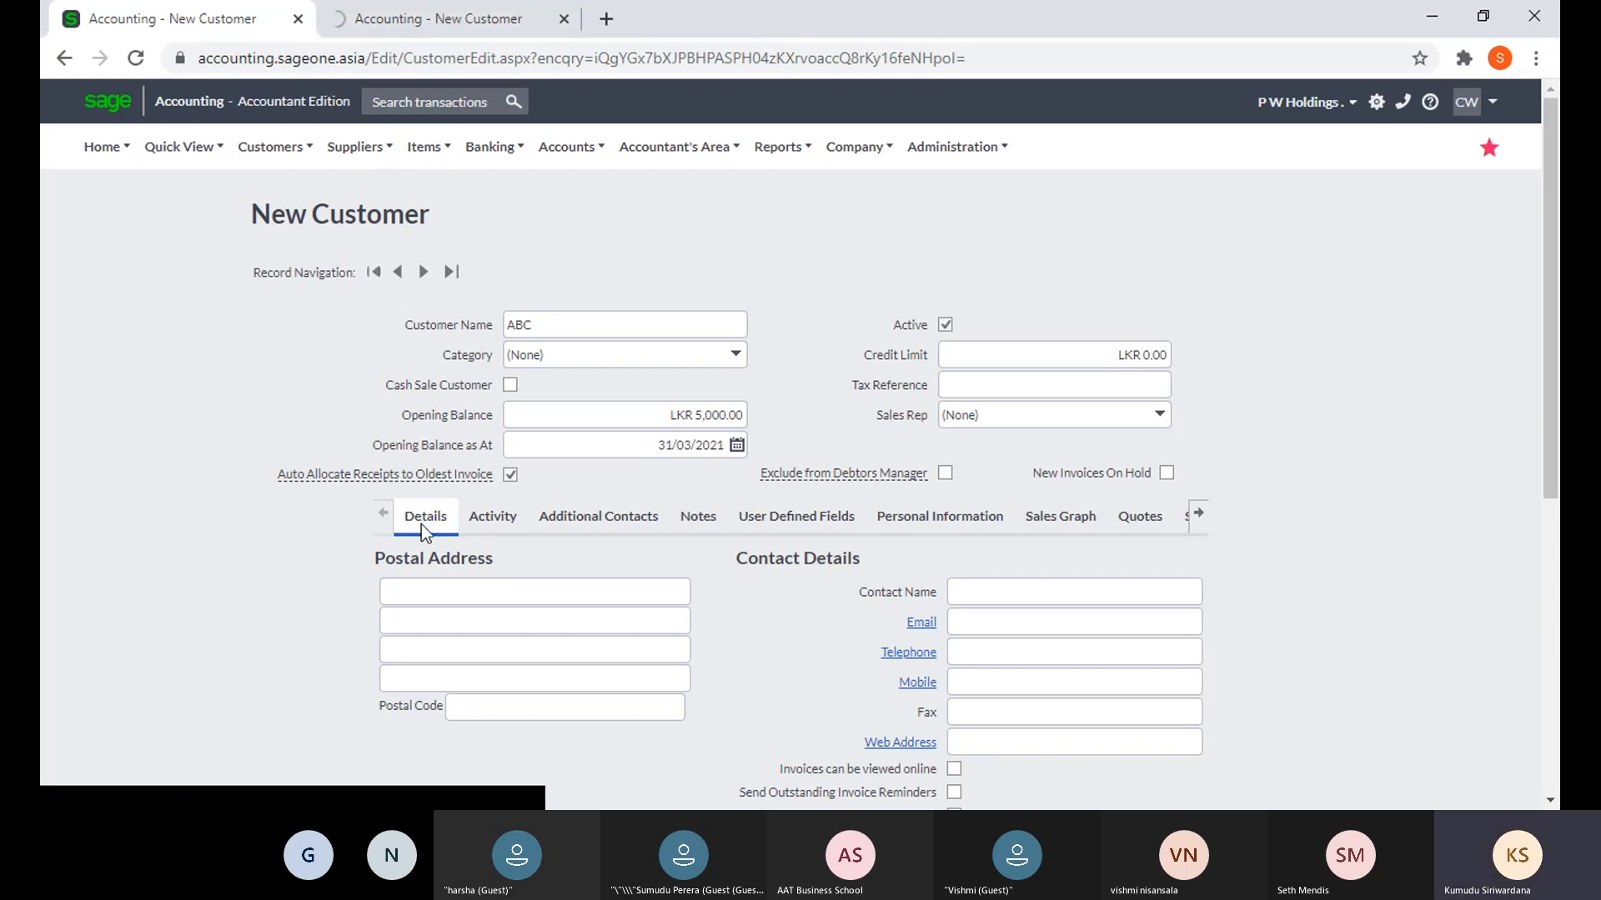
pyautogui.moveTo(436, 475)
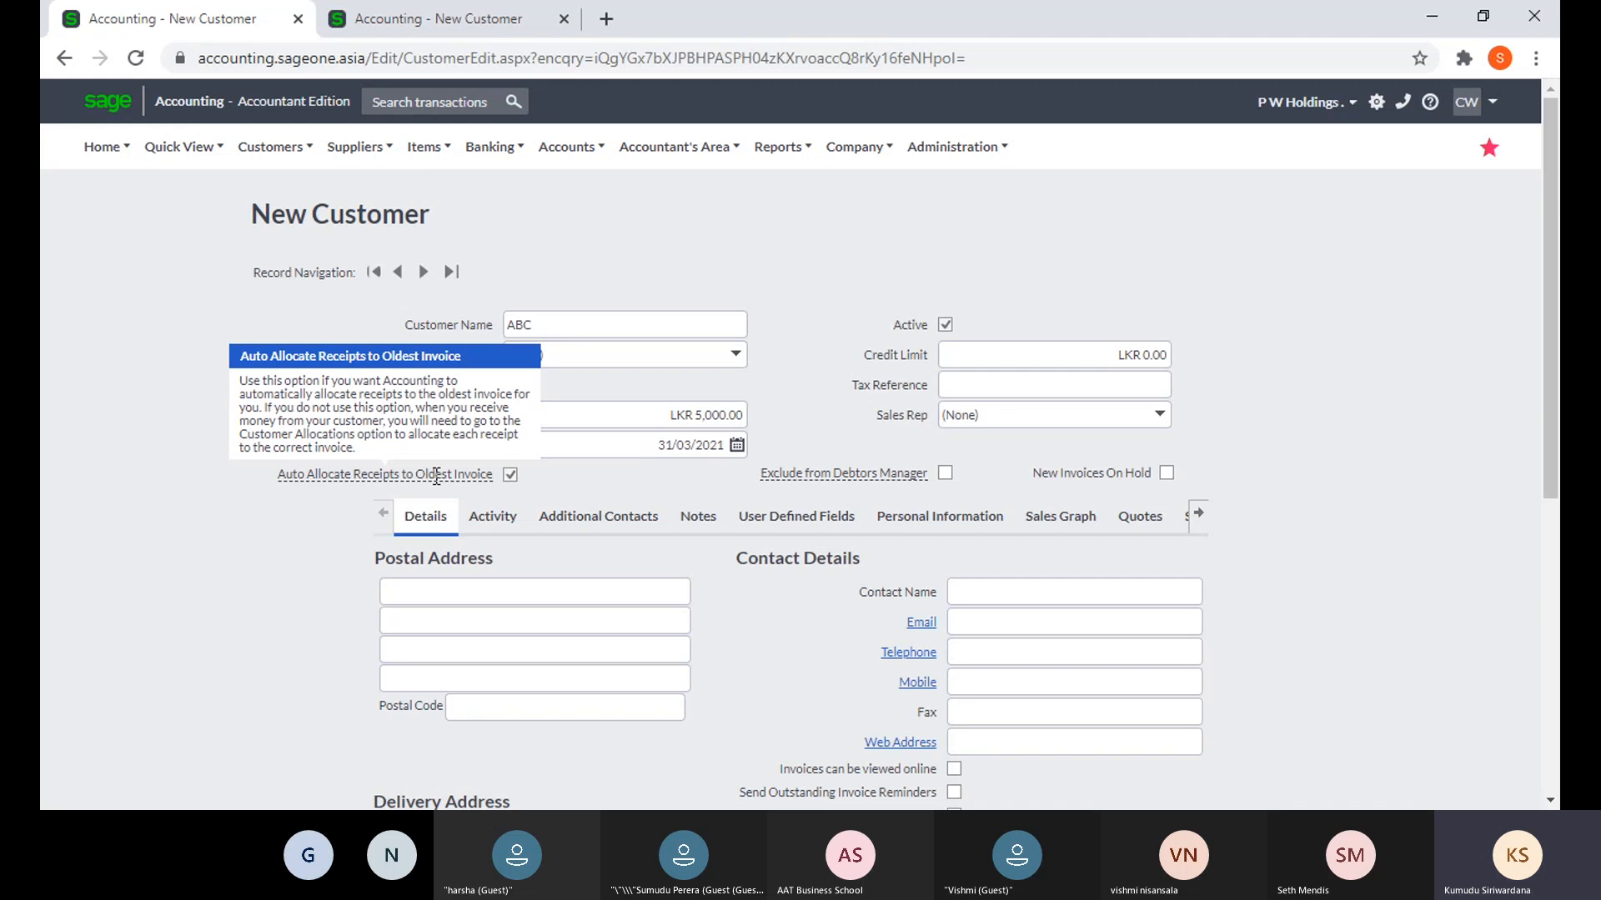
pyautogui.click(354, 23)
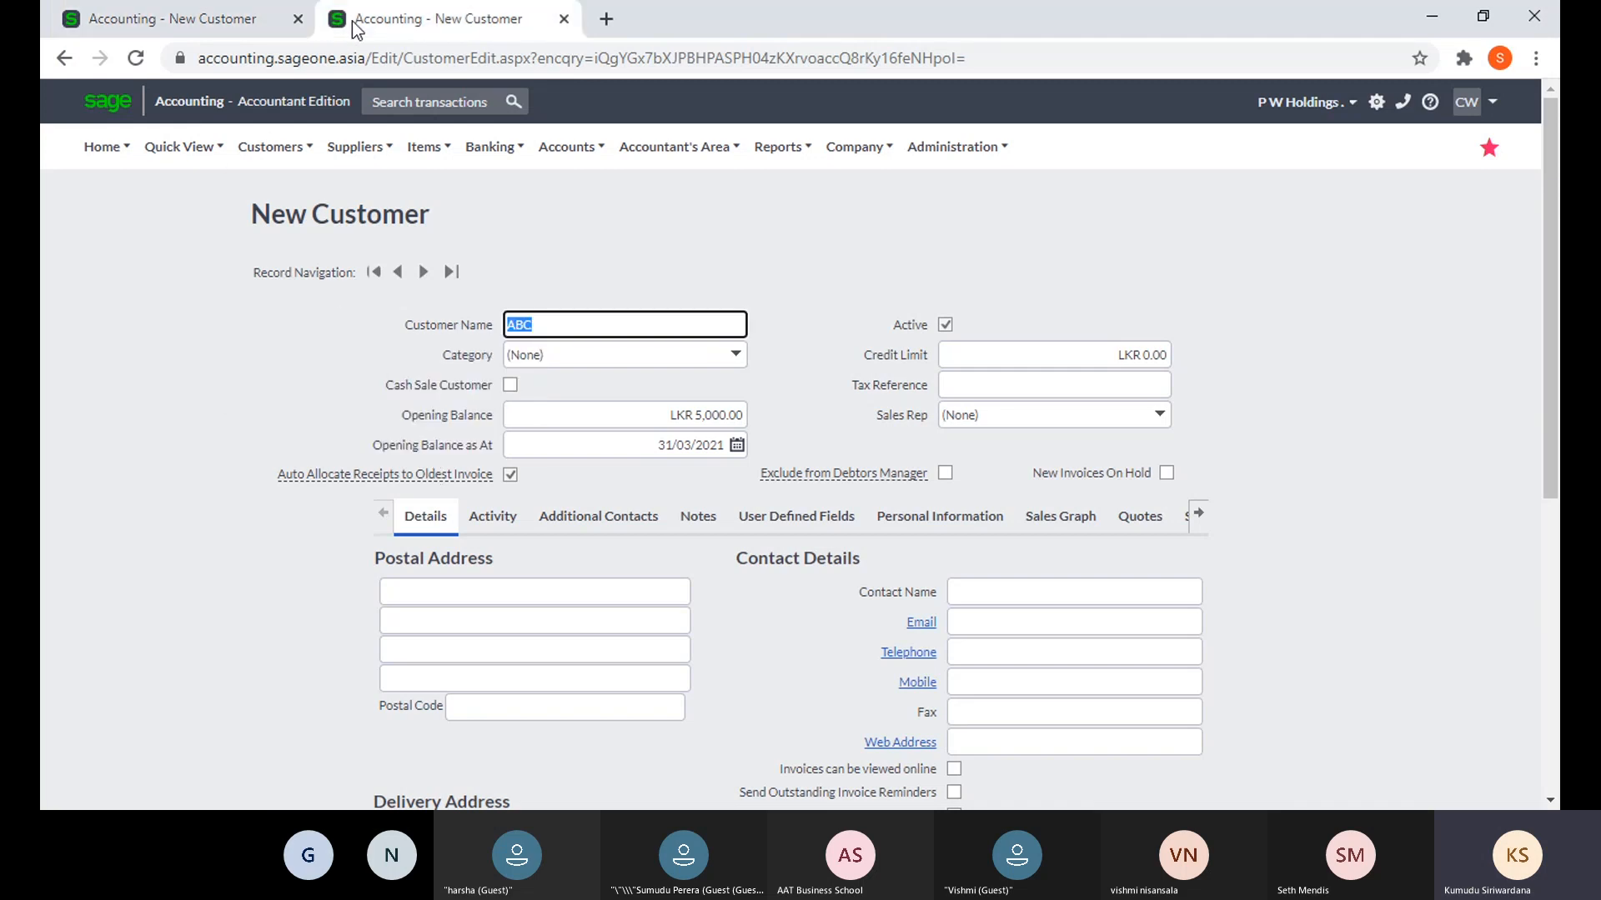
# - Open the Customer Receipts list and start a new customer receipt
pyautogui.moveTo(270, 147)
pyautogui.moveTo(288, 252)
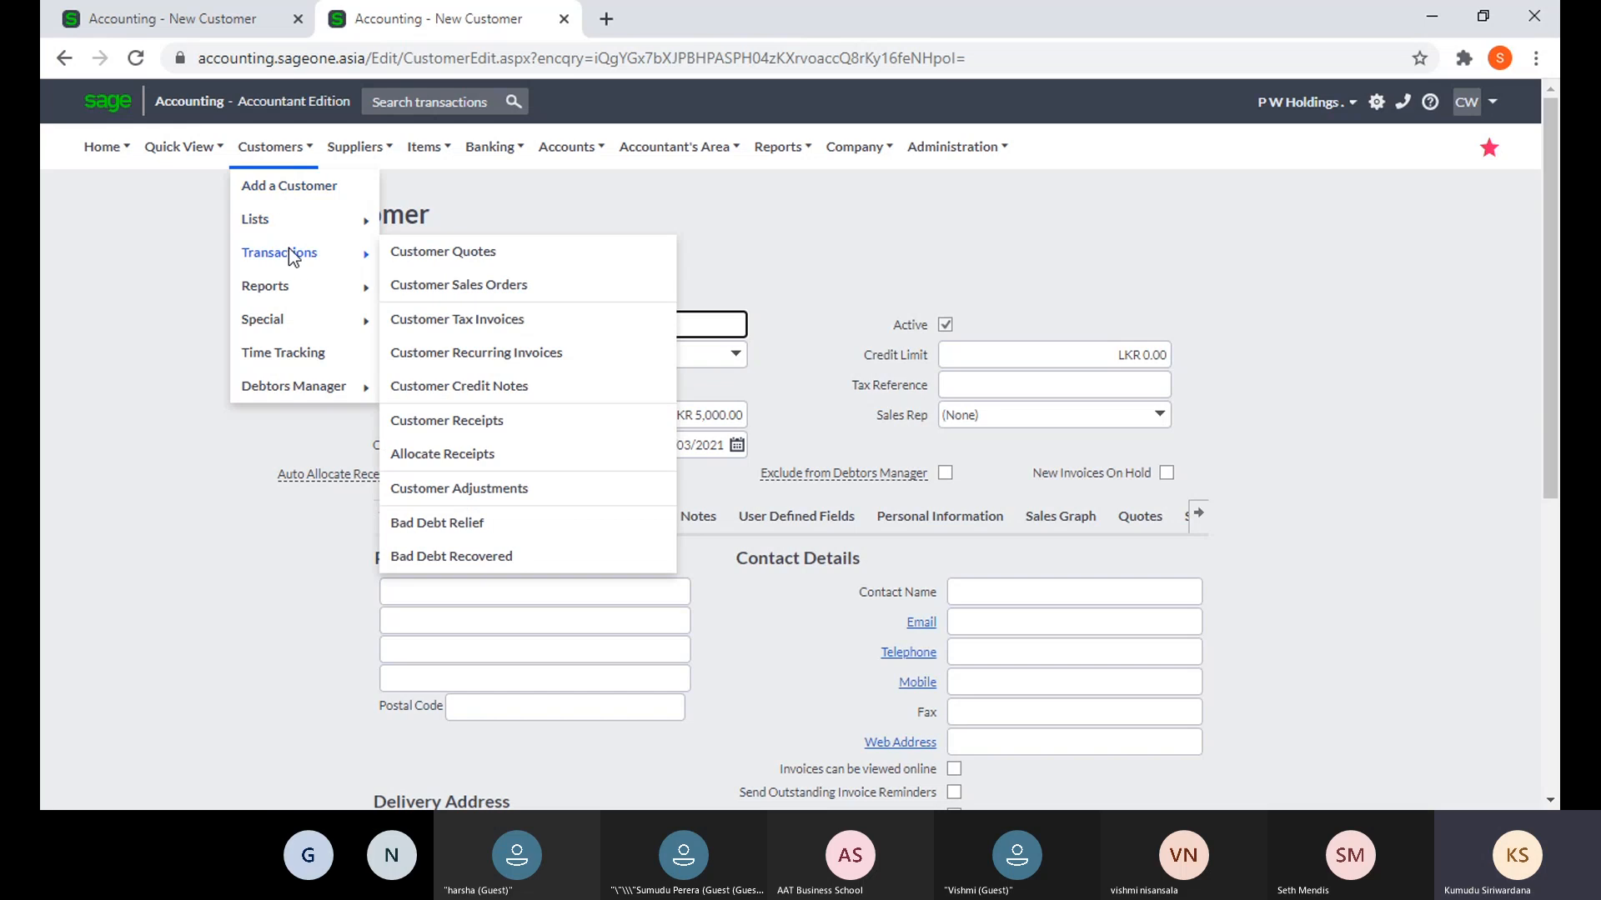
pyautogui.click(441, 427)
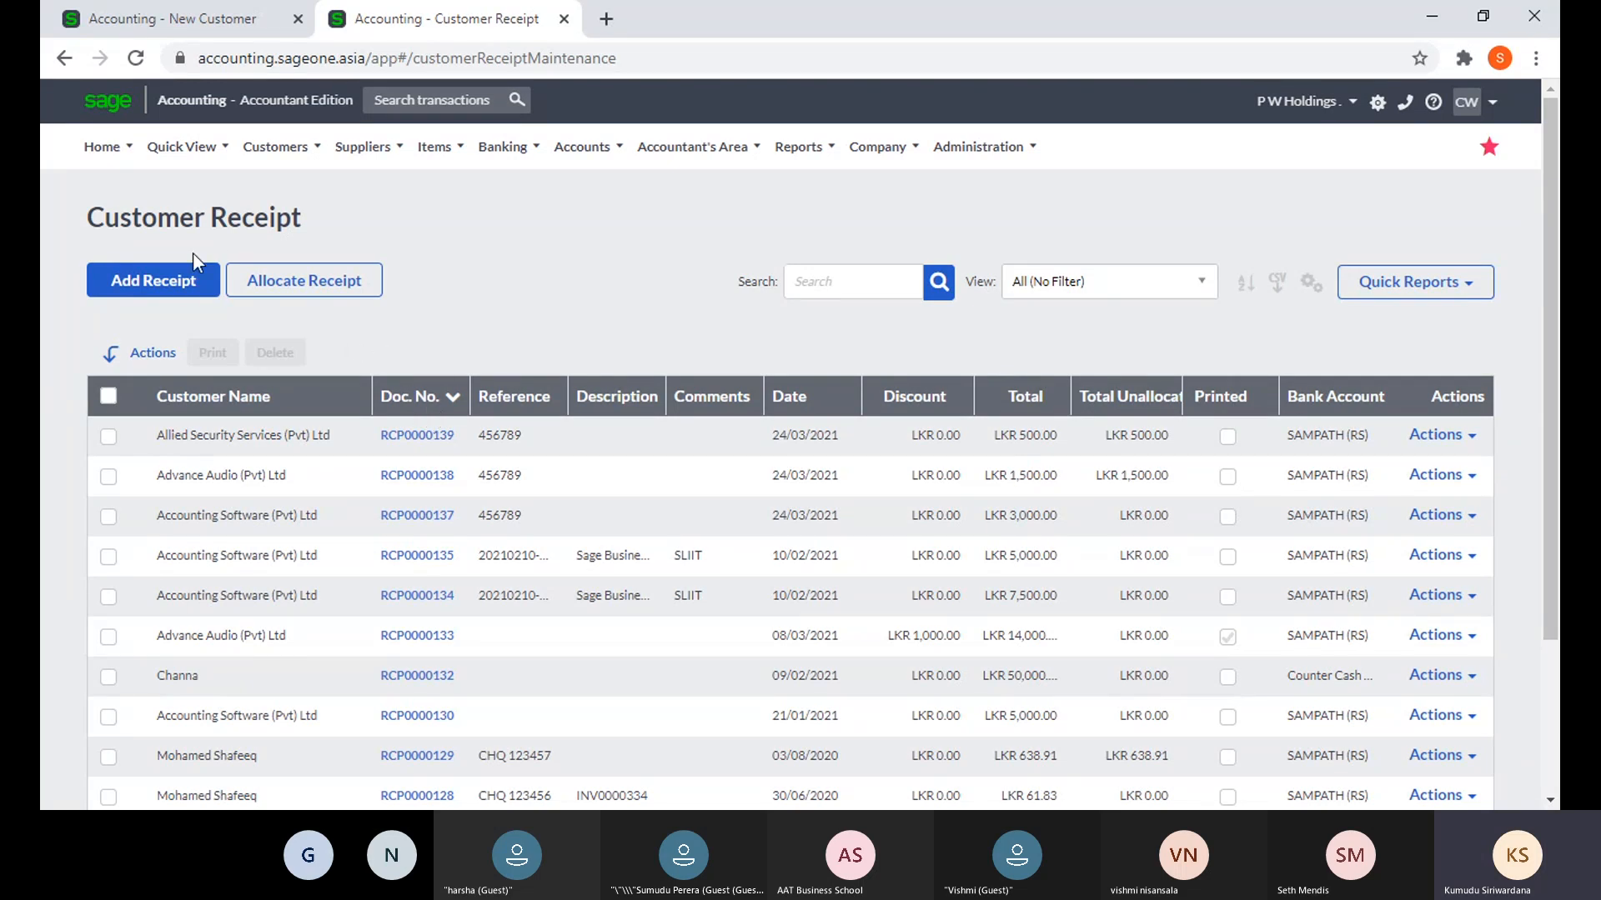
pyautogui.click(175, 285)
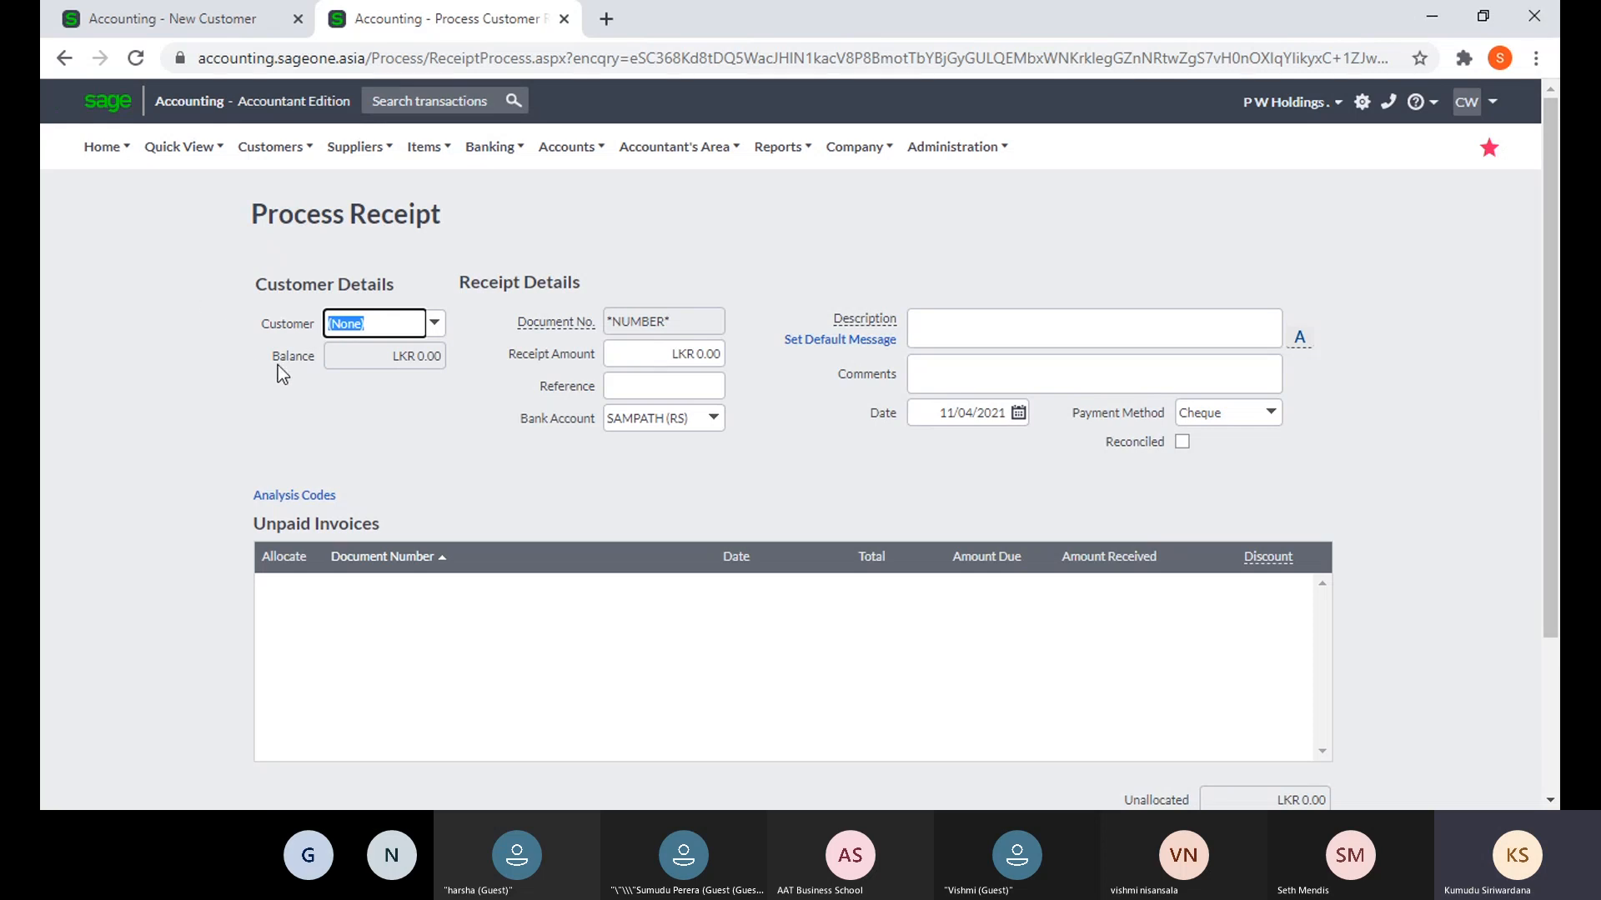
# - Choose Accounting Software (Pvt) Ltd as the receipt's customer
pyautogui.write('ac')
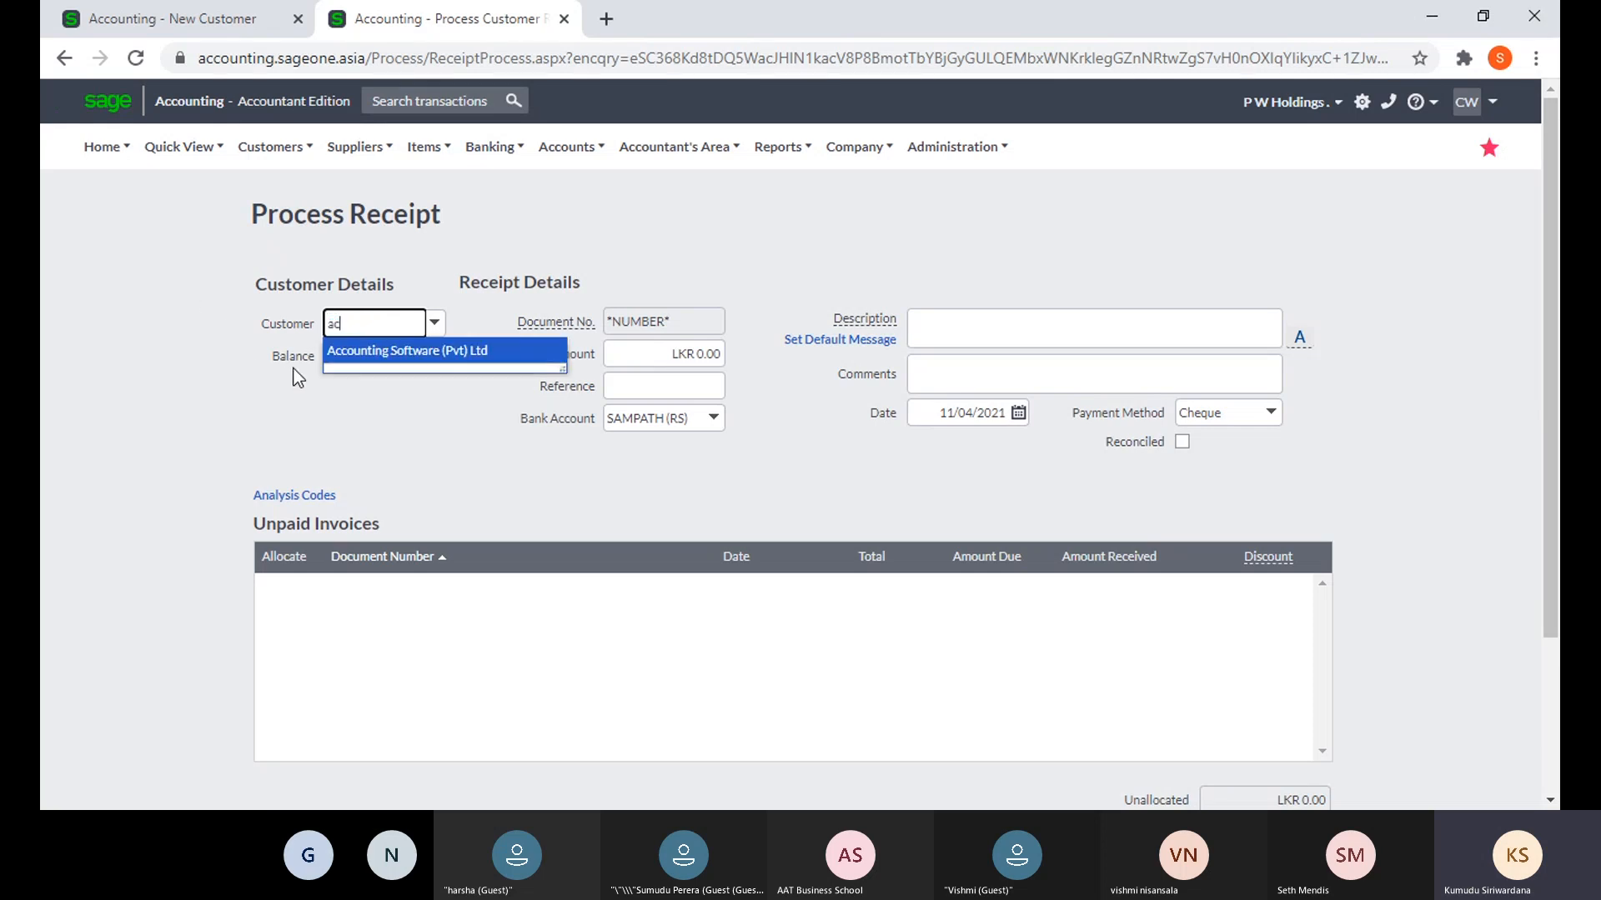
pyautogui.click(346, 367)
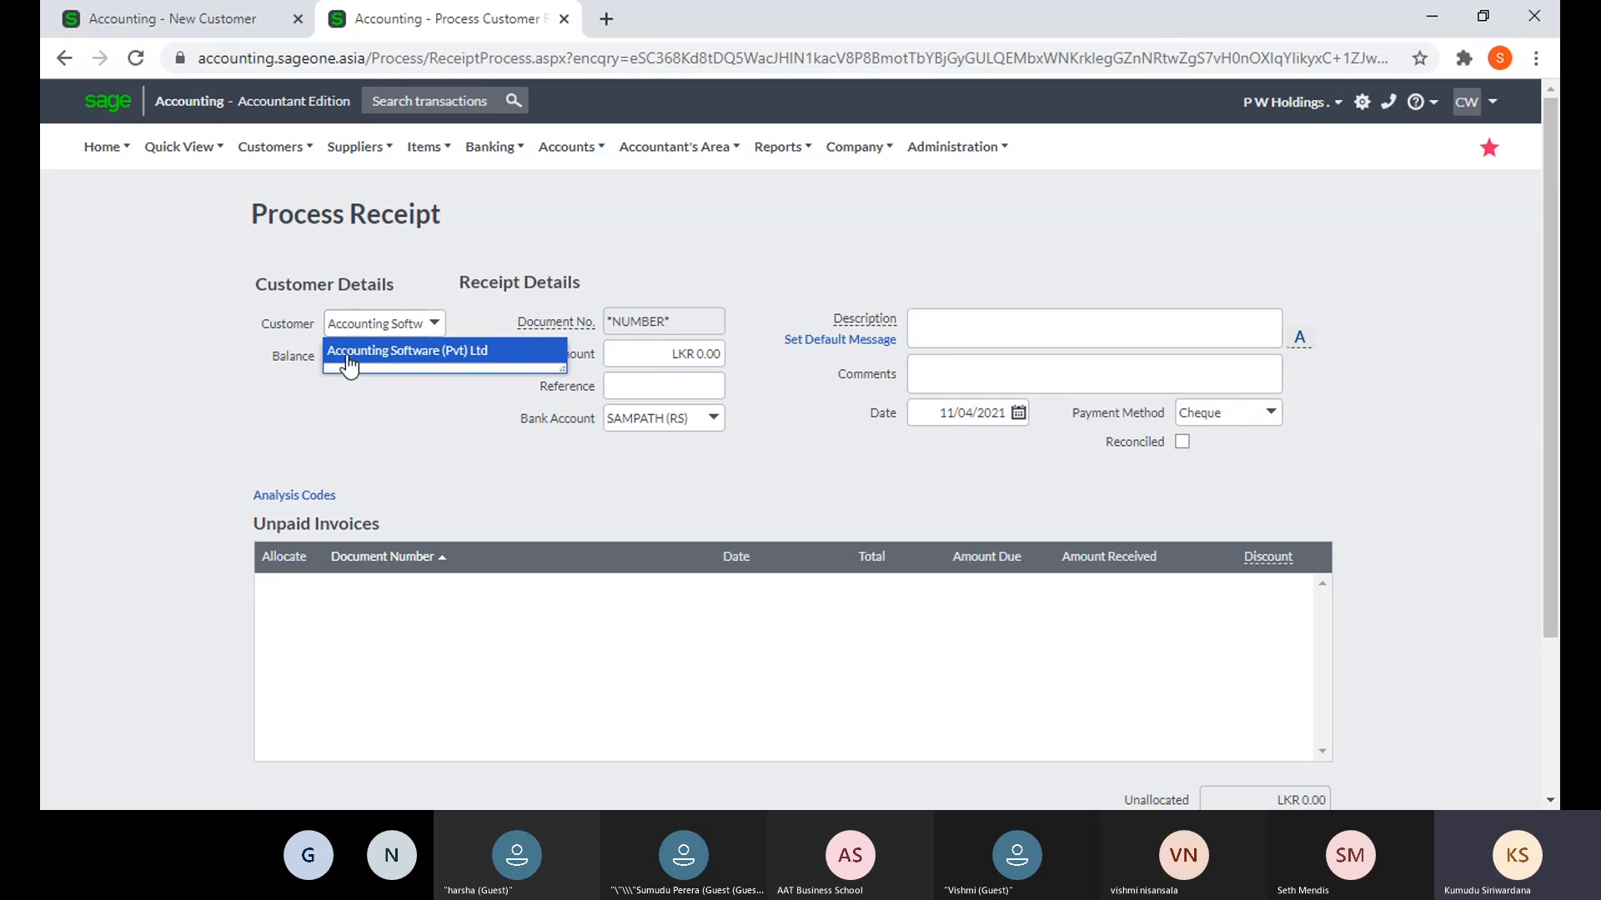
pyautogui.click(347, 352)
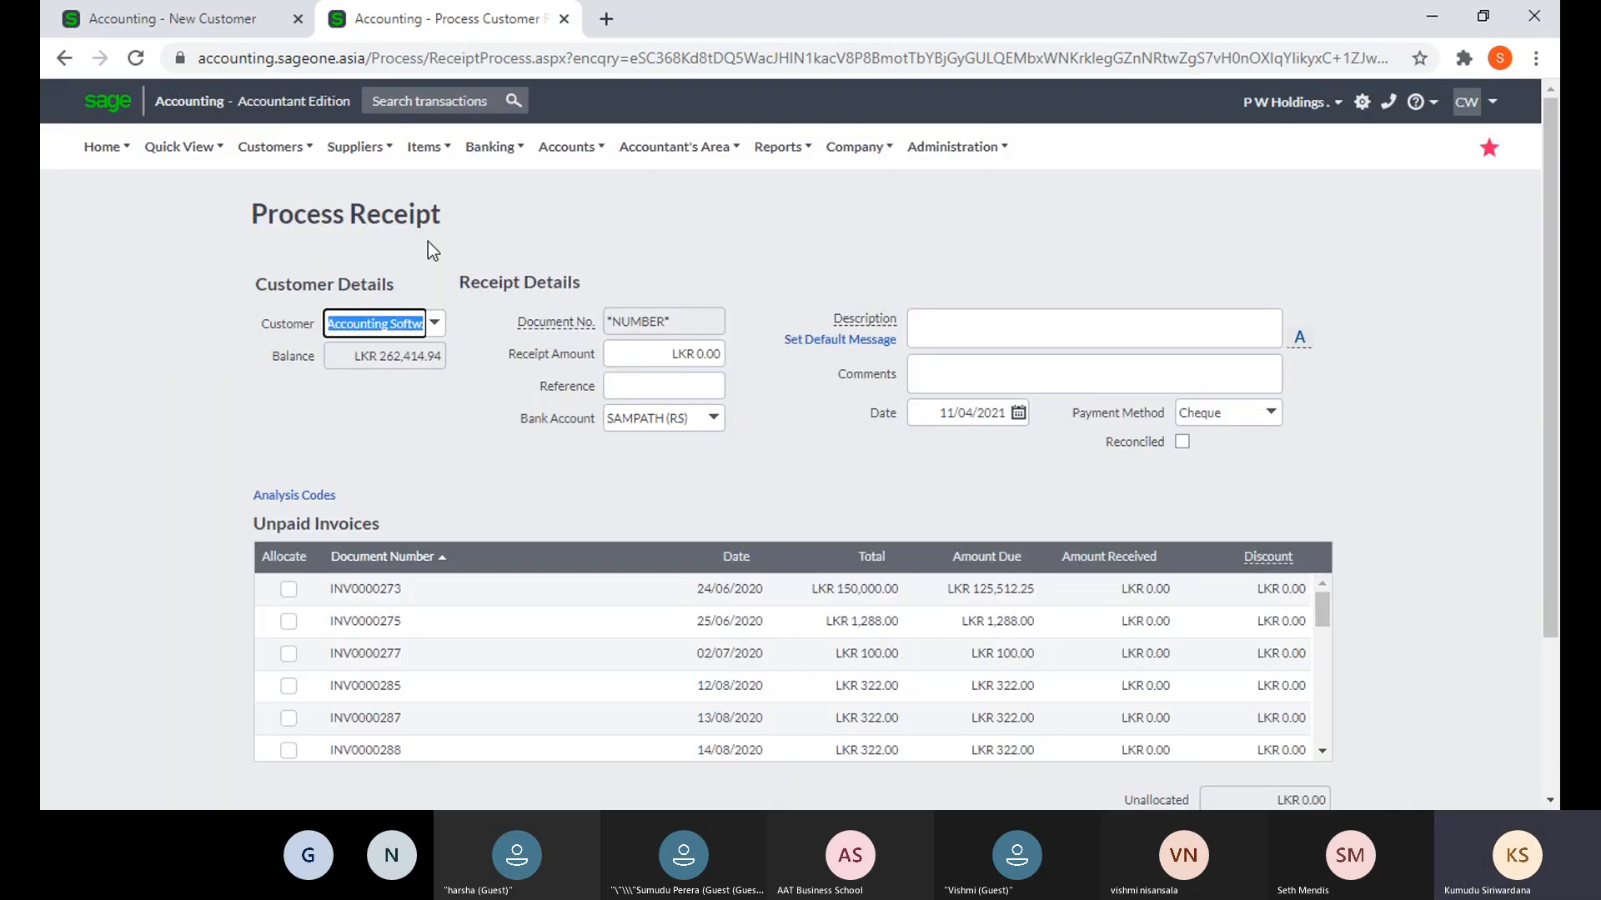
# - Open the Accounting Software (Pvt) Ltd customer record in a duplicated tab, then return to the receipt
pyautogui.rightClick(471, 19)
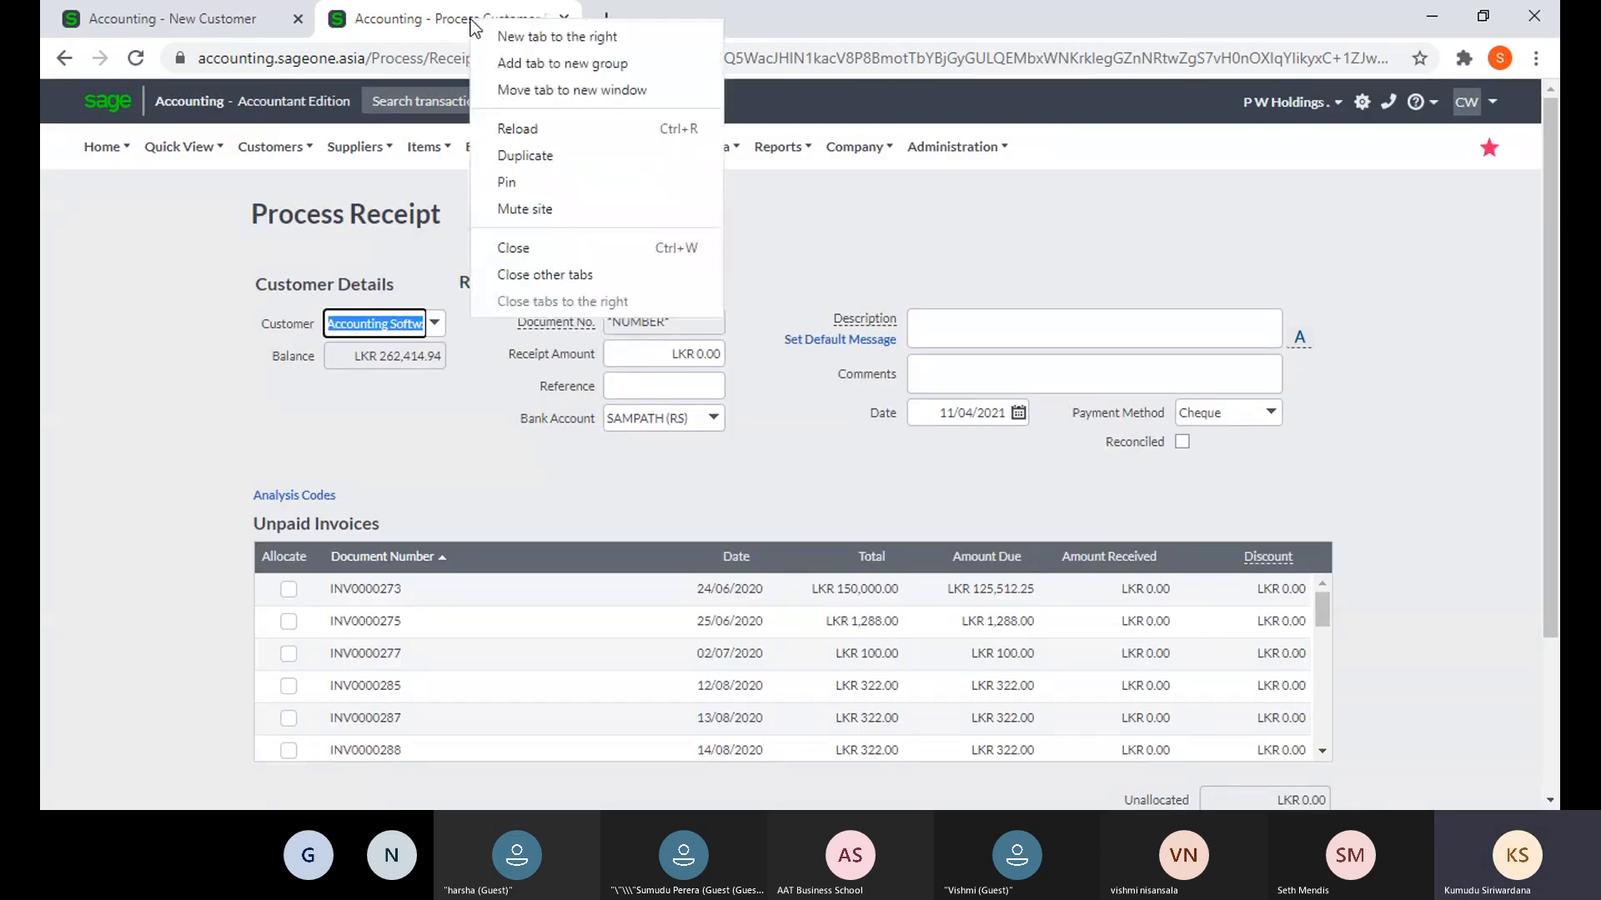
pyautogui.click(536, 154)
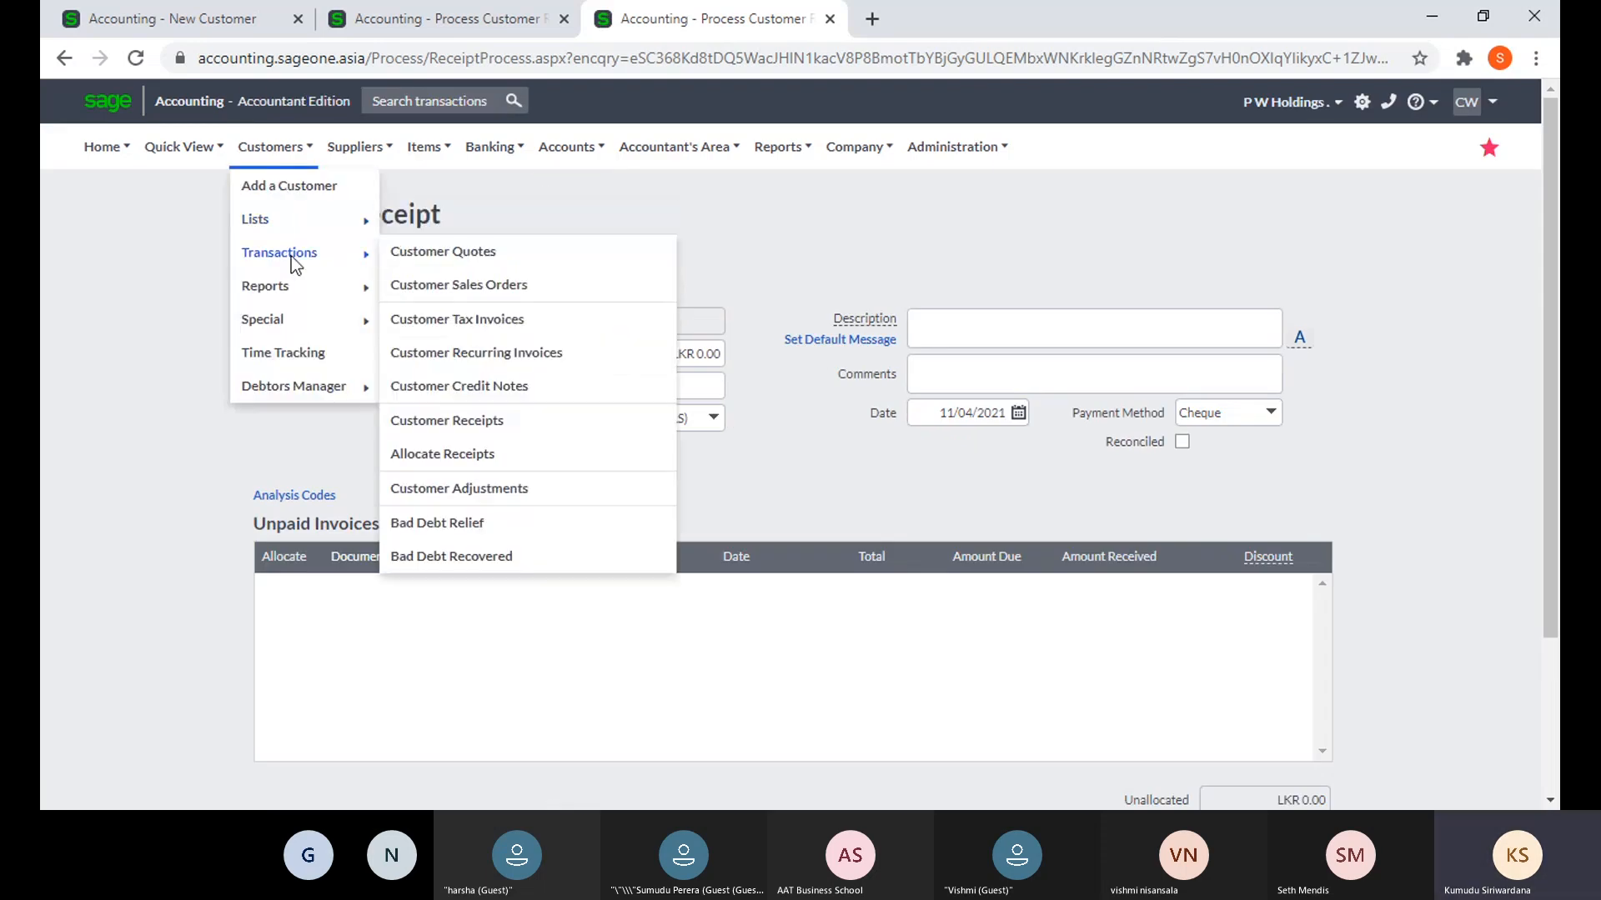
pyautogui.click(428, 223)
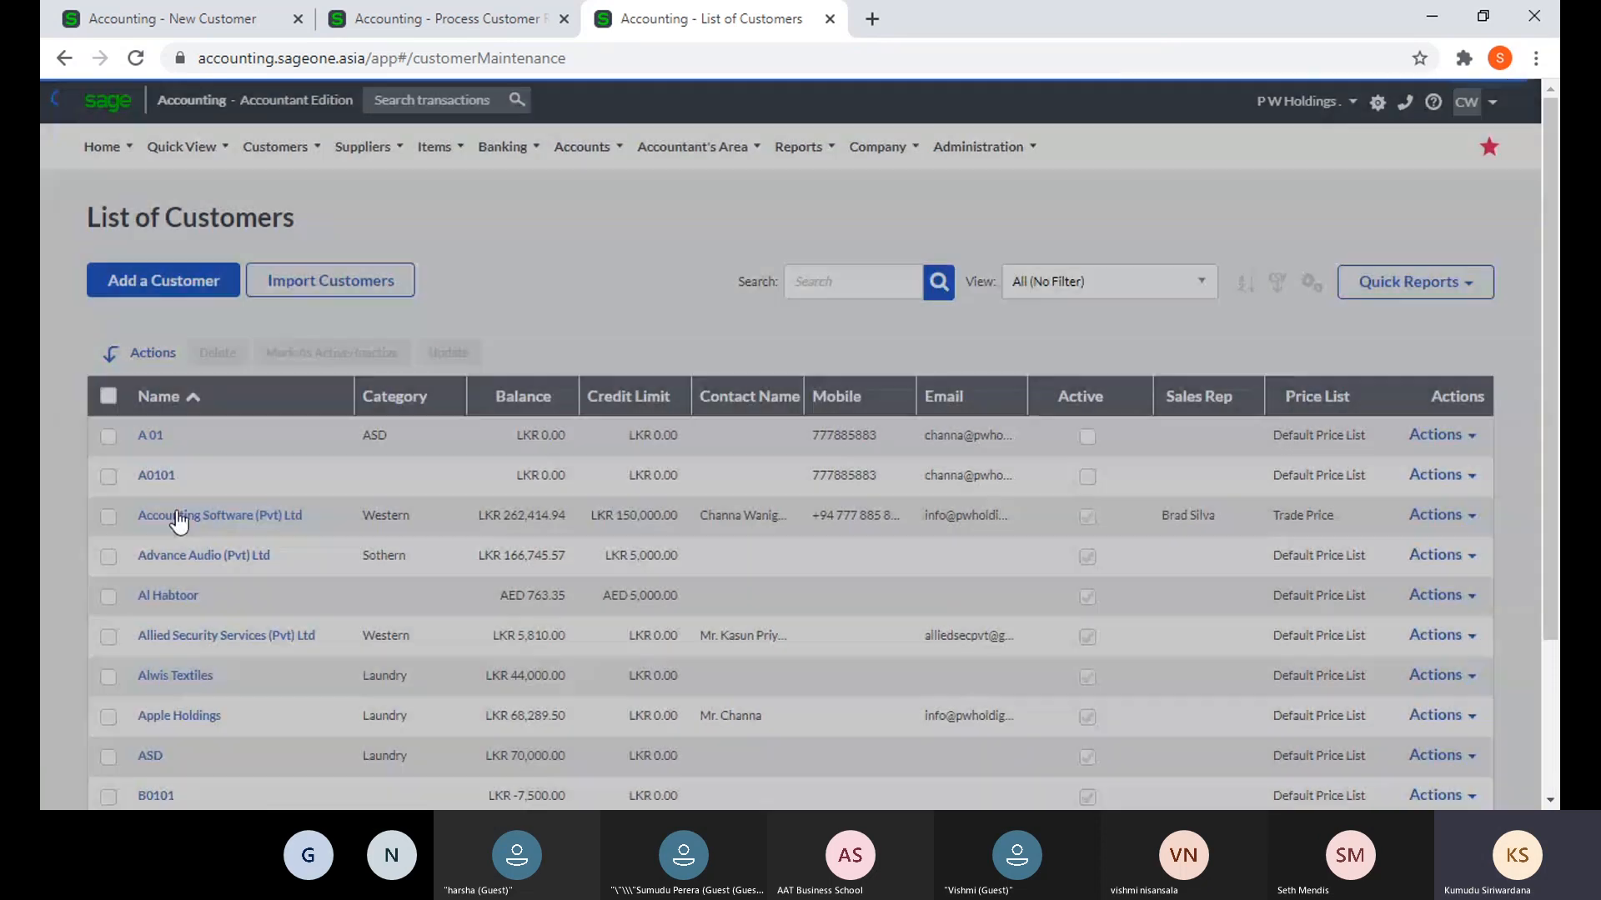
pyautogui.click(177, 516)
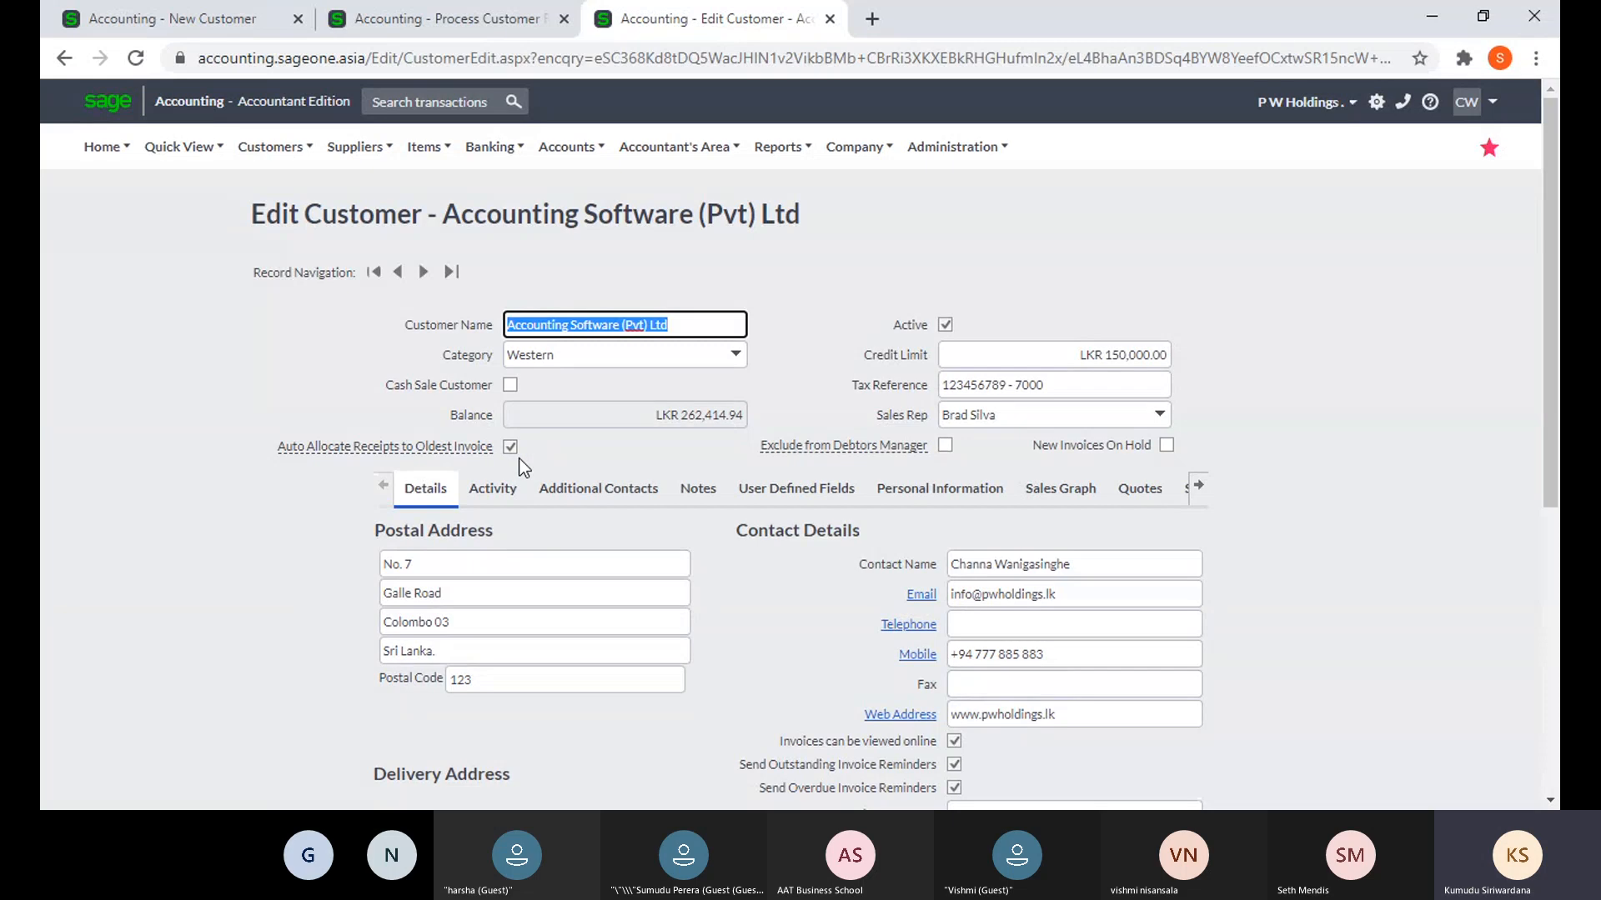
pyautogui.click(421, 22)
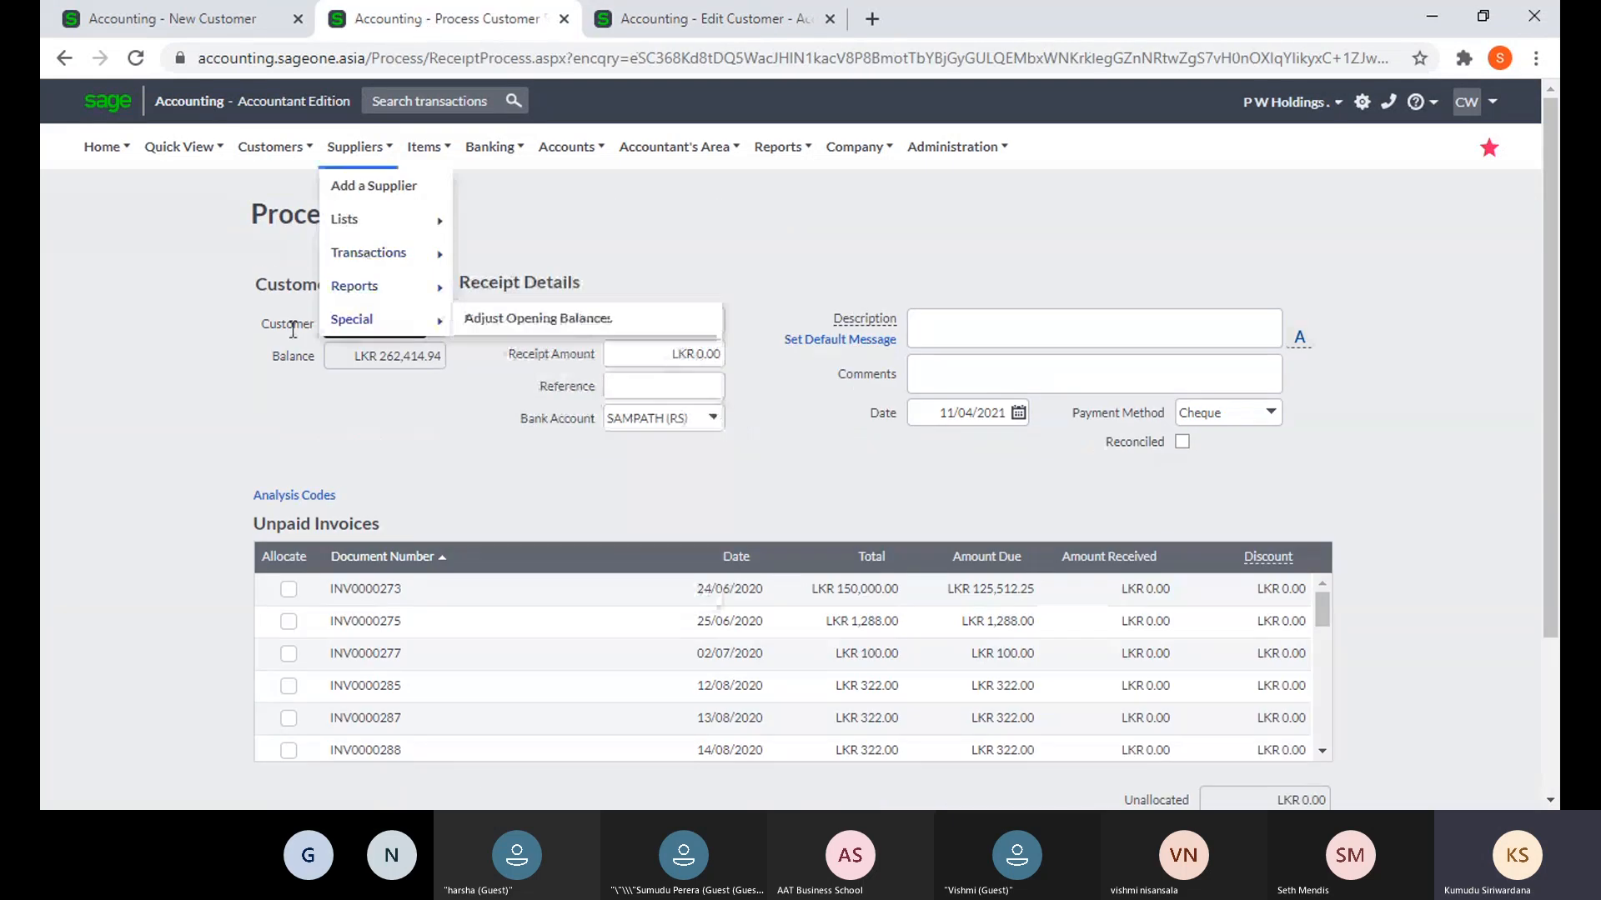
# - Enter 155000 as the receipt amount and review how it allocates across the unpaid invoices
pyautogui.click(609, 356)
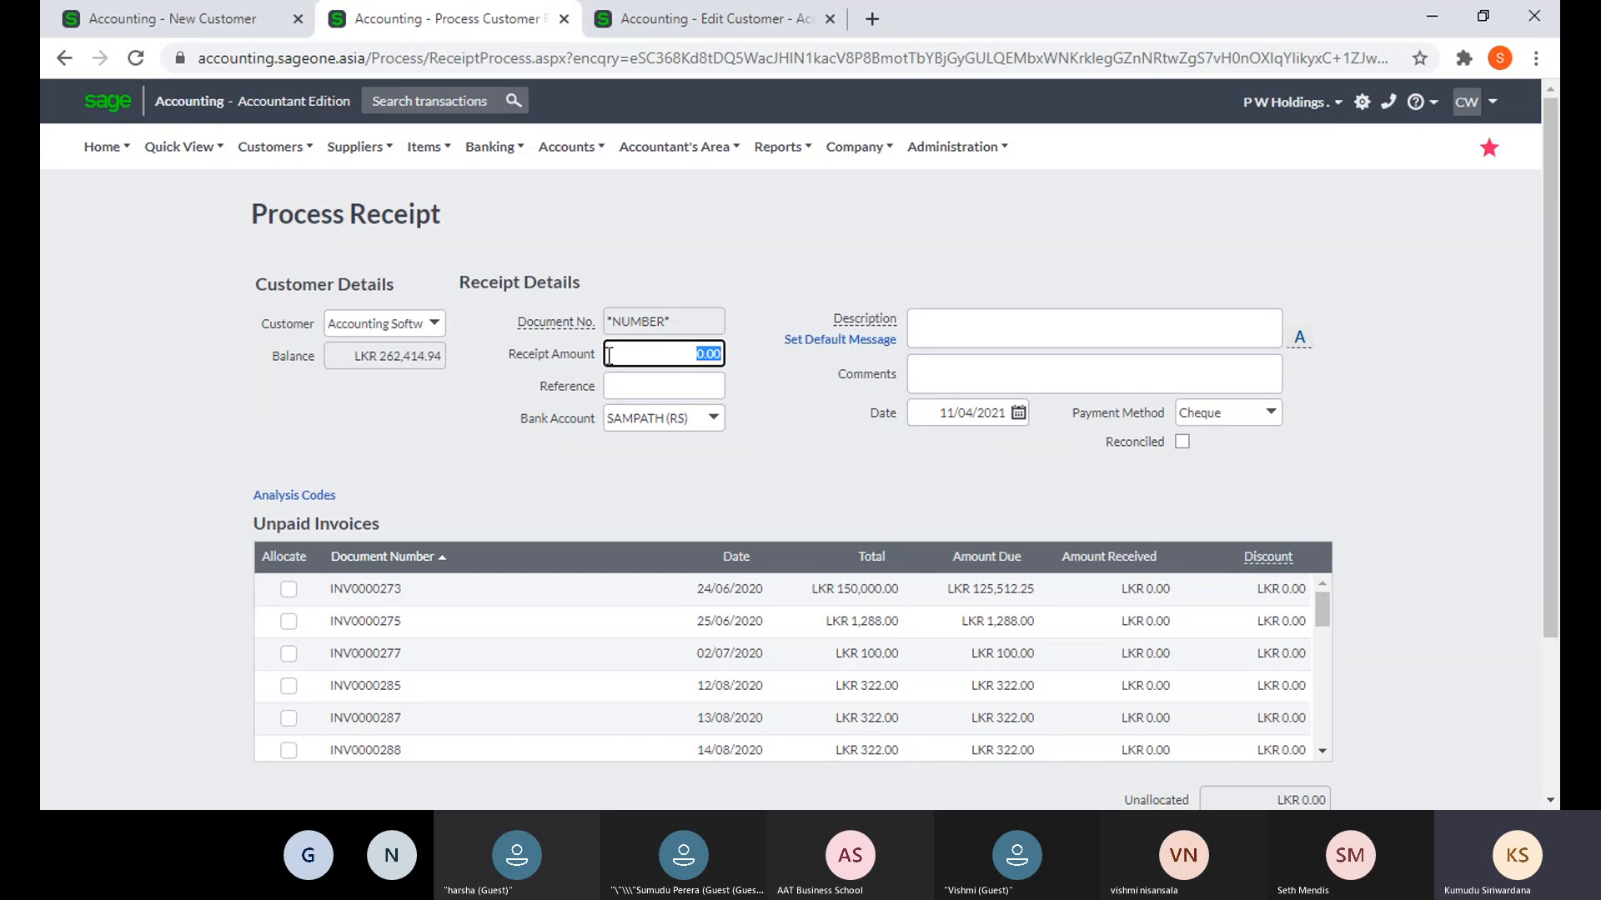
pyautogui.write('155000')
pyautogui.click(767, 410)
pyautogui.scroll(-5, 342, 581)
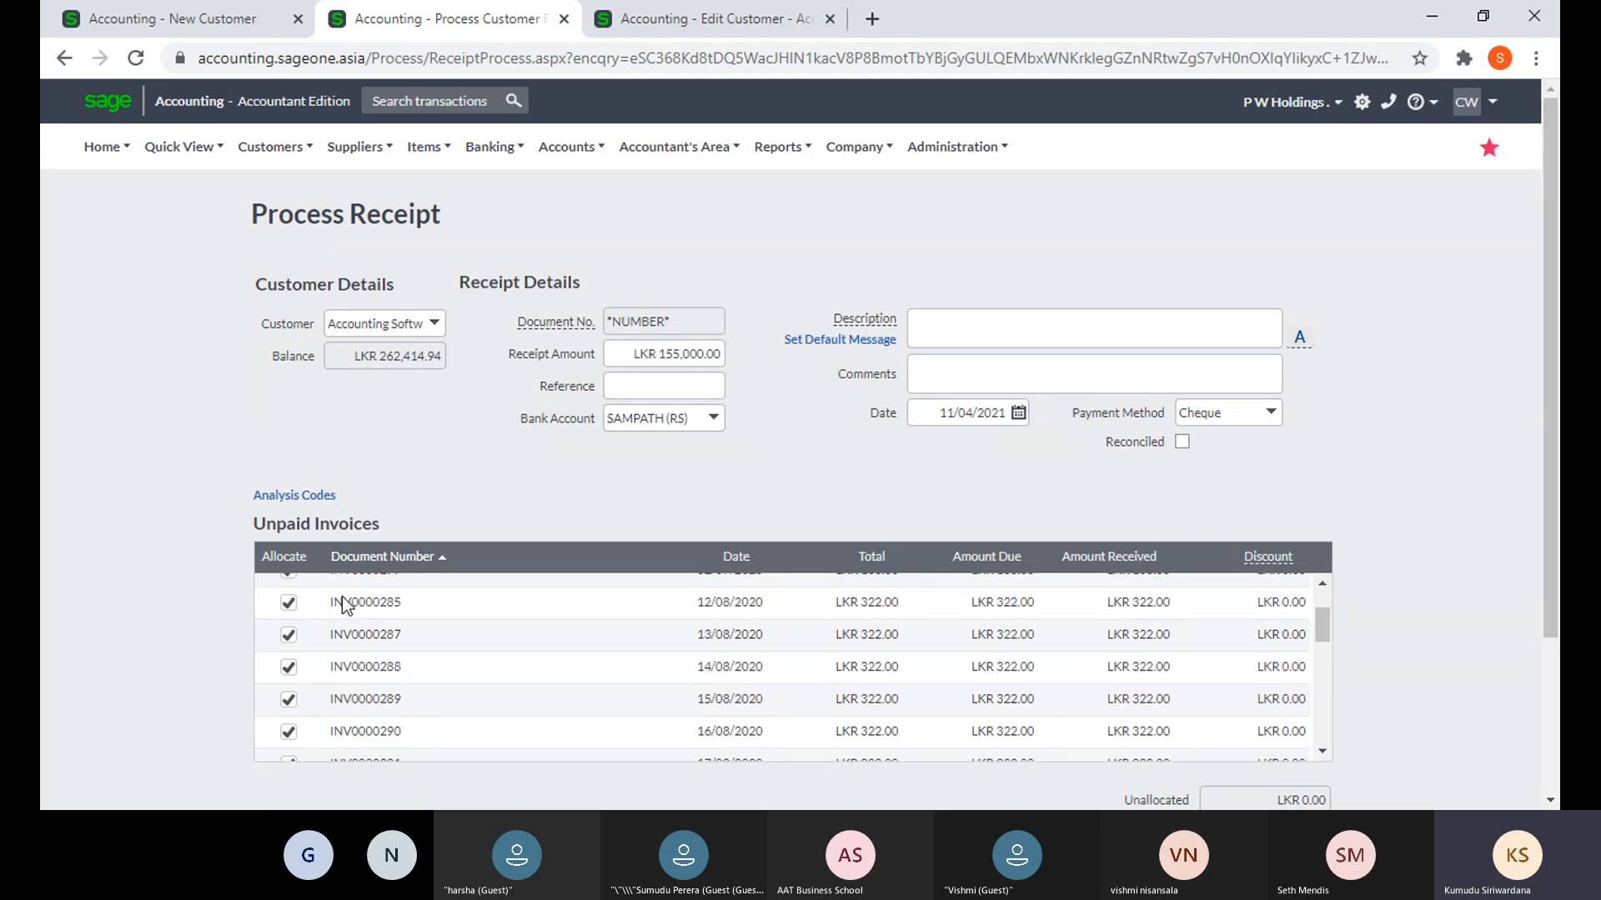
pyautogui.scroll(-2, 323, 676)
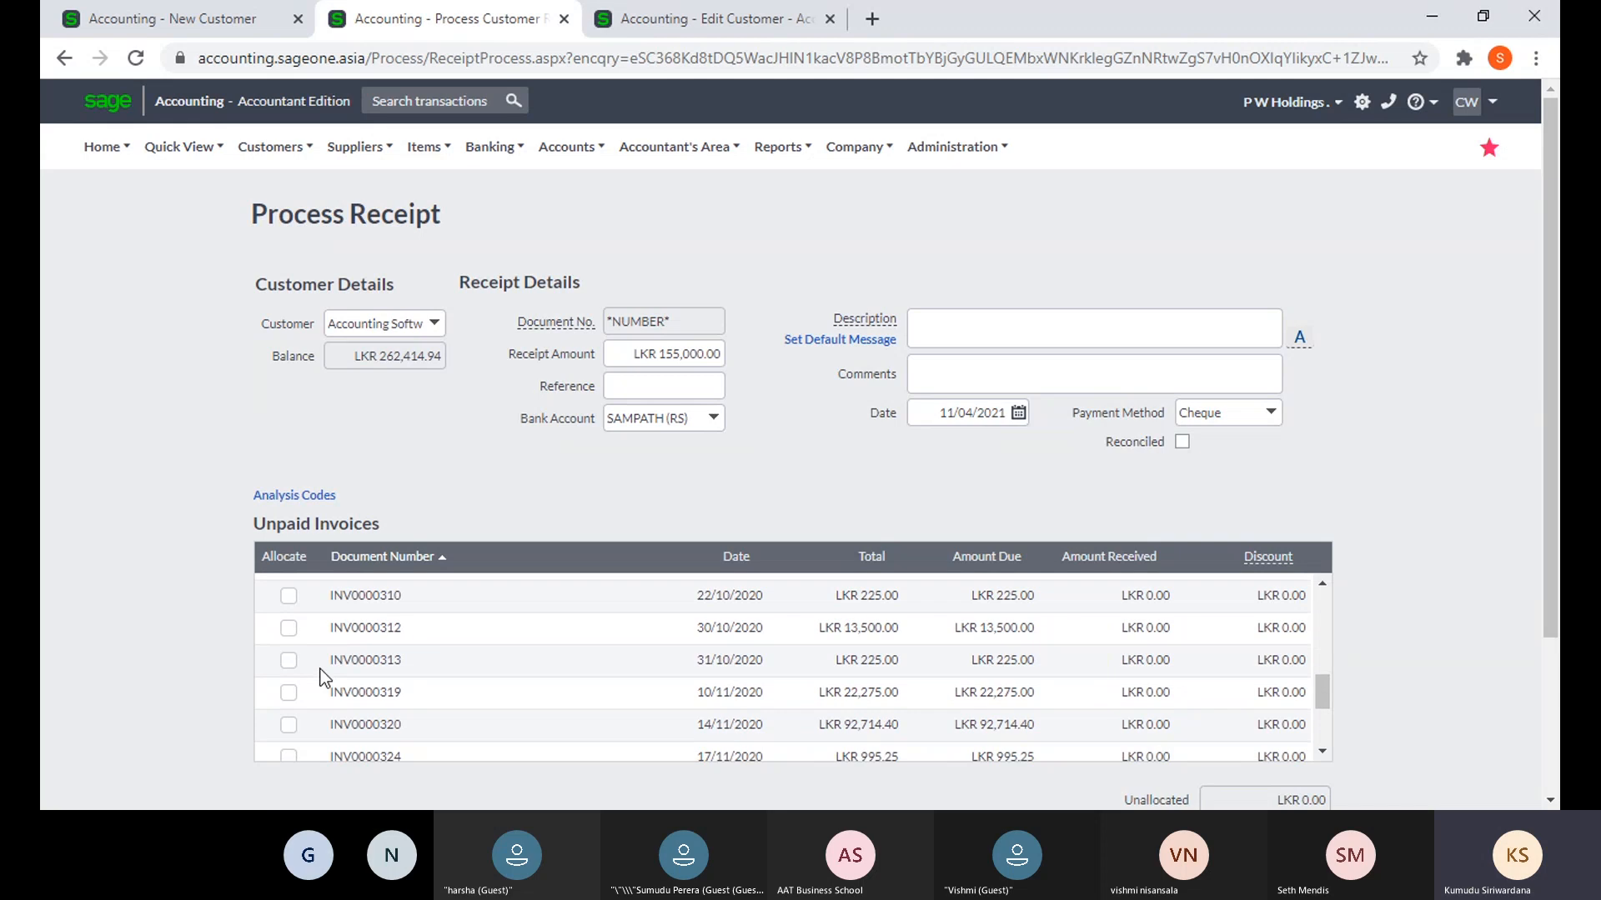
pyautogui.scroll(-3, 1333, 525)
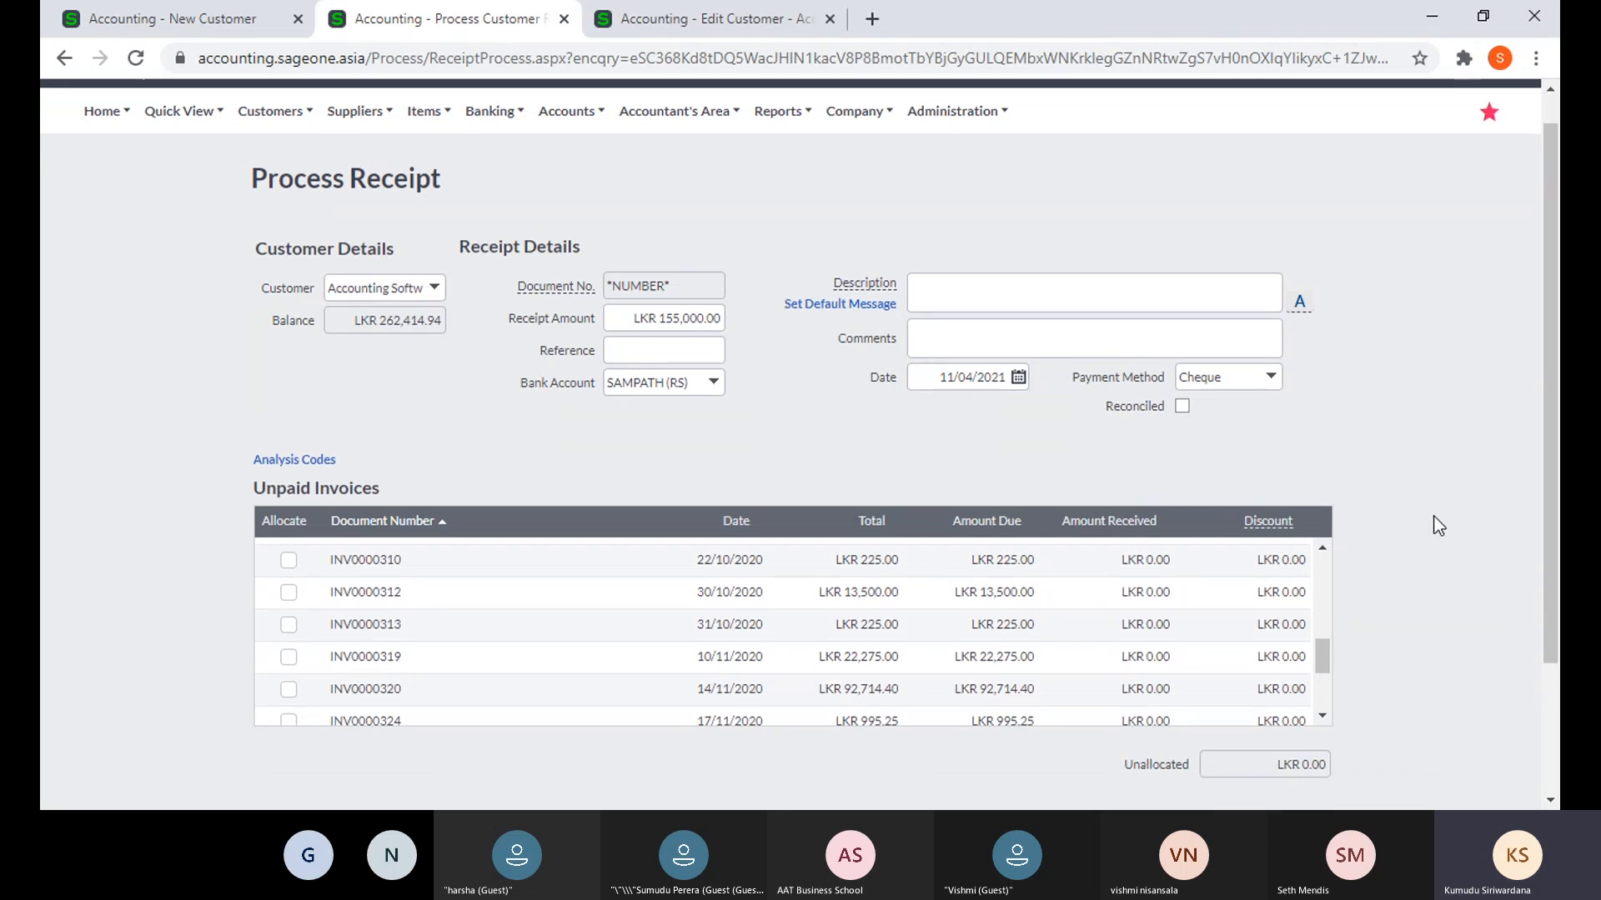
pyautogui.scroll(3, 422, 456)
pyautogui.scroll(2, 422, 463)
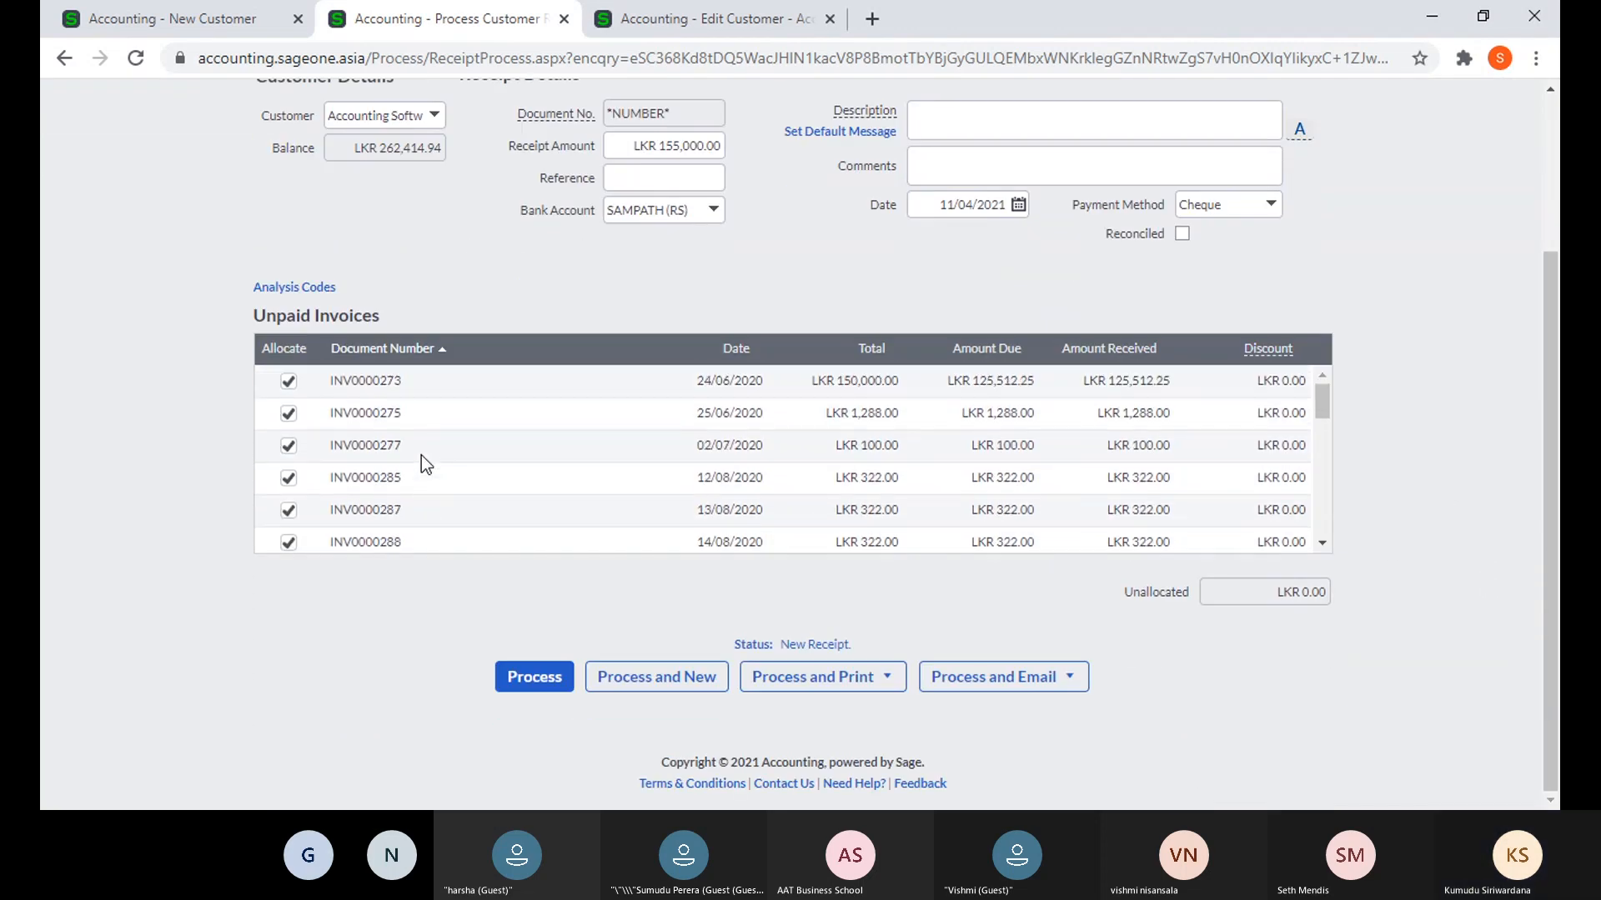
pyautogui.scroll(-5, 731, 416)
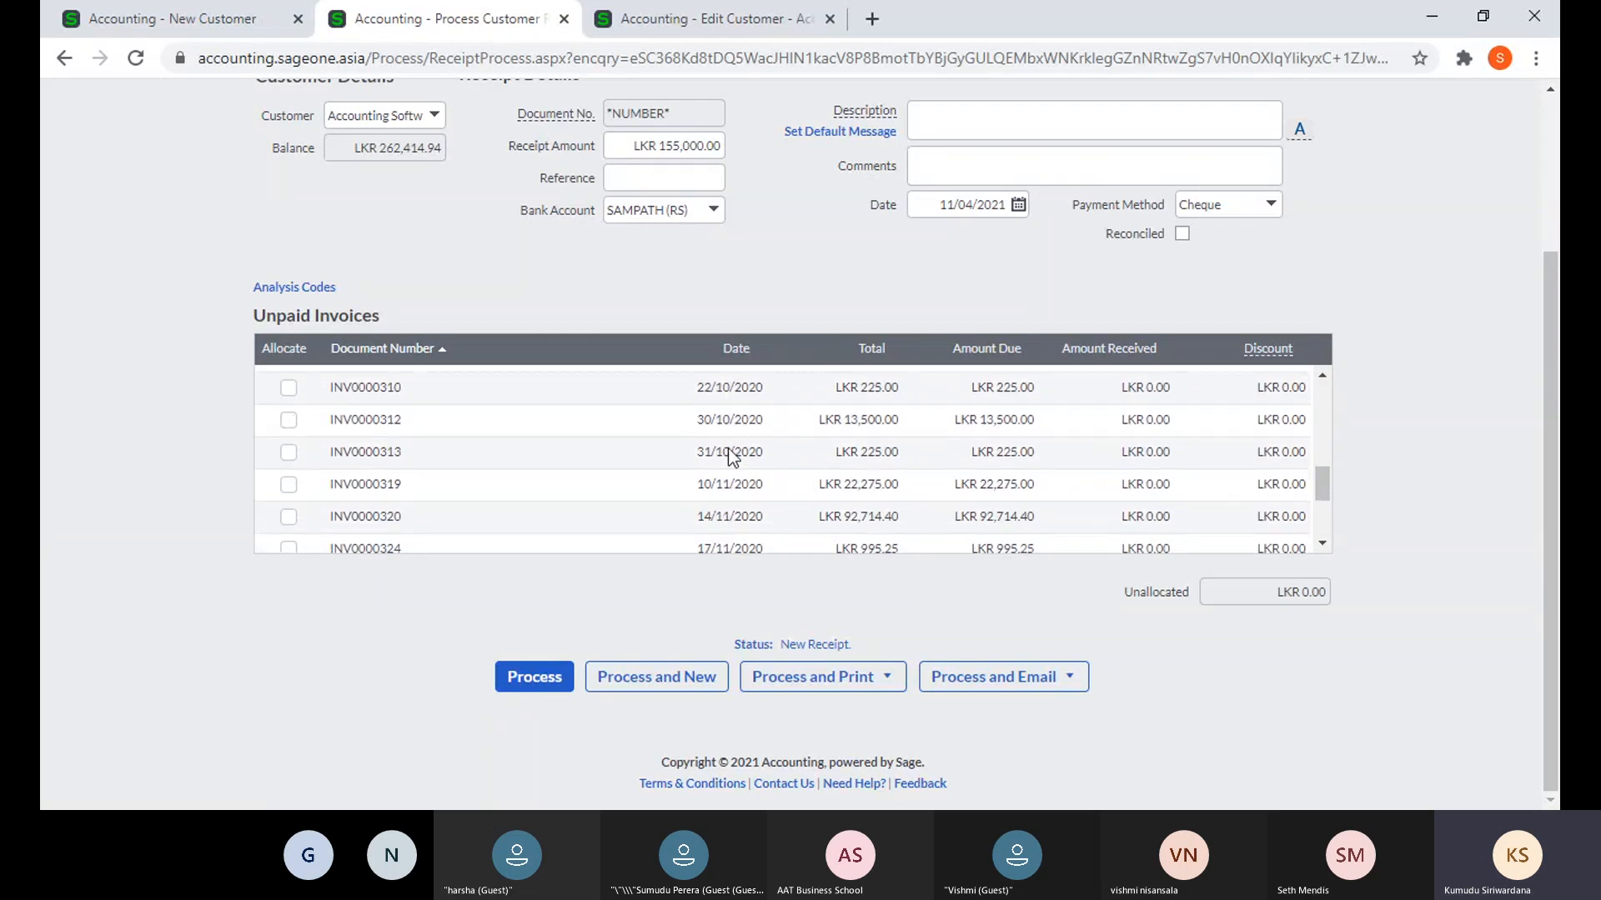
pyautogui.scroll(3, 729, 455)
pyautogui.scroll(-1, 727, 413)
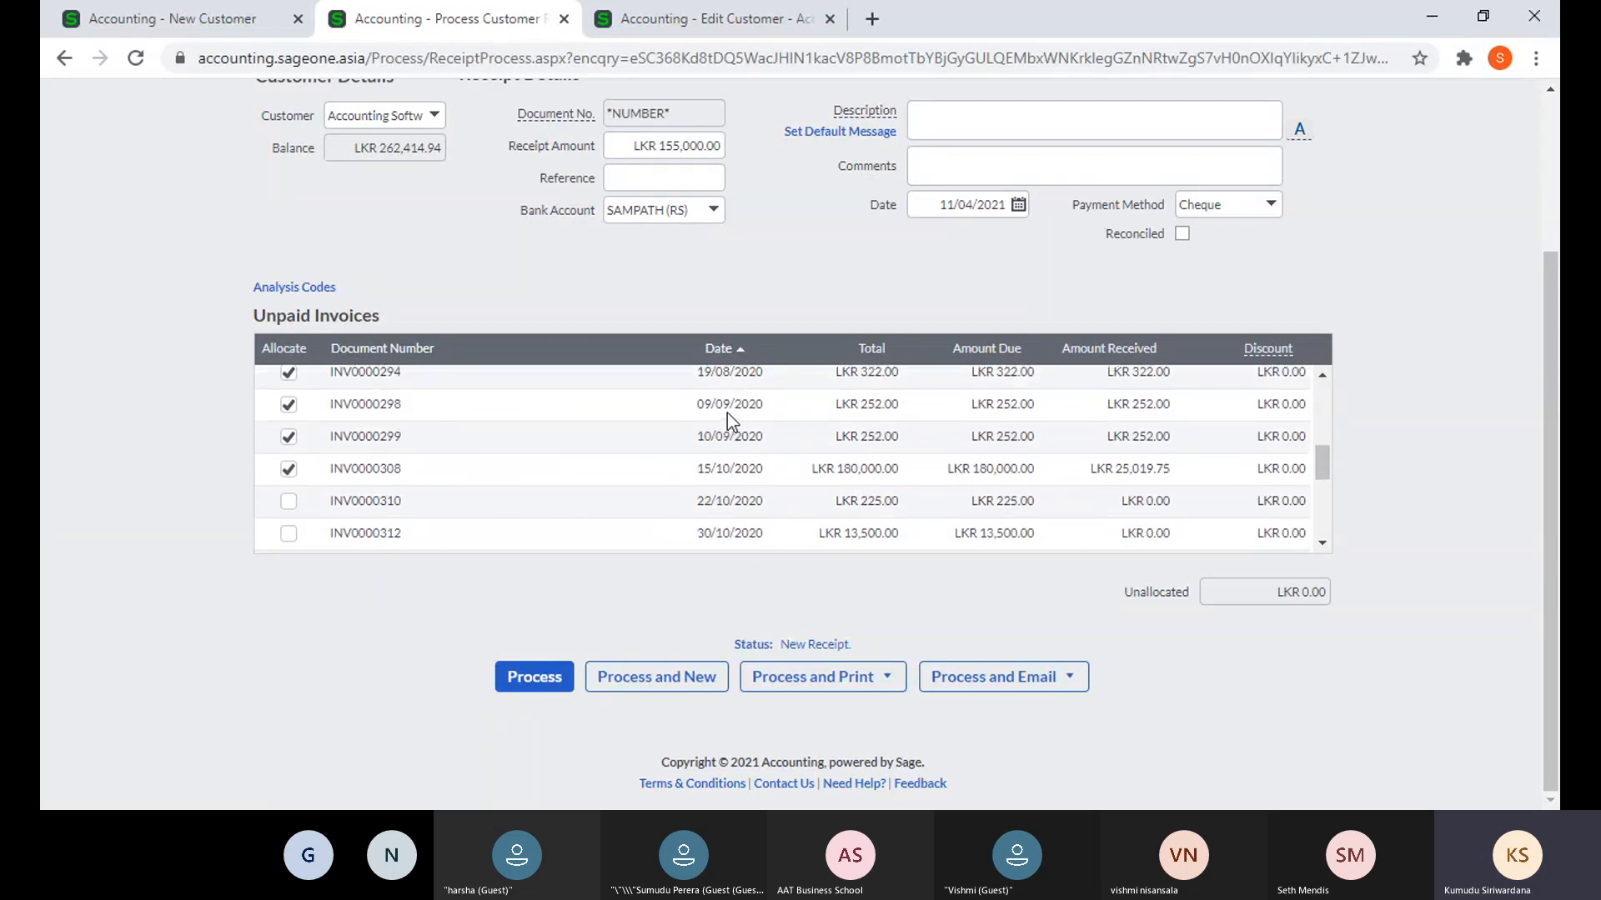
pyautogui.scroll(1, 727, 413)
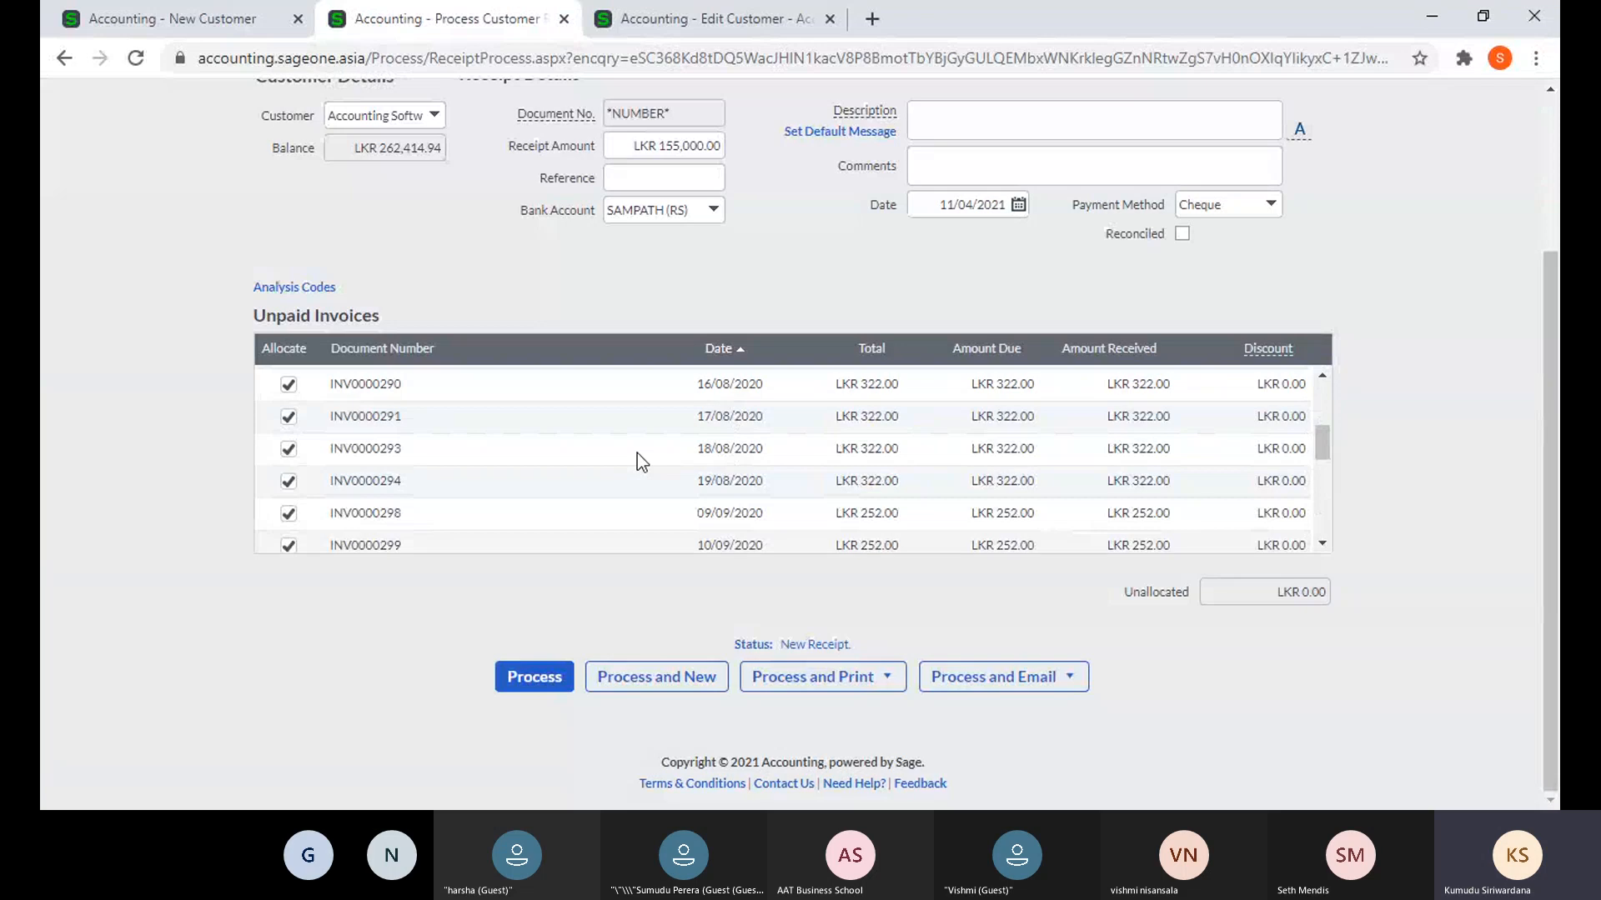
pyautogui.scroll(5, 636, 456)
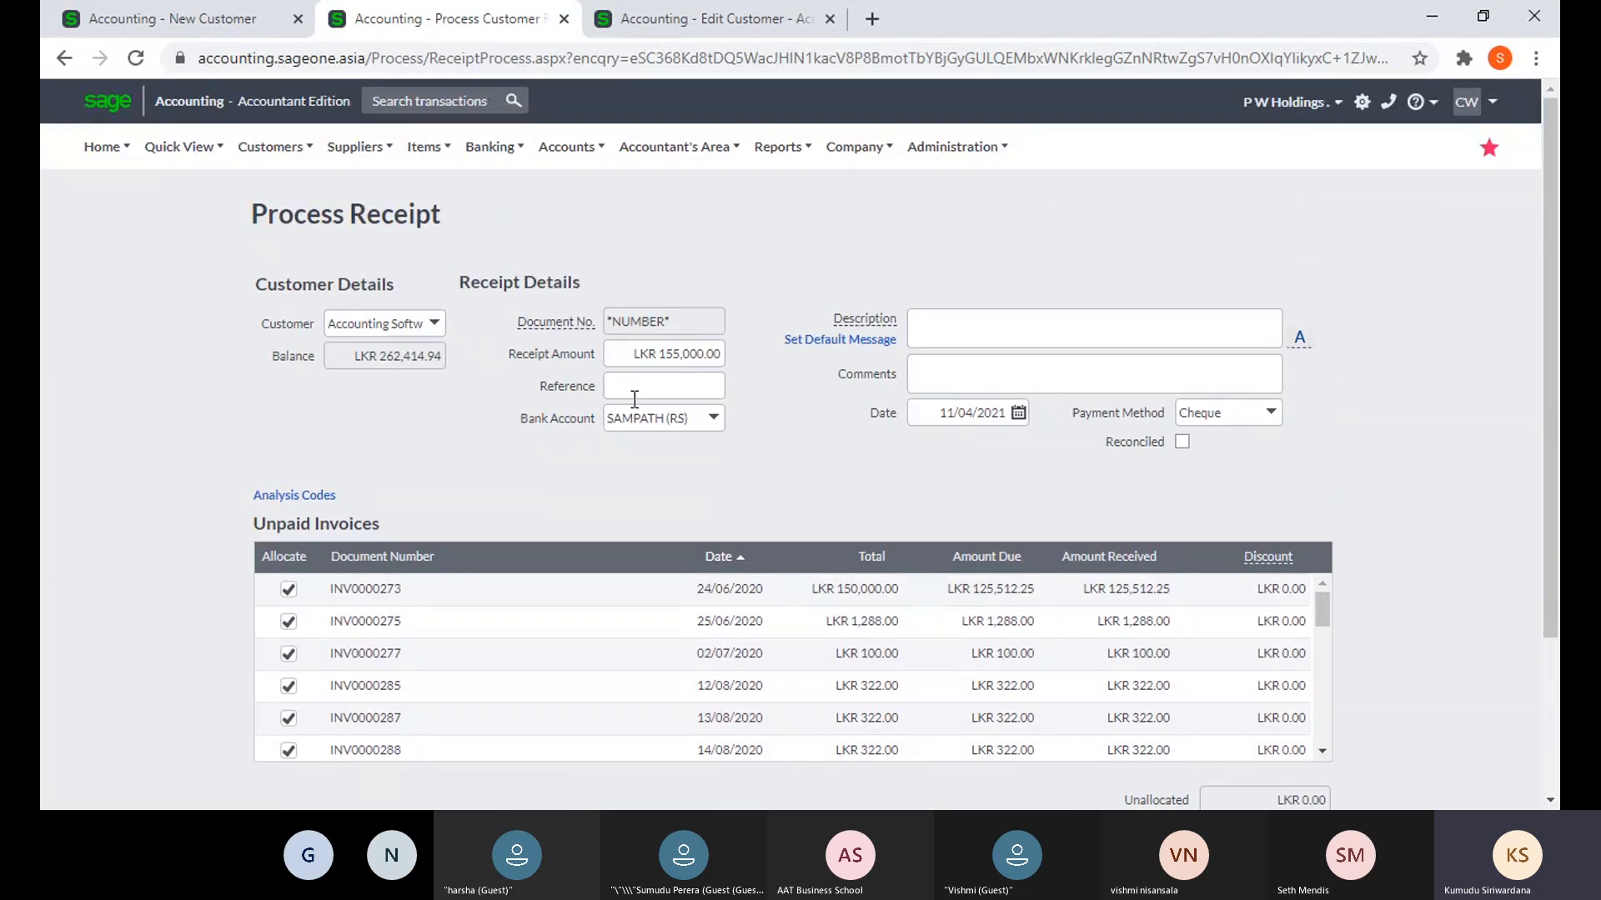
# - Untick and re-tick Auto Allocate Receipts on the customer record, then close that tab
pyautogui.click(188, 21)
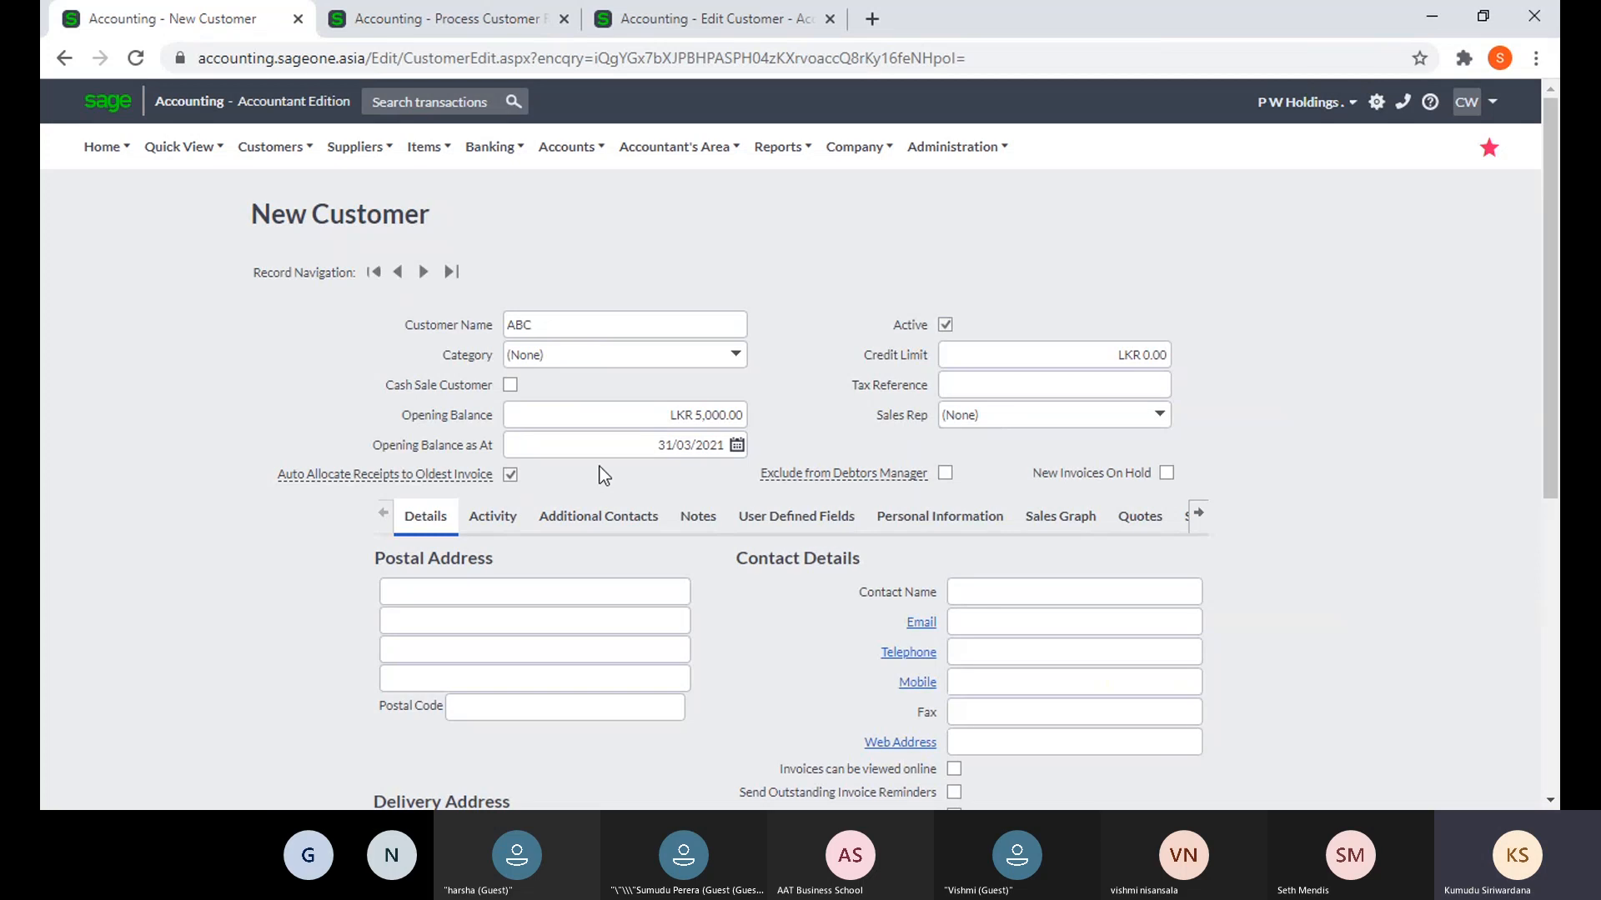
pyautogui.click(474, 22)
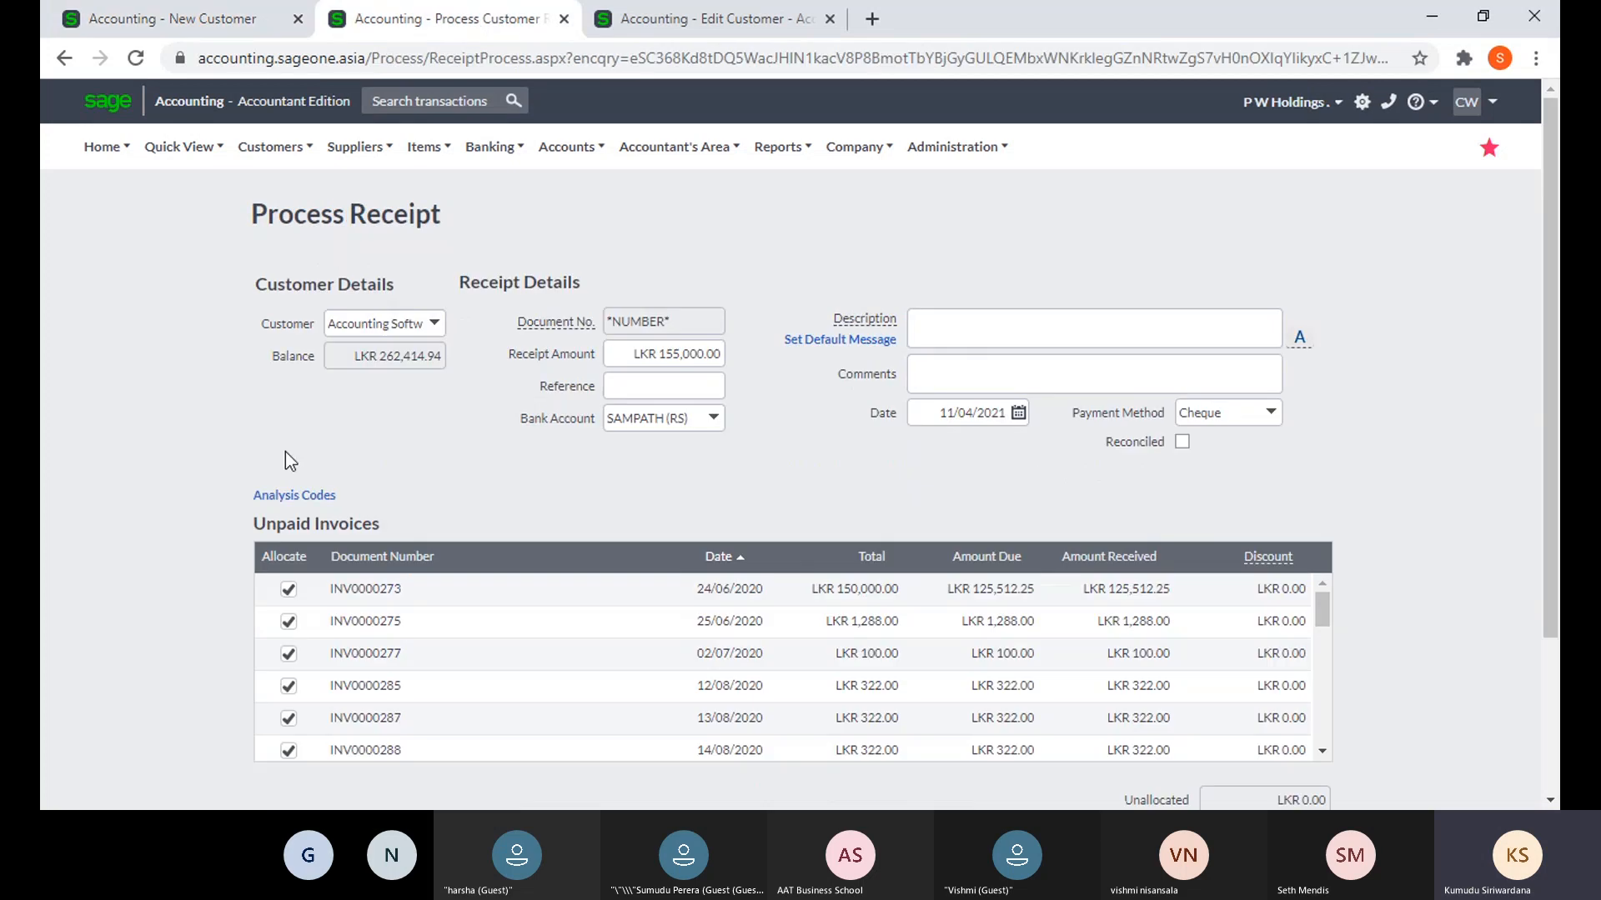
pyautogui.click(688, 26)
pyautogui.click(510, 447)
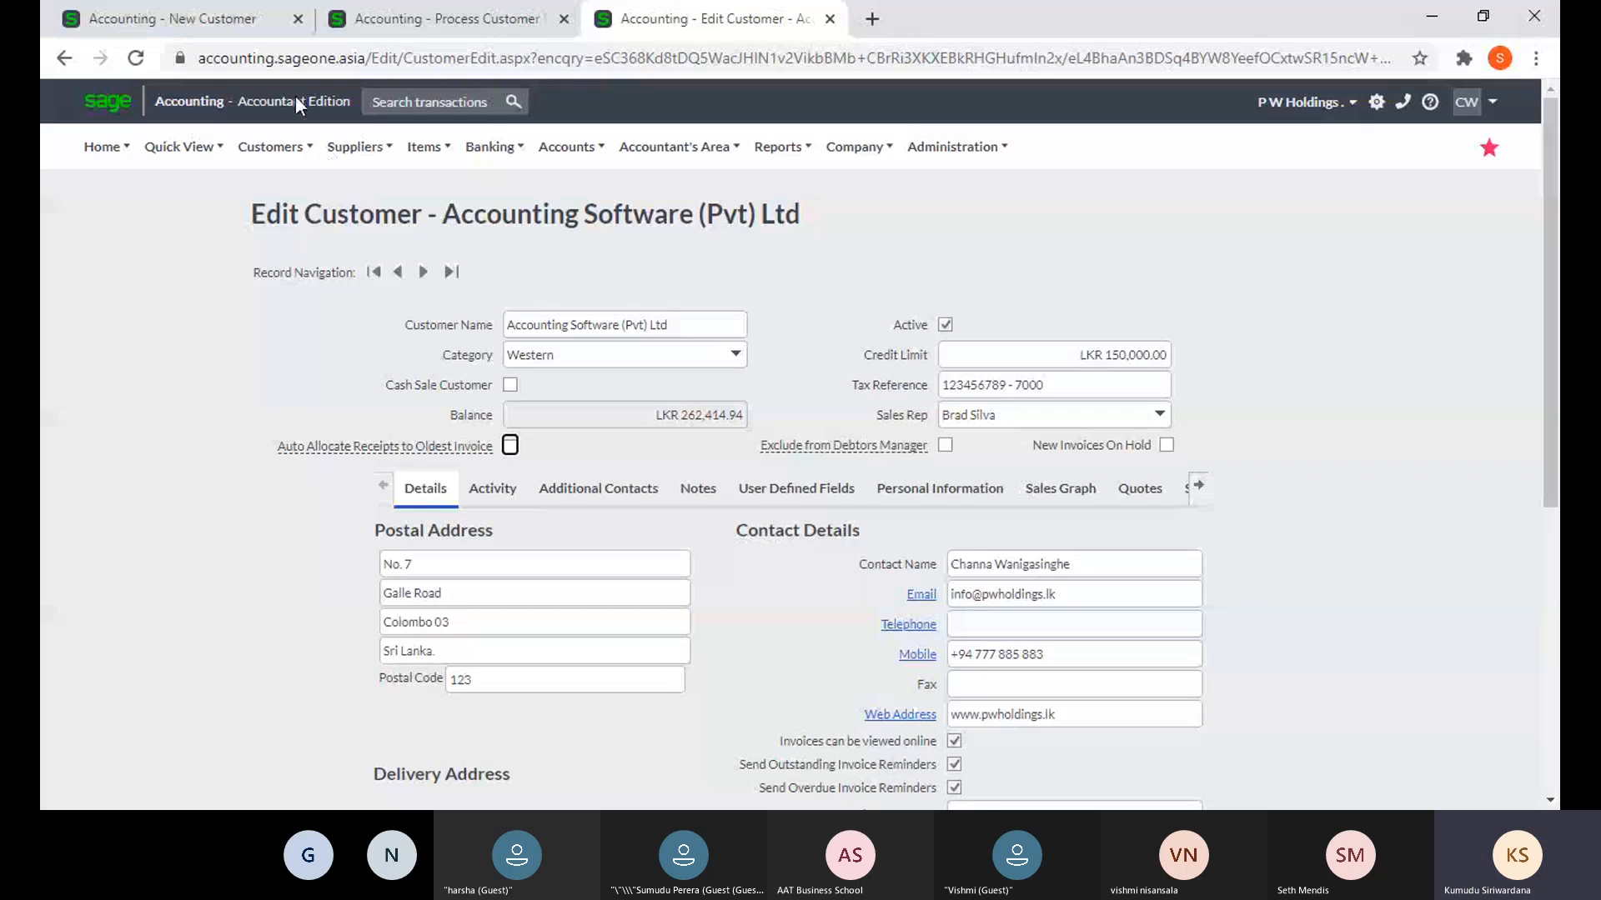
pyautogui.click(510, 445)
pyautogui.click(830, 19)
# - Deallocate invoices INV0000273, INV0000275, INV0000277, INV0000285, INV0000287 and INV0000288
pyautogui.moveTo(716, 199)
pyautogui.click(289, 589)
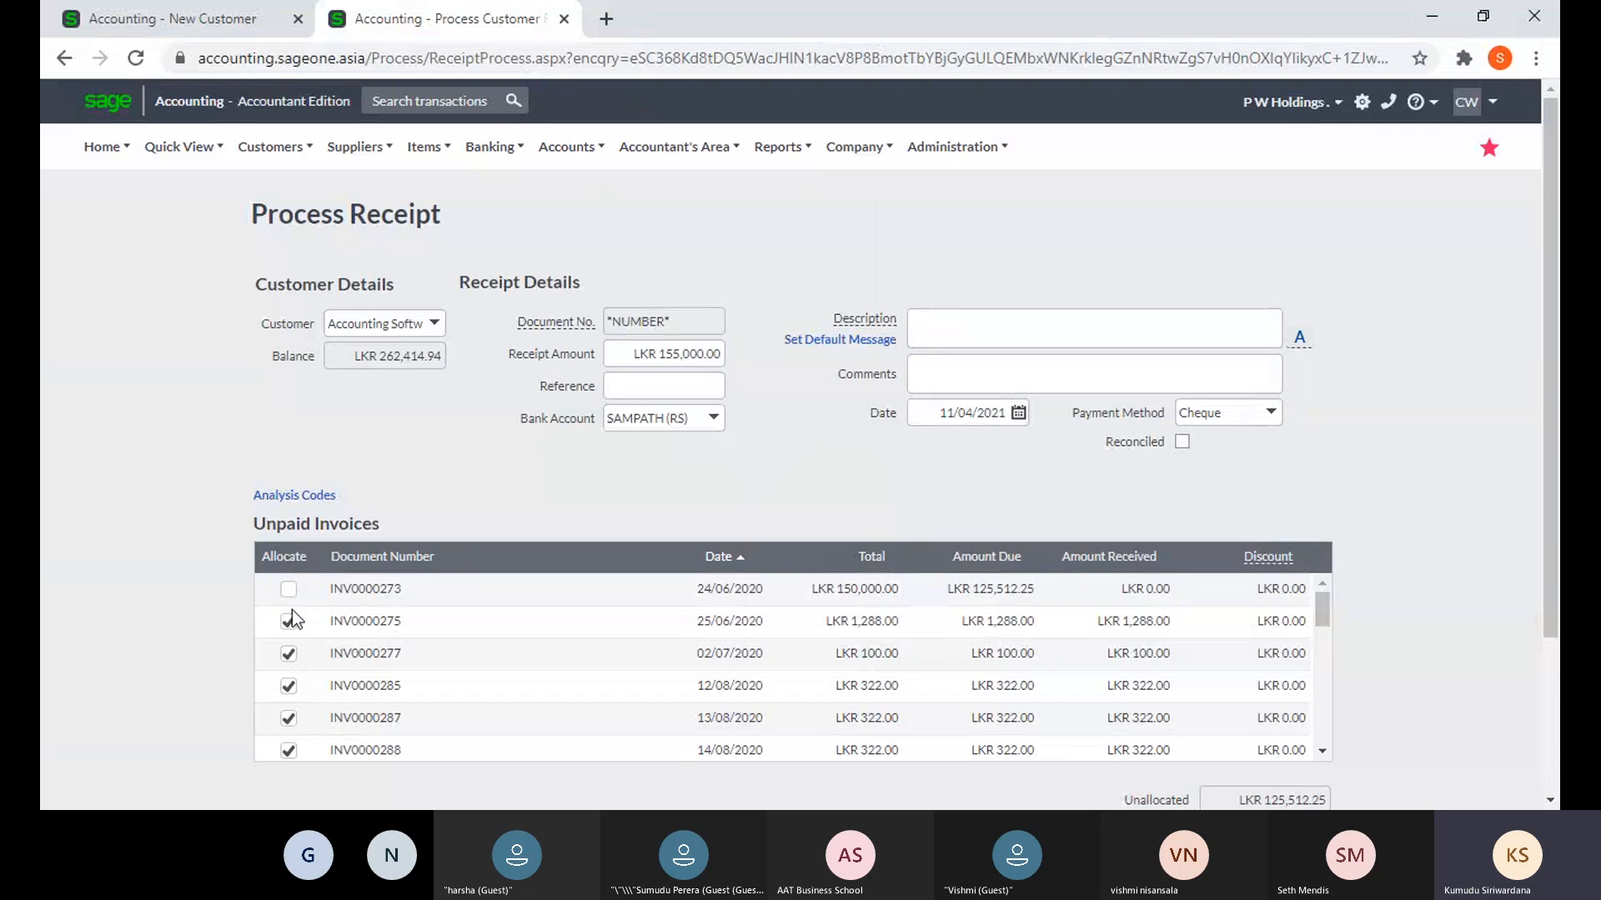
pyautogui.click(289, 621)
pyautogui.click(289, 654)
pyautogui.click(288, 685)
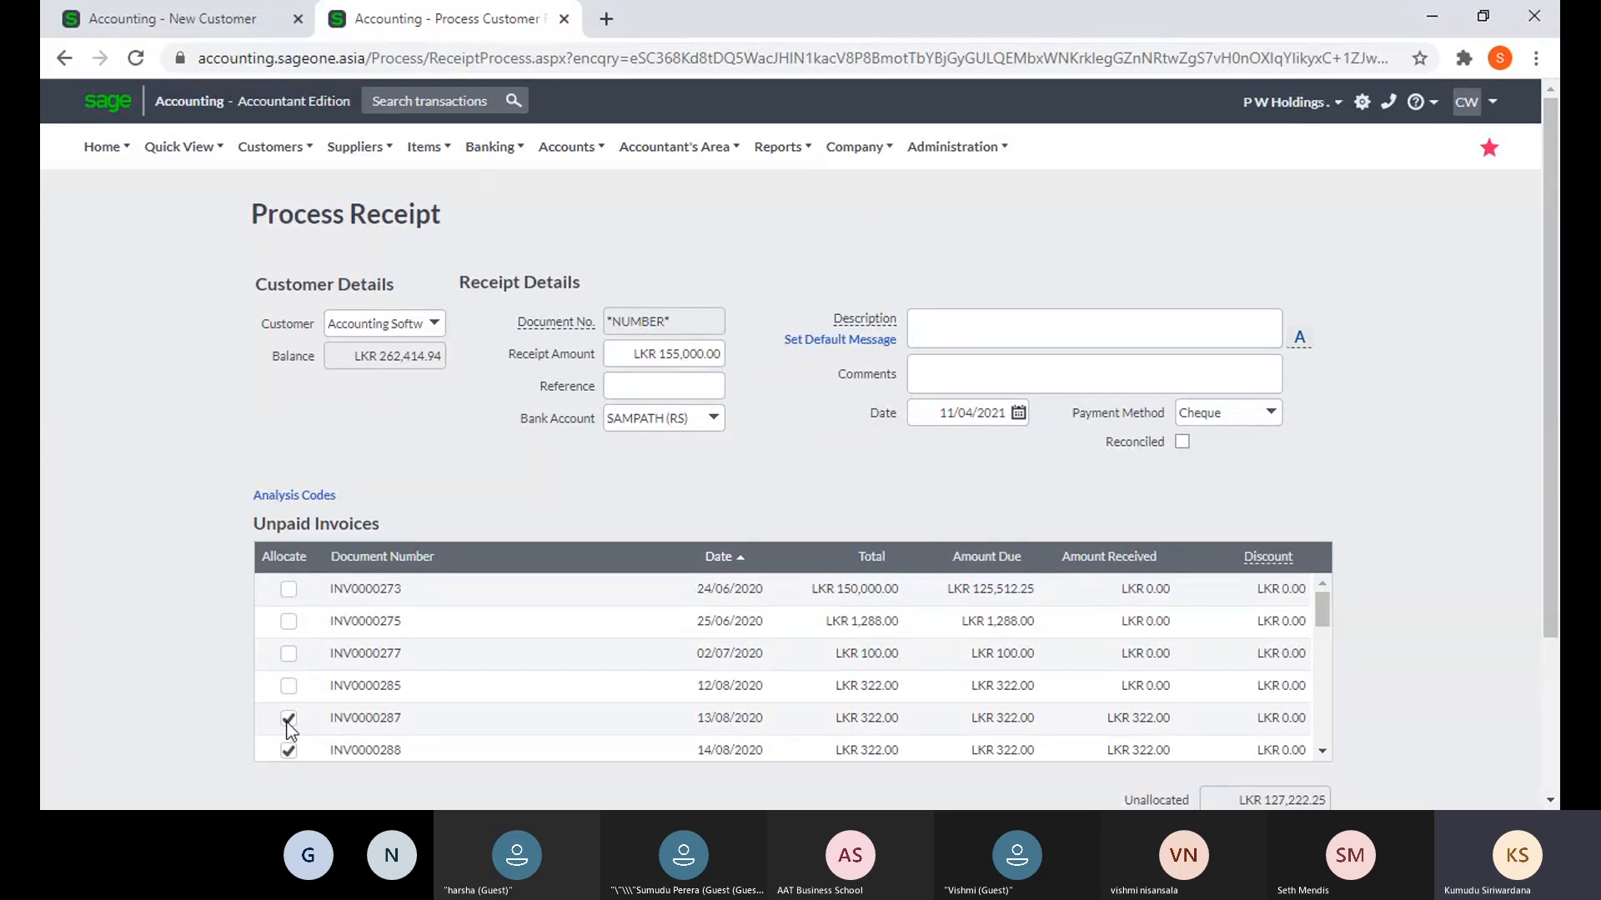
pyautogui.click(288, 718)
pyautogui.click(288, 750)
# - Allocate the receipt to INV0000320, INV0000319, INV0000313 and INV0000312, leaving LKR 0.00 unallocated
pyautogui.scroll(-3, 558, 644)
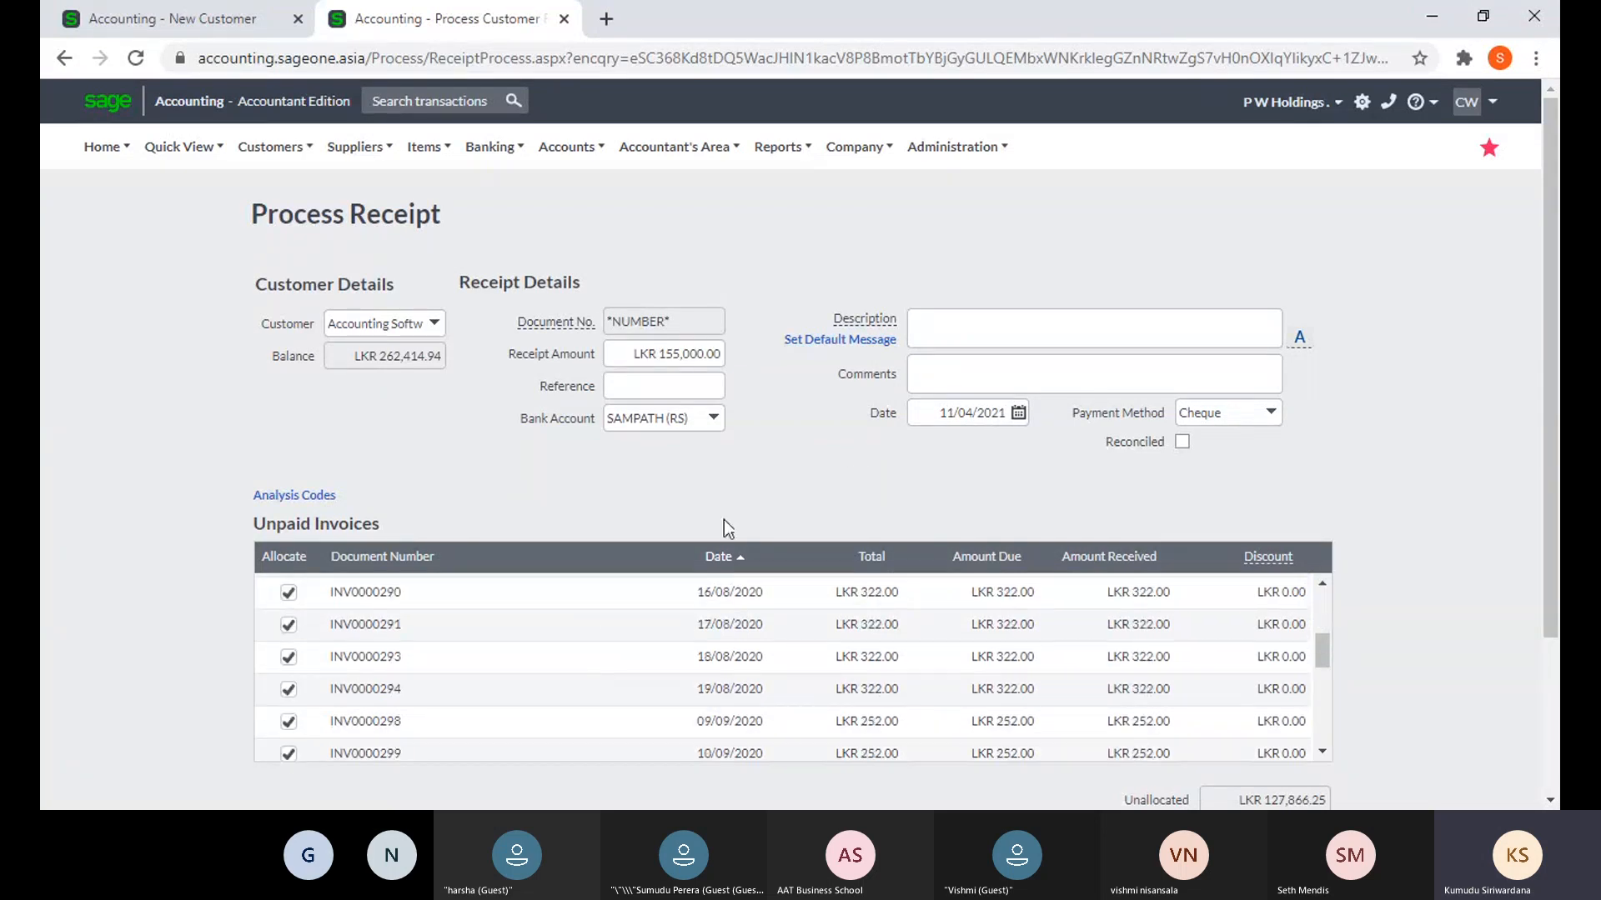
pyautogui.scroll(-2, 724, 518)
pyautogui.scroll(-4, 520, 472)
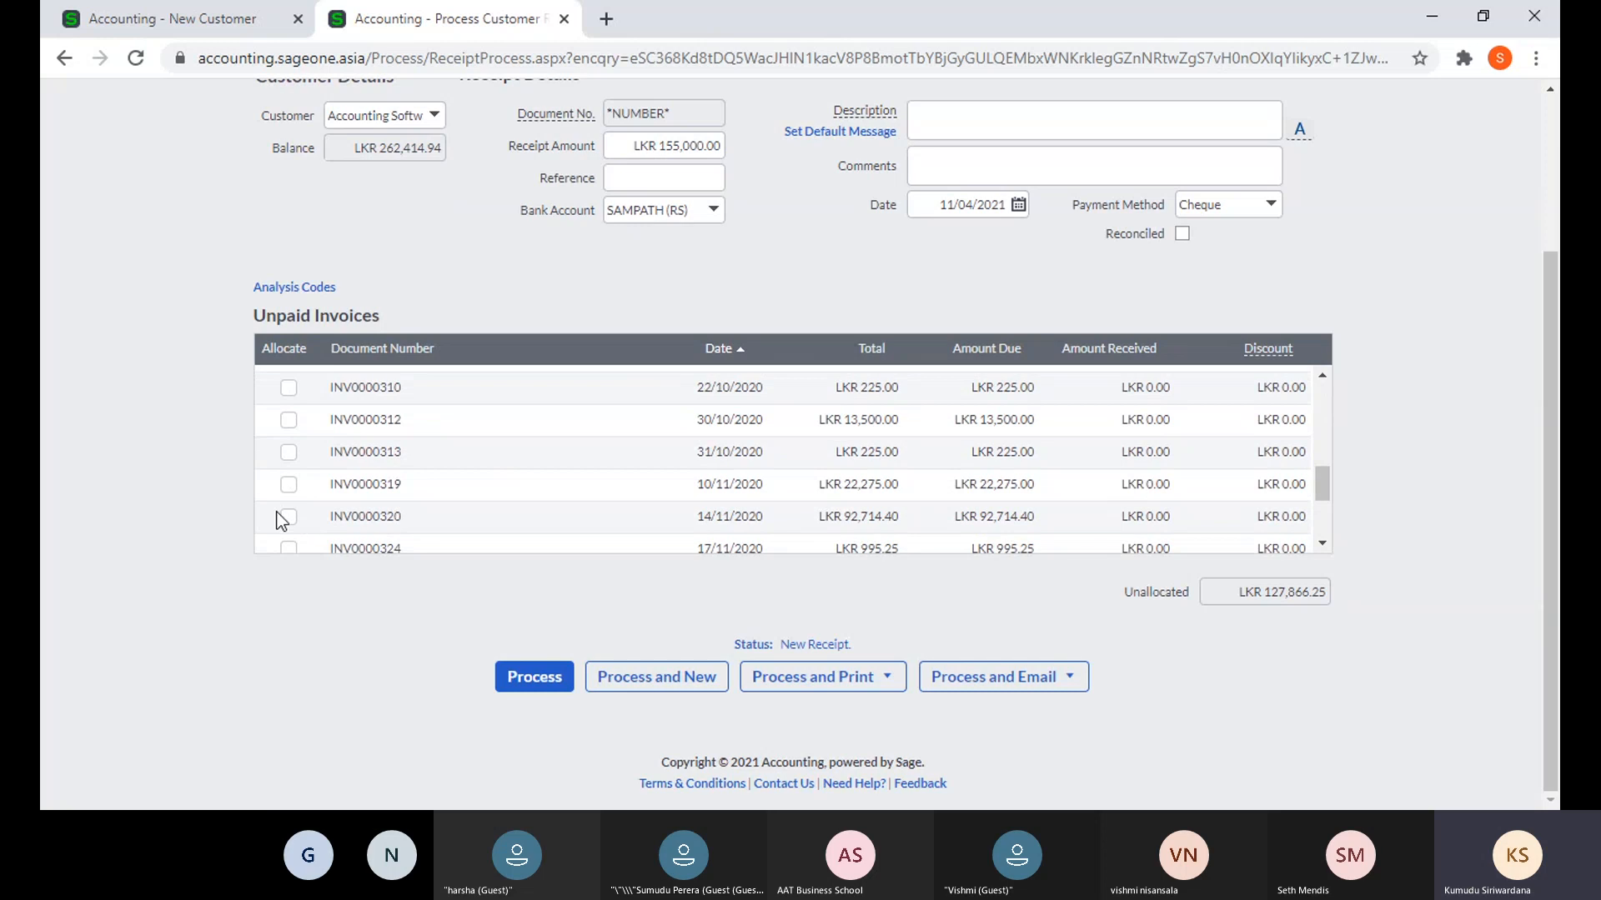
pyautogui.click(288, 517)
pyautogui.click(289, 484)
pyautogui.click(288, 452)
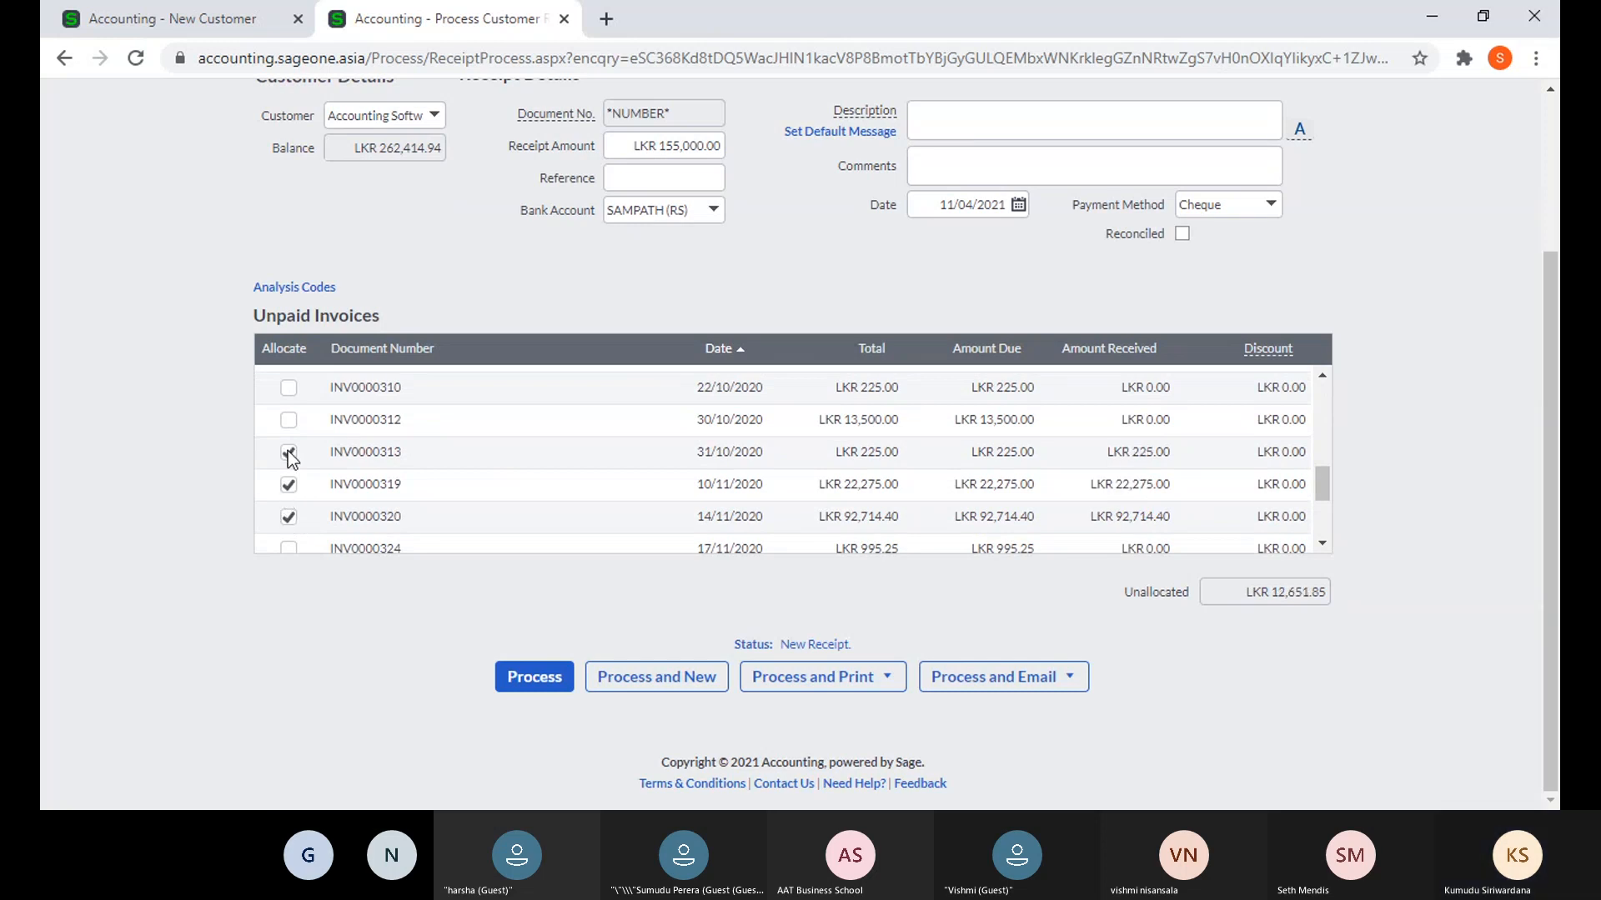
pyautogui.click(288, 420)
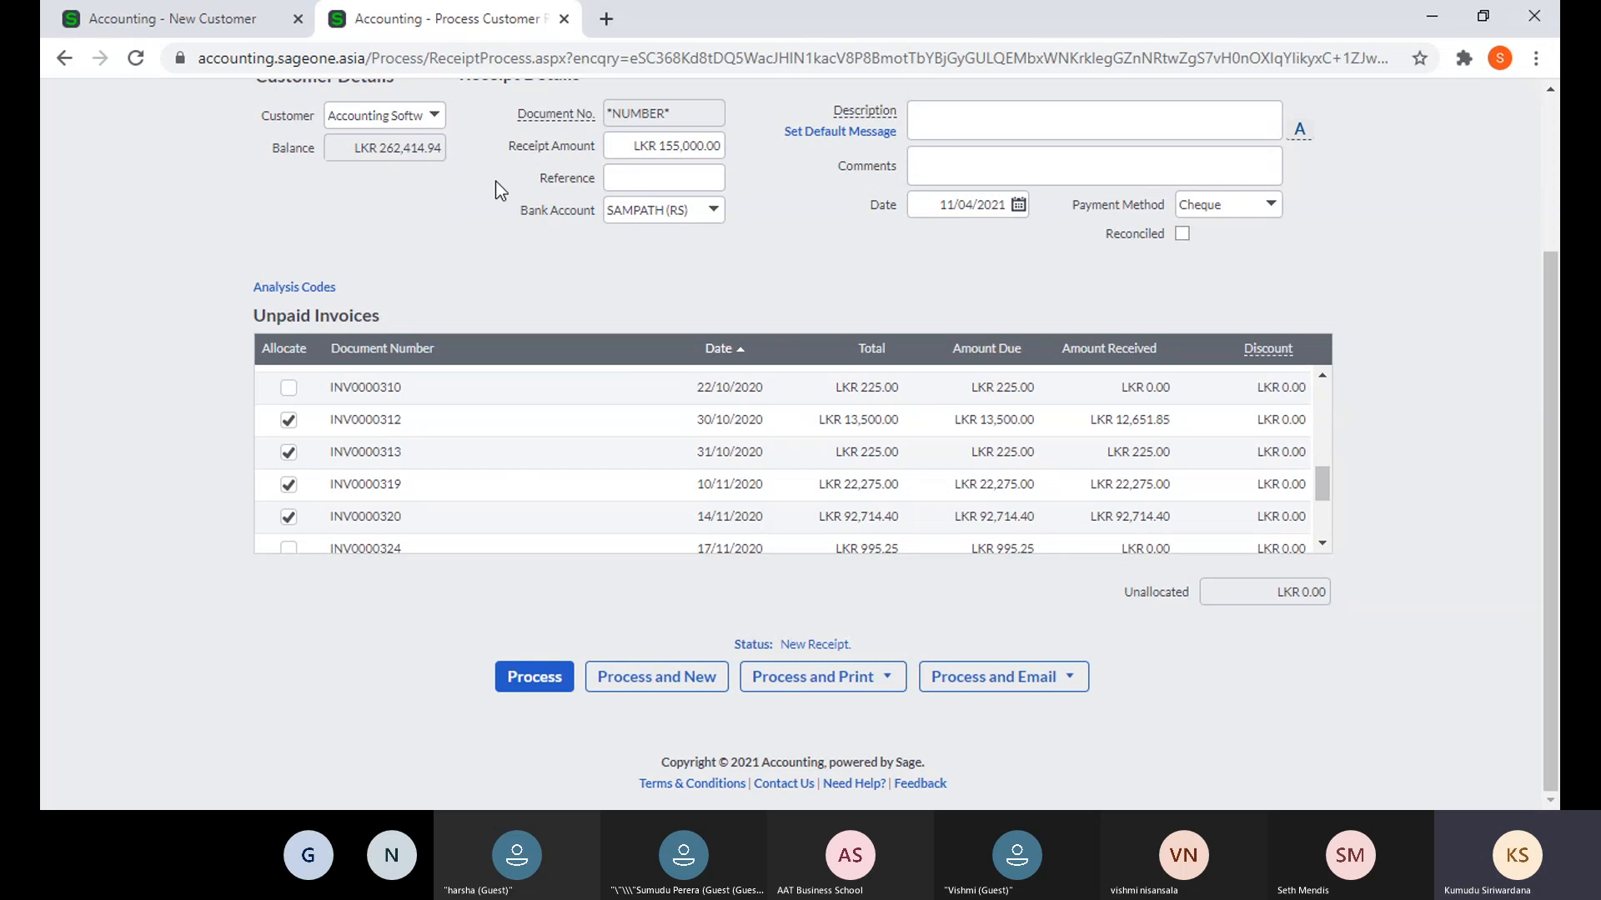
pyautogui.click(151, 20)
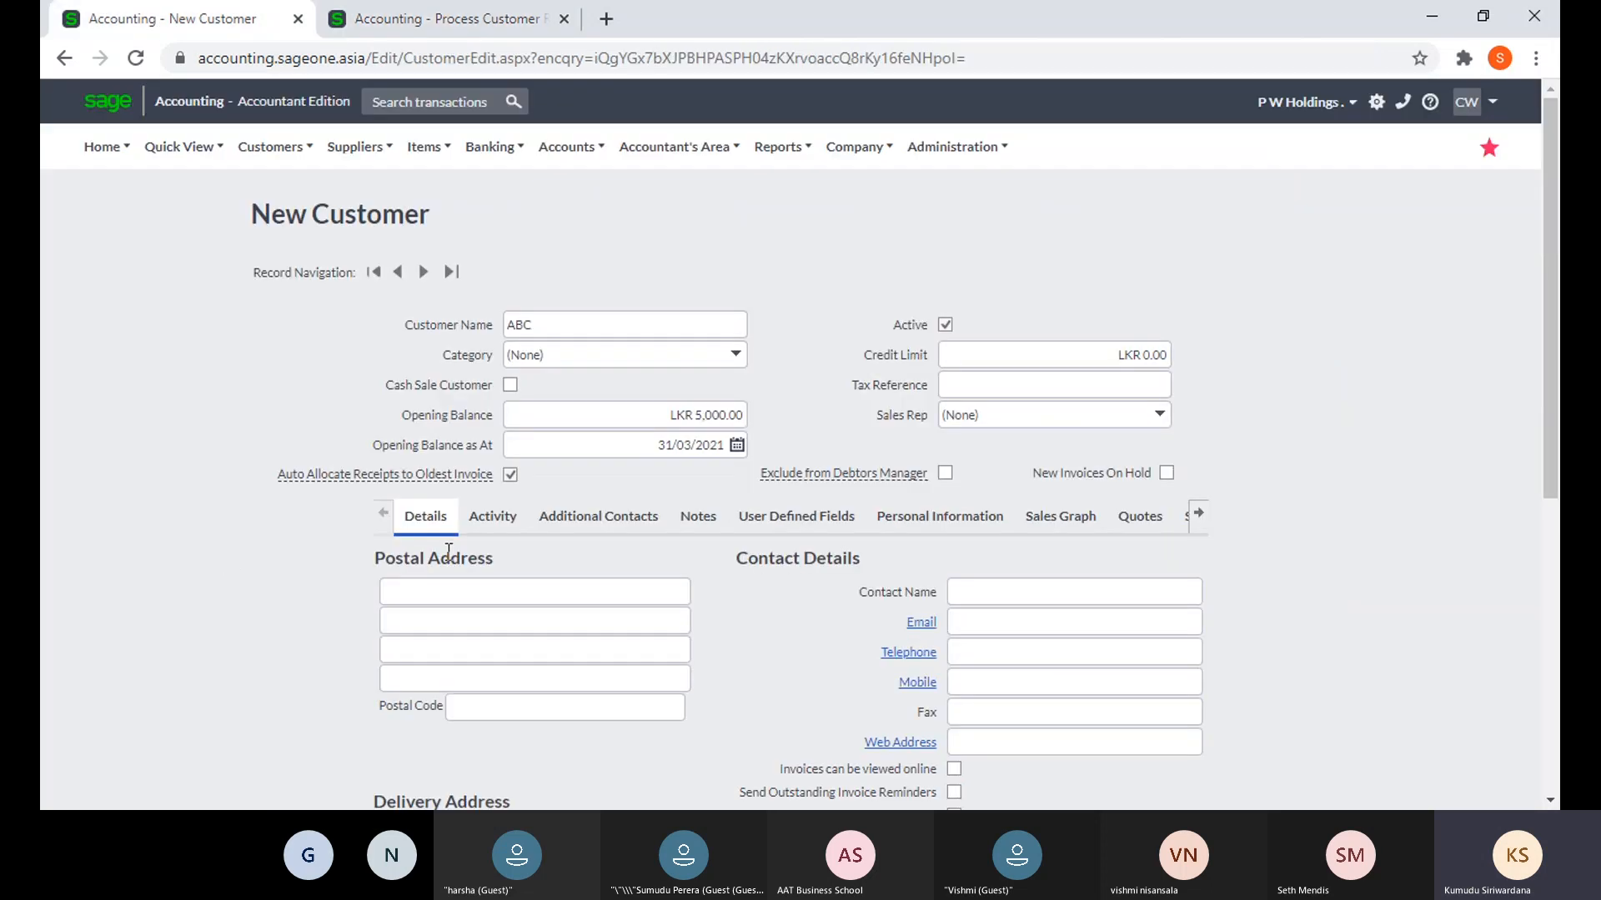
# - Select the Credit Limit field on ABC's New Customer form
pyautogui.moveTo(318, 482)
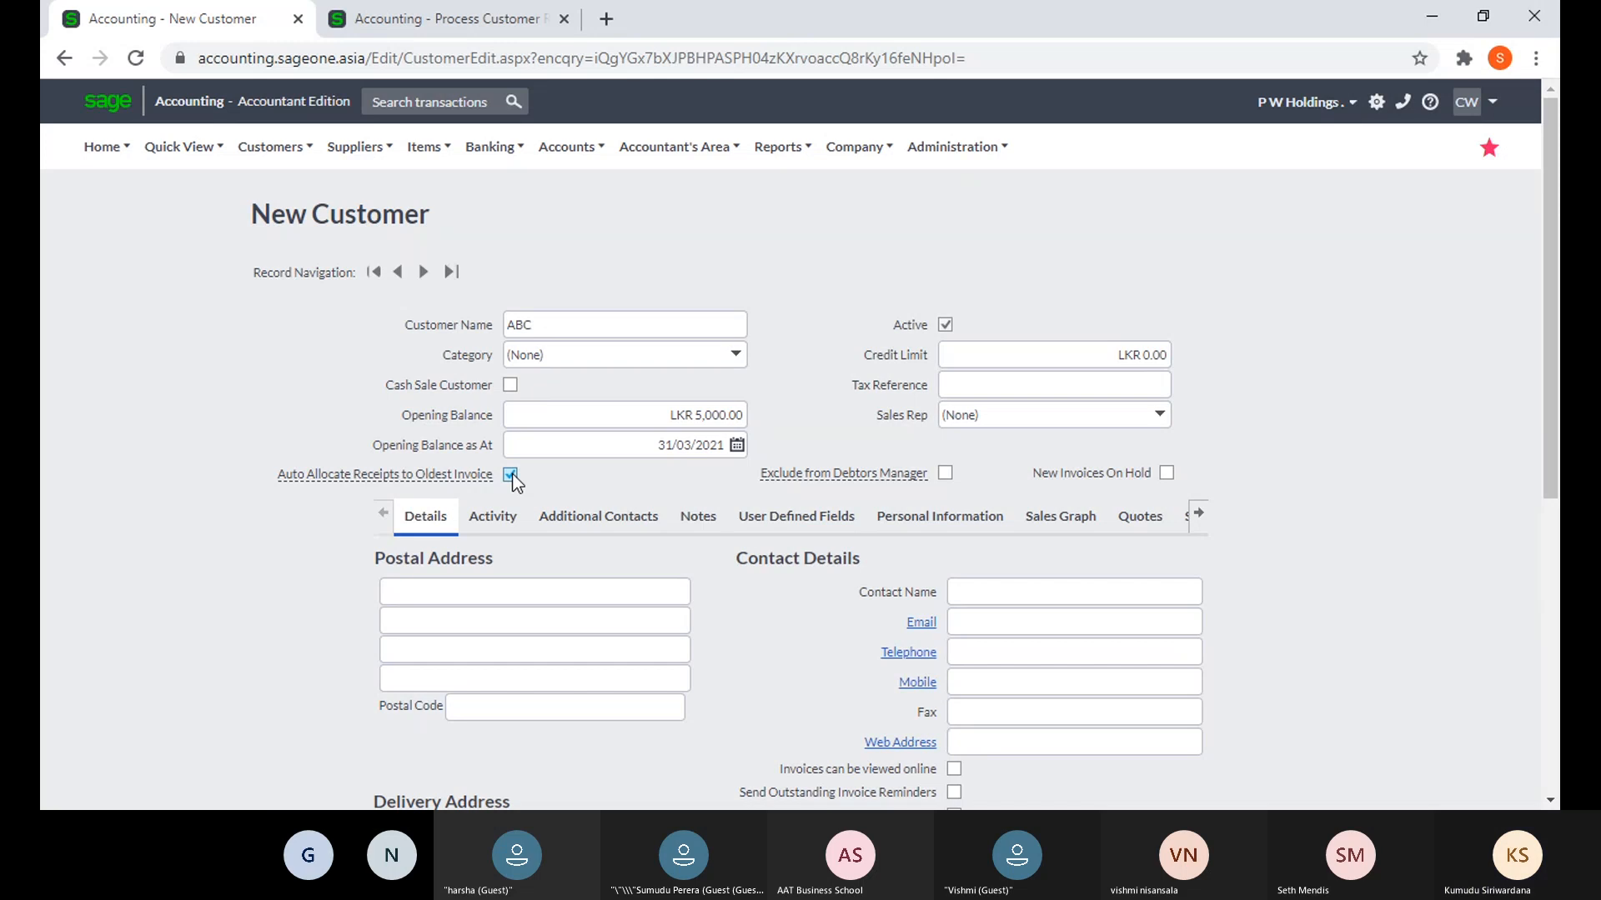
pyautogui.click(1015, 355)
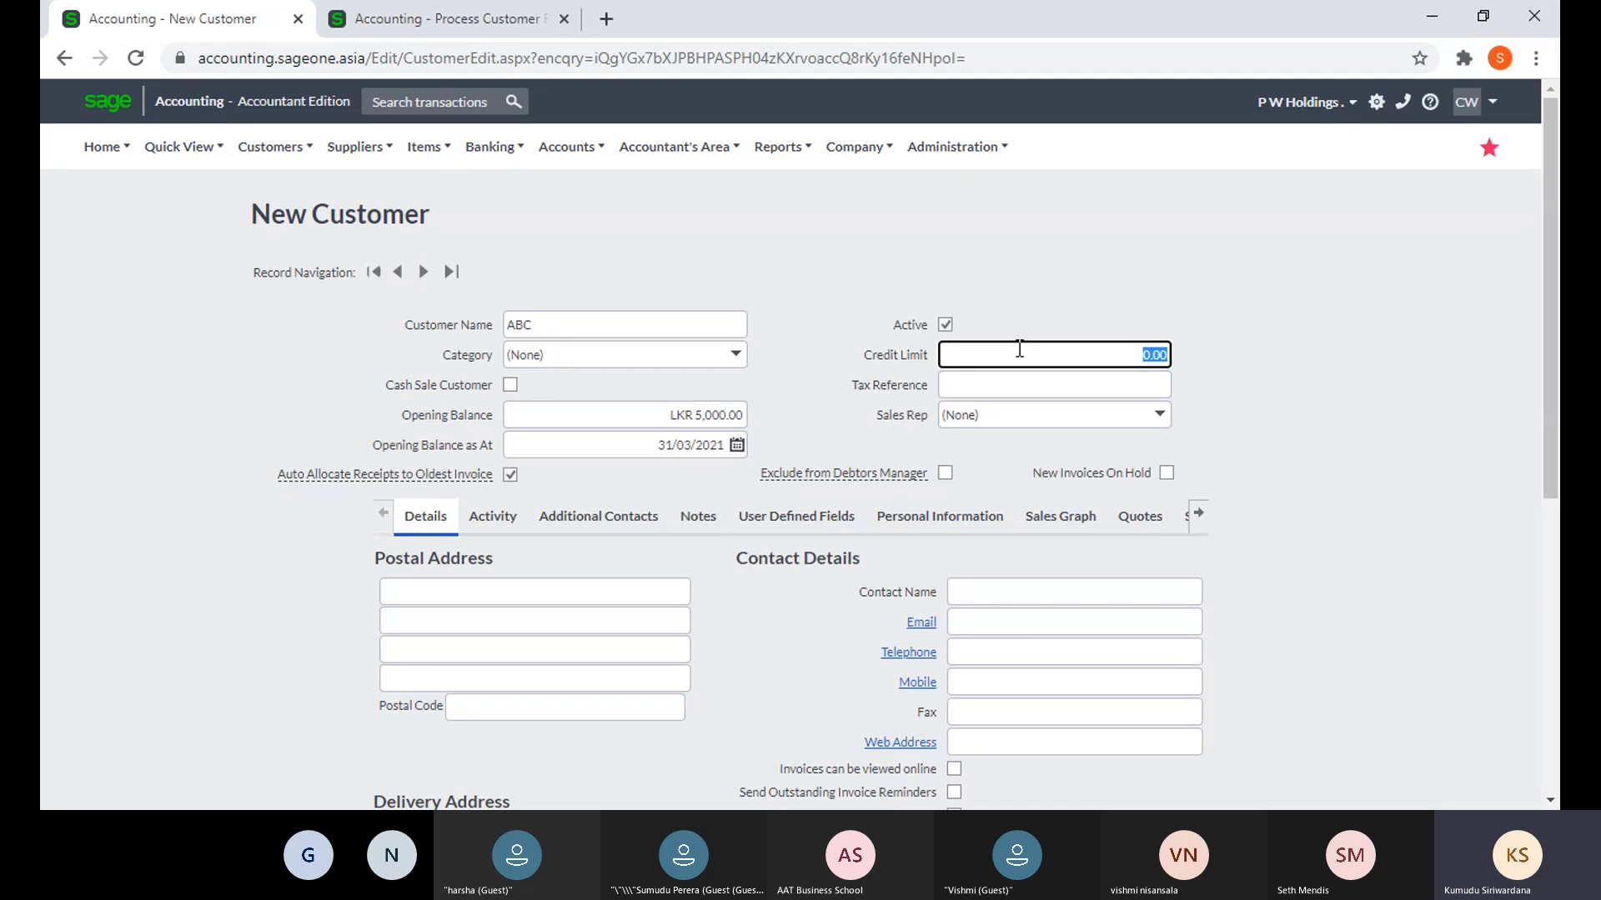
# - Leave the unsaved receipt and view the Outstanding Balances options under Customer and Supplier Settings
pyautogui.click(486, 18)
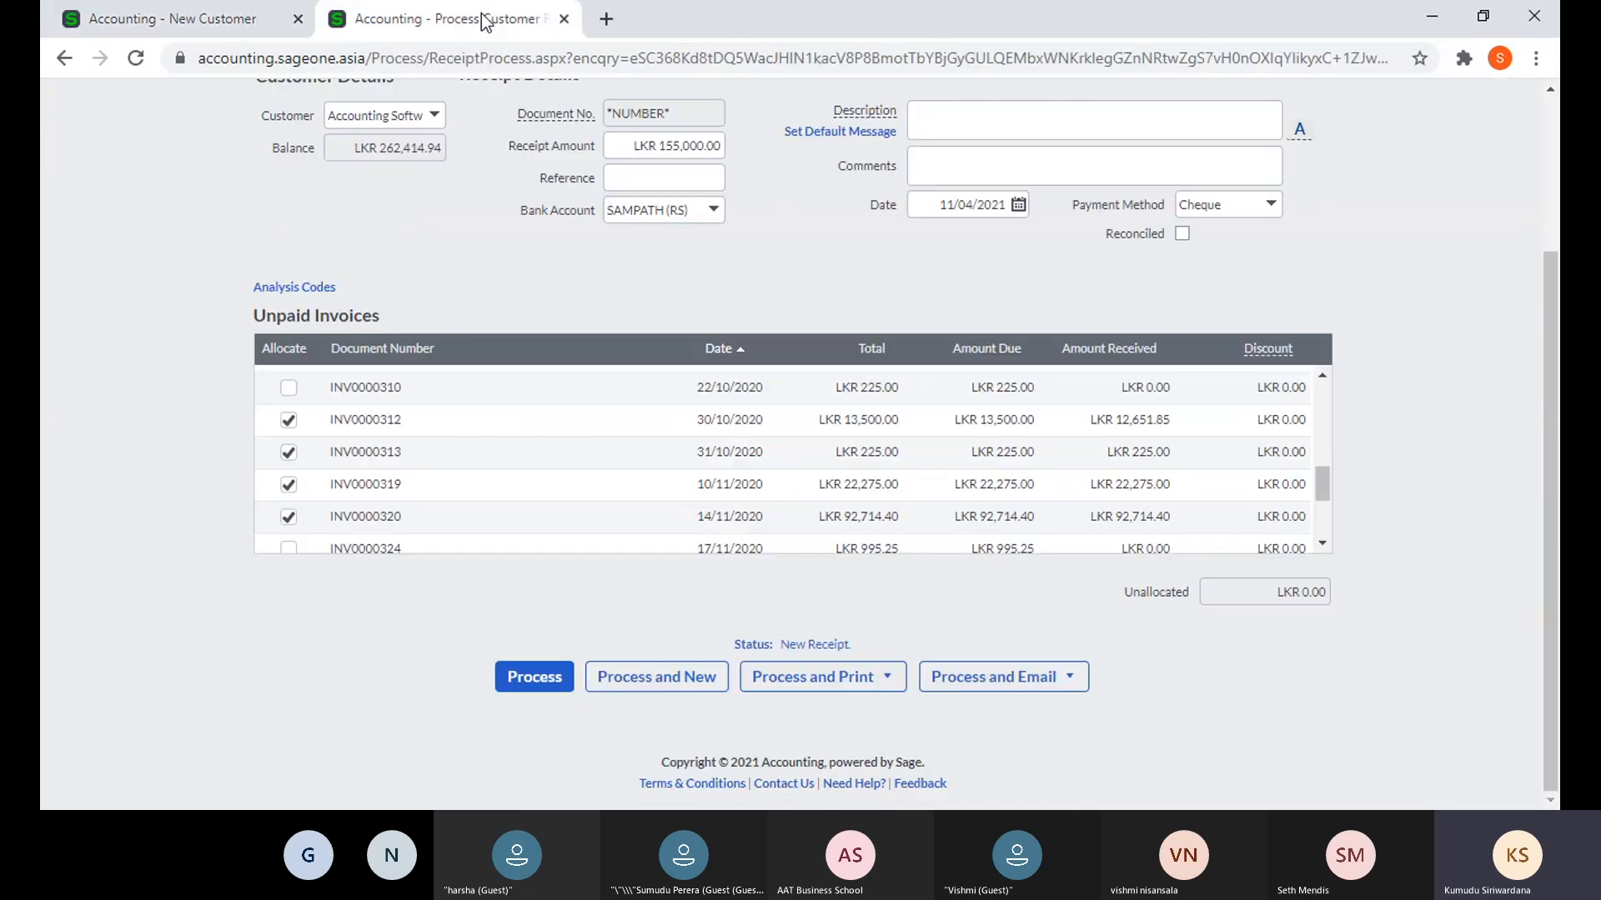
pyautogui.scroll(3, 550, 154)
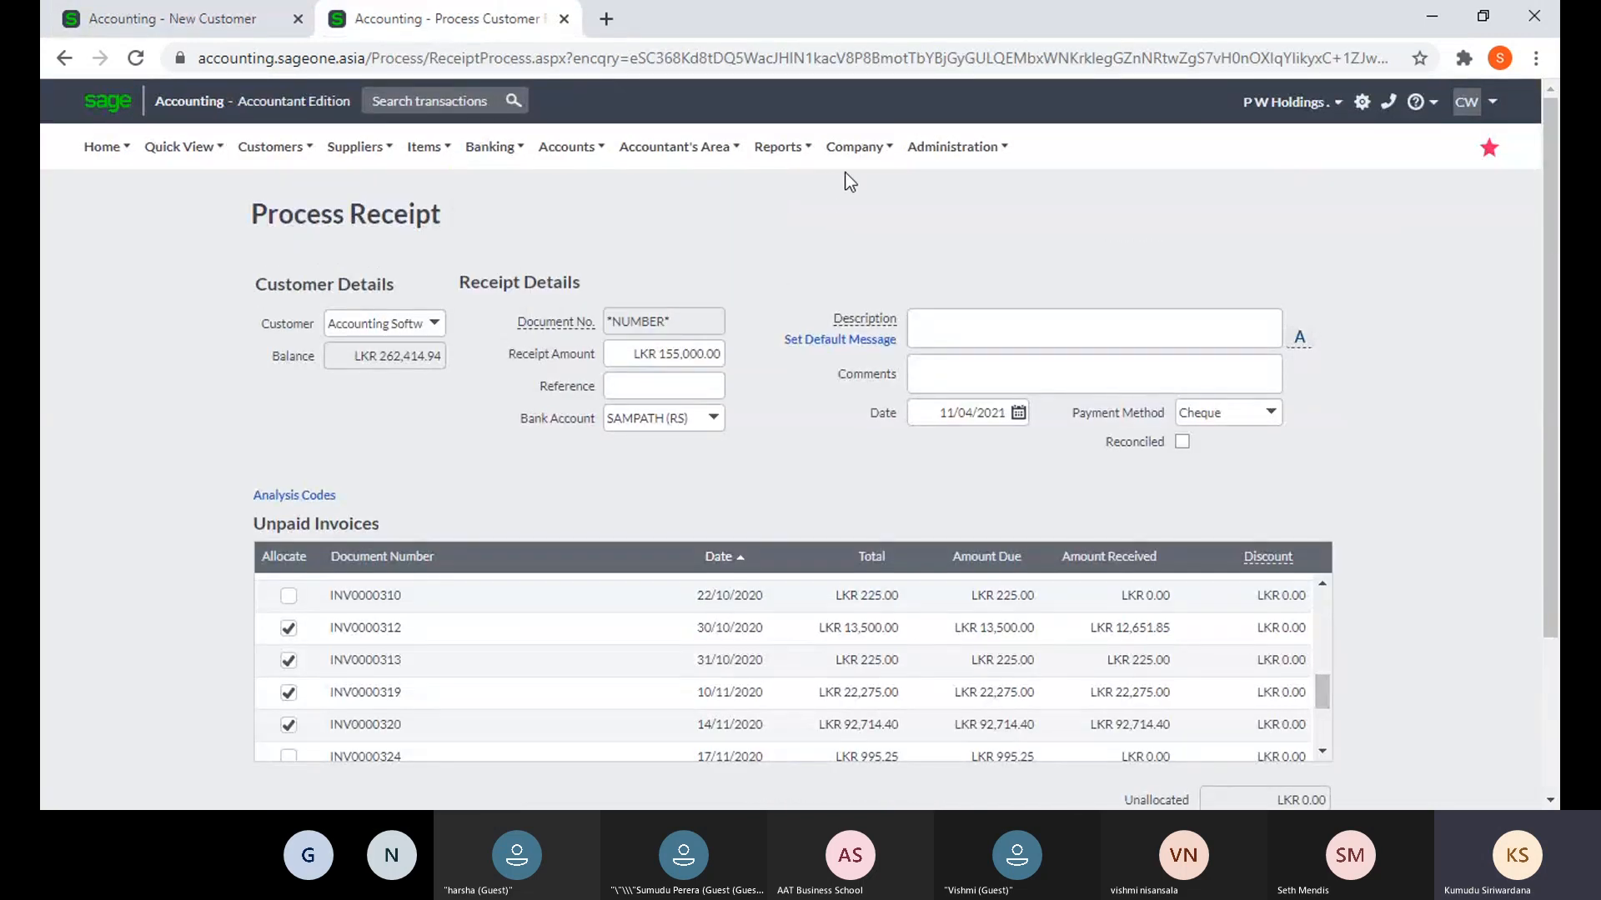
pyautogui.moveTo(854, 147)
pyautogui.click(847, 218)
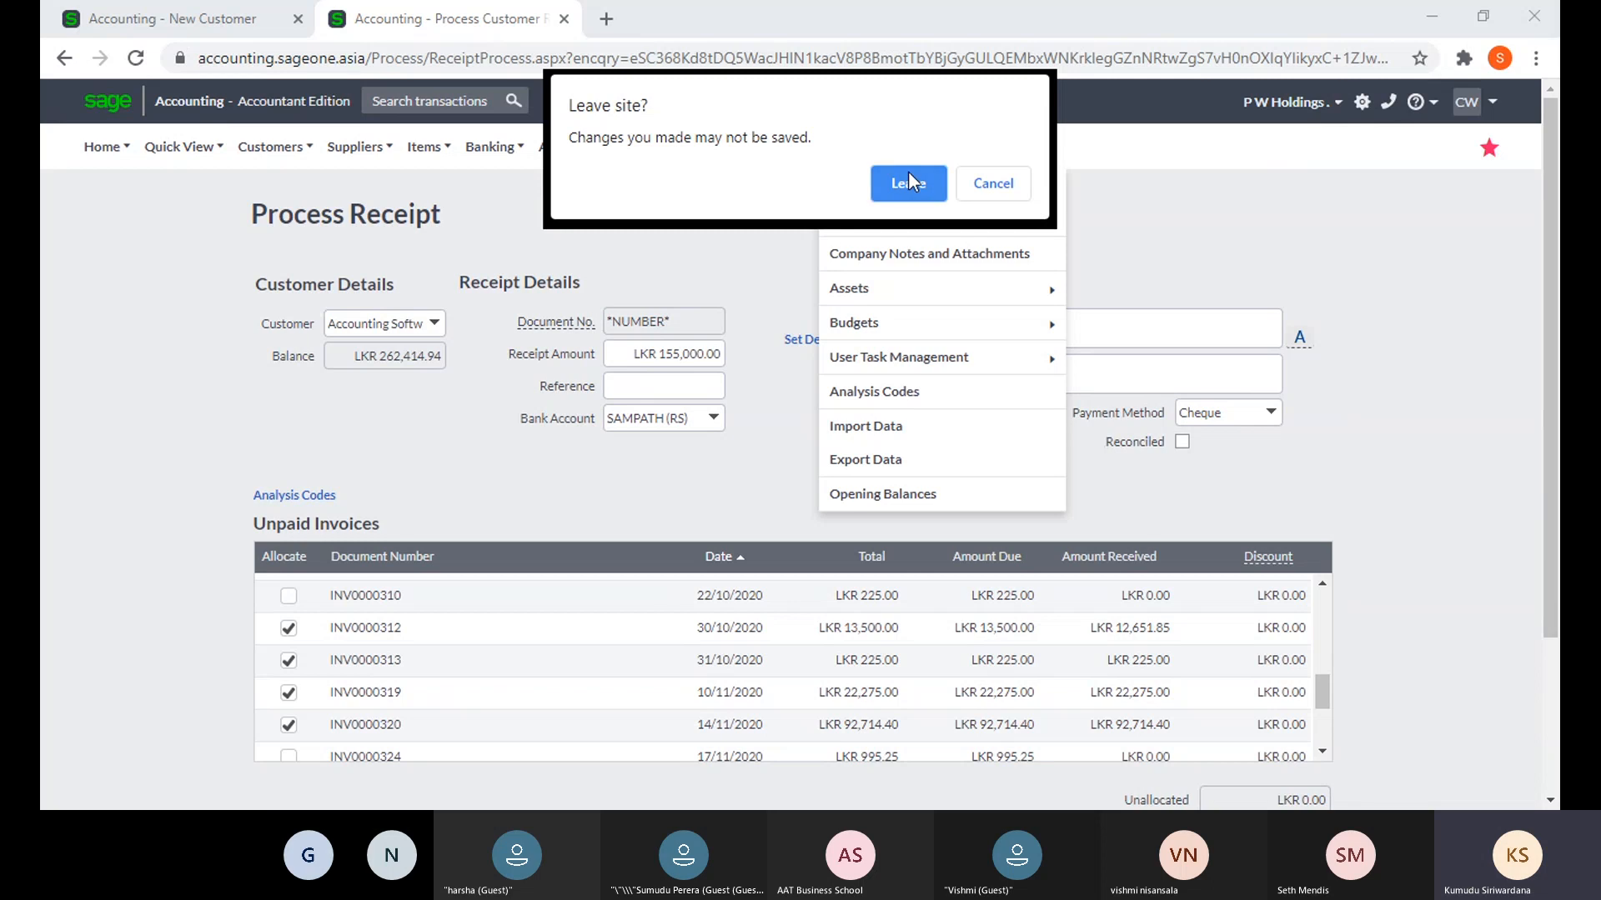
pyautogui.click(908, 182)
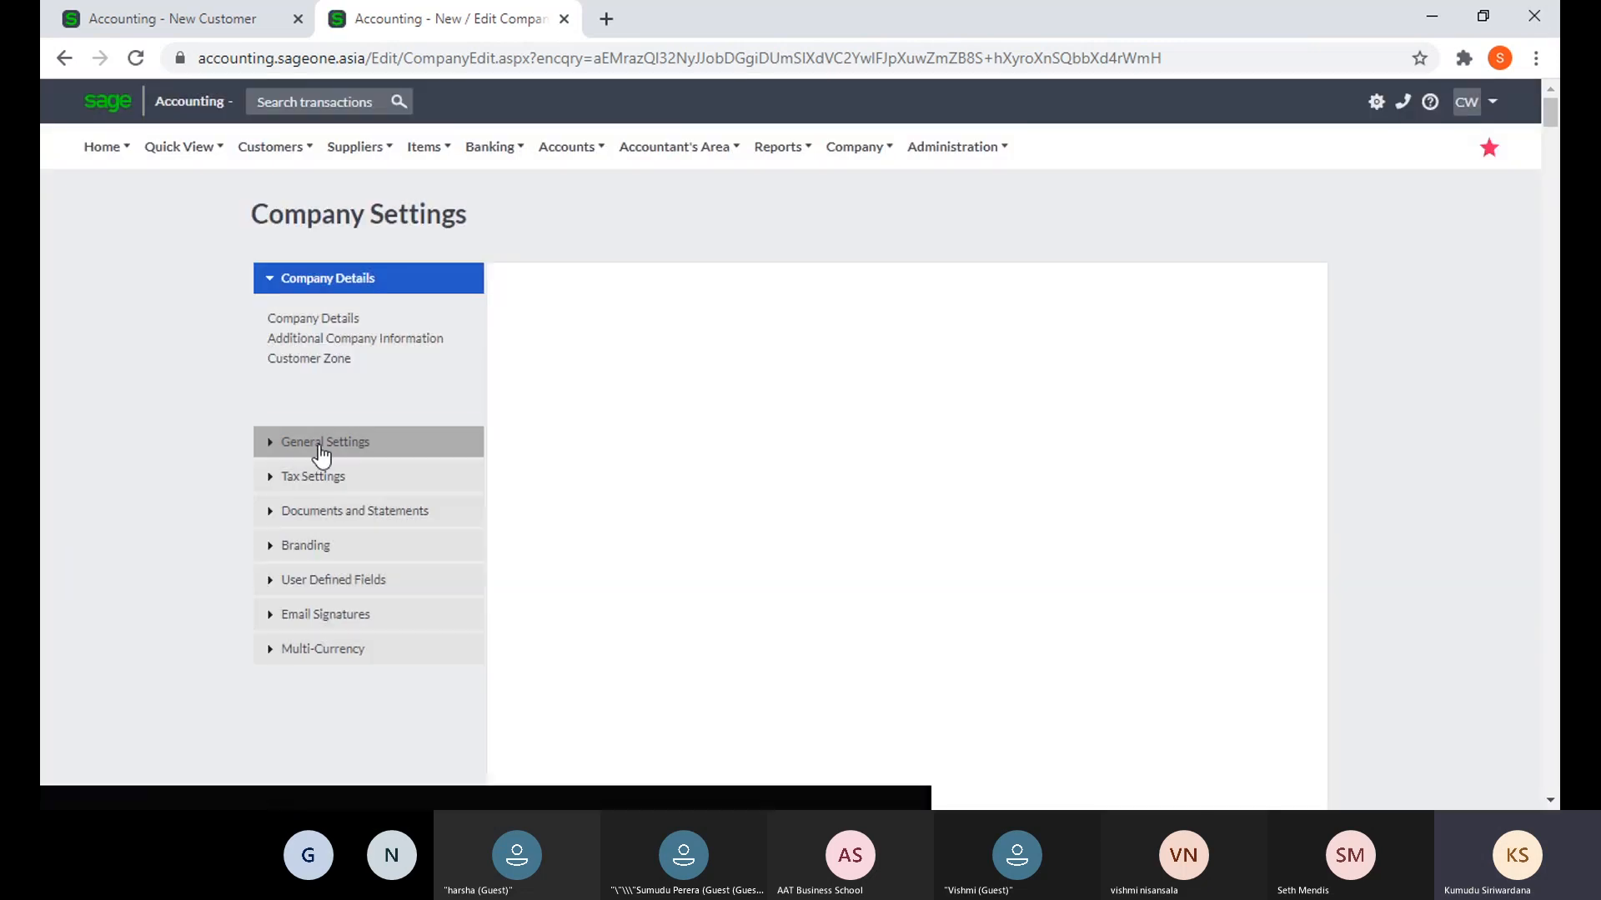
pyautogui.click(322, 456)
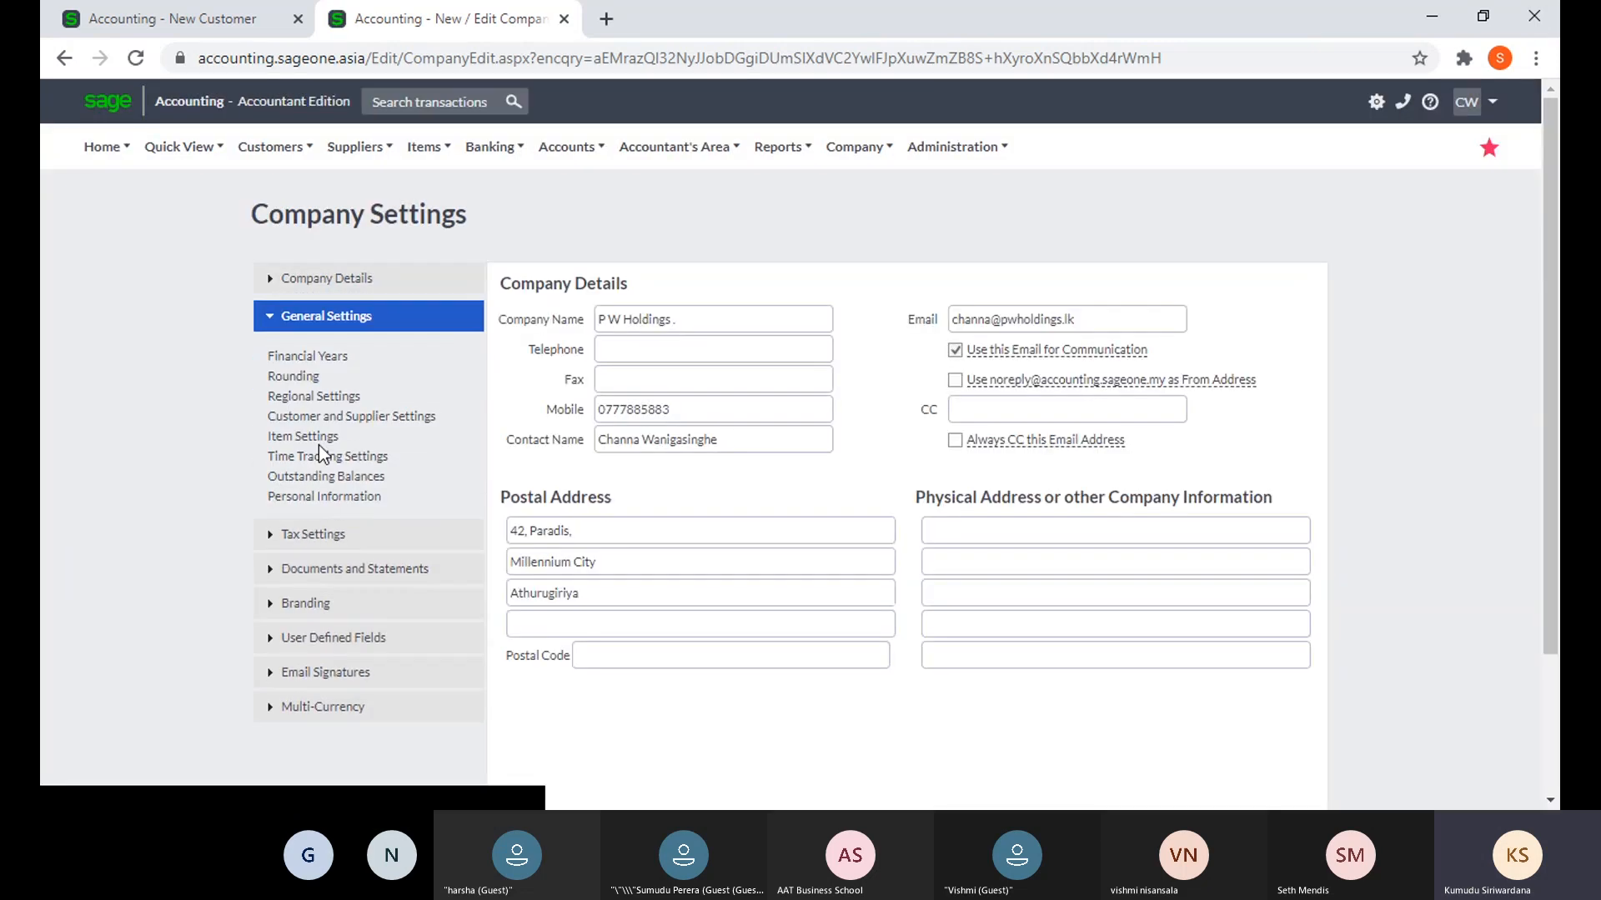
pyautogui.click(320, 416)
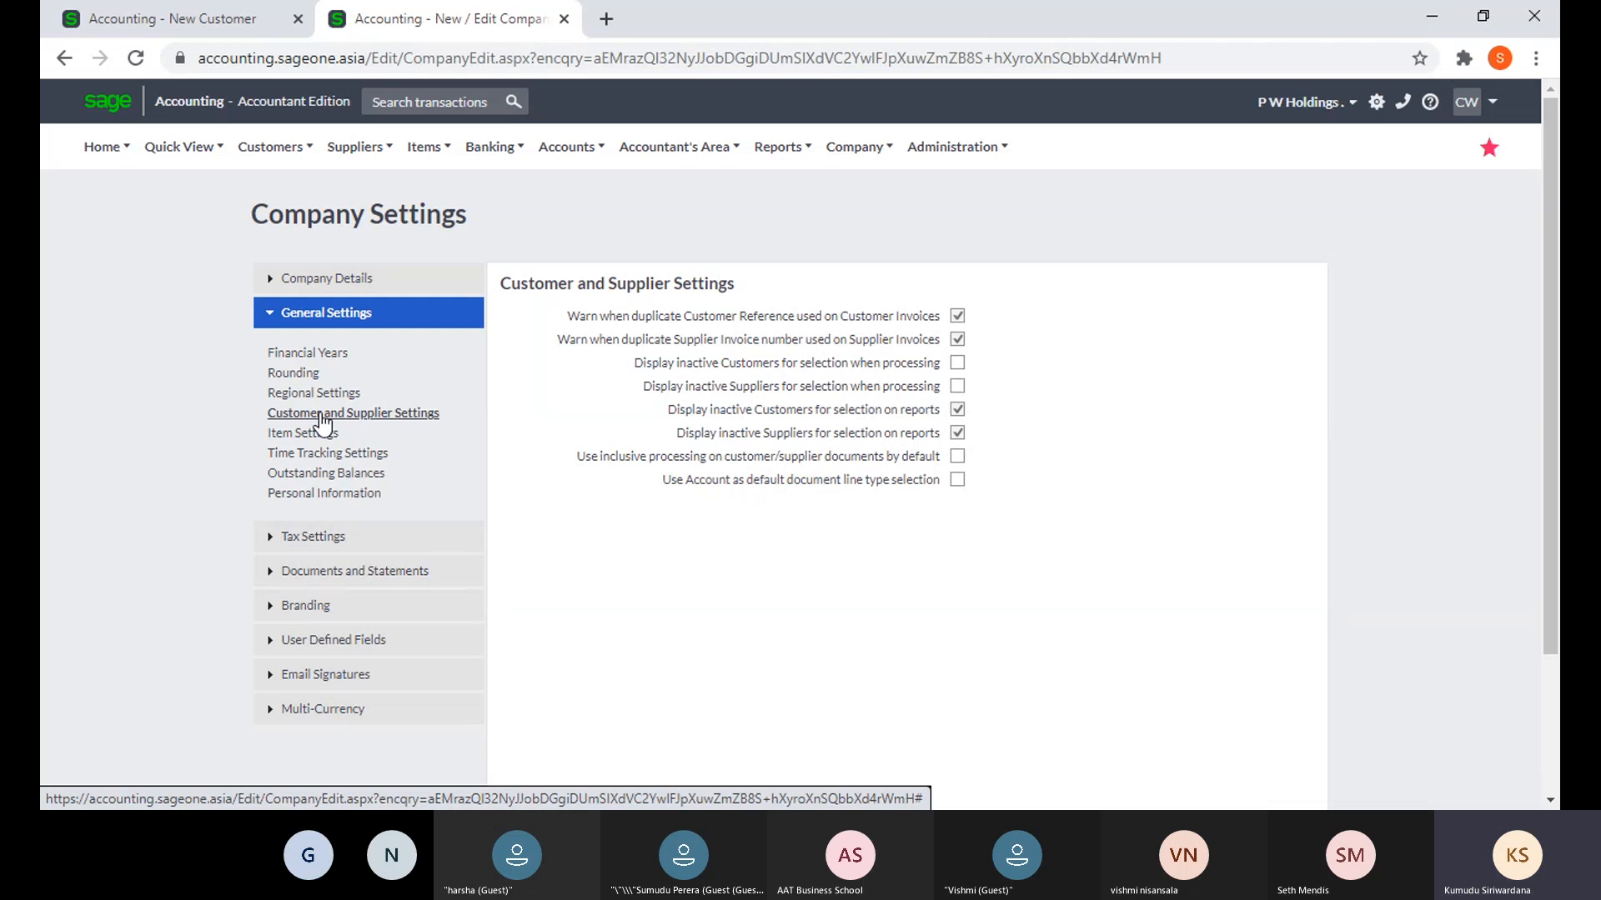
pyautogui.click(317, 475)
# - Set ABC's credit limit to 50000
pyautogui.click(171, 18)
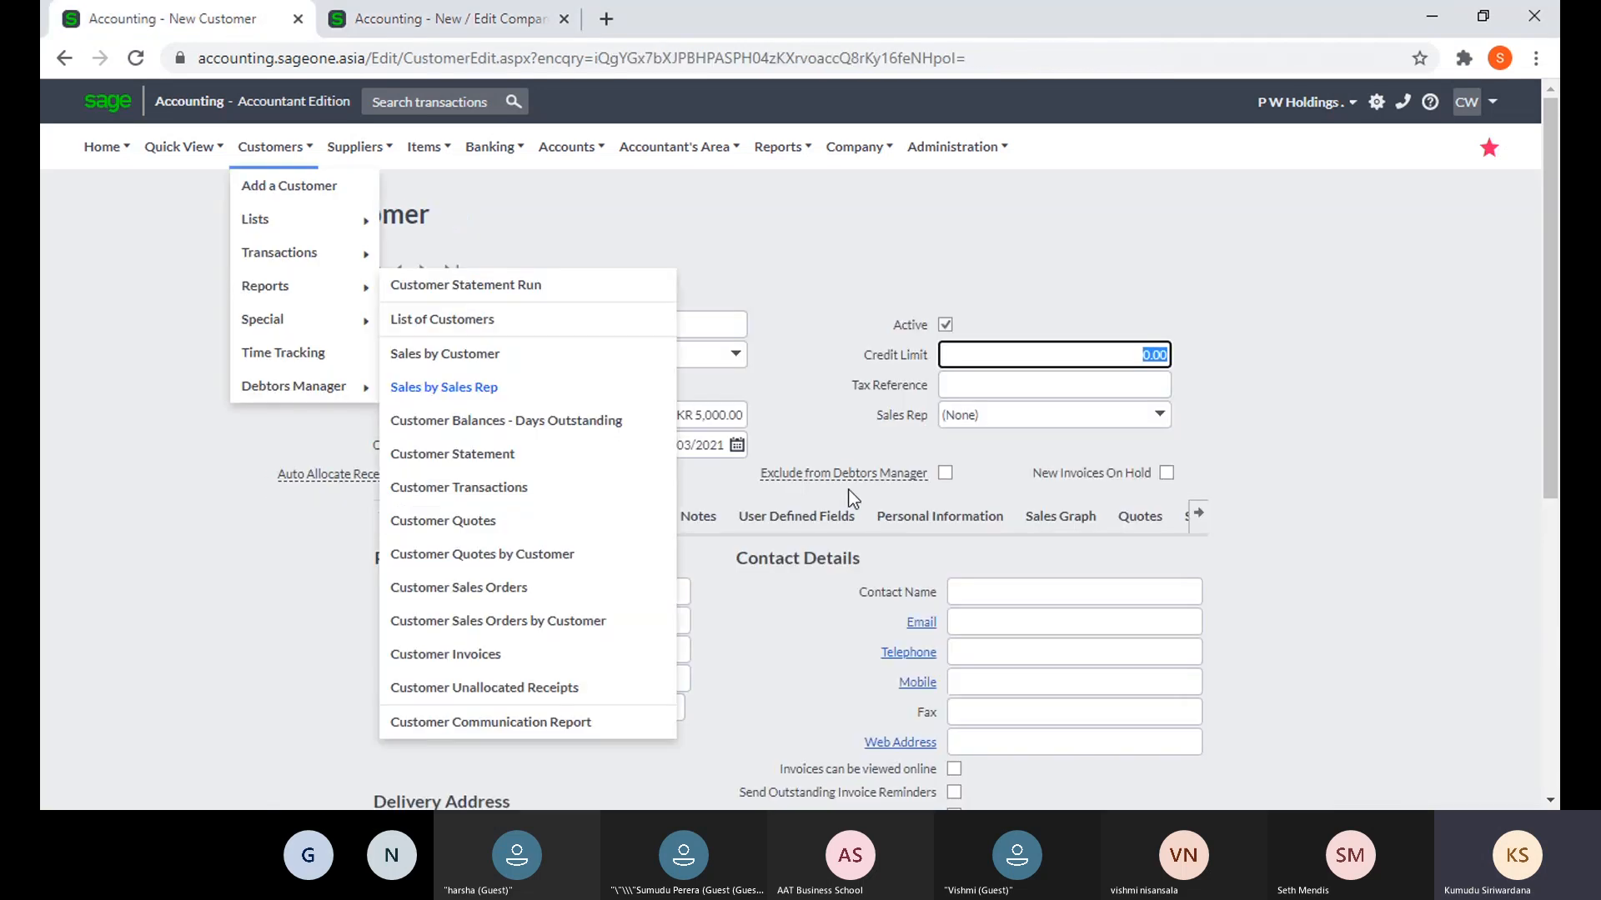
pyautogui.click(1030, 358)
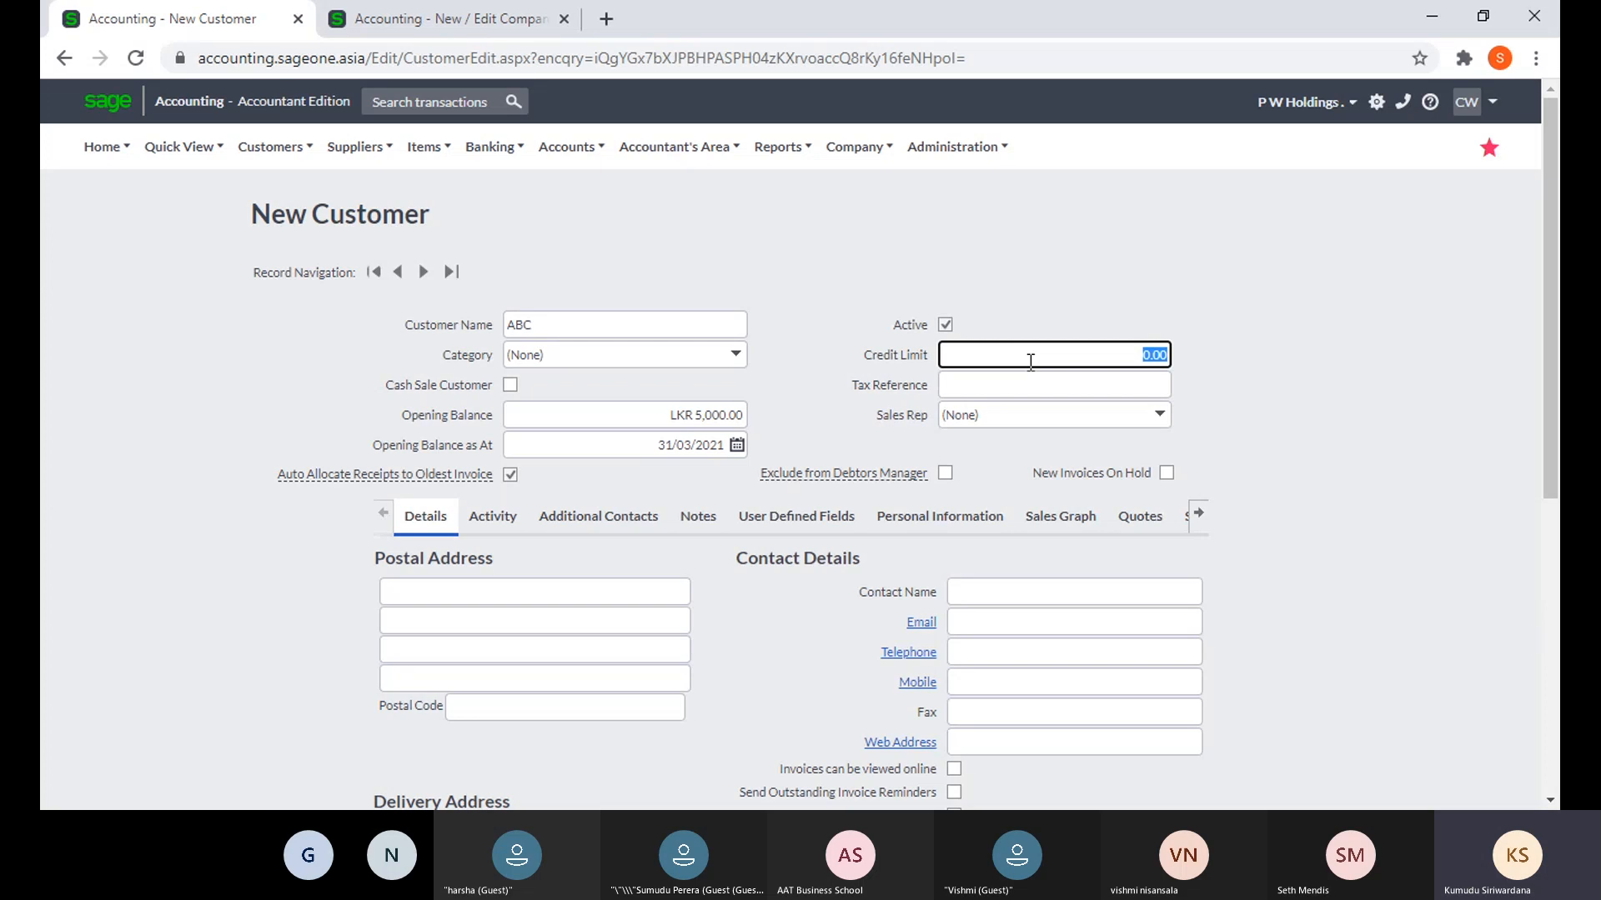
pyautogui.press('BackSpace')
pyautogui.write('50000')
pyautogui.click(1284, 367)
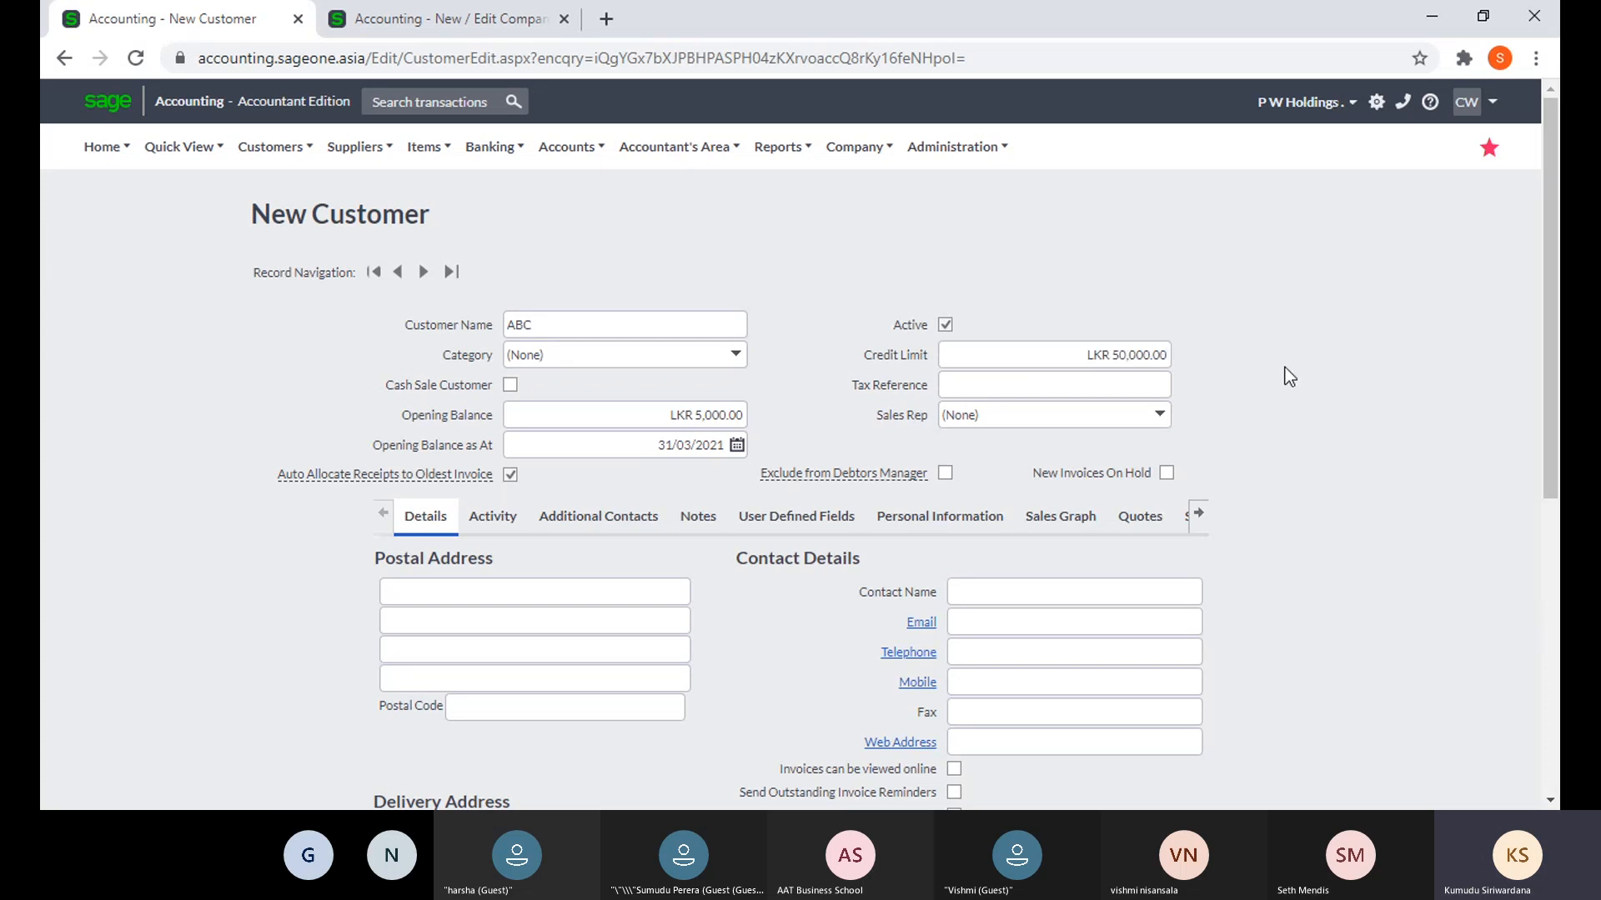
# - Fill the tax reference from a saved entry and assign an active sales rep
pyautogui.click(1108, 385)
pyautogui.click(1098, 430)
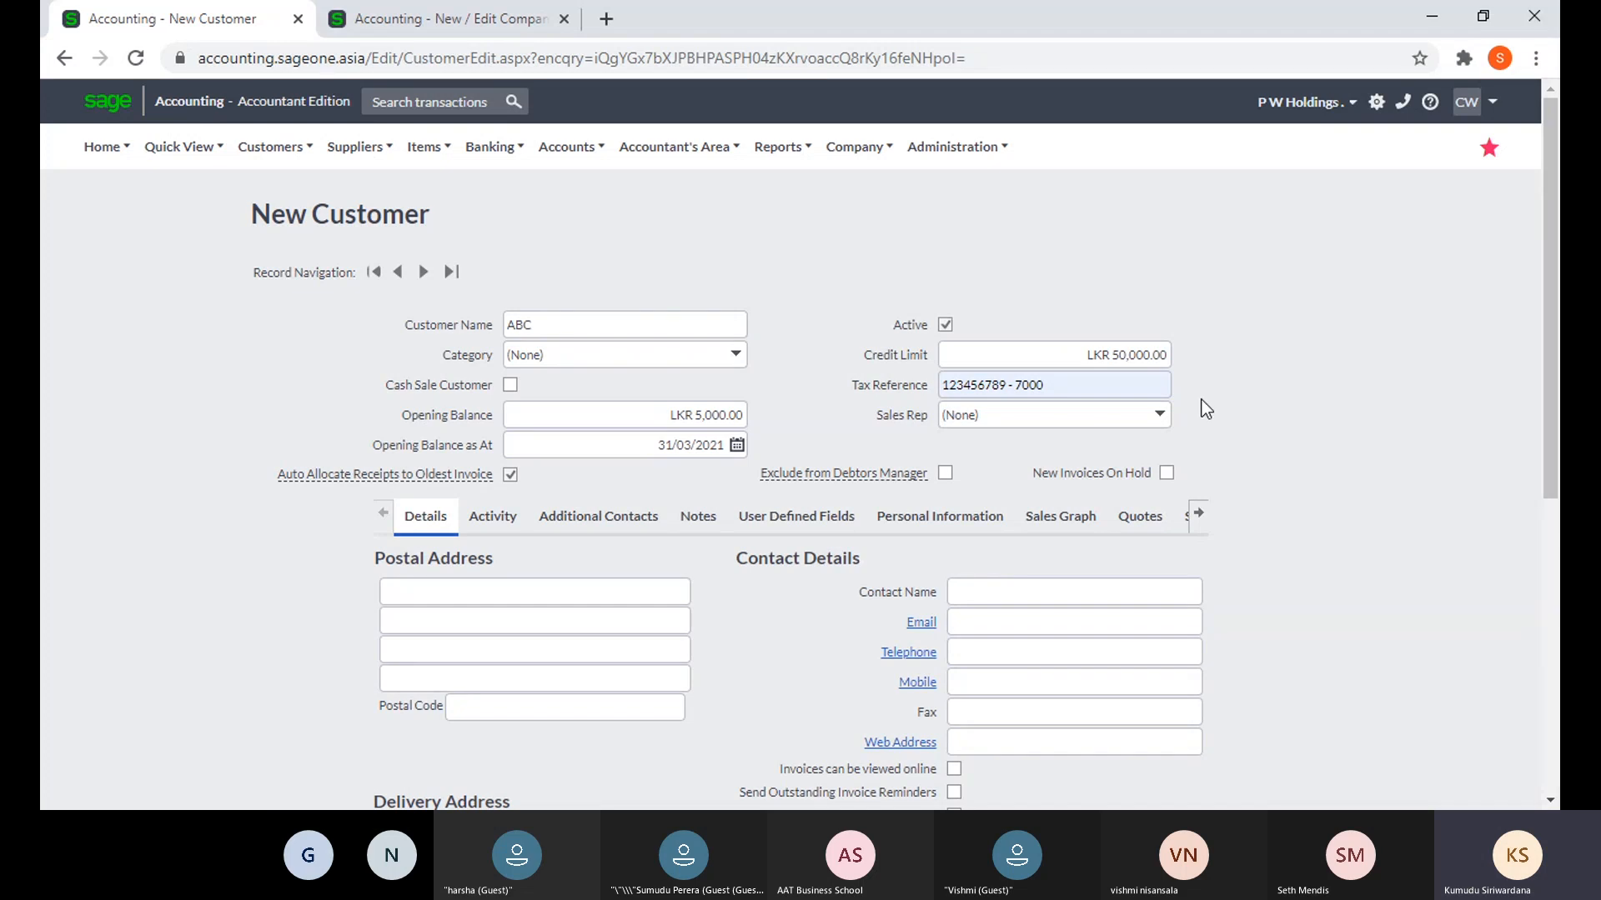
pyautogui.click(1159, 417)
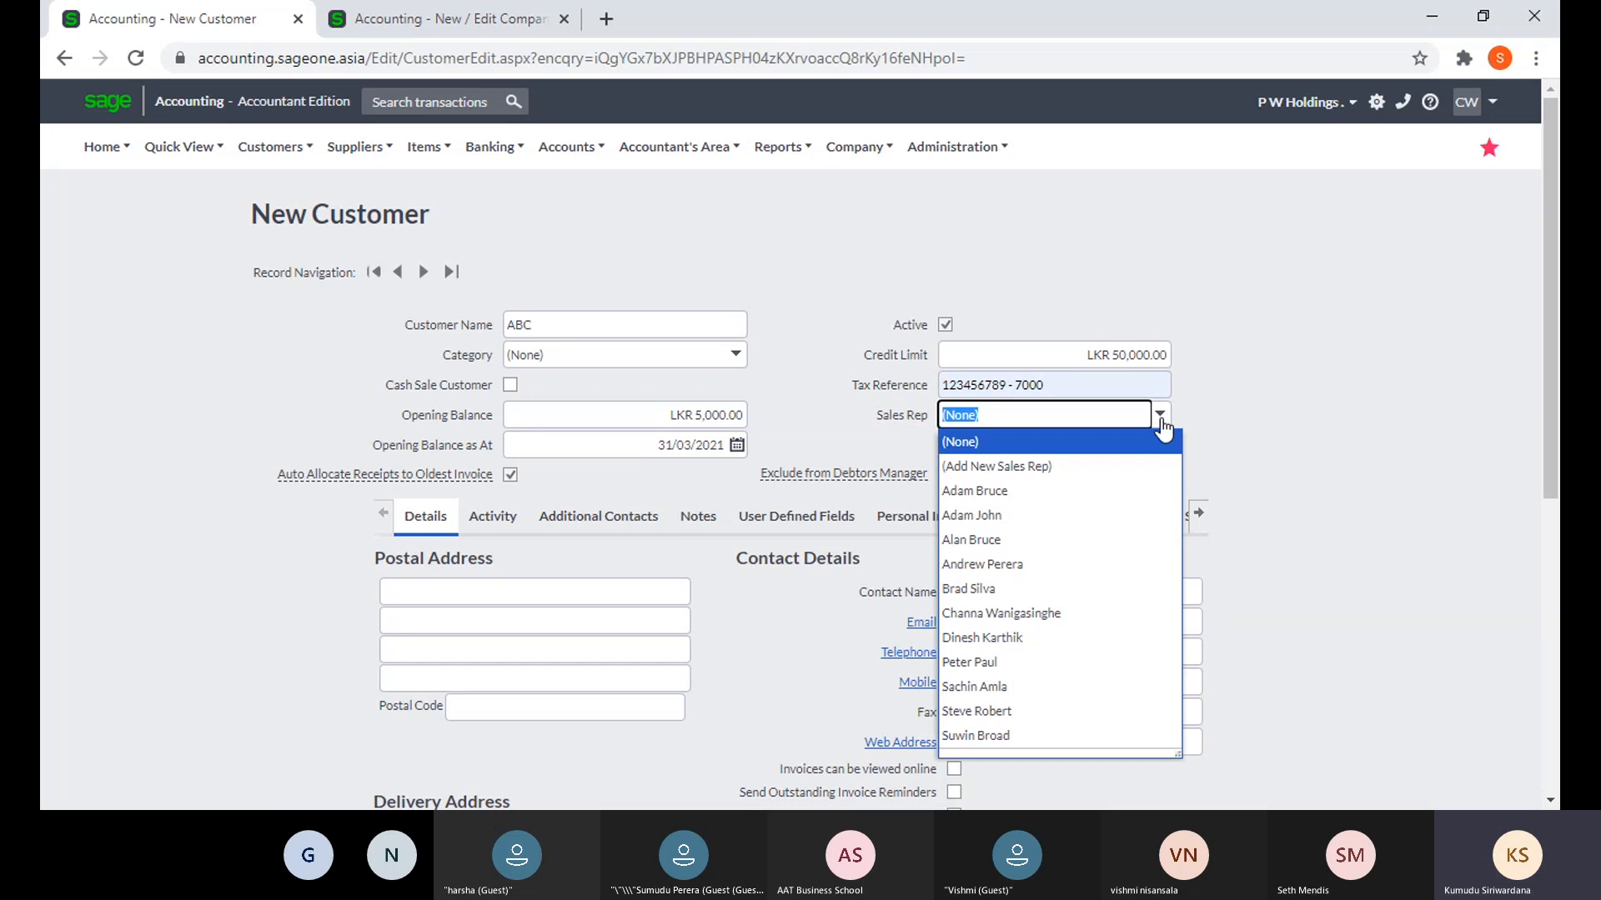
pyautogui.click(1157, 498)
pyautogui.click(1247, 450)
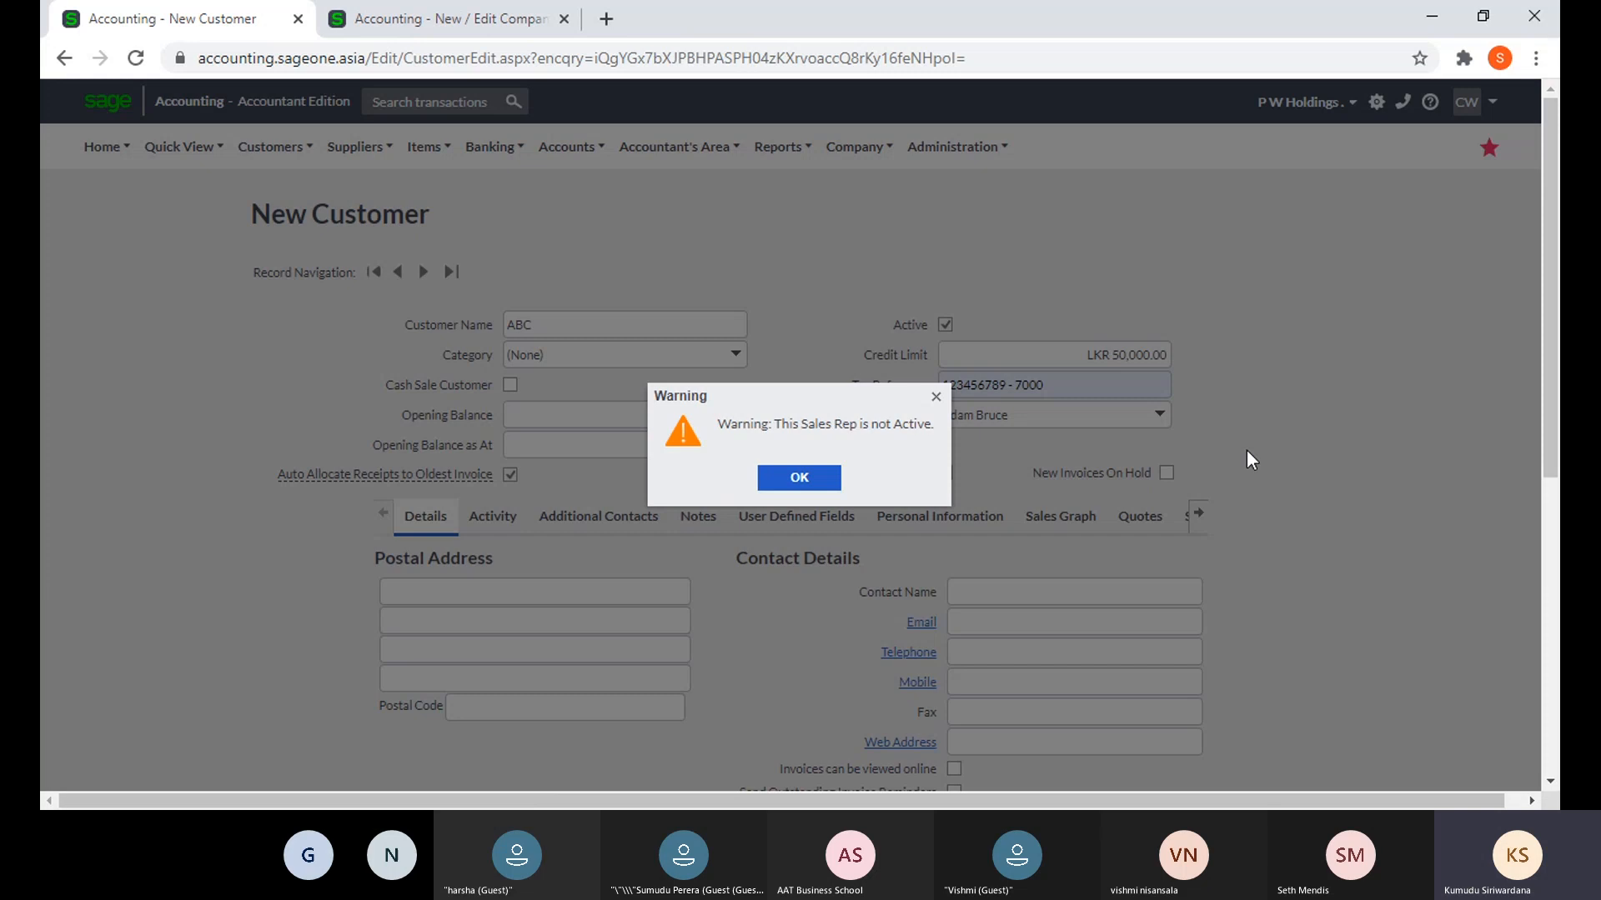
pyautogui.click(846, 475)
pyautogui.click(1159, 414)
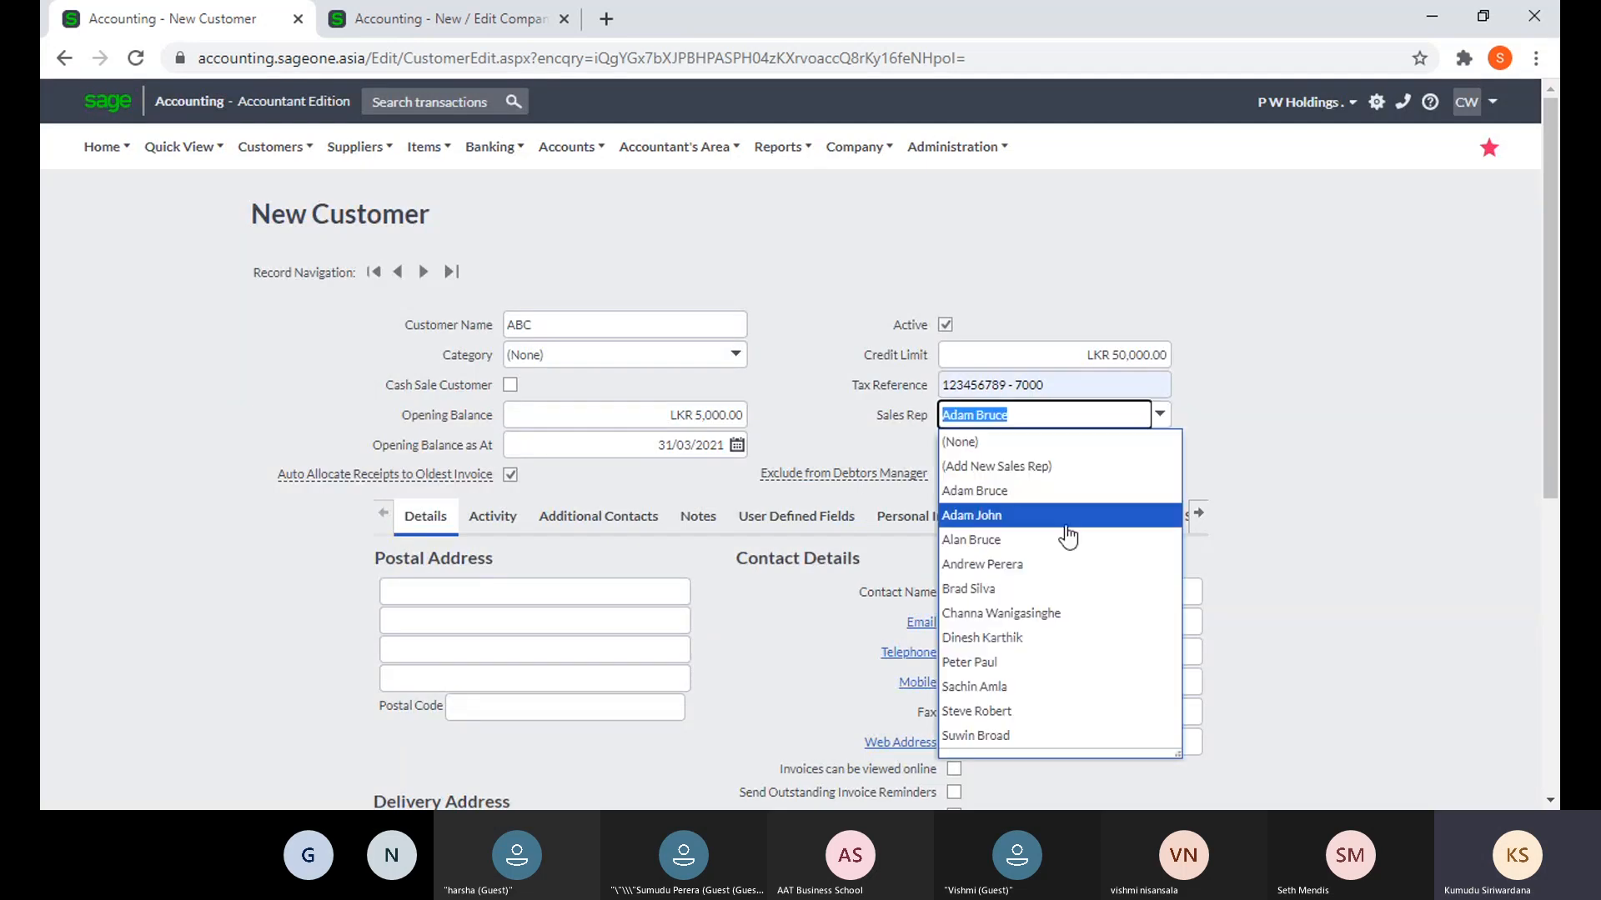
pyautogui.click(1057, 543)
pyautogui.click(1334, 417)
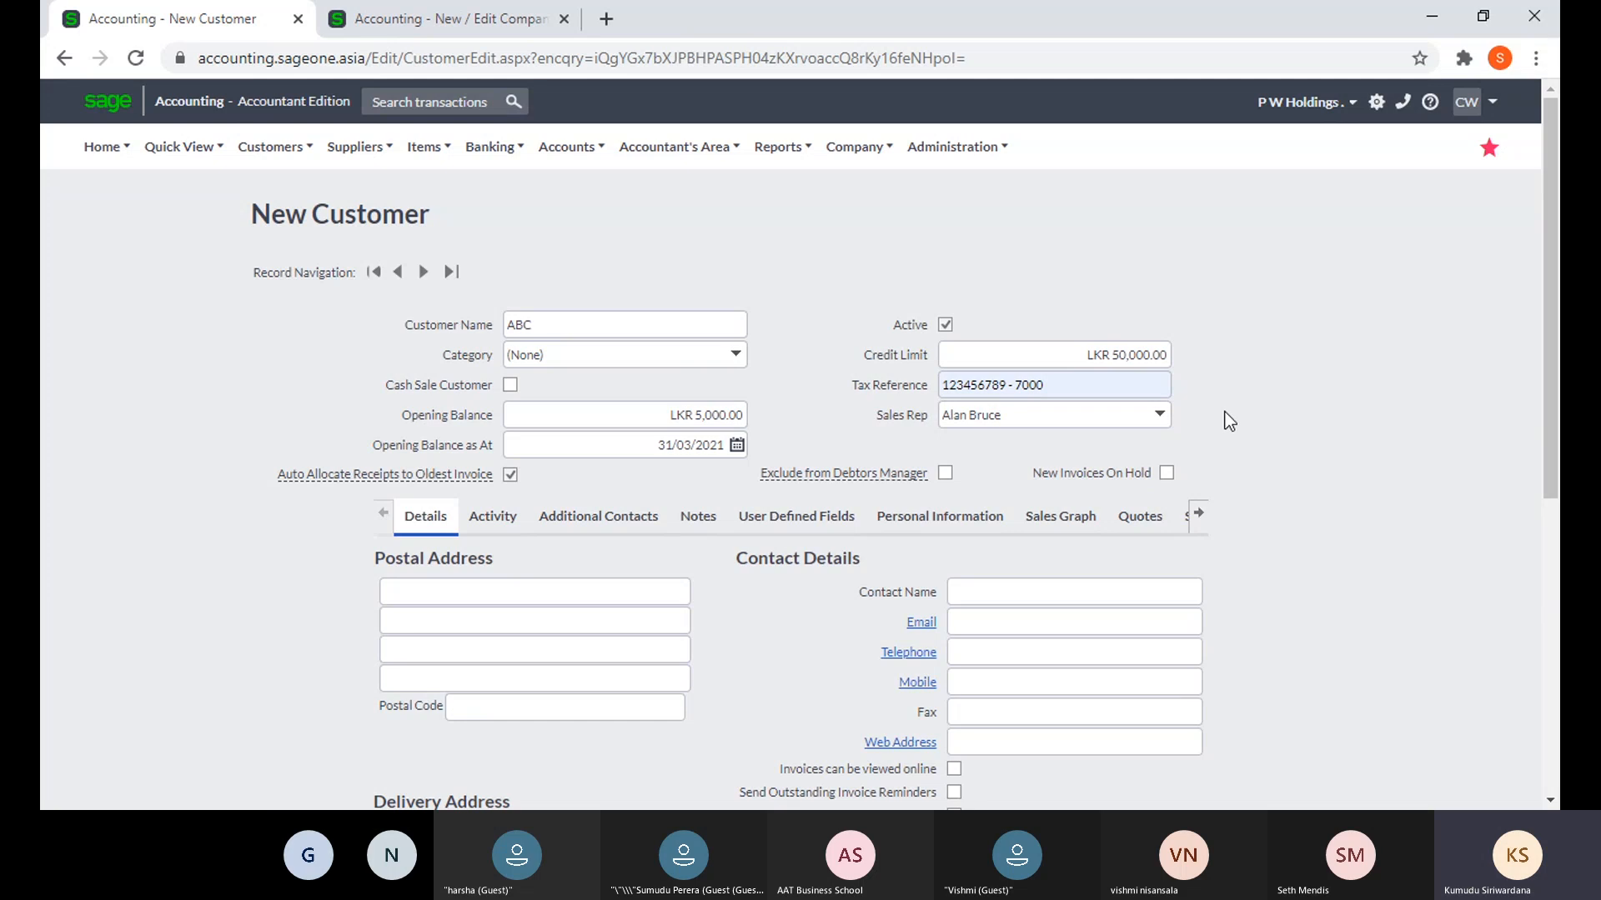
# - Browse the Customer Reports menu, then reveal more sections of ABC's customer record
pyautogui.click(408, 23)
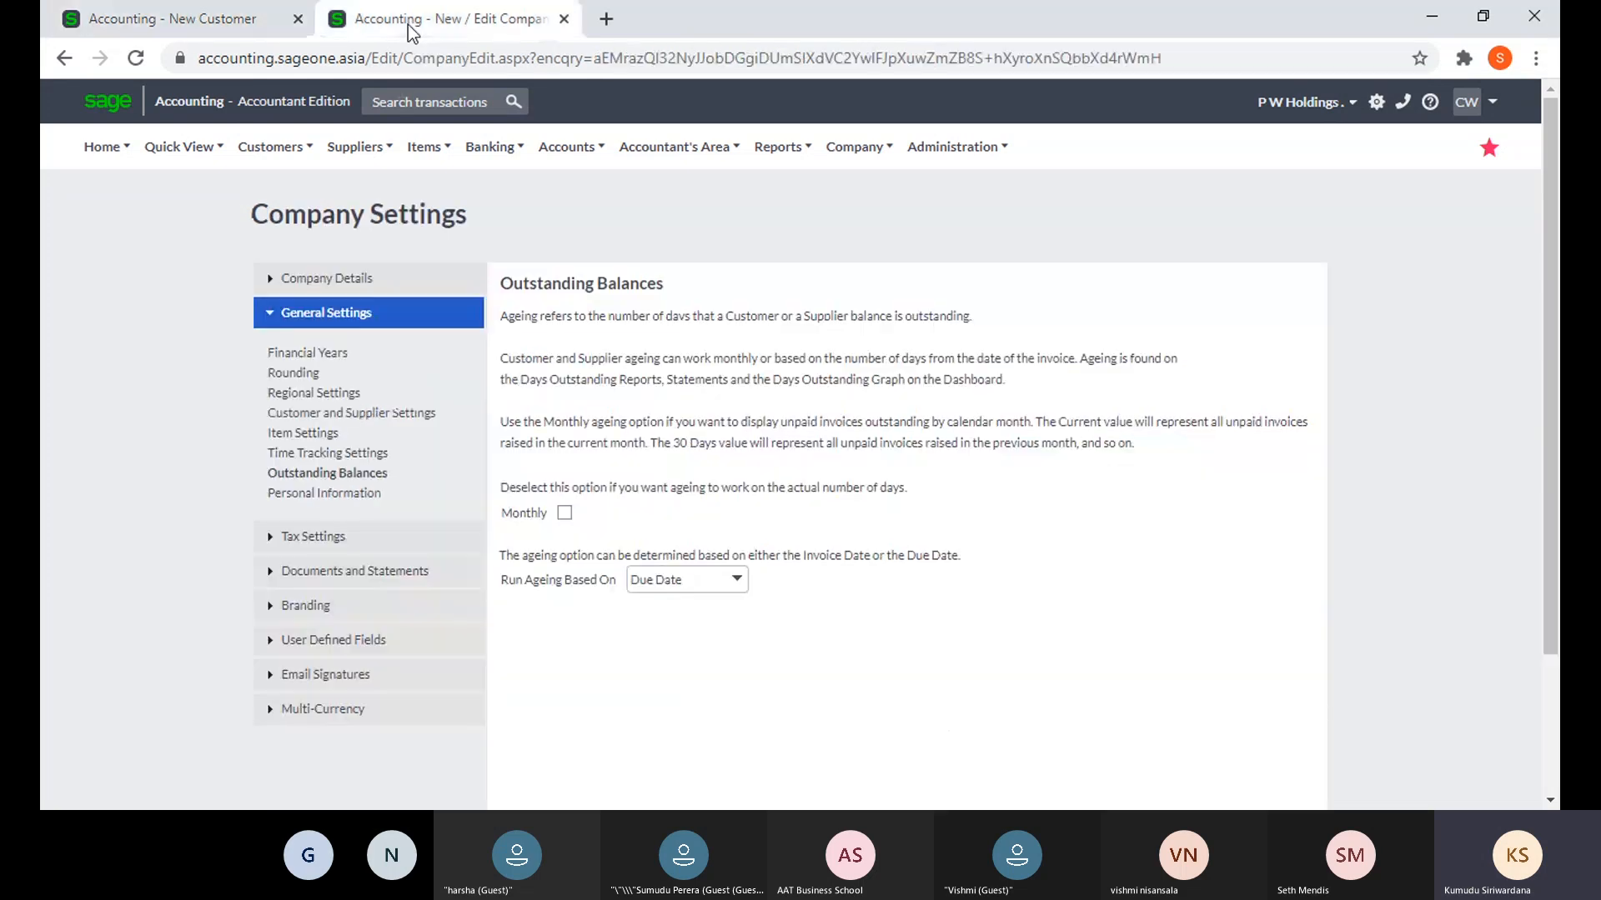
pyautogui.click(271, 147)
pyautogui.moveTo(292, 287)
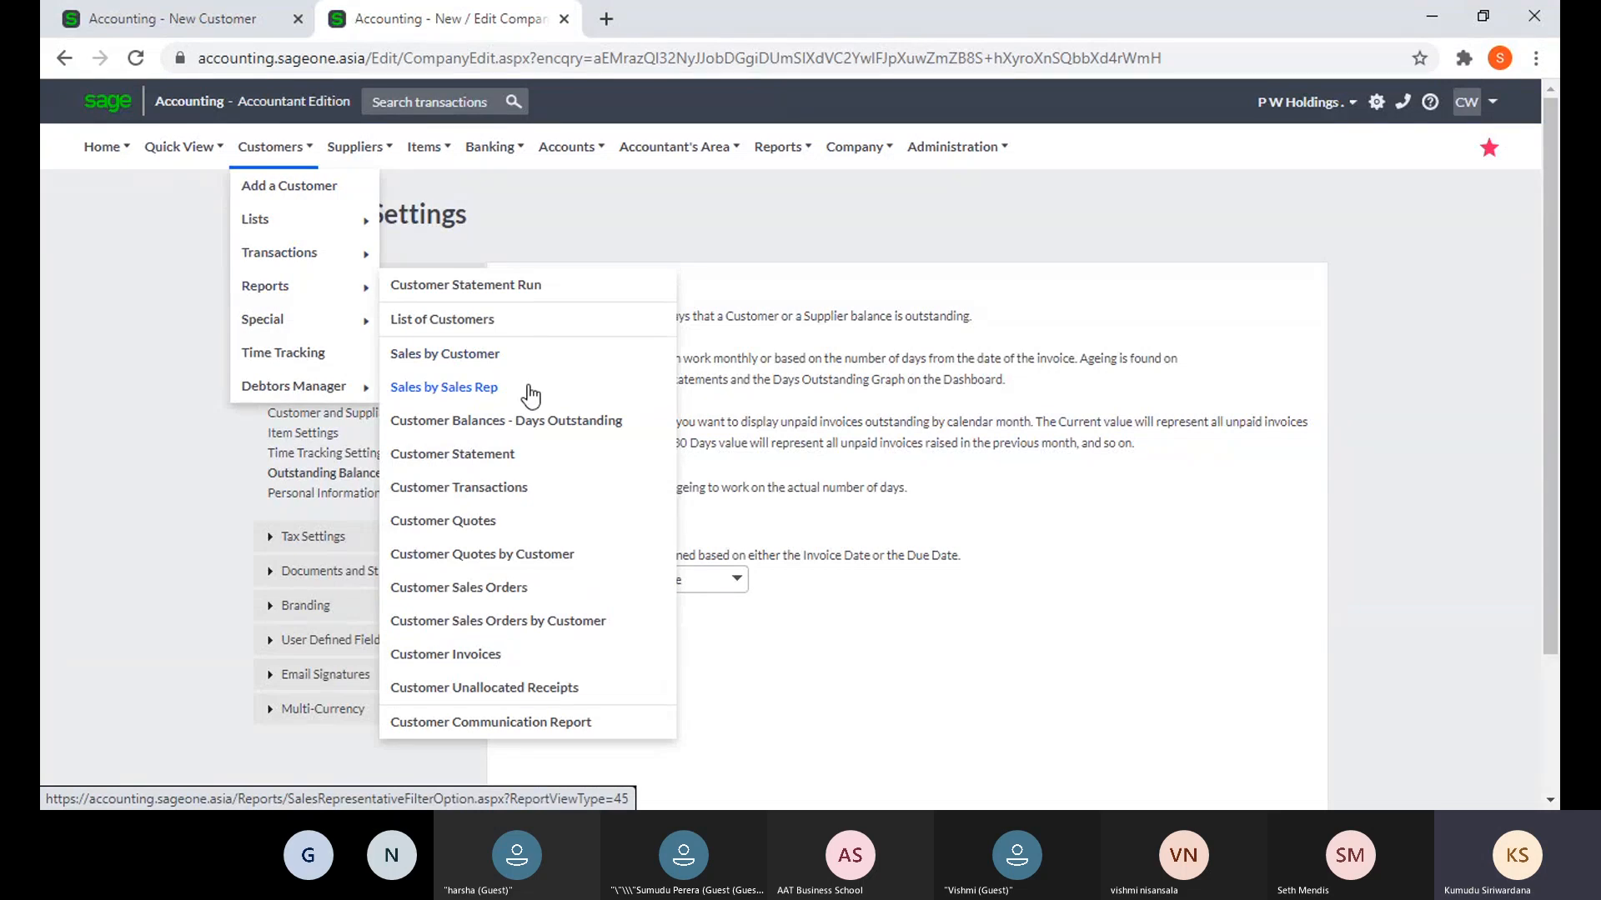
pyautogui.click(194, 23)
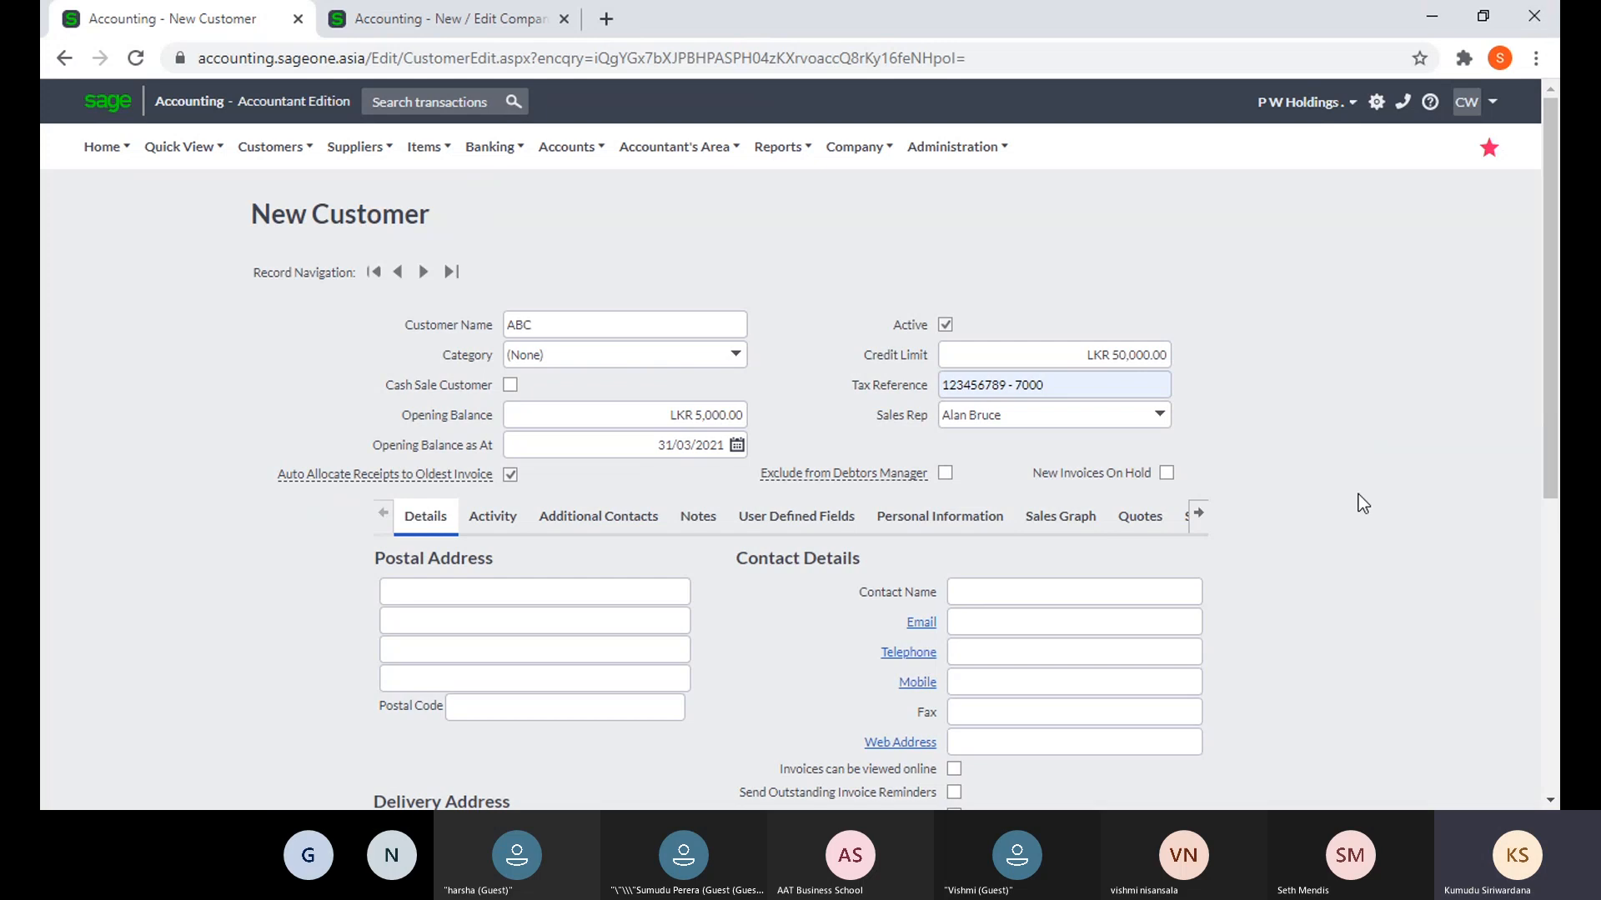
pyautogui.click(1198, 512)
pyautogui.scroll(-1, 1279, 560)
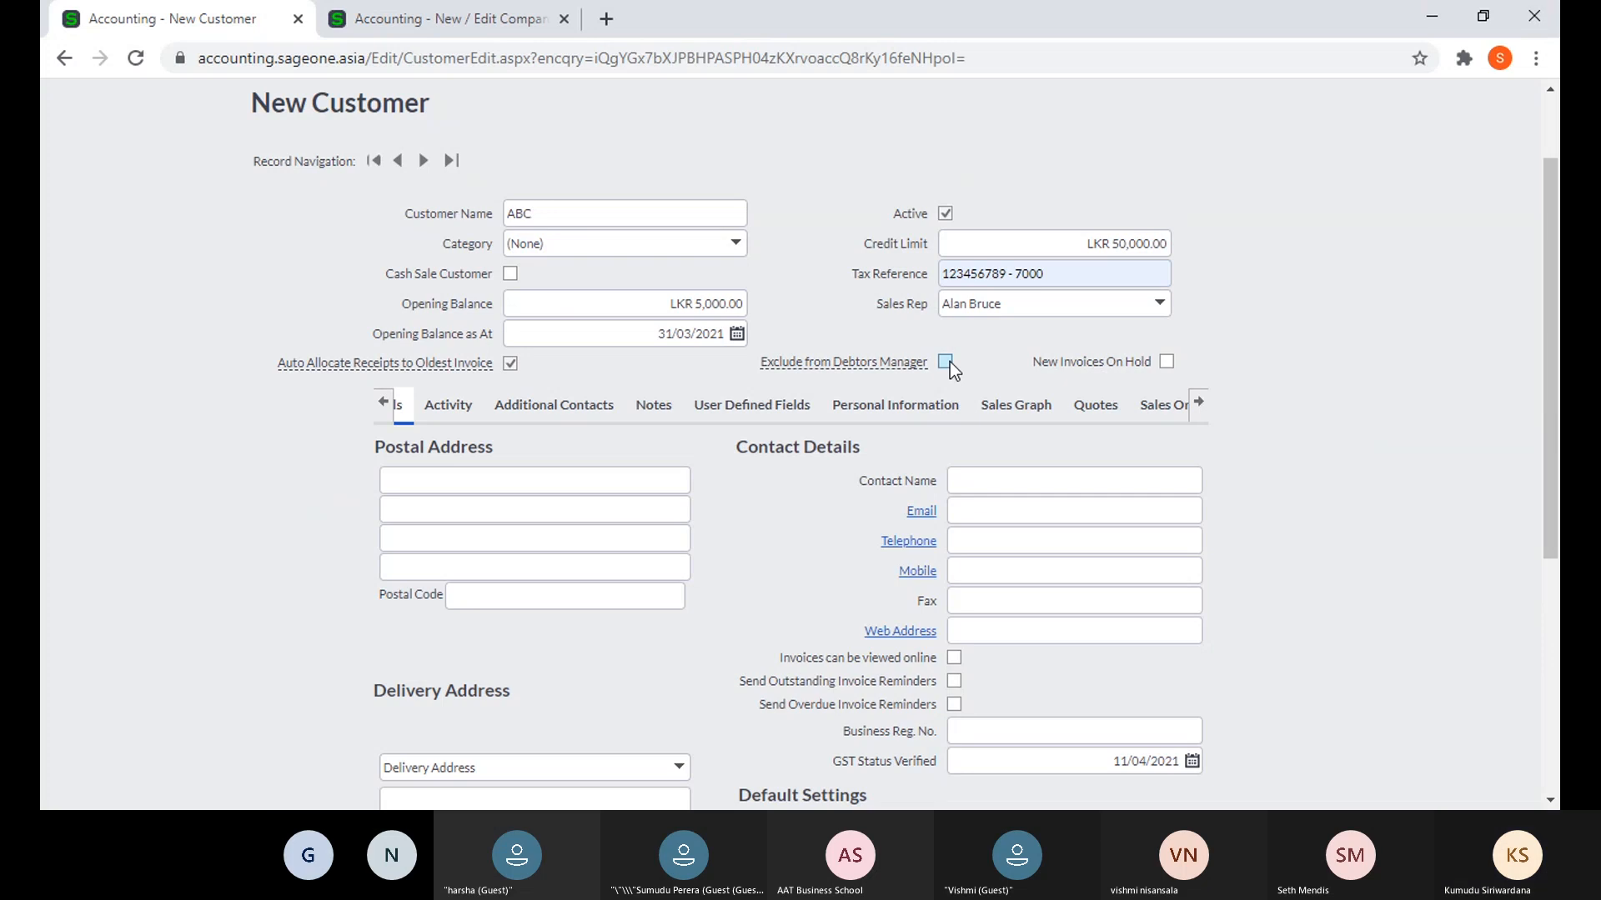
# - Show the Debtors Manager options from the Company Settings tab
pyautogui.click(379, 20)
pyautogui.click(271, 146)
pyautogui.moveTo(278, 386)
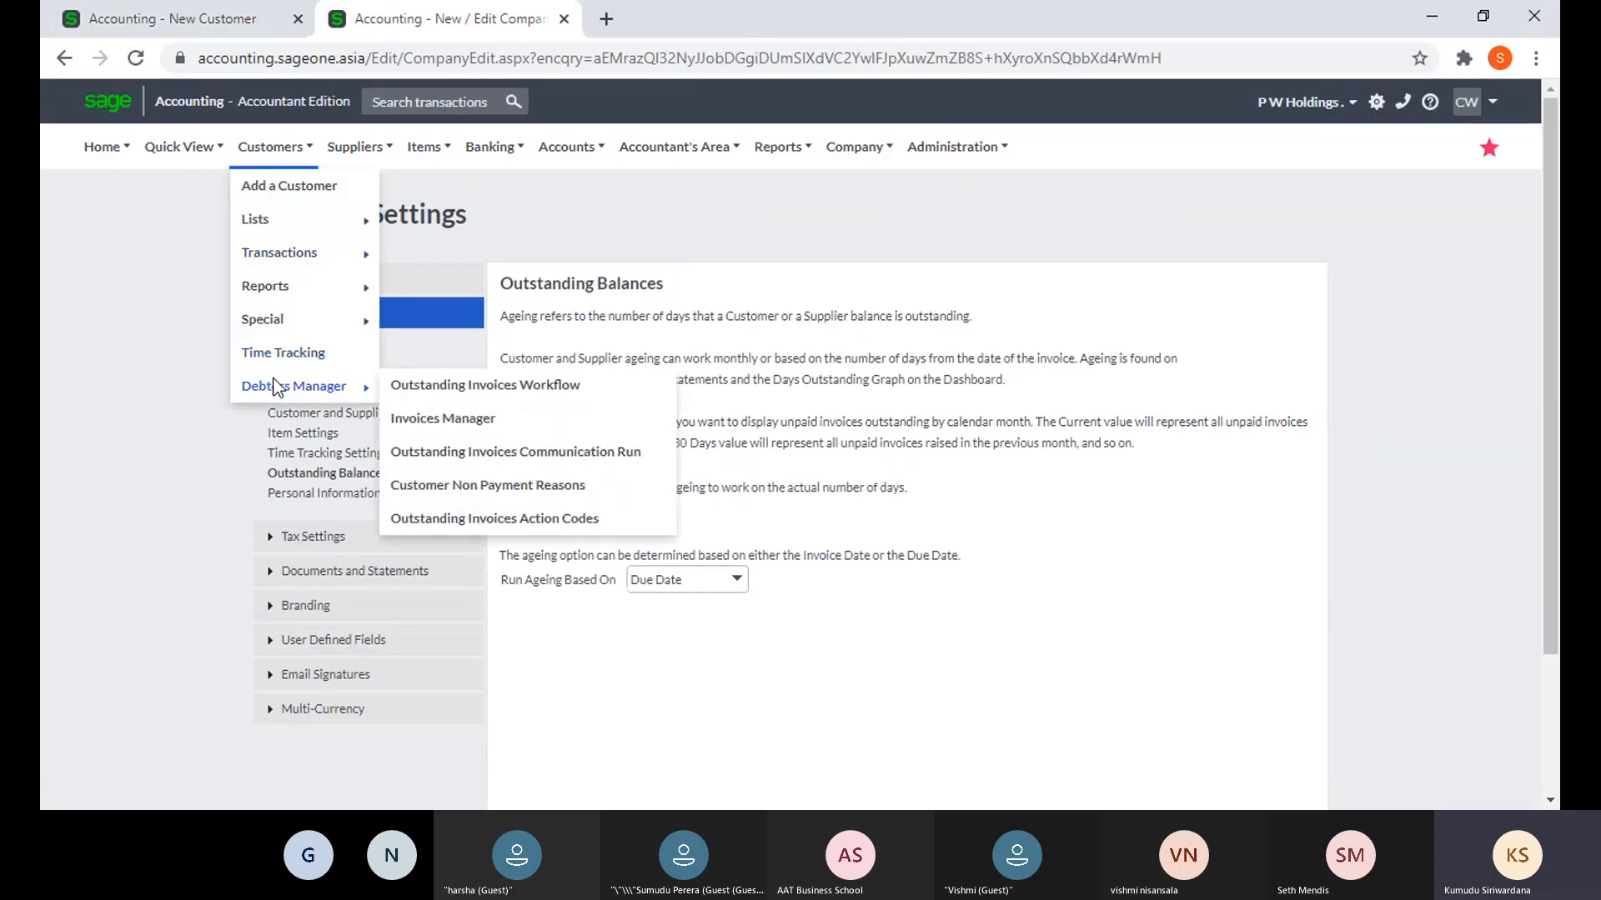
# - Open the Outstanding Invoices Workflow and add a 15-day reminder step after the 7-day step
pyautogui.click(435, 390)
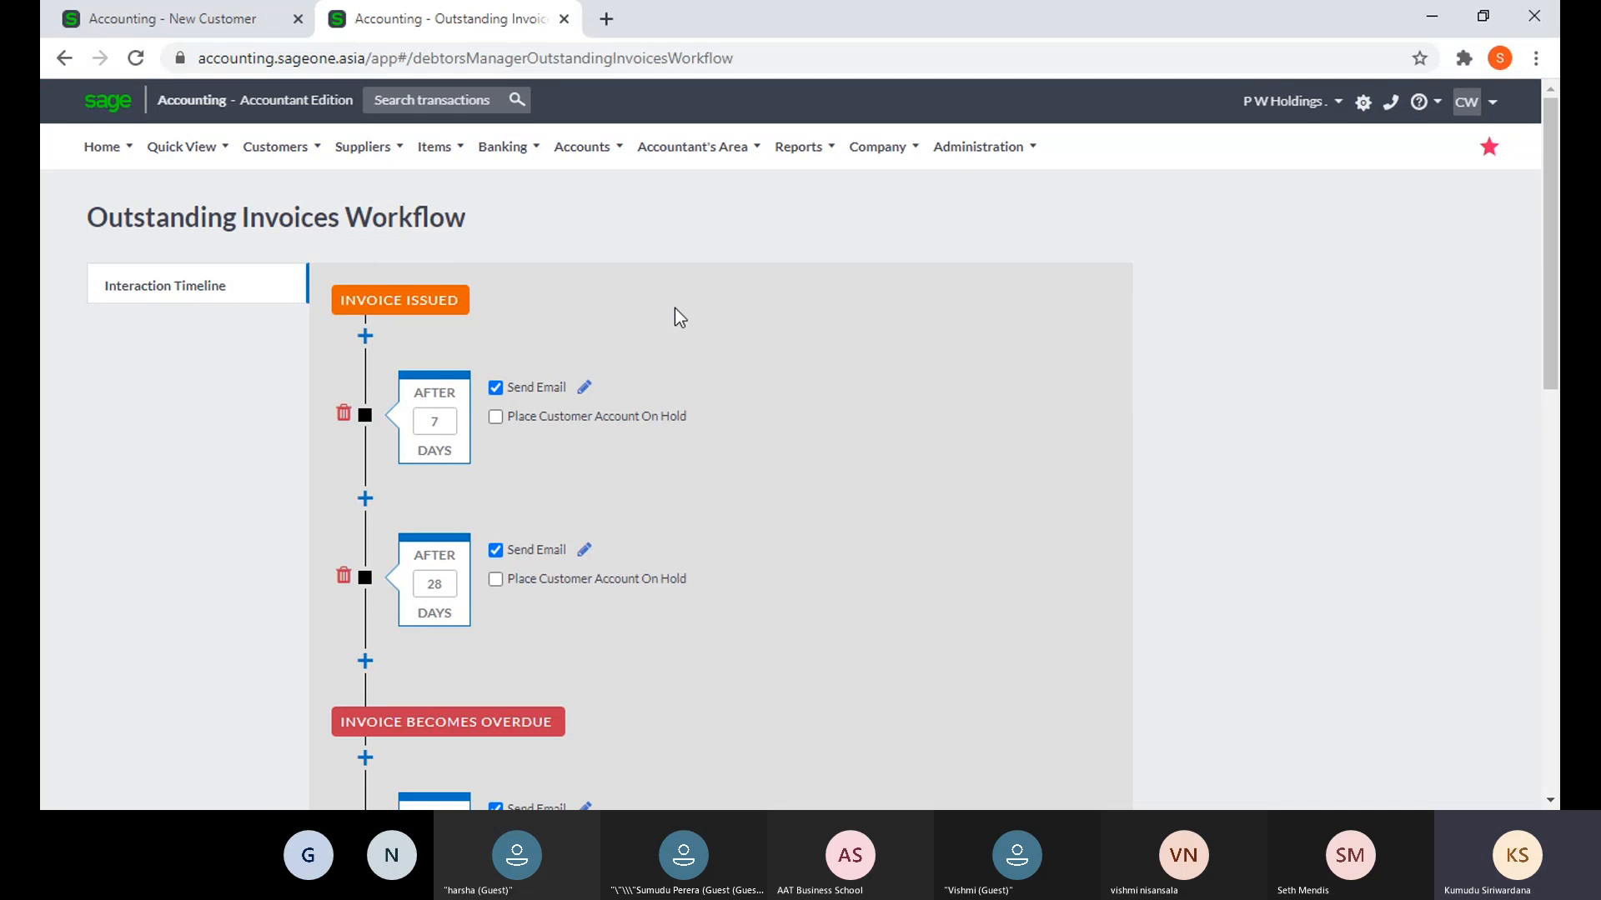
pyautogui.scroll(-1, 674, 317)
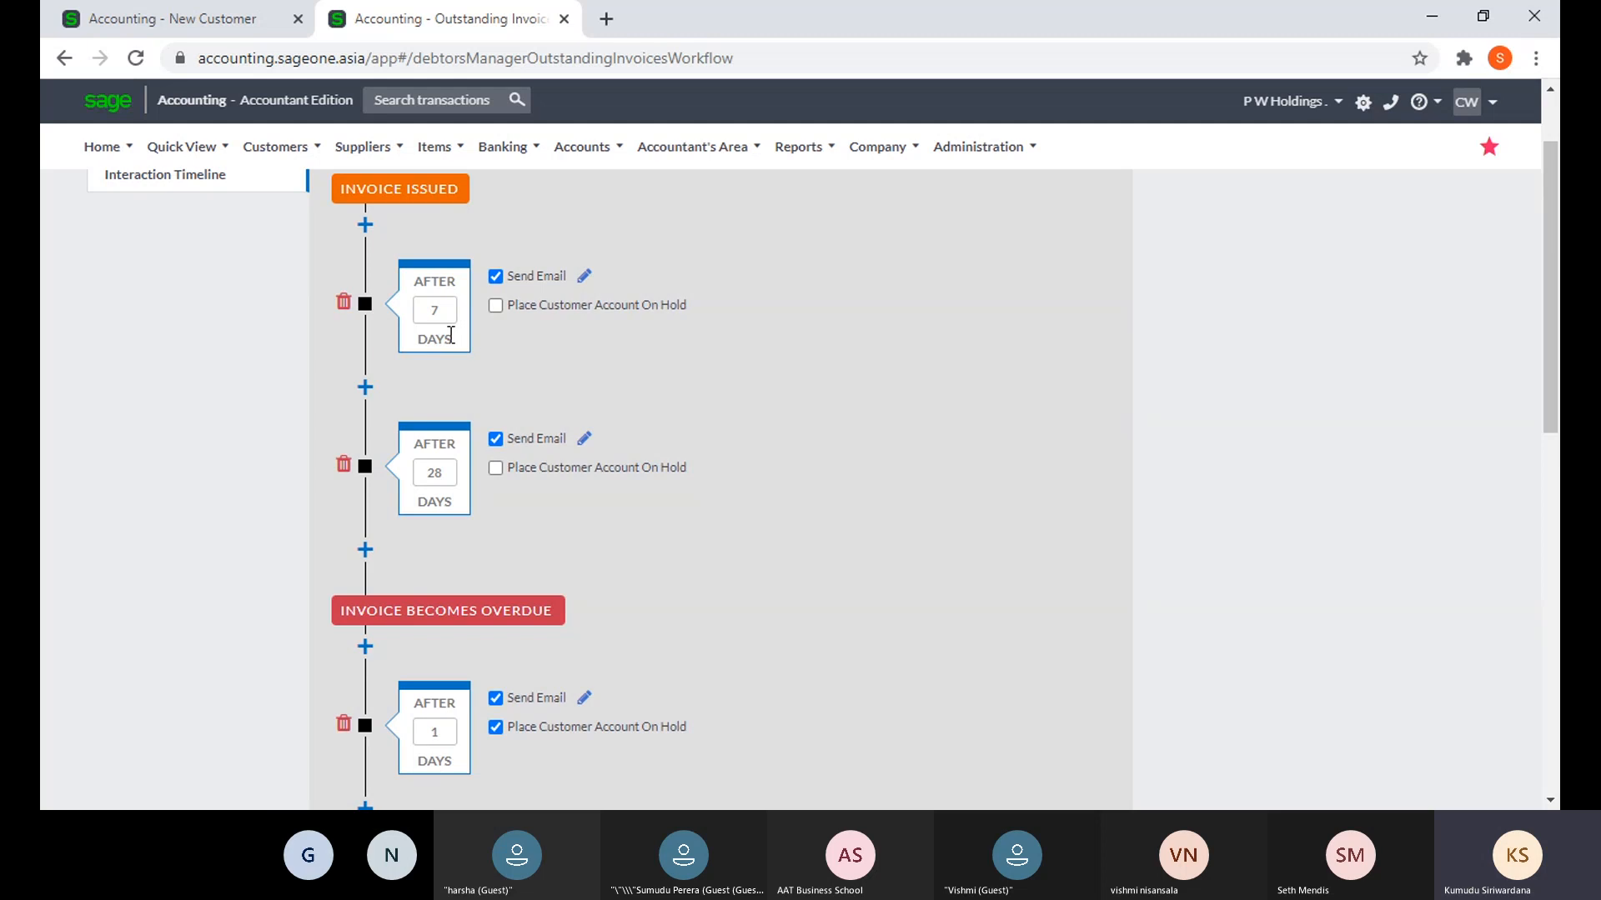
pyautogui.scroll(1, 464, 343)
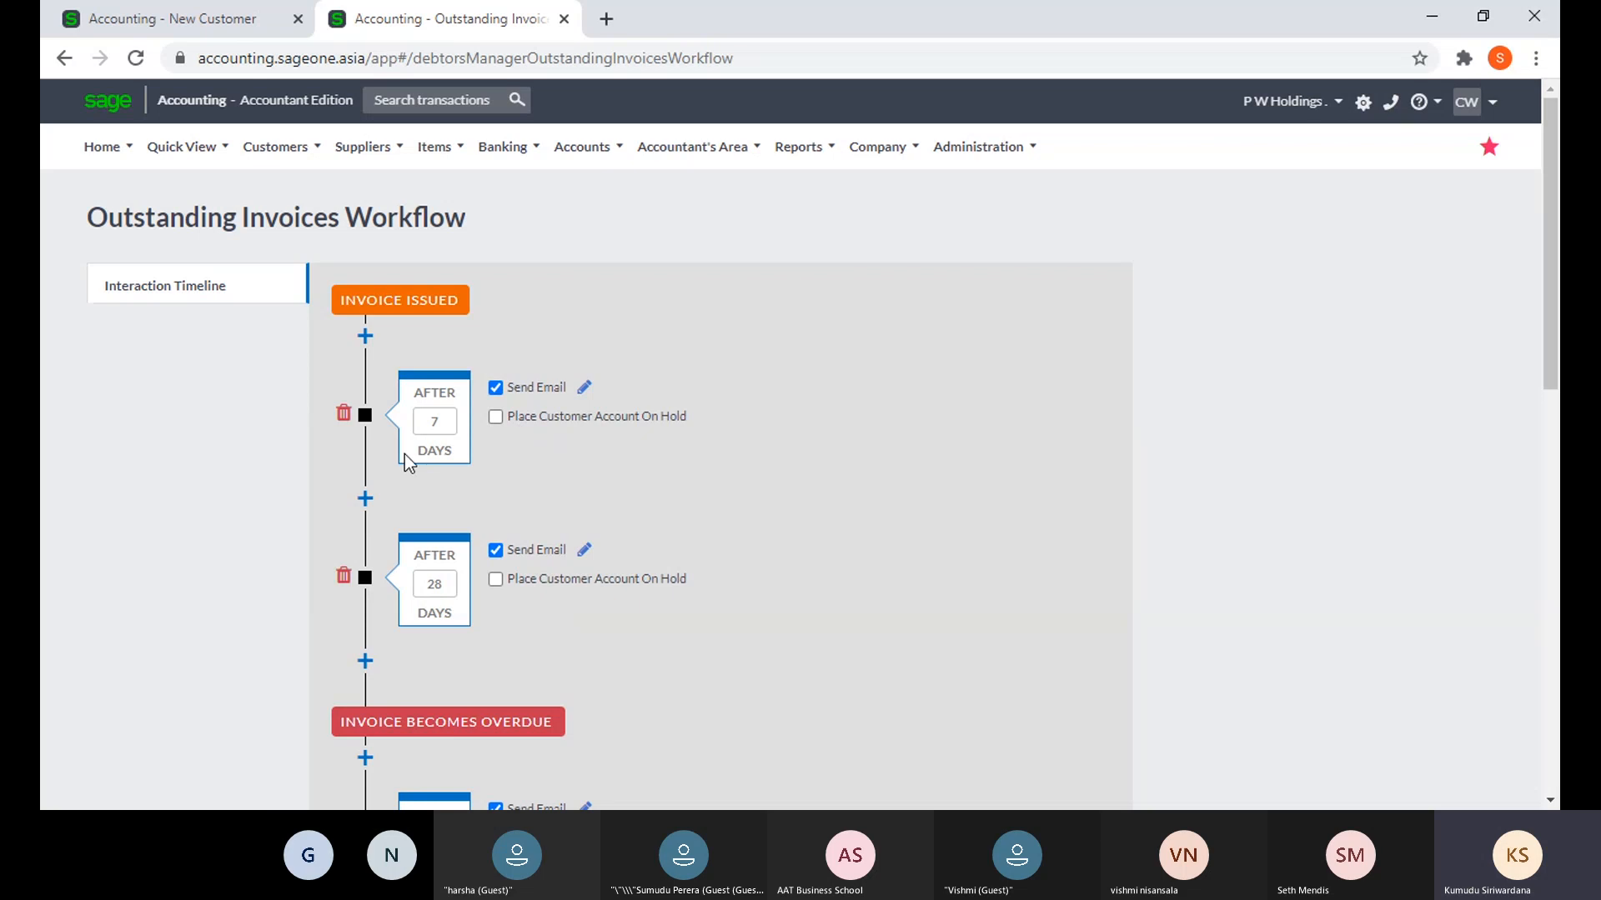
pyautogui.click(364, 499)
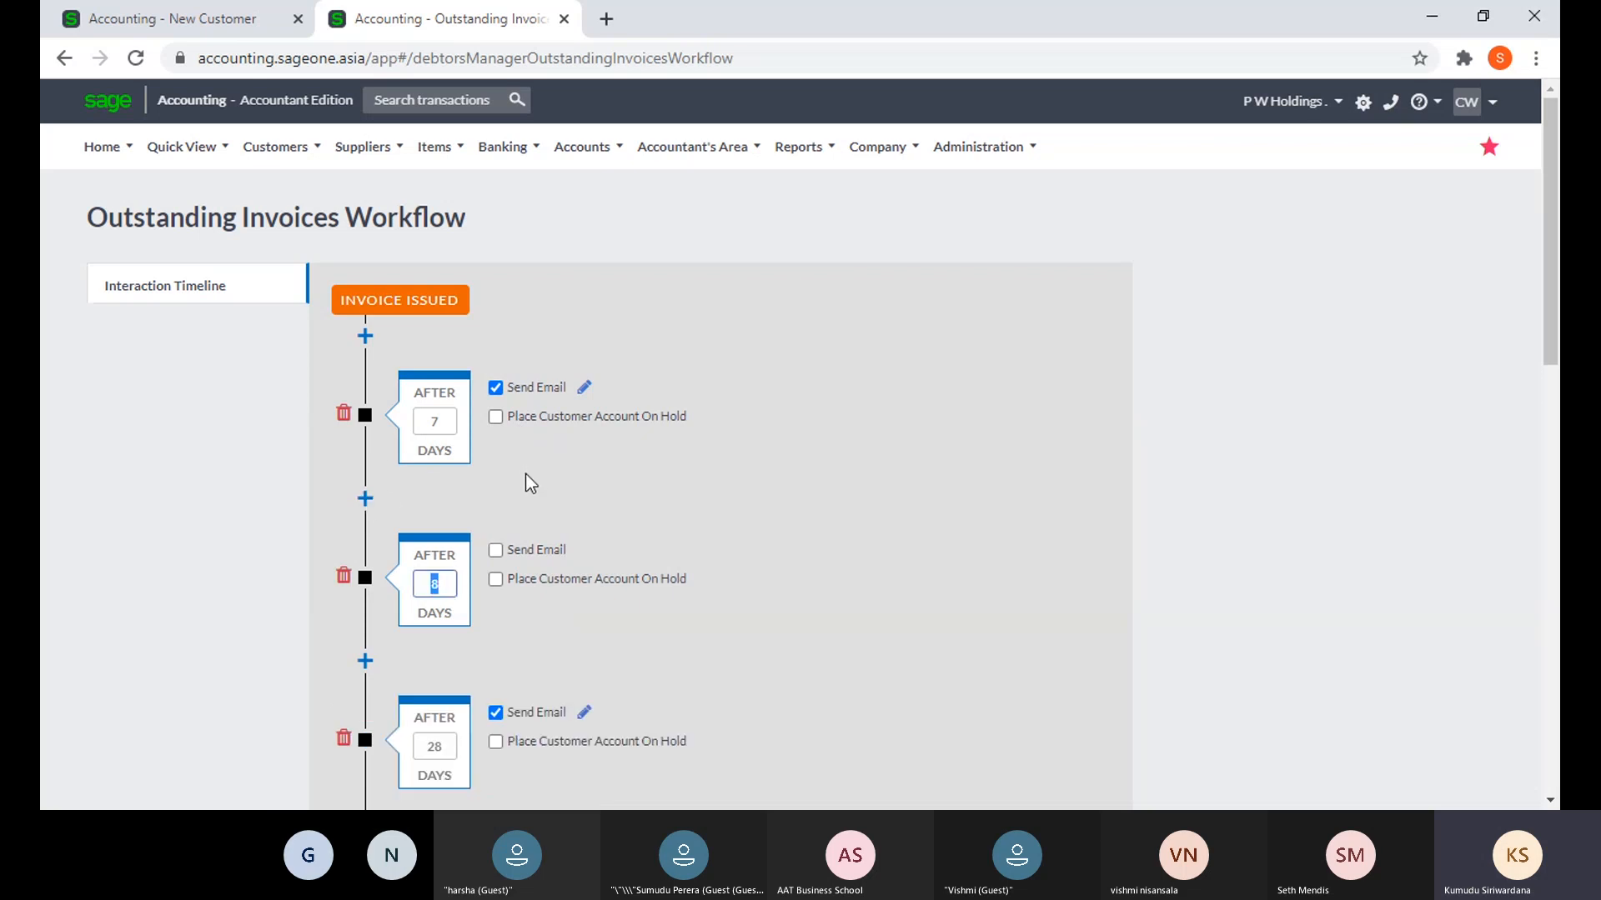
pyautogui.scroll(-2, 449, 253)
pyautogui.scroll(1, 436, 236)
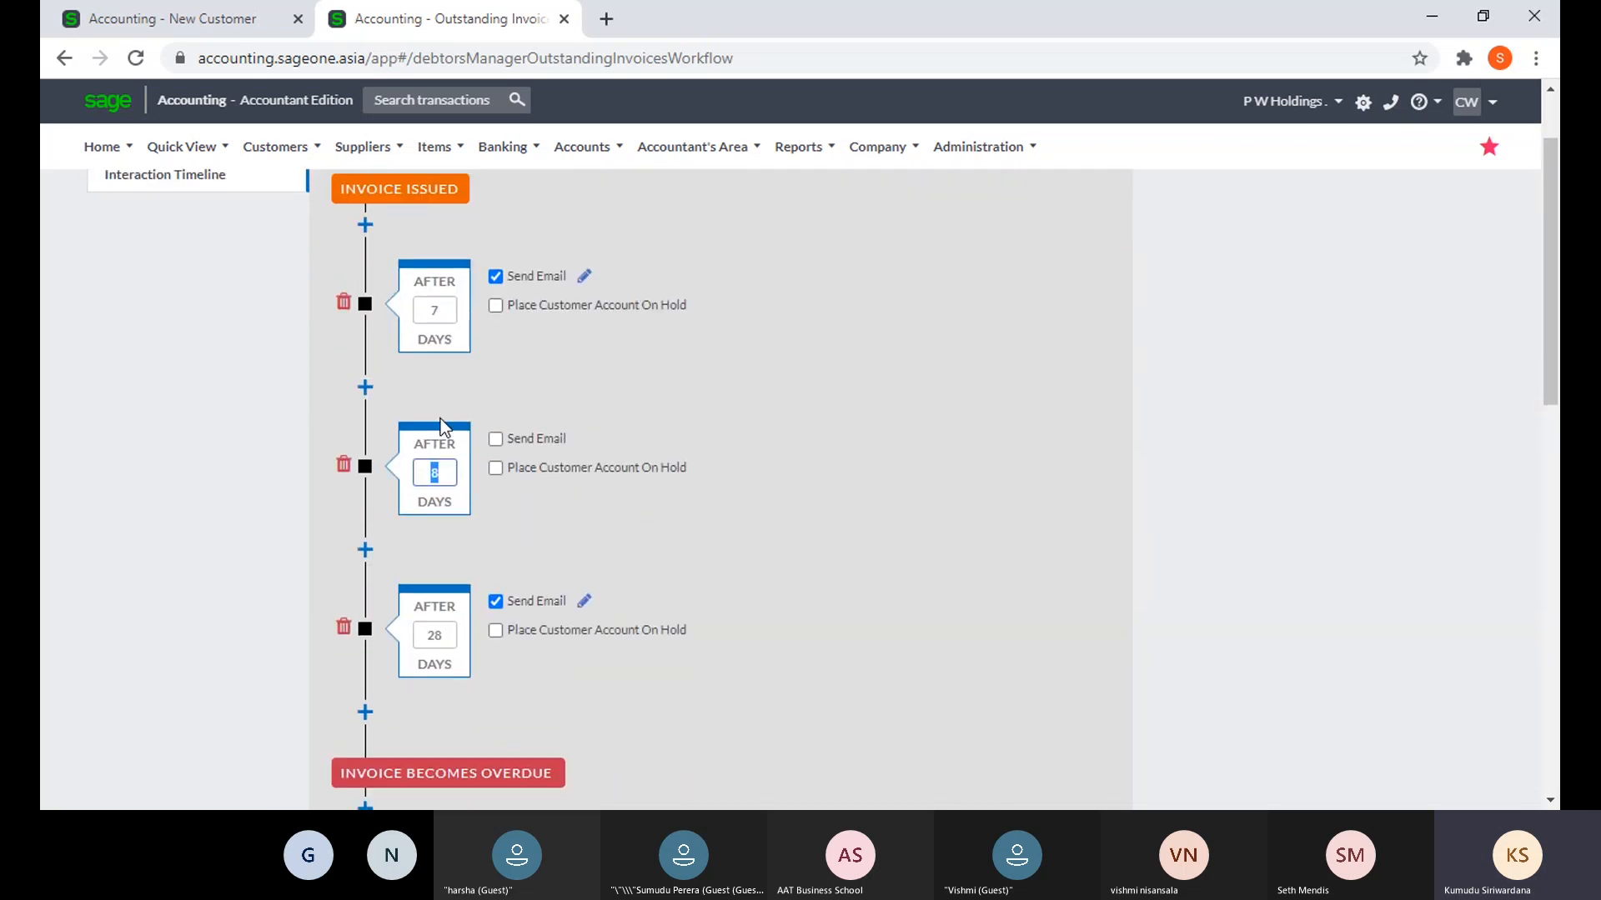
pyautogui.write('15')
# - Delete the newly inserted 8-day step from the Invoice Issued stage and confirm
pyautogui.click(365, 386)
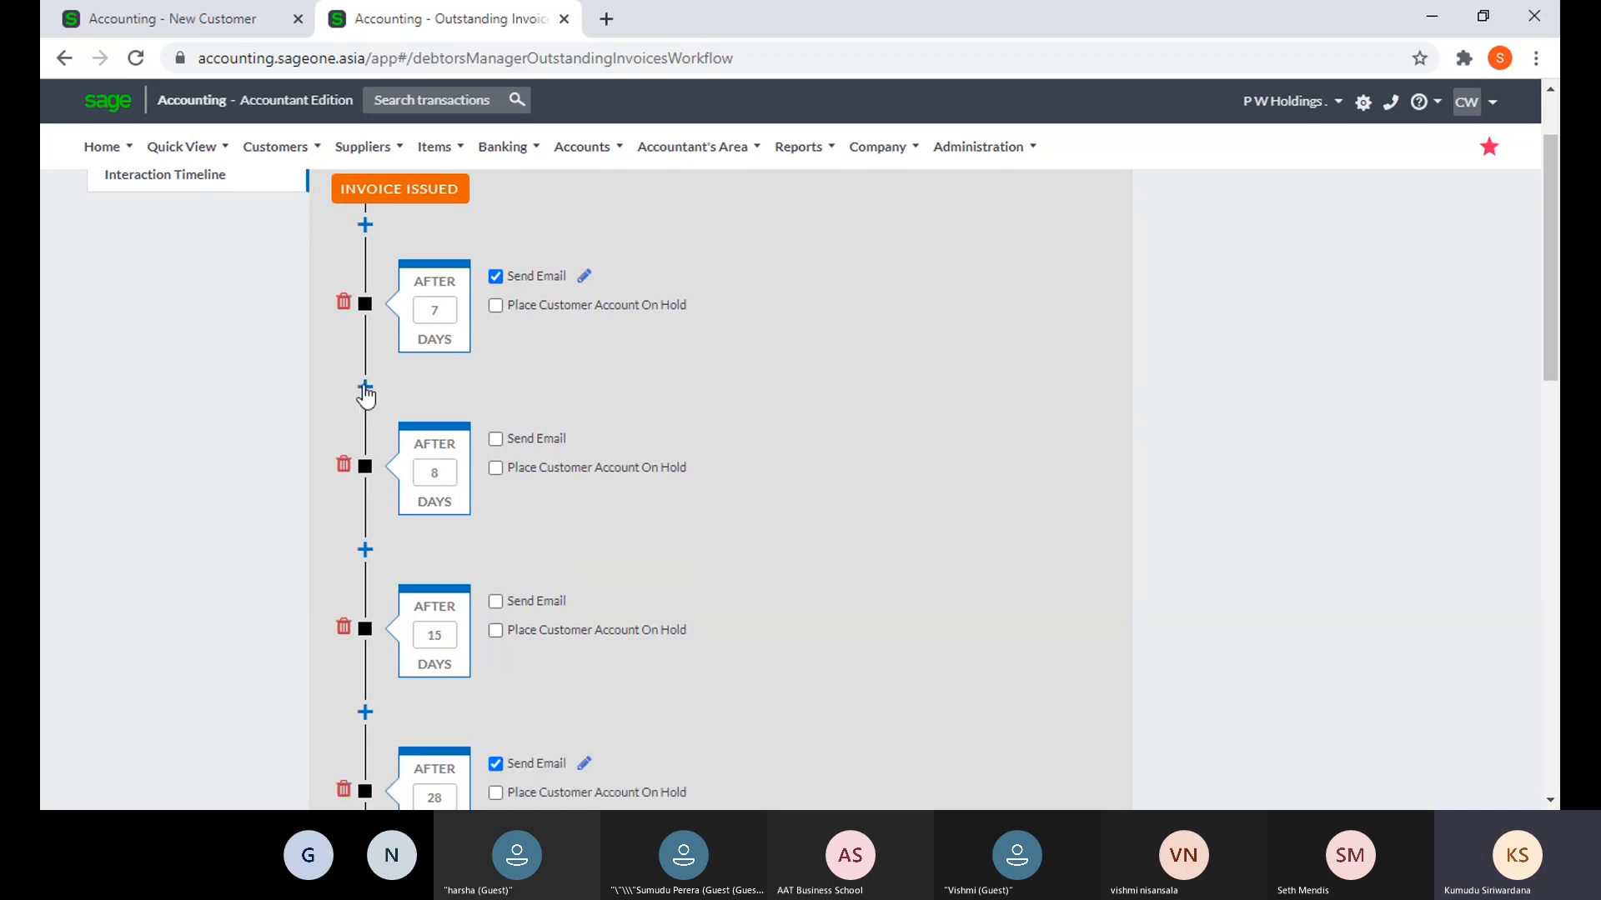
pyautogui.click(345, 463)
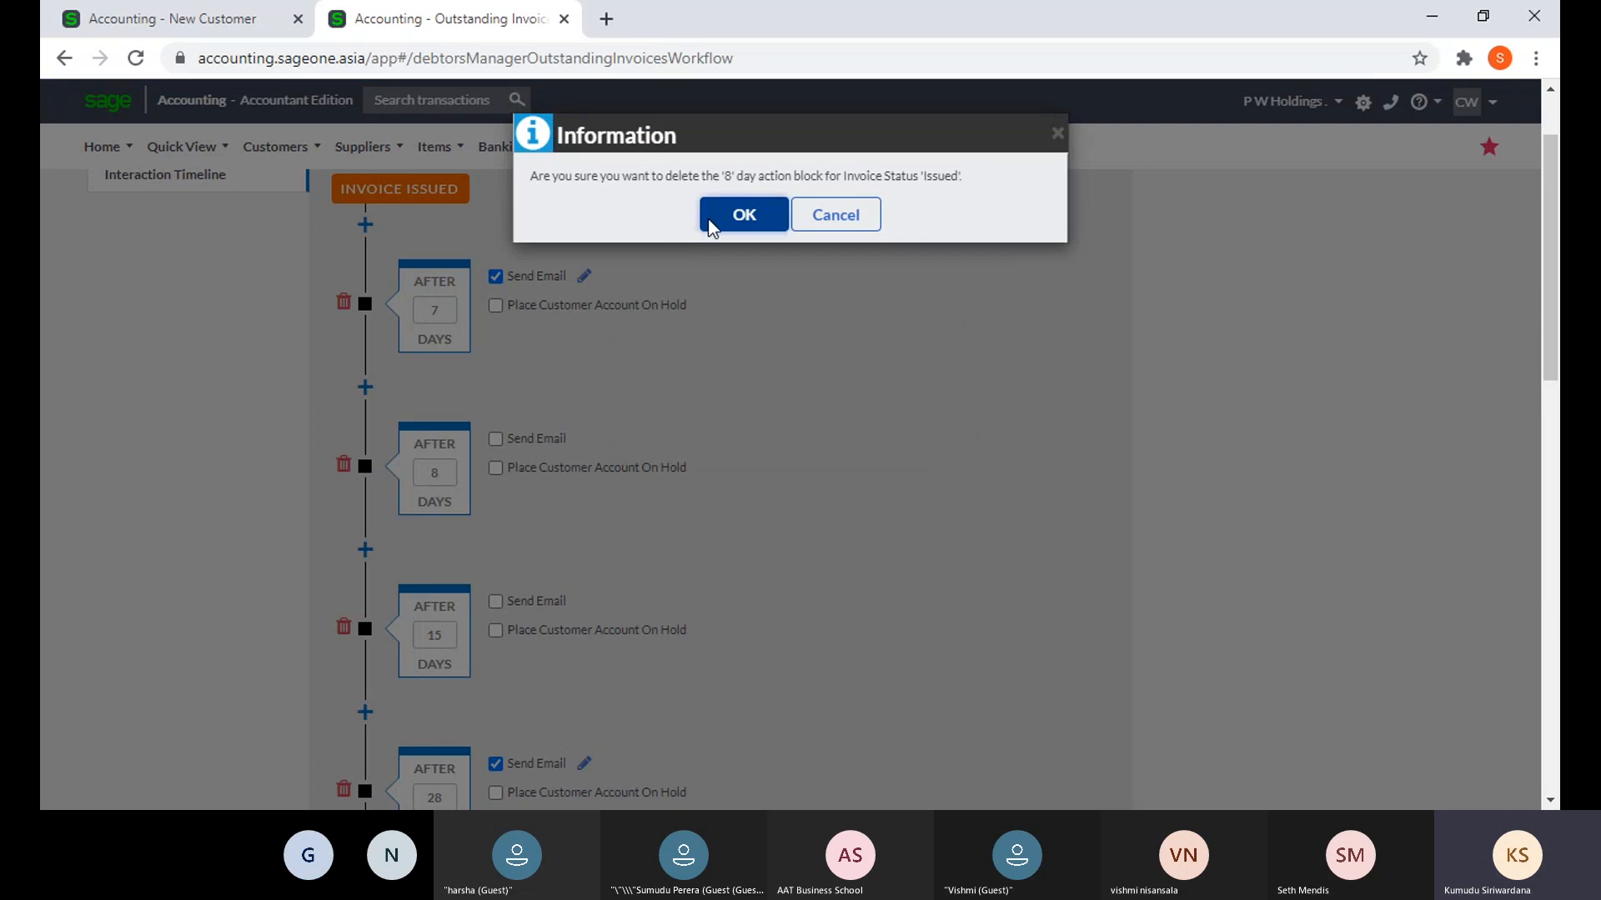
pyautogui.click(739, 215)
pyautogui.scroll(-6, 733, 422)
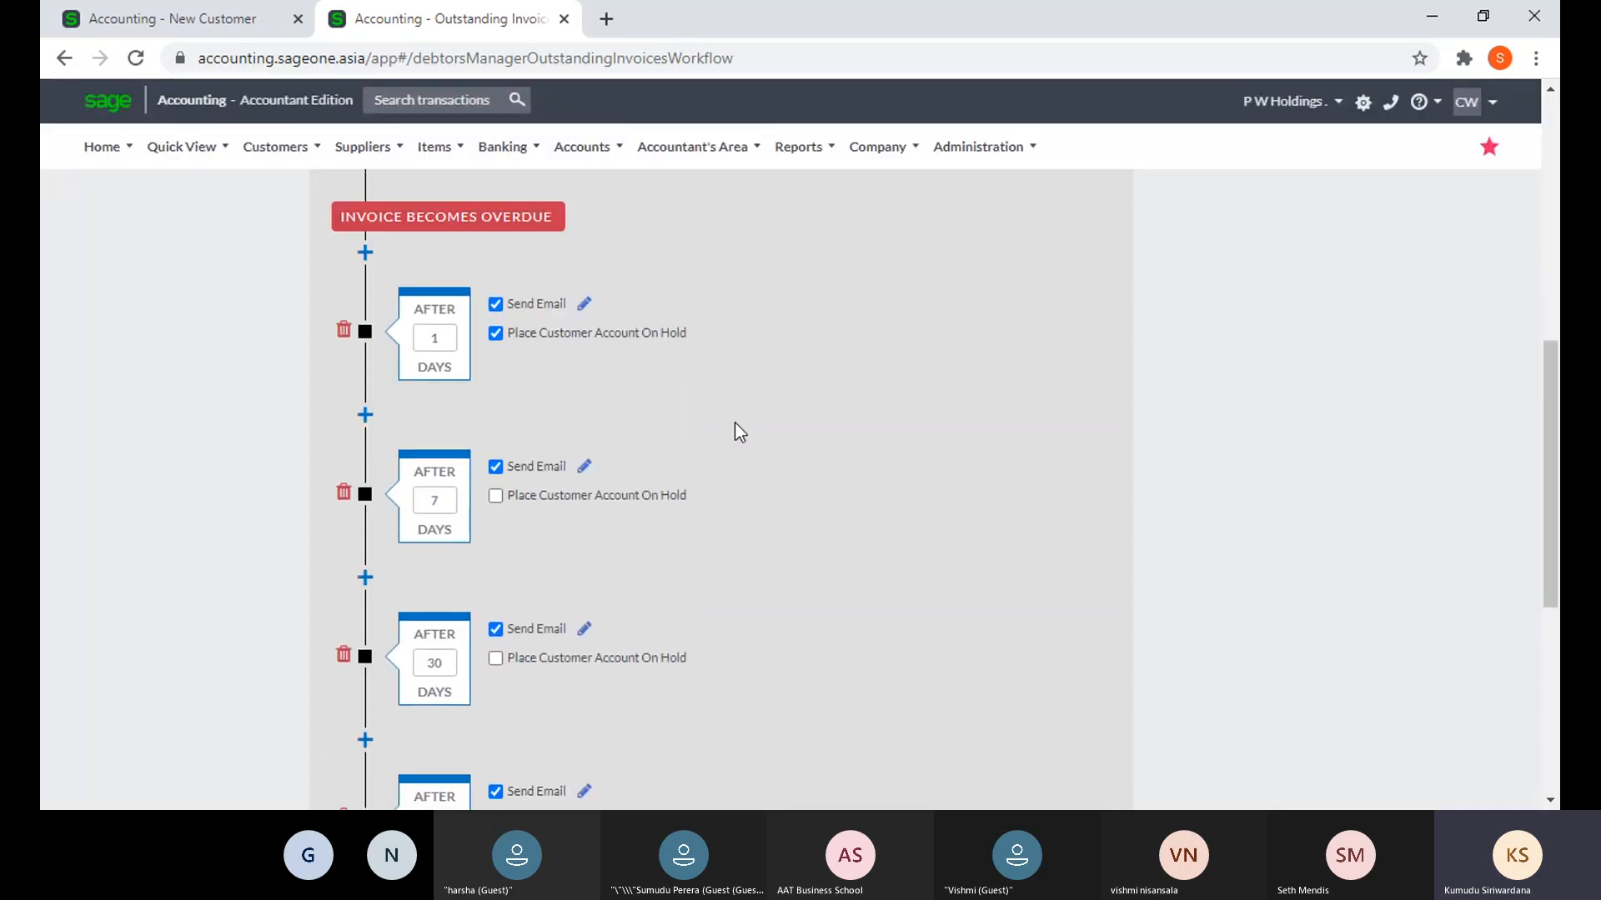
pyautogui.scroll(-5, 737, 426)
pyautogui.scroll(3, 625, 441)
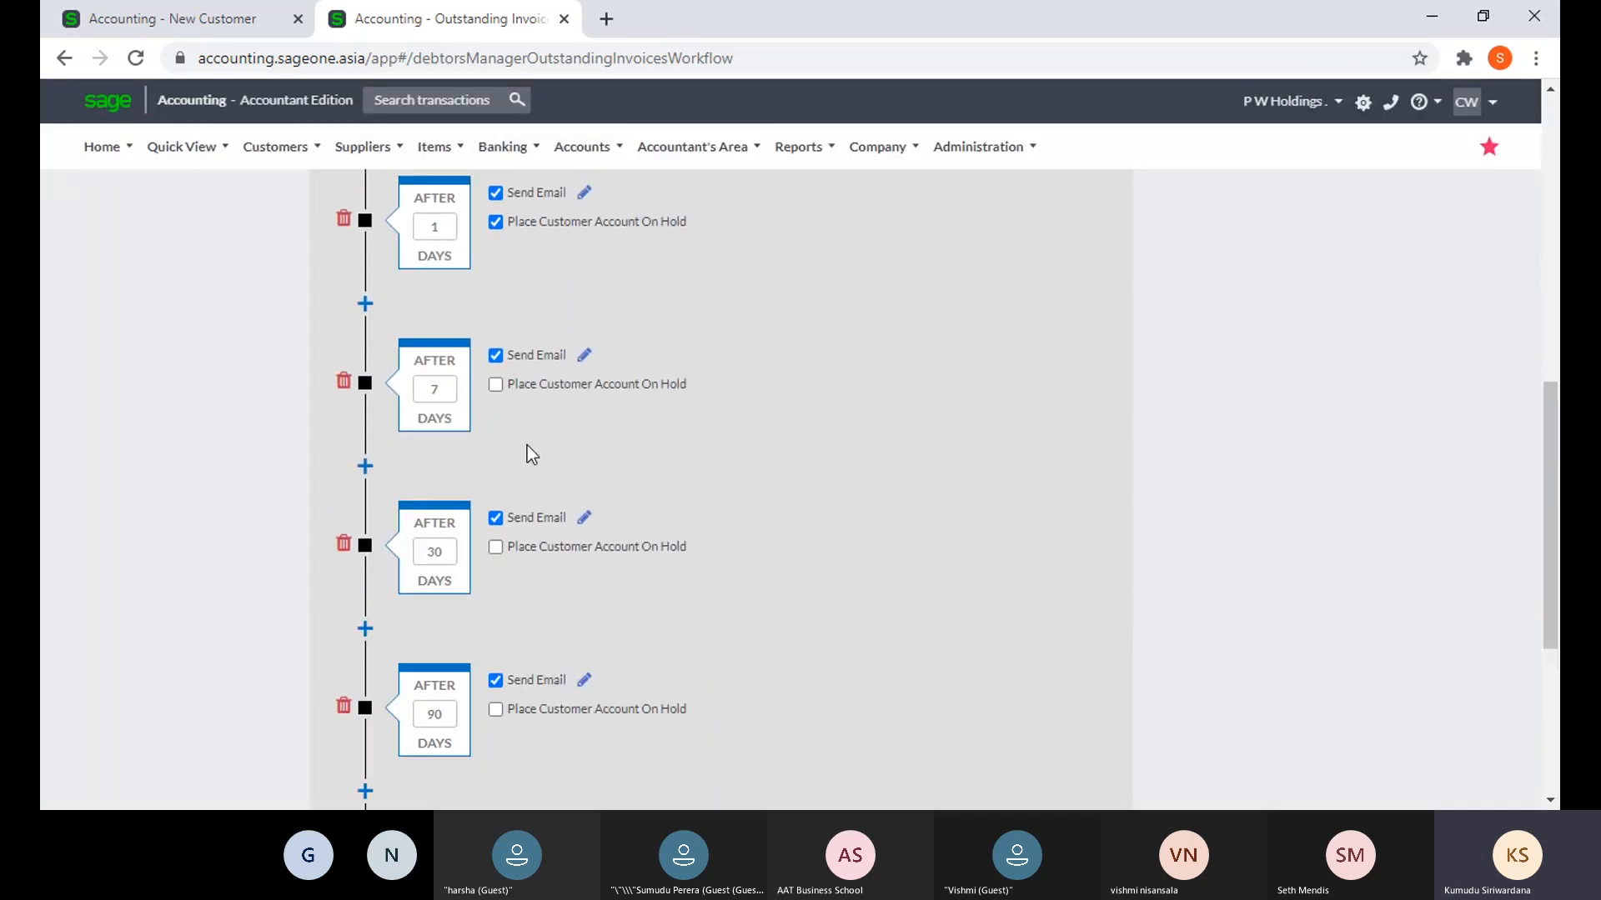
pyautogui.scroll(4, 563, 438)
pyautogui.scroll(3, 564, 439)
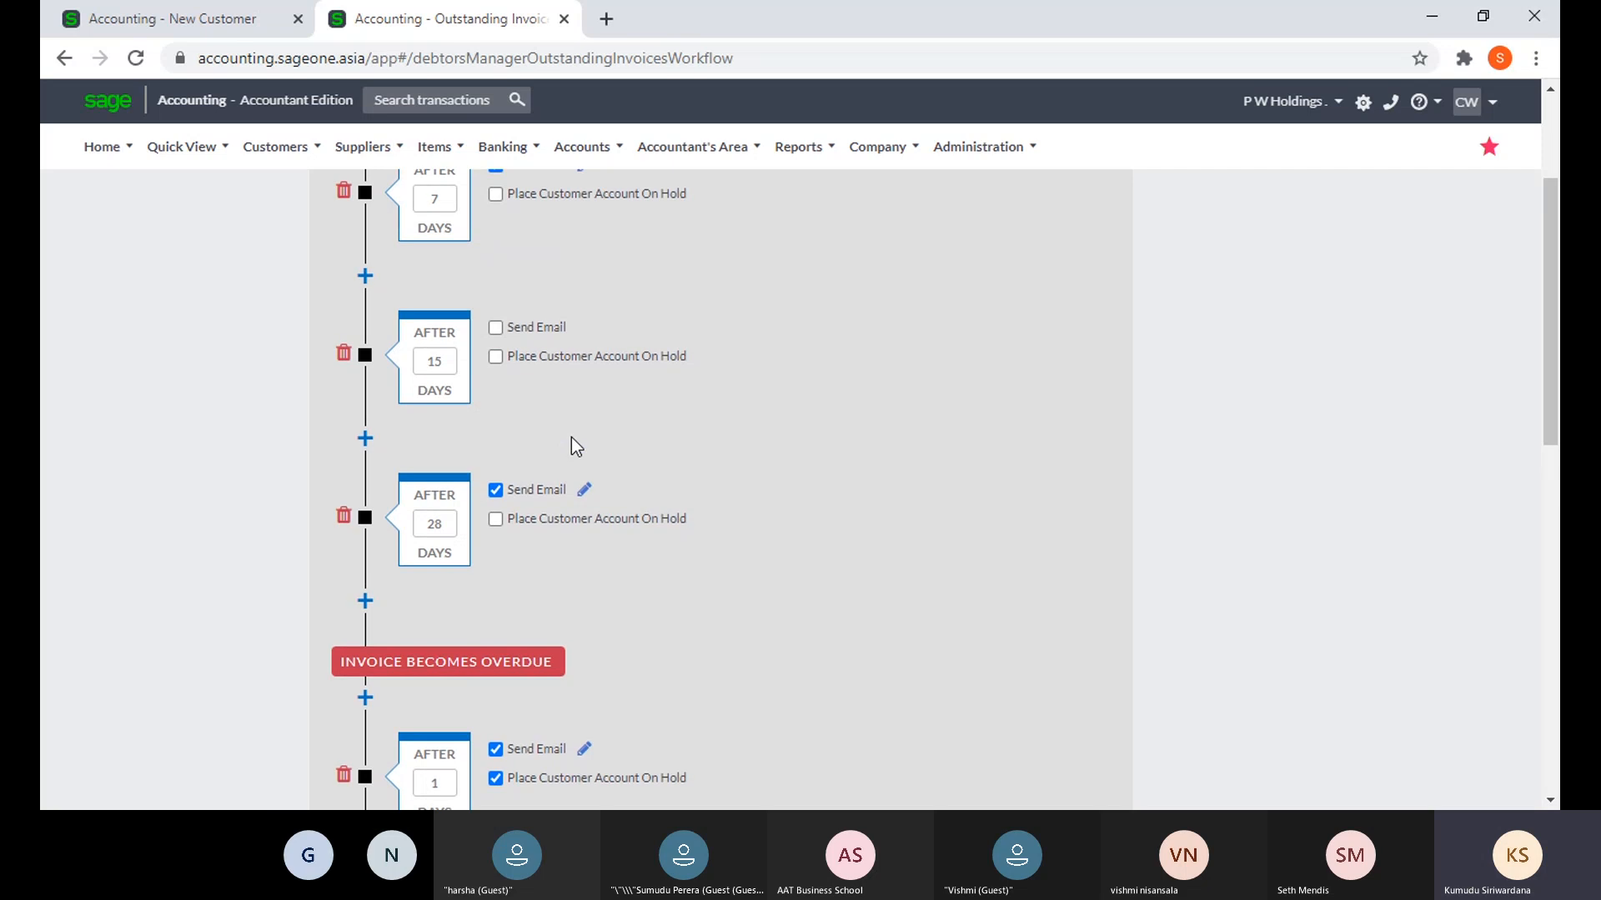
pyautogui.scroll(-12, 643, 432)
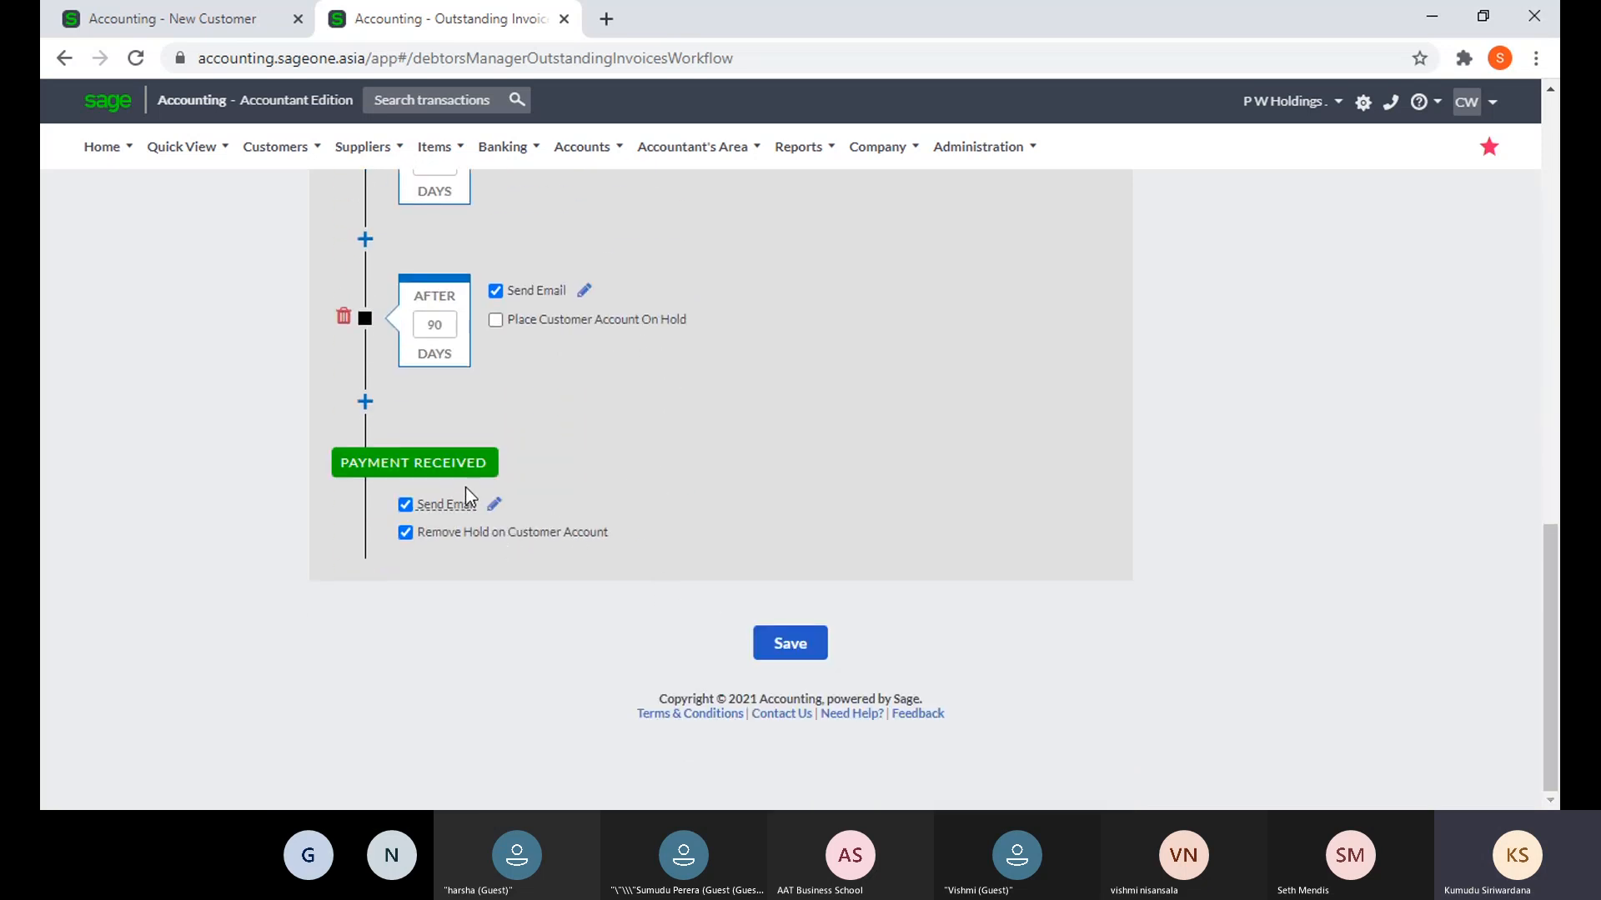
pyautogui.click(166, 20)
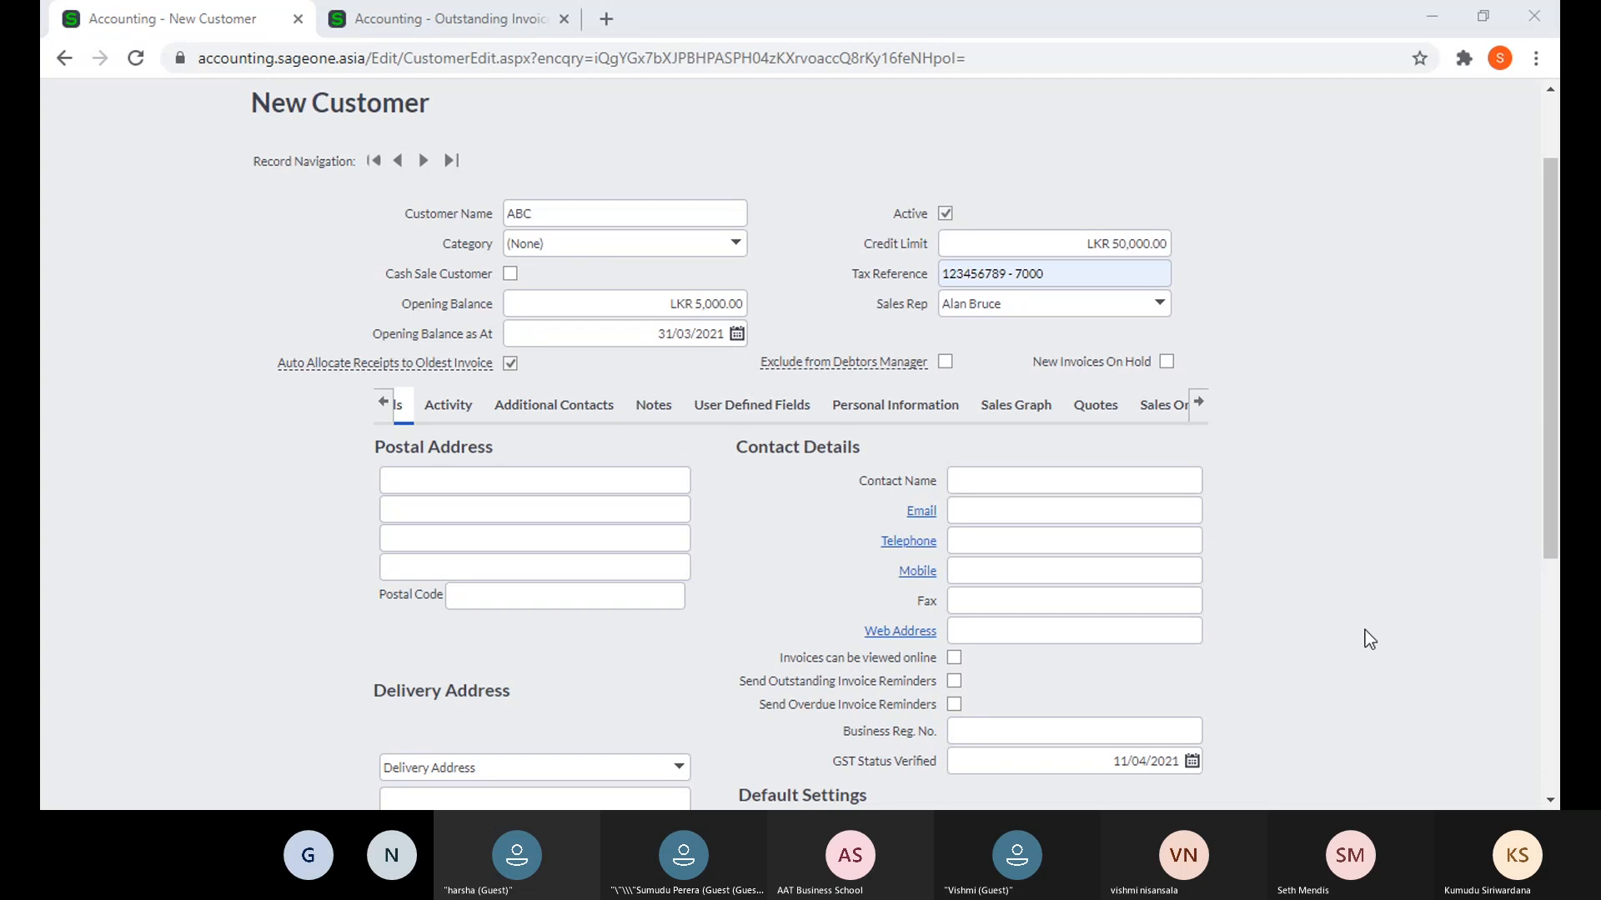
# - Tick then untick Exclude from Debtors Manager so ABC stays in debtors management
pyautogui.click(1354, 434)
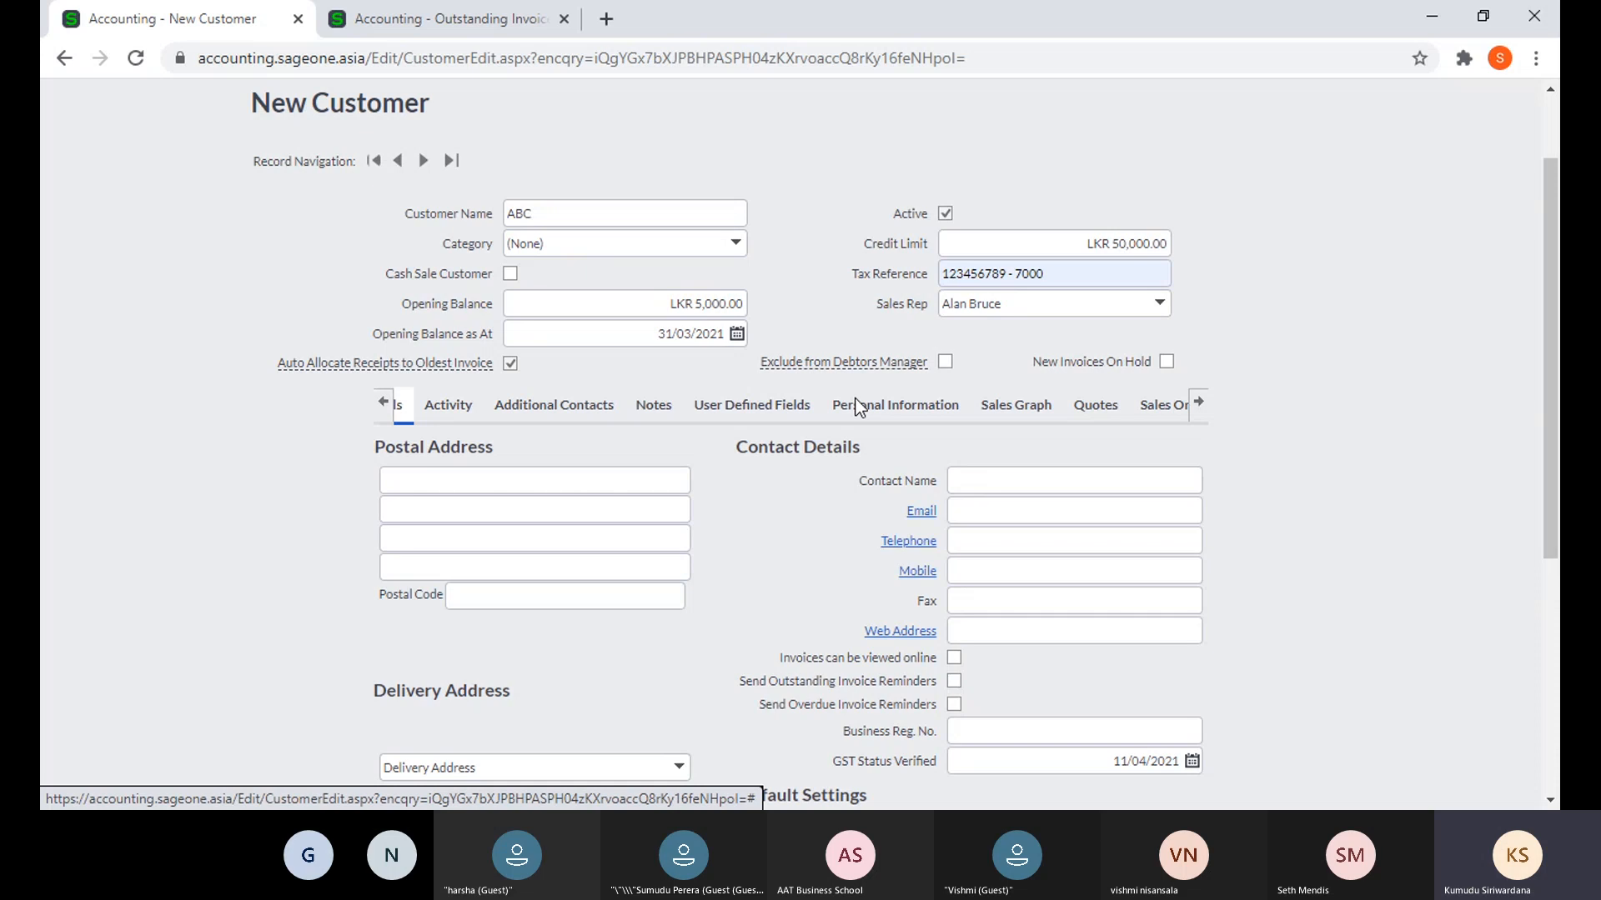
pyautogui.click(946, 363)
pyautogui.click(945, 361)
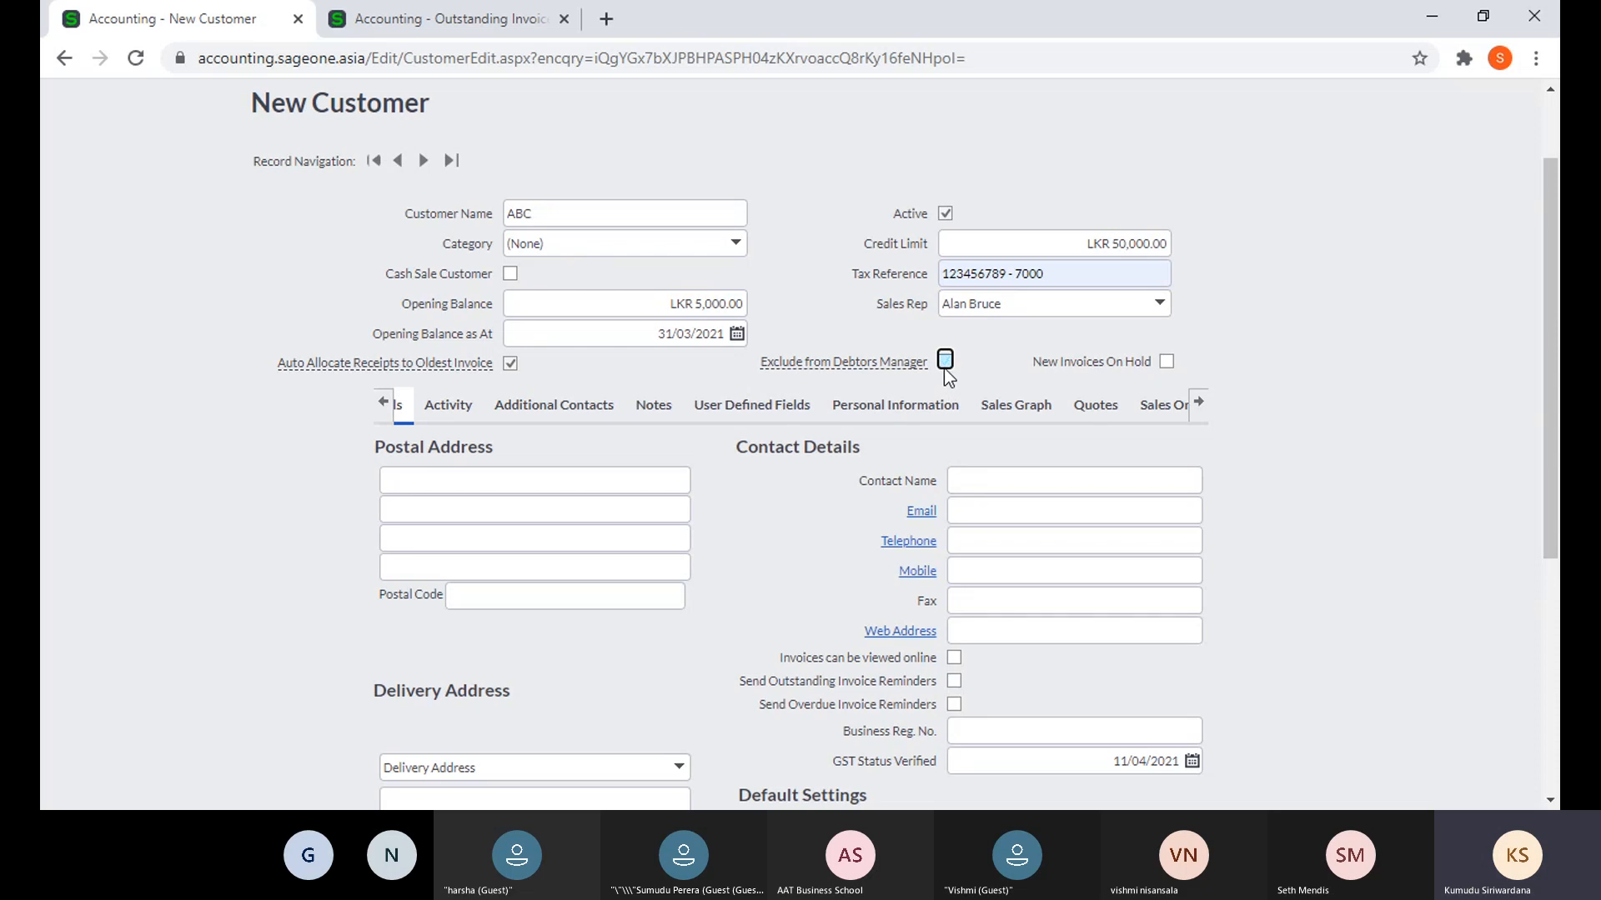
pyautogui.moveTo(837, 360)
pyautogui.click(1167, 362)
pyautogui.scroll(-3, 579, 567)
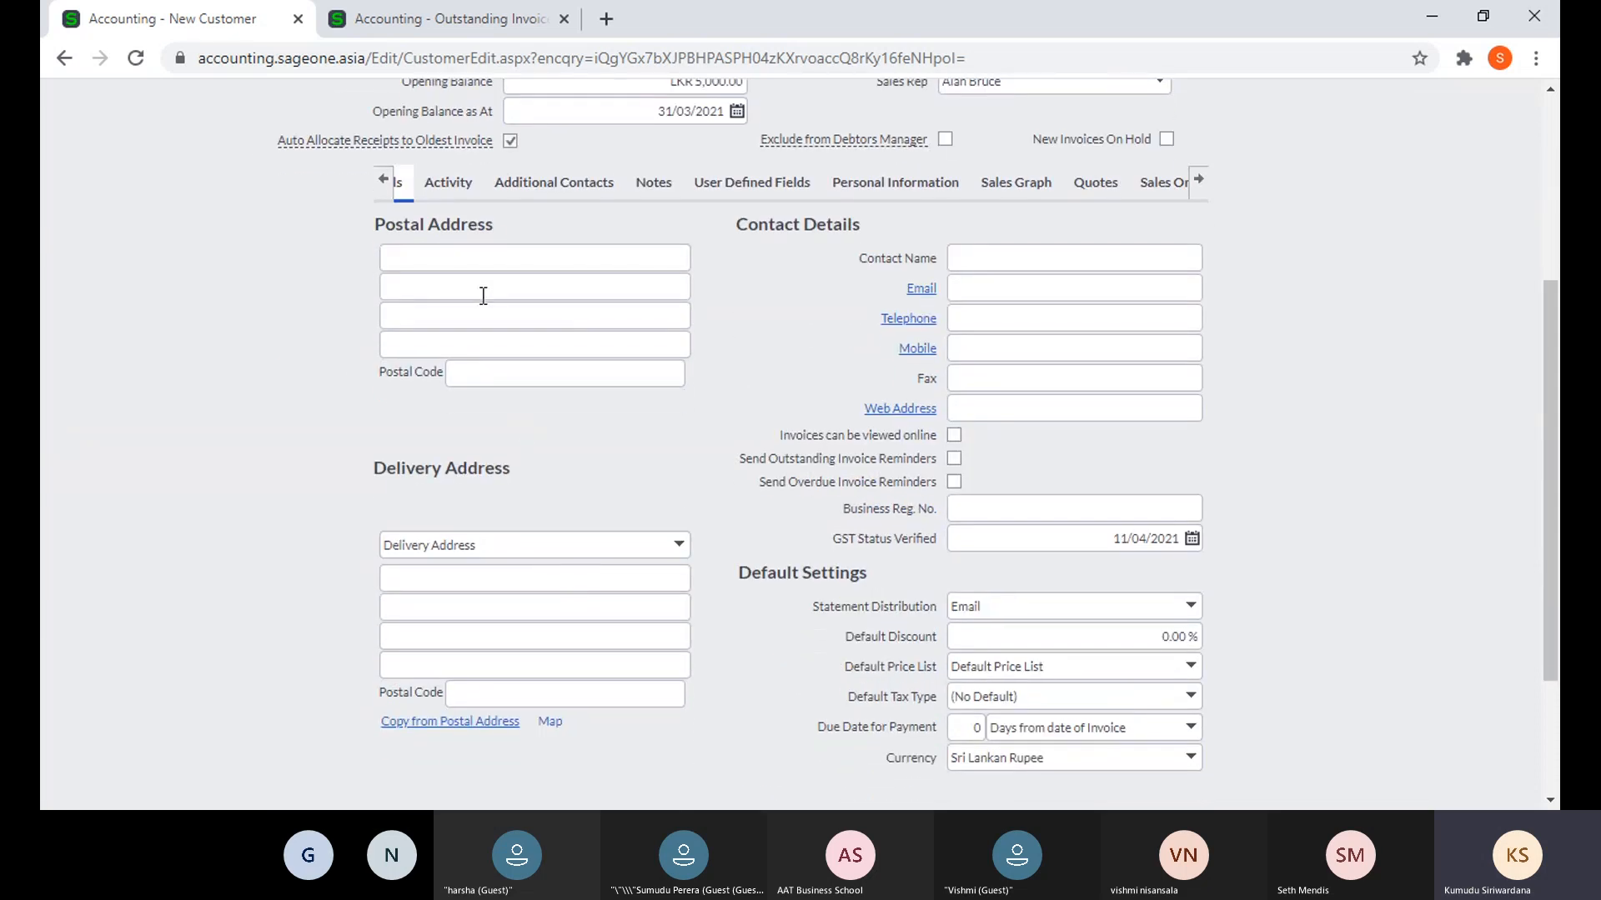
pyautogui.click(575, 264)
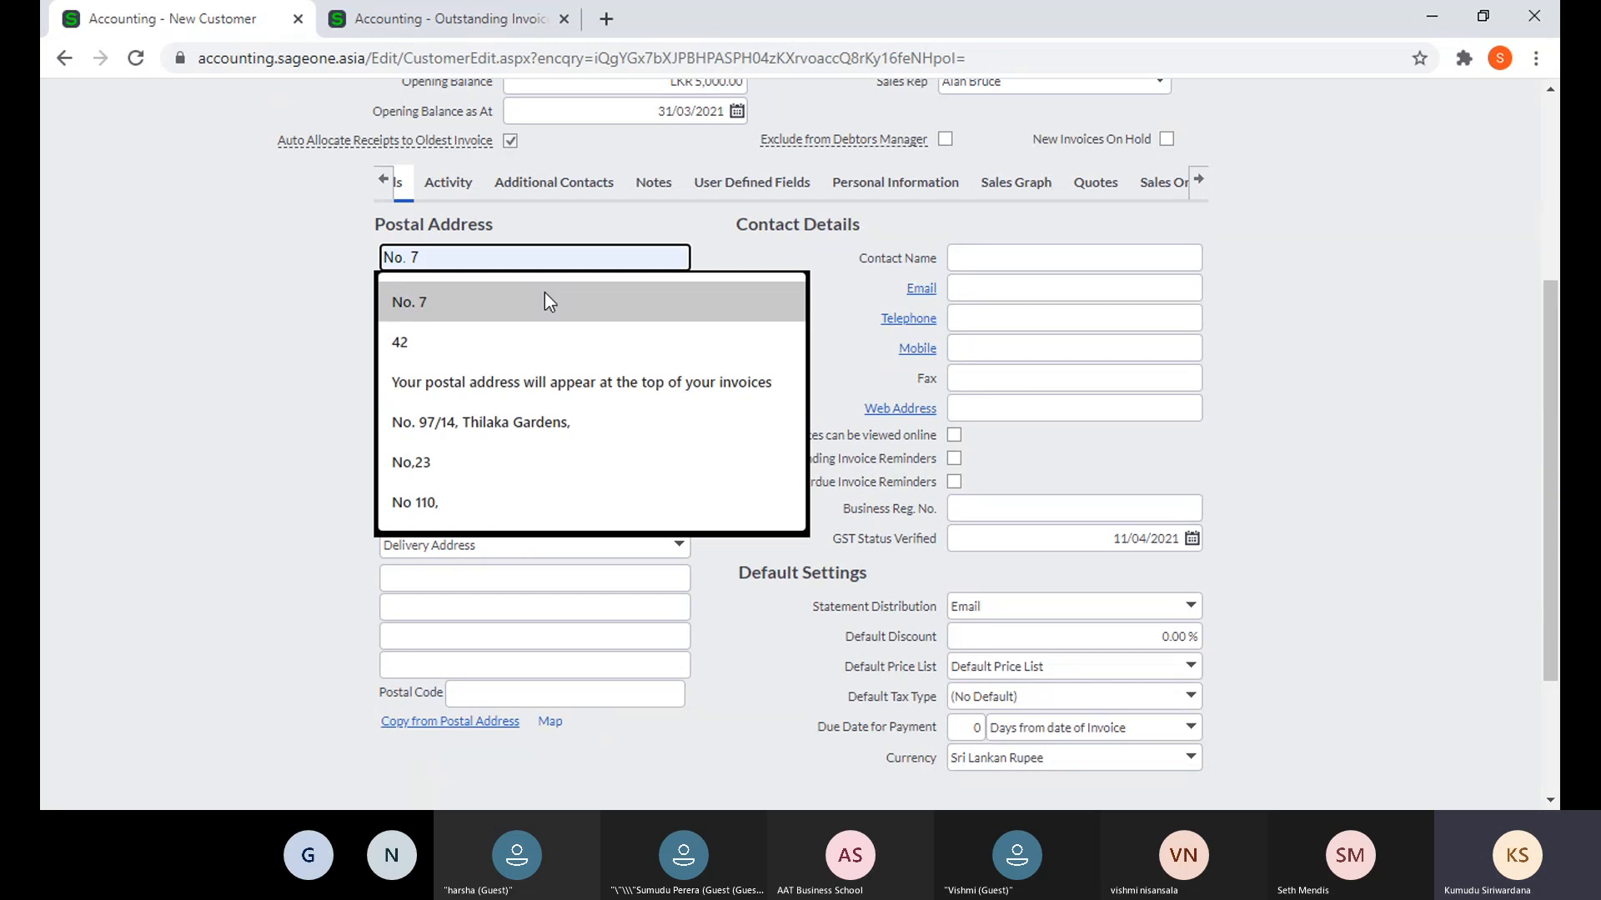
pyautogui.click(543, 299)
pyautogui.click(490, 292)
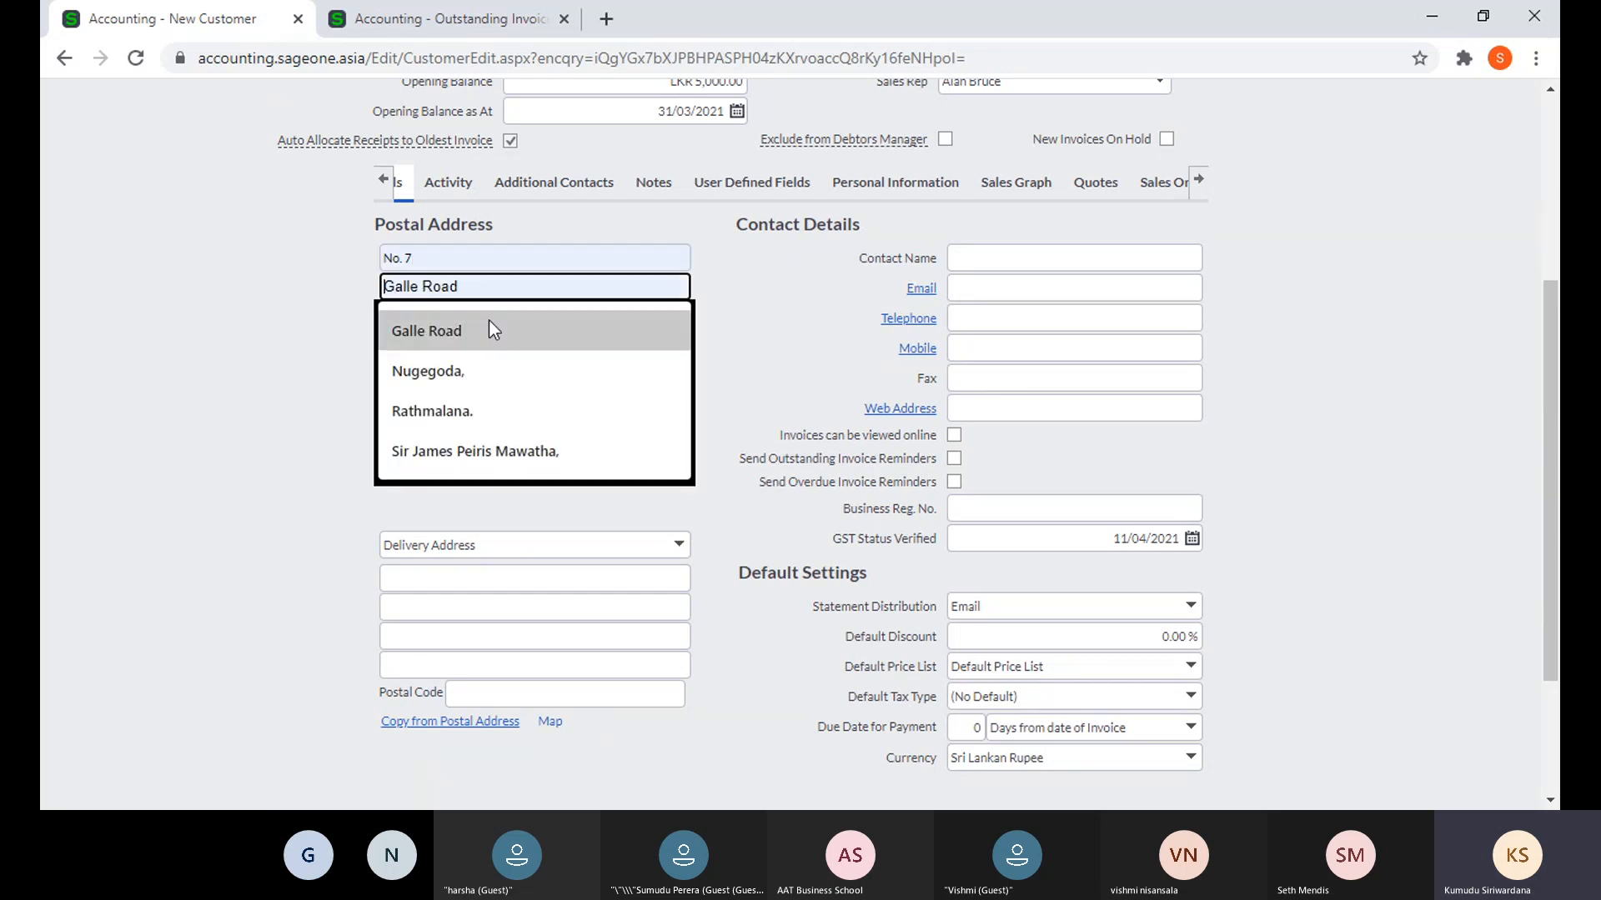
pyautogui.click(491, 324)
pyautogui.click(491, 323)
pyautogui.click(472, 356)
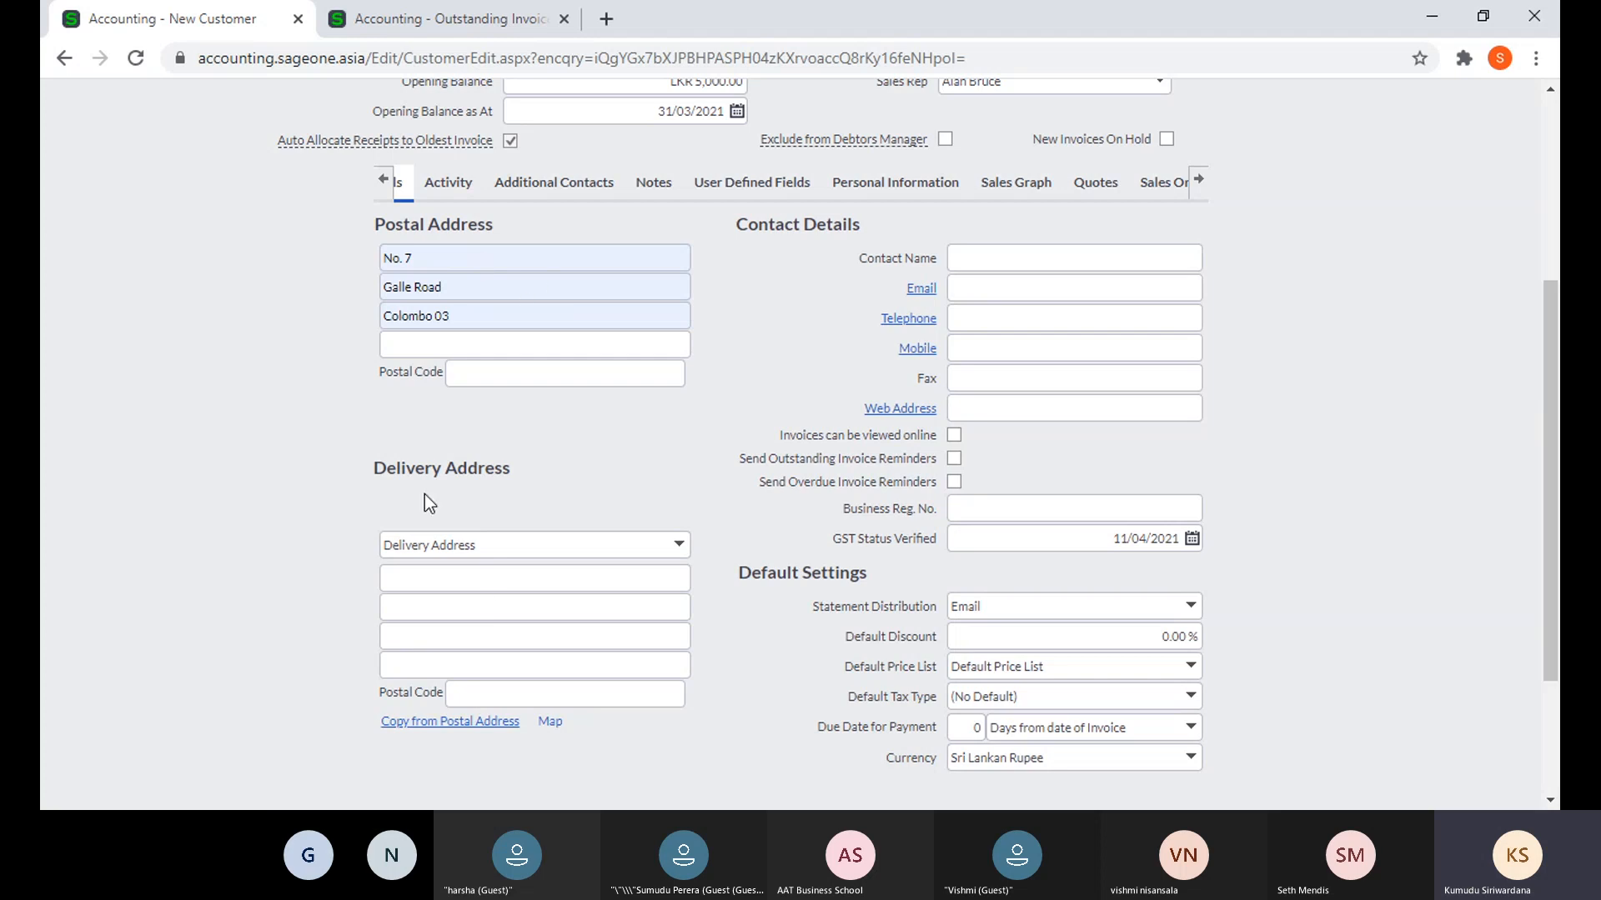
pyautogui.click(423, 724)
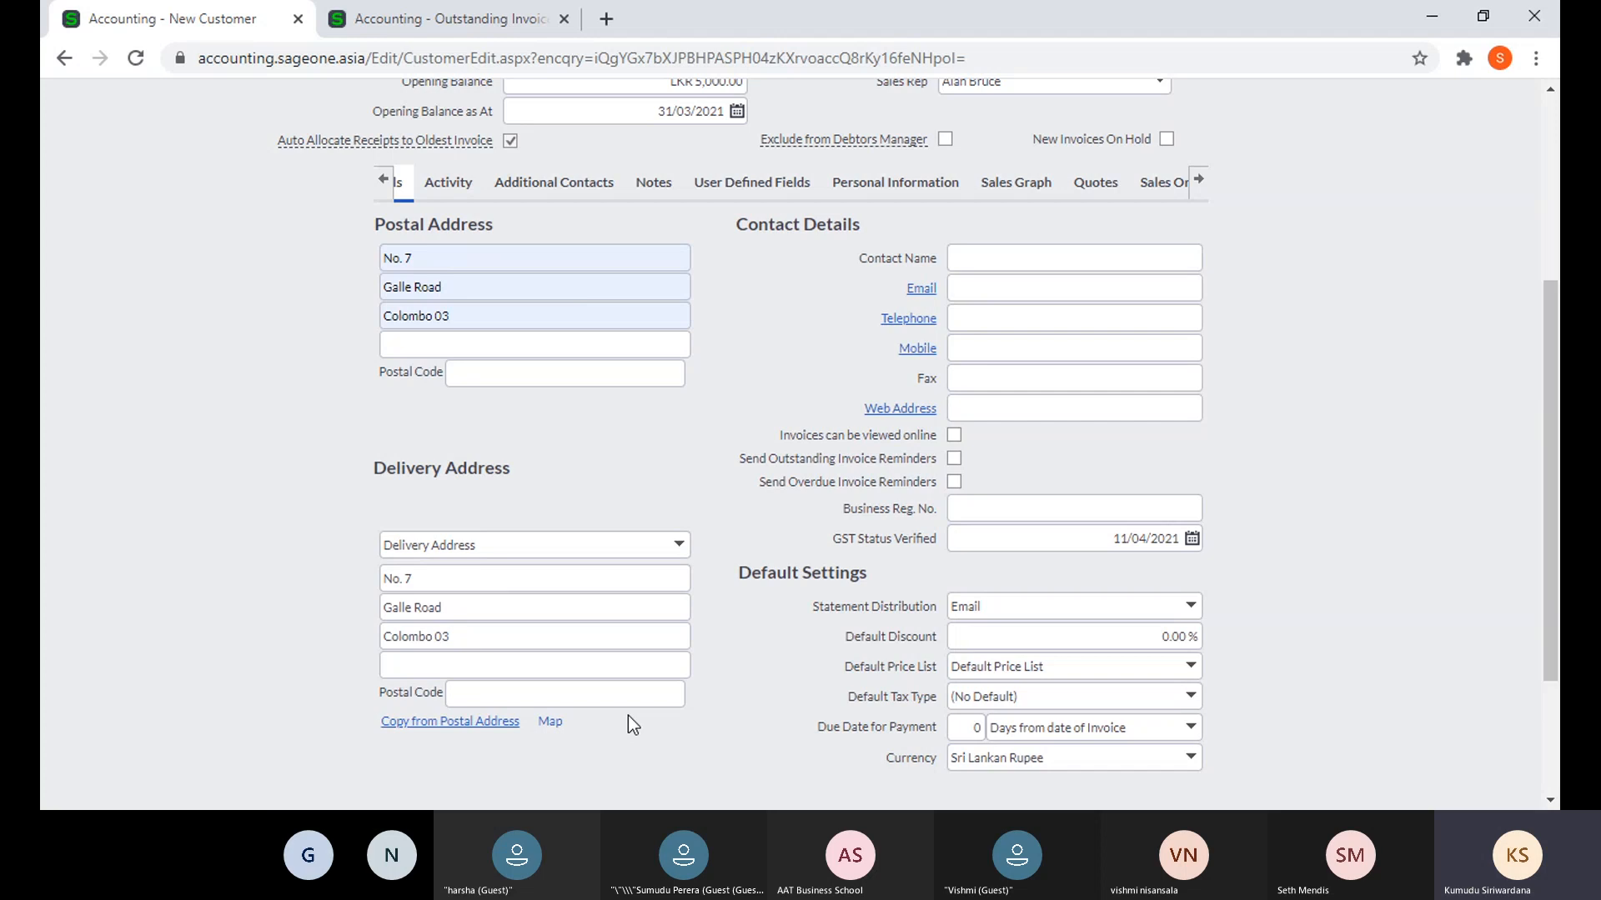
pyautogui.moveTo(550, 725)
pyautogui.click(981, 267)
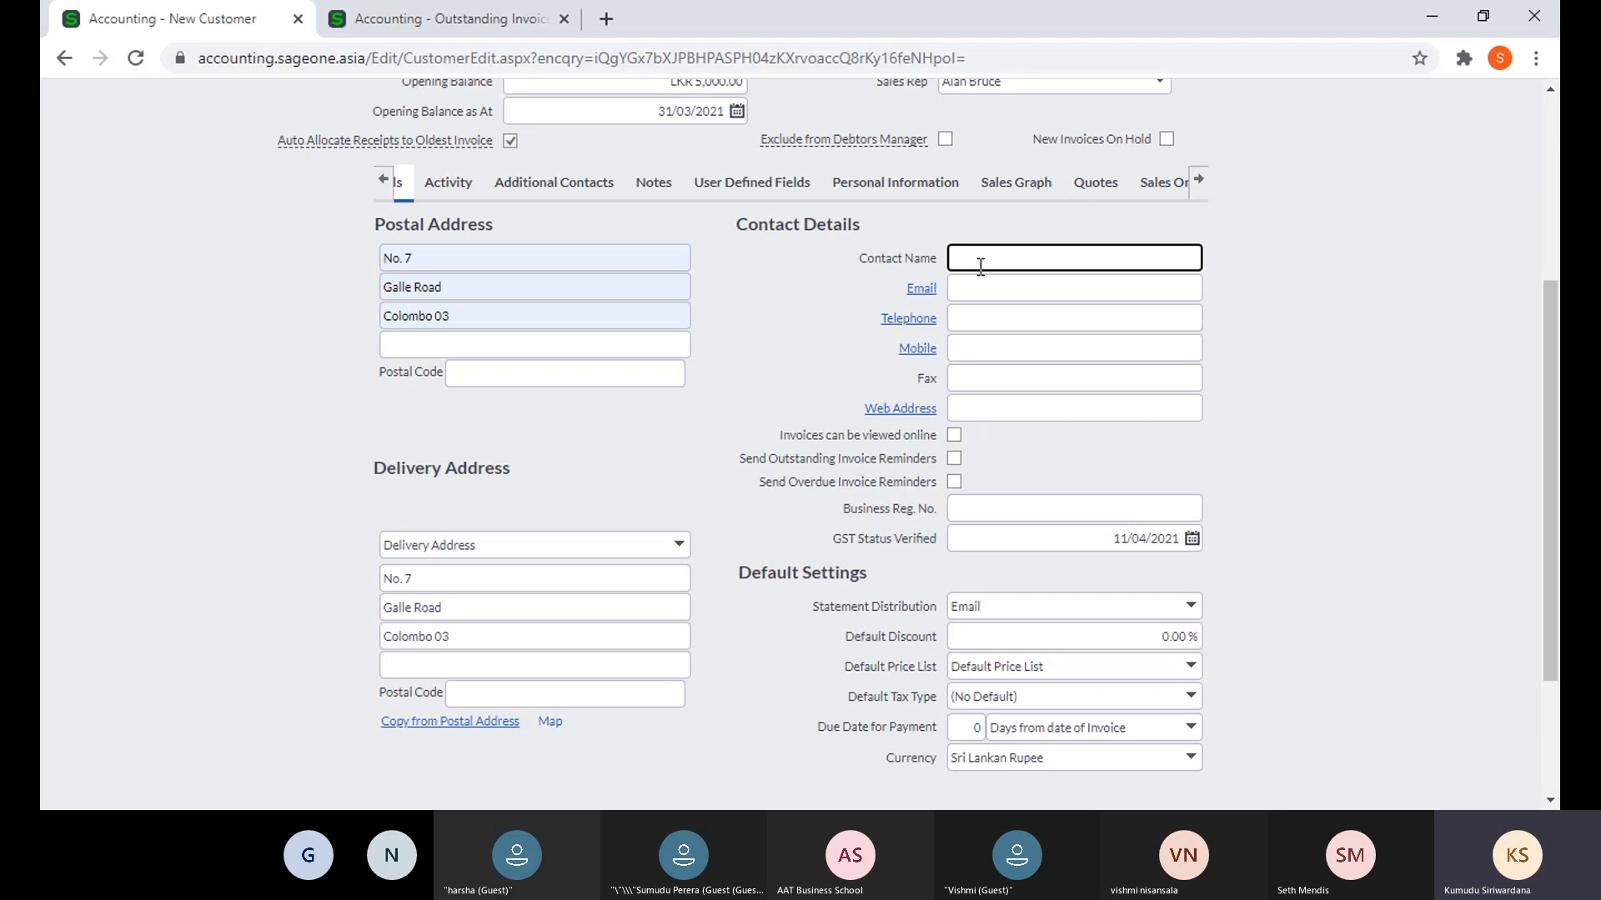
pyautogui.click(1032, 284)
pyautogui.click(1022, 314)
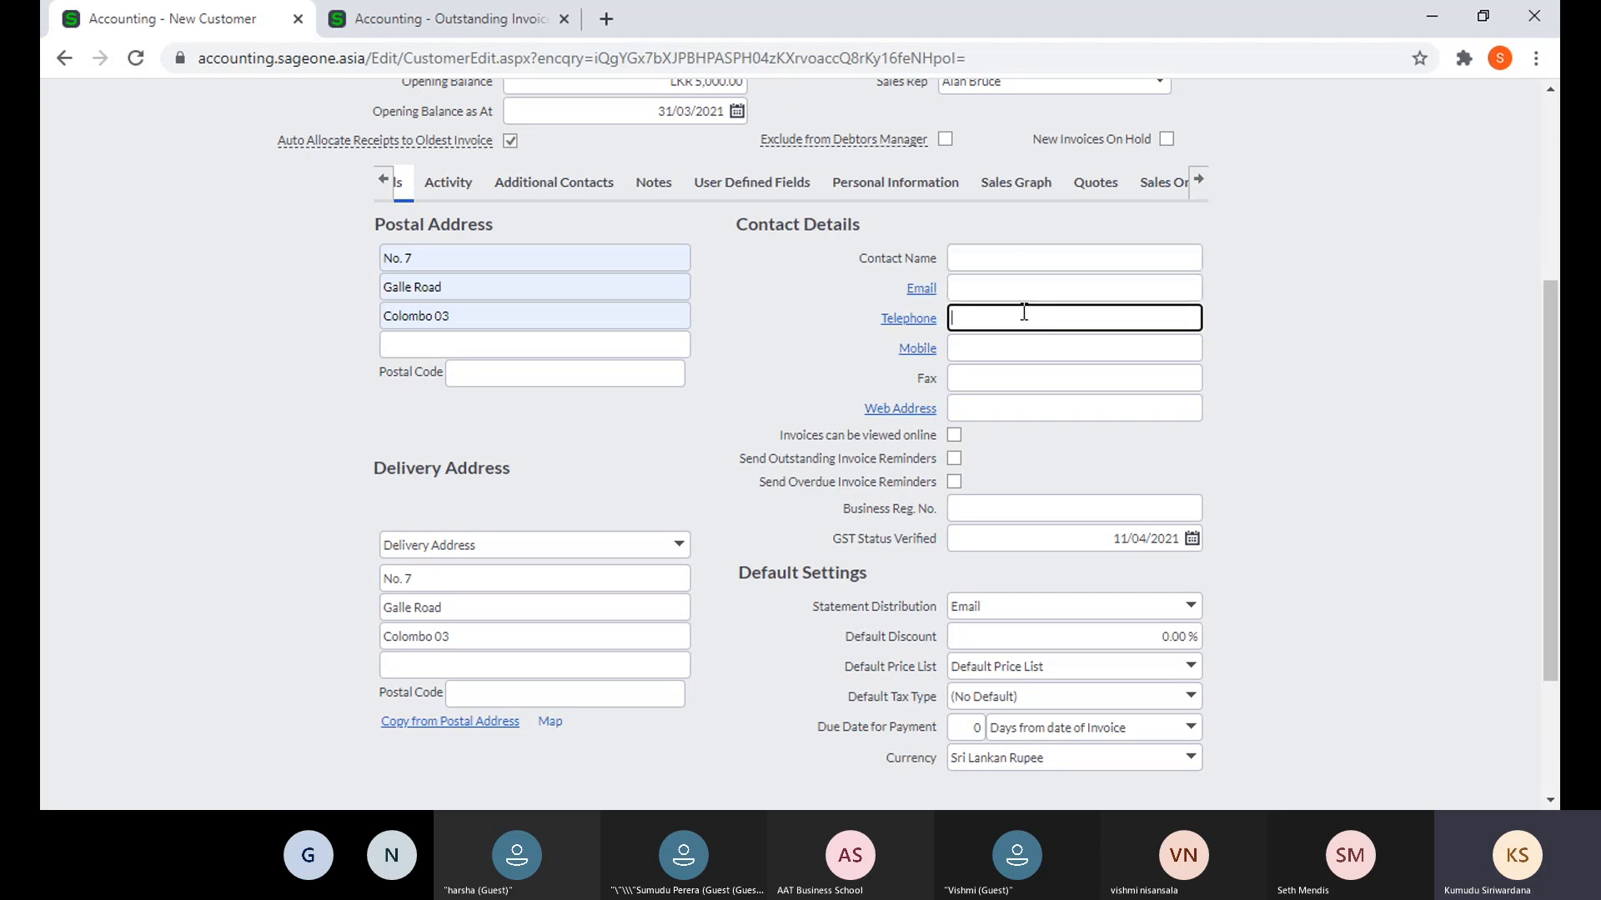
pyautogui.click(966, 351)
pyautogui.click(967, 379)
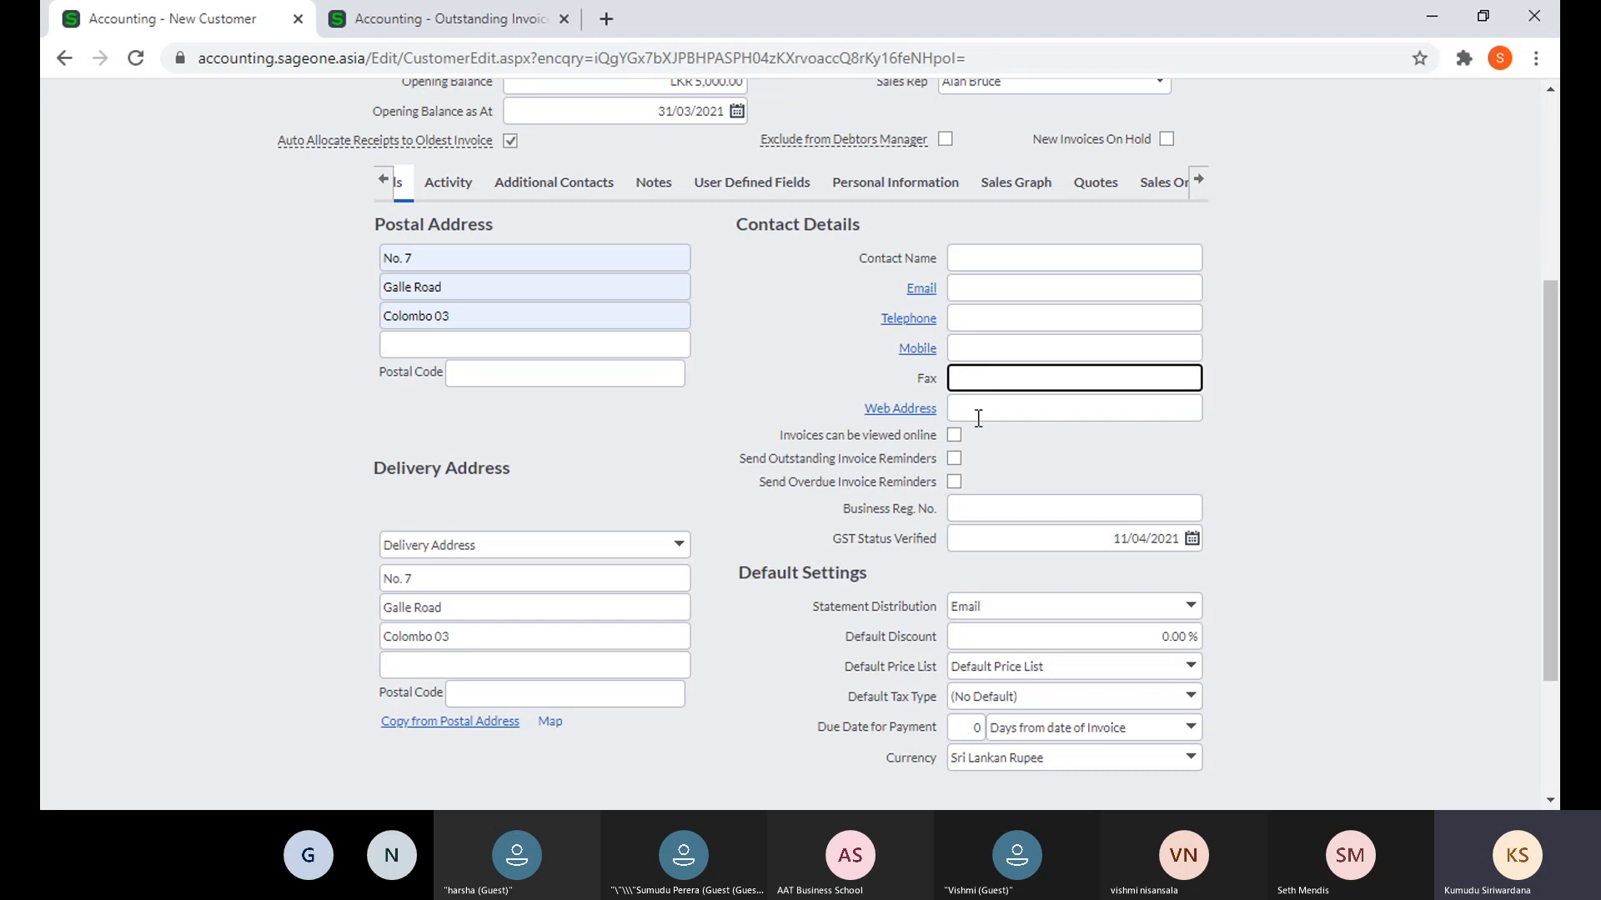
pyautogui.click(977, 410)
pyautogui.click(1249, 430)
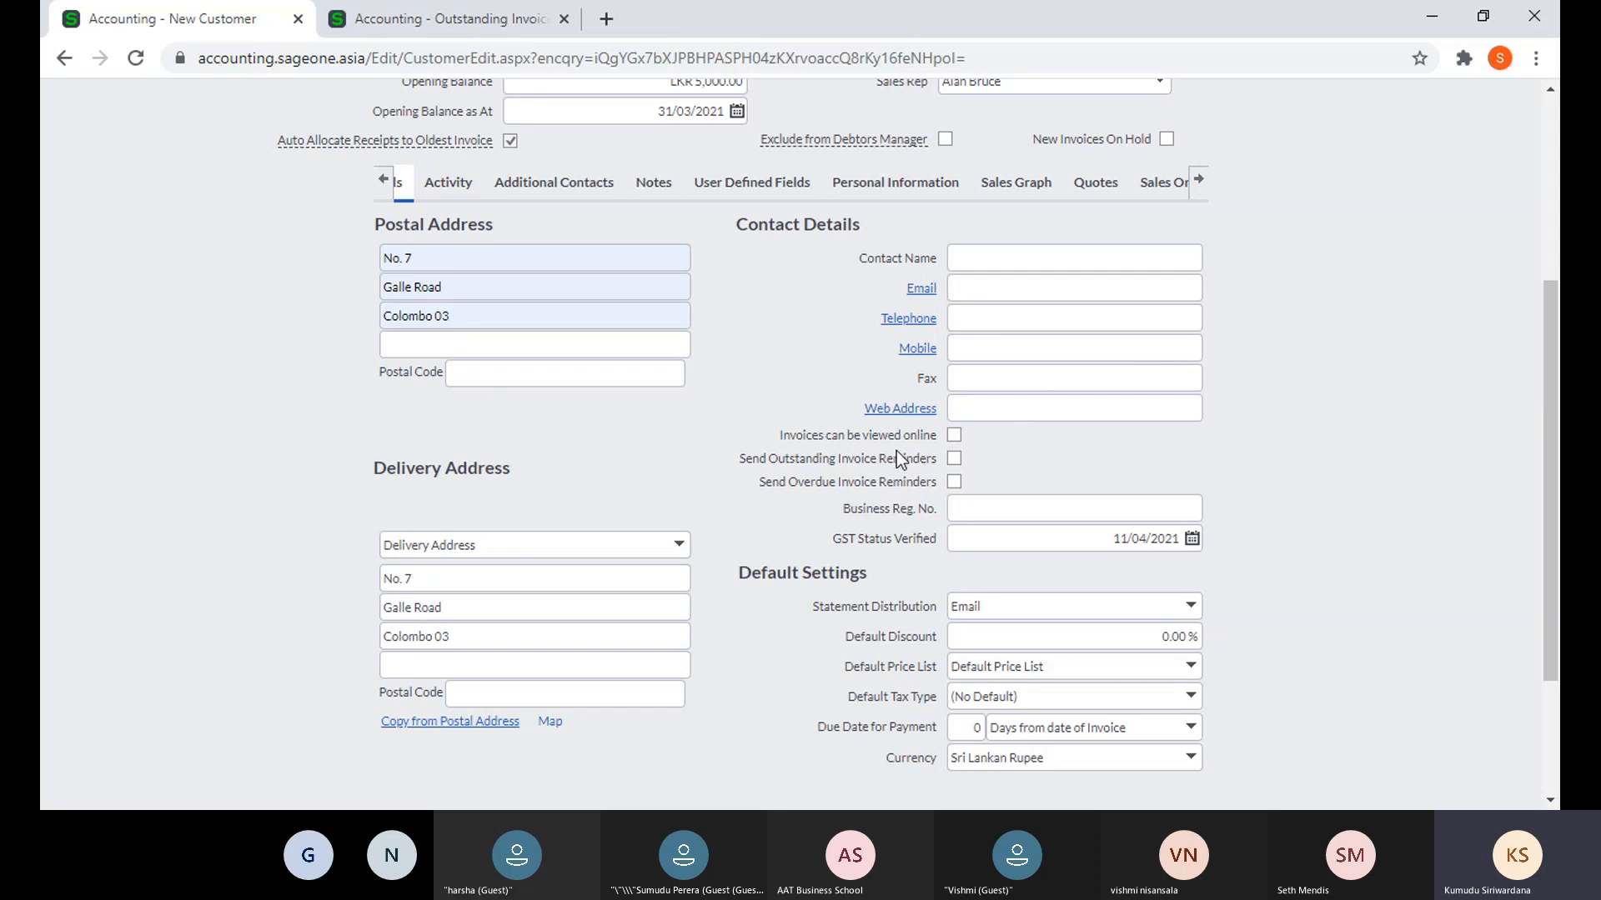
pyautogui.click(400, 20)
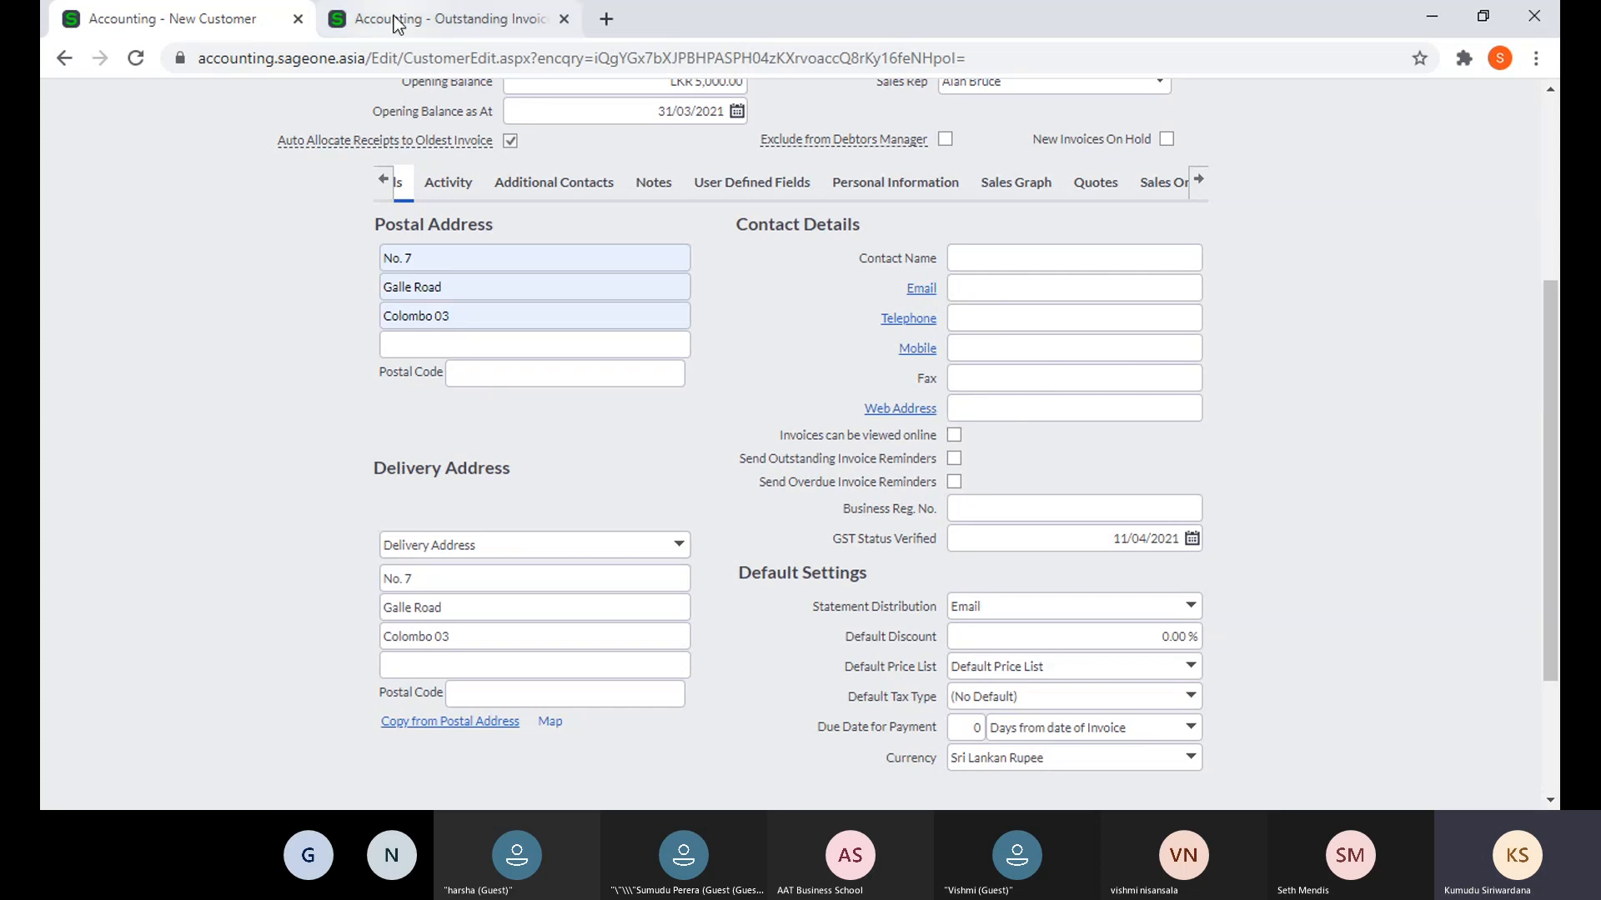
# - Leave the workflow page for Change Company Settings, view Customer Zone, then return to the New Customer form
pyautogui.scroll(5, 1019, 342)
pyautogui.click(876, 147)
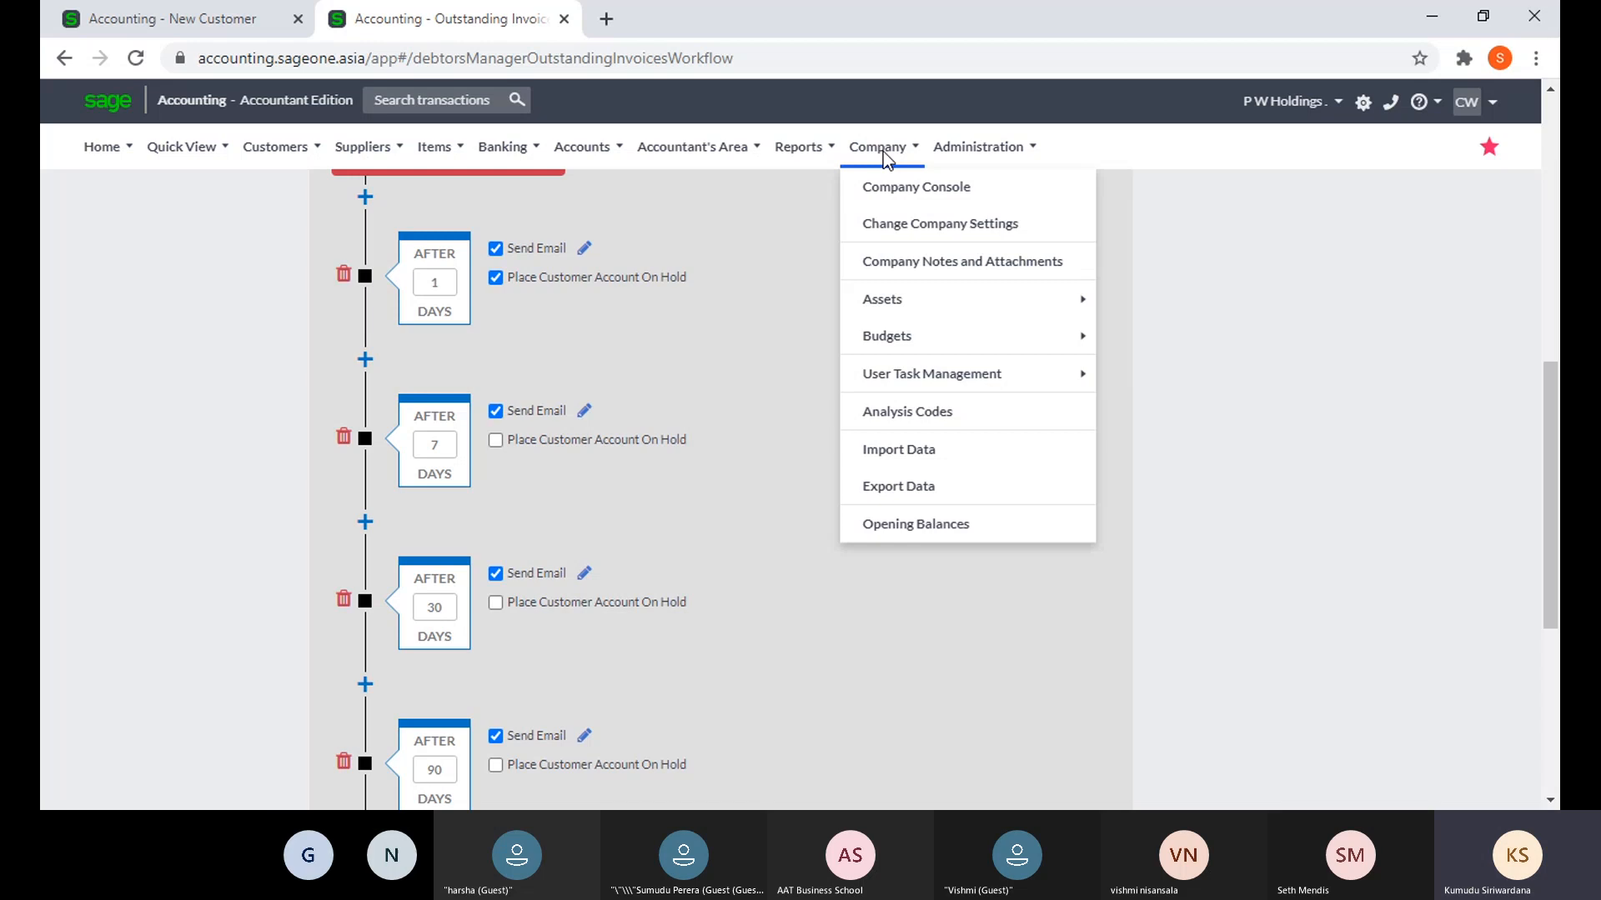
pyautogui.click(886, 230)
pyautogui.click(897, 198)
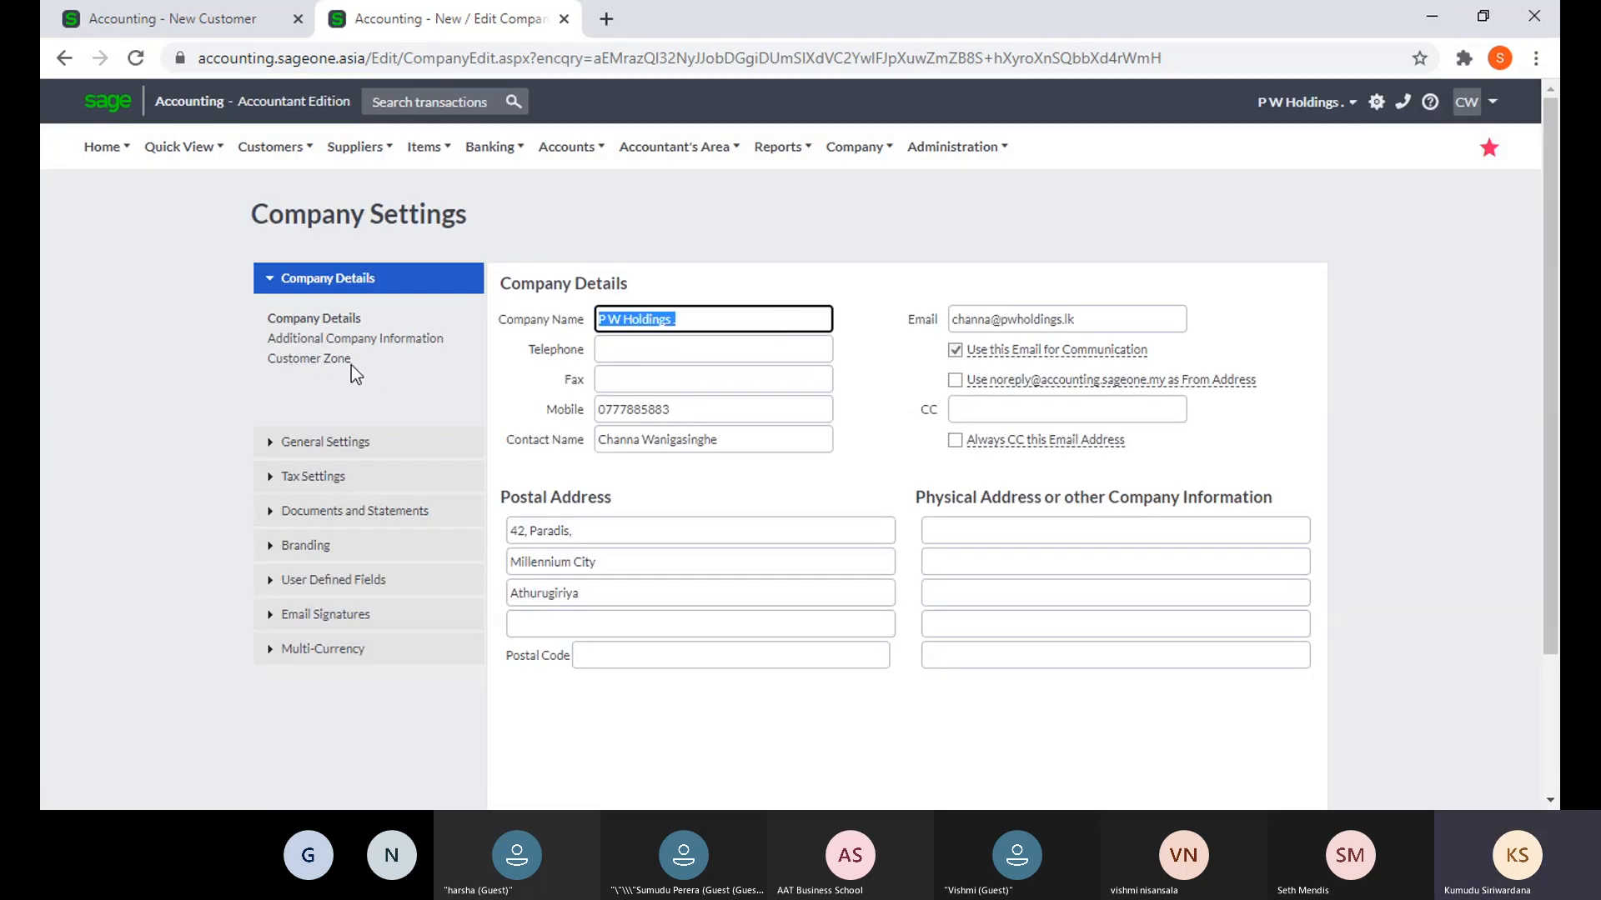
pyautogui.click(323, 359)
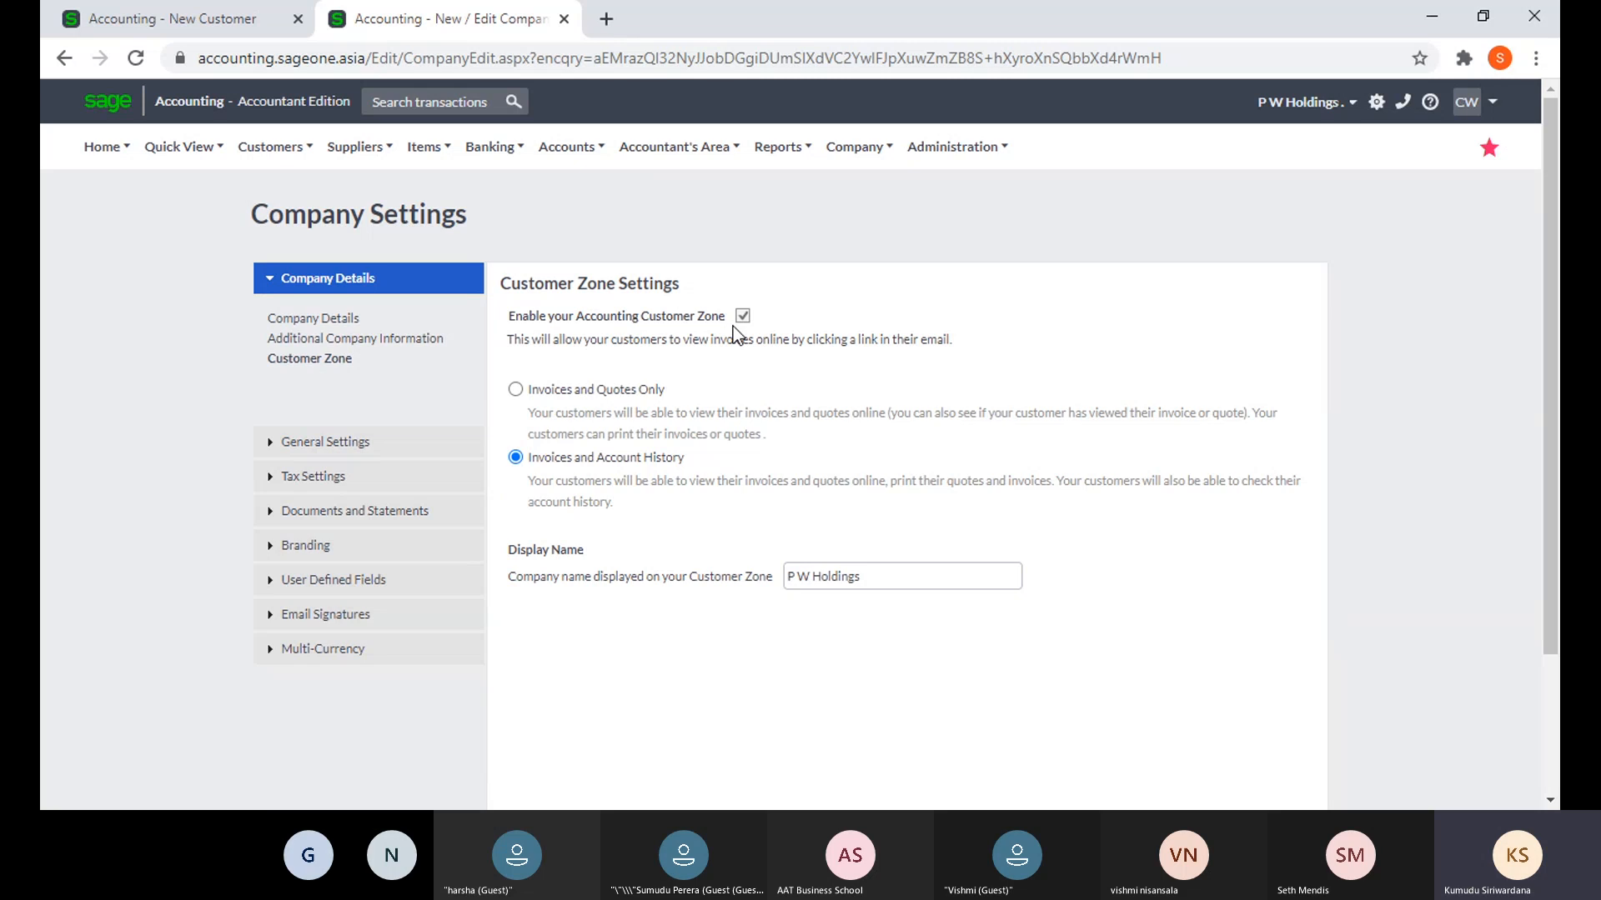
pyautogui.click(231, 20)
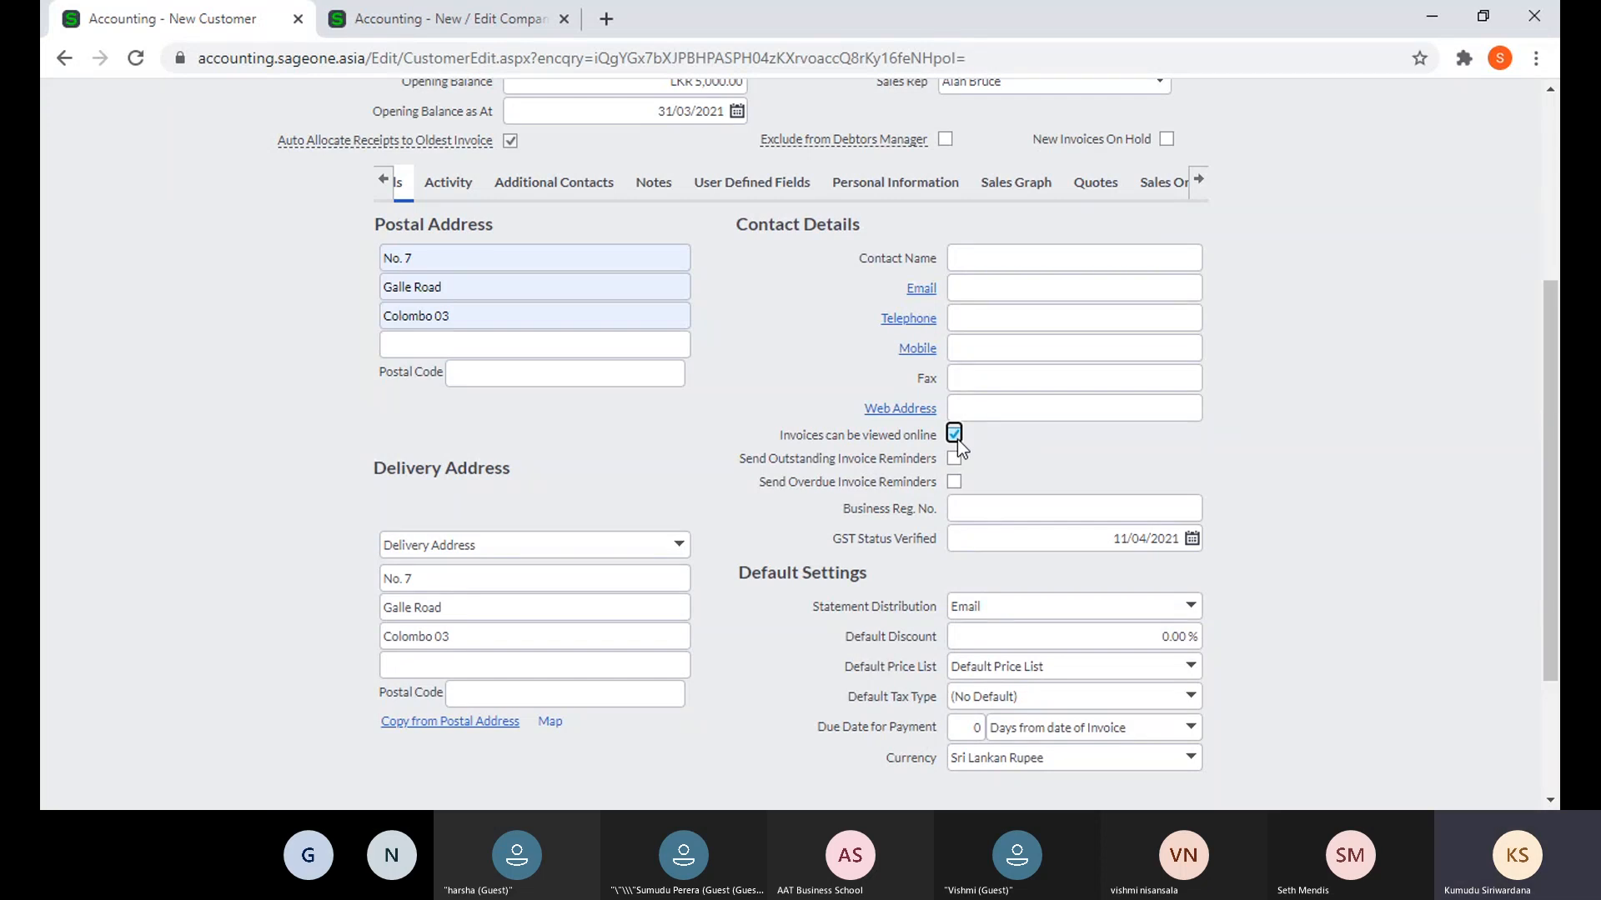
# - Untick Invoices can be viewed online and tick Send Overdue Invoice Reminders
pyautogui.click(958, 439)
pyautogui.click(1026, 452)
pyautogui.scroll(2, 1026, 450)
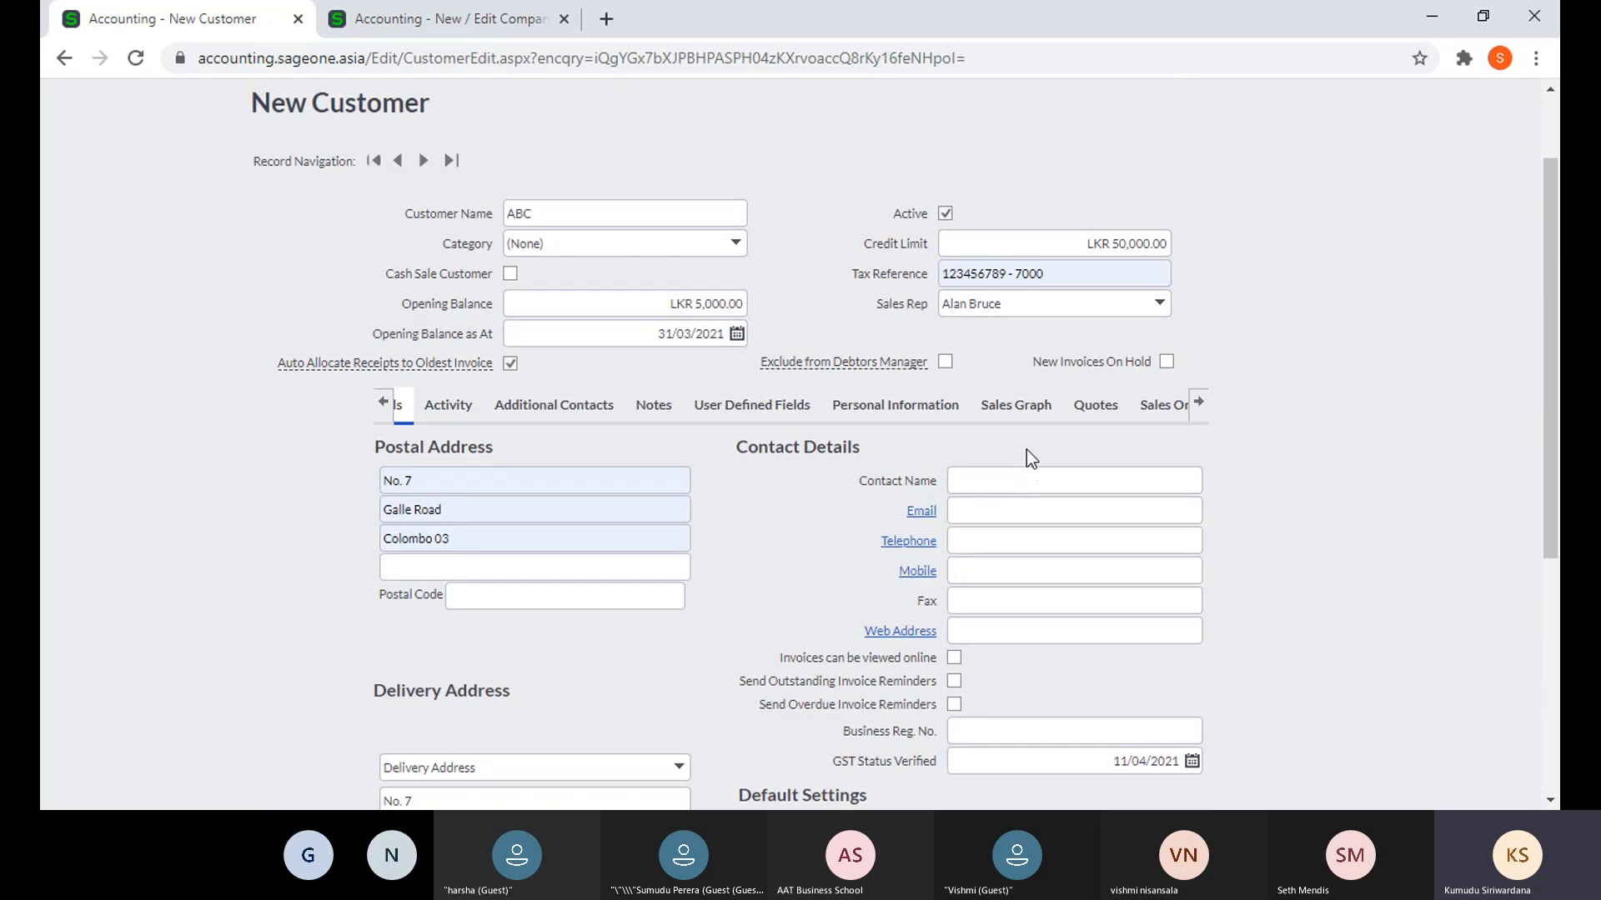
pyautogui.scroll(-4, 1027, 449)
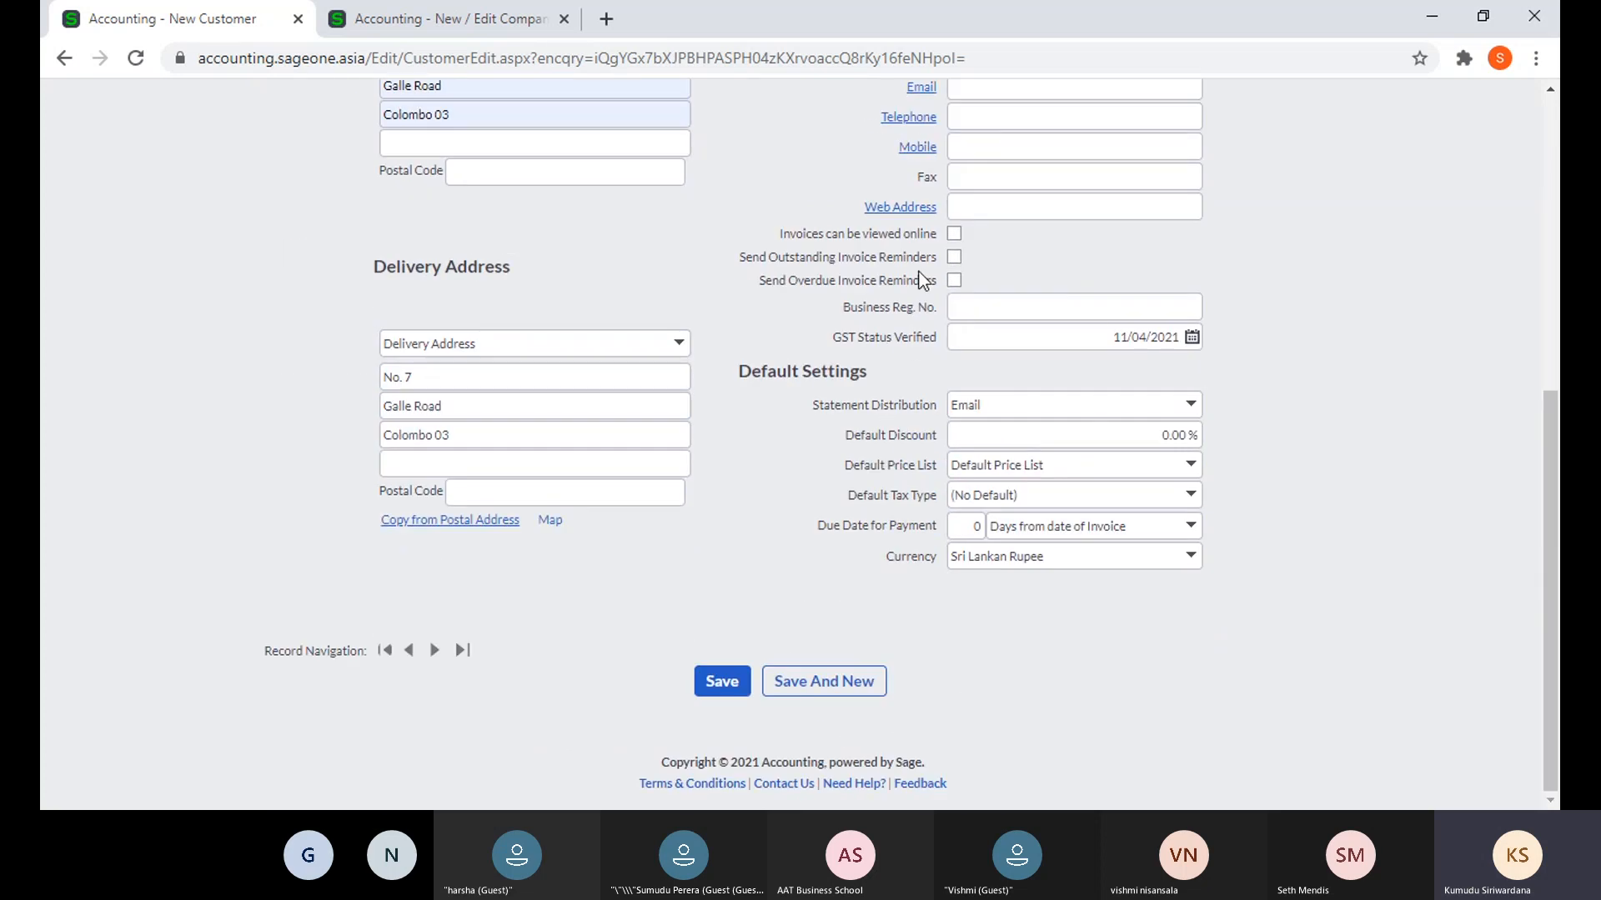
pyautogui.click(953, 258)
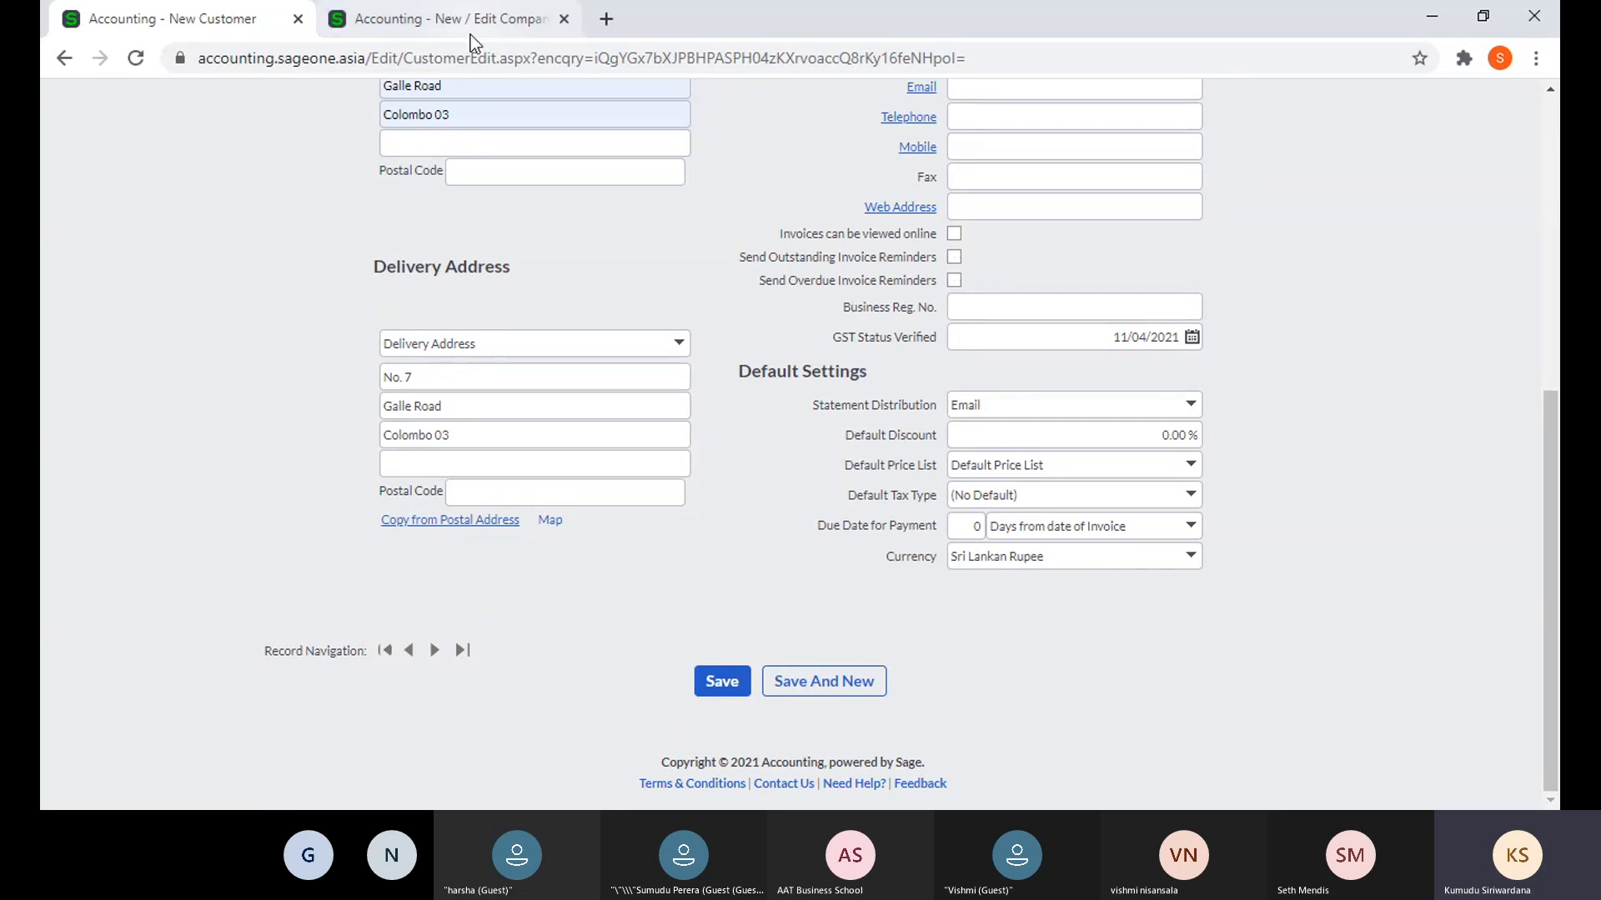
pyautogui.click(954, 280)
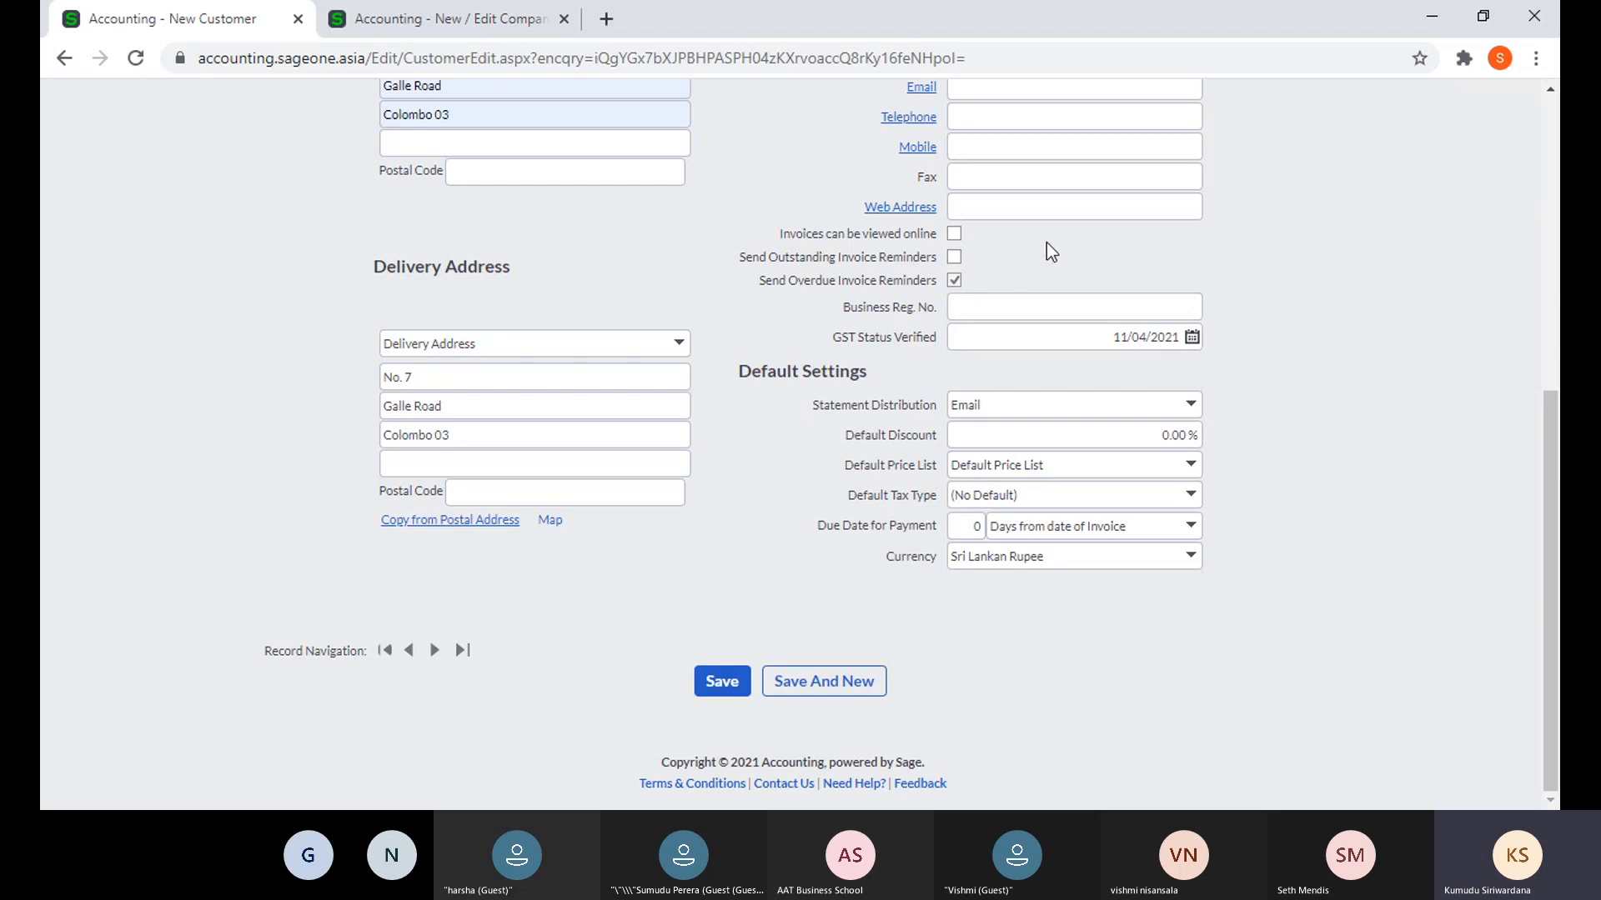
# - Check the Business Reg. No. field and keep the GST Status Verified date at 11/04/2021
pyautogui.scroll(1, 1014, 438)
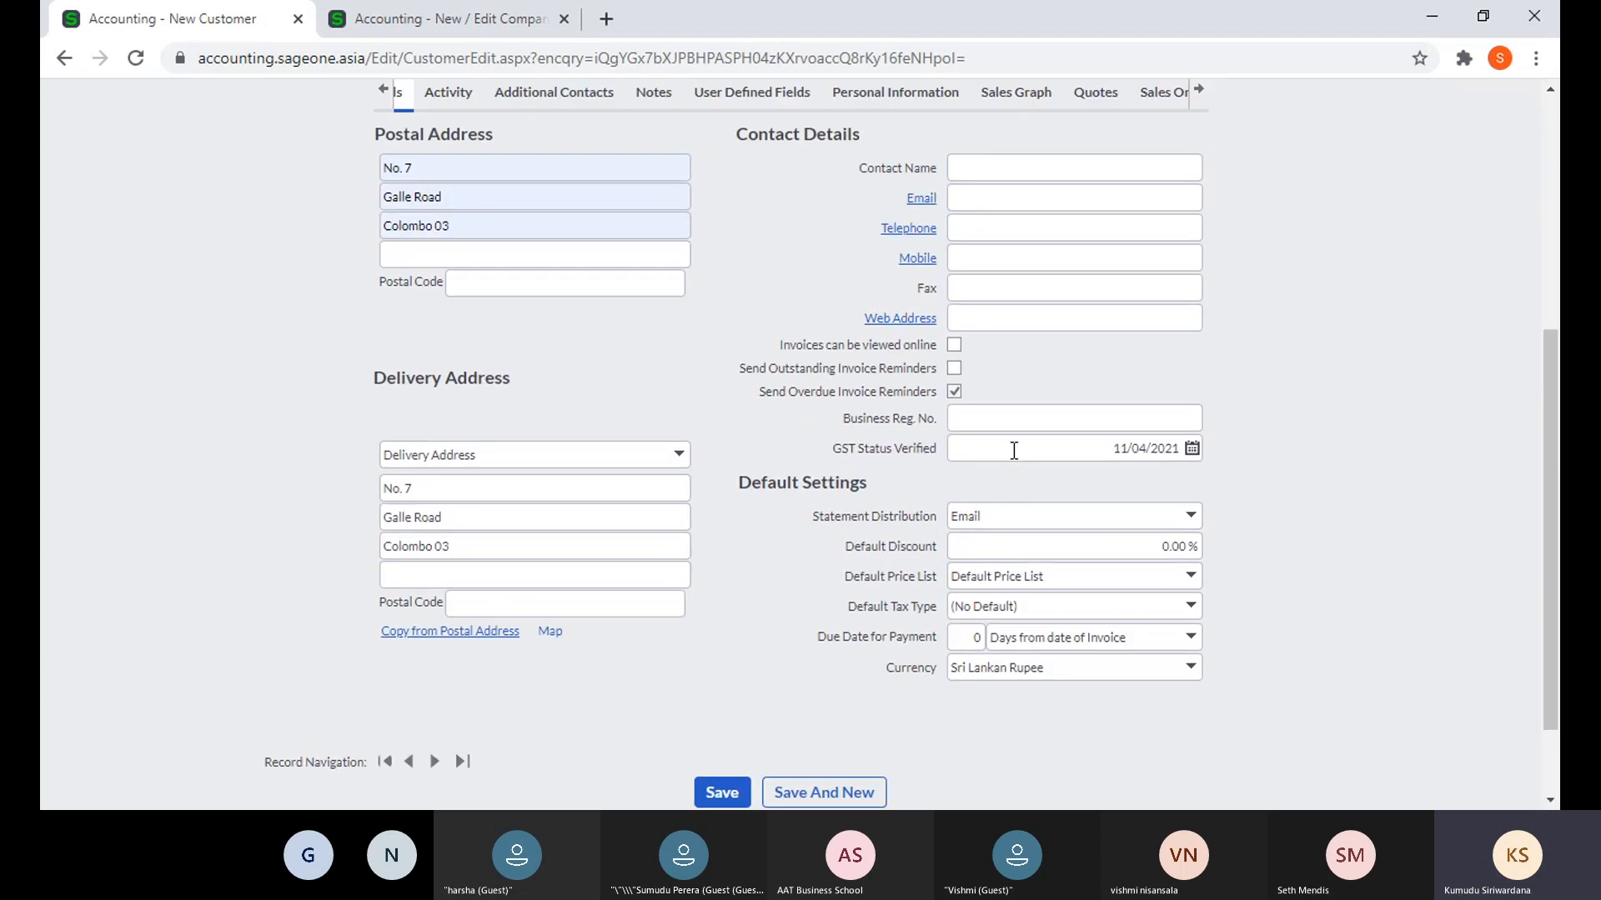
pyautogui.click(1018, 417)
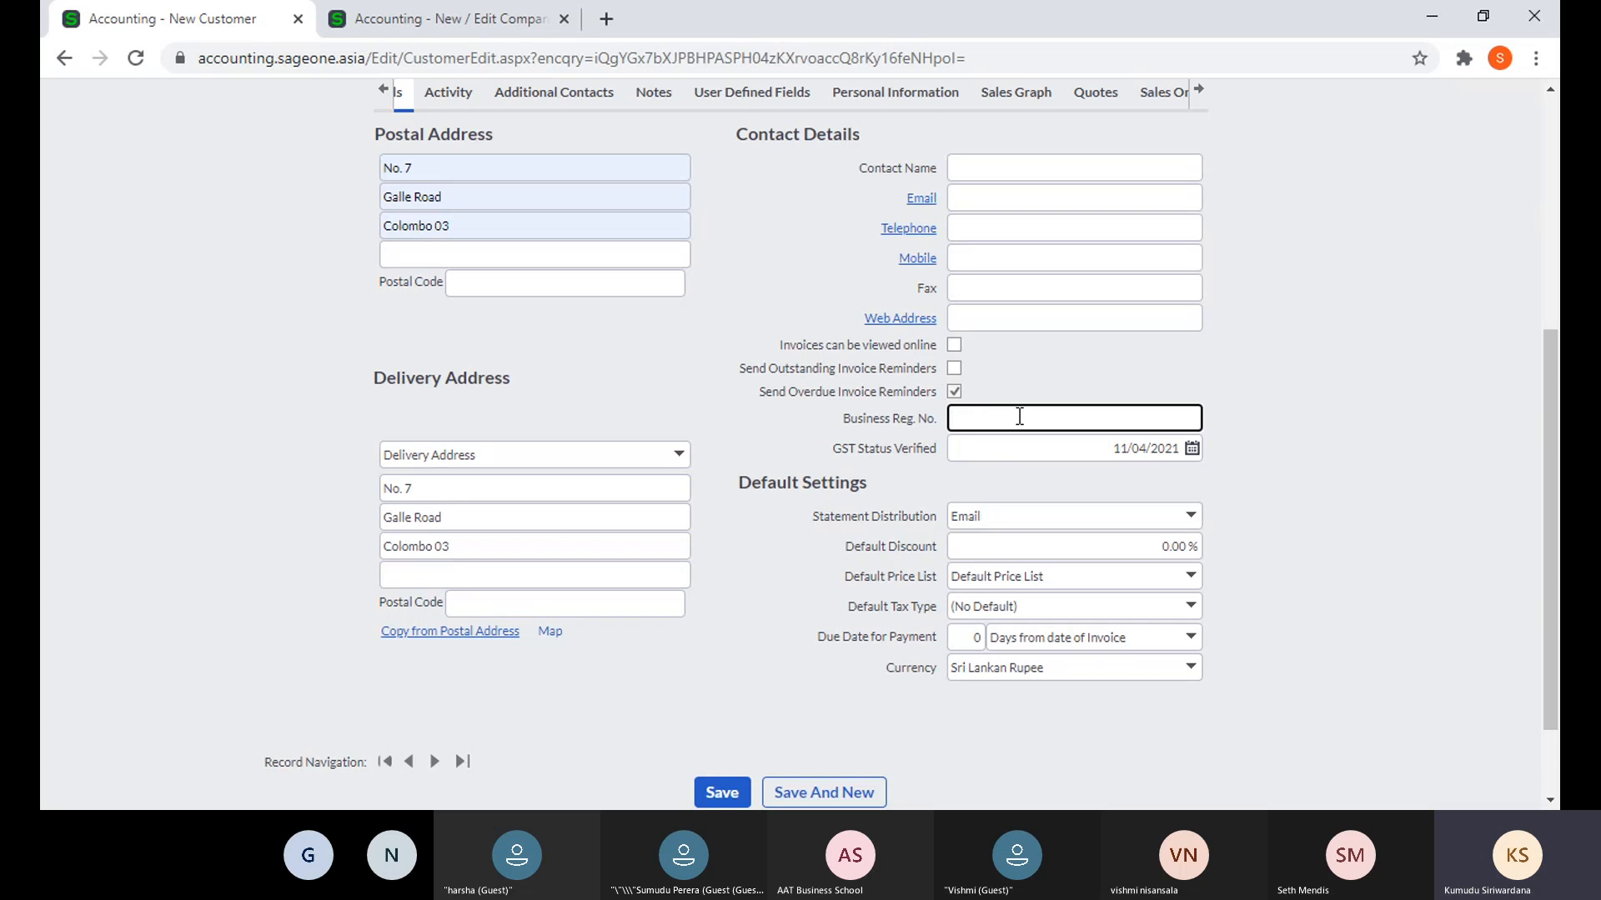
pyautogui.click(1289, 429)
pyautogui.click(1192, 450)
pyautogui.click(1219, 443)
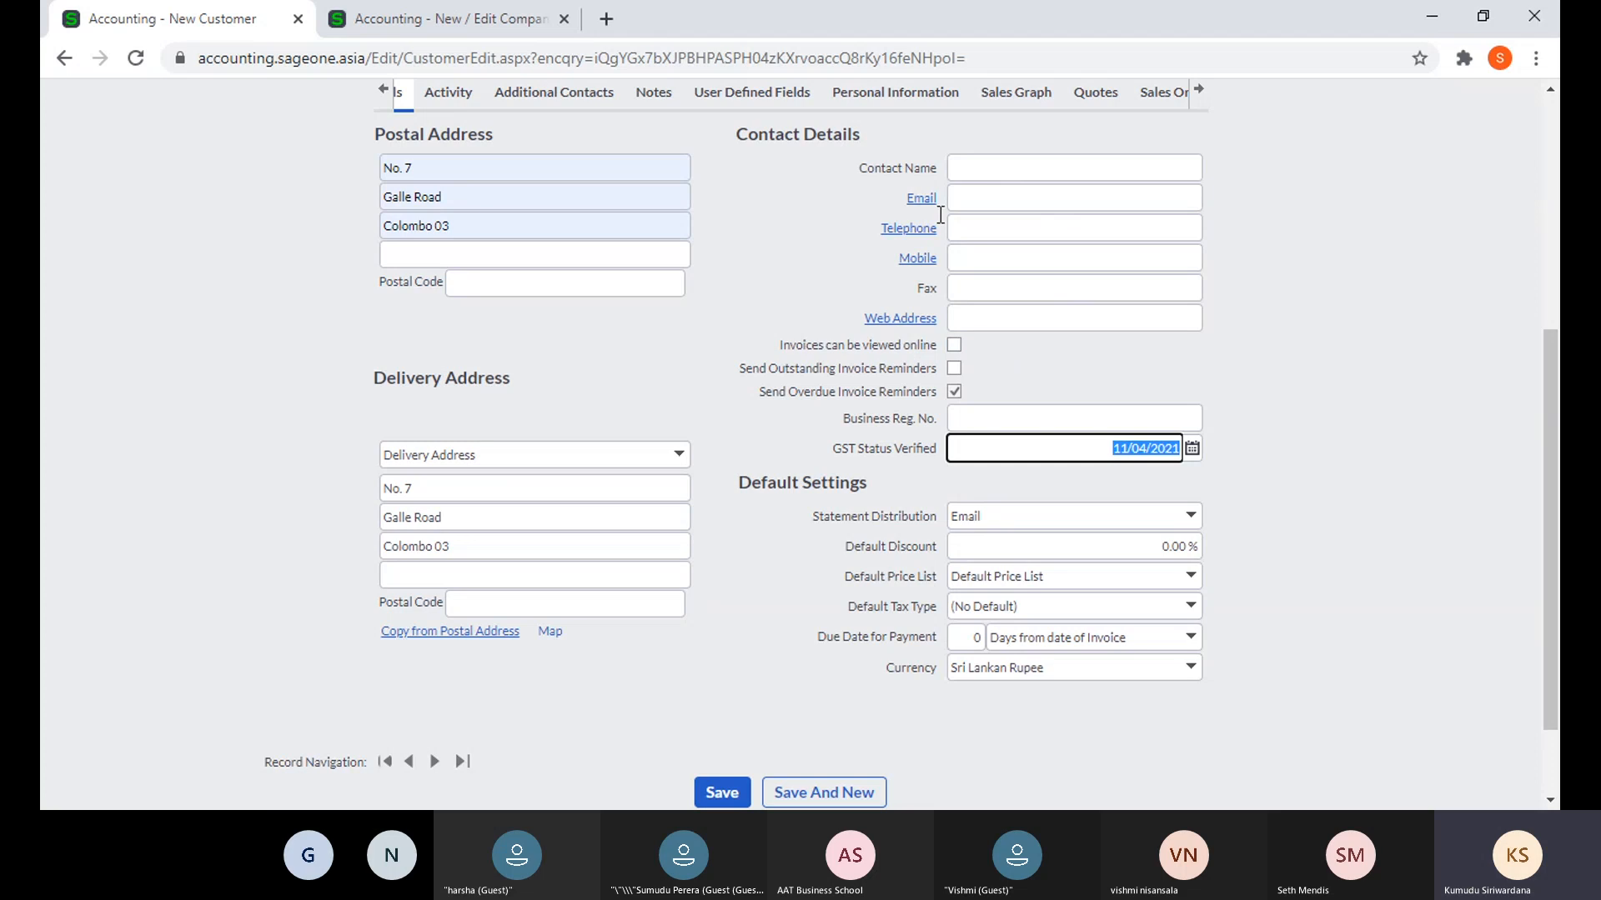
pyautogui.click(1436, 549)
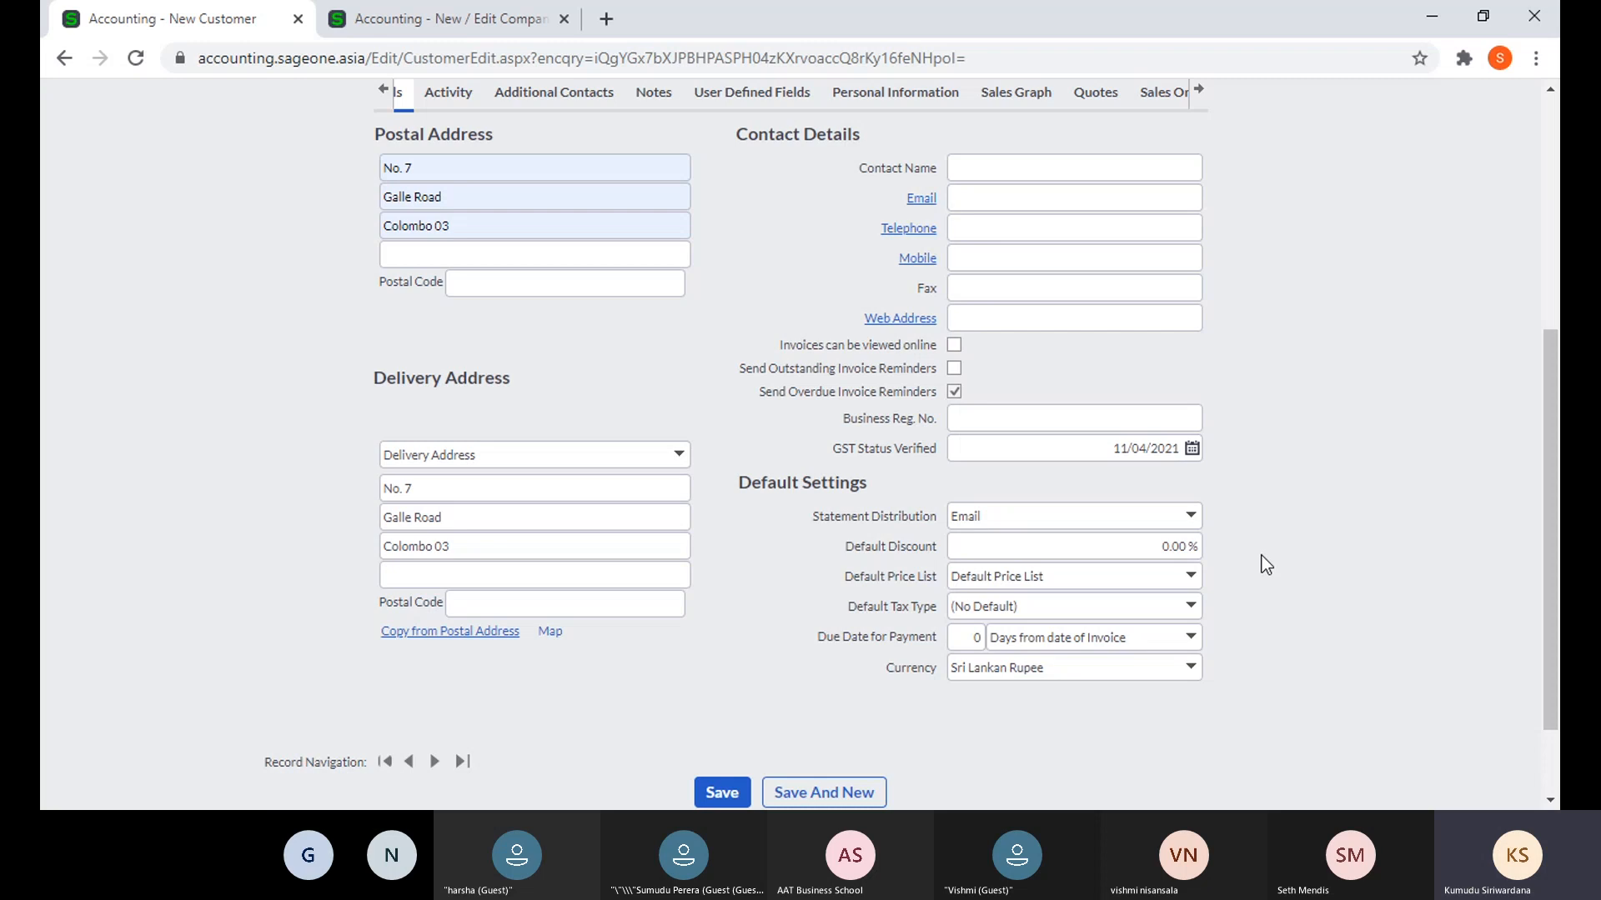
# - Review the Statement Distribution choices, leaving Email selected
pyautogui.click(1192, 518)
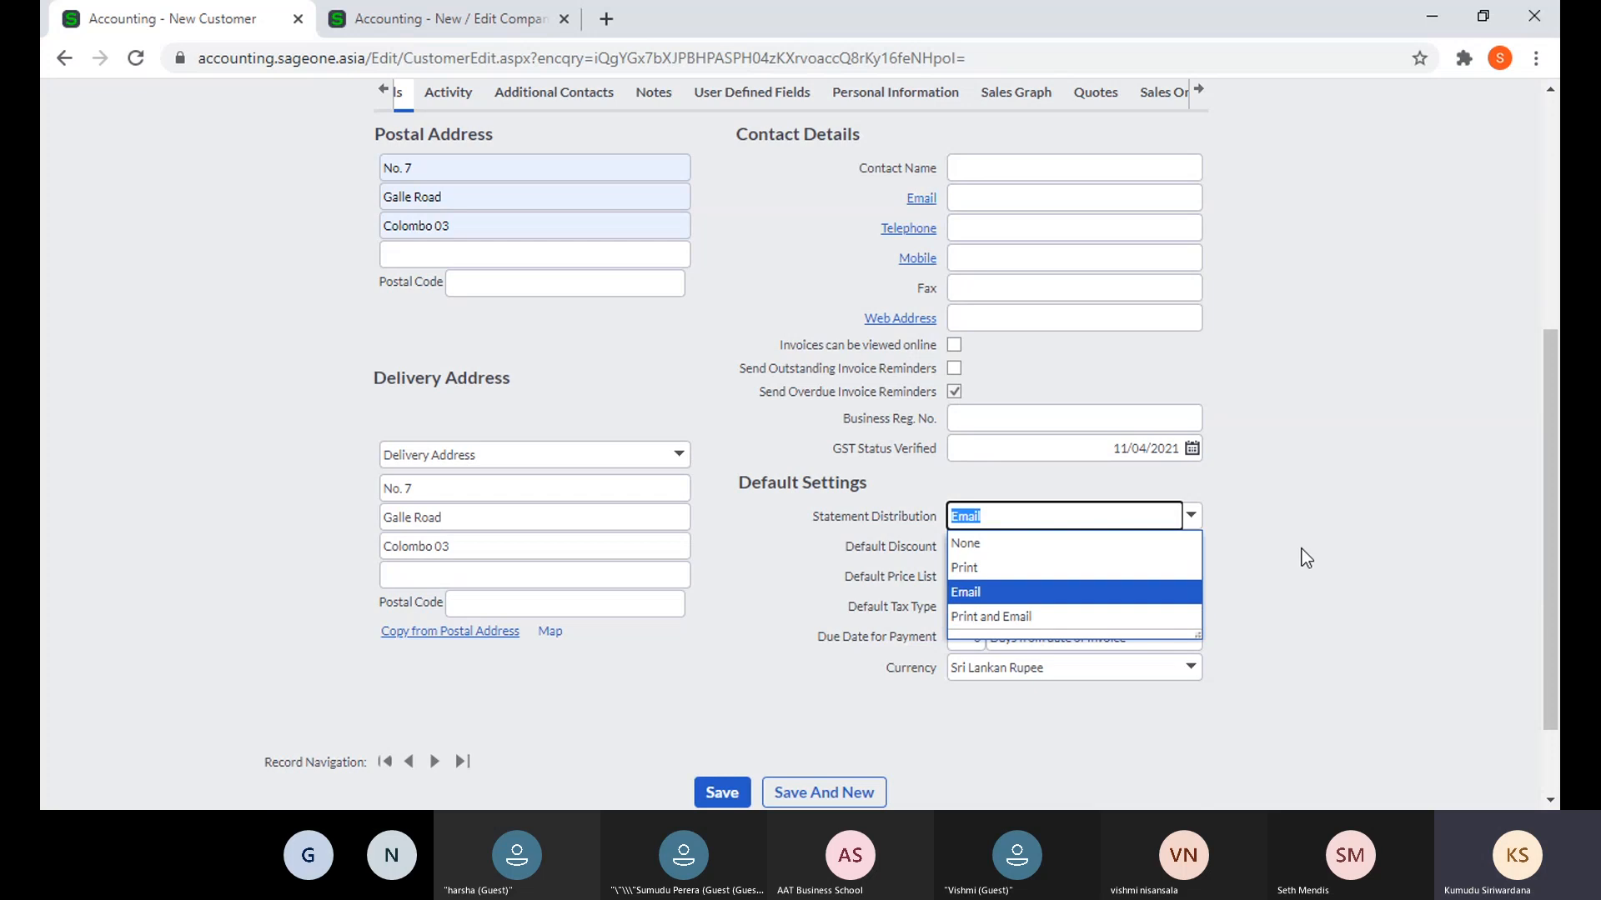
pyautogui.click(1326, 522)
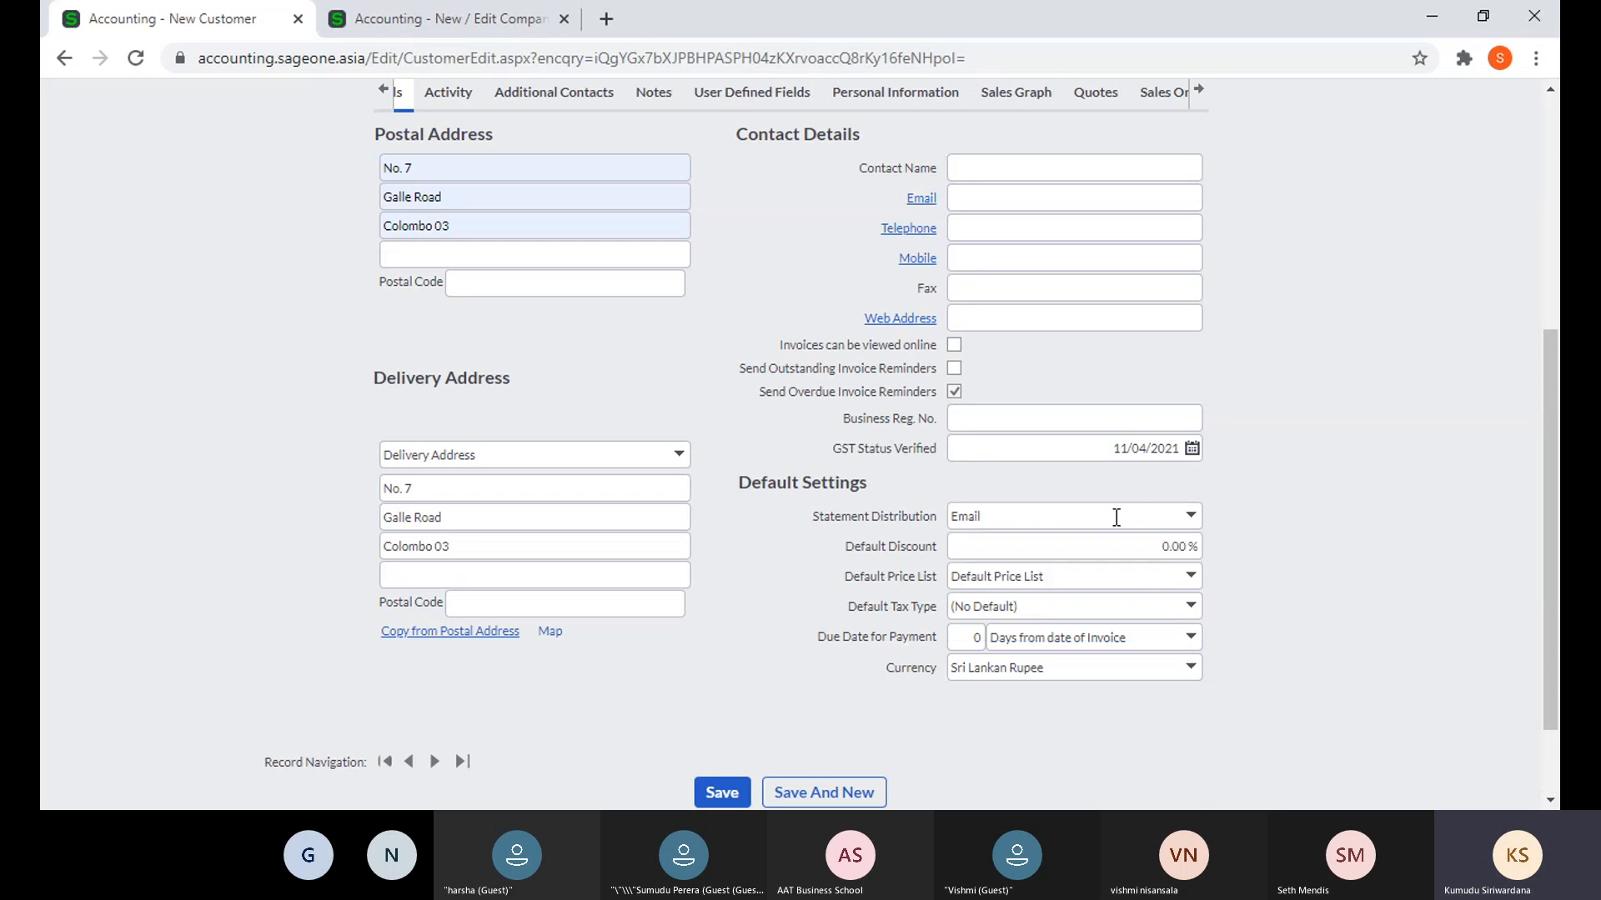
pyautogui.click(973, 203)
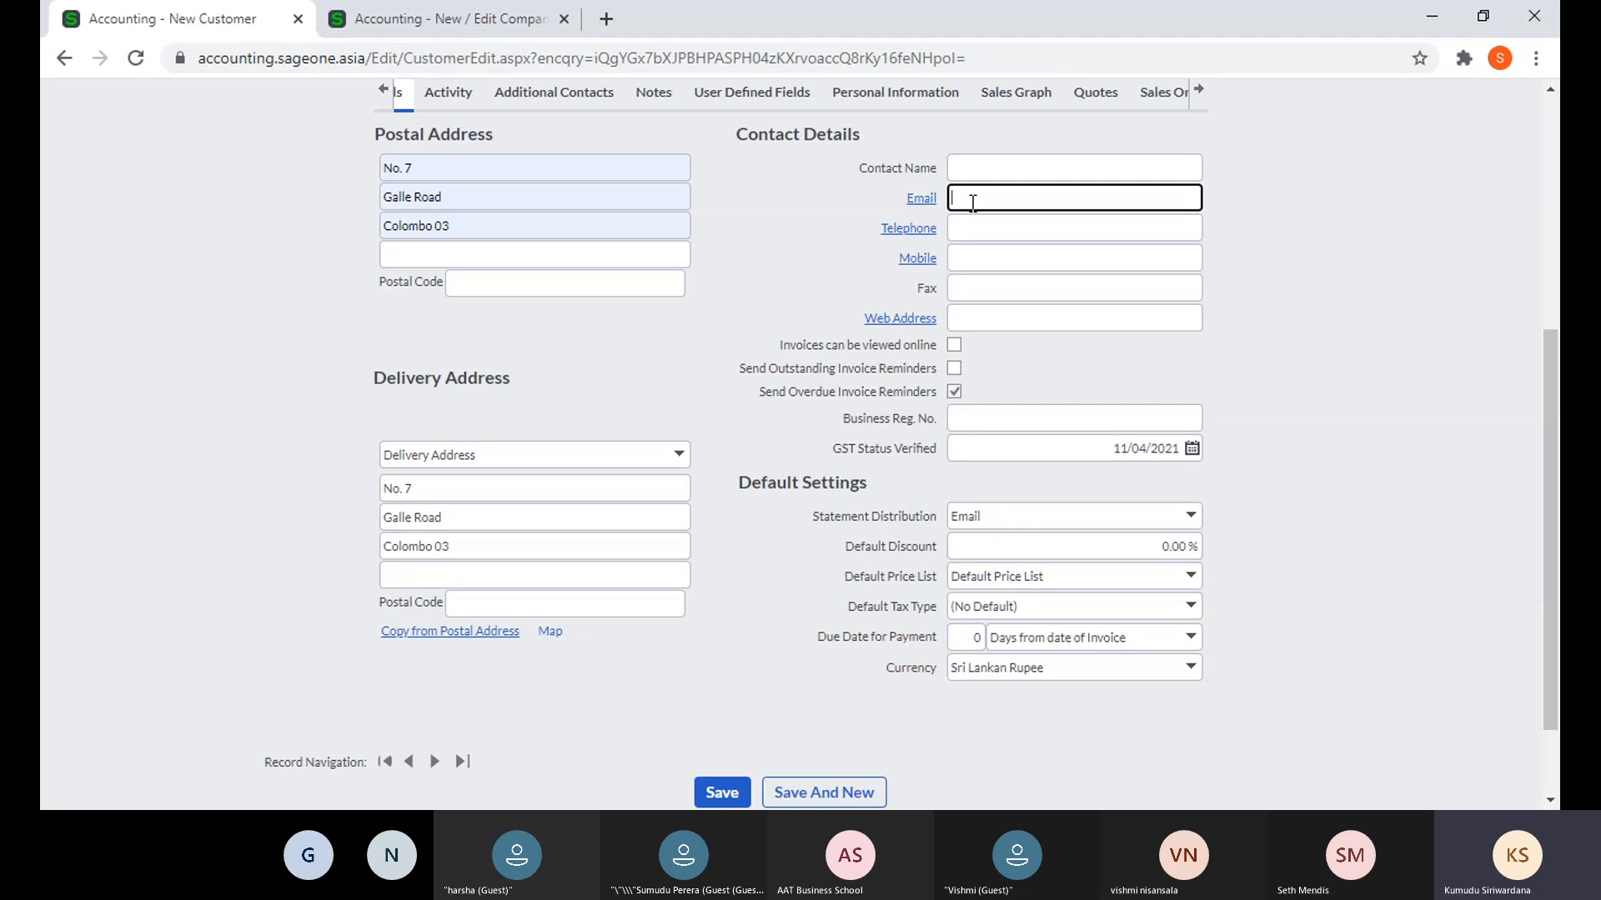
pyautogui.click(1192, 518)
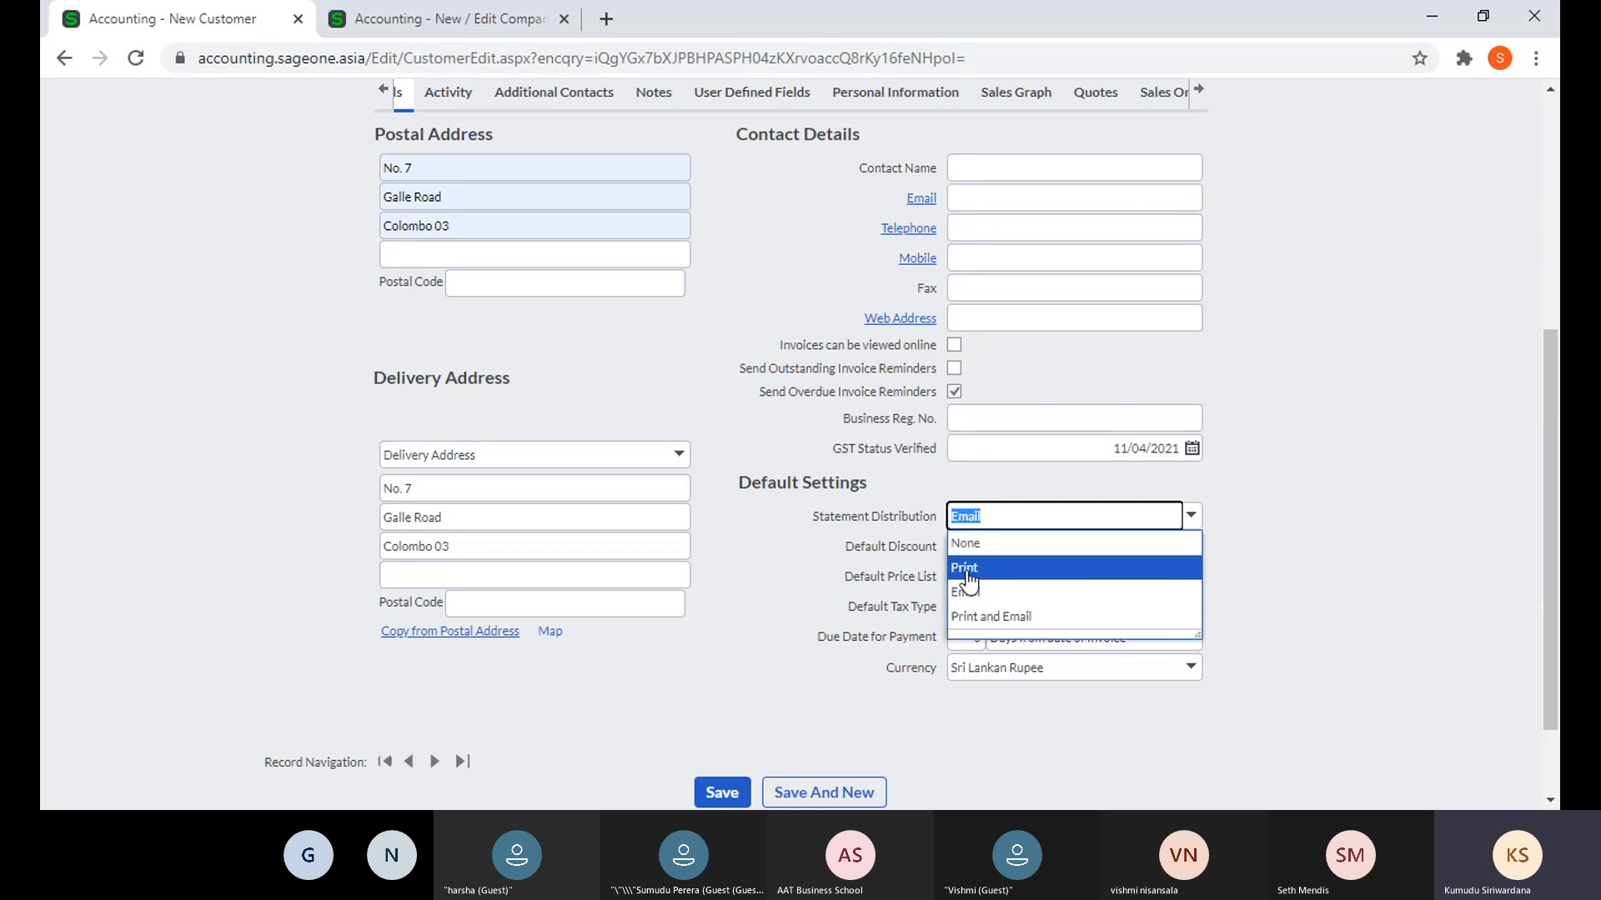
pyautogui.click(1313, 551)
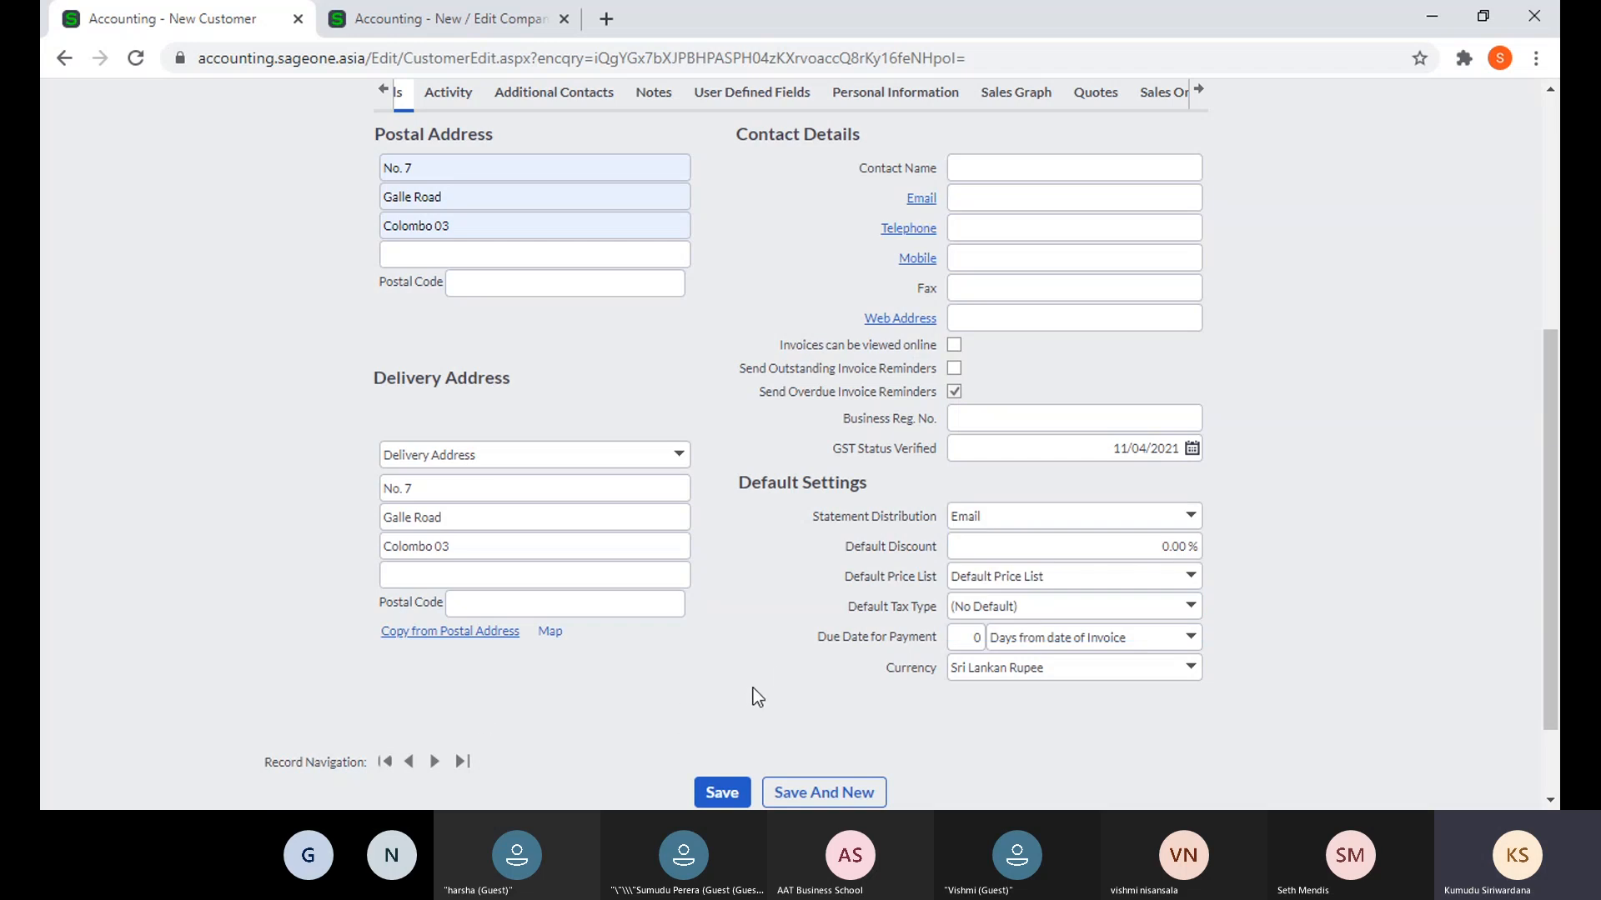
# - Save the new customer record, which raises the missing contact details warning
pyautogui.scroll(-2, 736, 697)
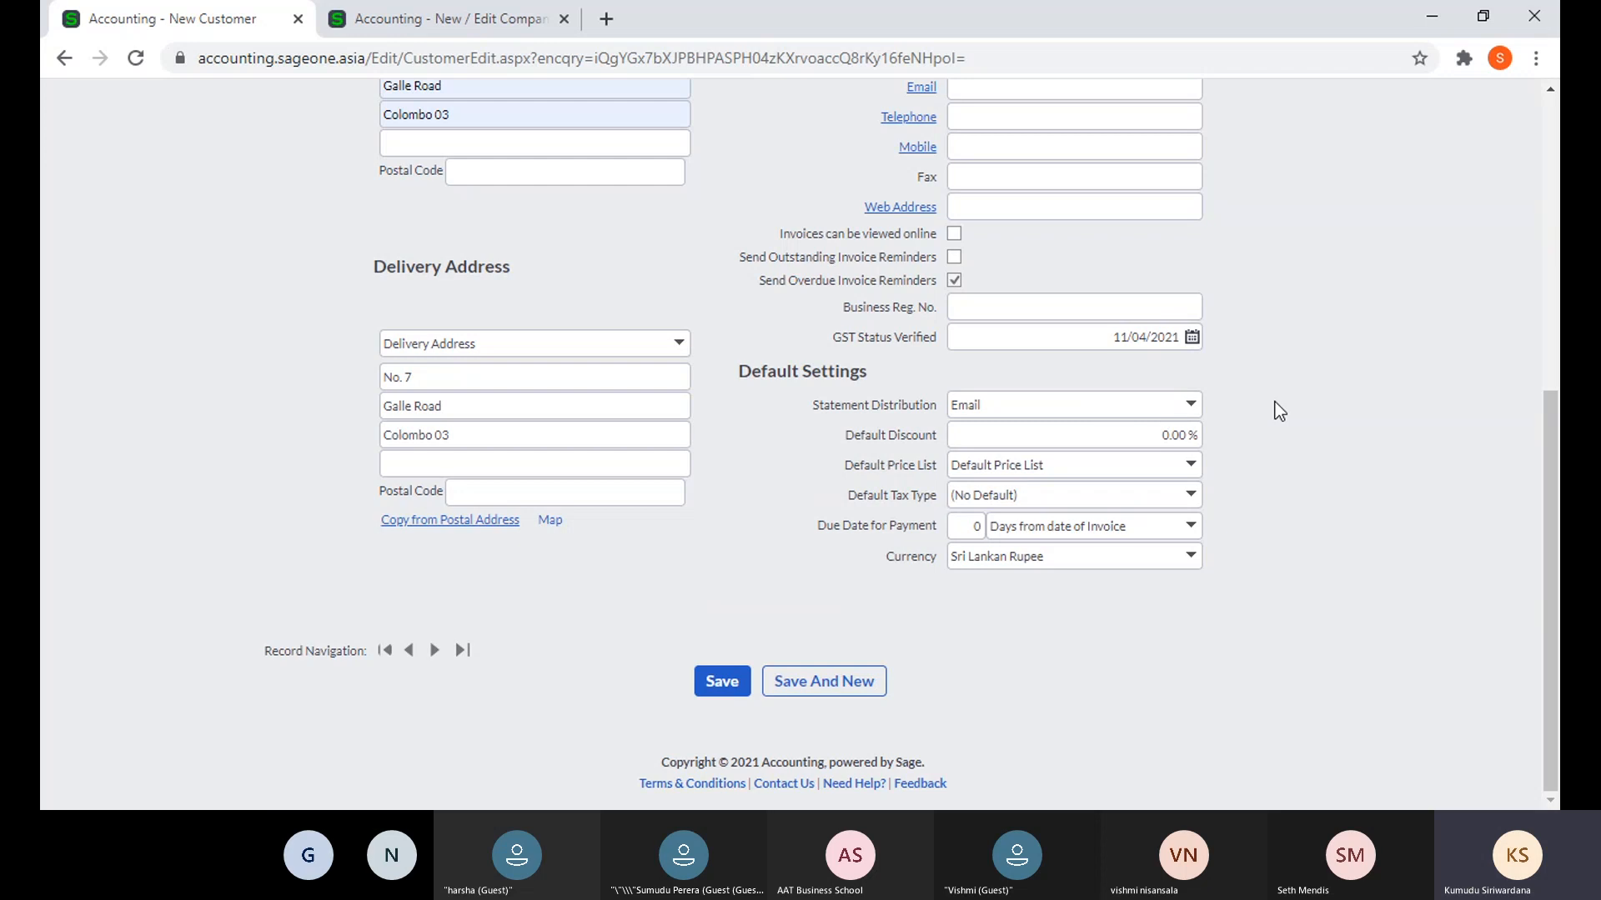
pyautogui.scroll(2, 1190, 272)
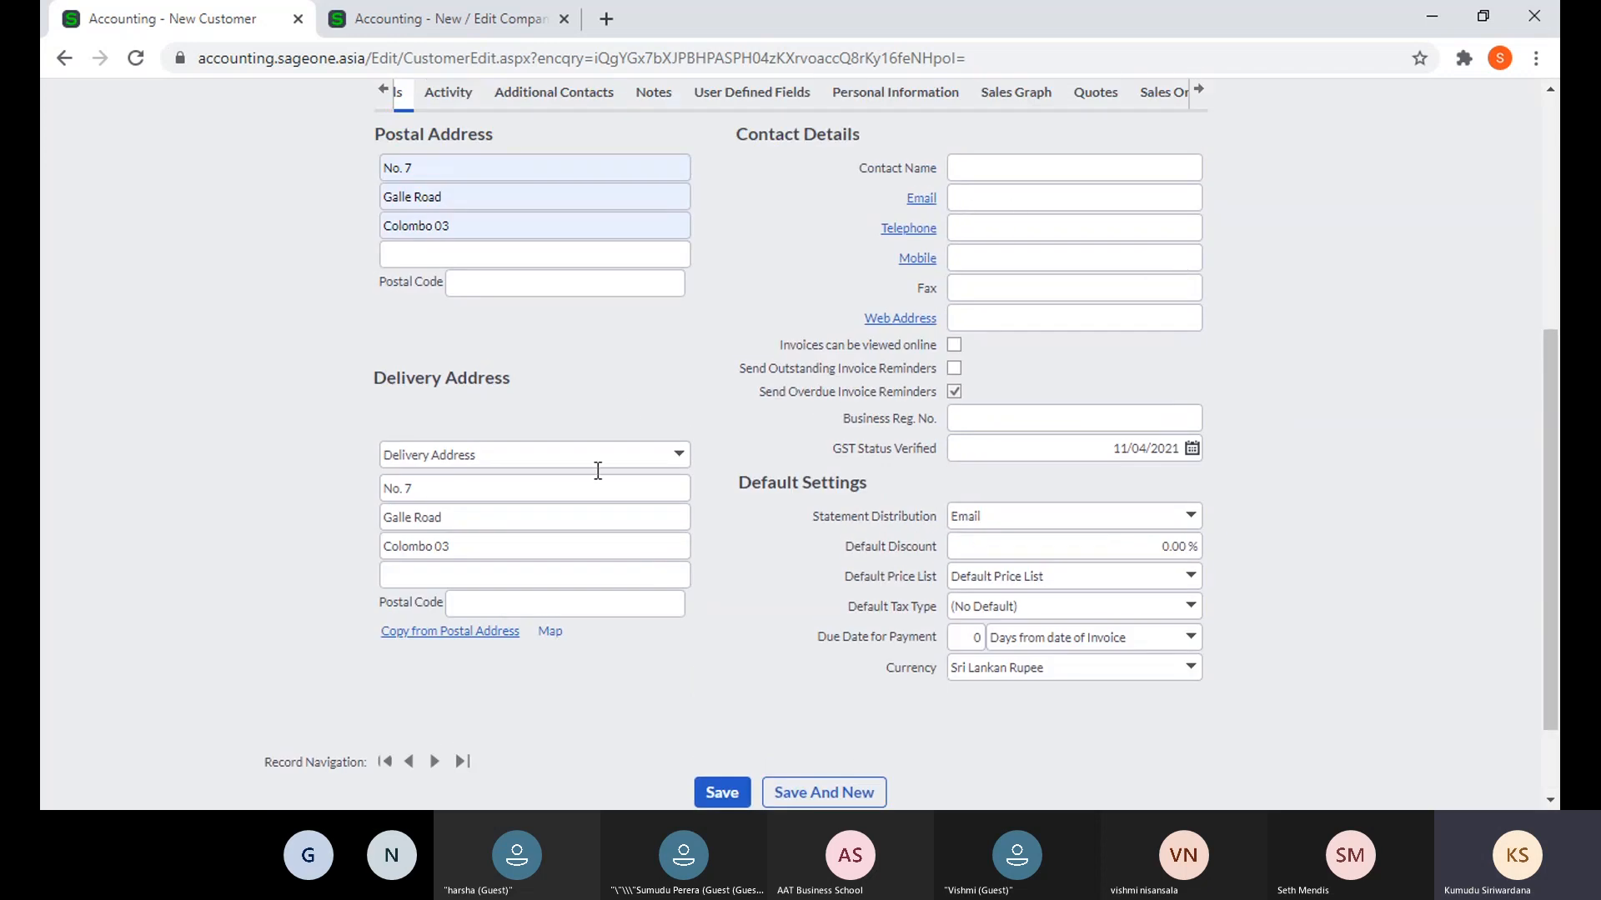
pyautogui.scroll(-2, 598, 467)
pyautogui.click(717, 681)
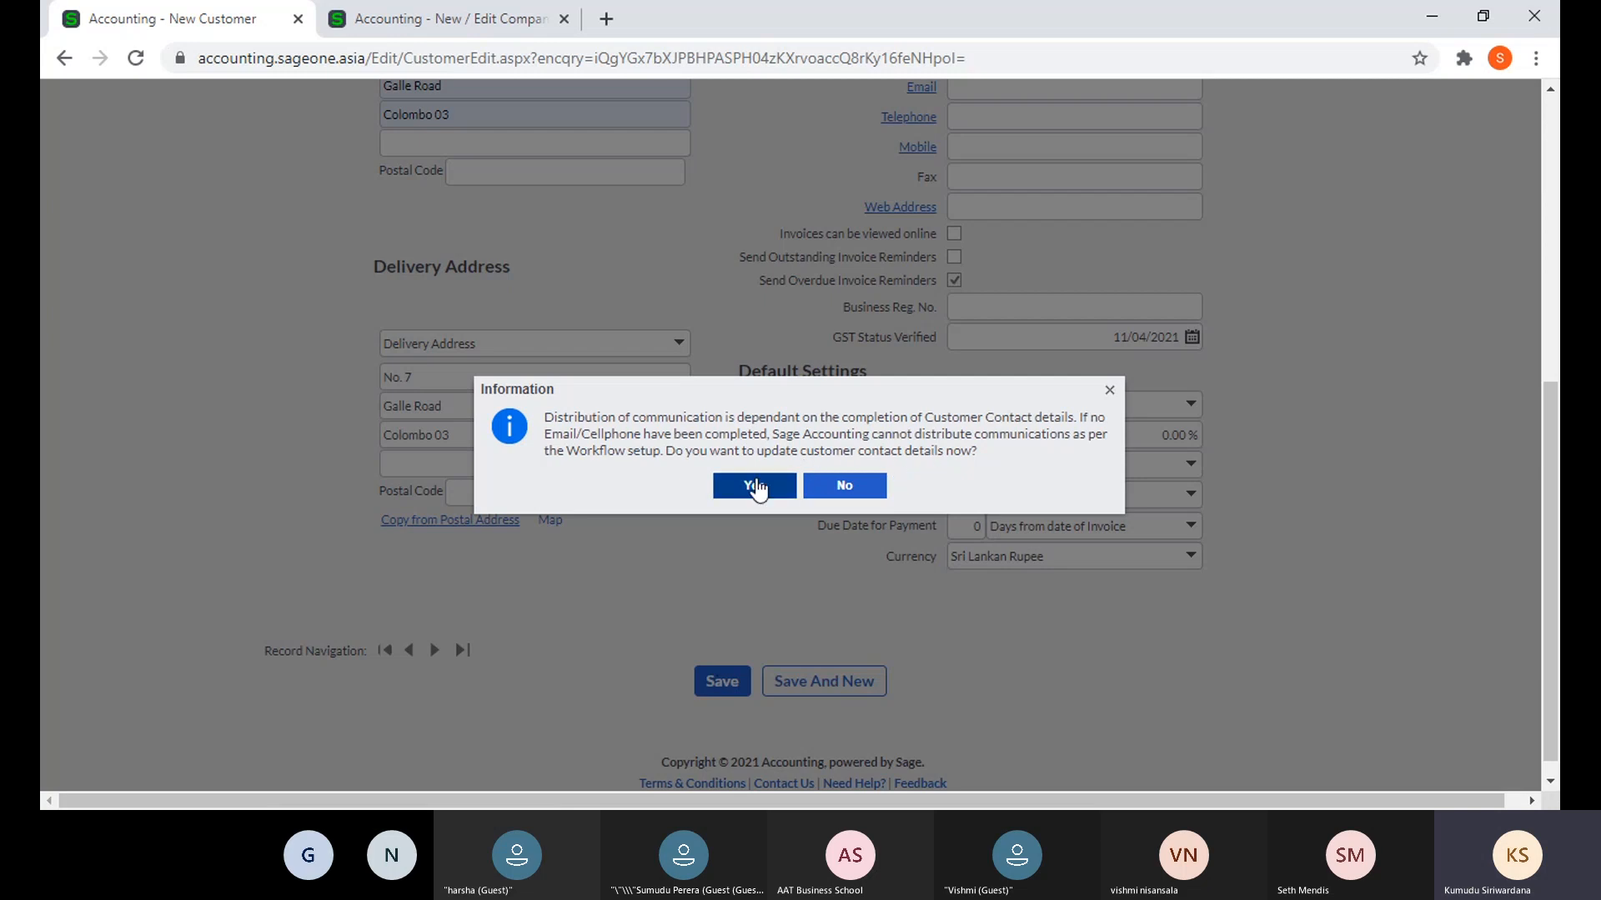
# - Agree to update contact details now and set Statement Distribution to Print
pyautogui.click(754, 486)
pyautogui.scroll(1, 844, 430)
pyautogui.click(977, 197)
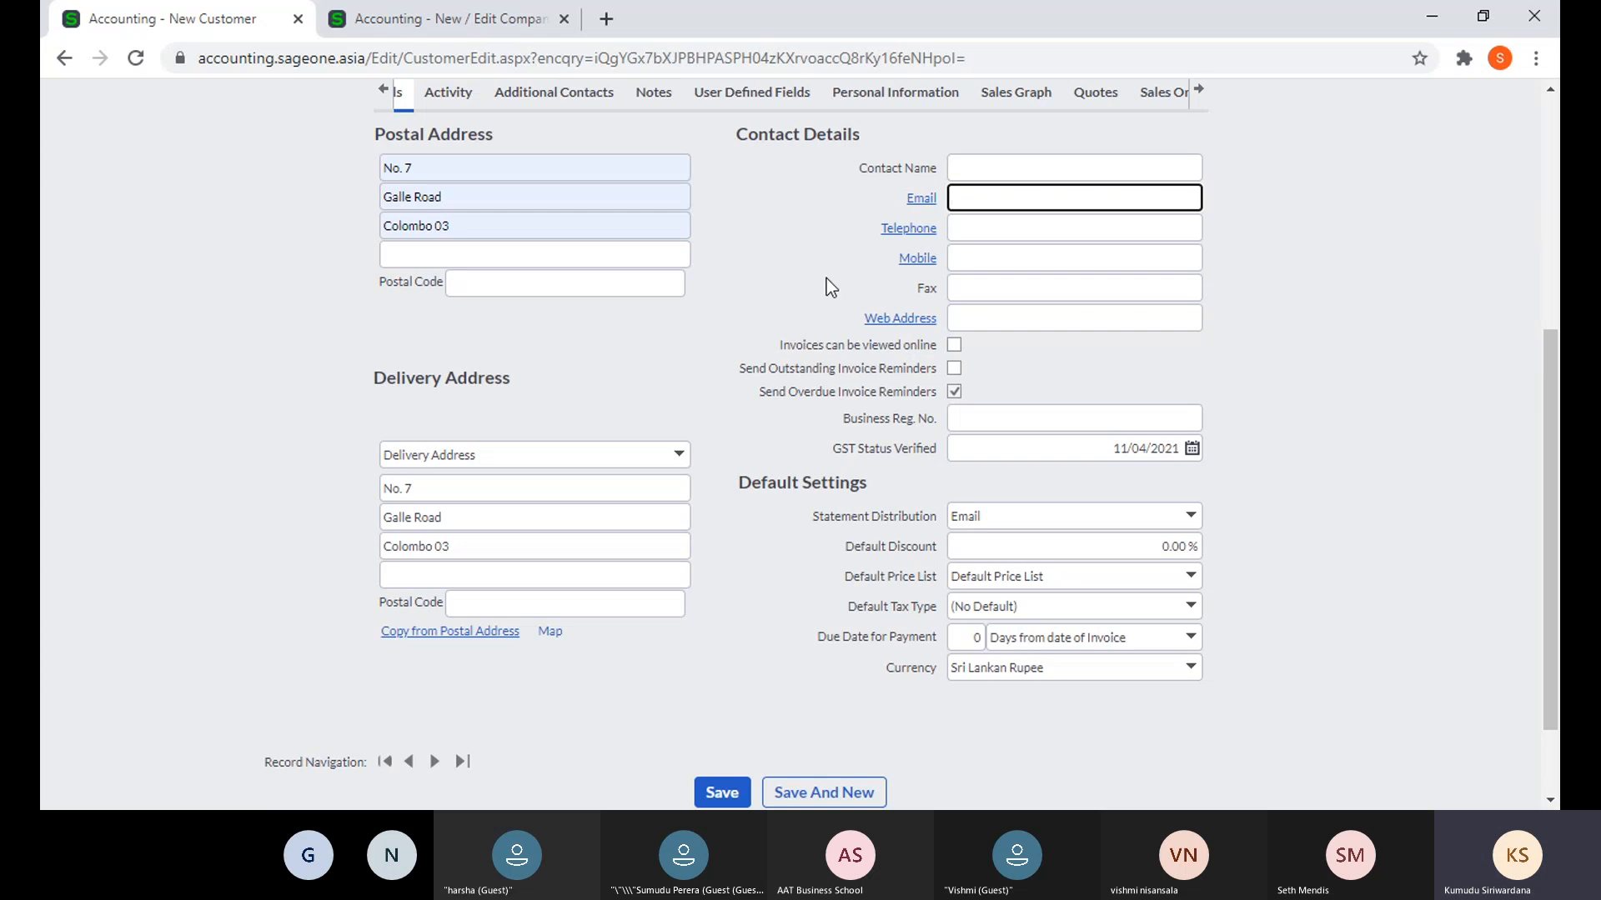
pyautogui.click(1188, 518)
pyautogui.click(1189, 518)
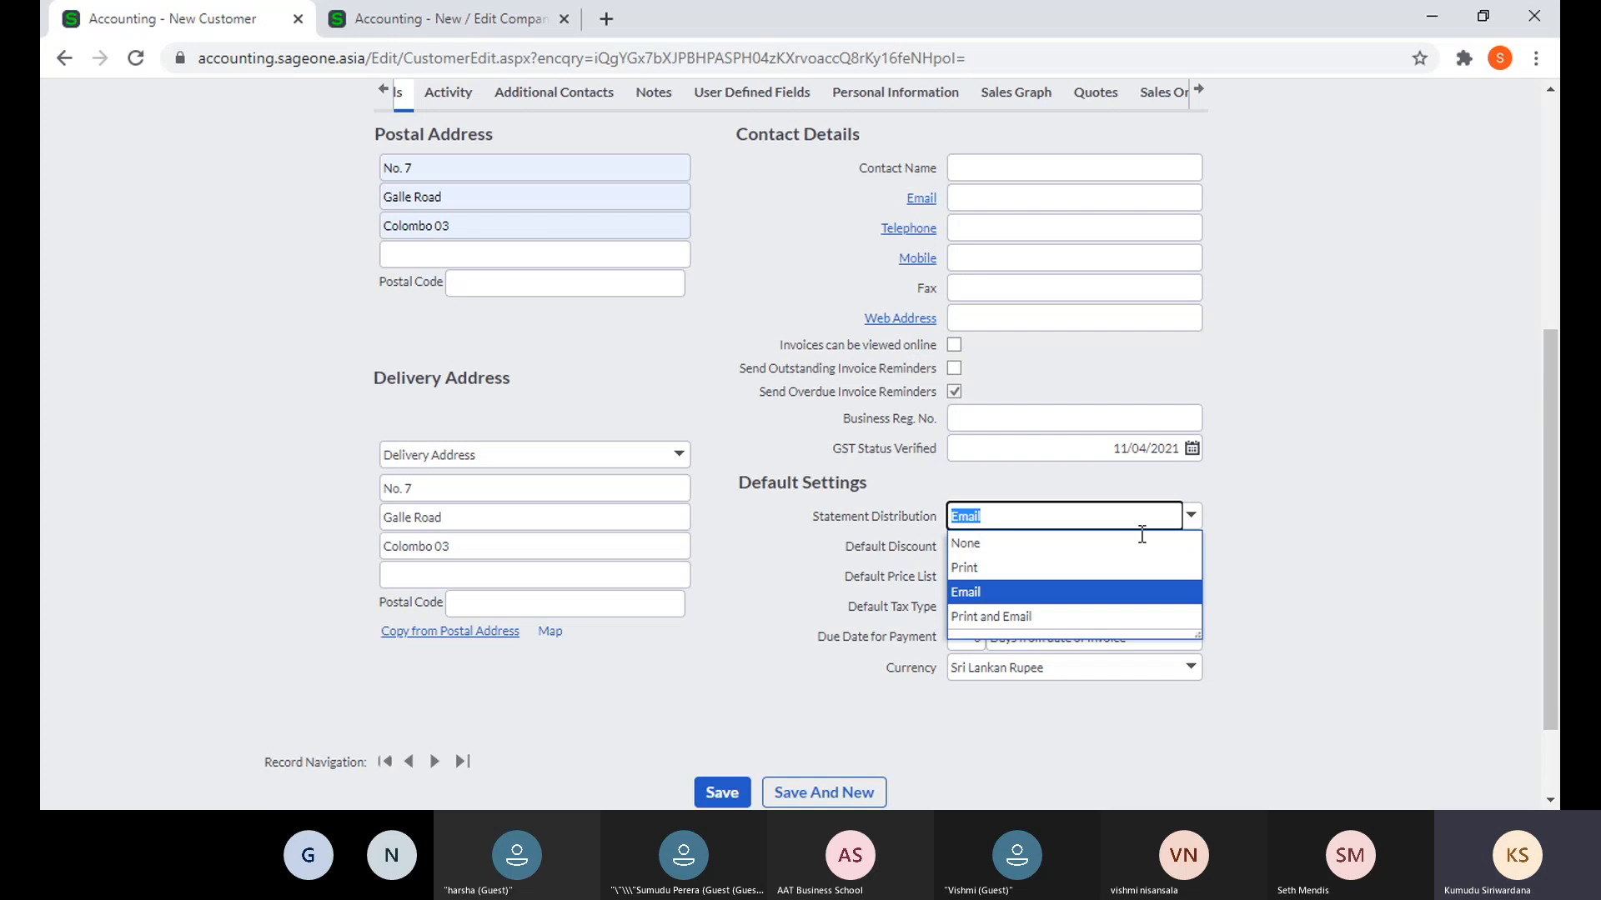
pyautogui.click(1070, 581)
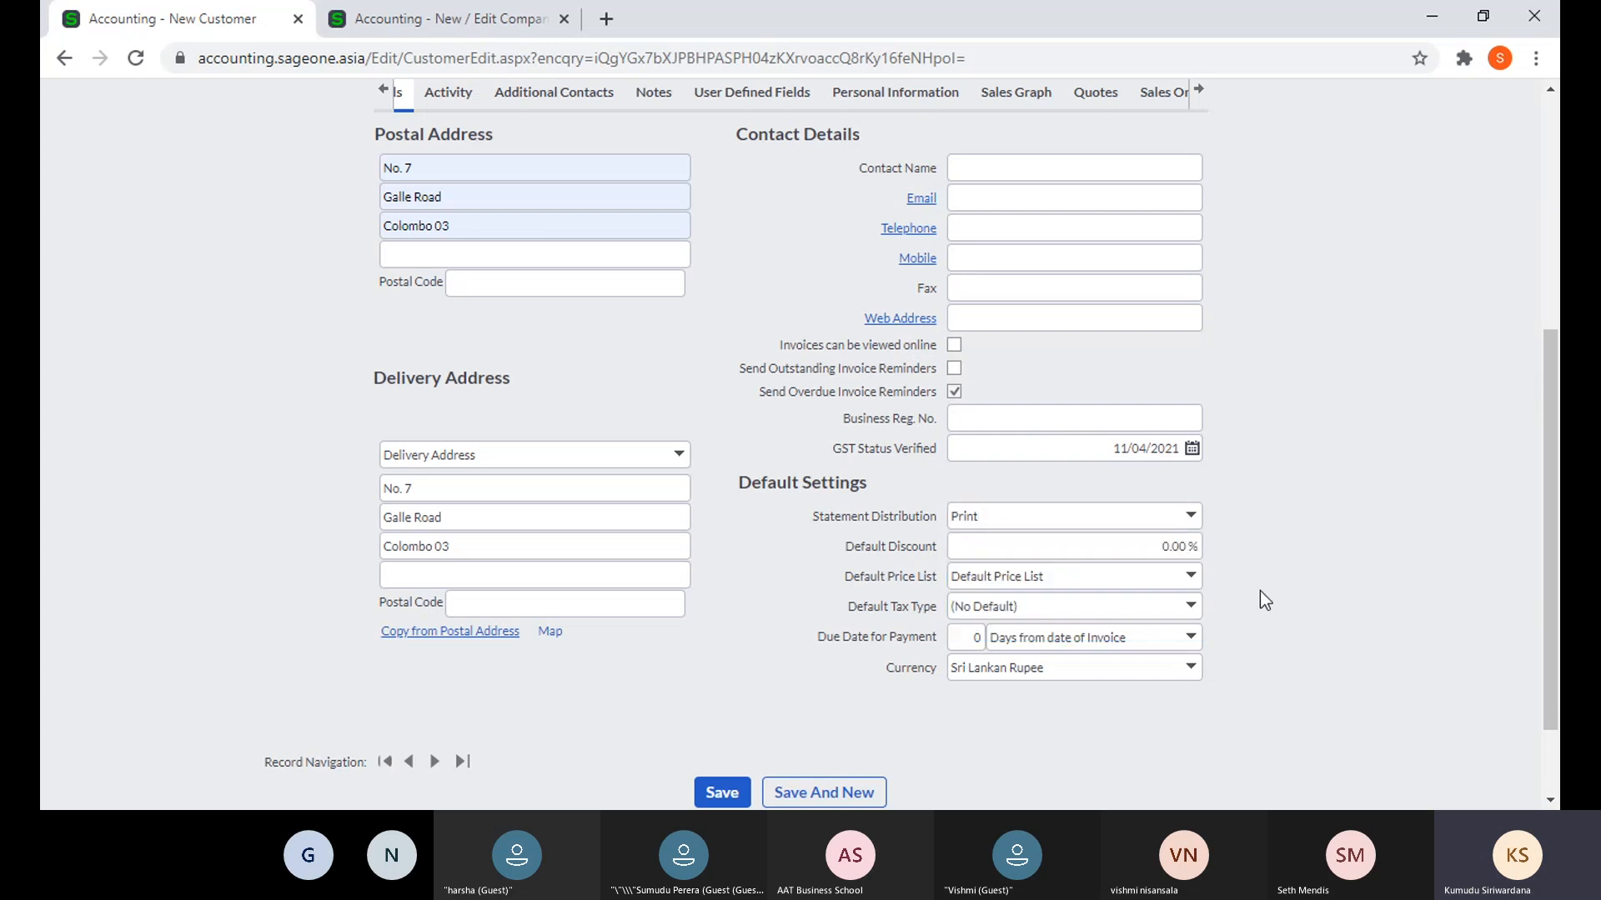
# - Set the customer's Default Discount to 10.00%
pyautogui.click(1081, 550)
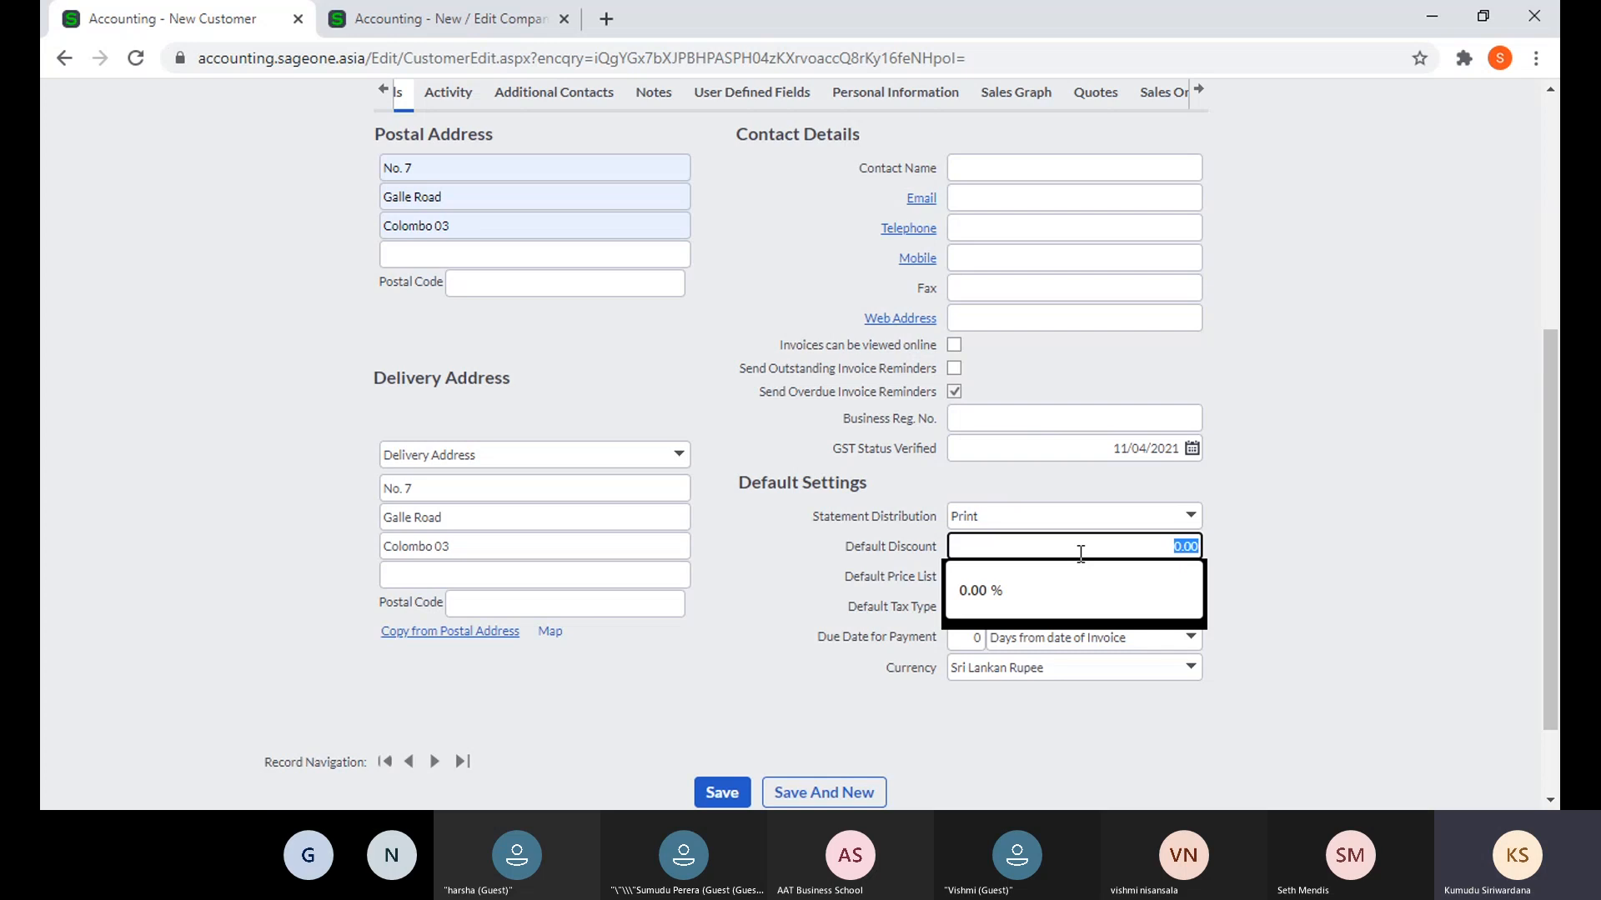
pyautogui.write('10')
pyautogui.click(1305, 527)
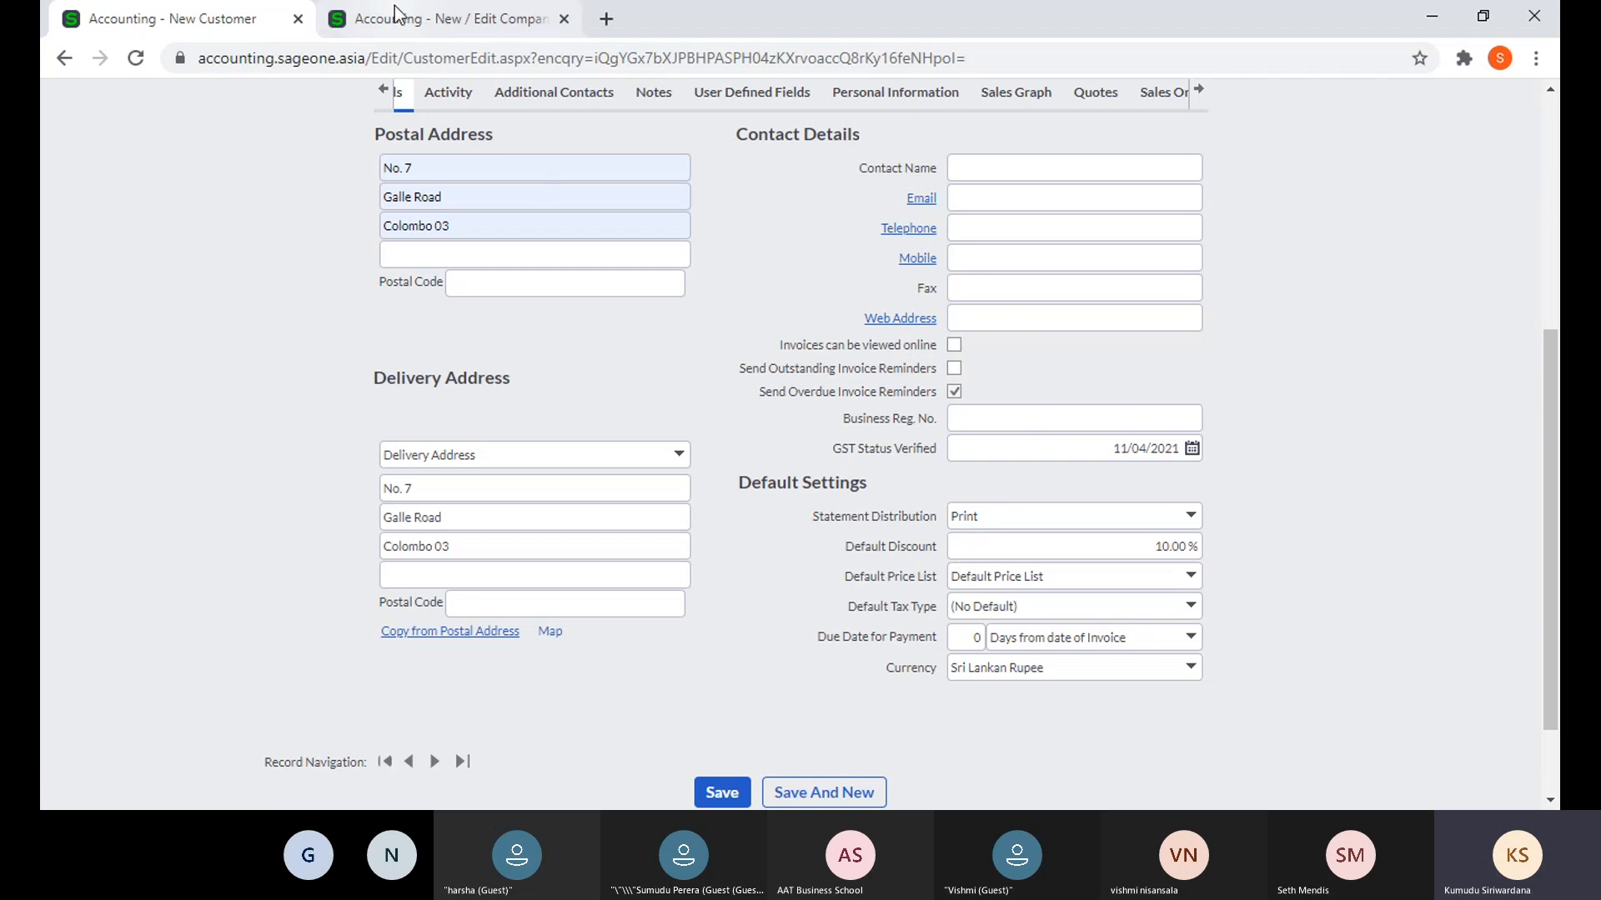
pyautogui.click(441, 19)
# - Go to Customers > Lists > List of Customers and open Accounting Software (Pvt) Ltd
pyautogui.moveTo(270, 147)
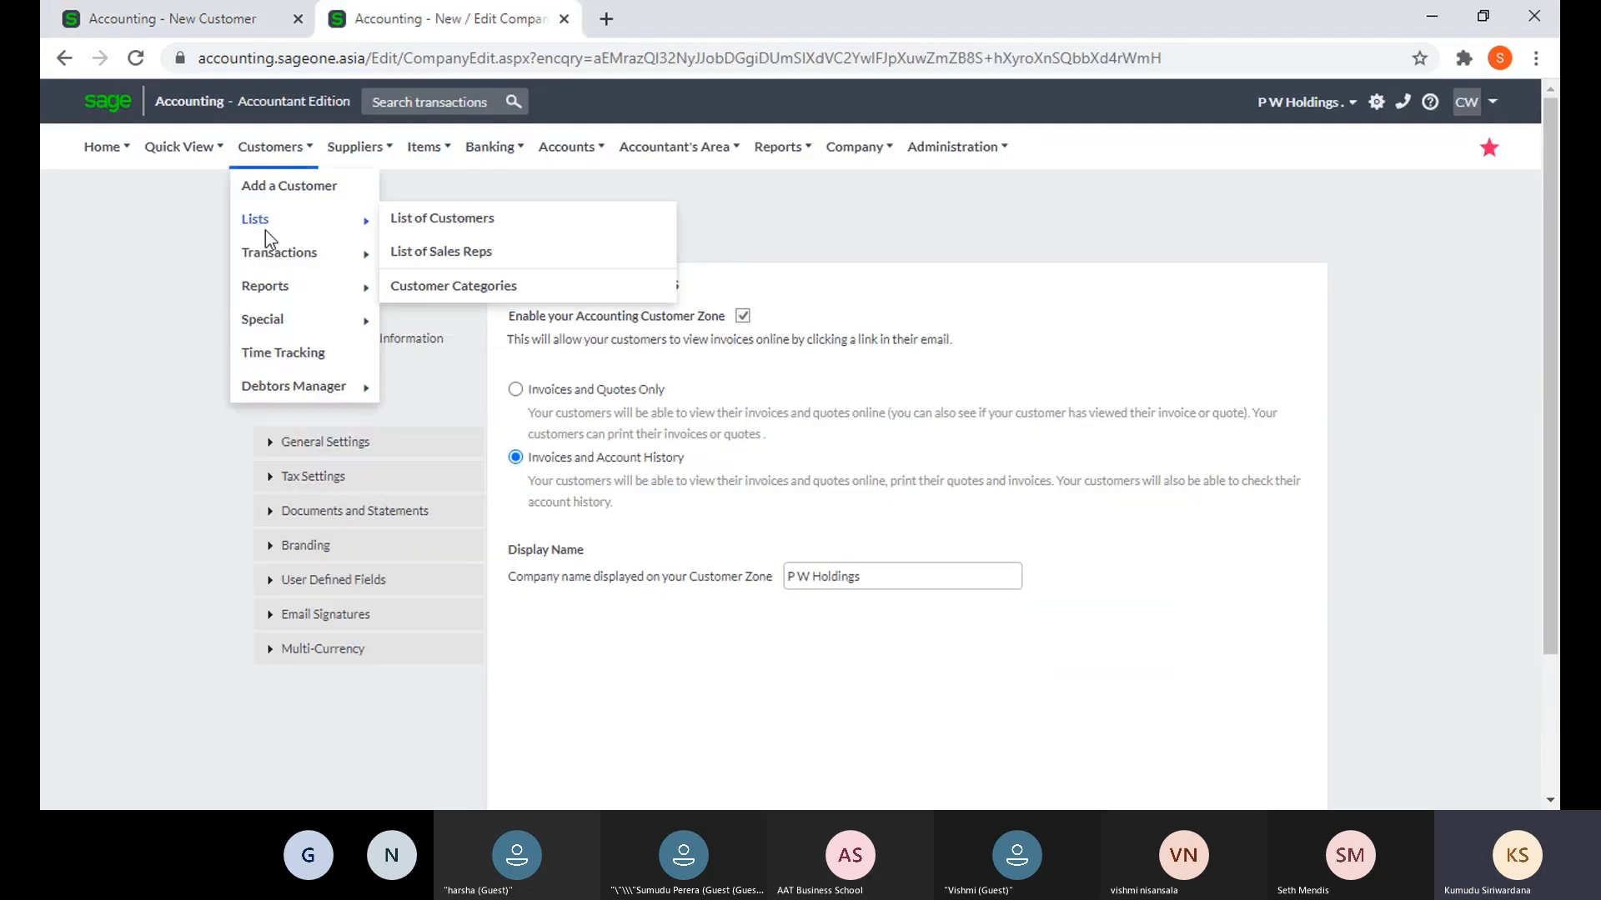
pyautogui.moveTo(275, 250)
pyautogui.click(494, 319)
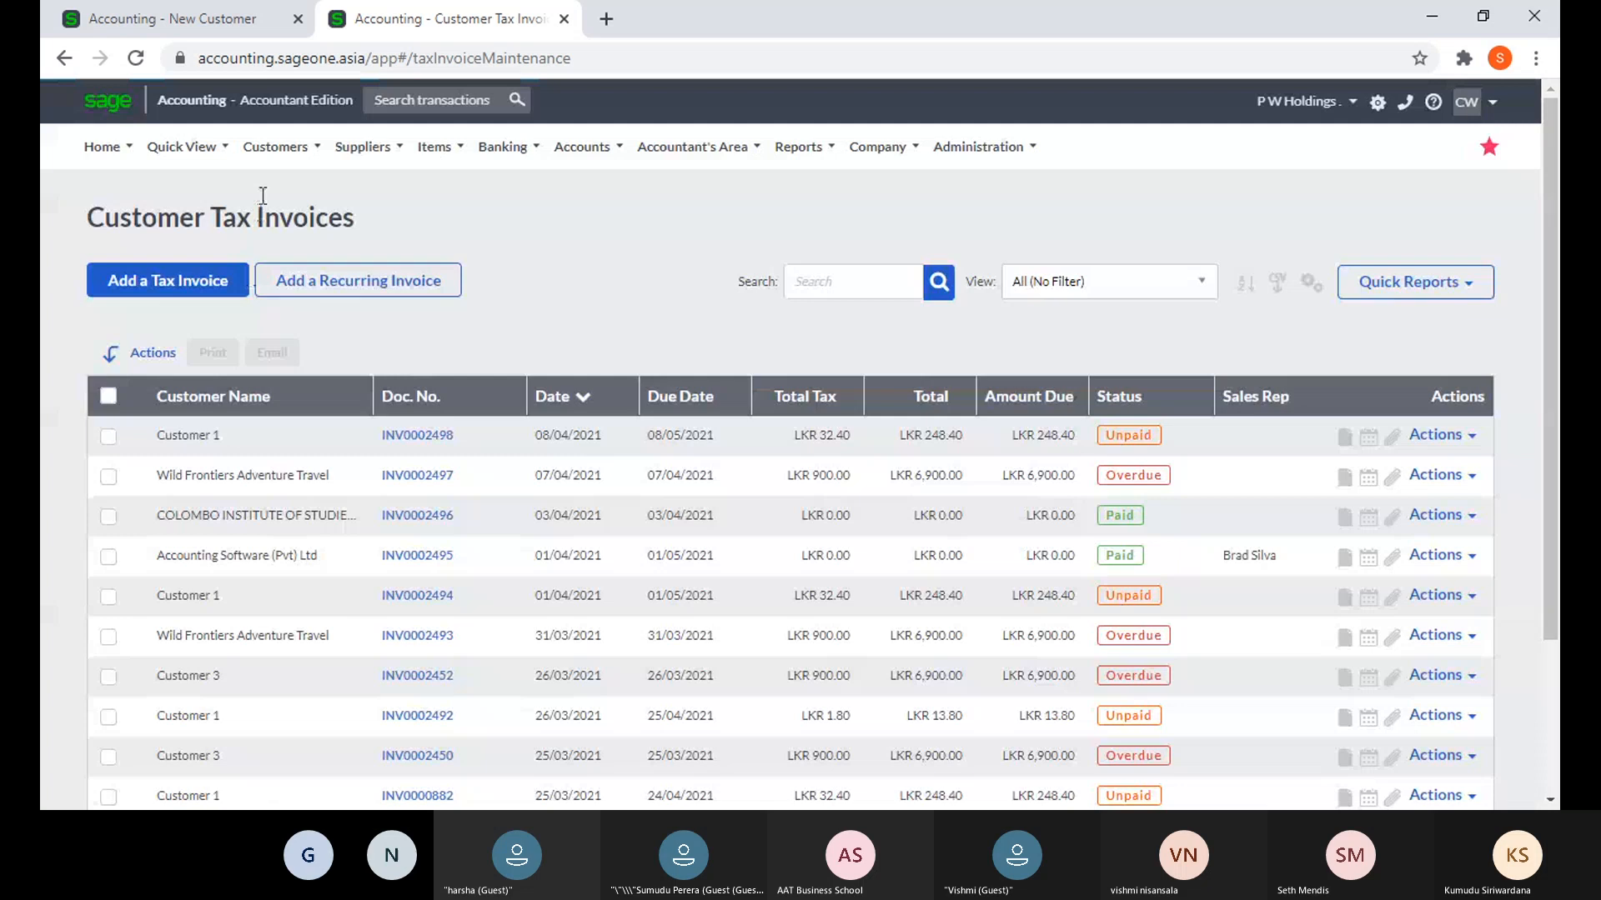
pyautogui.click(275, 147)
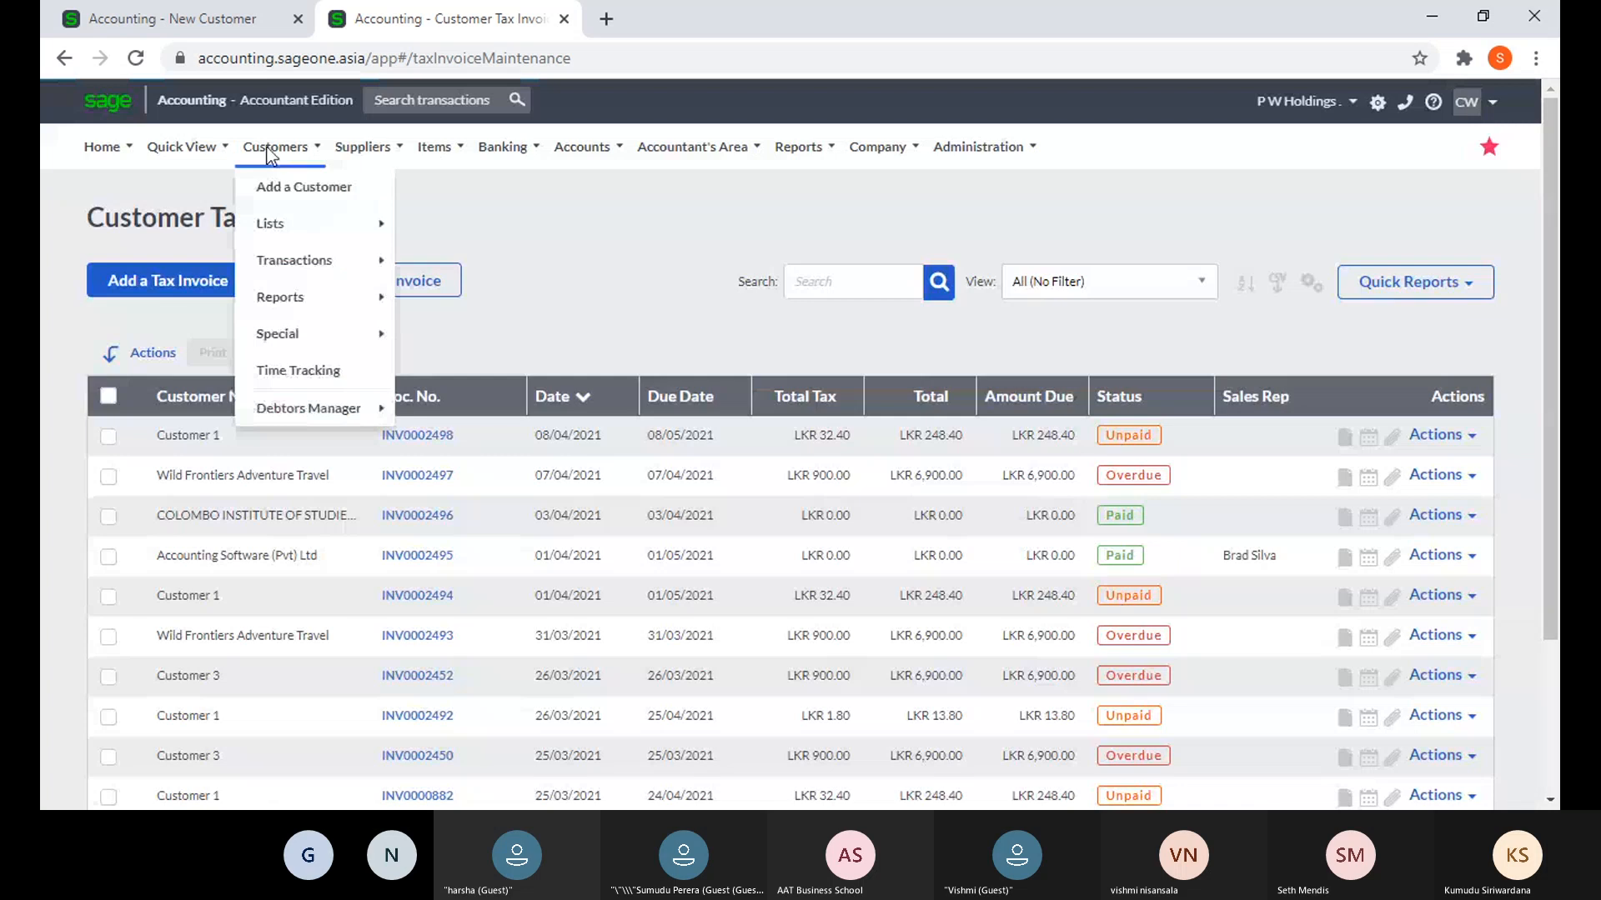
pyautogui.moveTo(301, 260)
pyautogui.moveTo(318, 217)
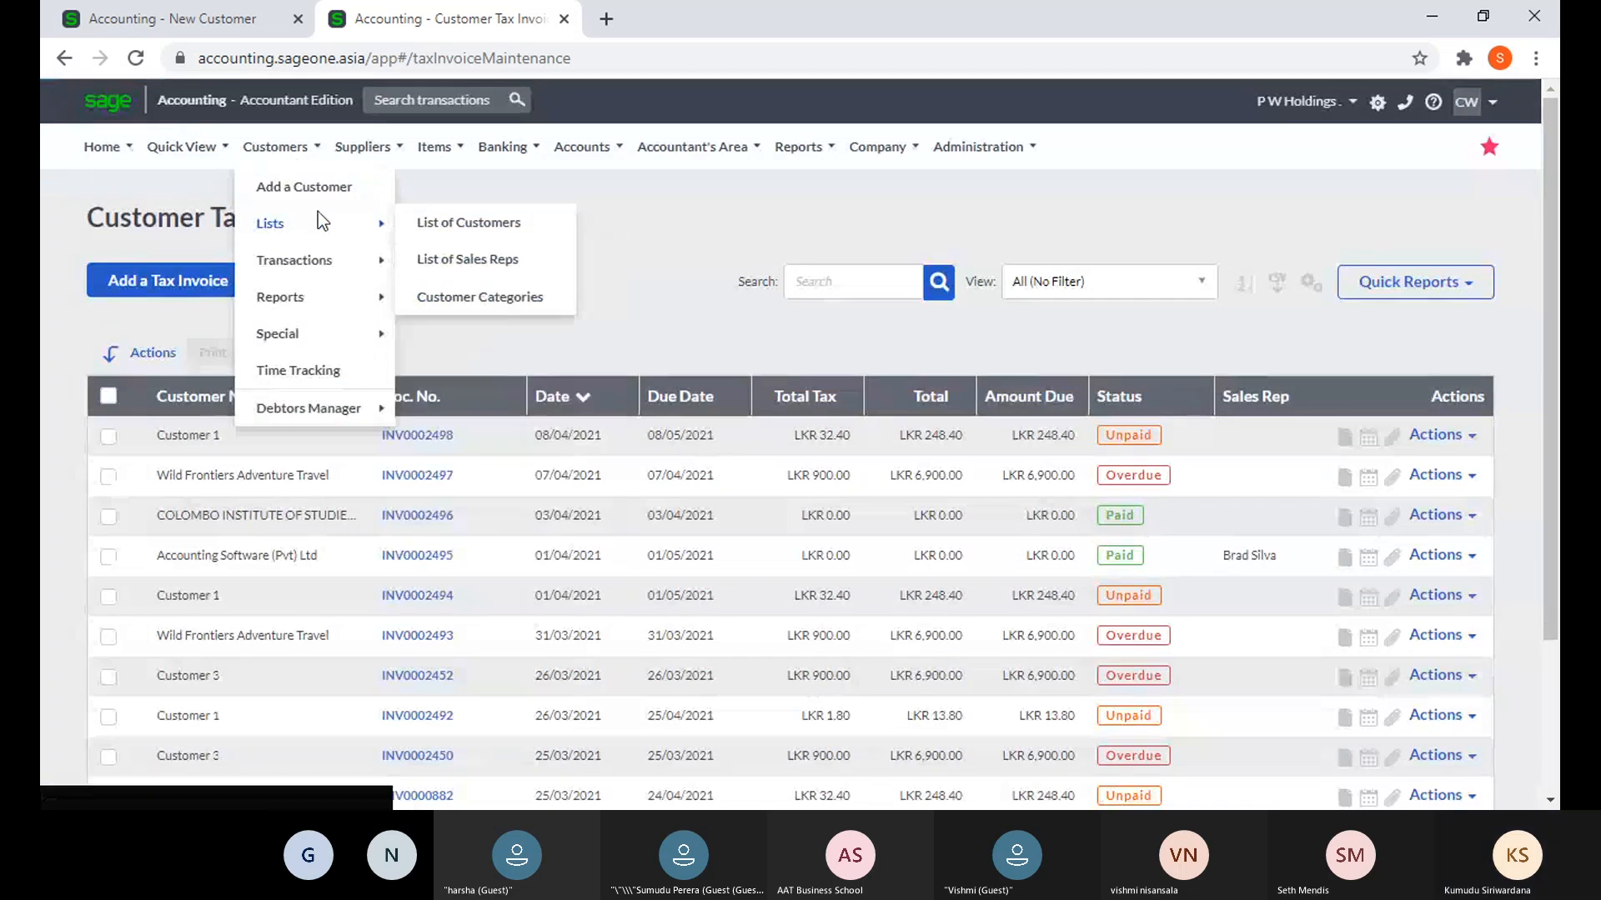
pyautogui.click(468, 221)
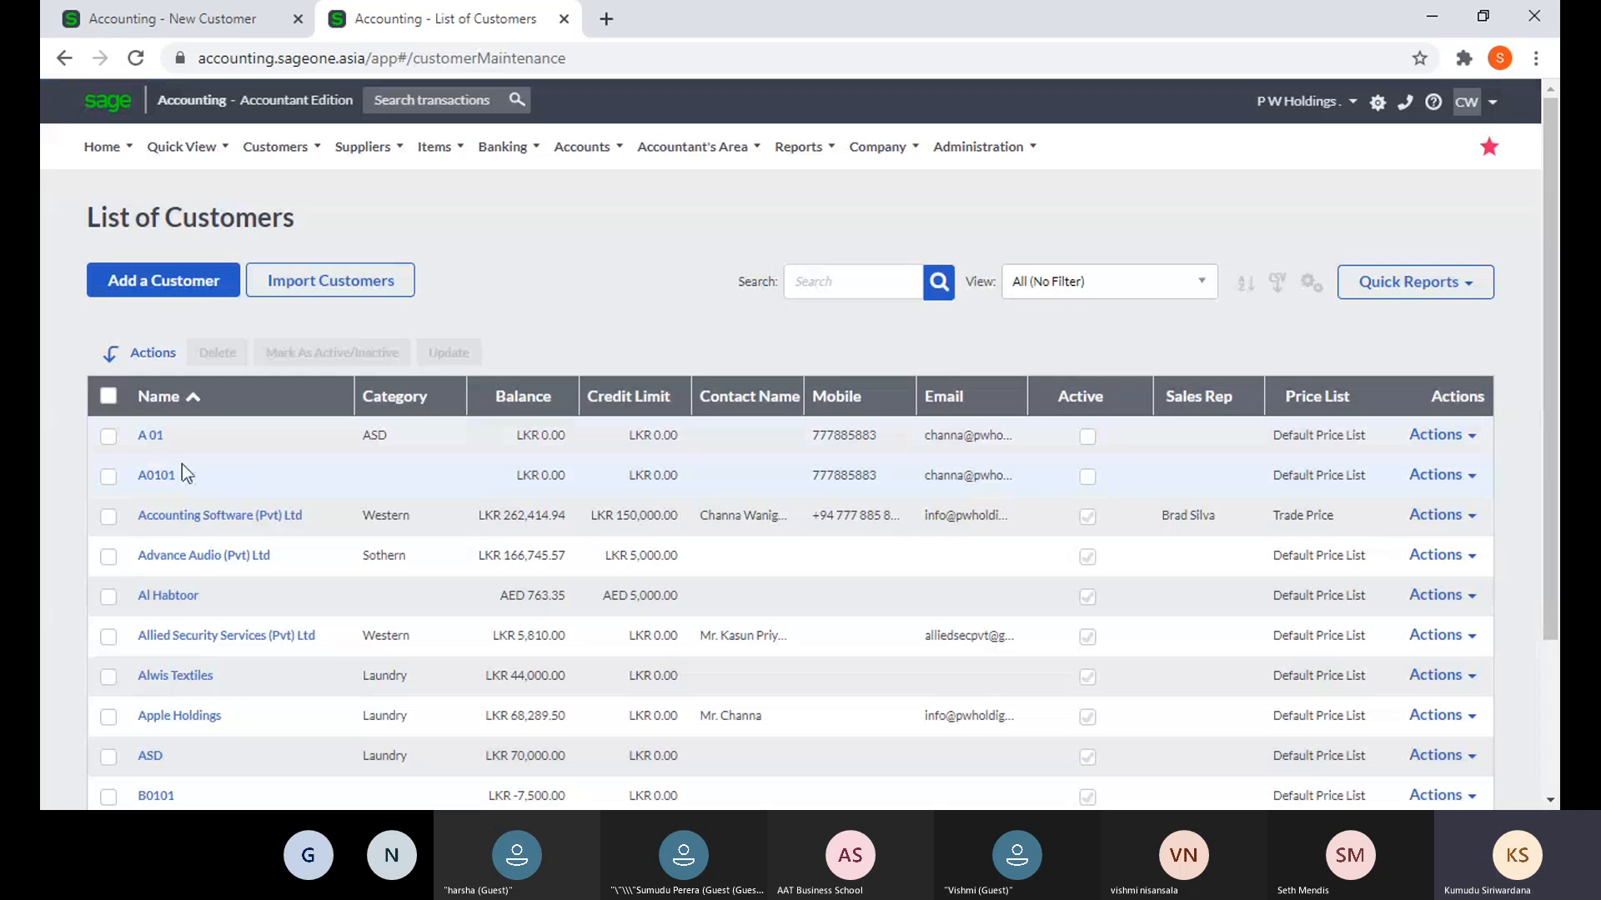
pyautogui.click(161, 517)
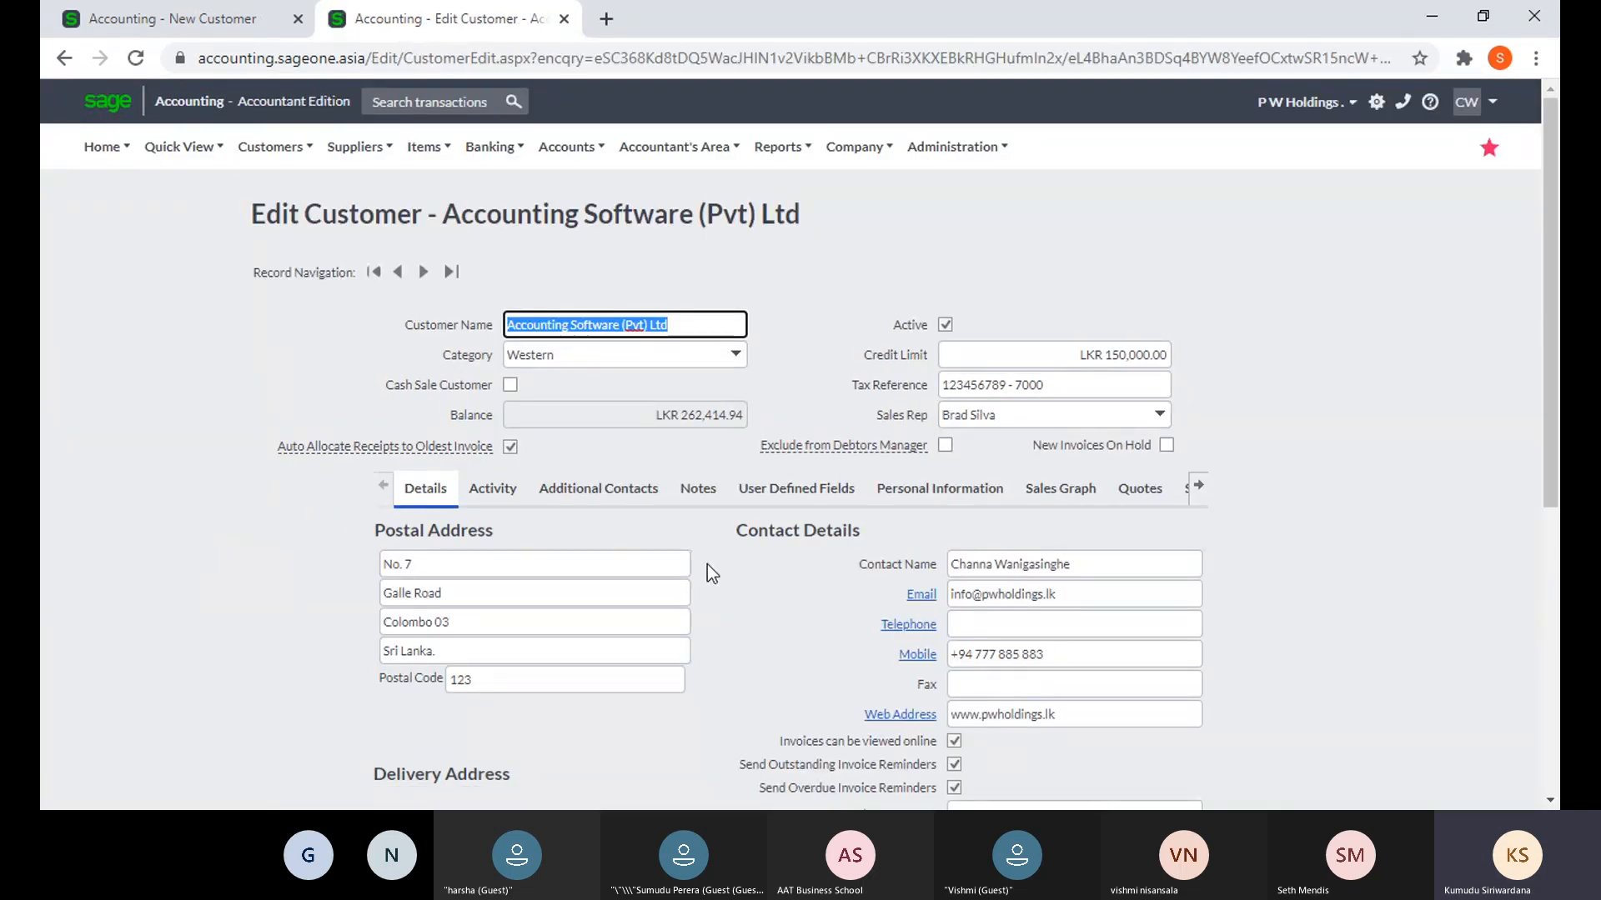
# - Duplicate the Accounting Software (Pvt) Ltd record tab into a new tab
pyautogui.scroll(-5, 707, 565)
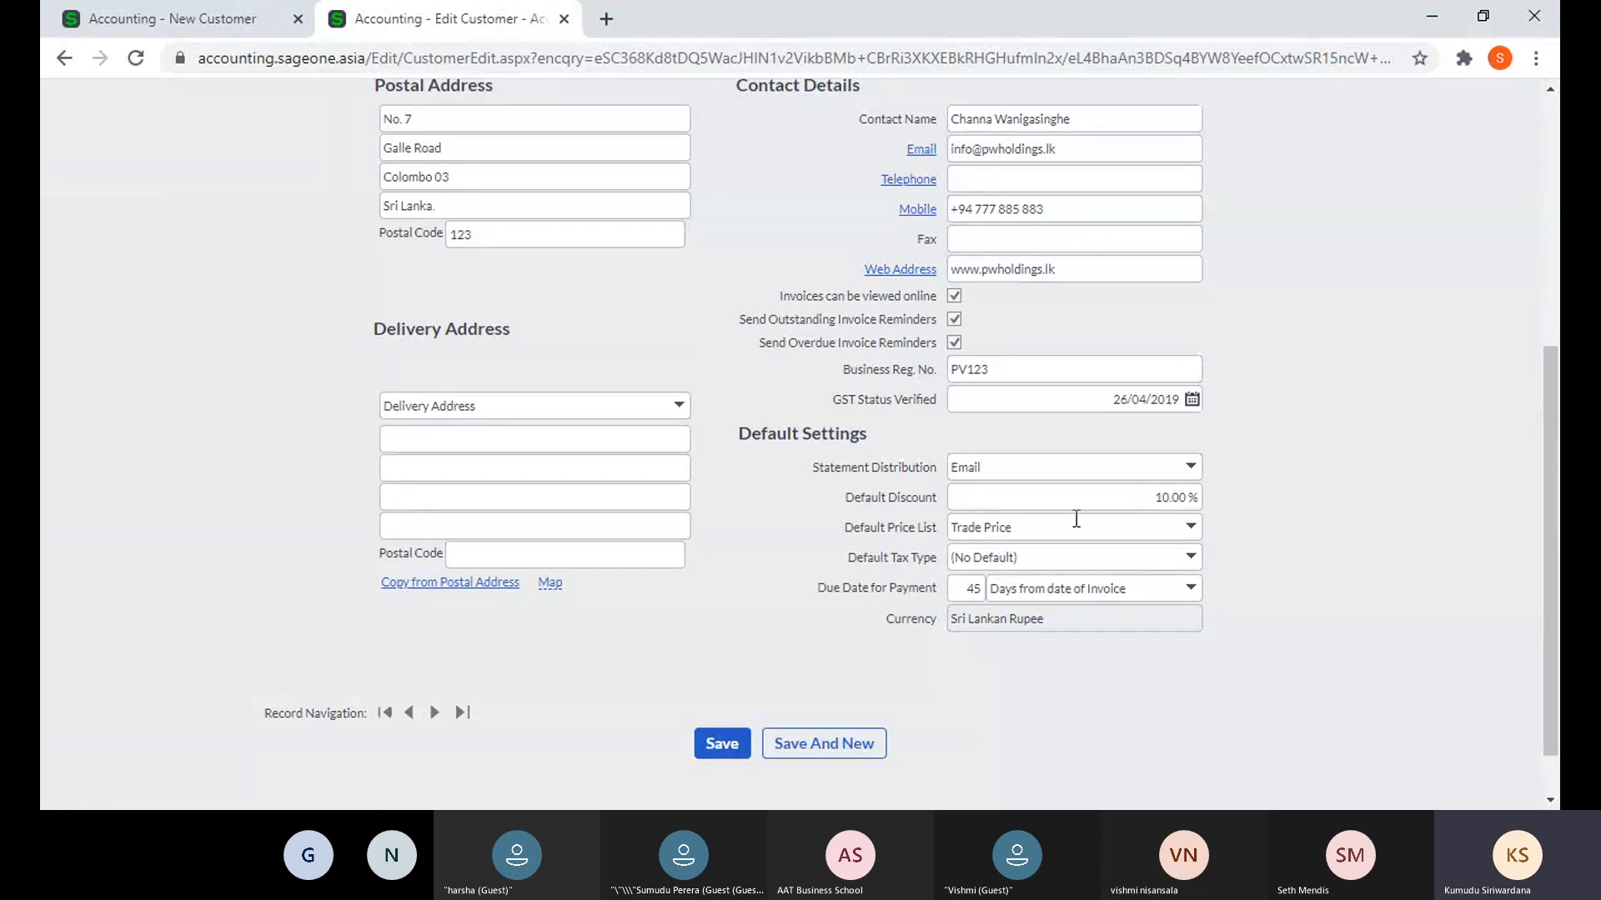
pyautogui.scroll(5, 597, 442)
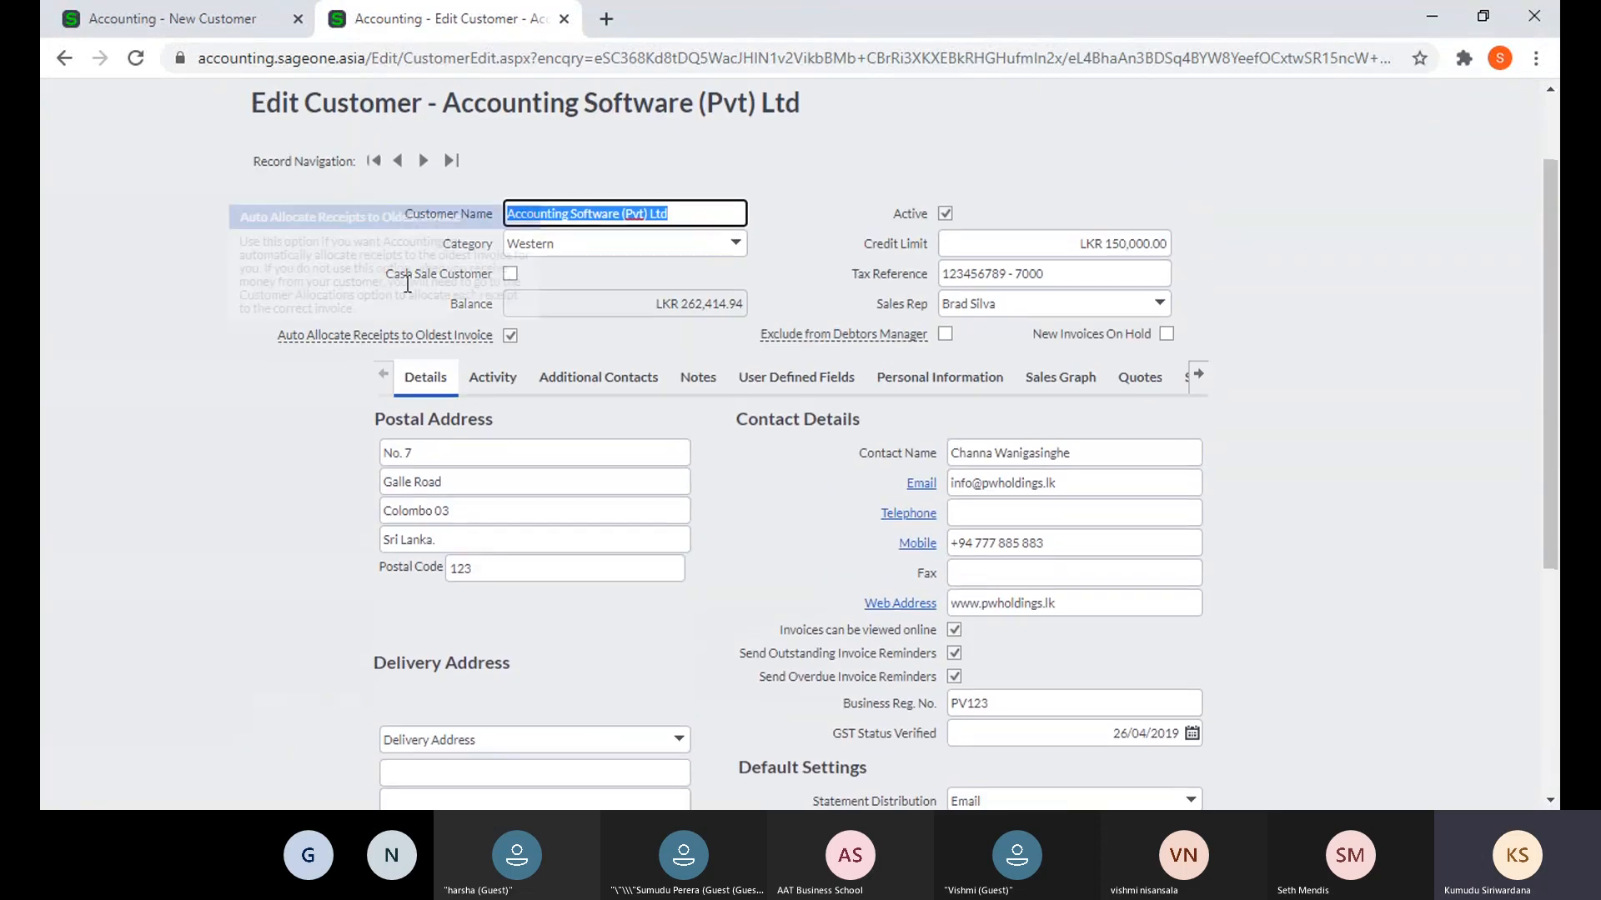
pyautogui.rightClick(445, 27)
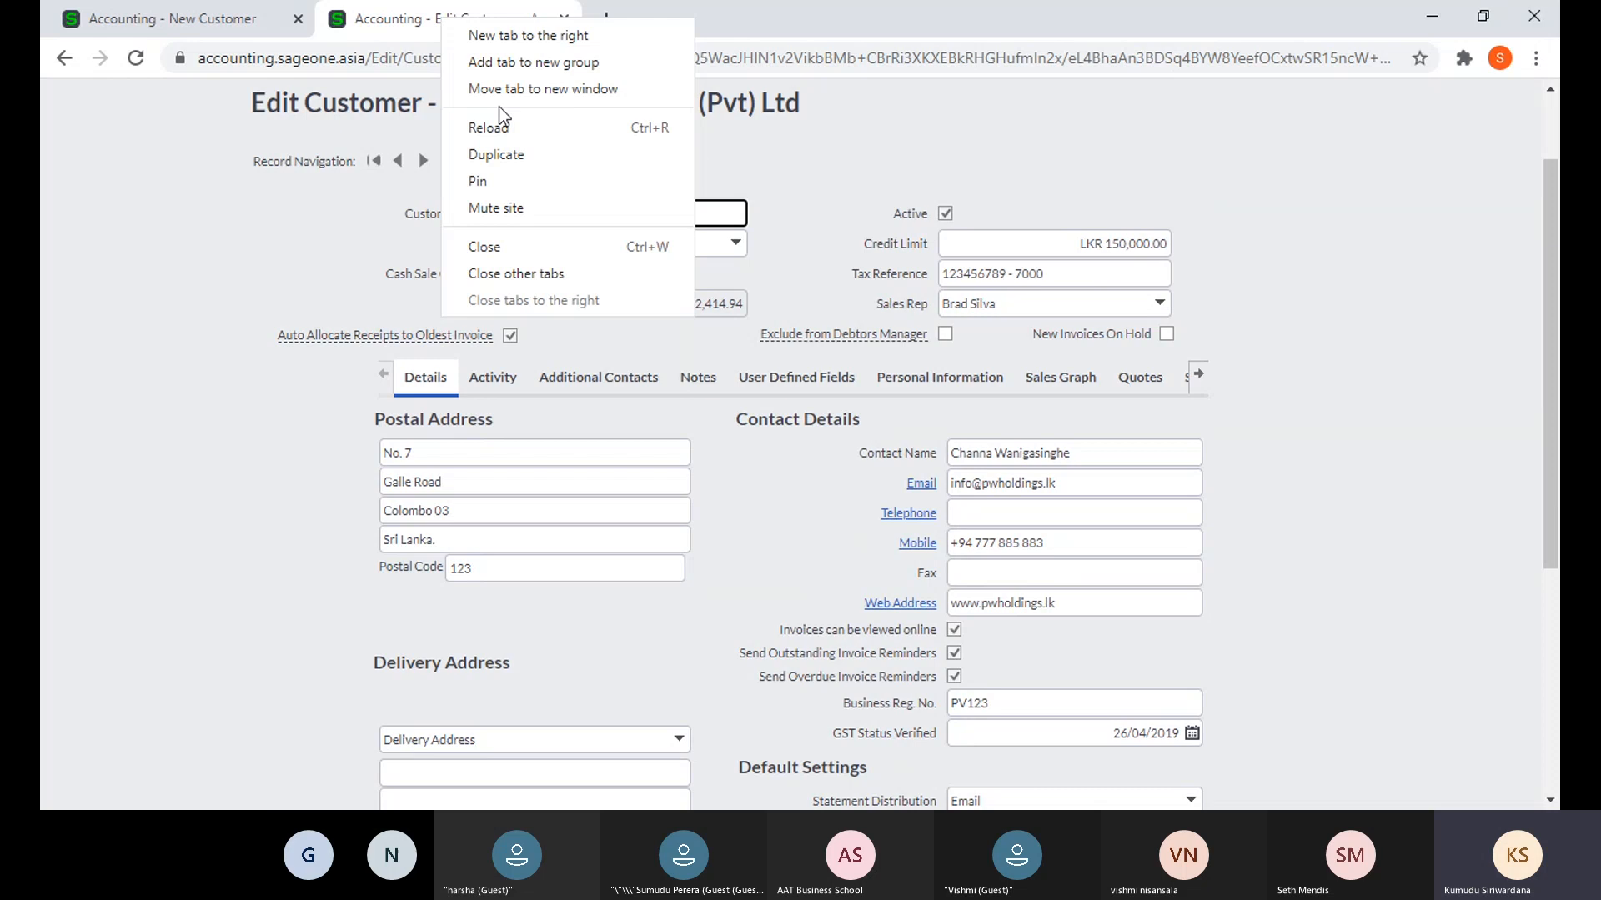
pyautogui.click(505, 150)
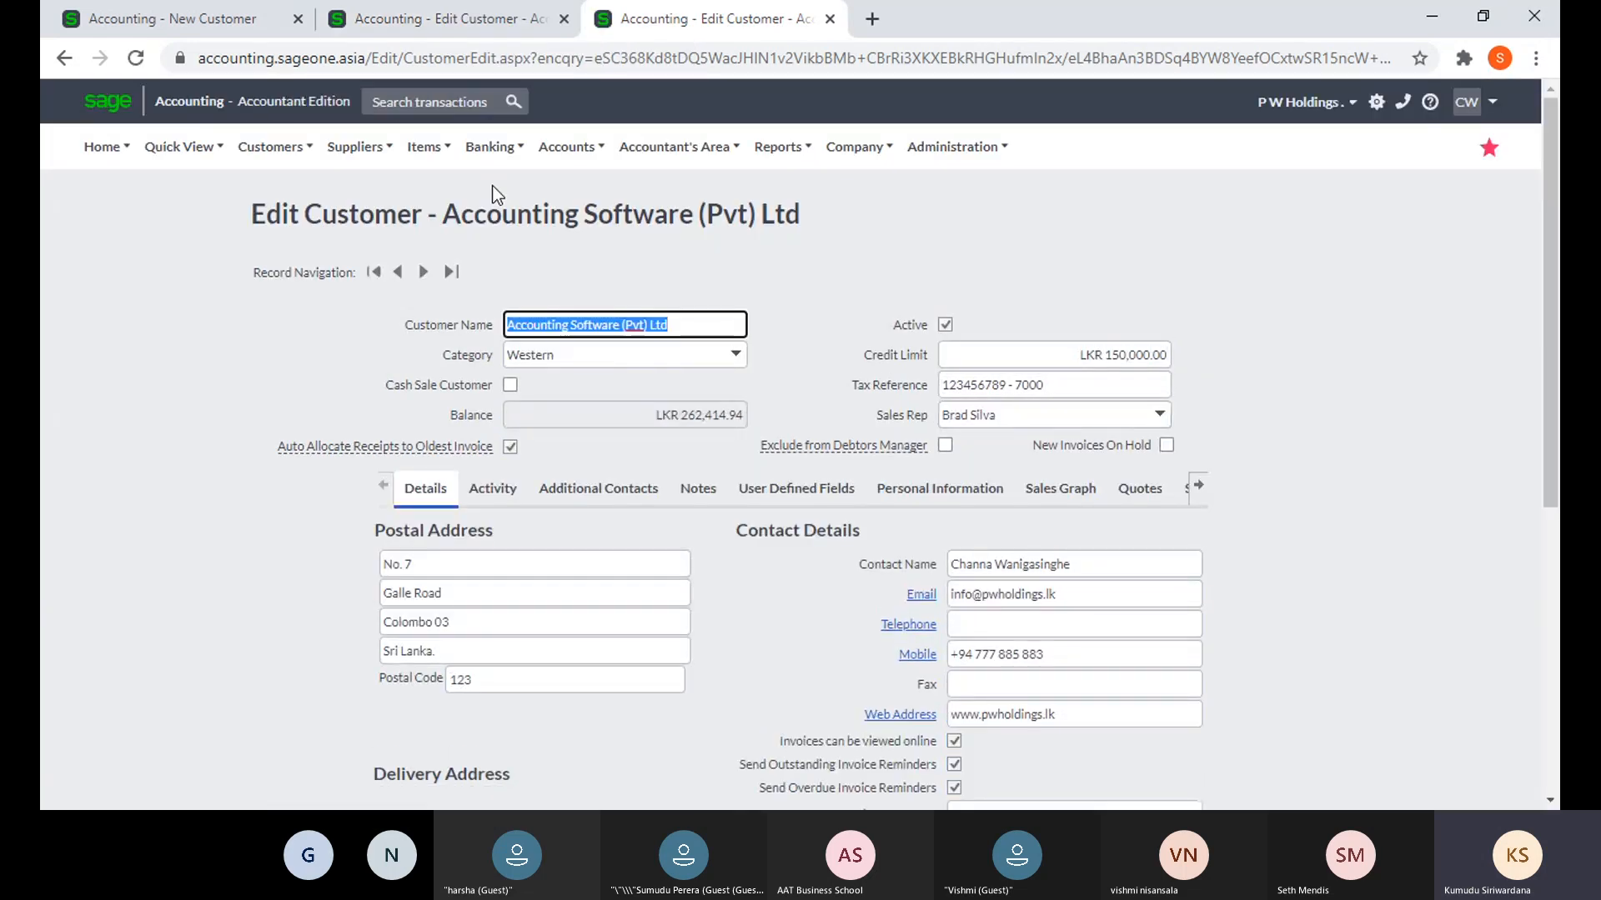
pyautogui.click(308, 154)
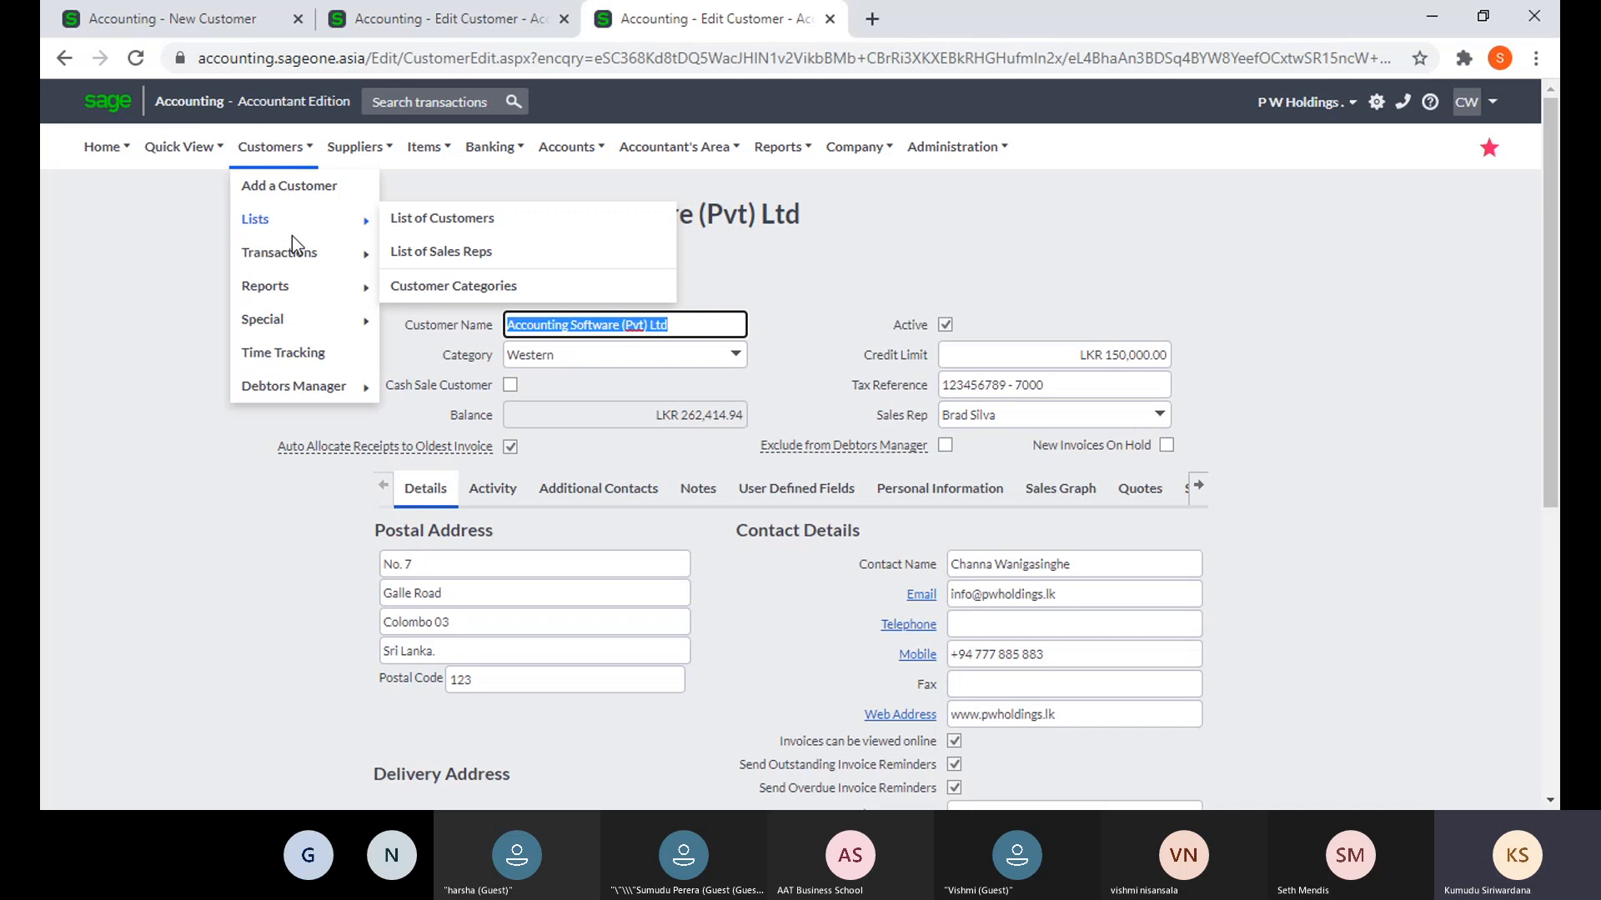
# - Add a tax invoice with customer Accounting Software (Pvt) Ltd, answering the outstanding sales orders prompt
pyautogui.moveTo(292, 250)
pyautogui.click(448, 325)
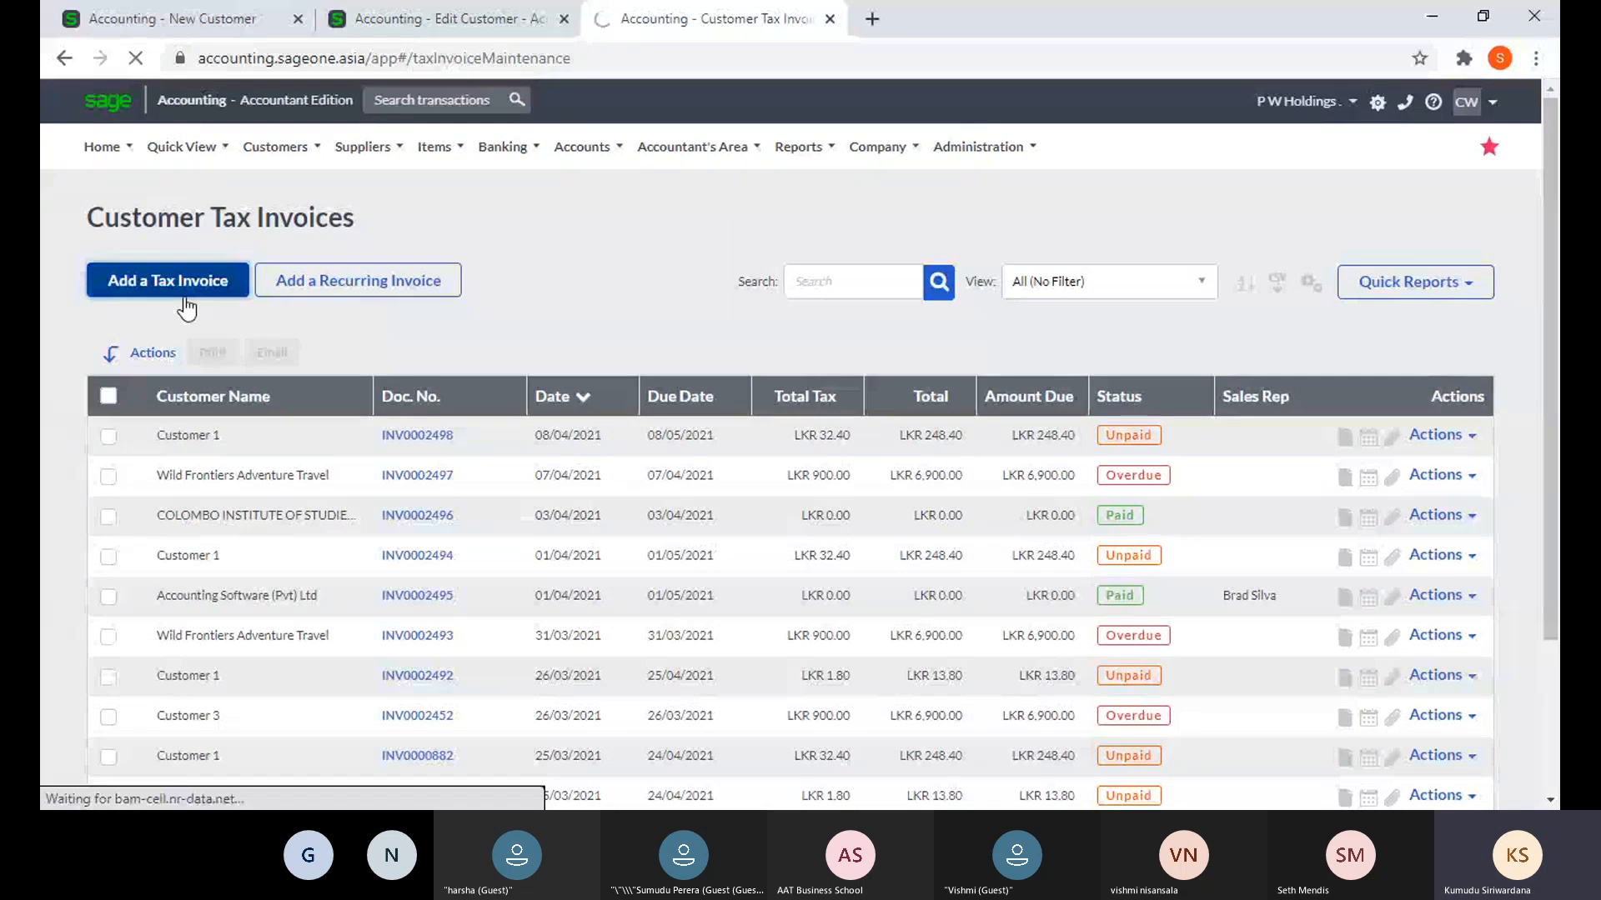
pyautogui.click(184, 297)
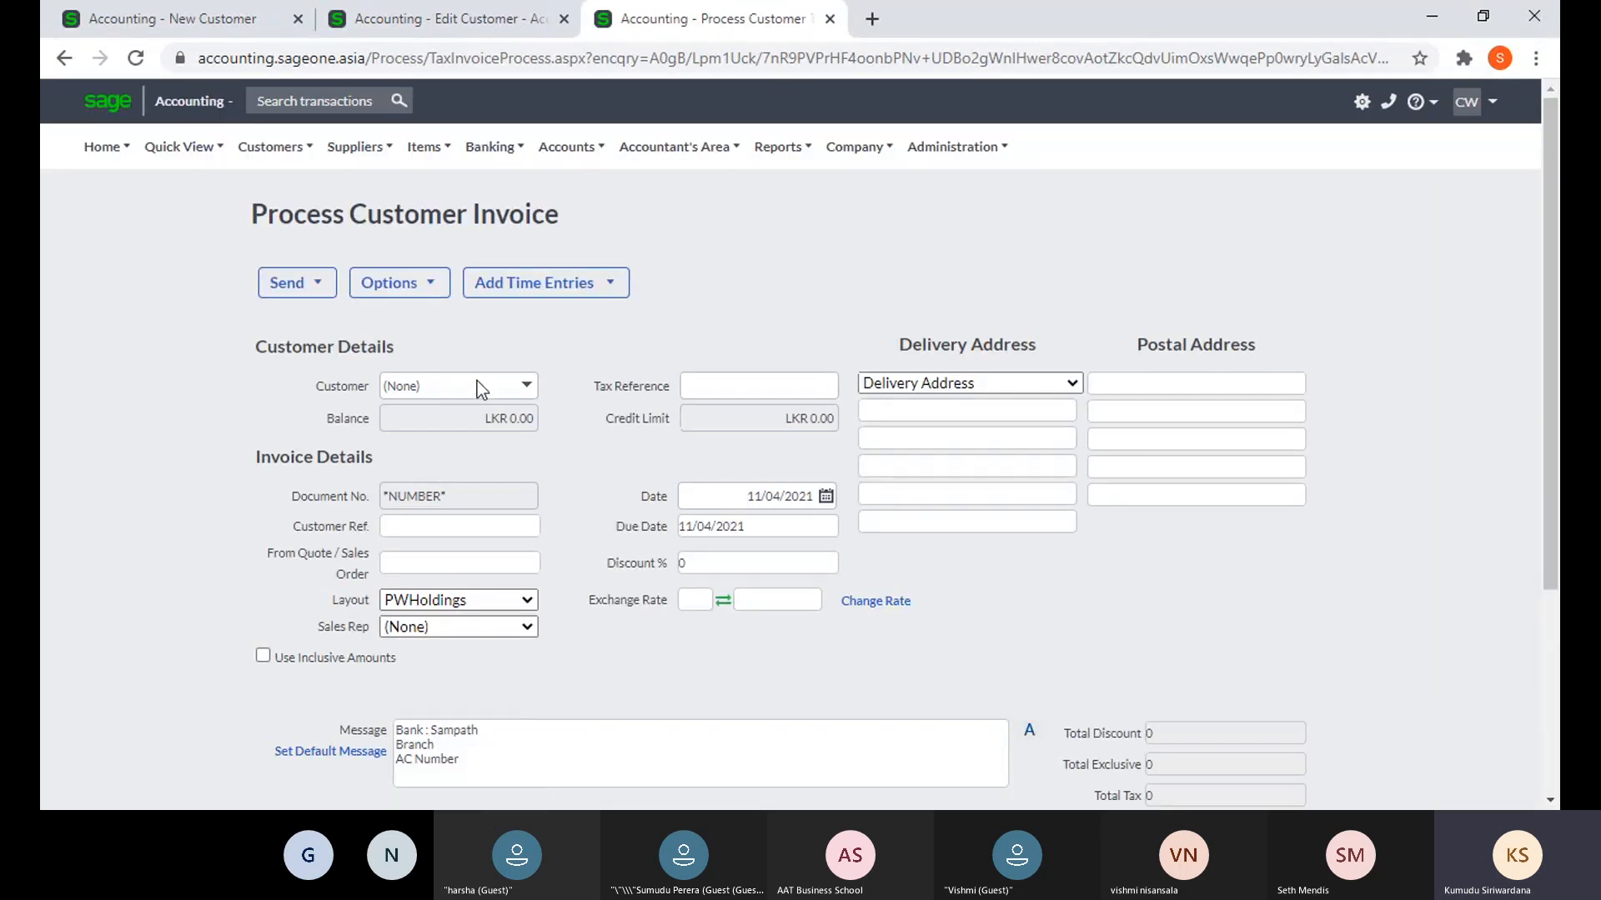
pyautogui.write('Accounting Software (Pv')
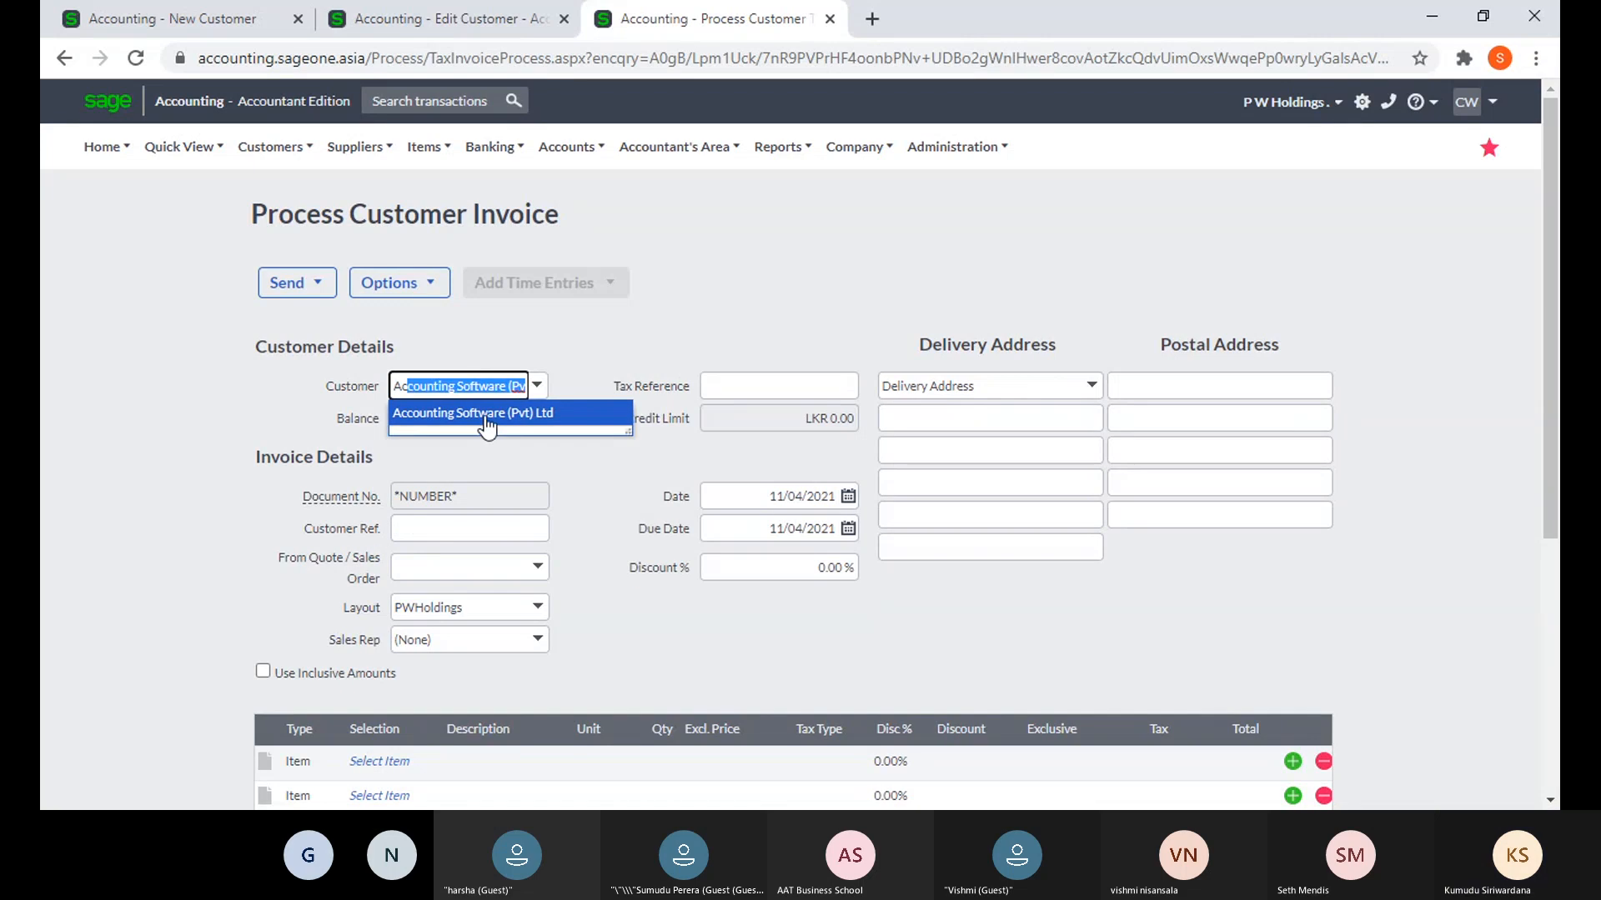
pyautogui.click(483, 412)
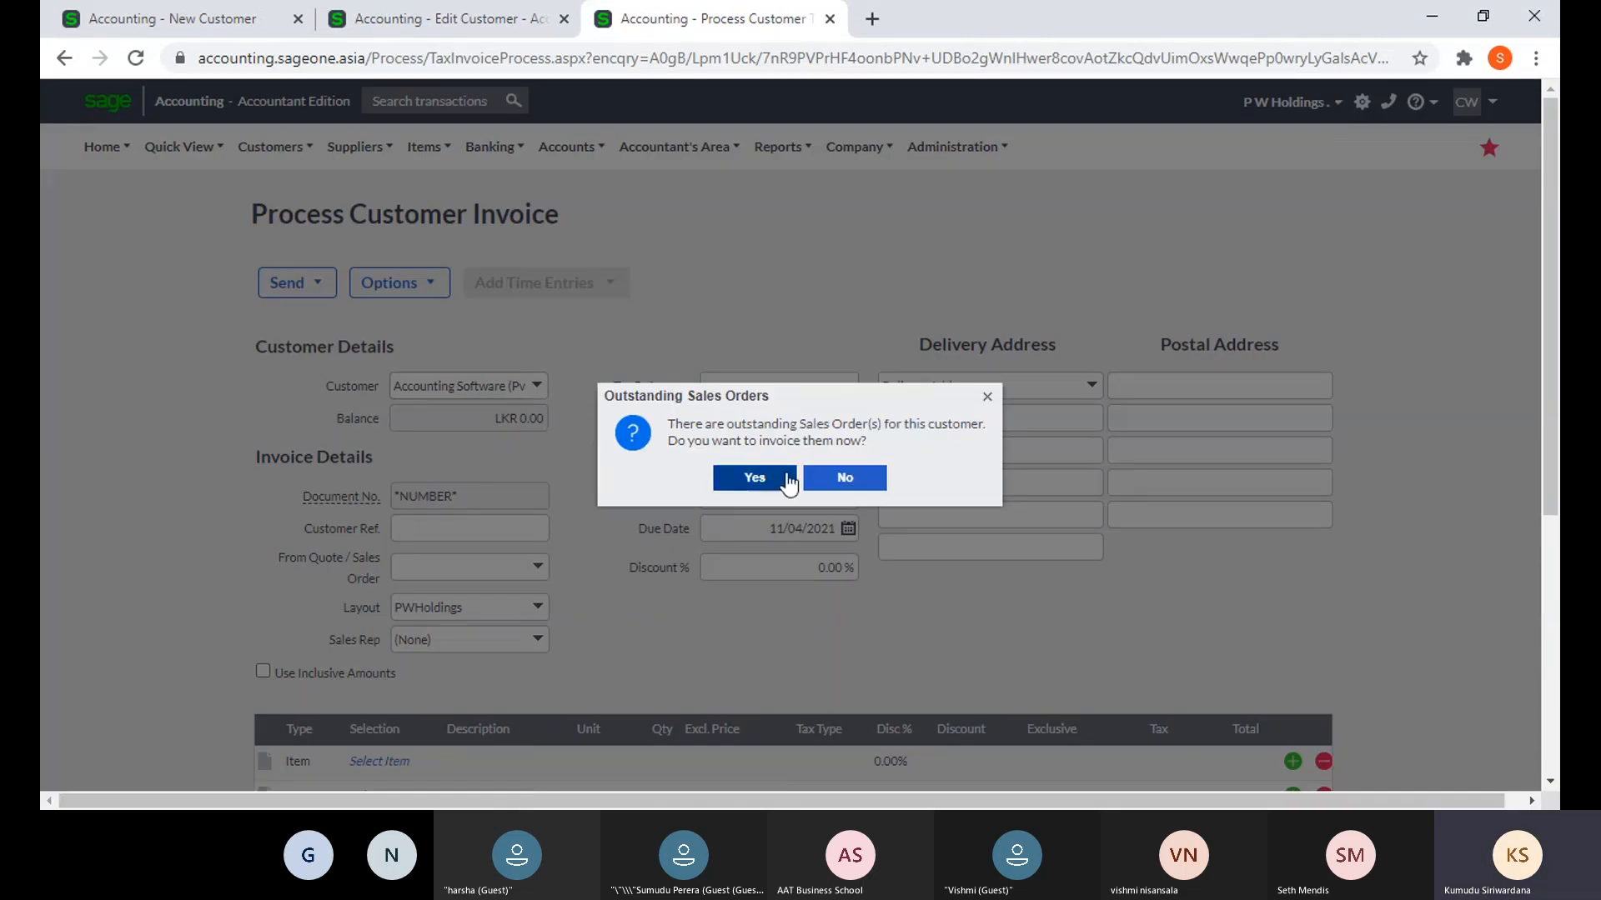
pyautogui.click(834, 488)
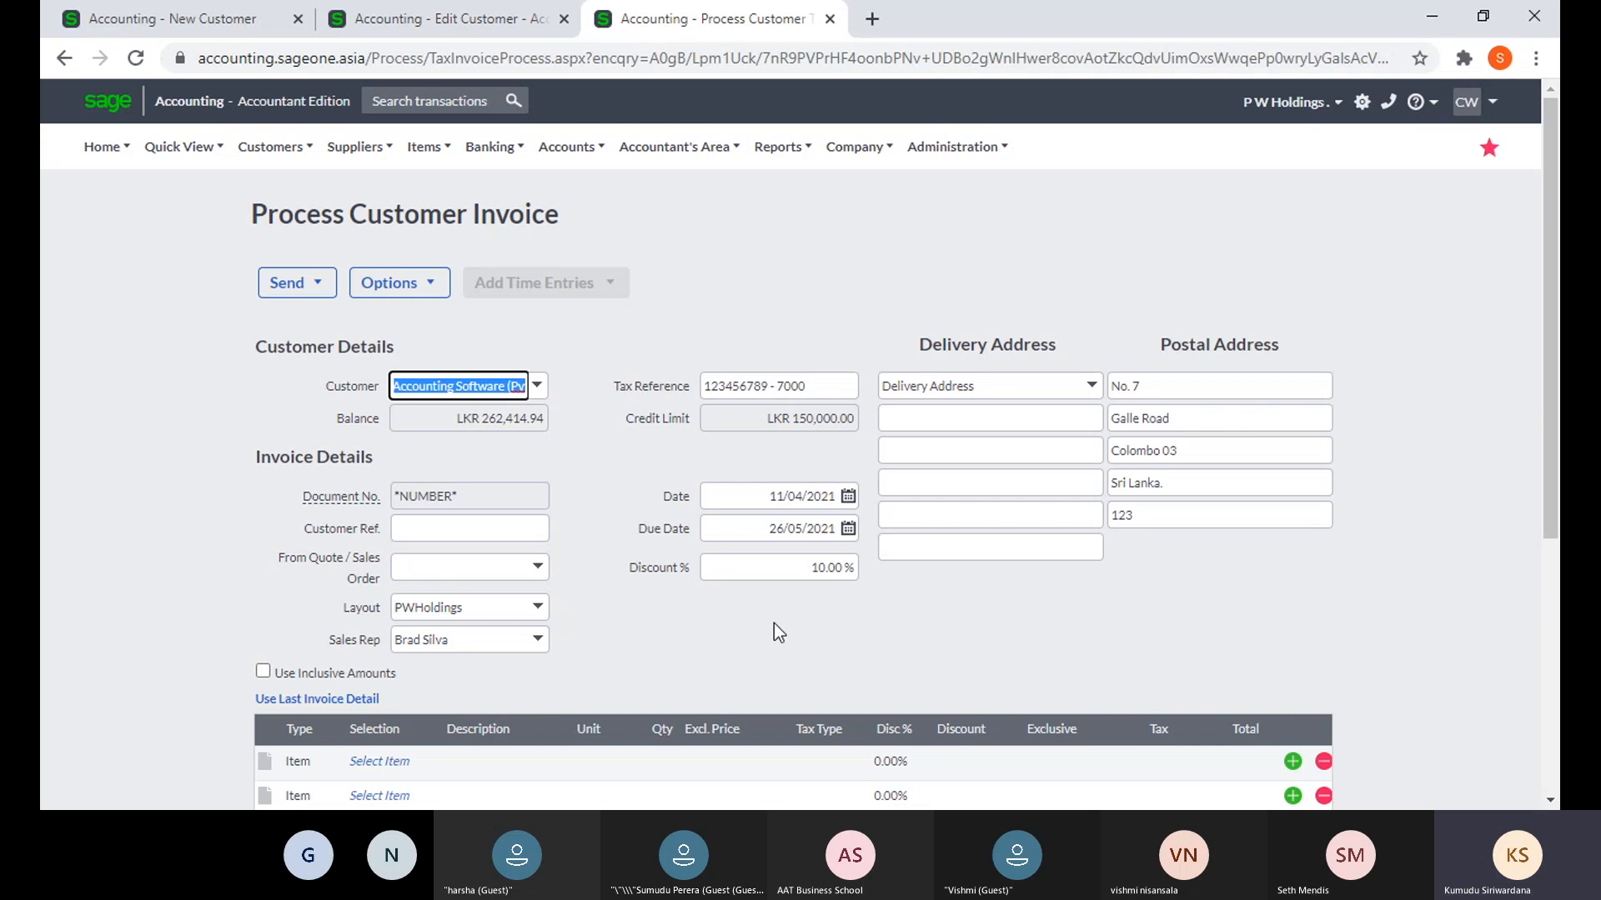
pyautogui.scroll(-1, 783, 631)
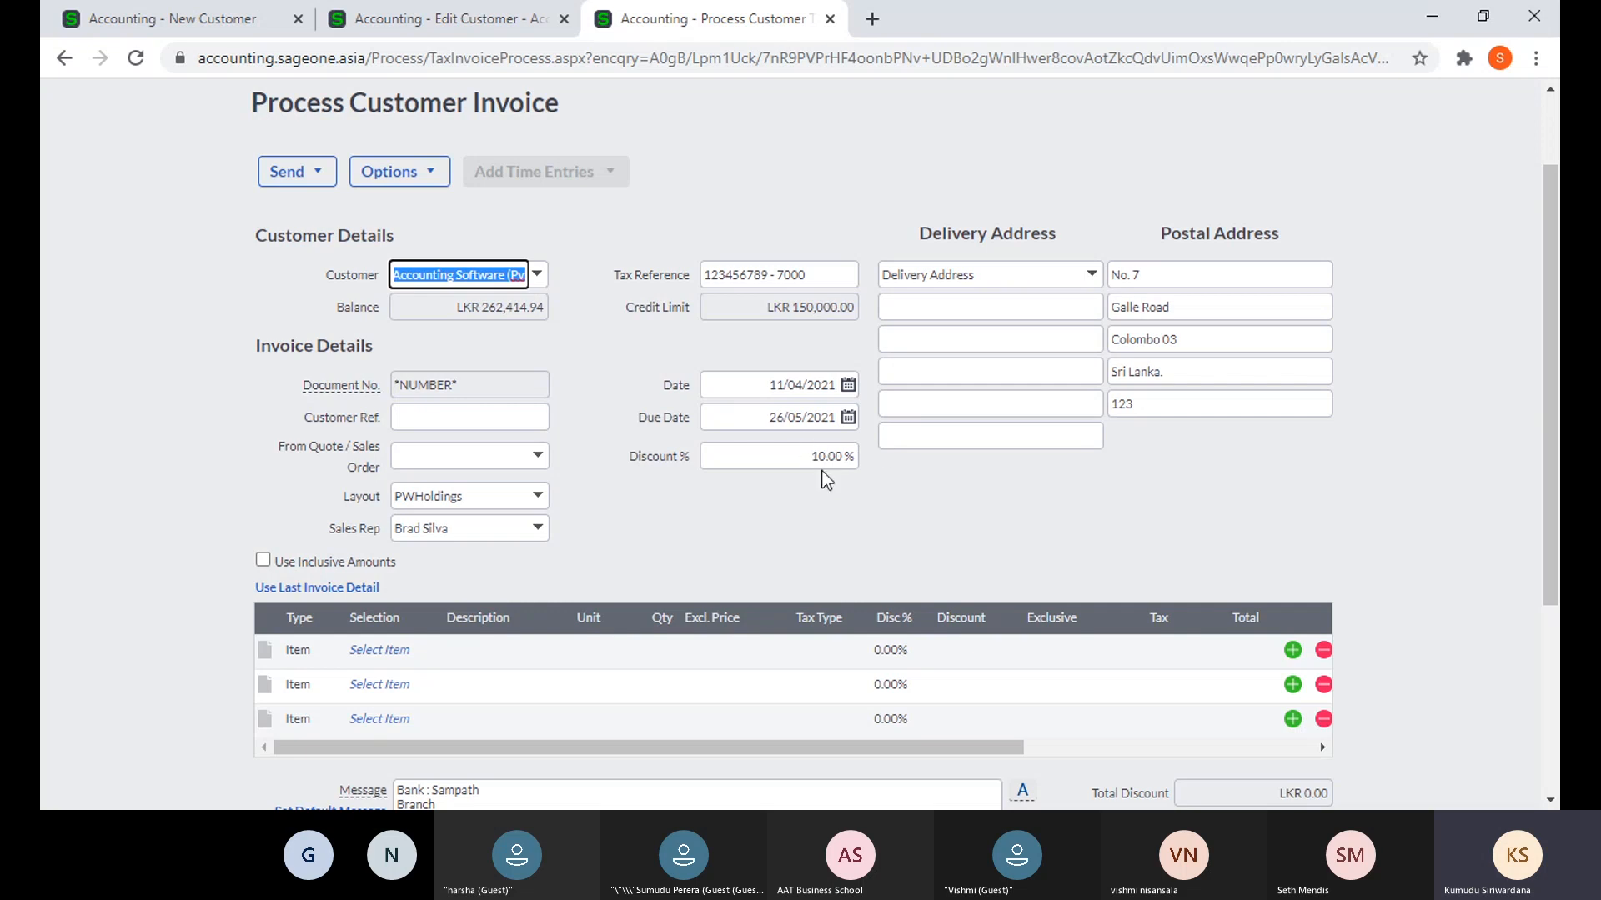
pyautogui.click(381, 651)
pyautogui.click(430, 653)
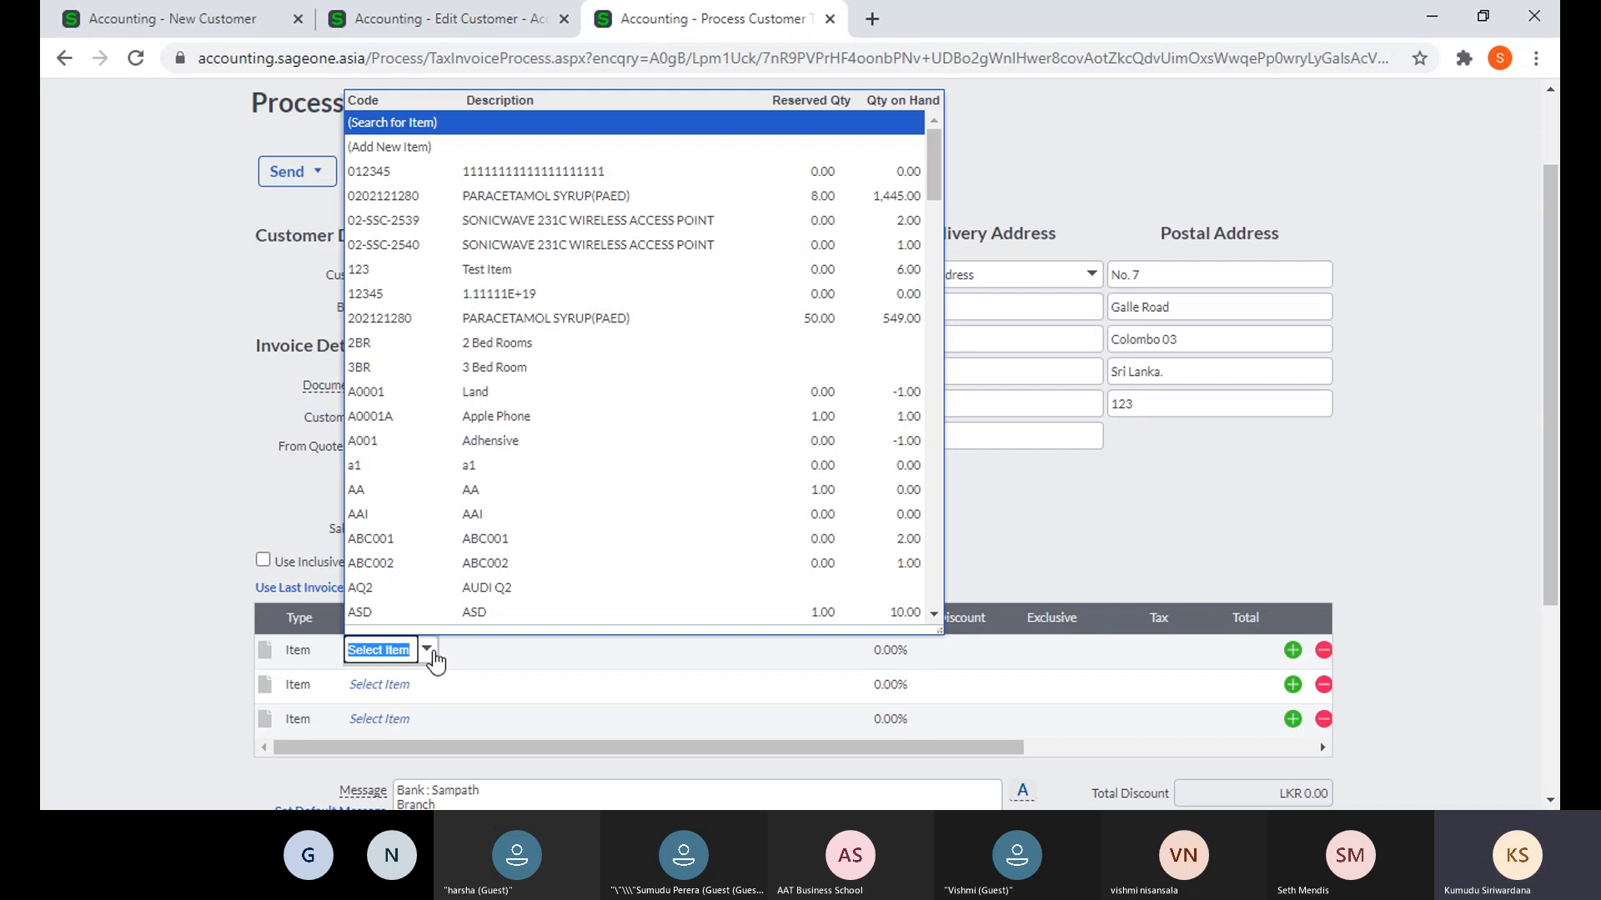
pyautogui.click(520, 197)
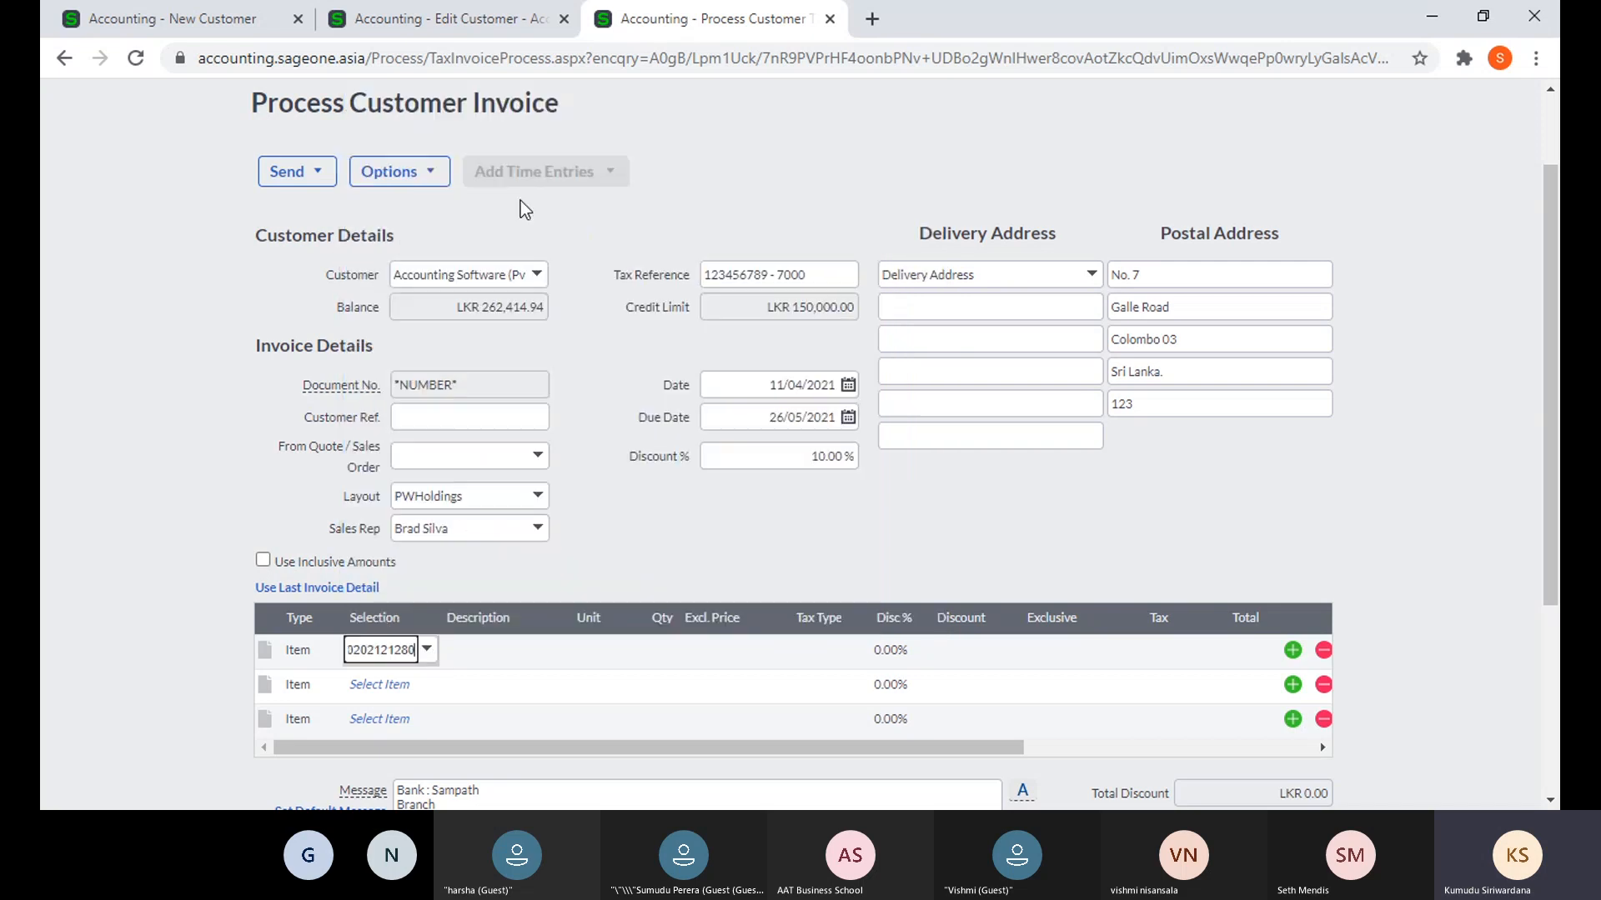
pyautogui.click(667, 640)
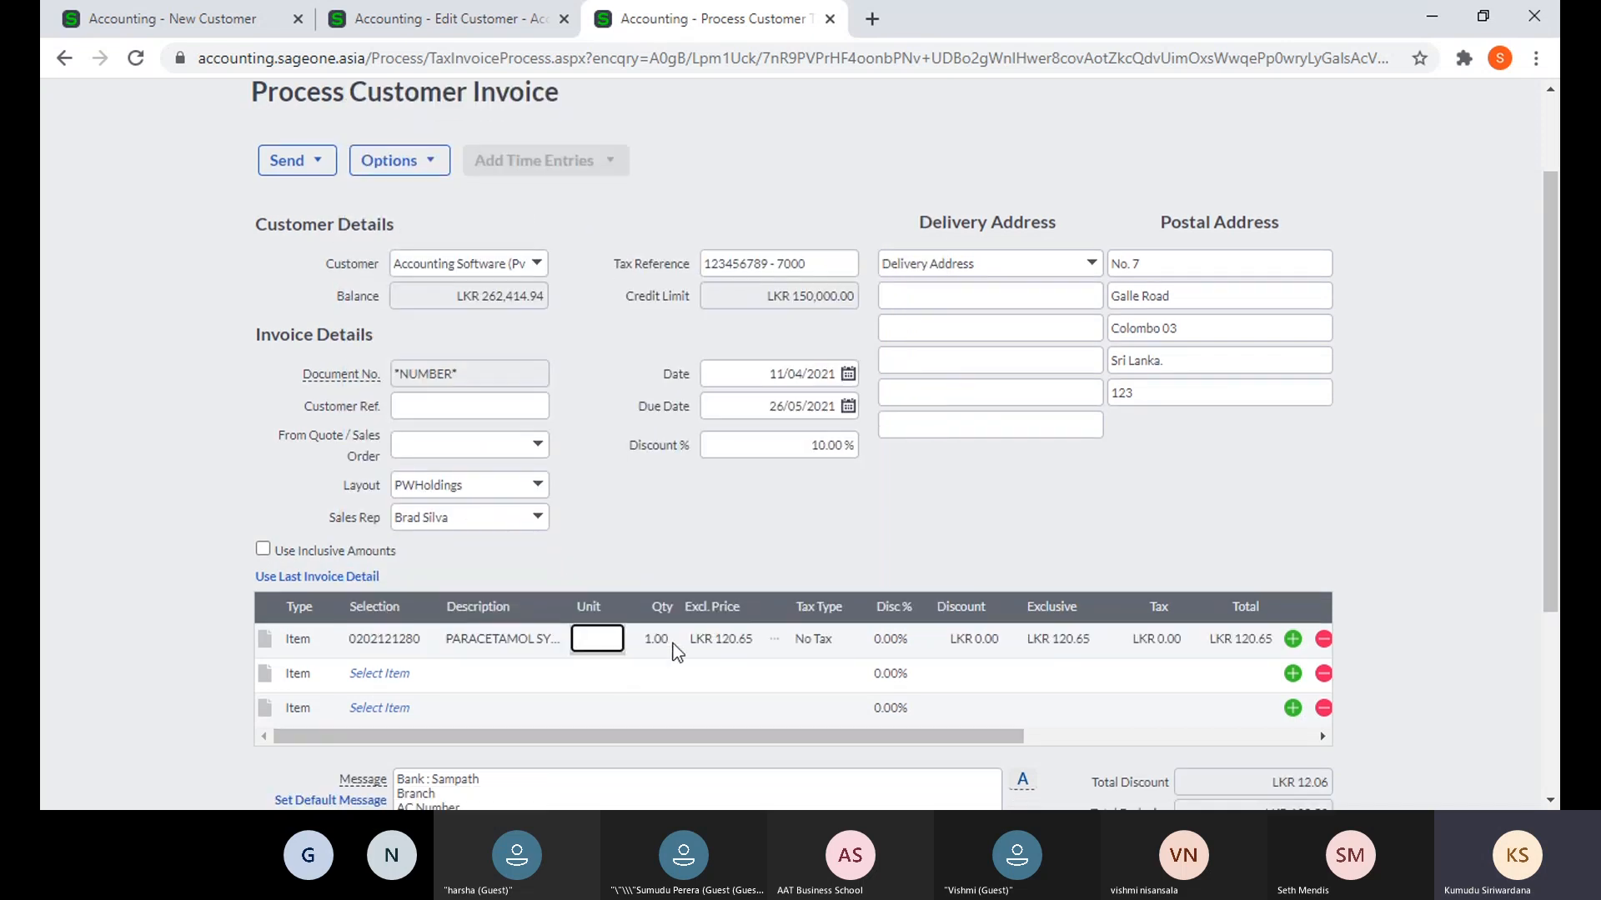
pyautogui.write('10')
pyautogui.press('Tab')
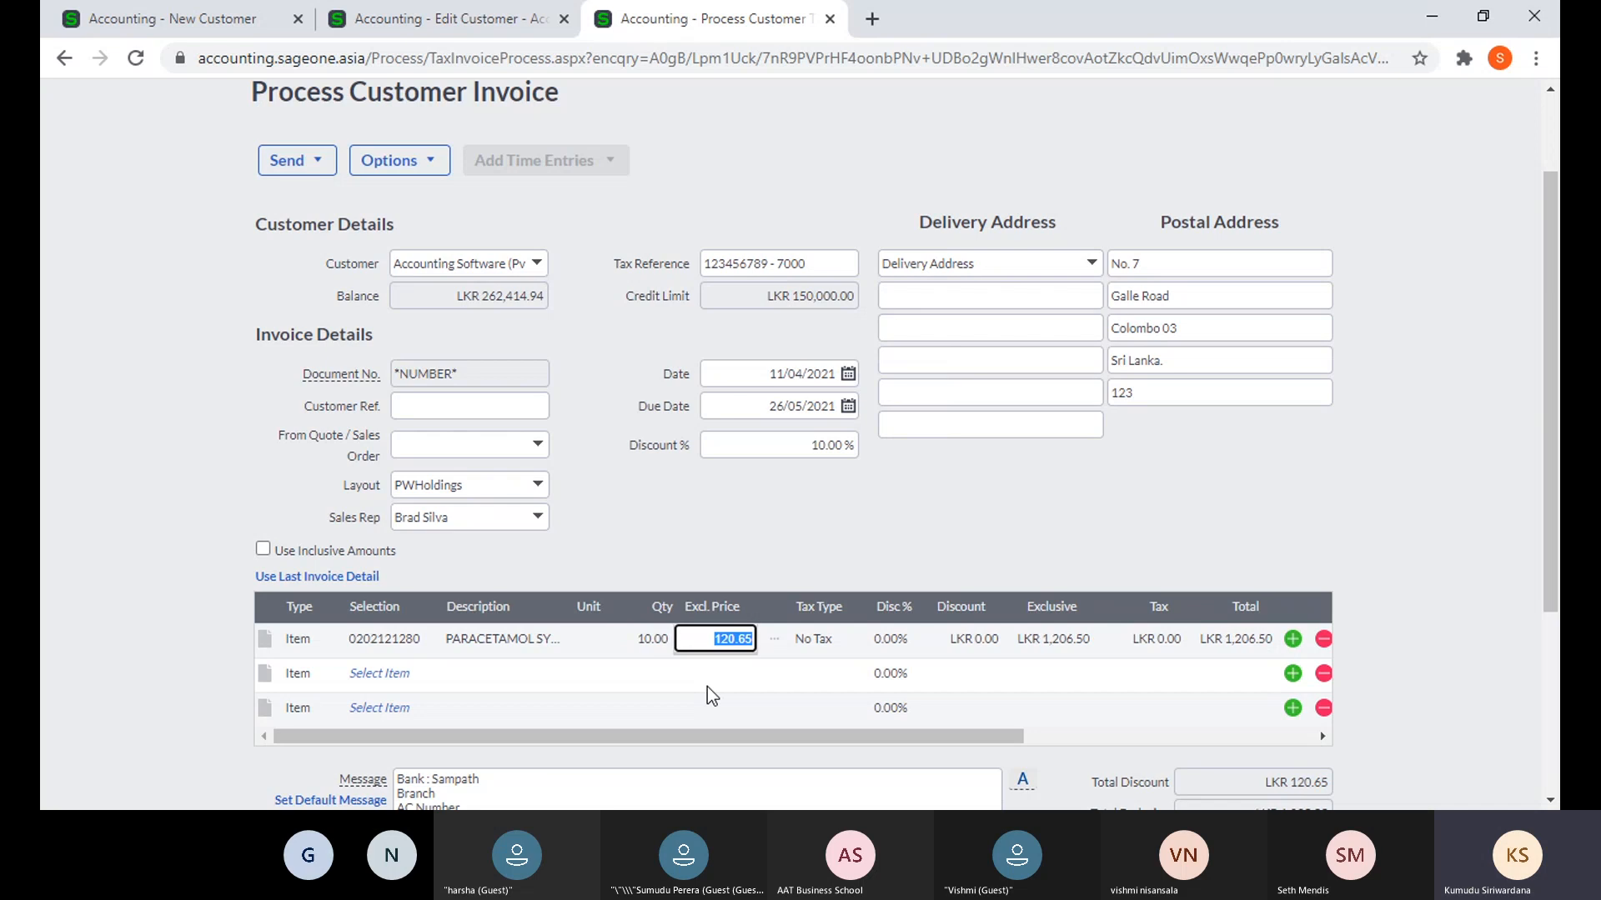
# - Commit the line price and confirm the invoice Discount % shows 10.00%
pyautogui.scroll(-2, 1045, 709)
pyautogui.scroll(-1, 1045, 708)
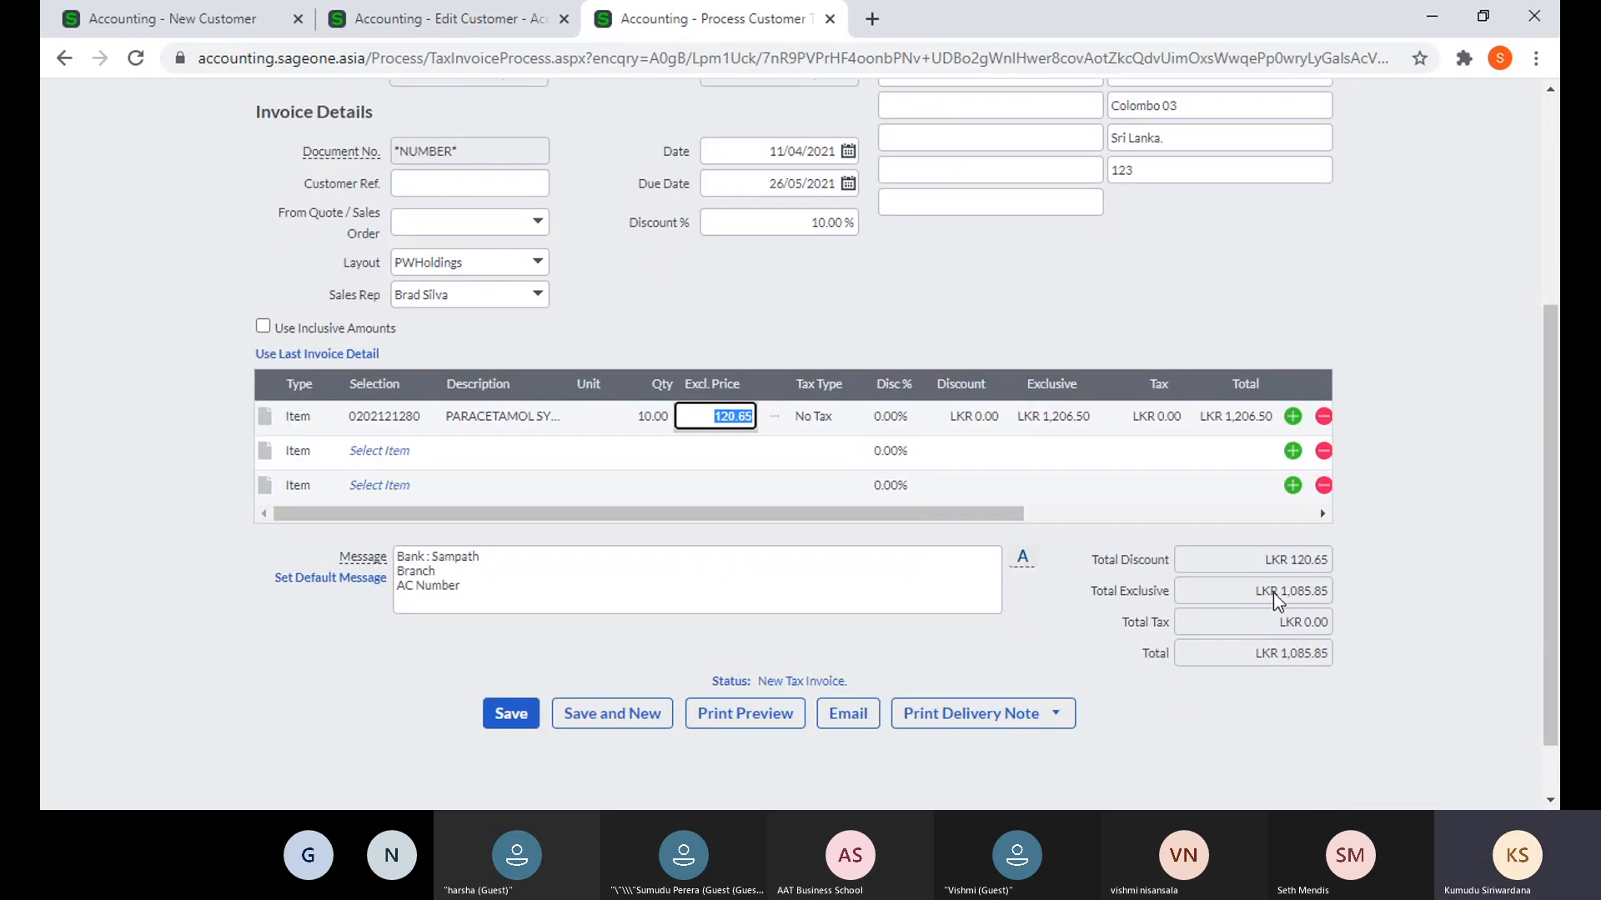
pyautogui.scroll(2, 798, 341)
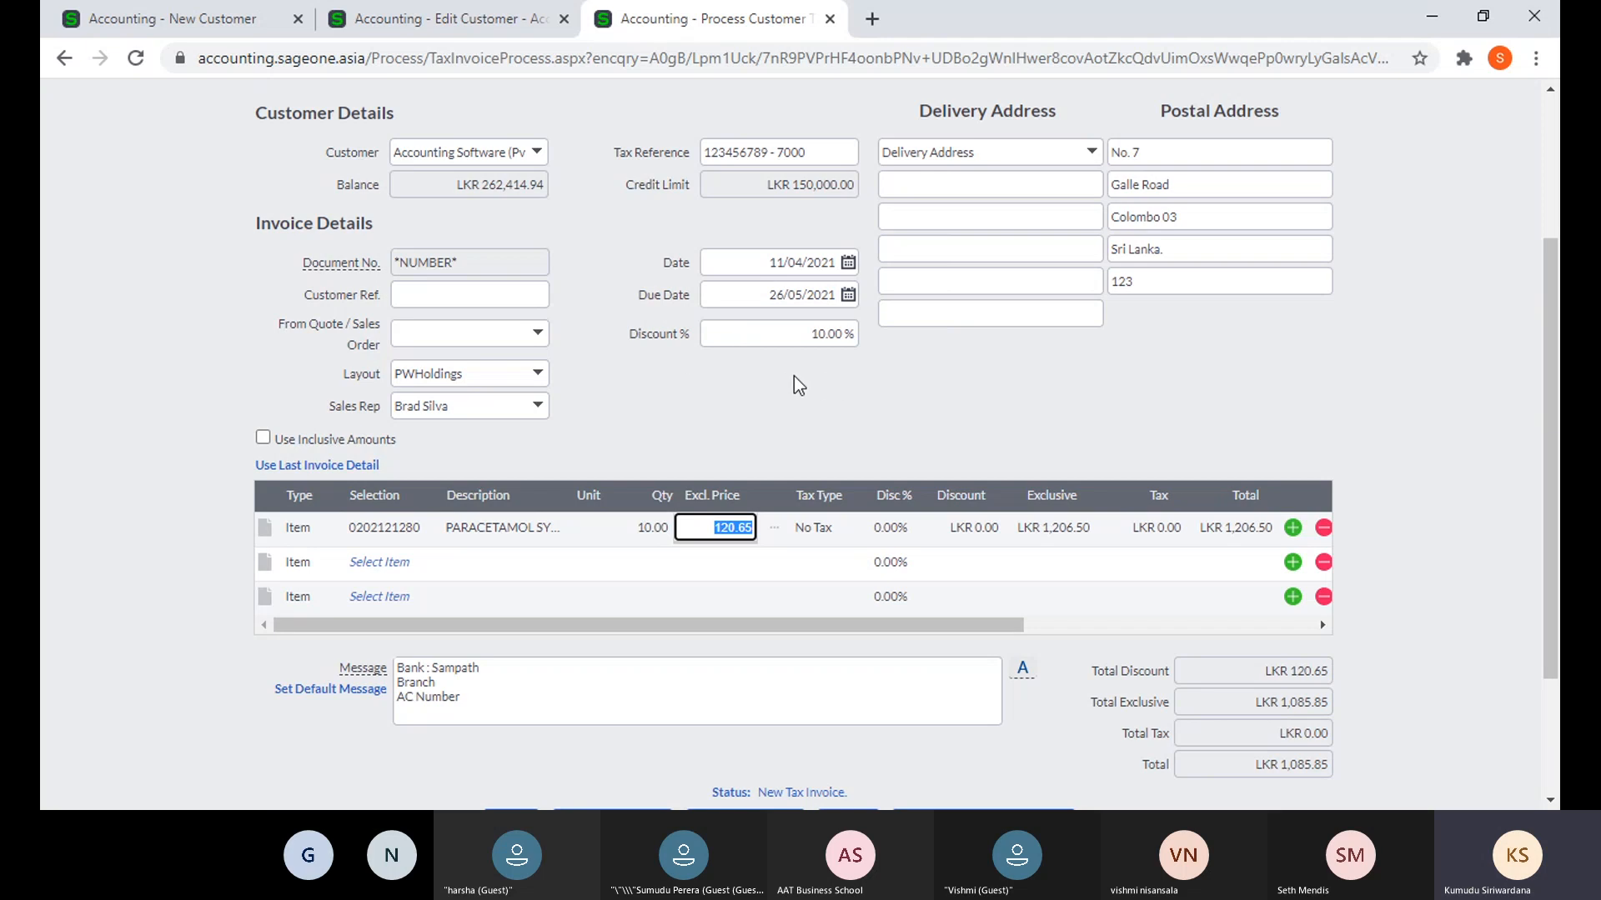
pyautogui.click(806, 337)
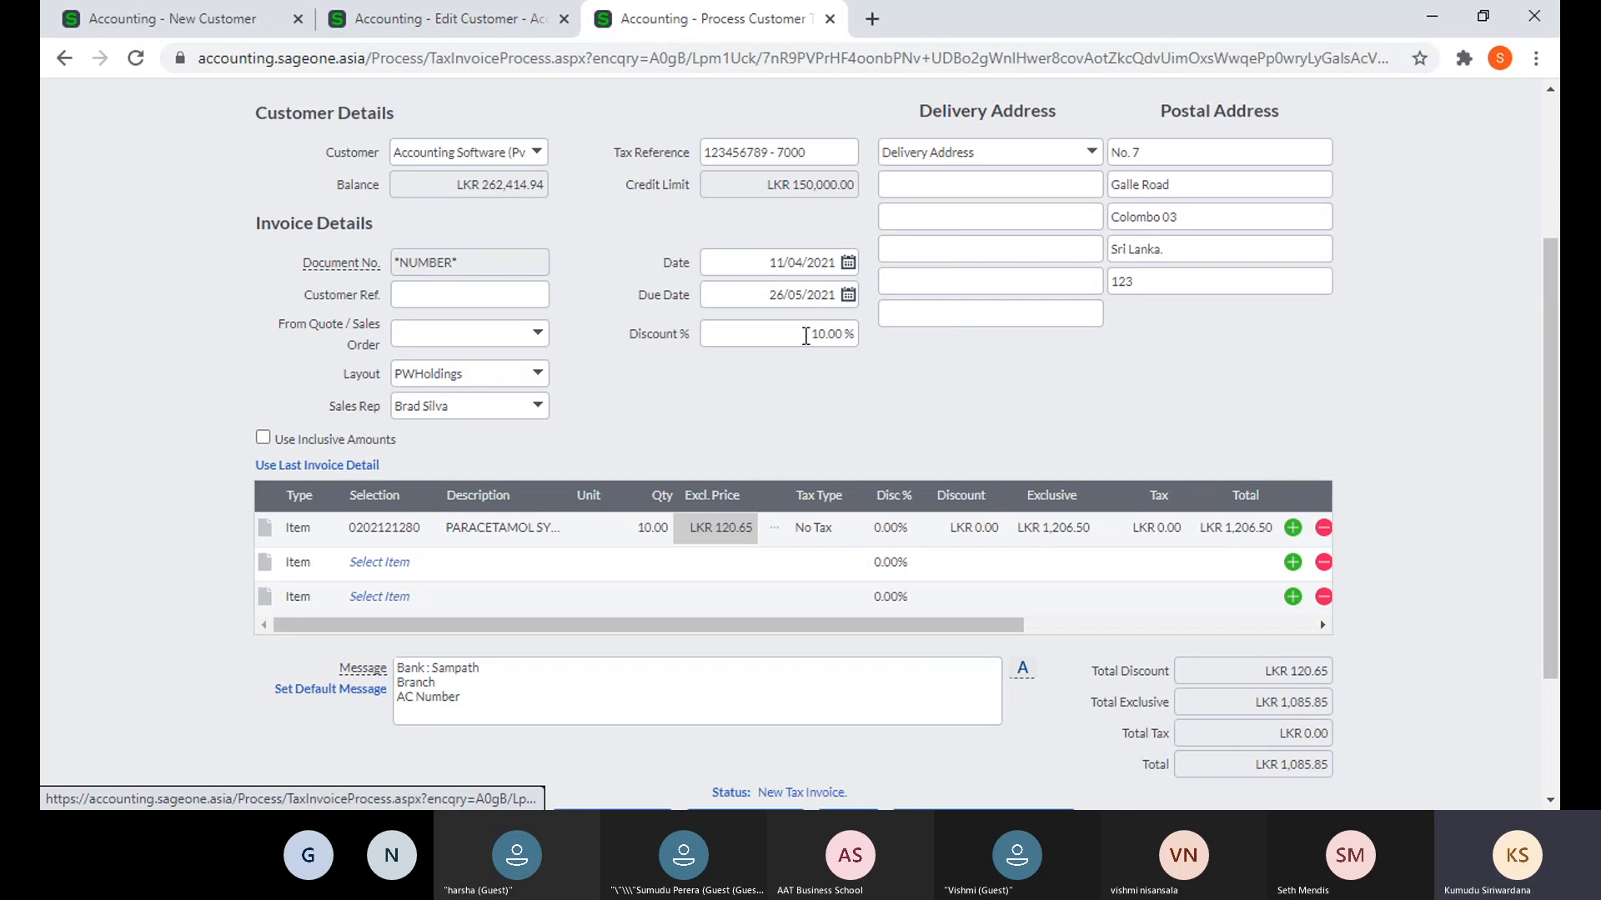
pyautogui.click(805, 336)
pyautogui.click(1014, 395)
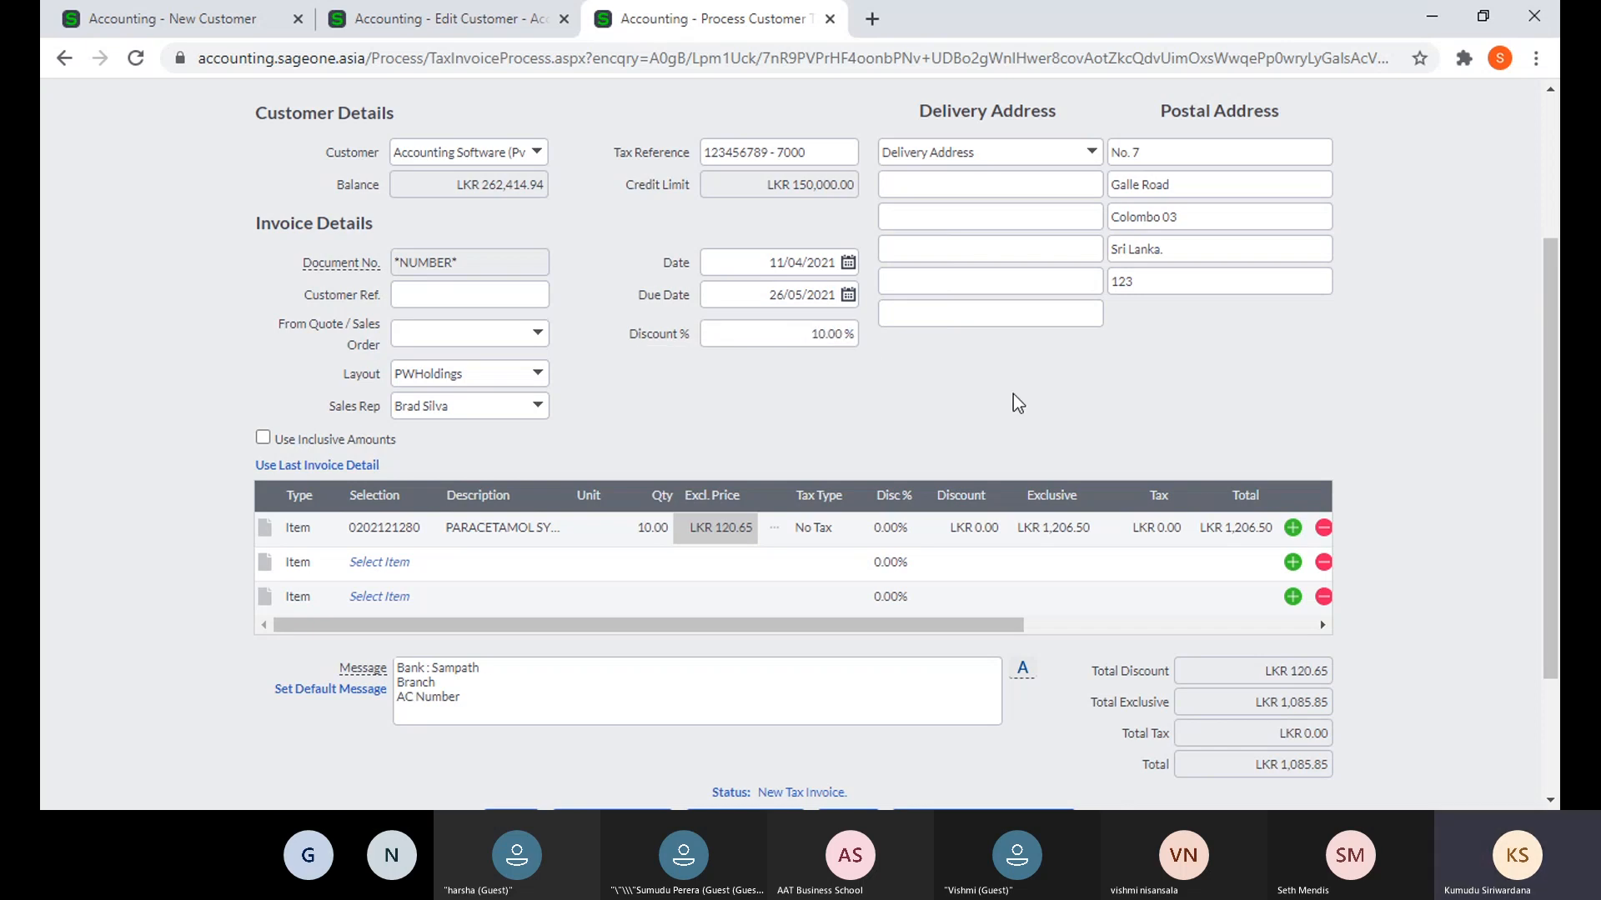
# - Check that the new customer's Default Discount is 10.00%
pyautogui.hotkey('ctrl', '1')
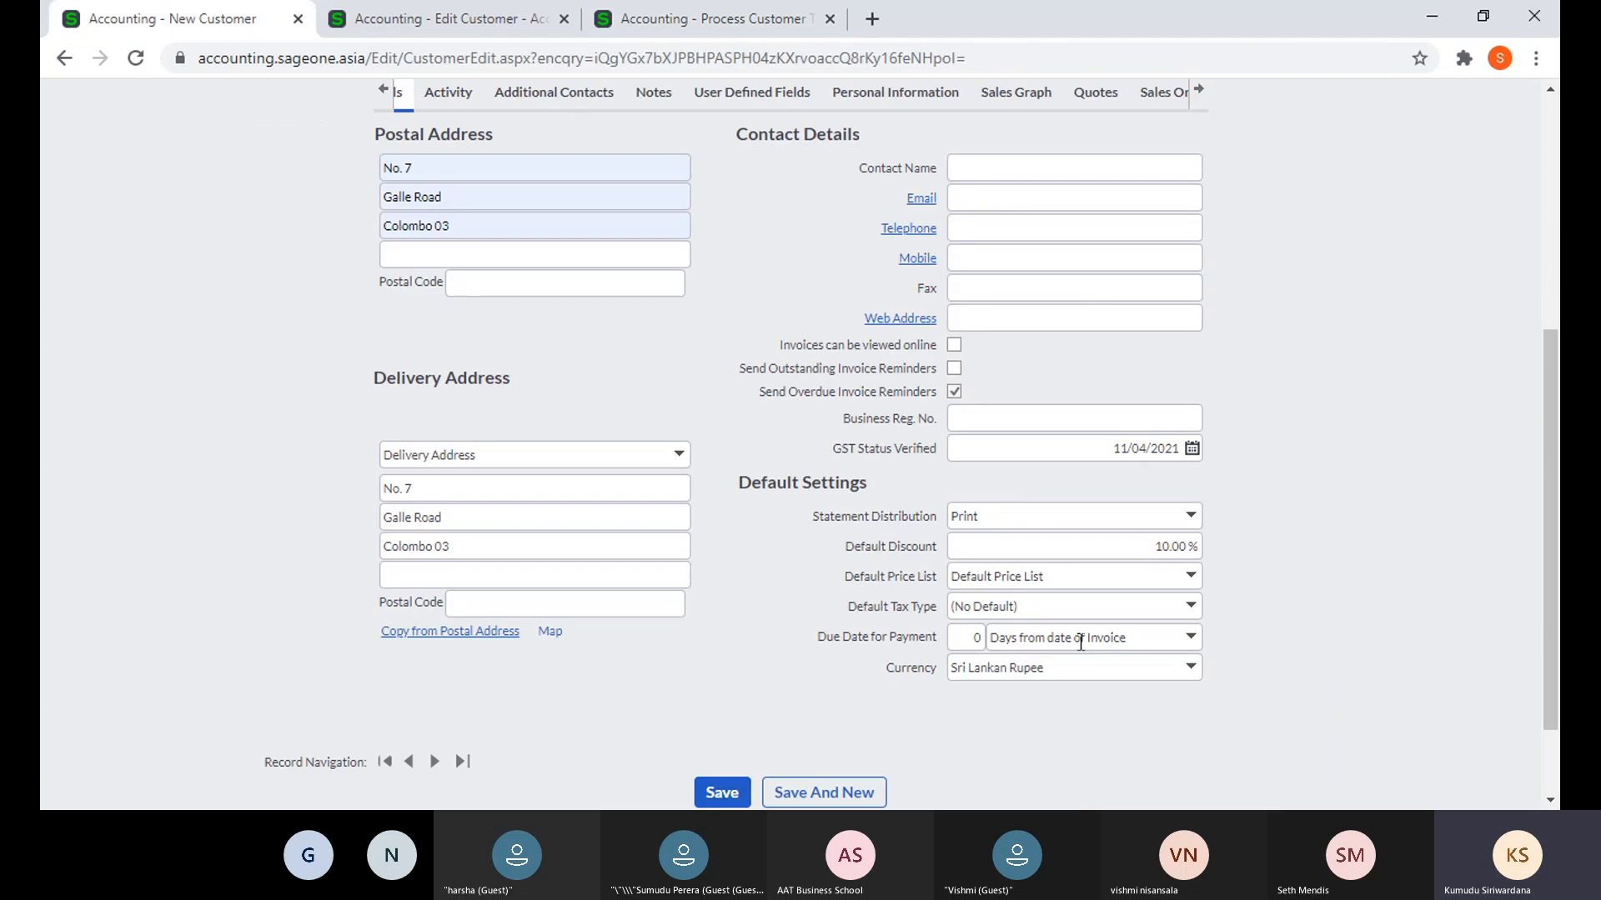
pyautogui.click(1154, 557)
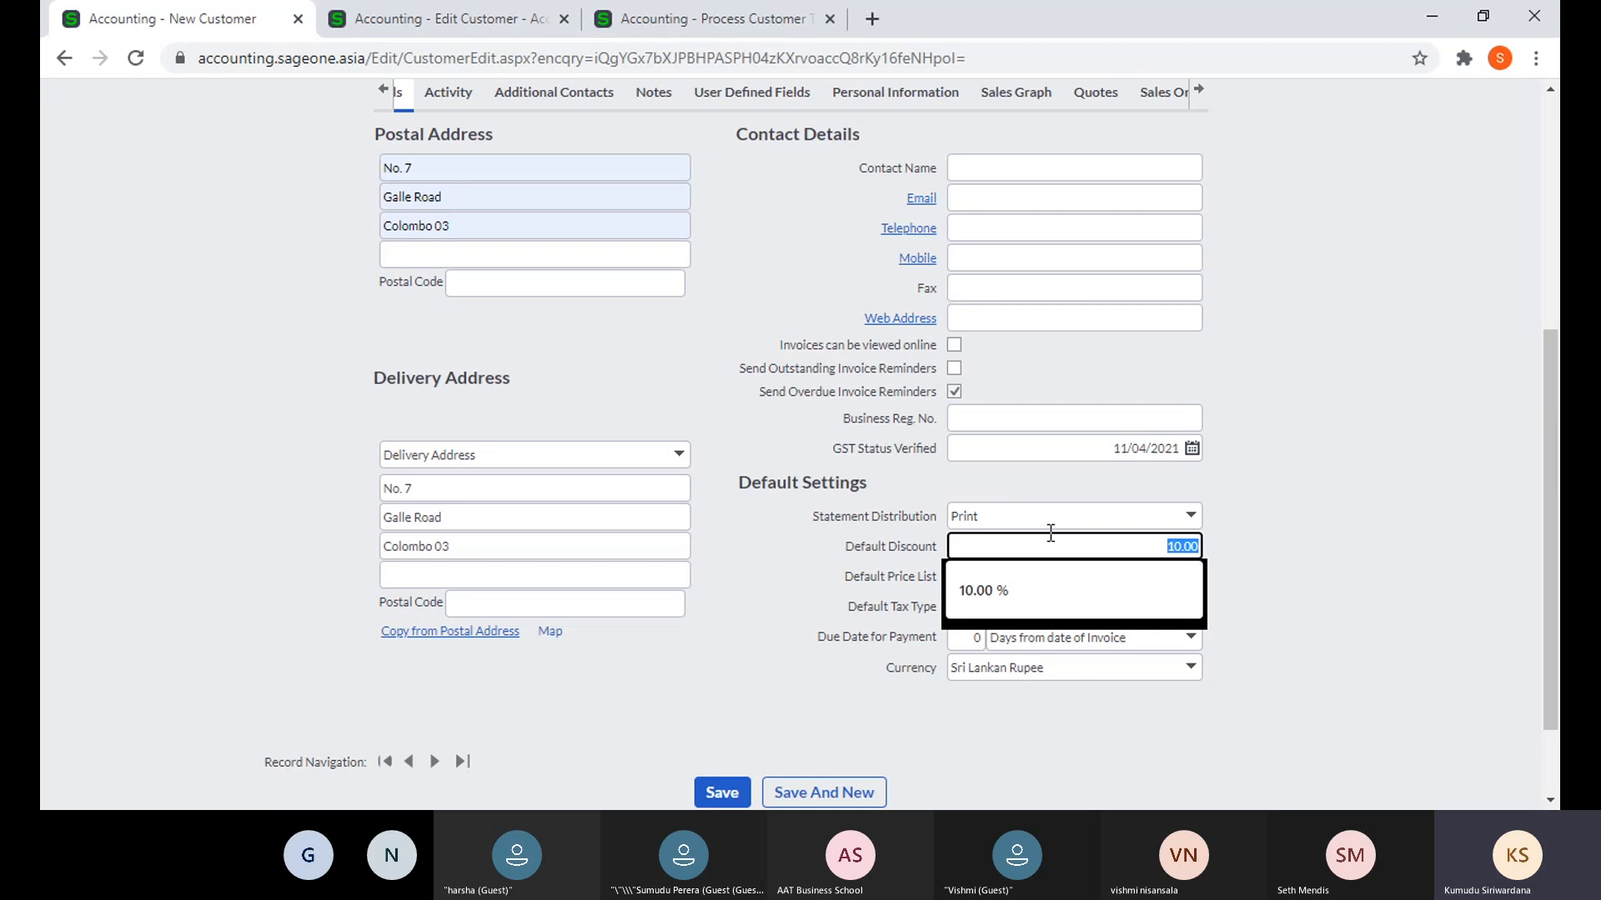
pyautogui.click(1290, 574)
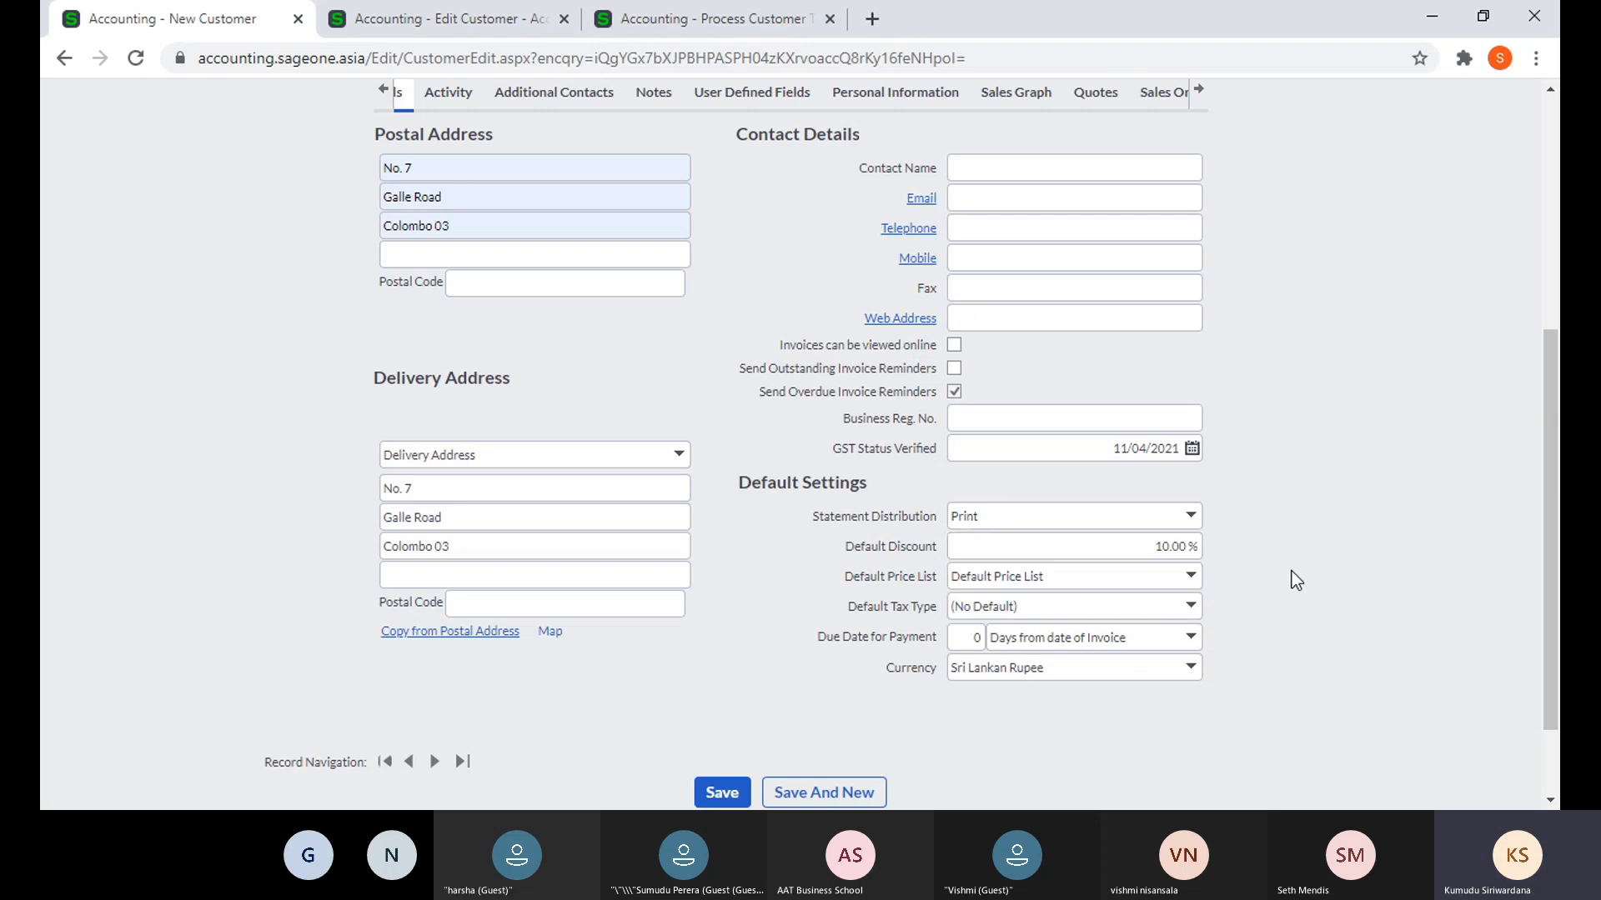
# - Change the invoice Discount % to 5, recalculating the total to LKR 1,146.18
pyautogui.click(697, 27)
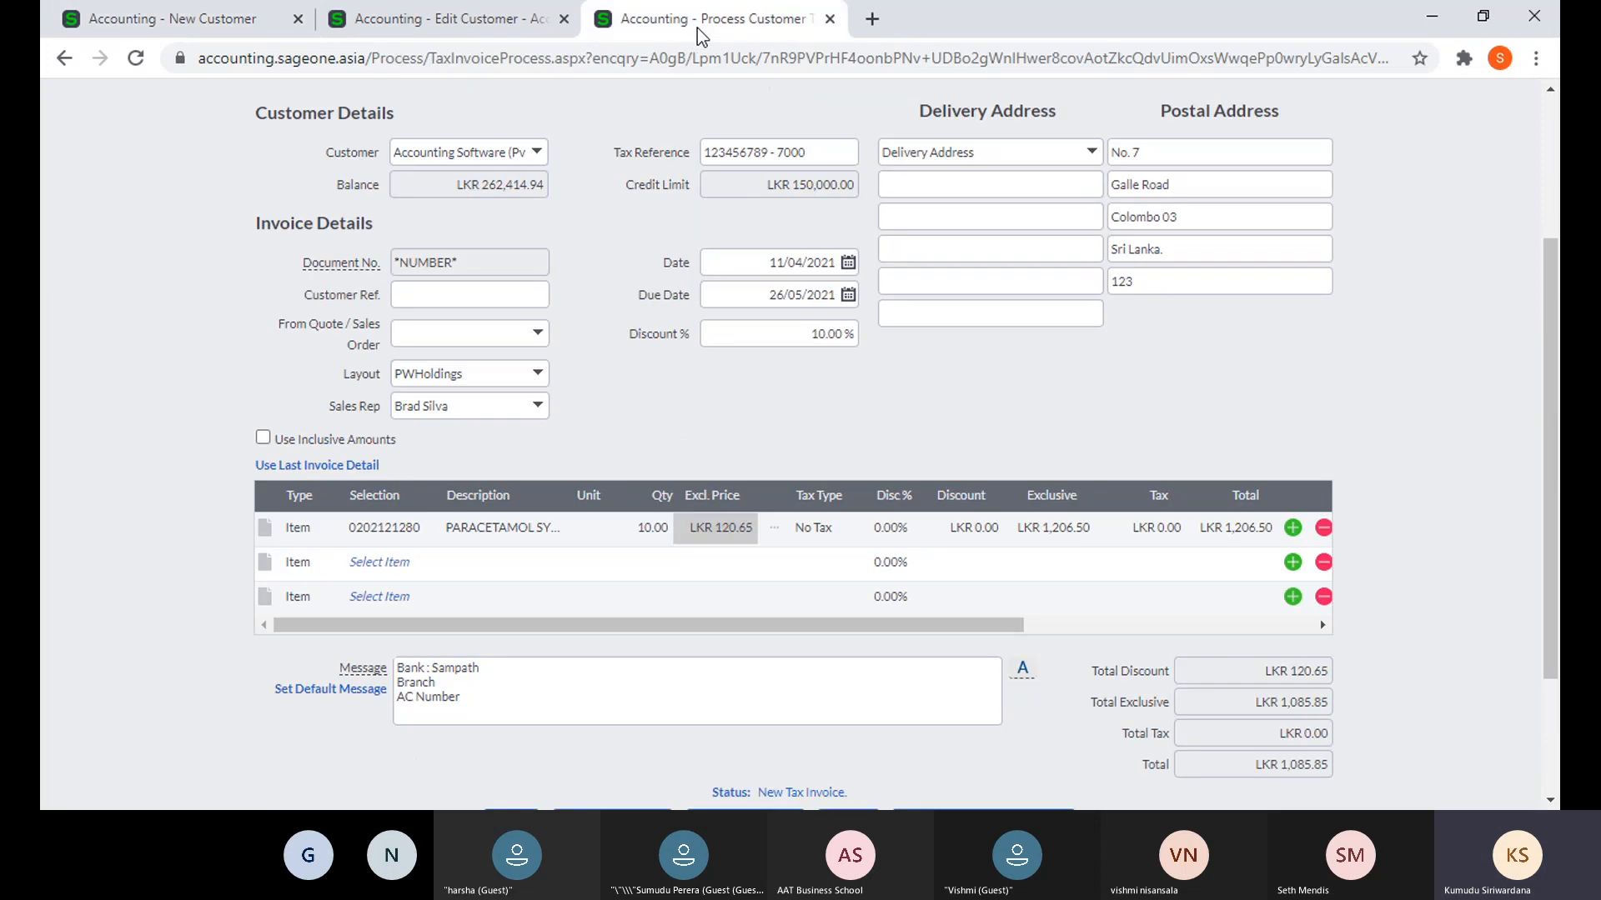
pyautogui.click(786, 340)
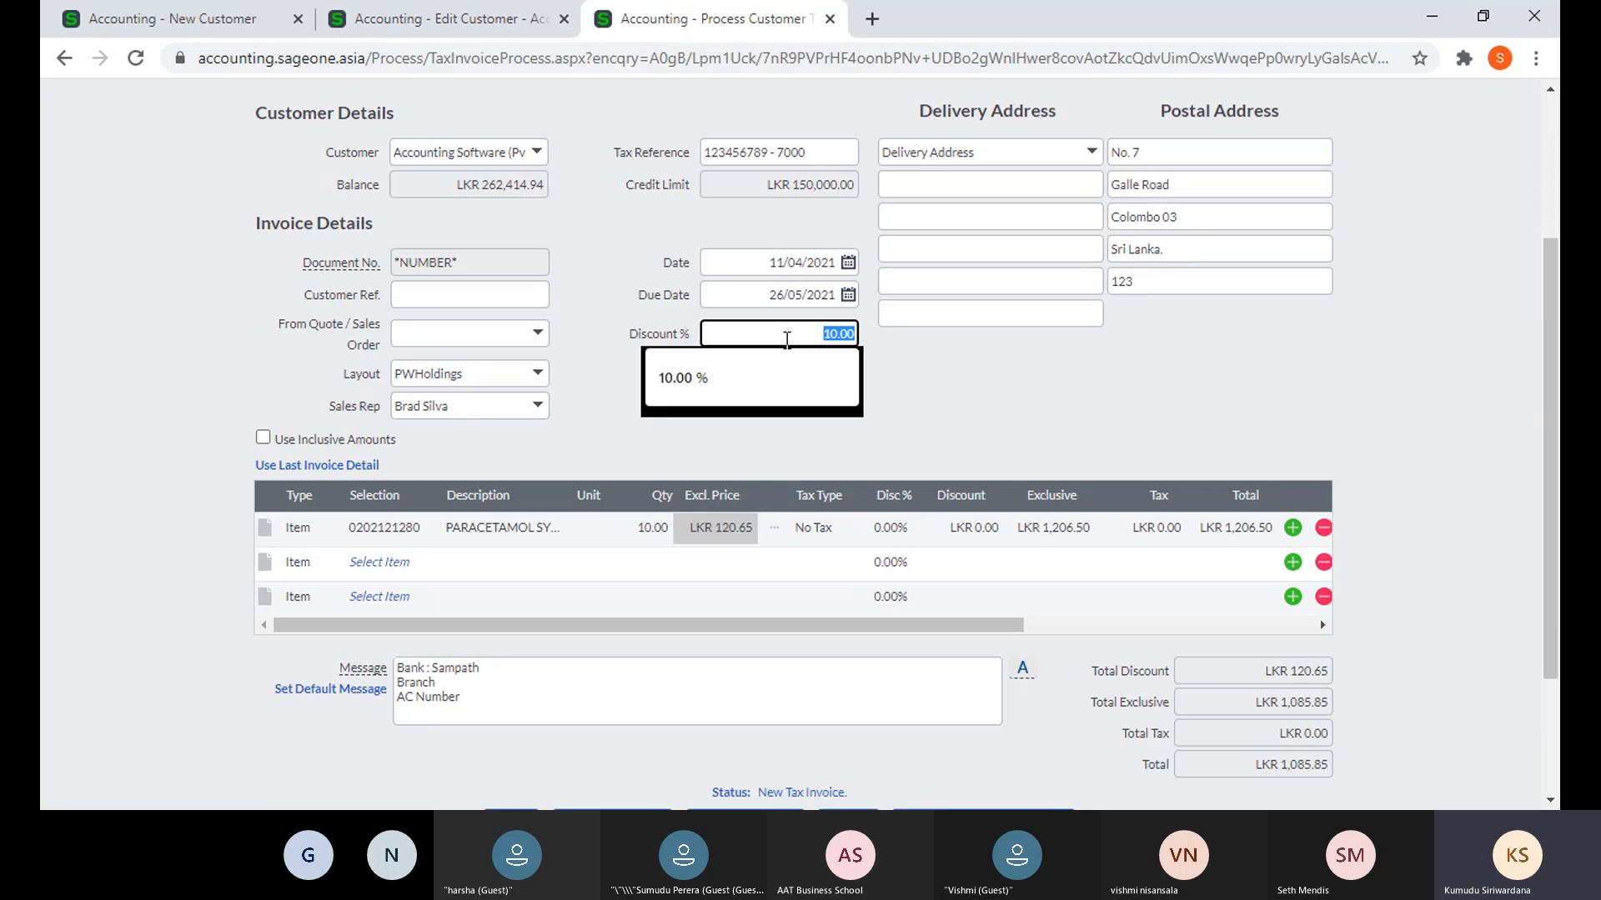
pyautogui.write('5')
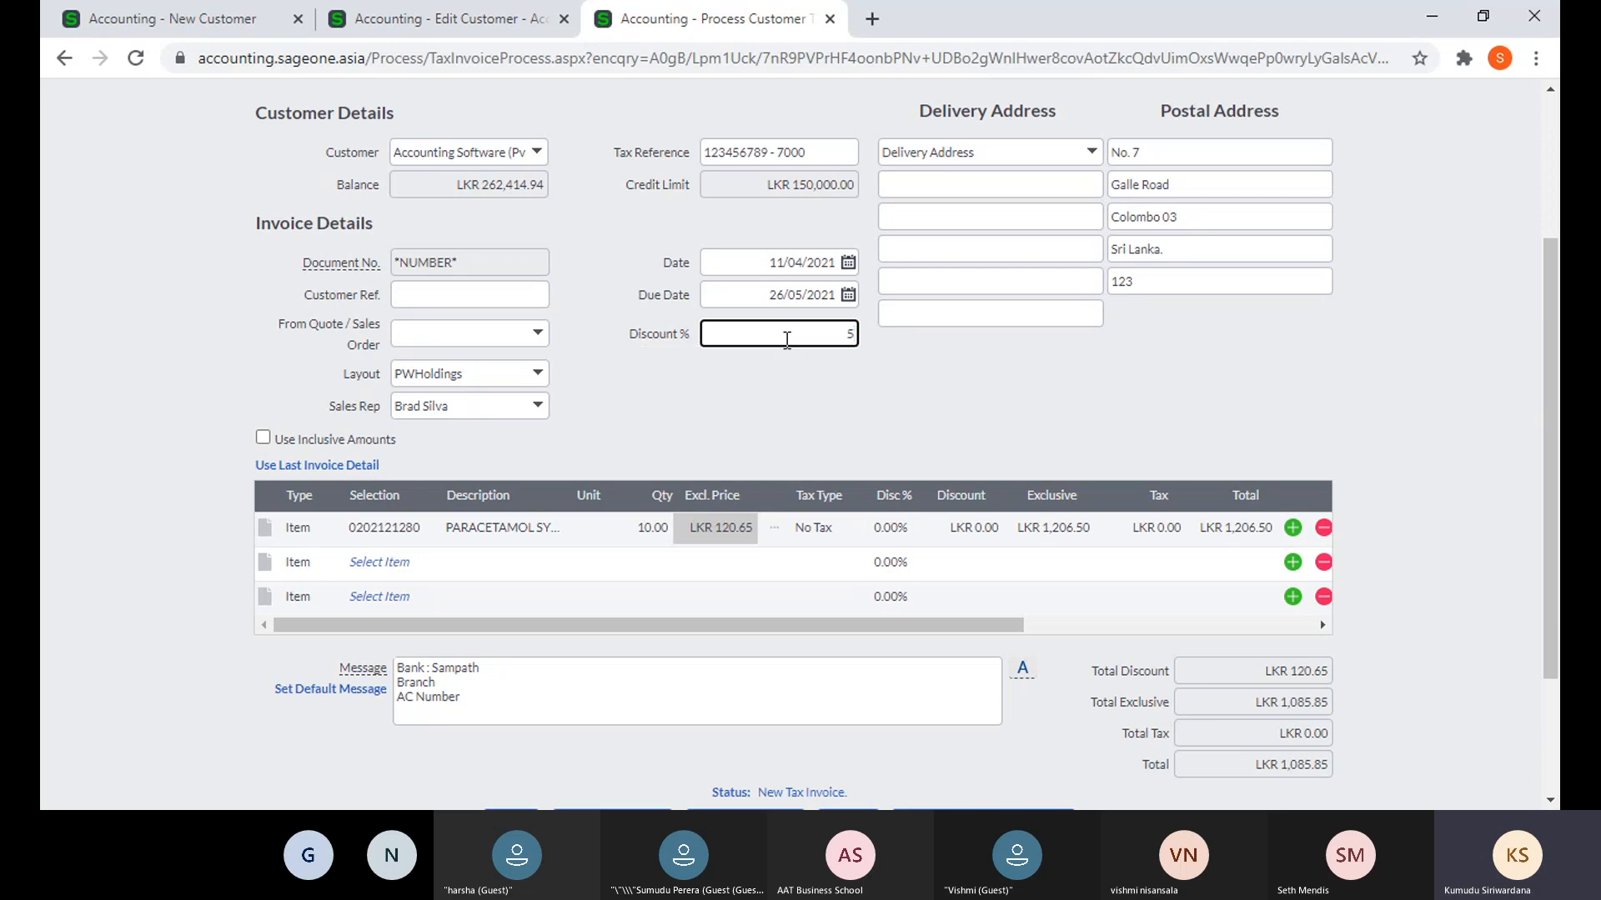
pyautogui.click(779, 391)
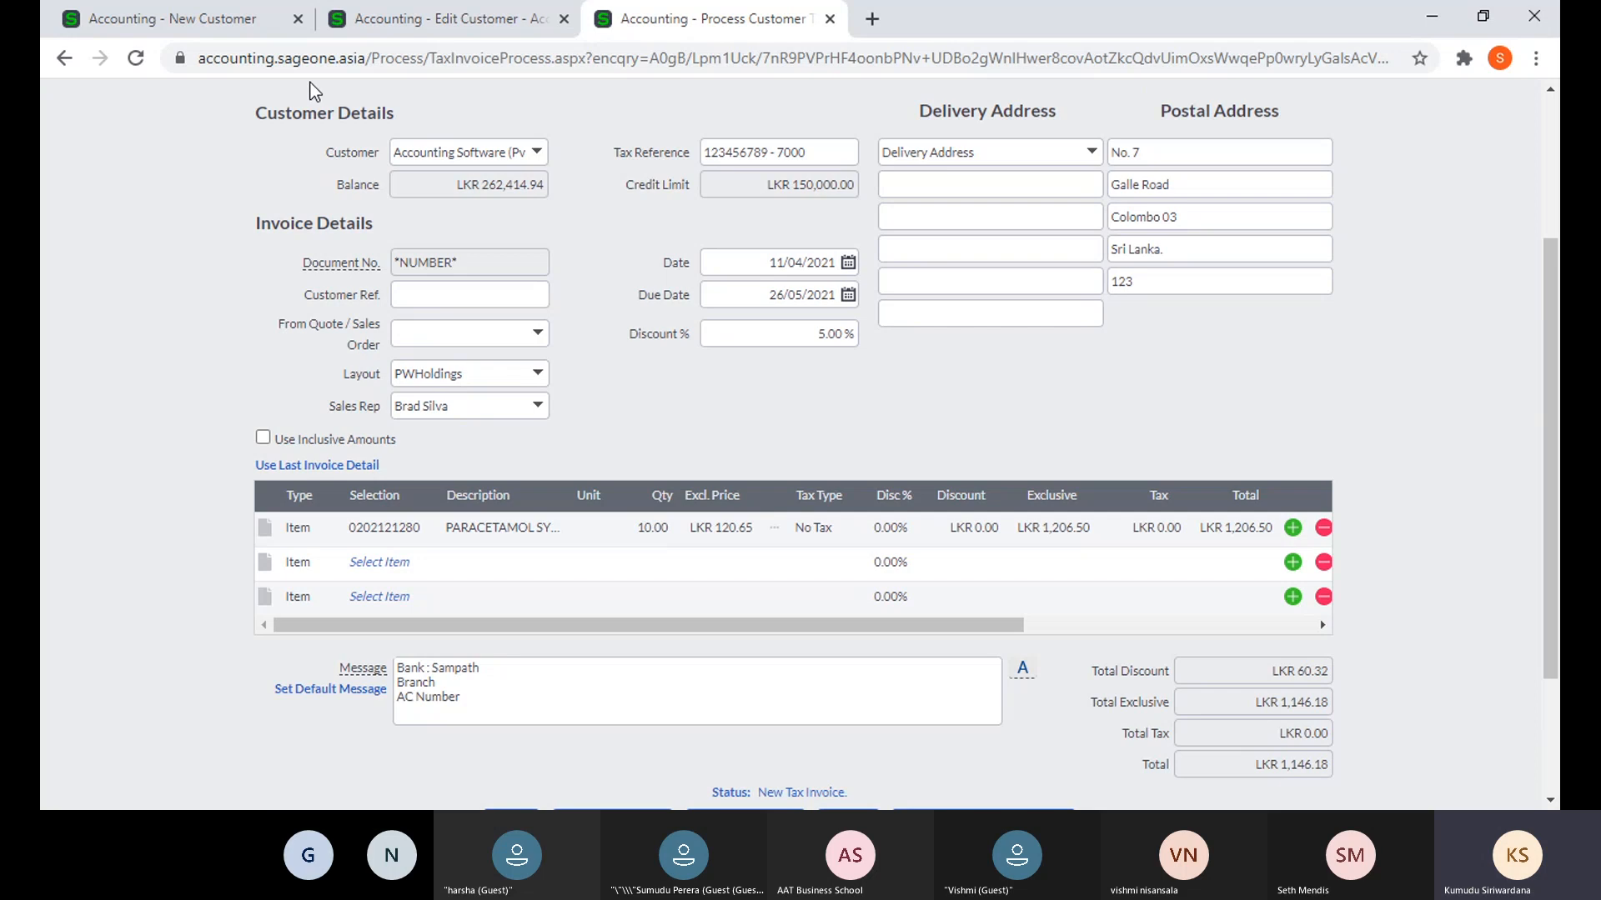
pyautogui.click(158, 26)
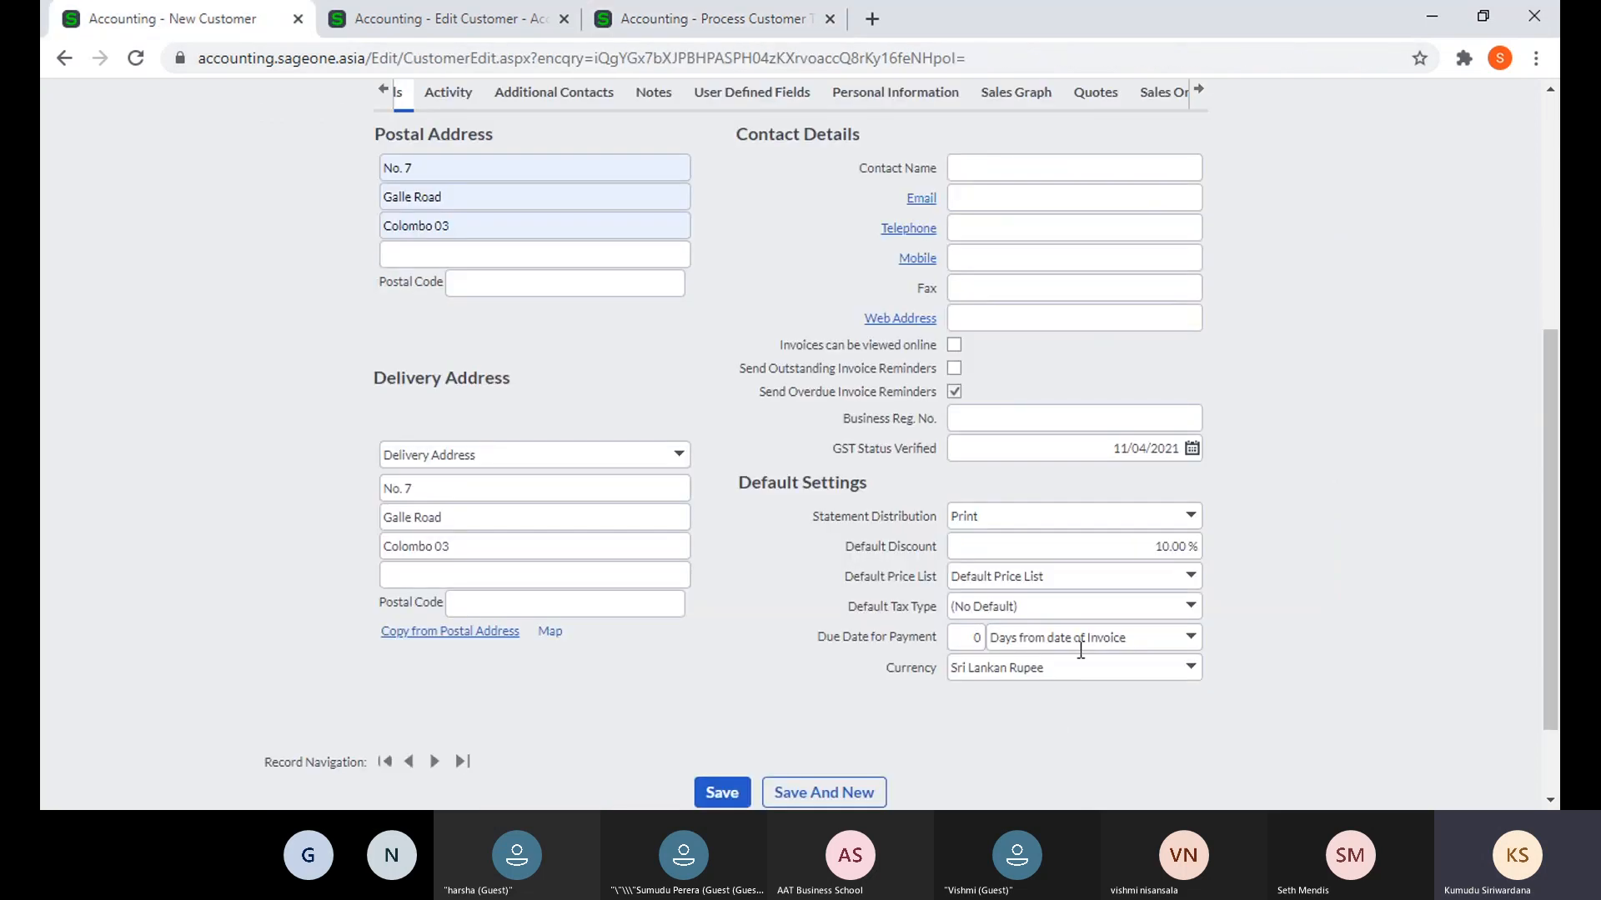
# - Check the available price lists, then leave the unsaved invoice for Change Company Settings
pyautogui.click(1198, 590)
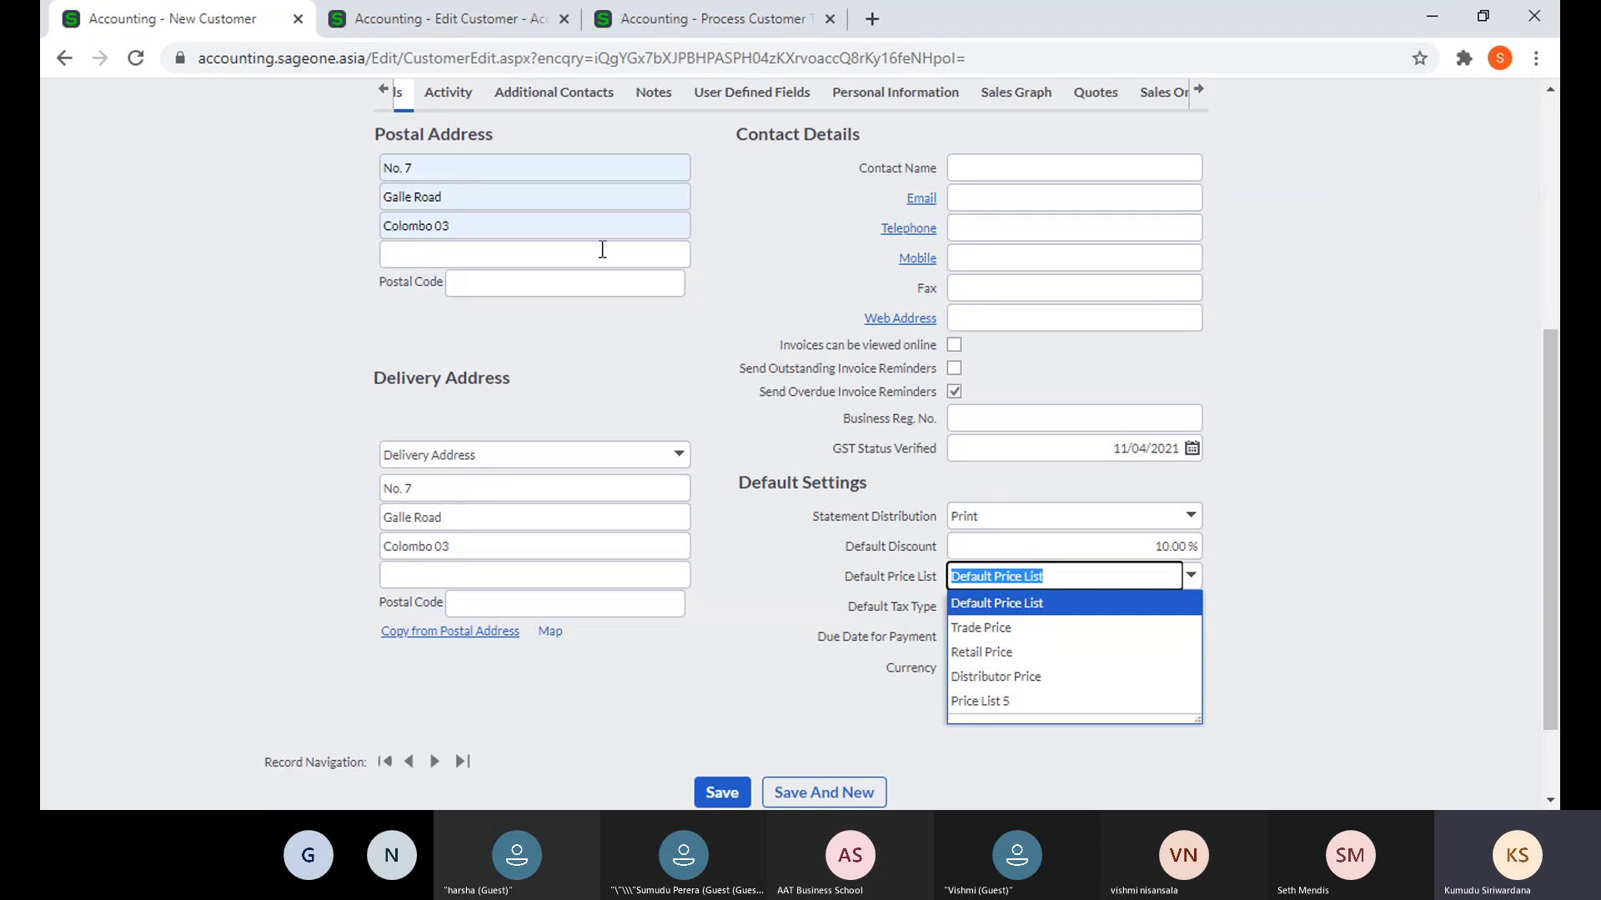
pyautogui.click(646, 16)
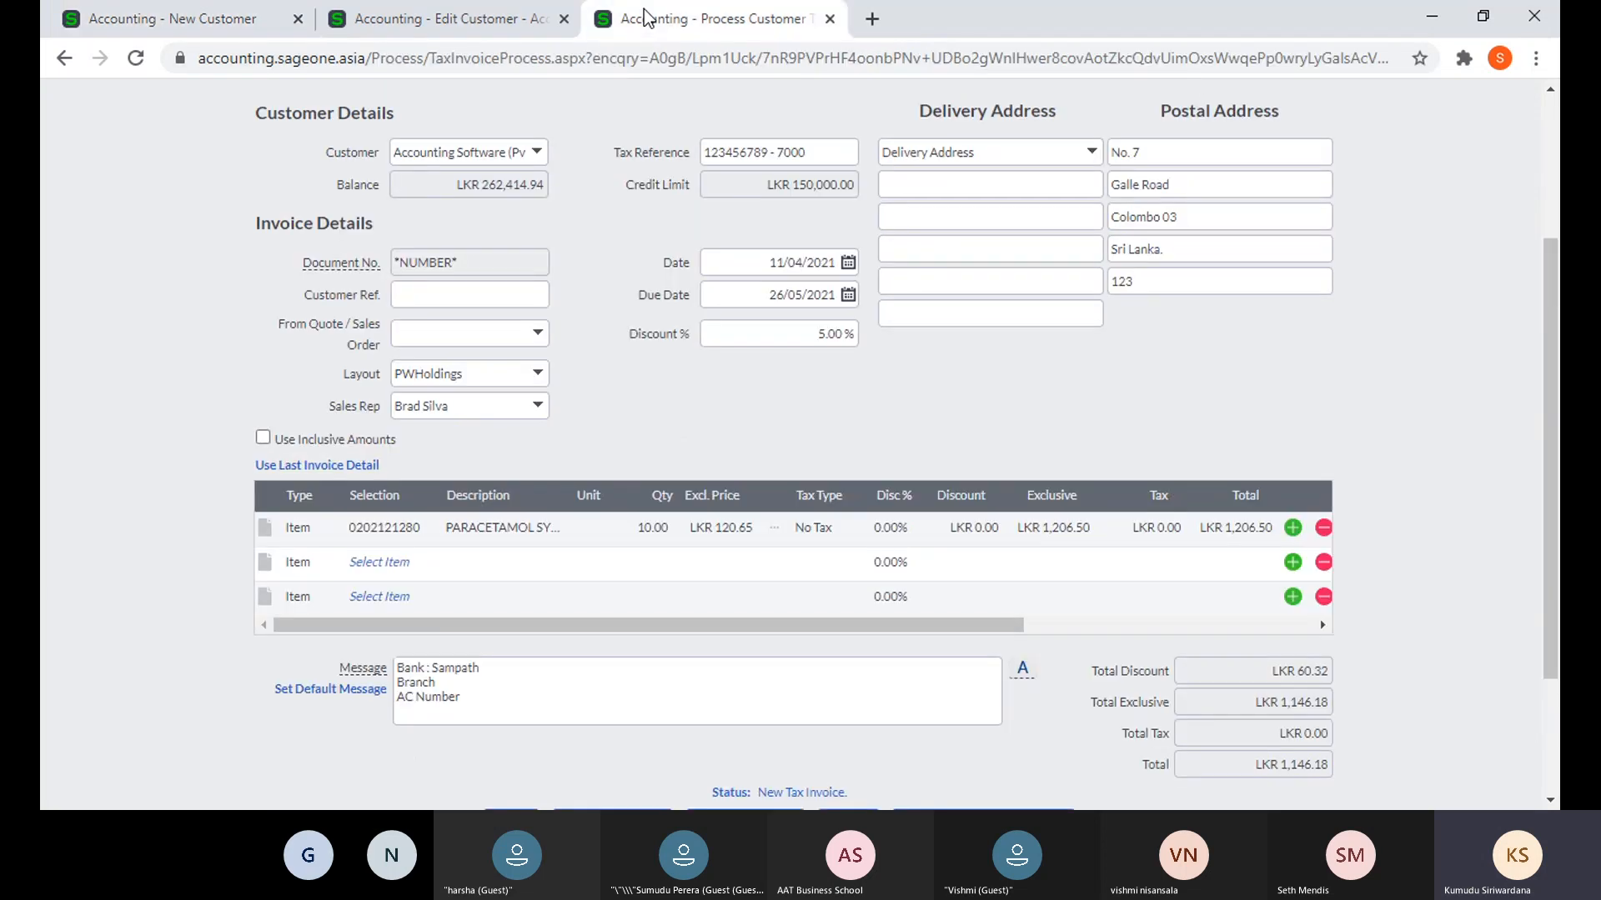
pyautogui.scroll(5, 875, 241)
pyautogui.moveTo(857, 152)
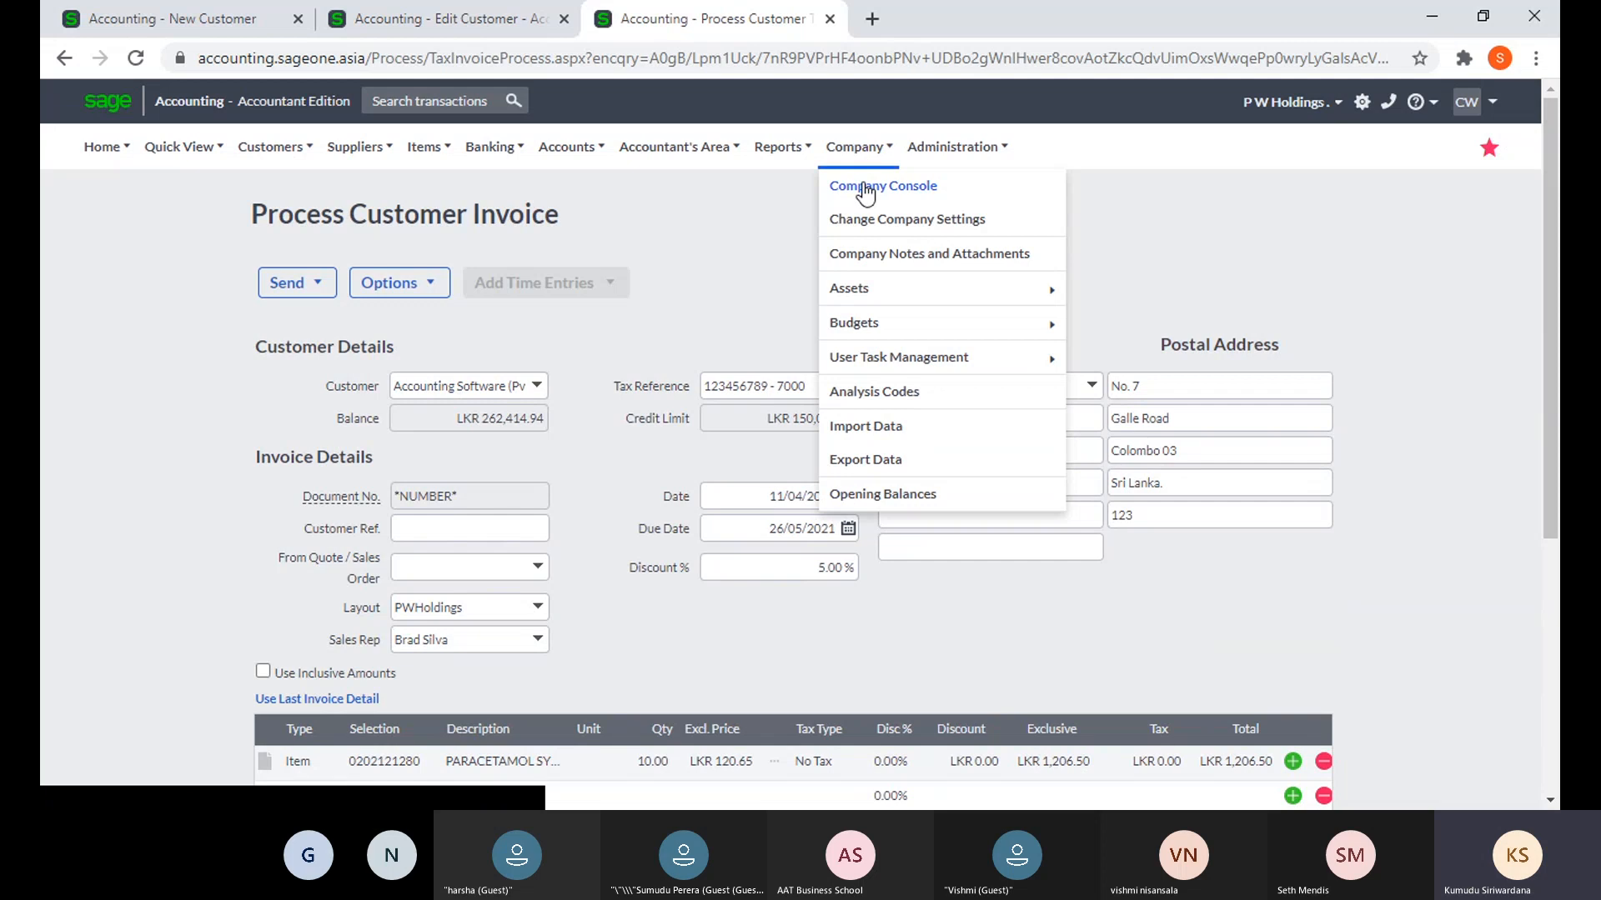
pyautogui.click(886, 229)
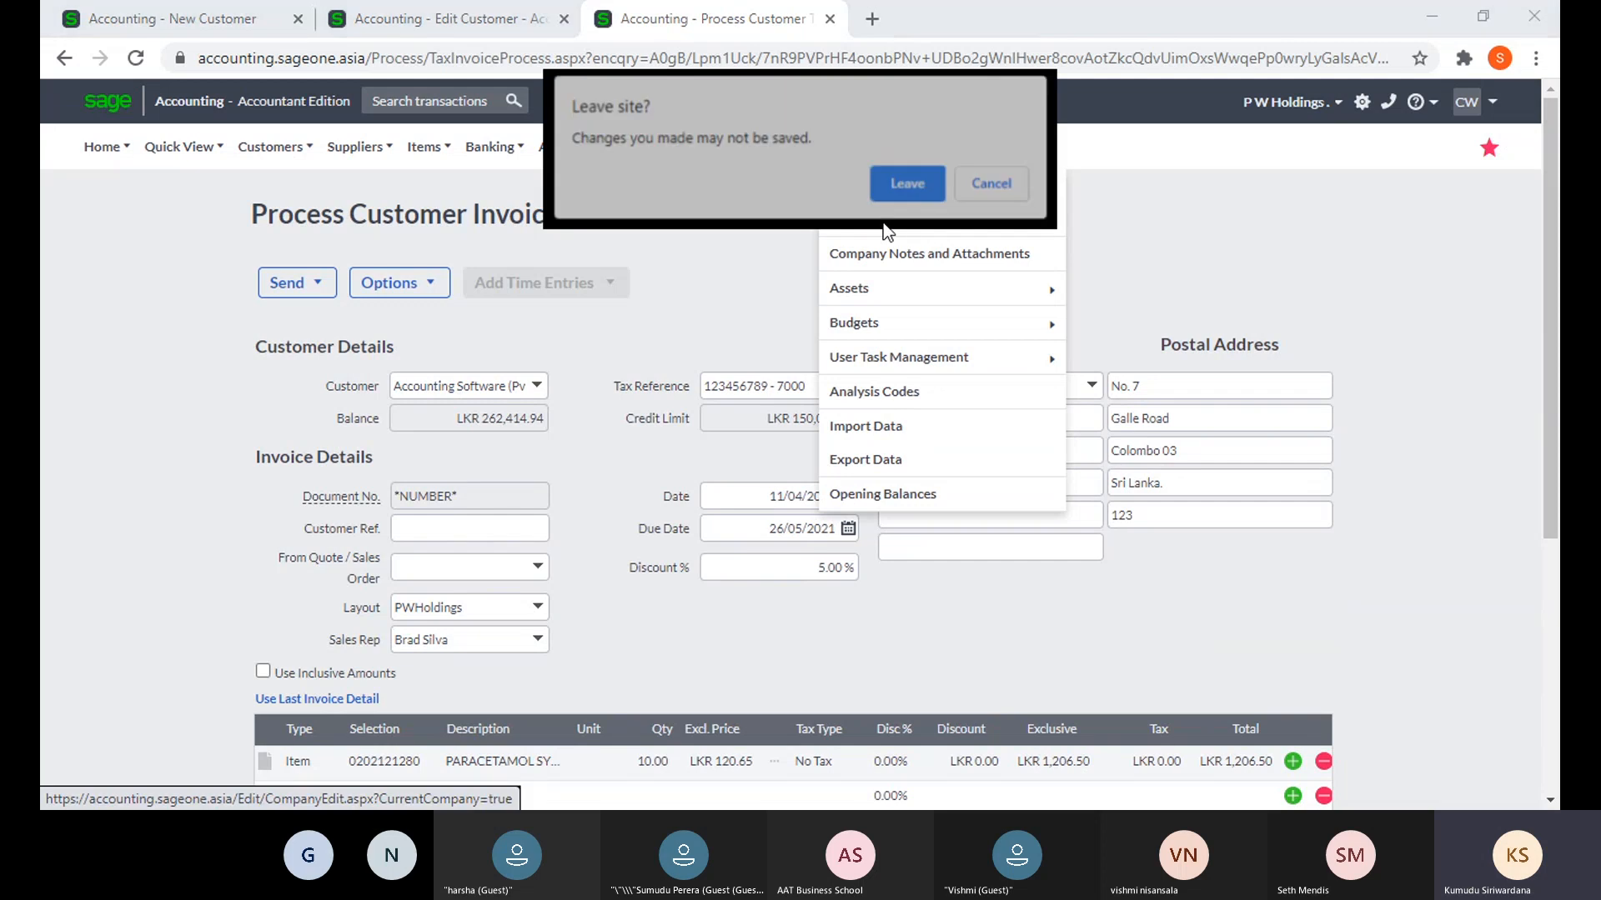
pyautogui.click(912, 178)
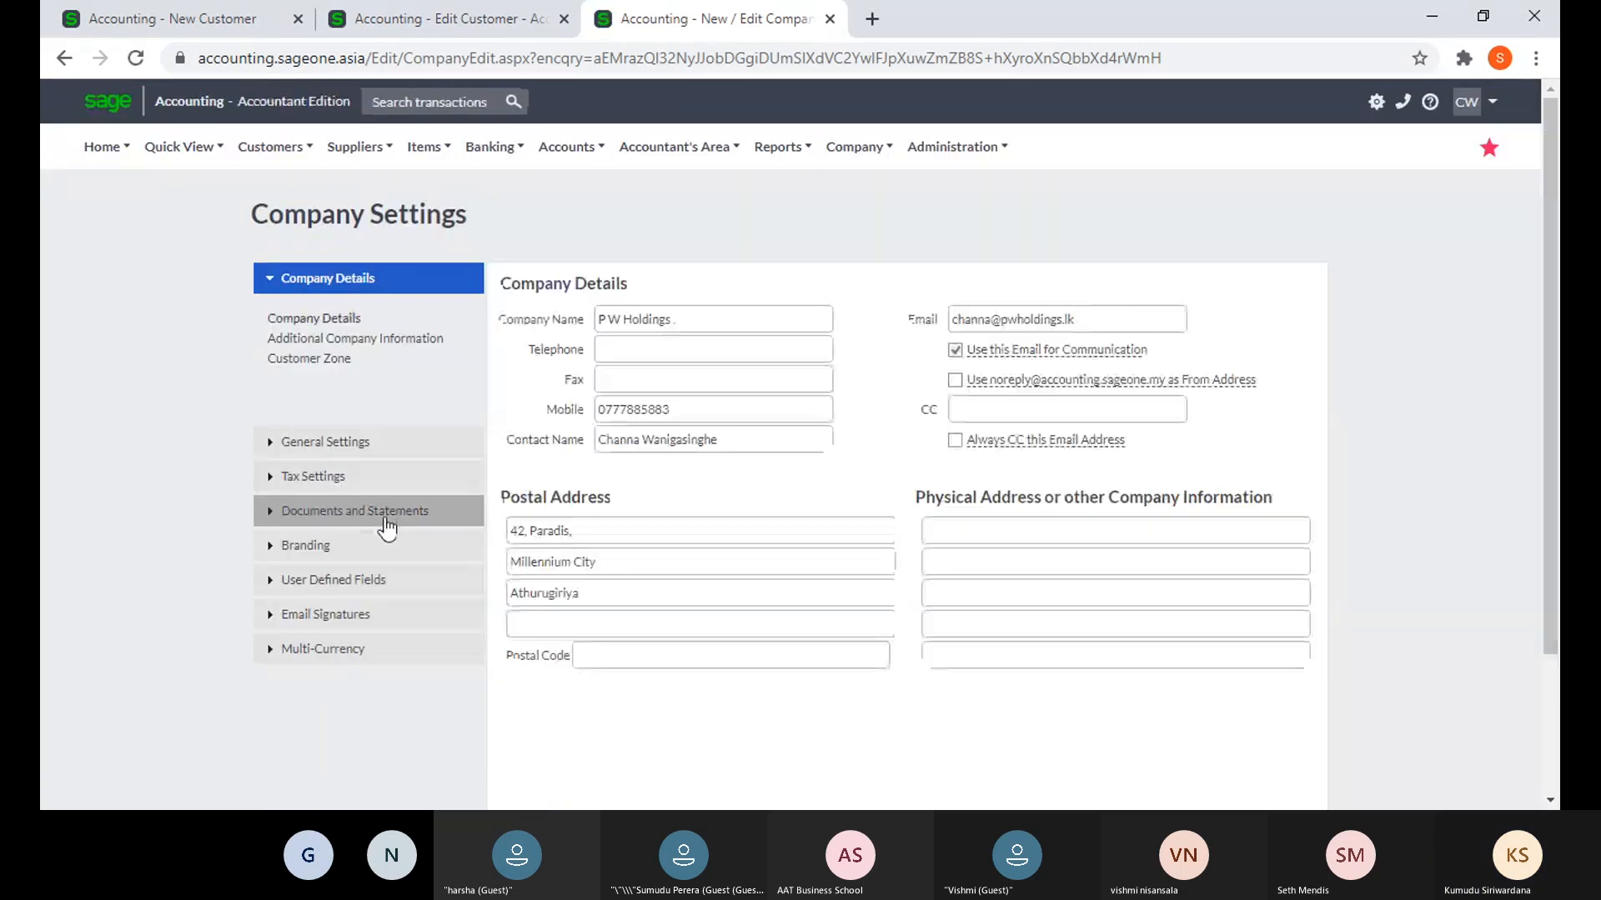
# - Open General Settings > Item Settings, add then remove Price List 6, and return to New Customer
pyautogui.click(360, 444)
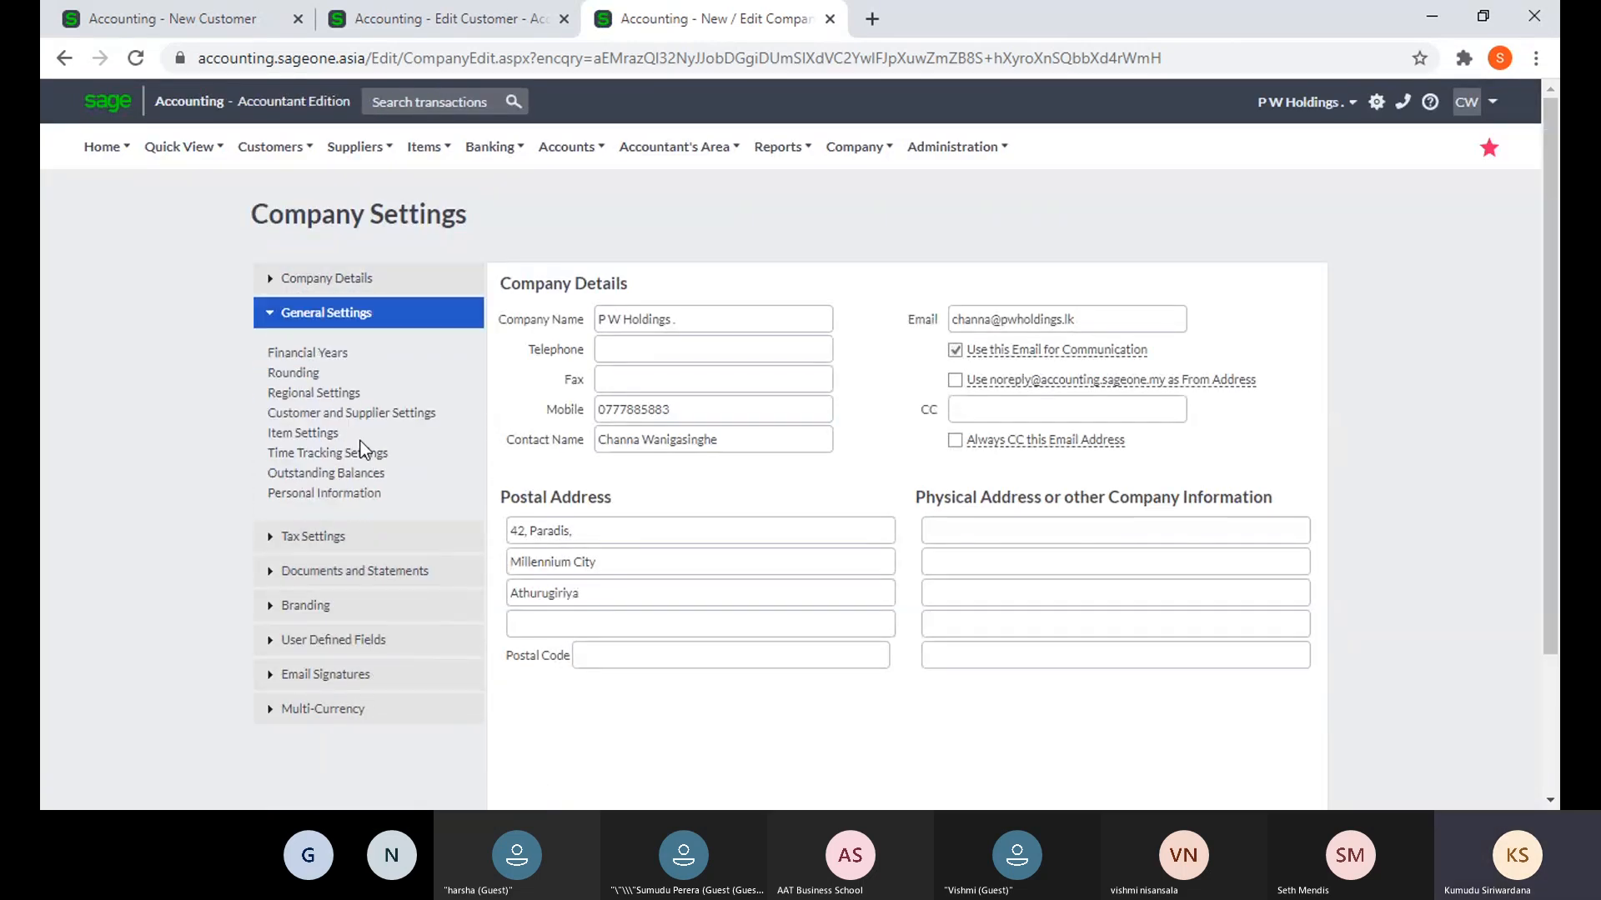
pyautogui.click(314, 434)
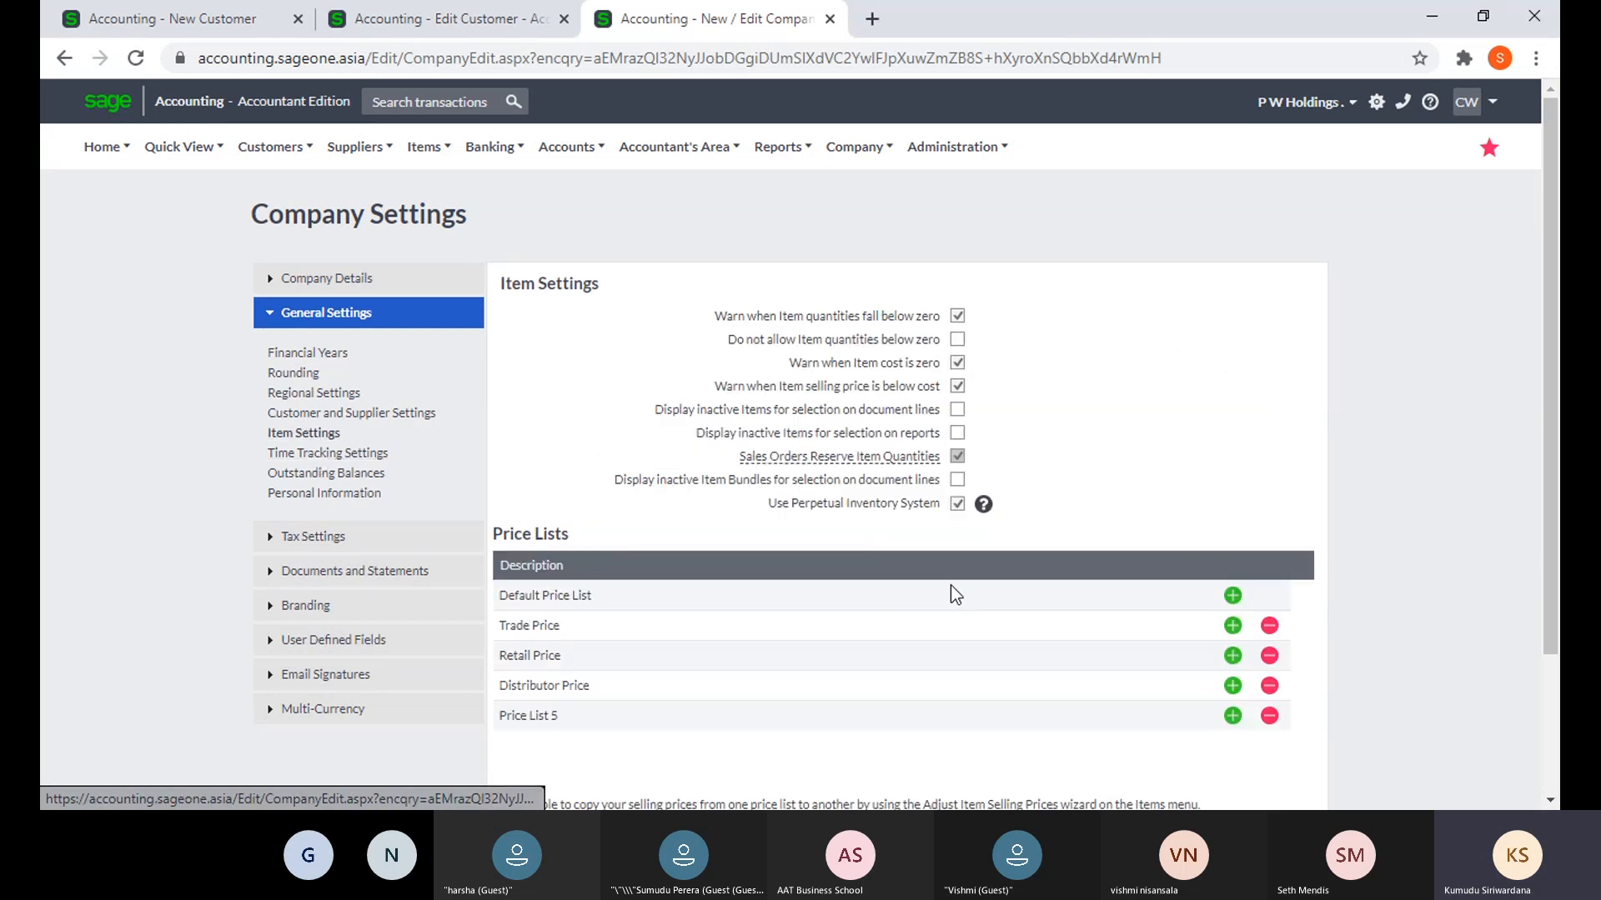
pyautogui.scroll(-1, 1108, 617)
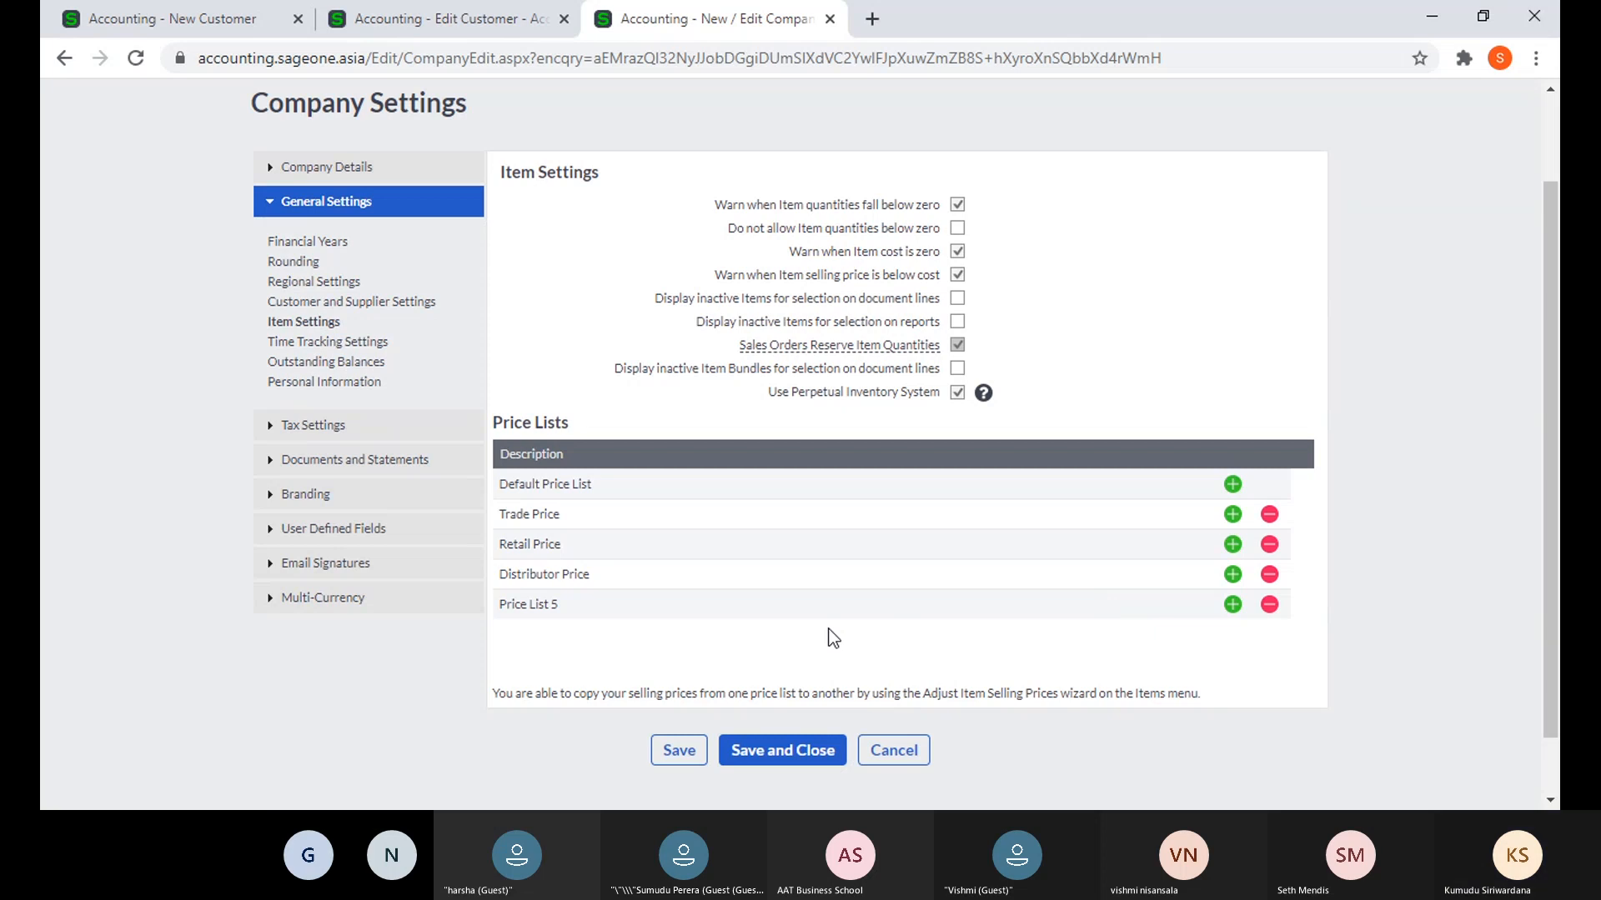
pyautogui.click(1232, 606)
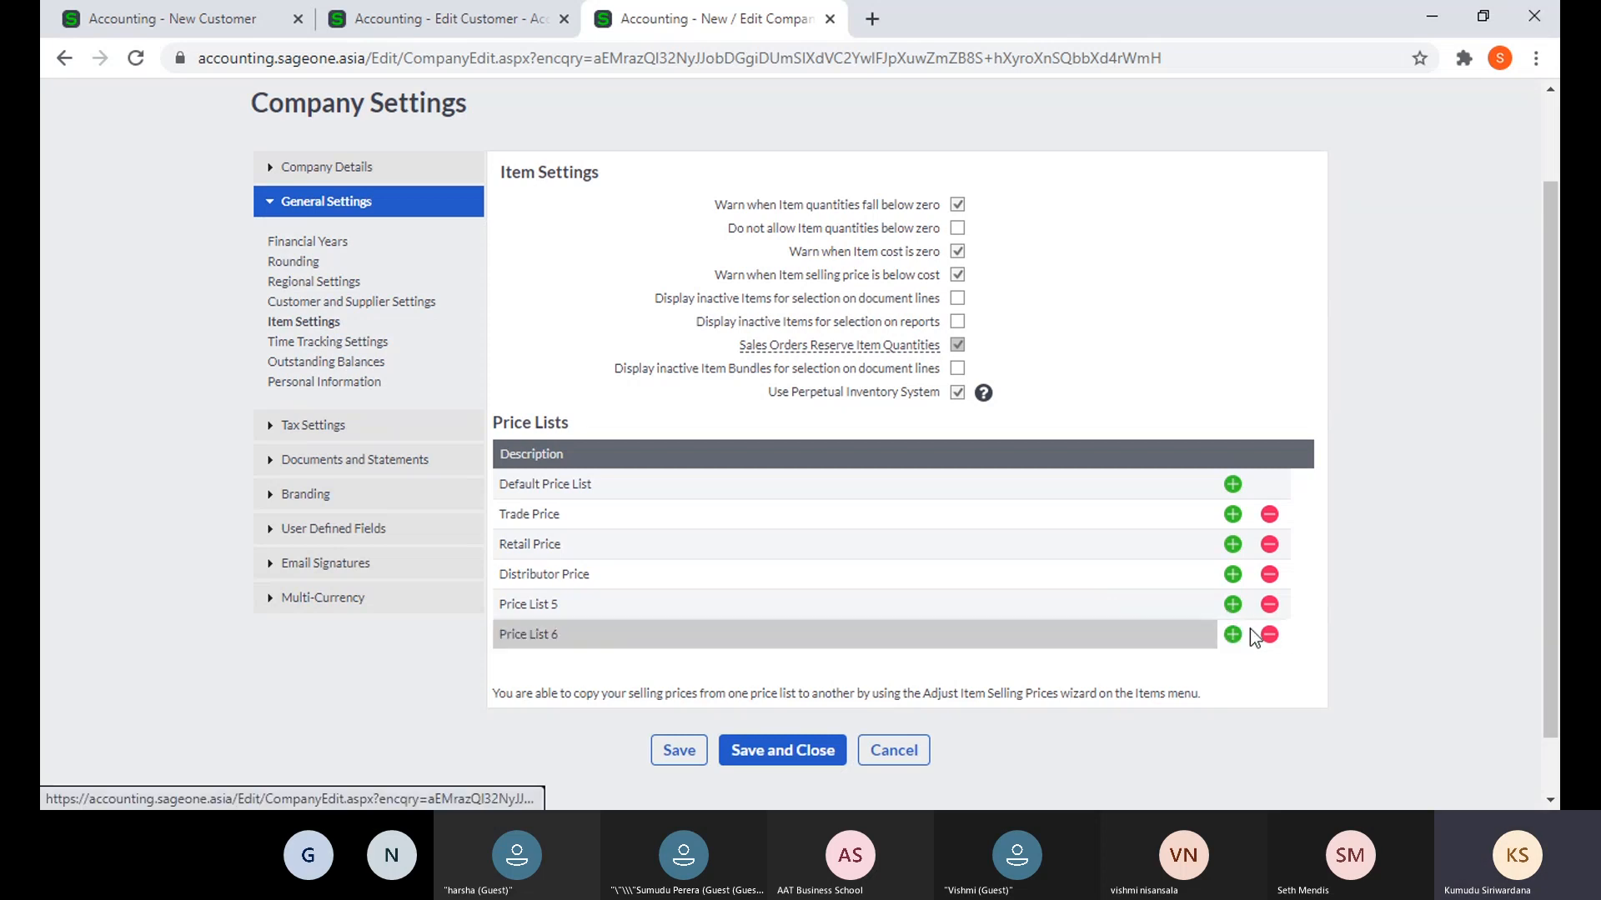
pyautogui.click(1268, 634)
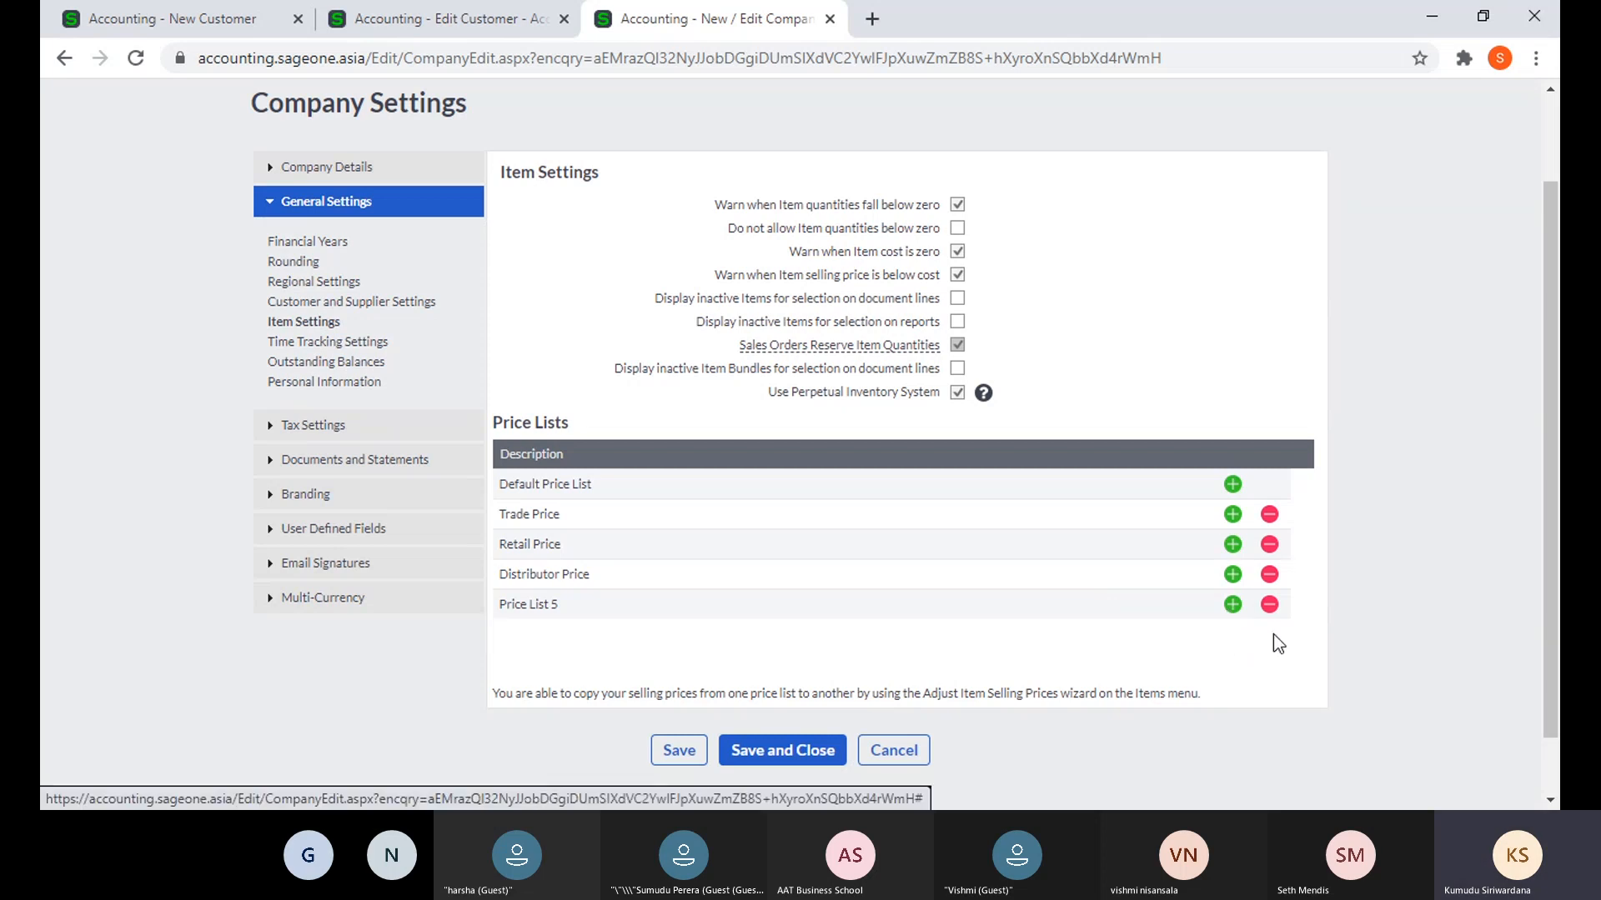
pyautogui.click(107, 25)
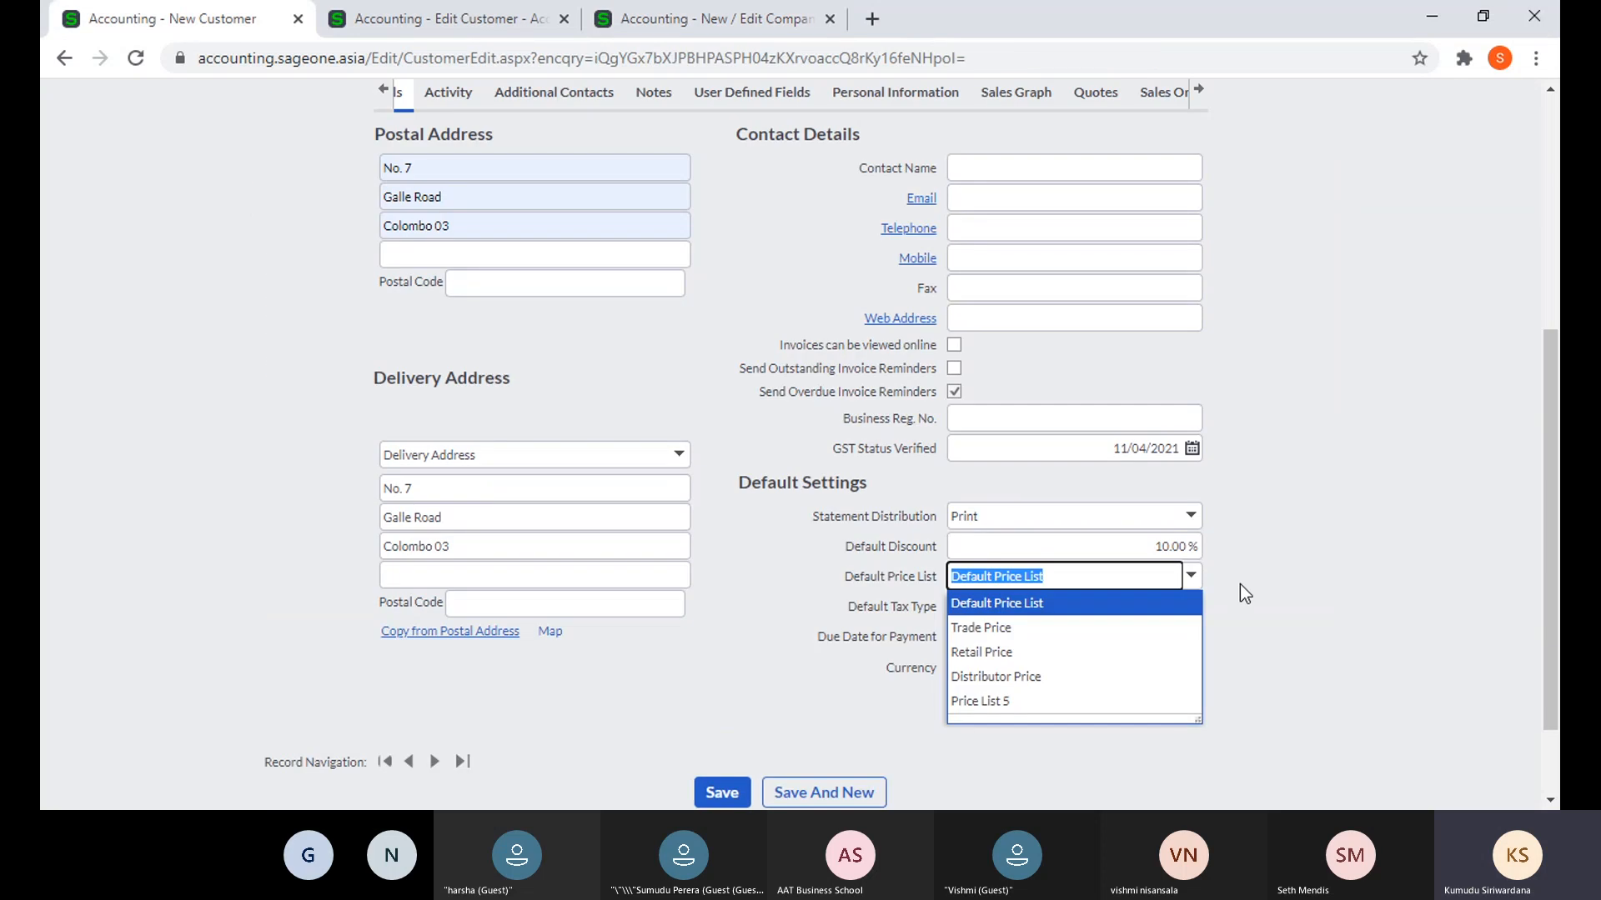
# - Give customer ABC the Trade Price default price list and VAT 8% (8.00%) default tax type
pyautogui.click(1055, 639)
pyautogui.scroll(2, 644, 440)
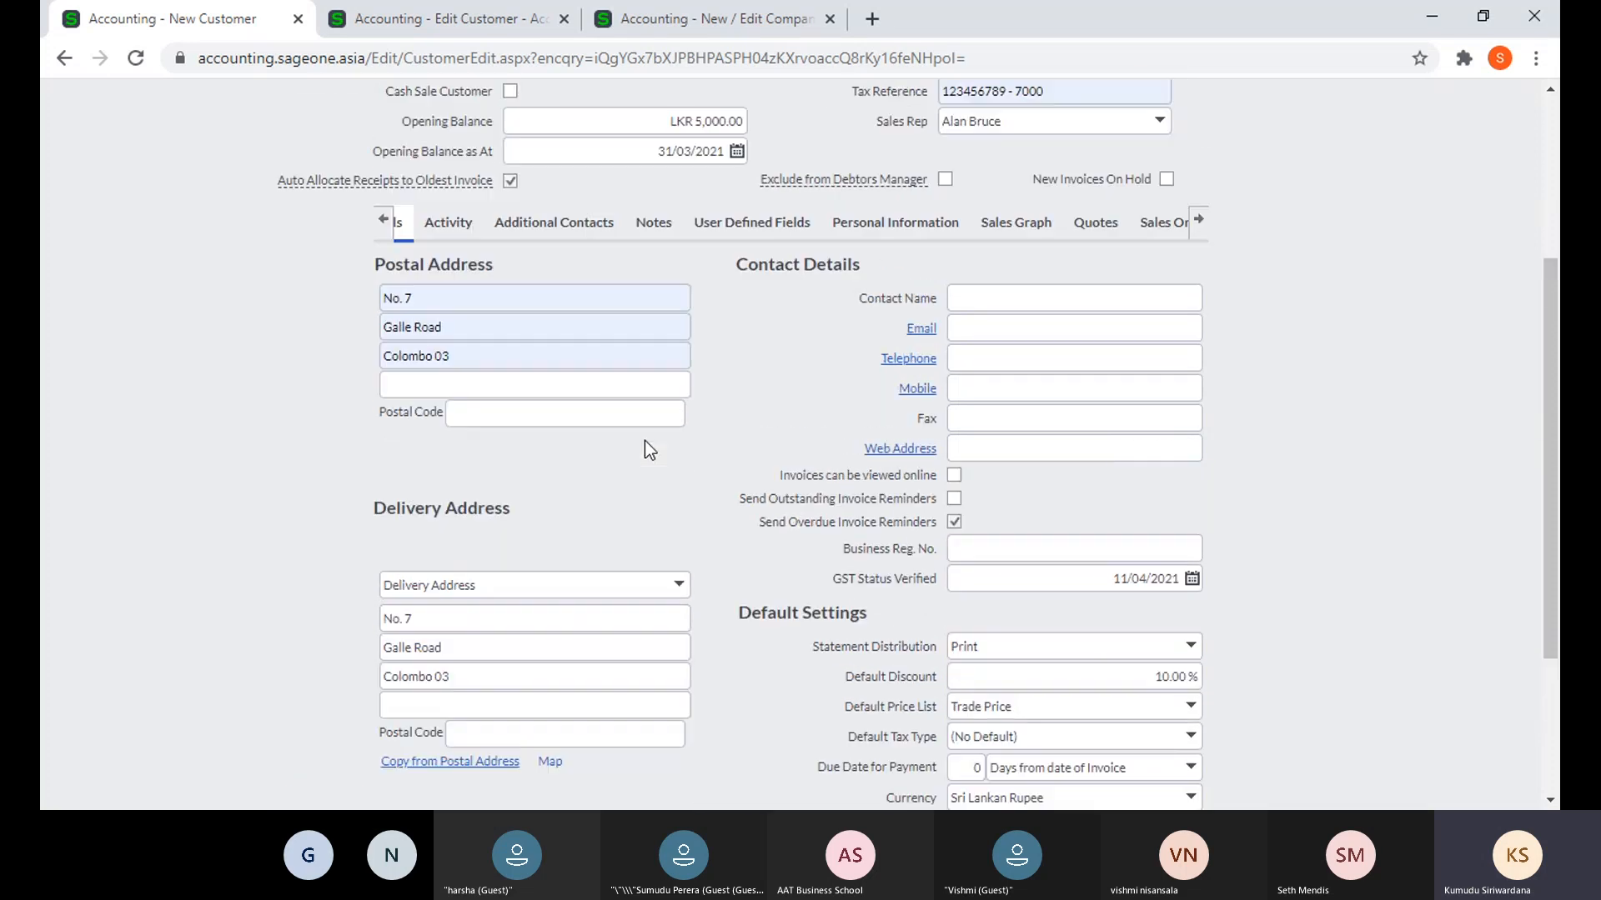
pyautogui.scroll(4, 550, 289)
pyautogui.scroll(-6, 964, 718)
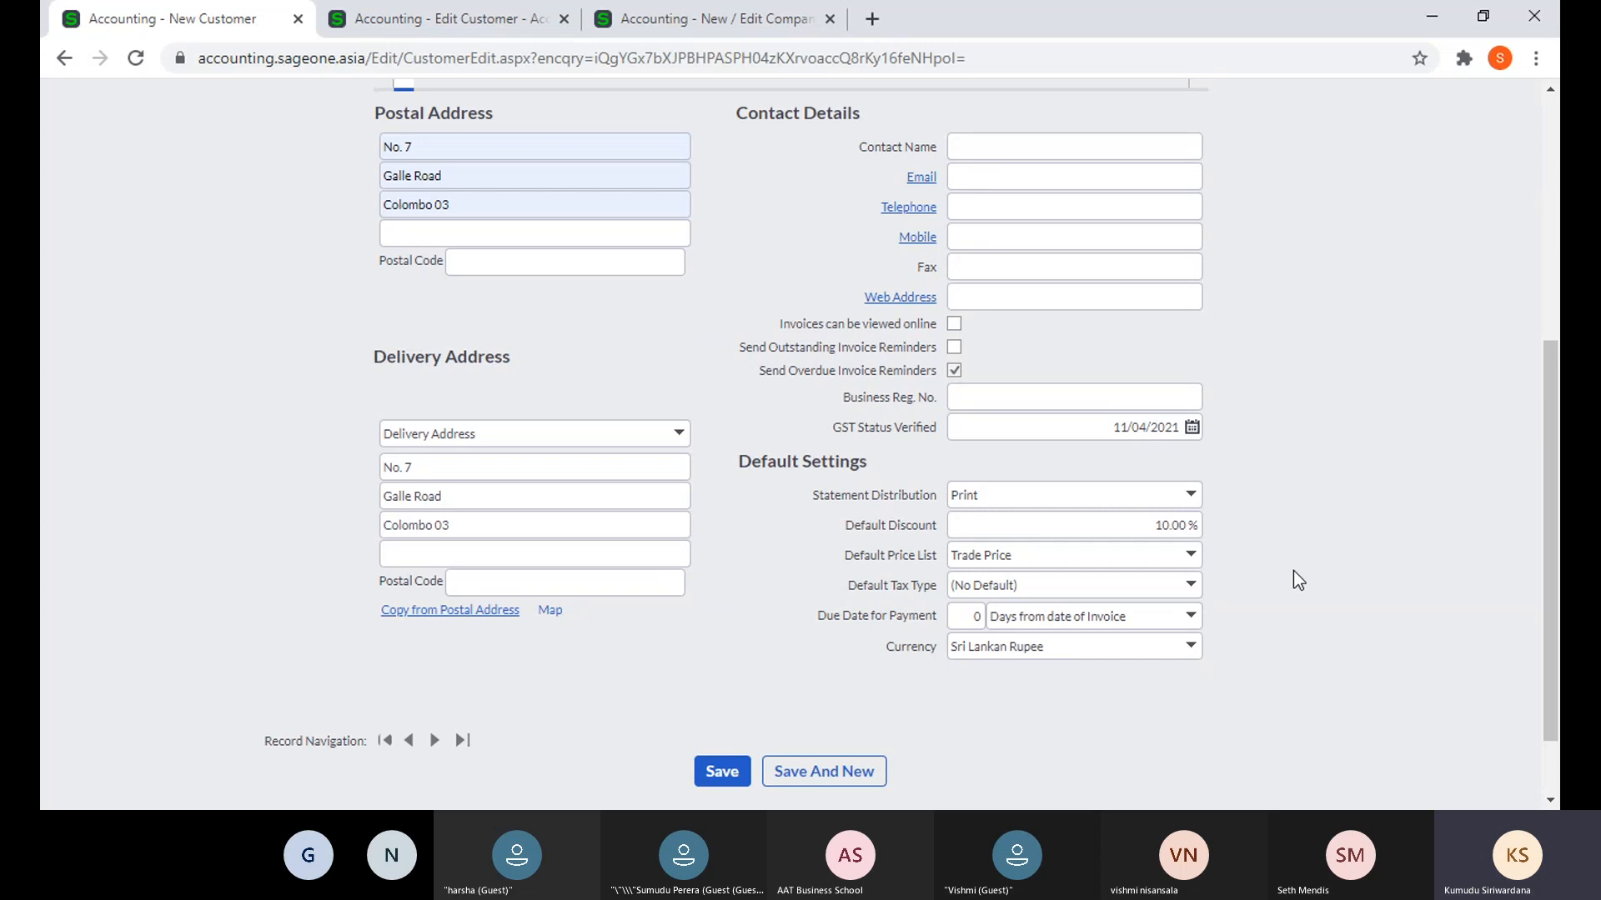
pyautogui.click(1192, 587)
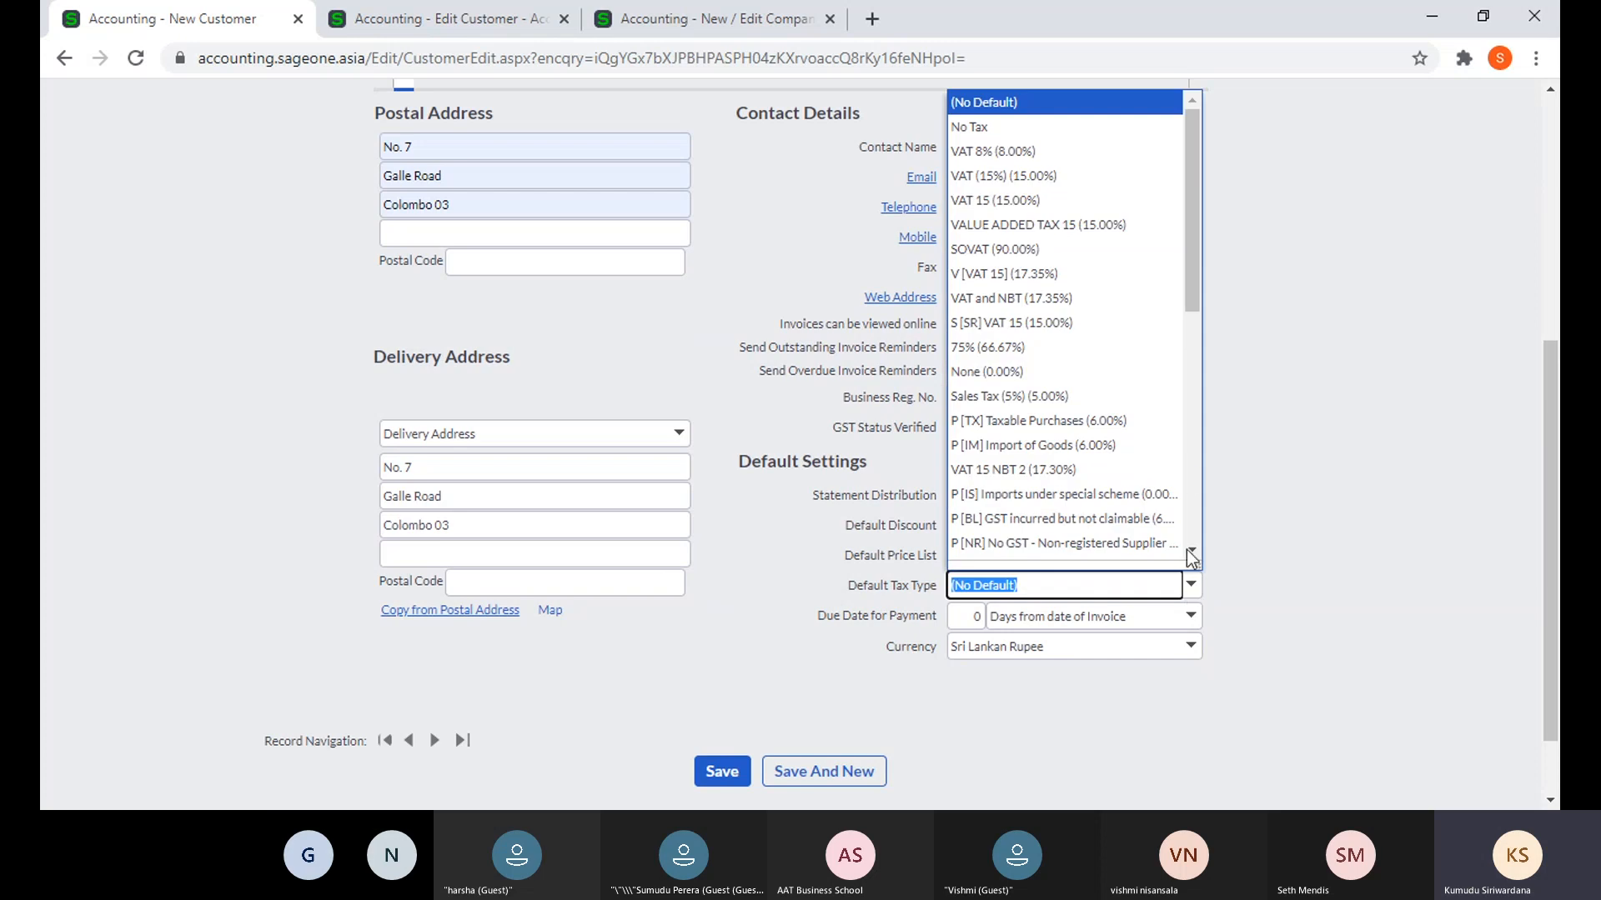
pyautogui.click(1040, 153)
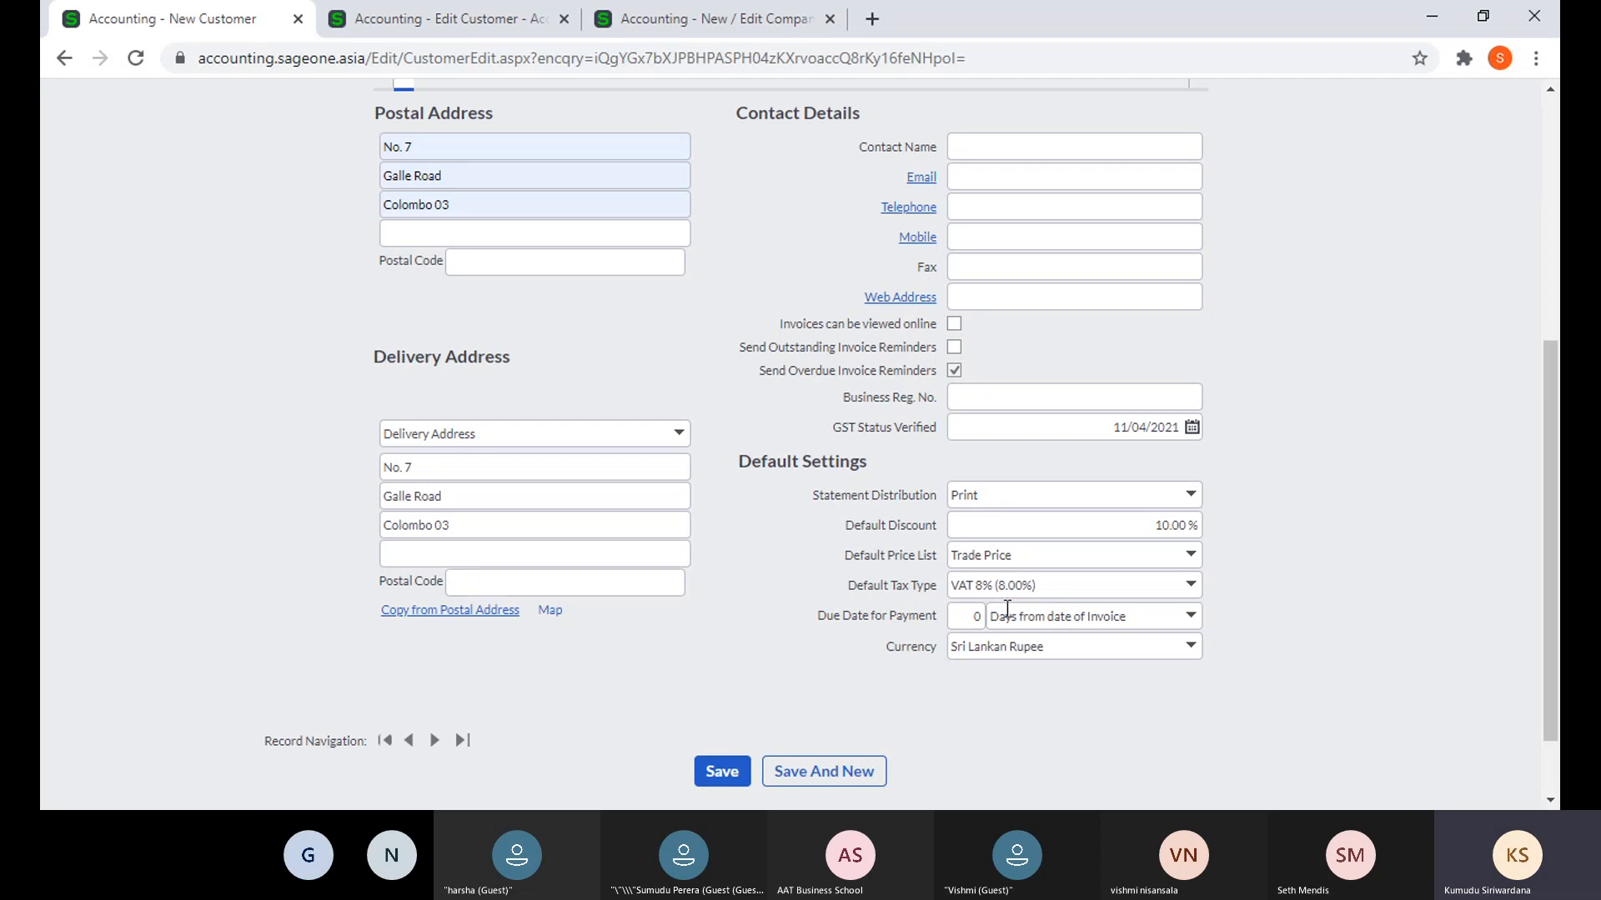
# - Set the payment due to 30 days, keeping 'Days from date of Invoice' as the basis
pyautogui.click(973, 615)
pyautogui.write('30')
pyautogui.click(1309, 735)
pyautogui.click(1190, 618)
pyautogui.click(1191, 620)
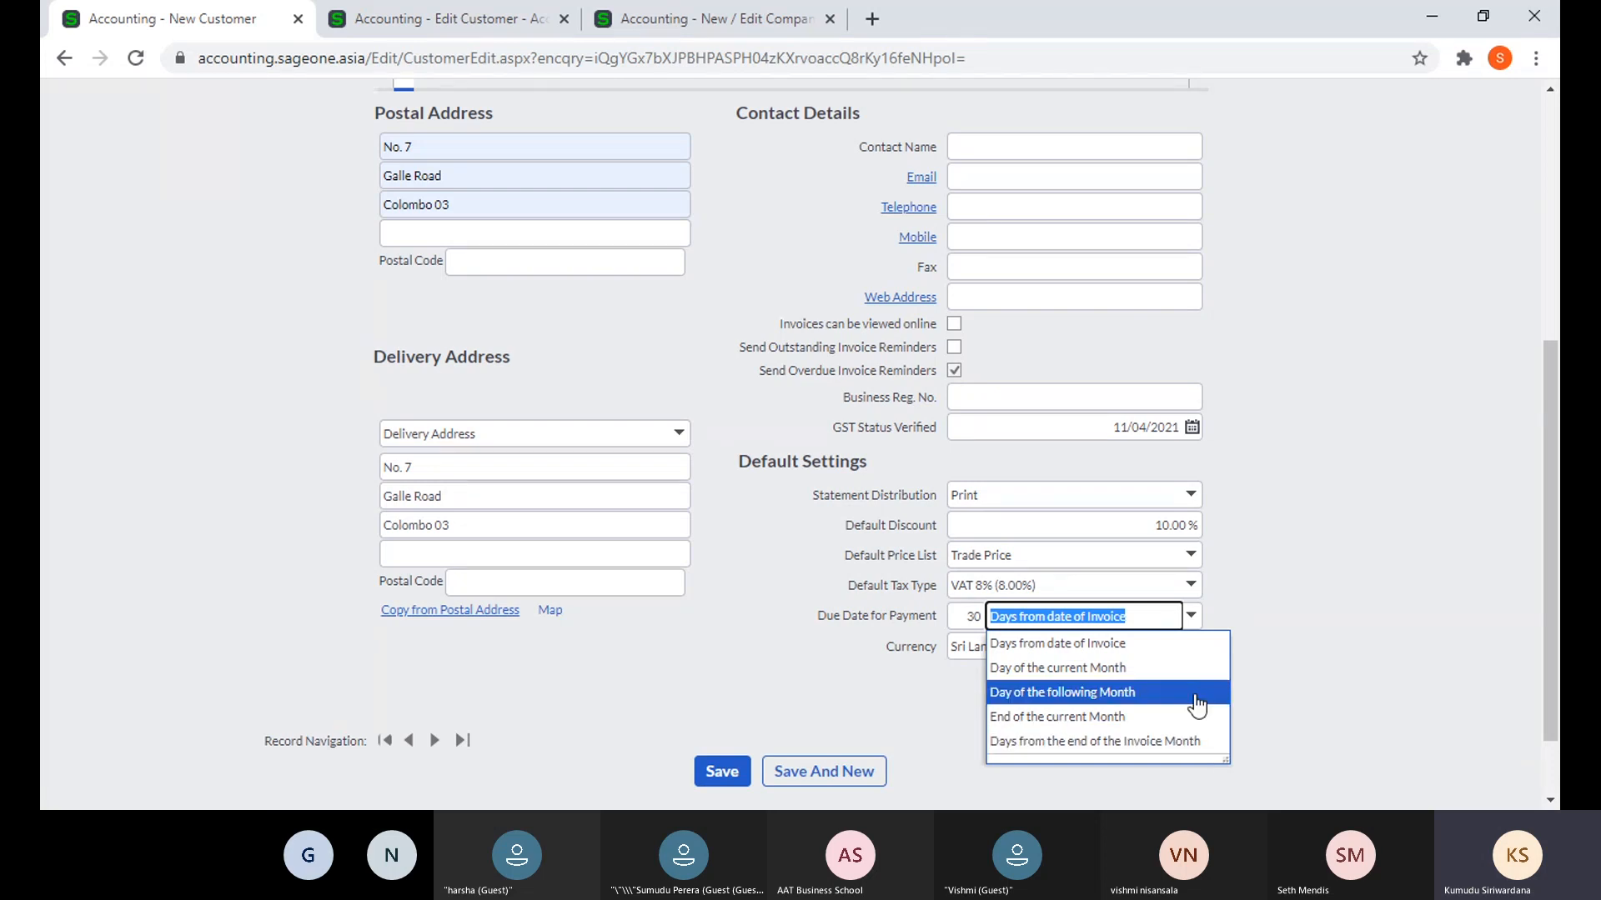
pyautogui.click(1196, 654)
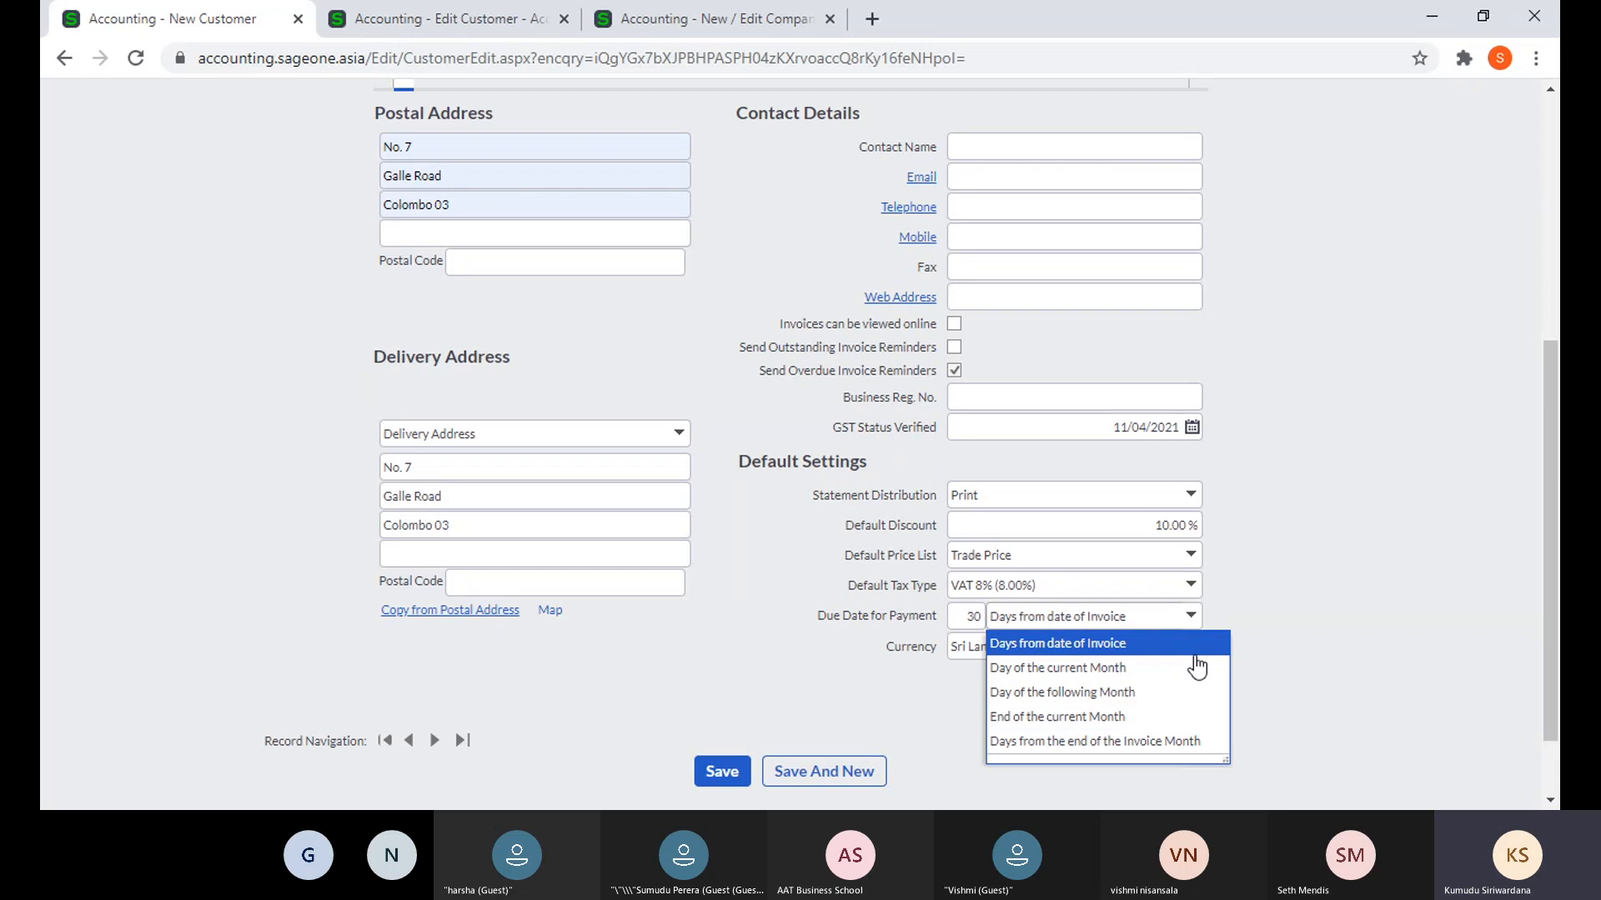
pyautogui.click(1279, 668)
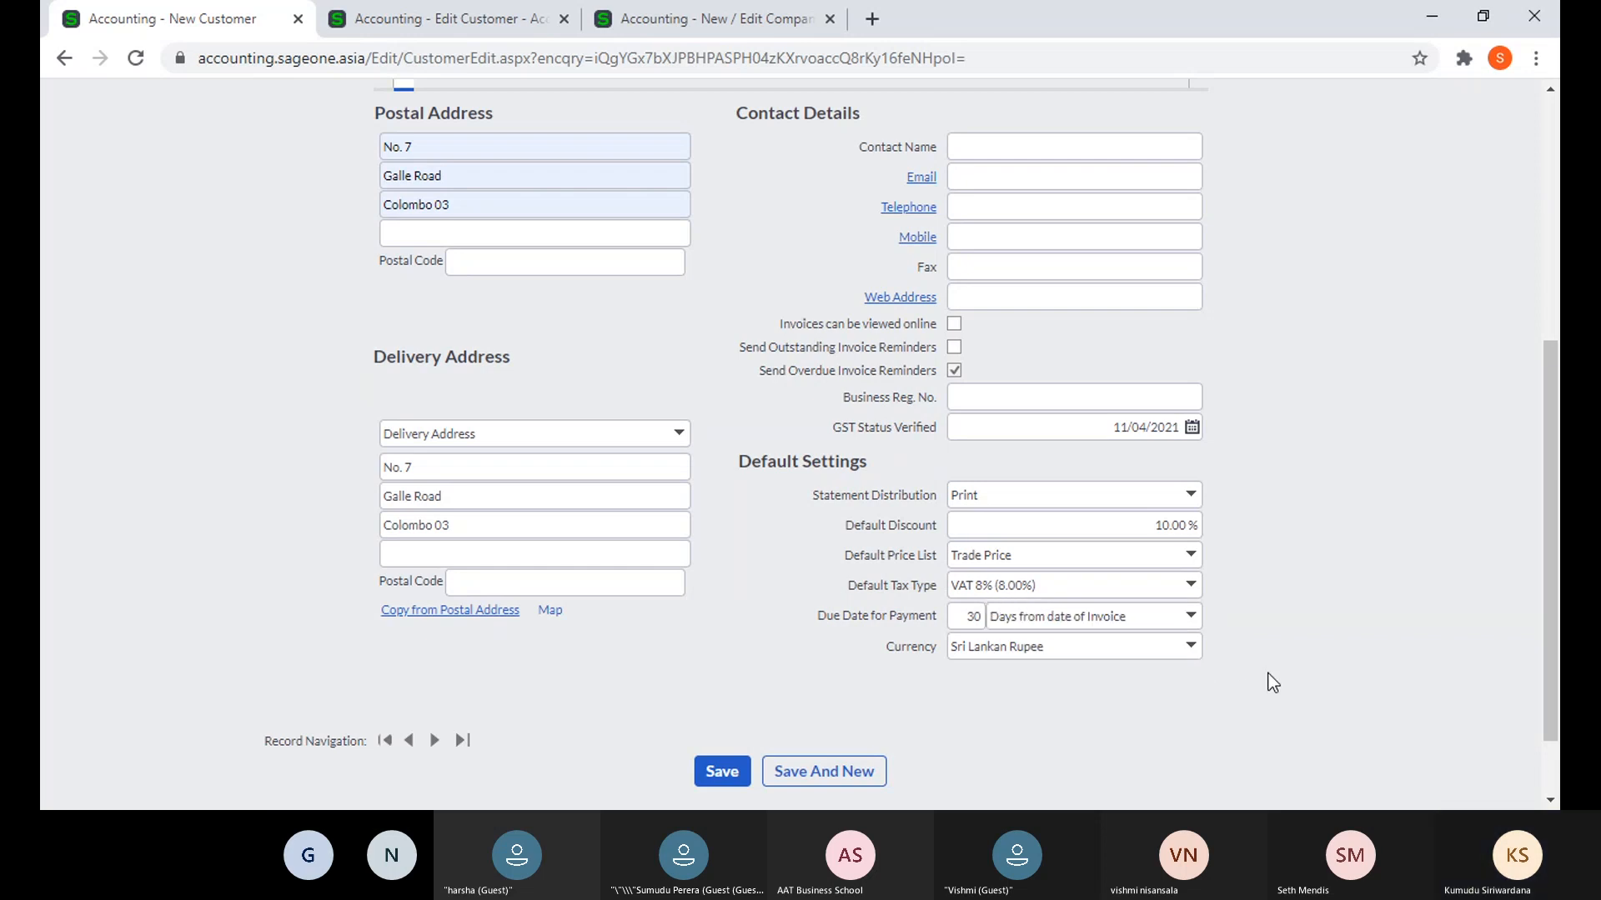
pyautogui.click(1190, 623)
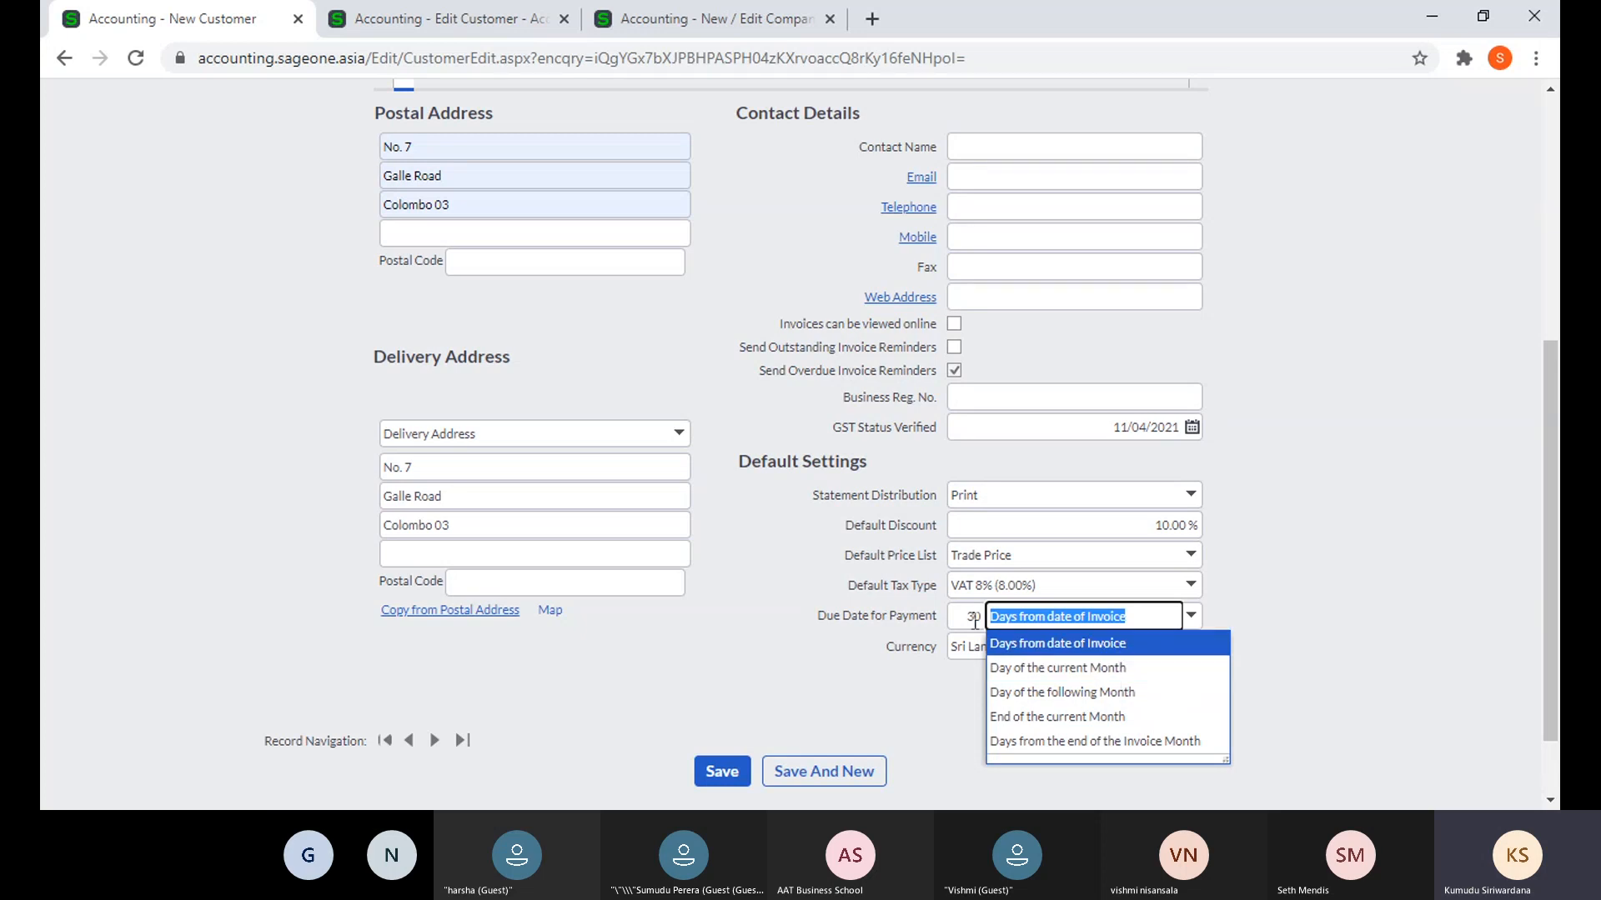
pyautogui.click(1346, 622)
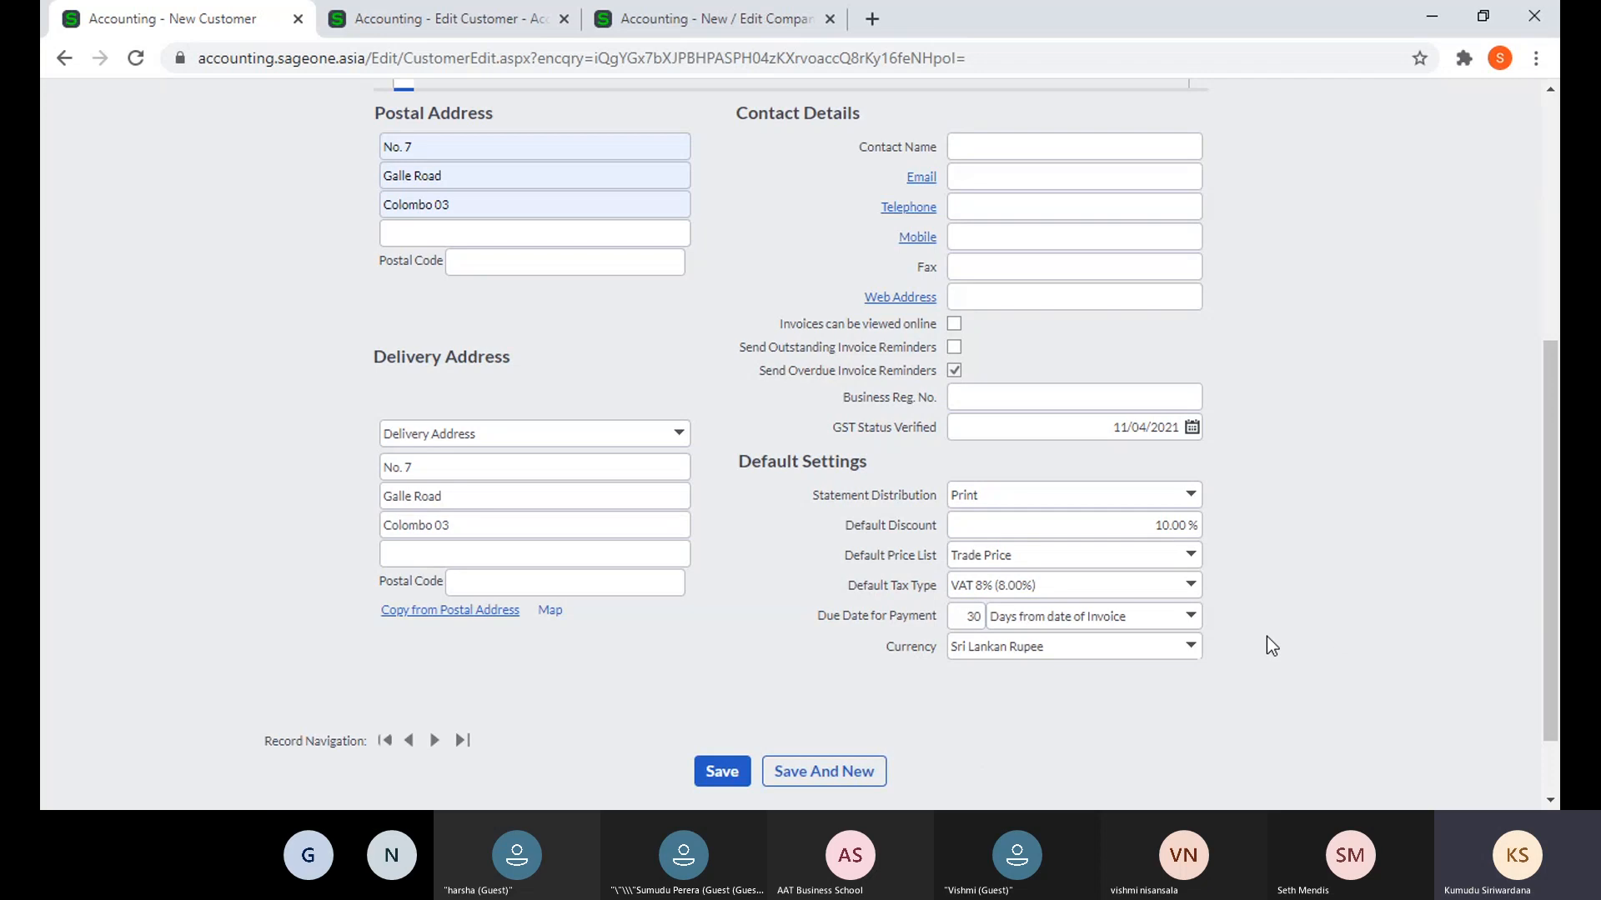
pyautogui.click(1191, 616)
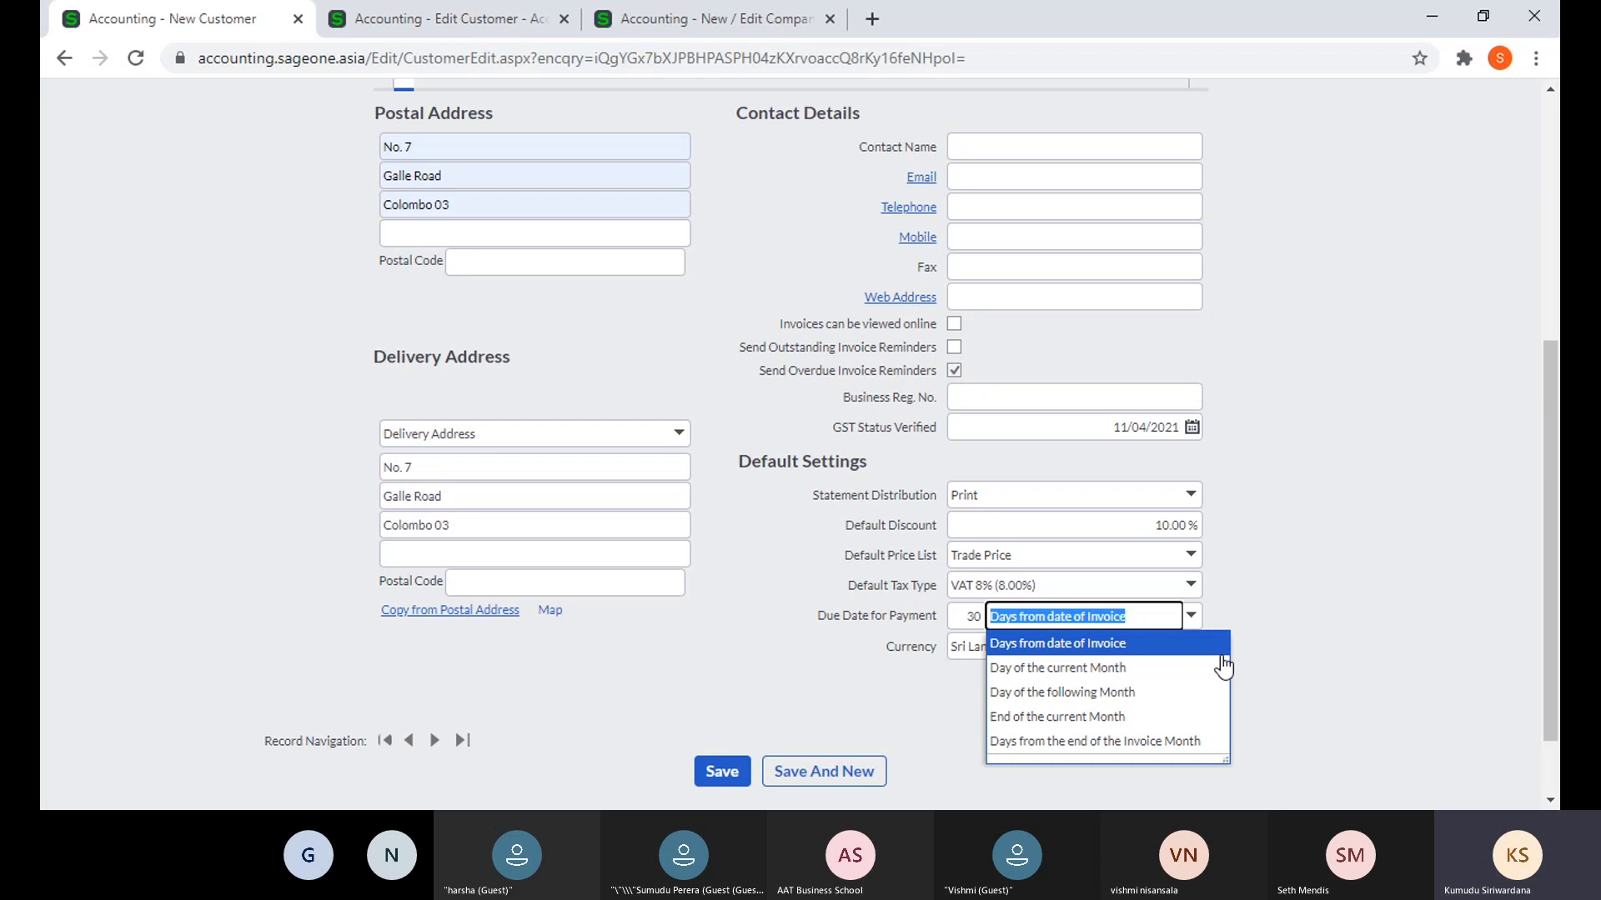
pyautogui.click(1292, 644)
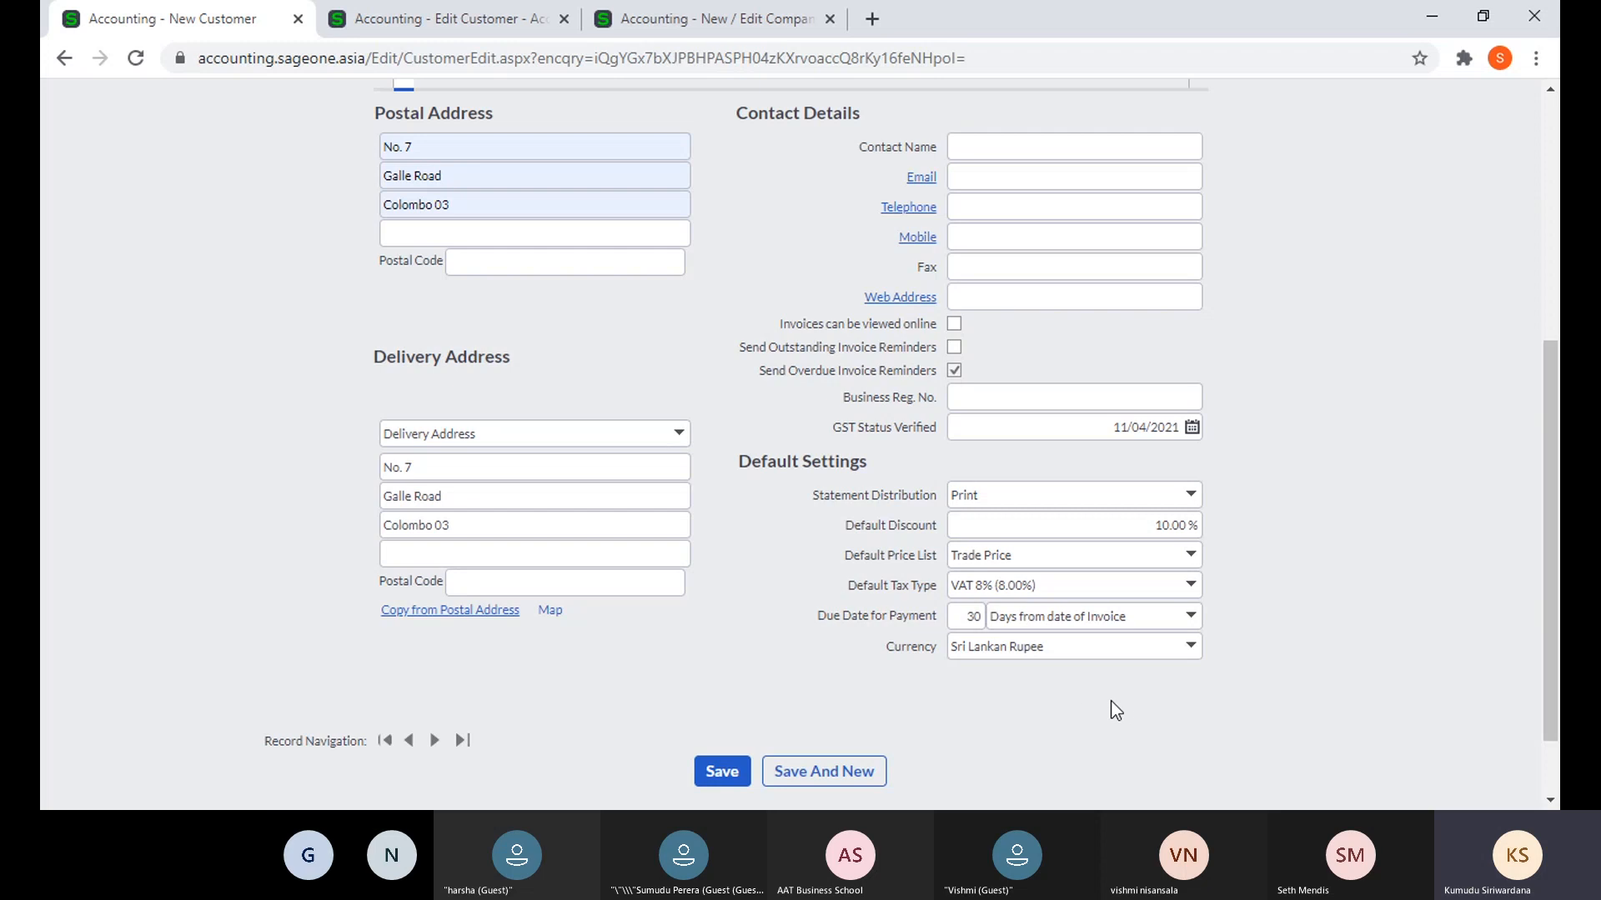
# - Set customer ABC's currency to British Pound Sterling and save the record
pyautogui.click(1191, 655)
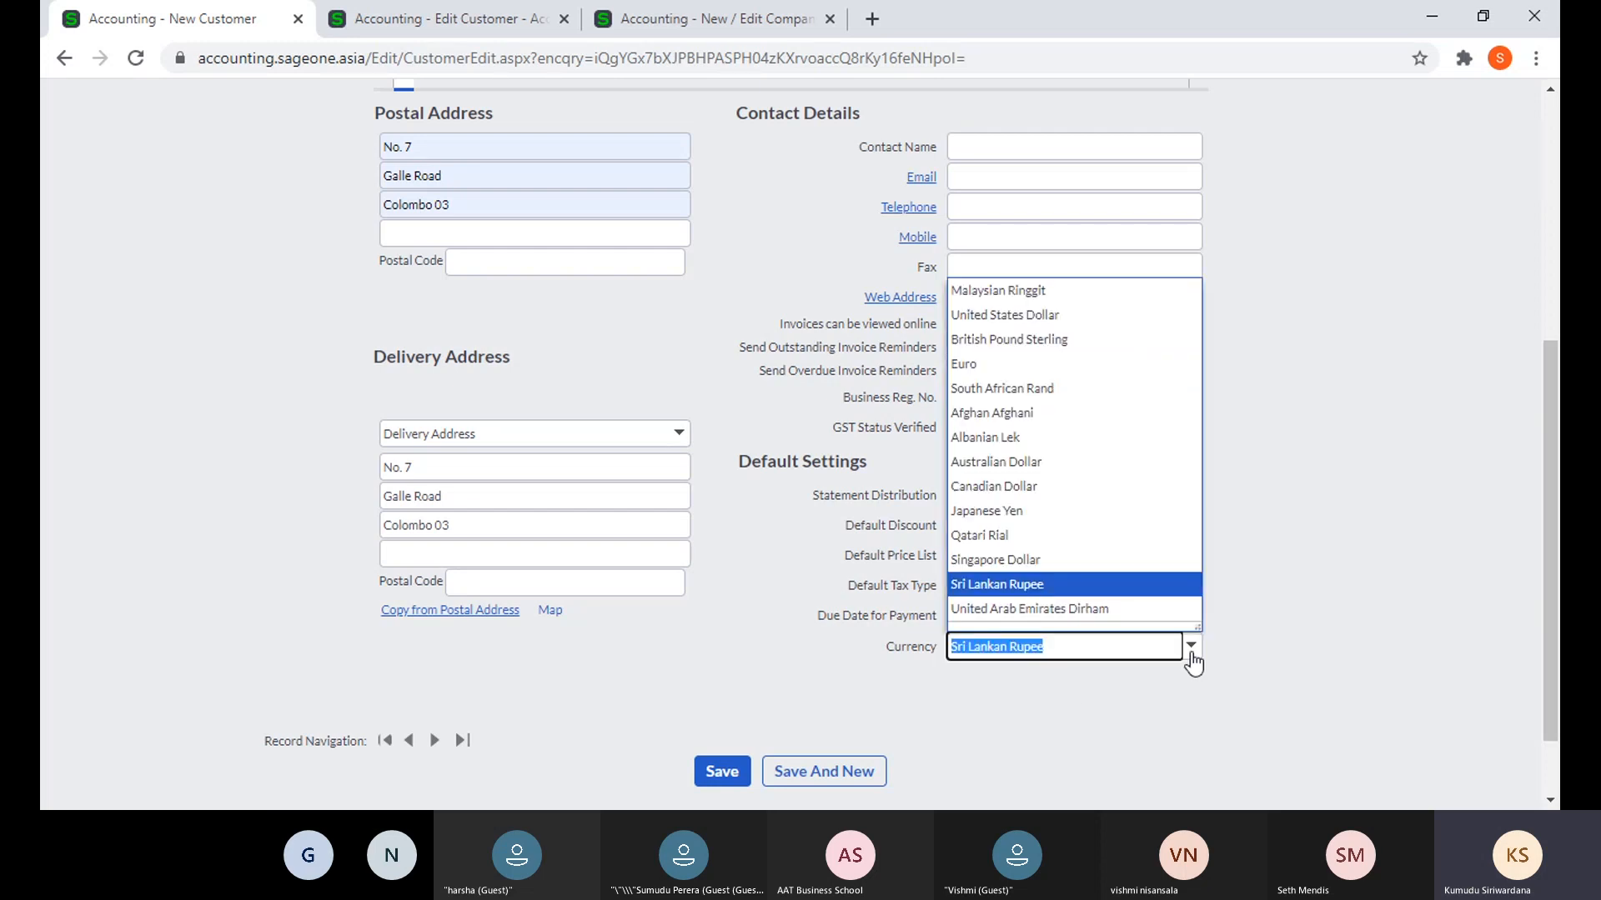
pyautogui.click(1071, 338)
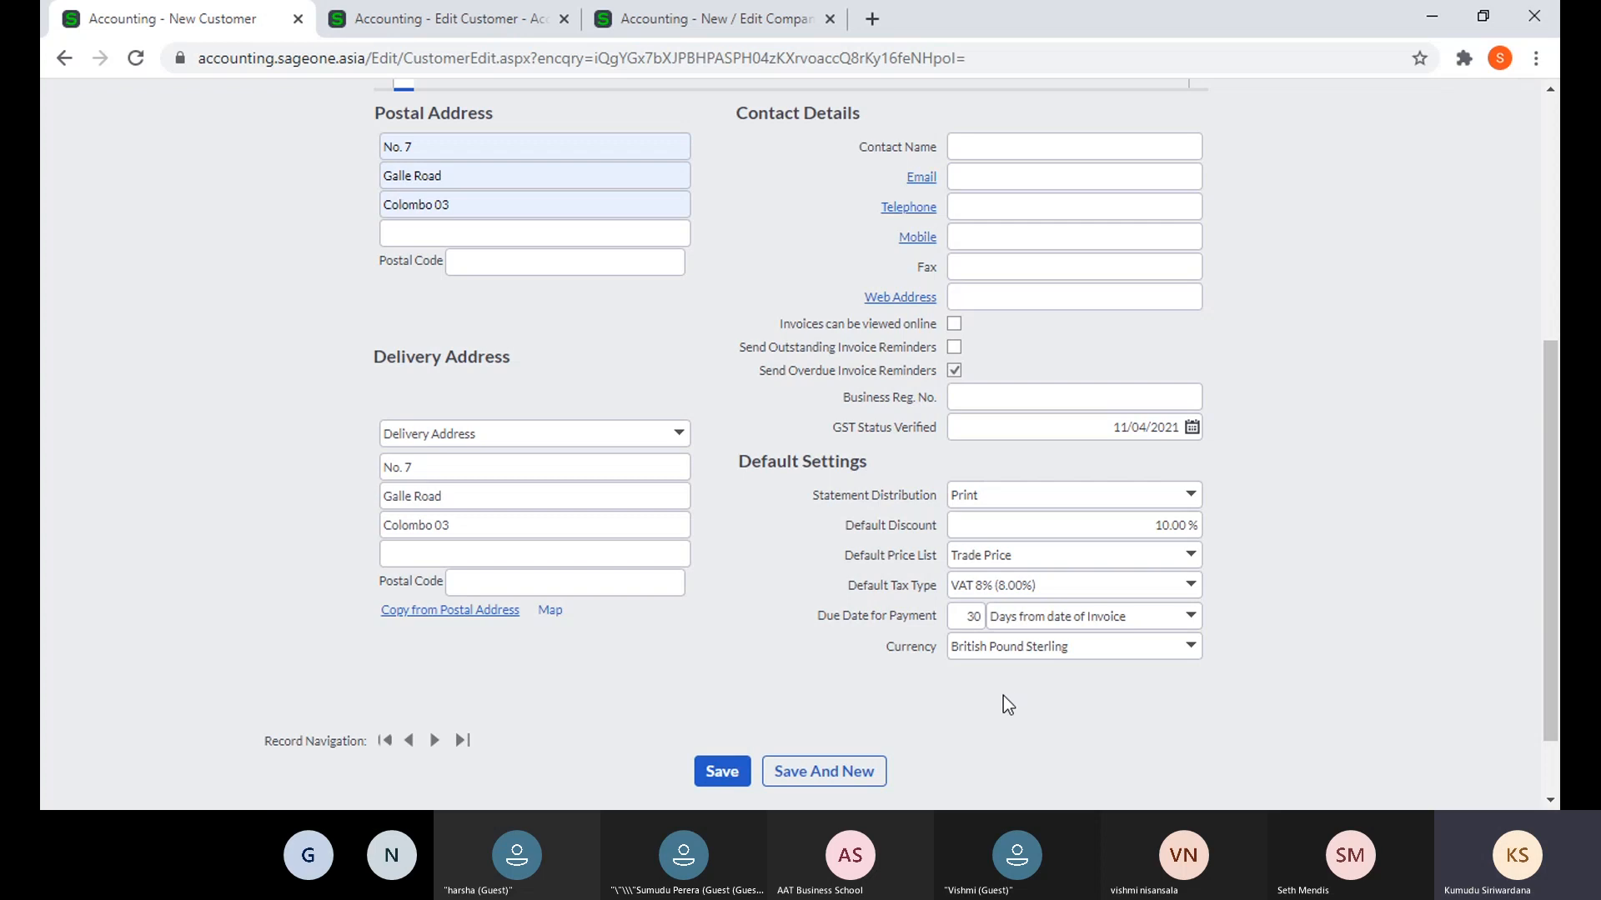
pyautogui.click(719, 773)
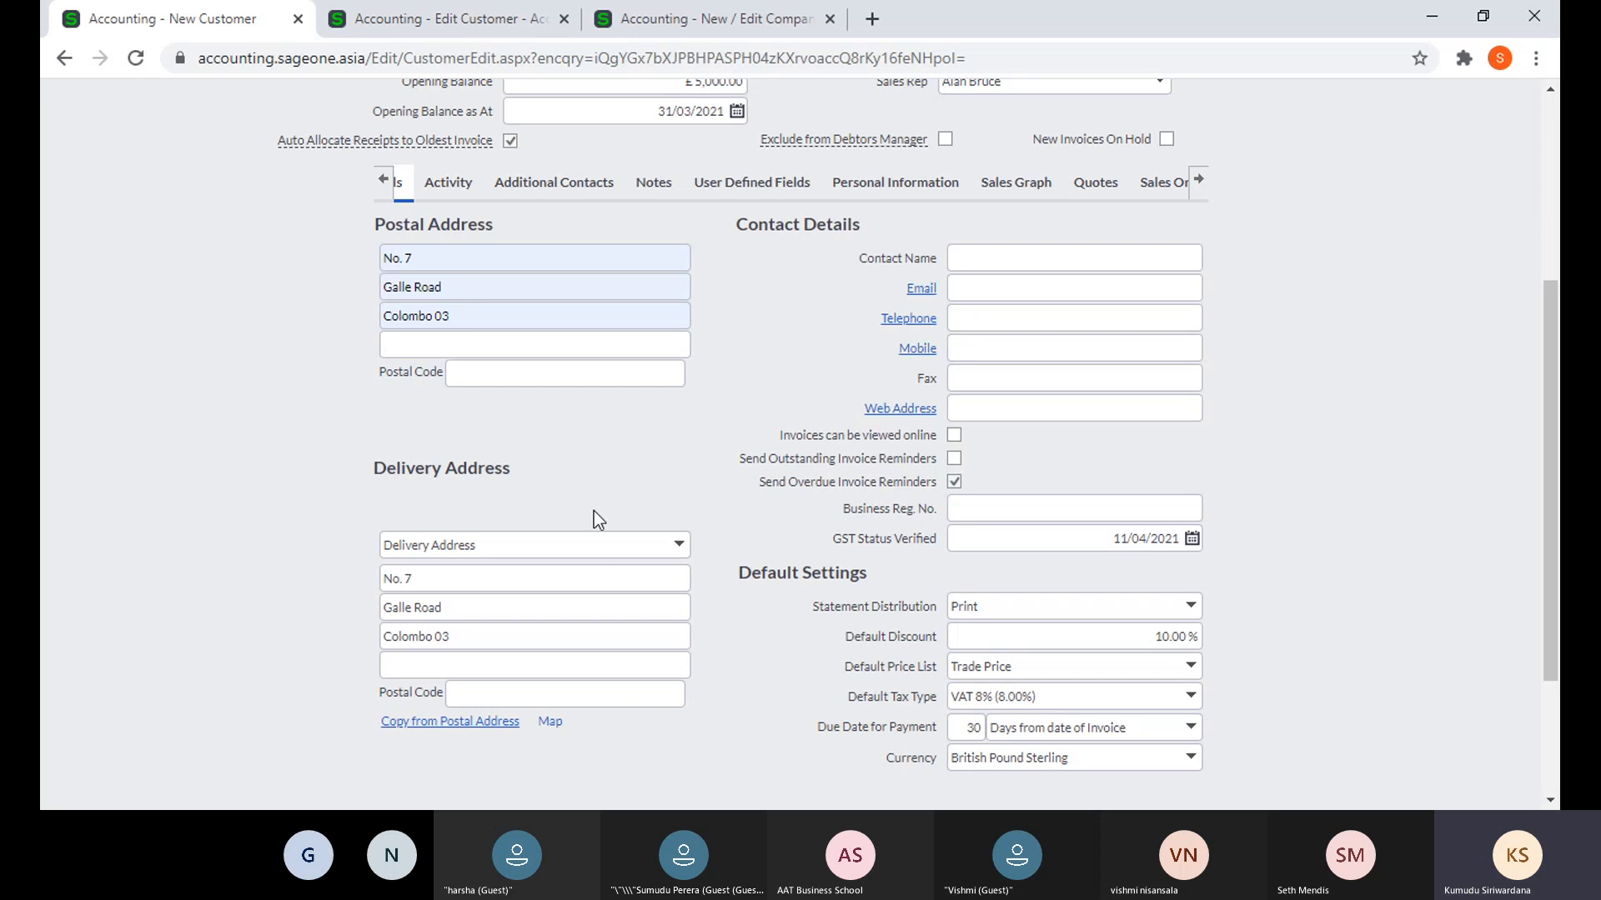
# - Review ABC's user defined fields, e-mail and statement distribution, keeping Print
pyautogui.scroll(4, 593, 512)
pyautogui.doubleClick(624, 331)
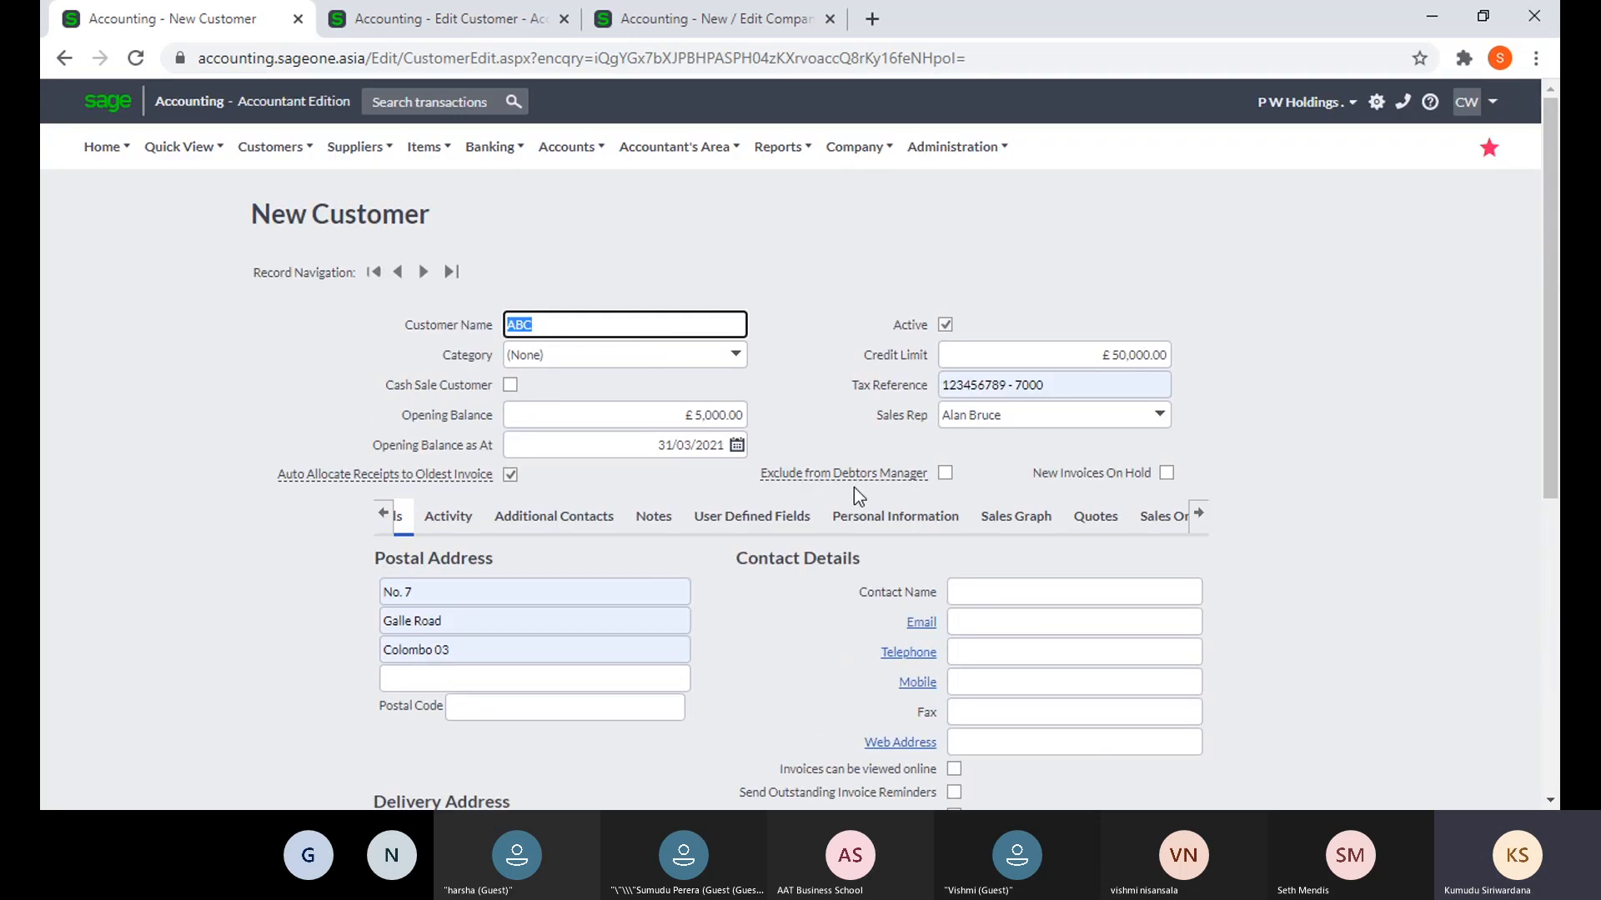
pyautogui.click(742, 521)
pyautogui.scroll(-3, 1151, 564)
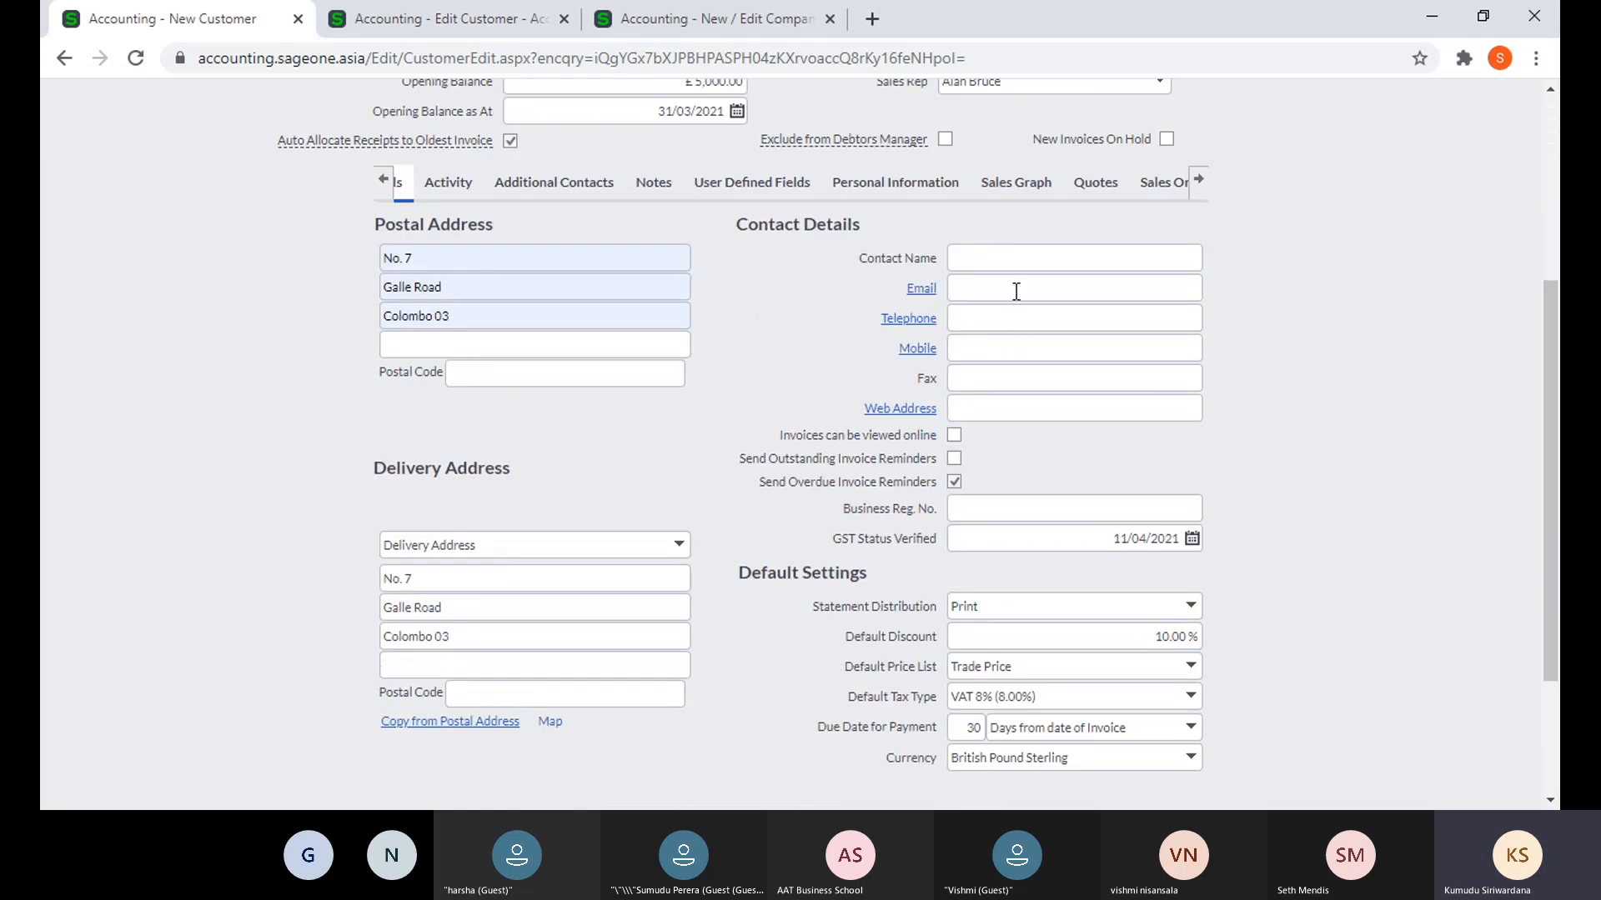
pyautogui.click(1016, 289)
pyautogui.click(1313, 508)
pyautogui.click(1188, 607)
pyautogui.click(1140, 659)
pyautogui.click(1319, 575)
pyautogui.click(382, 178)
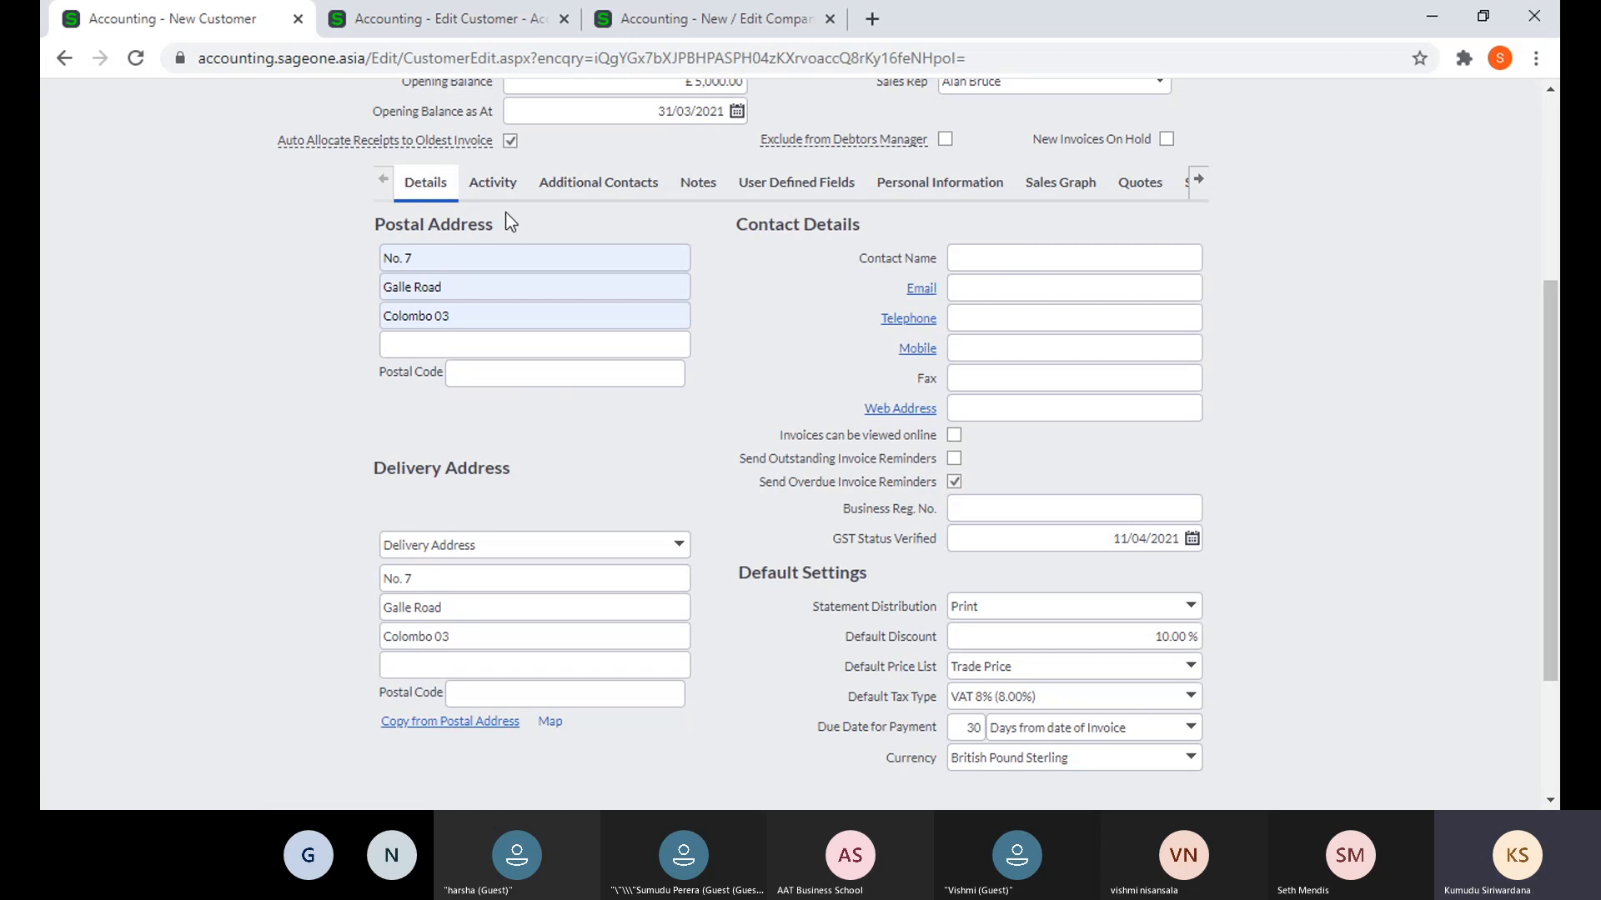
# - In the third tab, open Accounting Software (Pvt) Ltd from the List of Customers
pyautogui.click(653, 30)
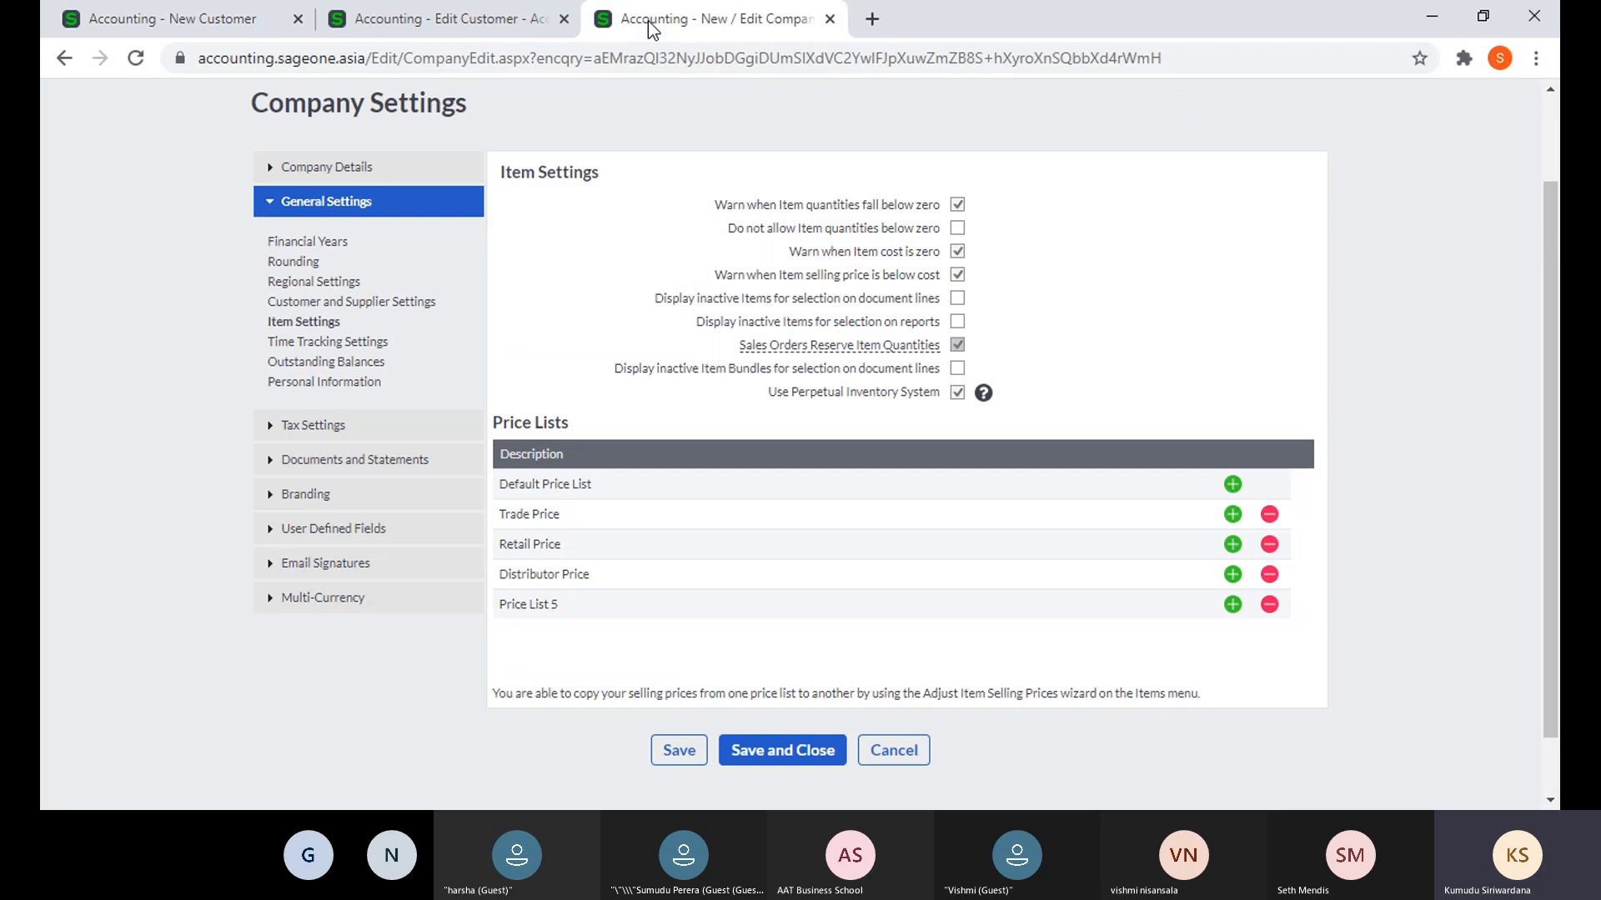
pyautogui.scroll(2, 359, 250)
pyautogui.moveTo(351, 157)
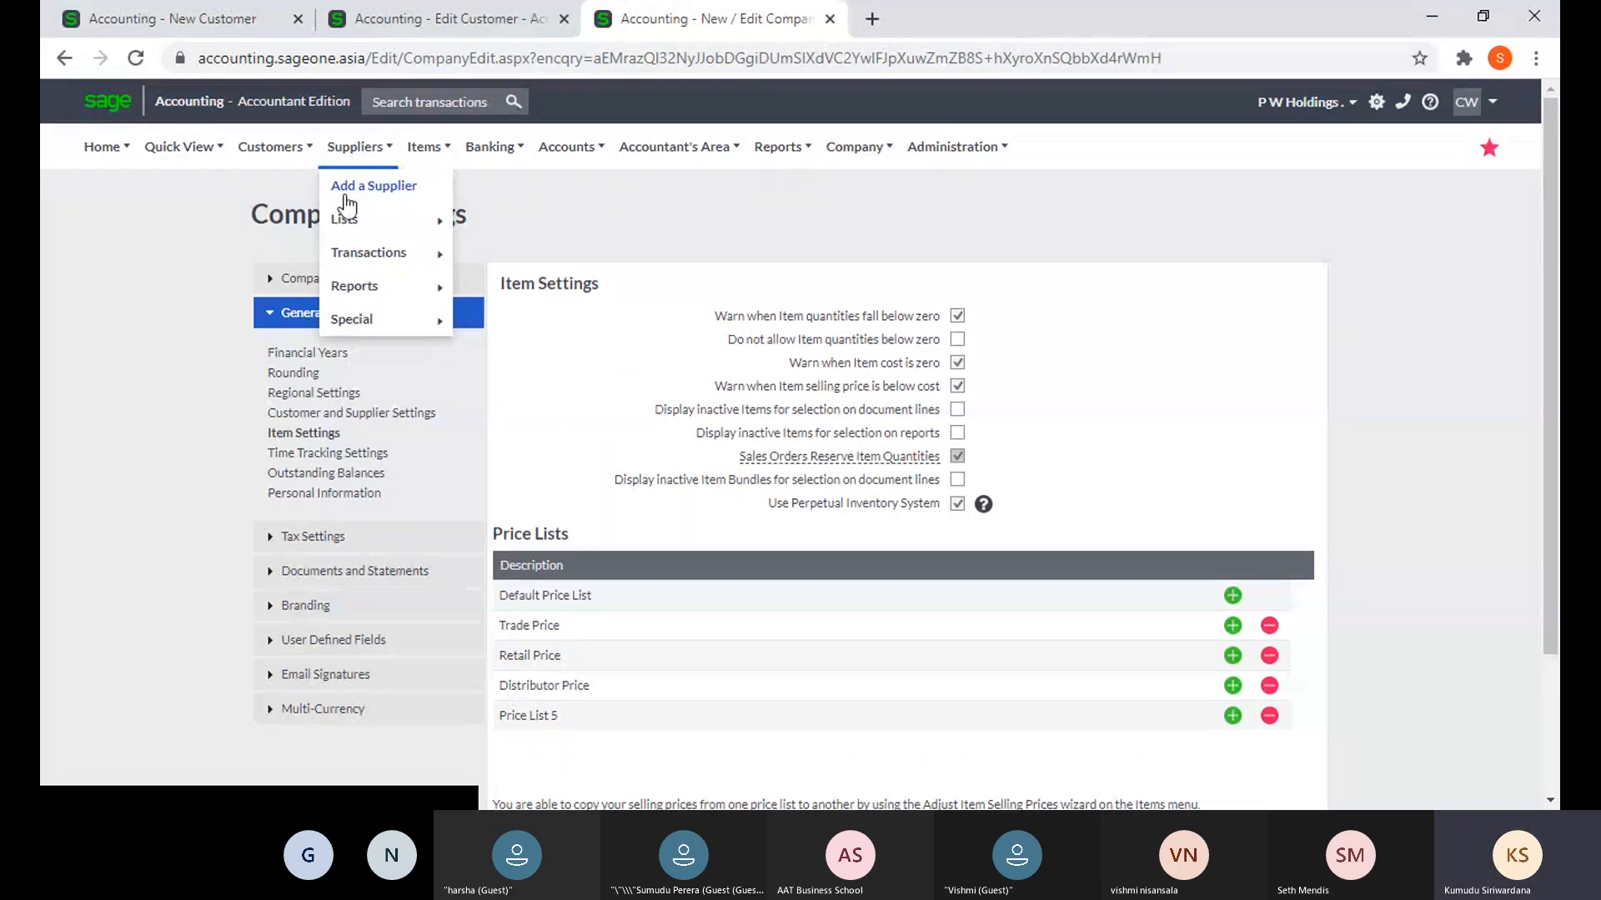
pyautogui.moveTo(270, 148)
pyautogui.moveTo(284, 219)
pyautogui.click(414, 223)
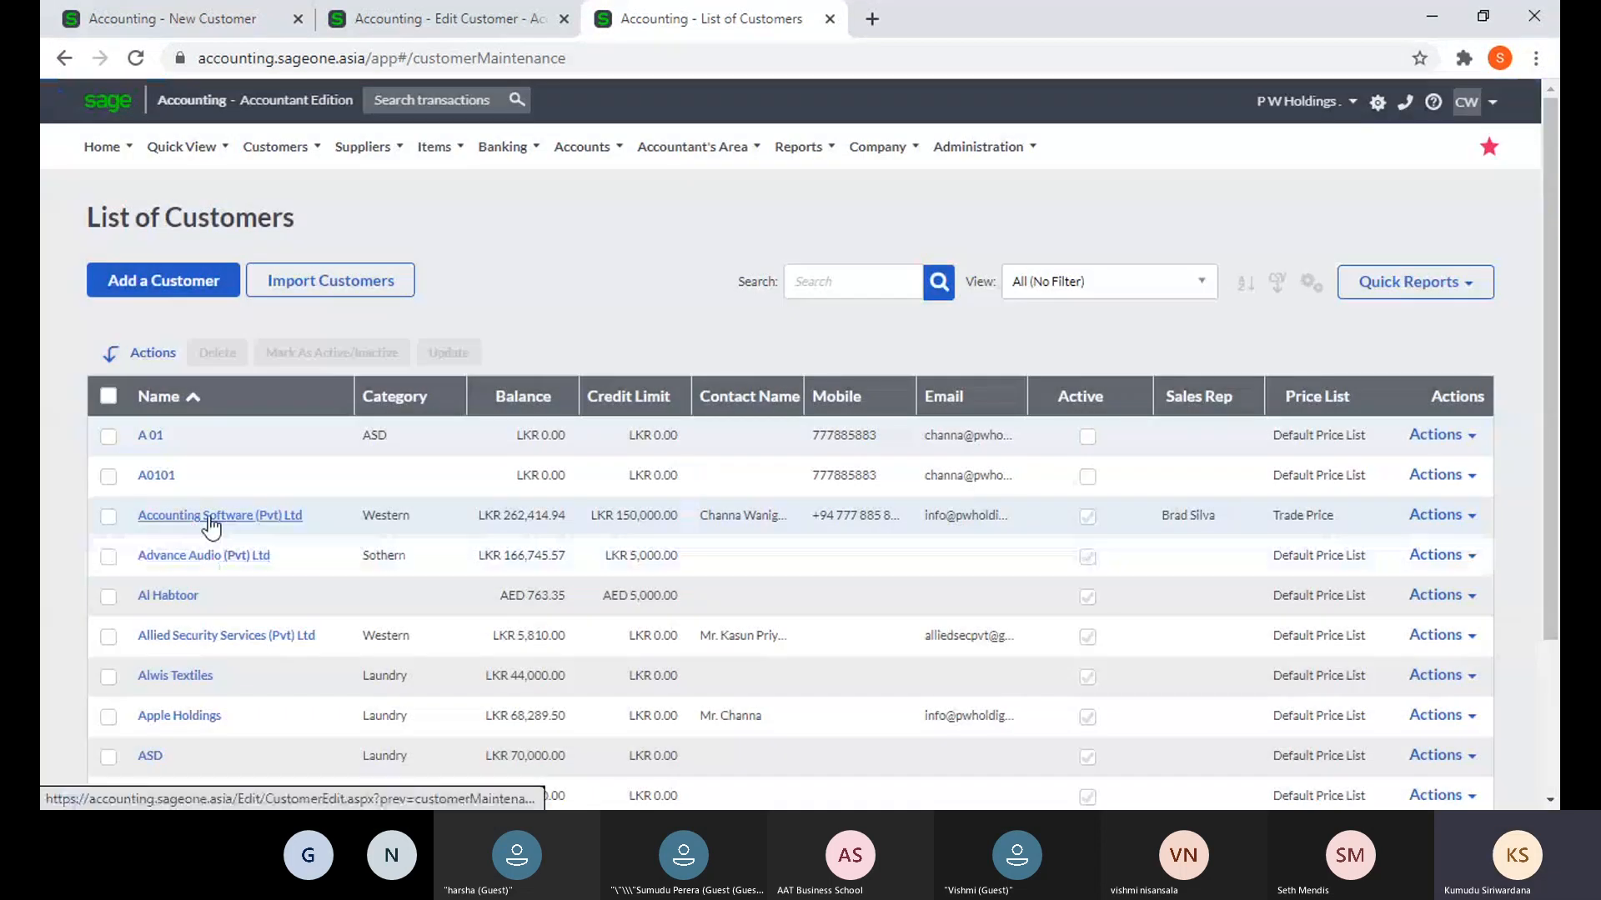
pyautogui.click(211, 516)
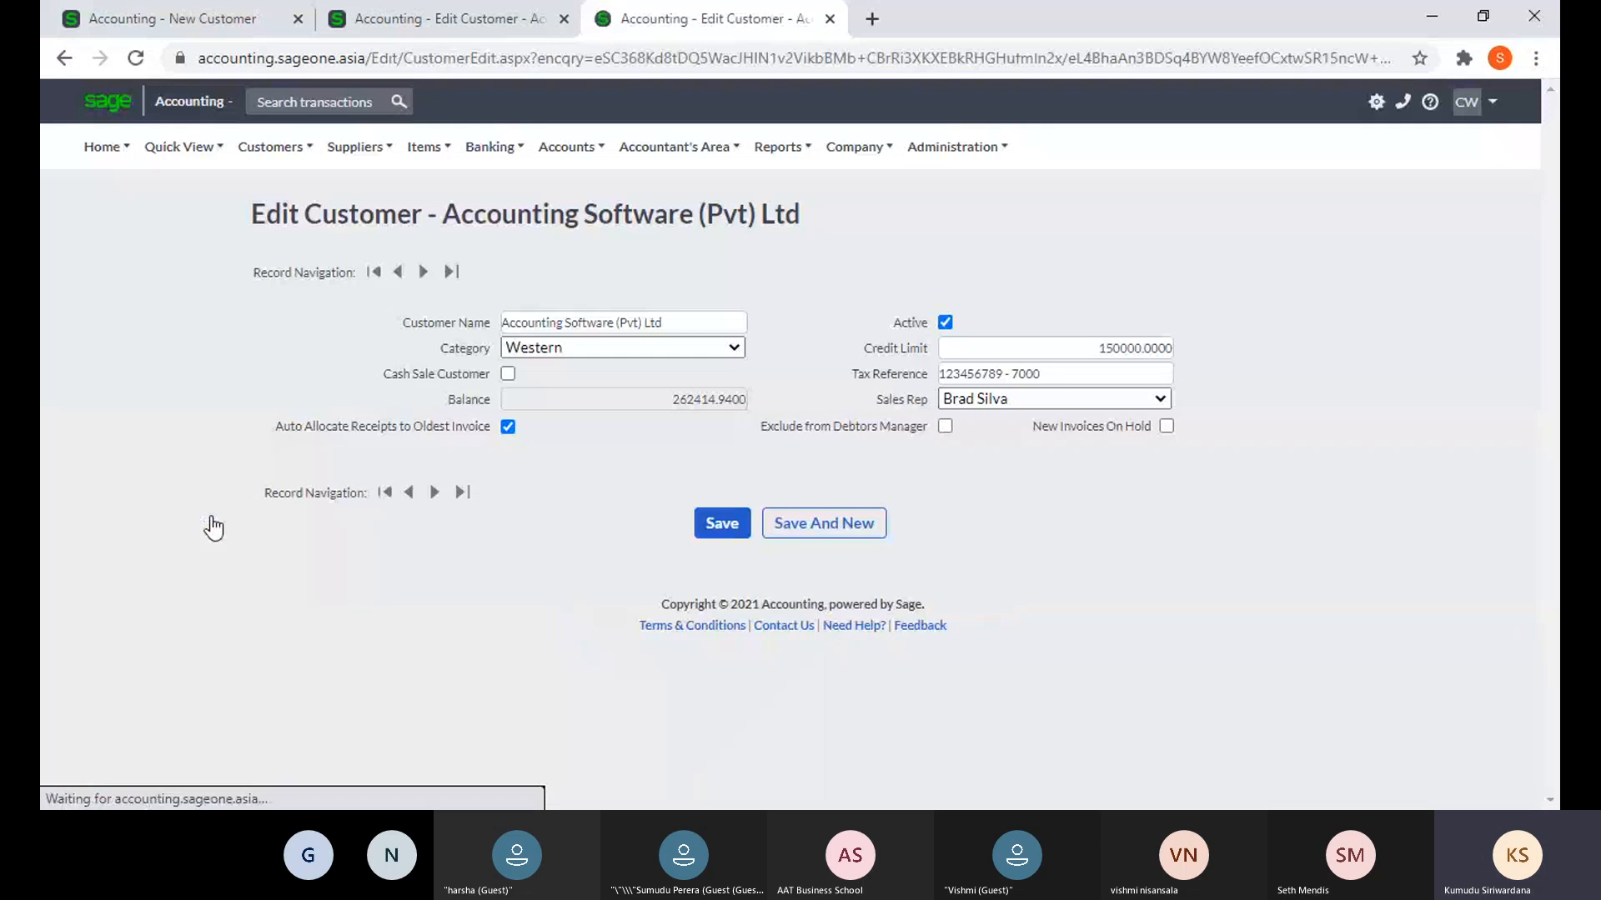
# - View its activity totals, tax invoices and additional contacts, then return to the new customer
pyautogui.click(485, 498)
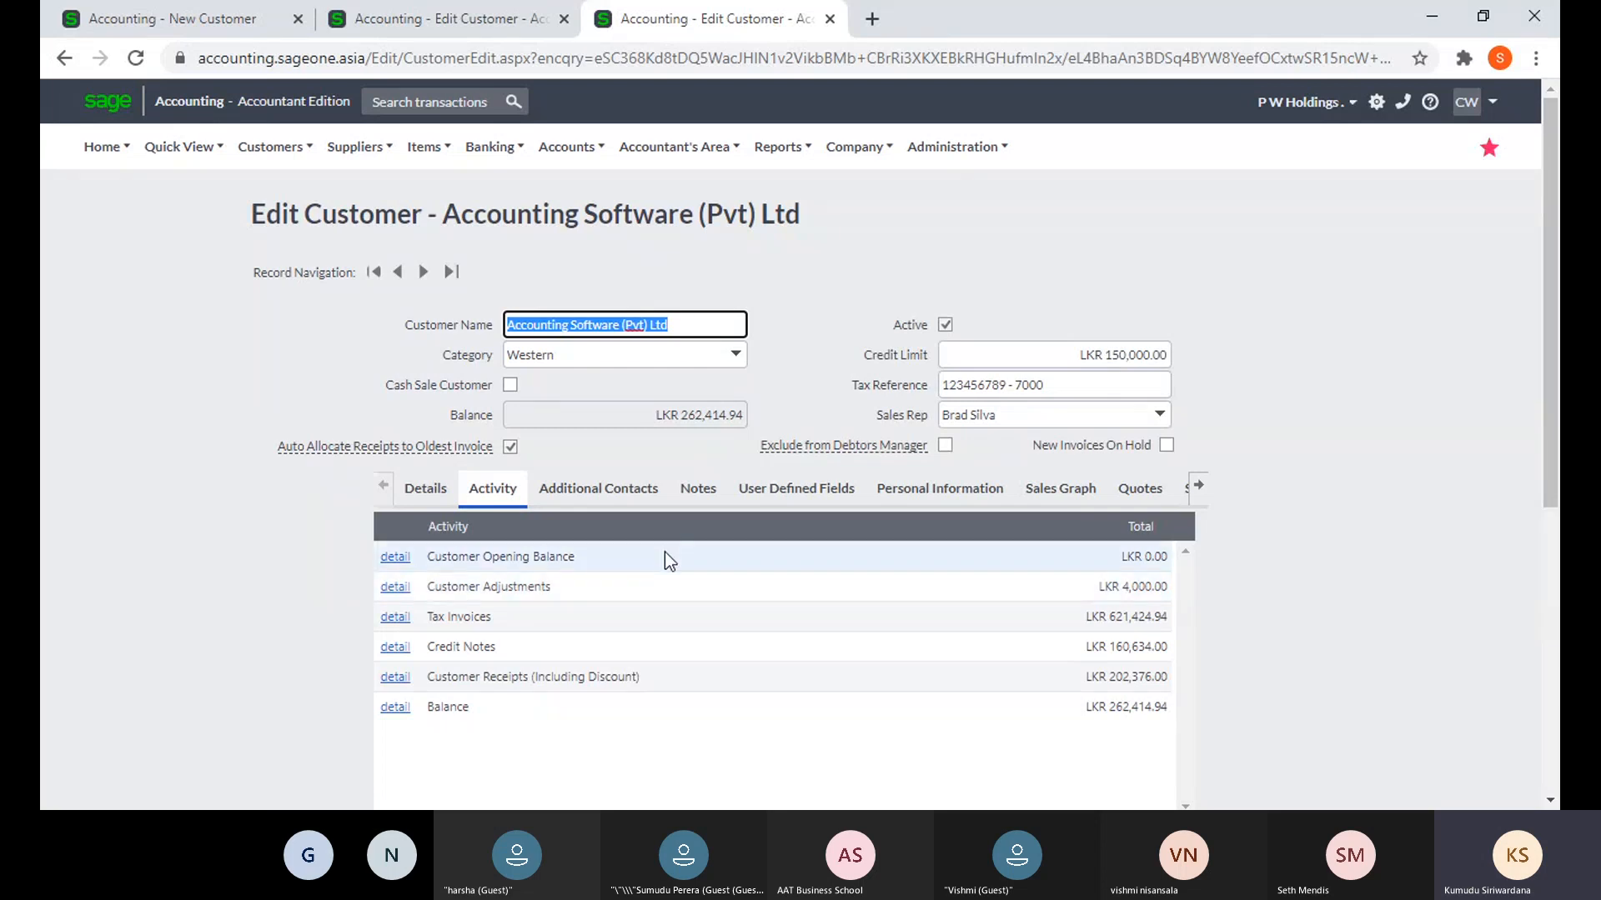
pyautogui.scroll(-3, 663, 554)
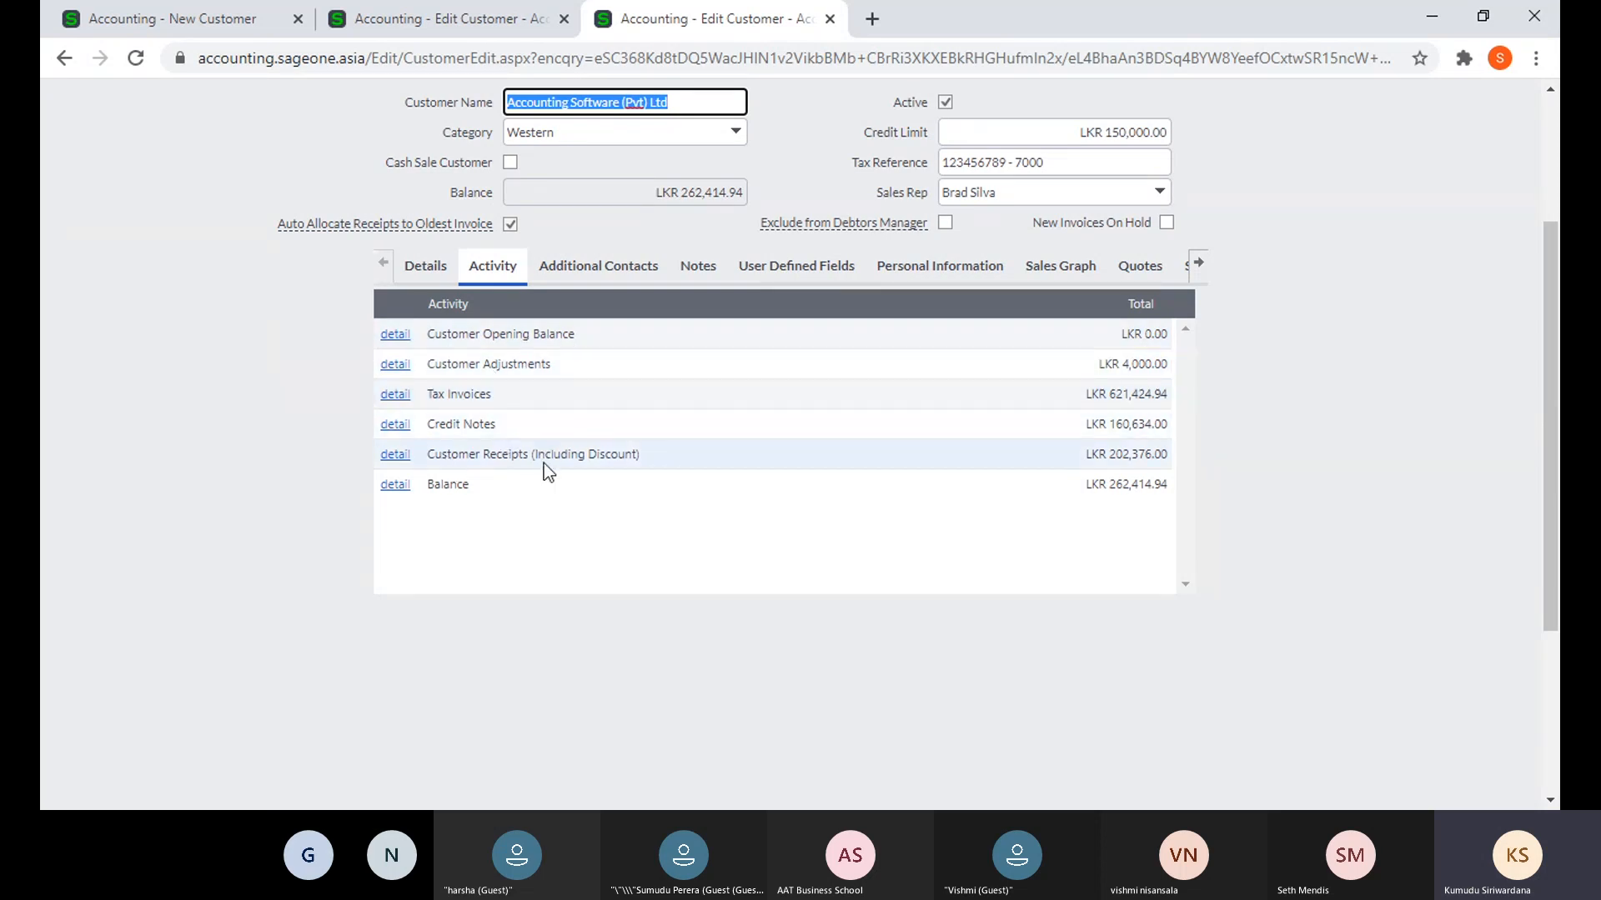
pyautogui.click(395, 402)
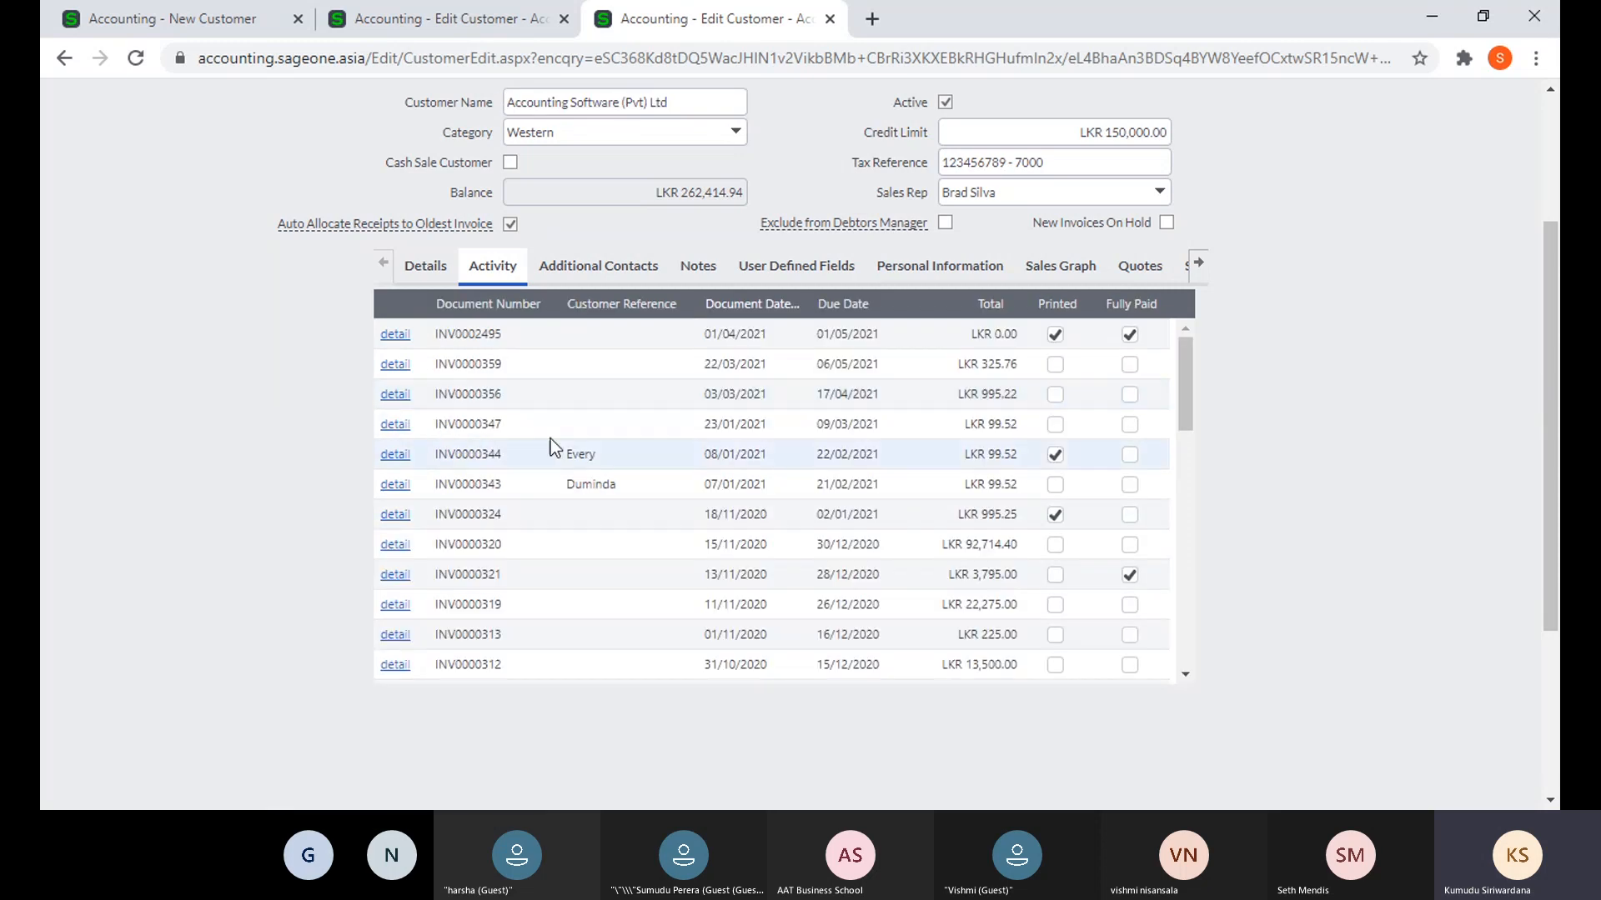
pyautogui.scroll(2, 608, 503)
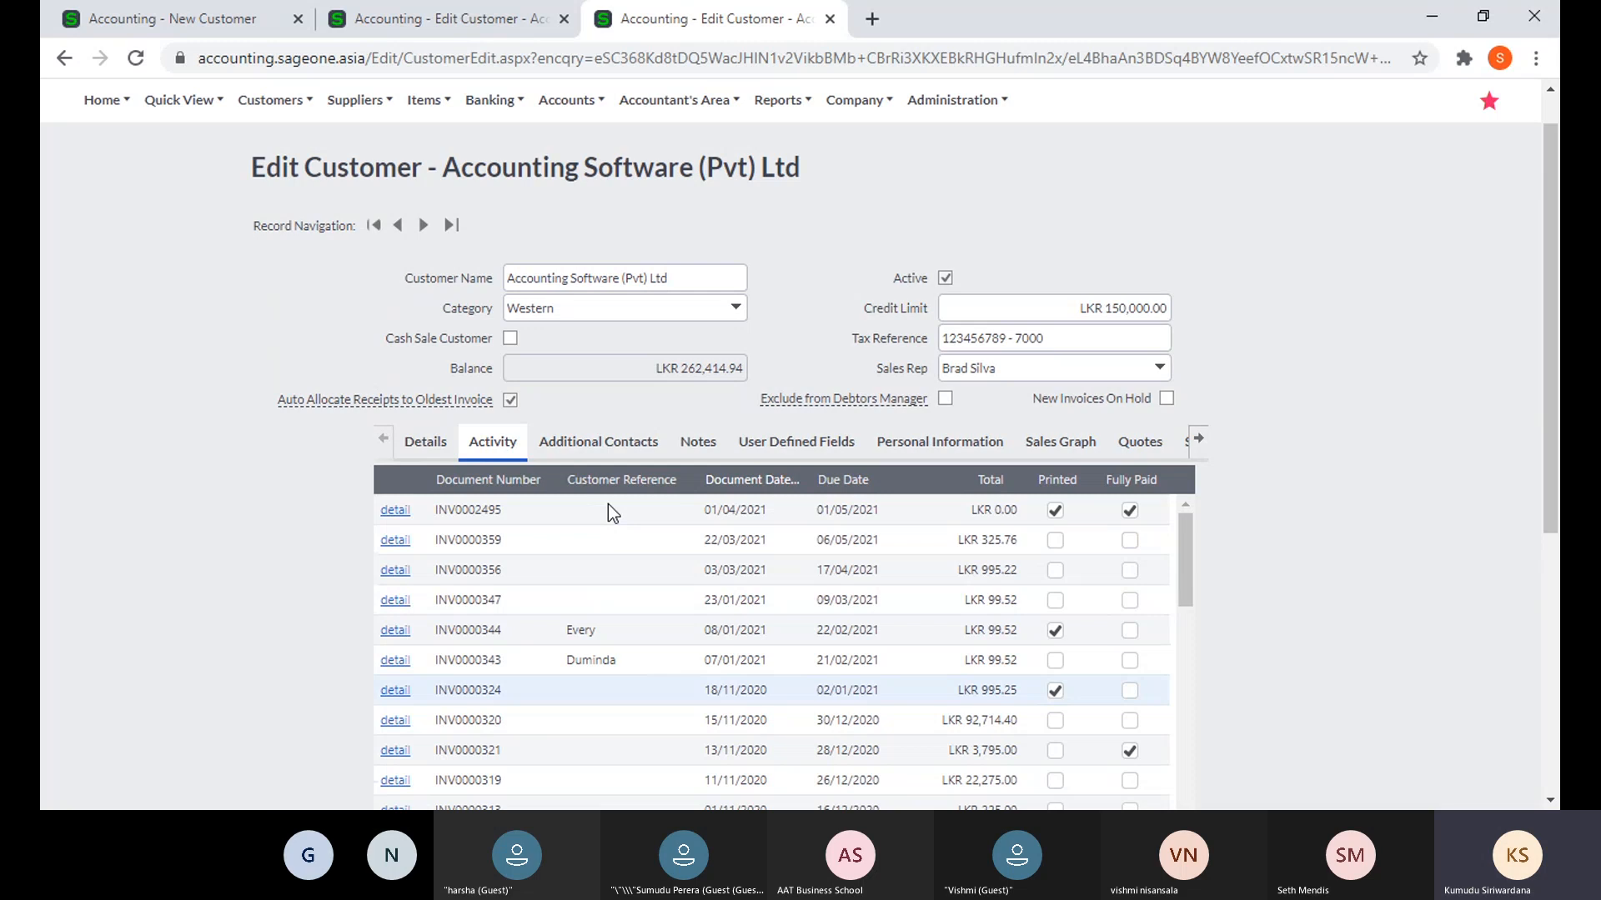
pyautogui.scroll(1, 608, 503)
pyautogui.click(581, 505)
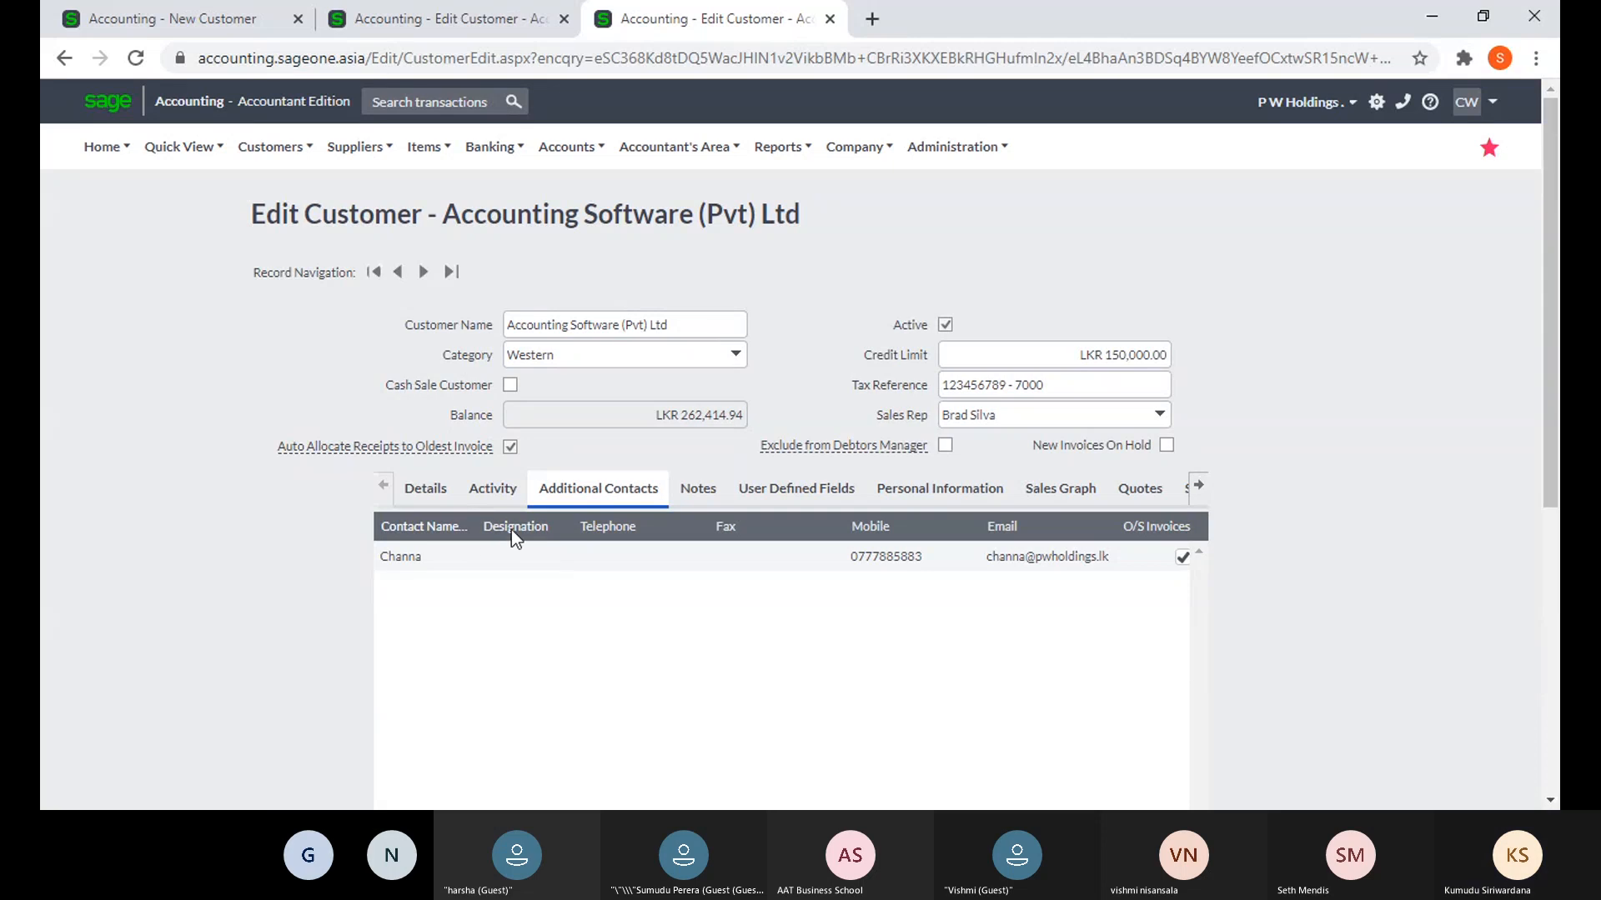
pyautogui.click(63, 17)
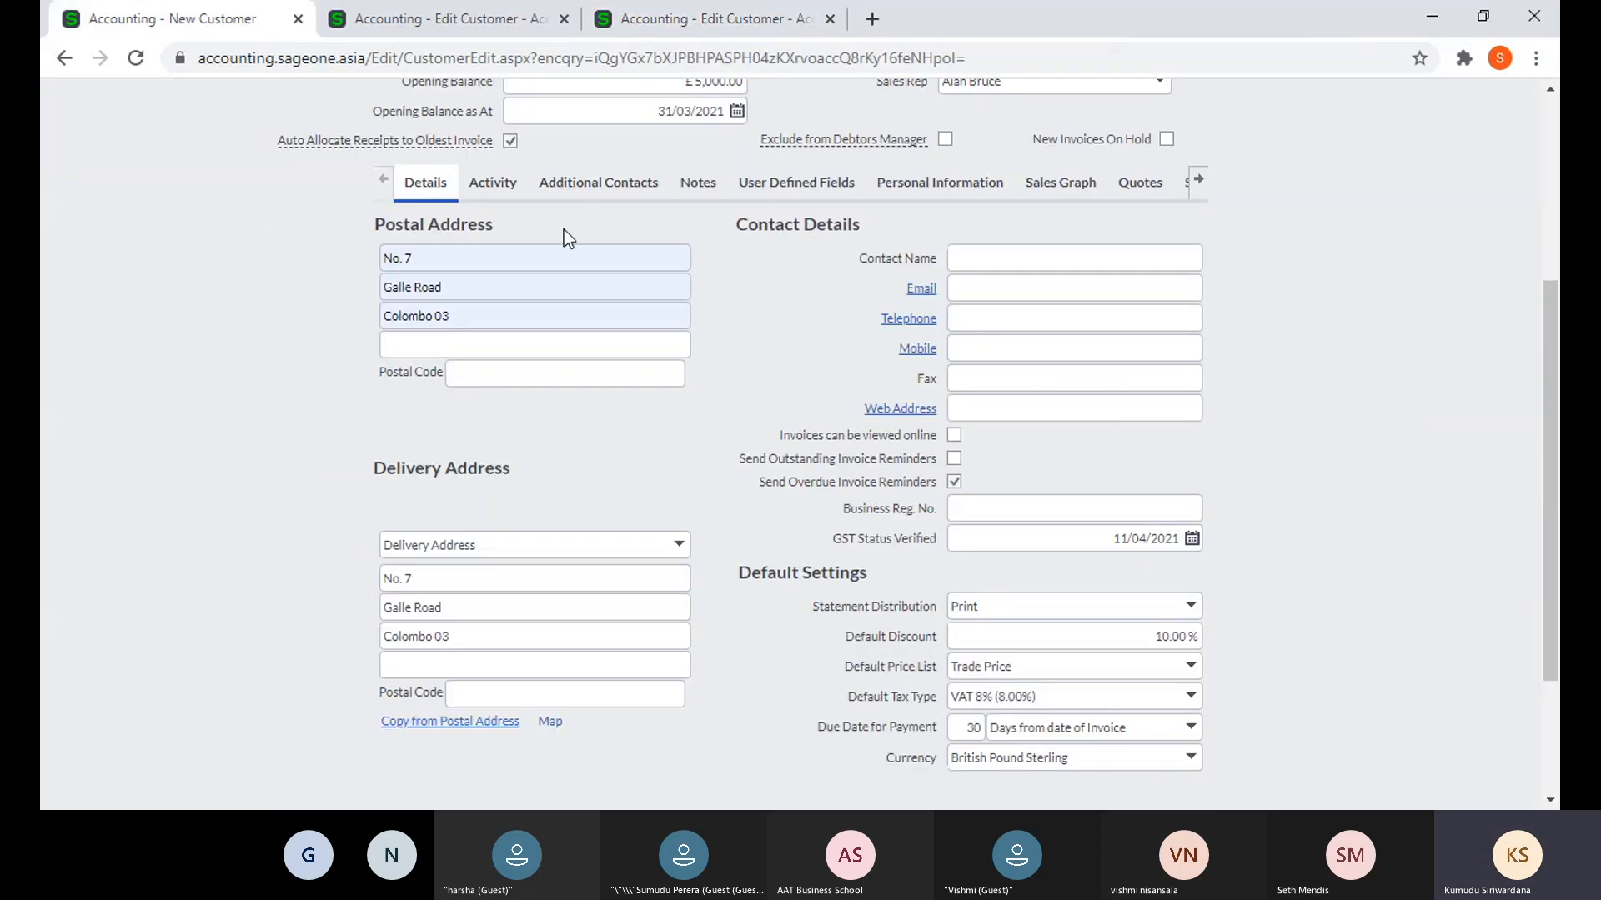
# - Add an additional contact named A for customer ABC
pyautogui.click(573, 189)
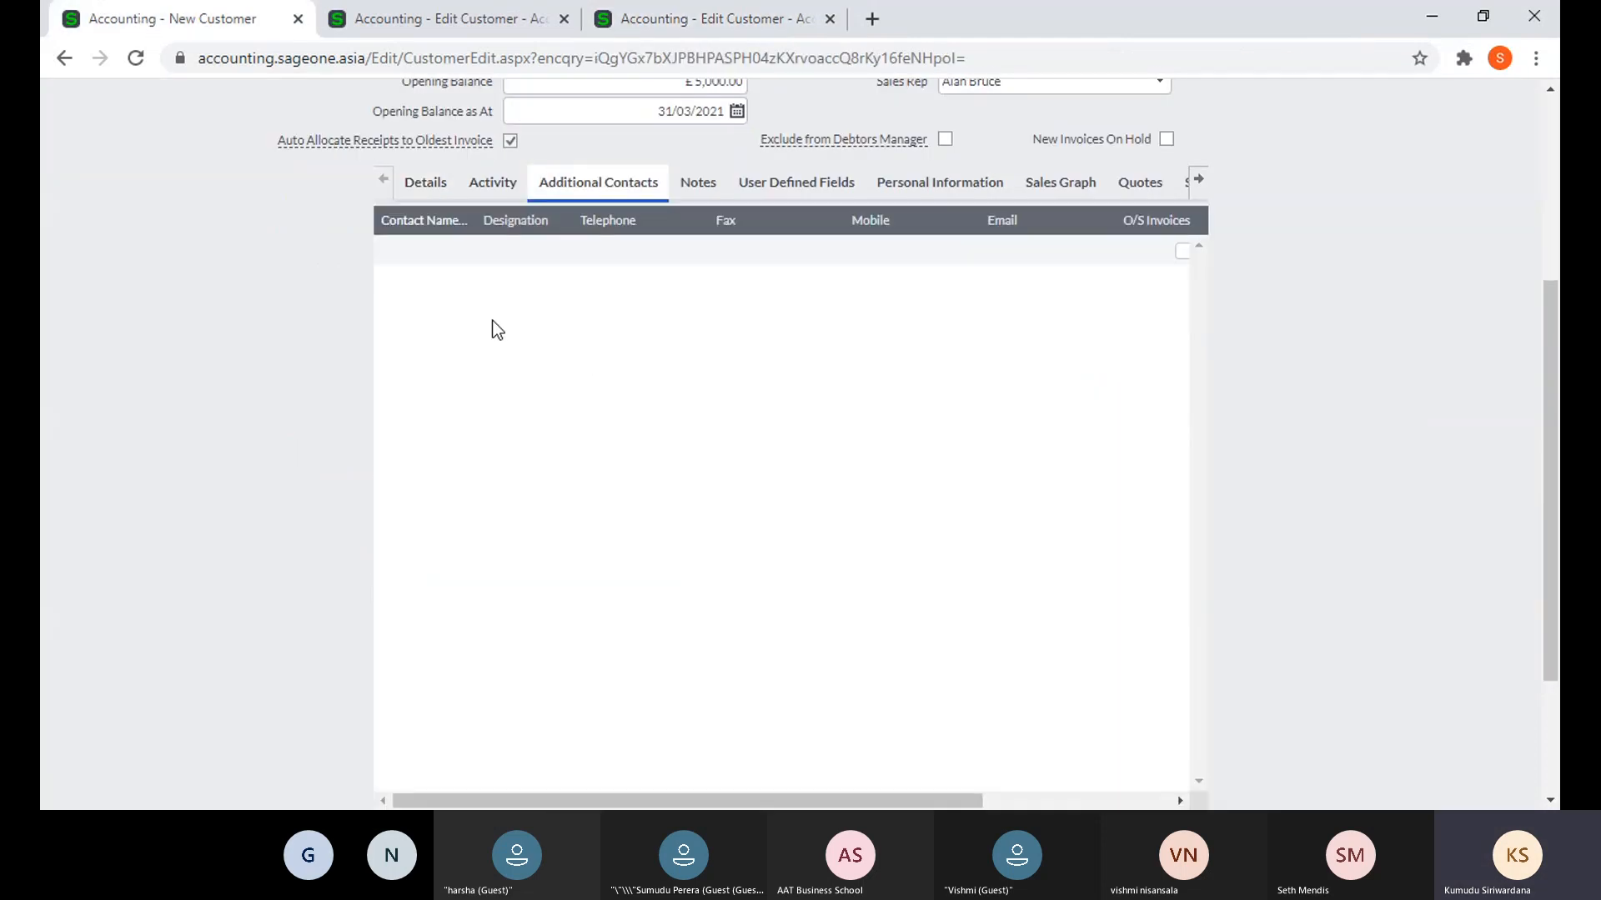
pyautogui.click(426, 193)
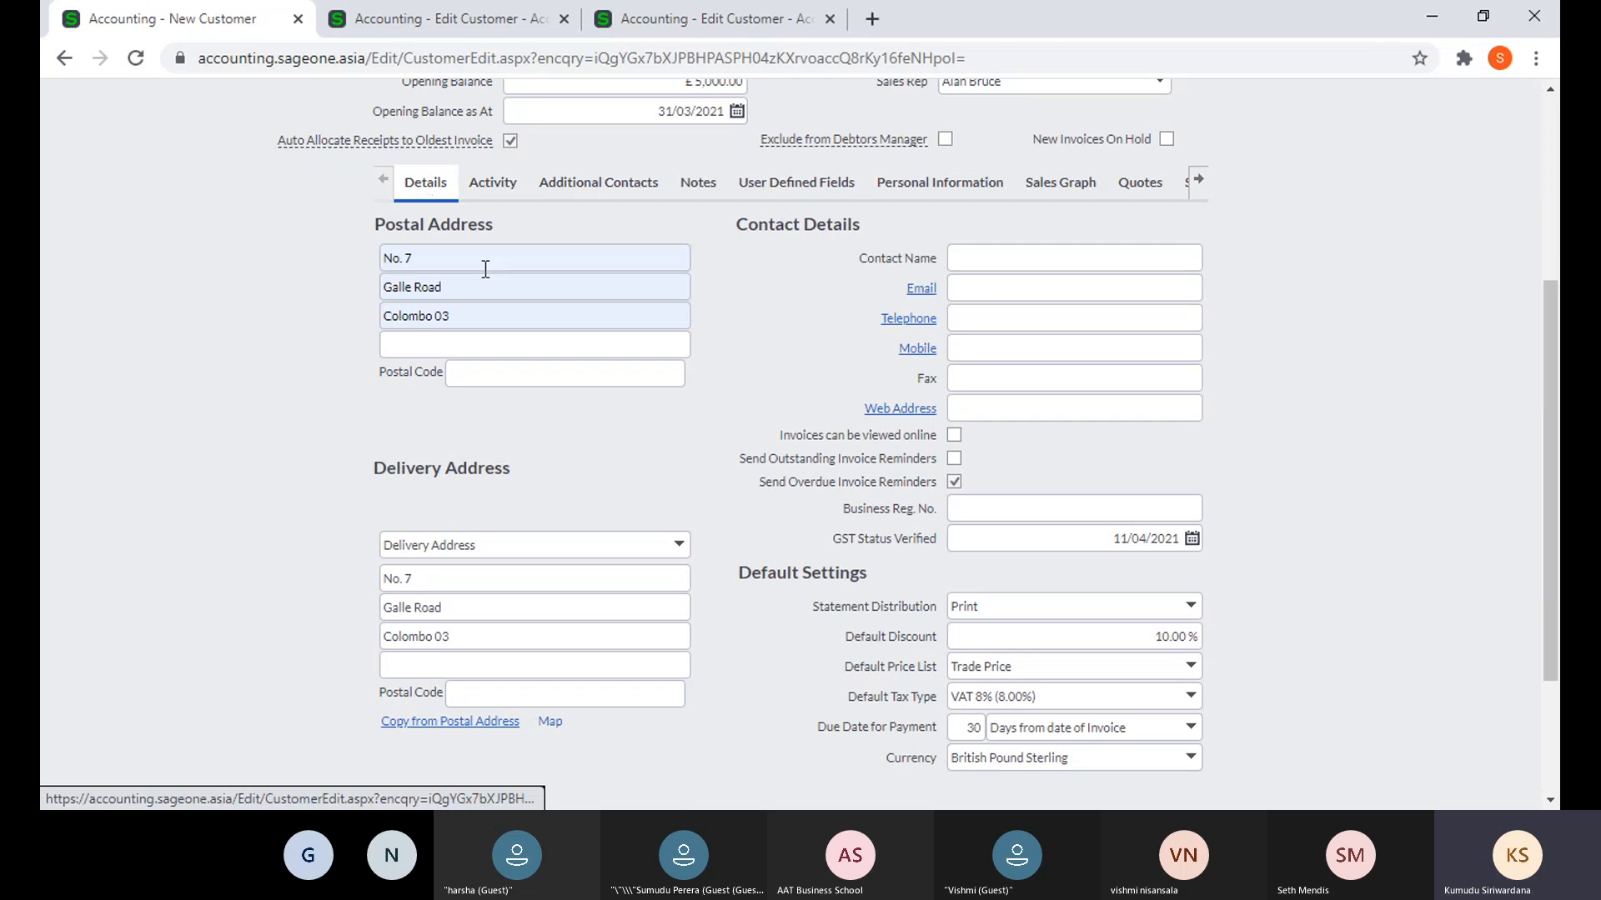
pyautogui.click(963, 258)
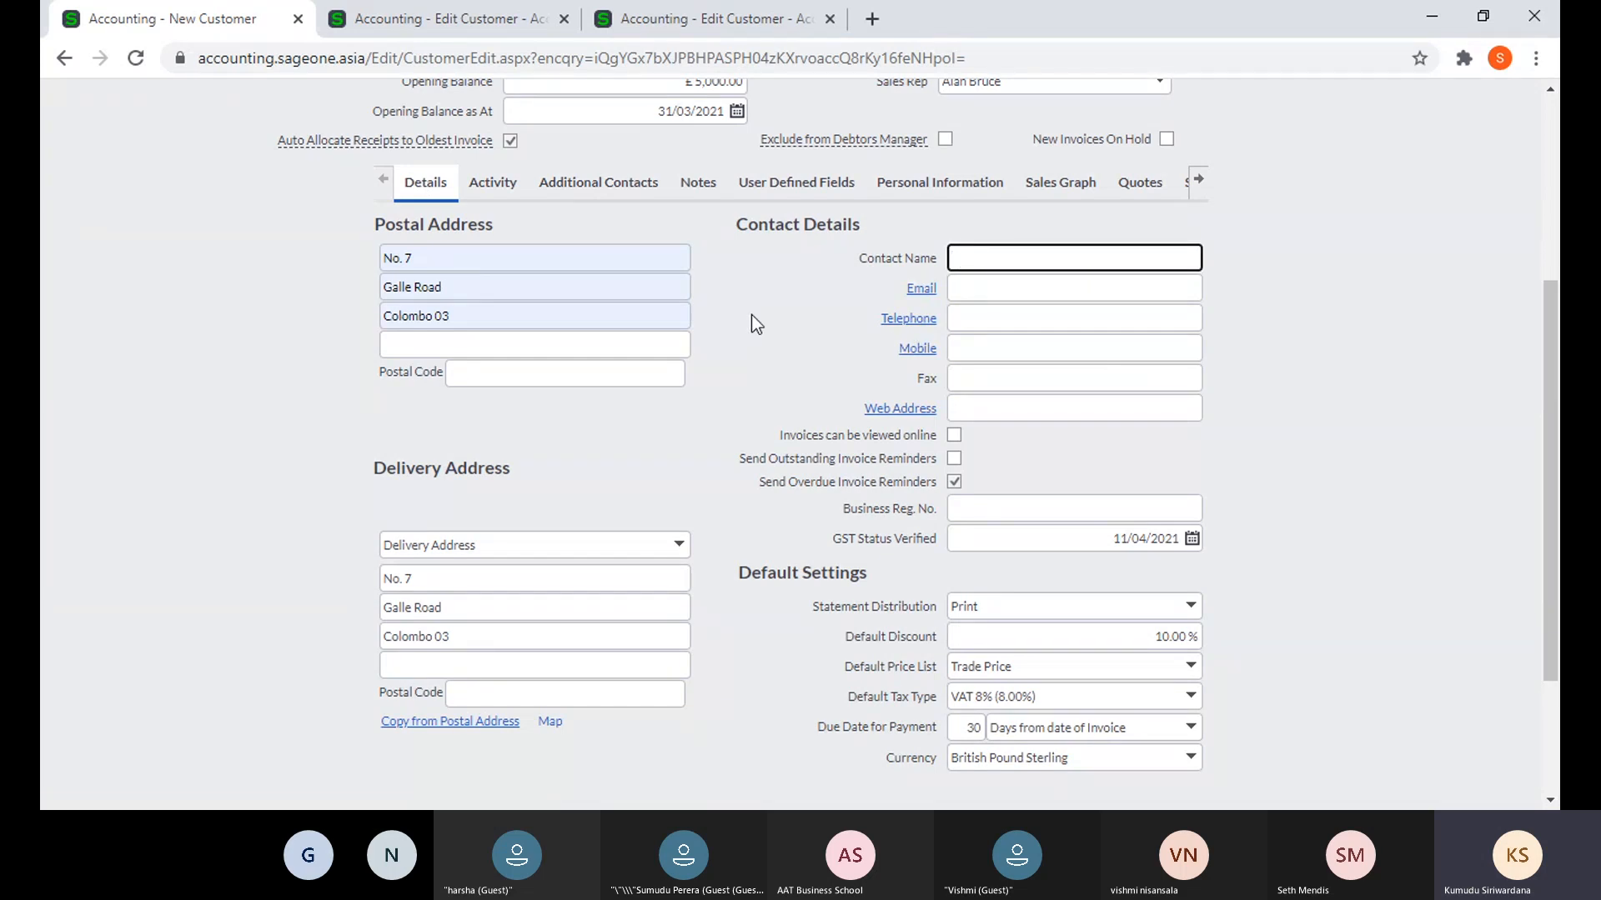
pyautogui.click(614, 190)
pyautogui.click(445, 252)
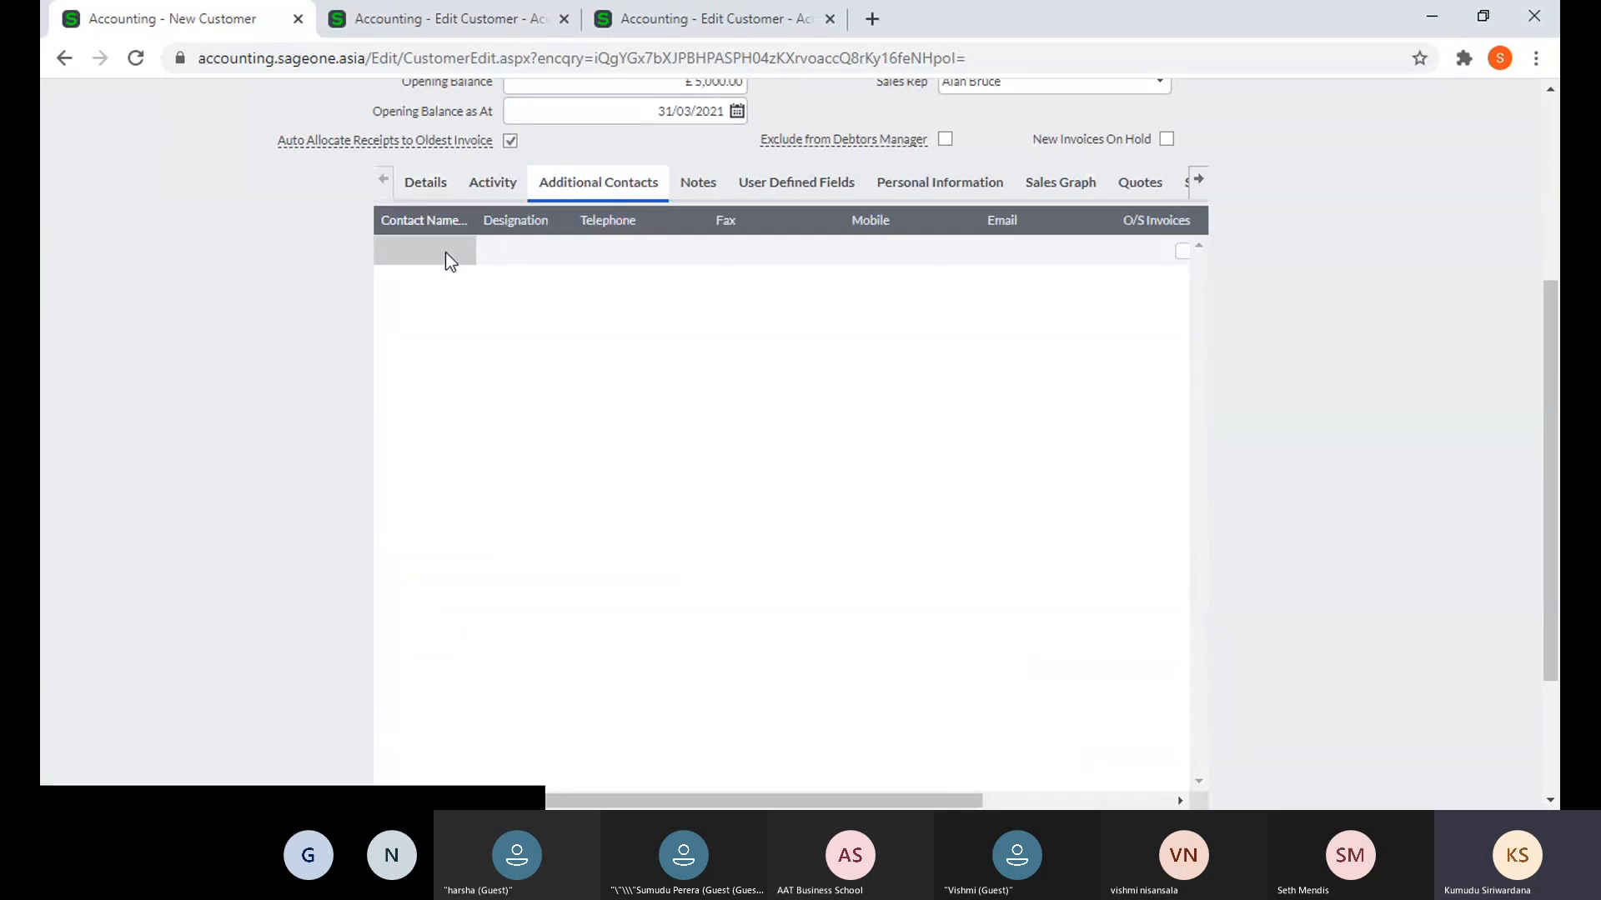
pyautogui.write('A')
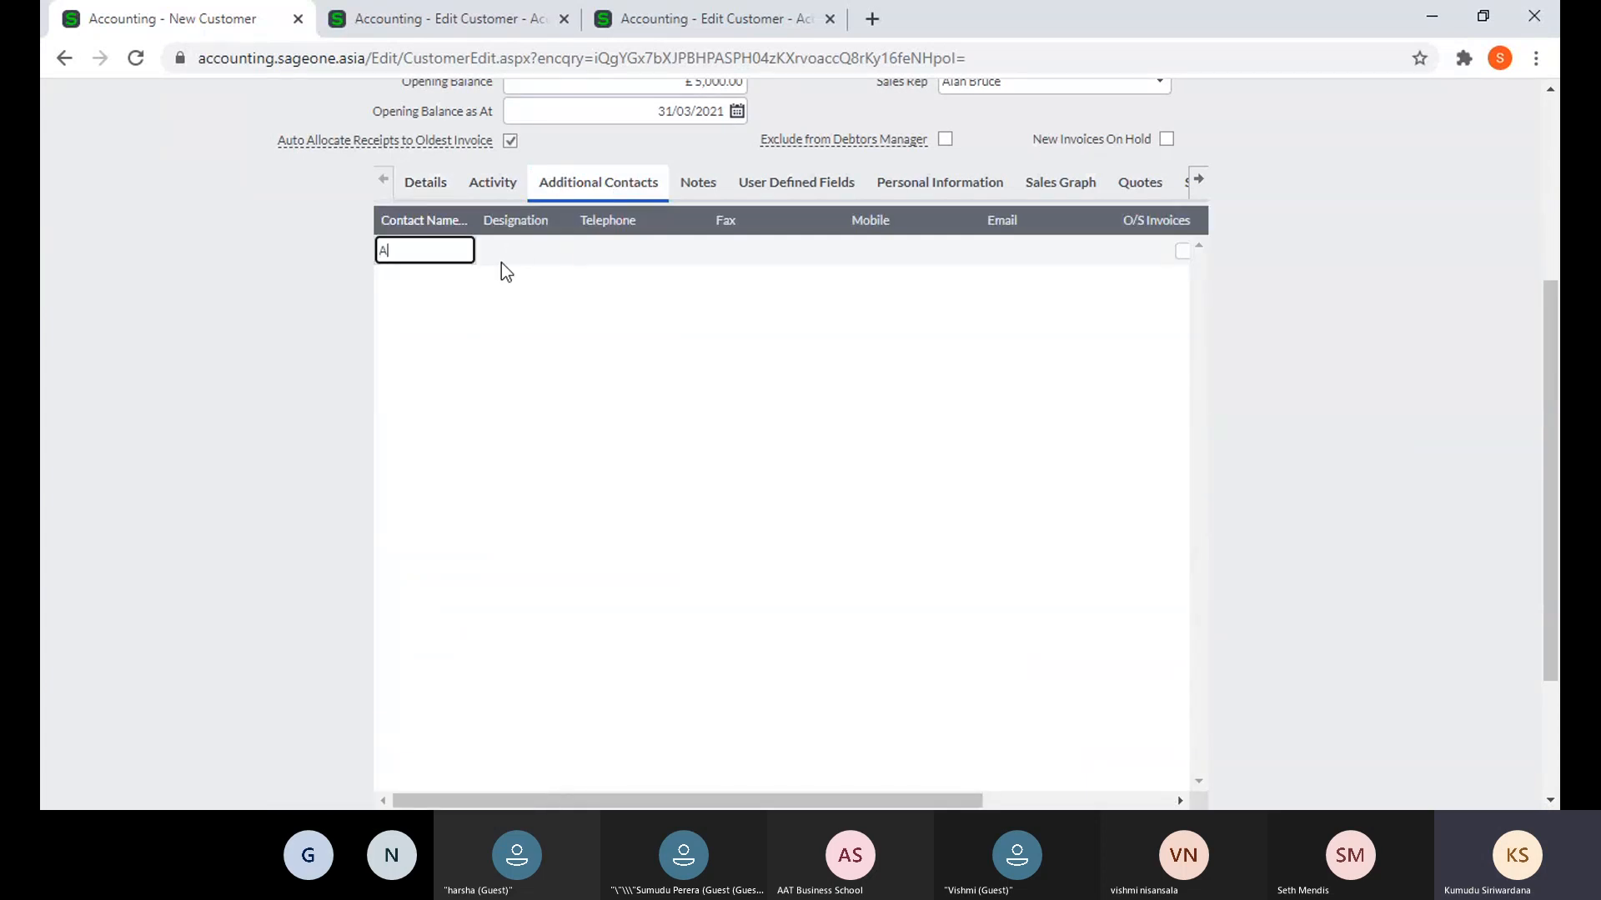
pyautogui.click(503, 262)
pyautogui.click(621, 251)
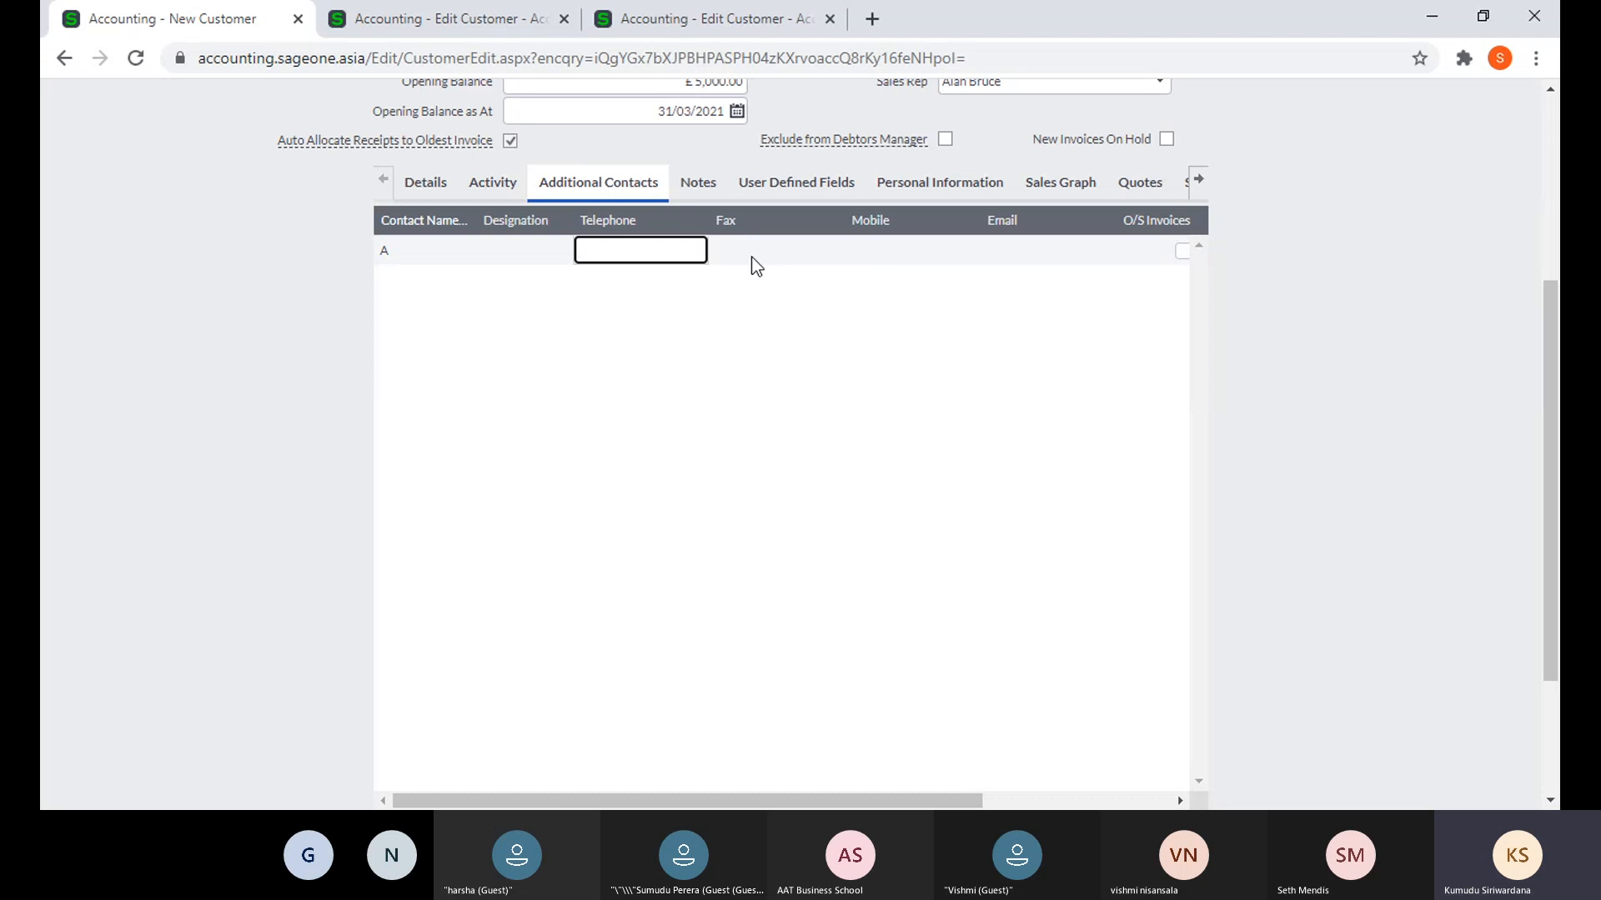
pyautogui.click(1017, 254)
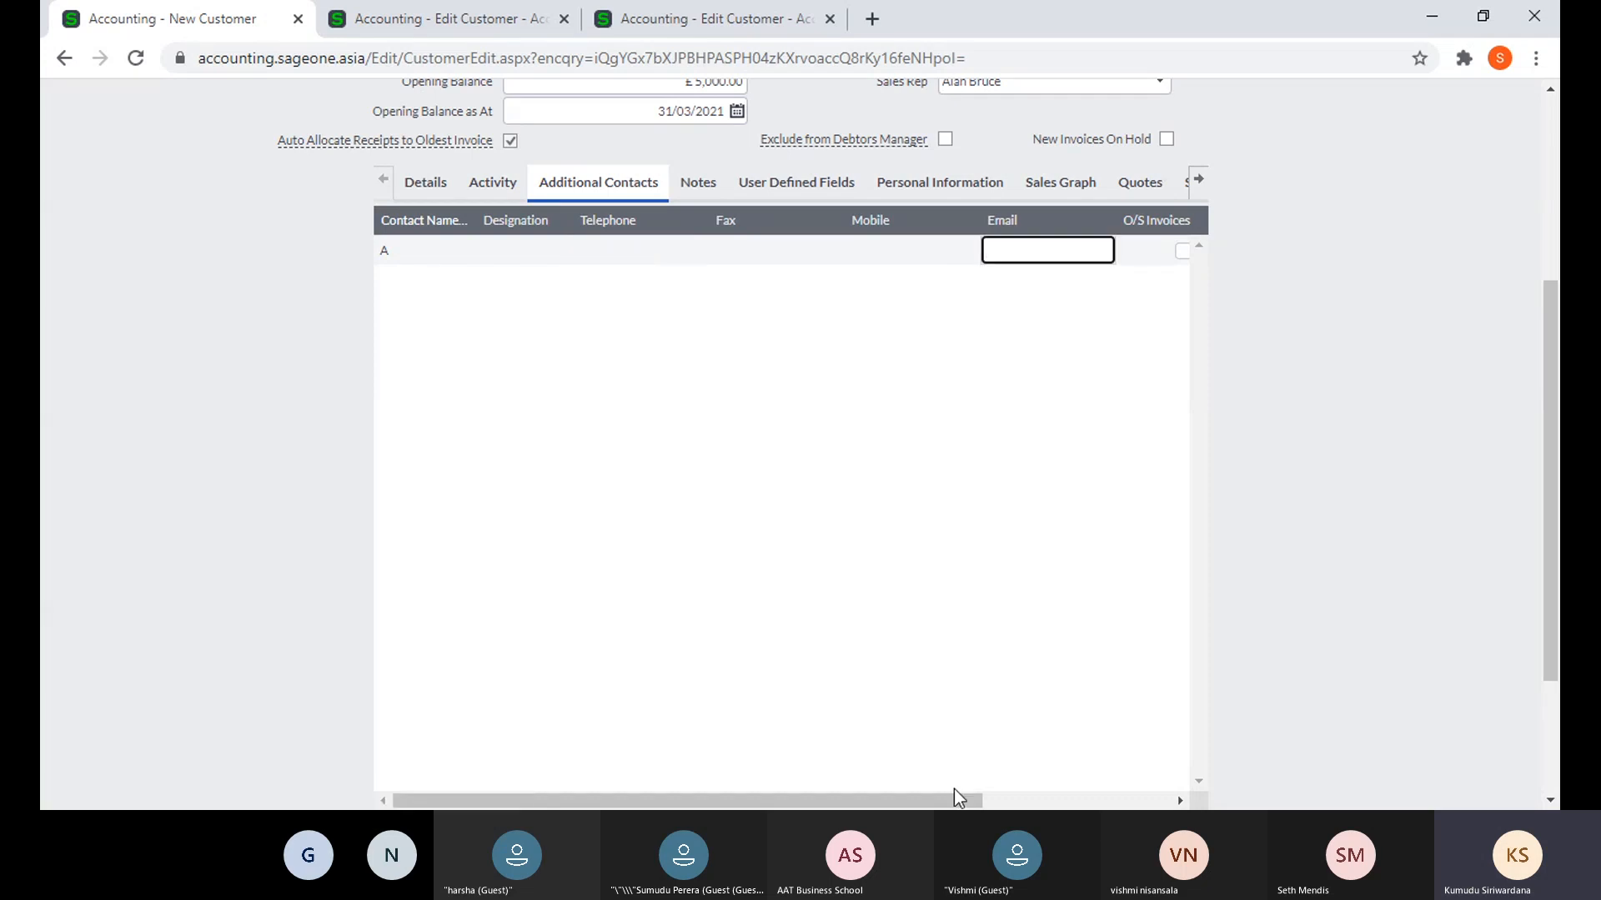
# - Tick Outstanding and Overdue Invoices for contact A
pyautogui.moveTo(954, 788); pyautogui.dragTo(1141, 789)
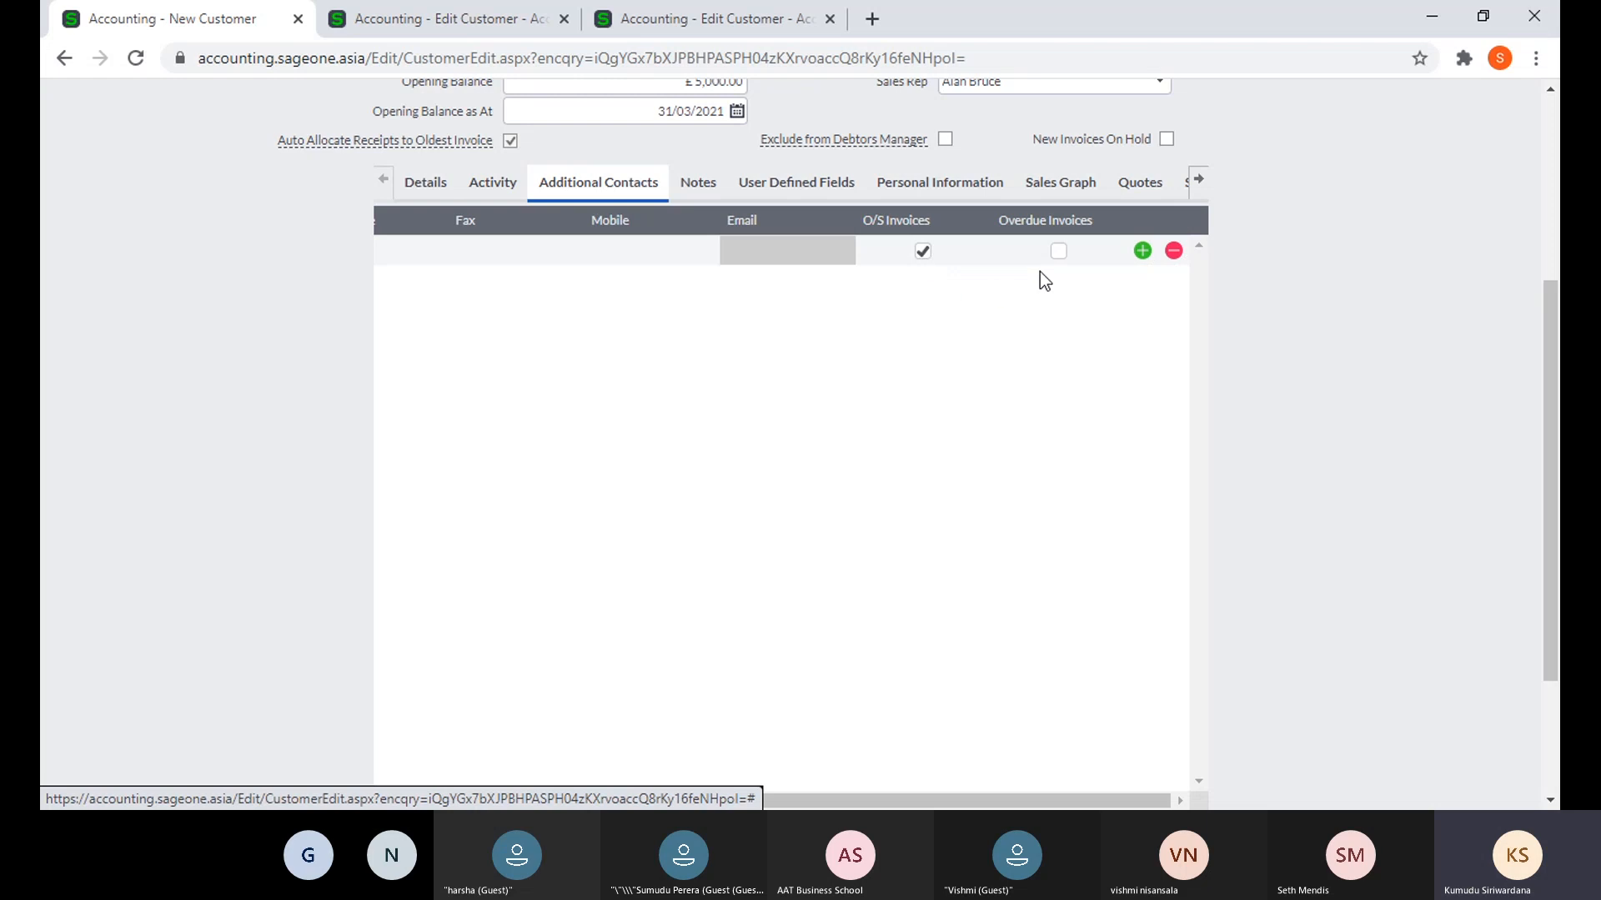
pyautogui.click(923, 252)
pyautogui.moveTo(870, 796); pyautogui.dragTo(686, 799)
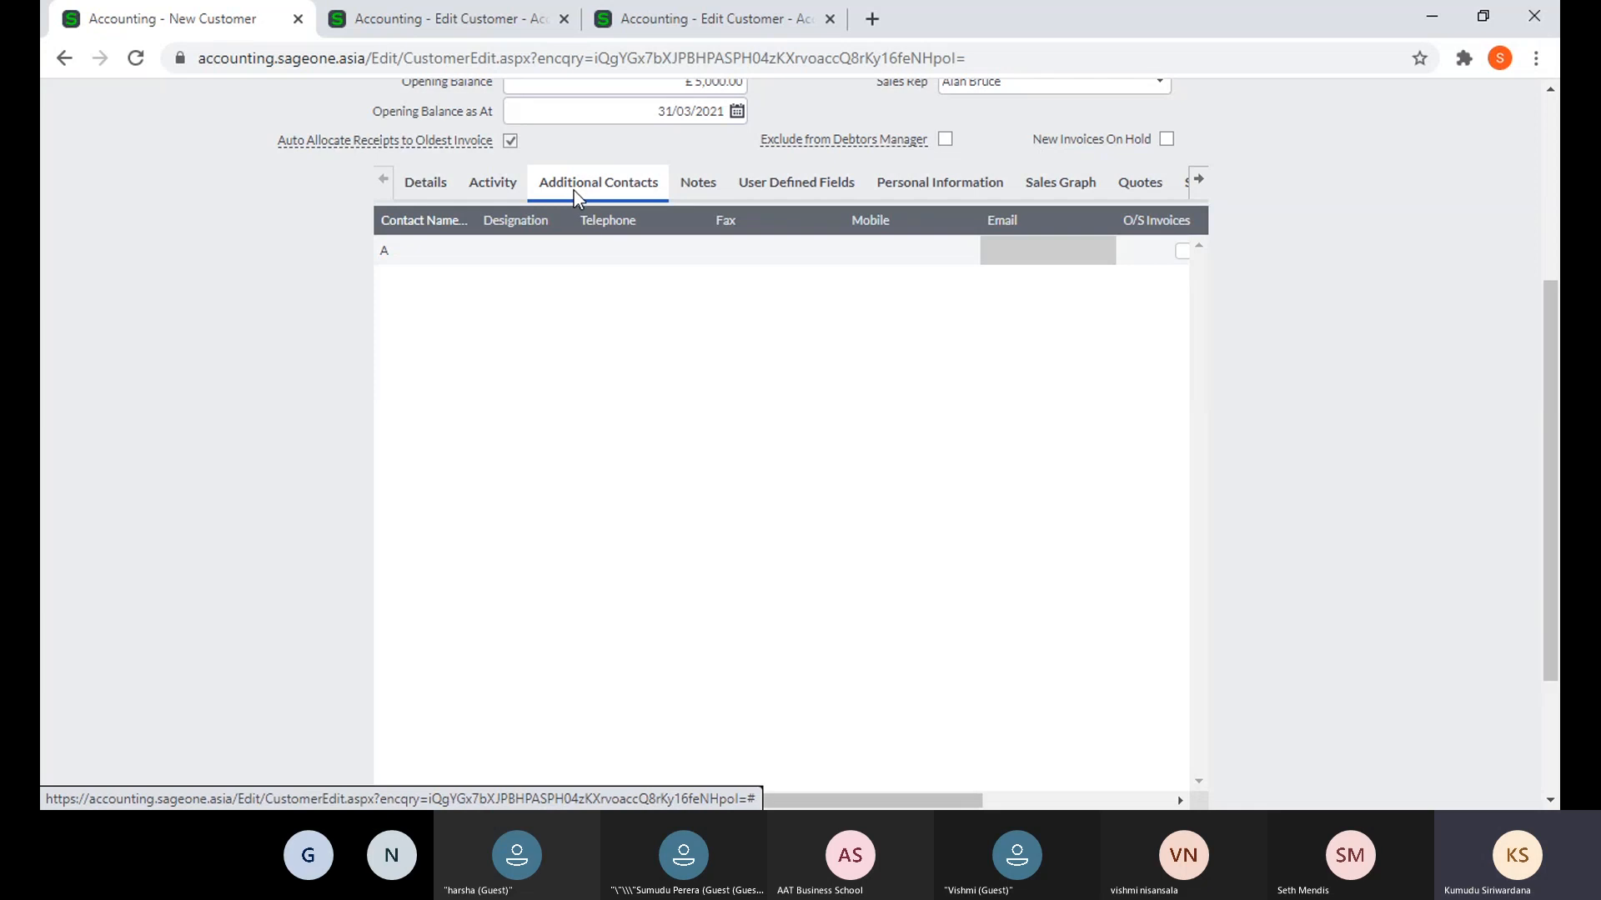
pyautogui.click(399, 252)
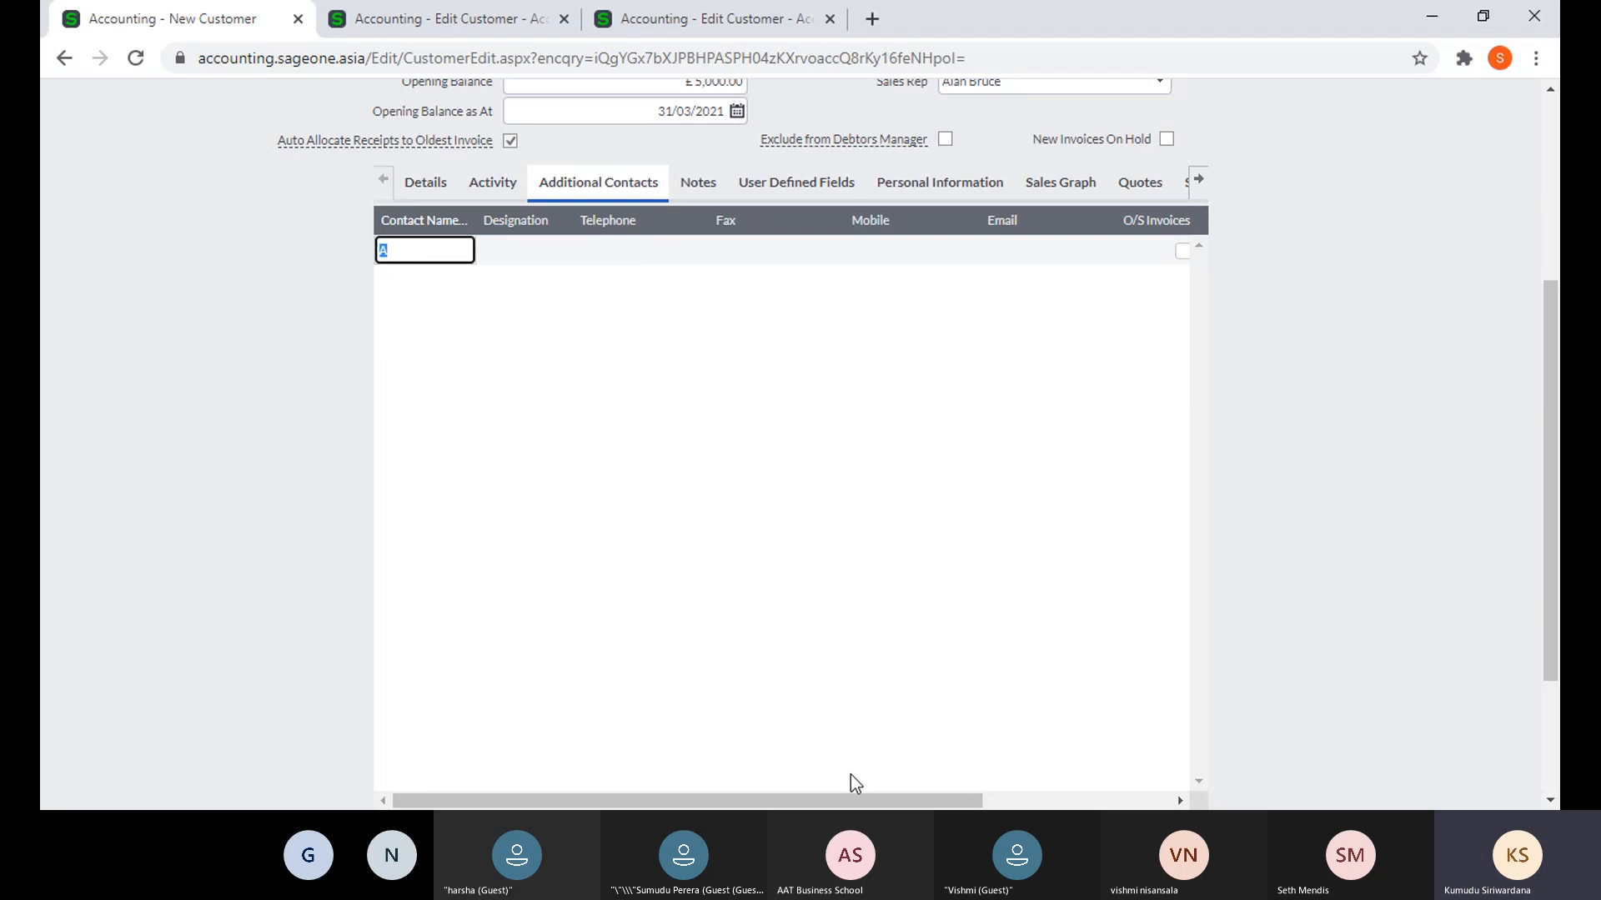
pyautogui.moveTo(854, 800); pyautogui.dragTo(1071, 800)
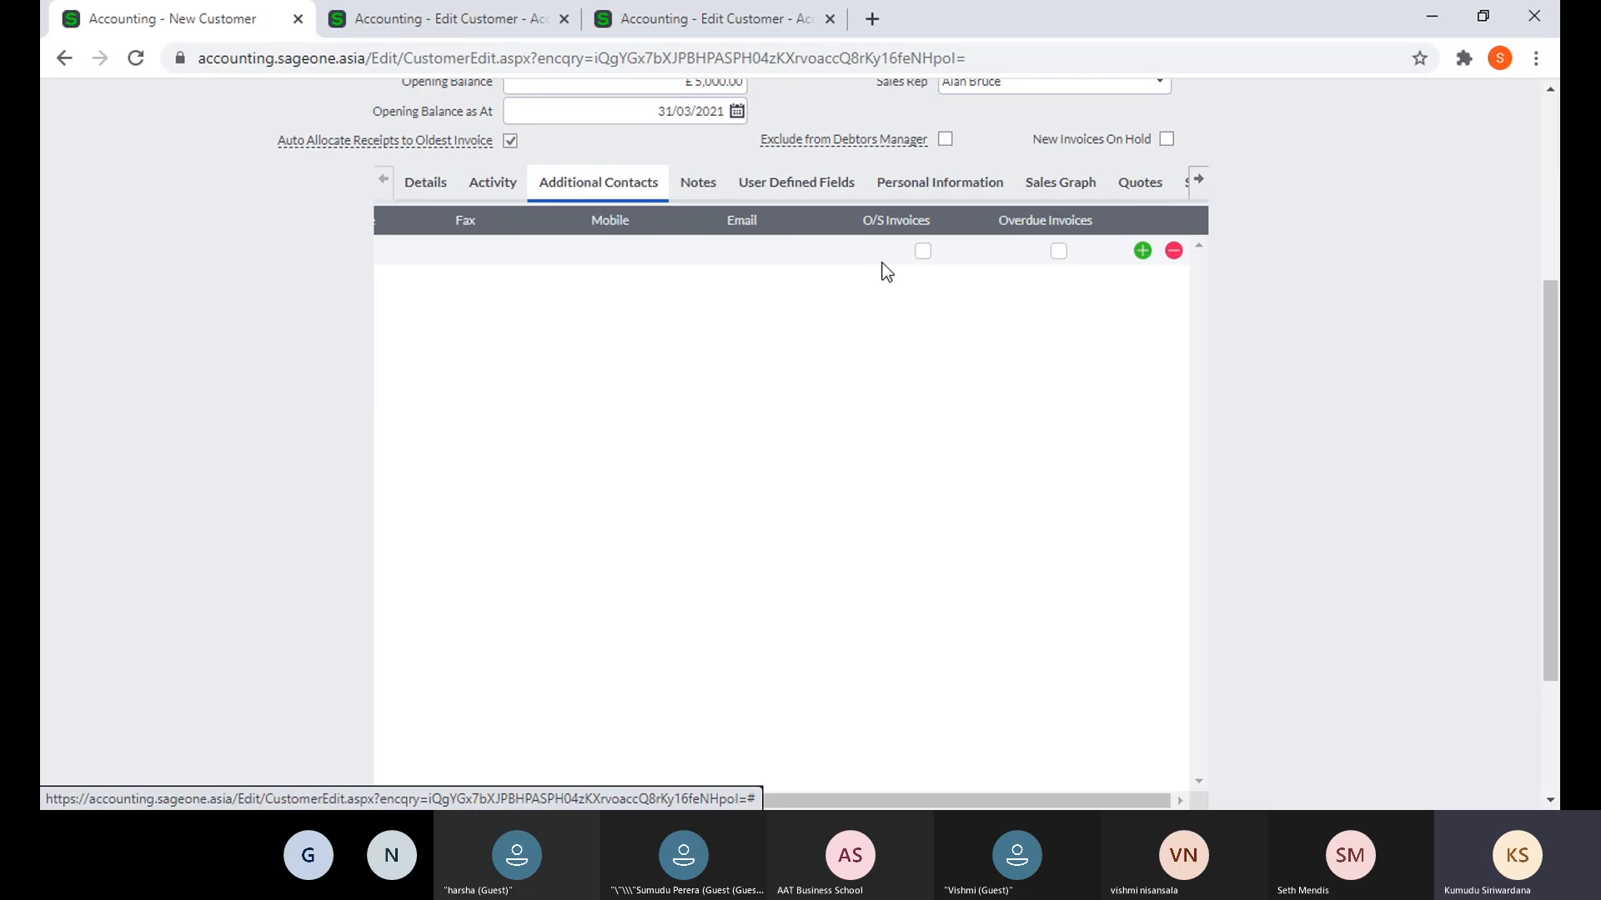
pyautogui.click(923, 252)
# - Add two more blank contact rows and open ABC's notes
pyautogui.click(1142, 251)
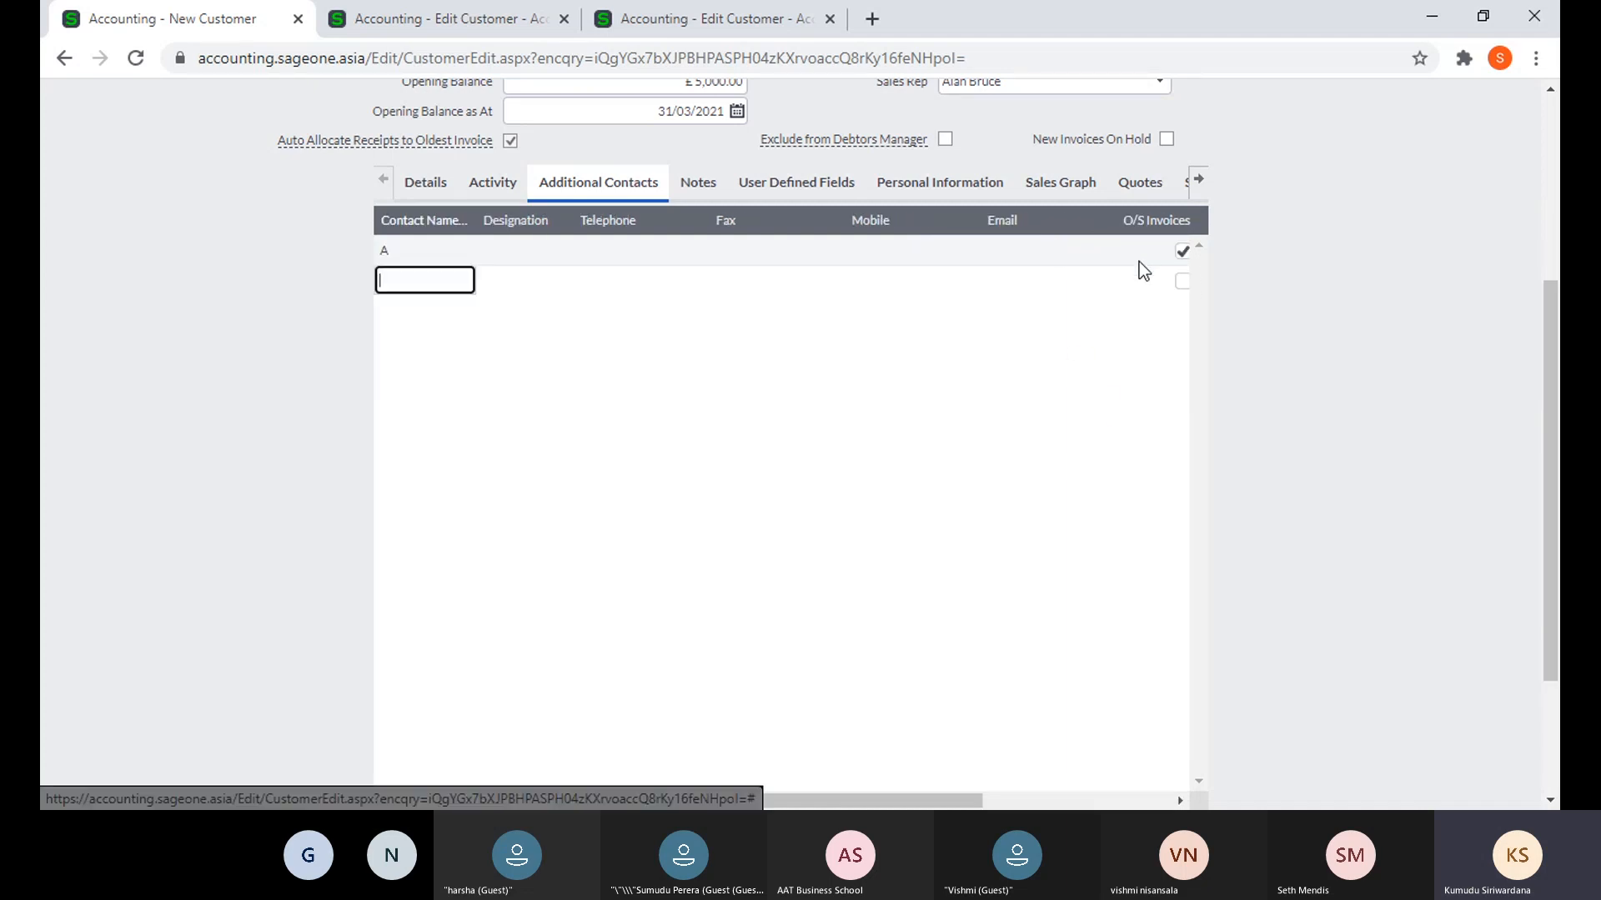
pyautogui.moveTo(843, 798); pyautogui.dragTo(1030, 798)
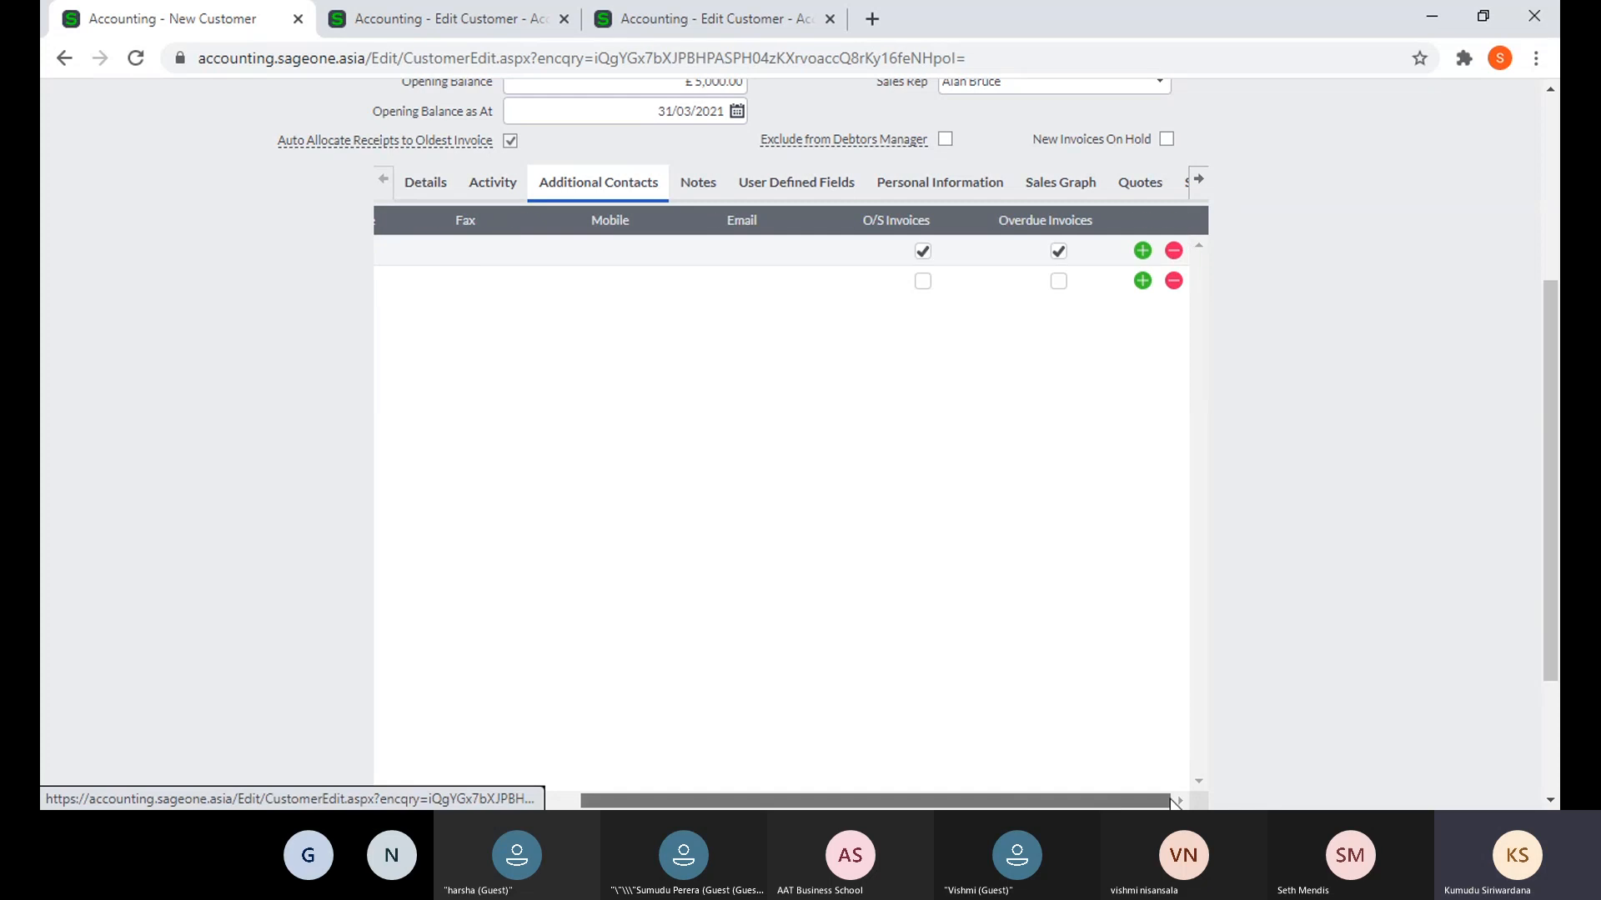
pyautogui.click(1143, 281)
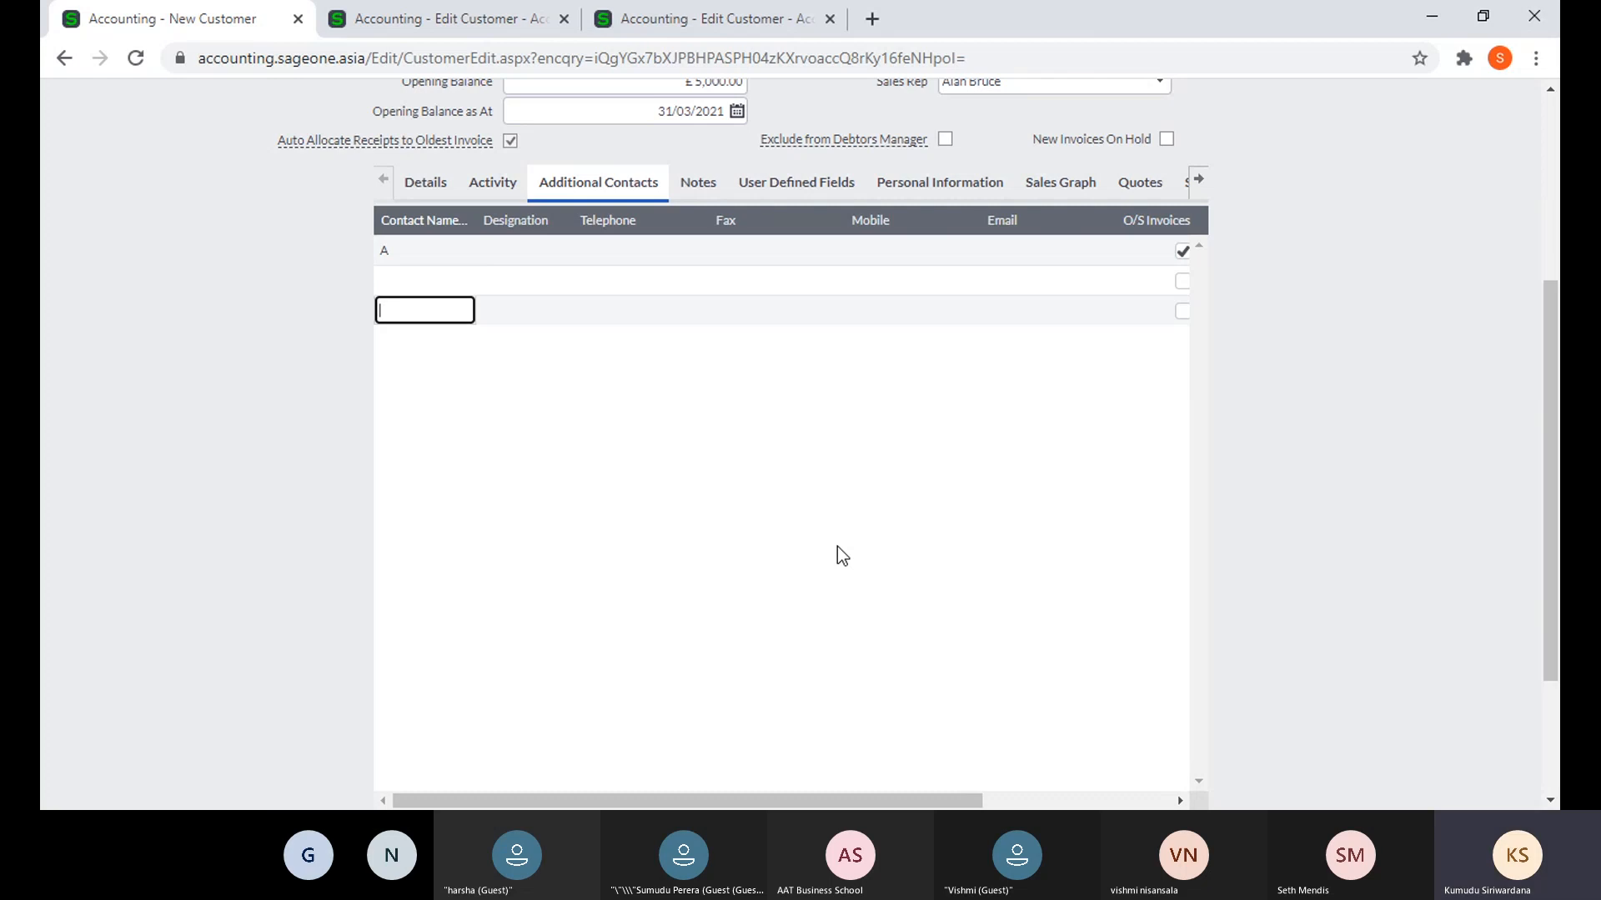
pyautogui.click(698, 182)
# - Set the ABC note's action date to 20/04/2021, then switch to the other browser tab
pyautogui.scroll(4, 647, 392)
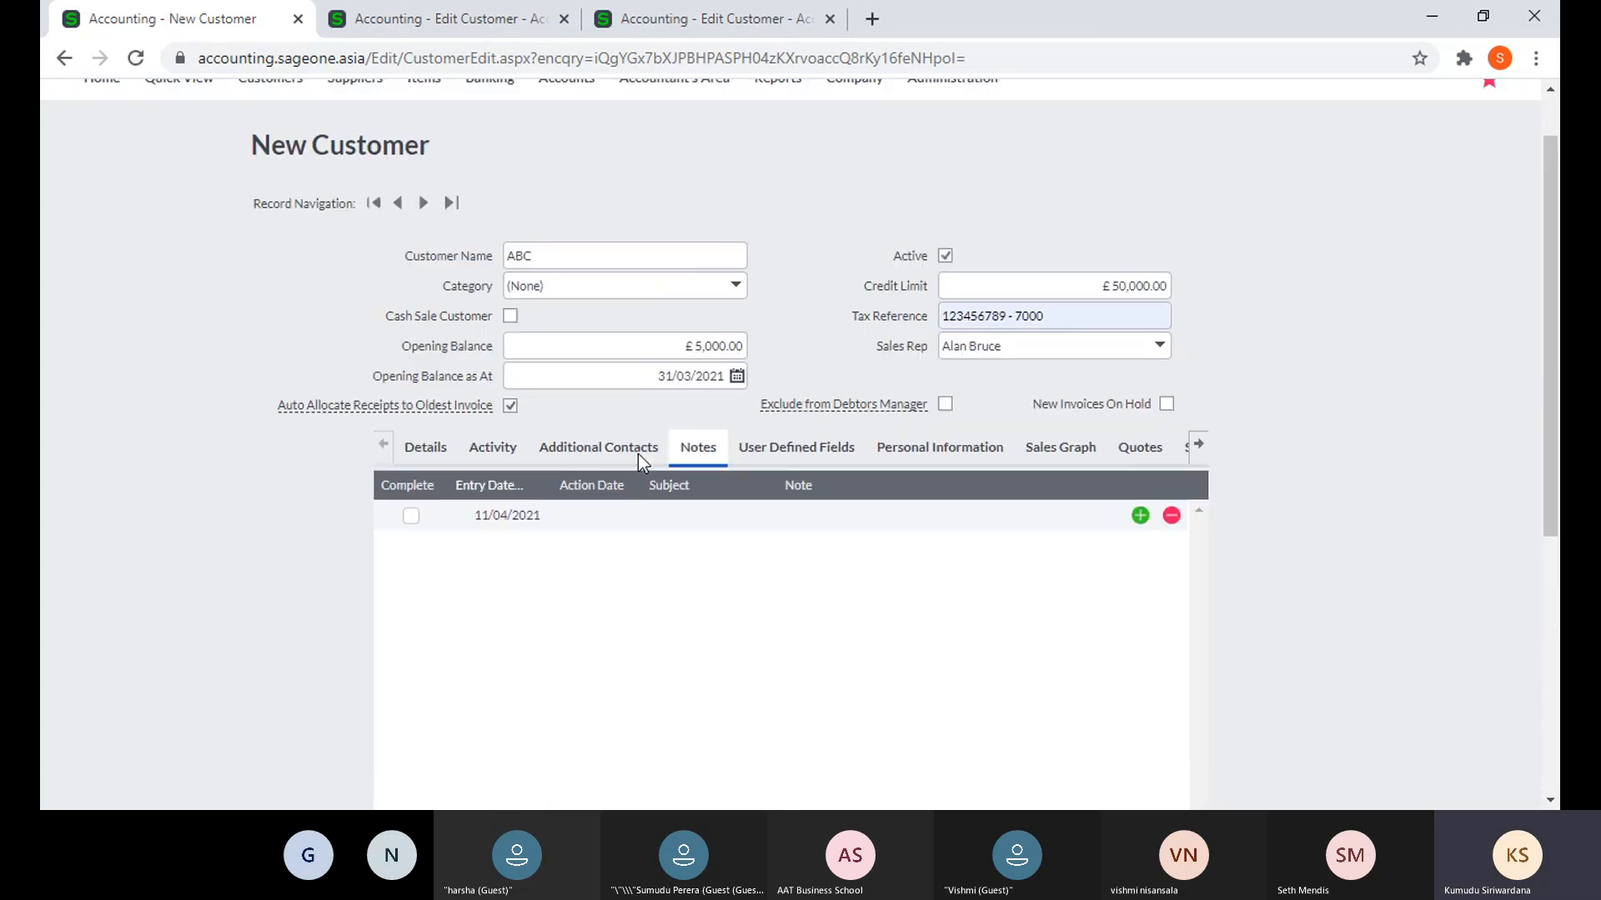
pyautogui.click(618, 595)
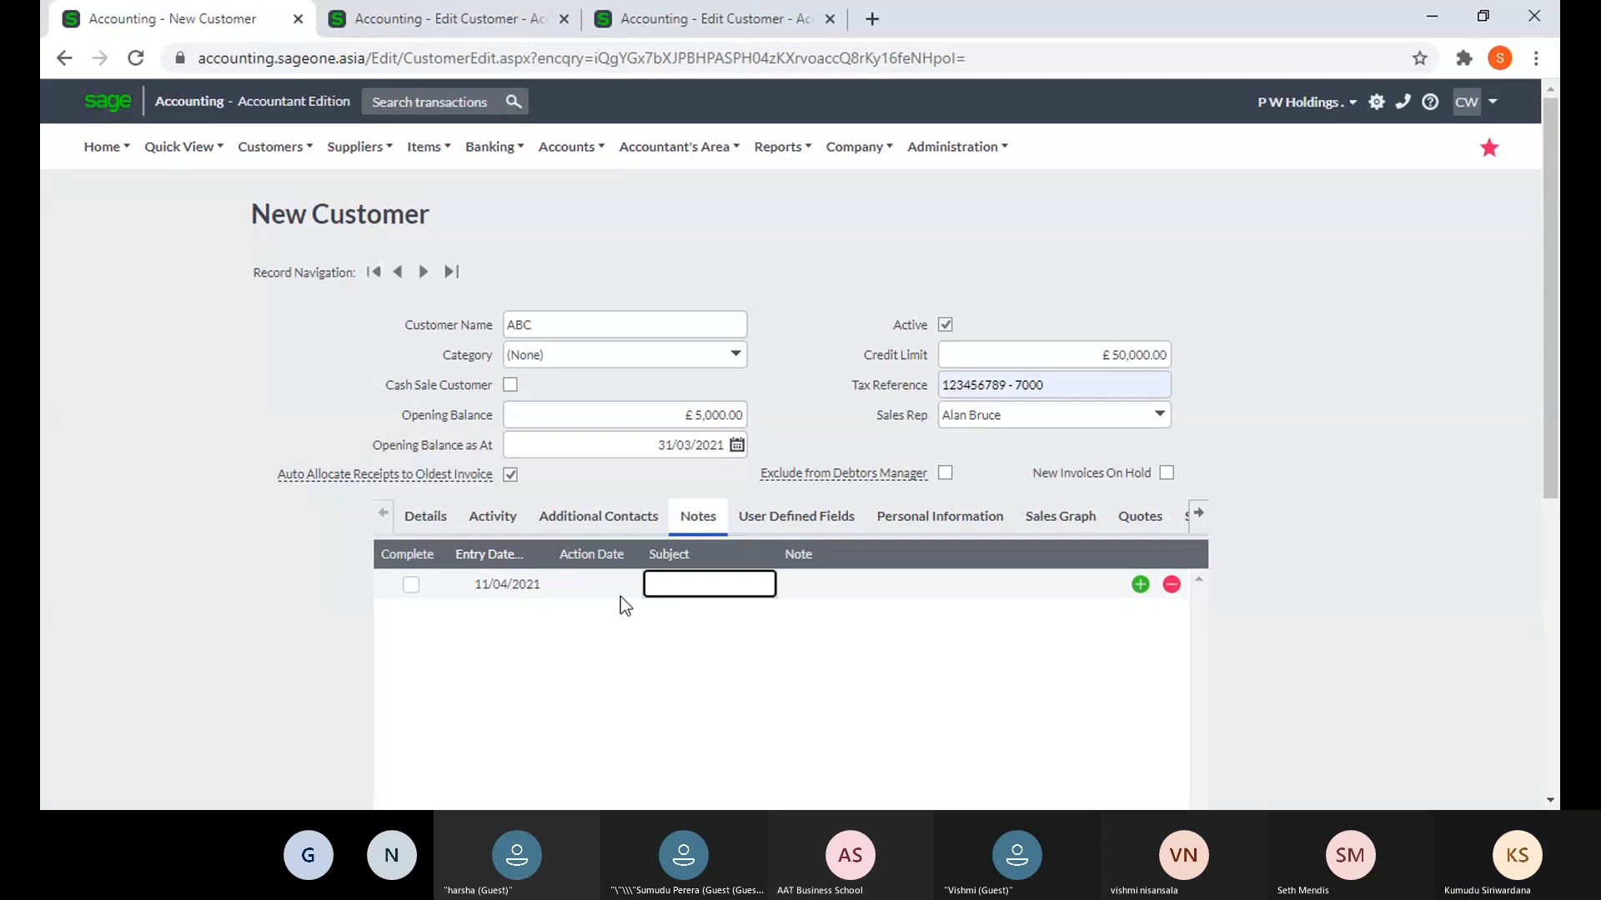
pyautogui.click(610, 592)
pyautogui.click(630, 584)
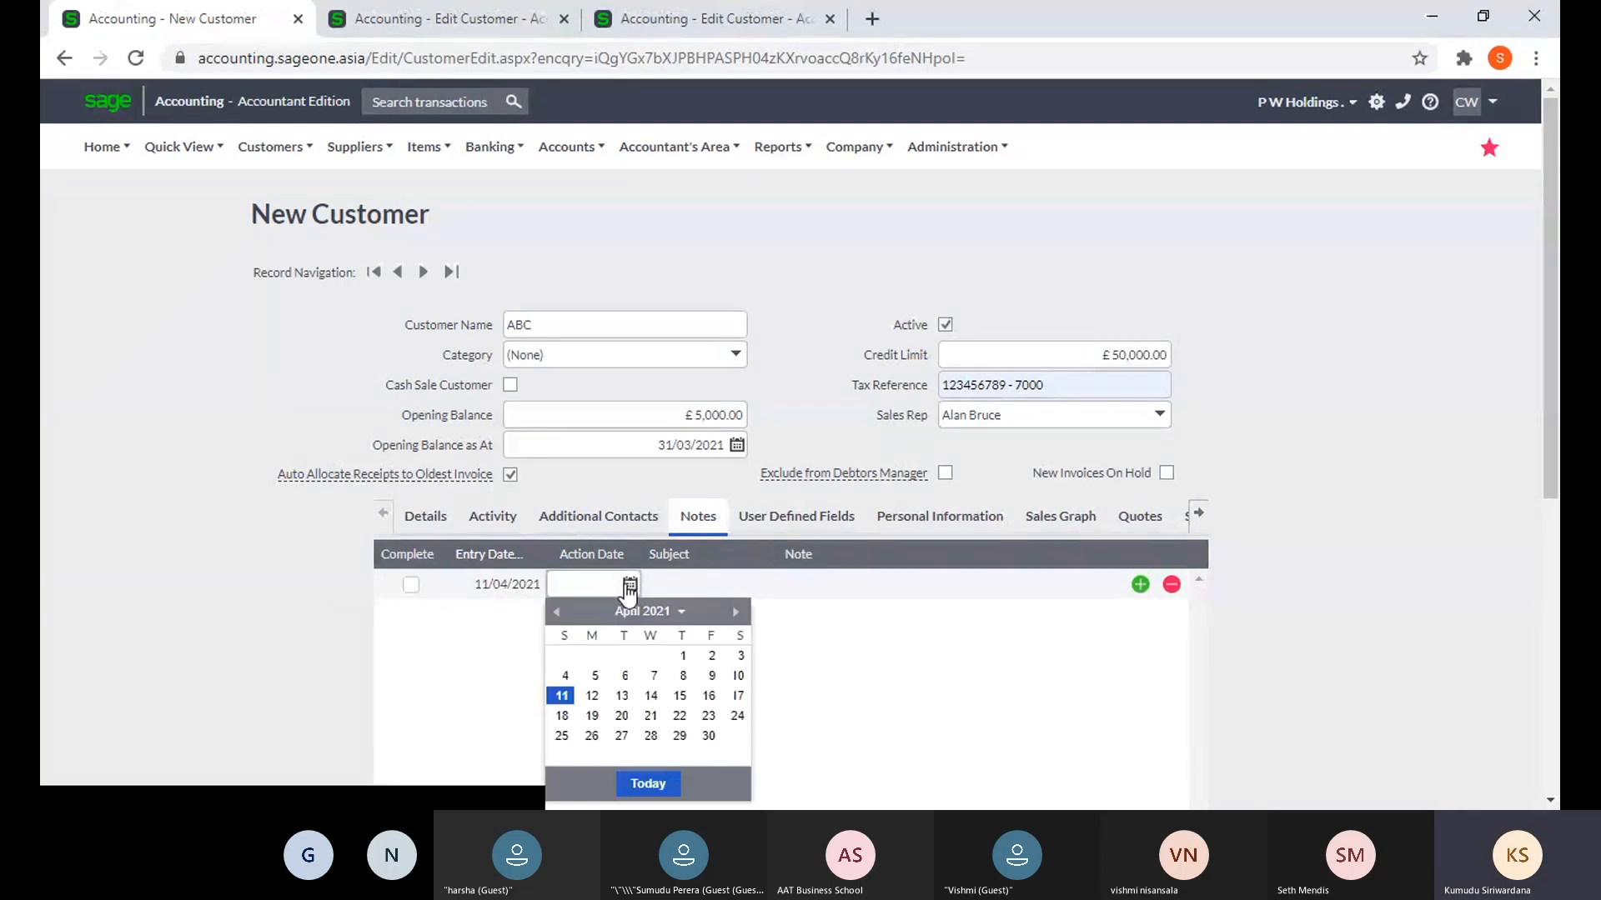
pyautogui.click(622, 715)
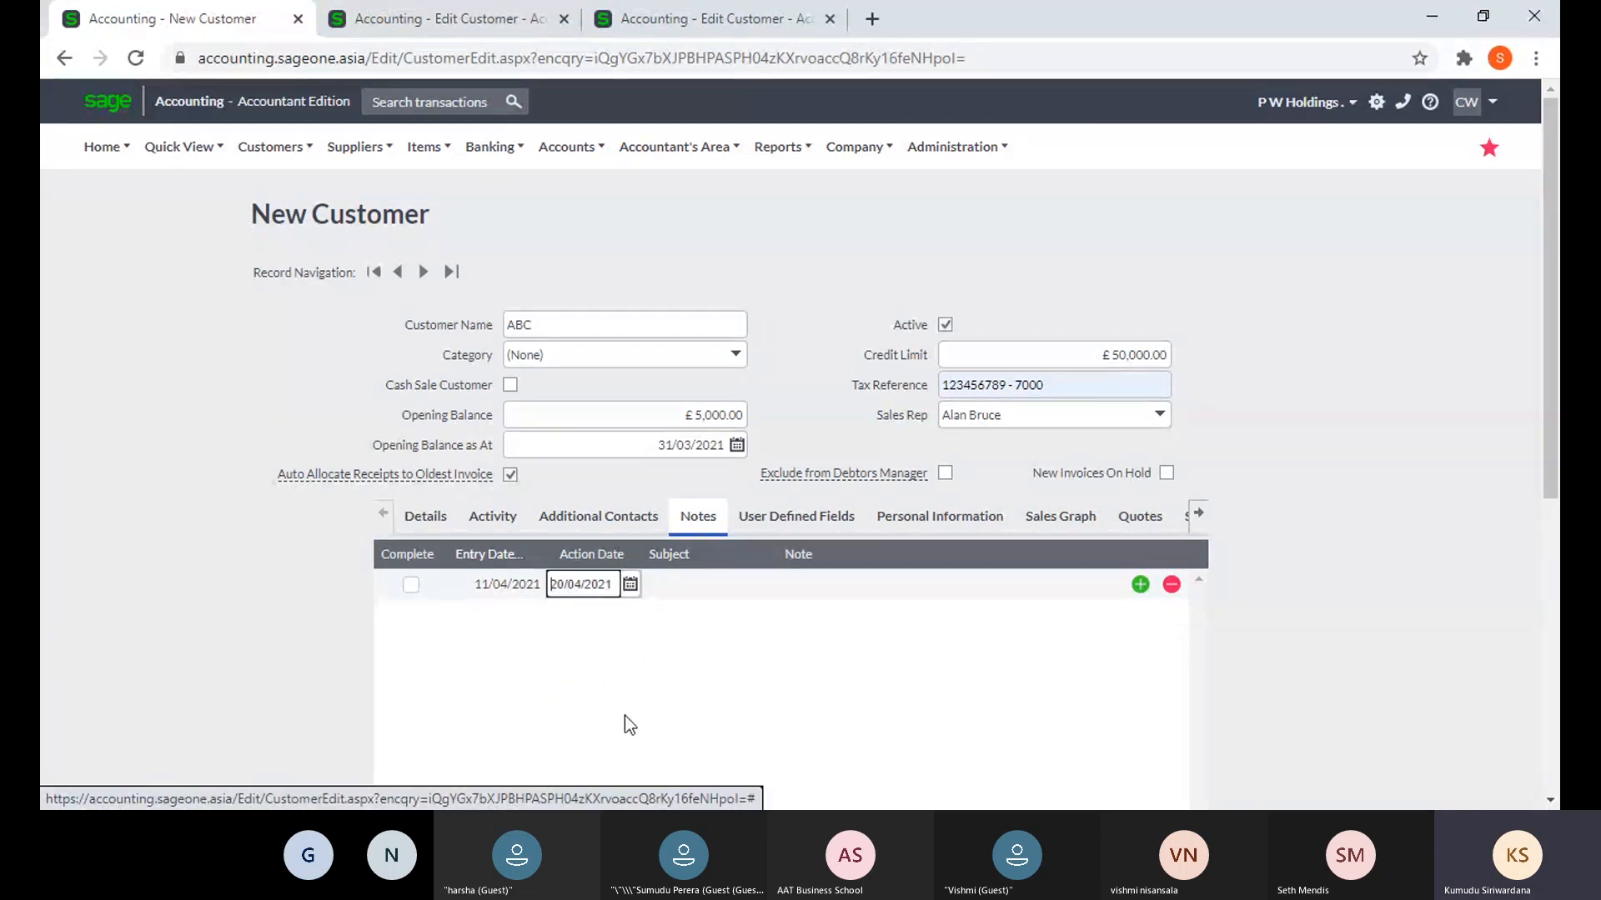
pyautogui.click(838, 584)
pyautogui.scroll(-7, 1247, 583)
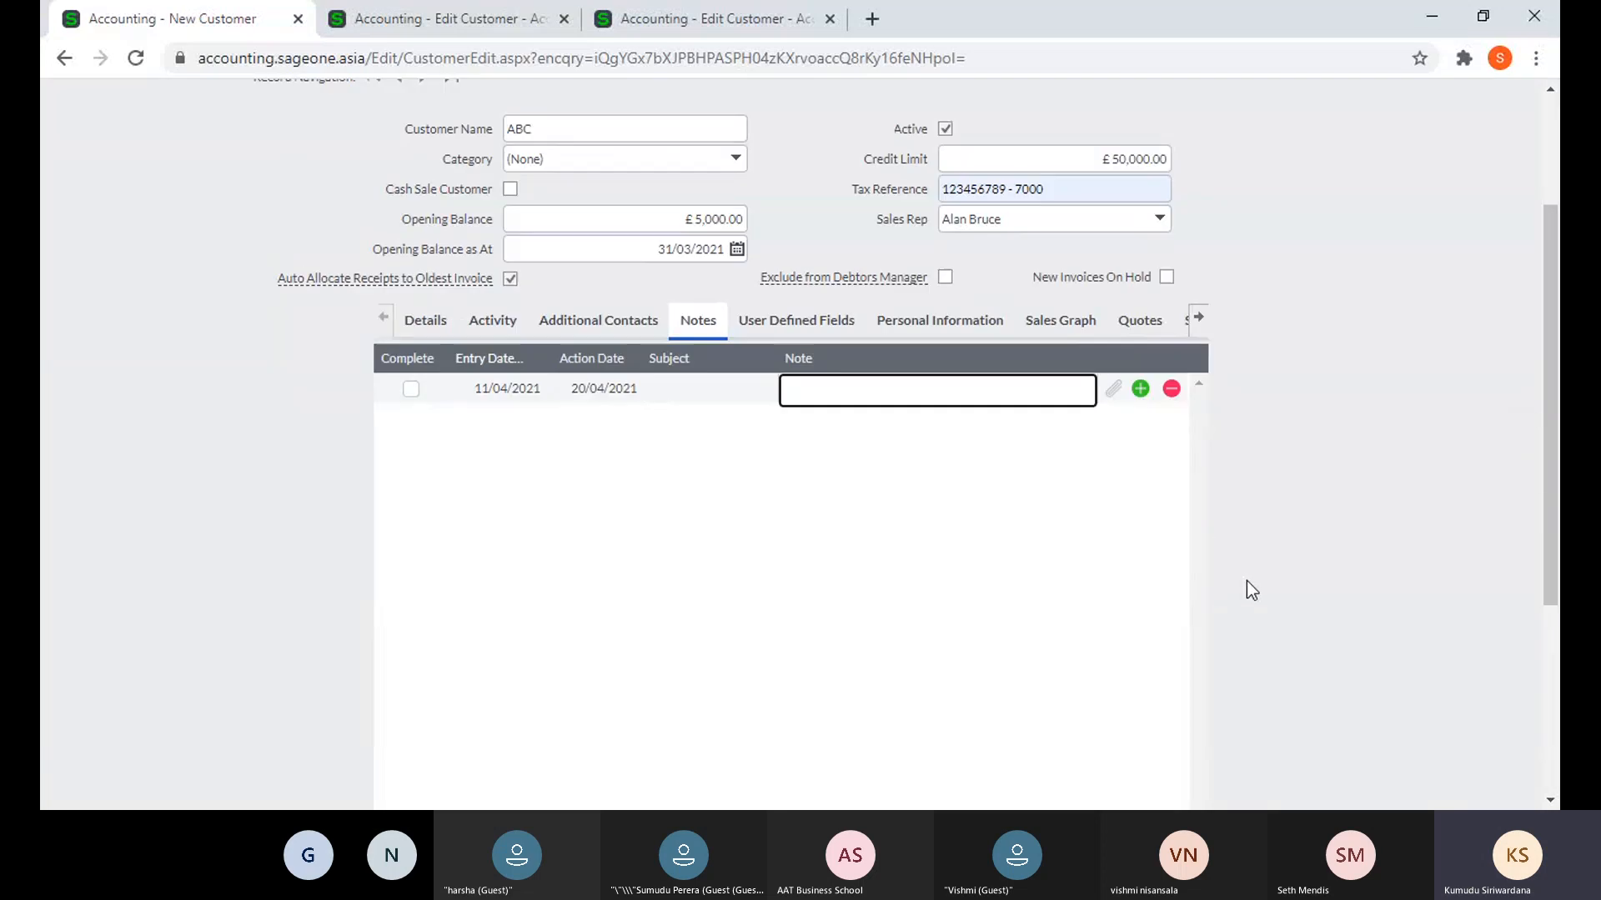
pyautogui.scroll(10, 944, 535)
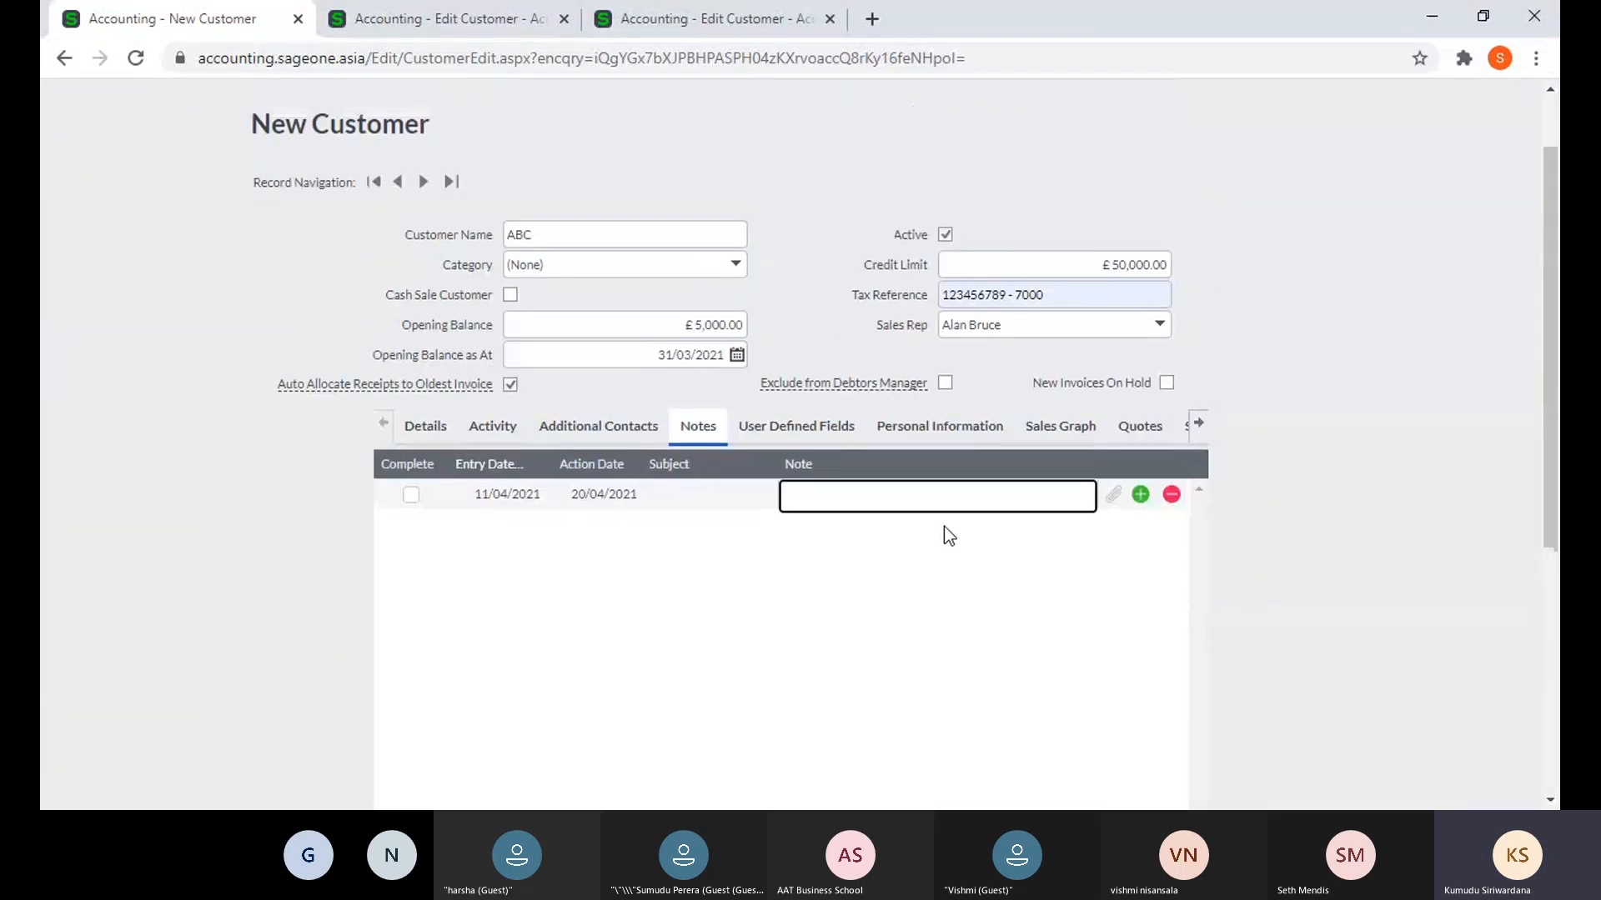
pyautogui.click(389, 20)
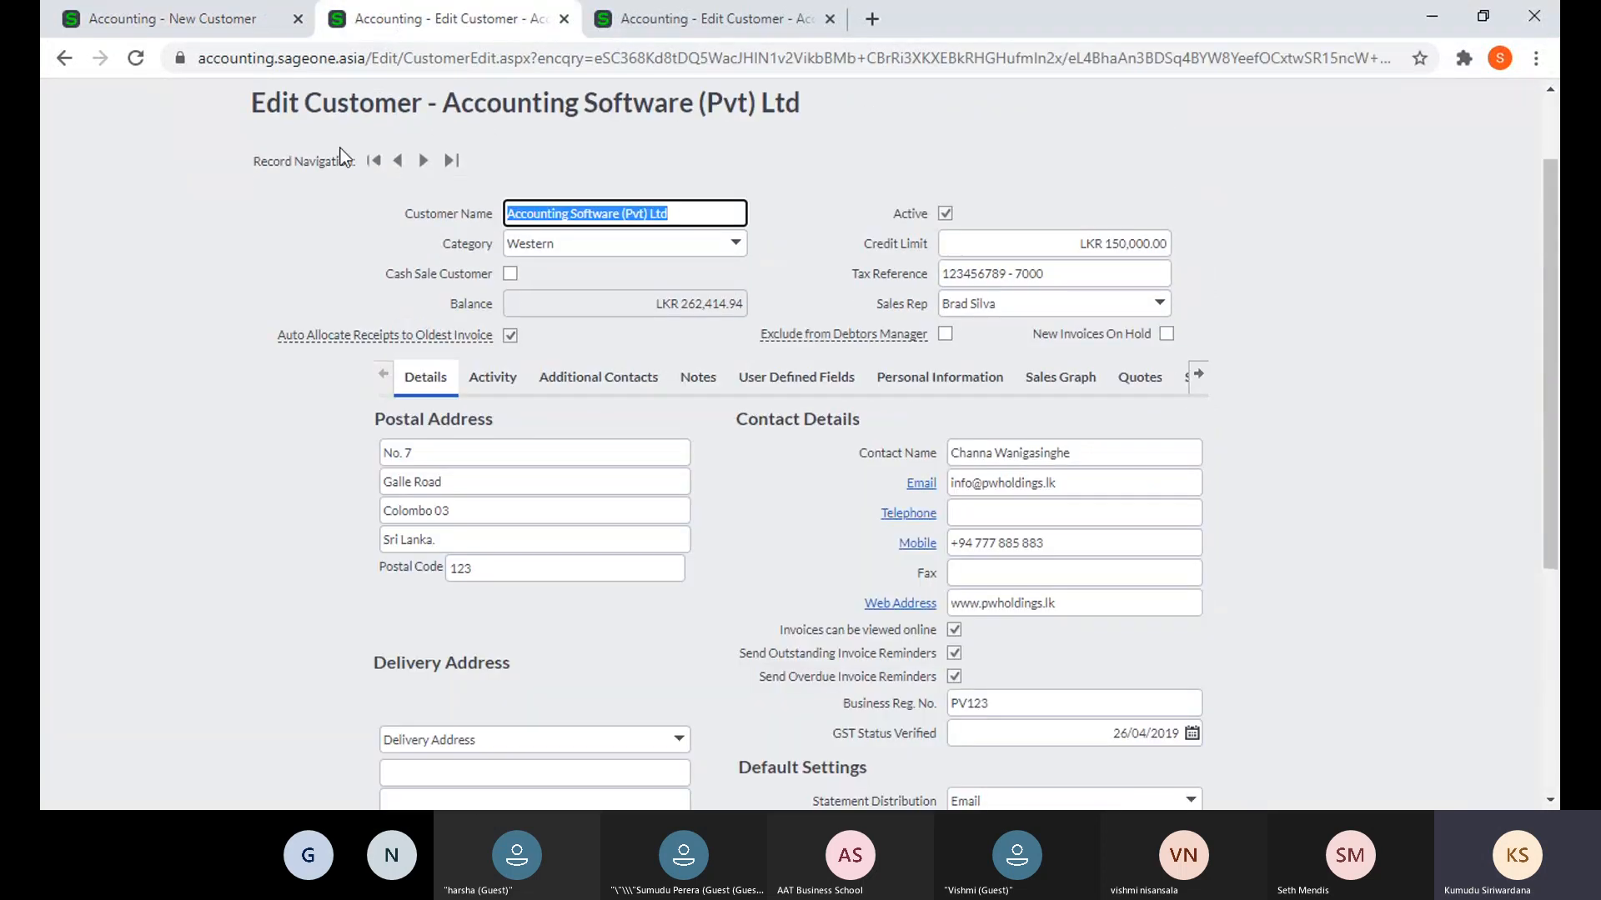
pyautogui.scroll(2, 342, 156)
# - Open the Dashboard and expand the 13 Overdue Customer Notes in the To Do List
pyautogui.click(99, 146)
pyautogui.click(109, 193)
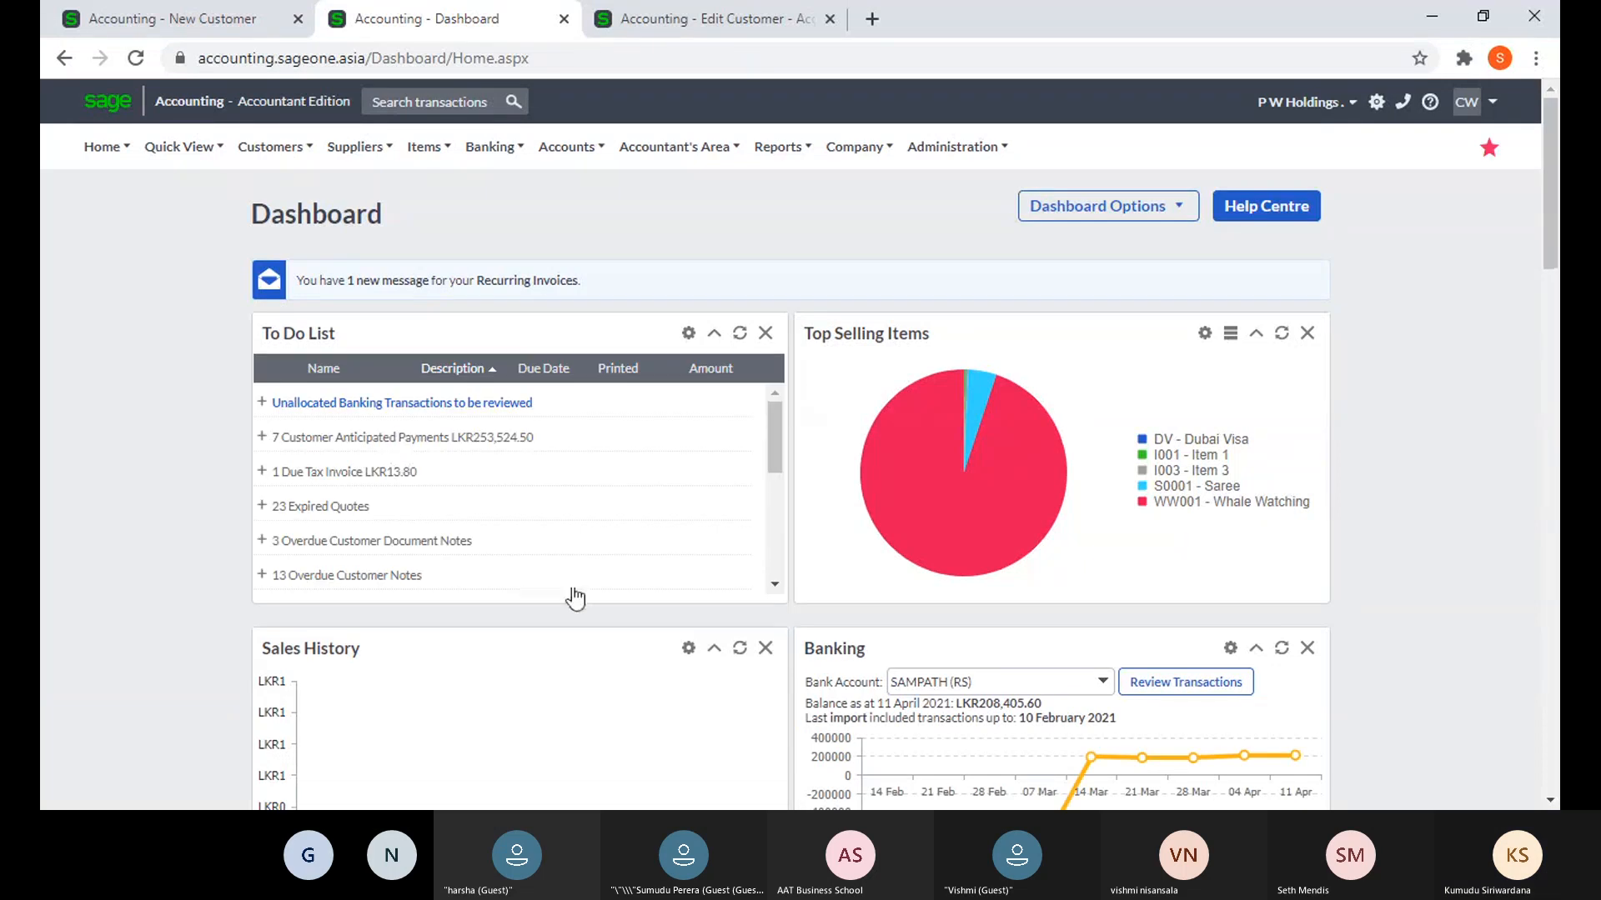
pyautogui.scroll(-3, 589, 561)
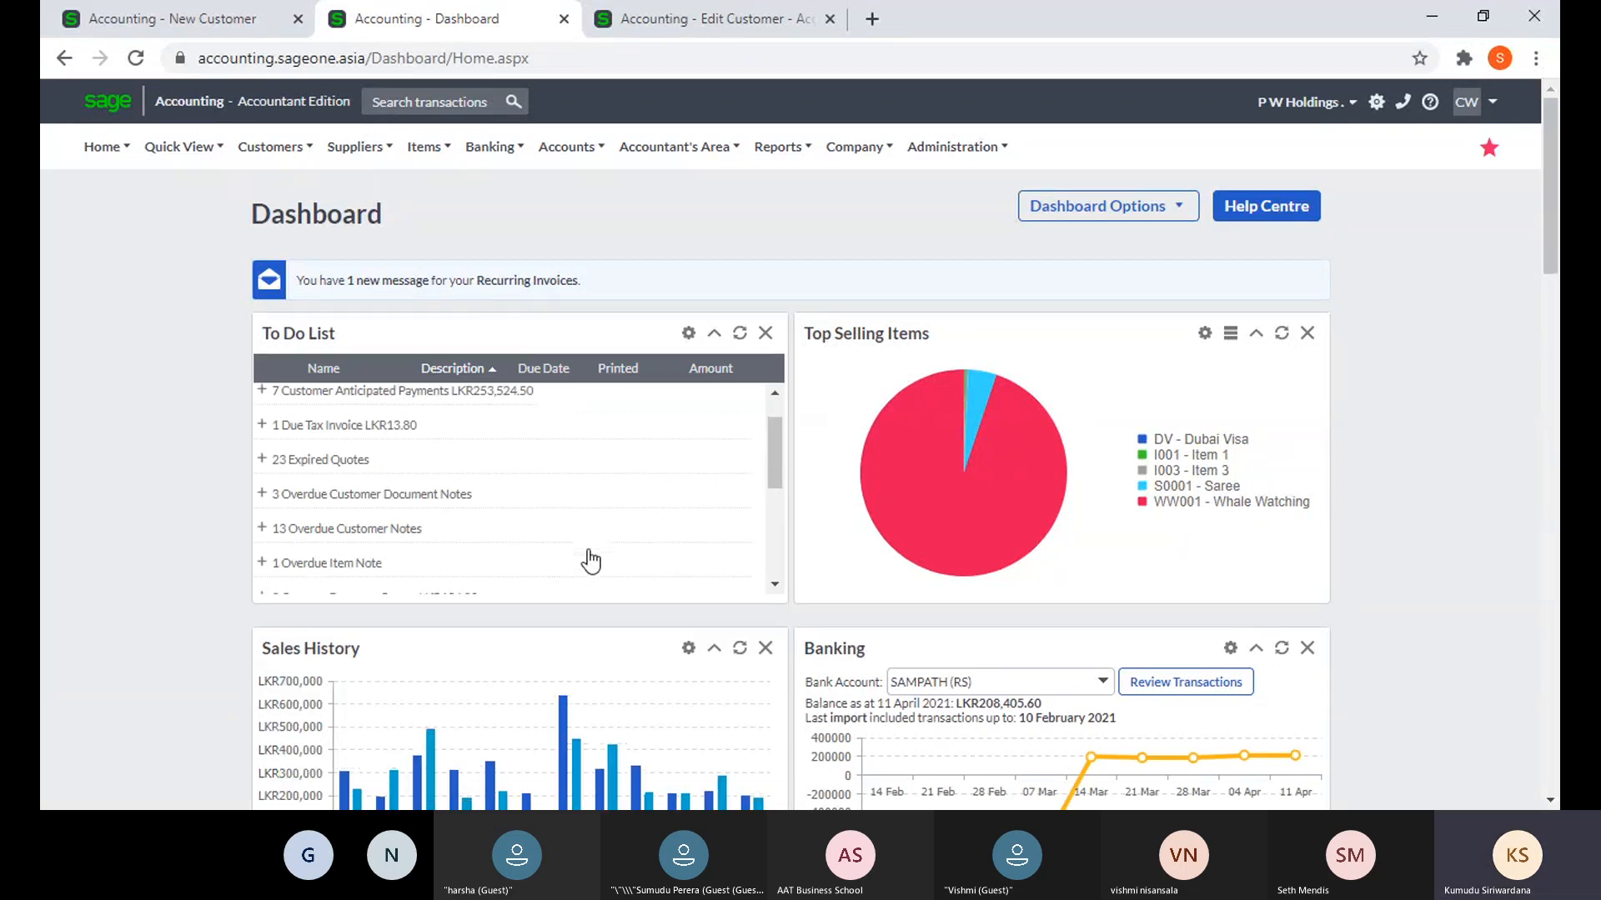
pyautogui.click(266, 465)
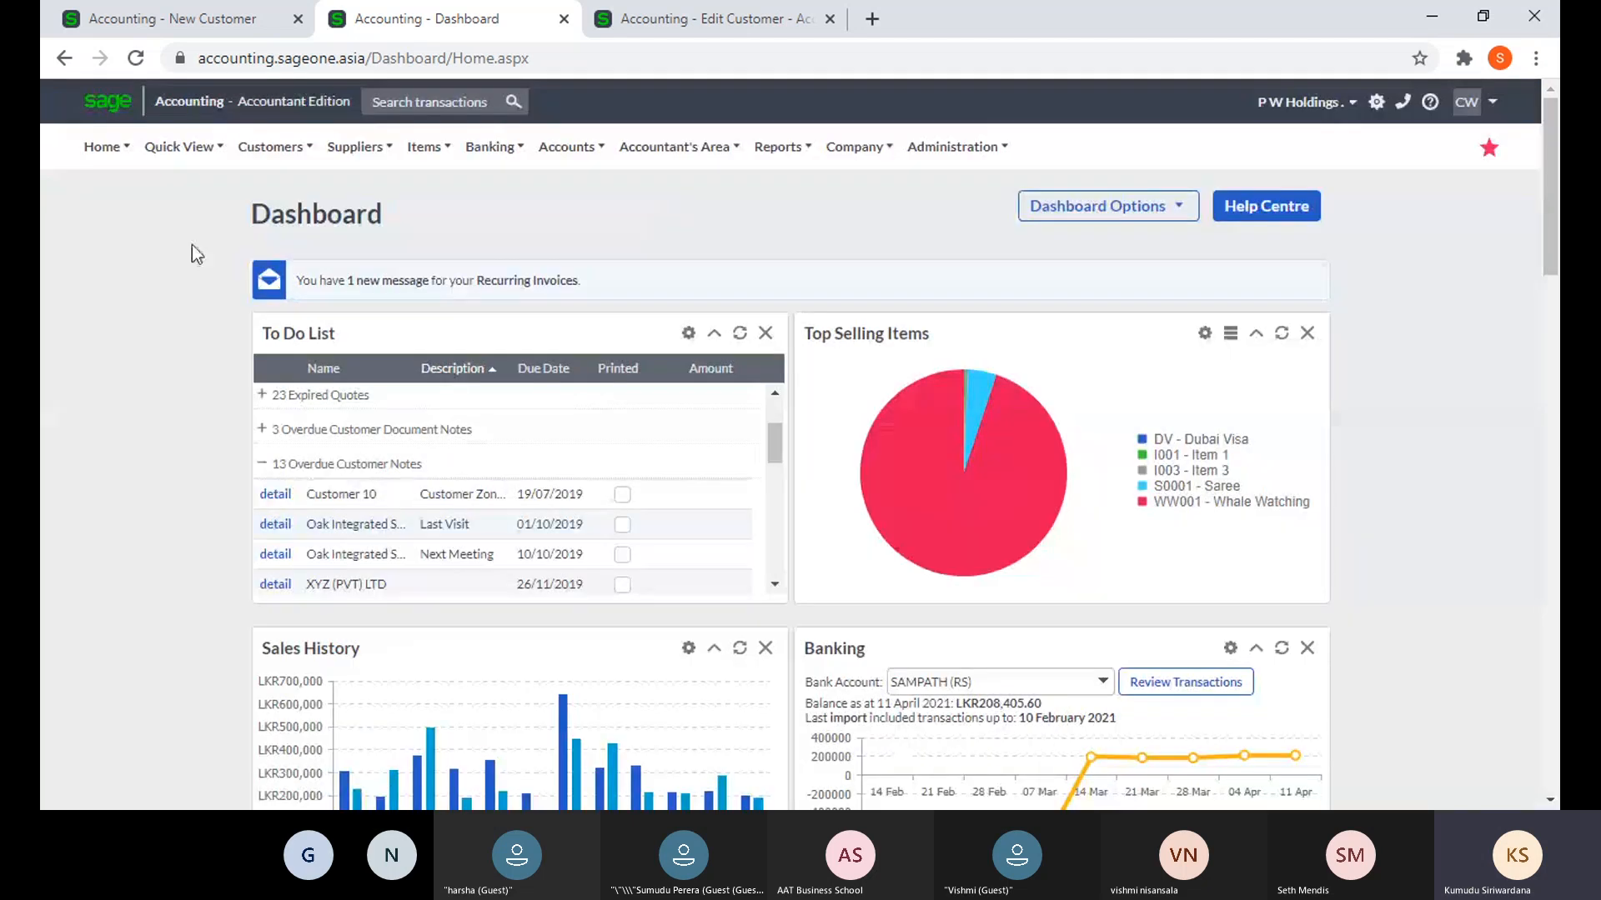
pyautogui.scroll(-5, 345, 504)
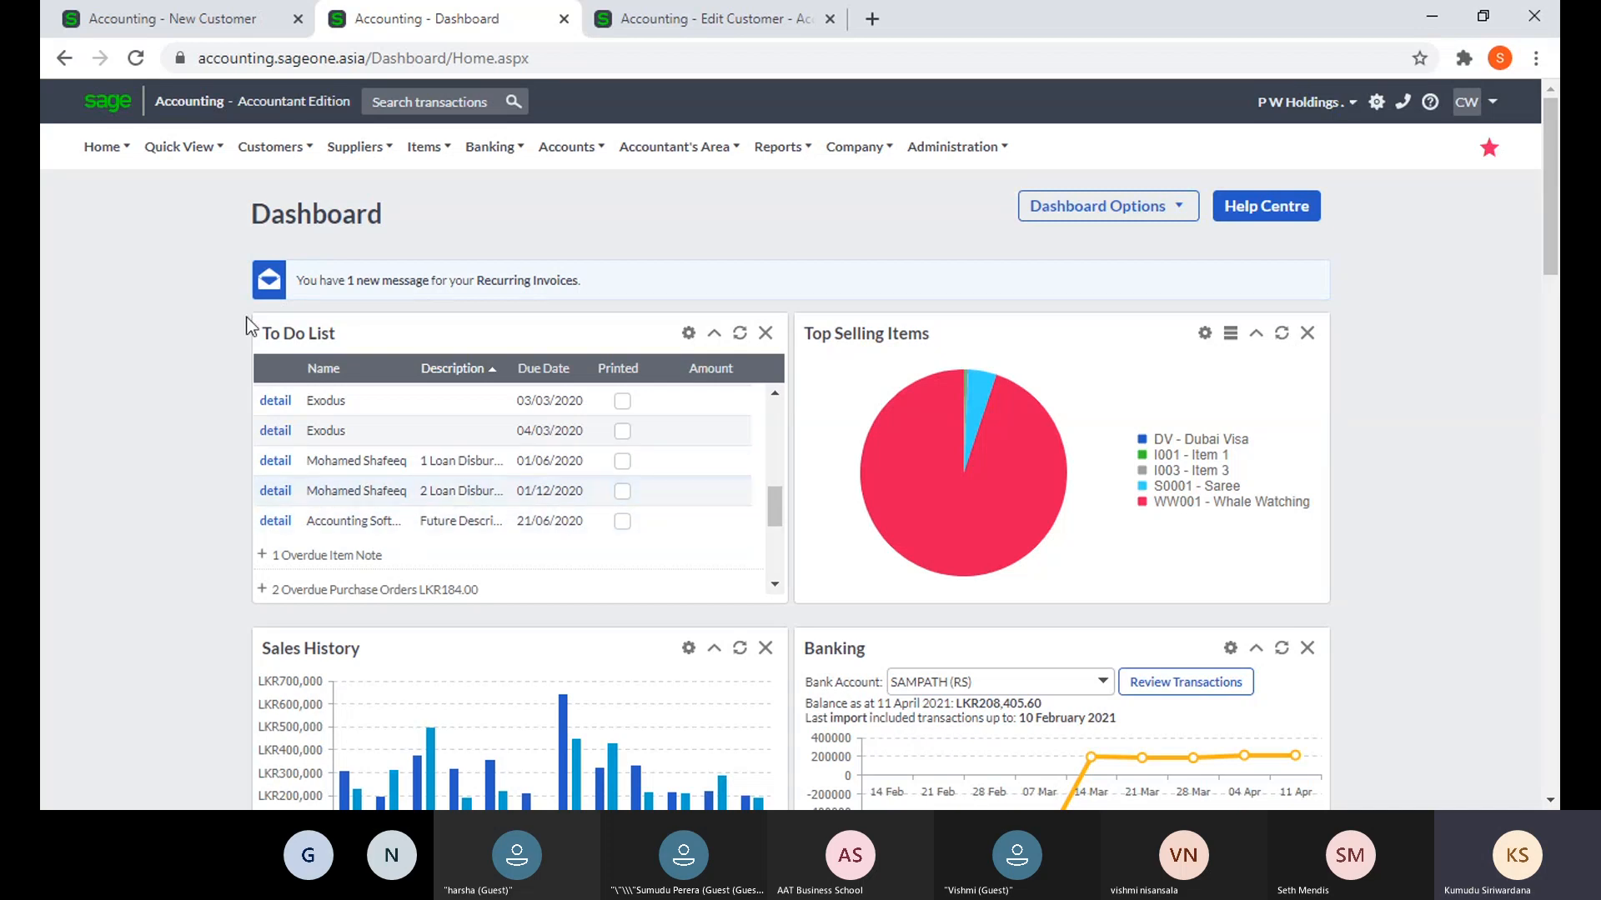
pyautogui.click(146, 30)
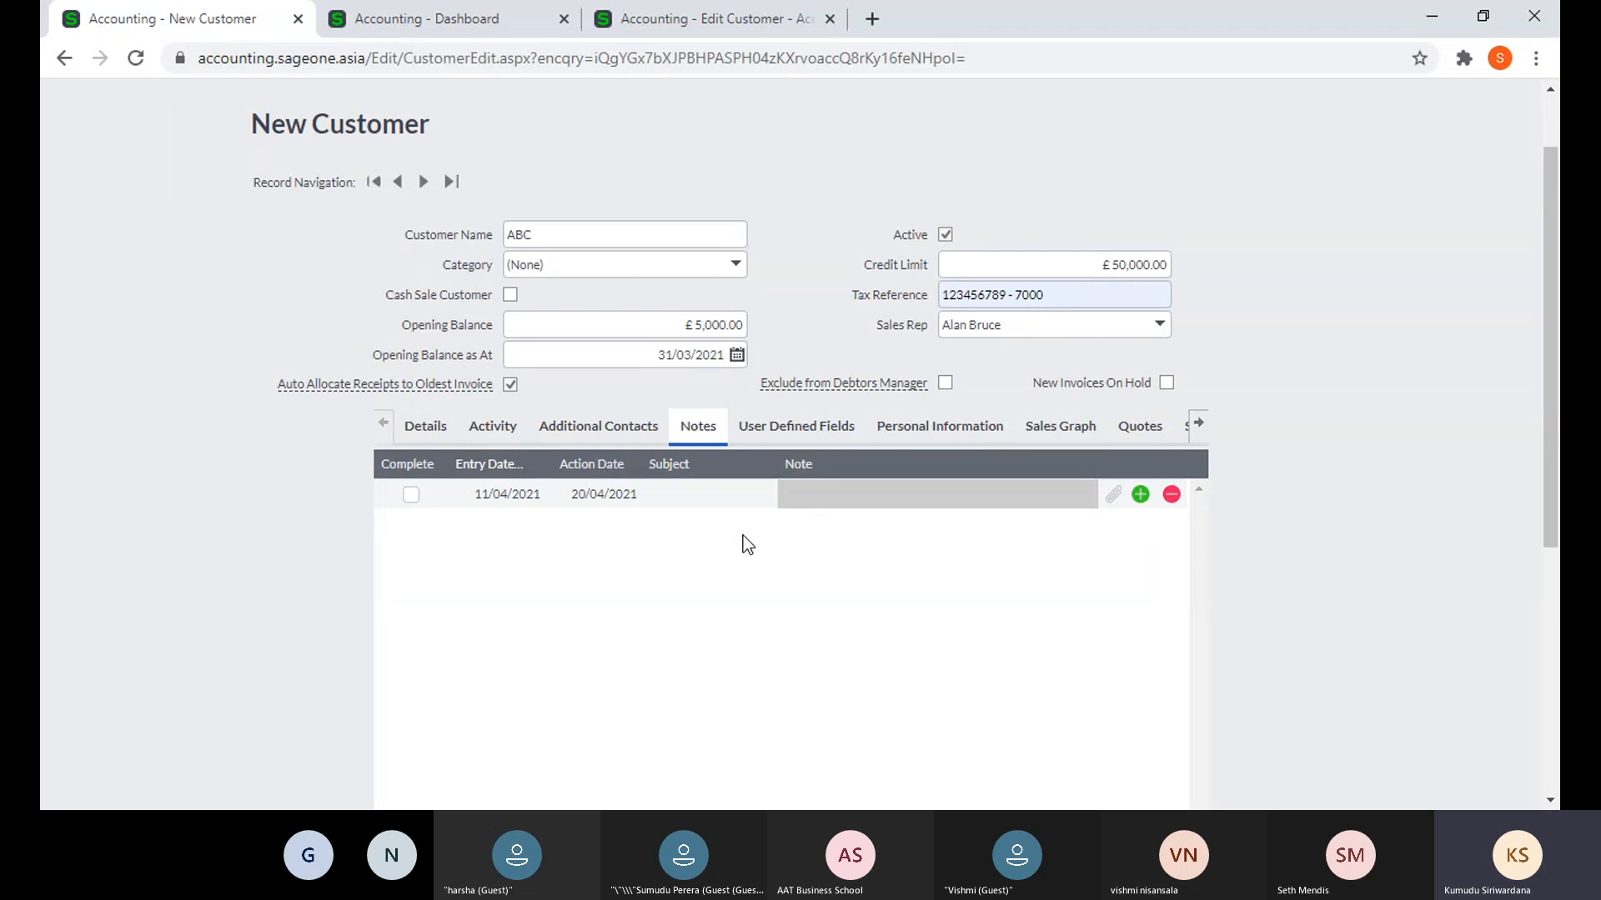
# - Try attaching a file to ABC's note, then confirm saving the new customer
pyautogui.click(747, 500)
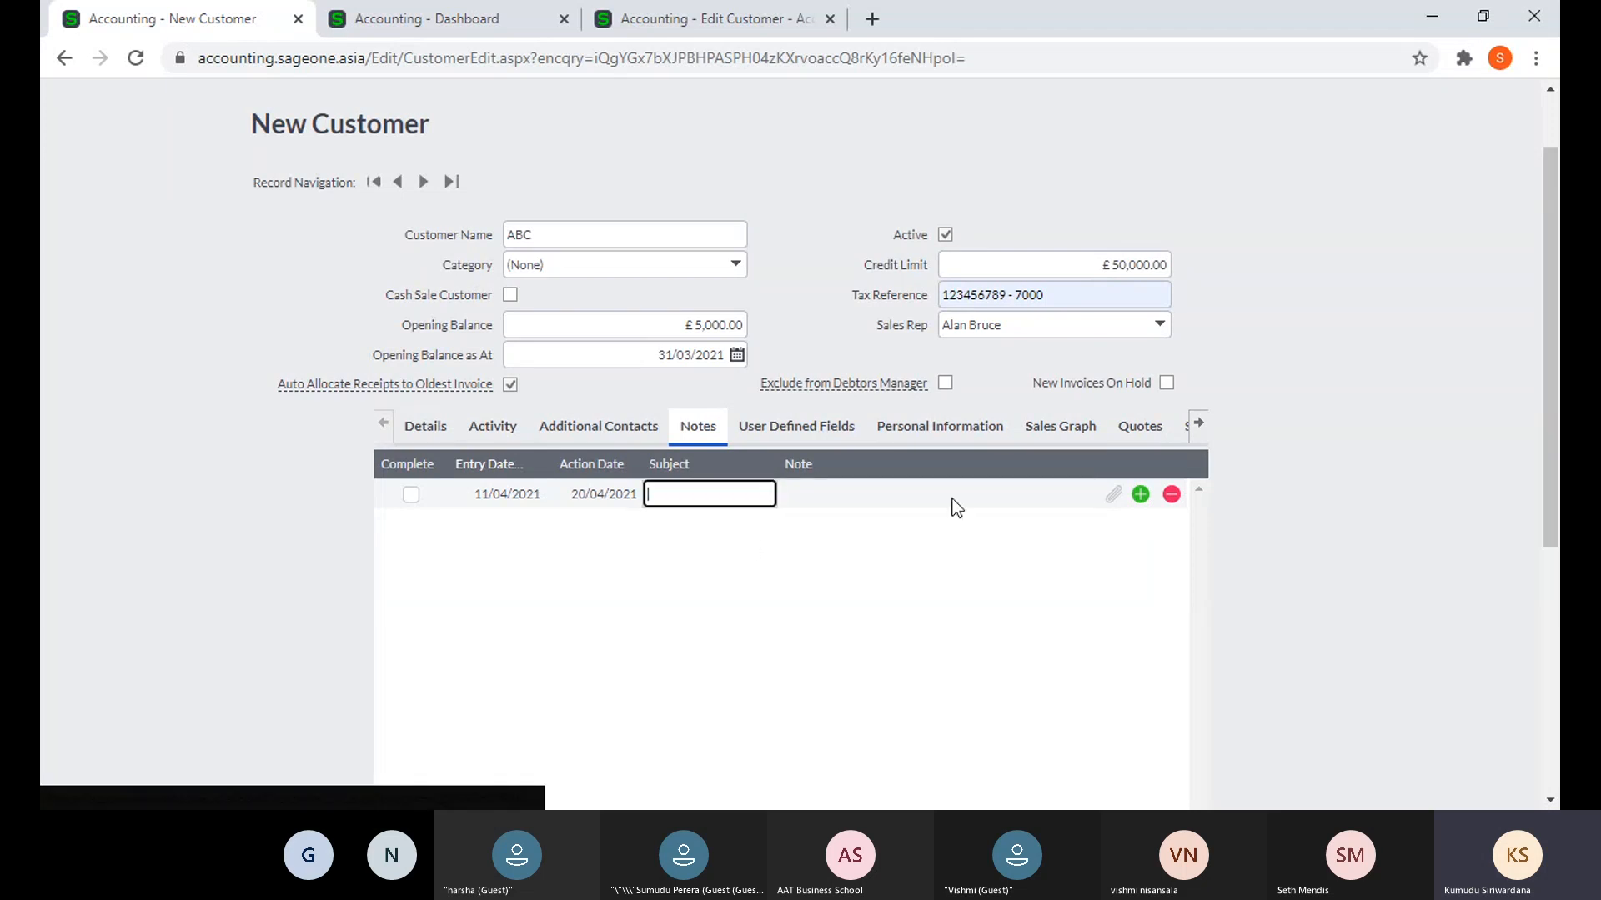
pyautogui.click(1110, 495)
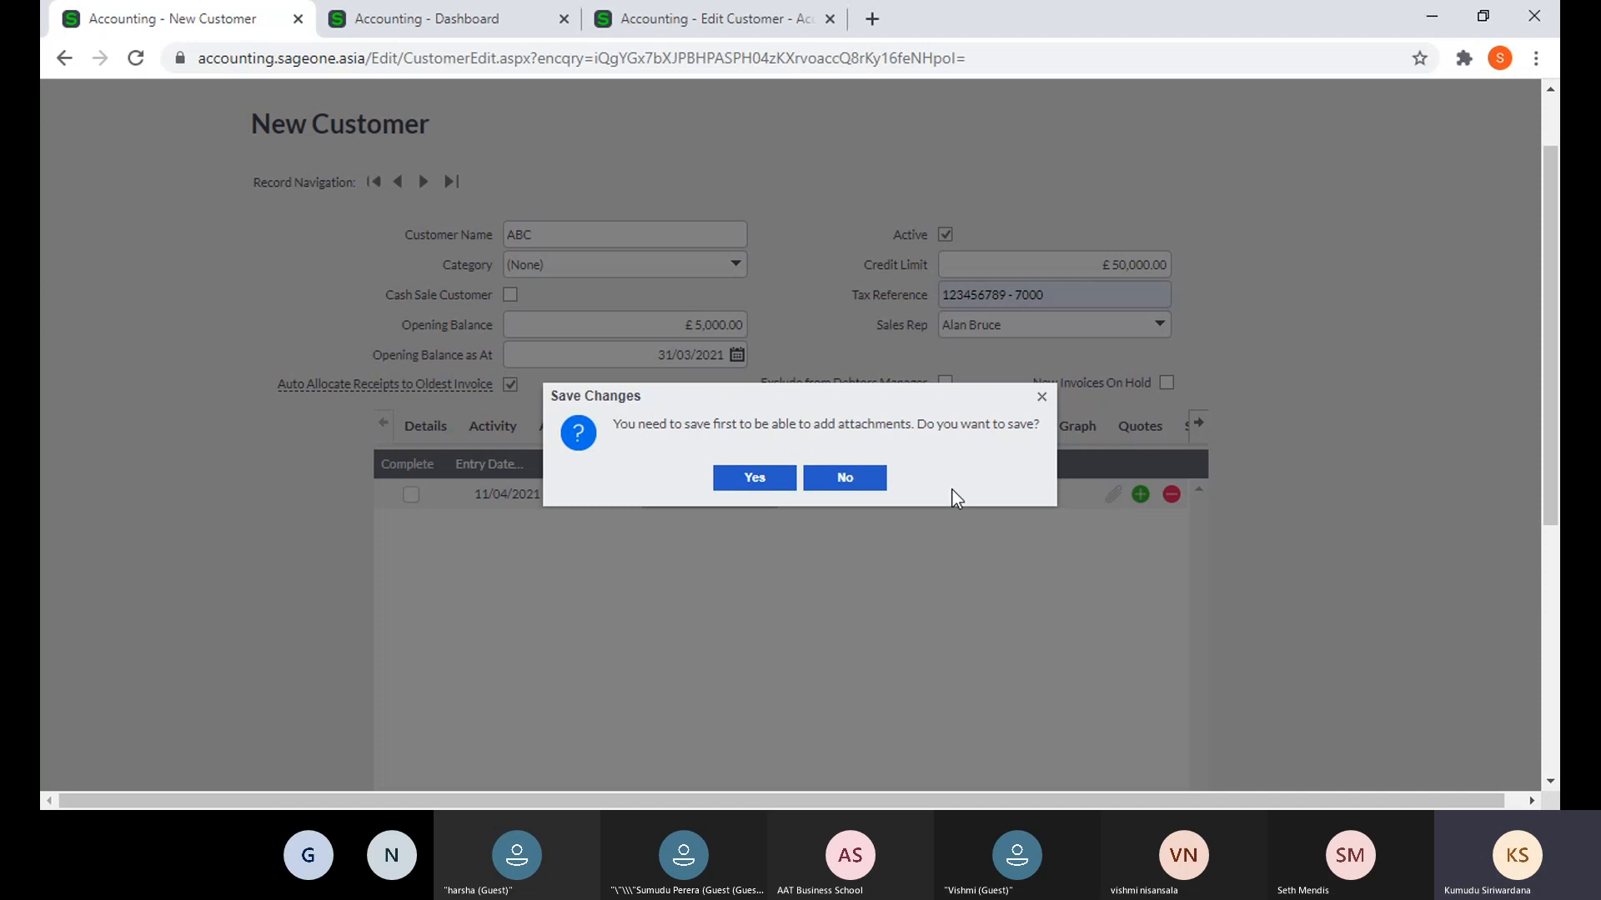
pyautogui.click(755, 479)
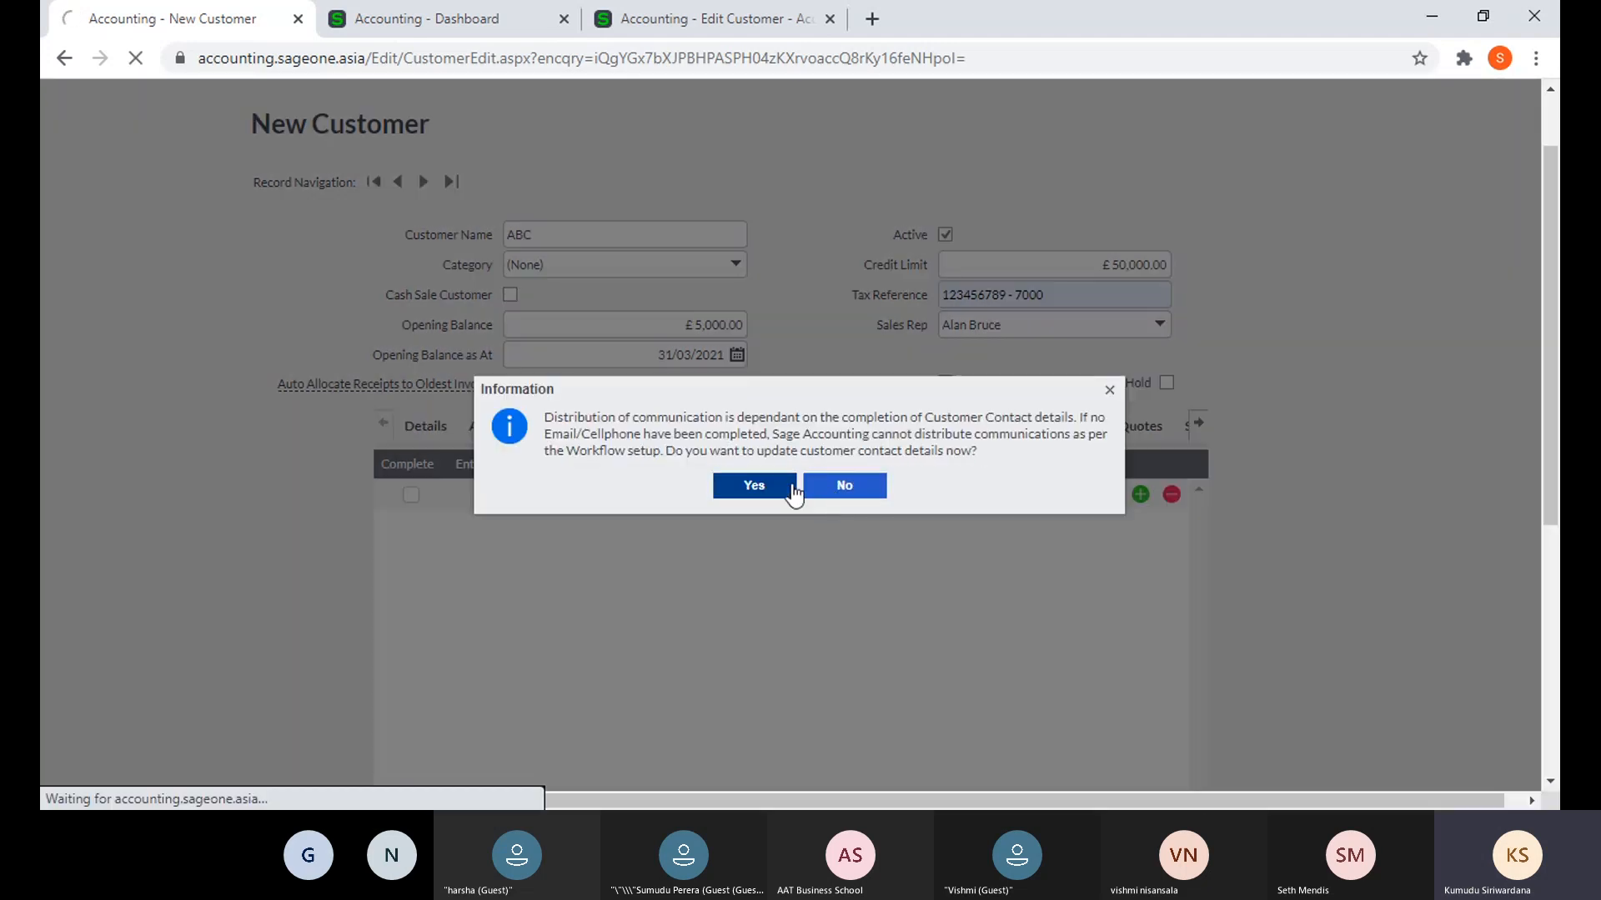
# - View Accounting Software (Pvt) Ltd's note attachments, cancel adding a file, and close them
pyautogui.click(646, 18)
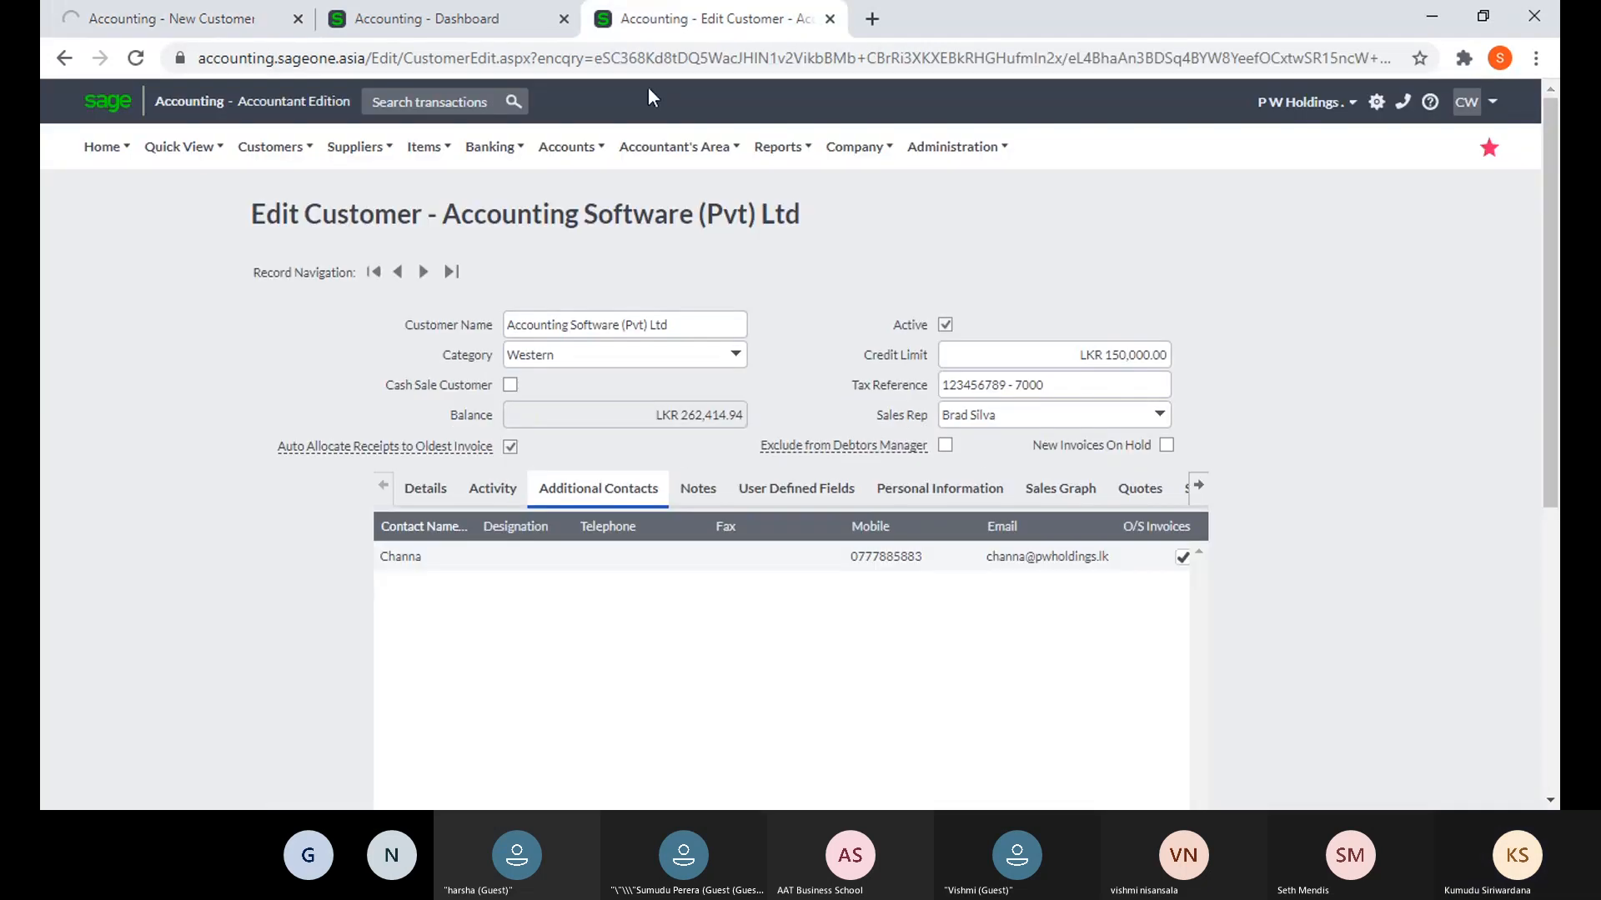
pyautogui.click(698, 488)
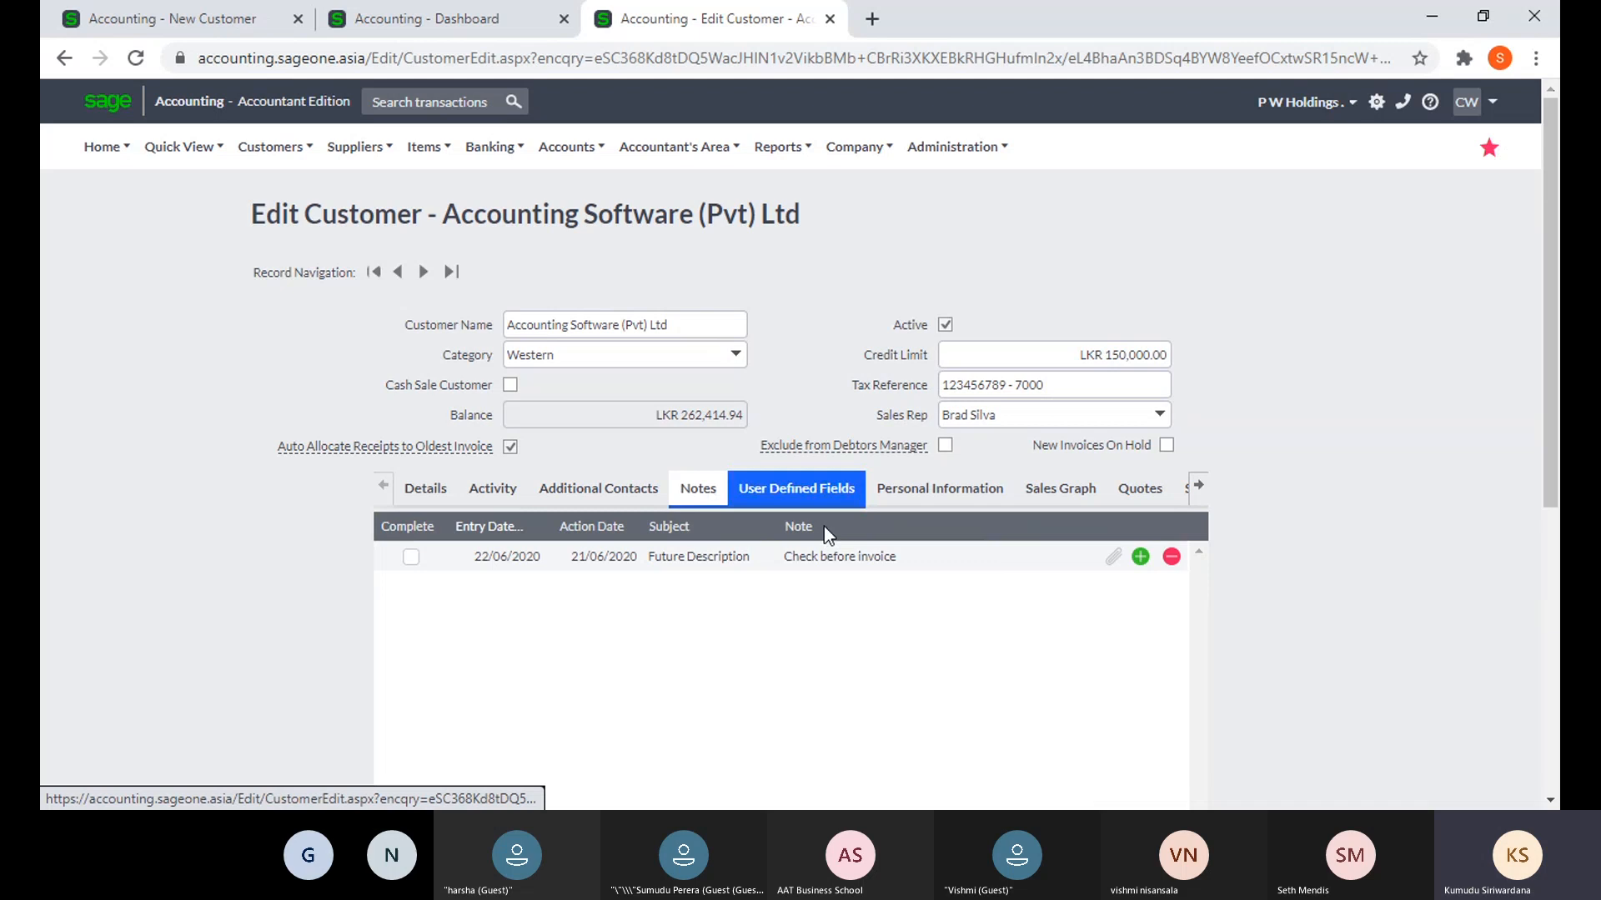
pyautogui.click(1109, 570)
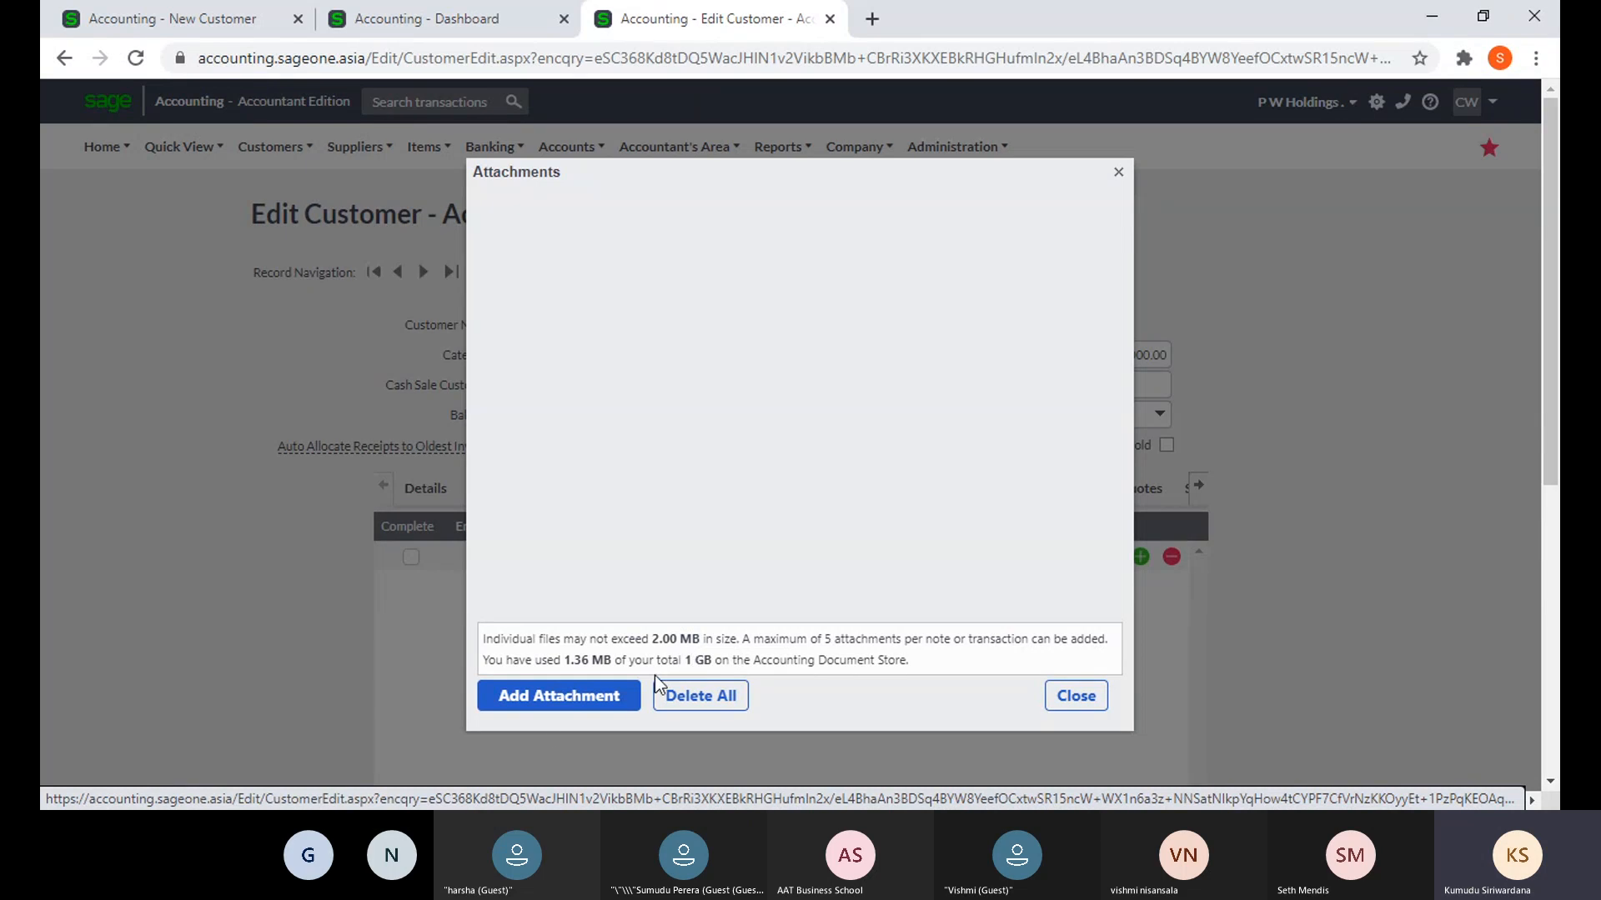
pyautogui.click(551, 709)
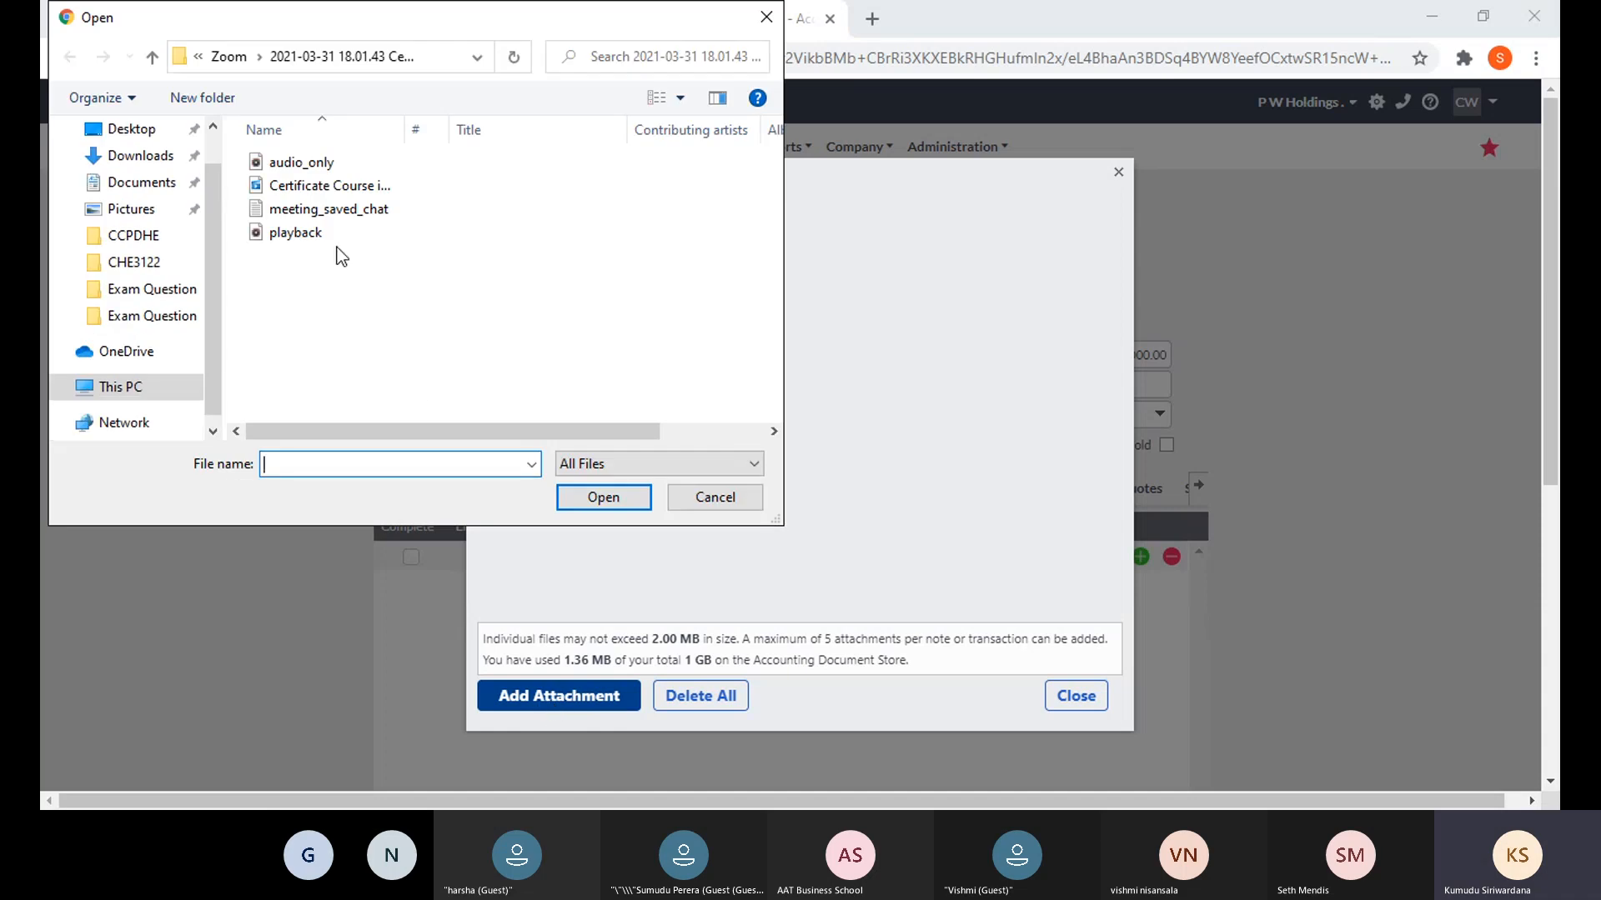
pyautogui.click(766, 17)
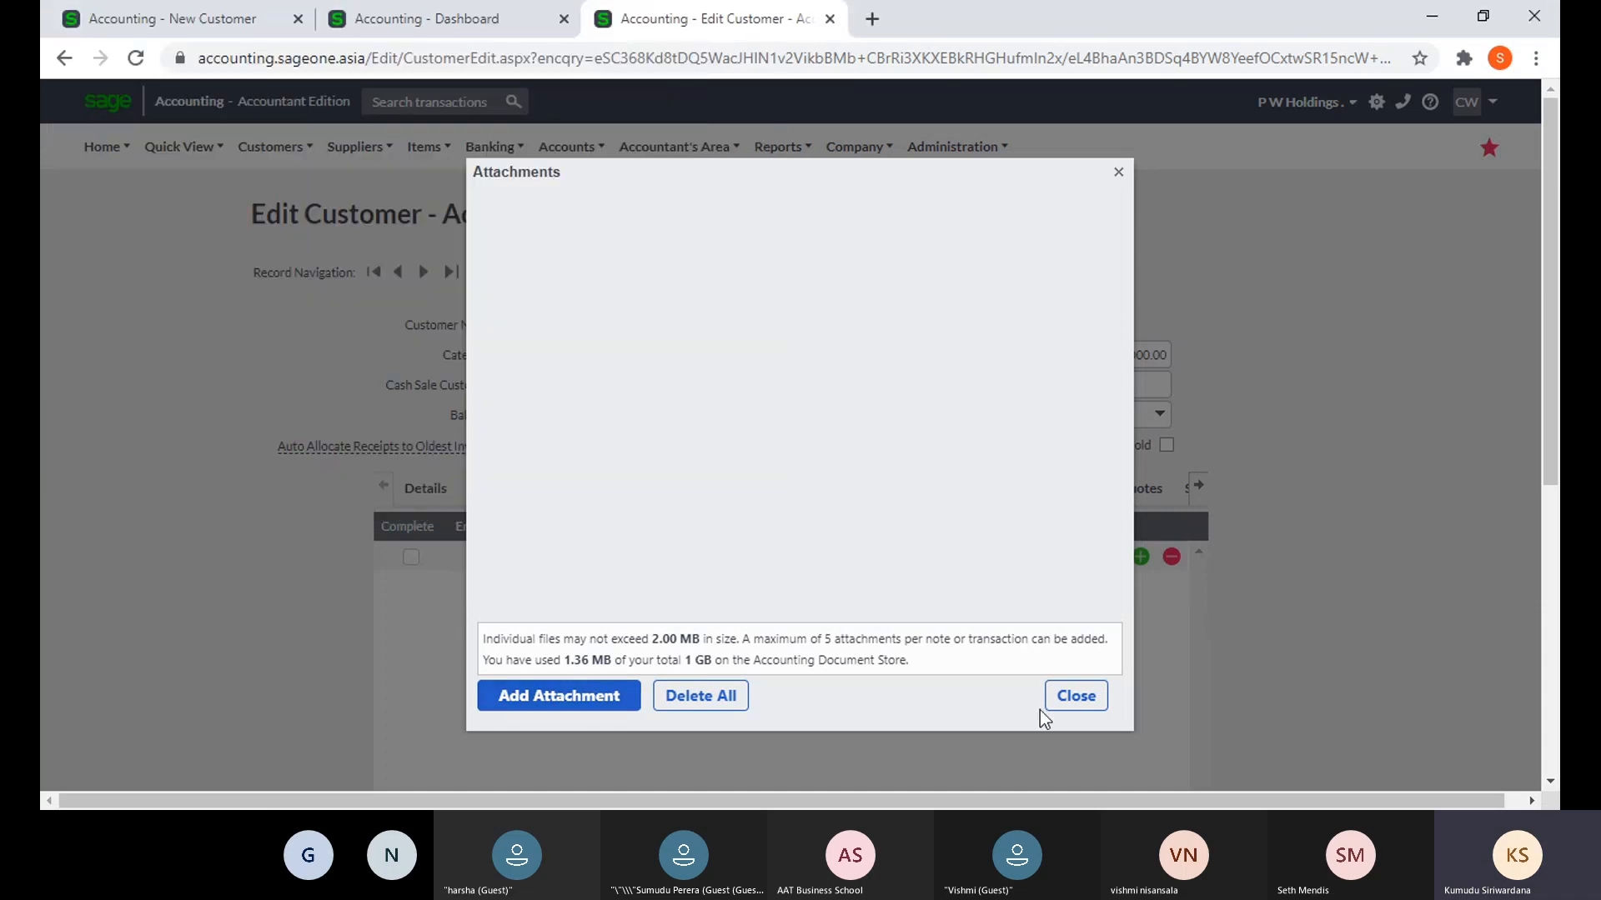
pyautogui.click(1092, 713)
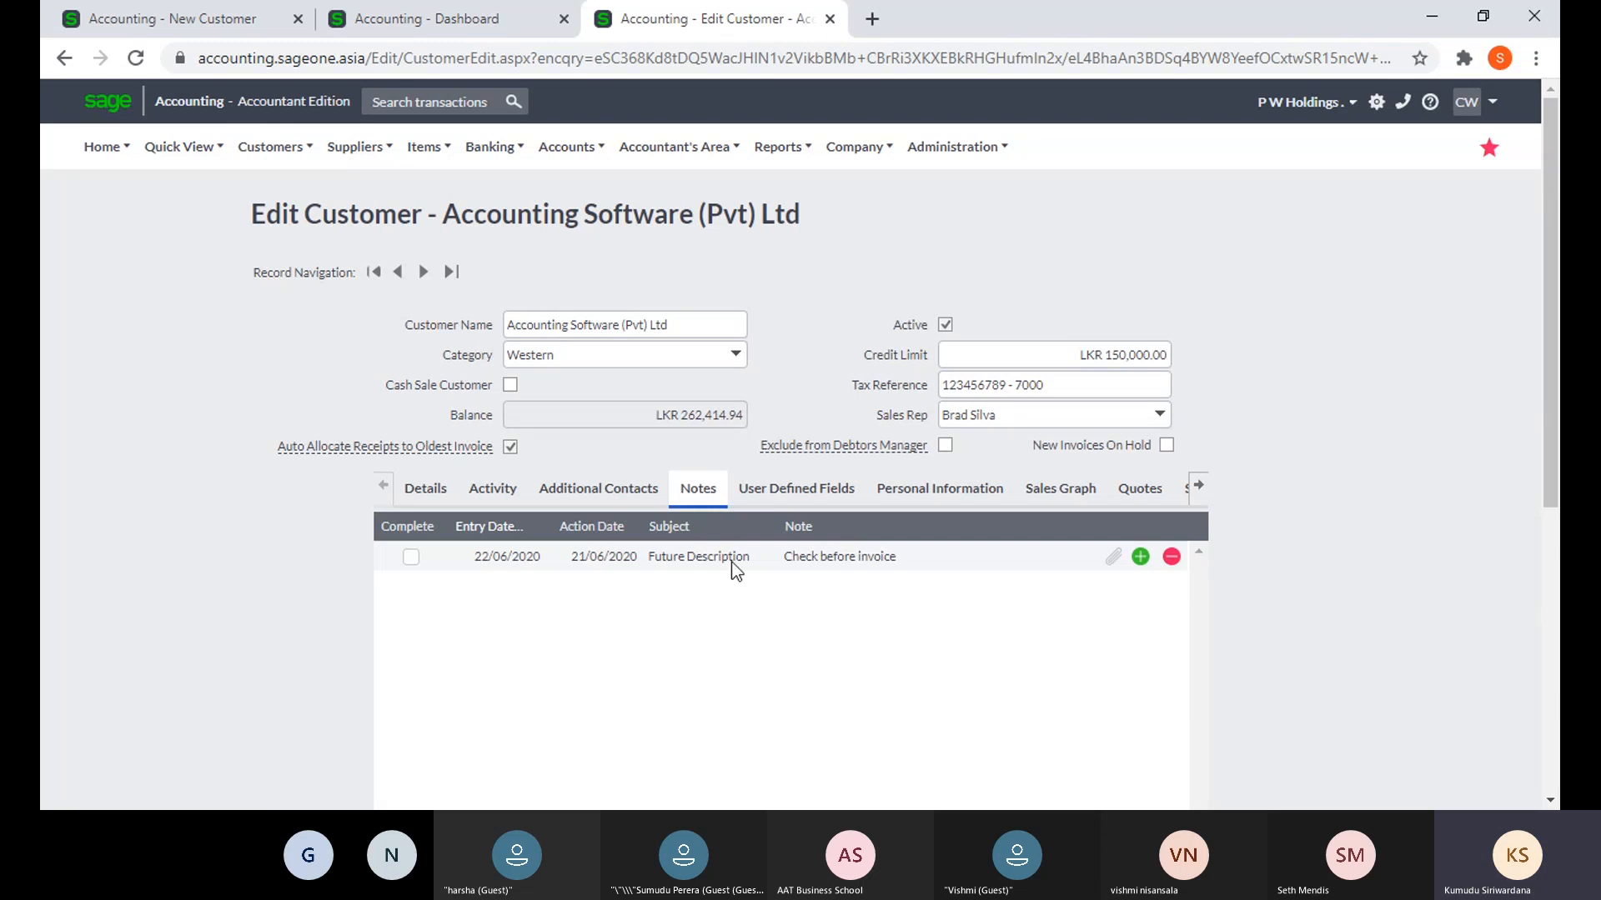
pyautogui.click(766, 492)
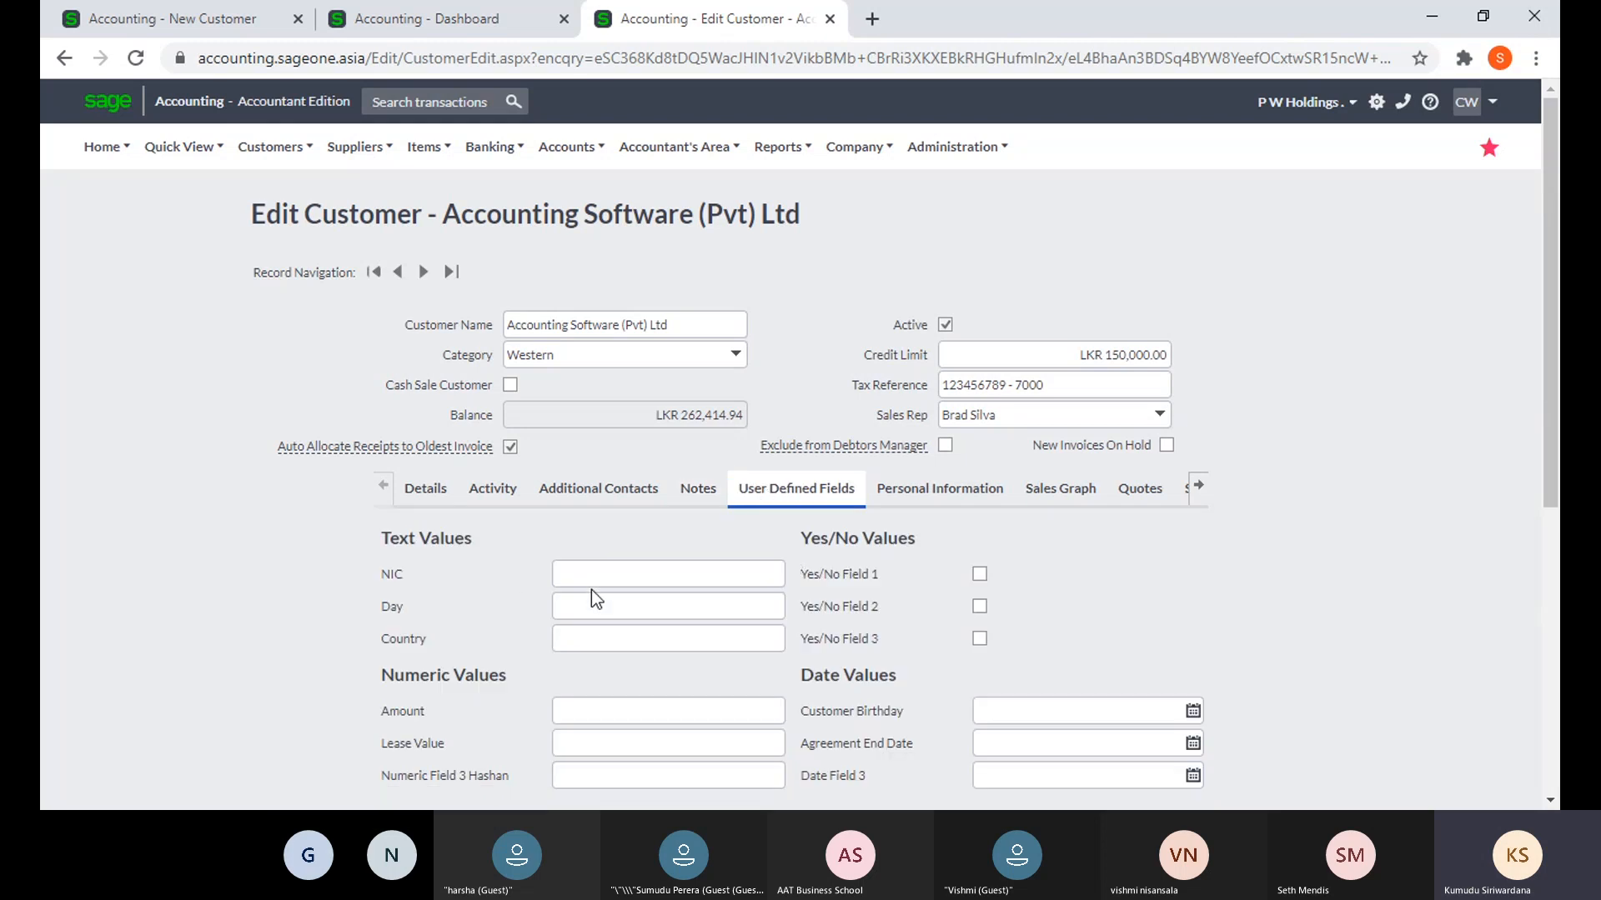
# - Enter the customer's NIC number in the NIC user defined field
pyautogui.scroll(-1, 591, 590)
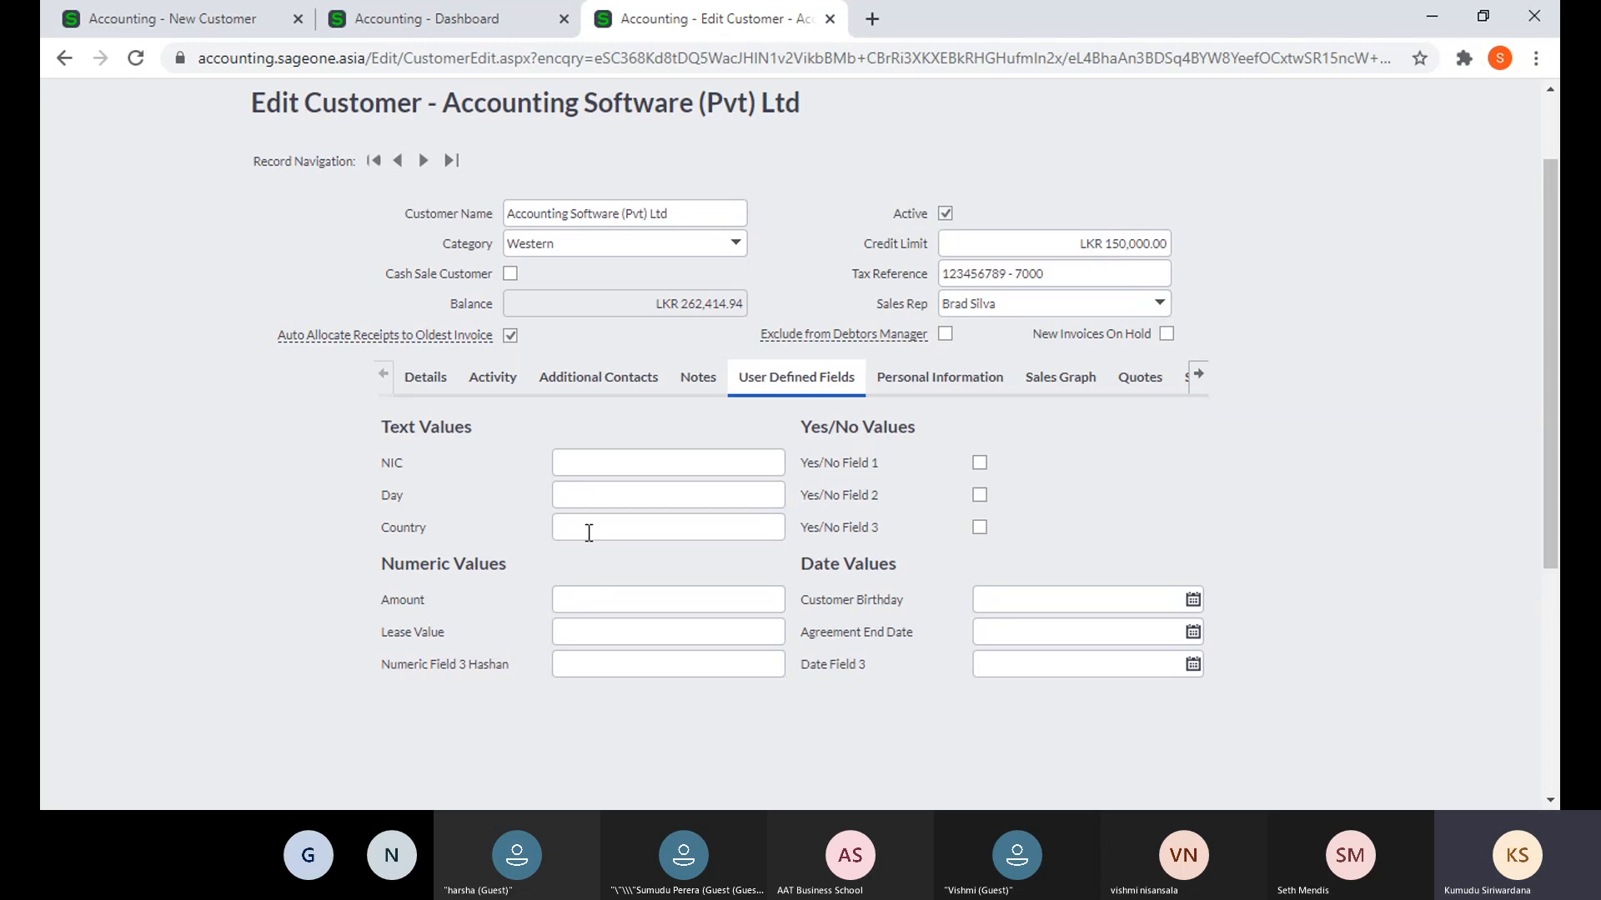
pyautogui.click(574, 465)
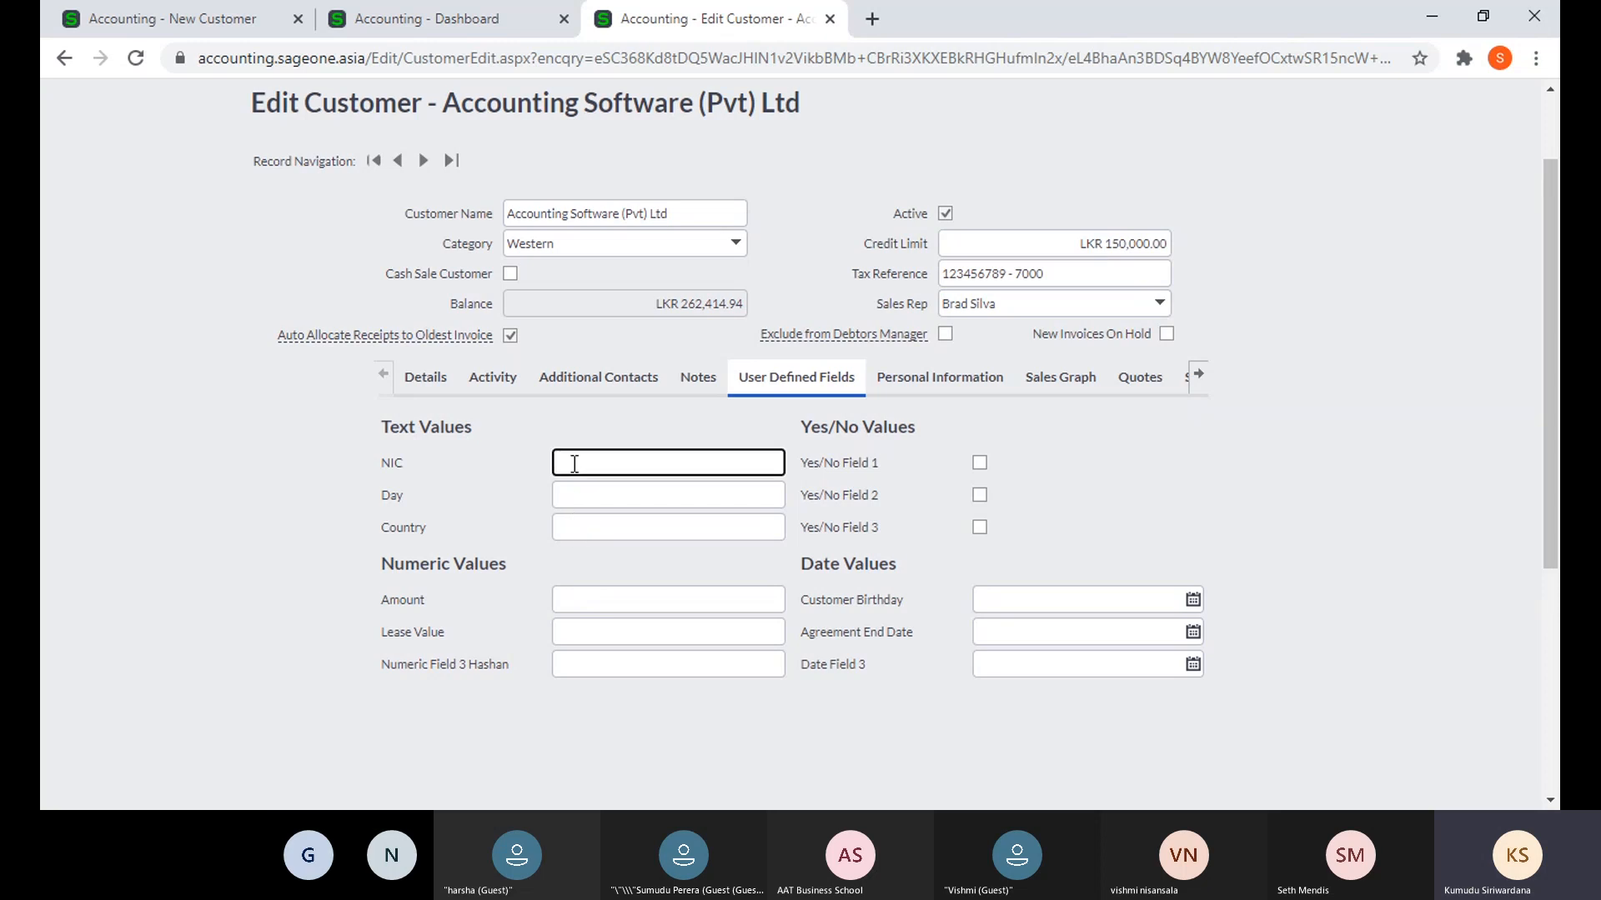
pyautogui.write('555555555')
pyautogui.click(506, 464)
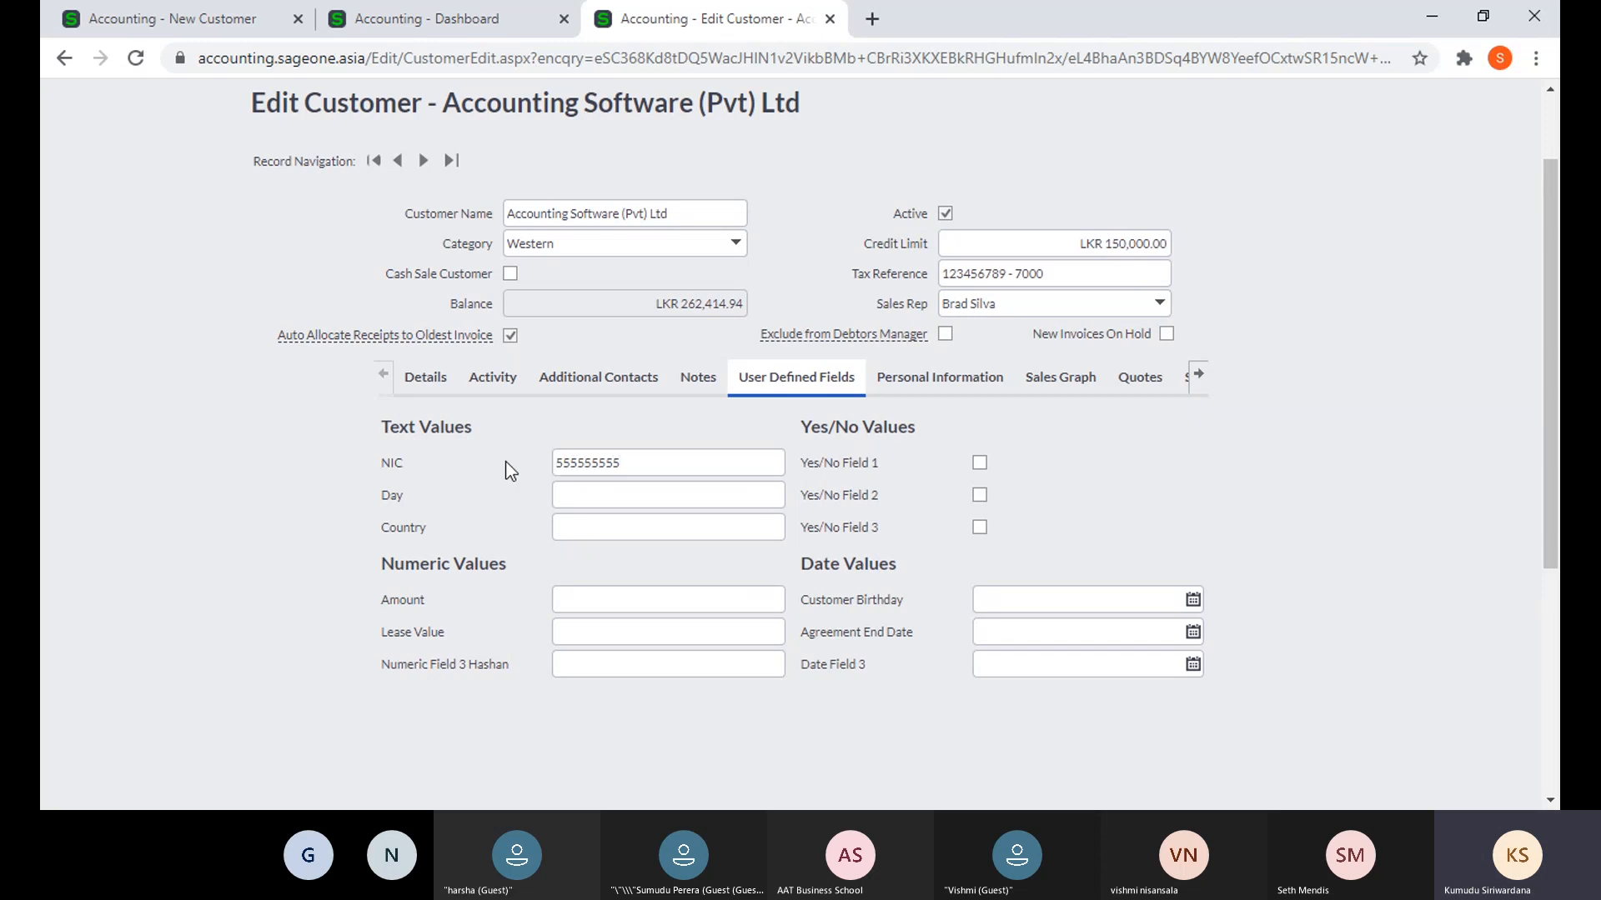
# - Check the Customer user defined field labels in Company Settings, then return to the record
pyautogui.click(428, 25)
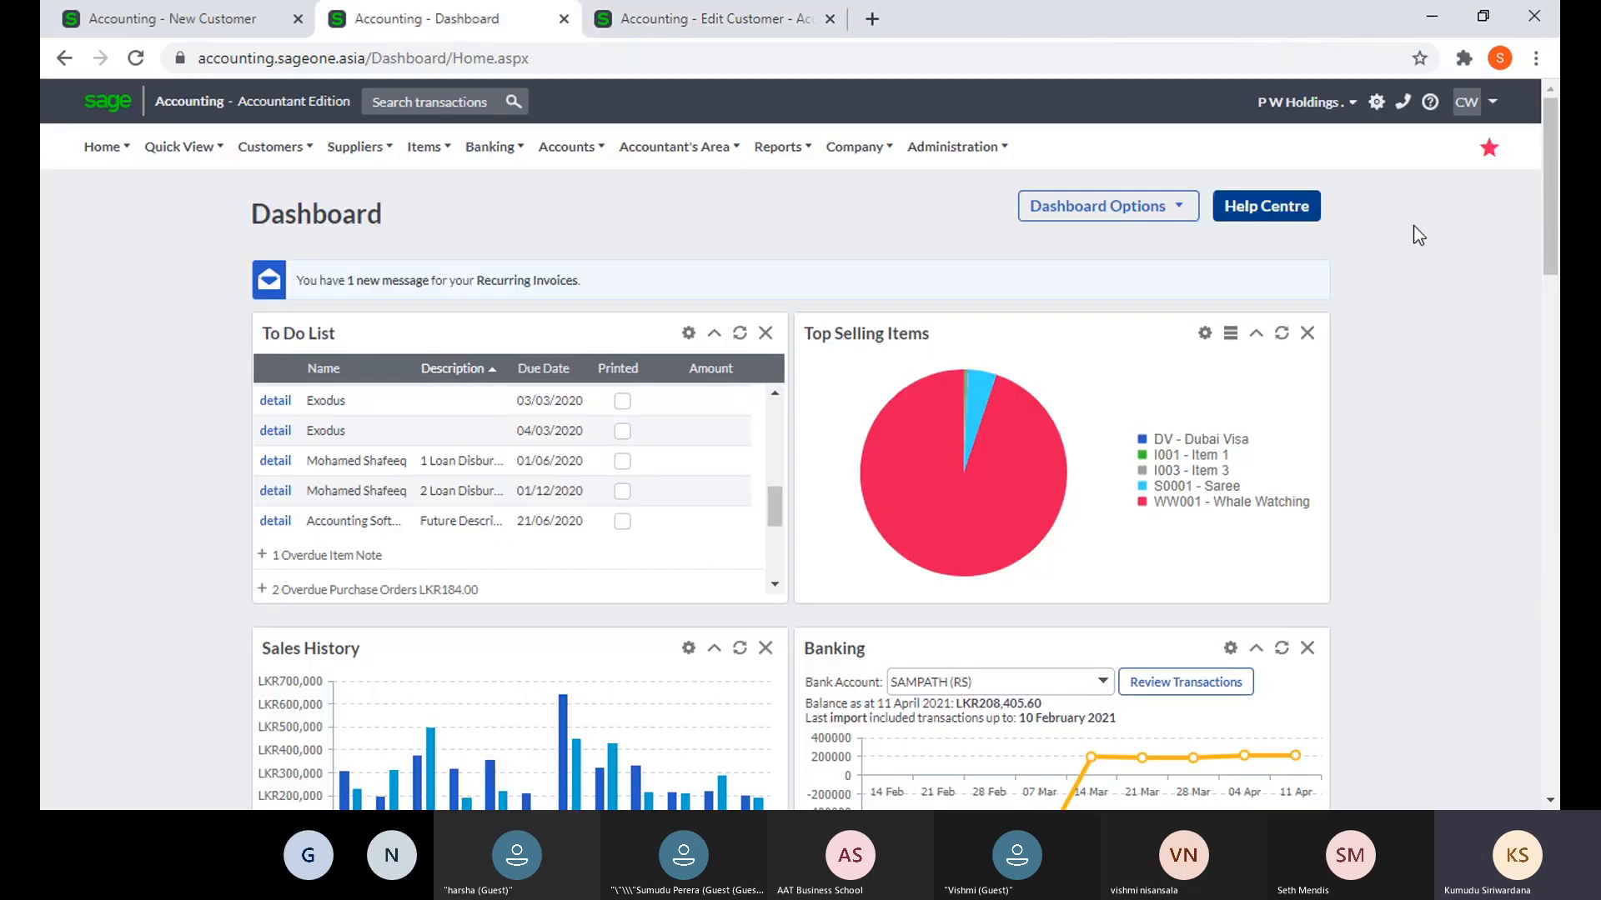
pyautogui.moveTo(855, 148)
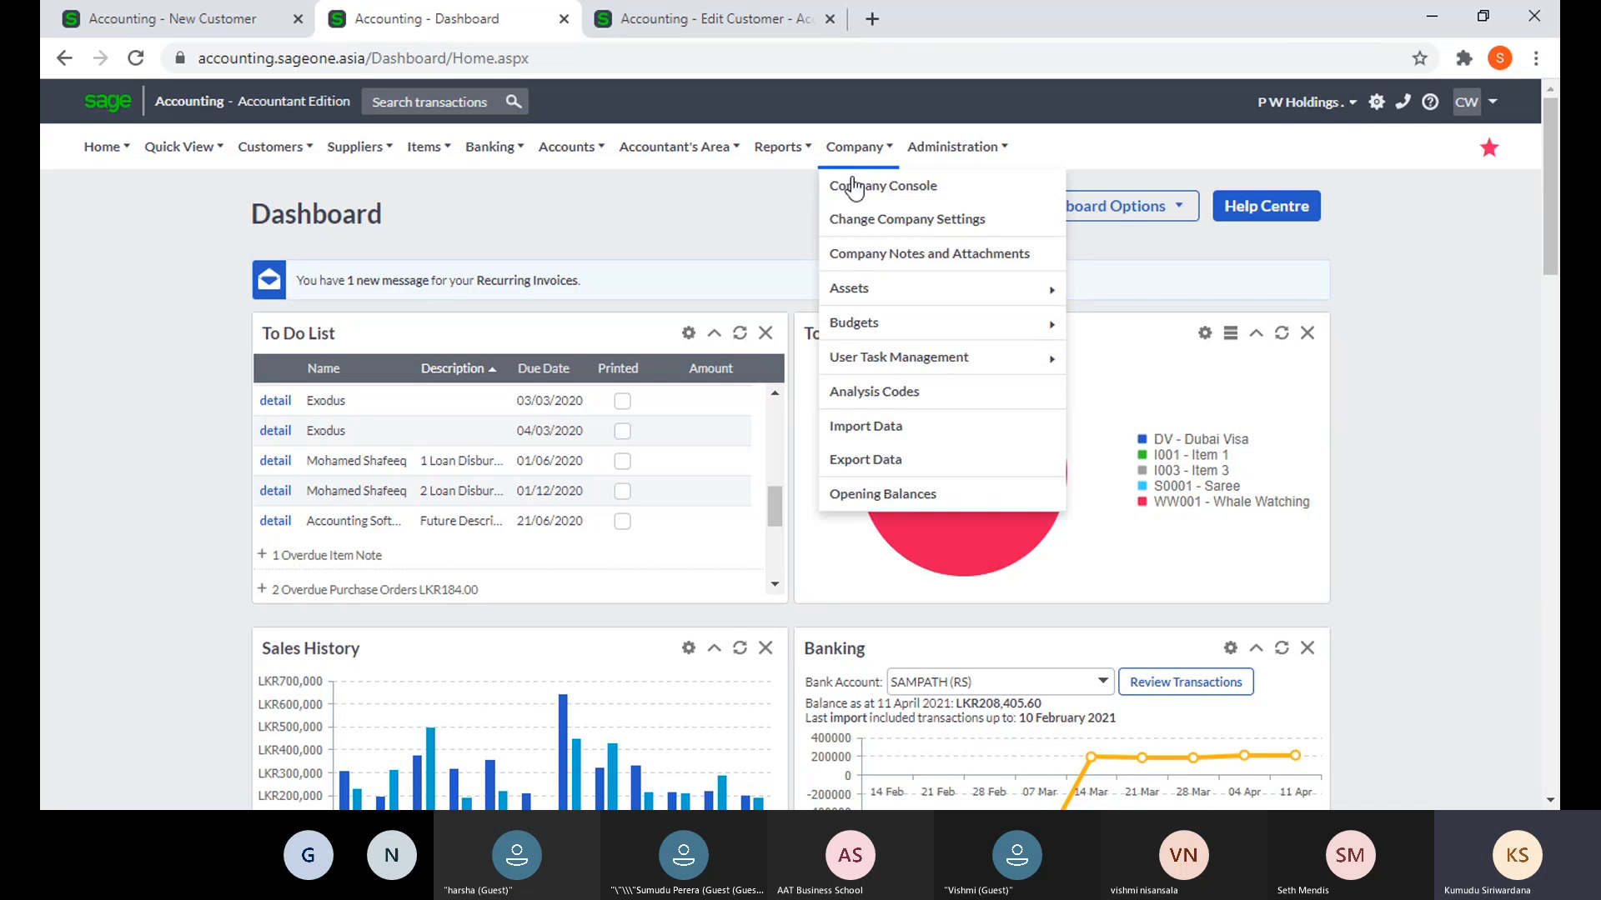
pyautogui.click(865, 227)
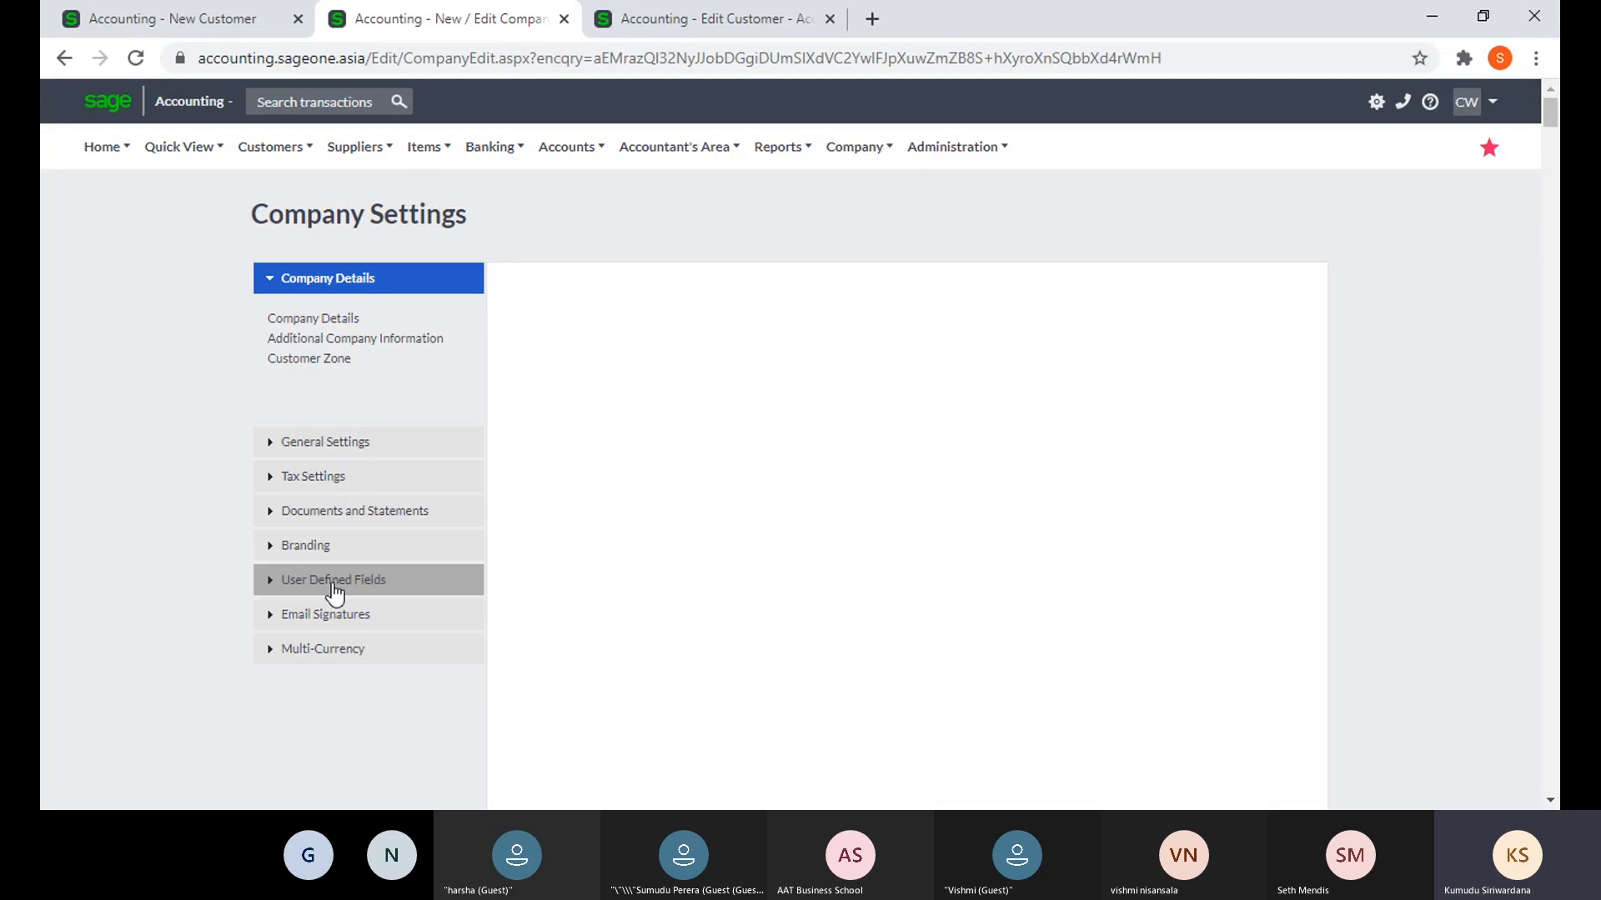
pyautogui.click(333, 583)
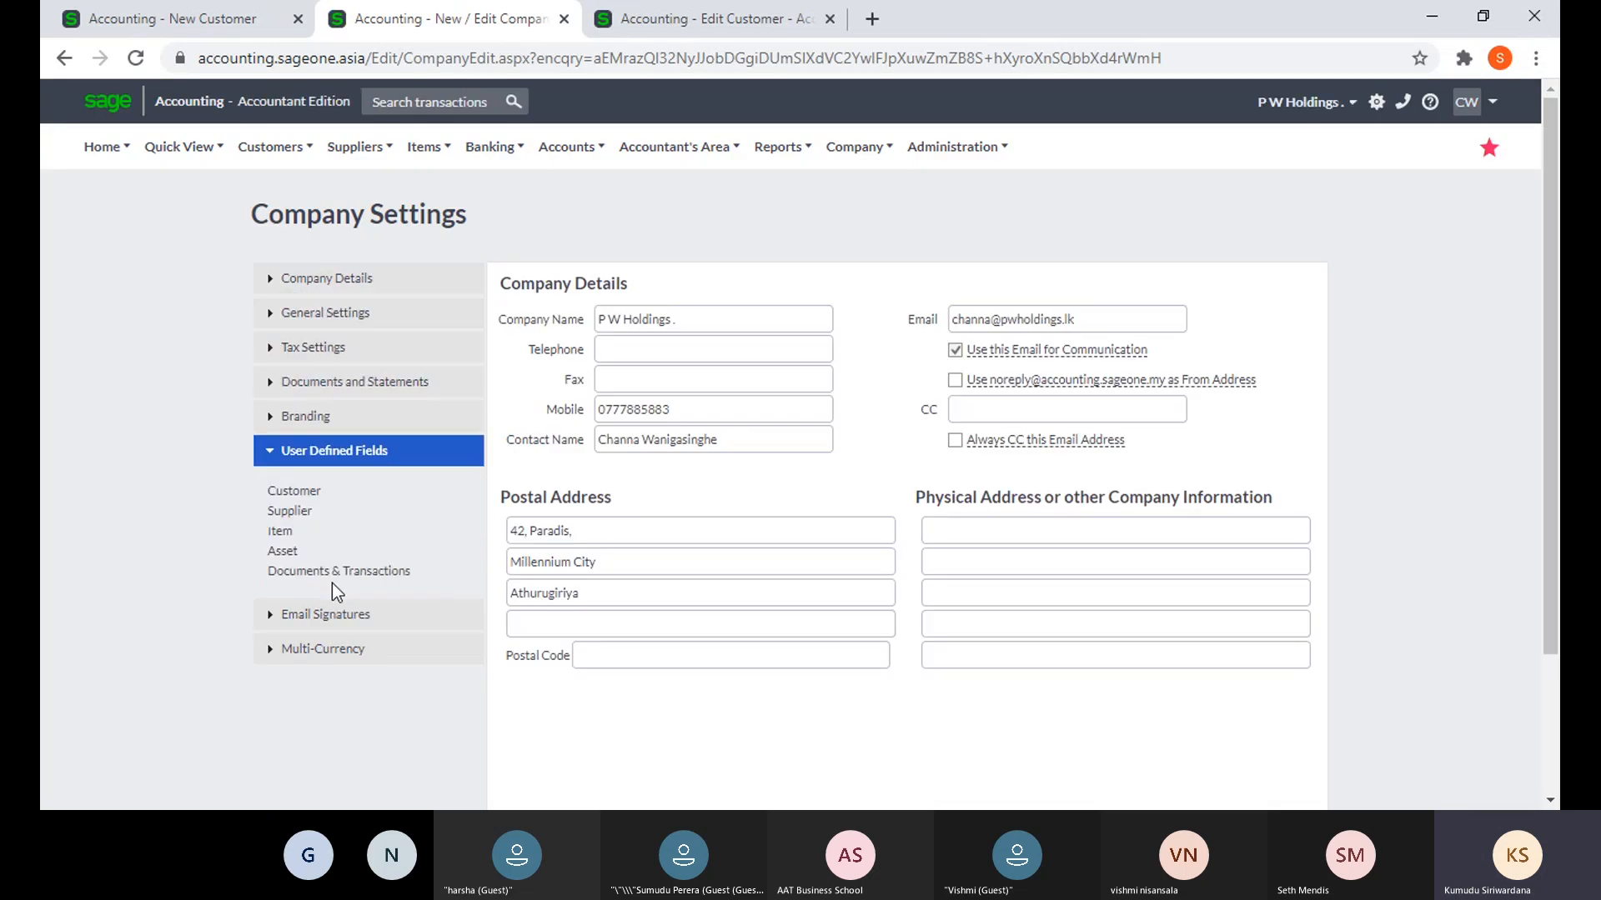
pyautogui.click(308, 494)
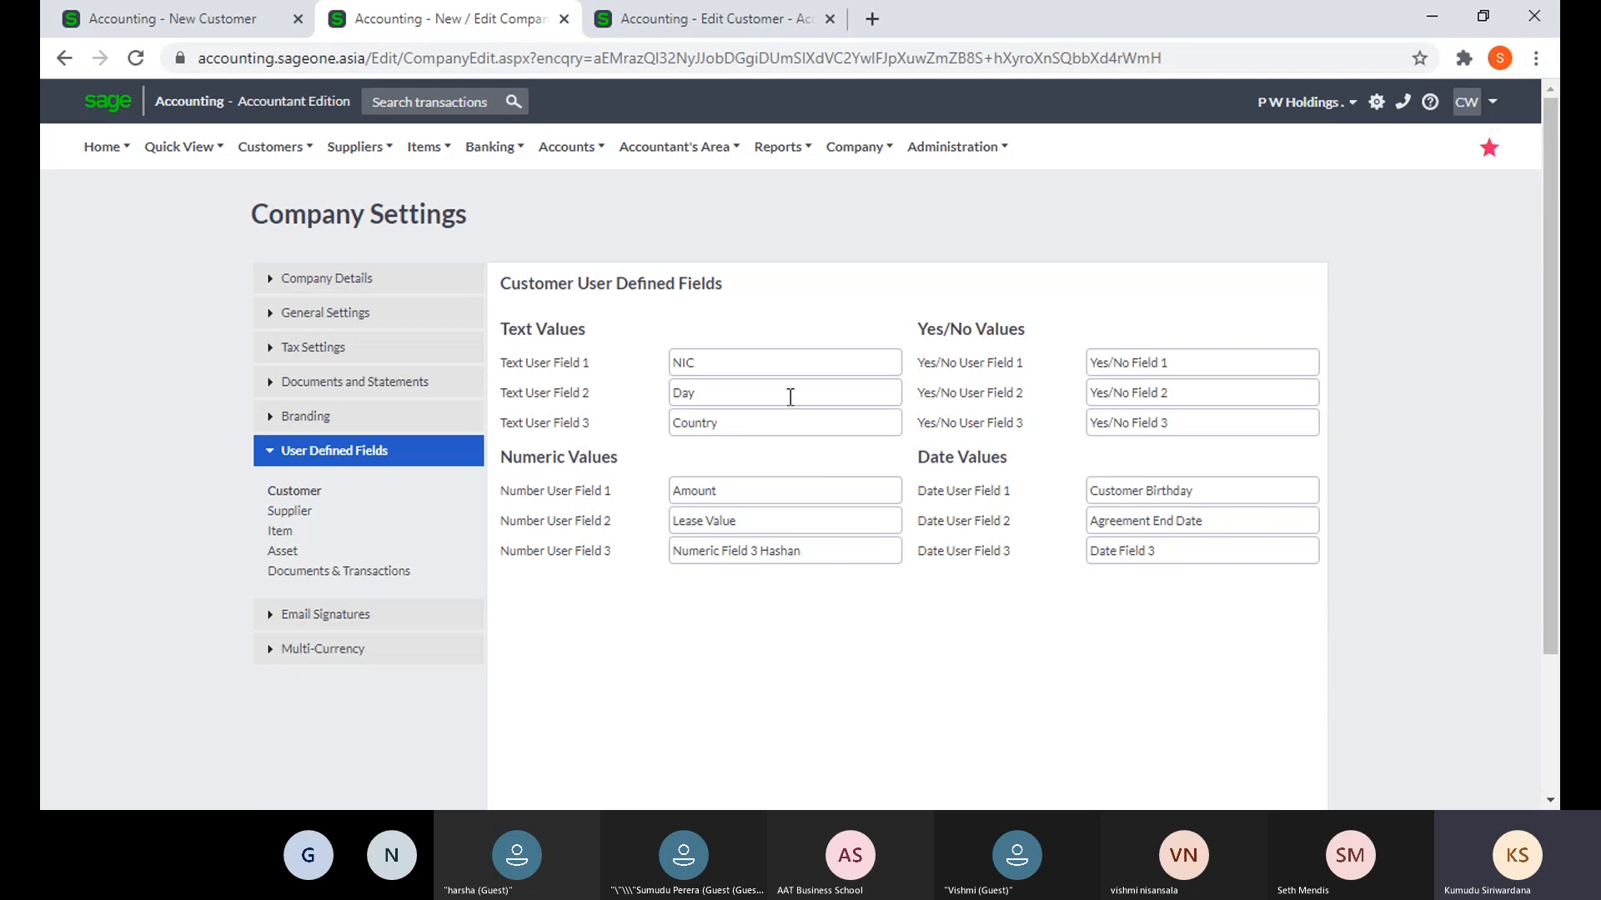
pyautogui.click(638, 20)
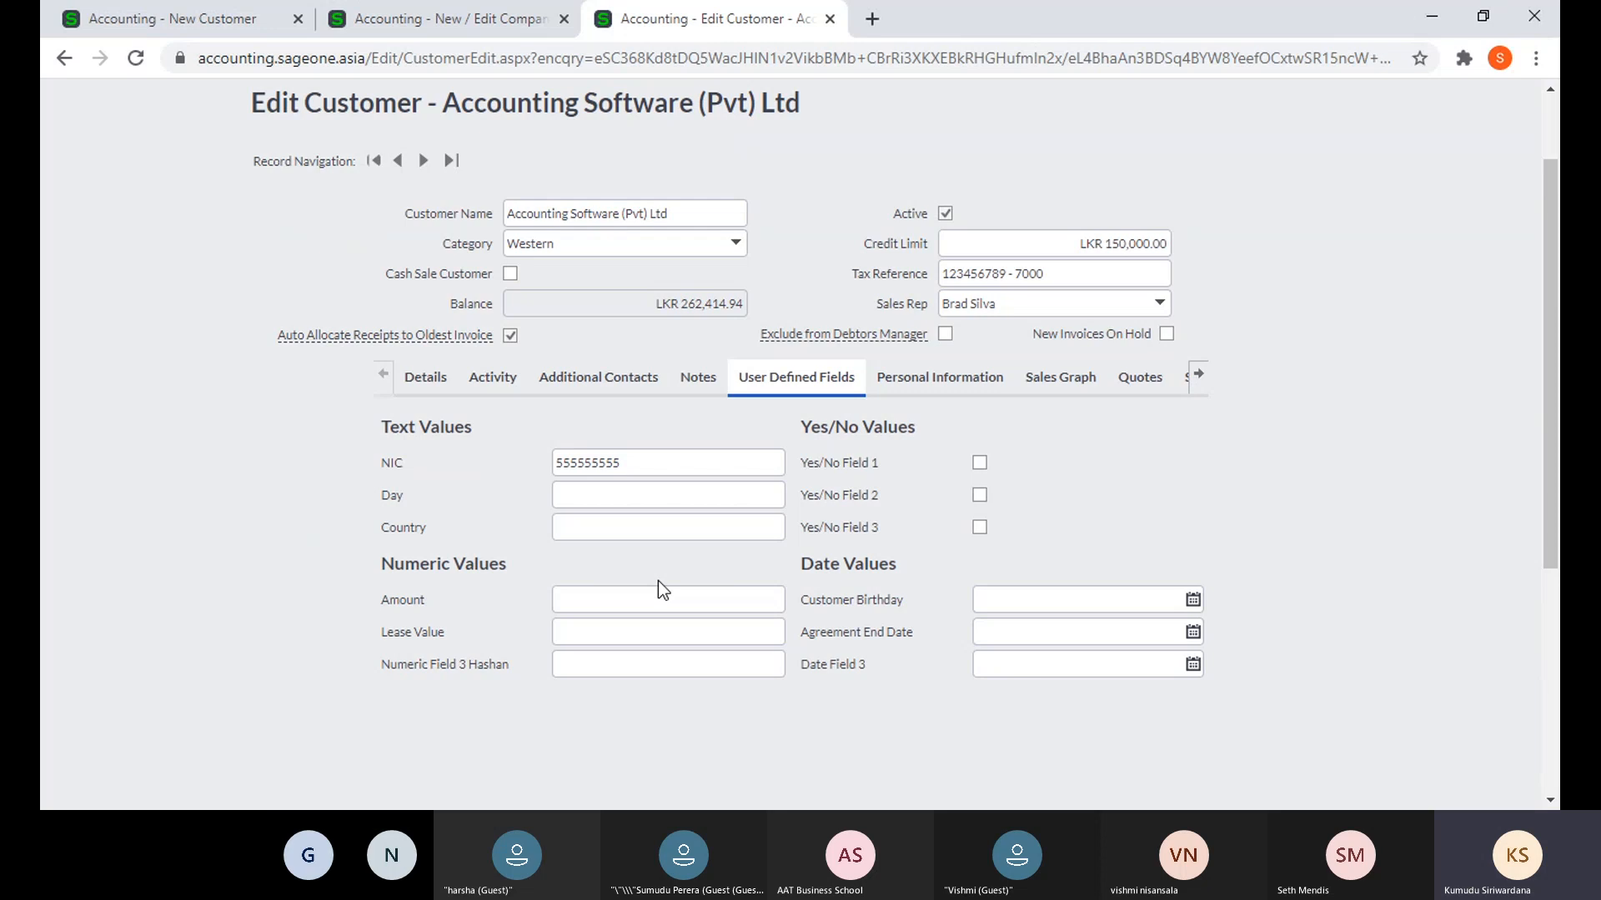
# - Tick Extended Removal Date and set the personal-data removal date to 01/04/2027
pyautogui.click(947, 382)
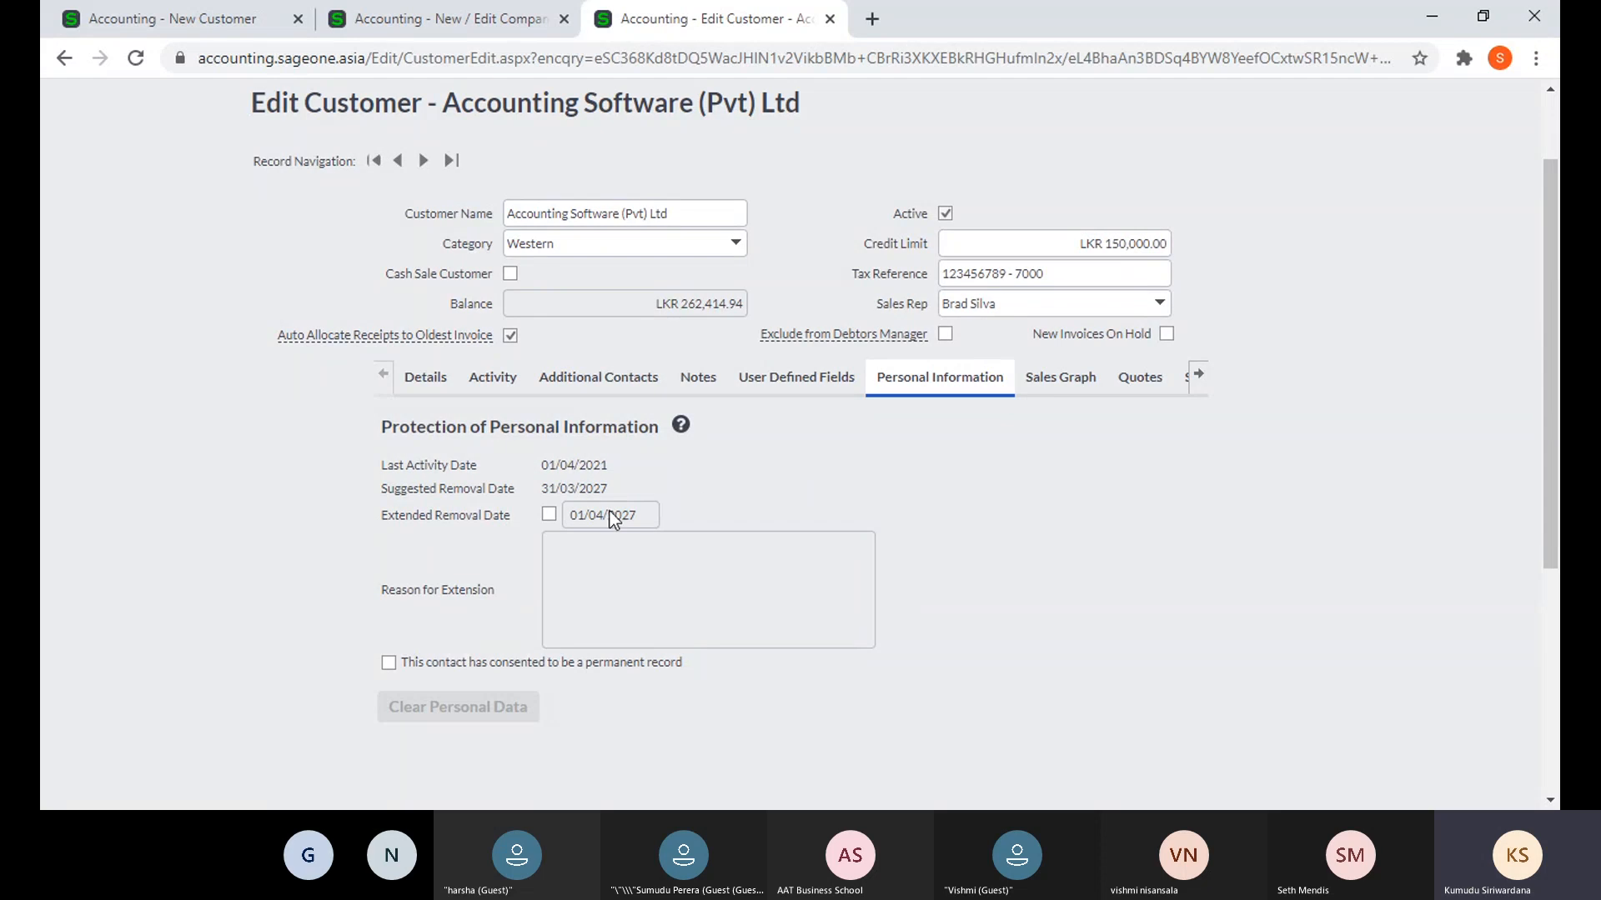
pyautogui.click(549, 515)
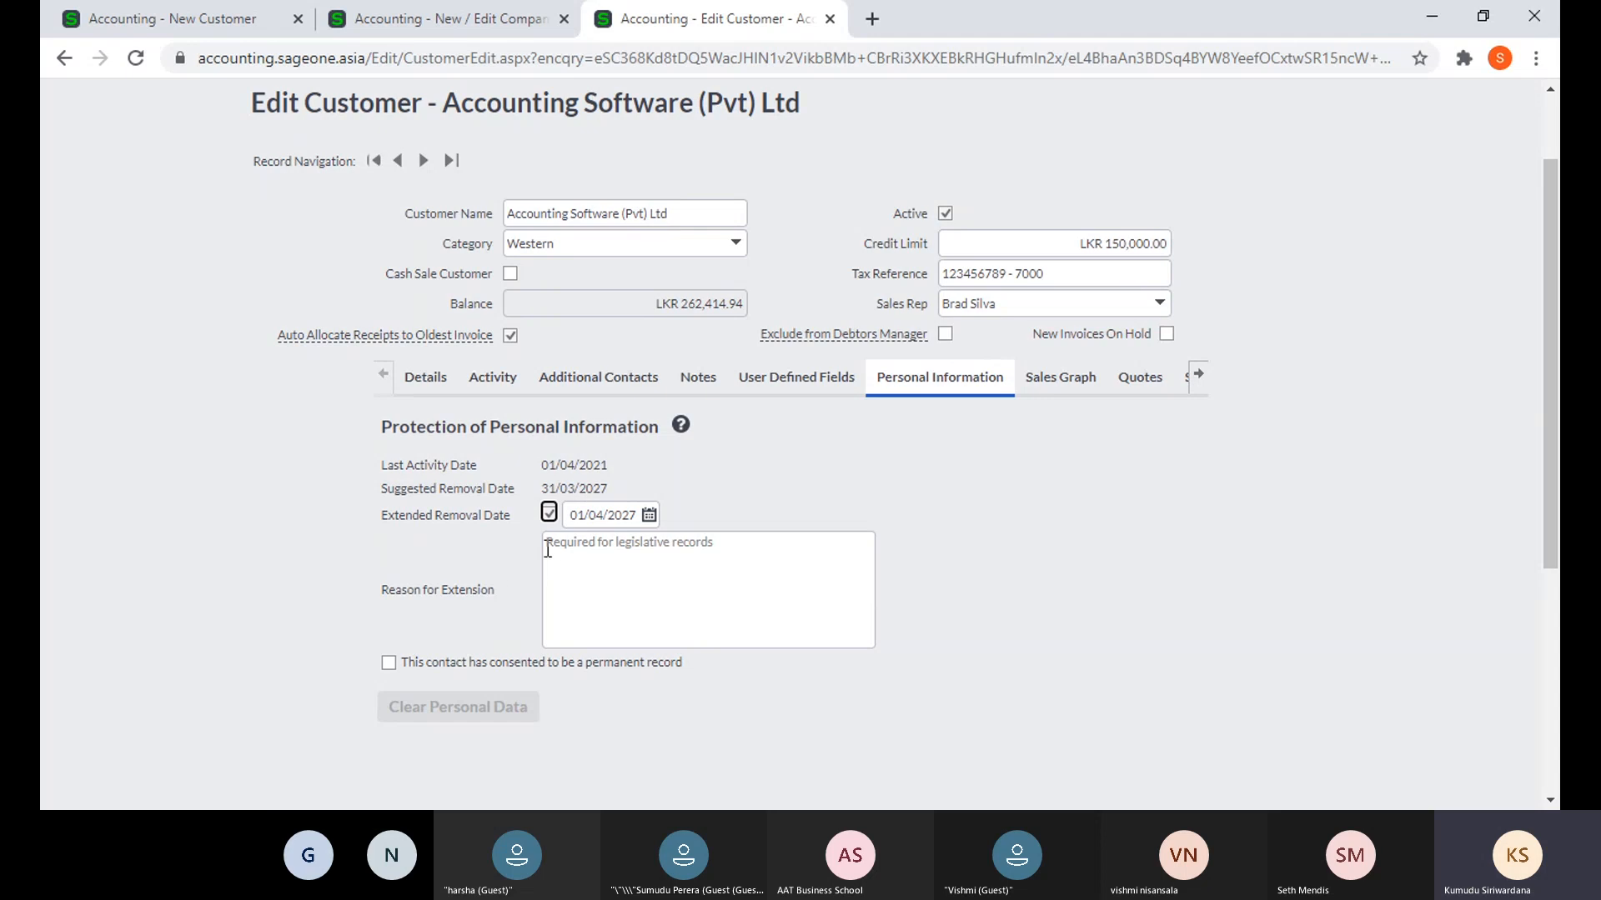
pyautogui.click(648, 515)
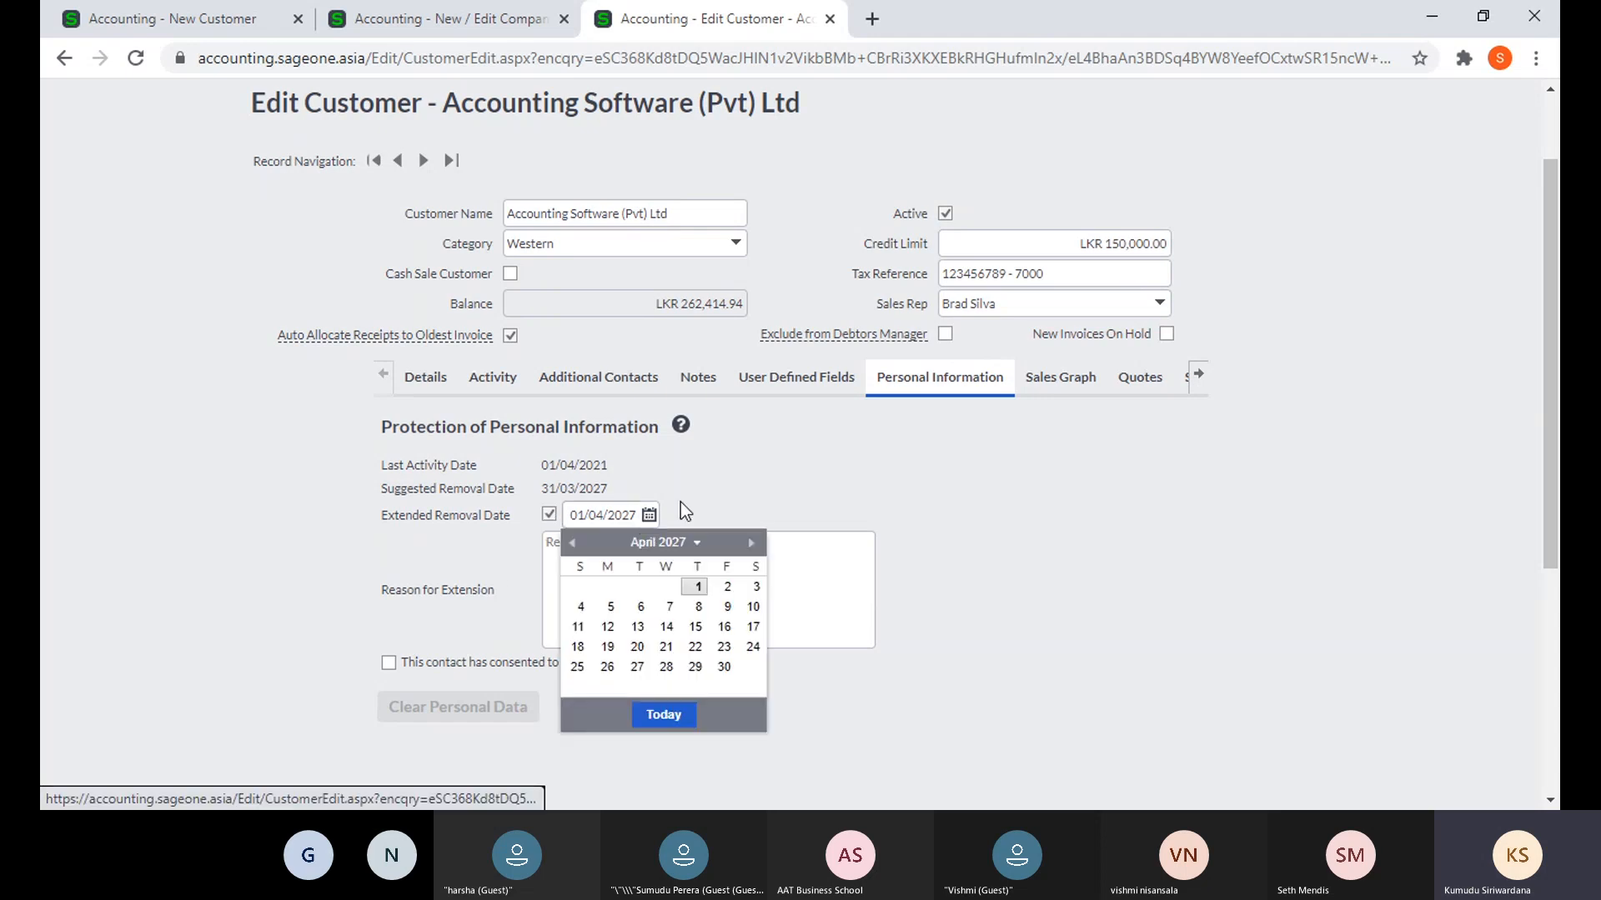
pyautogui.click(720, 484)
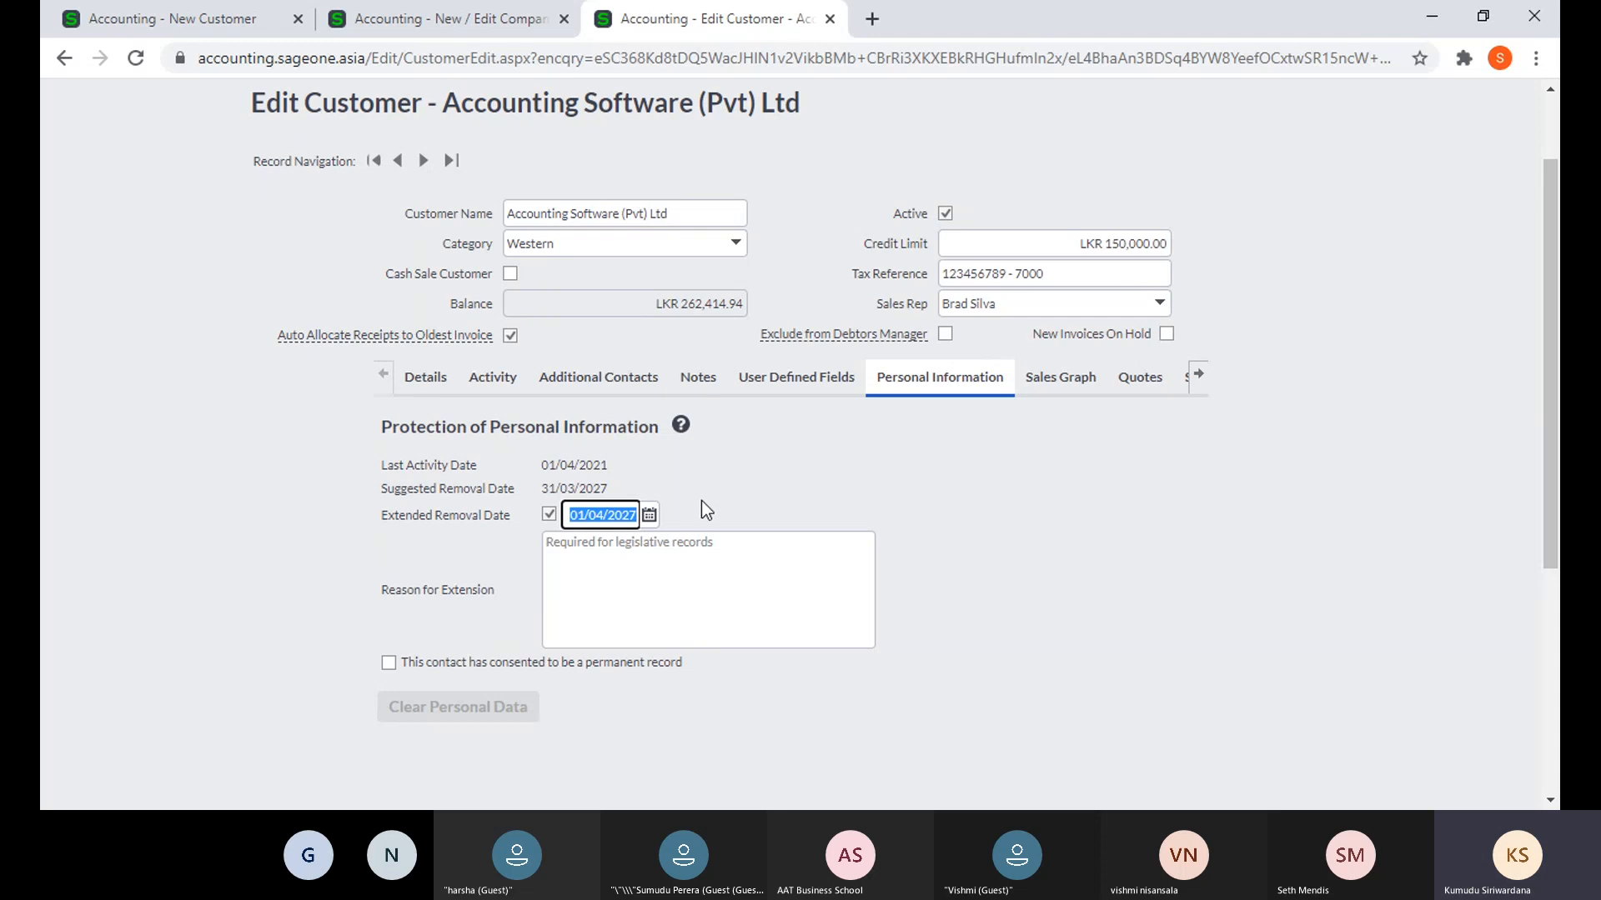
pyautogui.scroll(-4, 669, 583)
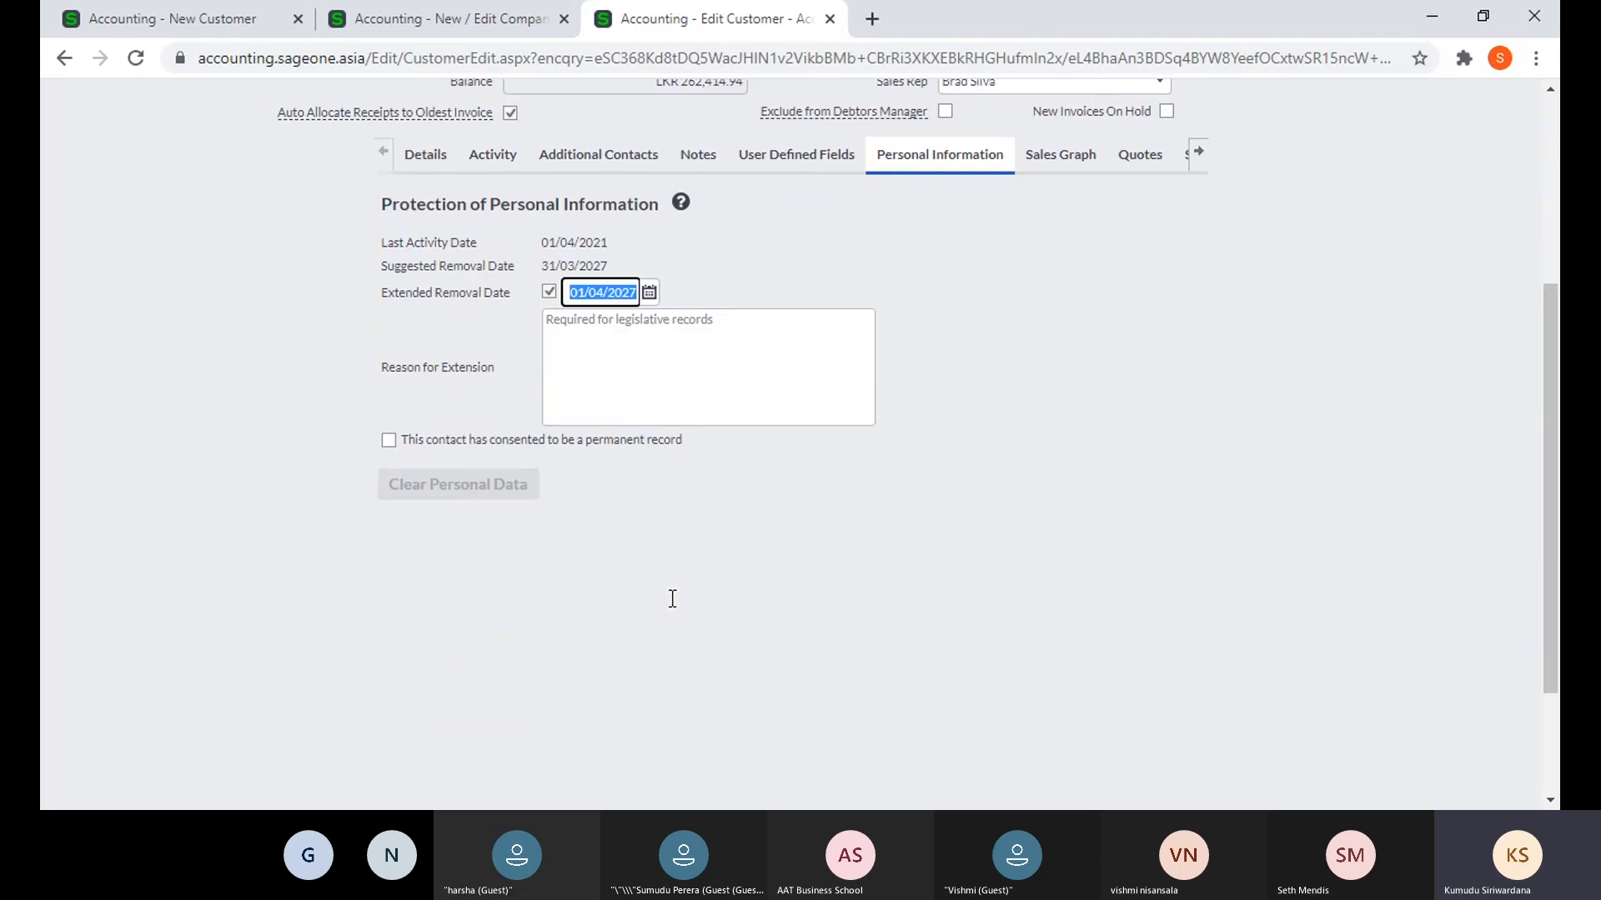
pyautogui.scroll(4, 667, 634)
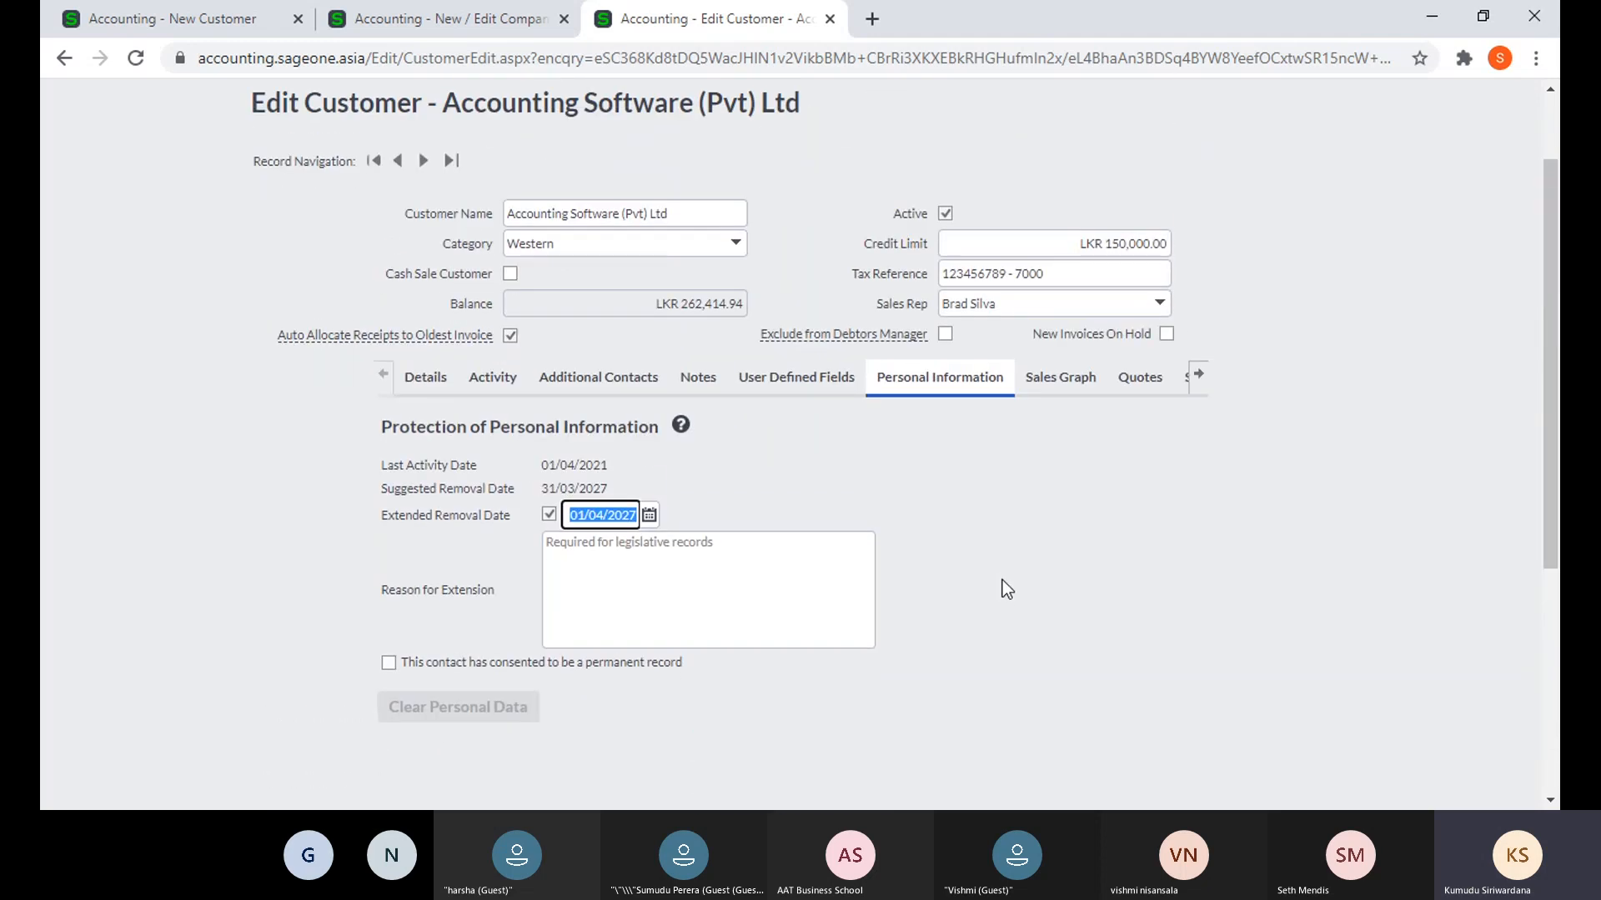
pyautogui.click(1052, 390)
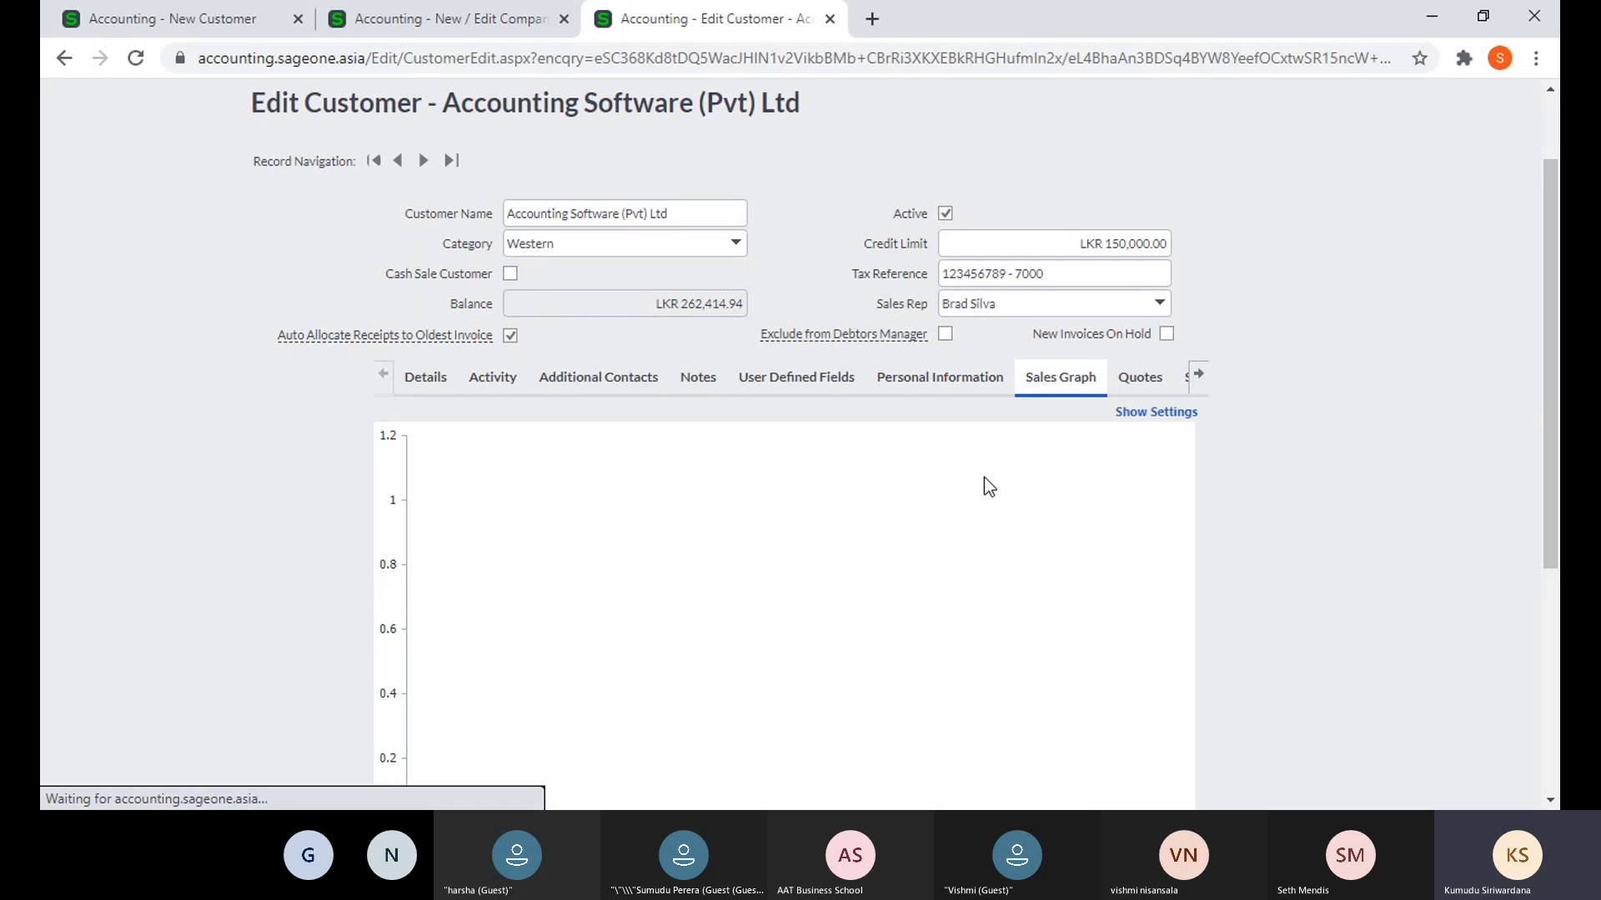
# - Review Accounting Software (Pvt) Ltd's Quotes, Sales Orders and Invoices lists
pyautogui.scroll(-2, 983, 476)
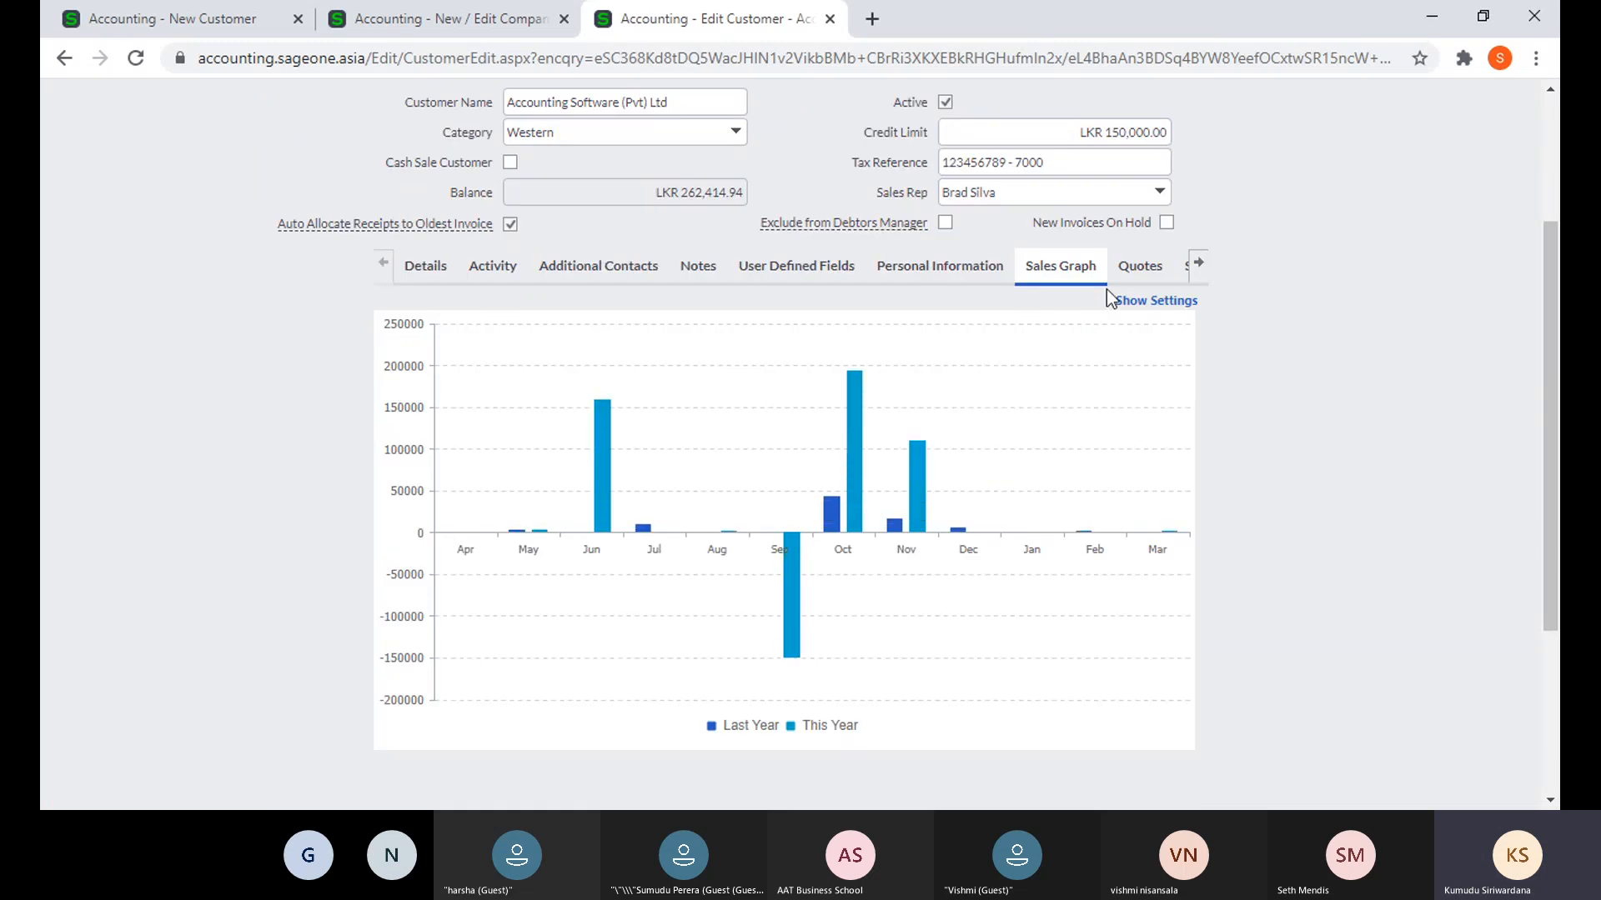
pyautogui.click(1129, 272)
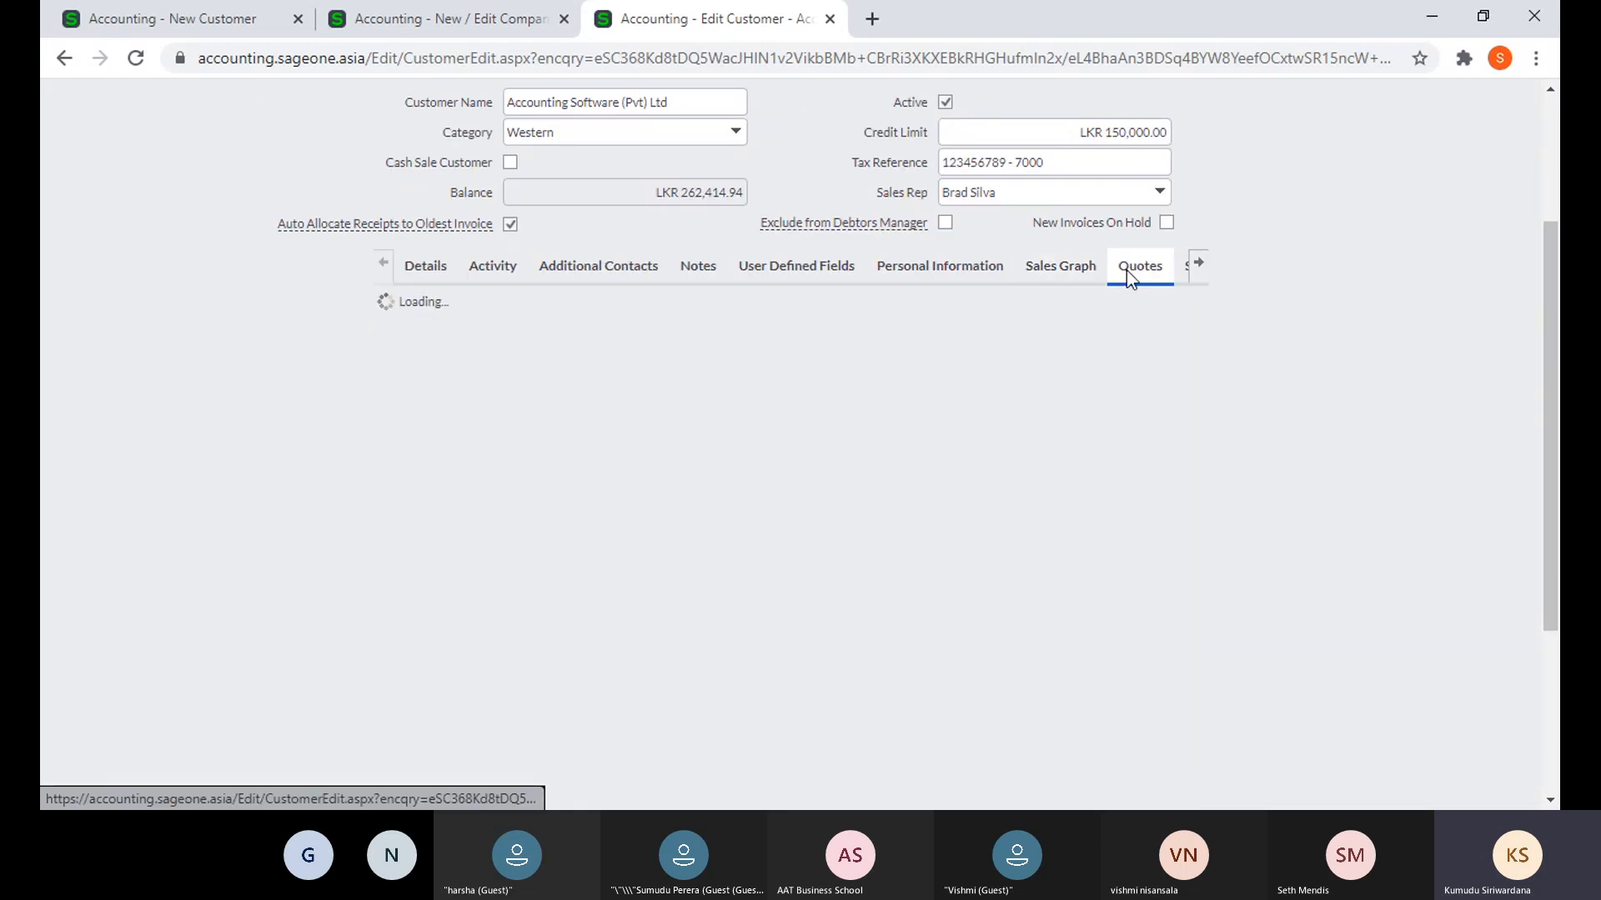
pyautogui.click(1198, 265)
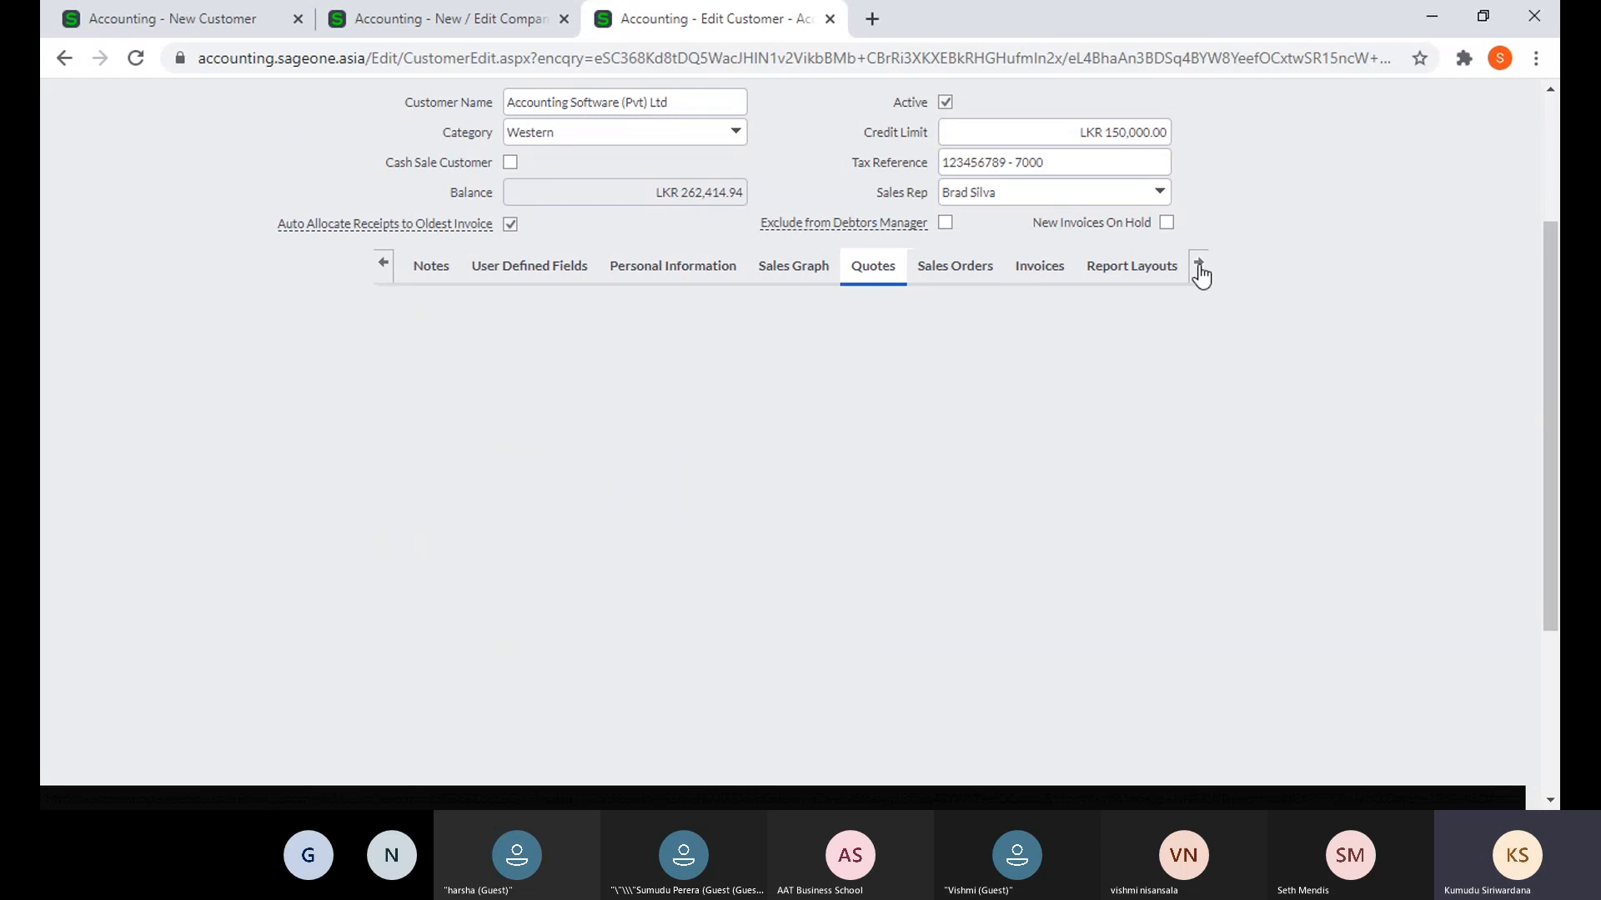
pyautogui.click(955, 269)
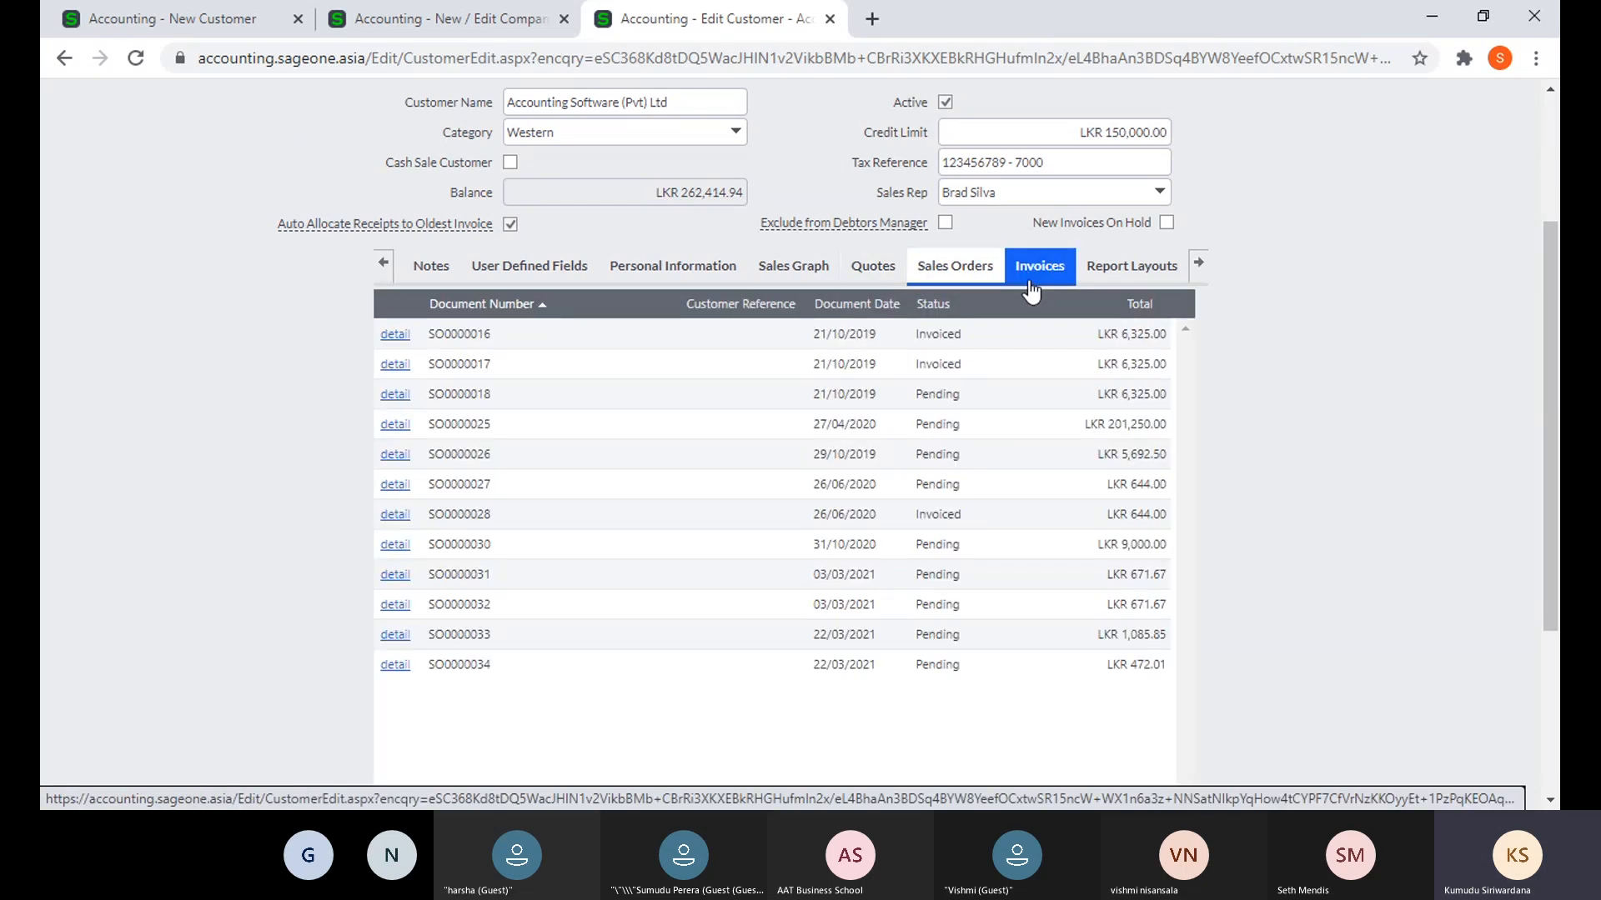
pyautogui.click(1032, 289)
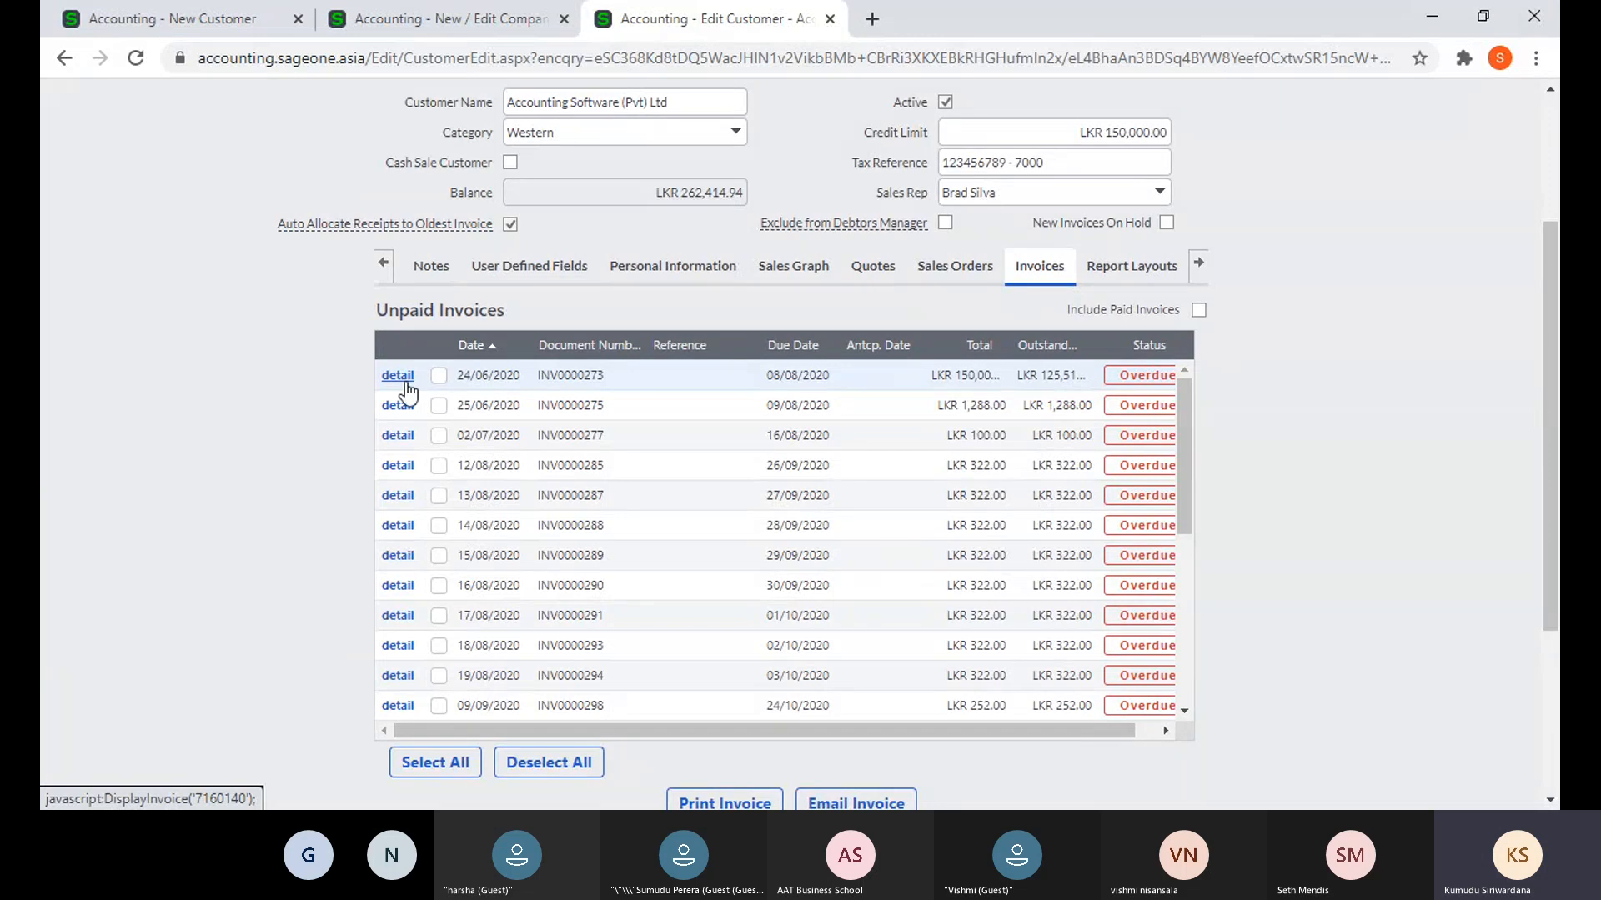
# - Show the customer's report layouts: Tax Invoice uses PWHoldings, Delivery Note uses DeliveryOrder
pyautogui.click(1149, 281)
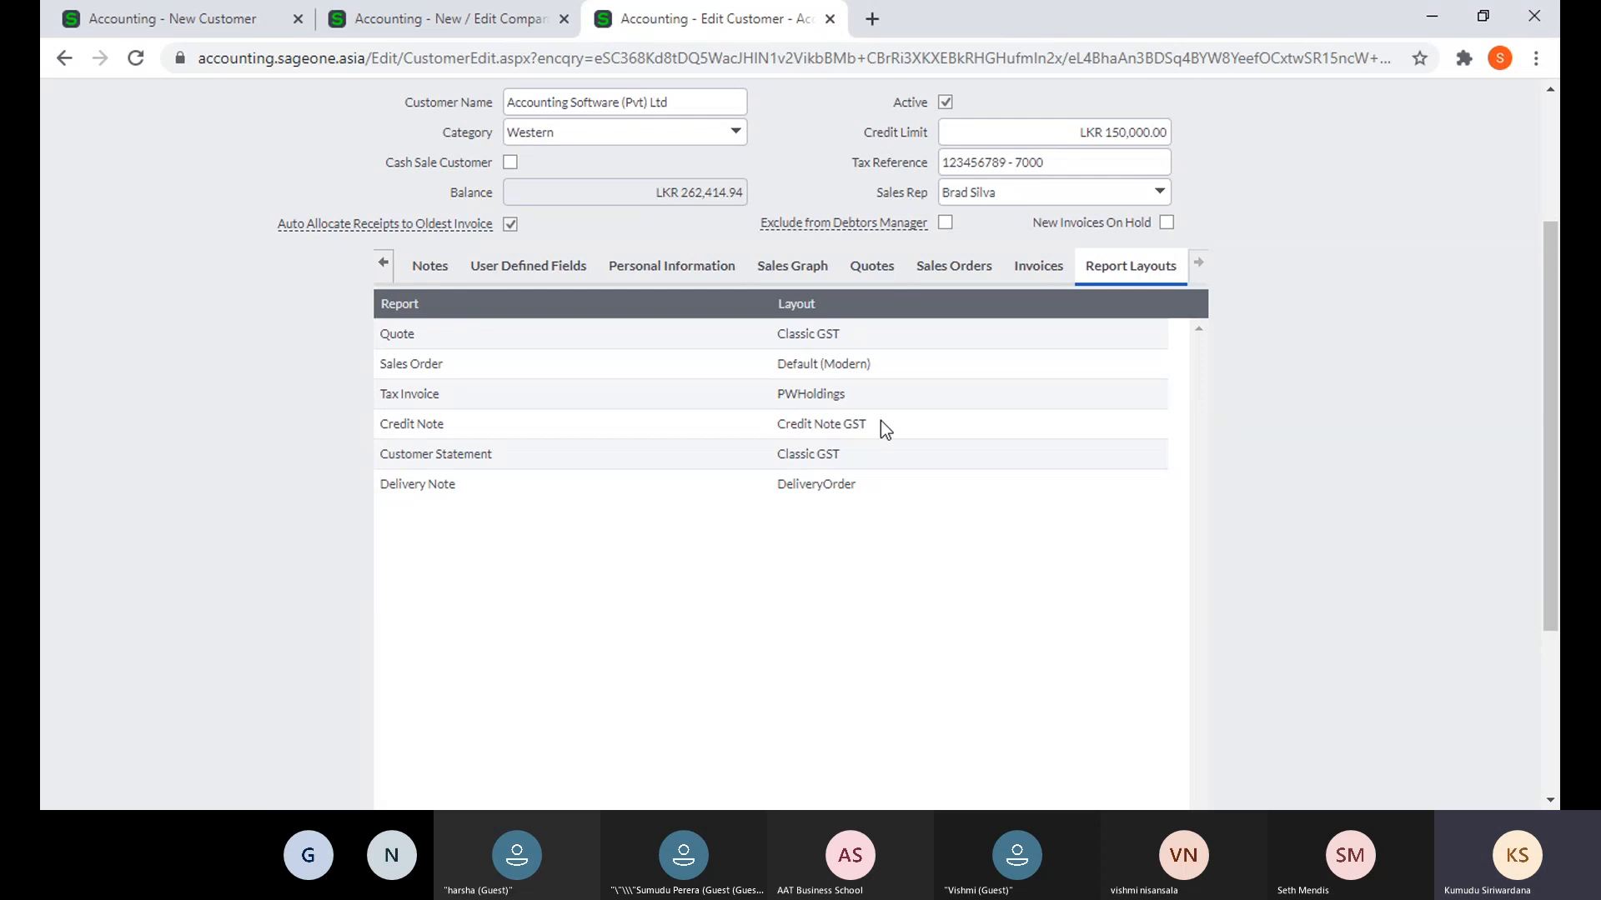
# - Open the Tax Invoice layout dropdown, leaving it on PWHoldings, and review the Save buttons
pyautogui.click(887, 402)
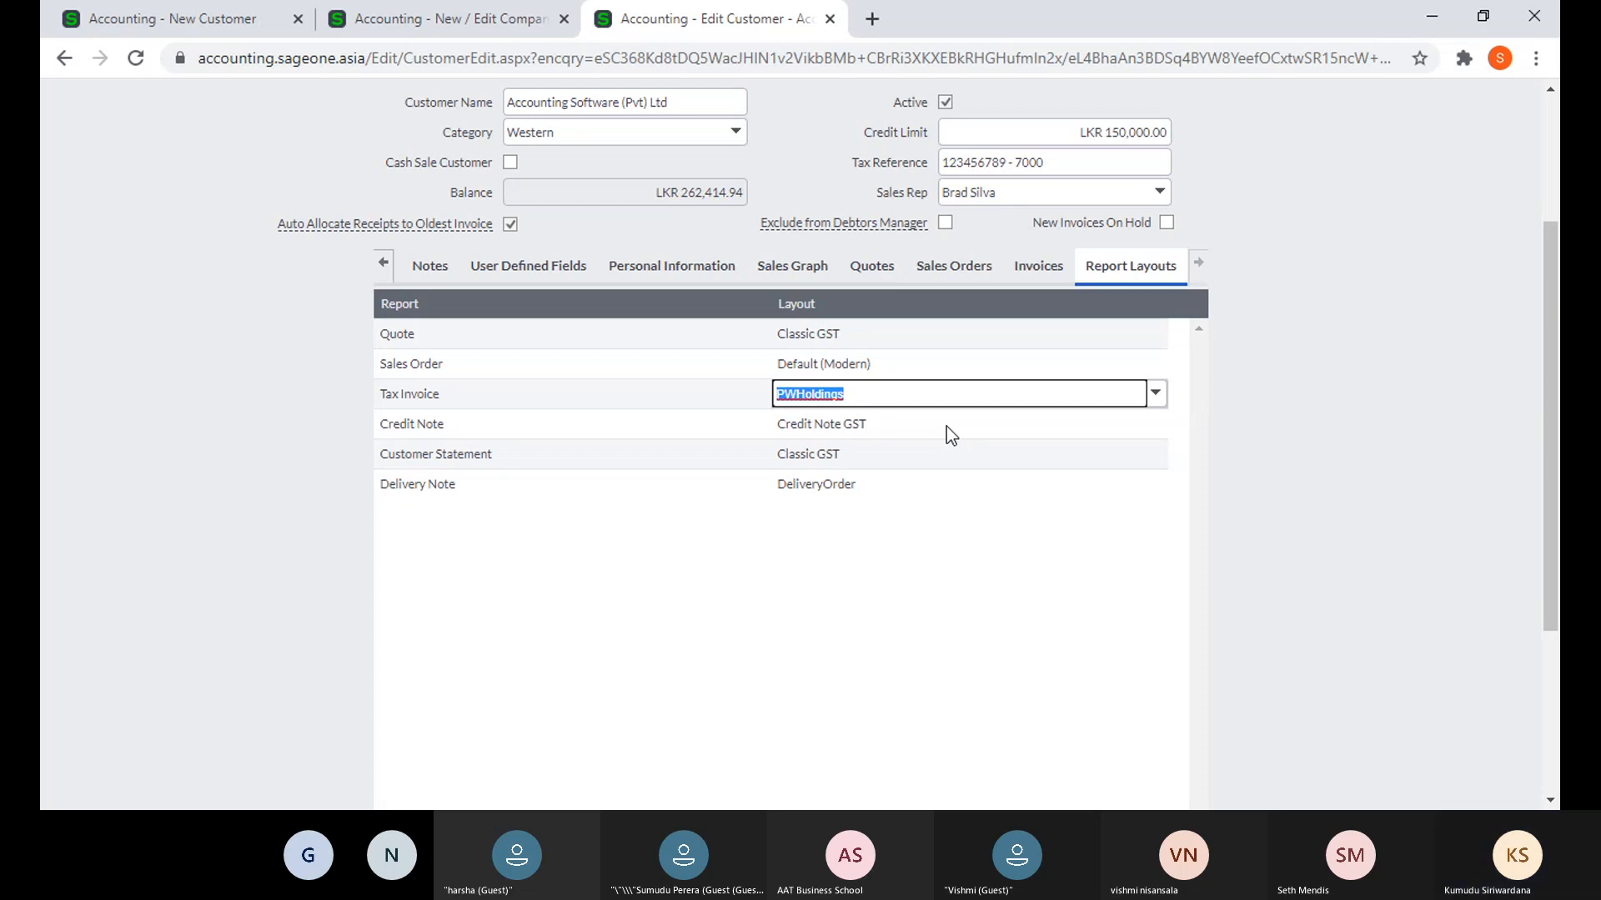
pyautogui.scroll(-3, 1258, 420)
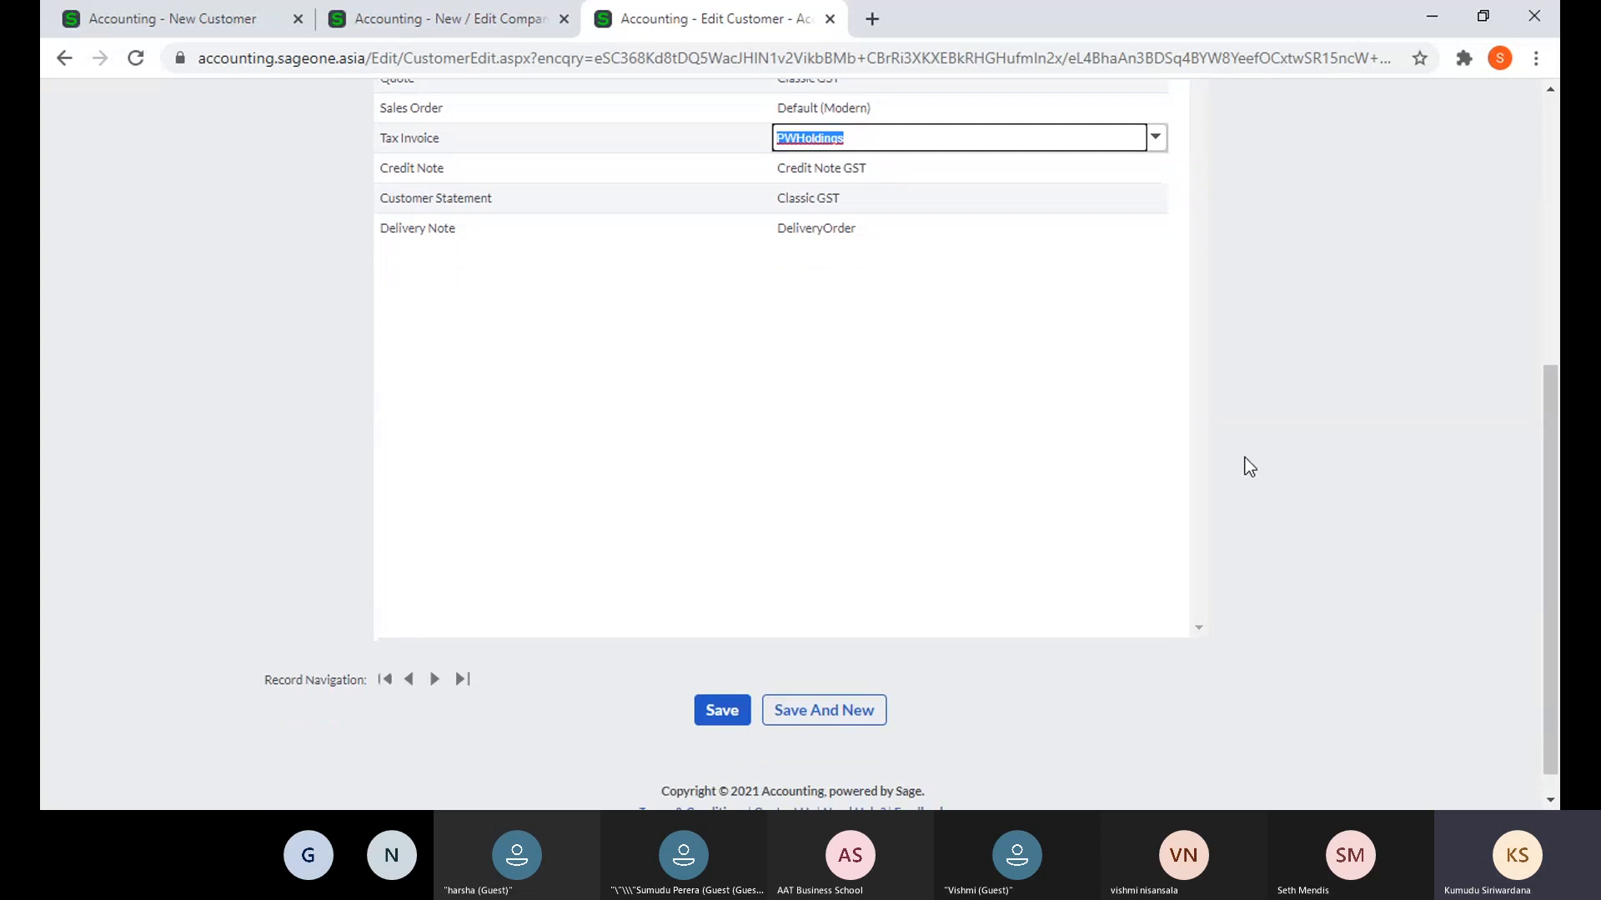
pyautogui.scroll(3, 504, 227)
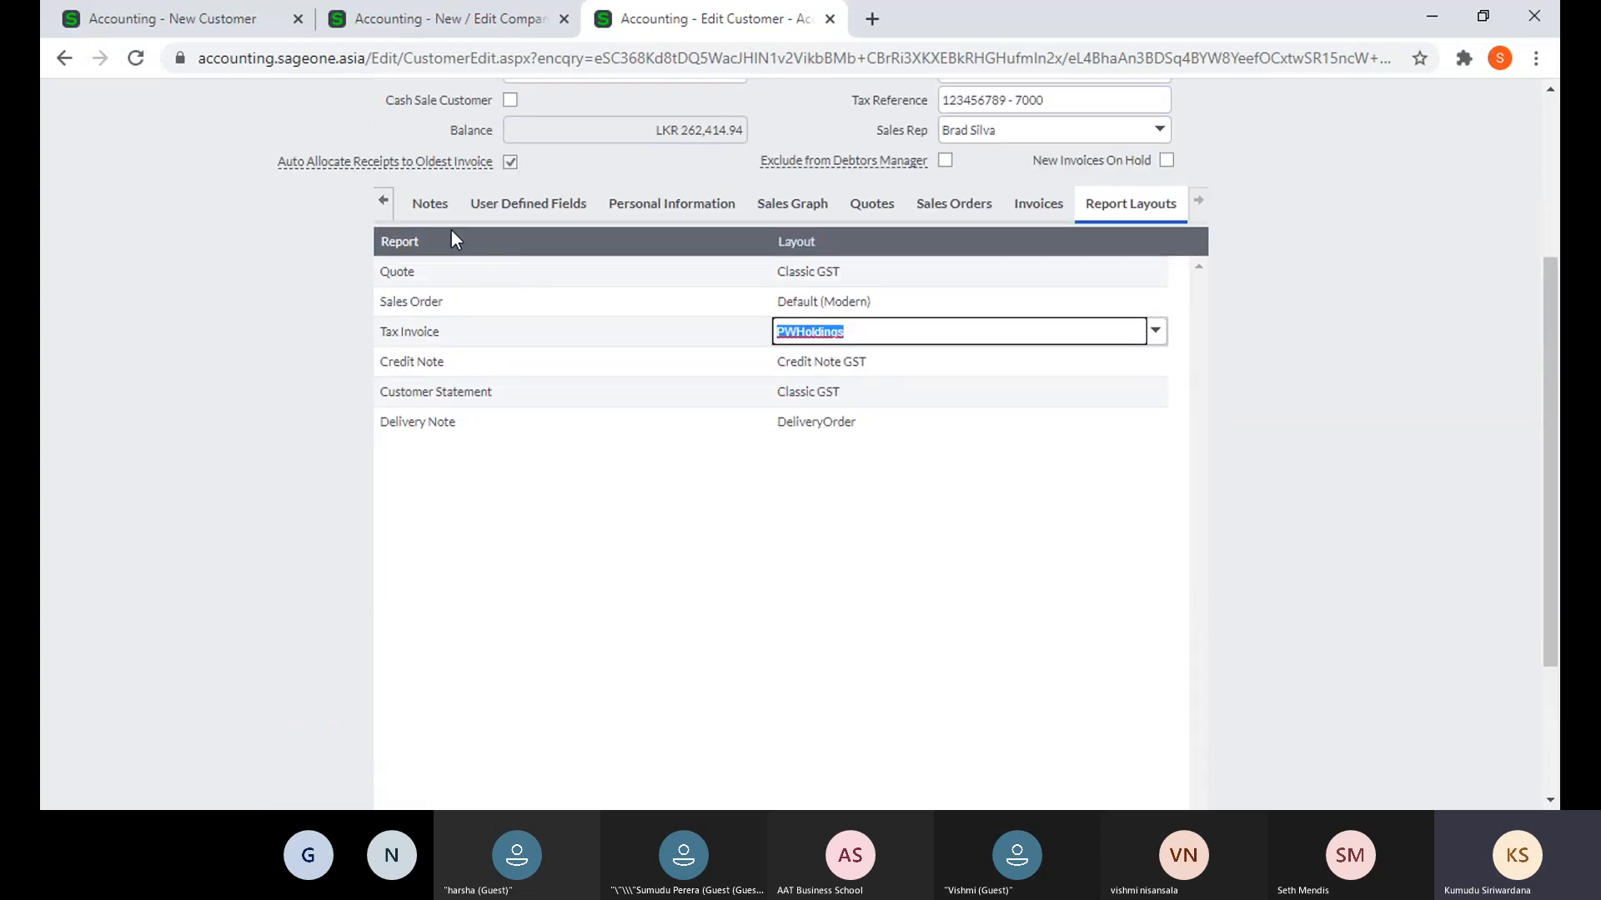
pyautogui.scroll(-3, 452, 229)
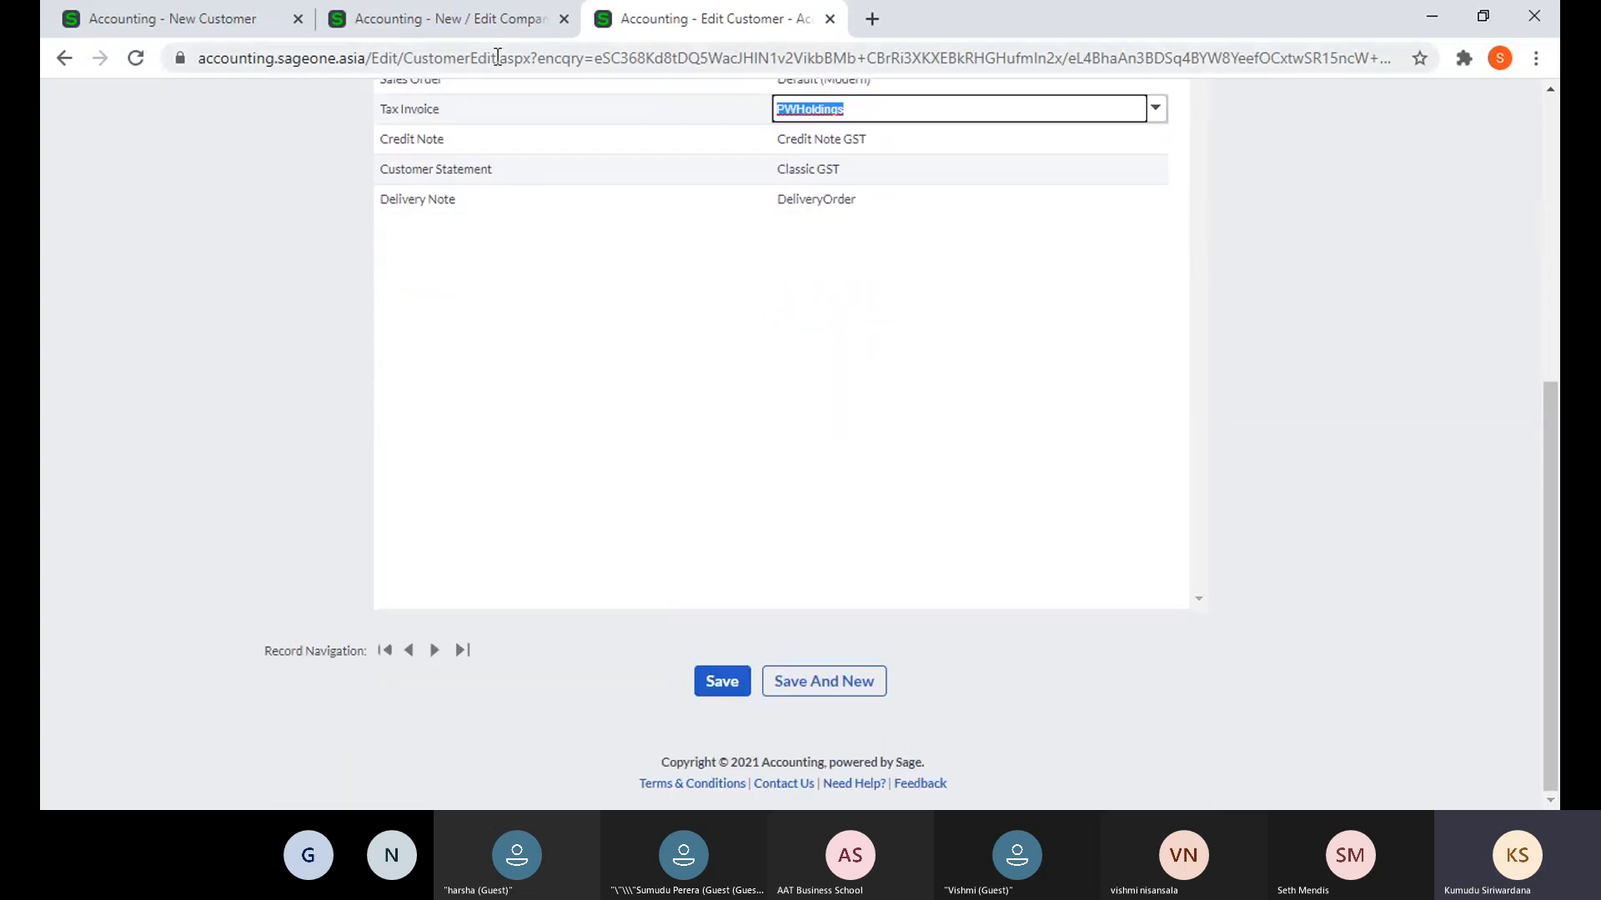
pyautogui.click(475, 12)
# - Add a blank new customer (opening balance LKR 0.00) and keep Email for statement distribution
pyautogui.moveTo(272, 147)
pyautogui.click(303, 186)
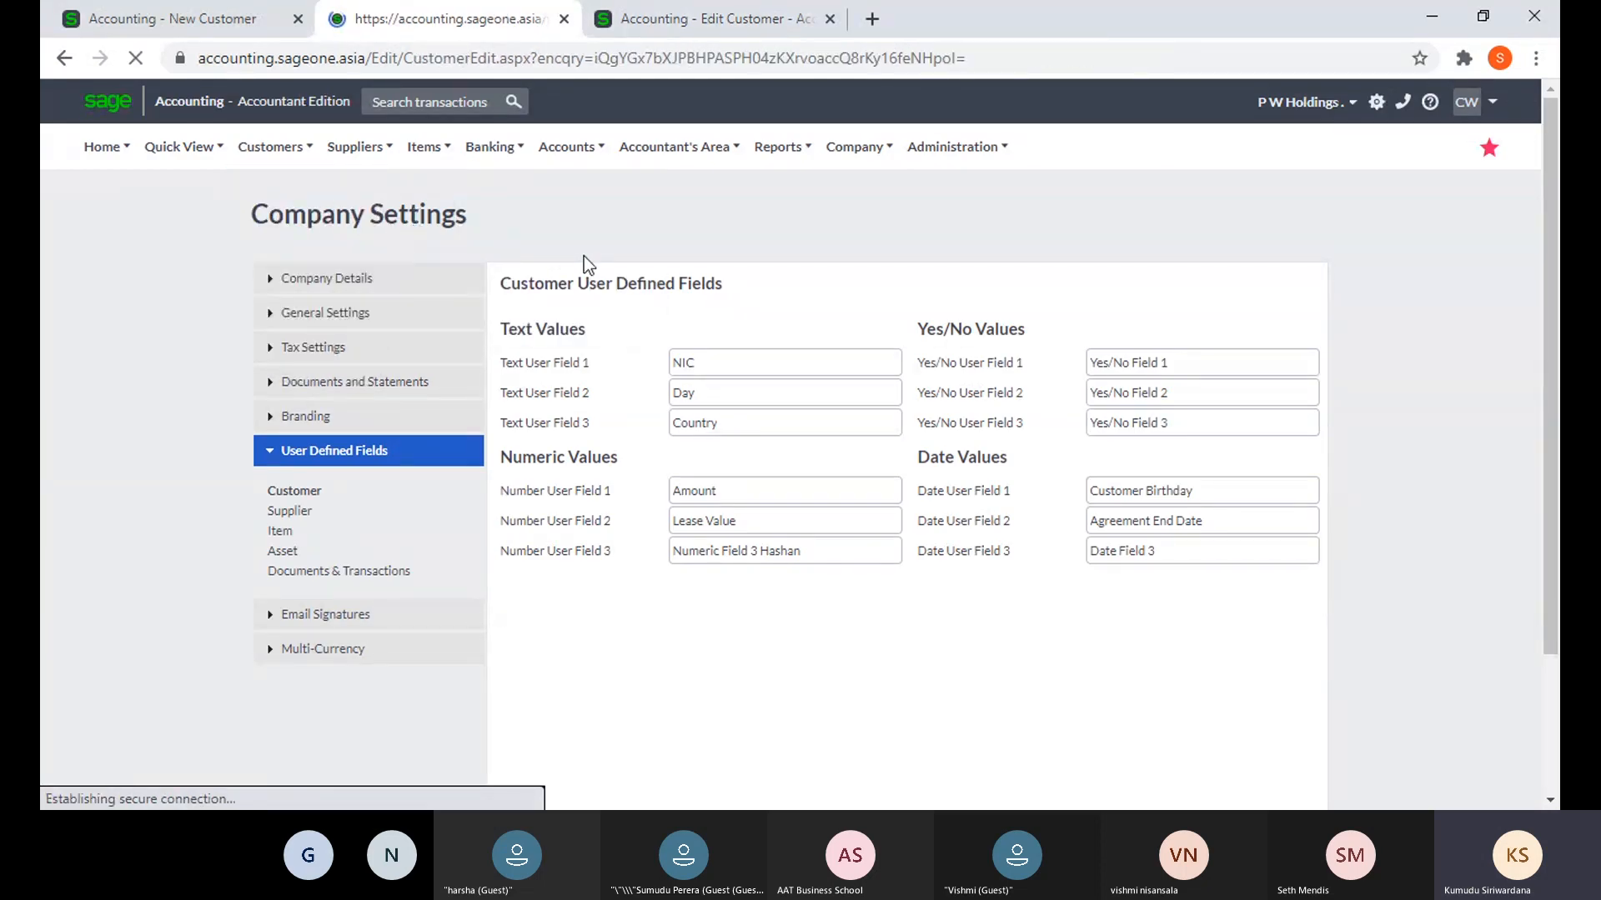
pyautogui.scroll(-1, 954, 387)
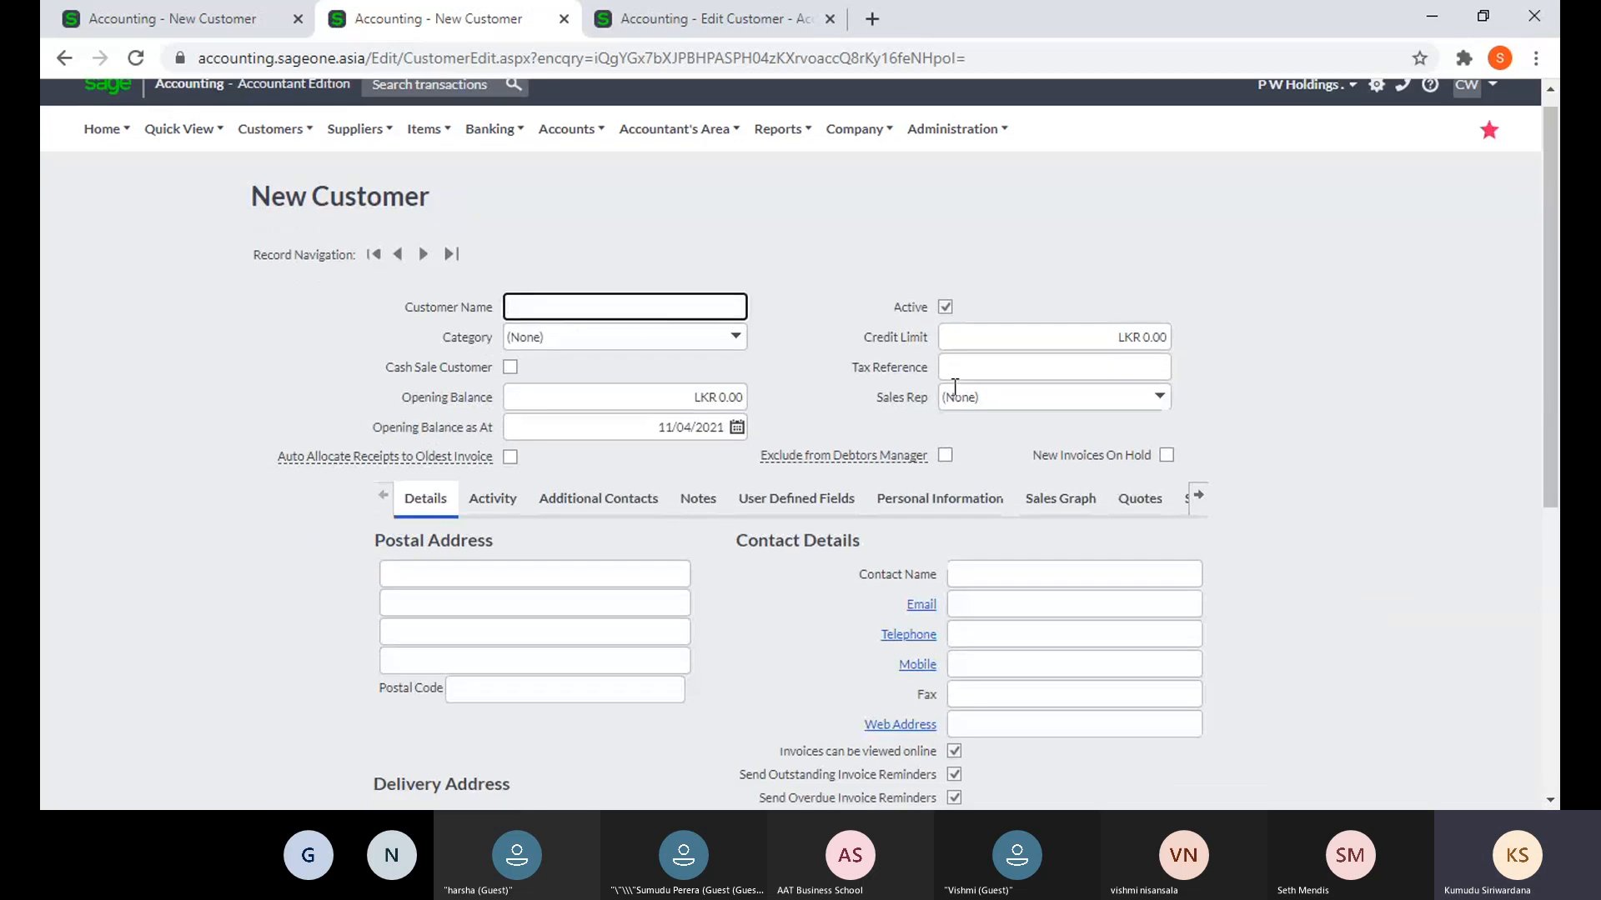
pyautogui.scroll(-4, 955, 388)
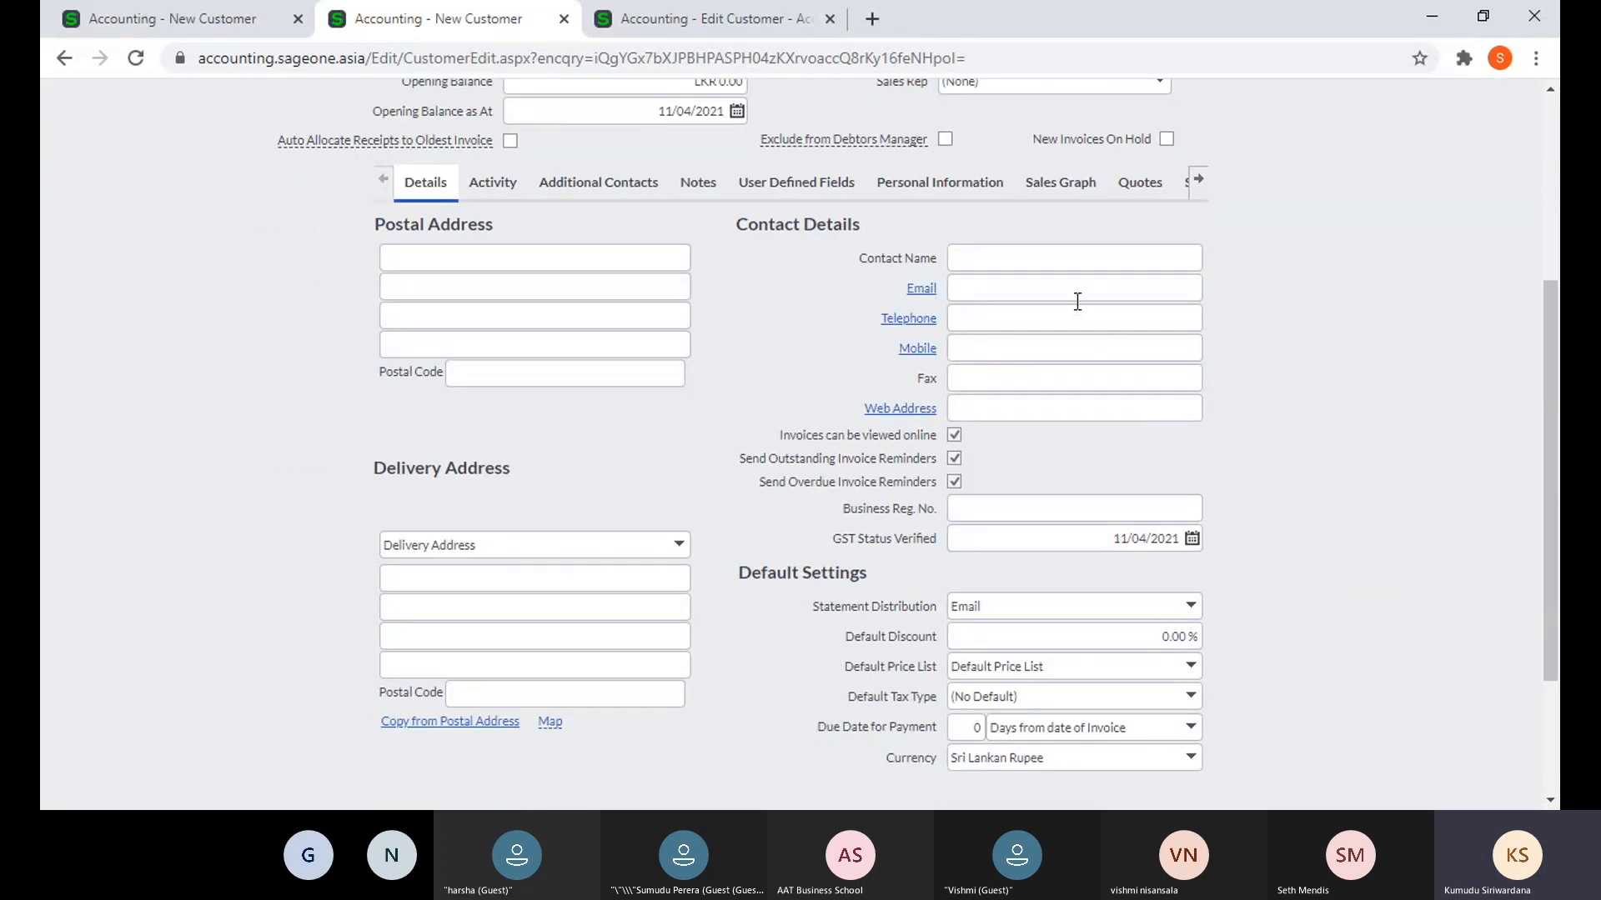
pyautogui.click(1077, 296)
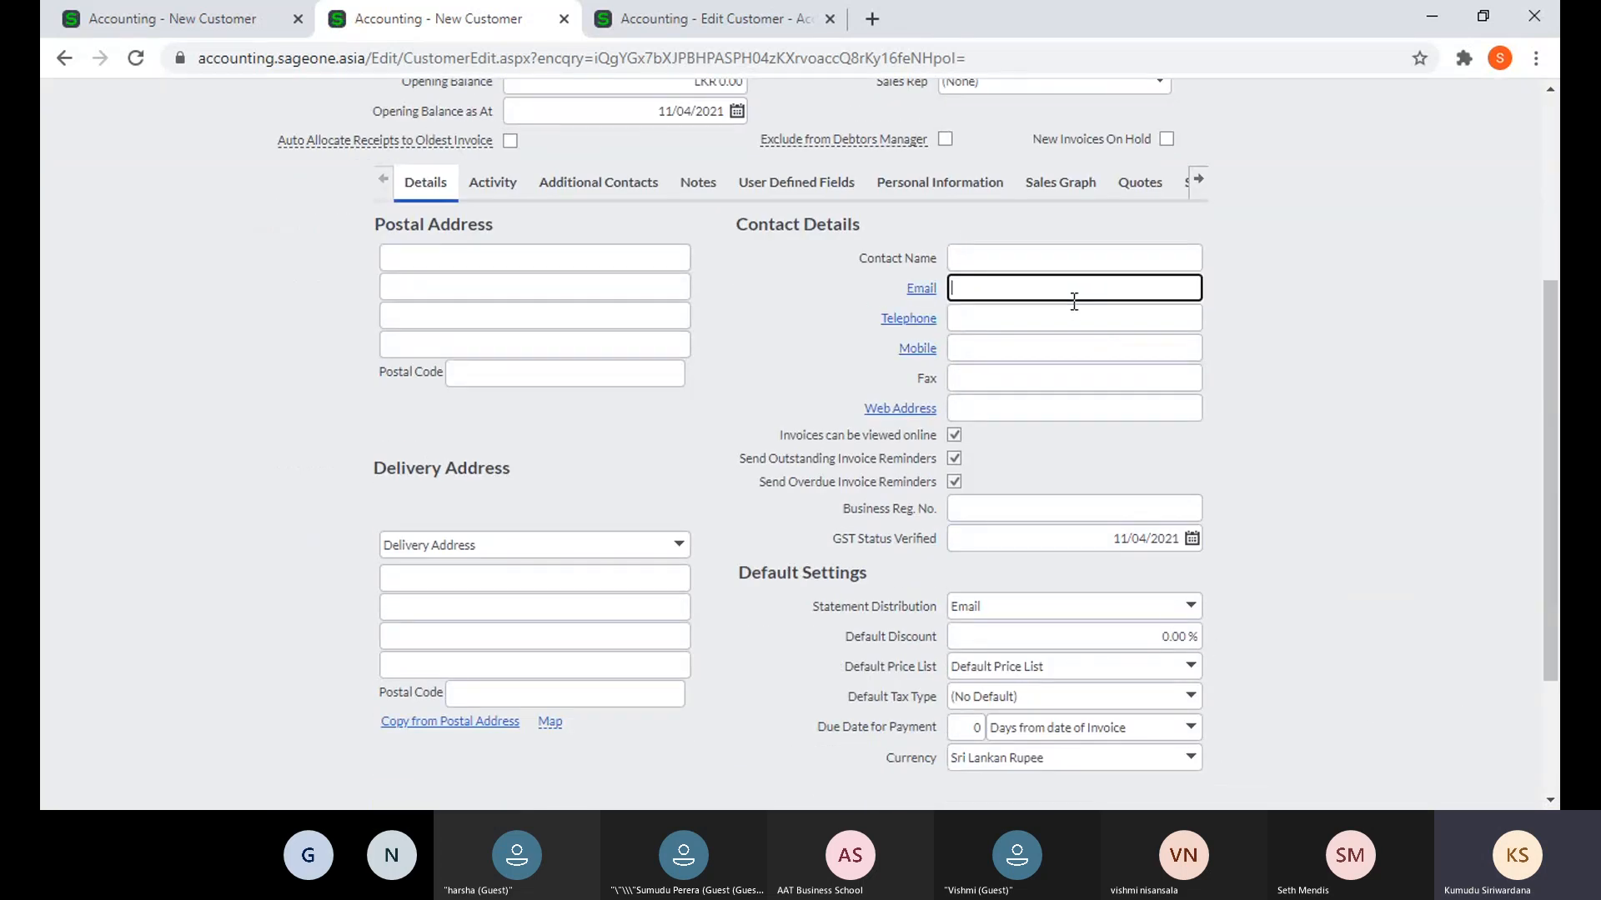
pyautogui.click(1191, 617)
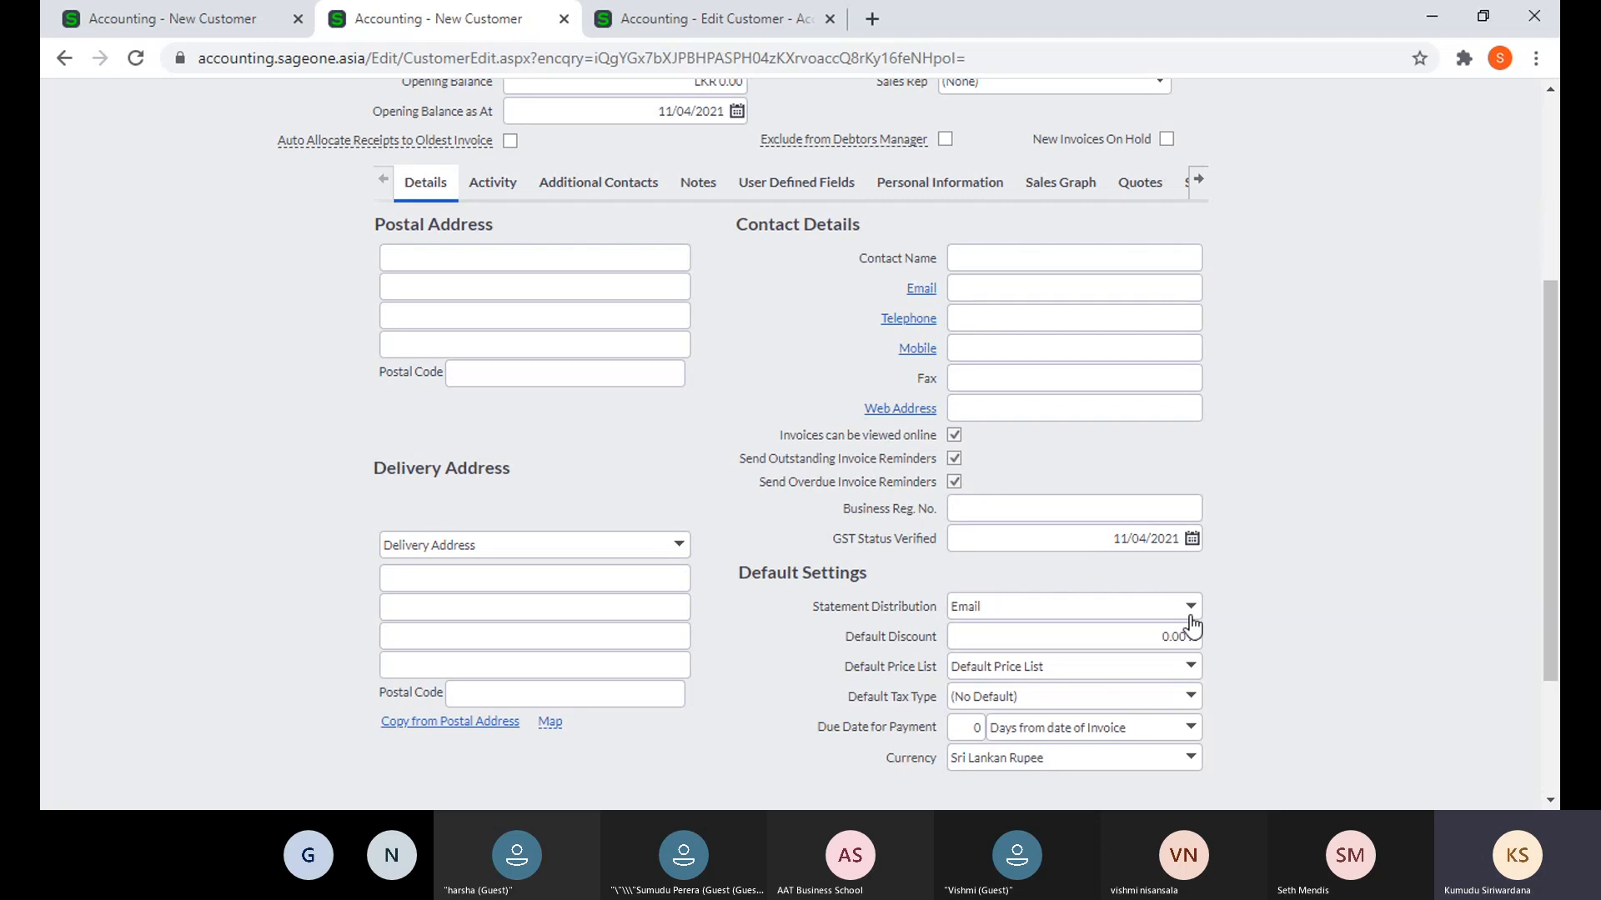
pyautogui.click(1332, 612)
pyautogui.scroll(1, 1333, 597)
pyautogui.scroll(1, 1333, 597)
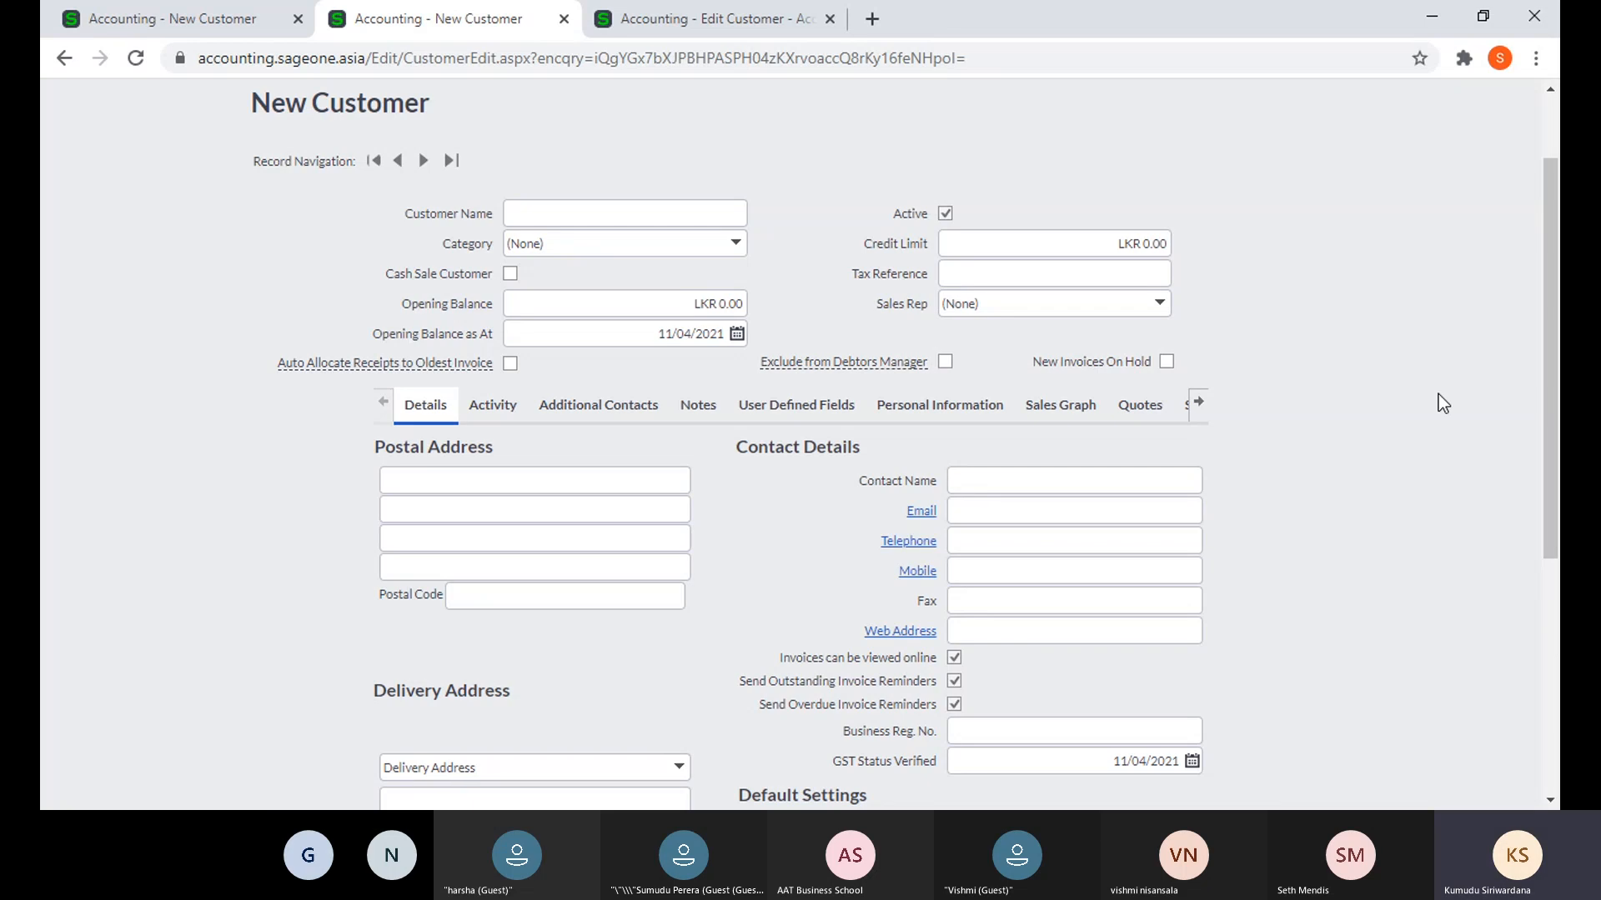
pyautogui.scroll(2, 1436, 393)
pyautogui.click(285, 146)
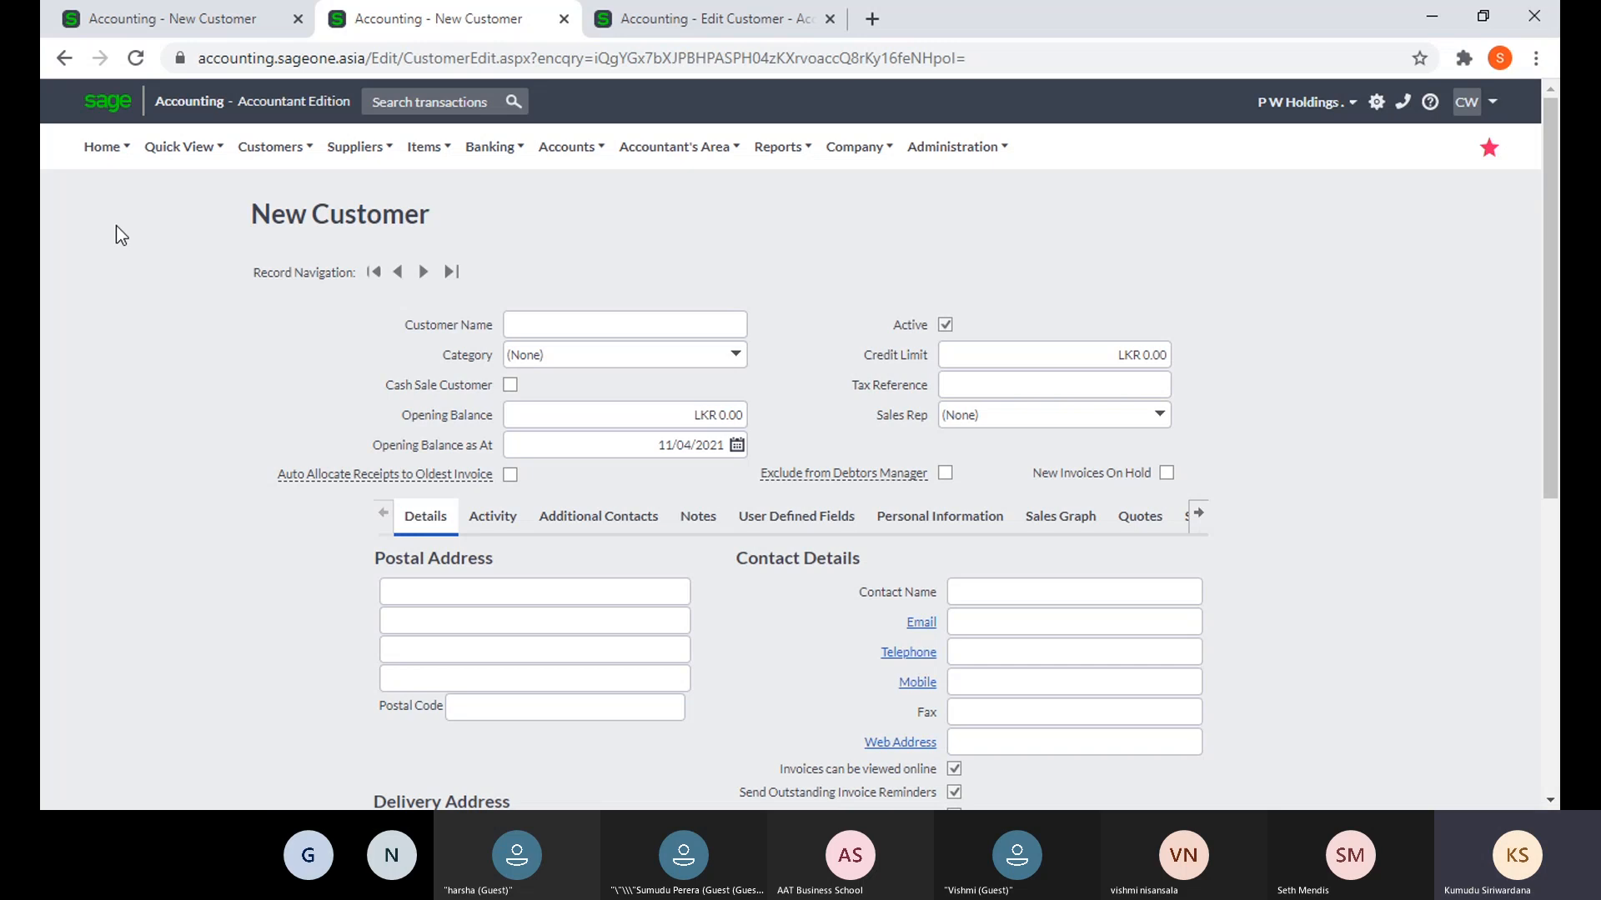
pyautogui.moveTo(254, 156)
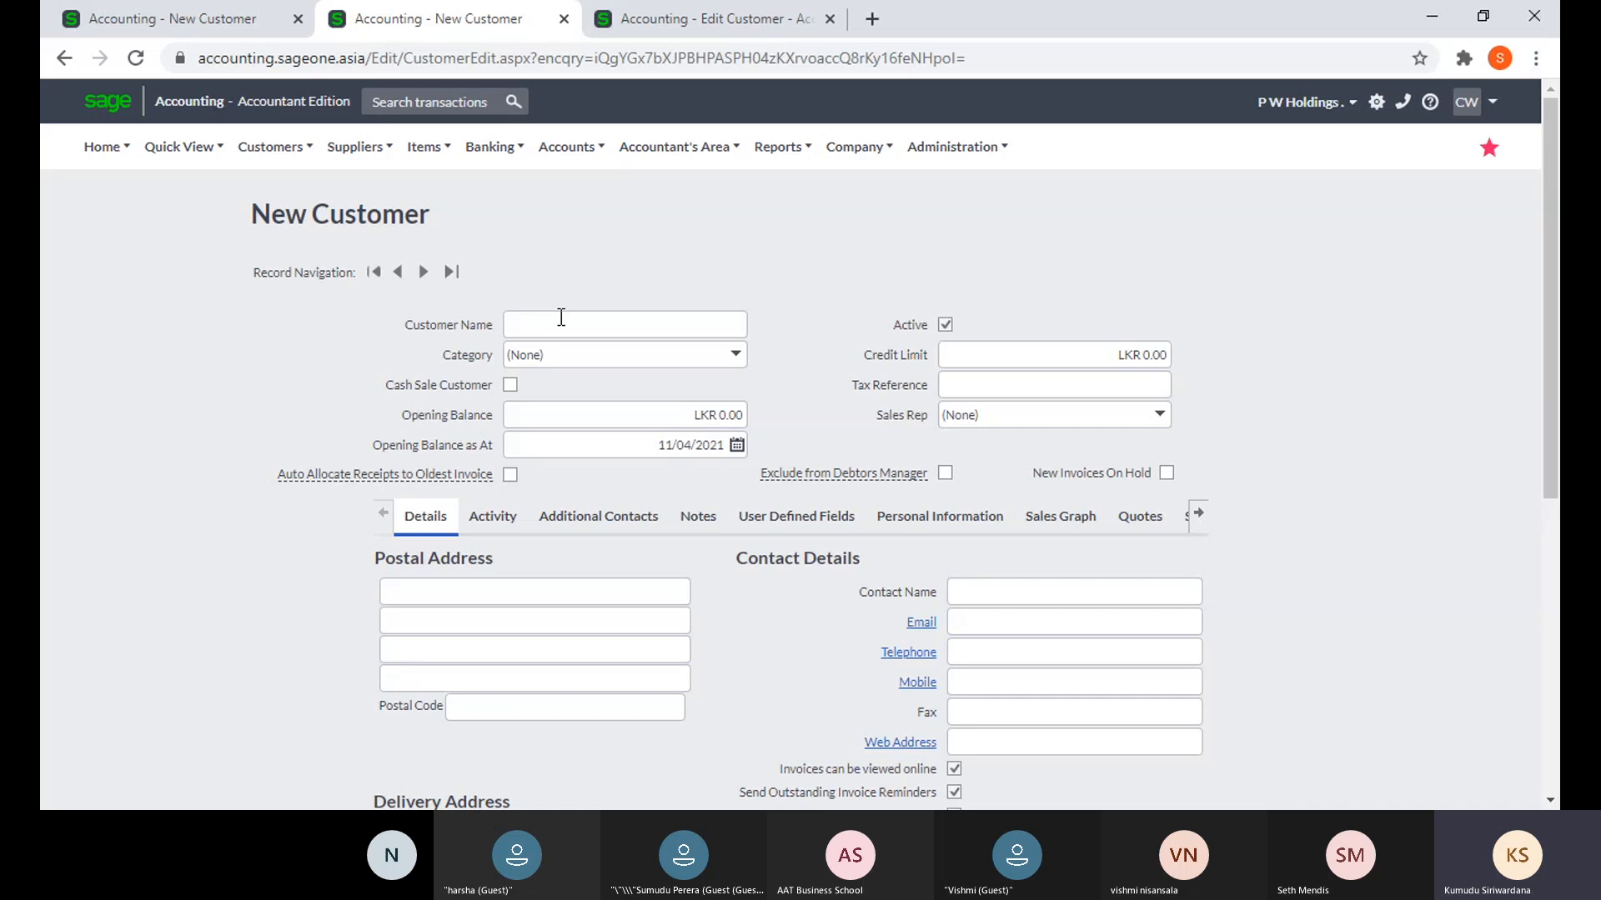
pyautogui.scroll(-5, 734, 625)
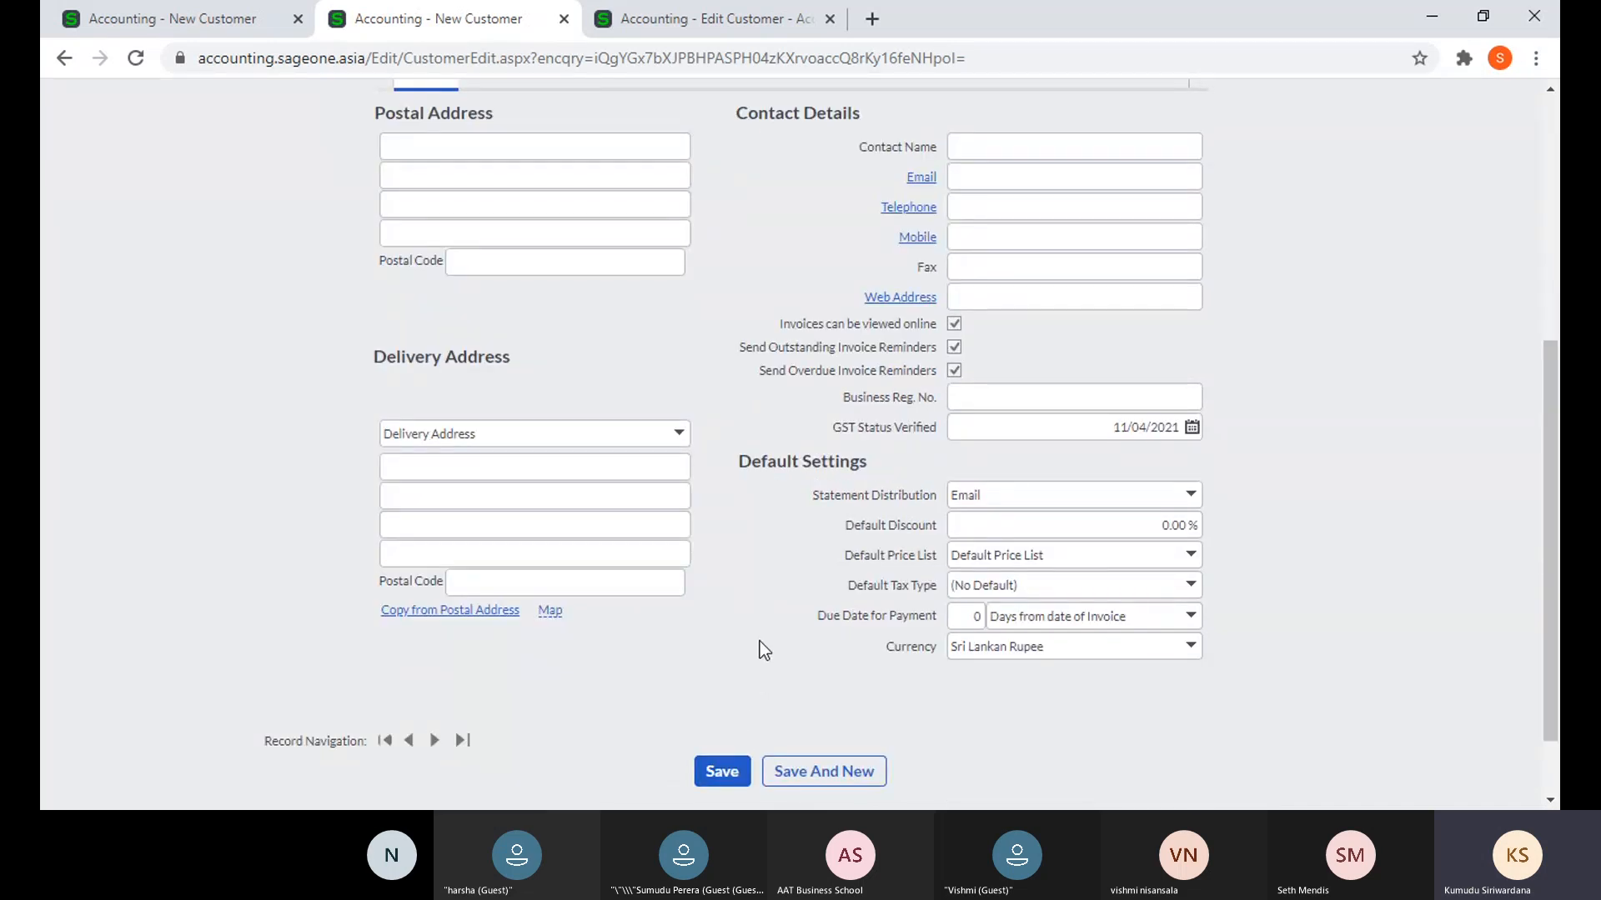
pyautogui.scroll(3, 760, 642)
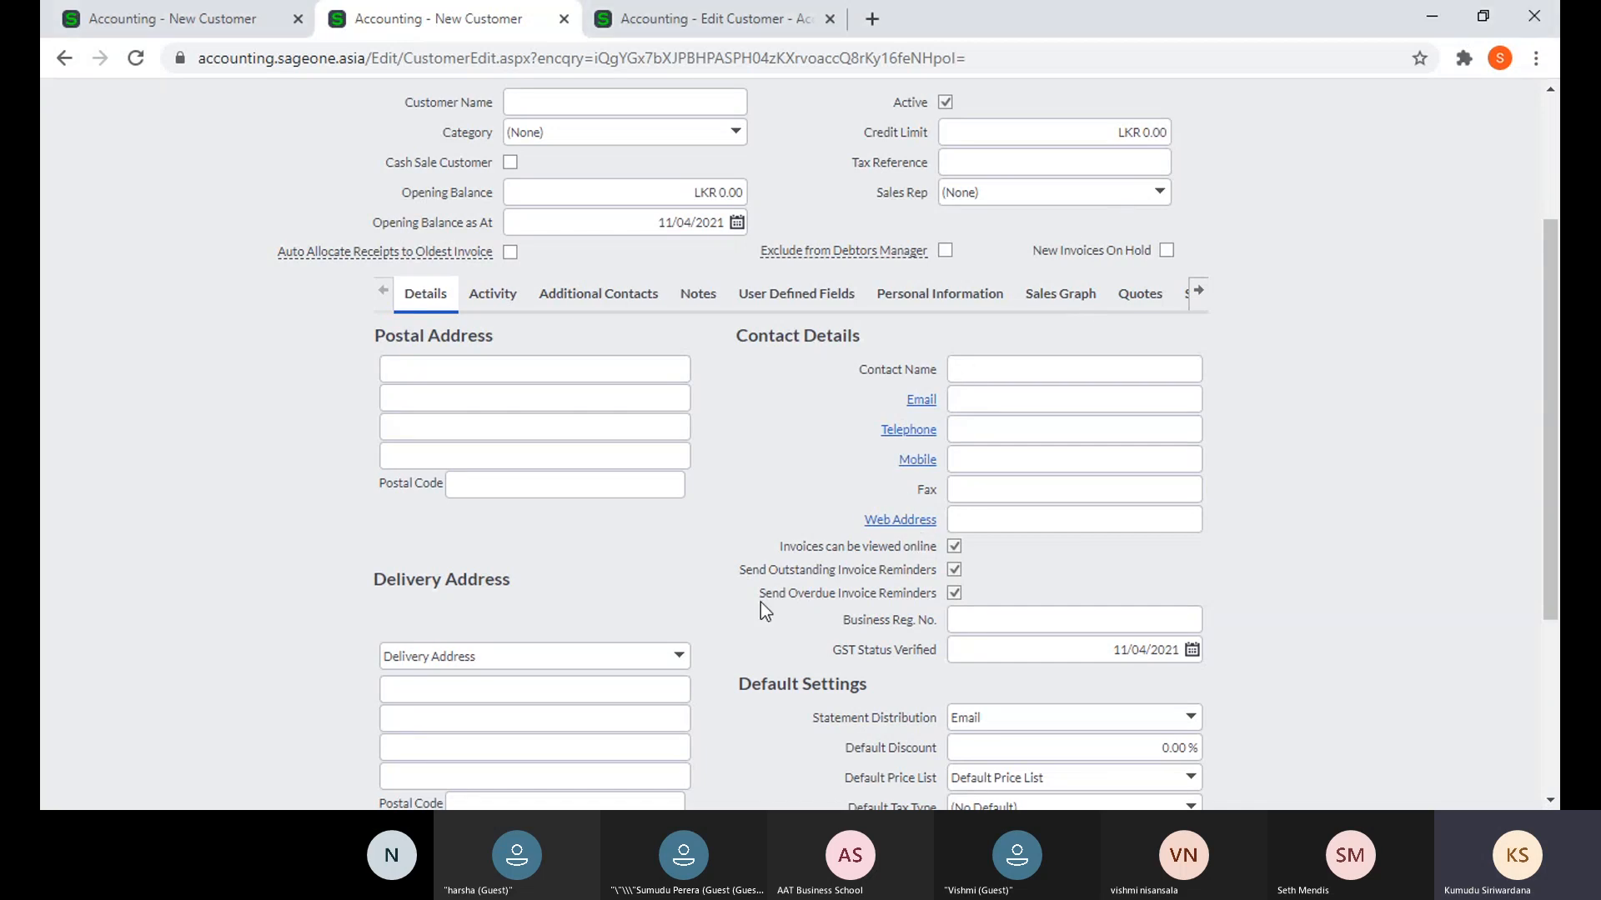
pyautogui.scroll(3, 760, 497)
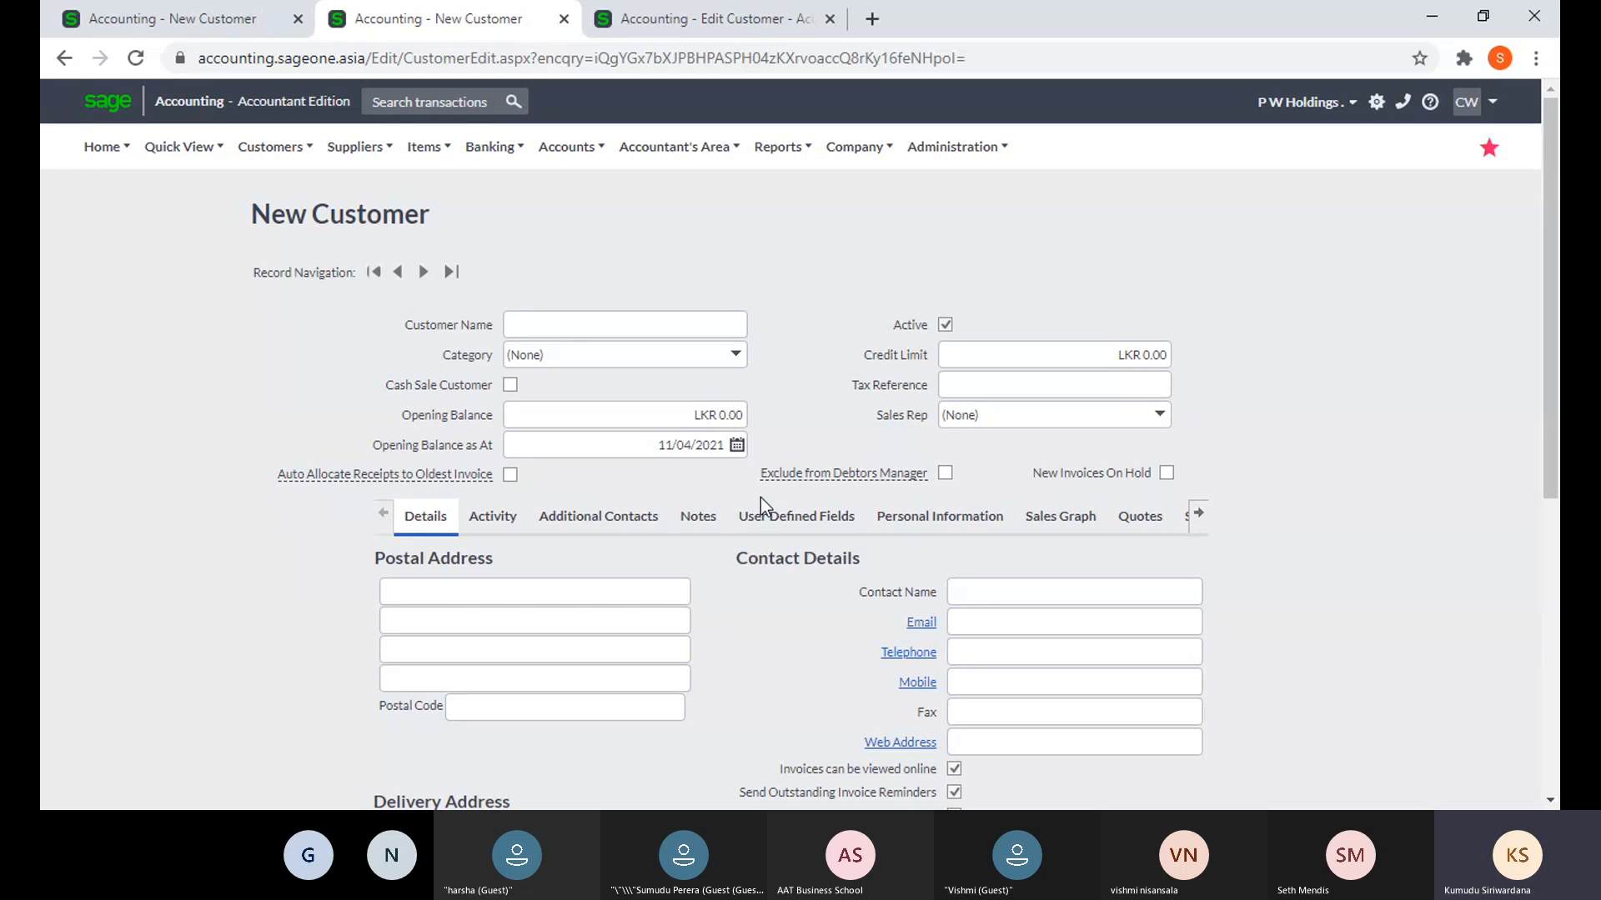
# - Open the List of Customers from Customers > Lists
pyautogui.click(241, 163)
pyautogui.moveTo(275, 233)
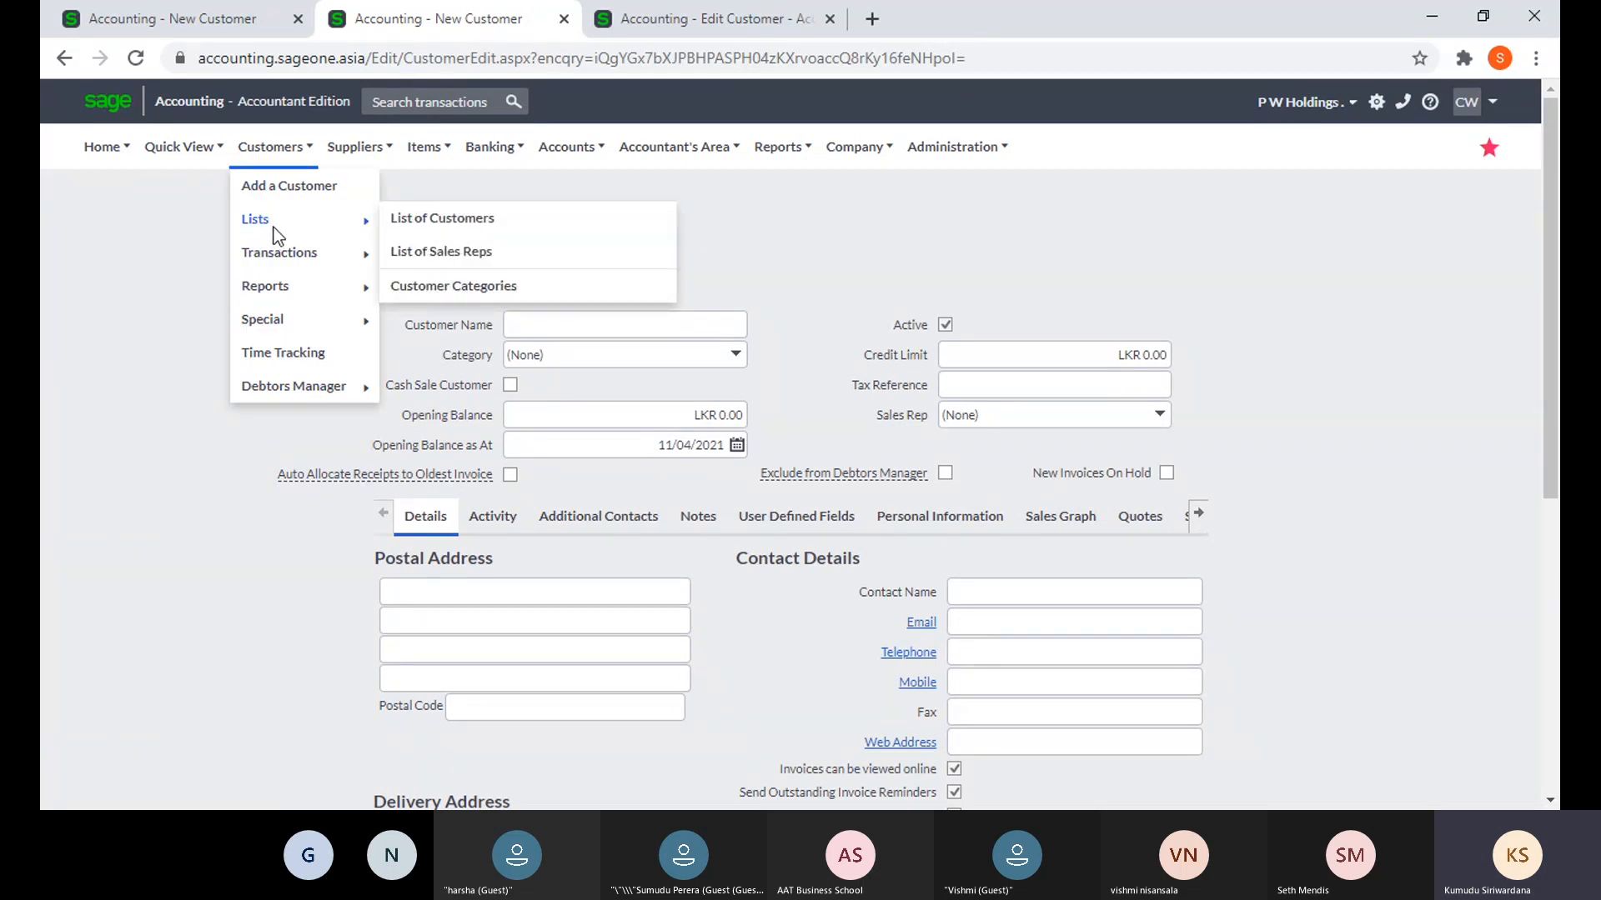
pyautogui.click(431, 235)
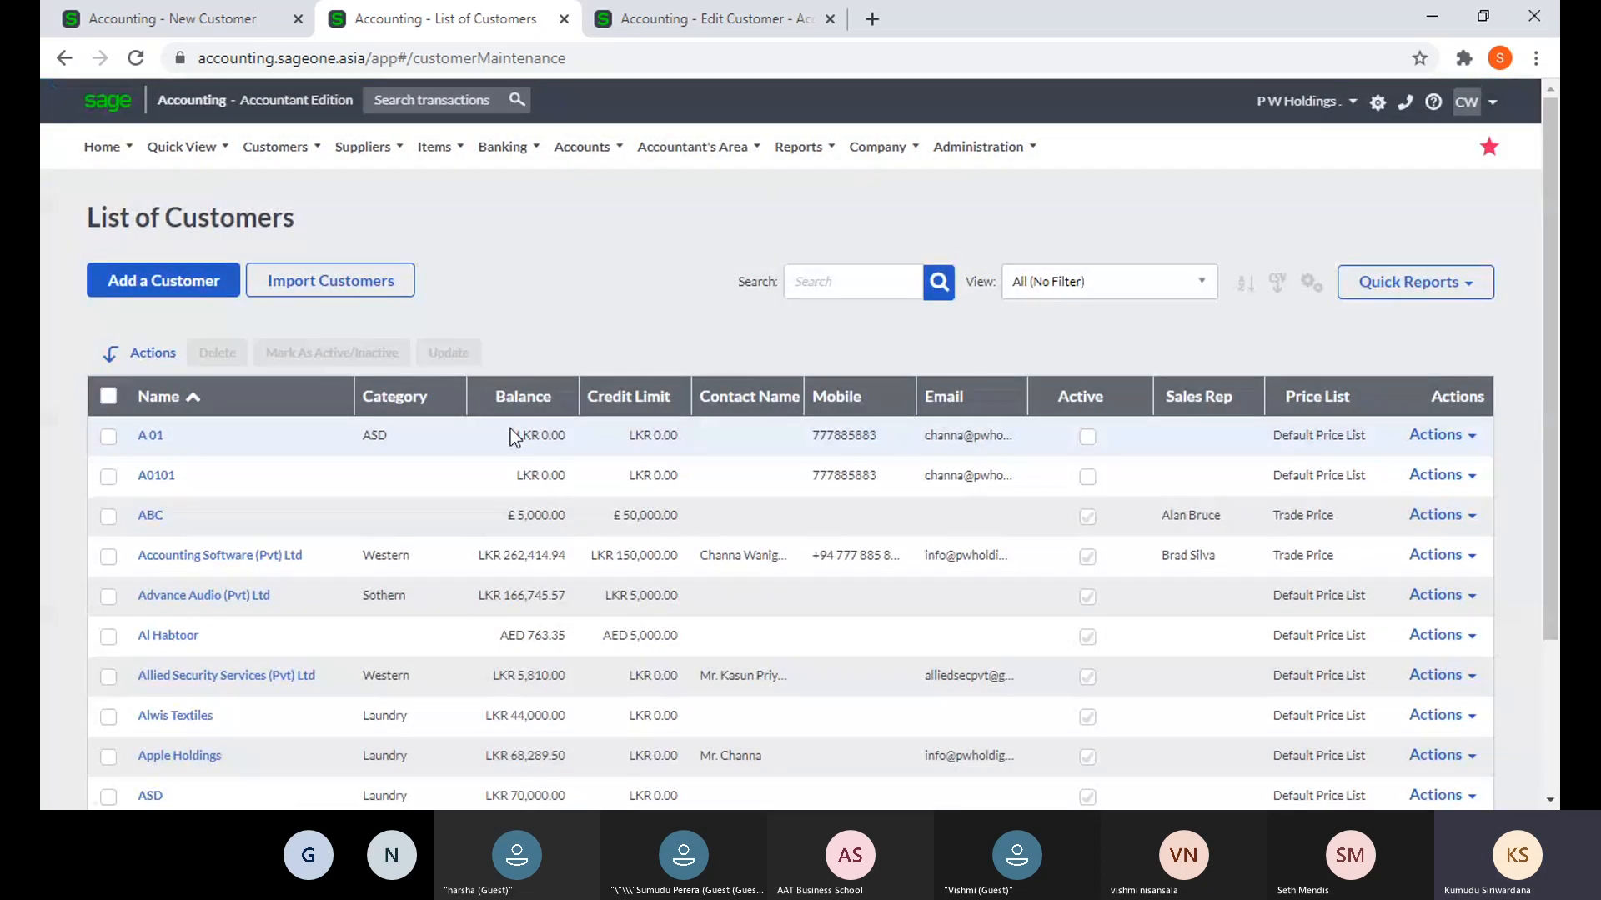
# - Sort customers by name Z–A, balance low then high, and finally name A–Z
pyautogui.click(309, 404)
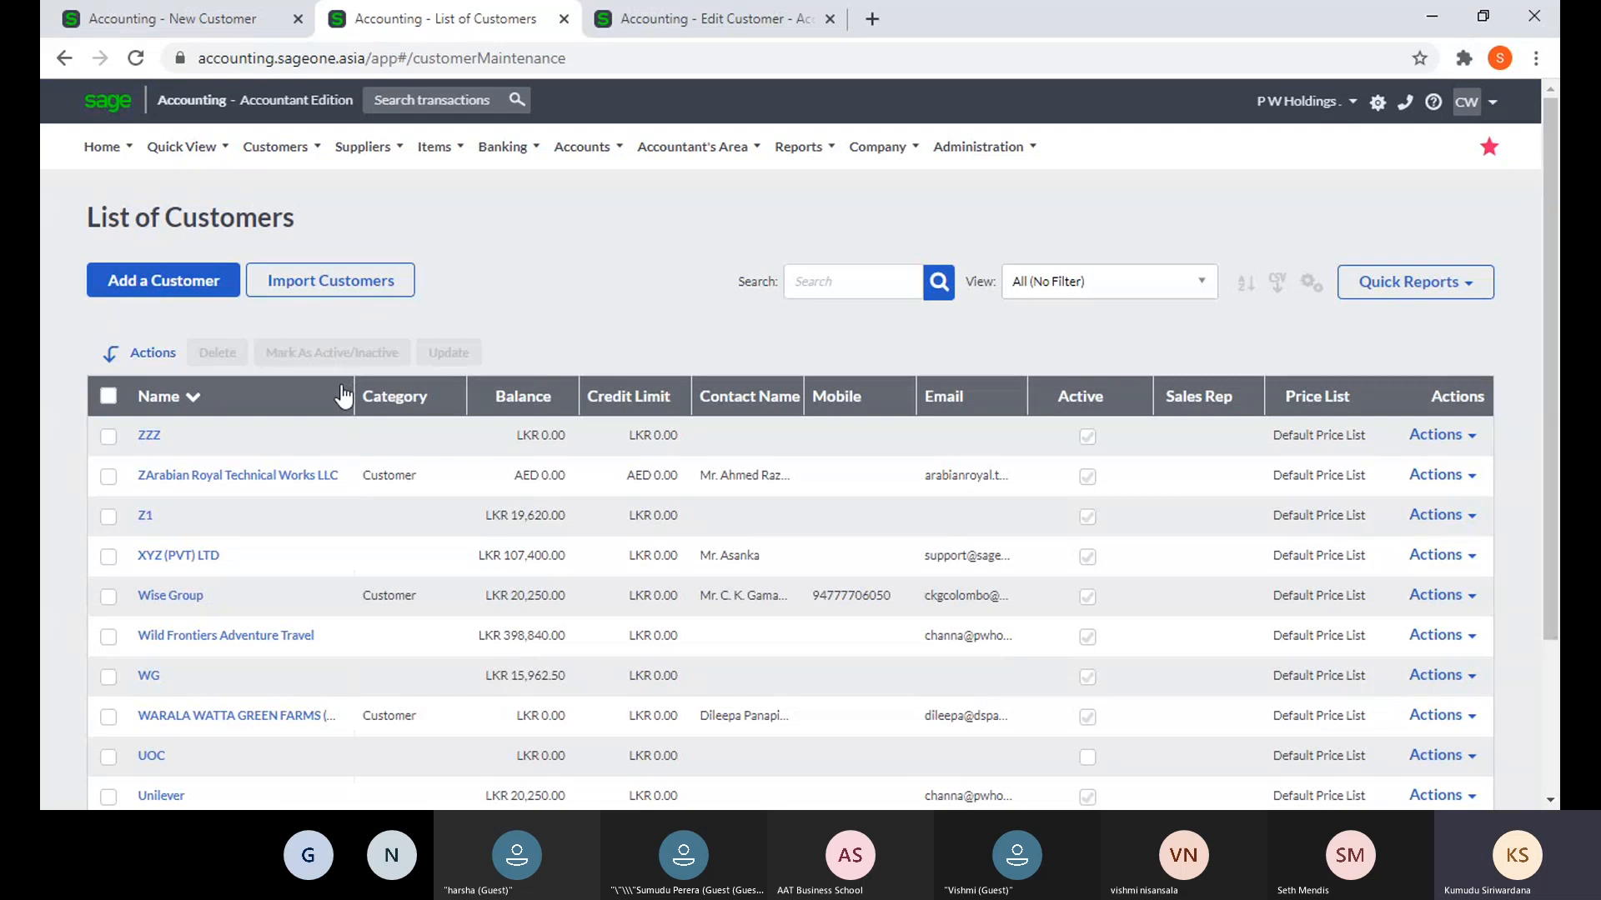
pyautogui.click(500, 407)
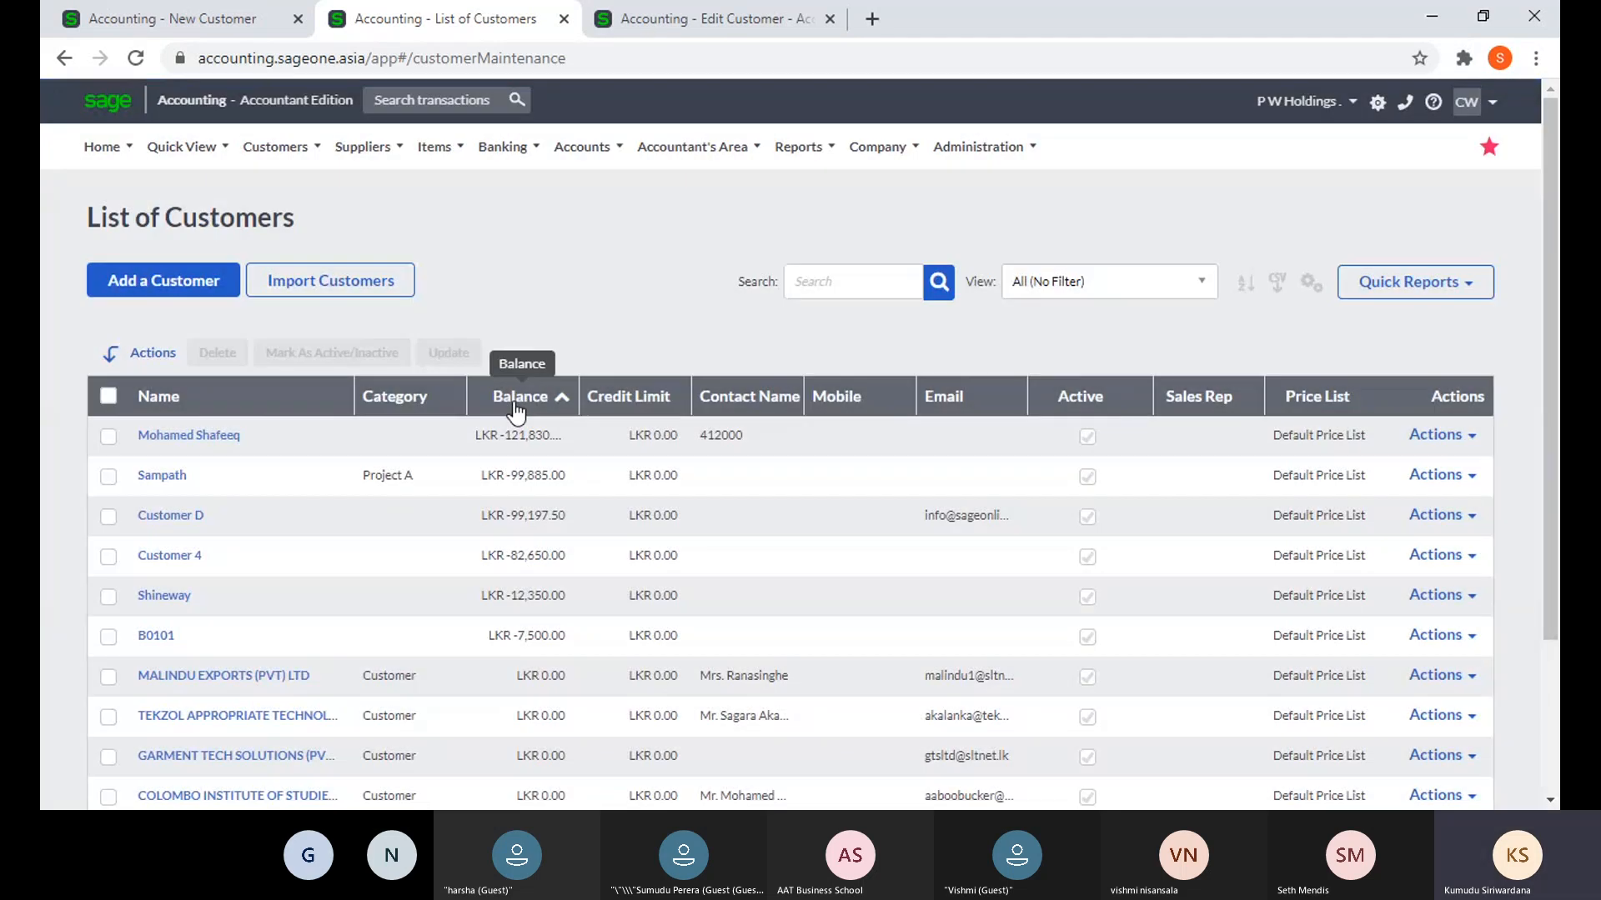
pyautogui.click(513, 402)
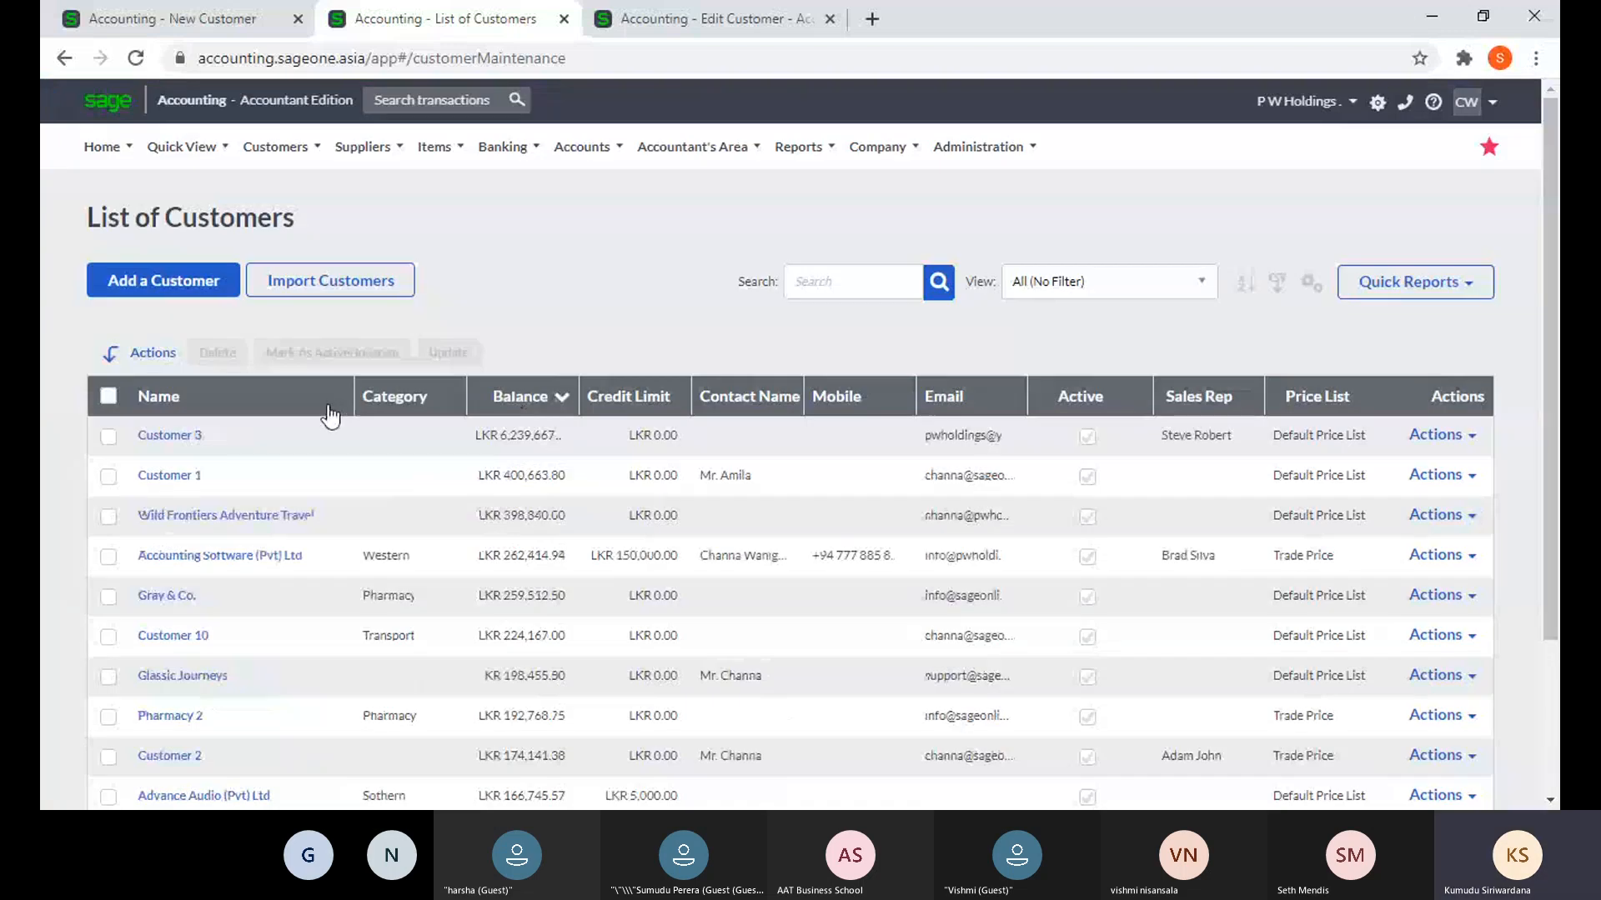
pyautogui.click(332, 404)
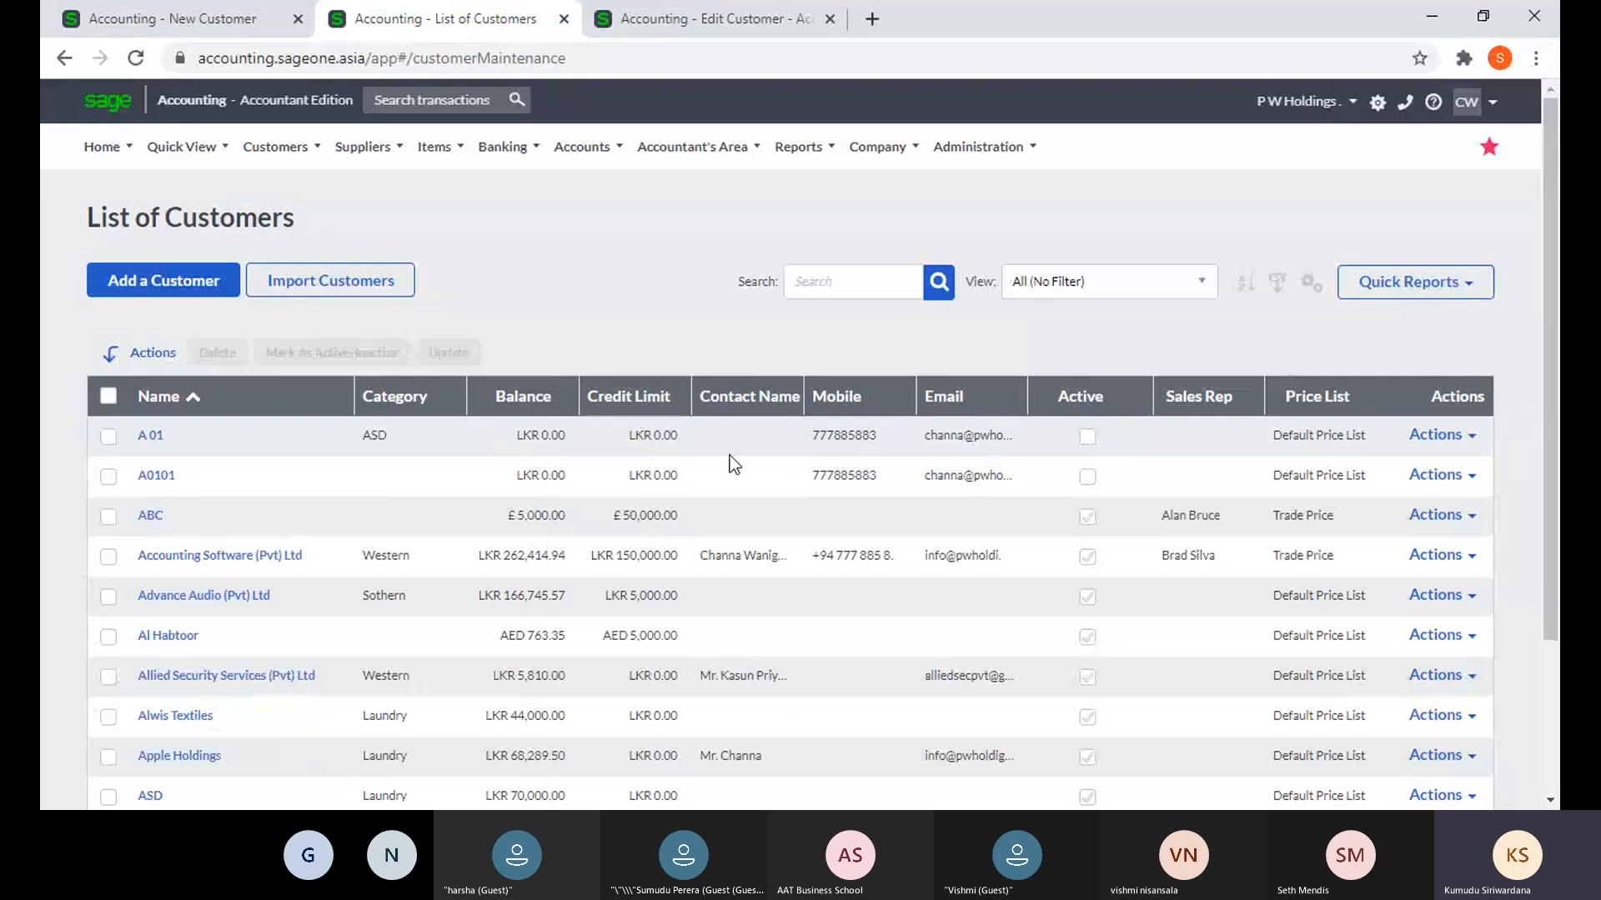
pyautogui.click(1312, 286)
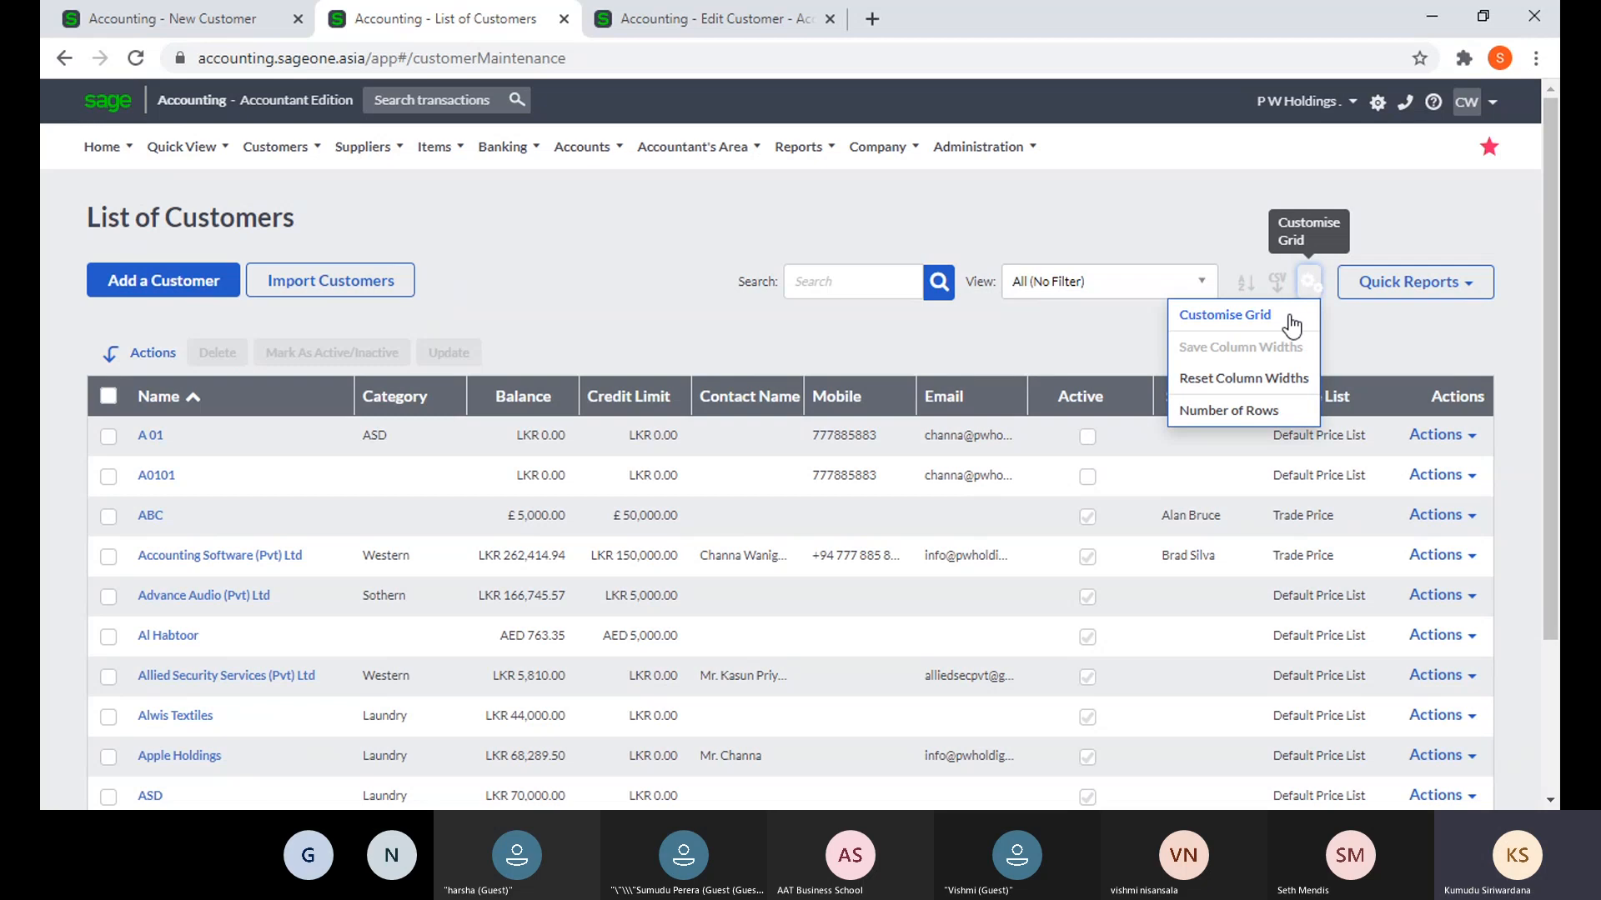
pyautogui.click(1289, 318)
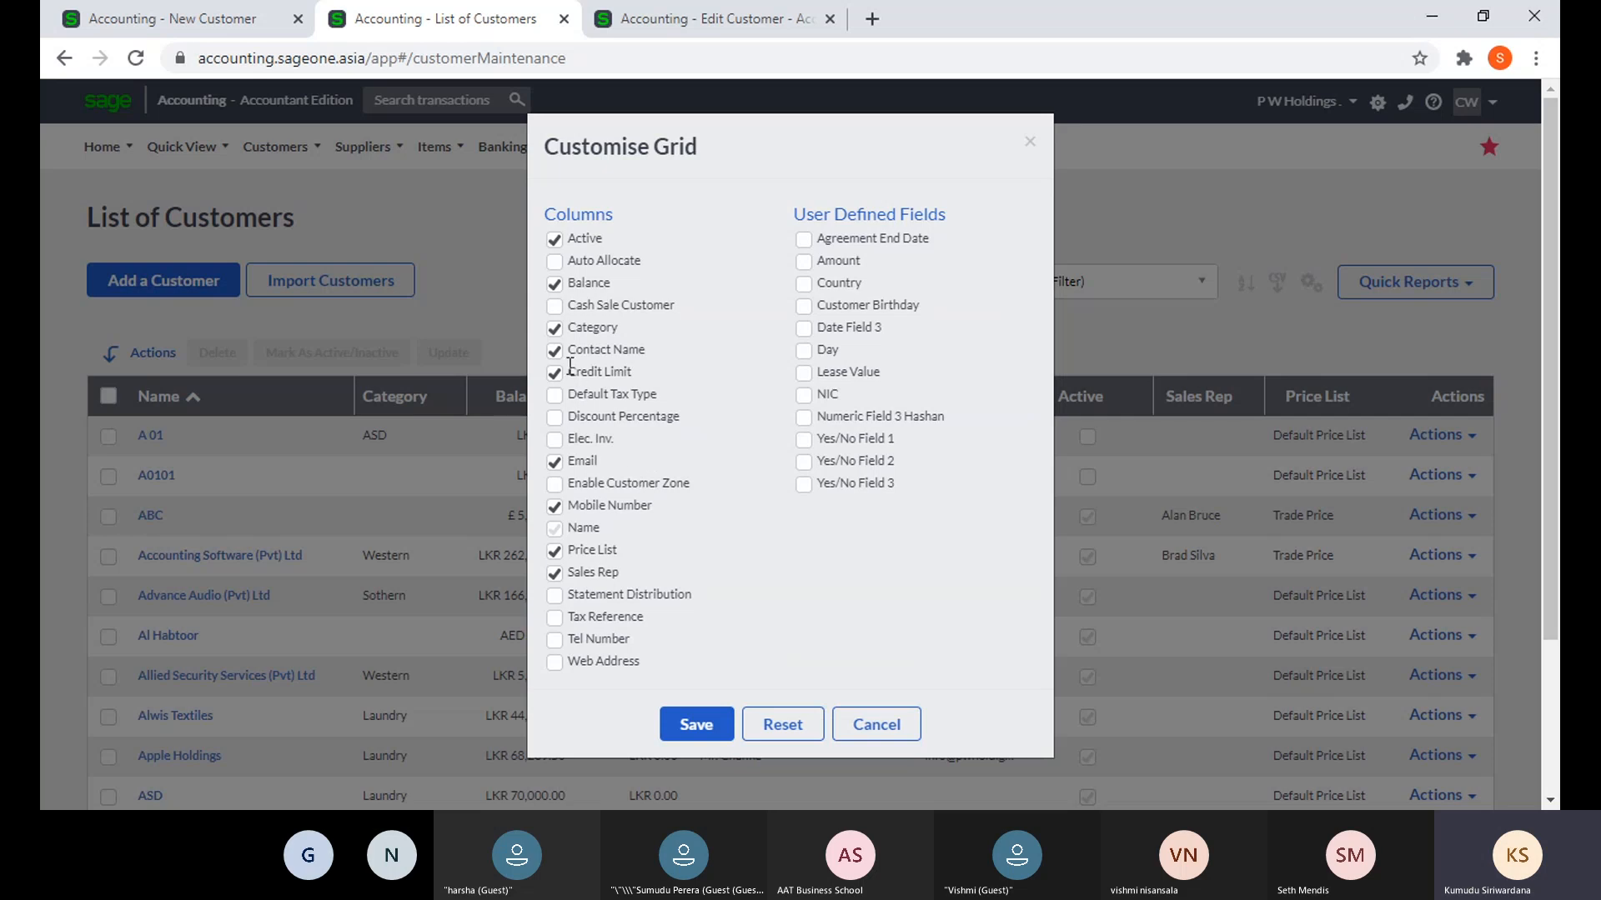
pyautogui.click(553, 328)
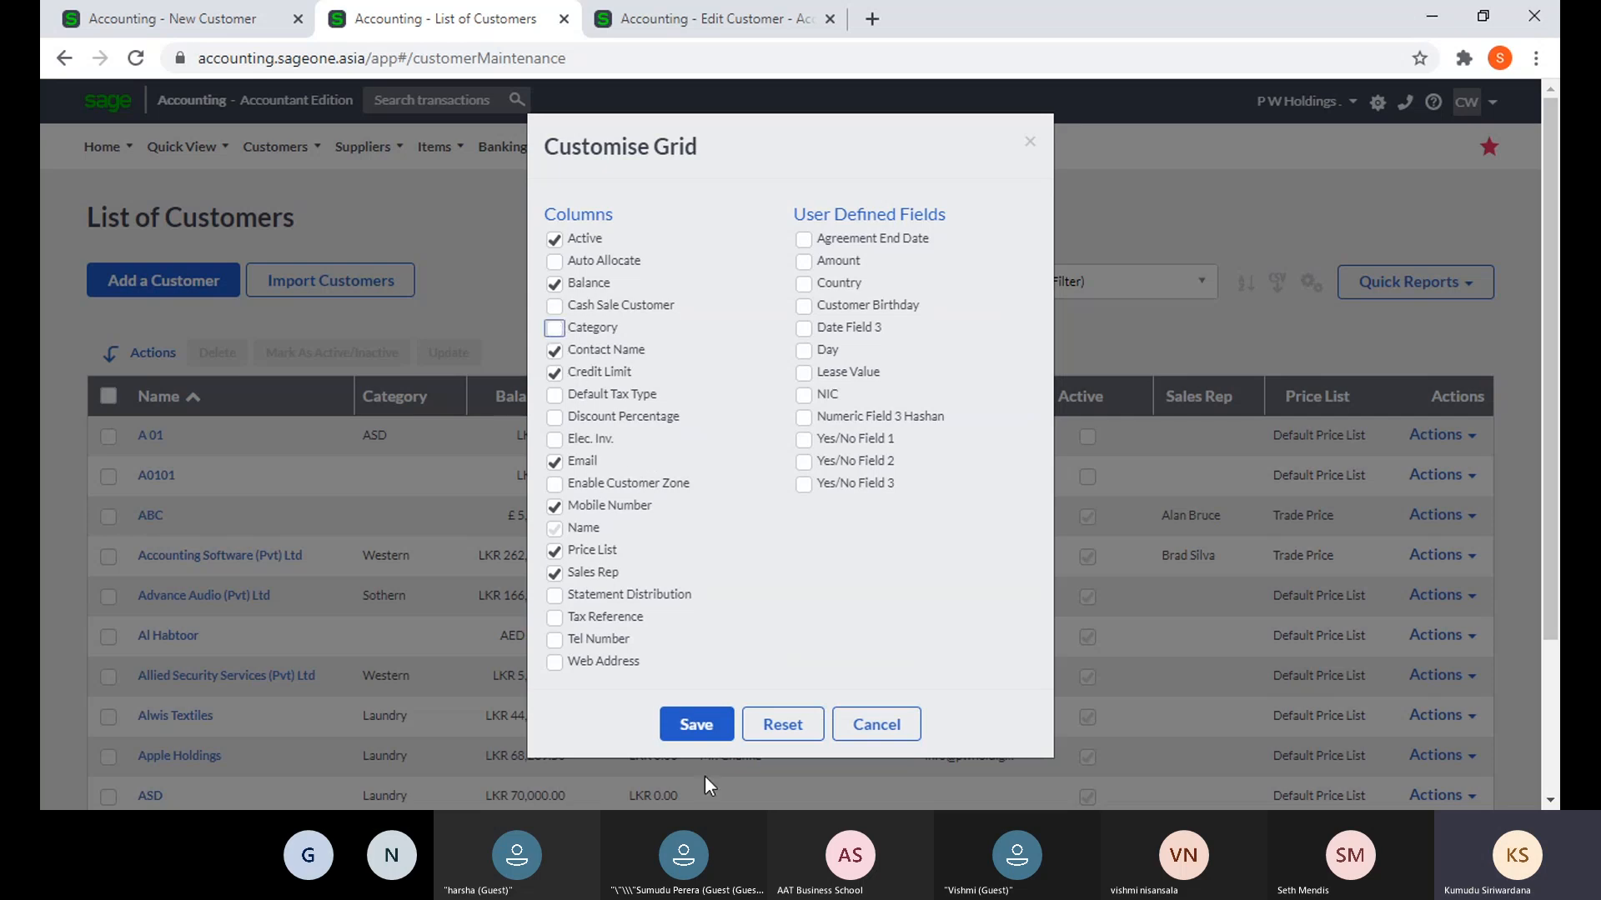
pyautogui.click(692, 724)
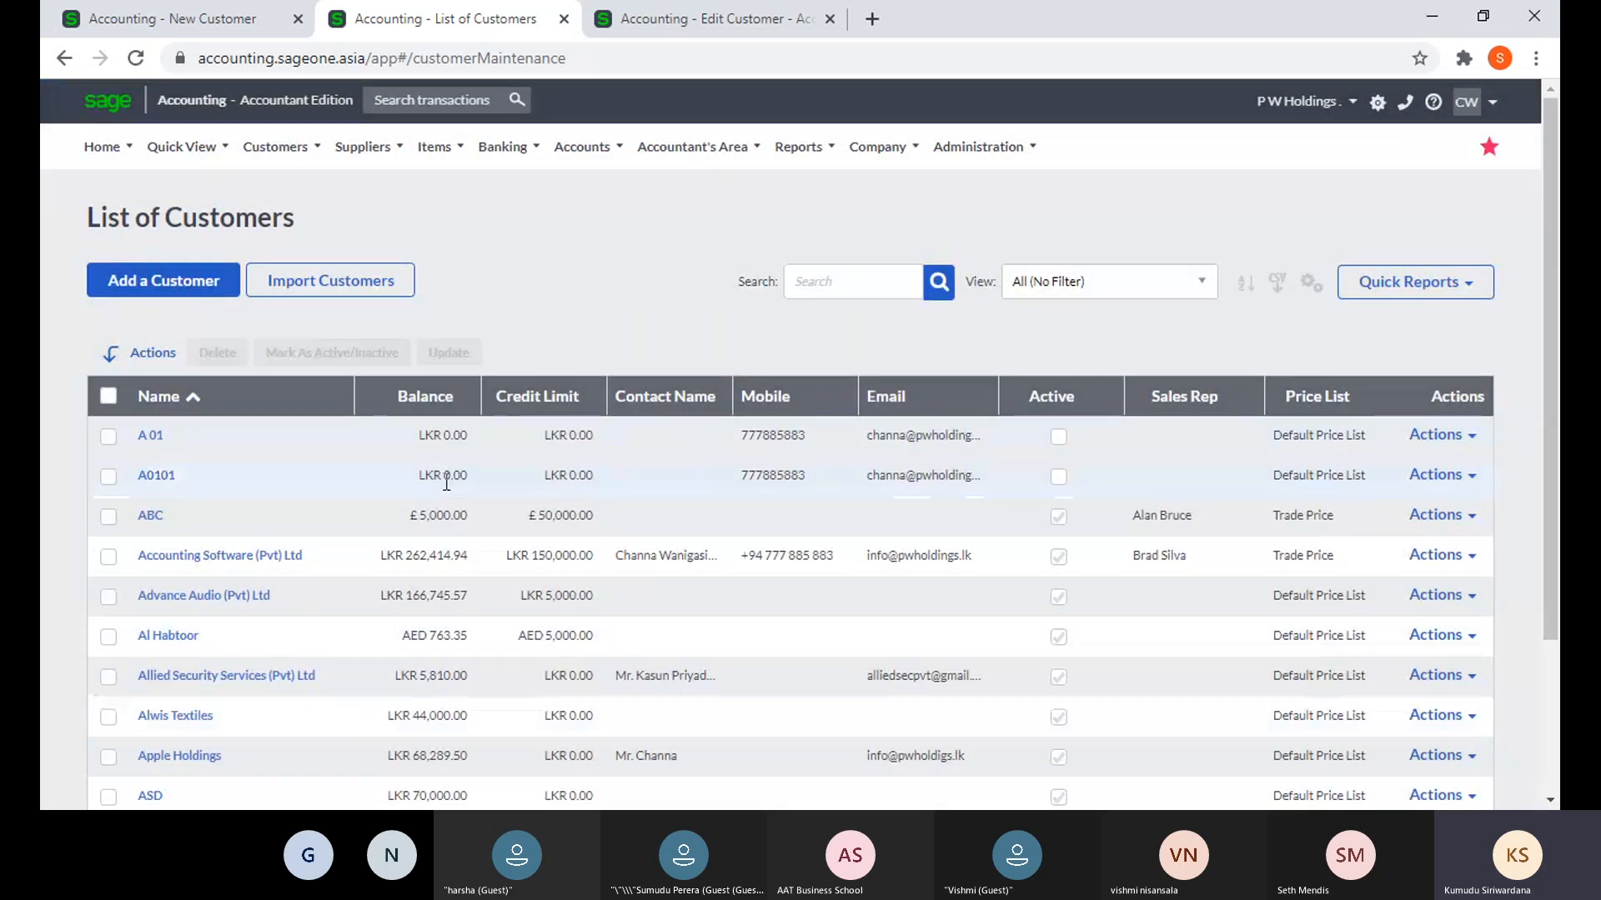
pyautogui.click(1311, 284)
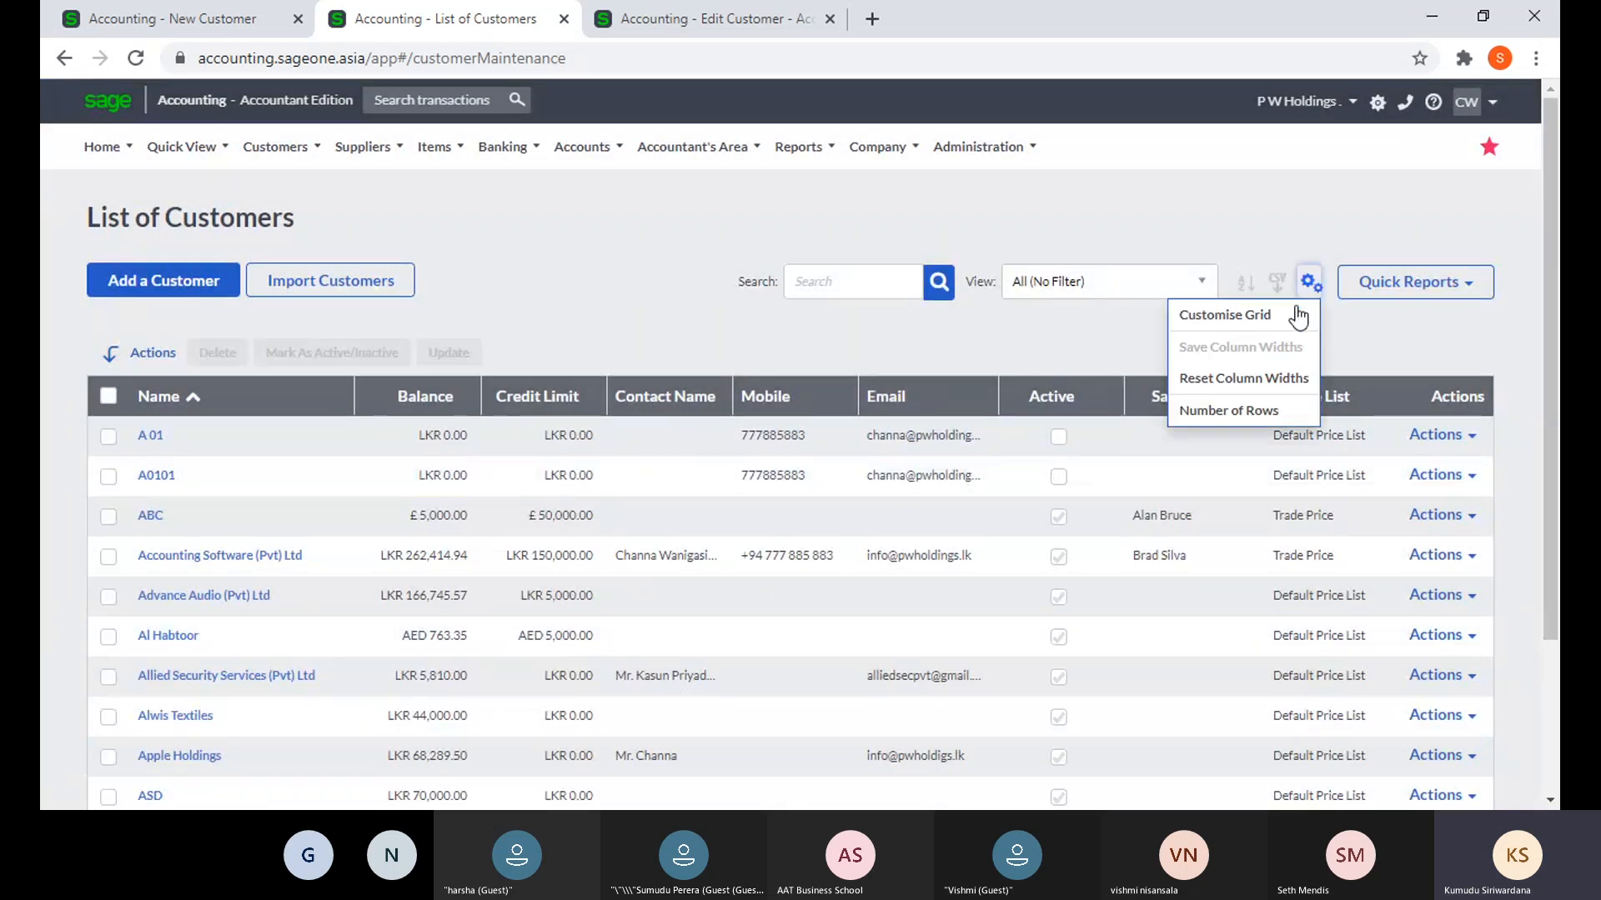
pyautogui.click(1222, 317)
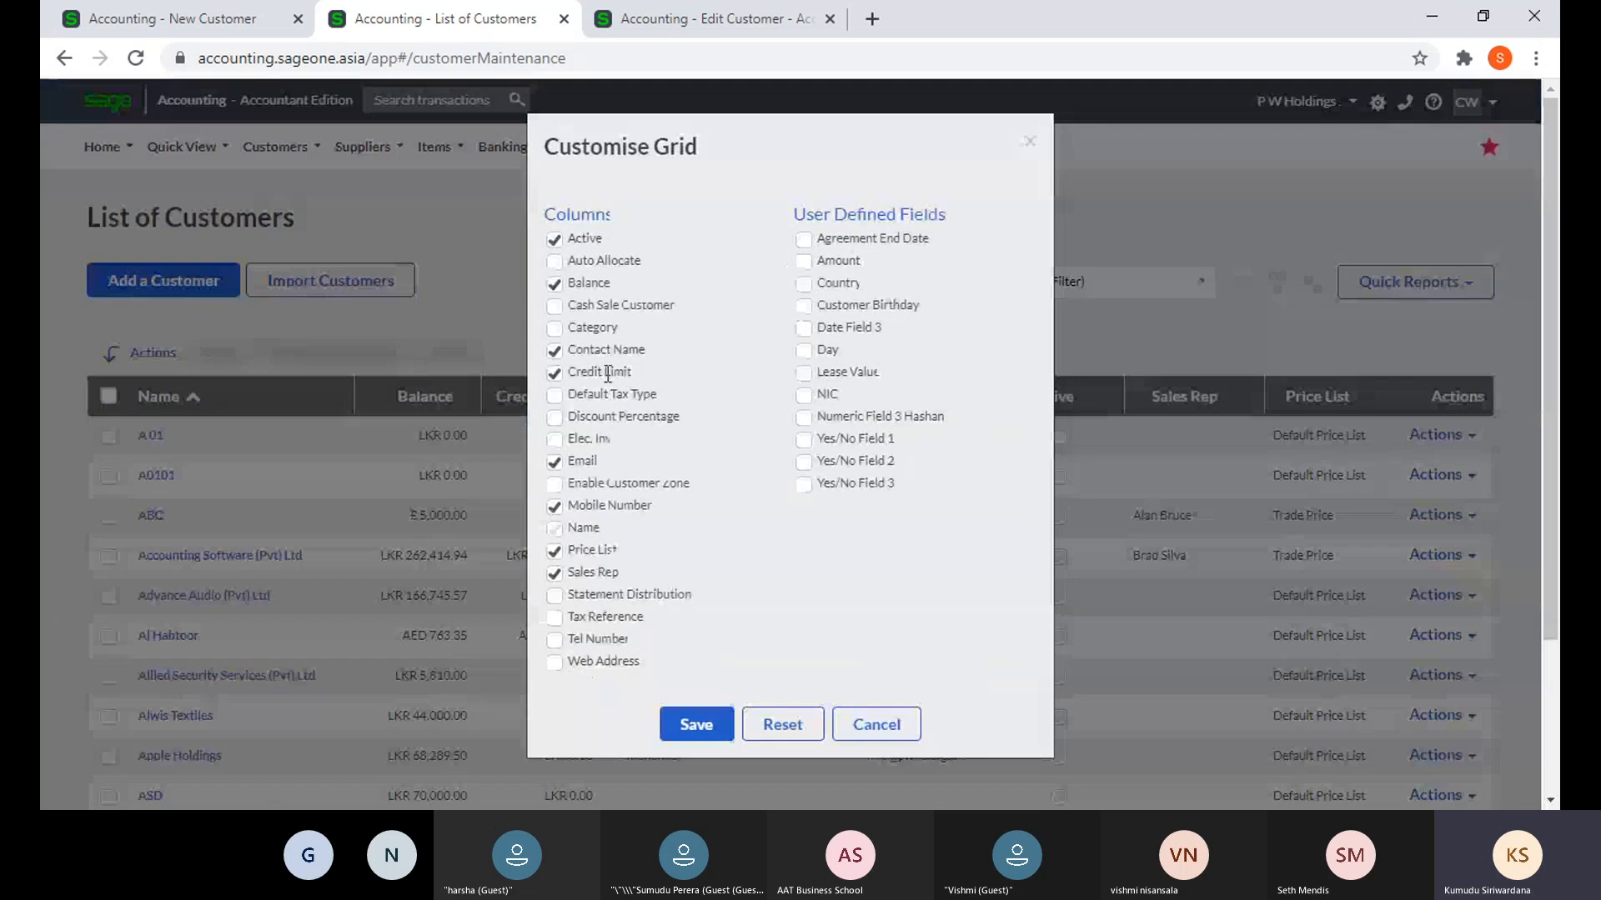
pyautogui.click(554, 351)
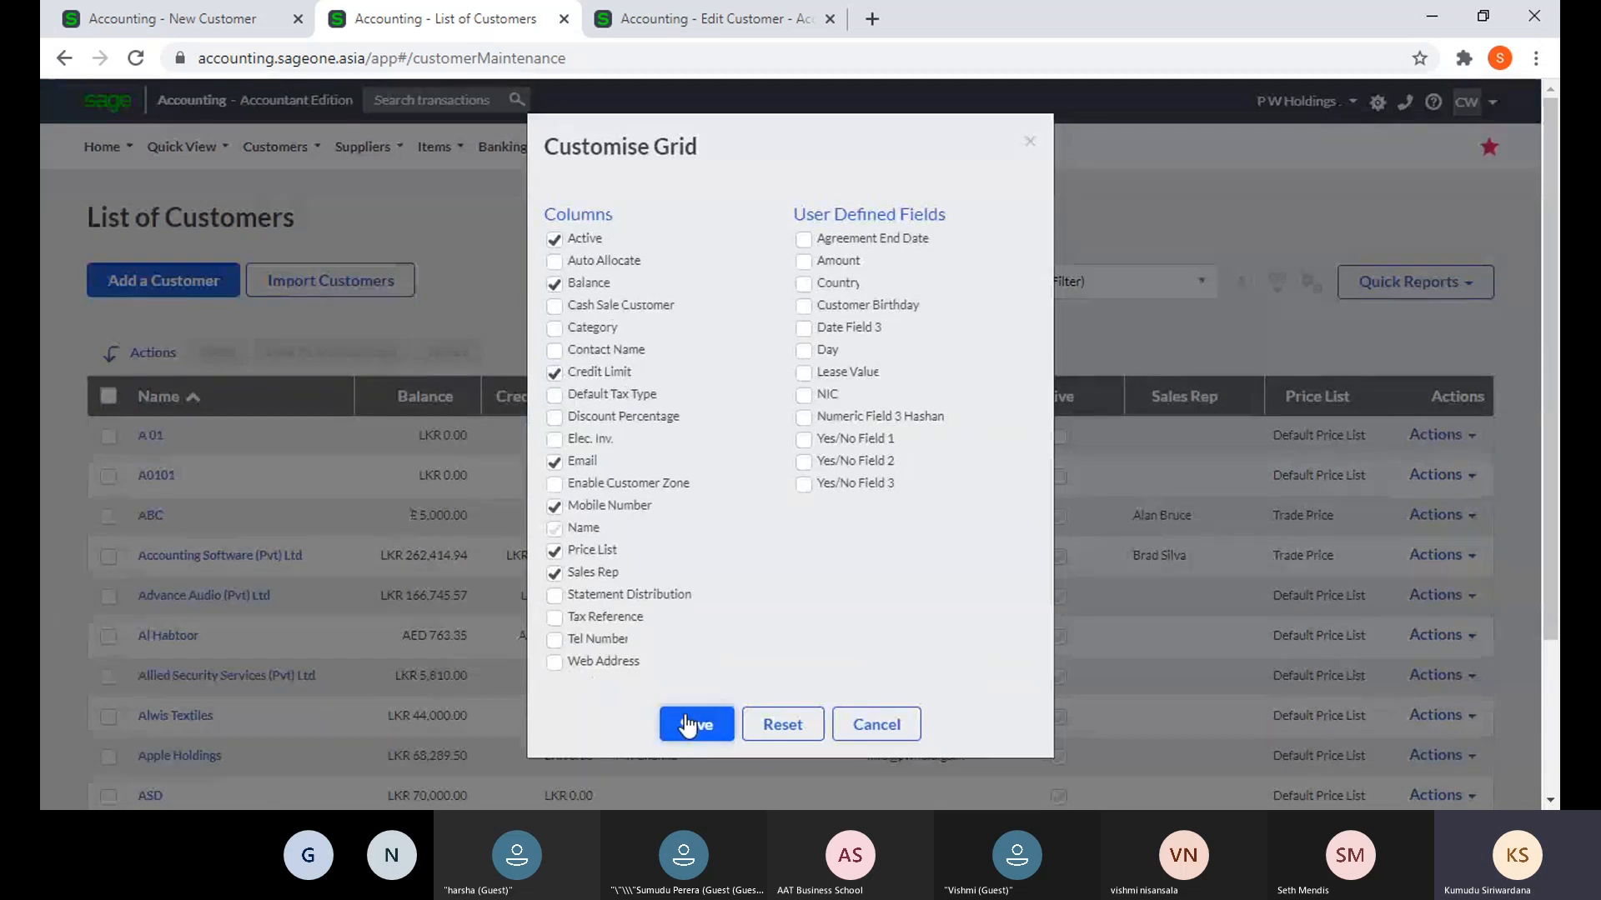
pyautogui.moveTo(679, 149); pyautogui.dragTo(836, 170)
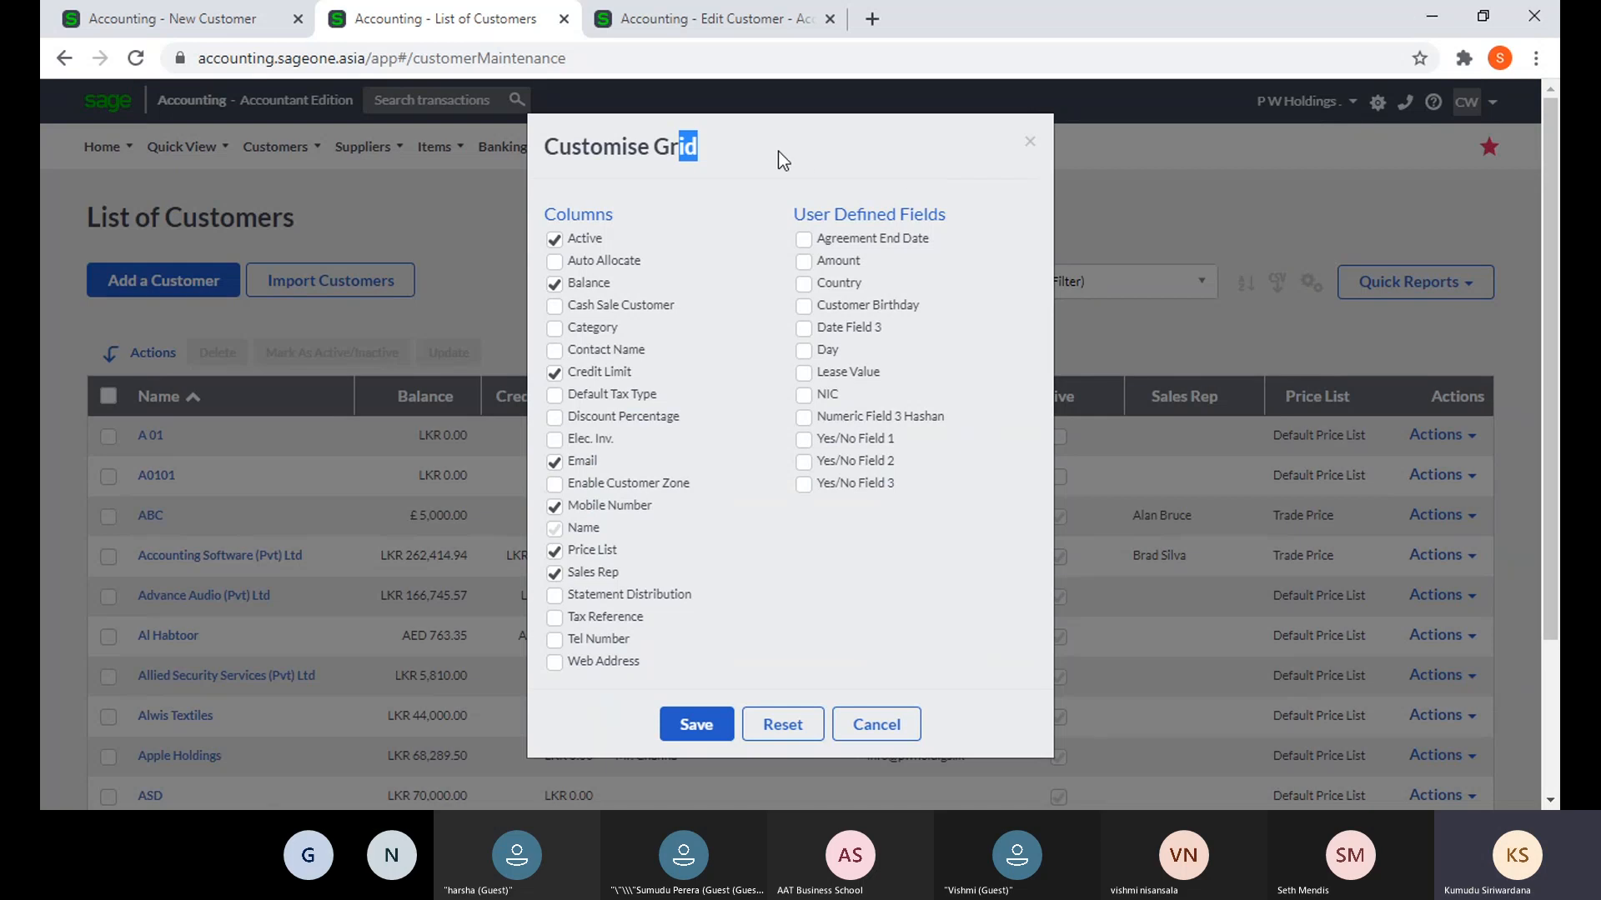
pyautogui.click(1030, 143)
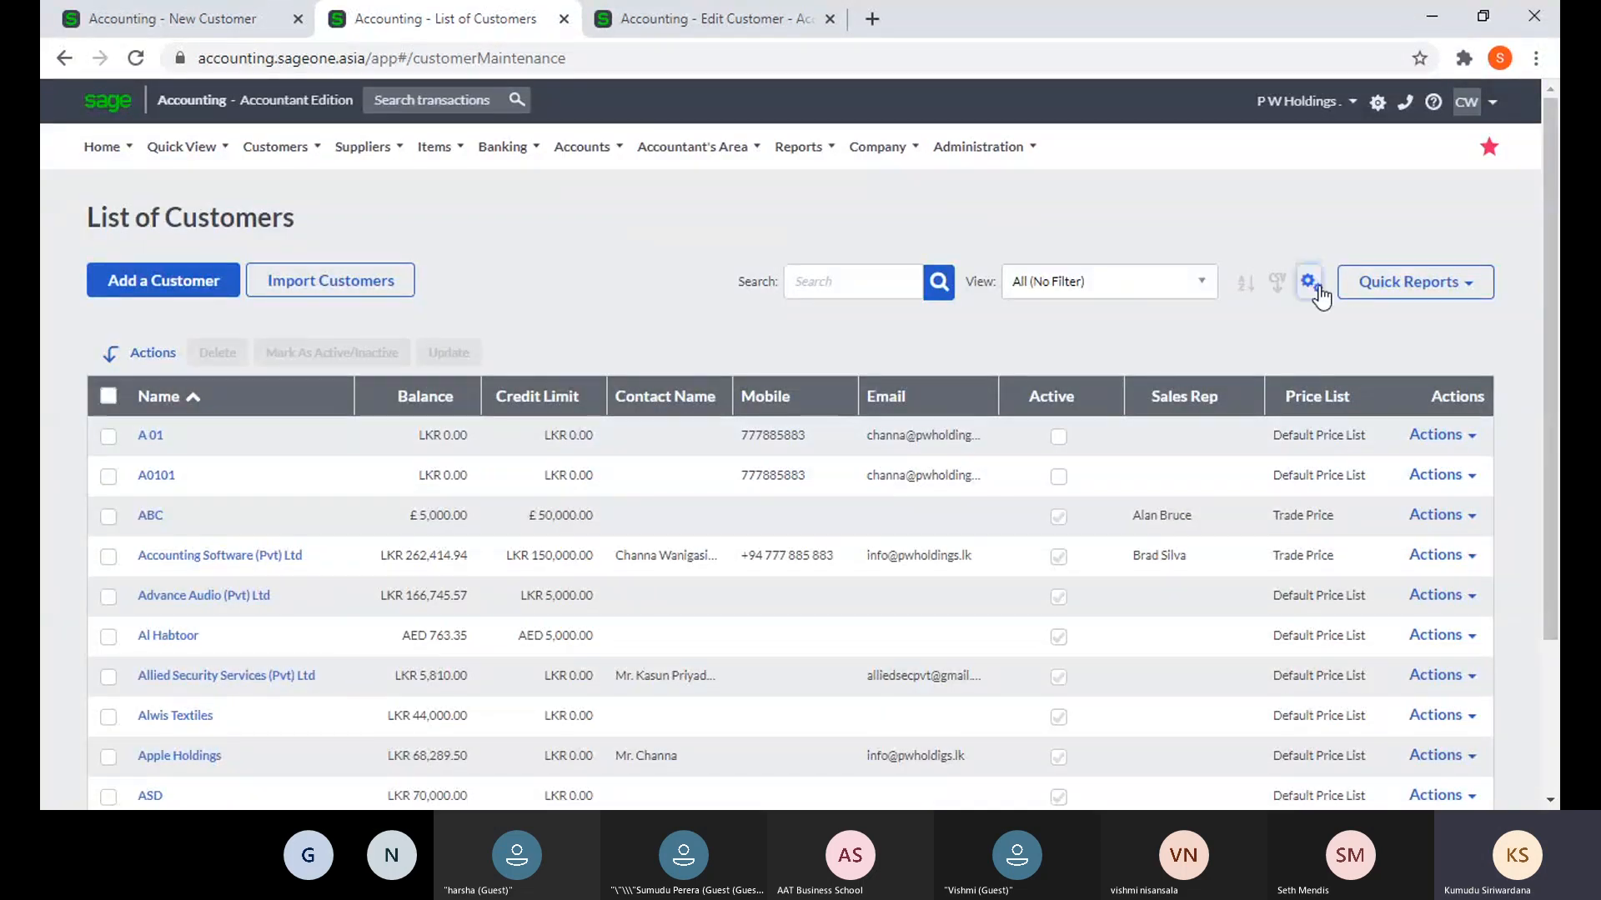
pyautogui.click(1310, 283)
pyautogui.click(1273, 322)
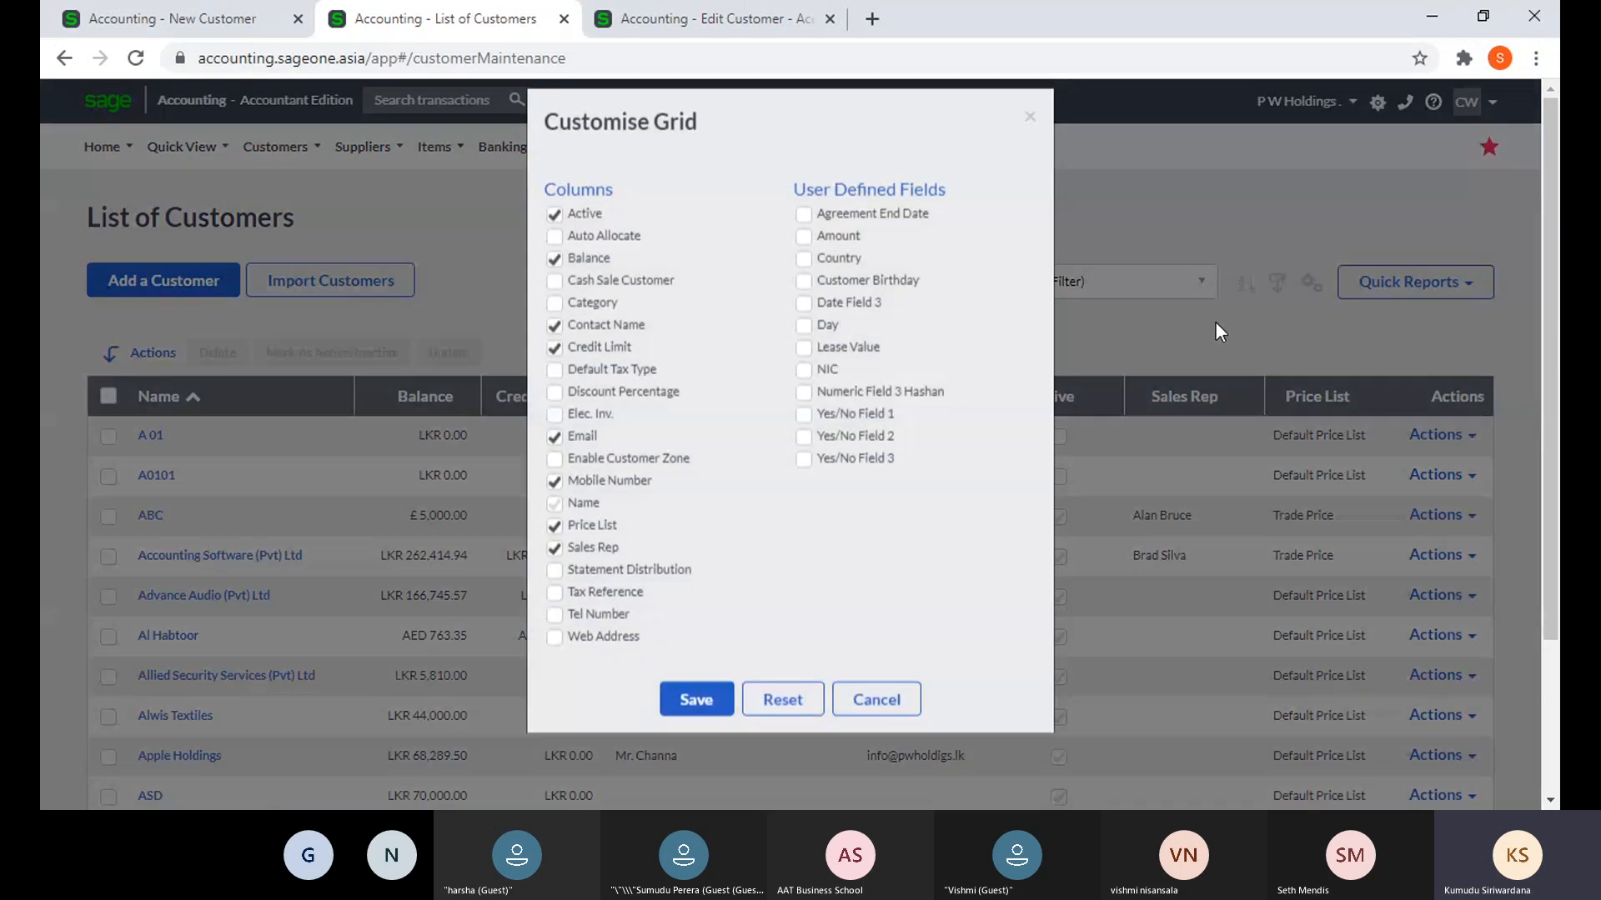
pyautogui.click(555, 350)
pyautogui.click(555, 372)
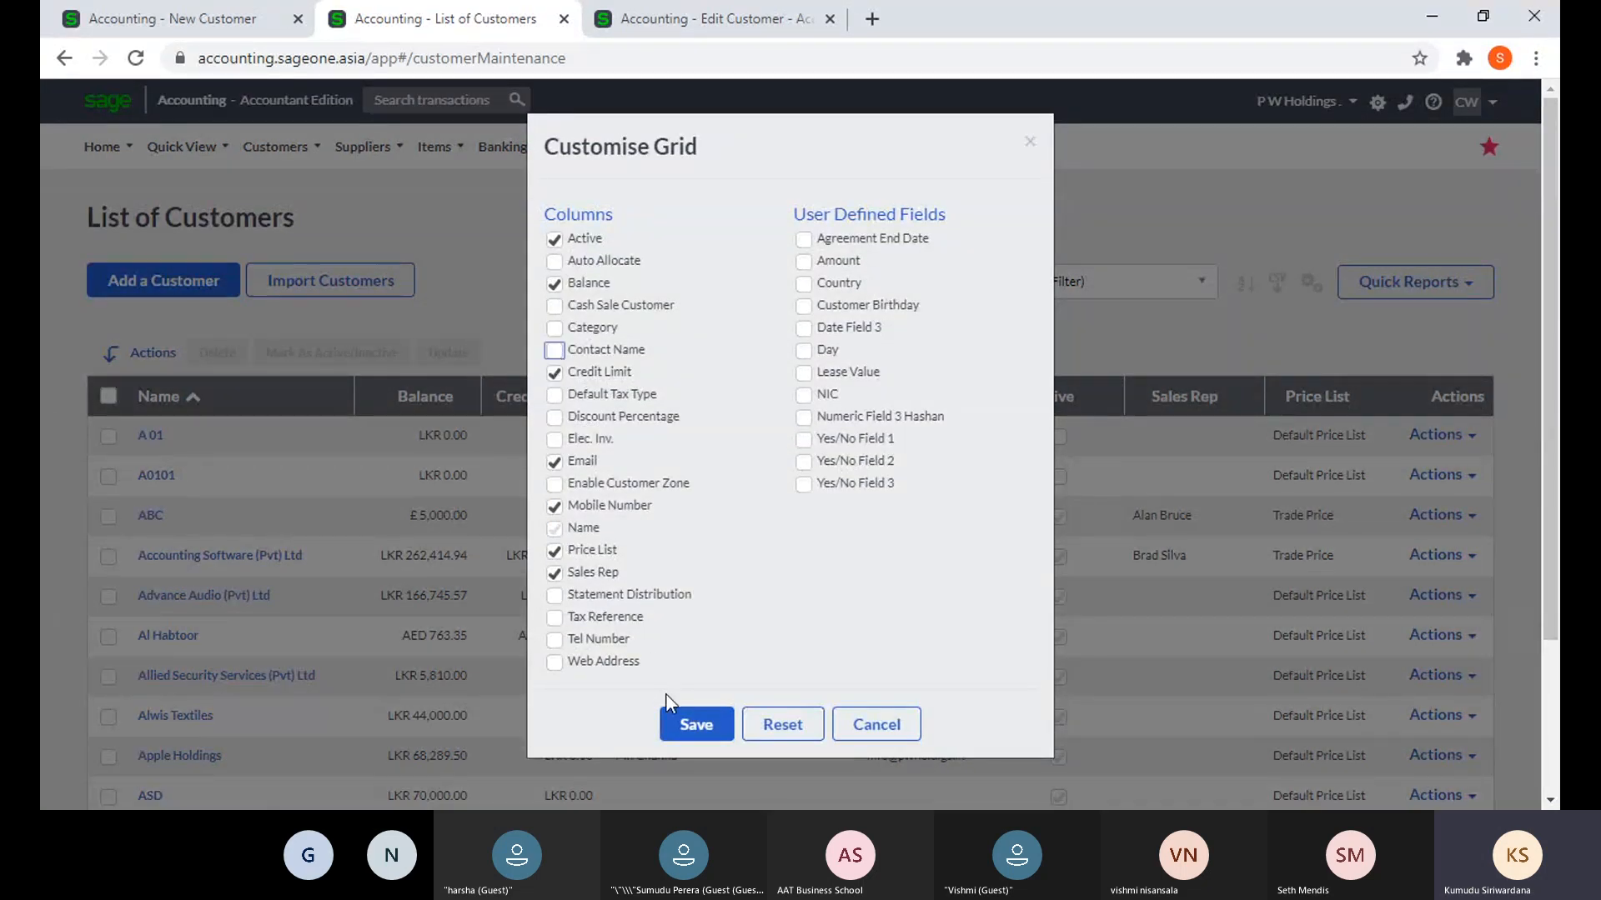
pyautogui.click(695, 725)
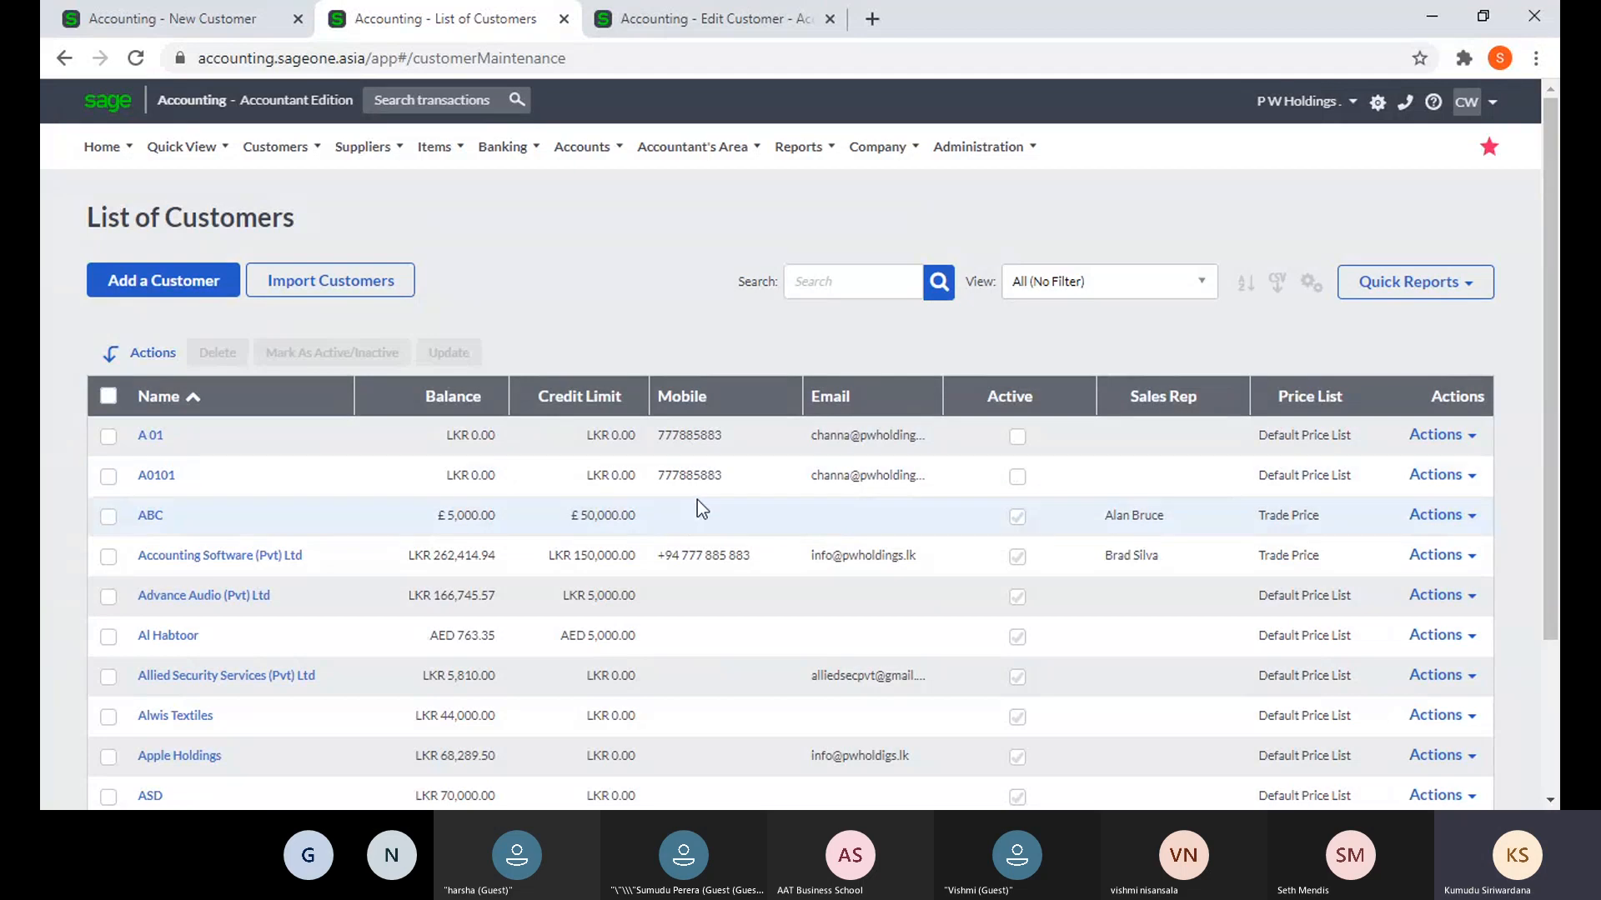
pyautogui.click(1310, 284)
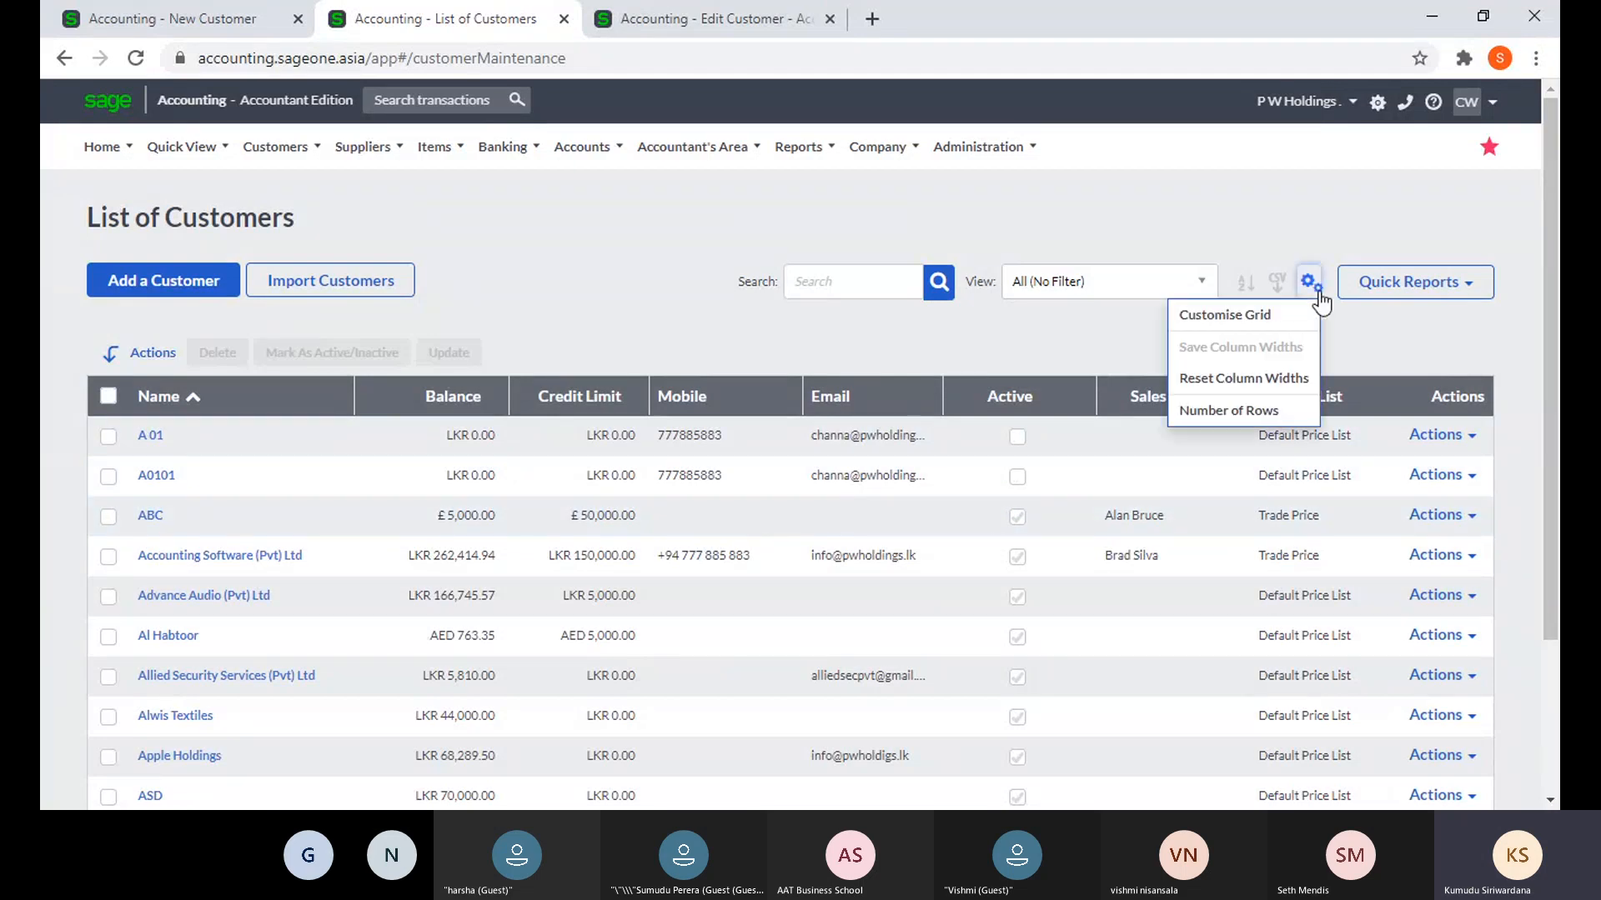
pyautogui.click(1234, 321)
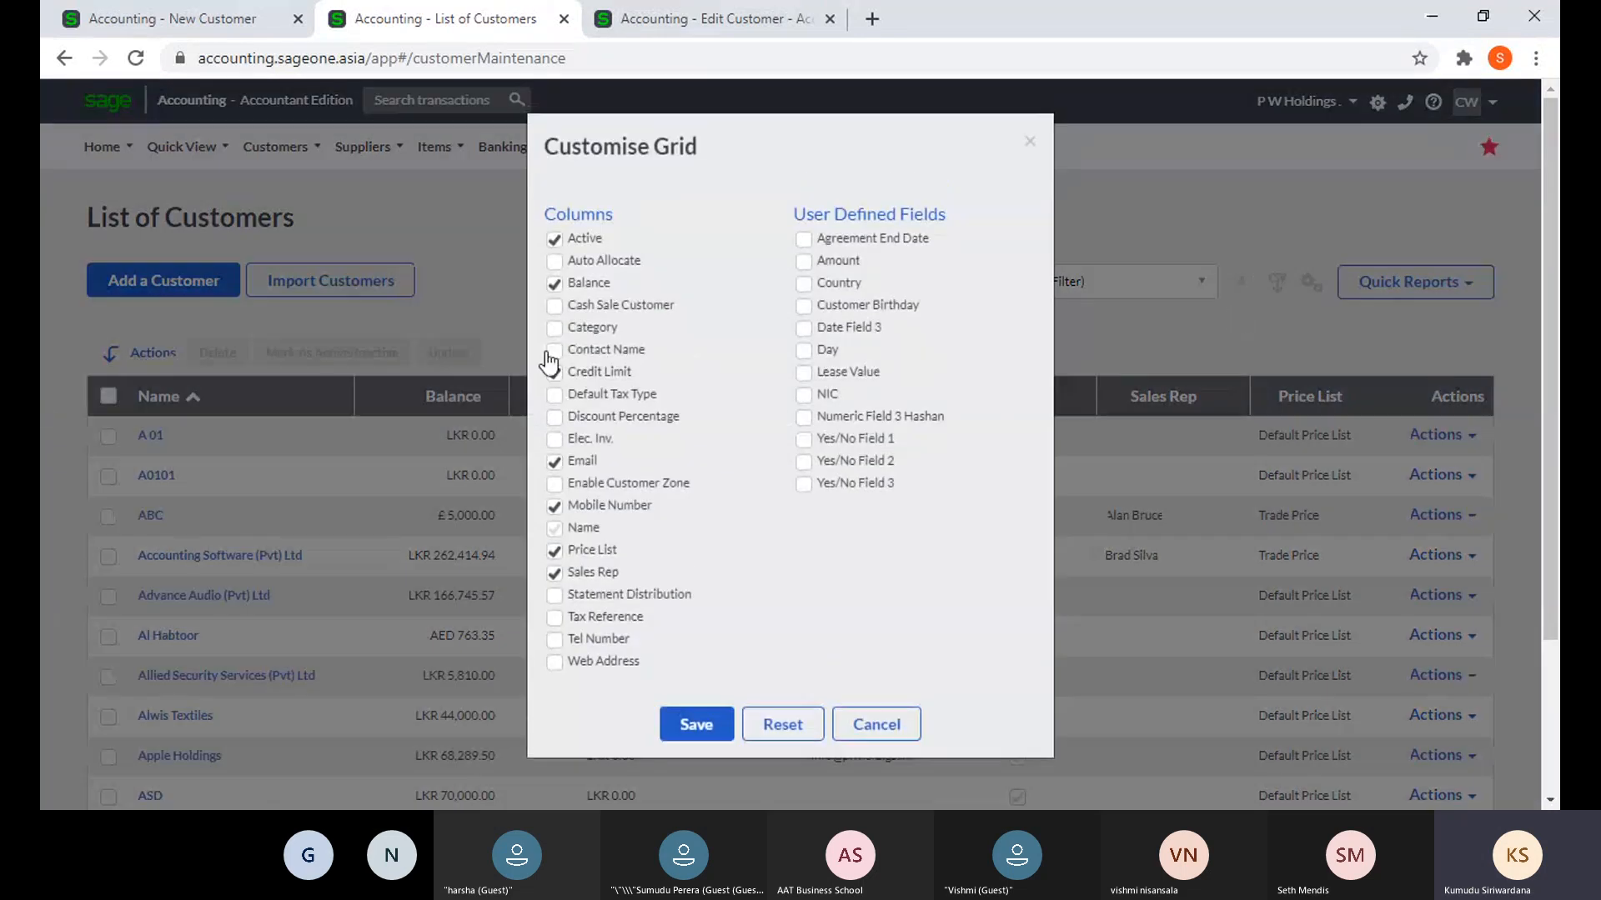
pyautogui.click(554, 372)
pyautogui.click(554, 350)
pyautogui.click(554, 328)
pyautogui.click(694, 722)
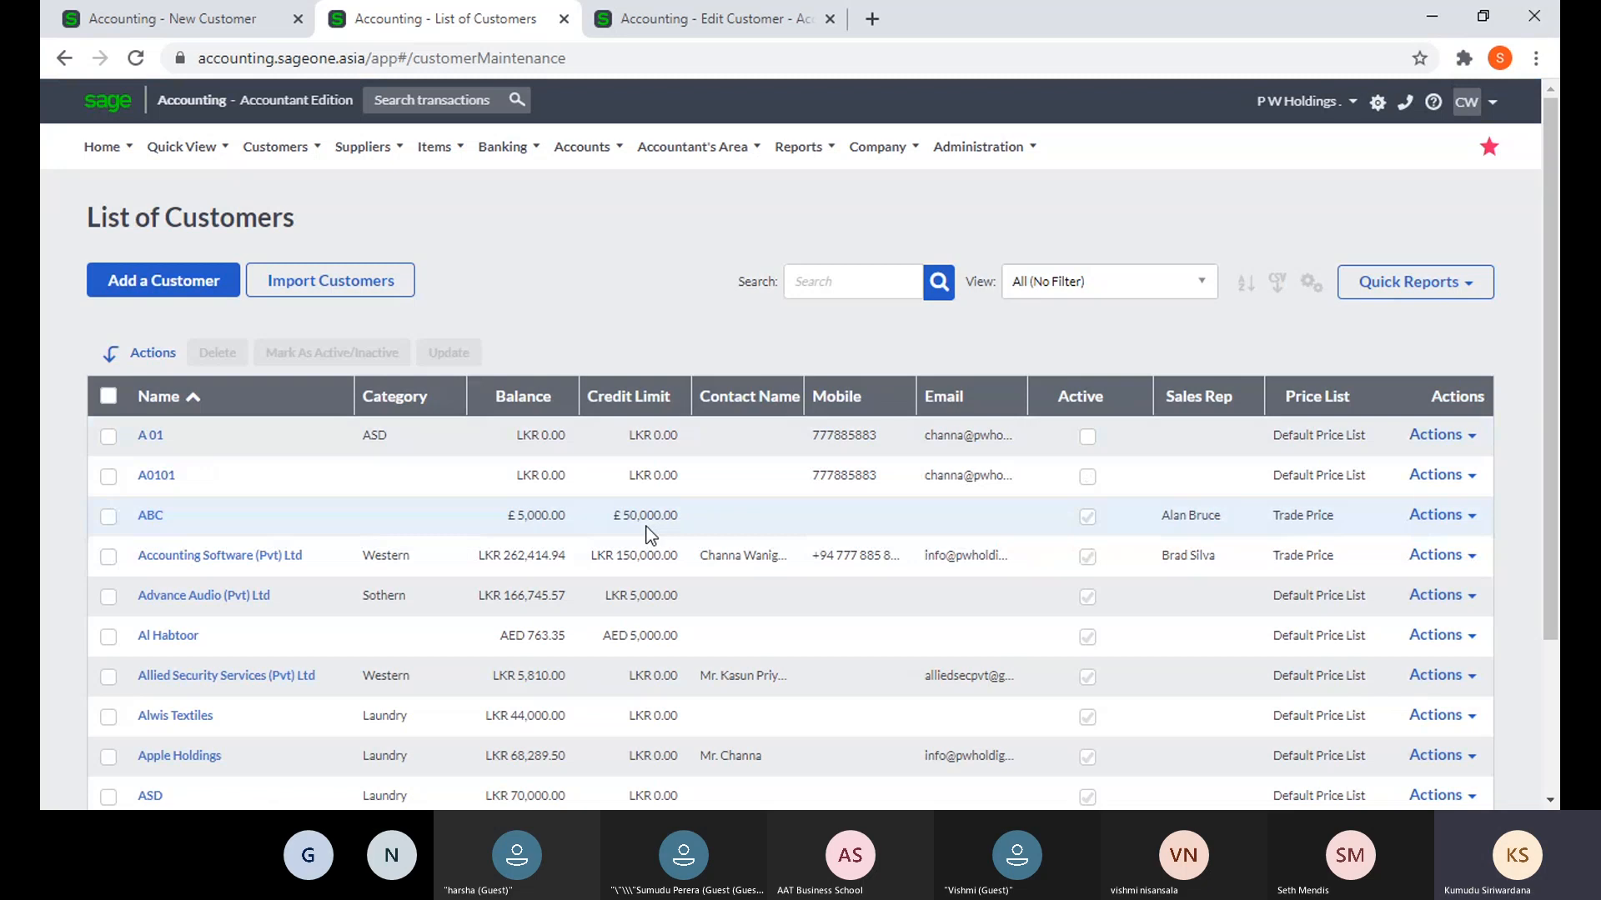
pyautogui.click(831, 277)
pyautogui.scroll(-3, 801, 443)
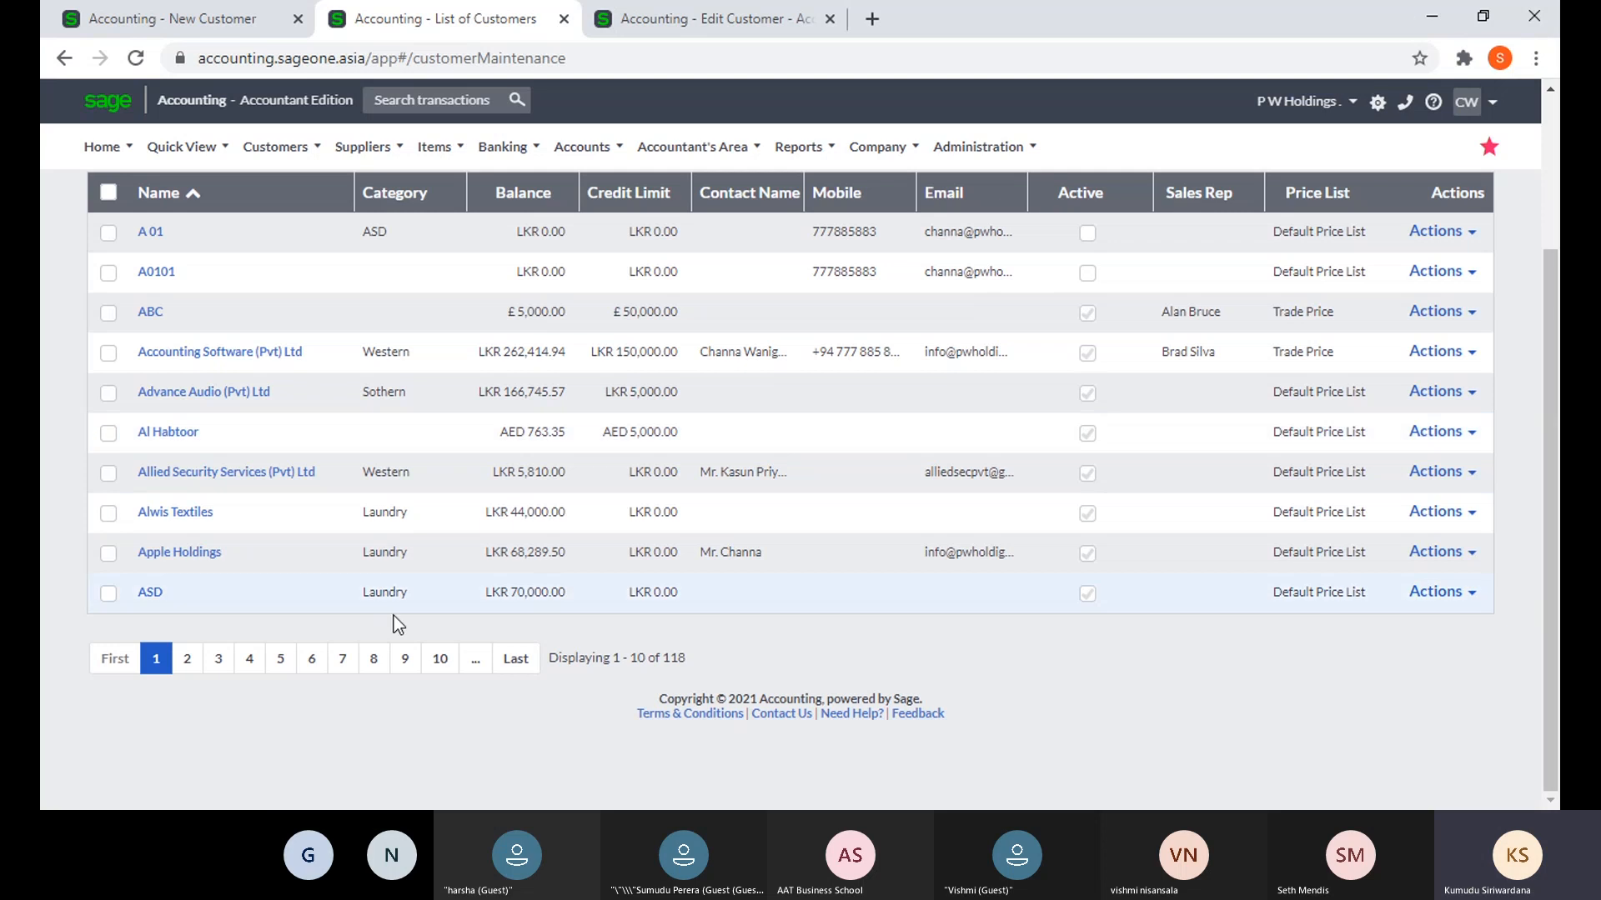
pyautogui.scroll(2, 704, 443)
pyautogui.scroll(-3, 464, 512)
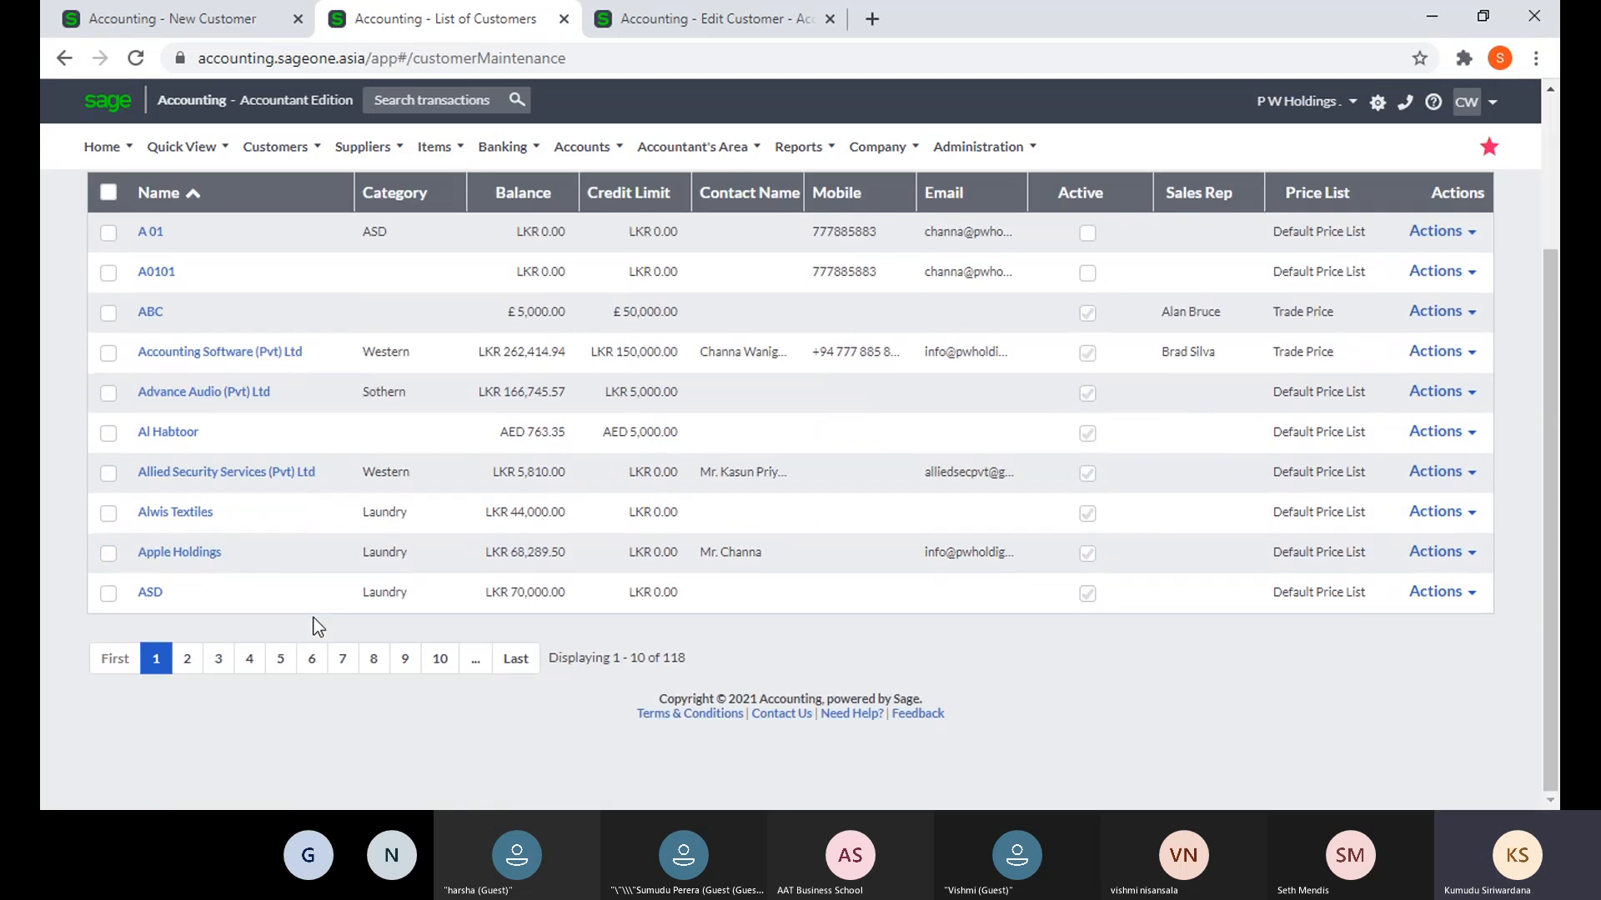
pyautogui.click(198, 663)
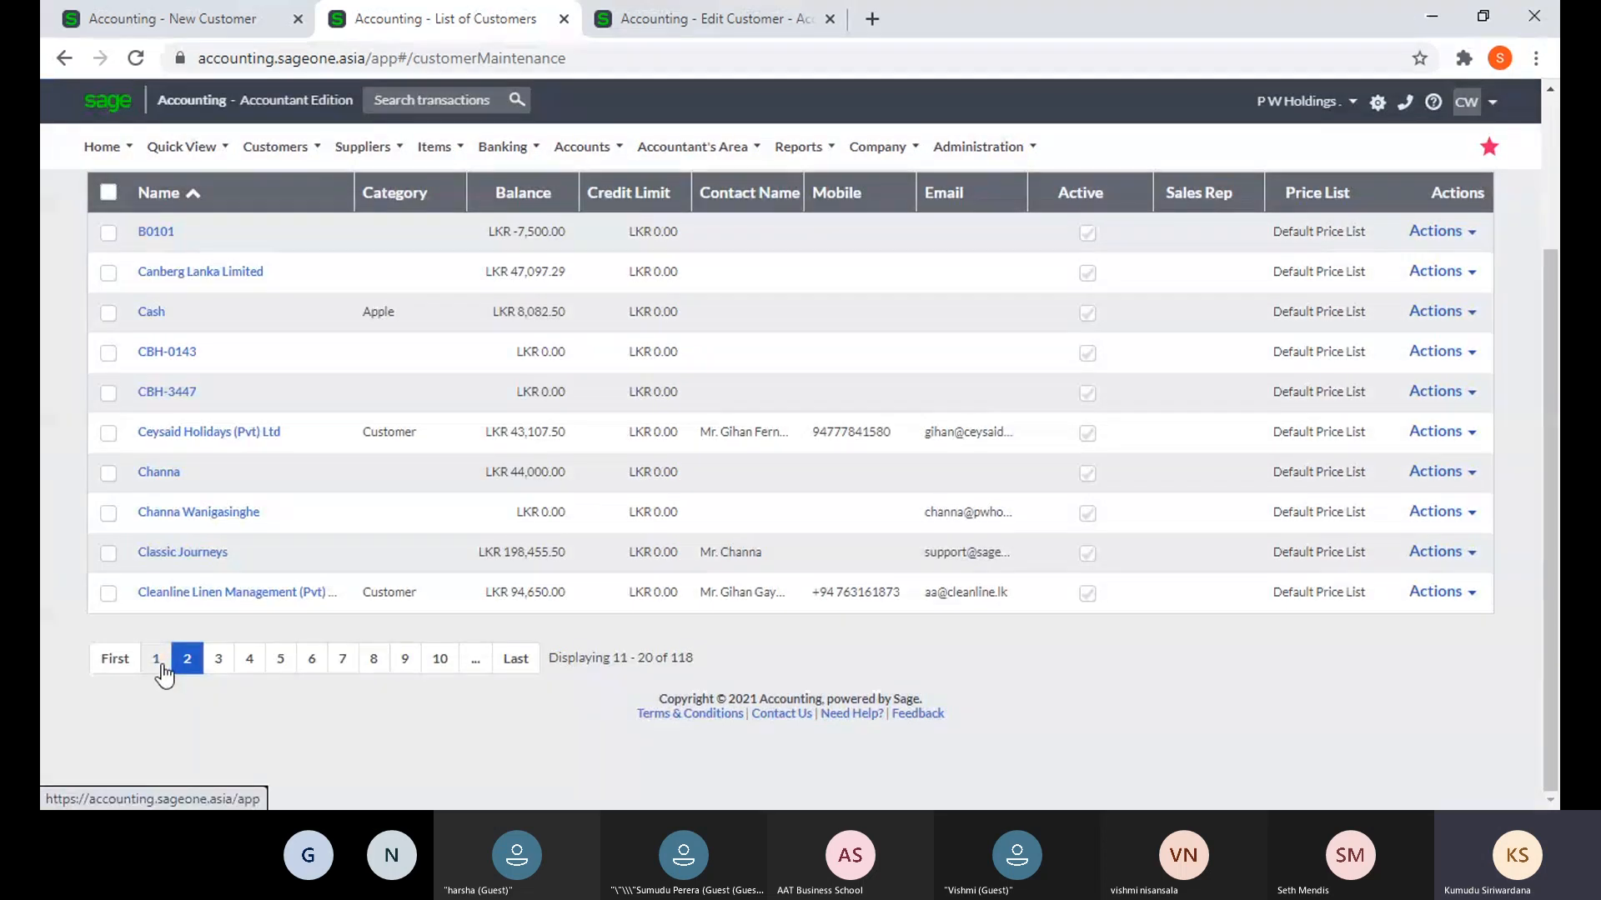
pyautogui.click(158, 661)
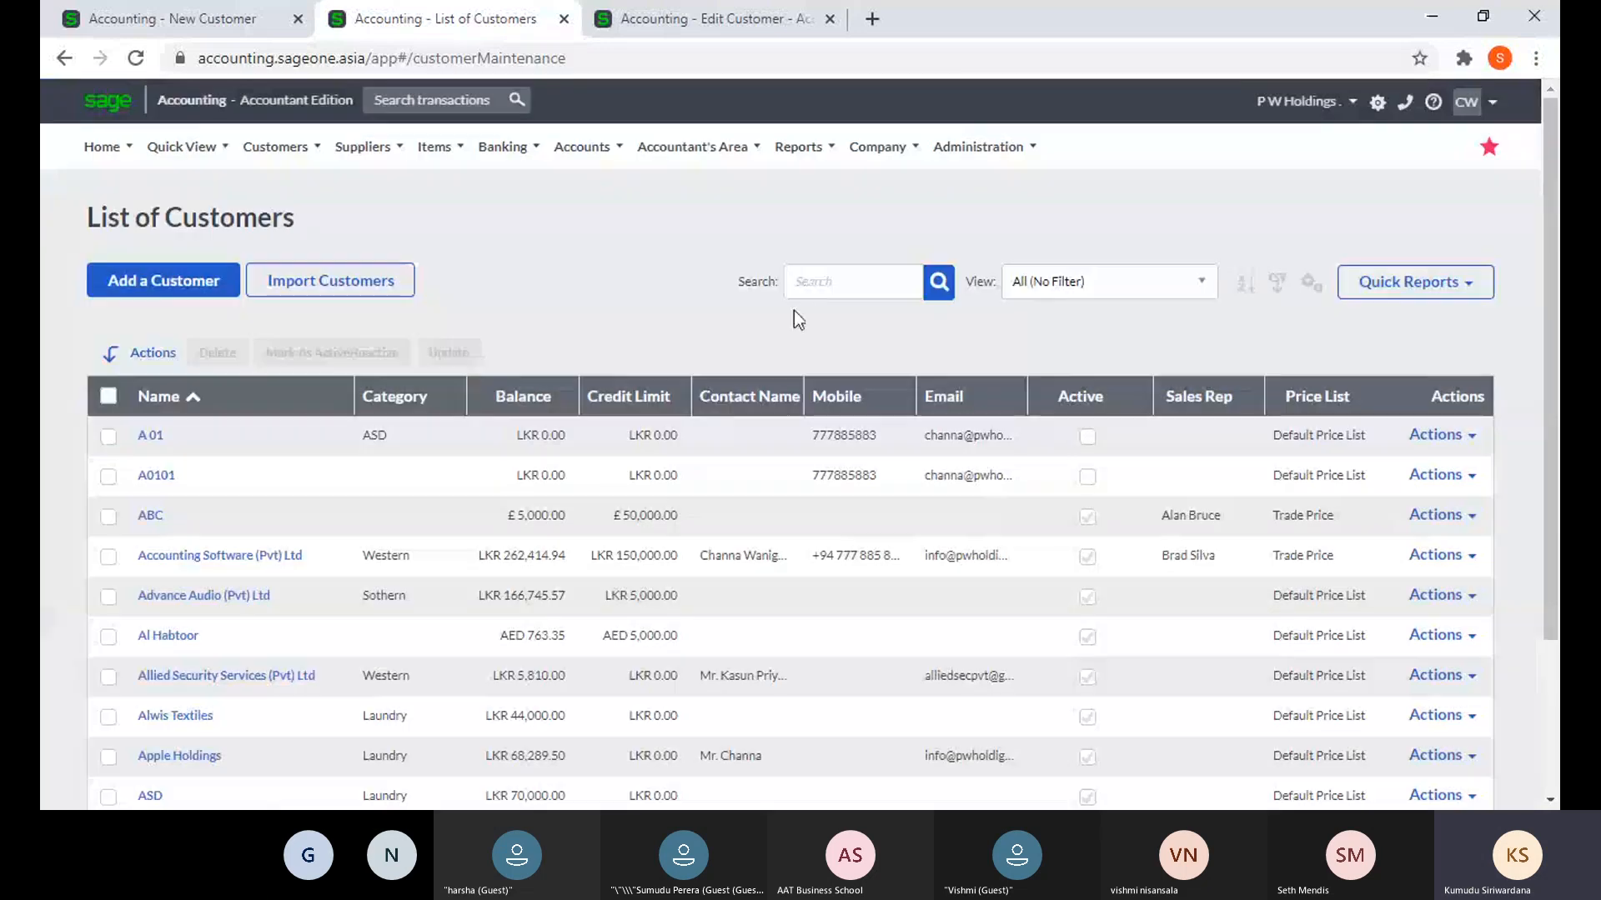
pyautogui.click(824, 282)
pyautogui.write('c')
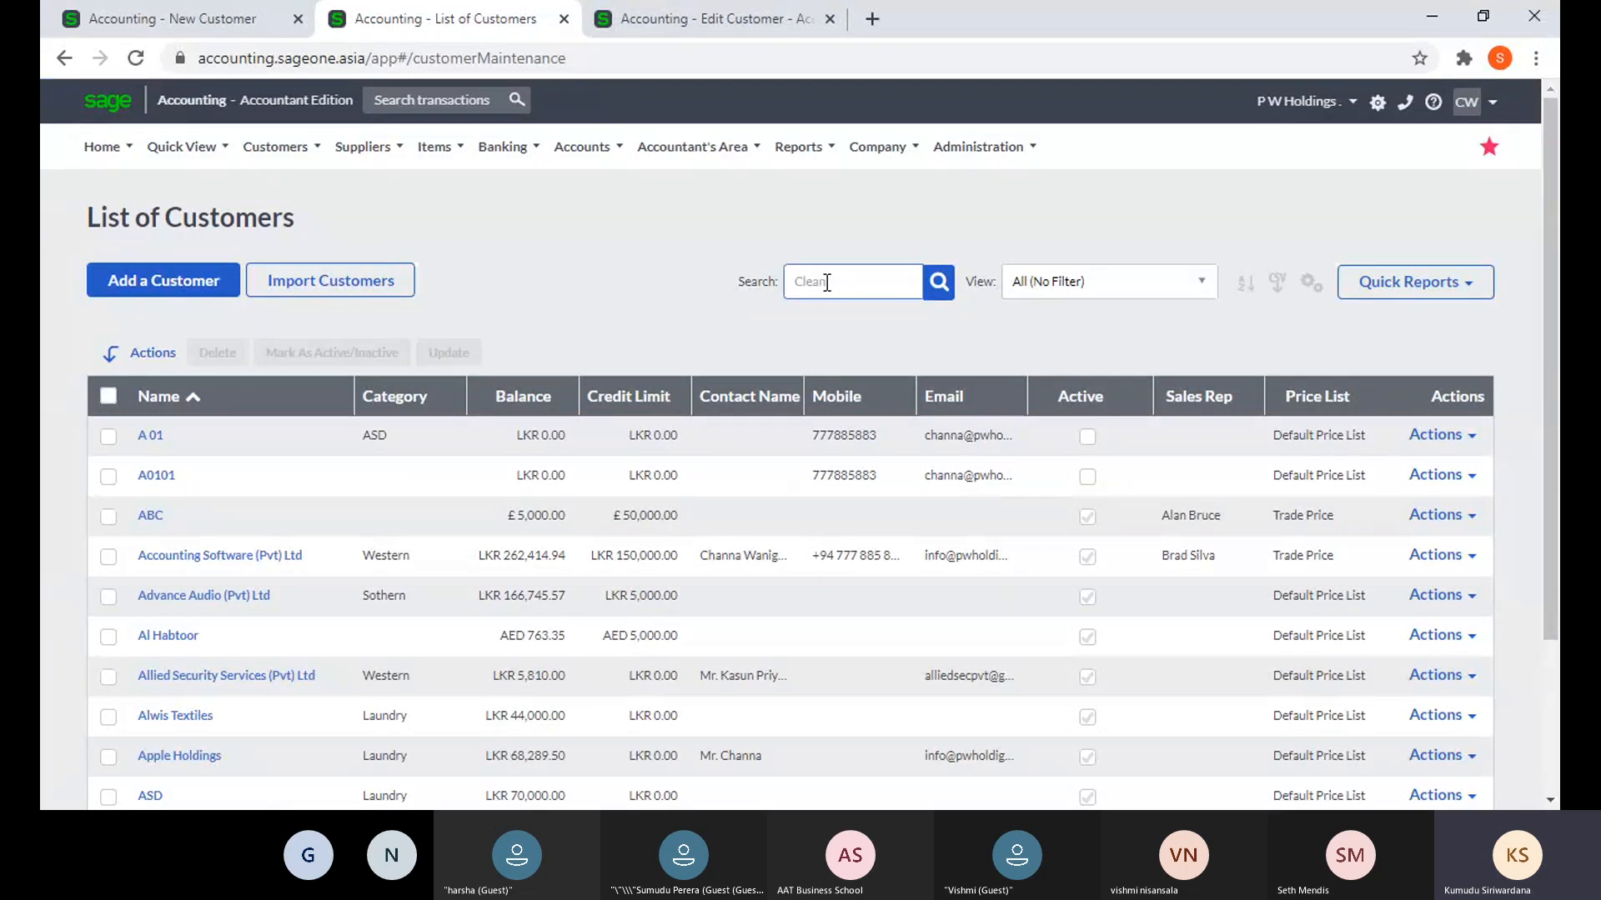
pyautogui.click(948, 287)
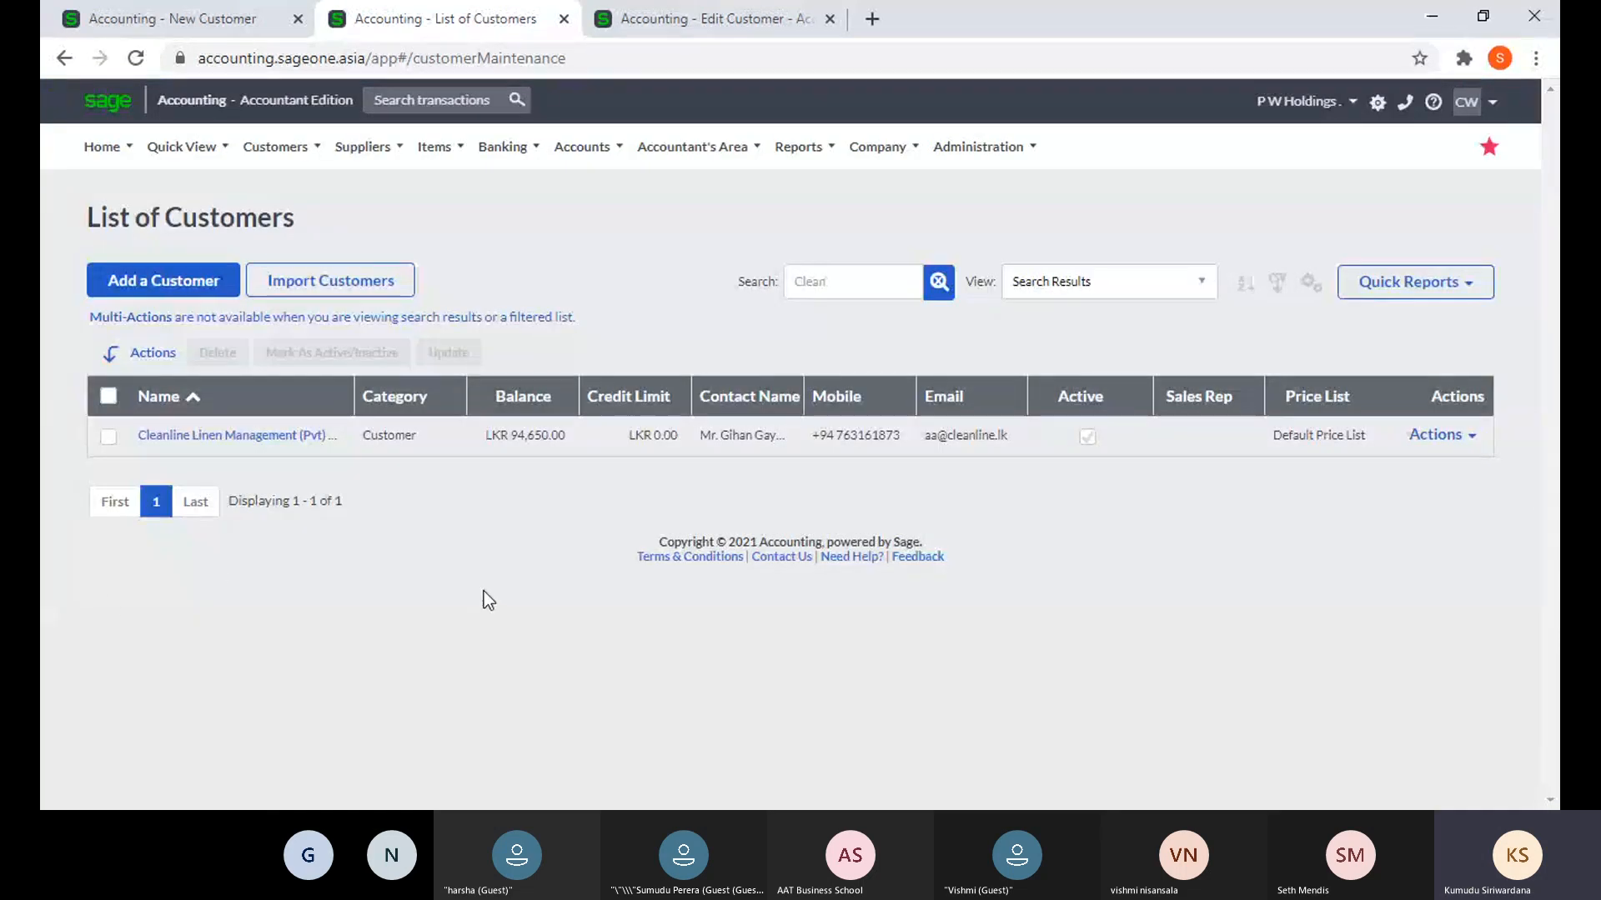
pyautogui.click(937, 282)
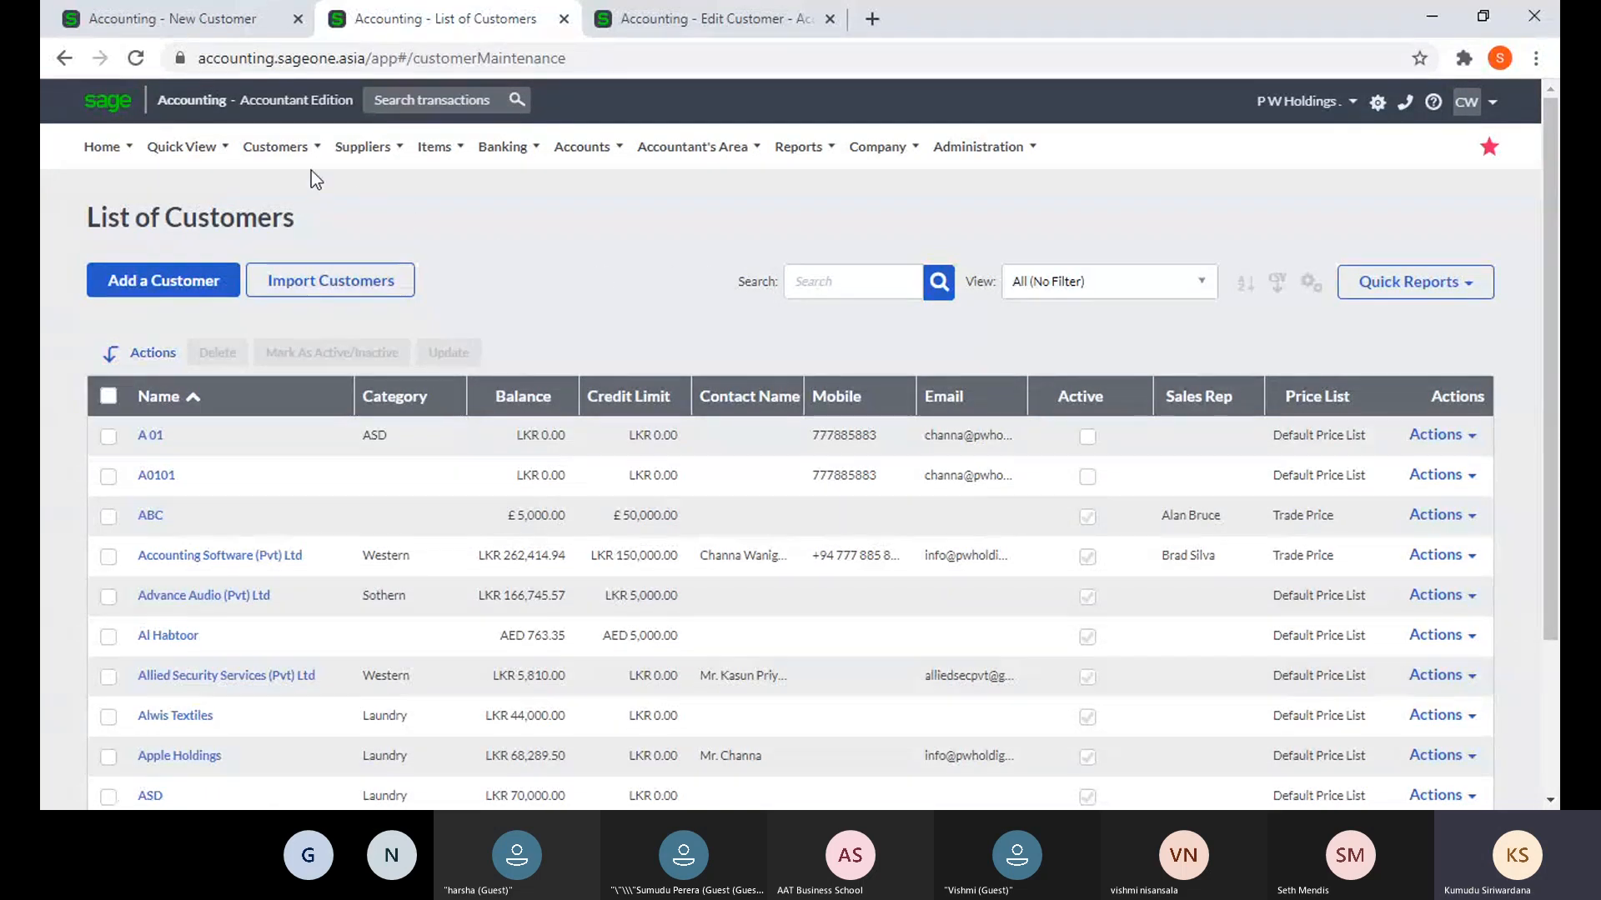
# - Open the List of Sales Reps and start a new sales rep
pyautogui.click(287, 148)
pyautogui.moveTo(314, 237)
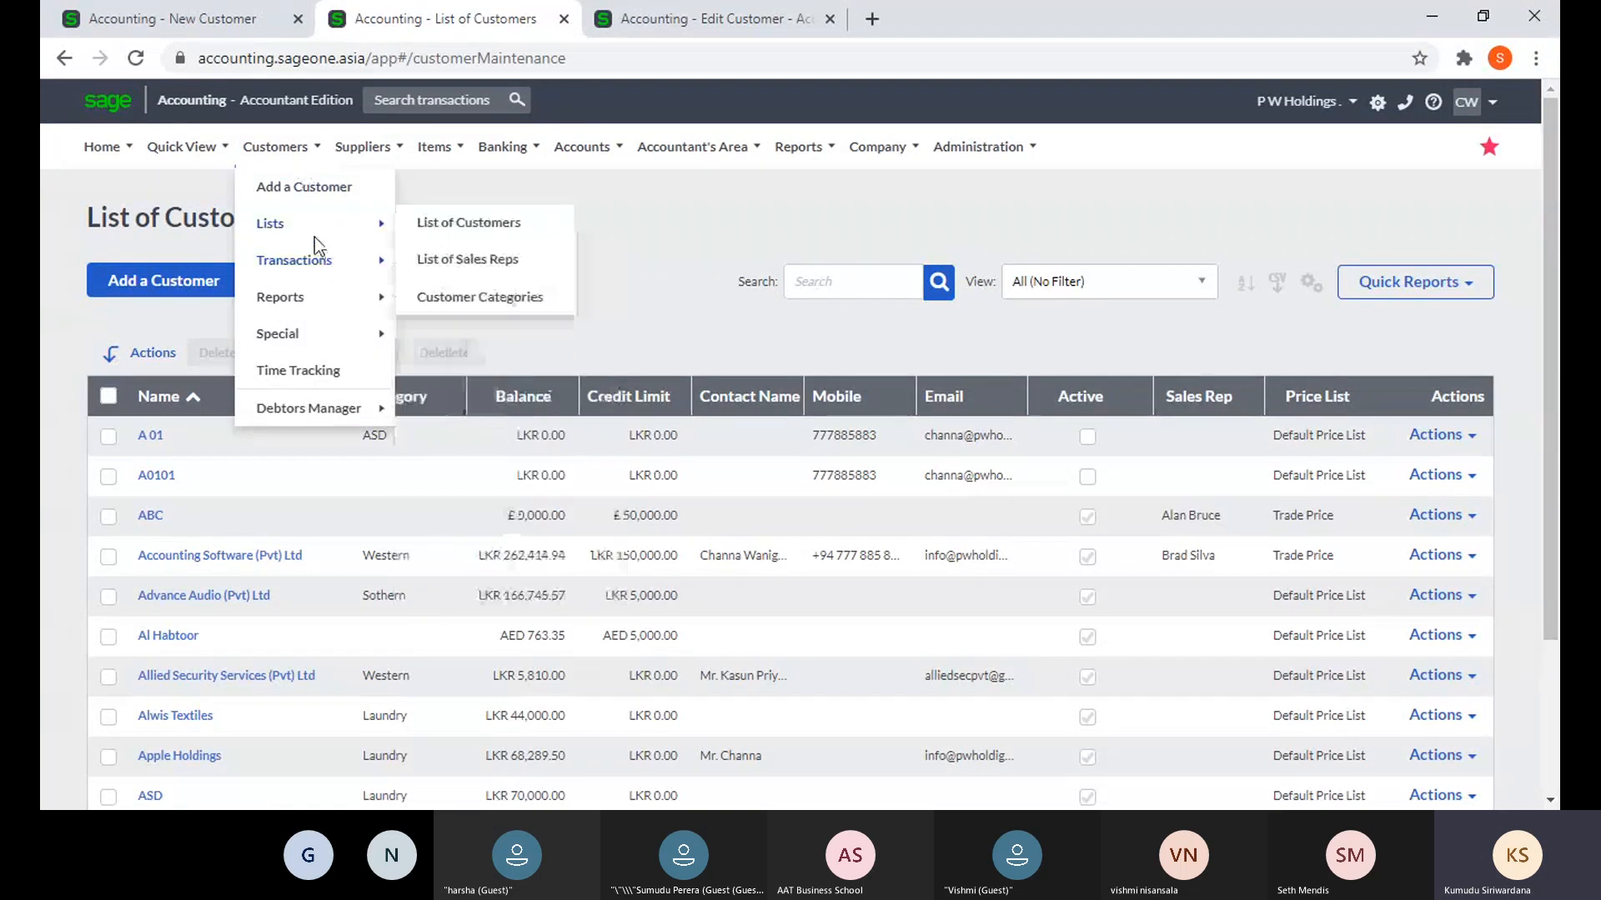
pyautogui.click(457, 259)
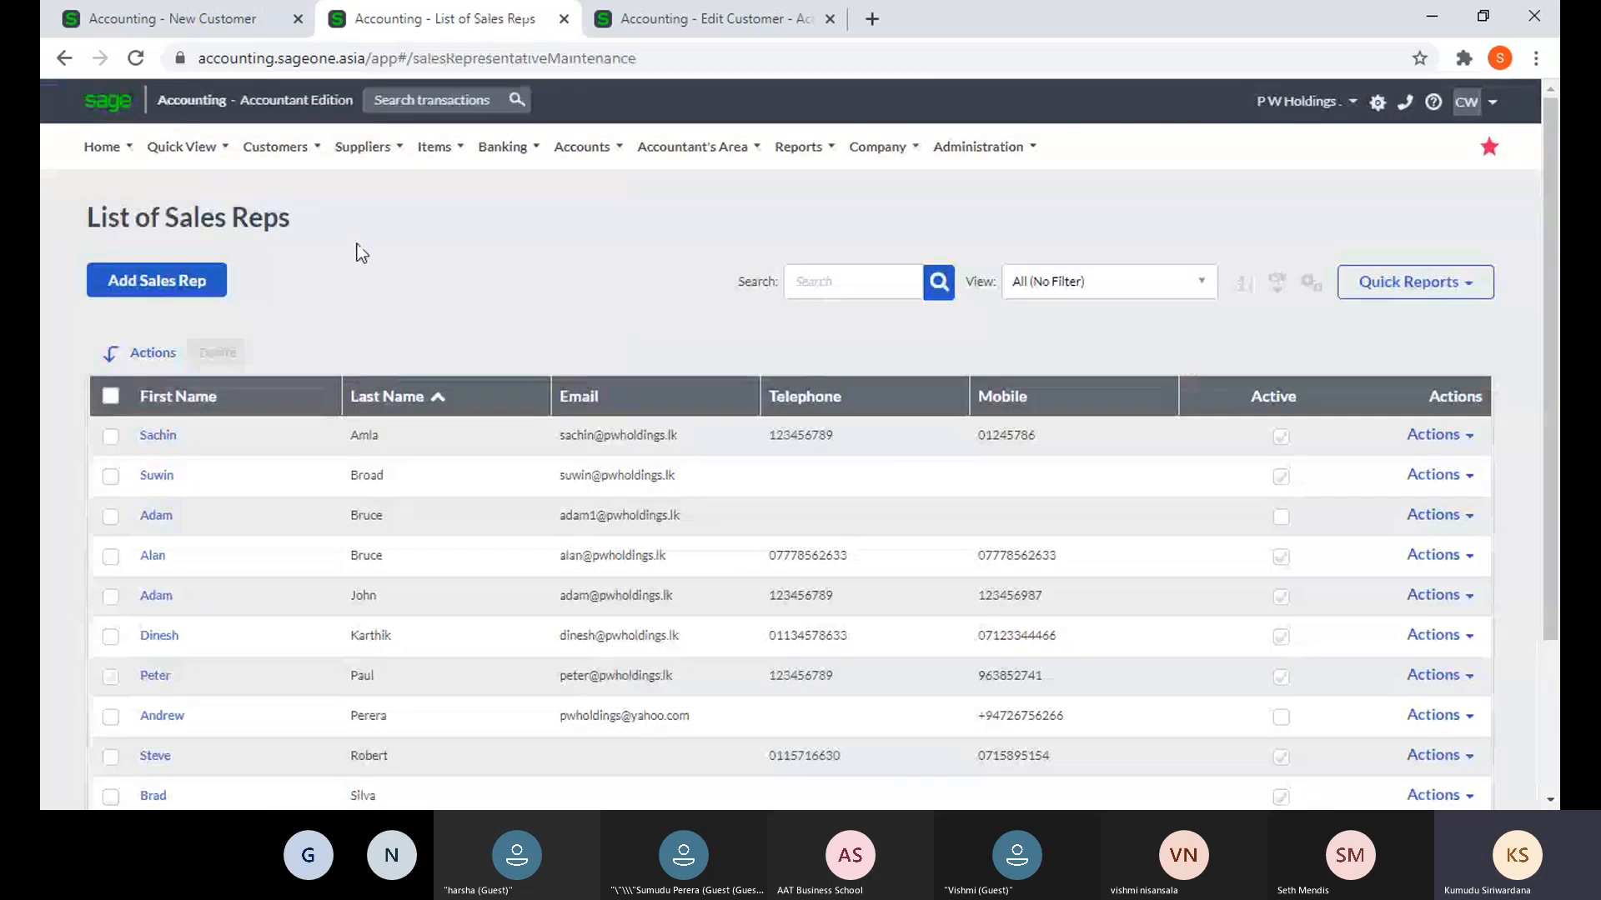
pyautogui.click(270, 156)
pyautogui.moveTo(285, 233)
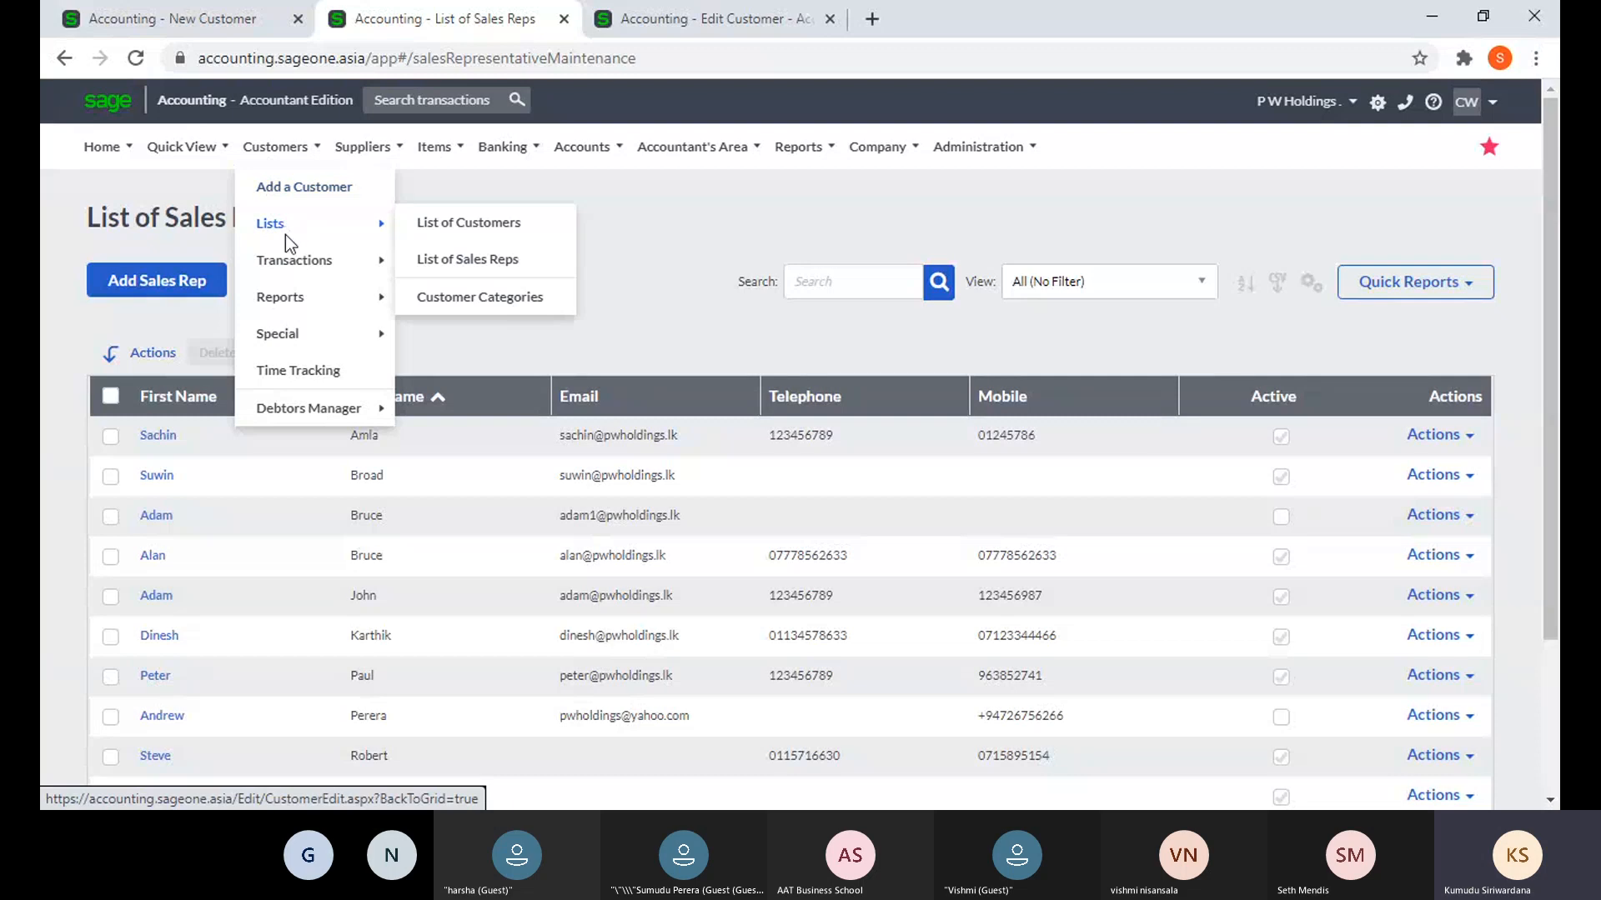
pyautogui.click(461, 271)
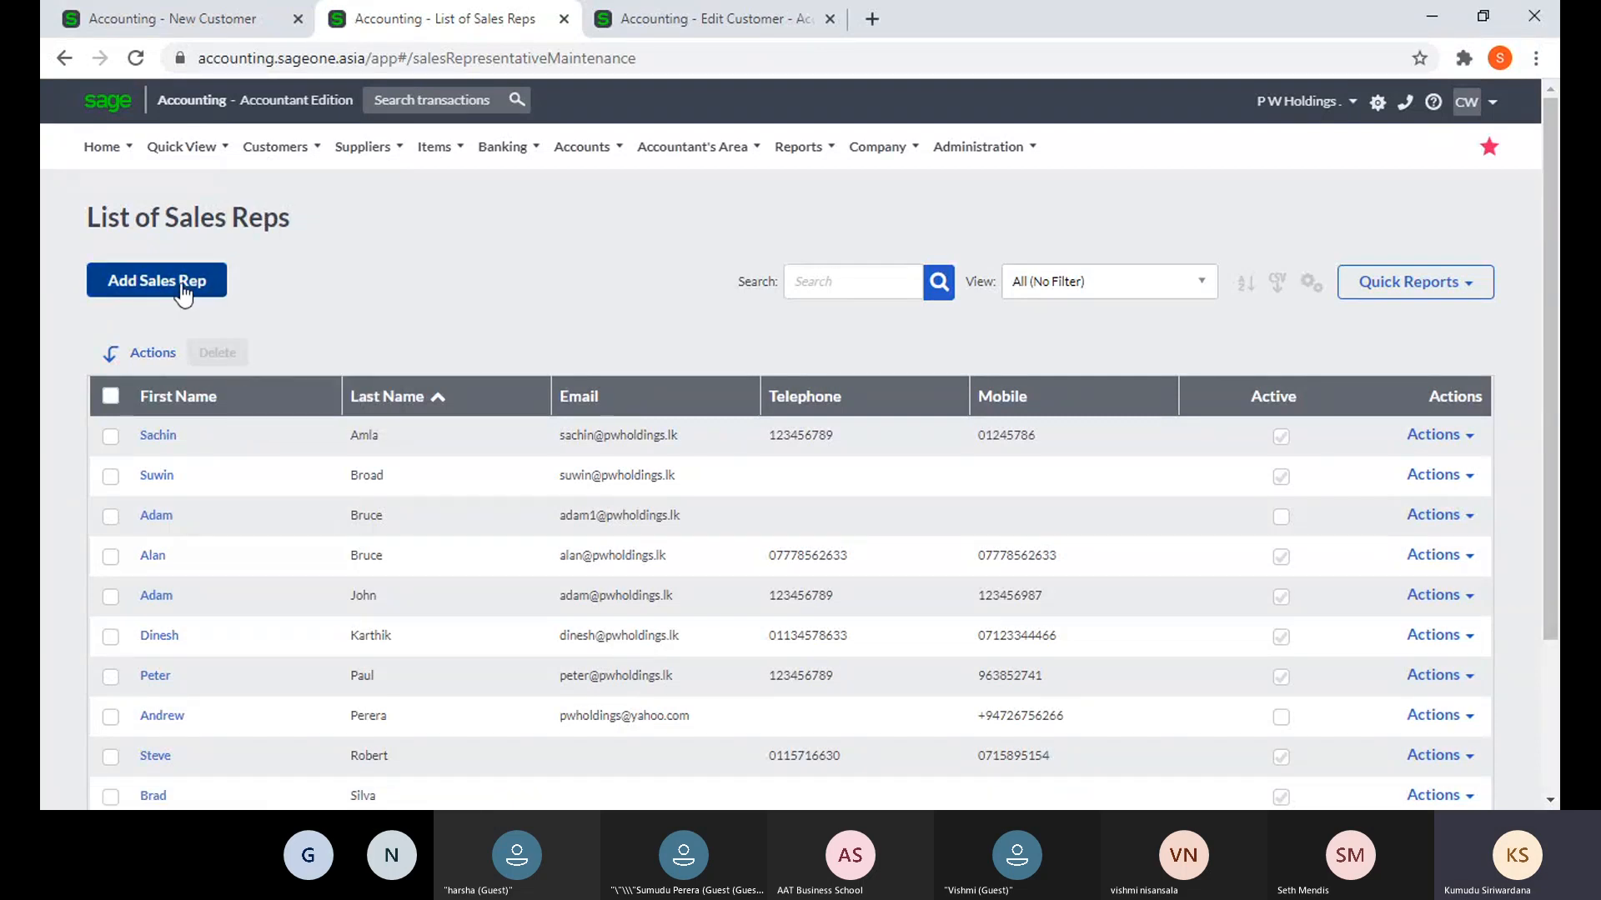
pyautogui.click(183, 288)
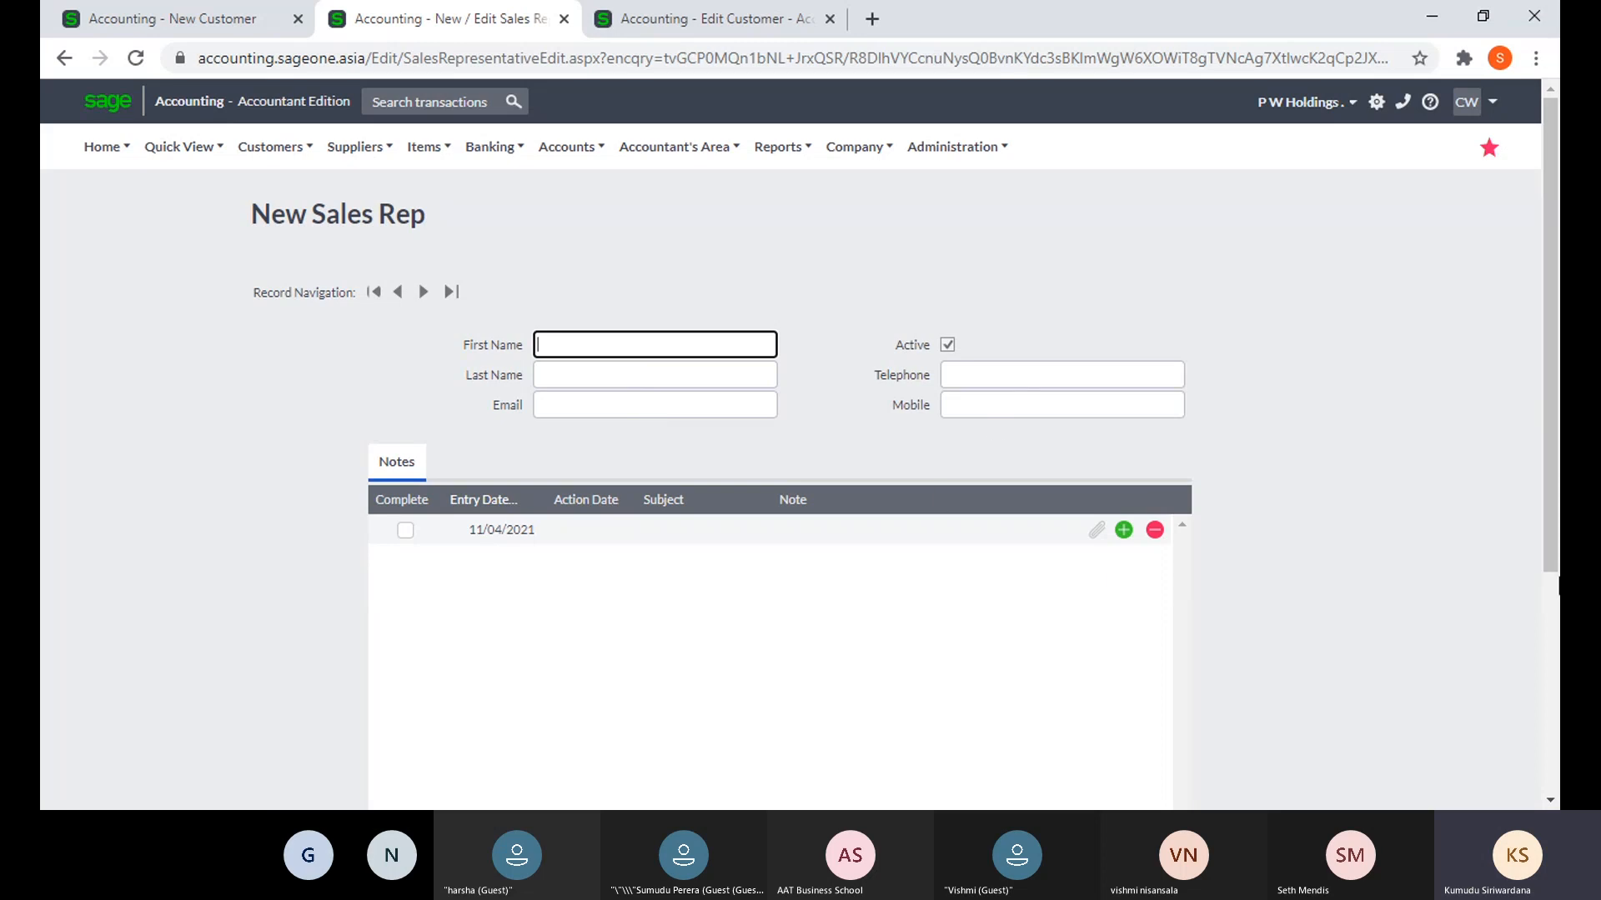
# - Edit the first note's action date and subject, then decline saving when attaching a file
pyautogui.scroll(-5, 1539, 573)
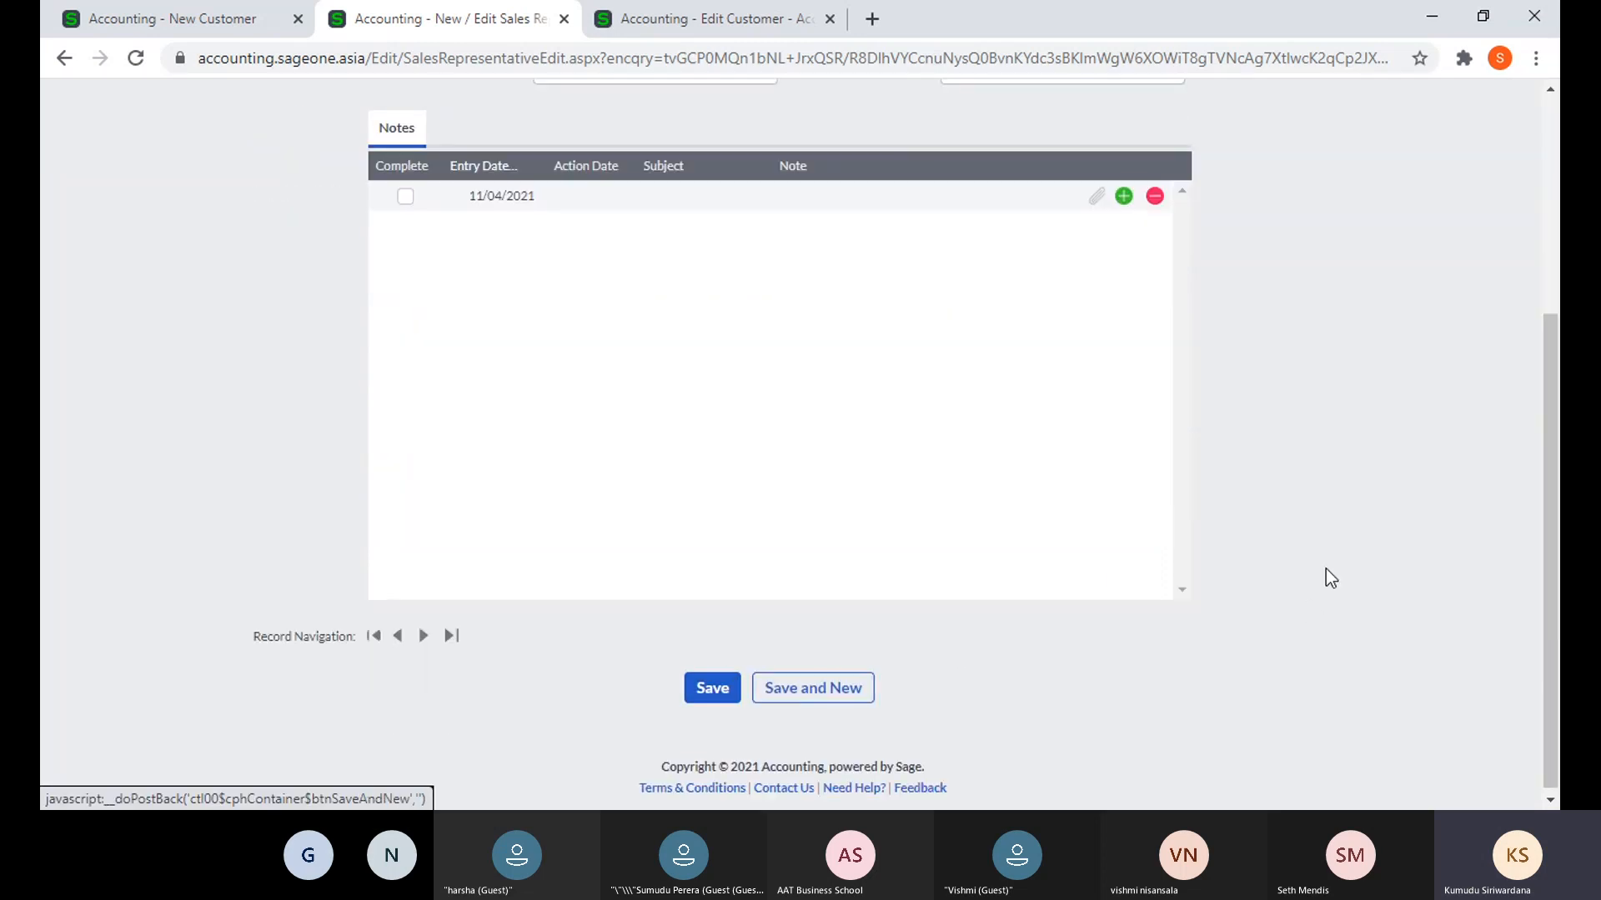
pyautogui.scroll(4, 1370, 556)
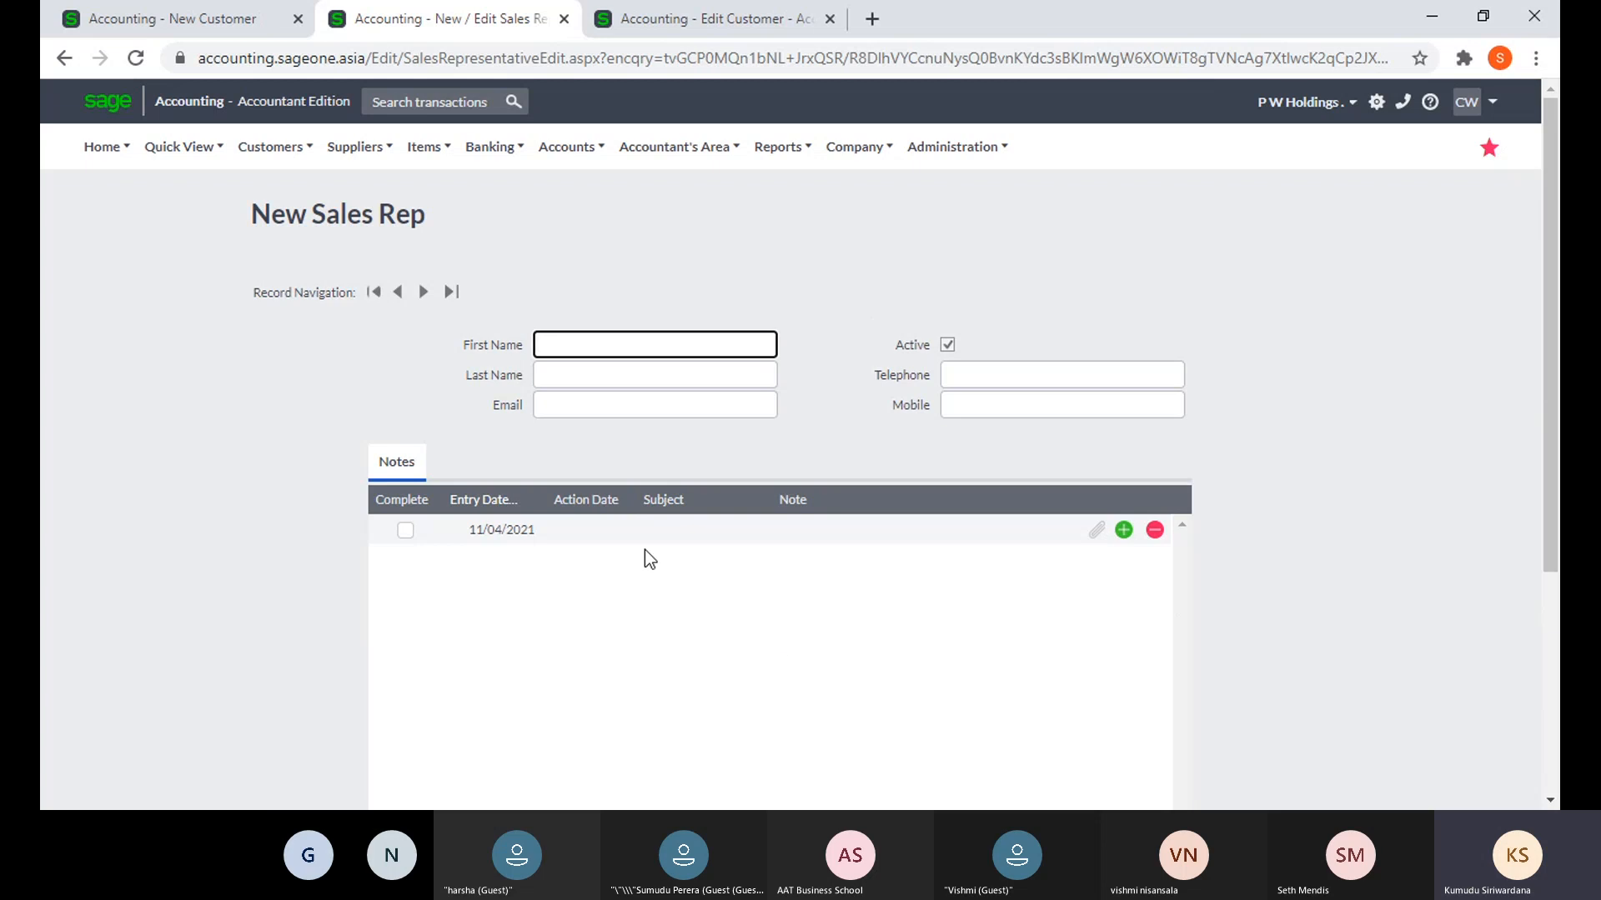
pyautogui.click(584, 530)
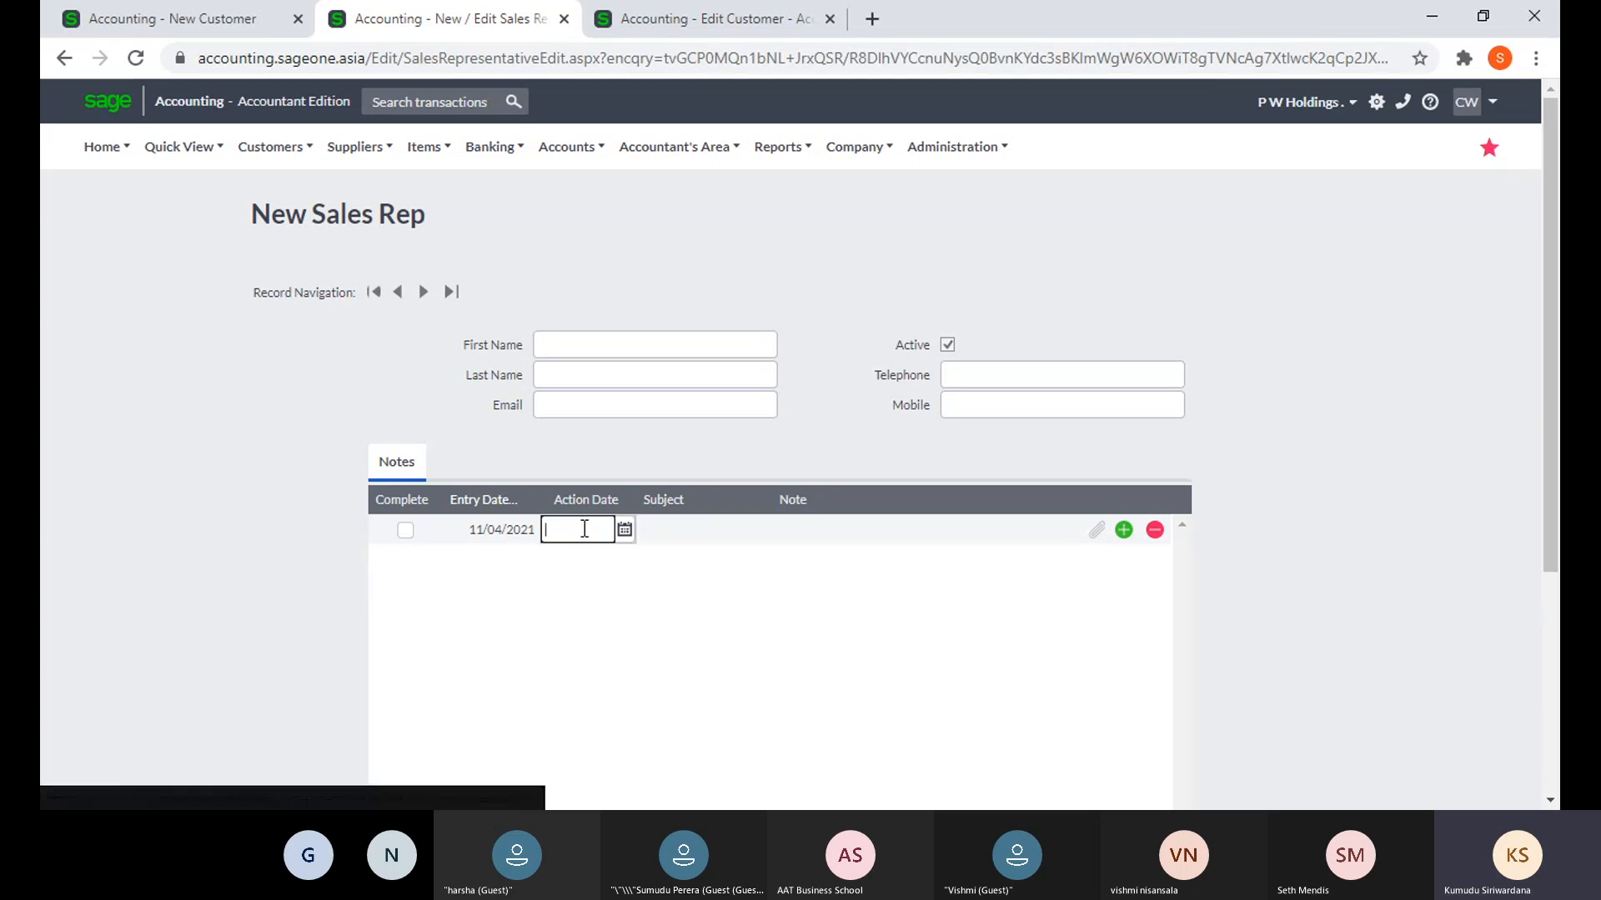
pyautogui.click(664, 533)
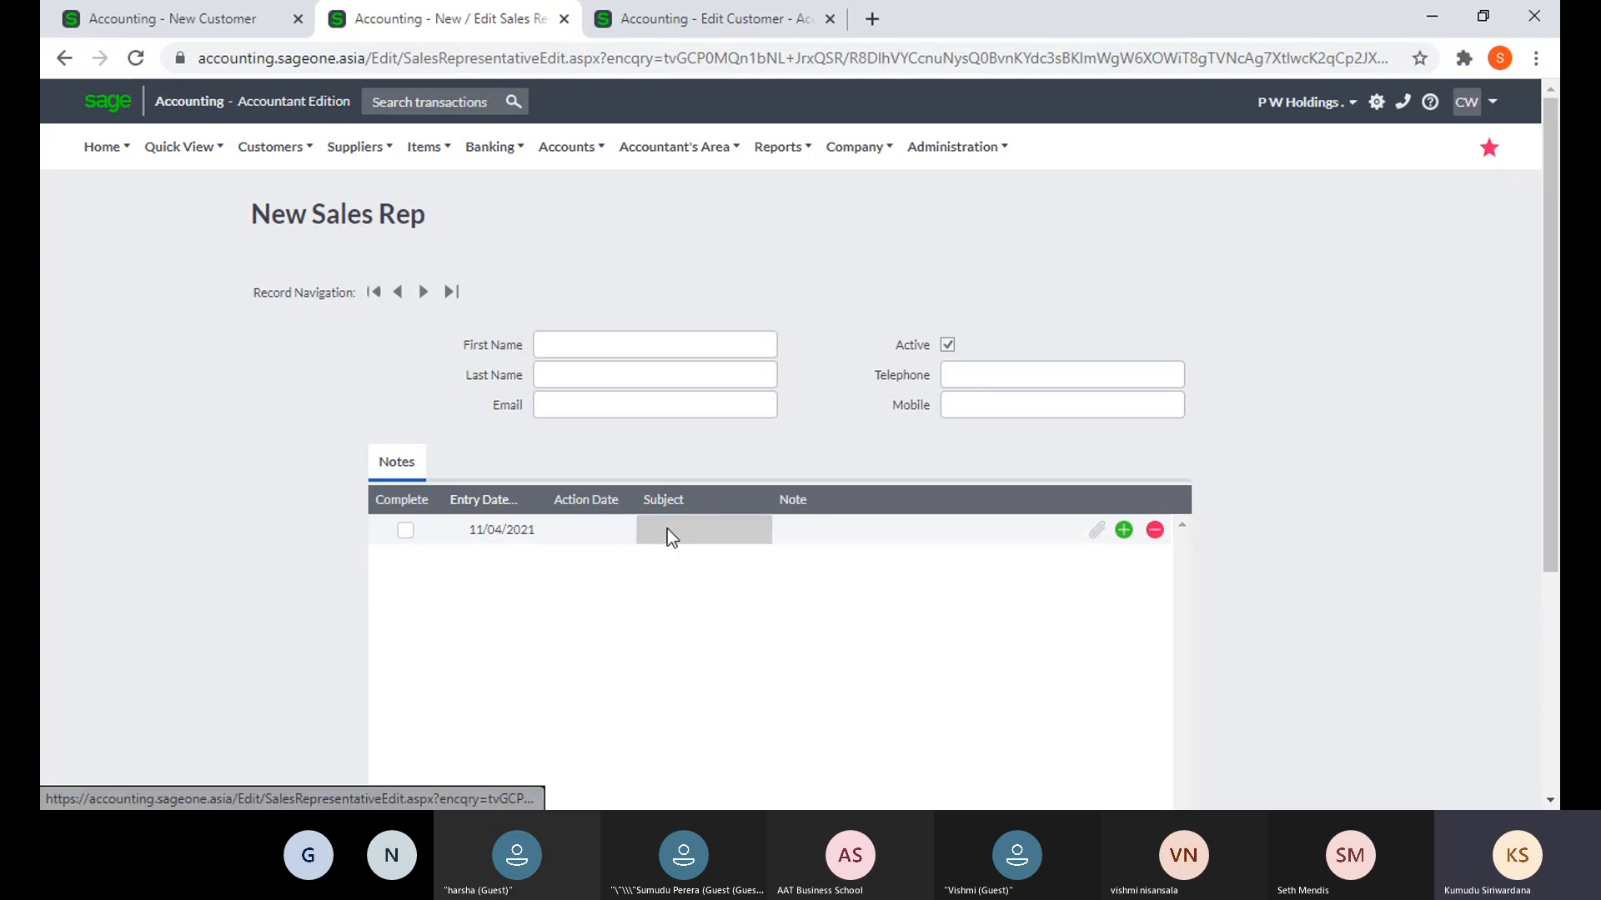
pyautogui.click(1094, 532)
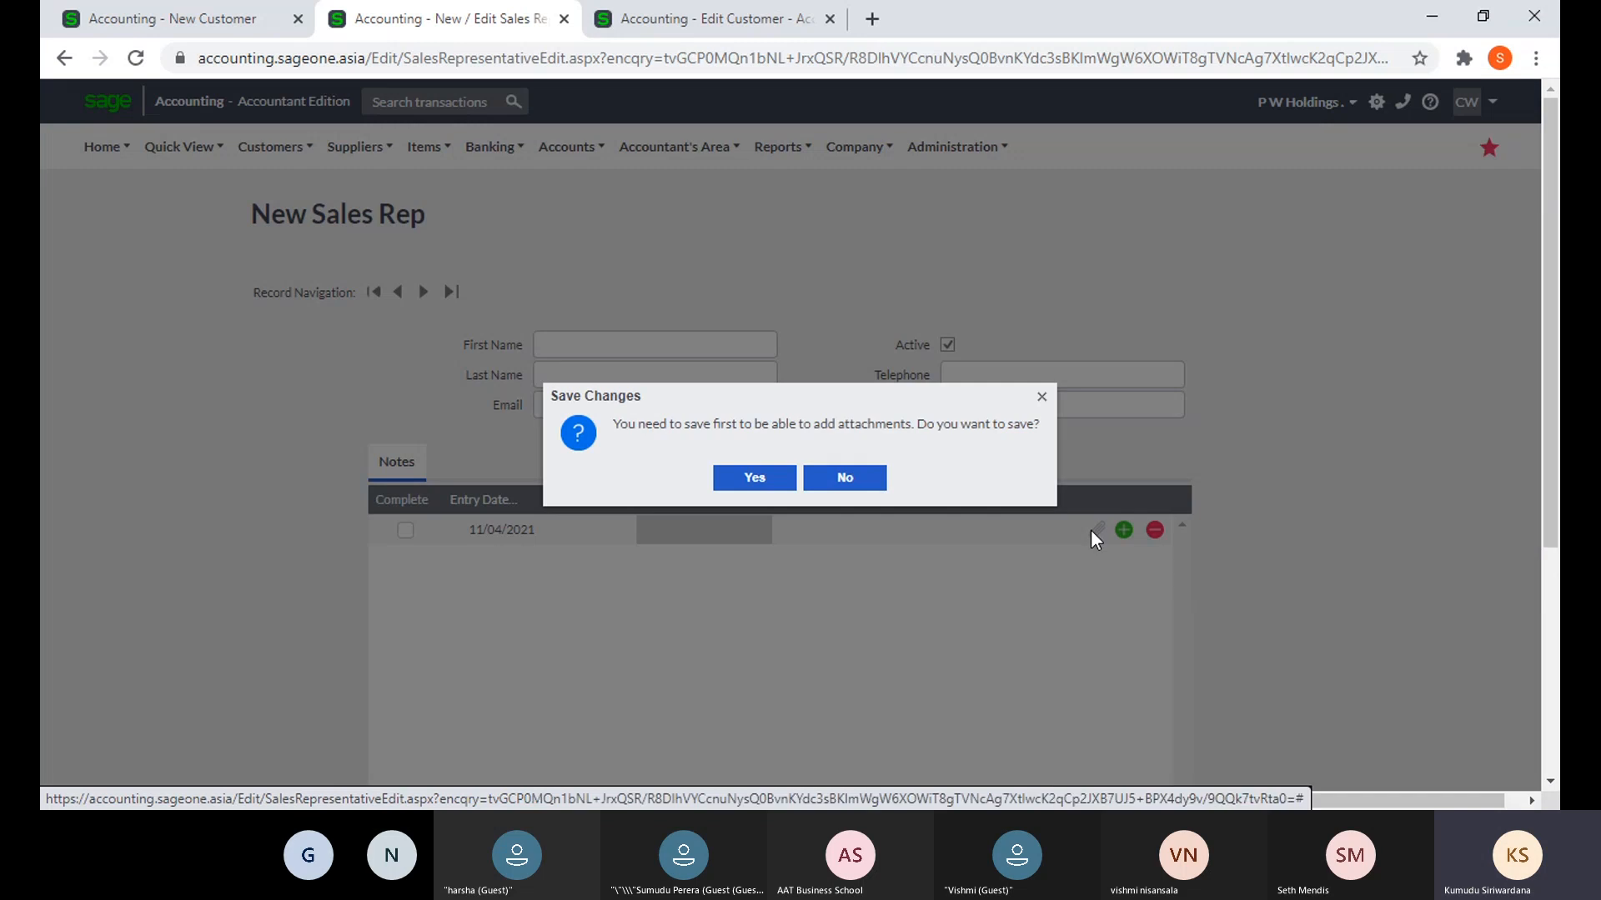
pyautogui.click(845, 488)
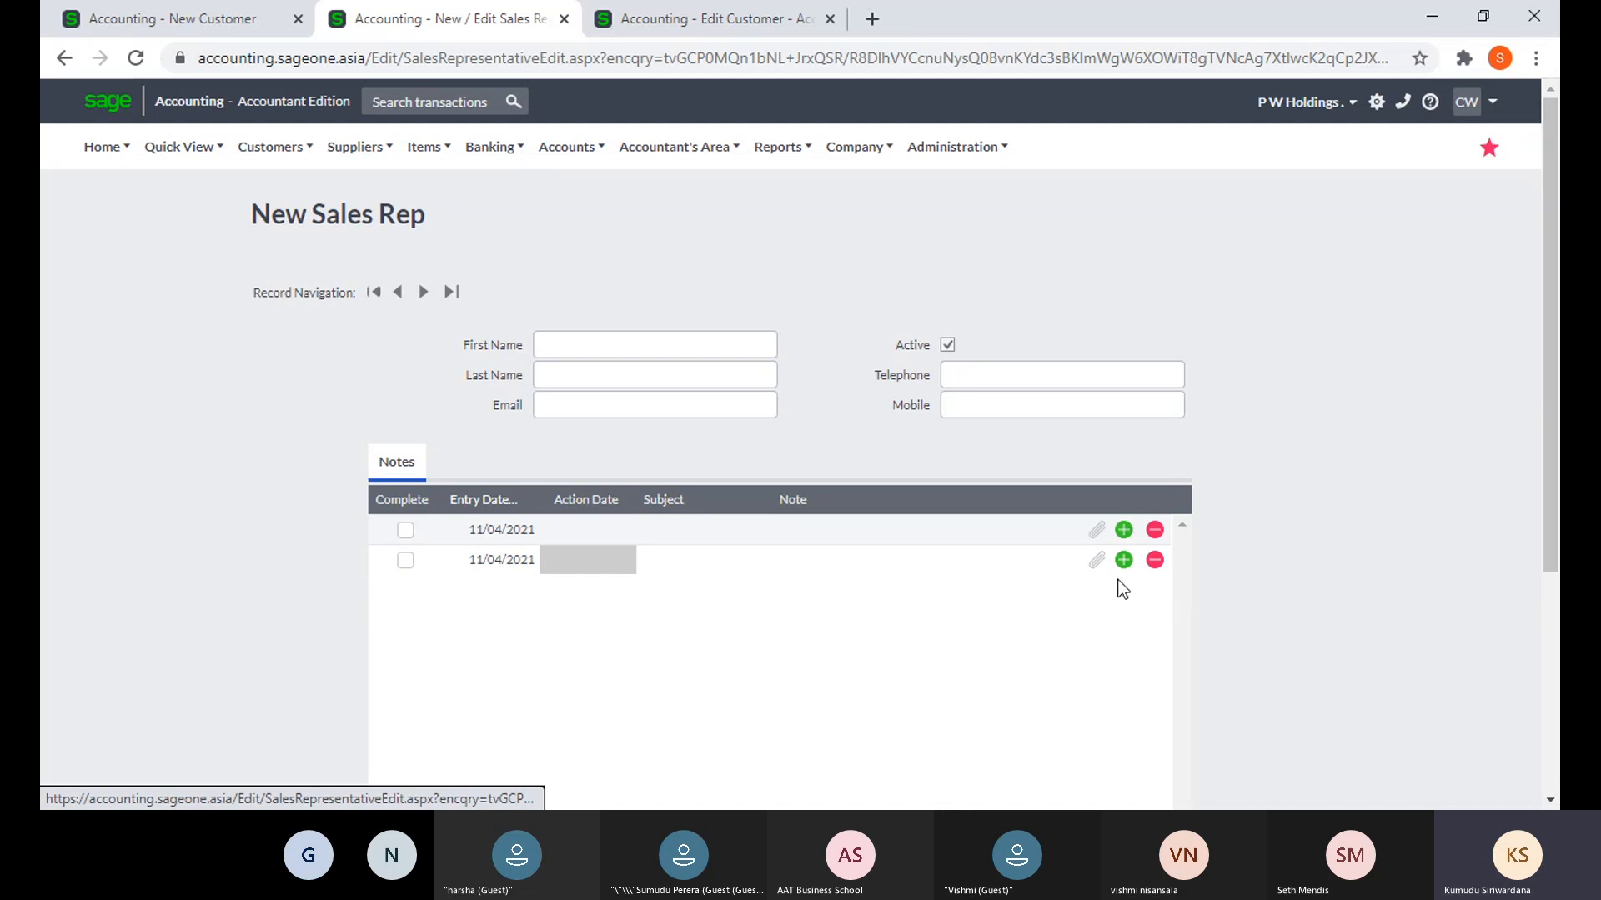
# - Add third and fourth note rows, each dated 11/04/2021
pyautogui.click(1123, 559)
pyautogui.click(1124, 590)
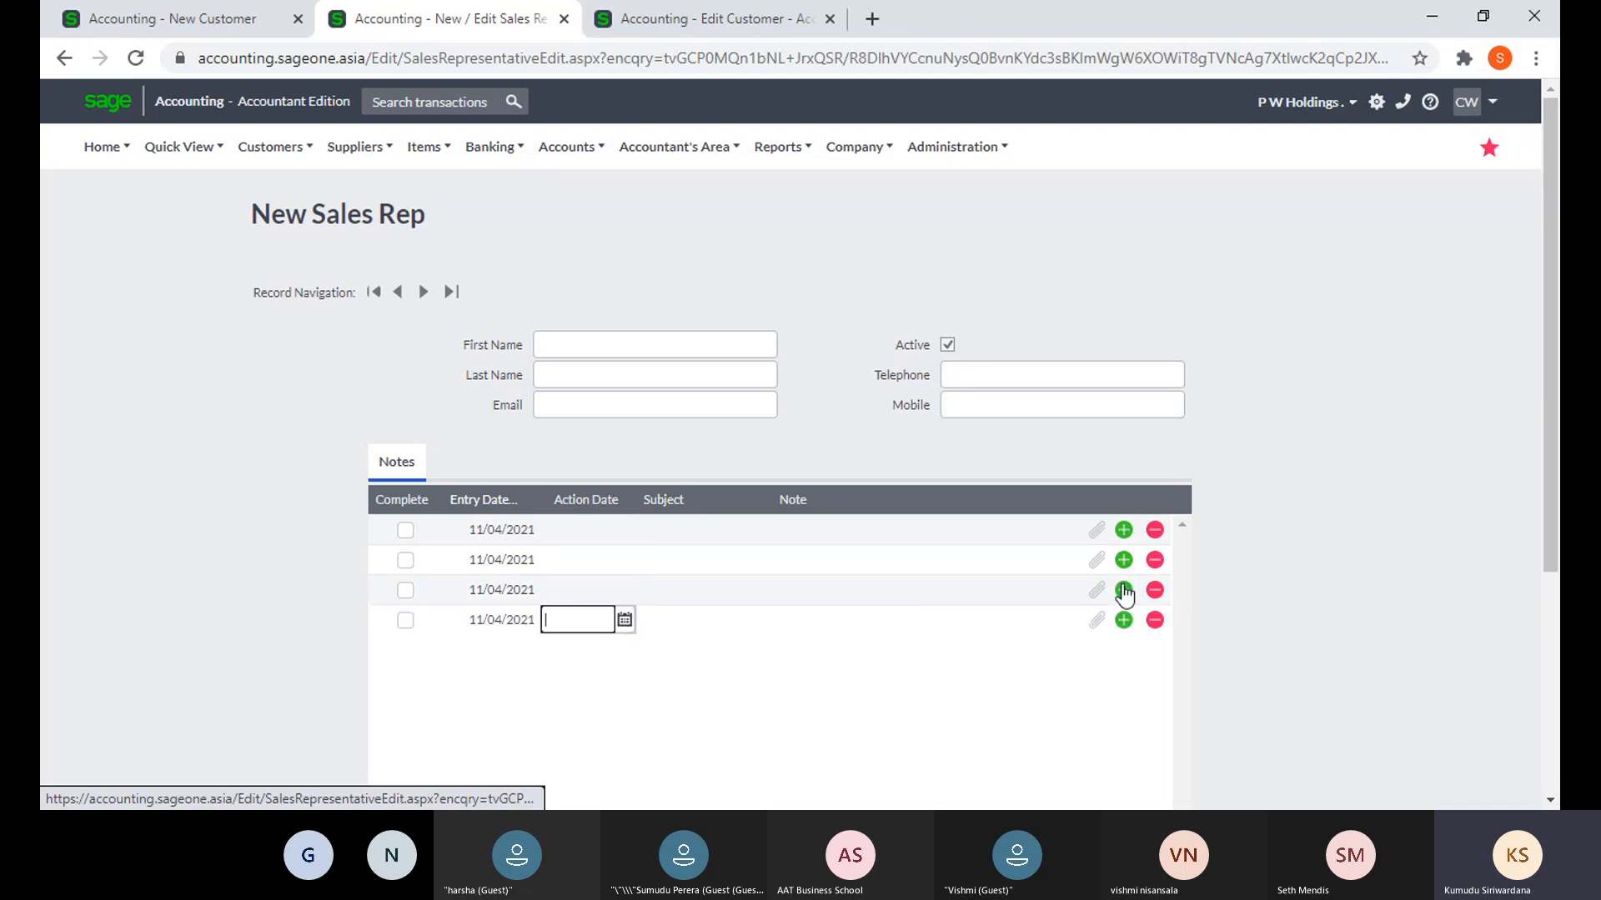
pyautogui.scroll(-1, 1135, 602)
pyautogui.scroll(-2, 1135, 602)
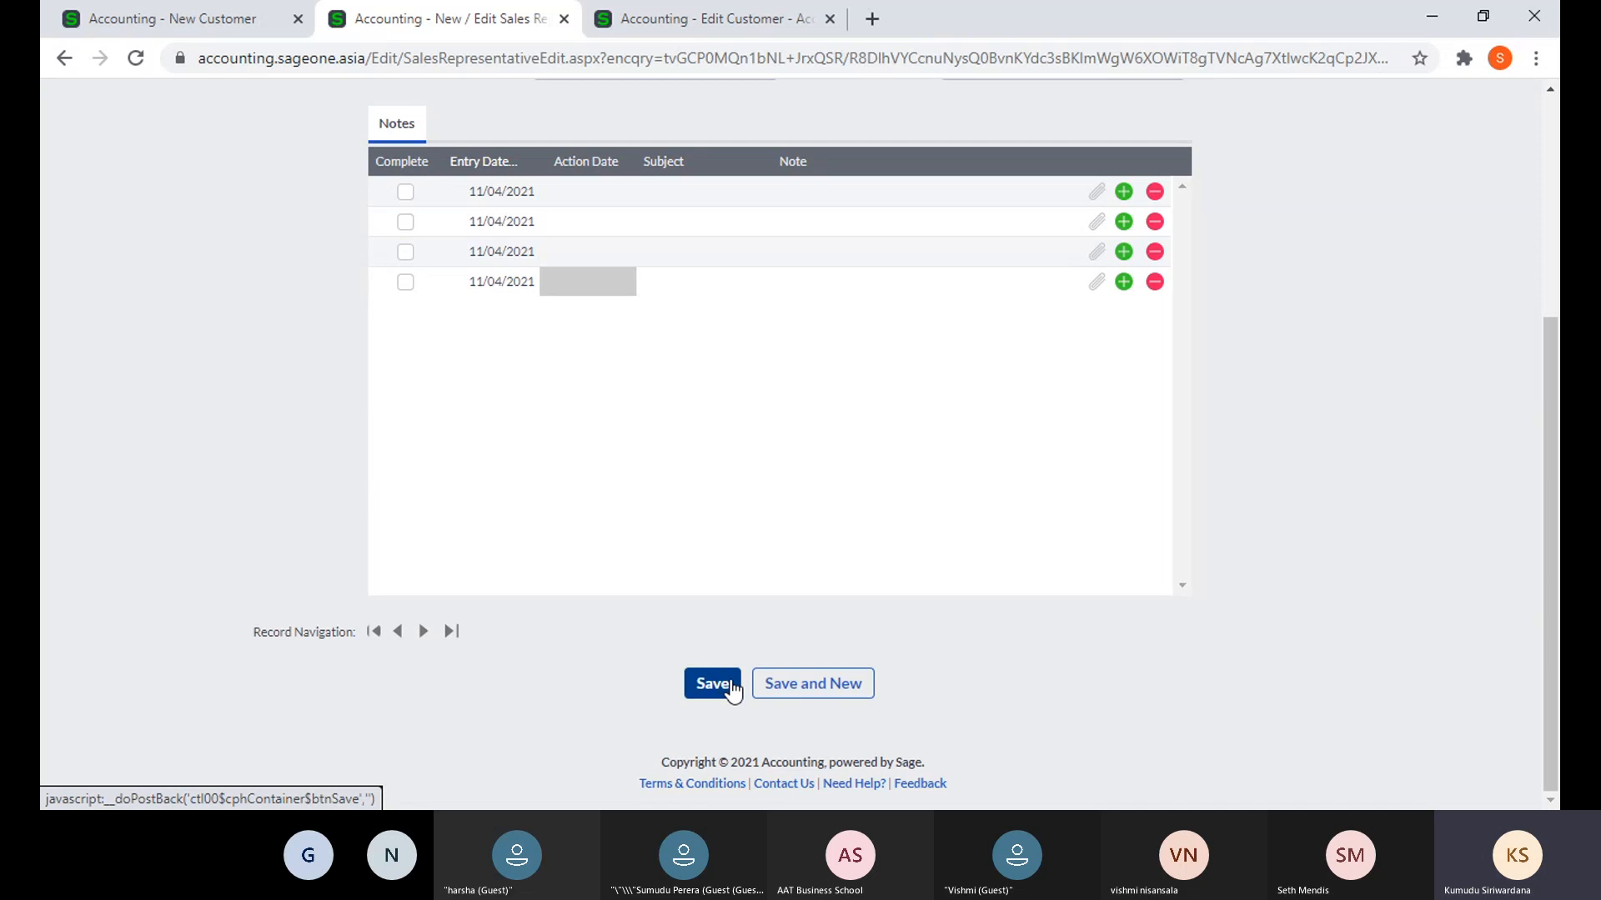
pyautogui.scroll(2, 1186, 593)
pyautogui.scroll(2, 1189, 604)
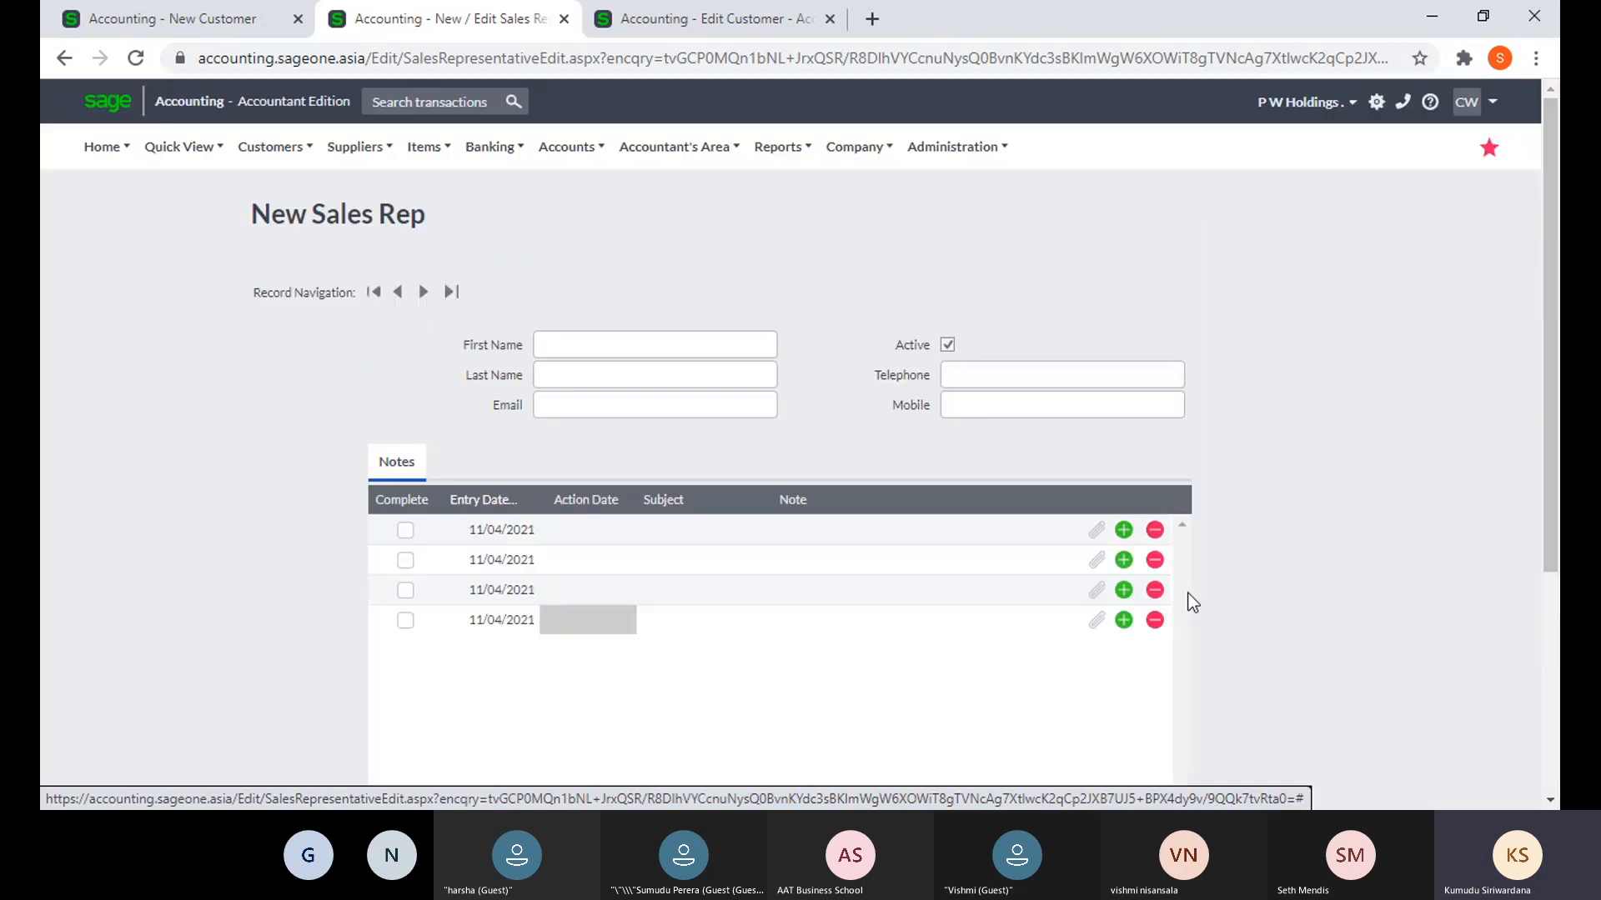
# - Open the Customer Categories list
pyautogui.click(262, 146)
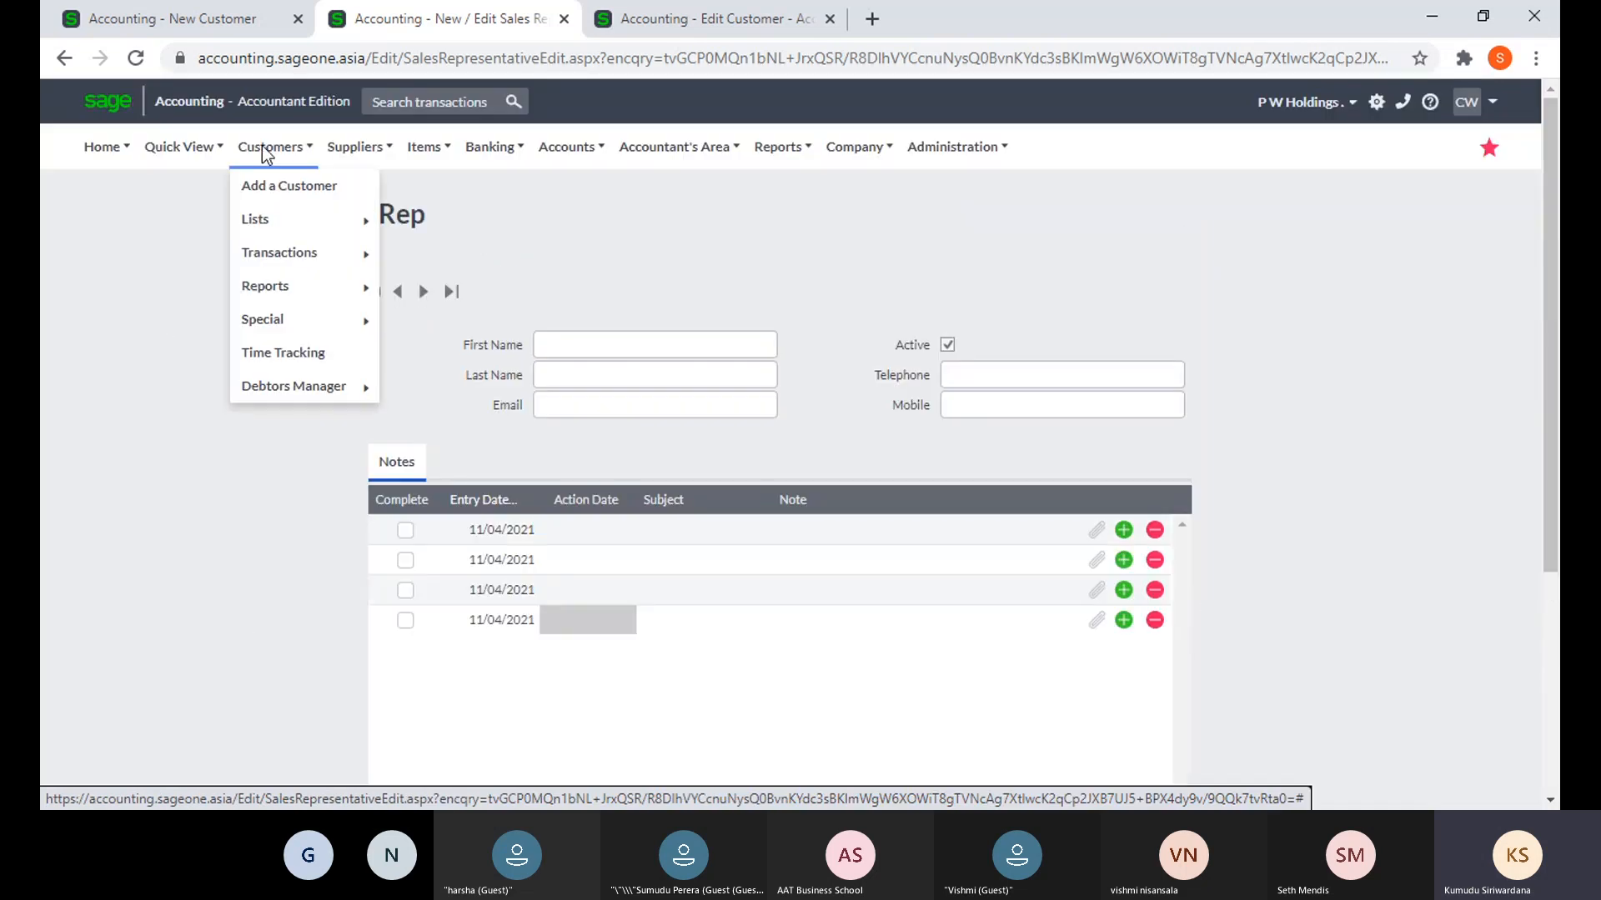
pyautogui.moveTo(273, 227)
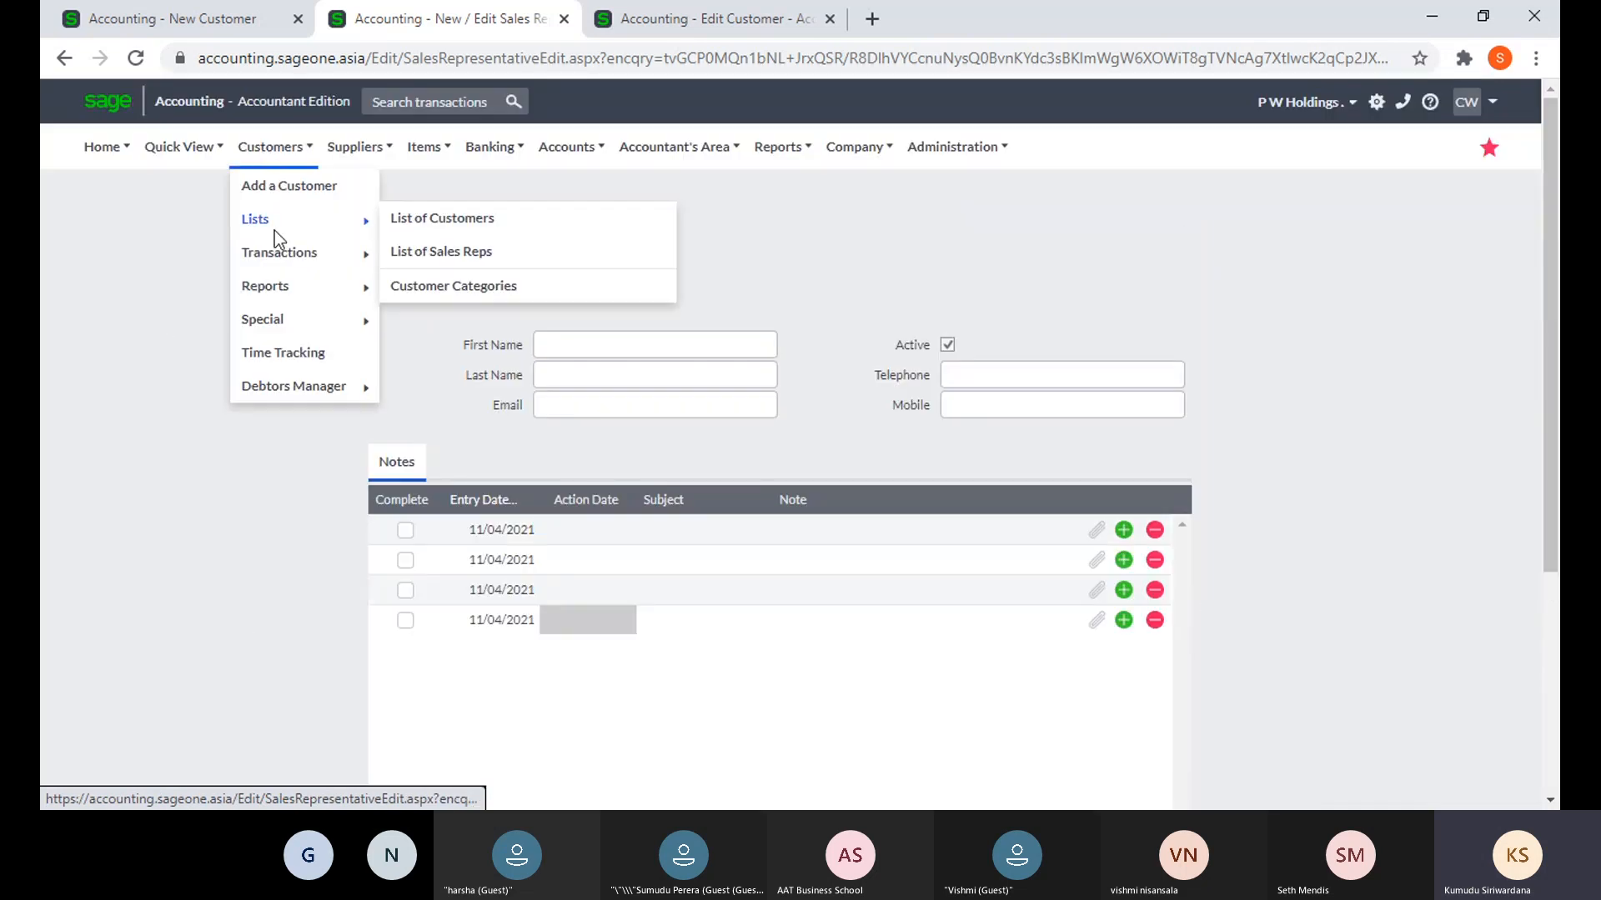
pyautogui.click(461, 288)
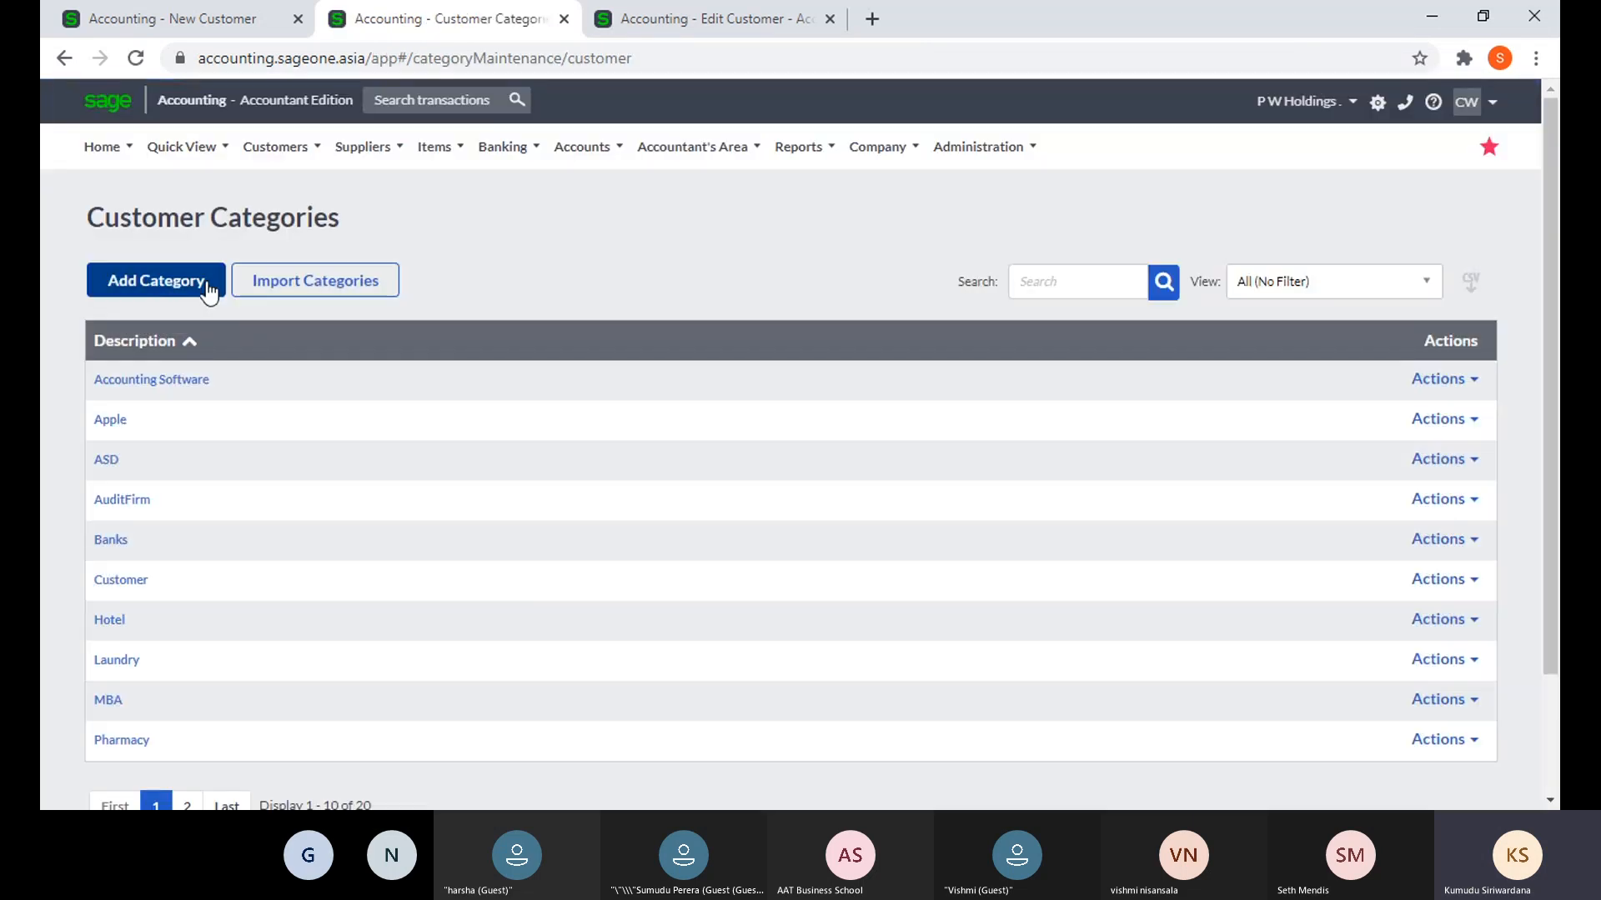
# - Add a new customer category with description AAT and save it
pyautogui.moveTo(265, 160)
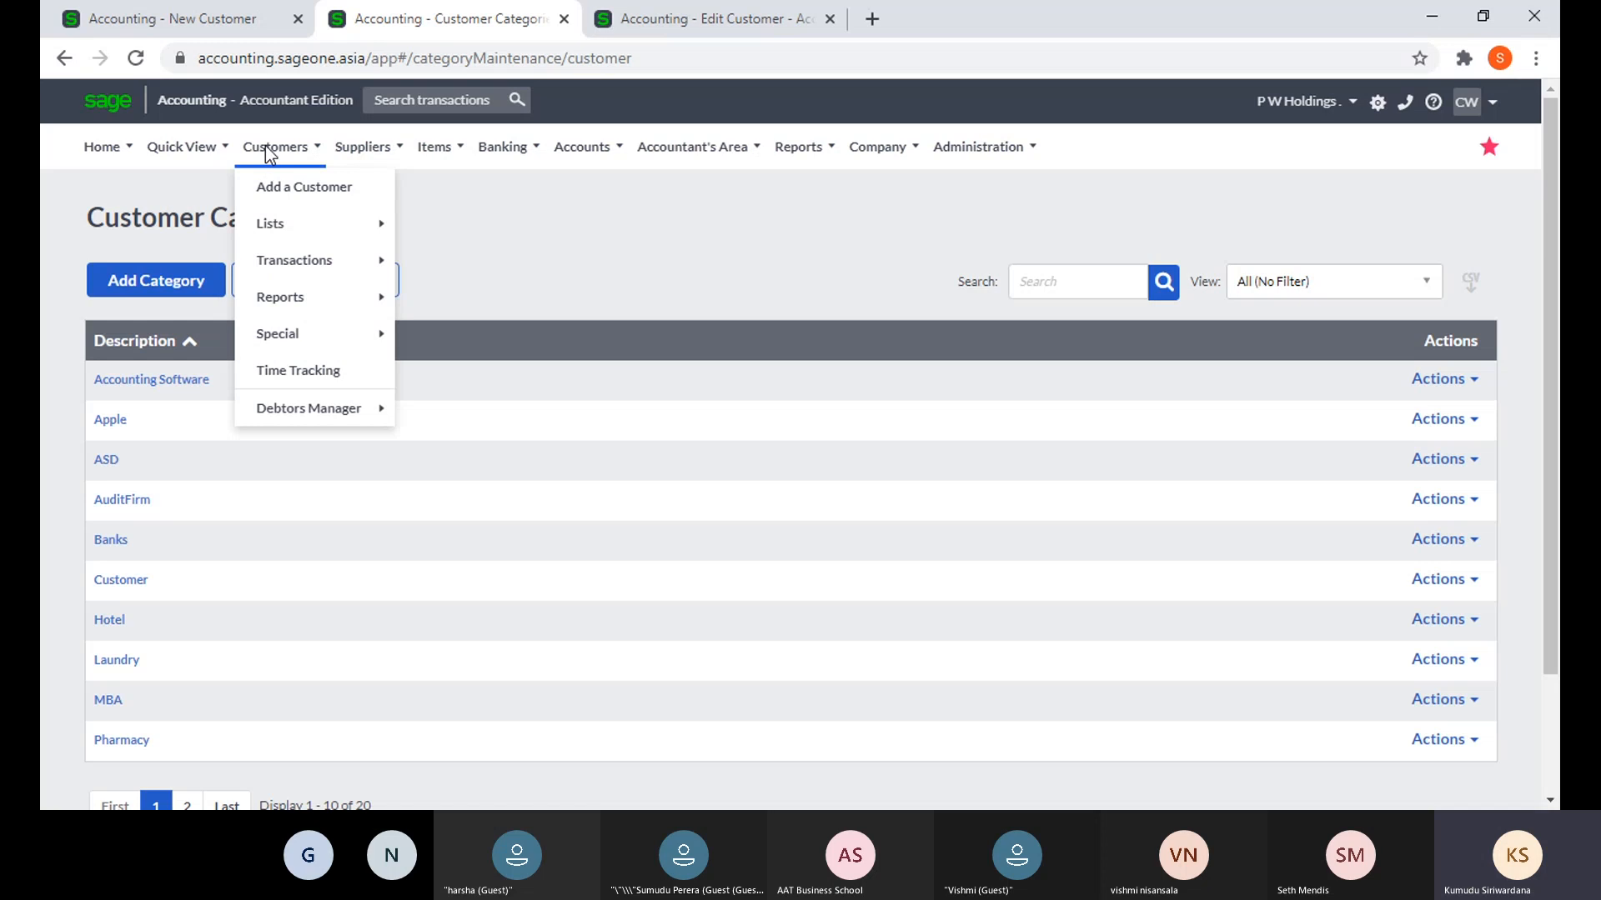
pyautogui.moveTo(290, 235)
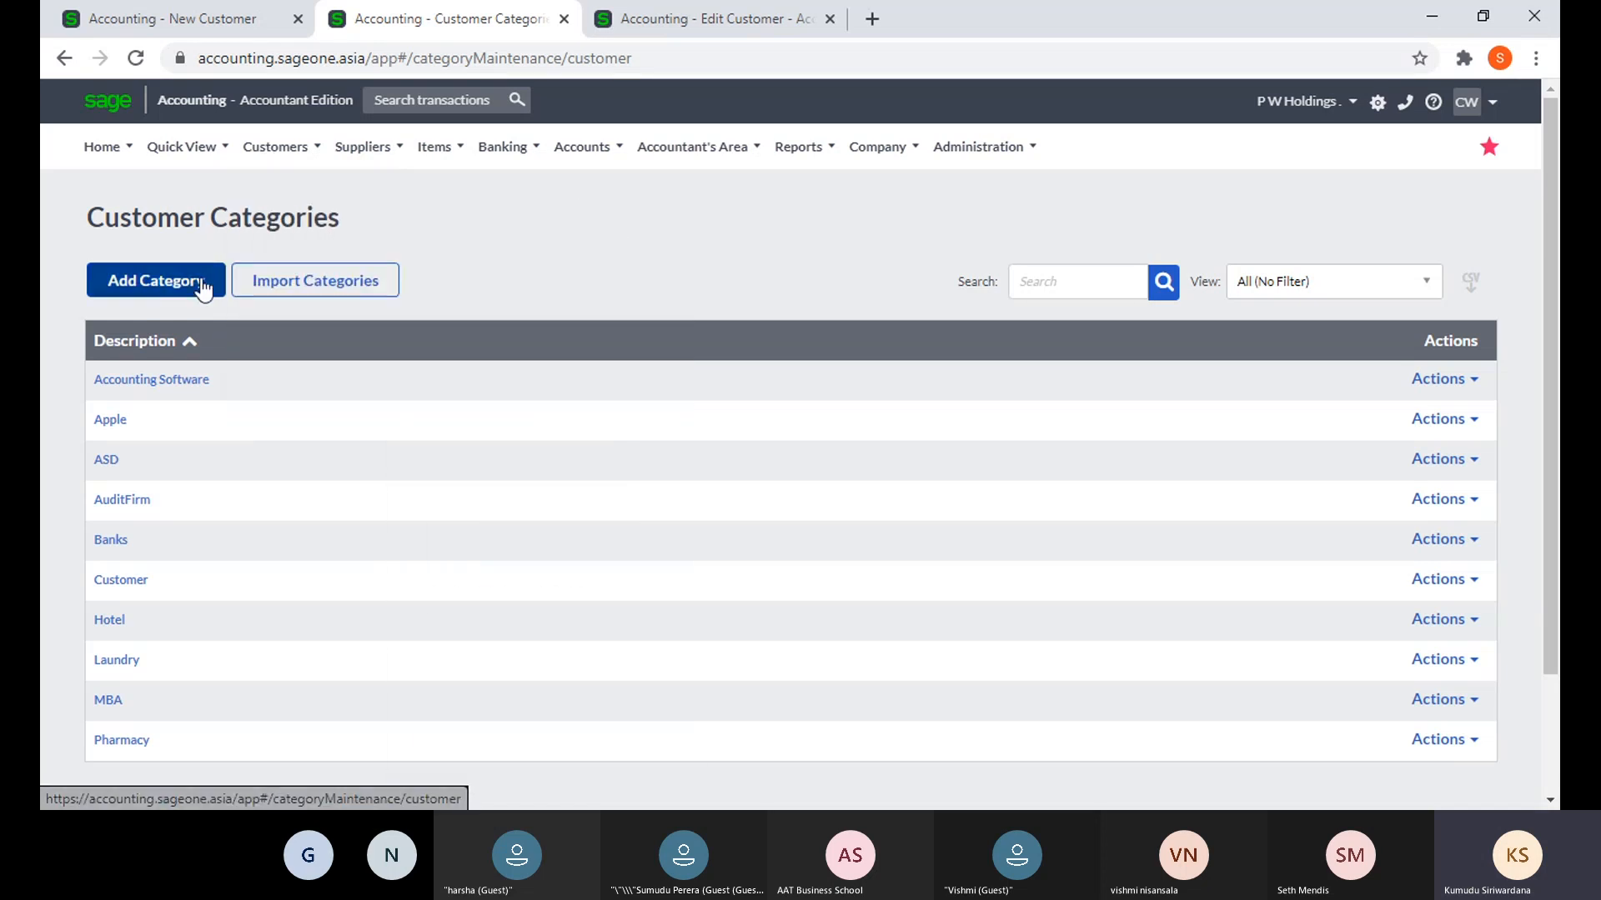
pyautogui.click(172, 294)
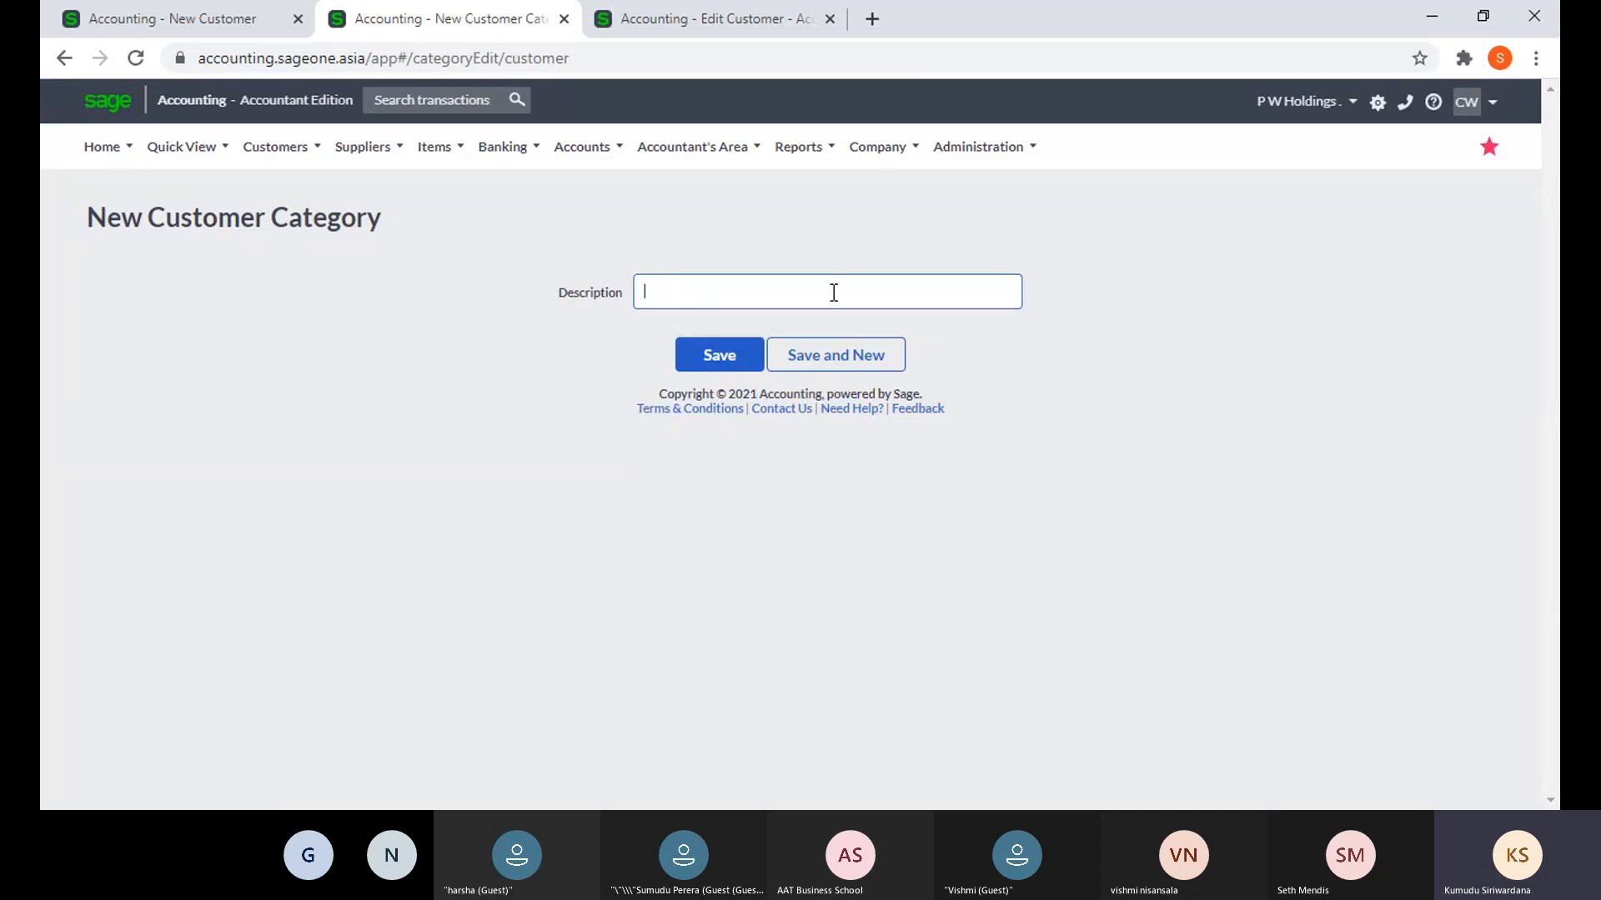
pyautogui.write('AAT')
pyautogui.click(722, 357)
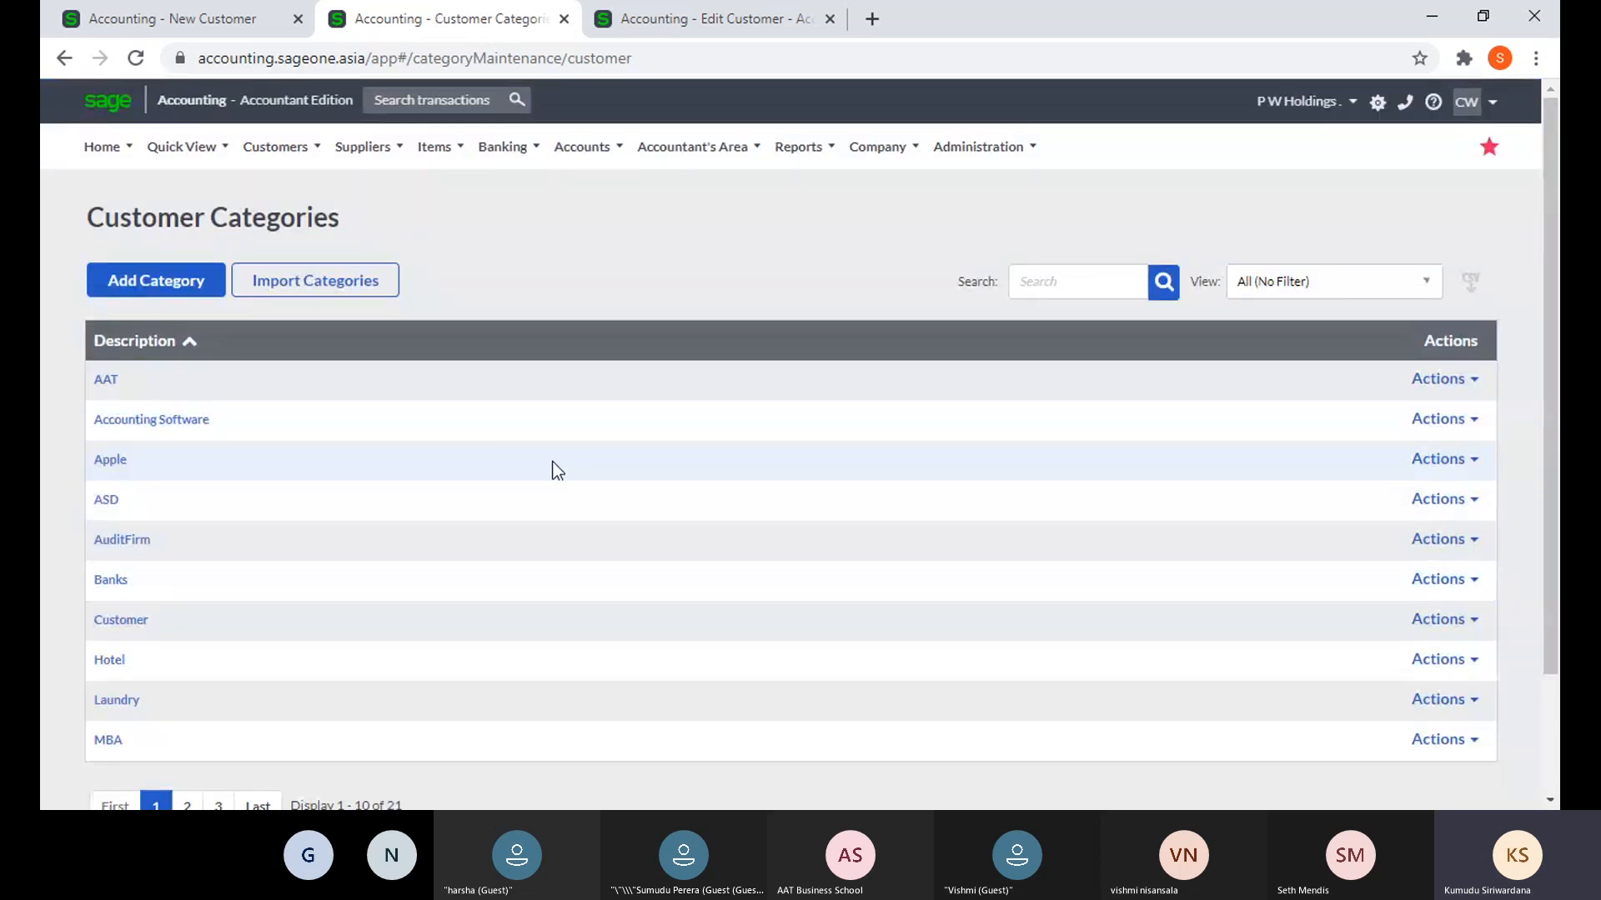
pyautogui.click(275, 147)
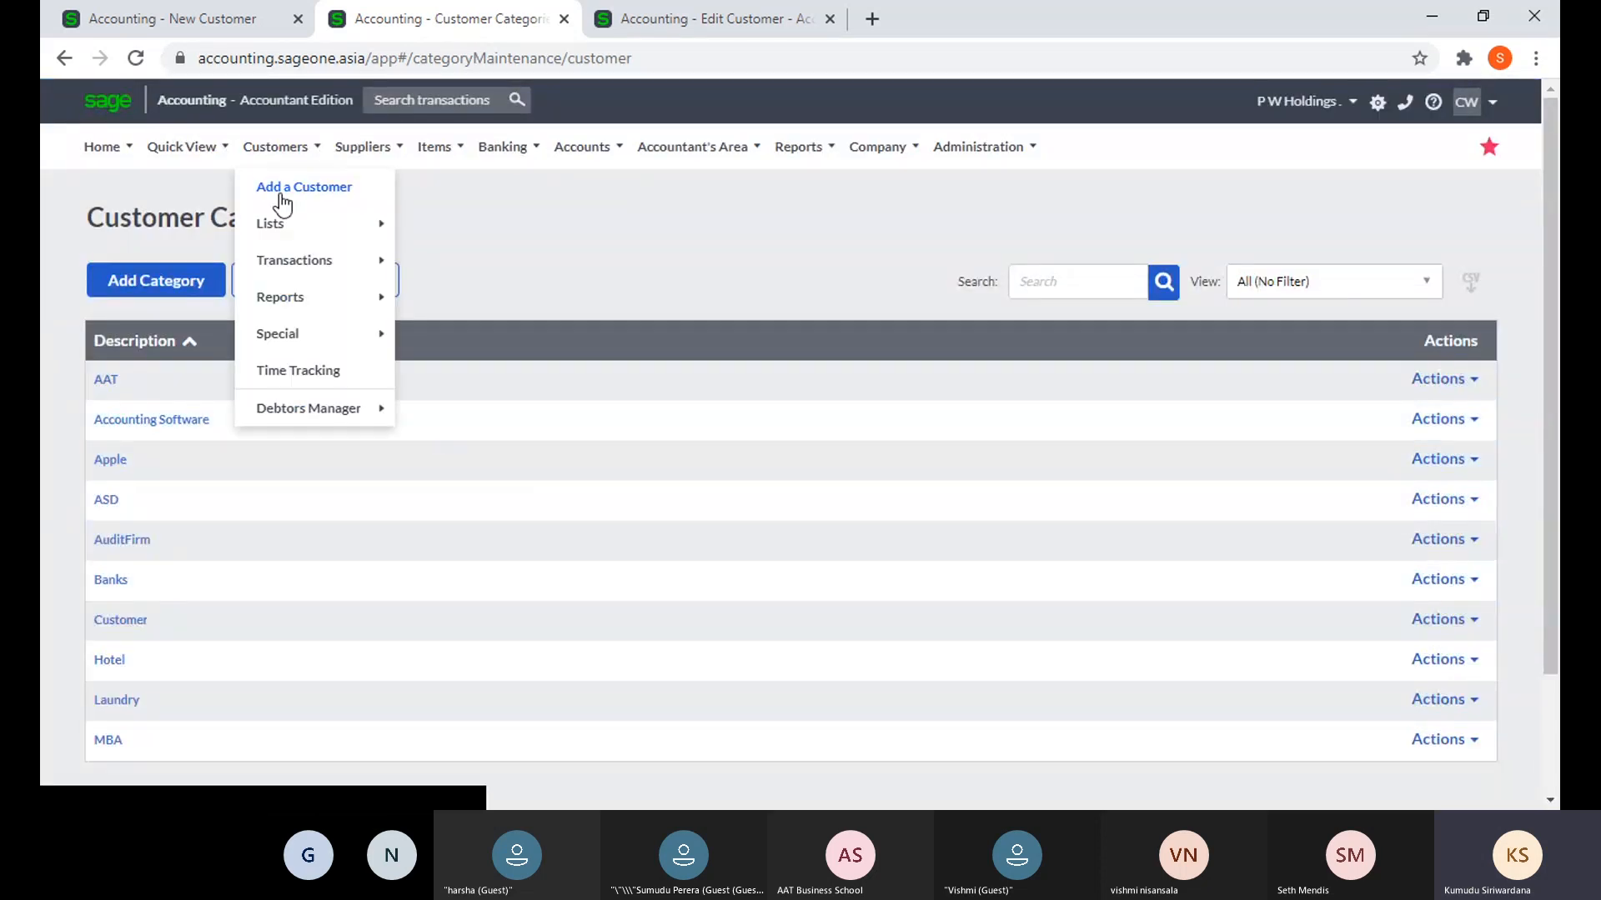
# - Start a new customer and check the Category dropdown, cancelling its Add New dialog
pyautogui.click(282, 197)
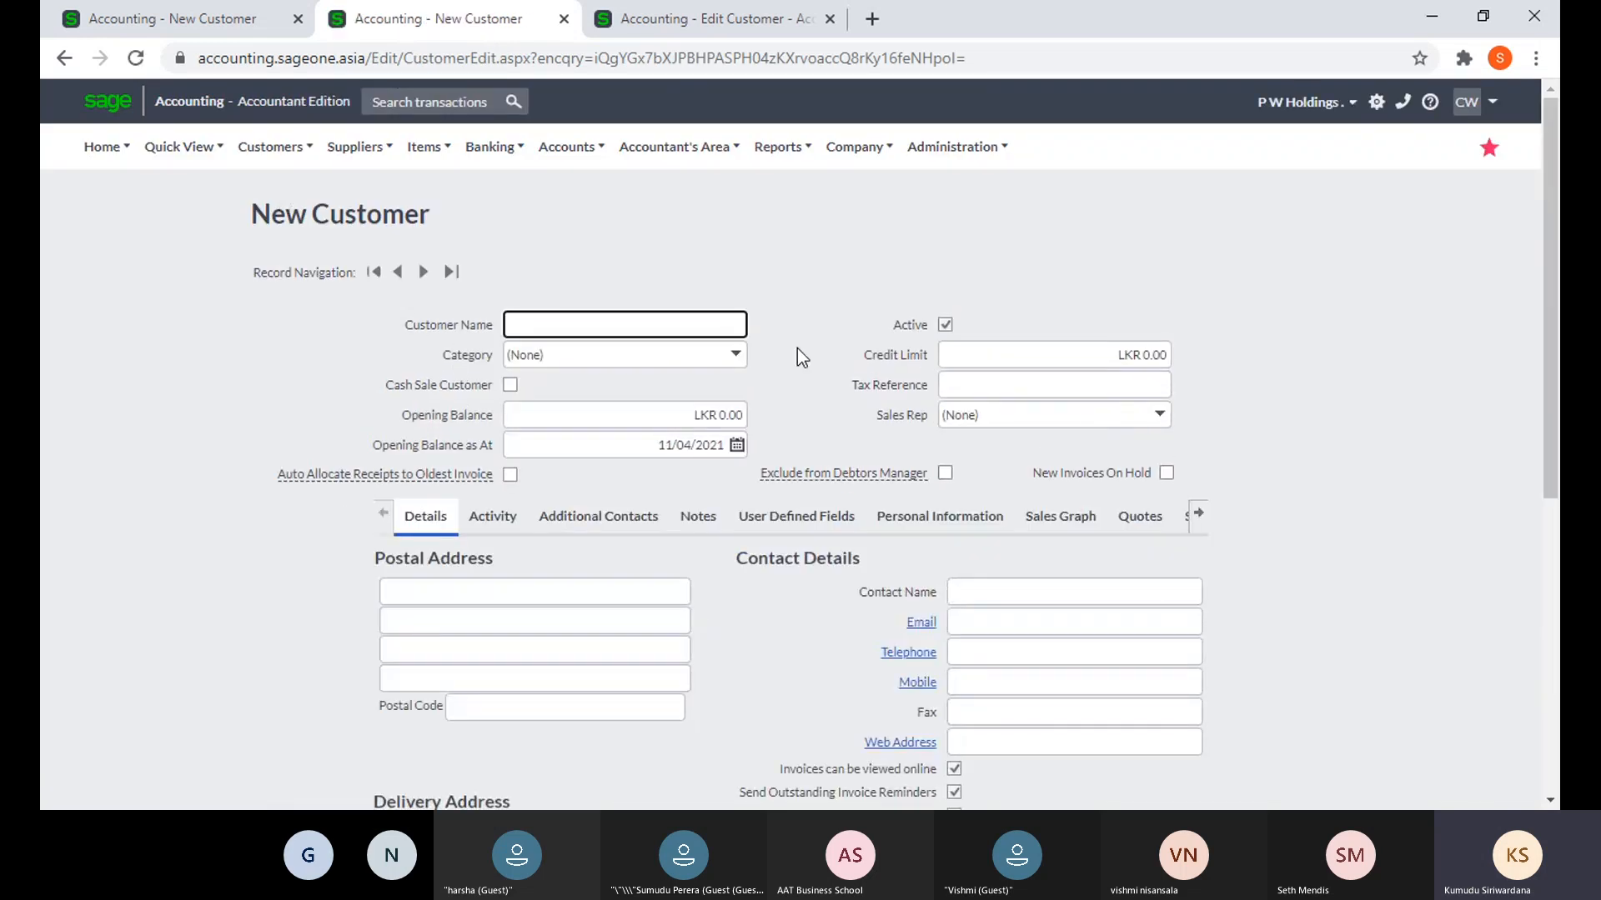
pyautogui.click(735, 357)
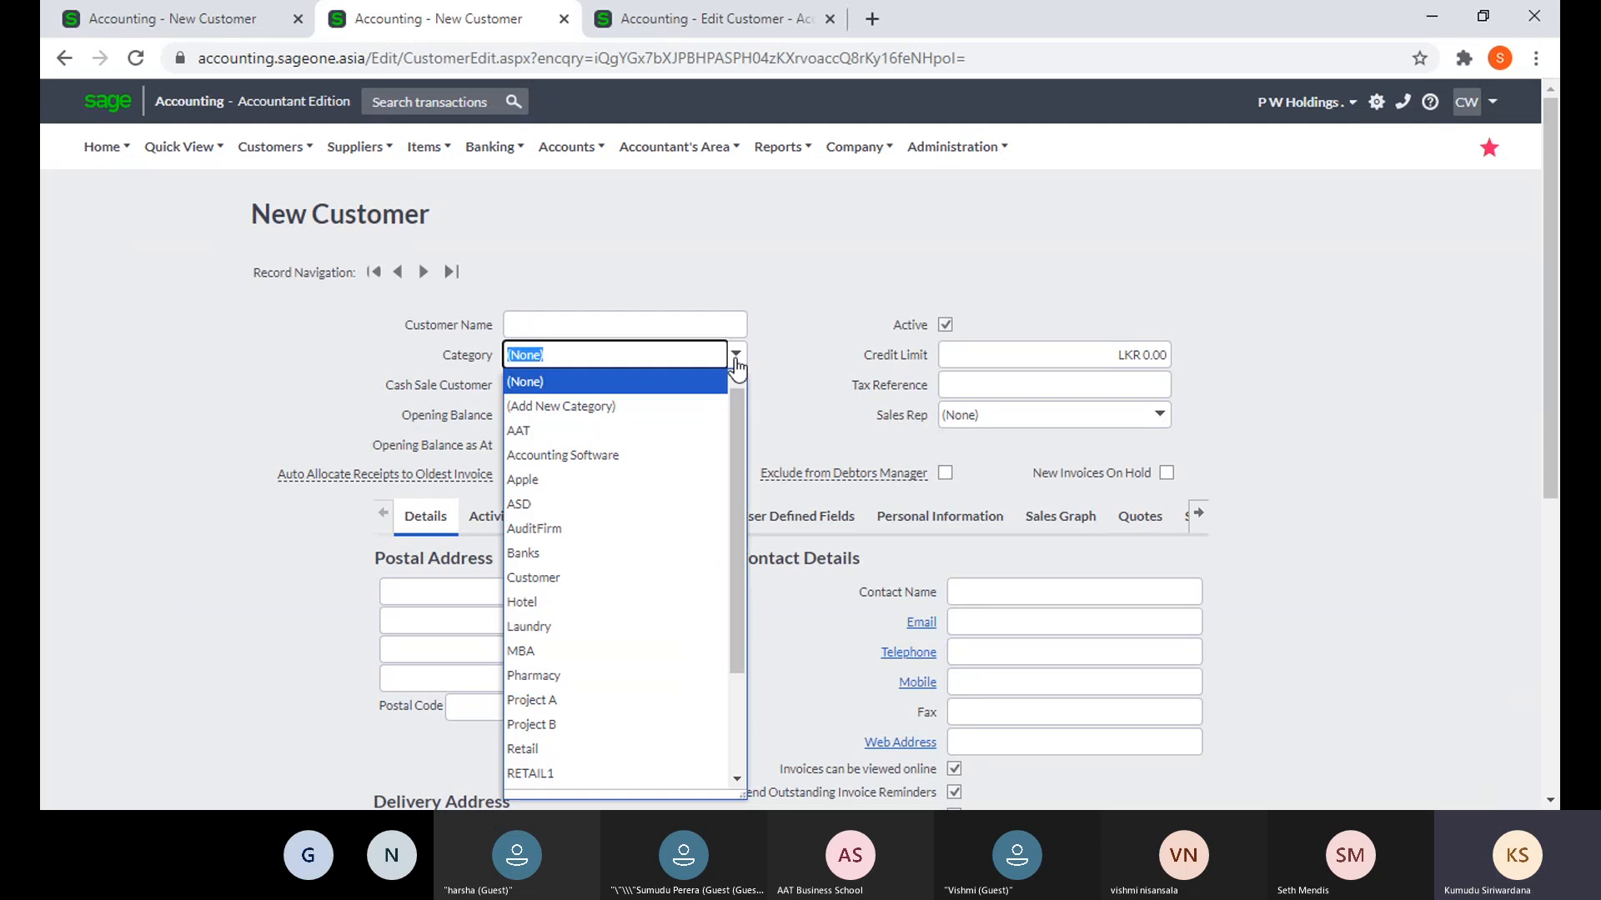
pyautogui.click(607, 414)
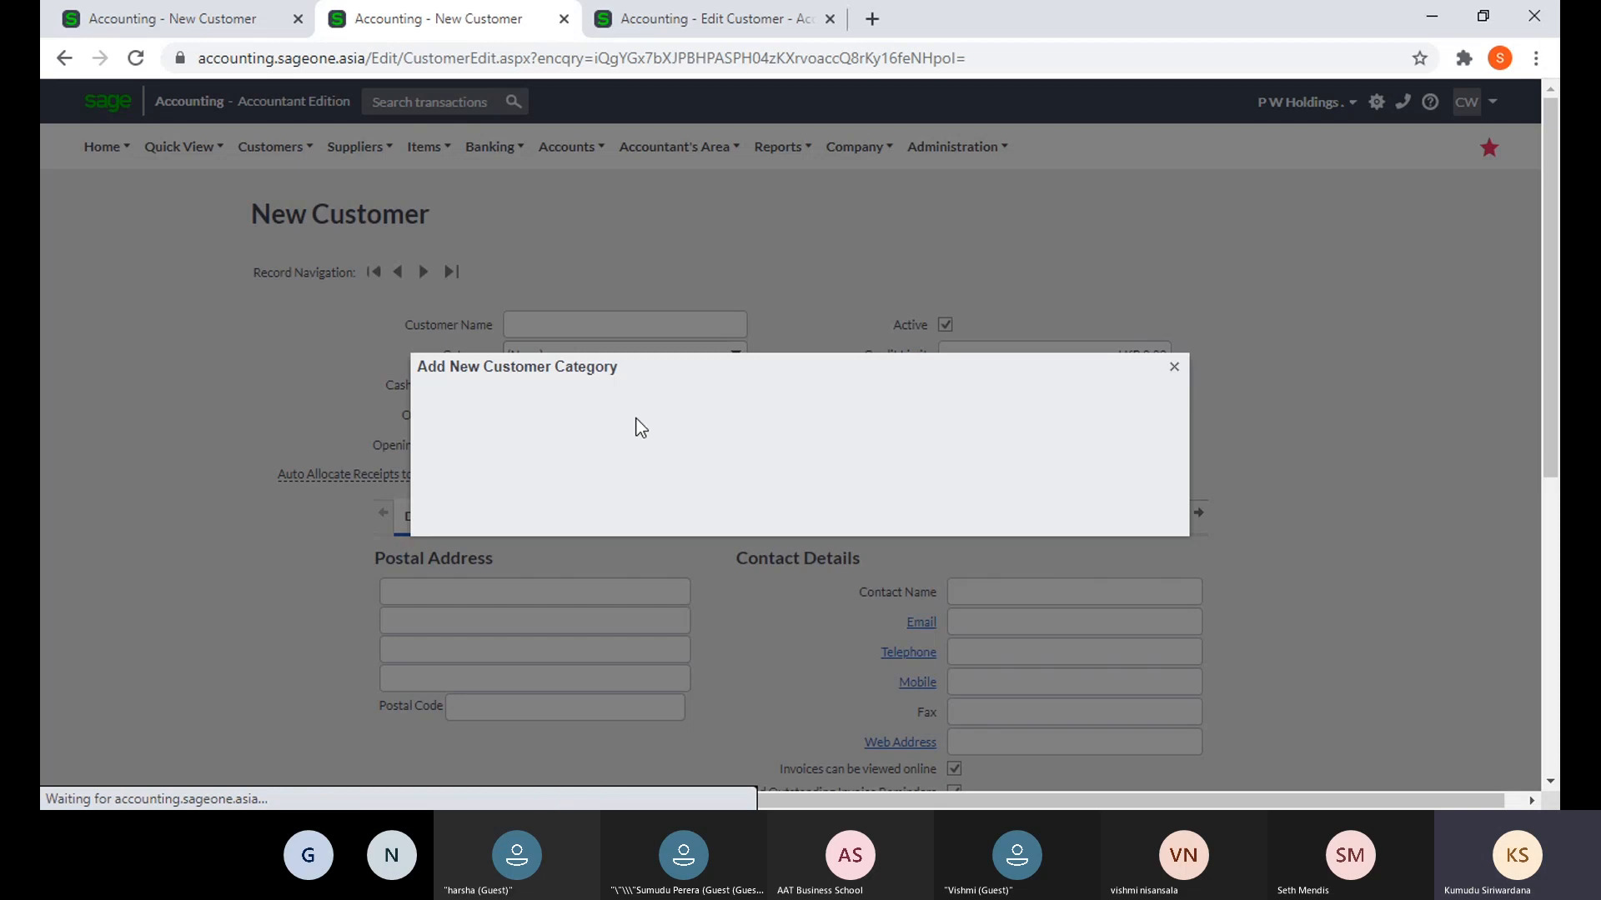
pyautogui.click(1174, 366)
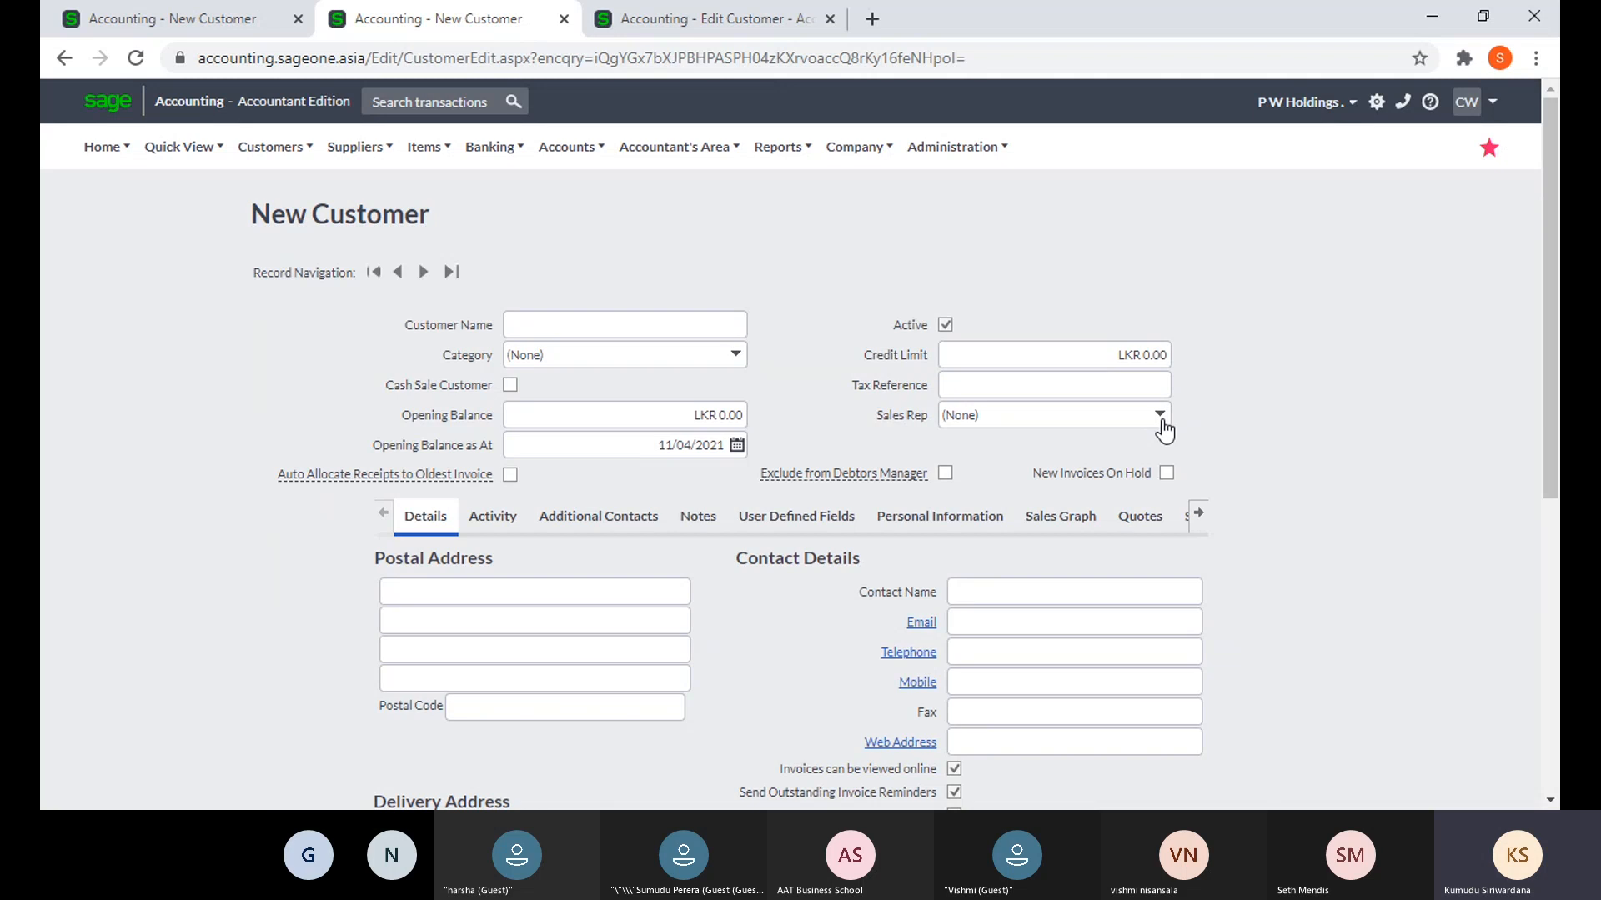
# - Check the Sales Rep dropdown, cancel its Add New dialog, then return to Edit Customer
pyautogui.click(1161, 421)
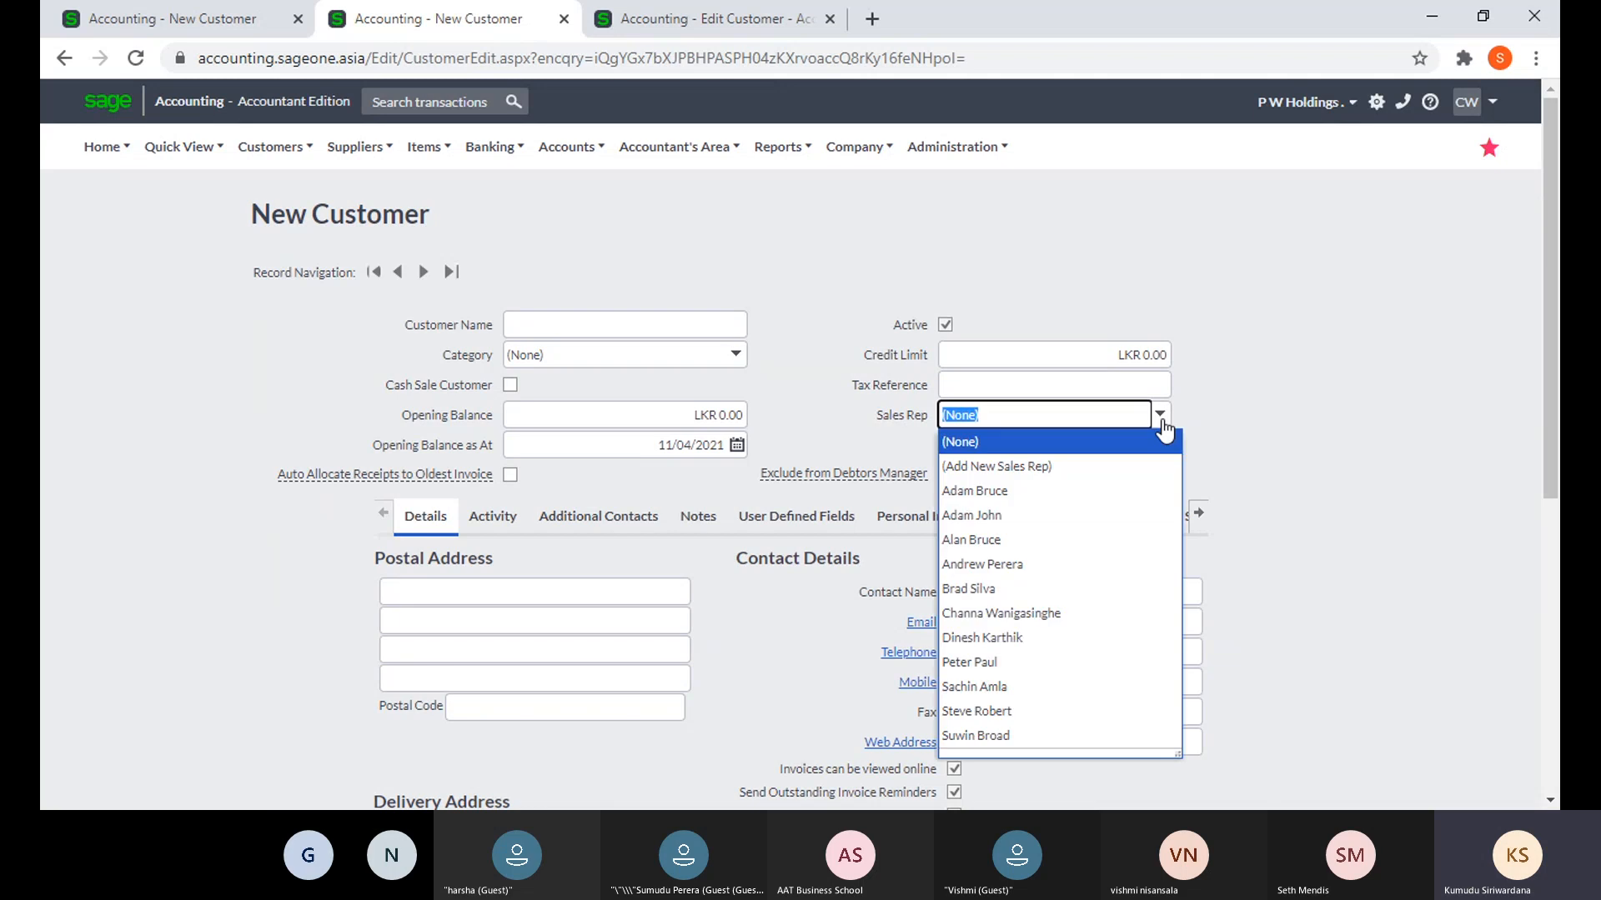
pyautogui.click(1072, 465)
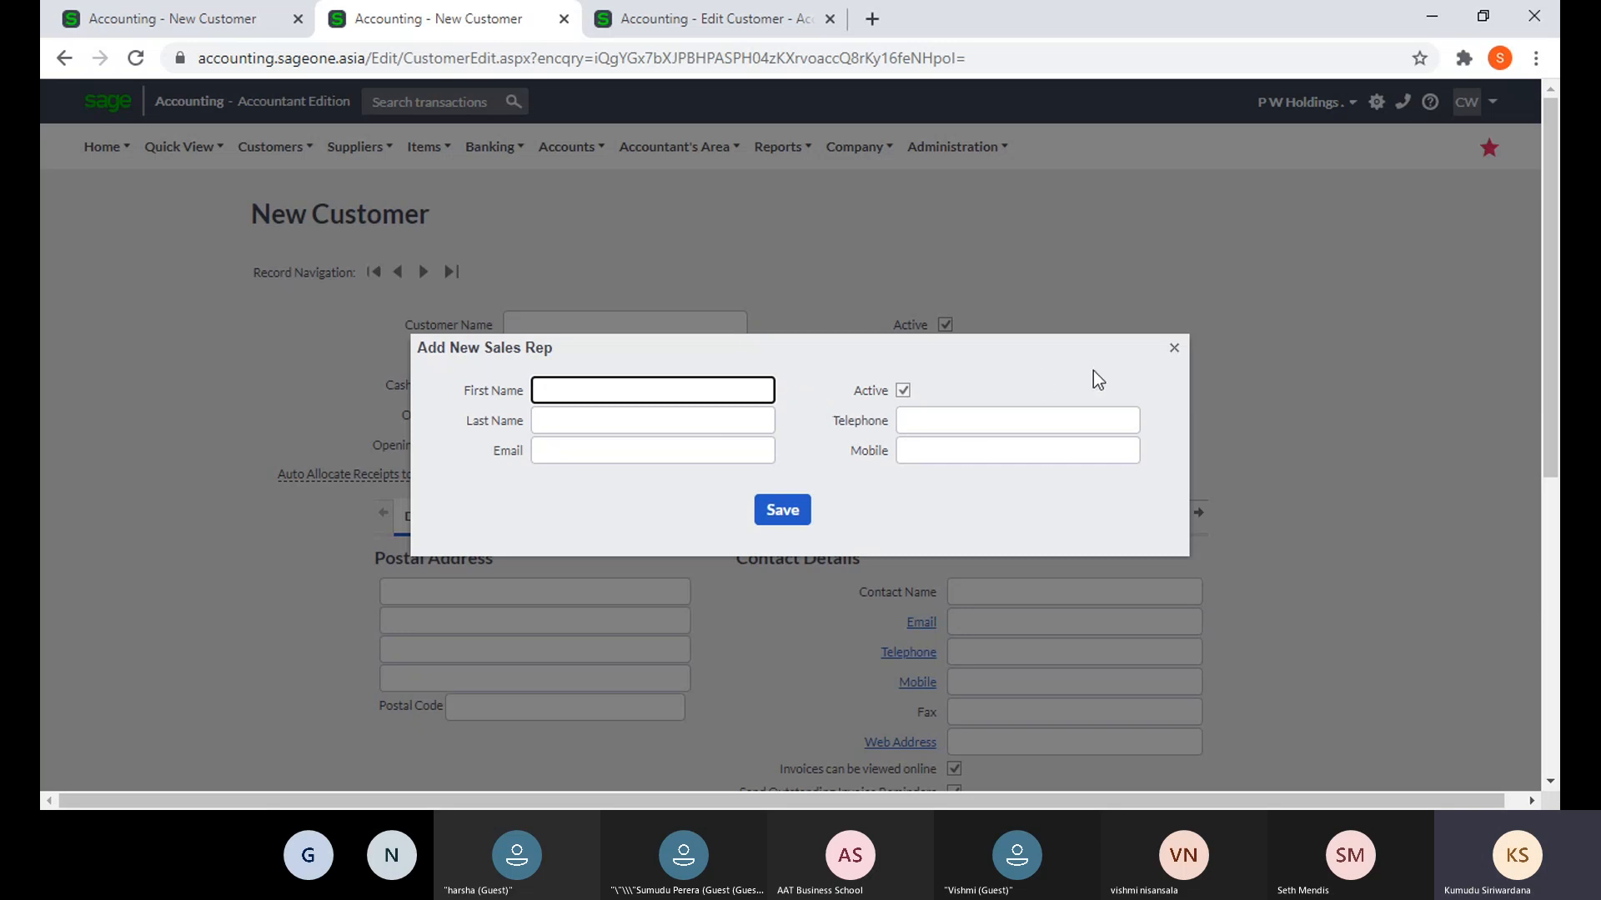
pyautogui.click(1173, 350)
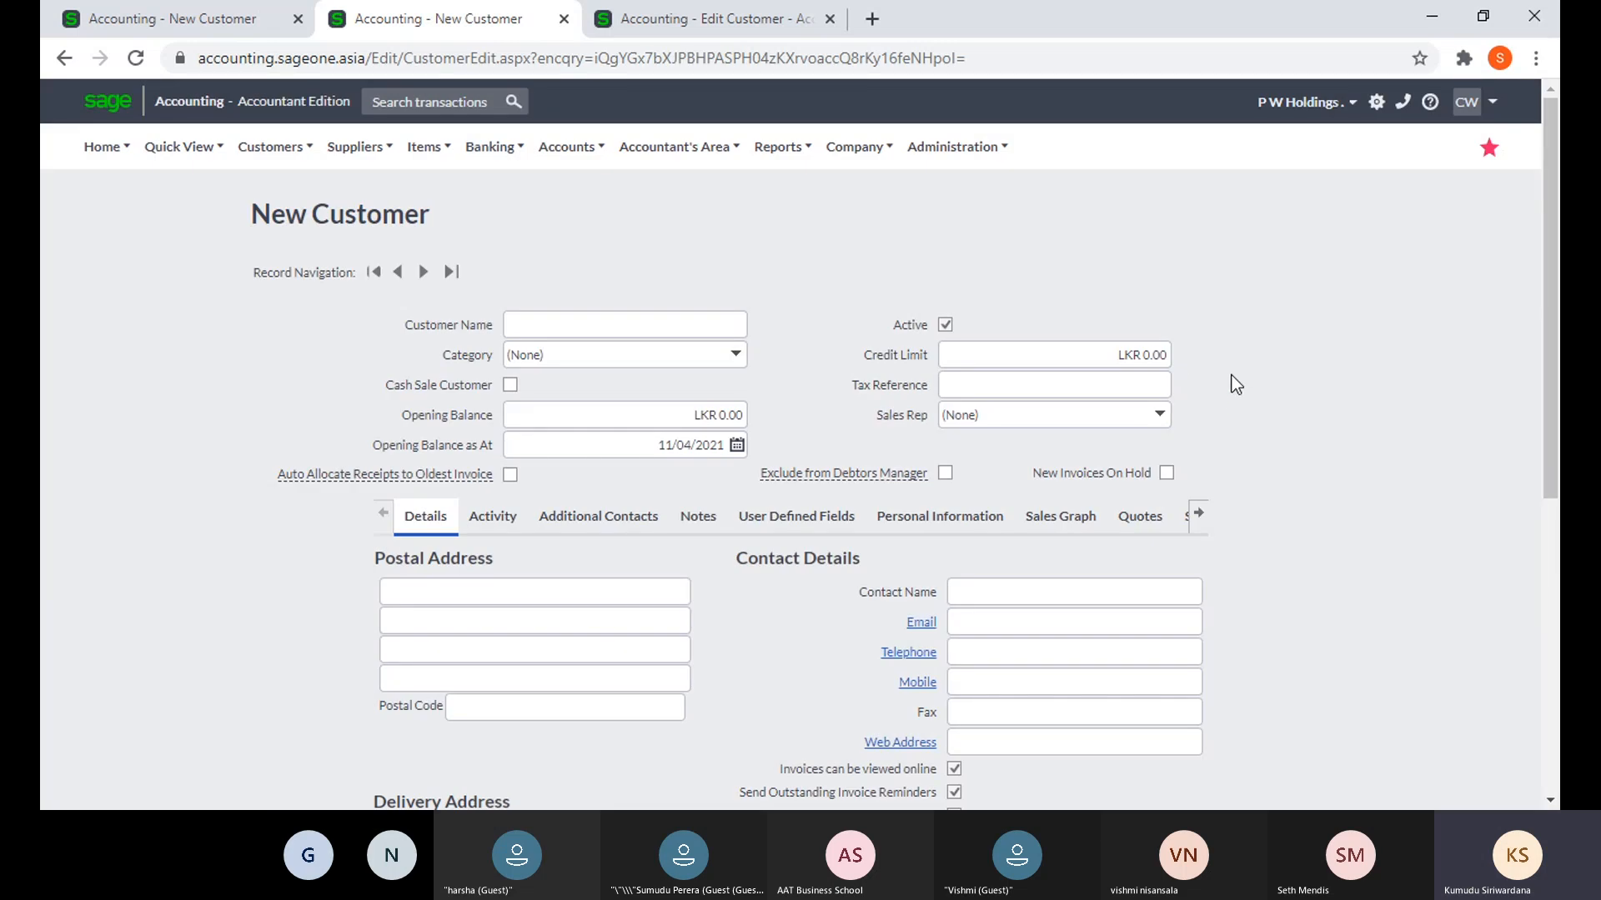
pyautogui.click(713, 26)
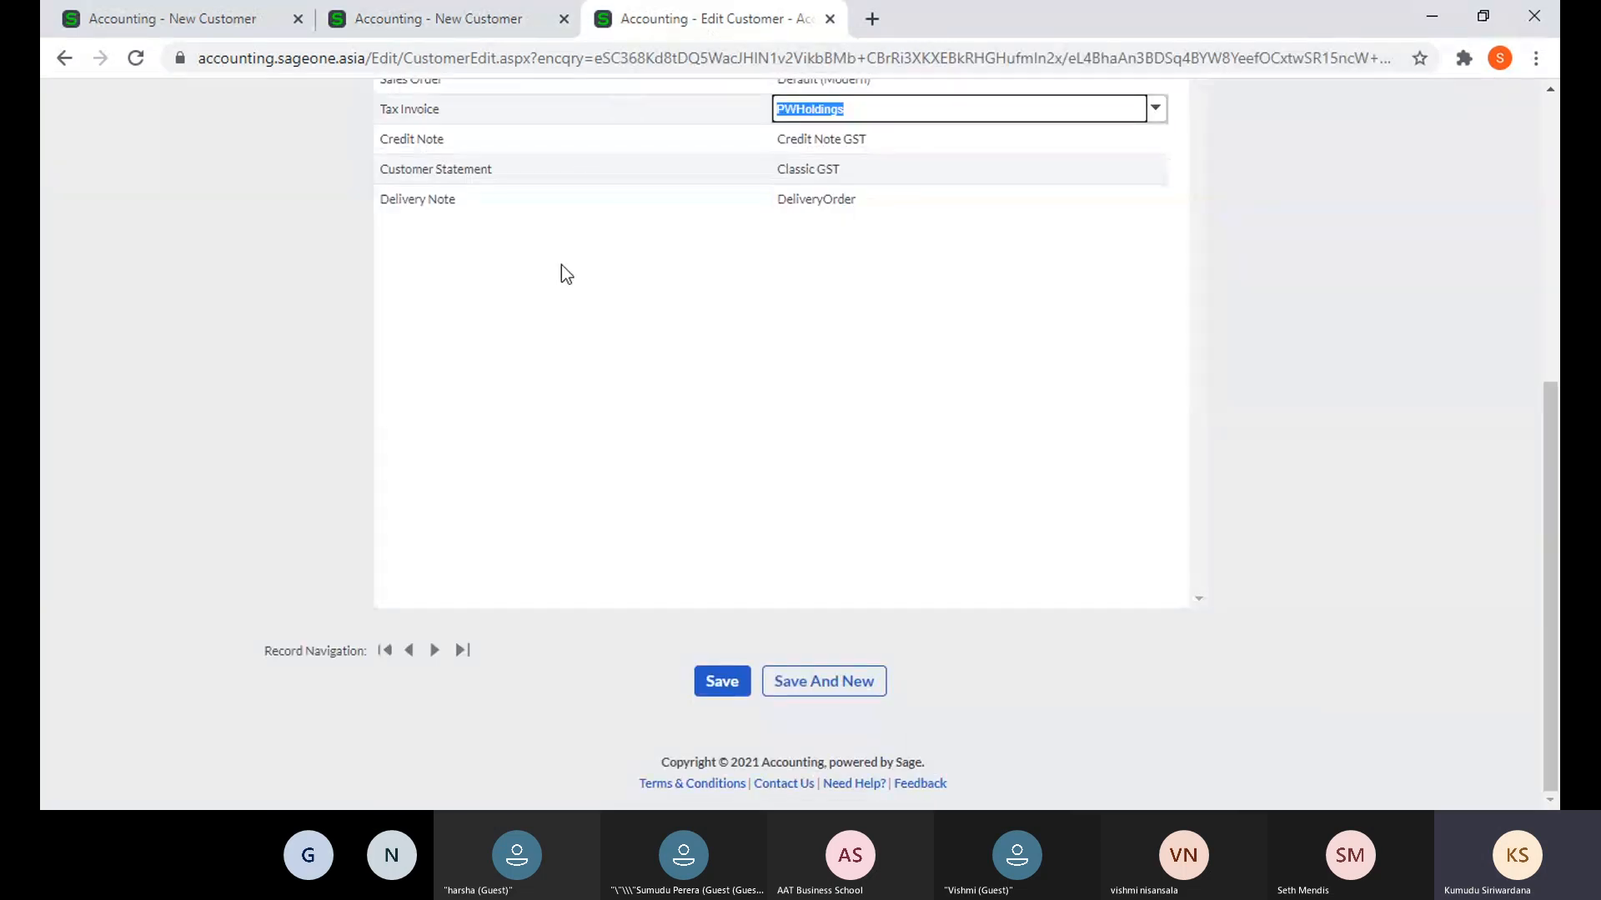
pyautogui.scroll(6, 562, 263)
pyautogui.moveTo(255, 162)
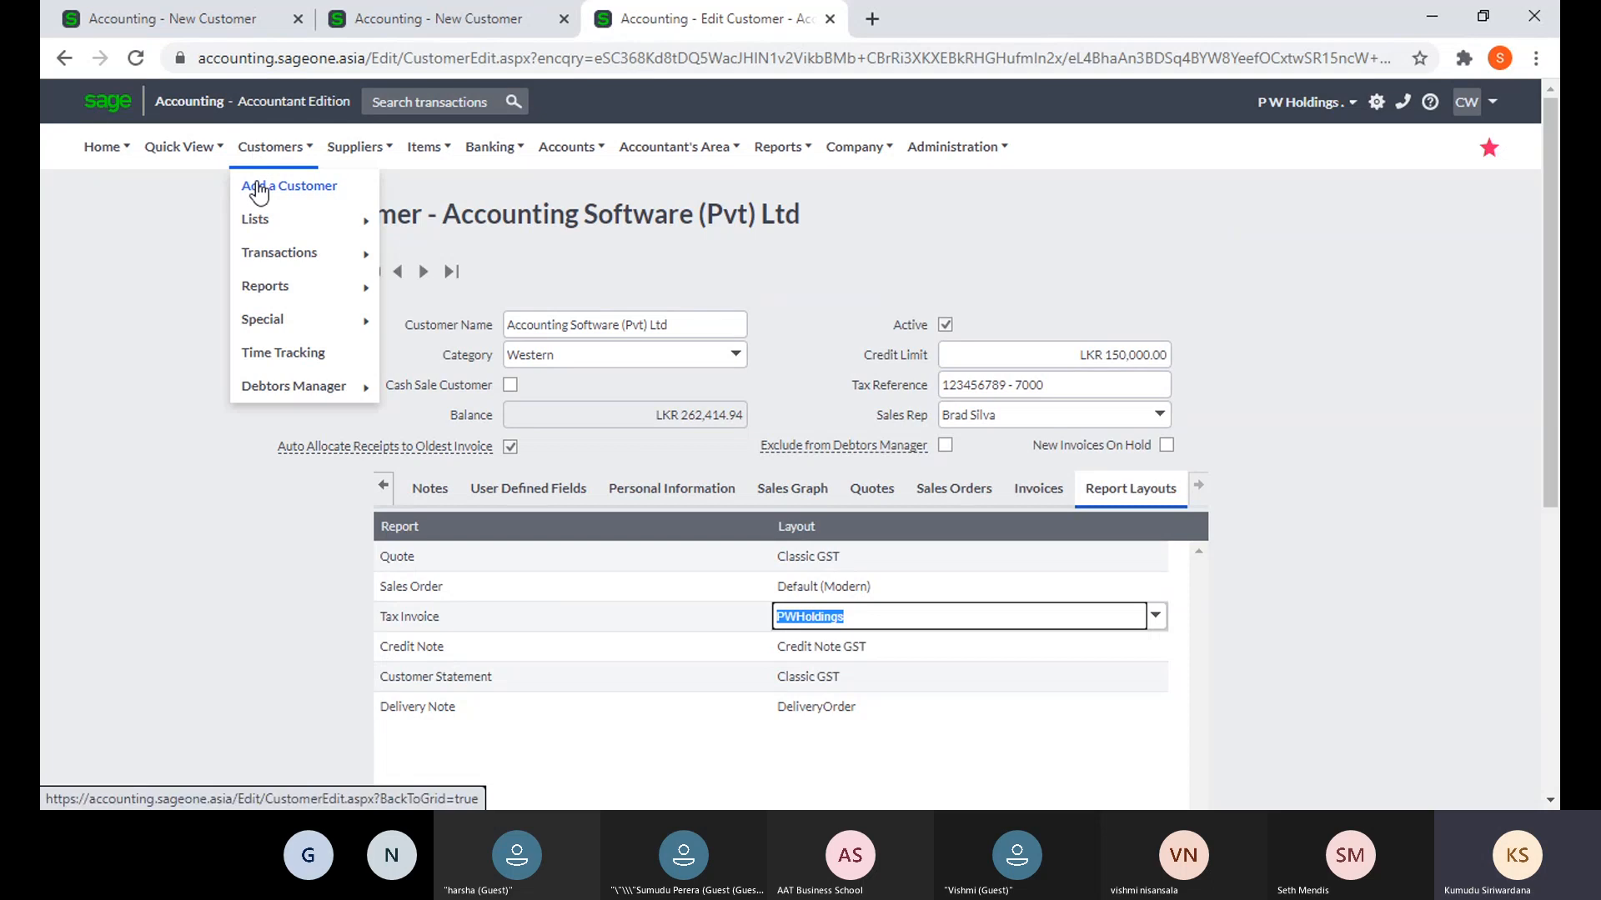
pyautogui.moveTo(283, 253)
pyautogui.click(443, 253)
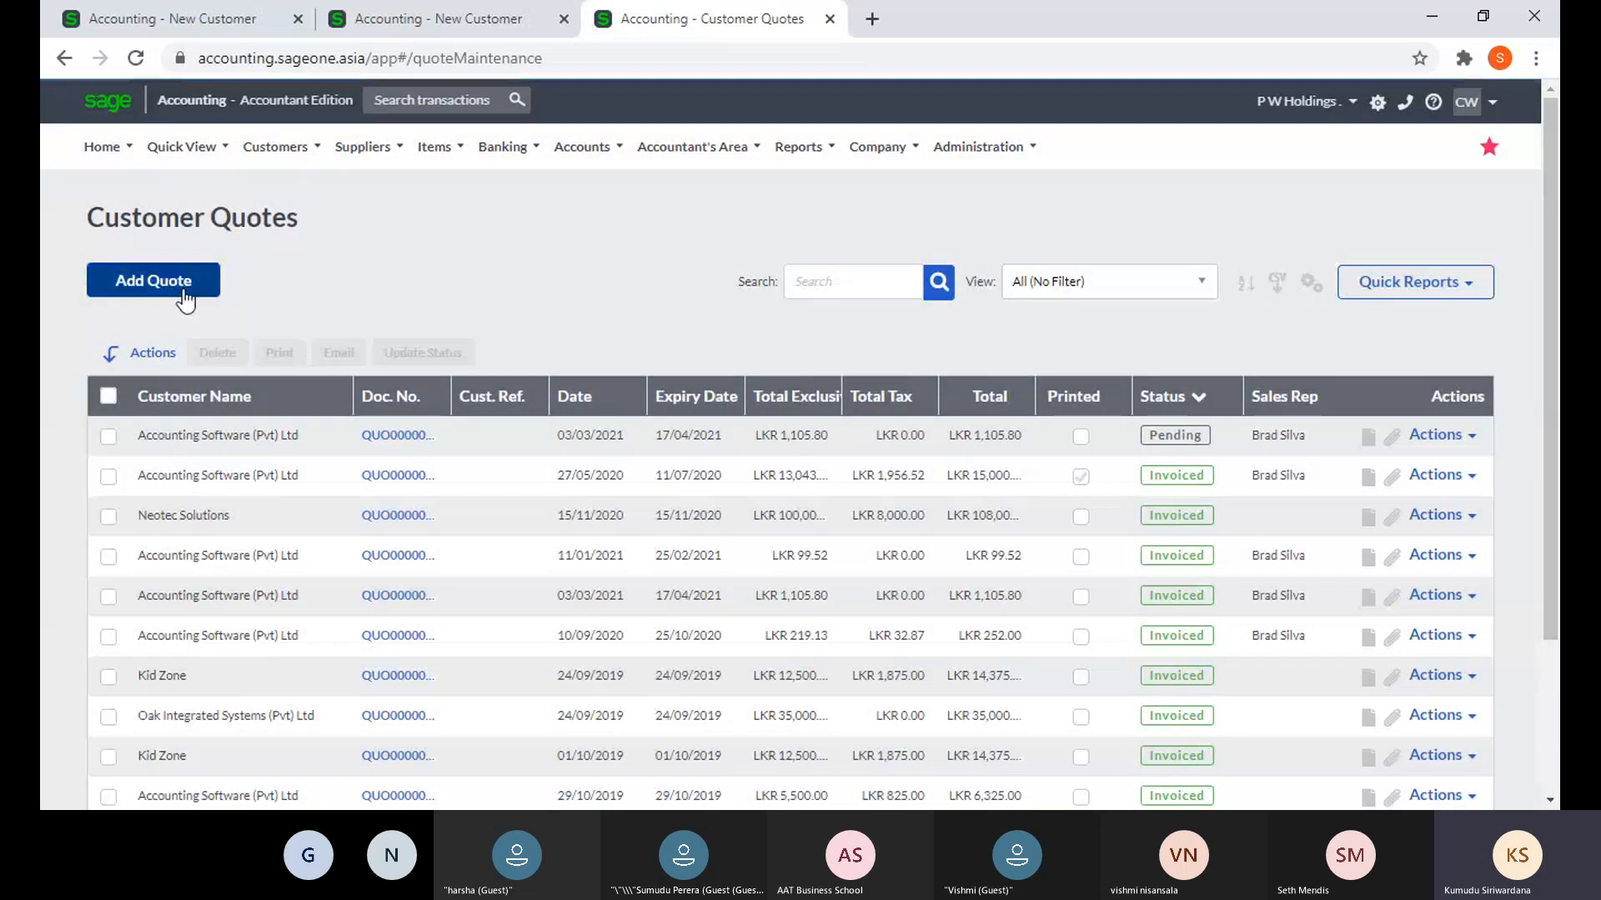
pyautogui.click(184, 292)
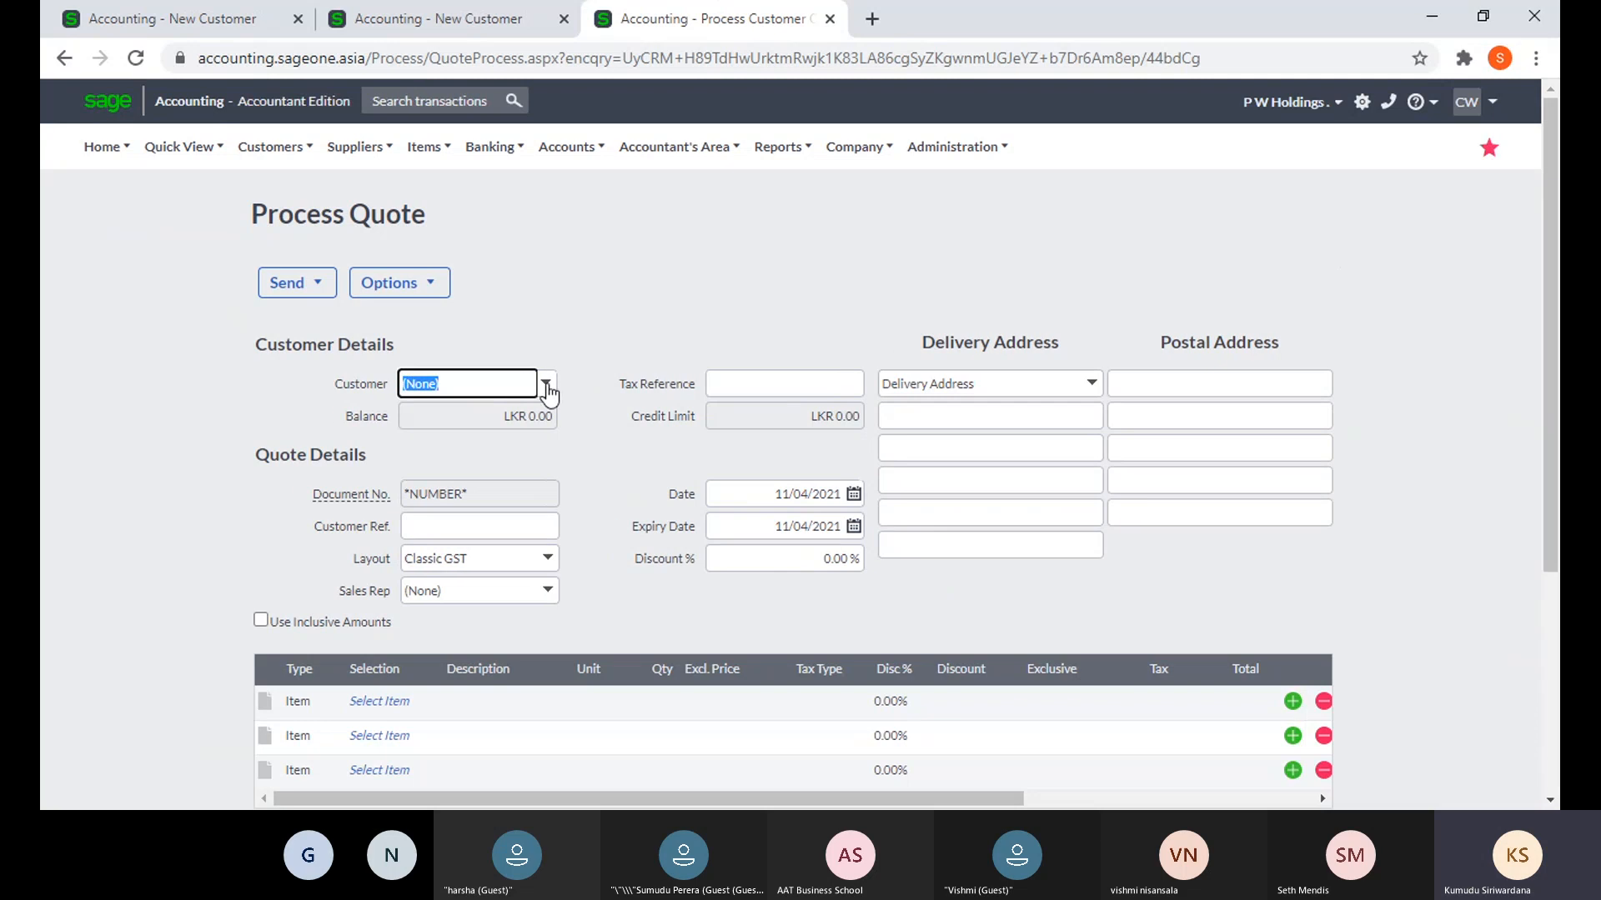
pyautogui.click(544, 387)
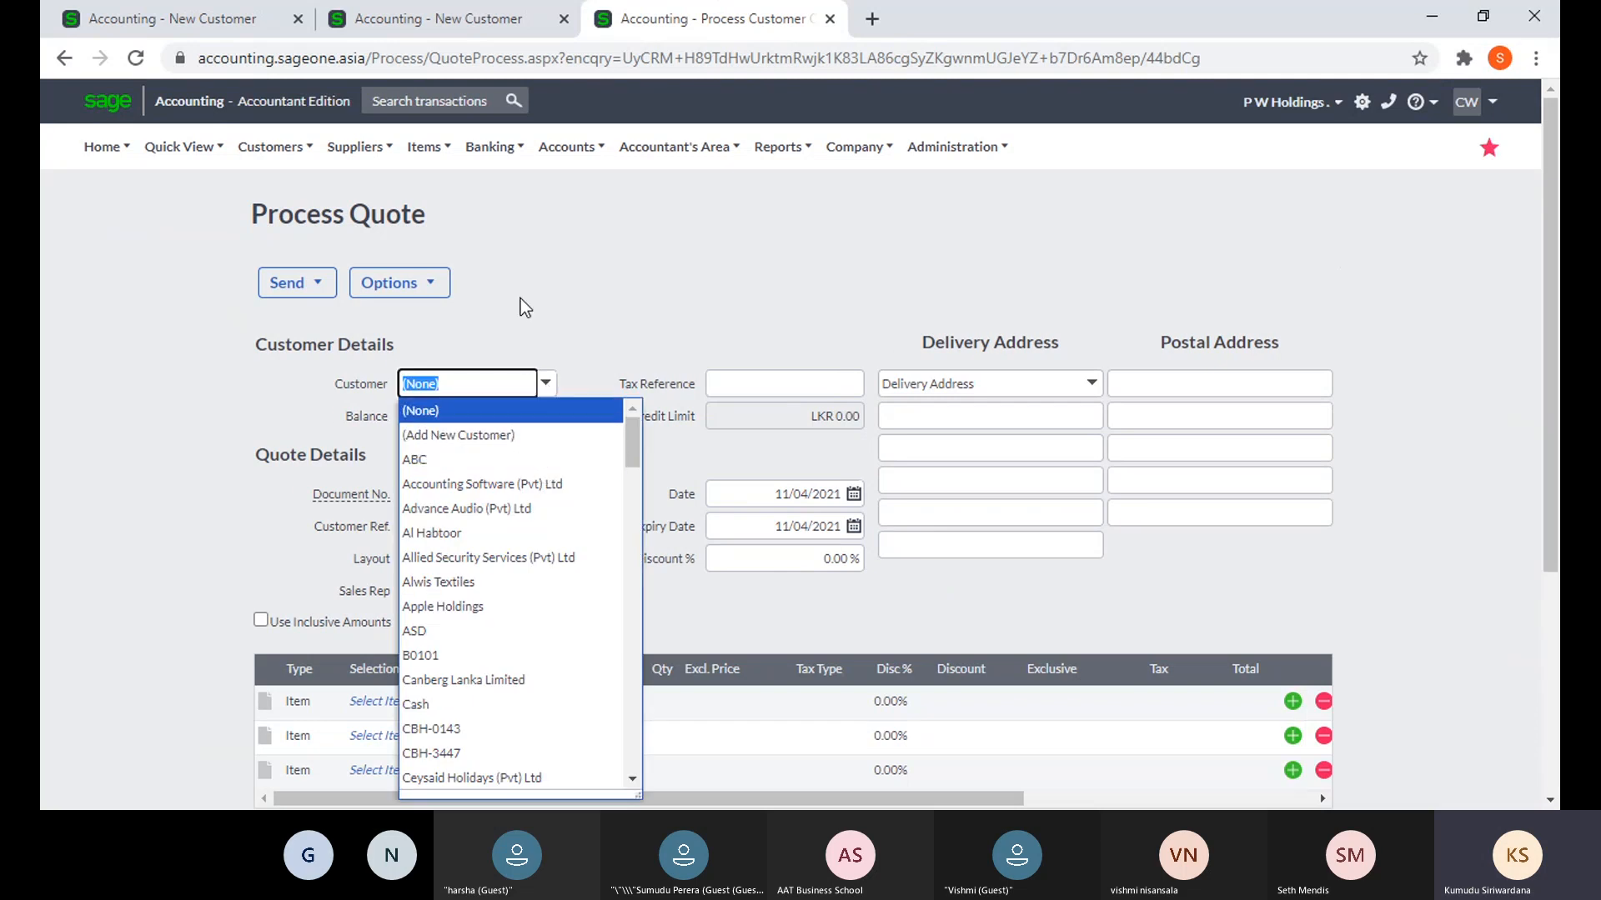
pyautogui.click(527, 435)
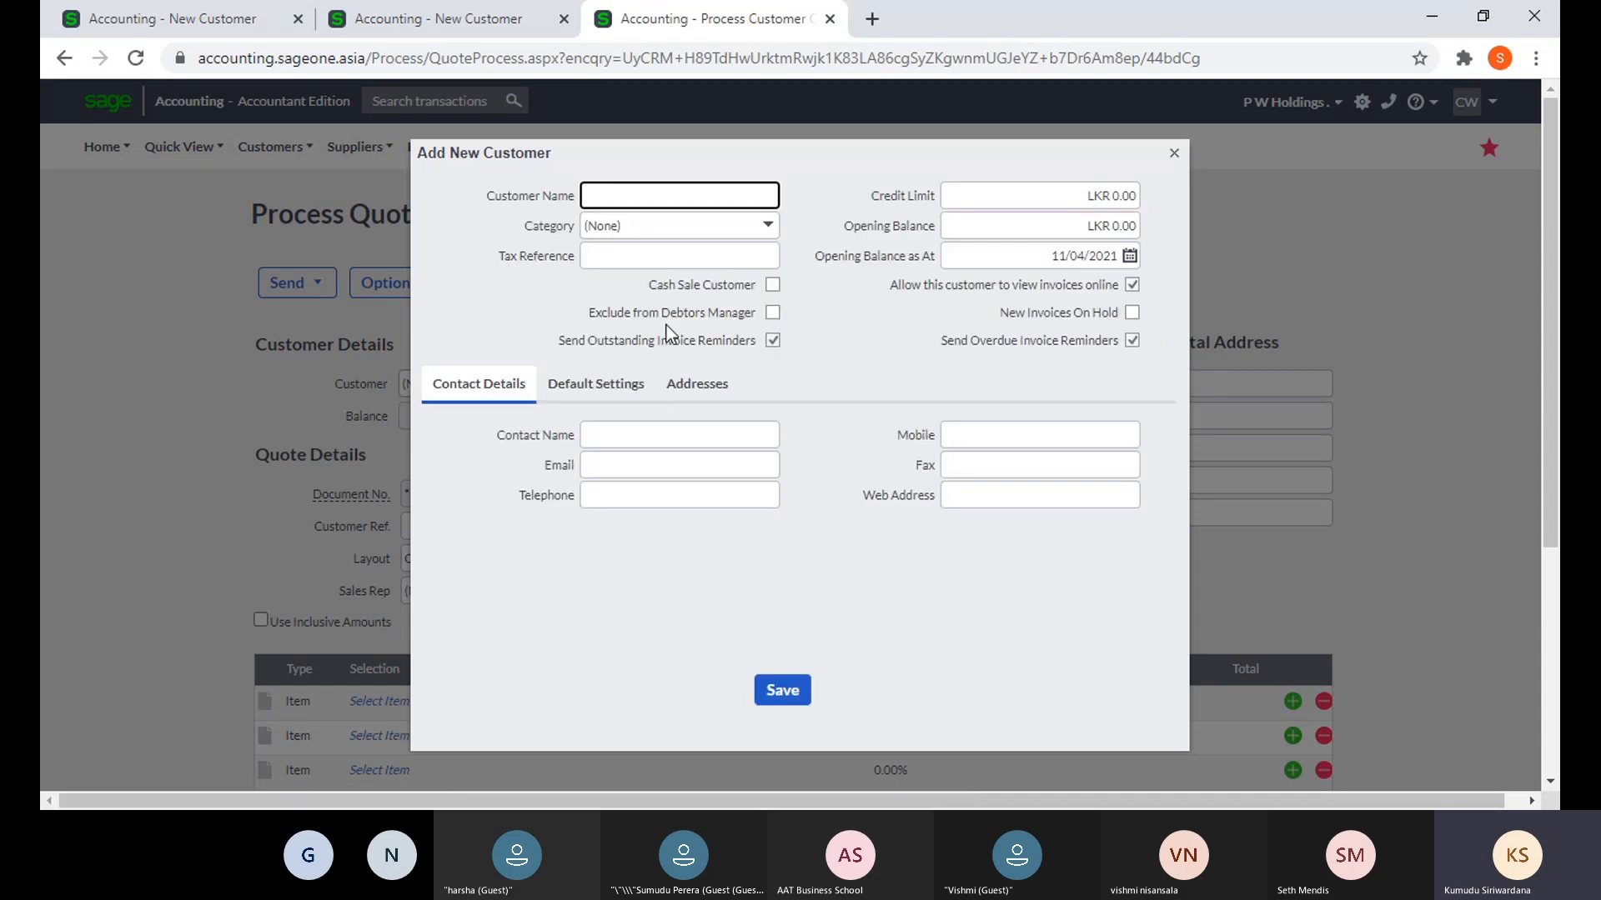
pyautogui.click(768, 236)
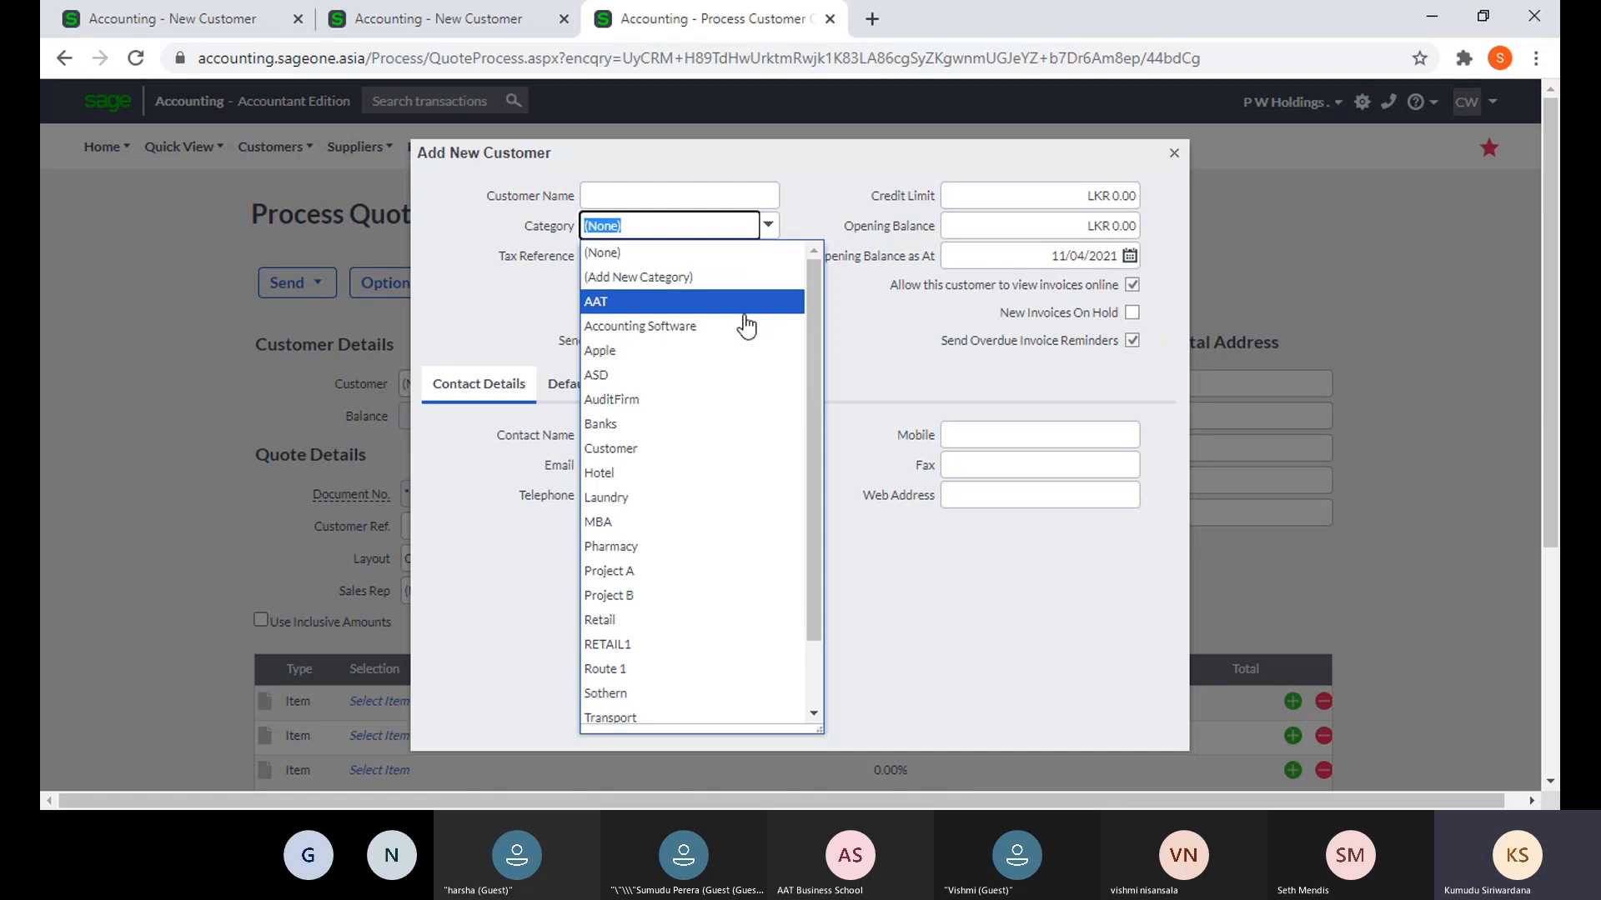
pyautogui.click(826, 216)
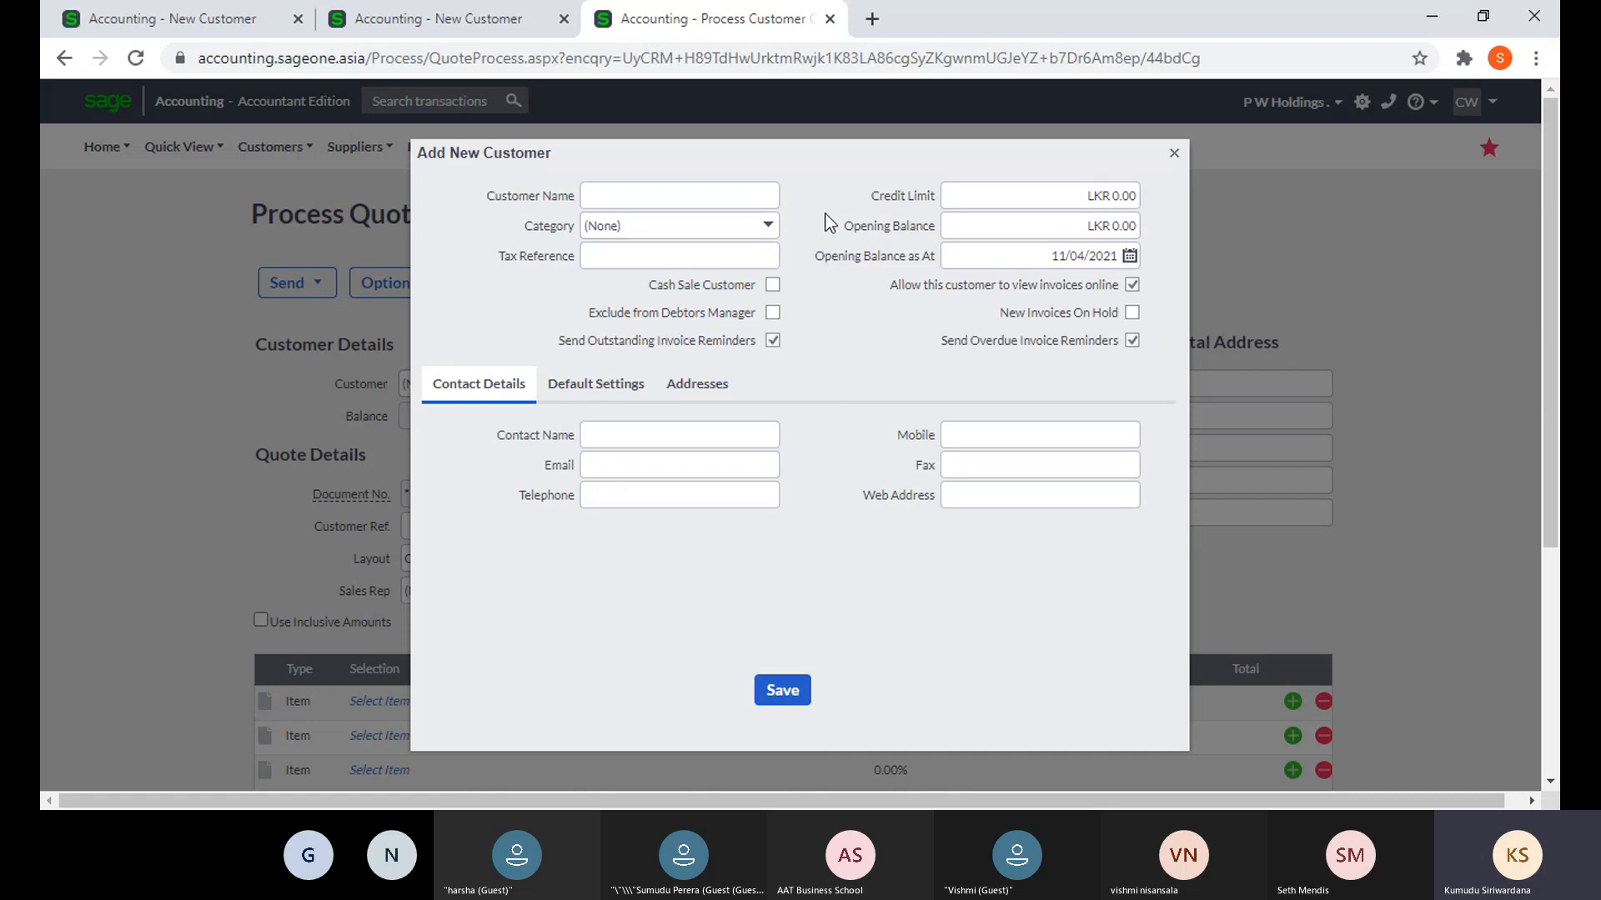
pyautogui.click(635, 397)
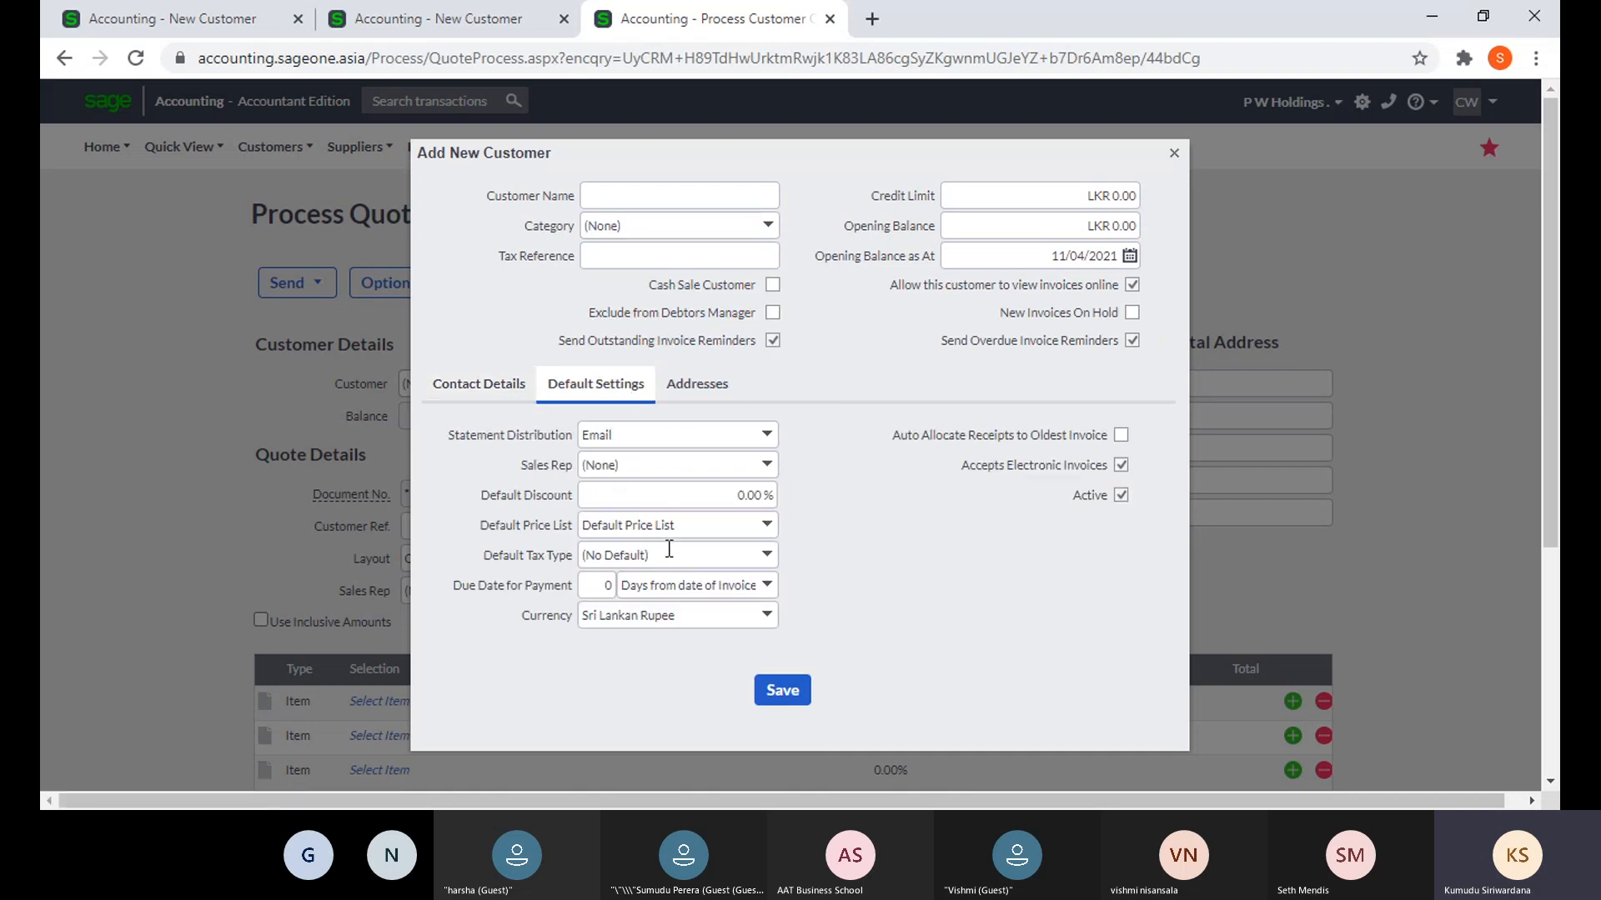
pyautogui.click(767, 466)
pyautogui.click(767, 465)
pyautogui.click(822, 490)
pyautogui.click(1174, 155)
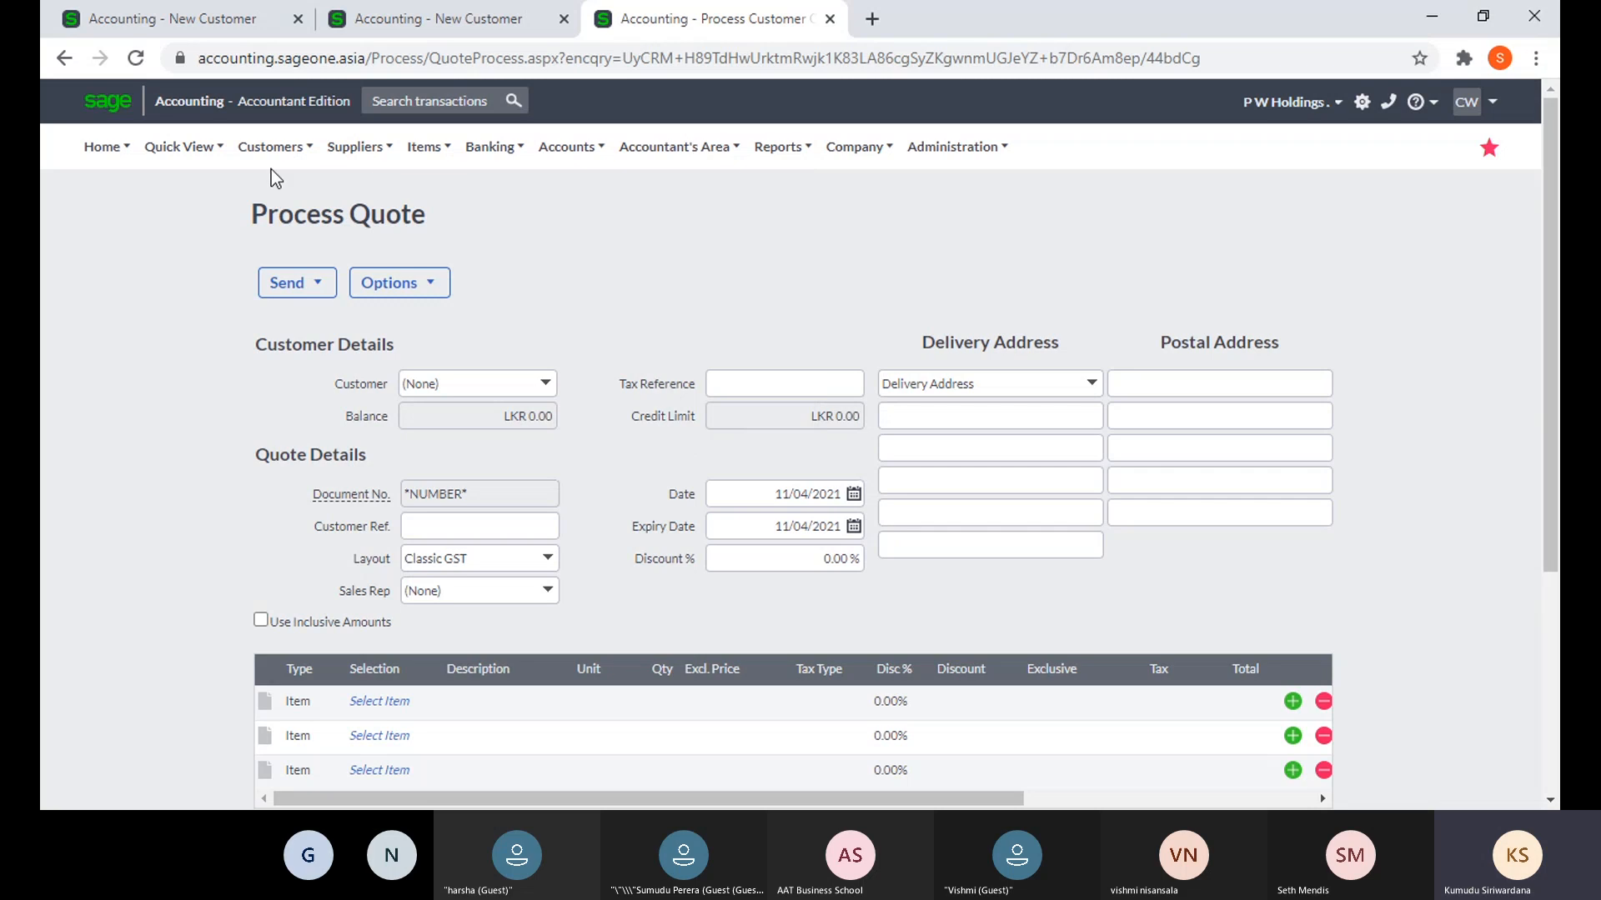
pyautogui.moveTo(257, 164)
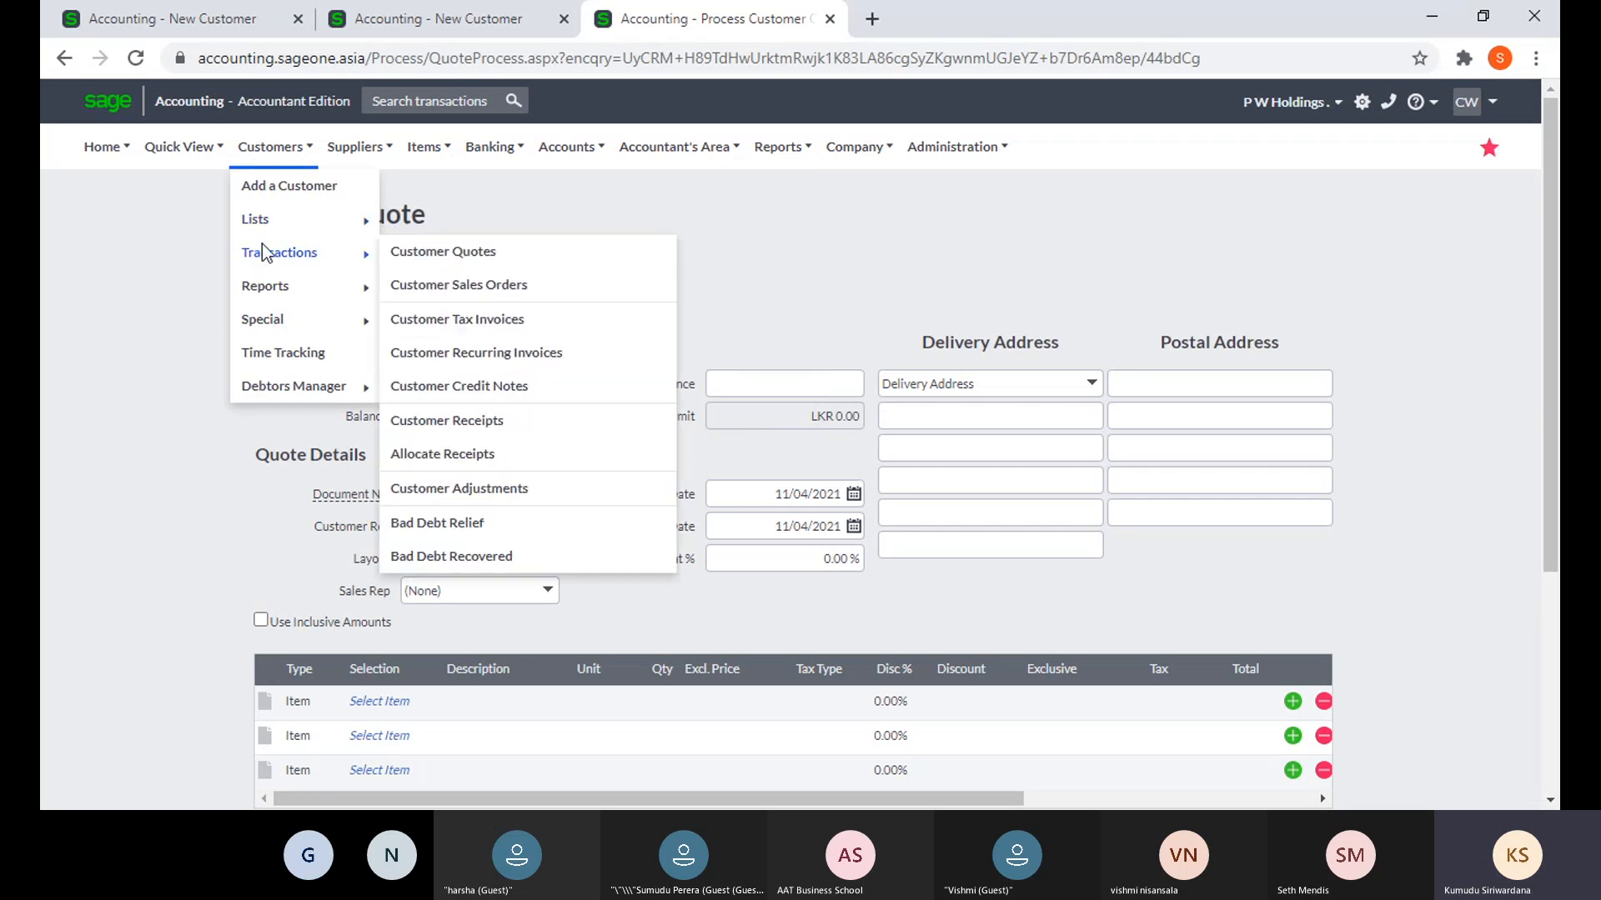
pyautogui.moveTo(261, 224)
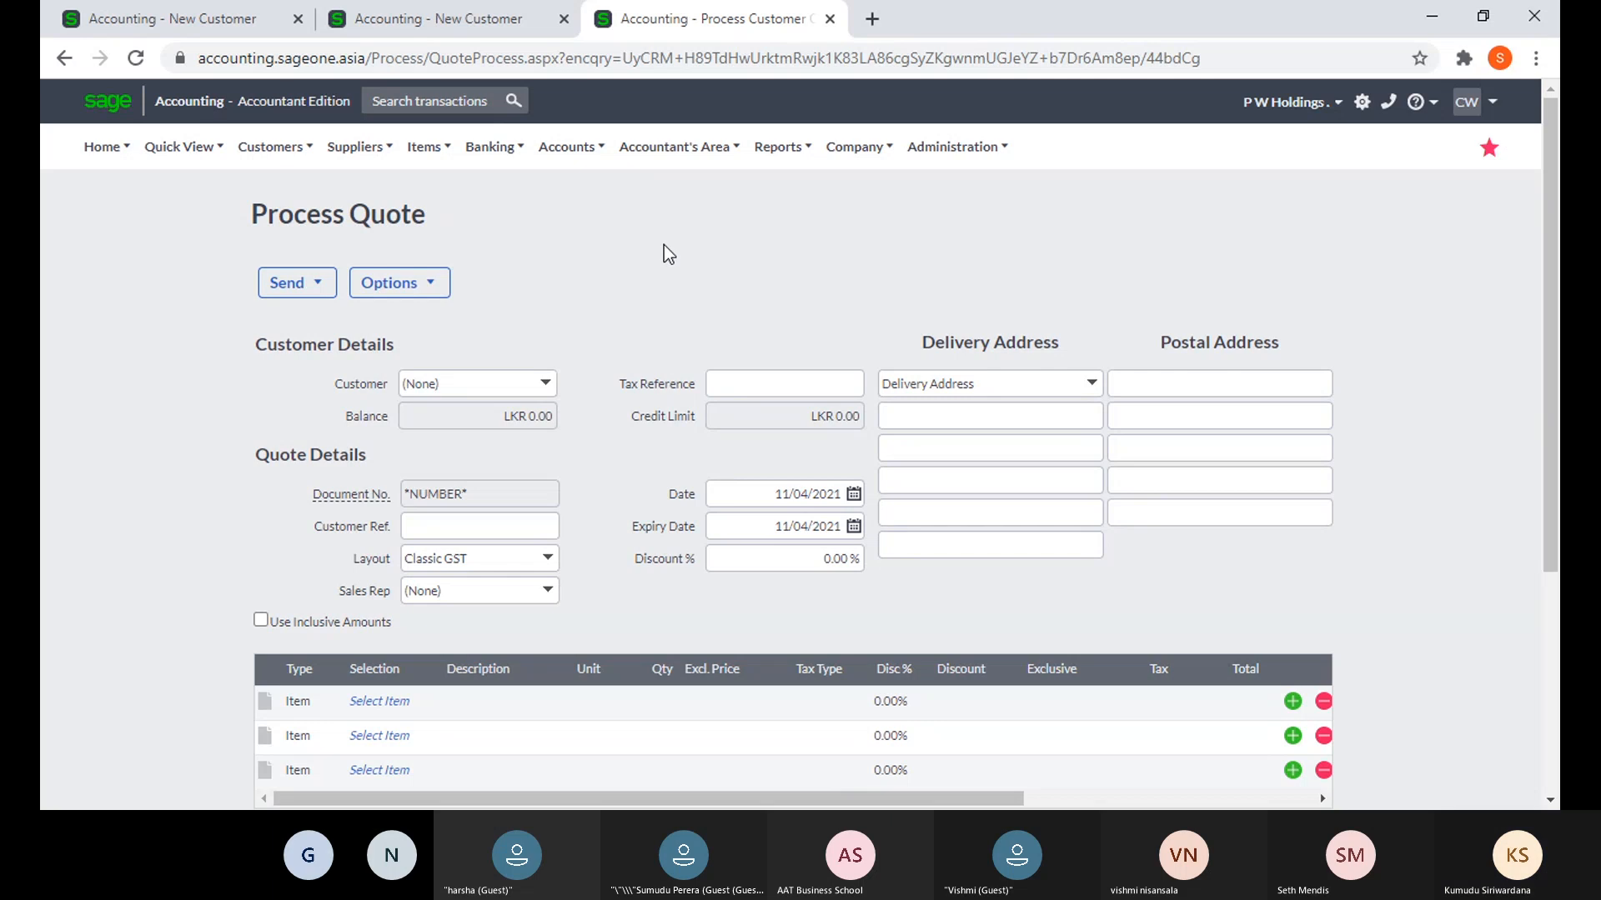
# - Close the Process Quote tab and open the List of Sales Reps, sorted by last name
pyautogui.click(831, 20)
pyautogui.click(271, 147)
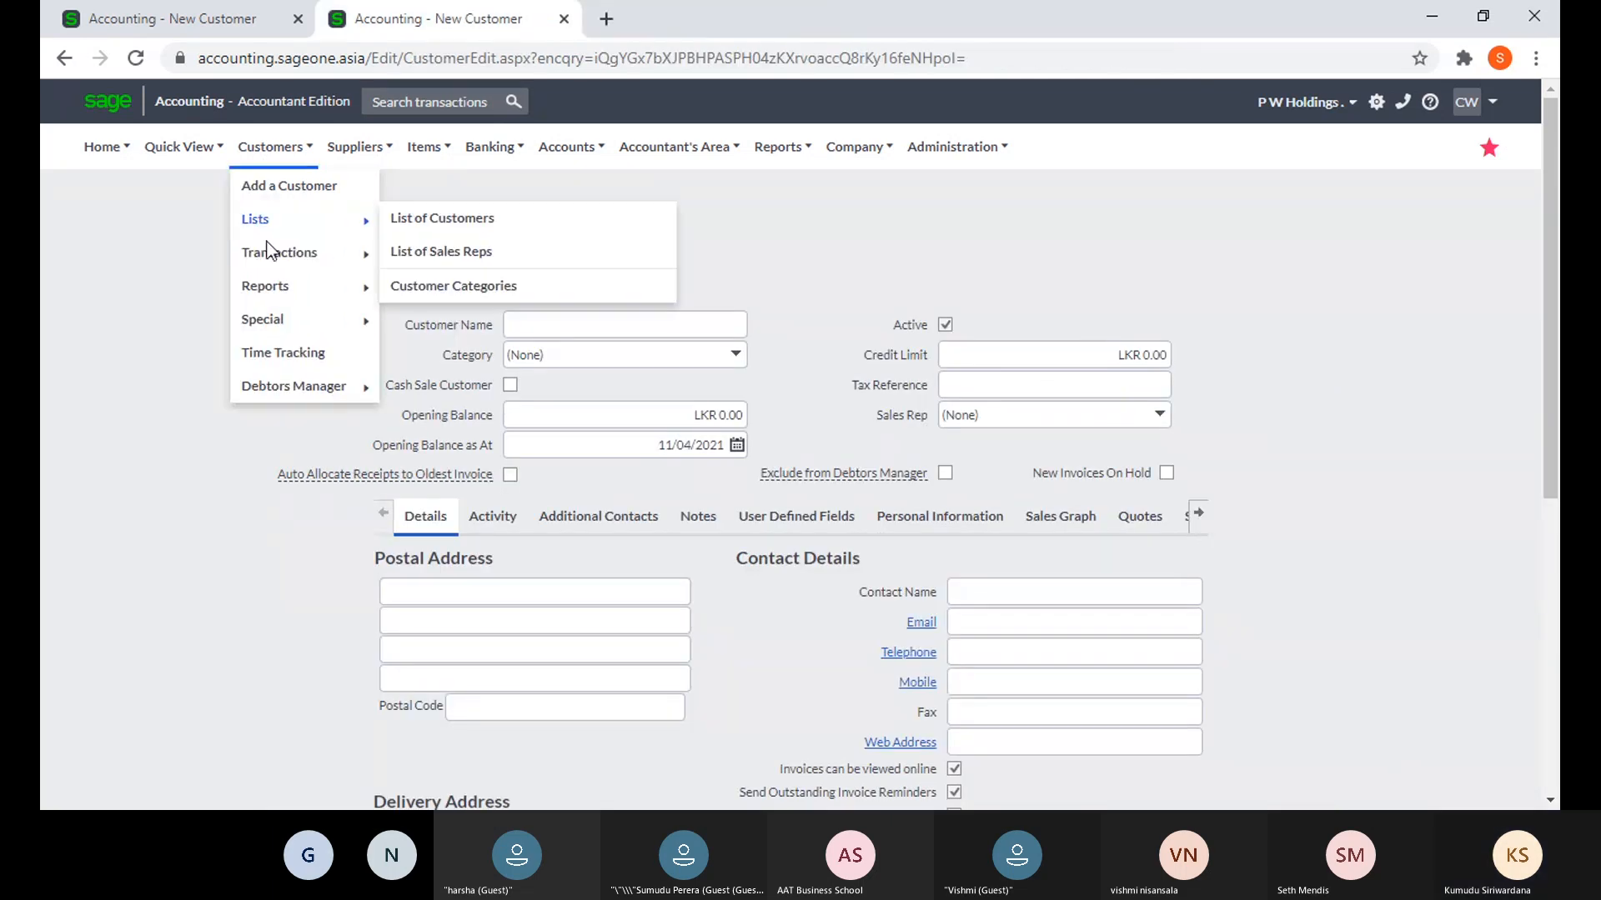
pyautogui.click(474, 260)
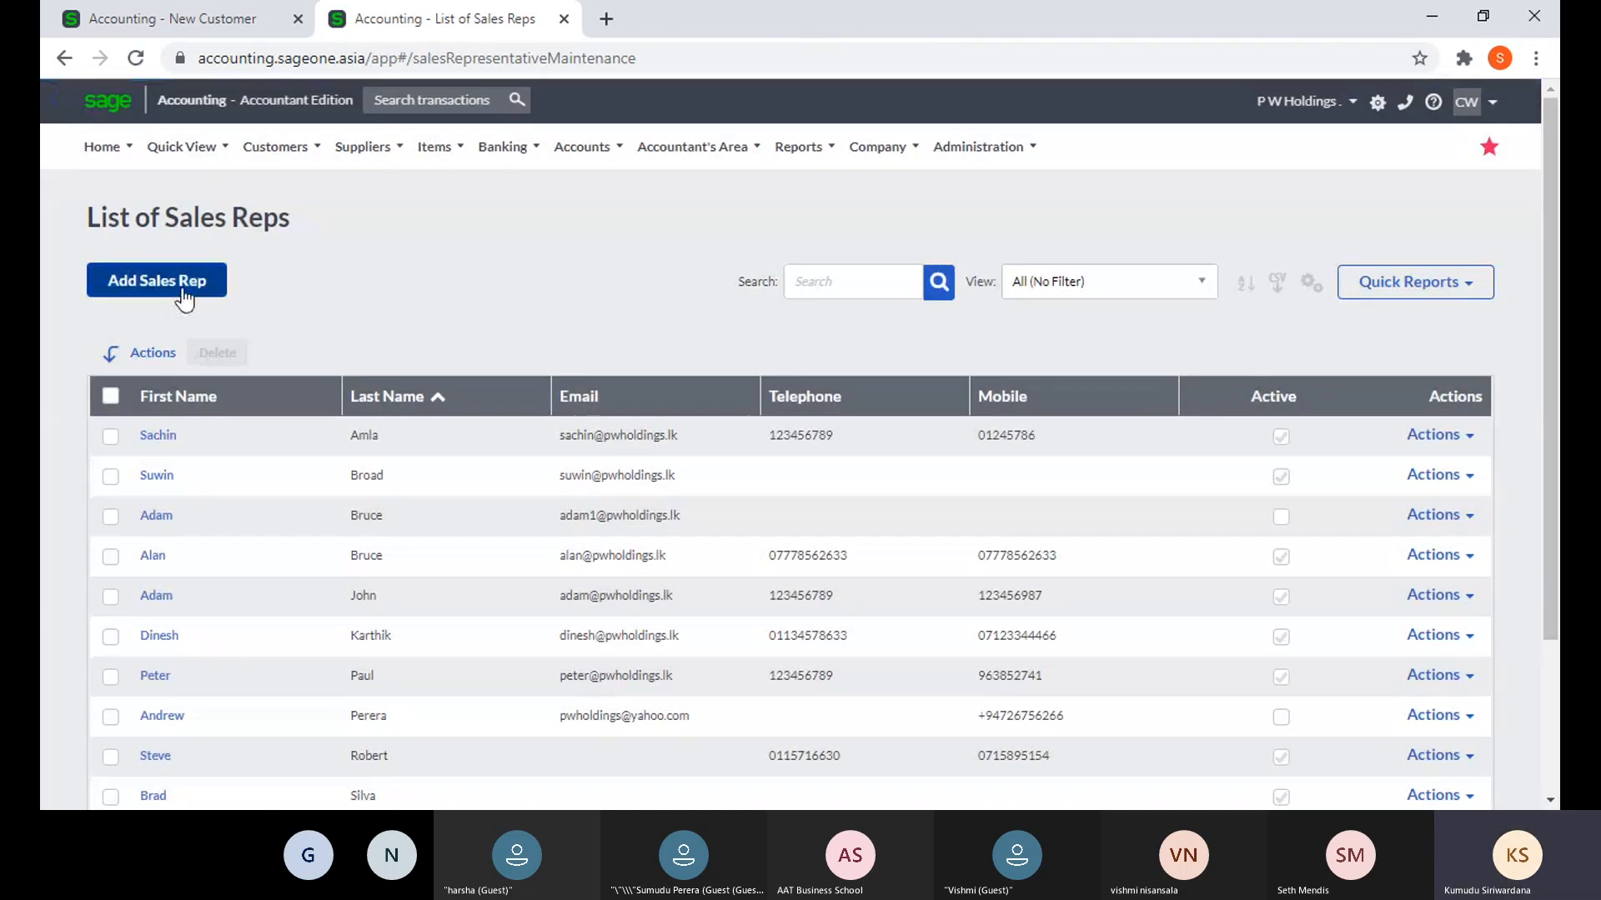
pyautogui.moveTo(292, 151)
pyautogui.moveTo(310, 271)
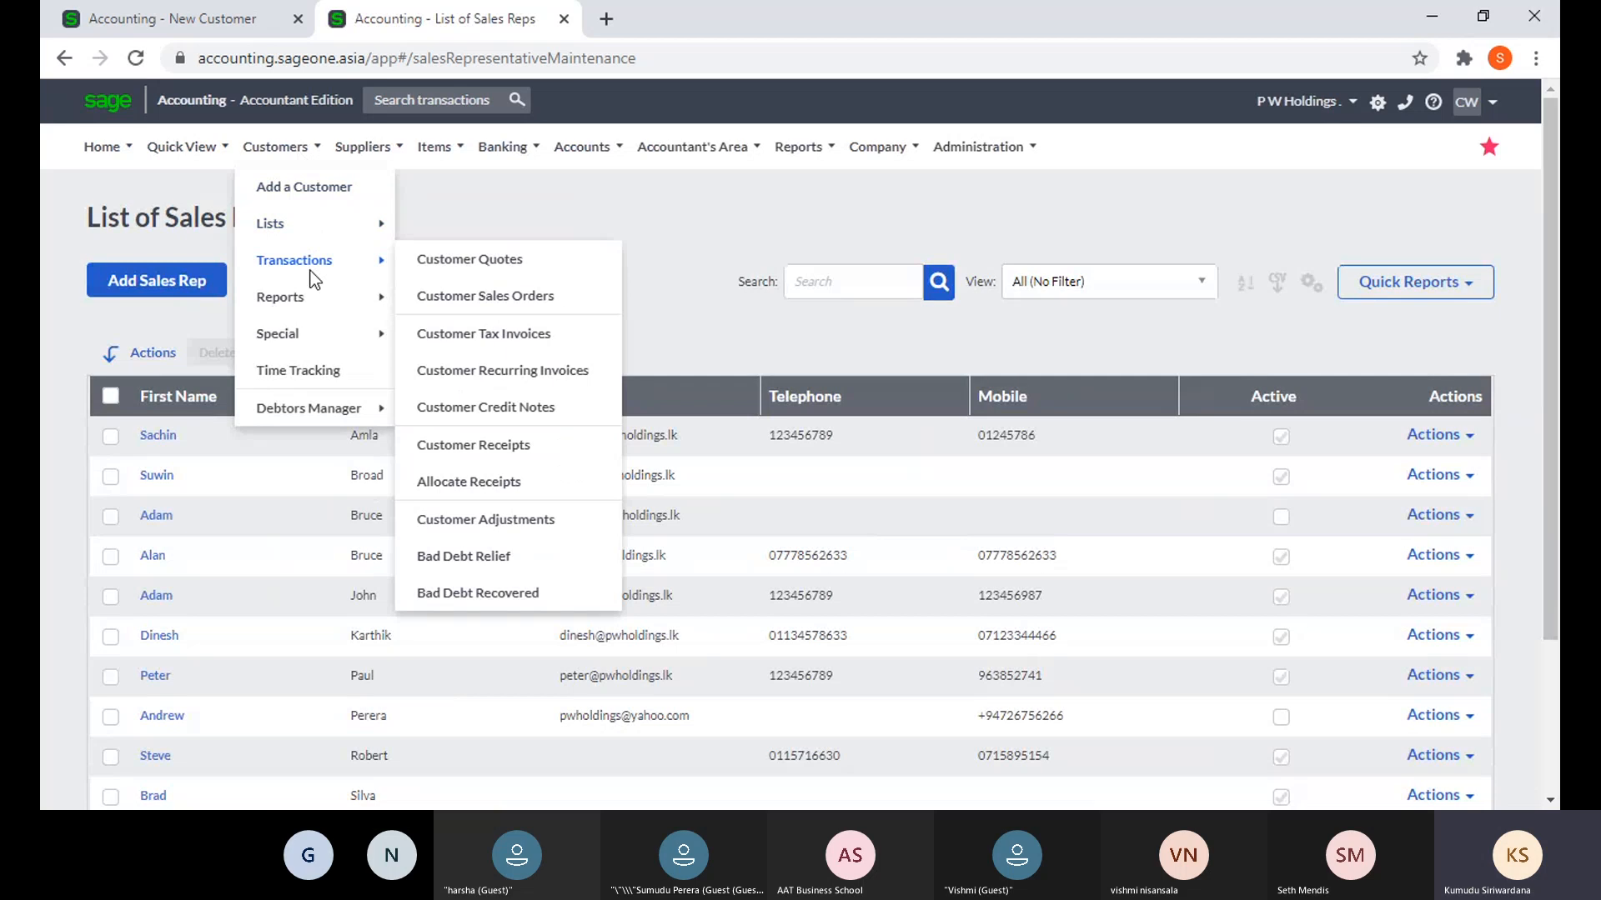
pyautogui.moveTo(322, 228)
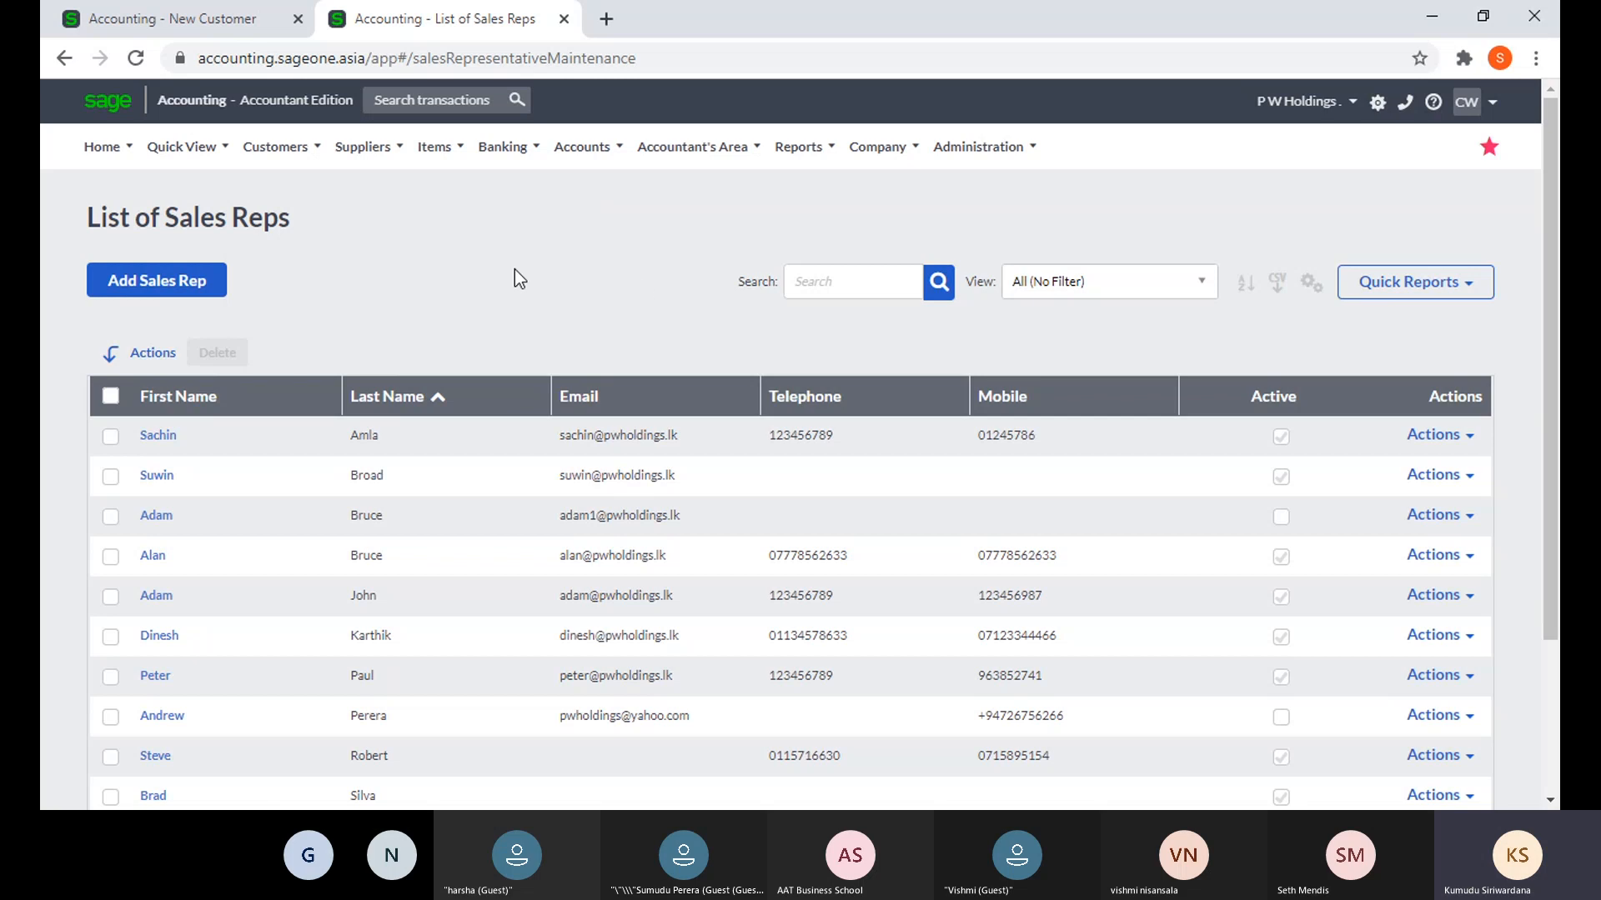
pyautogui.moveTo(282, 158)
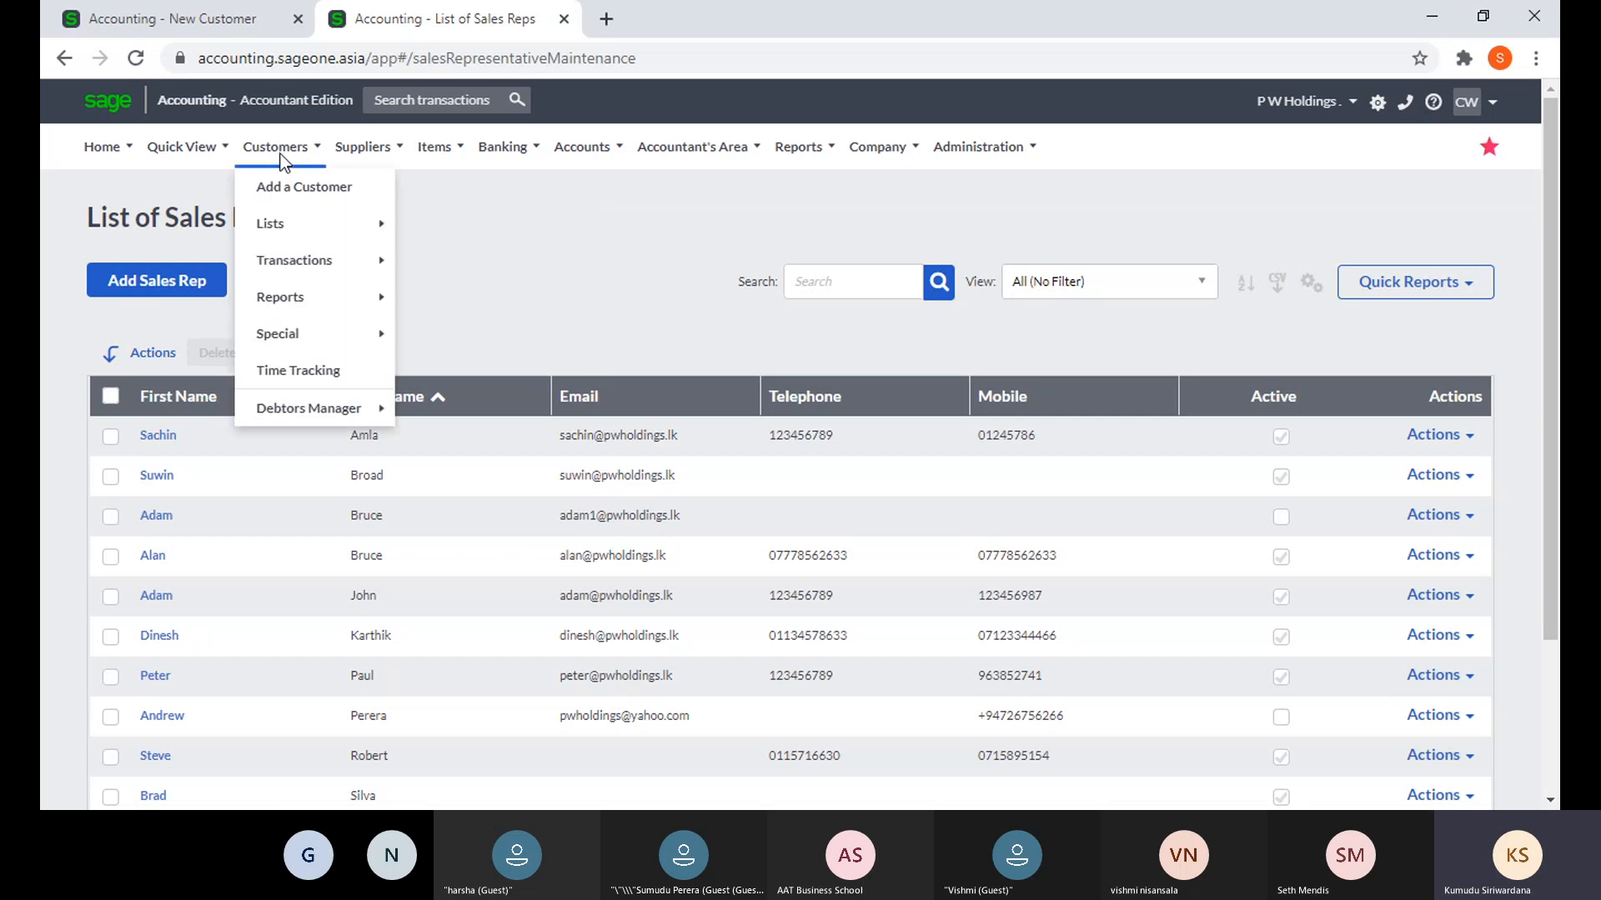
pyautogui.moveTo(302, 240)
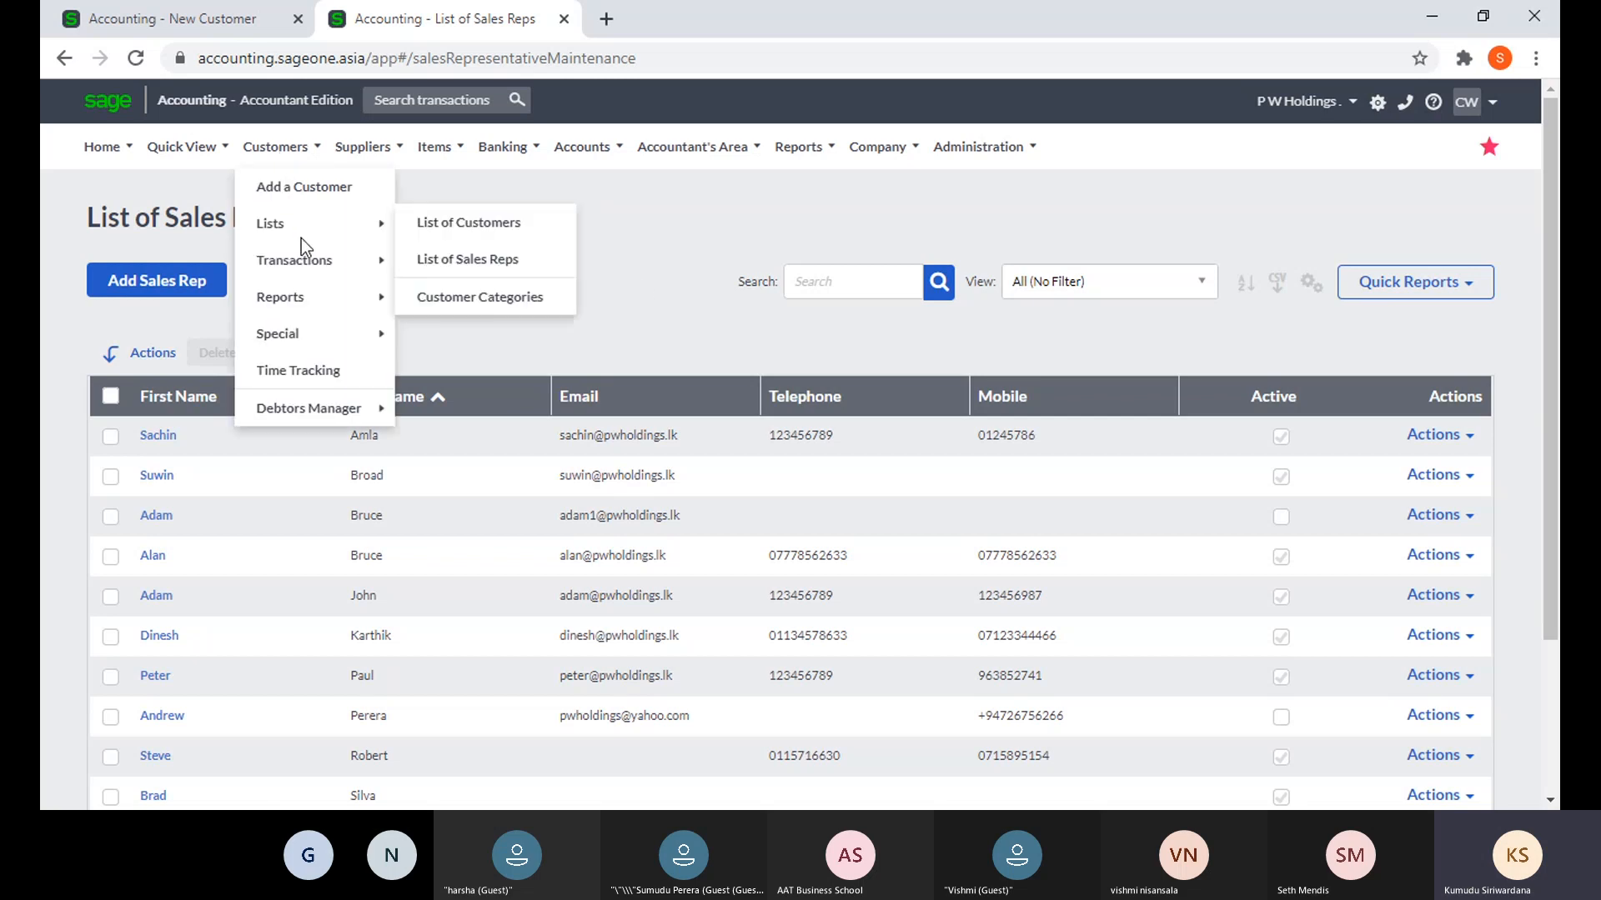
pyautogui.click(488, 257)
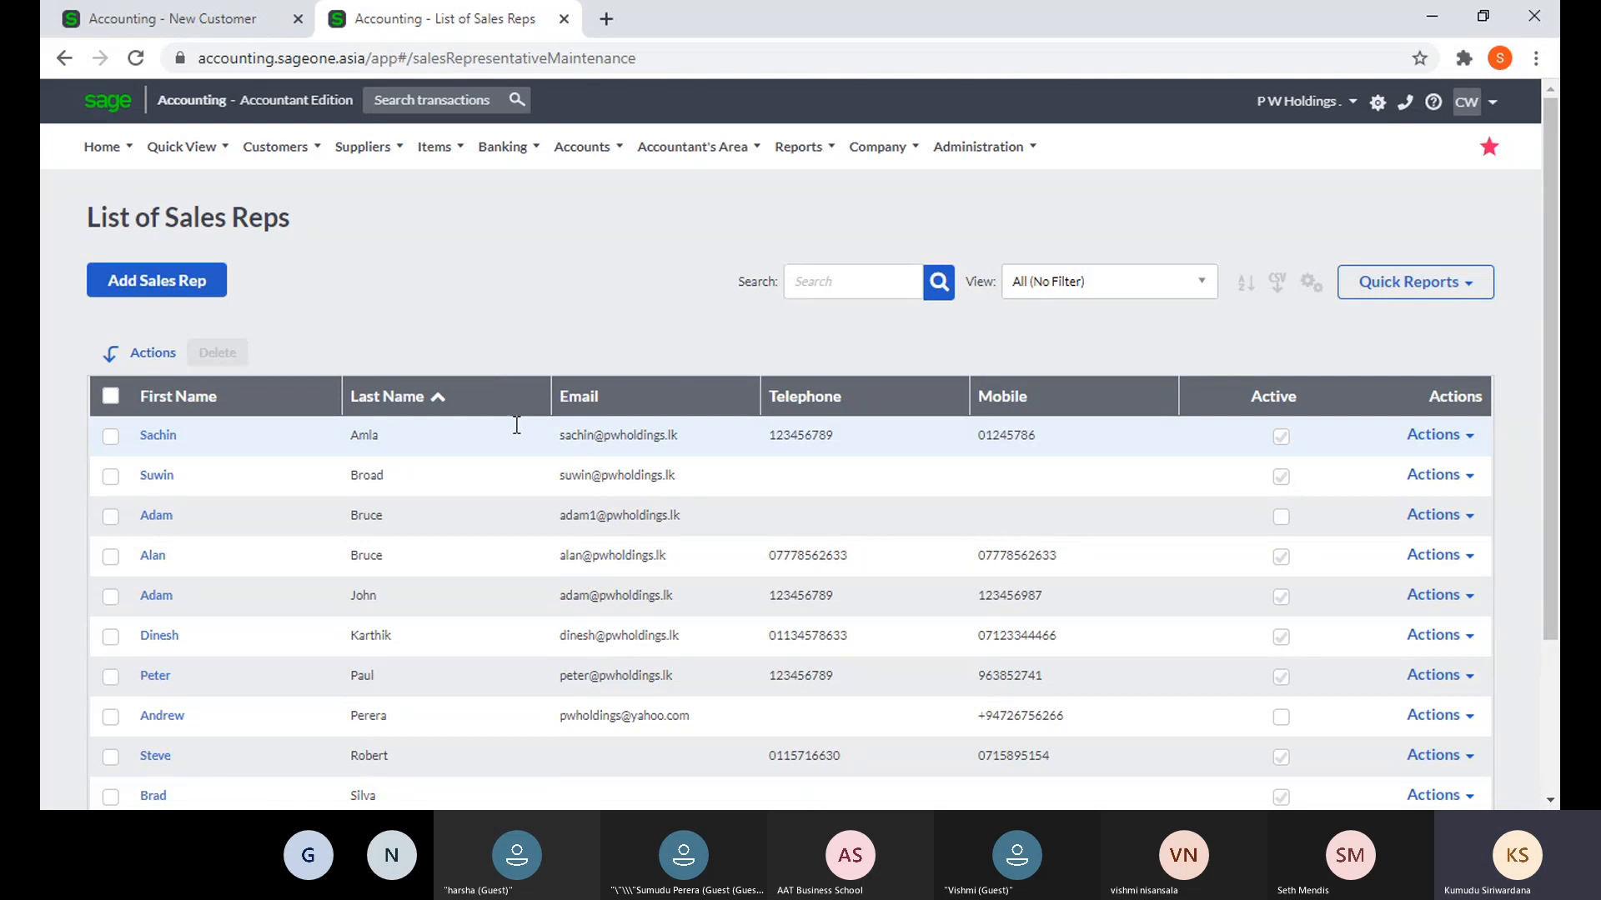
pyautogui.click(190, 400)
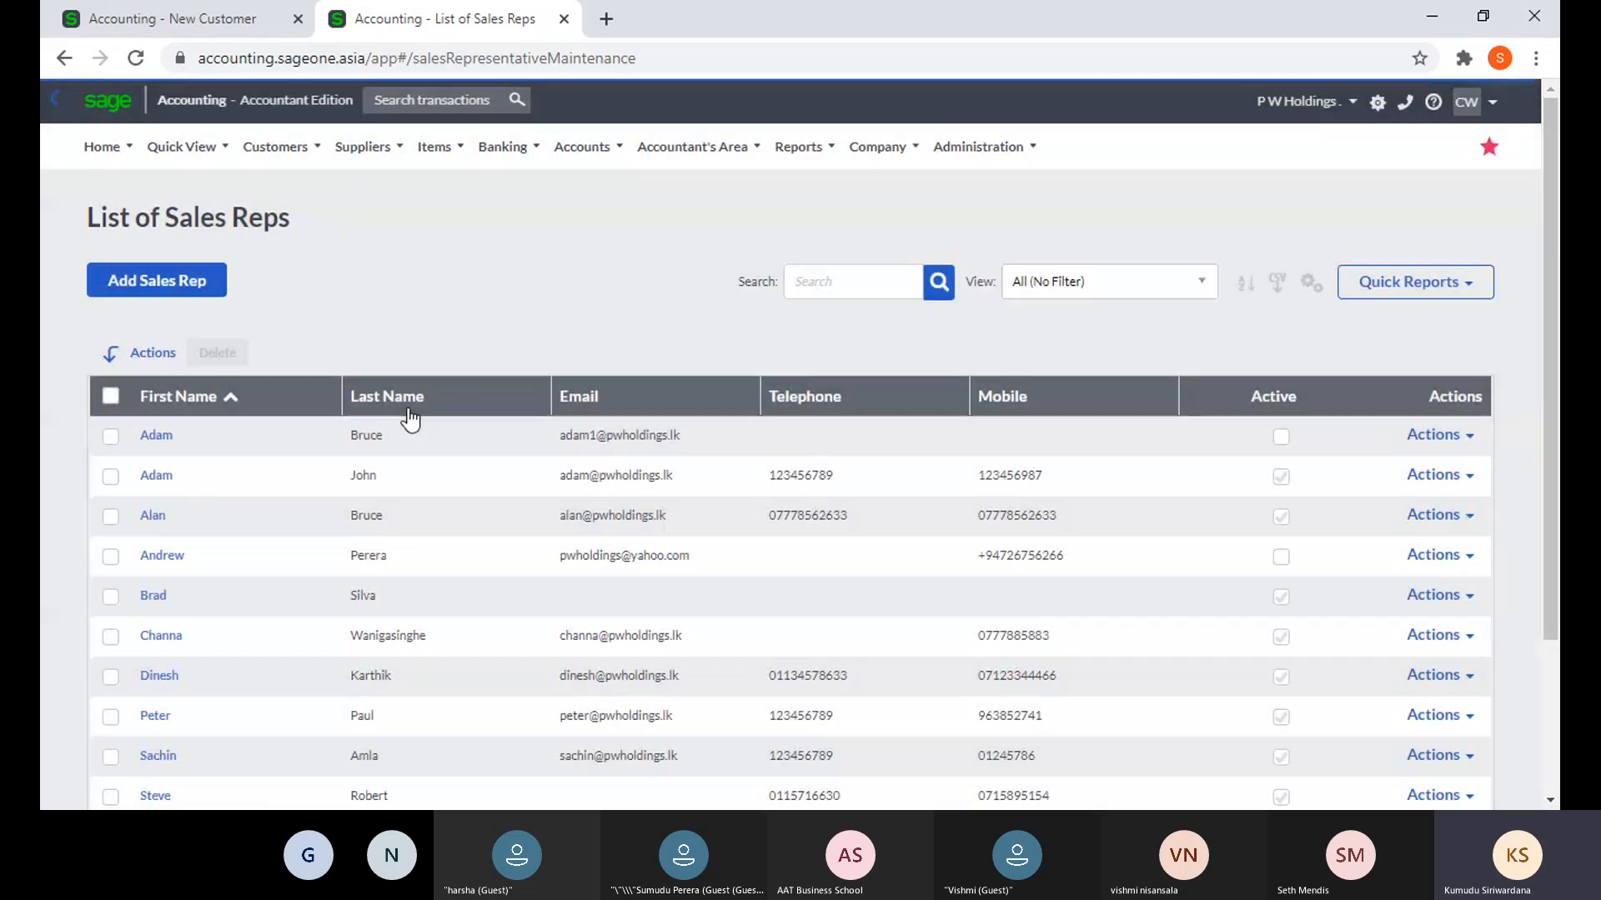
pyautogui.click(408, 408)
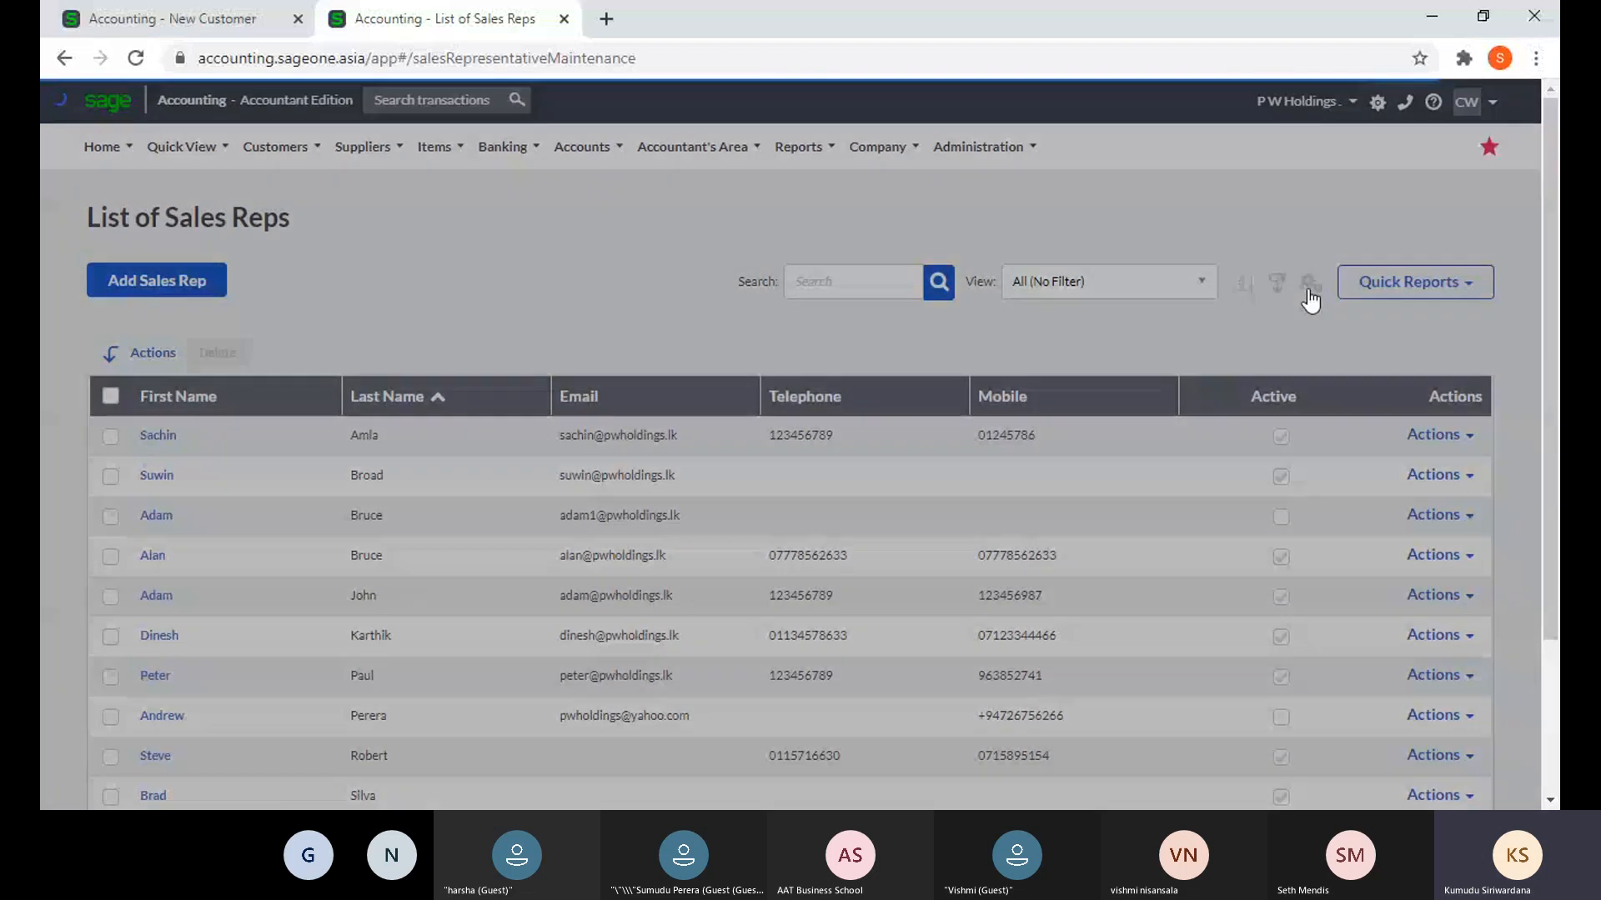
pyautogui.click(1309, 283)
pyautogui.click(1259, 316)
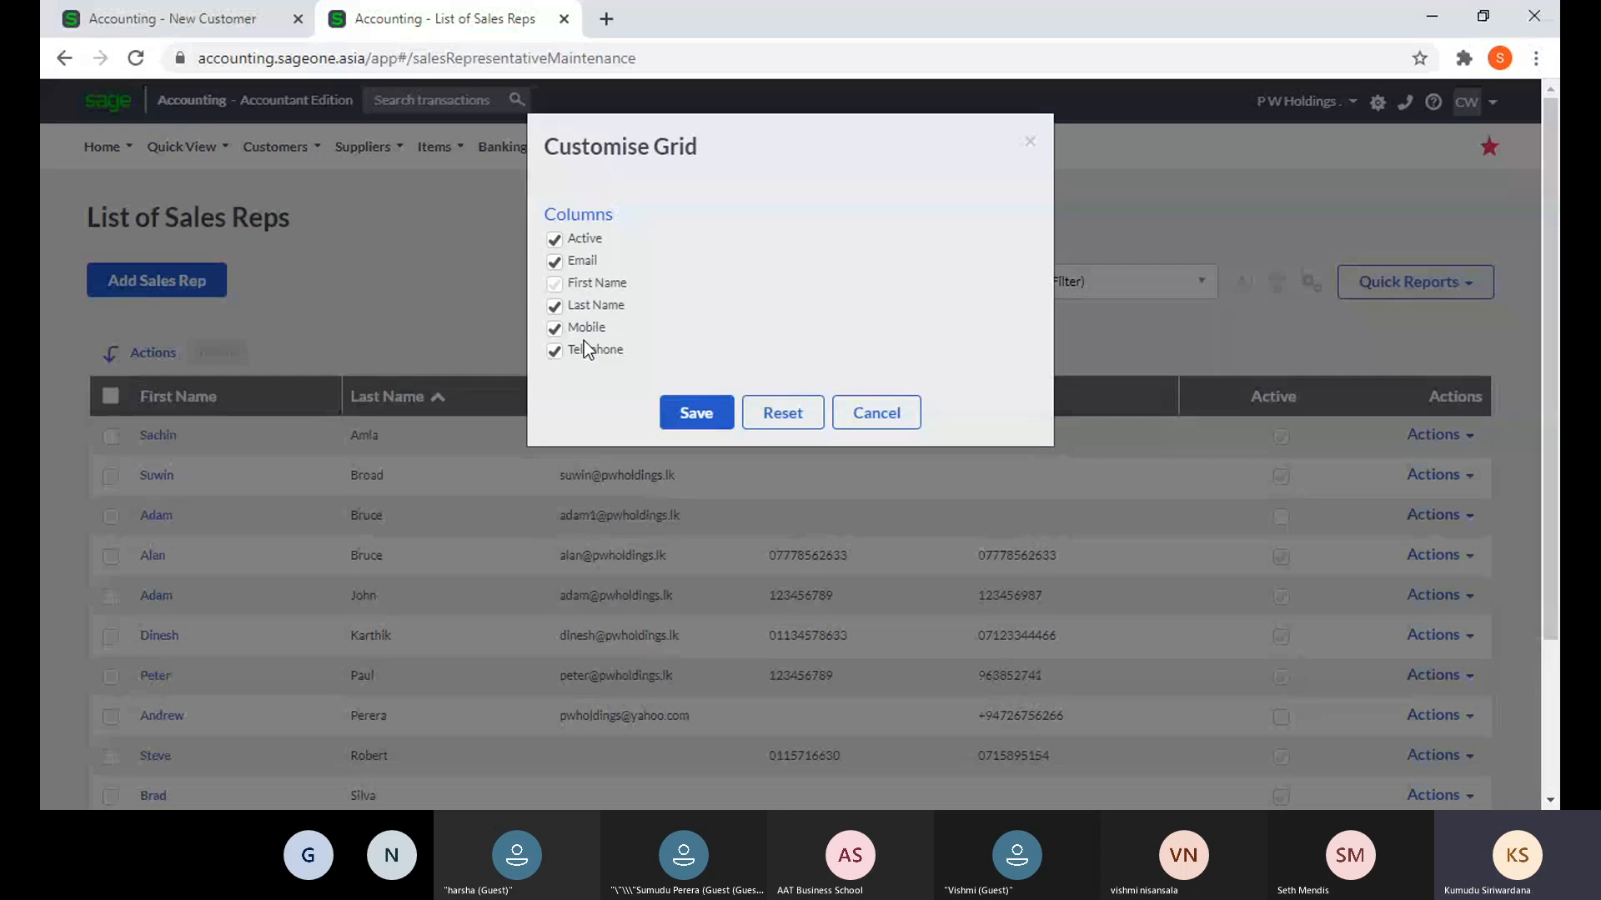
pyautogui.click(874, 413)
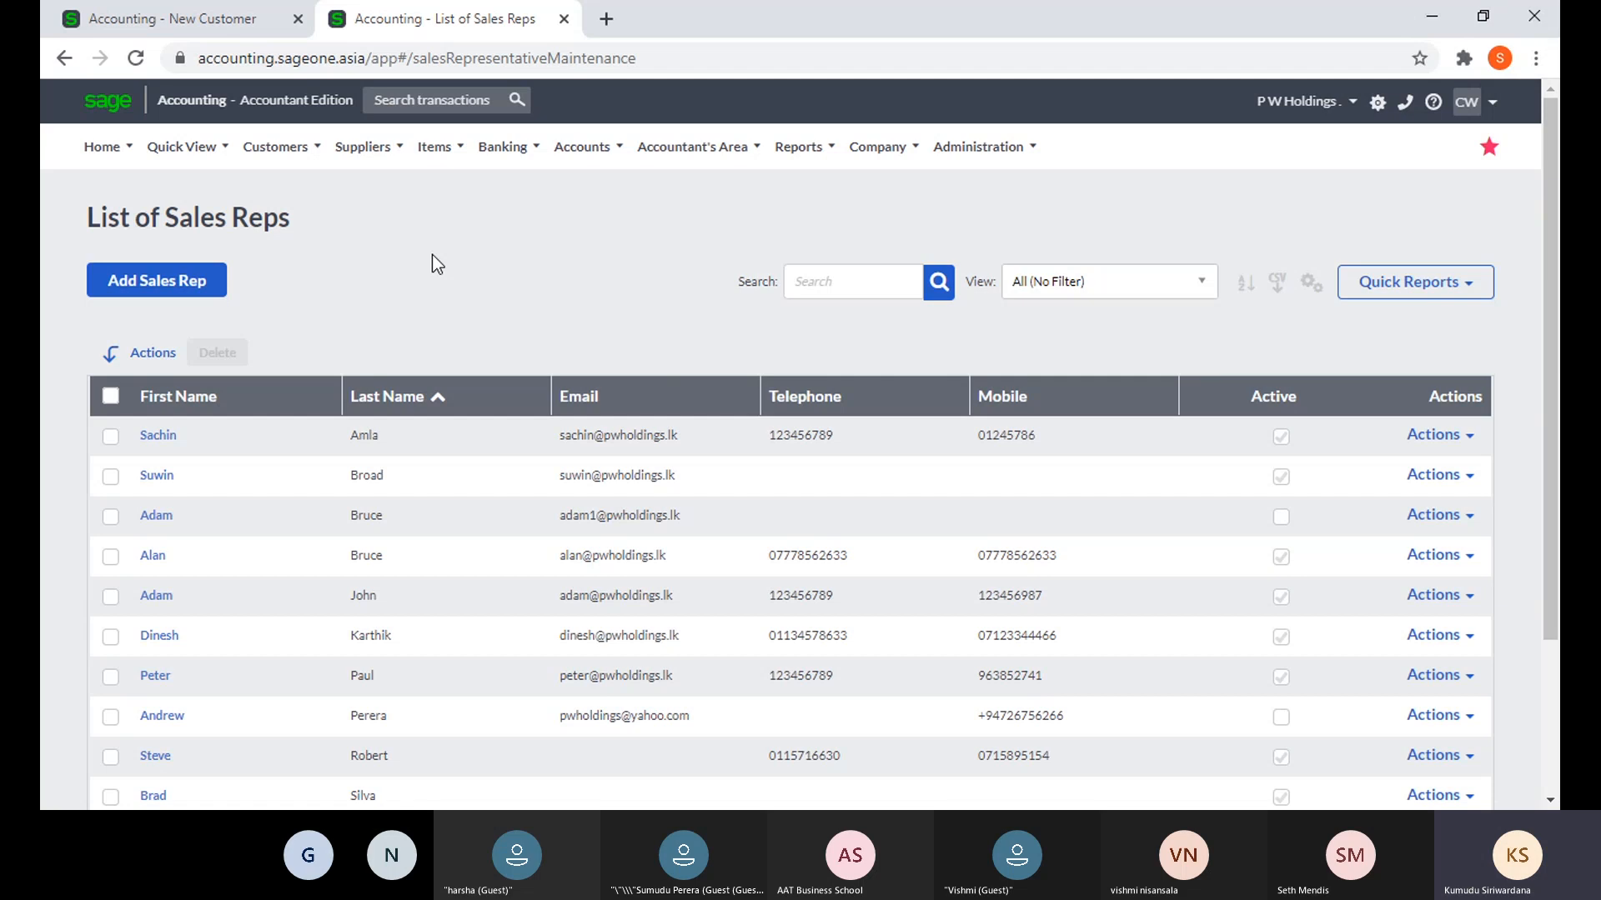
pyautogui.click(286, 151)
pyautogui.moveTo(300, 223)
pyautogui.moveTo(378, 155)
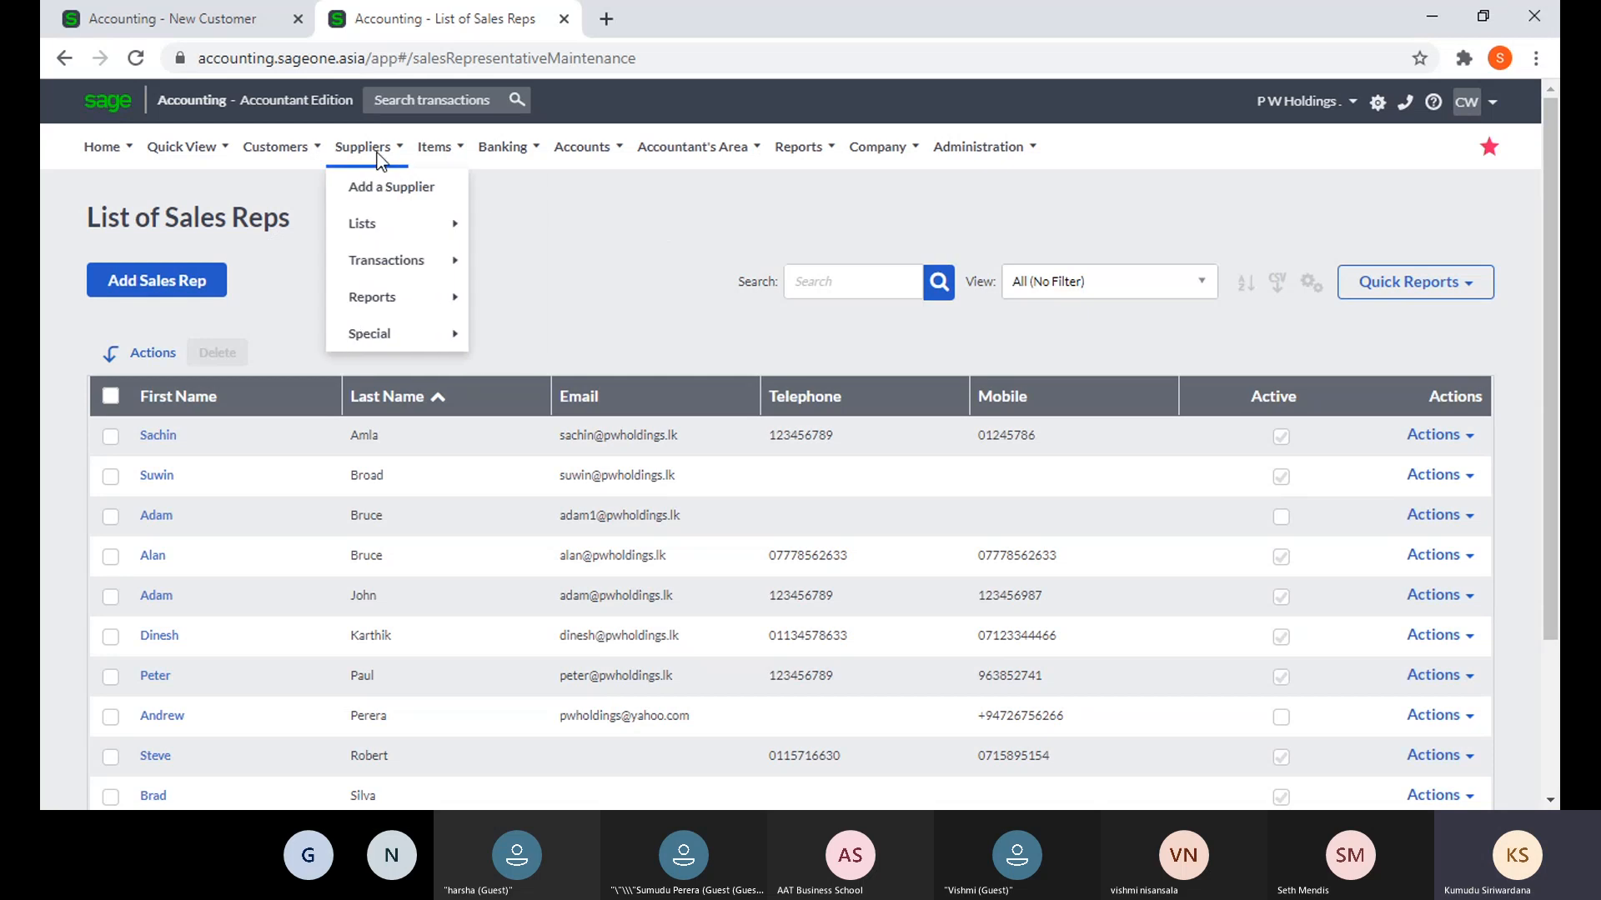